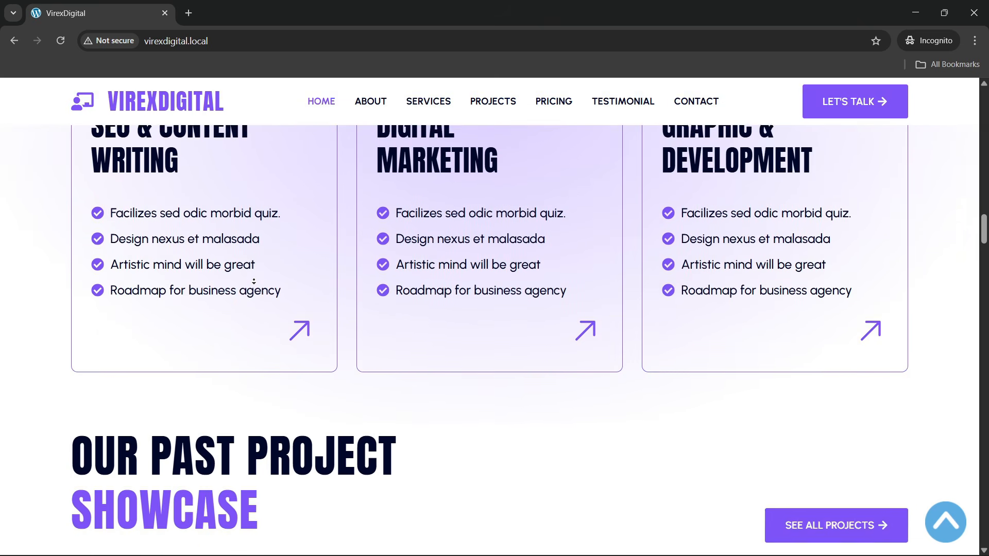
# - Scroll down through the VirexDigital homepage, then return to the top
pyautogui.scroll(-1, 253, 281)
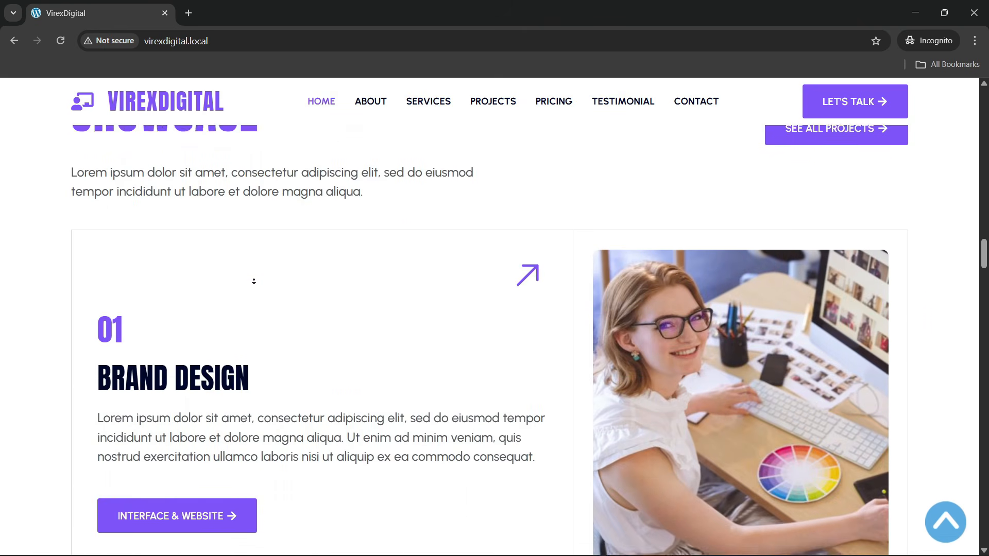
pyautogui.scroll(-1, 253, 281)
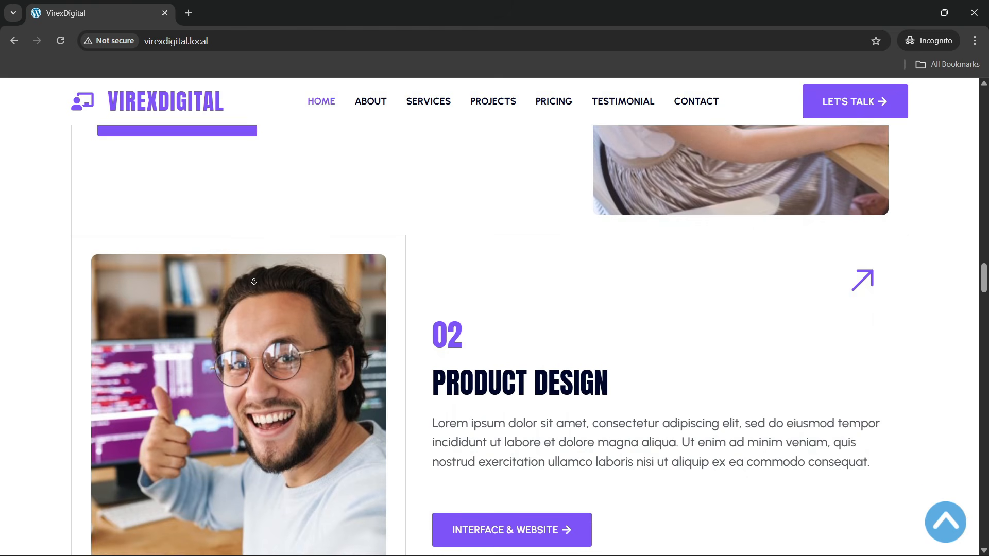
pyautogui.scroll(-1, 253, 281)
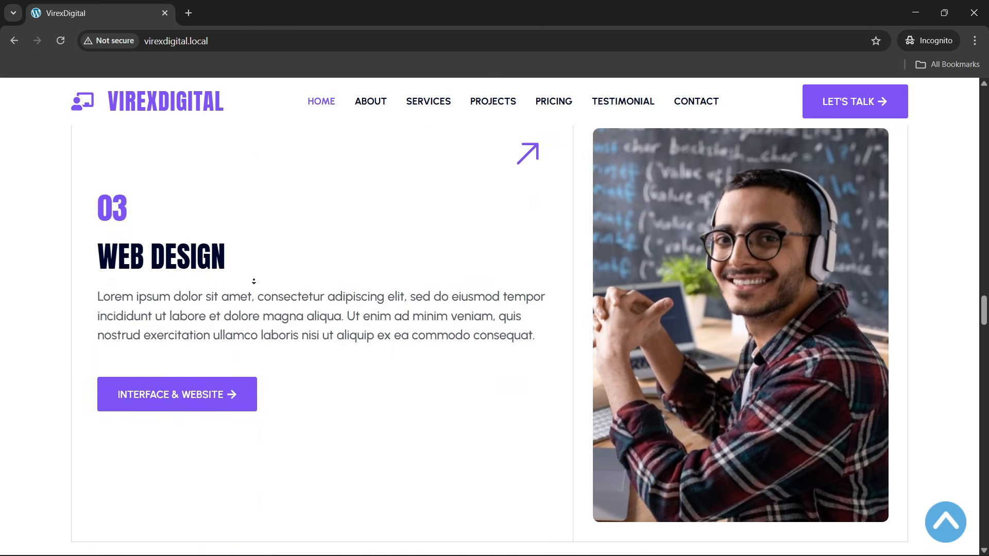
pyautogui.scroll(-2, 253, 282)
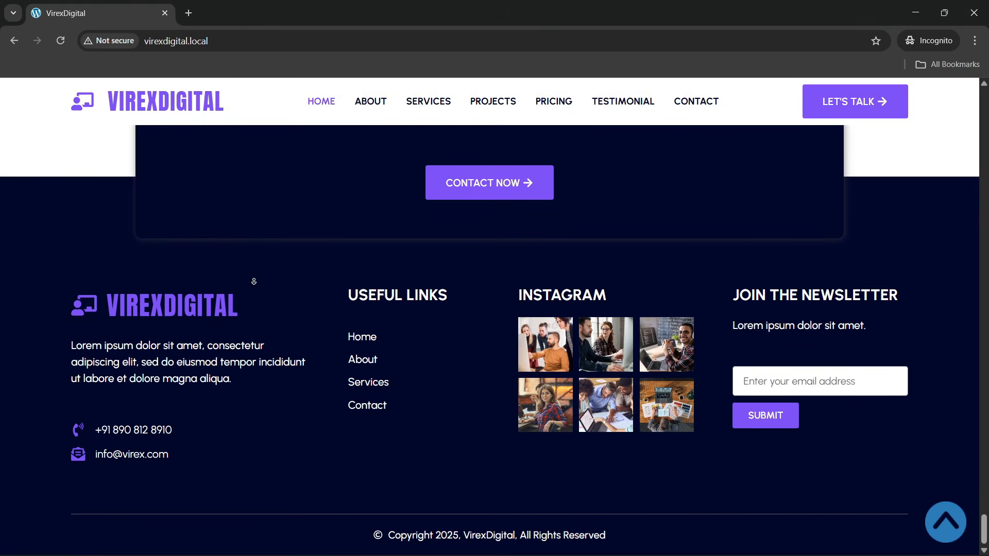
pyautogui.press('Home')
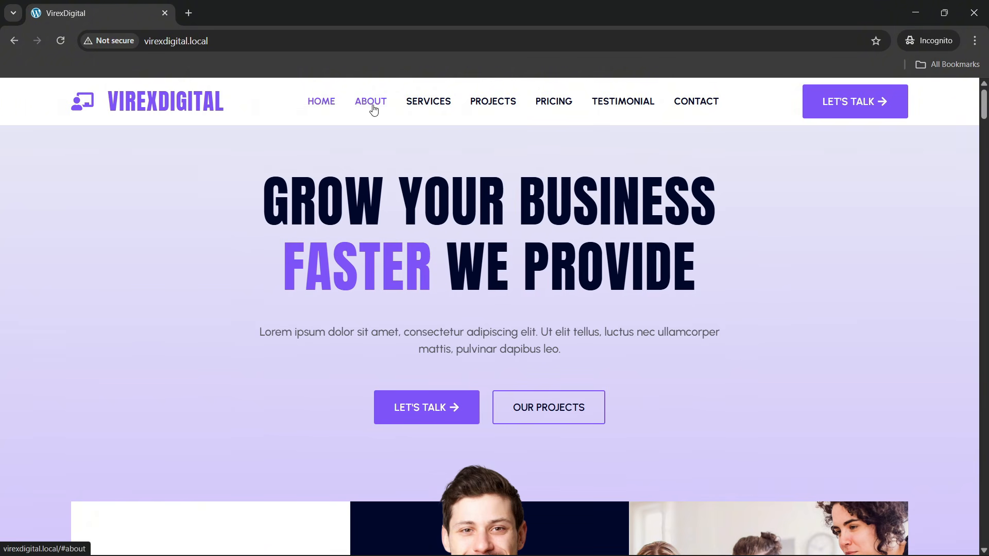
pyautogui.scroll(-4, 268, 229)
pyautogui.scroll(4, 267, 239)
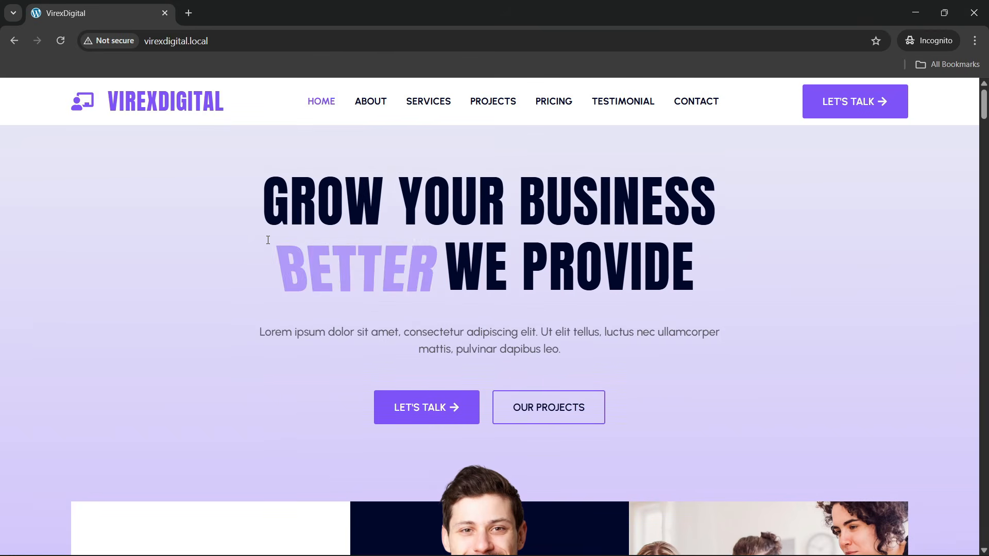
pyautogui.scroll(-5, 262, 230)
pyautogui.scroll(5, 265, 222)
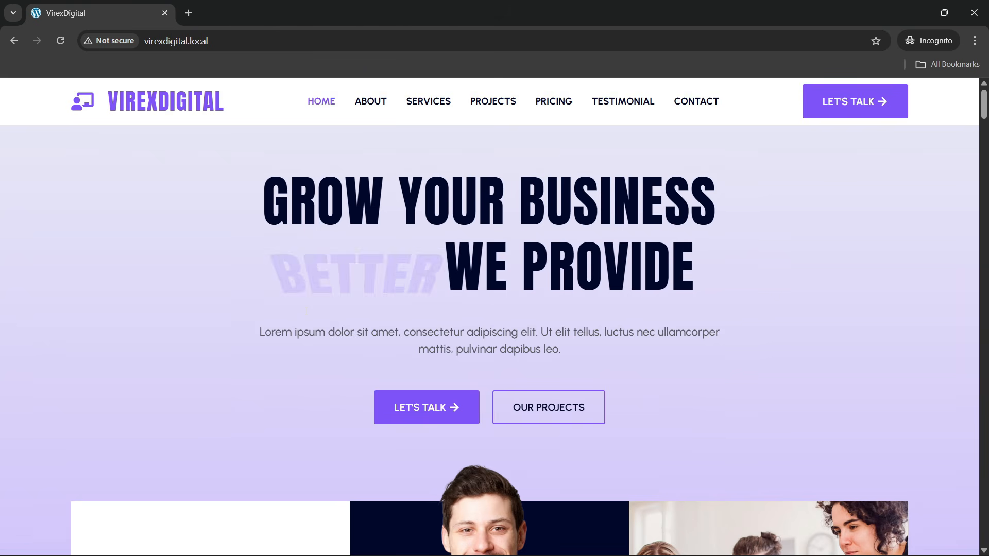
# - Reload the homepage and scroll to the co-founder card and services banner, reselecting the address
pyautogui.click(227, 42)
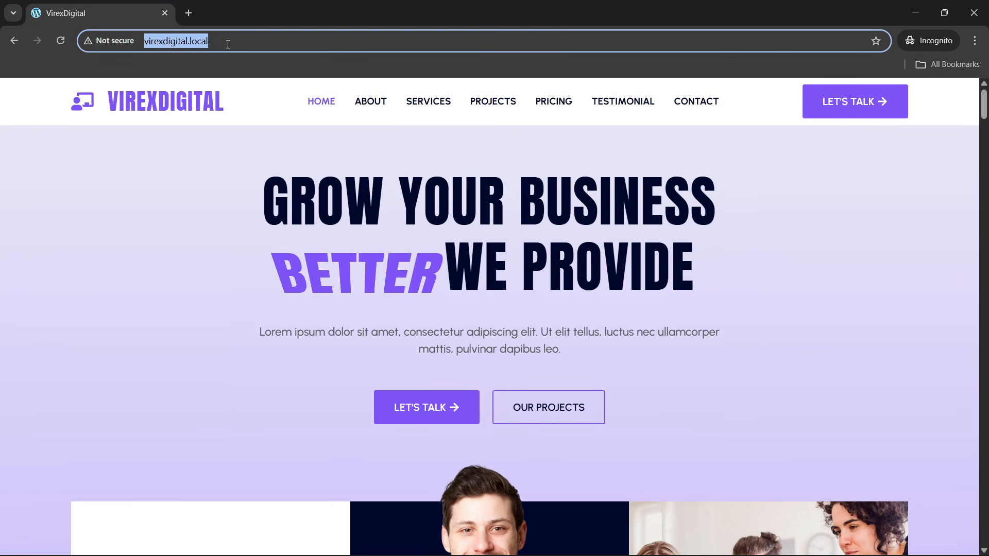
pyautogui.press('Return')
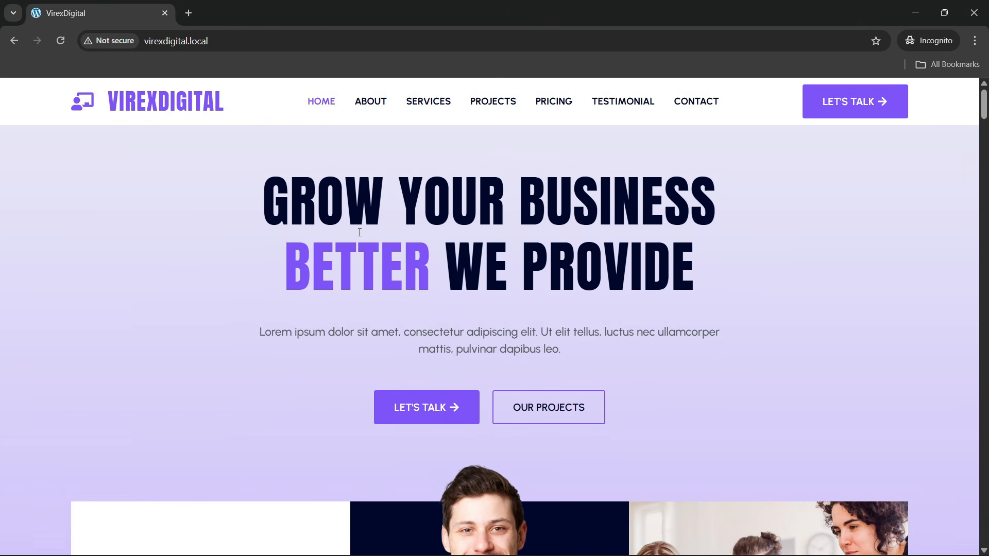
pyautogui.scroll(-6, 331, 294)
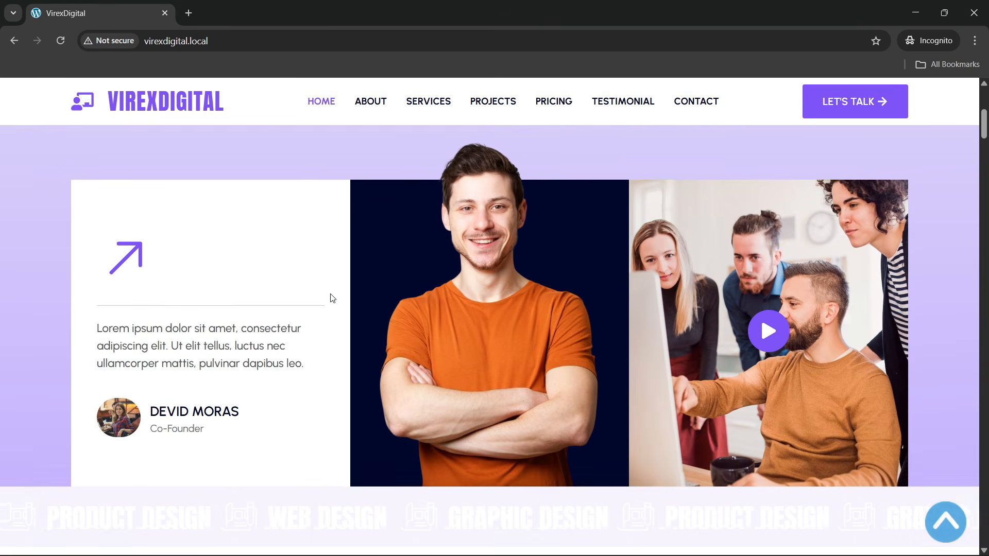
pyautogui.scroll(6, 331, 294)
pyautogui.scroll(-1, 331, 294)
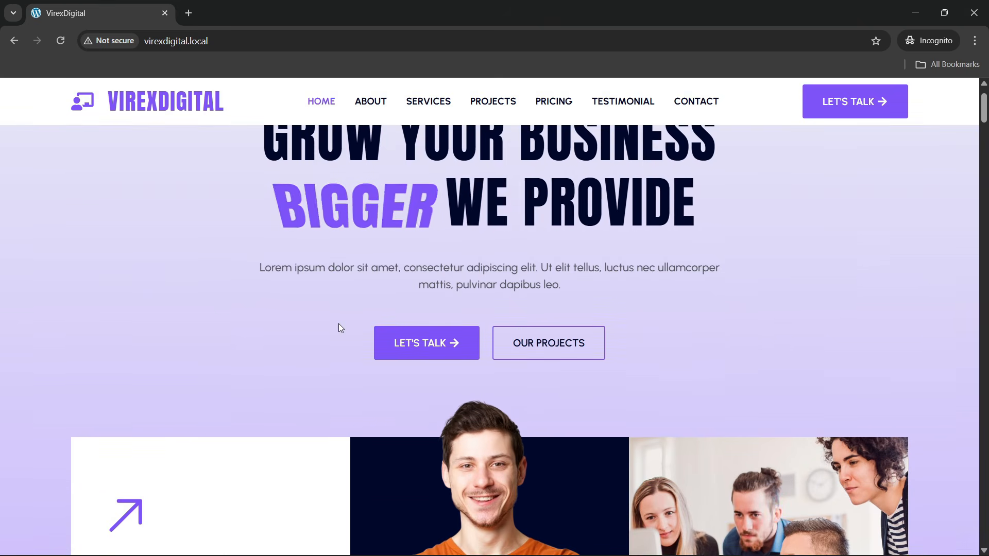
pyautogui.scroll(1, 340, 327)
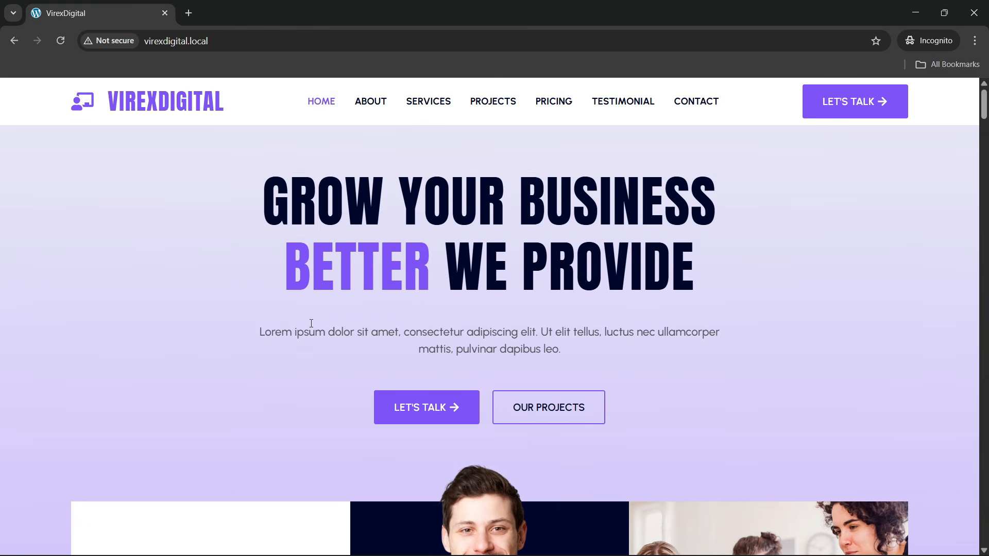
pyautogui.scroll(-2, 311, 323)
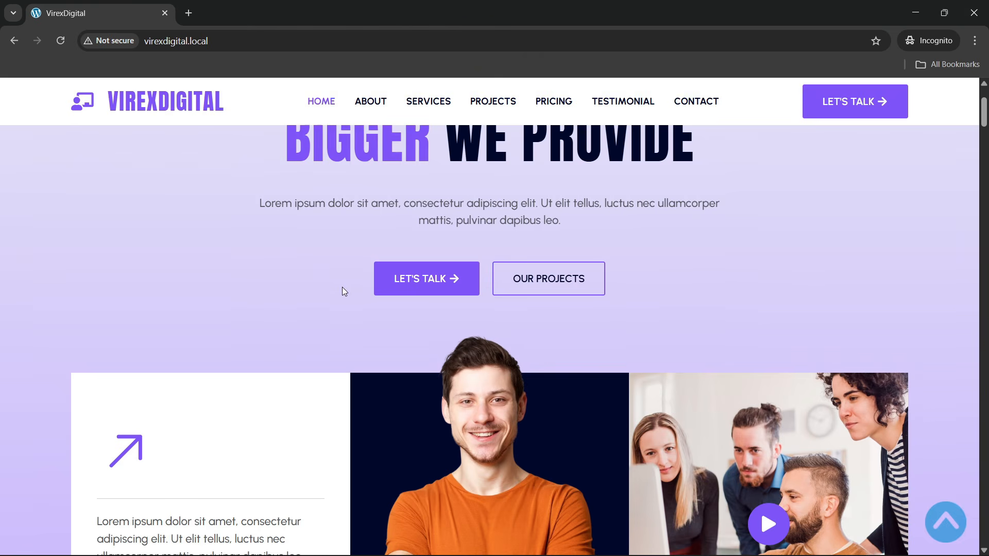
pyautogui.scroll(2, 342, 289)
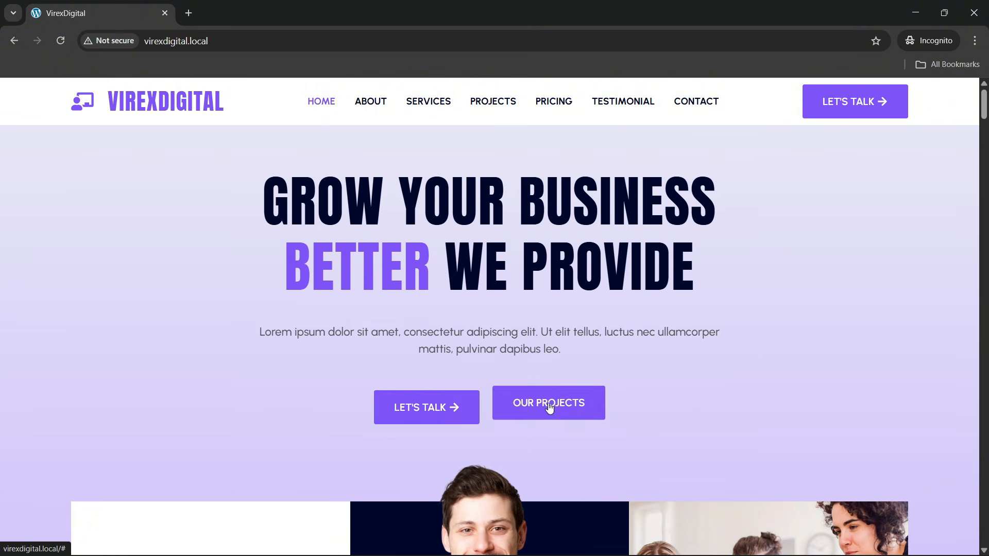
pyautogui.scroll(-1, 253, 369)
pyautogui.scroll(-5, 252, 368)
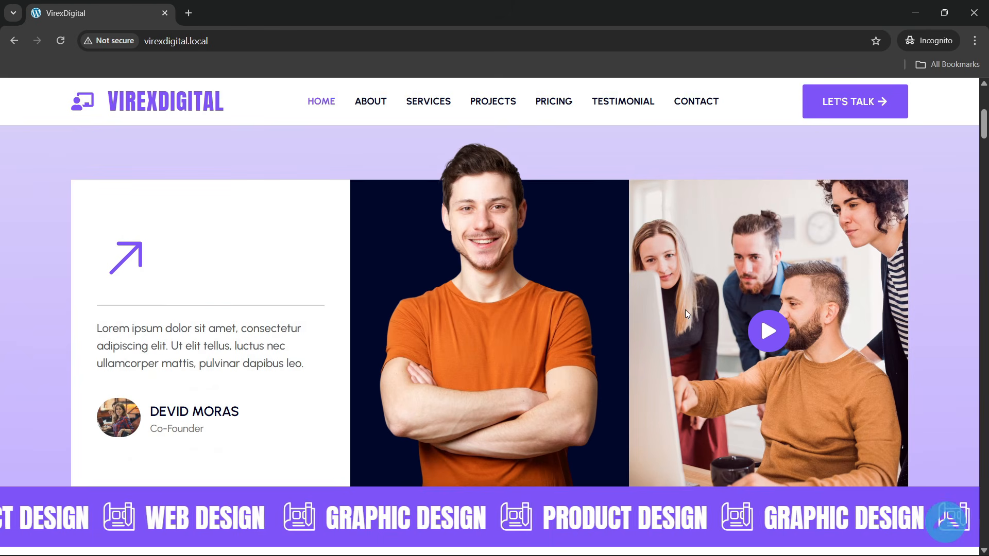
pyautogui.click(222, 41)
pyautogui.press('Return')
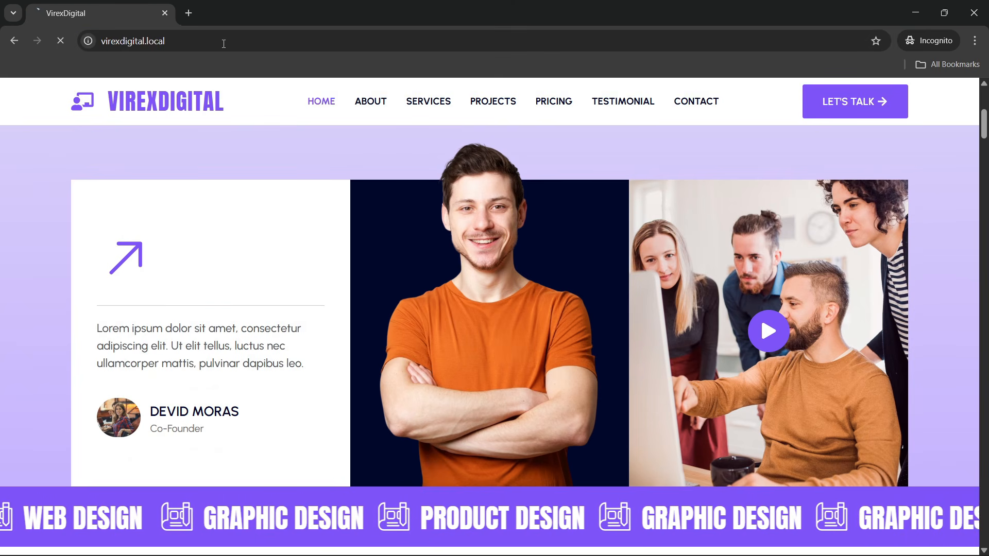
pyautogui.scroll(-4, 357, 345)
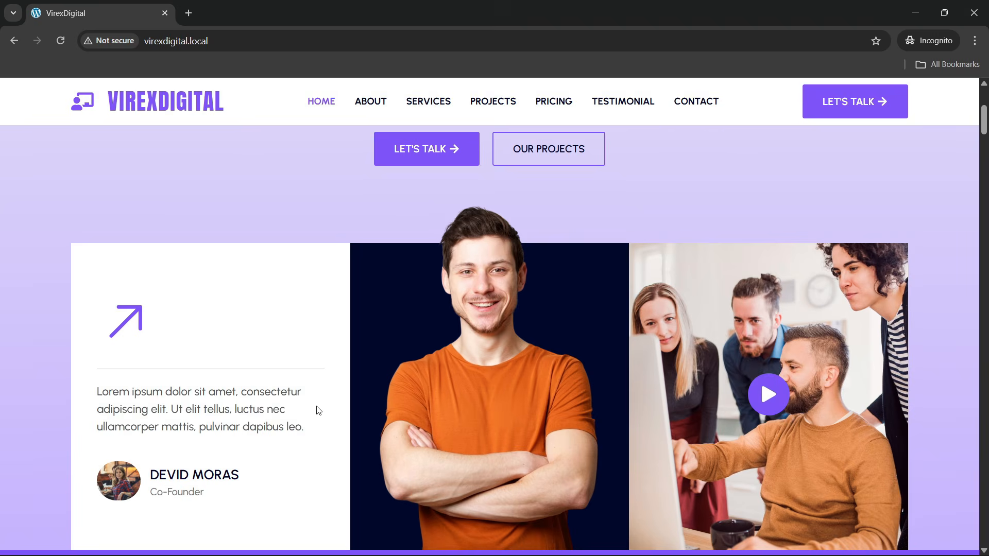
pyautogui.scroll(-2, 318, 410)
pyautogui.scroll(-1, 218, 274)
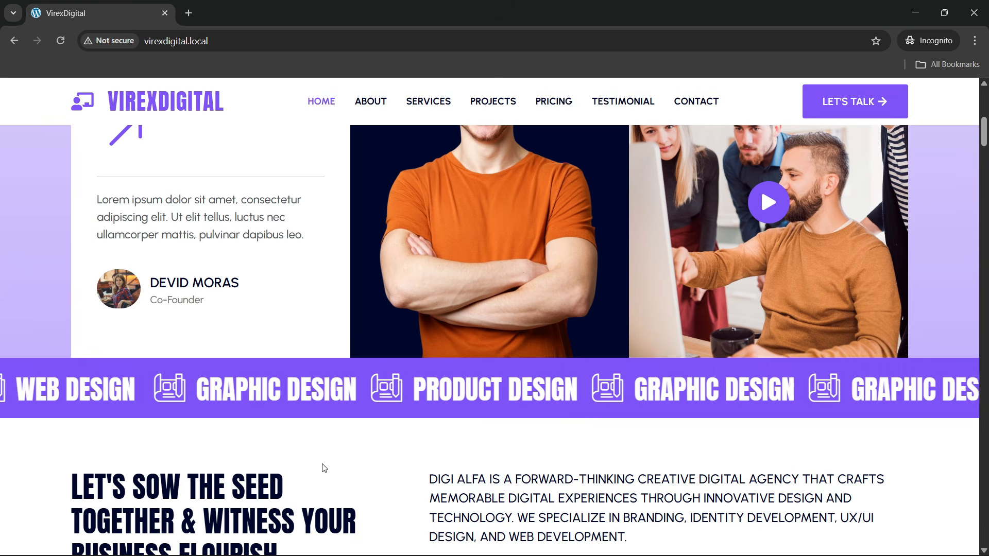
pyautogui.scroll(-1, 323, 466)
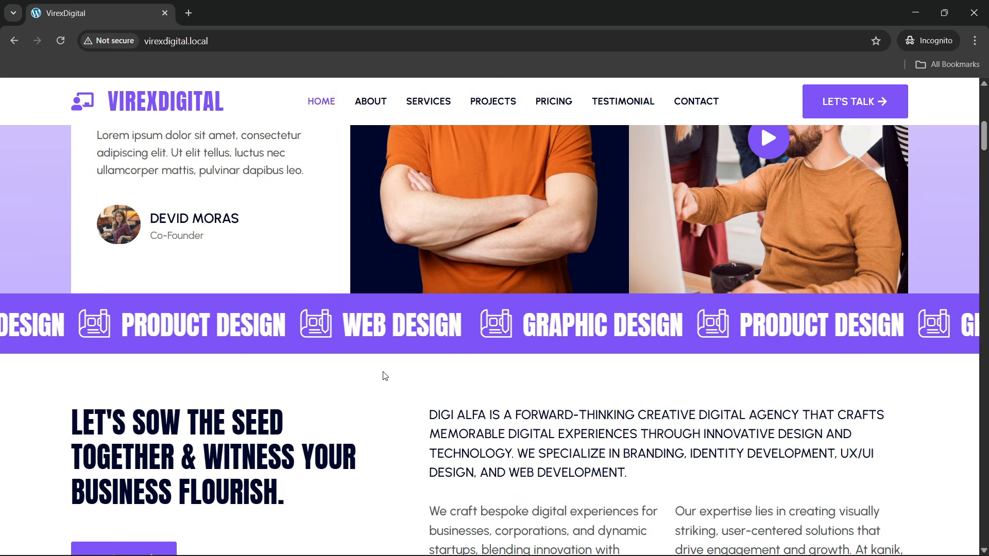
pyautogui.scroll(-3, 384, 376)
pyautogui.scroll(-2, 384, 378)
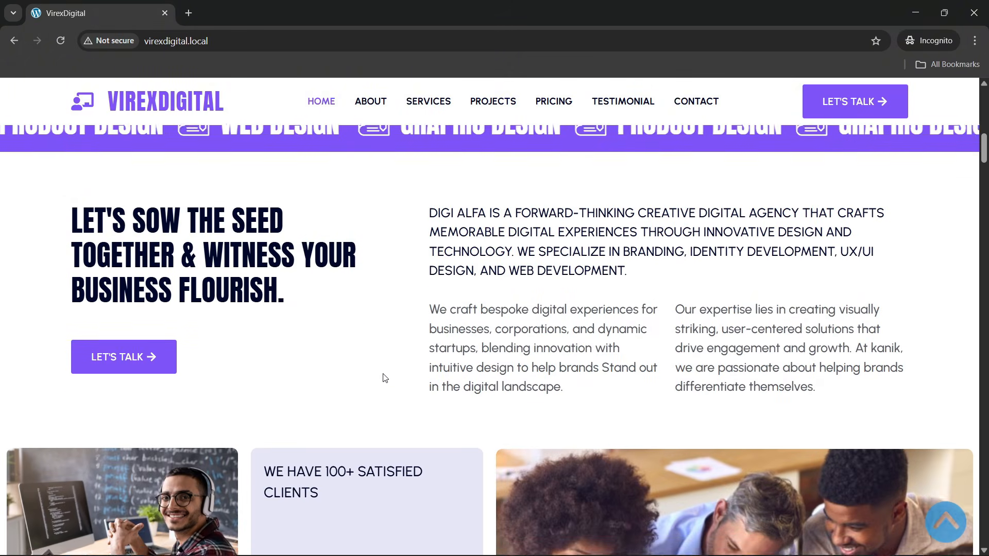
pyautogui.scroll(2, 383, 377)
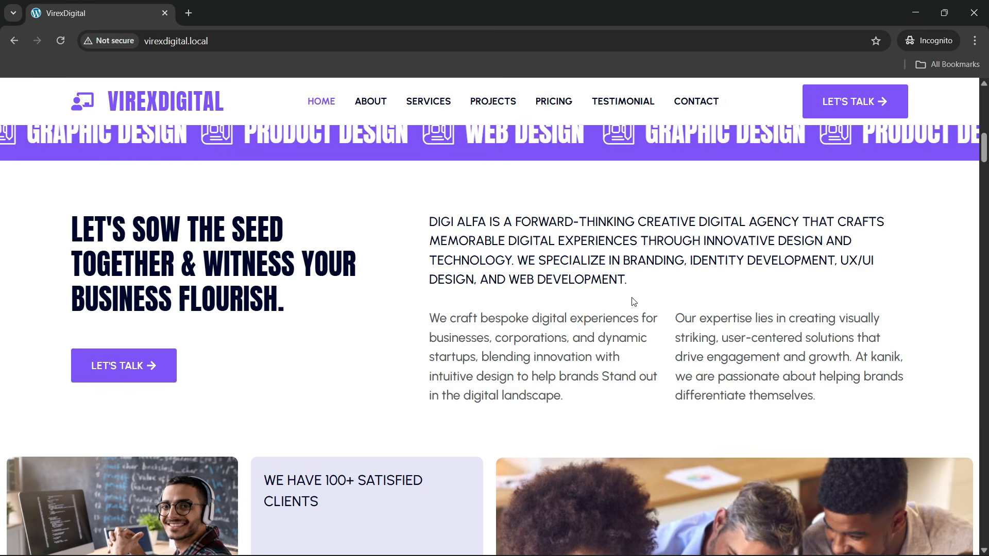
pyautogui.scroll(-4, 574, 325)
pyautogui.scroll(-1, 659, 291)
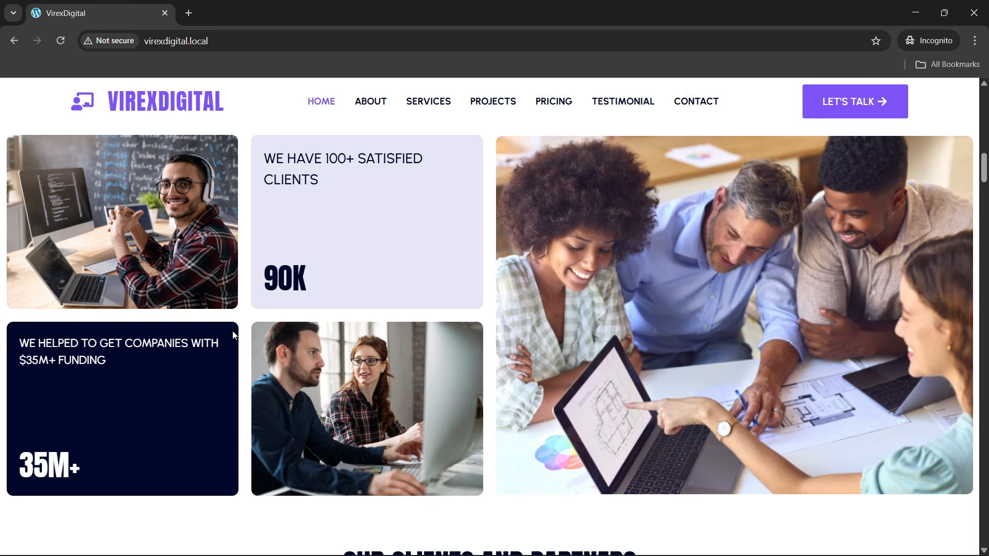
pyautogui.scroll(1, 233, 330)
pyautogui.click(227, 42)
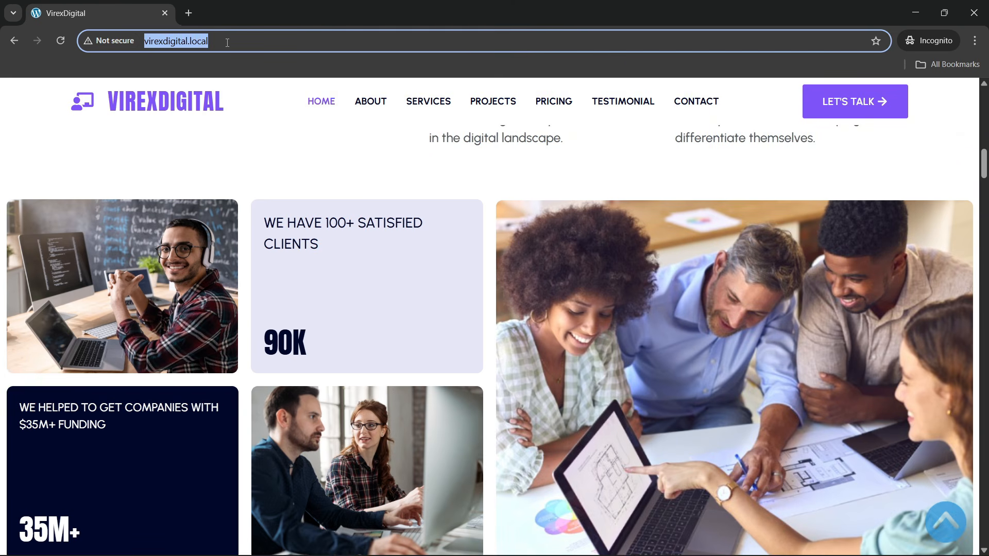
pyautogui.press('Return')
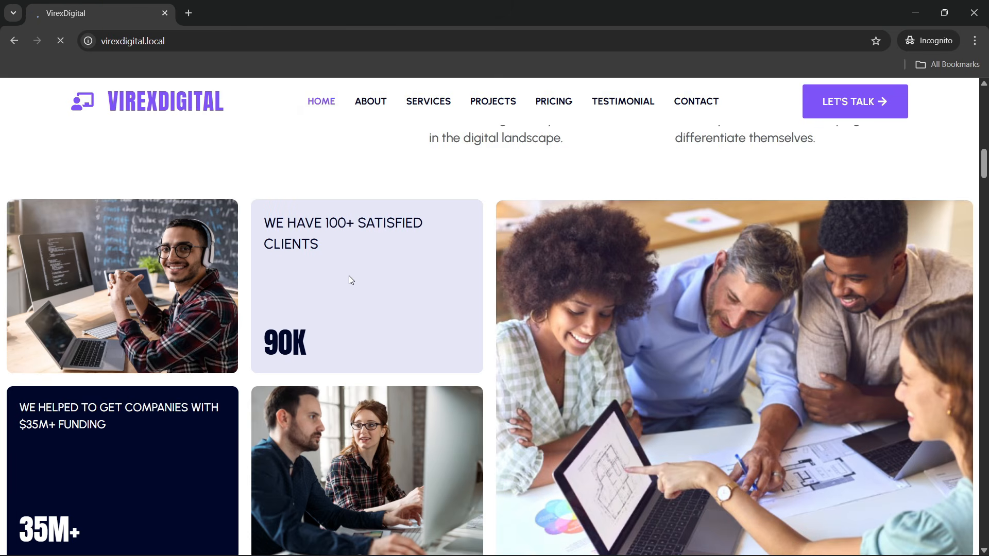
pyautogui.scroll(-8, 350, 277)
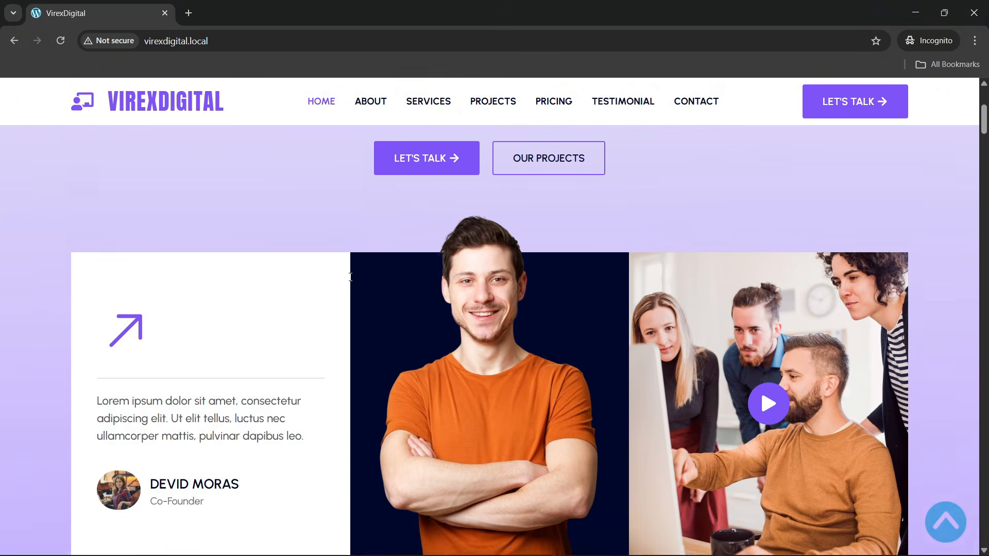
pyautogui.scroll(-6, 350, 282)
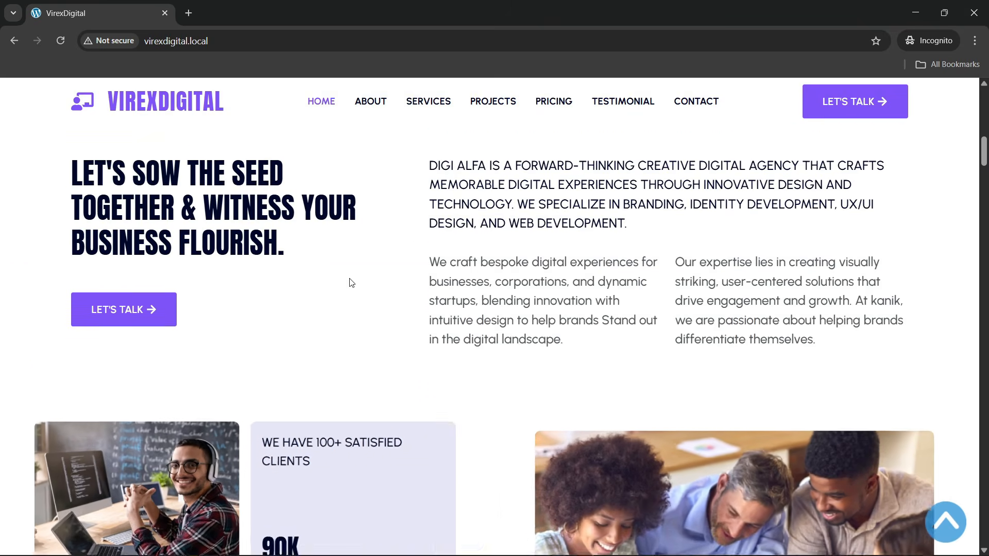
pyautogui.scroll(-2, 349, 280)
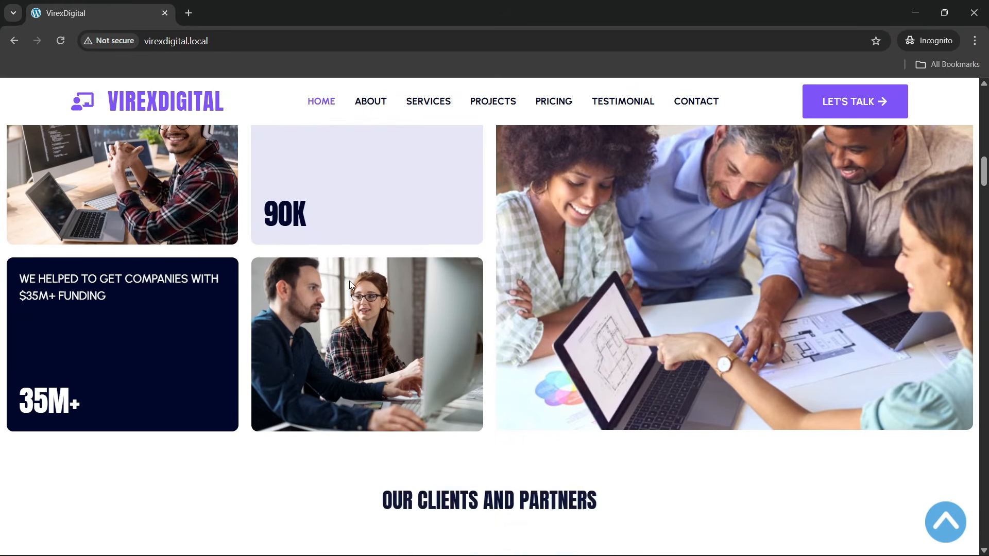
pyautogui.scroll(6, 349, 281)
pyautogui.scroll(2, 350, 283)
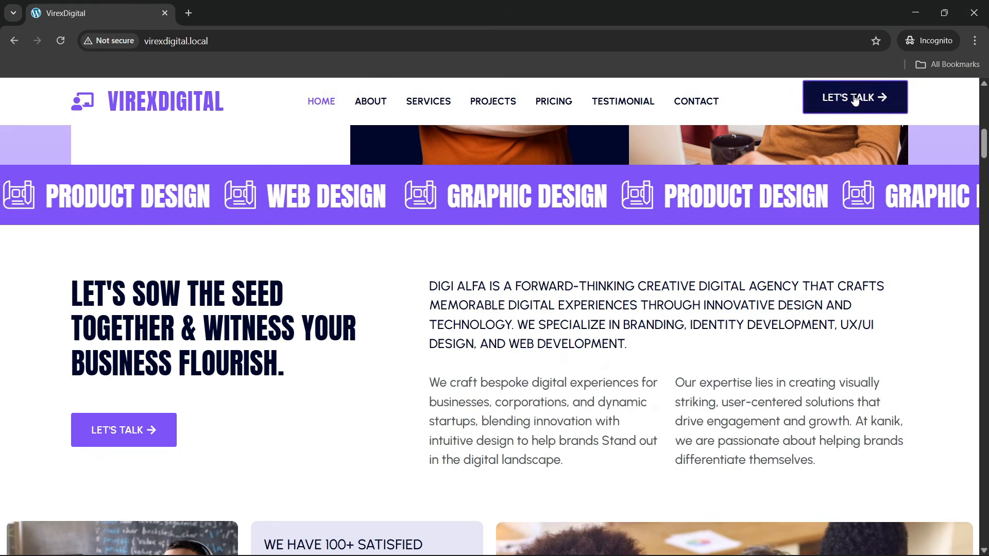
pyautogui.scroll(-10, 472, 278)
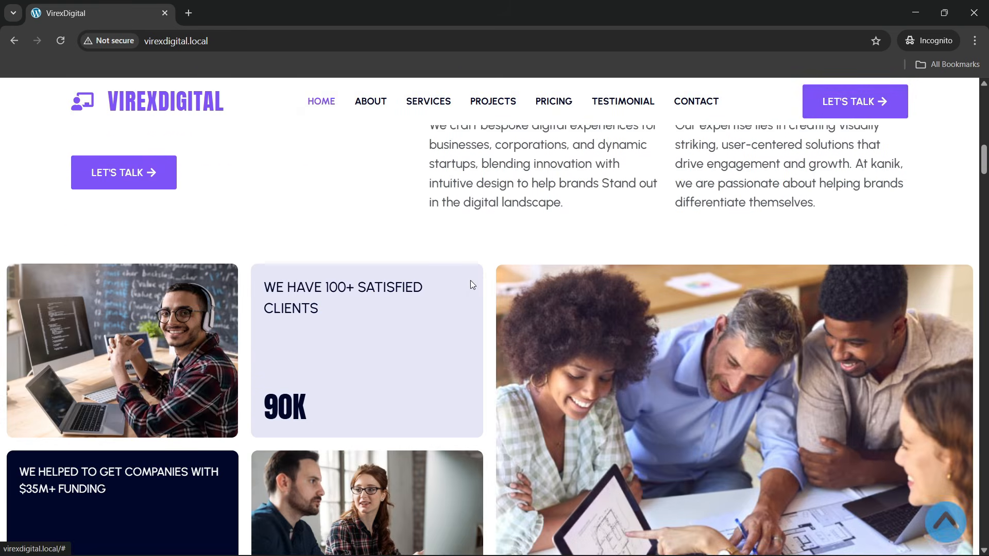
pyautogui.scroll(-2, 471, 280)
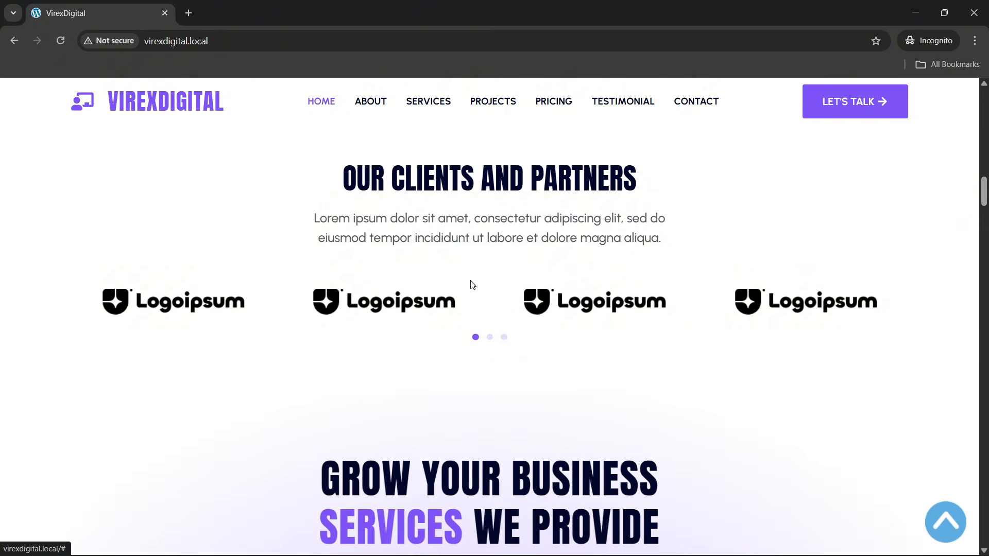
pyautogui.scroll(1, 470, 283)
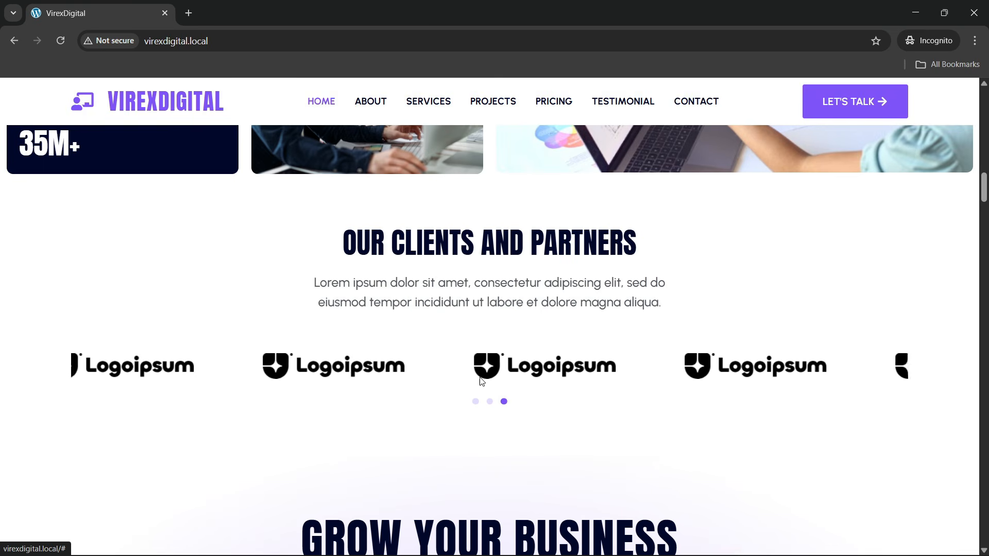
pyautogui.scroll(-3, 396, 339)
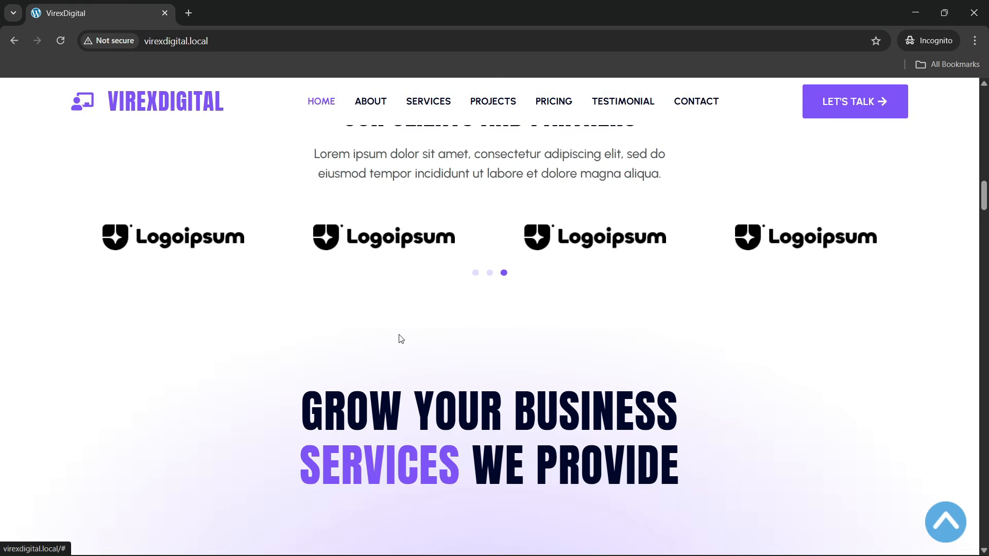
pyautogui.scroll(-4, 400, 338)
pyautogui.scroll(-1, 401, 338)
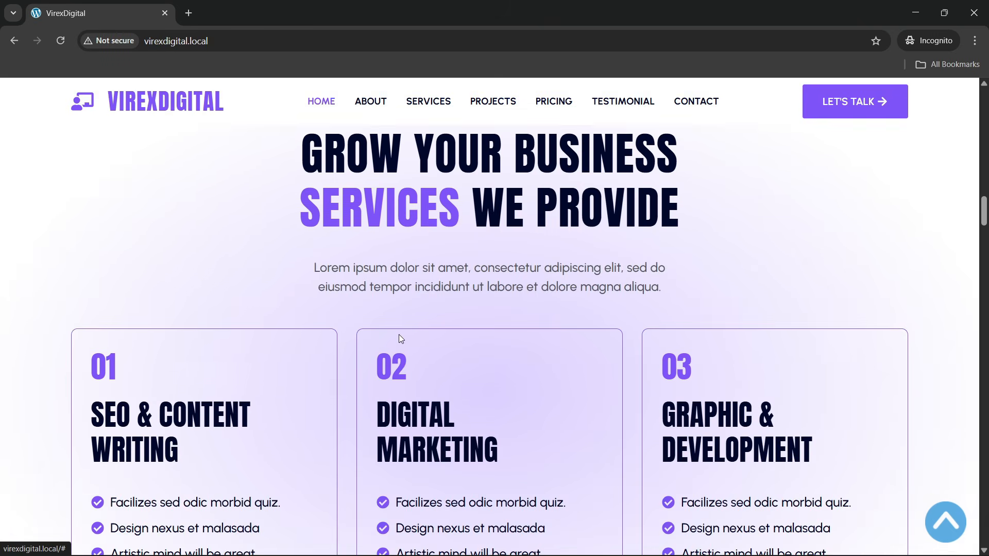
pyautogui.scroll(-4, 400, 339)
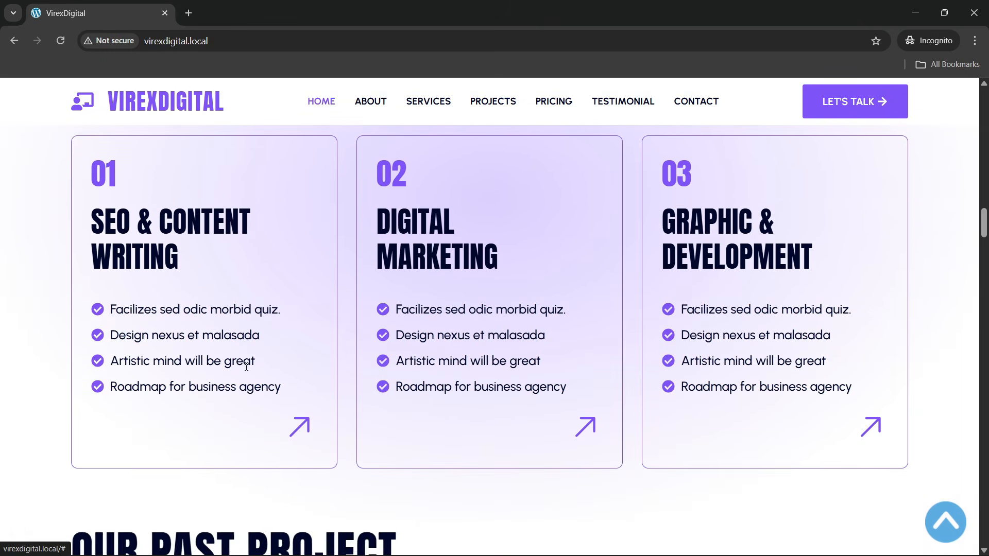
pyautogui.scroll(1, 222, 278)
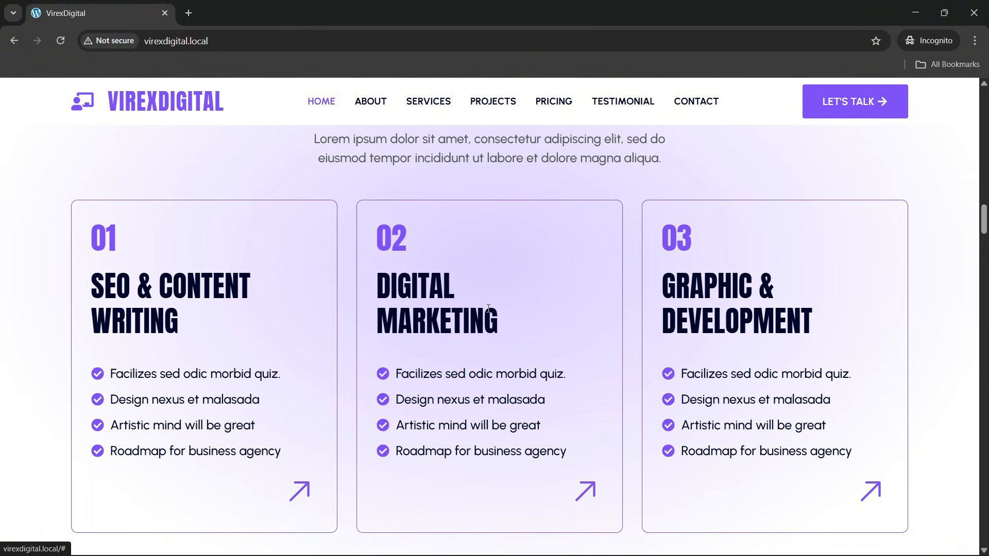
pyautogui.scroll(3, 443, 301)
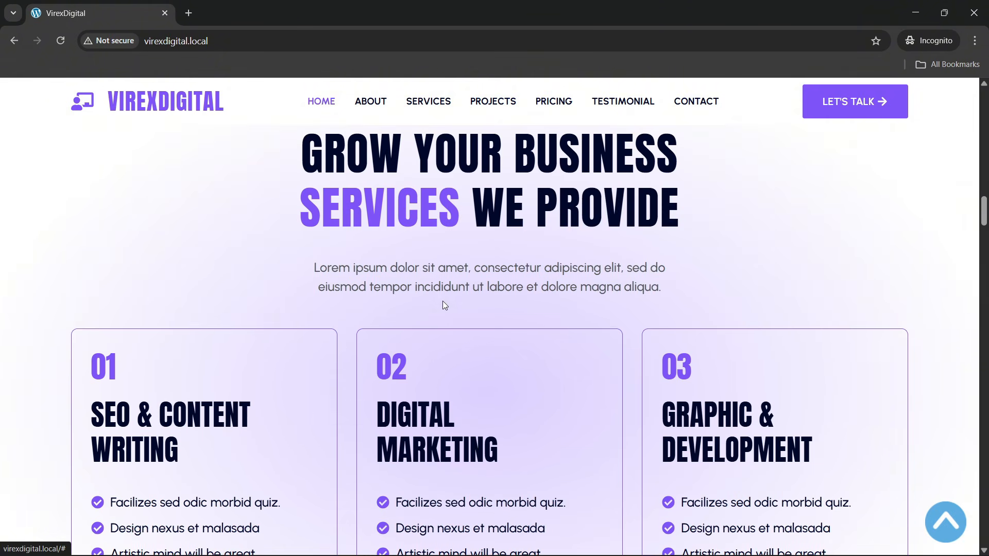
pyautogui.scroll(3, 521, 304)
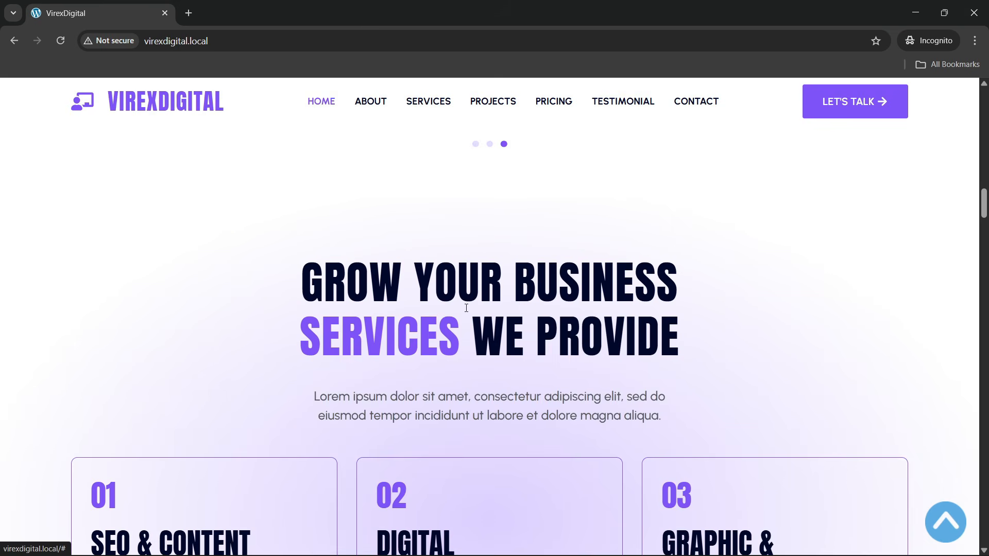
pyautogui.scroll(-6, 465, 309)
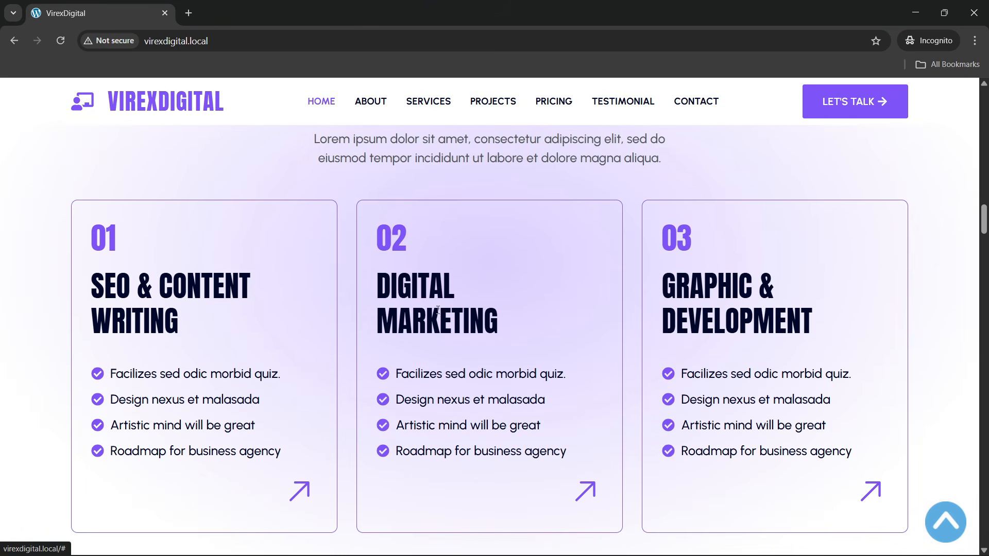
pyautogui.click(244, 51)
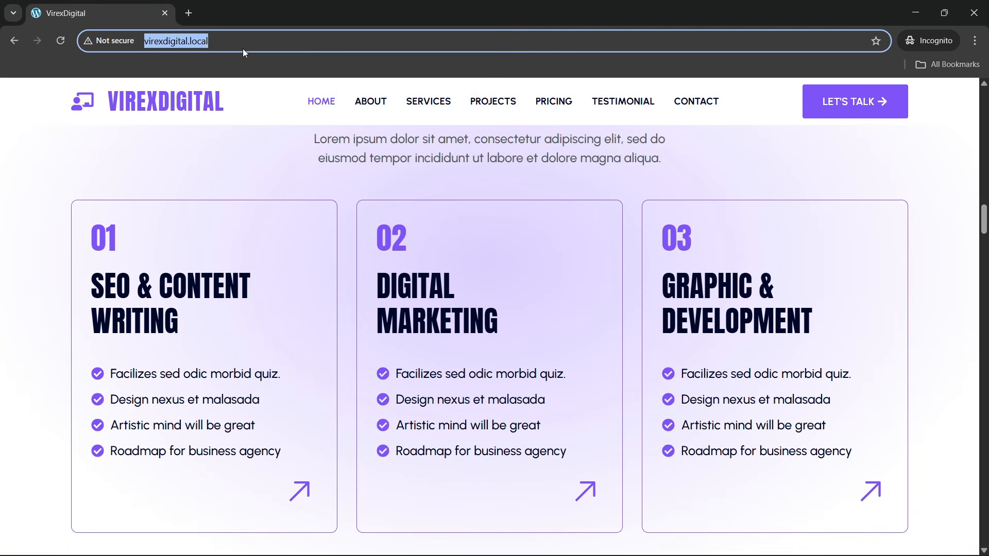
pyautogui.press('Return')
pyautogui.scroll(-4, 360, 337)
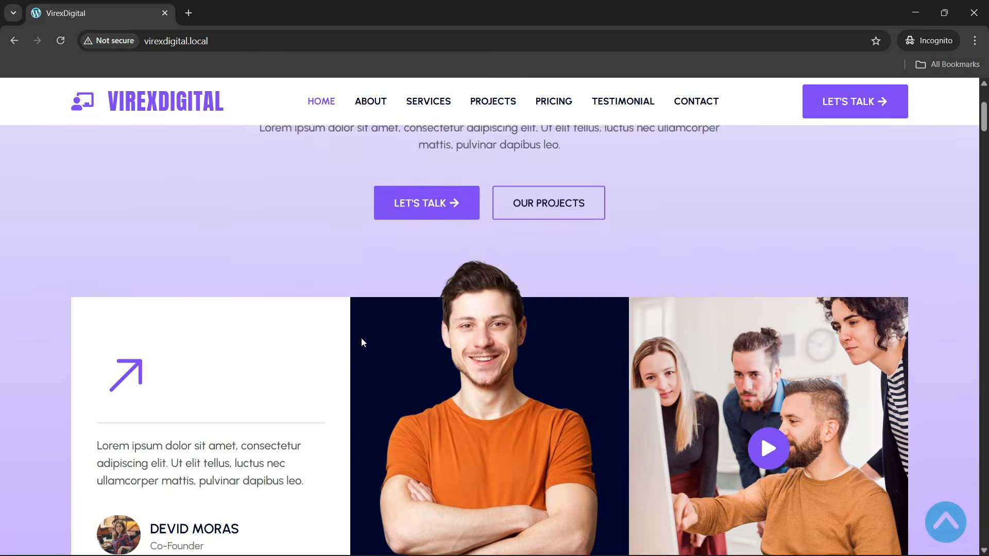
pyautogui.scroll(-15, 362, 340)
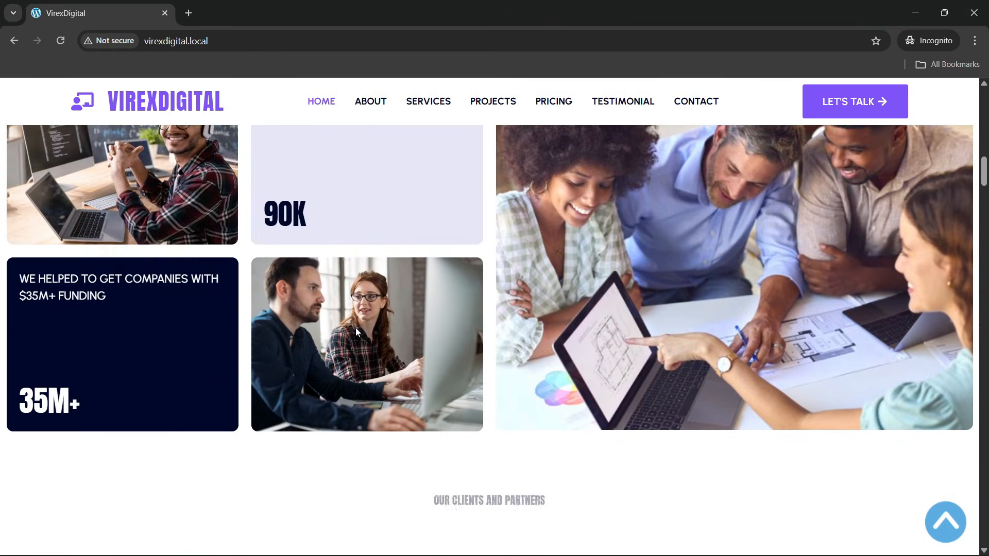
pyautogui.scroll(-8, 355, 327)
pyautogui.scroll(-4, 356, 327)
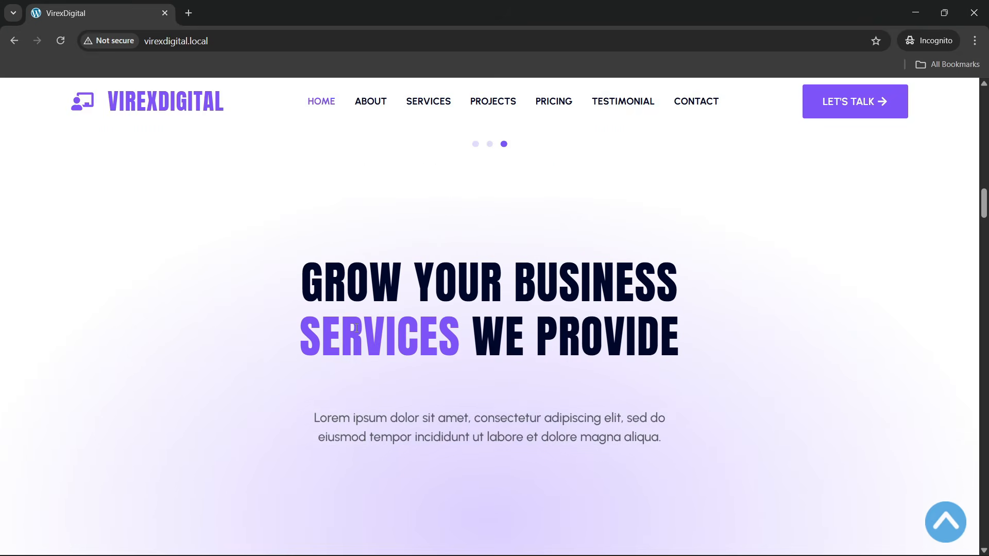
pyautogui.scroll(-5, 355, 328)
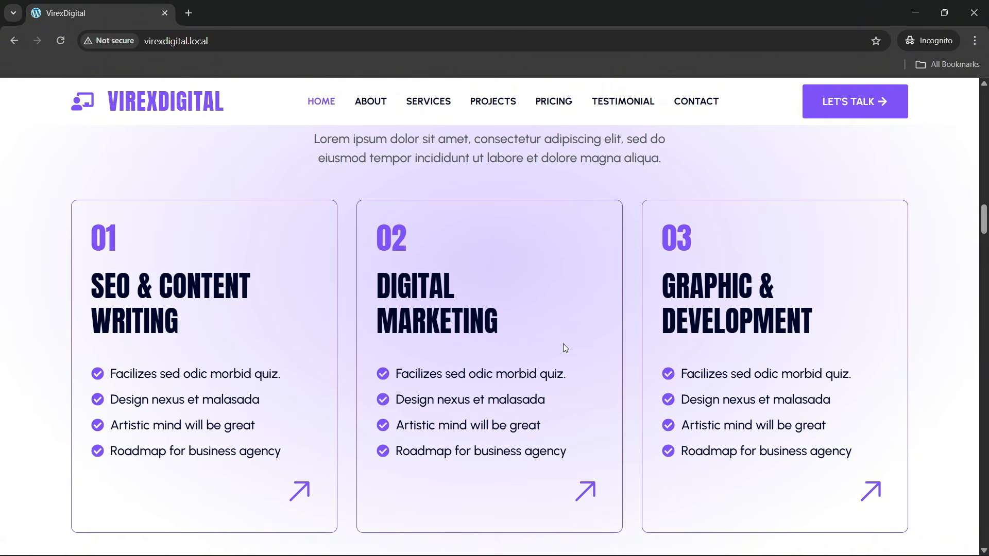
pyautogui.scroll(-7, 563, 344)
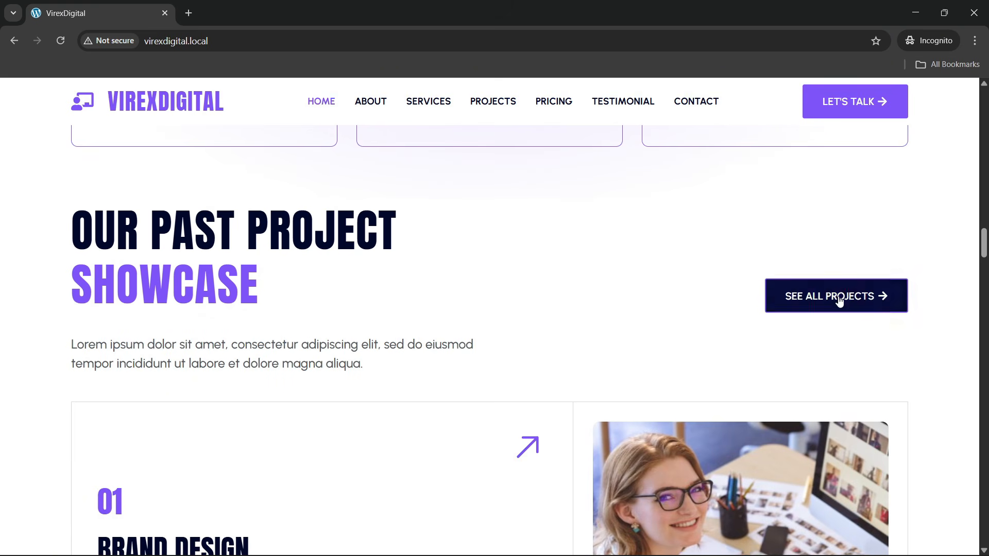
pyautogui.scroll(-7, 235, 312)
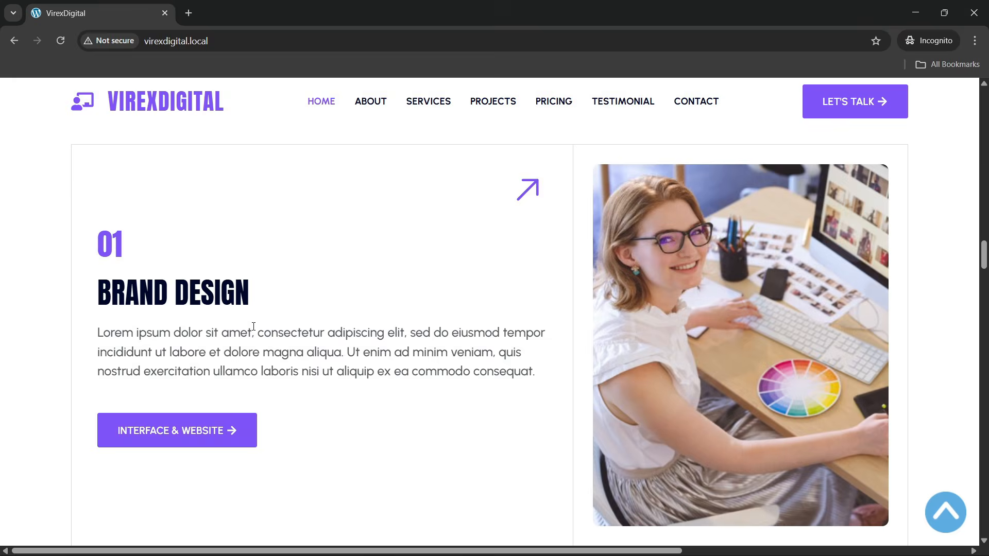
pyautogui.scroll(1, 251, 322)
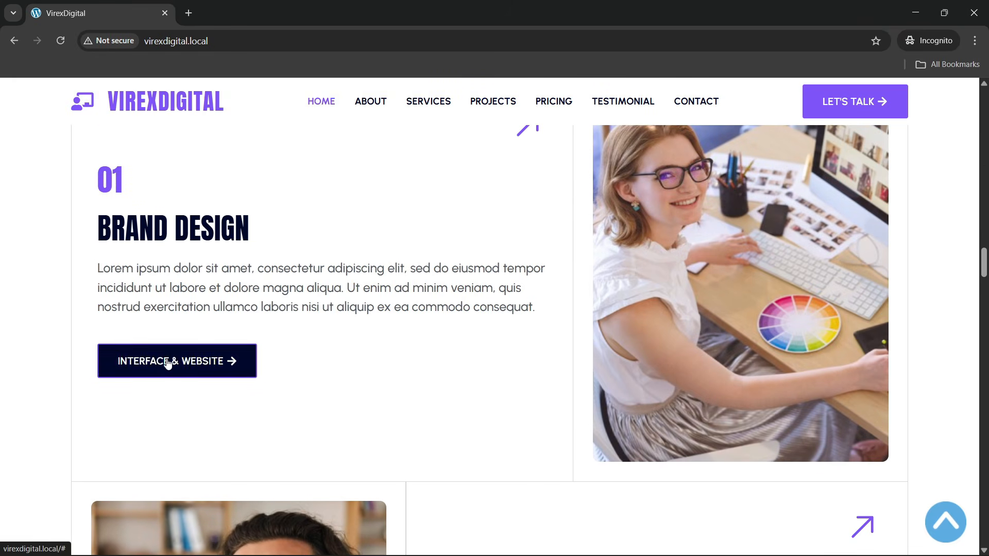
pyautogui.scroll(-8, 214, 335)
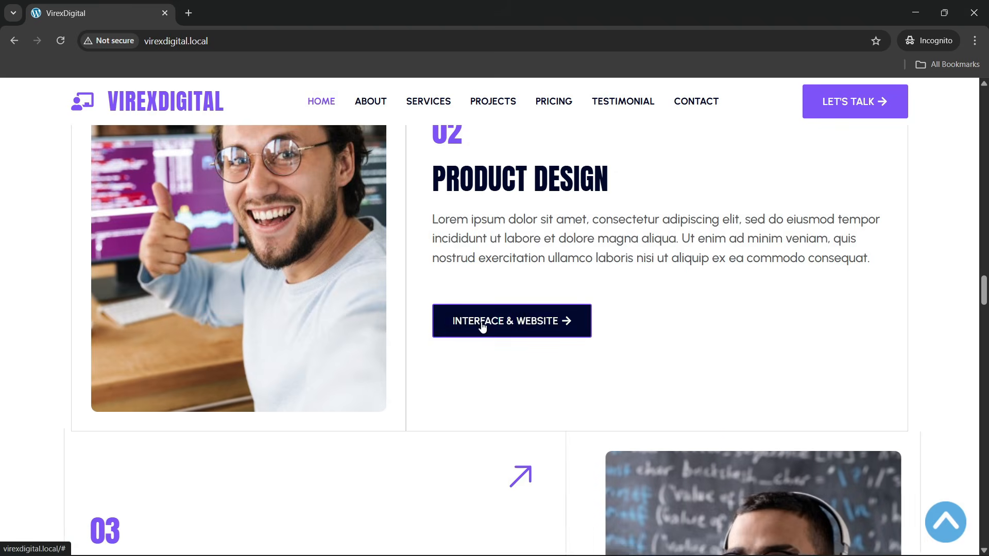
pyautogui.scroll(-6, 481, 326)
pyautogui.scroll(1, 276, 349)
pyautogui.scroll(2, 288, 335)
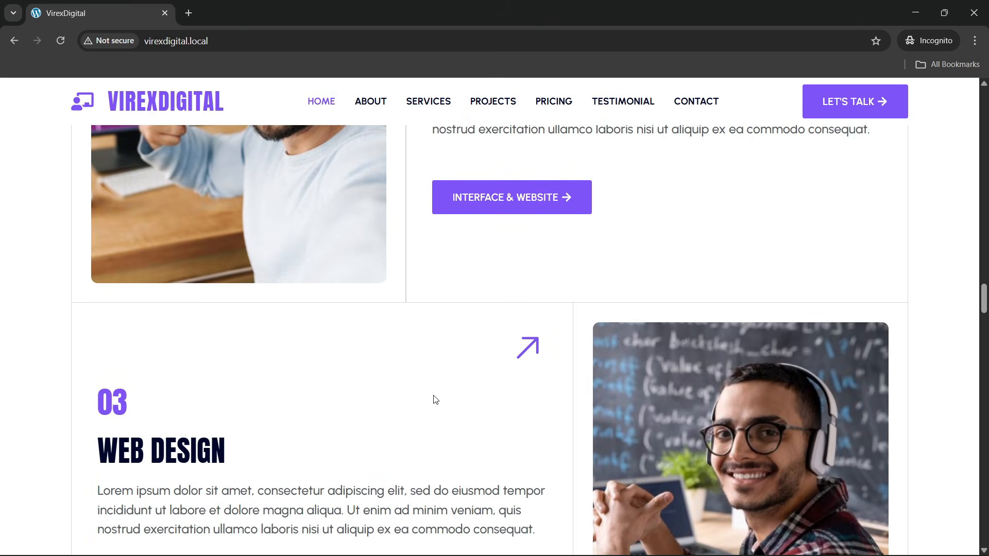
pyautogui.scroll(12, 446, 382)
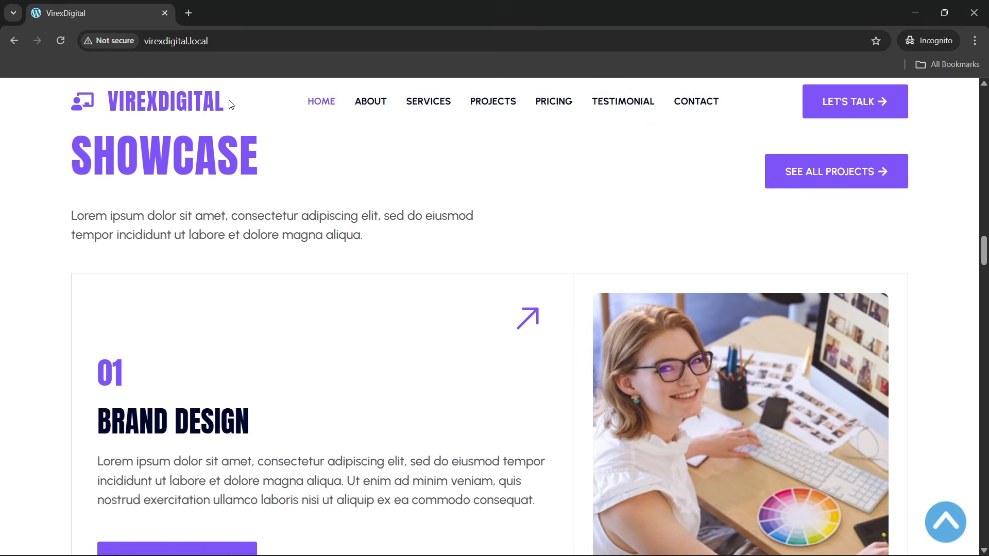
pyautogui.click(233, 43)
pyautogui.press('Return')
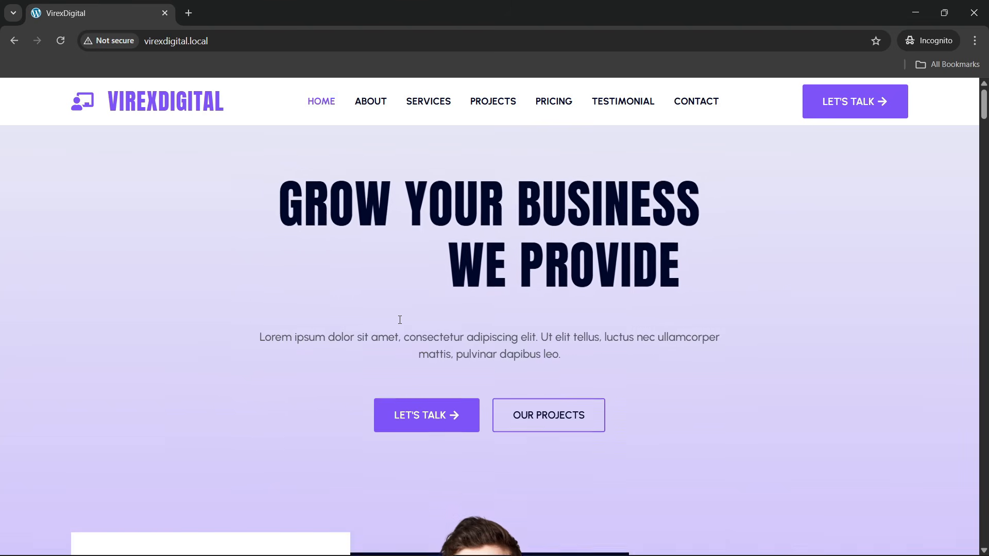
pyautogui.scroll(-7, 398, 320)
pyautogui.scroll(-15, 399, 320)
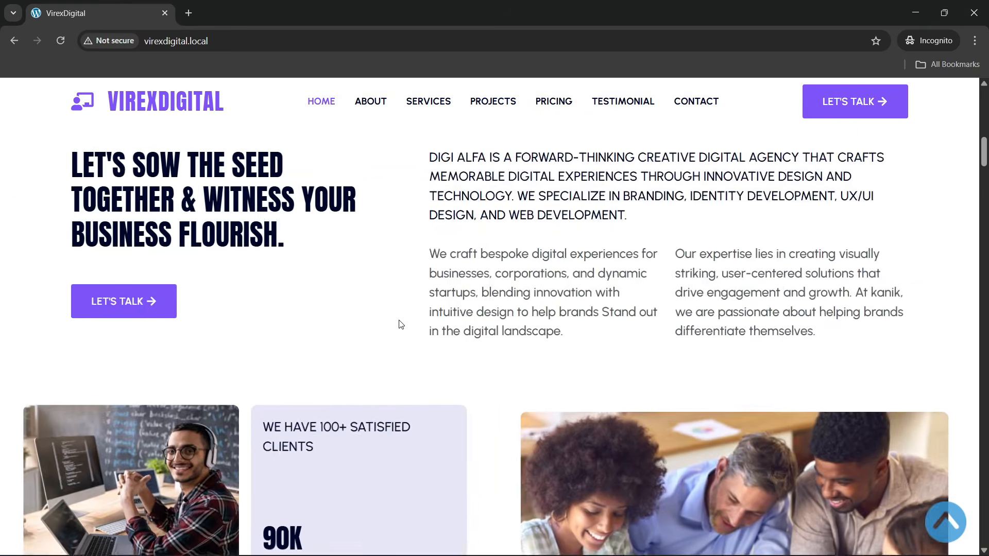
pyautogui.scroll(-10, 401, 323)
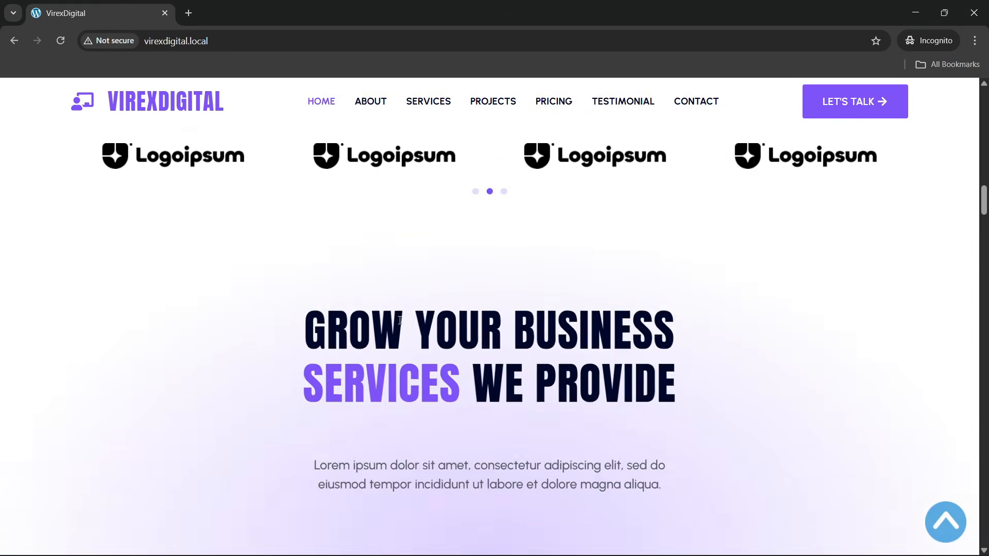
pyautogui.scroll(-12, 400, 326)
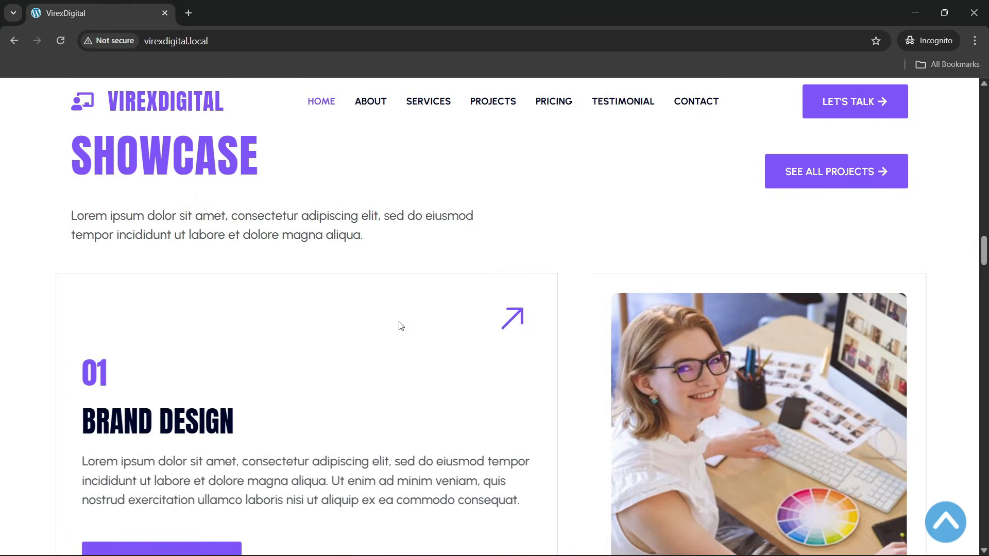
pyautogui.scroll(-10, 401, 326)
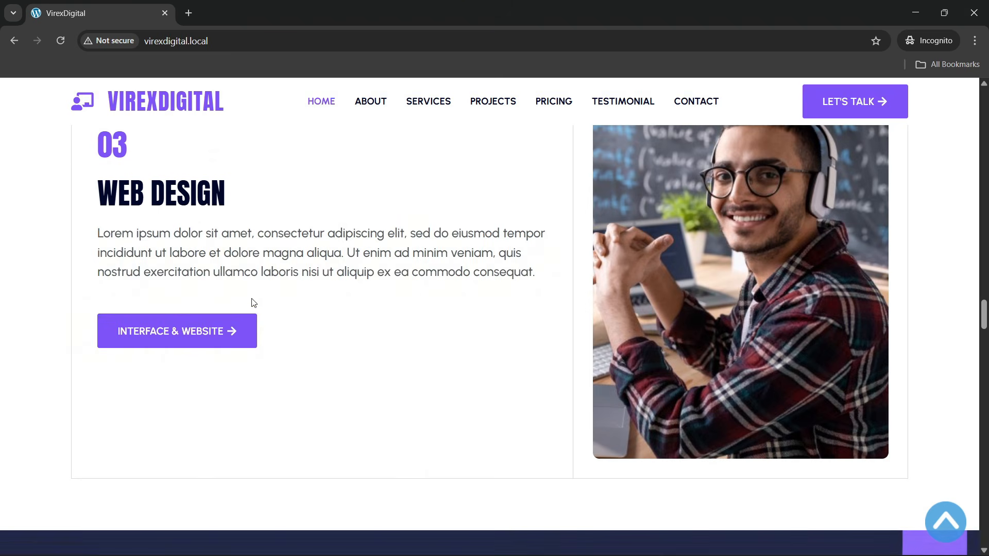
pyautogui.scroll(3, 253, 308)
pyautogui.scroll(-10, 305, 309)
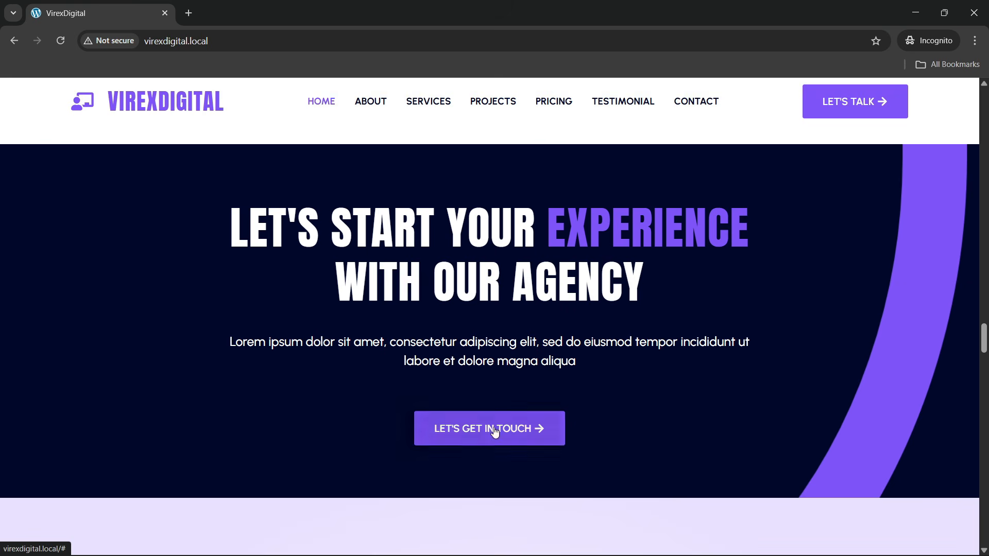
# - Compare the pricing plans by switching them to yearly and back to monthly
pyautogui.scroll(-3, 379, 334)
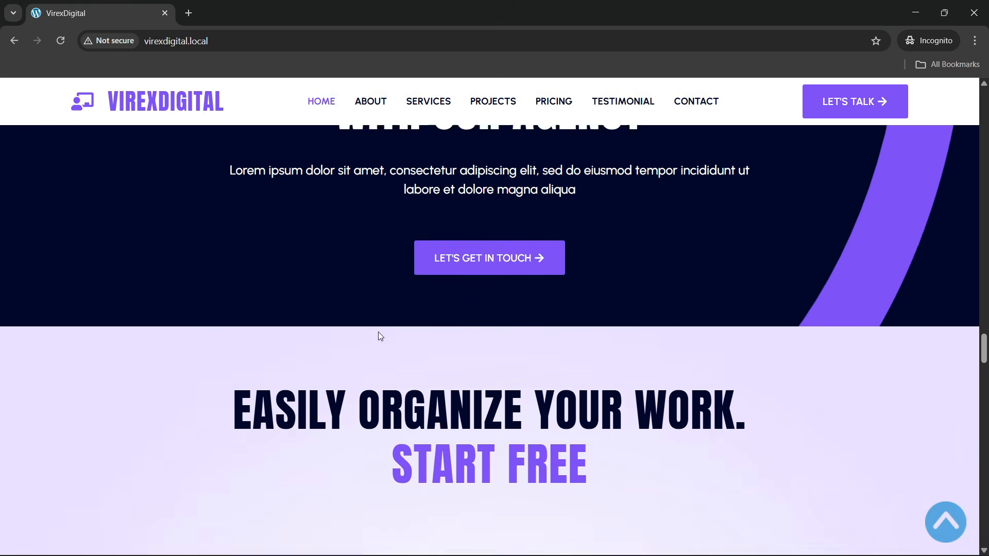
pyautogui.scroll(-4, 379, 335)
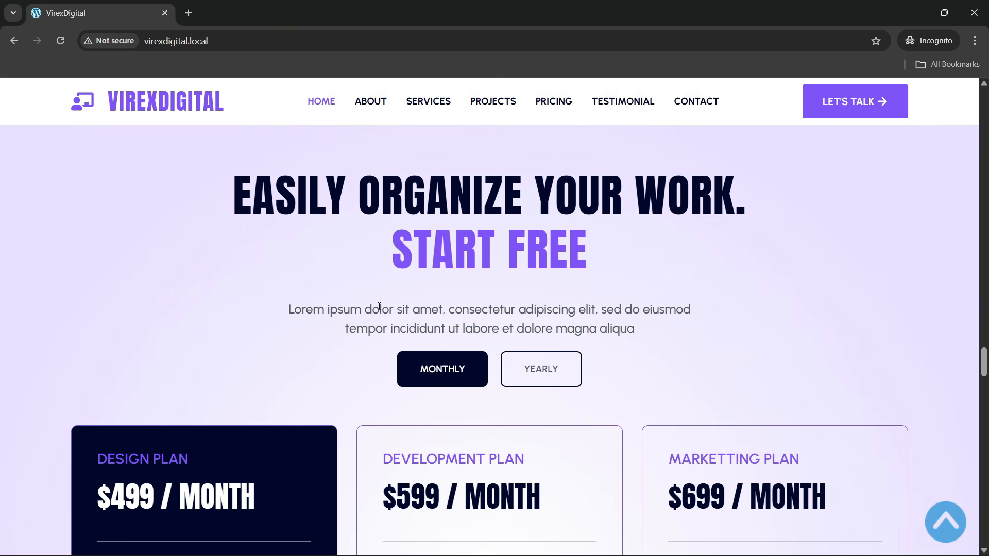
pyautogui.scroll(-2, 337, 282)
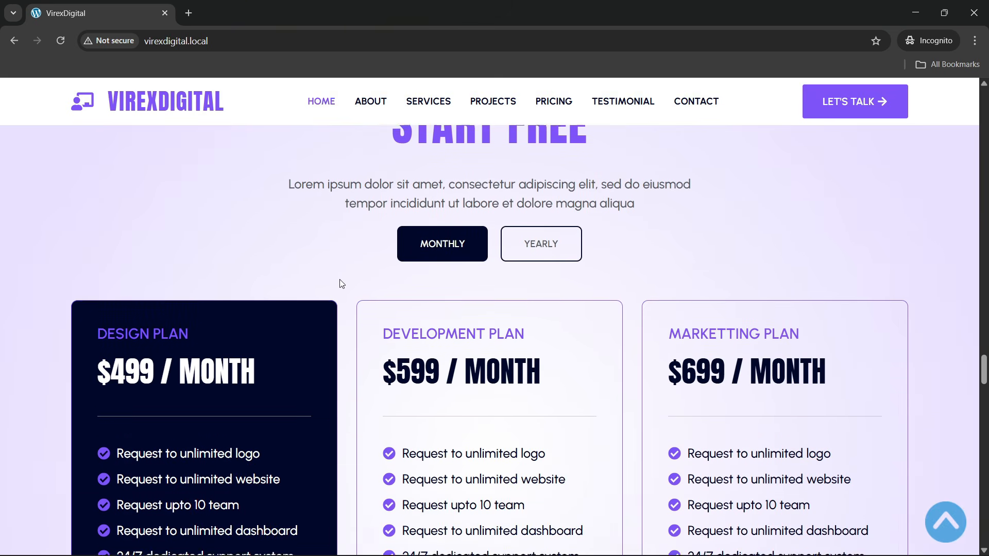
pyautogui.scroll(2, 337, 283)
pyautogui.scroll(-1, 445, 228)
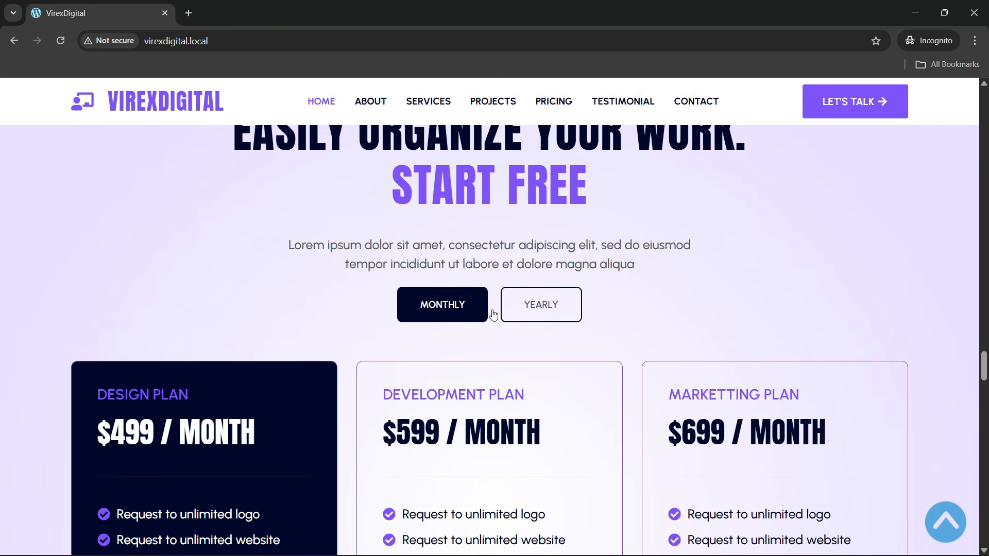
pyautogui.click(533, 311)
pyautogui.scroll(-3, 364, 310)
pyautogui.scroll(2, 364, 311)
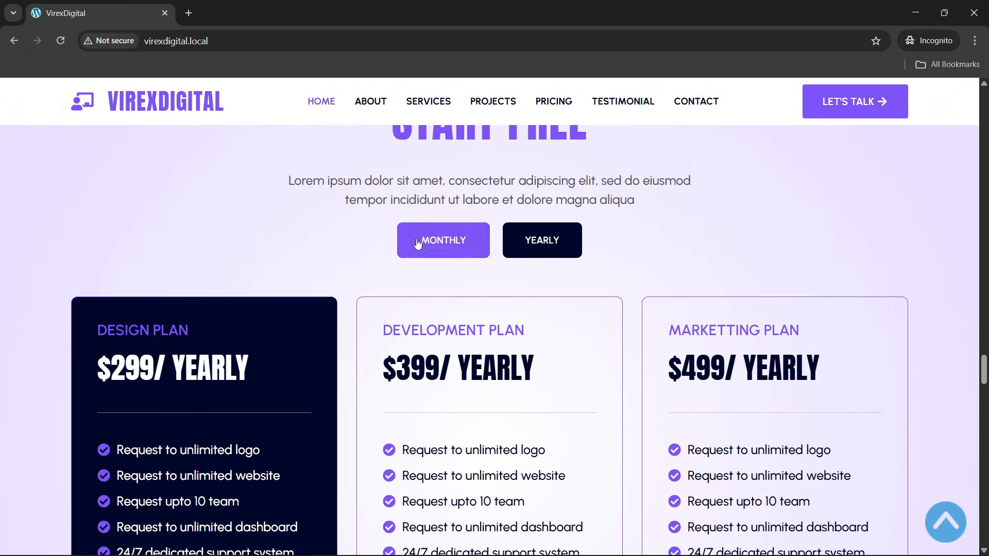
pyautogui.click(415, 242)
pyautogui.scroll(-2, 415, 242)
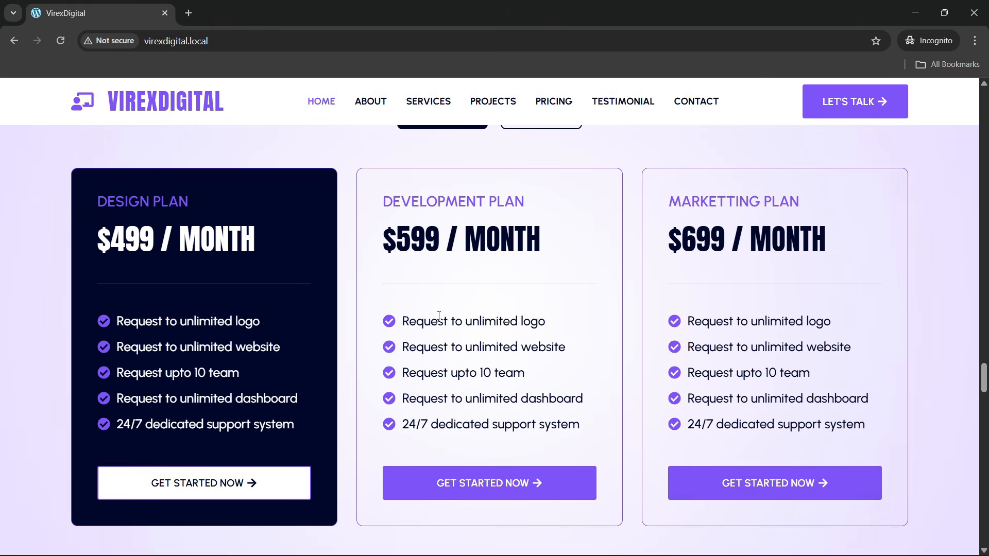
pyautogui.scroll(1, 407, 356)
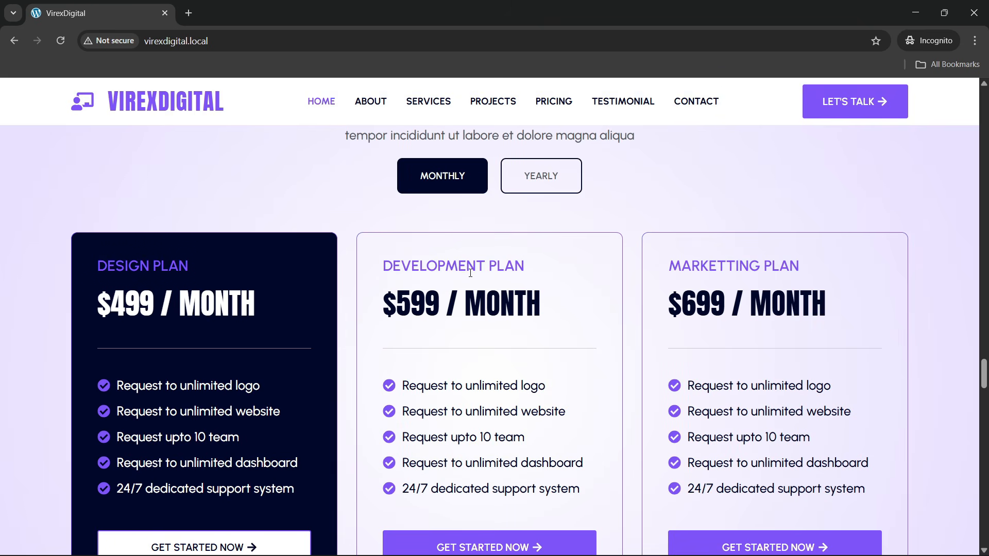
# - Leave the plans on yearly prices ($299, $399, $499) and scroll to For Custom Plan
pyautogui.click(545, 190)
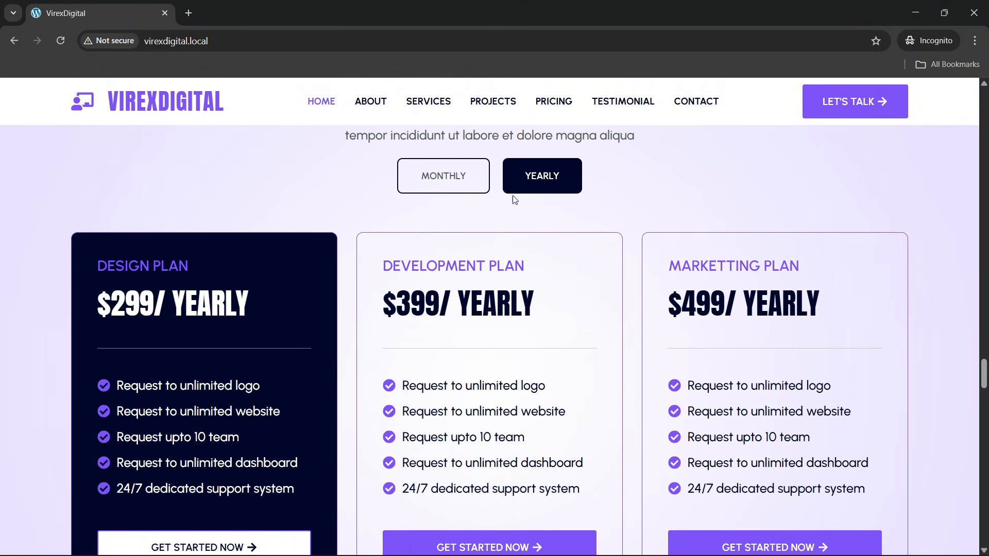
pyautogui.click(470, 186)
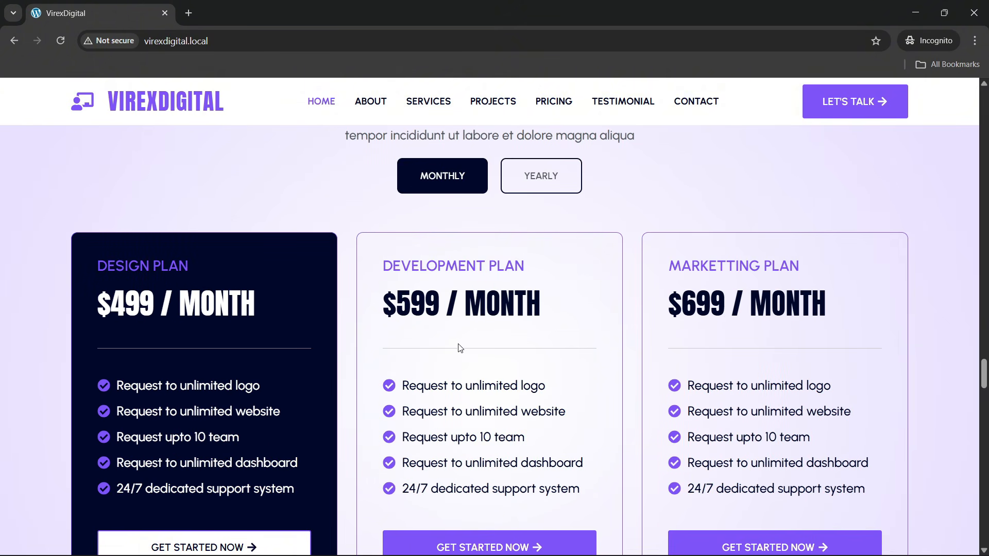
pyautogui.click(541, 185)
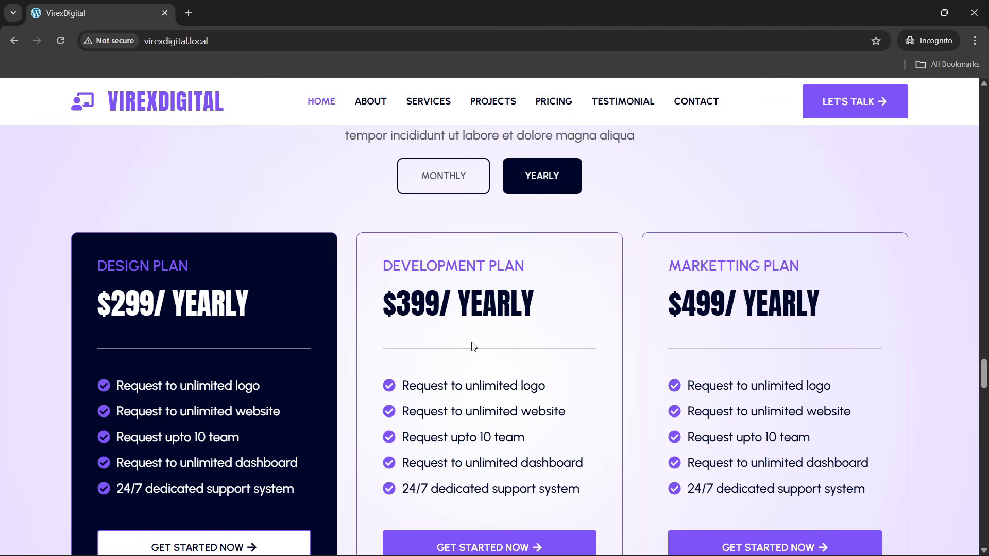
pyautogui.scroll(-3, 470, 349)
pyautogui.scroll(3, 470, 348)
pyautogui.scroll(-2, 448, 337)
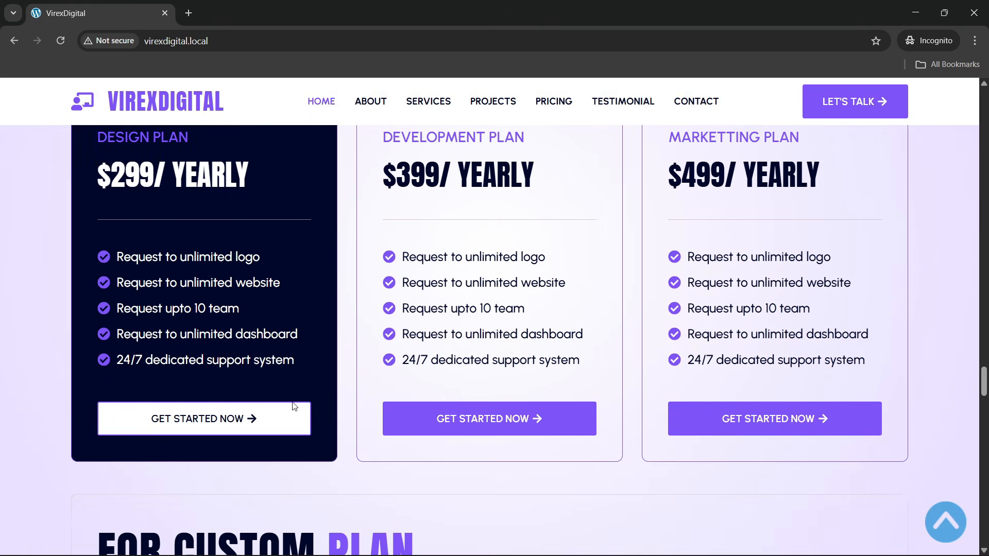
pyautogui.scroll(-6, 516, 332)
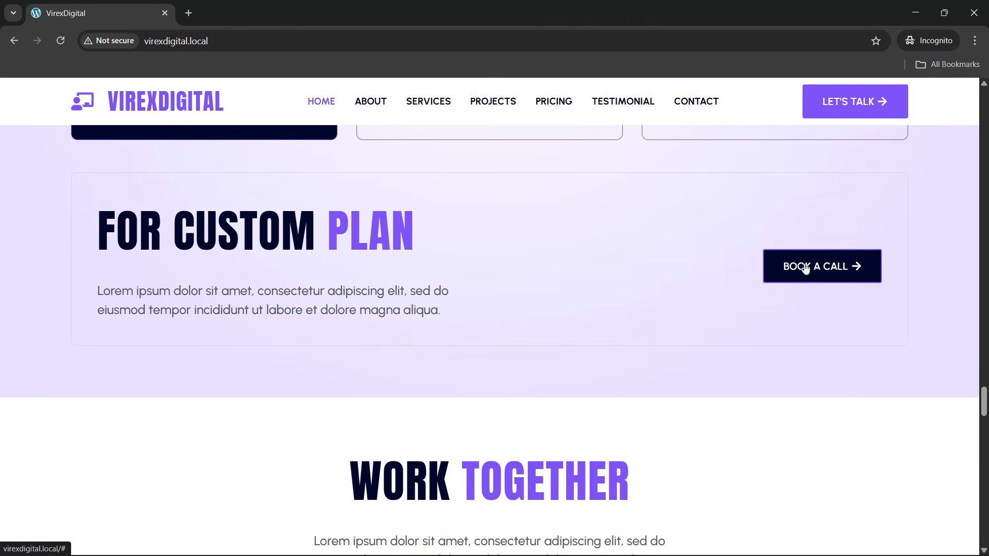
pyautogui.scroll(-5, 340, 309)
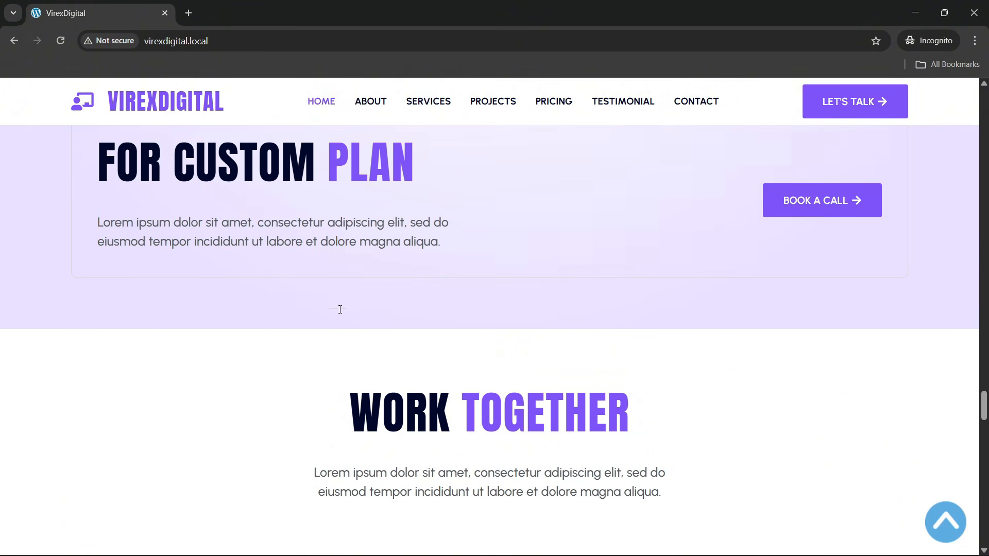
pyautogui.scroll(-2, 355, 309)
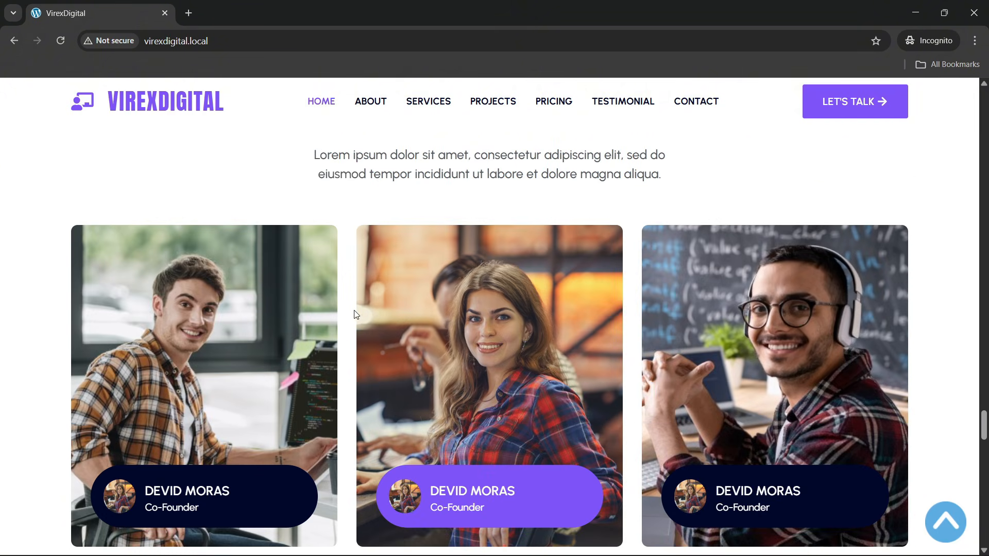
pyautogui.scroll(1, 339, 319)
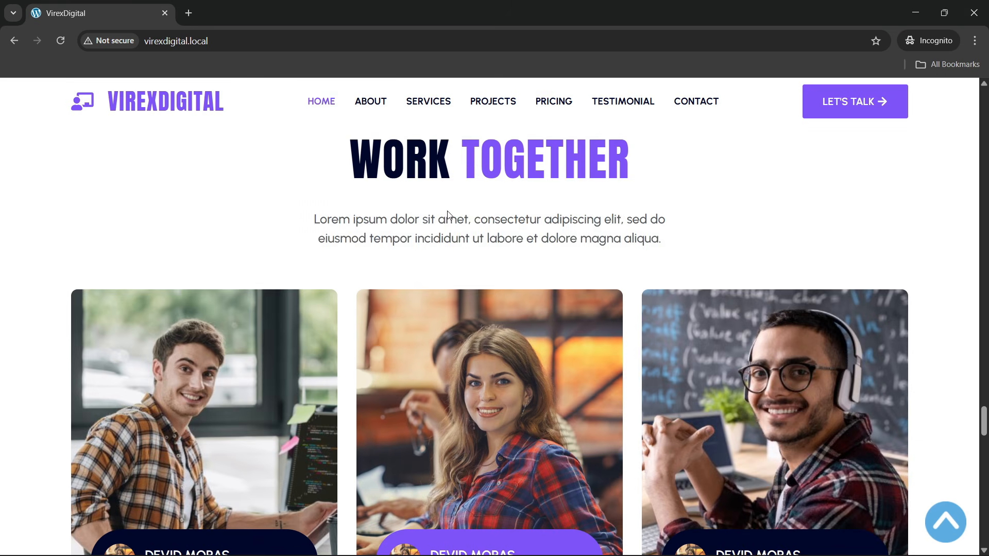
pyautogui.scroll(-2, 443, 232)
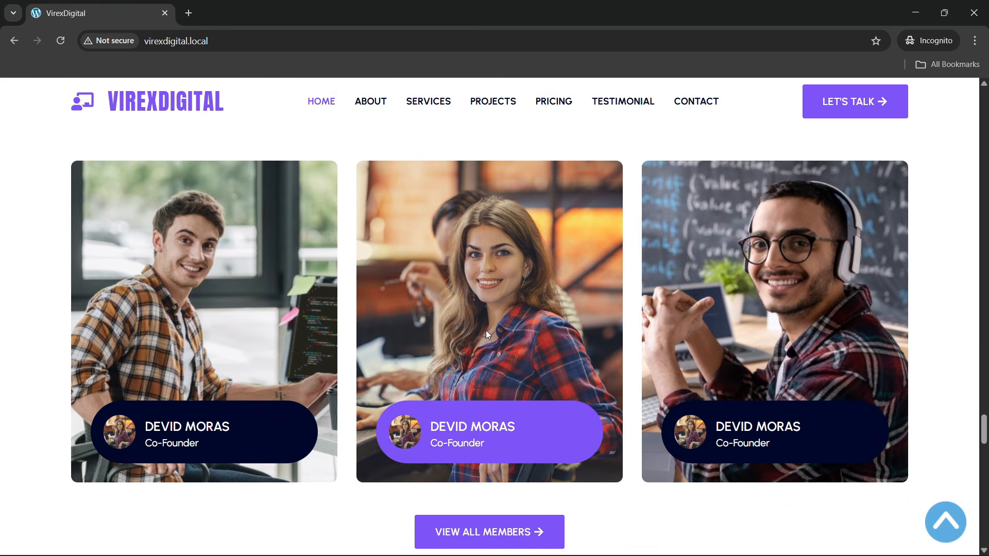
pyautogui.scroll(2, 486, 329)
pyautogui.scroll(-2, 427, 298)
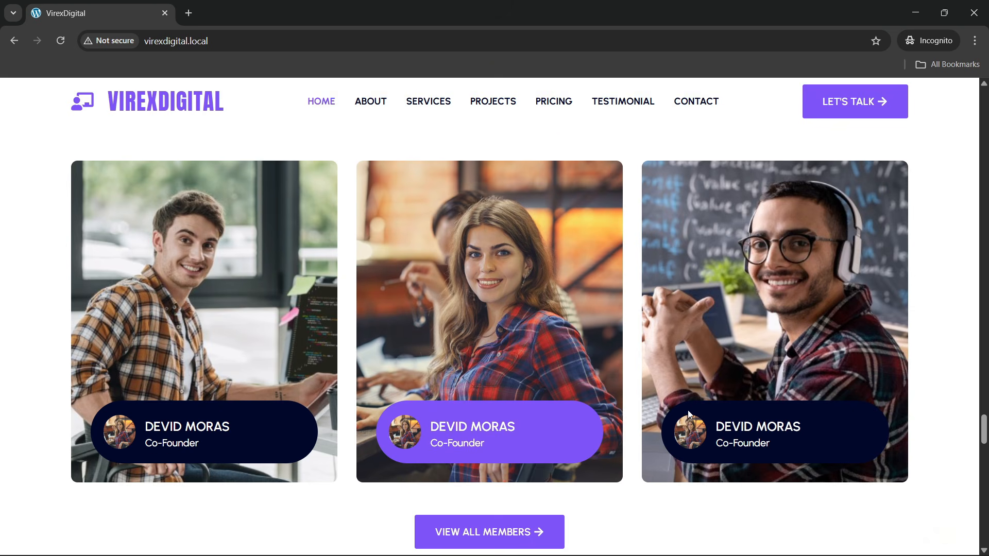
pyautogui.scroll(2, 412, 376)
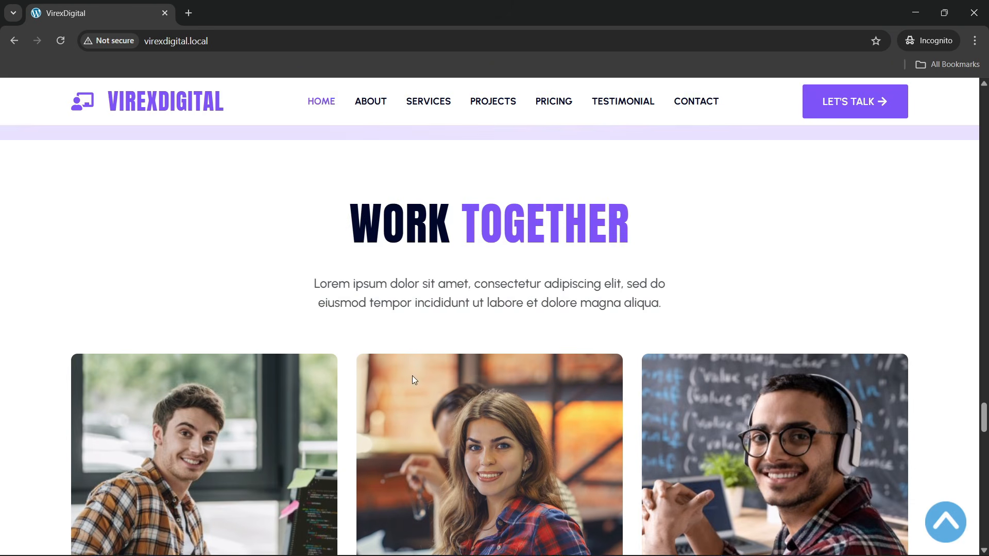
pyautogui.scroll(-2, 373, 406)
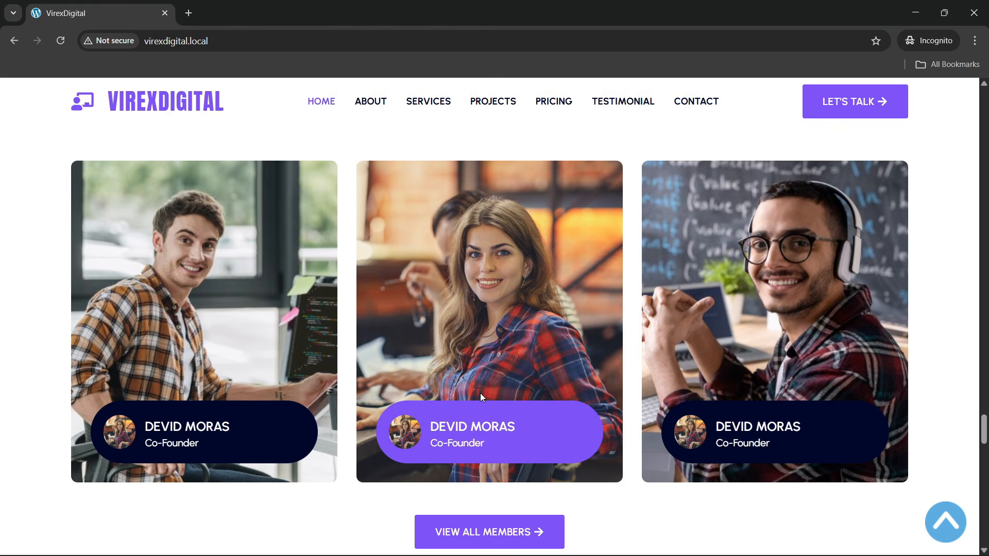
pyautogui.scroll(2, 178, 323)
pyautogui.scroll(-2, 287, 274)
pyautogui.scroll(-3, 514, 360)
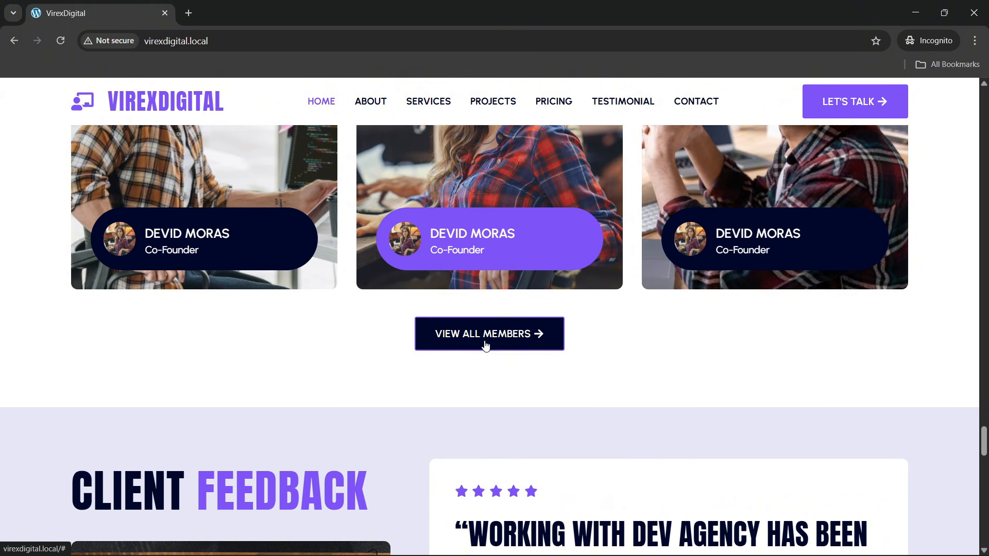
pyautogui.scroll(-4, 486, 342)
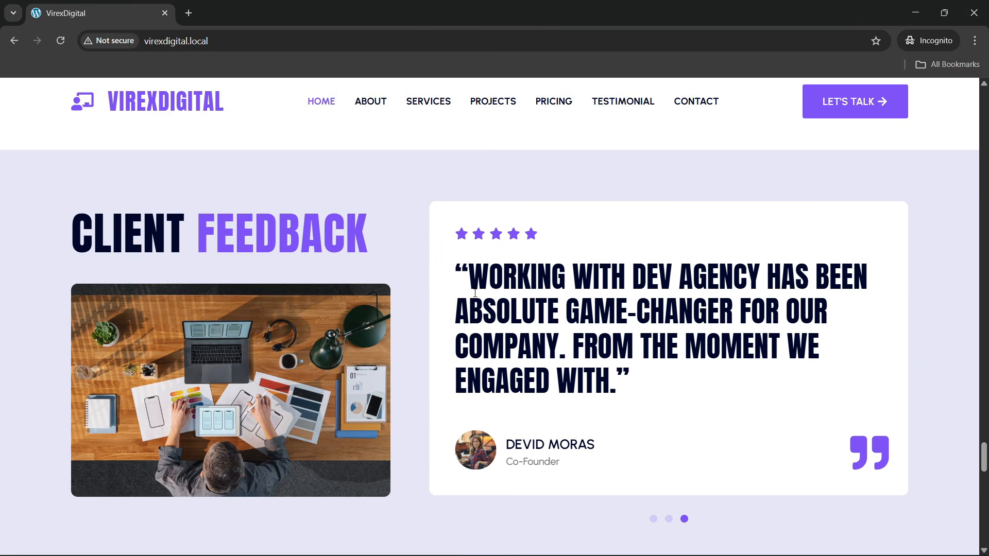
# - Browse to the second and third client testimonials
pyautogui.scroll(-1, 677, 435)
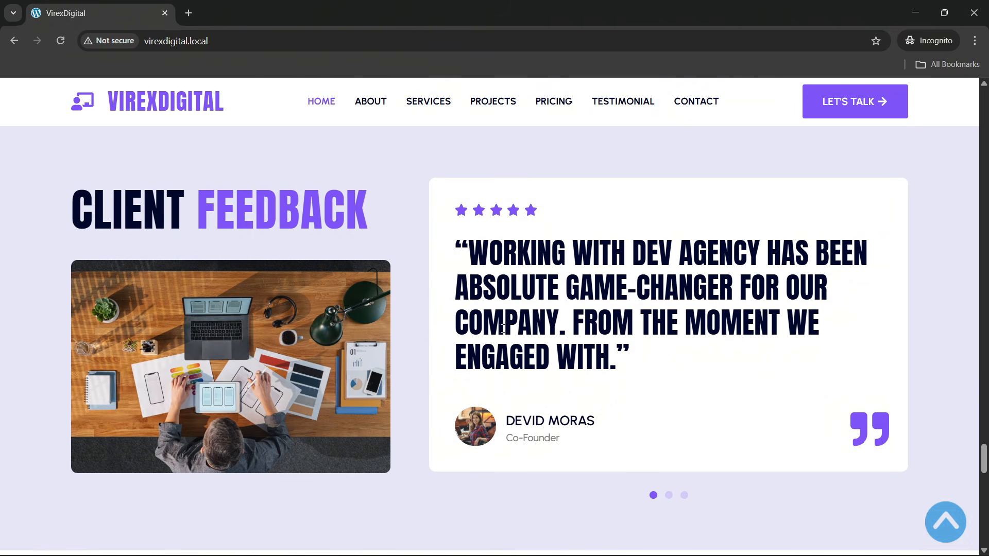
pyautogui.click(669, 454)
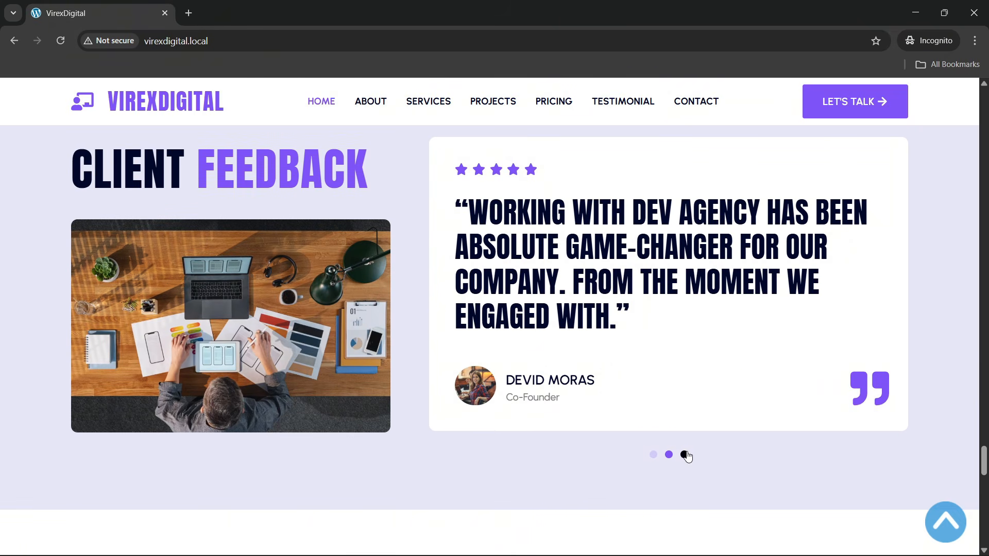
pyautogui.click(684, 455)
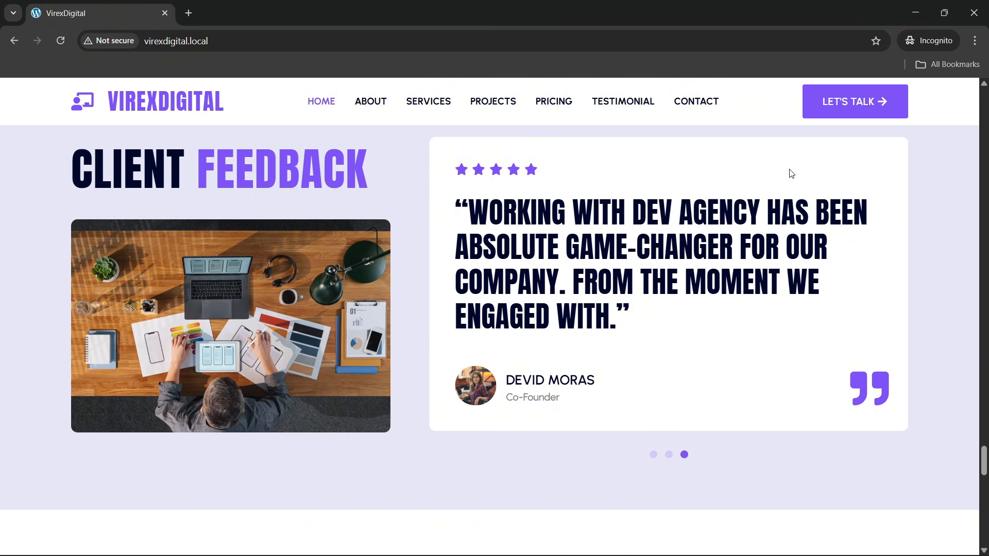
# - Scroll past the Latest Articles grid and Let's Talk banner down to the footer
pyautogui.scroll(1, 566, 251)
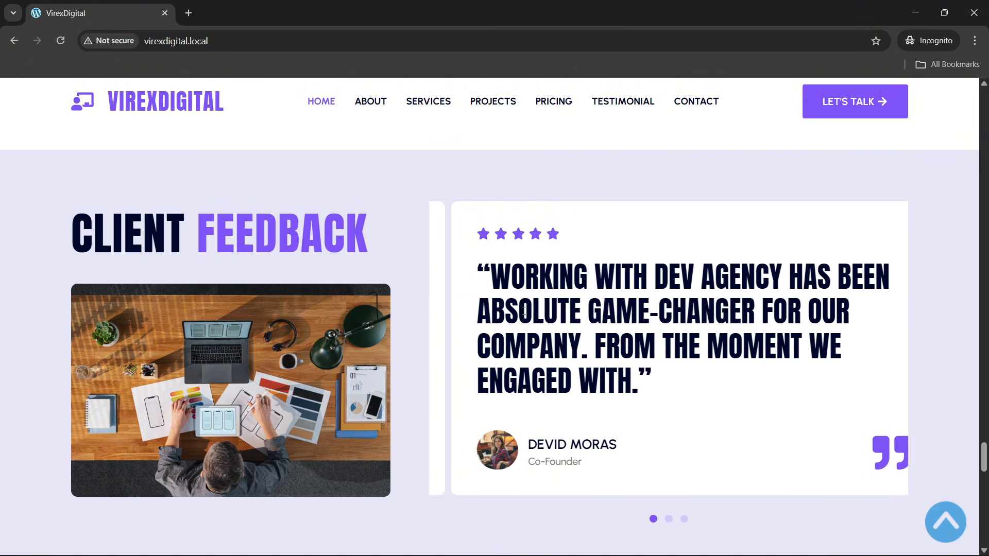
pyautogui.scroll(-3, 556, 293)
pyautogui.scroll(3, 545, 309)
pyautogui.scroll(-5, 532, 324)
pyautogui.scroll(-2, 533, 323)
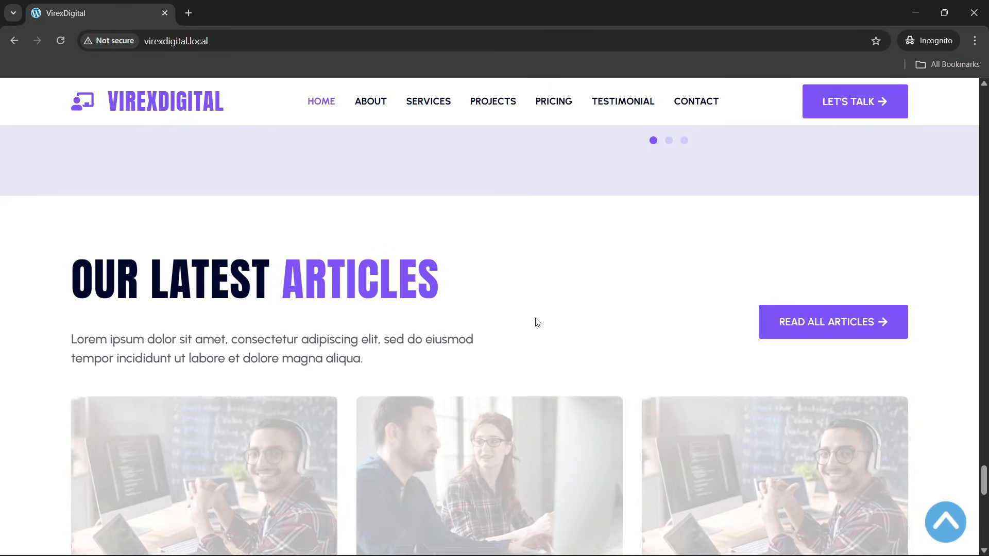
pyautogui.scroll(-3, 265, 243)
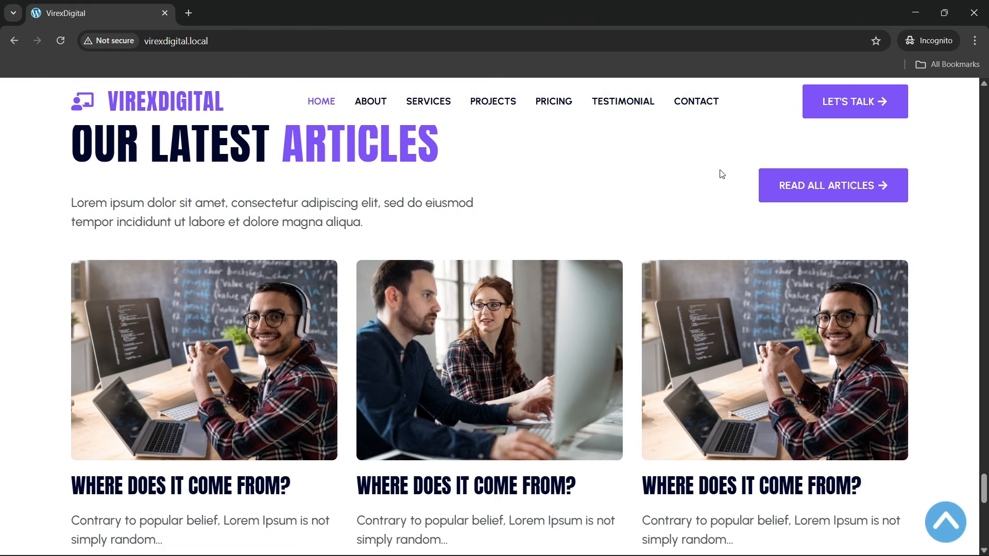
pyautogui.scroll(1, 327, 322)
pyautogui.scroll(-2, 261, 307)
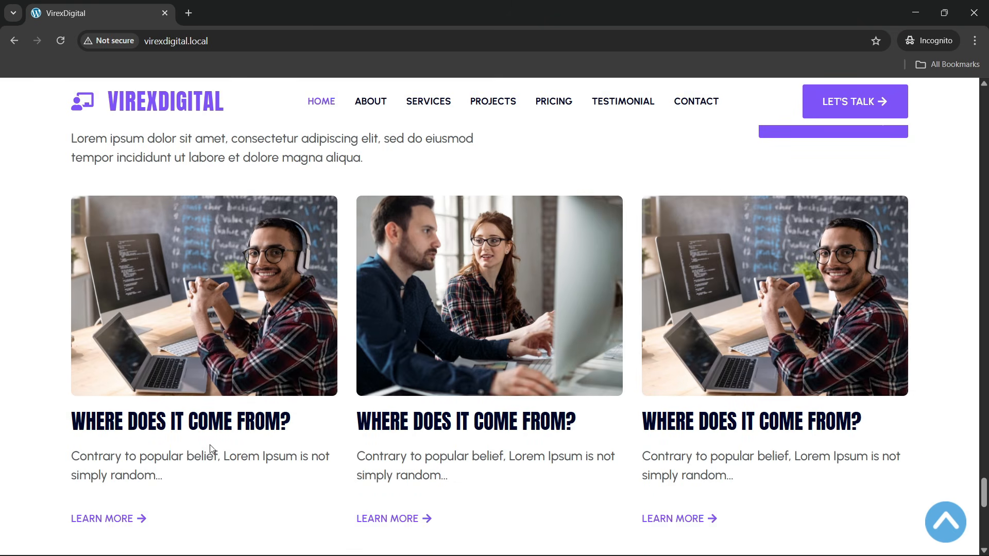
pyautogui.scroll(-1, 210, 449)
pyautogui.scroll(2, 464, 283)
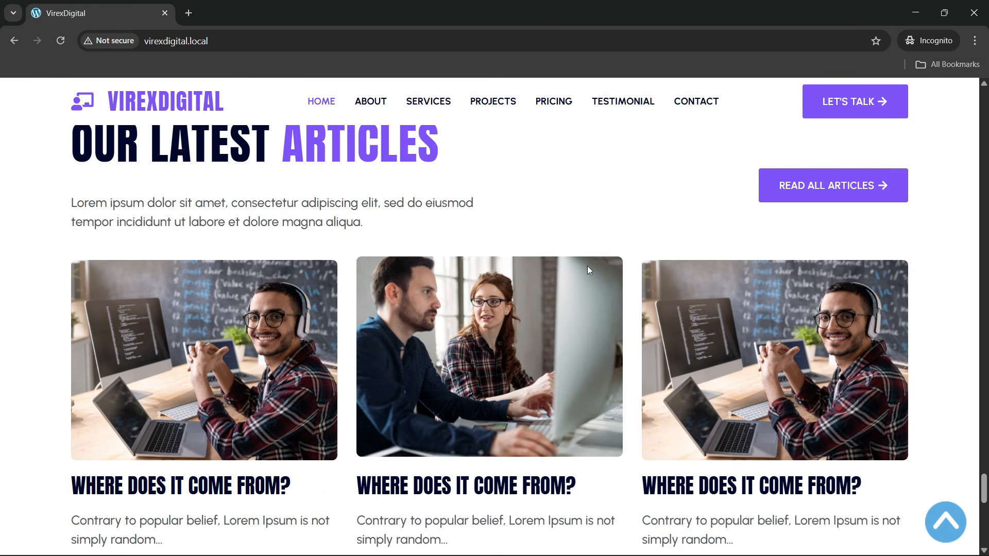
pyautogui.scroll(-1, 411, 336)
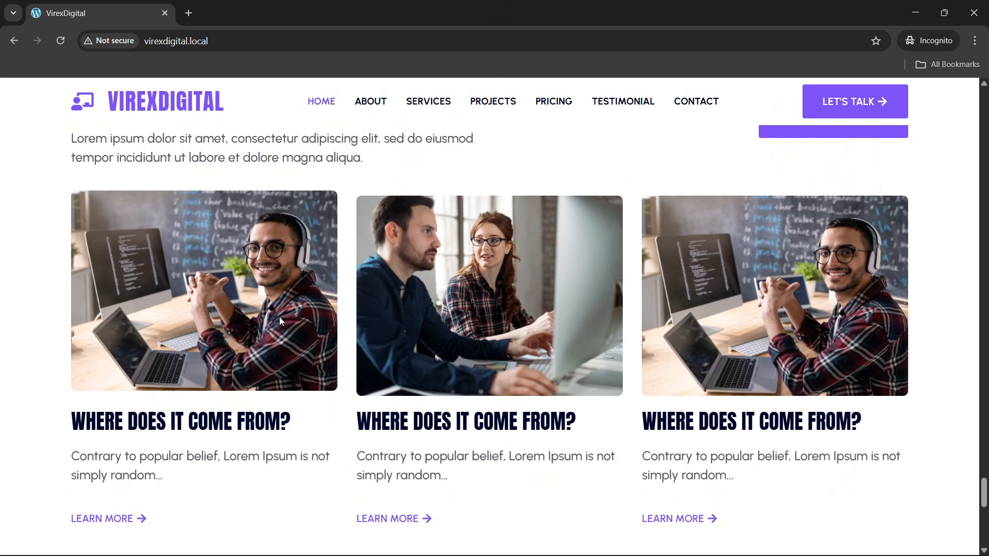
pyautogui.scroll(-2, 533, 380)
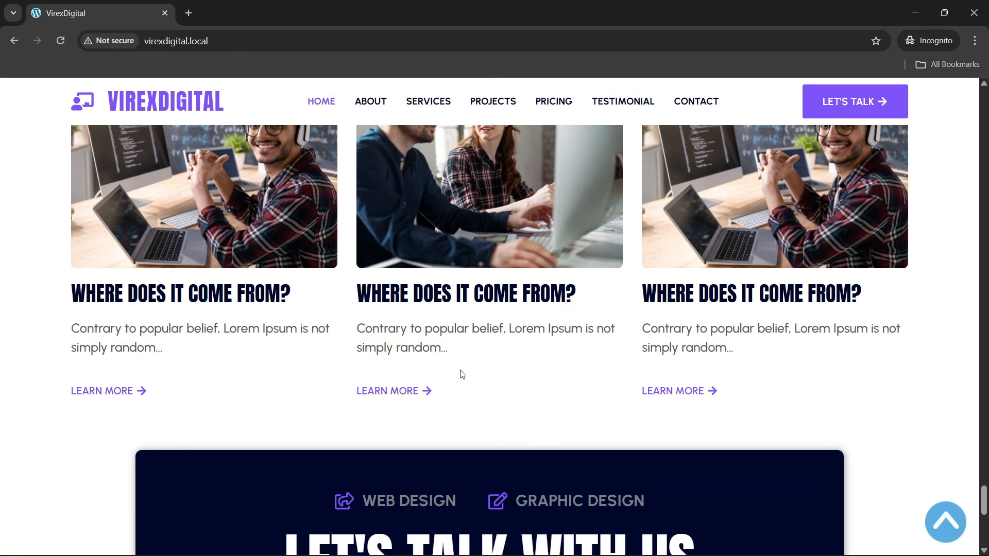
pyautogui.scroll(6, 461, 371)
pyautogui.scroll(-5, 330, 304)
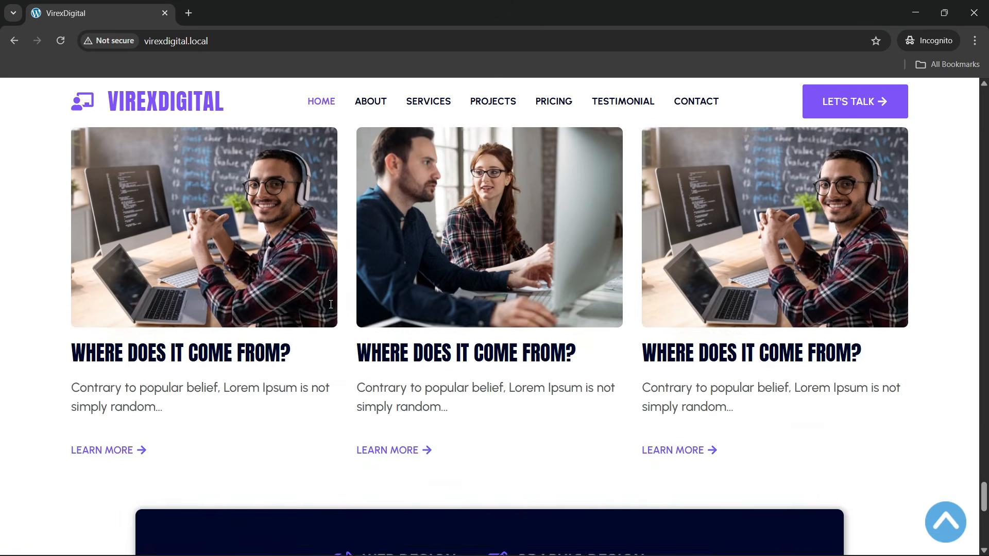
pyautogui.scroll(-10, 330, 304)
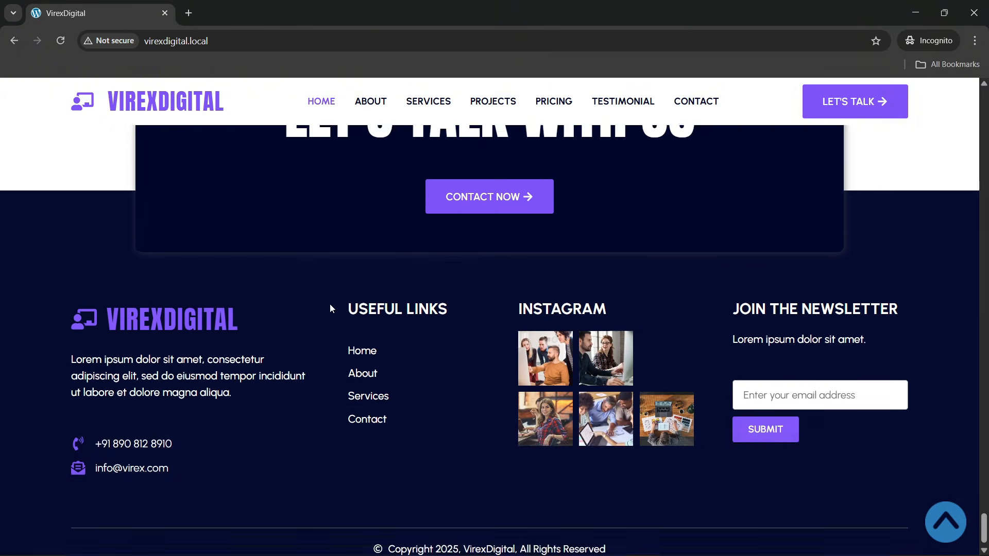
pyautogui.scroll(2, 330, 304)
# - Reload virexdigital.local and scroll from the hero down to the footer's 2025 copyright line
pyautogui.click(236, 43)
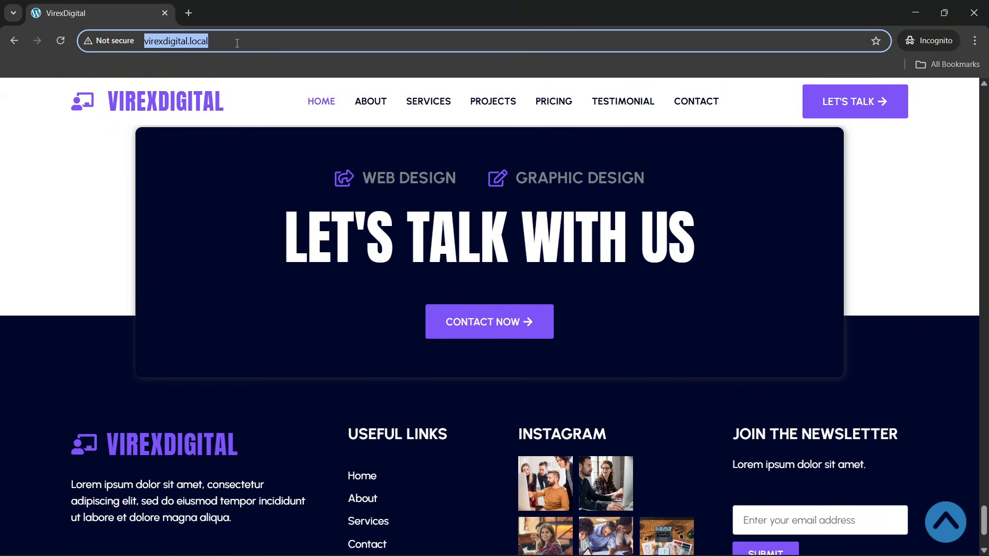
pyautogui.press('Return')
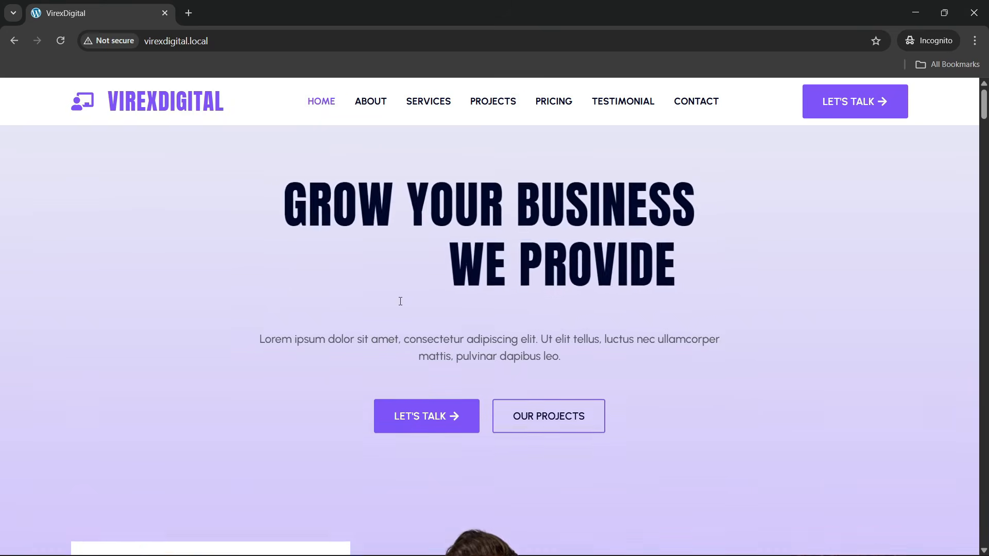
pyautogui.scroll(-7, 400, 295)
pyautogui.scroll(-6, 401, 296)
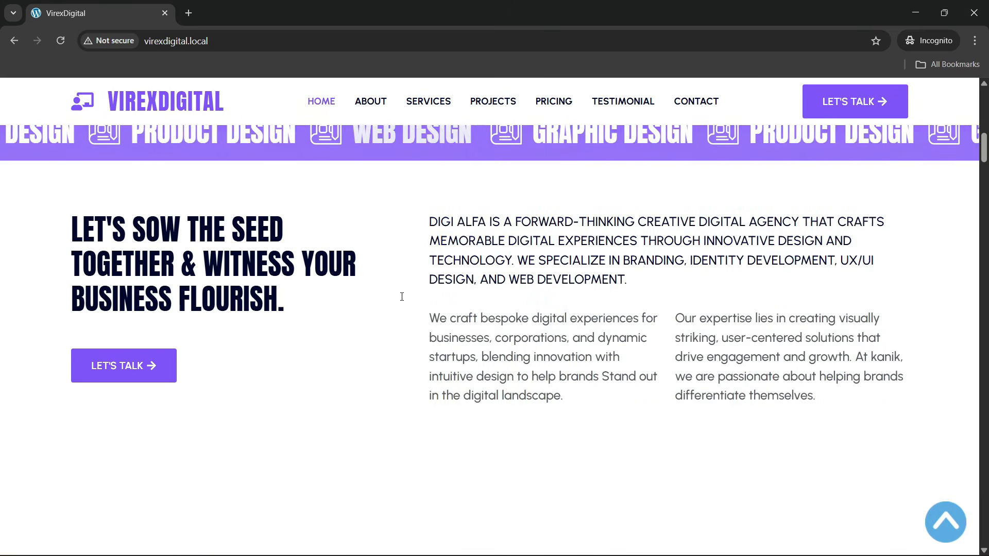
pyautogui.scroll(-15, 383, 249)
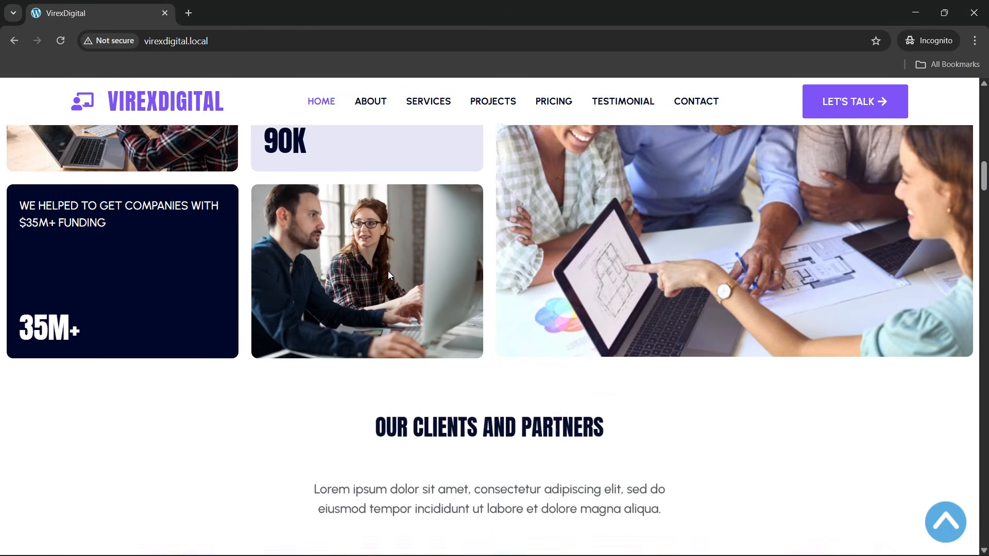
pyautogui.scroll(-14, 389, 271)
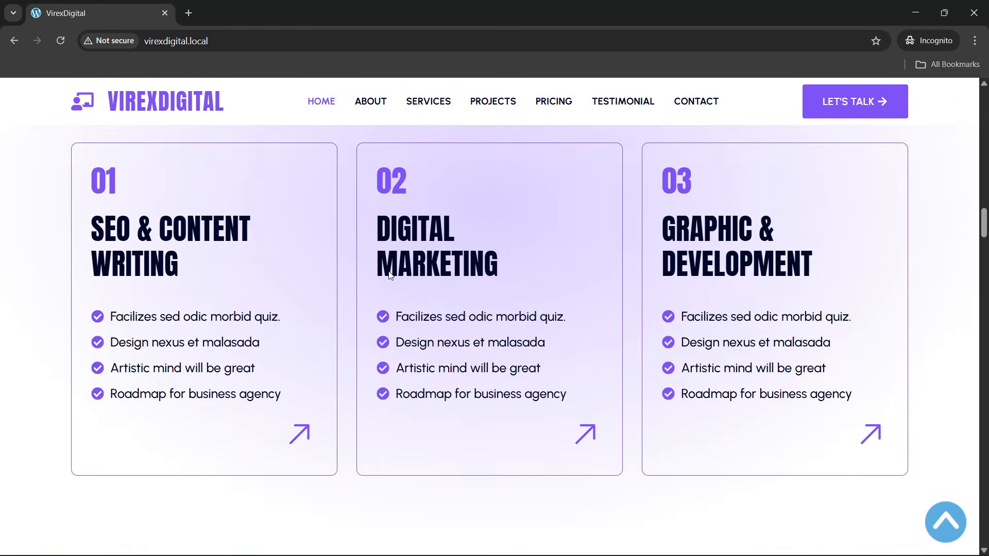
pyautogui.scroll(-11, 388, 270)
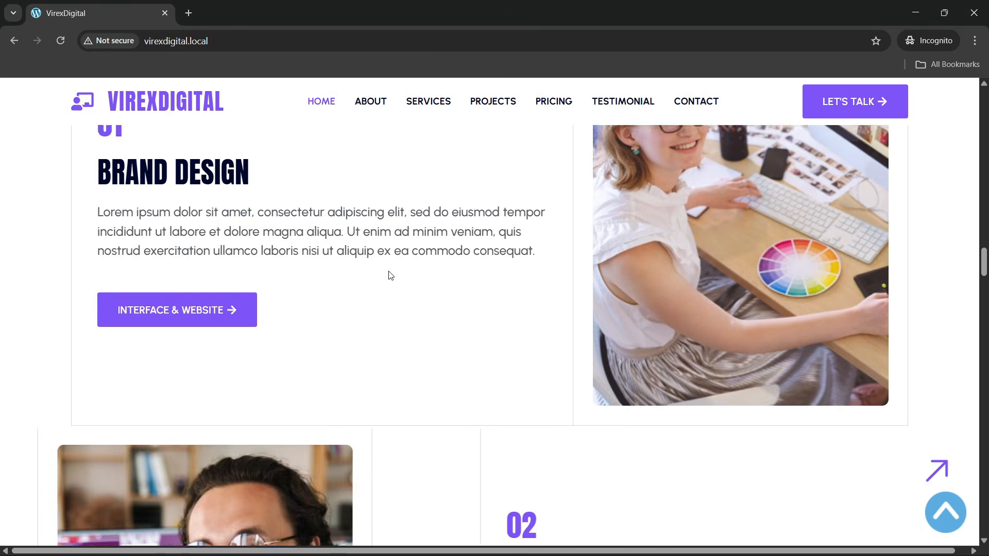
pyautogui.scroll(-16, 389, 271)
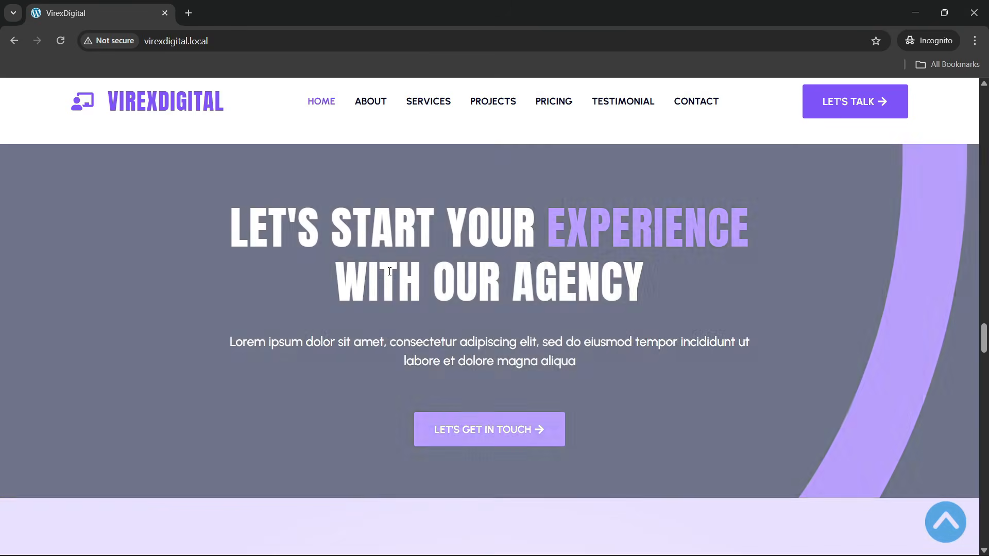
pyautogui.scroll(-15, 390, 275)
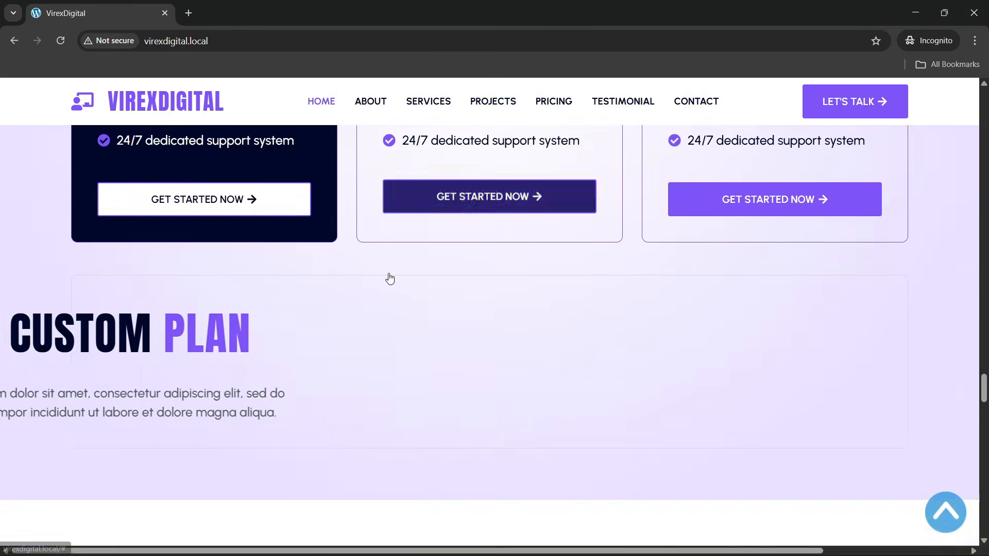
pyautogui.scroll(-14, 390, 275)
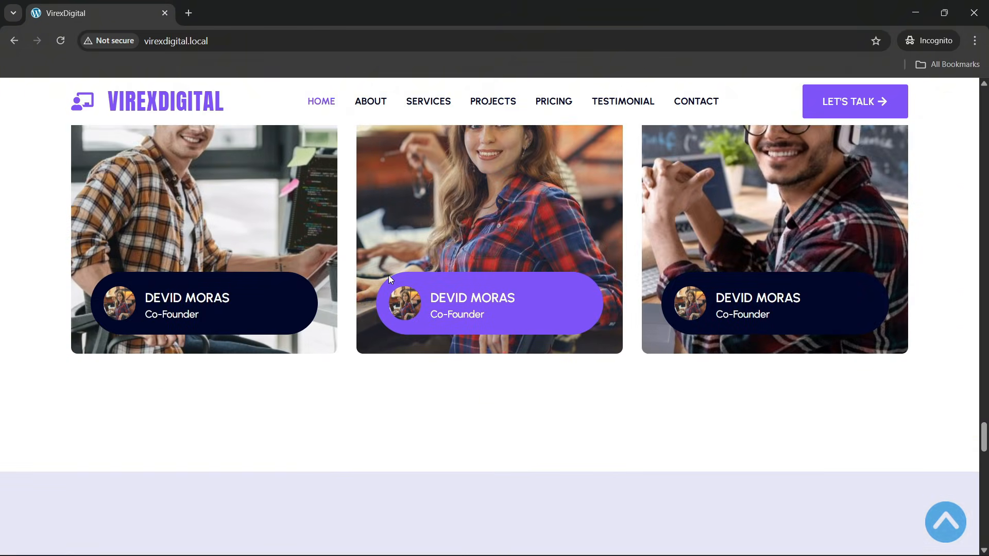
pyautogui.scroll(-11, 388, 275)
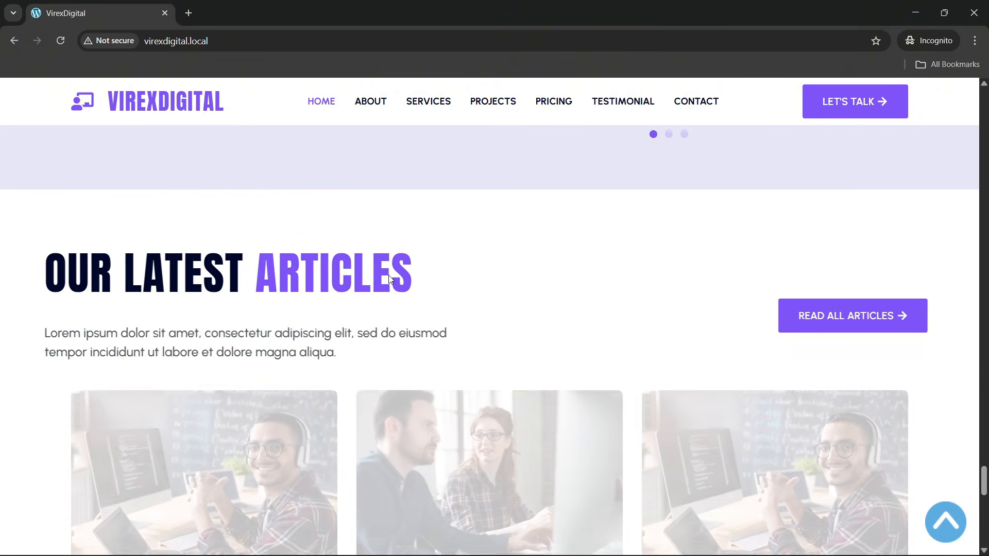
pyautogui.scroll(-4, 388, 279)
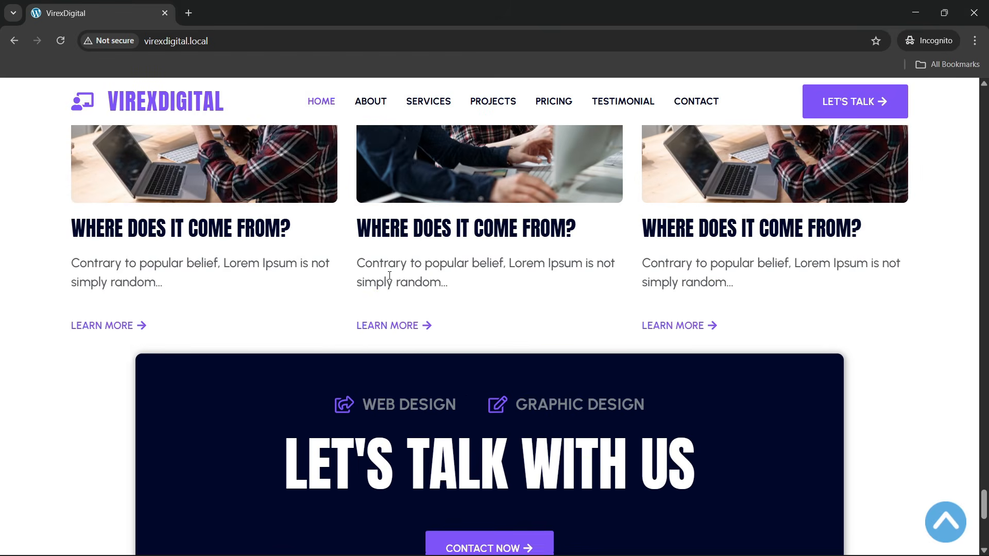
pyautogui.scroll(-3, 389, 279)
pyautogui.scroll(-5, 389, 276)
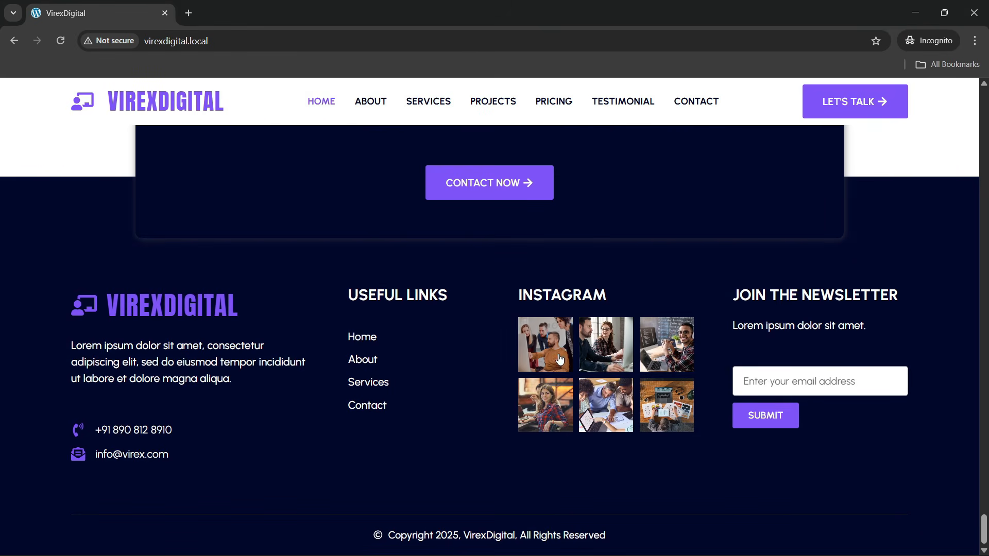
# - Preview the footer Instagram photos in the lightbox, then jump back to the page top
pyautogui.click(545, 344)
pyautogui.click(765, 307)
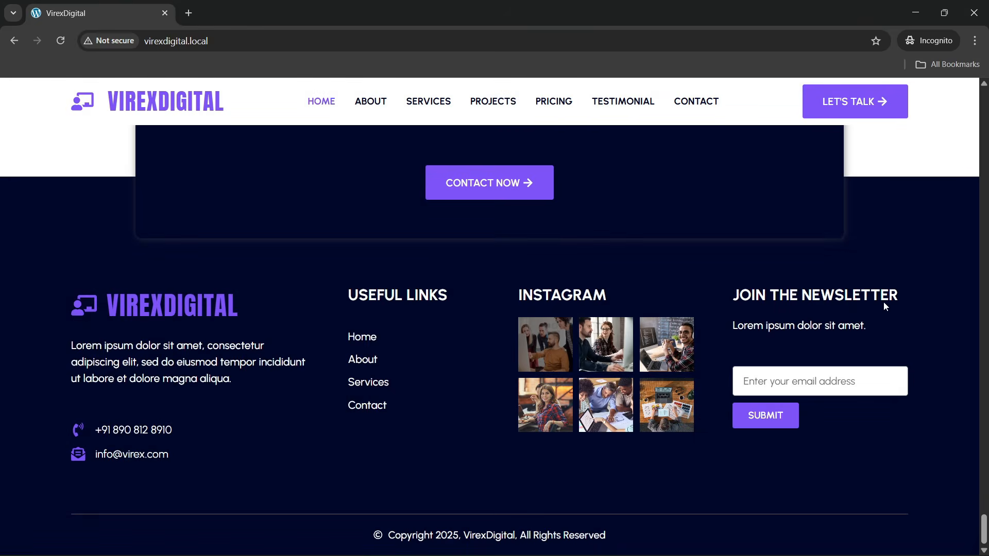
pyautogui.click(621, 373)
pyautogui.click(904, 316)
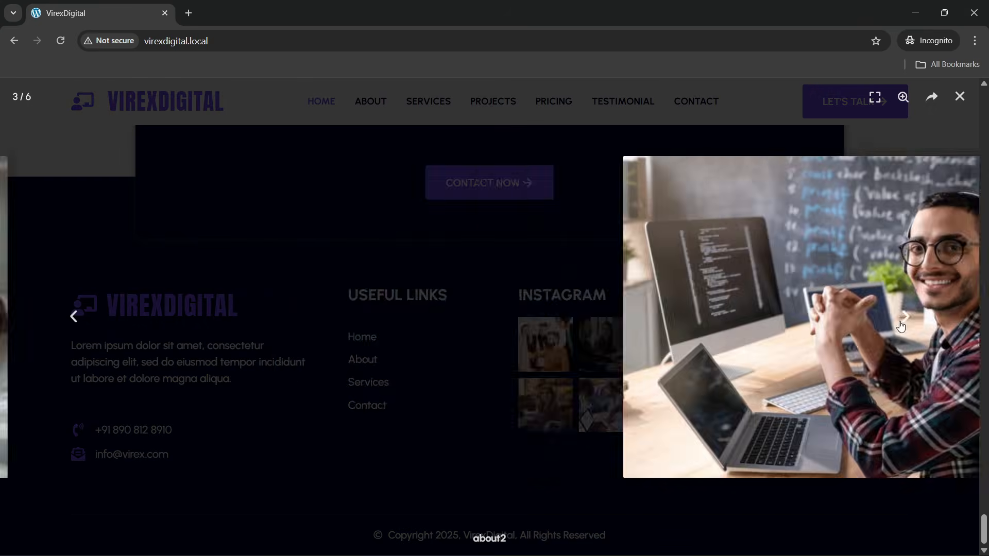
pyautogui.click(905, 316)
pyautogui.click(961, 98)
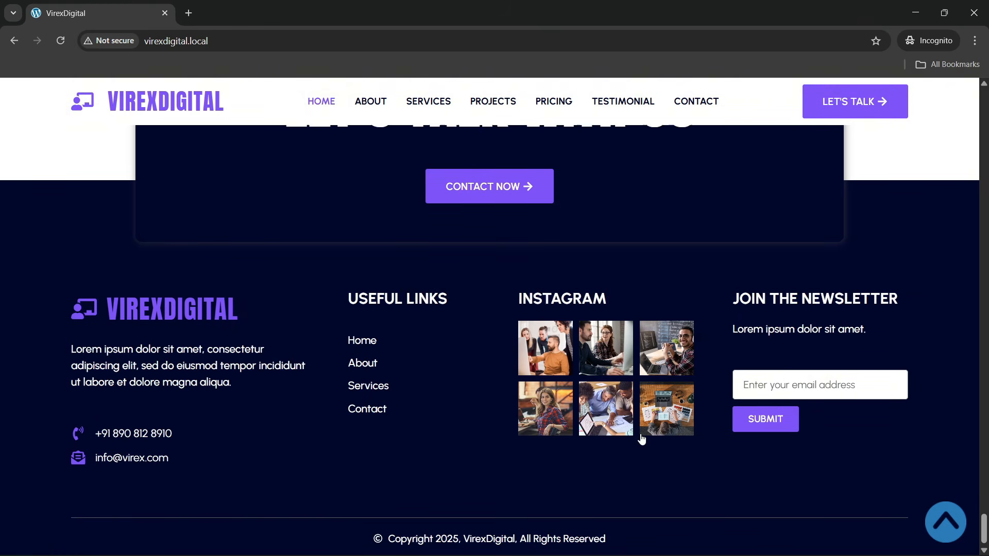
pyautogui.scroll(5, 641, 436)
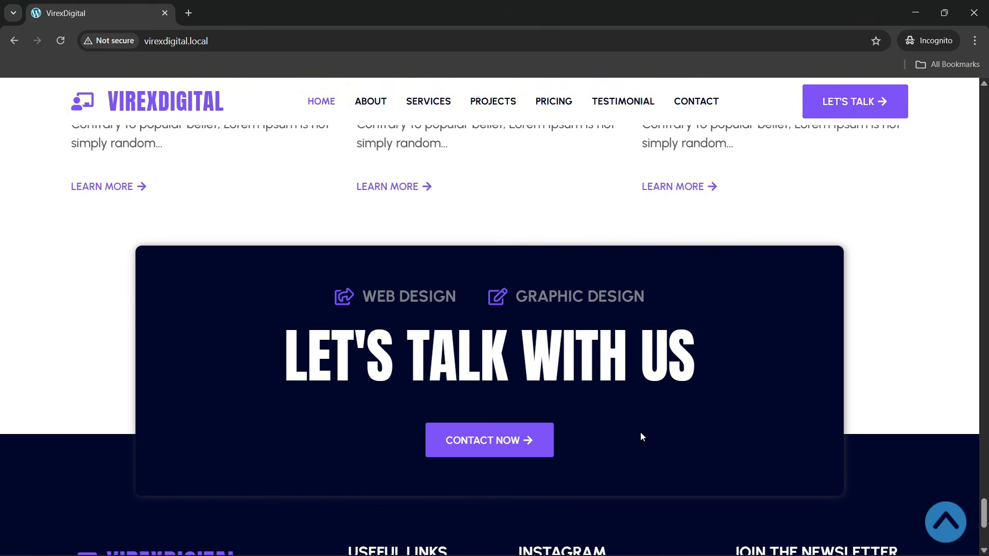
pyautogui.click(946, 529)
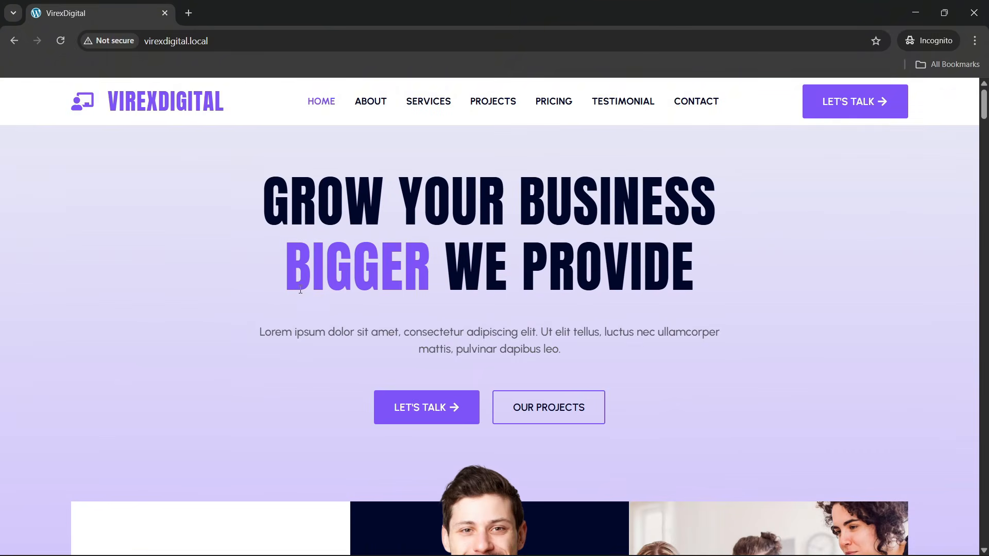
# - Open DevTools and reload the reference site in the 393-px mobile preview
pyautogui.rightClick(117, 282)
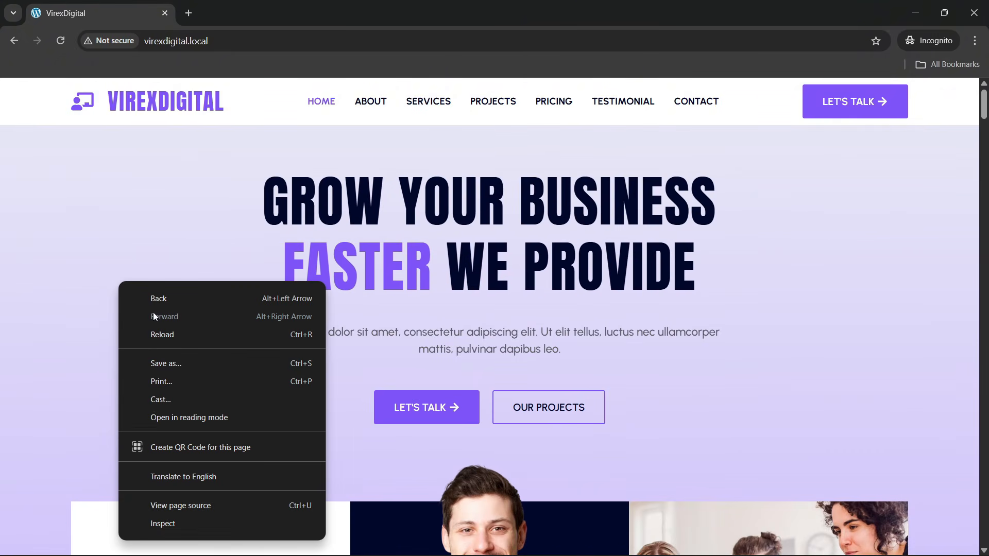
pyautogui.click(163, 524)
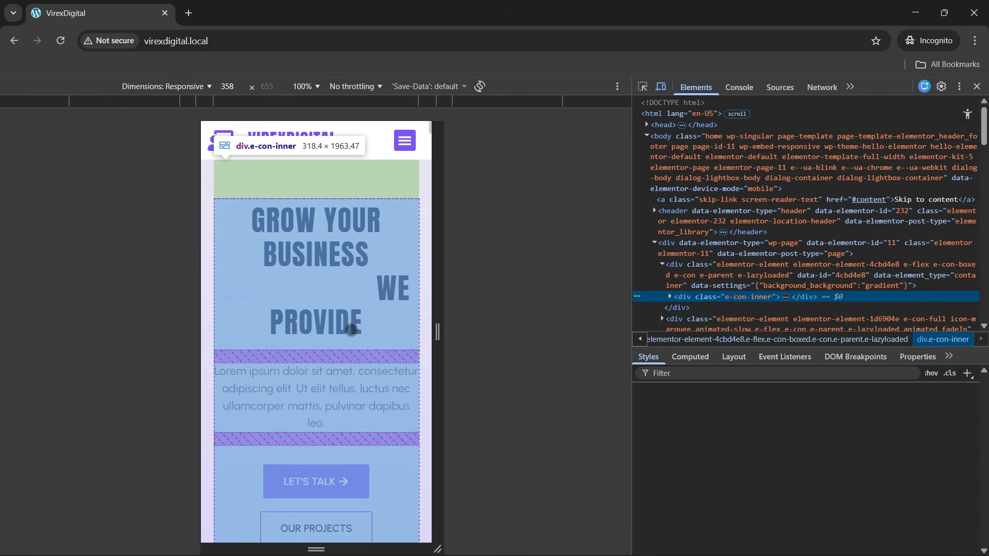
pyautogui.moveTo(436, 291); pyautogui.dragTo(445, 291)
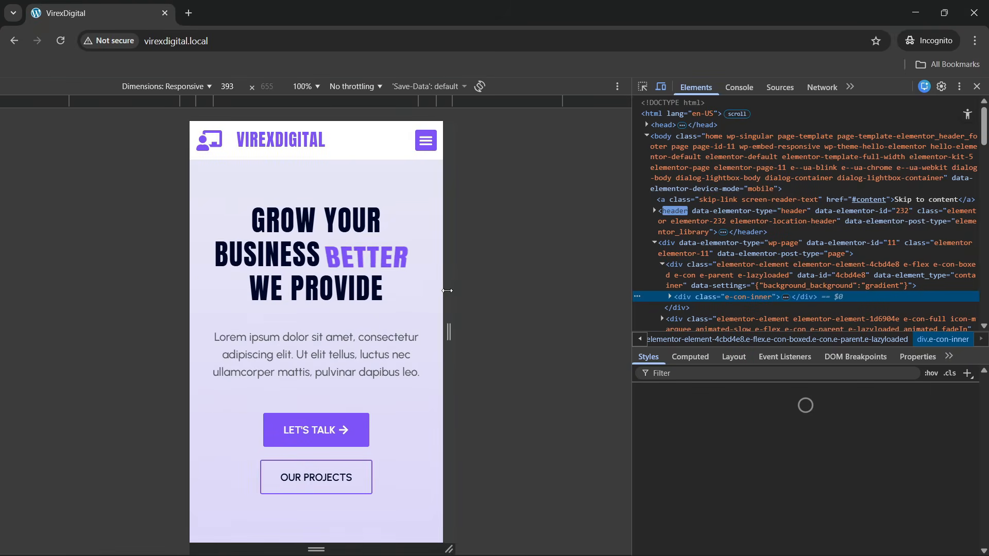
pyautogui.scroll(-4, 321, 269)
pyautogui.scroll(-3, 321, 269)
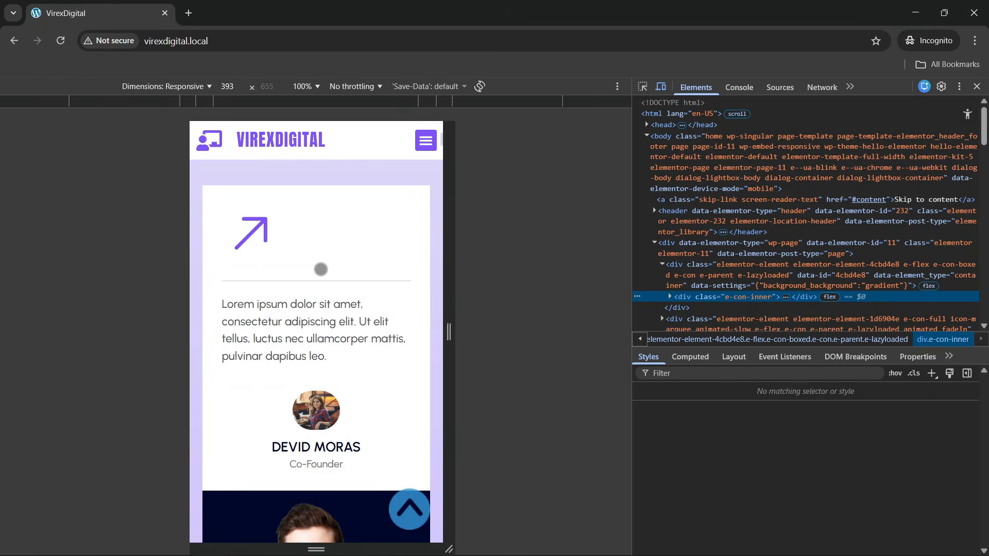
pyautogui.scroll(8, 321, 269)
pyautogui.click(230, 42)
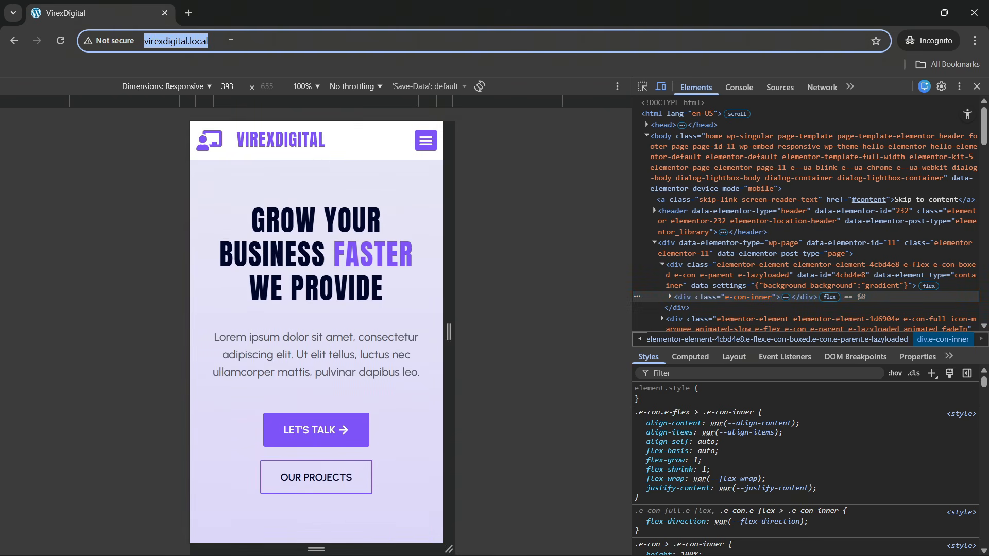
pyautogui.press('Return')
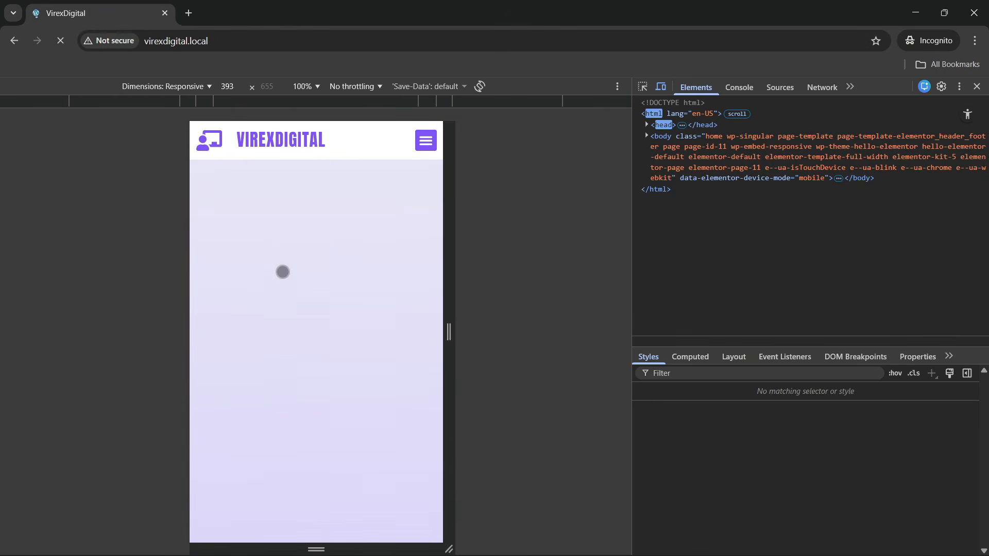
# - Scroll the single-column mobile layout down to the footer and back to the top
pyautogui.scroll(-7, 305, 346)
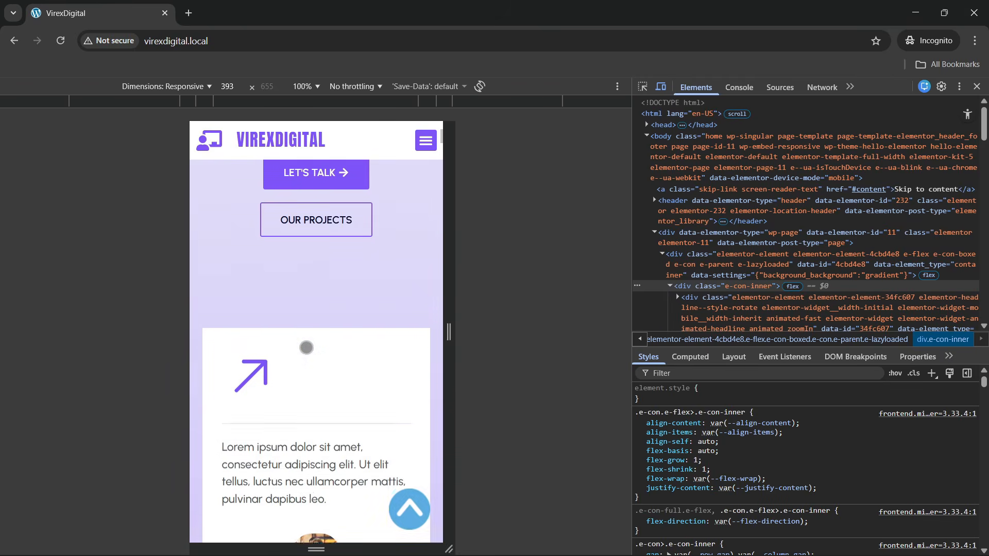
pyautogui.scroll(-10, 306, 348)
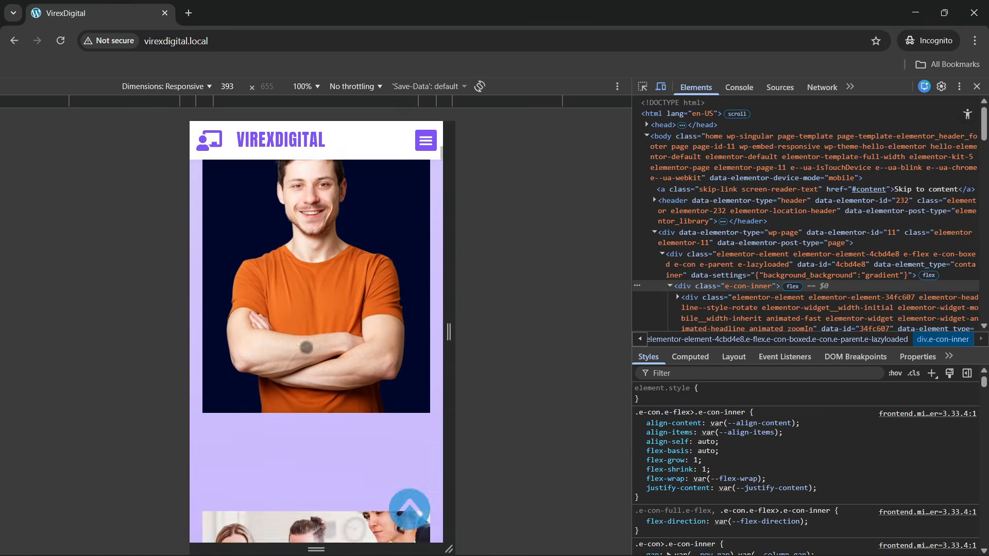
pyautogui.scroll(-5, 306, 346)
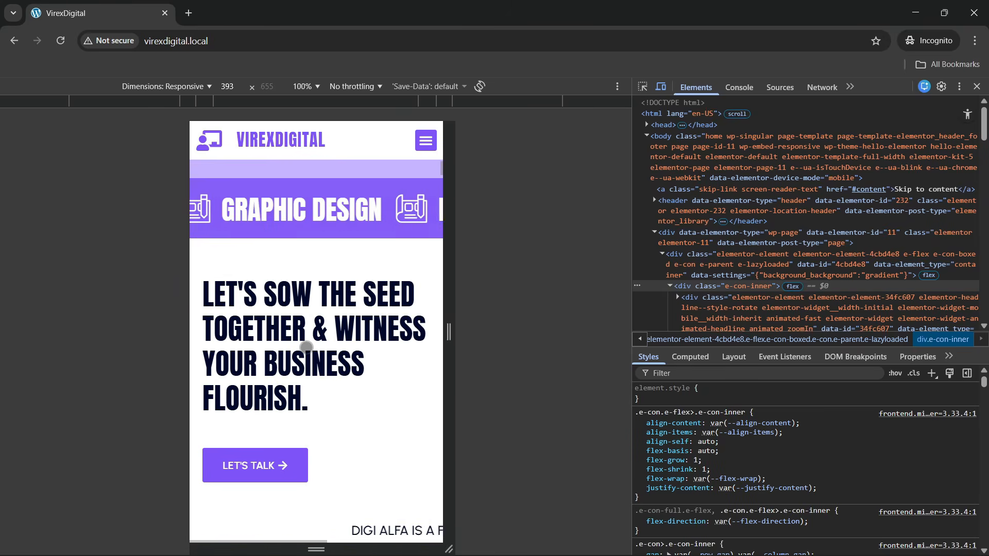
pyautogui.scroll(2, 312, 344)
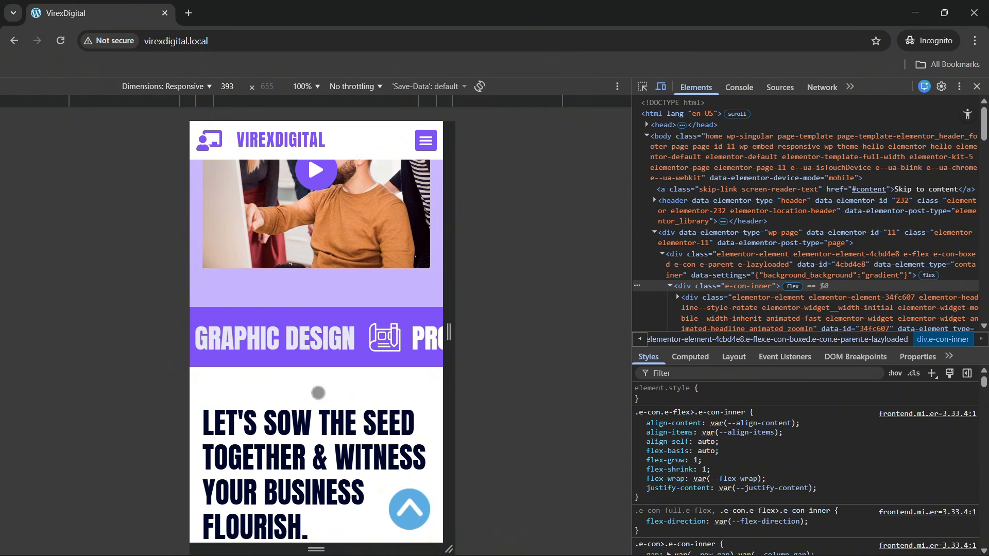
pyautogui.scroll(-5, 319, 393)
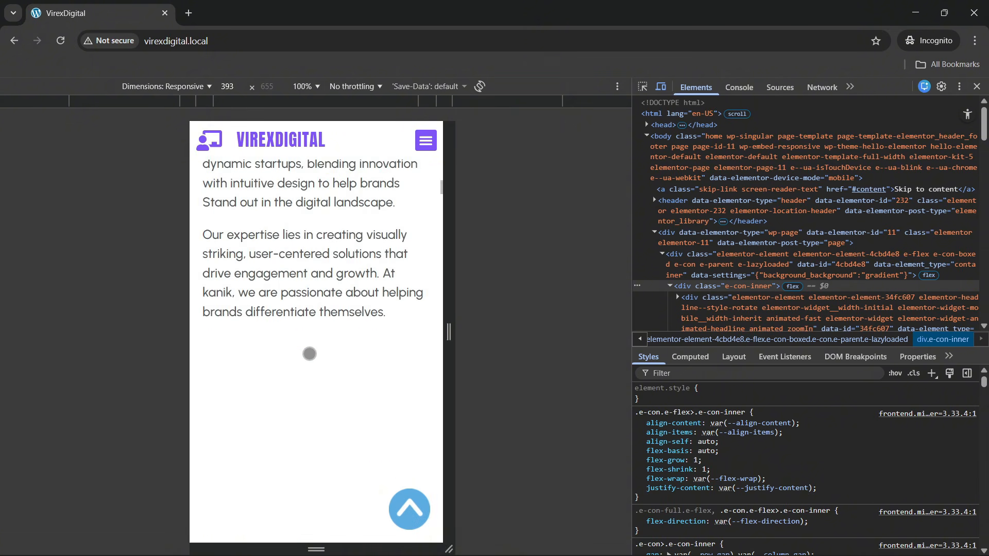
pyautogui.scroll(-15, 309, 354)
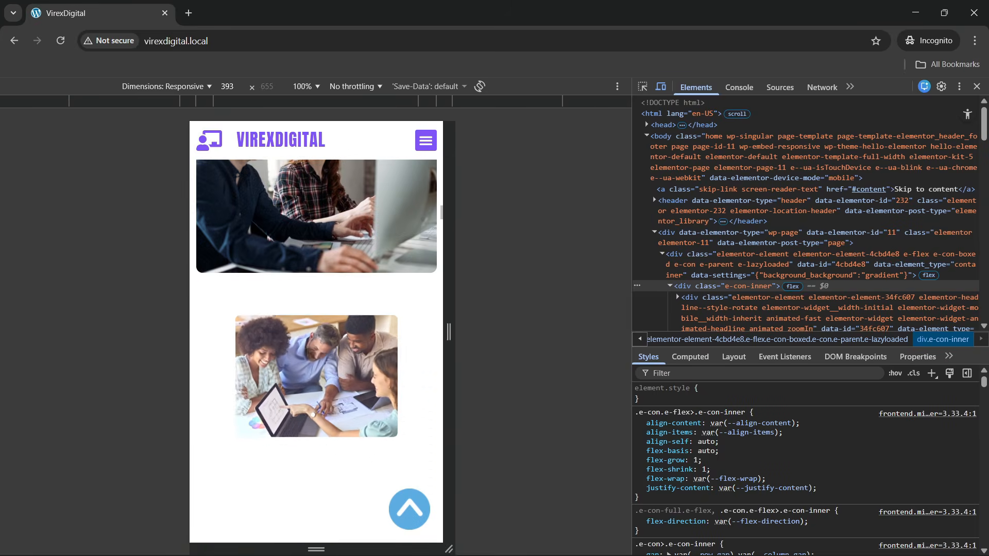
pyautogui.scroll(-3, 310, 354)
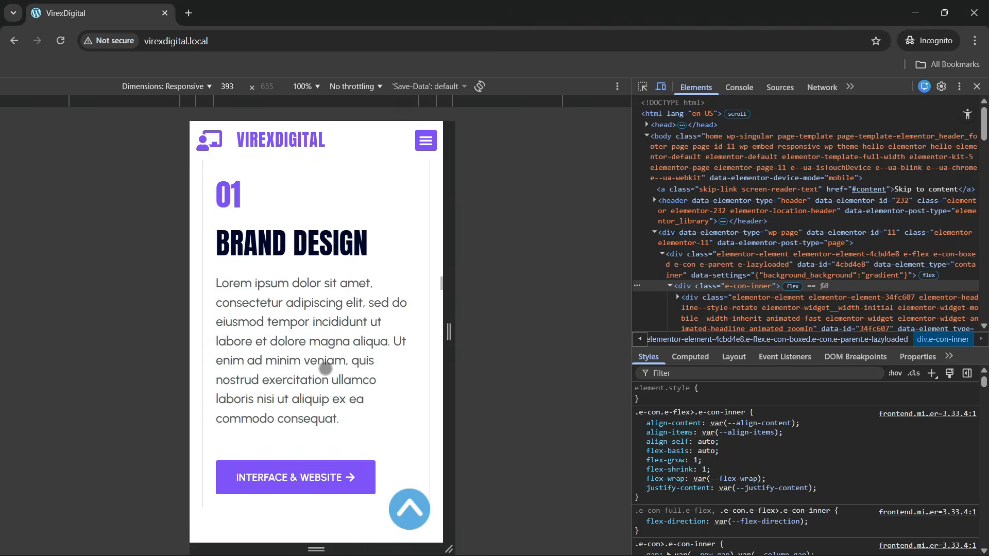
pyautogui.scroll(-4, 326, 369)
pyautogui.scroll(3, 325, 369)
pyautogui.scroll(-4, 316, 332)
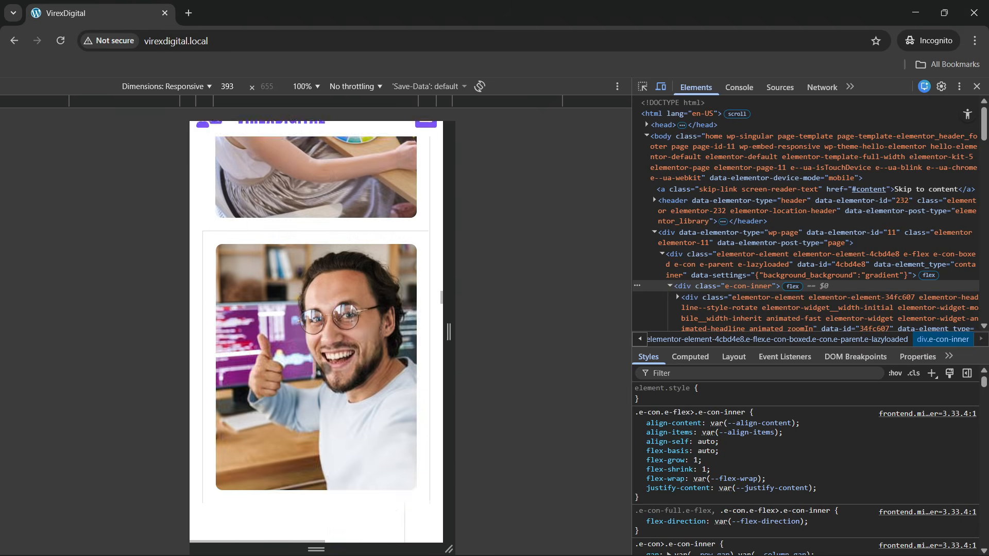
pyautogui.scroll(-3, 324, 369)
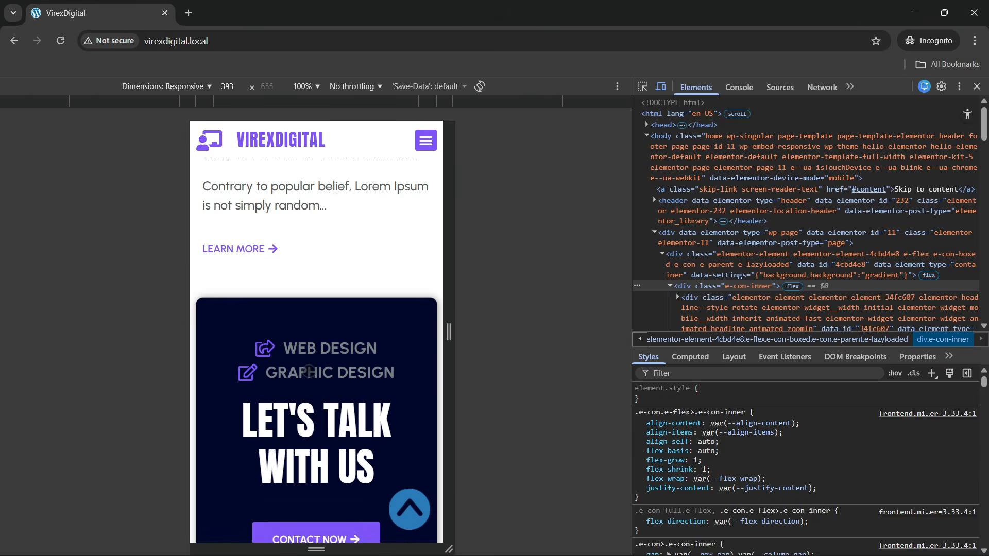
pyautogui.scroll(-8, 335, 379)
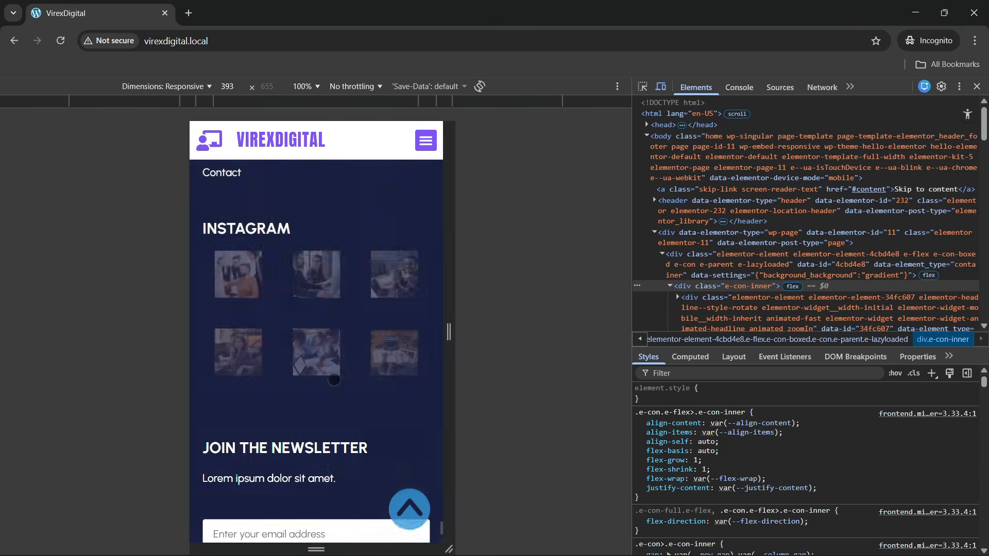
pyautogui.scroll(4, 333, 380)
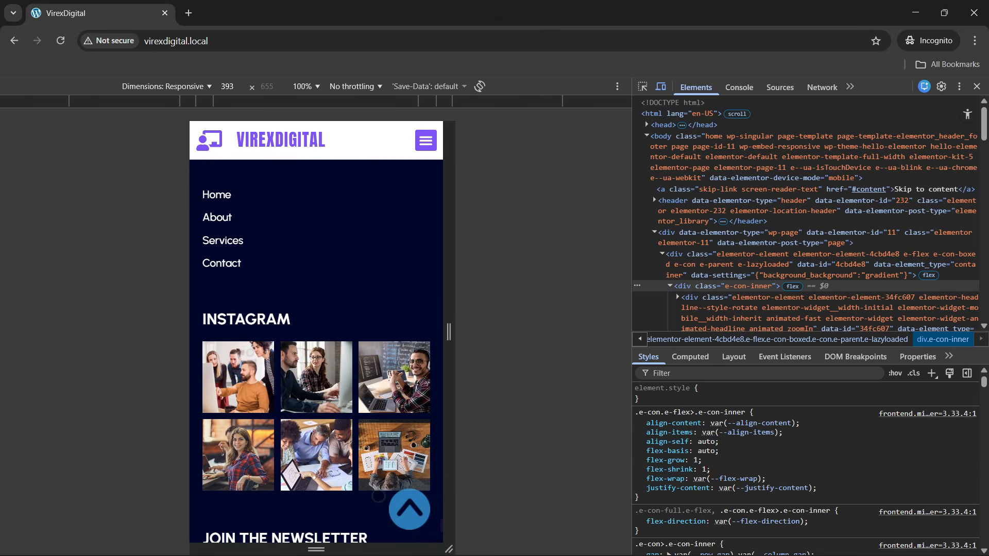
pyautogui.click(410, 518)
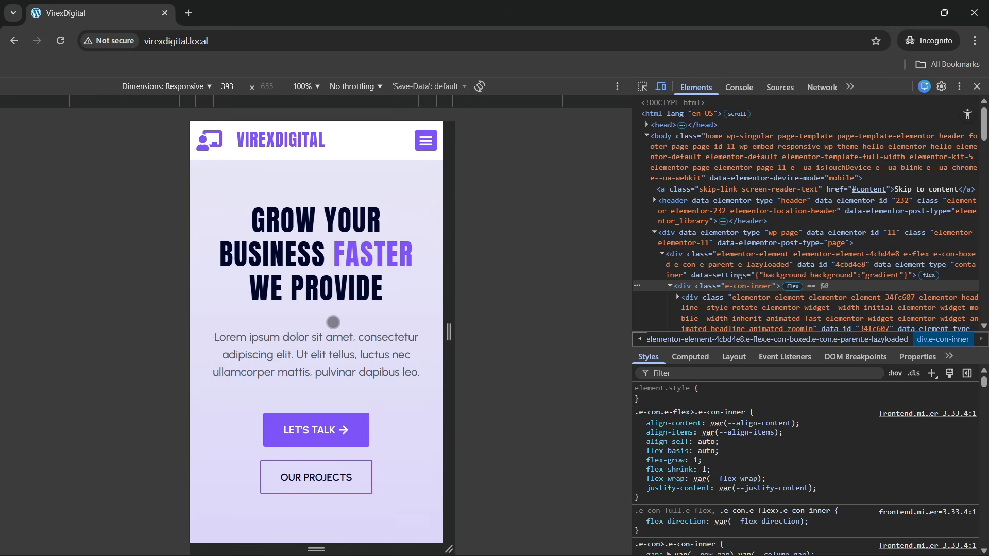
# - Try the mobile menu's Services, Projects and About links, ending on #projects with the menu closed
pyautogui.click(425, 146)
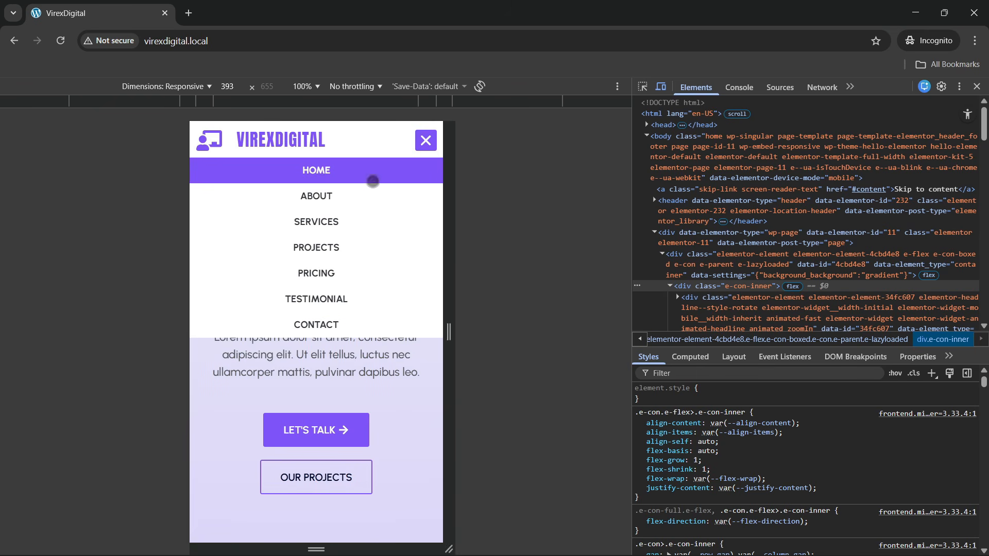
pyautogui.click(429, 147)
pyautogui.click(426, 142)
pyautogui.click(325, 228)
pyautogui.click(425, 140)
pyautogui.click(311, 248)
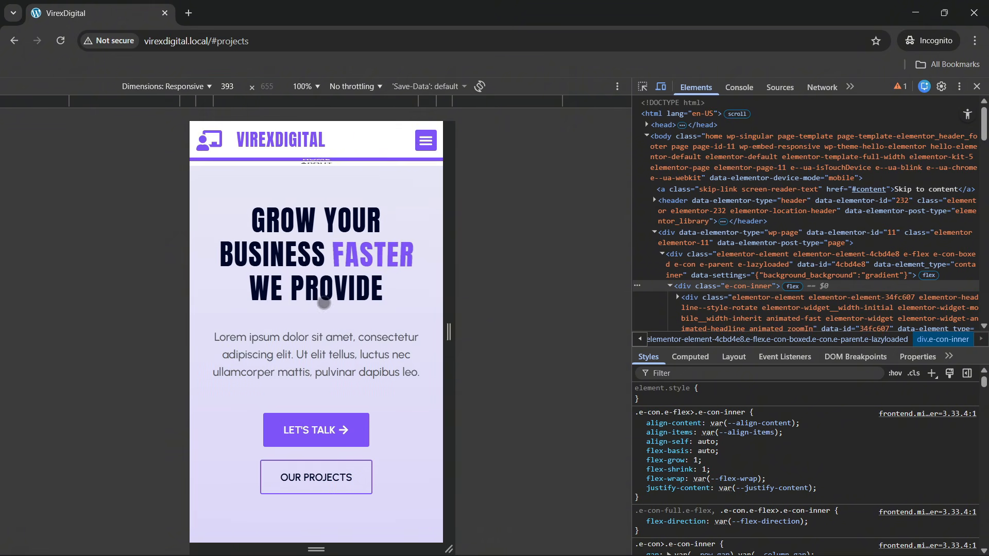
pyautogui.click(425, 140)
pyautogui.click(314, 254)
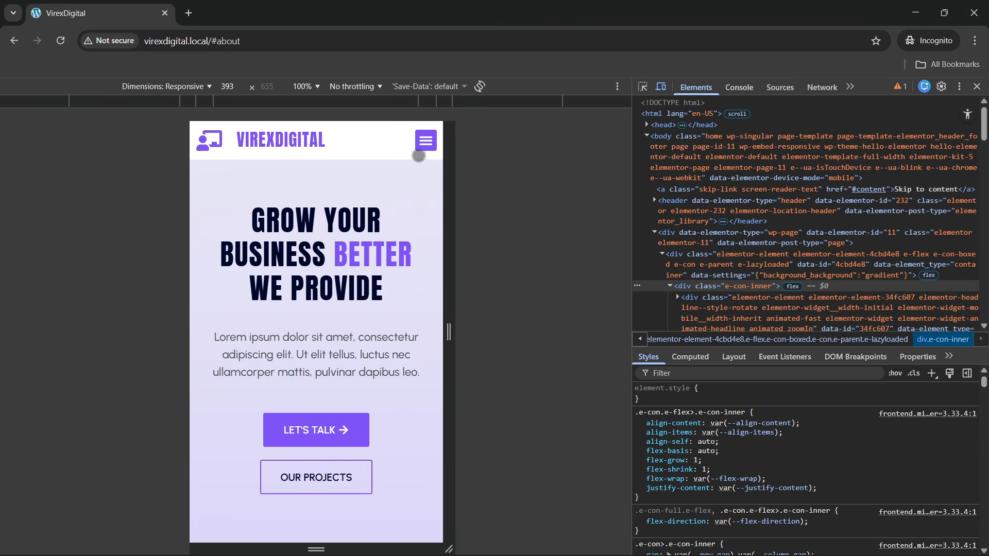
pyautogui.click(423, 146)
pyautogui.click(314, 243)
pyautogui.click(425, 140)
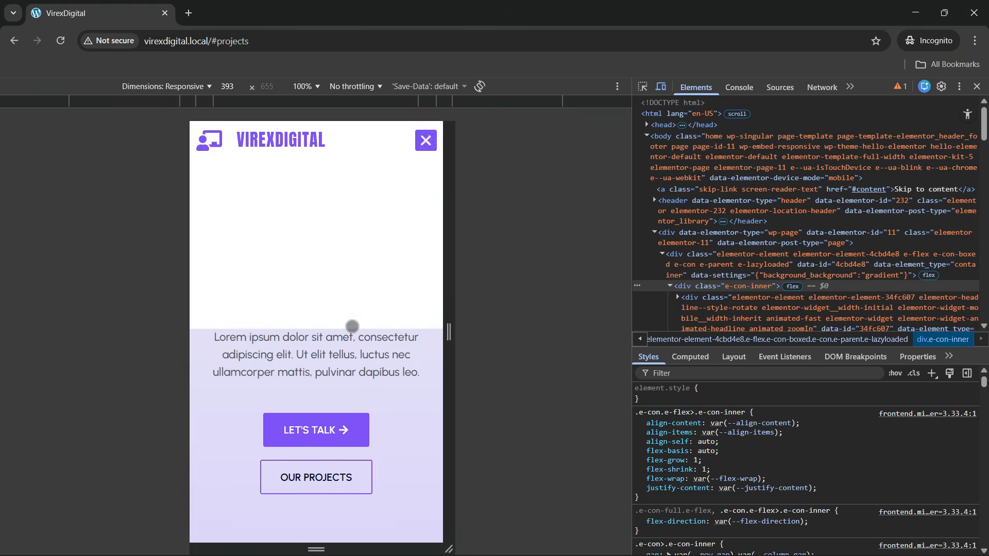
pyautogui.click(425, 140)
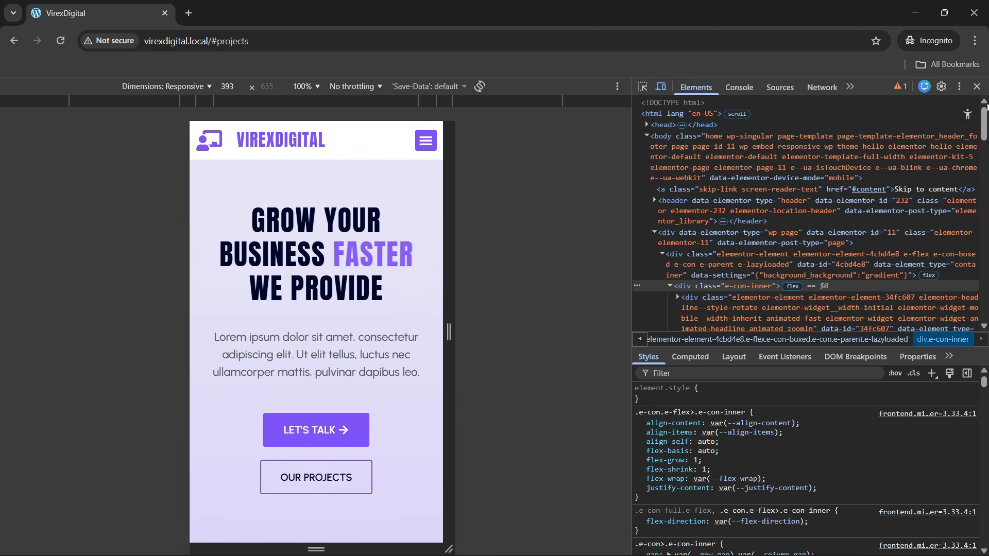
# - Exit device emulation and scroll the desktop VirexDigital reference page
pyautogui.click(976, 86)
pyautogui.scroll(-6, 474, 277)
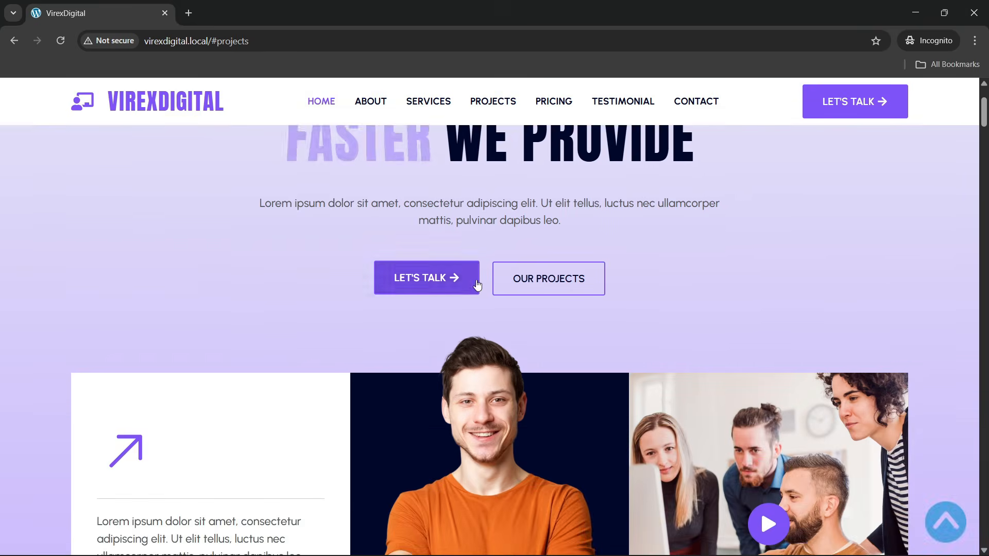
pyautogui.scroll(6, 474, 277)
pyautogui.scroll(-2, 474, 277)
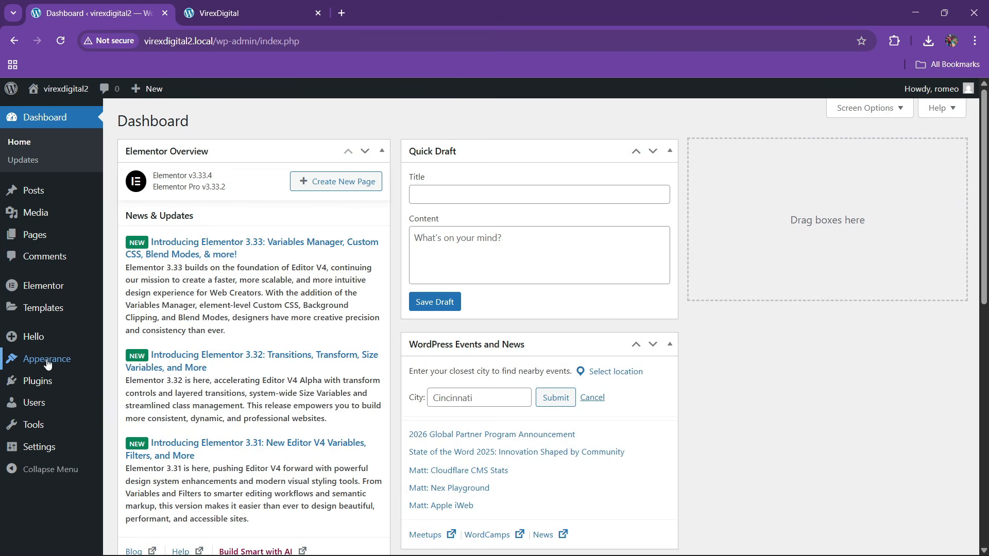
# - Check virexdigital2's active theme, installed plugins and media library
pyautogui.moveTo(47, 359)
pyautogui.click(127, 360)
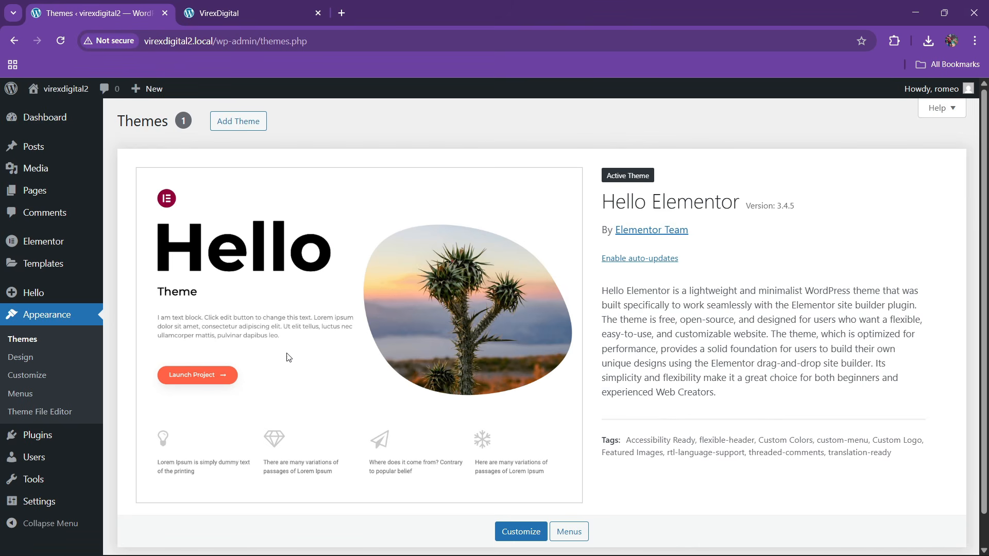
pyautogui.moveTo(41, 436)
pyautogui.click(140, 439)
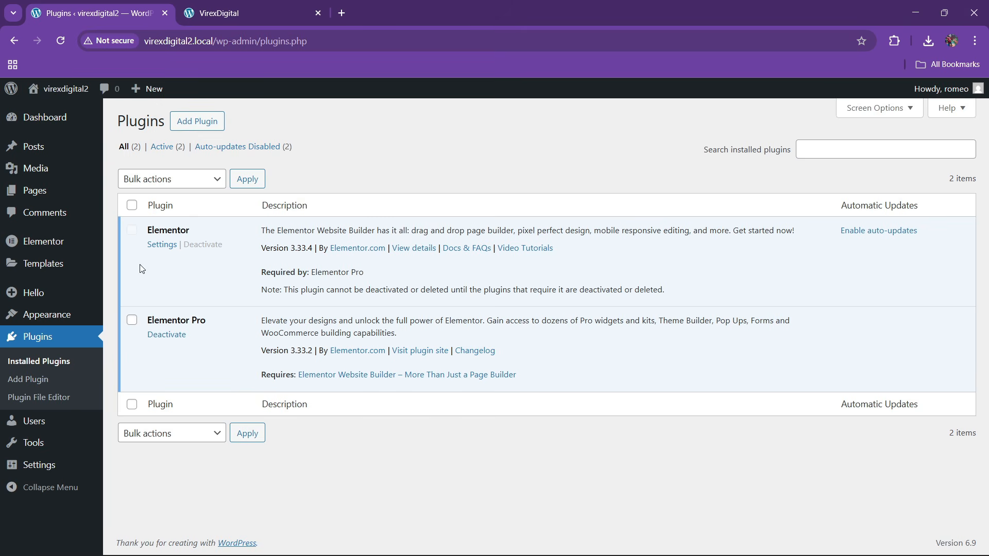
pyautogui.click(125, 174)
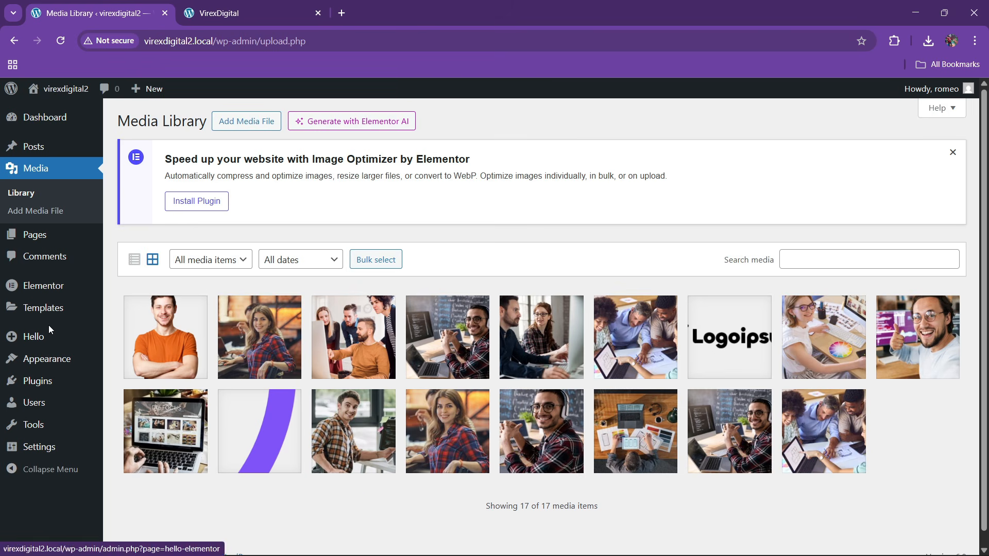
pyautogui.moveTo(31, 234)
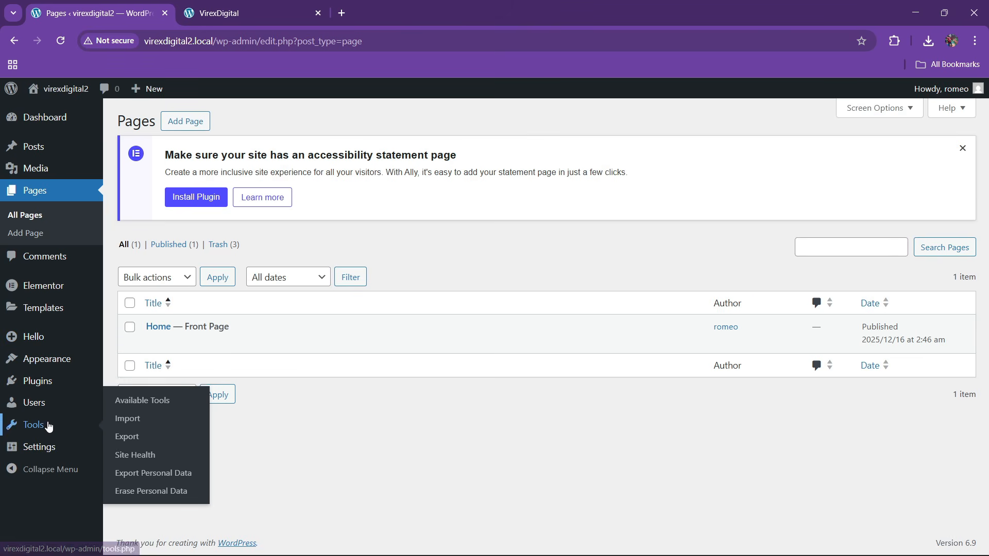
# - Set the static homepage to Home in Reading settings and save
pyautogui.moveTo(47, 448)
pyautogui.click(127, 419)
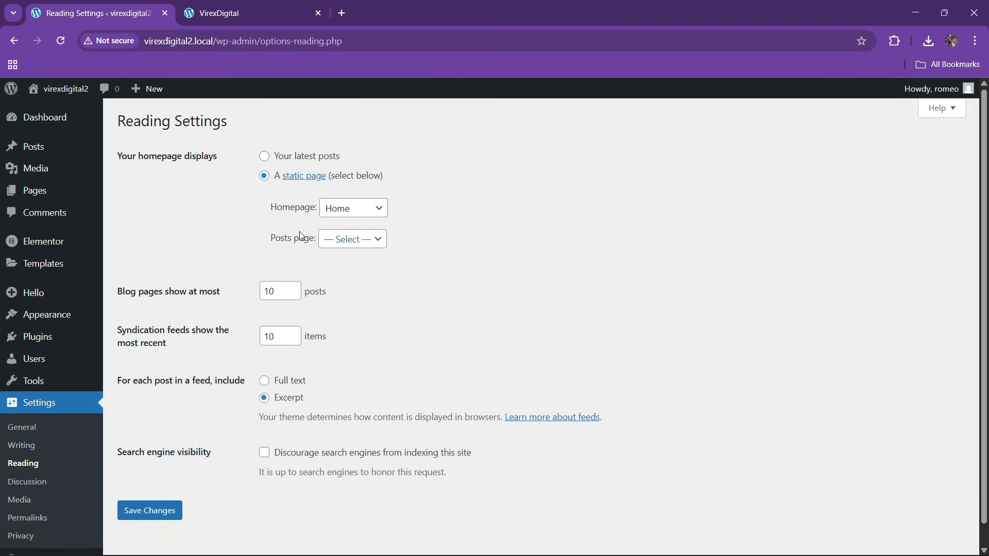
pyautogui.click(353, 208)
pyautogui.click(350, 236)
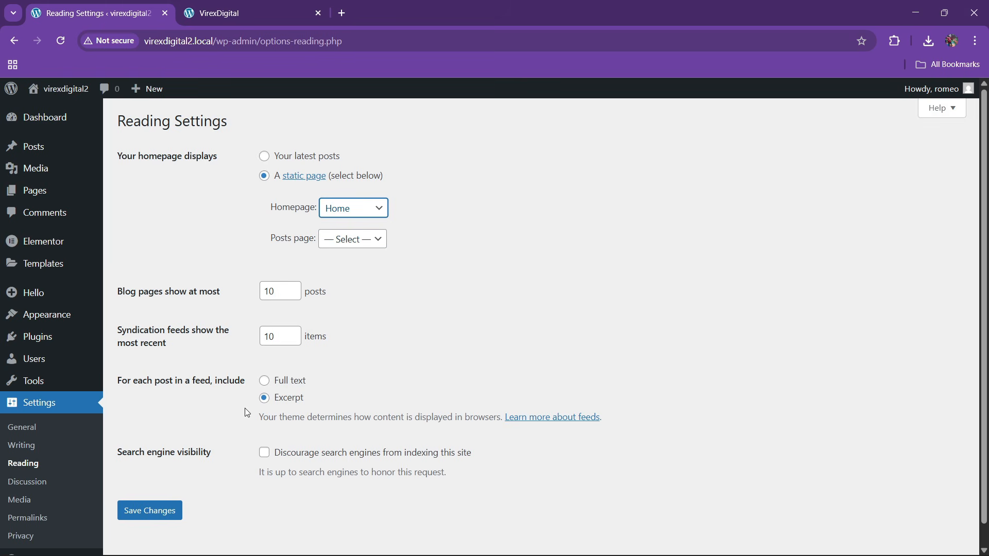
pyautogui.click(157, 510)
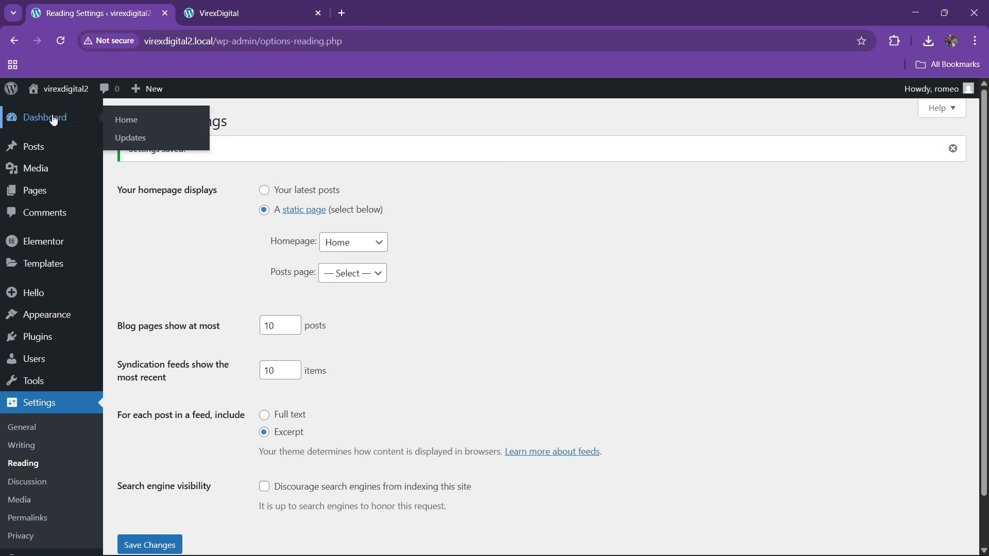
# - Go to Elementor's Settings page
pyautogui.moveTo(57, 95)
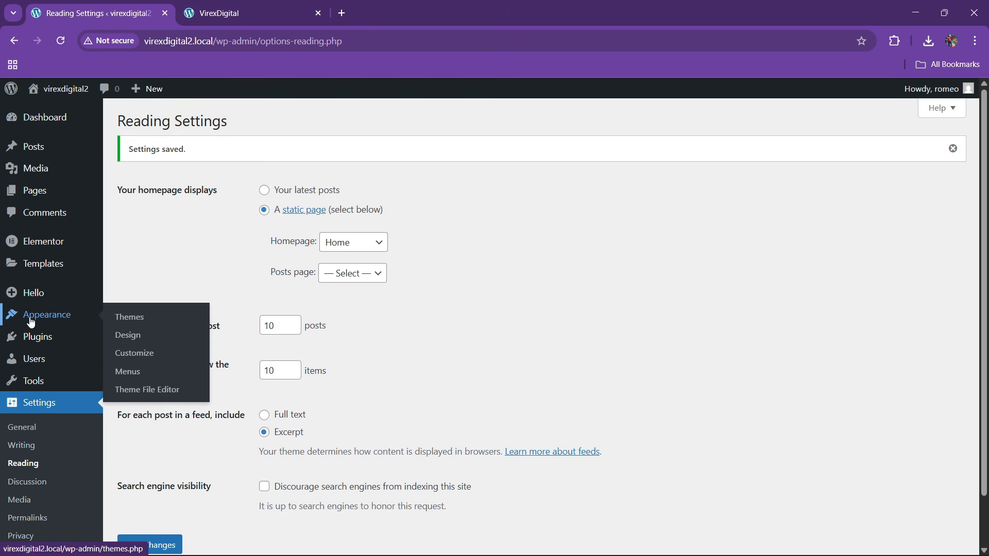
pyautogui.moveTo(71, 254)
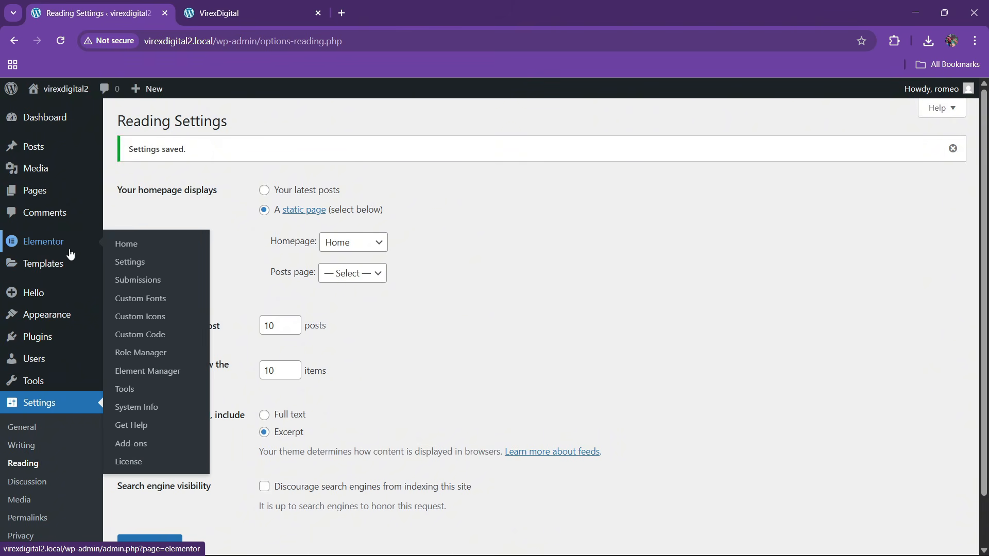
pyautogui.click(129, 262)
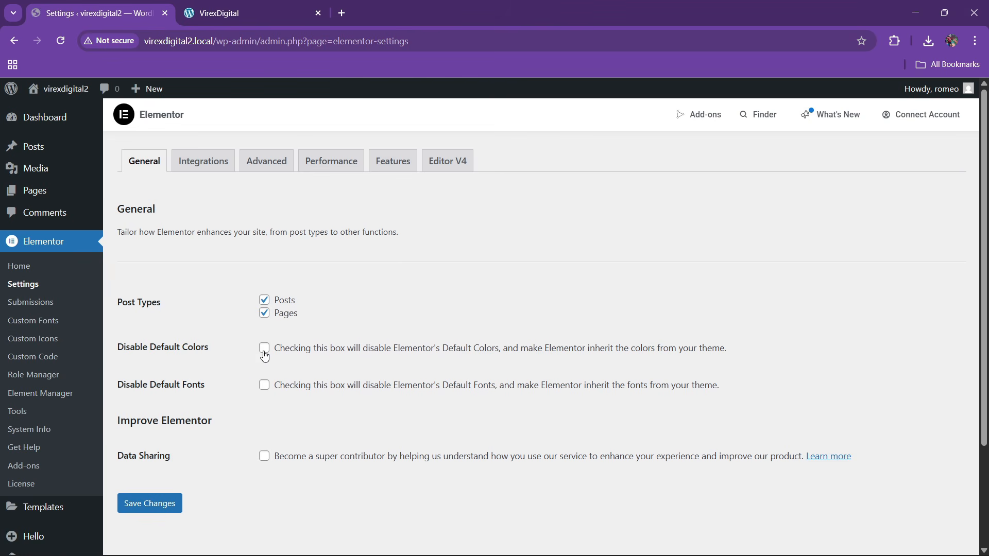
# - Tick Disable Default Fonts next to Disable Default Colors and save Elementor's settings
pyautogui.click(265, 387)
pyautogui.click(158, 506)
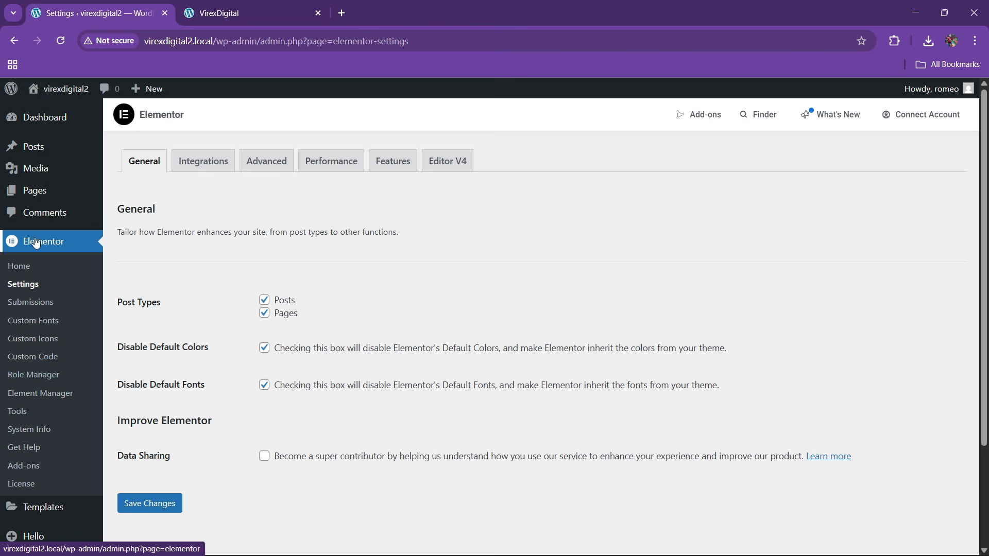
pyautogui.scroll(-3, 37, 244)
pyautogui.moveTo(20, 425)
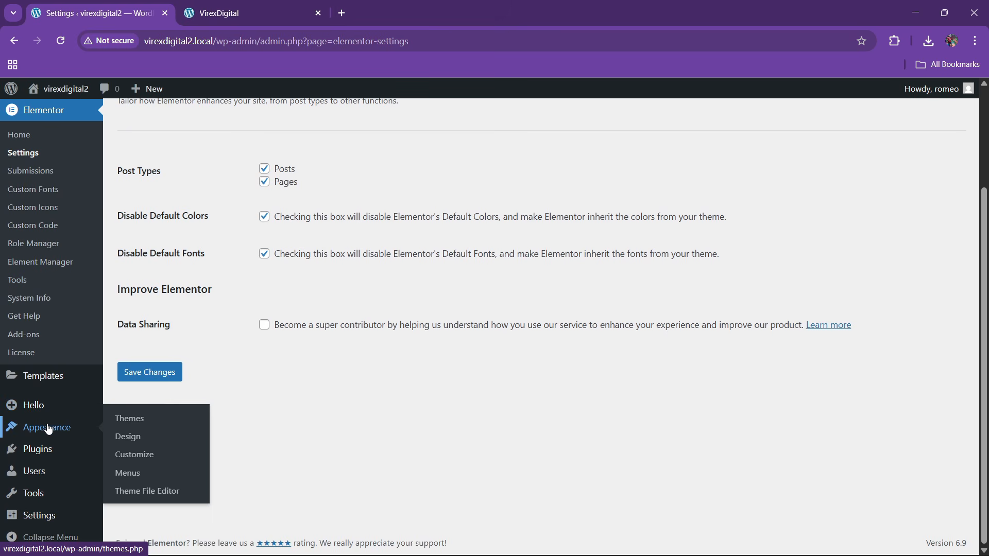
pyautogui.moveTo(46, 416)
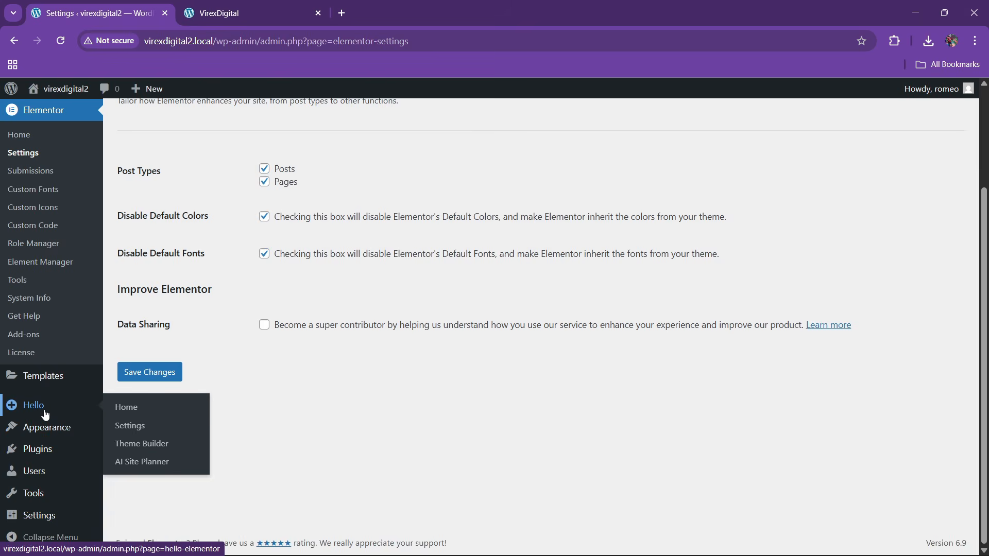
pyautogui.scroll(3, 46, 416)
# - Open the Home page from All Pages in a new tab and launch Edit with Elementor
pyautogui.moveTo(41, 192)
pyautogui.click(126, 193)
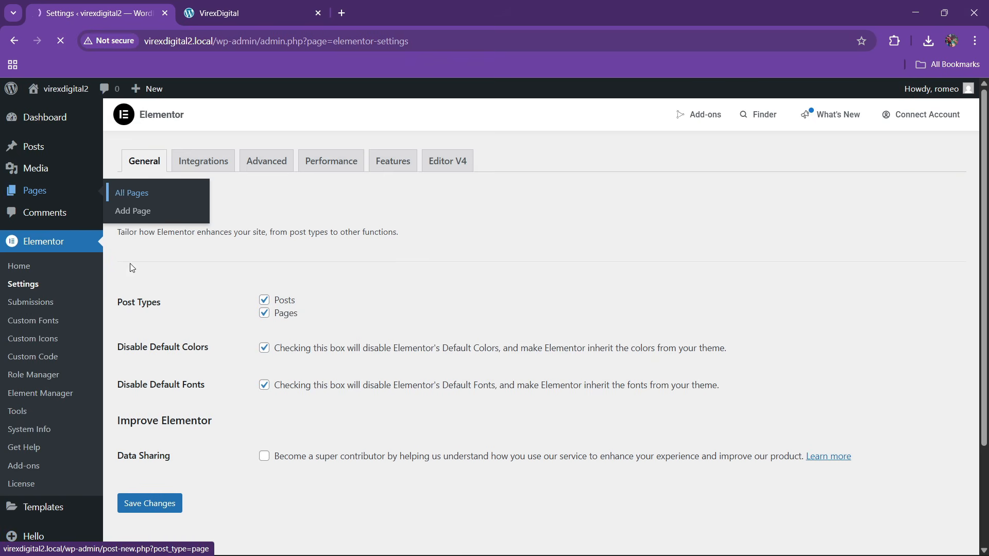
pyautogui.rightClick(148, 343)
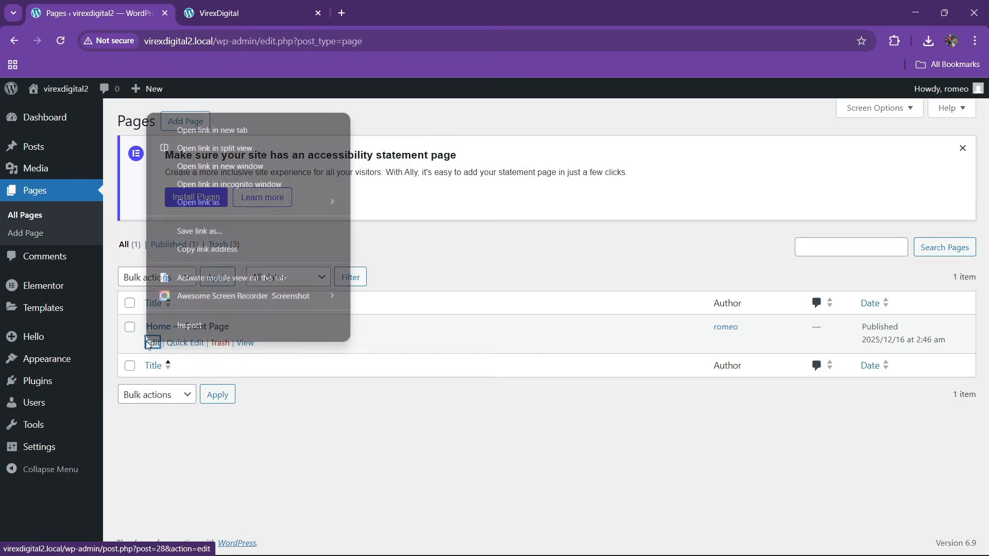
pyautogui.click(206, 130)
pyautogui.click(252, 10)
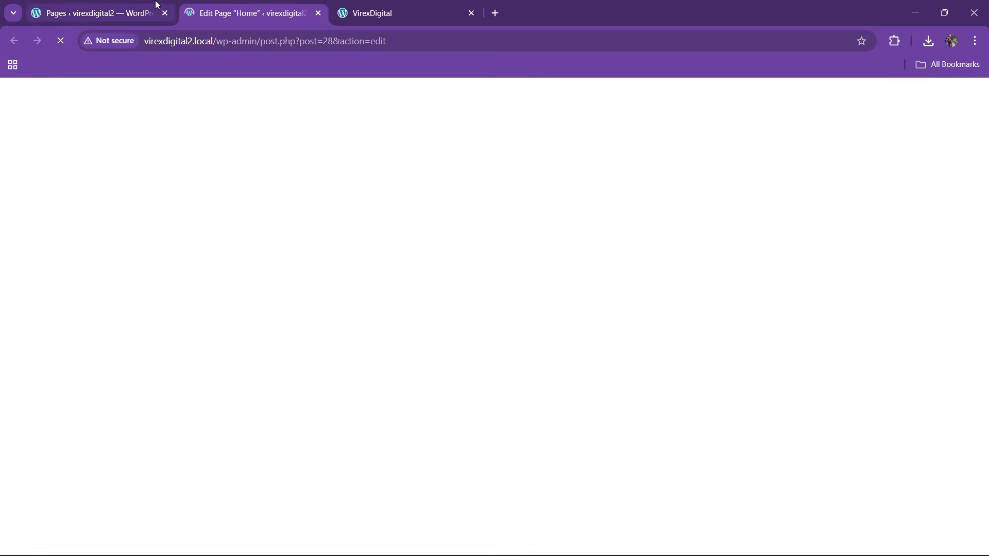
pyautogui.click(157, 5)
pyautogui.click(225, 4)
pyautogui.click(151, 4)
pyautogui.click(220, 7)
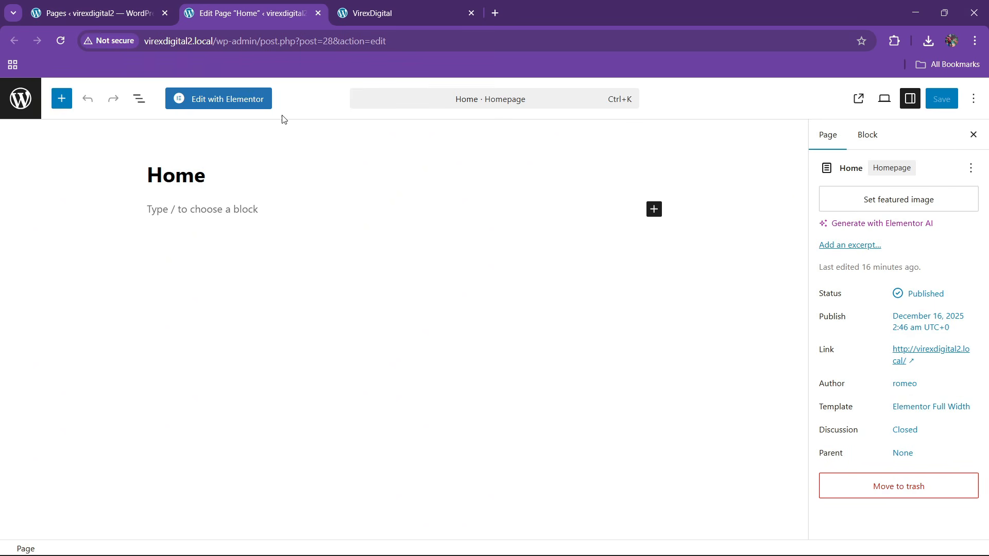
pyautogui.click(238, 101)
# - Move the VirexDigital reference tab beside the editor and browse the reference site
pyautogui.moveTo(382, 10); pyautogui.dragTo(229, 3)
pyautogui.click(361, 4)
pyautogui.click(283, 4)
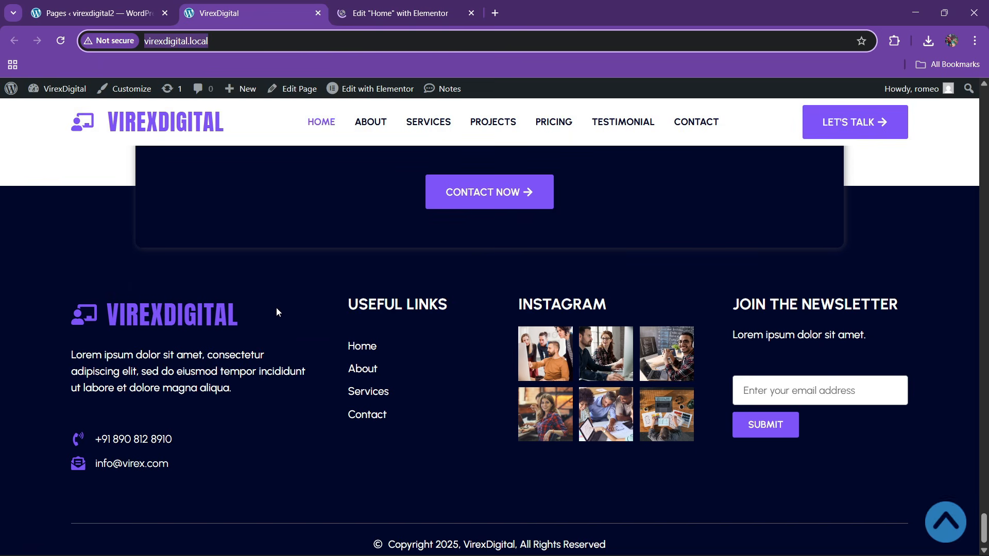
pyautogui.scroll(7, 275, 309)
pyautogui.click(934, 528)
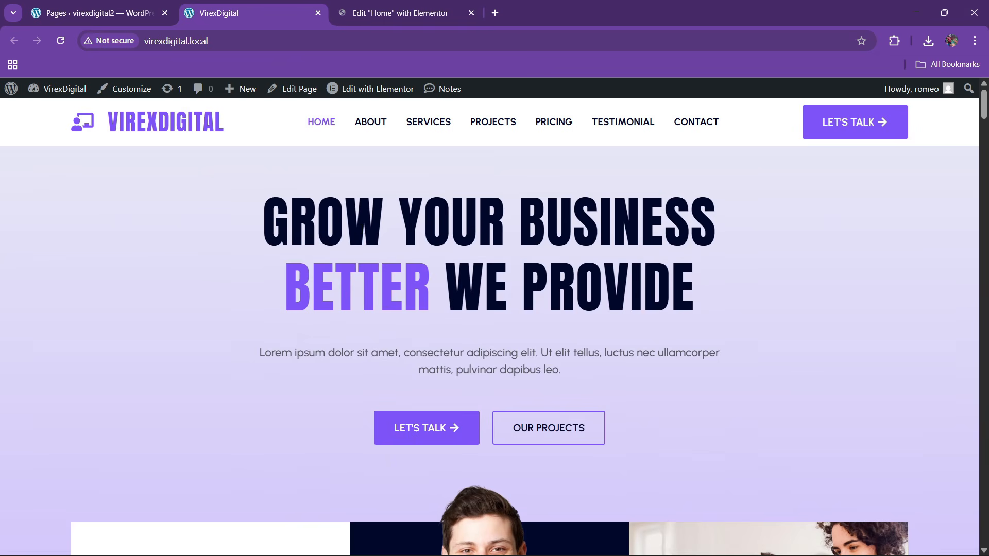
pyautogui.scroll(-3, 464, 288)
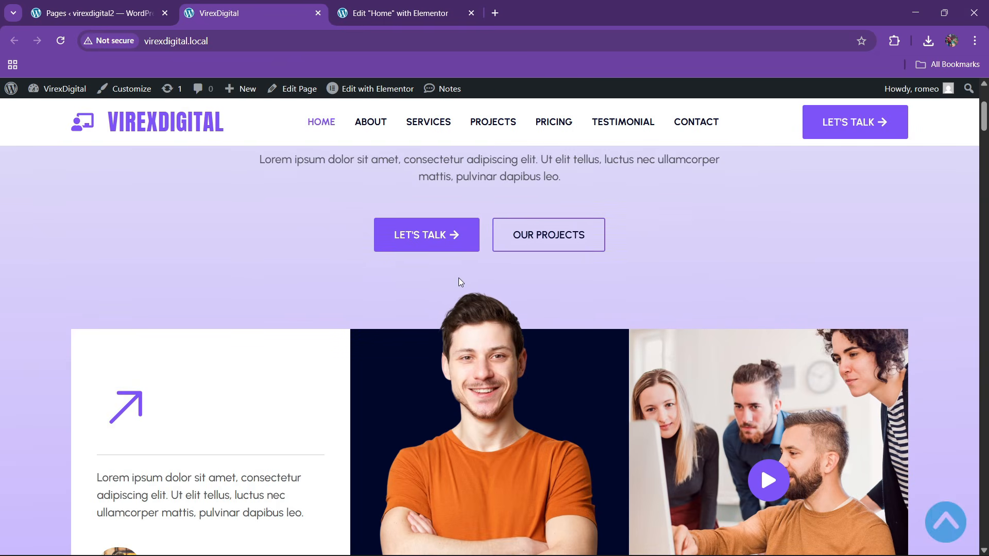
pyautogui.scroll(2, 459, 281)
pyautogui.scroll(-5, 448, 314)
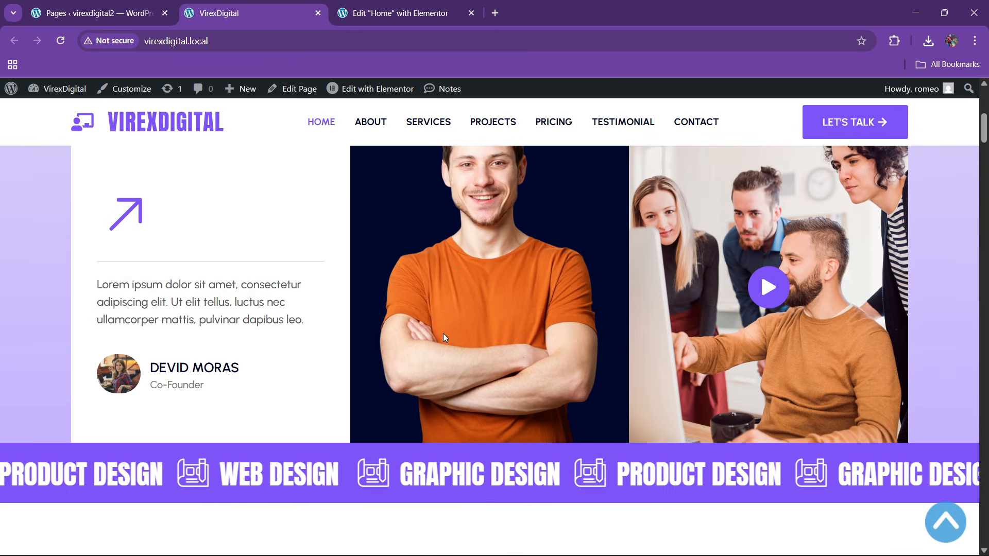
pyautogui.scroll(-3, 443, 338)
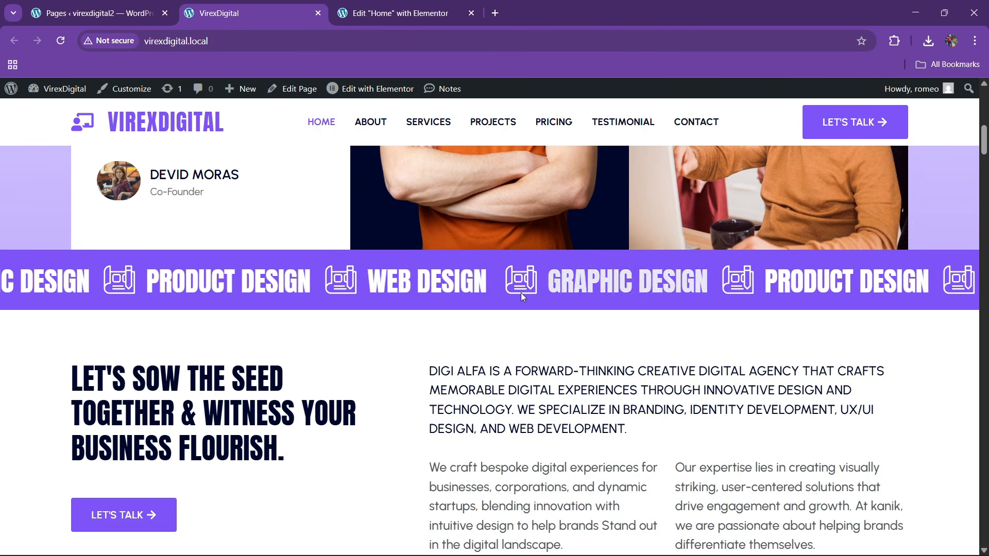
pyautogui.hotkey('ctrl', 'Tab')
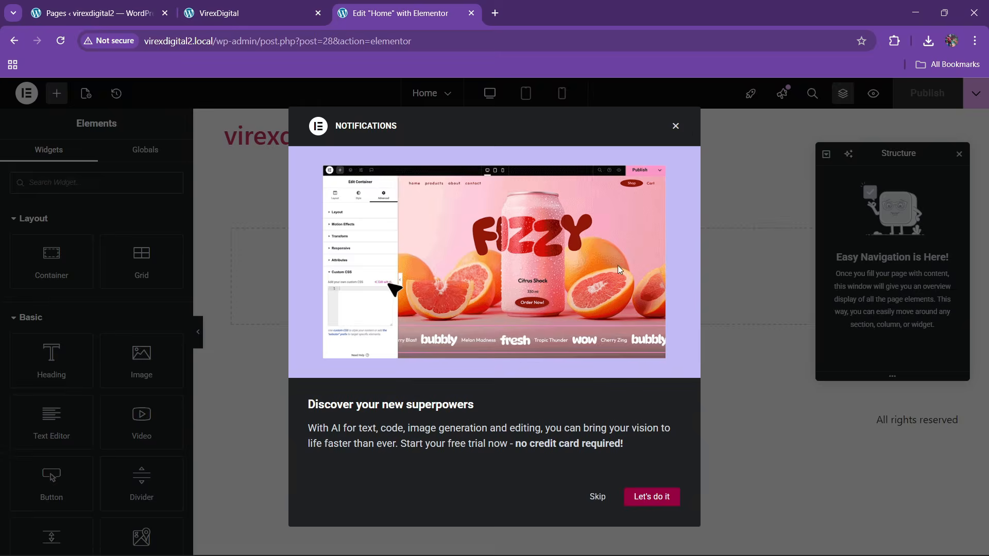
# - Close the AI notifications pop-up, leaving the empty Home page canvas in the editor
pyautogui.click(675, 126)
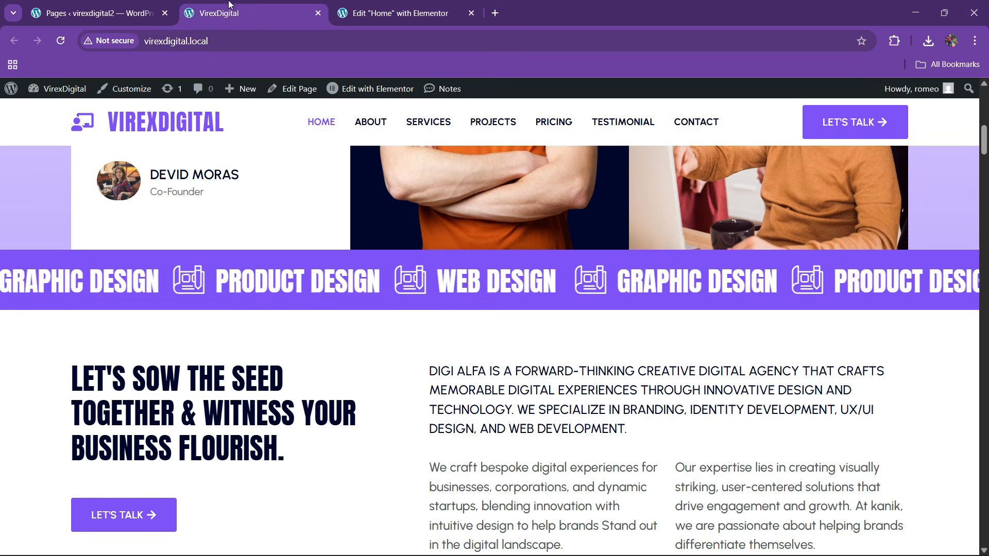
pyautogui.click(235, 6)
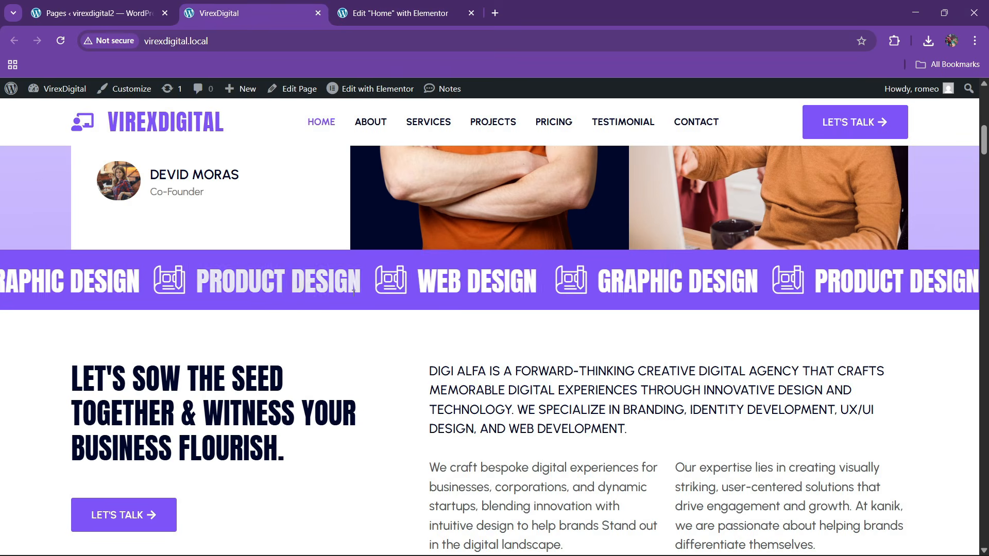
pyautogui.click(396, 6)
pyautogui.click(259, 7)
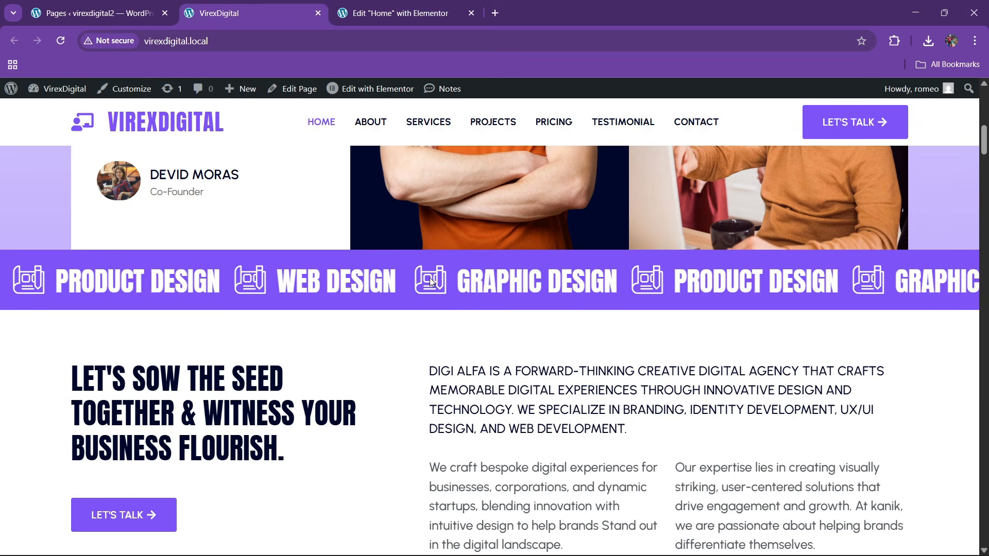
pyautogui.scroll(8, 350, 288)
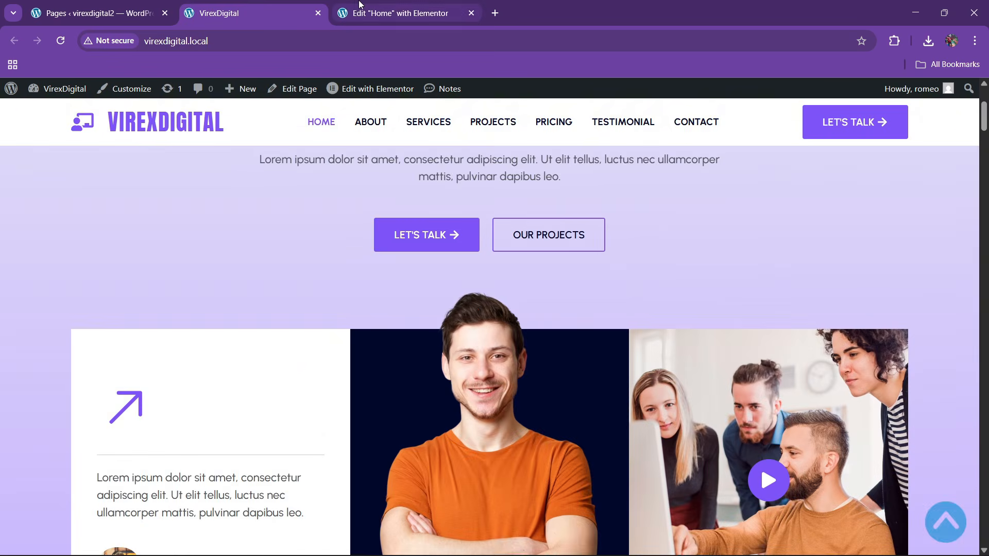
pyautogui.click(397, 13)
# - Open Site Settings > Global Colors and sample the reference site's purple #7e54f8 with Color Picker
pyautogui.click(27, 93)
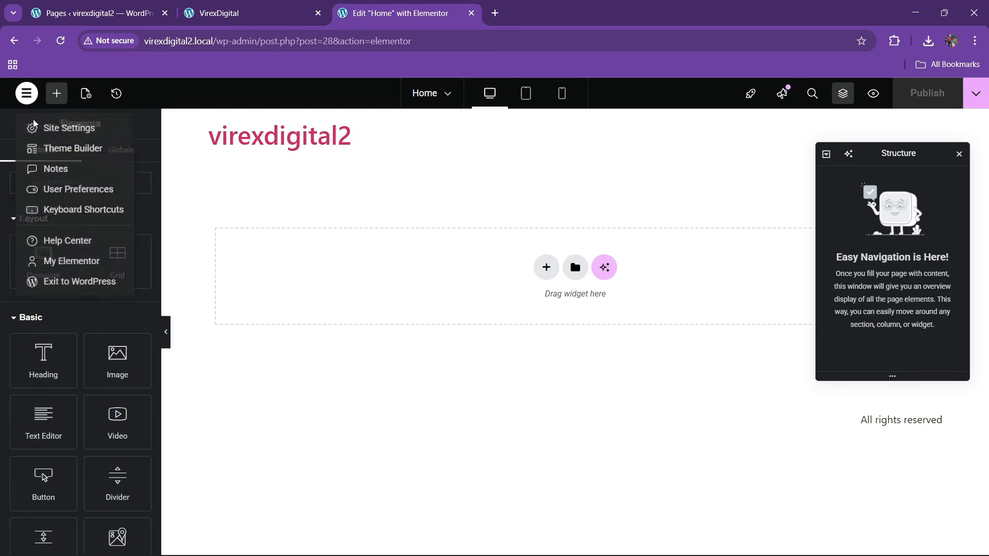
pyautogui.click(70, 129)
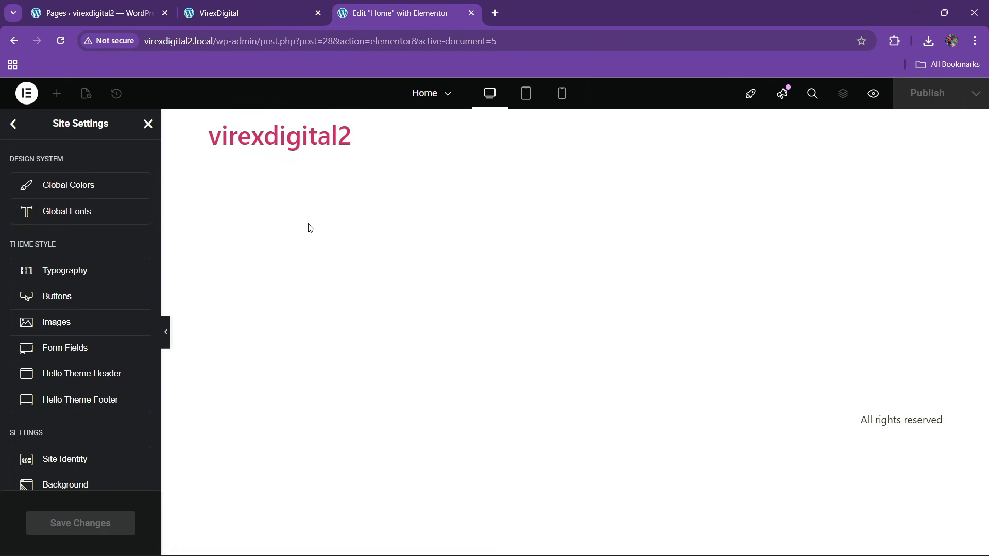
pyautogui.click(80, 193)
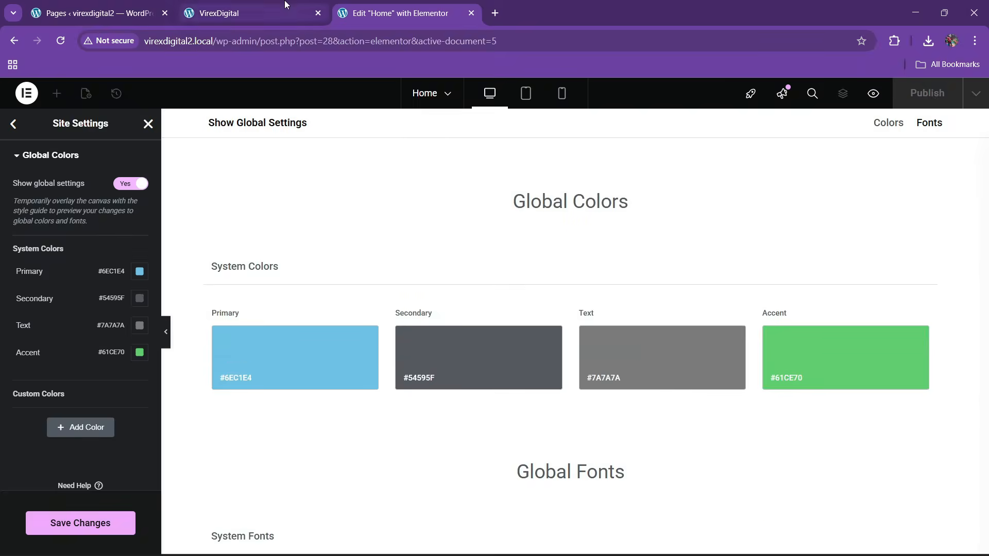
pyautogui.hotkey('ctrl', 'shift', 'Tab')
pyautogui.scroll(4, 430, 288)
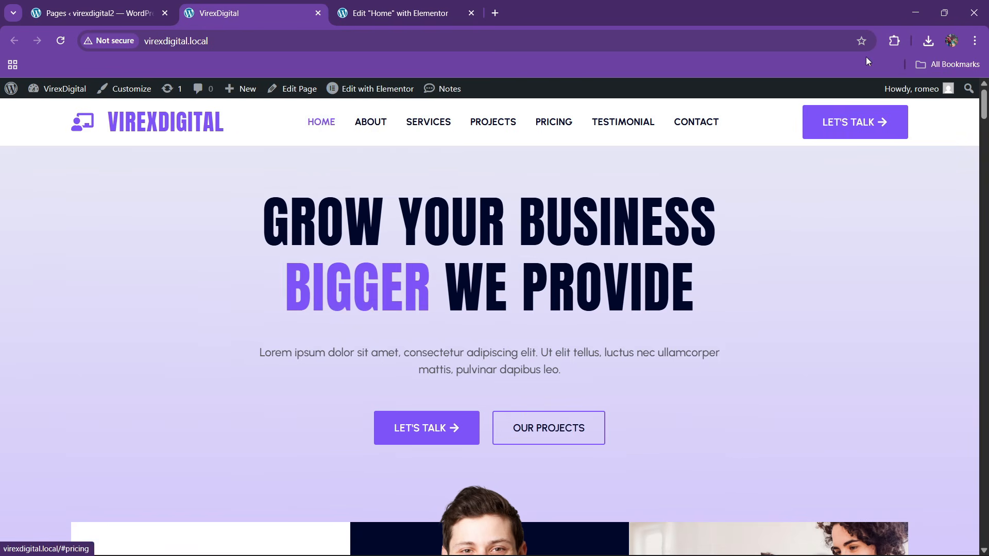
pyautogui.click(894, 41)
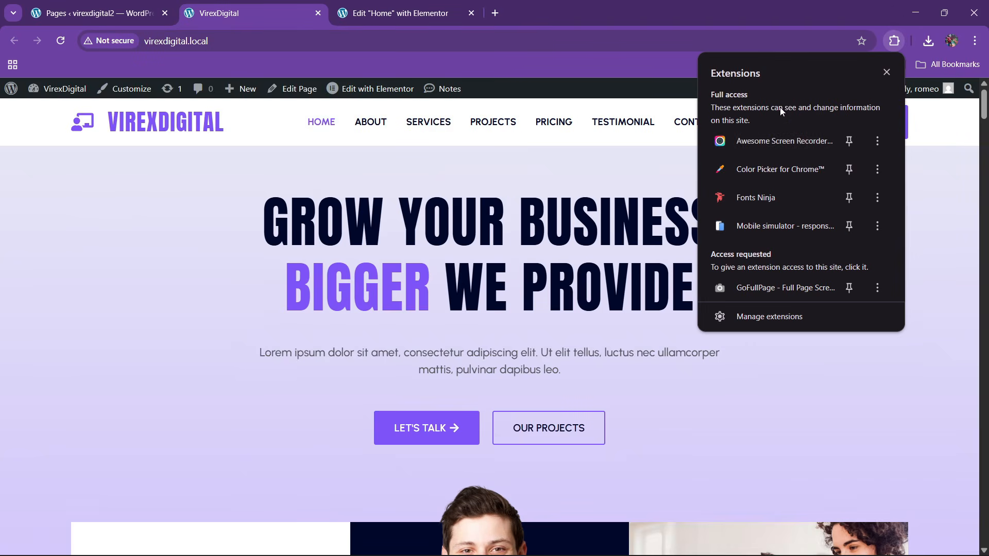
pyautogui.click(761, 170)
pyautogui.click(835, 86)
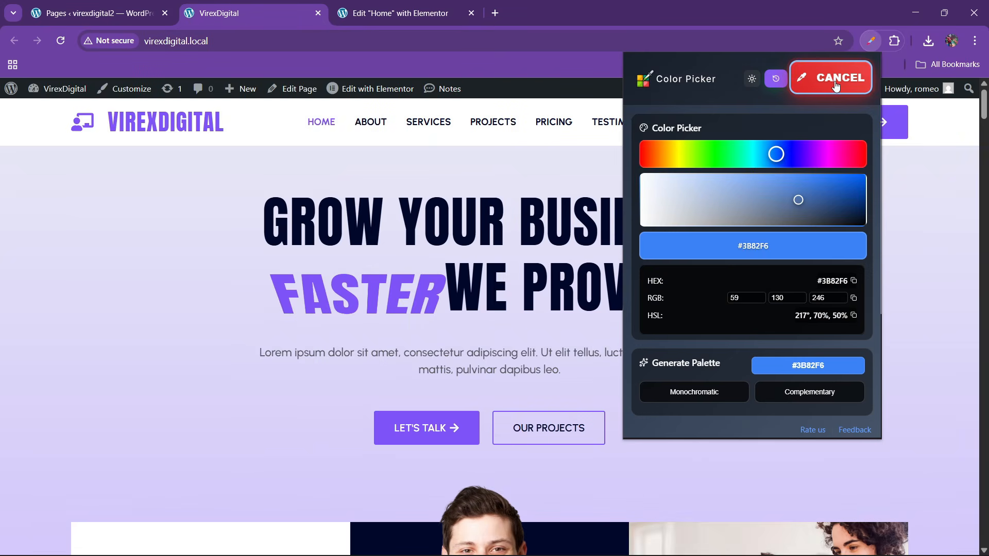
pyautogui.click(468, 425)
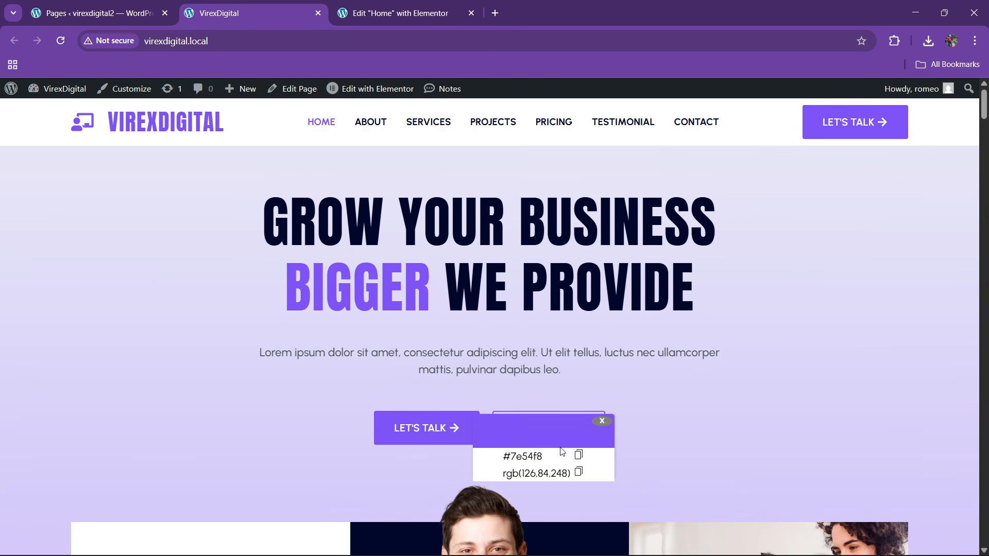
pyautogui.click(577, 456)
# - Add a new custom global colour and name it theme purple
pyautogui.click(404, 13)
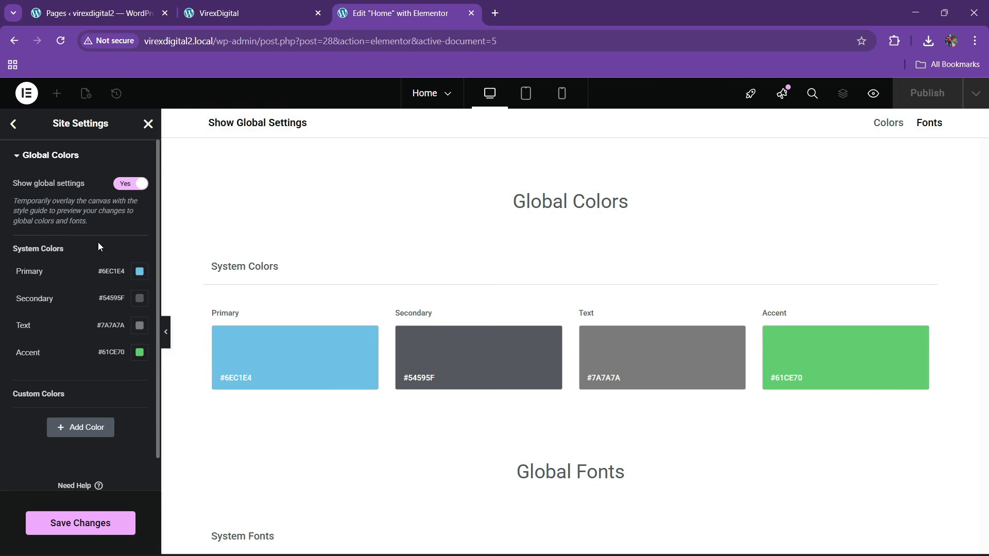
pyautogui.scroll(-1, 64, 345)
pyautogui.click(81, 394)
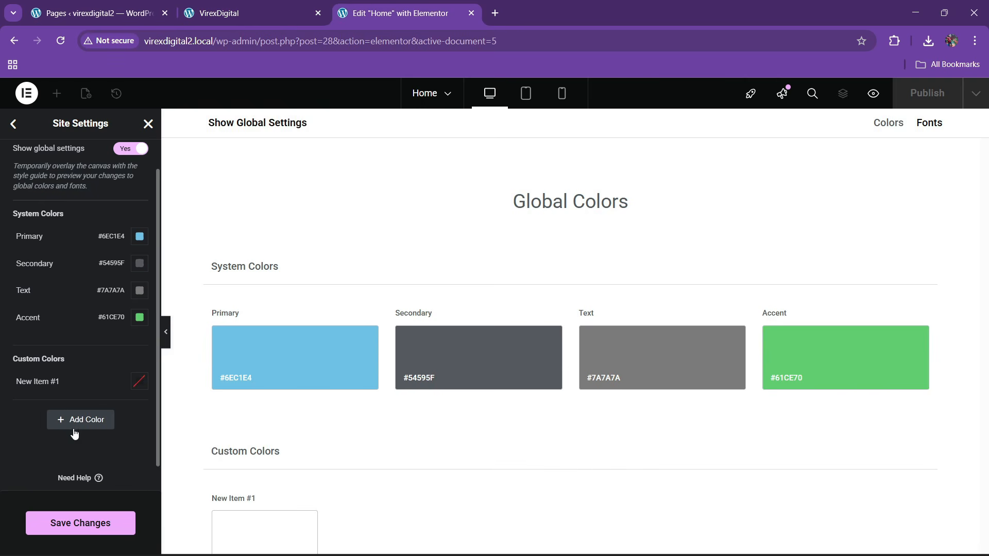
pyautogui.click(48, 384)
pyautogui.hotkey('ctrl', 'a')
pyautogui.press('BackSpace')
pyautogui.write('th')
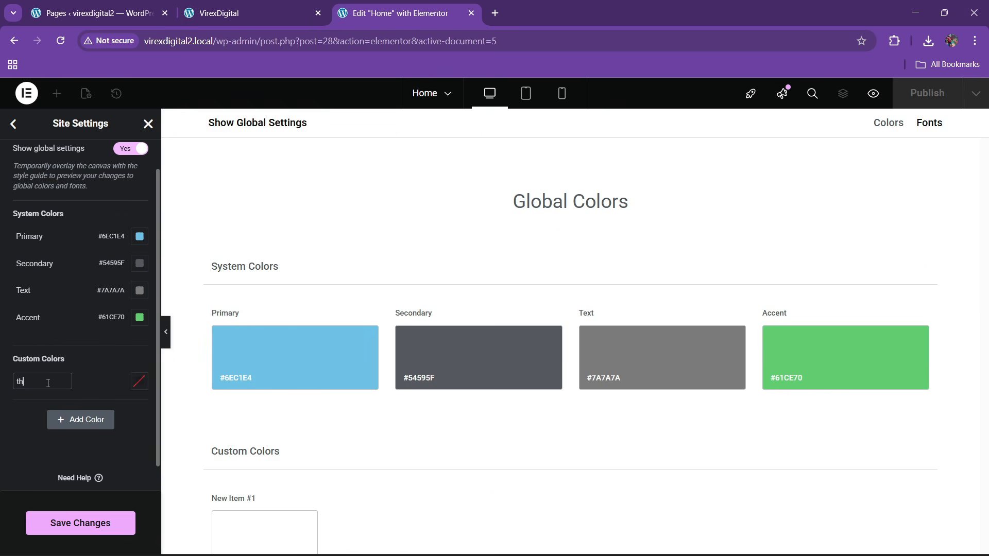
pyautogui.write('eme purple')
pyautogui.click(139, 381)
pyautogui.hotkey('ctrl', 'v')
pyautogui.press('Escape')
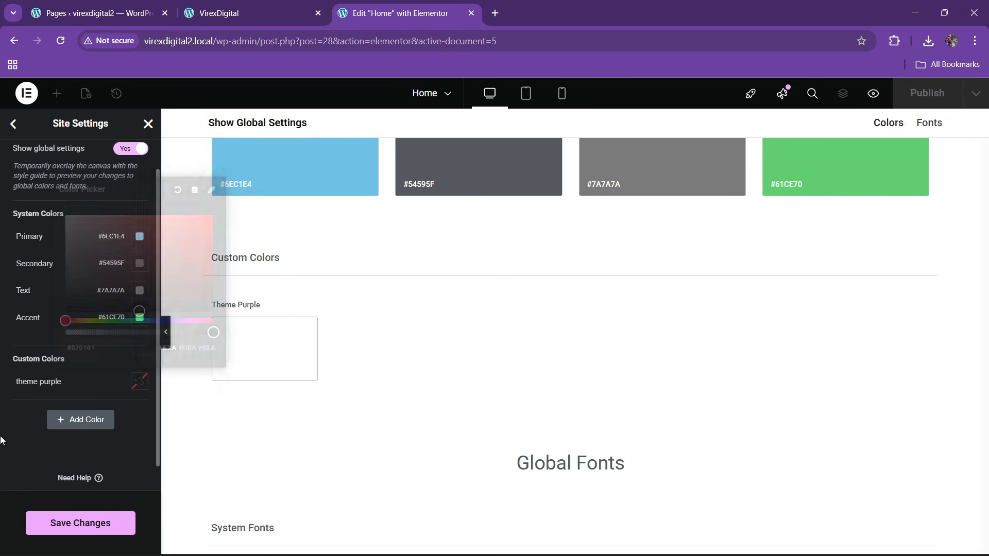
# - Re-copy the sampled hex and set theme purple to #7E54F8
pyautogui.click(224, 11)
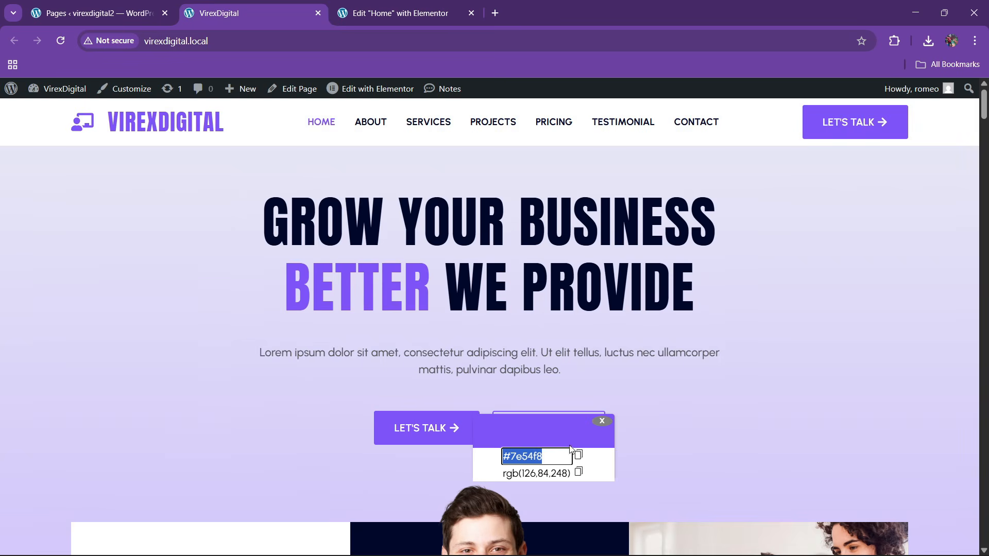
pyautogui.click(537, 457)
pyautogui.hotkey('ctrl', 'a')
pyautogui.hotkey('ctrl', 'c')
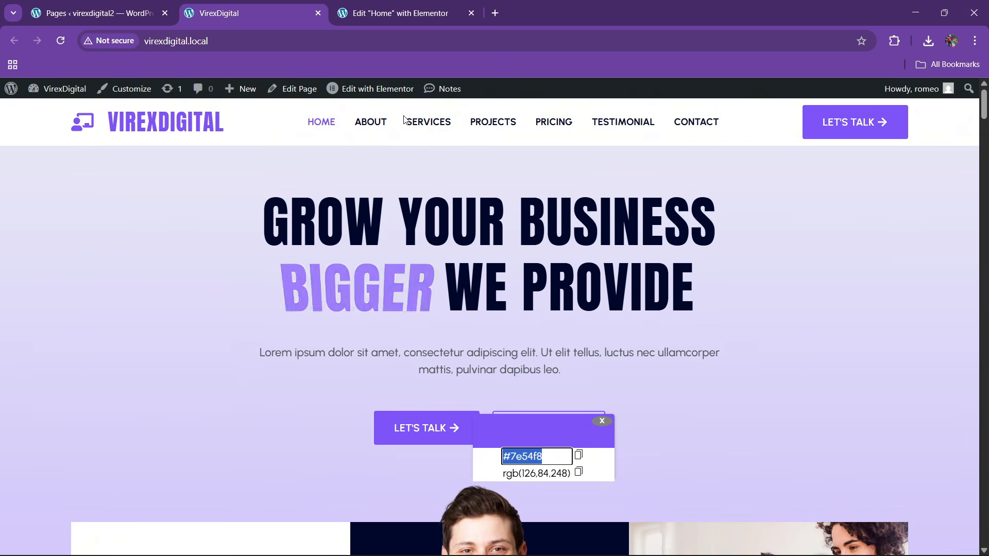
pyautogui.click(402, 13)
pyautogui.click(139, 381)
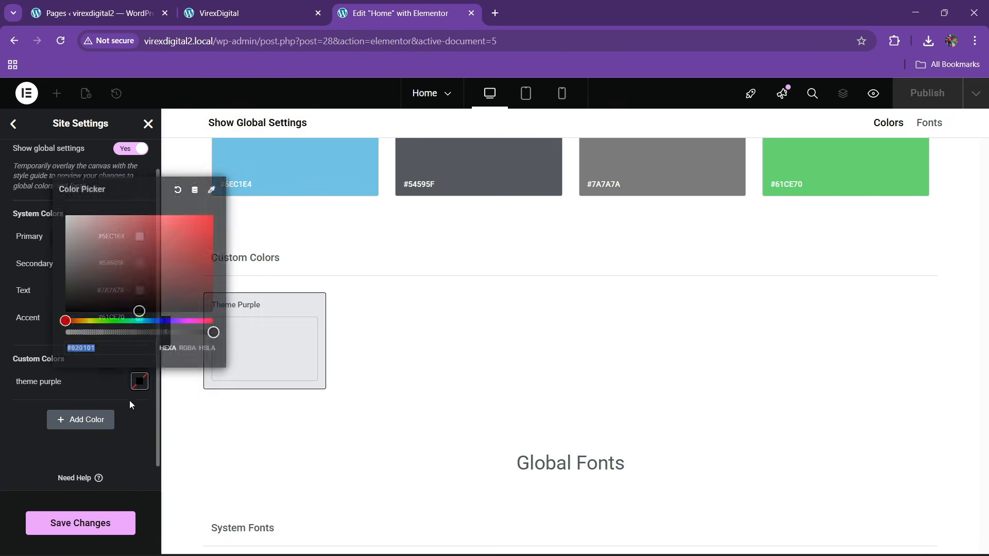
pyautogui.hotkey('ctrl', 'v')
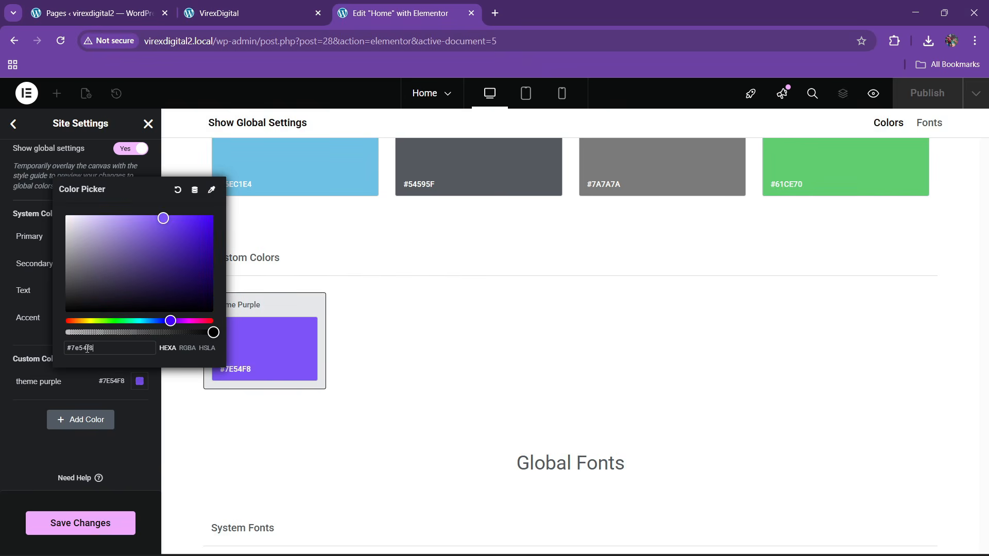
# - Sample the reference headline's dark navy #00072b with the Color Picker extension
pyautogui.click(5, 435)
pyautogui.click(227, 6)
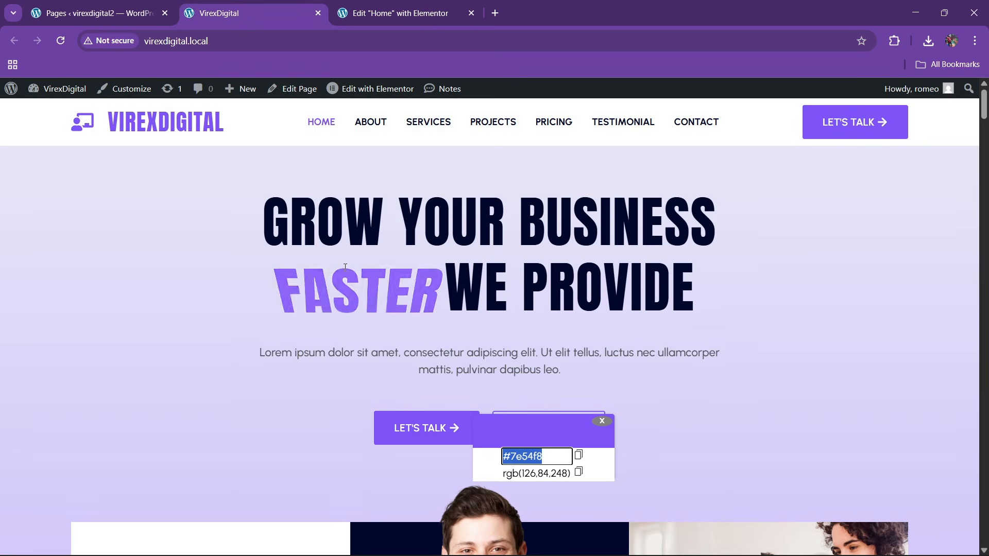
pyautogui.click(601, 421)
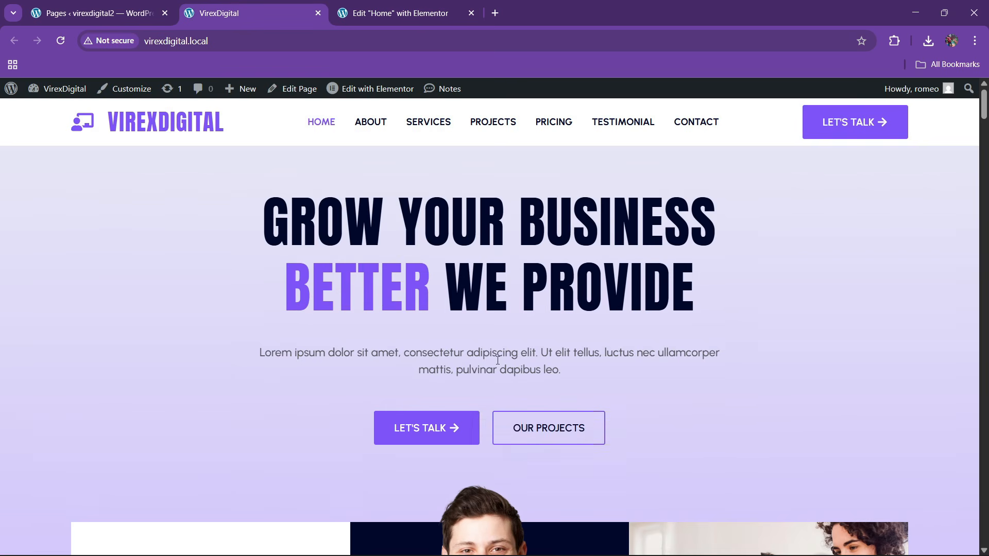
pyautogui.scroll(-3, 462, 332)
pyautogui.scroll(3, 464, 332)
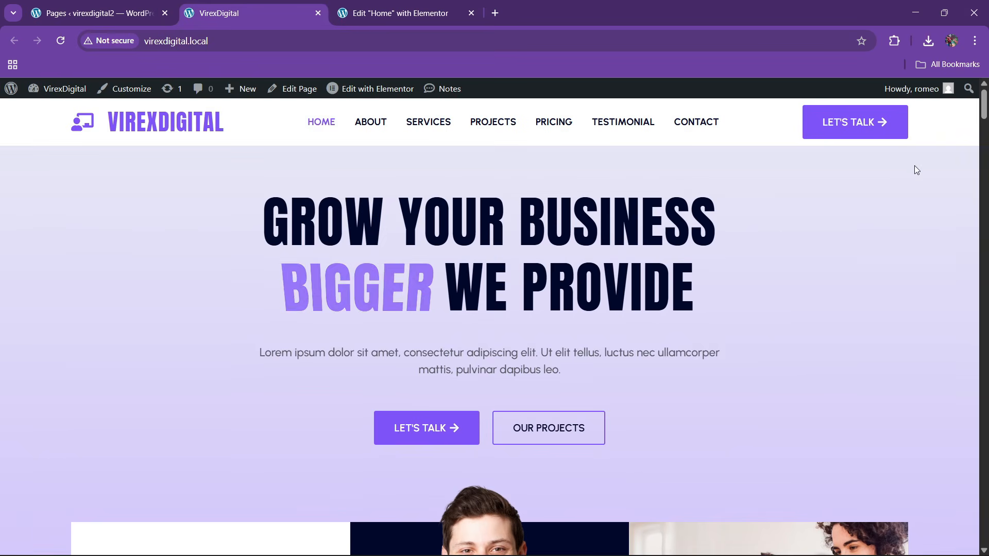
pyautogui.click(894, 41)
pyautogui.click(785, 163)
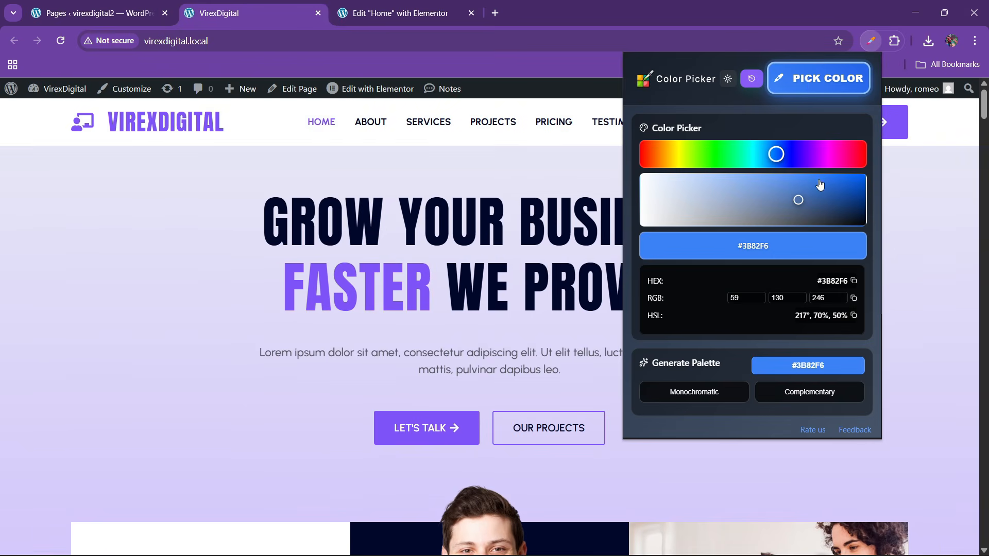
pyautogui.click(811, 85)
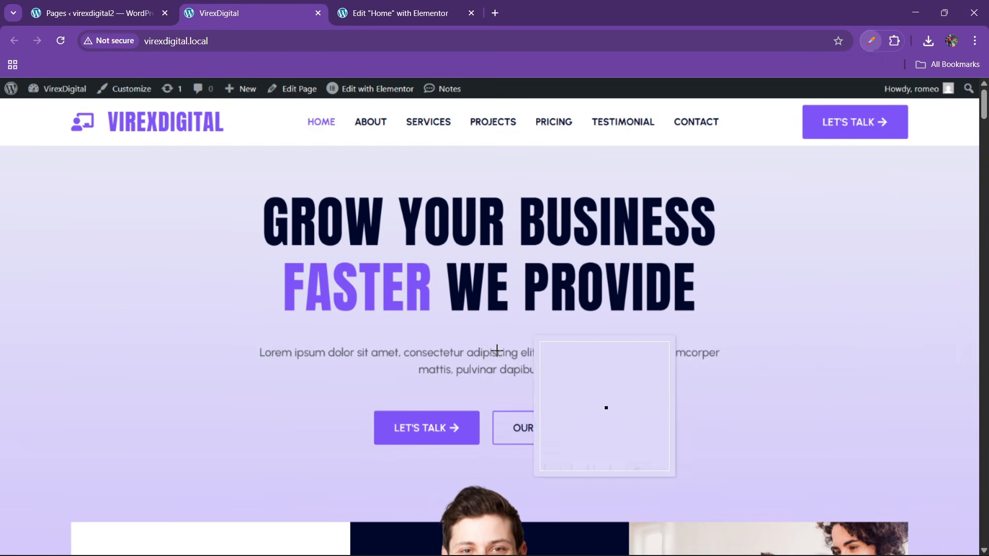
pyautogui.click(471, 298)
pyautogui.doubleClick(531, 337)
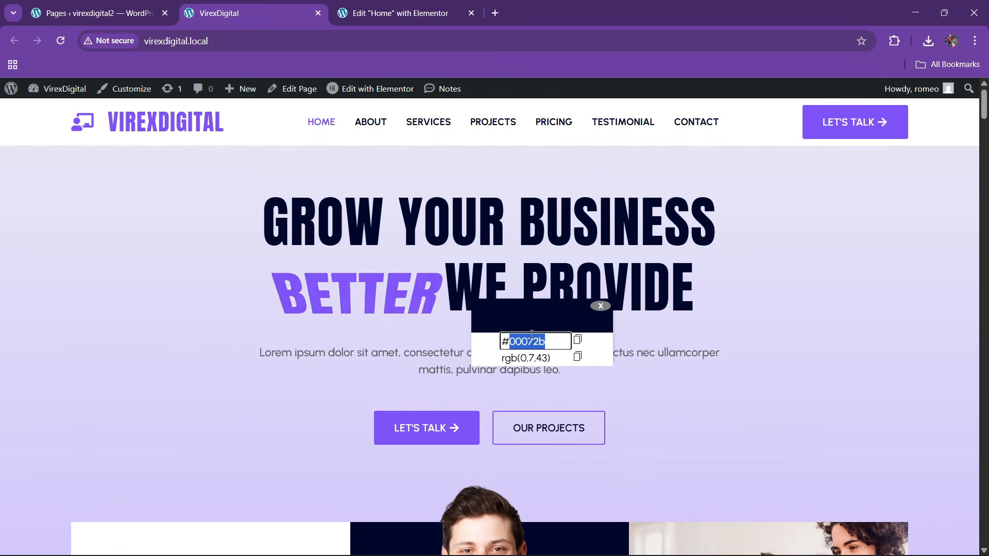
pyautogui.click(527, 338)
pyautogui.hotkey('ctrl', 'a')
pyautogui.hotkey('ctrl', 'c')
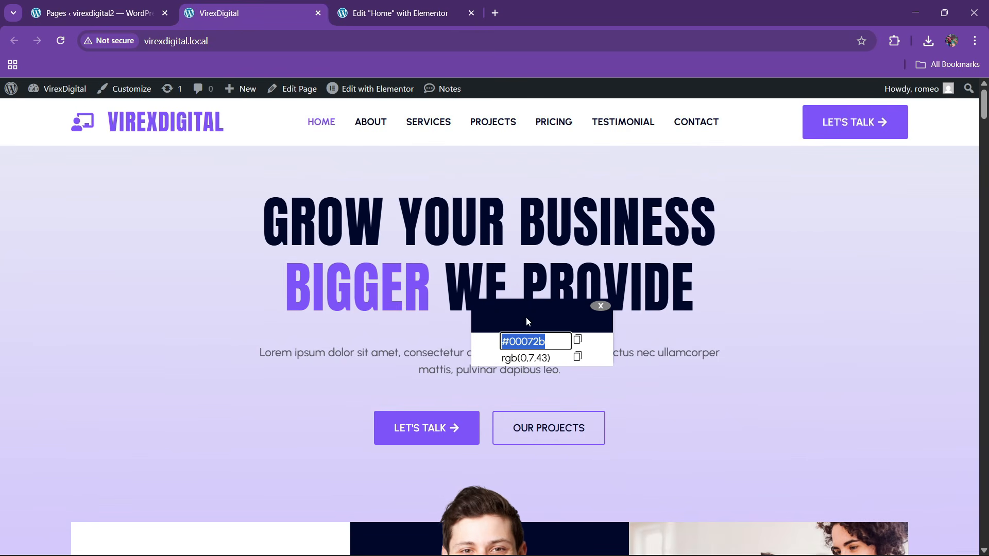
# - Add a custom global colour named 'theme black' set to #00072B
pyautogui.click(402, 13)
pyautogui.click(80, 419)
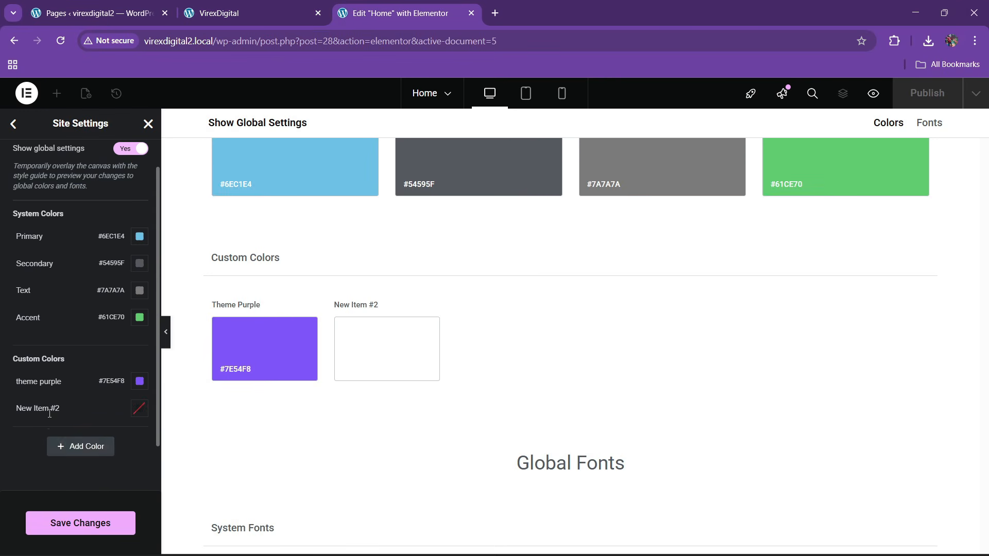
pyautogui.click(50, 414)
pyautogui.hotkey('ctrl', 'a')
pyautogui.press('BackSpace')
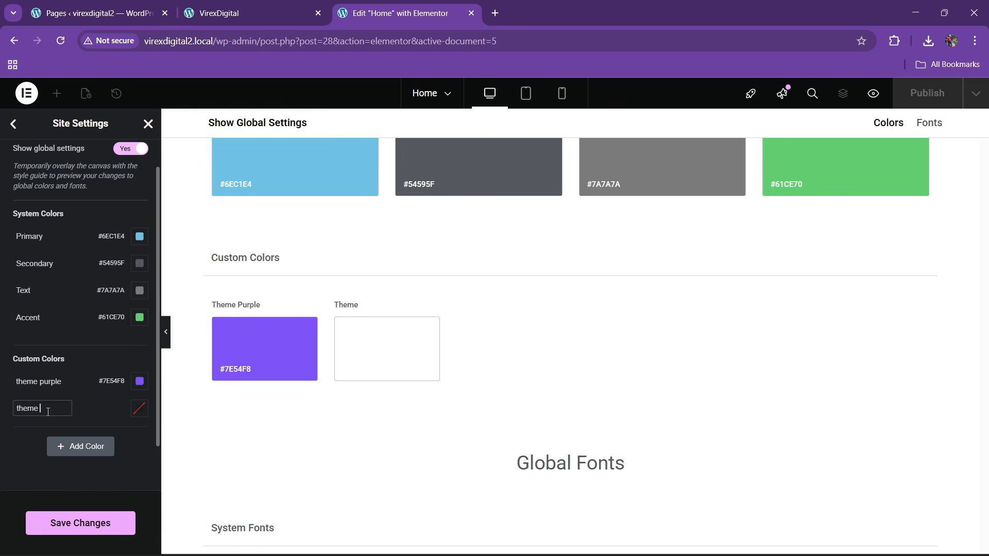
pyautogui.write('theme black')
pyautogui.click(139, 408)
pyautogui.hotkey('ctrl', 'v')
pyautogui.click(22, 459)
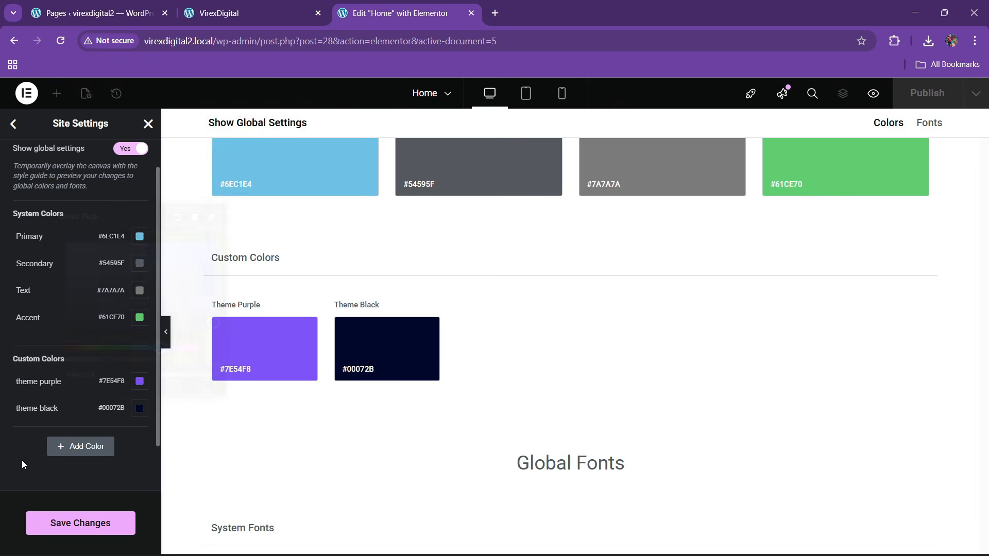
pyautogui.click(240, 8)
# - Sample the clients card's light lavender #e7e7f6 from the reference site
pyautogui.scroll(-4, 378, 407)
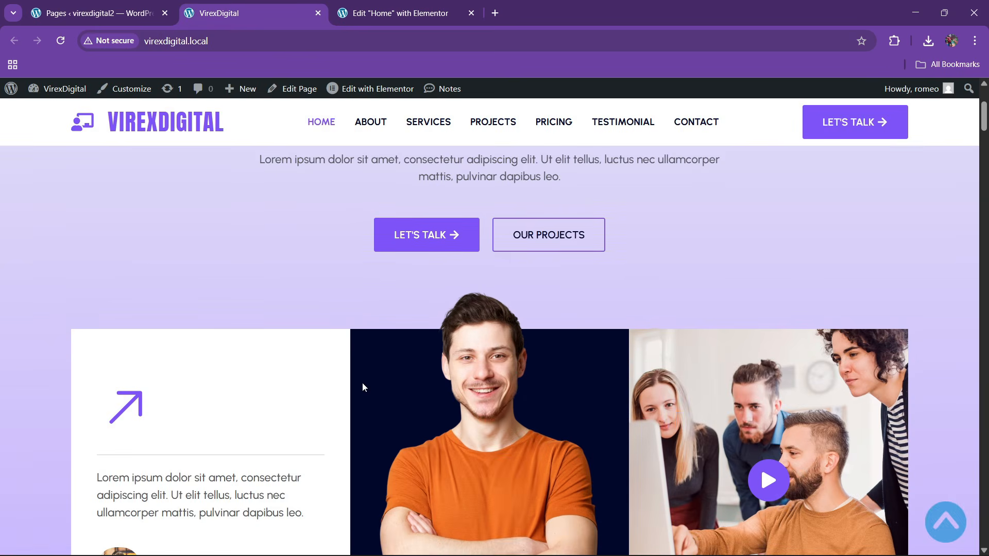
pyautogui.scroll(-15, 310, 292)
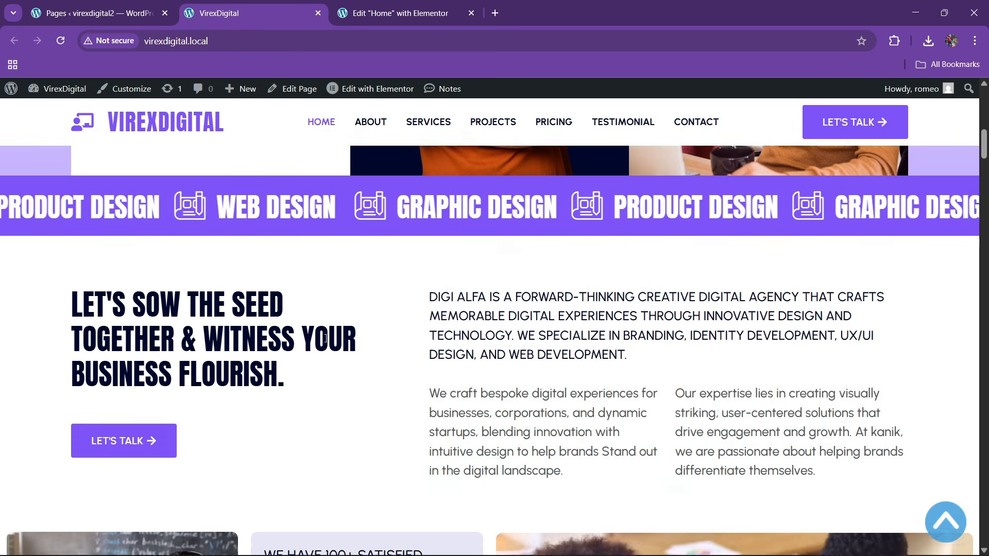
pyautogui.scroll(-4, 327, 351)
pyautogui.scroll(6, 361, 284)
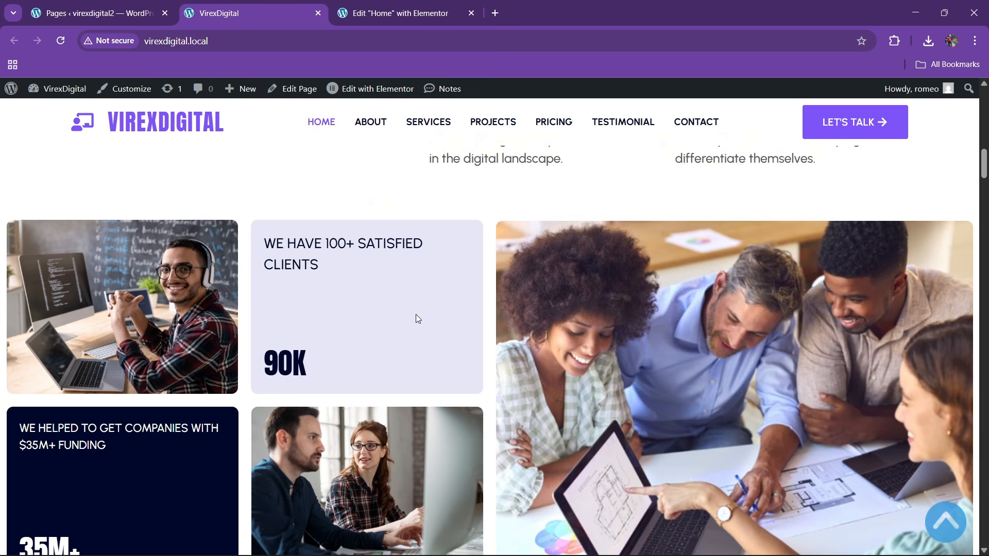
pyautogui.click(894, 41)
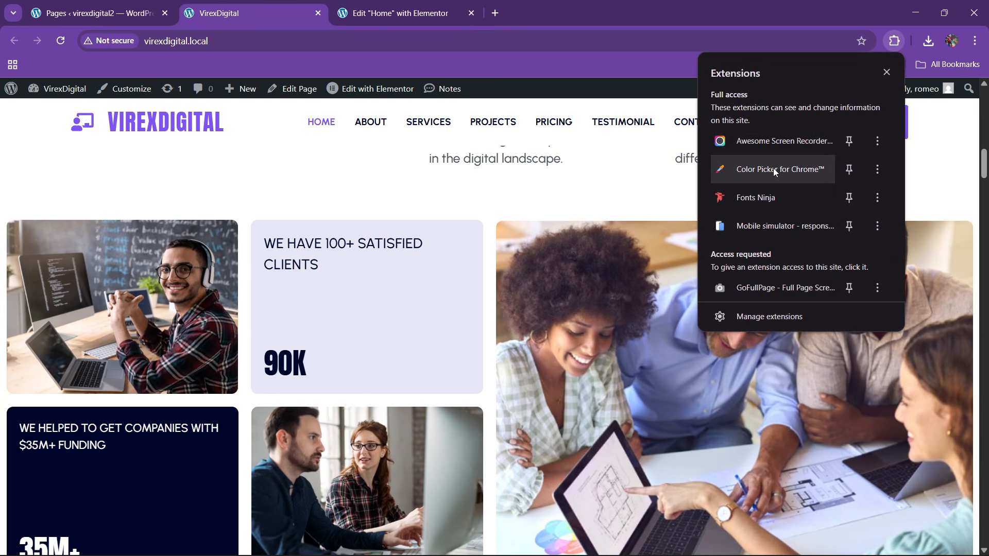
pyautogui.click(775, 170)
pyautogui.click(820, 81)
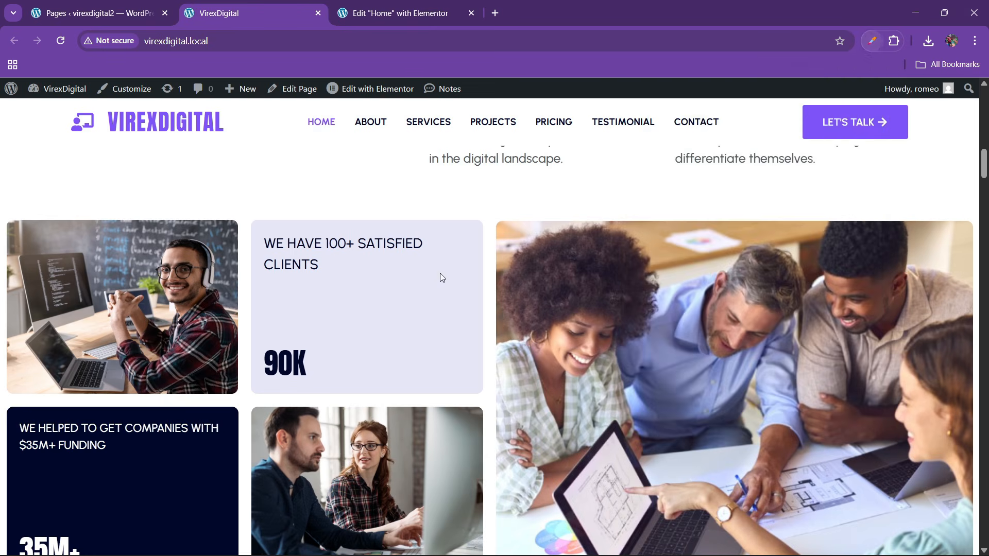
pyautogui.click(426, 294)
pyautogui.doubleClick(484, 341)
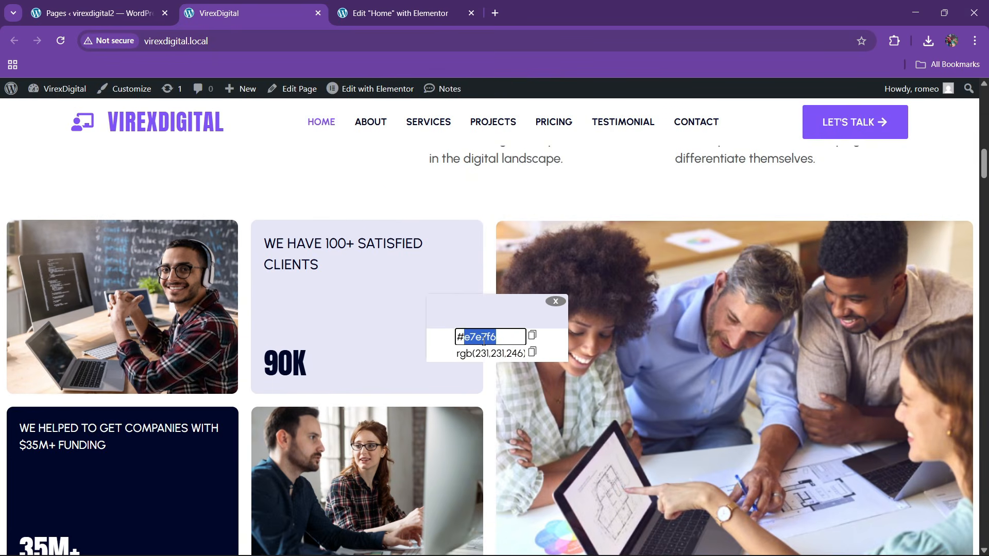
# - Add a custom global colour 'theme bg' set to #E7E7F6 and save
pyautogui.click(400, 13)
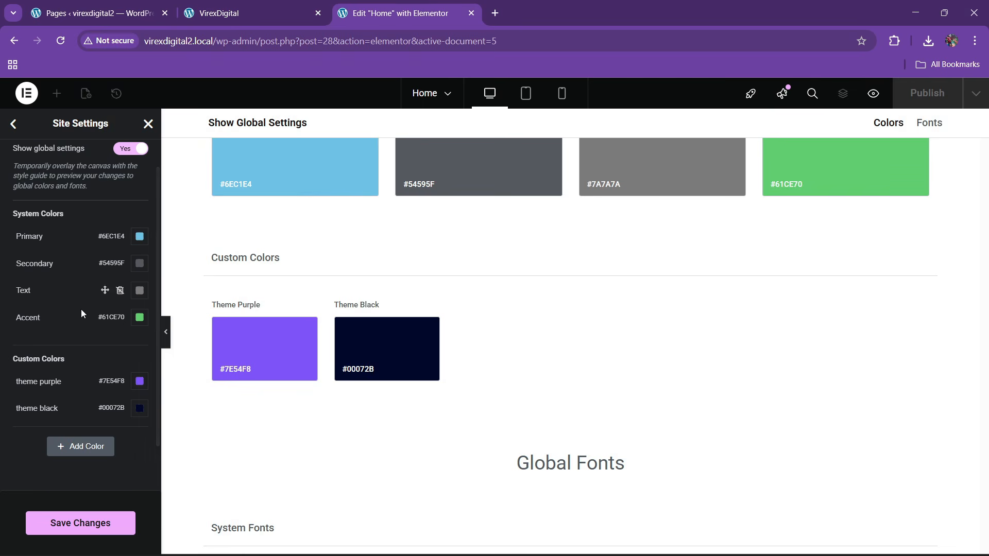
pyautogui.click(65, 446)
pyautogui.click(54, 438)
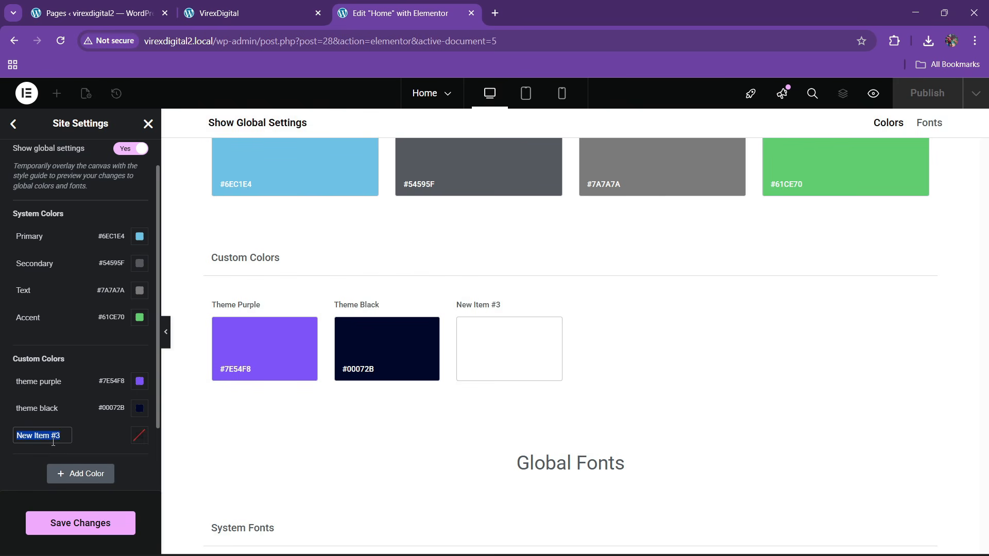
pyautogui.press('BackSpace')
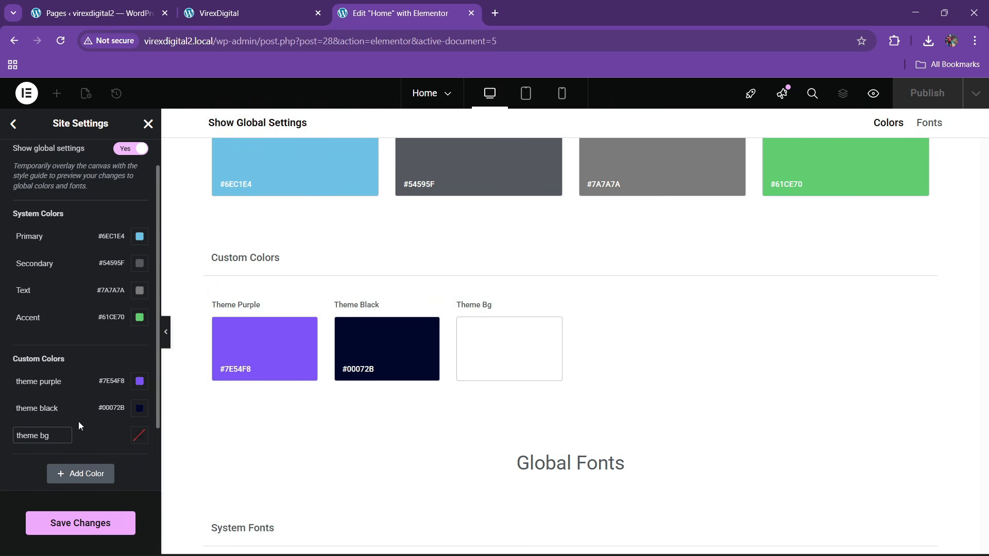
pyautogui.click(145, 438)
pyautogui.write('#E7E7F6')
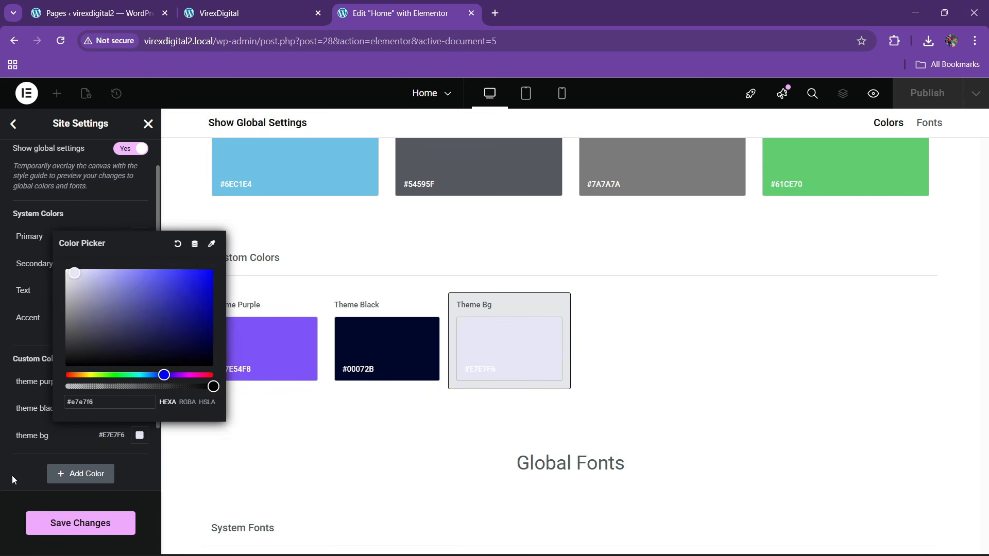
pyautogui.click(12, 475)
pyautogui.click(97, 522)
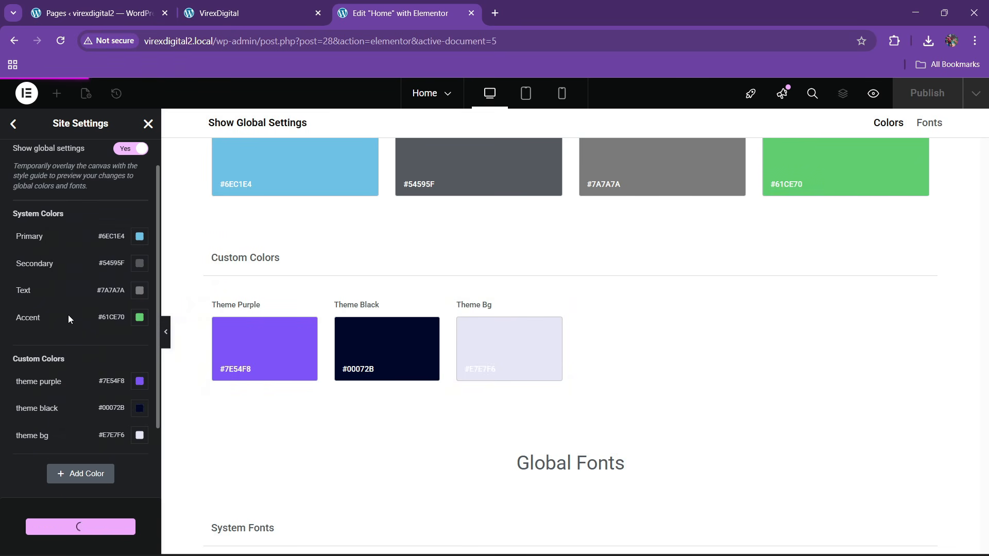
pyautogui.click(13, 124)
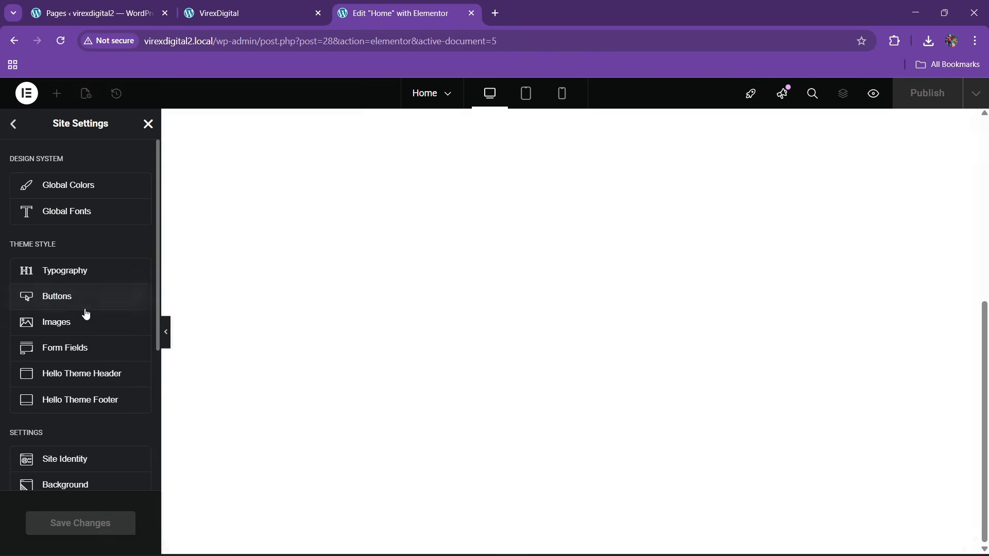
# - Identify the reference site's fonts with a font inspector browser extension
pyautogui.click(148, 124)
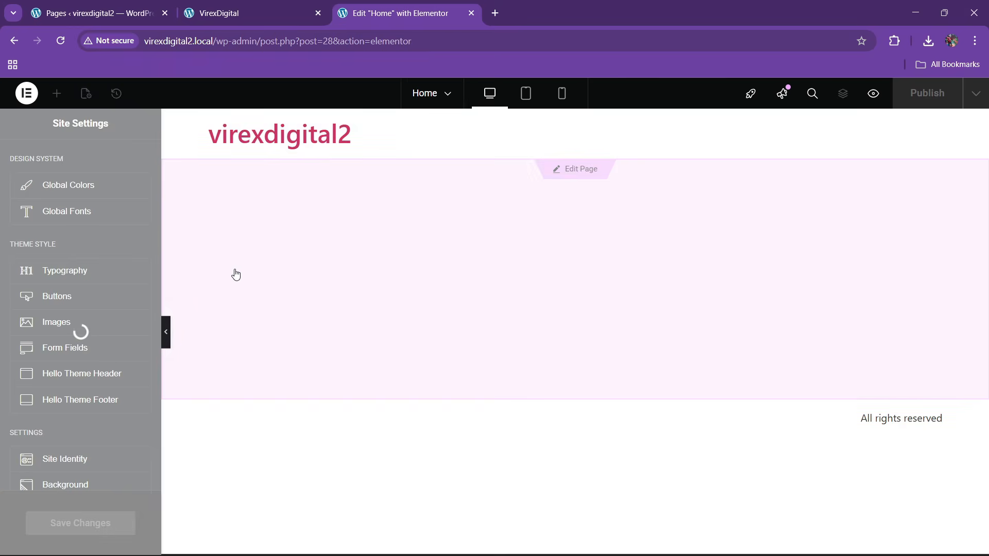
pyautogui.click(242, 7)
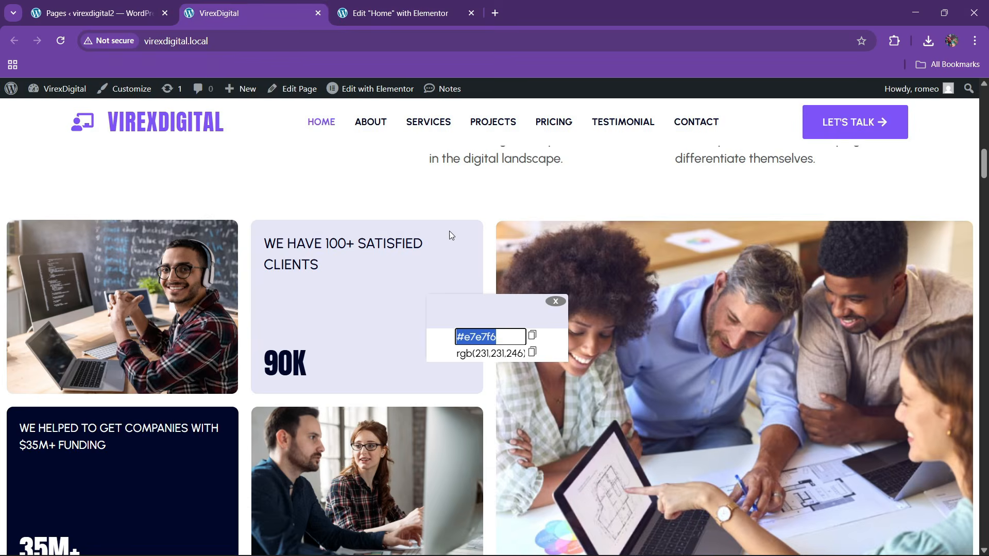
pyautogui.click(556, 301)
pyautogui.scroll(6, 422, 314)
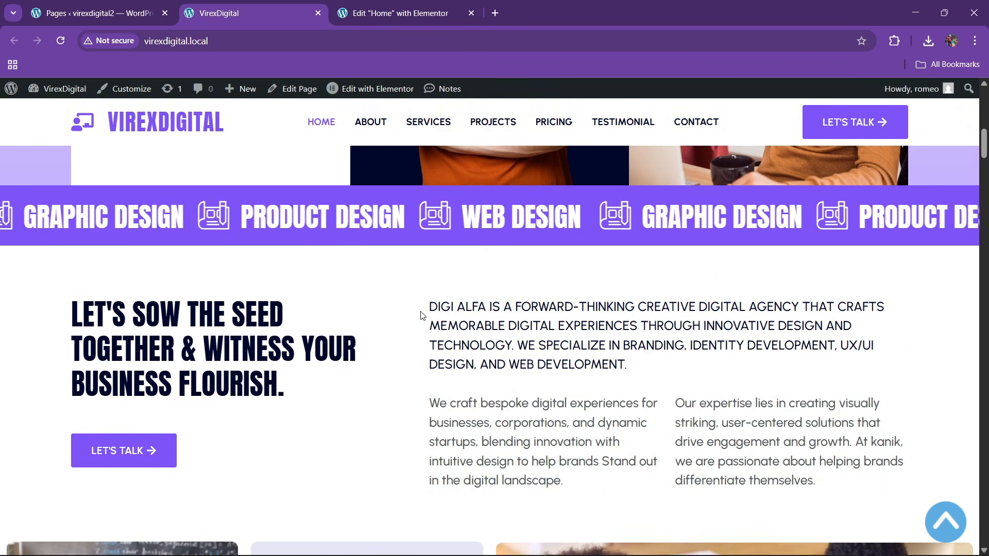
pyautogui.click(894, 42)
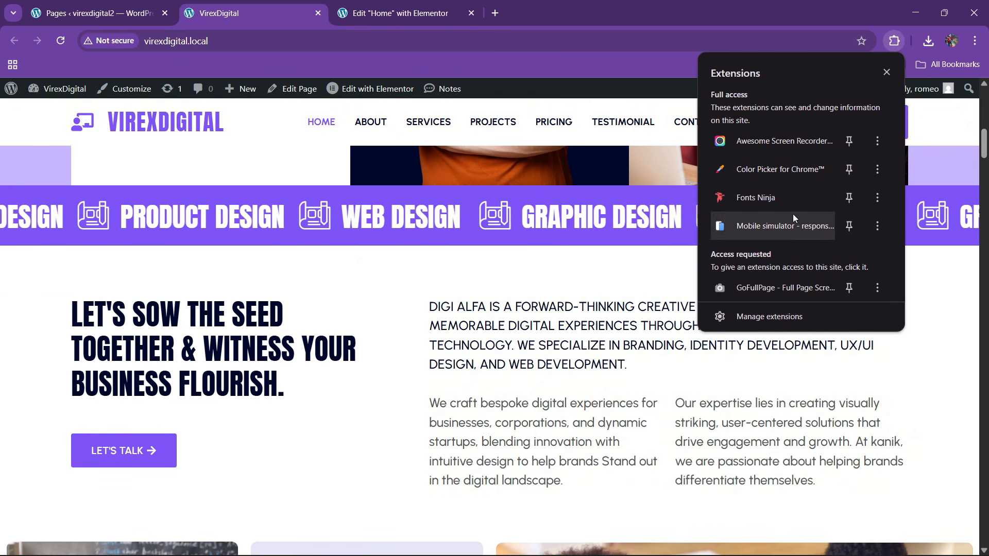
pyautogui.click(282, 373)
pyautogui.click(894, 40)
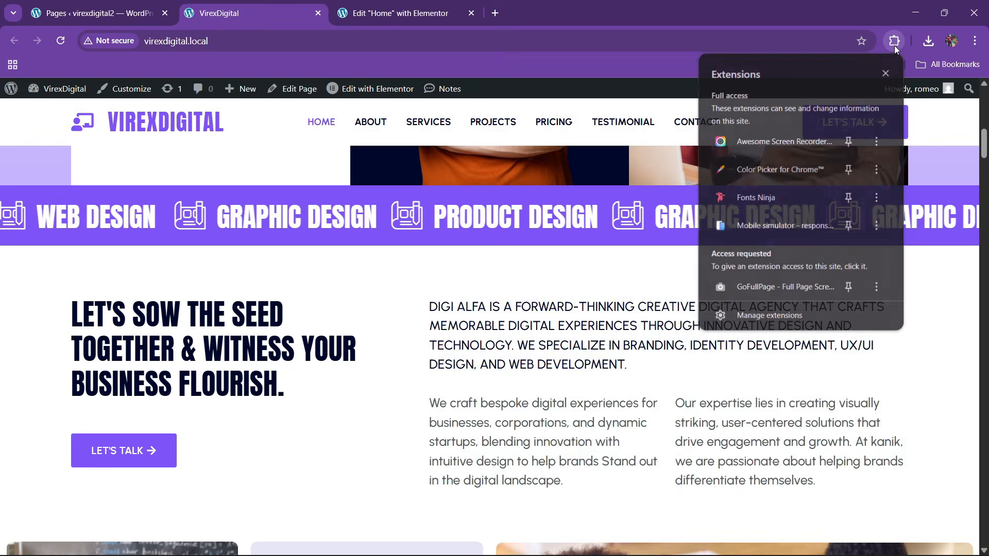
pyautogui.click(764, 198)
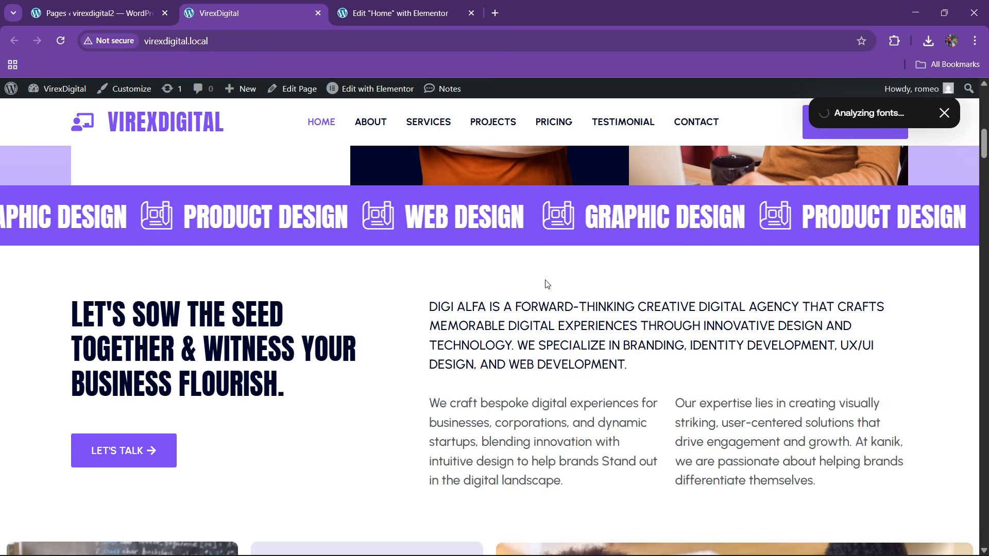
pyautogui.scroll(7, 515, 329)
pyautogui.scroll(4, 514, 328)
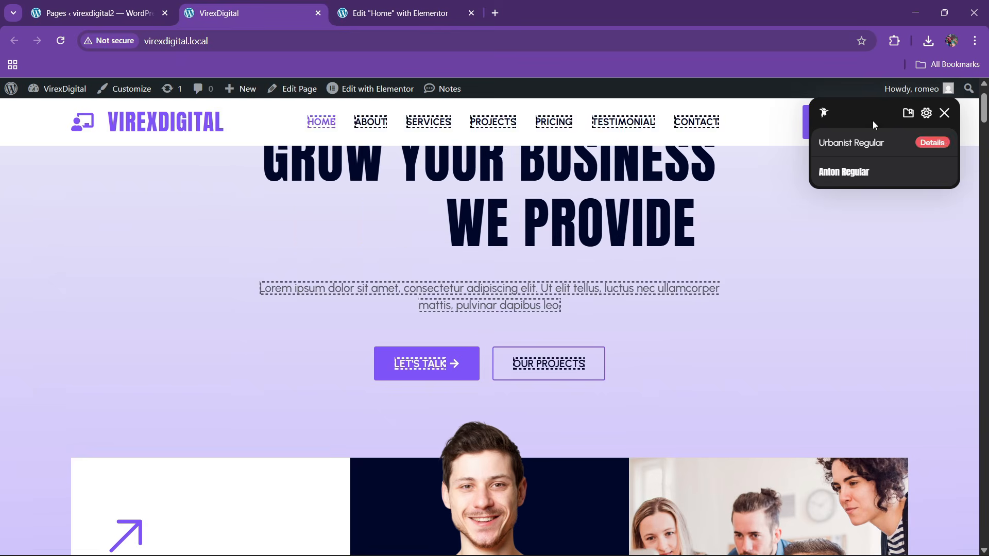
pyautogui.click(944, 113)
# - Back in the Home page editor, open Elementor's Site Settings from the main menu
pyautogui.click(402, 14)
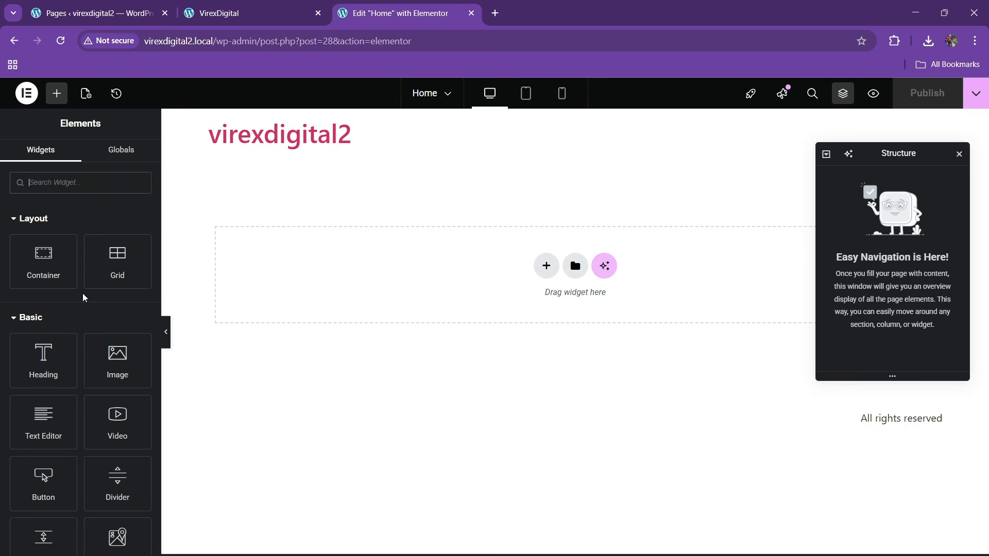
pyautogui.click(27, 93)
pyautogui.click(67, 133)
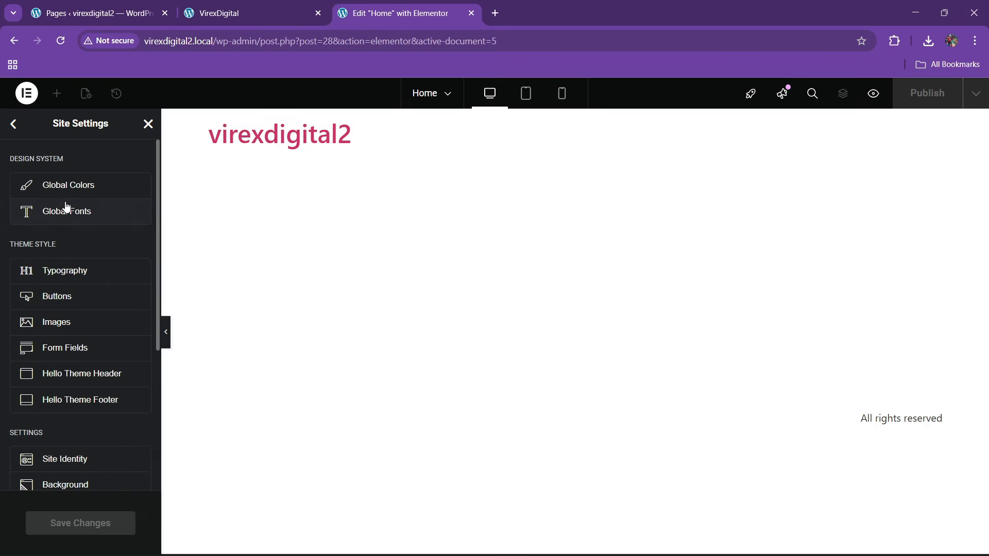
# - In Global Fonts, set the Primary and Secondary font families to Anton
pyautogui.click(66, 209)
pyautogui.click(139, 271)
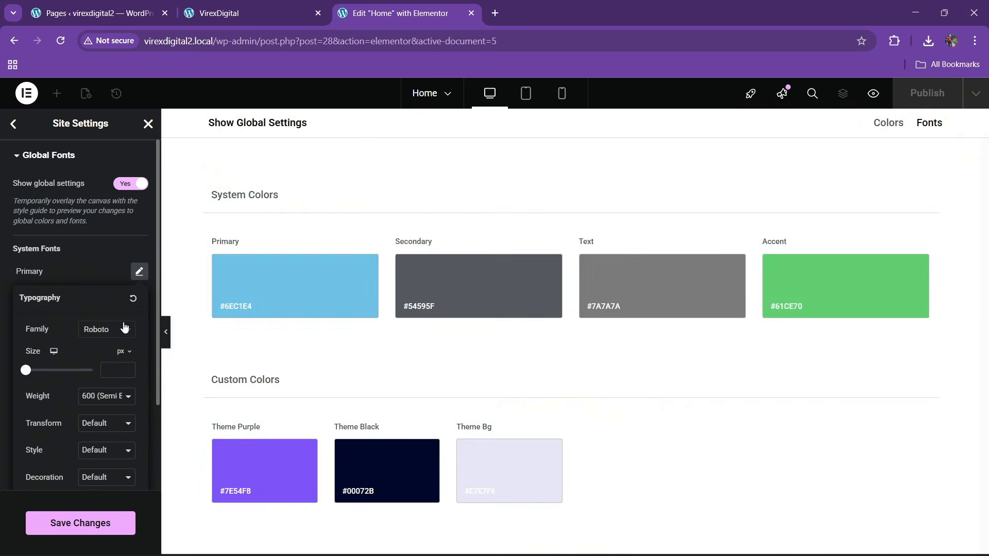
pyautogui.click(122, 329)
pyautogui.write('anton')
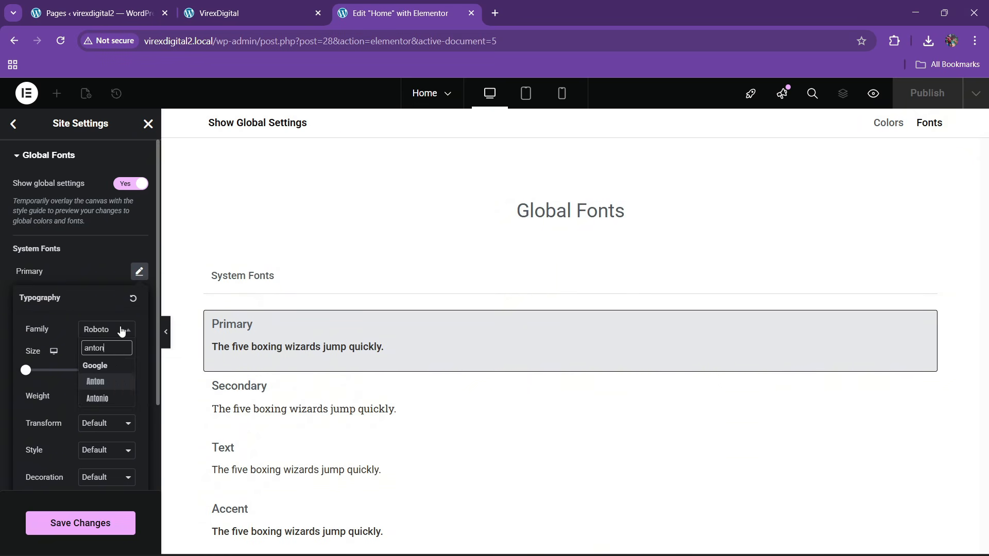
pyautogui.press('Return')
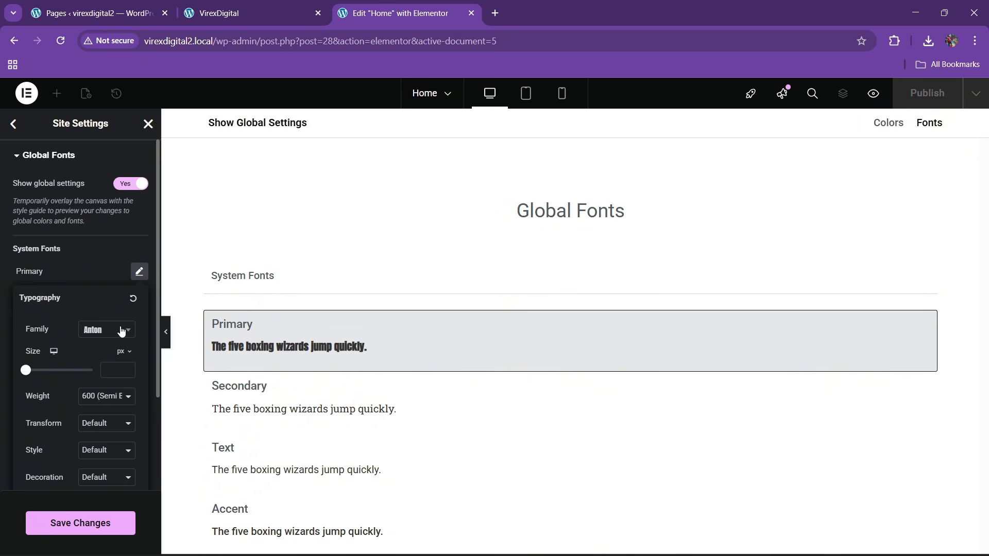
pyautogui.click(95, 278)
pyautogui.click(139, 299)
pyautogui.click(108, 355)
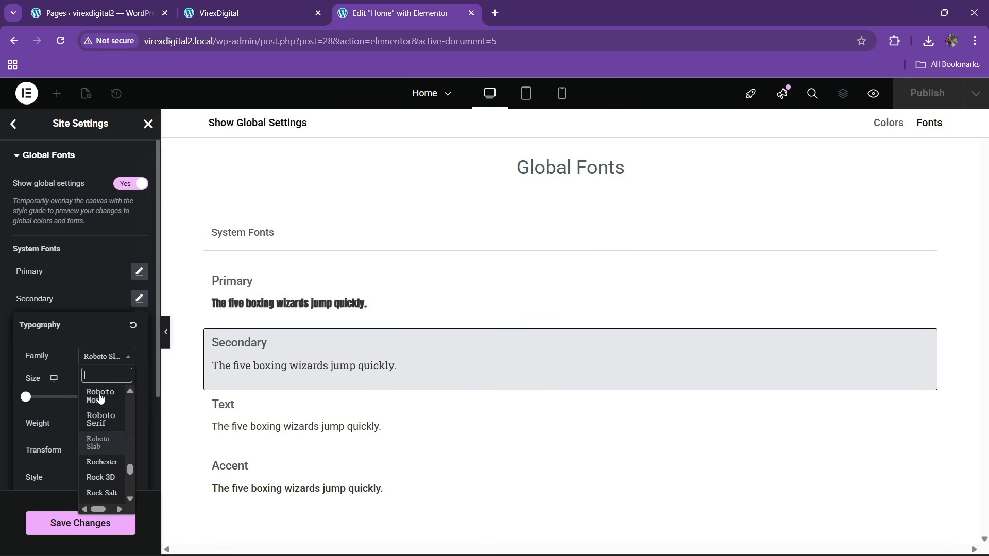
pyautogui.write('anton')
pyautogui.press('Return')
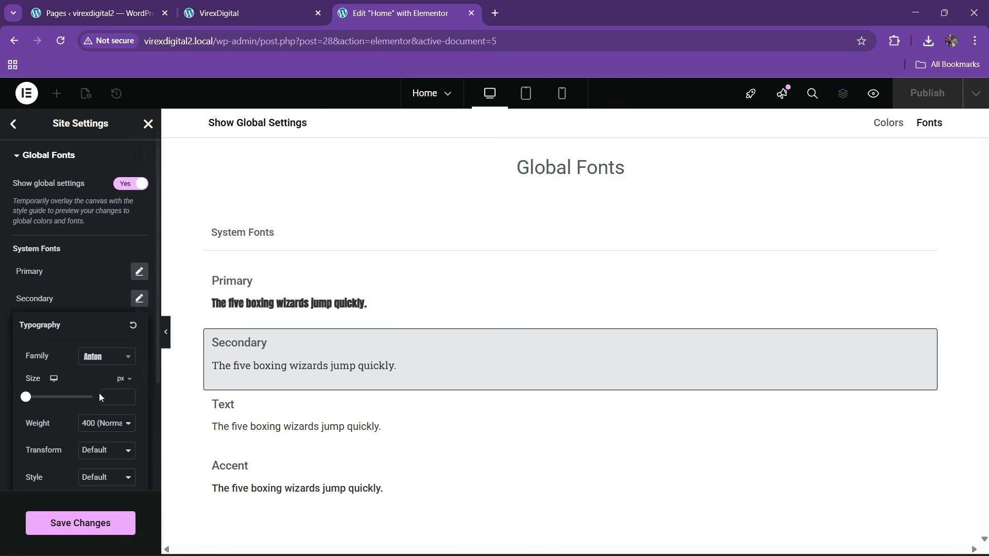
pyautogui.click(103, 248)
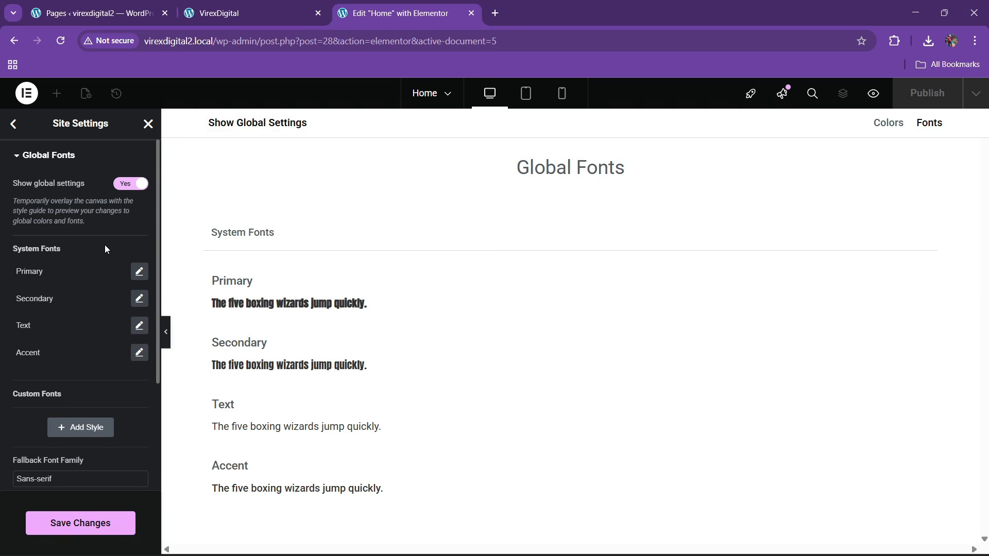
# - Set the Text and Accent font families to Urbanist and save the global fonts
pyautogui.click(140, 326)
pyautogui.click(105, 384)
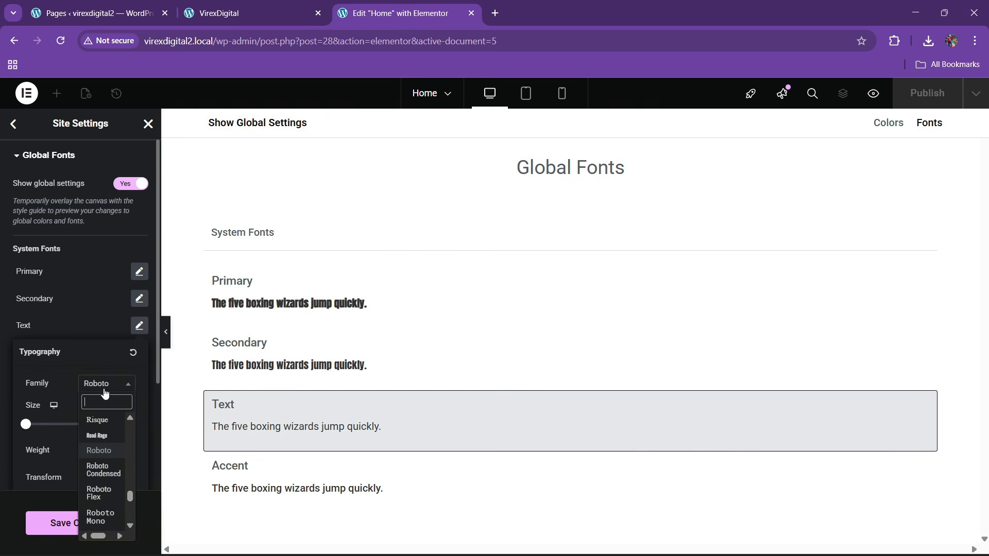
pyautogui.write('ur')
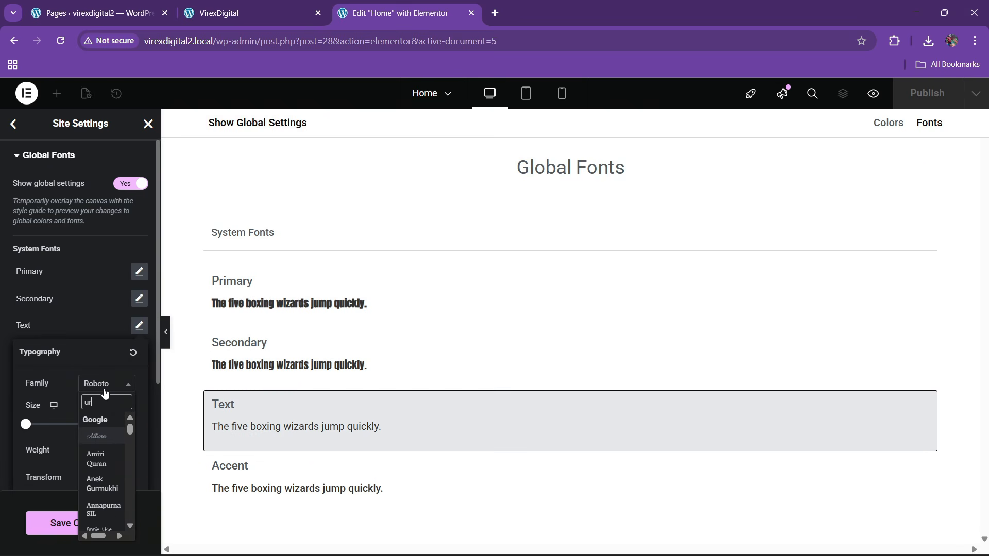
pyautogui.write('ba')
pyautogui.press('Return')
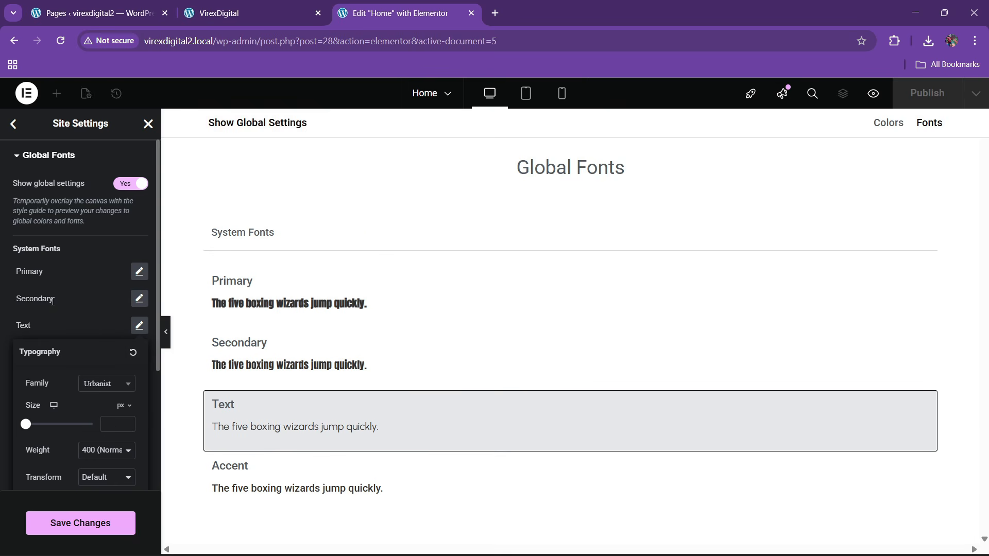
pyautogui.click(52, 301)
pyautogui.click(139, 352)
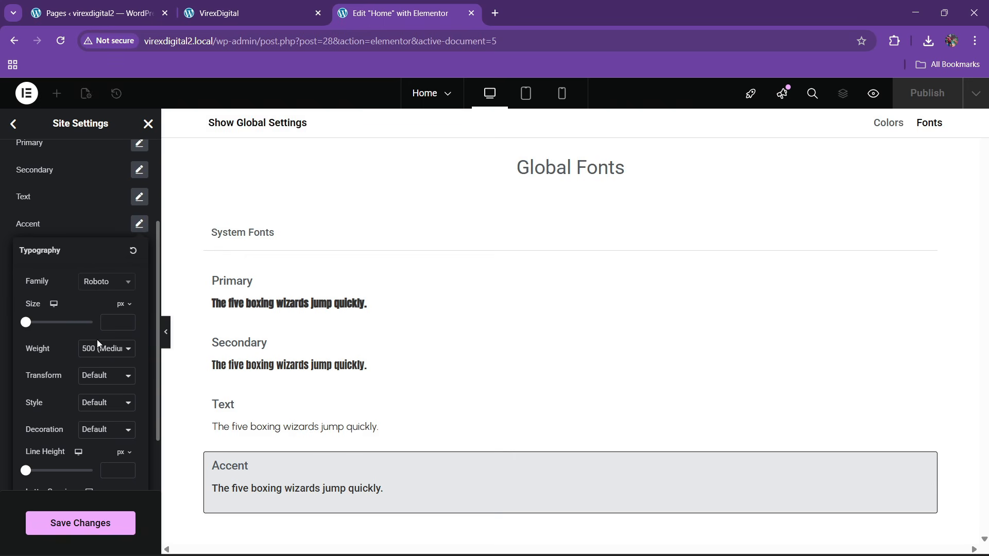
pyautogui.click(99, 288)
pyautogui.write('urbanist')
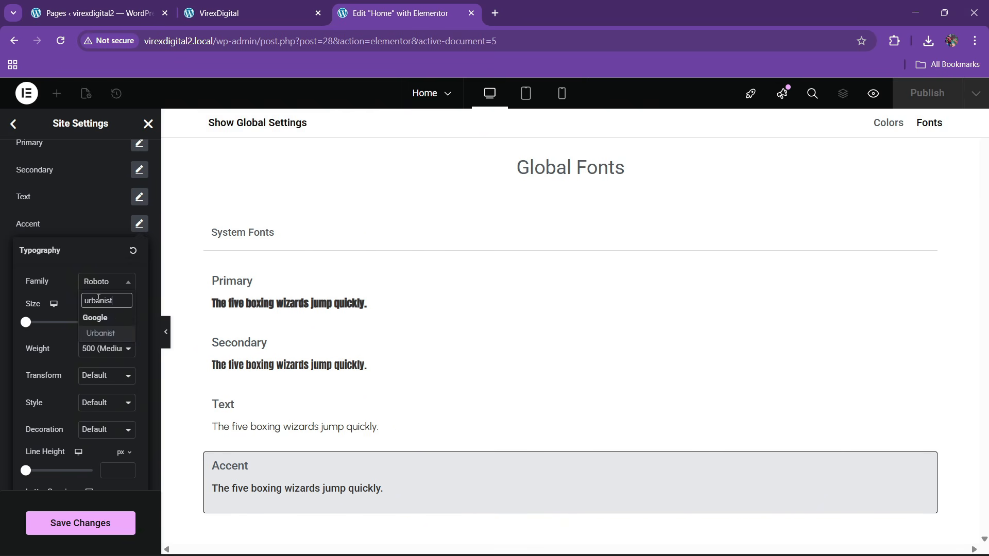
pyautogui.press('Return')
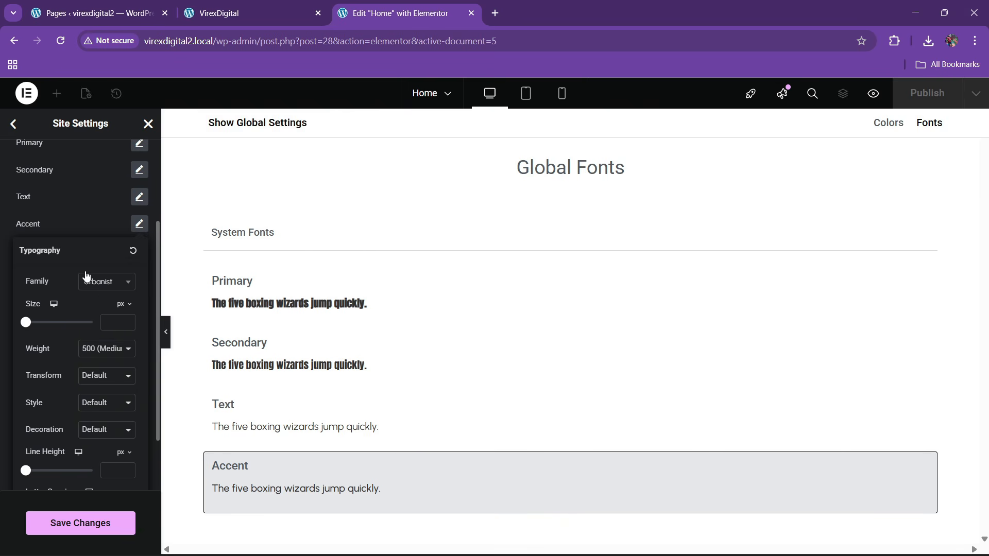
pyautogui.click(30, 234)
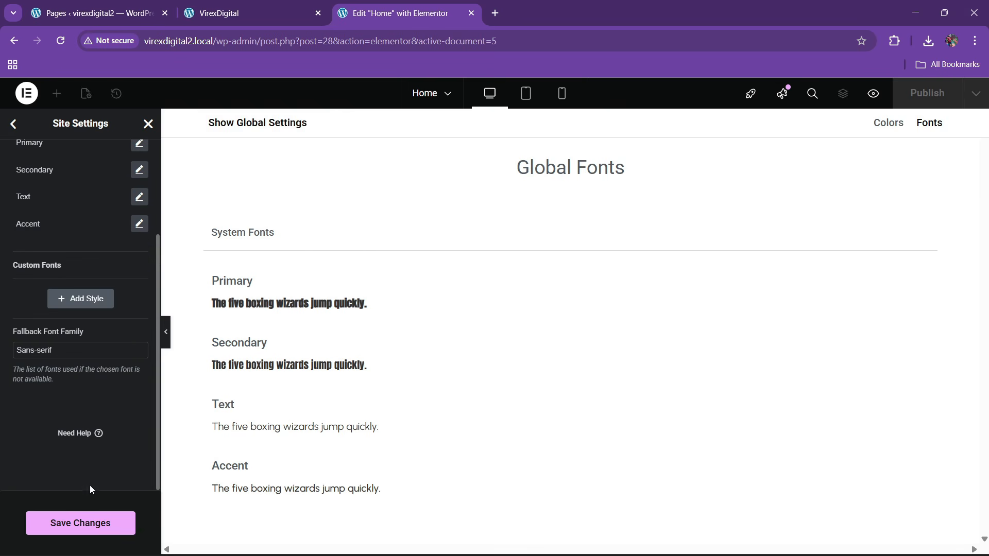
pyautogui.click(90, 521)
pyautogui.scroll(3, 58, 324)
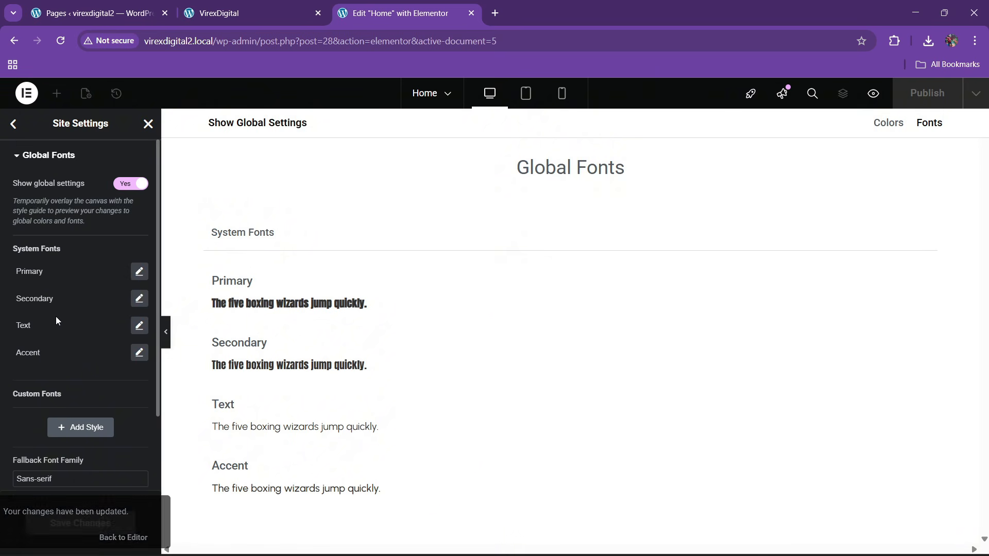
# - In Site Settings' Theme Style typography, set the Body font family to Urbanist
pyautogui.click(13, 124)
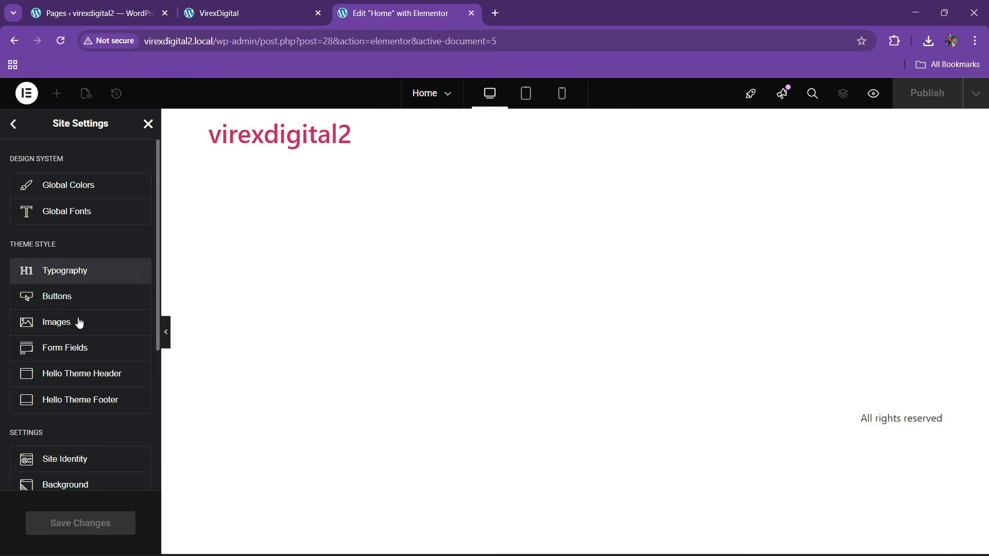
pyautogui.click(79, 272)
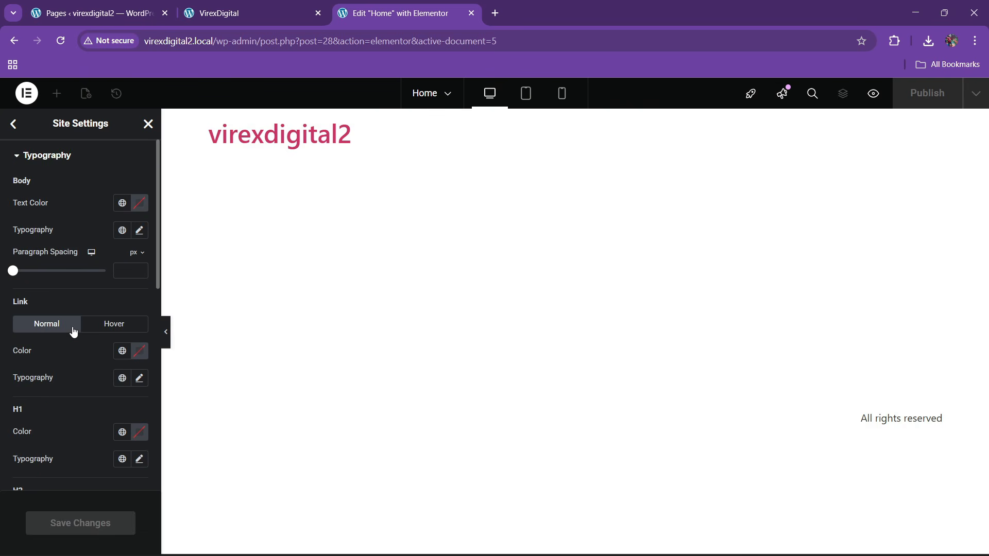
pyautogui.click(139, 230)
pyautogui.click(103, 292)
pyautogui.write('urbanist')
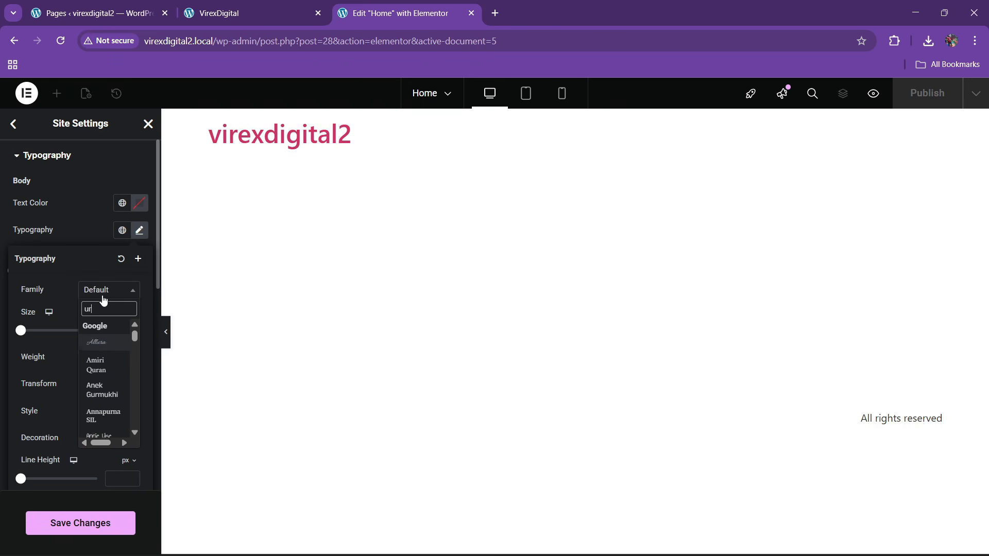
pyautogui.press('Return')
pyautogui.click(49, 222)
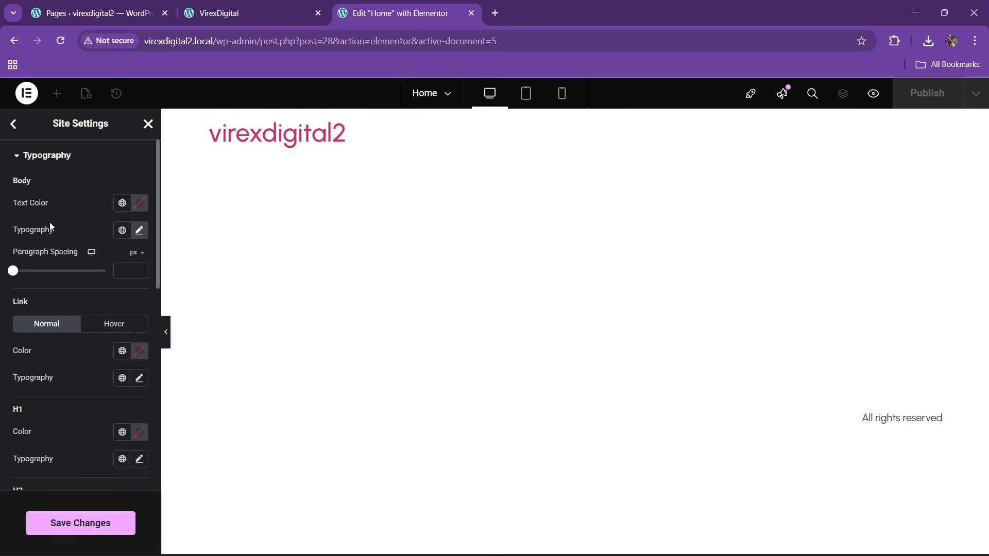
# - Set the Link typography font family to Urbanist as well
pyautogui.scroll(-1, 45, 286)
pyautogui.click(138, 314)
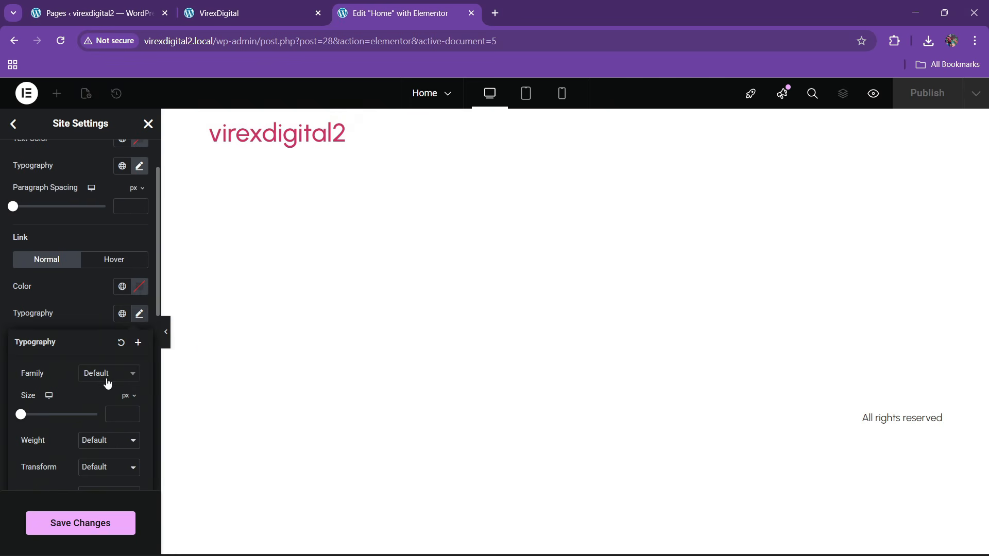
pyautogui.click(104, 381)
pyautogui.write('urban')
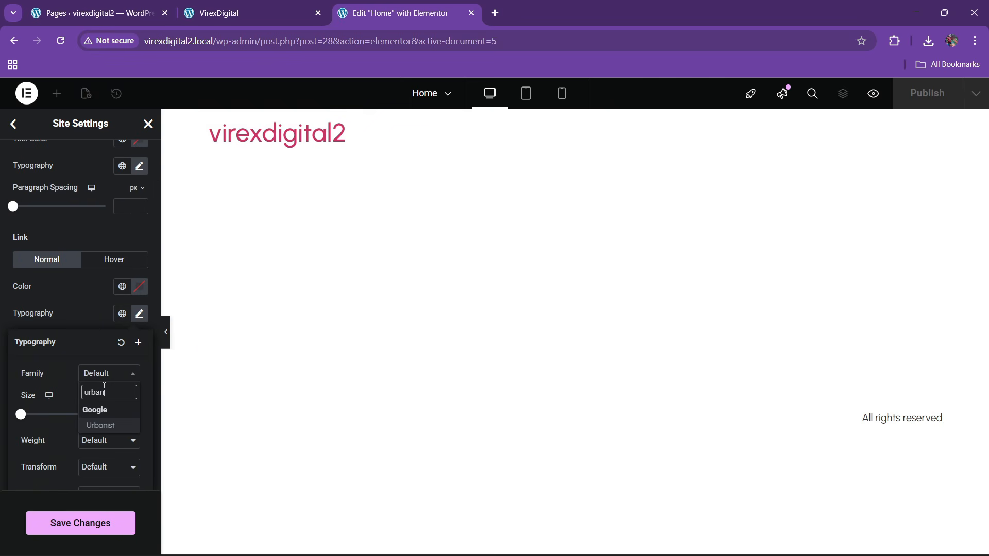
pyautogui.write('ist')
pyautogui.press('Return')
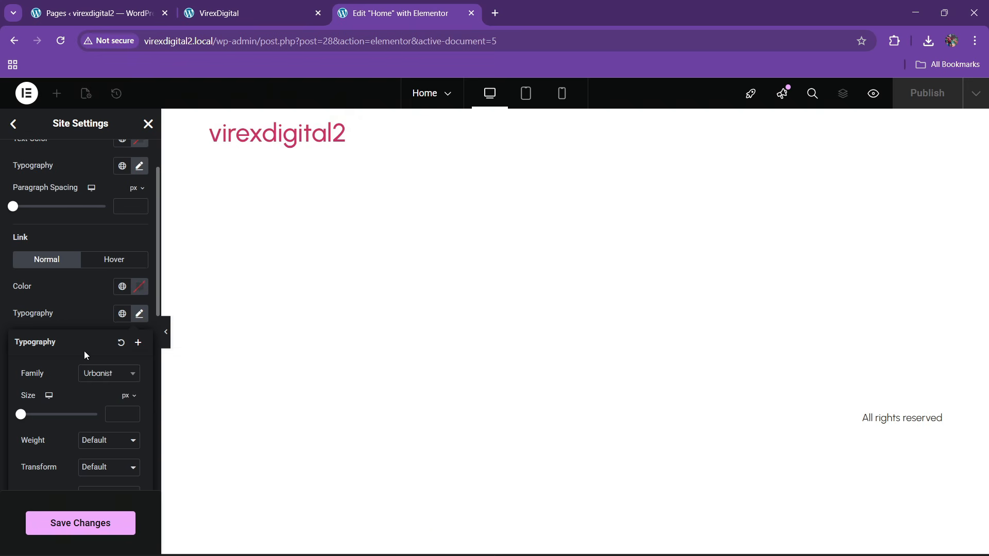
pyautogui.click(41, 320)
pyautogui.scroll(-3, 42, 321)
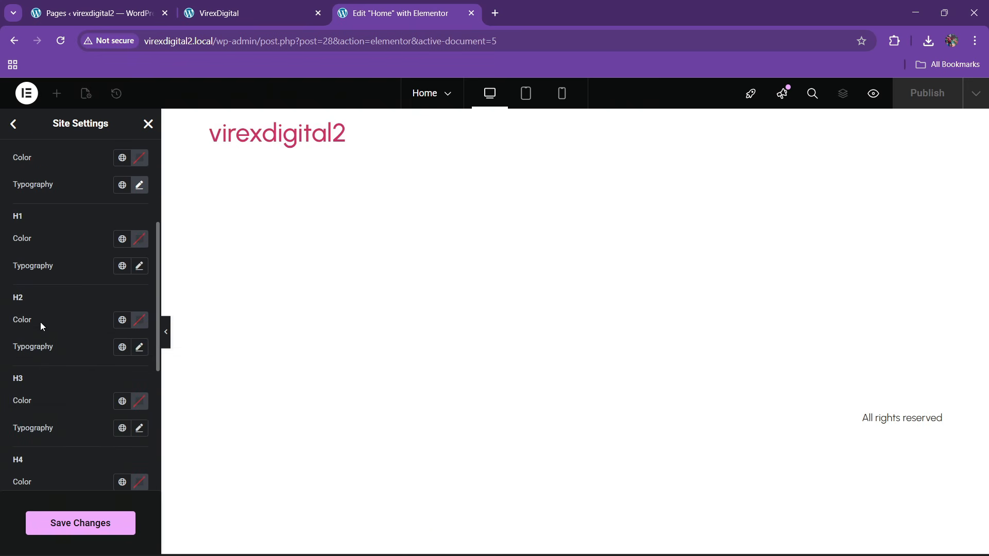
# - Set the H1 and H2 heading font families to Anton
pyautogui.click(139, 266)
pyautogui.click(98, 336)
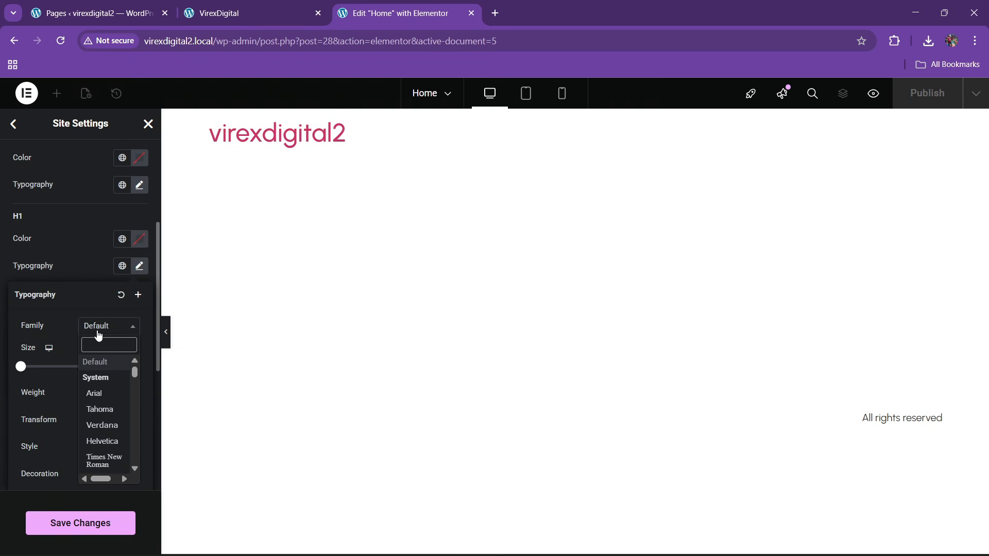
pyautogui.write('anton')
pyautogui.press('Return')
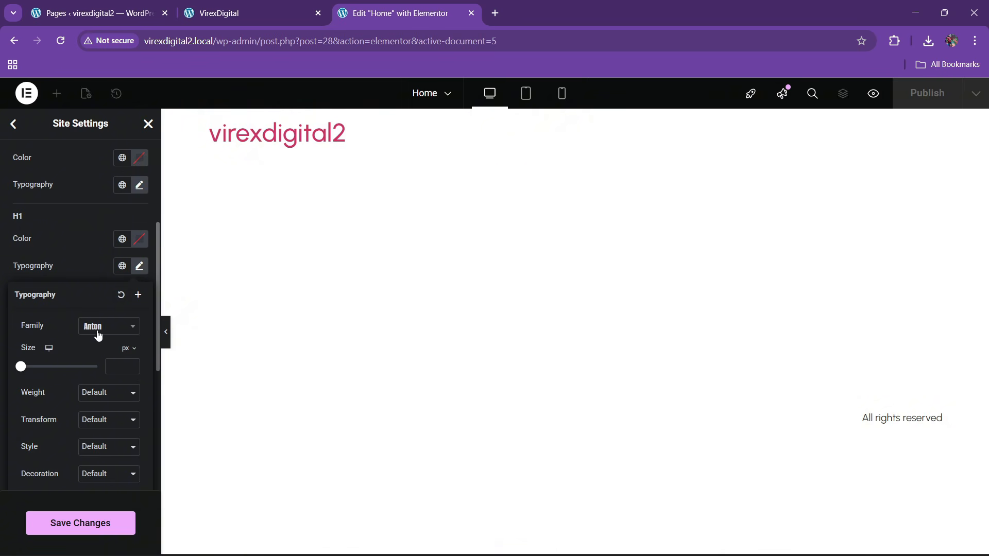
pyautogui.click(48, 264)
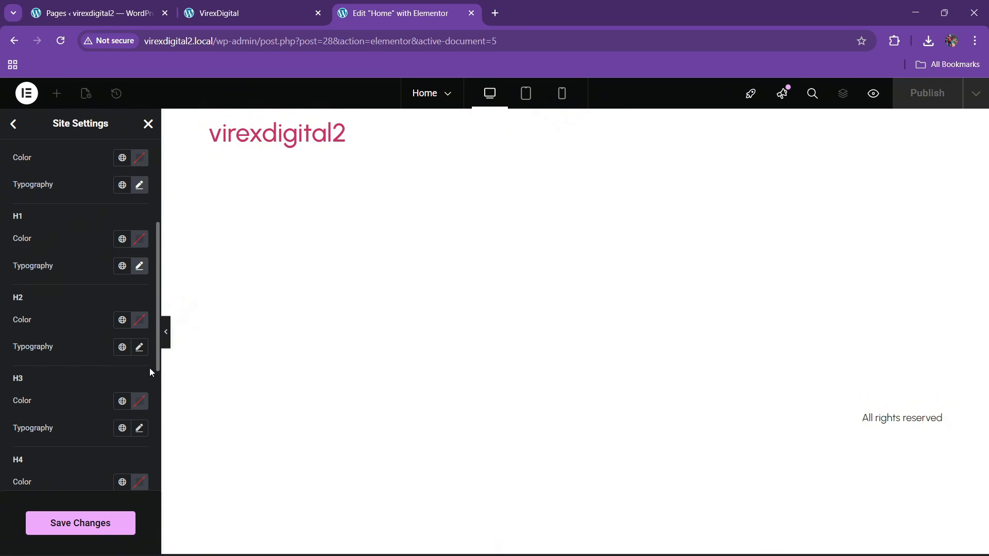
pyautogui.click(139, 348)
pyautogui.click(98, 408)
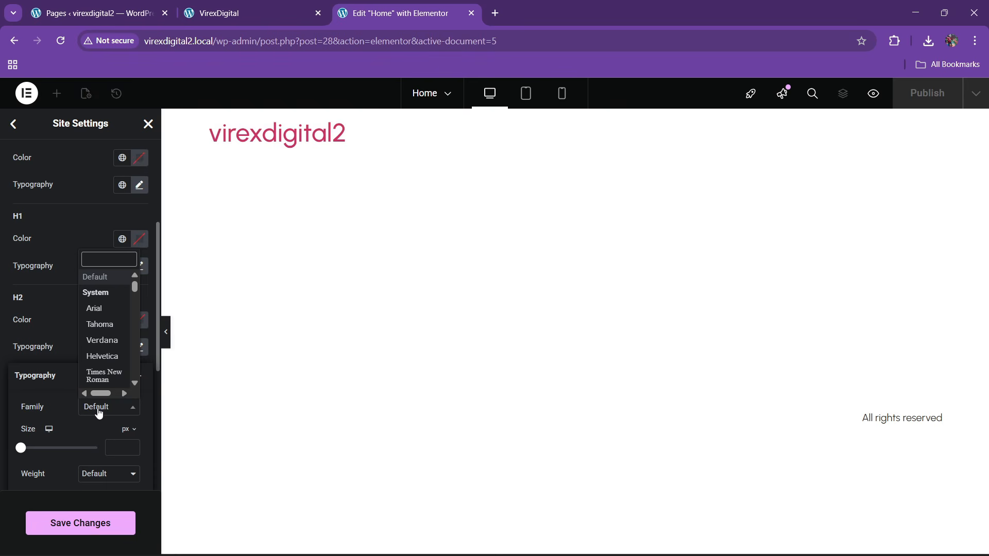
pyautogui.write('n')
pyautogui.press('BackSpace')
pyautogui.write('anton')
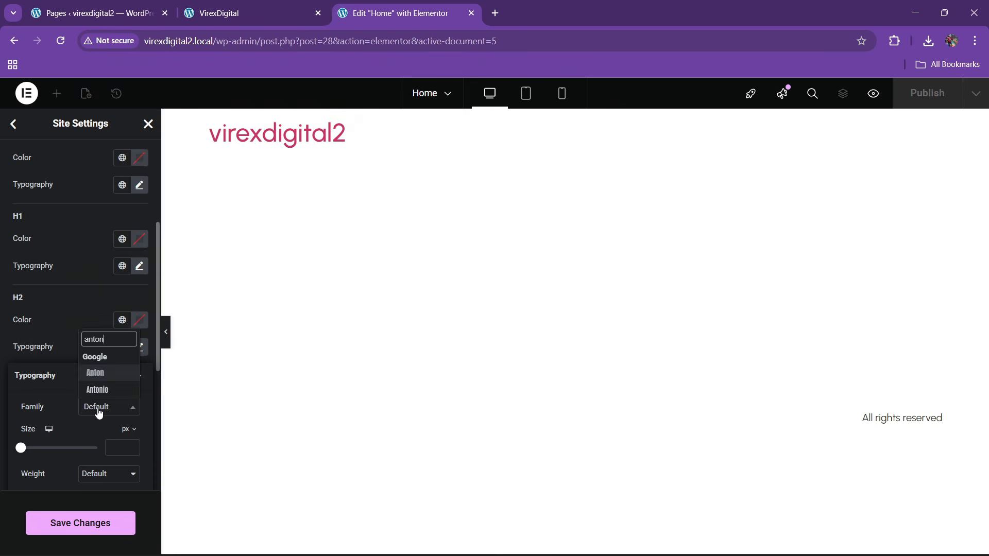
pyautogui.press('Return')
pyautogui.click(45, 298)
# - Set the H3 and H4 heading font families to Anton
pyautogui.scroll(-1, 44, 299)
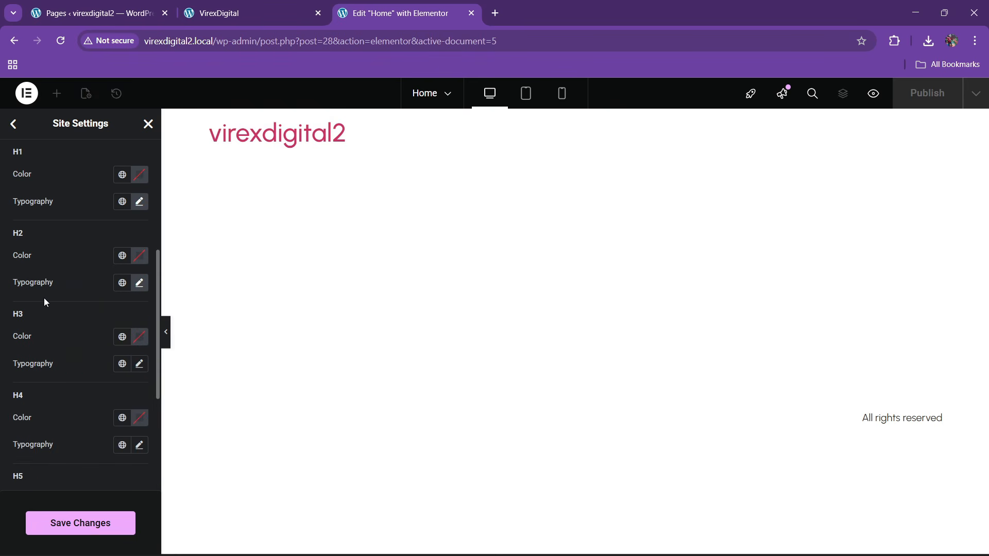
pyautogui.click(140, 365)
pyautogui.click(101, 427)
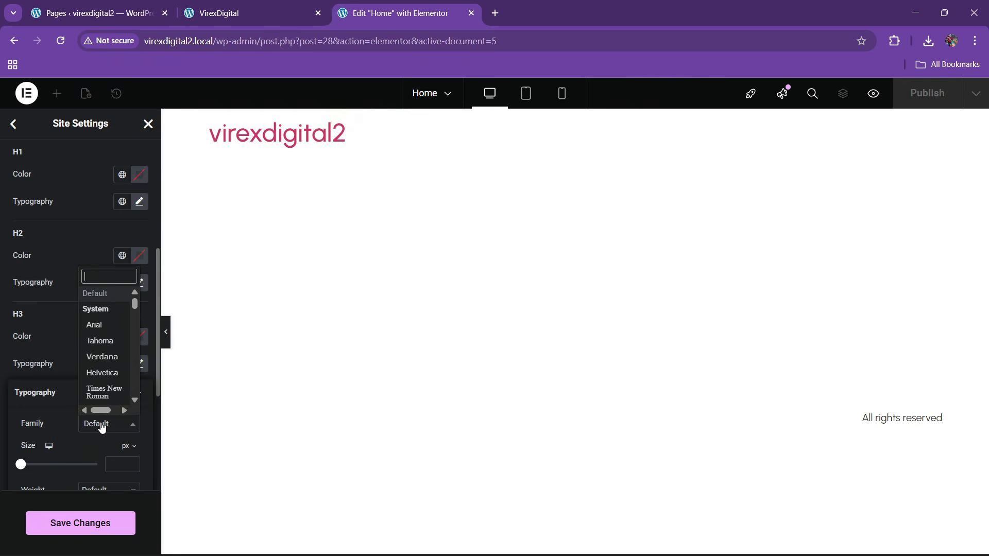
pyautogui.write('anton')
pyautogui.press('Return')
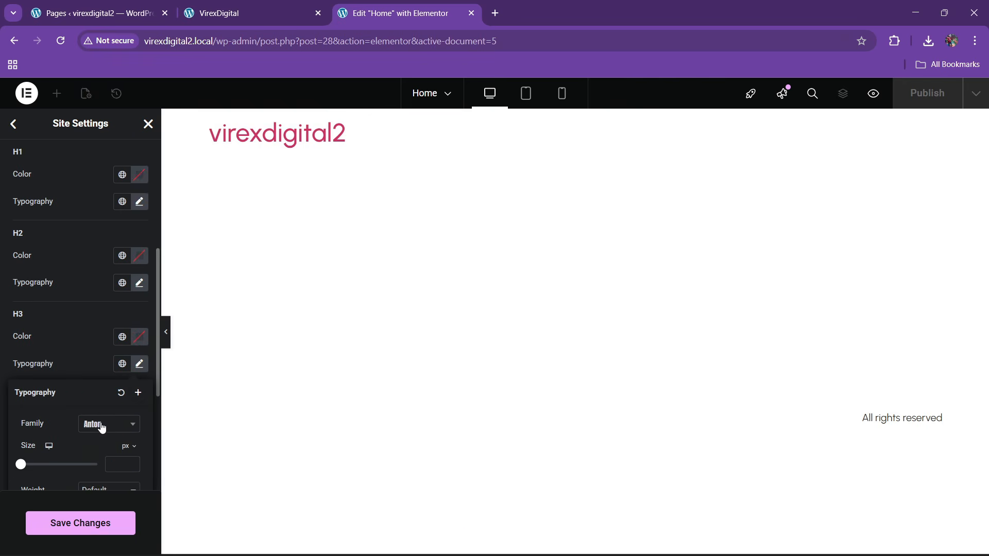
pyautogui.click(52, 345)
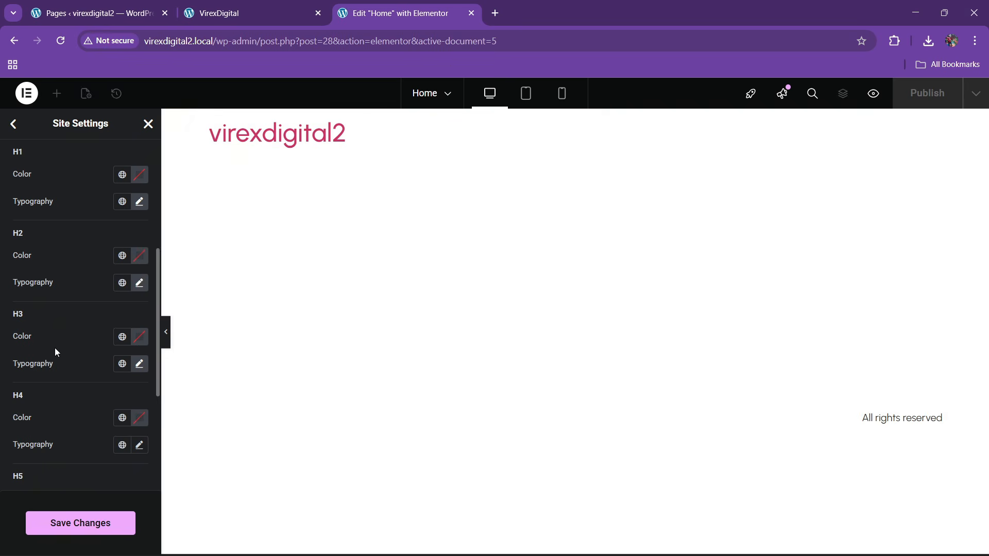
pyautogui.press('XF86MonBrightnessUp')
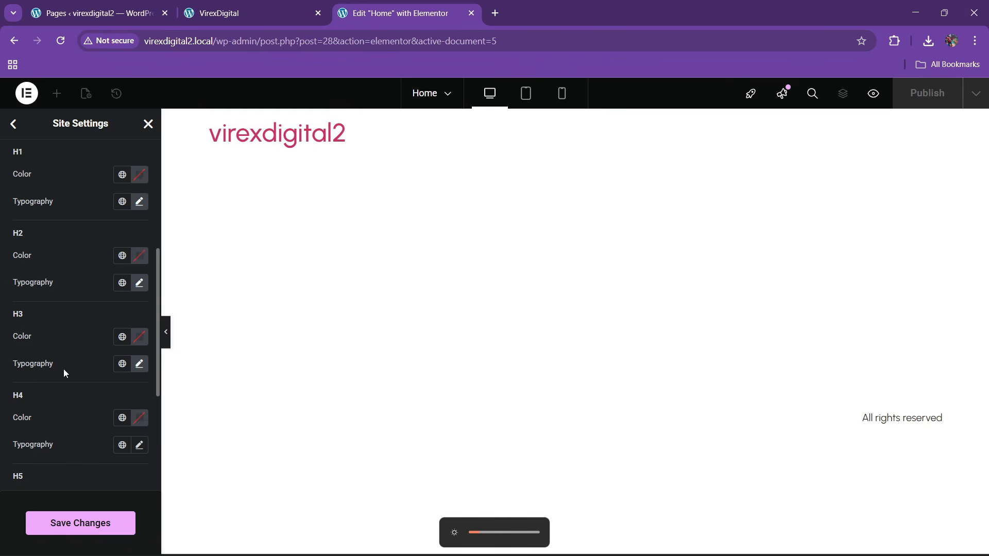
pyautogui.scroll(-1, 63, 370)
pyautogui.click(139, 383)
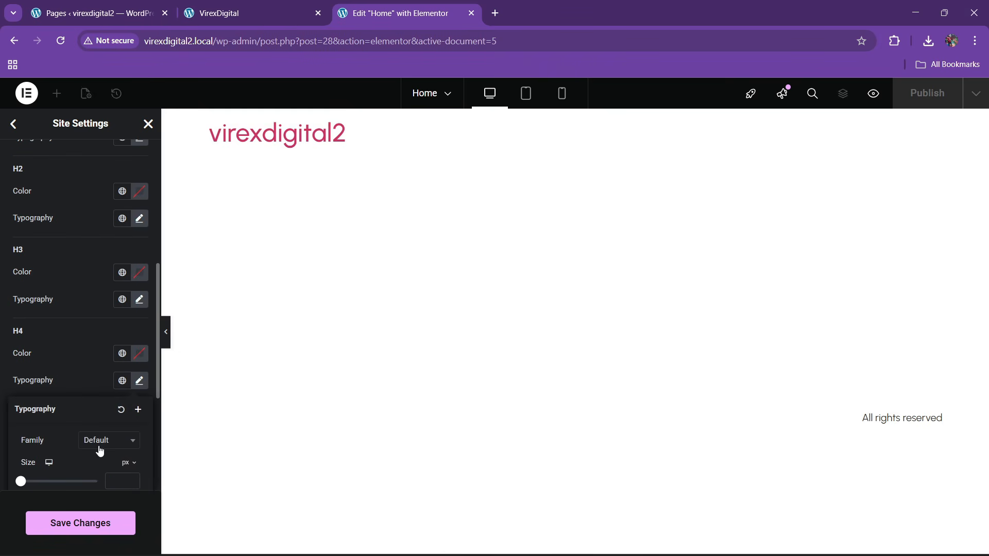
pyautogui.click(100, 450)
pyautogui.write('anto')
pyautogui.press('Return')
pyautogui.click(48, 366)
# - Set H5 and H6 headings to Anton and save the site settings
pyautogui.scroll(-2, 48, 365)
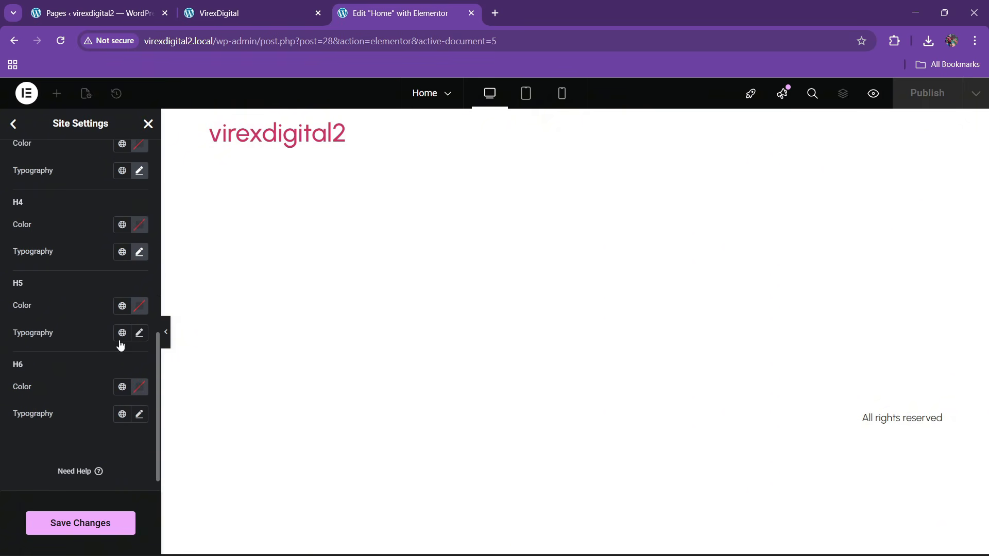
pyautogui.click(148, 334)
pyautogui.click(100, 393)
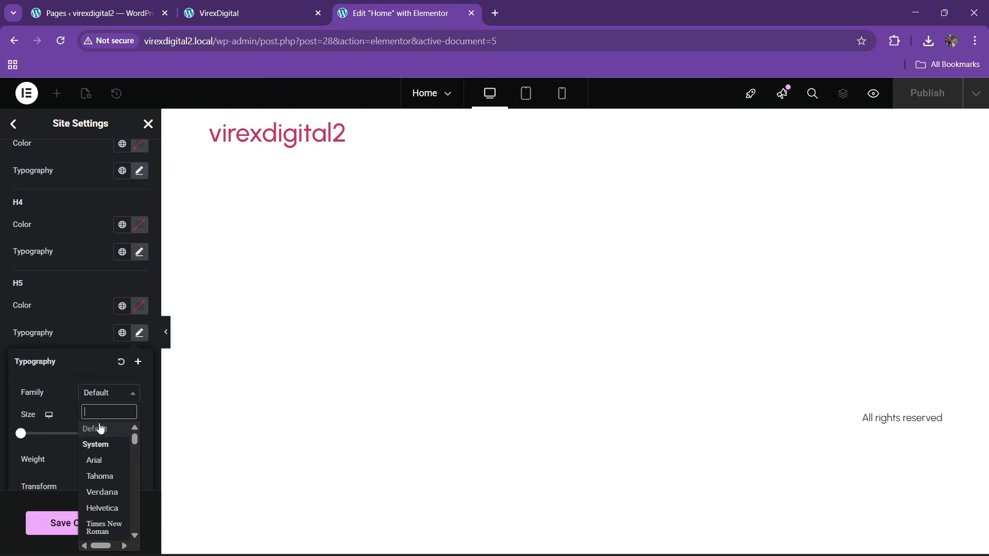
pyautogui.write('anton')
pyautogui.press('Return')
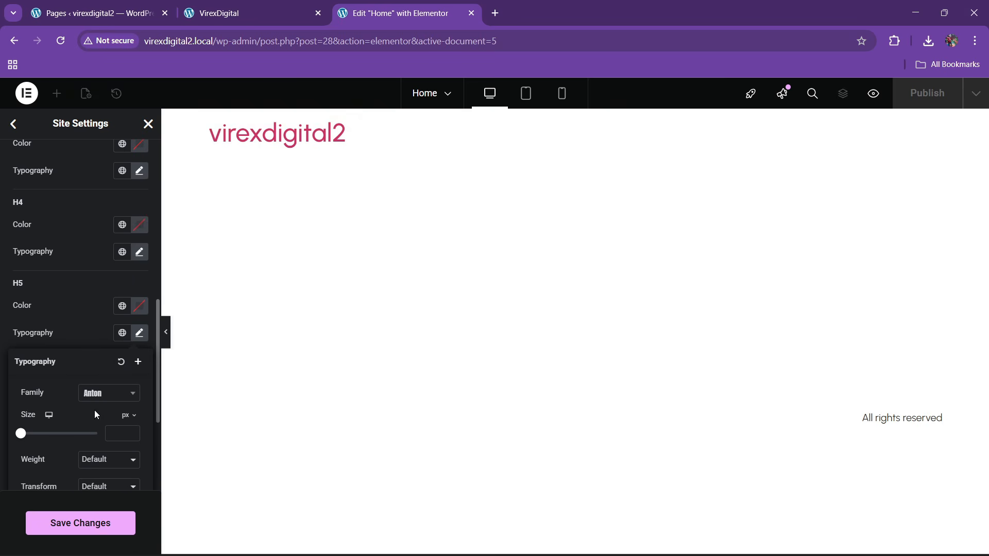
pyautogui.click(71, 328)
pyautogui.scroll(-1, 75, 338)
pyautogui.click(139, 393)
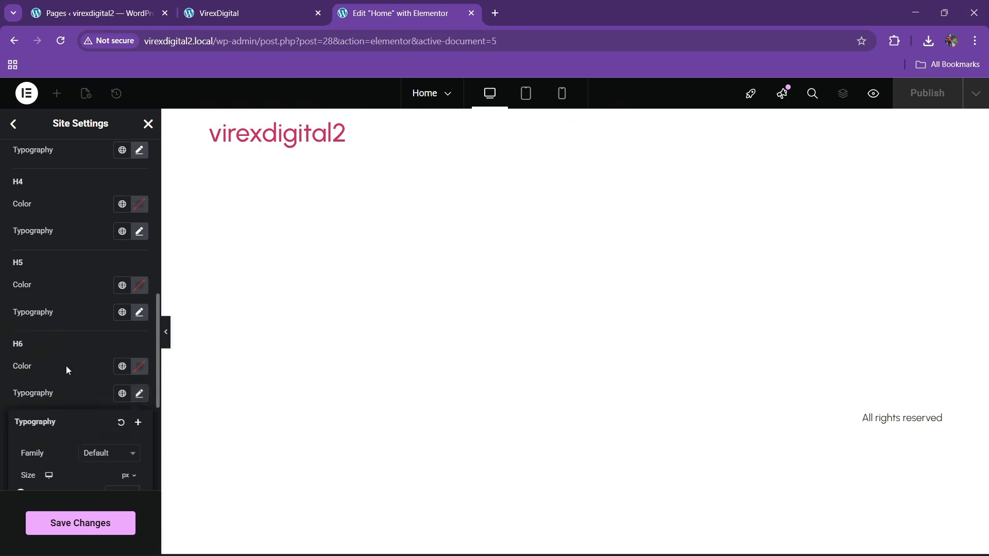
pyautogui.scroll(-3, 95, 367)
pyautogui.click(96, 329)
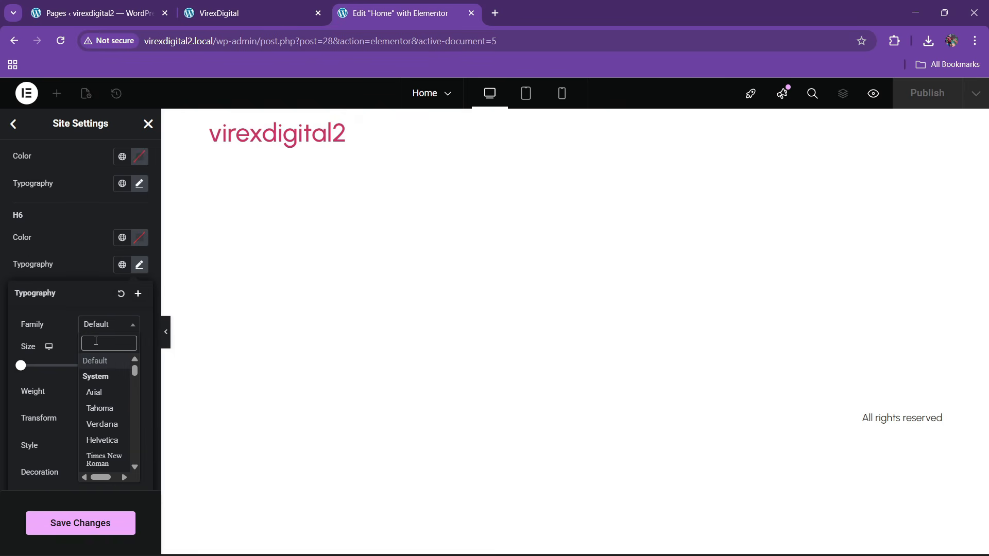
pyautogui.write('anton')
pyautogui.press('Return')
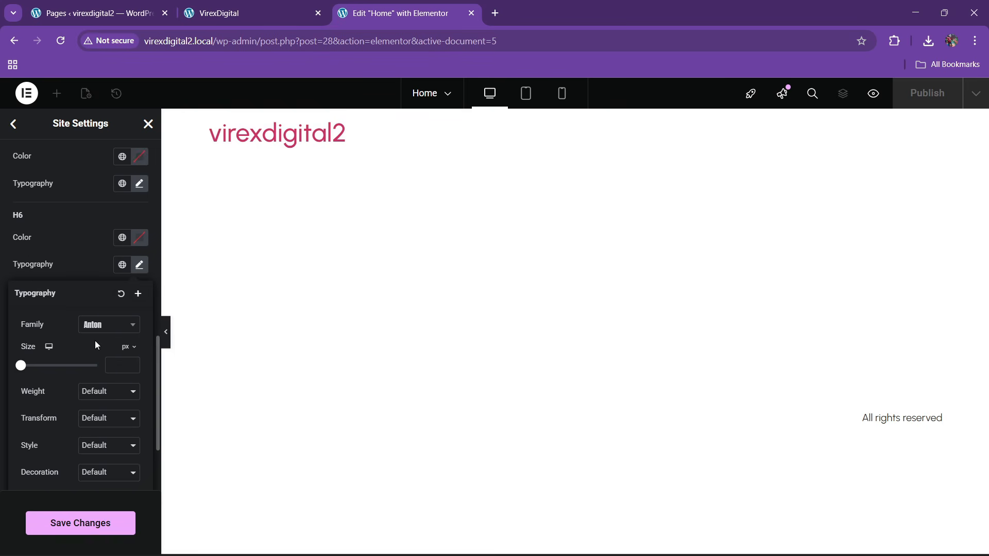
pyautogui.click(61, 273)
pyautogui.click(107, 526)
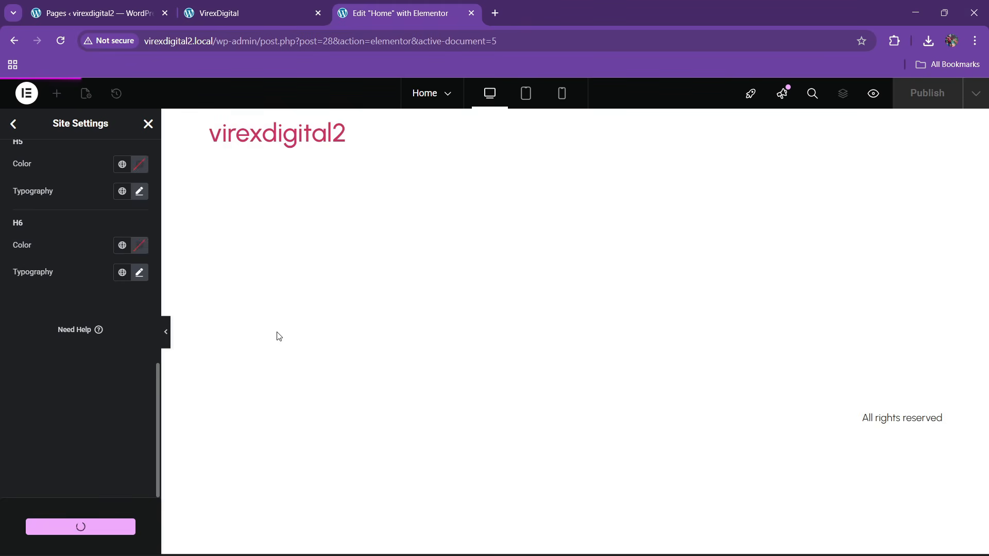
# - Close Site Settings and reload the Home page editor
pyautogui.click(14, 124)
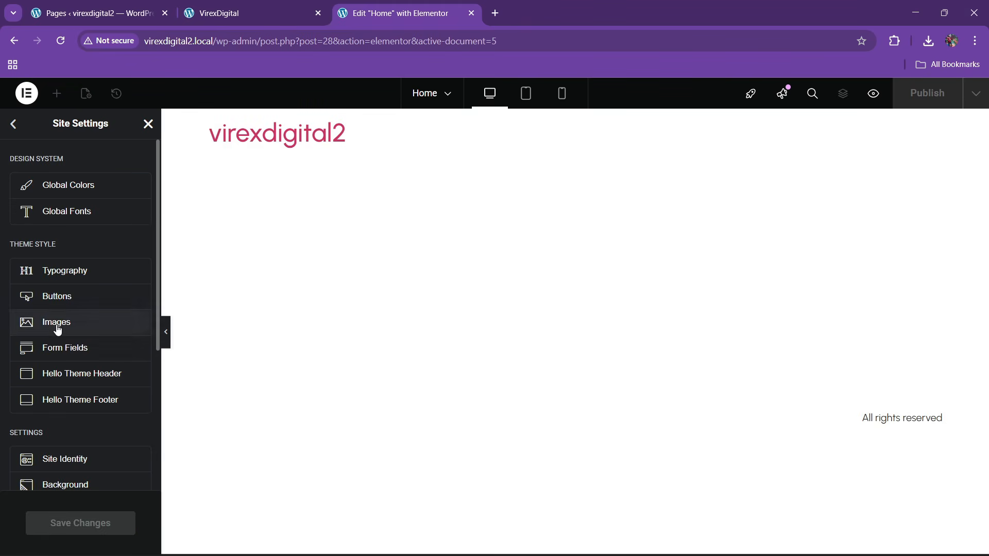
pyautogui.click(147, 126)
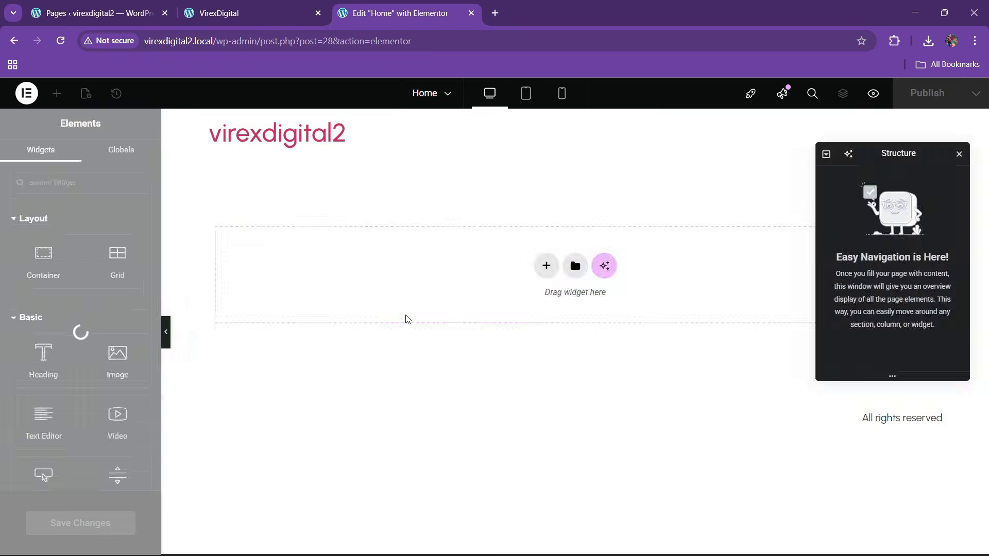
pyautogui.click(385, 44)
pyautogui.press('Return')
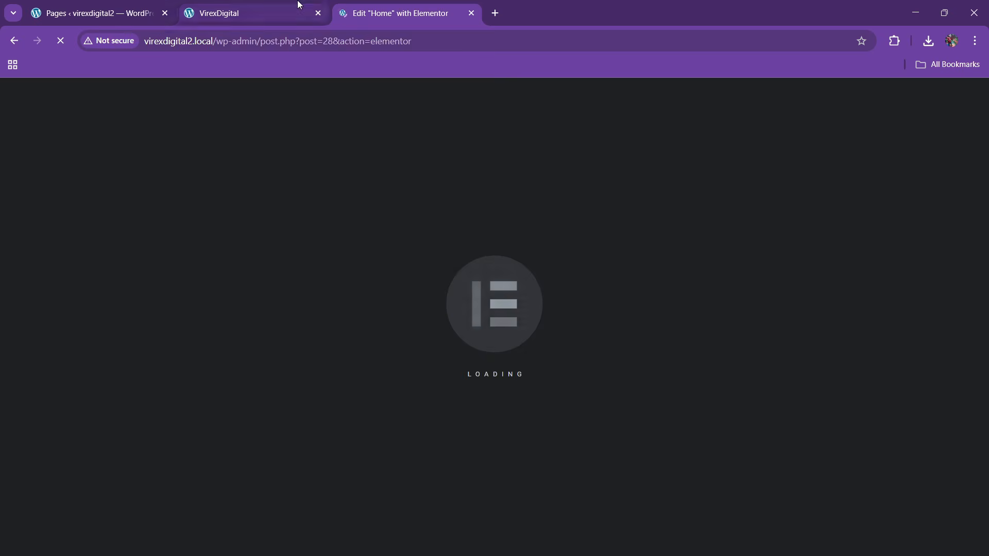
# - Compare against the VirexDigital reference site and dismiss the Elementor checklist popups
pyautogui.click(299, 7)
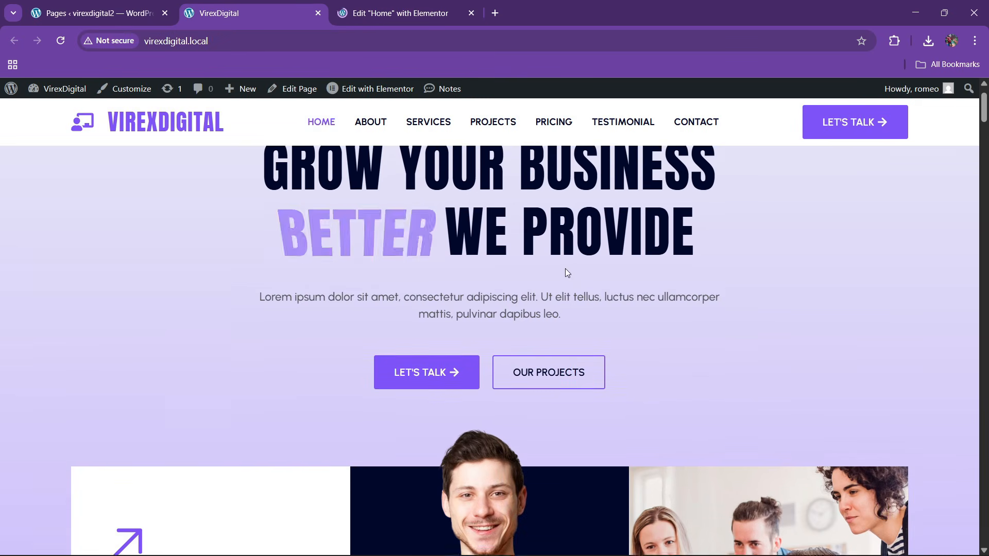
pyautogui.scroll(-6, 418, 427)
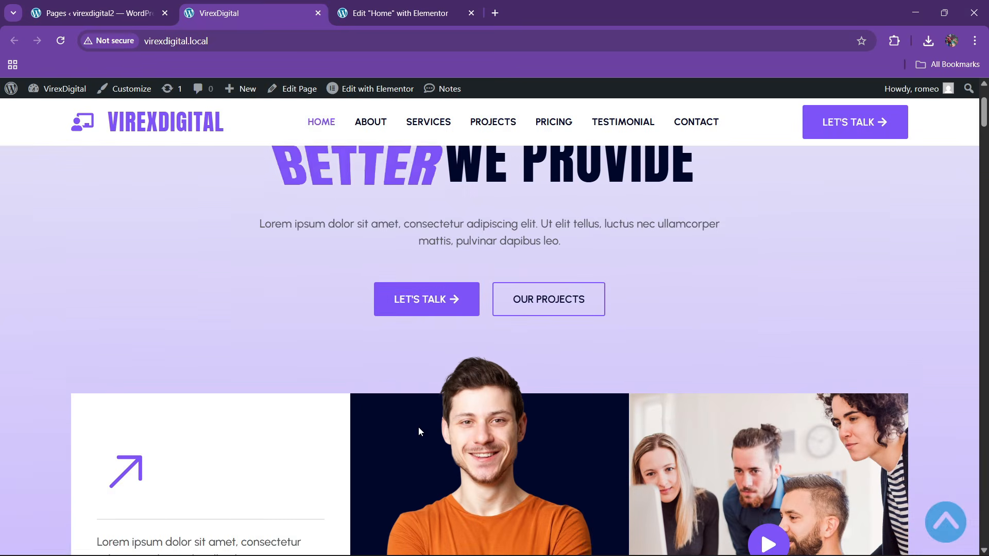
pyautogui.scroll(6, 416, 427)
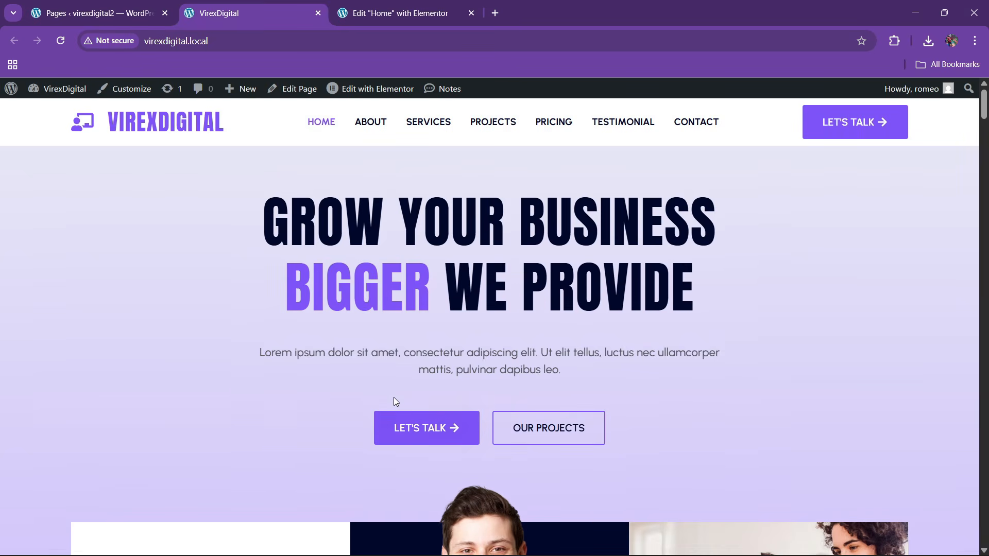
pyautogui.click(396, 13)
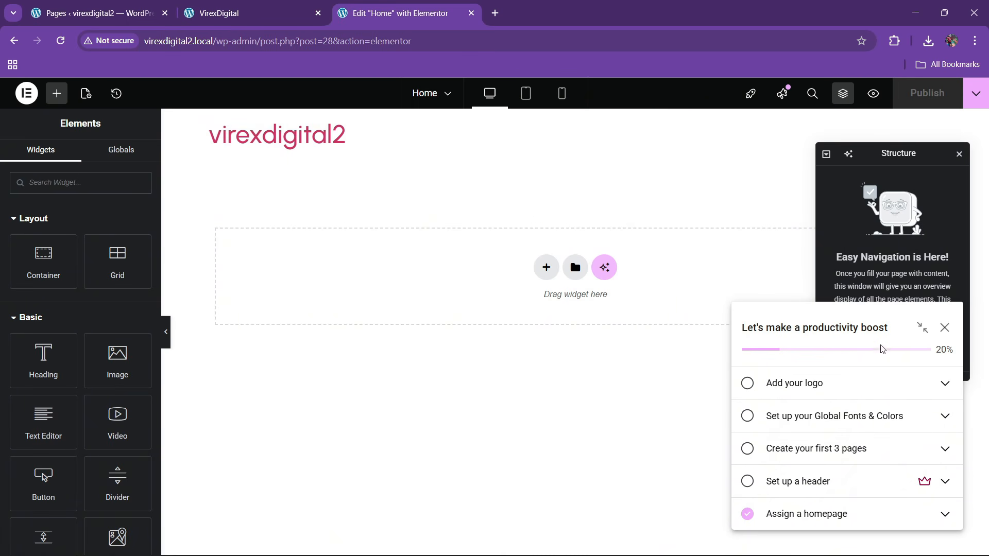
pyautogui.click(944, 329)
pyautogui.click(918, 204)
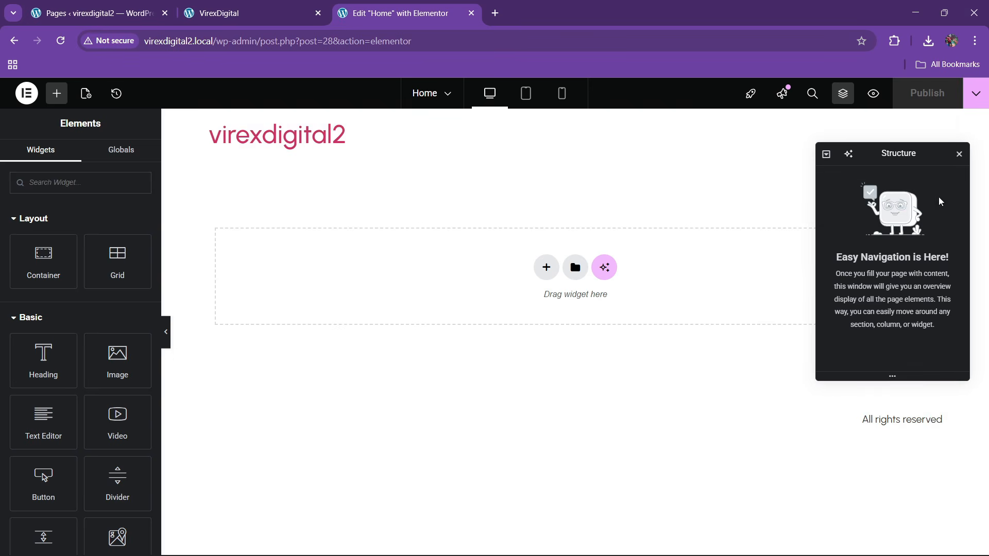
pyautogui.click(249, 14)
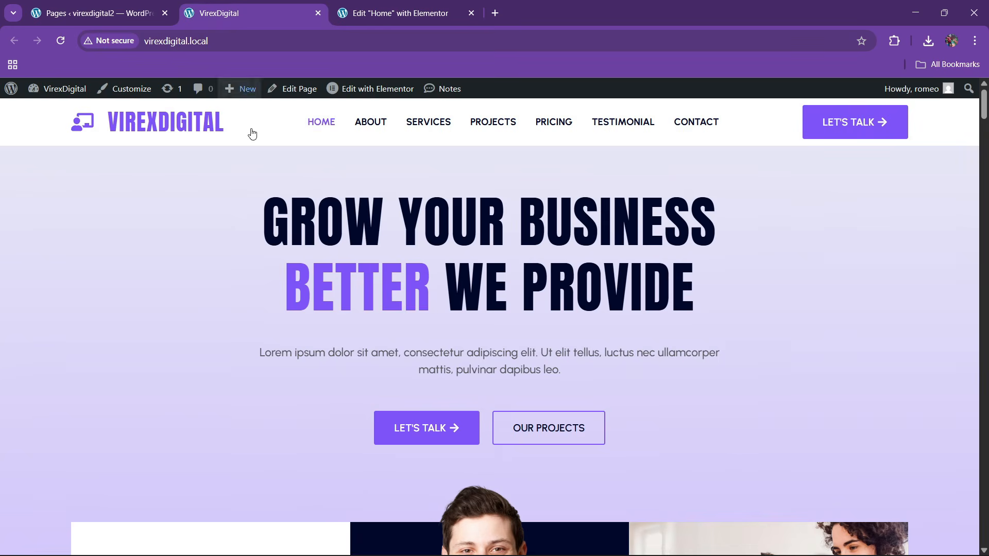
pyautogui.click(350, 7)
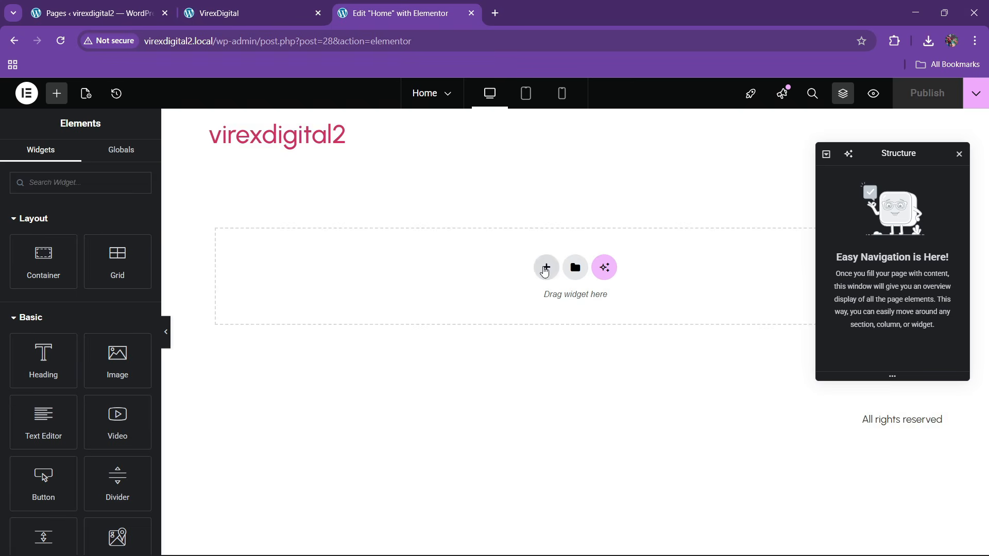
# - Add a single-column flexbox container at the top of the Home page canvas
pyautogui.click(546, 267)
pyautogui.click(539, 322)
pyautogui.click(397, 294)
pyautogui.click(250, 14)
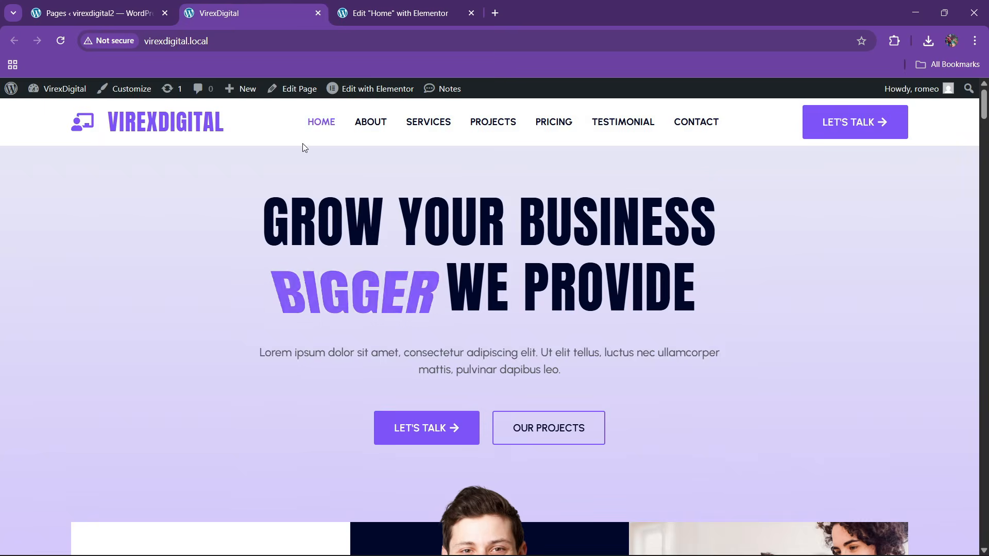
pyautogui.scroll(-8, 426, 354)
pyautogui.scroll(6, 427, 353)
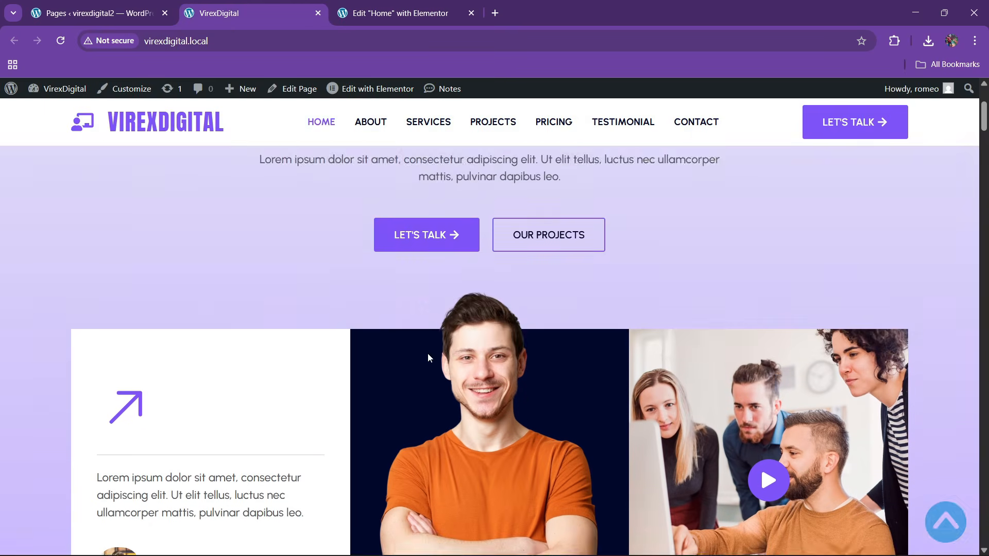
pyautogui.click(391, 13)
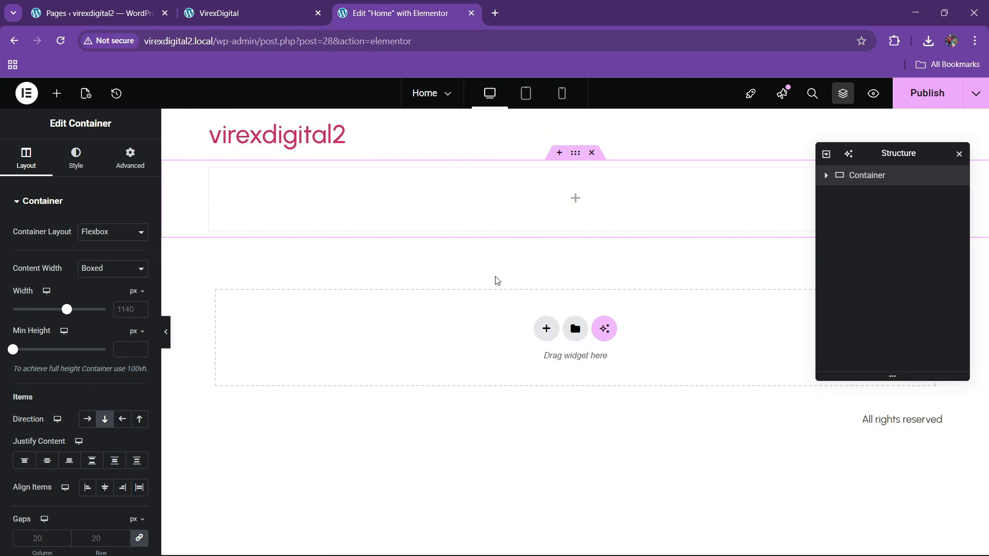
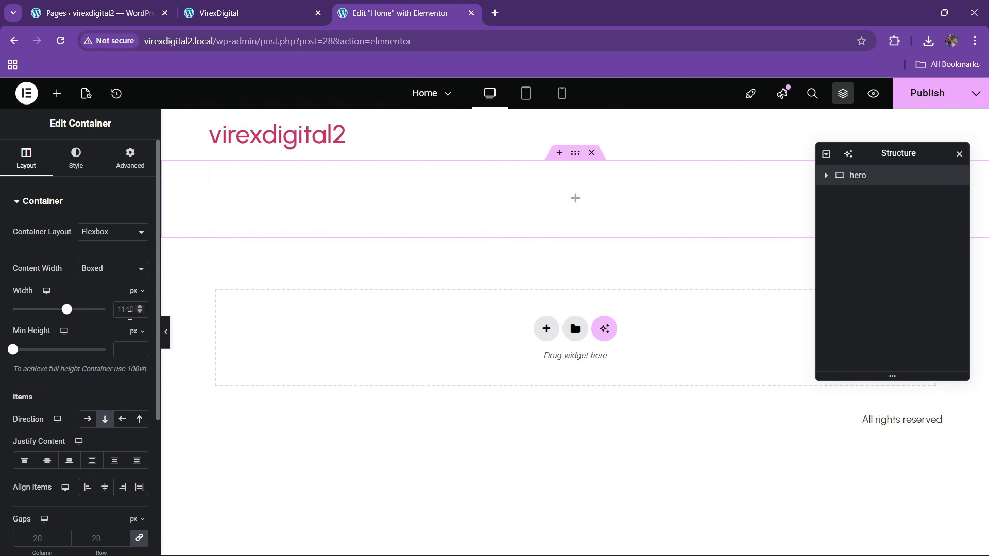
# - Make the hero container 1300 px wide with unlinked 80 px top and bottom padding
pyautogui.click(133, 317)
pyautogui.write('1300')
pyautogui.click(140, 156)
pyautogui.click(140, 296)
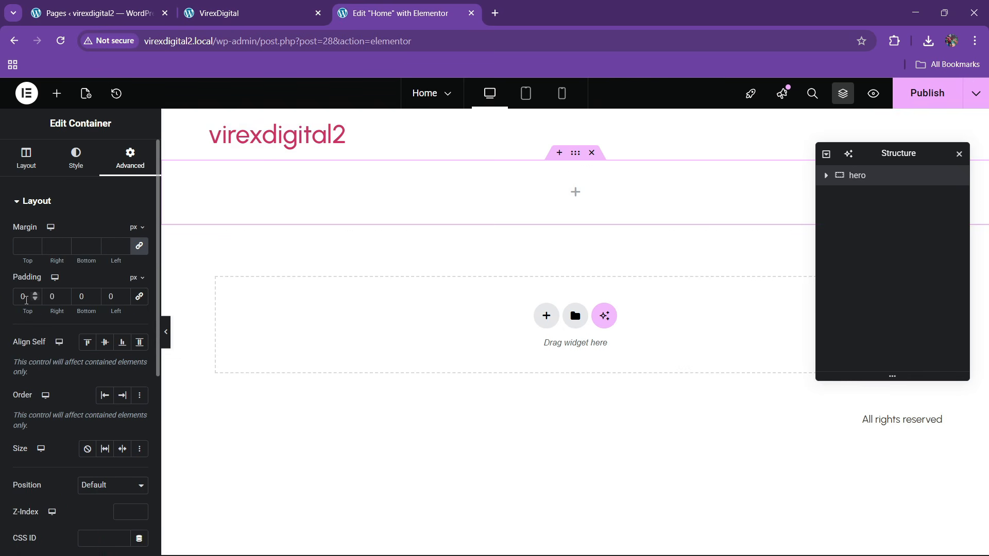
pyautogui.moveTo(17, 307); pyautogui.dragTo(54, 311)
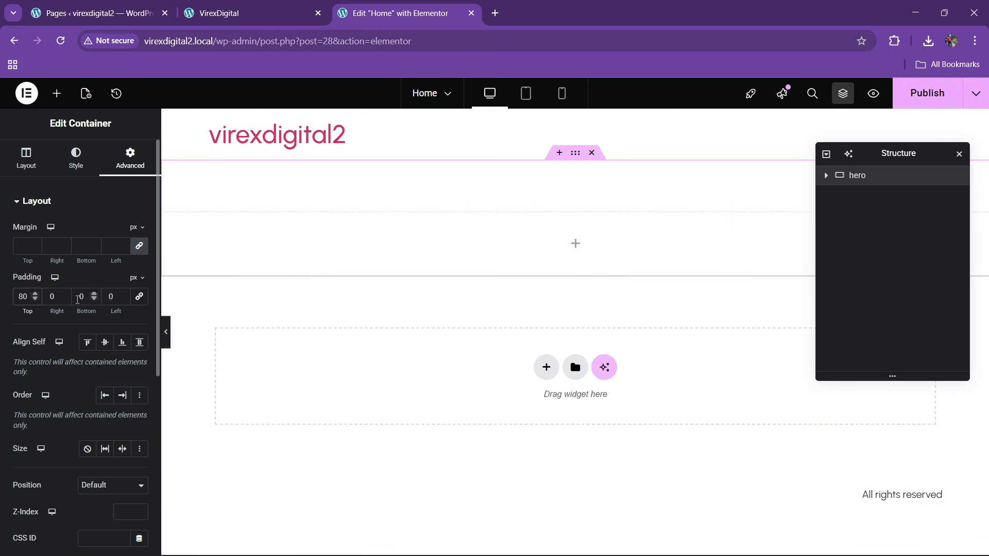
pyautogui.click(77, 300)
pyautogui.write('8')
pyautogui.click(247, 7)
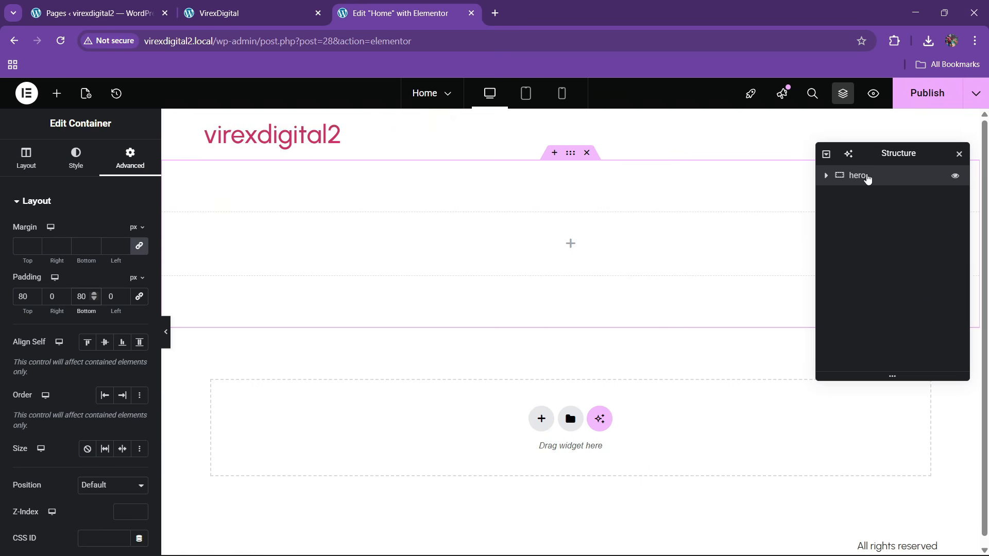
pyautogui.click(77, 161)
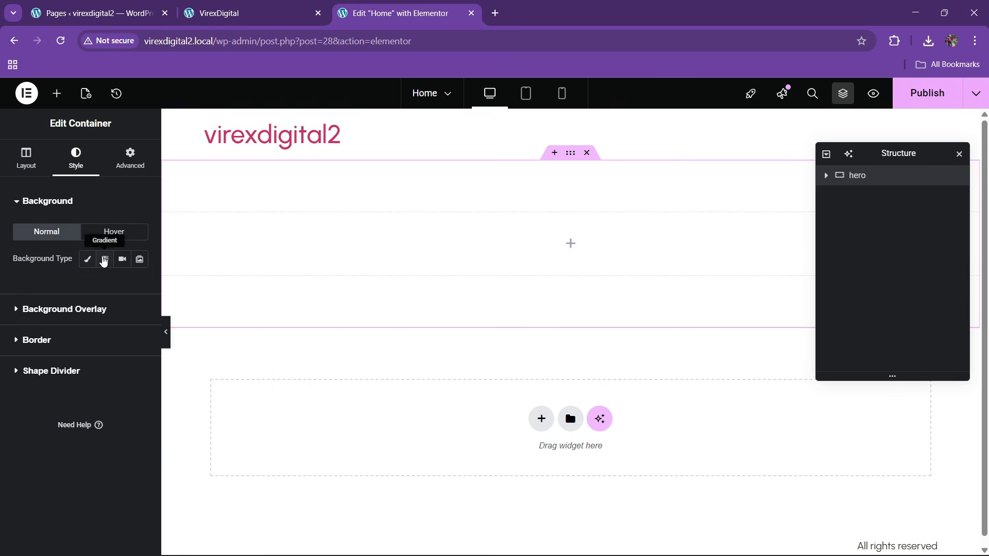
# - Give the hero a gradient background whose first colour is white
pyautogui.click(103, 260)
pyautogui.click(122, 352)
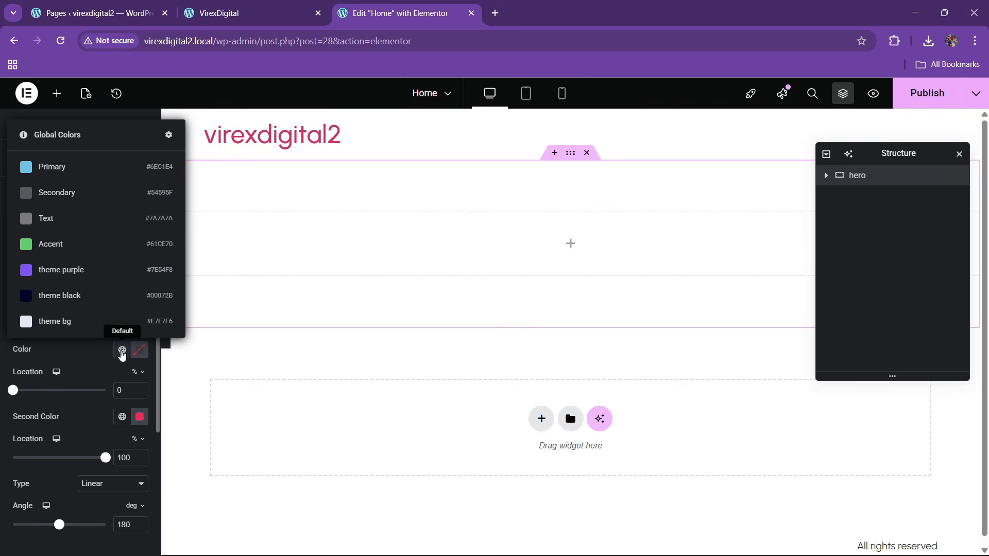
pyautogui.click(122, 350)
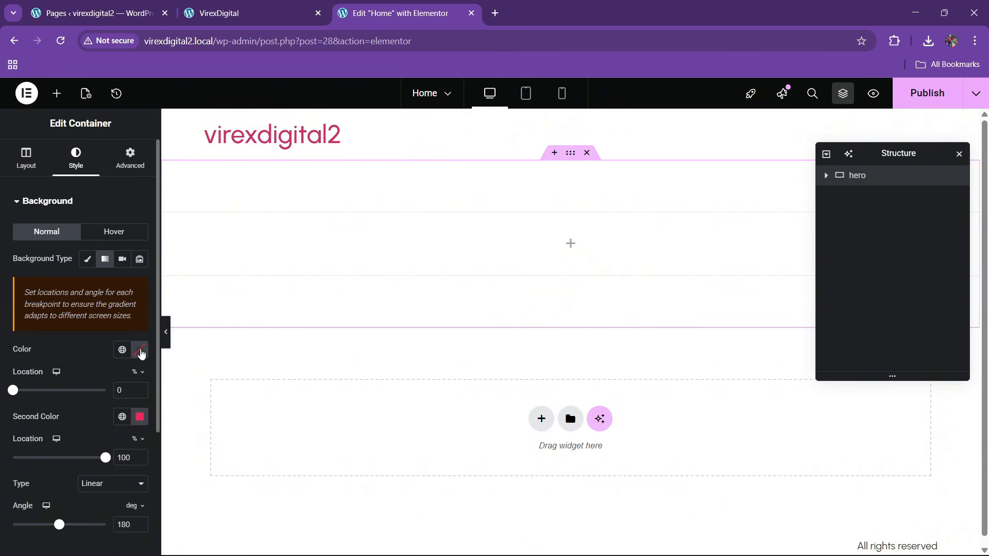
pyautogui.click(139, 349)
pyautogui.moveTo(125, 428); pyautogui.dragTo(67, 360)
pyautogui.click(67, 360)
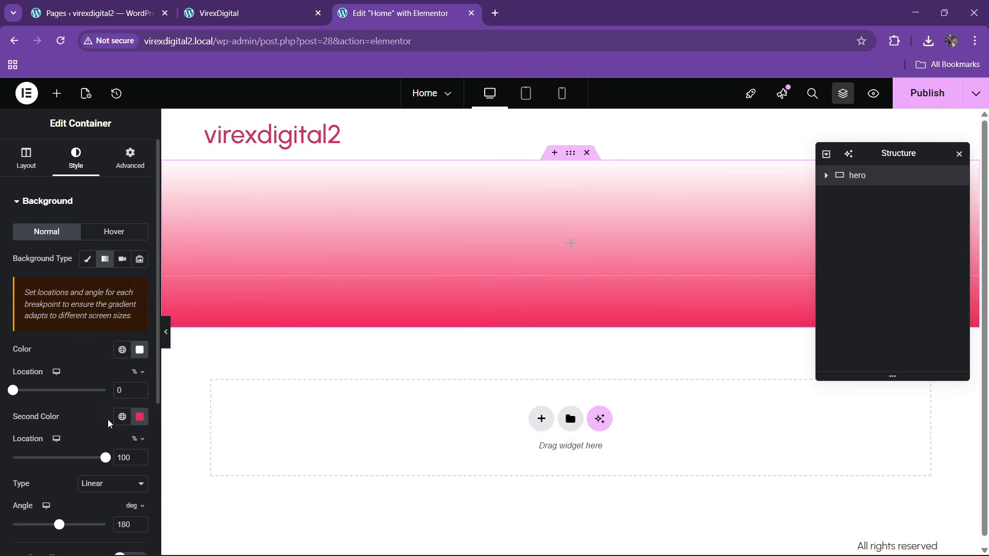
# - Set the gradient's second colour to pale lavender (#E3D9FF)
pyautogui.click(122, 417)
pyautogui.click(88, 394)
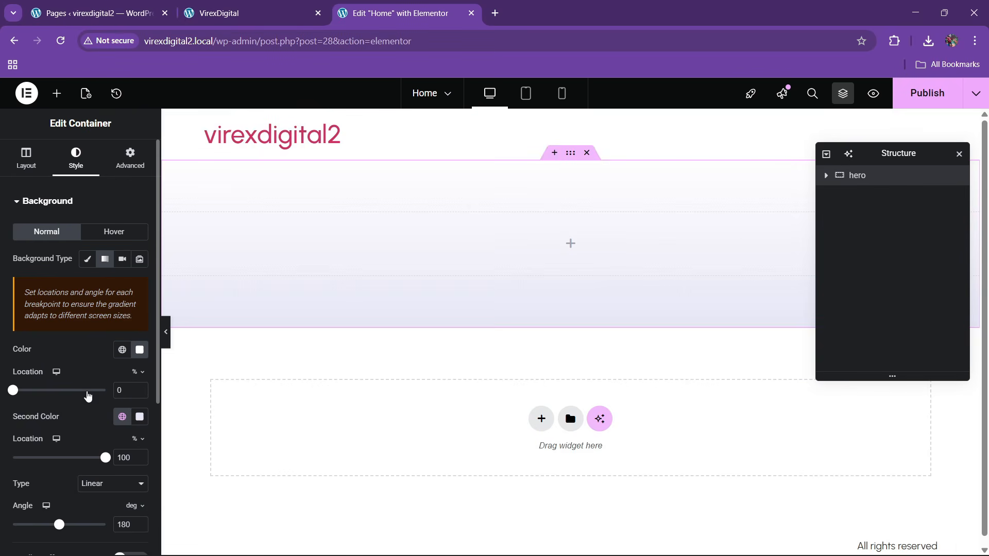
pyautogui.click(126, 418)
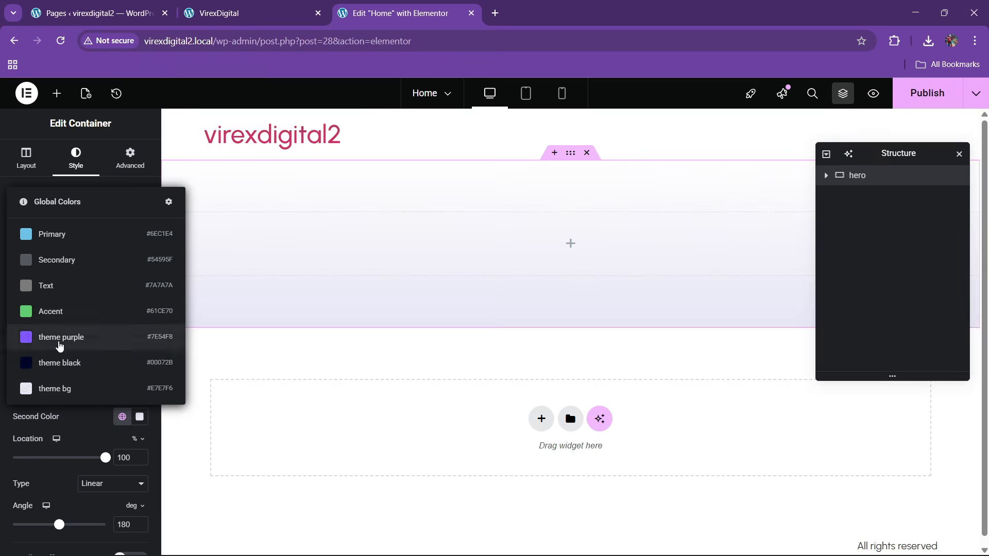
pyautogui.click(62, 336)
pyautogui.click(143, 420)
pyautogui.click(96, 249)
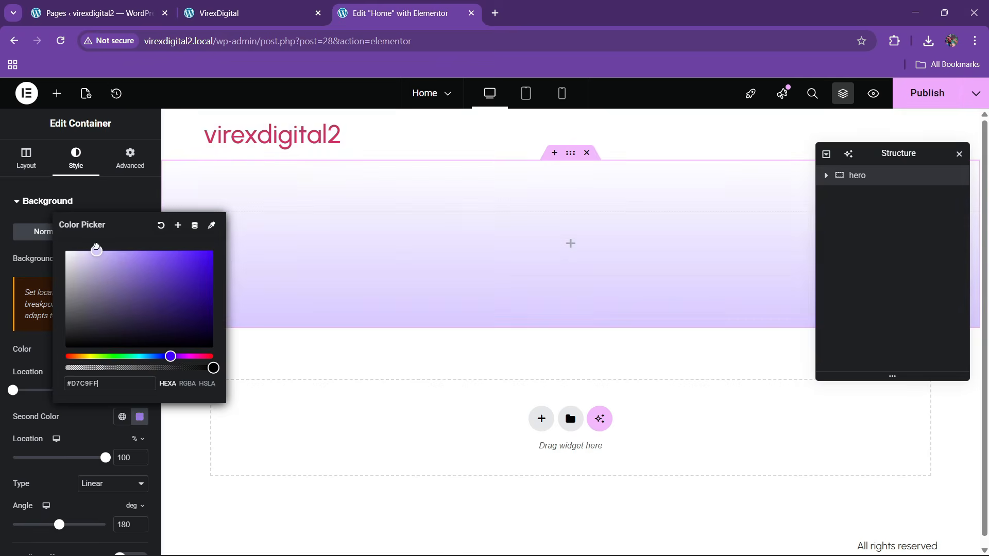
pyautogui.click(88, 418)
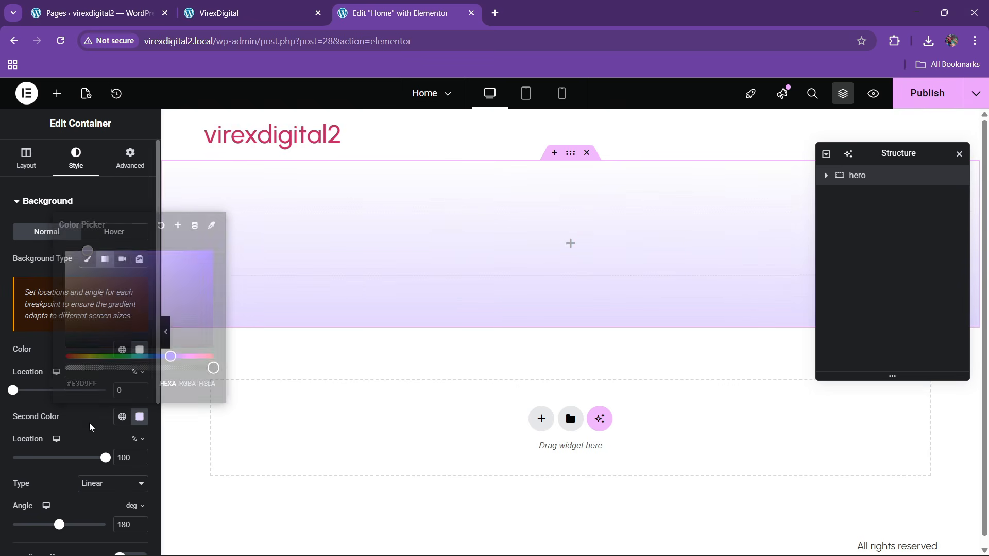
pyautogui.click(223, 4)
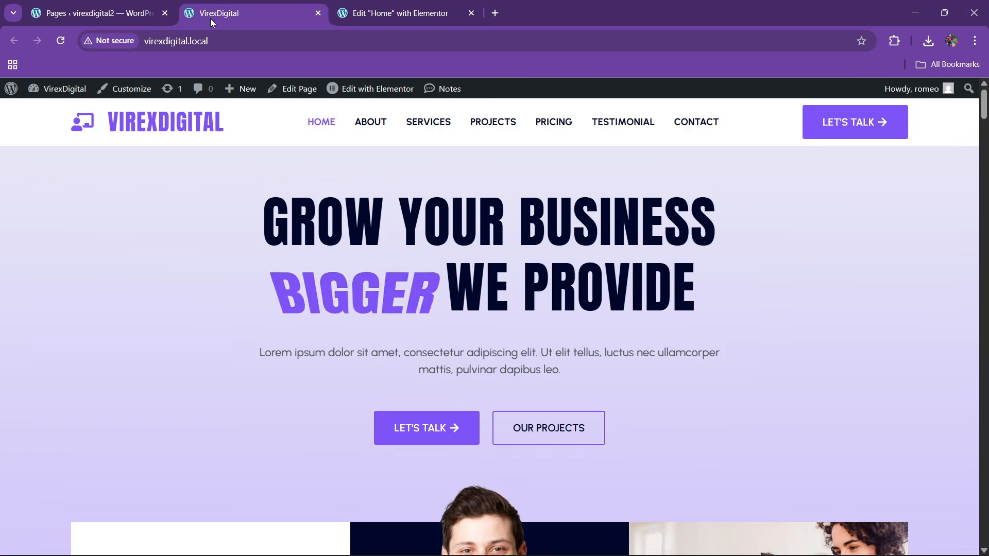
pyautogui.click(404, 13)
pyautogui.click(55, 95)
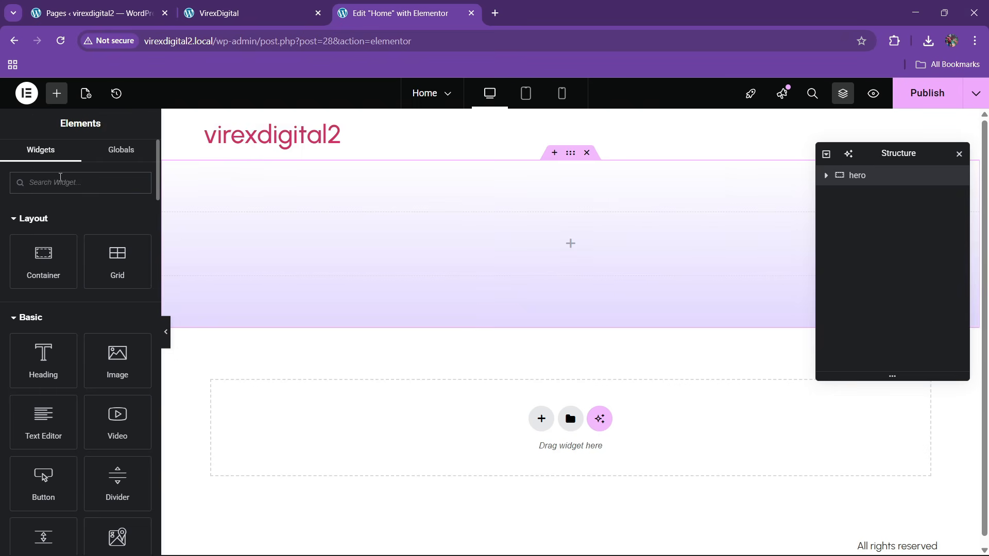
# - Add an Animated Headline to the hero with 'Grow your business' as its before text
pyautogui.write('anim')
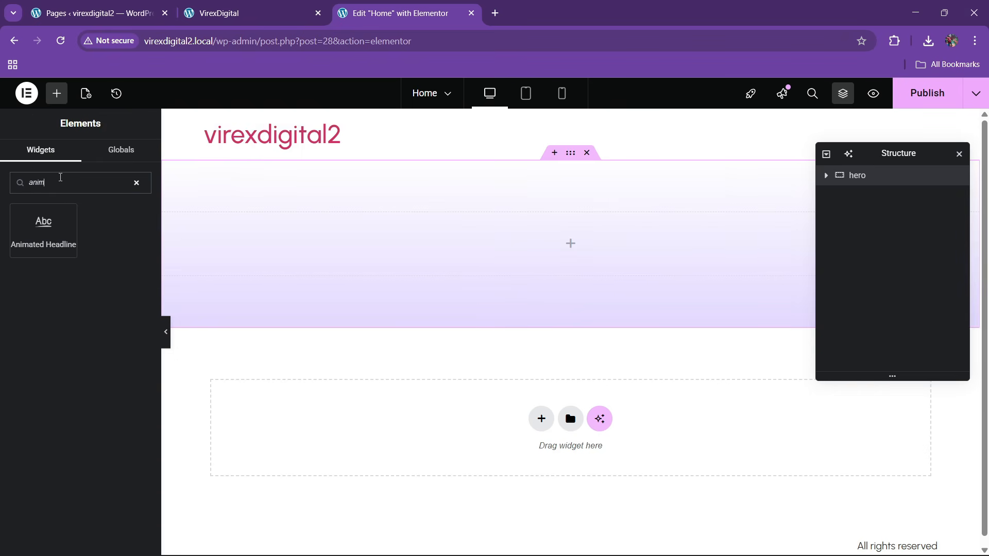
pyautogui.moveTo(40, 221); pyautogui.dragTo(422, 263)
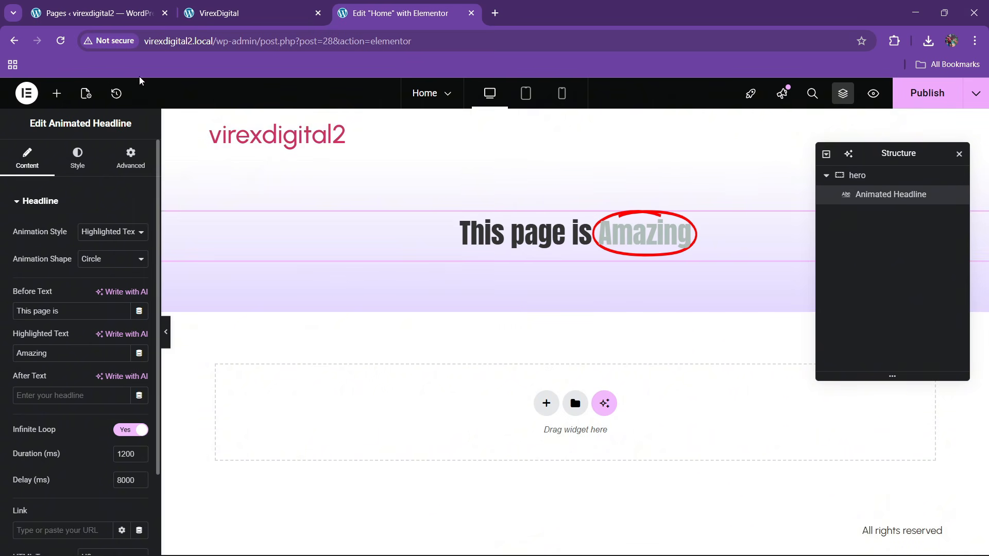
pyautogui.click(252, 13)
pyautogui.moveTo(267, 254); pyautogui.dragTo(718, 235)
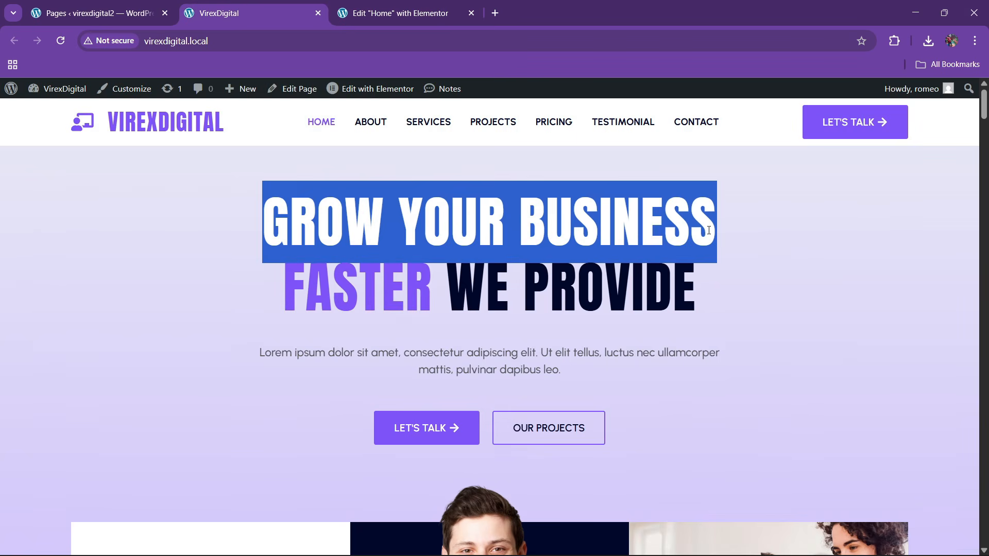
pyautogui.click(422, 14)
pyautogui.write('Grow your business')
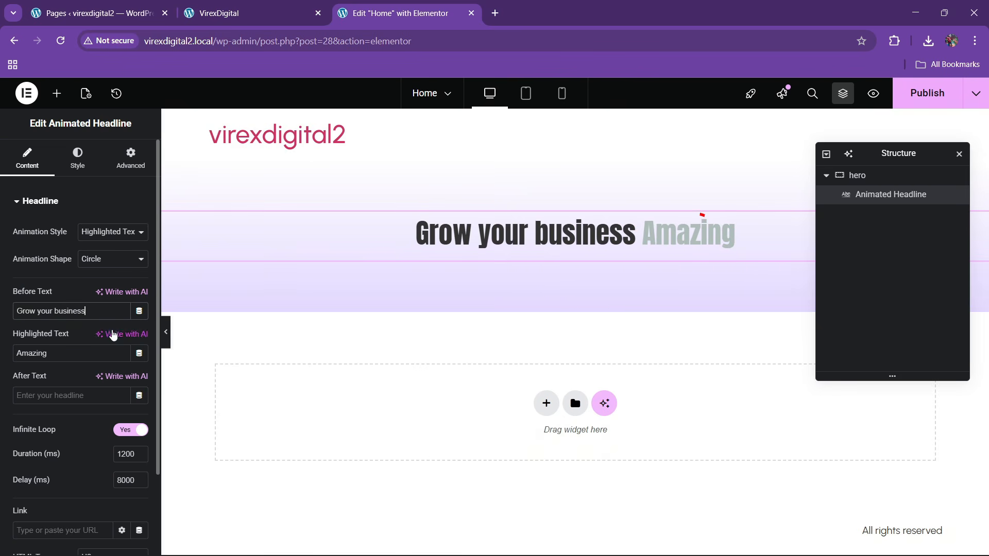
pyautogui.click(298, 13)
pyautogui.click(334, 310)
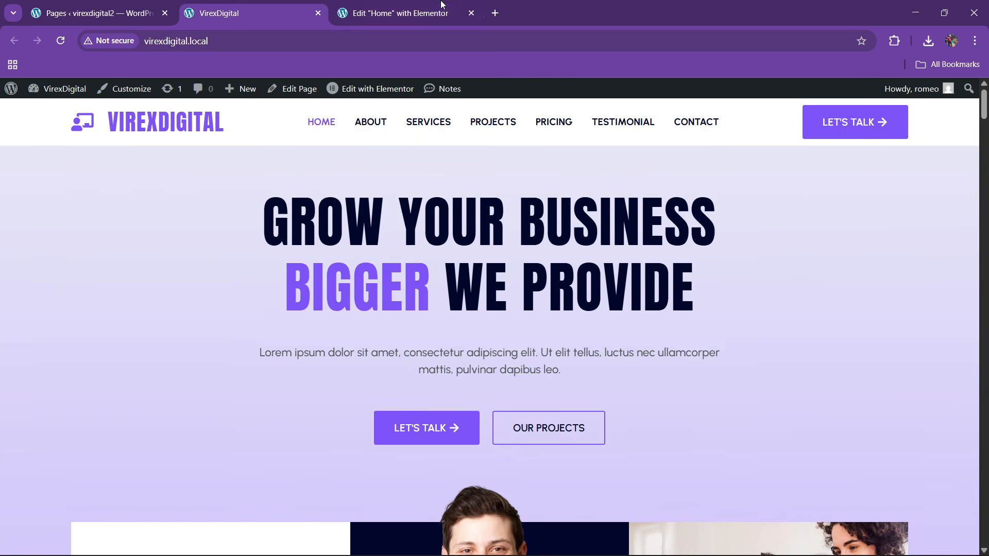
pyautogui.click(405, 12)
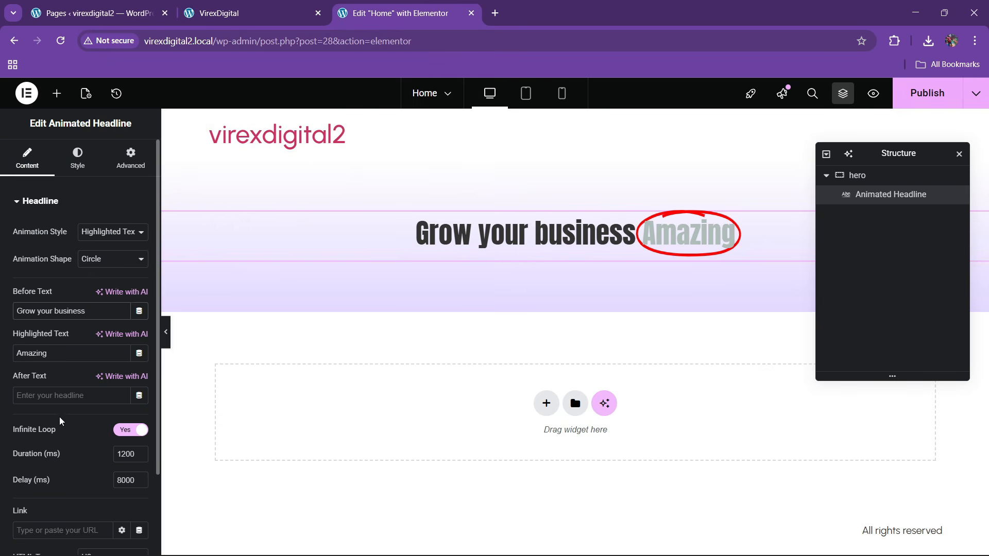
pyautogui.scroll(-2, 47, 432)
pyautogui.scroll(2, 44, 410)
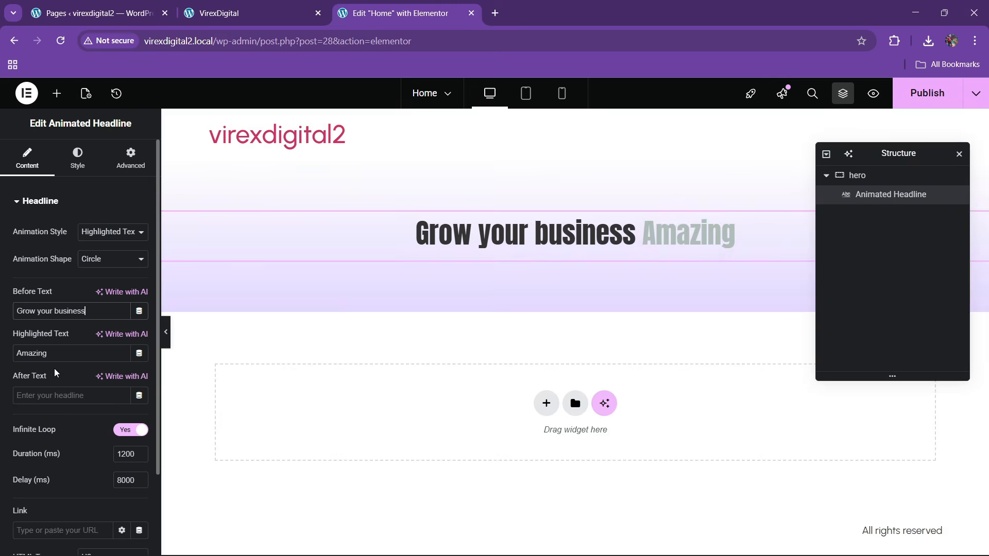
# - Switch the headline to rotating words (Better, Bigger, Faster) using the Flip animation
pyautogui.click(125, 240)
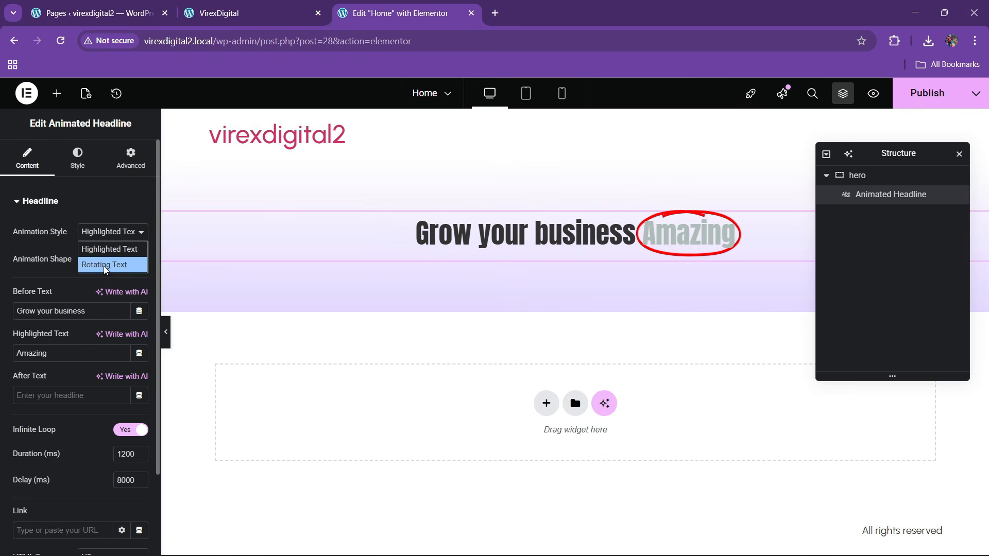
pyautogui.click(108, 262)
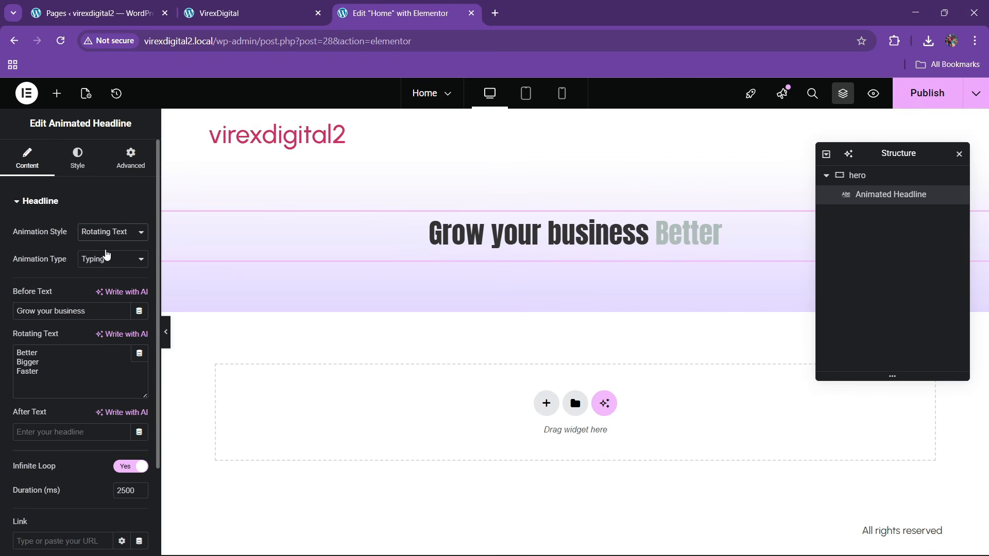
pyautogui.click(103, 260)
pyautogui.click(95, 290)
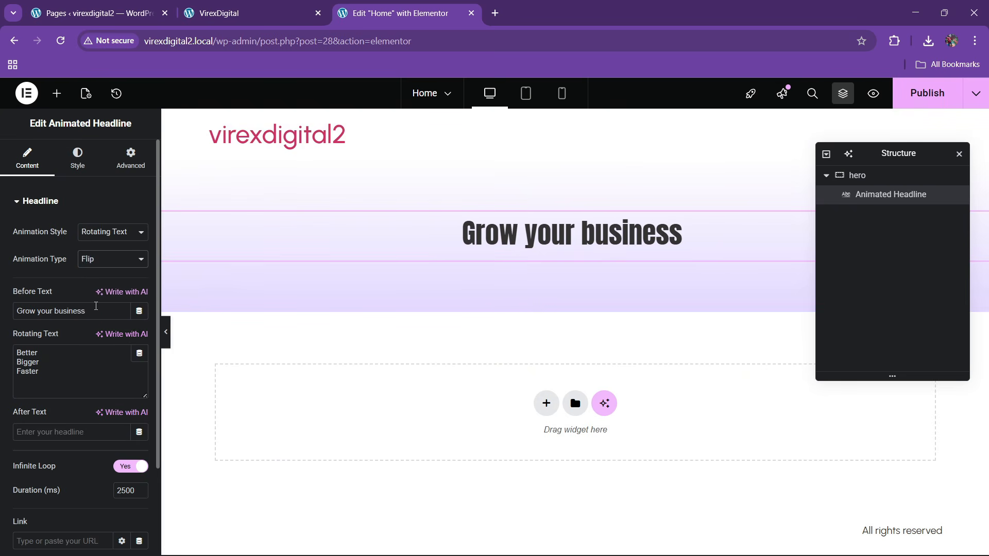
pyautogui.click(101, 264)
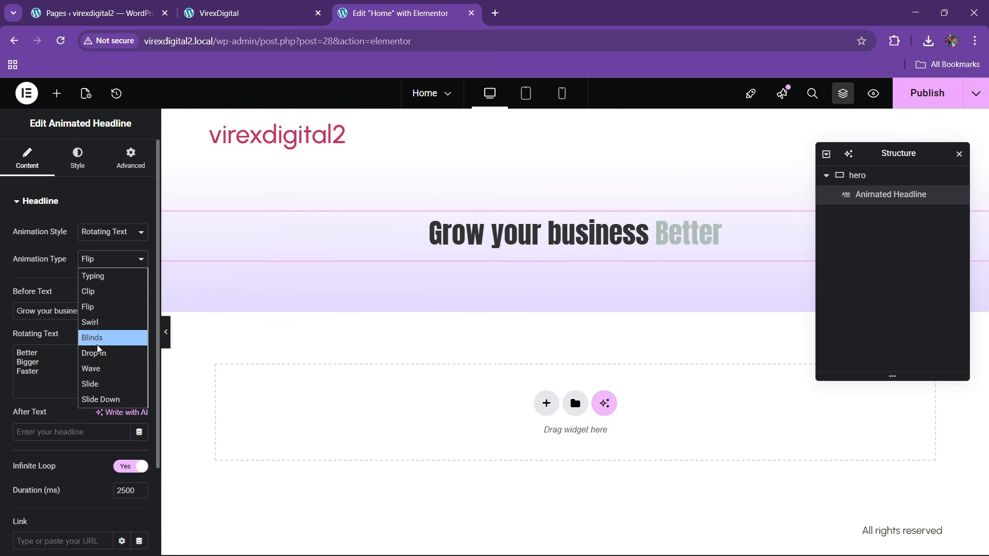
pyautogui.click(99, 338)
pyautogui.click(98, 262)
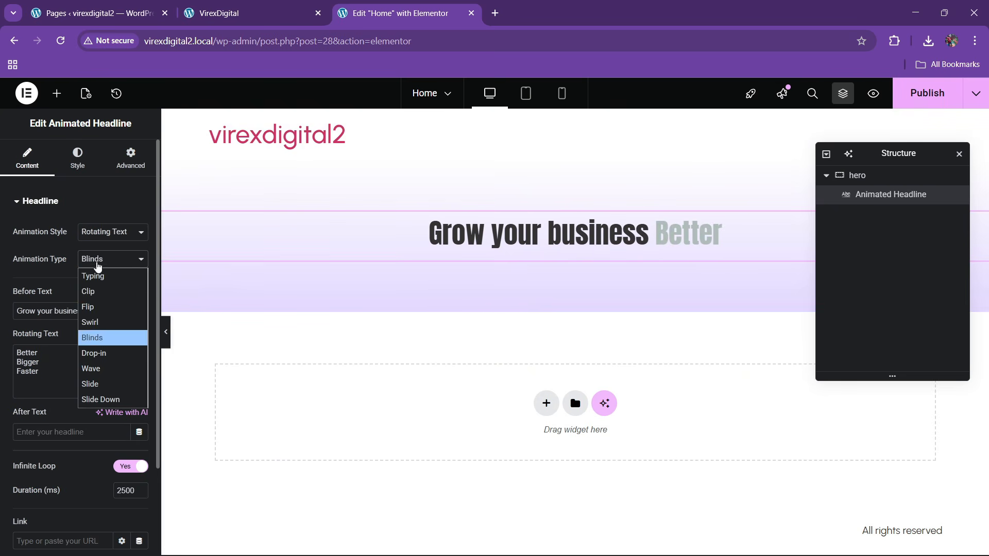
pyautogui.click(100, 354)
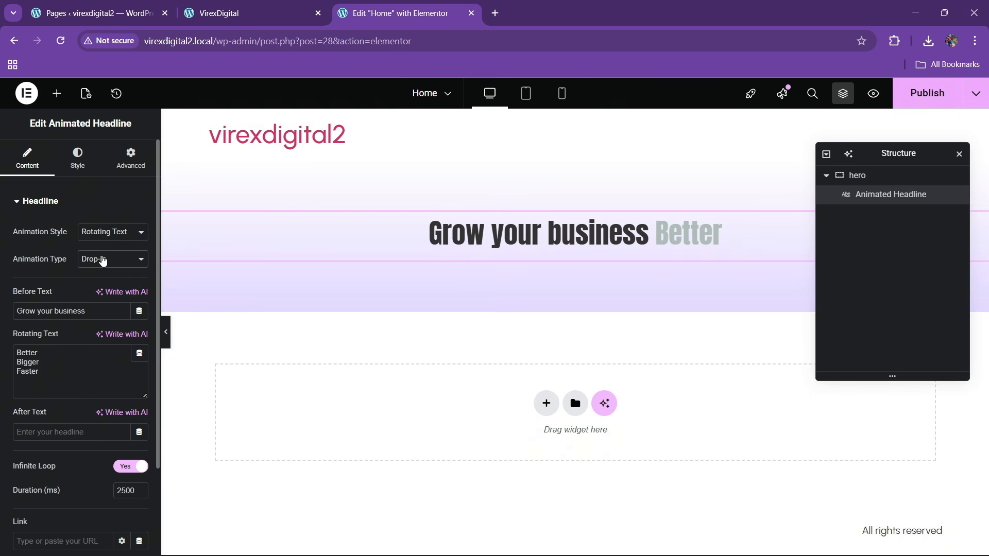
pyautogui.click(103, 261)
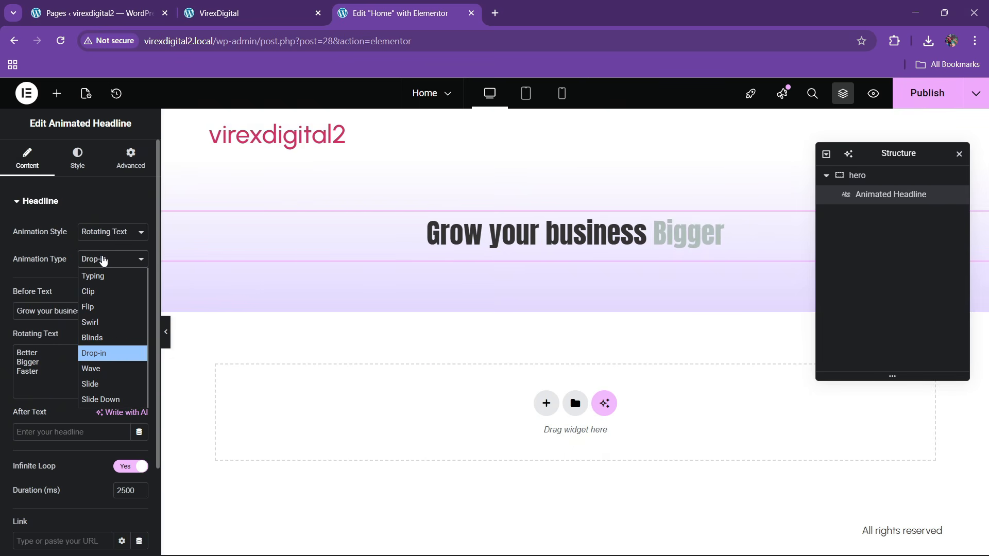
pyautogui.click(101, 308)
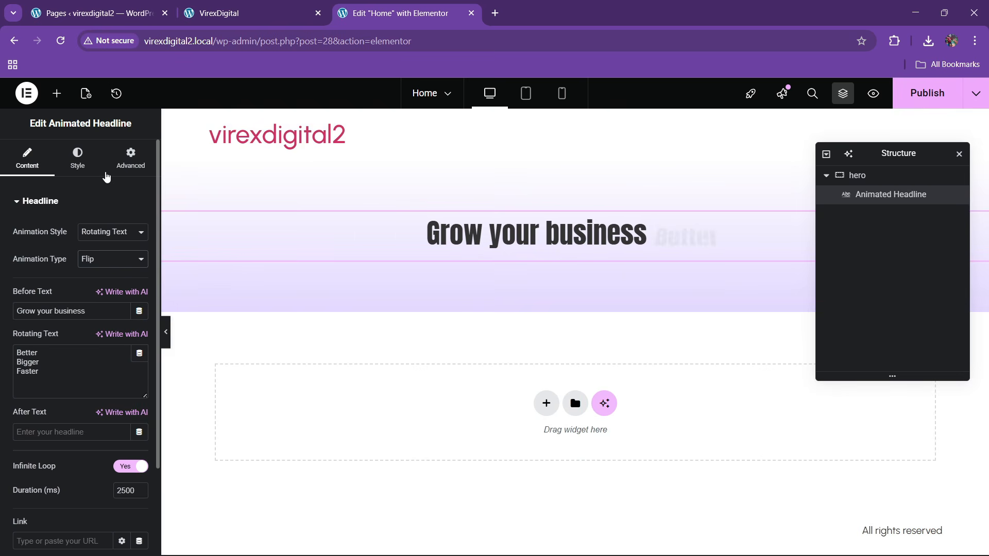
pyautogui.click(219, 12)
pyautogui.click(397, 13)
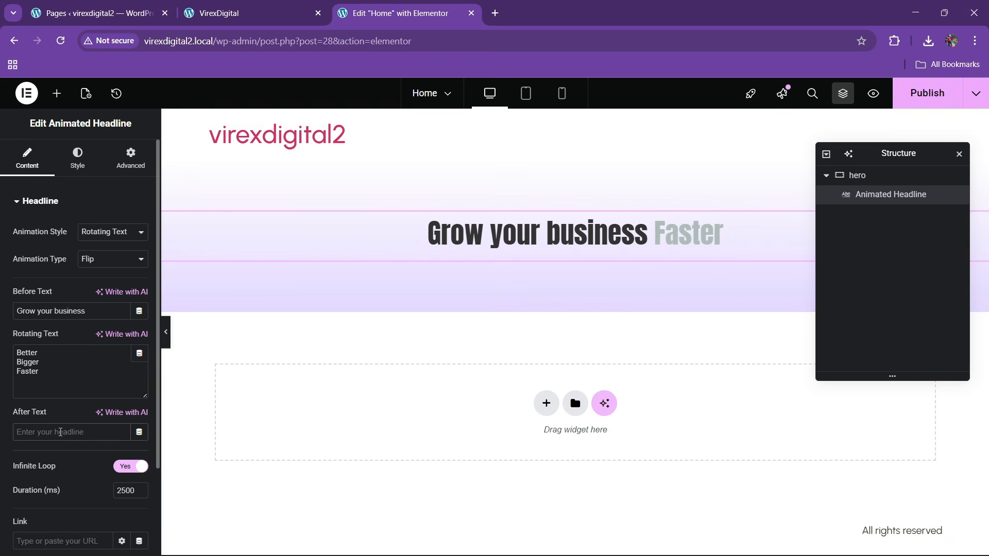
# - Set the text after the rotating word to 'We provide'
pyautogui.click(60, 432)
pyautogui.write('We provid')
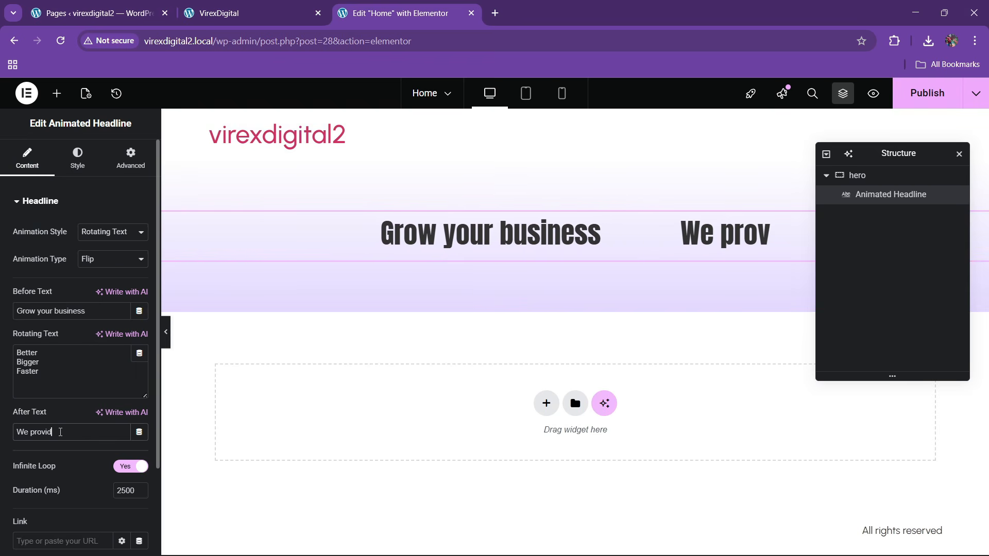
pyautogui.write('e')
pyautogui.scroll(-2, 53, 375)
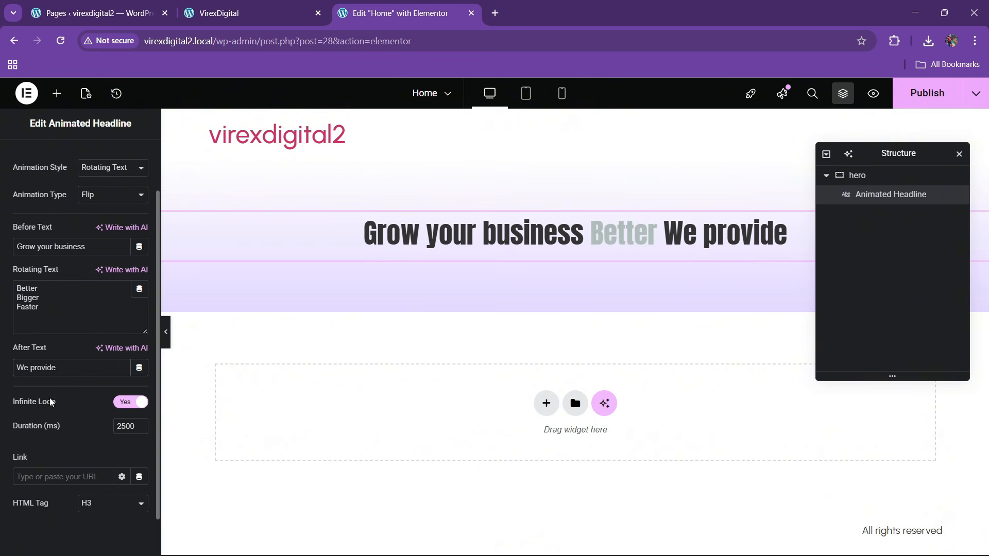
pyautogui.scroll(2, 47, 327)
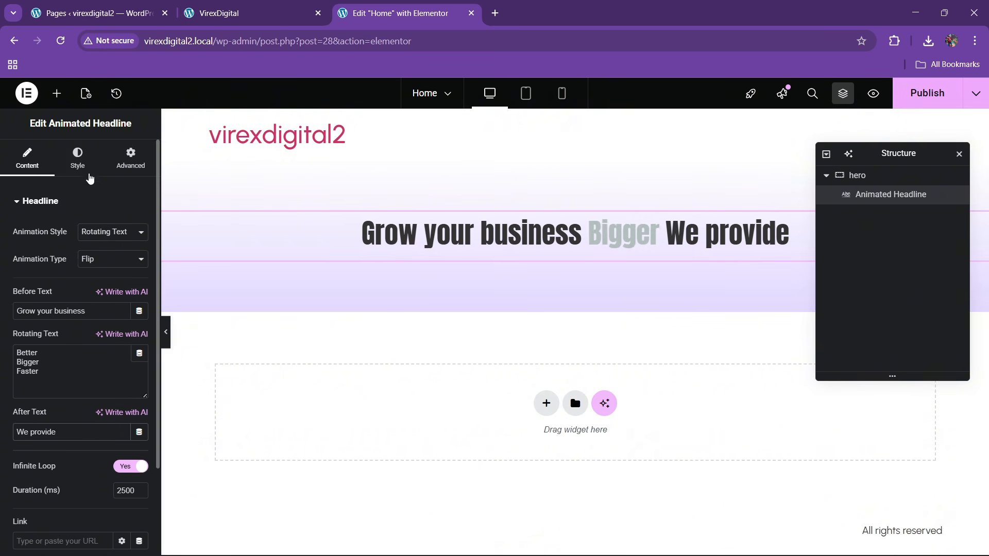
# - Style the headline in 500 Medium weight, uppercase, coloured theme black
pyautogui.click(89, 164)
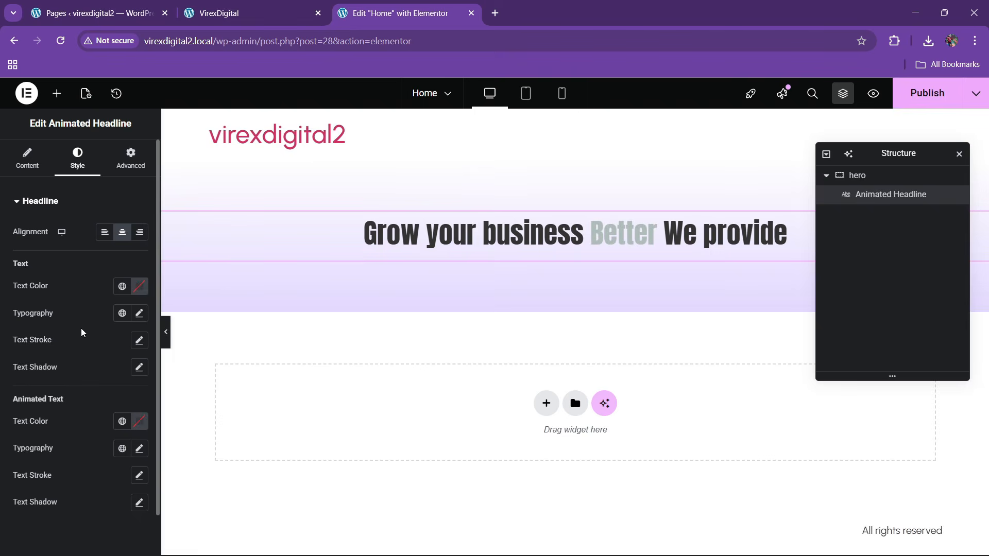
pyautogui.click(139, 314)
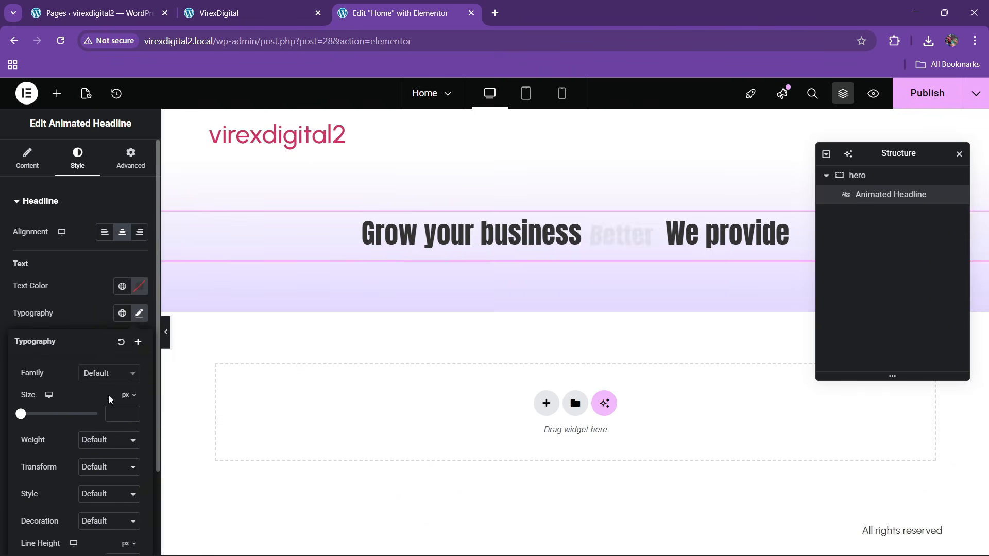
pyautogui.click(93, 438)
pyautogui.click(95, 316)
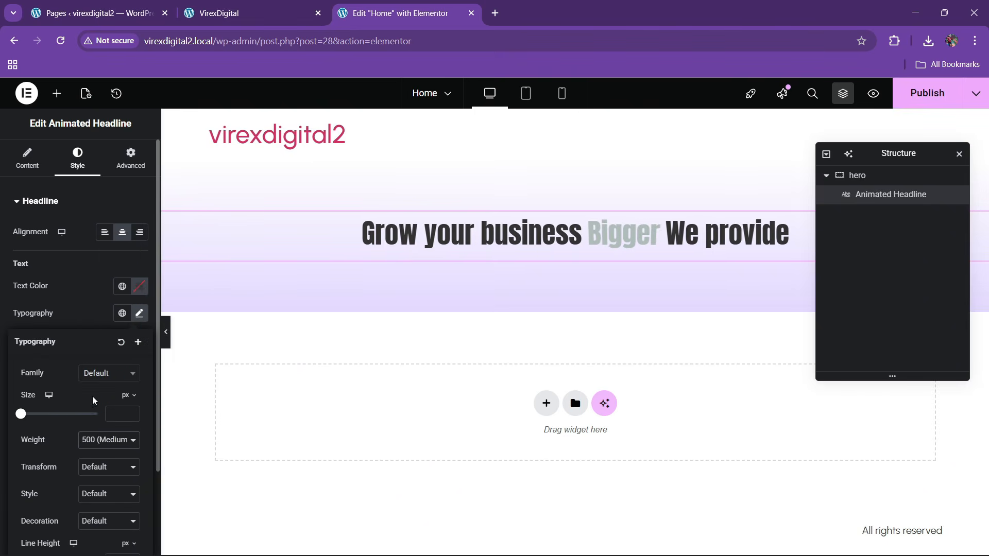
pyautogui.click(97, 462)
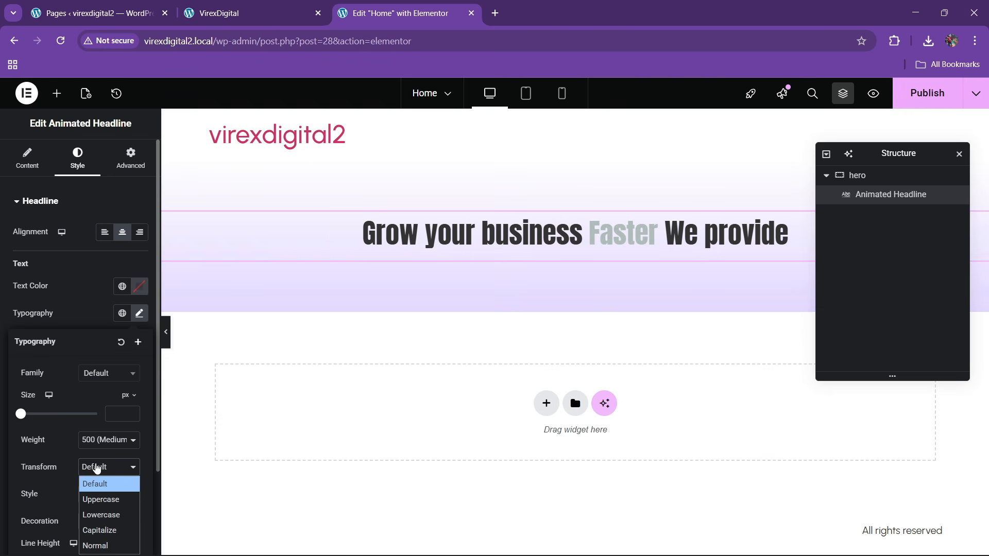
pyautogui.click(98, 499)
pyautogui.click(122, 298)
pyautogui.click(122, 286)
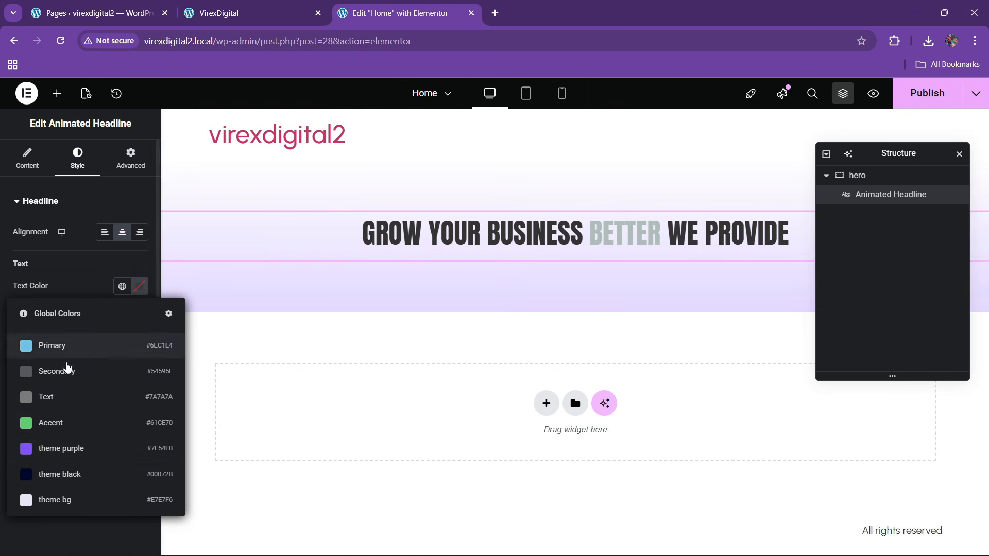
pyautogui.click(61, 474)
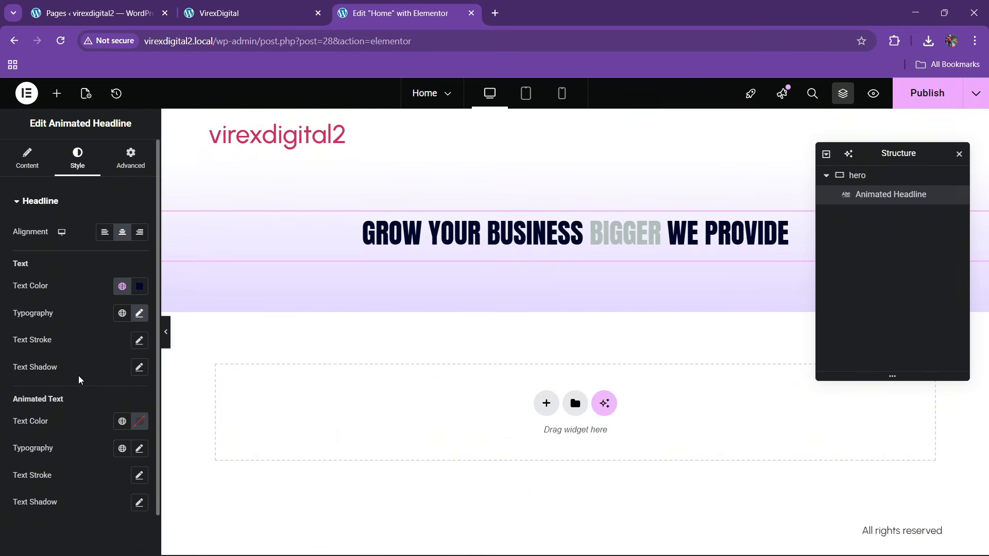
# - Enlarge the headline to 65 px and colour the rotating word purple
pyautogui.scroll(-1, 86, 370)
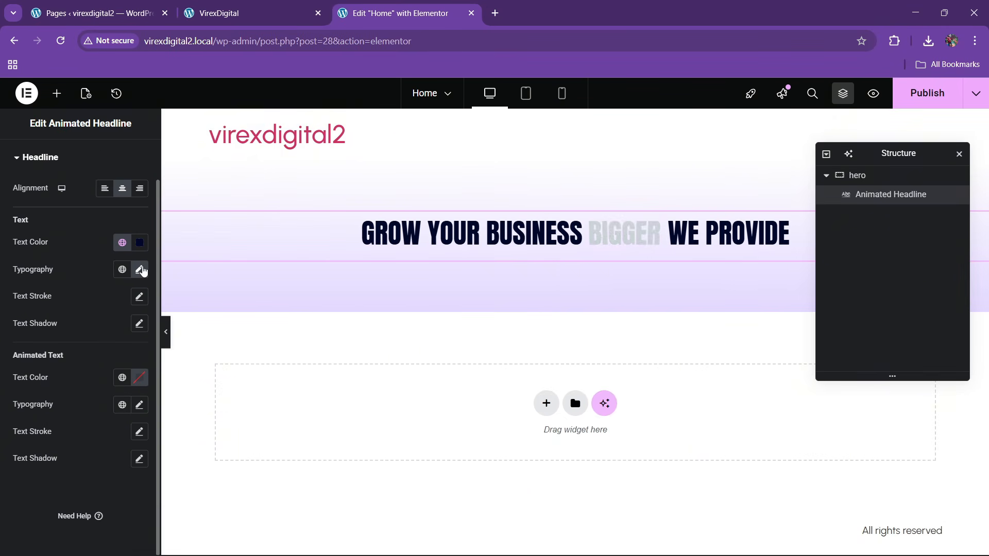
pyautogui.click(139, 269)
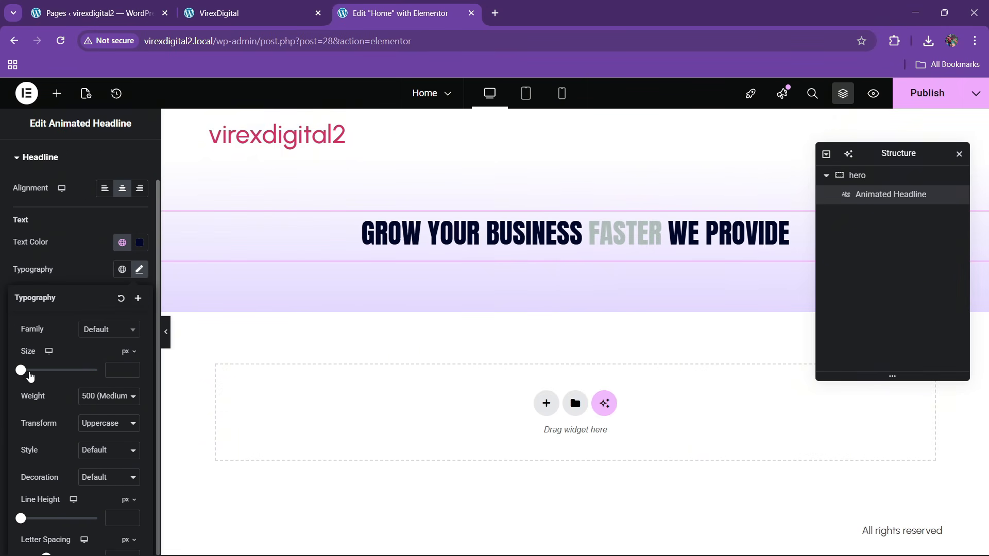
pyautogui.moveTo(29, 375); pyautogui.dragTo(46, 377)
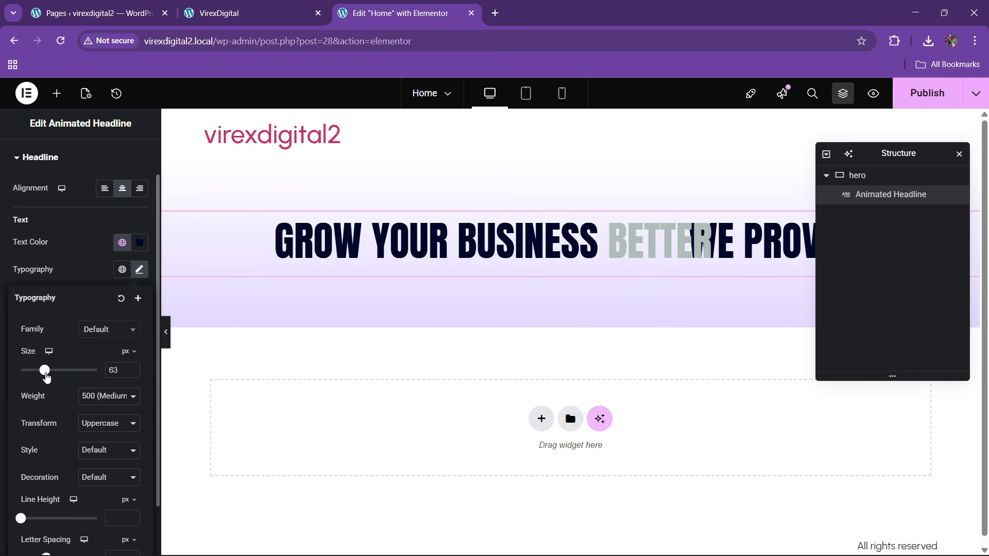
pyautogui.click(131, 367)
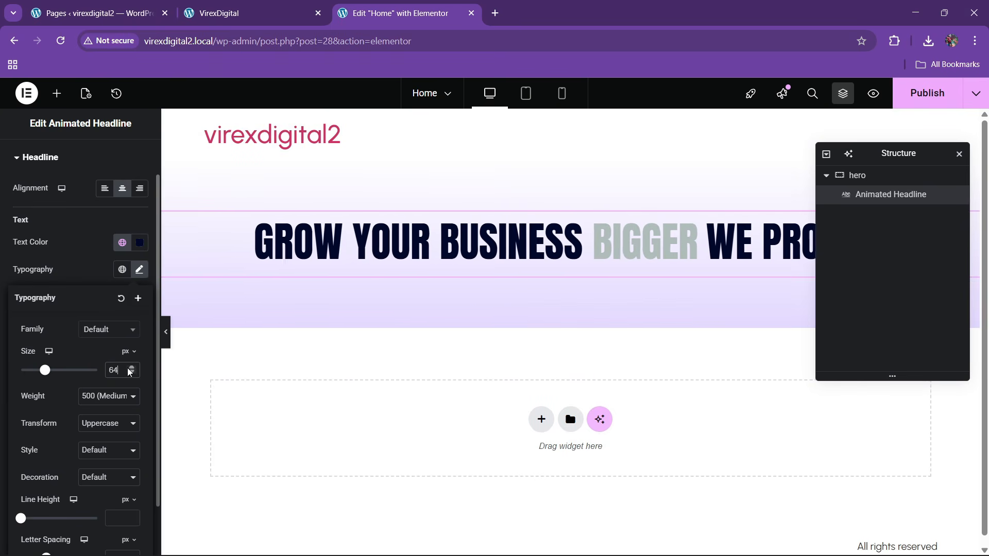
pyautogui.click(131, 367)
pyautogui.click(87, 276)
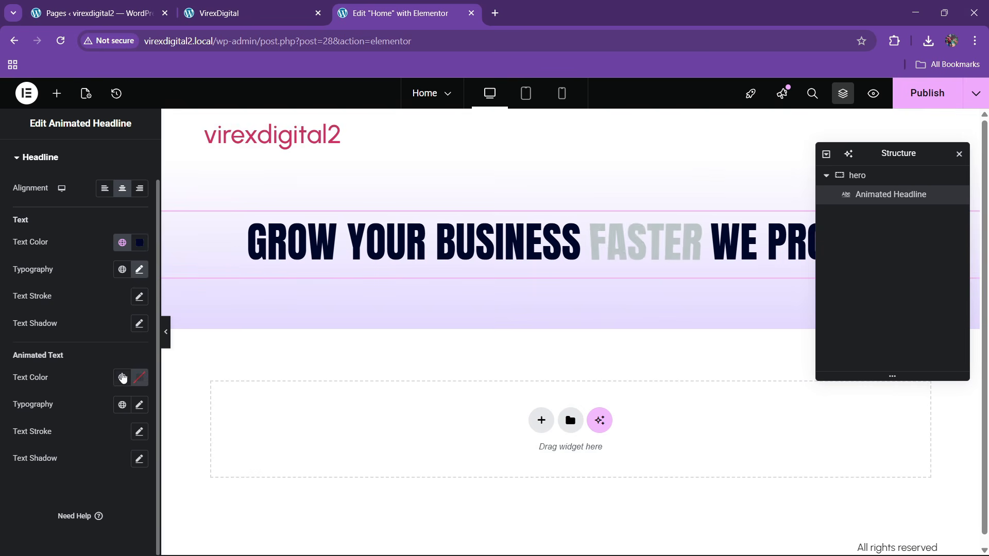
pyautogui.click(122, 378)
pyautogui.click(77, 299)
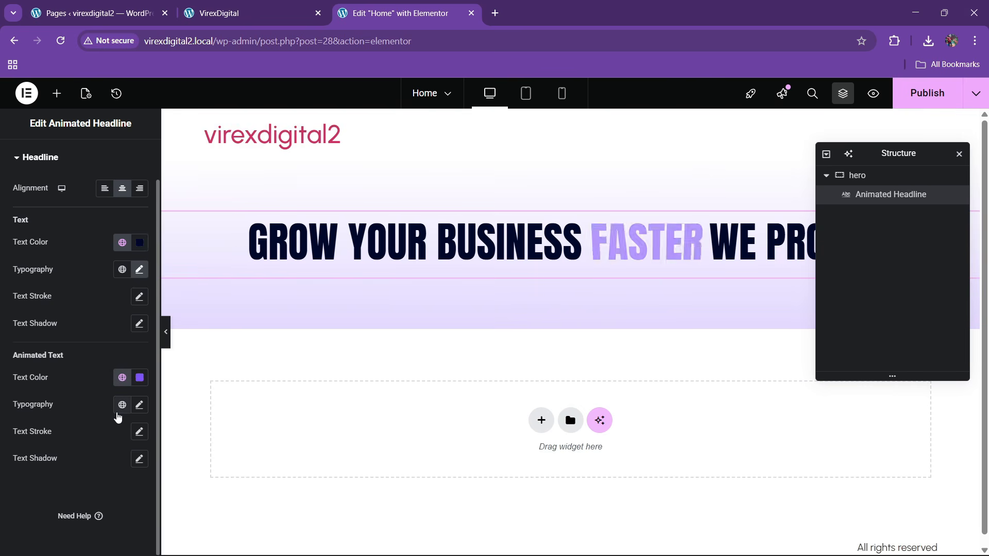
# - Raise the headline to 70 px and give it a custom 45% width
pyautogui.click(142, 272)
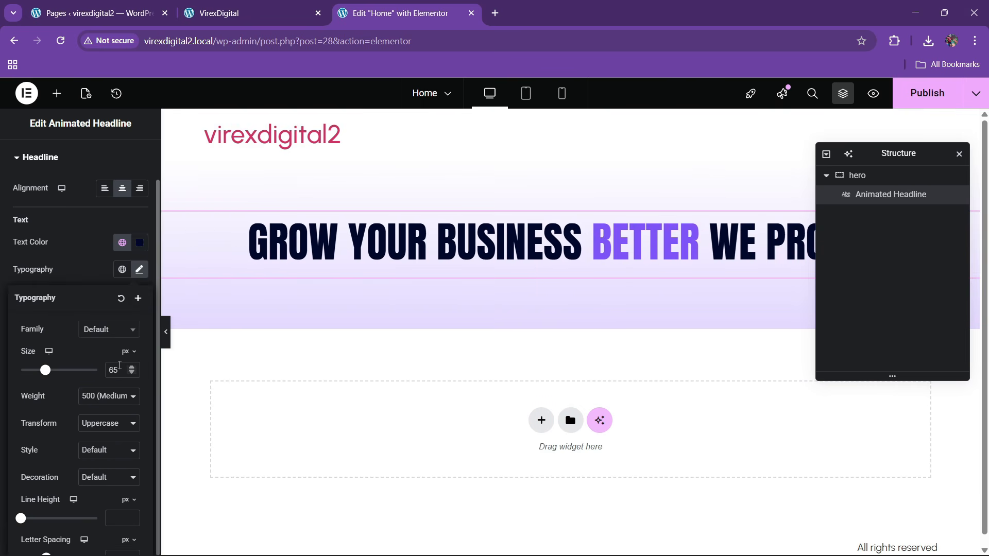
pyautogui.moveTo(120, 370); pyautogui.dragTo(79, 375)
pyautogui.write('70')
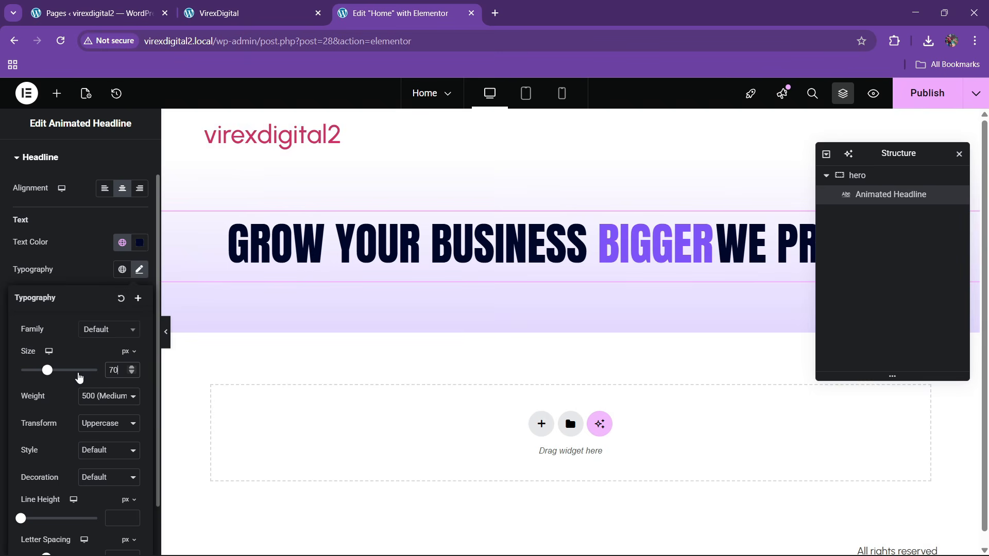
pyautogui.scroll(1, 132, 177)
pyautogui.click(130, 157)
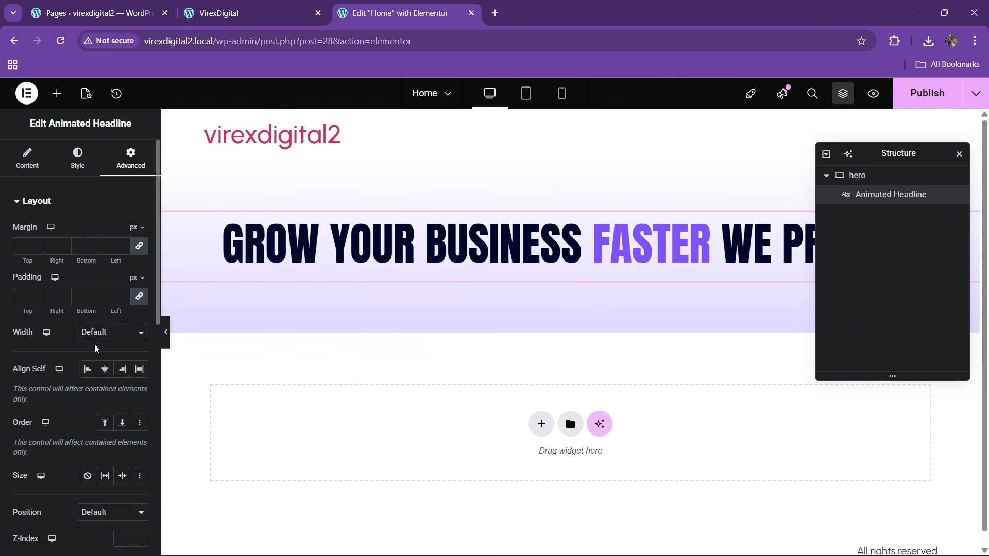
pyautogui.click(112, 332)
pyautogui.click(97, 395)
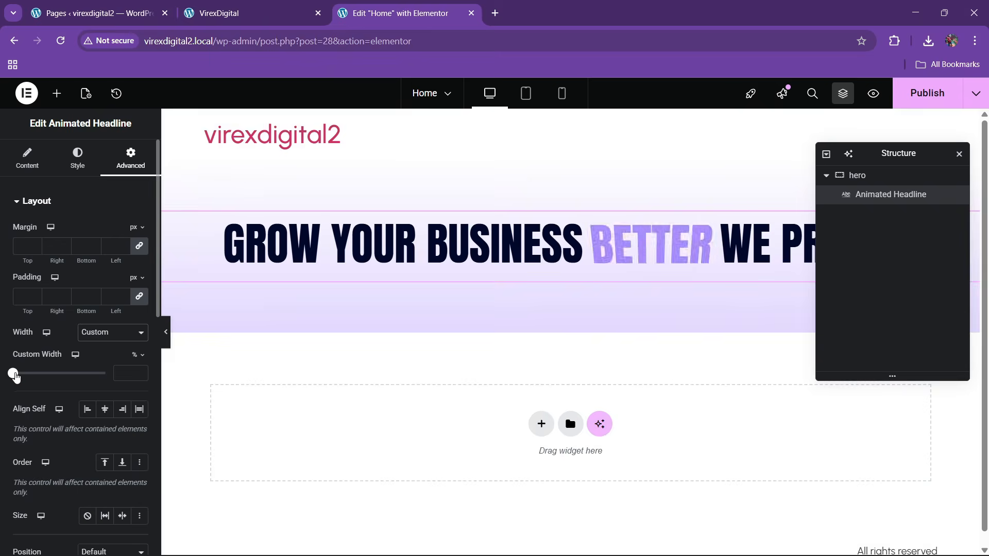
pyautogui.moveTo(13, 373); pyautogui.dragTo(55, 372)
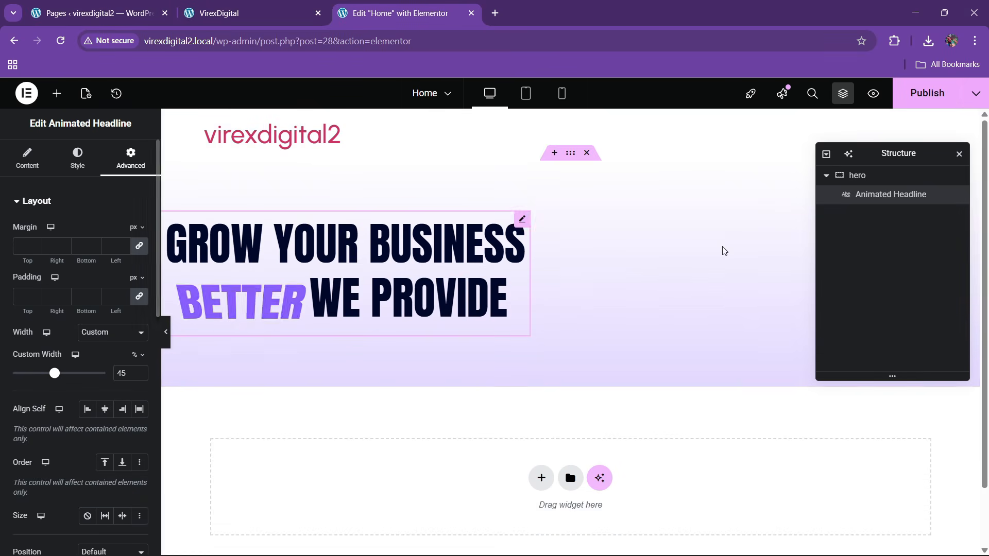
# - Centre the hero container's content with centre justify and centre align
pyautogui.click(857, 175)
pyautogui.click(26, 157)
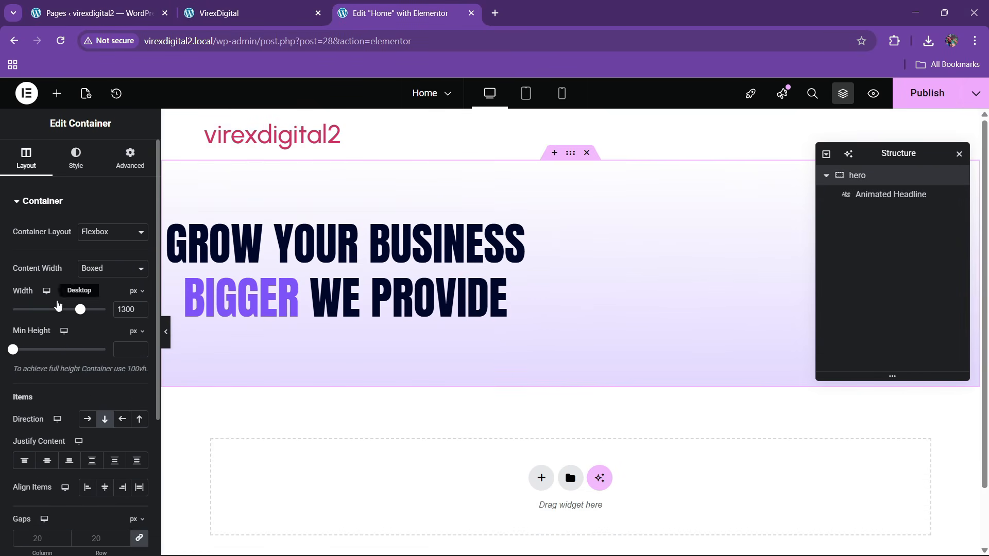
pyautogui.click(46, 461)
pyautogui.click(104, 488)
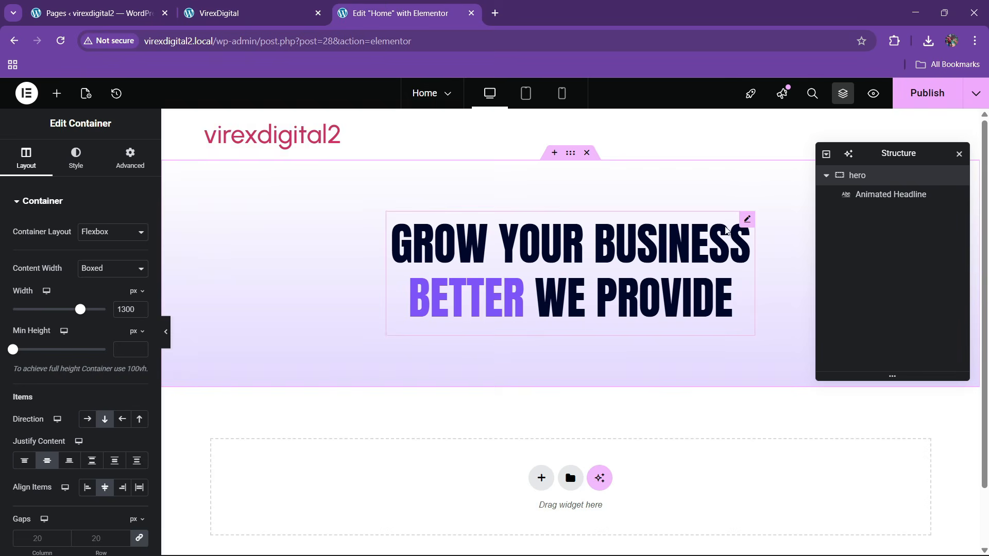
# - Set the headline size to 75 px and widen its custom width toward 55%
pyautogui.click(726, 230)
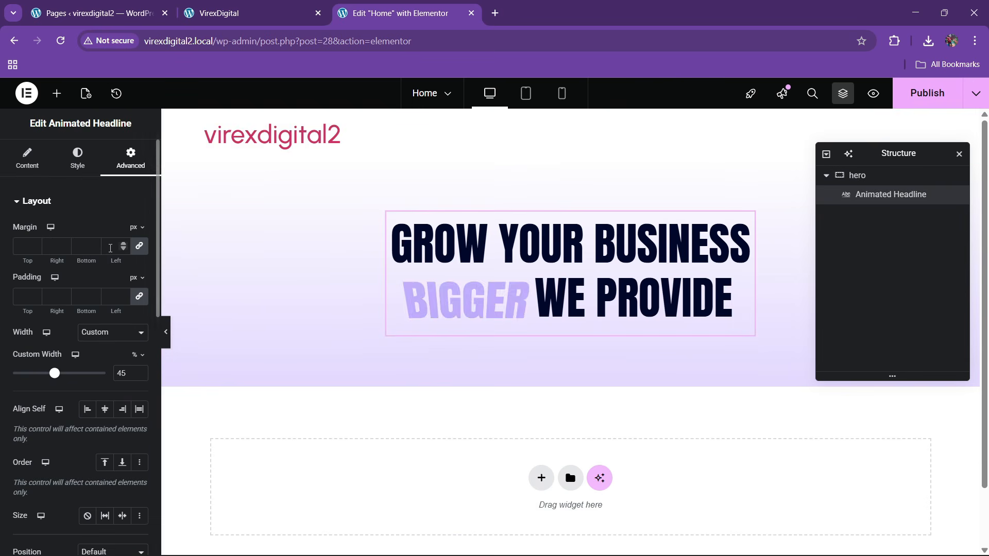
pyautogui.click(77, 157)
pyautogui.click(139, 313)
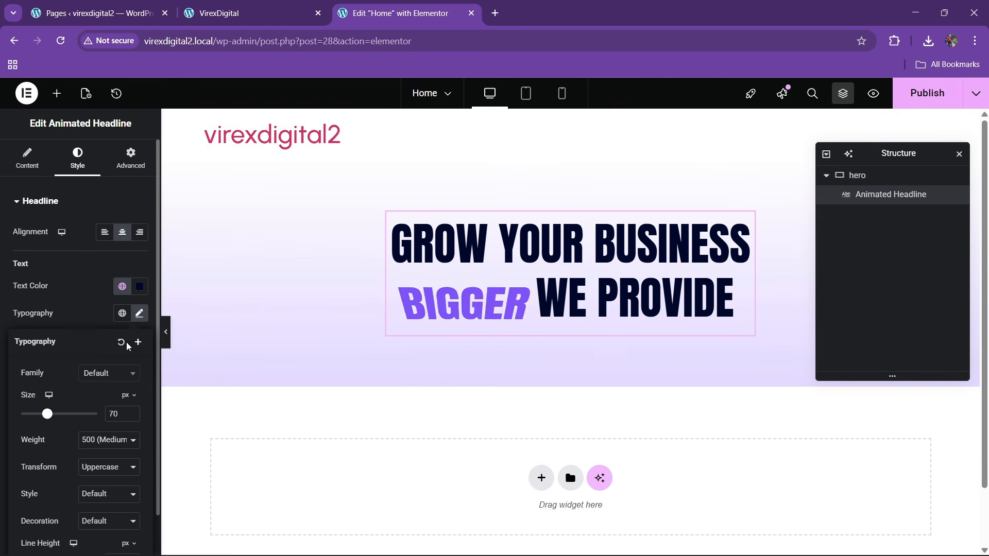
pyautogui.write('75')
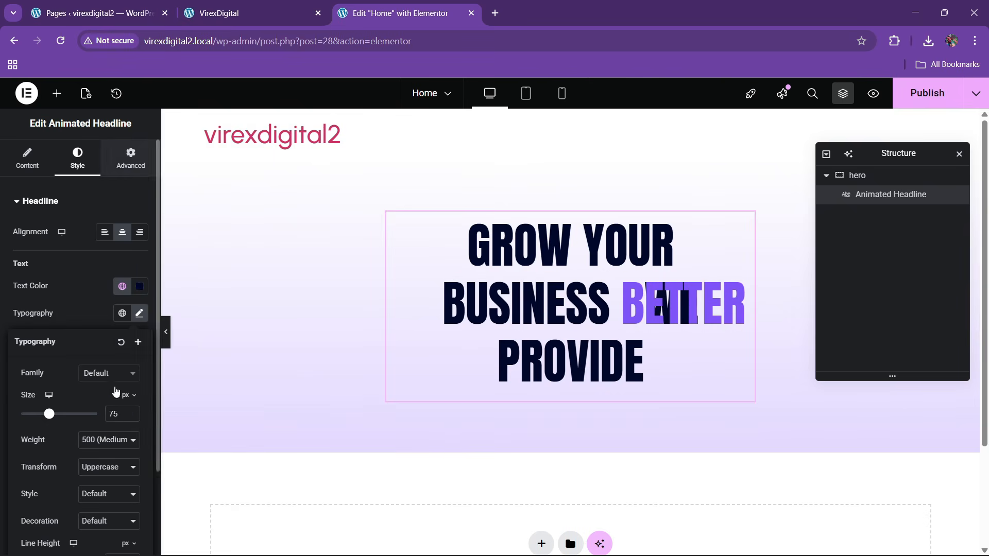
pyautogui.click(130, 157)
pyautogui.click(139, 371)
pyautogui.click(139, 371)
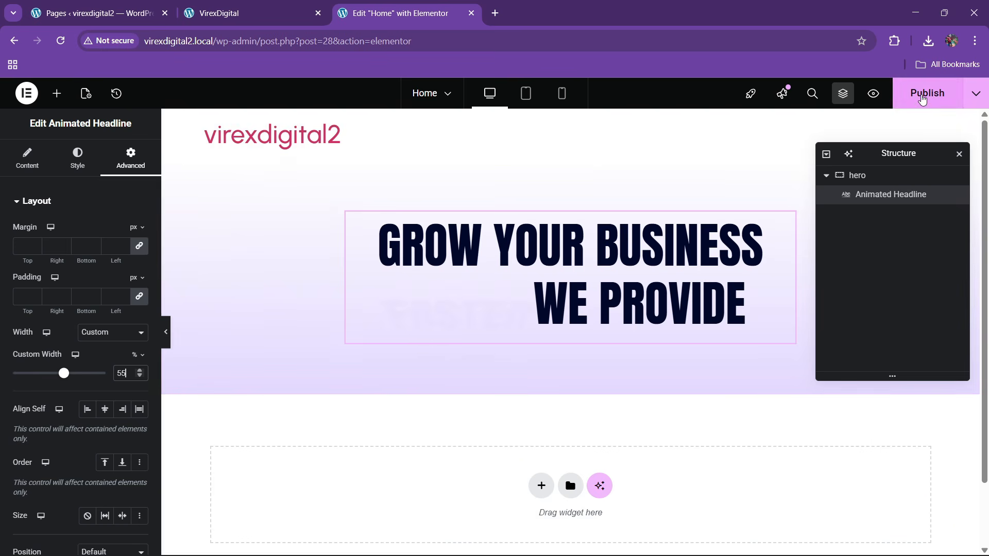
# - Publish the Home page and open the live page in a new tab
pyautogui.click(921, 94)
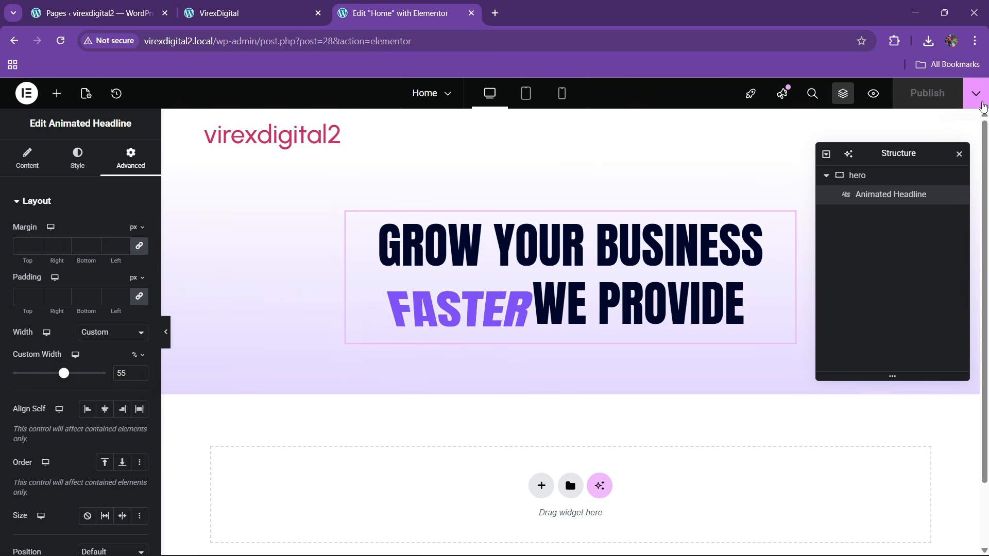
pyautogui.click(976, 93)
pyautogui.click(936, 198)
pyautogui.click(414, 7)
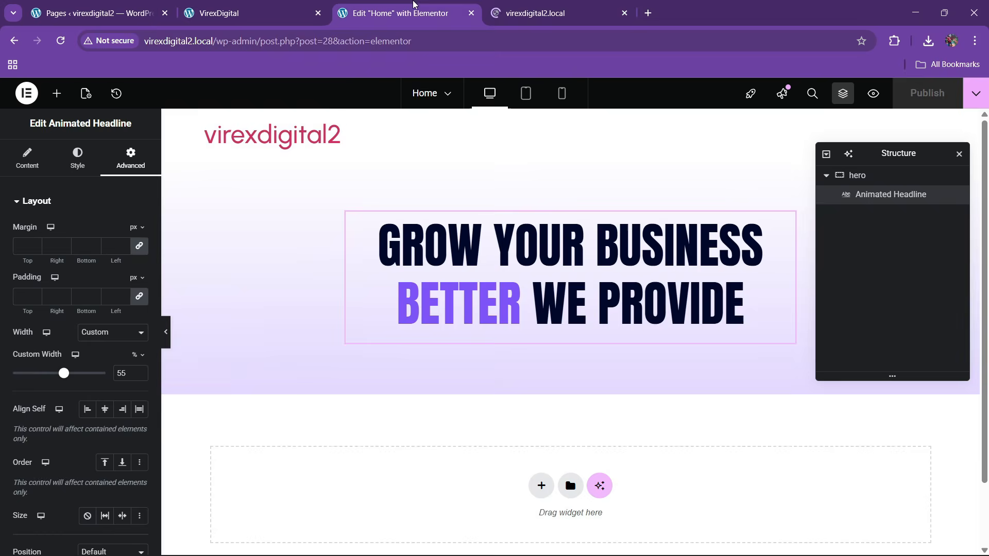
# - Preview the hero without editor panels and compare it with the VirexDigital reference
pyautogui.click(166, 332)
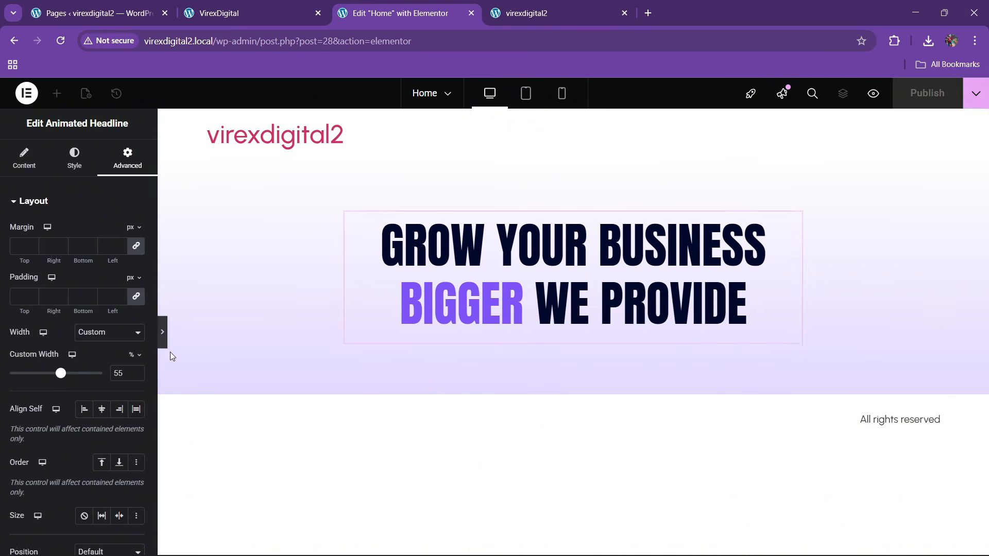
pyautogui.click(6, 340)
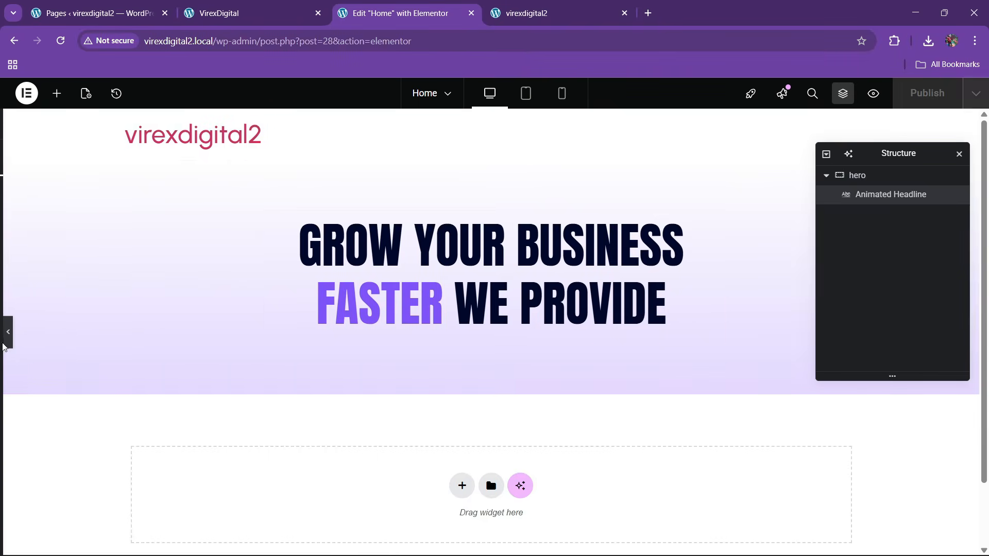
pyautogui.click(301, 6)
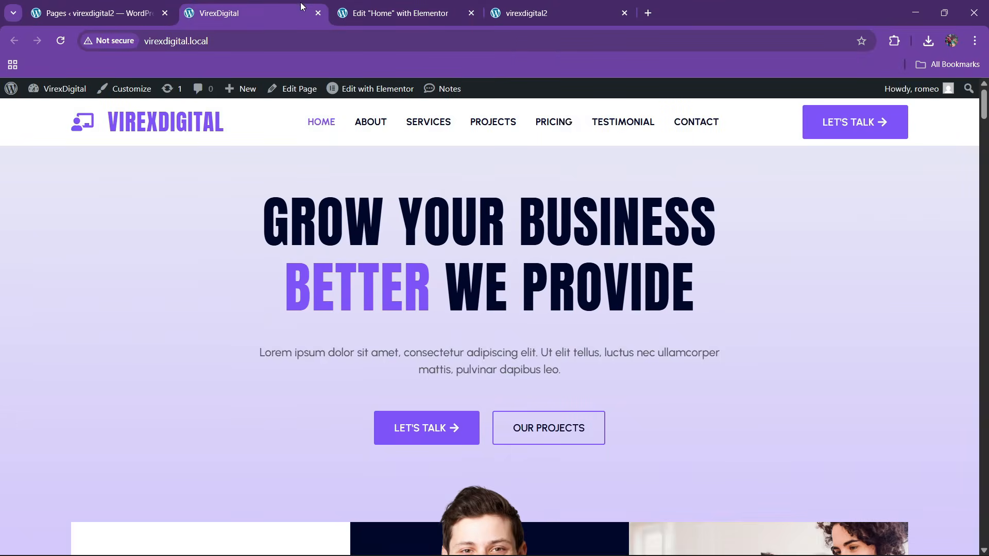
pyautogui.click(374, 6)
pyautogui.click(56, 93)
# - Add a Text Editor paragraph under the headline with 20 px, 500 weight, global Text grey
pyautogui.moveTo(43, 419); pyautogui.dragTo(561, 350)
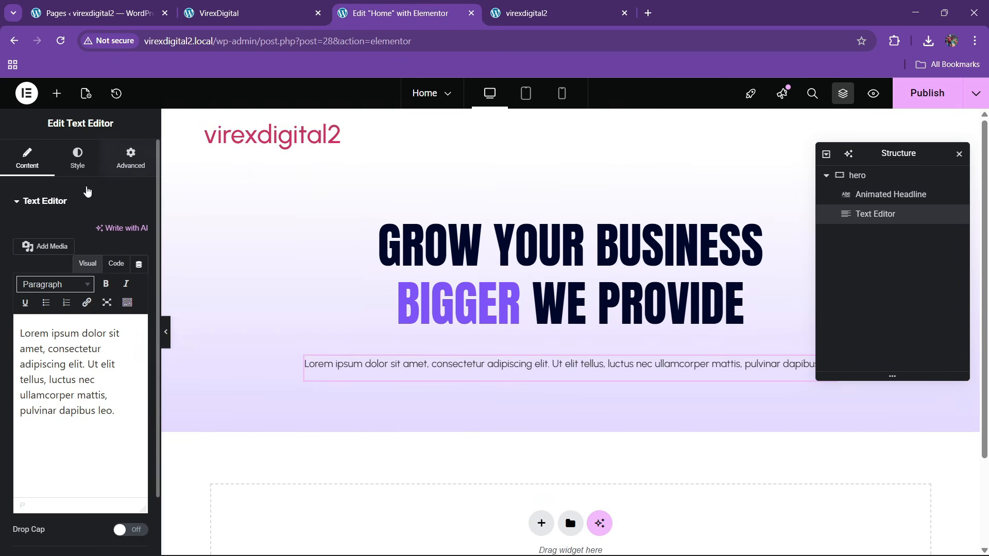
pyautogui.click(77, 157)
pyautogui.click(139, 268)
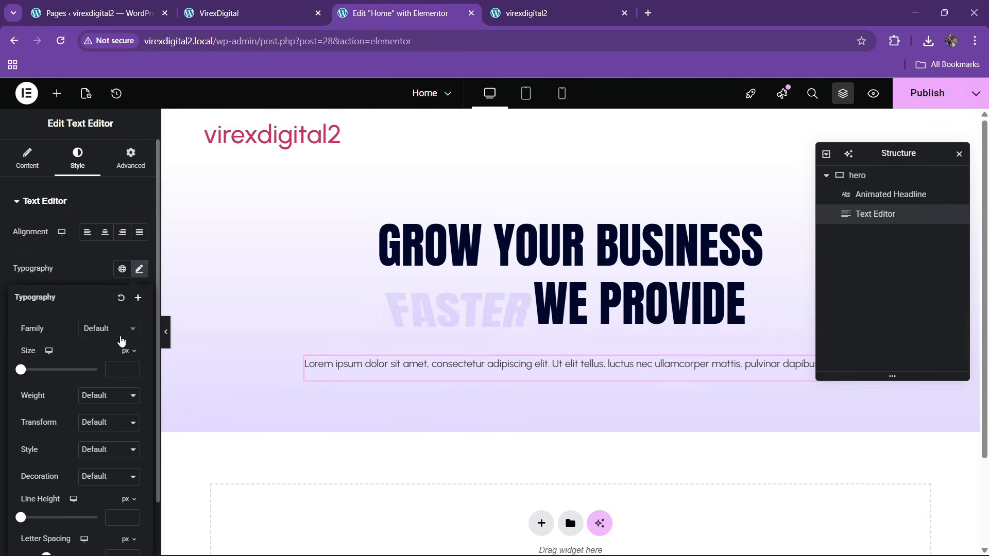
pyautogui.click(133, 368)
pyautogui.click(133, 368)
pyautogui.click(132, 367)
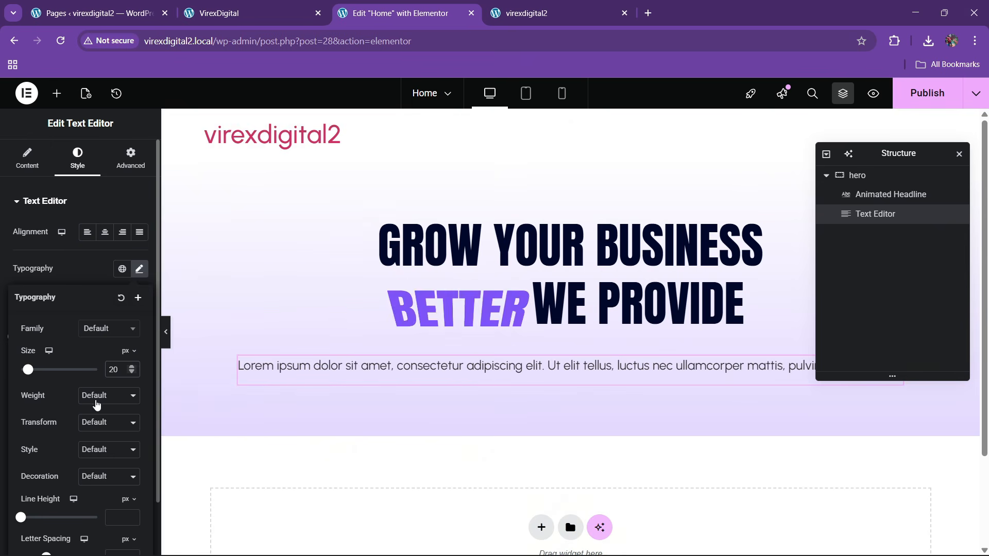
pyautogui.click(95, 403)
pyautogui.click(103, 271)
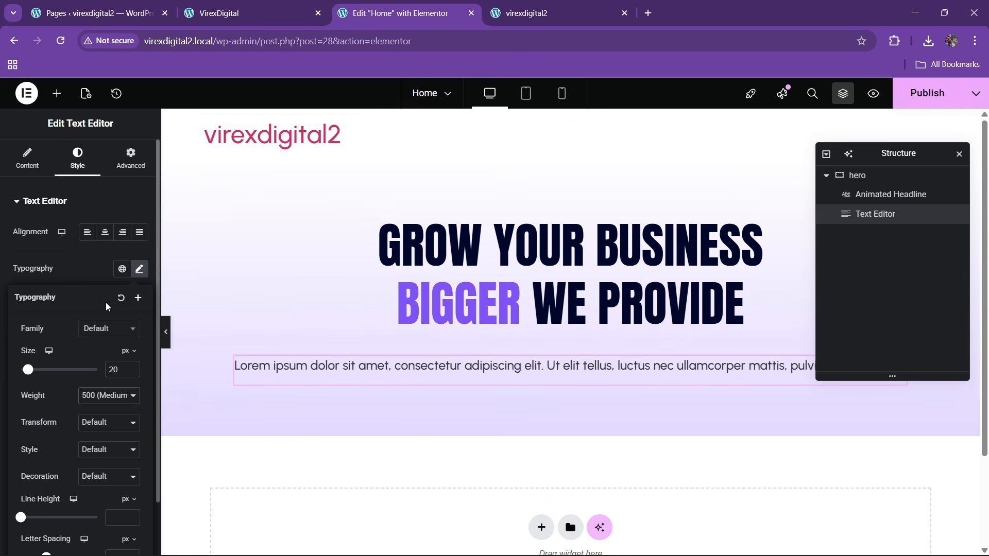
pyautogui.click(99, 274)
pyautogui.click(122, 401)
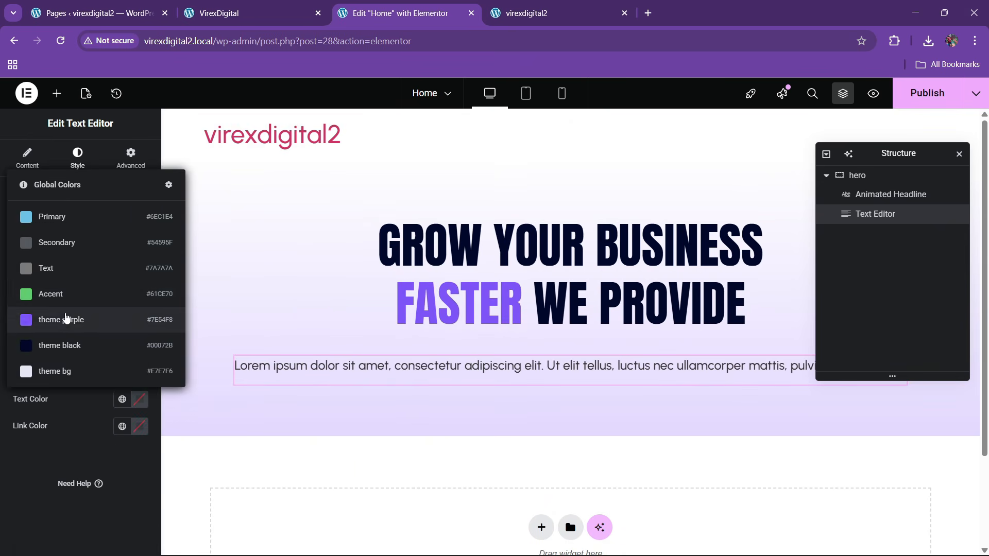
pyautogui.click(71, 262)
# - Give the paragraph a custom 56% width and centre its text
pyautogui.click(135, 171)
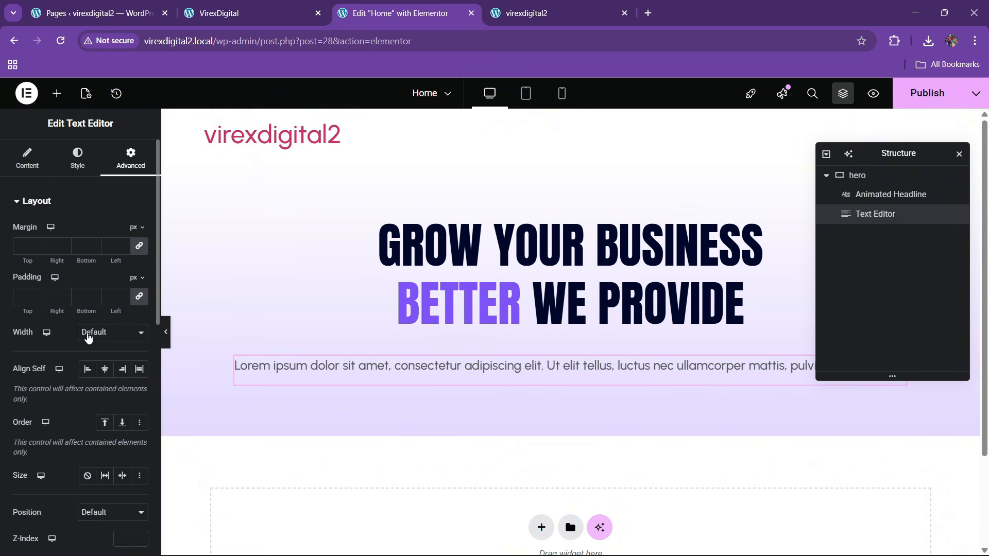
pyautogui.click(90, 334)
pyautogui.click(93, 381)
pyautogui.click(103, 333)
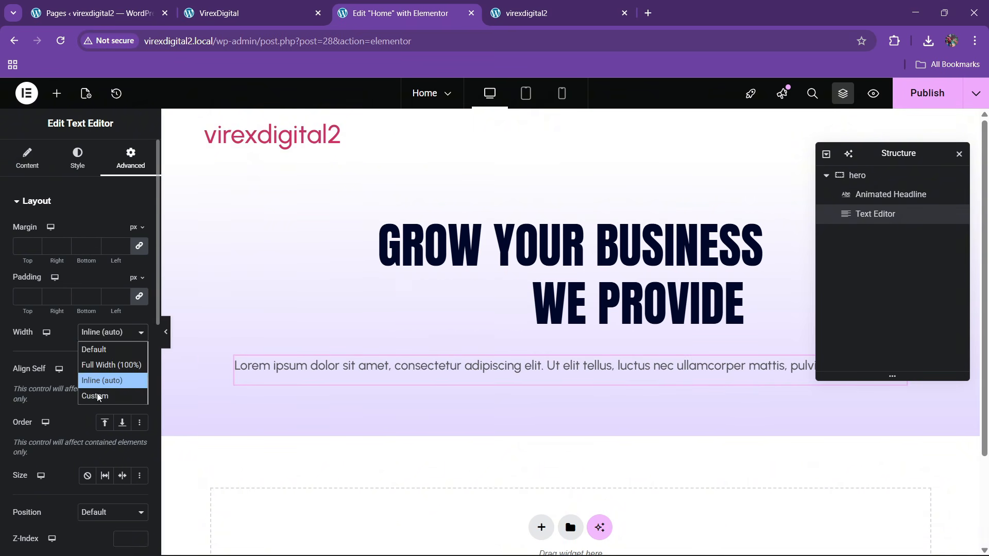
pyautogui.click(99, 397)
pyautogui.moveTo(13, 373); pyautogui.dragTo(64, 373)
pyautogui.click(88, 164)
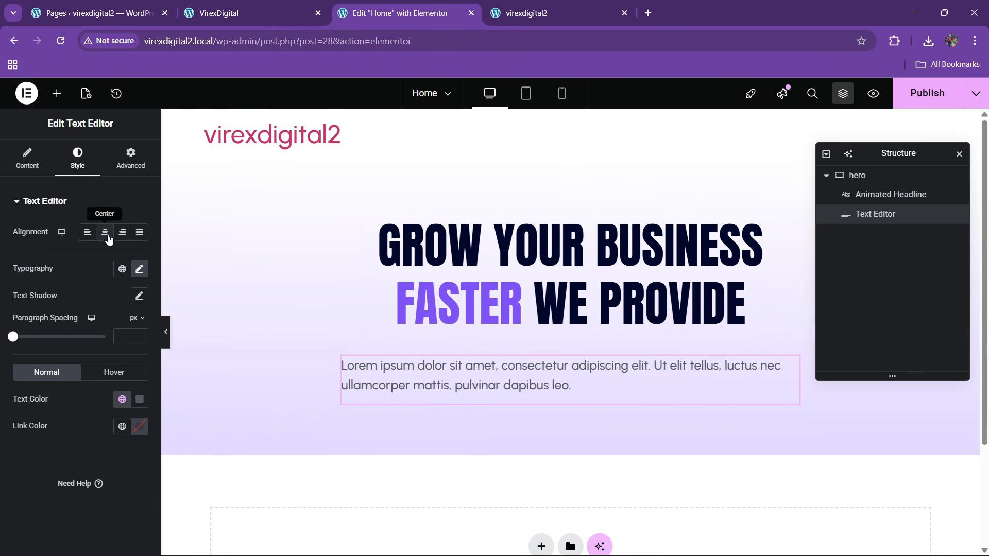
pyautogui.click(104, 232)
pyautogui.click(257, 13)
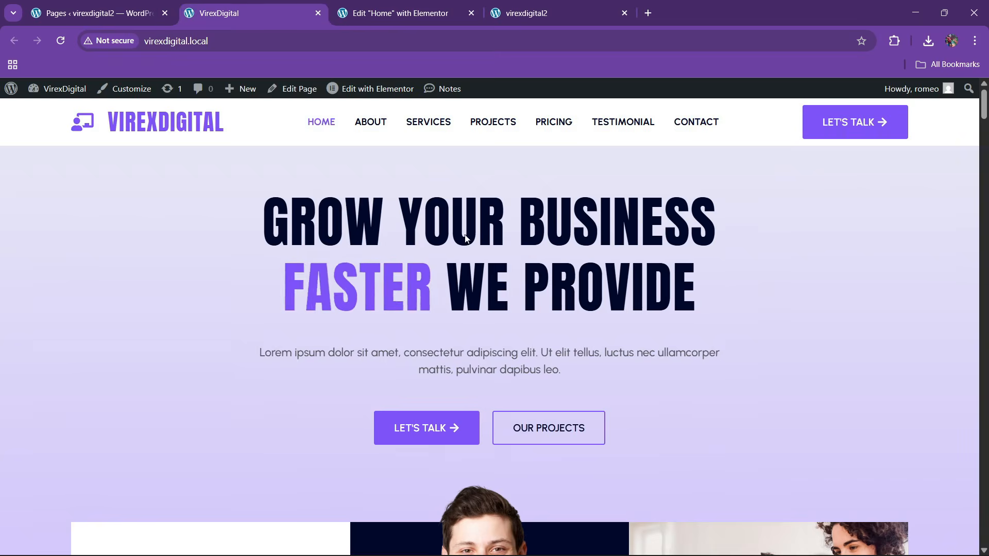
pyautogui.click(402, 13)
# - Add a new container below the paragraph and place a Button widget in it
pyautogui.click(57, 94)
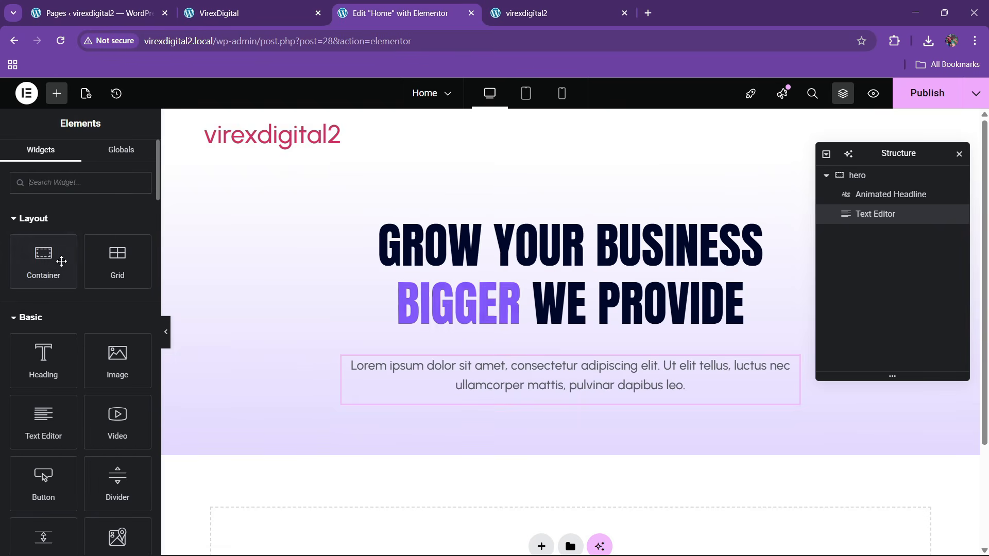
pyautogui.moveTo(40, 260); pyautogui.dragTo(541, 405)
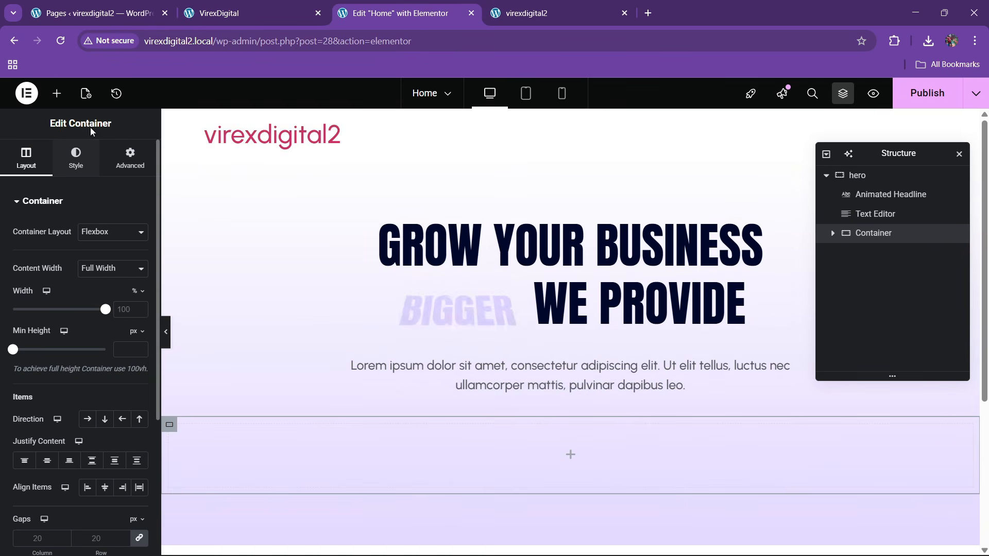
pyautogui.click(127, 157)
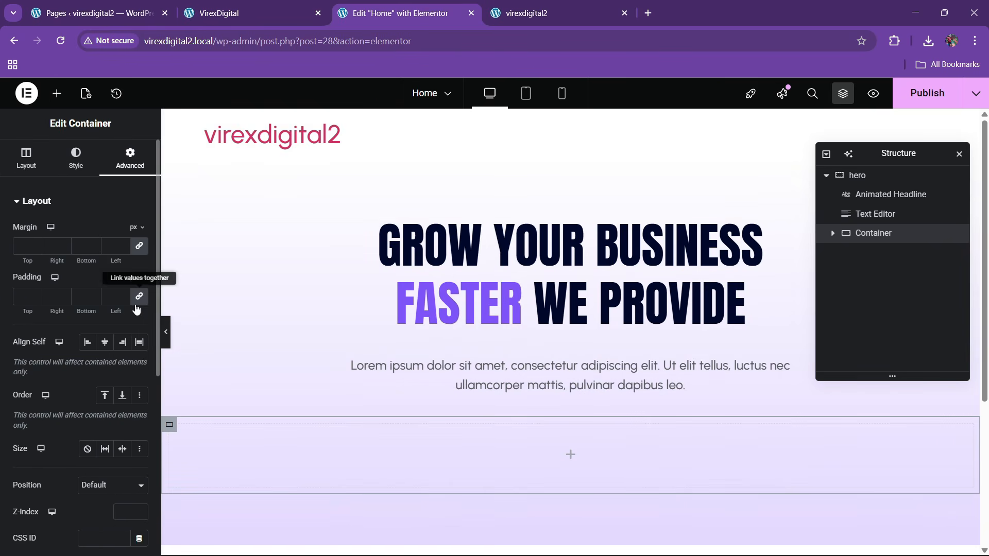
pyautogui.click(57, 93)
pyautogui.moveTo(42, 478); pyautogui.dragTo(409, 452)
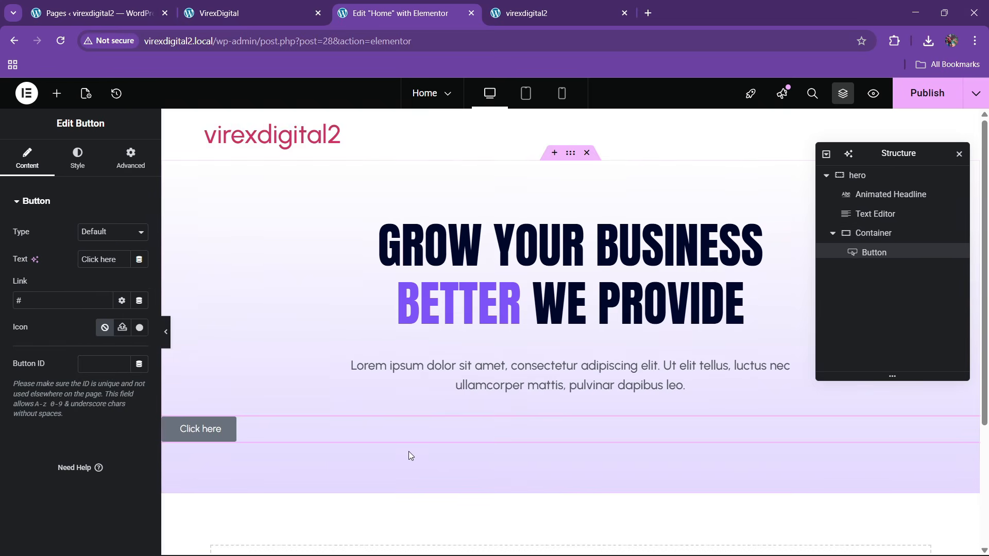
pyautogui.click(269, 5)
pyautogui.hotkey('ctrl', 'Tab')
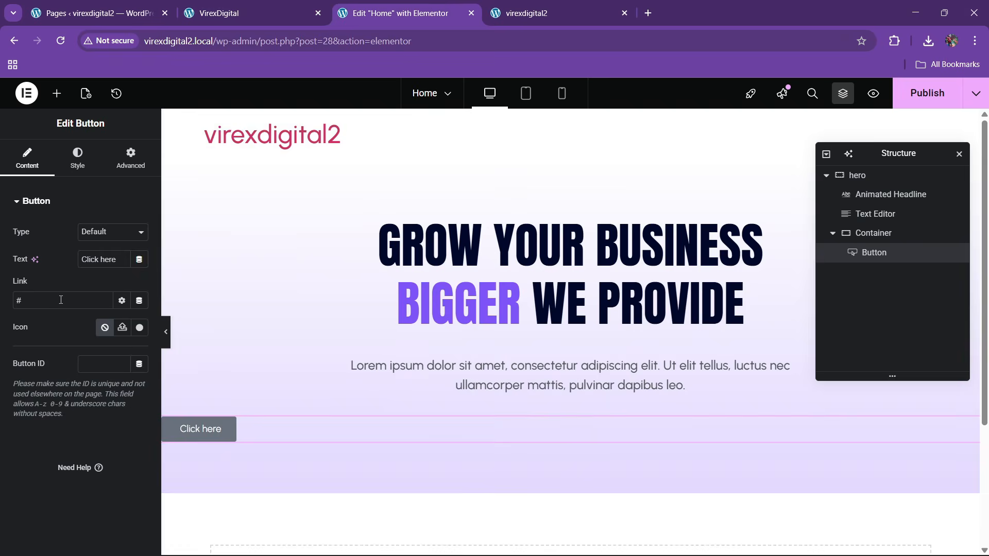
# - Label the button 'Let's Talk' and give it the right-arrow icon
pyautogui.tripleClick(98, 266)
pyautogui.write('L')
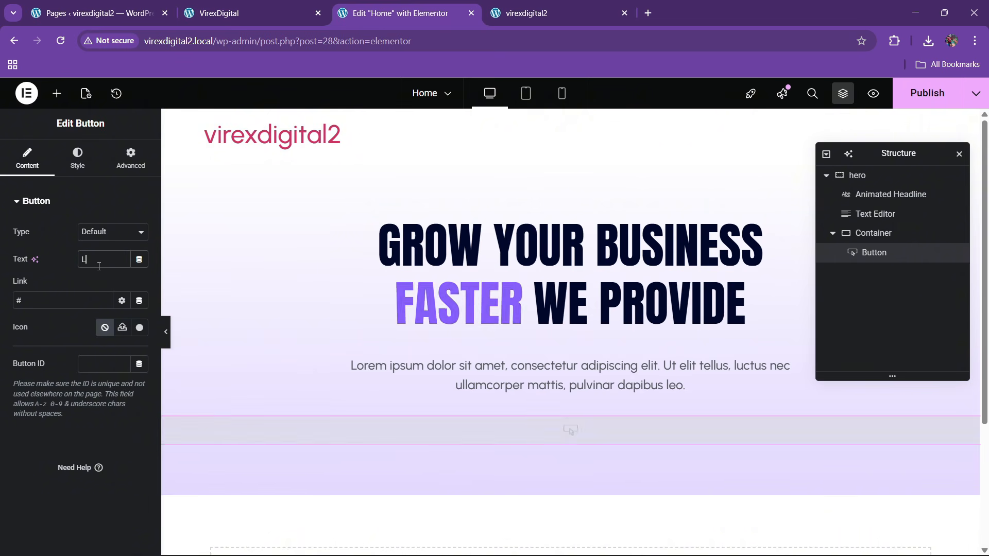
pyautogui.write("et's Talk")
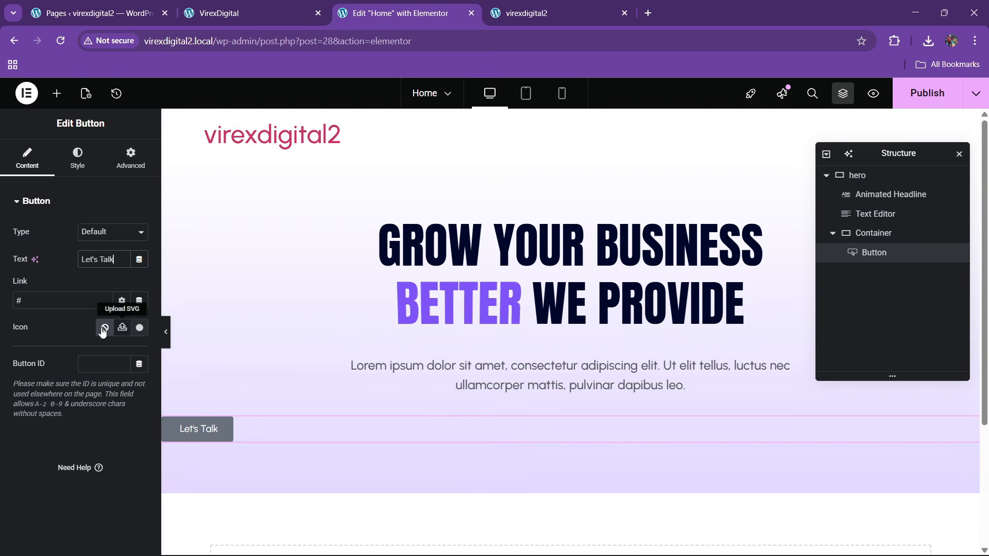
pyautogui.click(139, 328)
pyautogui.write('a')
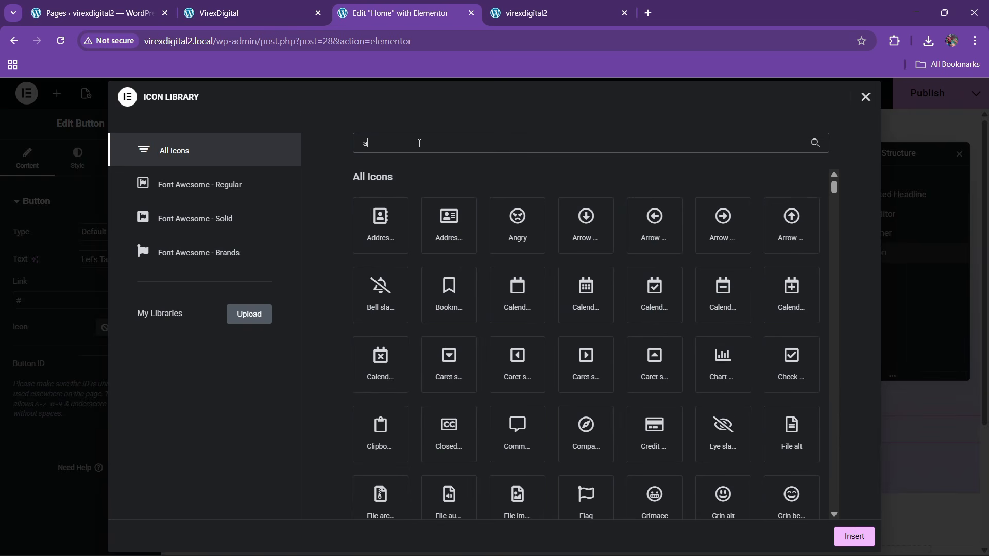
pyautogui.write('rrow')
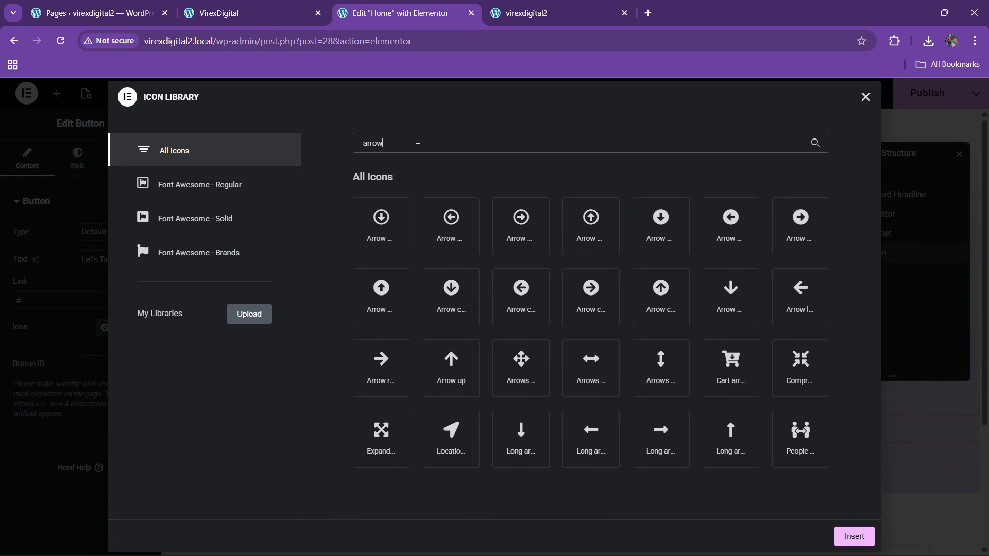
pyautogui.click(404, 371)
pyautogui.click(852, 536)
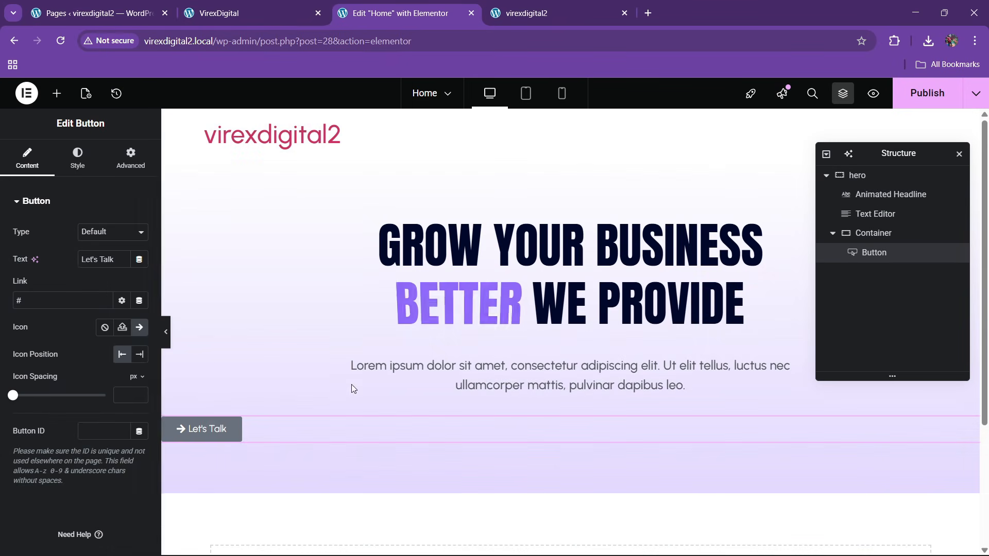
# - Put the arrow icon after the label, make the background theme purple, and set padding 15 top, 30 right
pyautogui.click(93, 169)
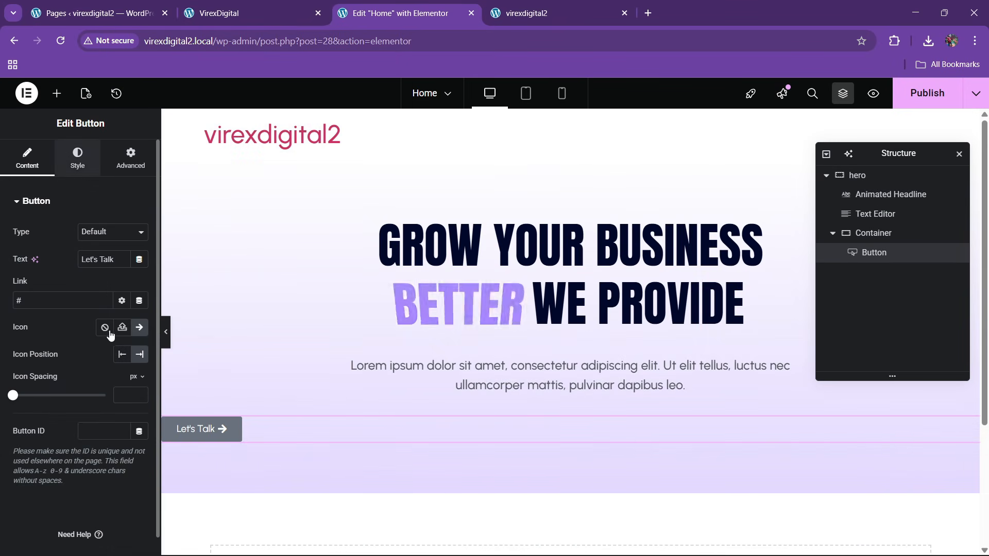
pyautogui.click(129, 394)
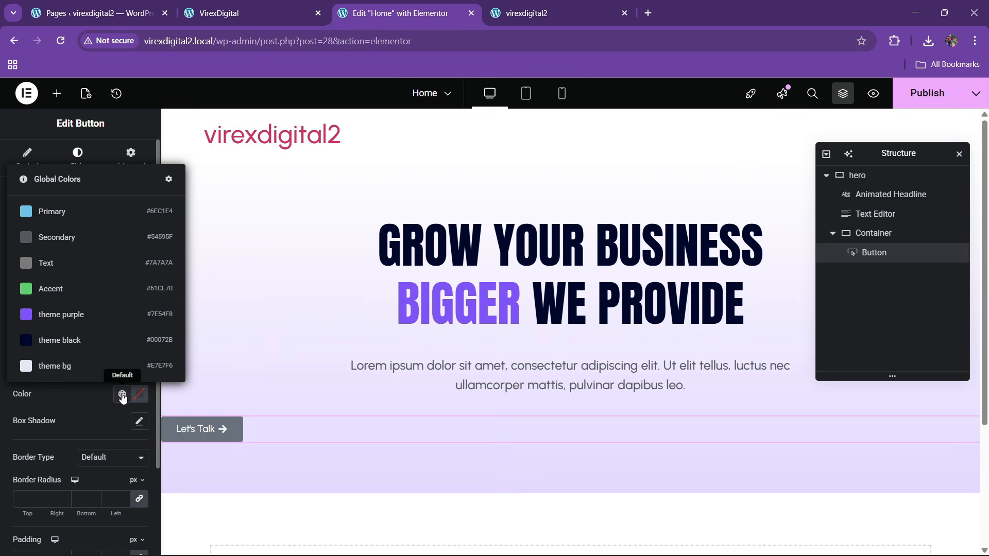
pyautogui.click(81, 324)
pyautogui.scroll(-2, 36, 428)
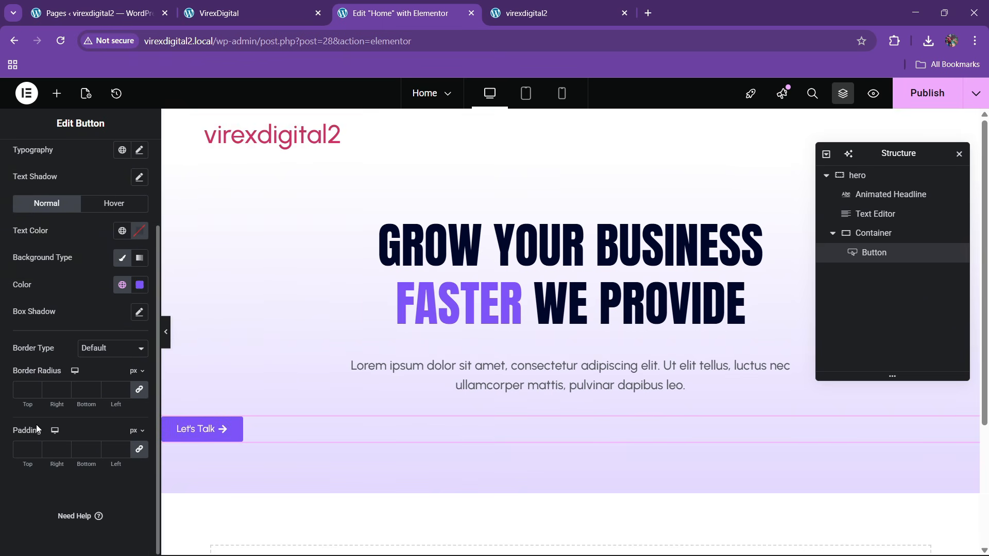
pyautogui.click(21, 444)
pyautogui.write('15')
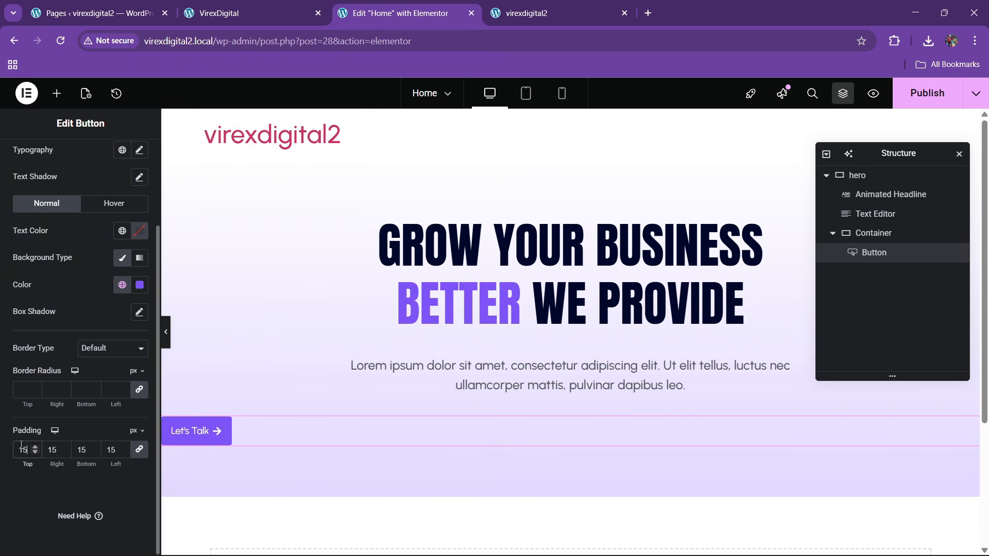
pyautogui.doubleClick(54, 456)
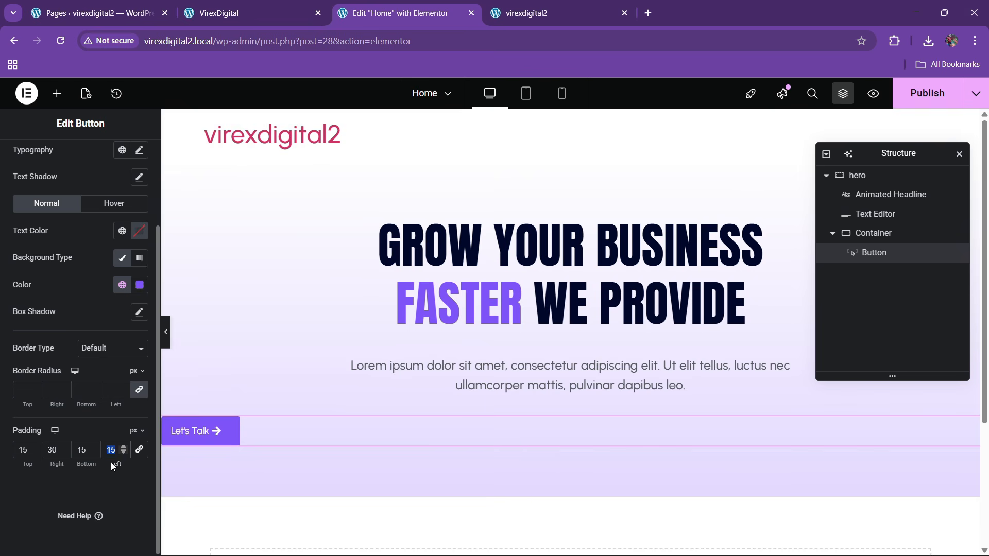
pyautogui.write('30')
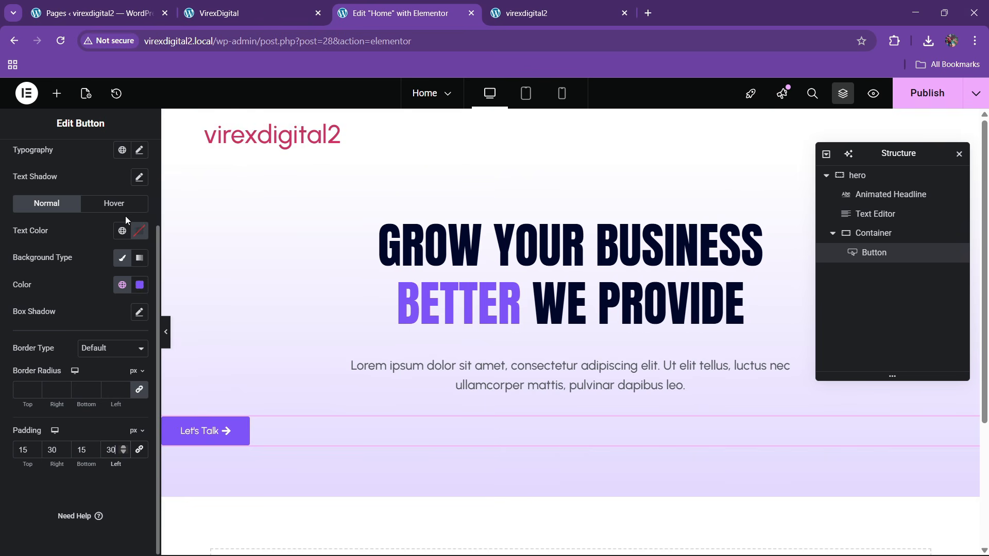
pyautogui.scroll(2, 125, 215)
# - Set the button label typography to 17 px and semi bold 600, comparing with the live site
pyautogui.click(139, 259)
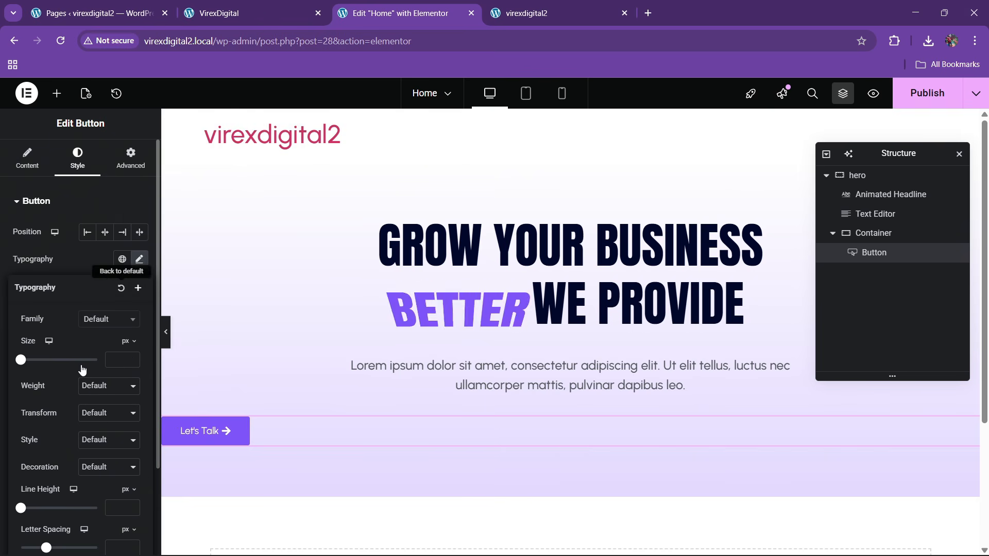
pyautogui.click(133, 358)
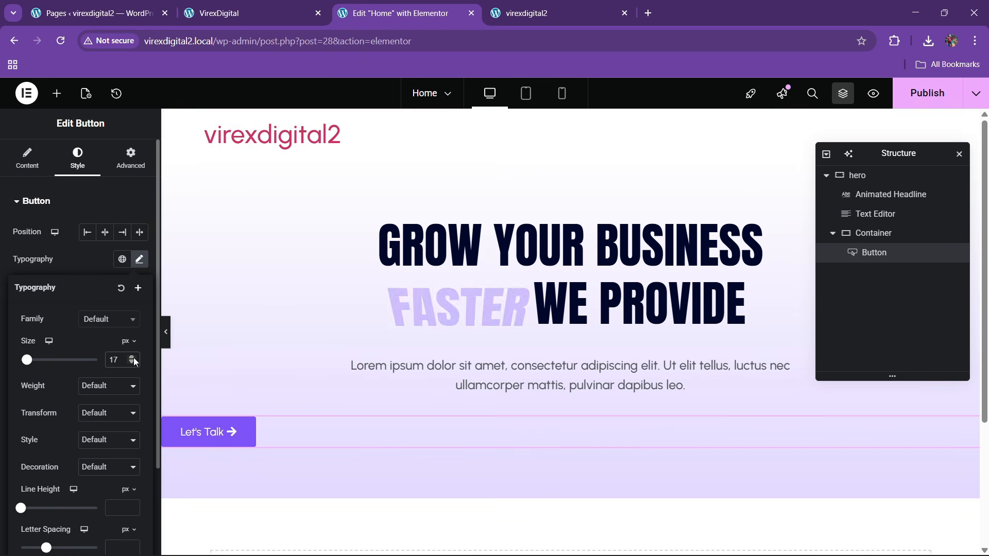
pyautogui.click(133, 359)
pyautogui.click(98, 392)
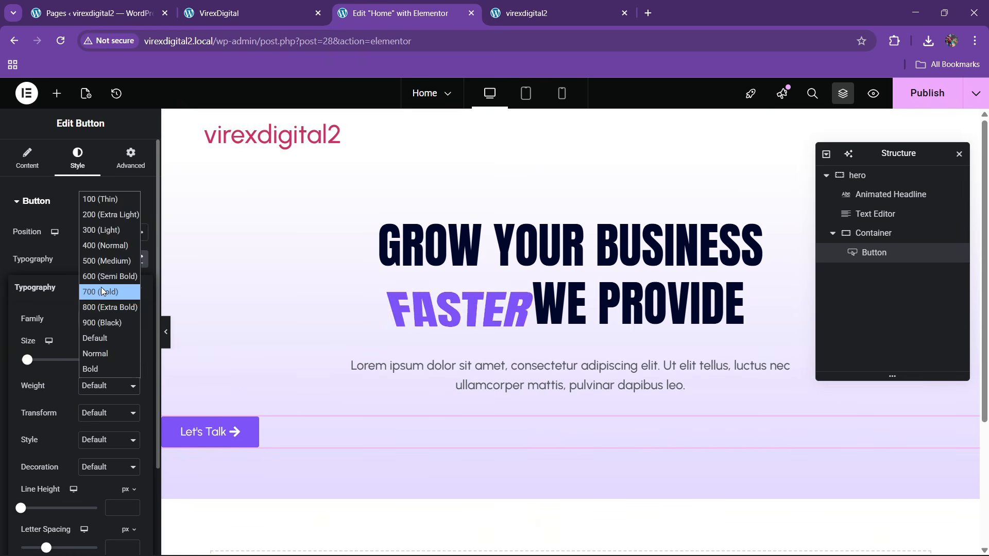
pyautogui.click(100, 274)
pyautogui.click(308, 4)
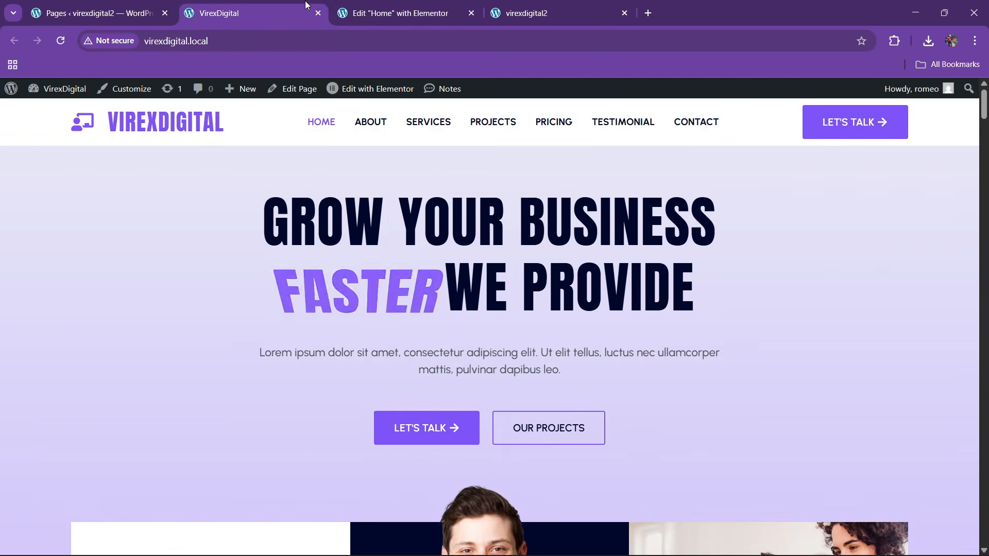
pyautogui.click(361, 7)
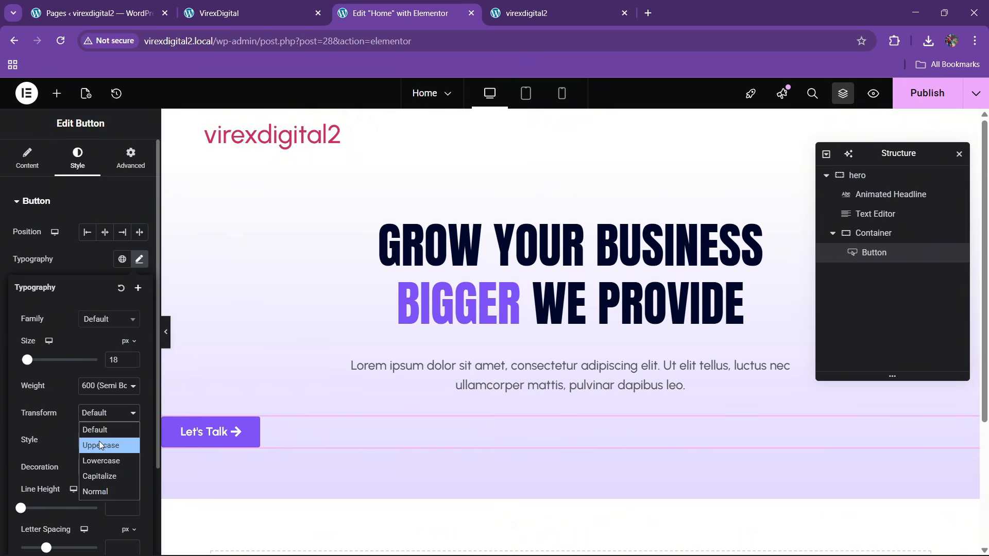
pyautogui.click(131, 363)
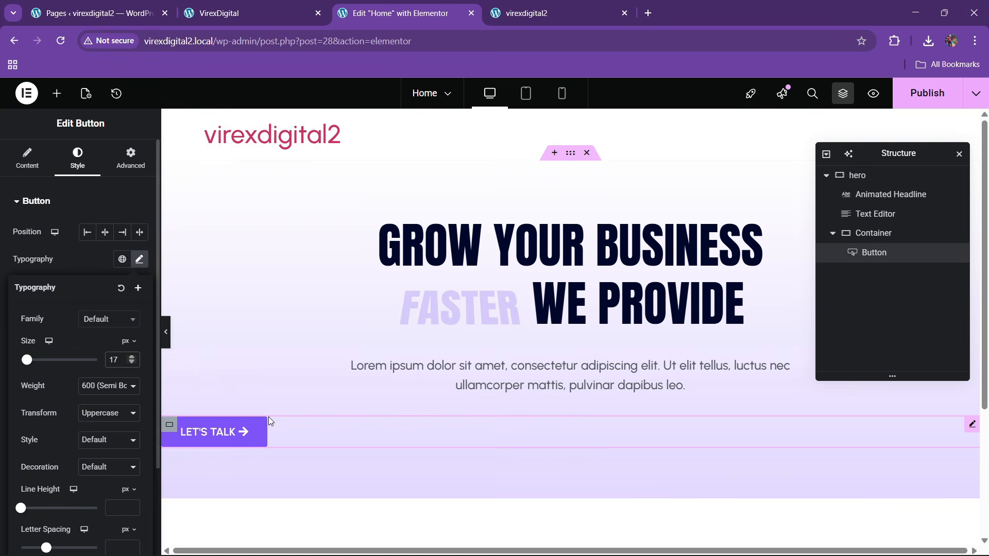
pyautogui.click(281, 6)
pyautogui.click(373, 4)
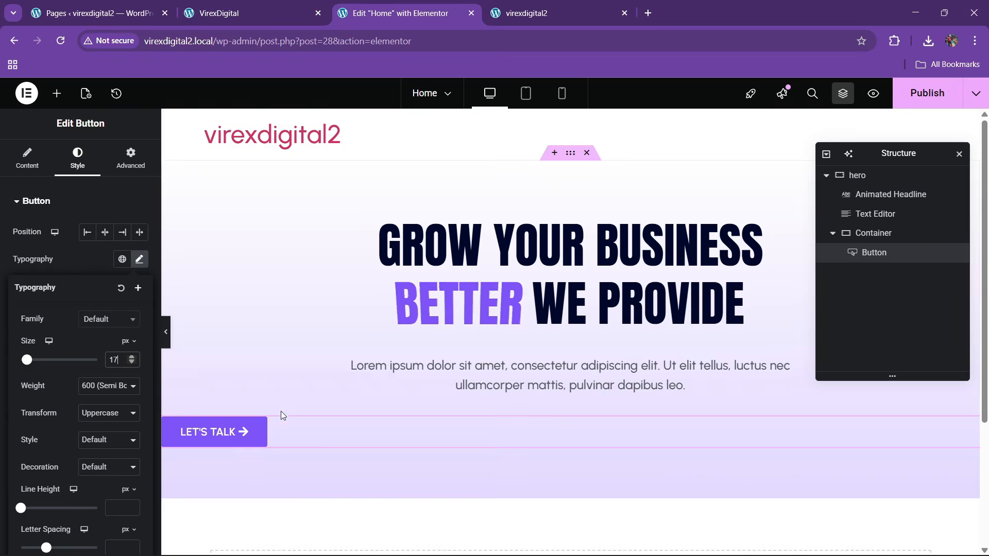
# - Duplicate the Let's Talk button and rename its container to 'btn box'
pyautogui.rightClick(289, 426)
pyautogui.click(320, 292)
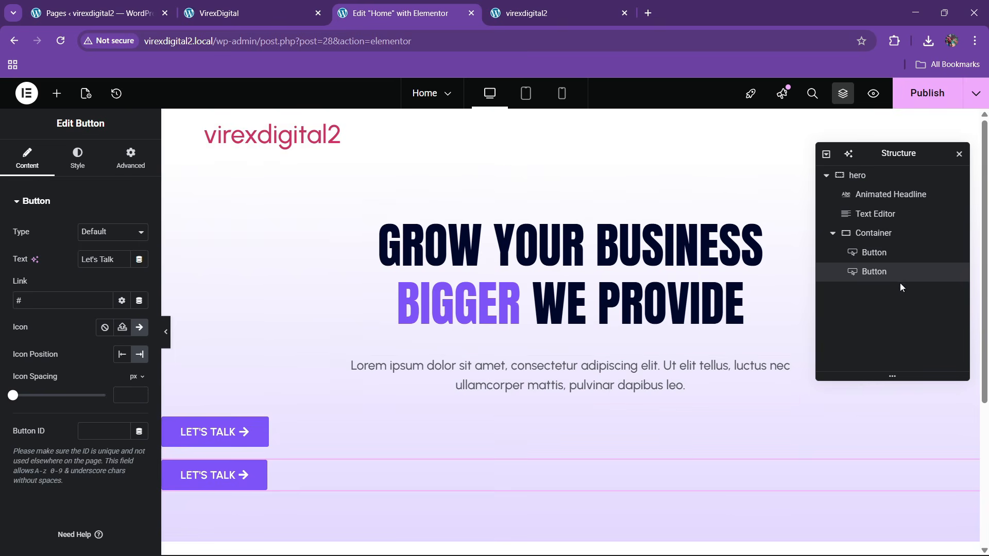
pyautogui.click(884, 236)
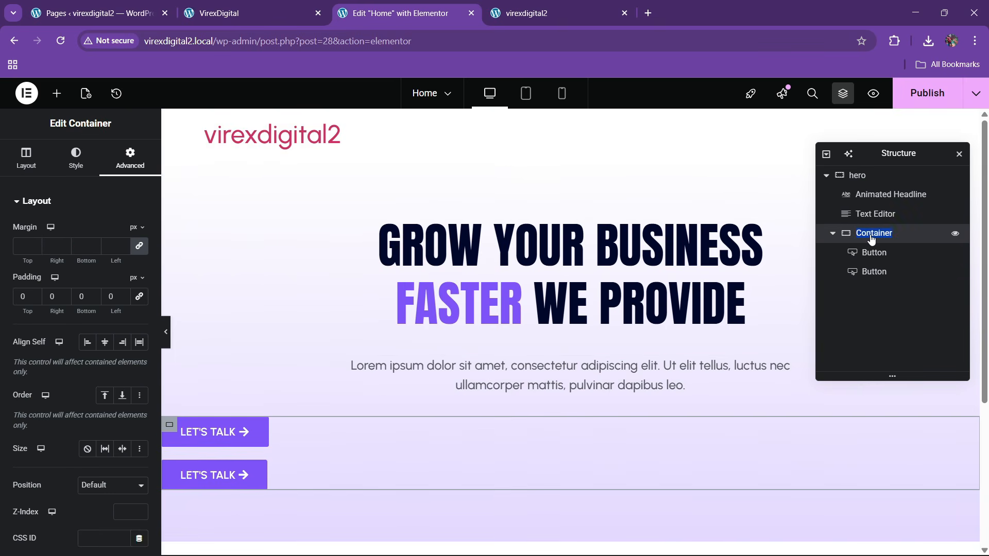
pyautogui.write('btn box')
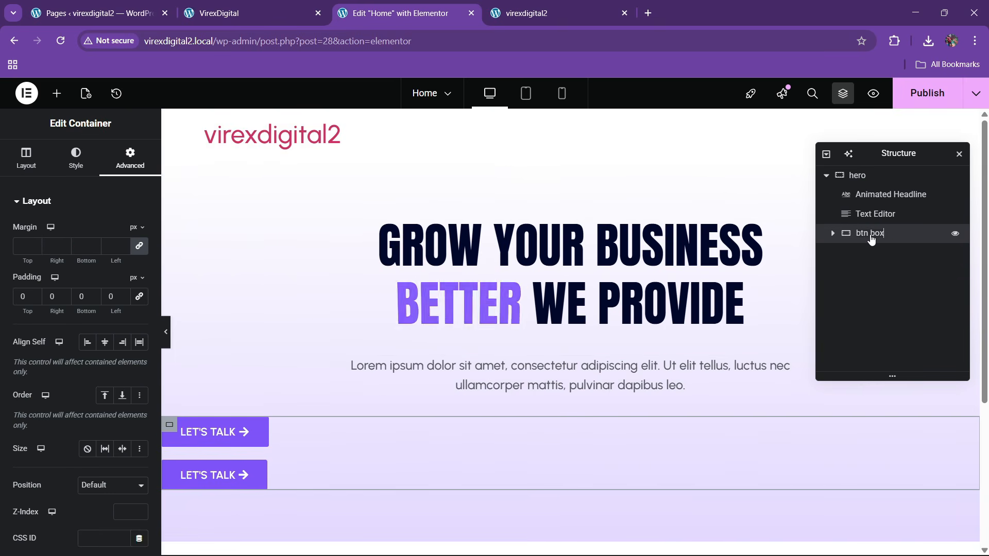
# - Set btn box to a row direction with content justified and items aligned centre
pyautogui.click(5, 156)
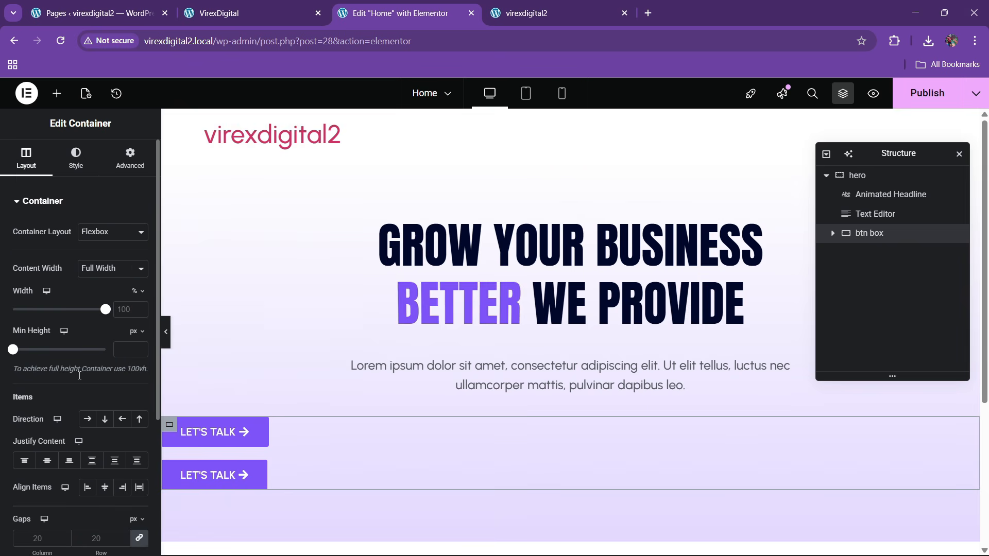
pyautogui.click(87, 419)
pyautogui.click(47, 460)
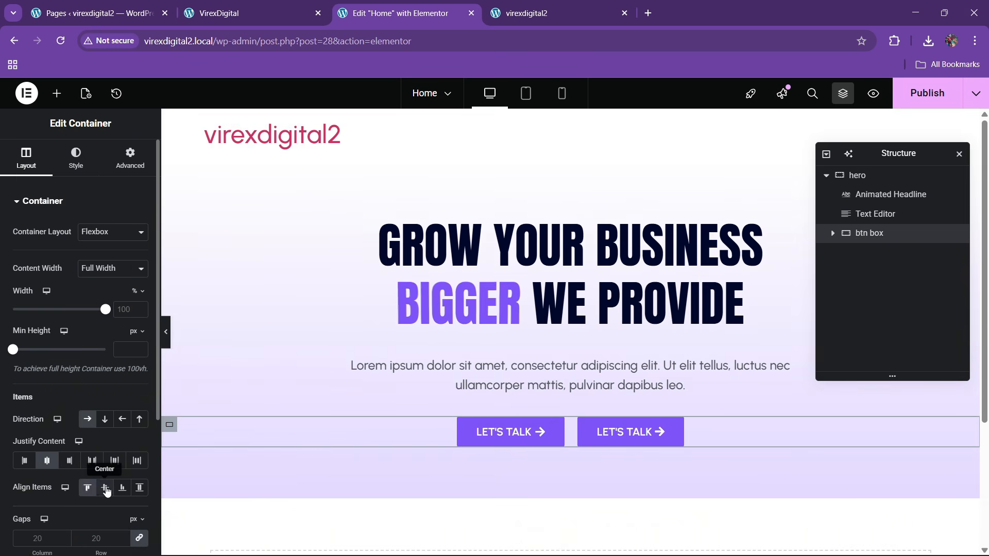
pyautogui.click(105, 487)
pyautogui.click(232, 13)
pyautogui.click(399, 13)
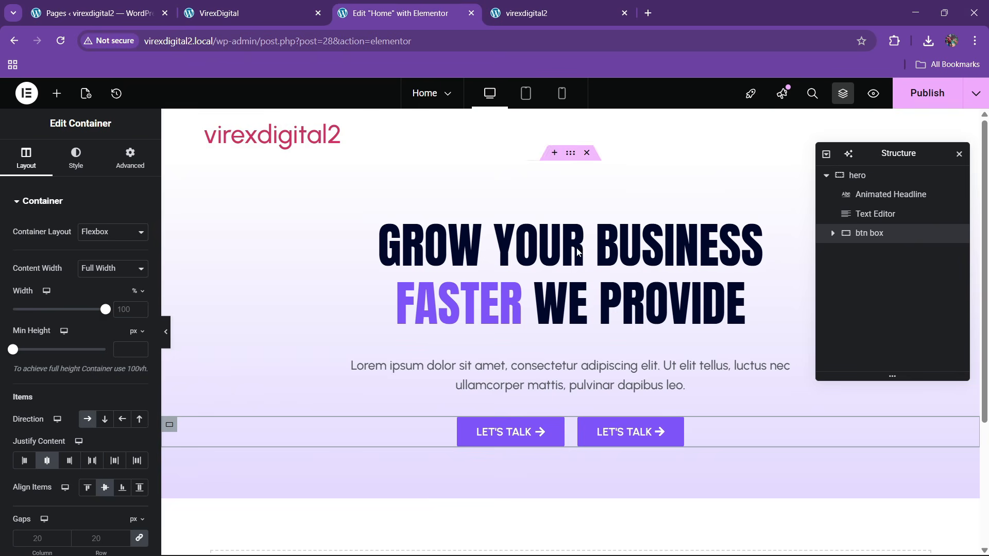
pyautogui.click(645, 434)
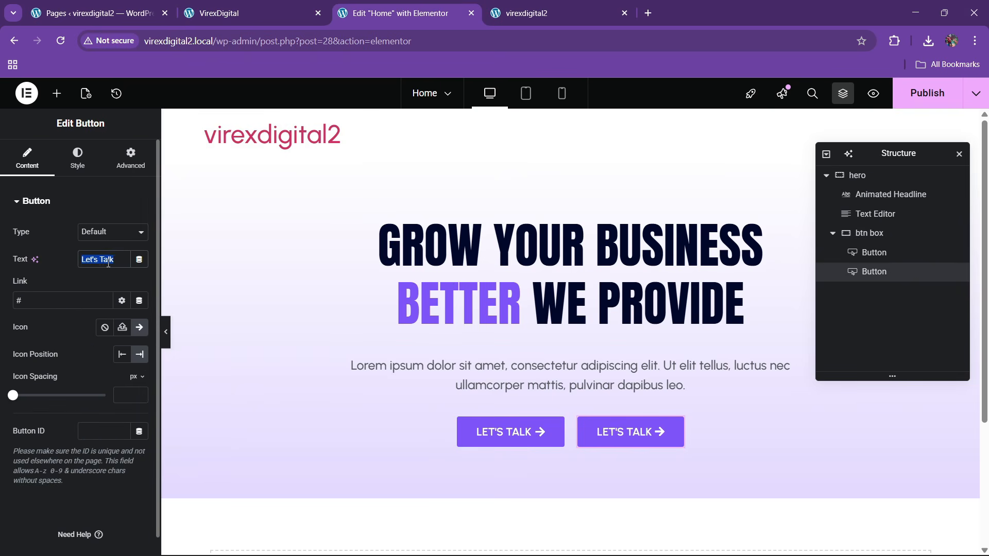
# - Change the second button's label to 'our projects' with theme black text
pyautogui.press('BackSpace')
pyautogui.write('our pro')
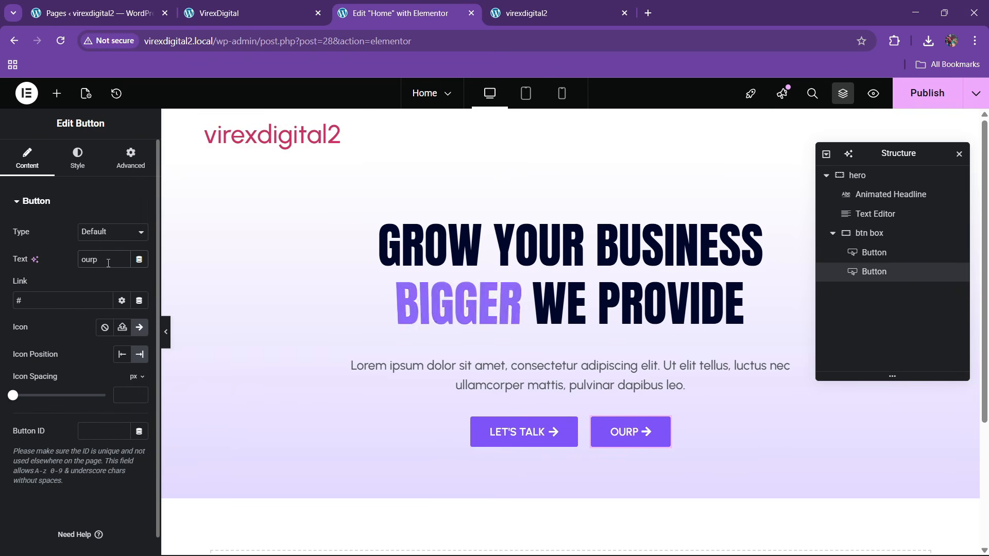
pyautogui.write('jects')
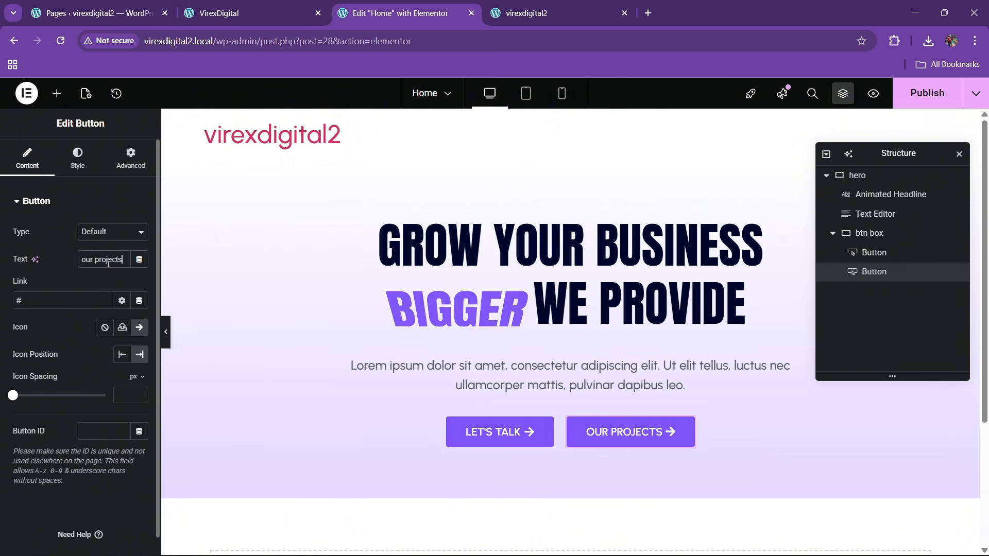
pyautogui.click(78, 158)
pyautogui.scroll(-3, 91, 326)
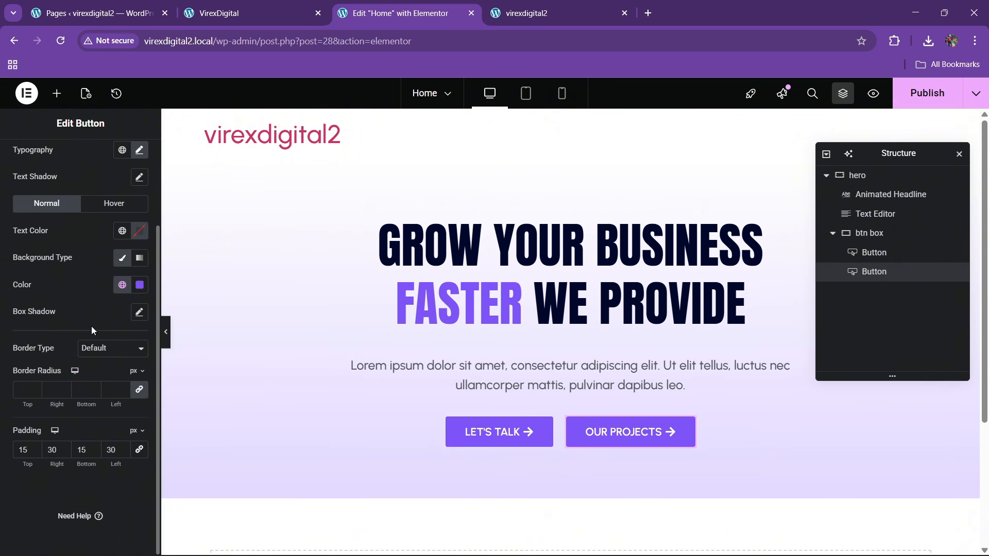
pyautogui.click(272, 4)
pyautogui.click(389, 5)
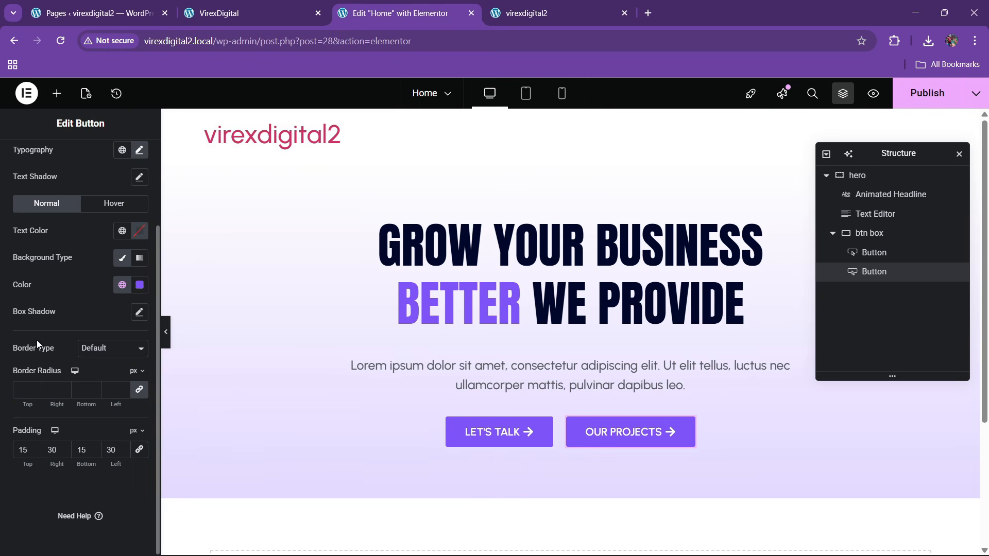
pyautogui.click(123, 231)
pyautogui.click(57, 416)
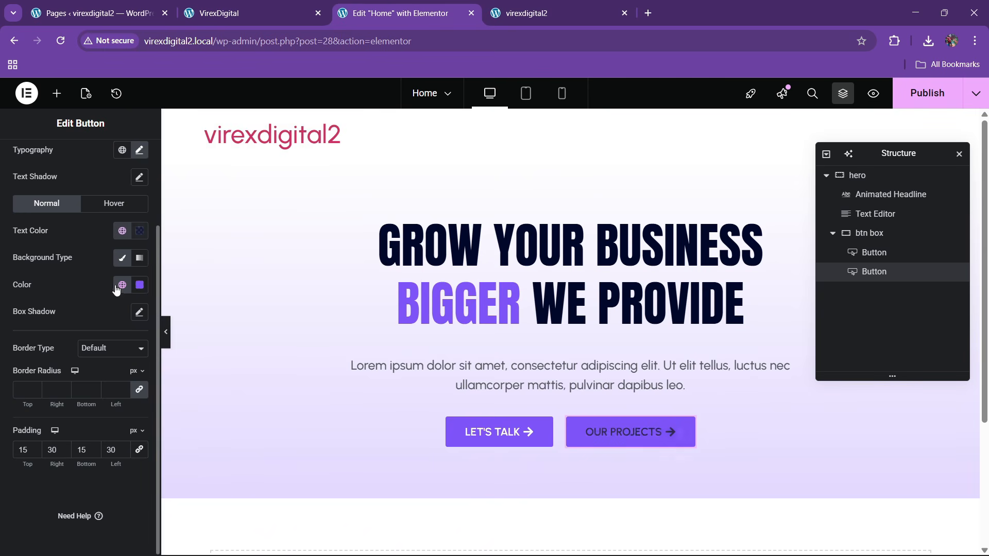
# - Make the button background transparent and give it a 2 px solid purple border
pyautogui.click(139, 285)
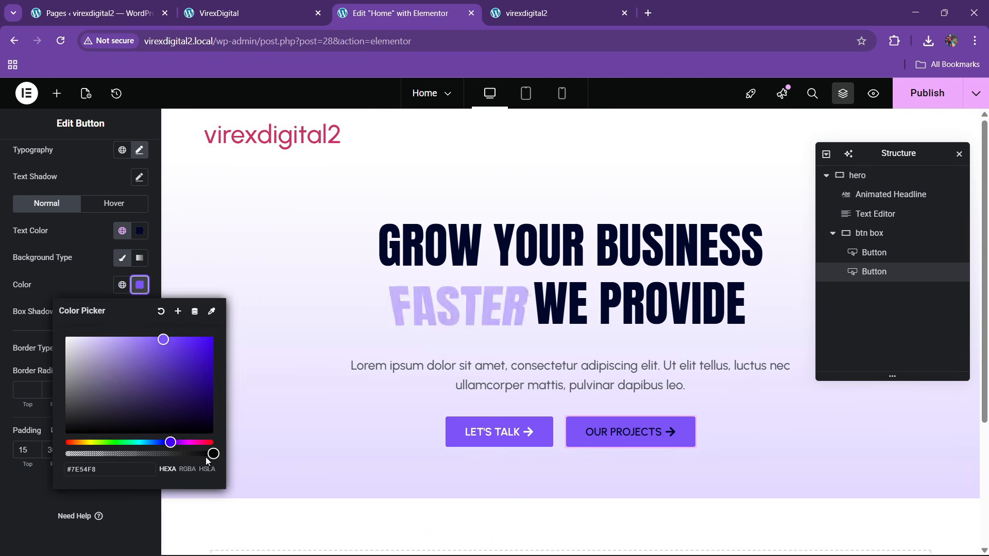
pyautogui.moveTo(206, 456); pyautogui.dragTo(66, 453)
pyautogui.click(88, 286)
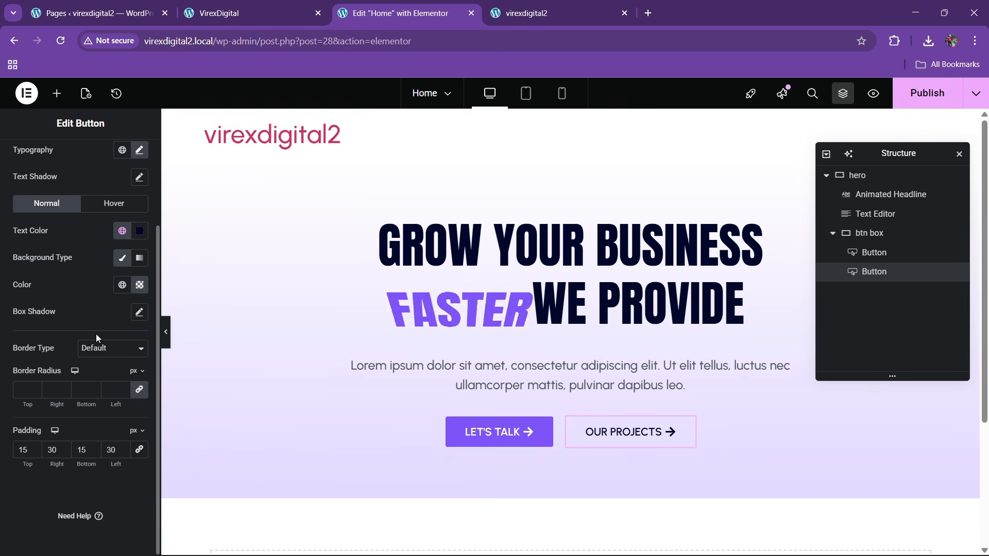
pyautogui.click(96, 348)
pyautogui.click(89, 395)
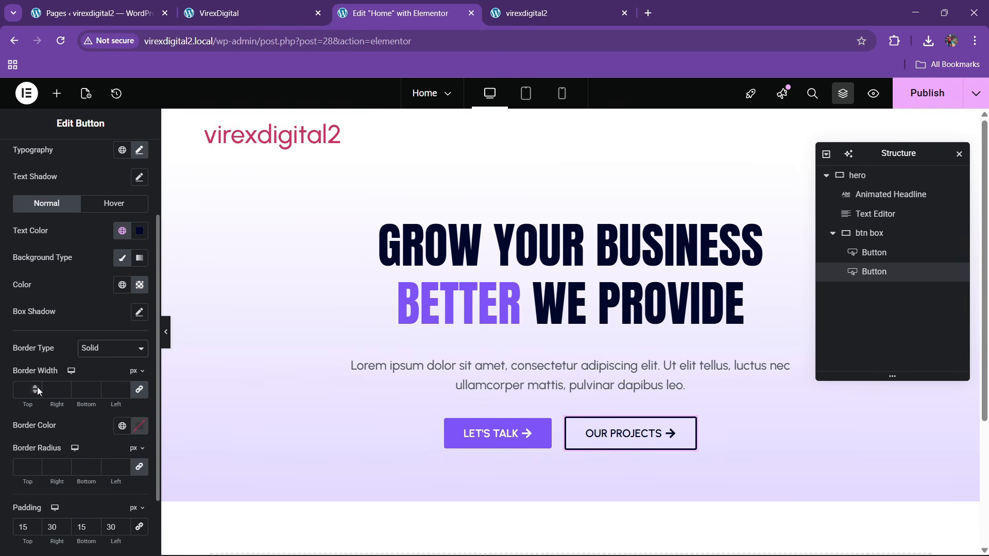
pyautogui.doubleClick(35, 386)
pyautogui.click(122, 426)
pyautogui.click(64, 388)
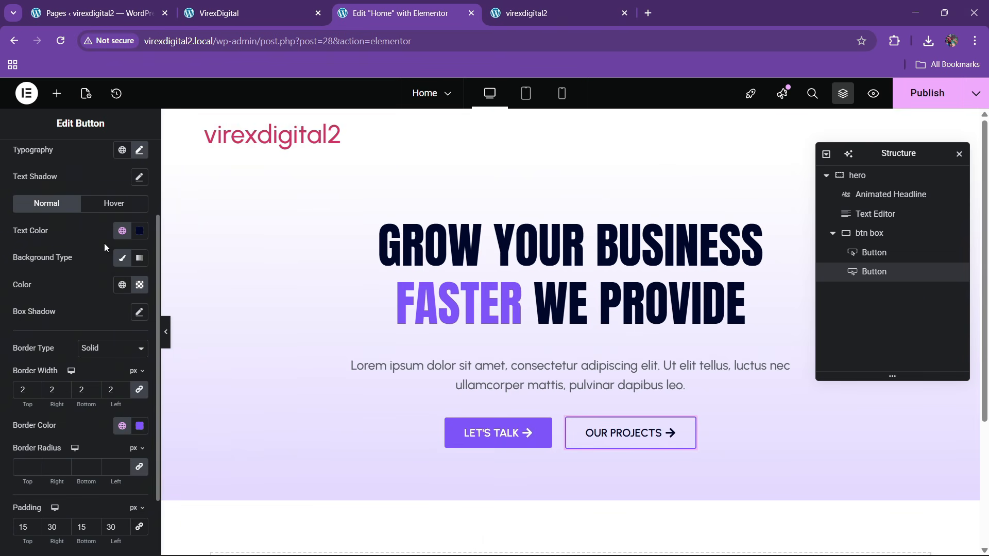
pyautogui.click(113, 205)
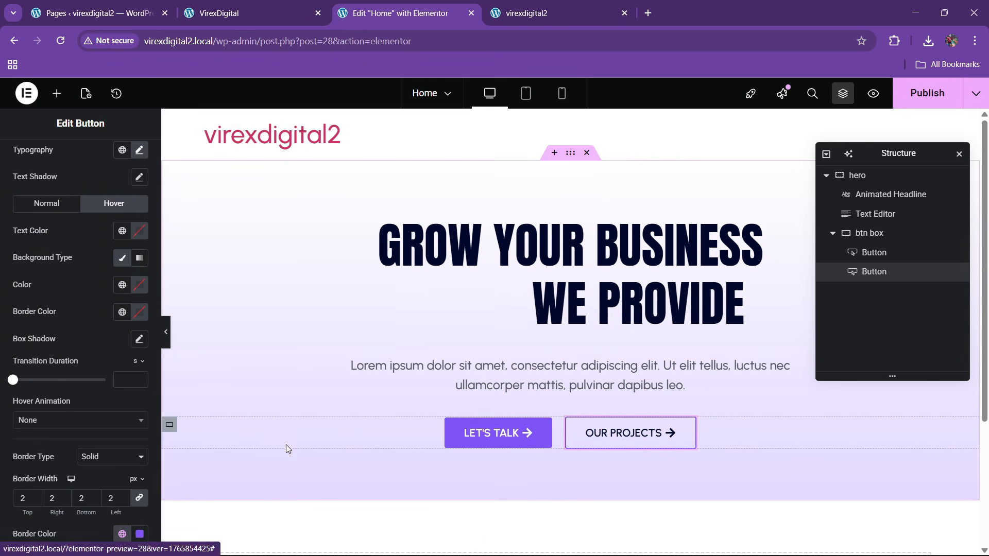
# - Give the button a theme purple hover background and white hover text
pyautogui.click(252, 13)
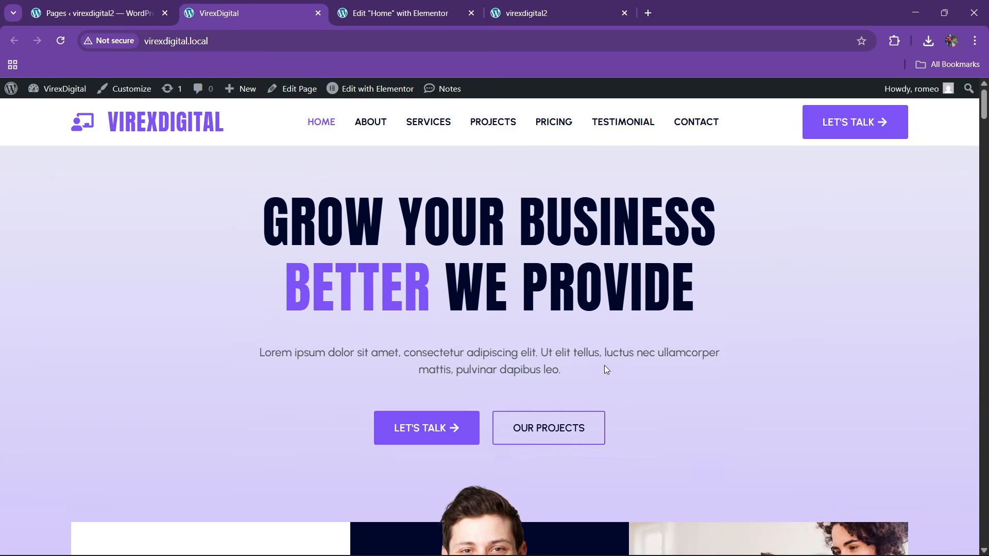
pyautogui.click(400, 13)
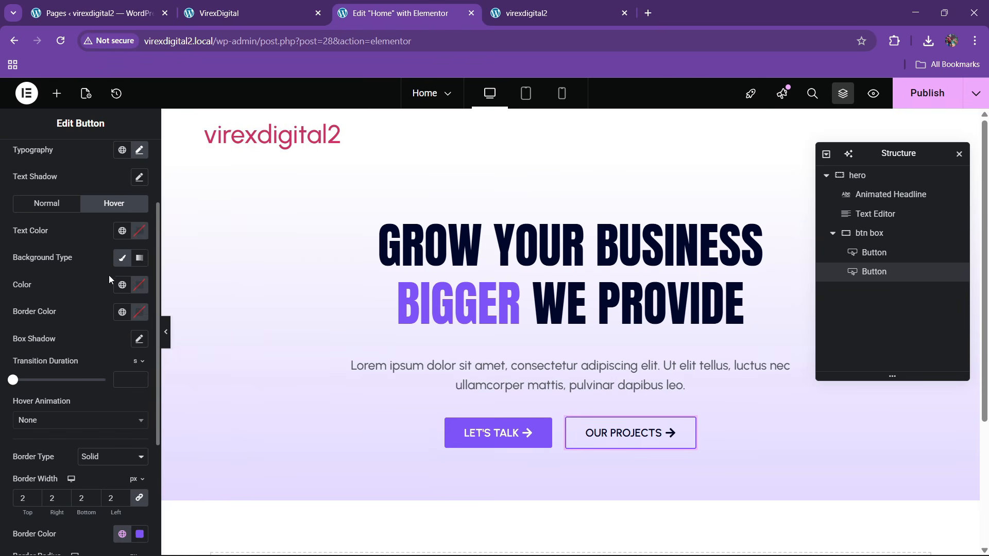
pyautogui.click(122, 285)
pyautogui.click(67, 380)
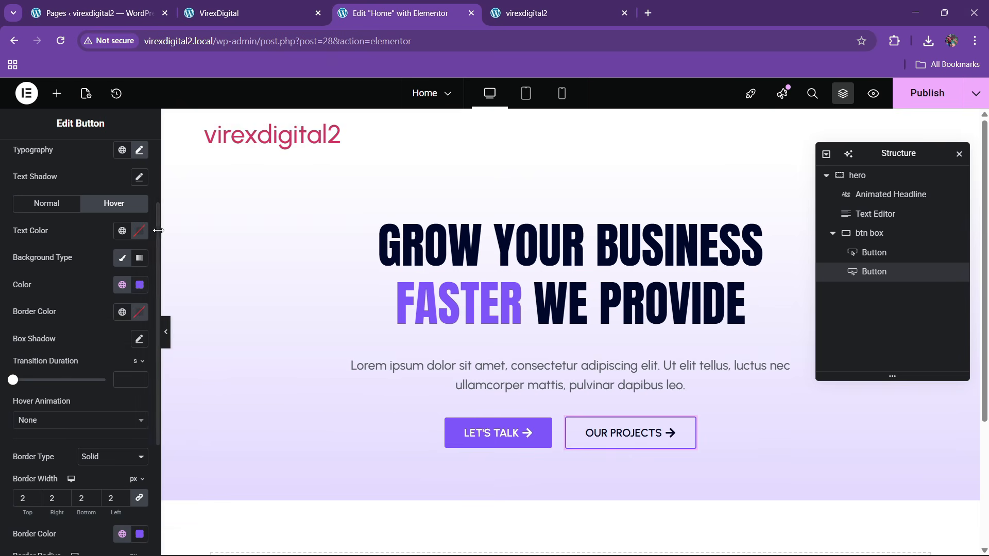
pyautogui.click(139, 230)
pyautogui.moveTo(114, 353); pyautogui.dragTo(48, 252)
pyautogui.click(73, 243)
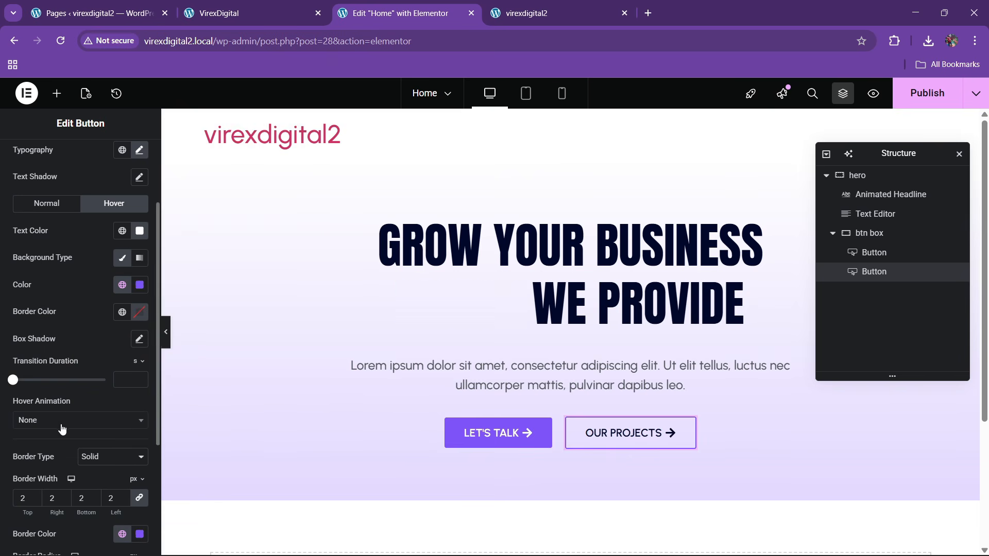
# - Set the button's hover animation to Bob
pyautogui.scroll(-1, 62, 429)
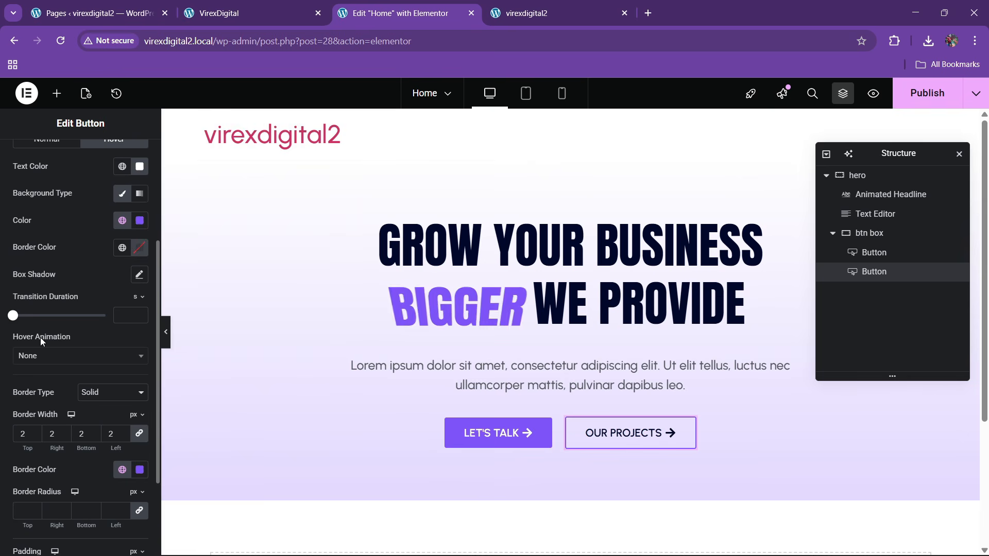
pyautogui.click(47, 356)
pyautogui.scroll(-3, 52, 454)
pyautogui.click(51, 466)
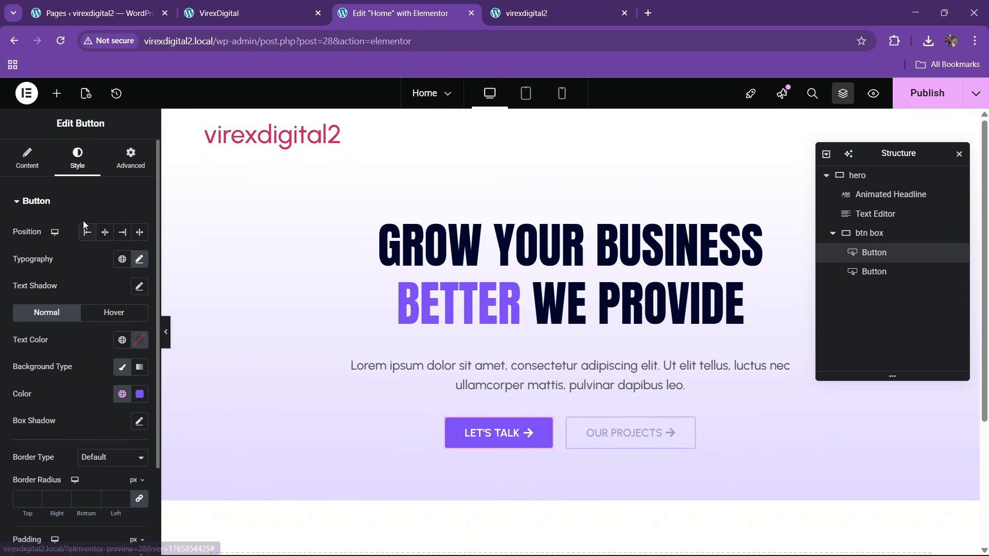
pyautogui.click(99, 309)
pyautogui.scroll(-4, 97, 378)
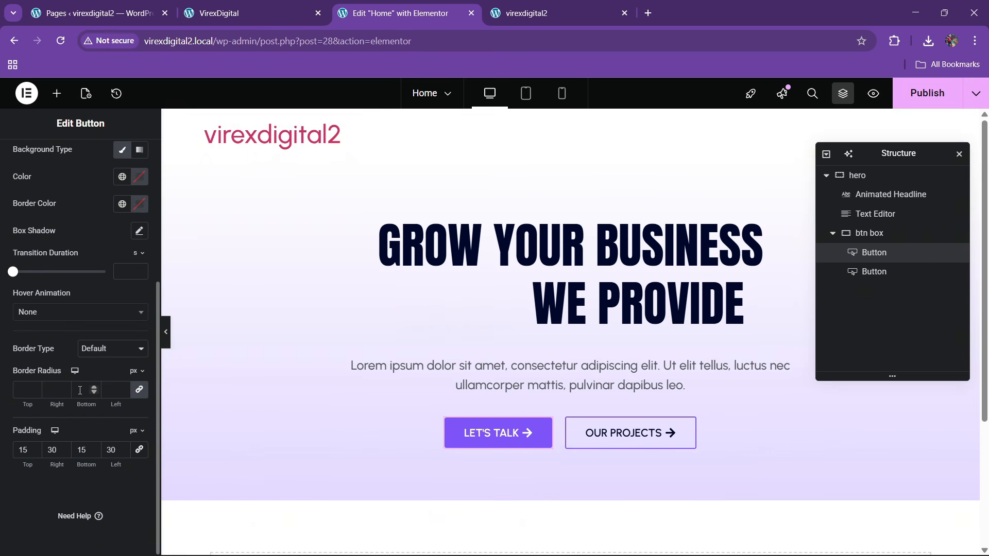
pyautogui.click(52, 312)
pyautogui.scroll(-5, 44, 397)
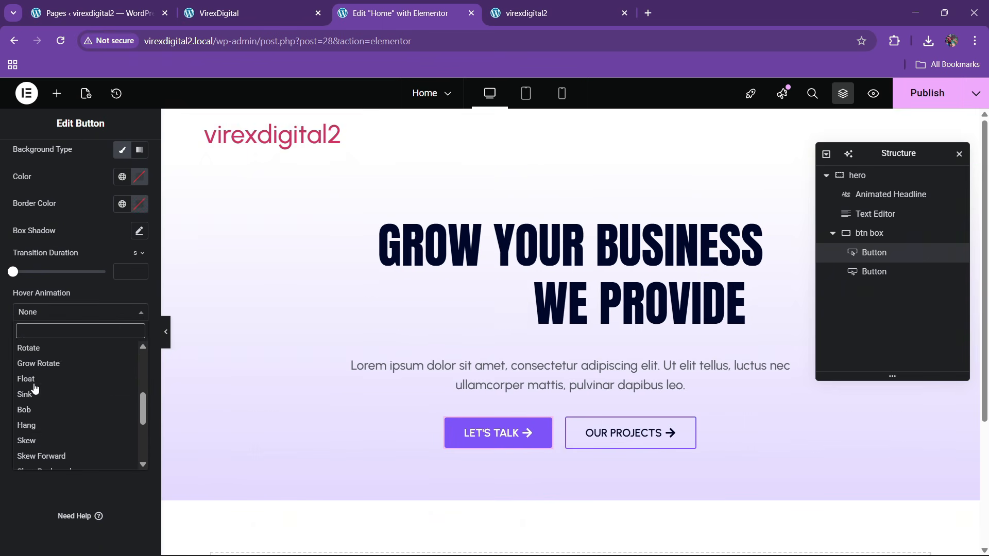
pyautogui.click(32, 356)
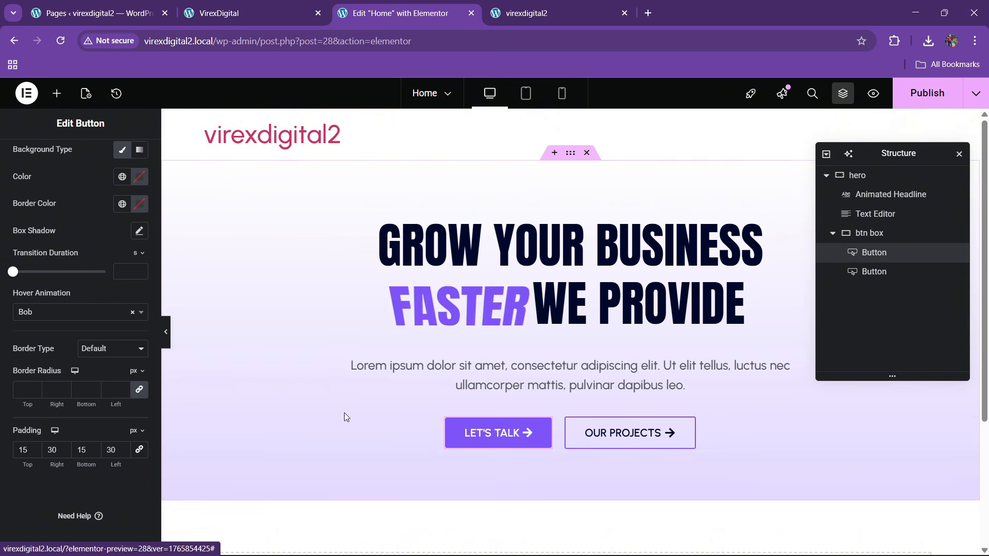
# - Publish the page and check the result on the live site
pyautogui.click(953, 98)
pyautogui.click(315, 7)
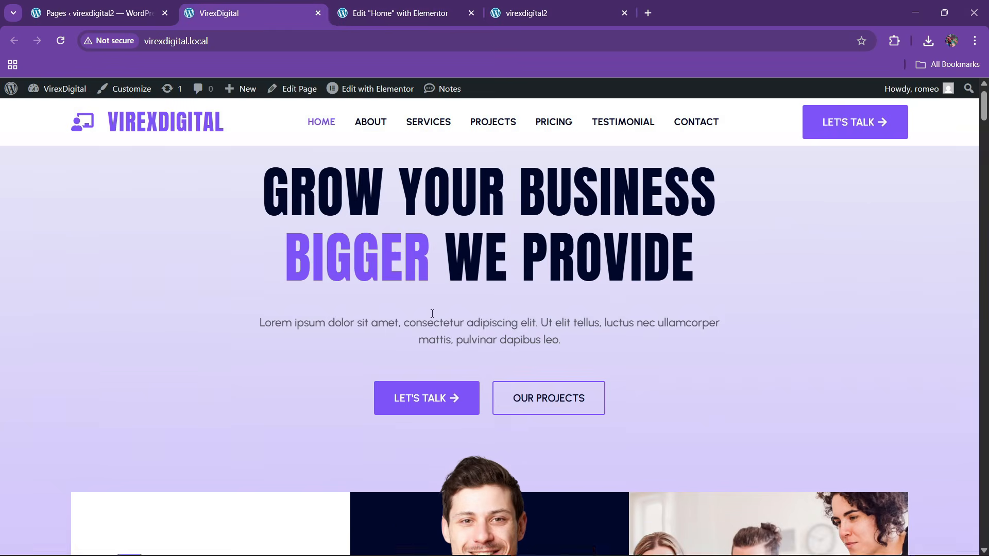
pyautogui.scroll(-5, 440, 336)
pyautogui.click(395, 13)
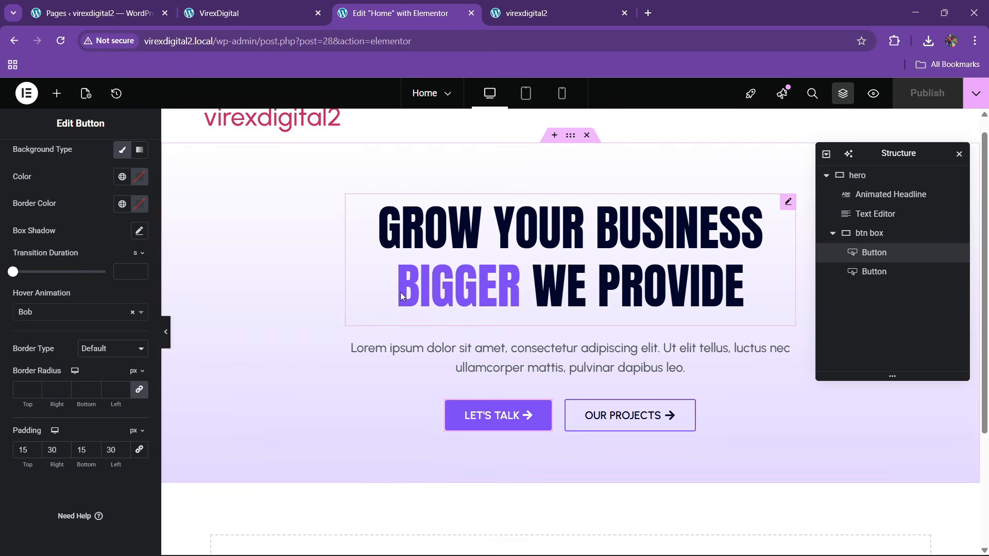
pyautogui.scroll(-3, 400, 292)
# - Add a new container to the hero and position it below btn box in the structure tree
pyautogui.click(54, 95)
pyautogui.moveTo(43, 258); pyautogui.dragTo(490, 200)
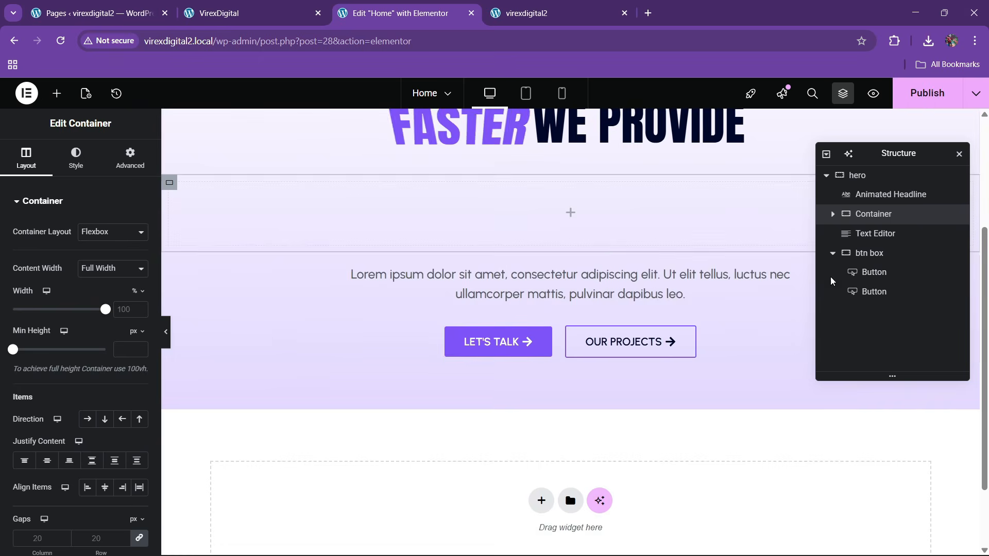
pyautogui.moveTo(875, 217); pyautogui.dragTo(873, 271)
pyautogui.click(832, 234)
pyautogui.click(833, 233)
pyautogui.click(832, 253)
# - Rename the new container to 'grids three'
pyautogui.doubleClick(878, 253)
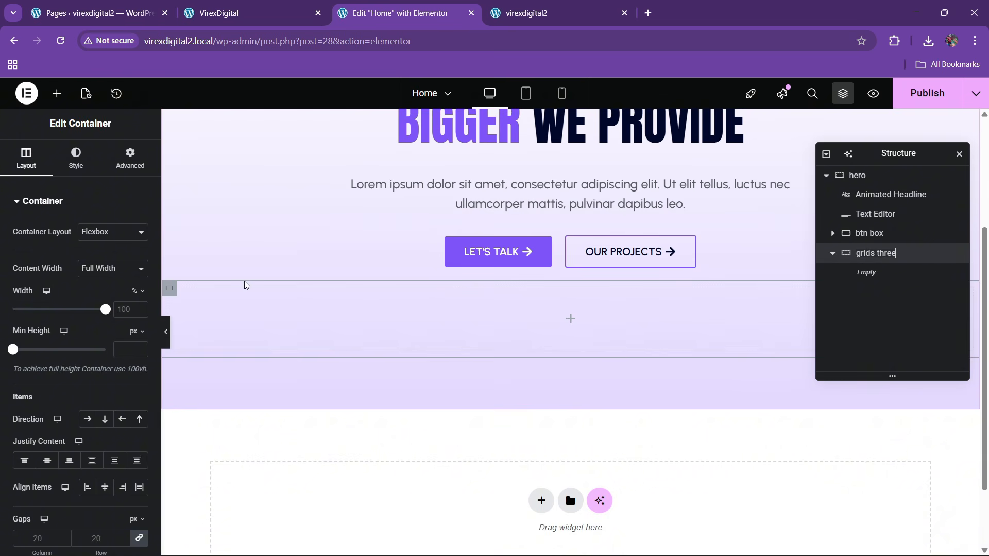
pyautogui.click(130, 157)
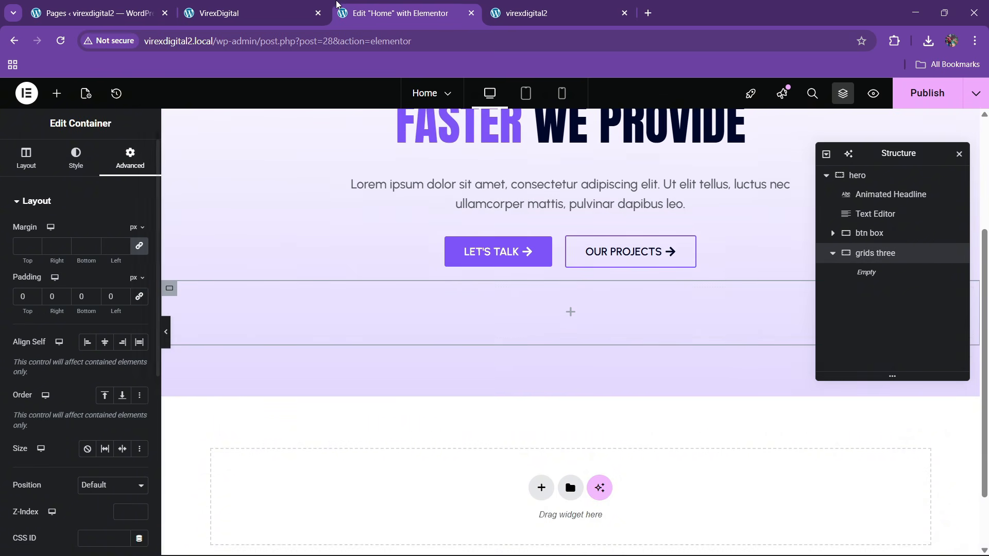
pyautogui.click(298, 5)
pyautogui.click(406, 9)
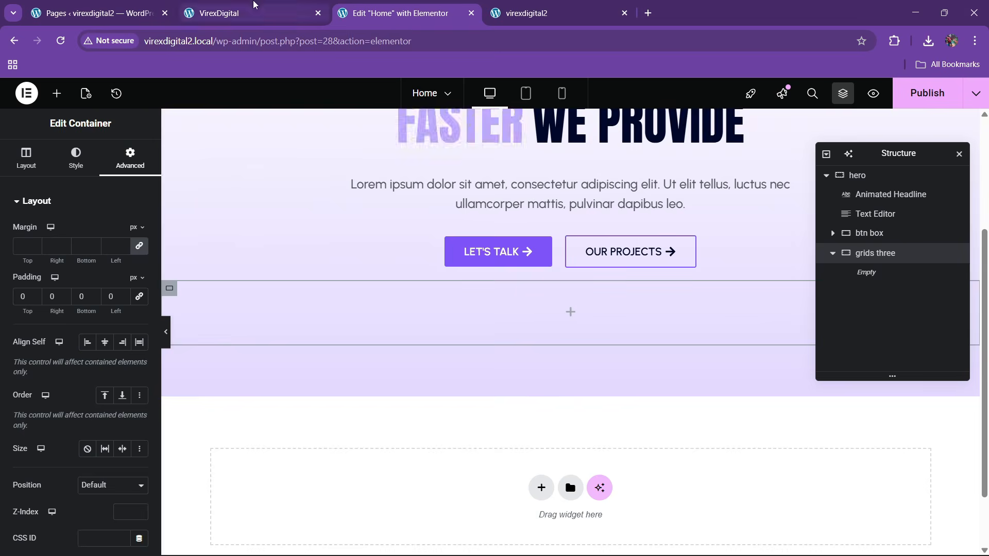
pyautogui.click(253, 4)
pyautogui.hotkey('ctrl', 'Tab')
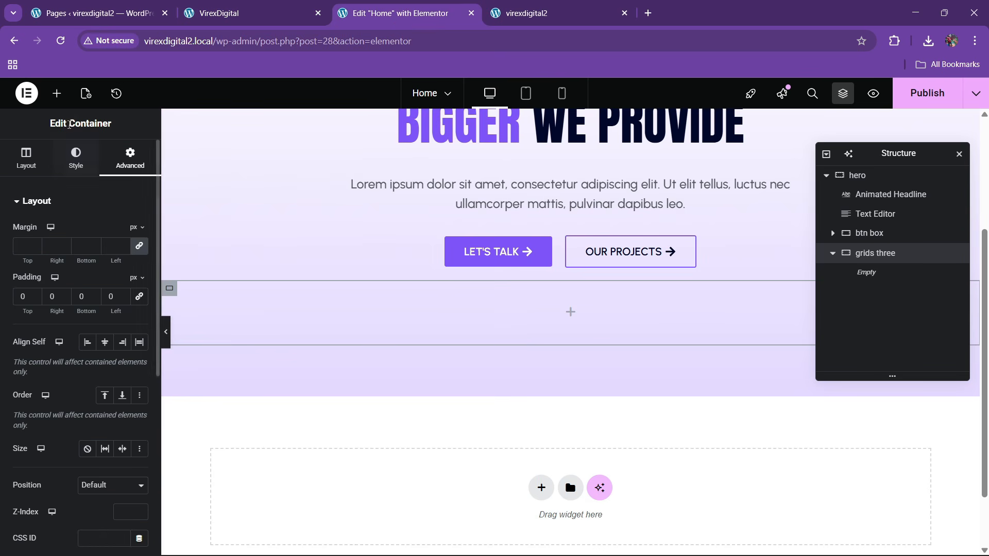
# - Search for 'grid' and drop a Grid widget into the grids three container
pyautogui.click(57, 94)
pyautogui.write('grid')
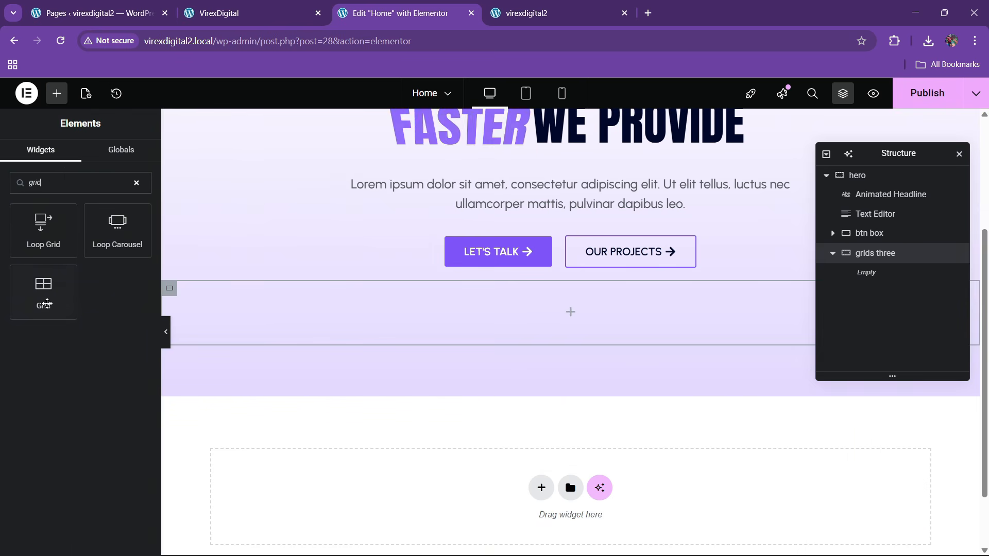
pyautogui.moveTo(45, 300); pyautogui.dragTo(414, 355)
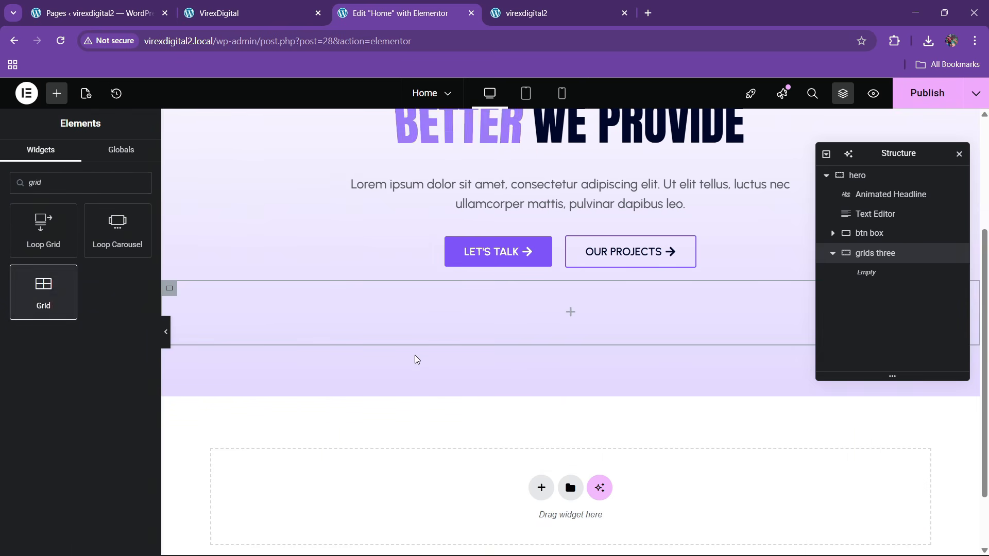
pyautogui.moveTo(45, 293); pyautogui.dragTo(439, 317)
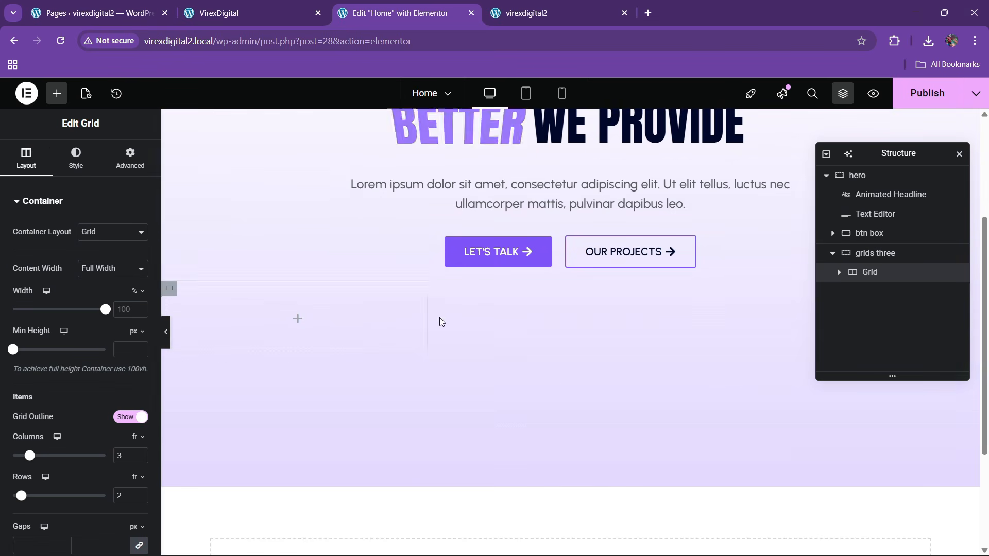
pyautogui.scroll(-3, 132, 406)
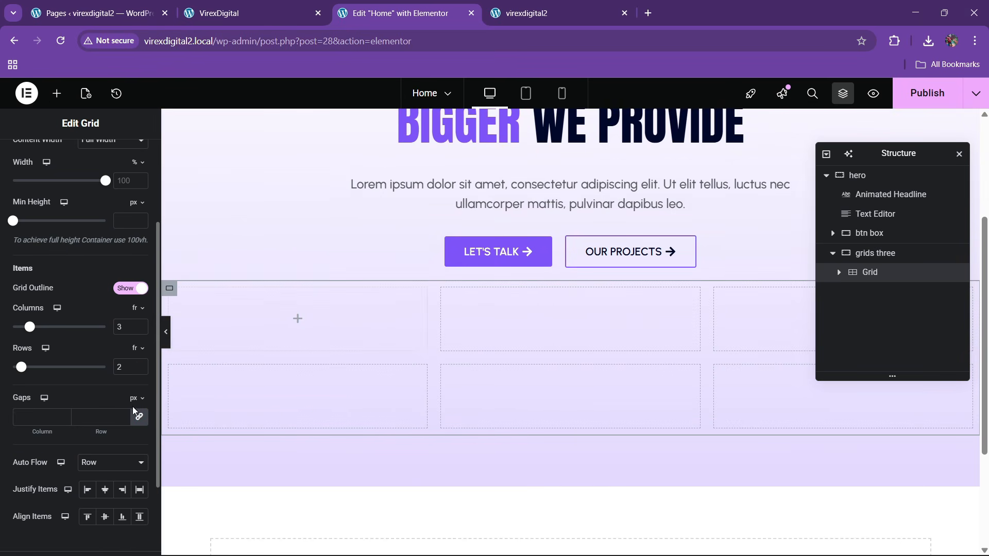
# - Reduce the grid to a single row of three columns with zero padding
pyautogui.click(145, 371)
pyautogui.click(206, 3)
pyautogui.click(402, 13)
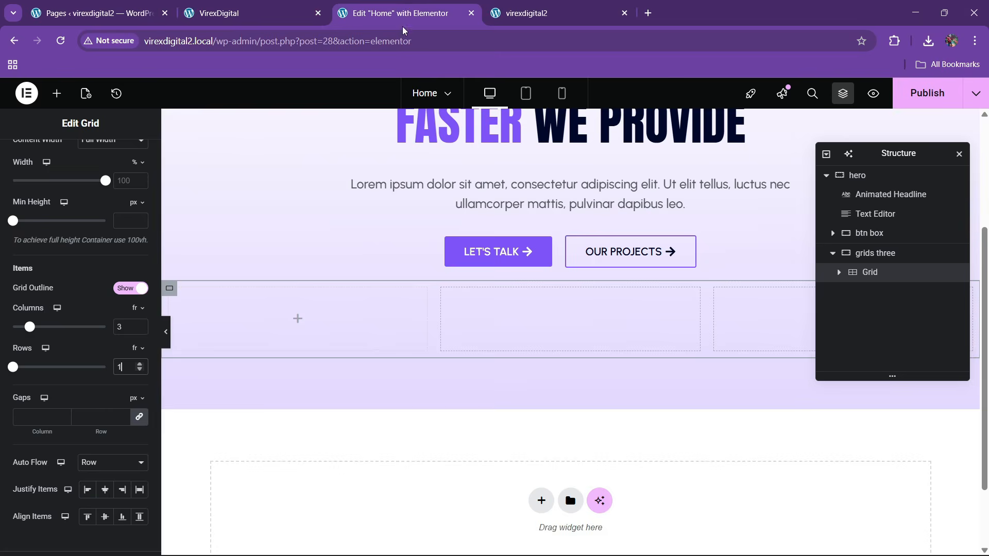
pyautogui.scroll(5, 108, 175)
pyautogui.click(130, 157)
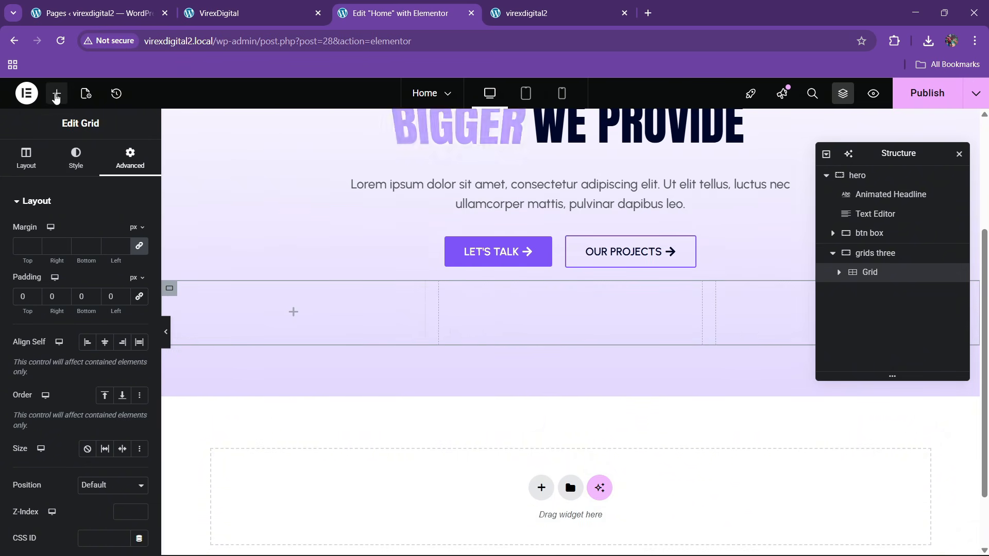
pyautogui.click(56, 93)
# - Drop a container into the first grid cell with 30 px padding and a classic white background
pyautogui.moveTo(42, 268); pyautogui.dragTo(196, 313)
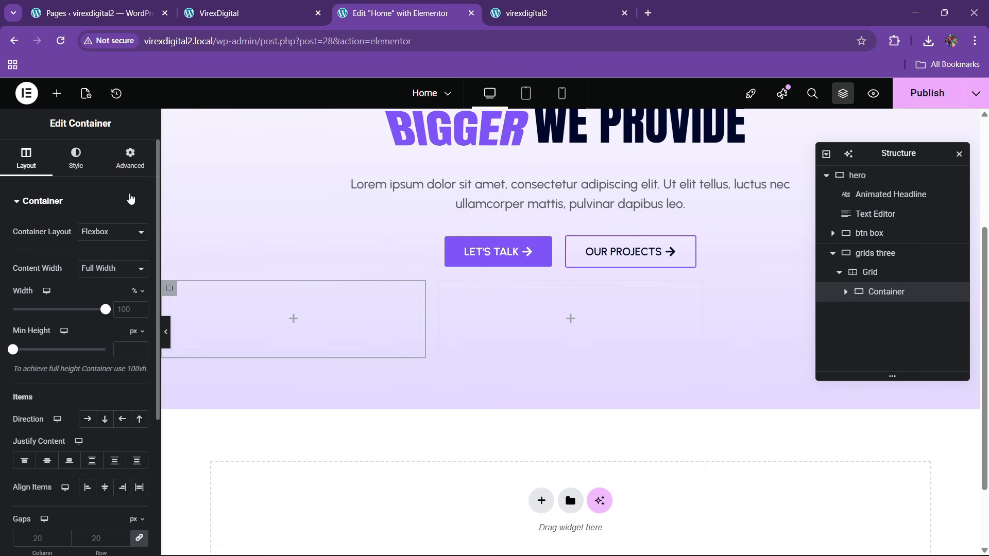
pyautogui.click(130, 157)
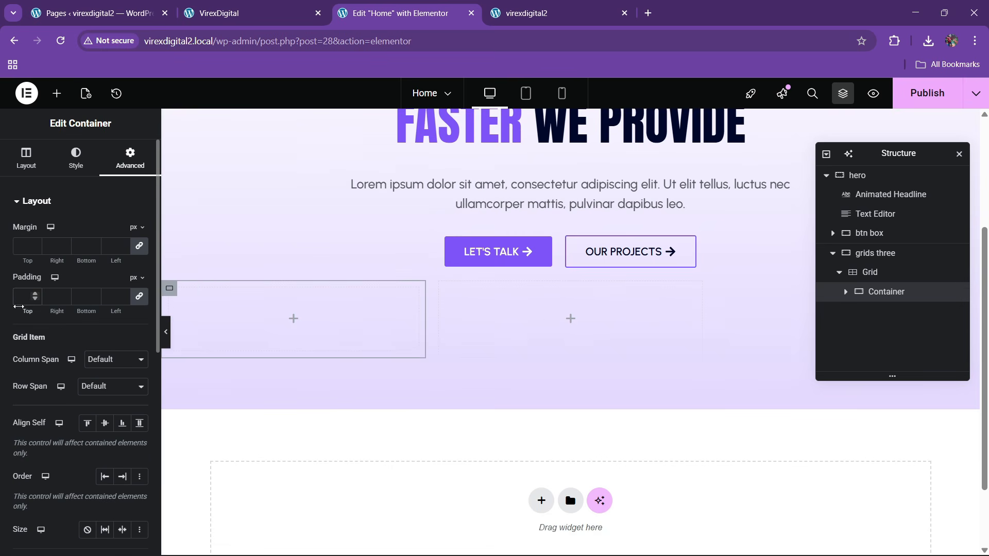
pyautogui.write('30')
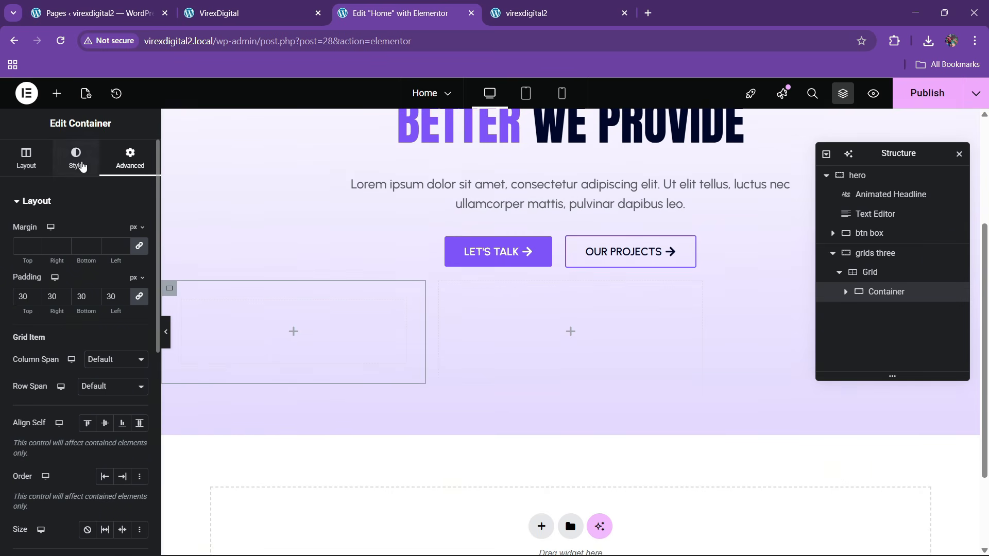
pyautogui.click(77, 160)
pyautogui.click(87, 259)
pyautogui.click(139, 286)
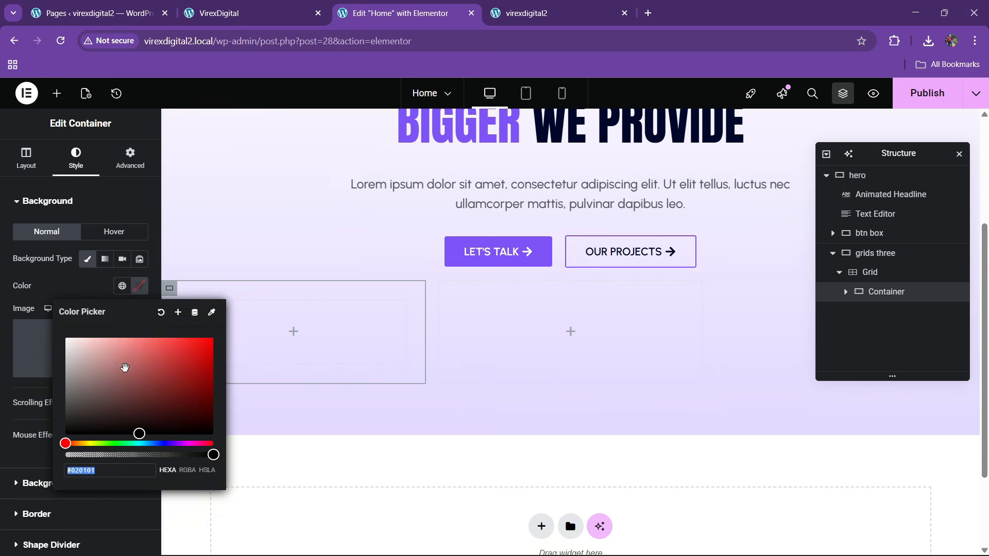
pyautogui.click(248, 13)
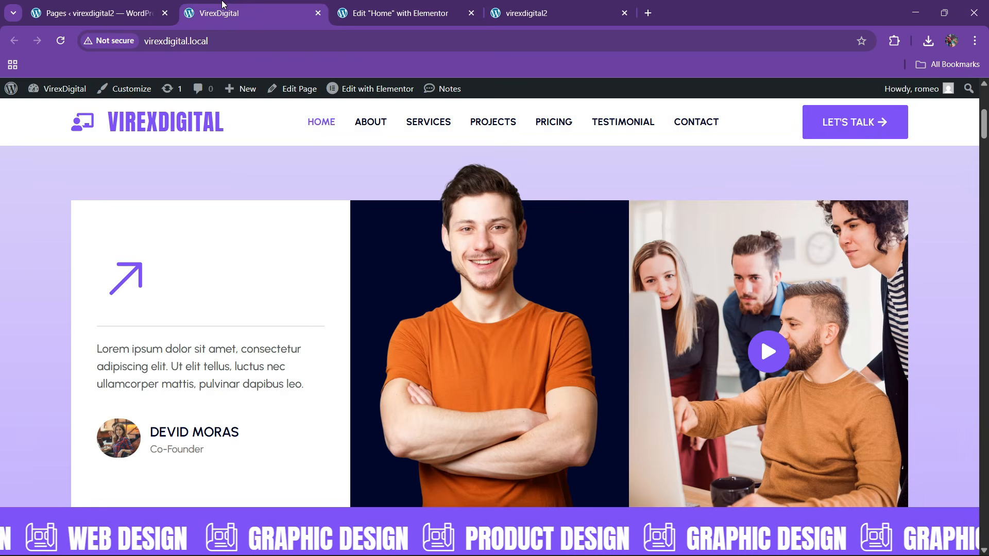
pyautogui.click(397, 5)
pyautogui.click(57, 94)
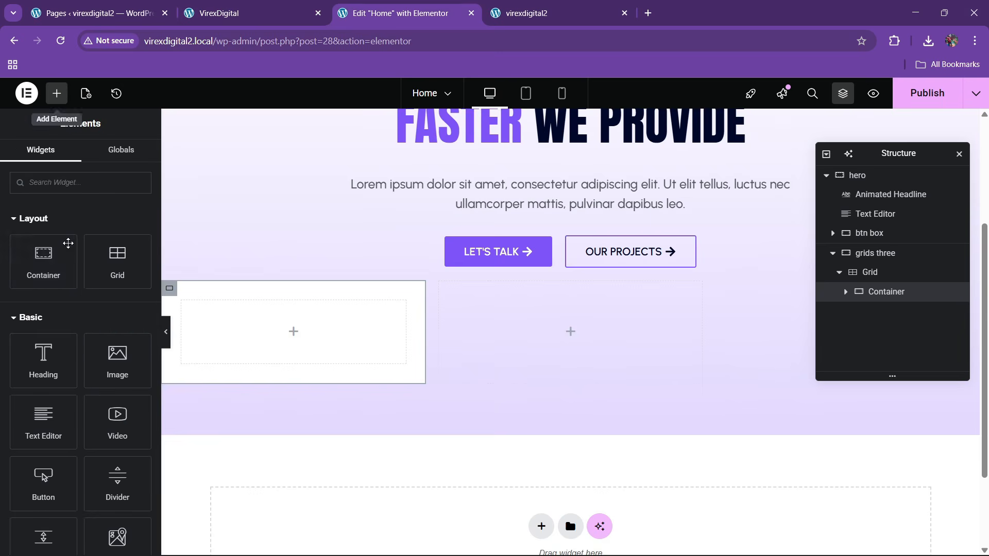
# - Search for 'icon' and add an Icon widget inside the first card container
pyautogui.click(56, 184)
pyautogui.write('icon')
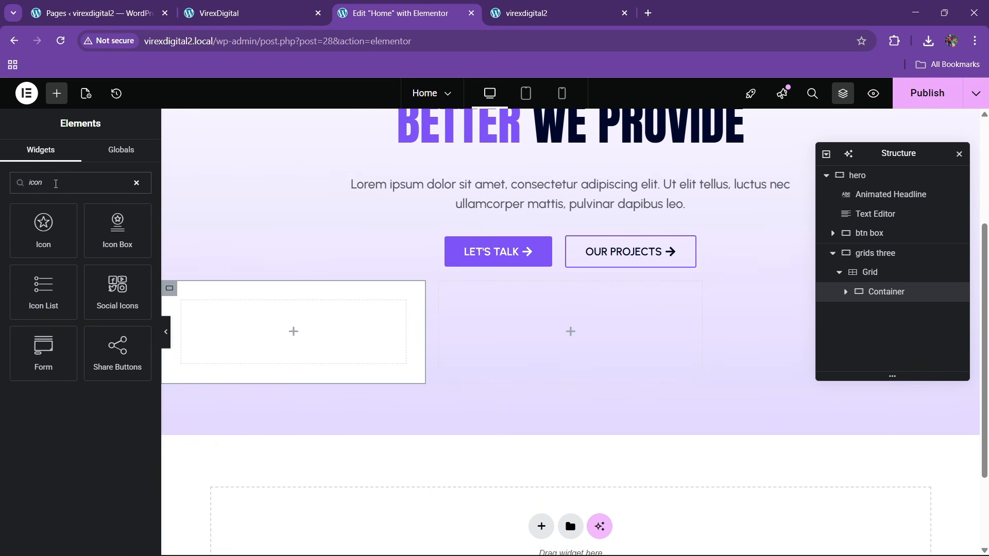
pyautogui.moveTo(44, 226); pyautogui.dragTo(290, 335)
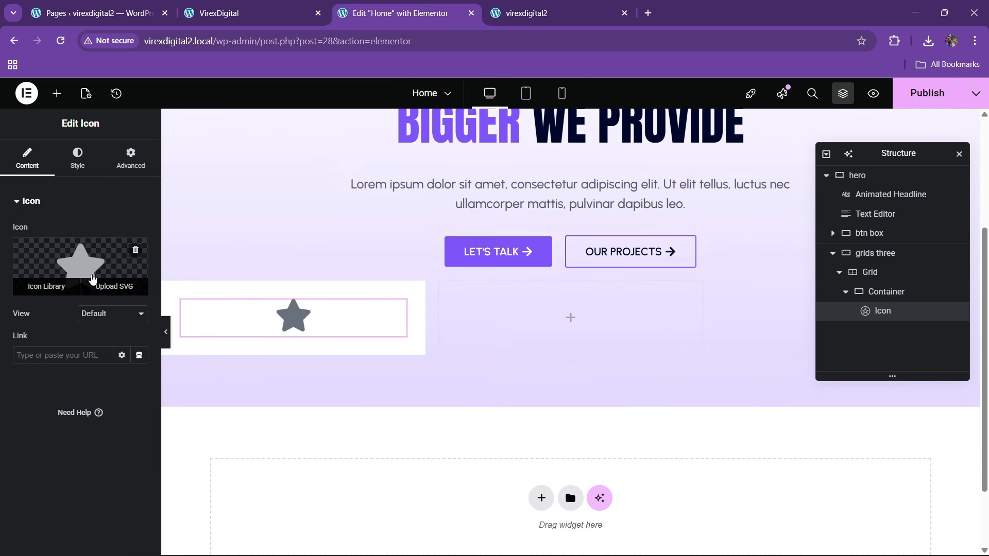
# - Upload the arrow-right-up SVG and insert it as the icon
pyautogui.click(103, 287)
pyautogui.click(579, 356)
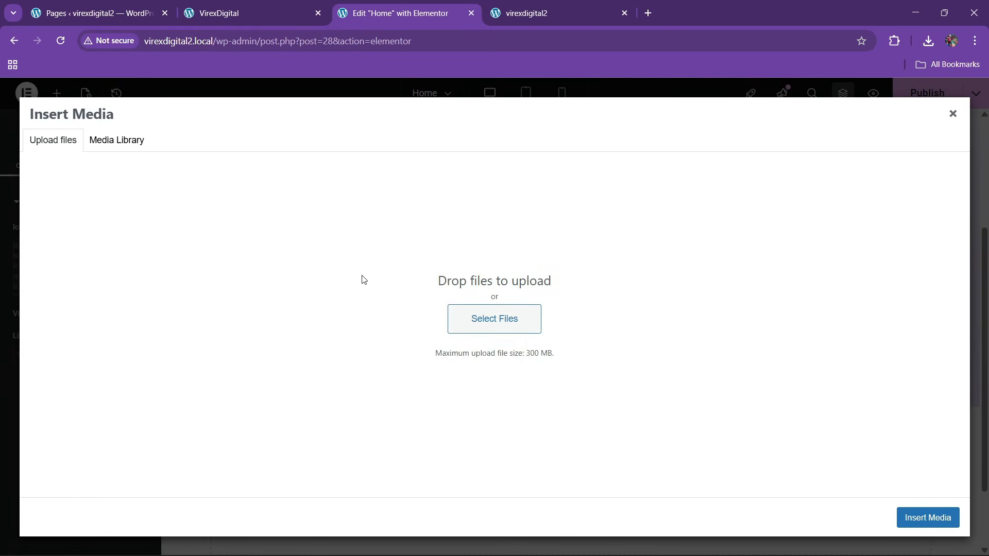
pyautogui.click(453, 331)
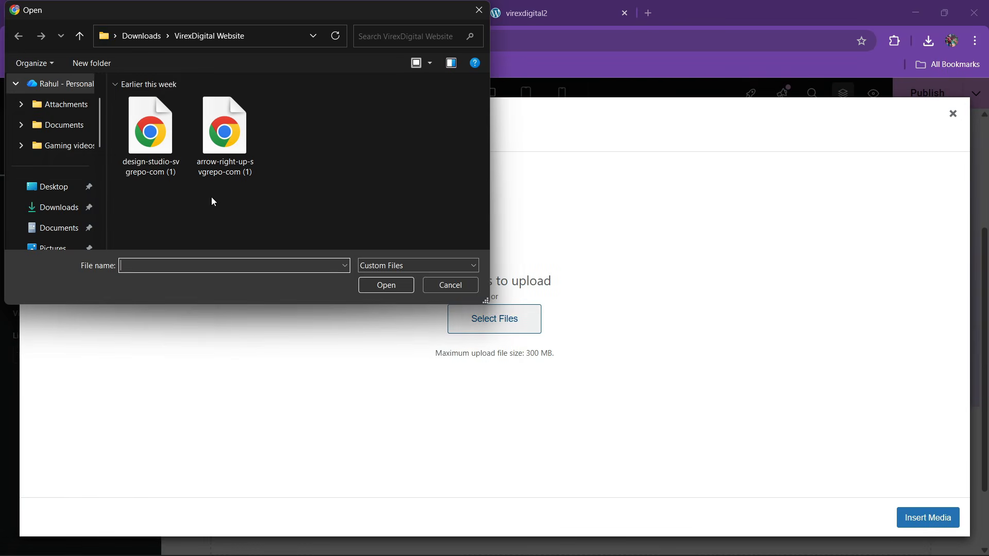
pyautogui.moveTo(212, 198); pyautogui.dragTo(151, 174)
pyautogui.click(375, 288)
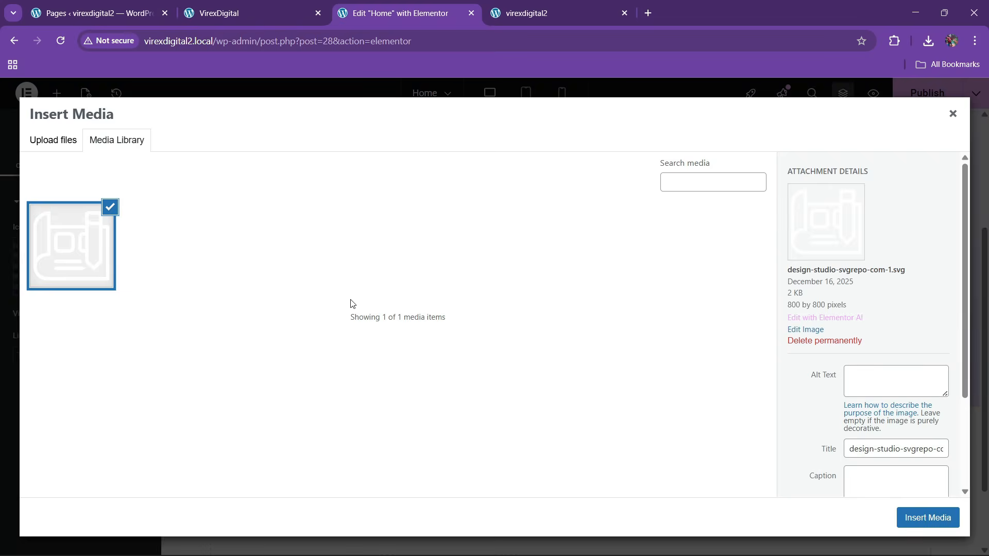
pyautogui.click(54, 140)
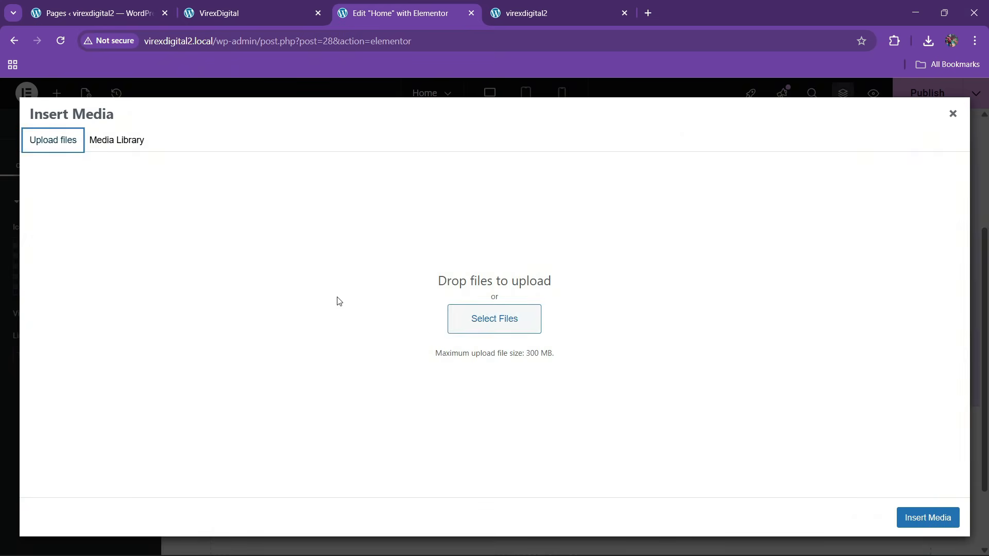
pyautogui.click(516, 319)
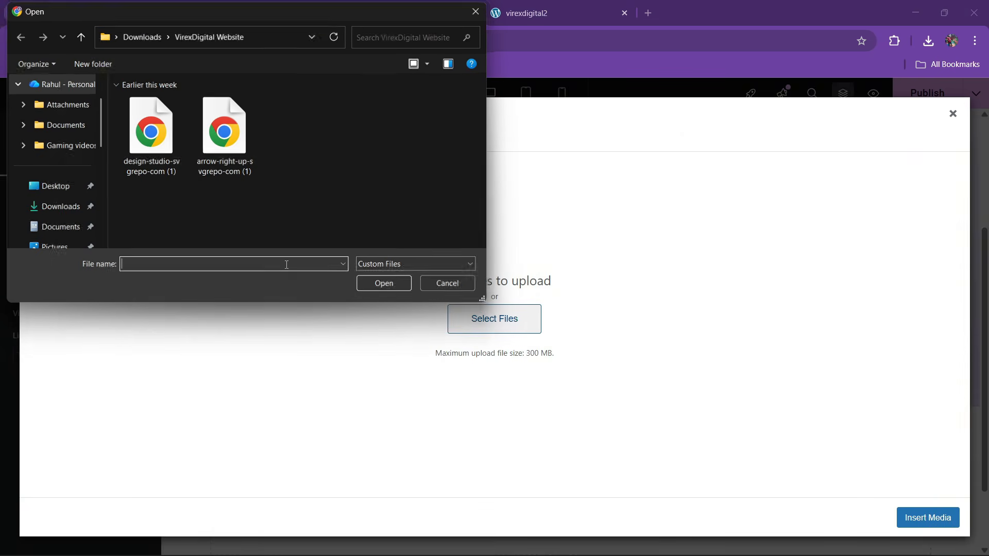
pyautogui.doubleClick(231, 161)
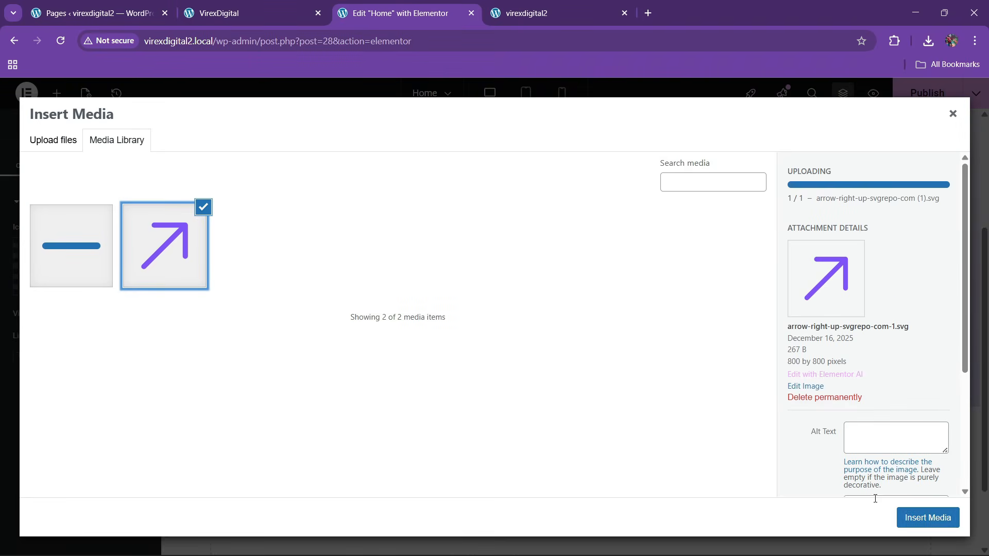
pyautogui.click(929, 517)
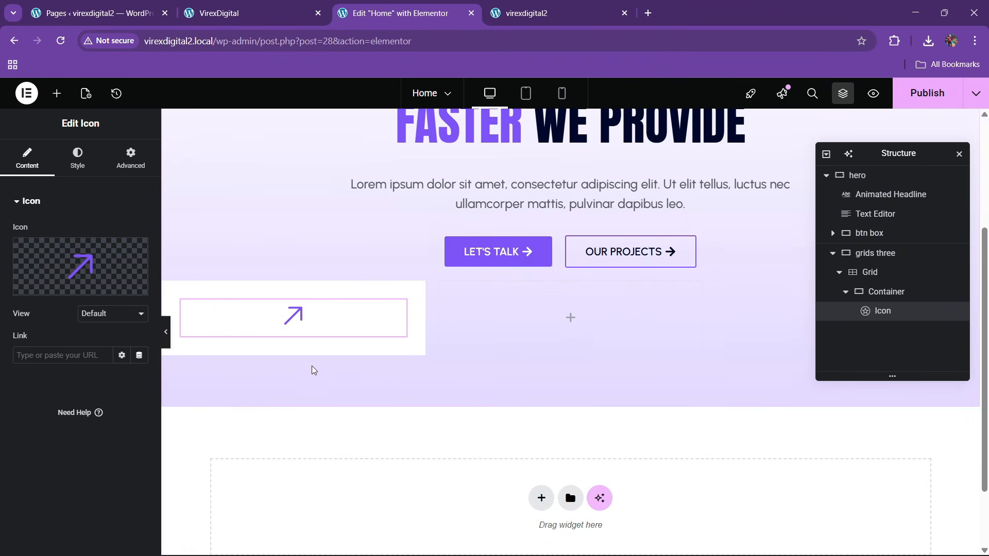
# - Rename the icon's container to 'box' with column direction and centred justification
pyautogui.click(113, 167)
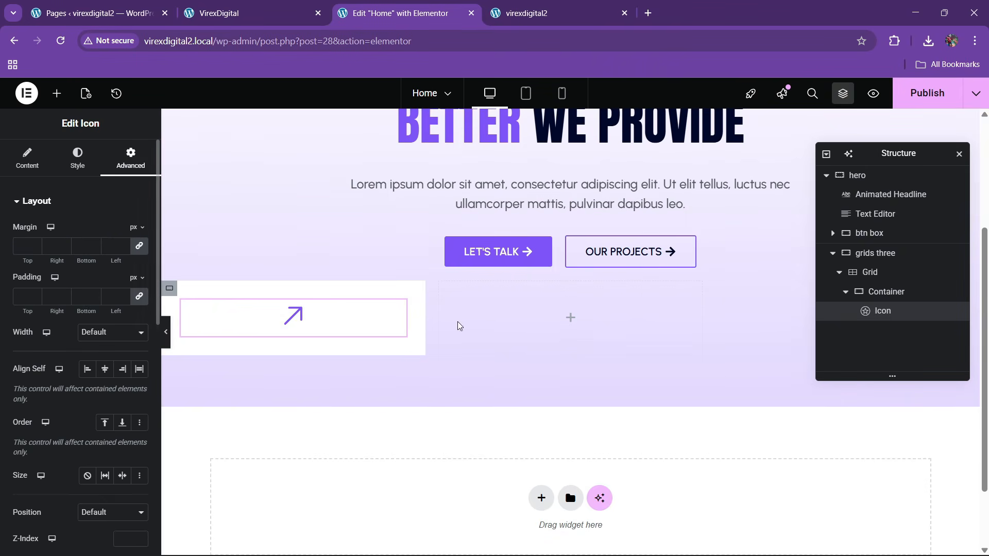
pyautogui.doubleClick(881, 292)
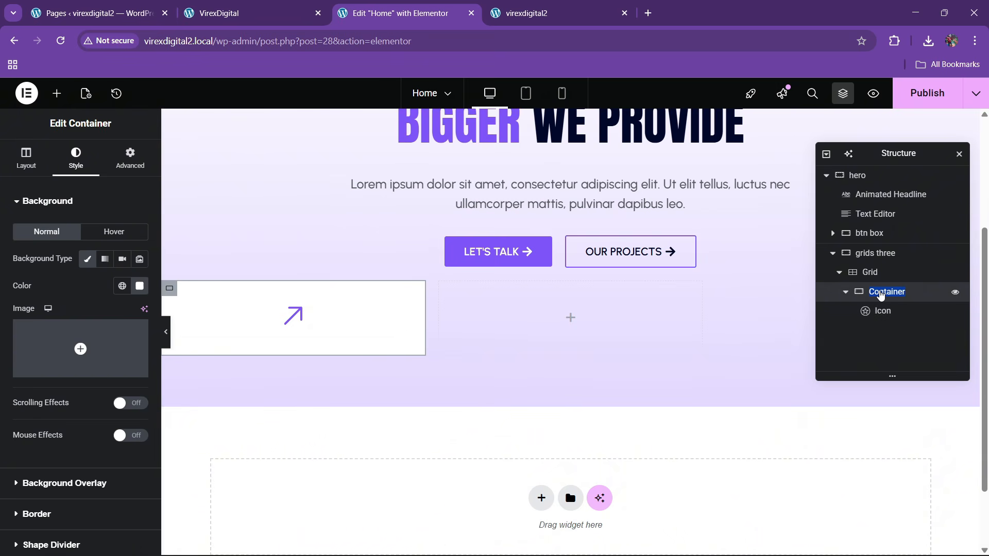
pyautogui.write('box')
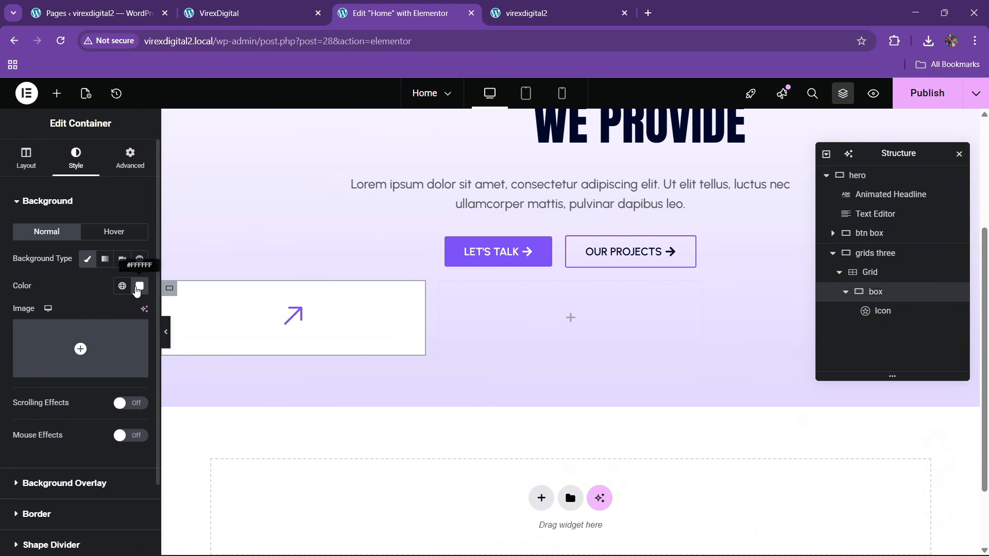
pyautogui.click(26, 157)
pyautogui.click(105, 420)
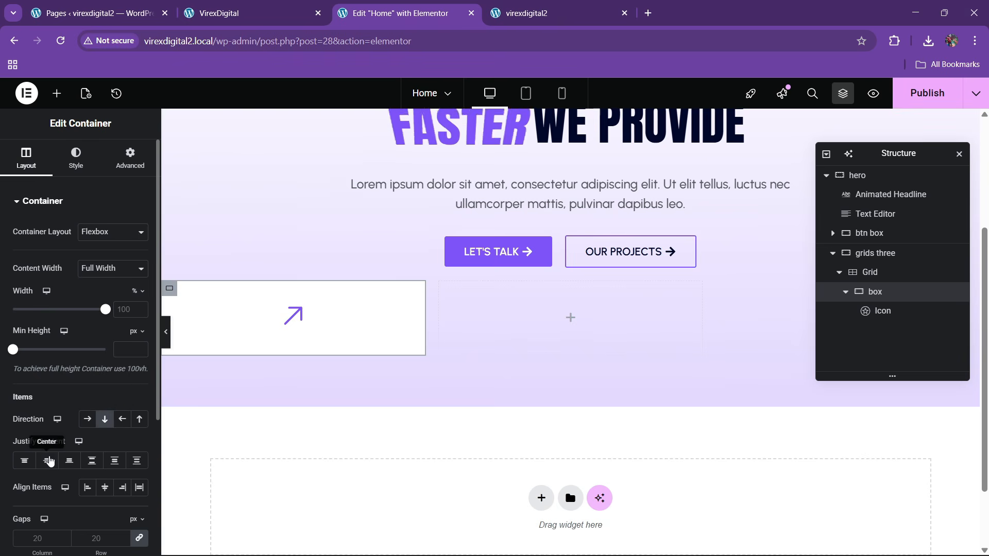
pyautogui.click(47, 460)
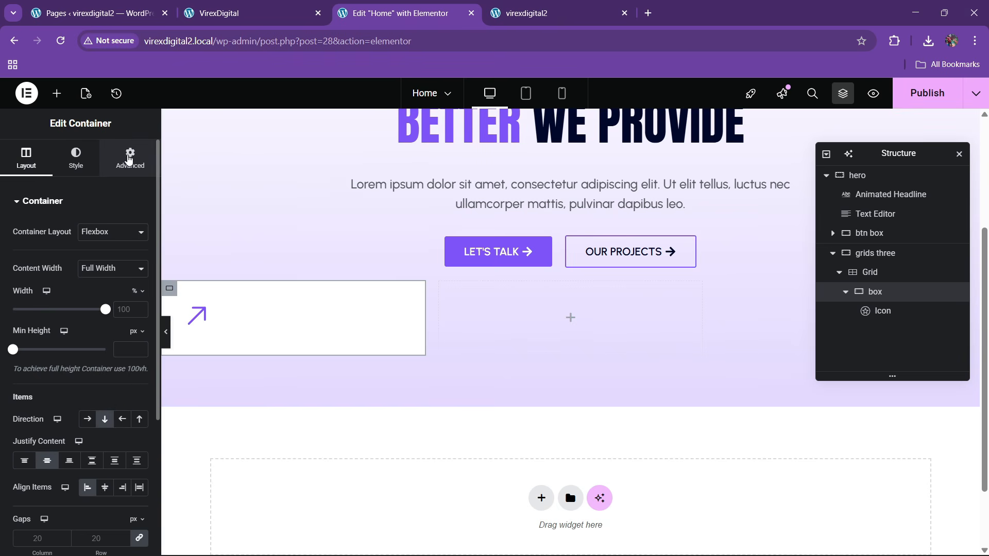
# - Enlarge the arrow icon to 69 px, aligned at the box's right edge
pyautogui.click(197, 314)
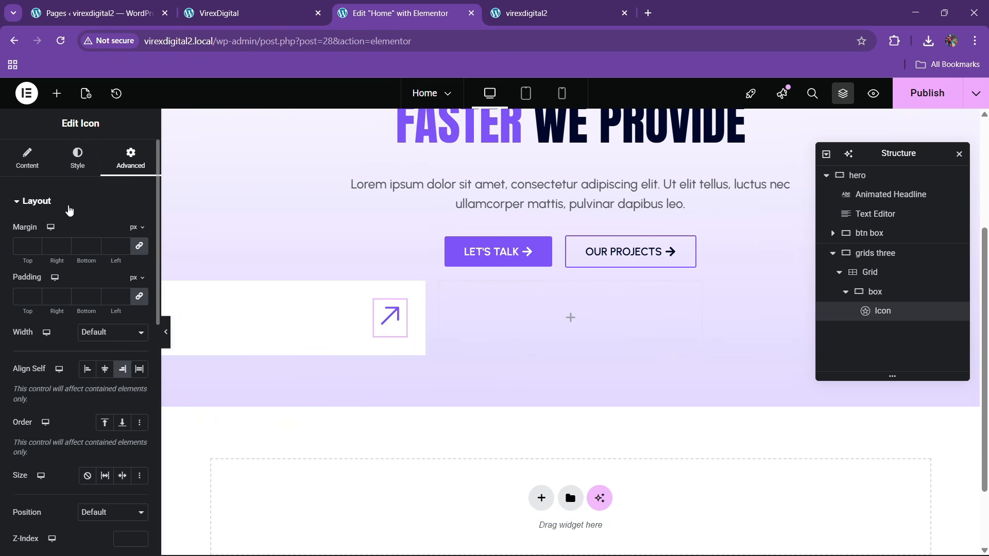
pyautogui.click(73, 168)
pyautogui.moveTo(13, 342); pyautogui.dragTo(32, 343)
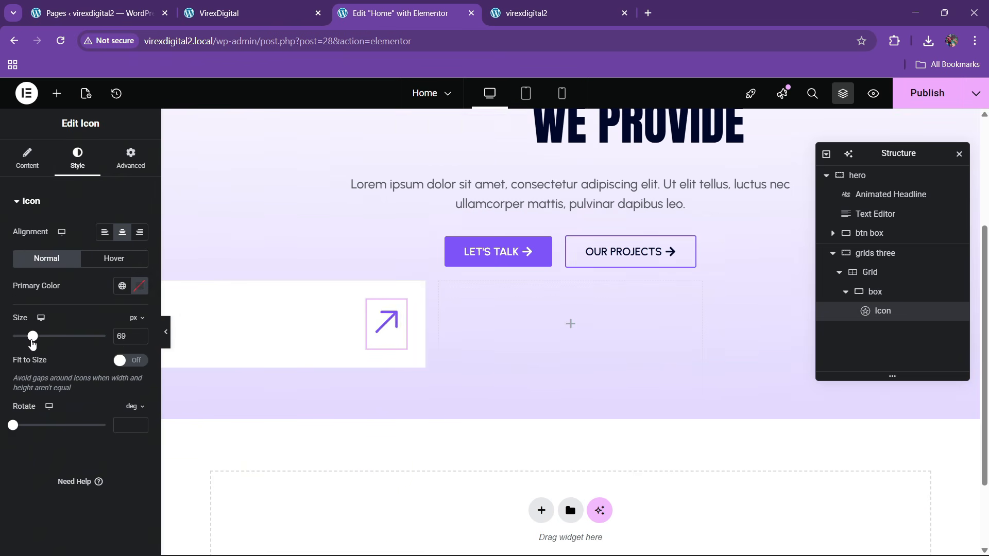
pyautogui.click(219, 13)
pyautogui.hotkey('ctrl', 'Tab')
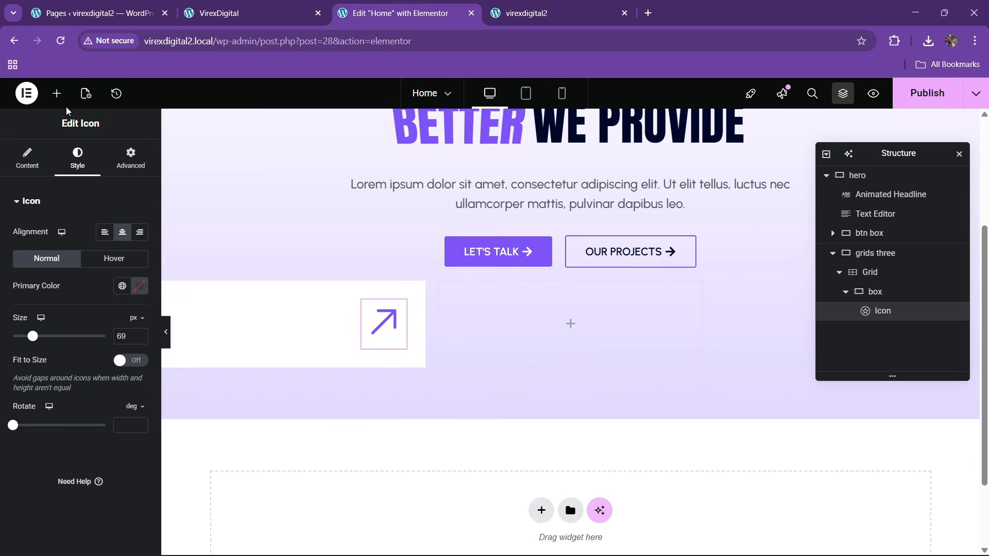
pyautogui.click(57, 94)
# - Search 'divi' and place a Divider below the arrow icon with gap 2
pyautogui.click(68, 183)
pyautogui.write('divi')
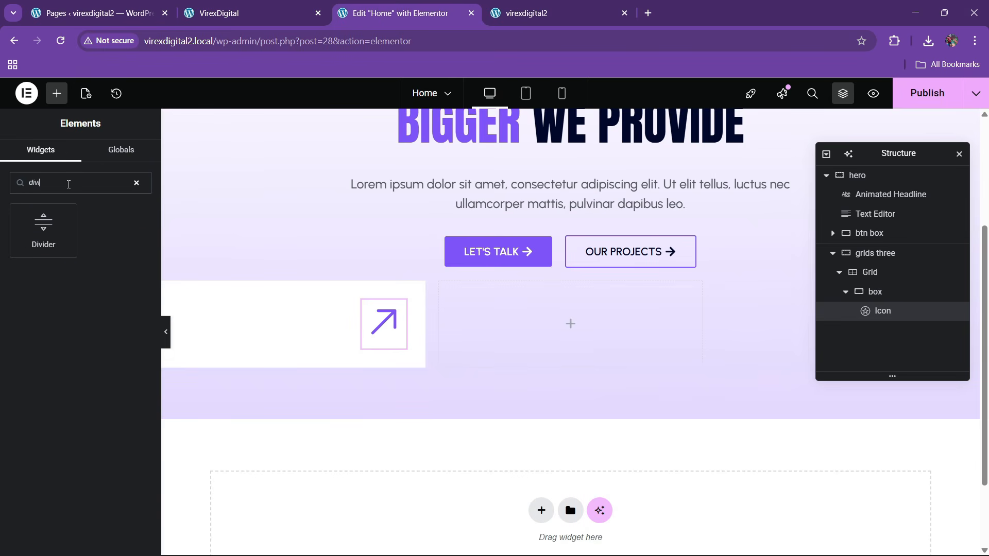
pyautogui.moveTo(43, 231); pyautogui.dragTo(381, 342)
pyautogui.click(77, 157)
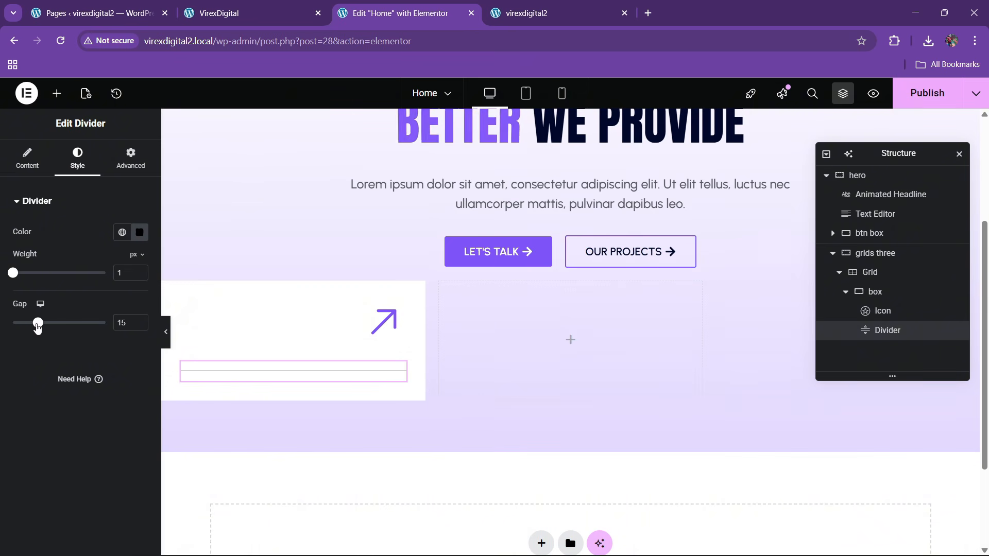
pyautogui.moveTo(37, 324); pyautogui.dragTo(13, 325)
# - Colour the divider grey #A99494 with lowered alpha for a semi-transparent line
pyautogui.click(138, 232)
pyautogui.moveTo(135, 341); pyautogui.dragTo(68, 322)
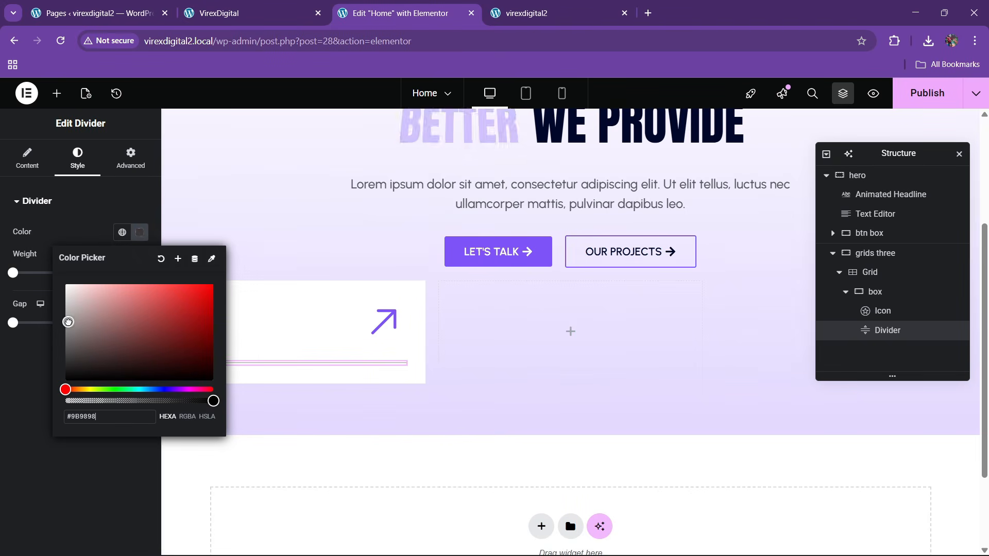
pyautogui.click(49, 368)
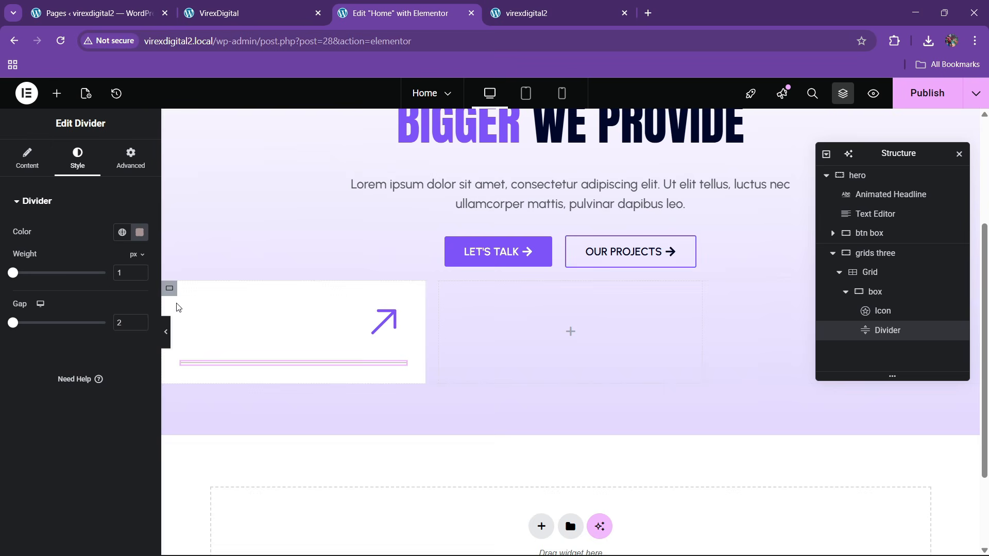
pyautogui.click(147, 238)
pyautogui.moveTo(209, 397); pyautogui.dragTo(159, 401)
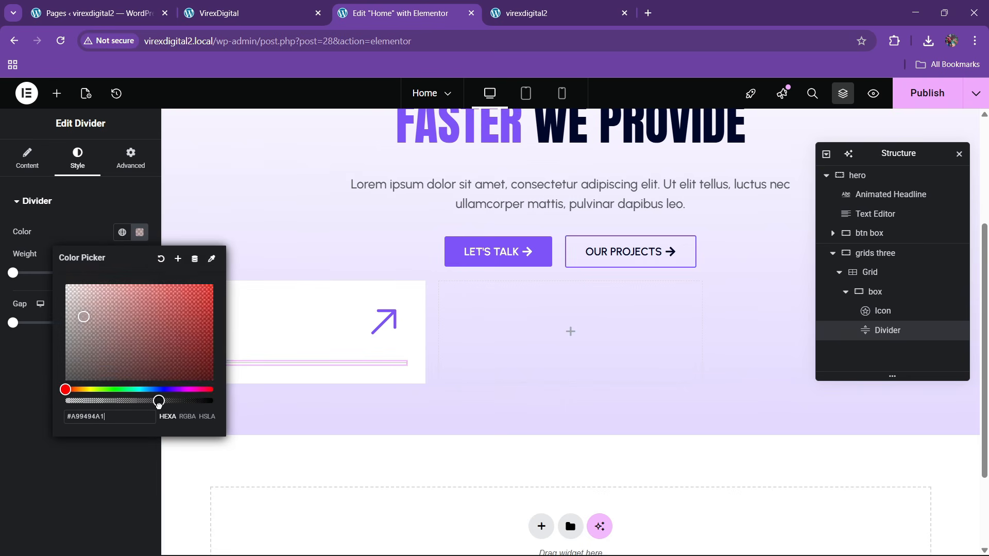
pyautogui.click(39, 421)
pyautogui.click(237, 13)
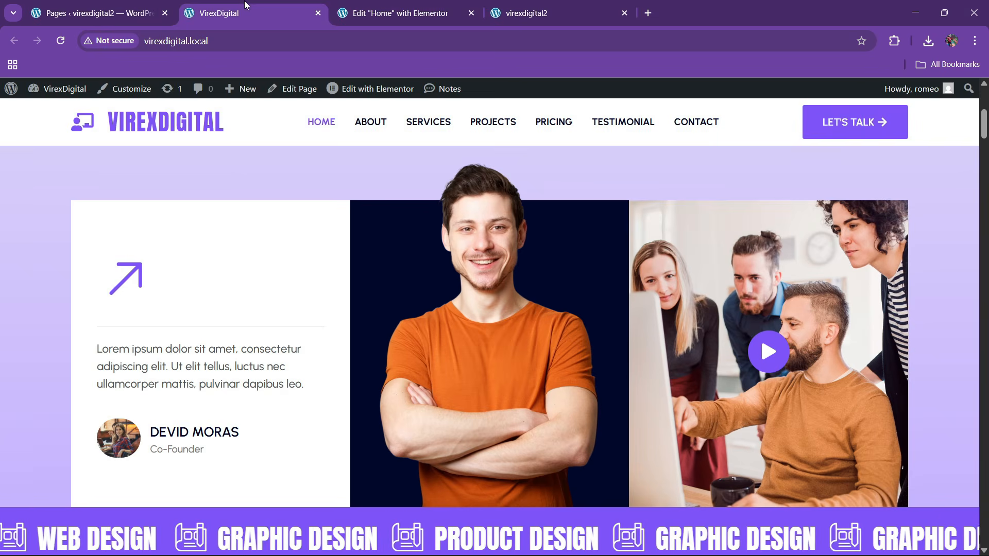
pyautogui.click(401, 13)
# - Copy the hero Lorem ipsum paragraph and paste it below the divider
pyautogui.rightClick(447, 198)
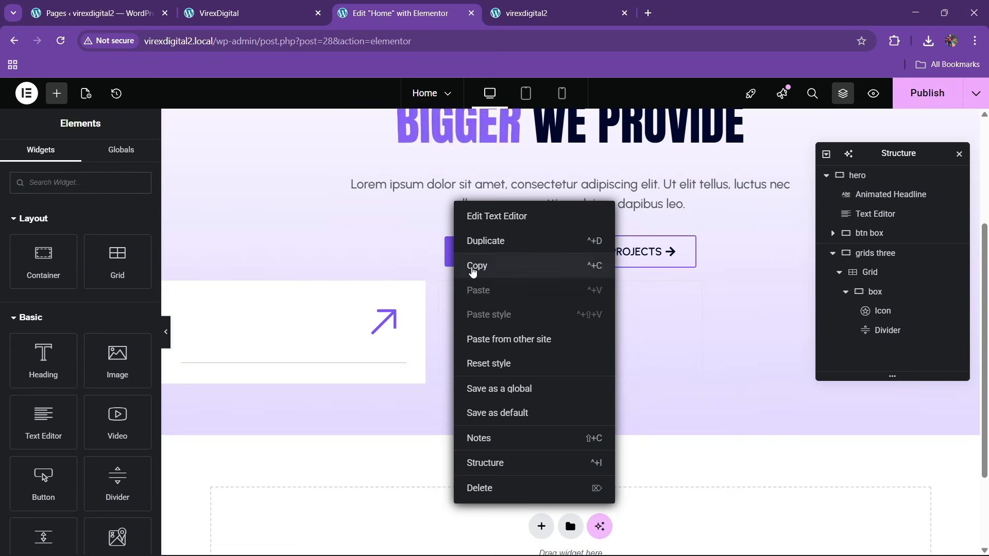
pyautogui.click(473, 266)
pyautogui.rightClick(252, 366)
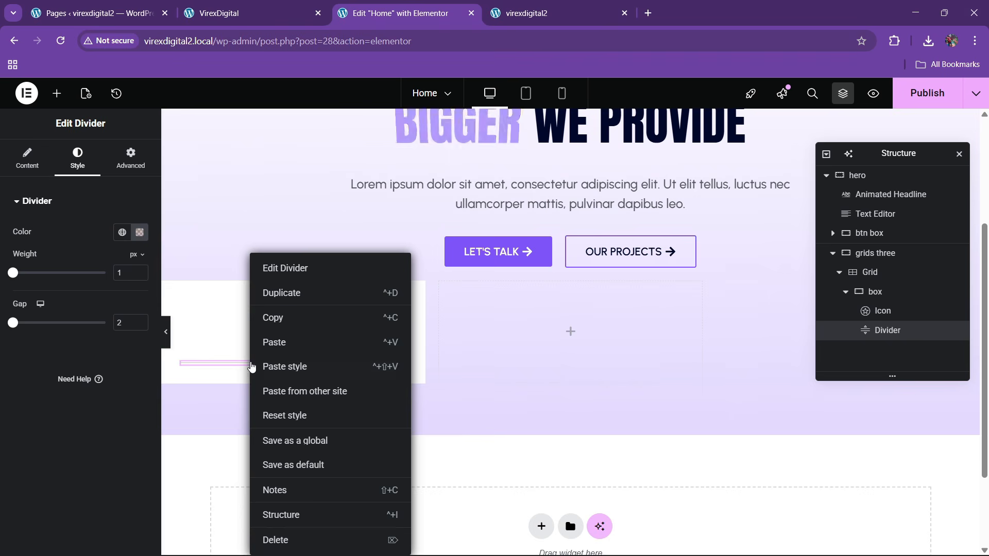
pyautogui.click(268, 336)
# - Make the pasted paragraph span the box width, left-aligned, at 17 px font size
pyautogui.click(131, 157)
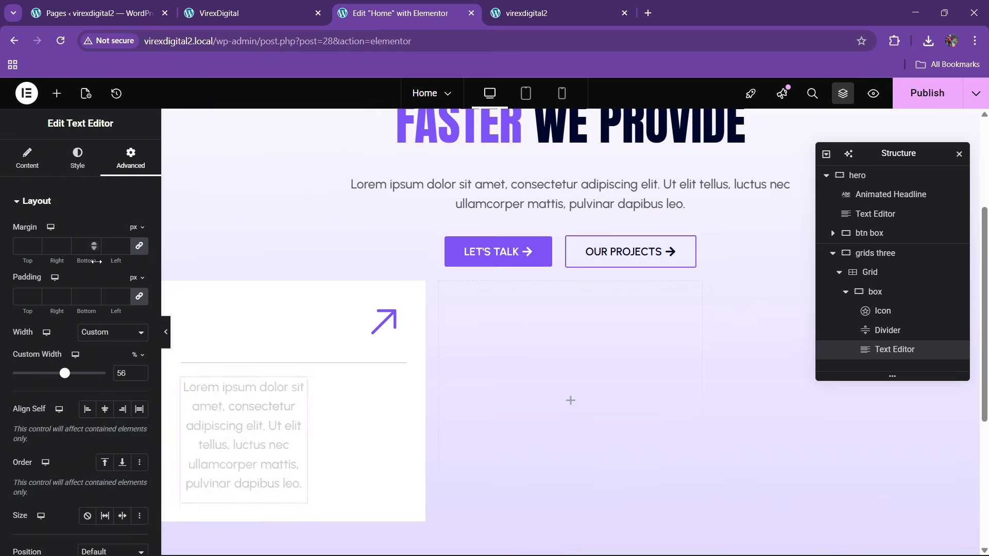
pyautogui.click(91, 380)
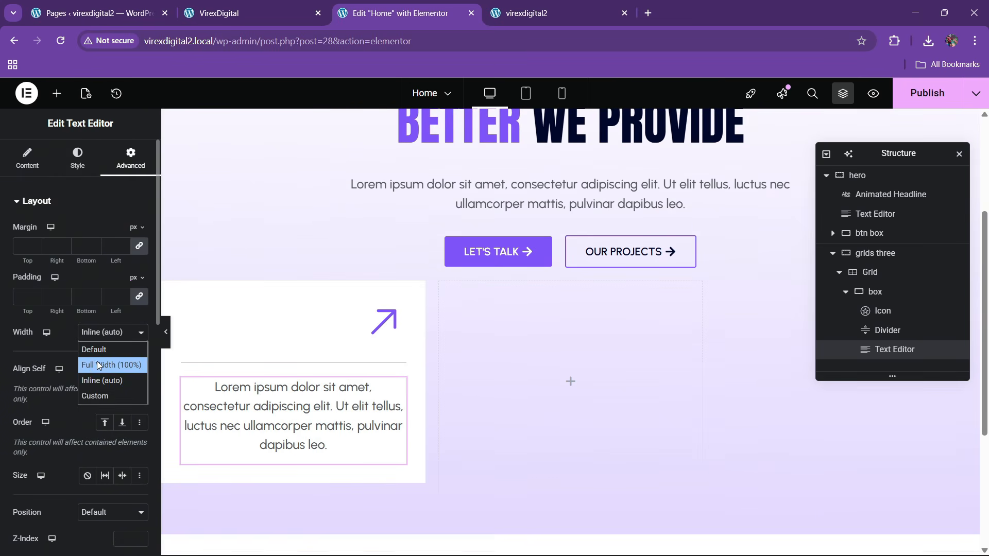
pyautogui.click(77, 157)
pyautogui.click(87, 232)
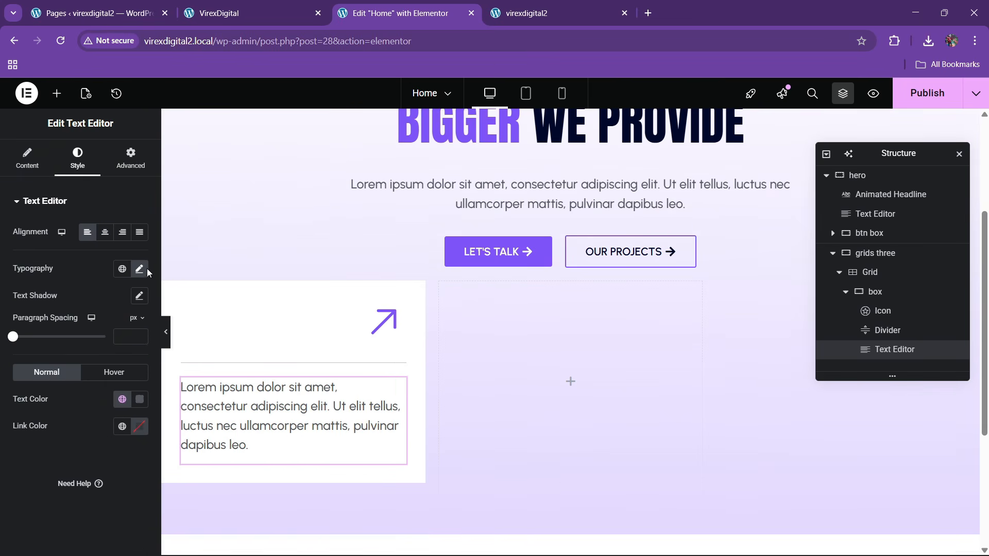
pyautogui.click(139, 268)
pyautogui.click(132, 373)
pyautogui.click(132, 373)
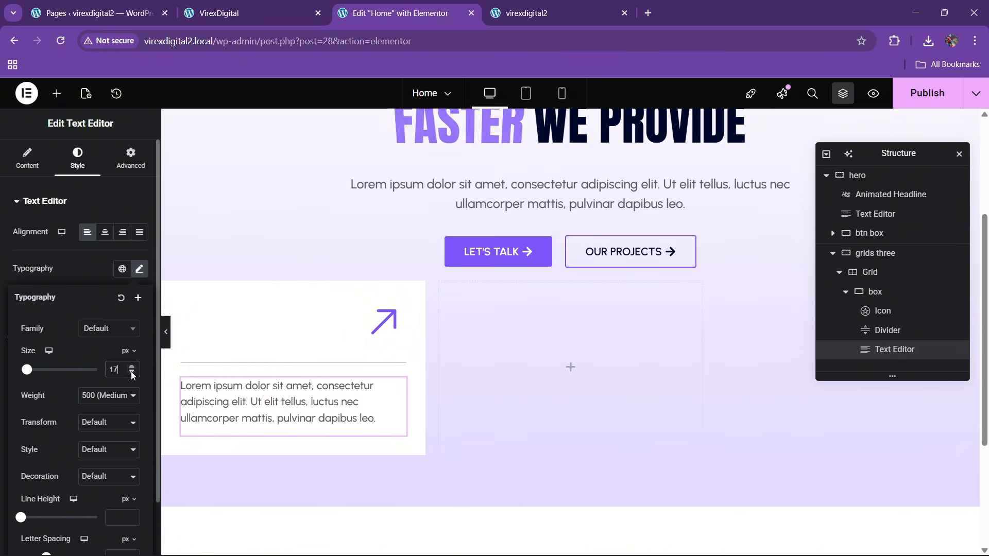
pyautogui.click(132, 373)
pyautogui.click(132, 372)
pyautogui.click(132, 367)
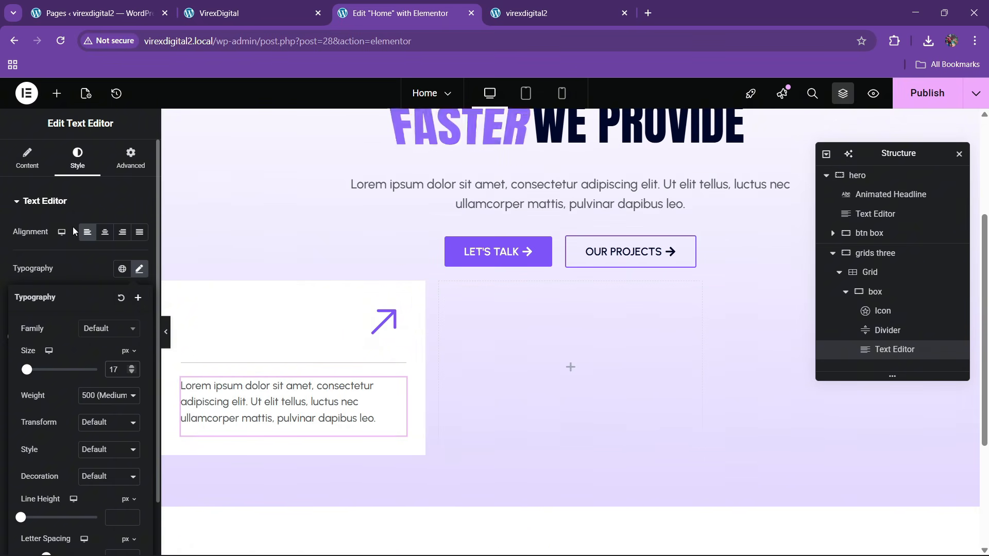
# - View the paragraph as raw code and compare it with the live site
pyautogui.click(29, 160)
pyautogui.click(116, 263)
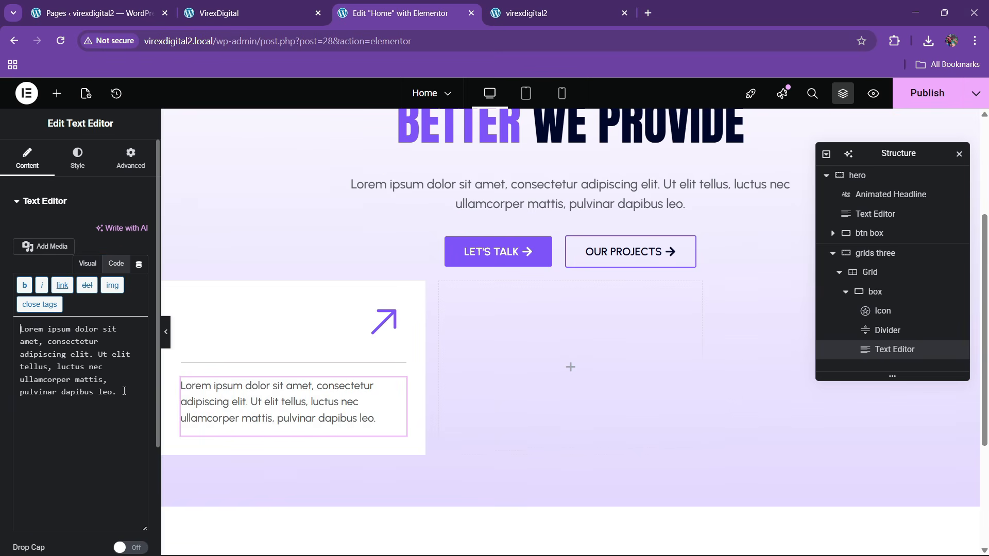
pyautogui.click(312, 6)
pyautogui.click(375, 7)
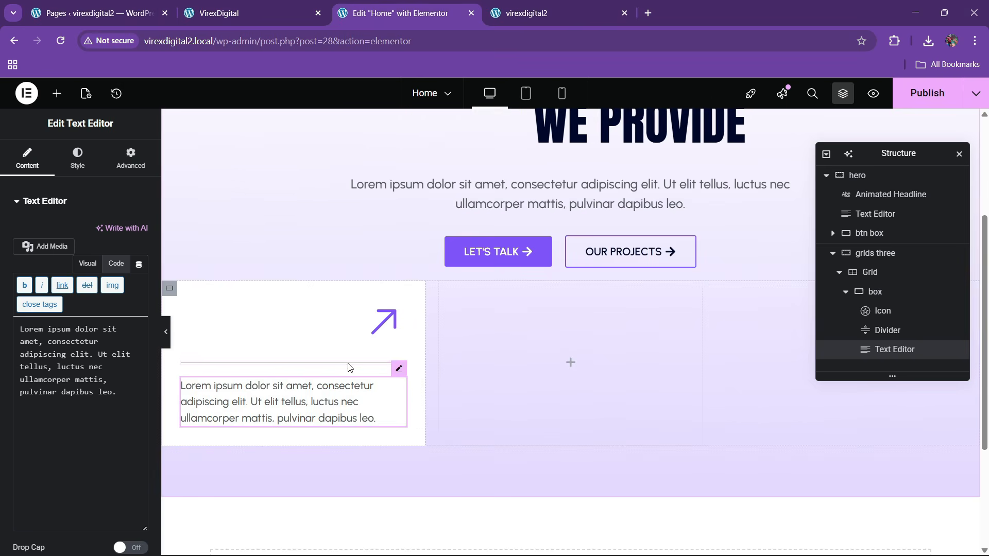
# - Set the divider's gap to 10 and check it against the live site
pyautogui.click(288, 362)
pyautogui.moveTo(125, 326); pyautogui.dragTo(114, 326)
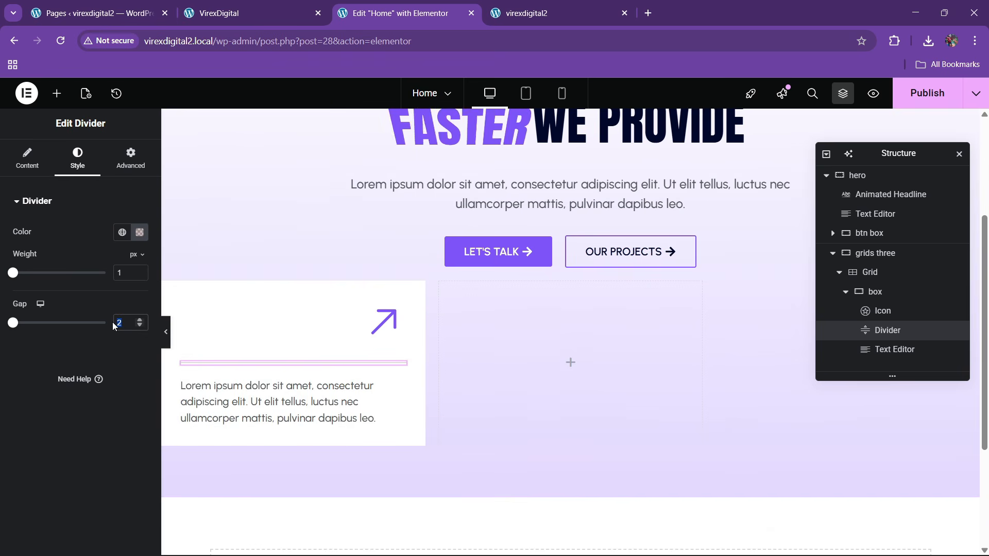
pyautogui.write('10')
pyautogui.click(235, 7)
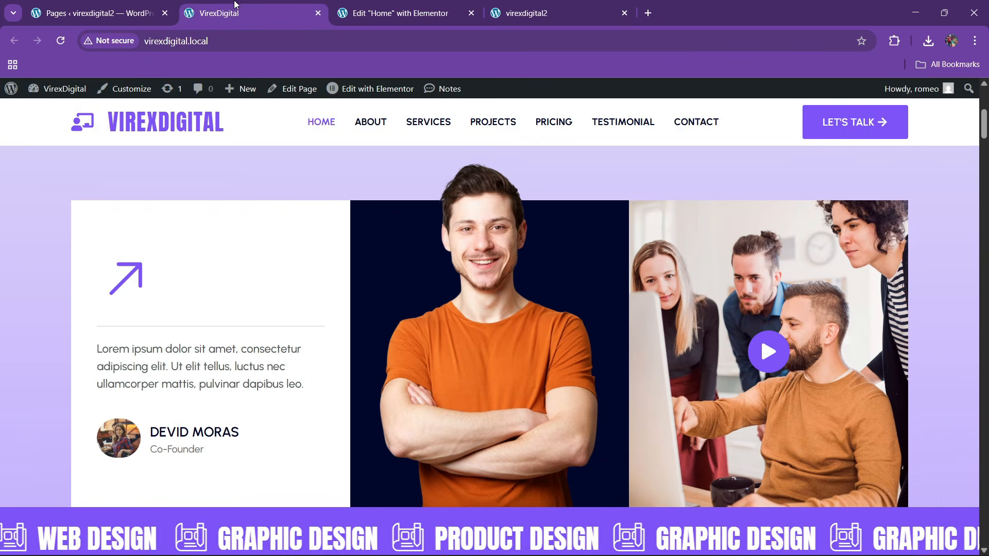
pyautogui.scroll(-1, 181, 349)
pyautogui.click(426, 5)
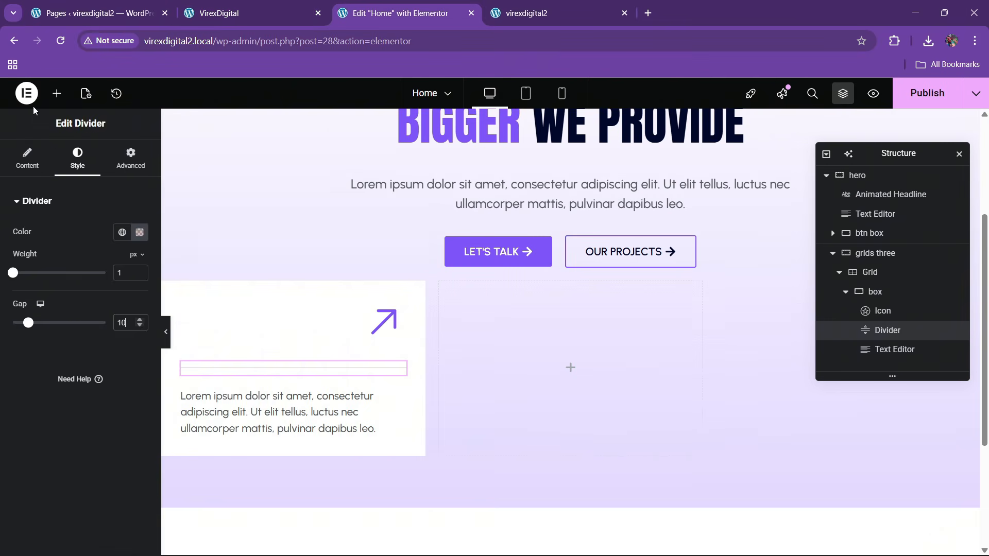
pyautogui.click(56, 93)
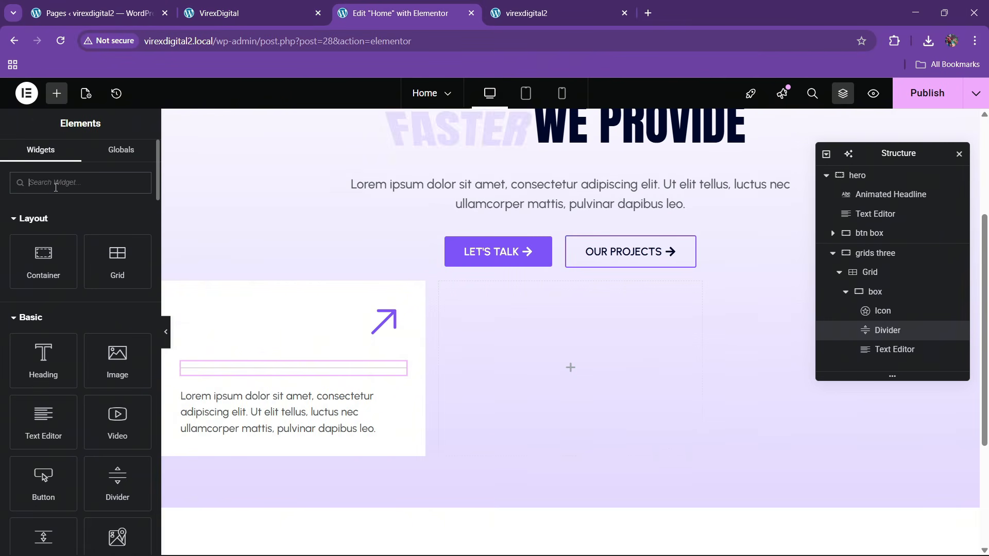
# - Add a new container beneath the testimonial card's paragraph
pyautogui.write('image')
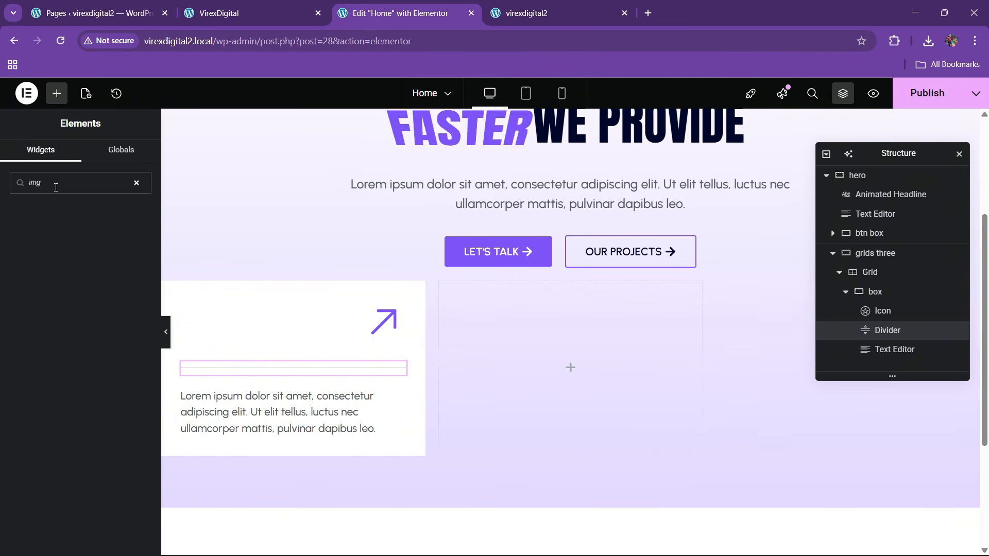
pyautogui.press('BackSpace')
pyautogui.press('BackSpace')
pyautogui.press('BackSpace')
pyautogui.write('ima')
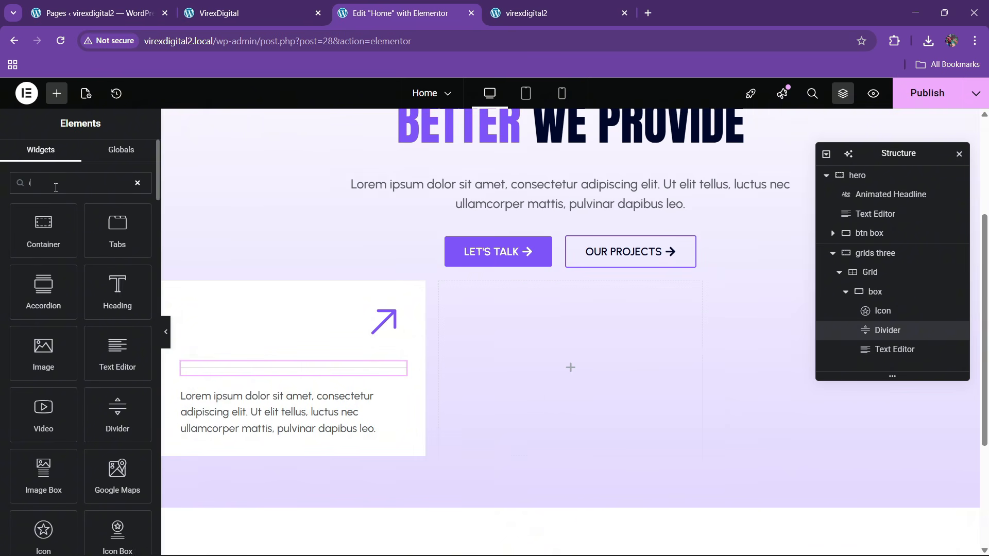
pyautogui.press('BackSpace')
pyautogui.press('BackSpace')
pyautogui.press('BackSpace')
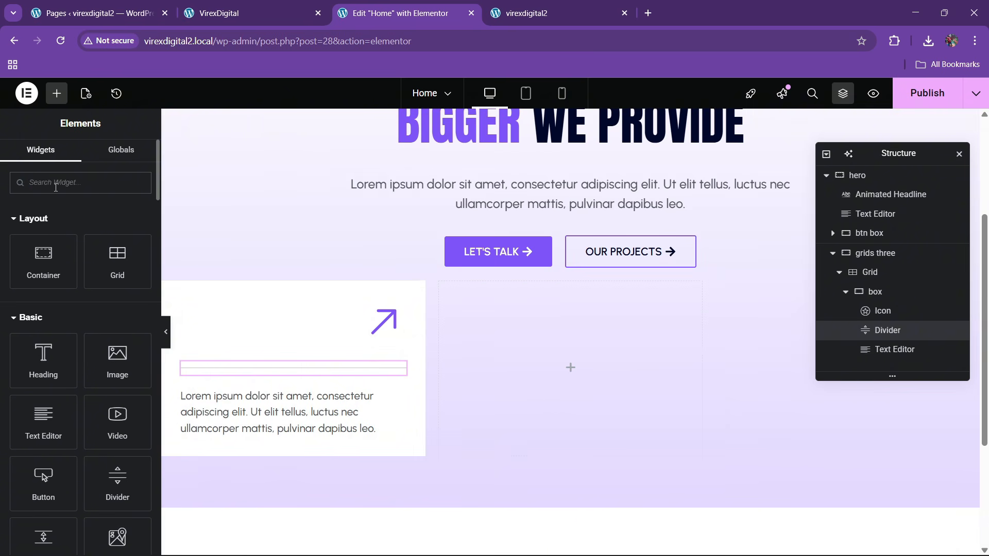
pyautogui.click(259, 8)
pyautogui.click(370, 14)
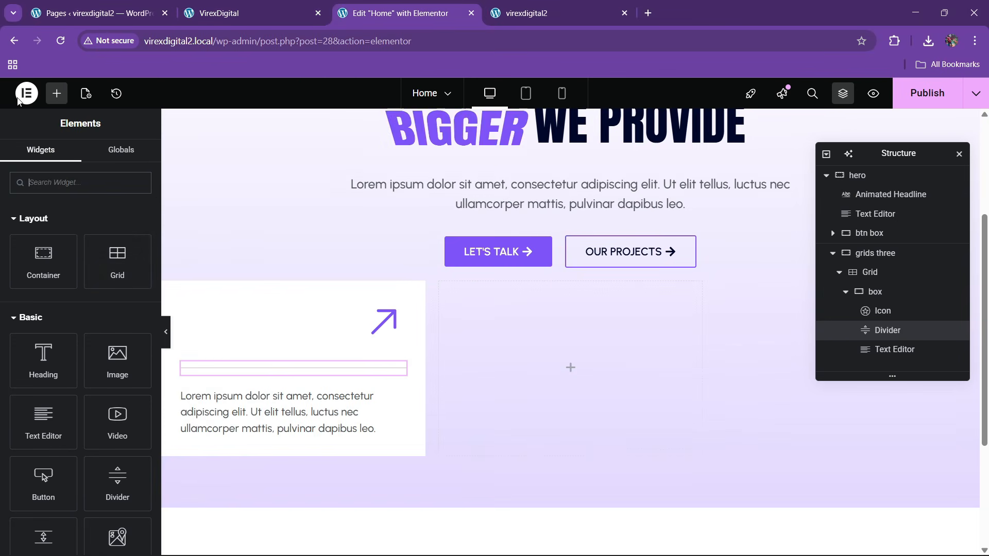
pyautogui.moveTo(45, 257); pyautogui.dragTo(316, 426)
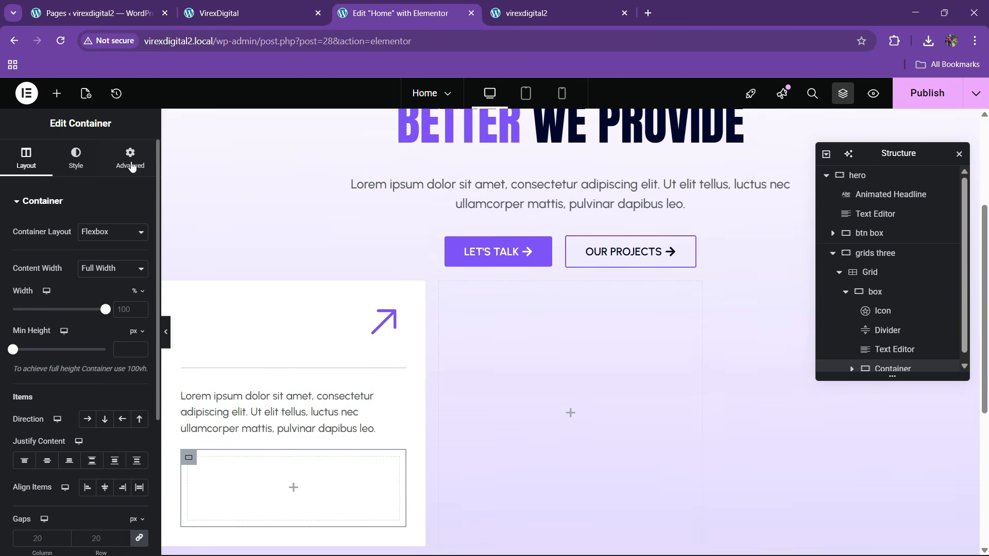
pyautogui.click(130, 157)
# - Drop an Image widget into the new empty container
pyautogui.click(252, 13)
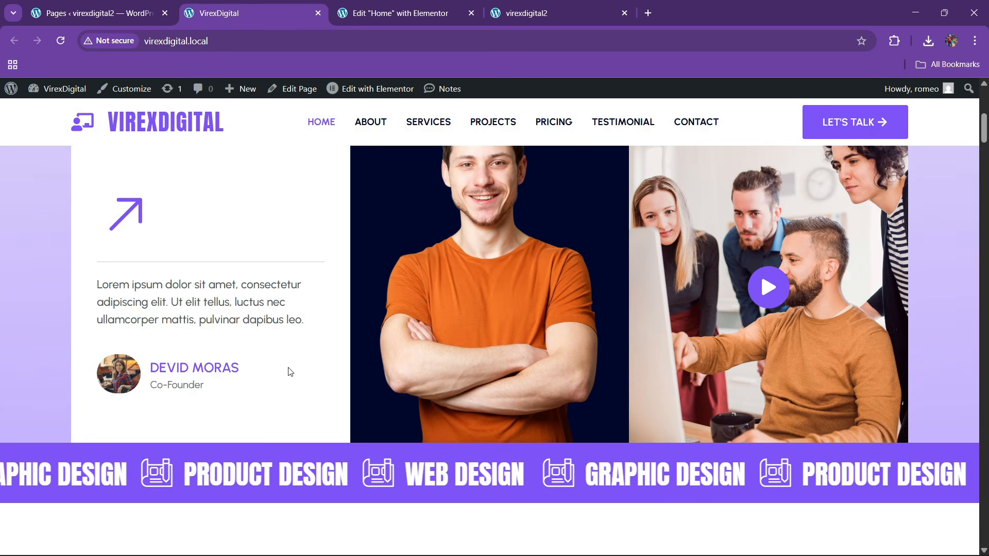
pyautogui.click(368, 13)
pyautogui.click(57, 93)
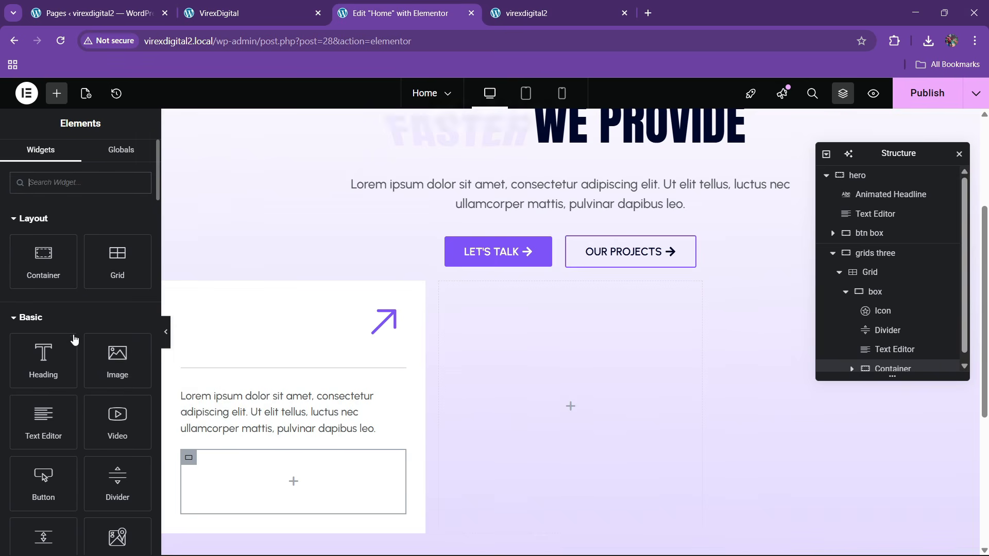
pyautogui.moveTo(107, 362); pyautogui.dragTo(282, 471)
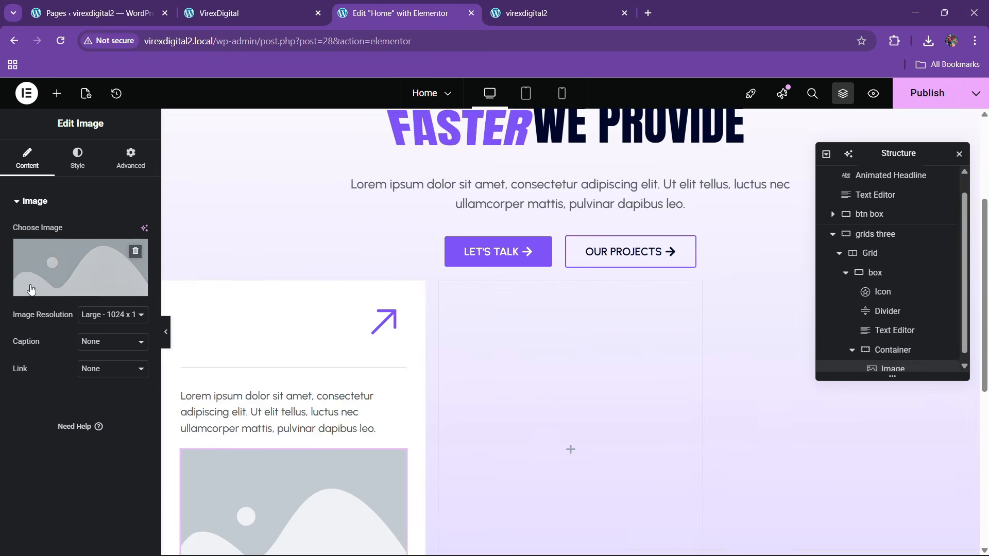
# - Set the image to client2.jpg, the photo of the woman in plaid
pyautogui.click(77, 265)
pyautogui.scroll(-1, 372, 393)
pyautogui.click(371, 392)
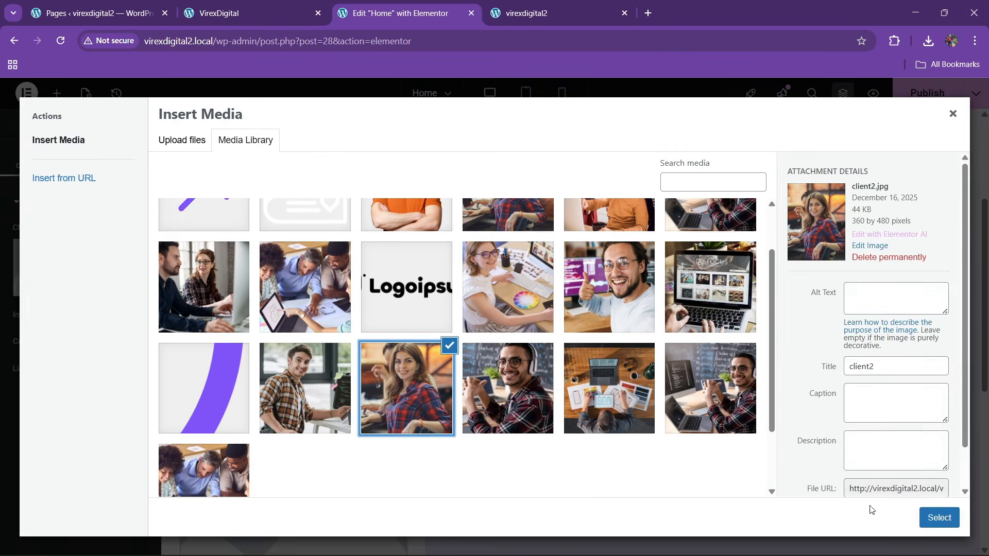
pyautogui.click(939, 517)
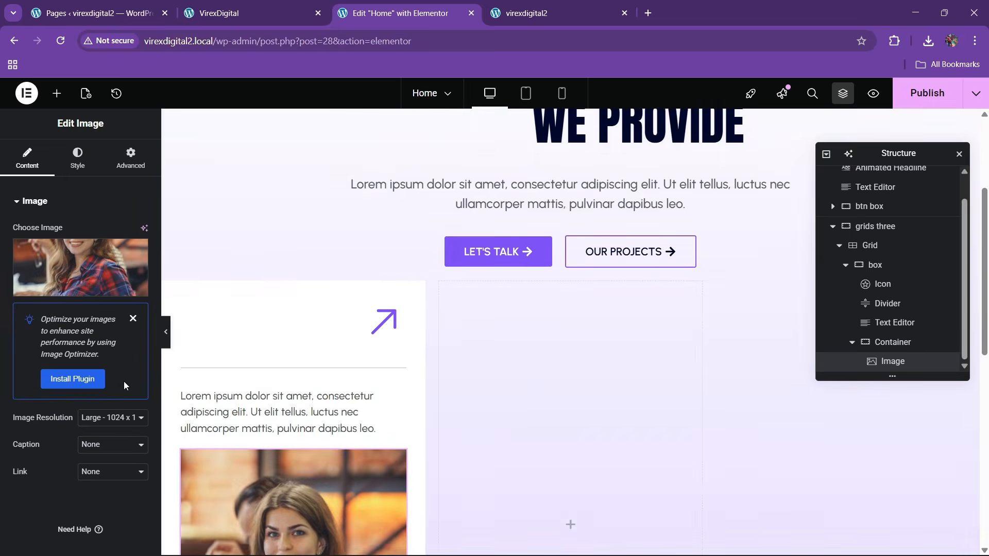
# - Apply a circle mask to the photo and give it a small custom width
pyautogui.click(125, 168)
pyautogui.scroll(-5, 79, 362)
pyautogui.click(46, 369)
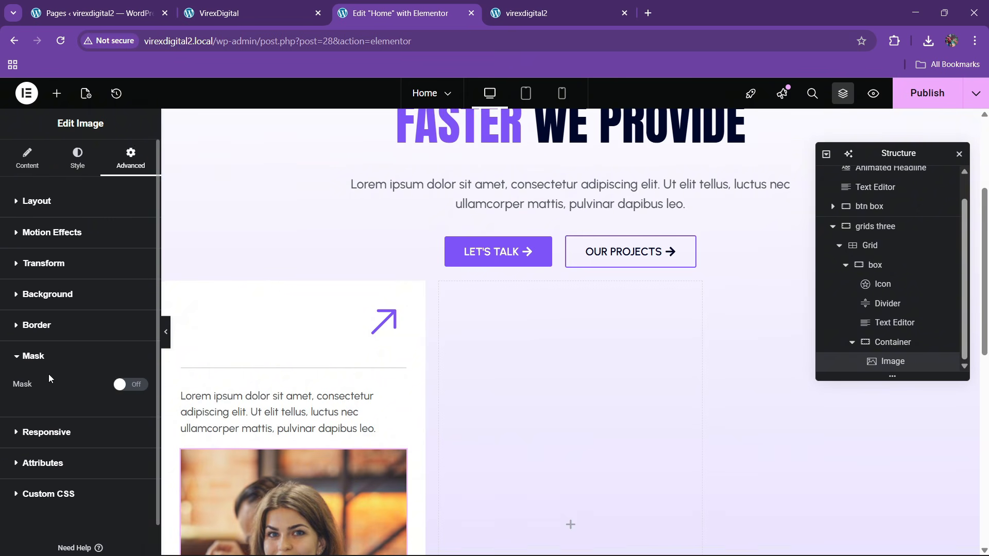
pyautogui.click(130, 353)
pyautogui.scroll(-3, 314, 406)
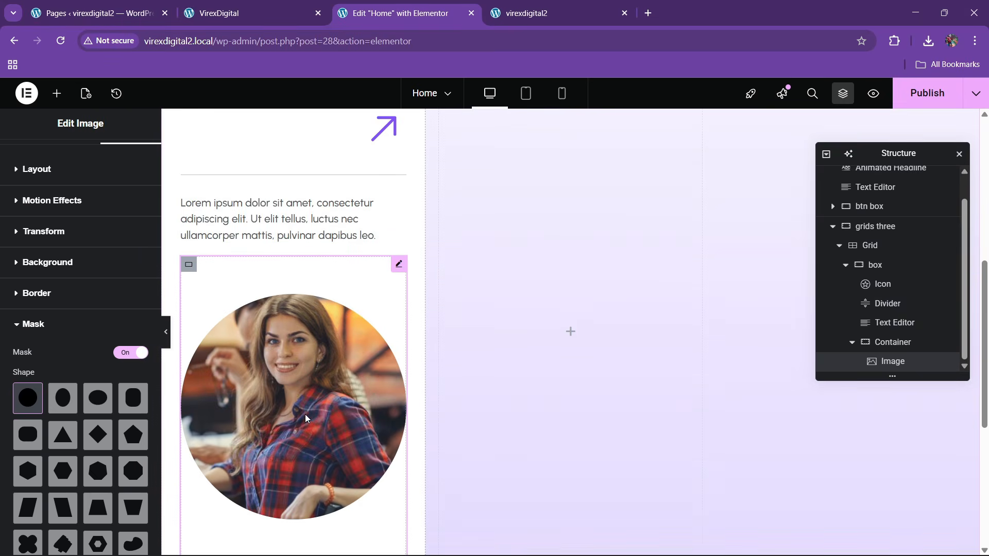
pyautogui.scroll(1, 89, 260)
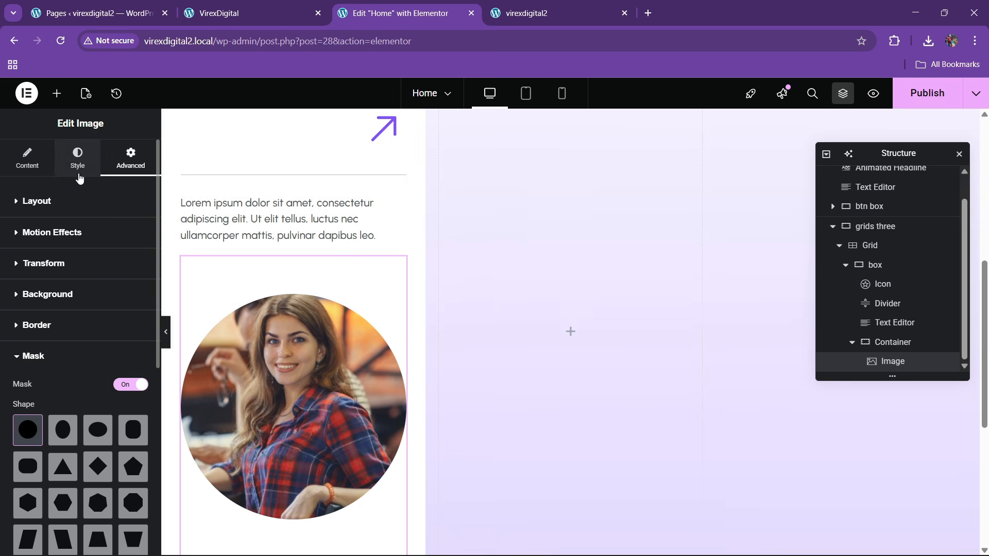
pyautogui.click(57, 203)
pyautogui.click(112, 333)
pyautogui.click(98, 393)
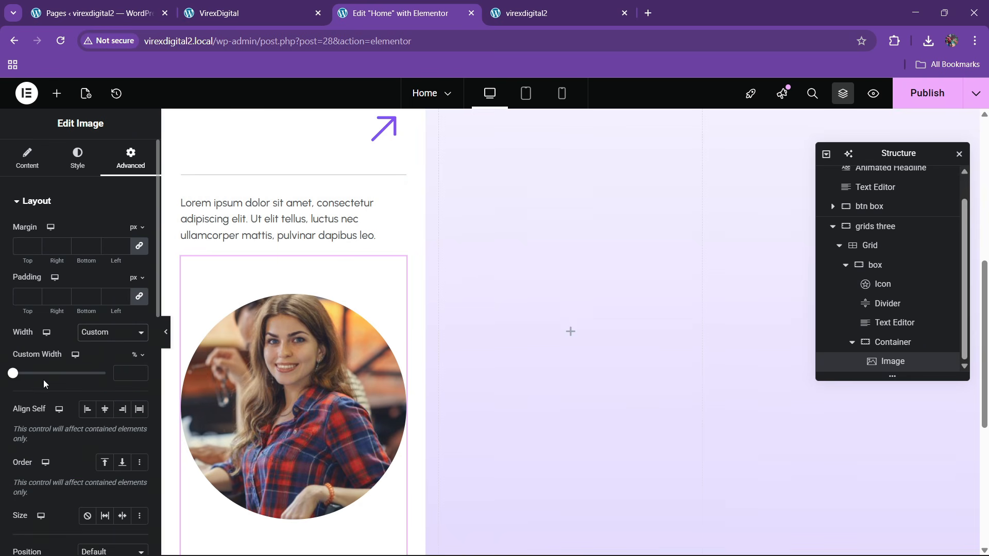
pyautogui.click(140, 370)
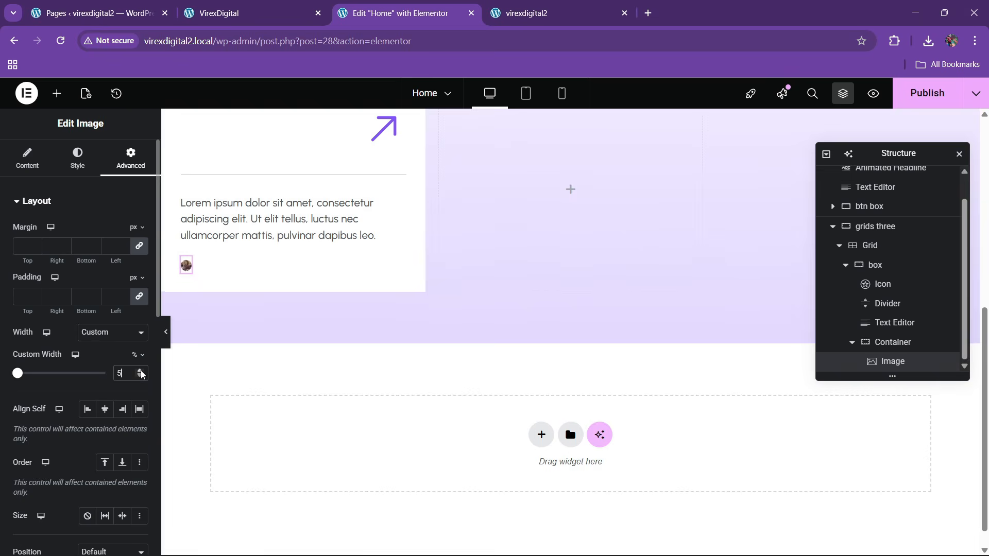
pyautogui.write('5')
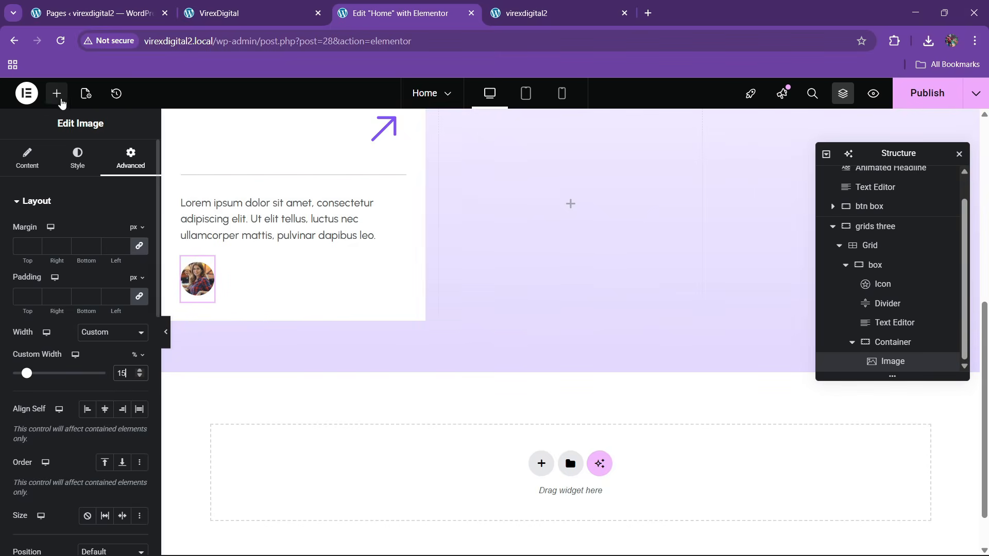
# - Add a container beside the photo, rename the parent 'client', set Row direction and centred items
pyautogui.click(57, 93)
pyautogui.moveTo(56, 268); pyautogui.dragTo(200, 301)
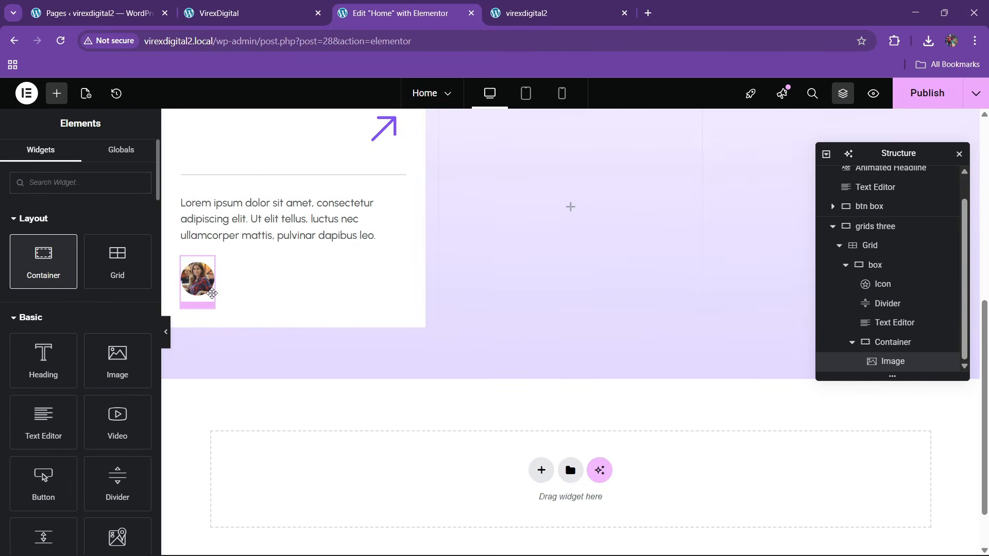
pyautogui.doubleClick(896, 323)
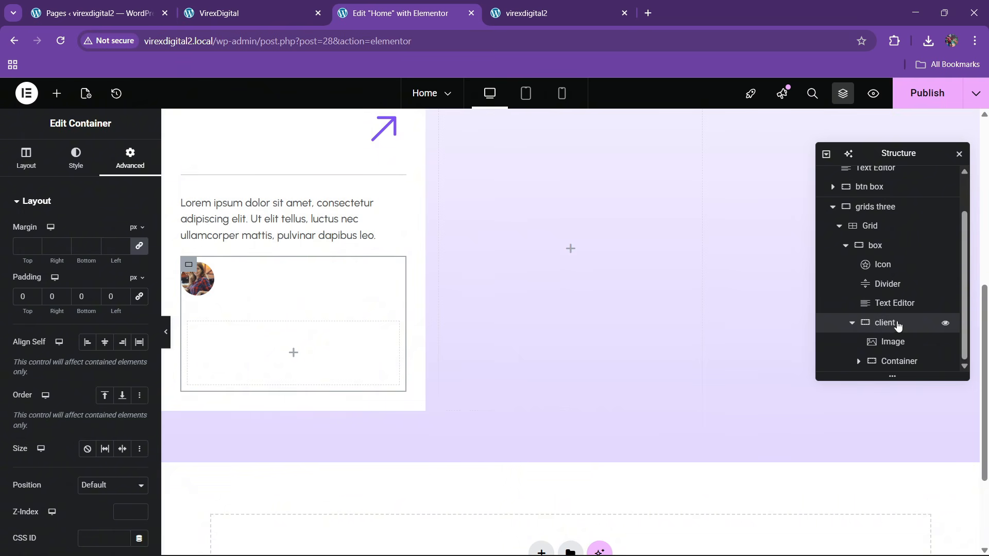
pyautogui.click(27, 160)
pyautogui.click(88, 420)
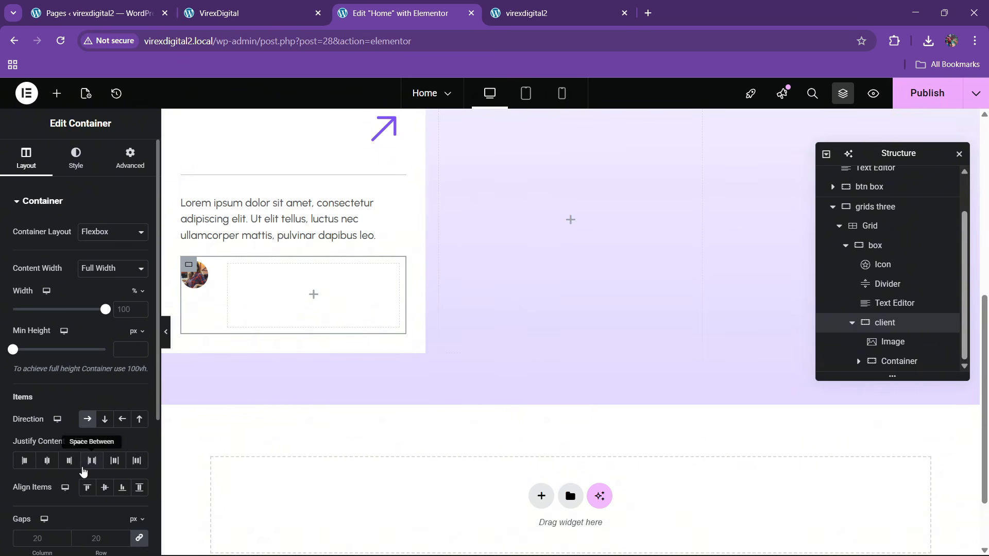
pyautogui.click(100, 488)
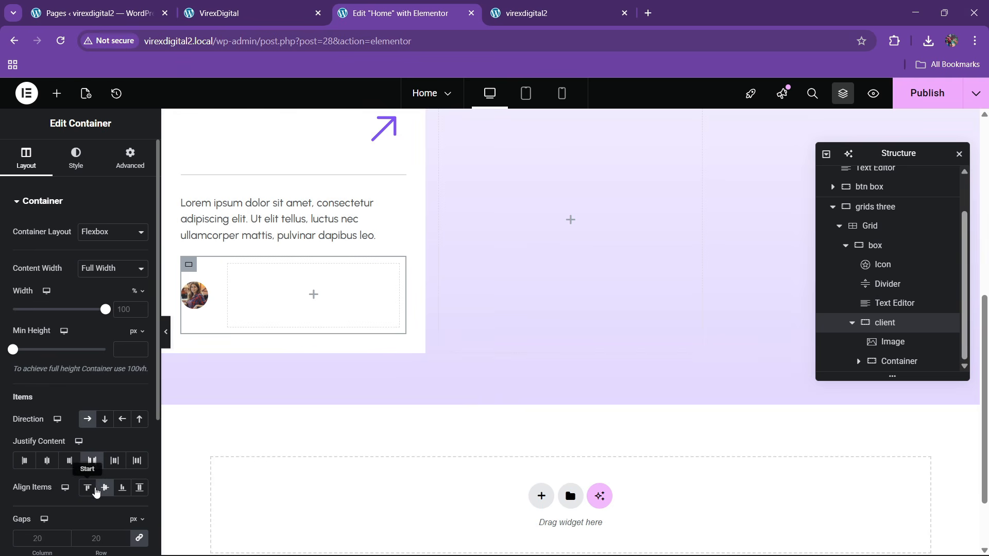
# - Readjust the photo to a 20% custom width
pyautogui.click(199, 297)
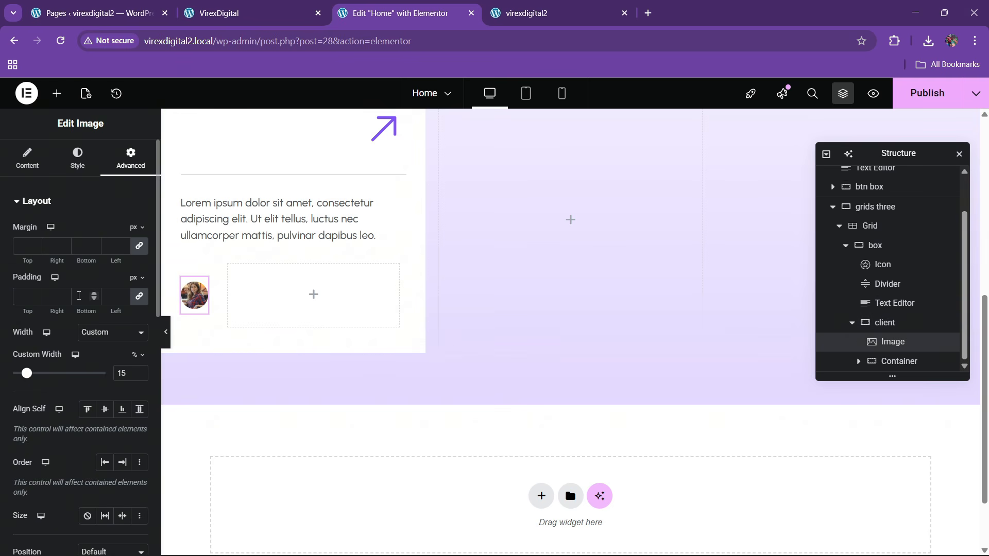
pyautogui.click(90, 342)
pyautogui.click(92, 366)
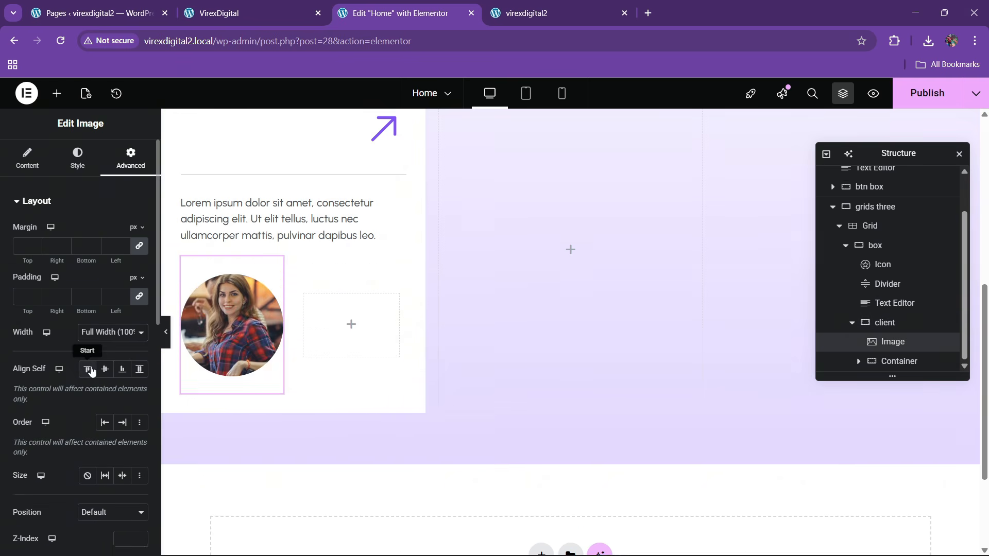
pyautogui.click(102, 332)
pyautogui.click(100, 400)
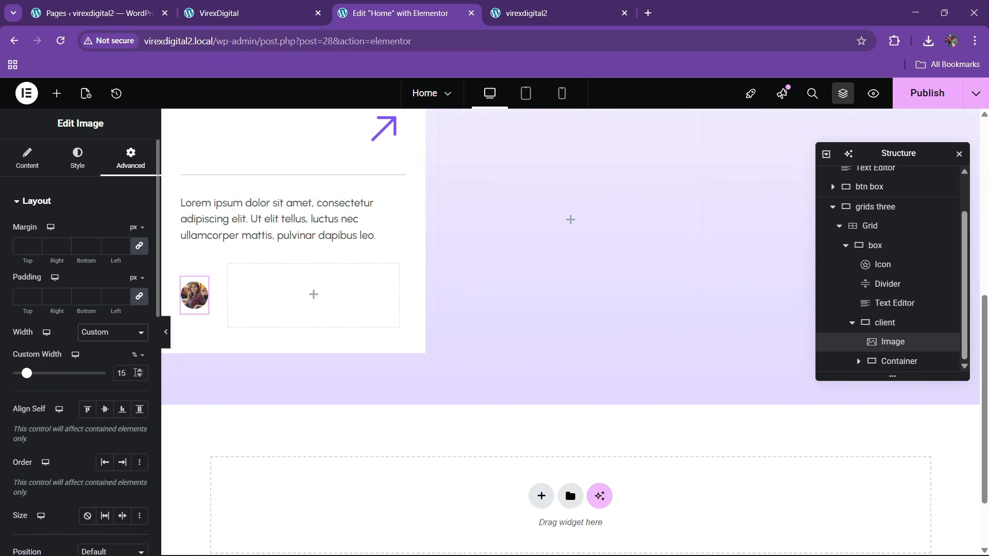
pyautogui.click(139, 370)
pyautogui.click(140, 370)
pyautogui.click(140, 370)
pyautogui.click(140, 370)
pyautogui.click(139, 370)
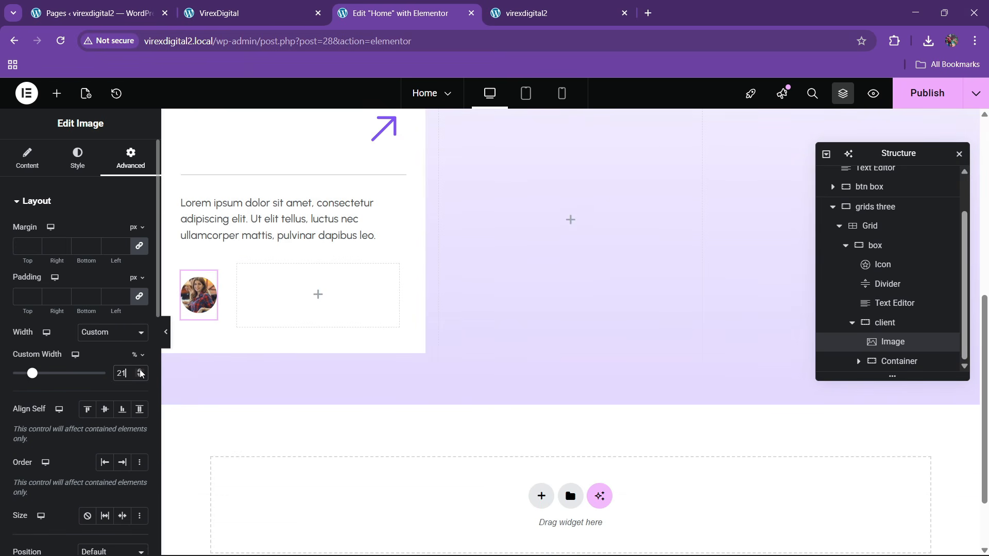
pyautogui.click(250, 5)
pyautogui.click(365, 9)
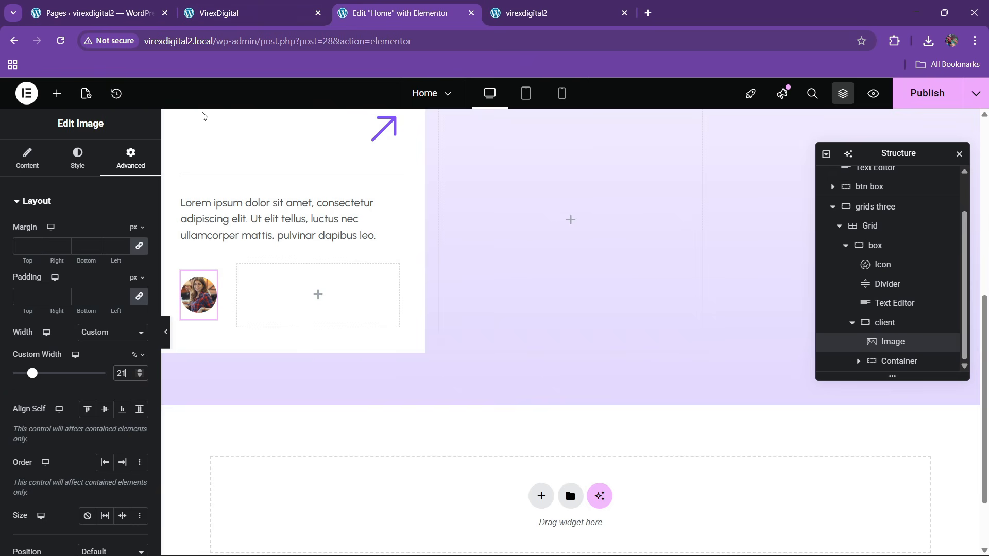
pyautogui.click(57, 94)
pyautogui.moveTo(54, 364); pyautogui.dragTo(262, 308)
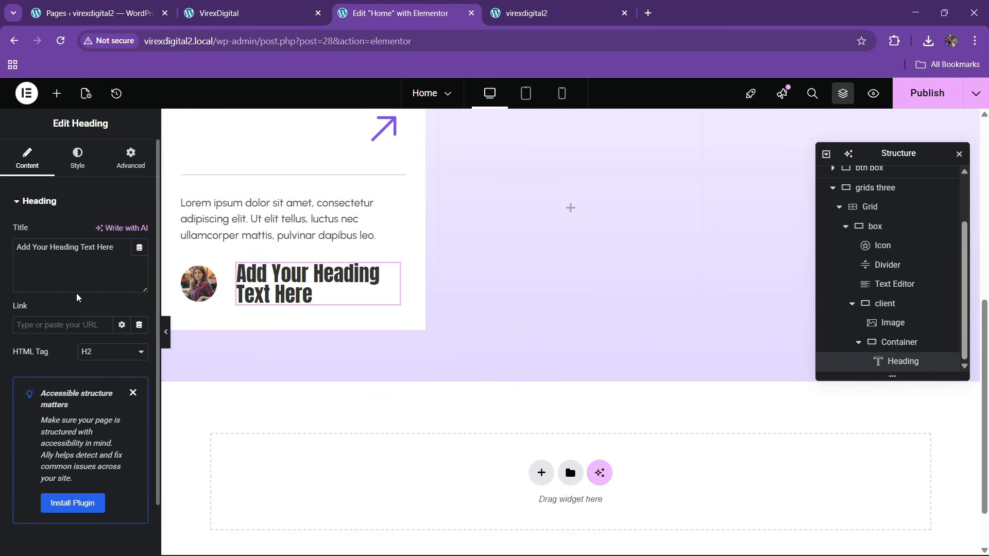
pyautogui.press('BackSpace')
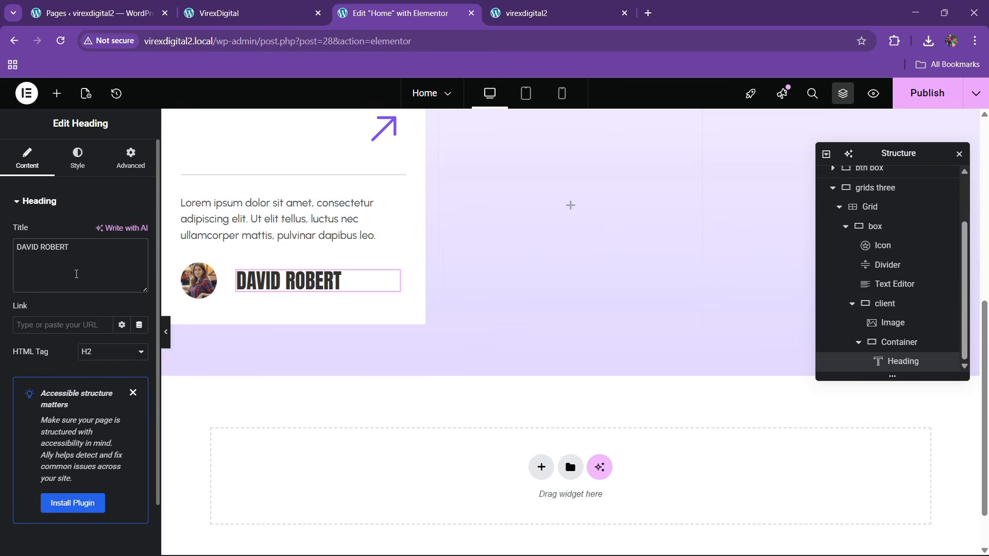
pyautogui.click(77, 159)
pyautogui.click(138, 268)
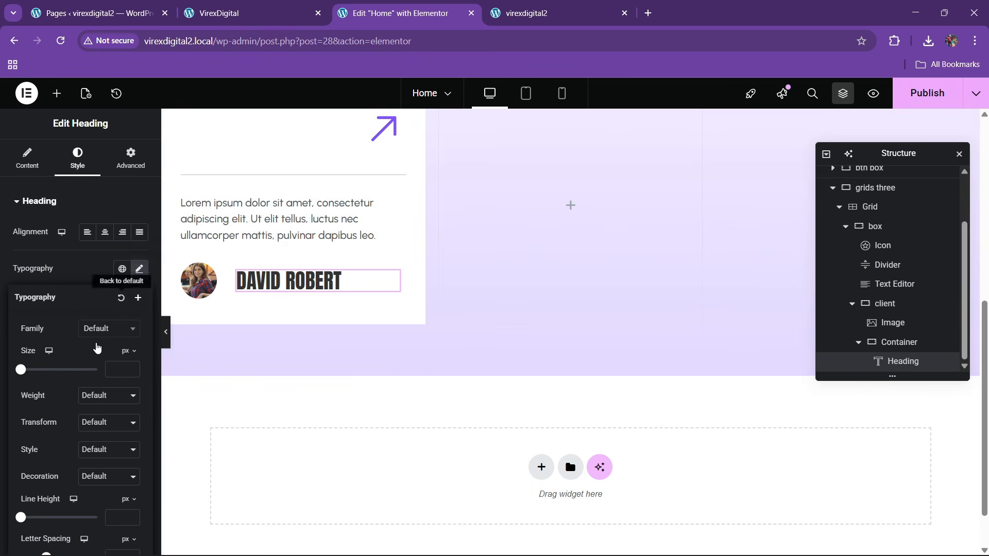
pyautogui.click(96, 332)
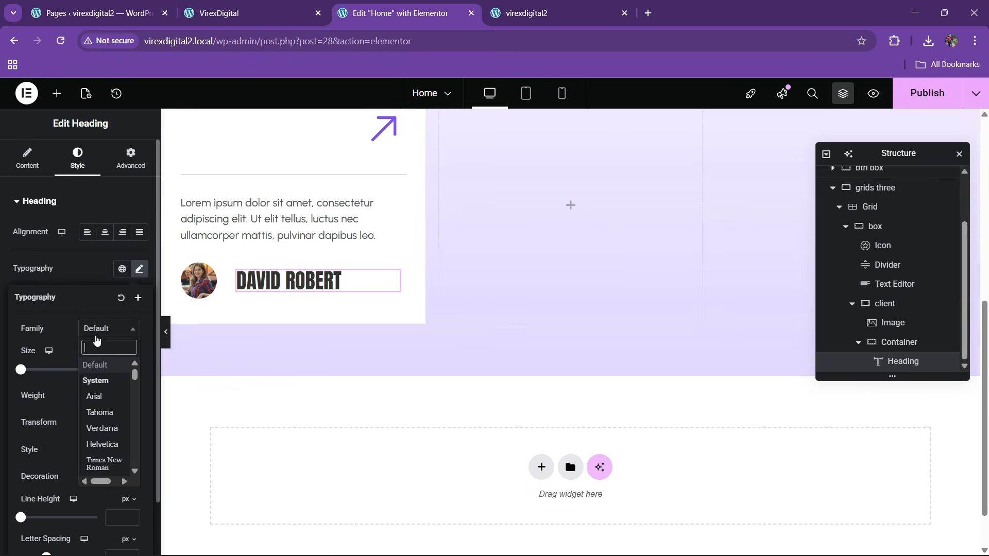
pyautogui.write('urba')
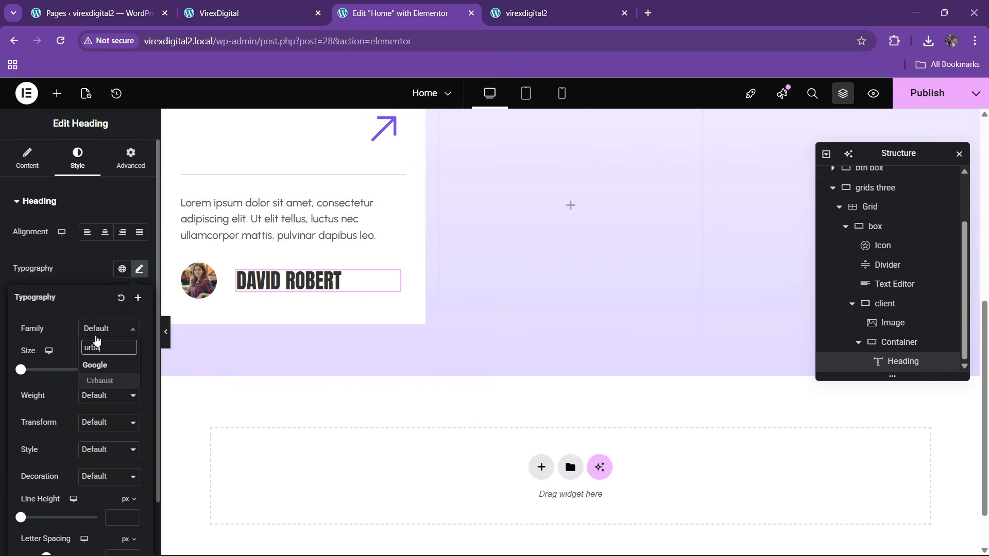
pyautogui.press('Return')
# - Make the name heading semi-bold 600 at size 21
pyautogui.click(89, 406)
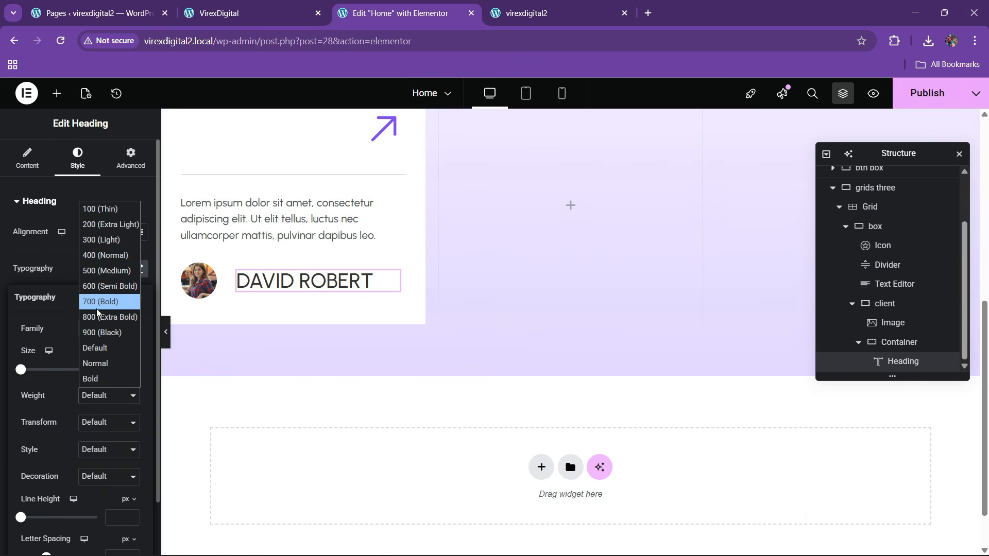
pyautogui.click(111, 283)
pyautogui.click(134, 367)
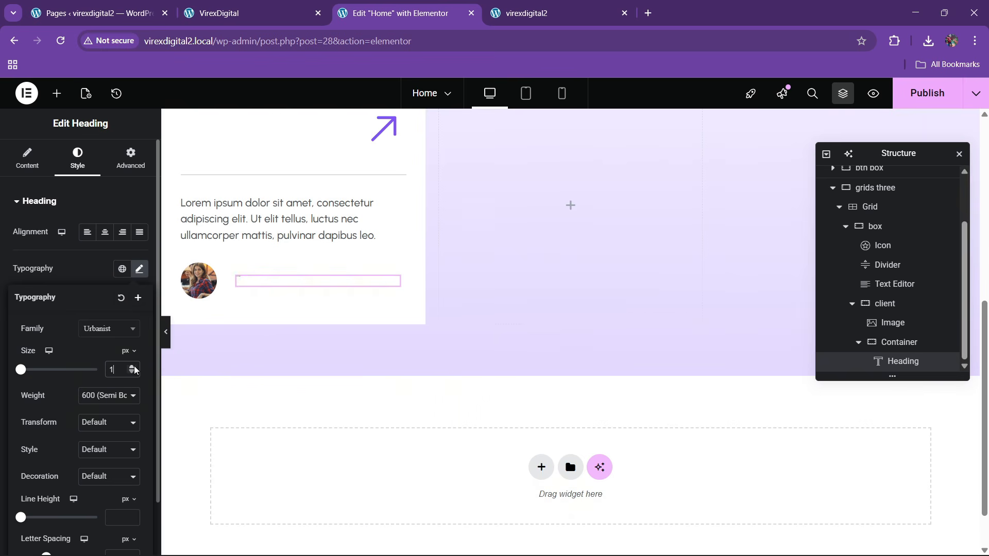
pyautogui.click(133, 369)
pyautogui.click(133, 369)
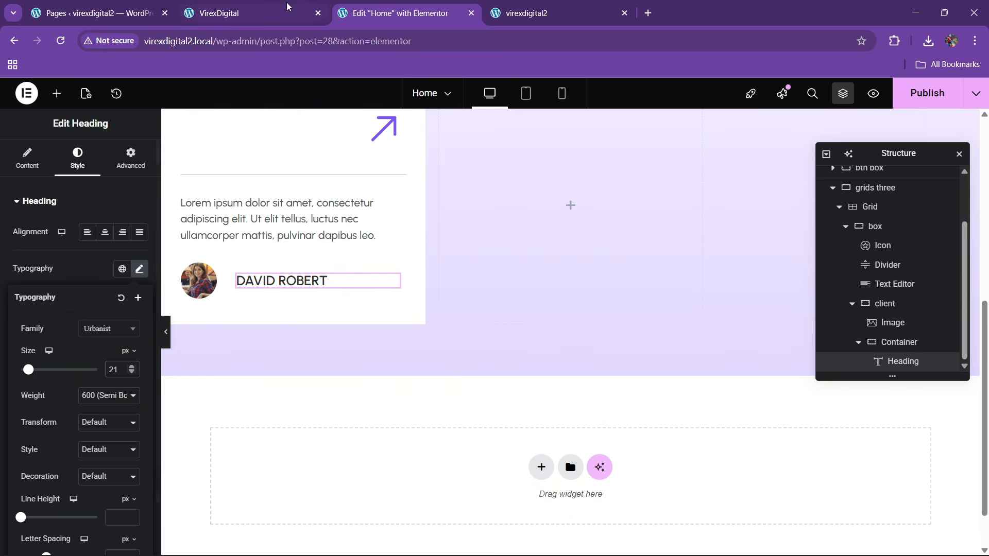
pyautogui.click(312, 5)
pyautogui.click(396, 13)
# - Duplicate the name heading and retitle the copy Co-Founder
pyautogui.rightClick(271, 281)
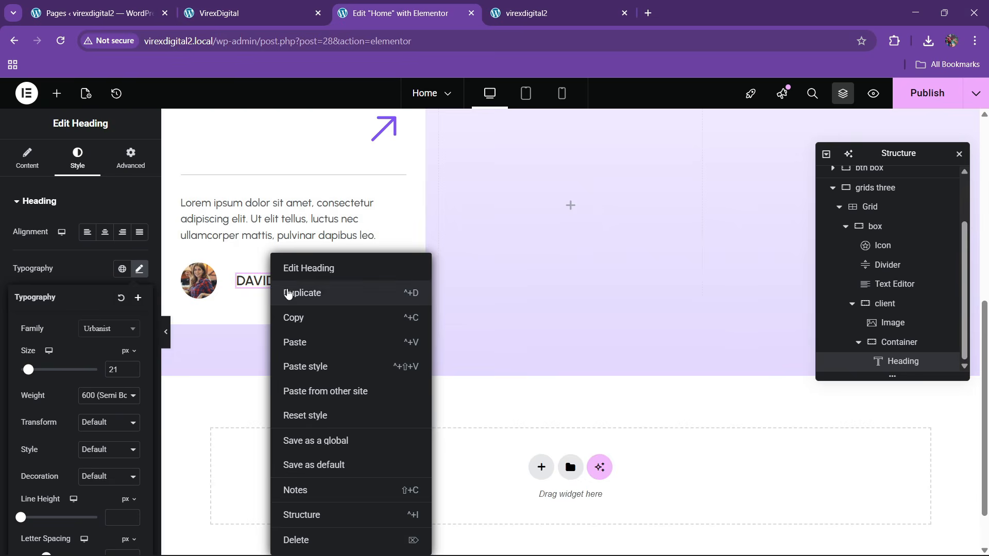
pyautogui.click(295, 293)
pyautogui.moveTo(70, 247); pyautogui.dragTo(1, 266)
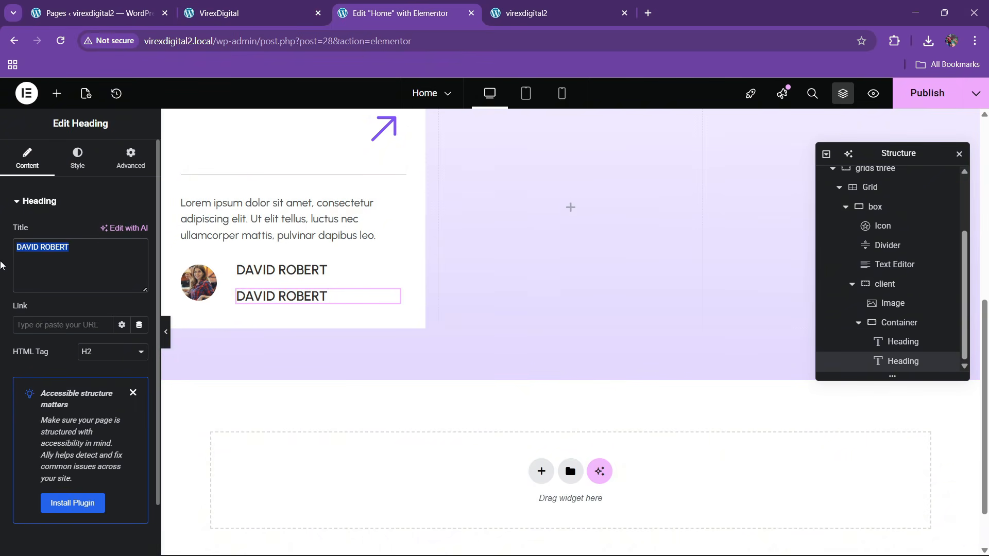
pyautogui.write('Co-Founder')
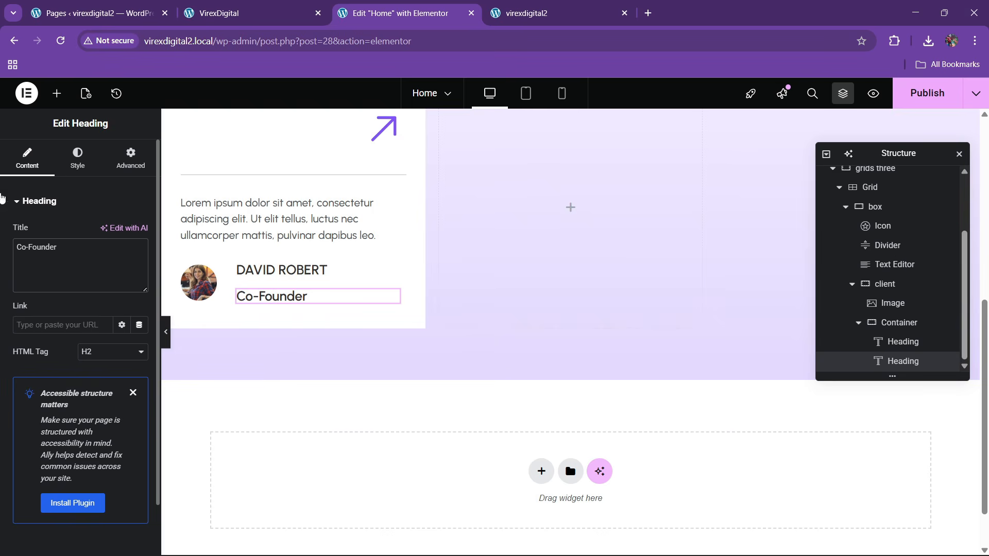
# - Make Co-Founder the global grey colour at 17 px
pyautogui.click(77, 157)
pyautogui.click(122, 413)
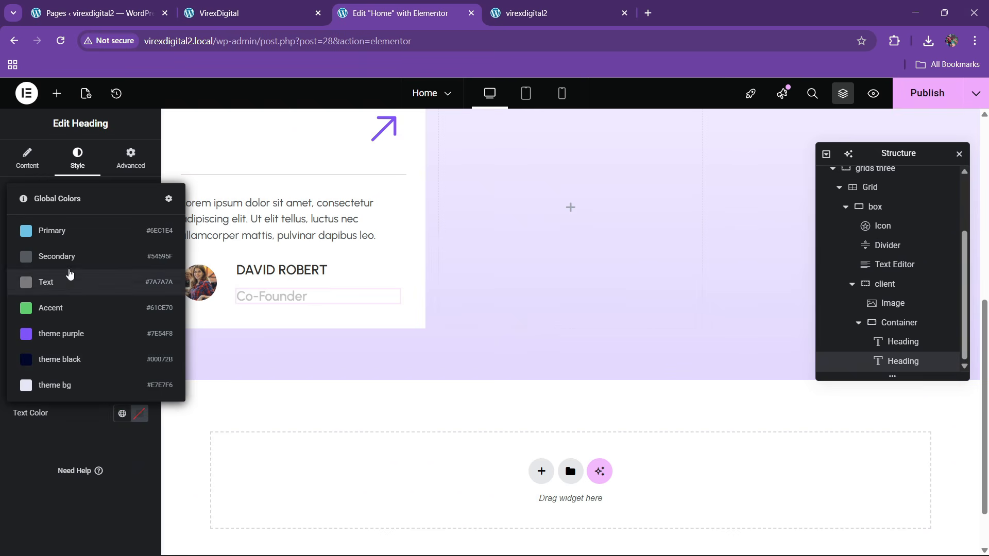
pyautogui.click(56, 281)
pyautogui.click(139, 268)
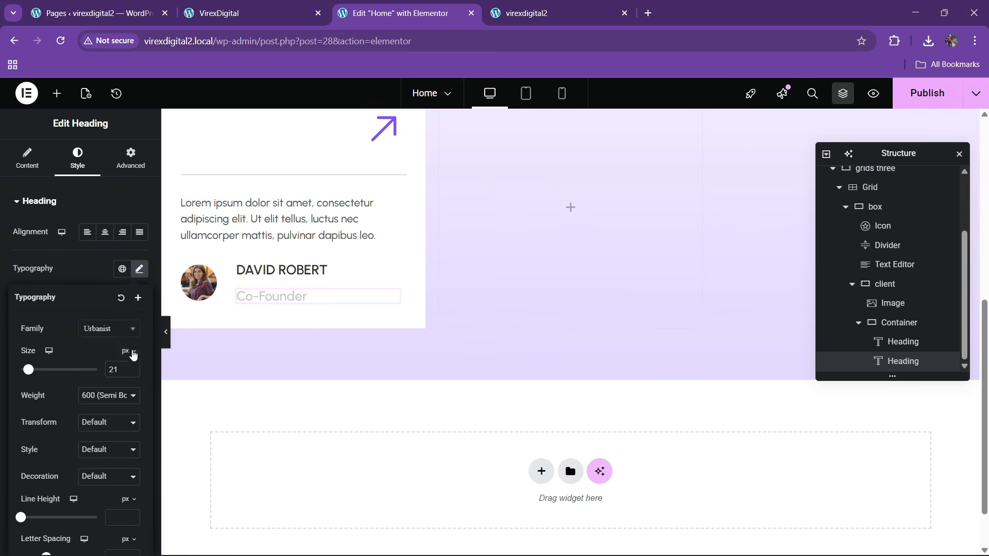
pyautogui.click(132, 373)
pyautogui.click(131, 372)
pyautogui.click(131, 373)
pyautogui.click(132, 373)
pyautogui.click(131, 373)
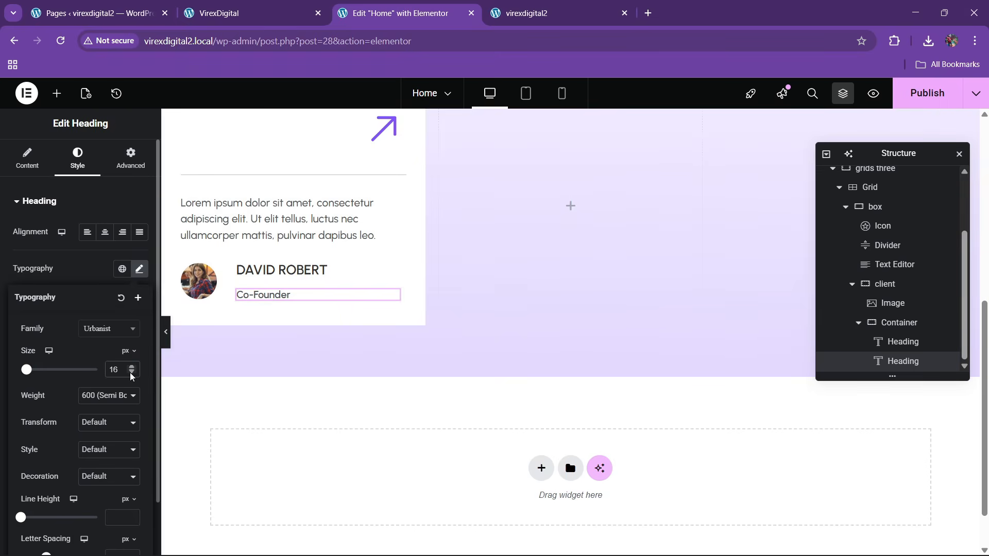
pyautogui.click(92, 281)
pyautogui.click(116, 413)
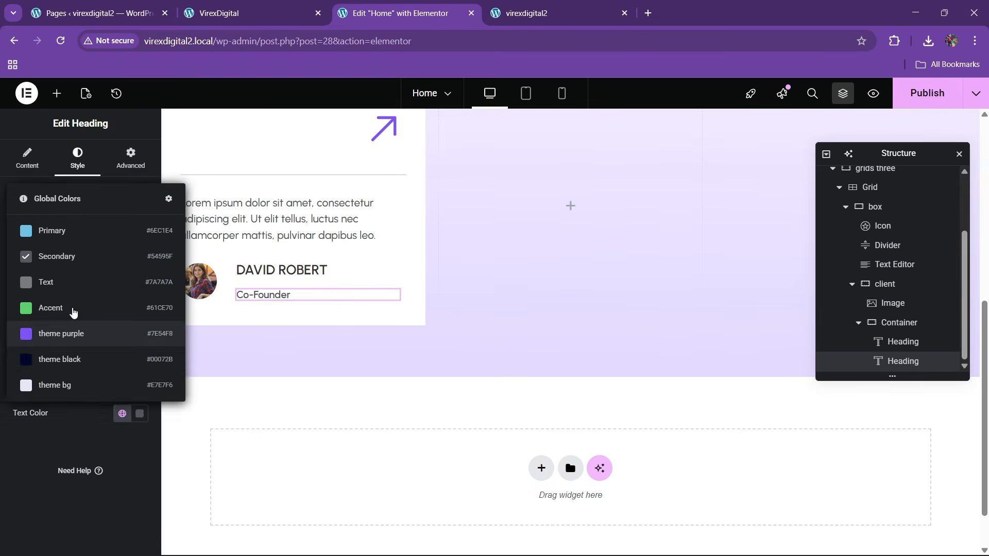
pyautogui.click(90, 331)
pyautogui.click(139, 269)
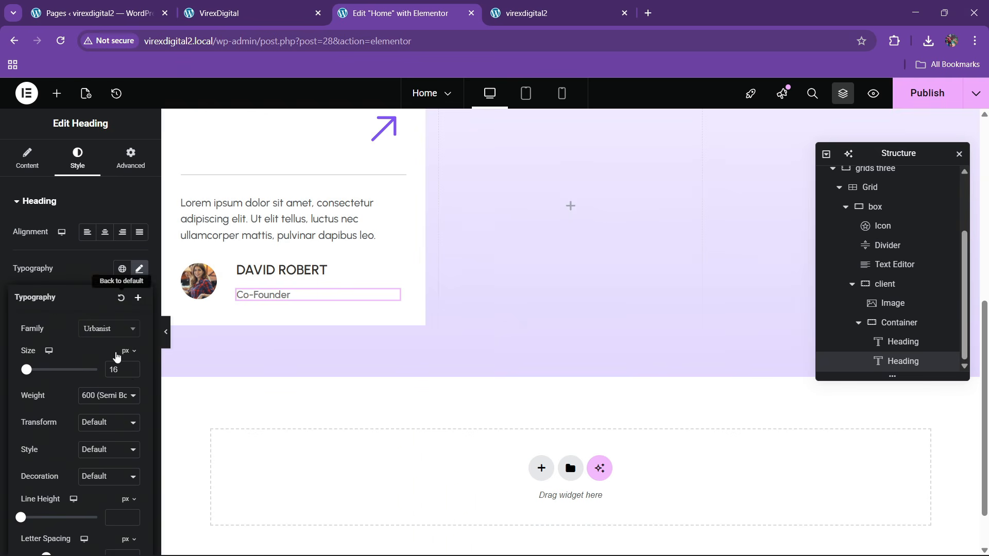
pyautogui.click(132, 366)
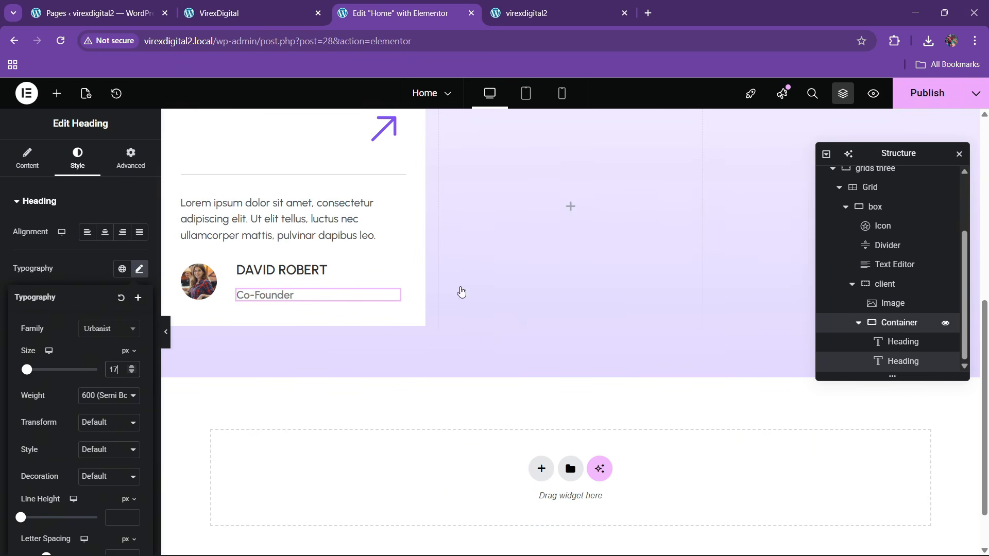
# - Centre the name and role vertically with a 10 px gap, then view the VirexDigital site
pyautogui.click(397, 301)
pyautogui.click(104, 290)
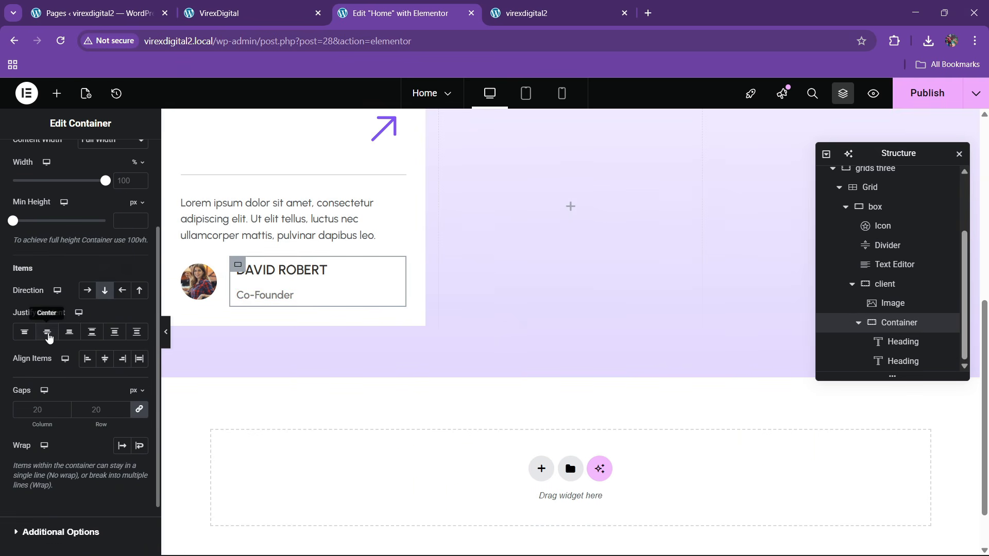
pyautogui.click(47, 332)
pyautogui.click(104, 358)
pyautogui.click(88, 360)
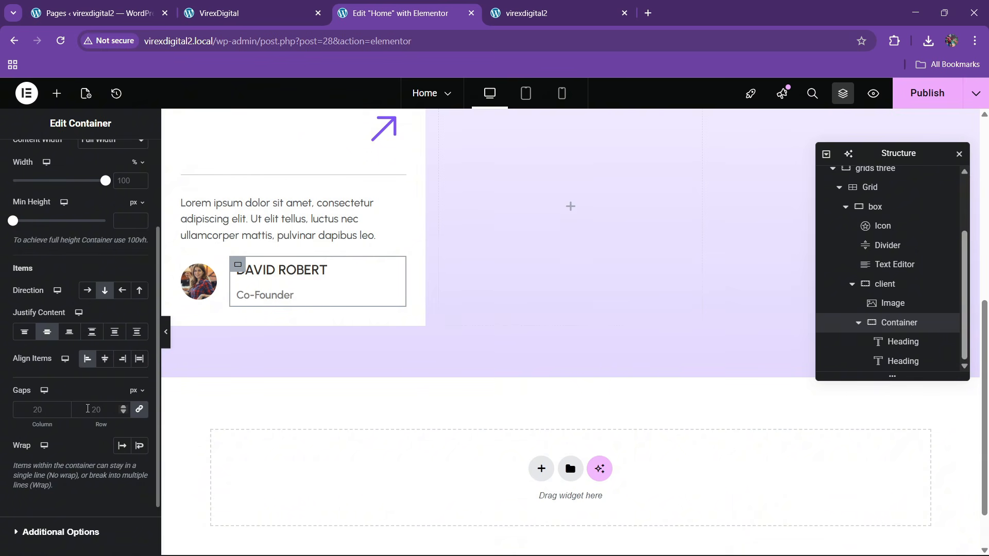
pyautogui.click(88, 408)
pyautogui.write('10')
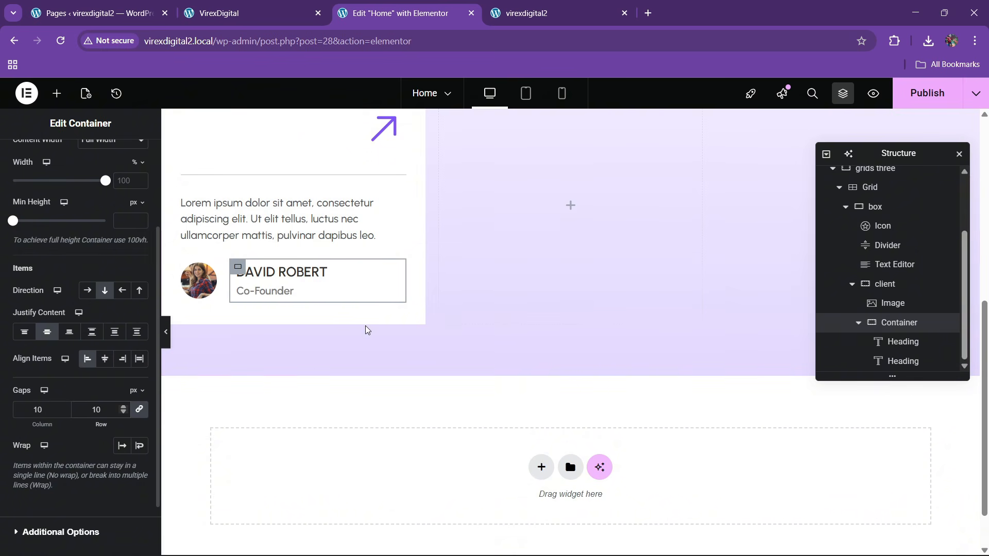
pyautogui.click(264, 5)
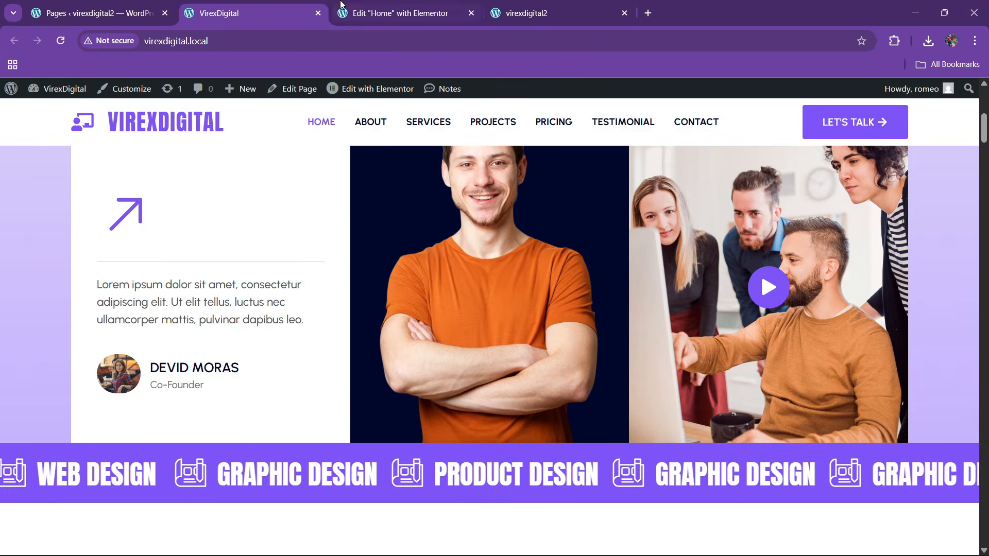
pyautogui.click(342, 5)
# - Give the testimonial card box 60 px top and bottom padding
pyautogui.scroll(4, 335, 272)
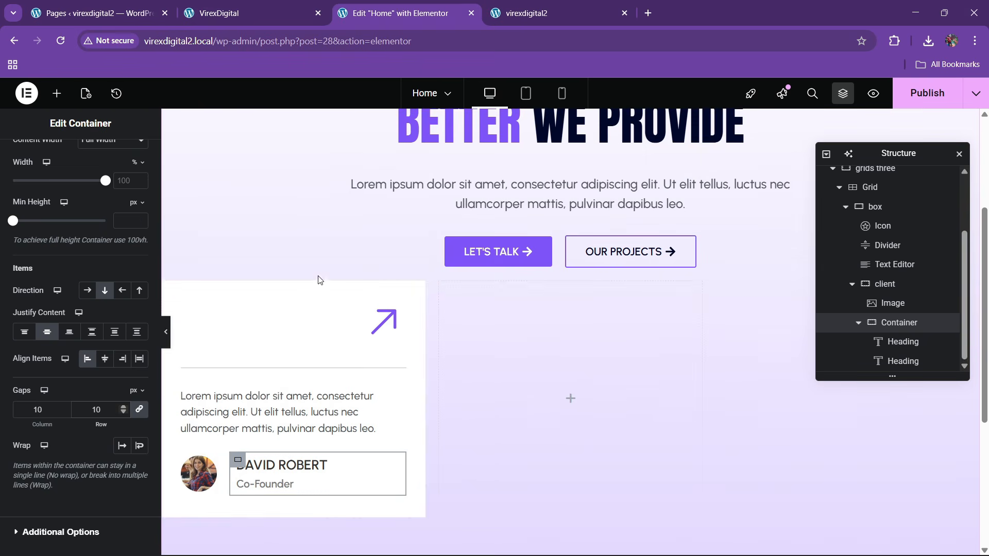
pyautogui.click(257, 7)
pyautogui.scroll(2, 257, 336)
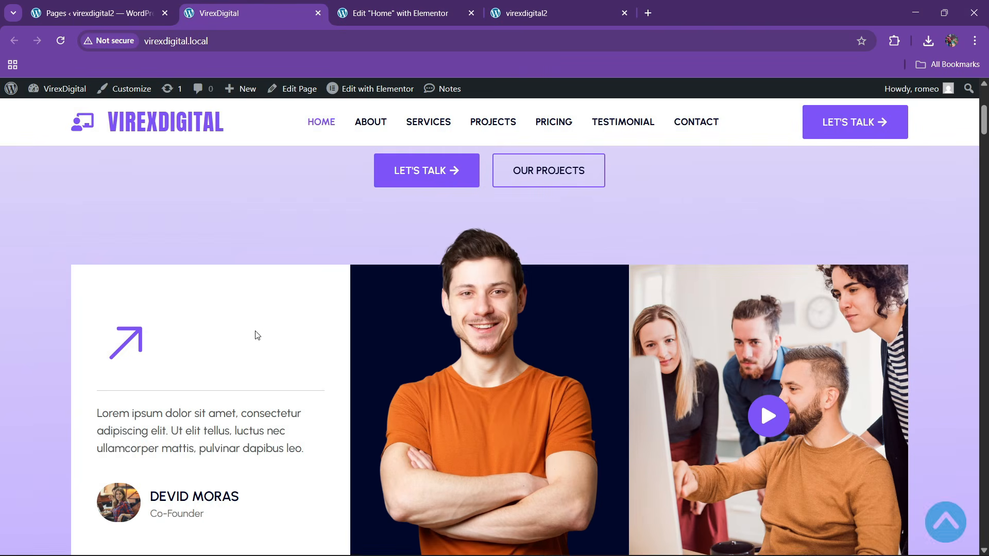
pyautogui.click(431, 4)
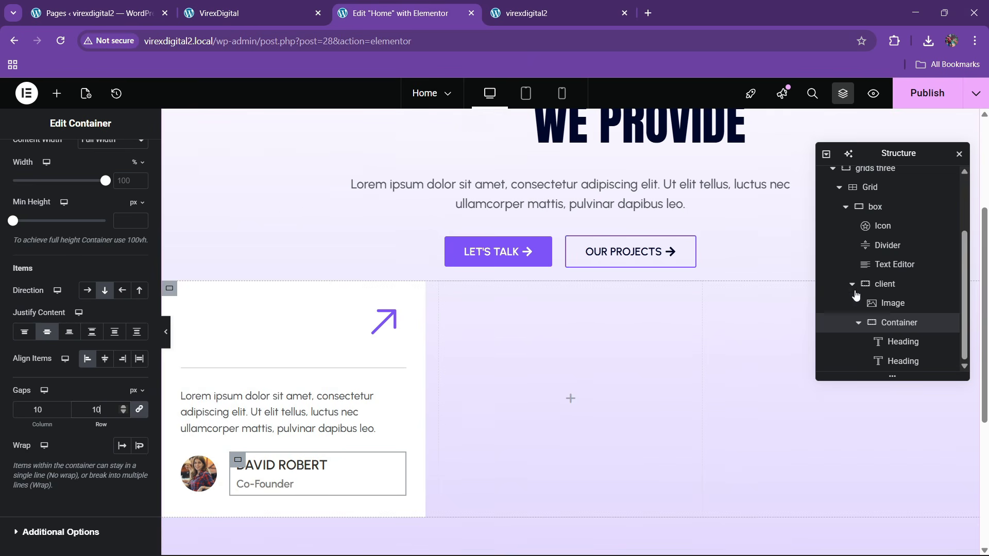
pyautogui.scroll(1, 882, 273)
pyautogui.scroll(1, 883, 263)
pyautogui.click(882, 270)
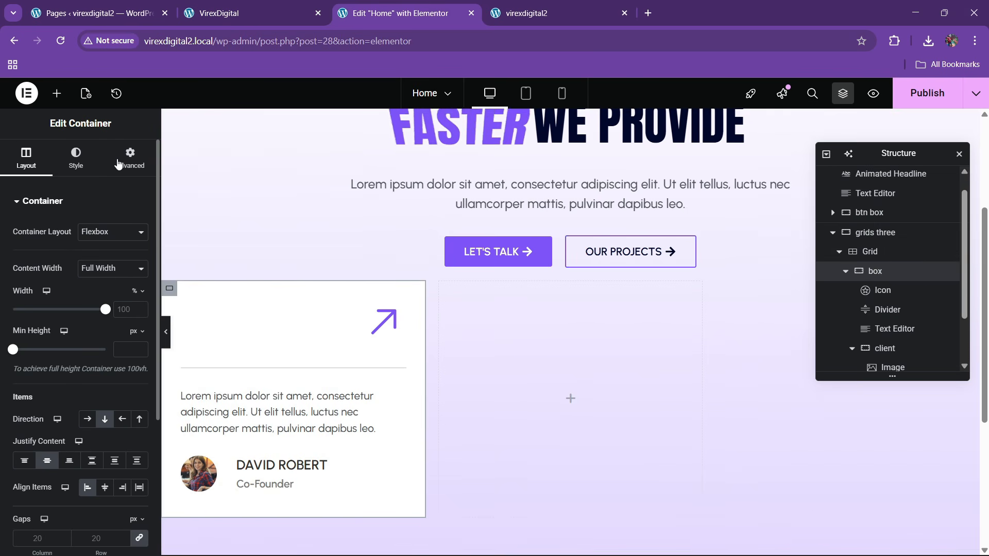
pyautogui.click(130, 156)
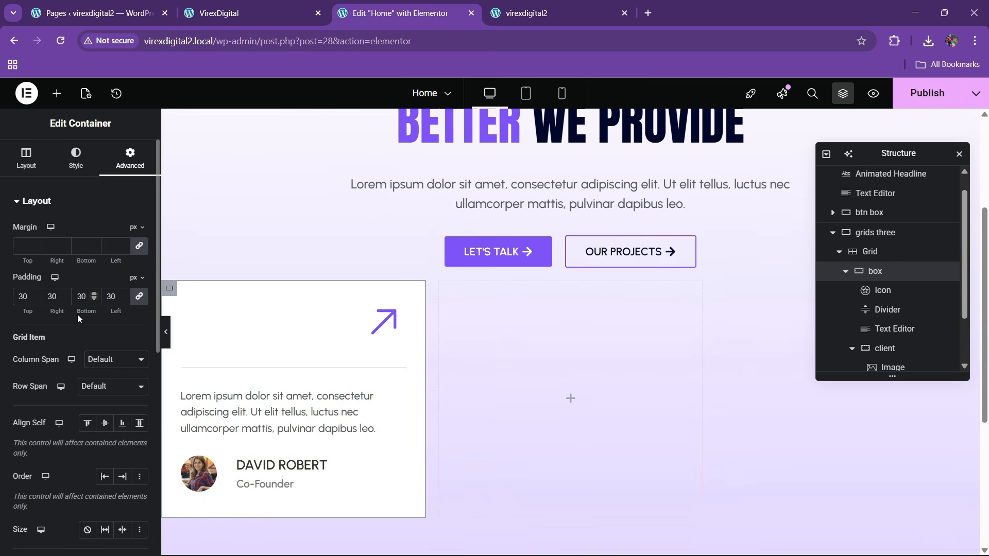
pyautogui.click(139, 297)
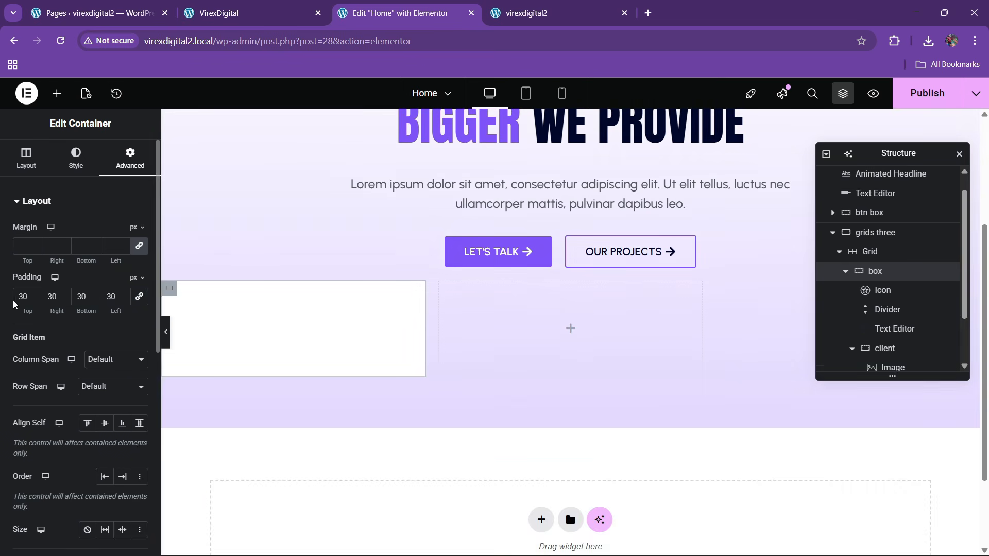
pyautogui.doubleClick(24, 297)
pyautogui.write('06')
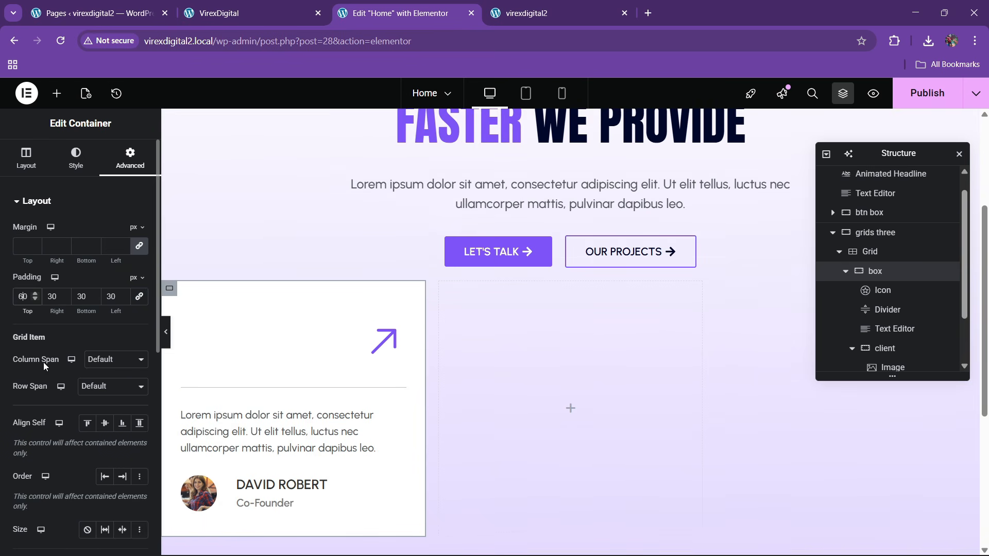
pyautogui.click(78, 297)
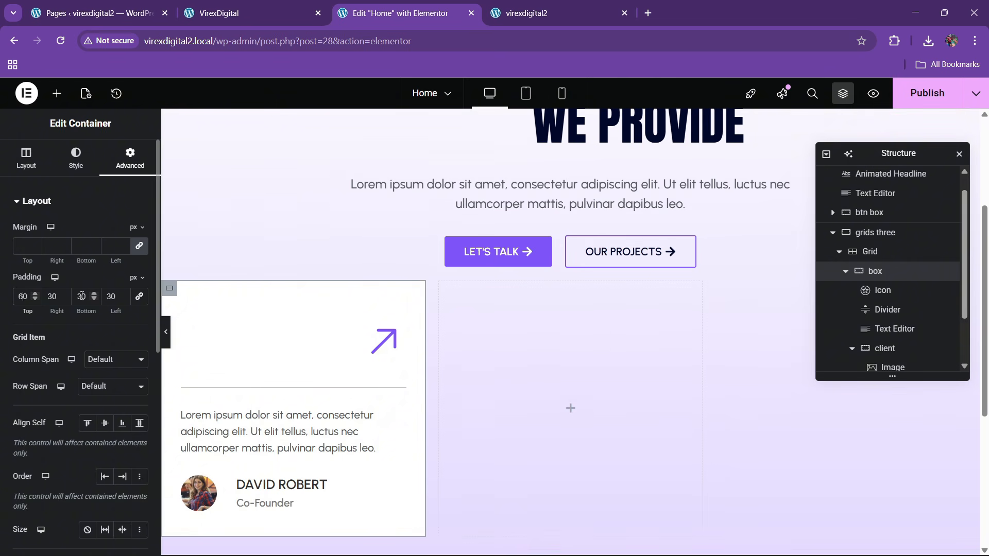
pyautogui.press('BackSpace')
pyautogui.write('6')
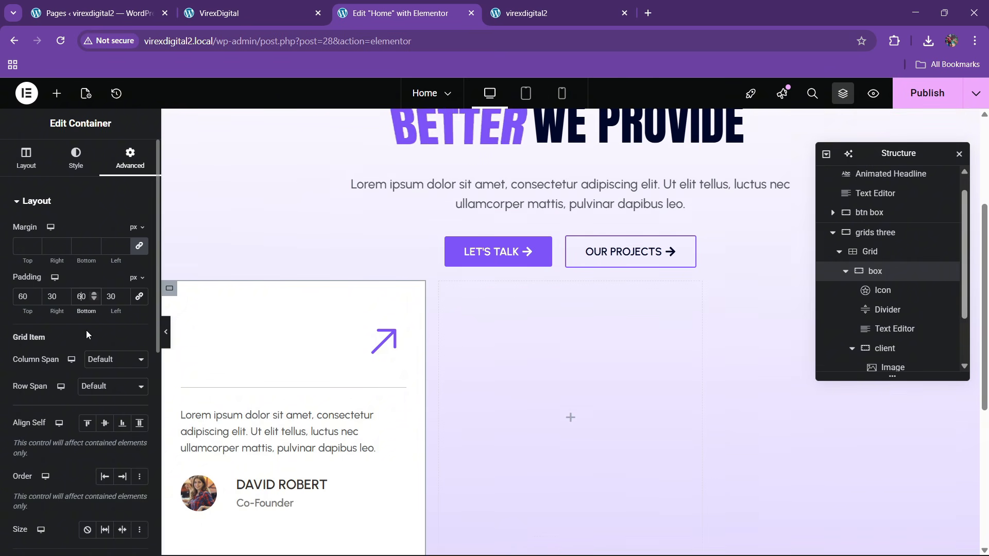
# - Enlarge the card's lorem ipsum paragraph to 19 px and select the collapsed three-column grid
pyautogui.scroll(-3, 324, 325)
pyautogui.click(289, 242)
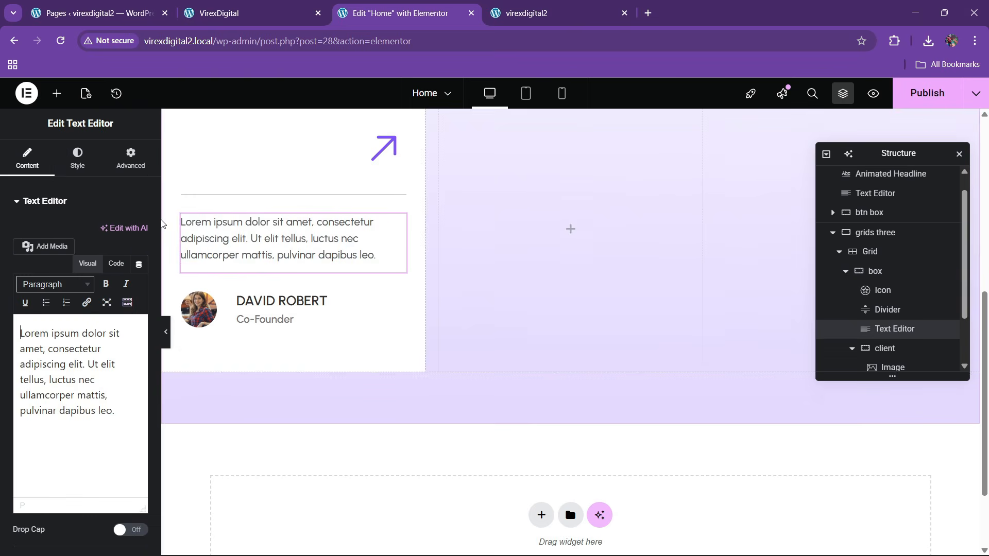
pyautogui.click(82, 164)
pyautogui.click(139, 268)
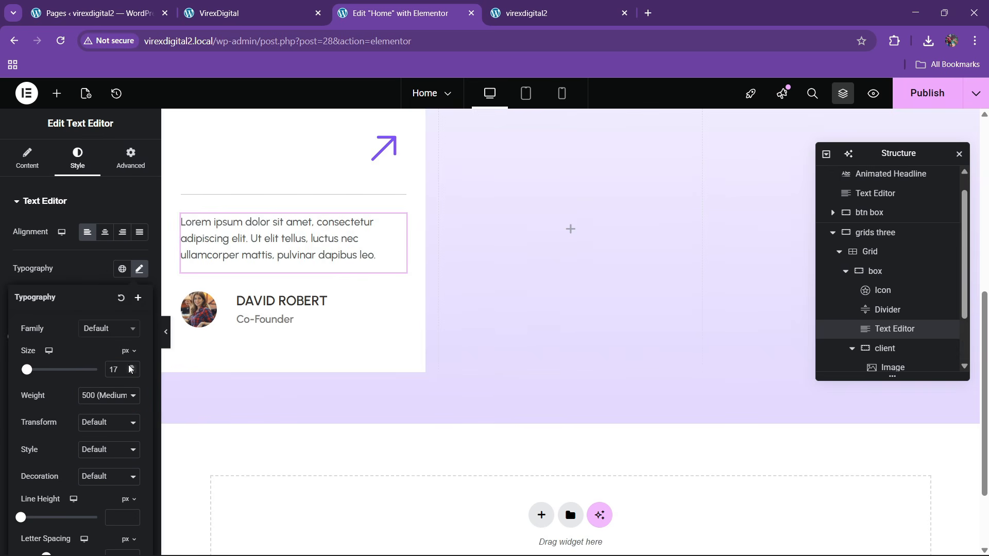
pyautogui.doubleClick(131, 367)
pyautogui.scroll(3, 280, 325)
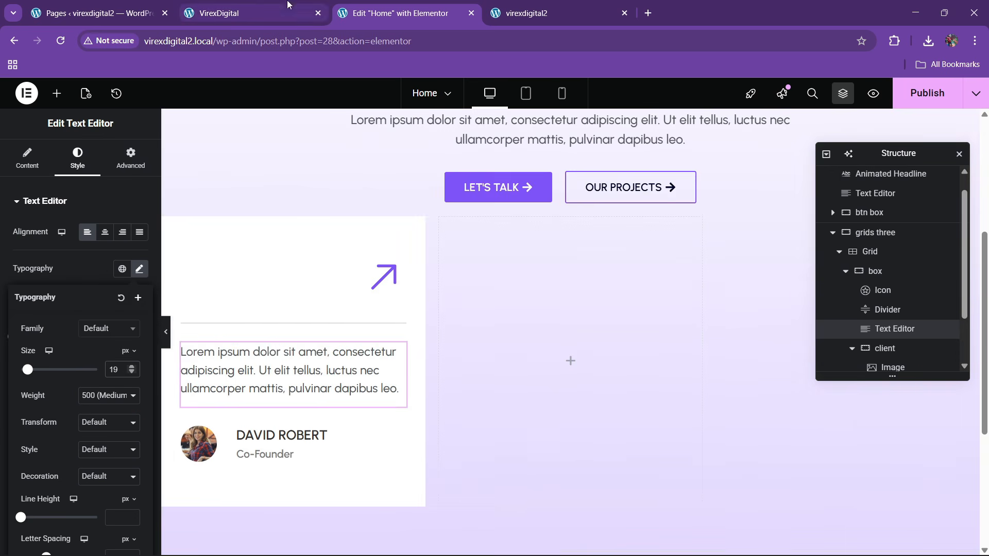
pyautogui.click(257, 12)
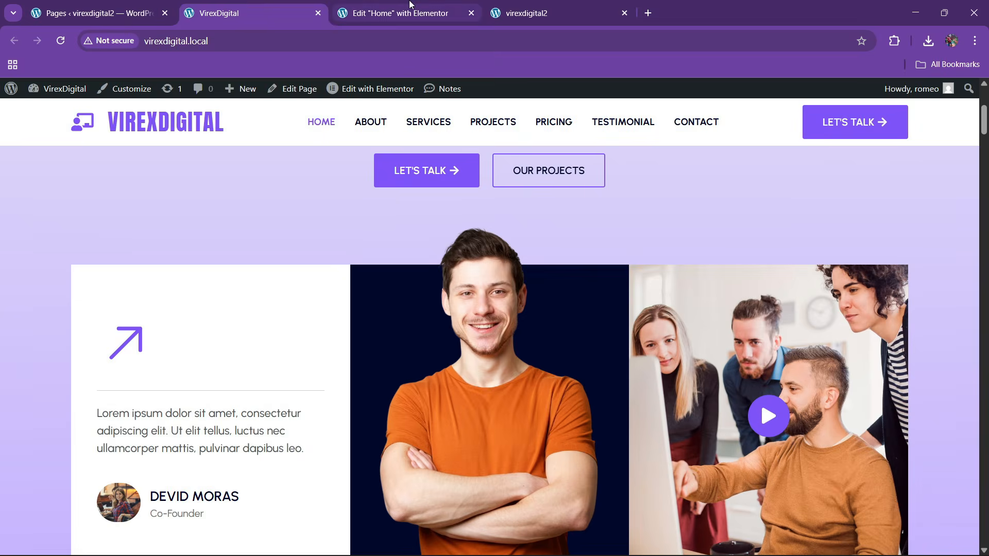
pyautogui.click(411, 6)
pyautogui.click(847, 274)
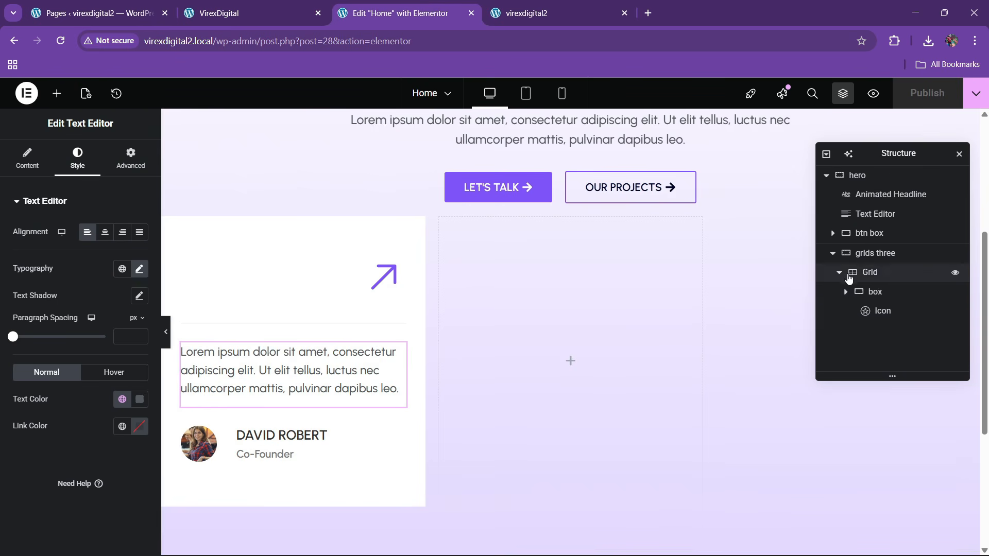
pyautogui.click(847, 274)
# - Add a new container to the grid and rename it box2
pyautogui.rightClick(857, 274)
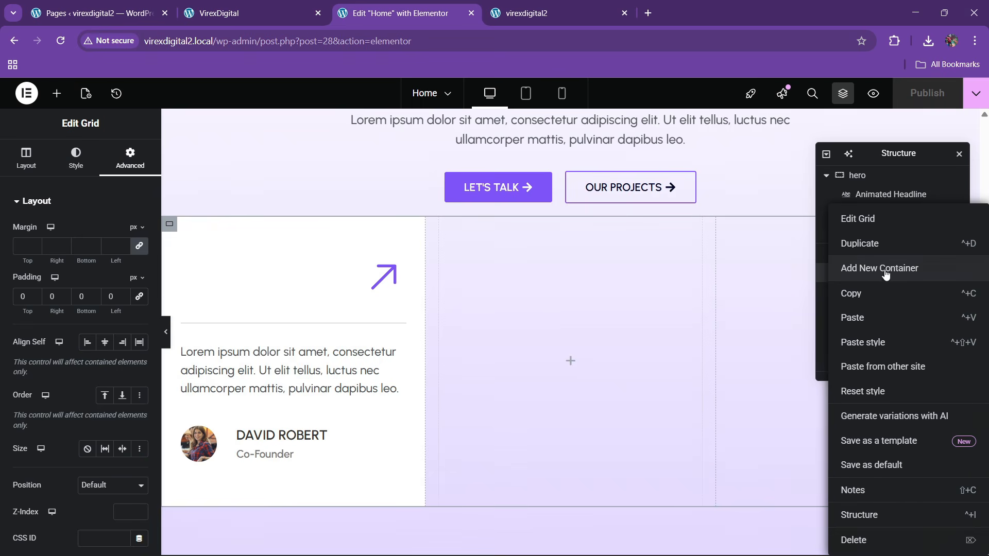
pyautogui.click(886, 269)
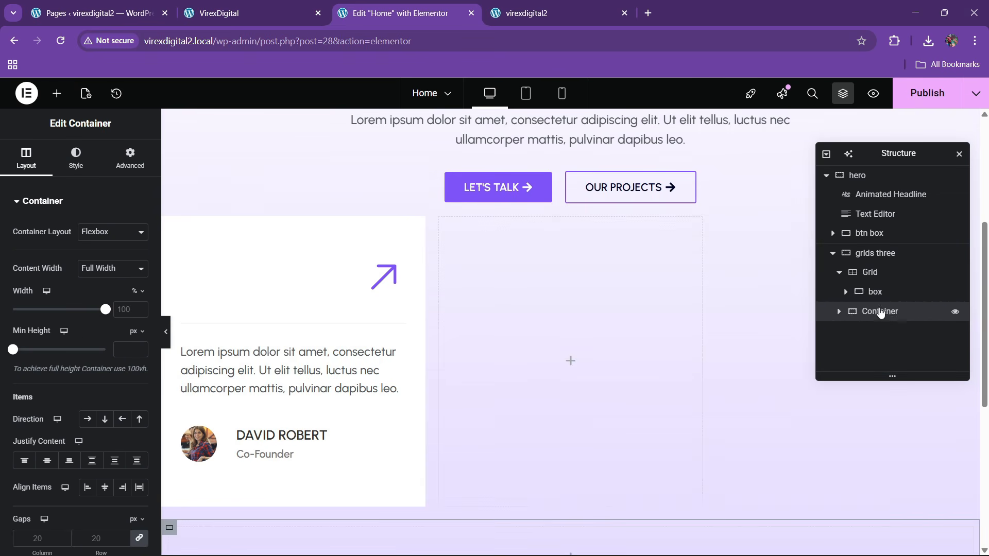
pyautogui.moveTo(881, 313)
pyautogui.mouseDown()
pyautogui.moveTo(882, 289)
pyautogui.moveTo(891, 323)
pyautogui.moveTo(884, 317)
pyautogui.mouseUp()
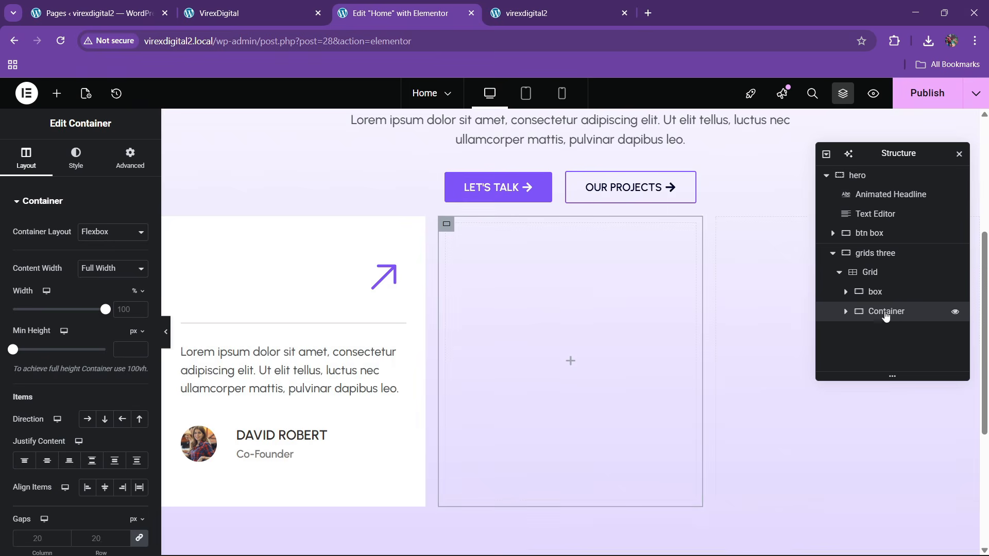
pyautogui.doubleClick(885, 315)
# - Give box2 the global theme black background and place an Image widget inside
pyautogui.click(85, 164)
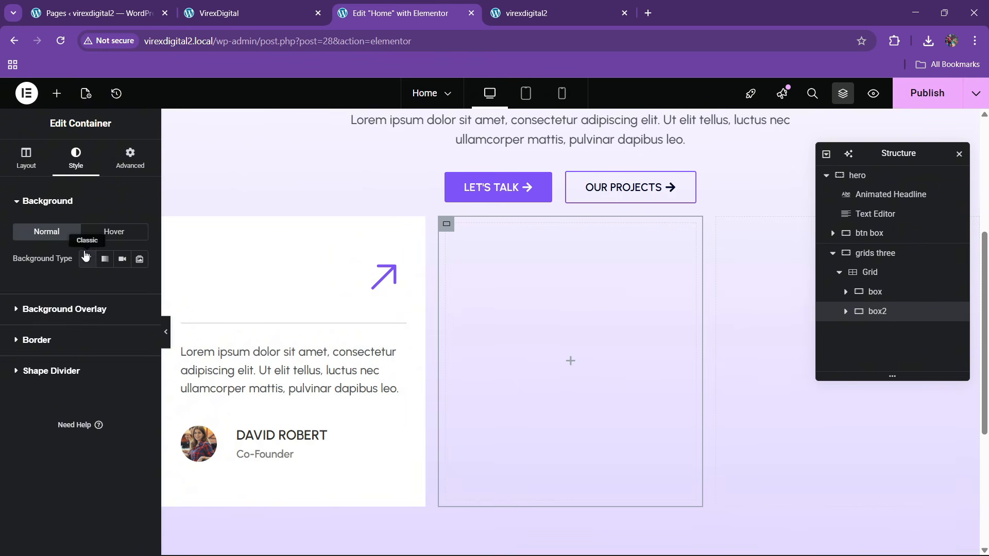
pyautogui.click(120, 287)
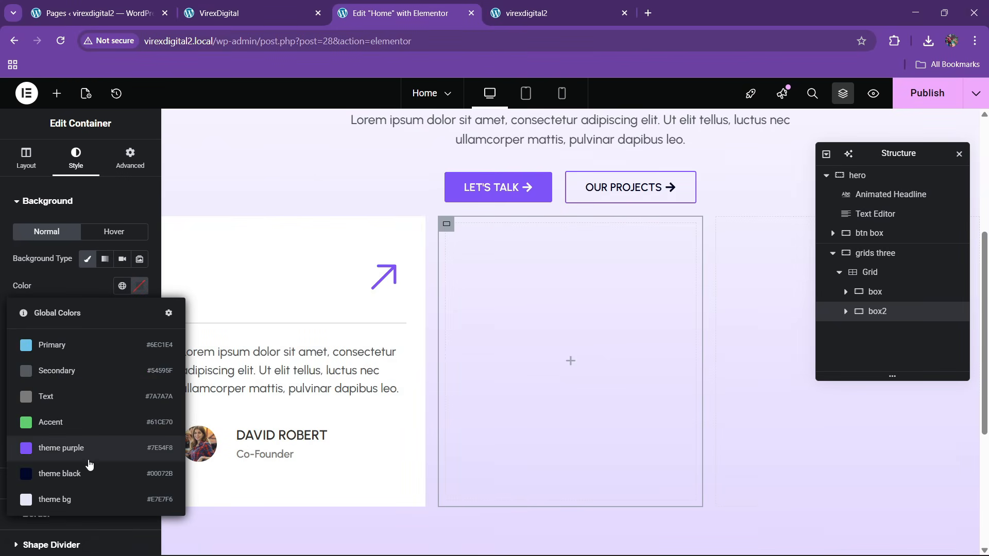
pyautogui.click(88, 469)
pyautogui.click(129, 158)
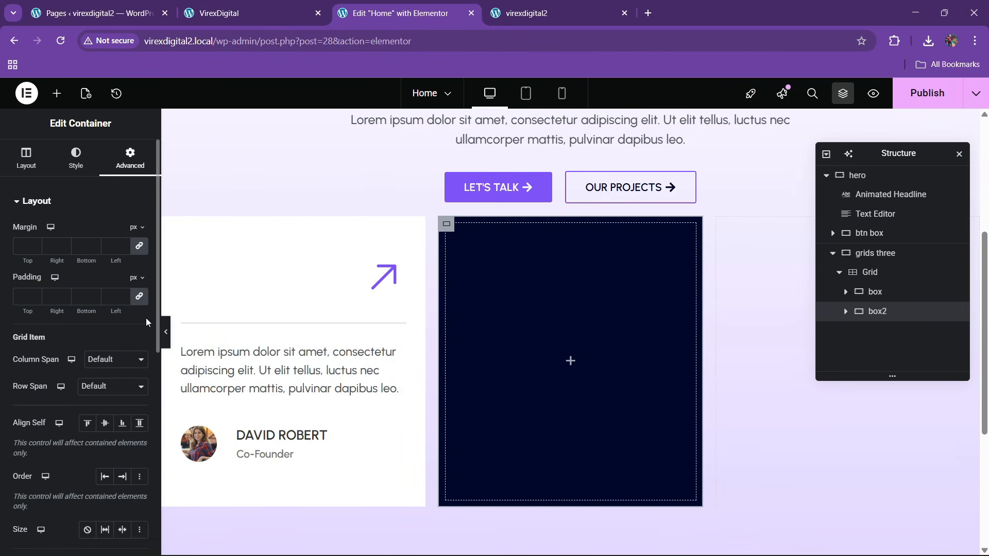
pyautogui.click(56, 93)
pyautogui.moveTo(108, 363); pyautogui.dragTo(570, 360)
# - Insert the hero.png cut-out portrait into box2's image widget
pyautogui.click(102, 271)
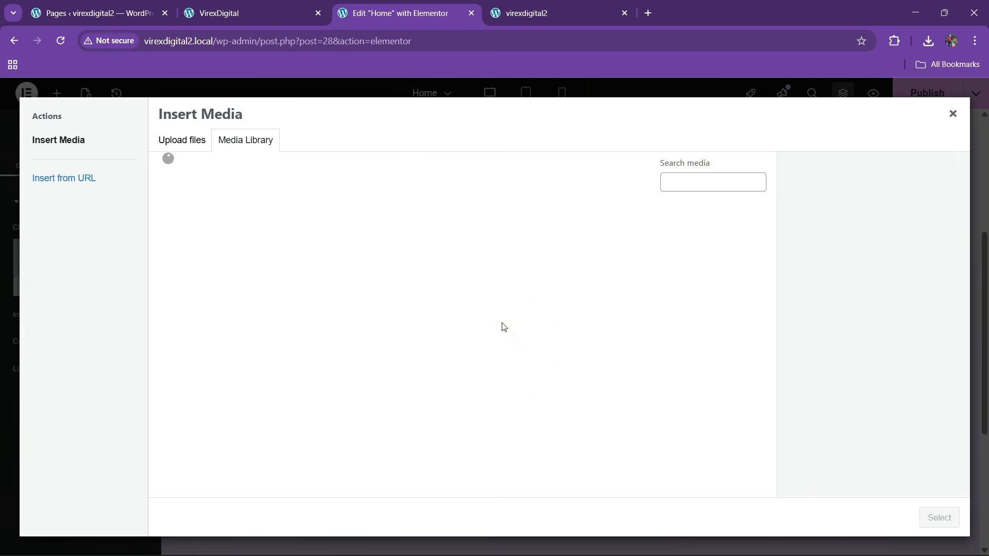
pyautogui.click(219, 13)
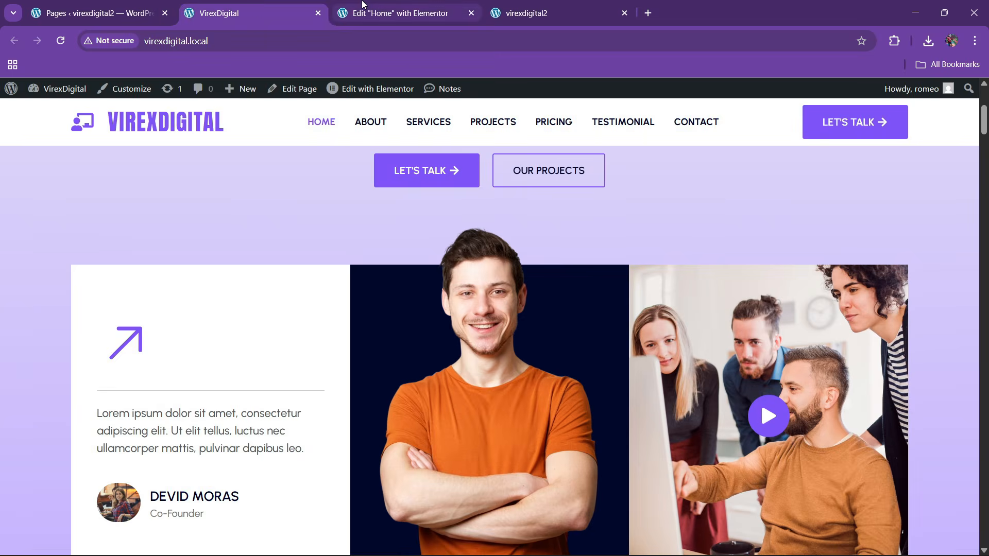
pyautogui.click(397, 13)
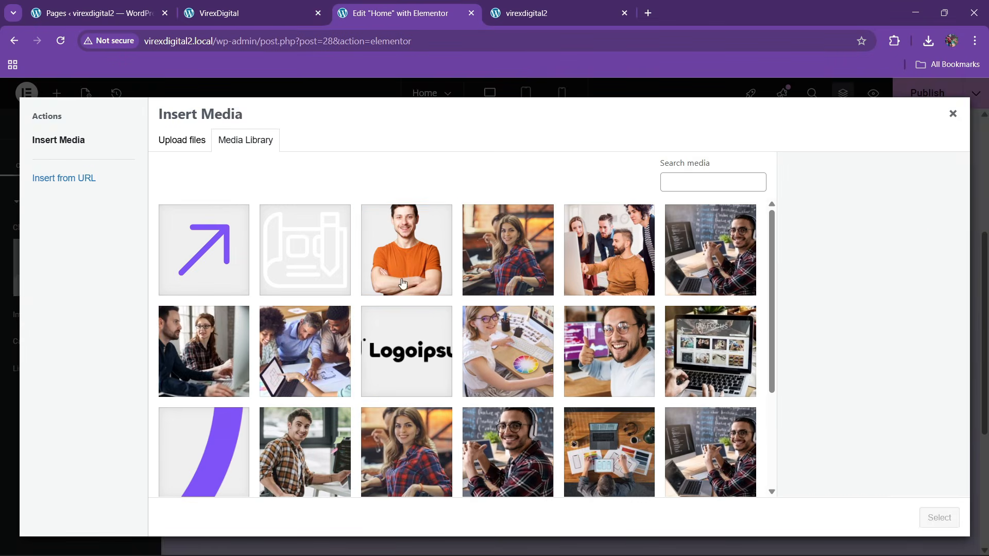
pyautogui.click(402, 278)
pyautogui.click(936, 518)
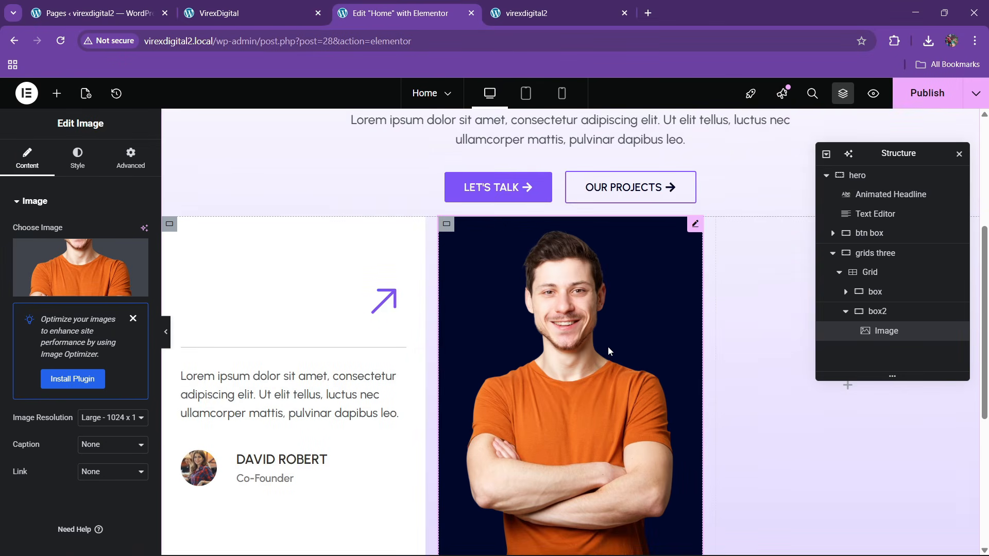
# - Unlink the portrait's margins and set the top margin to -5 em so the head overlaps above
pyautogui.scroll(-2, 608, 347)
pyautogui.scroll(1, 605, 353)
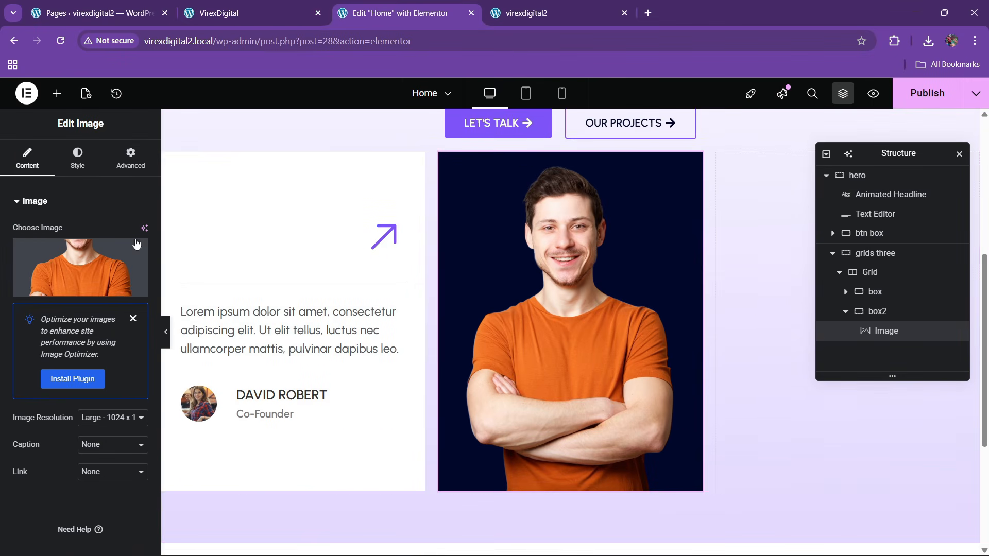
pyautogui.click(144, 175)
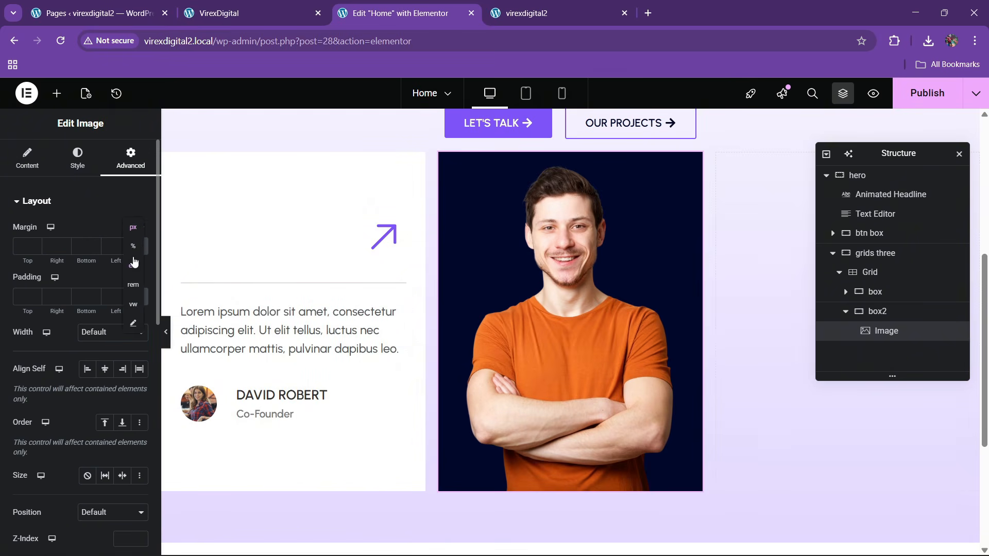
pyautogui.click(137, 248)
pyautogui.click(35, 249)
pyautogui.click(35, 249)
pyautogui.click(35, 250)
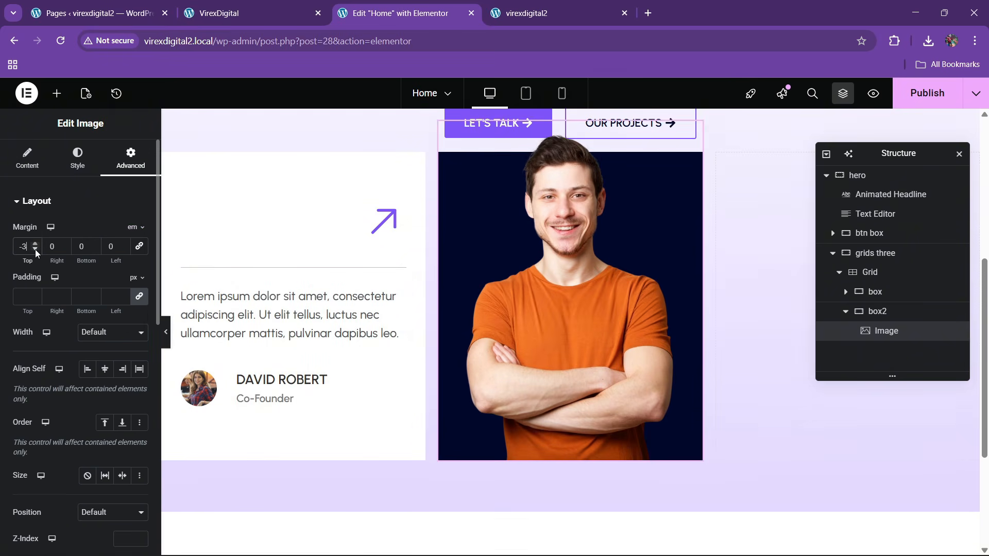
pyautogui.click(35, 250)
pyautogui.click(35, 249)
pyautogui.click(35, 249)
pyautogui.scroll(3, 461, 276)
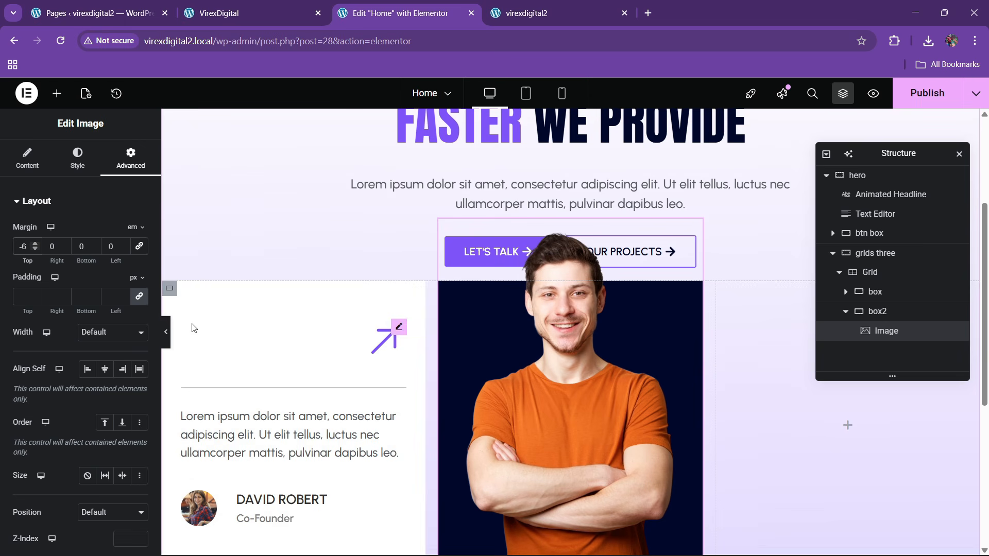
pyautogui.click(35, 243)
pyautogui.scroll(-2, 586, 372)
pyautogui.scroll(1, 586, 373)
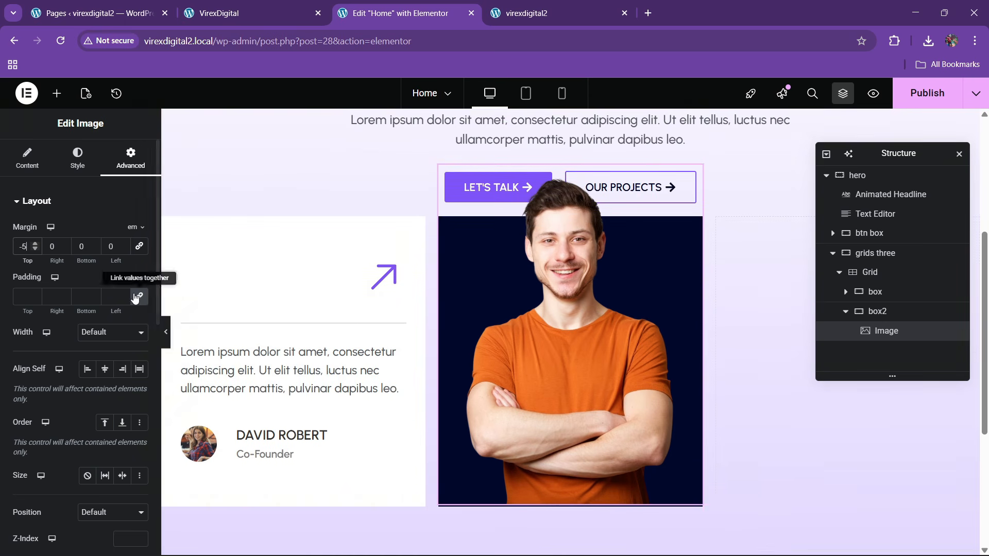
pyautogui.click(36, 245)
pyautogui.click(35, 249)
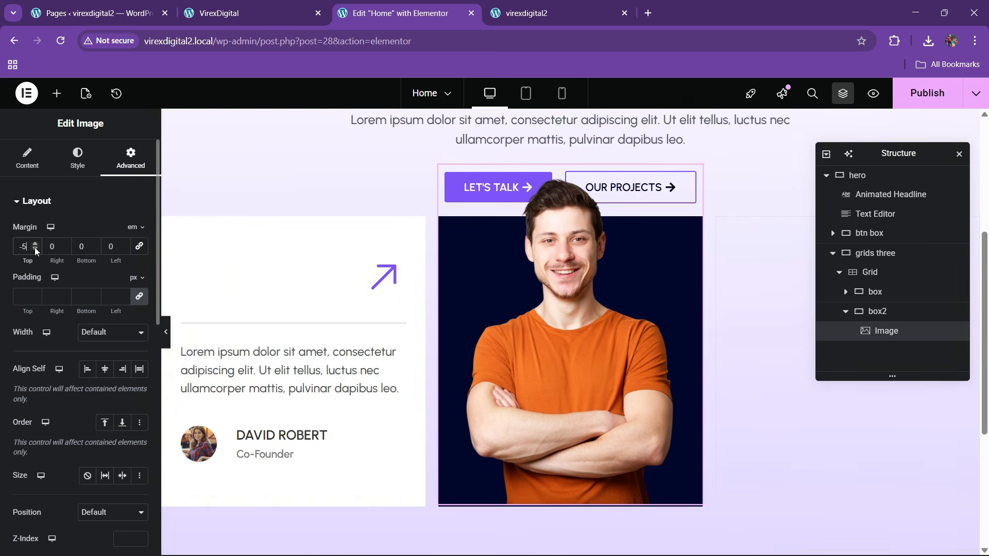
# - Give the grids three section a 90 px top margin
pyautogui.click(875, 271)
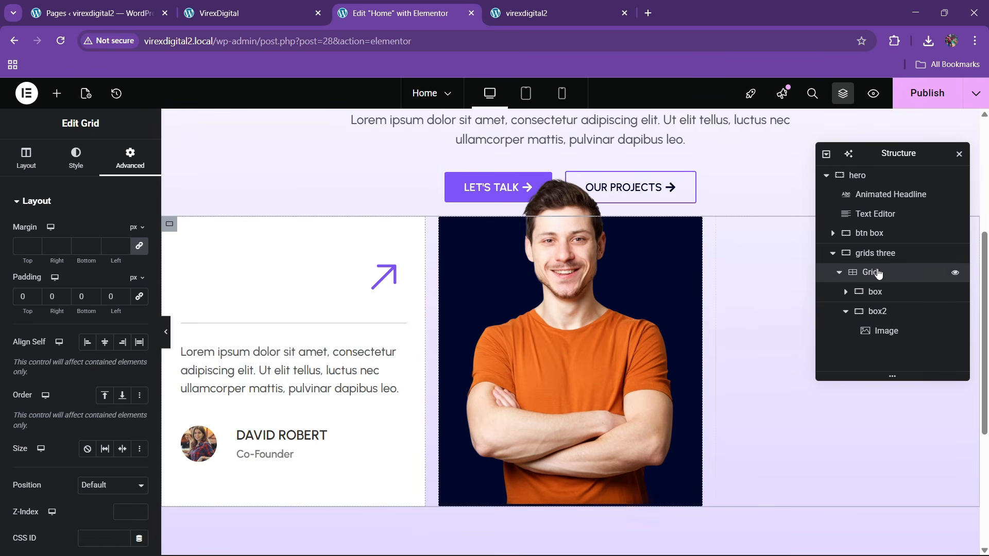
pyautogui.click(876, 253)
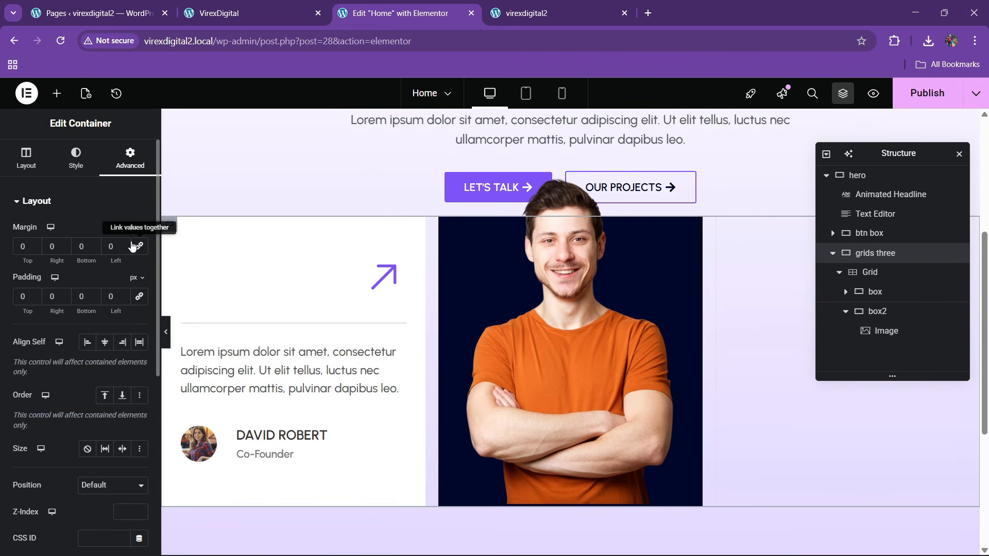
pyautogui.click(34, 244)
pyautogui.moveTo(34, 244); pyautogui.dragTo(34, 247)
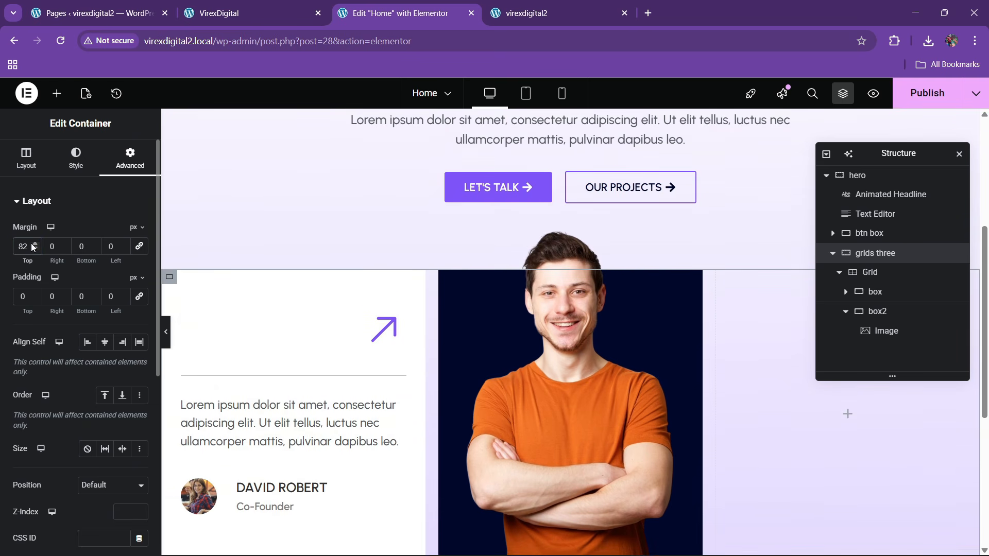
pyautogui.click(34, 244)
pyautogui.click(34, 244)
pyautogui.press('BackSpace')
pyautogui.press('BackSpace')
pyautogui.write('0')
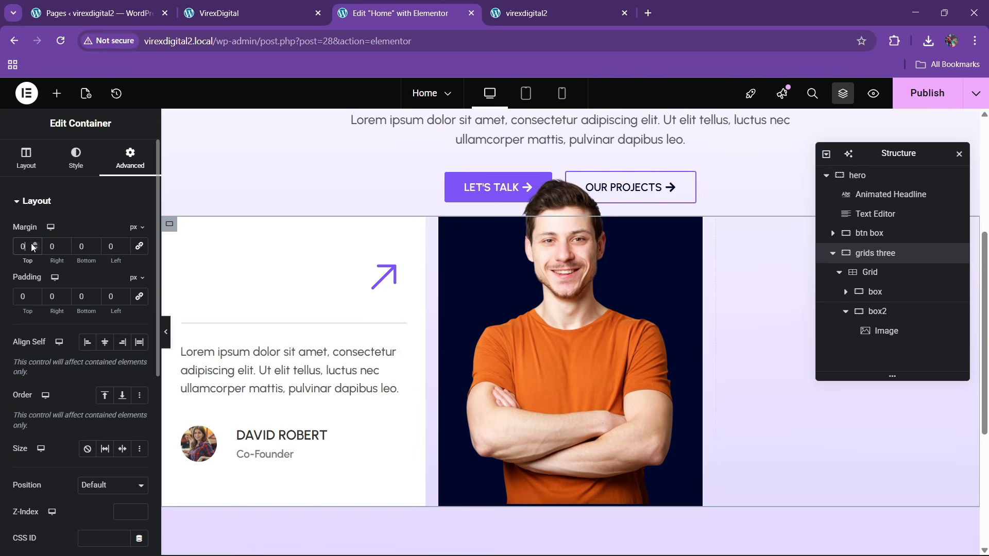
pyautogui.write('90')
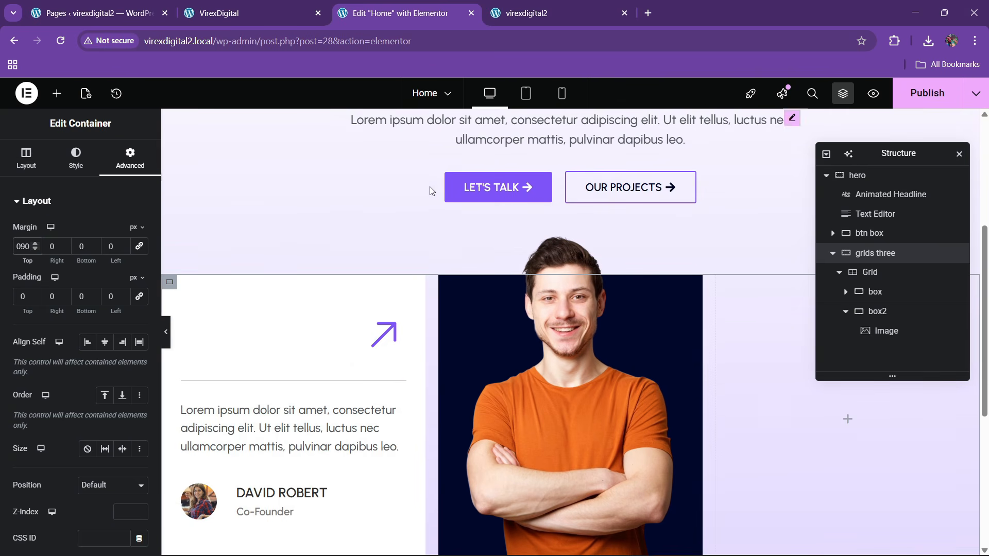
pyautogui.click(268, 7)
pyautogui.click(362, 6)
# - Set the grid's column and row gaps to 0
pyautogui.click(870, 272)
pyautogui.click(26, 157)
pyautogui.scroll(-3, 77, 371)
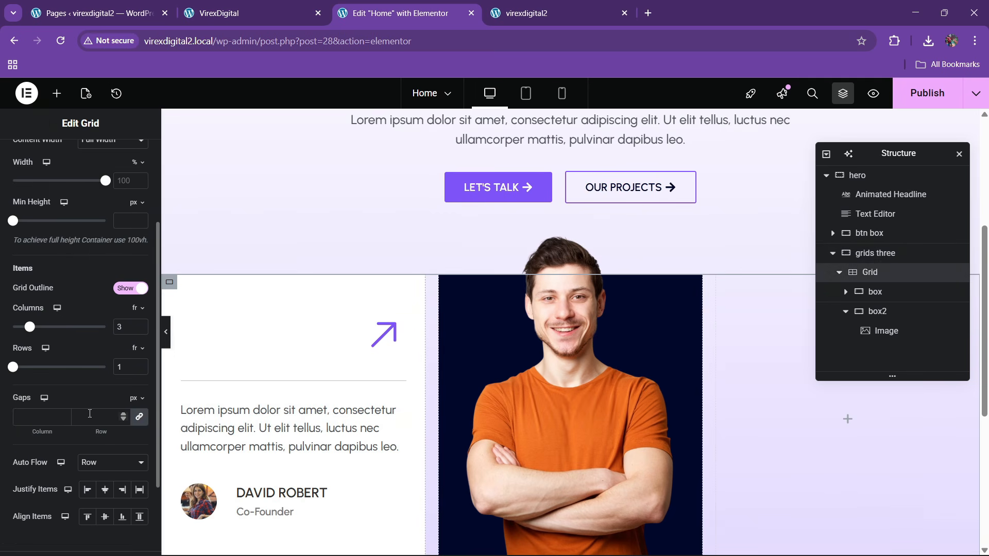
pyautogui.click(96, 421)
pyautogui.write('0')
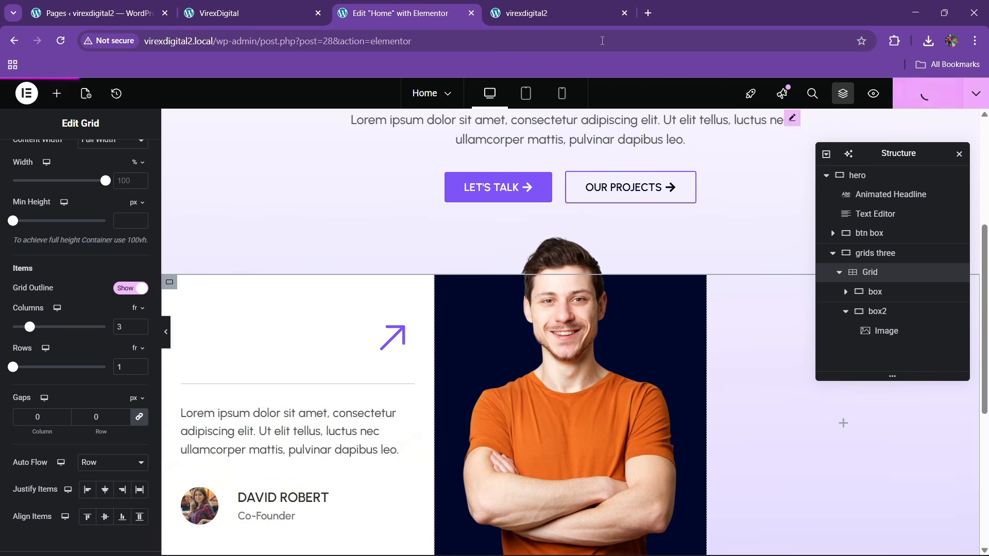
pyautogui.click(253, 13)
pyautogui.scroll(-3, 567, 268)
pyautogui.click(418, 4)
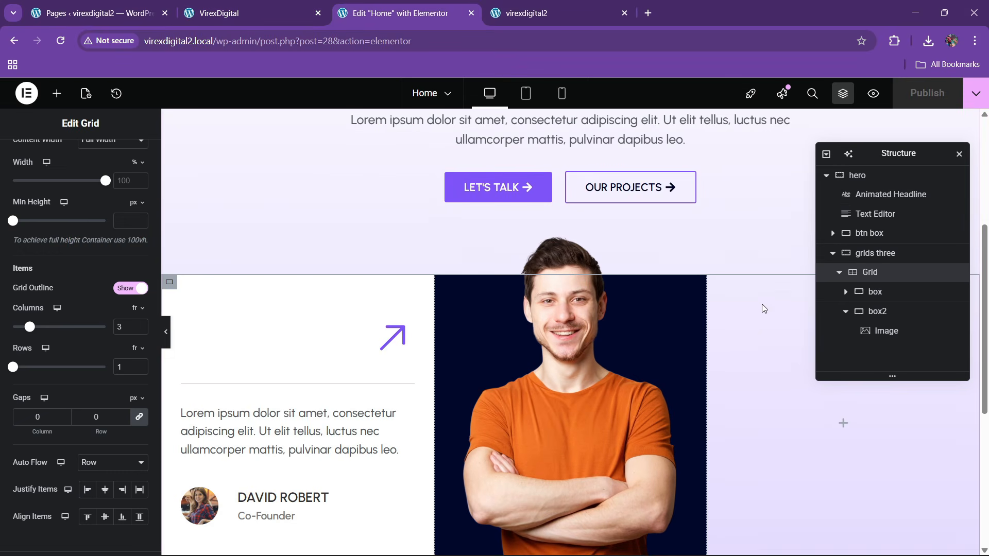
pyautogui.scroll(-2, 763, 307)
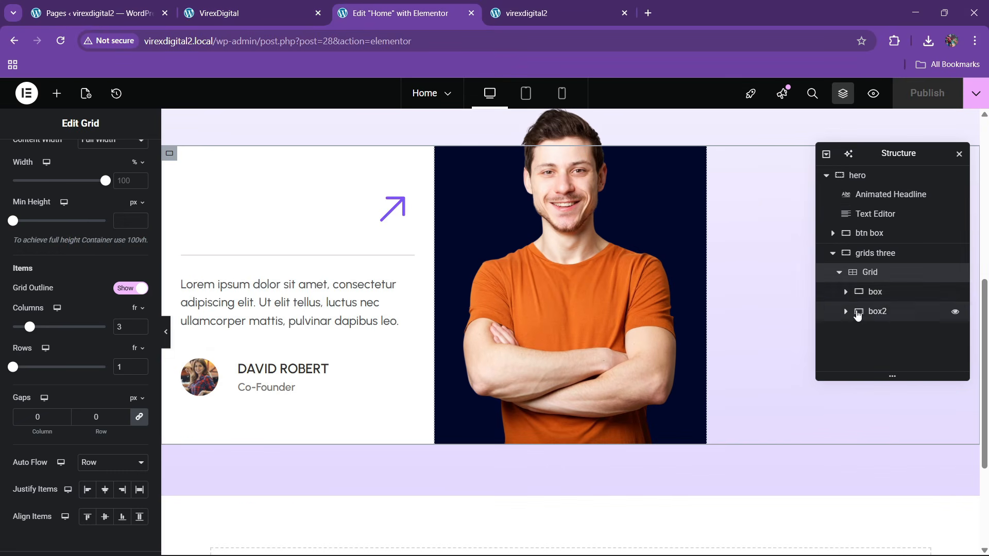
# - Add a new empty container after box2 in the grid and rename it box3
pyautogui.rightClick(882, 278)
pyautogui.click(880, 280)
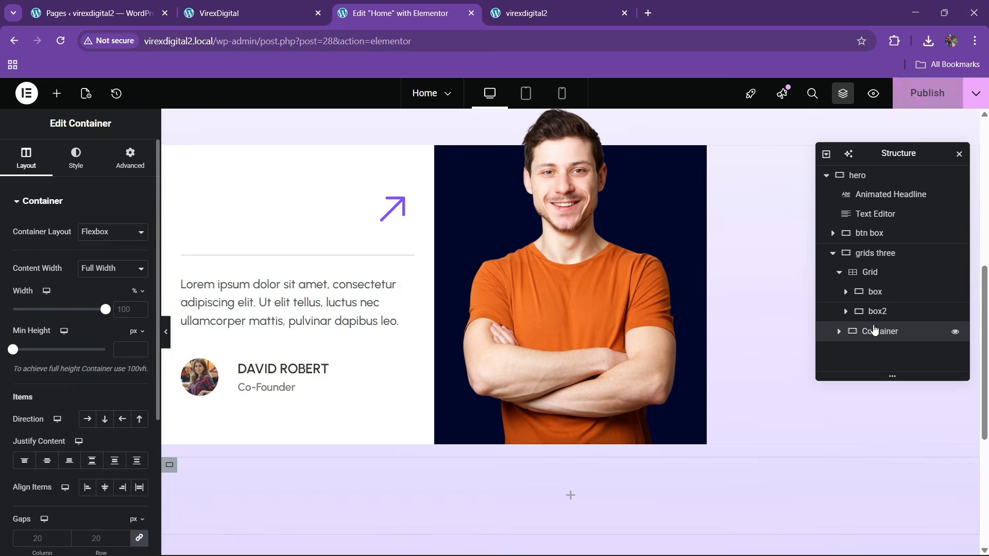
pyautogui.moveTo(880, 337)
pyautogui.mouseDown()
pyautogui.moveTo(902, 323)
pyautogui.moveTo(888, 333)
pyautogui.mouseUp()
pyautogui.doubleClick(886, 332)
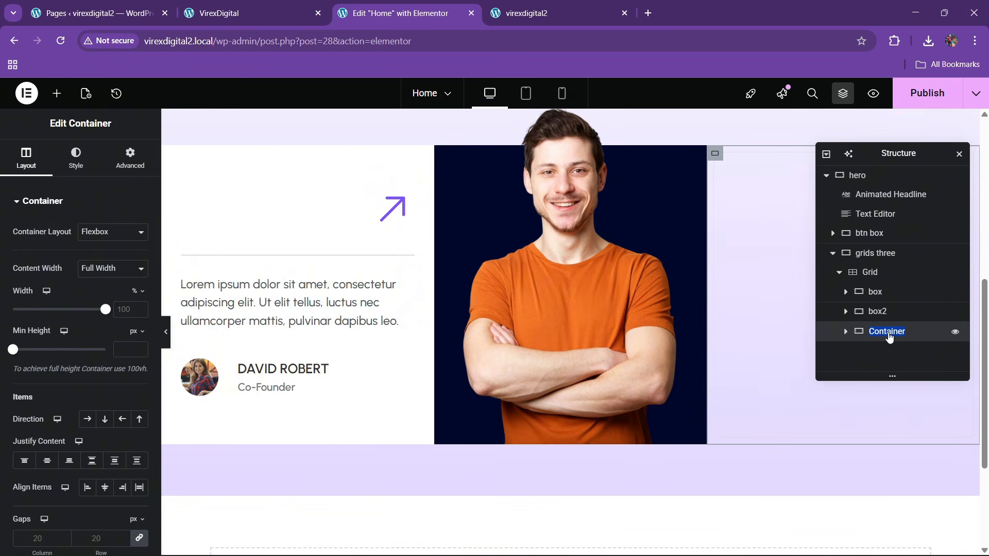
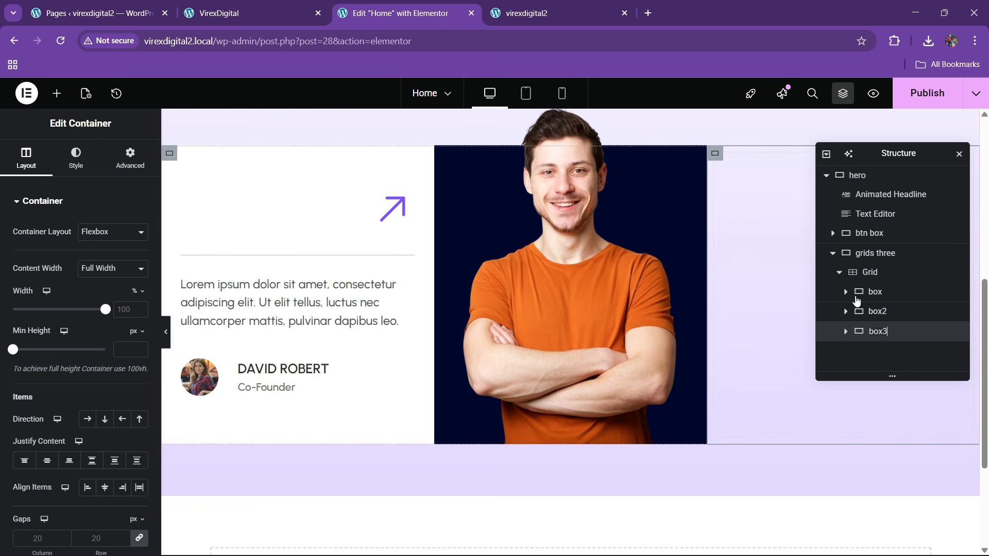
# - Give box3 a classic background using the team meeting photo (hero-2.jpg)
pyautogui.click(76, 157)
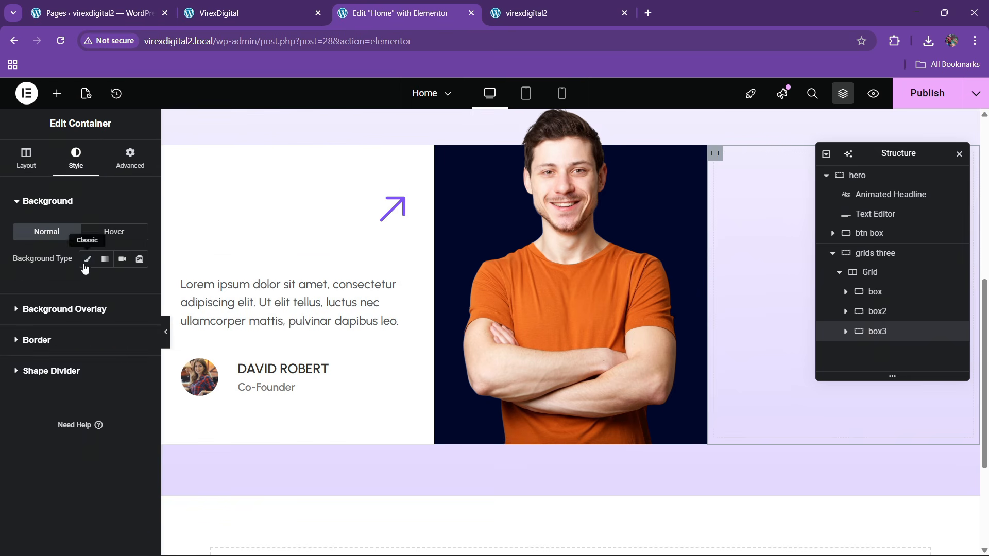
pyautogui.click(85, 265)
pyautogui.click(93, 330)
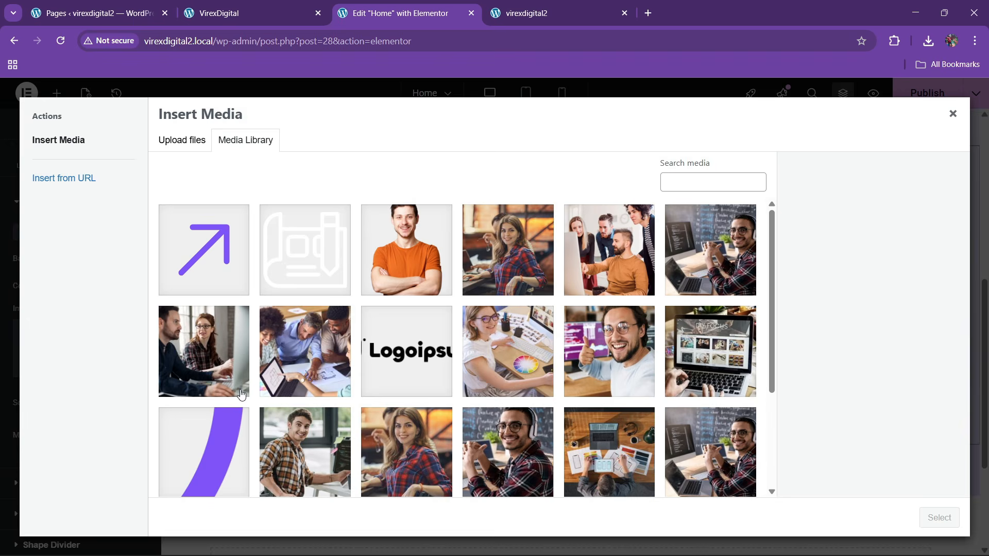
pyautogui.click(592, 253)
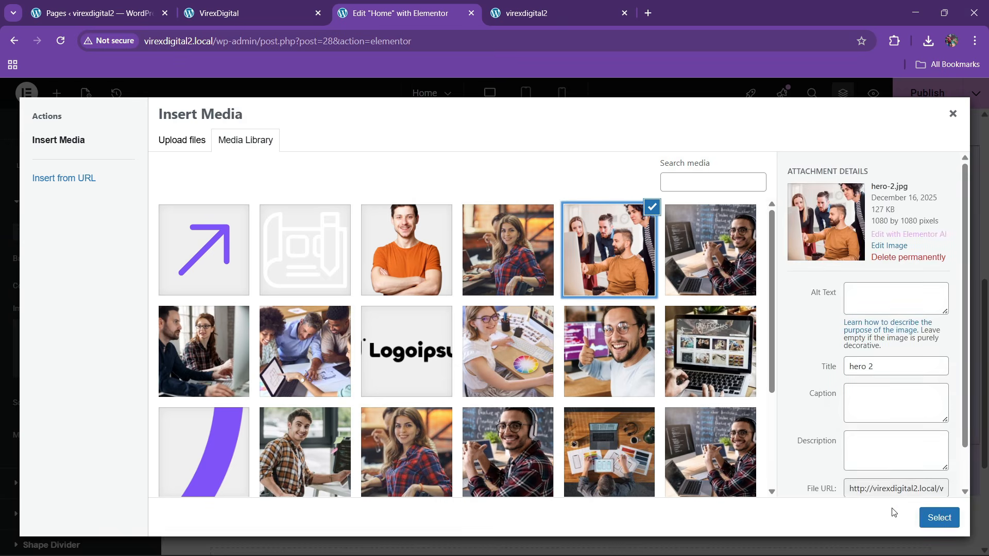
pyautogui.click(938, 517)
# - Set the background position to Center Center and display size to Cover
pyautogui.scroll(-3, 89, 416)
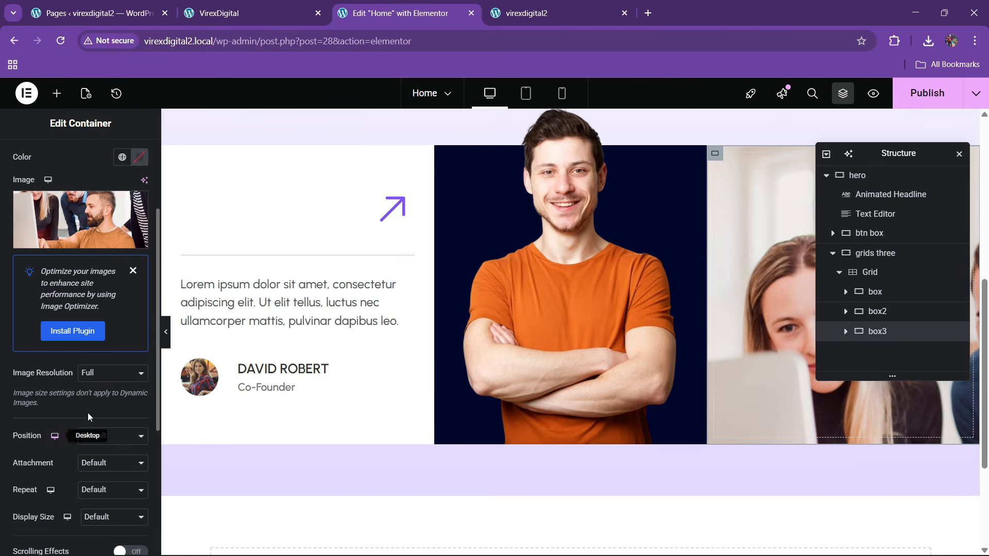
pyautogui.click(96, 436)
pyautogui.click(90, 282)
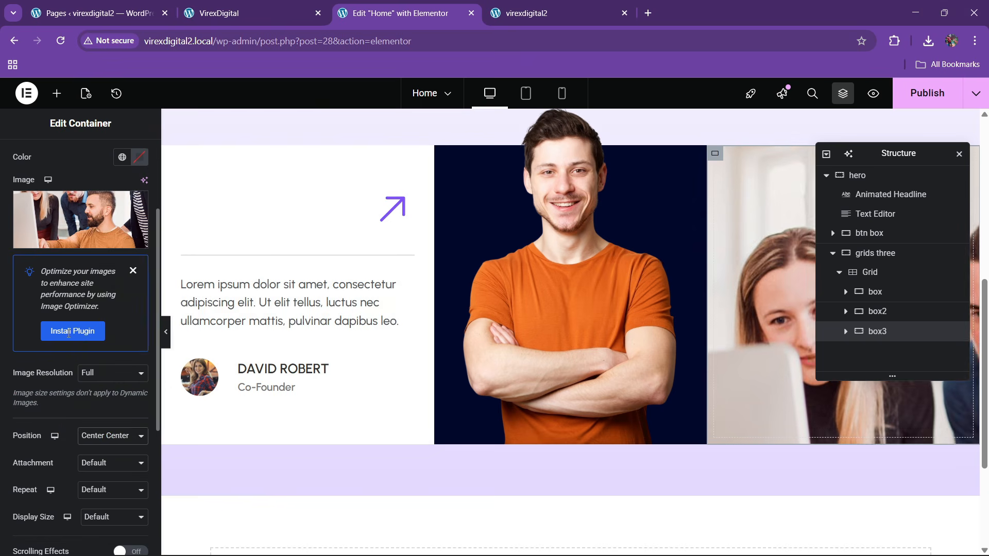
pyautogui.scroll(-3, 82, 448)
pyautogui.click(93, 389)
pyautogui.click(91, 433)
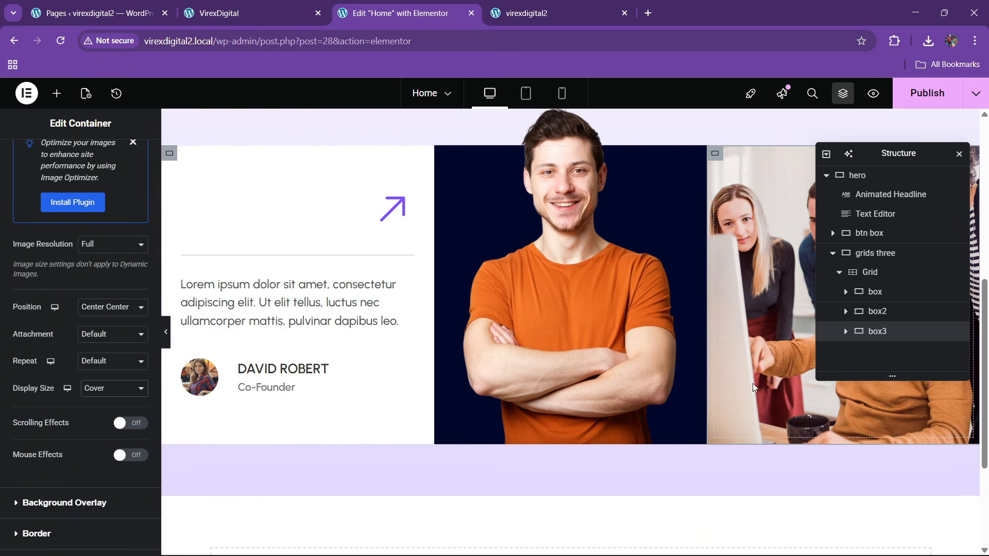
pyautogui.click(56, 93)
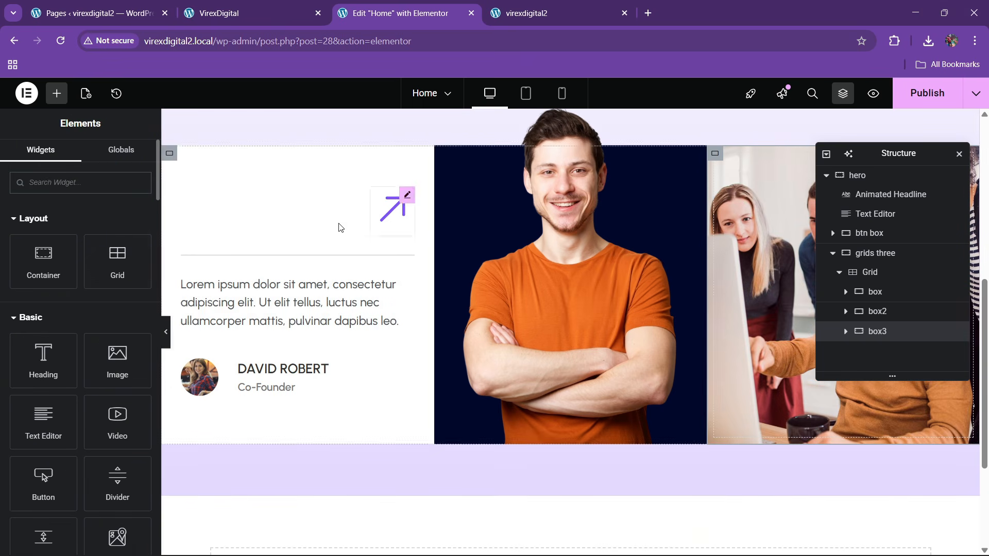
# - Drop an Icon widget into box3 and set box3's Justify Content to Center
pyautogui.write('icon')
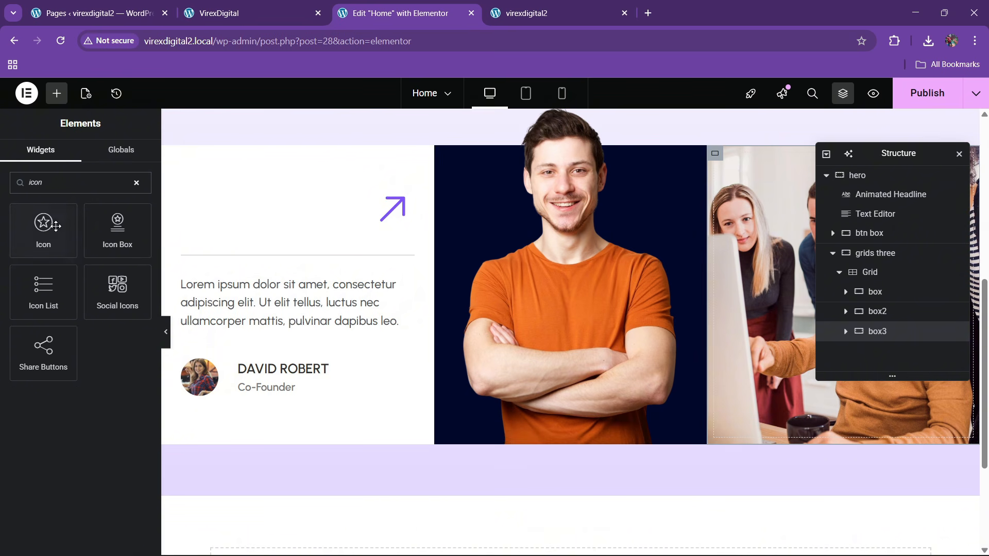
pyautogui.moveTo(56, 226); pyautogui.dragTo(749, 298)
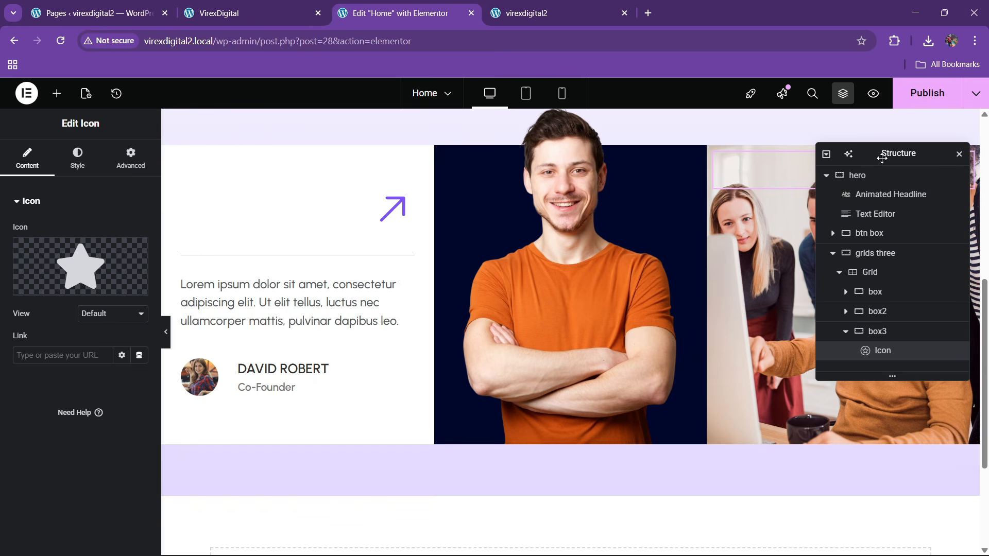
pyautogui.moveTo(881, 159); pyautogui.dragTo(544, 195)
pyautogui.click(540, 367)
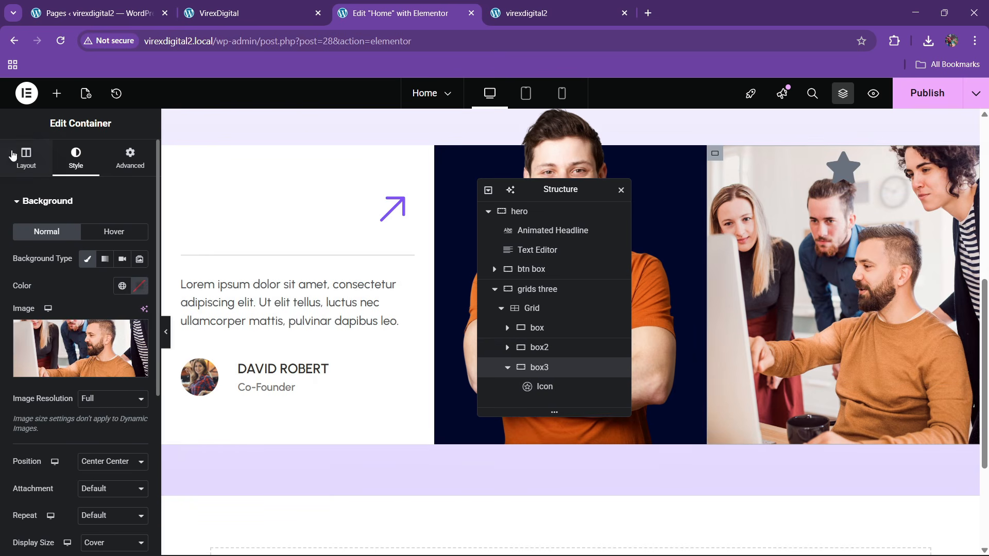
pyautogui.click(16, 156)
pyautogui.click(46, 460)
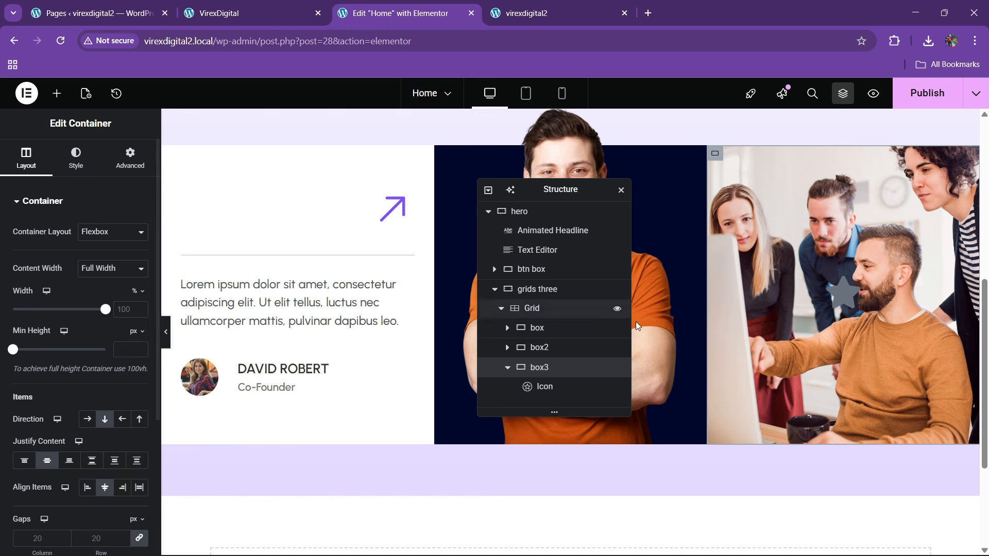
# - Replace the default star with the play-circle icon from the icon library
pyautogui.click(845, 305)
pyautogui.click(65, 275)
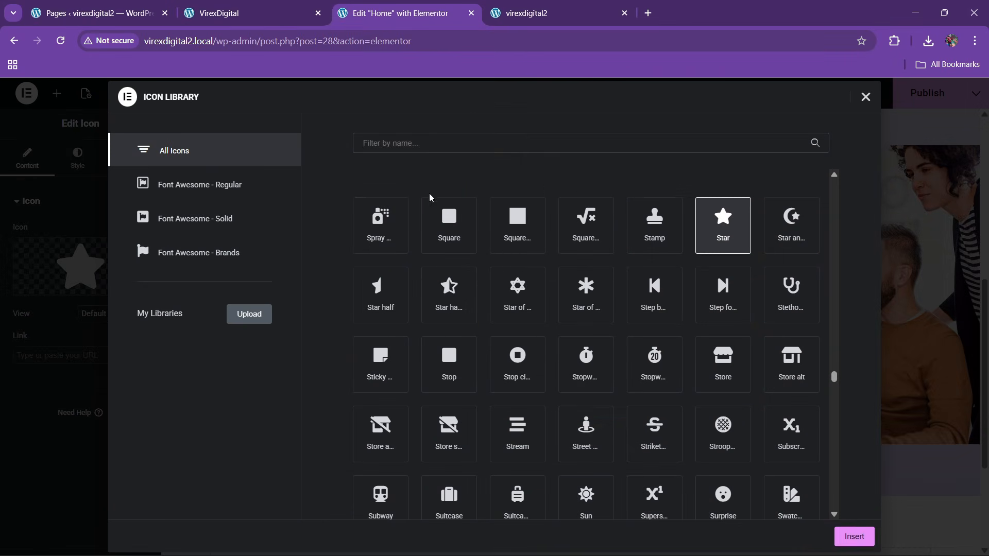
pyautogui.click(427, 152)
pyautogui.write('play')
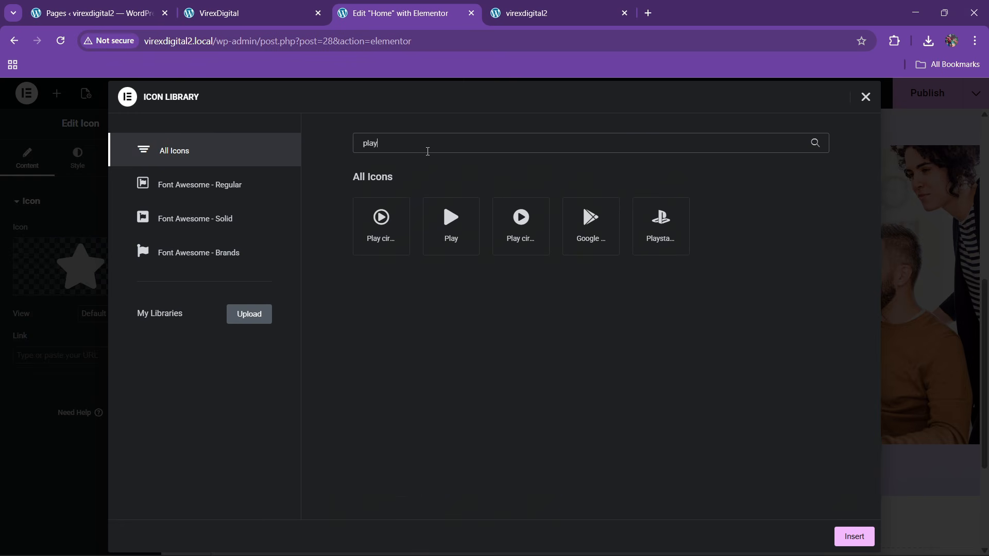
pyautogui.click(393, 237)
pyautogui.click(451, 226)
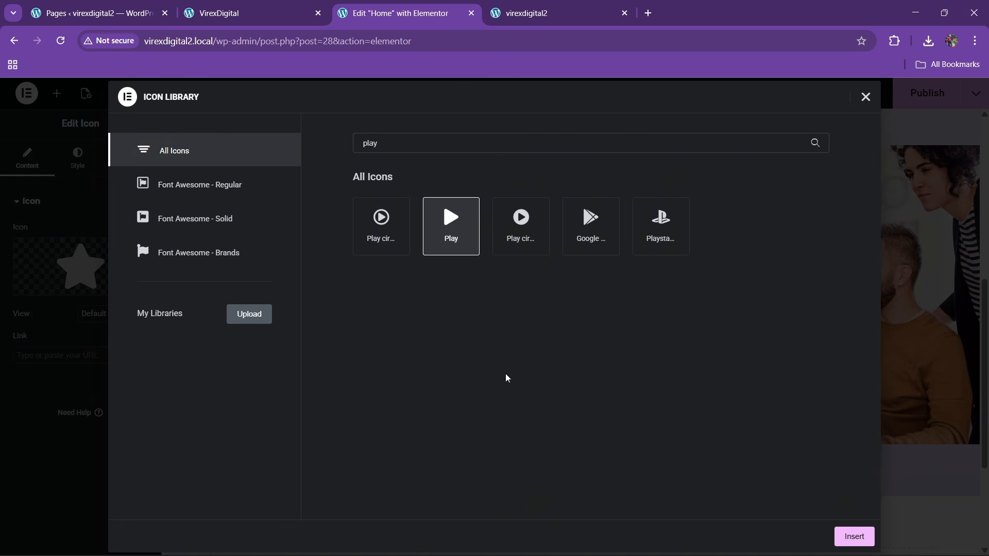
pyautogui.click(518, 237)
pyautogui.click(853, 537)
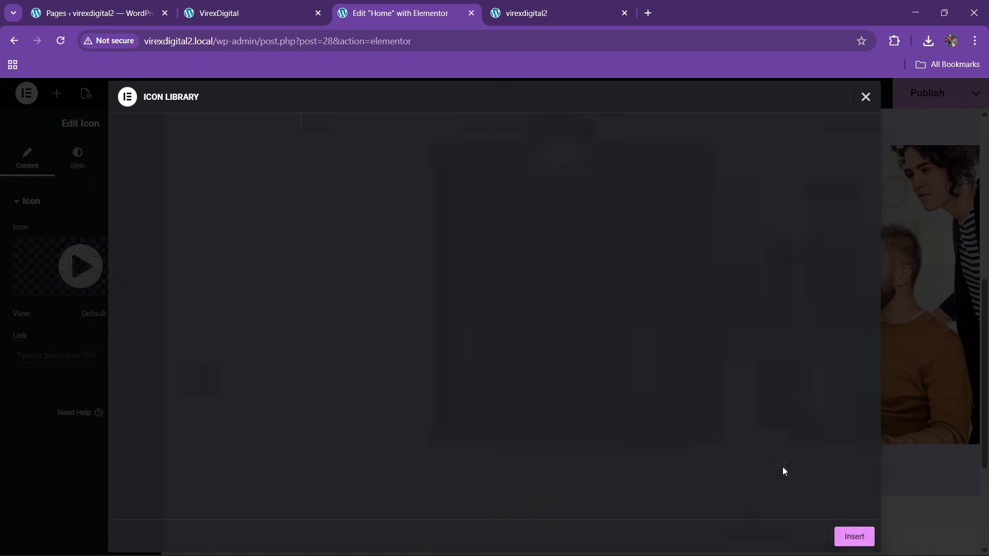
# - Colour the play icon theme purple, enlarge it to about 69, and check the live site
pyautogui.click(77, 157)
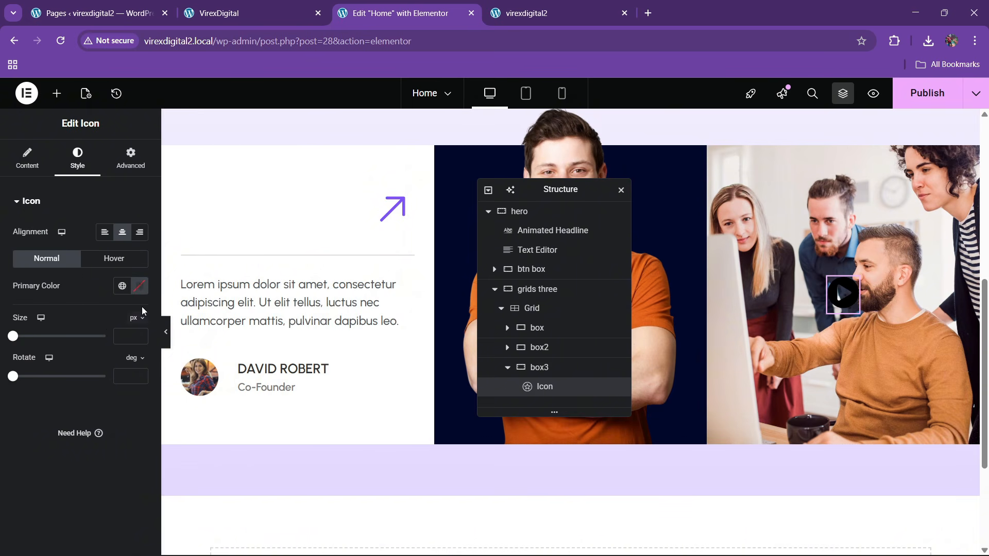
pyautogui.click(120, 287)
pyautogui.click(63, 453)
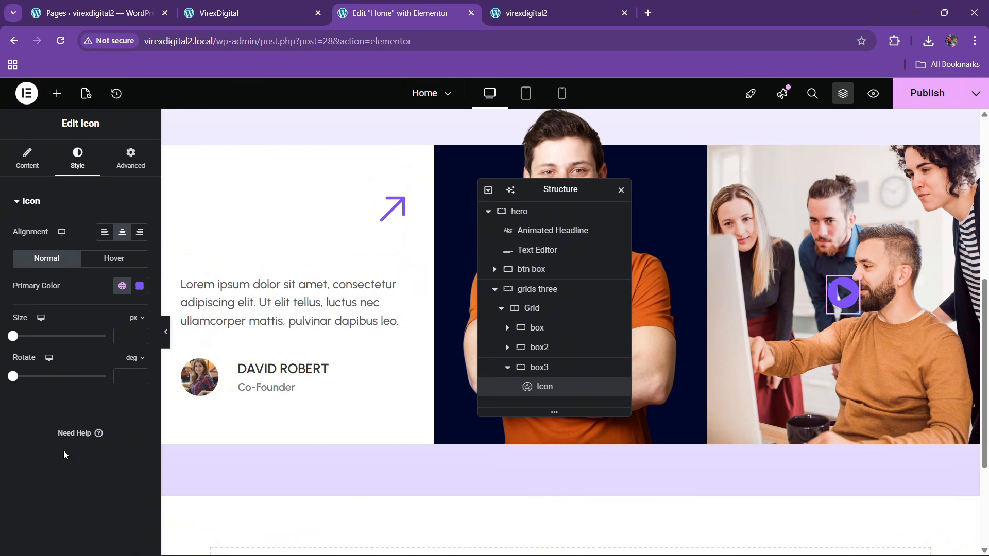
pyautogui.moveTo(14, 338); pyautogui.dragTo(35, 339)
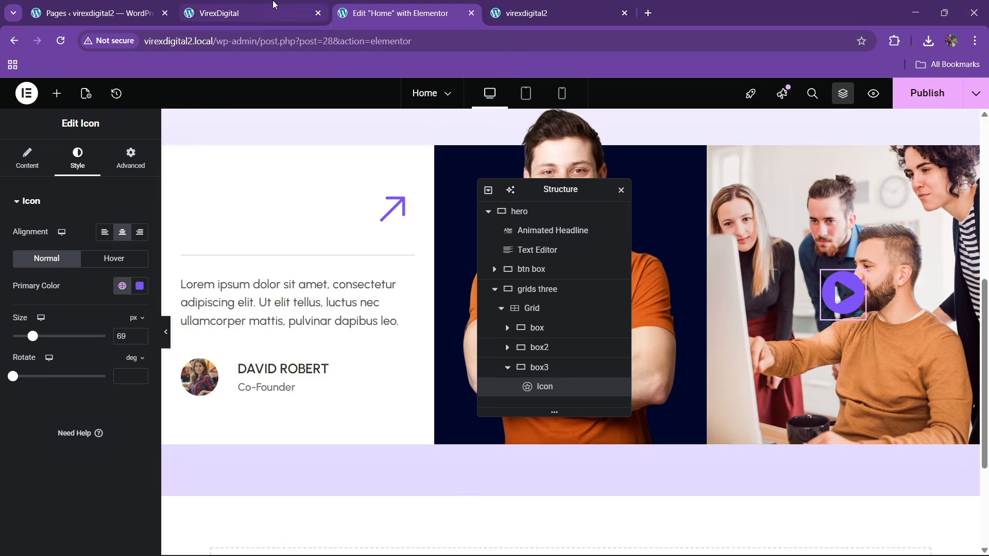
pyautogui.click(232, 13)
pyautogui.click(397, 12)
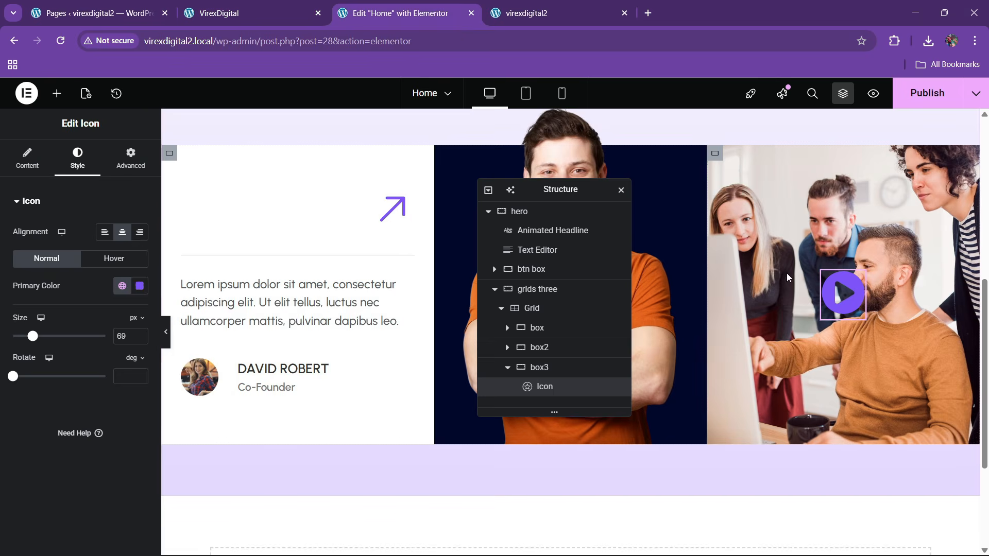
pyautogui.rightClick(827, 298)
# - Delete the trial icon and add a fresh Icon widget showing the Play icon
pyautogui.press('Delete')
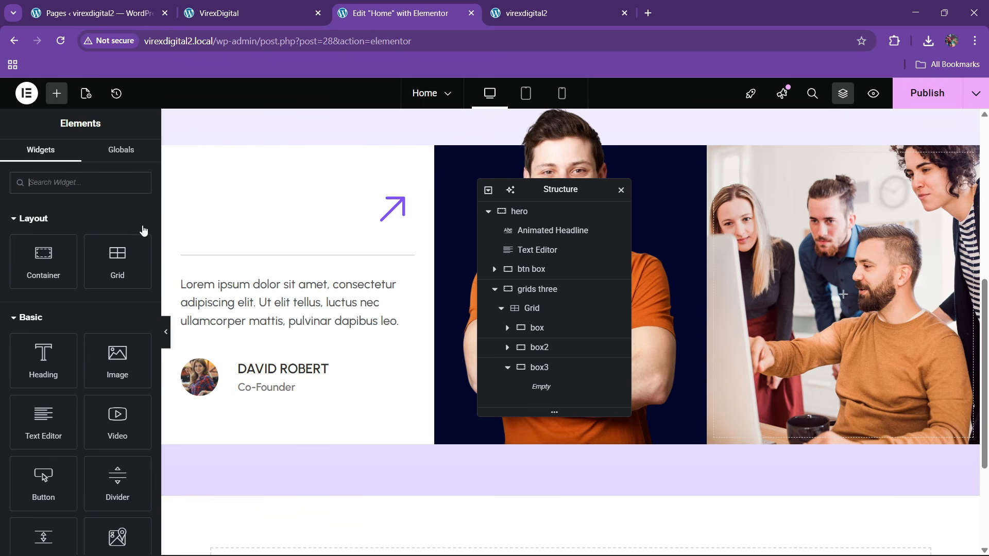
pyautogui.click(96, 187)
pyautogui.write('icon')
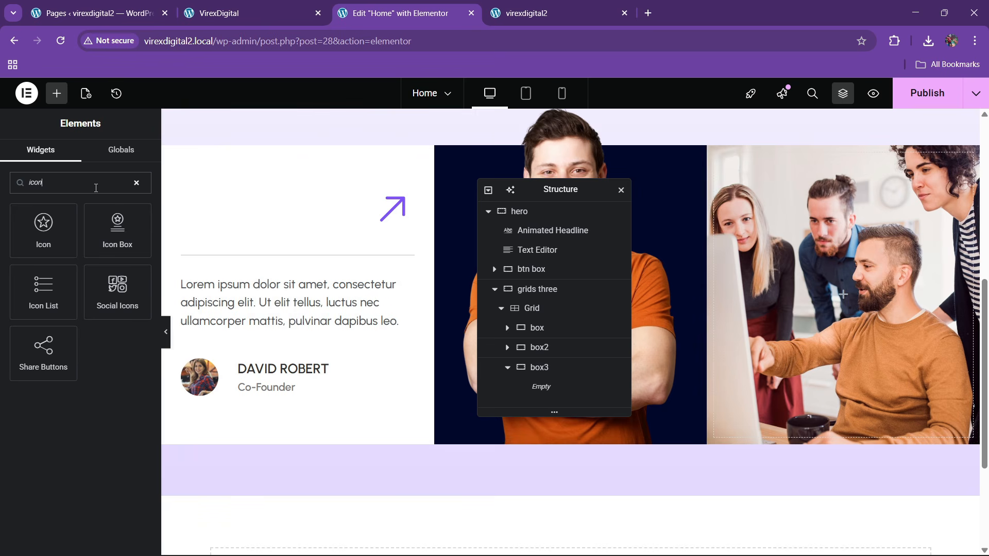
pyautogui.moveTo(43, 230); pyautogui.dragTo(842, 295)
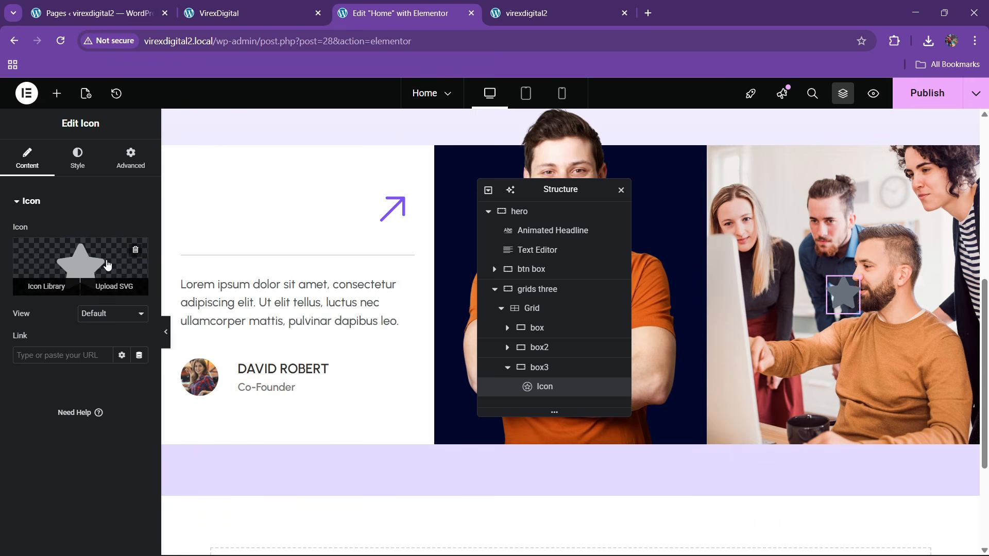
pyautogui.click(107, 265)
pyautogui.write('play')
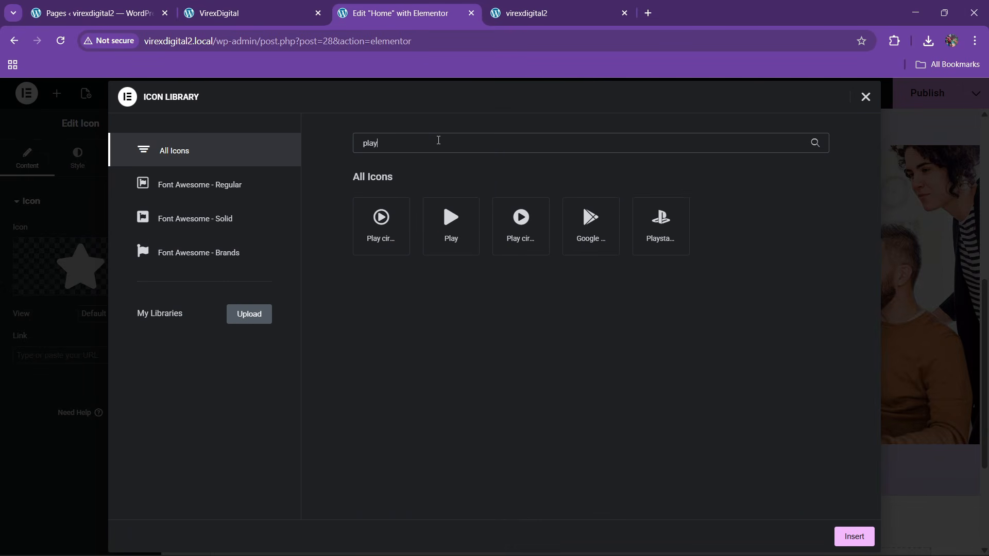
pyautogui.click(454, 250)
pyautogui.click(864, 543)
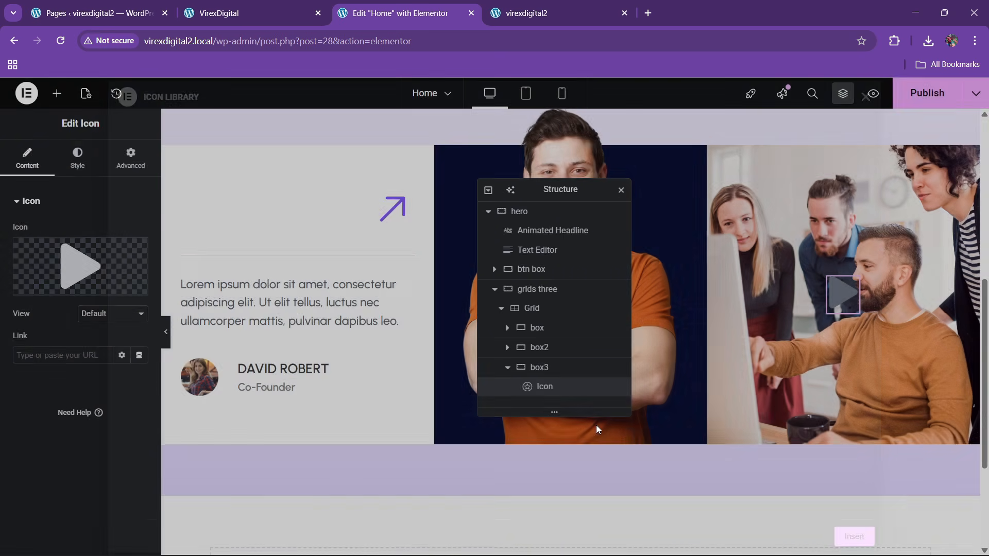
# - Make the icon stacked, with a theme purple circle and a white play symbol
pyautogui.click(92, 314)
pyautogui.click(95, 347)
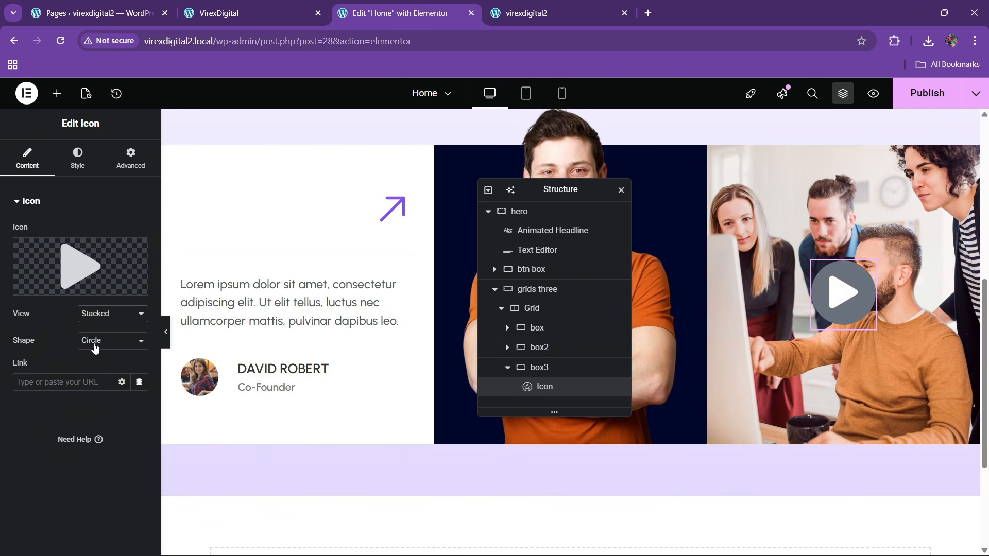
pyautogui.click(78, 158)
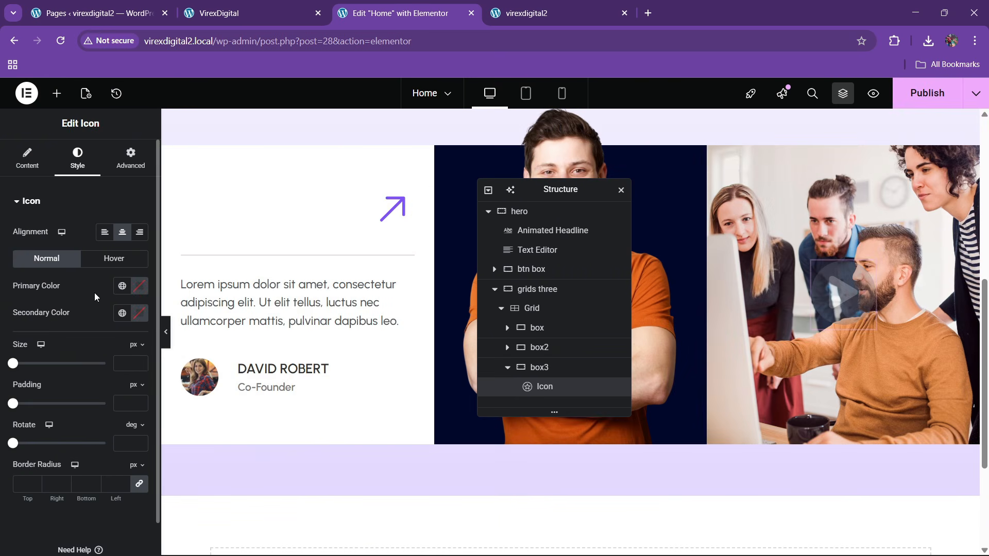
pyautogui.click(122, 287)
pyautogui.click(66, 452)
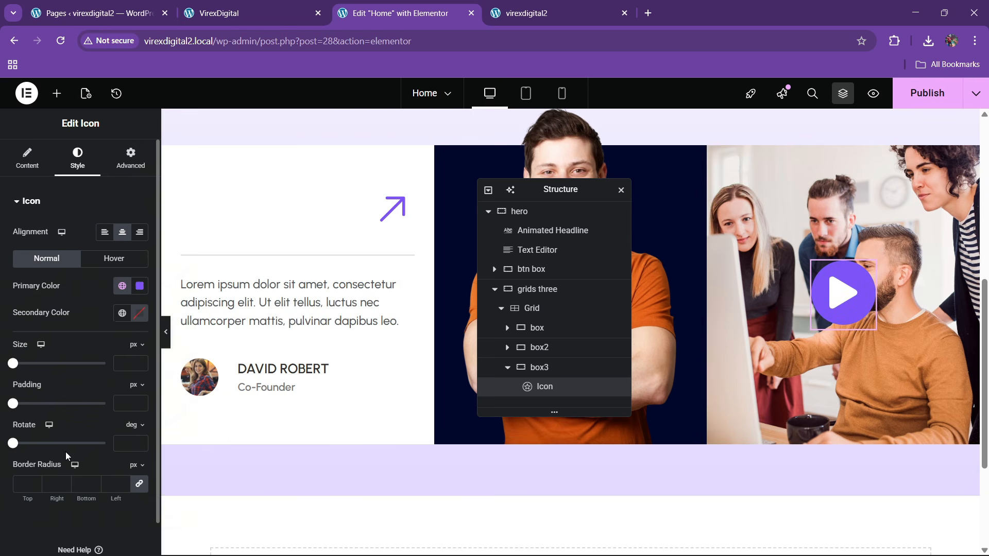
pyautogui.click(140, 315)
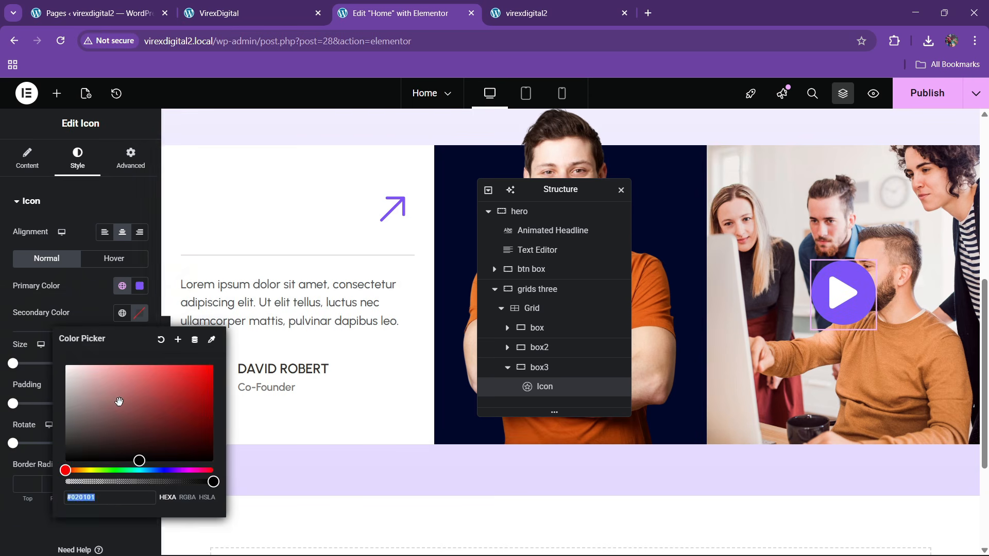
pyautogui.moveTo(119, 401); pyautogui.dragTo(72, 319)
pyautogui.click(71, 318)
# - Set the icon size to 27 px and add 20 px padding around it
pyautogui.click(132, 360)
pyautogui.write('12')
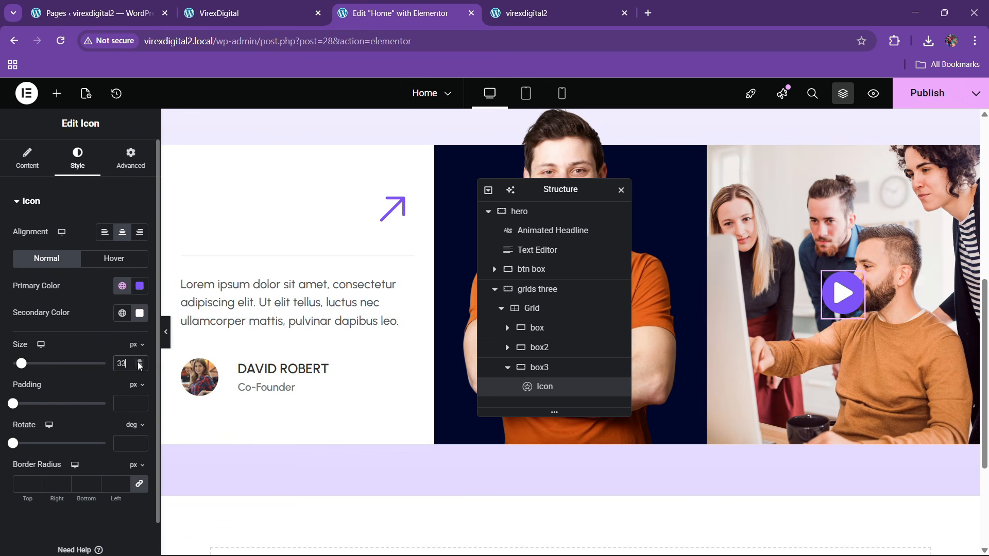
pyautogui.click(138, 363)
pyautogui.click(138, 363)
pyautogui.click(138, 363)
pyautogui.click(139, 367)
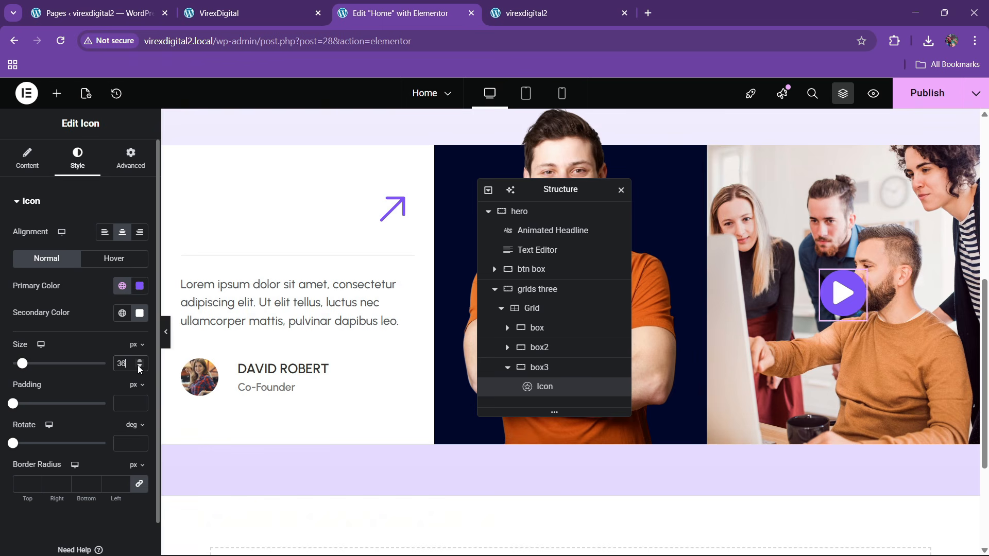
pyautogui.click(139, 368)
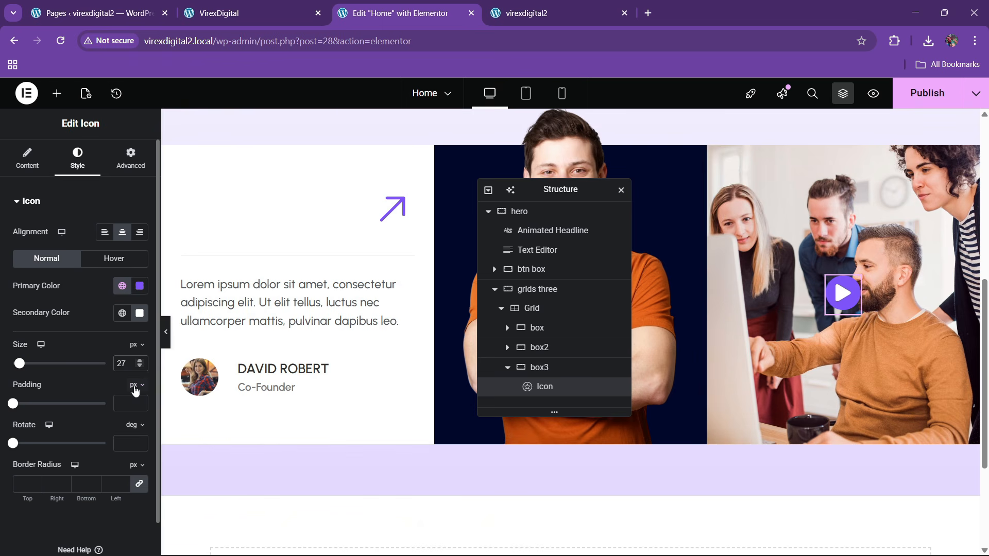
pyautogui.click(139, 401)
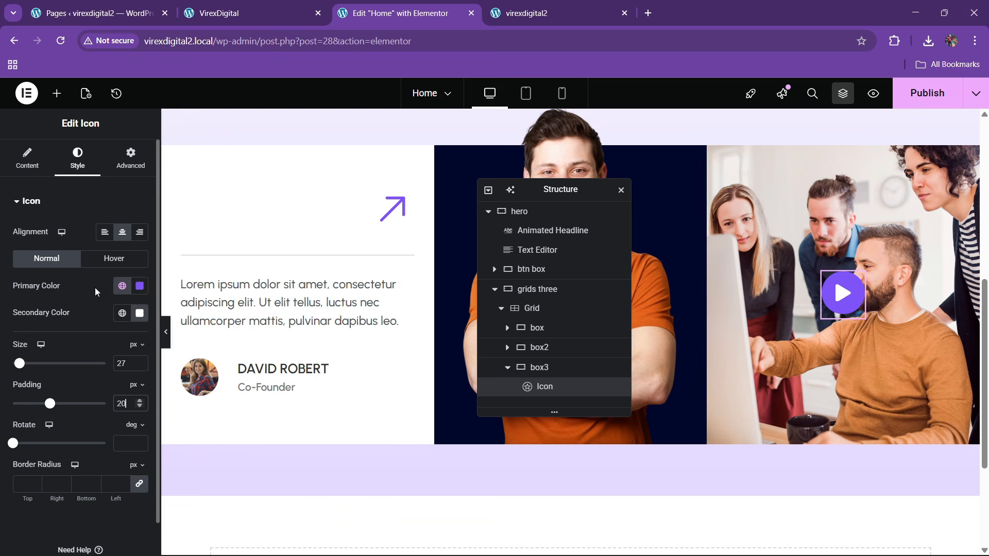
# - Set hover colours to white primary and theme purple secondary, with a Grow hover animation
pyautogui.click(114, 259)
pyautogui.click(139, 286)
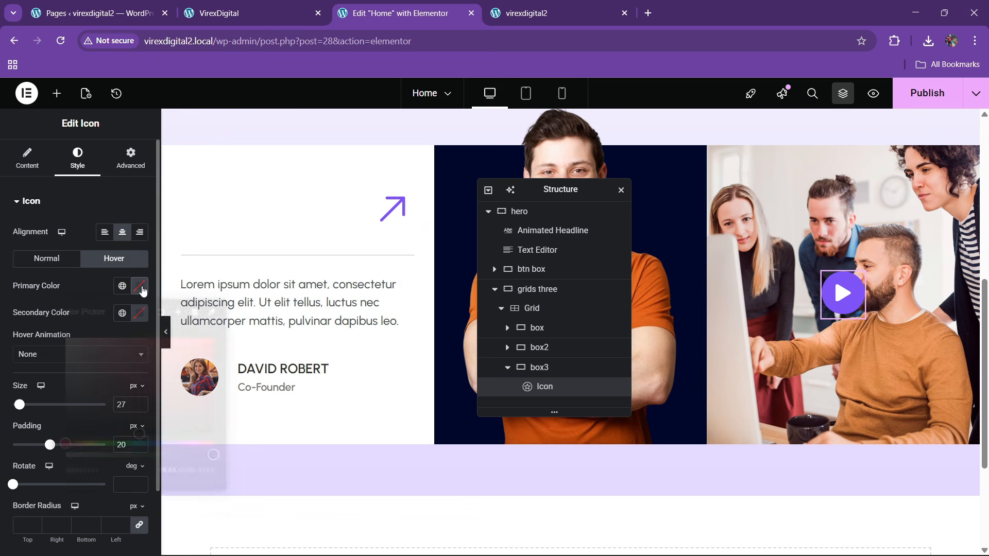
pyautogui.click(94, 298)
pyautogui.click(122, 313)
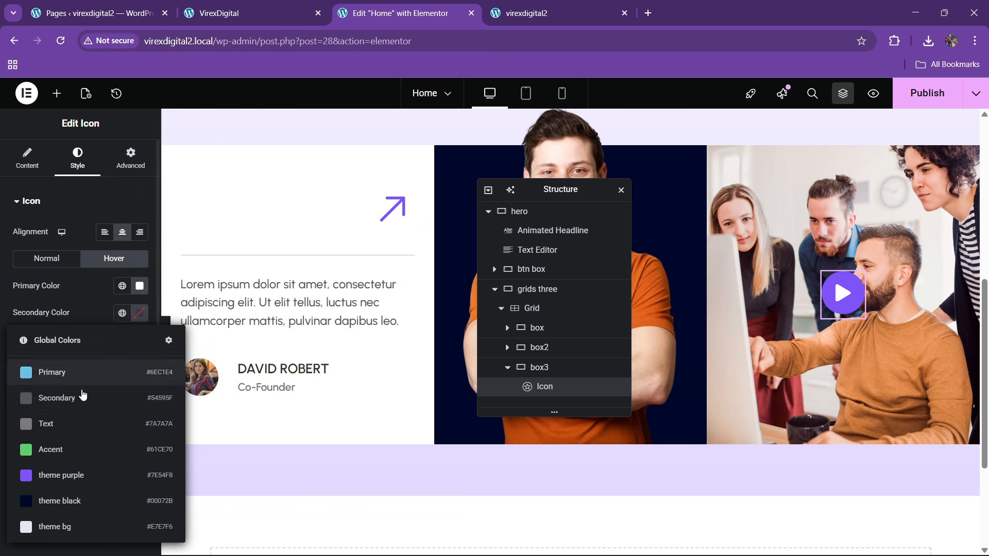
pyautogui.click(64, 465)
pyautogui.click(58, 355)
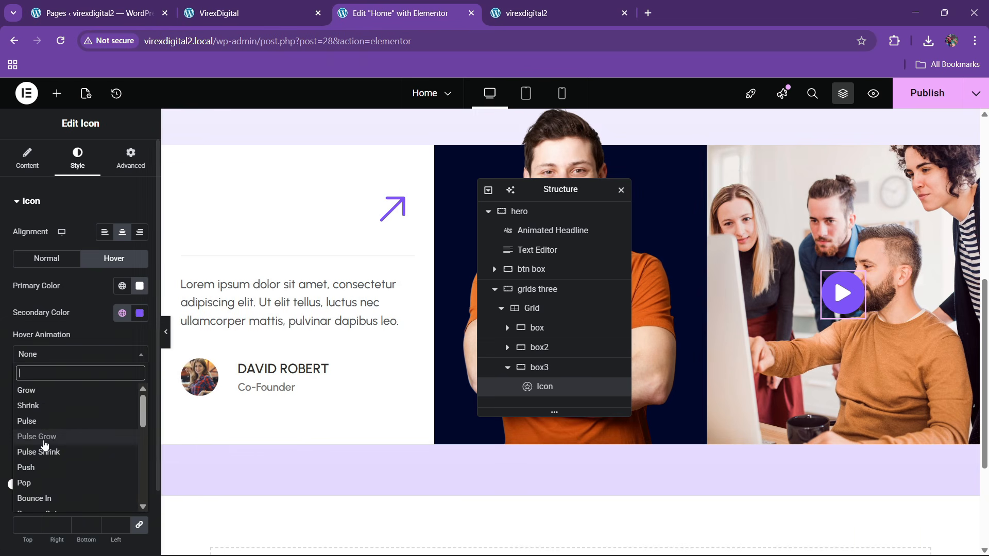
pyautogui.click(35, 392)
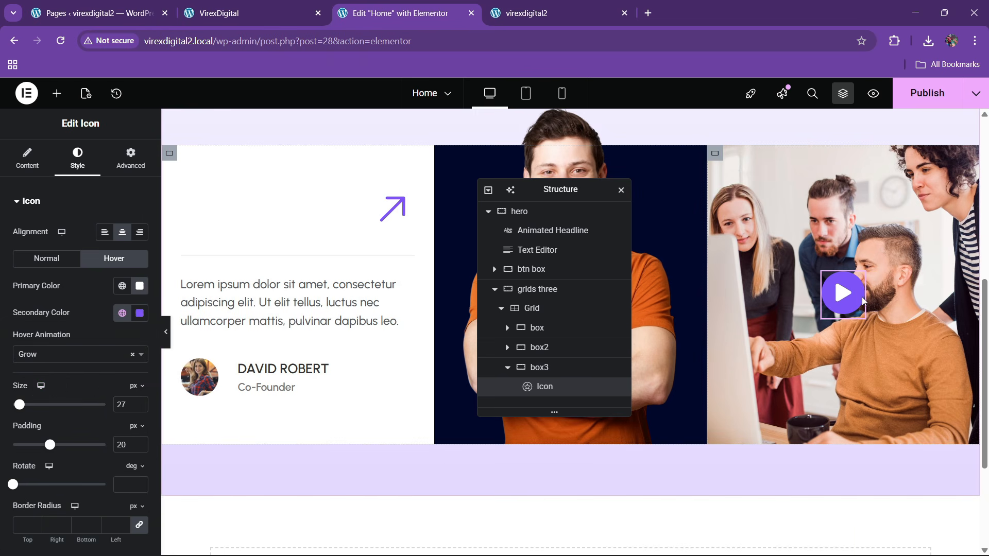
pyautogui.scroll(3, 654, 227)
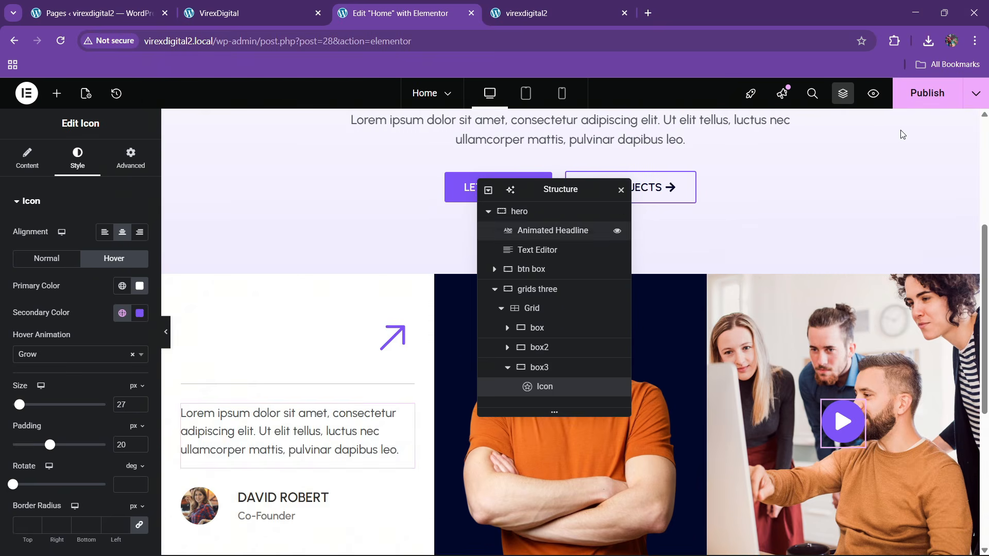
# - Publish the home page and reload the live virexdigital2 site to review it
pyautogui.click(945, 95)
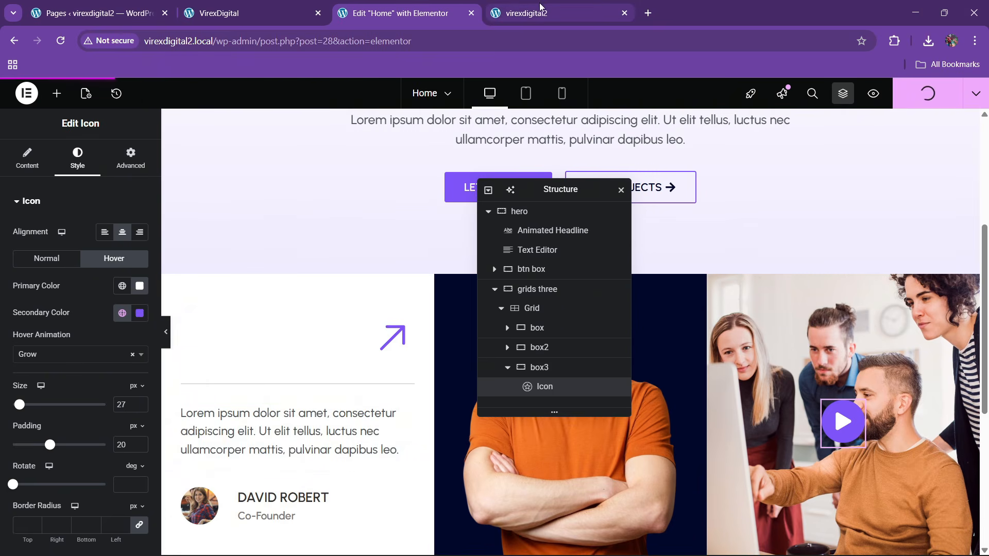
pyautogui.moveTo(555, 4)
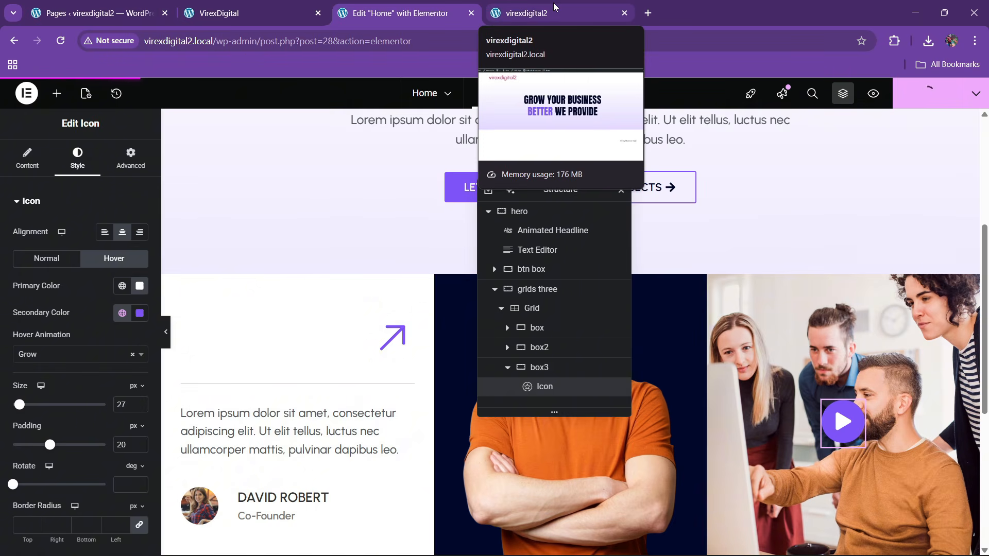
pyautogui.click(553, 2)
pyautogui.click(298, 45)
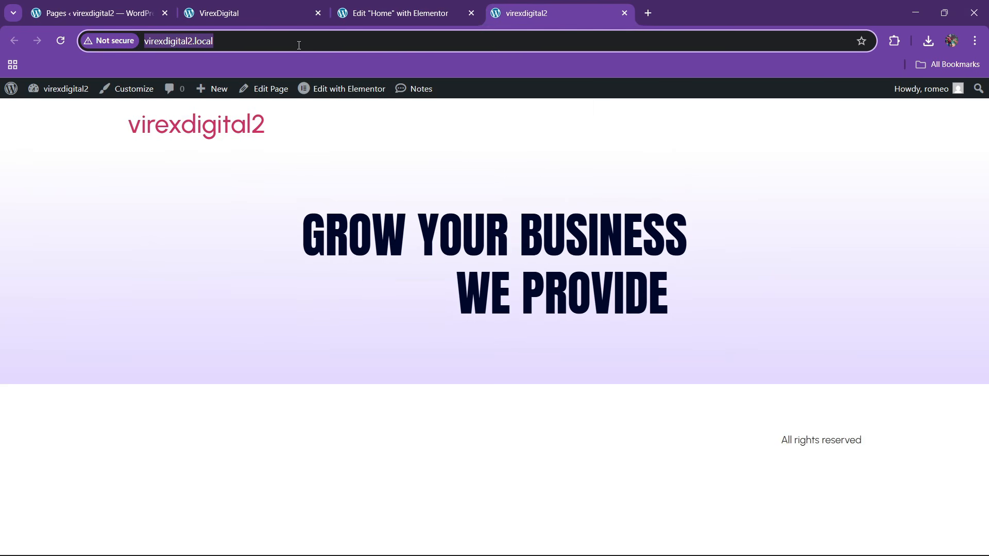
pyautogui.press('Return')
pyautogui.scroll(-7, 342, 273)
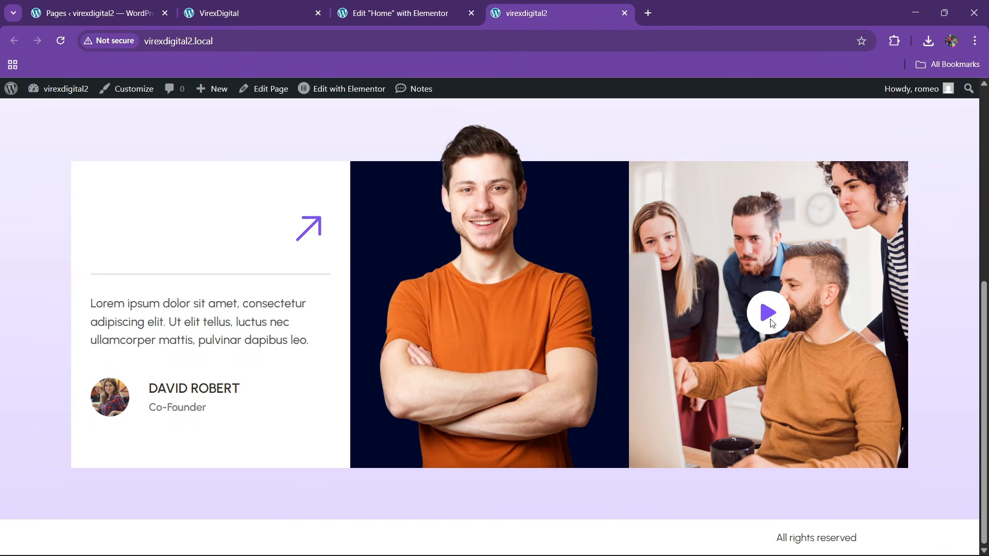
pyautogui.scroll(7, 464, 305)
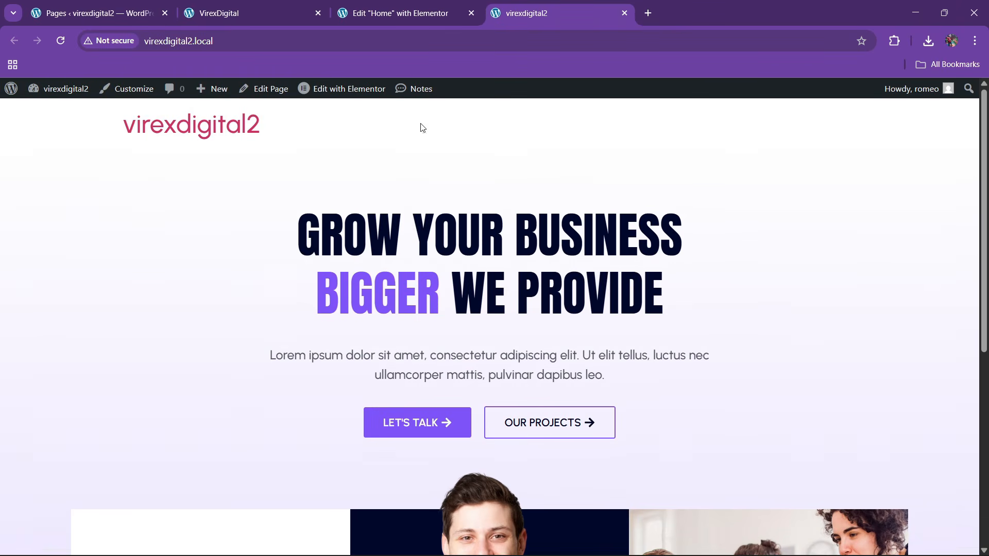
# - Compare with the reference VirexDigital site, then go back to the Elementor editor
pyautogui.hotkey('ctrl', 'shift', 'Tab')
pyautogui.hotkey('ctrl', 'shift', 'Tab')
pyautogui.scroll(-5, 399, 315)
pyautogui.scroll(1, 399, 316)
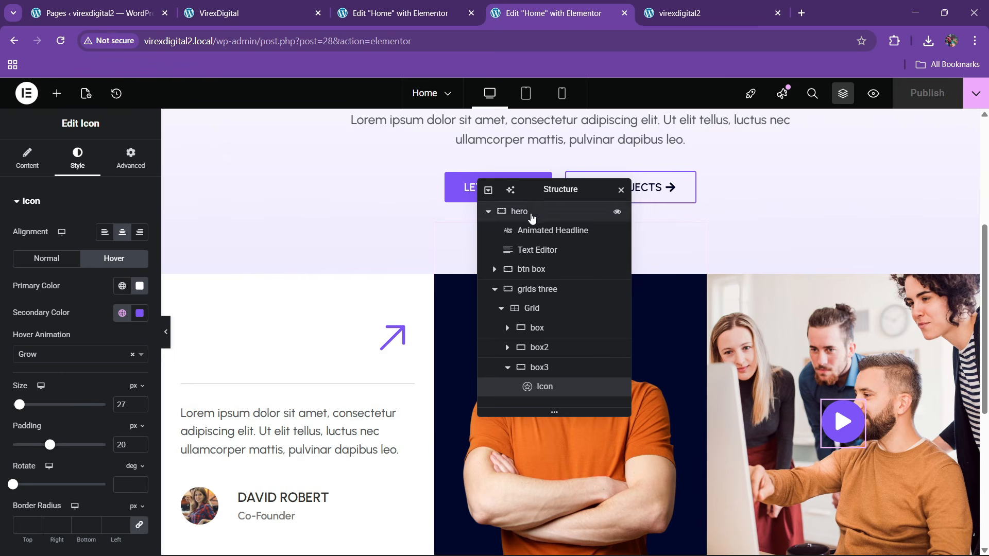
pyautogui.moveTo(545, 193); pyautogui.dragTo(404, 204)
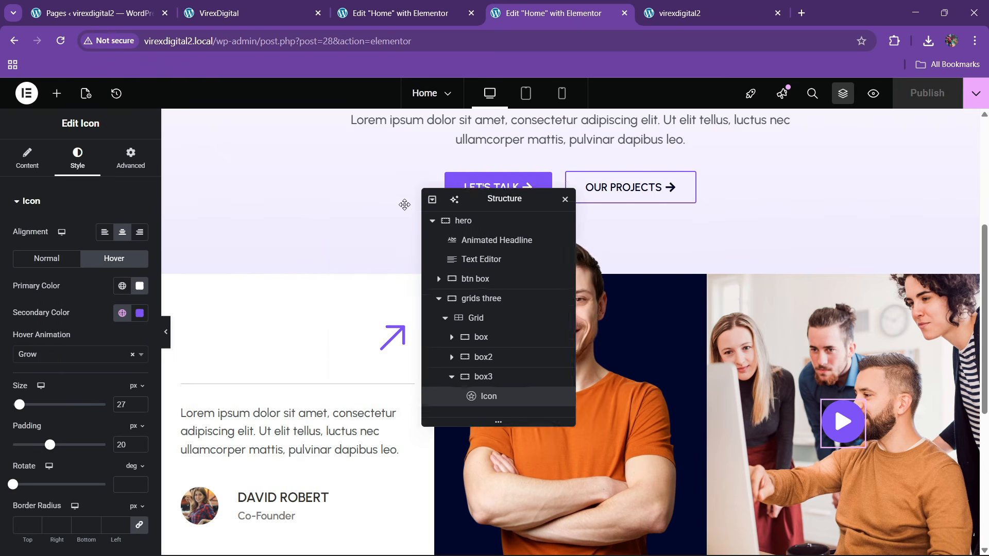
pyautogui.hotkey('ctrl', 'shift', 'Tab')
pyautogui.hotkey('ctrl', 'shift', 'Tab')
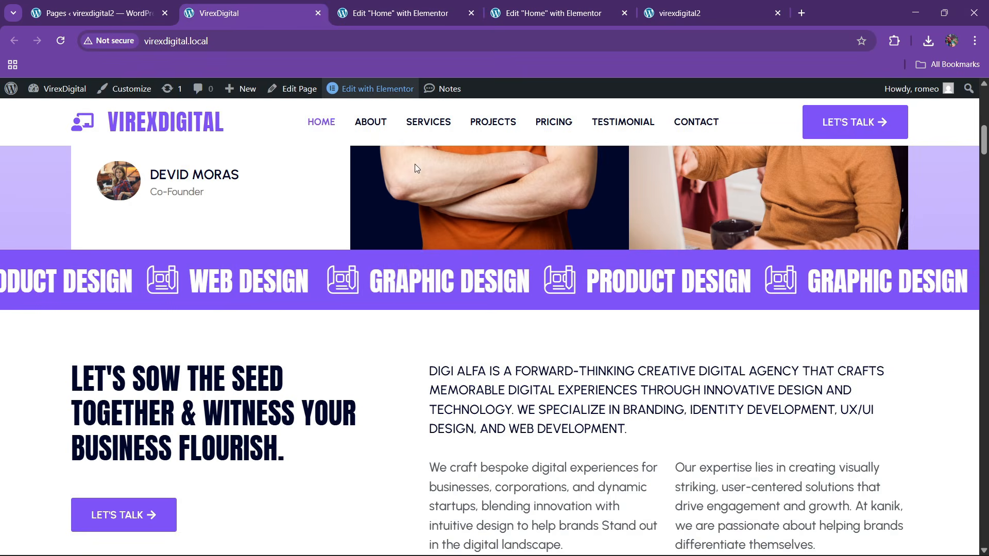
pyautogui.hotkey('ctrl', 'Tab')
pyautogui.hotkey('ctrl', 'Tab')
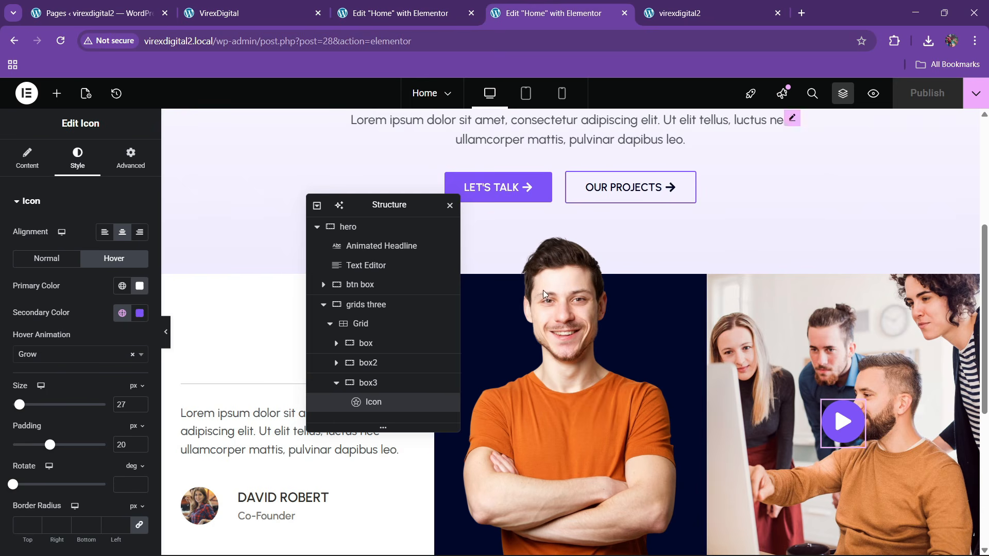
pyautogui.moveTo(361, 205); pyautogui.dragTo(675, 186)
pyautogui.scroll(-5, 435, 328)
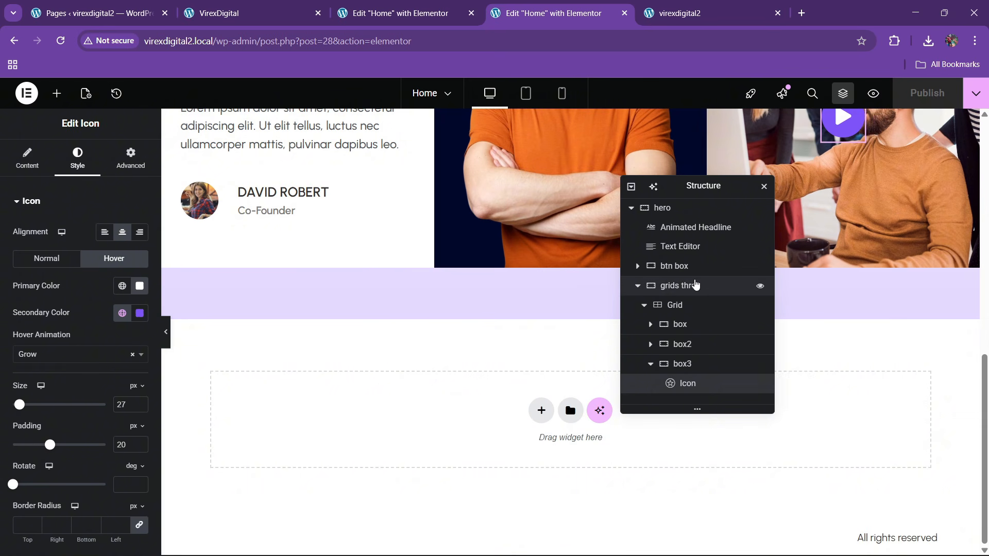
# - Set the hero container's bottom padding to 0
pyautogui.click(662, 207)
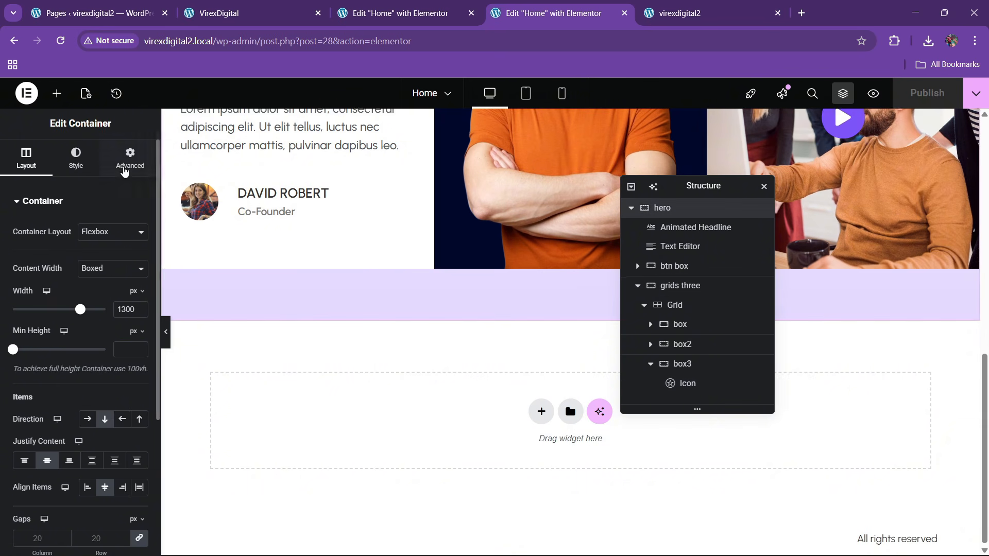
pyautogui.click(130, 157)
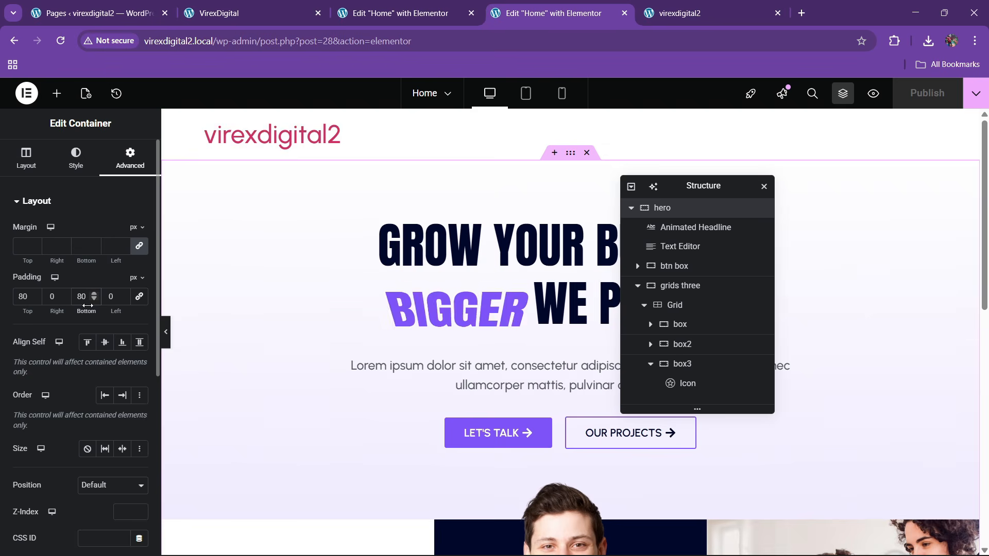
pyautogui.press('Left')
pyautogui.press('BackSpace')
pyautogui.scroll(-6, 560, 327)
pyautogui.scroll(-4, 558, 323)
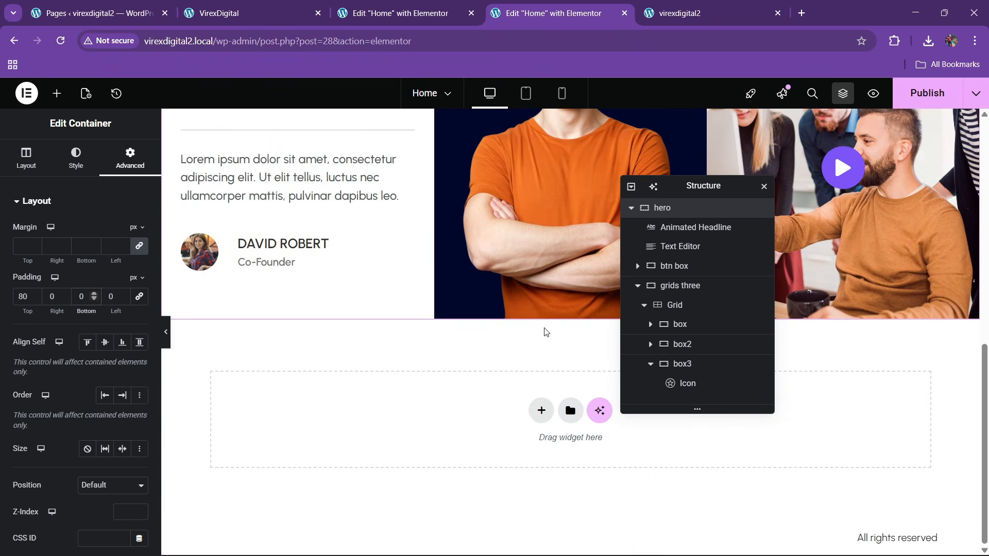
# - Add a single-column flexbox container below the hero and make it full width
pyautogui.click(530, 420)
pyautogui.click(531, 439)
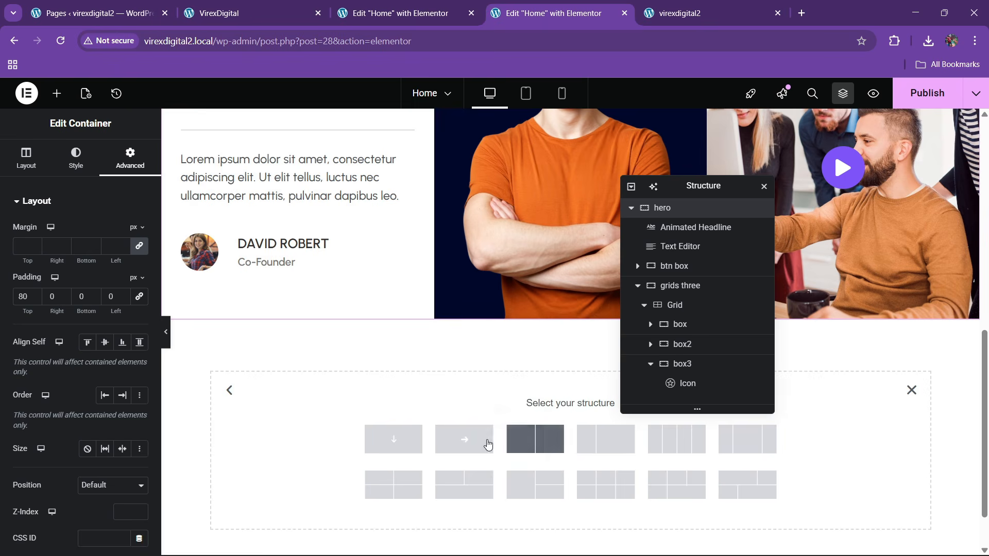
pyautogui.click(399, 442)
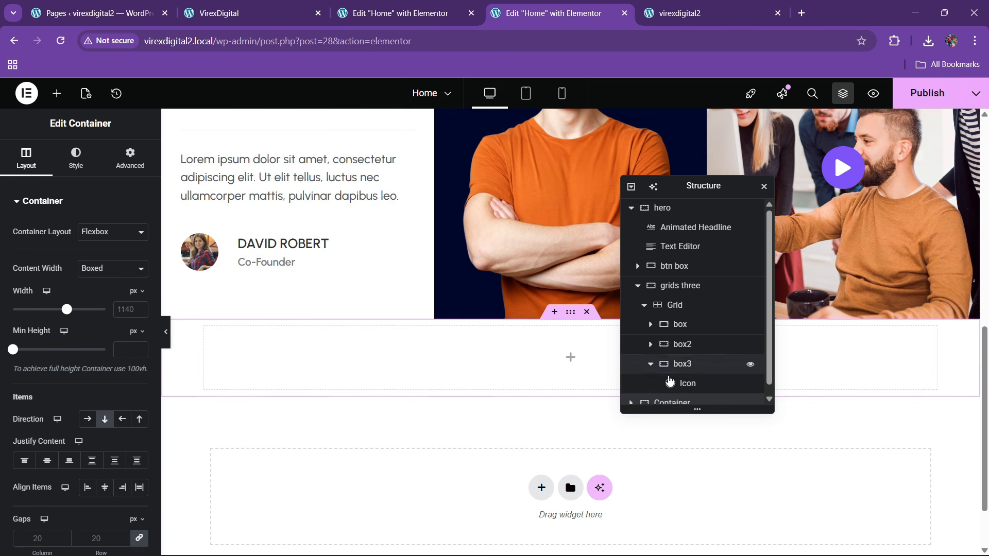
pyautogui.scroll(1, 633, 219)
pyautogui.click(631, 208)
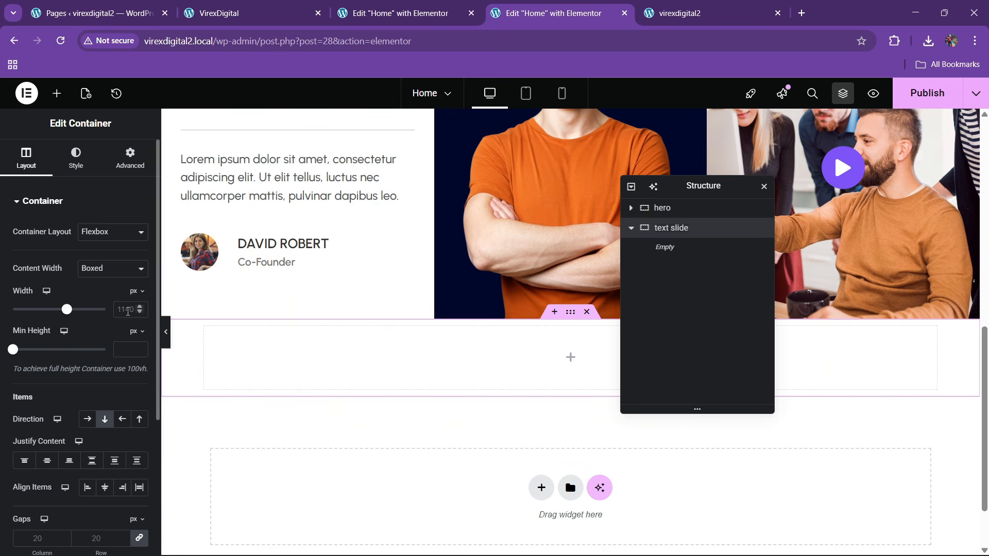
pyautogui.click(111, 270)
pyautogui.click(107, 299)
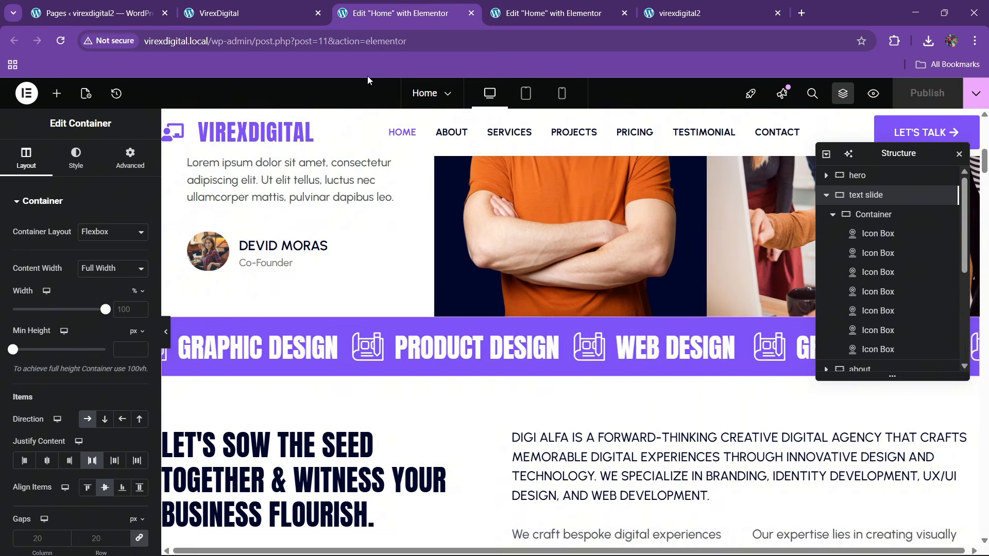
# - Give the new container 0 padding and a theme purple classic background
pyautogui.click(396, 13)
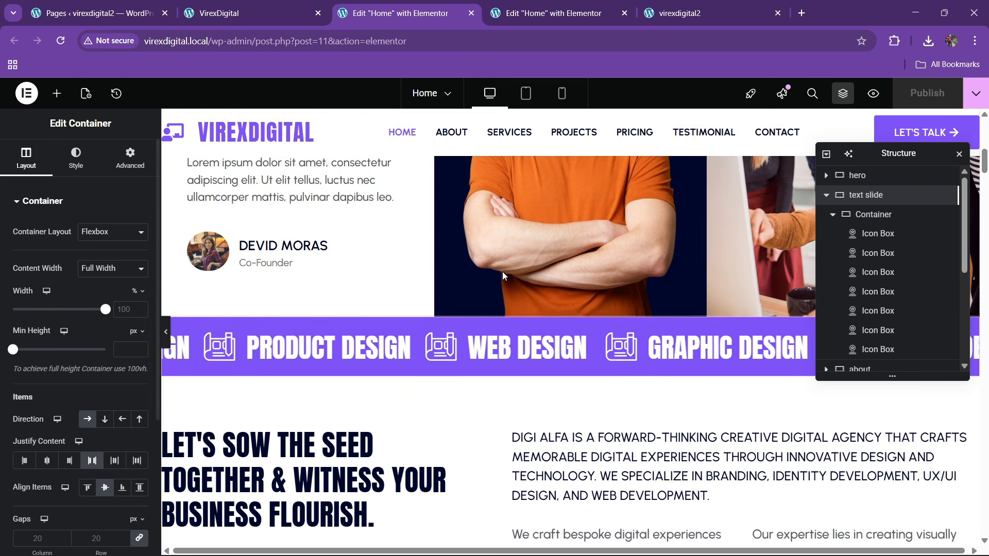
pyautogui.click(573, 8)
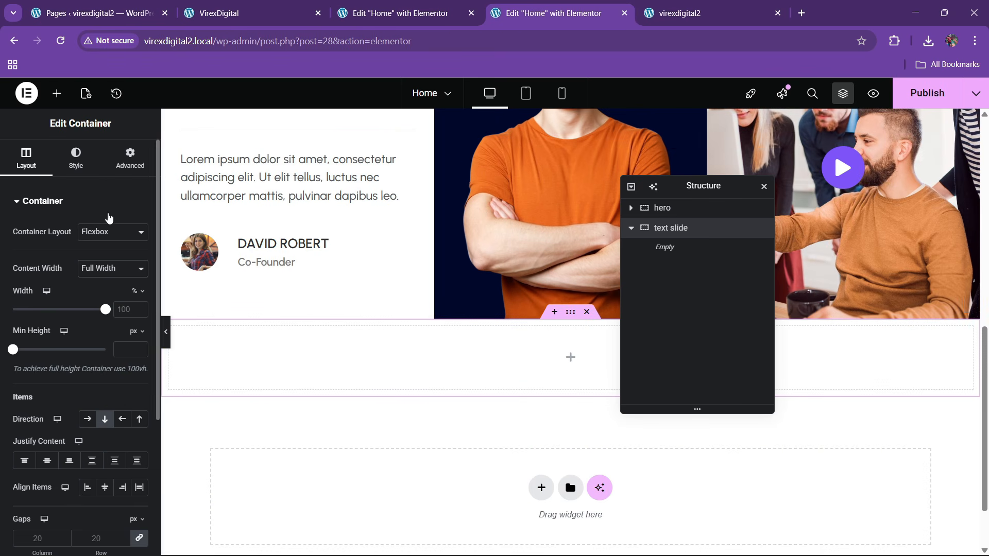
pyautogui.click(129, 157)
pyautogui.click(139, 296)
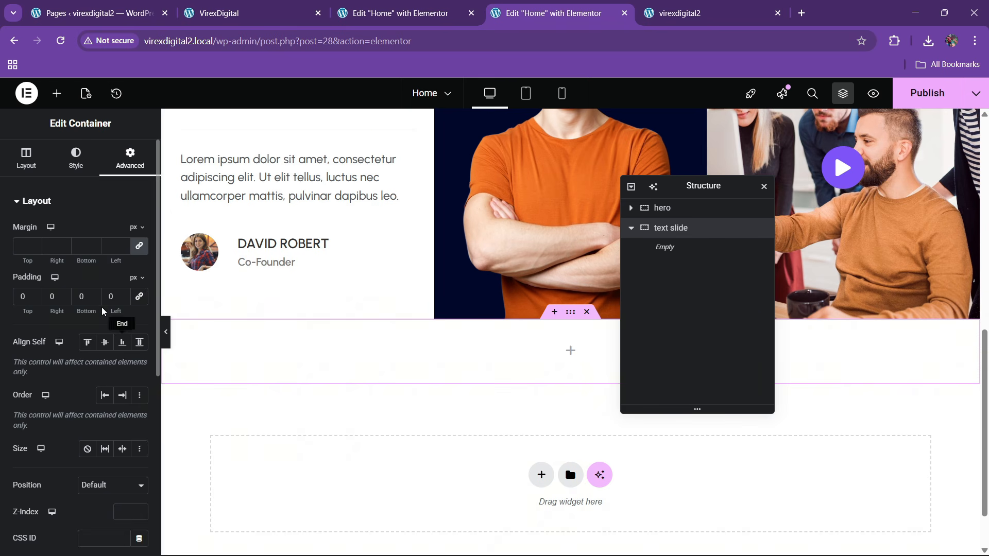
pyautogui.click(72, 157)
pyautogui.click(88, 260)
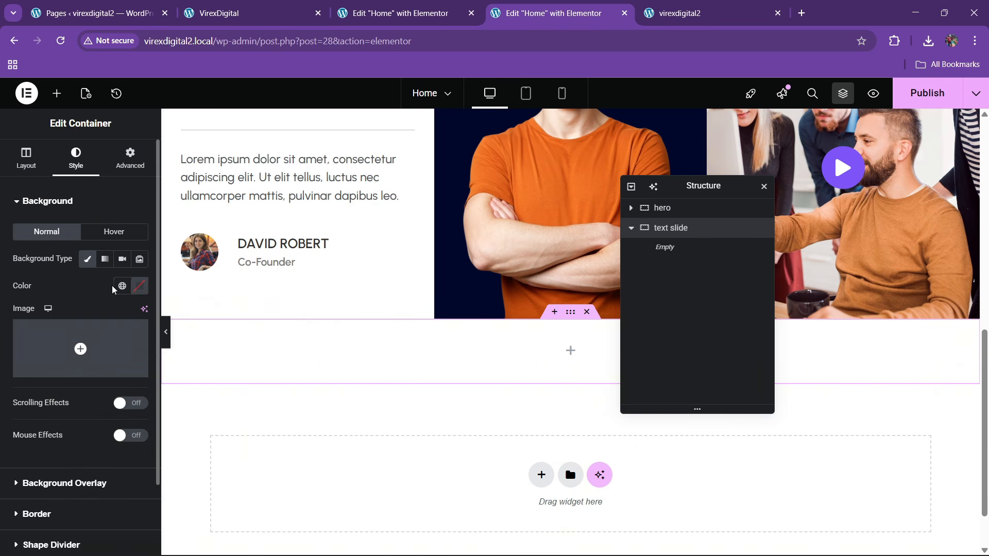
pyautogui.click(122, 287)
pyautogui.click(69, 449)
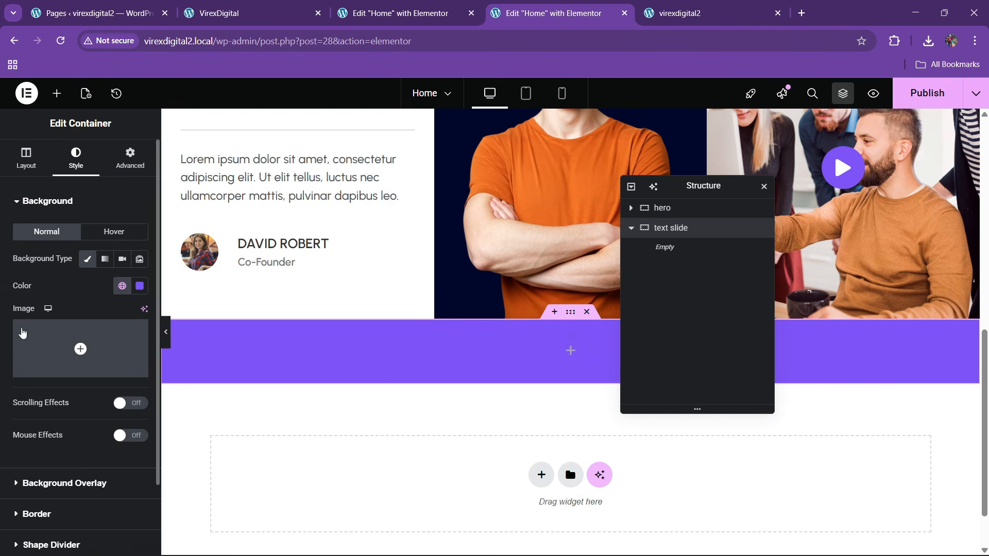
pyautogui.click(57, 93)
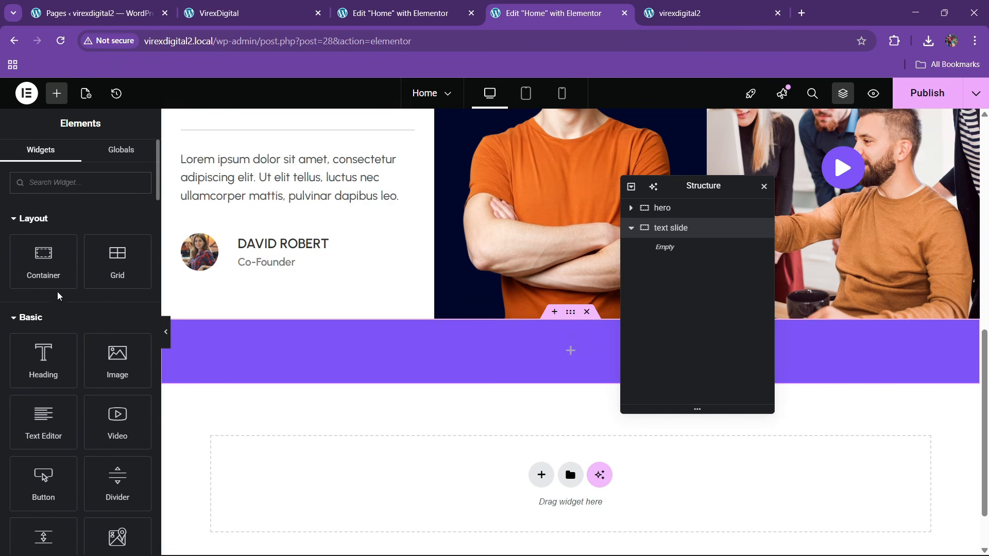
# - Drop an inner container into the purple section and compare with the reference editor
pyautogui.moveTo(45, 262); pyautogui.dragTo(322, 360)
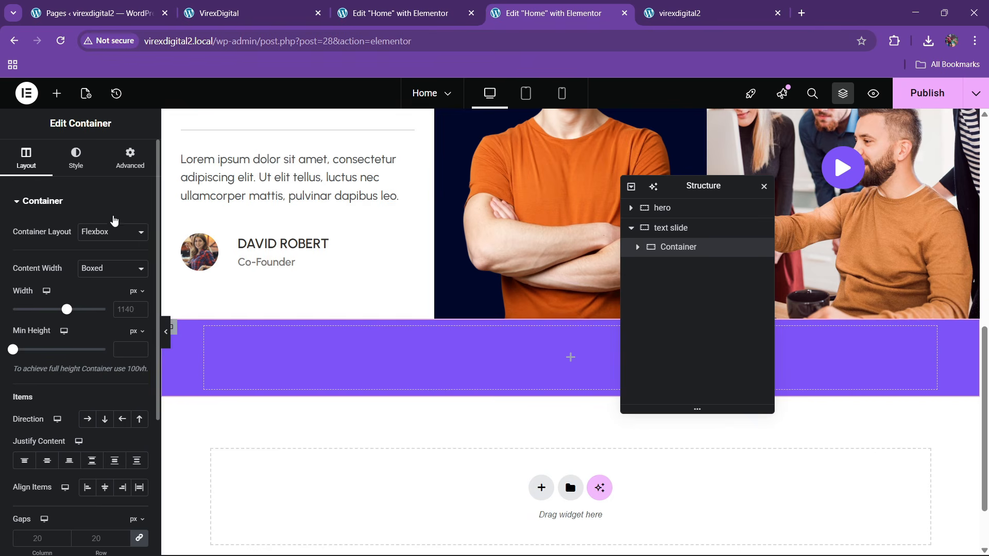
pyautogui.write('1')
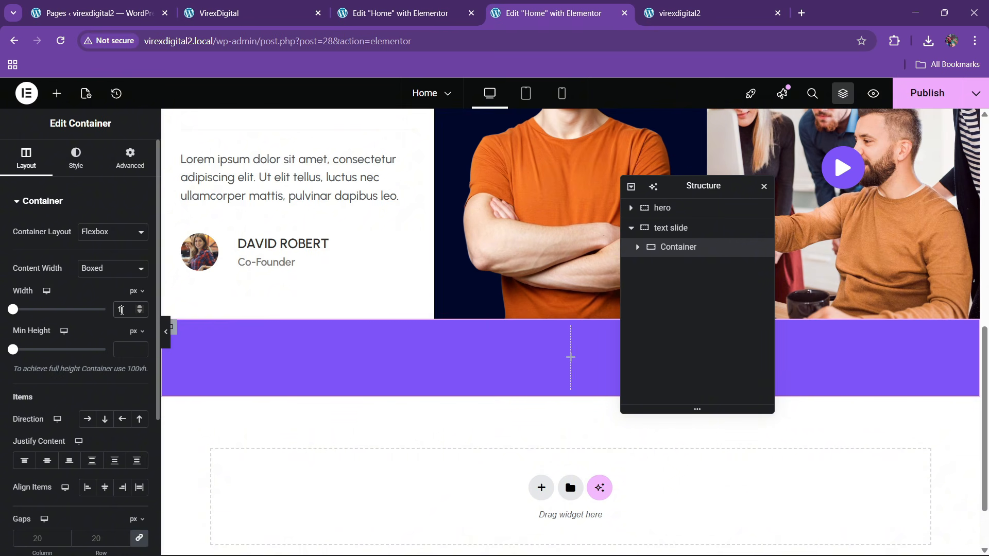
pyautogui.click(292, 9)
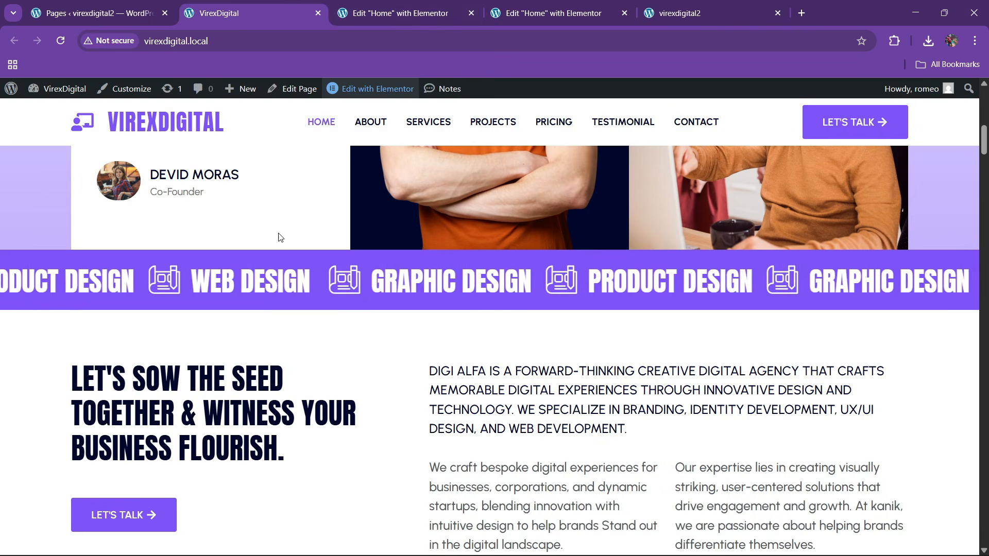
pyautogui.click(447, 6)
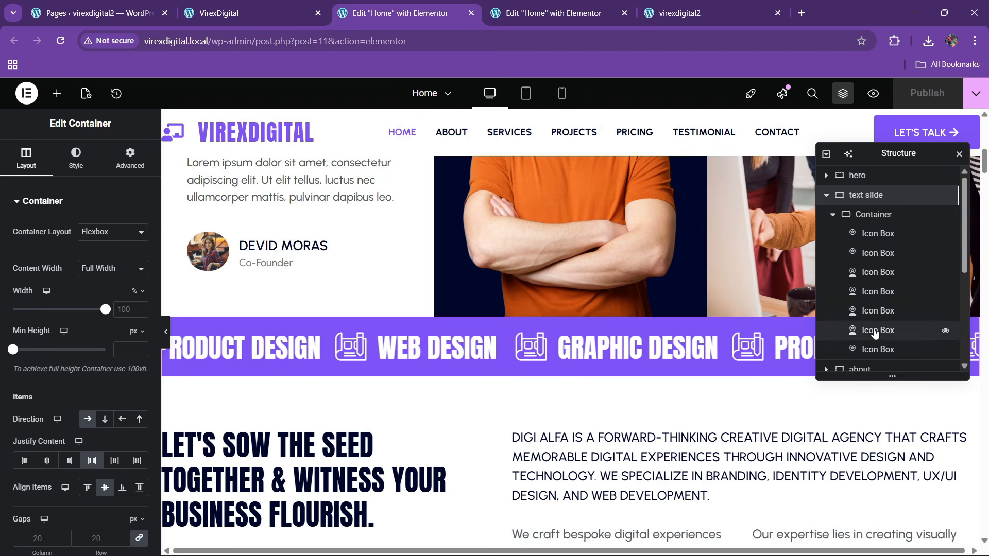
pyautogui.click(525, 12)
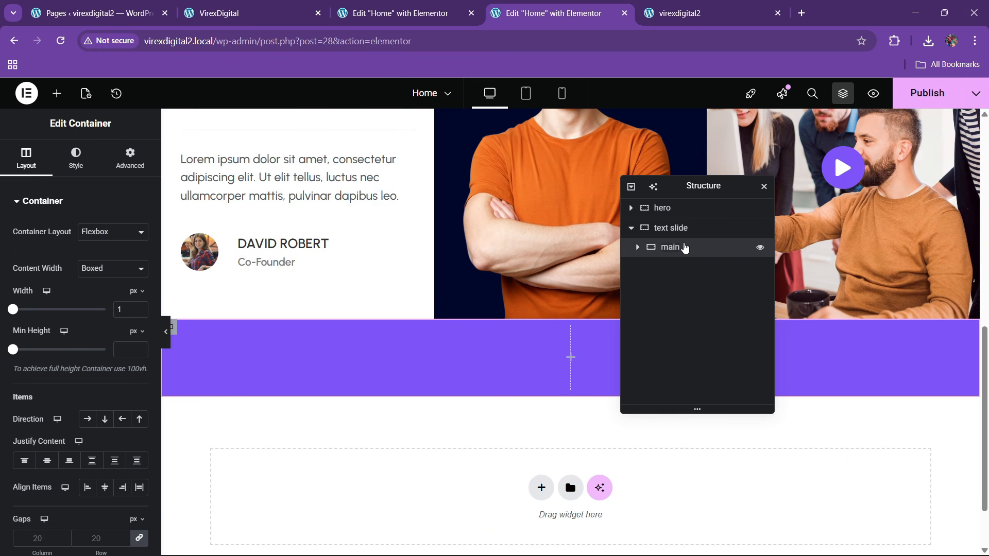
# - Make the main container full width with Row direction, and drop in an Image widget
pyautogui.click(103, 270)
pyautogui.click(103, 302)
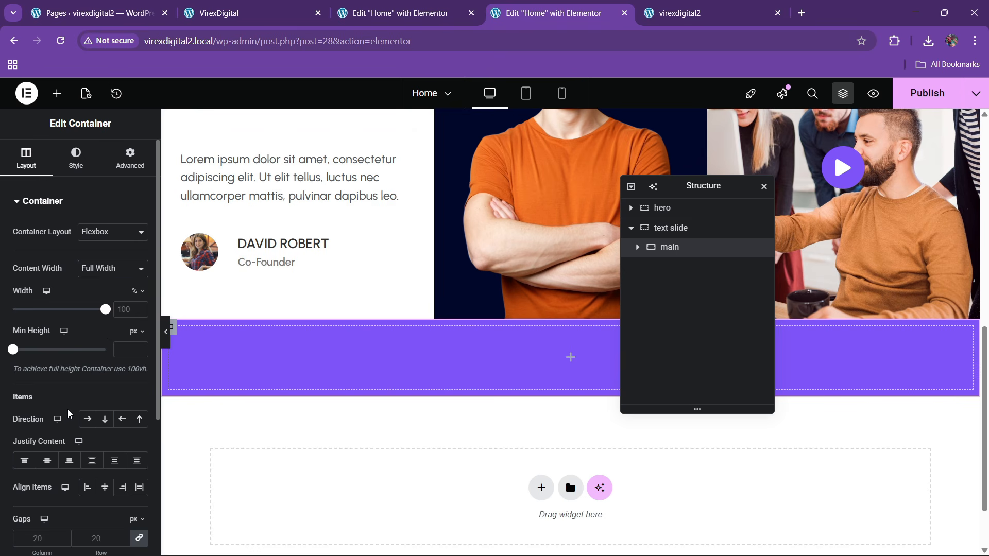
pyautogui.click(87, 419)
pyautogui.click(92, 460)
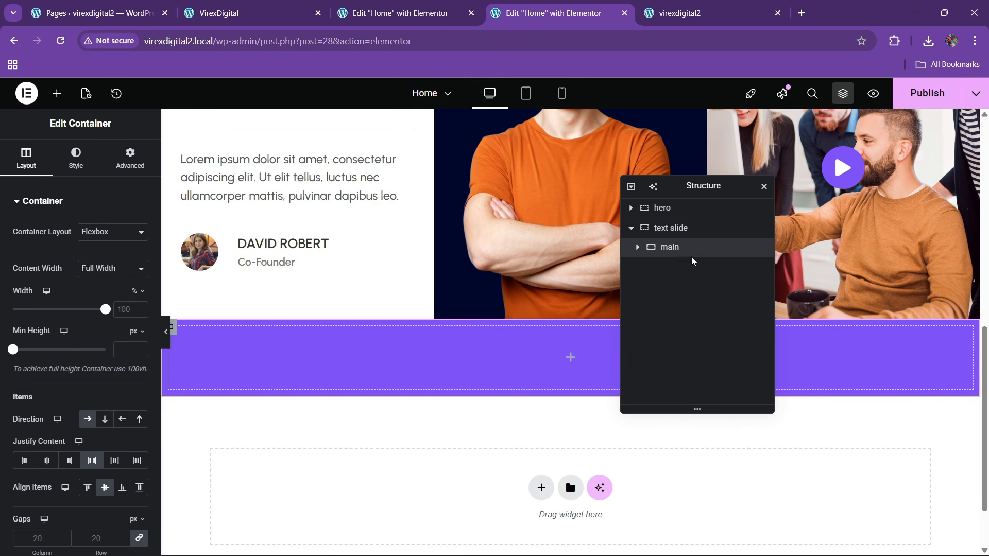
pyautogui.click(131, 159)
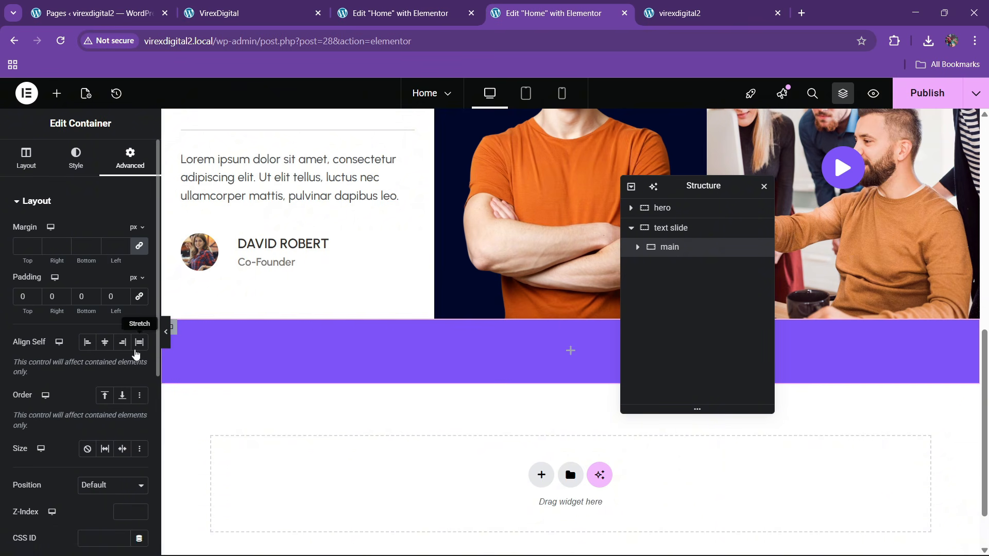
pyautogui.click(56, 93)
pyautogui.moveTo(99, 358); pyautogui.dragTo(280, 355)
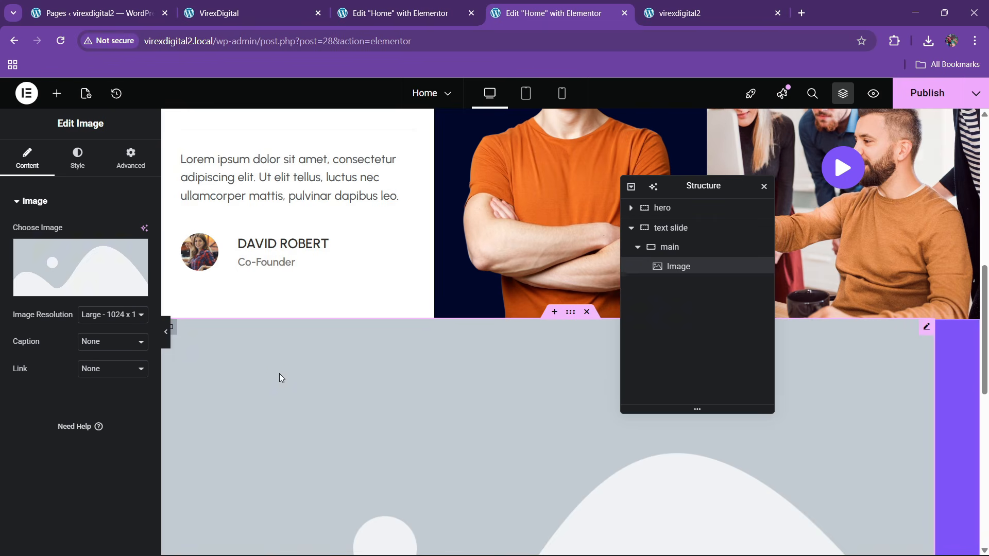
# - Close the media library without choosing a picture, delete the Image widget, and check the reference icon boxes
pyautogui.click(86, 272)
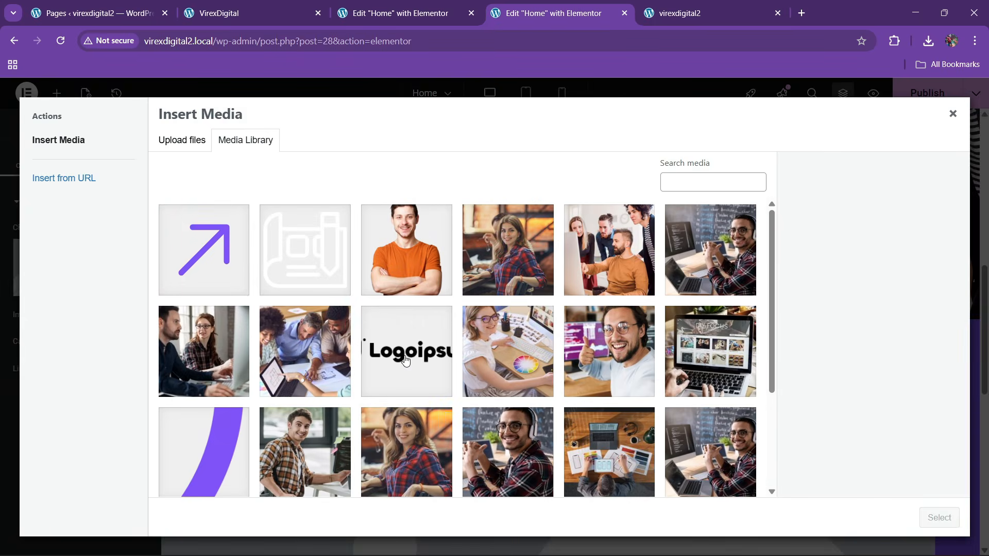
pyautogui.scroll(-3, 405, 361)
pyautogui.scroll(3, 405, 364)
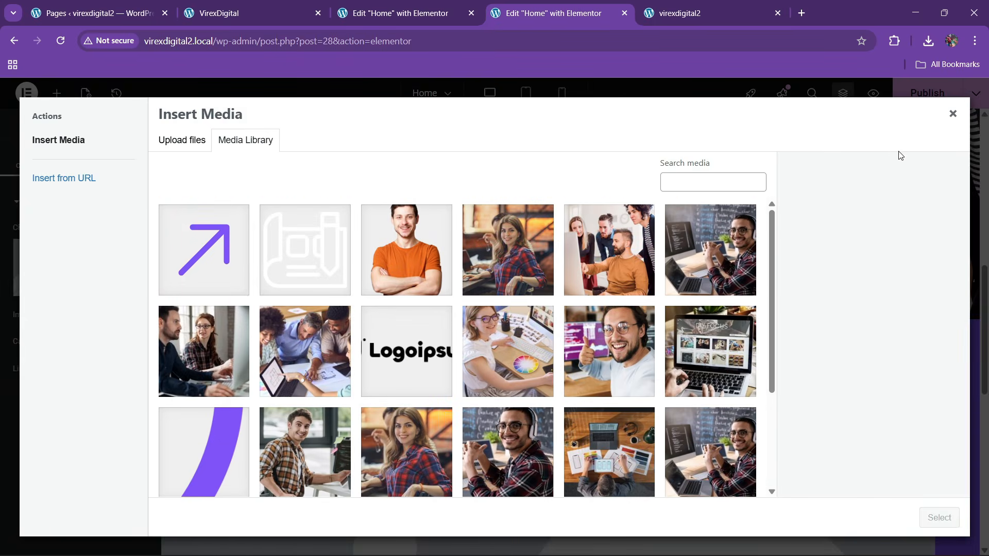
pyautogui.click(953, 115)
pyautogui.rightClick(418, 410)
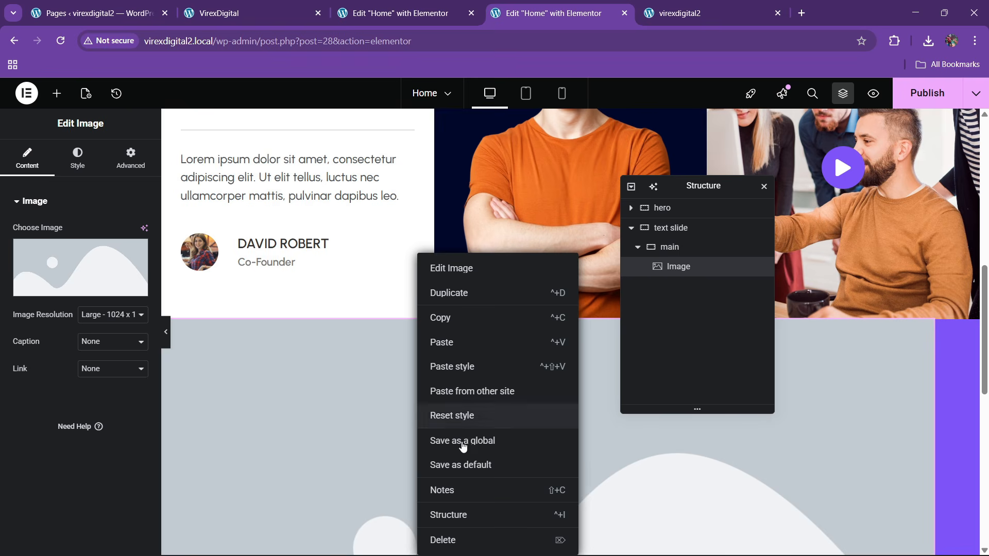
pyautogui.click(463, 540)
pyautogui.click(435, 7)
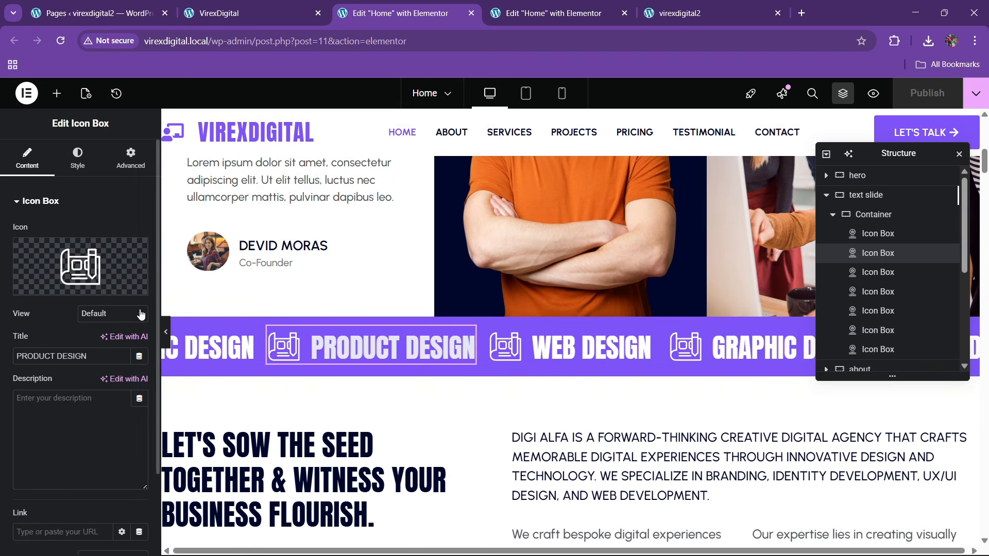
pyautogui.hotkey('ctrl', 'Tab')
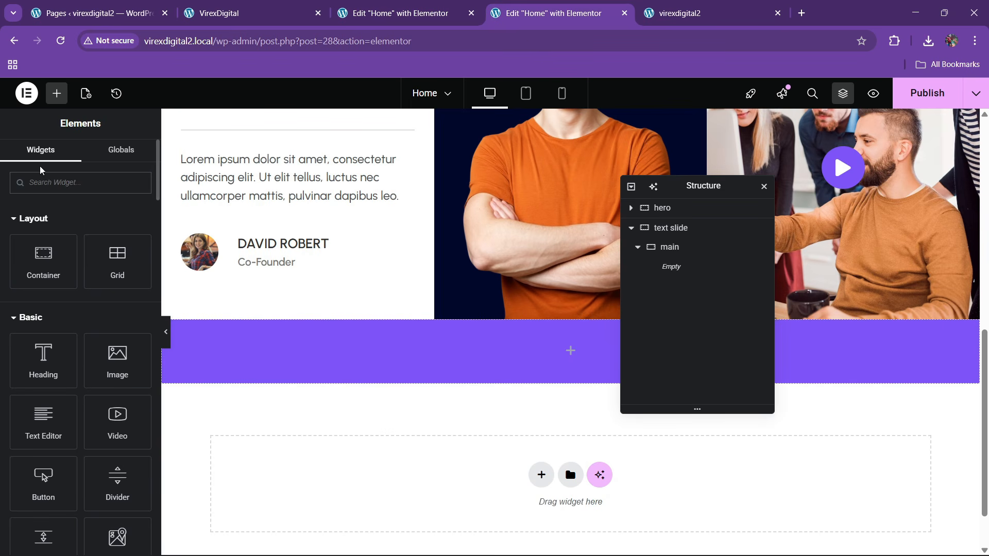
# - Add an Icon Box to the main container with its icon on the left and no description
pyautogui.click(49, 183)
pyautogui.write('icon')
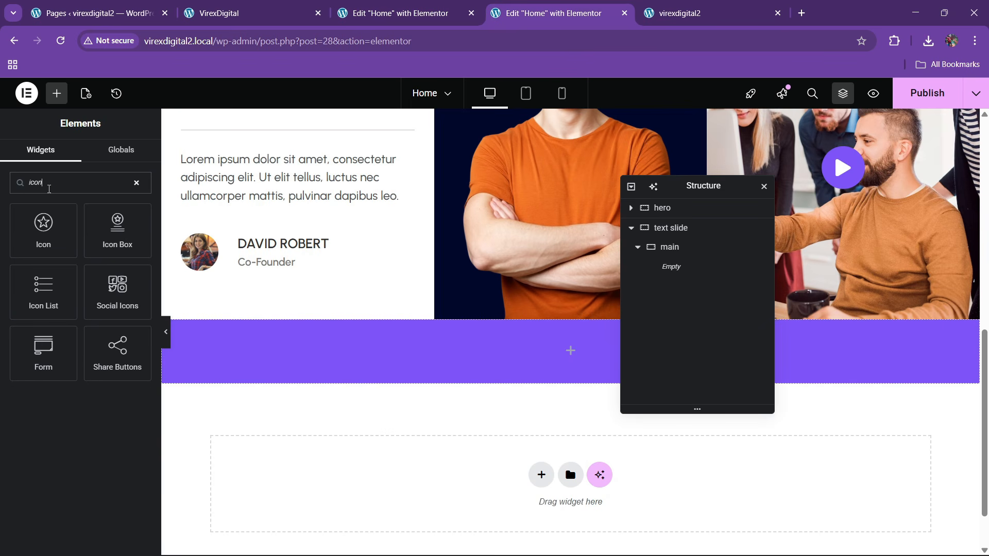
pyautogui.moveTo(117, 229); pyautogui.dragTo(443, 355)
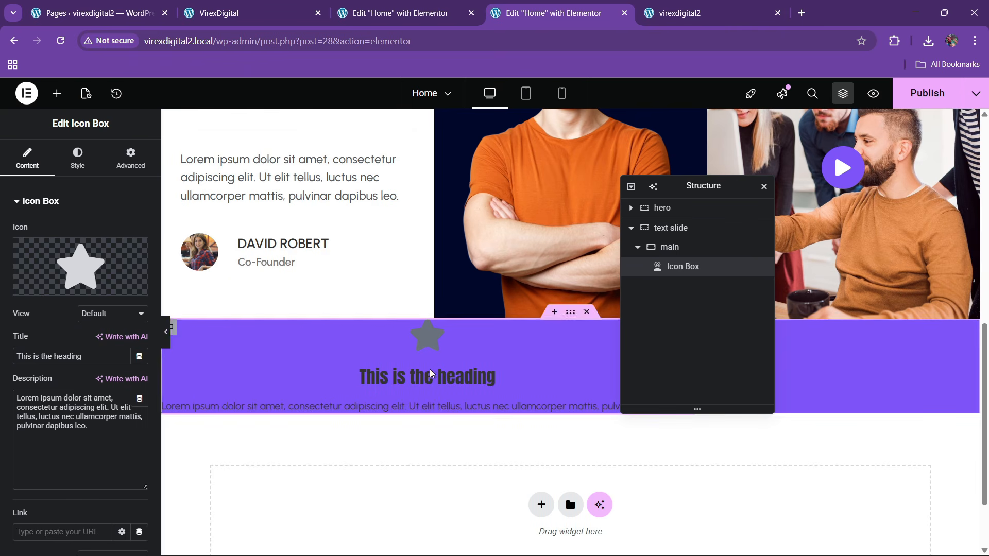
pyautogui.click(77, 157)
pyautogui.click(87, 232)
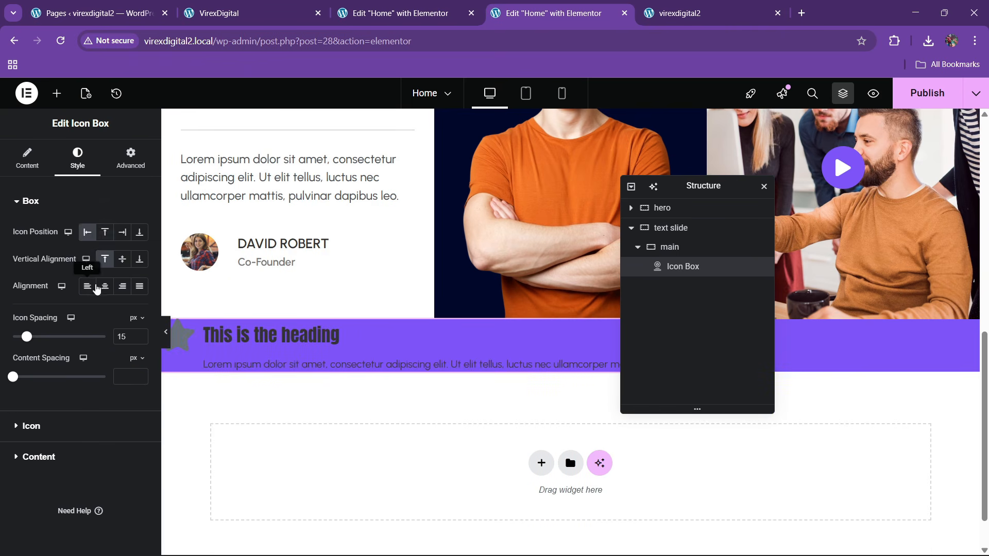
pyautogui.click(28, 161)
pyautogui.click(96, 416)
pyautogui.hotkey('ctrl', 'a')
pyautogui.press('BackSpace')
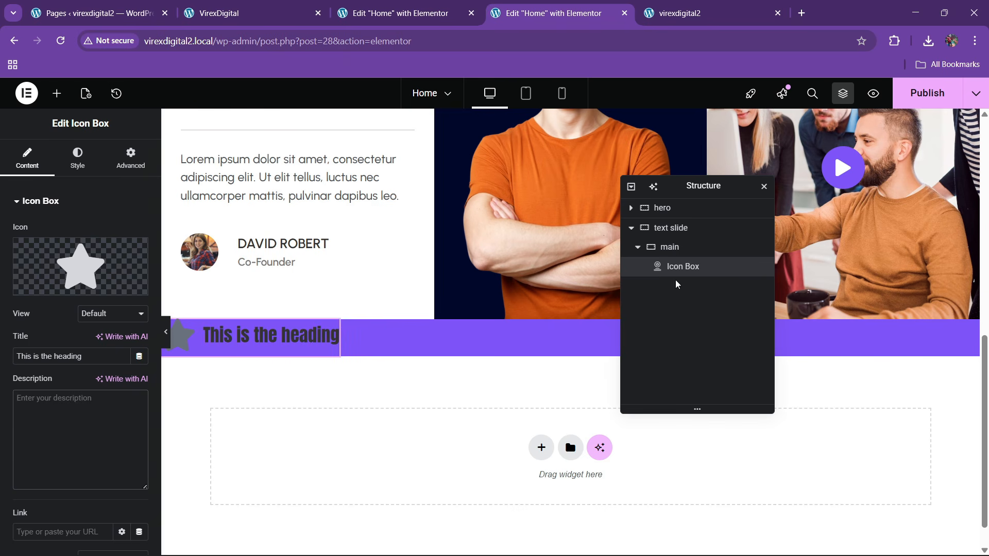
# - Set the main container's top and bottom padding to 20
pyautogui.click(672, 250)
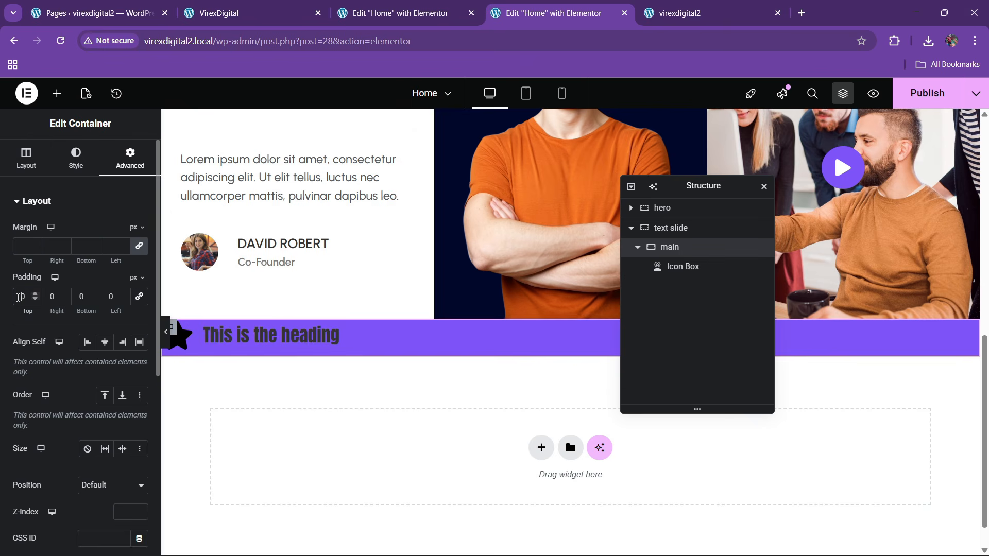
pyautogui.write('1')
pyautogui.click(80, 298)
pyautogui.write('1')
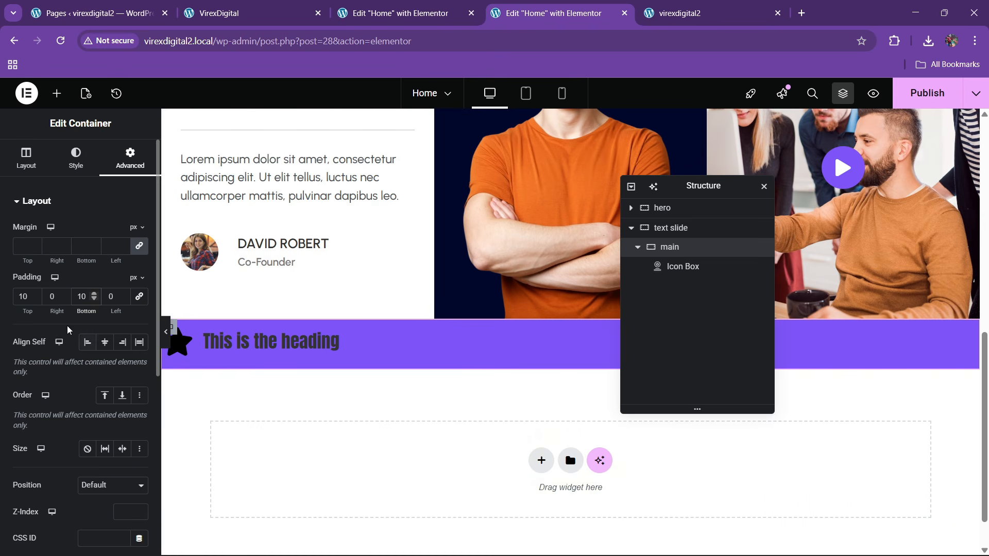
pyautogui.press('BackSpace')
pyautogui.write('2')
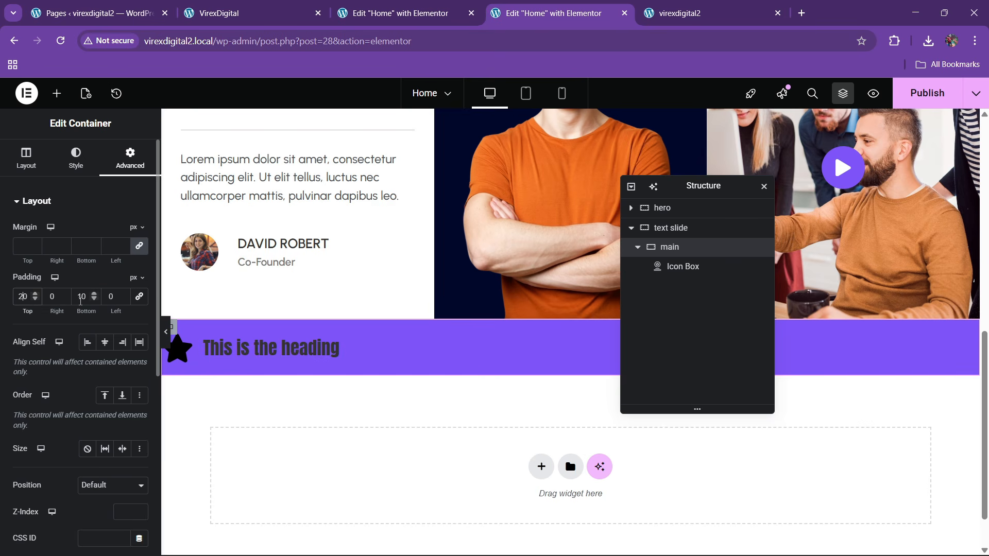
pyautogui.press('BackSpace')
pyautogui.write('2')
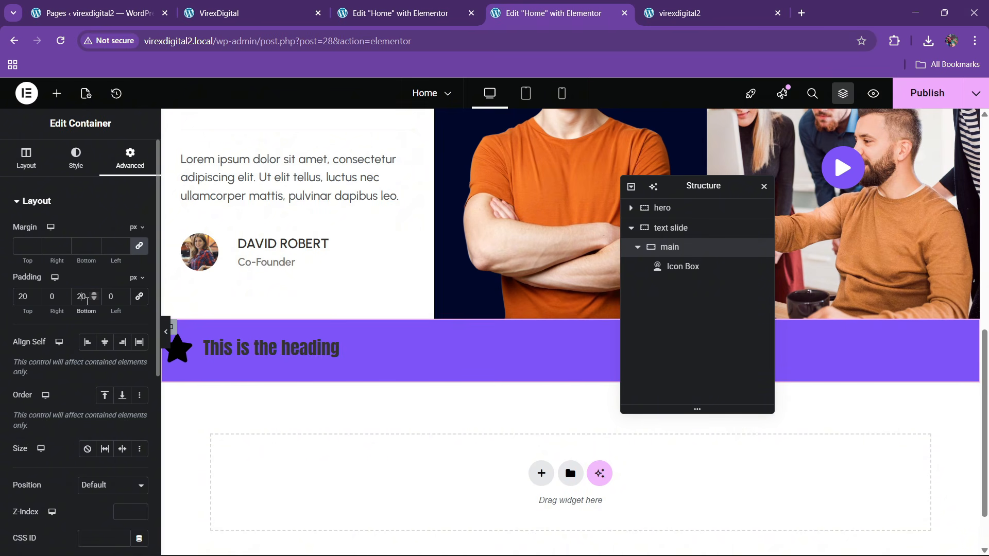
pyautogui.click(241, 356)
# - Replace the Icon Box's star with the Torah icon from the Icon Library
pyautogui.click(45, 264)
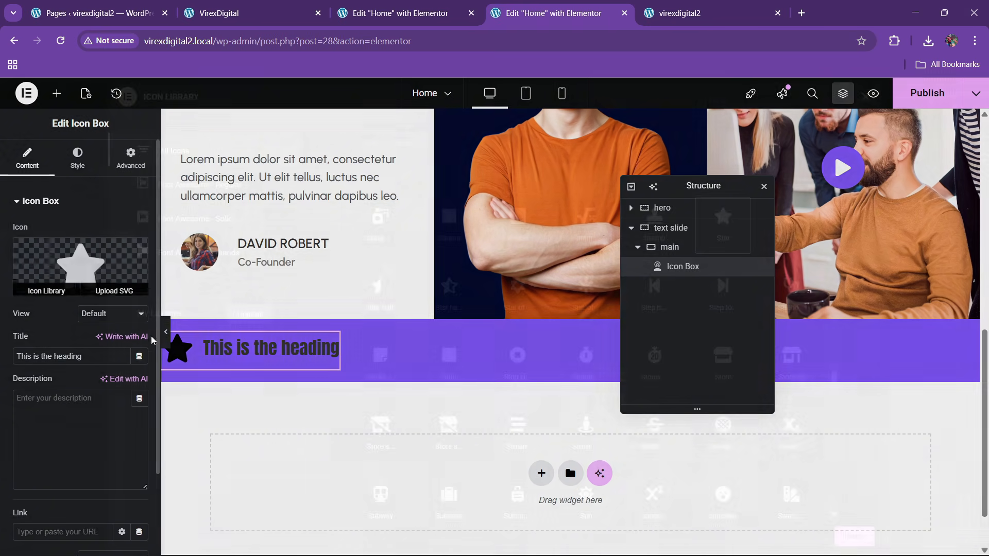
pyautogui.scroll(-20, 531, 378)
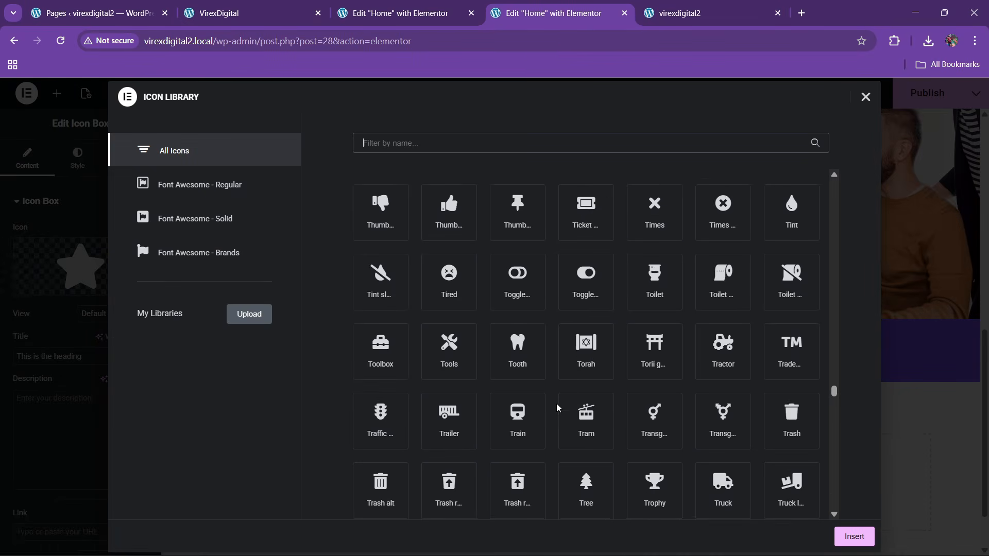
pyautogui.scroll(-7, 557, 408)
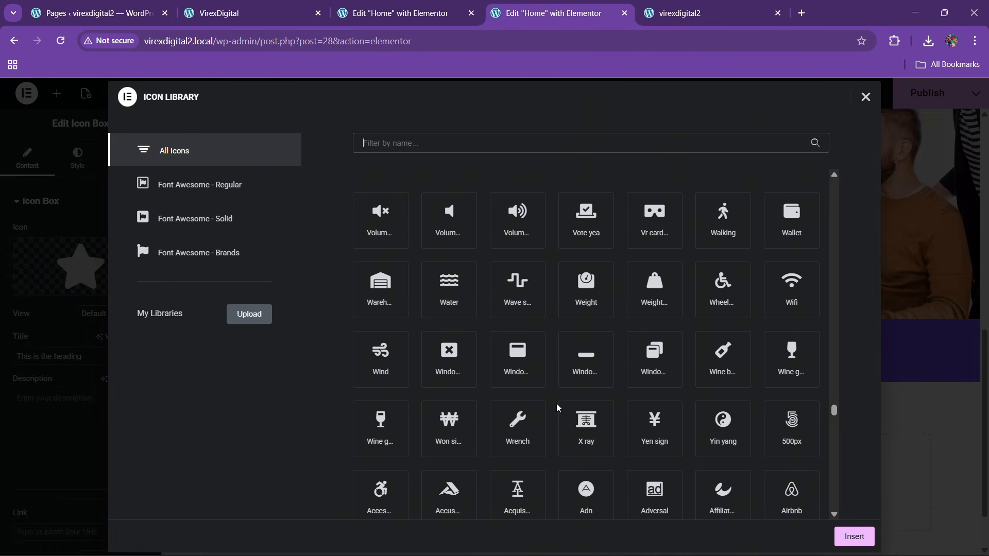
pyautogui.scroll(-3, 557, 408)
pyautogui.scroll(6, 557, 408)
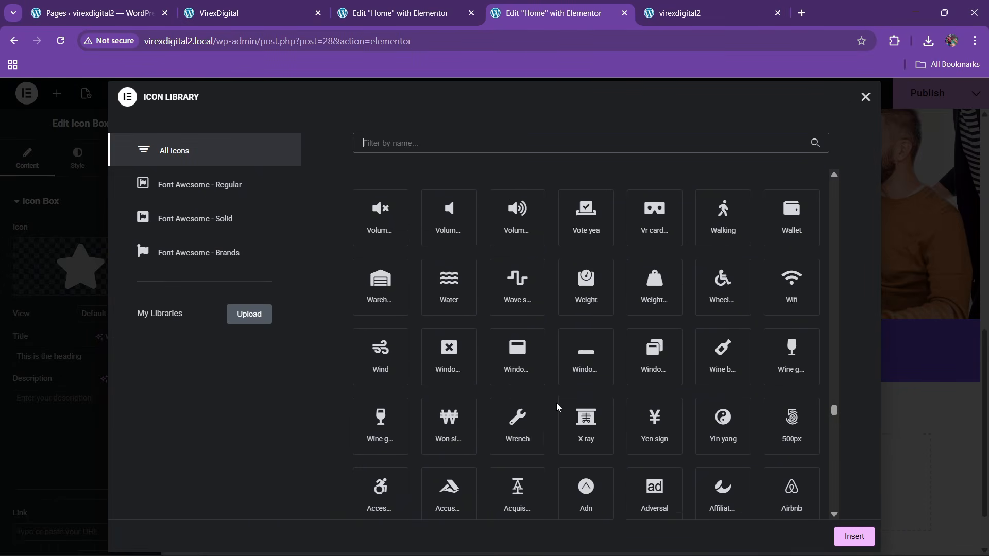
pyautogui.scroll(8, 558, 409)
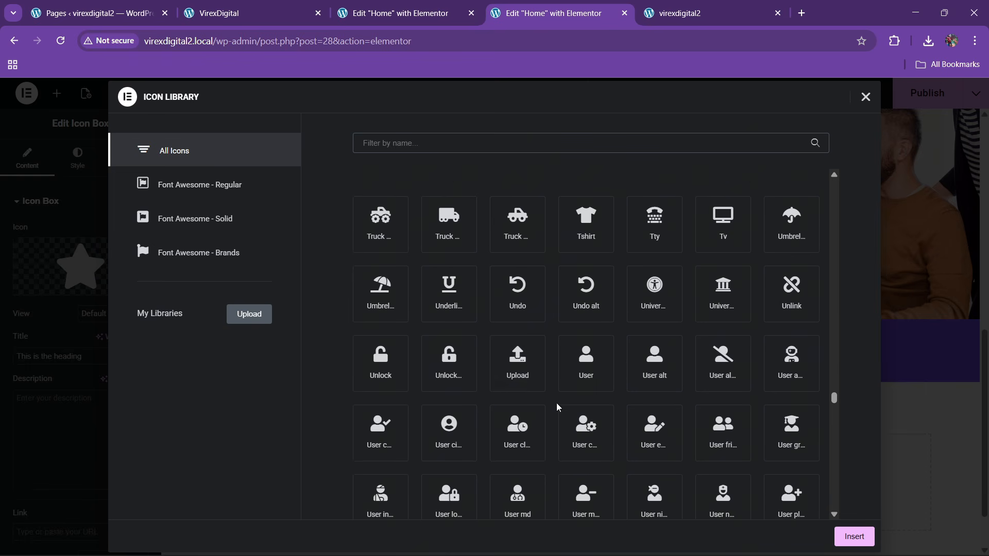
pyautogui.scroll(4, 542, 382)
pyautogui.click(586, 329)
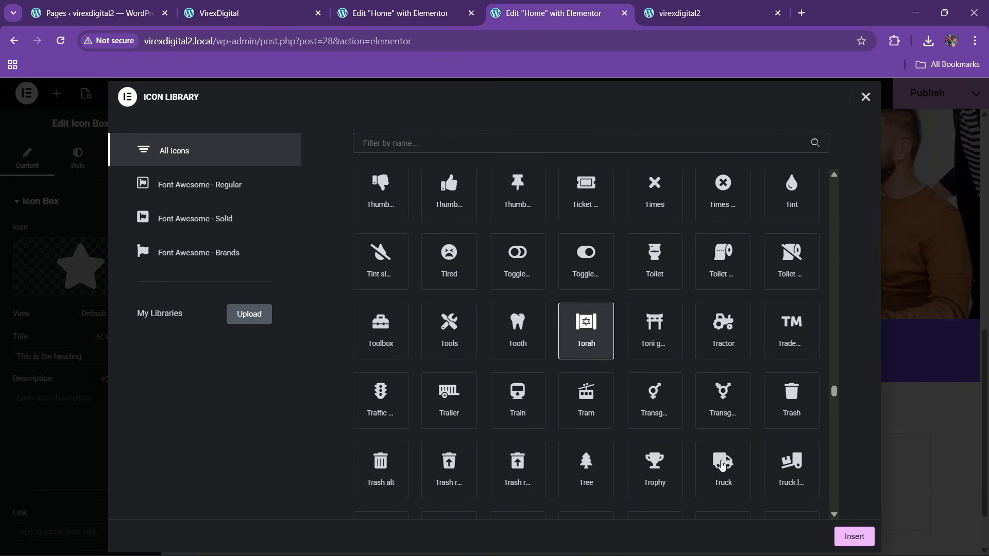
pyautogui.click(845, 536)
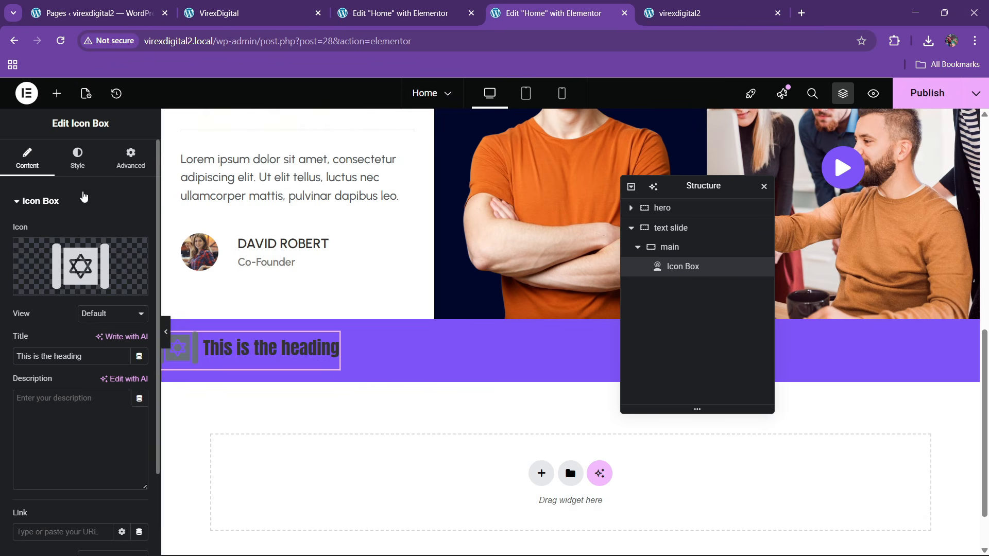
# - Change the Icon Box title to WEB DESIGN
pyautogui.click(77, 157)
pyautogui.click(45, 156)
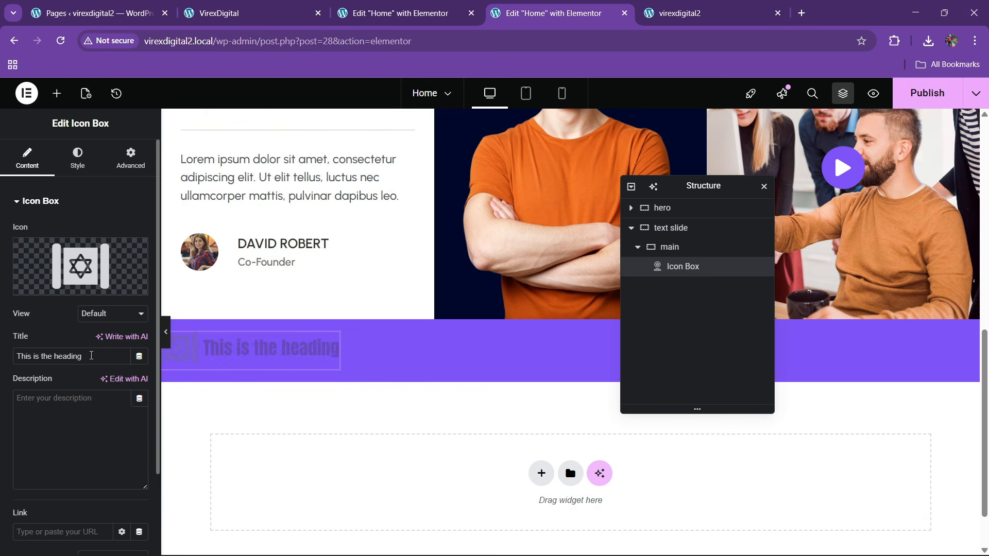
pyautogui.moveTo(92, 355); pyautogui.dragTo(1, 360)
pyautogui.write('WEB DESIGN')
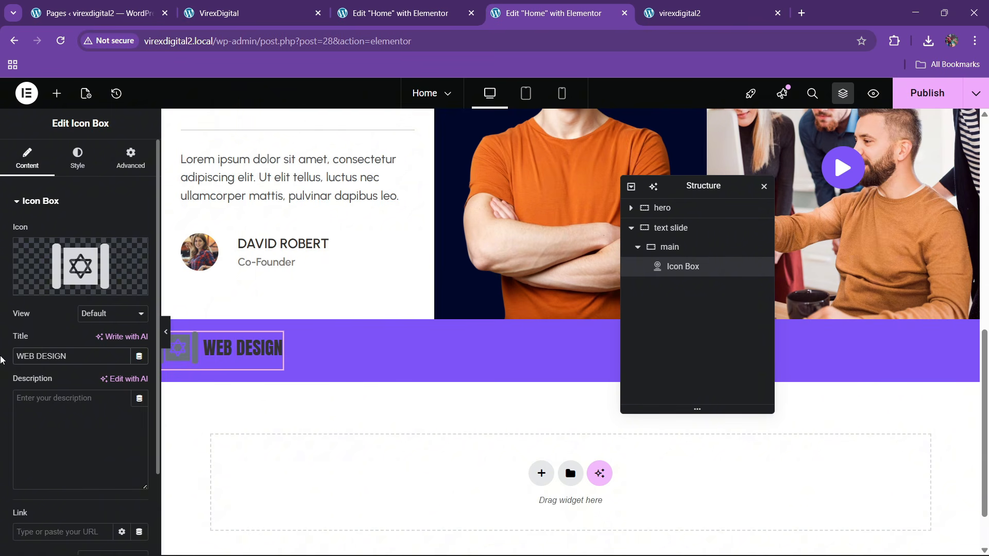
# - Set the icon's primary colour to white
pyautogui.click(78, 160)
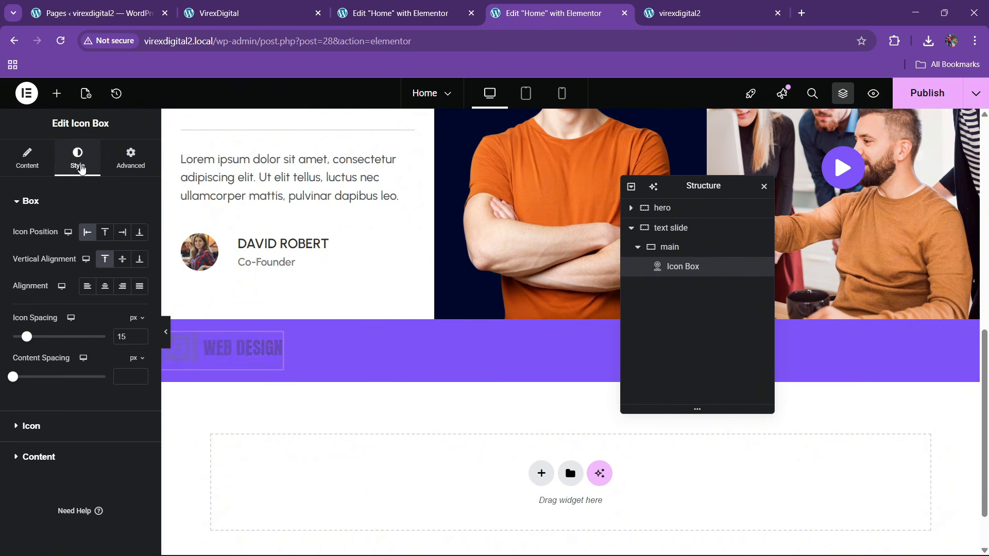
pyautogui.click(70, 435)
pyautogui.click(139, 289)
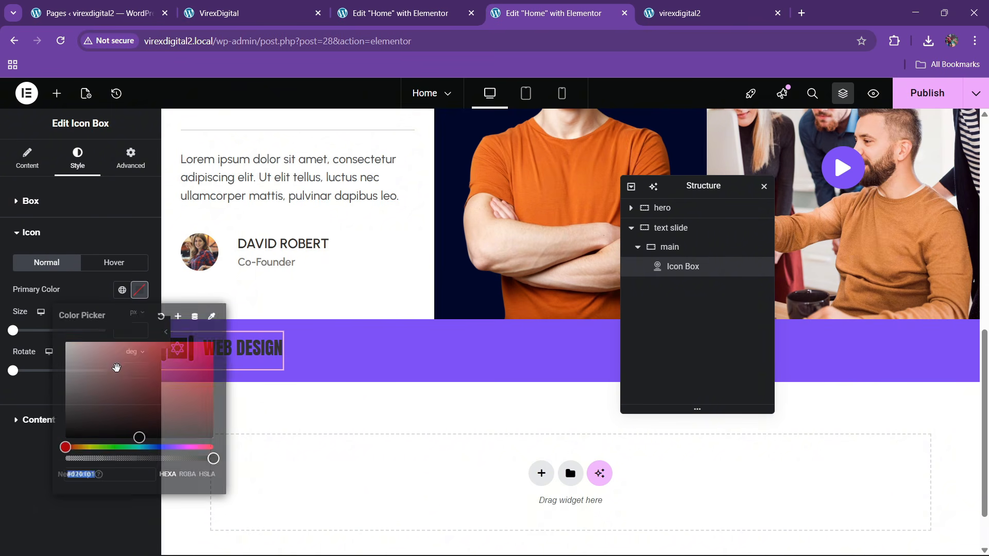
pyautogui.click(65, 342)
pyautogui.click(29, 437)
pyautogui.click(68, 421)
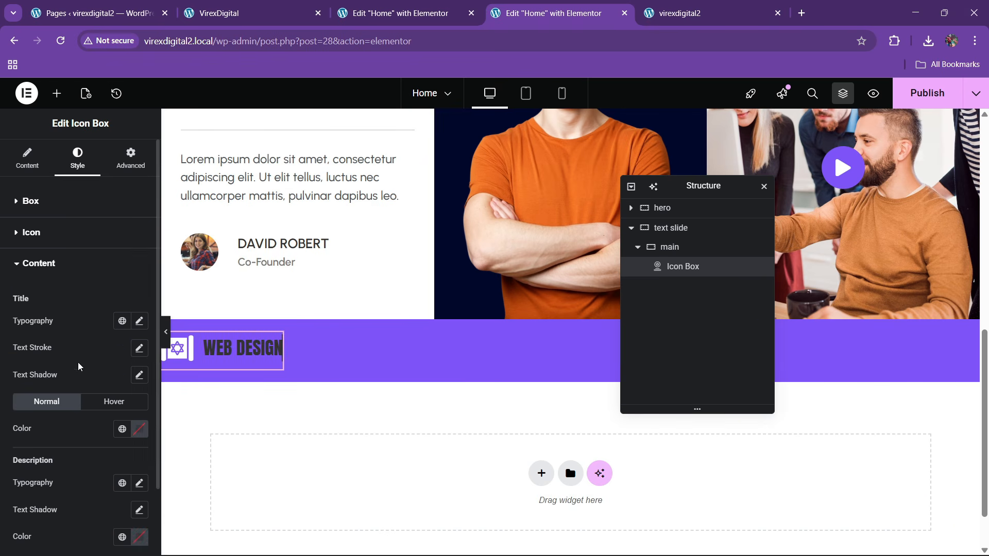
pyautogui.scroll(-2, 78, 380)
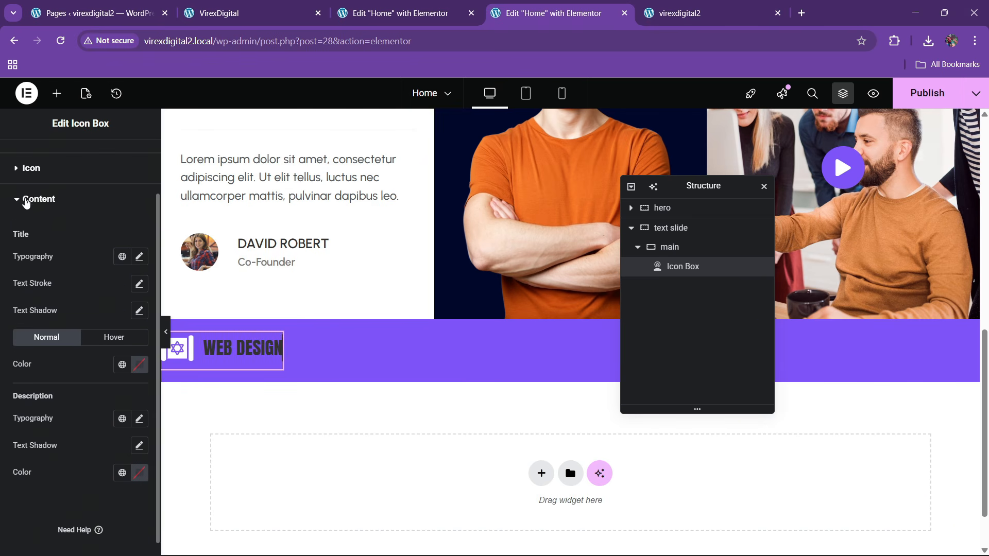
# - Upload the design-studio SVG as the Icon Box icon
pyautogui.click(26, 202)
pyautogui.click(27, 158)
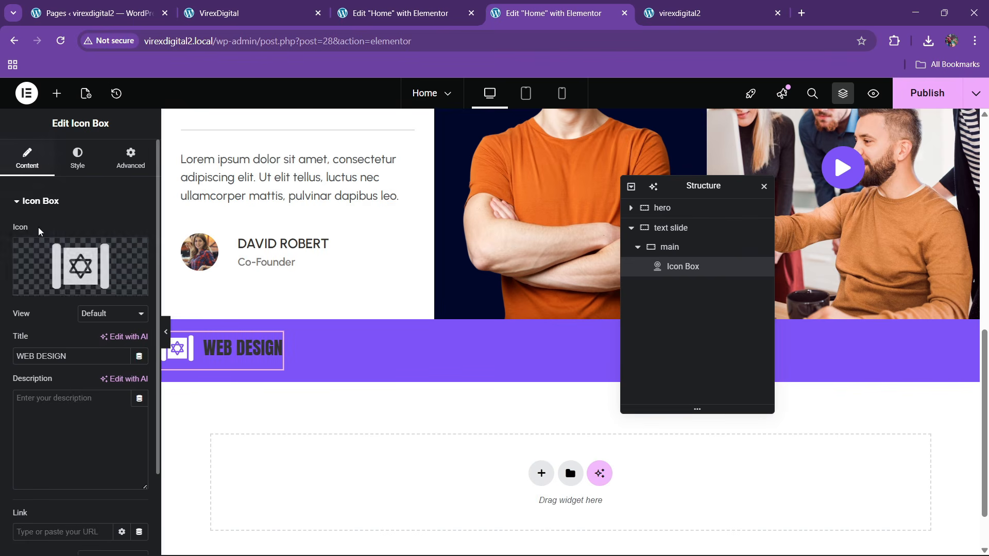
pyautogui.click(116, 285)
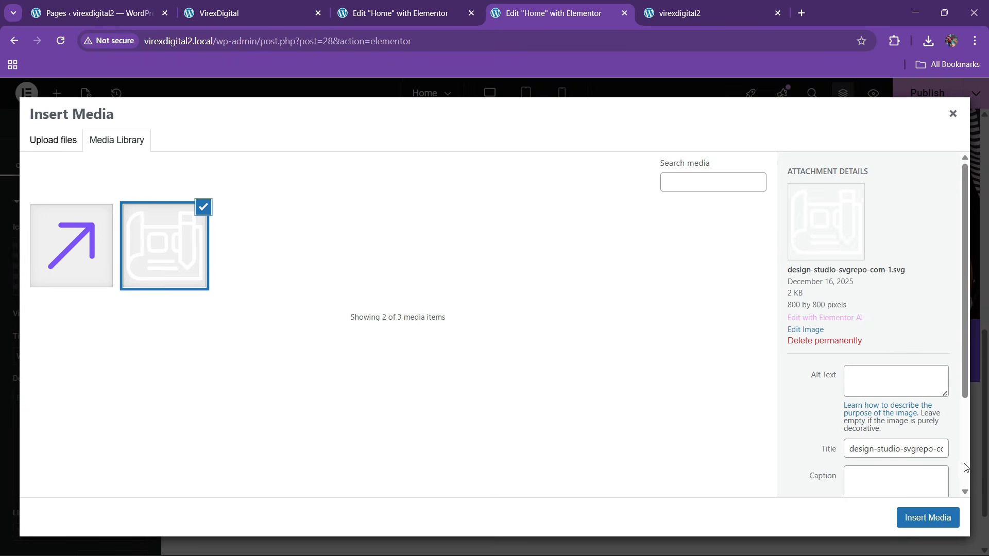
pyautogui.click(929, 516)
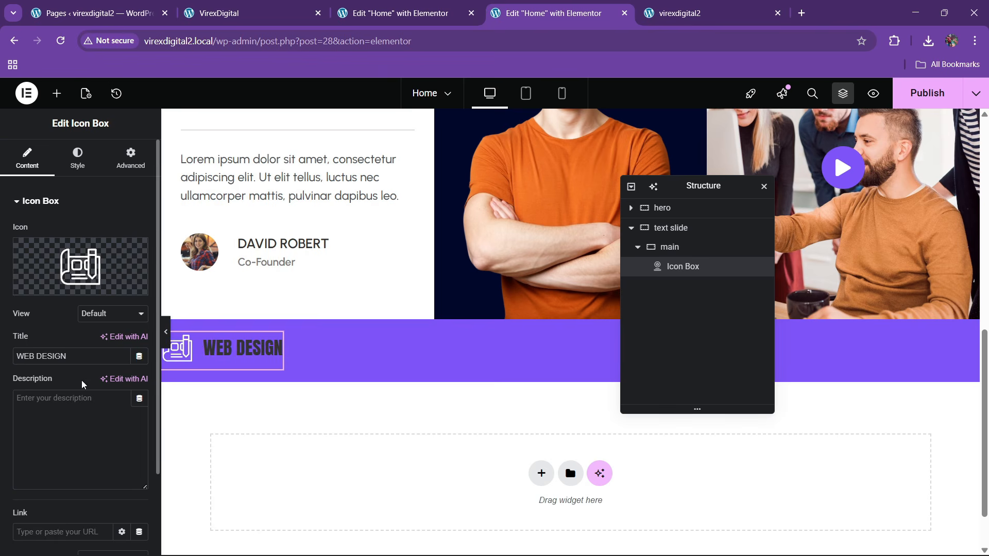
# - Make the WEB DESIGN title white and enlarge it to about 36 px
pyautogui.click(77, 159)
pyautogui.click(50, 428)
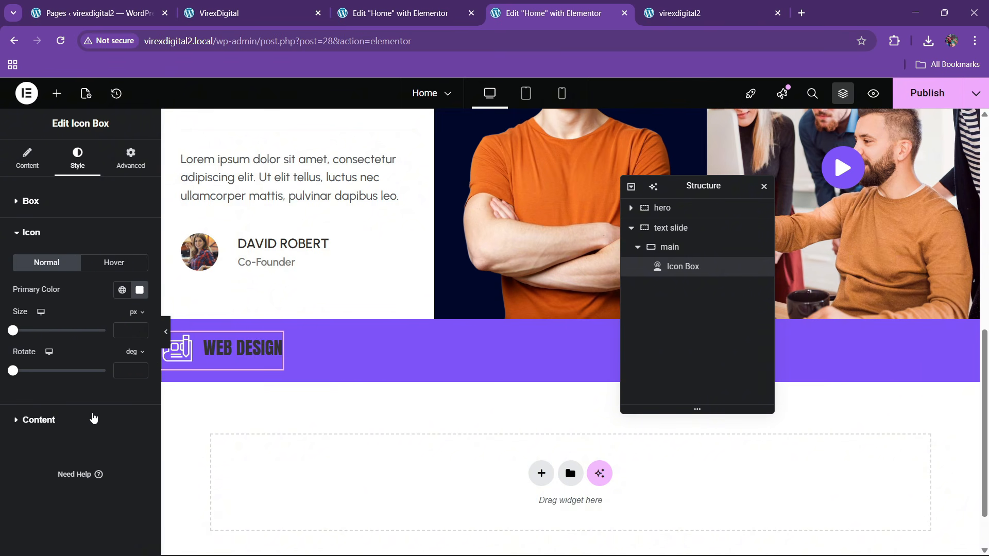
pyautogui.click(63, 417)
pyautogui.scroll(-2, 118, 408)
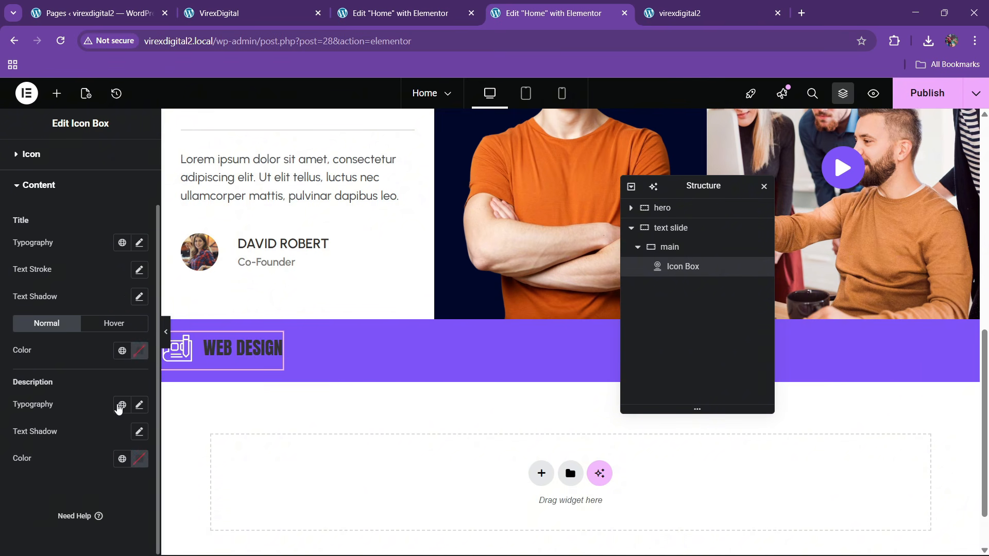
pyautogui.click(140, 356)
pyautogui.click(66, 399)
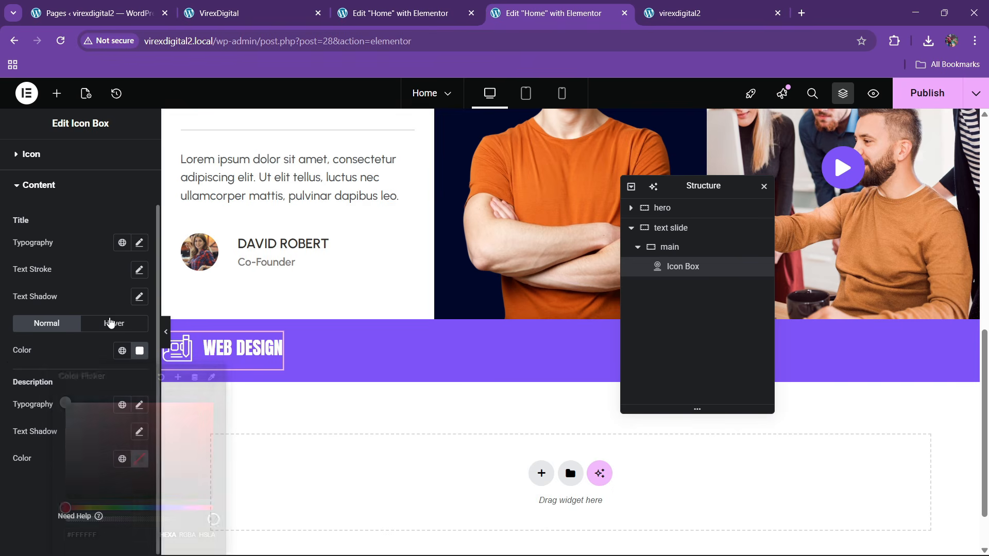
pyautogui.click(140, 244)
pyautogui.click(132, 345)
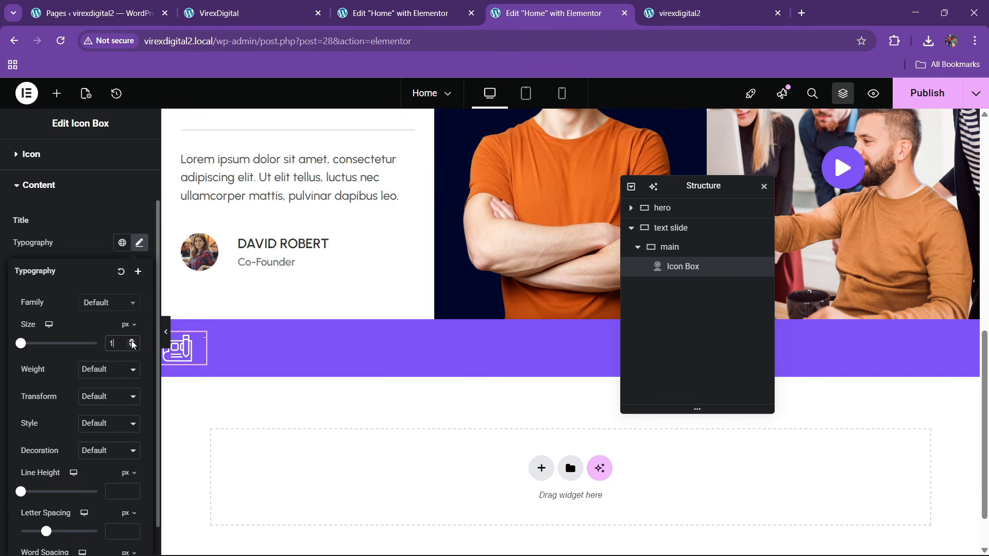
pyautogui.moveTo(133, 344); pyautogui.dragTo(132, 345)
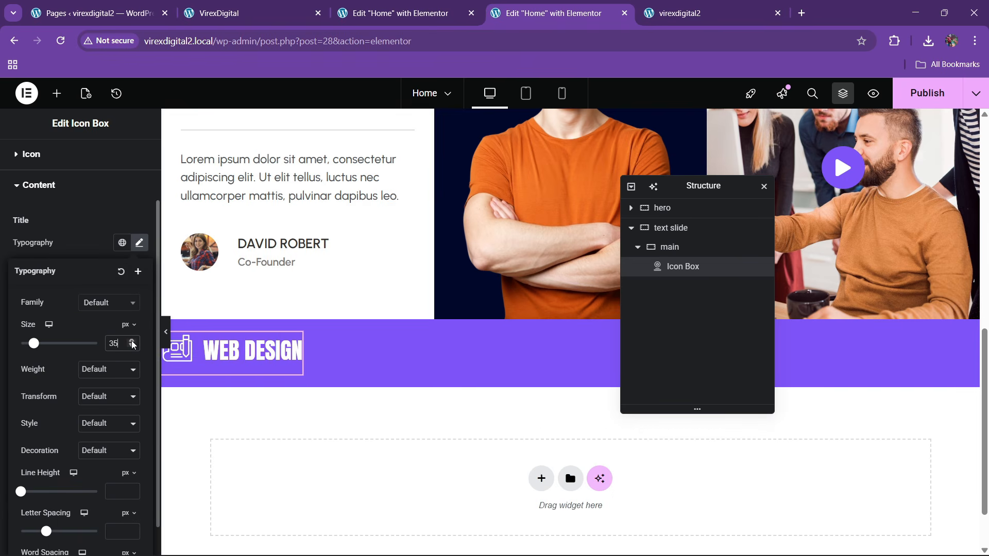
pyautogui.click(133, 342)
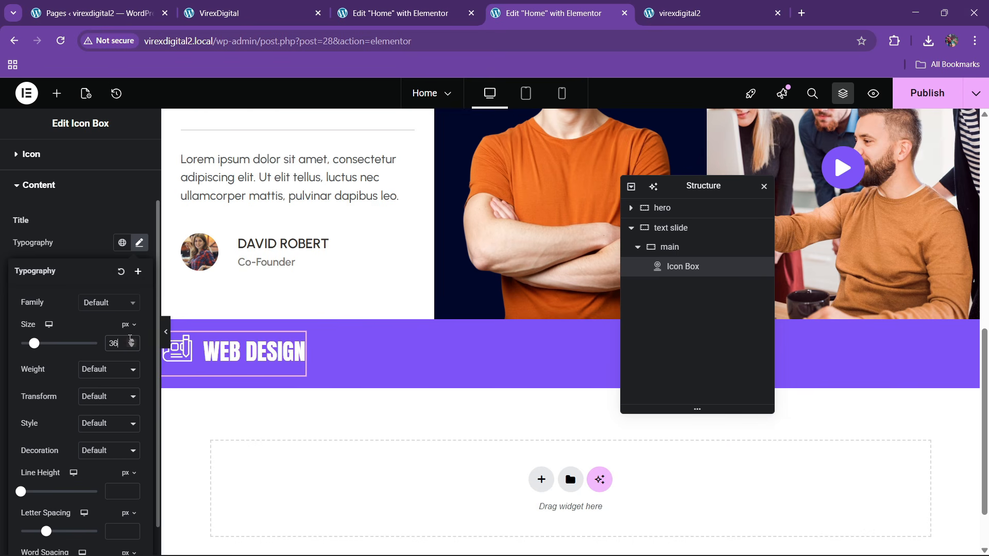
# - Raise the title font size further, to 40 px
pyautogui.click(41, 159)
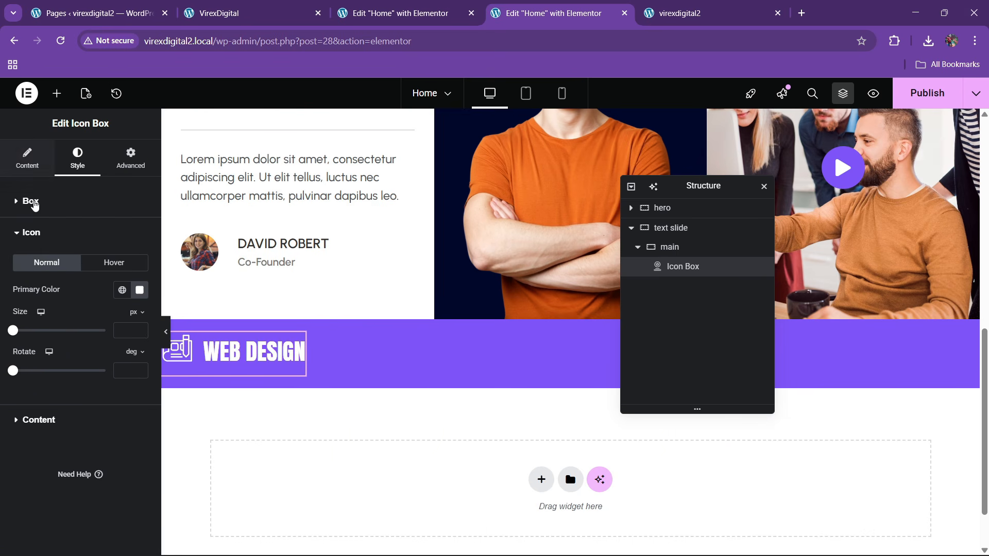
pyautogui.click(34, 205)
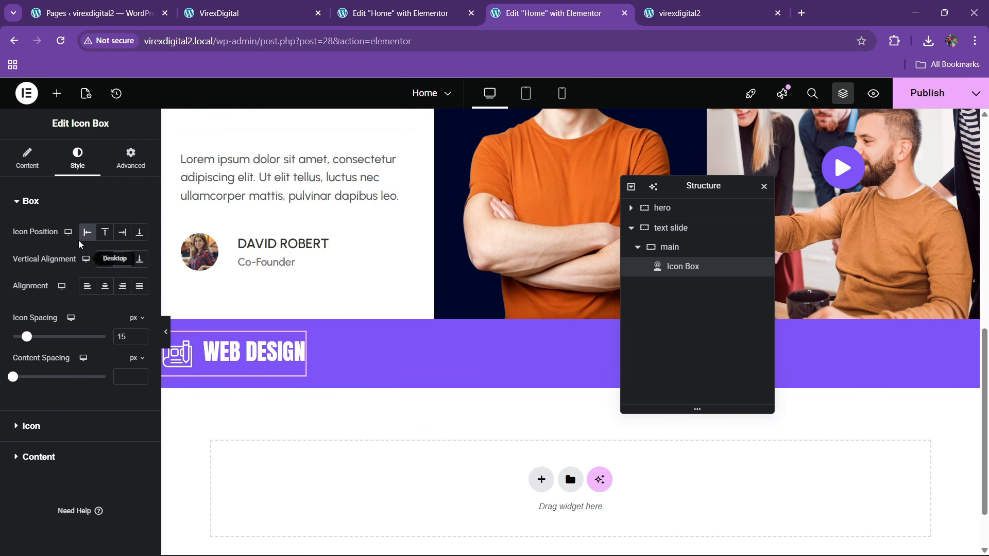
pyautogui.click(55, 464)
pyautogui.click(139, 321)
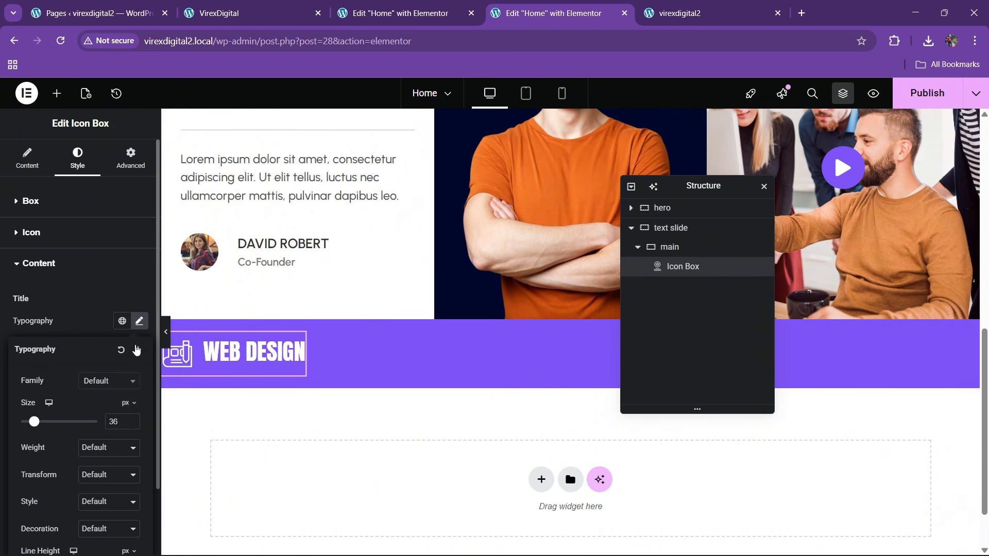
pyautogui.click(132, 420)
pyautogui.click(132, 419)
pyautogui.click(132, 419)
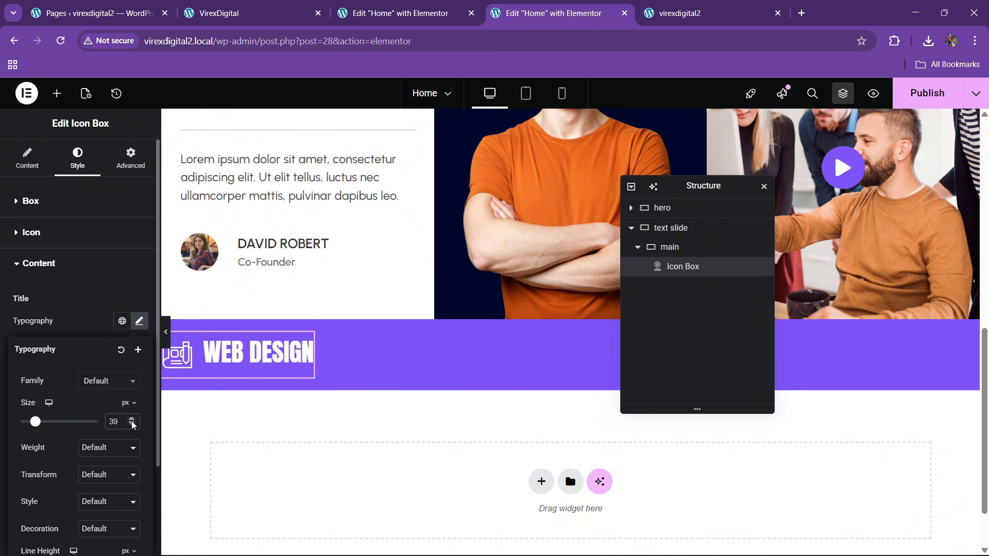
pyautogui.click(132, 419)
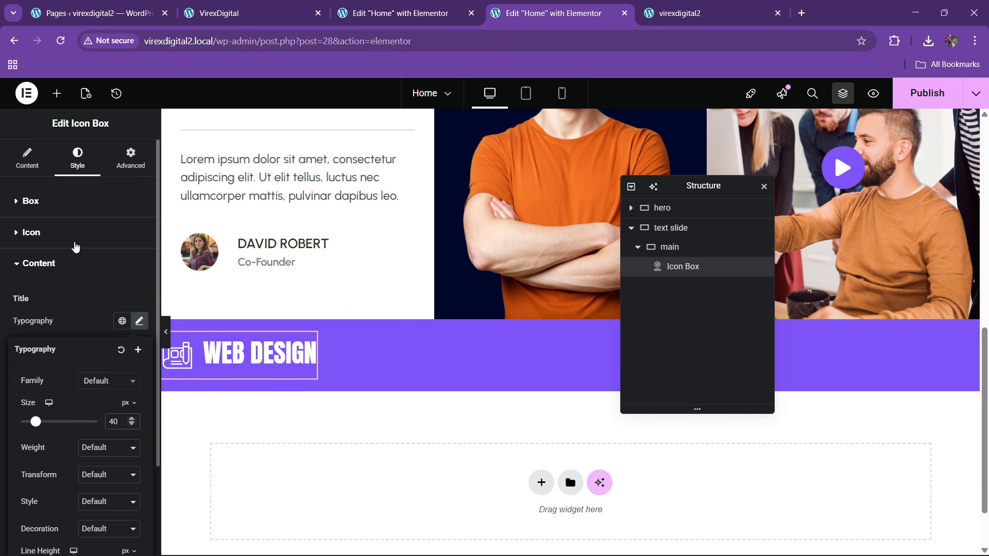
# - Set vertical alignment to Middle and content spacing to 0
pyautogui.click(73, 263)
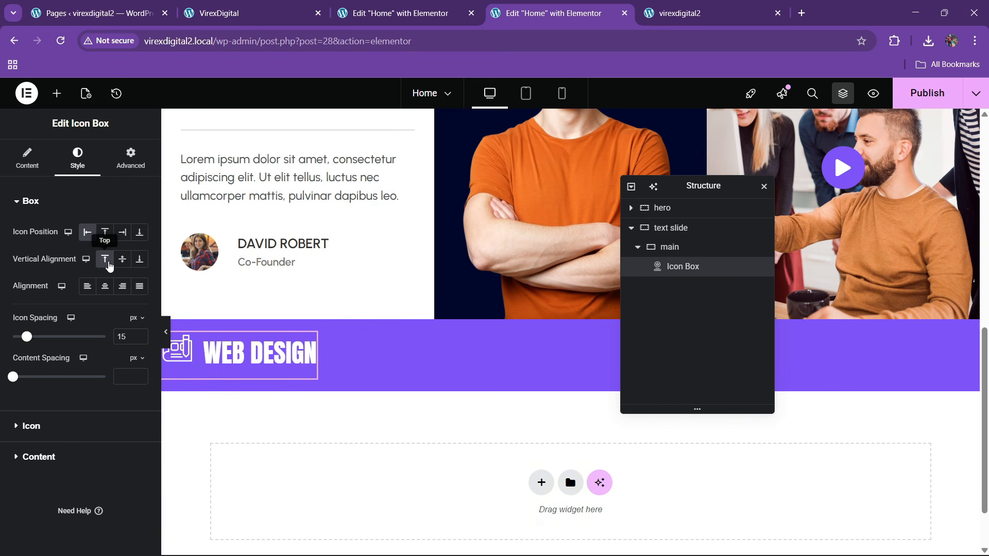
pyautogui.click(122, 264)
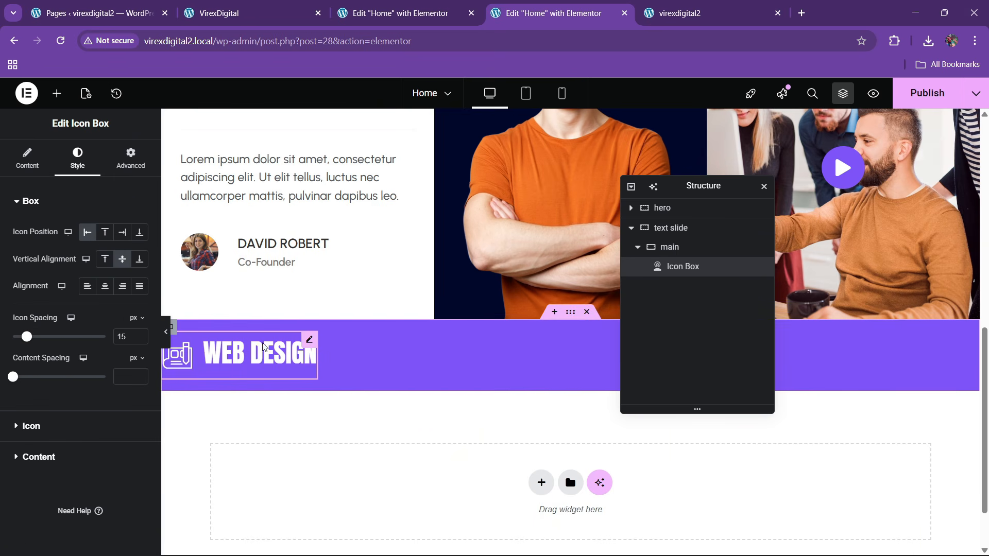
pyautogui.click(39, 456)
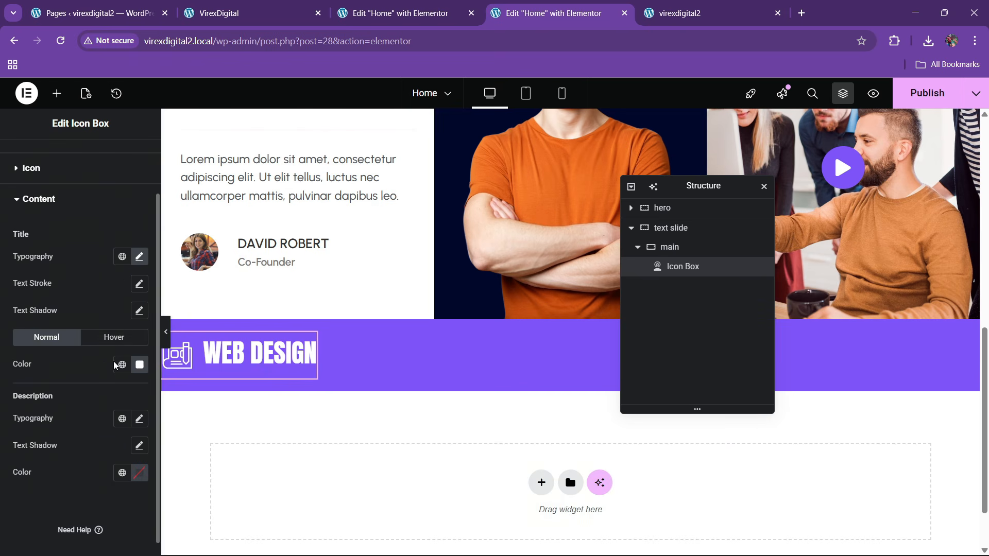
pyautogui.scroll(2, 62, 222)
pyautogui.click(54, 204)
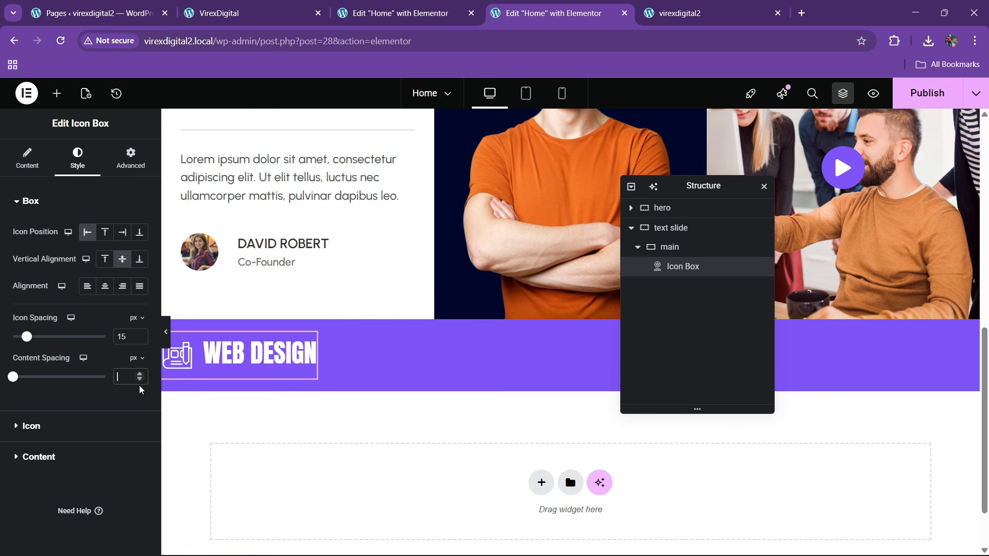
pyautogui.write('0')
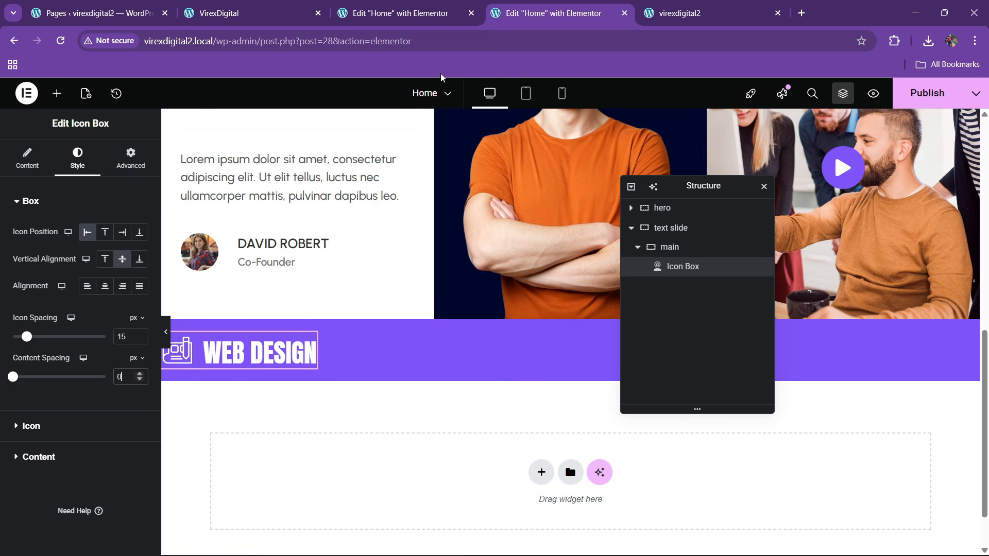
# - Give the text slide section the marquee CSS class copied from the reference site
pyautogui.click(402, 13)
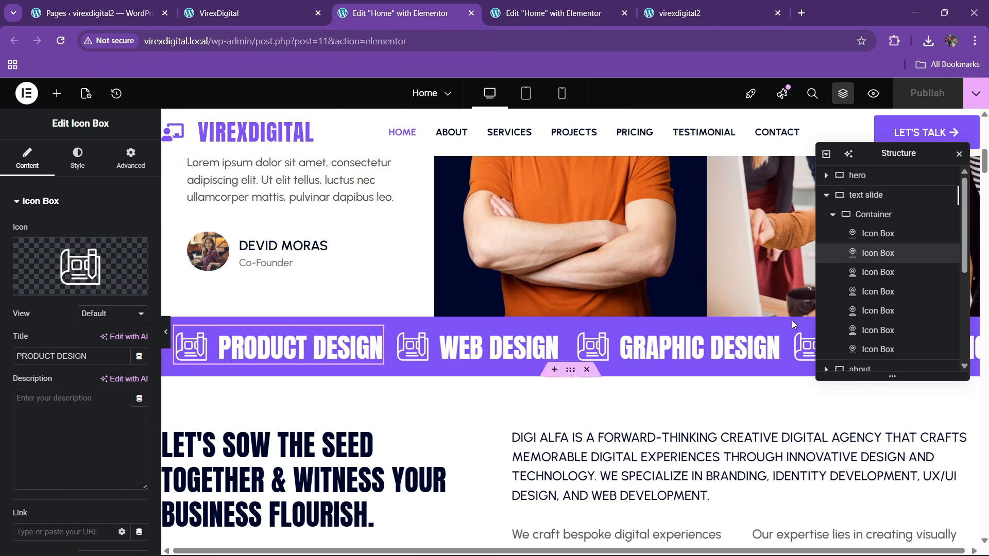
pyautogui.click(869, 197)
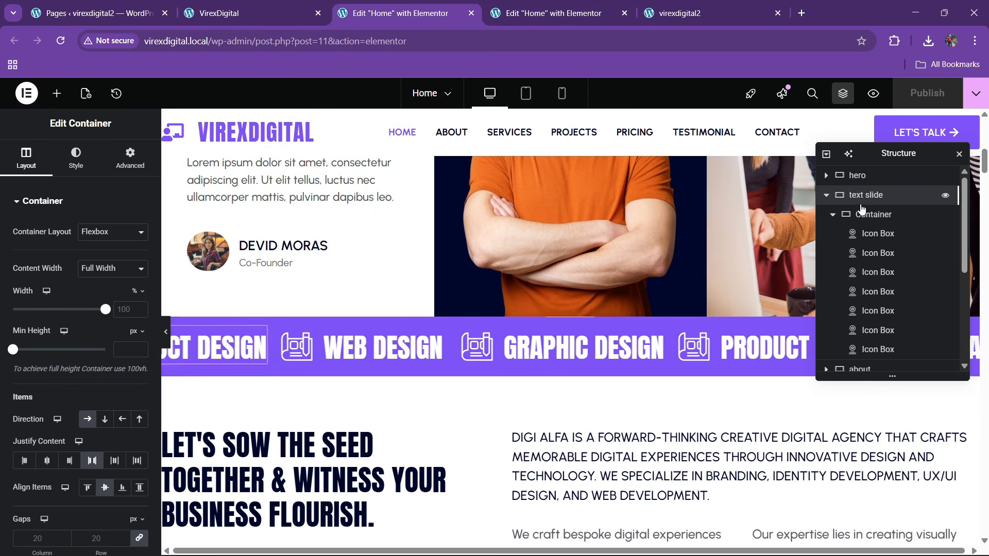
pyautogui.click(138, 169)
pyautogui.scroll(-4, 77, 377)
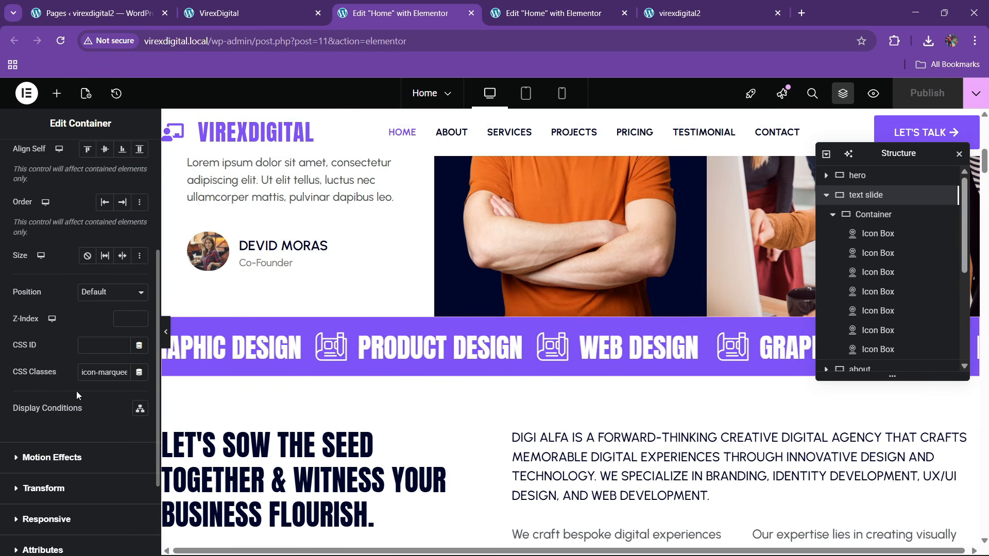
pyautogui.tripleClick(99, 372)
pyautogui.hotkey('ctrl', 'c')
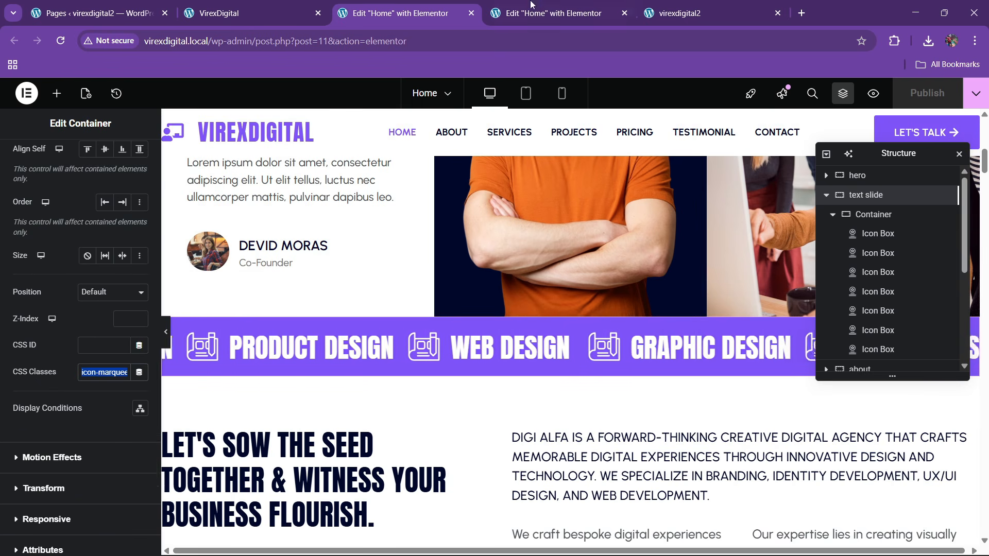
pyautogui.click(532, 5)
pyautogui.click(680, 229)
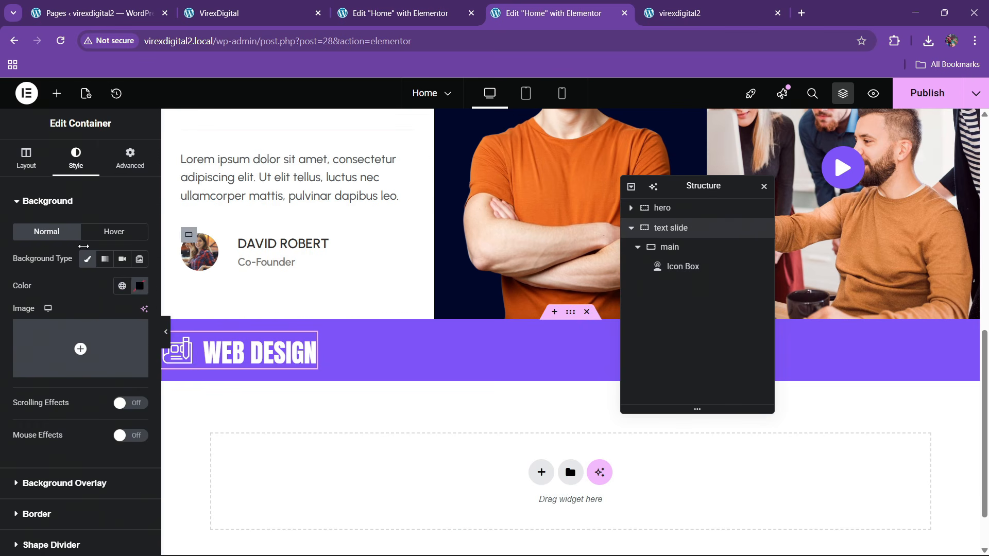
pyautogui.click(130, 157)
pyautogui.scroll(-5, 44, 339)
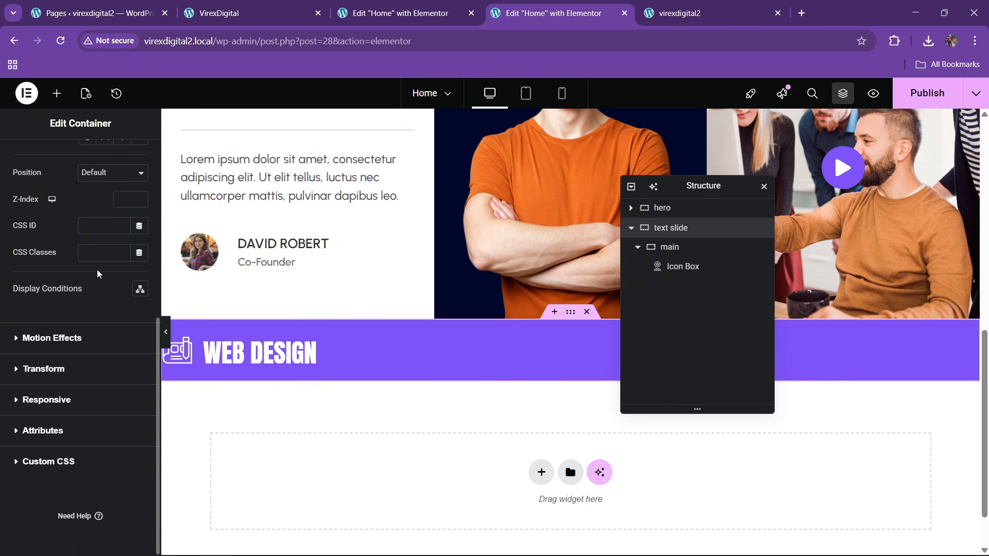
pyautogui.click(104, 255)
pyautogui.hotkey('ctrl', 'v')
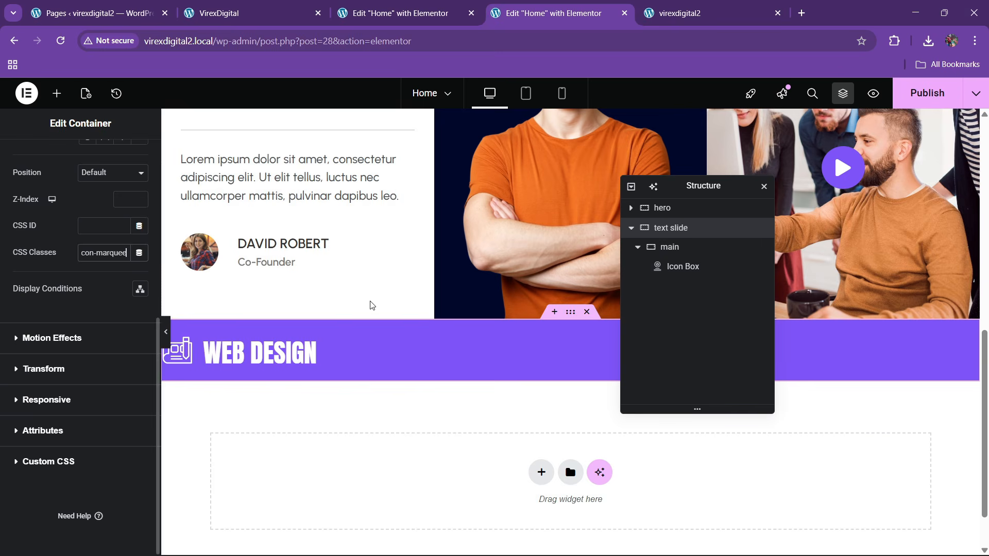
# - Add the reference container's marquee-track class to the main container
pyautogui.click(436, 6)
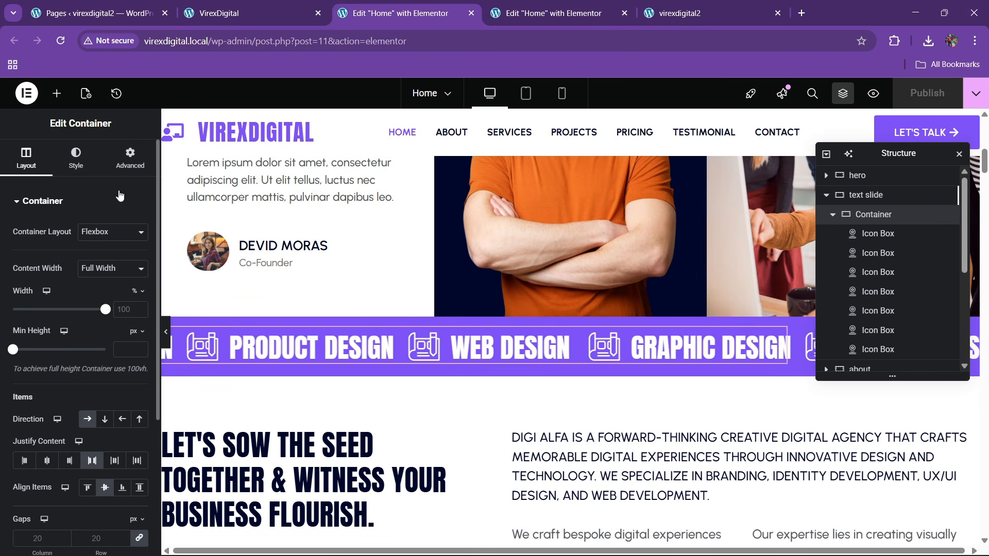
pyautogui.click(131, 157)
pyautogui.scroll(-6, 58, 357)
pyautogui.click(98, 309)
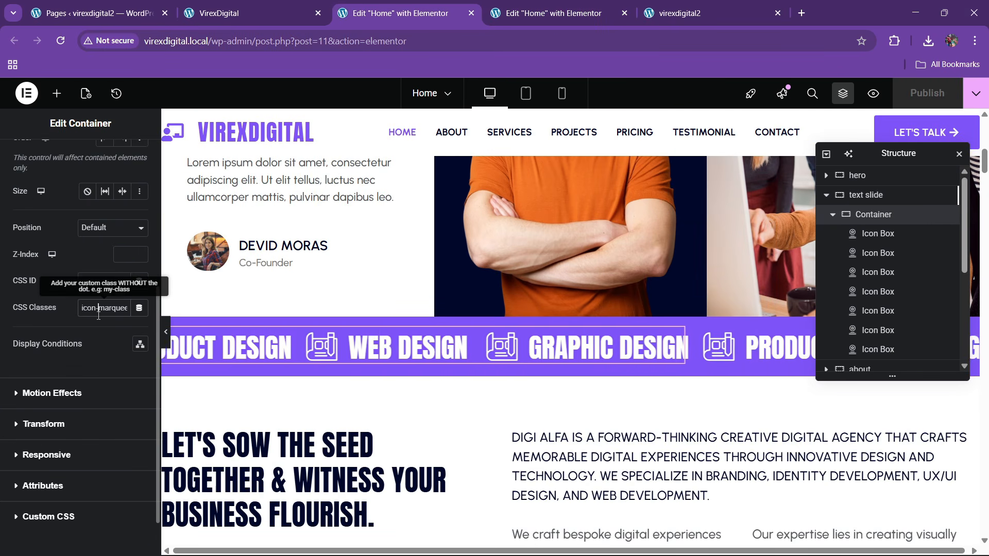
pyautogui.hotkey('ctrl', 'Tab')
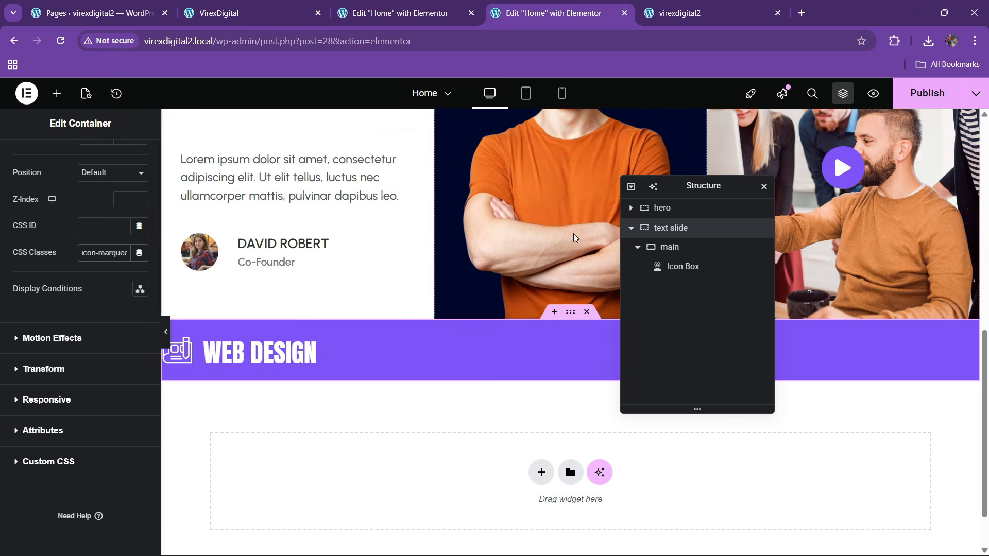
pyautogui.click(672, 248)
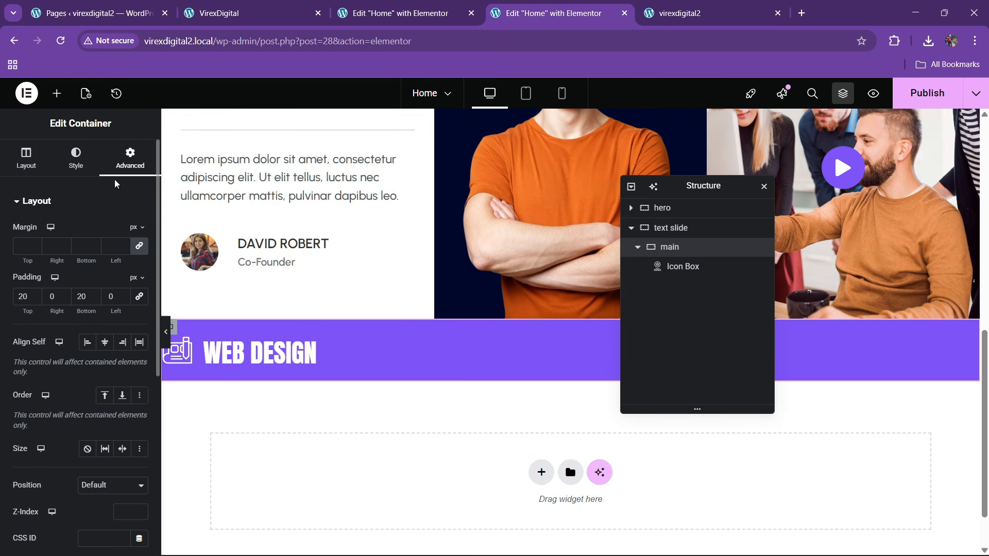
pyautogui.scroll(-4, 71, 381)
pyautogui.click(96, 372)
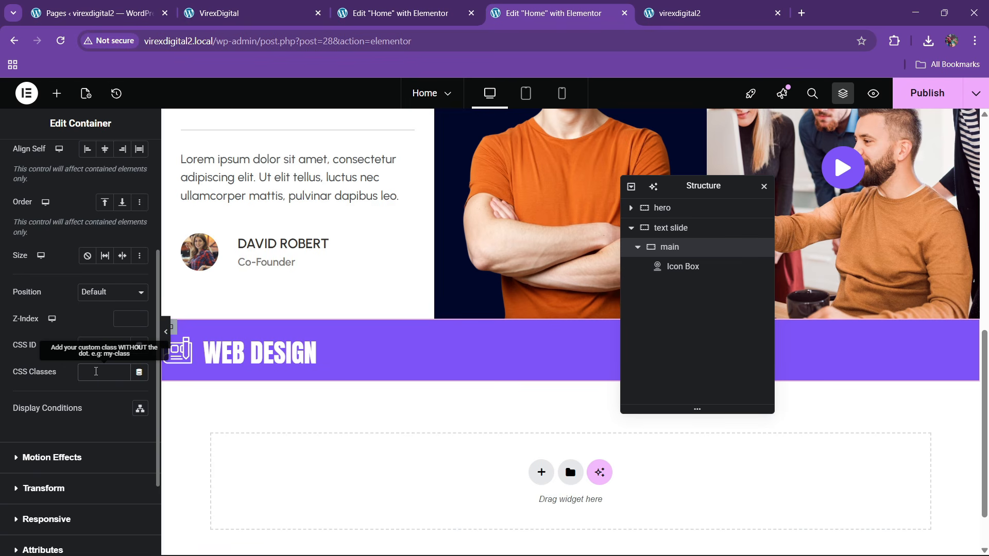
pyautogui.write('marquee-track')
# - Copy the reference icon box's icon-item class and bring up the WEB DESIGN box's CSS Classes field
pyautogui.click(413, 18)
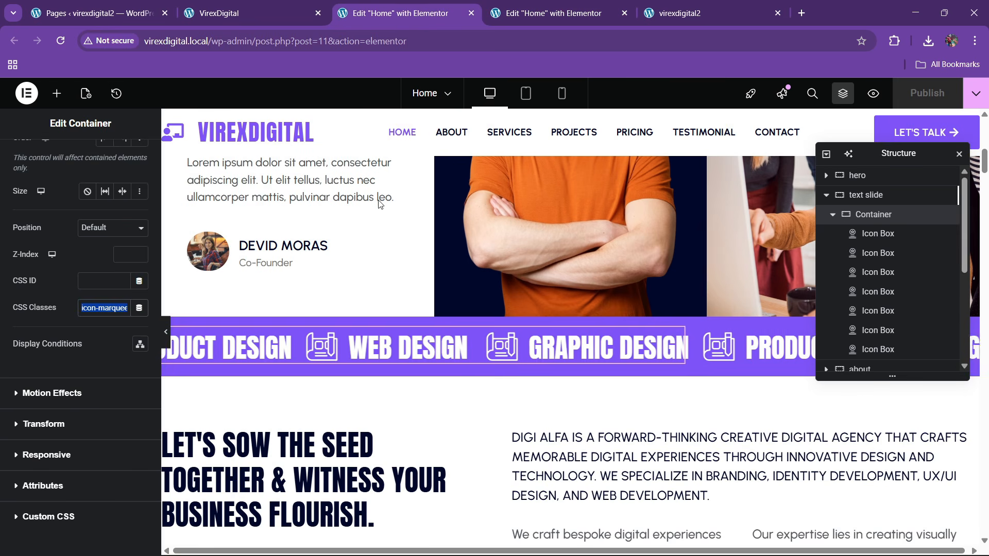
pyautogui.click(944, 272)
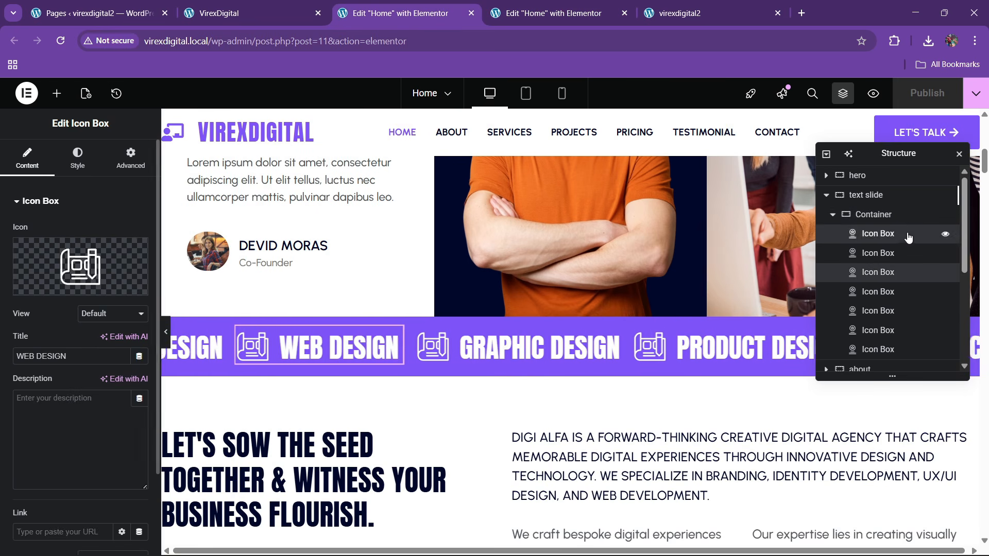
pyautogui.click(942, 233)
pyautogui.click(130, 157)
pyautogui.scroll(-6, 26, 375)
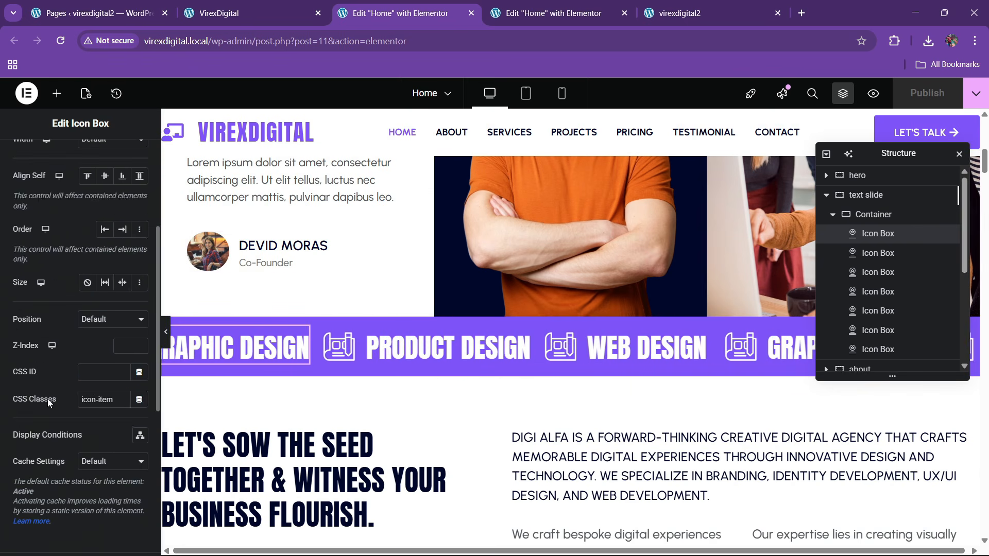
pyautogui.tripleClick(99, 275)
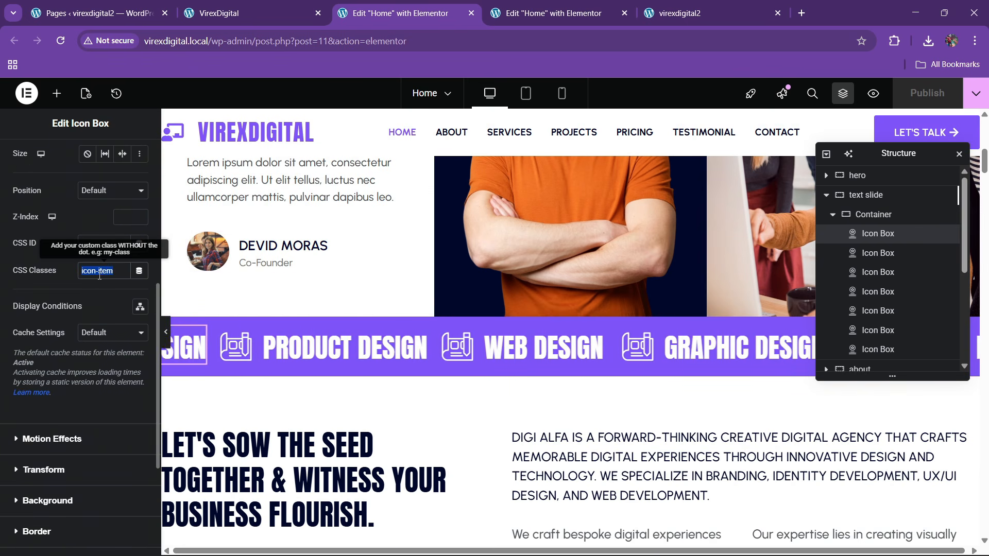
pyautogui.click(545, 13)
pyautogui.click(309, 354)
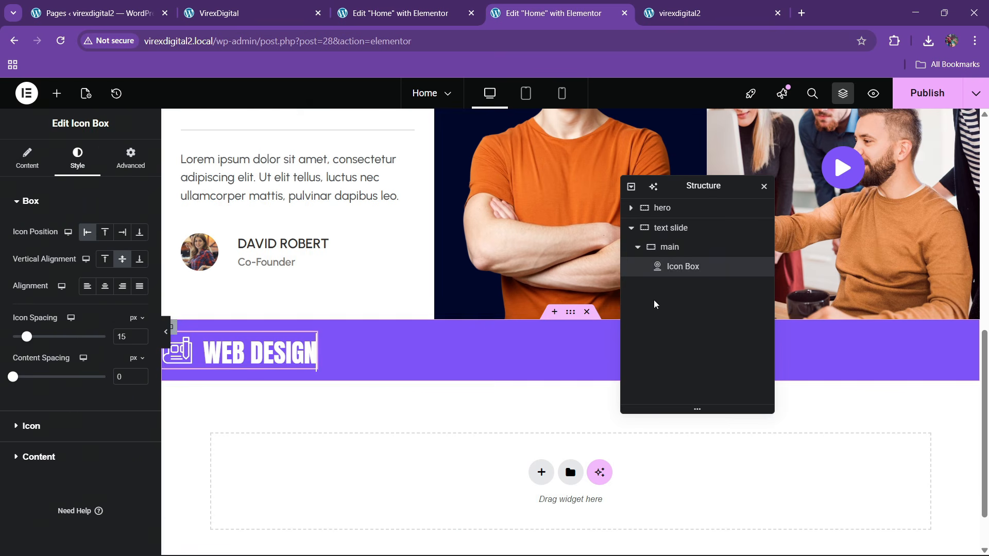
pyautogui.click(119, 168)
pyautogui.scroll(-6, 96, 325)
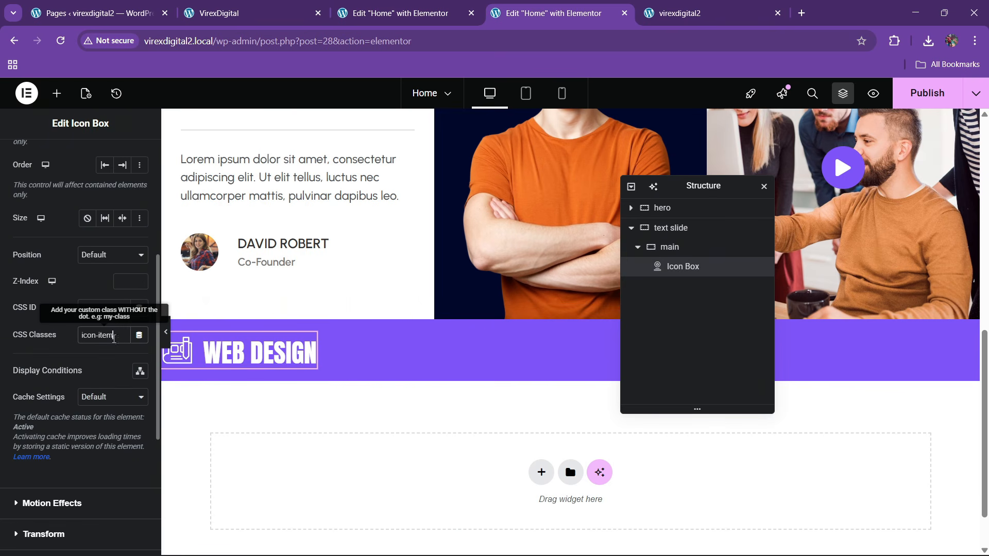
# - Duplicate the WEB DESIGN icon box four times, giving five boxes
pyautogui.rightClick(679, 268)
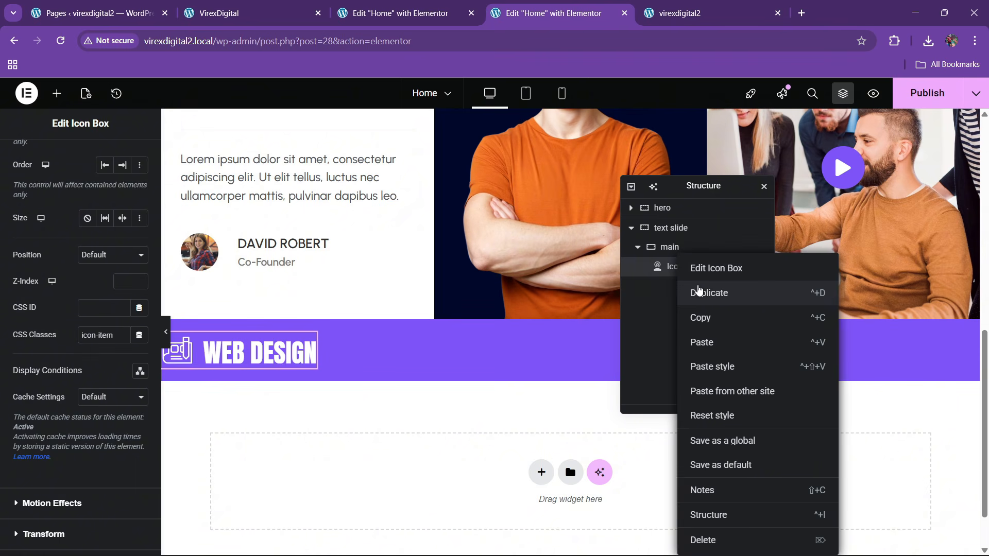
pyautogui.click(699, 290)
pyautogui.rightClick(687, 287)
pyautogui.click(695, 292)
pyautogui.rightClick(685, 306)
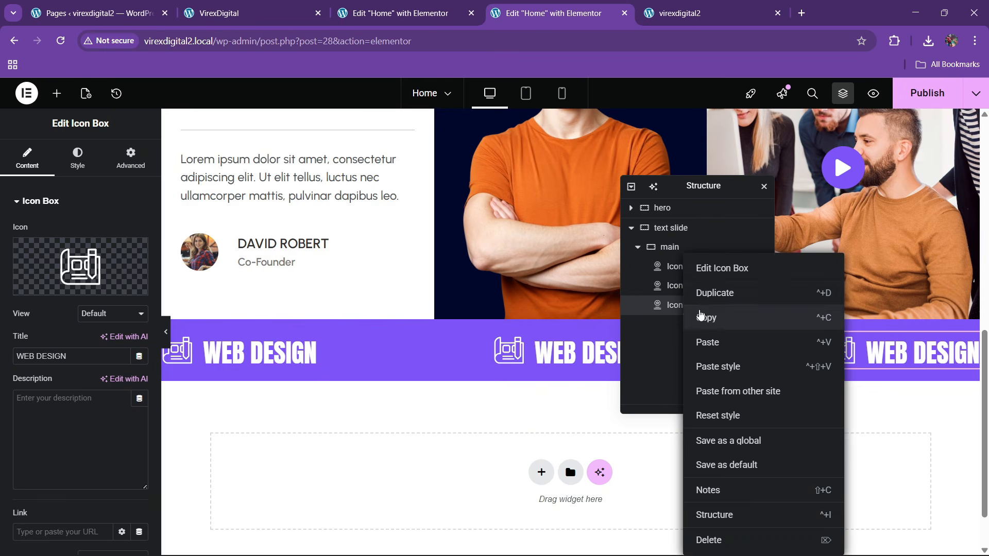
pyautogui.click(699, 293)
pyautogui.rightClick(681, 324)
pyautogui.click(701, 293)
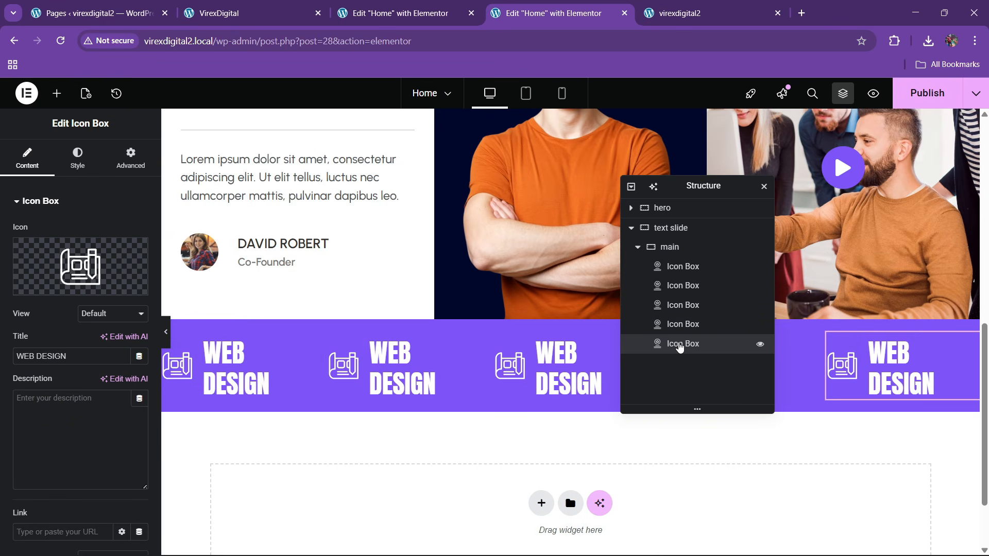
# - Copy the reference text slide container's marquee custom CSS into this container's Custom CSS
pyautogui.click(407, 4)
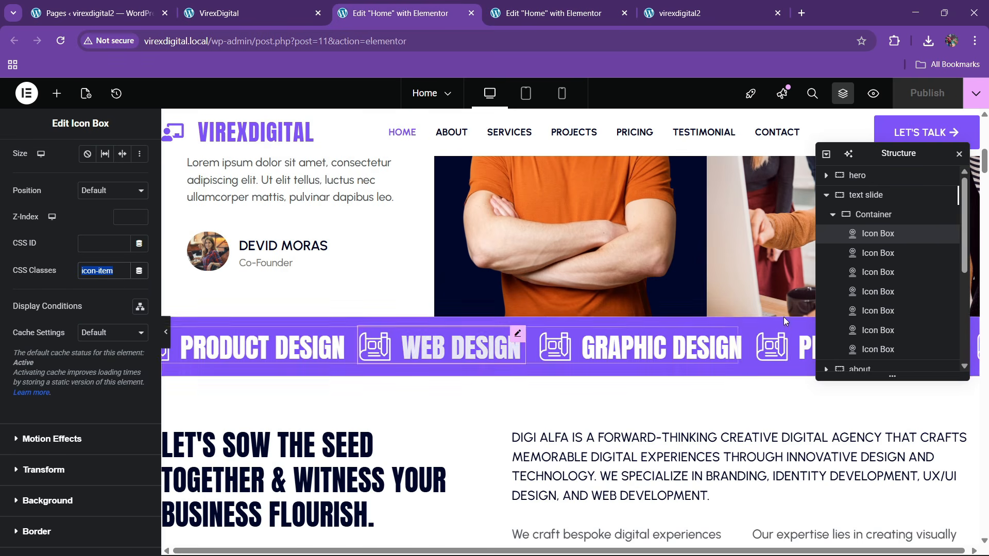
pyautogui.click(865, 195)
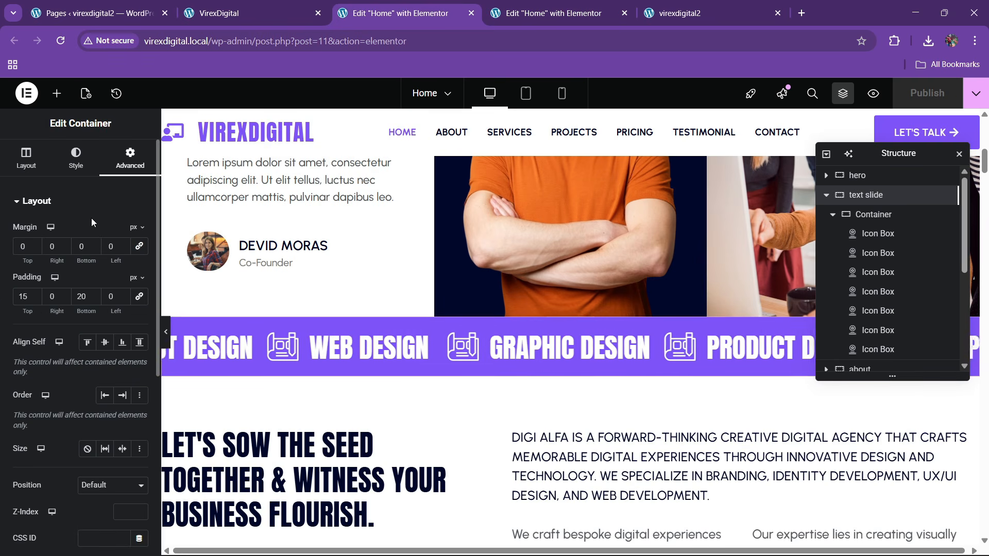
pyautogui.scroll(-10, 82, 412)
pyautogui.click(49, 461)
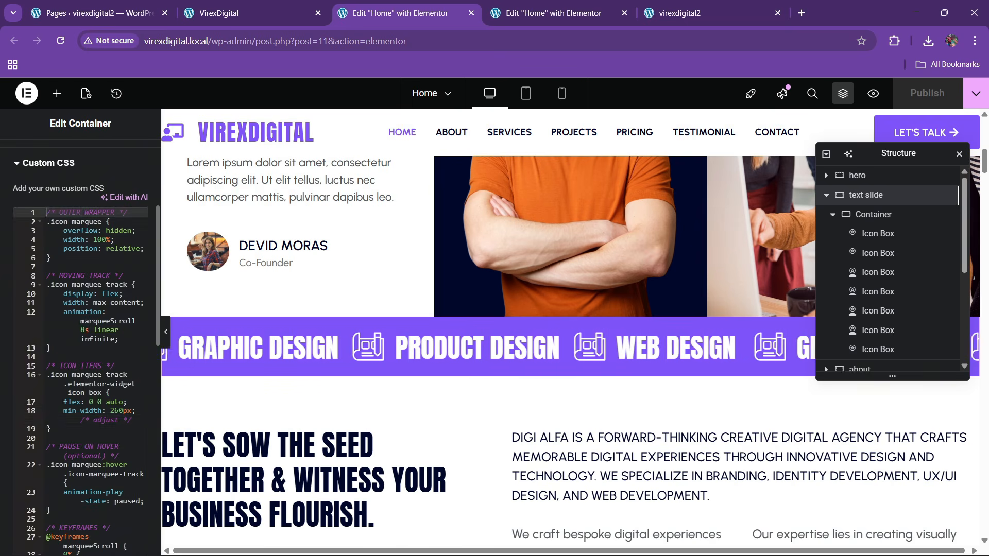
pyautogui.click(93, 420)
pyautogui.hotkey('ctrl', 'a')
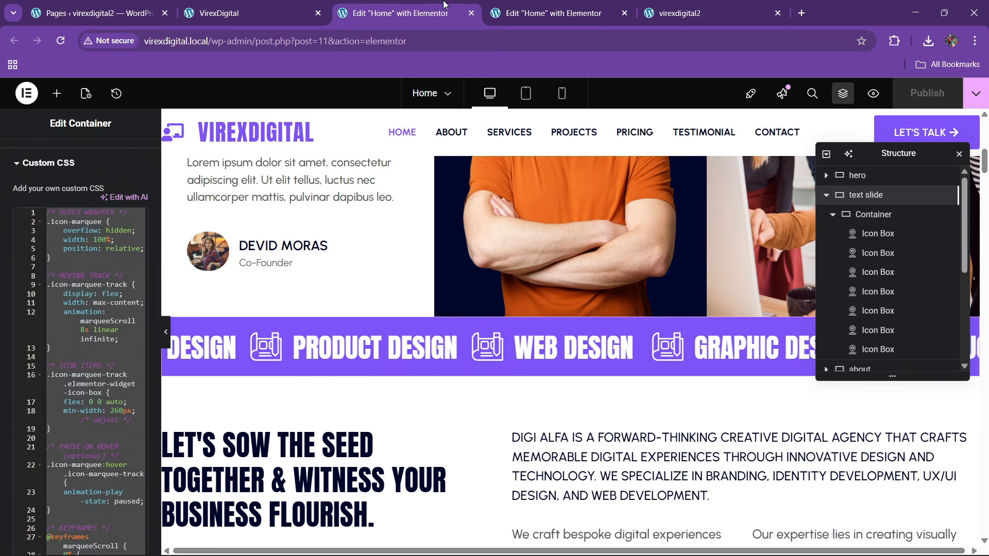
pyautogui.click(546, 13)
pyautogui.click(669, 228)
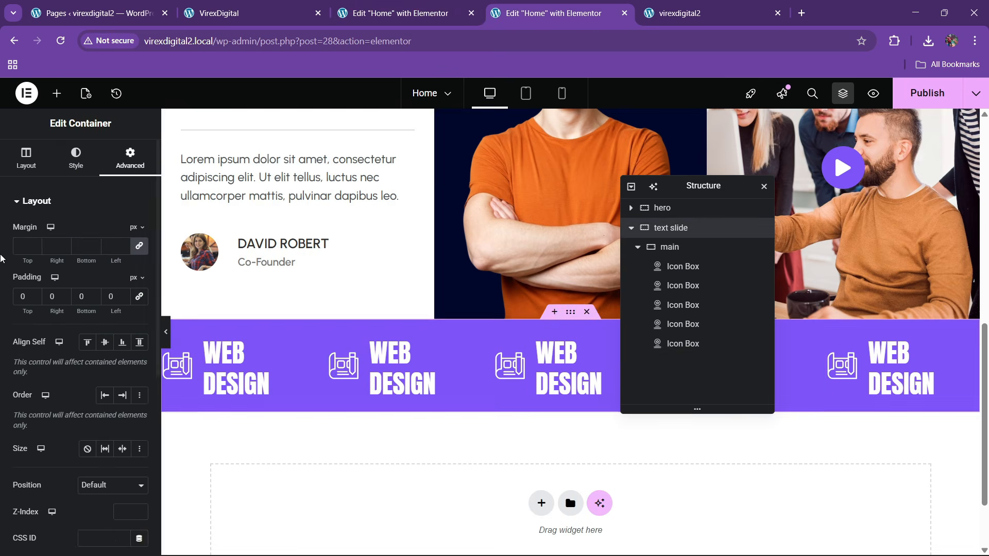
pyautogui.scroll(-6, 75, 299)
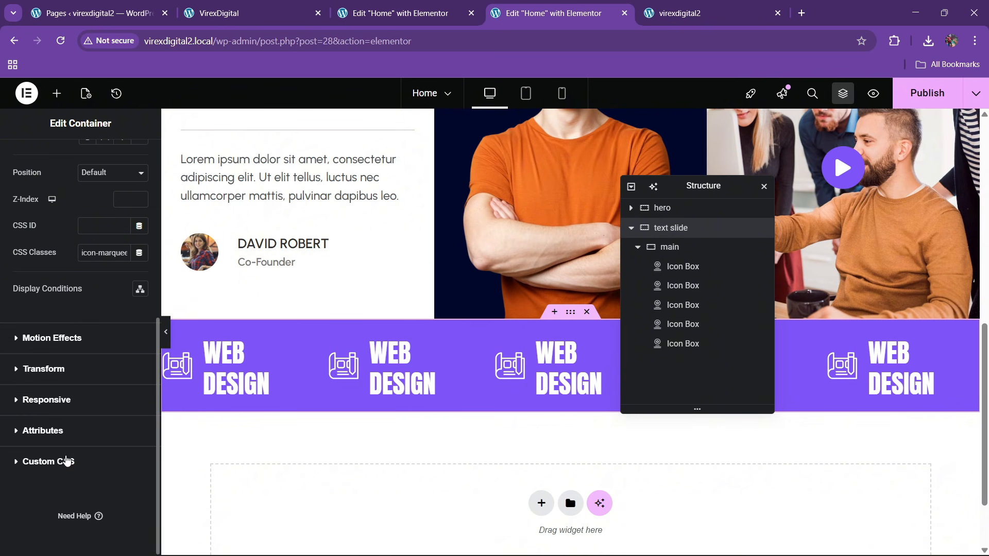
pyautogui.click(66, 461)
pyautogui.hotkey('ctrl', 'v')
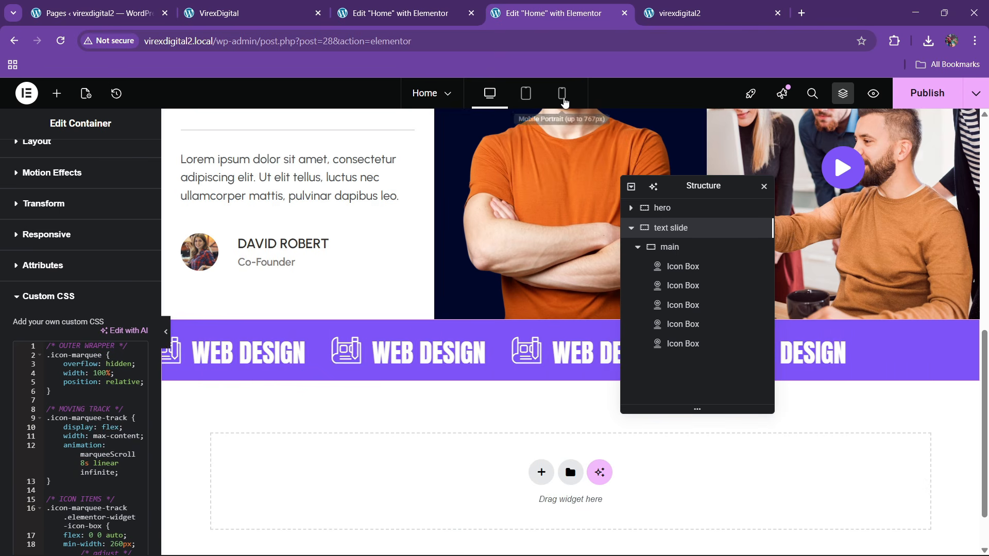
# - Check the mobile preview, then delete the four extra icon boxes, leaving one
pyautogui.click(560, 92)
pyautogui.scroll(-10, 541, 368)
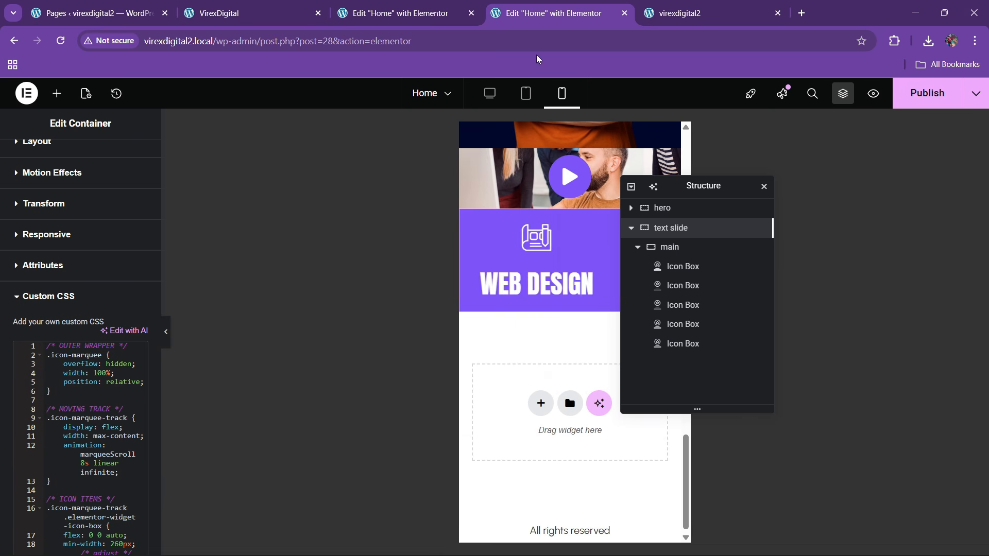
pyautogui.click(489, 93)
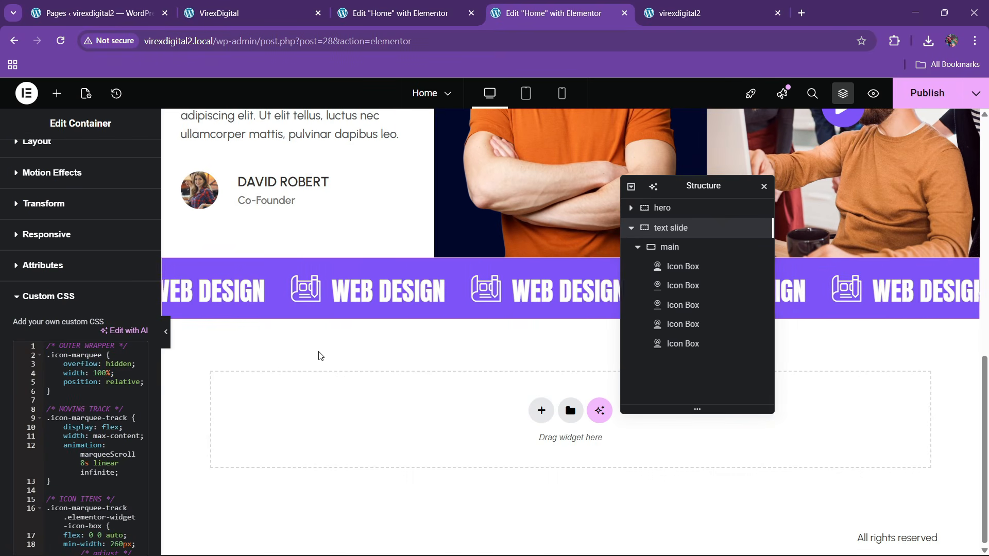
pyautogui.click(688, 287)
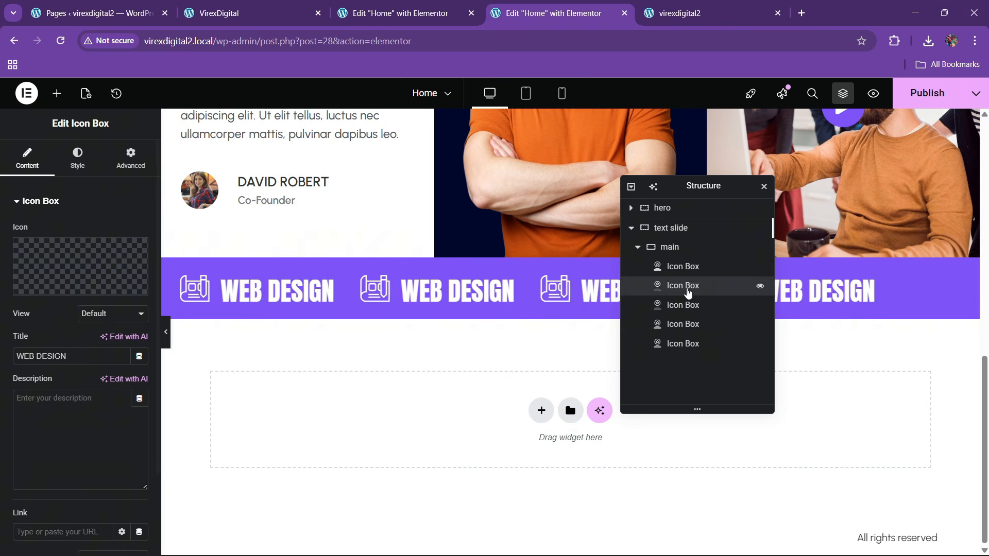
pyautogui.rightClick(688, 287)
pyautogui.click(711, 538)
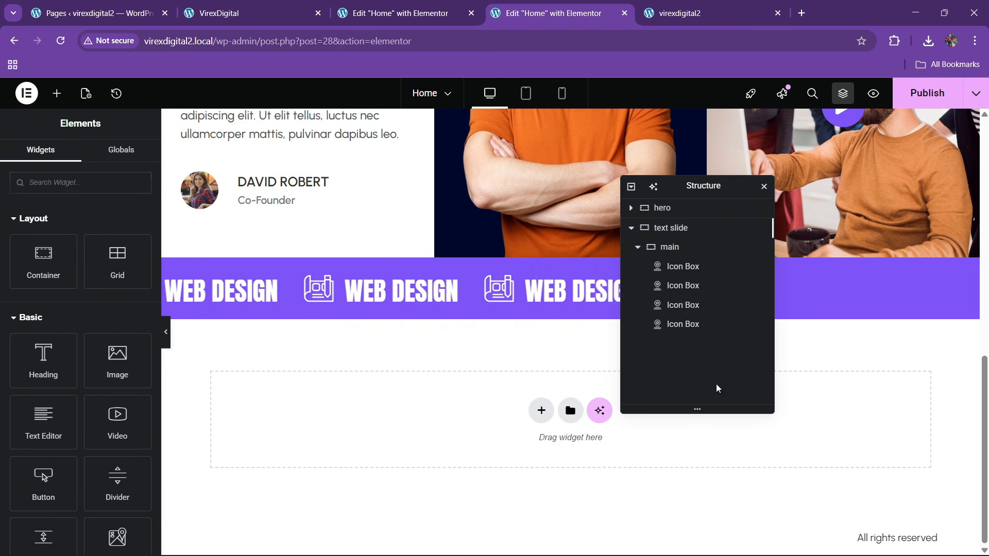
pyautogui.rightClick(696, 309)
pyautogui.click(721, 539)
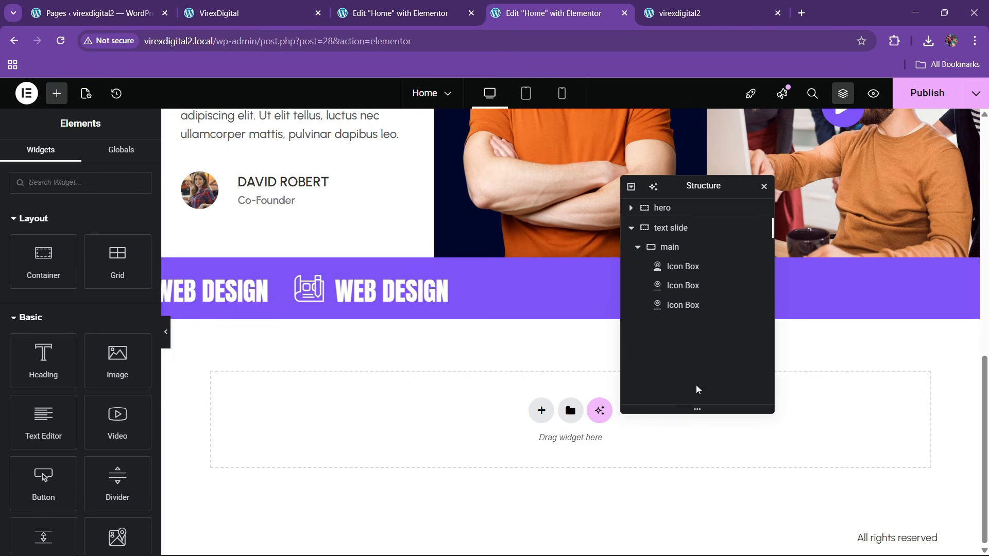
pyautogui.rightClick(691, 305)
pyautogui.click(714, 539)
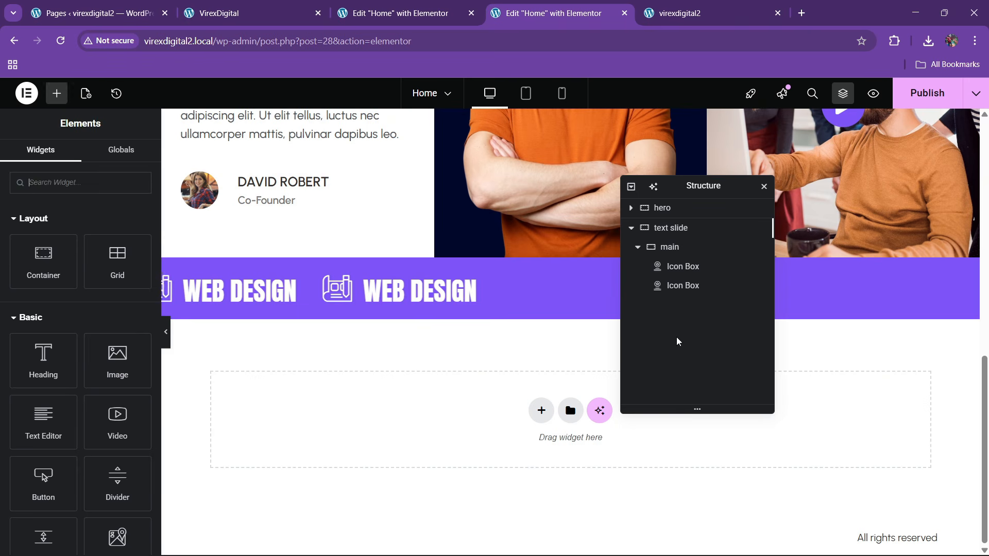
pyautogui.click(677, 286)
pyautogui.rightClick(677, 286)
pyautogui.click(707, 538)
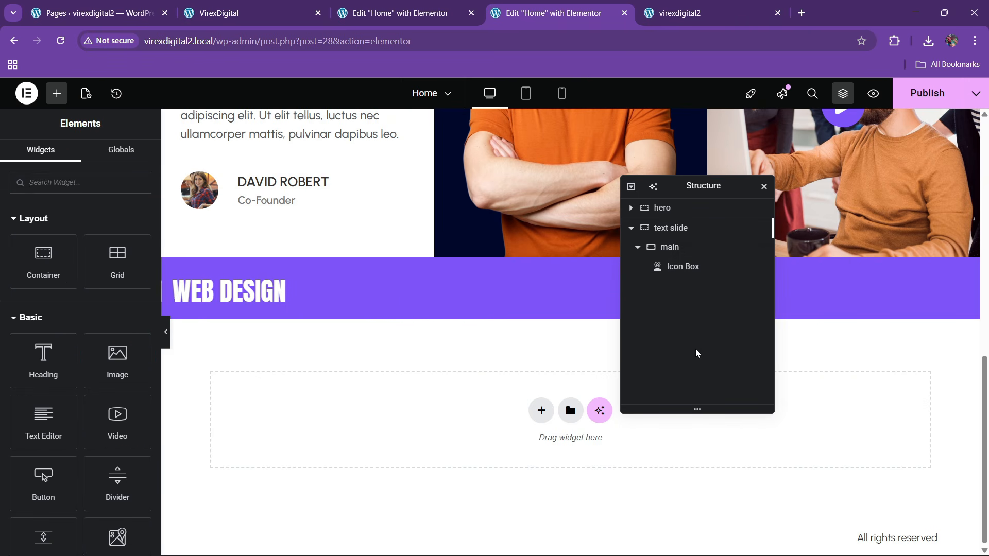
# - Set the remaining icon box's icon position to left for the mobile layout
pyautogui.click(672, 250)
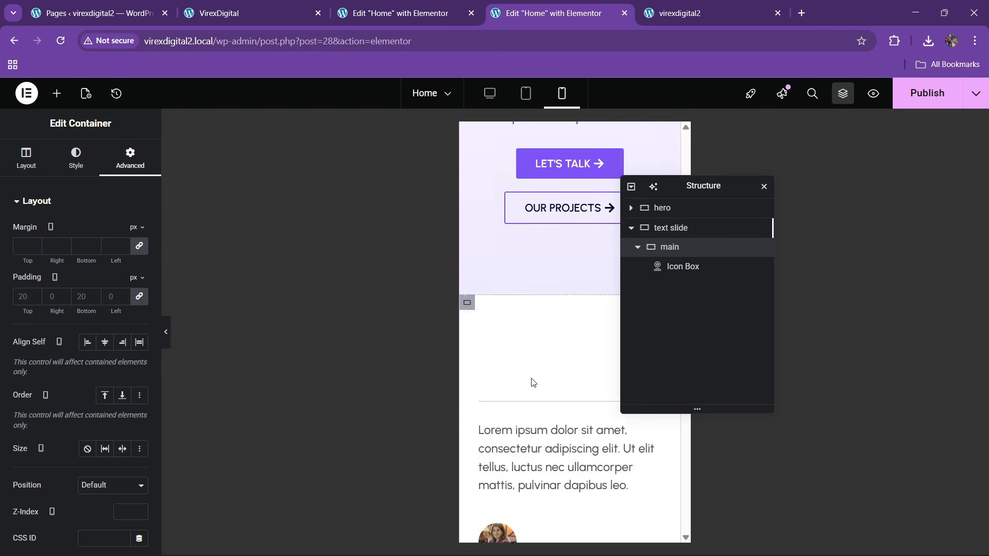
pyautogui.click(532, 383)
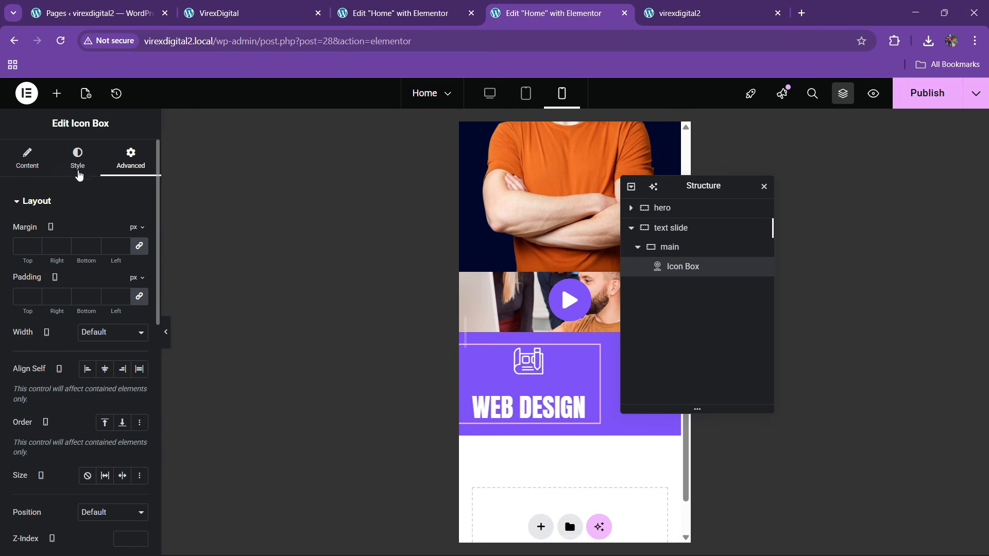
pyautogui.click(77, 159)
pyautogui.click(87, 231)
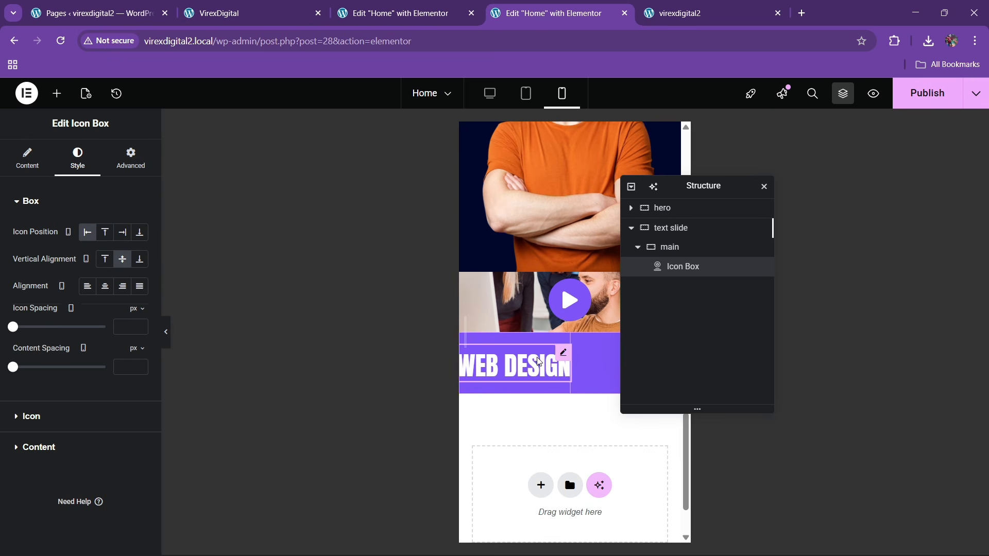
pyautogui.click(490, 94)
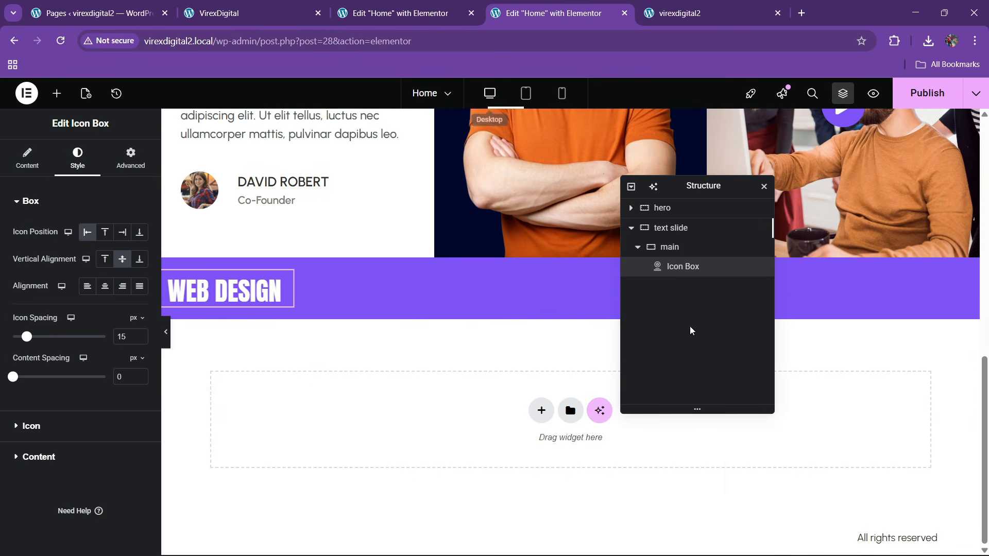
# - Duplicate the icon box six times, giving seven icon boxes in the strip
pyautogui.rightClick(696, 276)
pyautogui.click(700, 292)
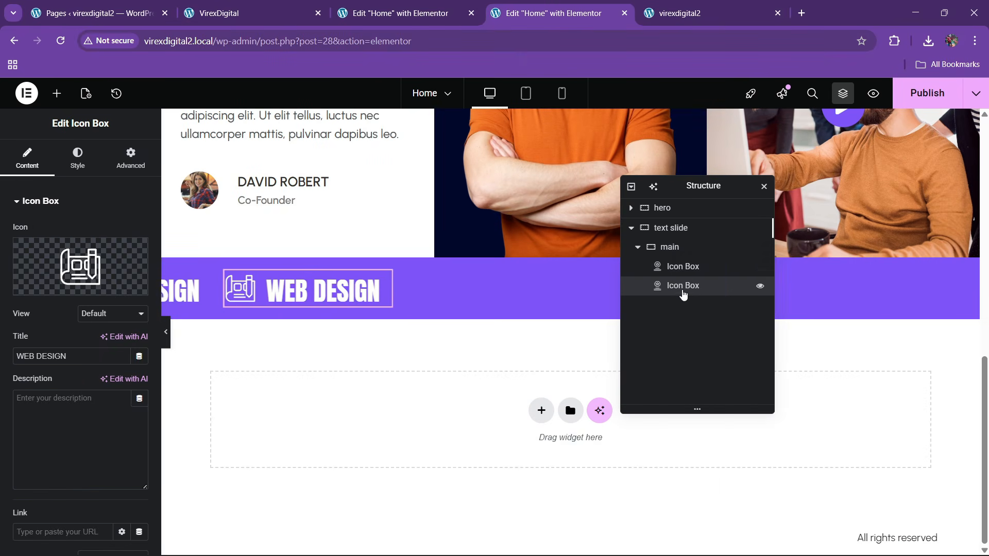
pyautogui.rightClick(669, 286)
pyautogui.click(677, 316)
pyautogui.rightClick(677, 306)
pyautogui.click(708, 294)
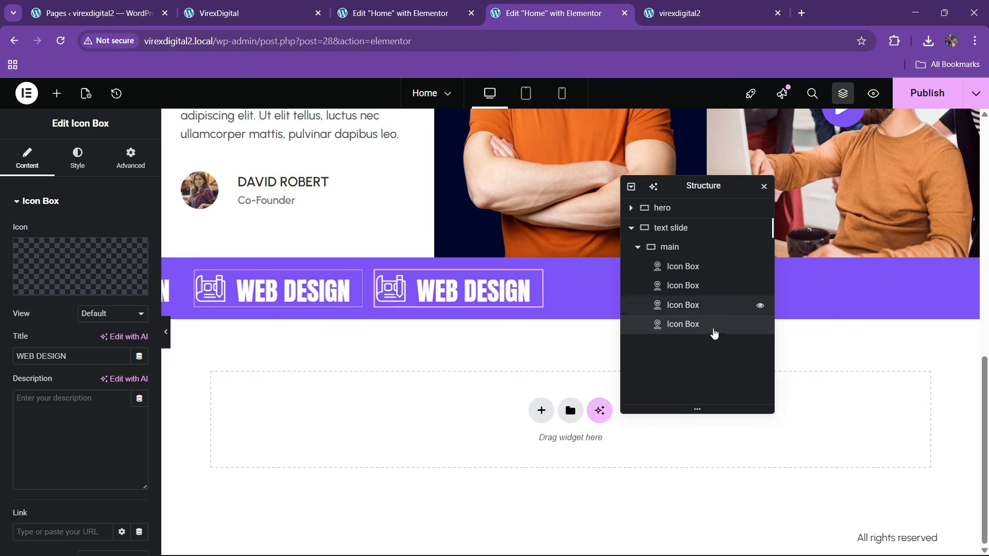
pyautogui.rightClick(721, 329)
pyautogui.click(727, 297)
pyautogui.rightClick(698, 347)
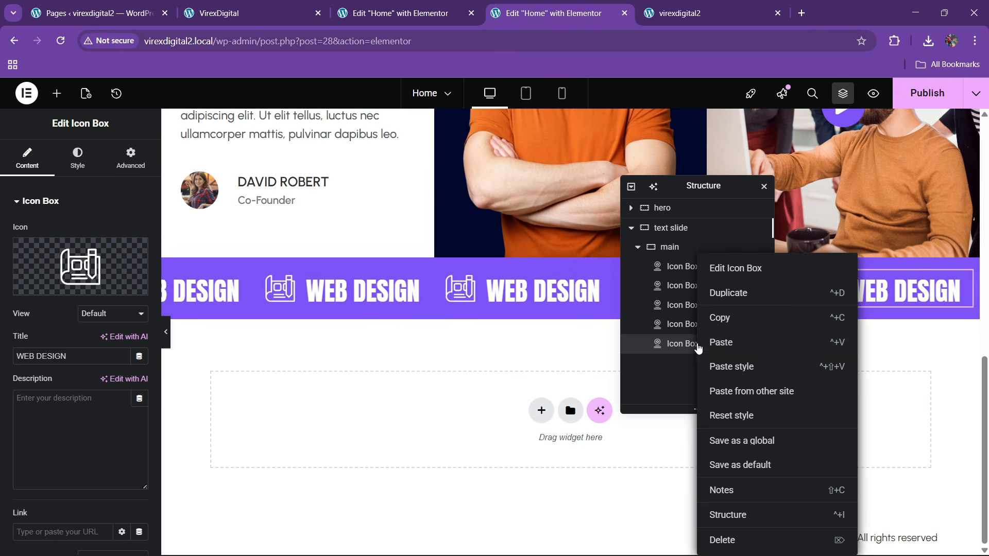
pyautogui.click(723, 295)
pyautogui.rightClick(683, 363)
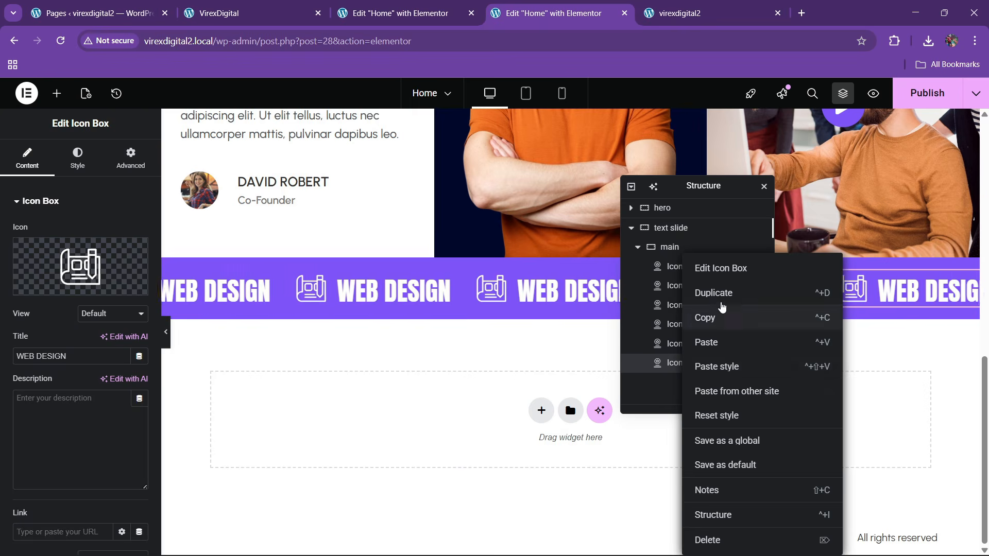
pyautogui.click(723, 294)
# - Retitle the fifth icon box WEBSITE DESIGN and publish the page
pyautogui.click(483, 300)
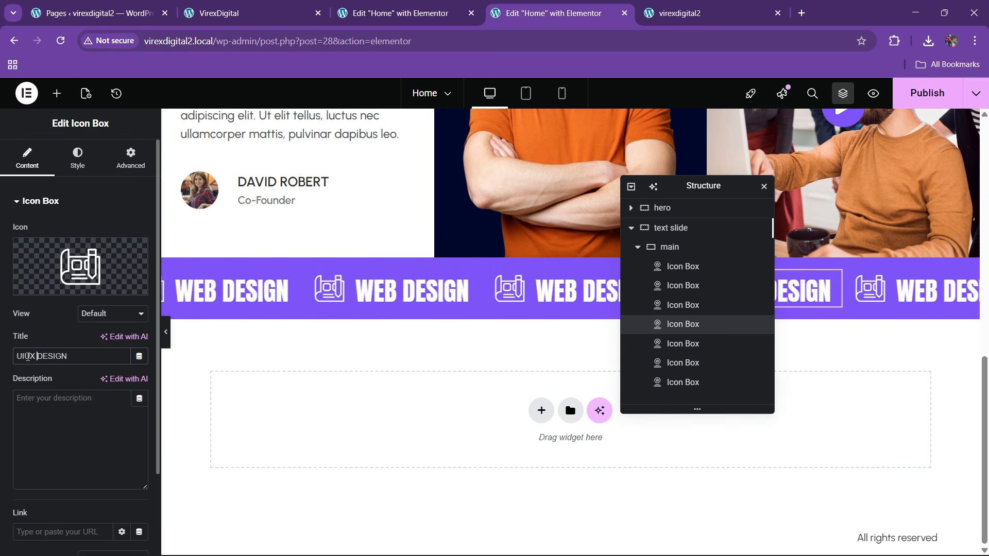
pyautogui.click(674, 345)
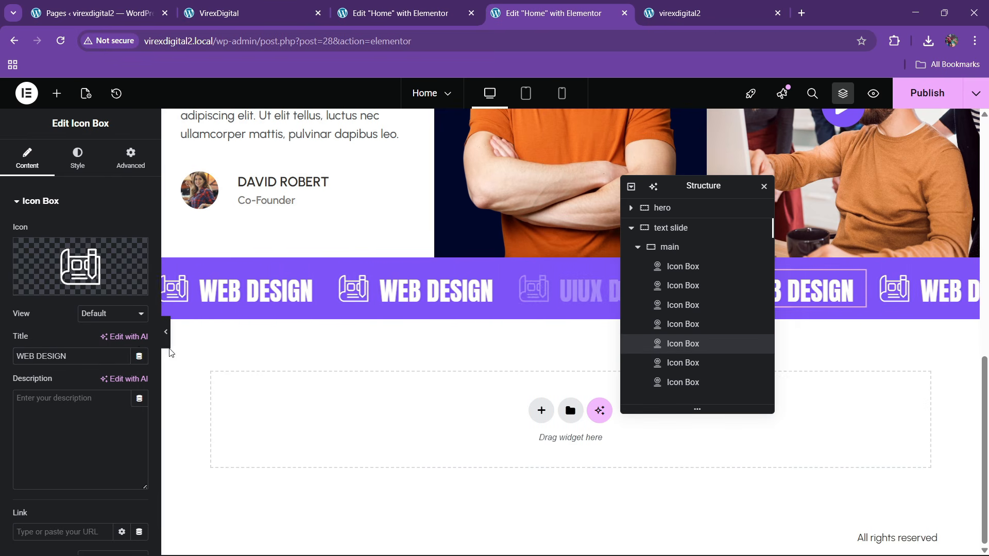
pyautogui.doubleClick(23, 356)
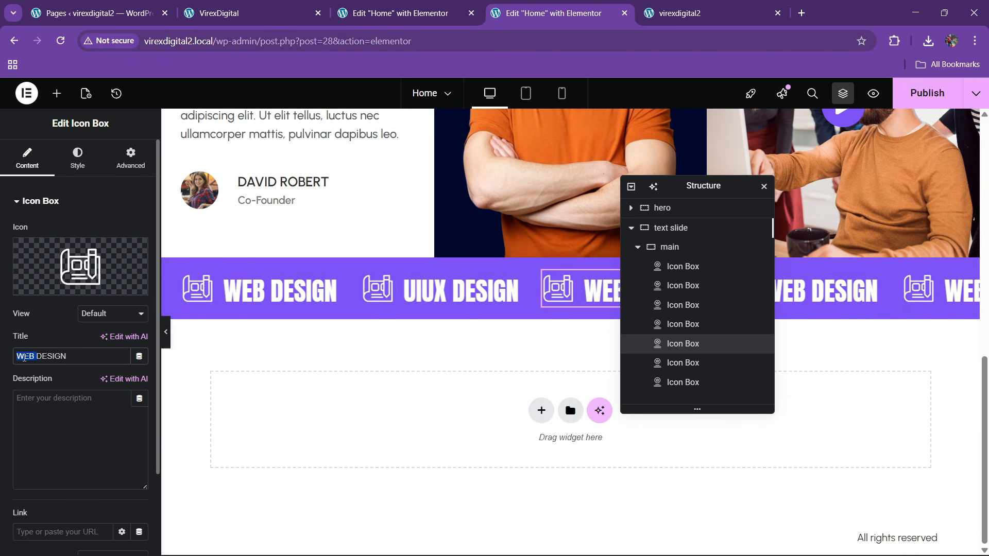
pyautogui.write('WEBSITE')
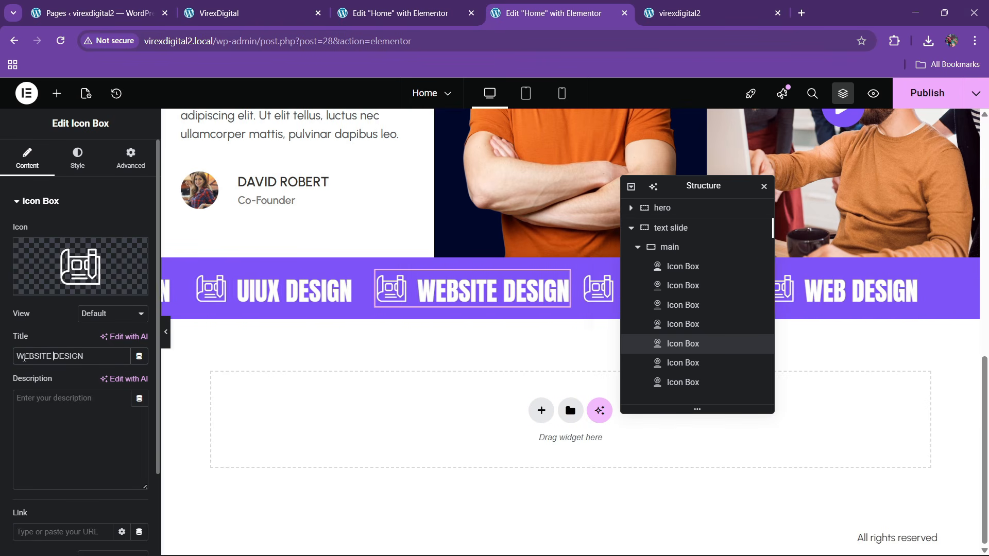
pyautogui.click(940, 98)
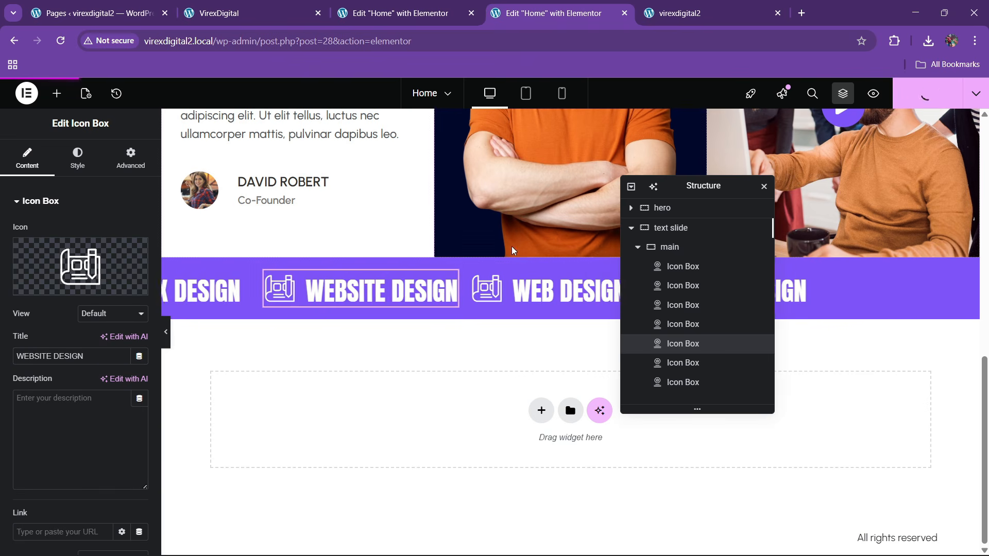
# - Close the duplicate editor tab, reload the live site and review the VirexDigital reference page
pyautogui.click(458, 5)
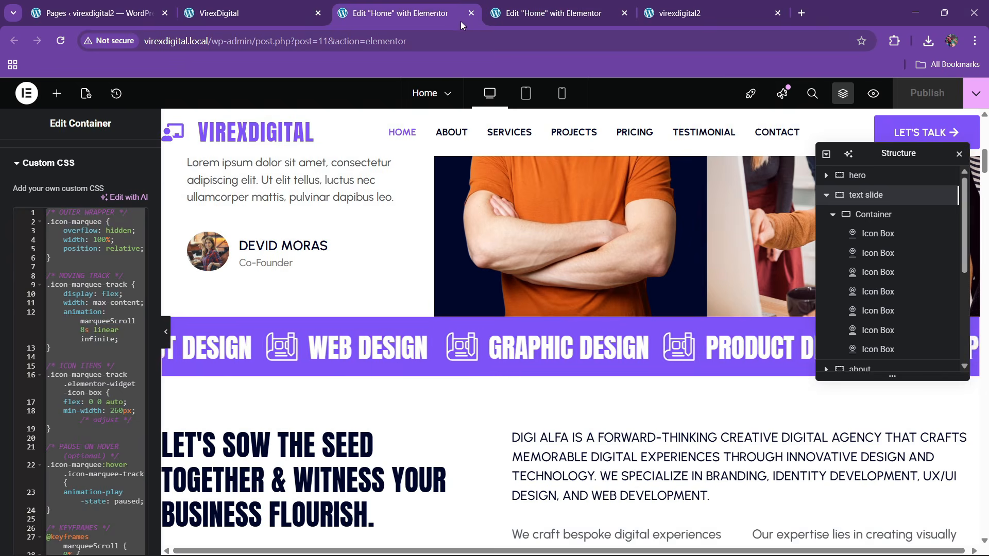
pyautogui.click(471, 13)
pyautogui.click(561, 5)
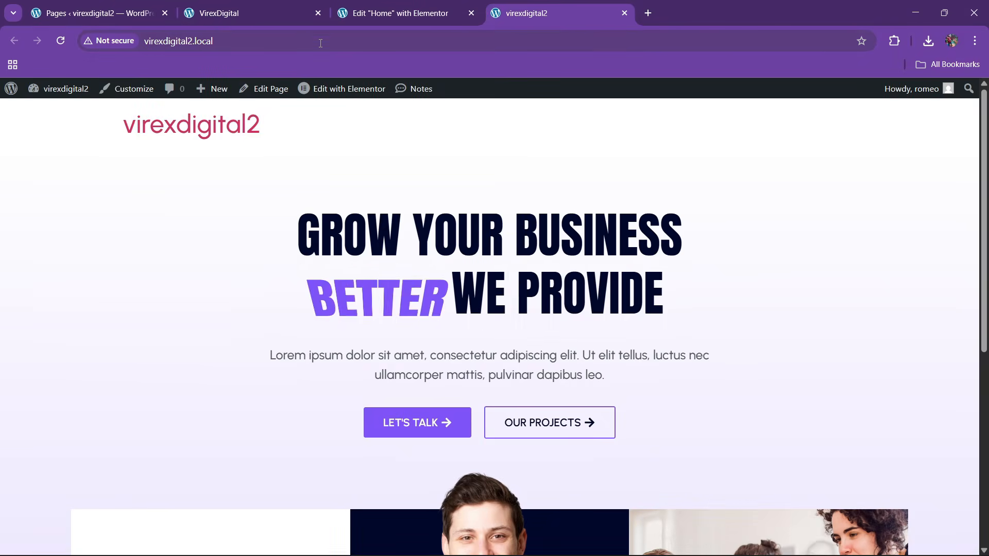
pyautogui.click(304, 38)
pyautogui.press('Return')
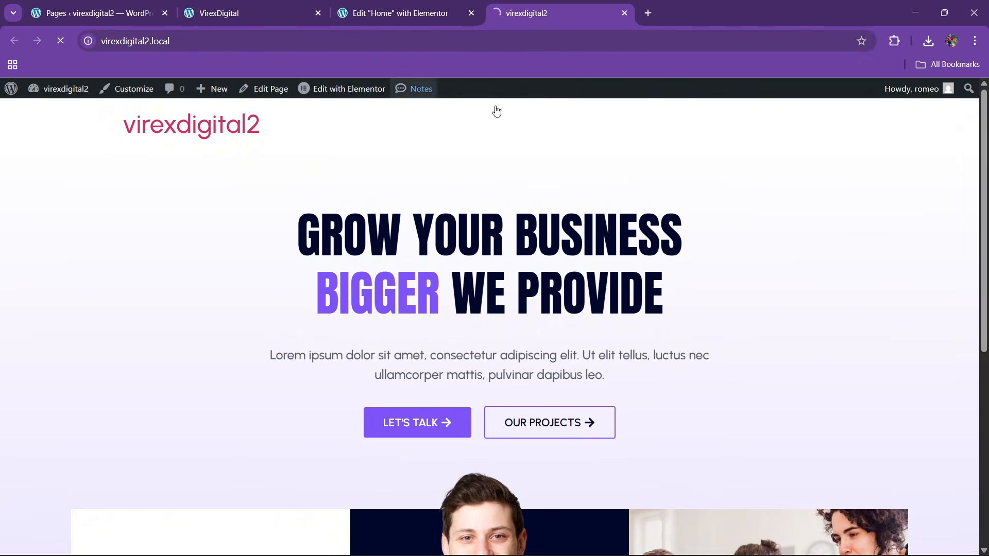
pyautogui.scroll(-5, 397, 295)
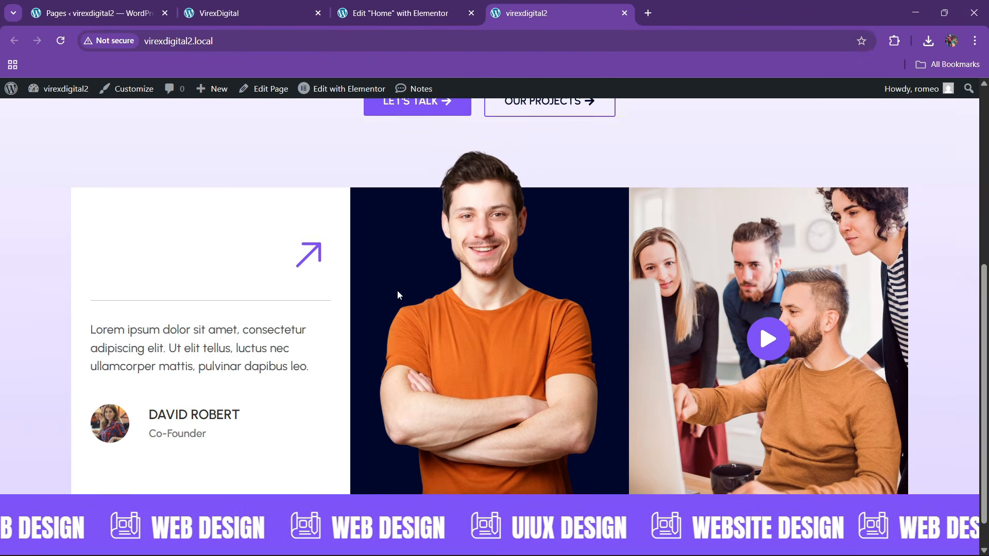
pyautogui.scroll(-1, 397, 295)
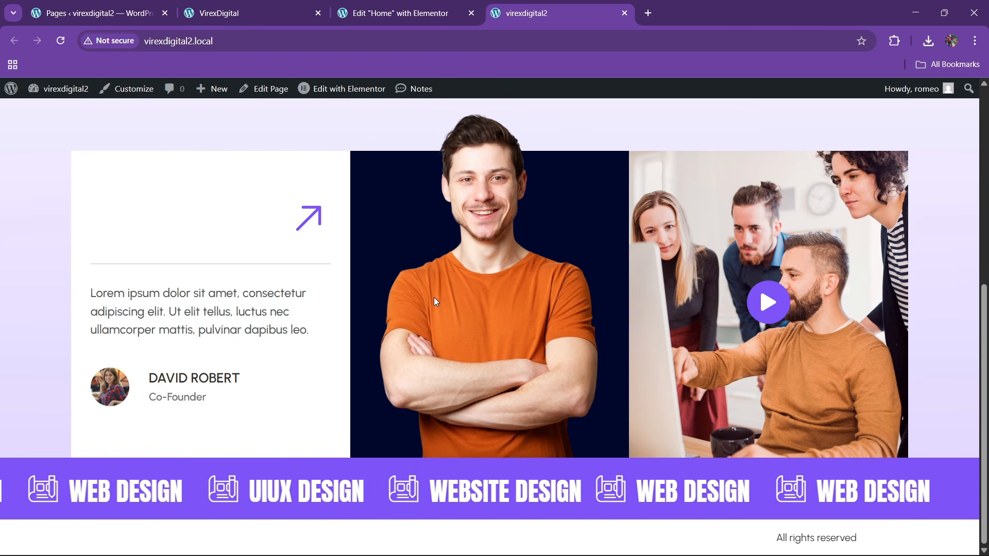
pyautogui.click(302, 9)
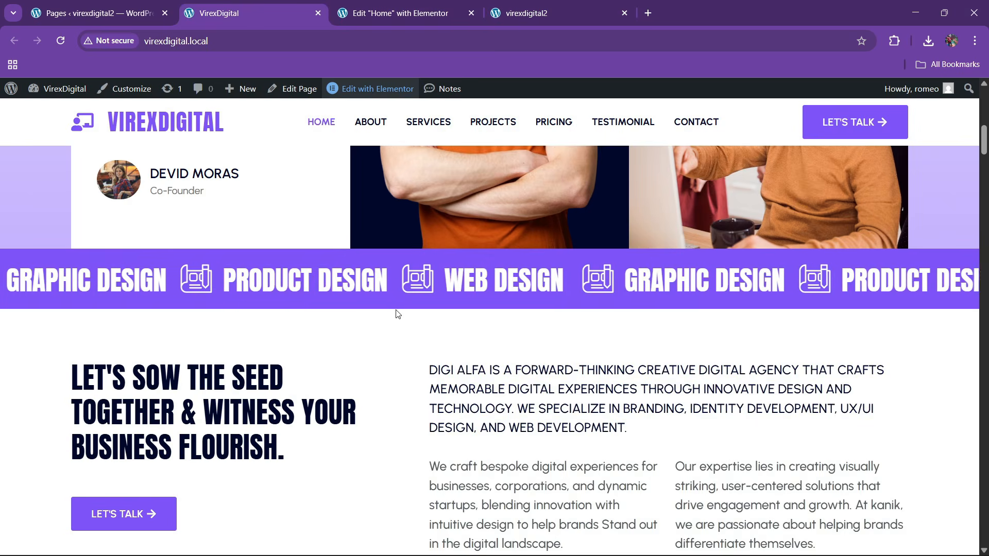
pyautogui.scroll(-5, 396, 313)
pyautogui.scroll(2, 389, 329)
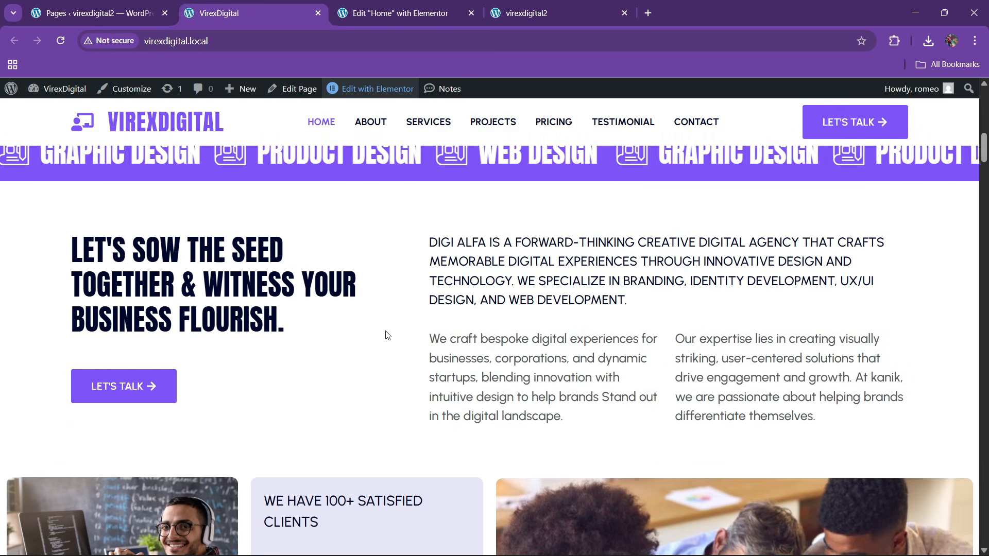
pyautogui.scroll(-1, 406, 346)
pyautogui.scroll(1, 406, 358)
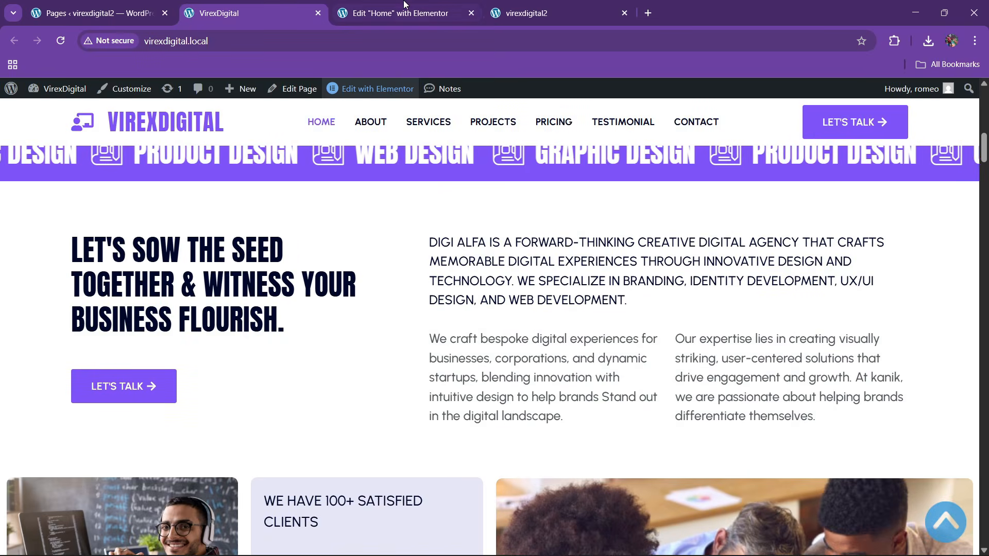
pyautogui.hotkey('ctrl', 'Tab')
# - Add a two-column Flexbox container below the purple service marquee
pyautogui.click(531, 411)
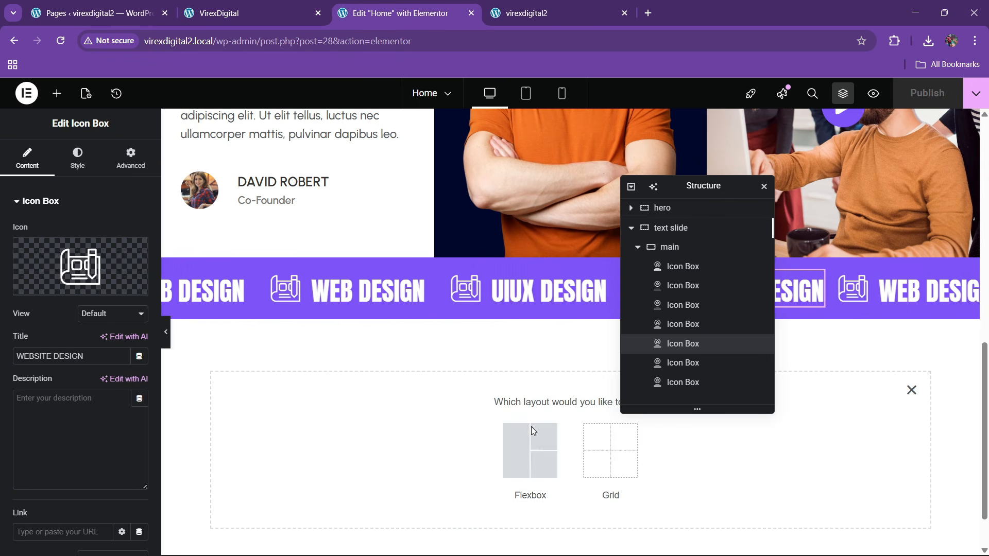
pyautogui.click(529, 449)
pyautogui.click(269, 5)
pyautogui.scroll(-1, 371, 307)
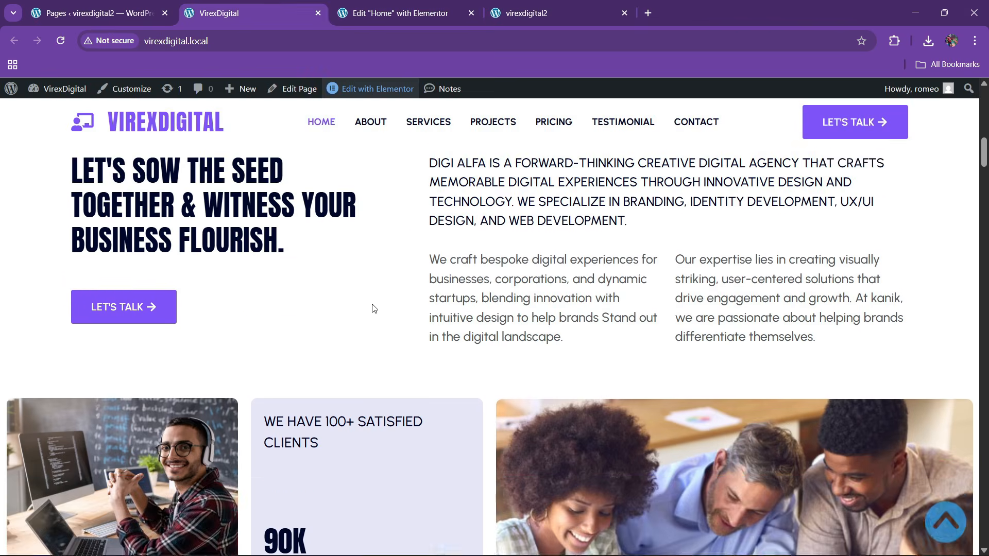
pyautogui.scroll(1, 370, 307)
pyautogui.click(376, 4)
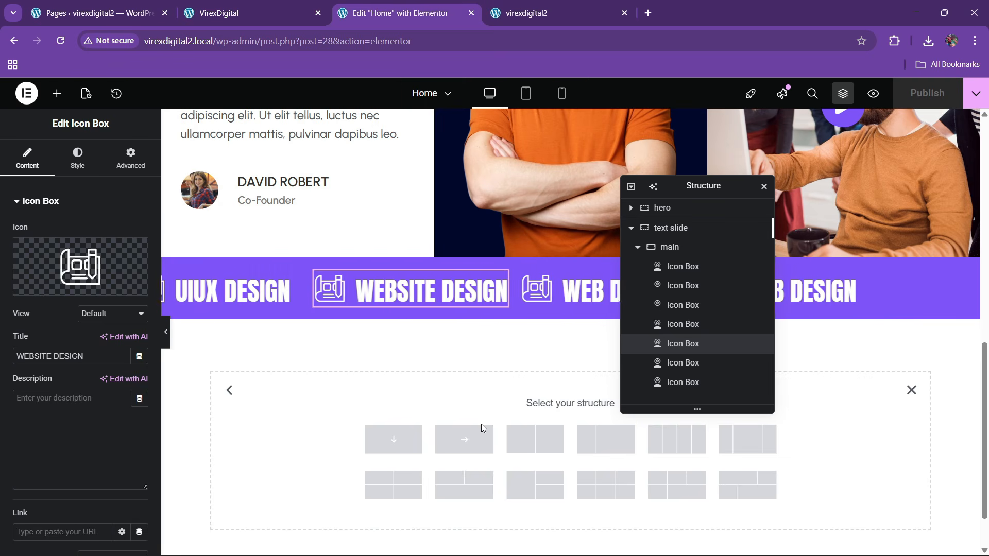
pyautogui.click(535, 438)
pyautogui.click(291, 4)
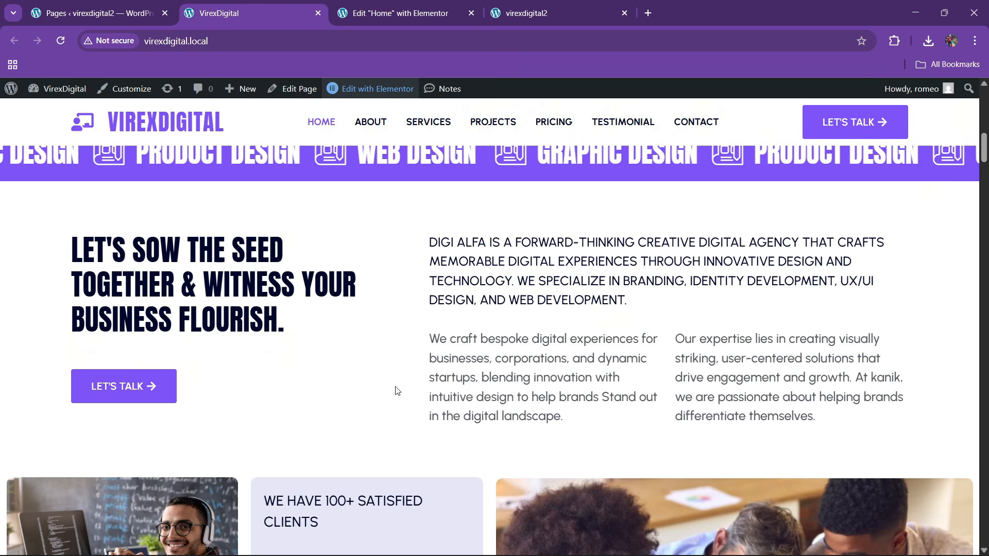
pyautogui.hotkey('ctrl', 'Tab')
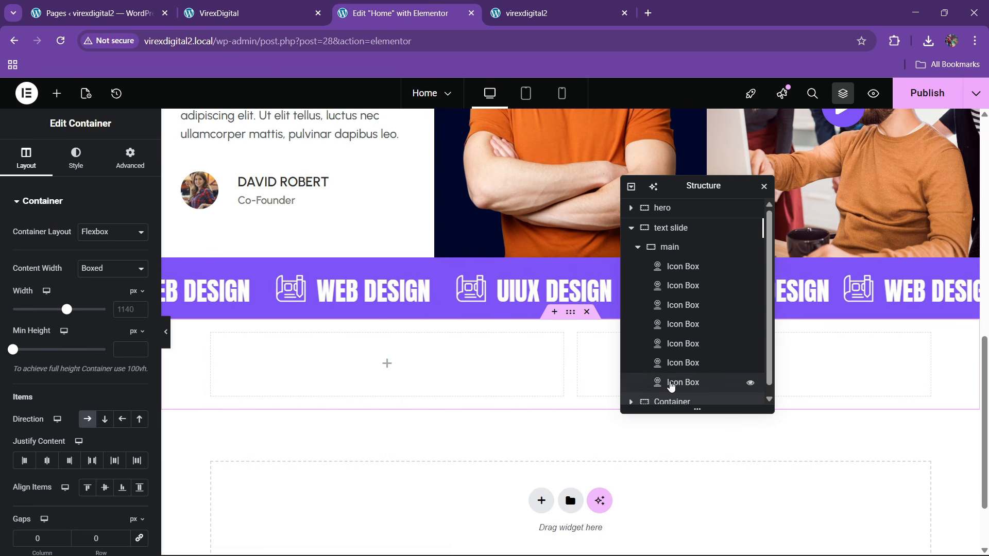
# - Rename the new container to 'about' in the Navigator
pyautogui.scroll(-1, 670, 381)
pyautogui.click(632, 222)
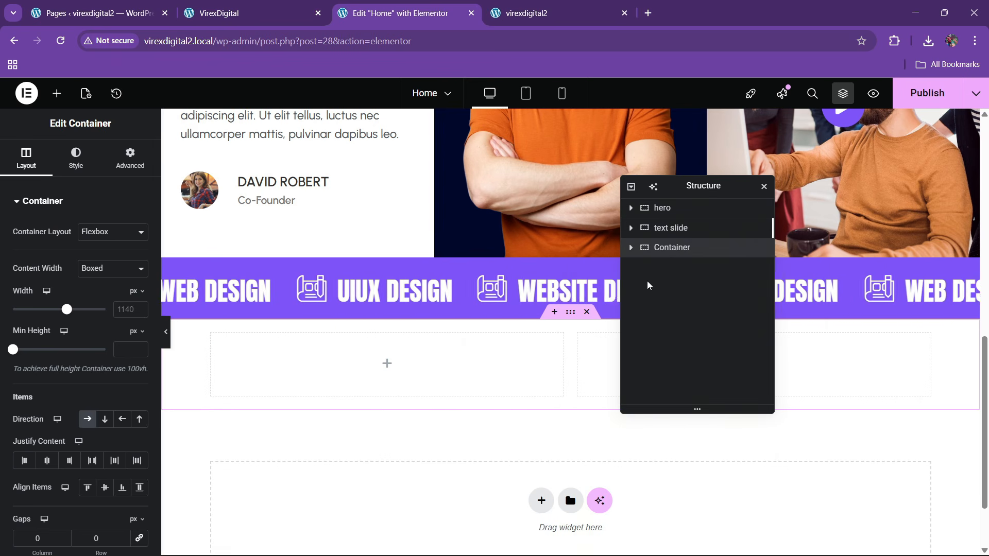
pyautogui.doubleClick(674, 248)
pyautogui.write('about')
pyautogui.press('Return')
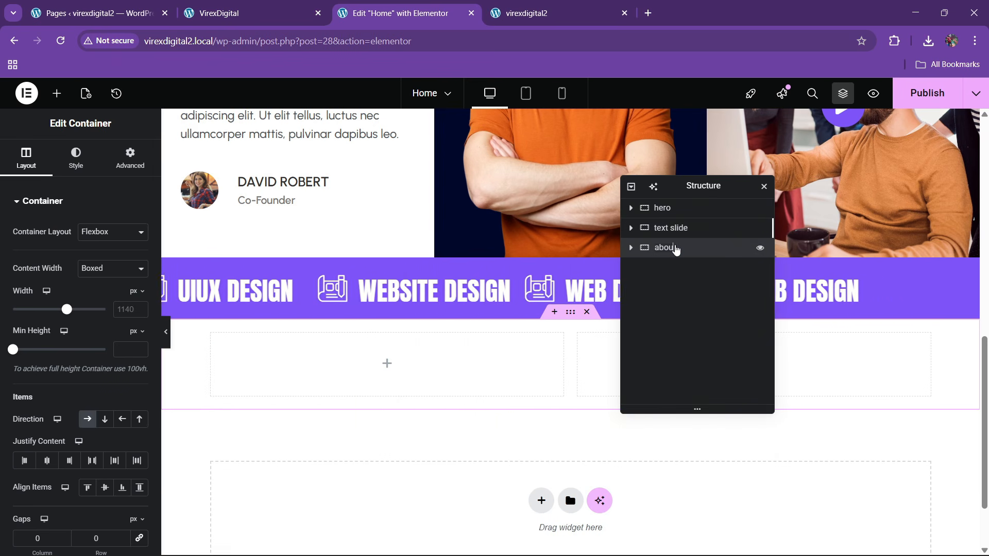
# - Set the about container's width to 1300 px and its top and bottom padding to 80
pyautogui.click(122, 310)
pyautogui.write('1300')
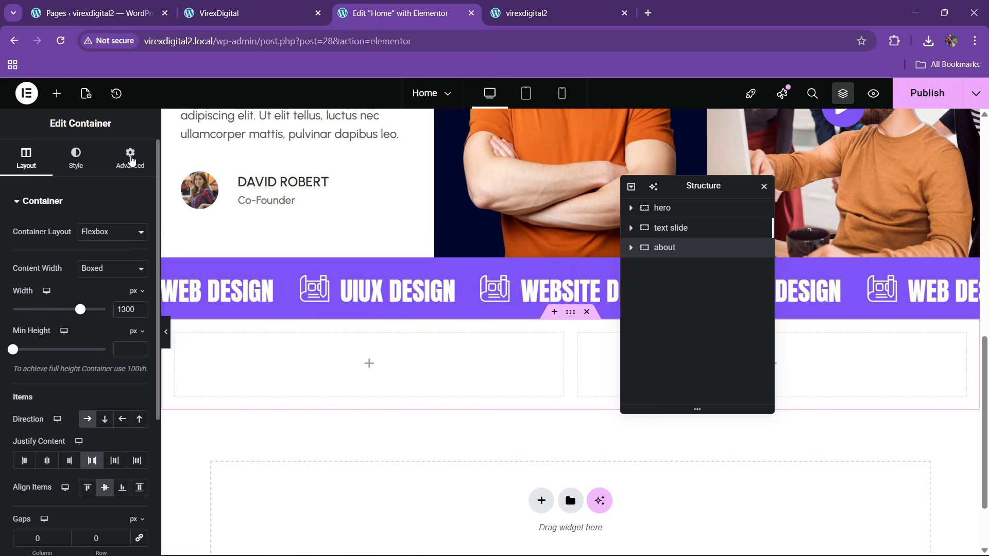
pyautogui.click(130, 158)
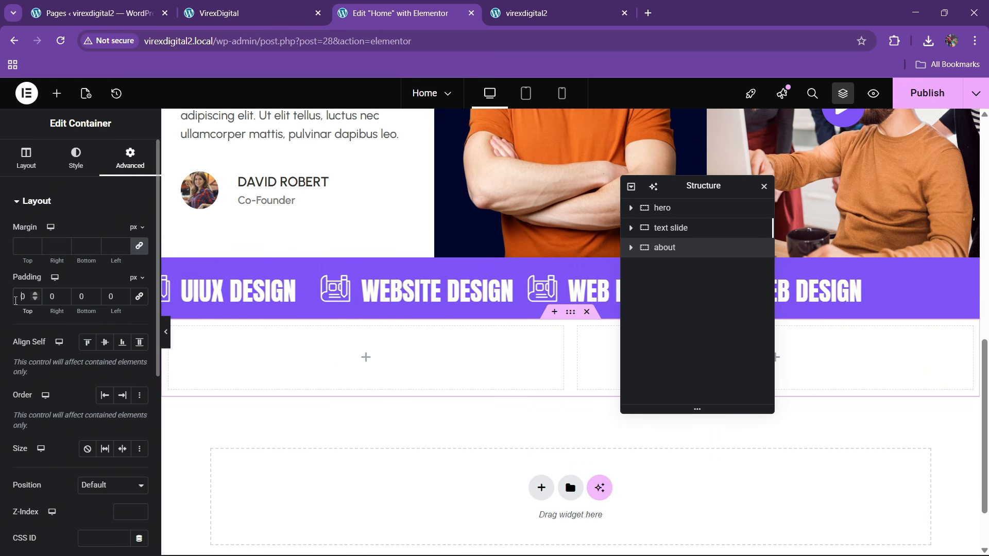
pyautogui.write('8')
pyautogui.write('8')
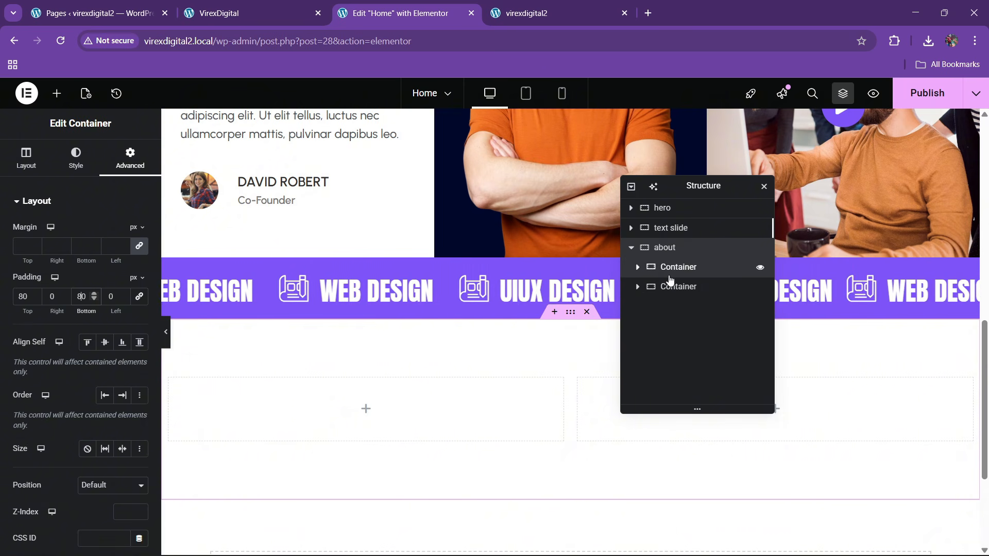
# - Inspect the spacing settings of the left and right inner columns
pyautogui.click(669, 281)
pyautogui.click(130, 158)
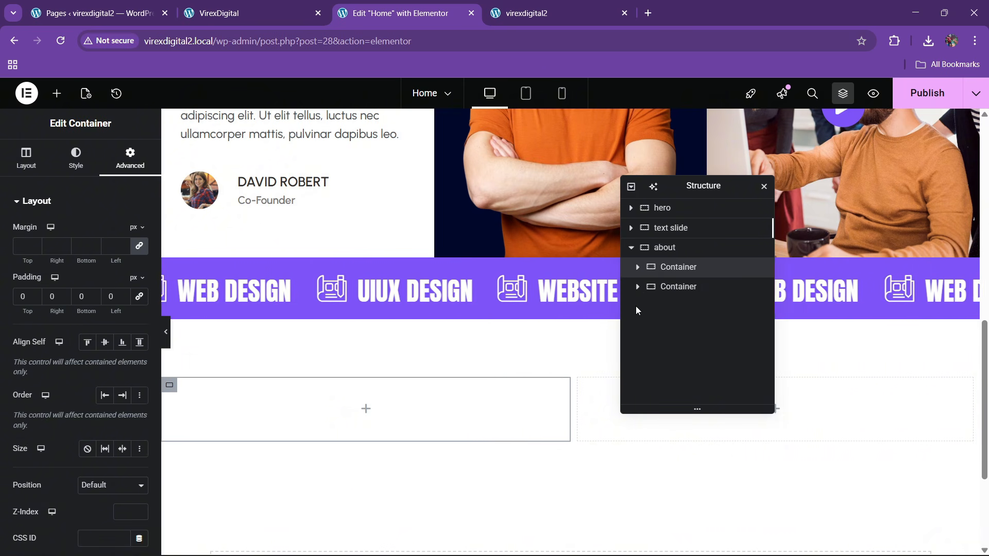
pyautogui.click(669, 286)
pyautogui.click(130, 157)
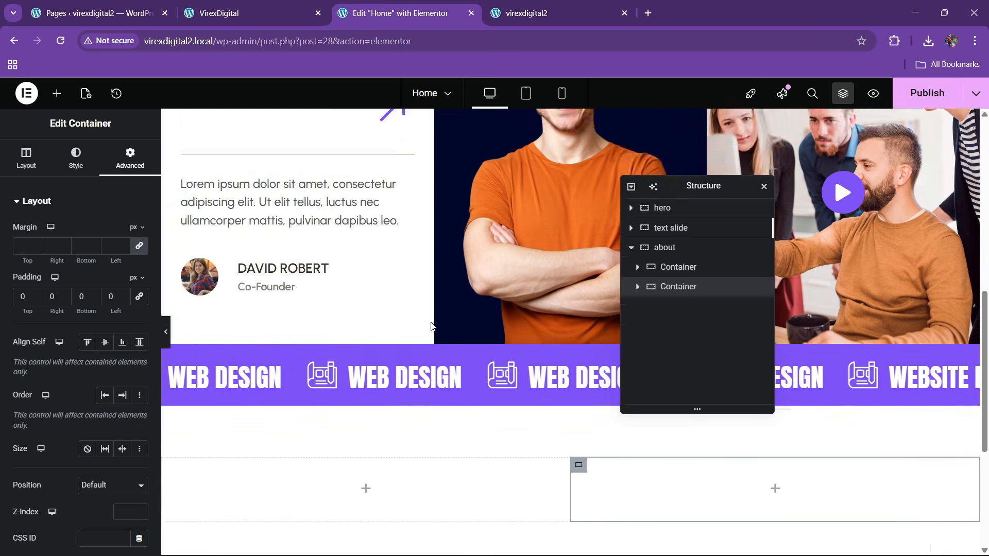
pyautogui.scroll(4, 425, 325)
pyautogui.scroll(-9, 421, 324)
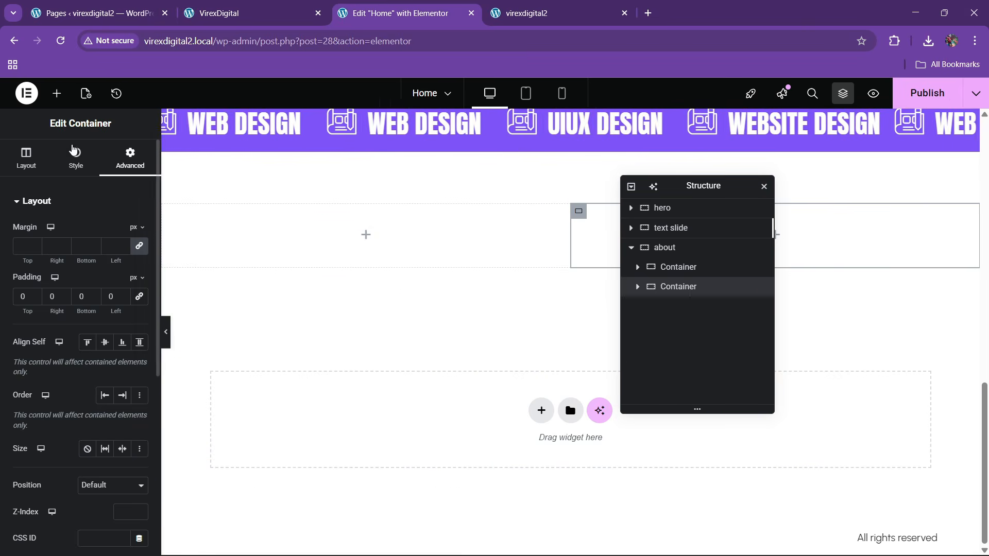
# - Drop a container into the left column, then a heading reading 'Let's sow the seed together & witness your business flourish.'
pyautogui.click(56, 94)
pyautogui.moveTo(45, 254); pyautogui.dragTo(360, 241)
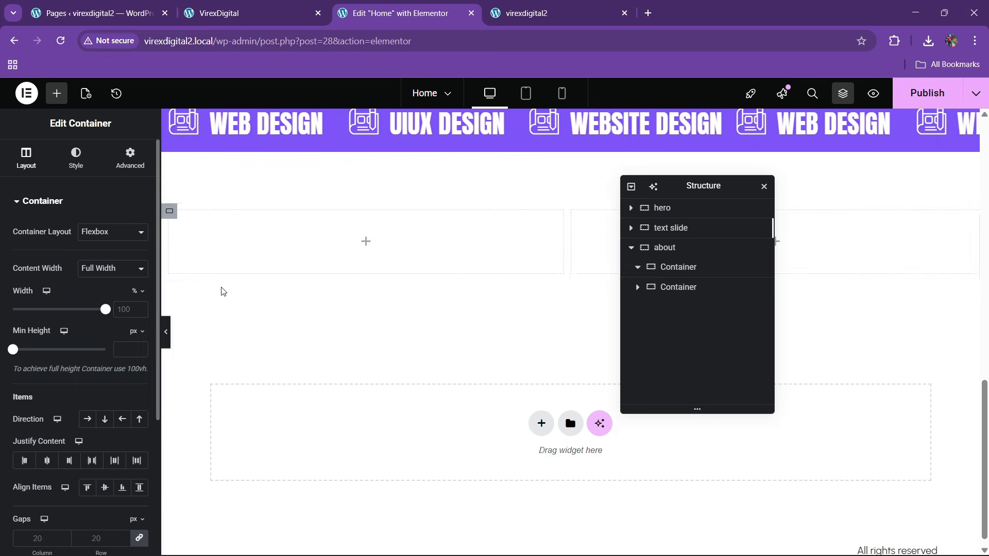
pyautogui.click(260, 4)
pyautogui.moveTo(72, 236); pyautogui.dragTo(312, 316)
pyautogui.click(415, 14)
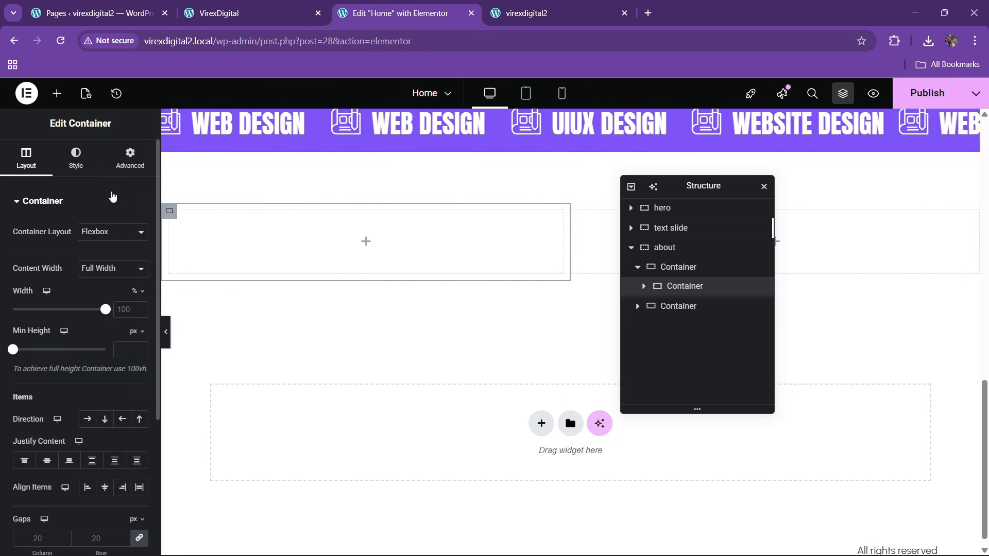
pyautogui.click(57, 93)
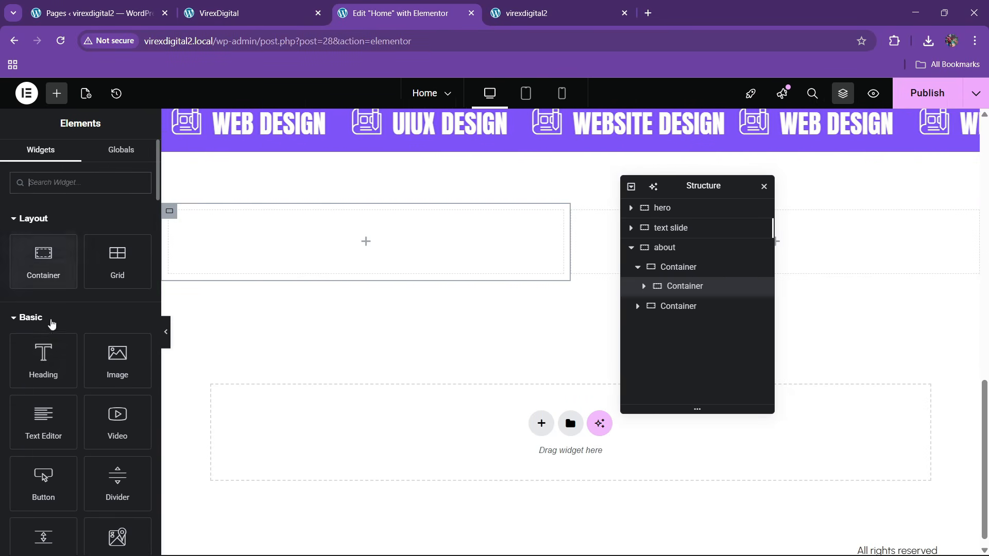
pyautogui.moveTo(43, 361); pyautogui.dragTo(291, 247)
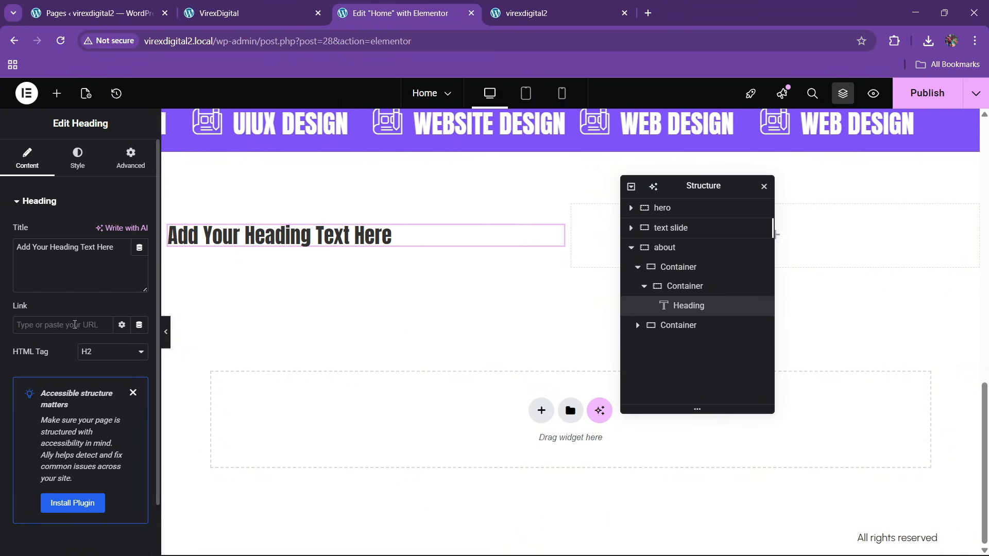
pyautogui.write("Let's sow the seed together & witness your business flourish.")
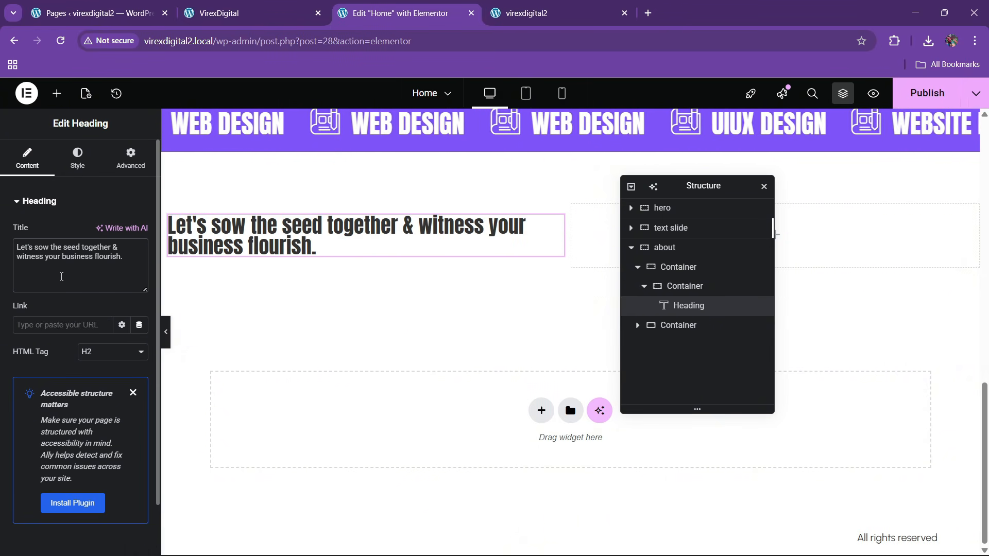
# - Style the about heading uppercase, 45 px size, 1.1 em line height
pyautogui.click(93, 164)
pyautogui.click(139, 268)
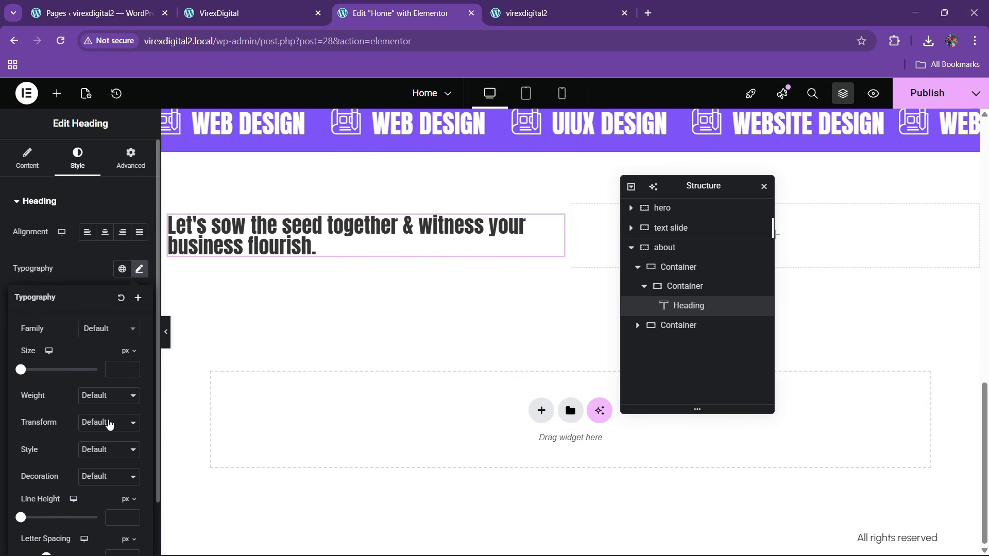
pyautogui.click(109, 456)
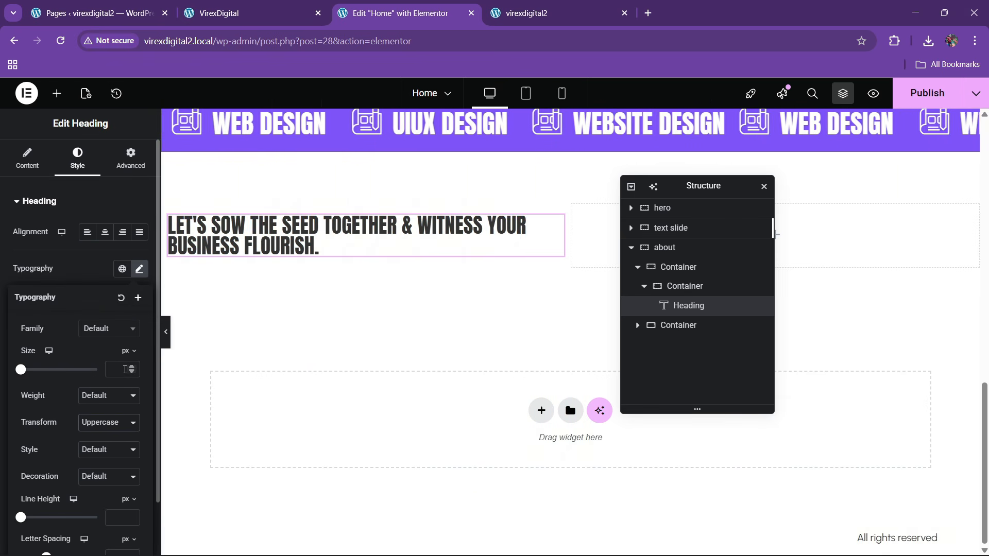
pyautogui.write('4')
pyautogui.moveTo(132, 367); pyautogui.dragTo(133, 369)
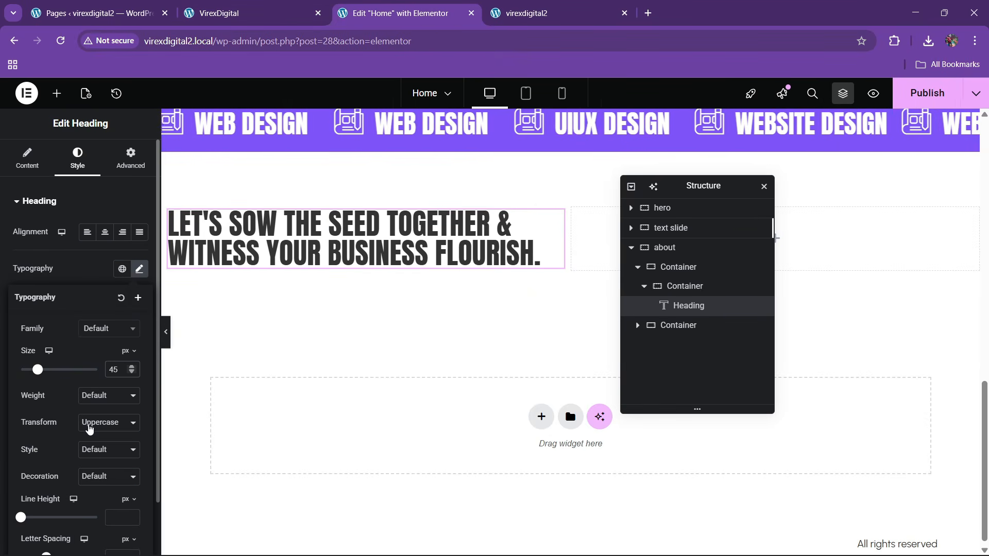
pyautogui.scroll(-1, 99, 457)
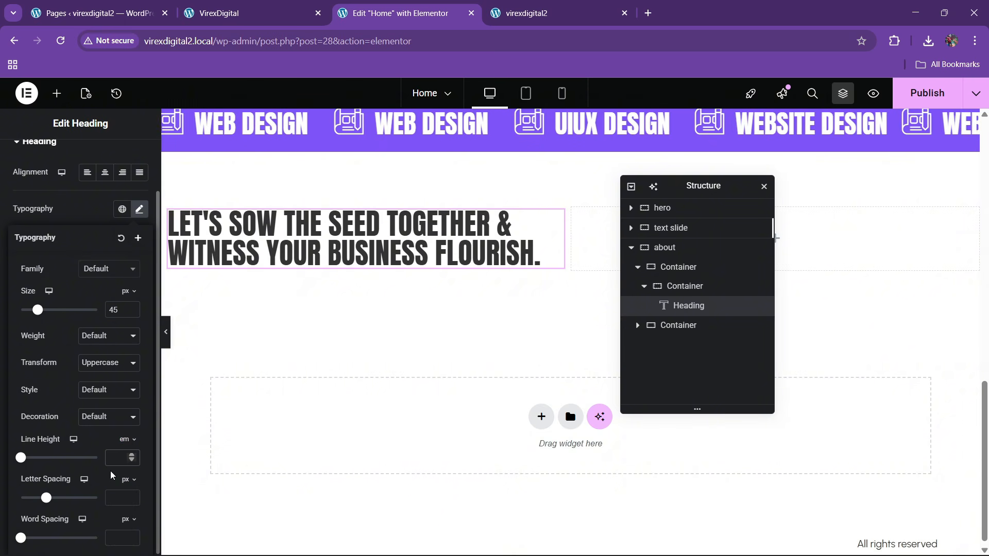
pyautogui.write('1.2')
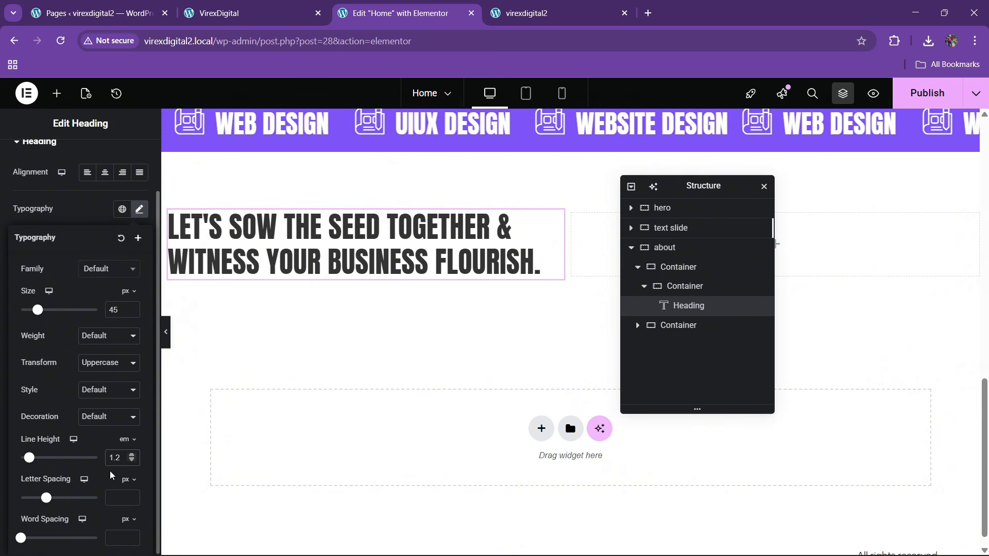
pyautogui.click(247, 13)
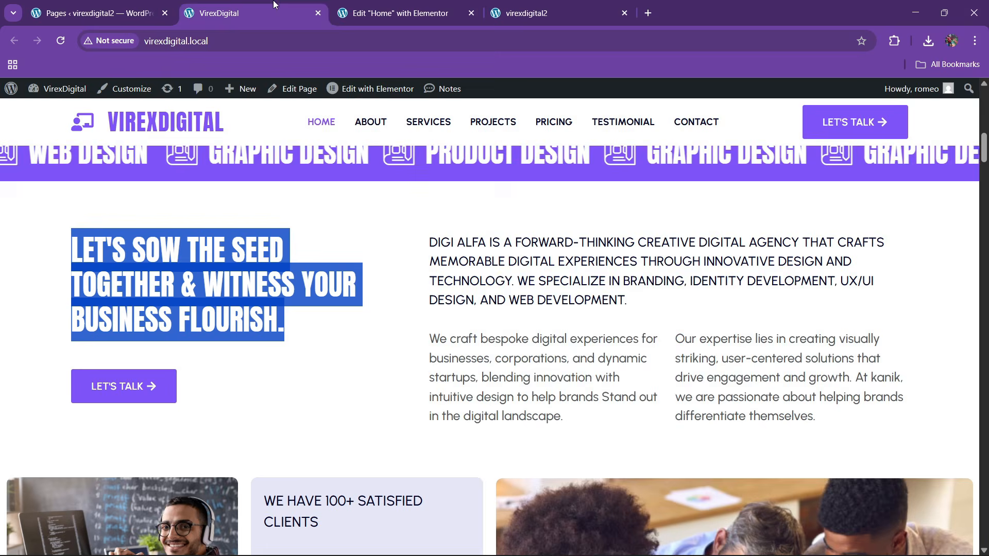
pyautogui.click(383, 6)
pyautogui.scroll(10, 303, 303)
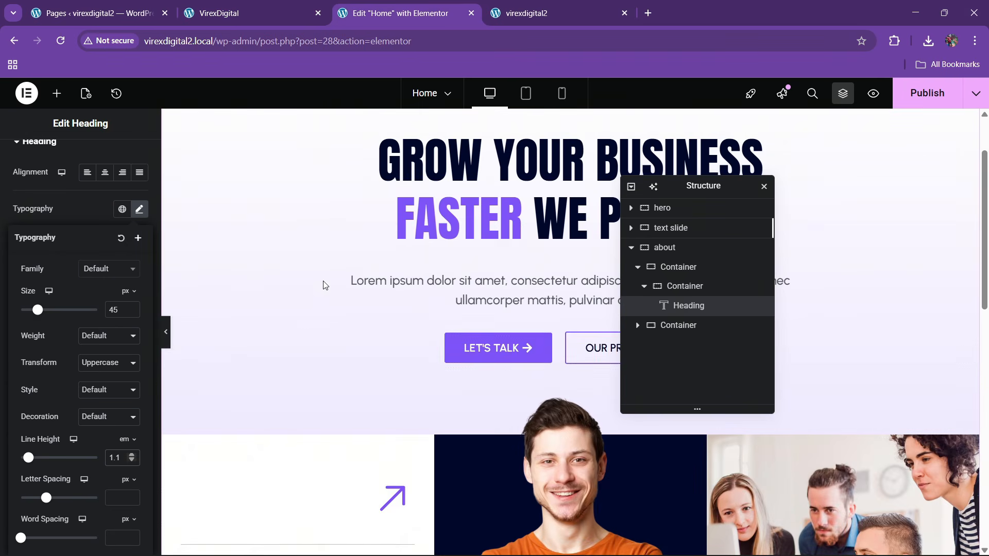
# - Copy the hero's LET'S TALK button and paste it under the about heading
pyautogui.rightClick(470, 354)
pyautogui.click(514, 318)
pyautogui.scroll(-9, 412, 346)
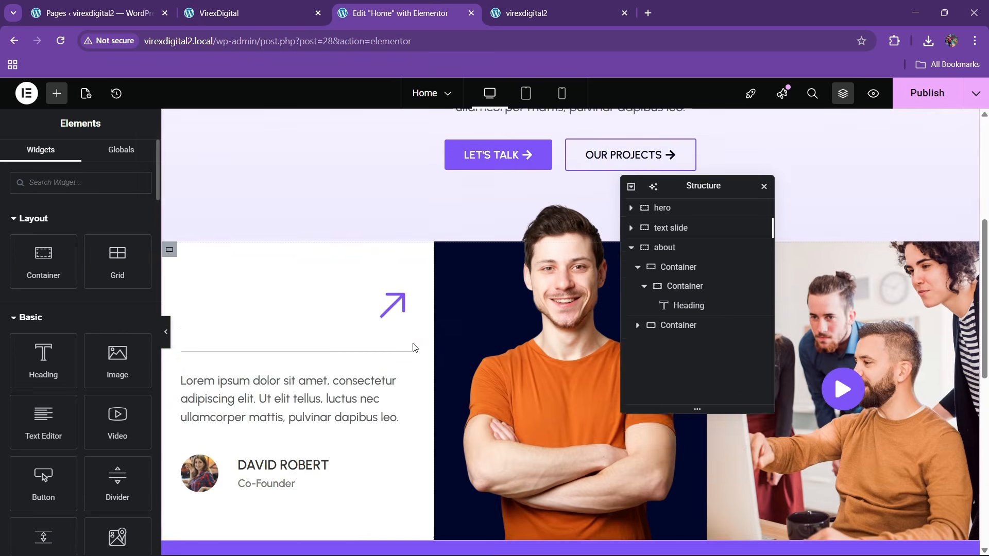
pyautogui.rightClick(353, 386)
pyautogui.click(375, 343)
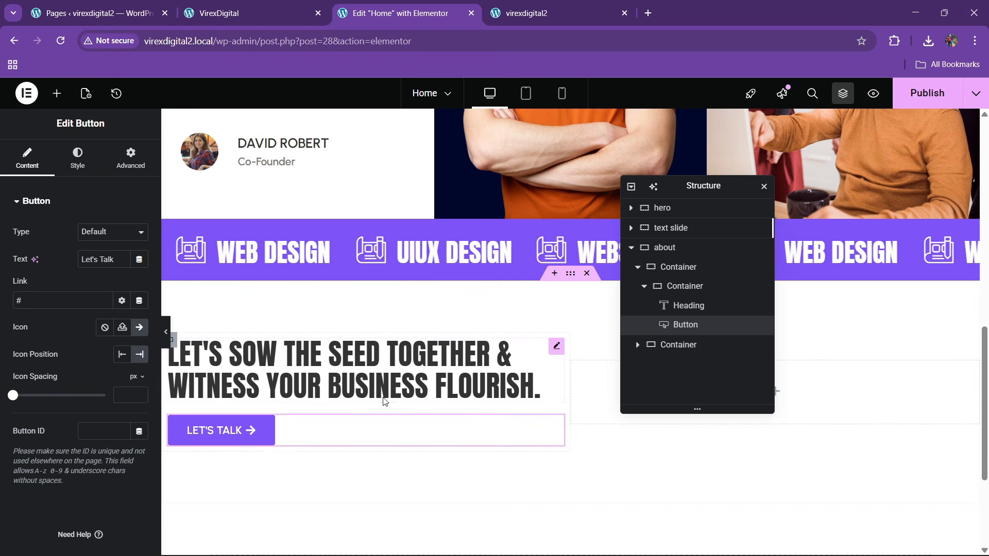
pyautogui.click(684, 286)
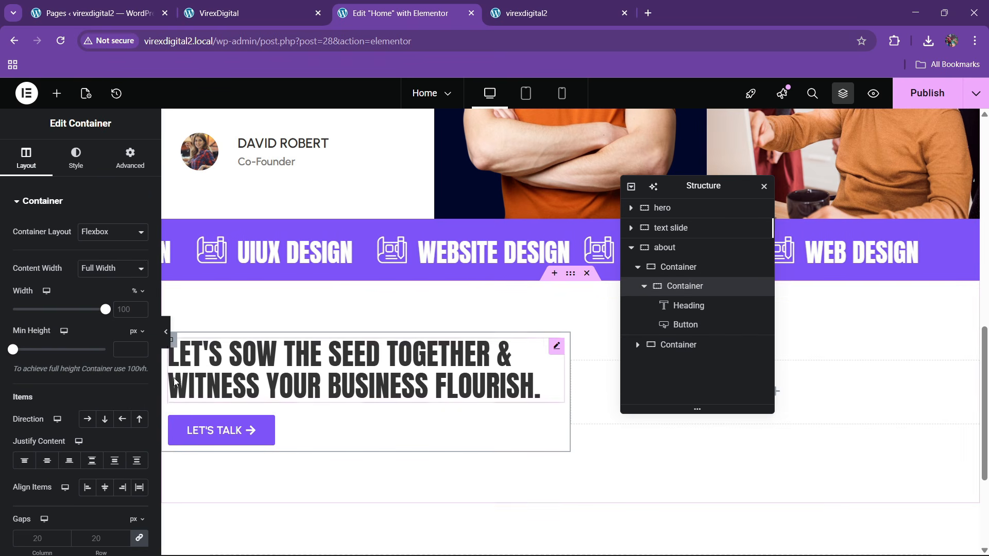
pyautogui.click(128, 158)
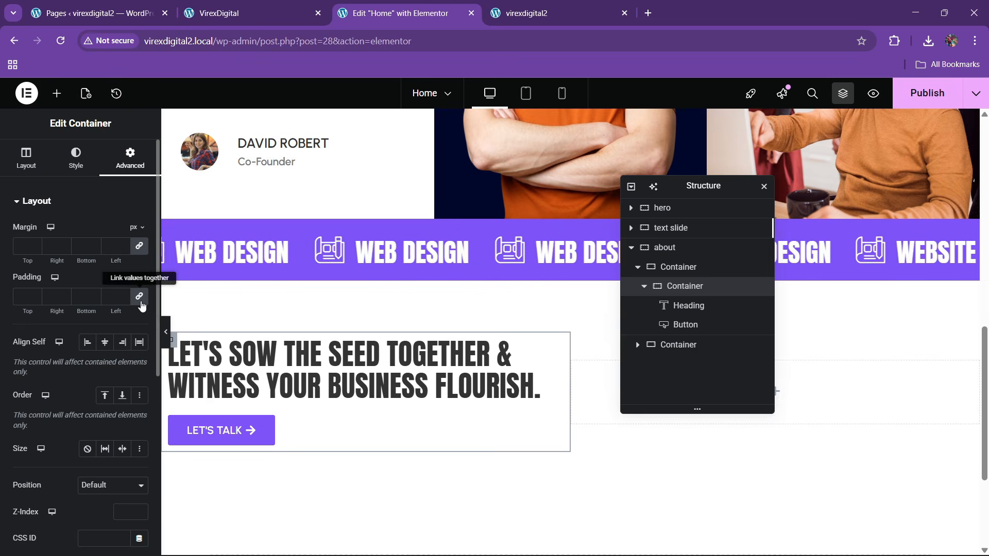
pyautogui.click(252, 13)
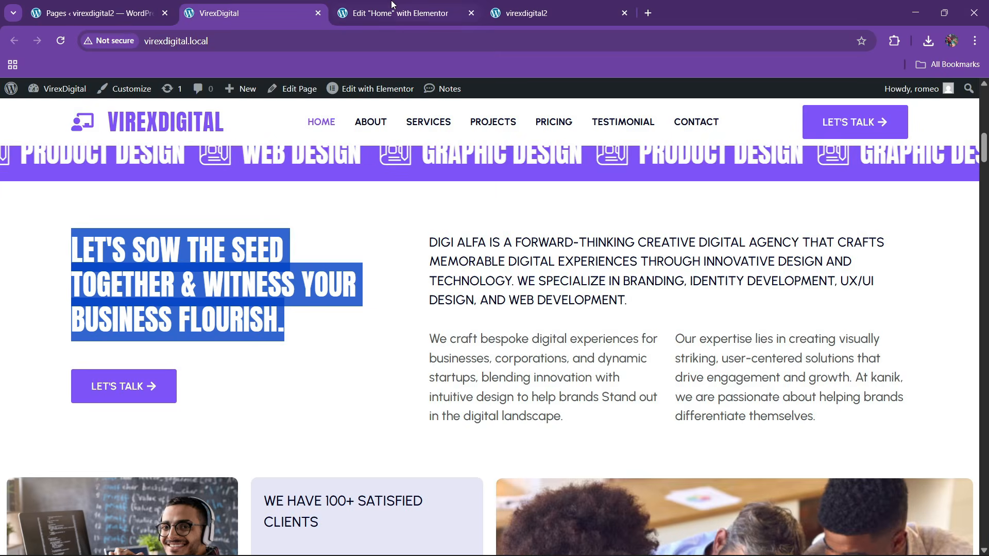
pyautogui.click(392, 12)
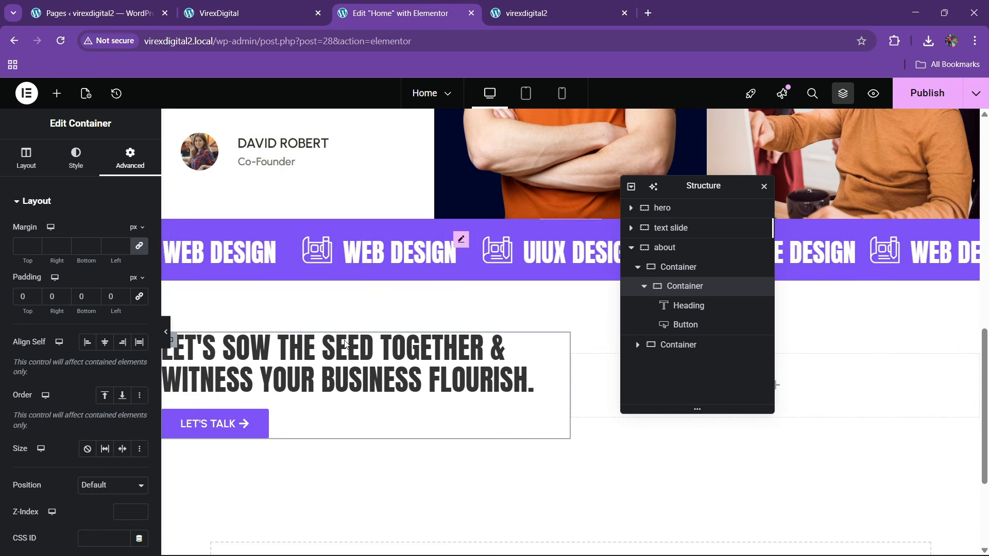
# - Rename the two about containers to 'left' and 'right'
pyautogui.doubleClick(676, 271)
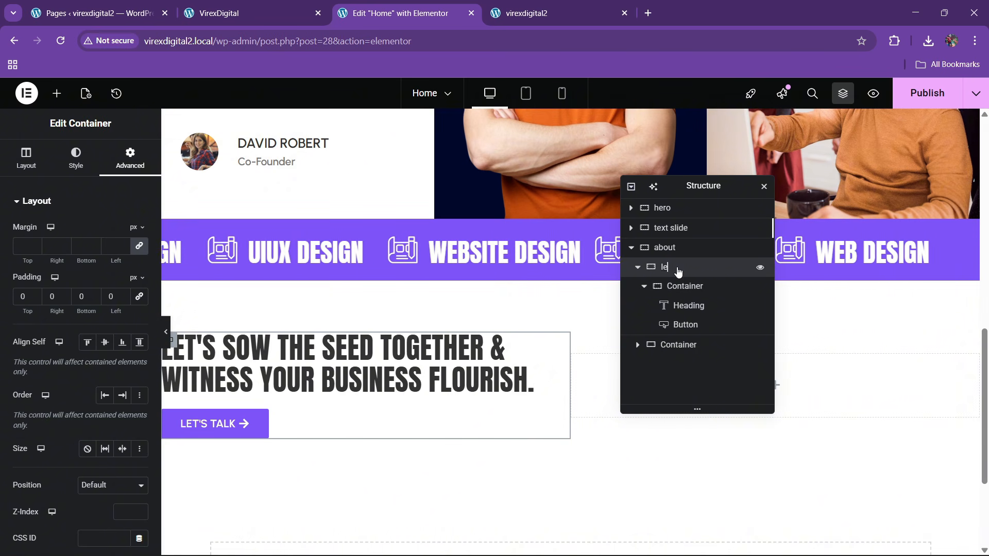
pyautogui.doubleClick(685, 352)
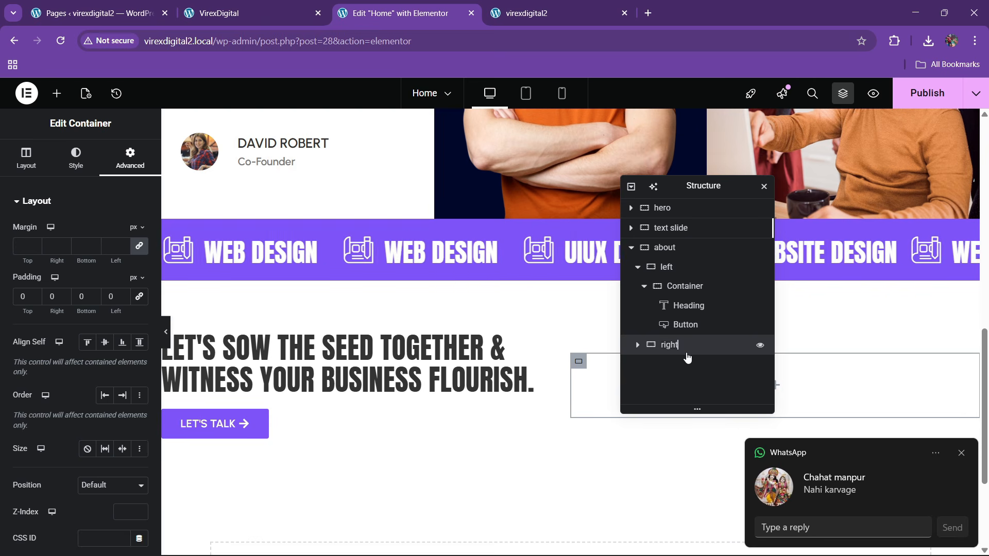
pyautogui.write('right')
pyautogui.click(967, 453)
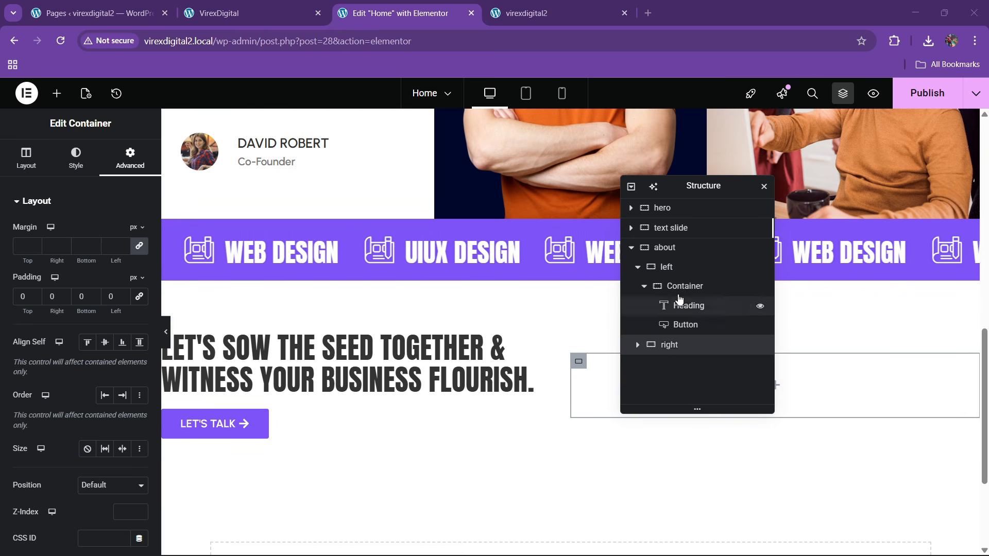
# - Give the inner heading container a 40 width and the right container 60% width
pyautogui.click(680, 287)
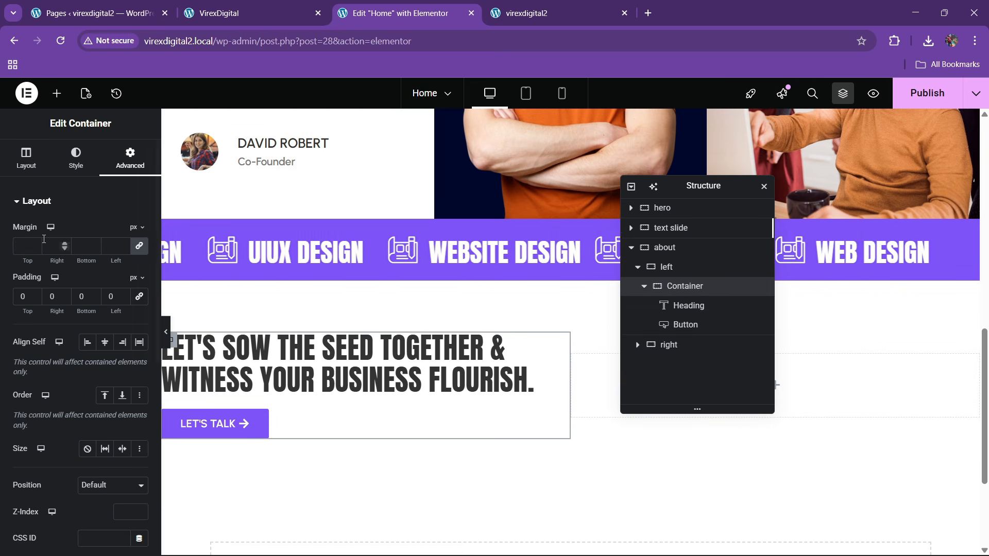
pyautogui.click(26, 163)
pyautogui.click(129, 312)
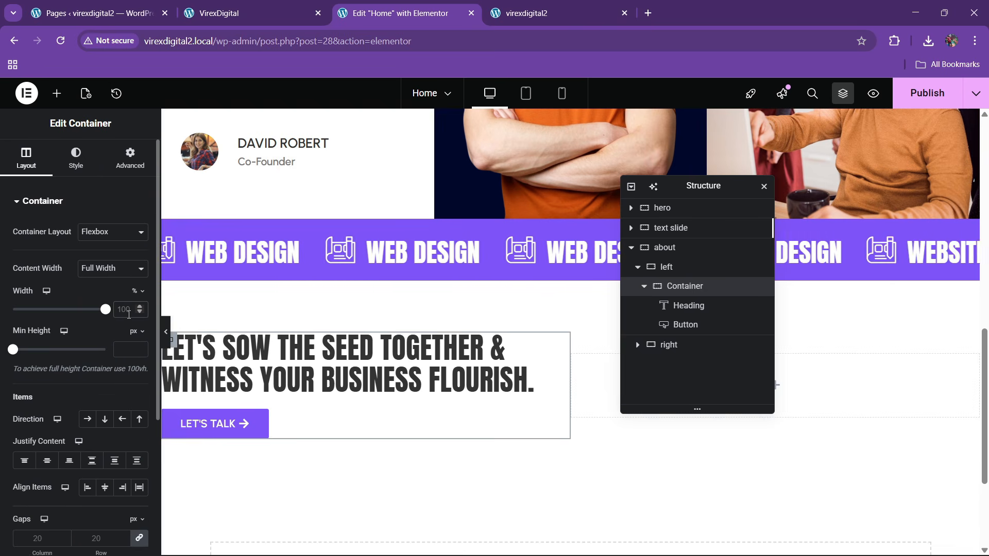
pyautogui.write('40')
pyautogui.click(669, 344)
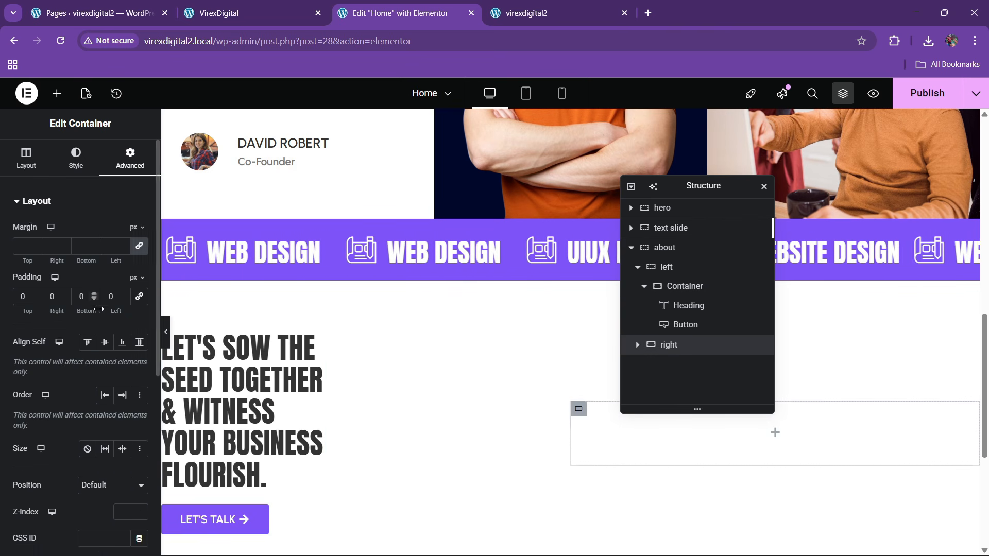
pyautogui.click(21, 170)
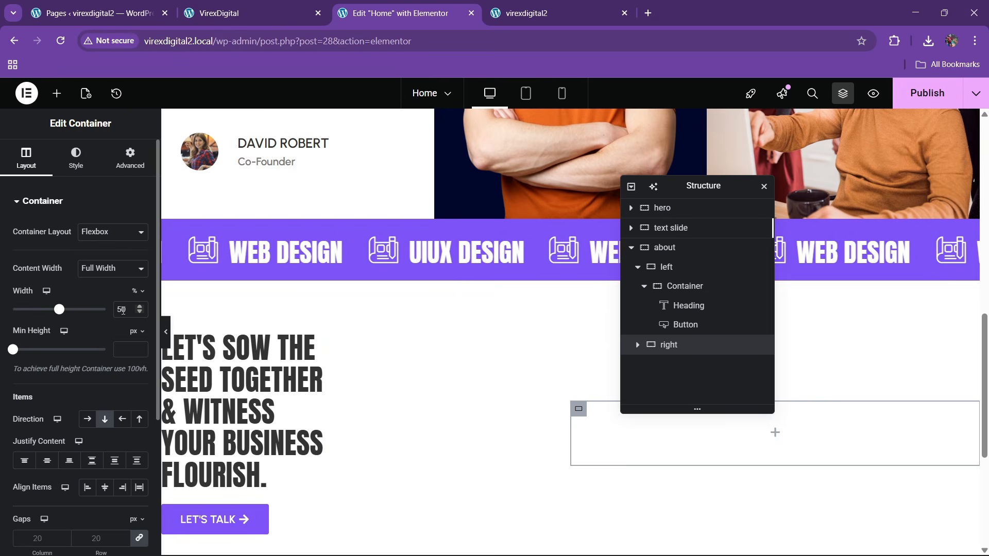
pyautogui.click(123, 312)
pyautogui.press('BackSpace')
pyautogui.write('6')
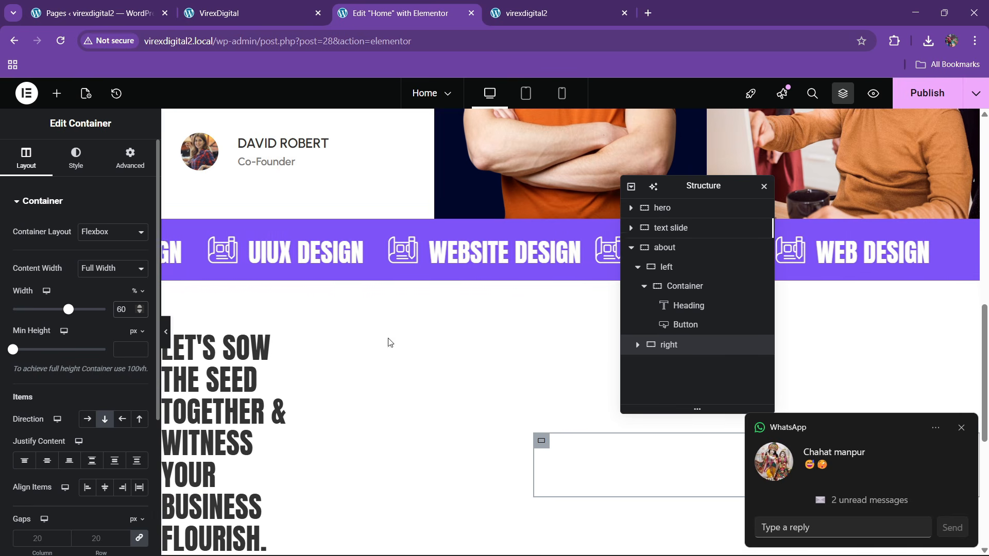
pyautogui.click(961, 428)
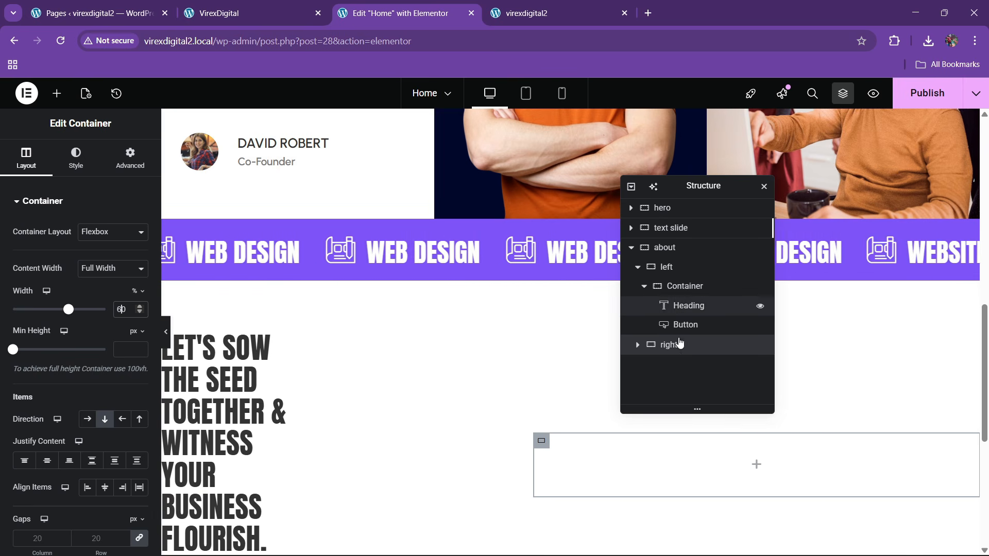
pyautogui.scroll(-3, 298, 396)
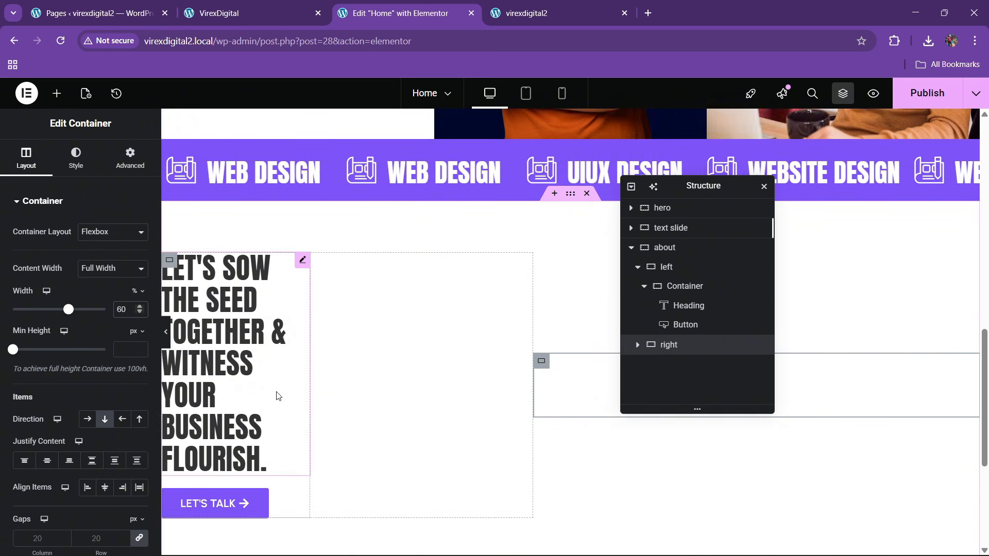
# - Reset the heading-and-button container to full width and set the left container to 40%
pyautogui.click(676, 289)
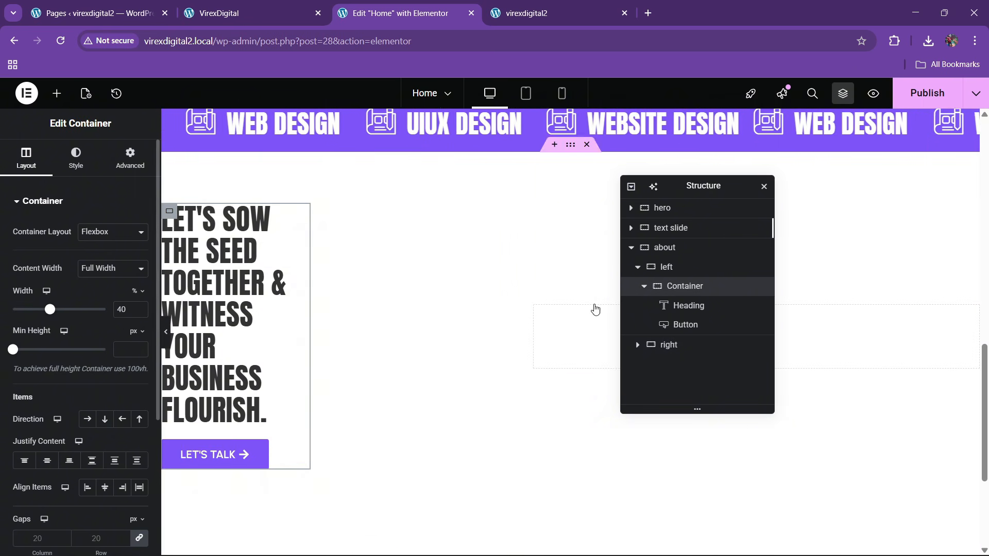
pyautogui.click(676, 347)
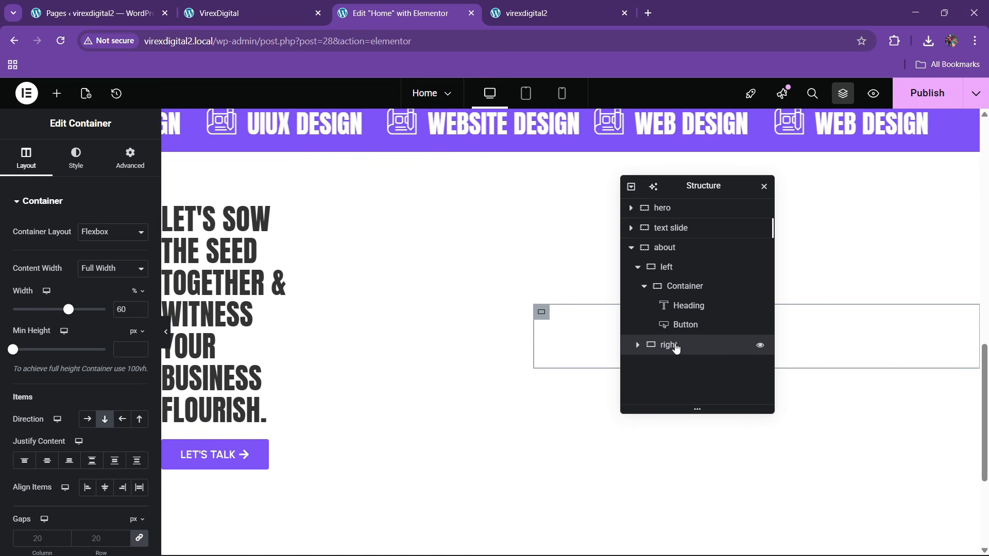
pyautogui.click(674, 289)
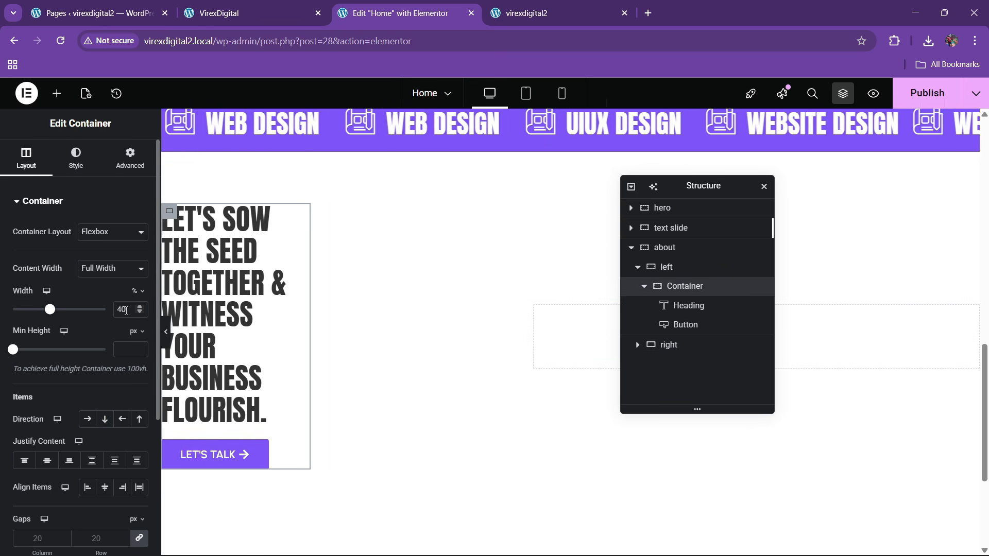
pyautogui.press('BackSpace')
pyautogui.press('BackSpace')
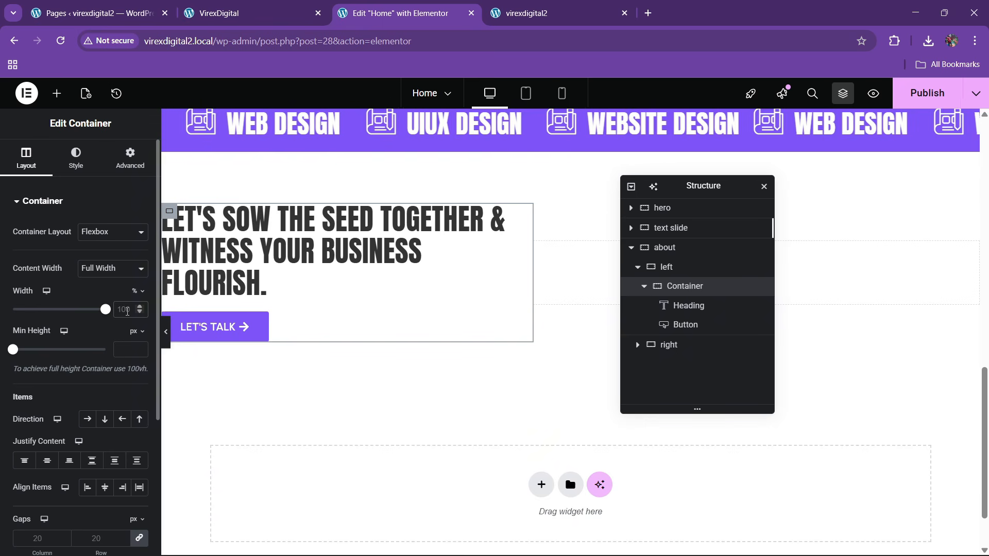
pyautogui.click(678, 269)
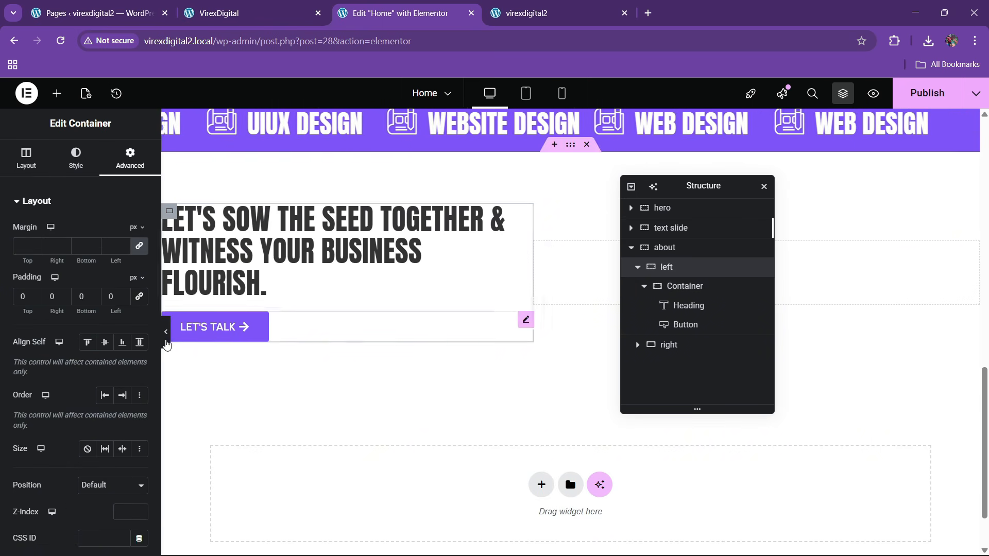
pyautogui.click(26, 159)
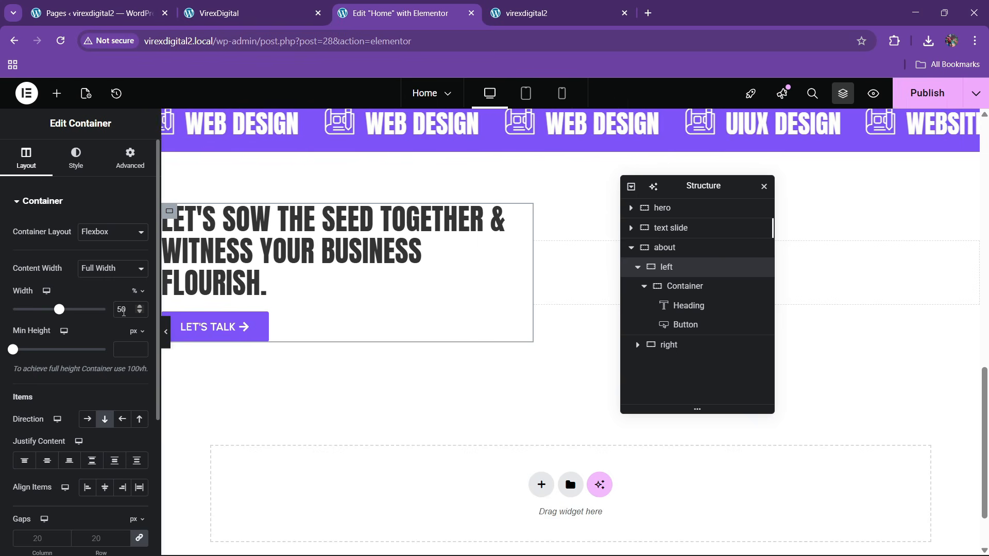
pyautogui.press('BackSpace')
pyautogui.write('4')
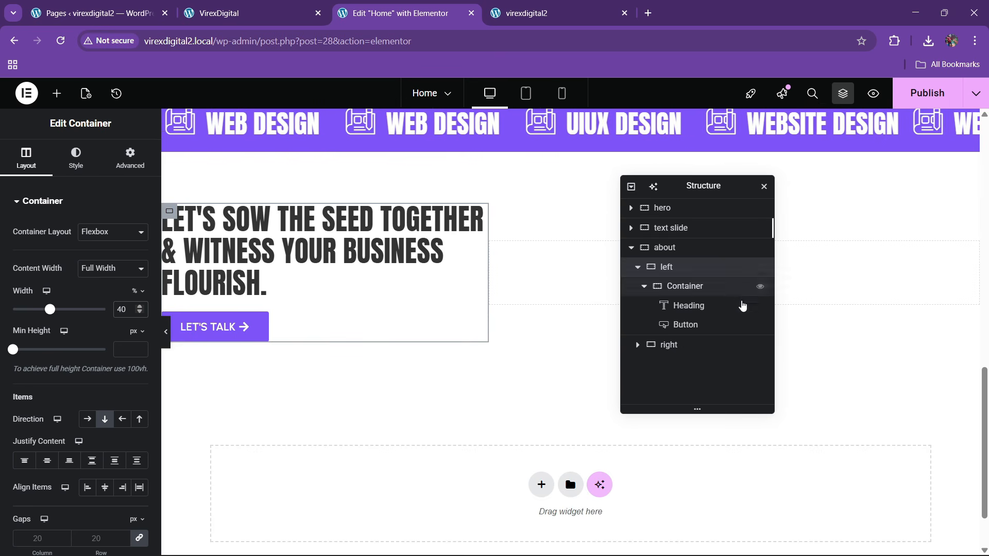
pyautogui.click(694, 350)
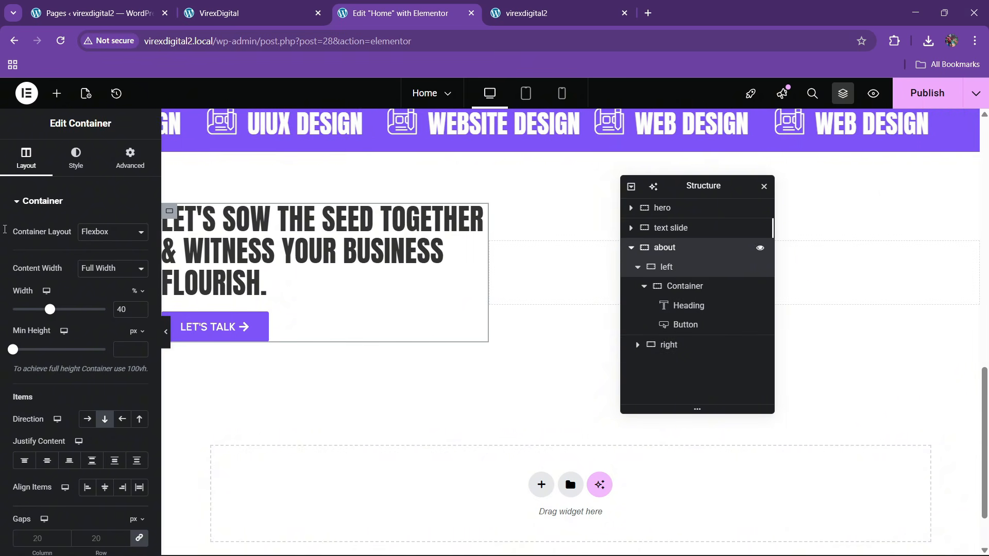
# - Set the about section's linked gaps to 60 px and align both columns to the top
pyautogui.click(669, 248)
pyautogui.click(5, 161)
pyautogui.scroll(-4, 103, 401)
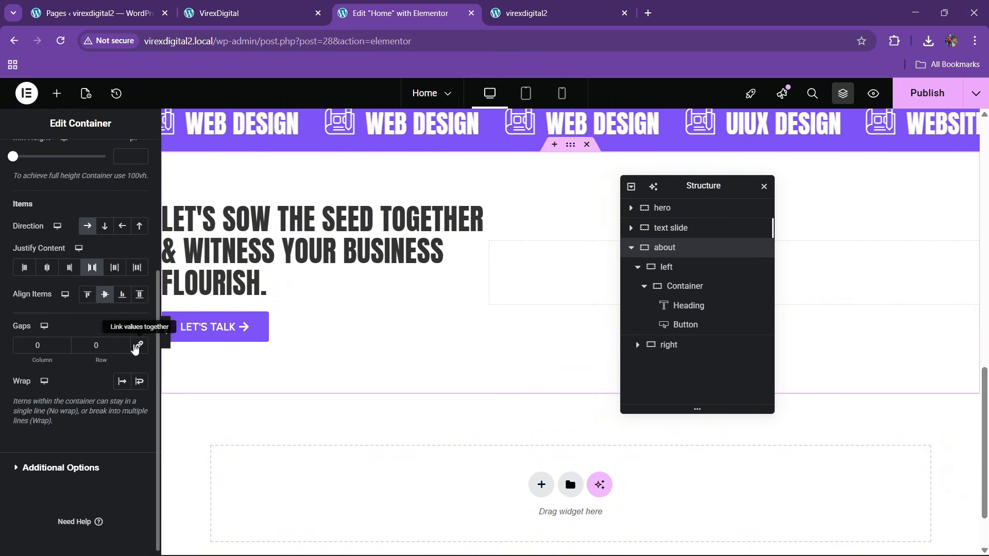
pyautogui.click(136, 346)
pyautogui.write('6')
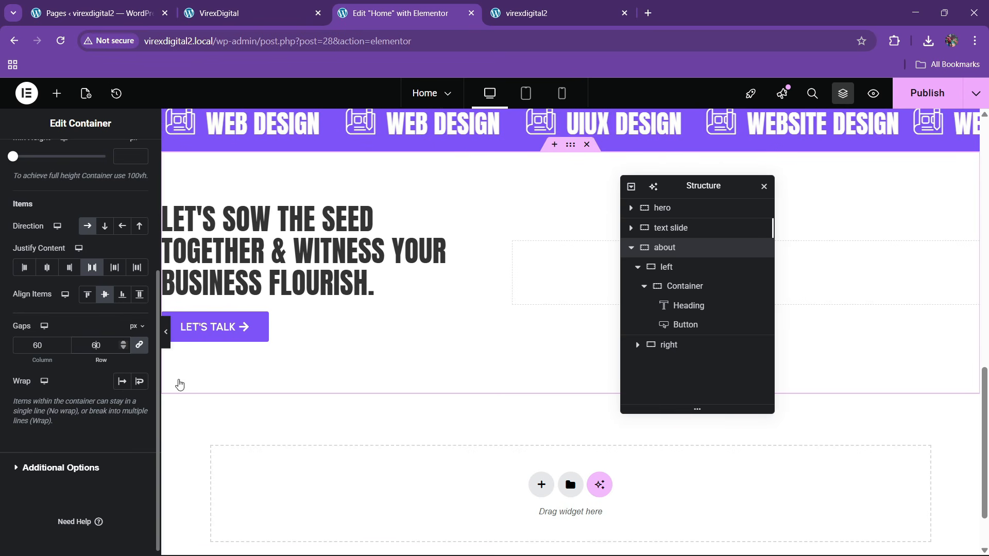
pyautogui.click(289, 13)
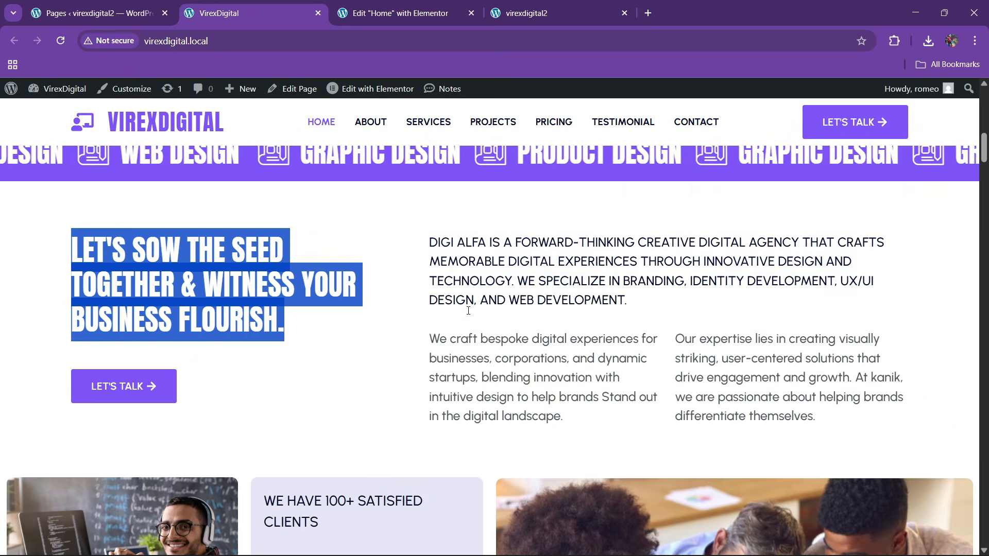
pyautogui.click(402, 6)
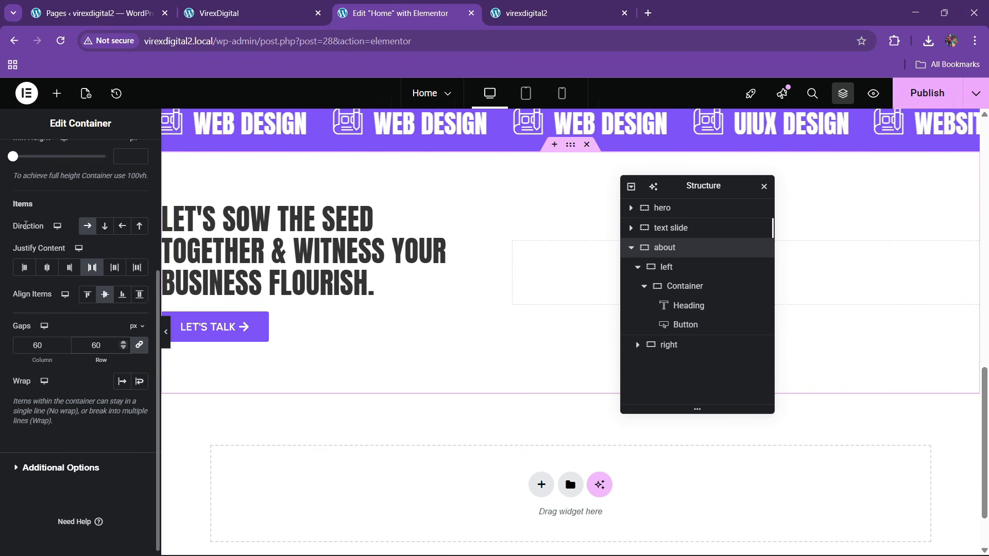
pyautogui.click(86, 293)
pyautogui.click(265, 6)
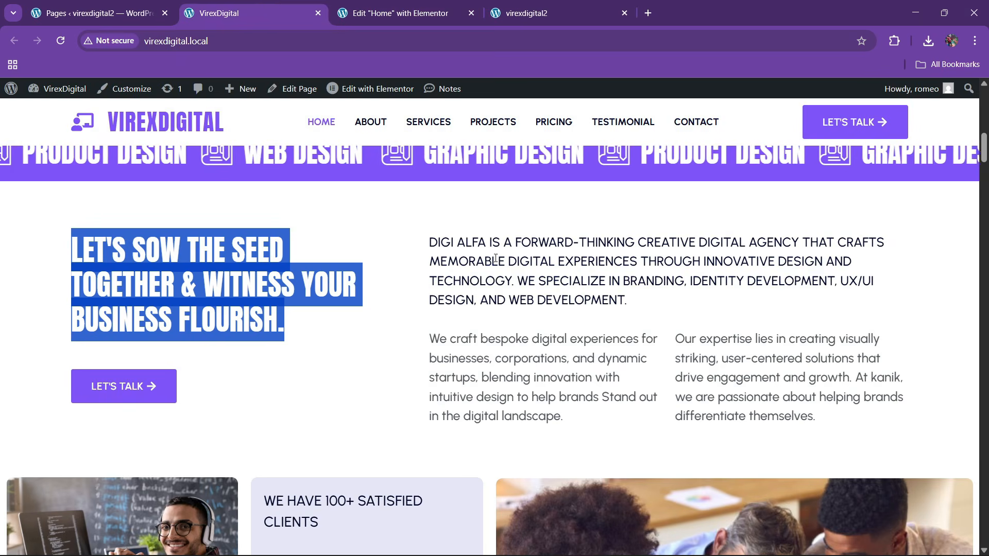
pyautogui.click(401, 13)
# - Copy an existing text block and paste it into the empty right column
pyautogui.click(63, 96)
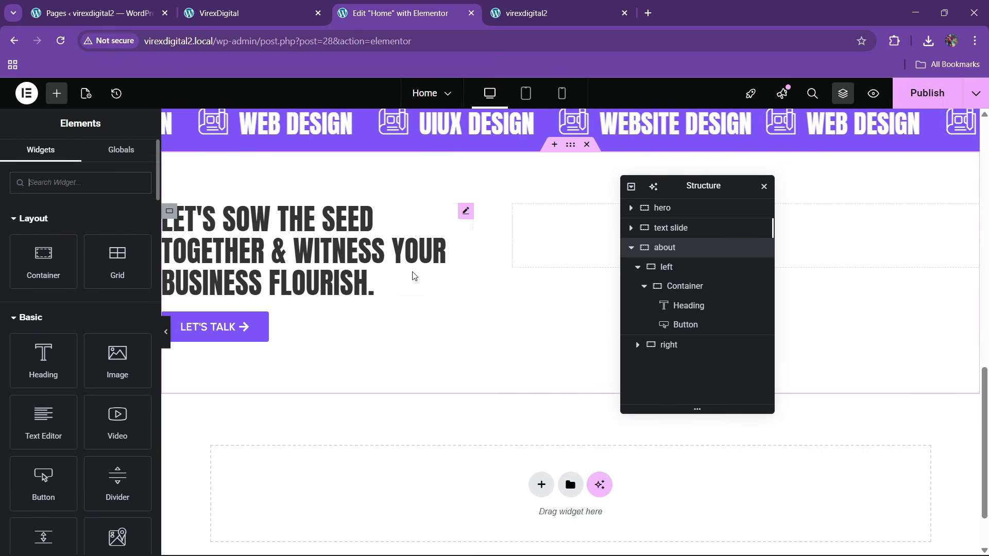
pyautogui.scroll(5, 410, 276)
pyautogui.rightClick(287, 203)
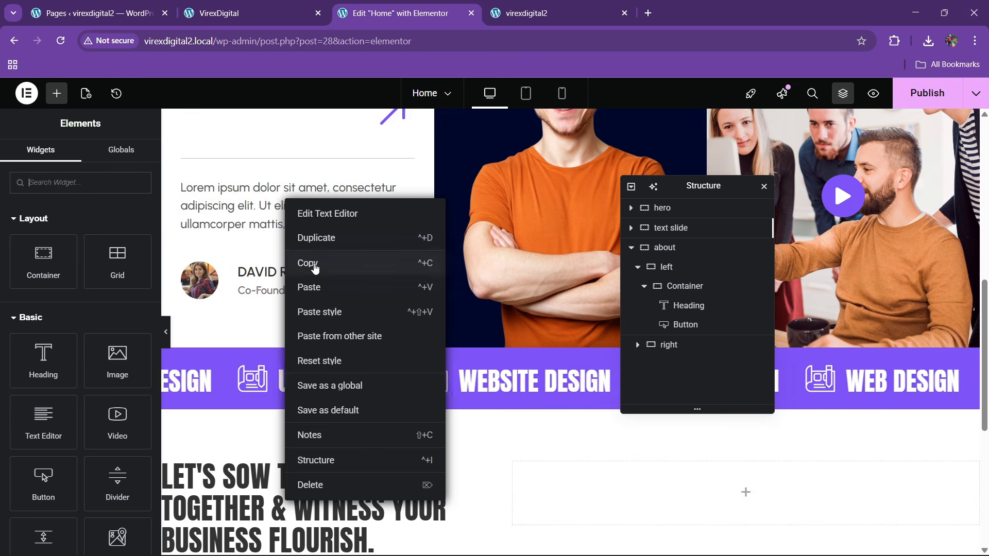
pyautogui.click(314, 263)
pyautogui.scroll(-4, 330, 268)
pyautogui.moveTo(711, 192); pyautogui.dragTo(312, 268)
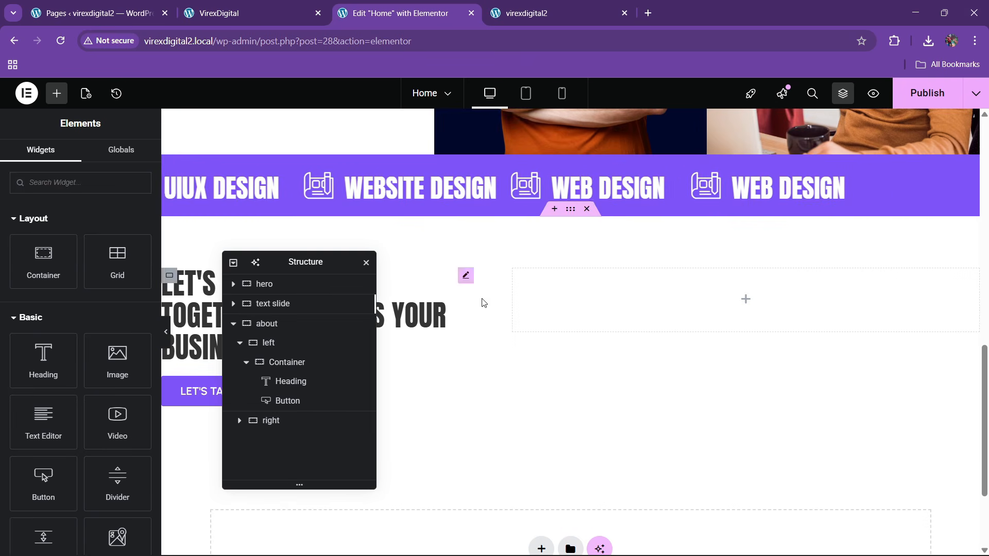
pyautogui.rightClick(567, 292)
pyautogui.click(591, 315)
# - Replace the placeholder with the Digi Alfa intro paragraph copied from the live site, in code view
pyautogui.click(247, 14)
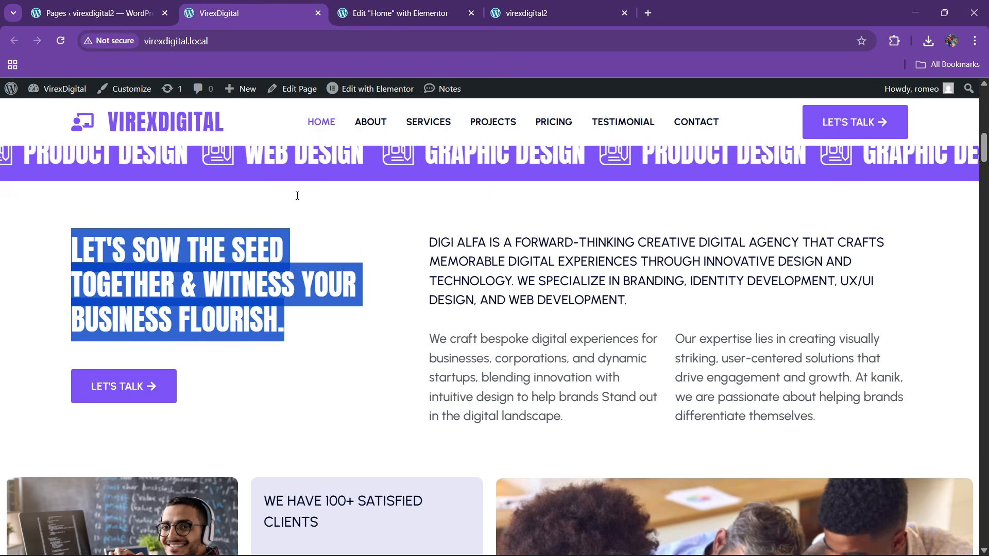
pyautogui.moveTo(446, 262); pyautogui.dragTo(674, 308)
pyautogui.click(432, 253)
pyautogui.click(365, 8)
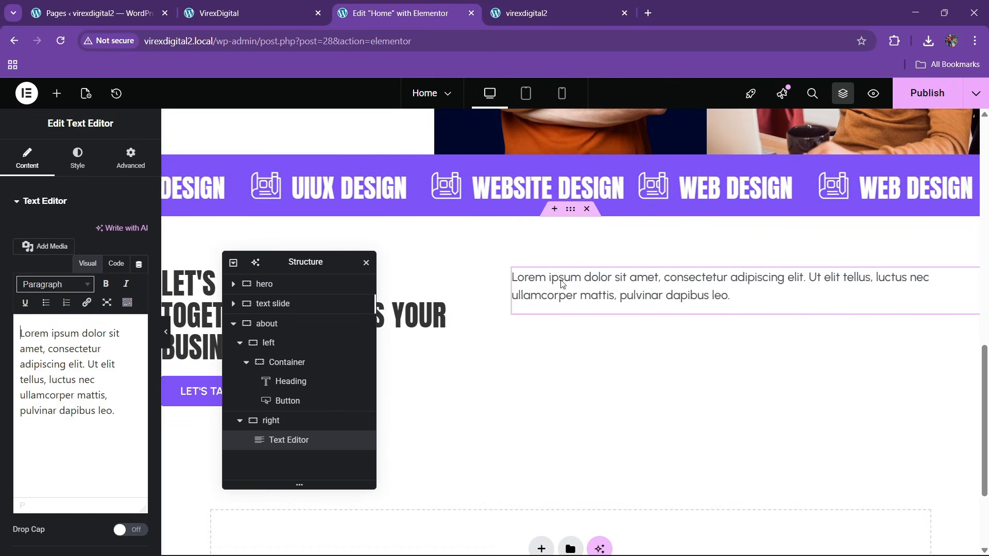
pyautogui.click(116, 263)
pyautogui.hotkey('ctrl', 'a')
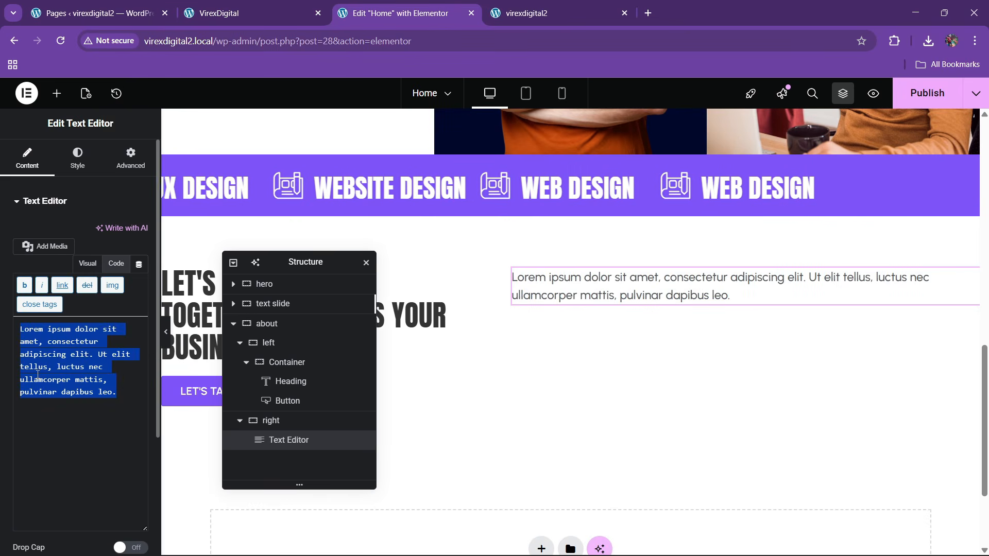
pyautogui.hotkey('ctrl', 'v')
# - Make the intro paragraph uppercase with the theme black text colour
pyautogui.click(77, 157)
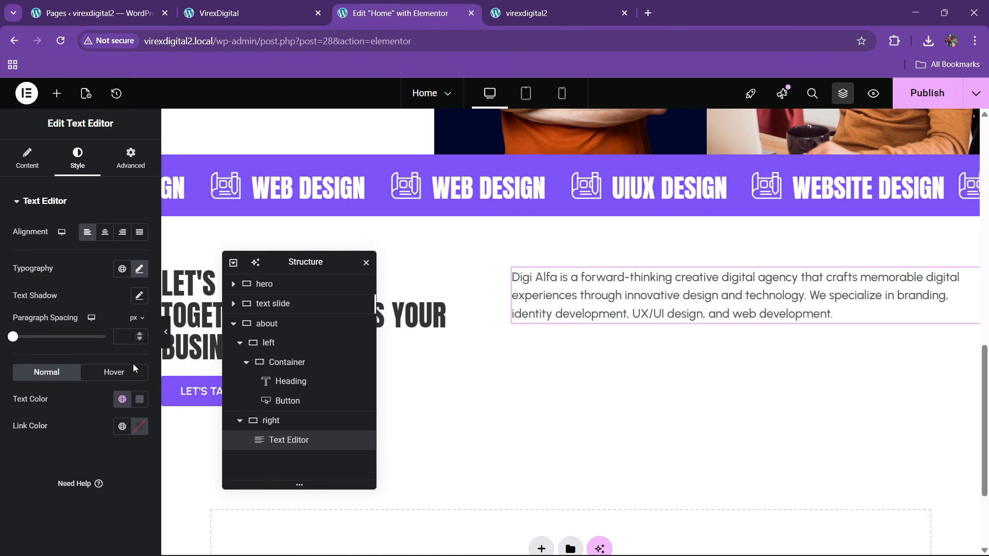
pyautogui.click(122, 399)
pyautogui.click(57, 238)
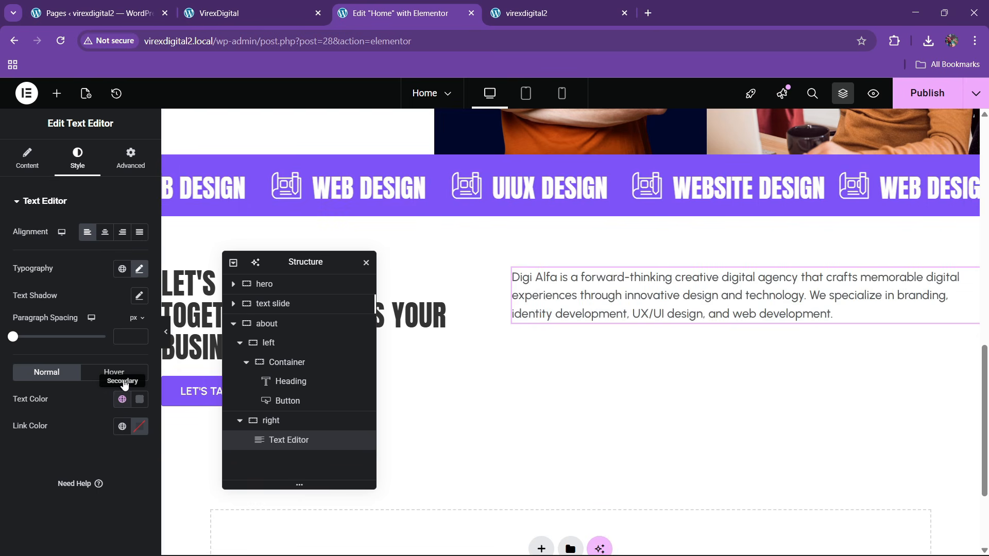
pyautogui.click(139, 268)
pyautogui.click(108, 423)
pyautogui.click(102, 438)
pyautogui.click(104, 460)
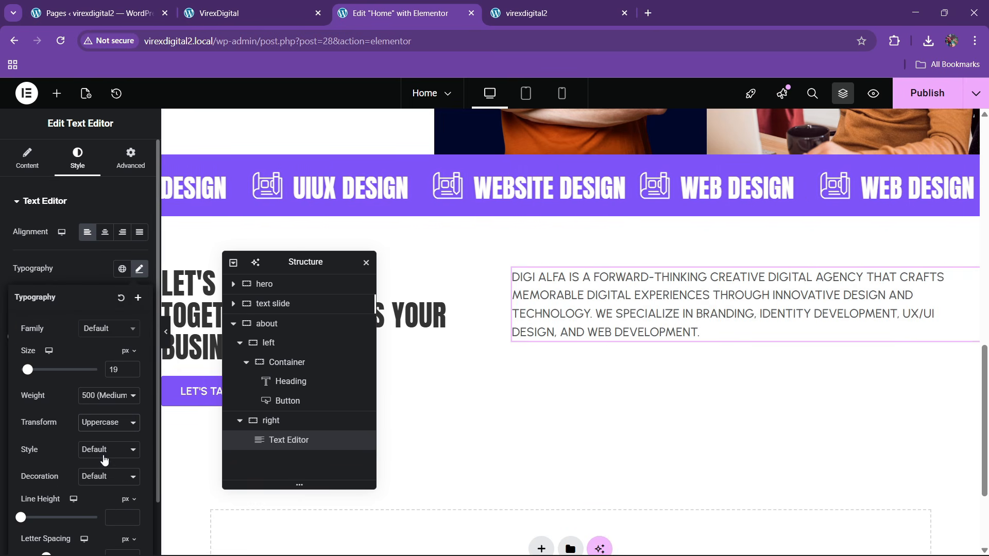
pyautogui.click(122, 426)
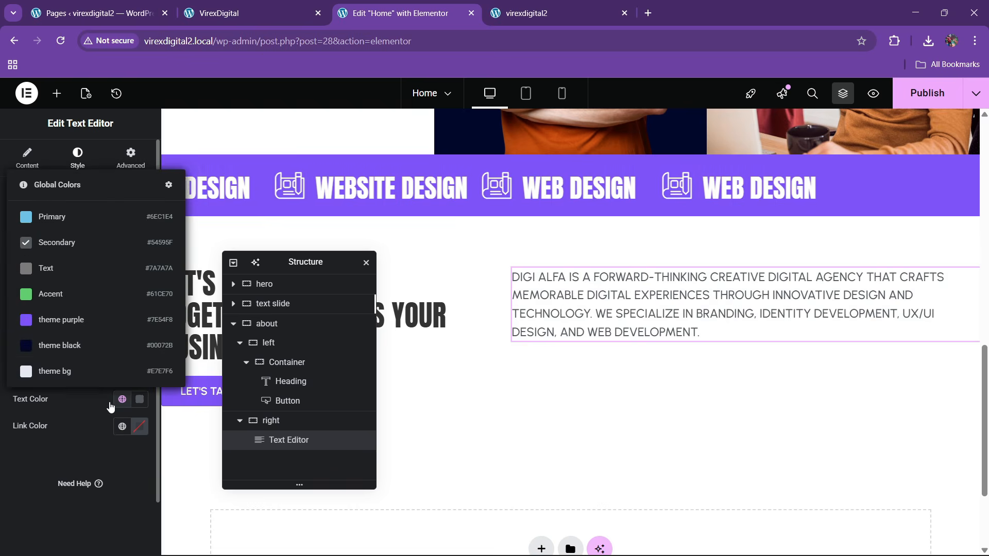
pyautogui.click(73, 346)
pyautogui.click(275, 4)
pyautogui.click(364, 4)
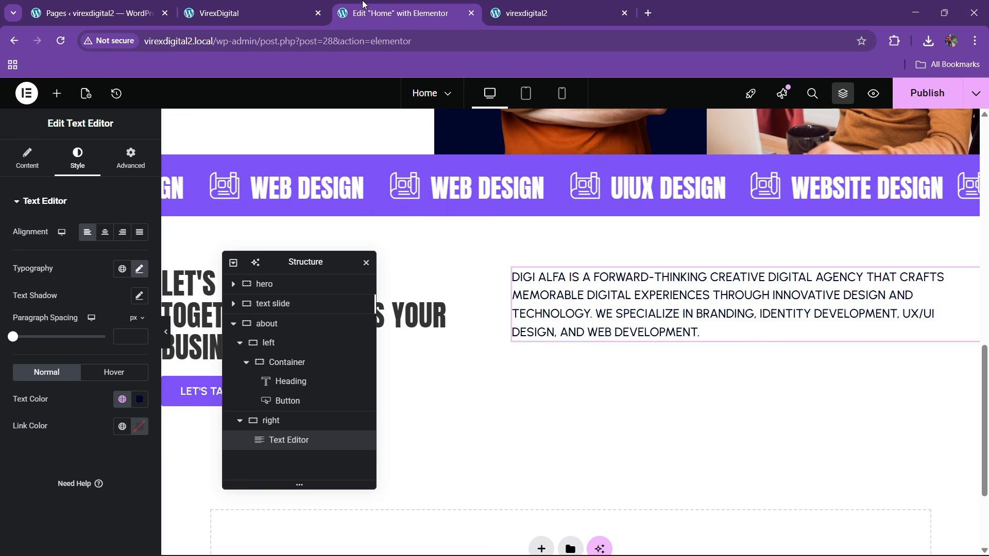
# - Set the paragraph's font weight to 500 (Medium) and add an empty container beneath it
pyautogui.click(142, 271)
pyautogui.click(109, 395)
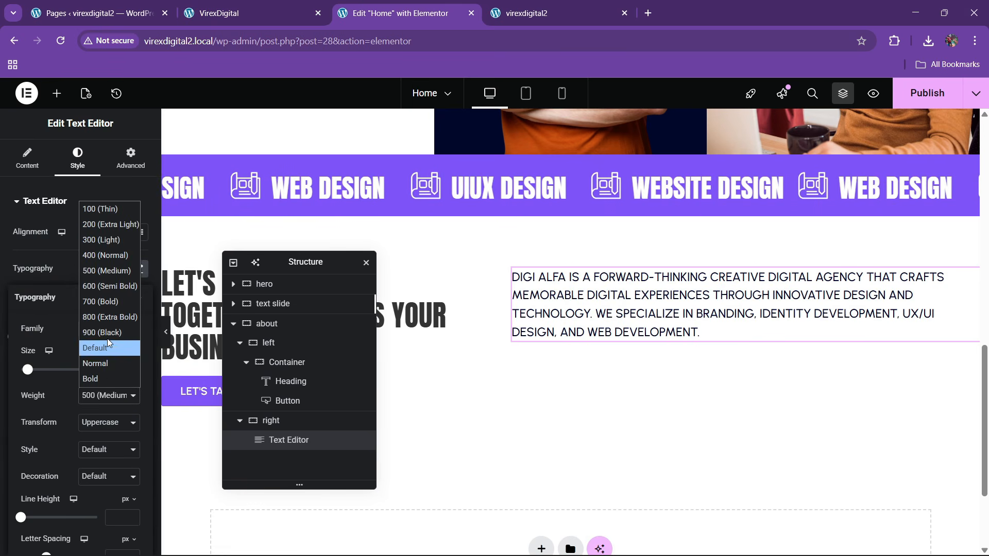
pyautogui.click(107, 291)
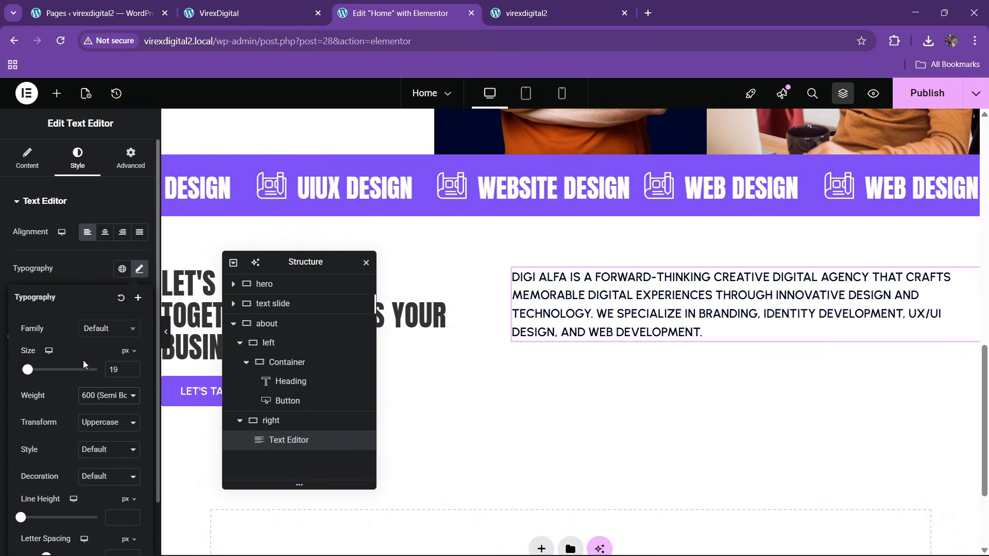
pyautogui.click(103, 403)
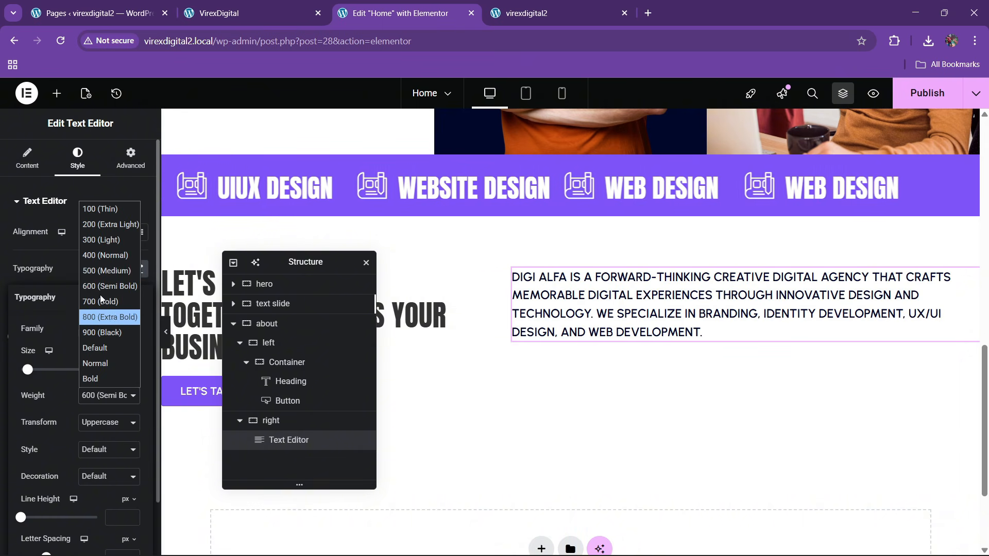
pyautogui.click(94, 269)
pyautogui.click(249, 4)
pyautogui.hotkey('ctrl', 'Tab')
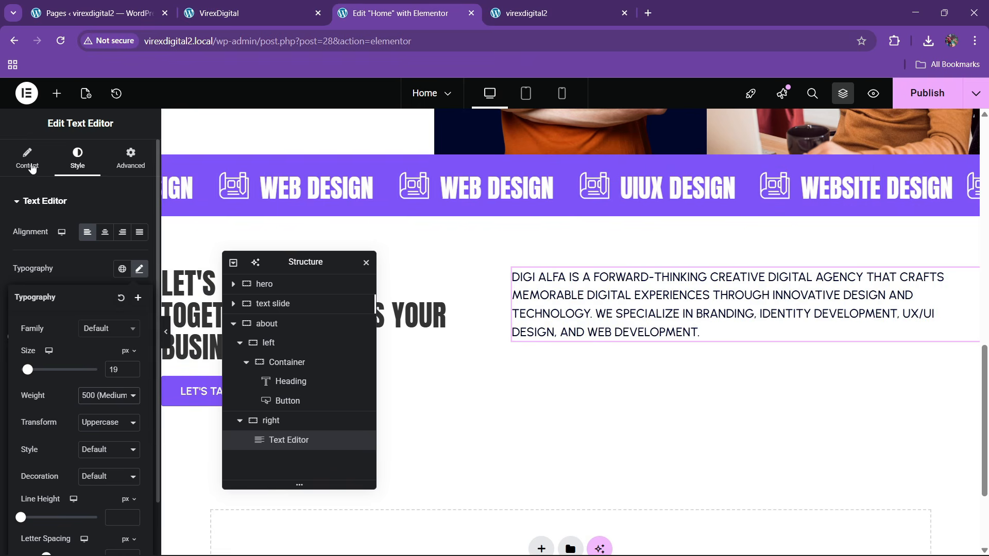
pyautogui.click(56, 93)
pyautogui.moveTo(39, 262); pyautogui.dragTo(665, 377)
# - Copy the placeholder Text Editor block in the about section
pyautogui.click(130, 157)
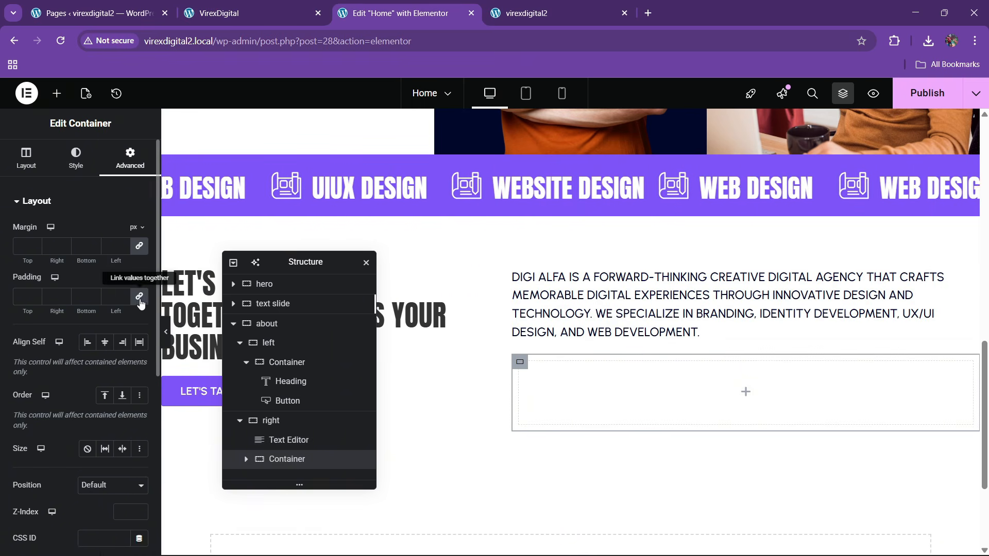
pyautogui.click(249, 10)
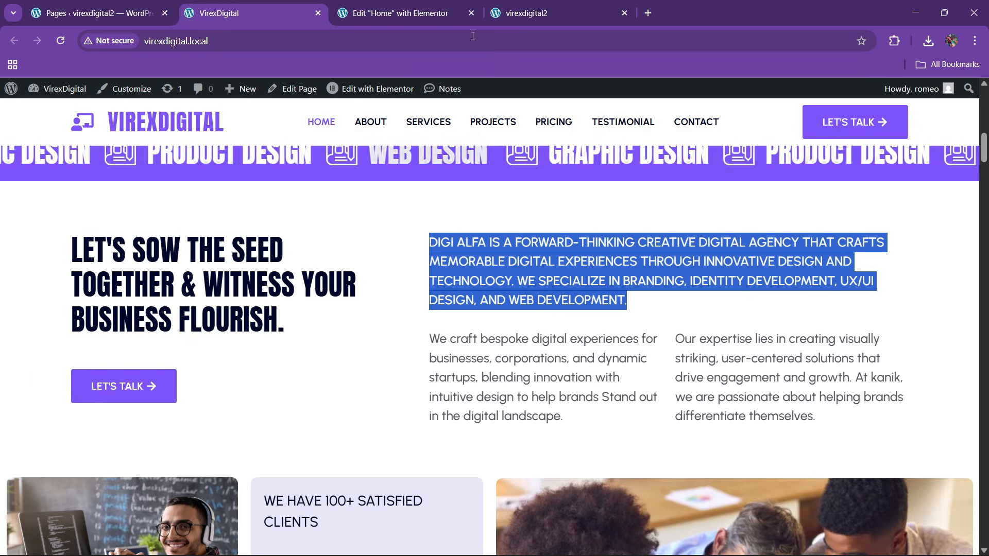
pyautogui.click(462, 4)
pyautogui.scroll(5, 612, 276)
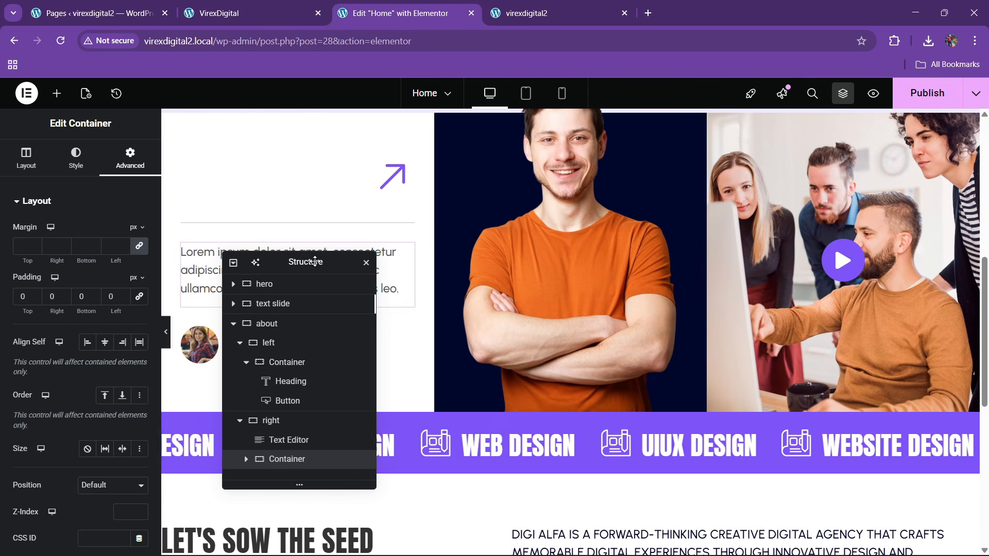
pyautogui.moveTo(337, 268); pyautogui.dragTo(331, 239)
pyautogui.rightClick(291, 286)
pyautogui.click(325, 316)
# - Paste the text block into the new empty container and switch it to code view
pyautogui.scroll(-3, 515, 273)
pyautogui.scroll(-2, 602, 391)
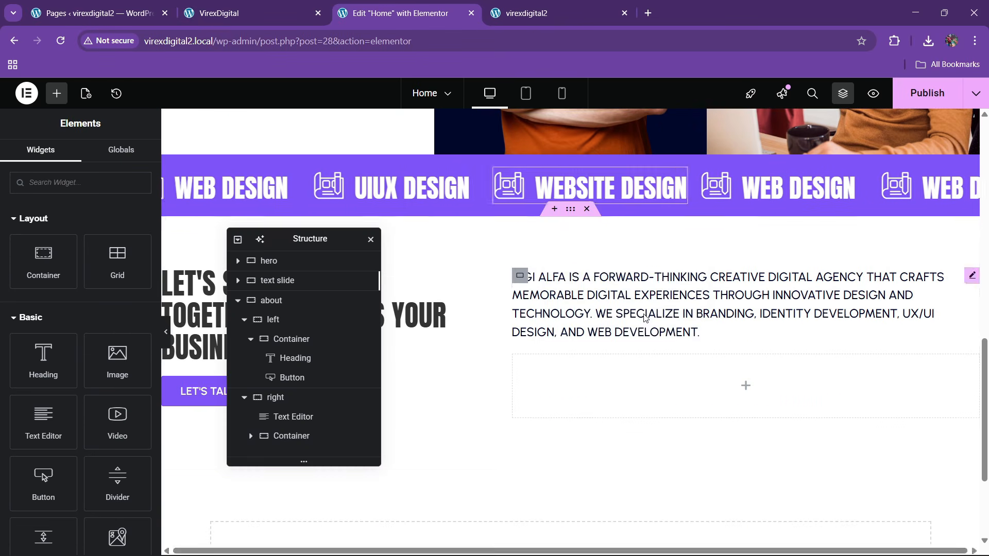
pyautogui.rightClick(601, 391)
pyautogui.click(631, 318)
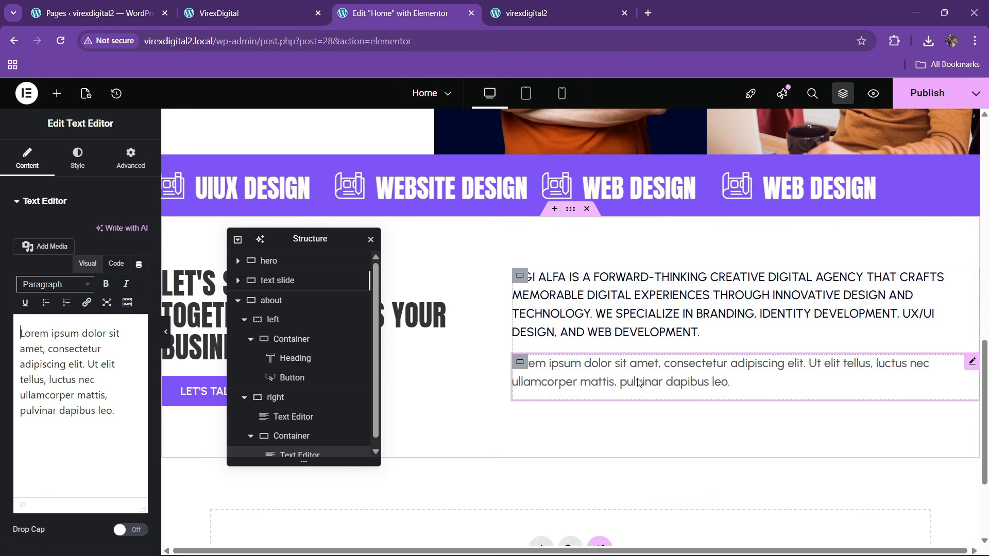
pyautogui.click(115, 264)
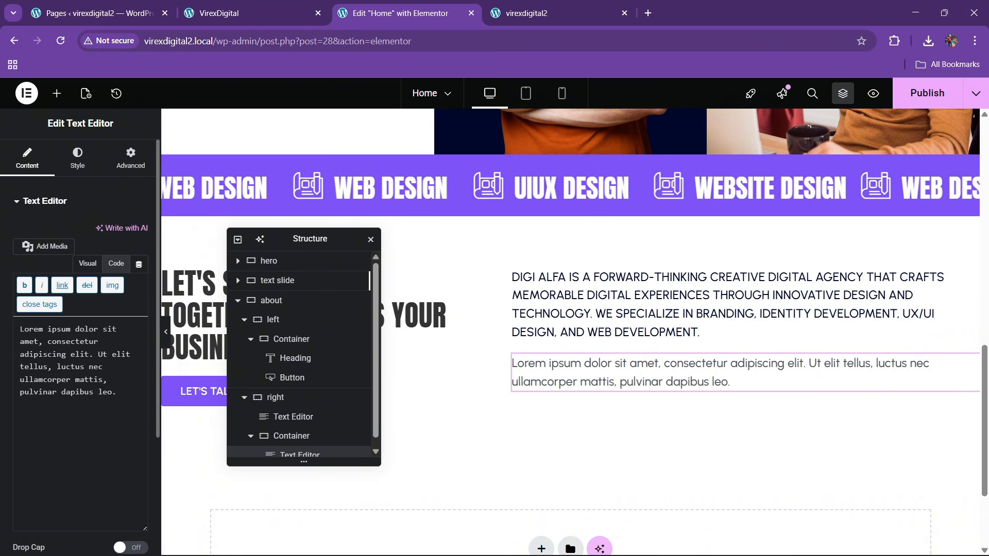
# - Replace the placeholder code with the 'We craft bespoke digital experiences' paragraph from the live site
pyautogui.click(254, 5)
pyautogui.moveTo(421, 338); pyautogui.dragTo(592, 416)
pyautogui.hotkey('ctrl', 'Tab')
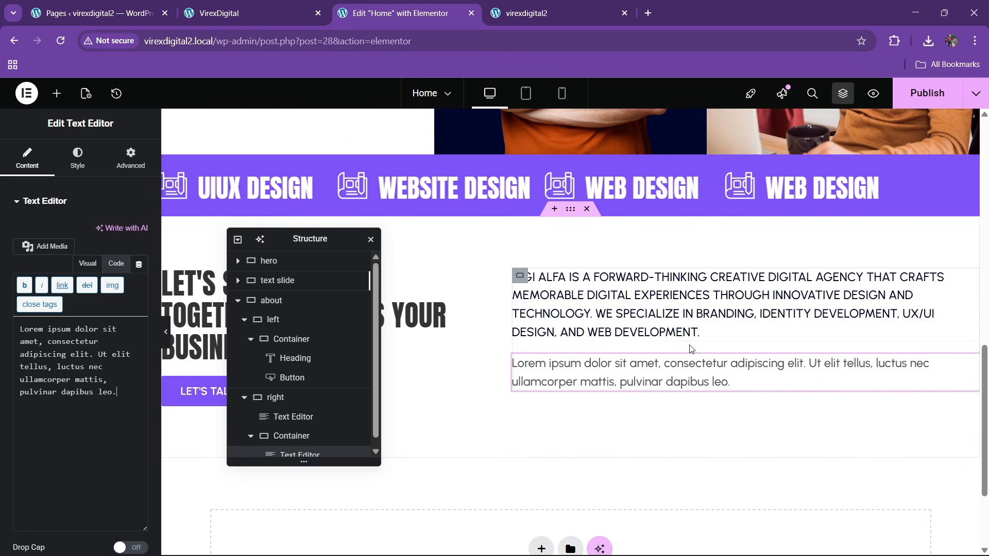
pyautogui.scroll(-1, 852, 362)
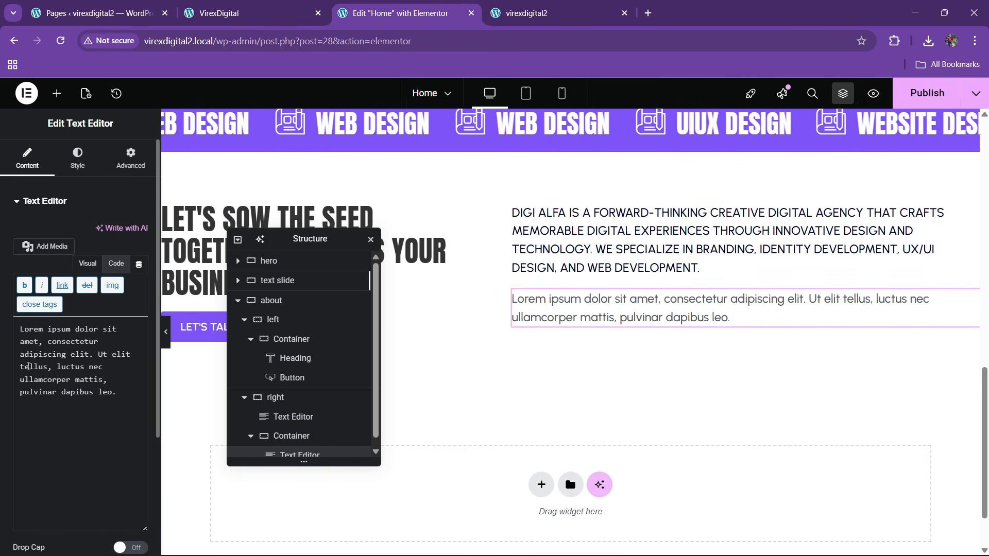
pyautogui.click(28, 366)
pyautogui.hotkey('ctrl', 'a')
pyautogui.hotkey('ctrl', 'v')
# - Duplicate the paragraph and set its container's Direction to Row
pyautogui.rightClick(600, 329)
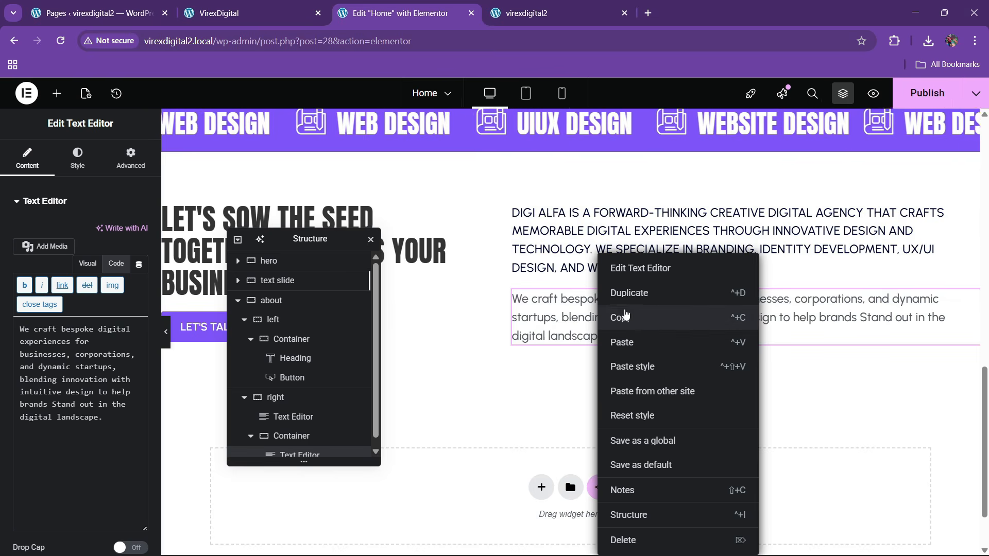
pyautogui.click(627, 167)
pyautogui.scroll(-1, 335, 410)
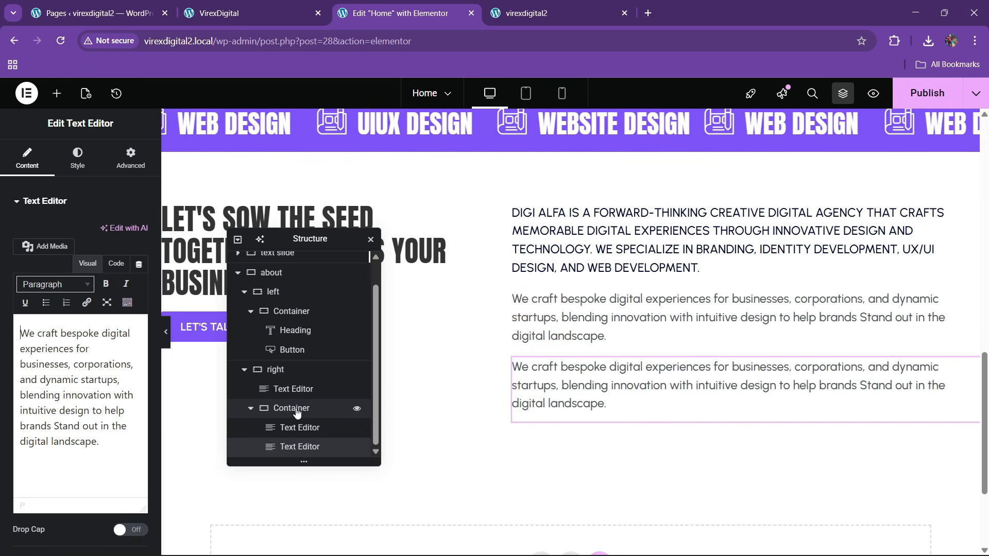
pyautogui.click(292, 408)
pyautogui.click(88, 420)
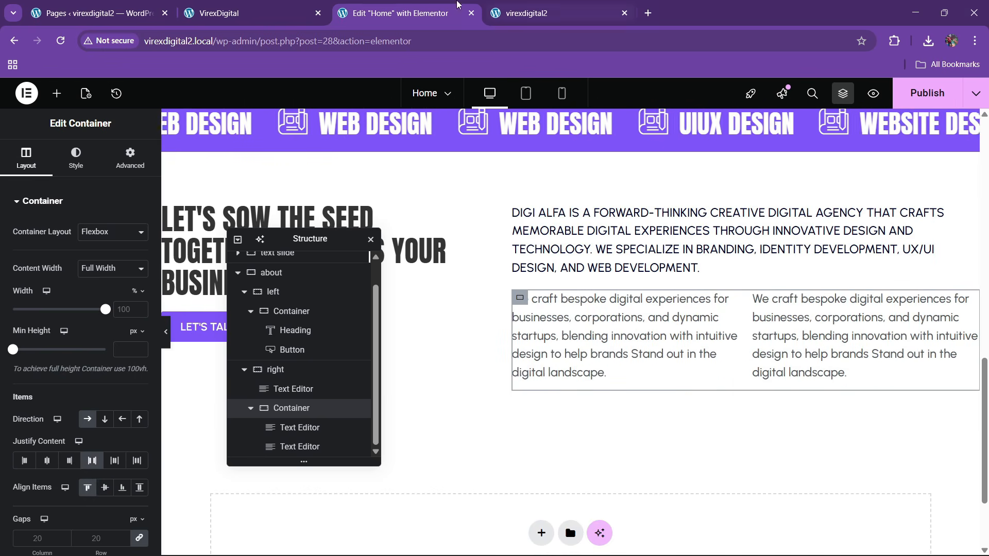
pyautogui.hotkey('ctrl', 'shift', 'Tab')
# - Replace the right-hand duplicate with the 'Our expertise lies…' paragraph from the live site
pyautogui.click(683, 353)
pyautogui.tripleClick(690, 364)
pyautogui.hotkey('ctrl', 'c')
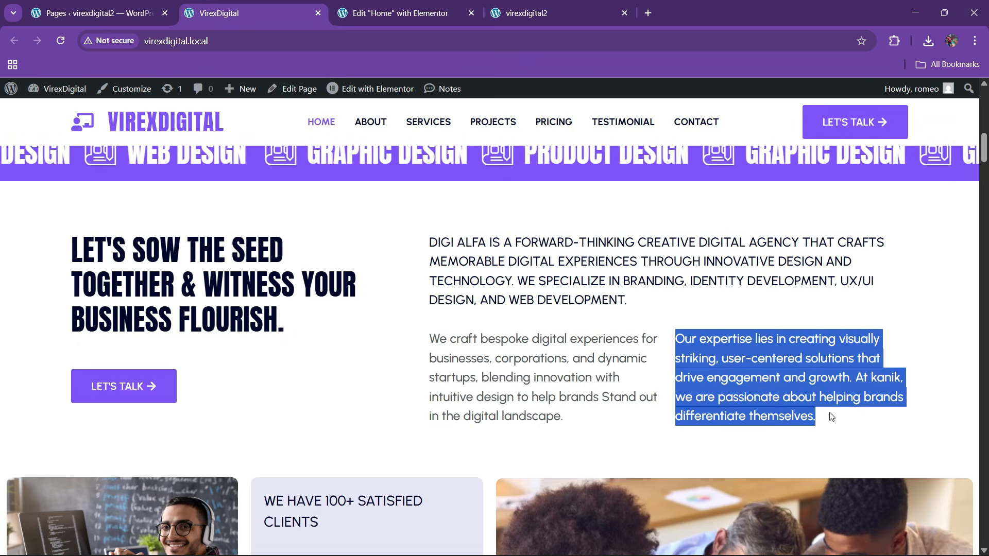
pyautogui.hotkey('ctrl', 'Tab')
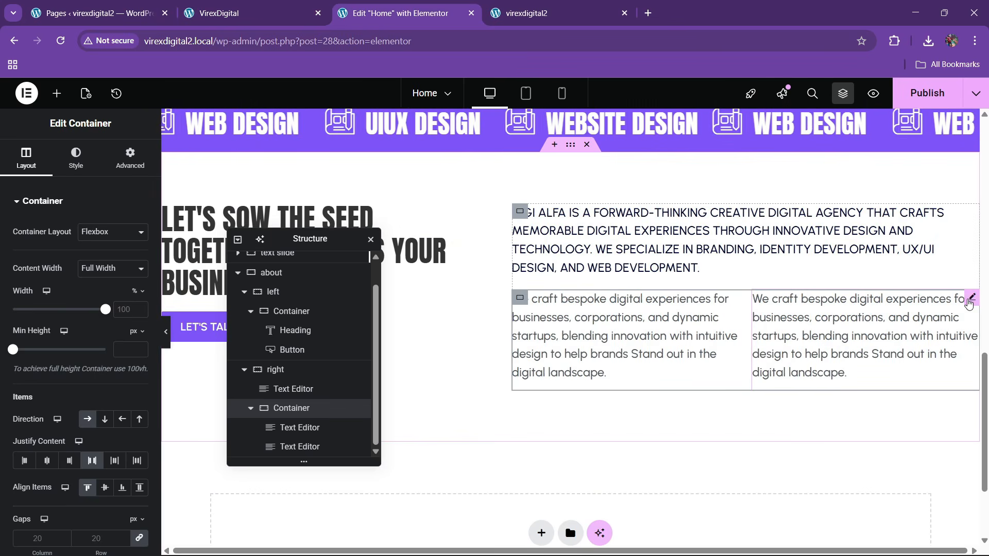
pyautogui.click(970, 299)
pyautogui.click(116, 263)
pyautogui.tripleClick(79, 399)
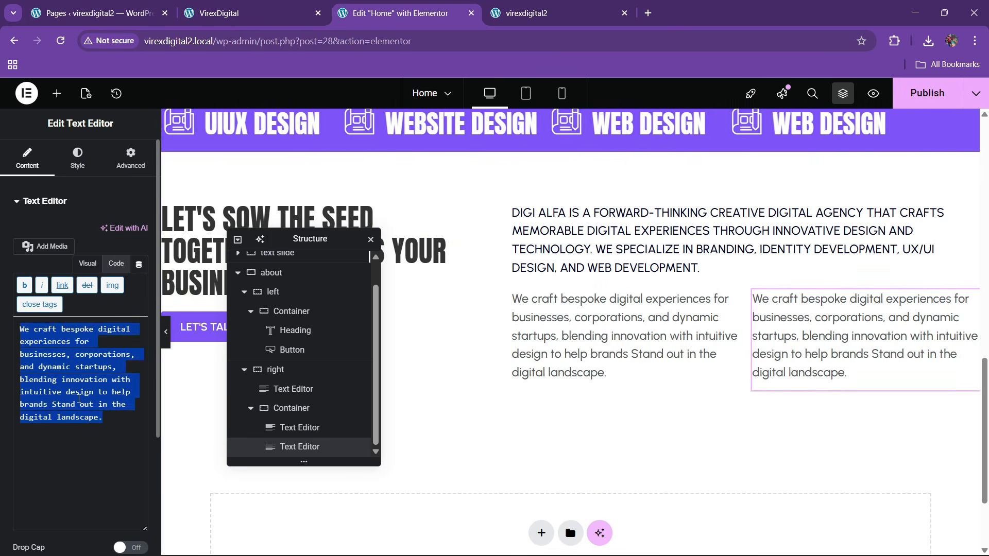
pyautogui.hotkey('ctrl', 'v')
# - Set the two-column container's gap between columns to 40
pyautogui.click(291, 408)
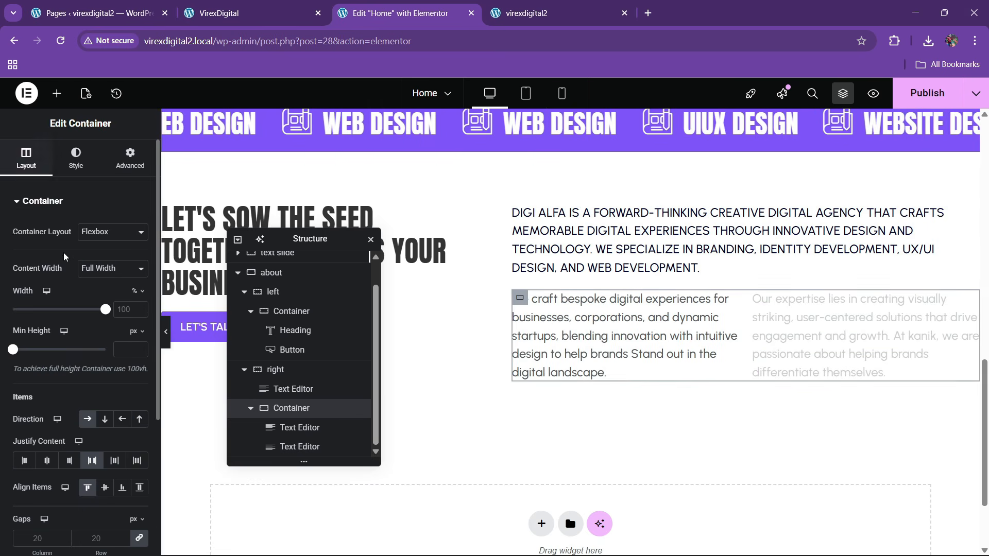
pyautogui.scroll(-3, 71, 315)
pyautogui.click(93, 410)
pyautogui.write('40')
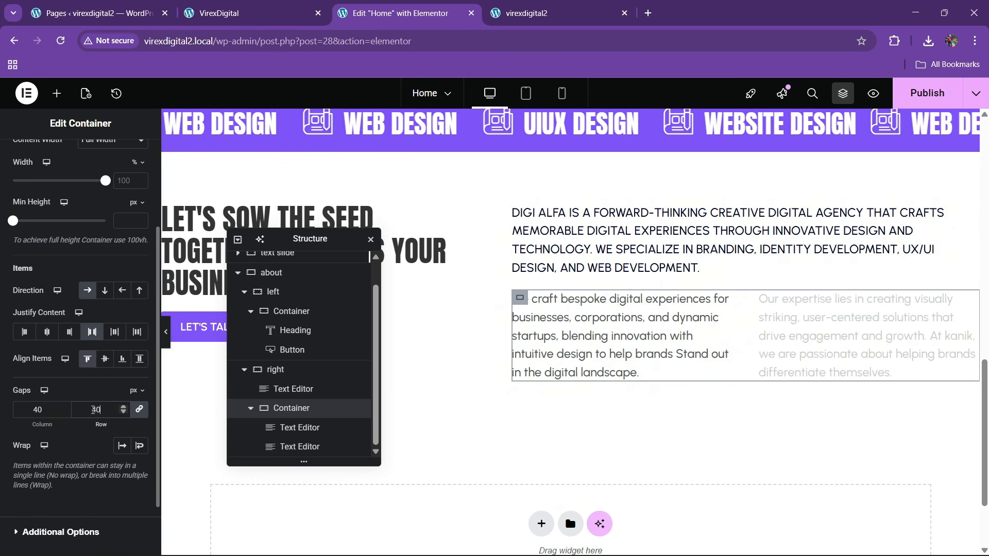
pyautogui.click(298, 6)
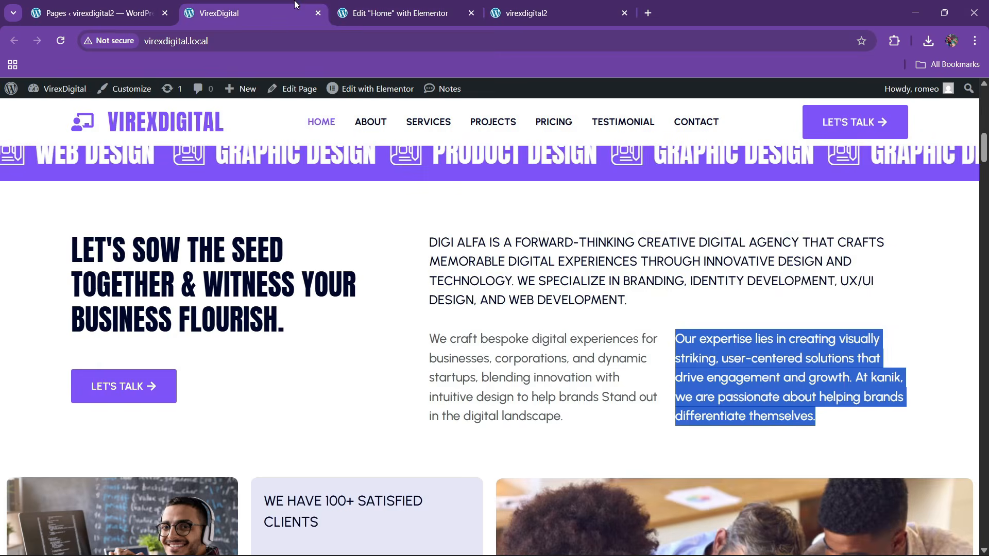
pyautogui.click(401, 12)
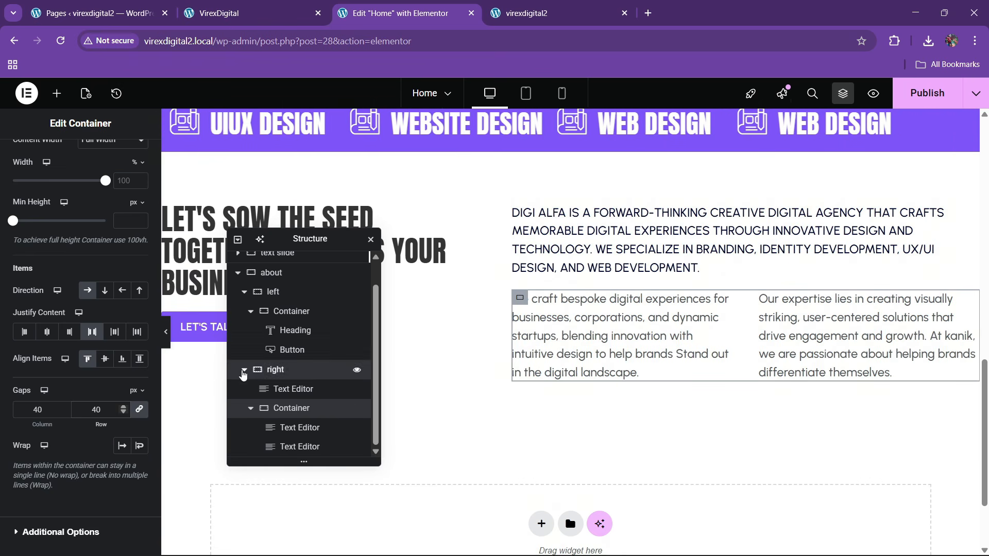
# - Give the nested paragraph container under 'right' a 20 px top margin and save the page
pyautogui.click(244, 370)
pyautogui.click(244, 320)
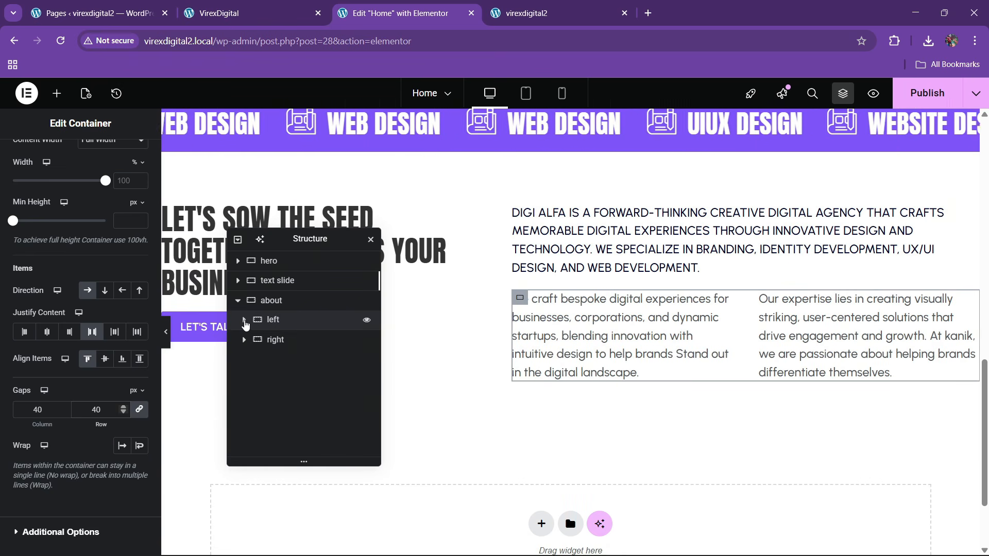
pyautogui.click(245, 339)
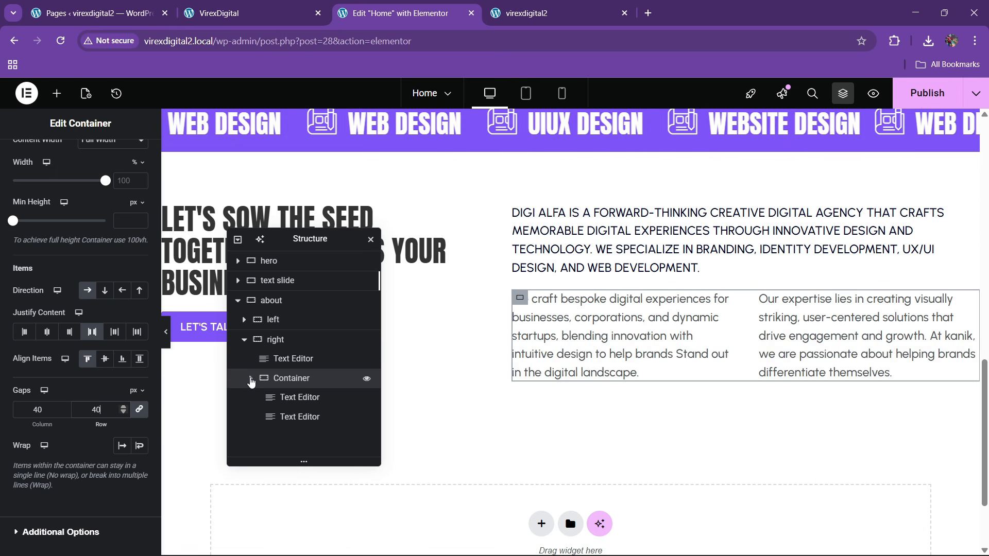
pyautogui.click(251, 379)
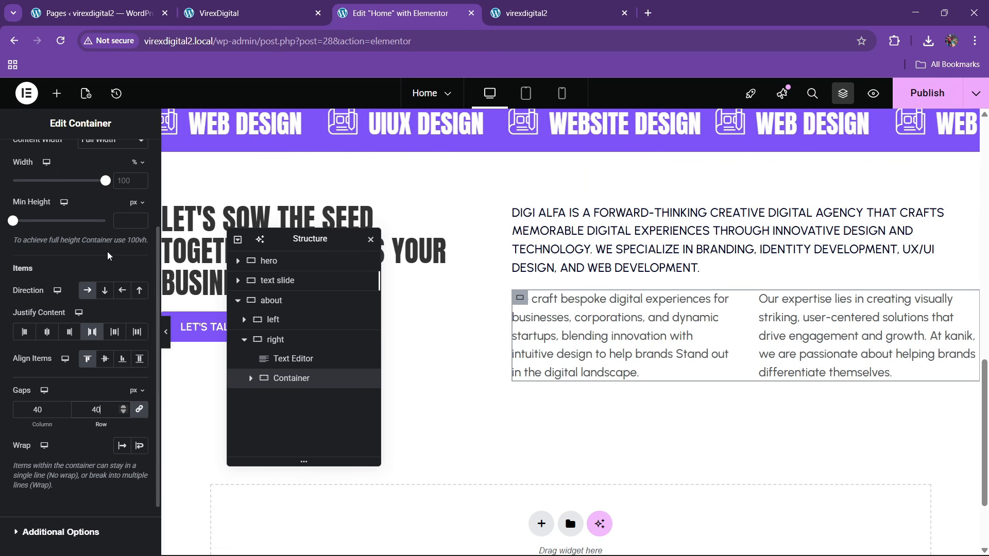
pyautogui.scroll(3, 136, 258)
pyautogui.click(130, 157)
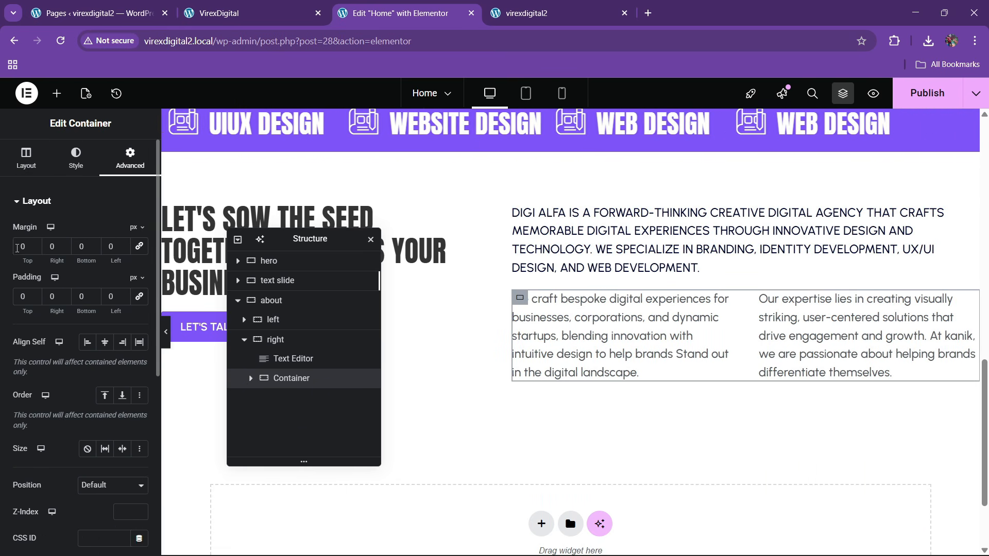
pyautogui.click(23, 246)
pyautogui.write('30')
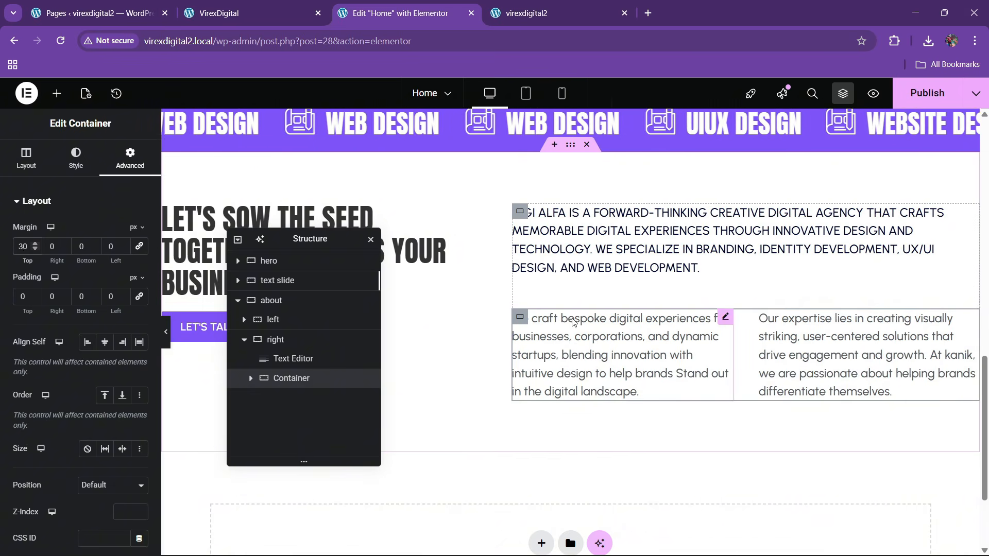
pyautogui.press('BackSpace')
pyautogui.write('2')
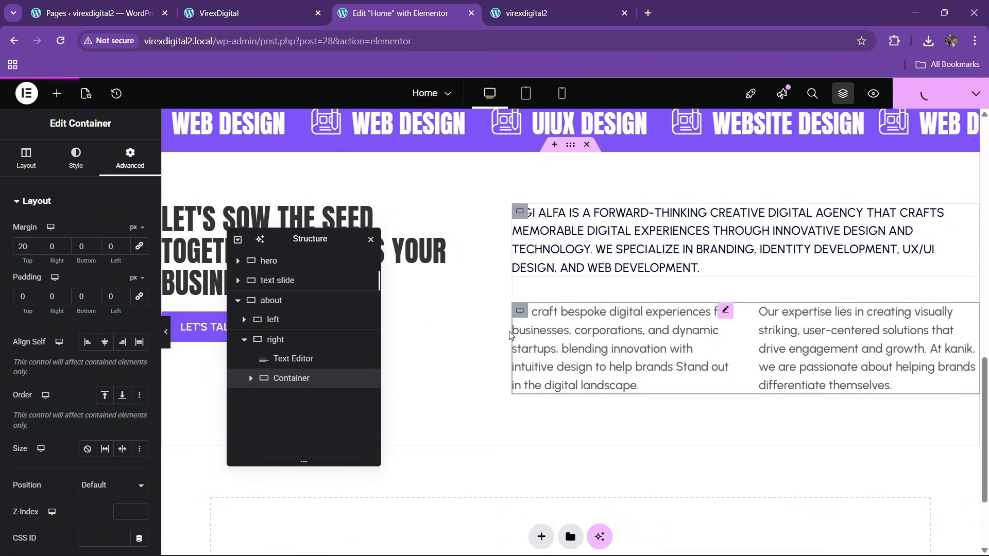
pyautogui.hotkey('ctrl', 's')
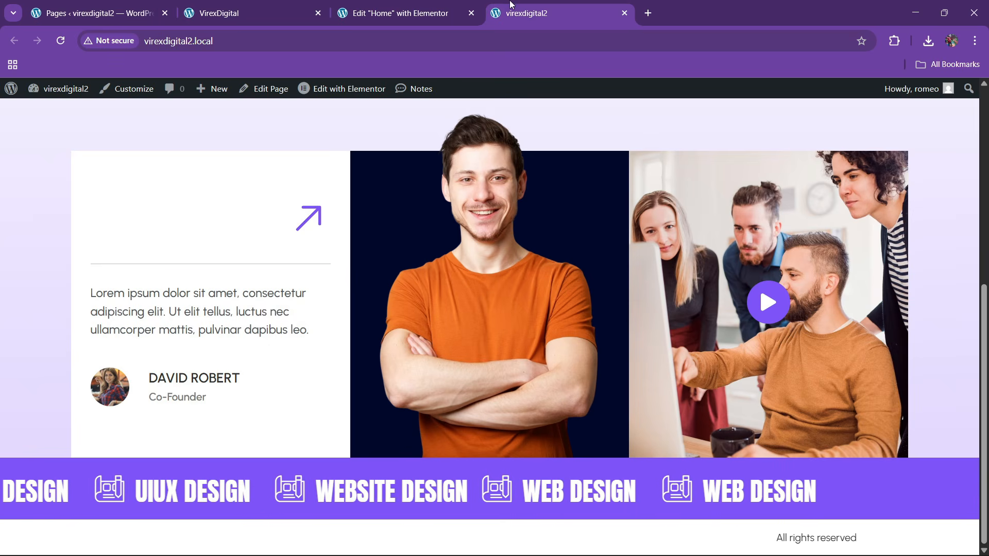
# - Reload the live virexdigital2 page to review the saved about section
pyautogui.click(530, 12)
pyautogui.click(383, 44)
pyautogui.press('Return')
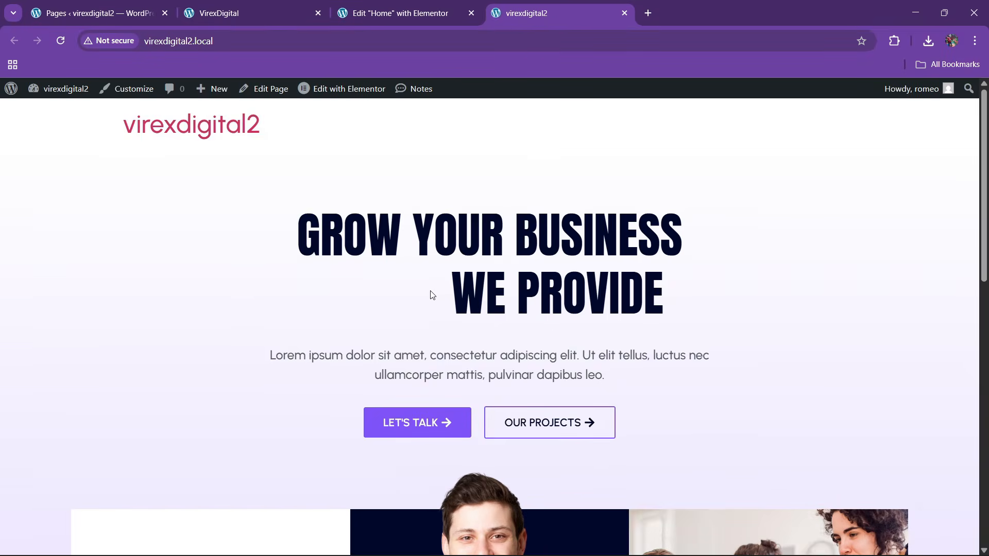
pyautogui.scroll(-6, 430, 291)
pyautogui.scroll(1, 430, 291)
pyautogui.scroll(5, 431, 296)
pyautogui.scroll(-10, 430, 296)
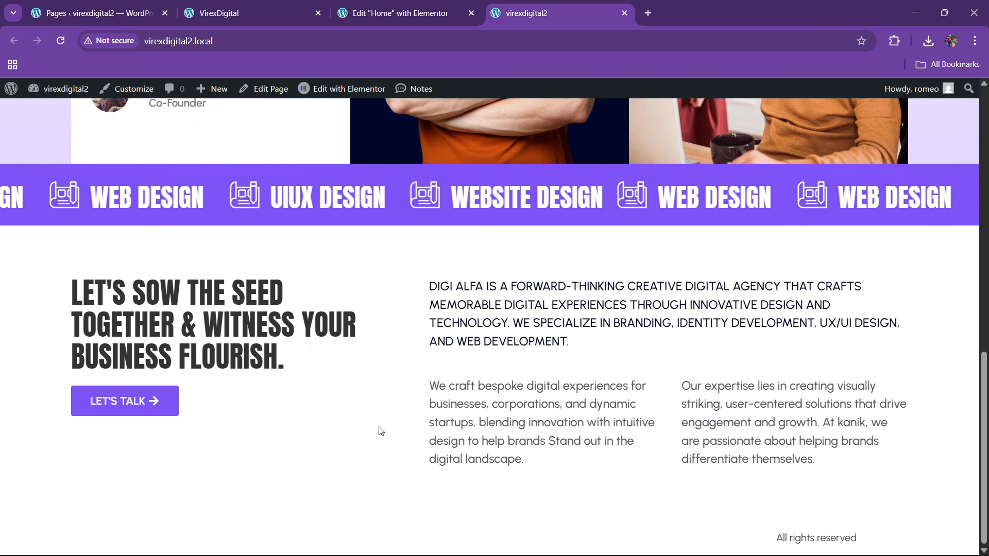
# - Set the LET'S TALK button's Margin Top to 50
pyautogui.click(295, 4)
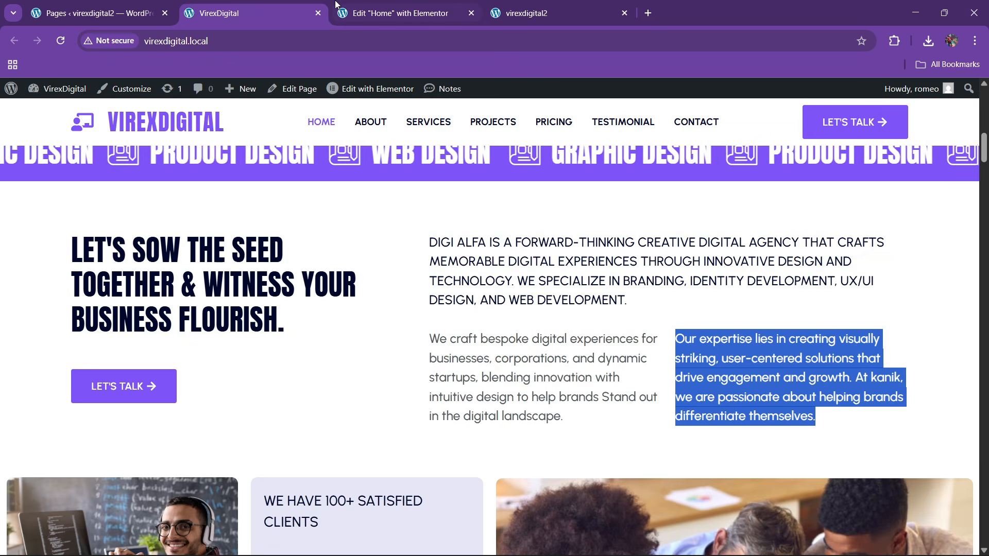
pyautogui.hotkey('ctrl', 'Tab')
pyautogui.click(209, 339)
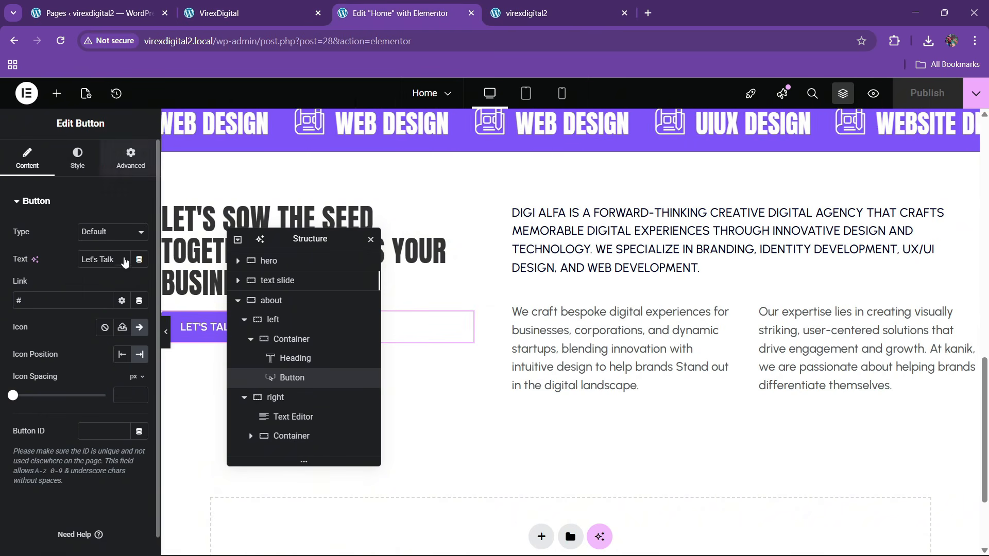
pyautogui.click(130, 157)
pyautogui.click(20, 247)
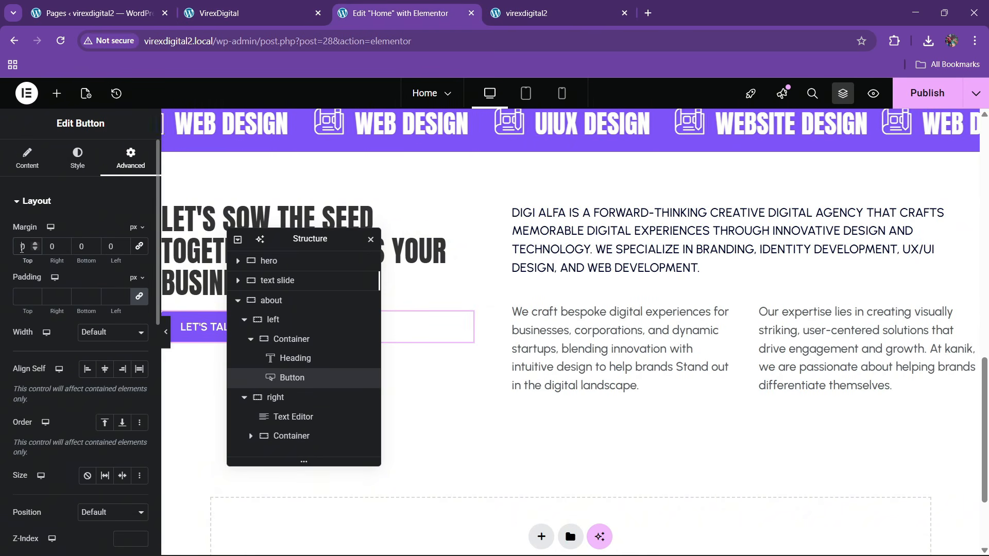
pyautogui.write('5')
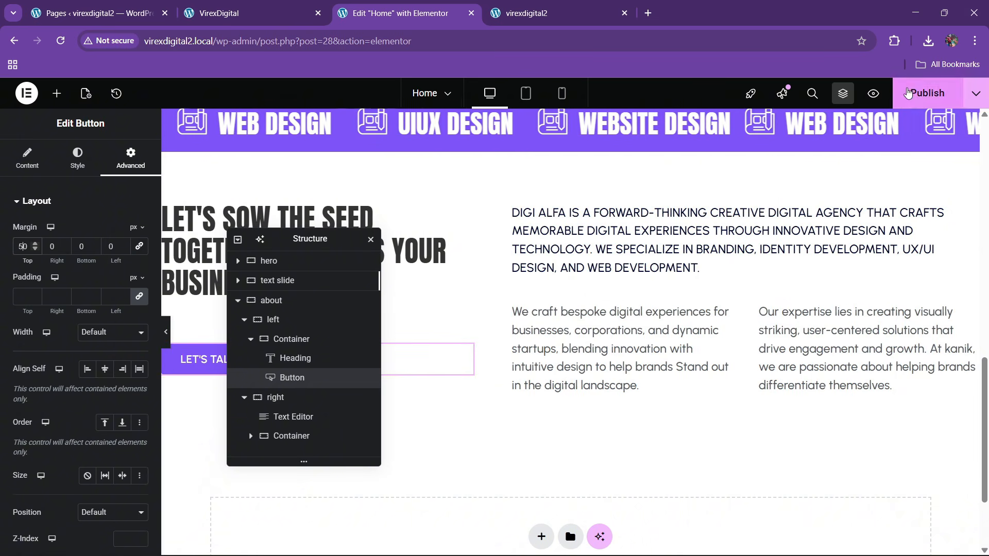
# - Compare the button's spacing with the reference VirexDigital site
pyautogui.hotkey('ctrl', 'shift', 'Tab')
pyautogui.scroll(-7, 375, 346)
pyautogui.scroll(3, 374, 344)
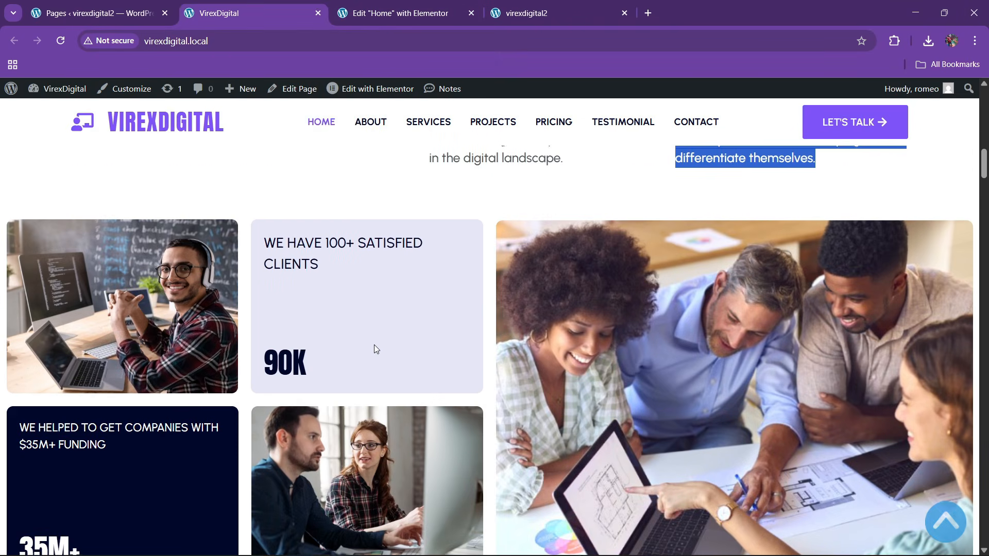
pyautogui.click(418, 11)
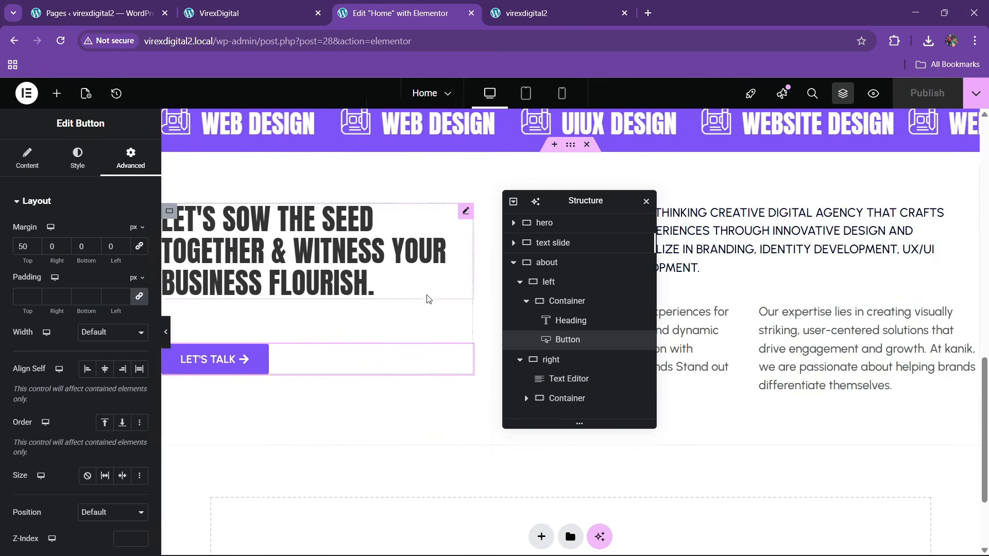
pyautogui.scroll(-2, 429, 299)
pyautogui.click(298, 3)
pyautogui.scroll(2, 390, 308)
pyautogui.scroll(-2, 390, 308)
pyautogui.scroll(2, 390, 308)
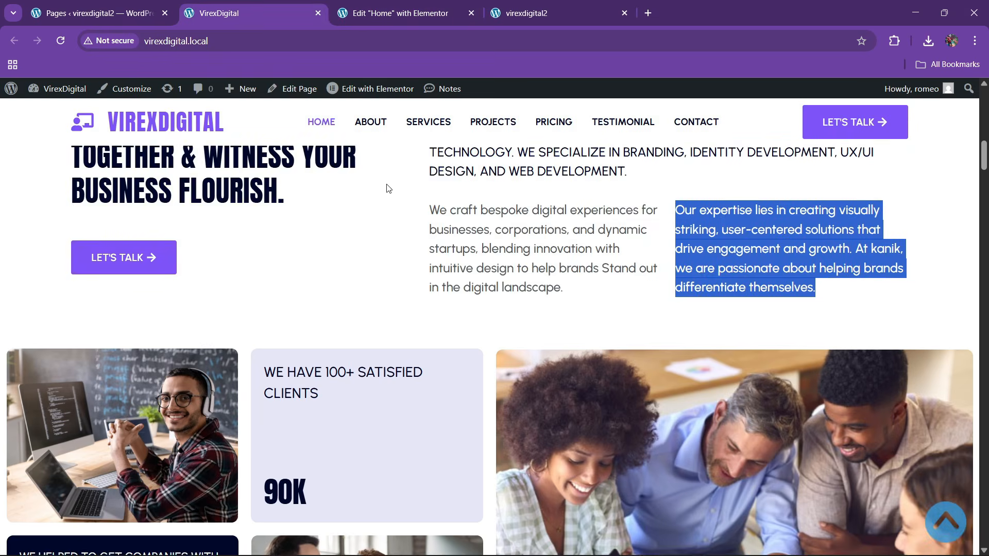
pyautogui.hotkey('ctrl', 'Tab')
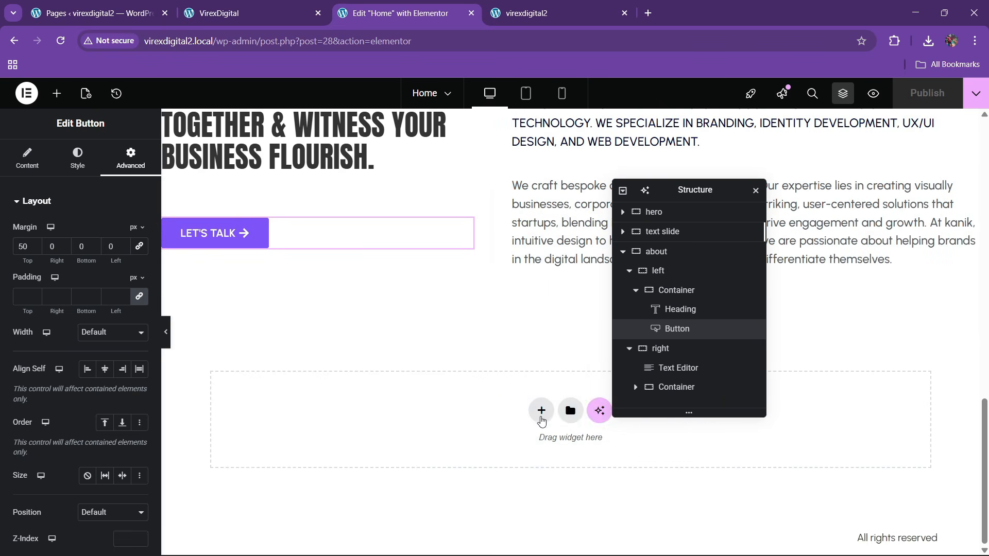
# - Add a two-column Flexbox container below the about section and name it grids
pyautogui.click(541, 410)
pyautogui.click(530, 453)
pyautogui.click(533, 441)
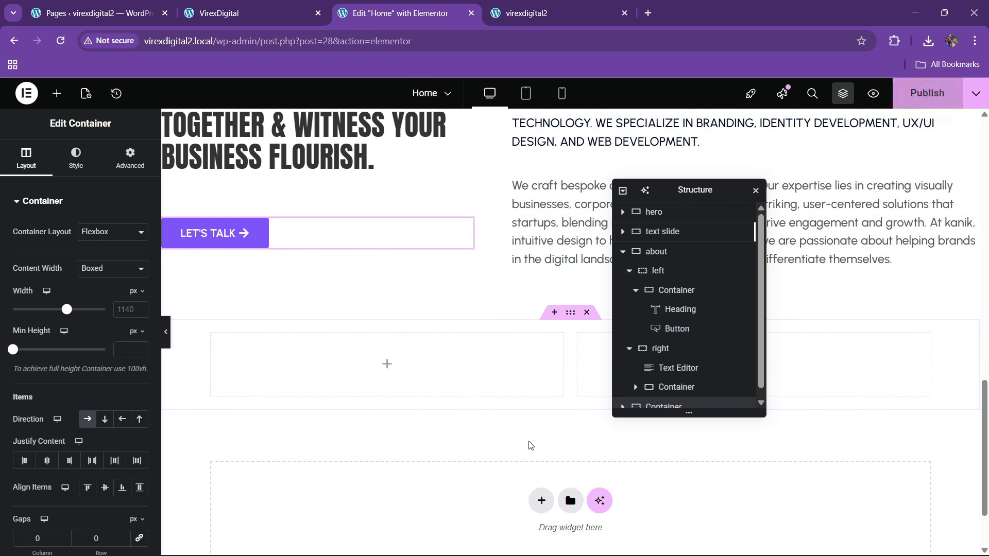
pyautogui.scroll(-1, 669, 384)
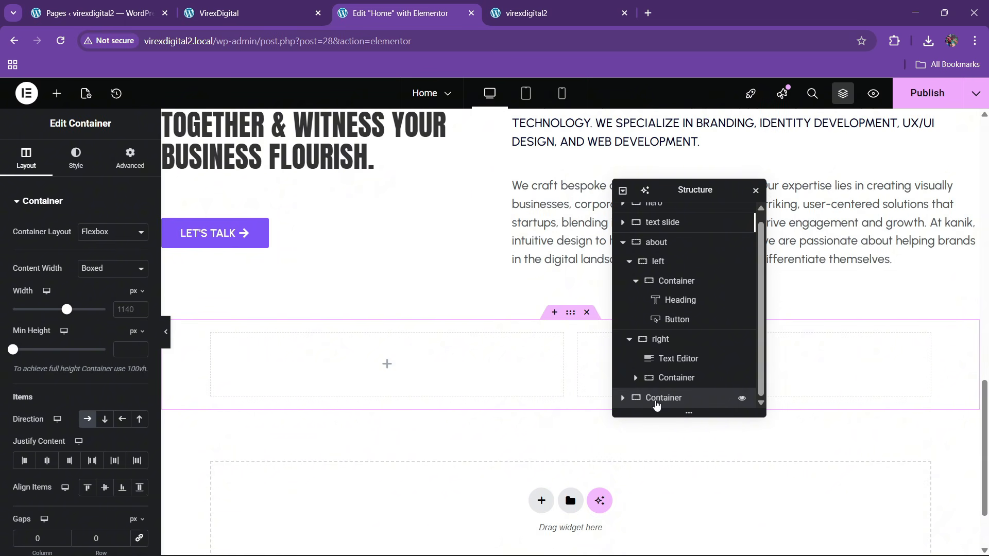
pyautogui.doubleClick(662, 403)
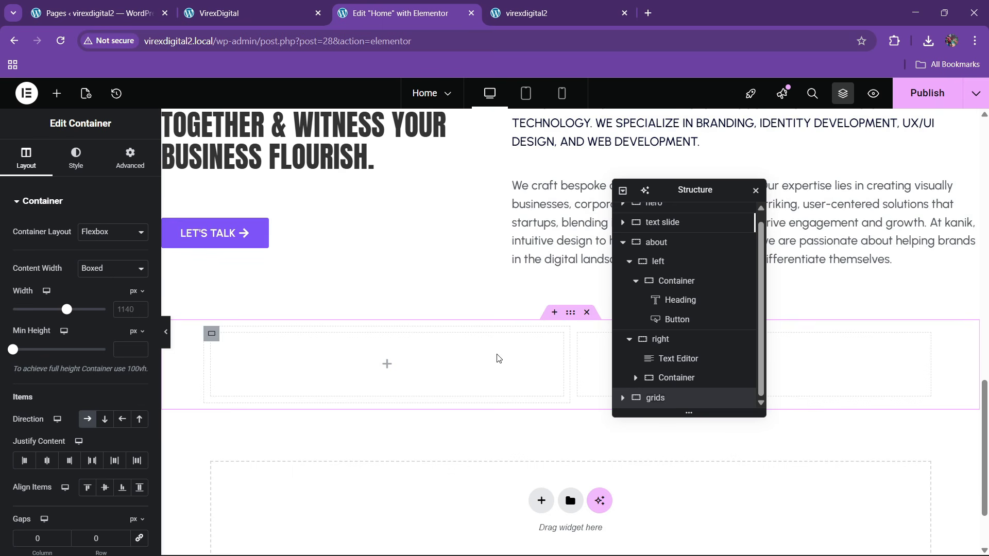
# - Make grids Full Width with 10 px side padding and check both columns' spacing
pyautogui.click(110, 275)
pyautogui.click(109, 300)
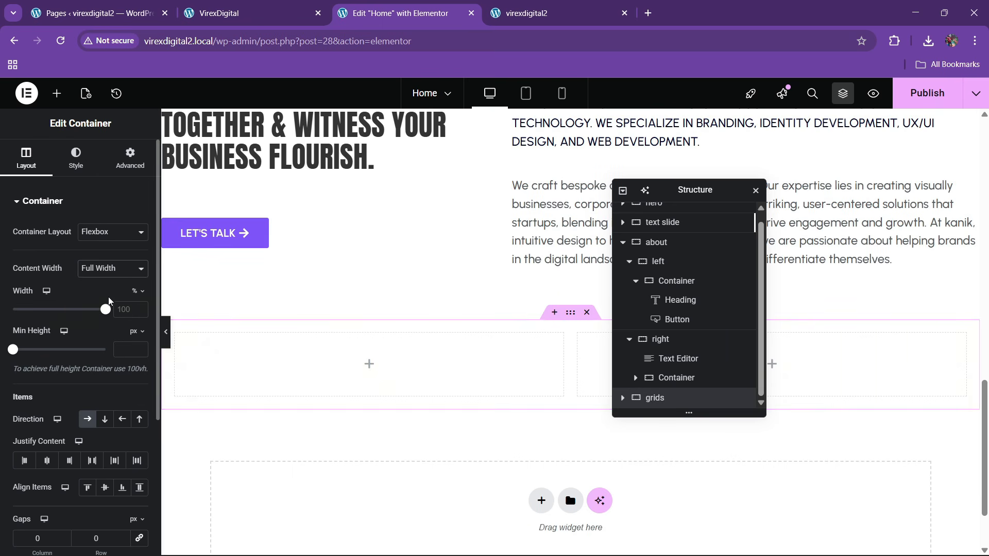
pyautogui.click(119, 161)
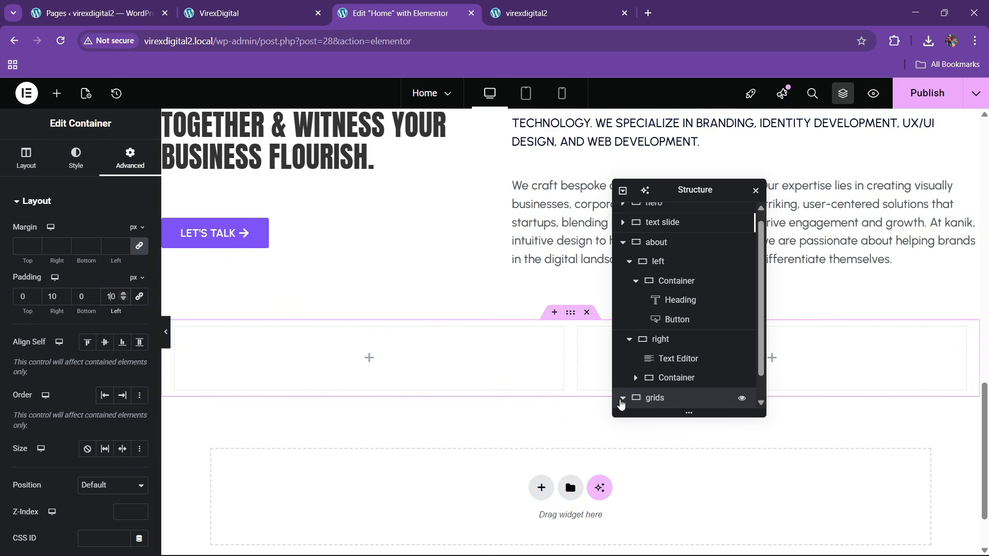
pyautogui.scroll(-1, 621, 400)
pyautogui.click(644, 380)
pyautogui.click(129, 157)
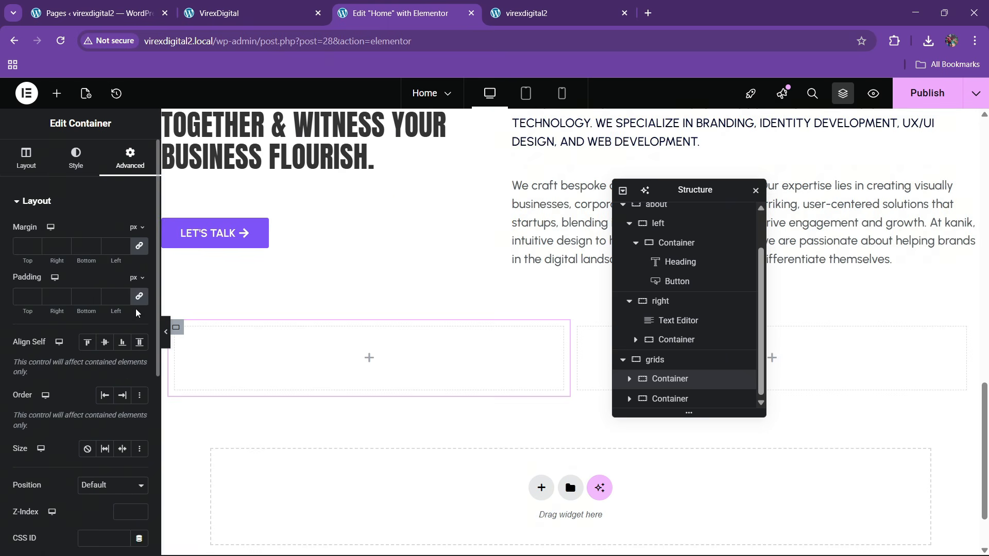
pyautogui.click(694, 401)
pyautogui.click(130, 157)
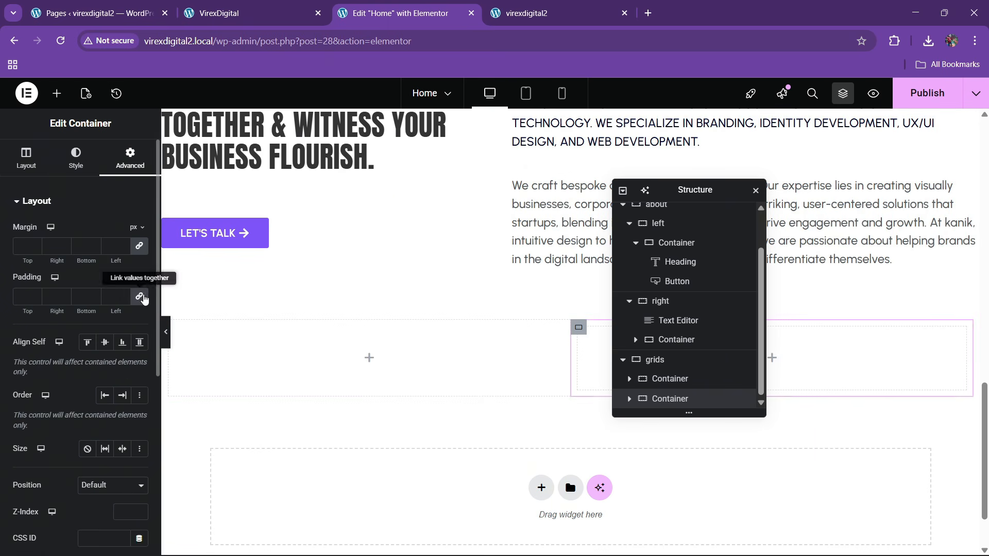
pyautogui.click(267, 6)
pyautogui.scroll(-3, 319, 342)
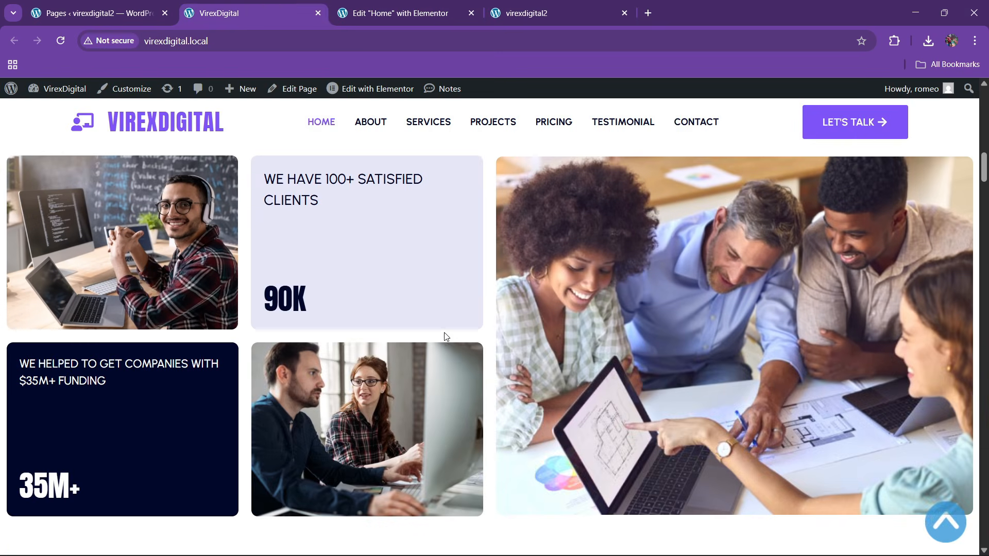
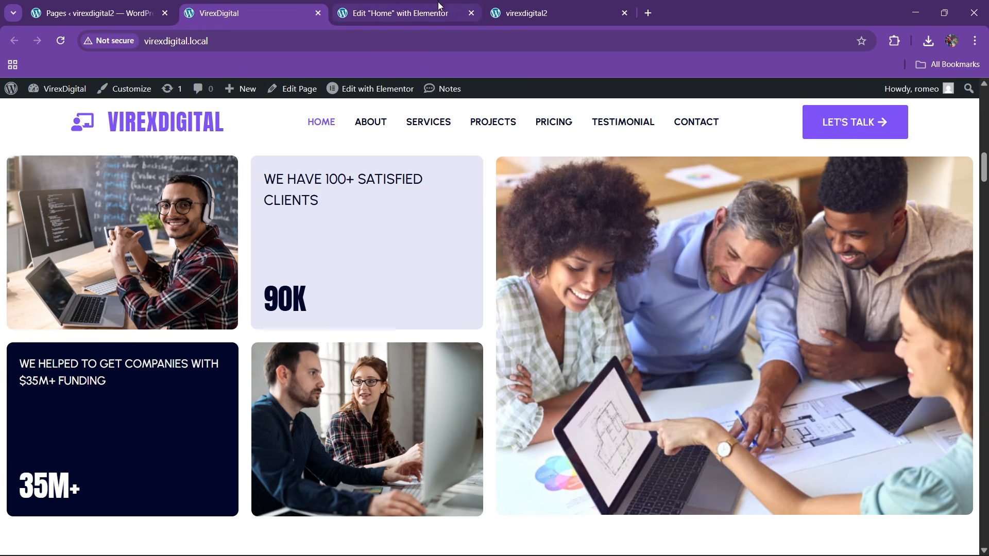
# - Rename the two containers under grids to left and right in the Structure panel
pyautogui.click(441, 12)
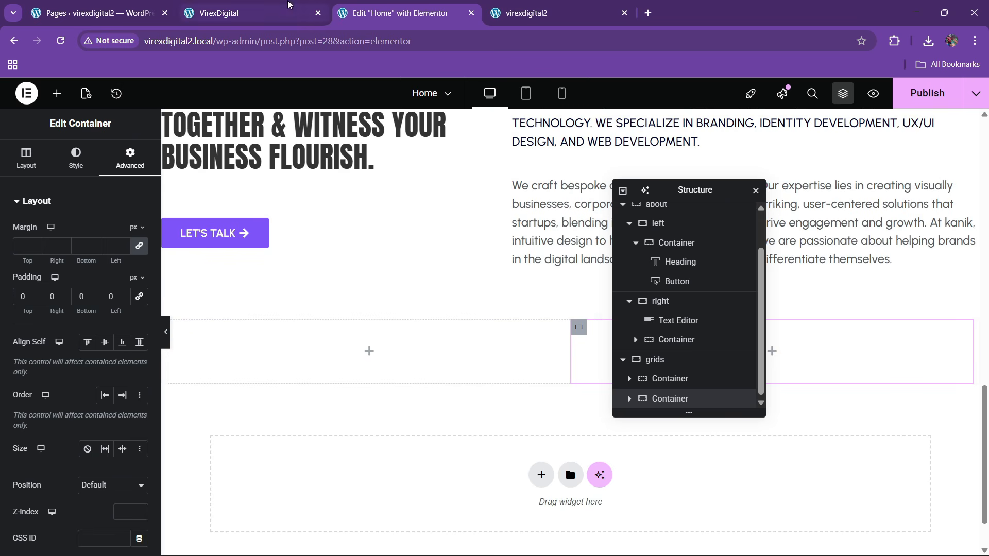
pyautogui.doubleClick(669, 379)
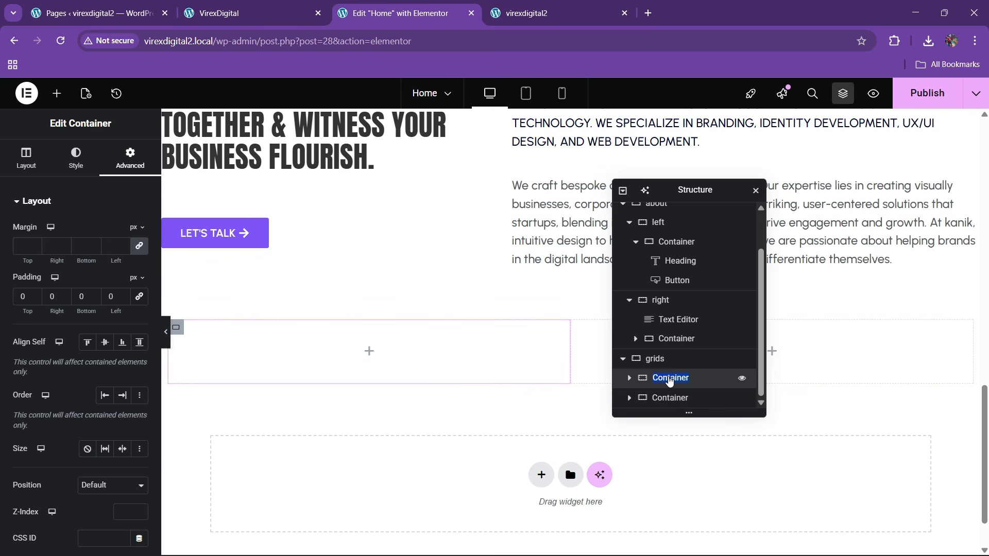
pyautogui.doubleClick(665, 399)
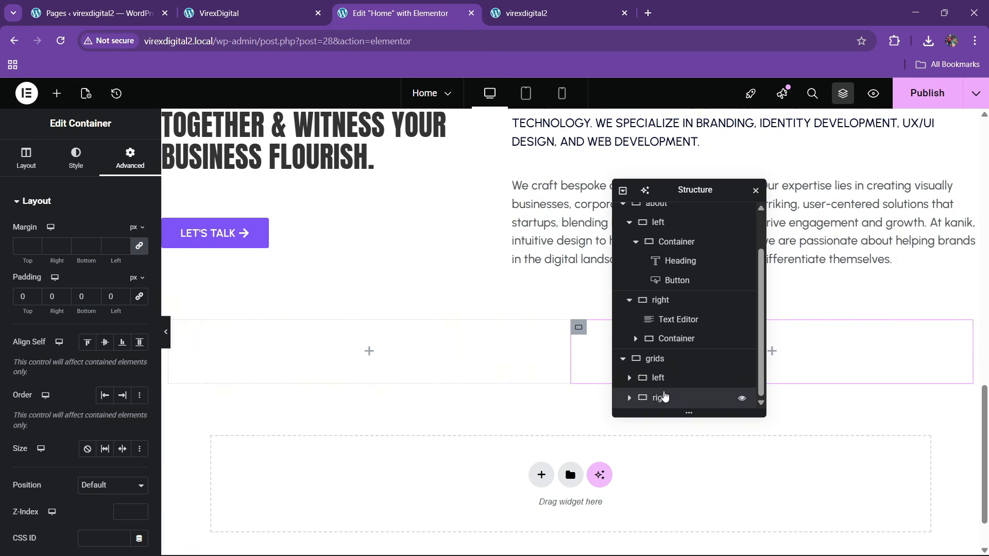
pyautogui.click(348, 346)
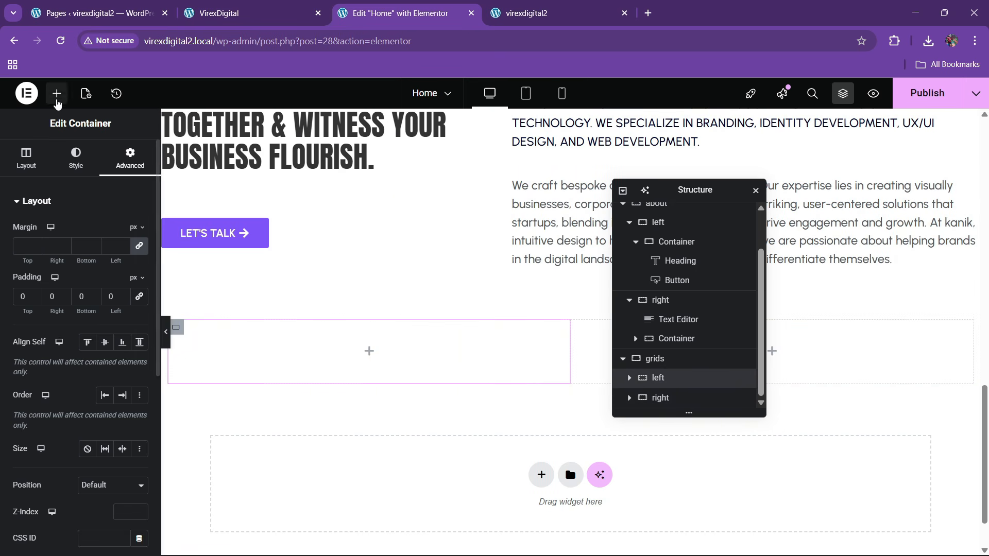
pyautogui.click(56, 93)
# - Place a Grid widget in the left container and set it to 2 columns
pyautogui.write('grid')
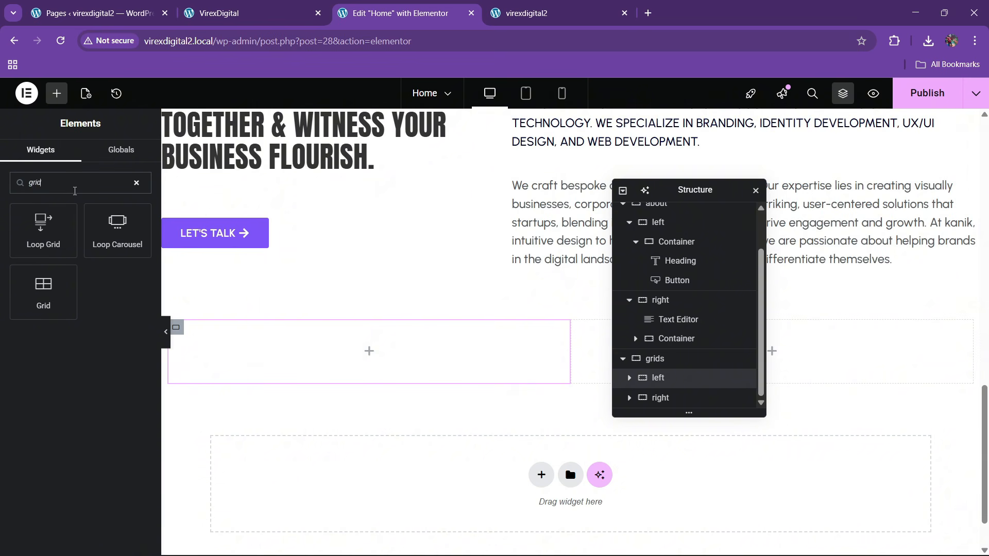
pyautogui.moveTo(62, 275); pyautogui.dragTo(406, 363)
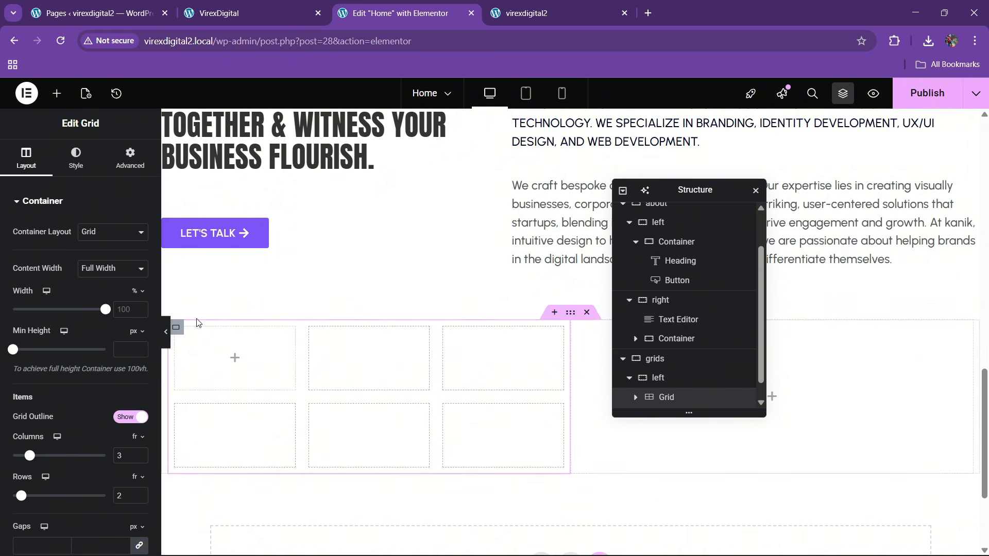
pyautogui.scroll(-3, 129, 396)
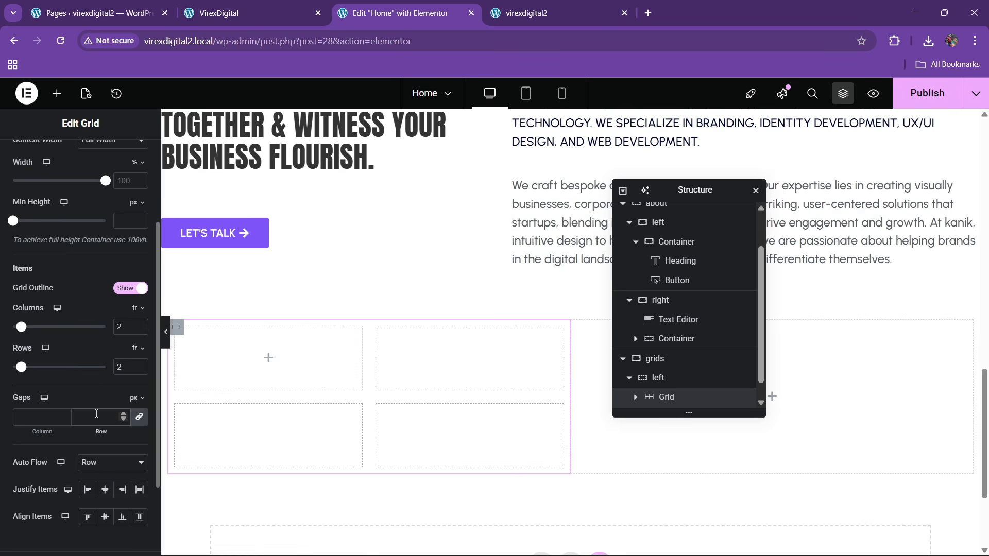
pyautogui.click(212, 12)
pyautogui.click(387, 5)
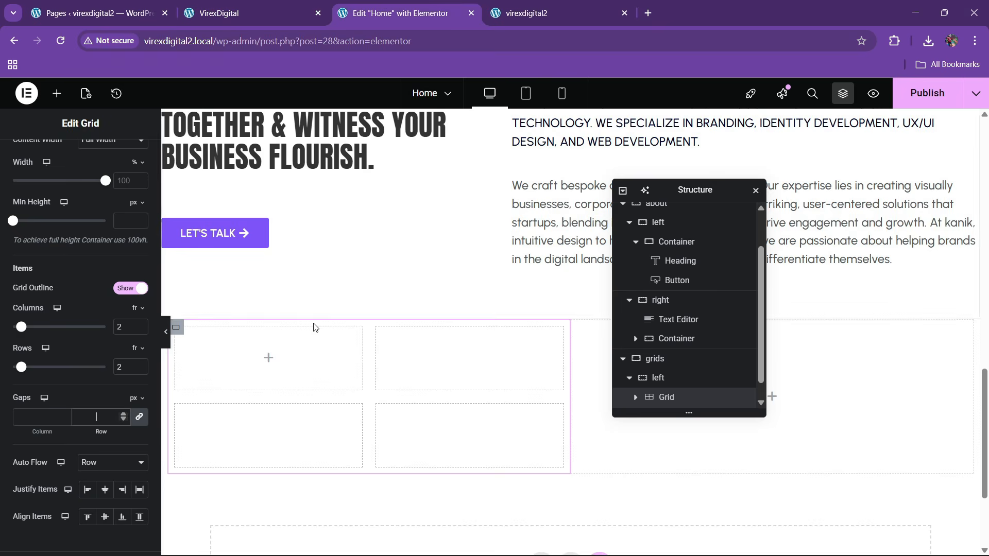
pyautogui.scroll(5, 103, 258)
pyautogui.click(130, 154)
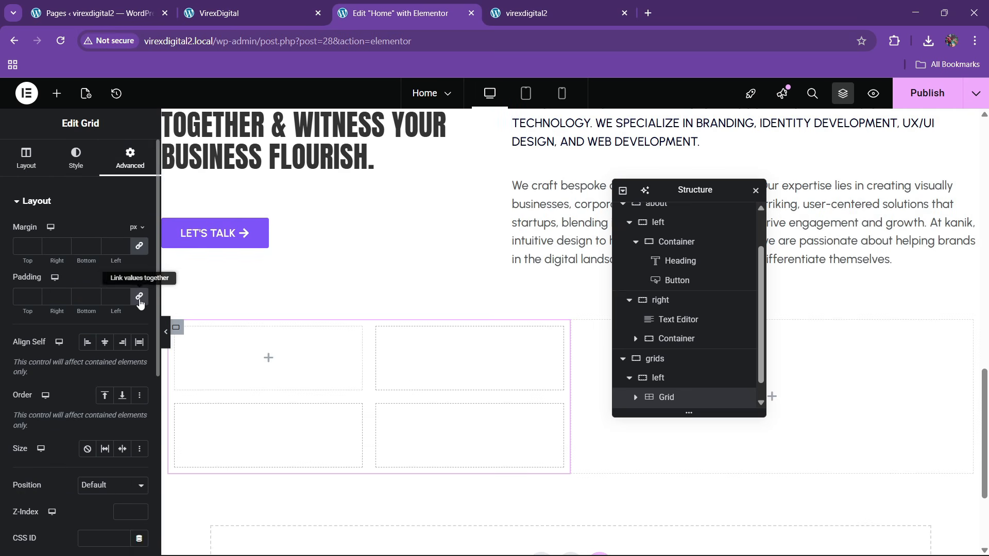
# - Put a container named box into the first grid cell with 0 padding
pyautogui.click(56, 93)
pyautogui.moveTo(43, 260); pyautogui.dragTo(260, 356)
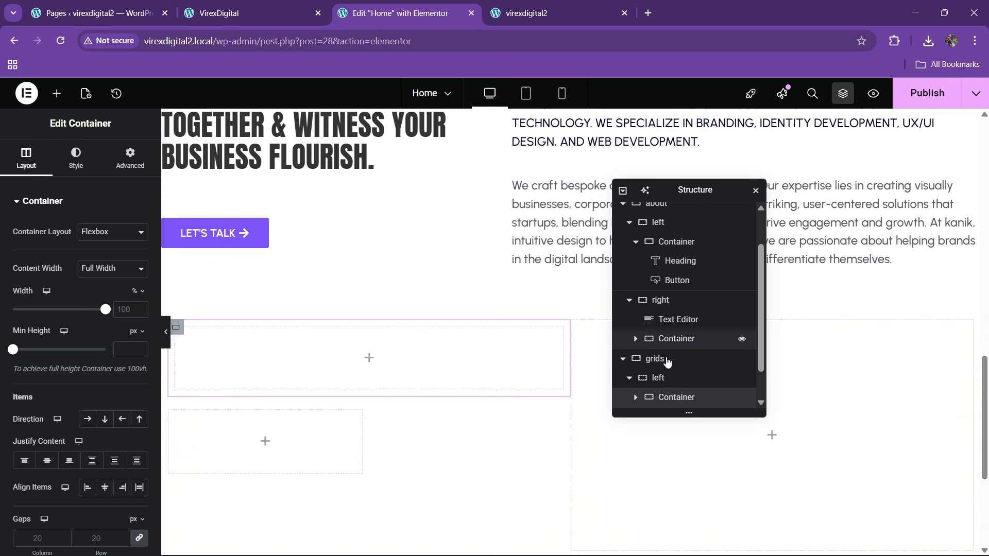
pyautogui.scroll(-1, 663, 390)
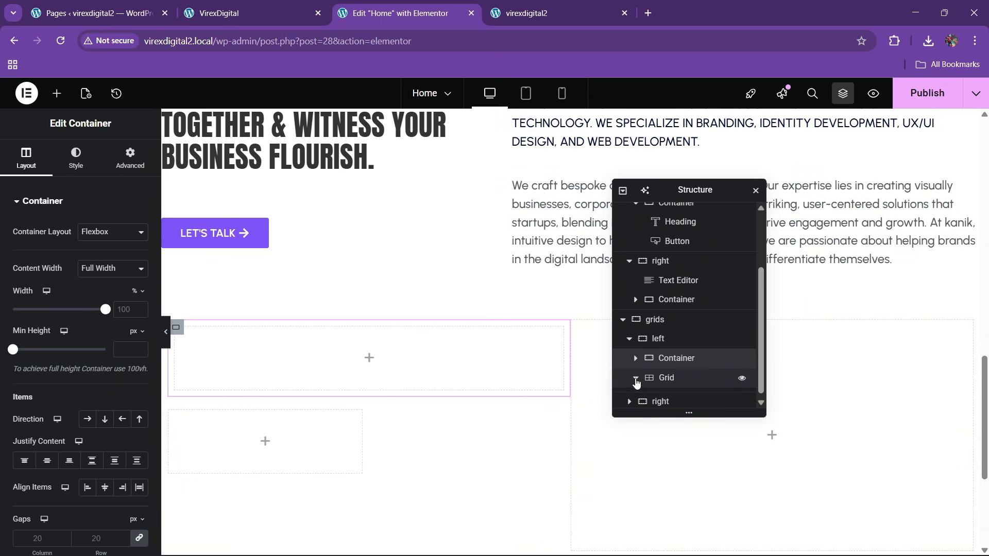
pyautogui.click(635, 381)
pyautogui.moveTo(673, 342); pyautogui.dragTo(670, 381)
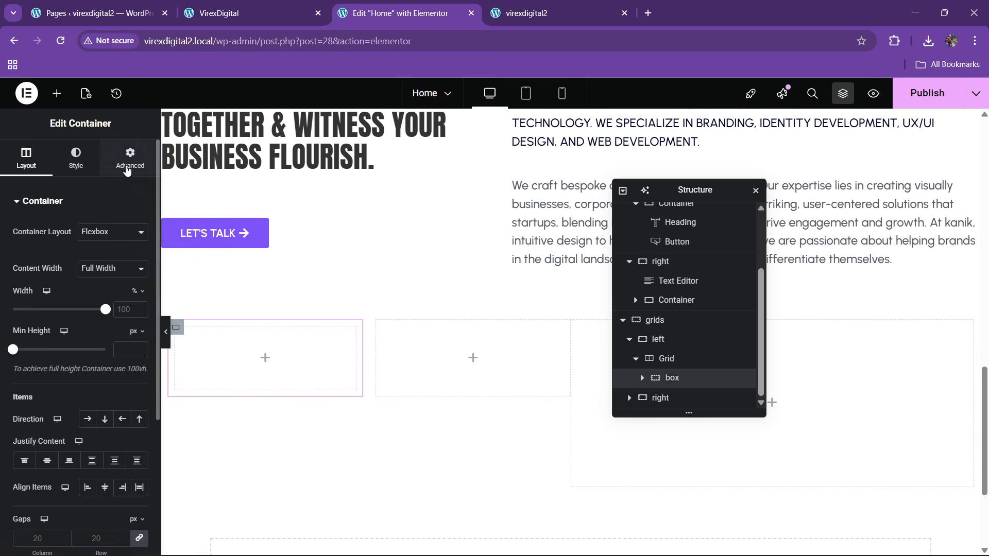
pyautogui.click(129, 158)
pyautogui.click(134, 302)
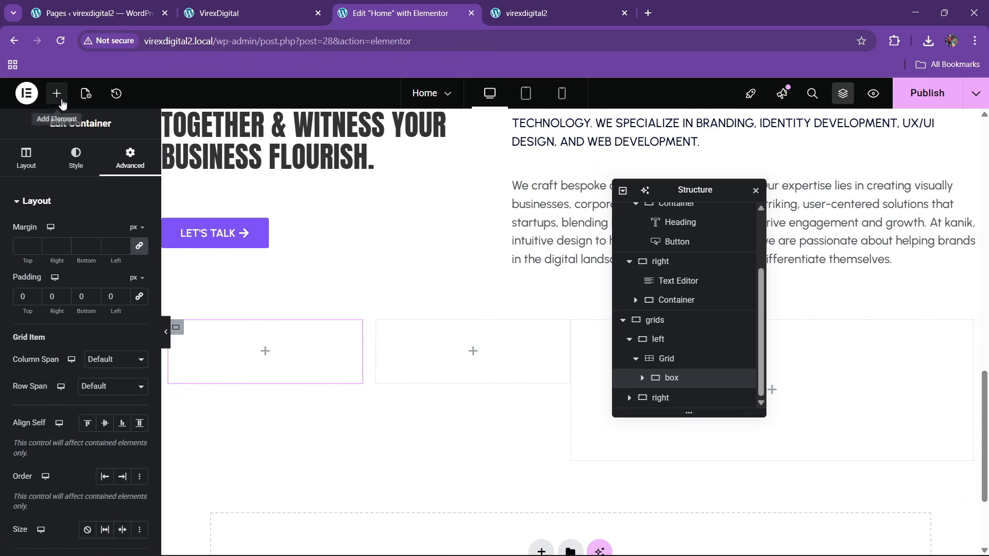
# - Add an Image widget to box showing about.jpg from the Media Library
pyautogui.click(57, 93)
pyautogui.moveTo(117, 350); pyautogui.dragTo(265, 355)
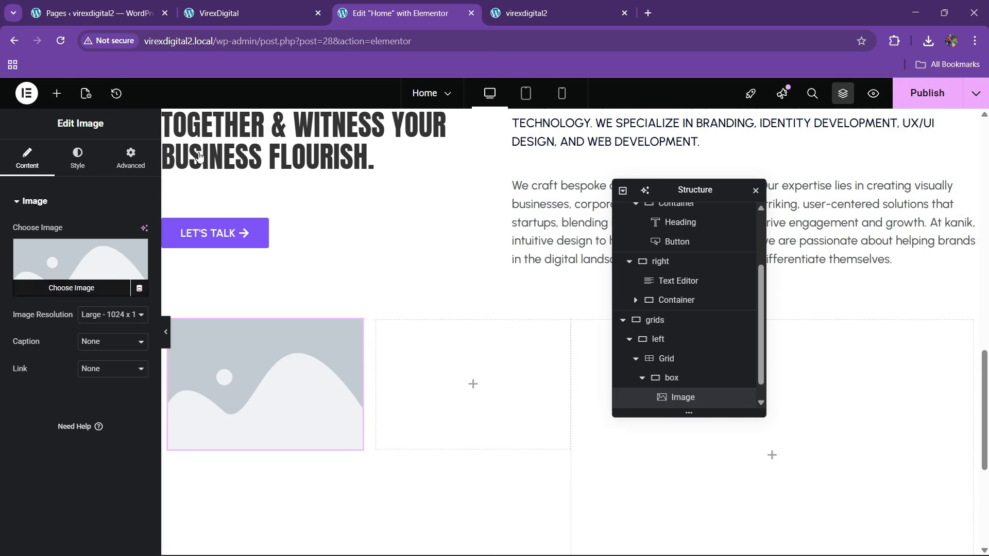
pyautogui.click(78, 273)
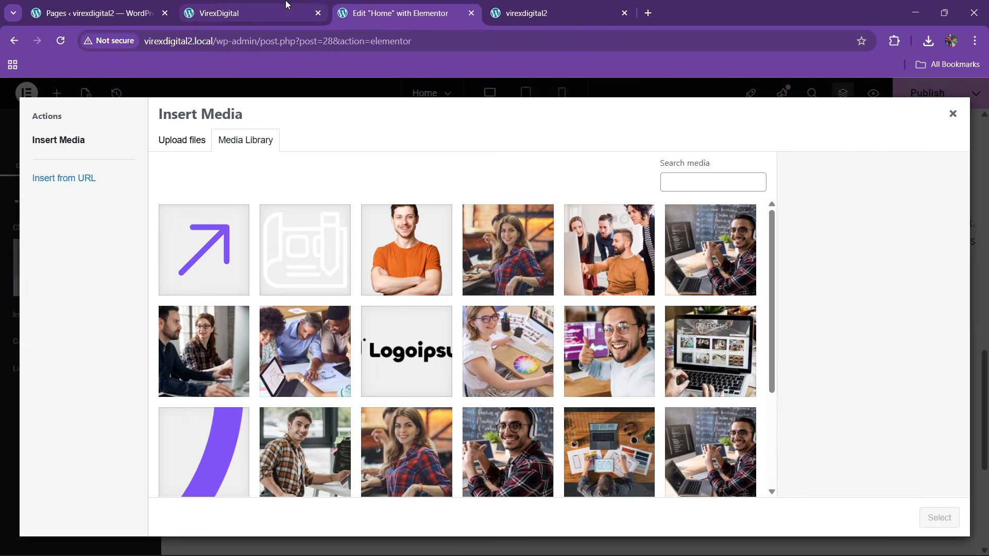
pyautogui.click(283, 6)
pyautogui.click(345, 6)
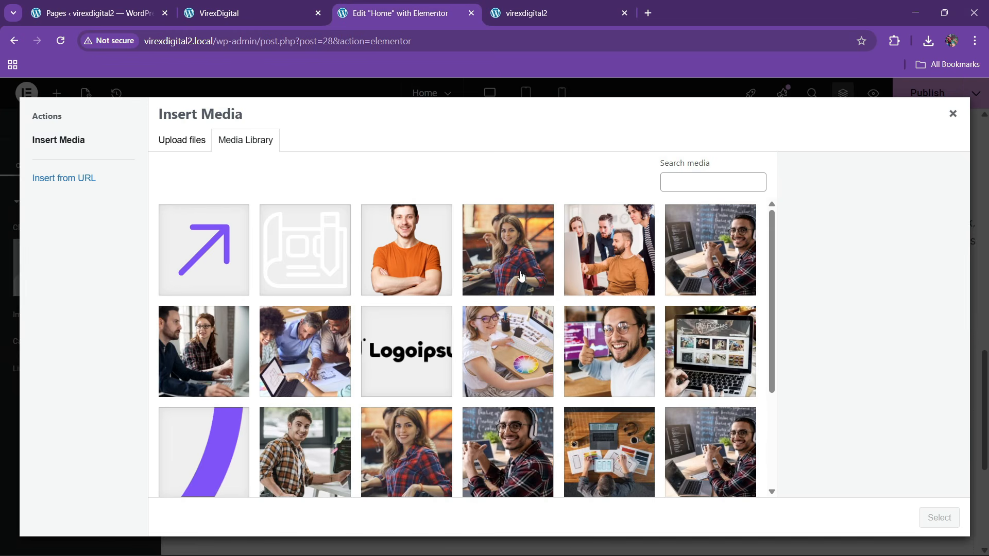
pyautogui.click(471, 452)
pyautogui.click(681, 298)
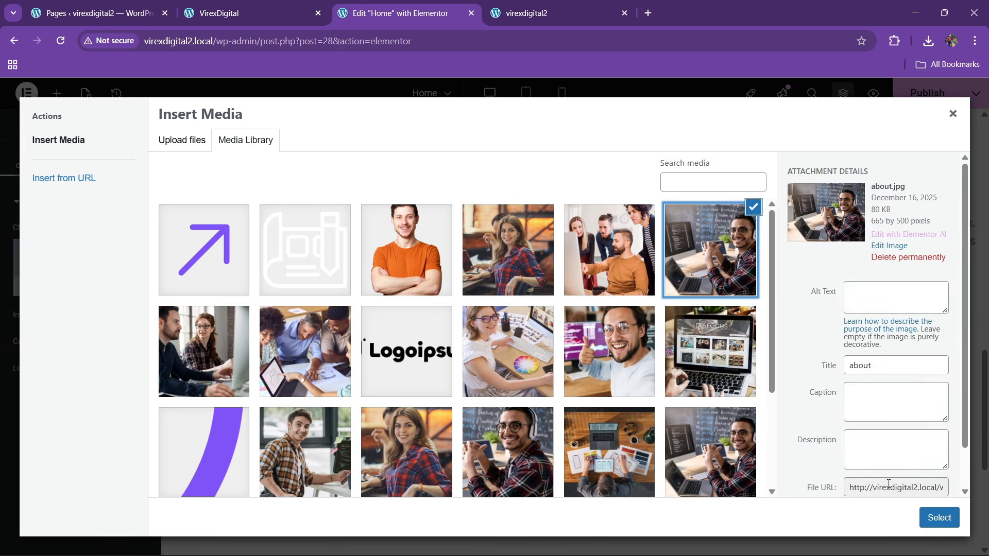
pyautogui.click(937, 526)
pyautogui.click(294, 4)
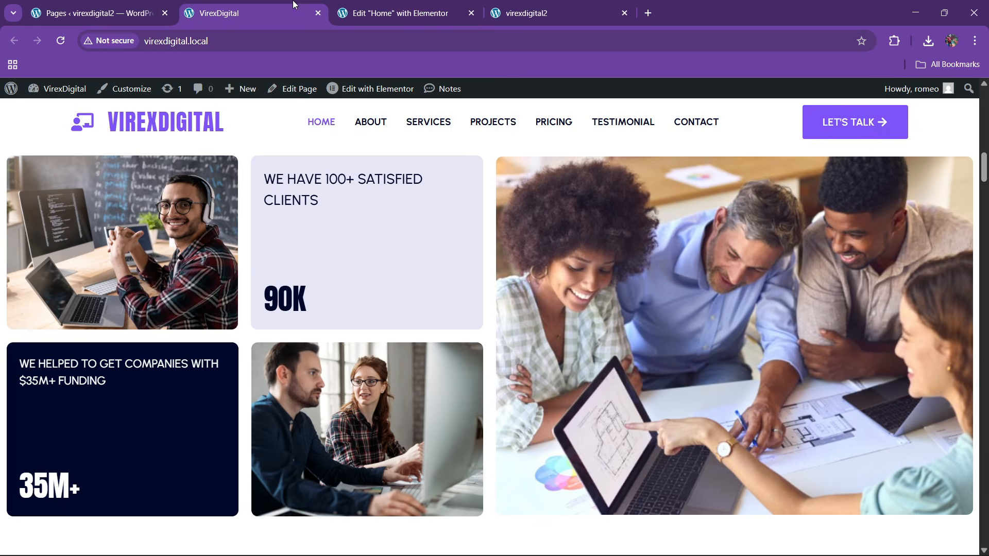
pyautogui.click(388, 4)
# - Round the image's corners with a 10 px border radius
pyautogui.click(78, 164)
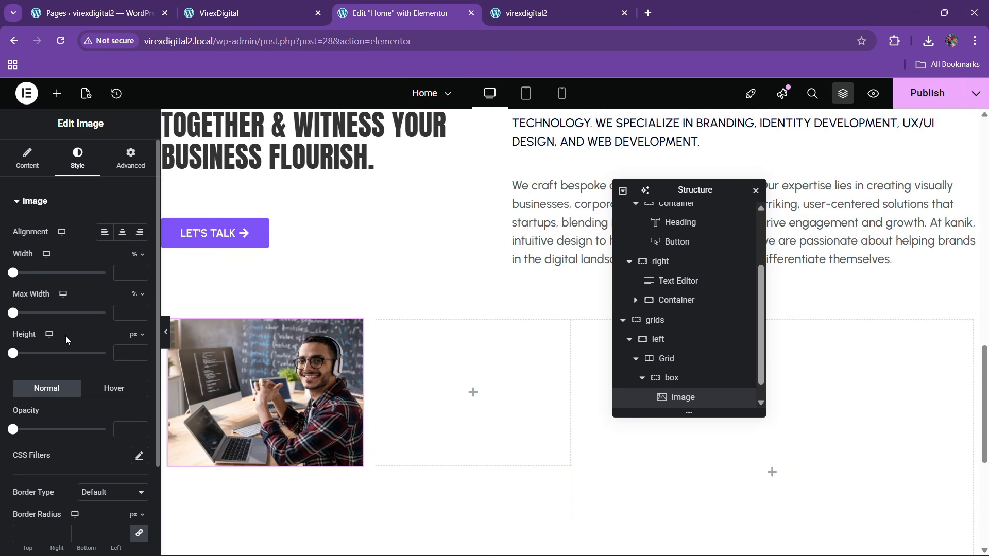
pyautogui.scroll(-2, 59, 346)
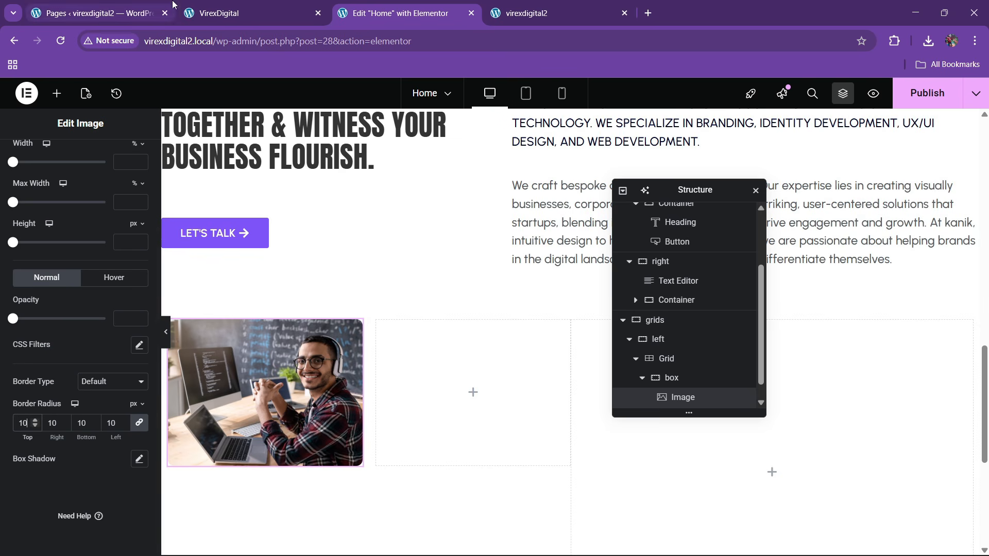
pyautogui.click(197, 5)
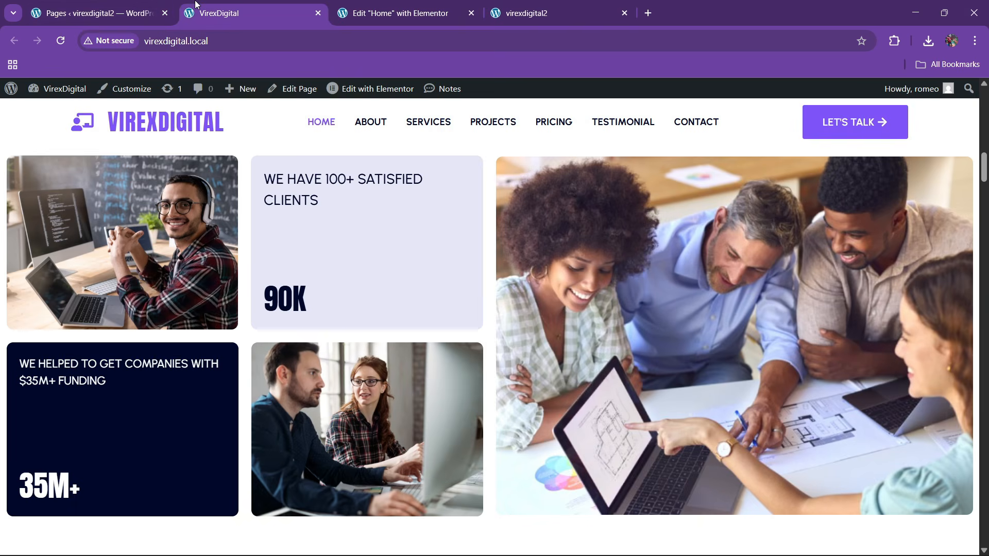
pyautogui.click(374, 5)
pyautogui.scroll(-1, 675, 375)
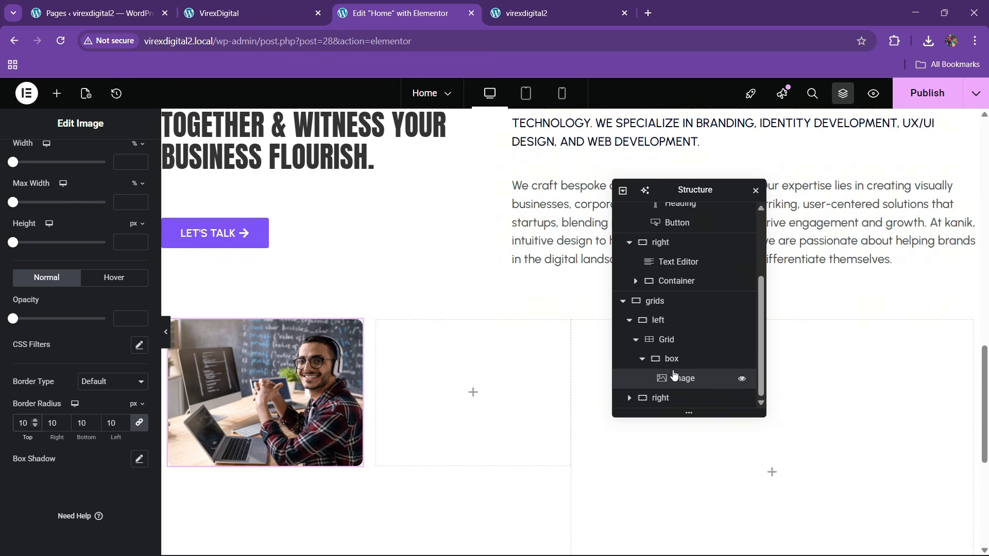
pyautogui.click(642, 360)
# - Add a second grid container, box2, beside box
pyautogui.click(670, 364)
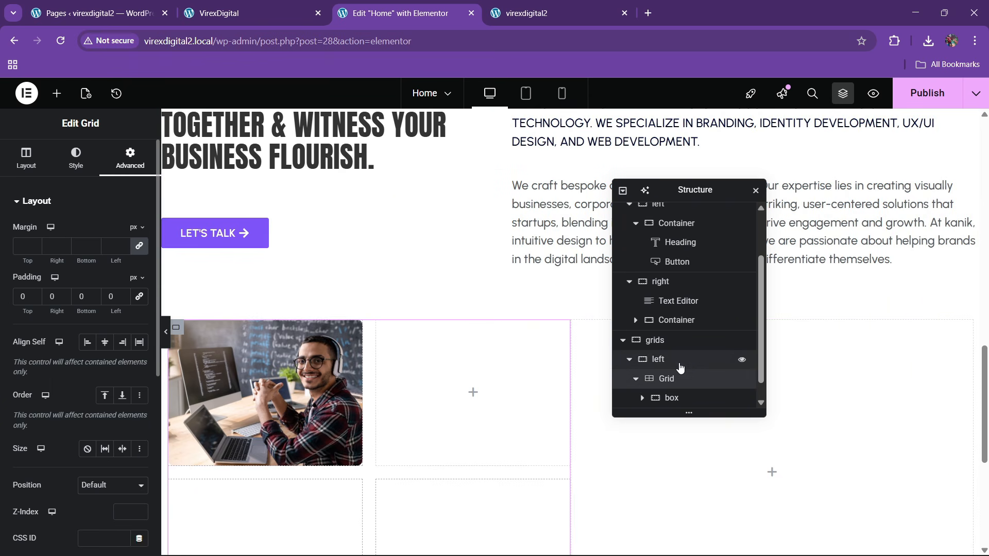
pyautogui.rightClick(691, 379)
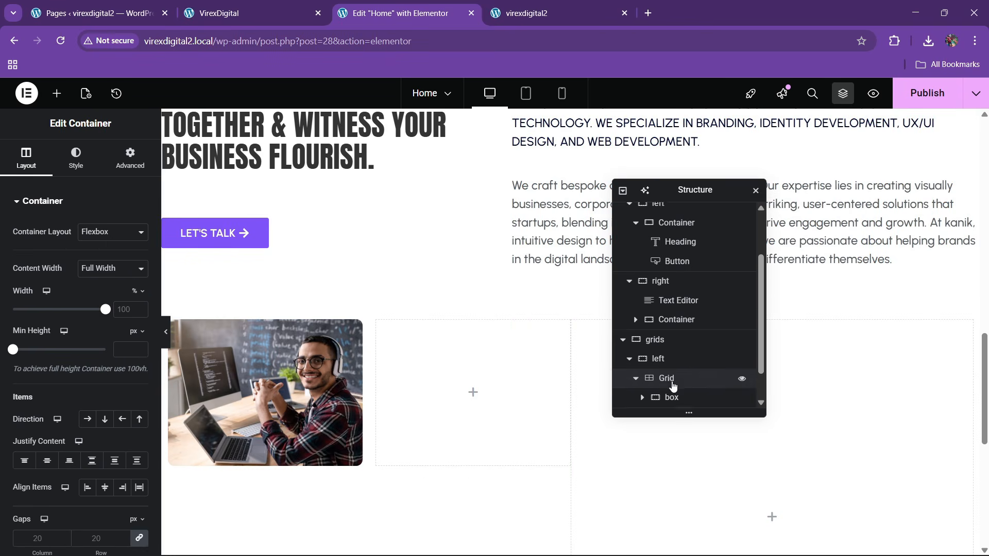
pyautogui.scroll(-1, 671, 386)
pyautogui.moveTo(671, 384)
pyautogui.mouseDown()
pyautogui.moveTo(697, 361)
pyautogui.moveTo(684, 399)
pyautogui.mouseUp()
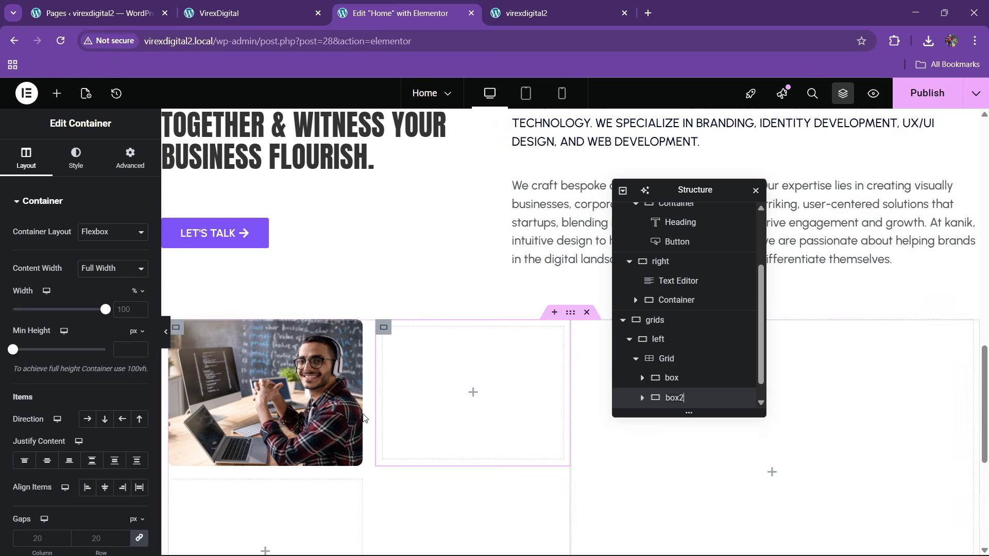
pyautogui.click(287, 4)
pyautogui.click(344, 5)
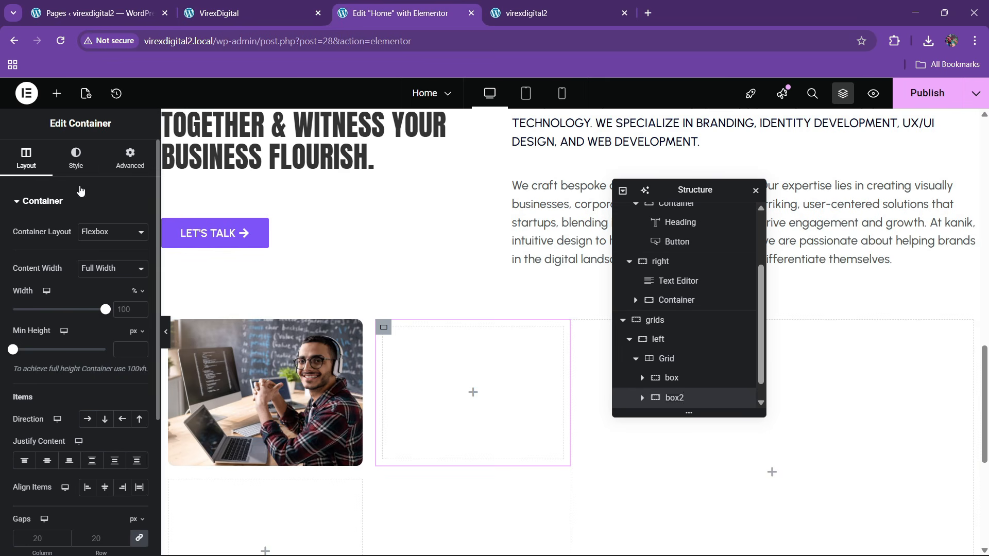
# - Give box2 the lavender theme bg colour and 30 px padding on every side
pyautogui.click(76, 158)
pyautogui.click(87, 259)
pyautogui.click(122, 286)
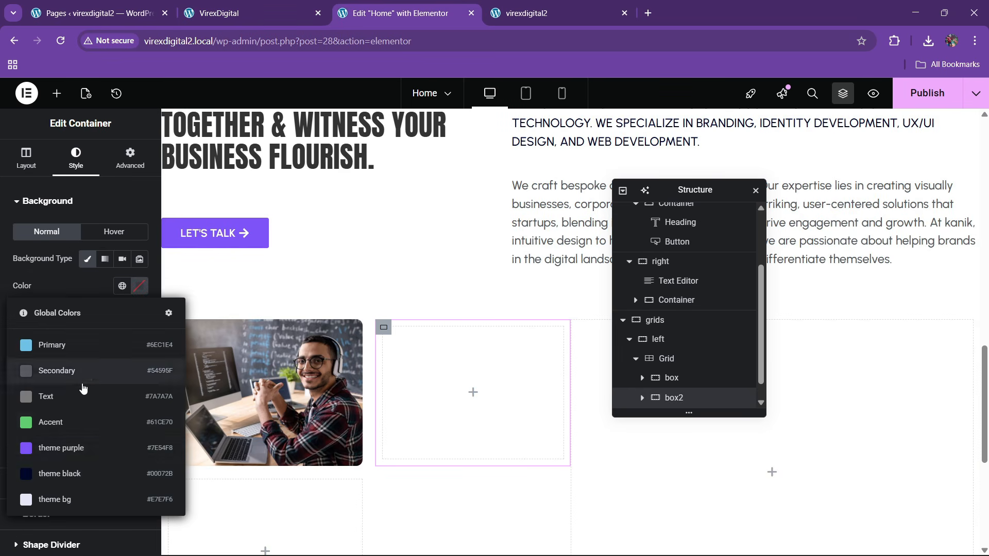
pyautogui.click(60, 500)
pyautogui.click(130, 157)
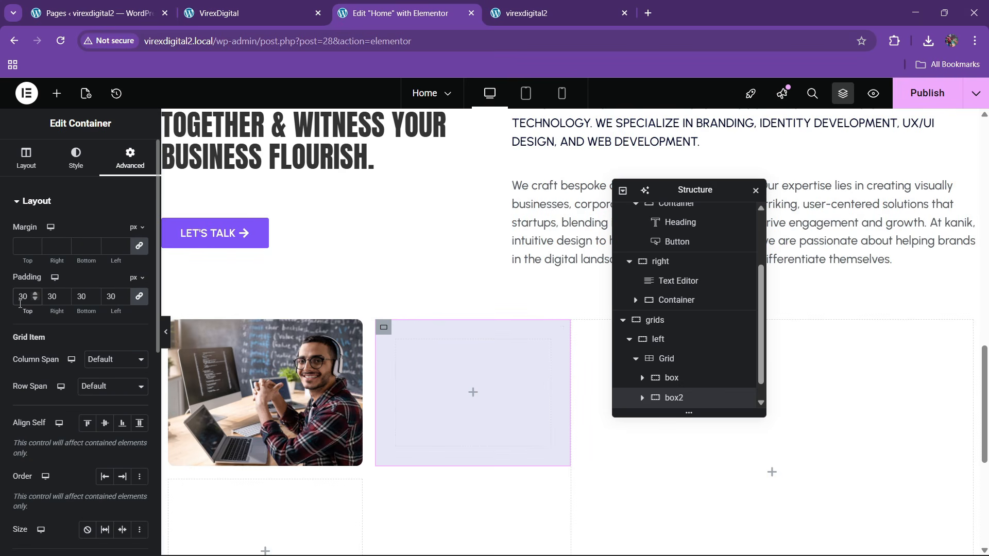
pyautogui.click(272, 6)
pyautogui.click(360, 11)
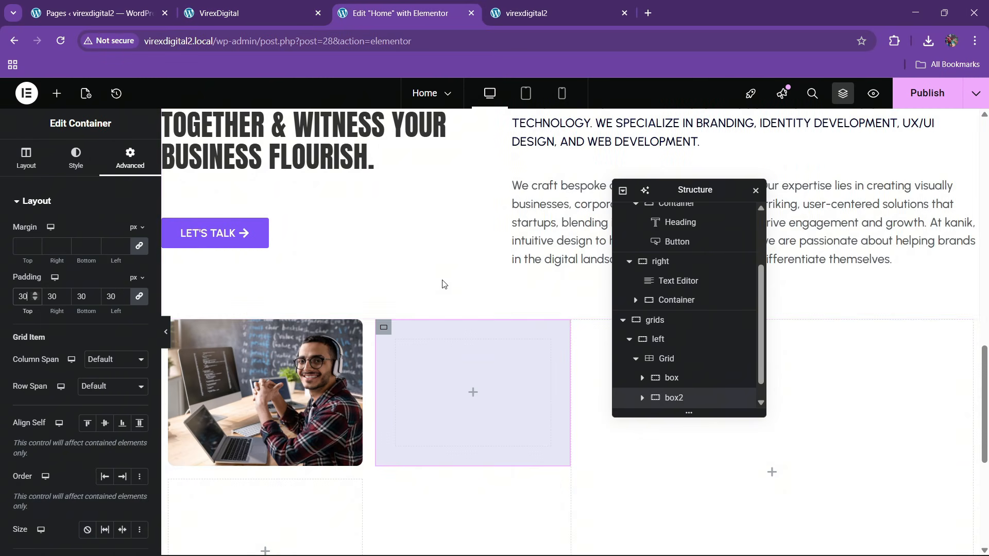
pyautogui.moveTo(711, 193); pyautogui.dragTo(759, 199)
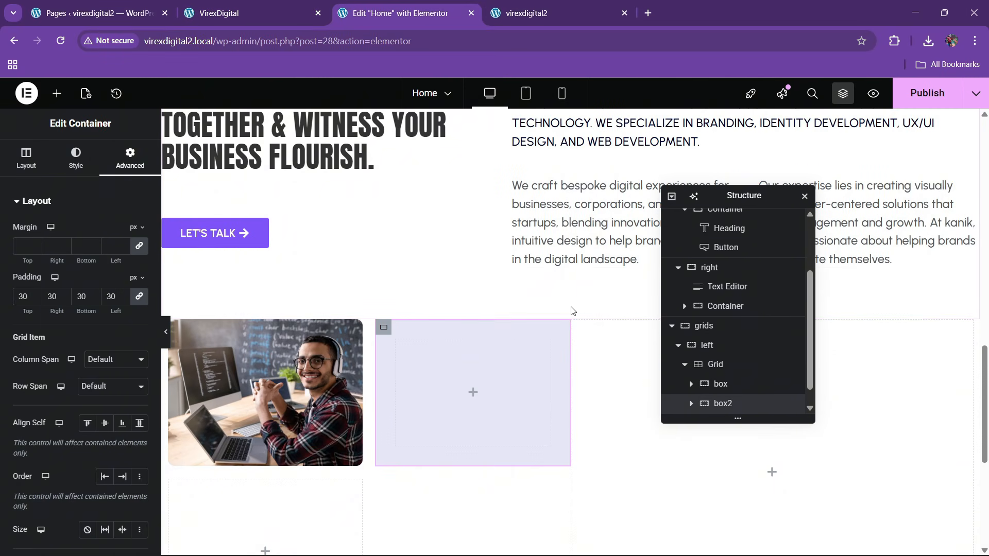
# - Bring up the options for the 'We craft' Text Editor block to copy it
pyautogui.click(252, 13)
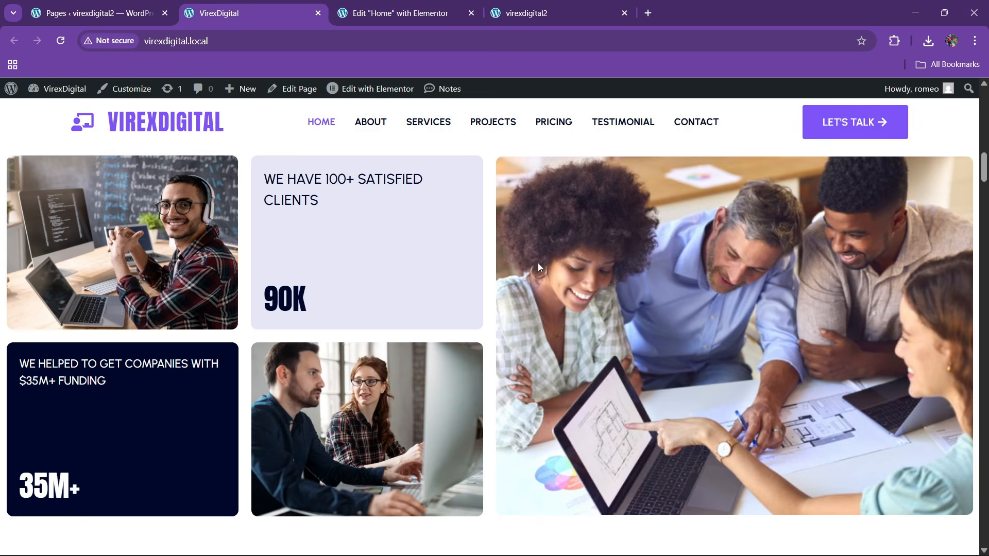
pyautogui.click(436, 4)
pyautogui.rightClick(566, 142)
# - Paste the Text Editor into box2 and replace its text with 'We have 100+ satisfied clients'
pyautogui.click(592, 206)
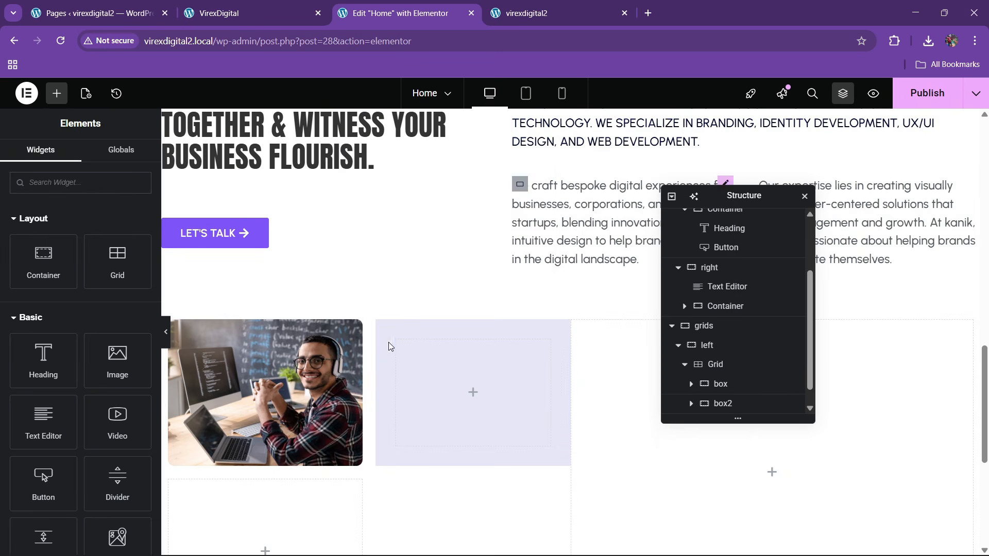
pyautogui.rightClick(415, 379)
pyautogui.click(449, 317)
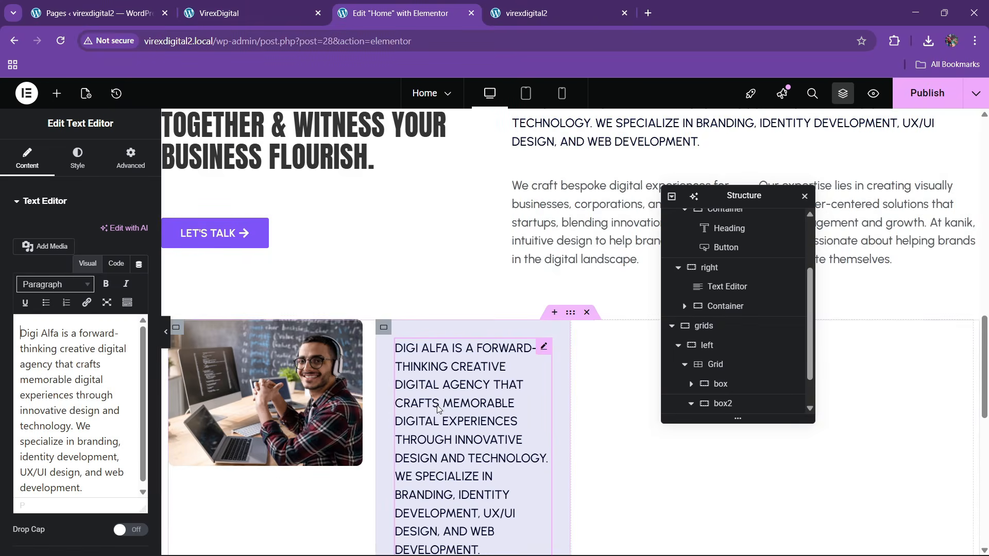
pyautogui.click(253, 13)
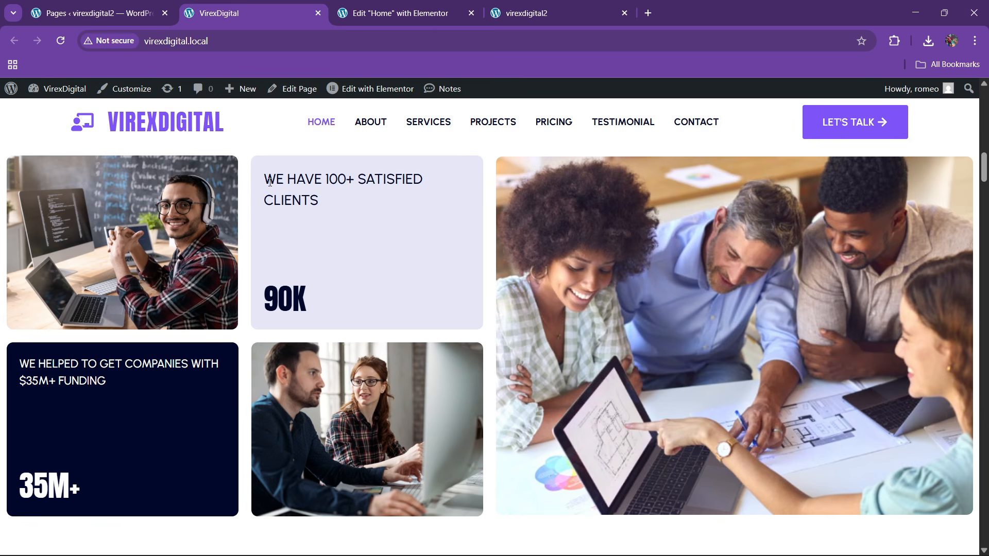
pyautogui.moveTo(264, 182); pyautogui.dragTo(313, 208)
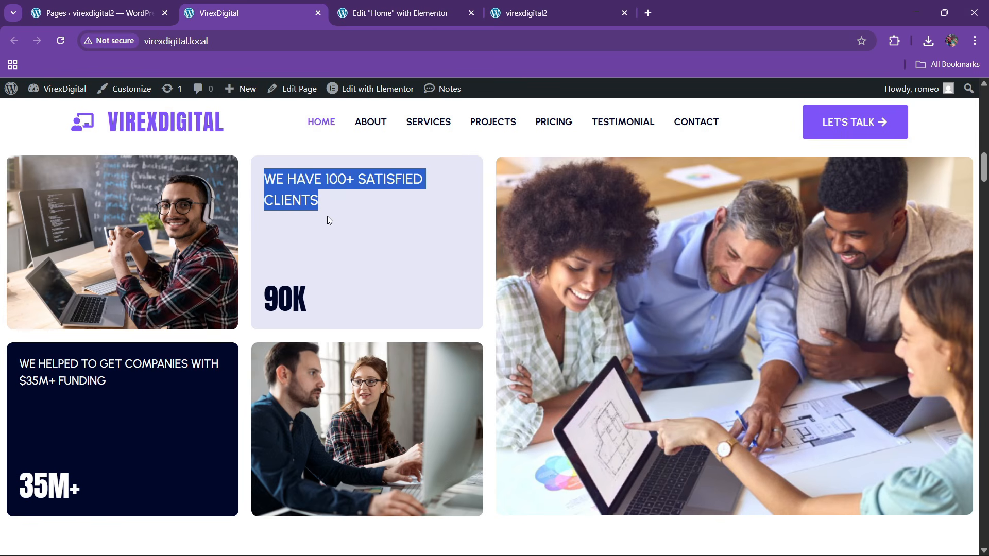
pyautogui.click(399, 13)
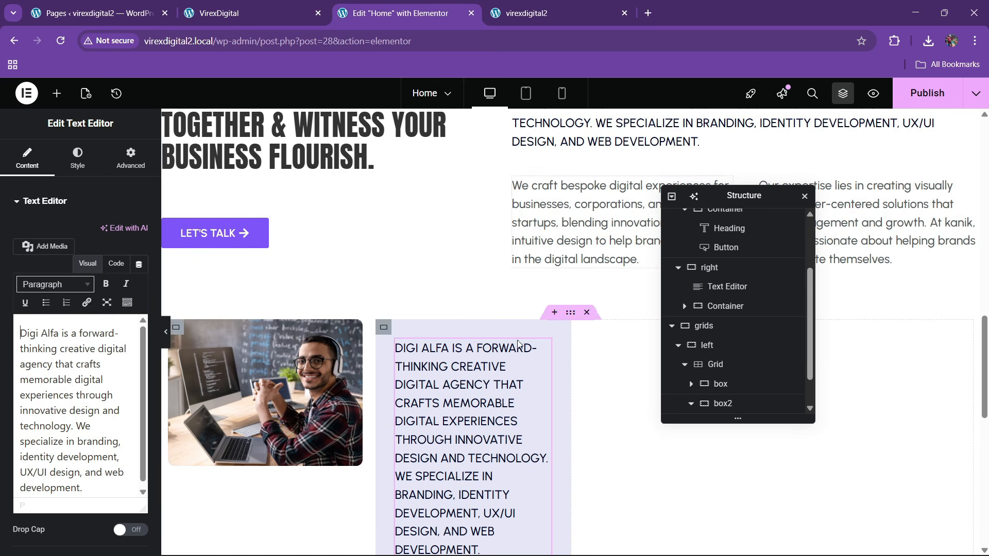
pyautogui.click(112, 264)
pyautogui.hotkey('ctrl', 'a')
pyautogui.hotkey('ctrl', 'v')
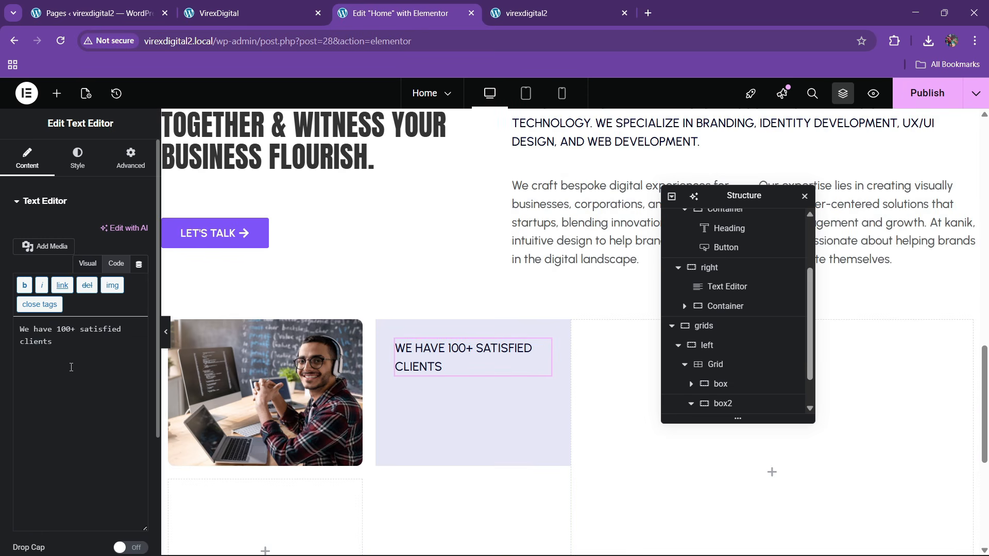
pyautogui.click(219, 13)
pyautogui.click(399, 13)
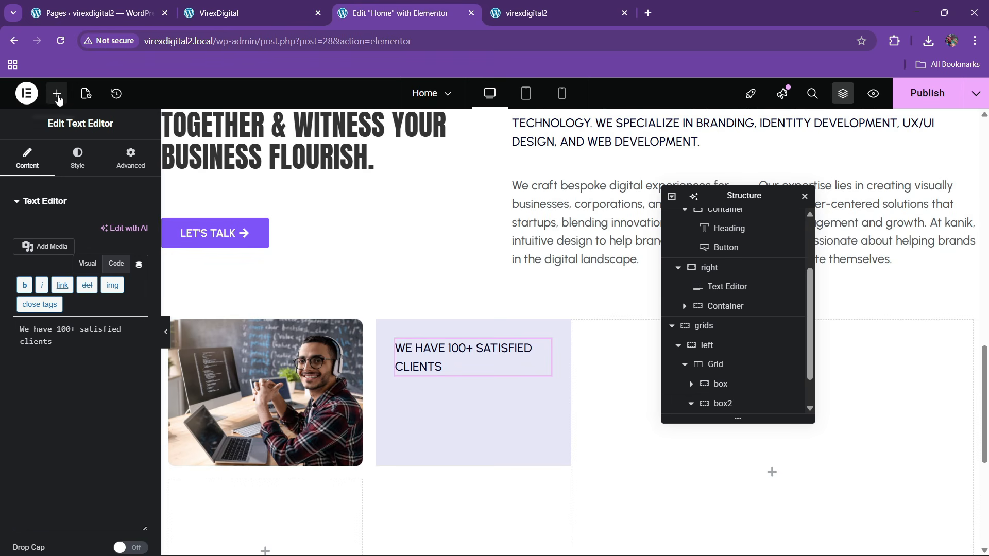
# - Add a Counter widget below the clients text and try its title position options
pyautogui.click(57, 93)
pyautogui.write('counter')
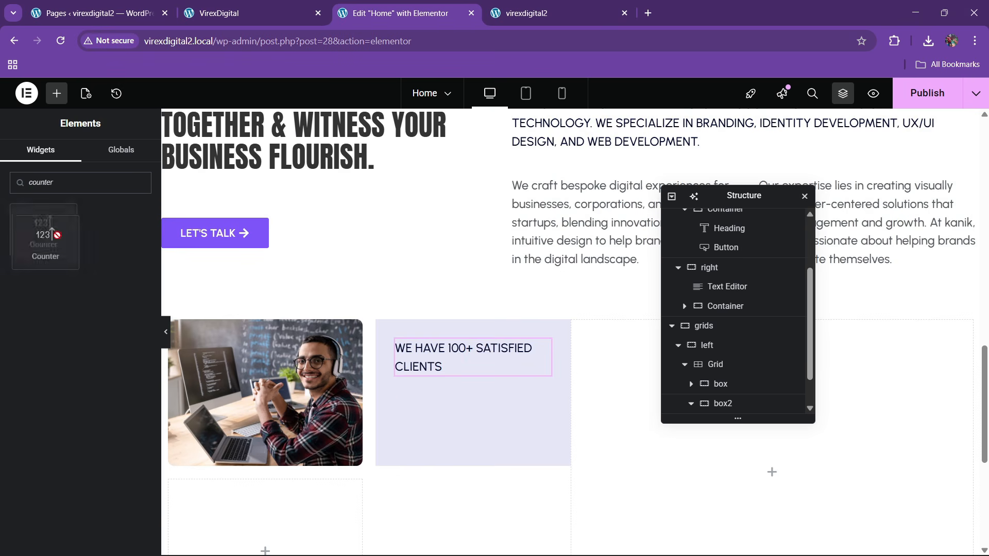
pyautogui.moveTo(43, 226); pyautogui.dragTo(449, 362)
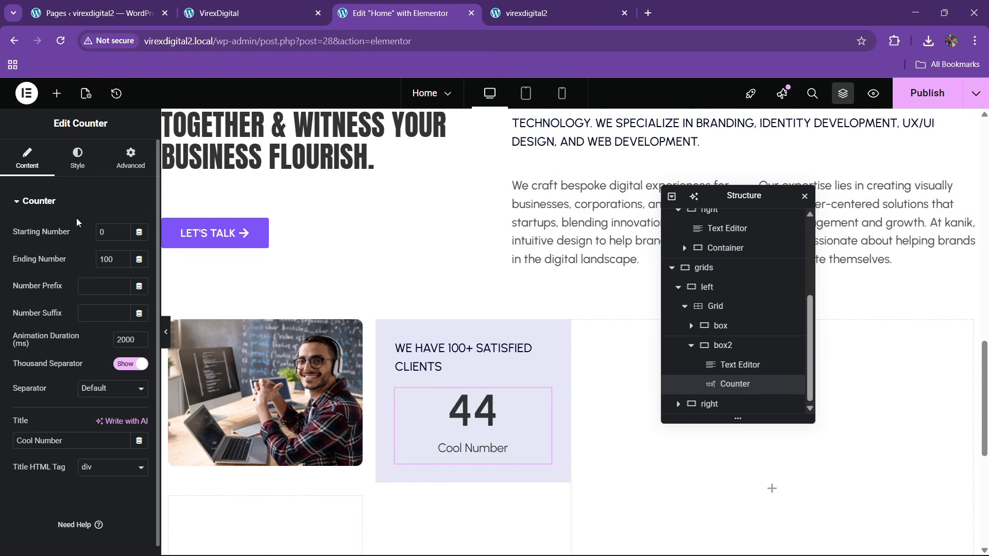
pyautogui.click(78, 157)
pyautogui.click(119, 236)
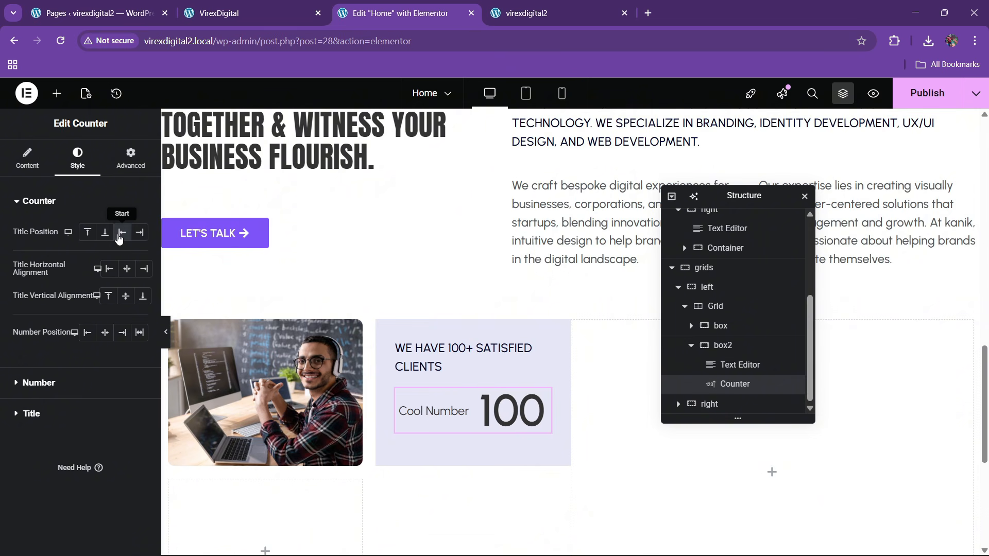
pyautogui.click(141, 234)
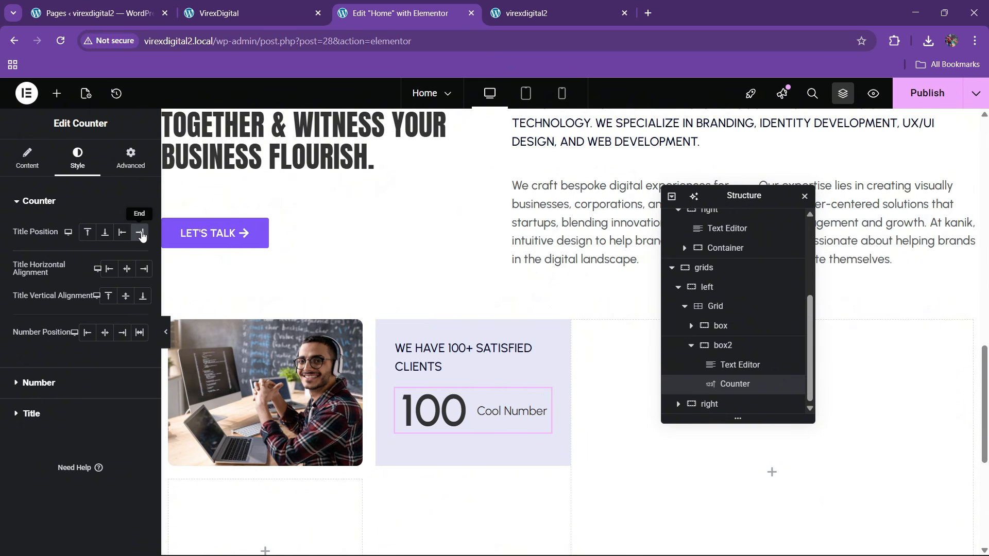
pyautogui.click(27, 157)
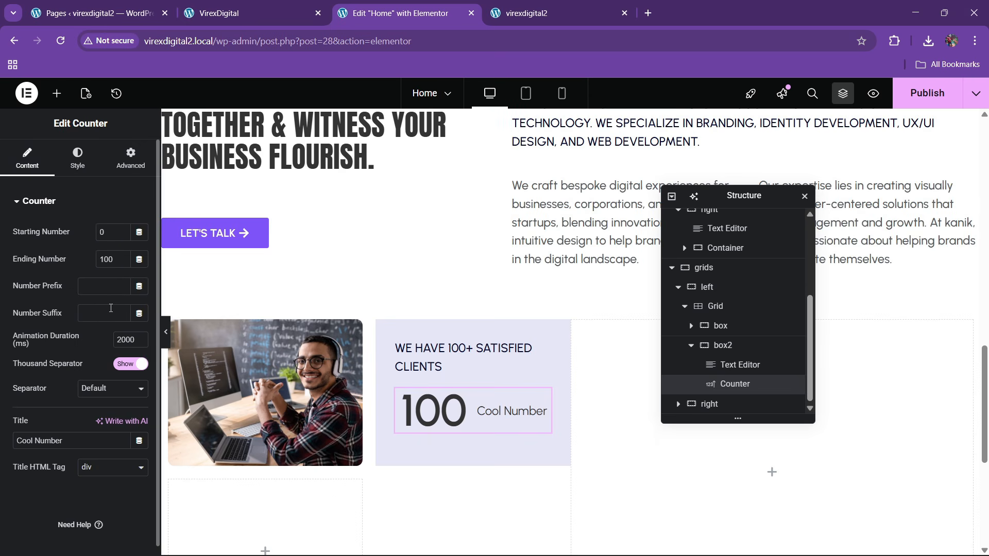
# - Set the counter to end at 90 with suffix k+ and delete its Cool Number title
pyautogui.press('Down')
pyautogui.press('Down')
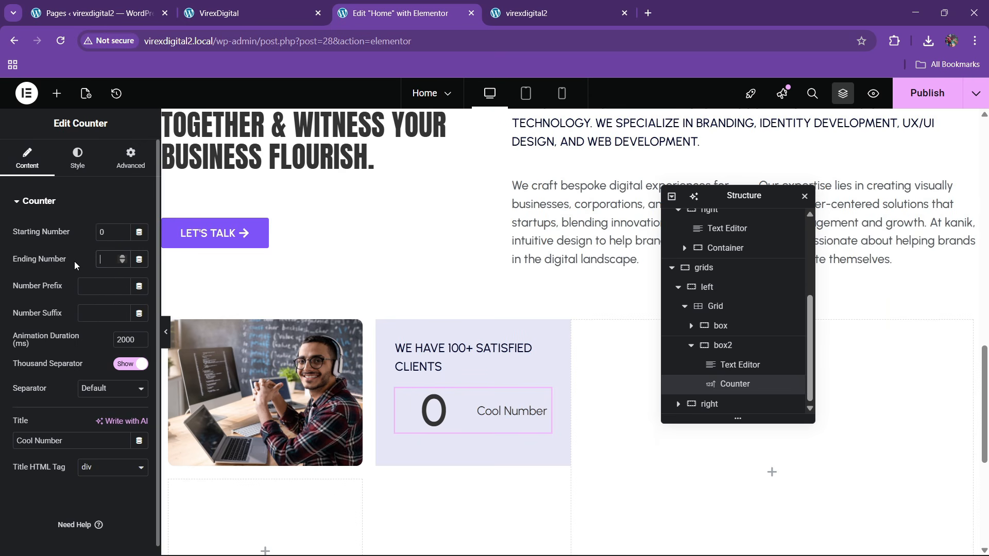
pyautogui.write('0')
pyautogui.click(90, 316)
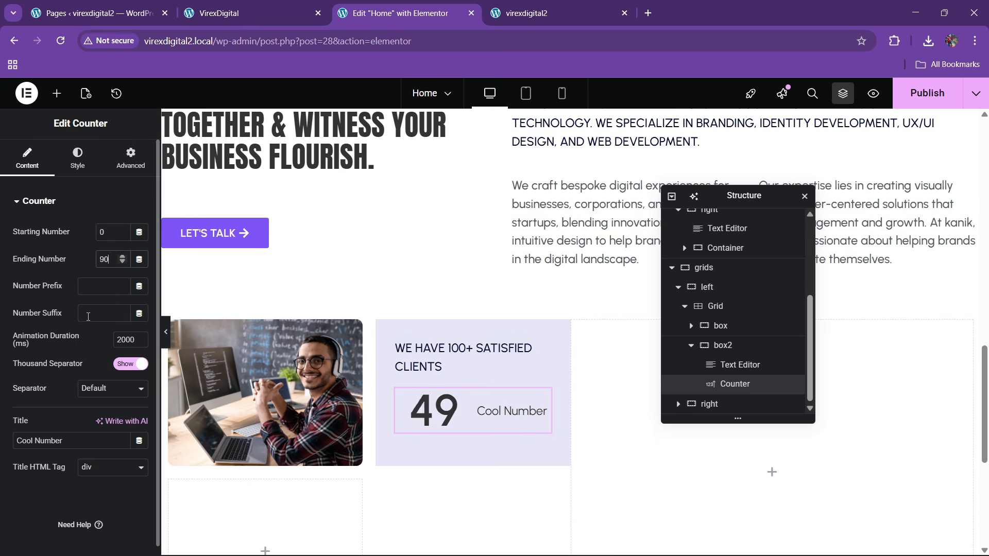
pyautogui.write('+')
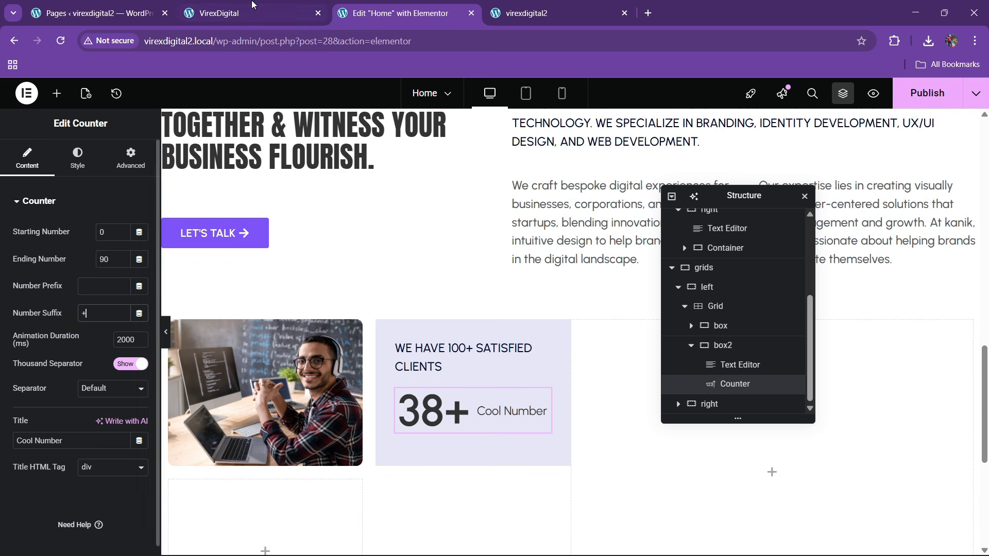
pyautogui.click(242, 13)
pyautogui.click(356, 13)
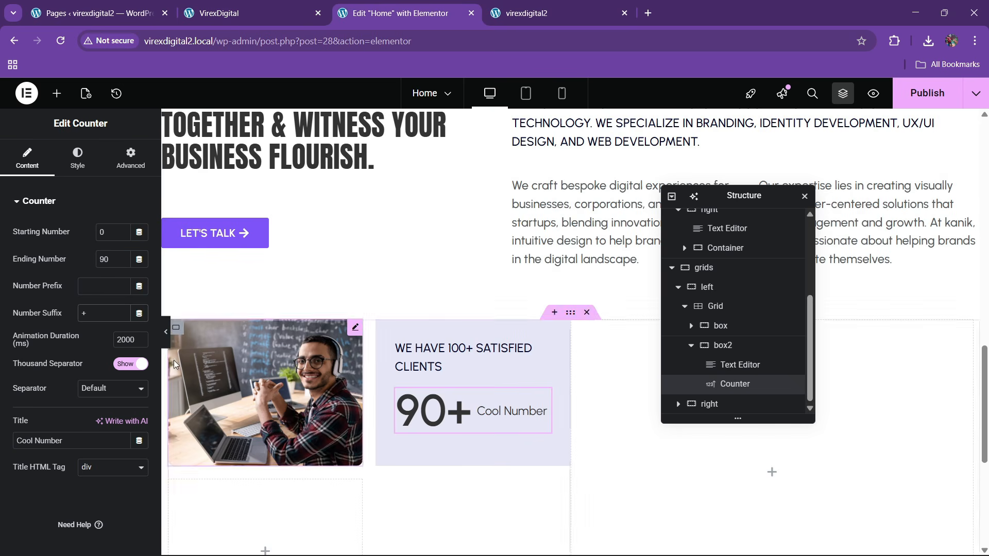
pyautogui.click(114, 262)
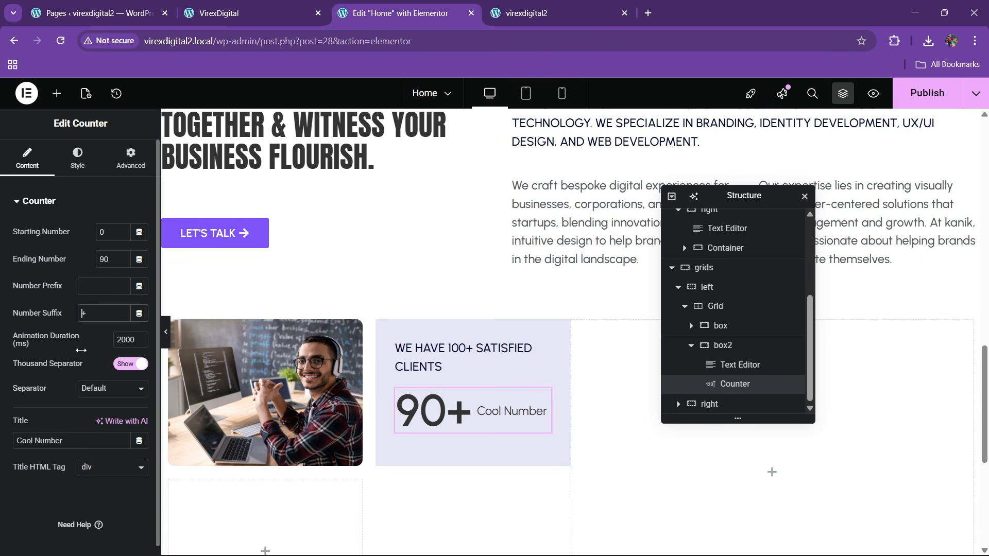
pyautogui.write('k')
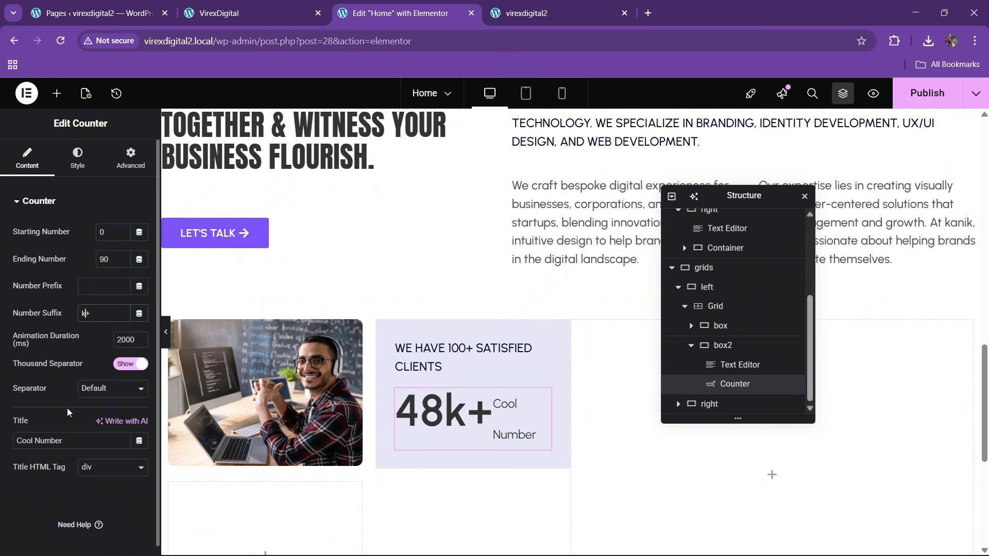
pyautogui.moveTo(64, 442); pyautogui.dragTo(2, 452)
pyautogui.press('BackSpace')
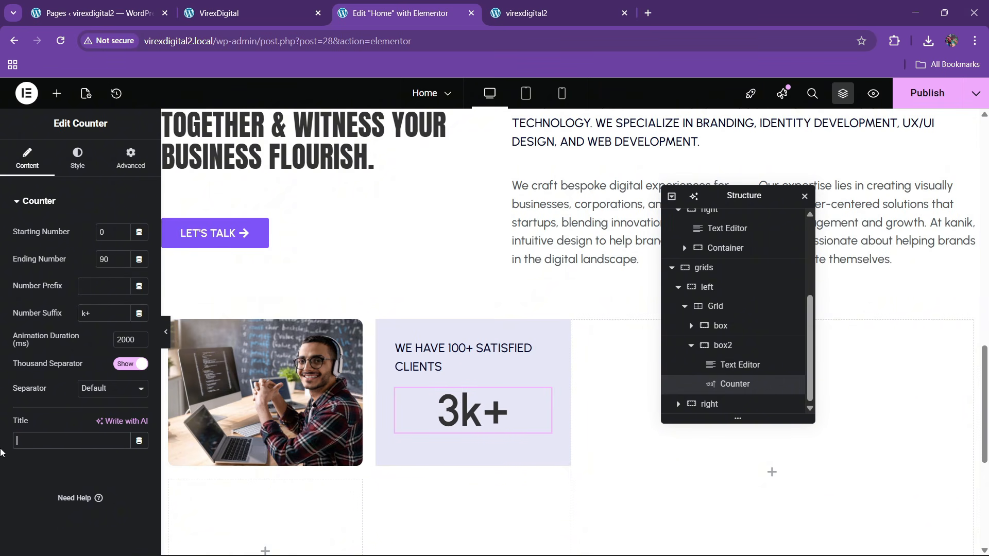
# - Set the counter number's typography to Anton, weight 400
pyautogui.click(66, 170)
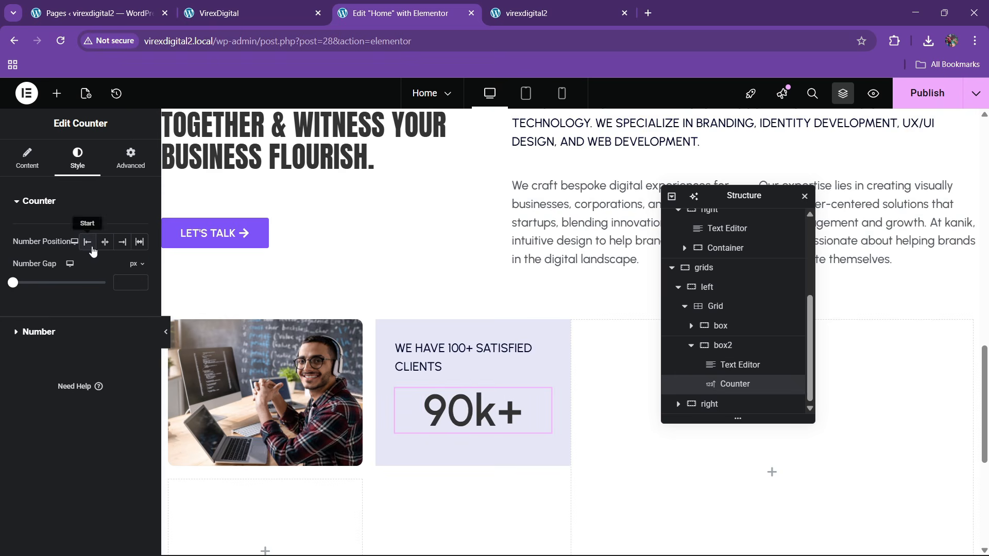
pyautogui.click(283, 5)
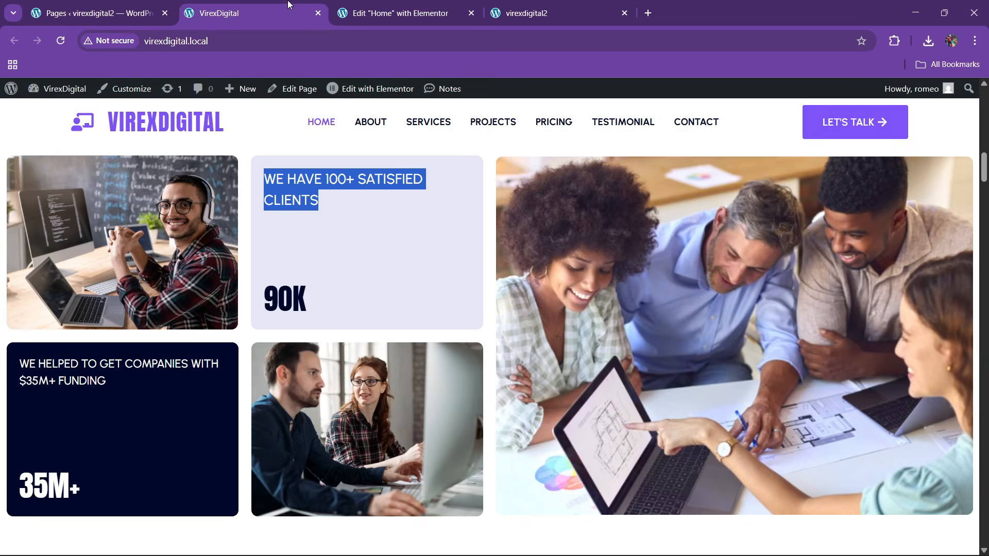
pyautogui.click(391, 12)
pyautogui.click(81, 332)
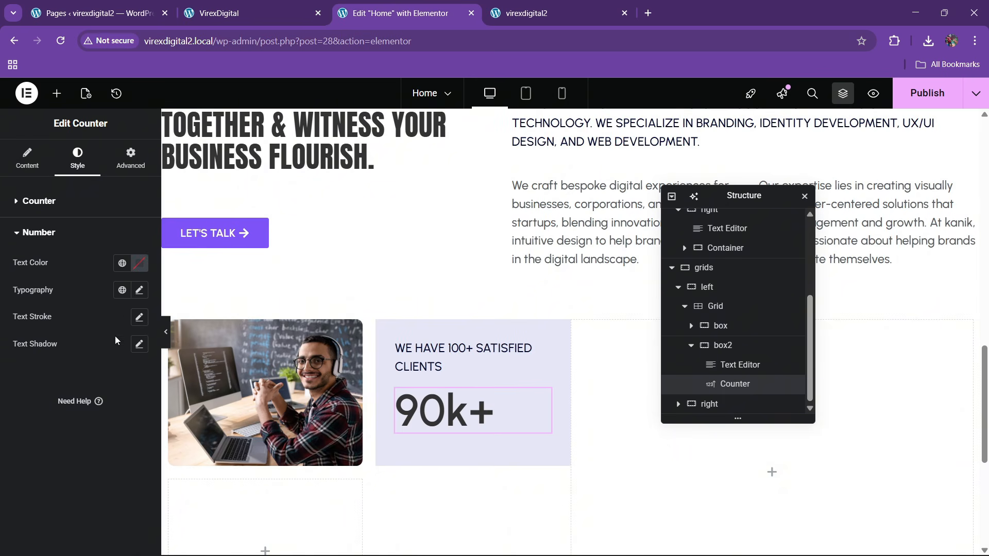
pyautogui.click(138, 292)
pyautogui.click(103, 352)
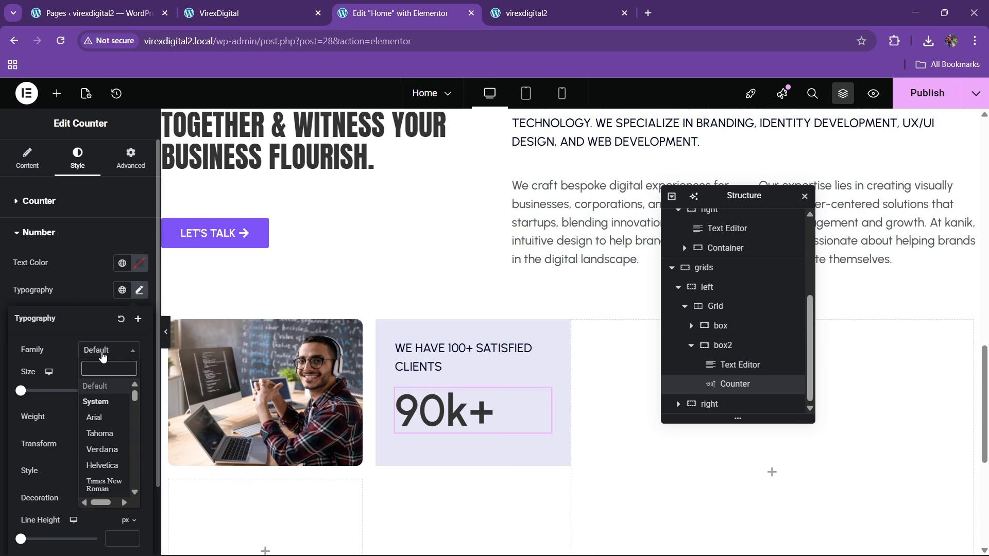
pyautogui.write('anton')
pyautogui.press('Return')
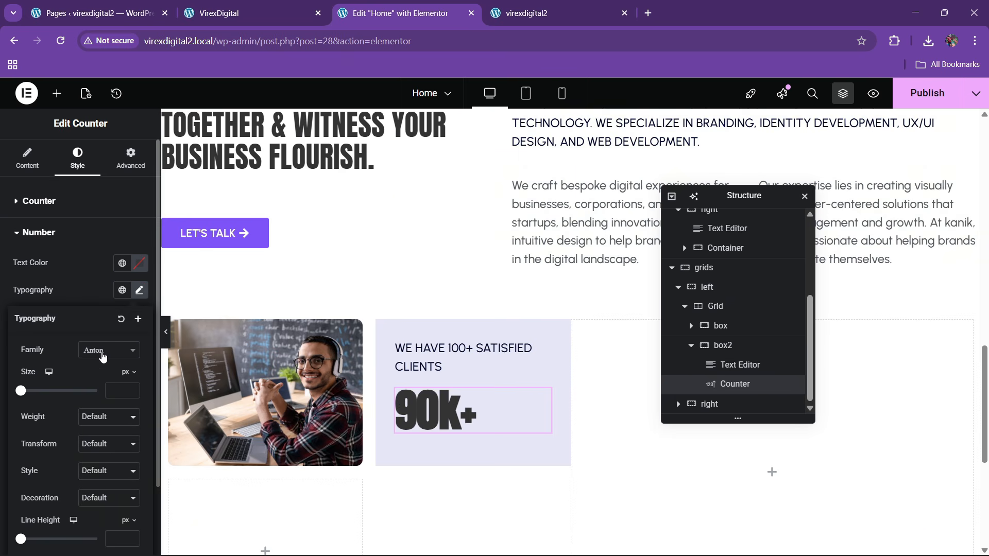
pyautogui.click(98, 416)
pyautogui.click(88, 297)
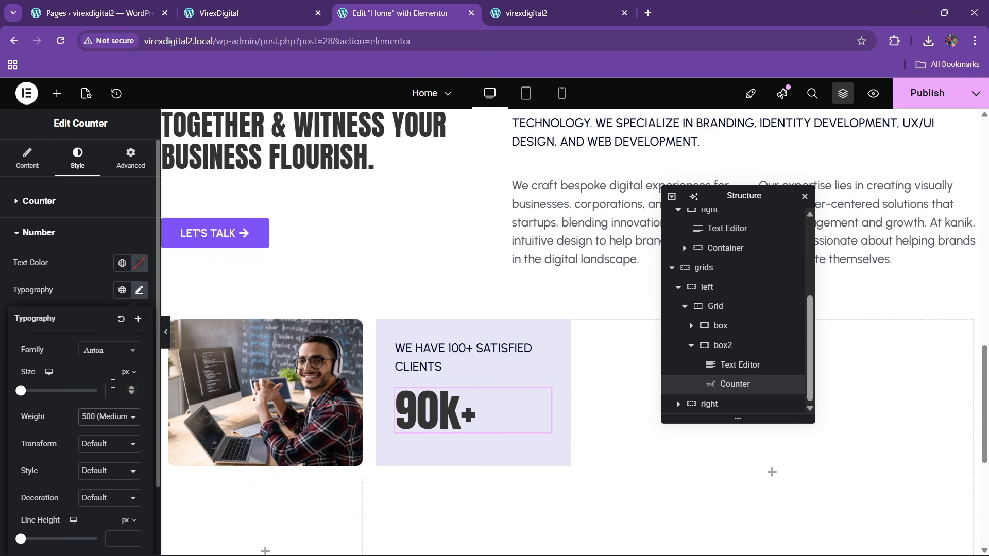
pyautogui.click(100, 418)
pyautogui.click(93, 278)
# - Increase the 90k+ number's font size to 45 px
pyautogui.scroll(-2, 120, 440)
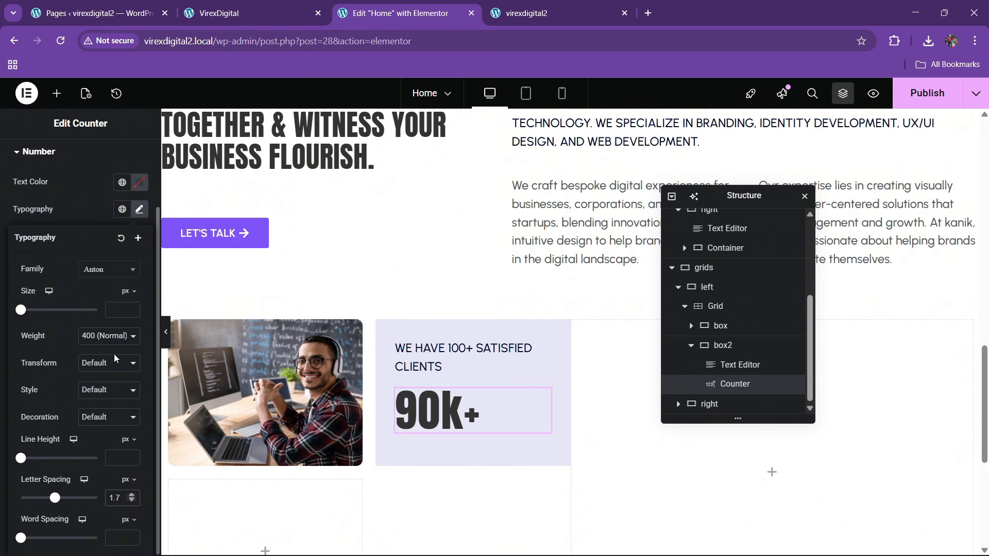
pyautogui.click(132, 307)
pyautogui.moveTo(132, 308); pyautogui.dragTo(132, 308)
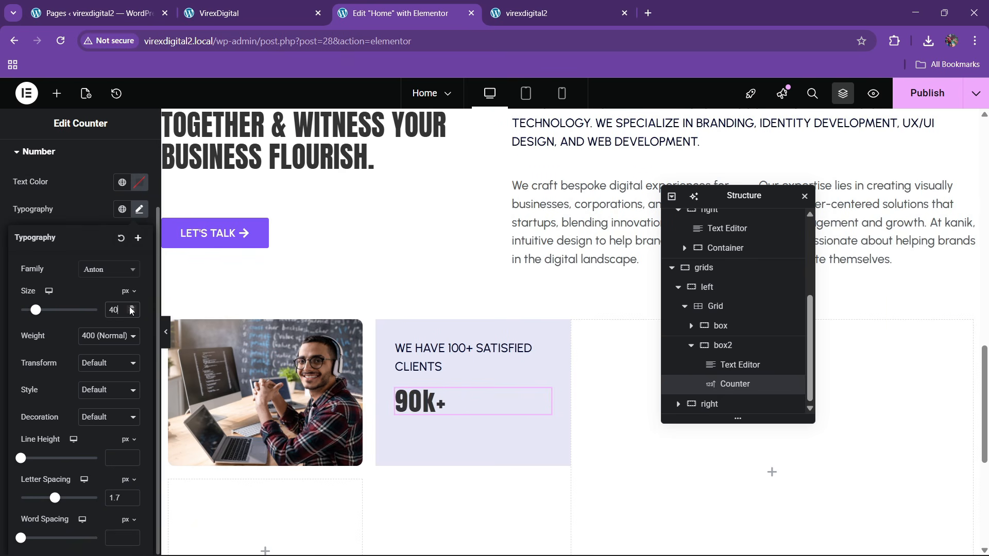
pyautogui.write('45')
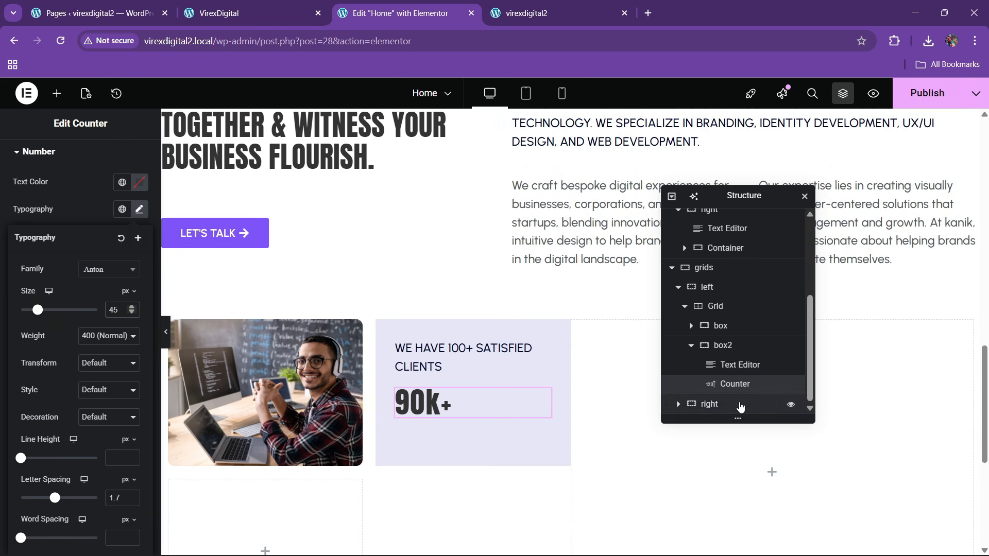
pyautogui.click(721, 346)
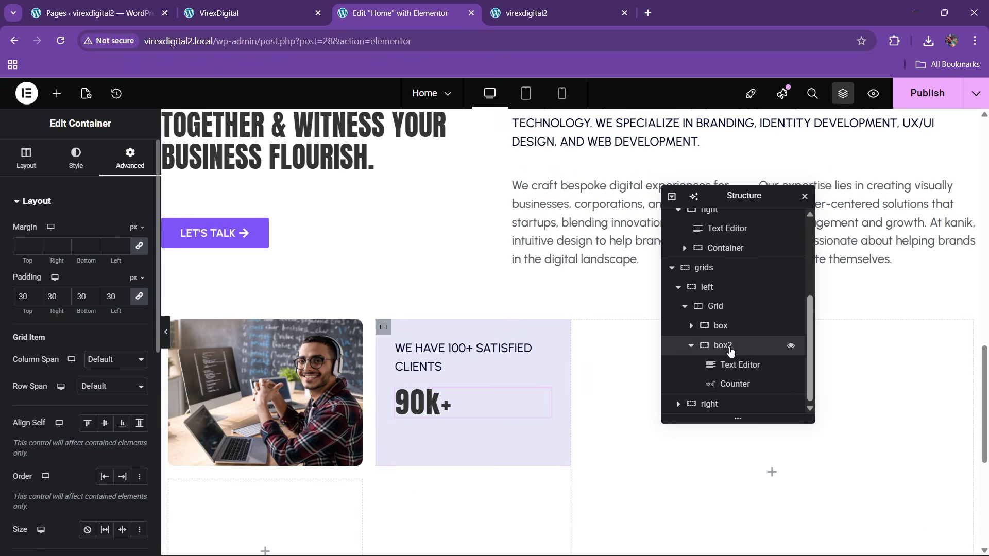
# - Set box2's direction to Column with Space Between justification
pyautogui.click(26, 166)
pyautogui.click(105, 420)
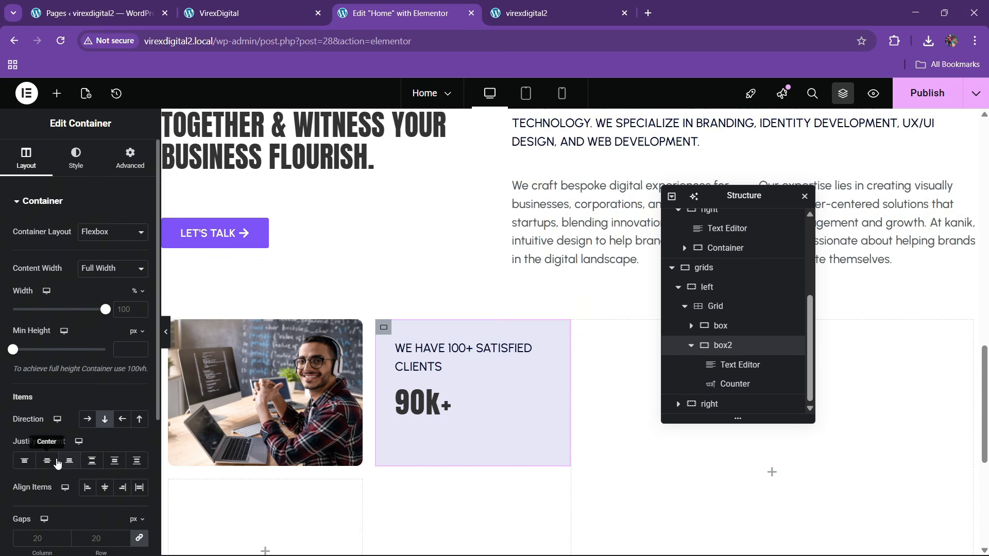
pyautogui.click(92, 460)
pyautogui.click(105, 488)
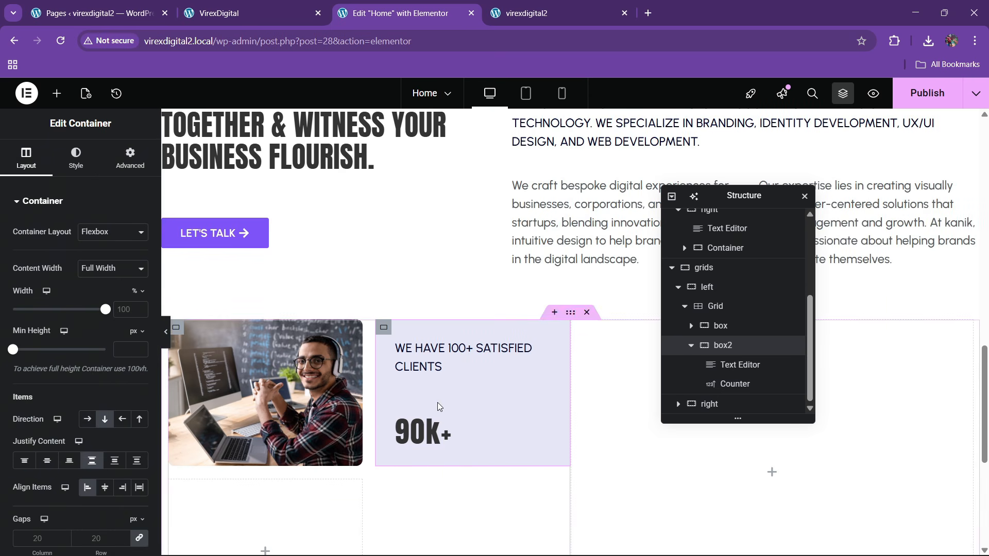
pyautogui.click(242, 12)
pyautogui.click(416, 6)
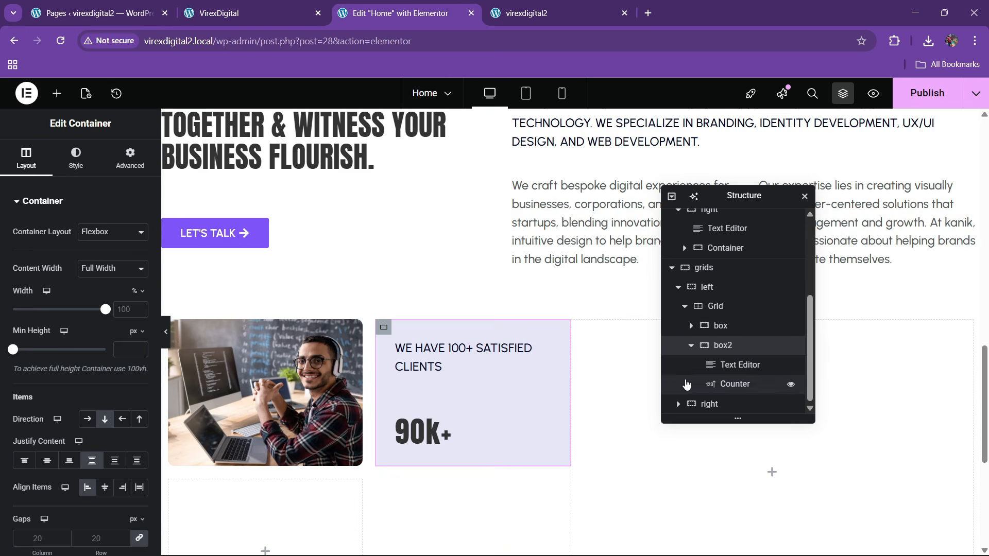
# - Give box2 a 10 px border radius
pyautogui.click(76, 156)
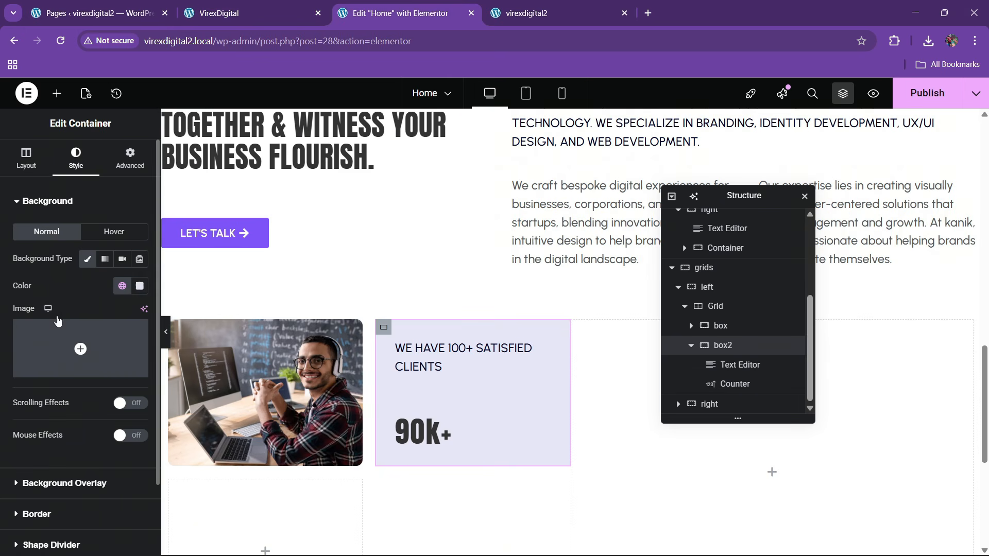
pyautogui.scroll(-2, 74, 223)
pyautogui.click(7, 363)
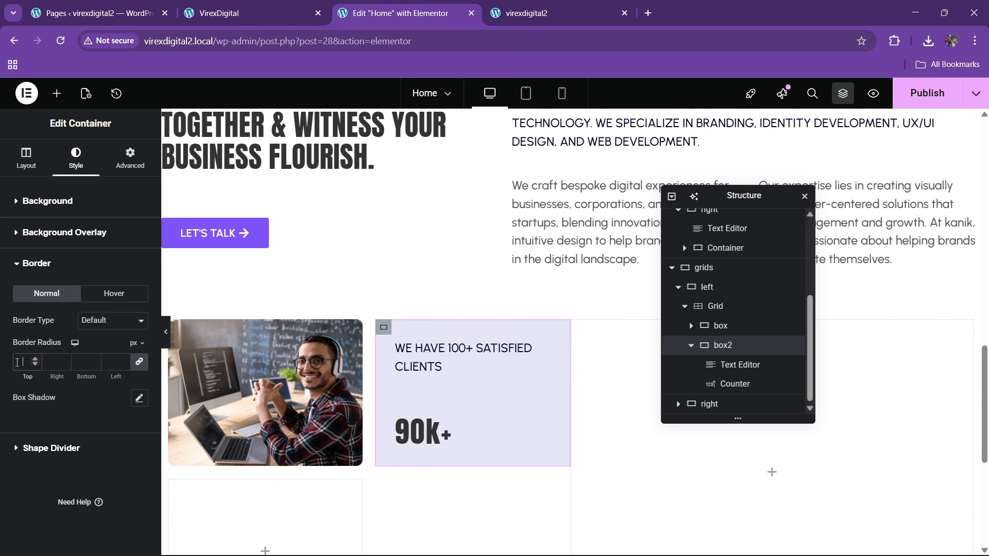
pyautogui.write('10')
pyautogui.click(691, 345)
# - Duplicate the image box and the clients card in the Navigator
pyautogui.click(725, 369)
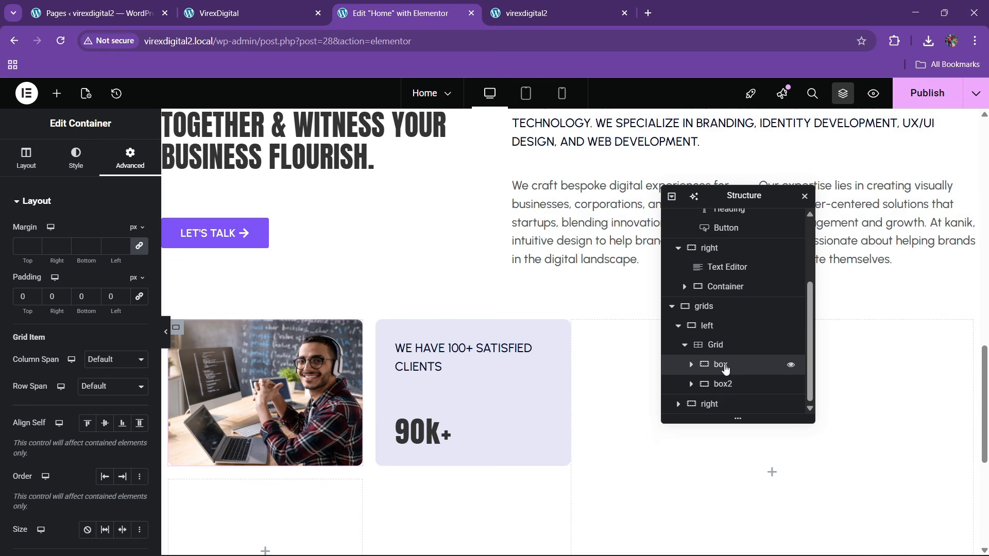
pyautogui.rightClick(725, 369)
pyautogui.click(760, 245)
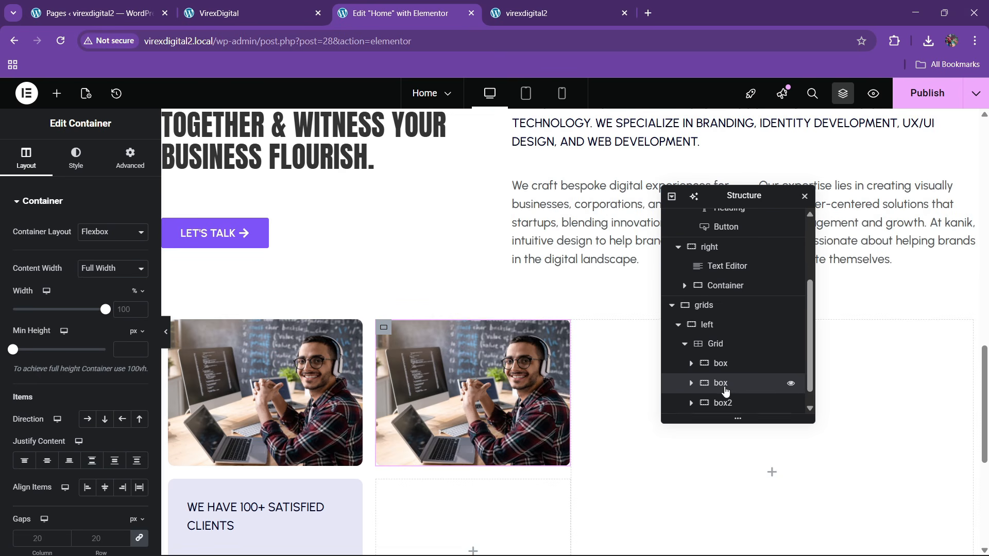
pyautogui.scroll(-1, 726, 388)
pyautogui.rightClick(726, 383)
pyautogui.click(764, 248)
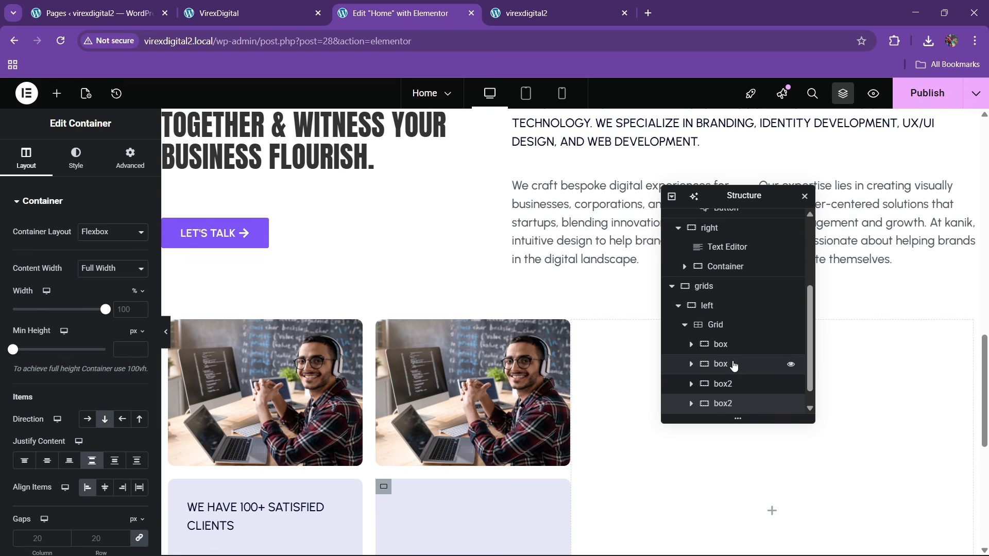
pyautogui.scroll(-1, 733, 379)
pyautogui.scroll(1, 732, 366)
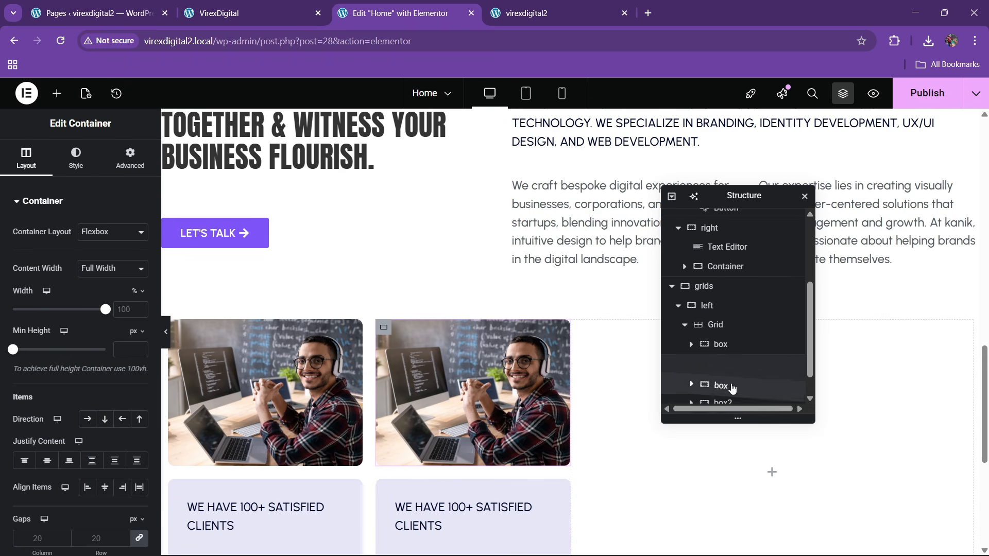
# - Reorder the grid items so the second row has the clients card left and photo right
pyautogui.click(733, 385)
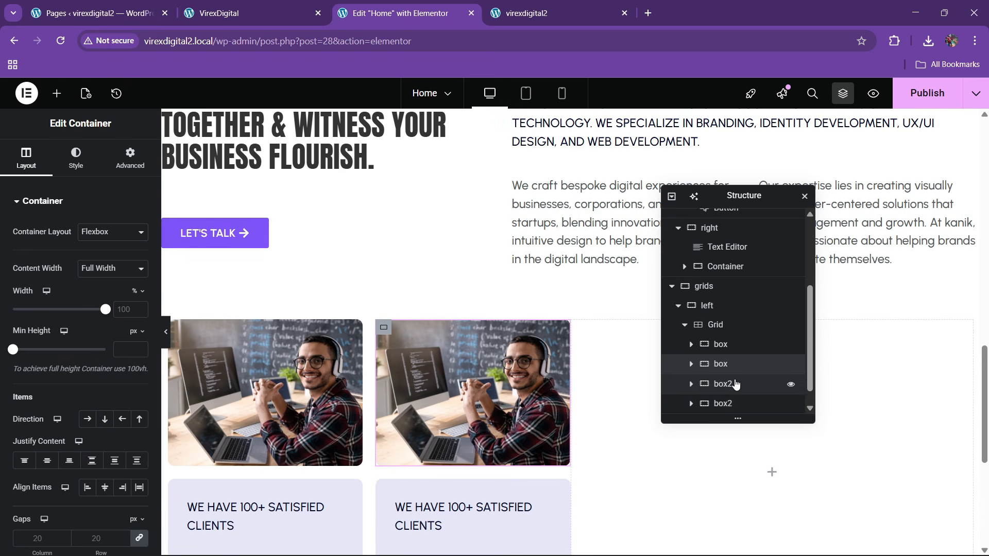
pyautogui.scroll(-1, 731, 382)
pyautogui.moveTo(707, 366); pyautogui.dragTo(713, 390)
pyautogui.scroll(-2, 412, 385)
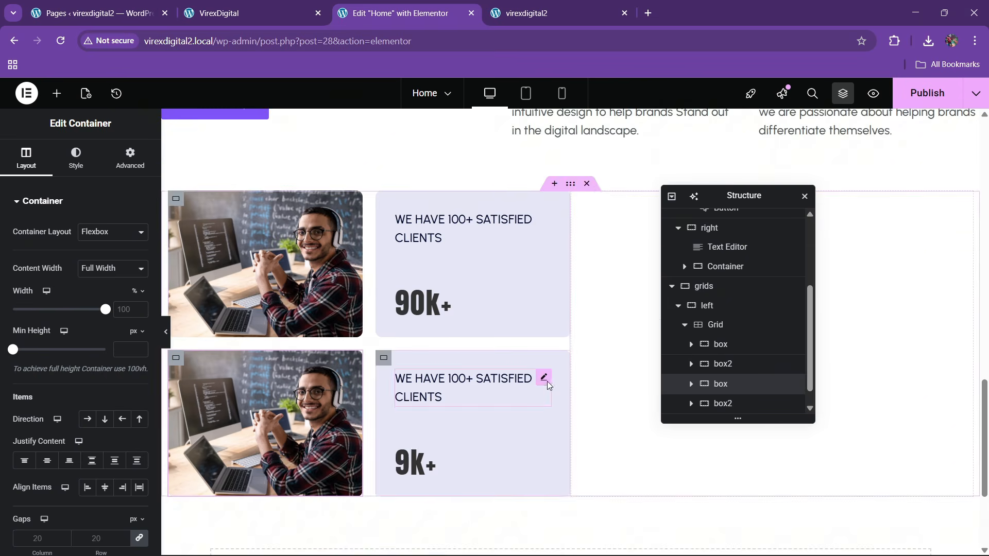
pyautogui.scroll(-1, 728, 393)
pyautogui.moveTo(702, 368); pyautogui.dragTo(707, 384)
pyautogui.scroll(-2, 707, 381)
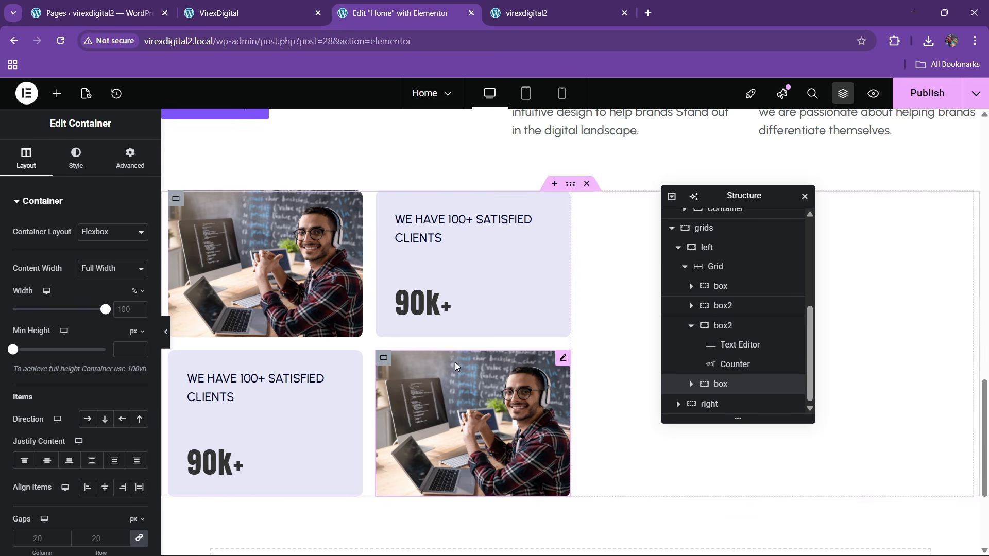
pyautogui.click(247, 13)
pyautogui.click(364, 6)
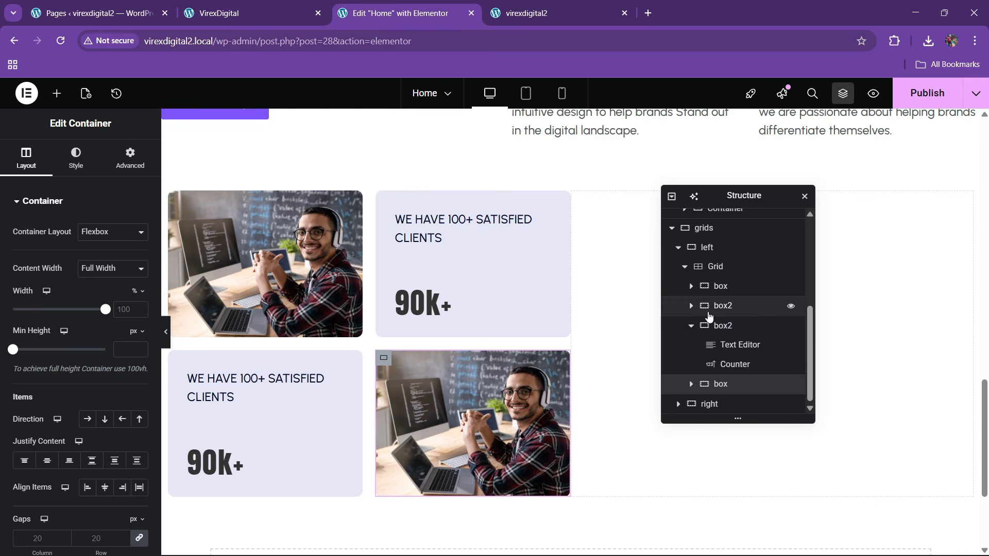
pyautogui.click(691, 326)
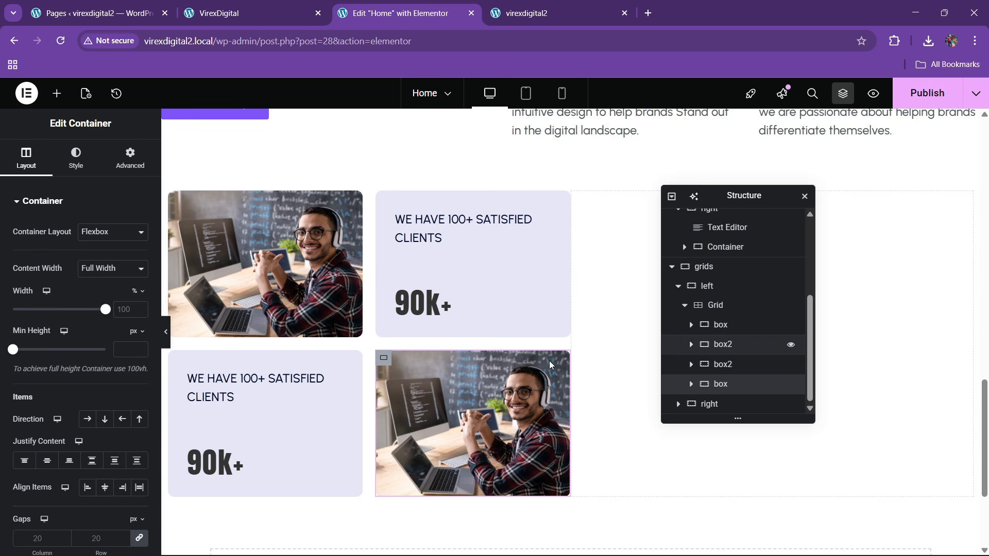
pyautogui.click(730, 365)
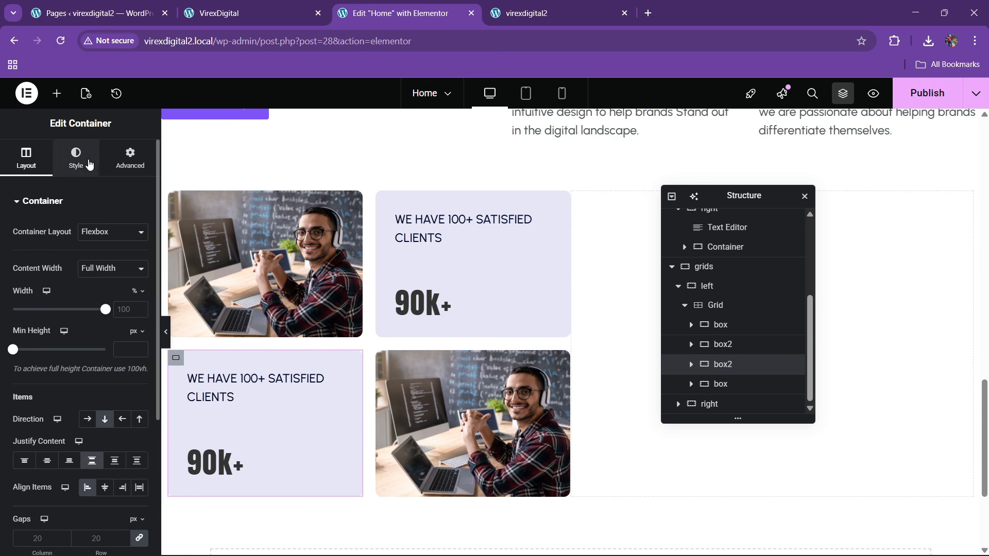
# - Give the lower-left card a dark navy global background colour and white text
pyautogui.click(89, 163)
pyautogui.click(122, 285)
pyautogui.click(61, 471)
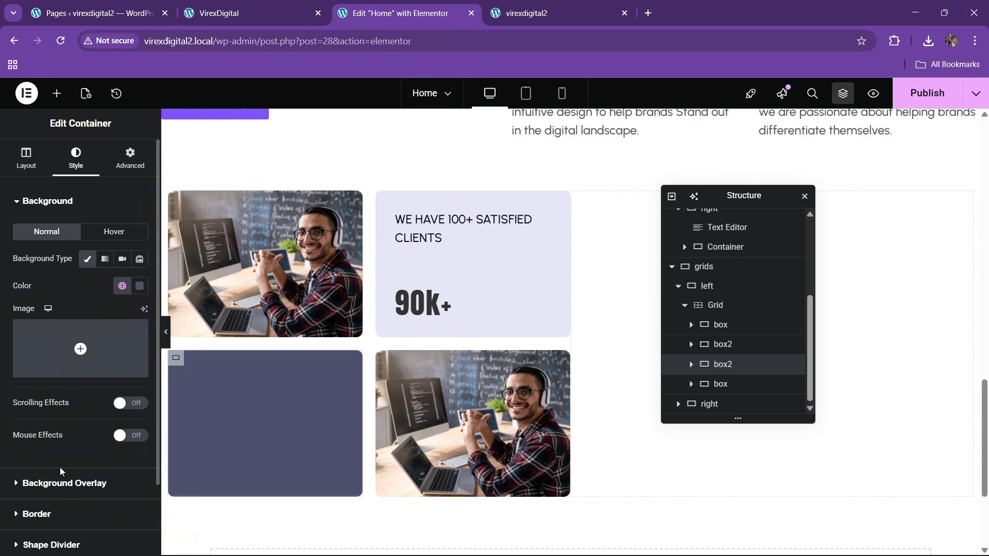
pyautogui.click(288, 387)
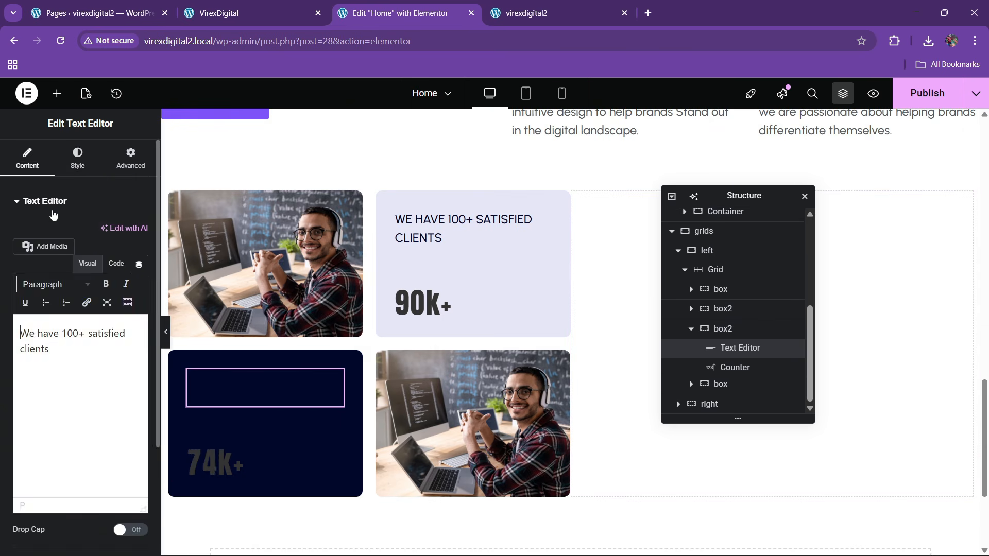
pyautogui.click(77, 158)
pyautogui.click(135, 406)
pyautogui.moveTo(116, 280); pyautogui.dragTo(63, 231)
pyautogui.click(14, 471)
# - Make the lower-left card's counter number white
pyautogui.click(214, 465)
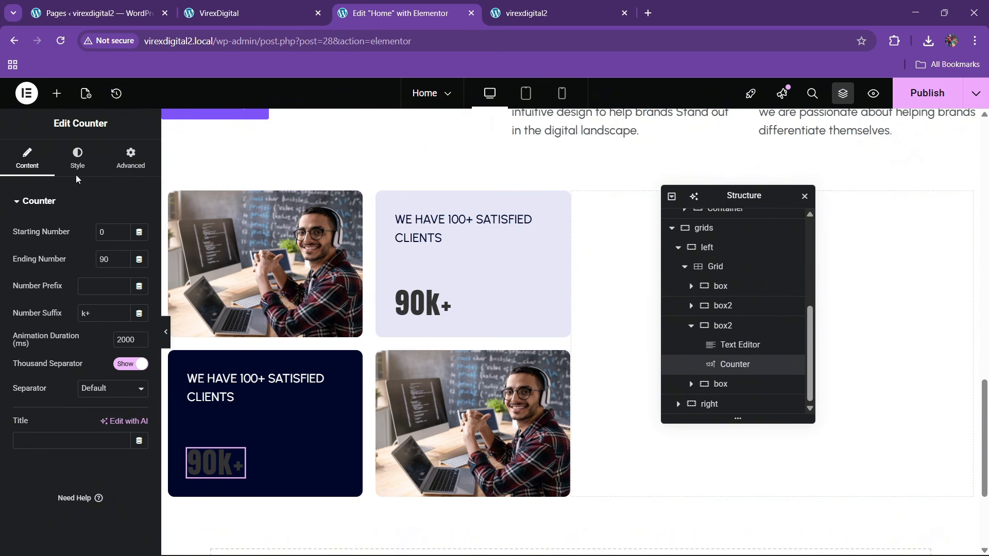
pyautogui.click(77, 158)
pyautogui.click(54, 334)
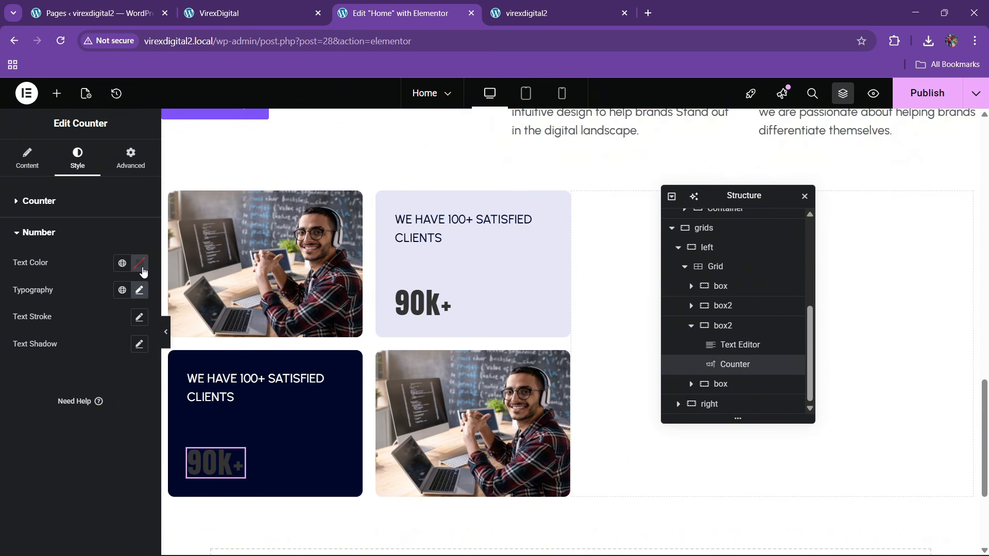
pyautogui.click(144, 271)
pyautogui.moveTo(137, 410); pyautogui.dragTo(62, 315)
pyautogui.click(4, 430)
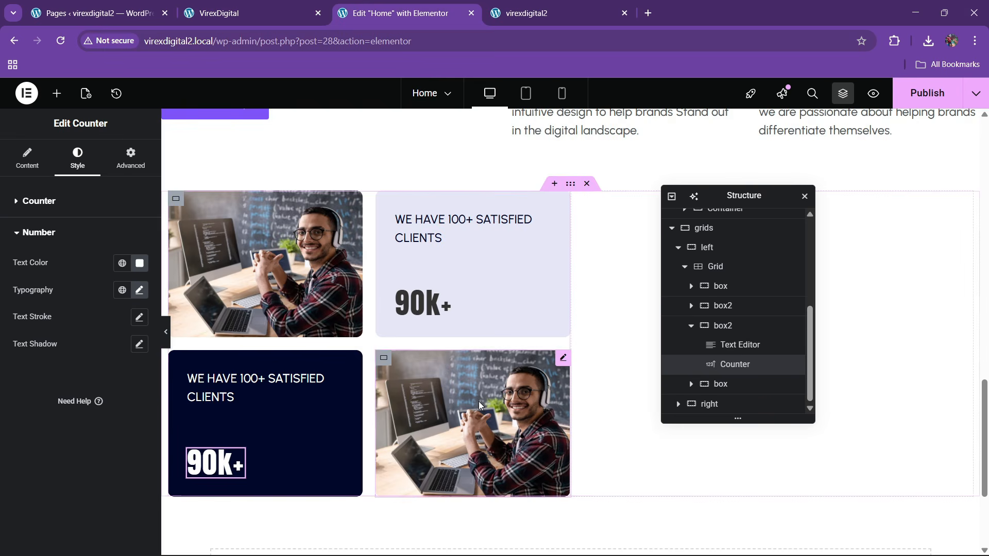
# - Replace the lower-right image with about2.jpg, the photo of two colleagues
pyautogui.click(479, 405)
pyautogui.click(77, 266)
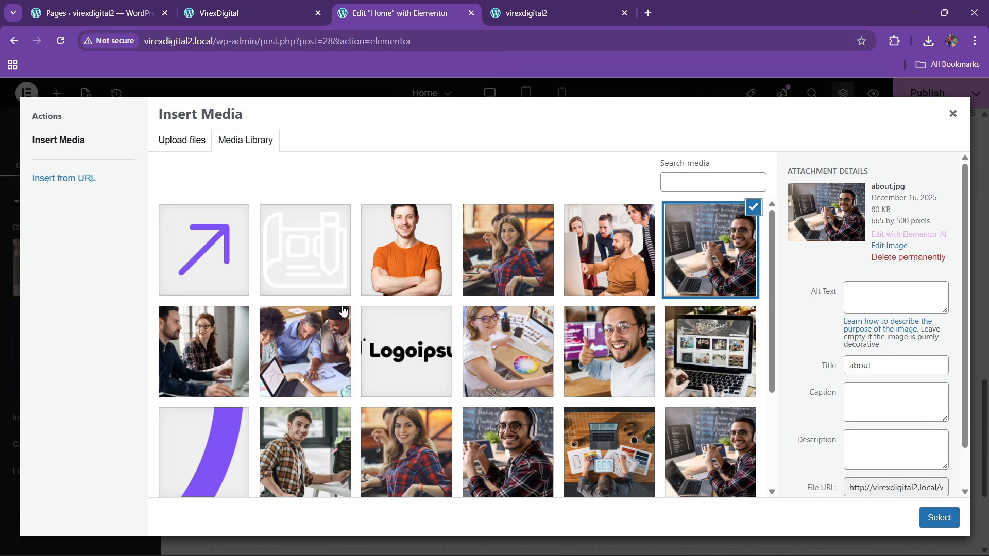
pyautogui.click(204, 362)
pyautogui.click(938, 517)
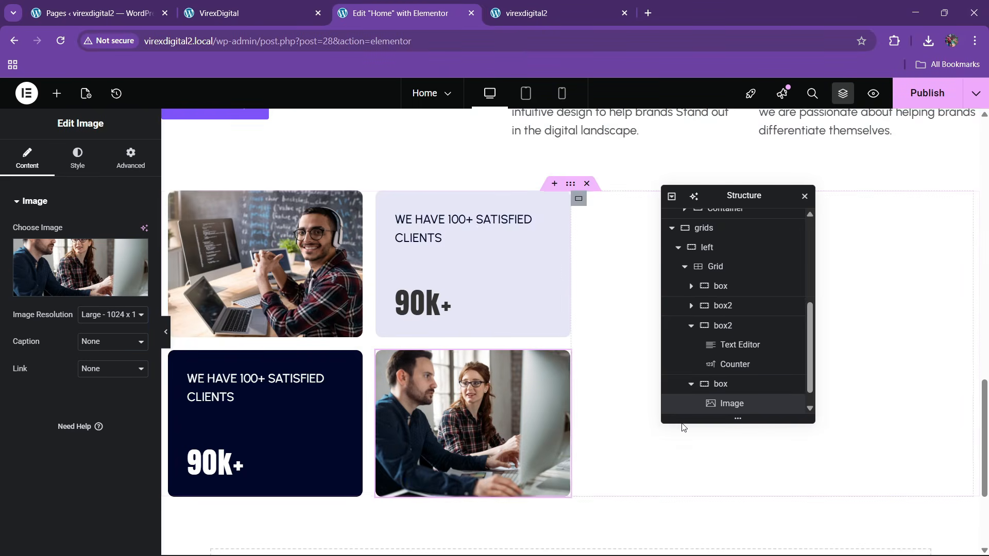
pyautogui.scroll(1, 911, 124)
# - Publish the page and check the changes on the live site
pyautogui.click(924, 95)
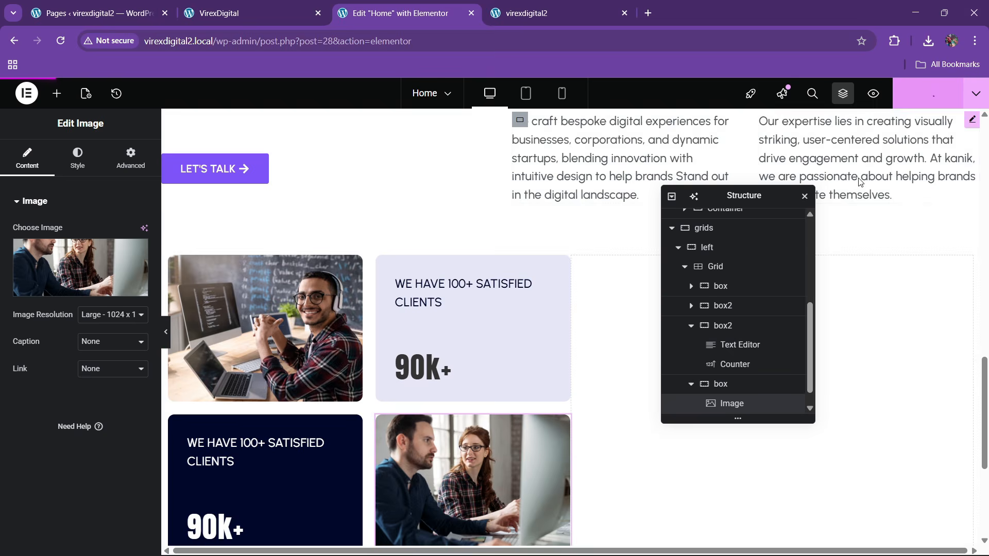
pyautogui.click(258, 10)
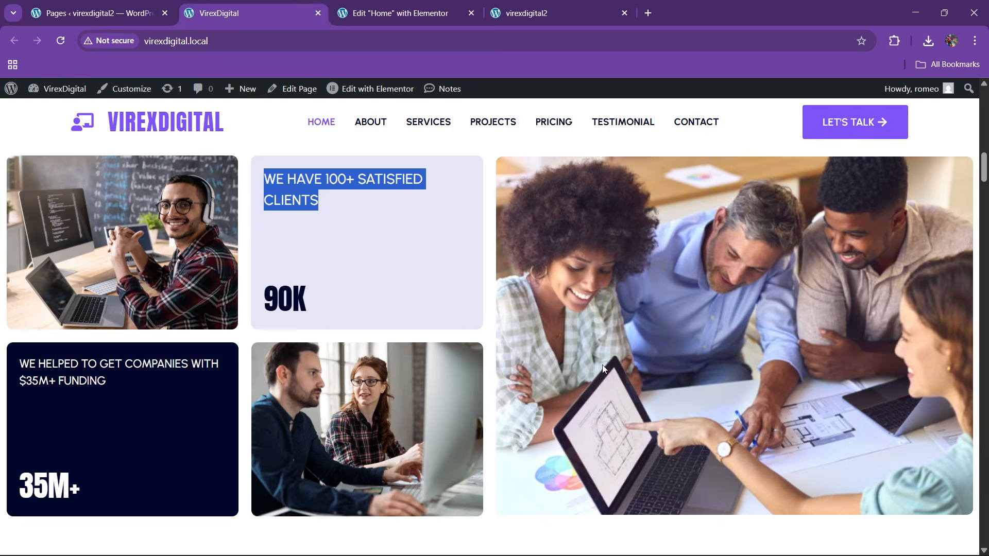
pyautogui.click(407, 11)
pyautogui.moveTo(732, 200); pyautogui.dragTo(404, 283)
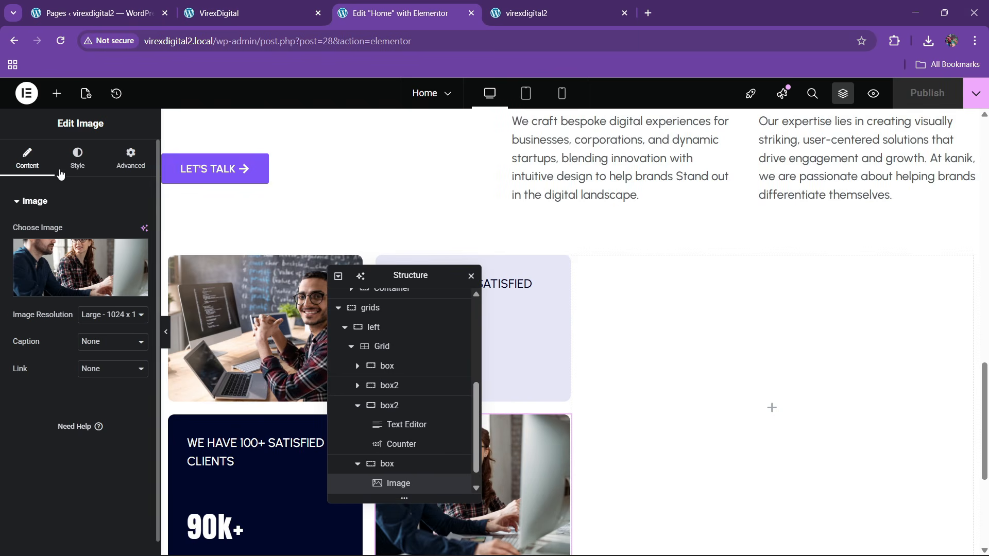
# - Give the grids section's right container a Classic background using the team-around-a-tablet photo
pyautogui.click(57, 94)
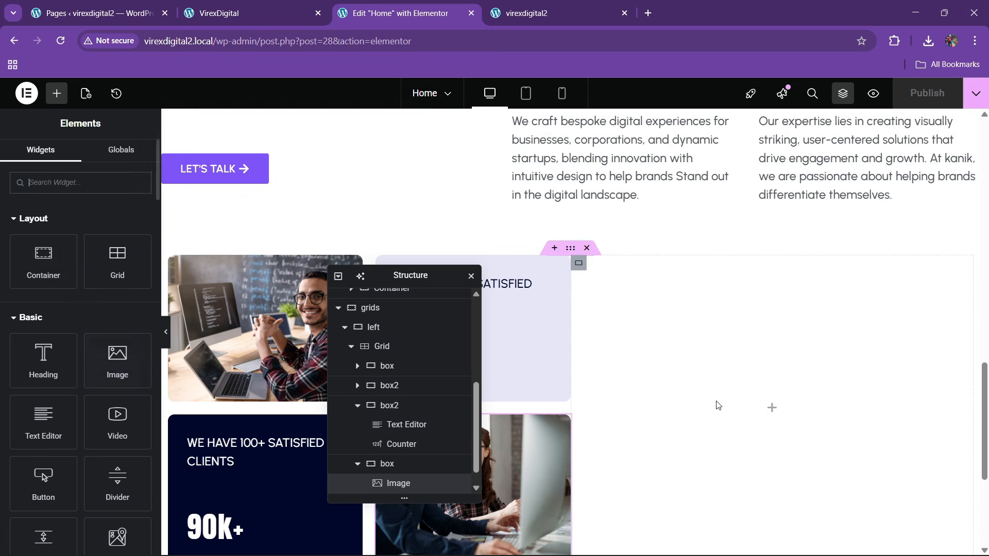
pyautogui.scroll(-1, 379, 453)
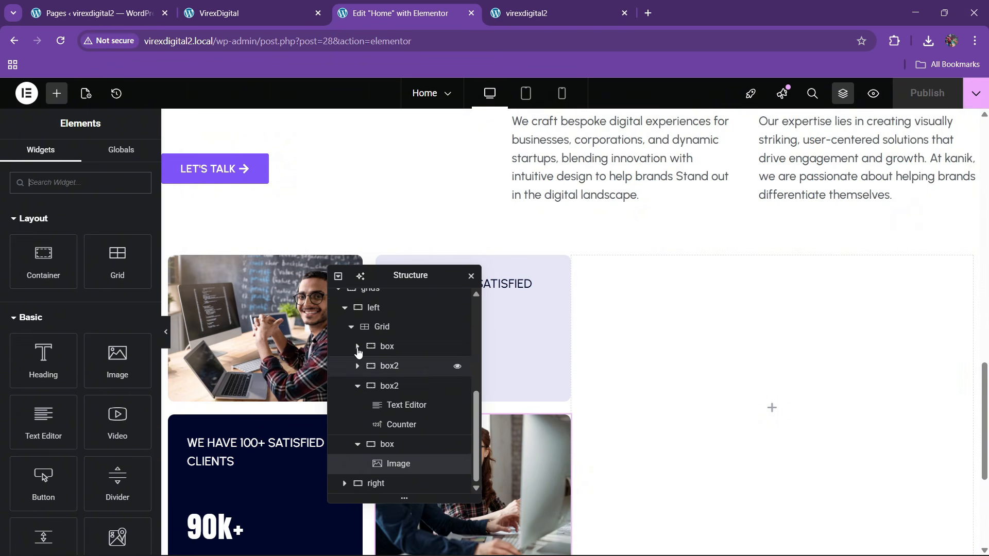
pyautogui.click(351, 327)
pyautogui.click(344, 465)
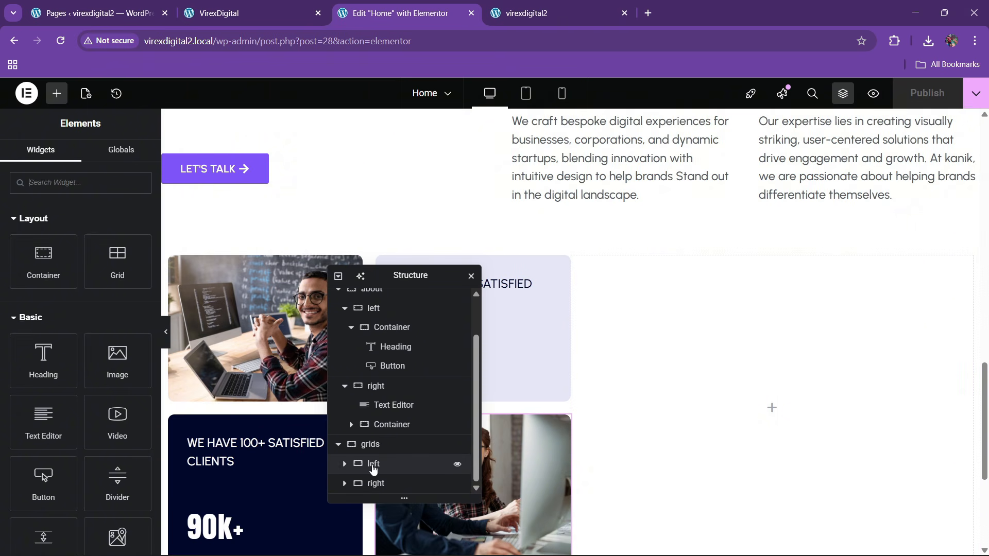
pyautogui.click(375, 483)
pyautogui.click(75, 158)
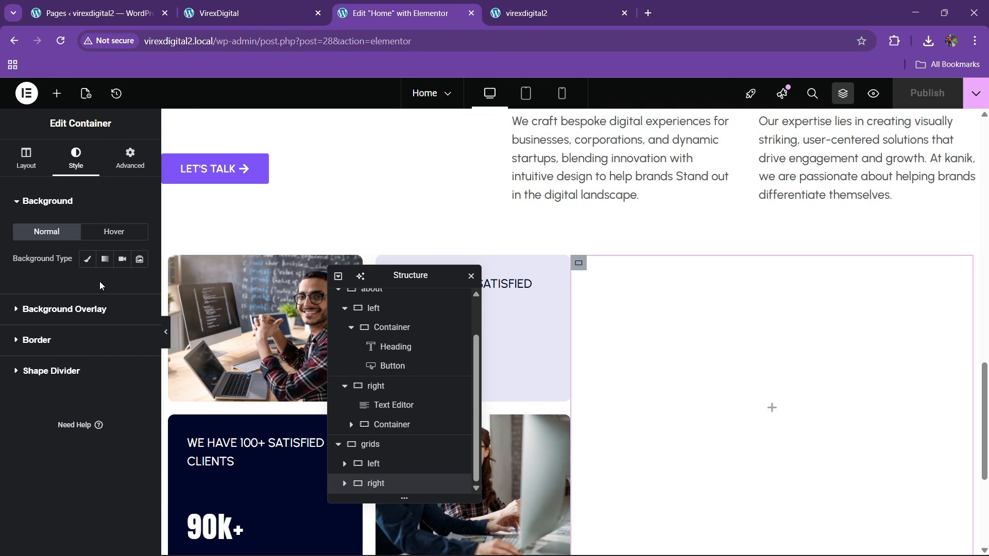
pyautogui.click(86, 260)
pyautogui.click(81, 369)
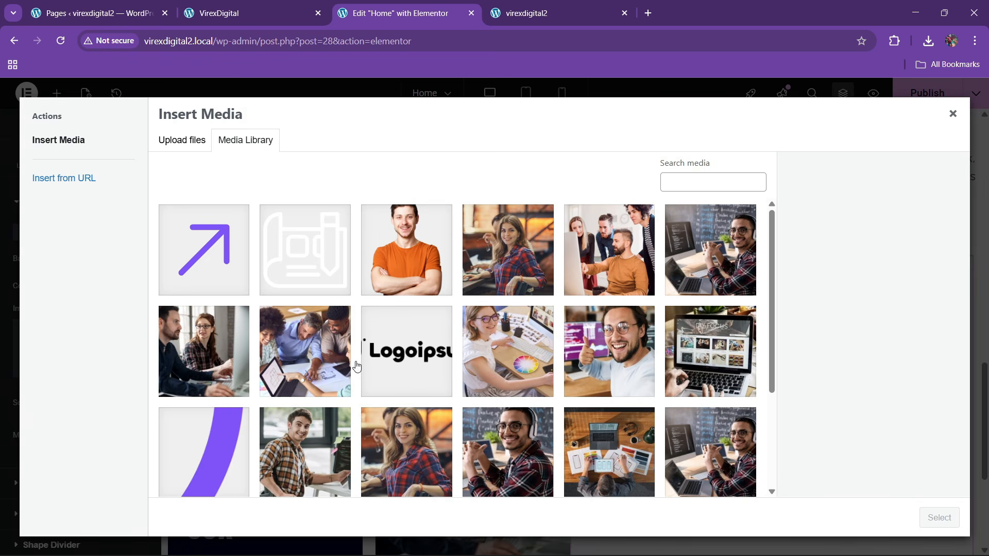
pyautogui.scroll(-2, 579, 355)
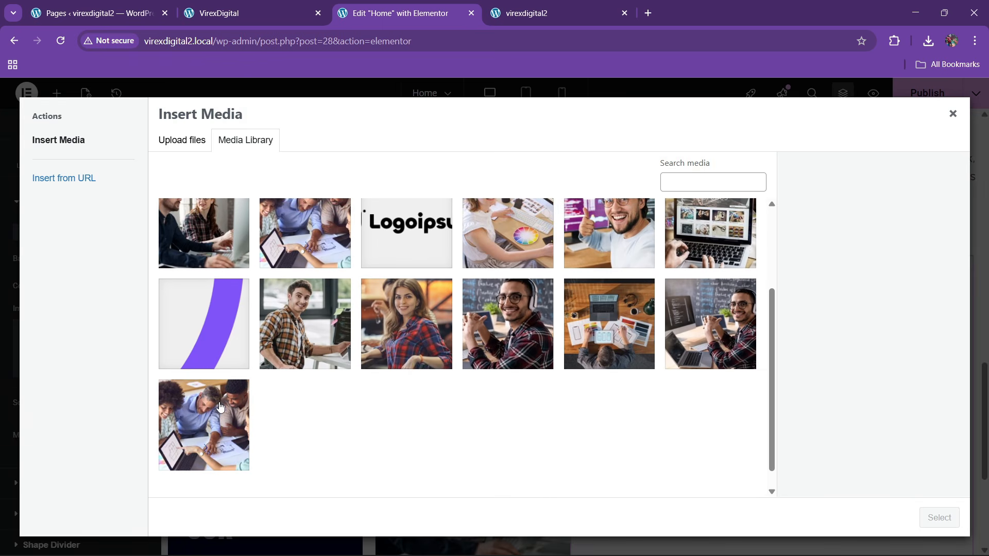
pyautogui.click(206, 423)
pyautogui.click(938, 517)
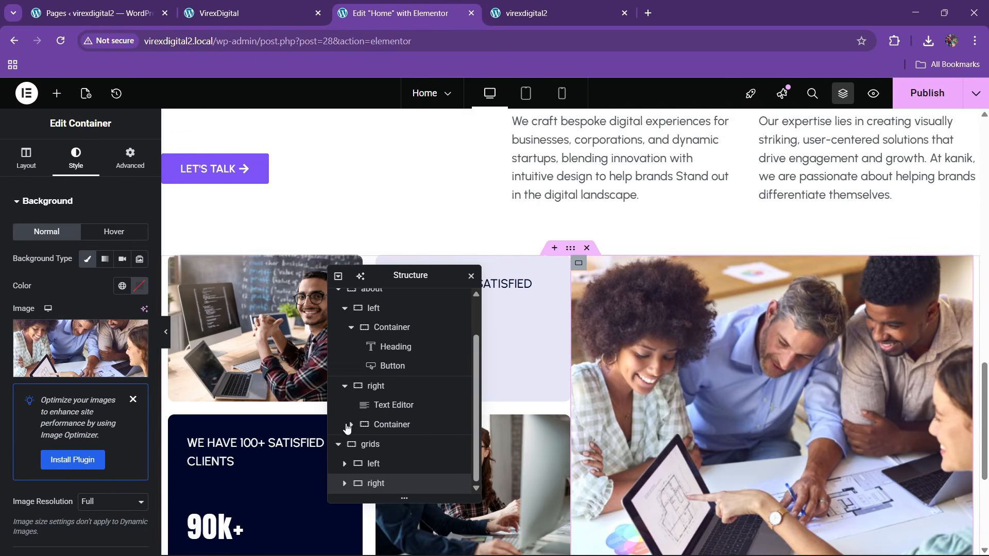
# - Set the background position to Center Center and display size to Cover
pyautogui.scroll(-3, 93, 405)
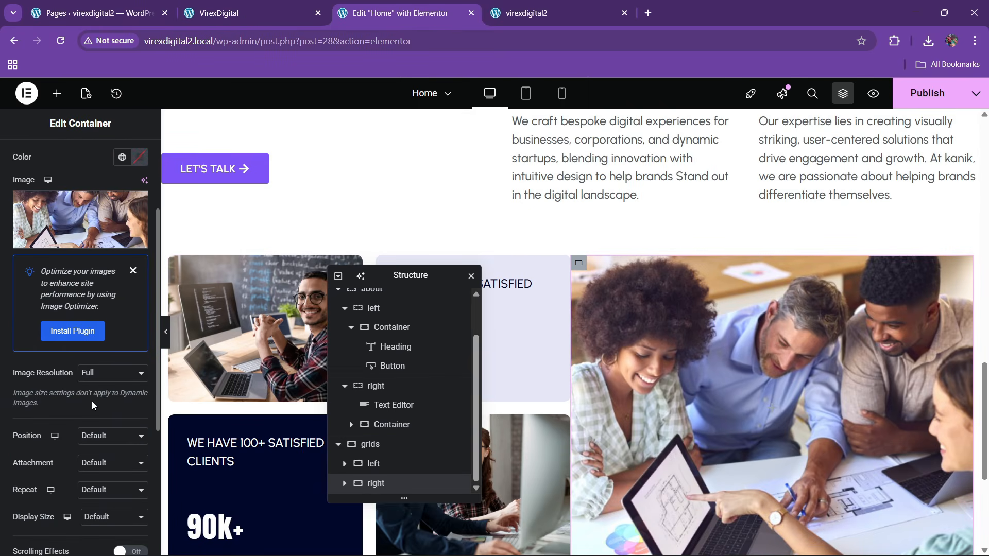
pyautogui.click(100, 432)
pyautogui.click(106, 279)
pyautogui.scroll(-3, 98, 448)
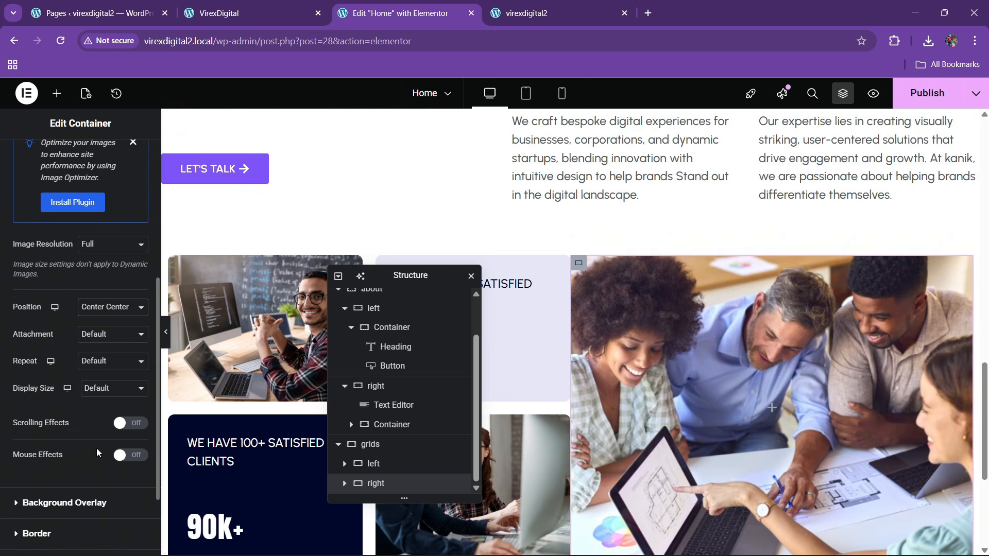
pyautogui.click(99, 390)
pyautogui.click(97, 433)
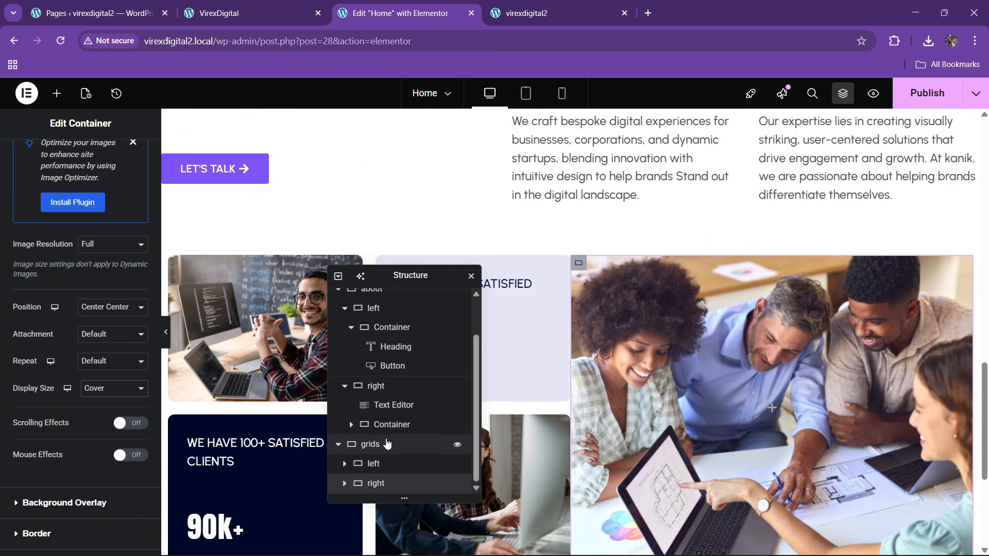
pyautogui.click(385, 444)
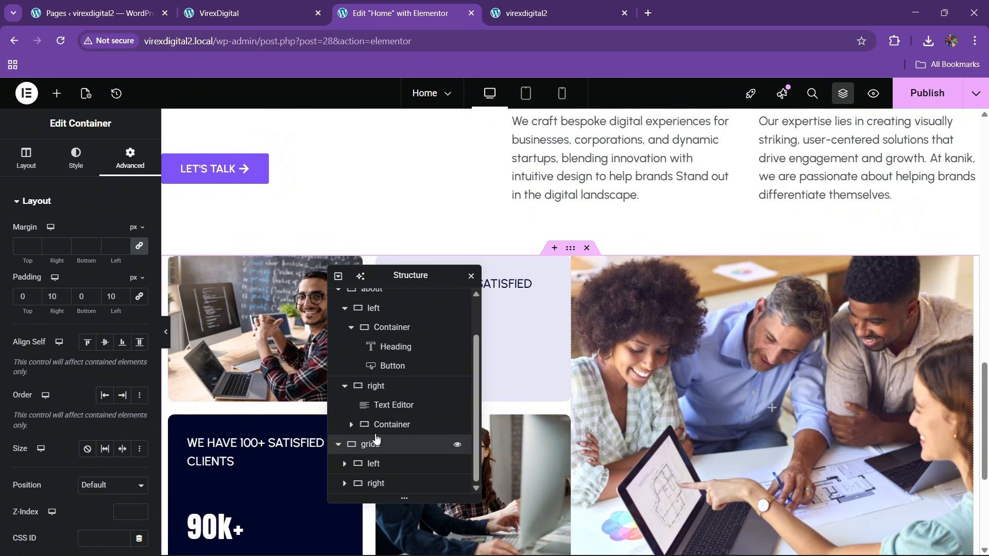
# - Set the grids container to Justify Space Between, Align Stretch, with 20 px gaps
pyautogui.click(375, 483)
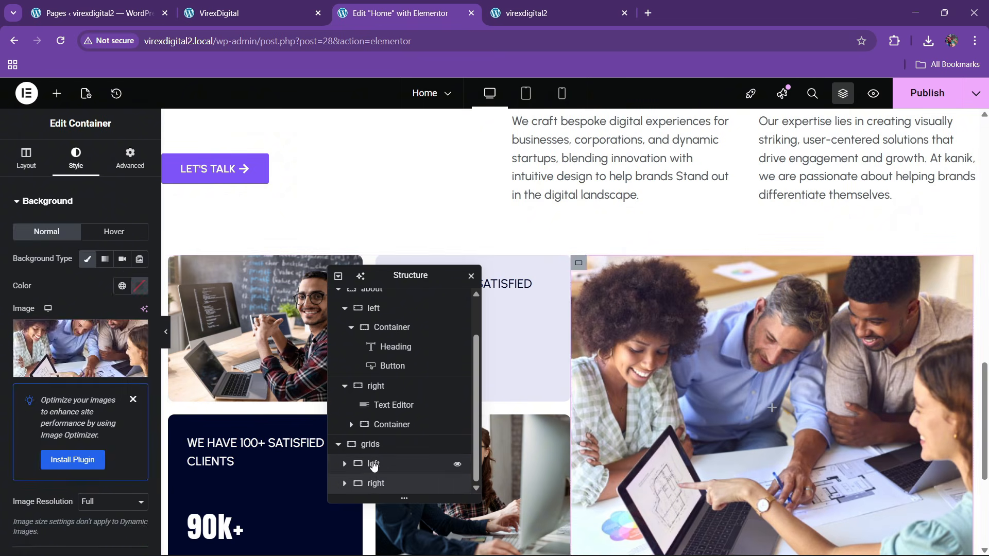
pyautogui.click(373, 465)
pyautogui.click(375, 444)
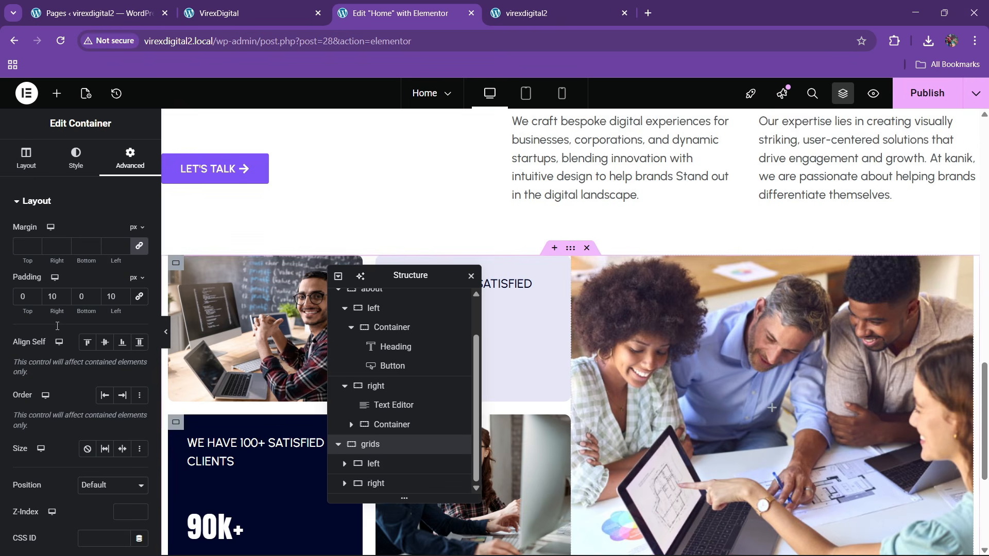
pyautogui.scroll(-3, 74, 407)
pyautogui.click(91, 331)
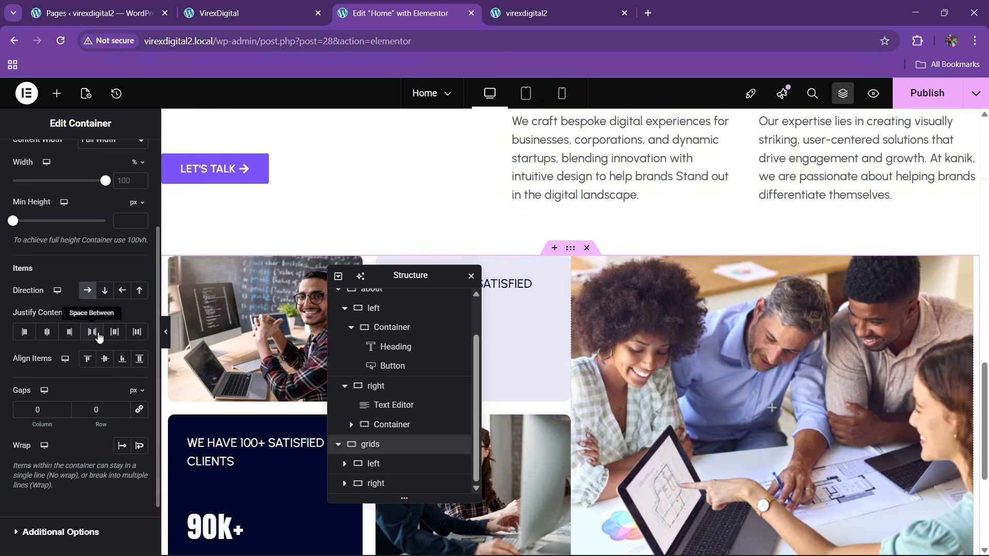
pyautogui.click(139, 359)
pyautogui.click(84, 411)
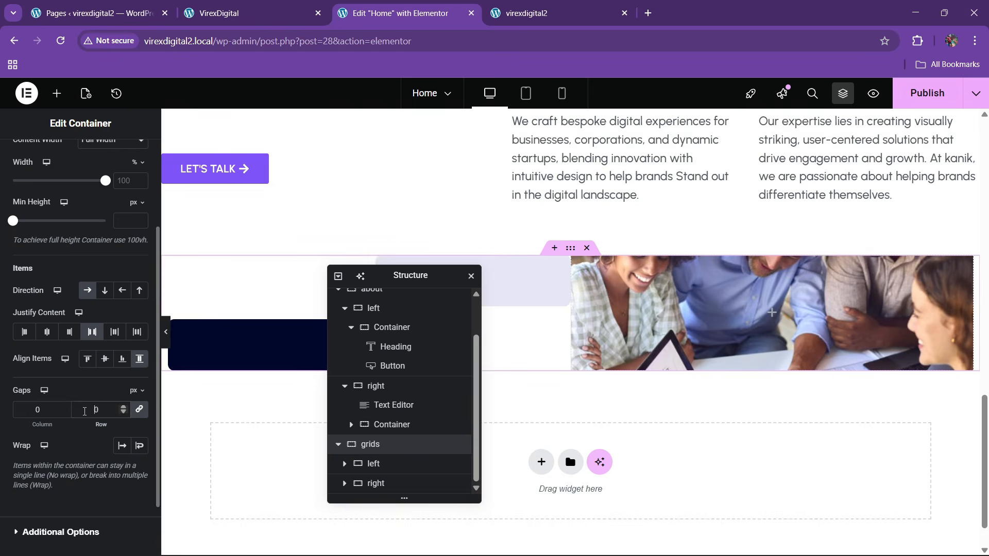
pyautogui.write('2')
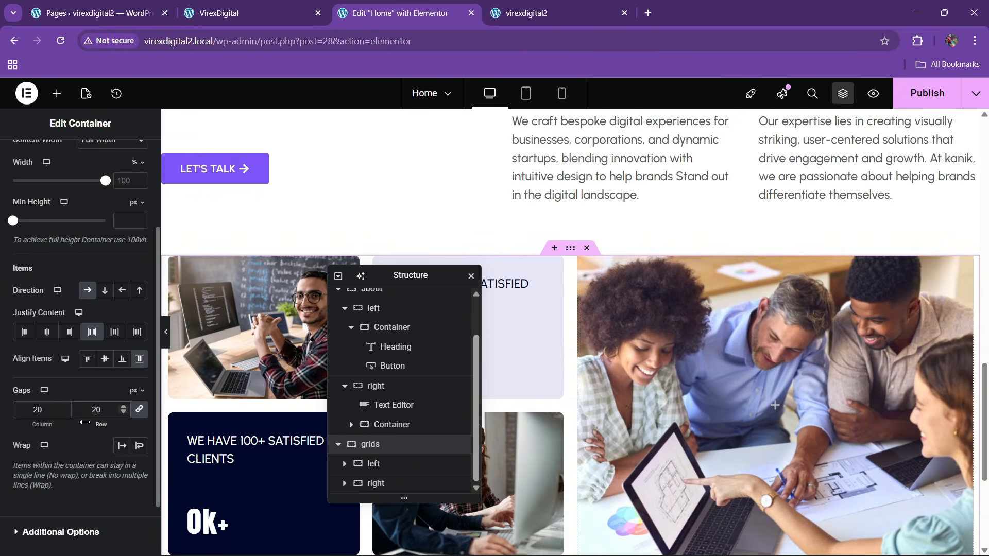
# - Give the right team-photo block 10 px rounded corners under Style > Border
pyautogui.click(242, 13)
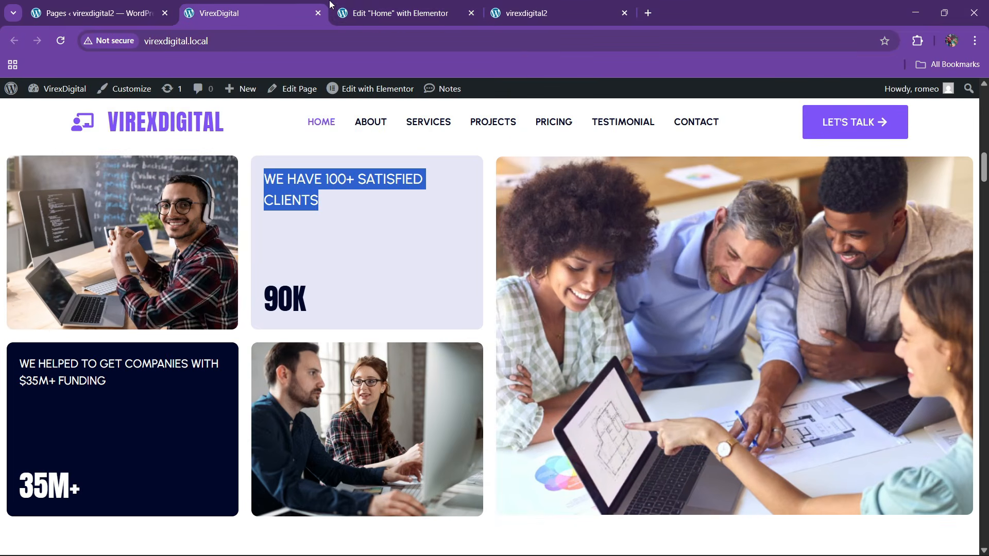
pyautogui.click(367, 8)
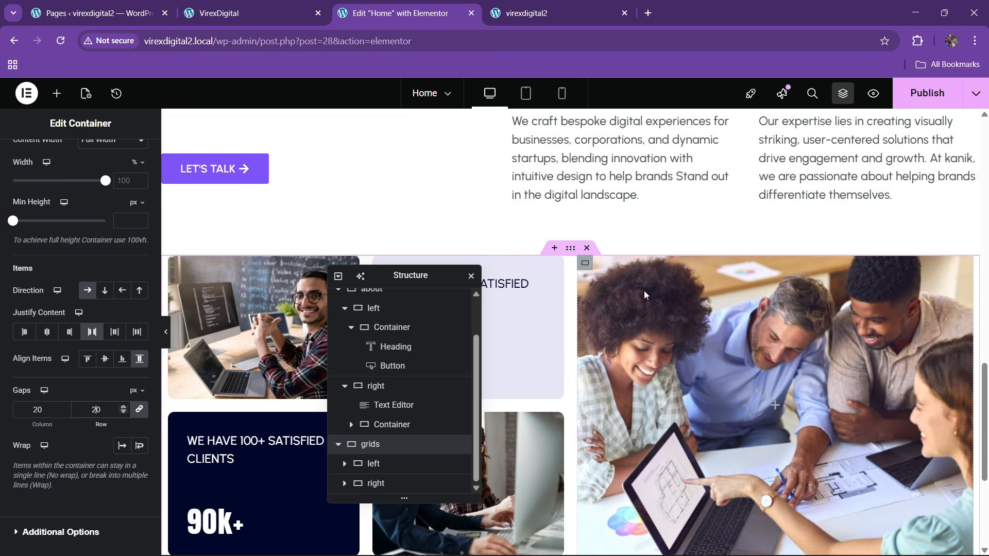
pyautogui.click(376, 483)
pyautogui.scroll(-5, 69, 359)
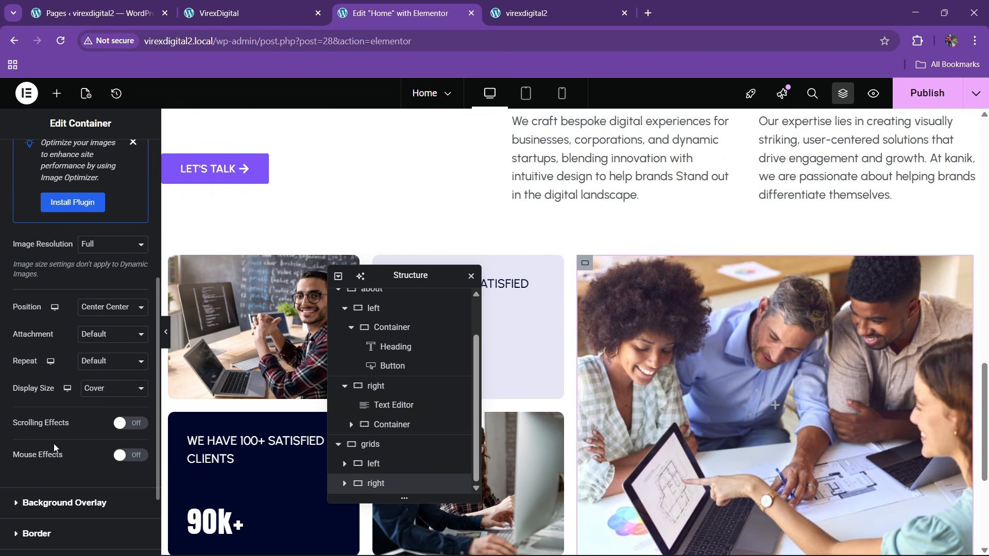
pyautogui.click(45, 469)
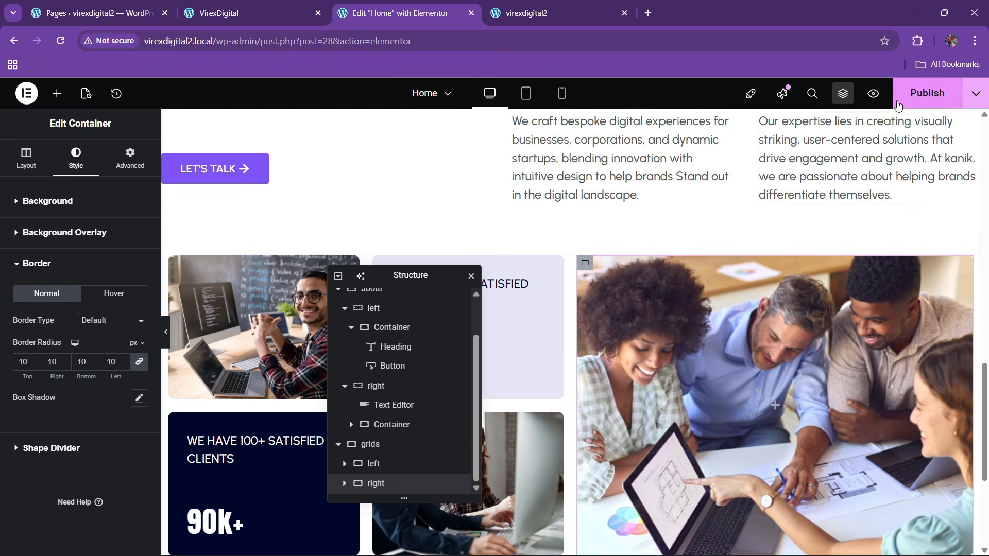
# - Publish the home page and reload the live virexdigital2 page to review the grids section
pyautogui.click(927, 93)
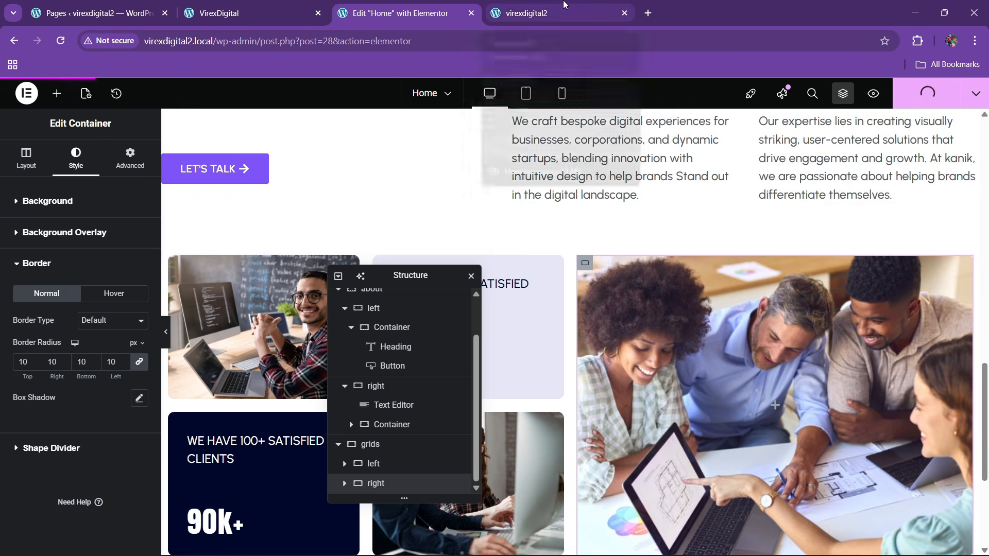
pyautogui.moveTo(564, 5)
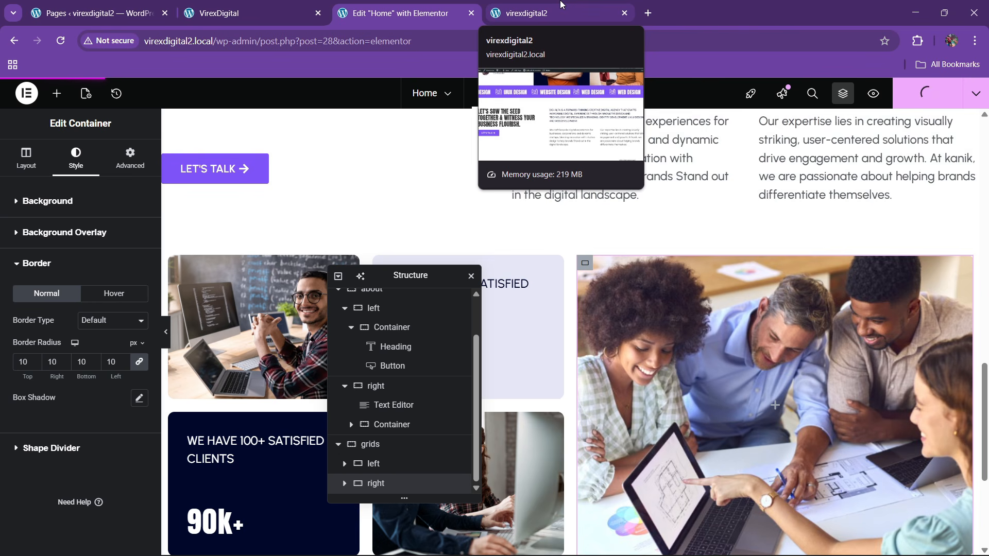
pyautogui.click(561, 5)
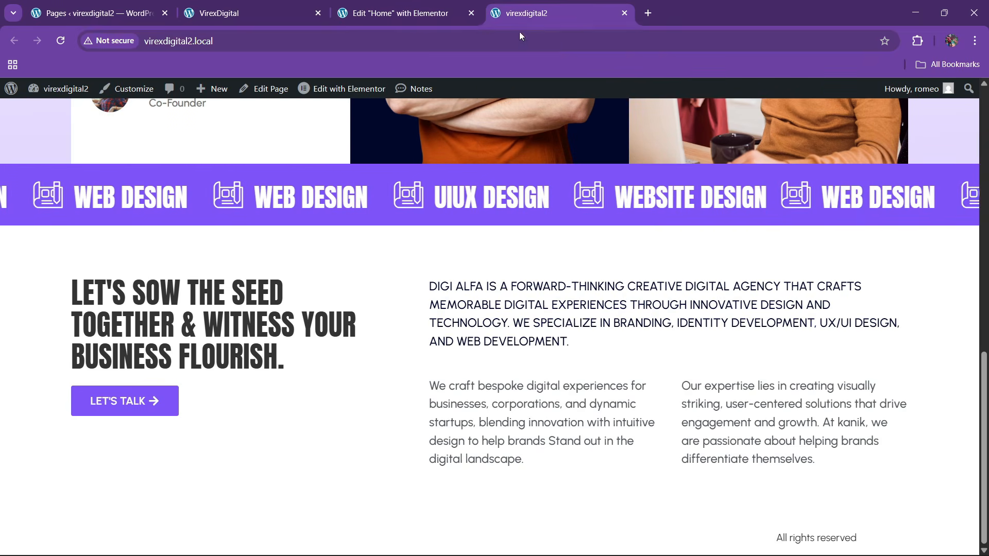
pyautogui.click(386, 43)
pyautogui.press('Return')
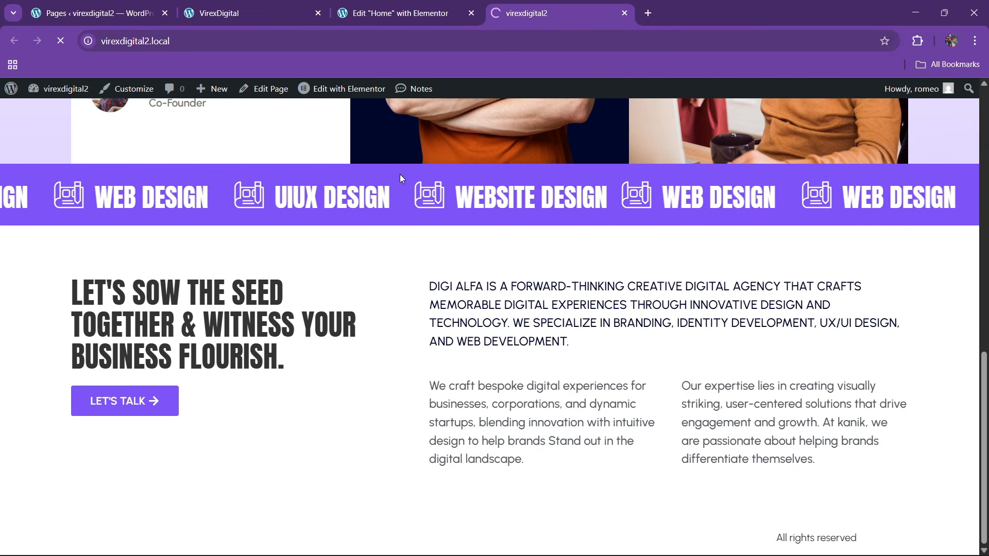
pyautogui.scroll(-15, 373, 340)
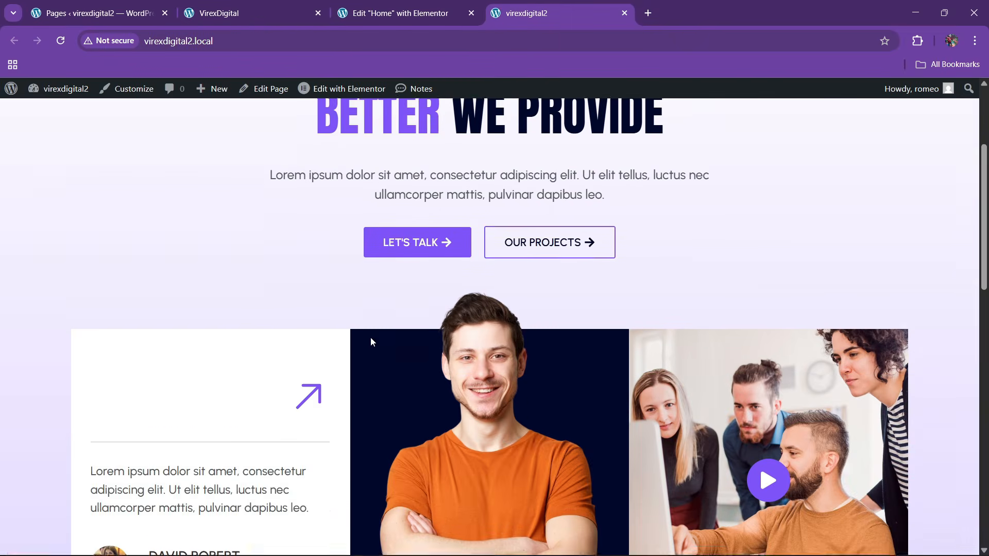
pyautogui.scroll(-2, 185, 421)
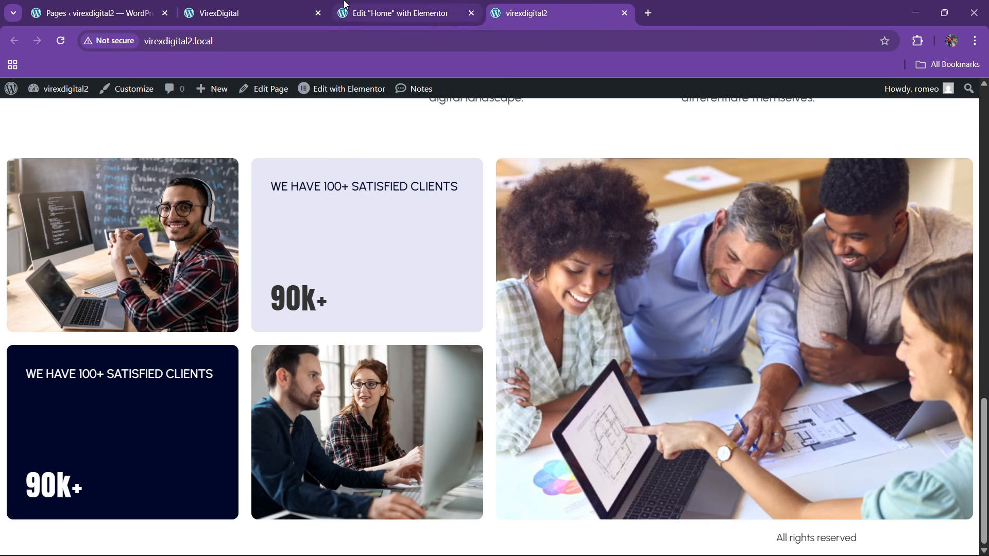
# - Compare the result against the VirexDigital reference site
pyautogui.click(265, 5)
pyautogui.scroll(-7, 334, 362)
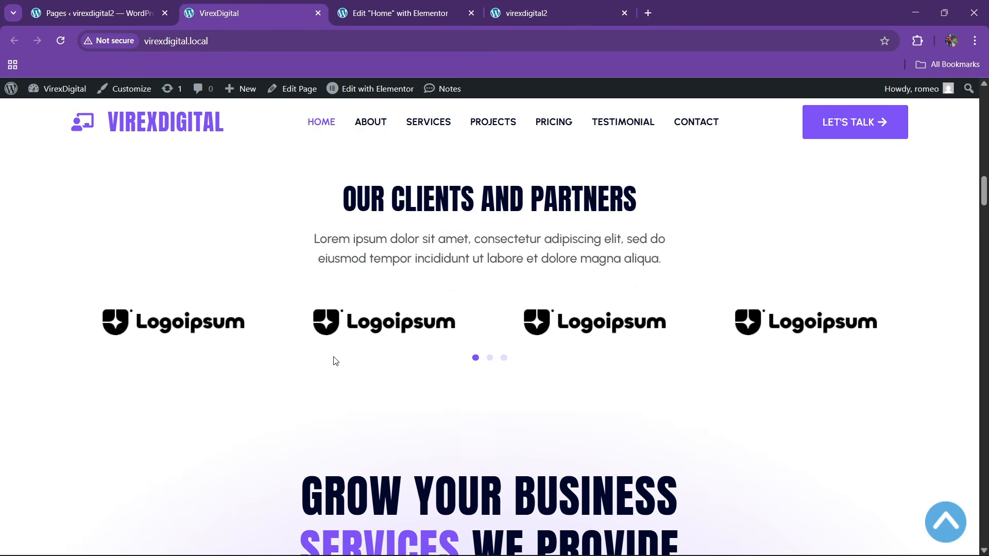
pyautogui.scroll(-3, 335, 360)
pyautogui.scroll(3, 345, 319)
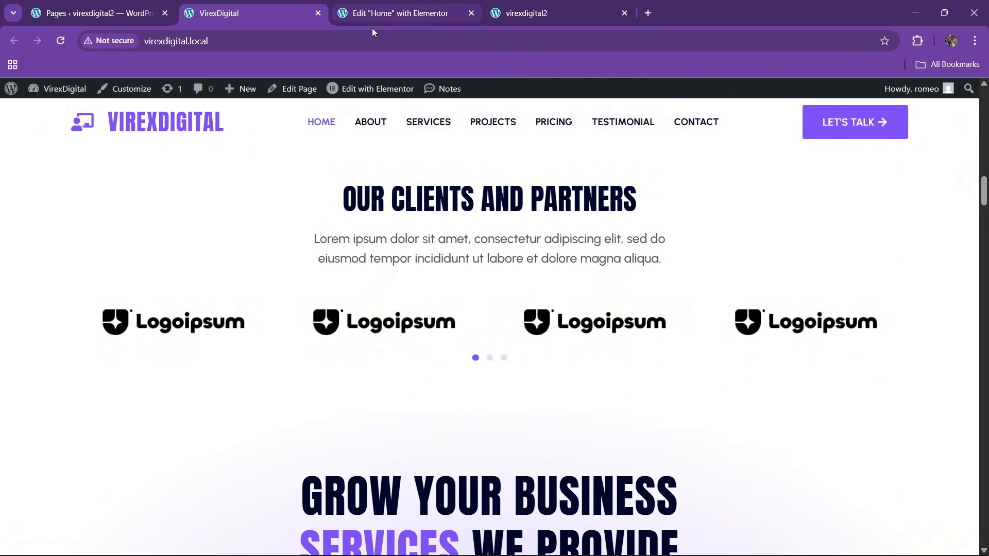
# - Add a new single-column container below the grids section
pyautogui.click(402, 4)
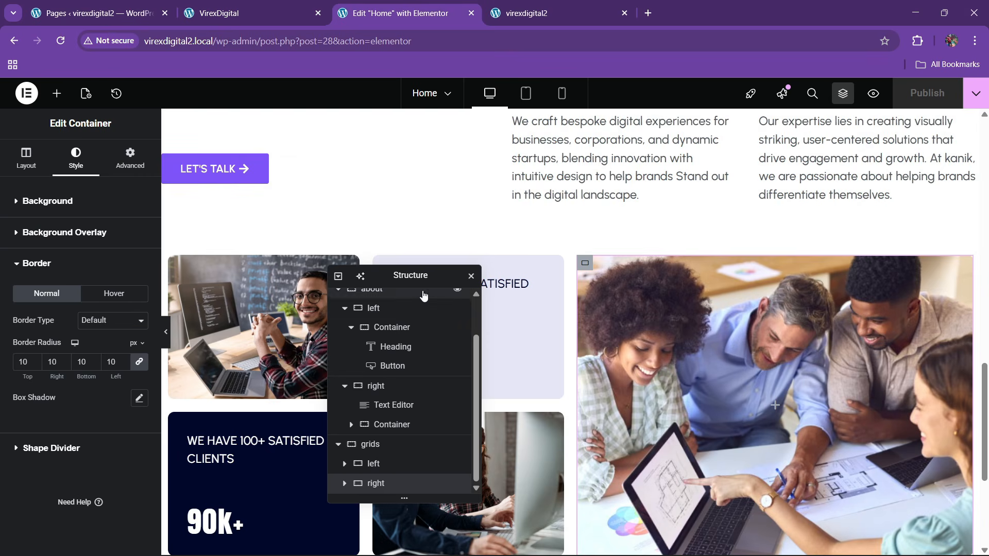
pyautogui.moveTo(407, 272); pyautogui.dragTo(680, 196)
pyautogui.scroll(-3, 487, 308)
pyautogui.scroll(-2, 487, 308)
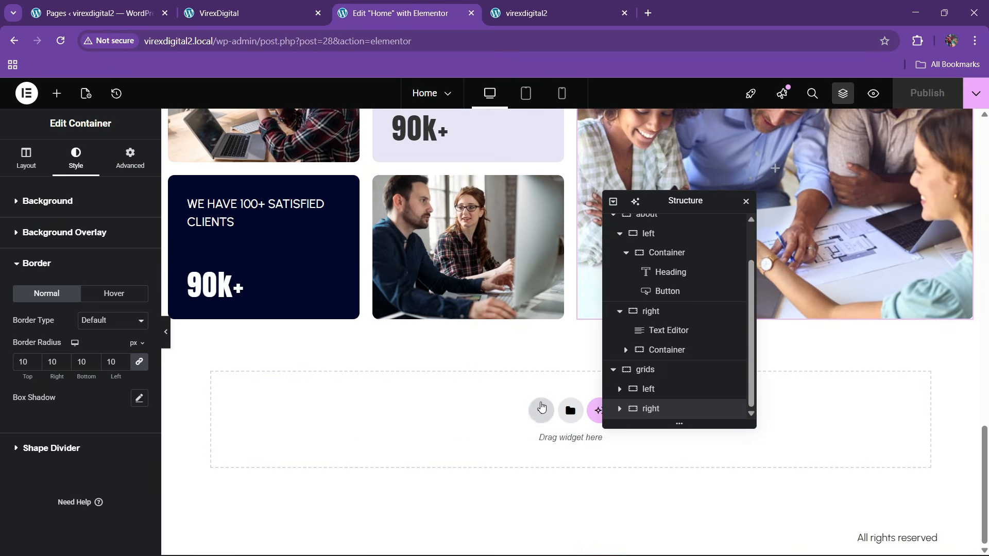
pyautogui.click(540, 410)
pyautogui.click(397, 441)
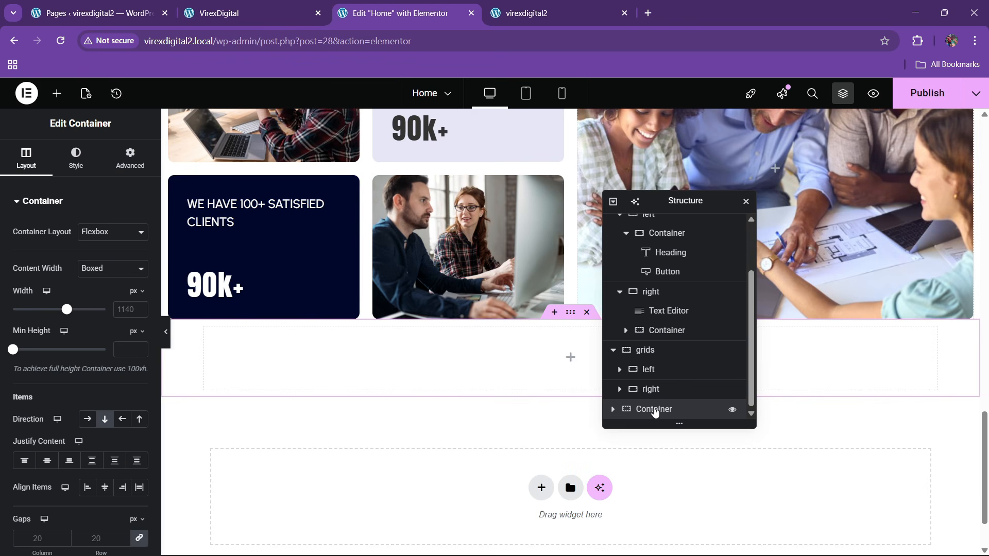
# - Review the about section's padding, then select the new empty container below grids
pyautogui.scroll(8, 519, 360)
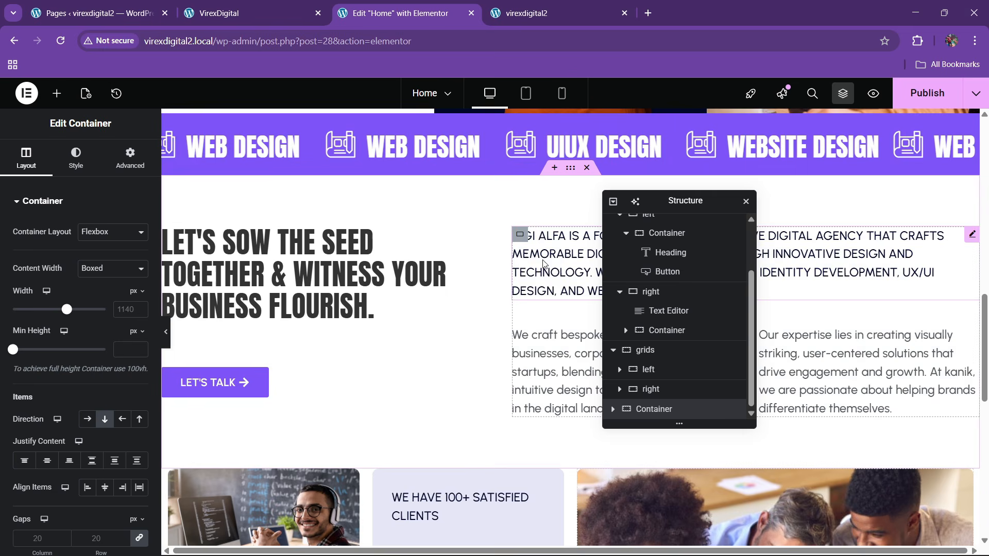
pyautogui.click(572, 168)
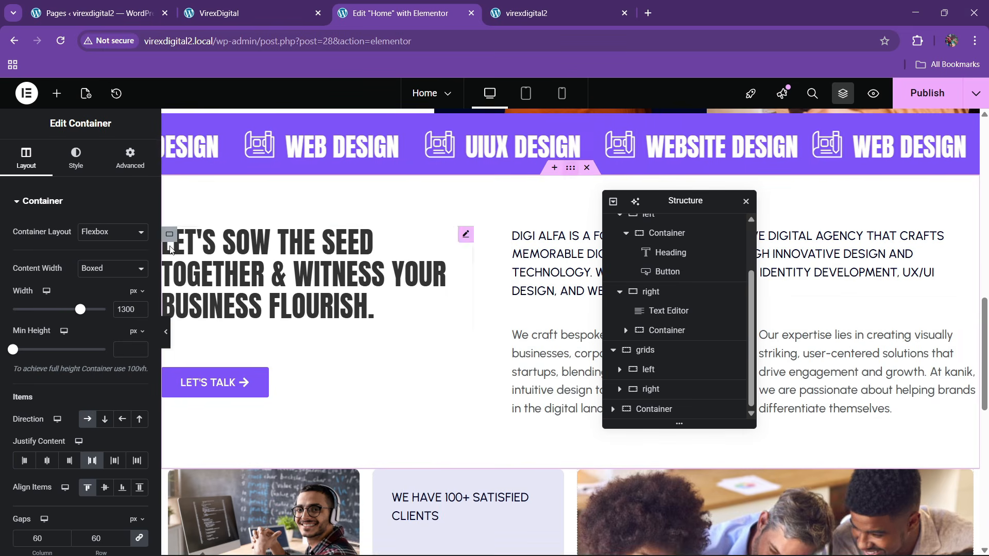
pyautogui.click(123, 162)
pyautogui.scroll(-4, 548, 344)
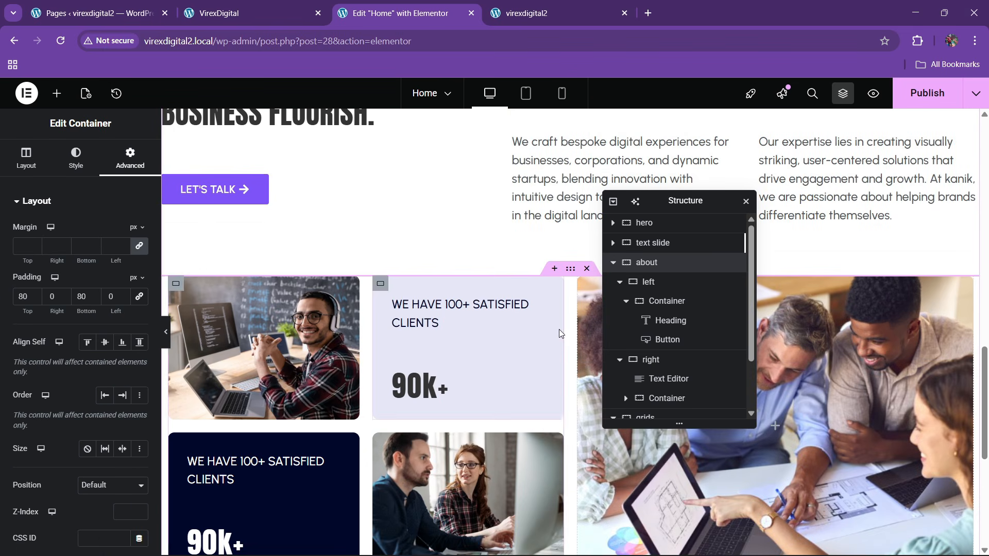
pyautogui.click(570, 268)
pyautogui.scroll(-3, 670, 361)
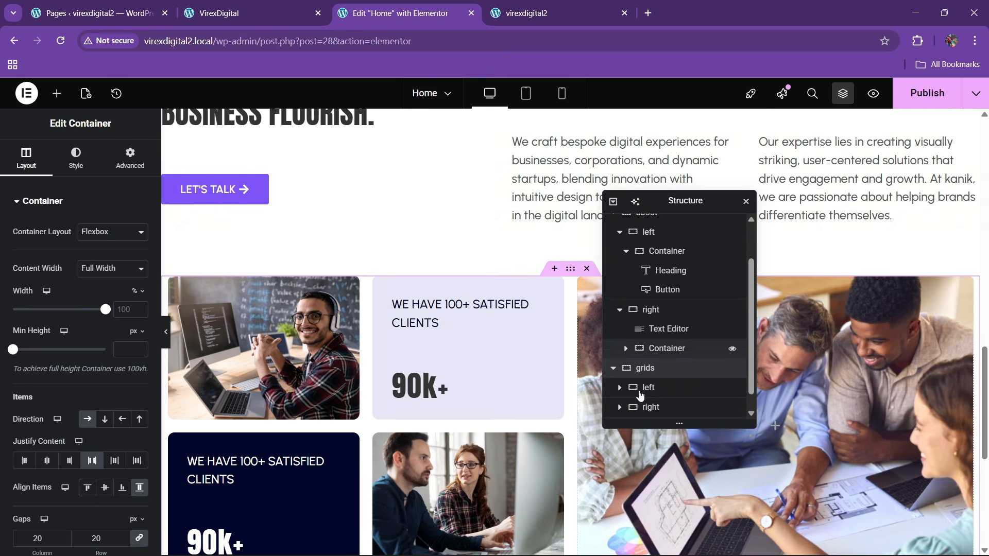
pyautogui.click(647, 410)
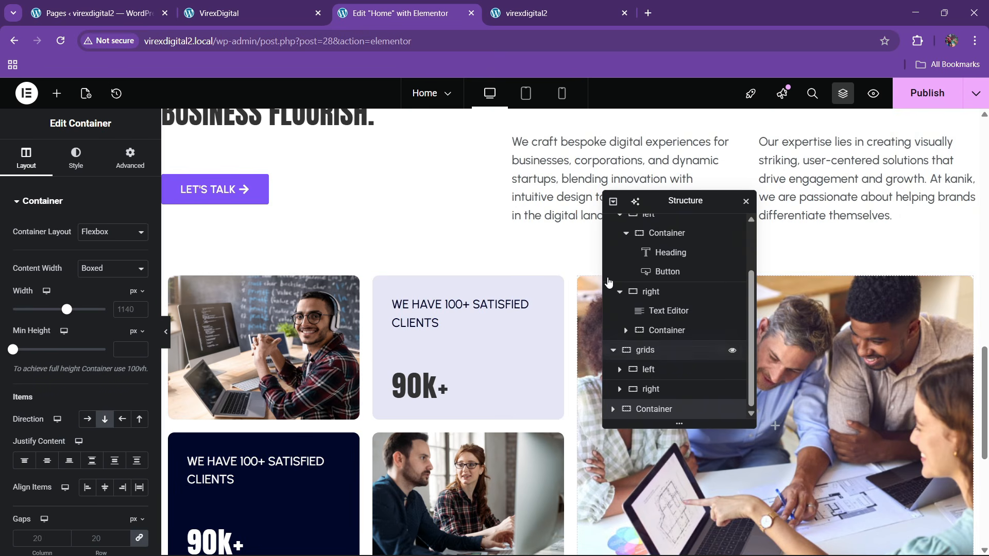
pyautogui.click(613, 202)
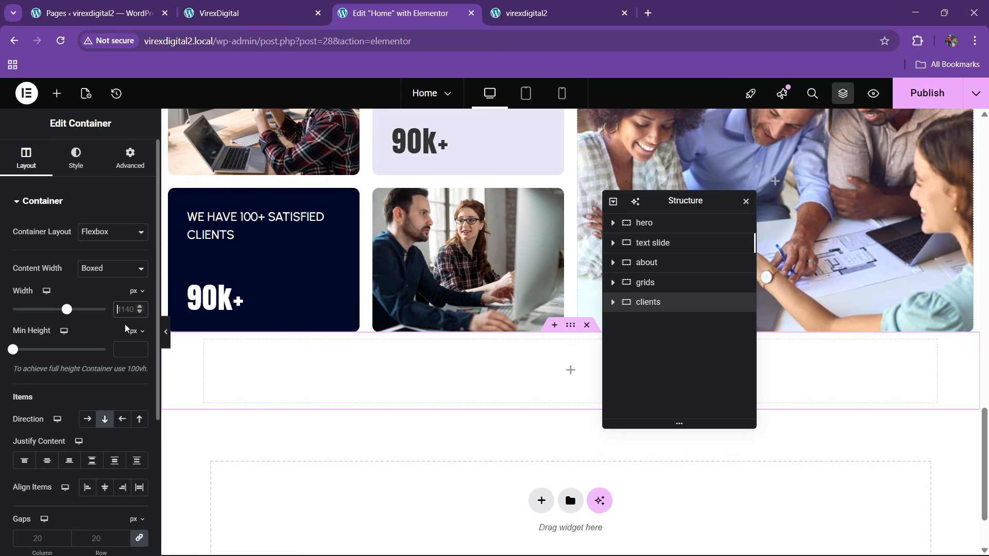
# - Give the clients container 80 px top and bottom padding
pyautogui.click(131, 157)
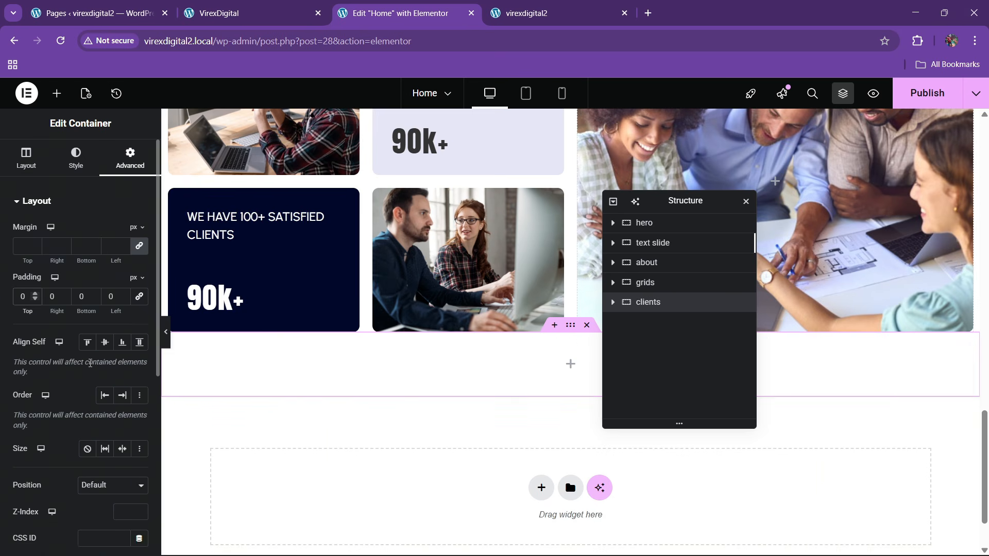
pyautogui.write('8')
pyautogui.click(81, 296)
pyautogui.write('80')
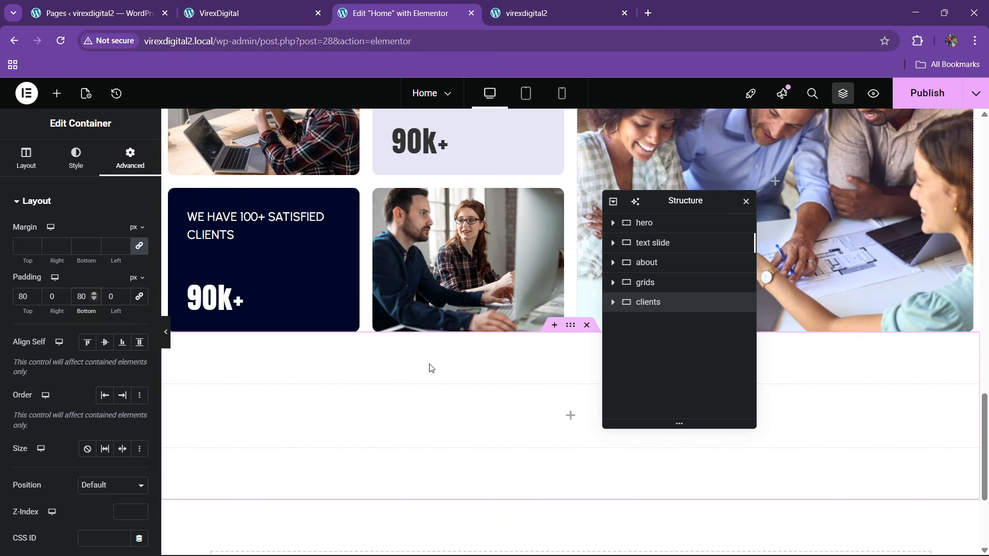
pyautogui.click(235, 12)
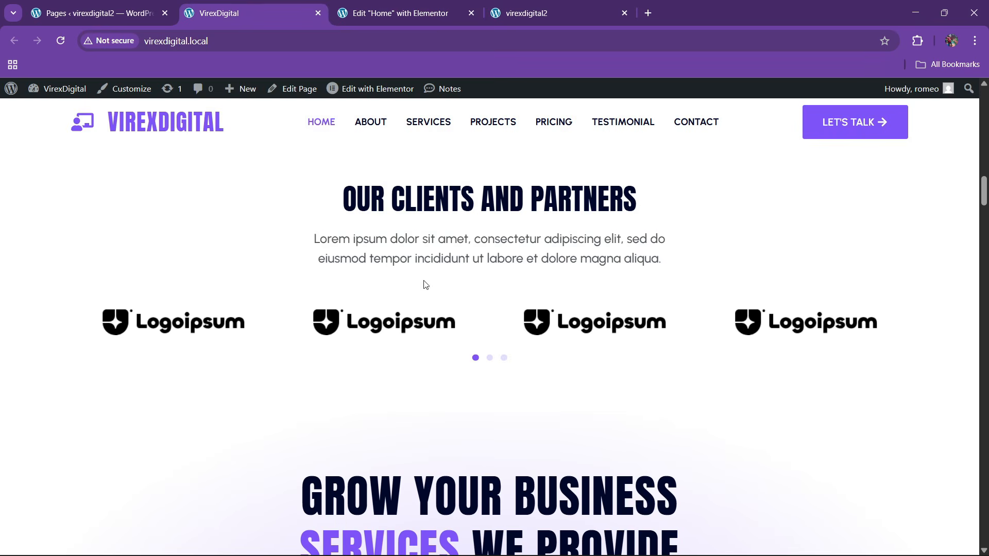
# - Copy the LET'S SOW THE SEED heading into the clients container
pyautogui.click(423, 7)
pyautogui.scroll(8, 449, 288)
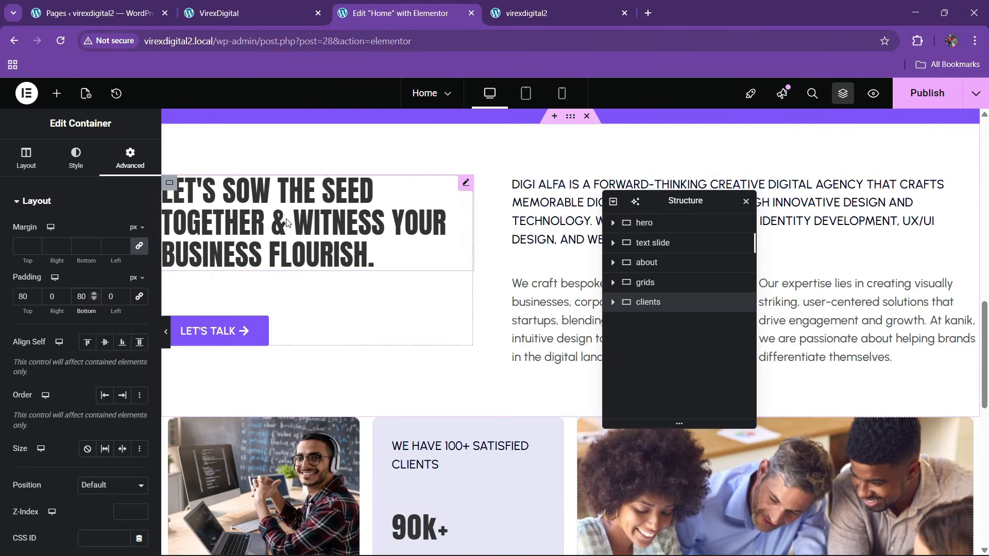
pyautogui.rightClick(287, 222)
pyautogui.click(316, 280)
pyautogui.scroll(-5, 474, 360)
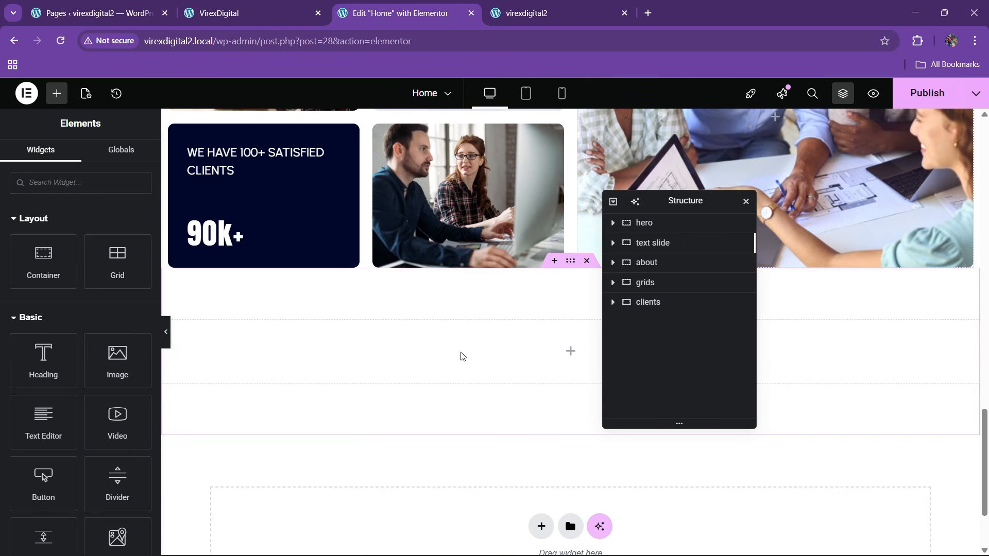
pyautogui.rightClick(461, 355)
pyautogui.click(481, 319)
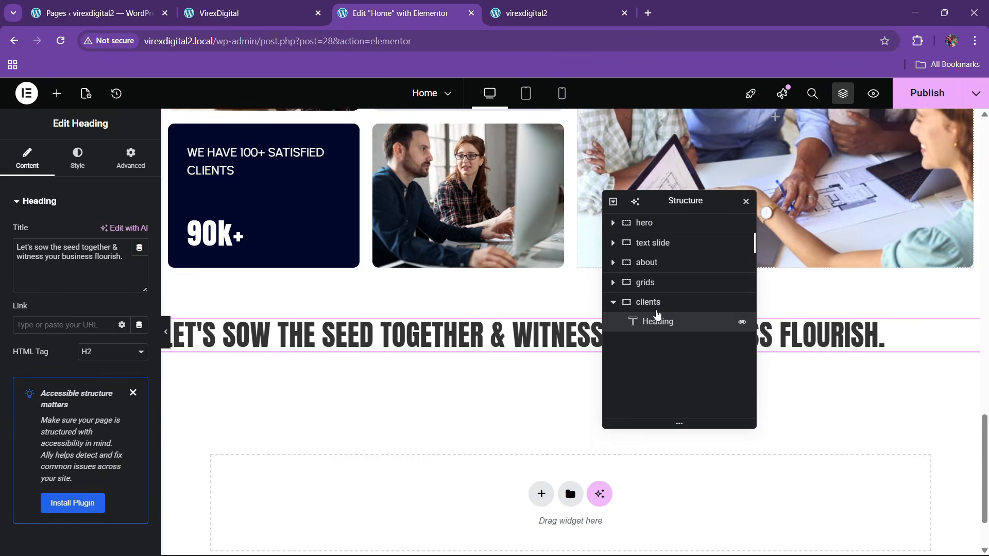
# - Centre the clients container's content horizontally and along its main axis
pyautogui.click(656, 311)
pyautogui.click(29, 162)
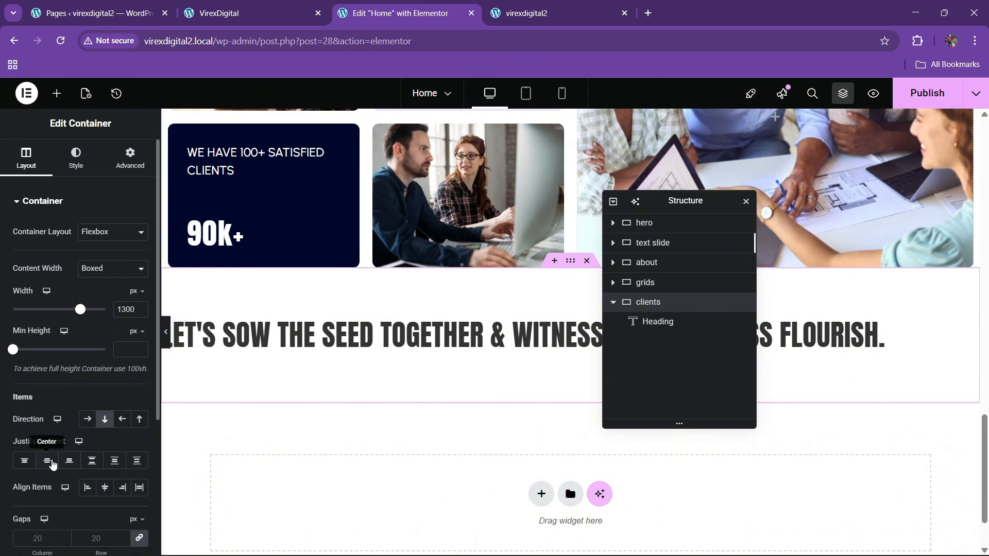
pyautogui.click(52, 465)
pyautogui.click(107, 490)
pyautogui.click(420, 337)
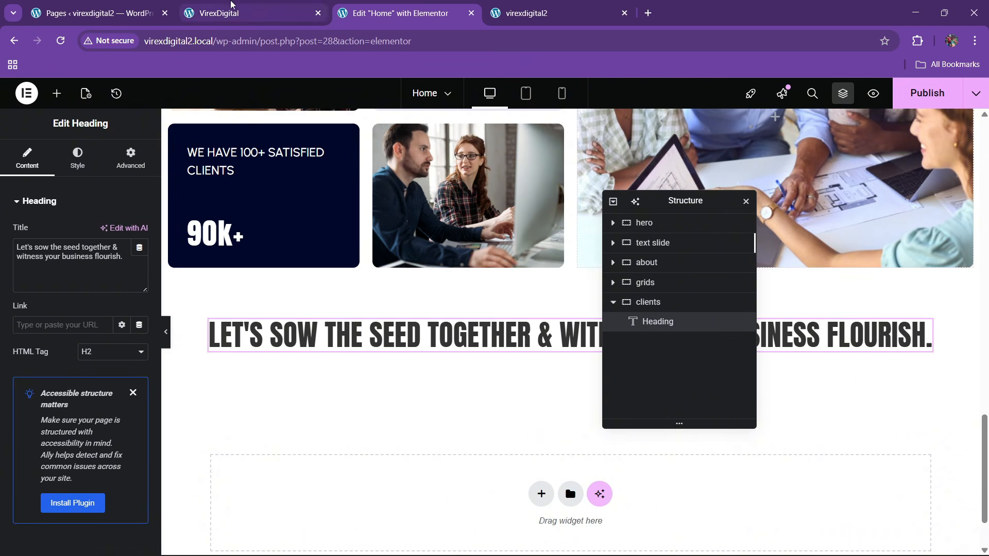
# - Retitle the heading to 'Our clients AND PARTNERS', copied from the live site
pyautogui.click(231, 6)
pyautogui.moveTo(359, 206); pyautogui.dragTo(649, 207)
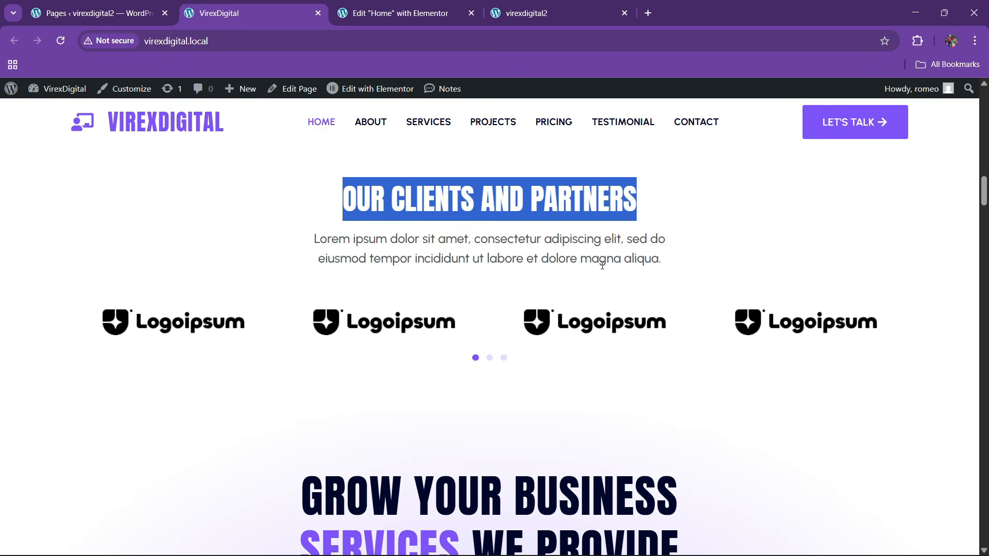
pyautogui.click(419, 7)
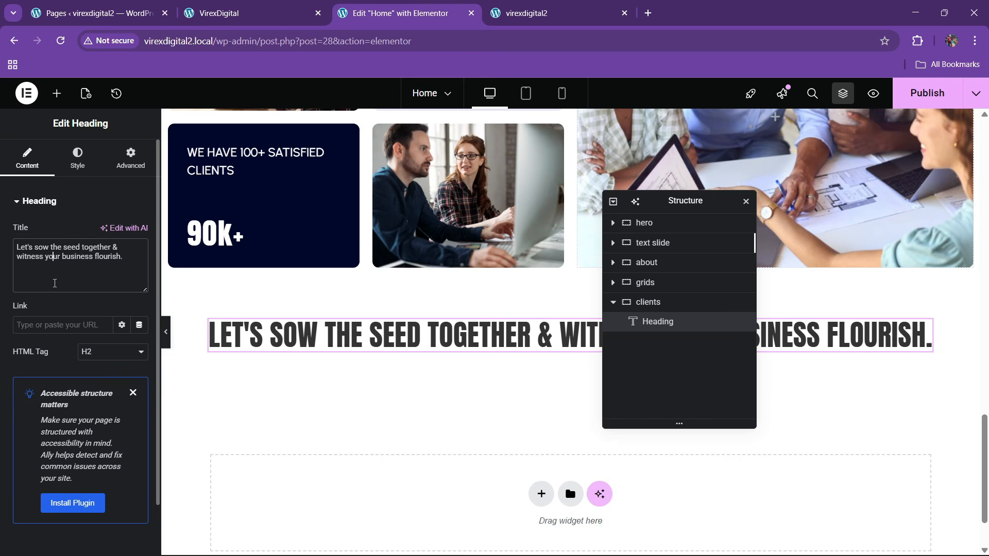
pyautogui.hotkey('ctrl', 'a')
pyautogui.hotkey('ctrl', 'v')
pyautogui.click(268, 3)
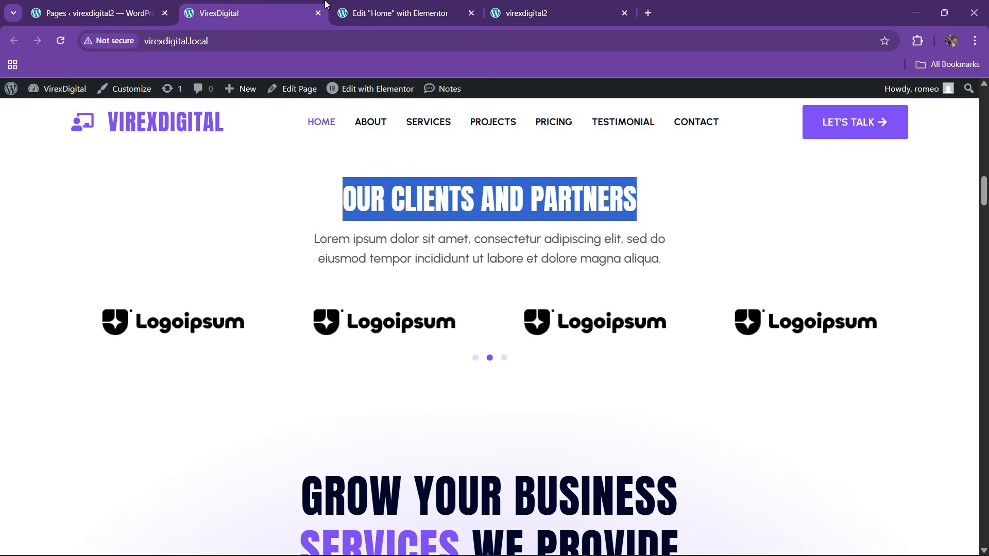
pyautogui.click(367, 6)
# - Copy the about section's paragraph and paste it below the new heading
pyautogui.scroll(5, 472, 242)
pyautogui.scroll(1, 472, 245)
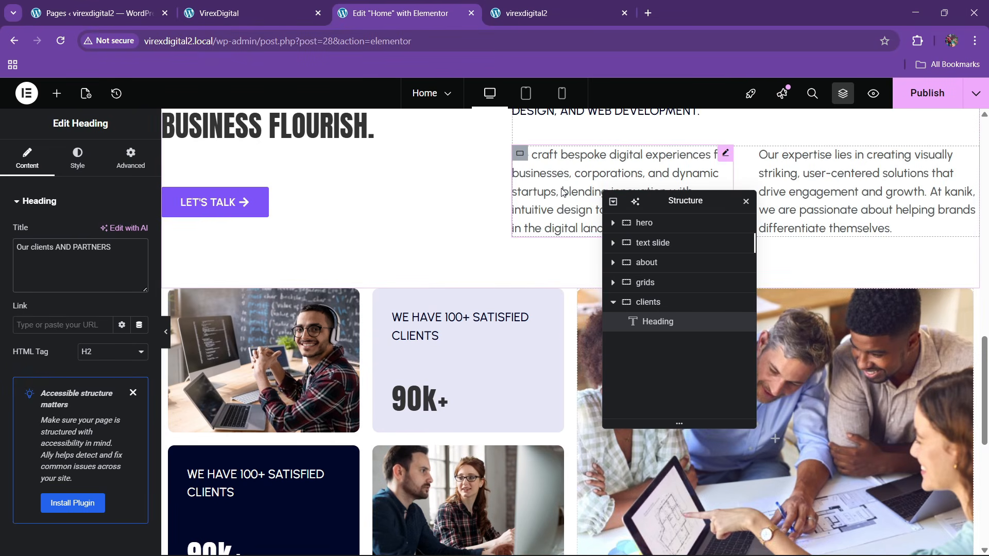
pyautogui.rightClick(563, 192)
pyautogui.click(523, 252)
pyautogui.scroll(-9, 508, 268)
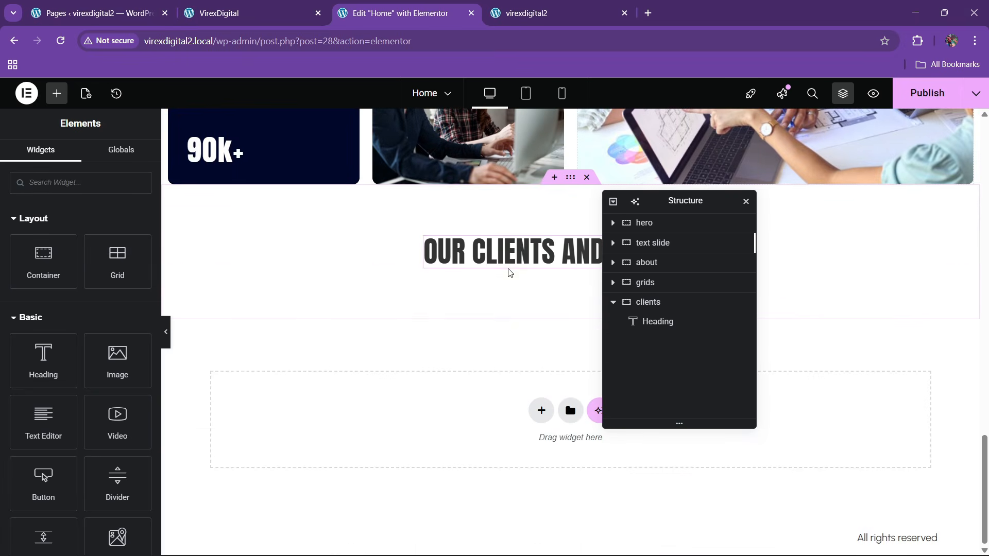
pyautogui.rightClick(518, 248)
pyautogui.click(535, 336)
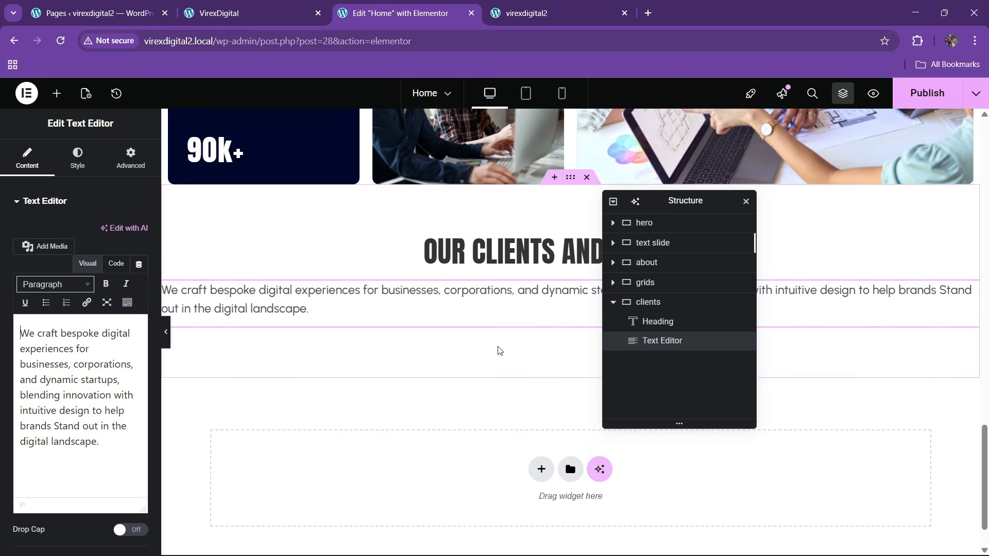
# - Centre-align the paragraph text and give it a custom width of 48%
pyautogui.click(76, 160)
pyautogui.click(98, 224)
pyautogui.click(131, 159)
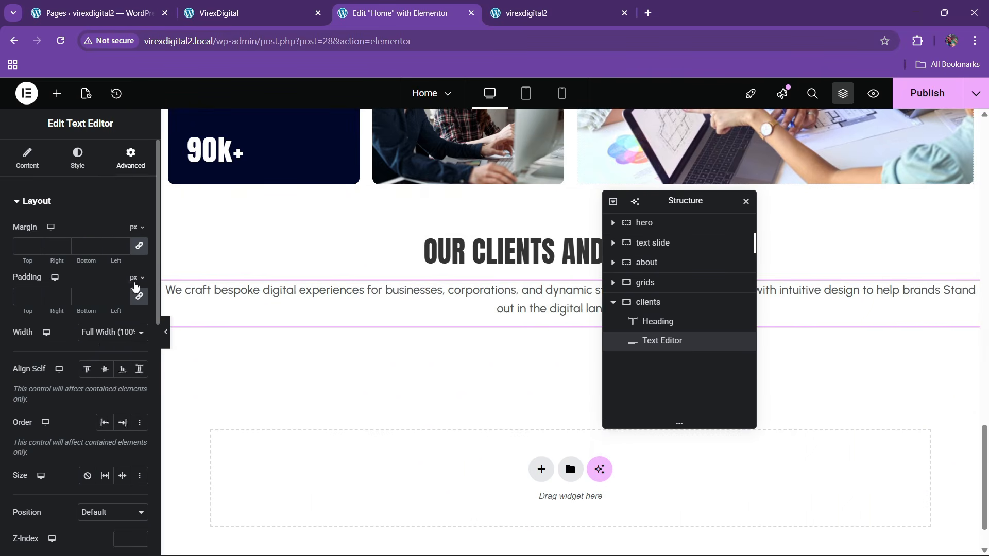
pyautogui.click(100, 343)
pyautogui.click(96, 398)
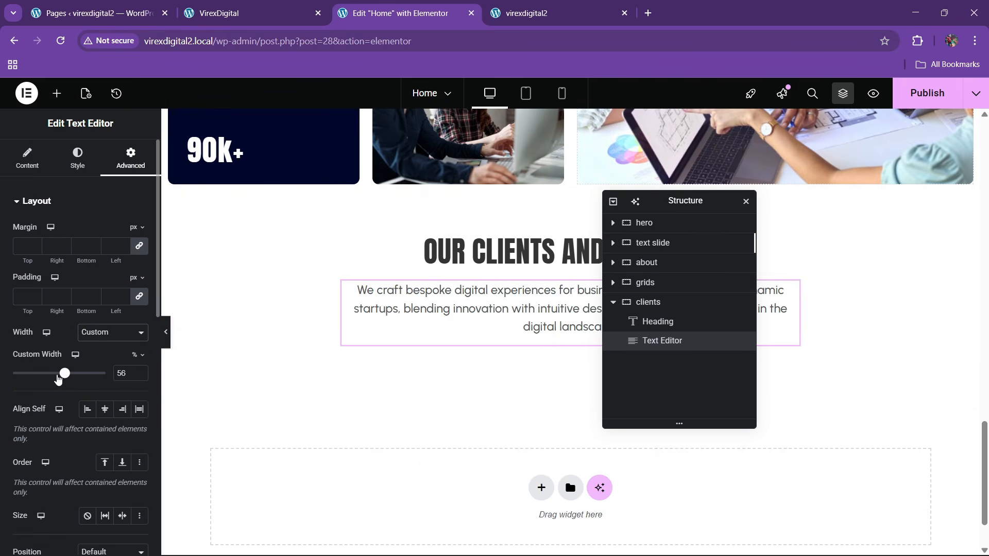
pyautogui.moveTo(66, 375); pyautogui.dragTo(58, 377)
# - Compare with the live site and add a new line after the paragraph text
pyautogui.click(263, 5)
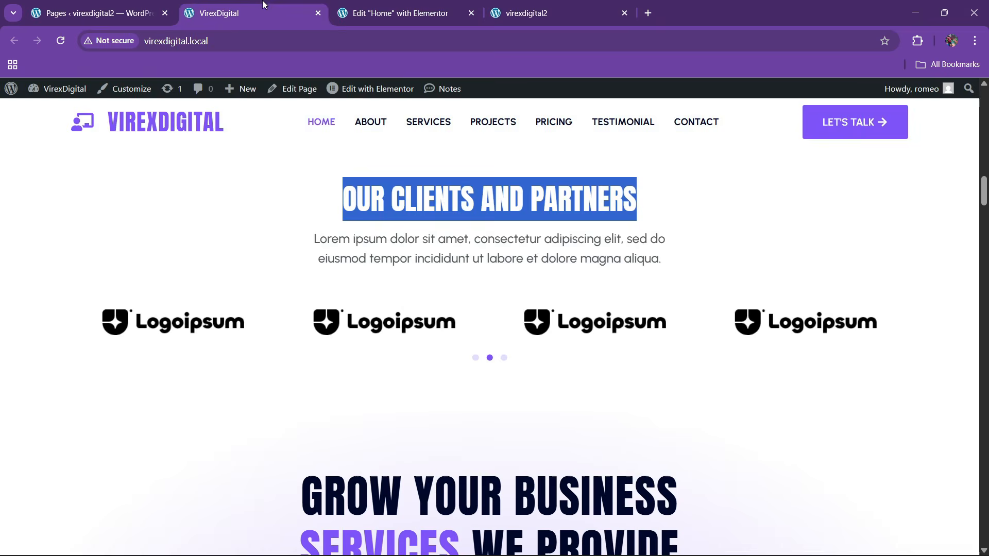
pyautogui.click(367, 252)
pyautogui.click(415, 6)
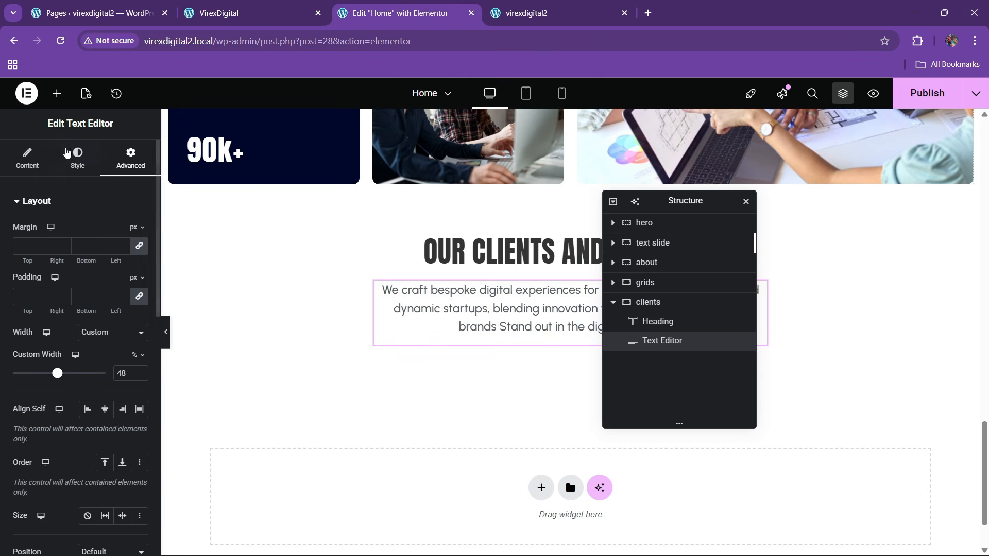
pyautogui.click(28, 157)
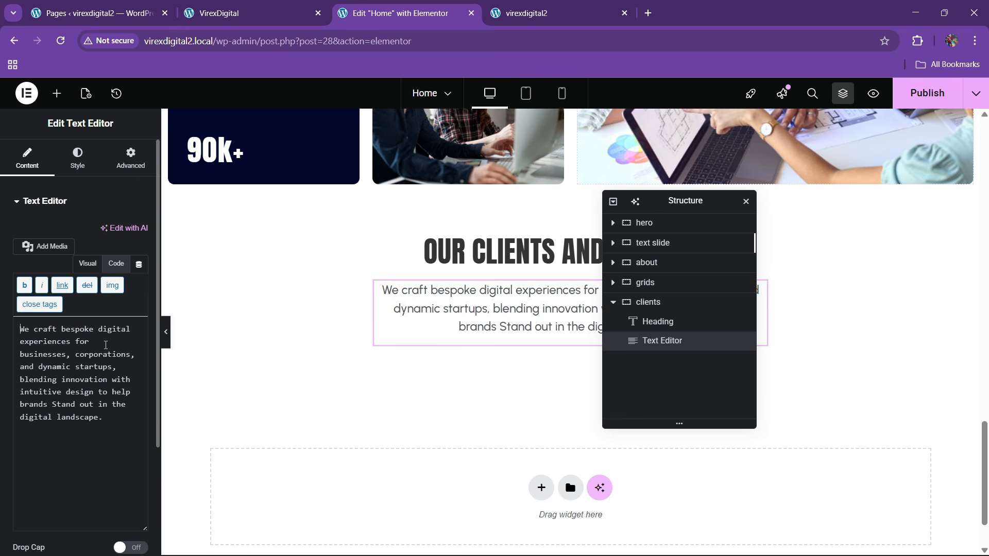
pyautogui.press('Return')
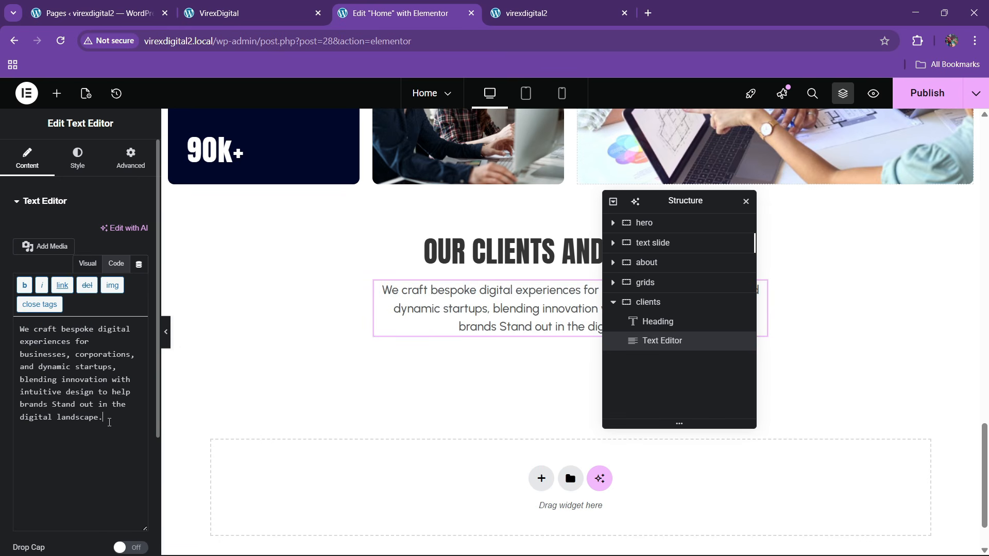
# - Add a Carousel widget below the clients paragraph
pyautogui.click(56, 93)
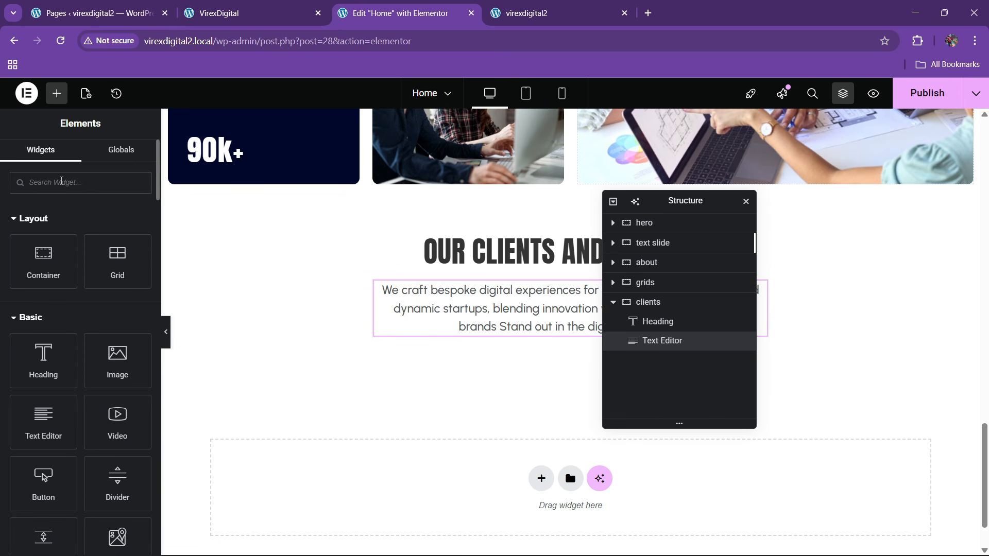
pyautogui.write('card')
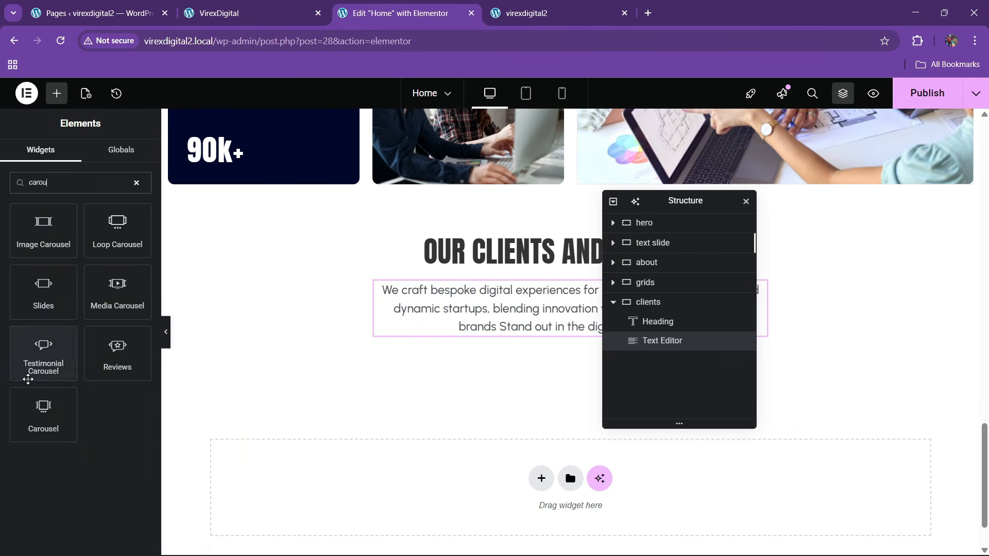
pyautogui.moveTo(44, 412); pyautogui.dragTo(505, 324)
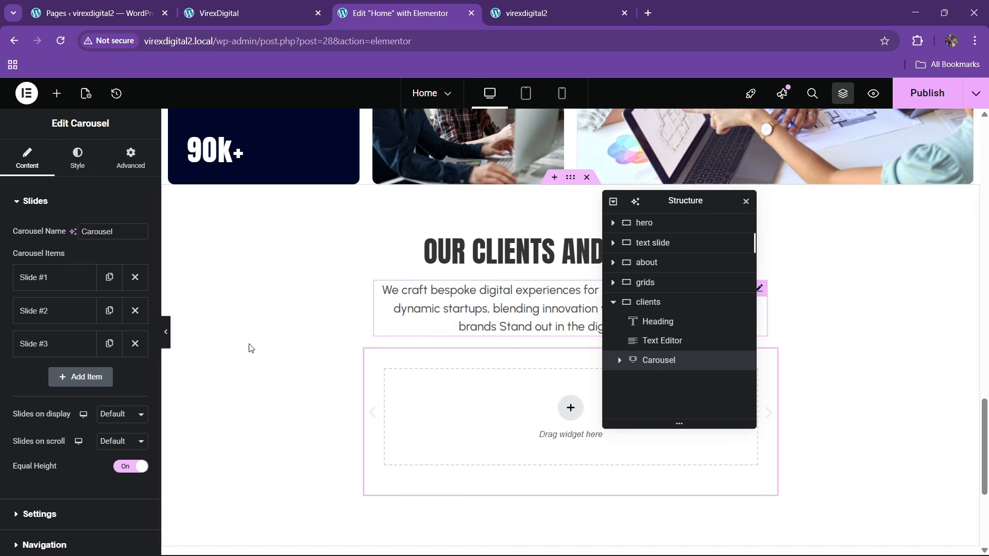
# - Set the carousel to show 4 slides at a time and advance 1 slide per scroll
pyautogui.click(121, 415)
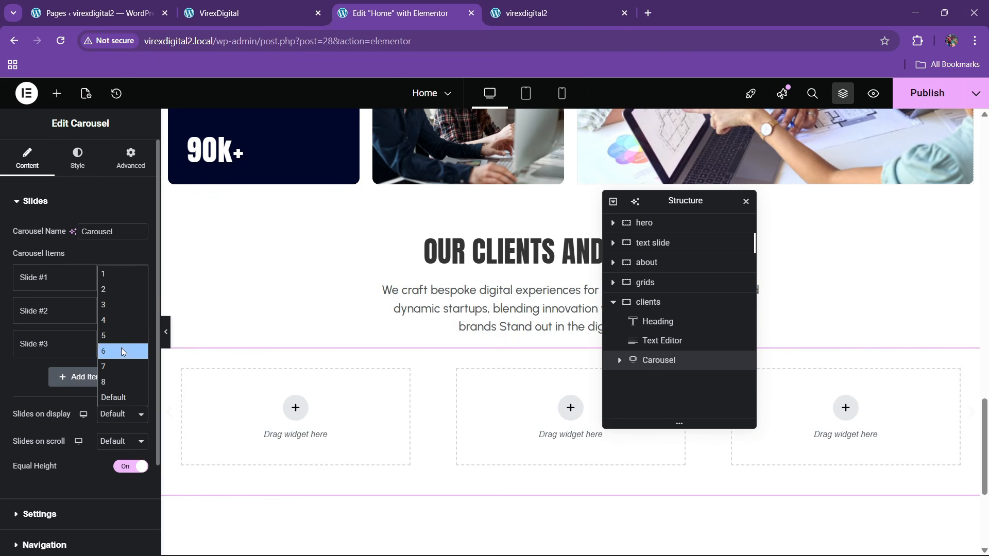
pyautogui.click(112, 278)
pyautogui.click(111, 447)
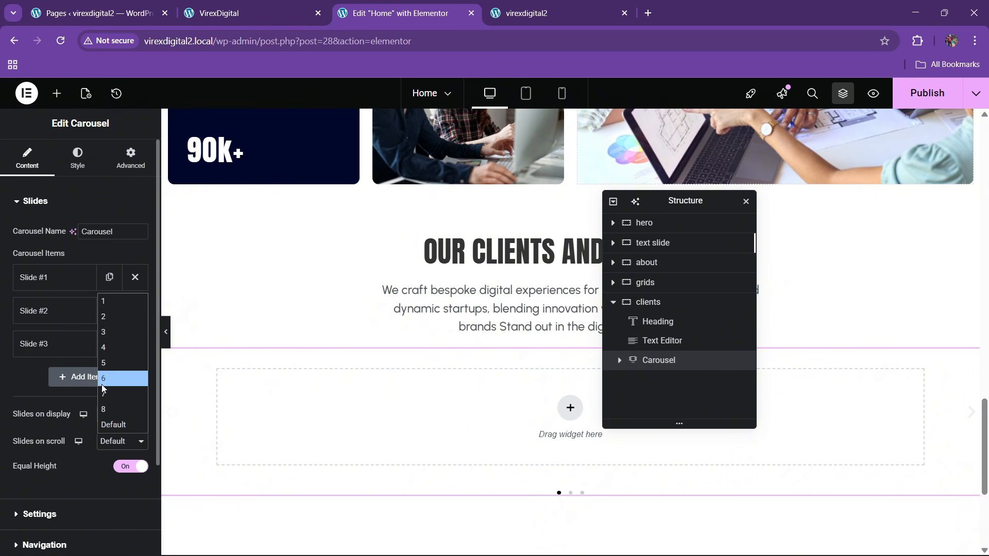
pyautogui.click(85, 426)
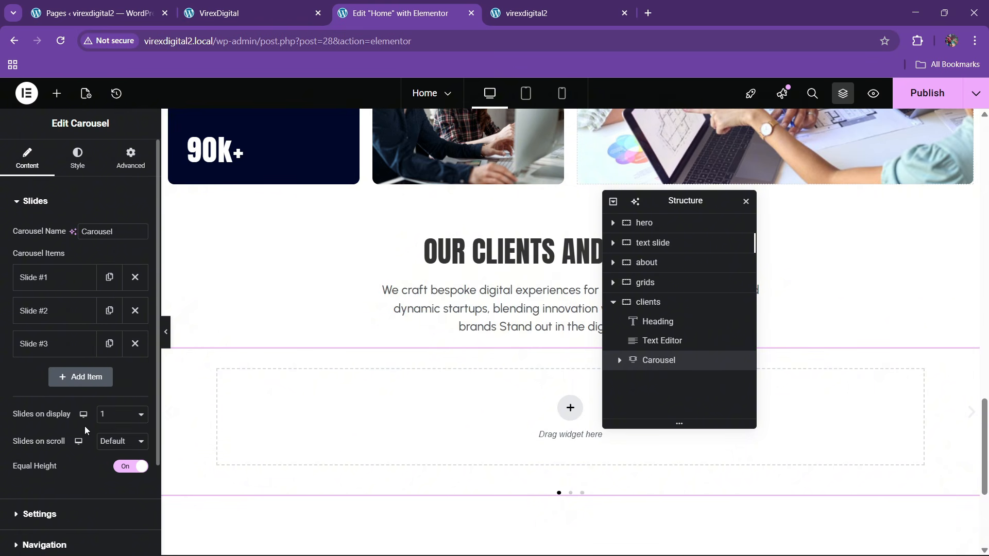
pyautogui.click(106, 415)
pyautogui.click(110, 319)
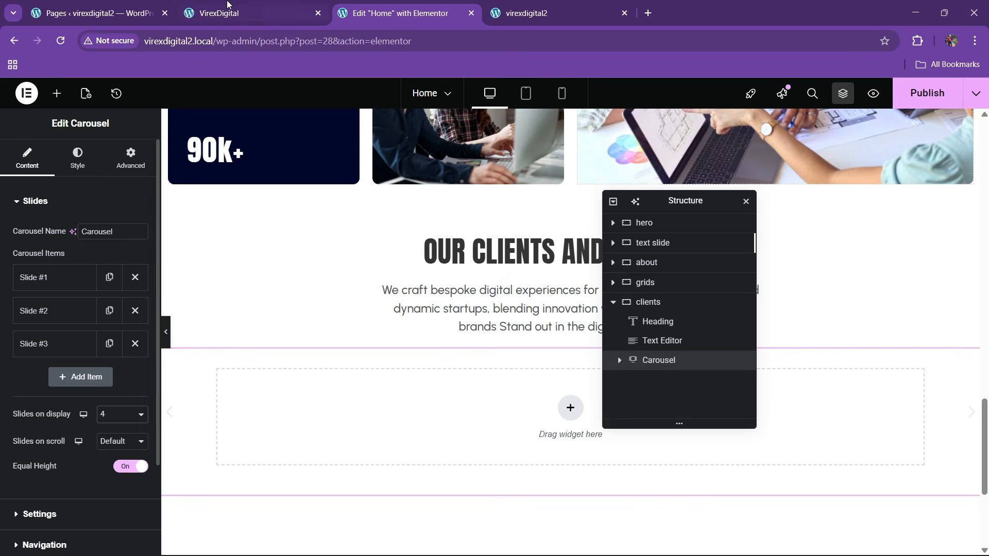
pyautogui.click(250, 13)
pyautogui.click(400, 13)
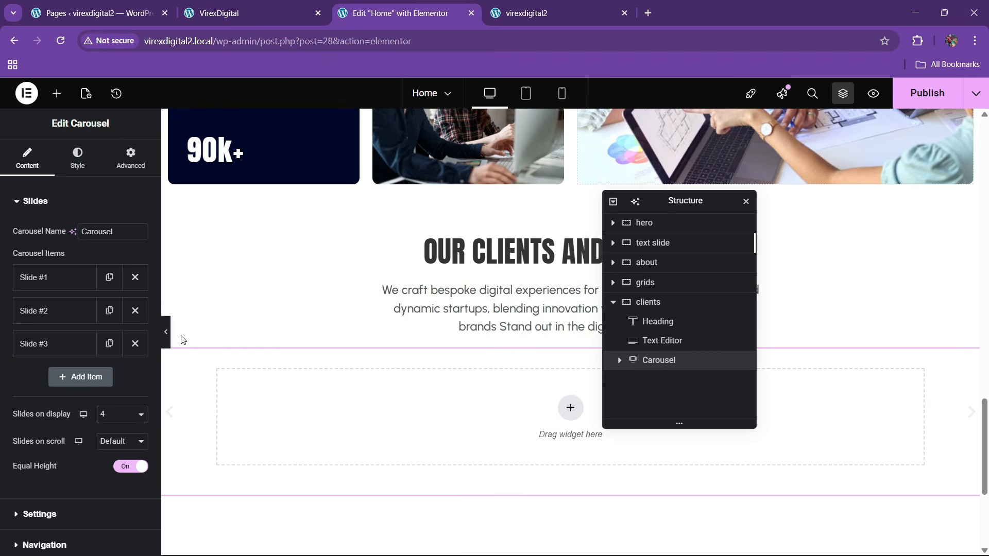
pyautogui.click(138, 442)
pyautogui.click(102, 303)
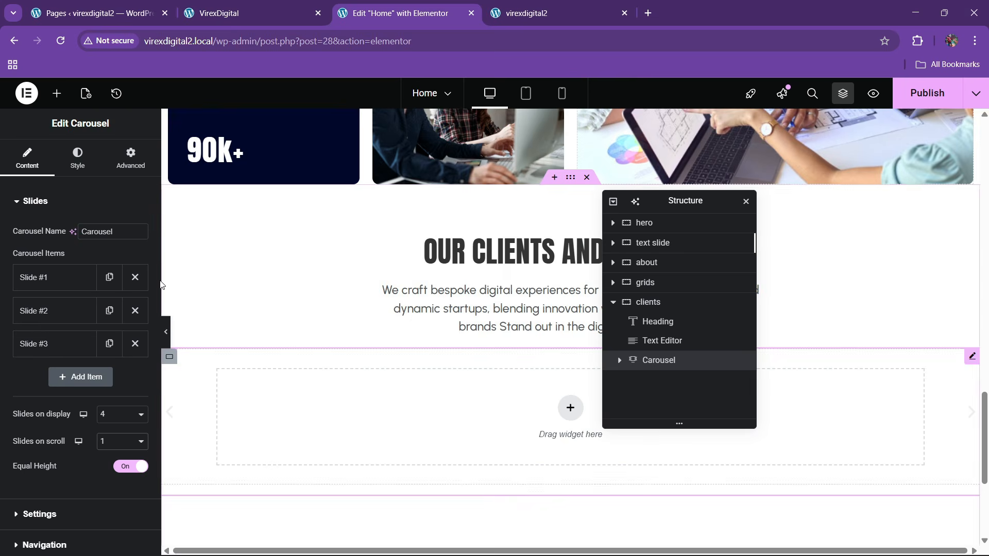
# - Make Slide #1 full width and delete Slides #2 and #3
pyautogui.click(619, 360)
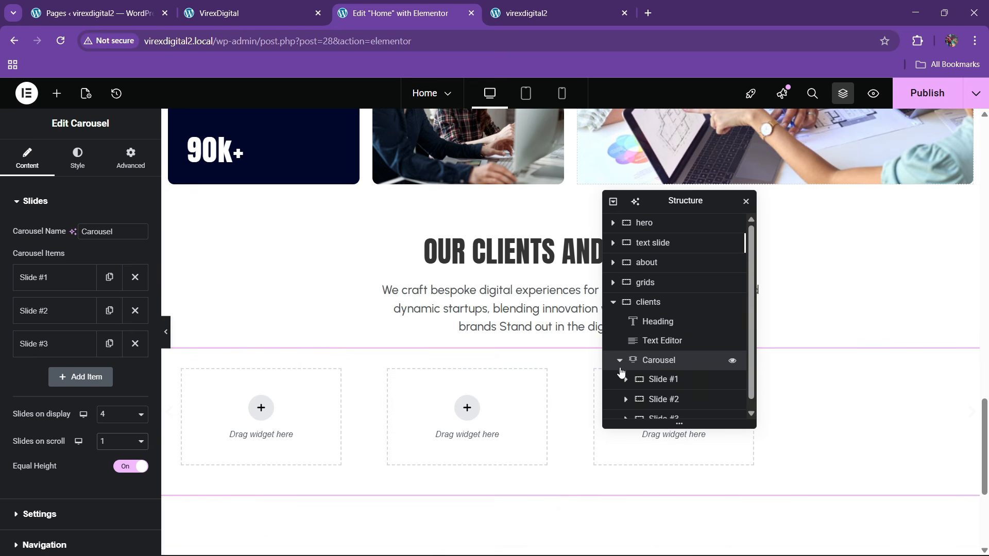
pyautogui.click(130, 158)
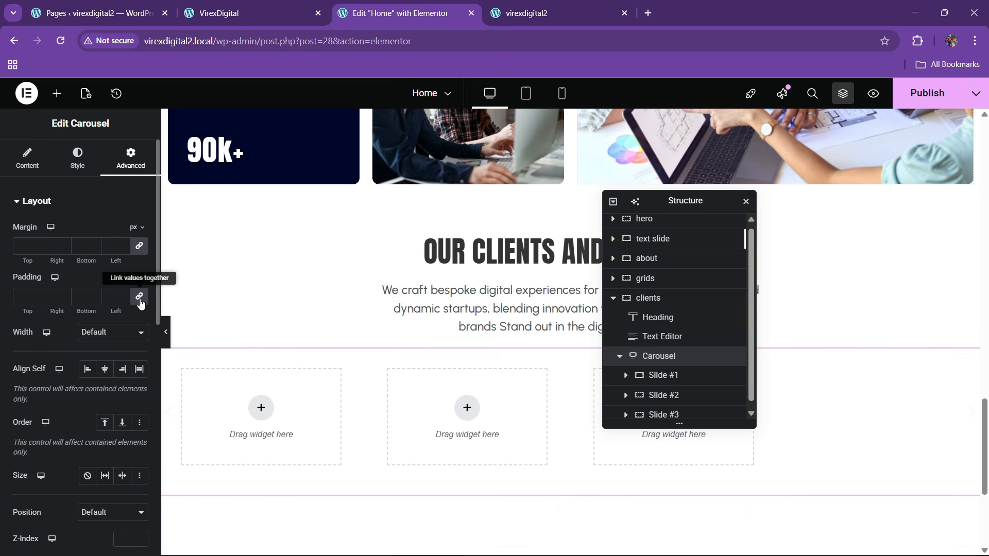
pyautogui.click(659, 375)
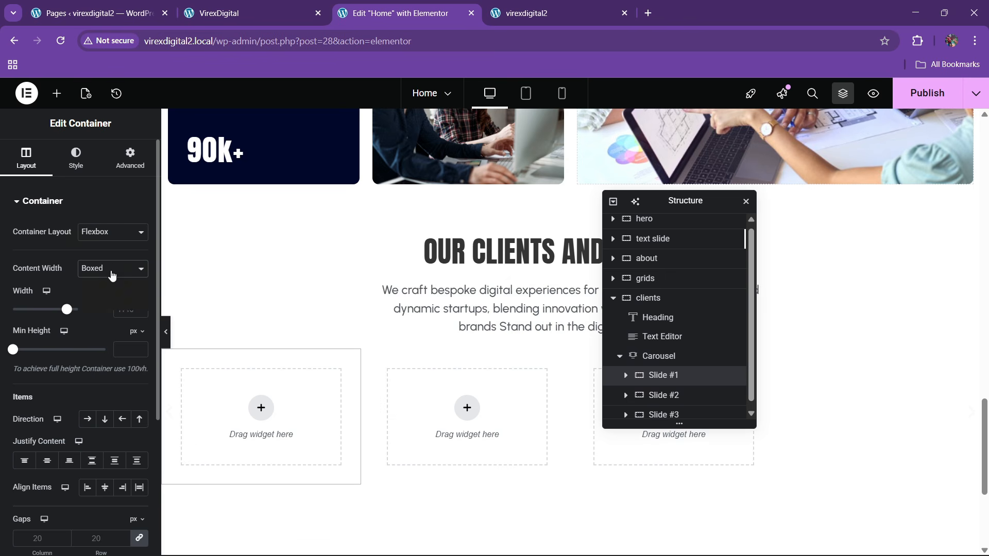
pyautogui.click(95, 286)
pyautogui.click(130, 157)
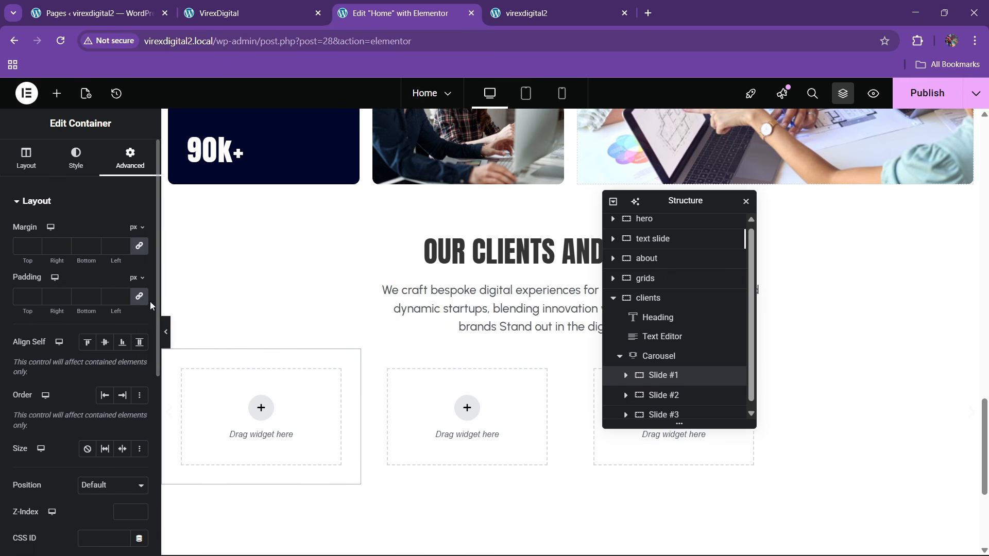
pyautogui.click(715, 395)
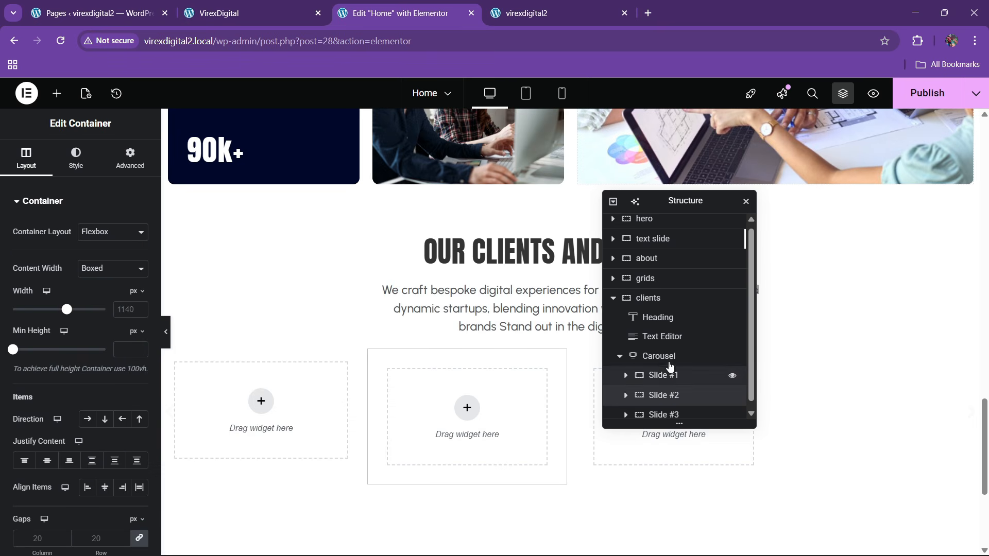
pyautogui.click(670, 358)
pyautogui.click(29, 159)
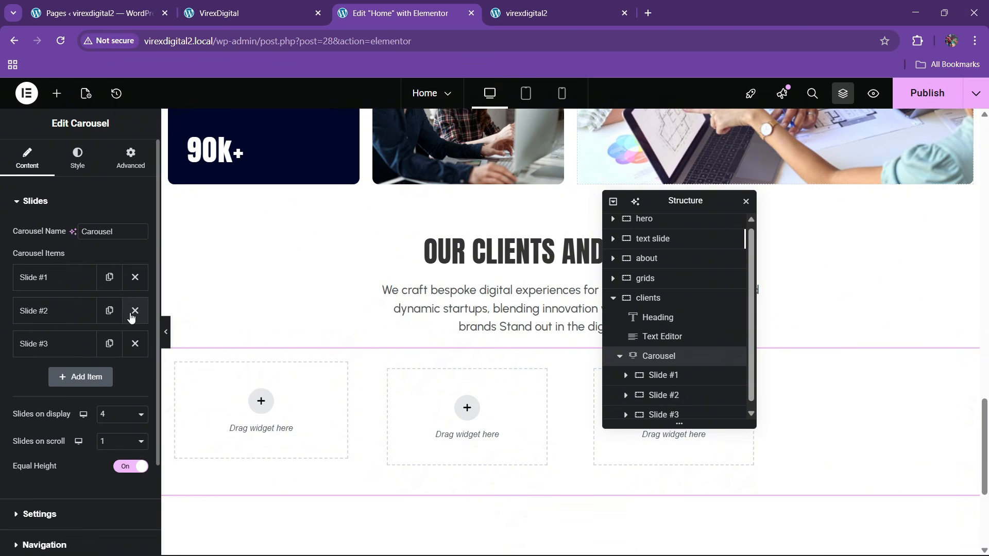
pyautogui.click(133, 313)
pyautogui.click(132, 313)
# - Place an Image widget showing the Logoipsum logo into Slide #1
pyautogui.click(57, 93)
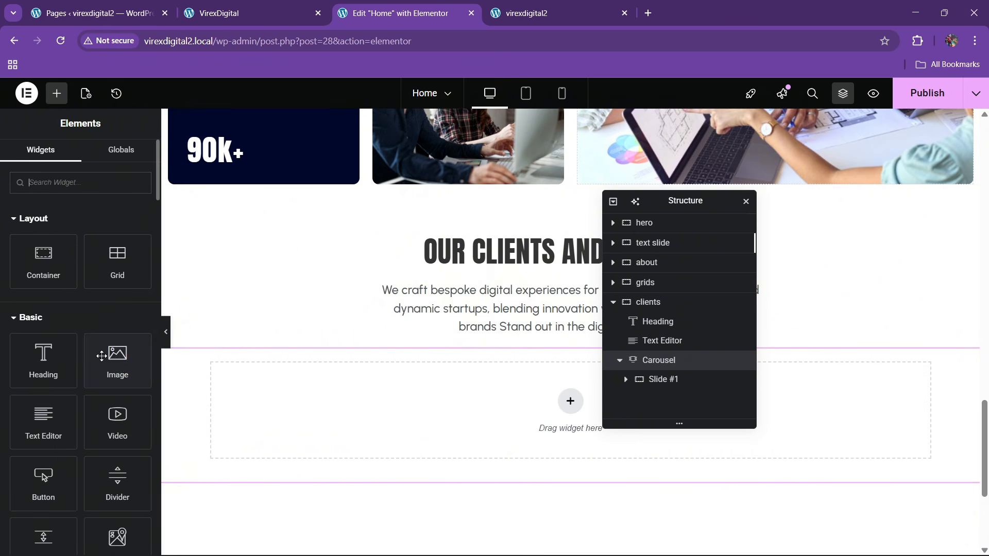
pyautogui.moveTo(109, 356); pyautogui.dragTo(441, 425)
pyautogui.click(79, 268)
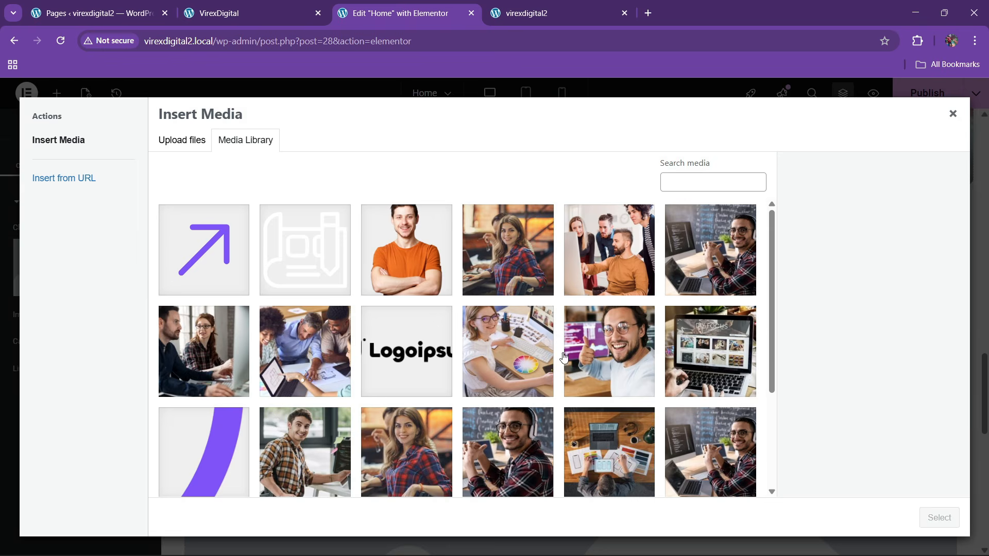
pyautogui.click(430, 358)
pyautogui.click(939, 517)
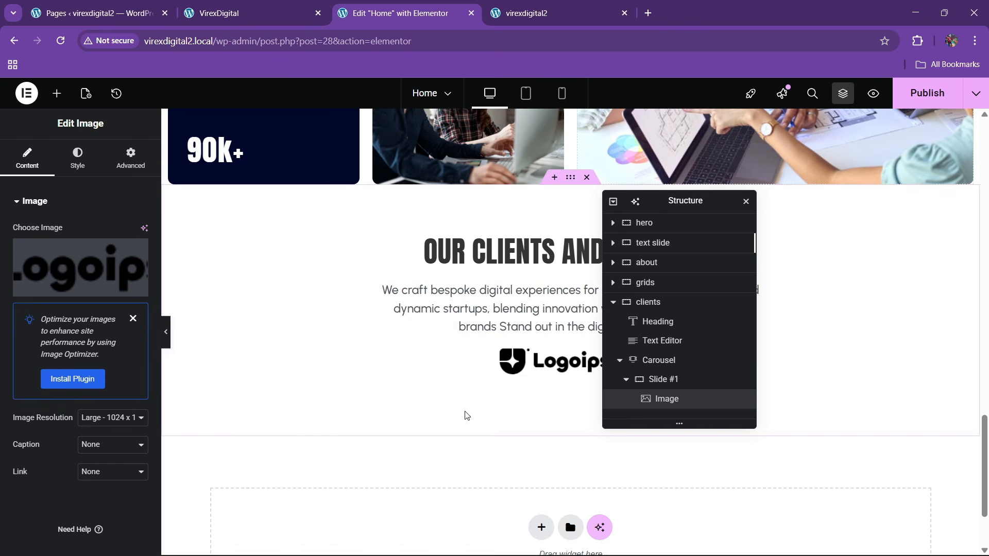
# - Duplicate the logo slide four times so the carousel holds five slides
pyautogui.click(664, 363)
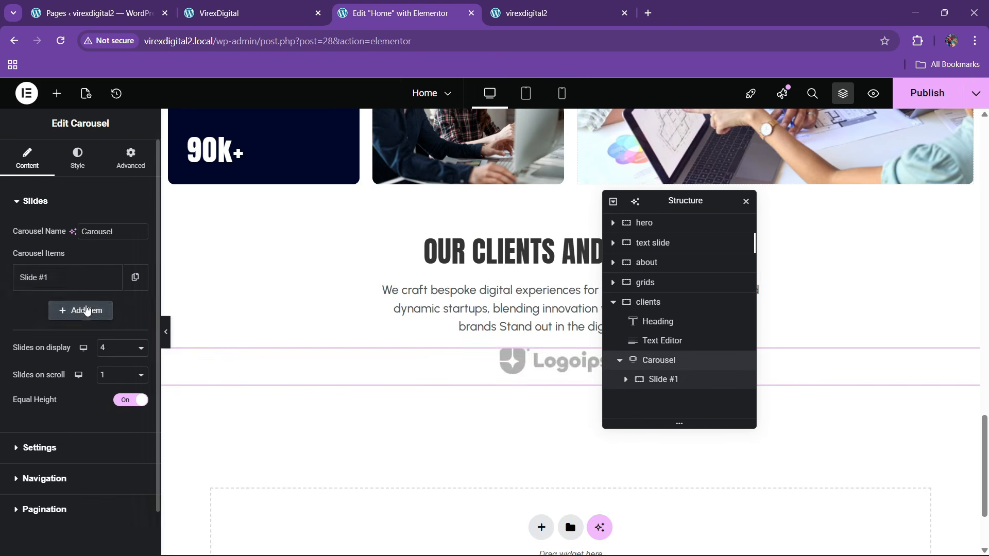
pyautogui.click(129, 287)
pyautogui.click(109, 312)
pyautogui.click(107, 345)
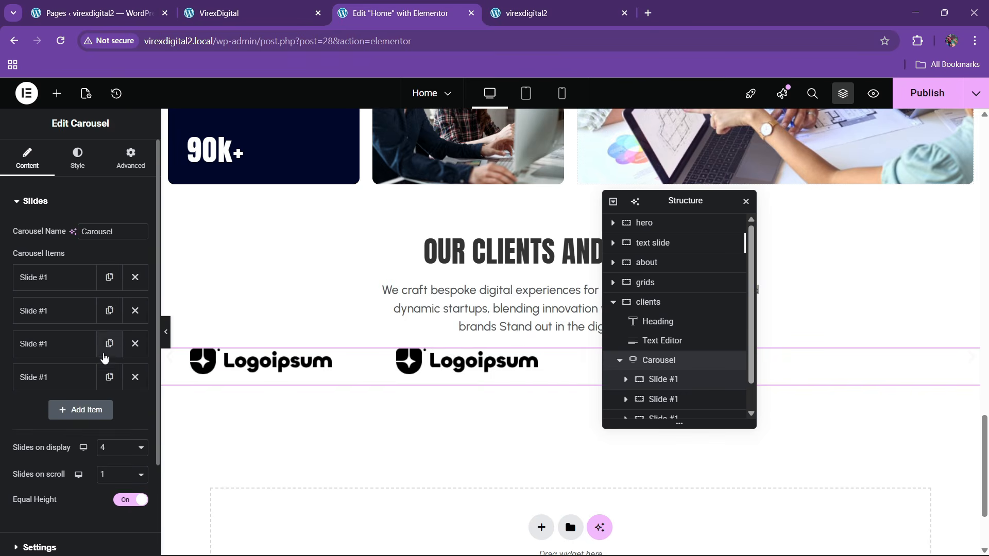
pyautogui.click(106, 377)
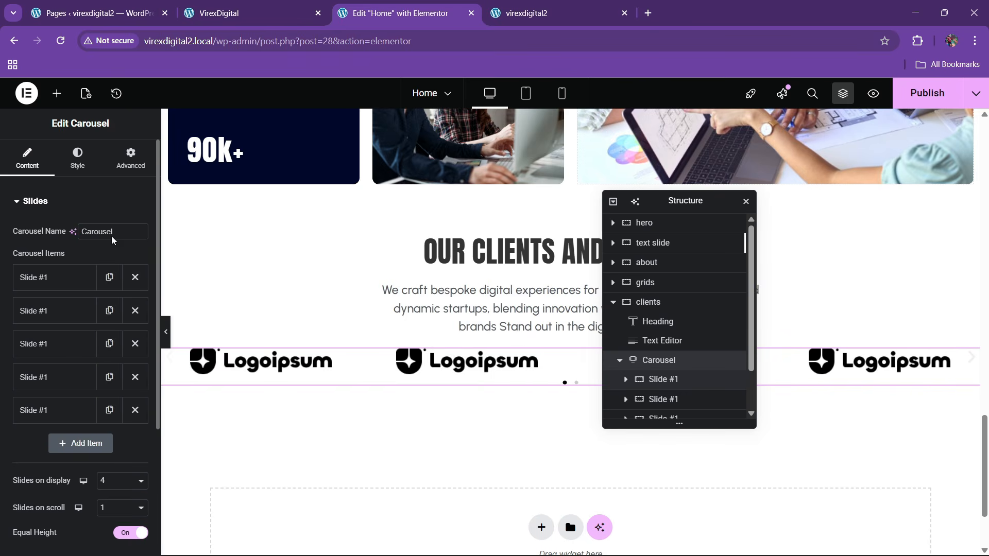
# - Review the autoplay settings and turn off the carousel's navigation arrows
pyautogui.click(86, 165)
pyautogui.click(28, 157)
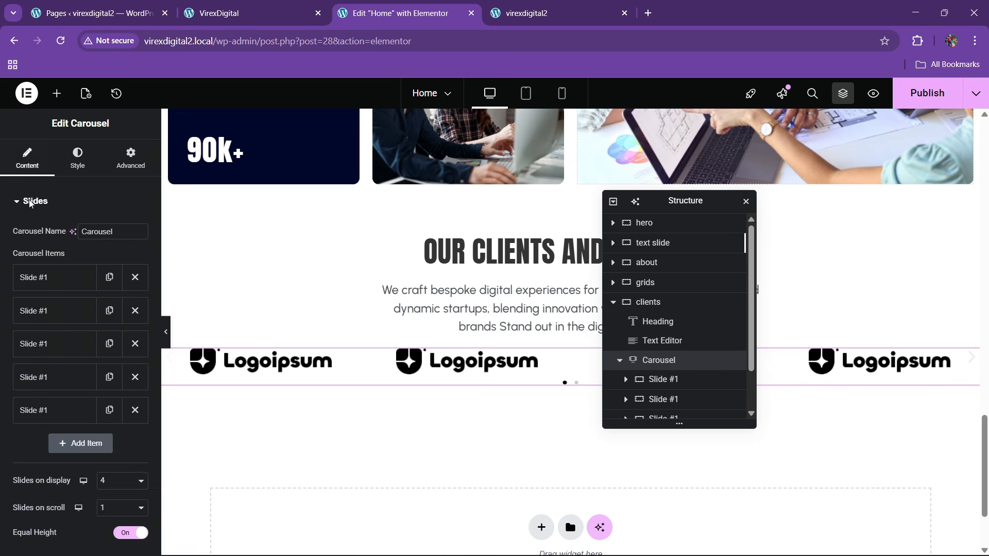
pyautogui.scroll(-2, 81, 373)
pyautogui.click(69, 397)
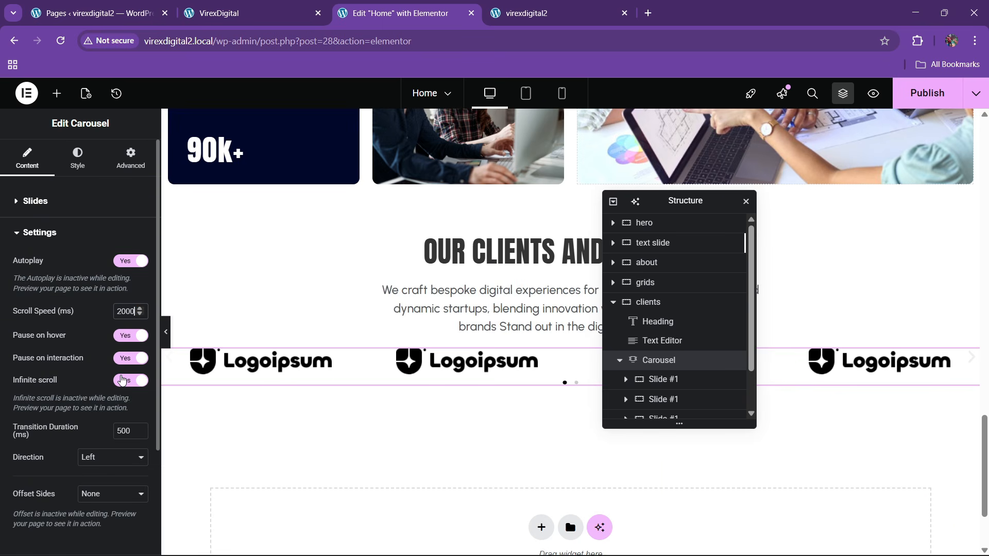
pyautogui.scroll(-1, 85, 345)
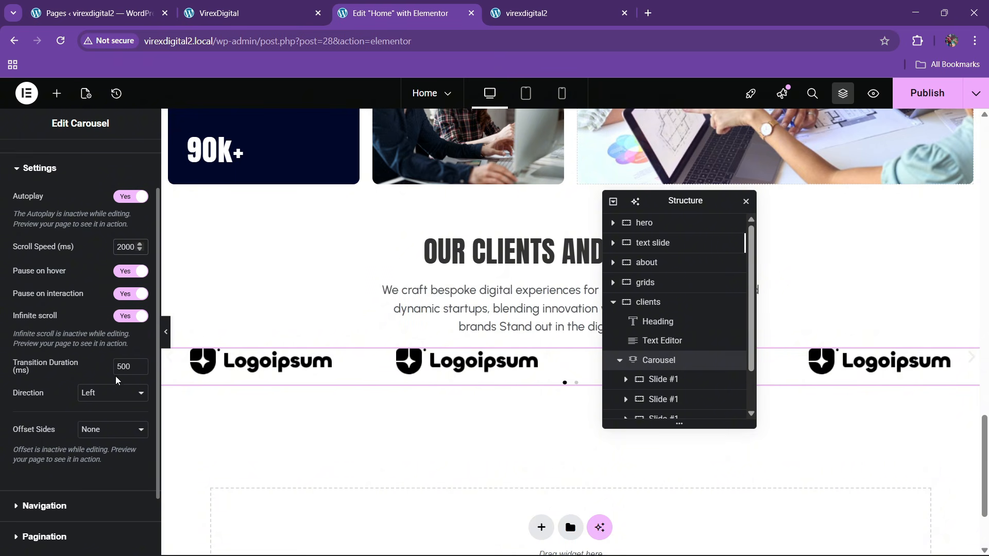
pyautogui.scroll(-1, 116, 380)
pyautogui.click(66, 428)
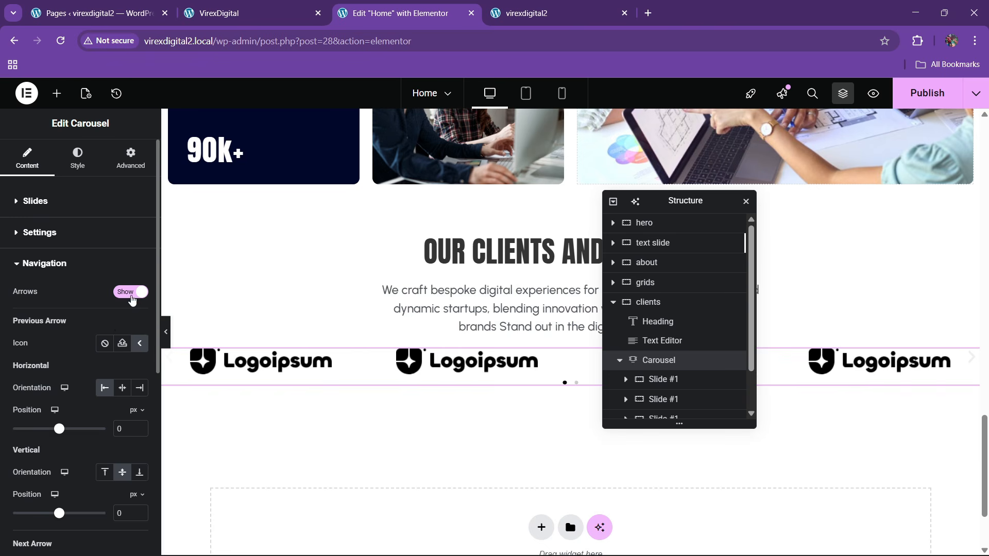
pyautogui.click(132, 300)
pyautogui.click(39, 264)
pyautogui.click(47, 309)
pyautogui.click(47, 309)
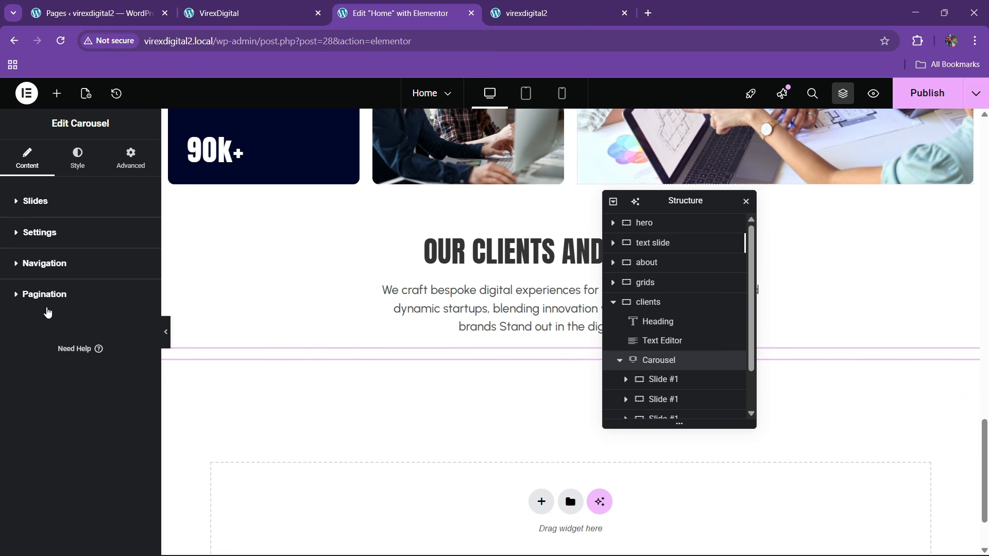
# - Make the pagination dots 12 px in theme purple, spaced further below the logos
pyautogui.click(77, 157)
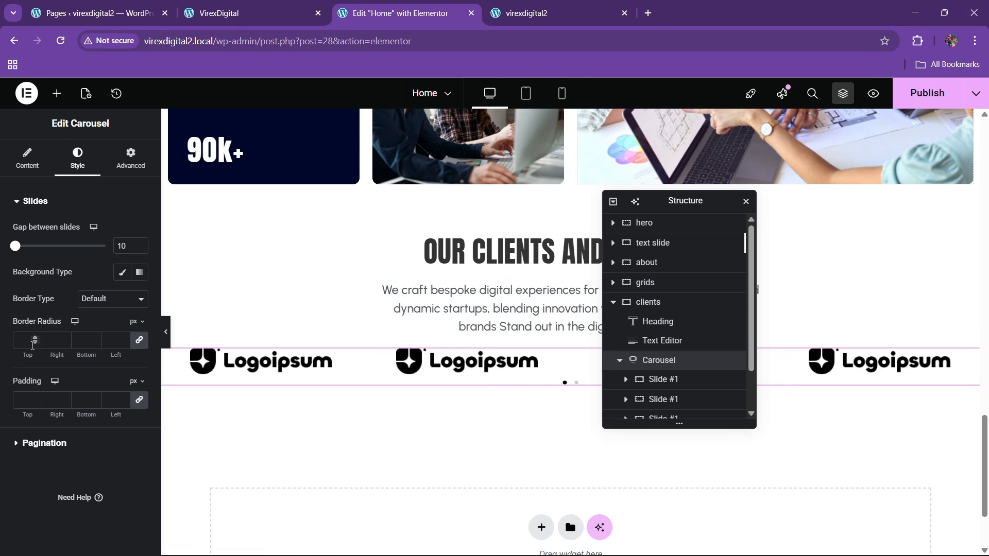
pyautogui.click(34, 446)
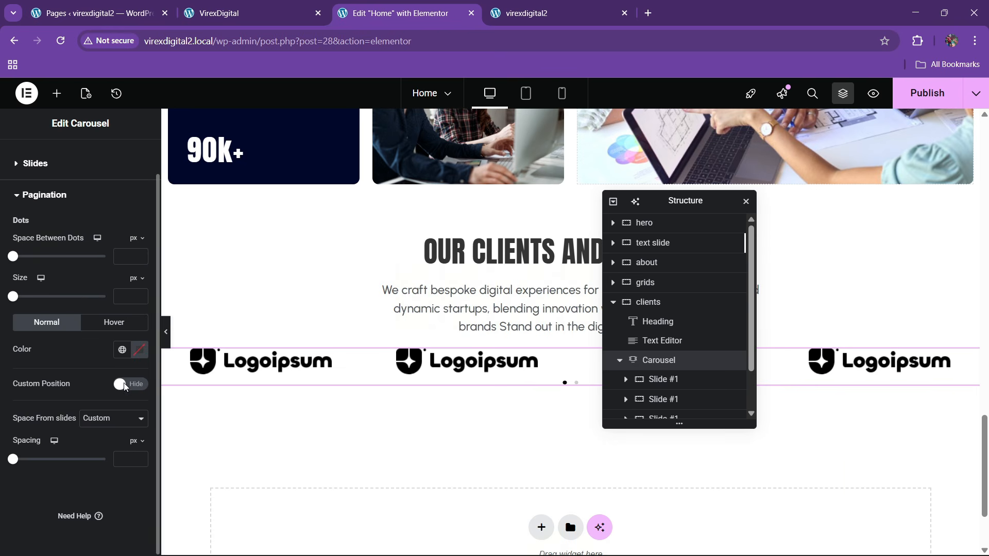
pyautogui.click(121, 351)
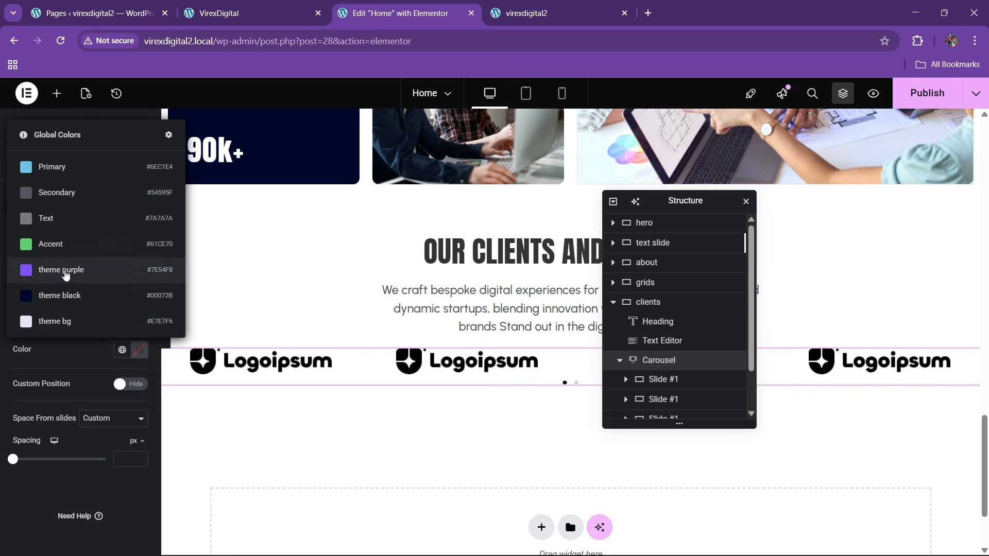
pyautogui.click(67, 270)
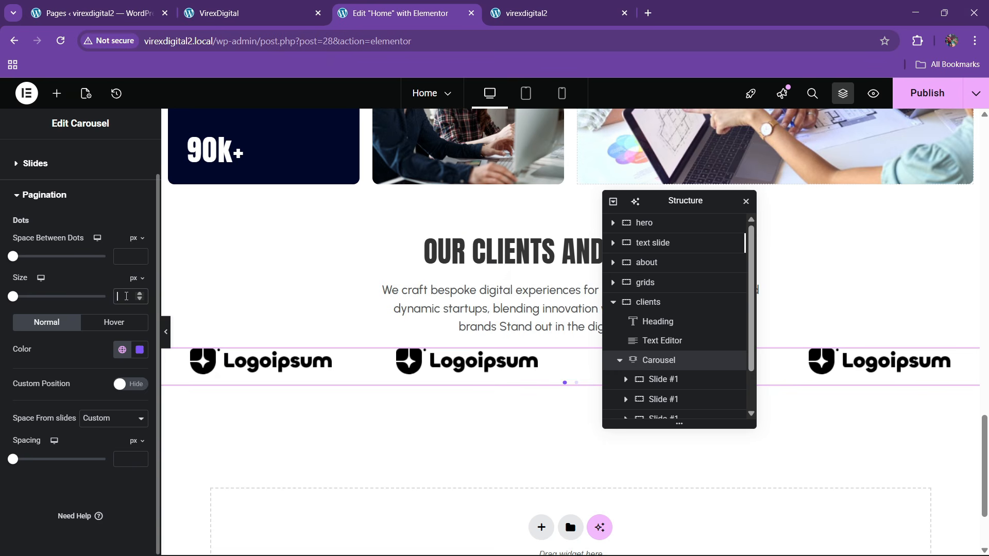
pyautogui.write('12')
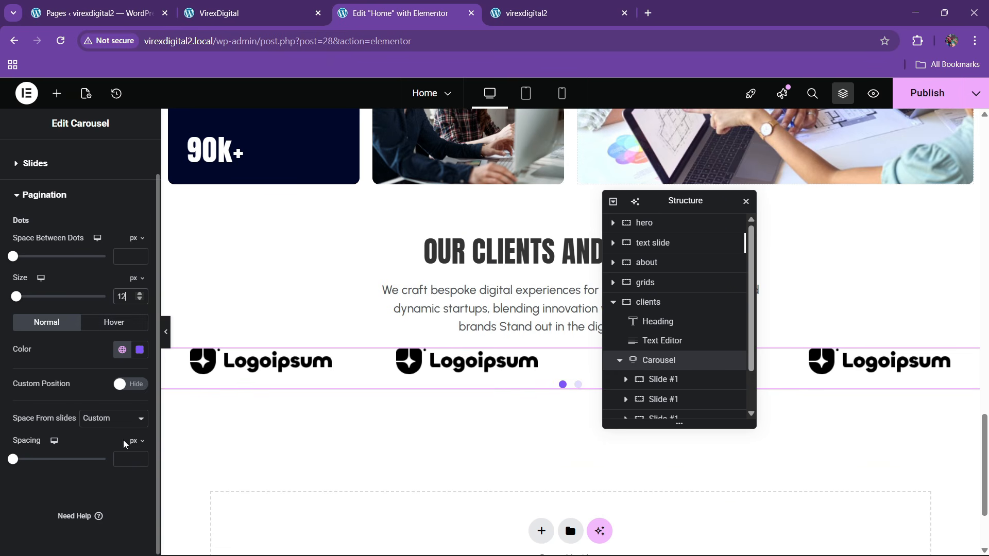
pyautogui.moveTo(139, 458); pyautogui.dragTo(139, 459)
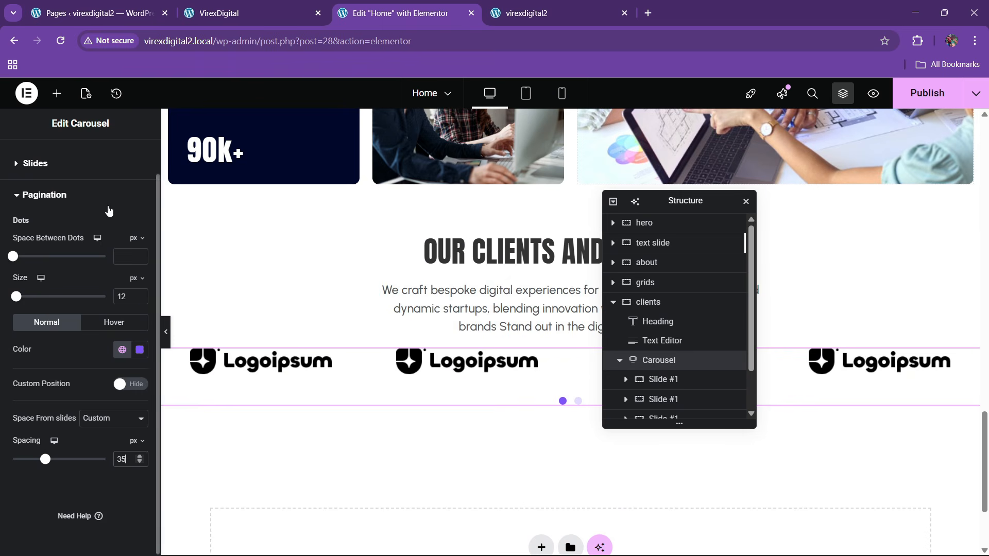
pyautogui.scroll(2, 110, 208)
# - Unlink the carousel's margin and set the top margin to 30 px
pyautogui.click(130, 157)
pyautogui.click(139, 246)
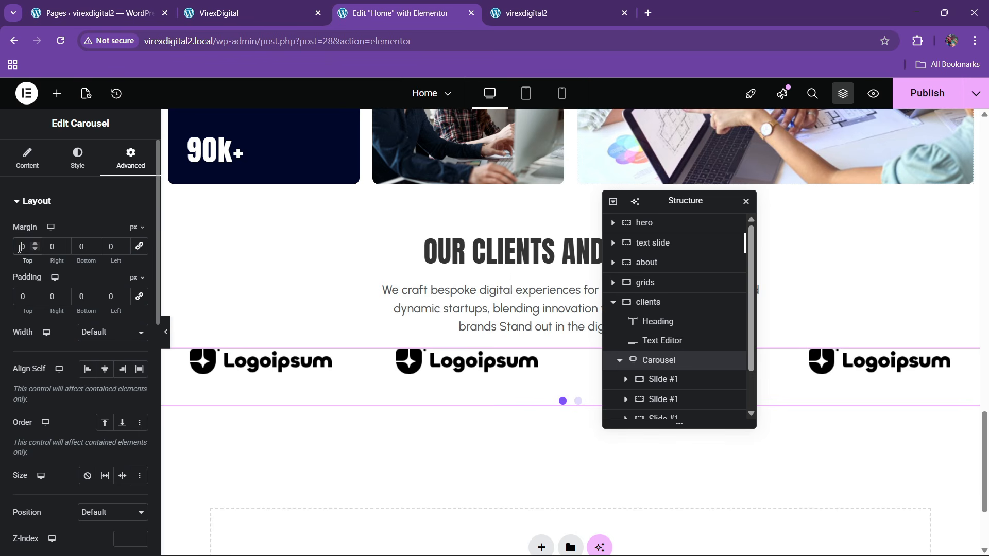
pyautogui.write('30')
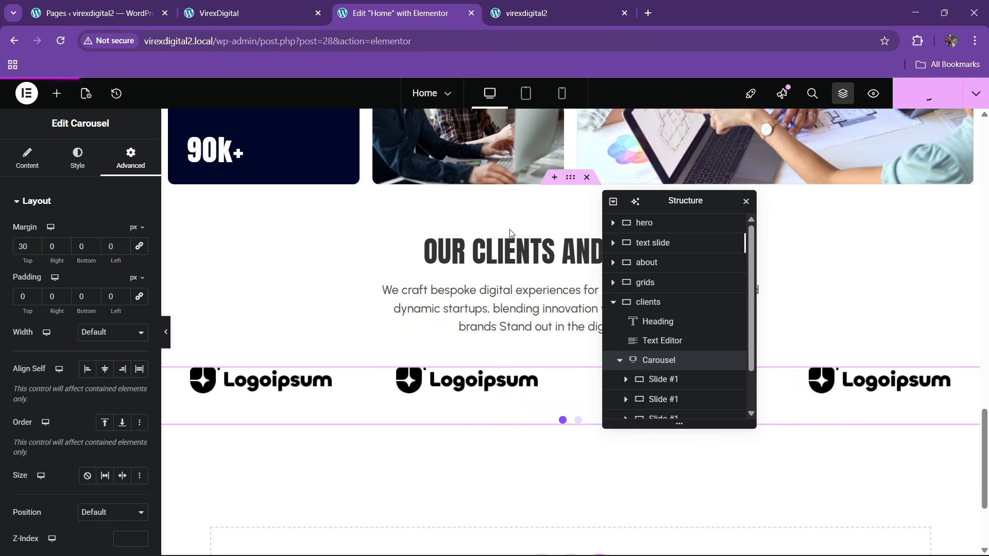
# - Reload the live site and scroll down to check the clients carousel
pyautogui.click(534, 6)
pyautogui.click(369, 44)
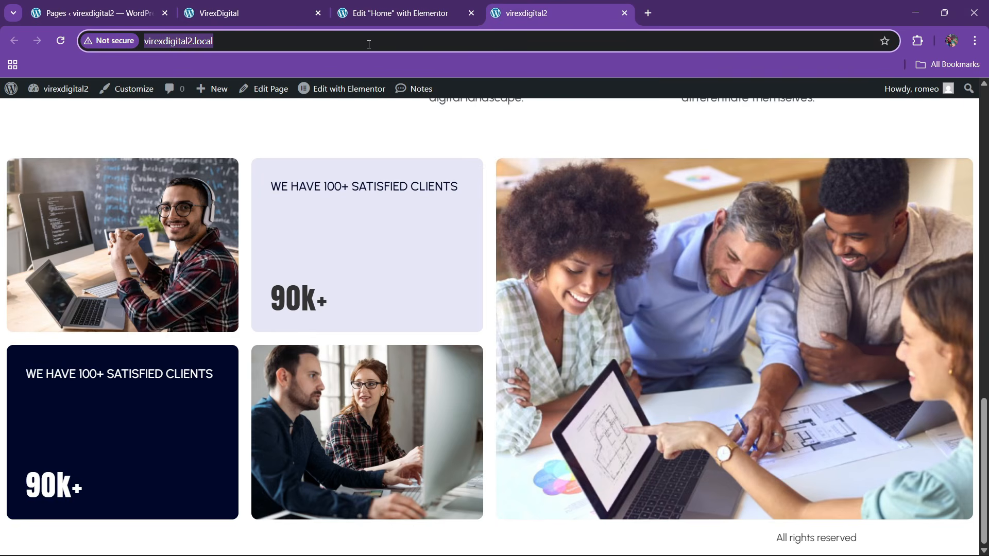
pyautogui.press('Return')
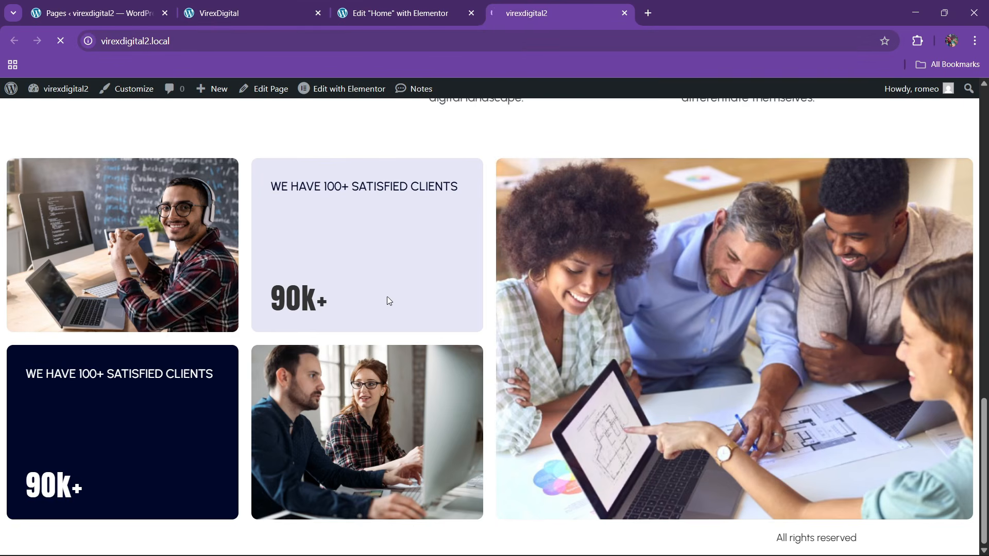
pyautogui.scroll(-15, 311, 298)
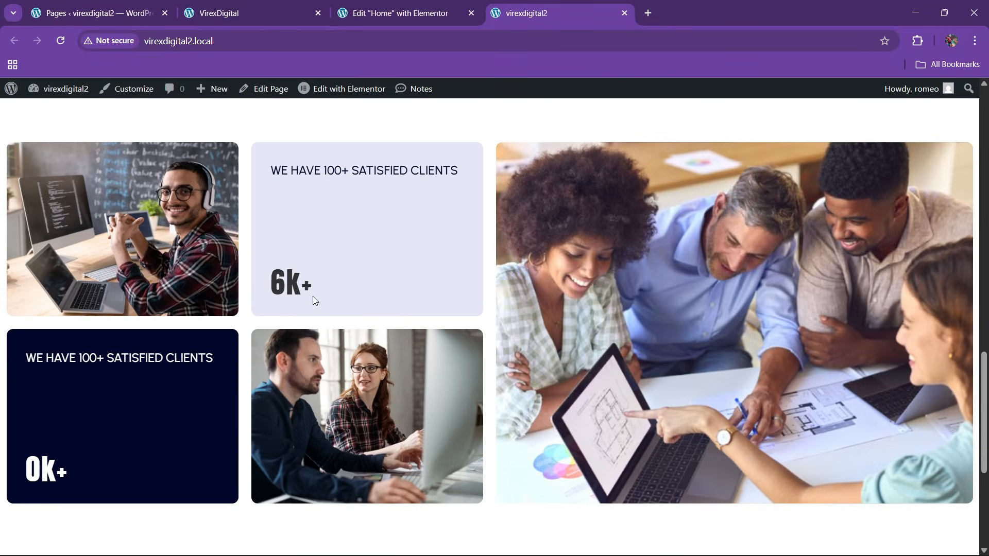
pyautogui.scroll(-5, 313, 299)
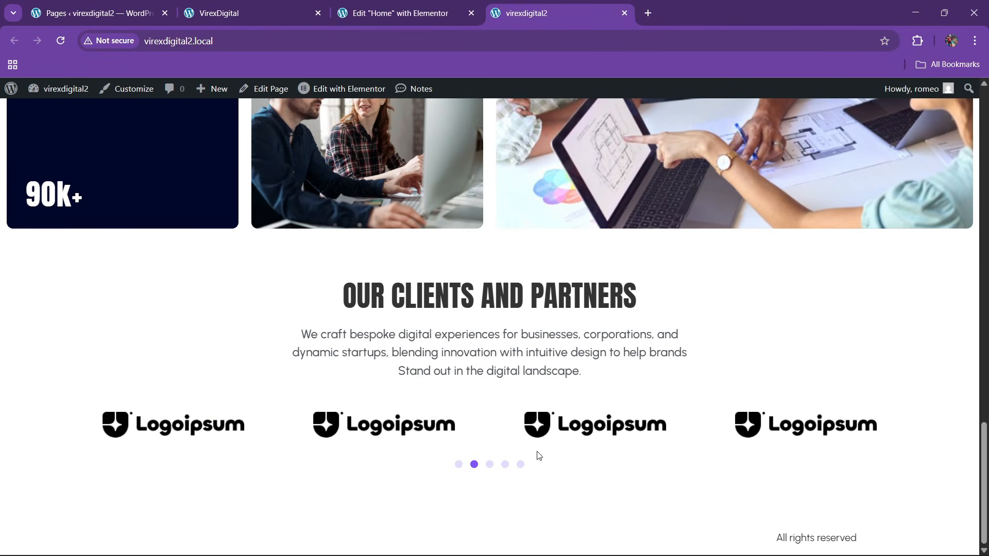
# - Change the carousel's Slides on scroll to 2
pyautogui.click(400, 14)
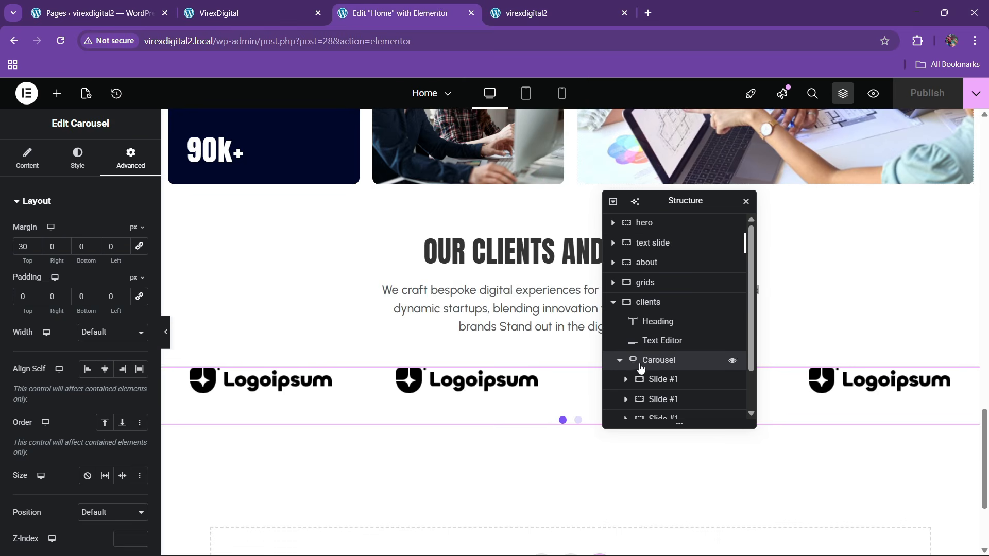
pyautogui.click(28, 158)
pyautogui.scroll(-3, 112, 449)
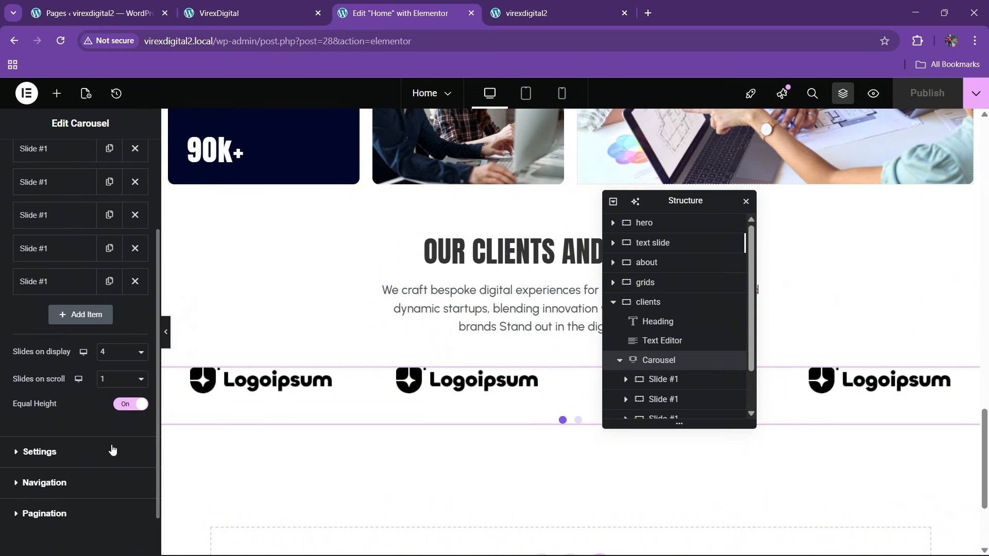
pyautogui.click(121, 379)
pyautogui.click(116, 410)
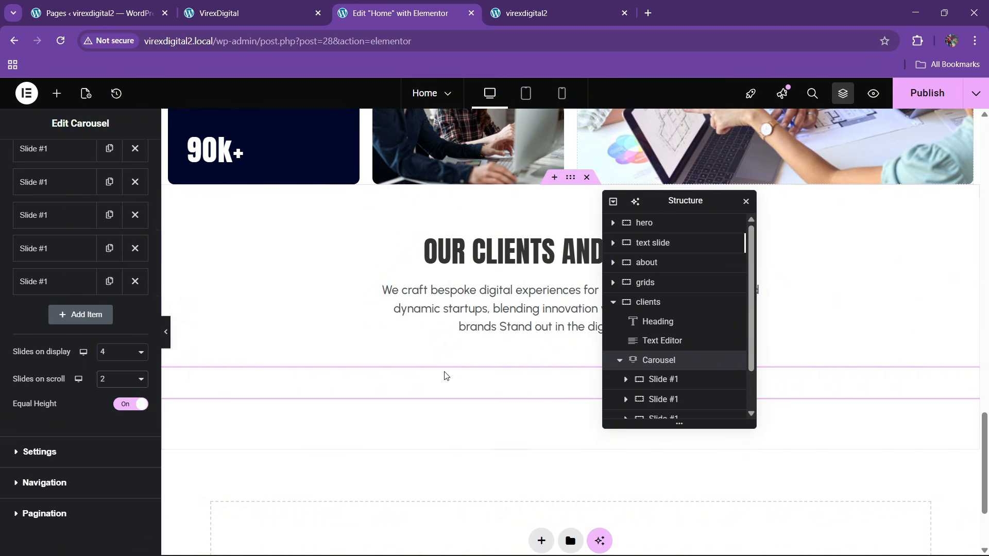
pyautogui.click(561, 14)
# - Publish the home page and reload the live site to verify the carousel's three pagination dots
pyautogui.click(421, 12)
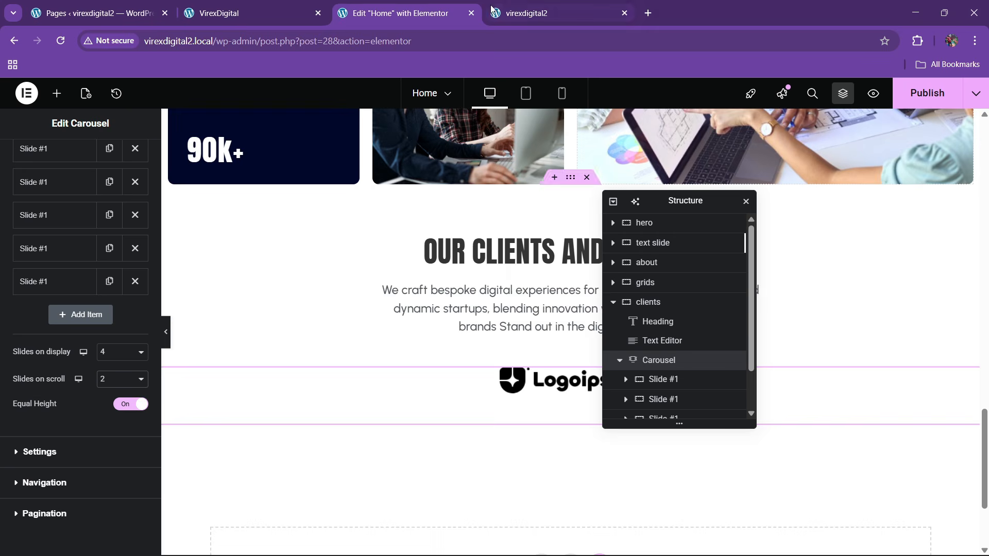
pyautogui.click(900, 94)
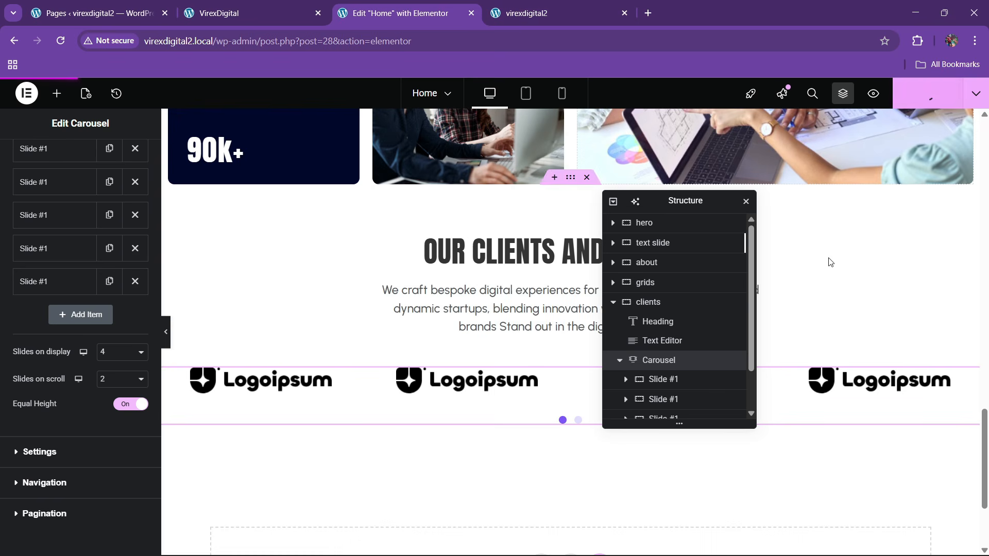
pyautogui.click(552, 6)
pyautogui.click(288, 44)
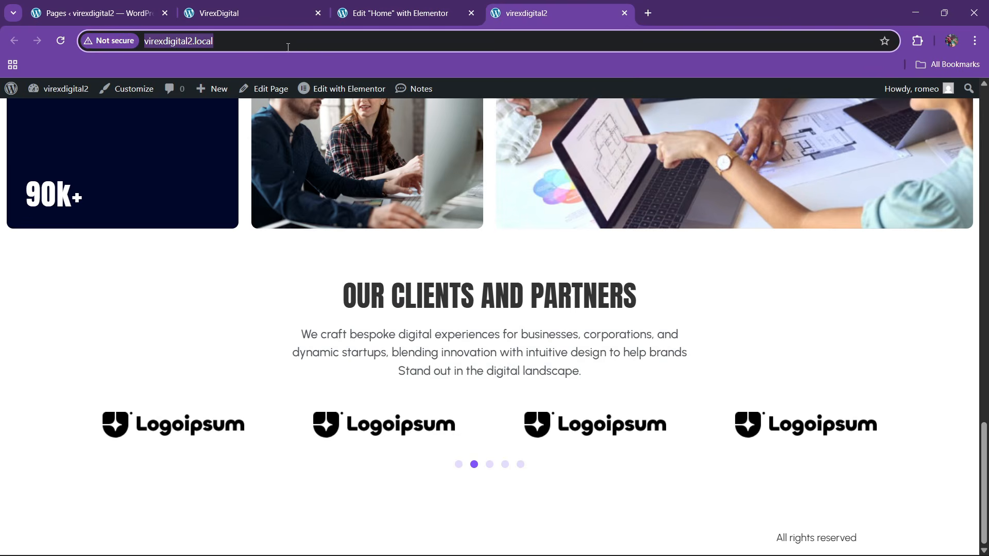
pyautogui.press('Return')
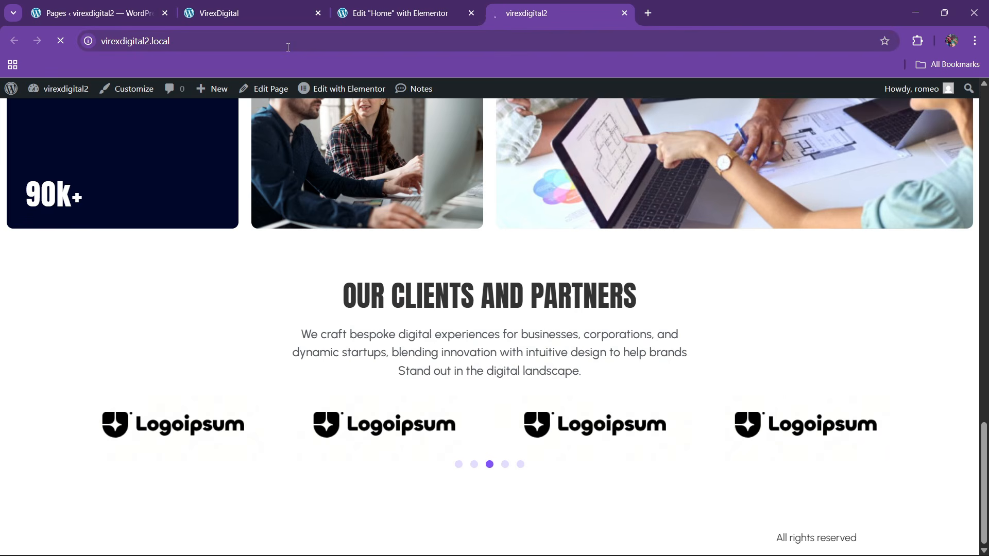
pyautogui.scroll(-12, 635, 244)
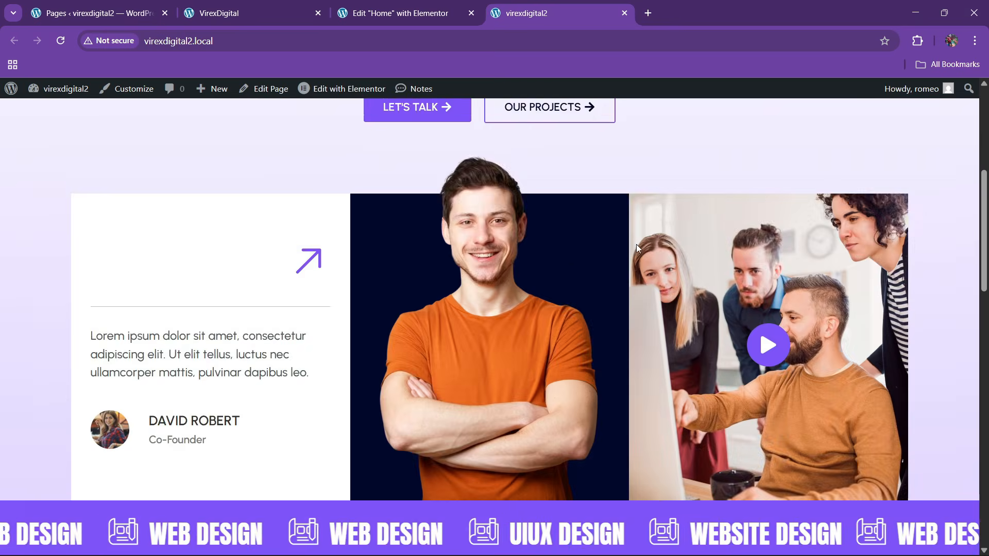
pyautogui.scroll(-8, 522, 282)
pyautogui.scroll(-1, 518, 283)
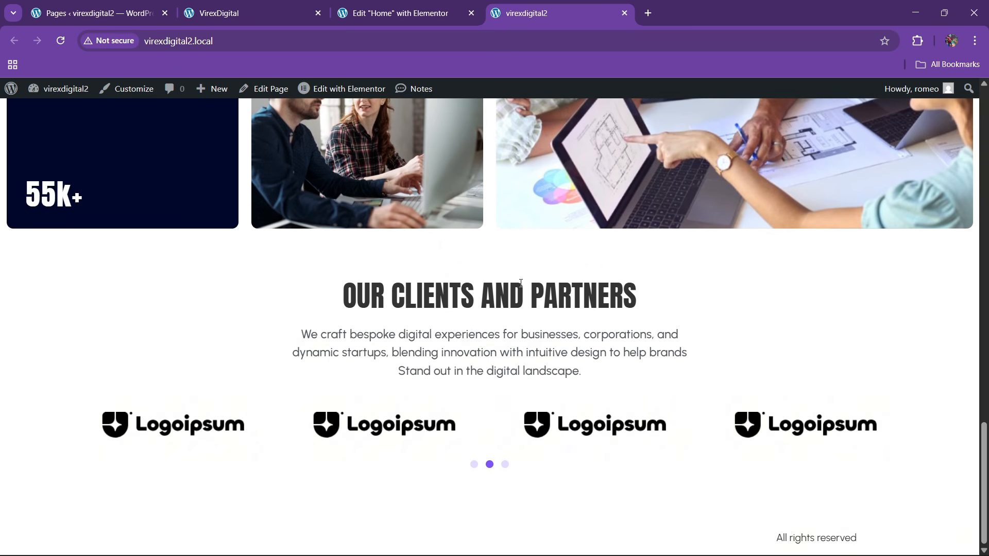
# - Scroll through the reference VirexDigital site's services section
pyautogui.click(242, 13)
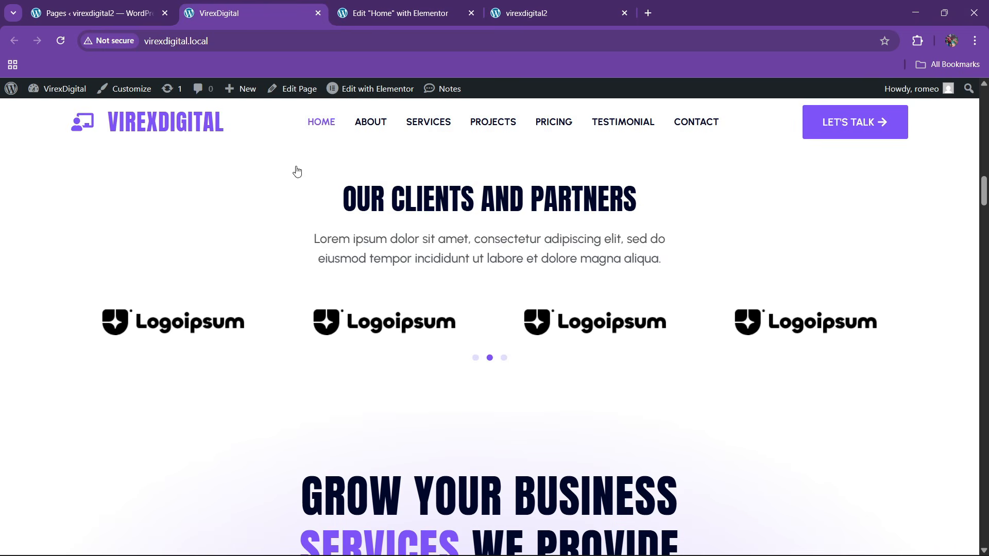
pyautogui.scroll(-5, 340, 247)
pyautogui.scroll(-2, 388, 336)
pyautogui.scroll(2, 388, 332)
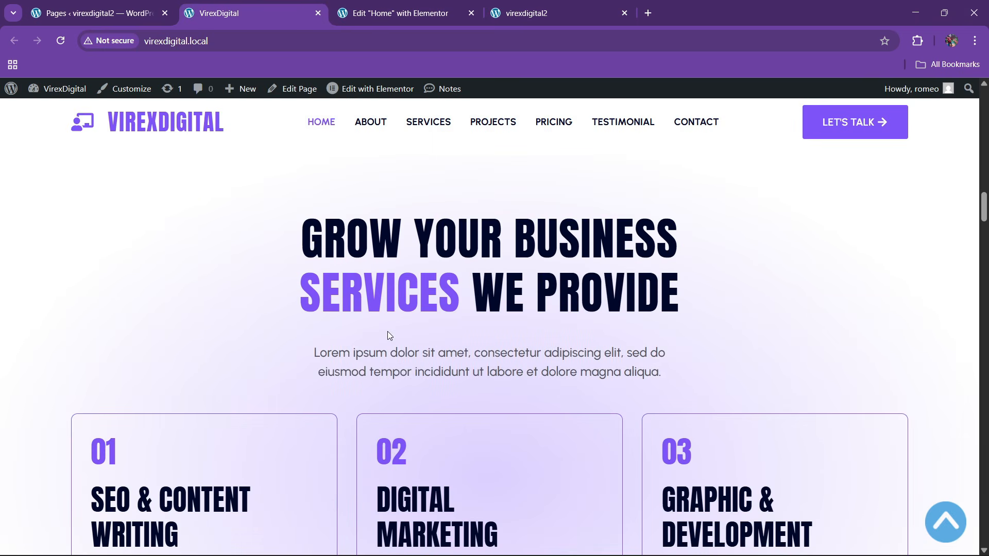
pyautogui.scroll(-2, 387, 332)
pyautogui.scroll(1, 396, 327)
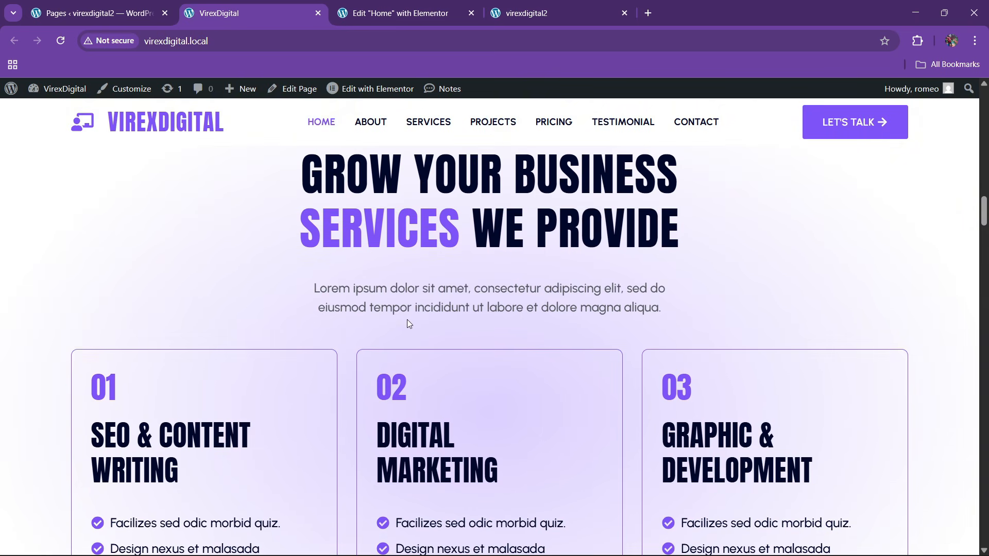
pyautogui.scroll(2, 409, 324)
# - Add a new single-column flexbox container below the clients section
pyautogui.click(446, 5)
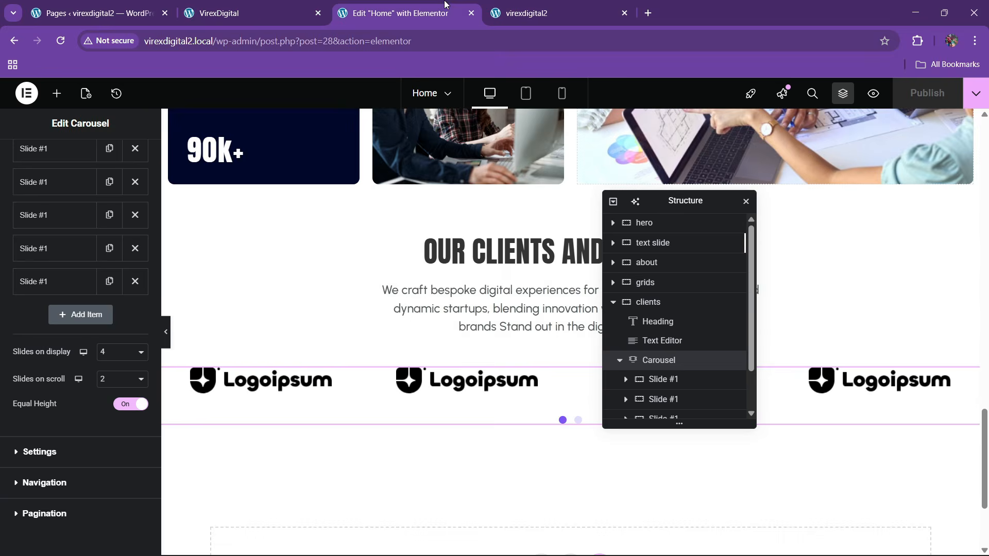
pyautogui.scroll(-3, 515, 361)
pyautogui.click(539, 412)
pyautogui.click(530, 453)
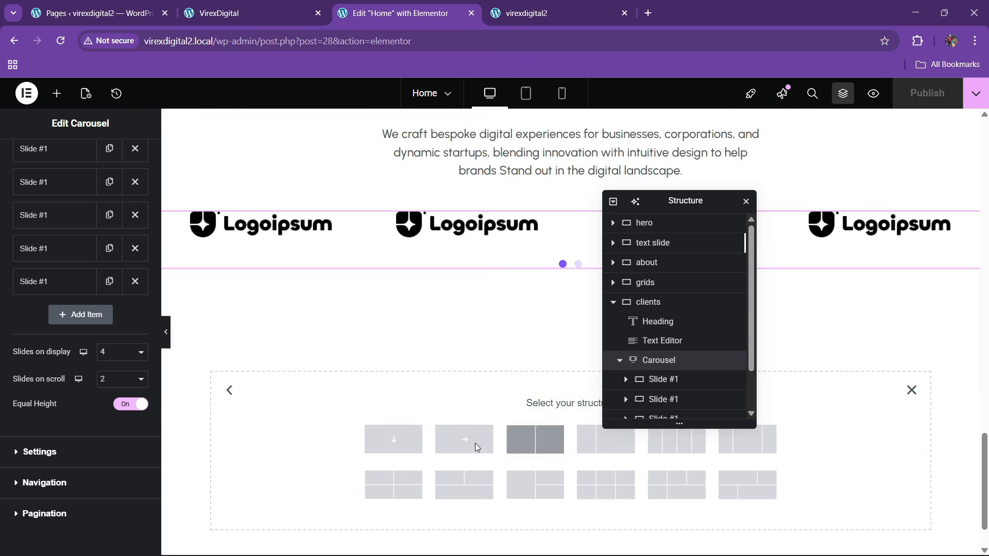
pyautogui.click(394, 438)
# - Centre the container's content and items and give it 80 px bottom padding
pyautogui.scroll(-2, 669, 377)
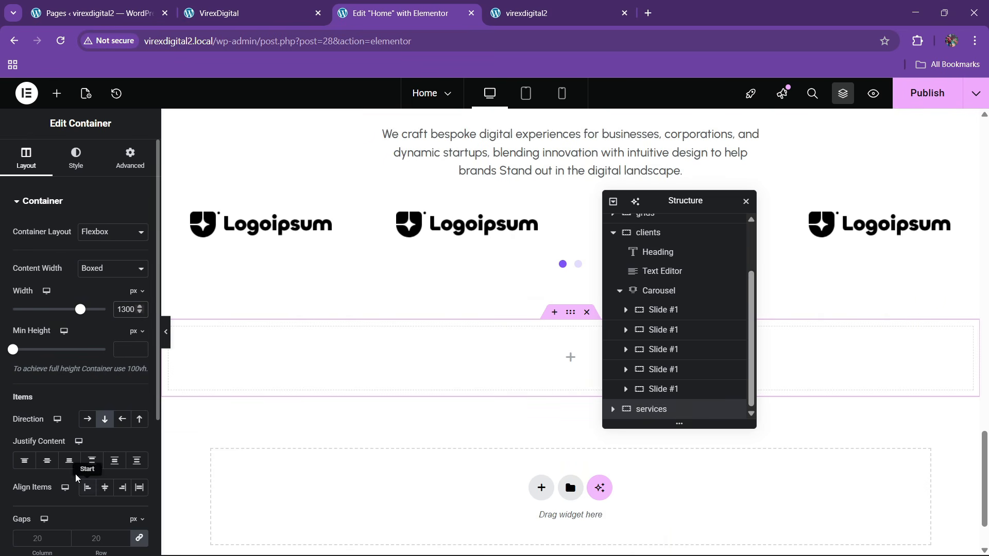
pyautogui.click(47, 461)
pyautogui.click(104, 487)
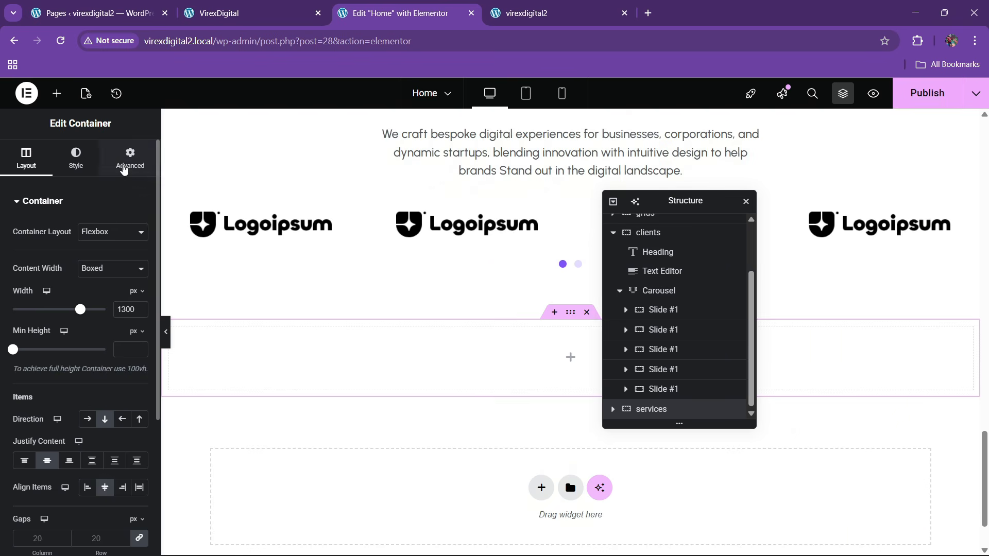
pyautogui.click(124, 168)
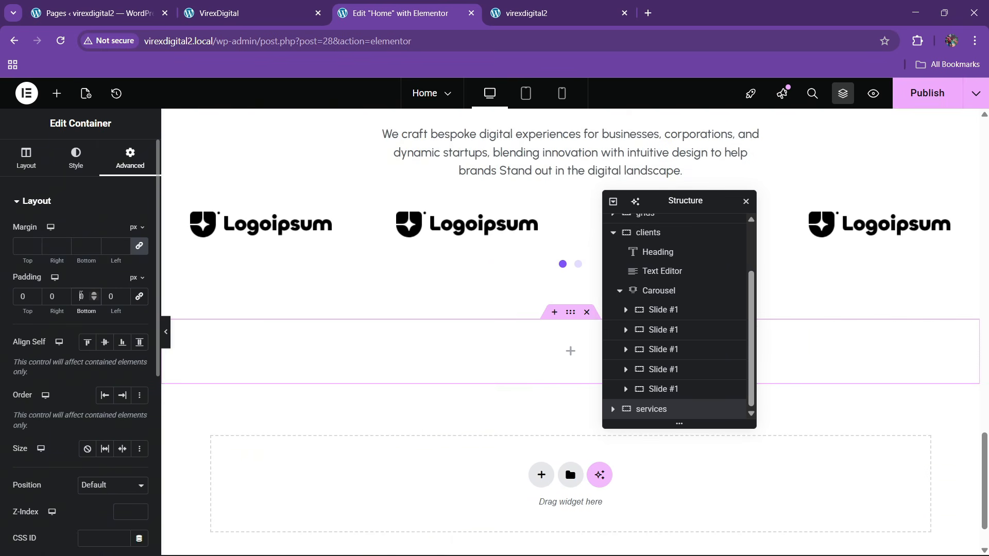
pyautogui.write('8')
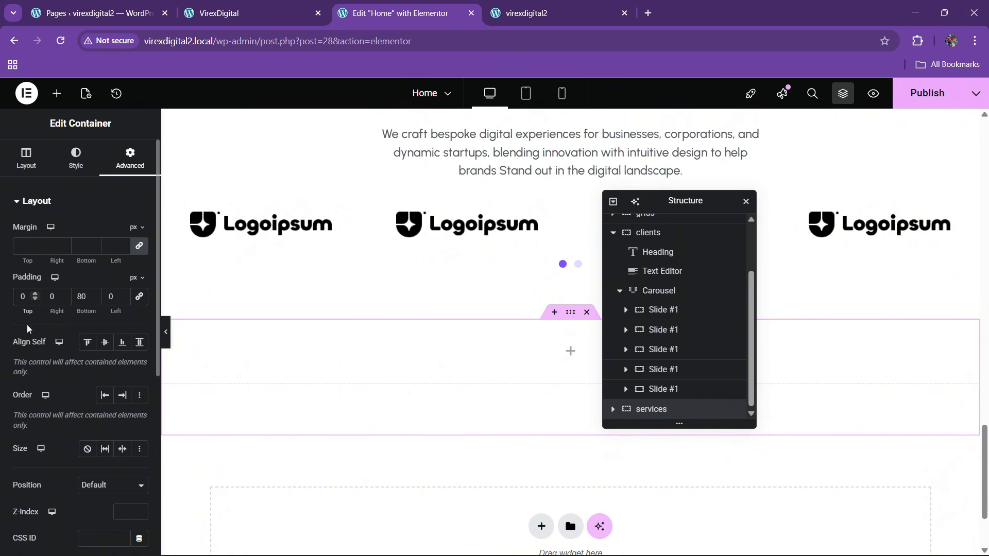
pyautogui.click(76, 164)
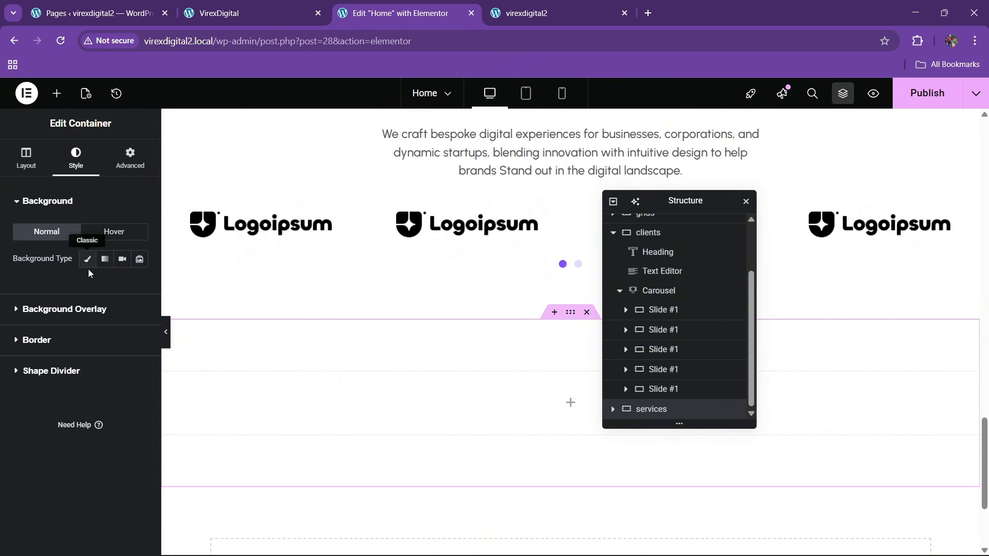
# - Give the services container a gradient background with white as the first colour
pyautogui.click(87, 259)
pyautogui.click(104, 259)
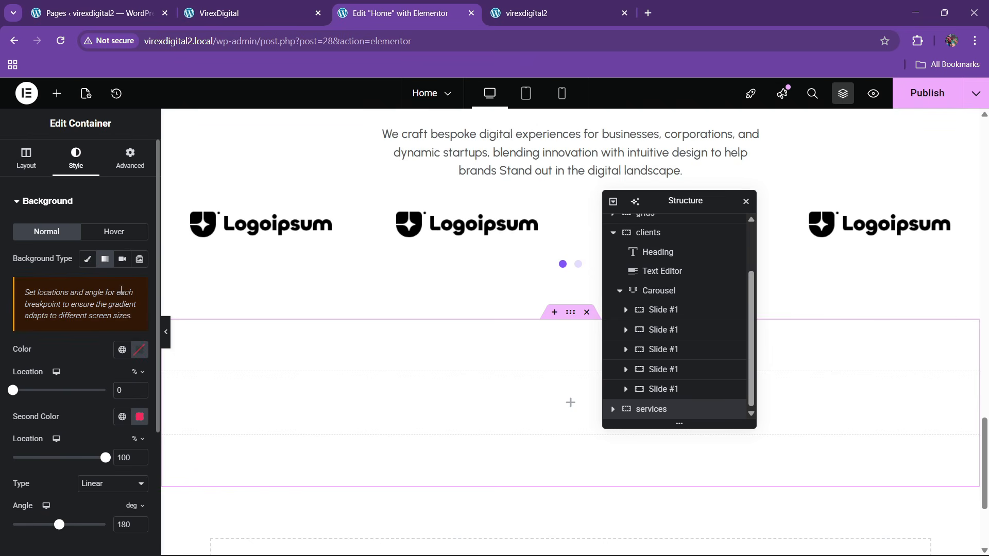
pyautogui.click(138, 352)
pyautogui.moveTo(143, 435); pyautogui.dragTo(12, 327)
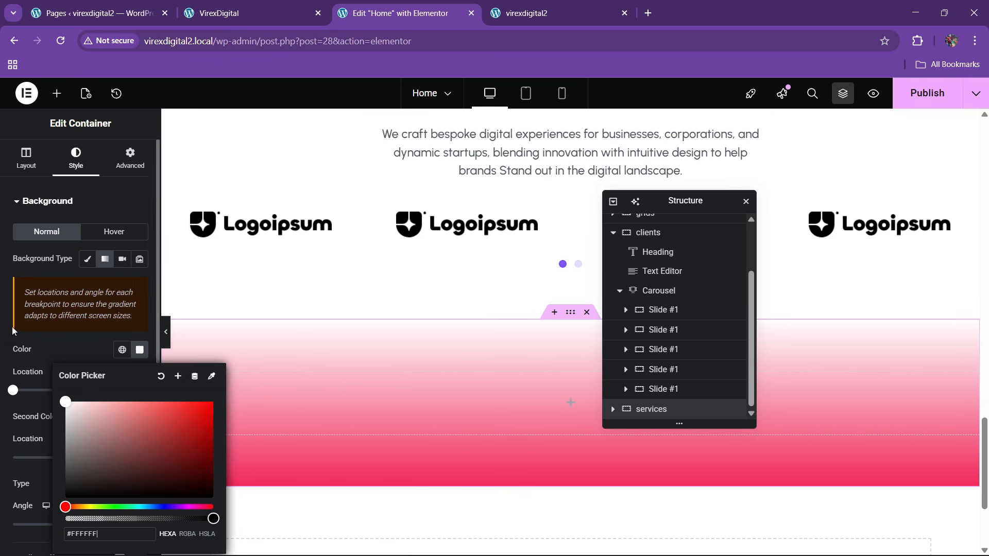
pyautogui.click(66, 347)
# - Copy the light purple hex of the hero's second gradient colour
pyautogui.scroll(2, 450, 343)
pyautogui.scroll(5, 450, 345)
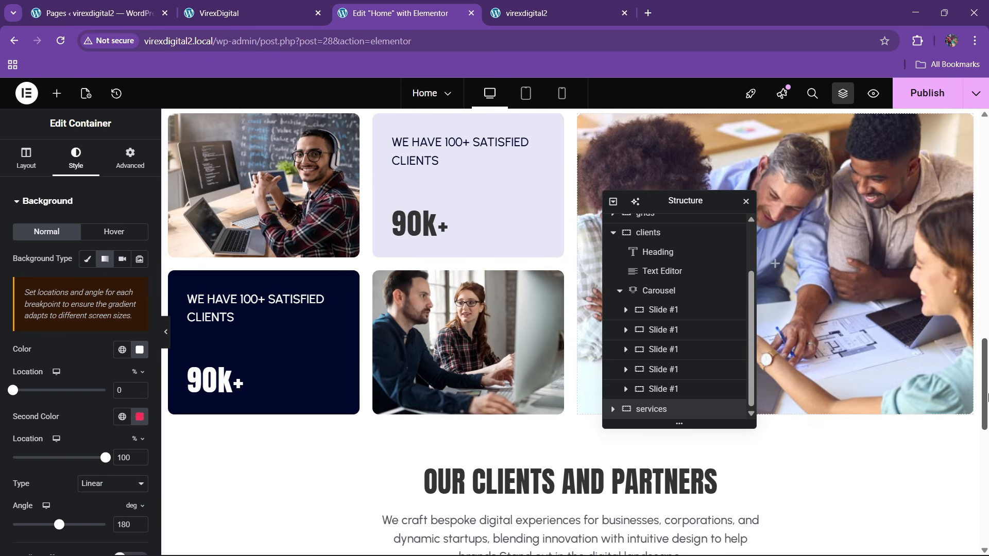
pyautogui.moveTo(984, 420); pyautogui.dragTo(978, 149)
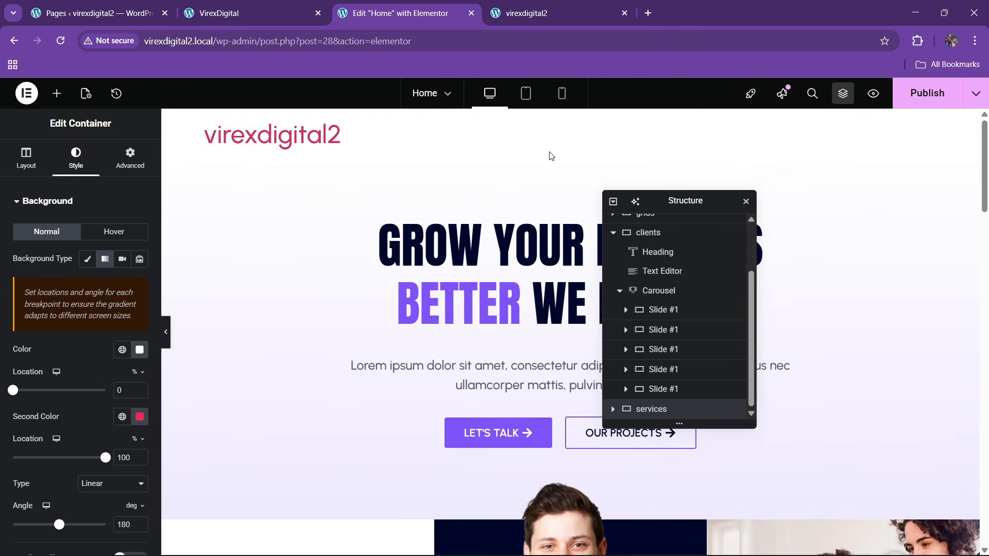
pyautogui.click(570, 152)
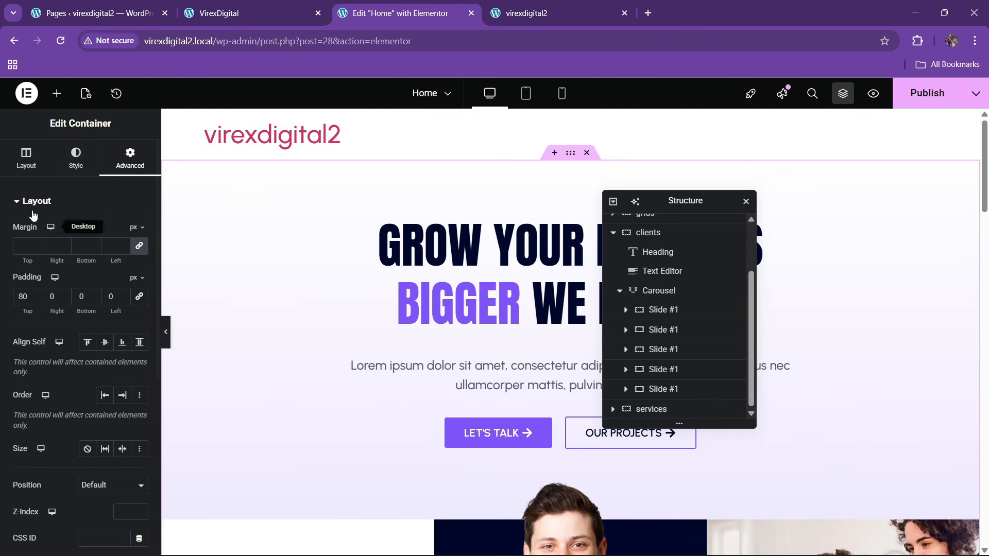
pyautogui.click(76, 157)
pyautogui.scroll(-2, 100, 400)
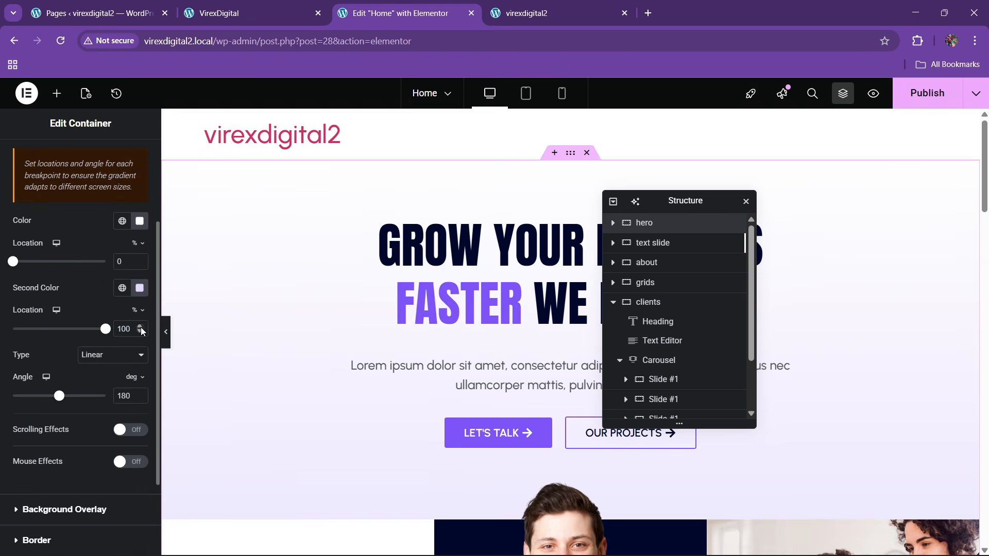
pyautogui.click(139, 288)
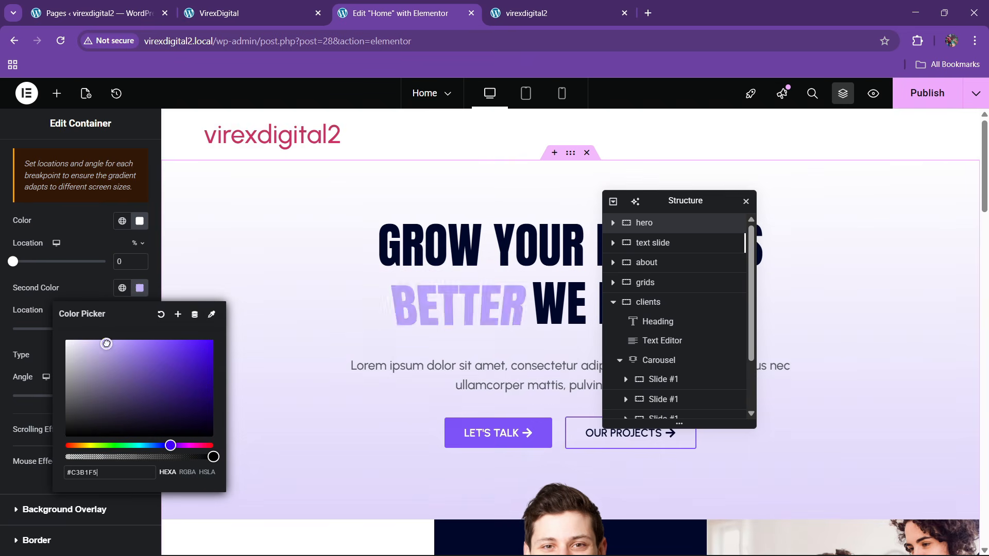
pyautogui.moveTo(106, 344); pyautogui.dragTo(106, 343)
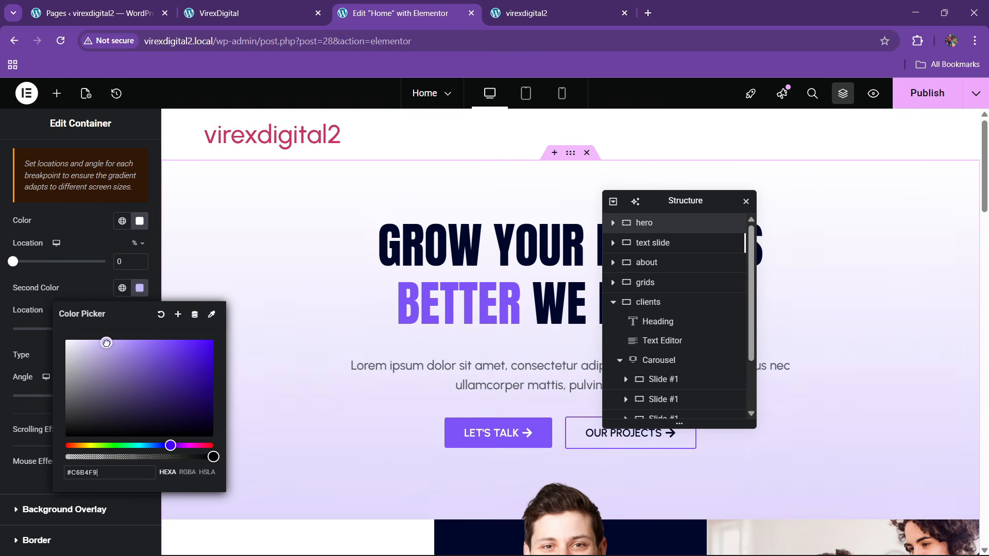
pyautogui.tripleClick(96, 472)
pyautogui.click(79, 290)
# - Paste the light purple as the services container's second gradient colour
pyautogui.scroll(-15, 405, 320)
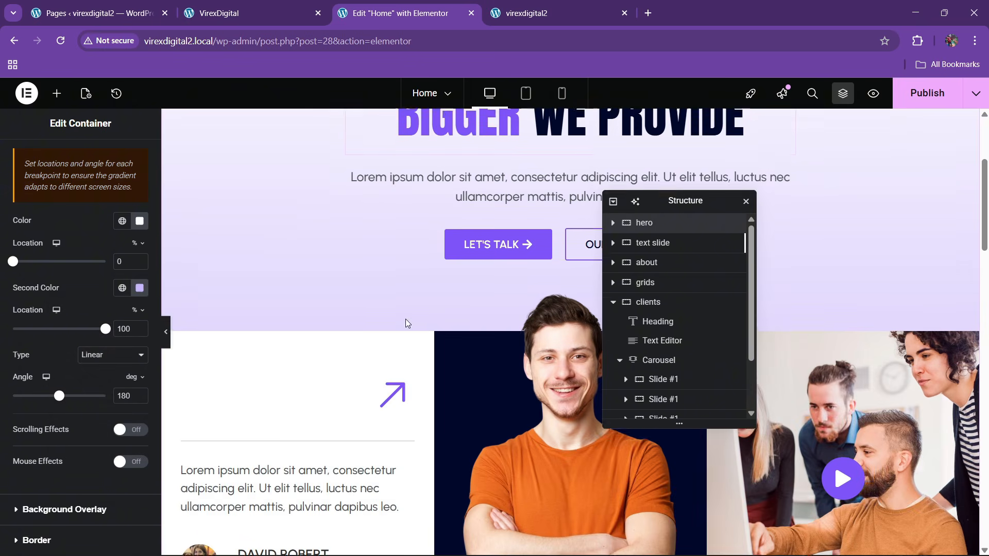
pyautogui.scroll(-6, 408, 339)
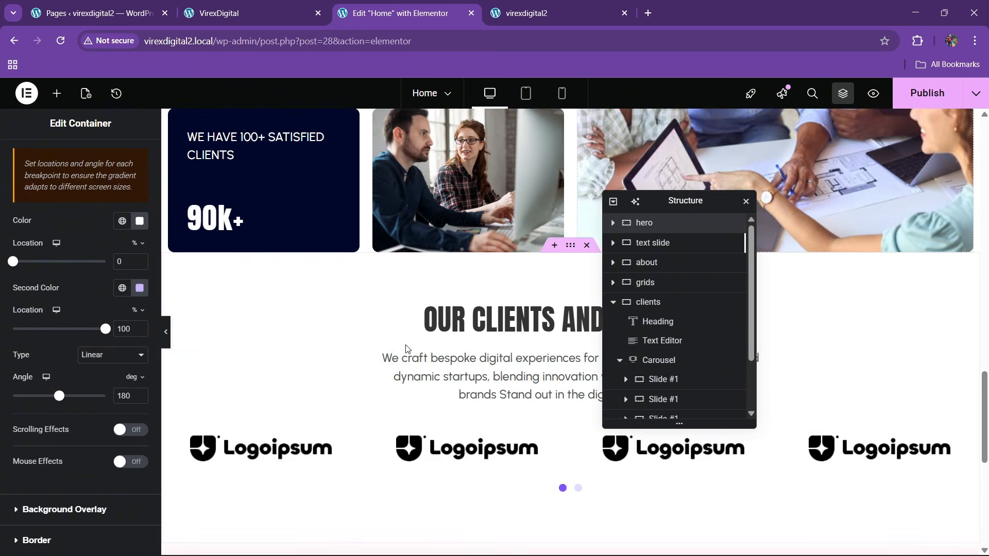
pyautogui.click(568, 345)
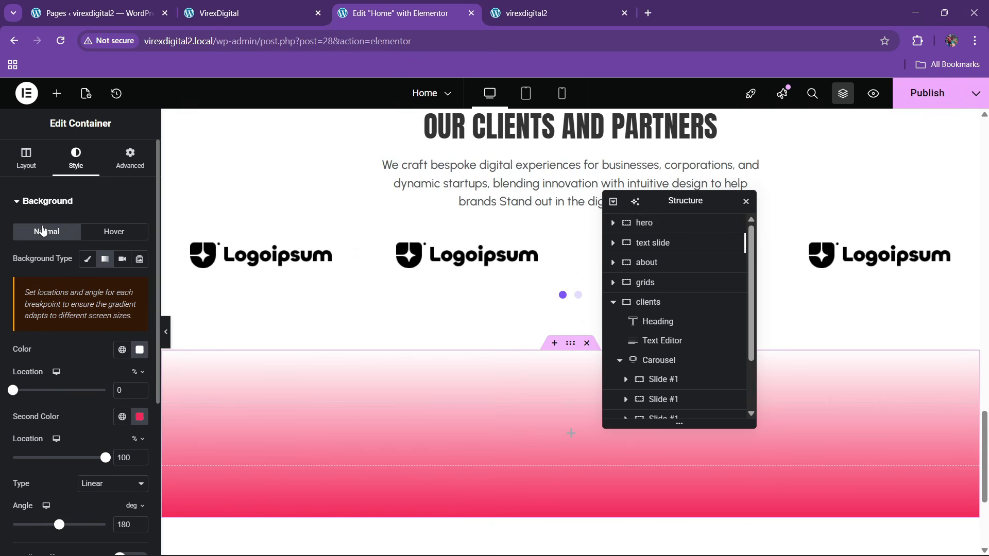
pyautogui.click(138, 417)
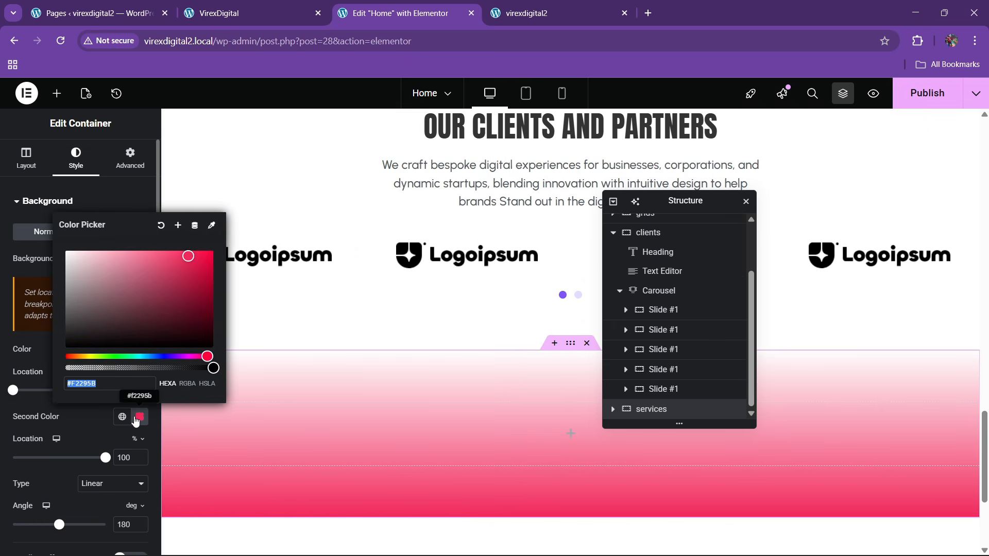
pyautogui.write('#C4B5FD')
pyautogui.click(89, 406)
# - Make the services gradient radial, keeping colour stops at 0 and 100
pyautogui.scroll(-2, 460, 393)
pyautogui.scroll(-1, 18, 422)
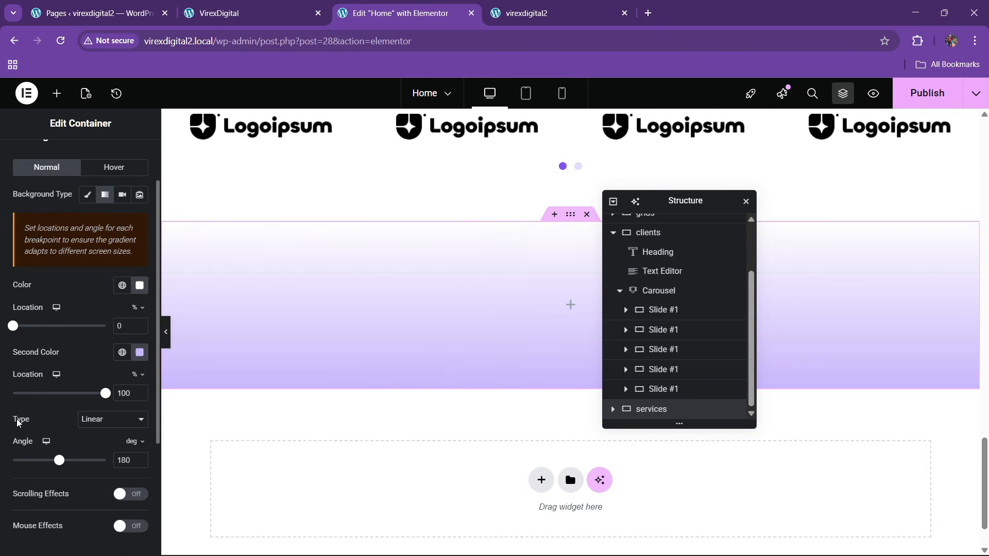
pyautogui.click(82, 422)
pyautogui.click(92, 450)
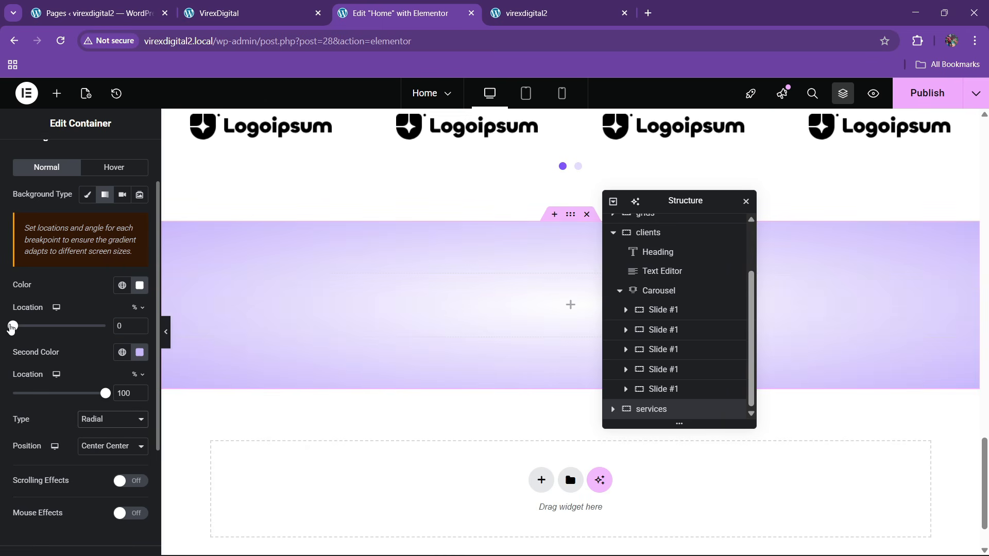
pyautogui.moveTo(30, 330); pyautogui.dragTo(3, 359)
pyautogui.moveTo(105, 397); pyautogui.dragTo(172, 406)
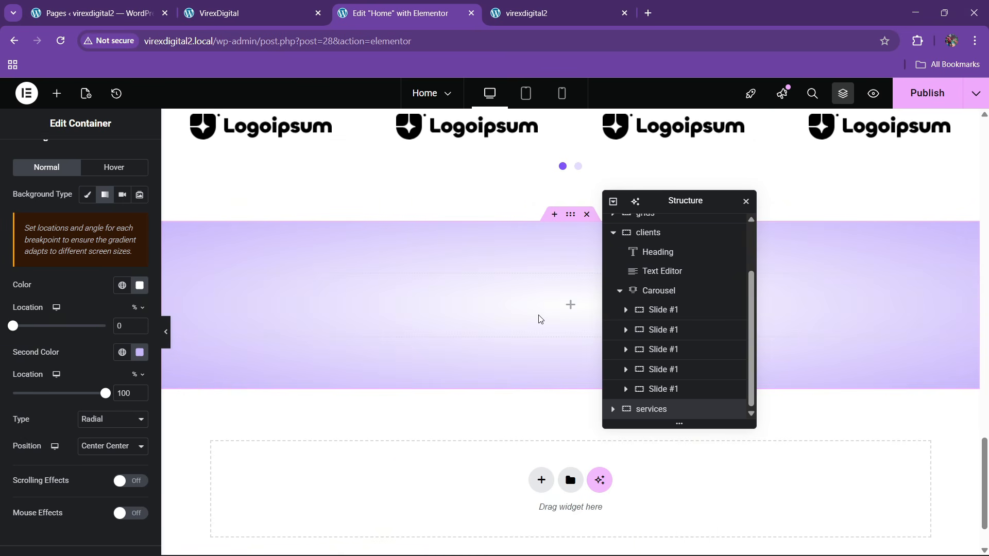
pyautogui.scroll(3, 363, 240)
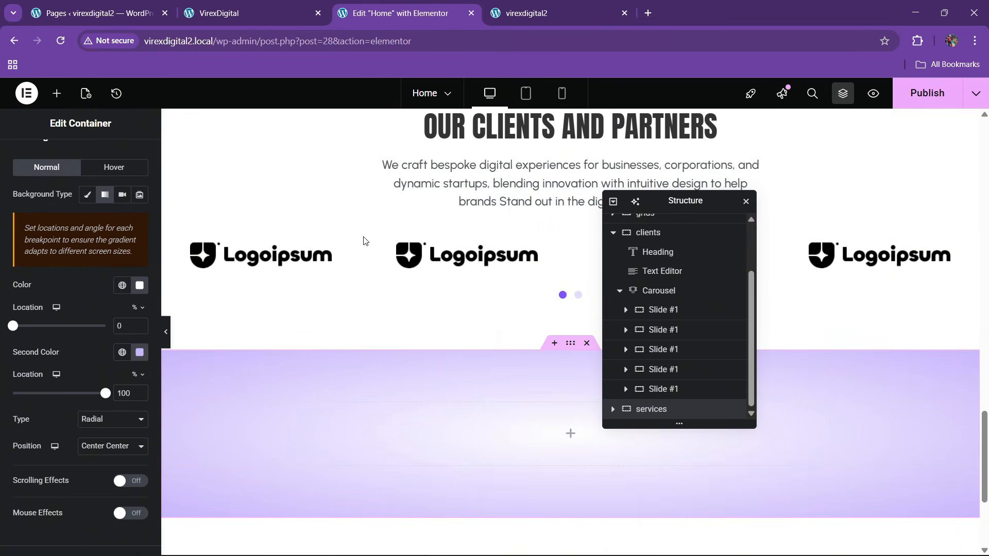
pyautogui.moveTo(986, 456); pyautogui.dragTo(986, 173)
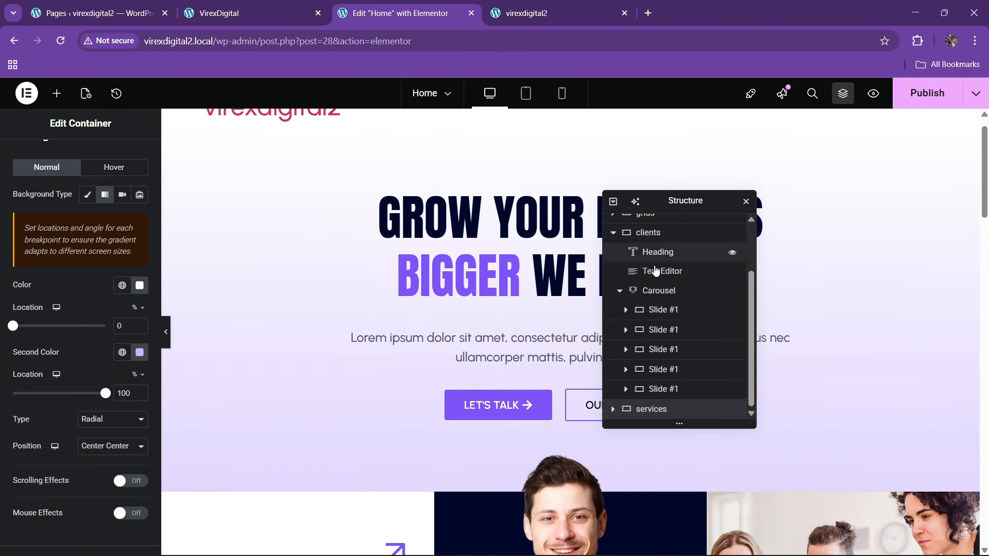
# - Paste a copy of the hero's animated headline into services, keeping only Better as rotating text
pyautogui.rightClick(537, 301)
pyautogui.click(540, 311)
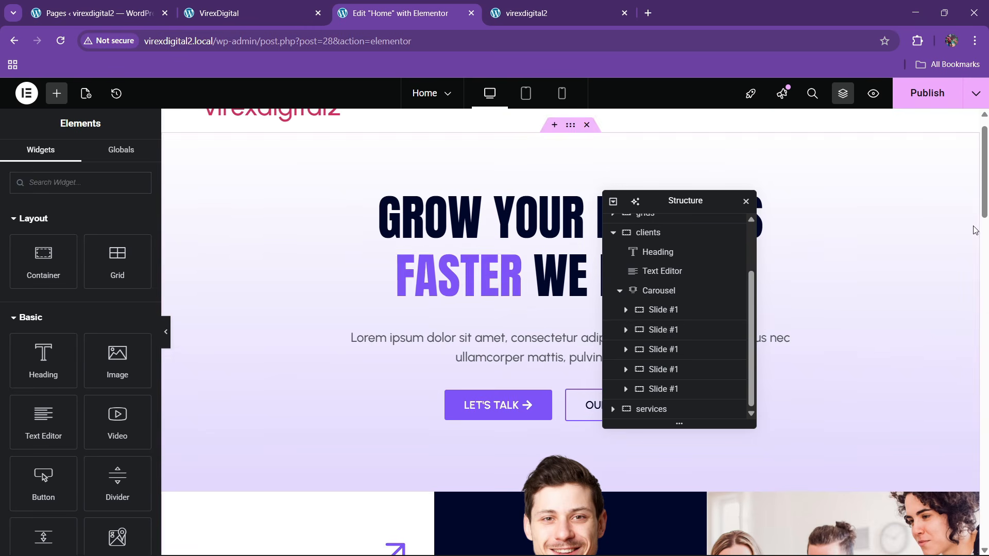
pyautogui.moveTo(986, 215); pyautogui.dragTo(987, 494)
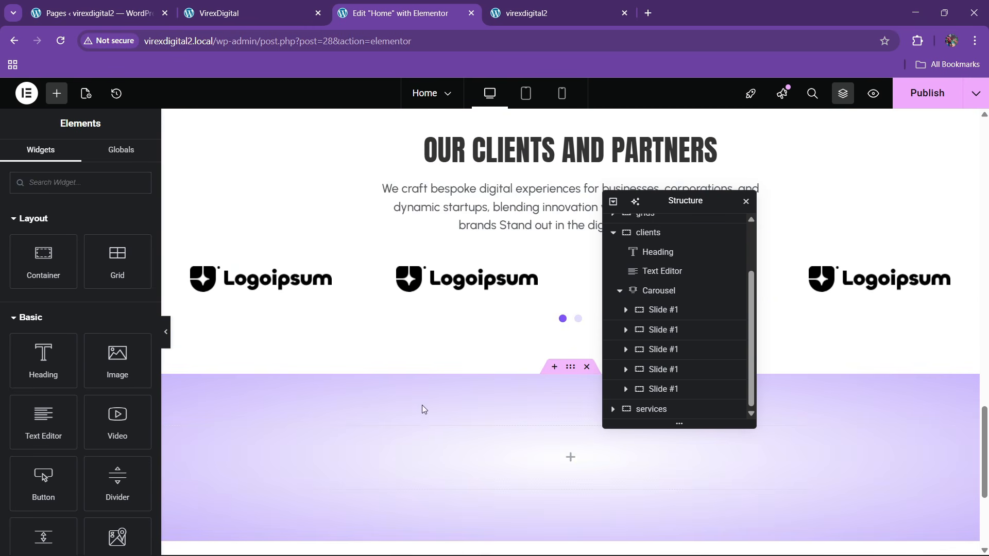
pyautogui.rightClick(424, 437)
pyautogui.click(457, 321)
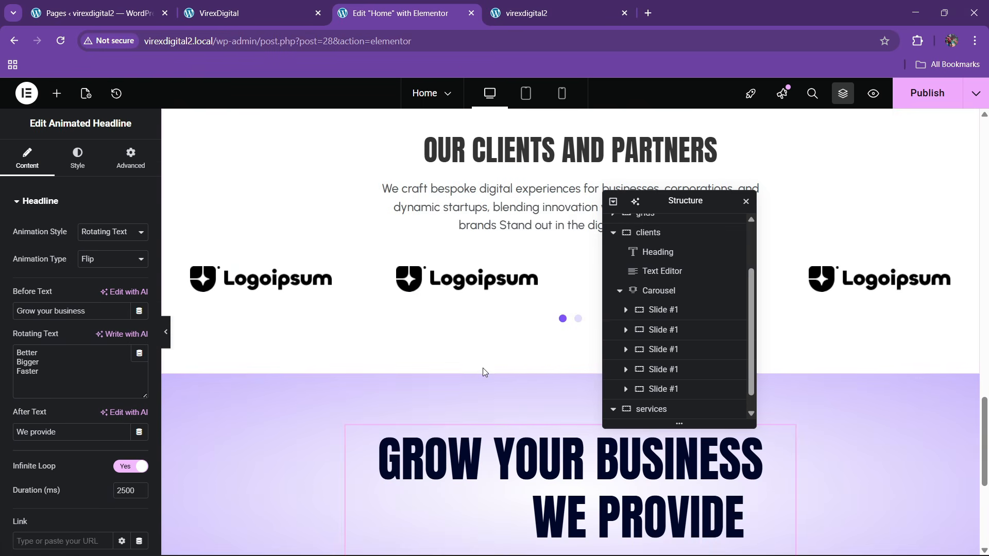
pyautogui.scroll(-2, 449, 459)
pyautogui.click(292, 10)
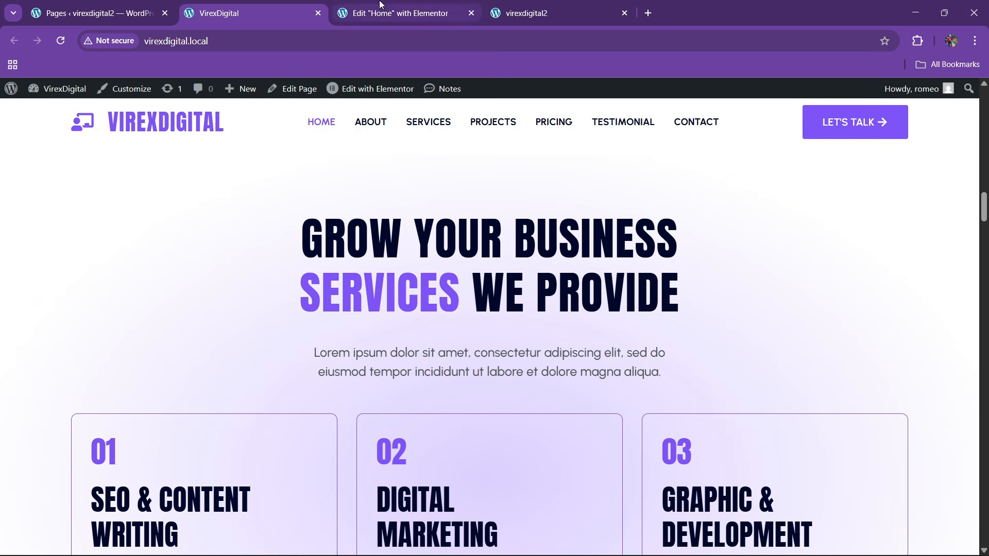
pyautogui.click(399, 13)
pyautogui.moveTo(66, 370); pyautogui.dragTo(11, 366)
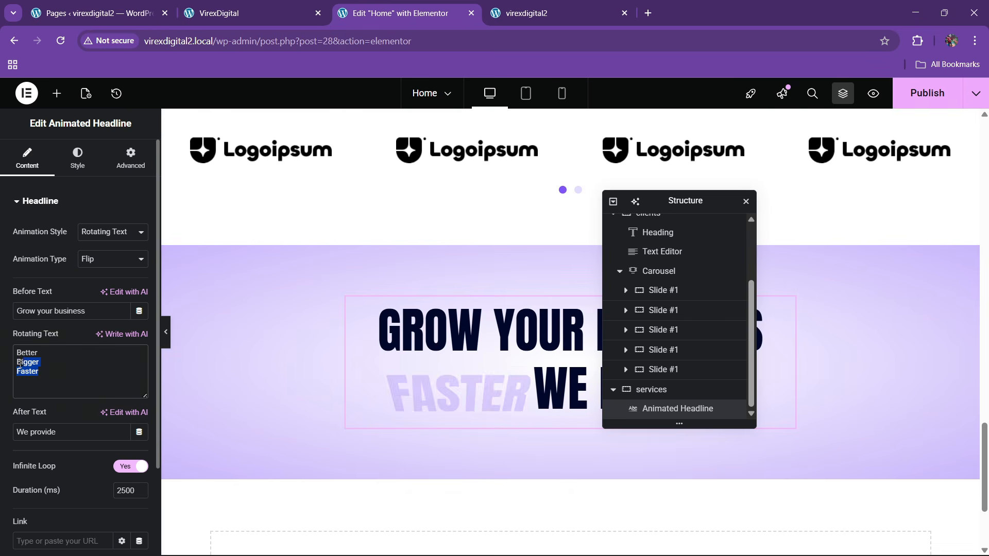
pyautogui.press('BackSpace')
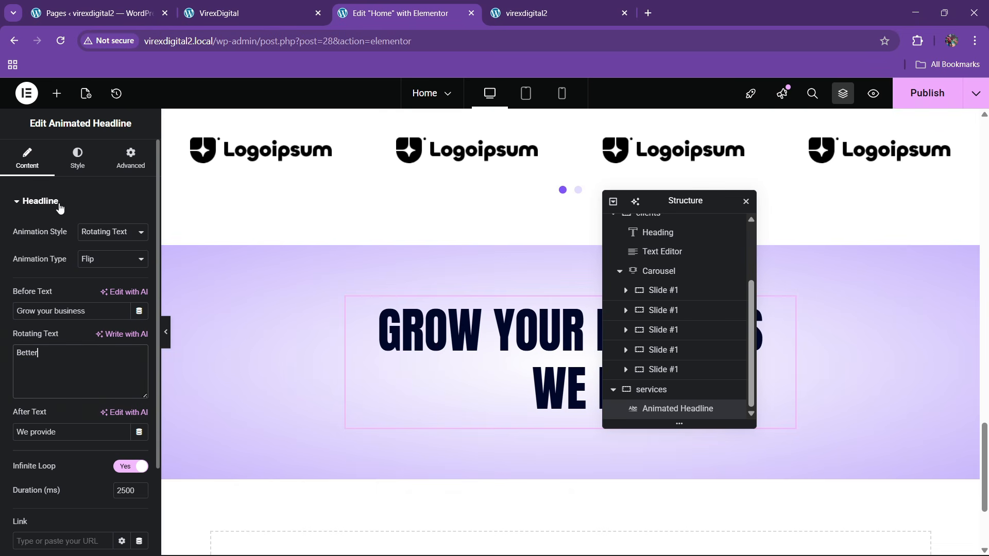
# - Set the headline's typography size to 60
pyautogui.click(77, 157)
pyautogui.click(139, 314)
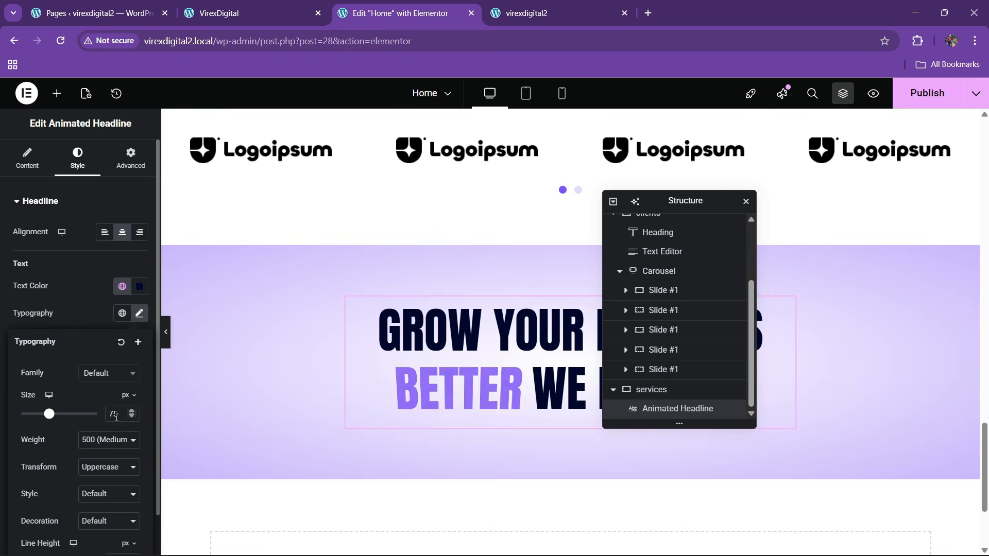
pyautogui.write('65')
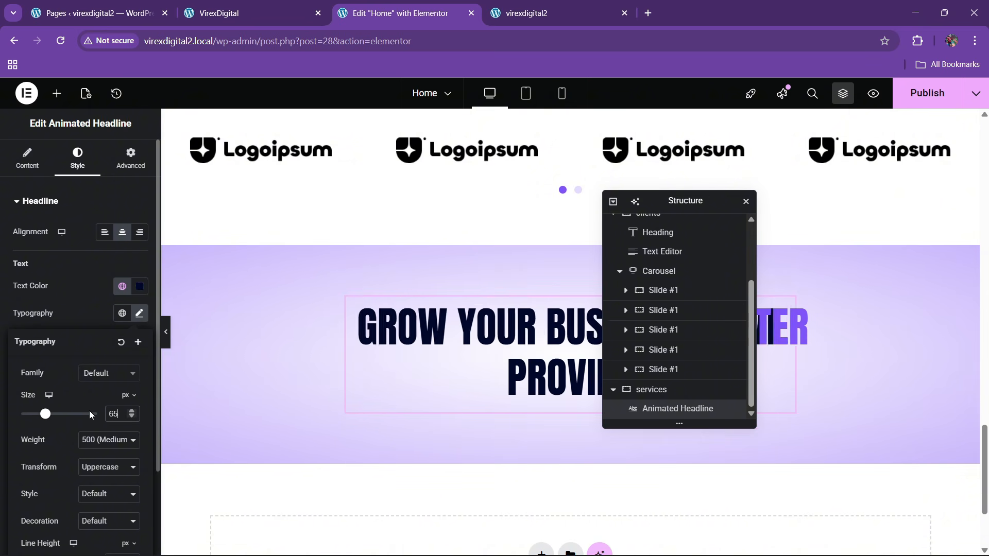
pyautogui.press('BackSpace')
pyautogui.write('0')
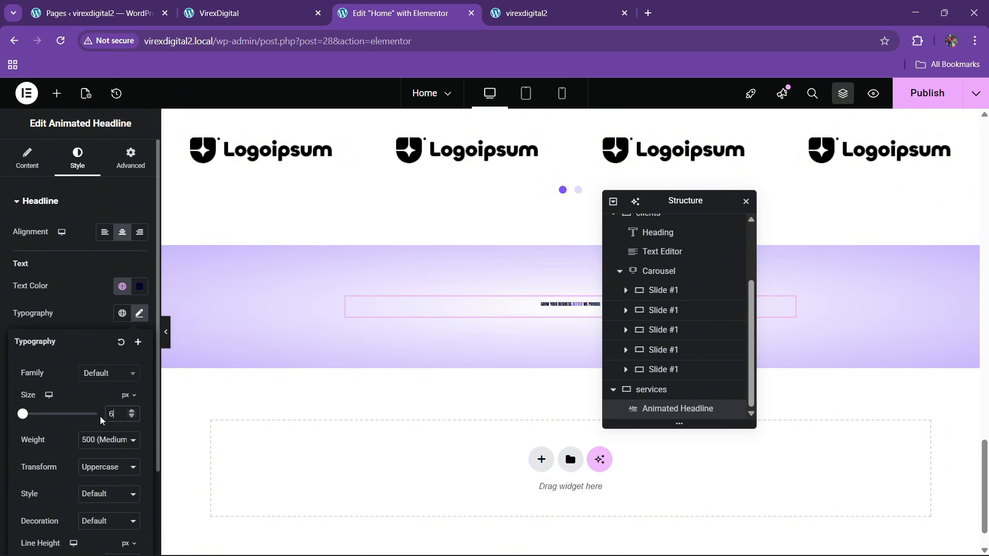
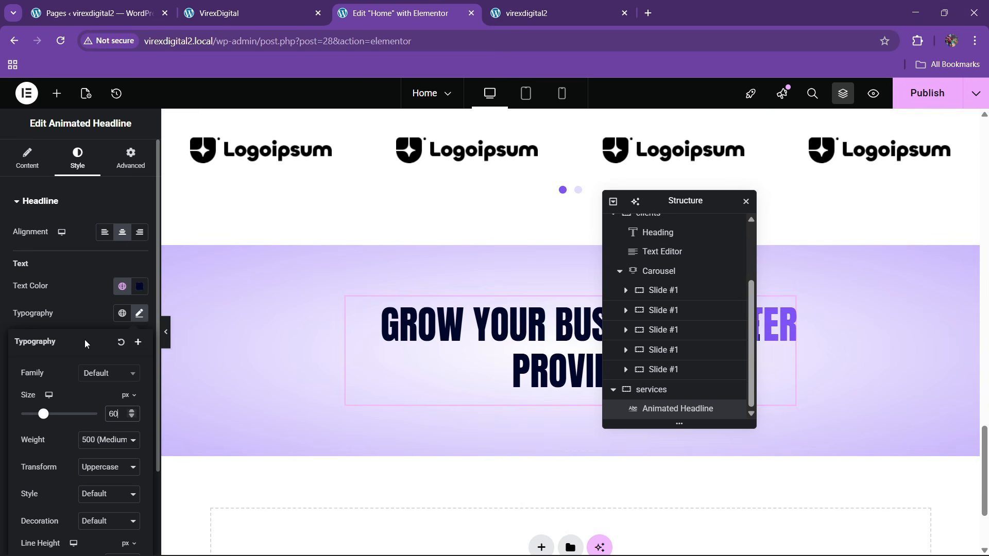
# - Open the headline's Advanced settings, preview the live homepage, then scroll back to the clients paragraph
pyautogui.click(131, 157)
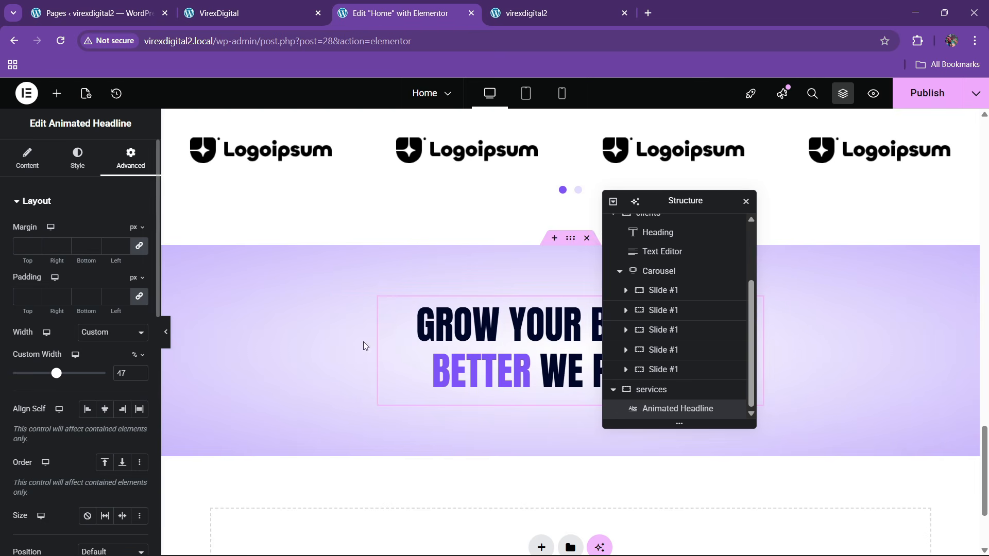
pyautogui.click(303, 13)
pyautogui.click(400, 13)
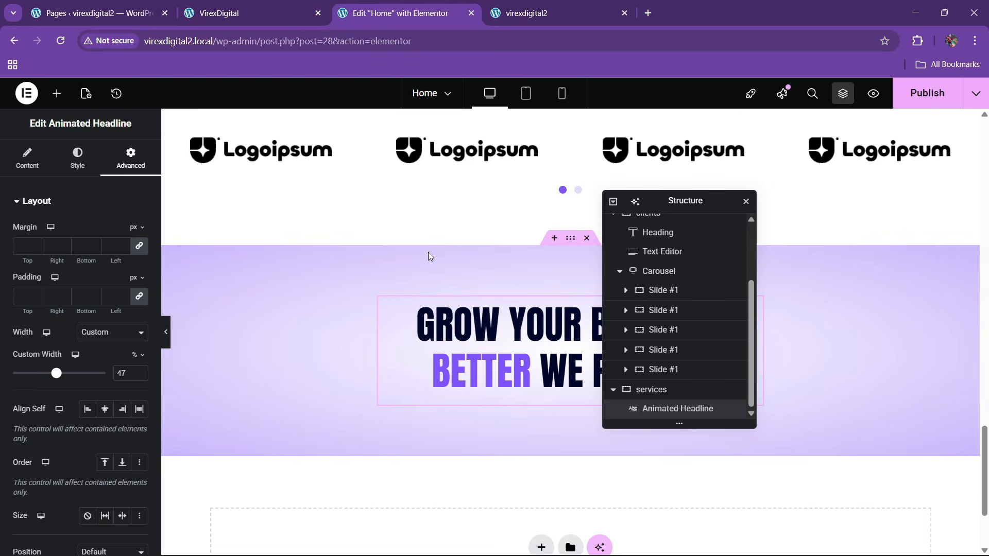
pyautogui.scroll(5, 443, 309)
pyautogui.scroll(-1, 457, 343)
# - Copy the clients description paragraph and paste it under the services animated headline
pyautogui.rightClick(471, 287)
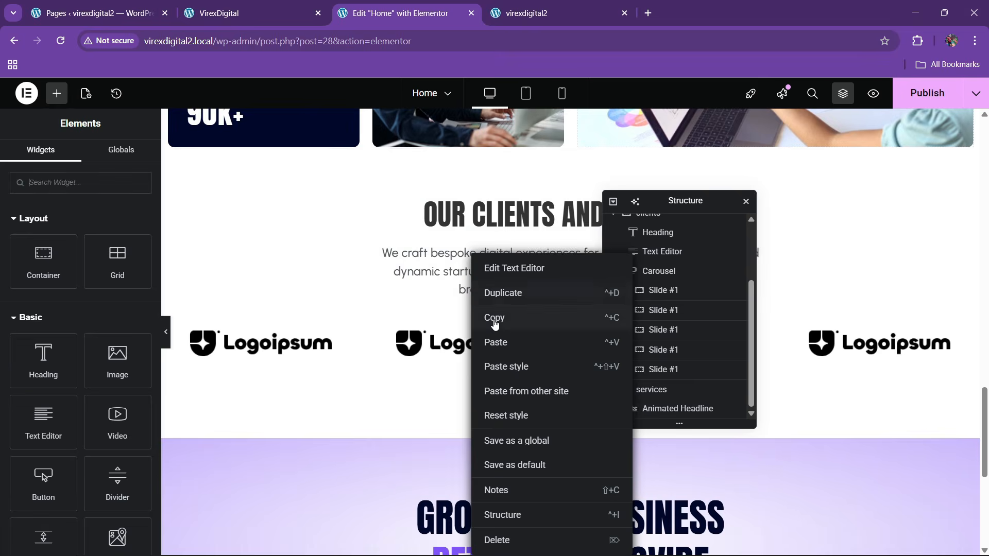
pyautogui.click(493, 321)
pyautogui.scroll(-4, 466, 327)
pyautogui.rightClick(505, 294)
pyautogui.click(524, 342)
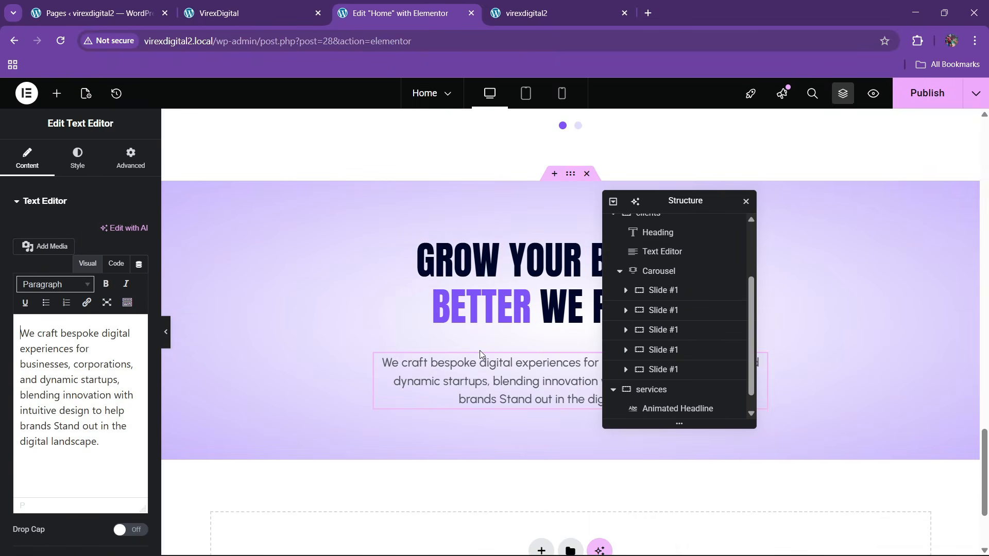
# - Switch the headline's margin to em and unlinked sides, testing then resetting the bottom margin to 0
pyautogui.click(482, 302)
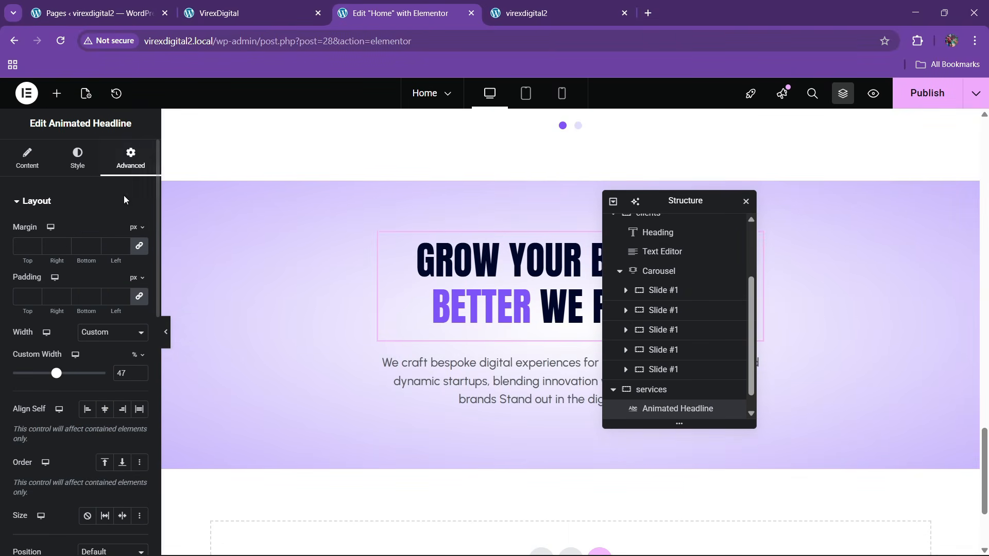
pyautogui.click(137, 227)
pyautogui.click(137, 268)
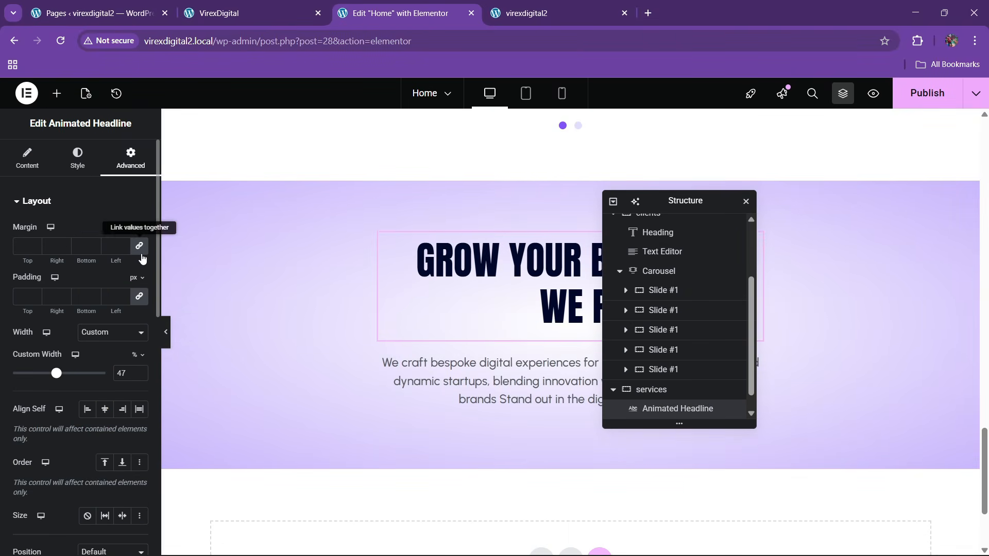
pyautogui.click(140, 249)
pyautogui.click(94, 249)
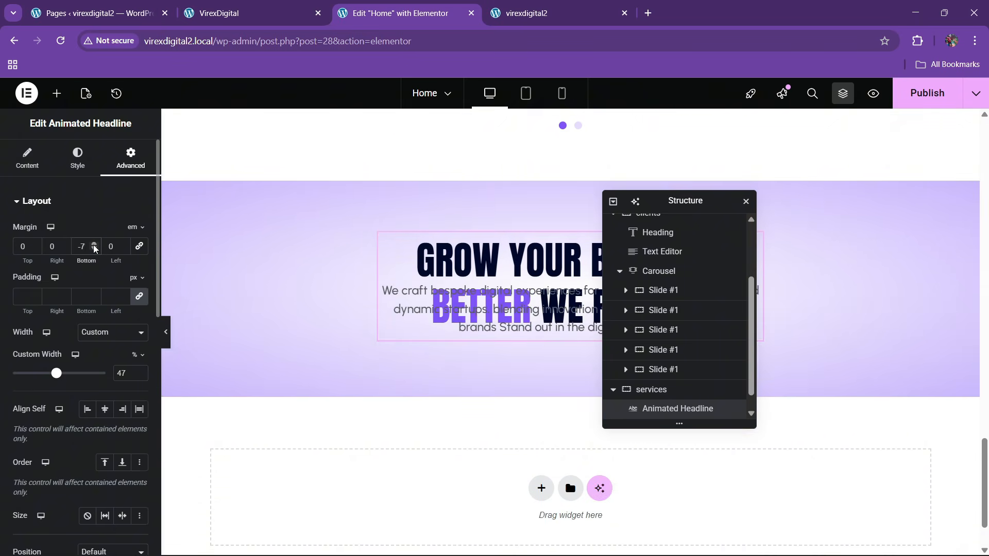
pyautogui.click(94, 244)
pyautogui.click(94, 244)
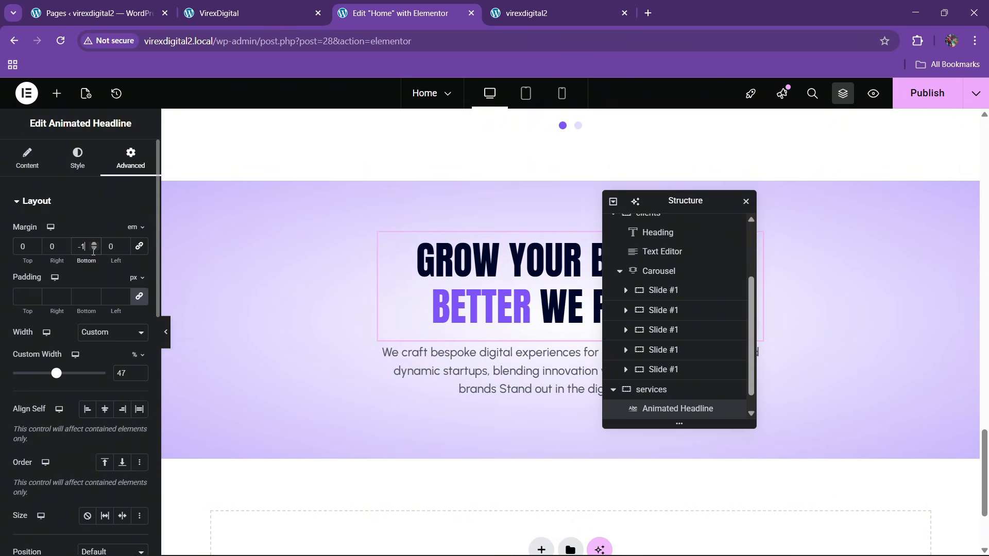
pyautogui.click(93, 245)
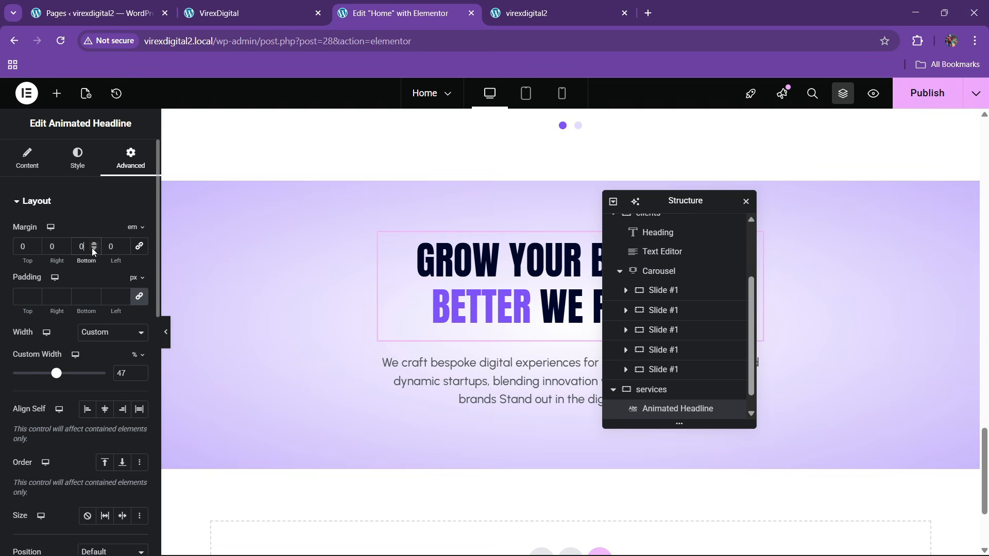
# - Publish the updated home page and check it on the live site
pyautogui.click(260, 6)
pyautogui.scroll(-3, 460, 311)
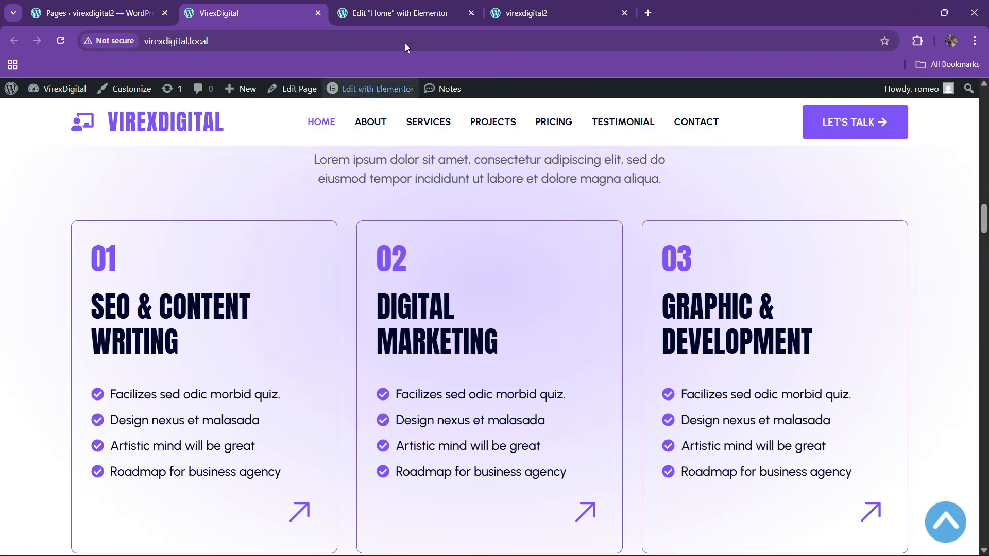
pyautogui.click(405, 13)
pyautogui.click(921, 93)
pyautogui.click(247, 13)
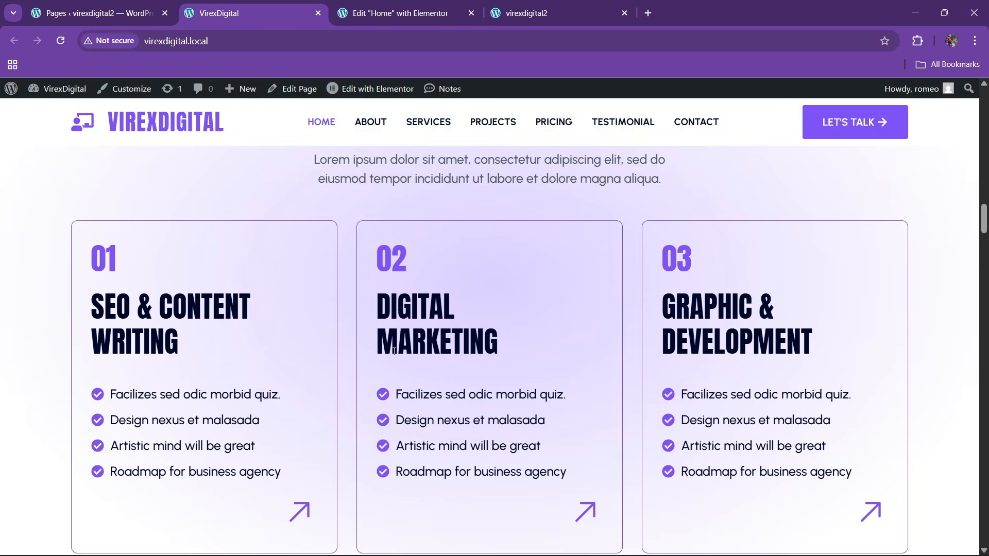
pyautogui.scroll(-3, 388, 354)
pyautogui.scroll(1, 356, 317)
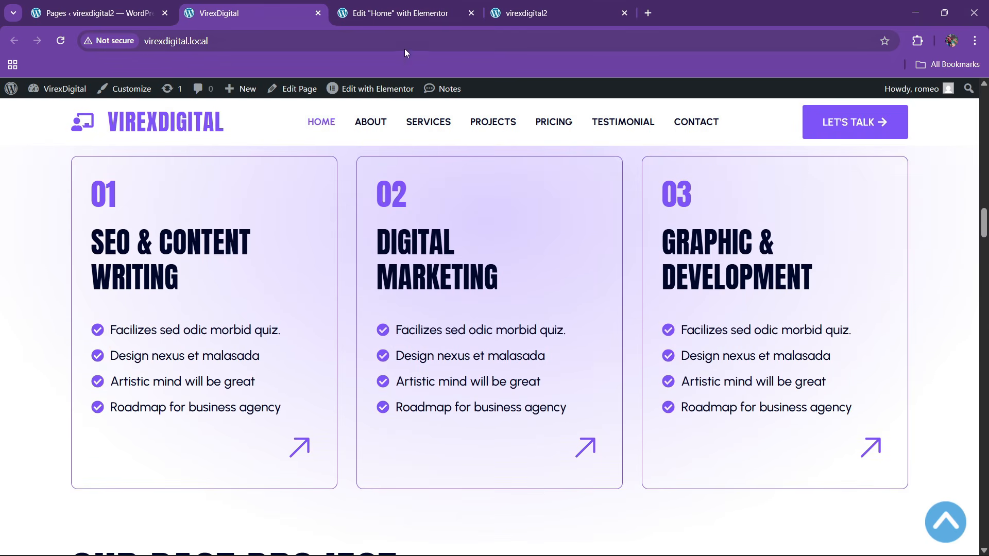
pyautogui.click(405, 13)
# - Add a Grid widget below the services paragraph and reduce it to 1 row
pyautogui.click(56, 93)
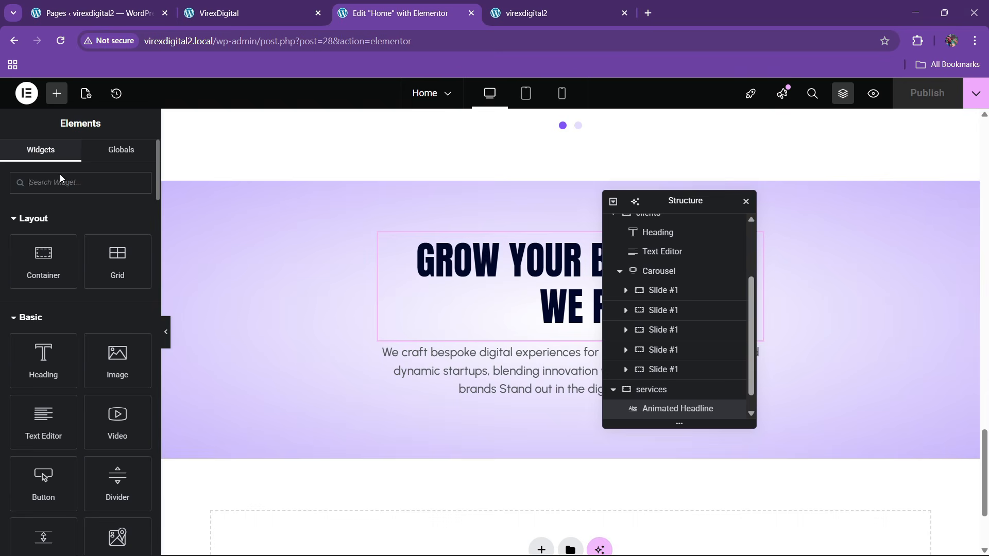
pyautogui.write('grid')
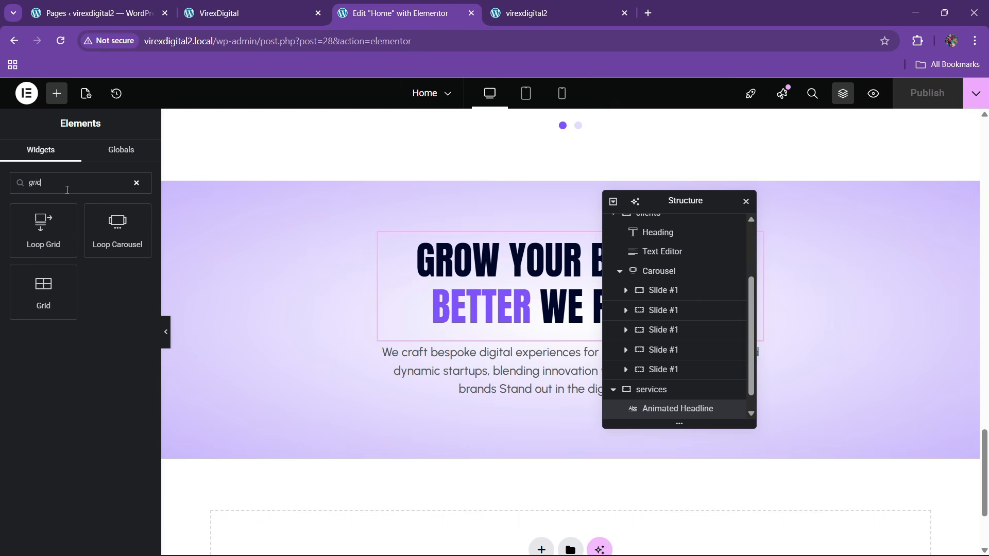
pyautogui.moveTo(68, 268); pyautogui.dragTo(533, 402)
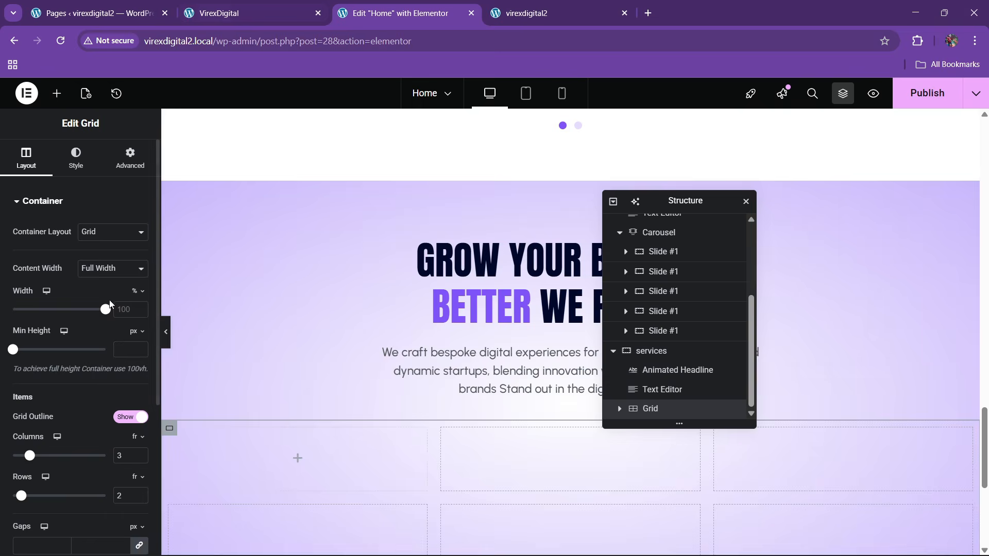
pyautogui.scroll(-3, 119, 371)
pyautogui.click(139, 369)
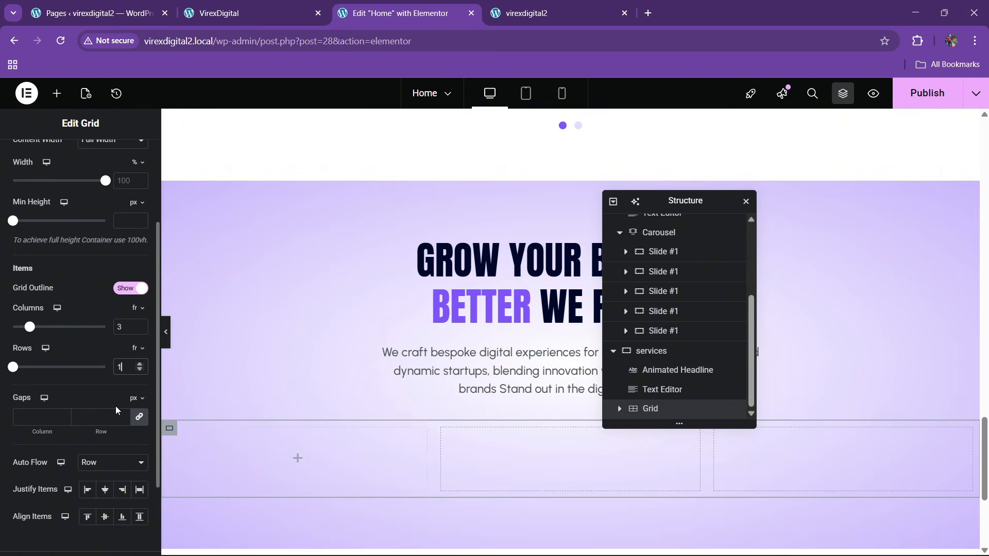
pyautogui.scroll(3, 103, 391)
pyautogui.click(123, 164)
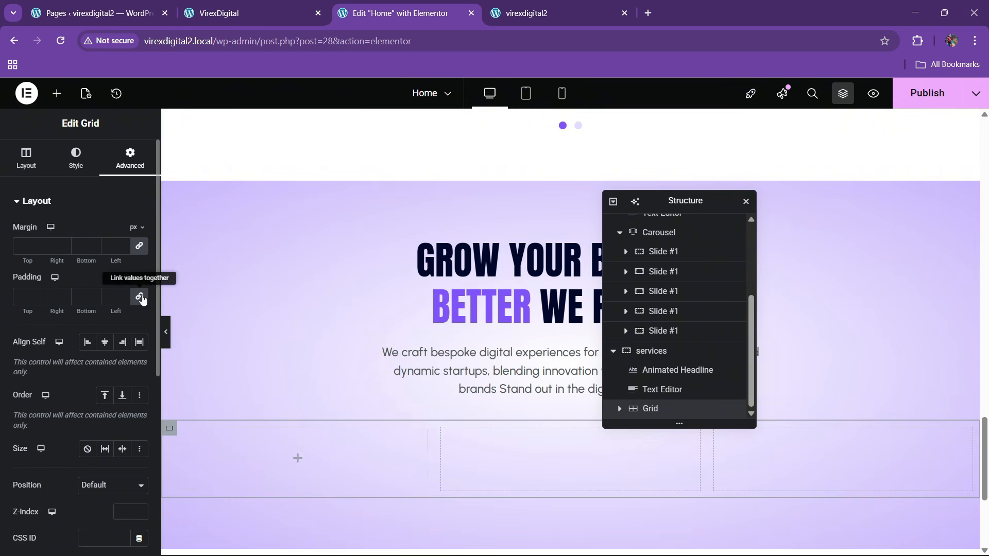
pyautogui.click(619, 410)
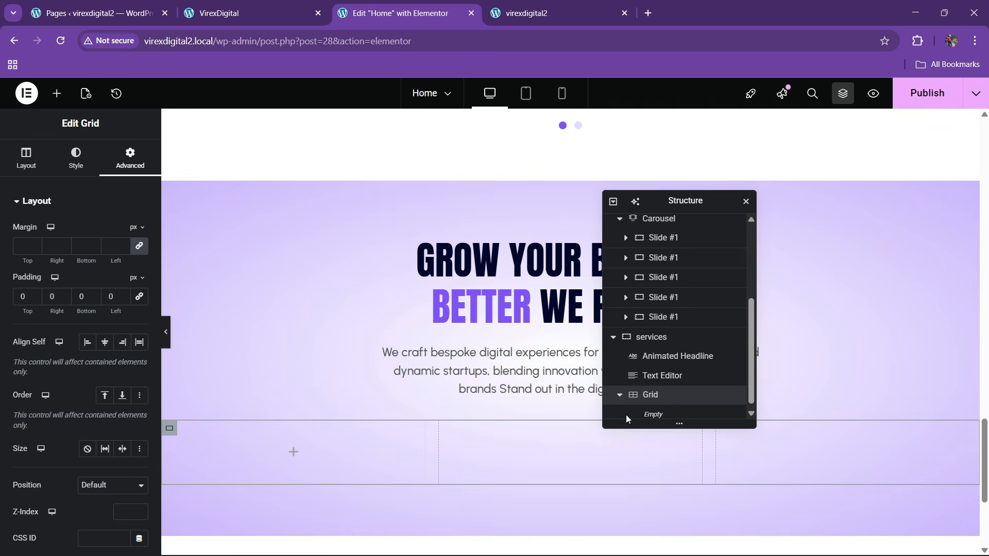
# - Place a Container in the grid's first cell with a solid 2px theme-purple border
pyautogui.click(56, 94)
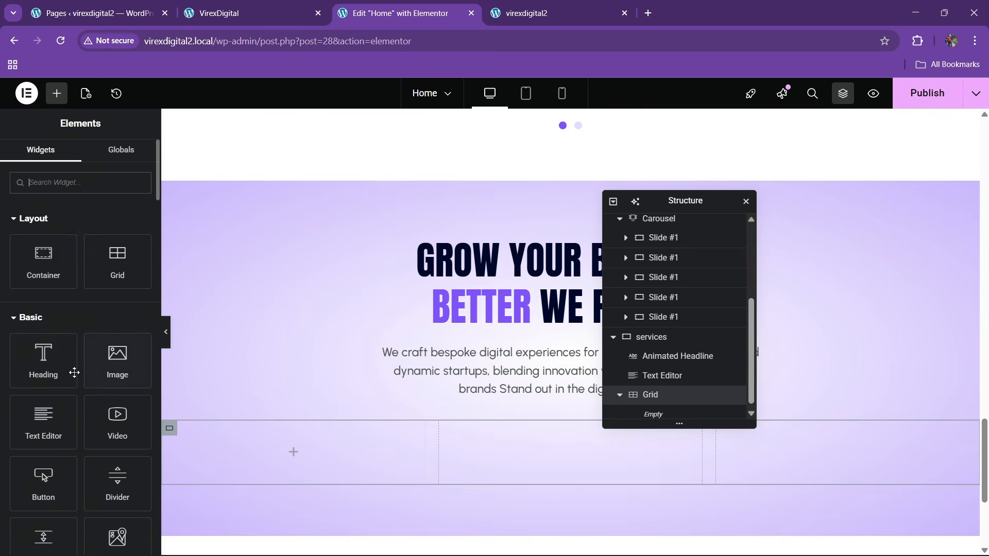
pyautogui.moveTo(61, 270); pyautogui.dragTo(357, 450)
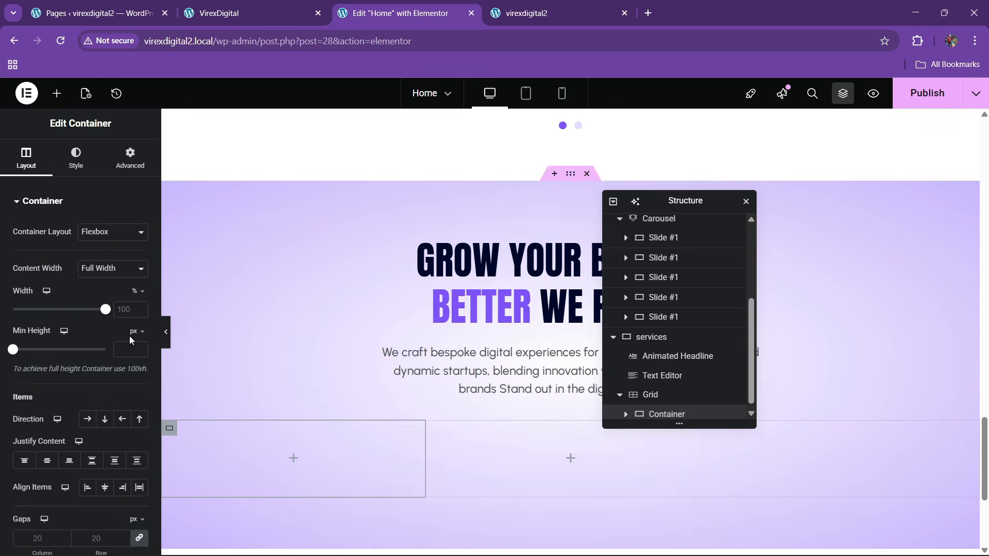
pyautogui.click(91, 164)
pyautogui.click(56, 340)
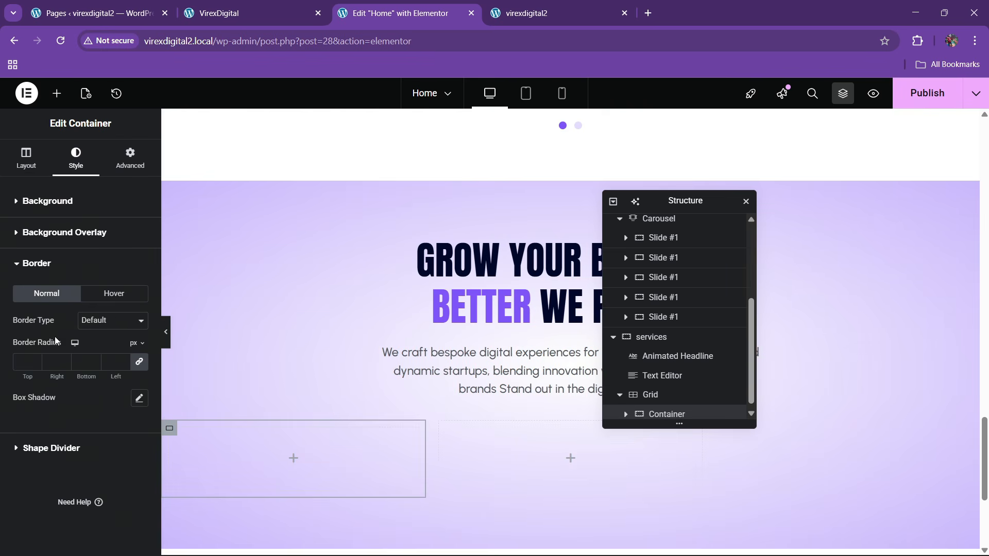
pyautogui.click(114, 328)
pyautogui.click(103, 363)
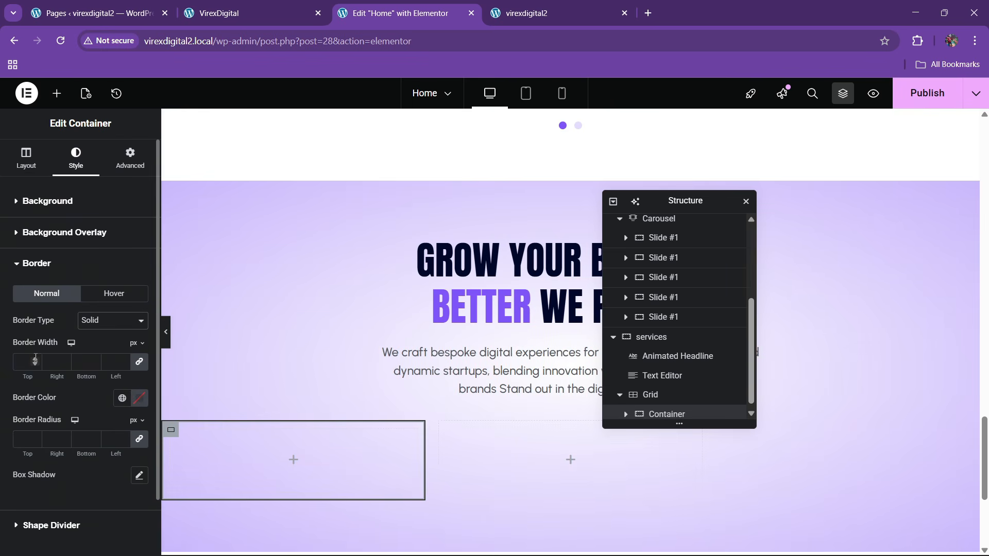
pyautogui.click(35, 360)
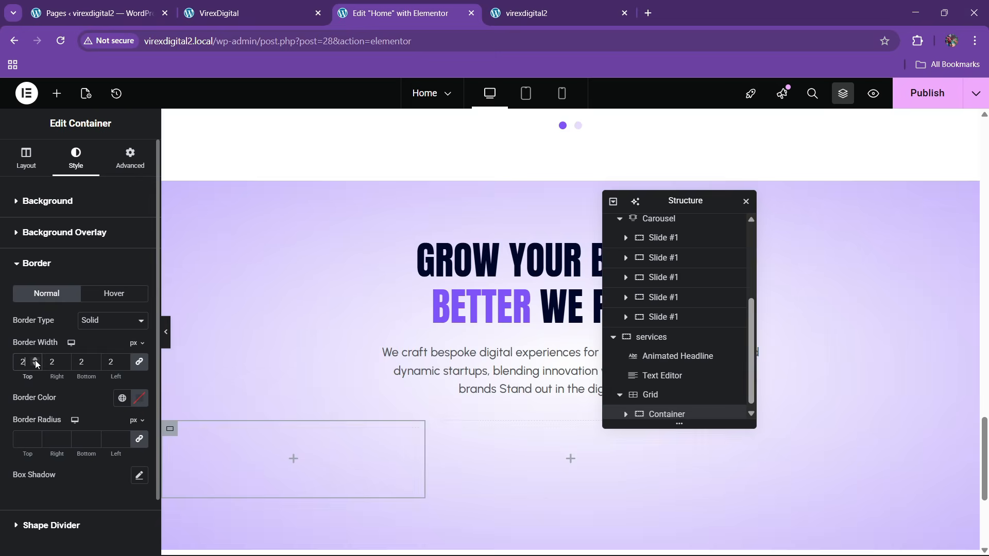
pyautogui.click(122, 398)
pyautogui.click(53, 327)
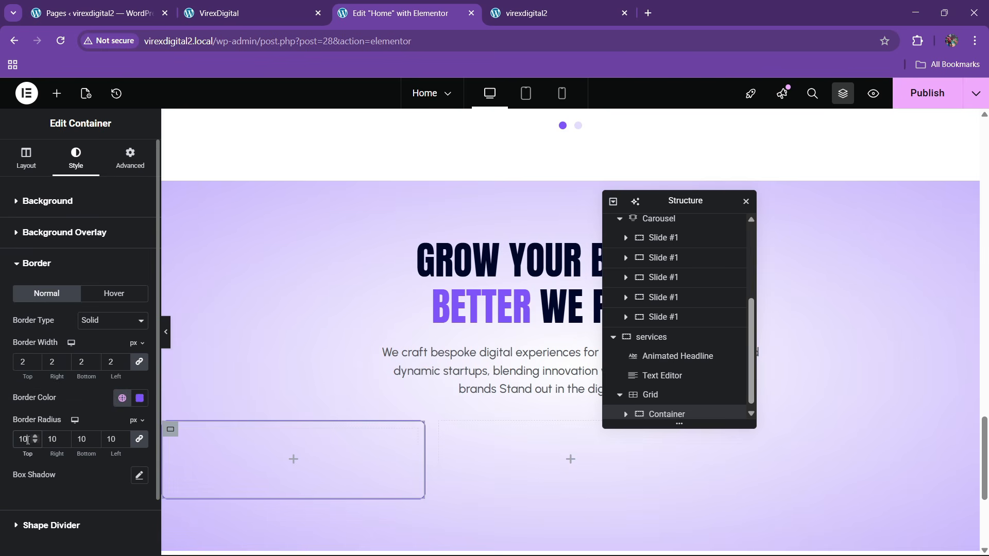
# - Give the container 30px padding and compare it with the live site's service cards
pyautogui.click(128, 157)
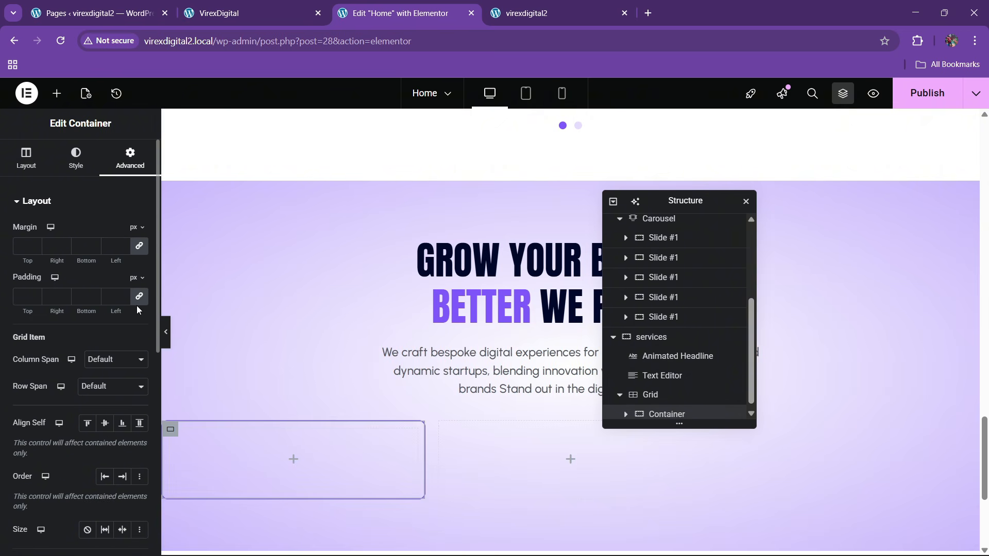
pyautogui.write('40')
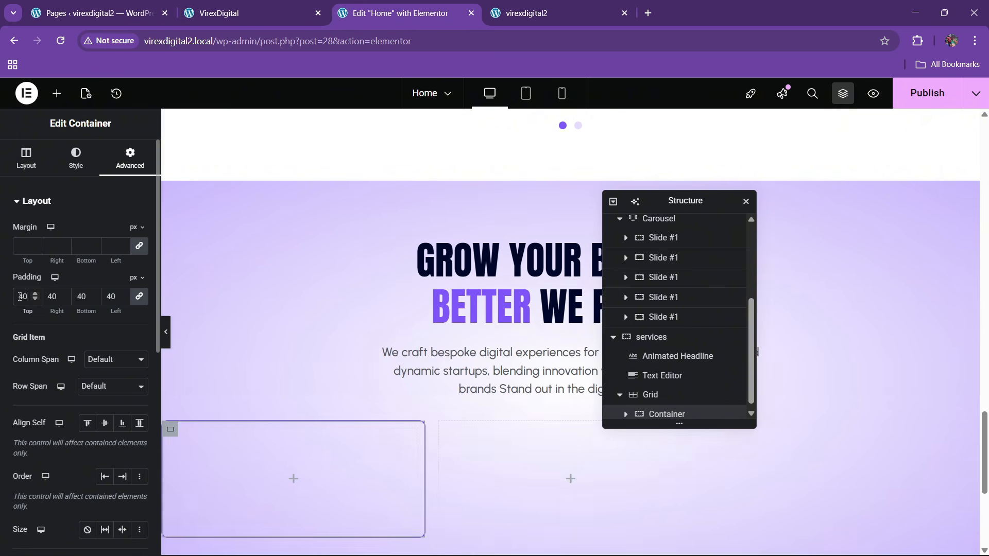
pyautogui.press('BackSpace')
pyautogui.press('BackSpace')
pyautogui.write('30')
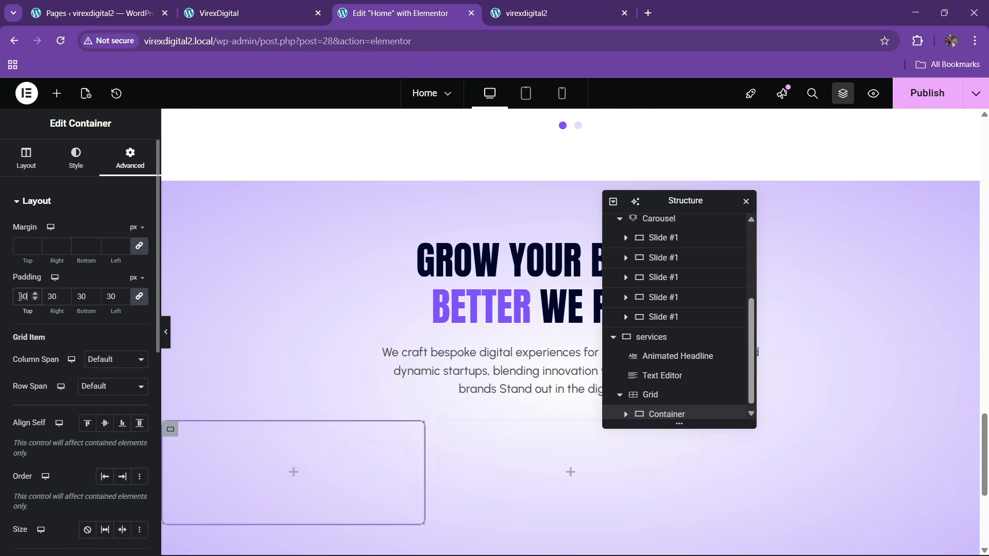
pyautogui.click(76, 153)
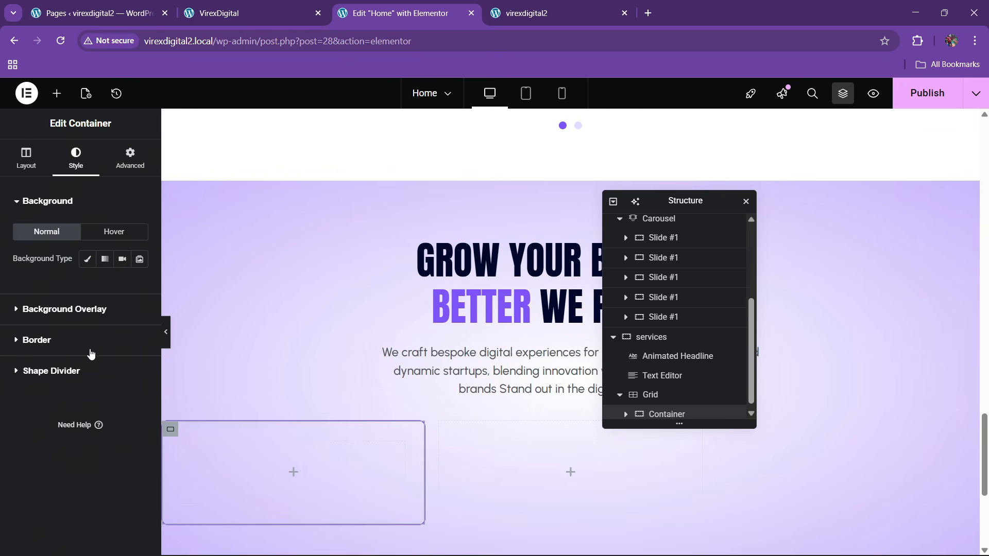
pyautogui.click(56, 353)
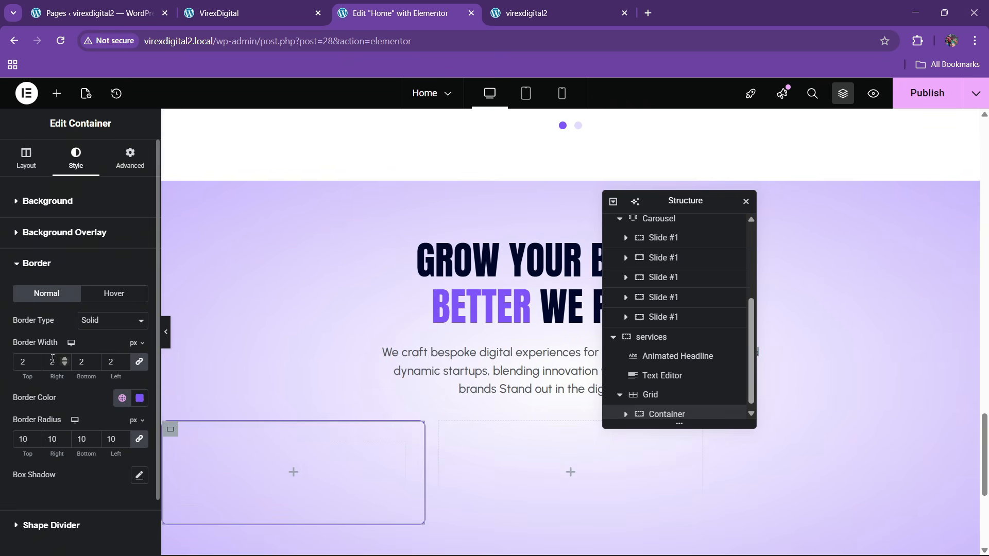
pyautogui.click(295, 6)
pyautogui.click(398, 7)
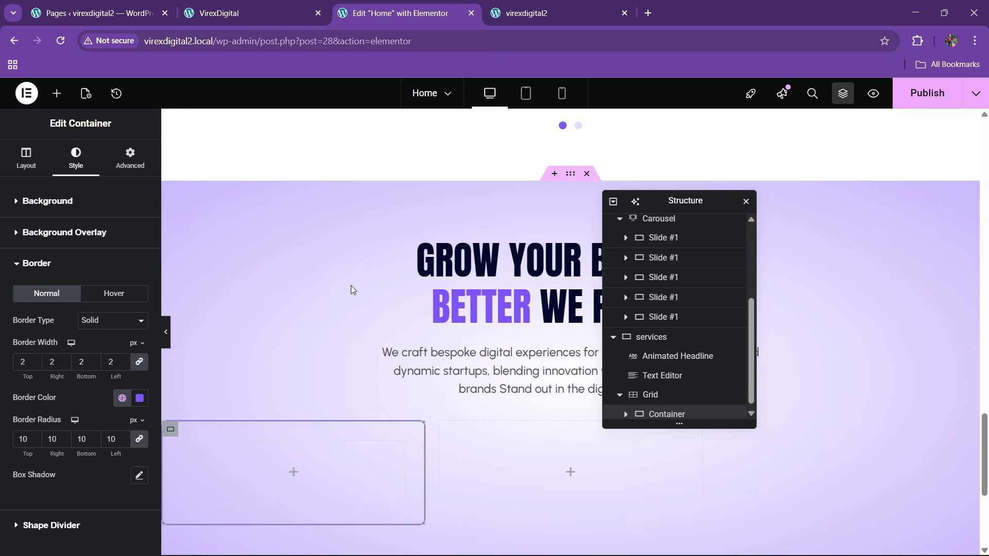
# - Paste the clients section heading into the empty card and retitle it 01
pyautogui.scroll(5, 327, 304)
pyautogui.rightClick(463, 280)
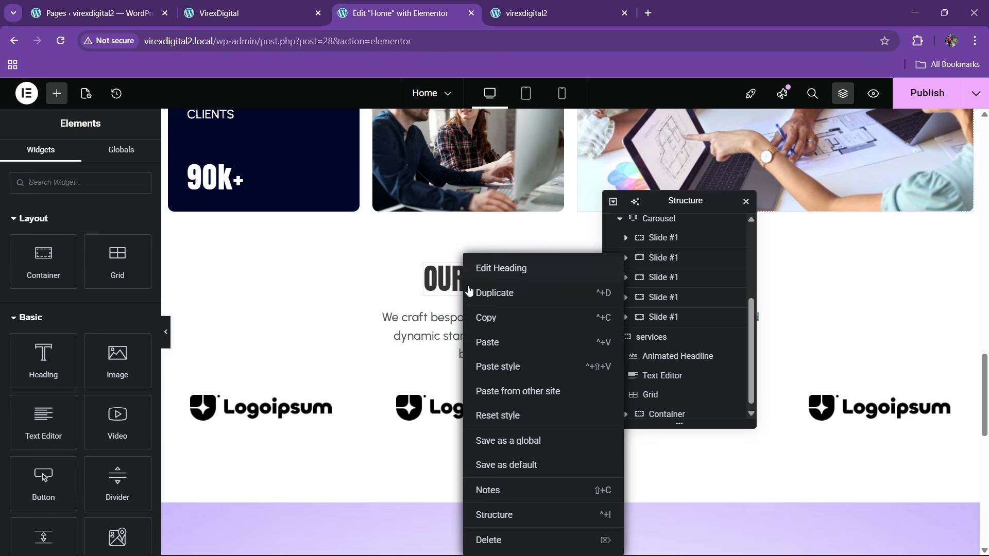
pyautogui.click(474, 317)
pyautogui.scroll(-8, 311, 337)
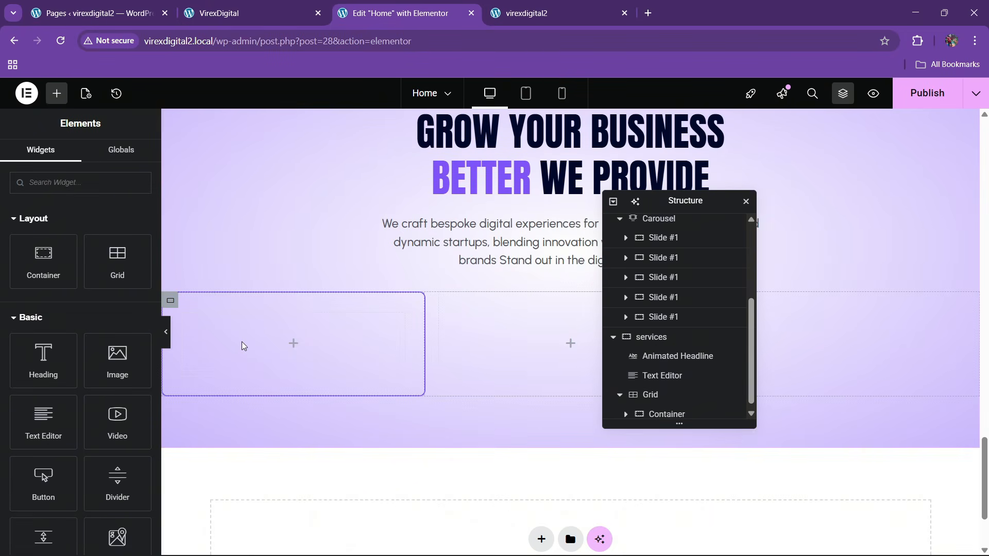
pyautogui.rightClick(242, 341)
pyautogui.click(263, 317)
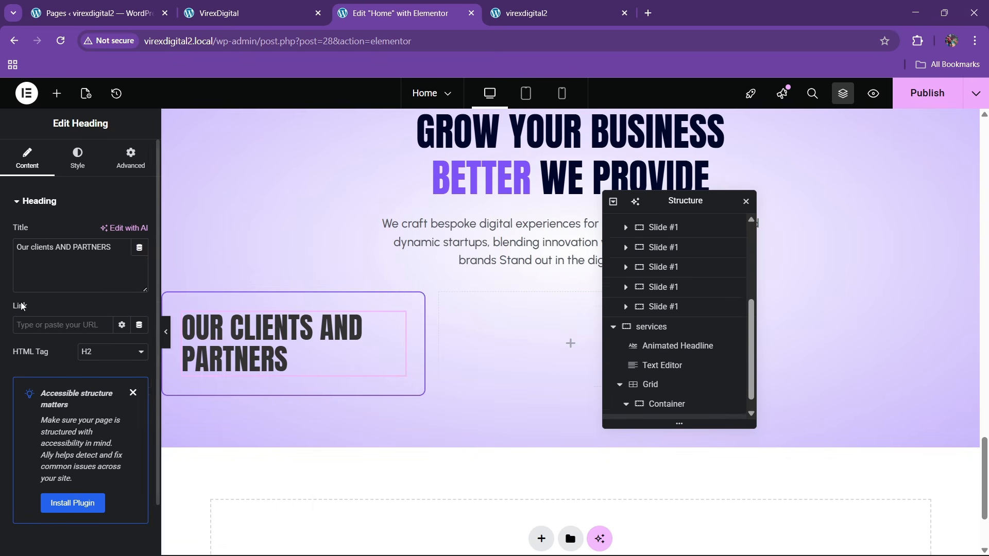
pyautogui.click(46, 247)
pyautogui.hotkey('ctrl', 'a')
pyautogui.press('BackSpace')
pyautogui.write('01')
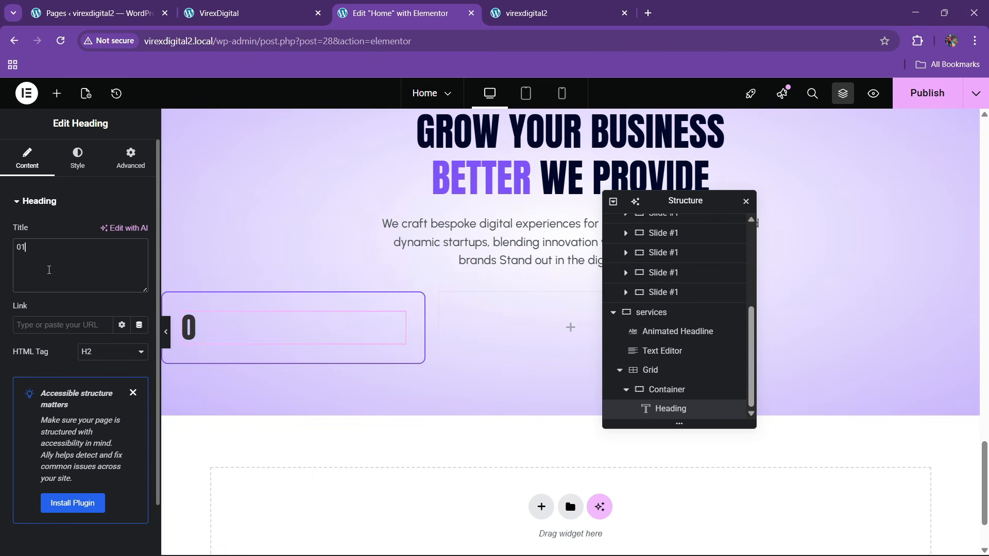
pyautogui.click(231, 13)
pyautogui.click(397, 13)
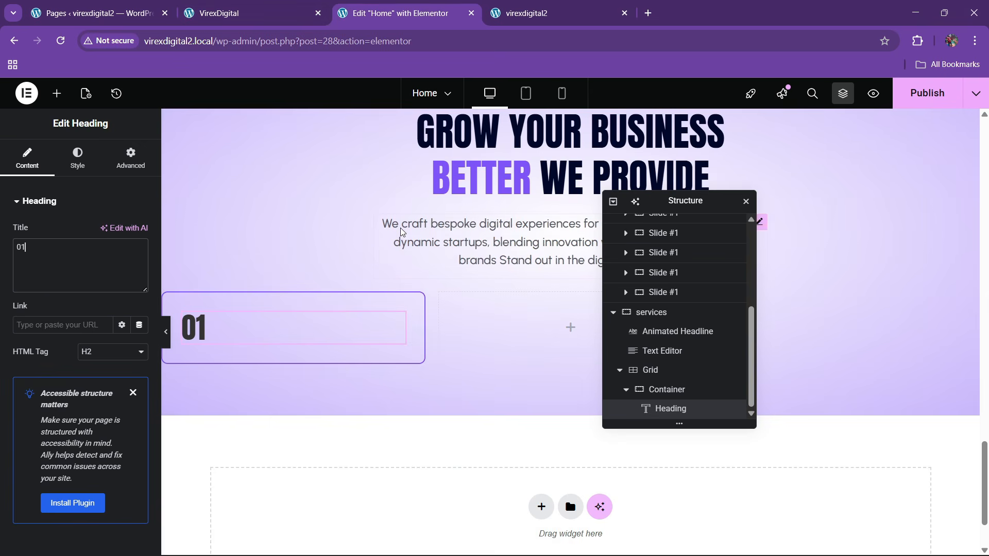
# - Paste the OUR CLIENTS heading below 01 and retitle it SEO & Content Writing
pyautogui.scroll(4, 403, 231)
pyautogui.scroll(3, 402, 232)
pyautogui.rightClick(457, 222)
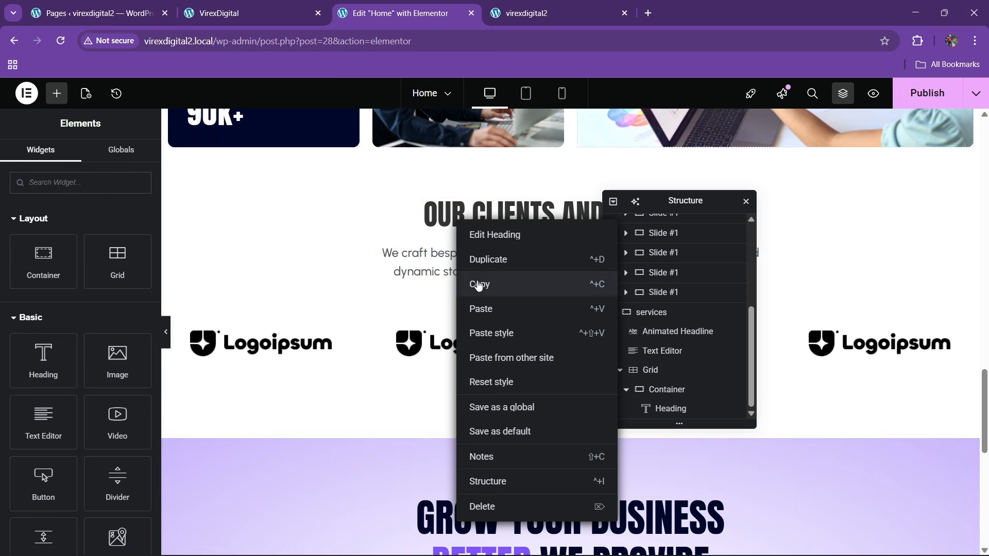
pyautogui.click(479, 285)
pyautogui.scroll(-4, 407, 296)
pyautogui.scroll(-1, 407, 301)
pyautogui.rightClick(198, 403)
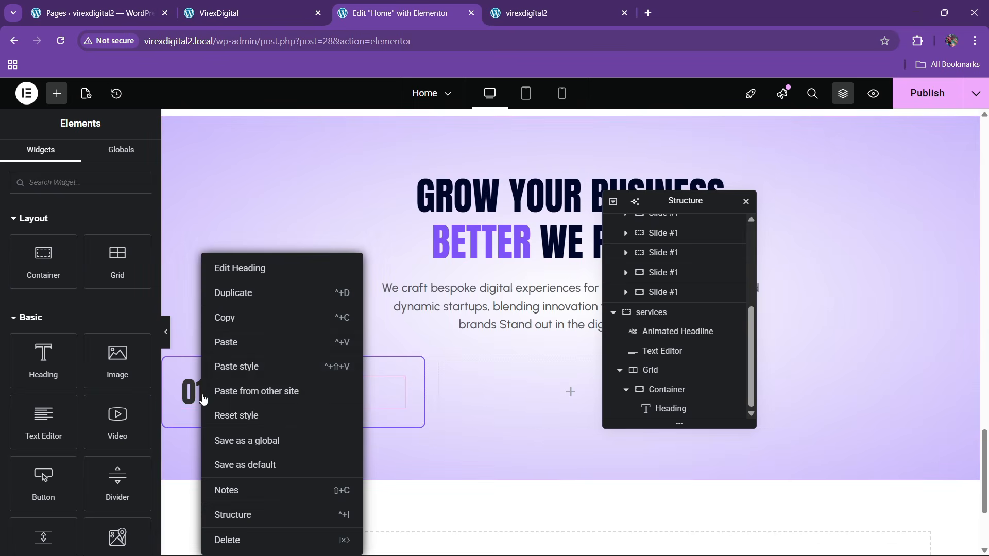
pyautogui.click(221, 343)
pyautogui.click(239, 13)
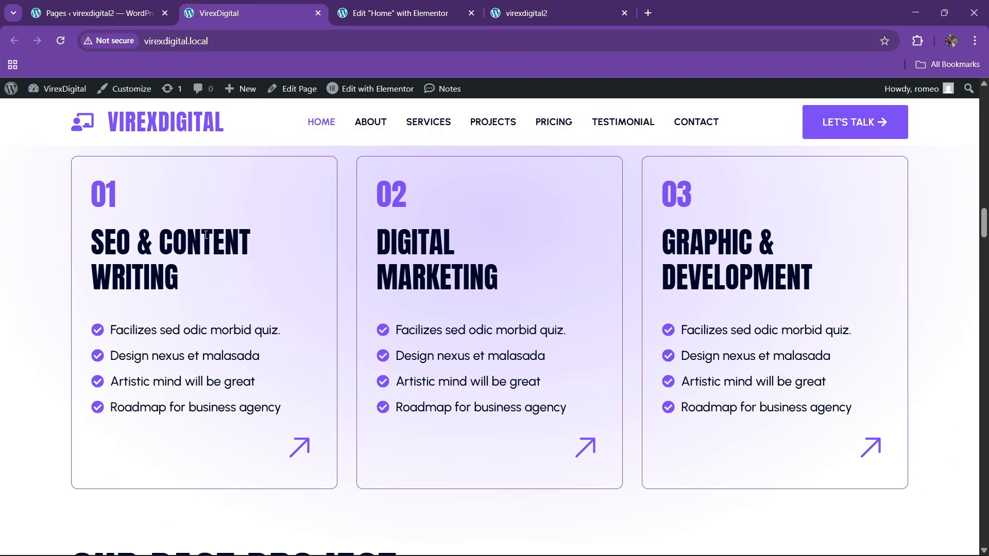
pyautogui.moveTo(97, 239); pyautogui.dragTo(225, 271)
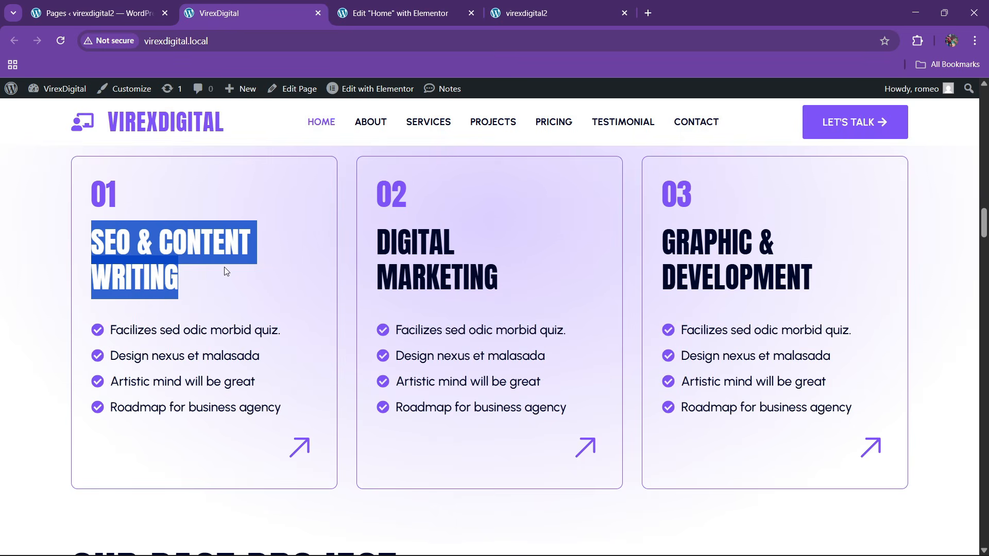
pyautogui.click(367, 4)
pyautogui.click(86, 252)
pyautogui.hotkey('ctrl', 'a')
pyautogui.hotkey('ctrl', 'v')
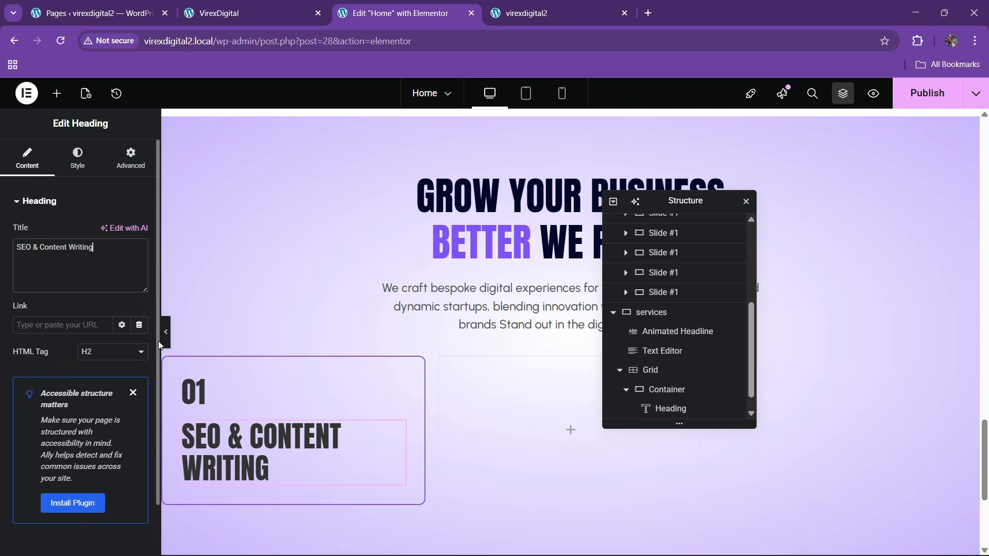
# - Colour the 01 heading with the theme purple
pyautogui.click(260, 12)
pyautogui.click(372, 7)
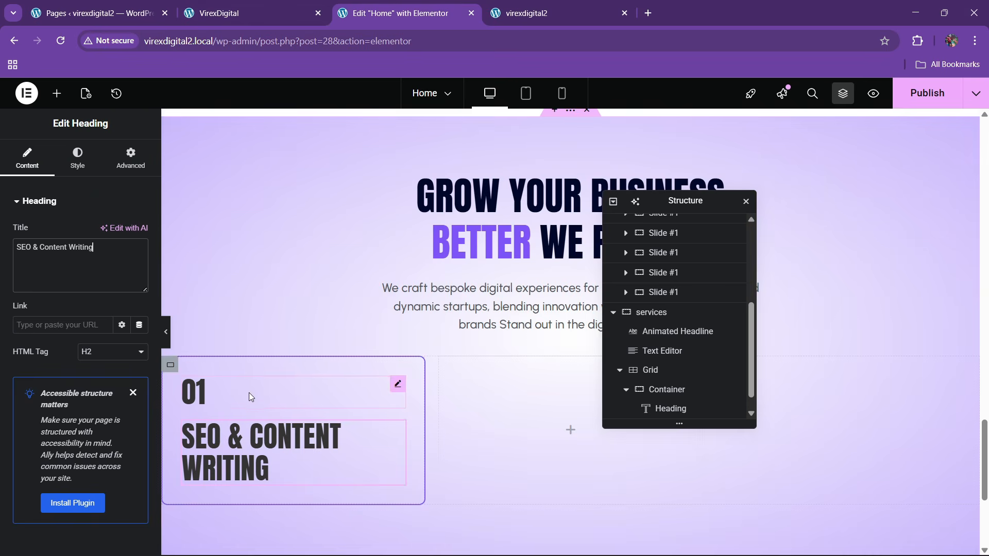
pyautogui.click(193, 391)
pyautogui.click(77, 157)
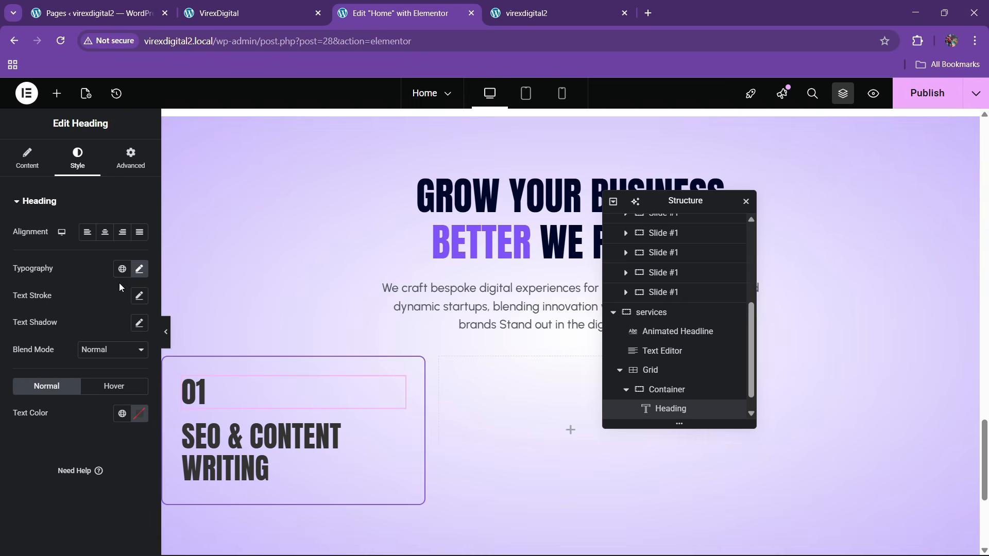
pyautogui.click(122, 413)
pyautogui.click(78, 340)
pyautogui.click(243, 5)
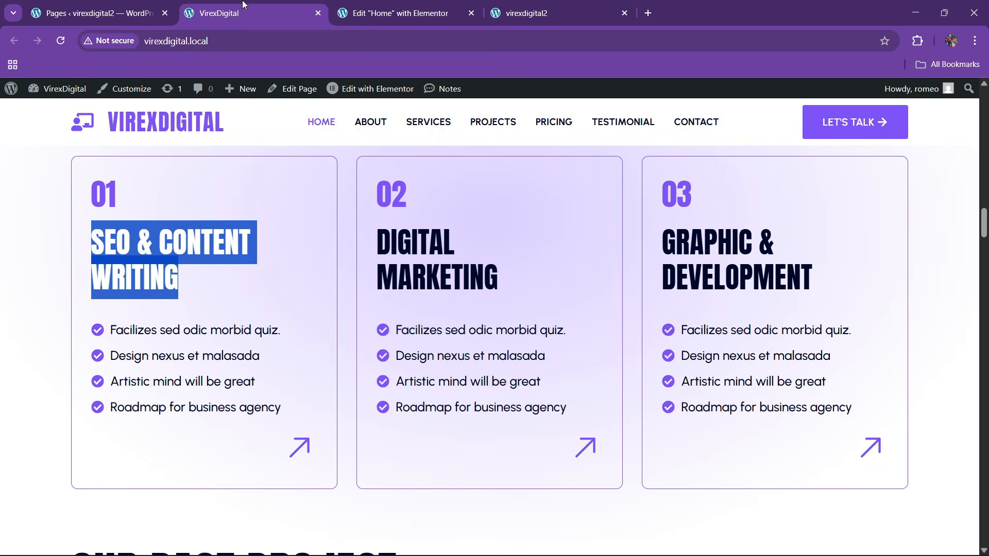
pyautogui.click(389, 5)
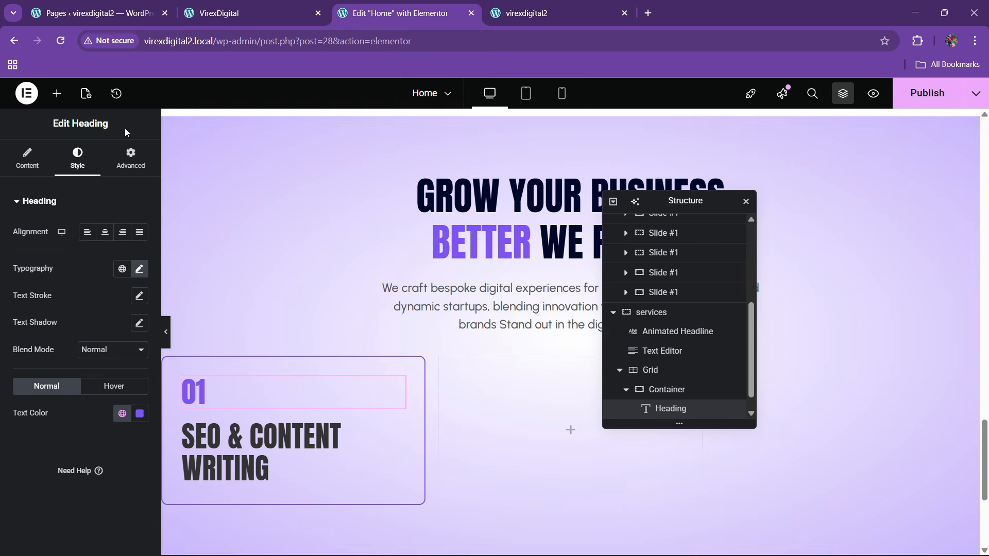
# - Drop an Icon List widget into the card under the headings
pyautogui.click(54, 93)
pyautogui.write('list')
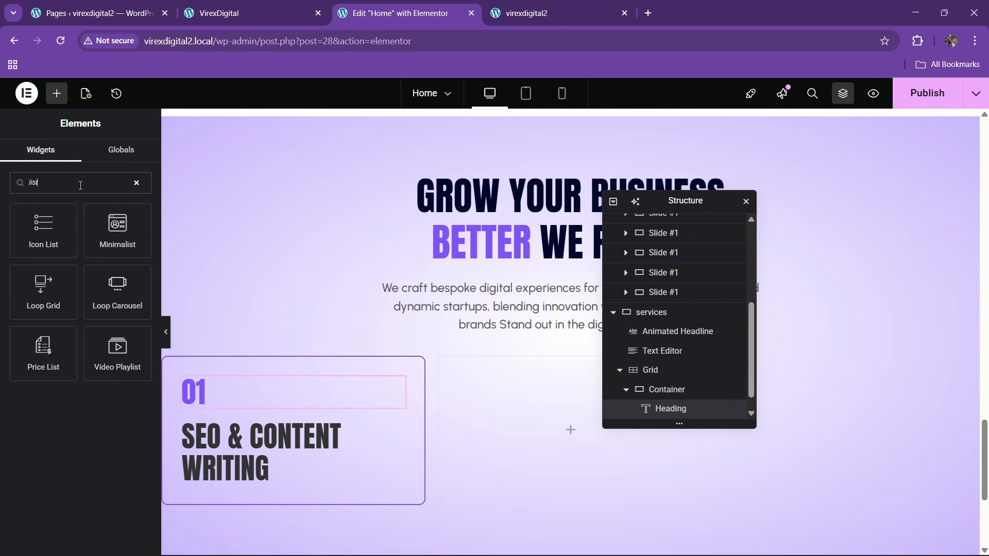
pyautogui.moveTo(43, 229); pyautogui.dragTo(270, 466)
pyautogui.click(253, 12)
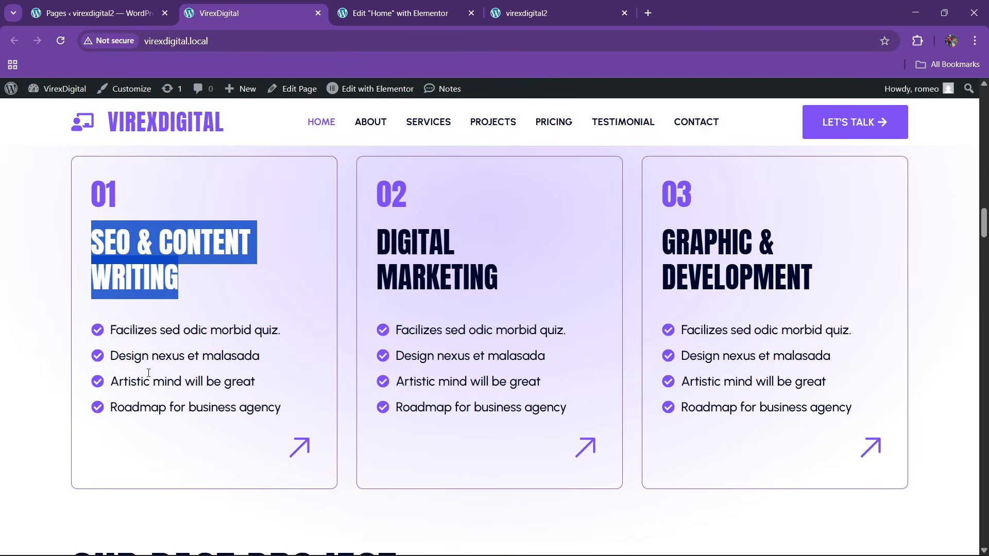
pyautogui.click(120, 343)
pyautogui.moveTo(114, 332); pyautogui.dragTo(260, 331)
pyautogui.click(166, 326)
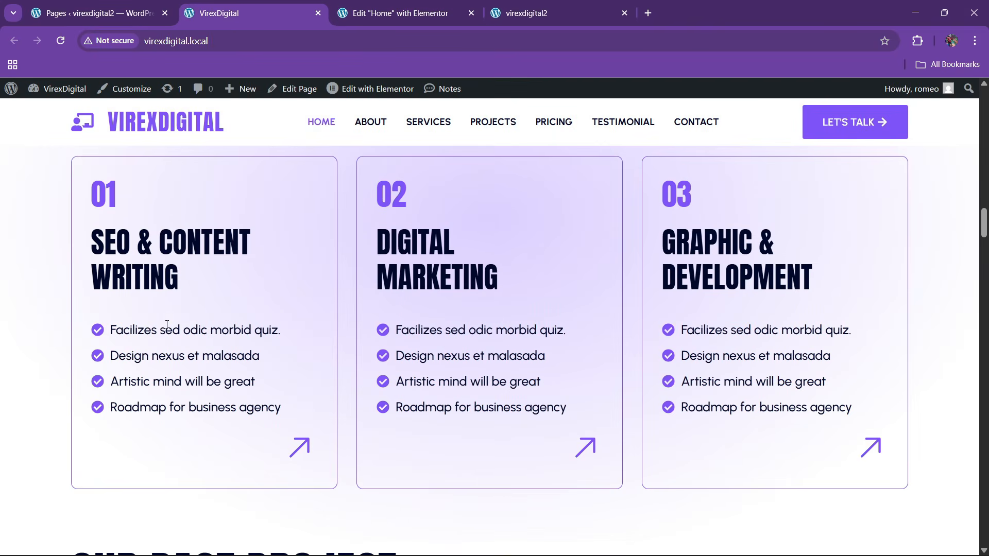
# - Make the list a single item 'Facilizes sed odic morbid quiz.' with a circle-check icon
pyautogui.moveTo(107, 338); pyautogui.dragTo(279, 326)
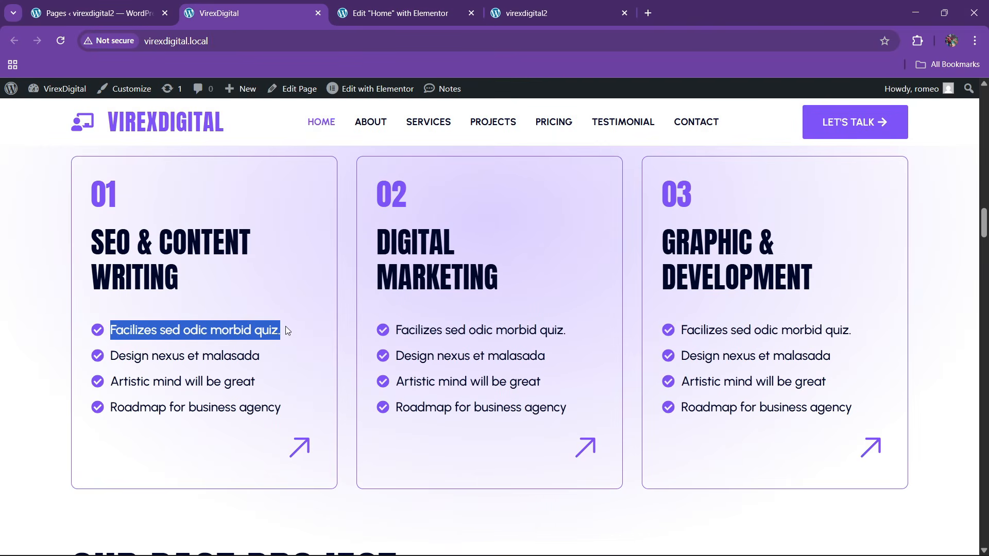
pyautogui.click(400, 13)
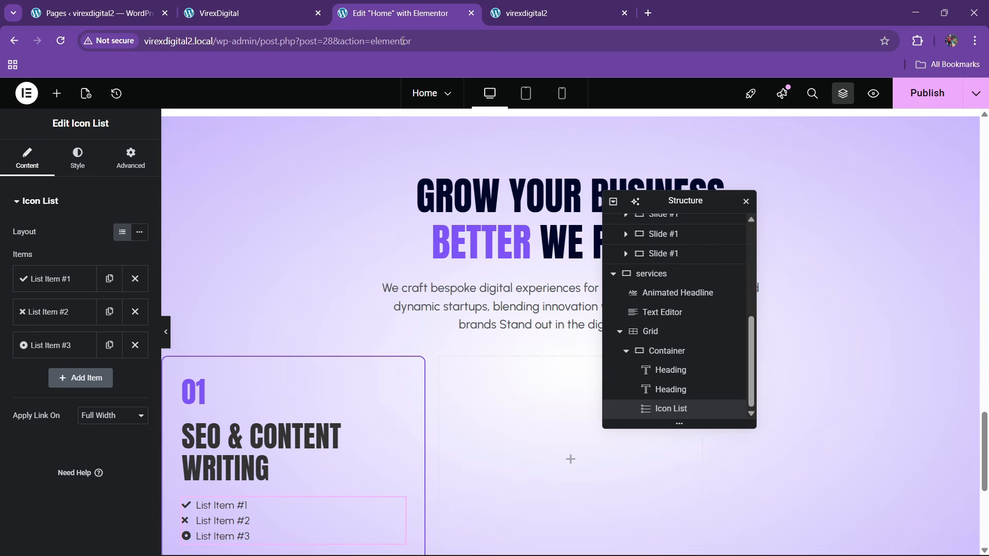
pyautogui.click(73, 280)
pyautogui.write('Facilizes sed odic morbid quiz.')
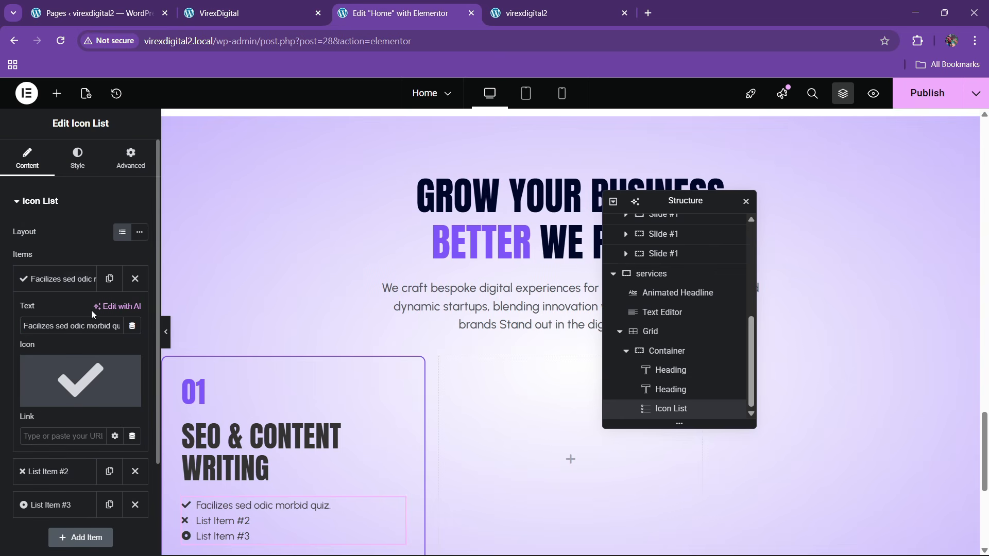
pyautogui.click(36, 278)
pyautogui.click(107, 311)
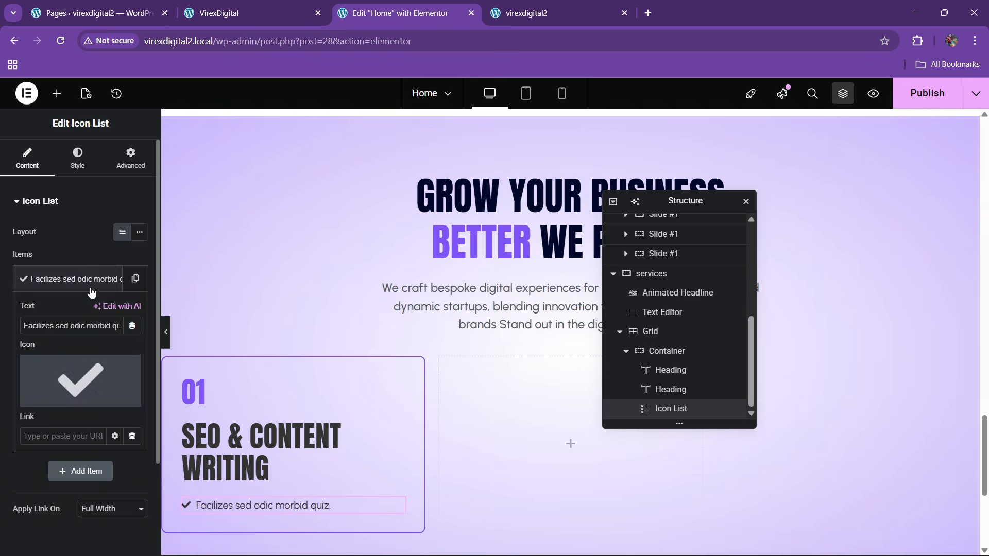
pyautogui.click(61, 397)
pyautogui.click(453, 323)
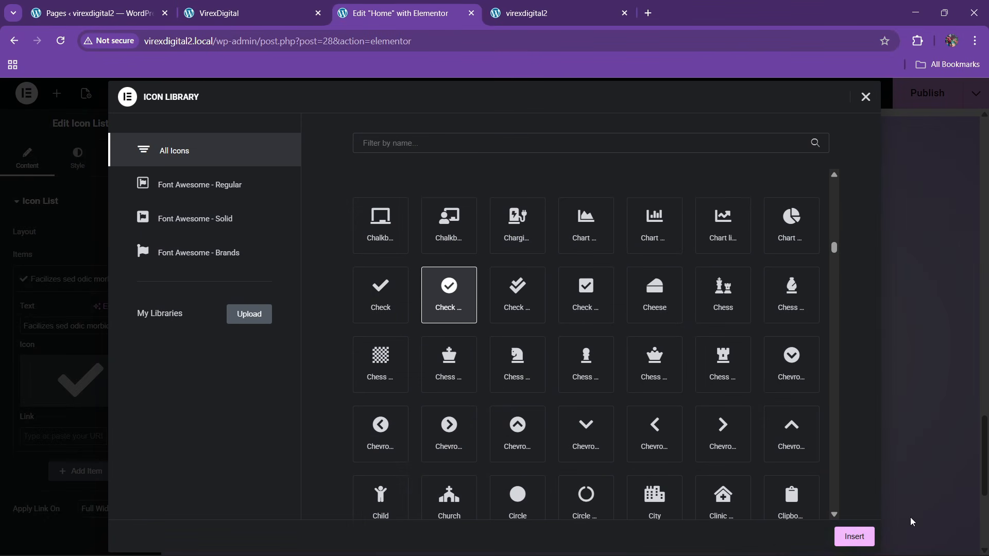
pyautogui.click(853, 536)
pyautogui.click(71, 286)
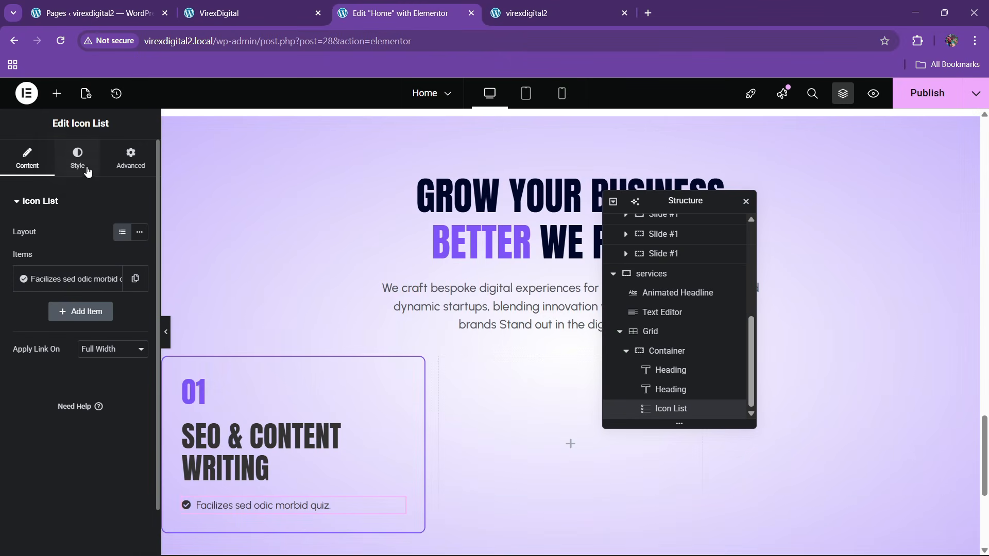
# - Style the list icon theme purple at 22px size
pyautogui.click(77, 157)
pyautogui.click(42, 355)
pyautogui.click(122, 290)
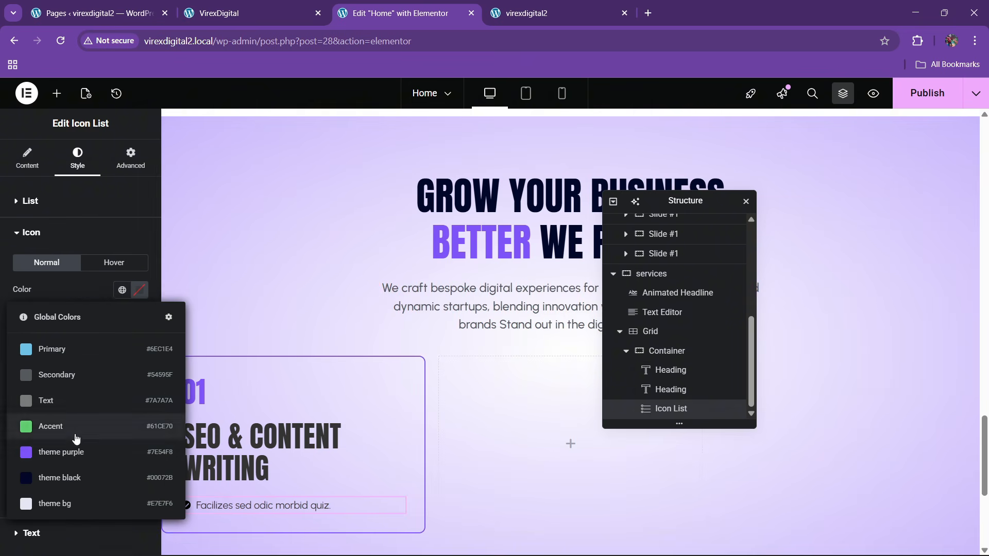
pyautogui.click(67, 451)
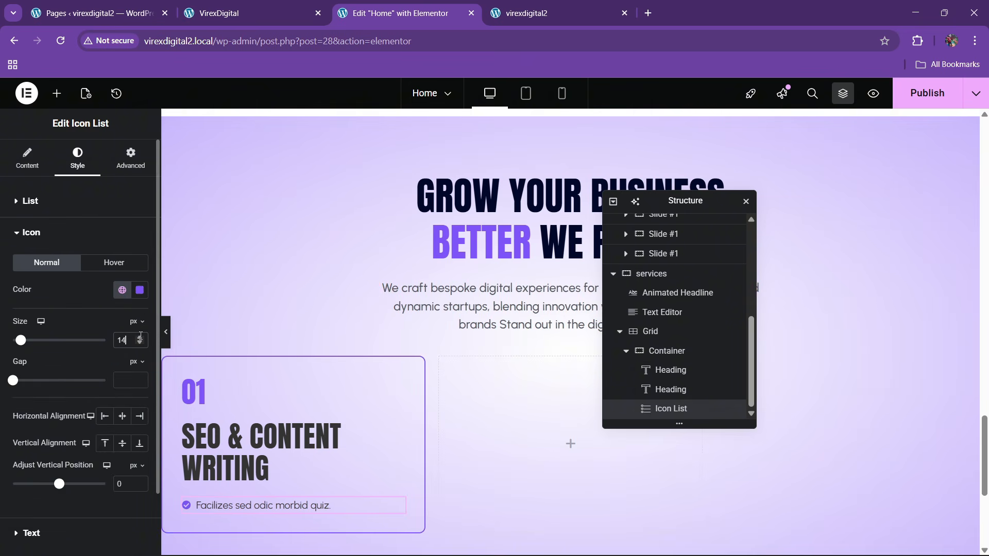
pyautogui.click(140, 339)
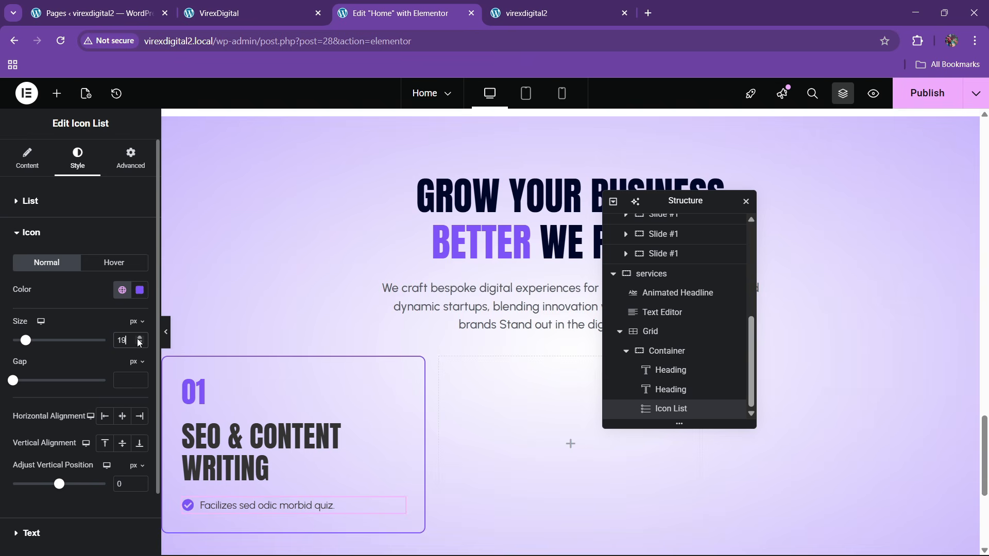
pyautogui.click(138, 340)
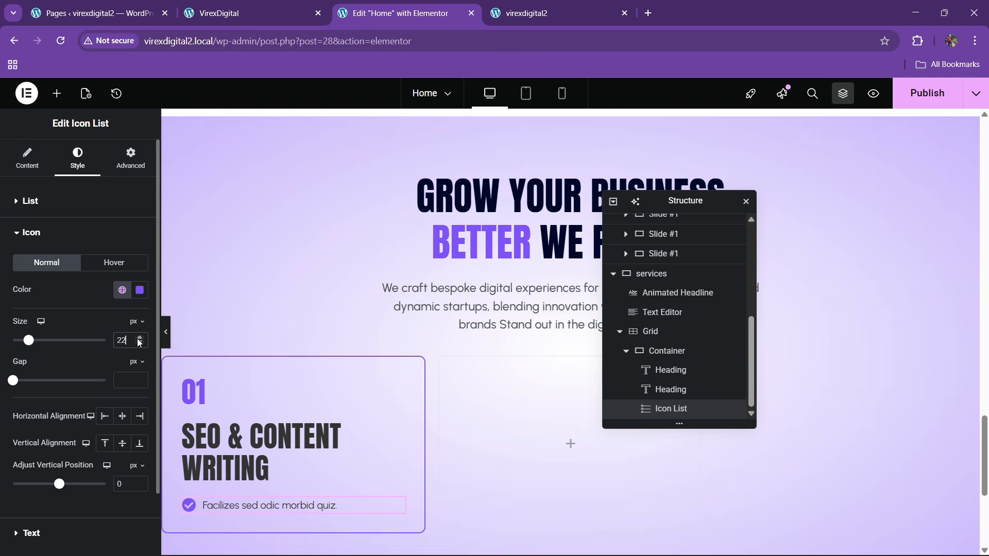
pyautogui.click(239, 13)
pyautogui.click(402, 13)
pyautogui.click(50, 228)
# - Set the checklist text to theme purple with an 18px font size
pyautogui.click(72, 264)
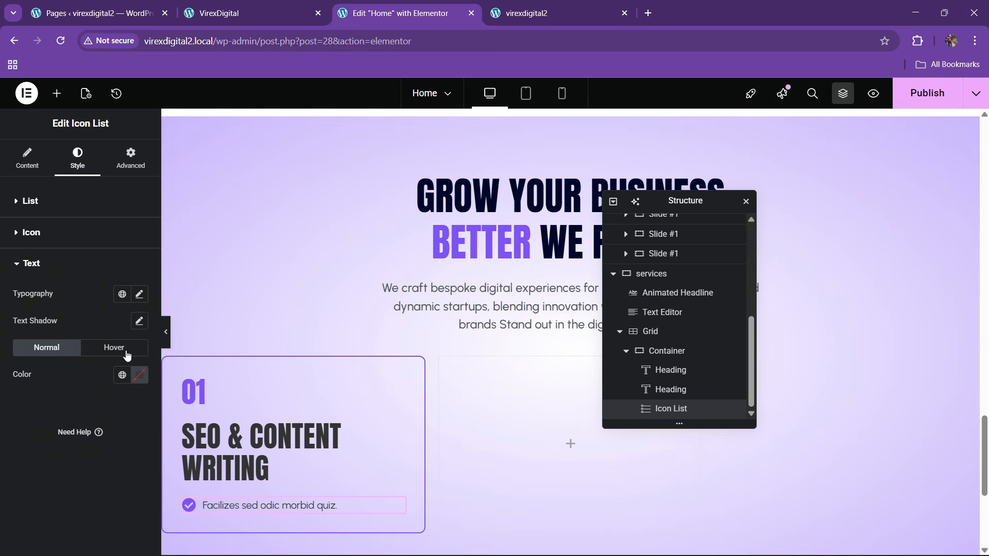
pyautogui.click(122, 375)
pyautogui.click(70, 300)
pyautogui.click(138, 294)
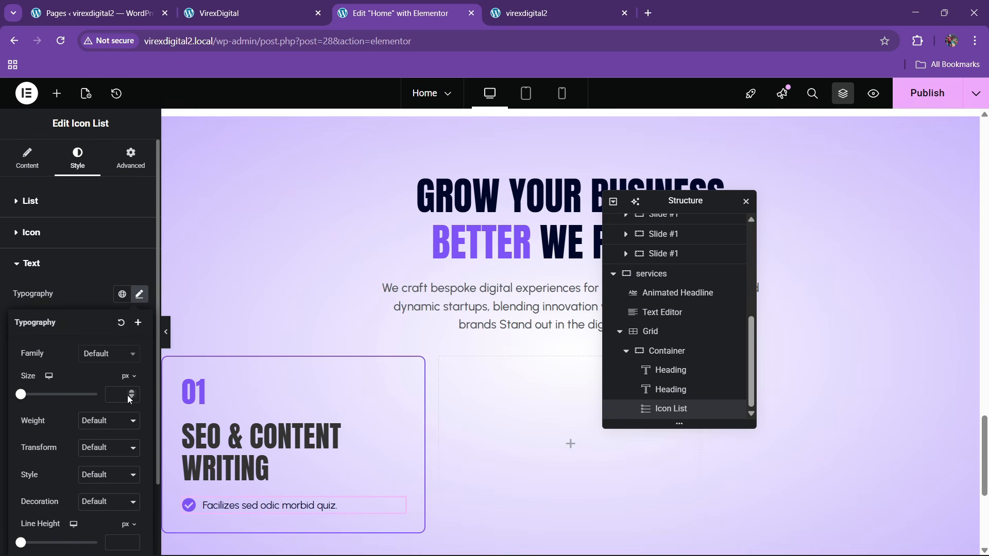
pyautogui.click(130, 393)
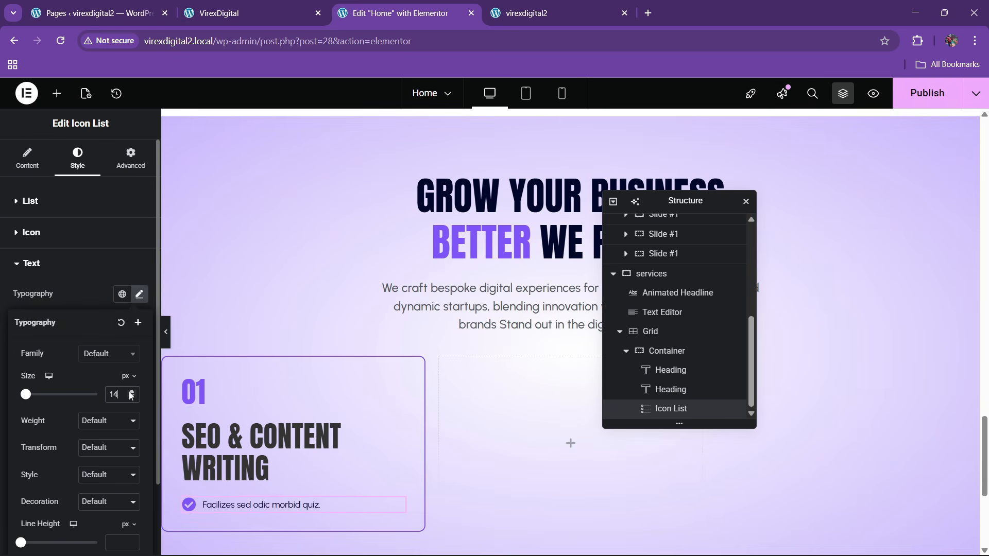
pyautogui.click(130, 393)
pyautogui.click(131, 396)
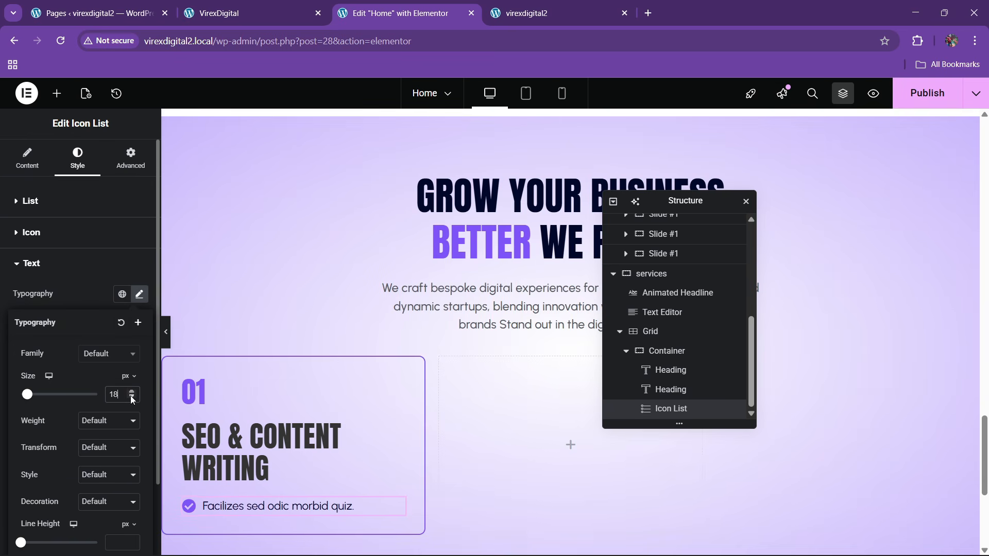
pyautogui.click(74, 265)
# - Duplicate the checklist item until the list has five items
pyautogui.click(31, 201)
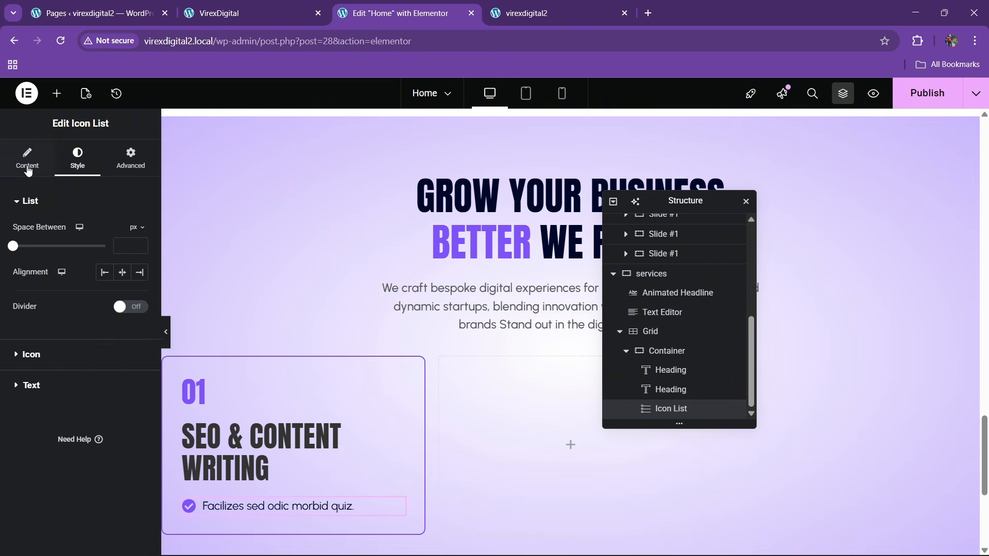
pyautogui.click(27, 157)
pyautogui.click(109, 279)
pyautogui.click(117, 321)
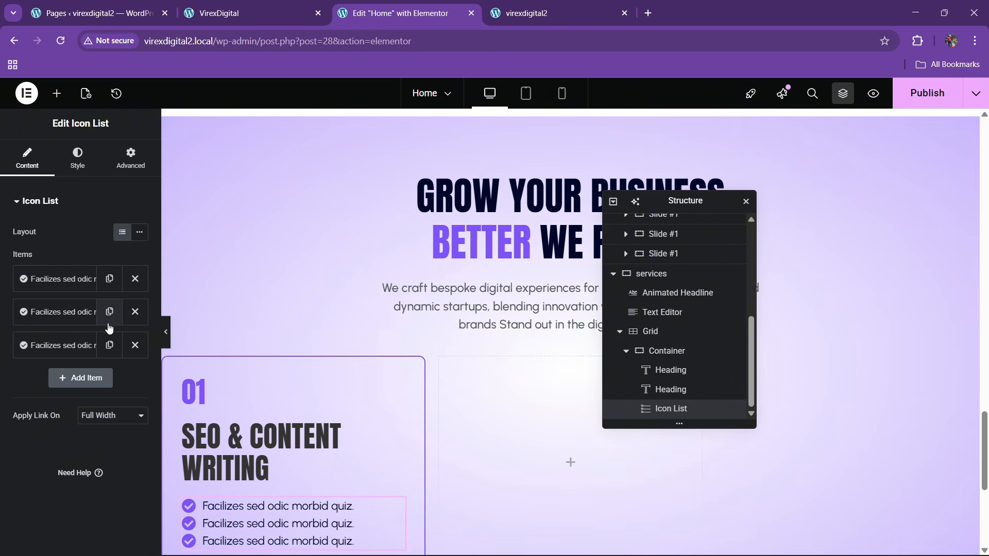
pyautogui.click(109, 351)
pyautogui.click(110, 379)
# - Set the space between checklist items to 10px
pyautogui.click(78, 160)
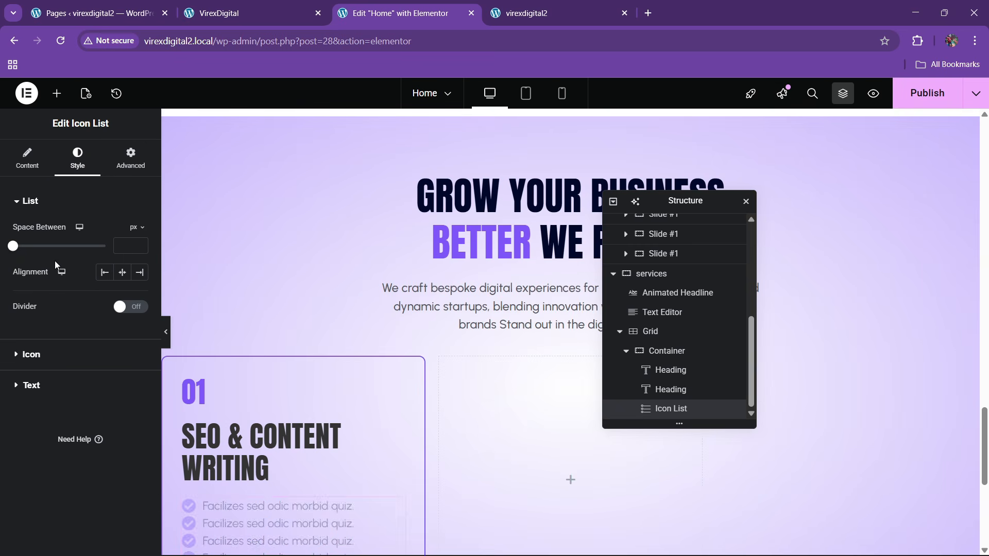
pyautogui.tripleClick(139, 244)
pyautogui.click(139, 243)
pyautogui.tripleClick(139, 243)
pyautogui.tripleClick(139, 243)
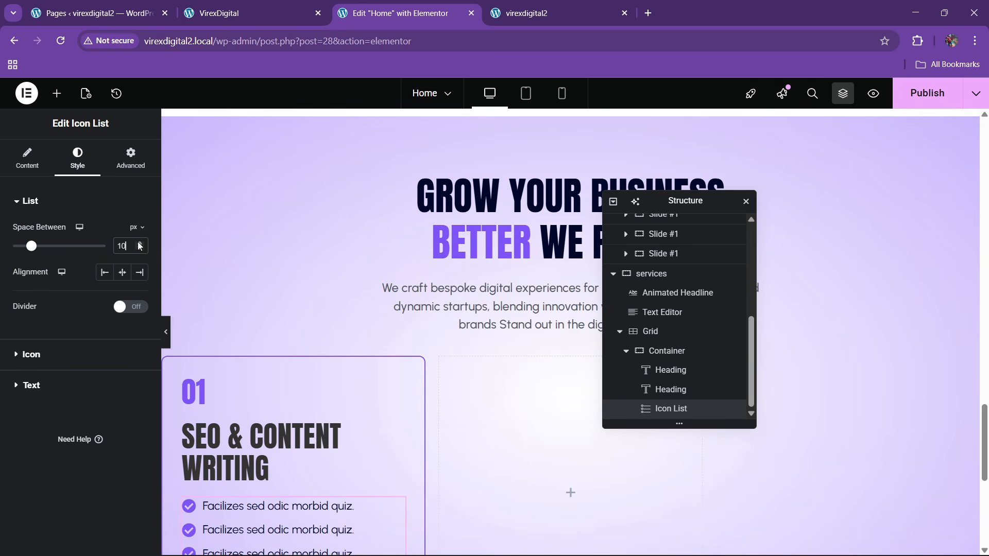
pyautogui.scroll(-4, 494, 343)
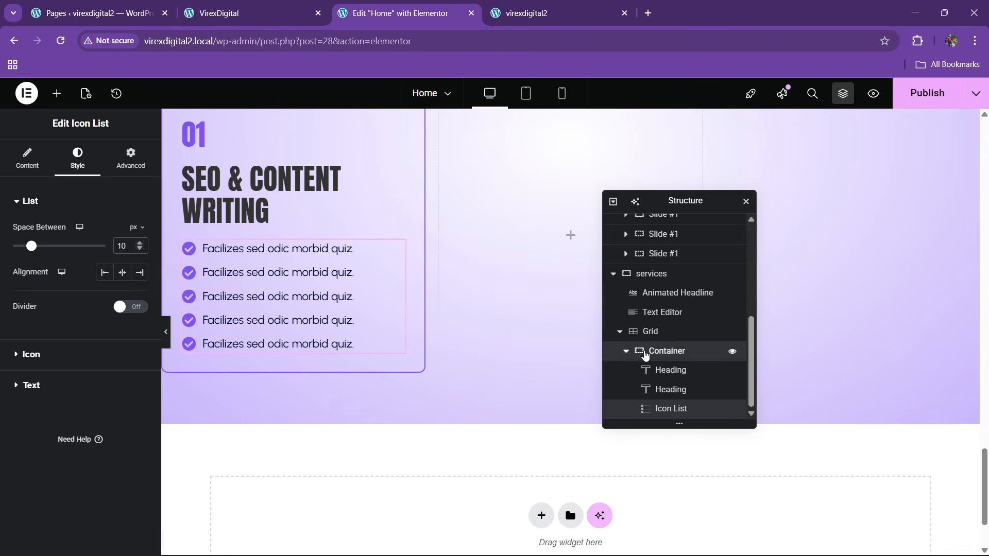
# - Set the card container's gaps to 25 and compare with the live site
pyautogui.click(645, 352)
pyautogui.click(30, 170)
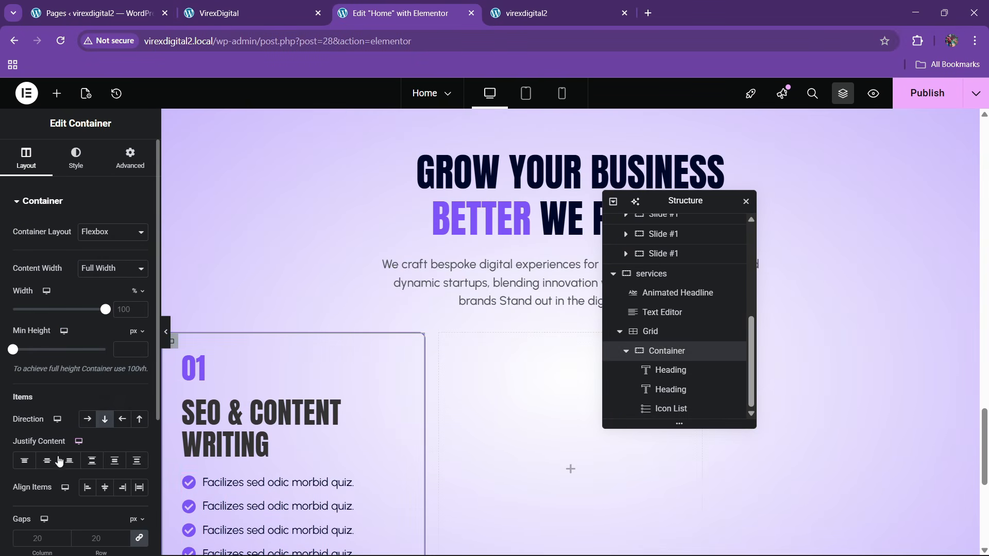
pyautogui.scroll(-4, 347, 479)
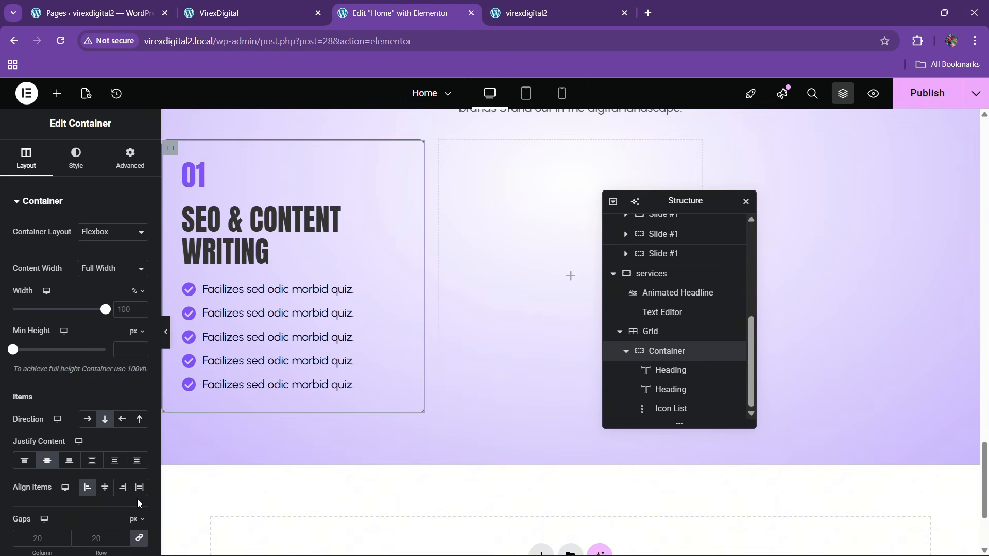
pyautogui.click(90, 538)
pyautogui.write('25')
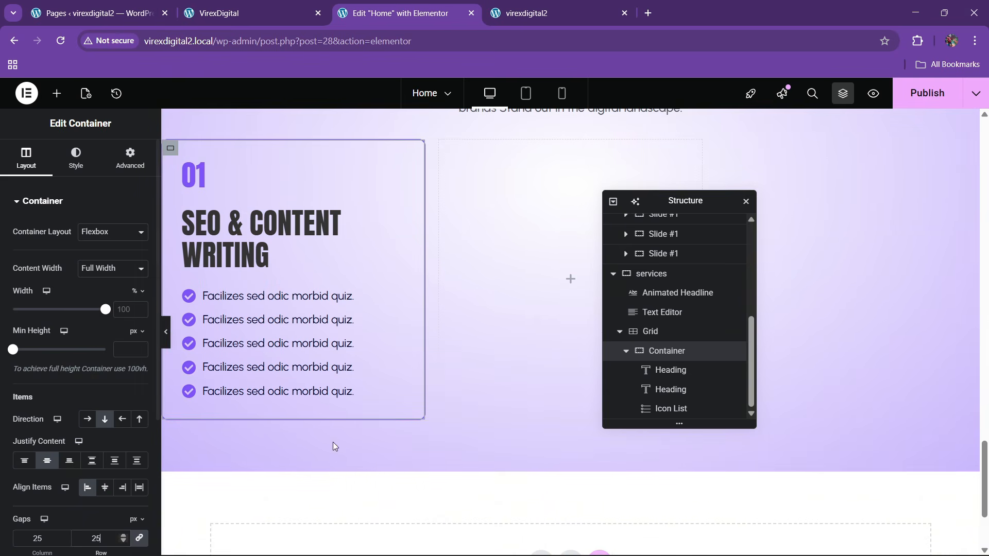
pyautogui.click(271, 10)
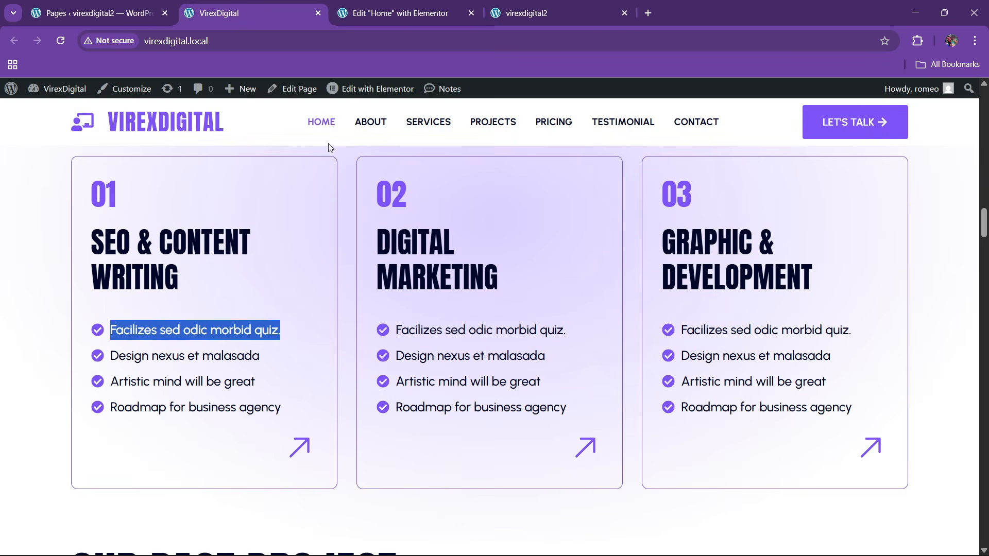
pyautogui.click(385, 10)
# - Add an Icon widget to the SEO & Content Writing card, below the checklist
pyautogui.click(57, 94)
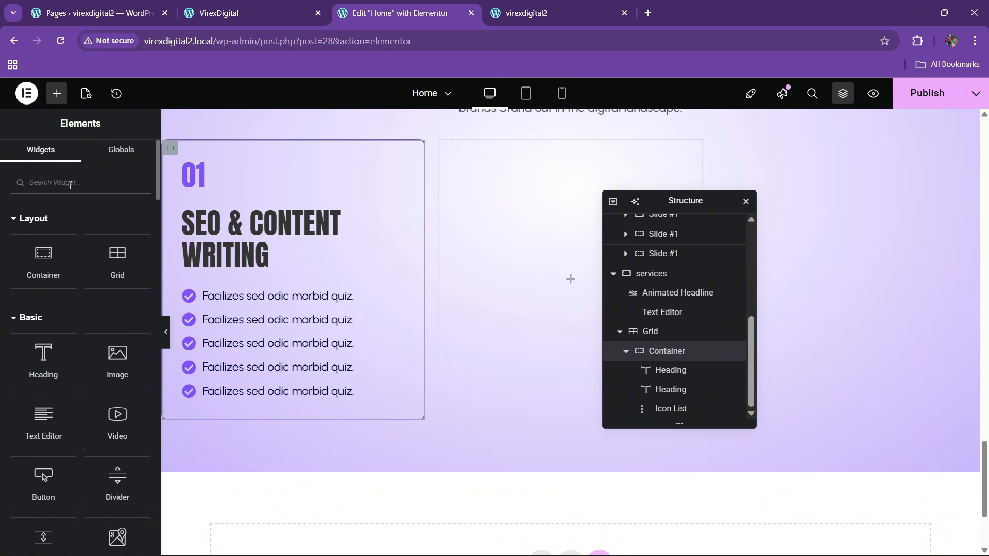
pyautogui.click(70, 183)
pyautogui.write('icon')
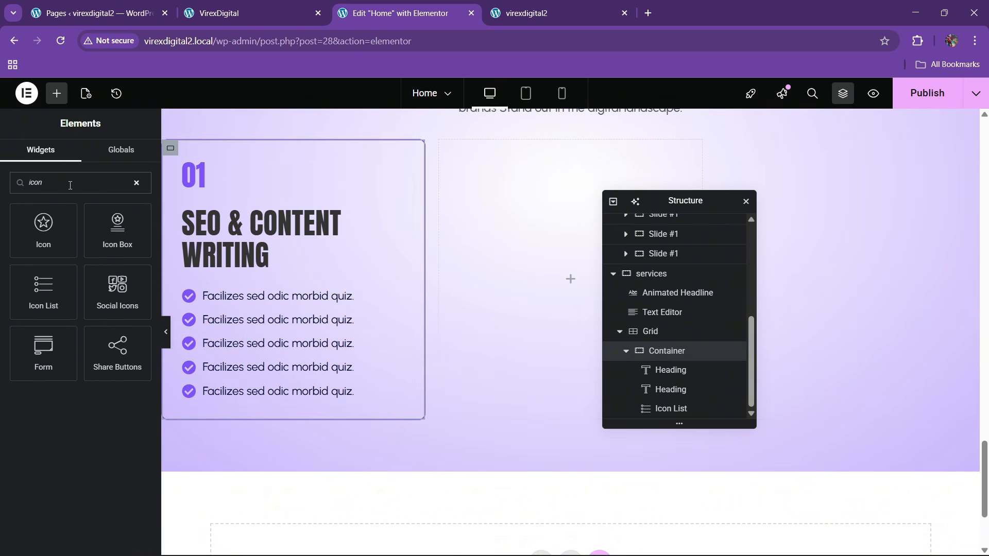
pyautogui.moveTo(44, 219); pyautogui.dragTo(308, 330)
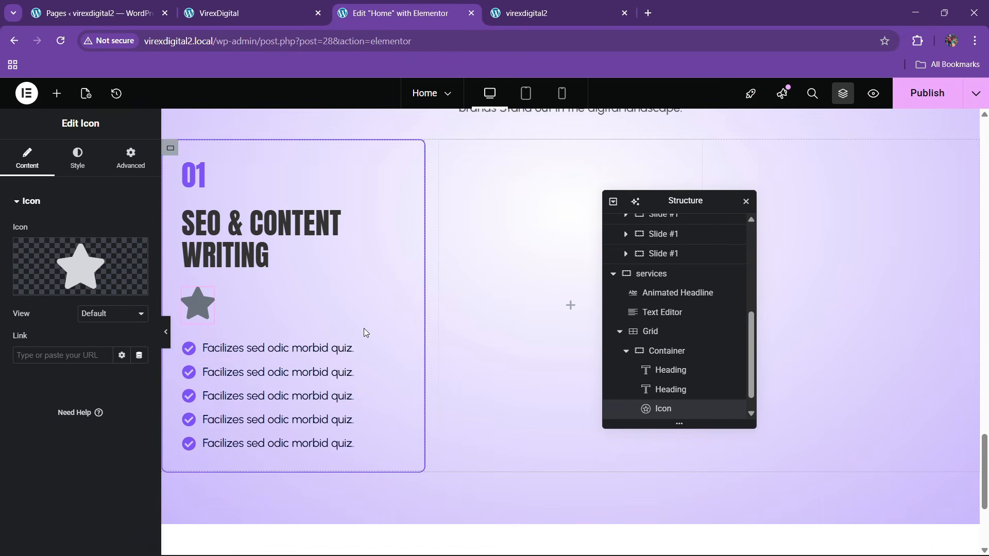
pyautogui.moveTo(654, 406); pyautogui.dragTo(675, 418)
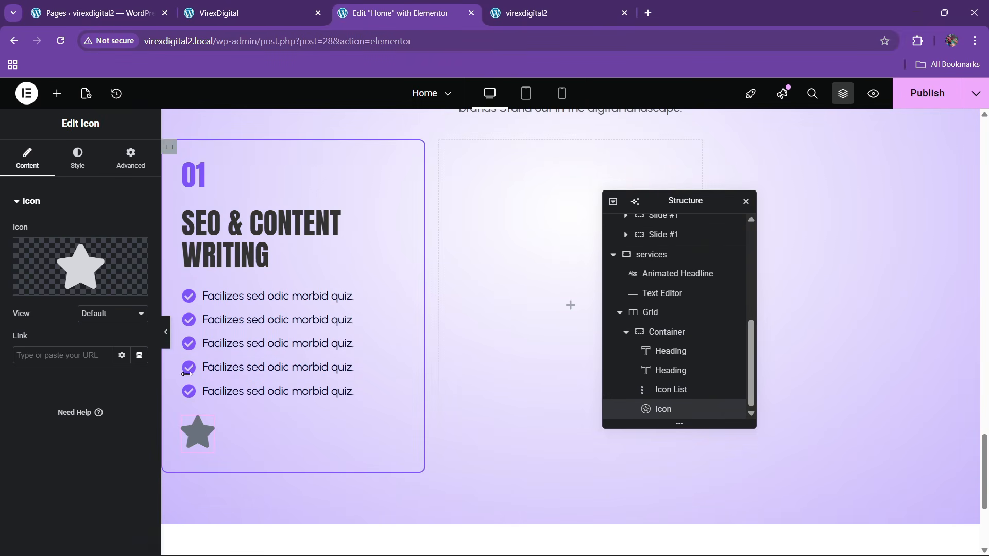
# - Make the icon the uploaded arrow-right-up SVG at 65 px, aligned to the card's right end
pyautogui.moveTo(118, 271)
pyautogui.click(110, 288)
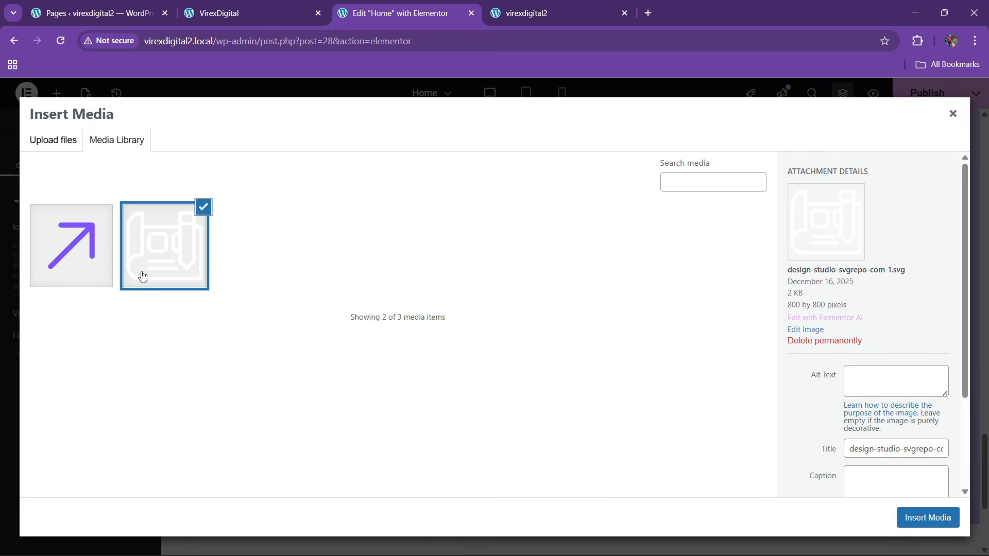
pyautogui.click(77, 275)
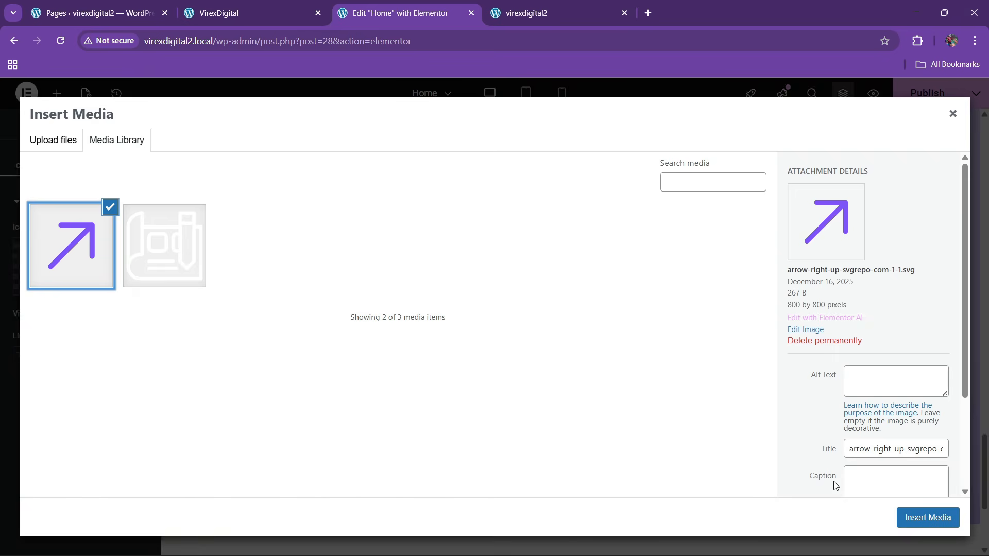
pyautogui.click(924, 517)
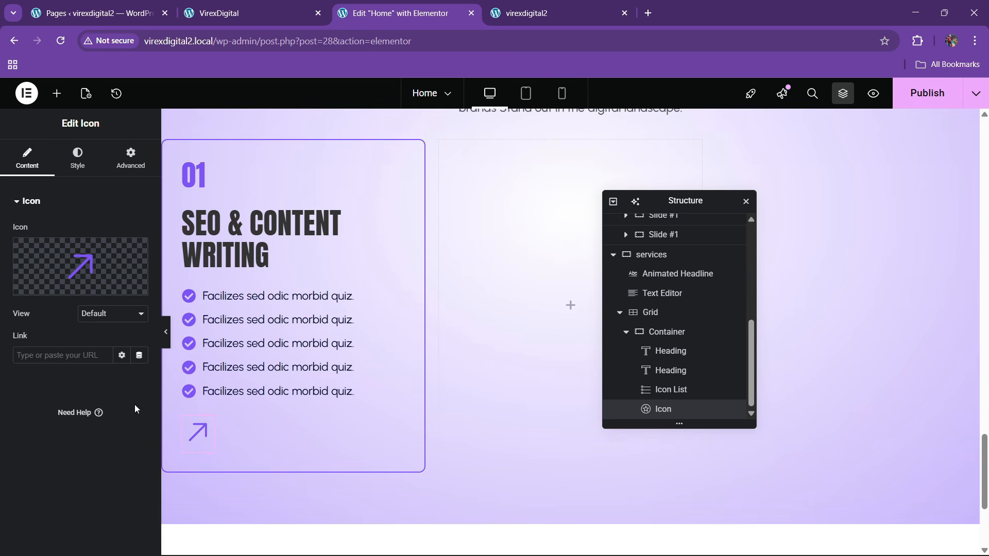
pyautogui.click(77, 157)
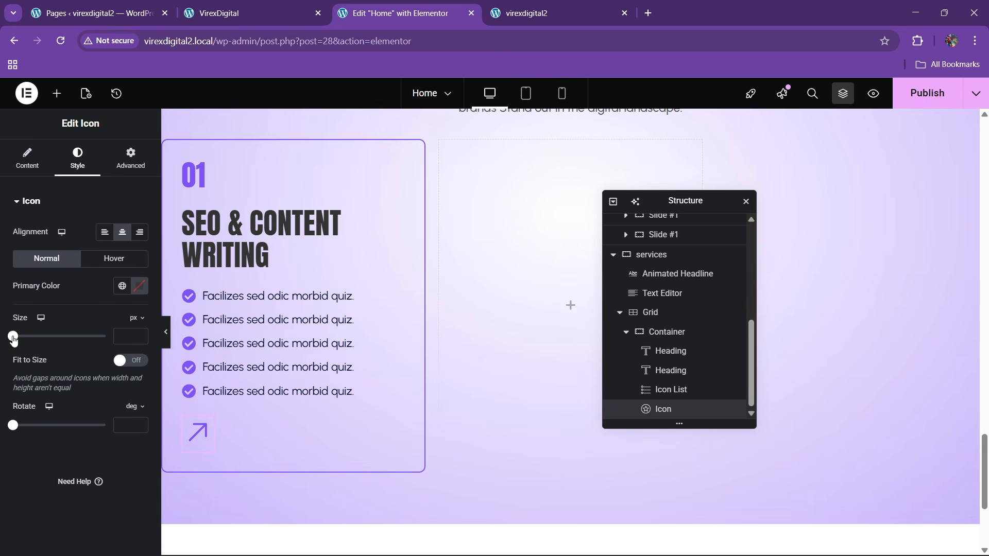
pyautogui.moveTo(13, 337); pyautogui.dragTo(32, 348)
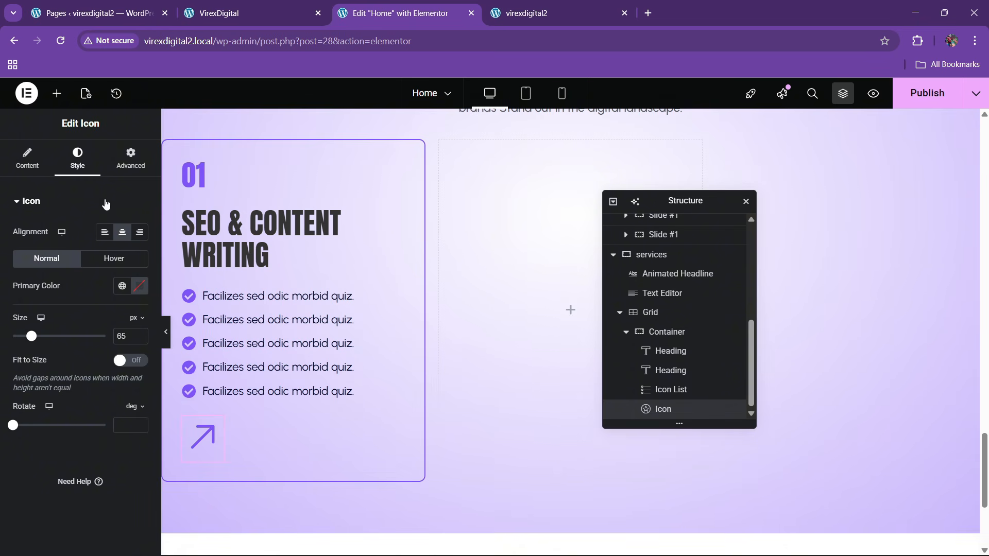
pyautogui.click(124, 162)
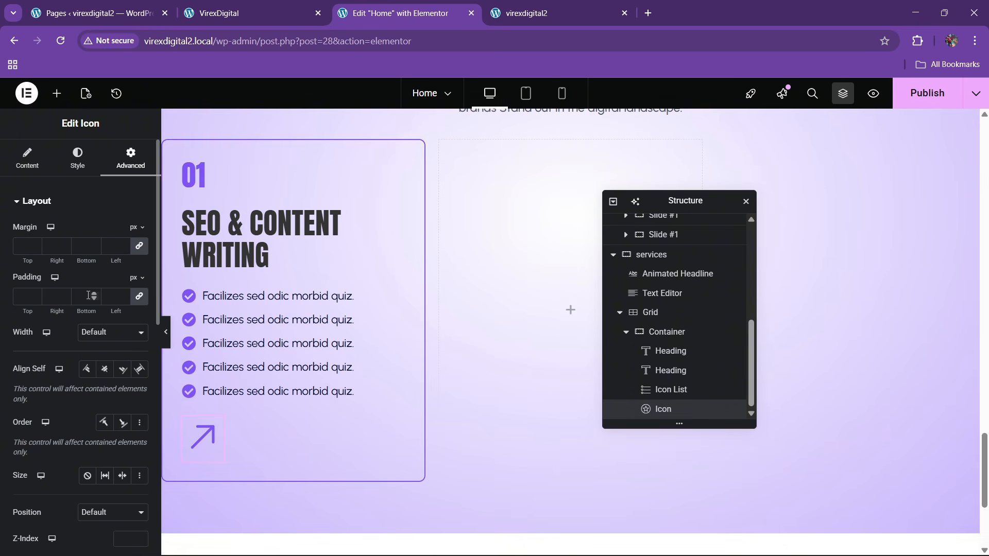
pyautogui.click(122, 369)
# - Publish the page, comparing the card against the live site
pyautogui.click(295, 7)
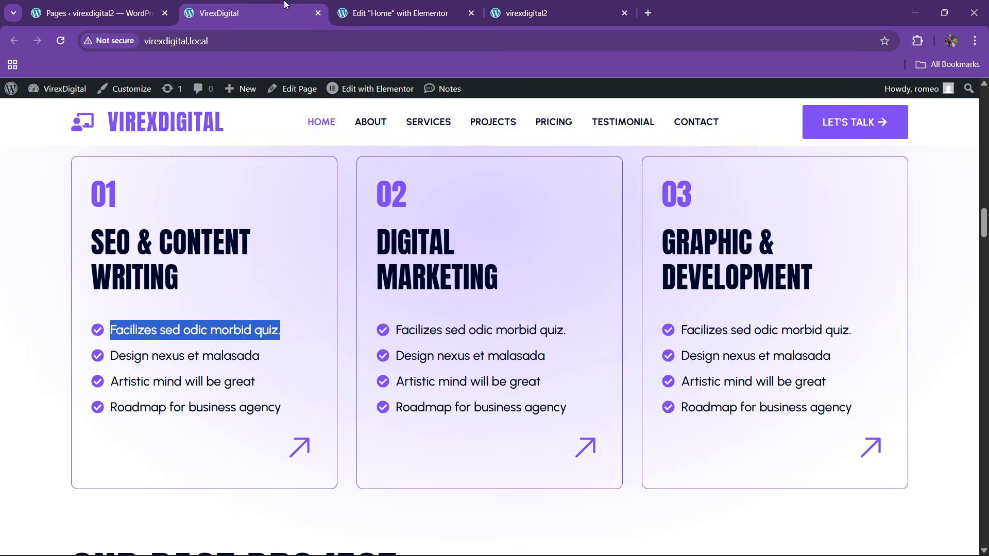
pyautogui.click(347, 7)
pyautogui.scroll(2, 347, 336)
pyautogui.click(906, 95)
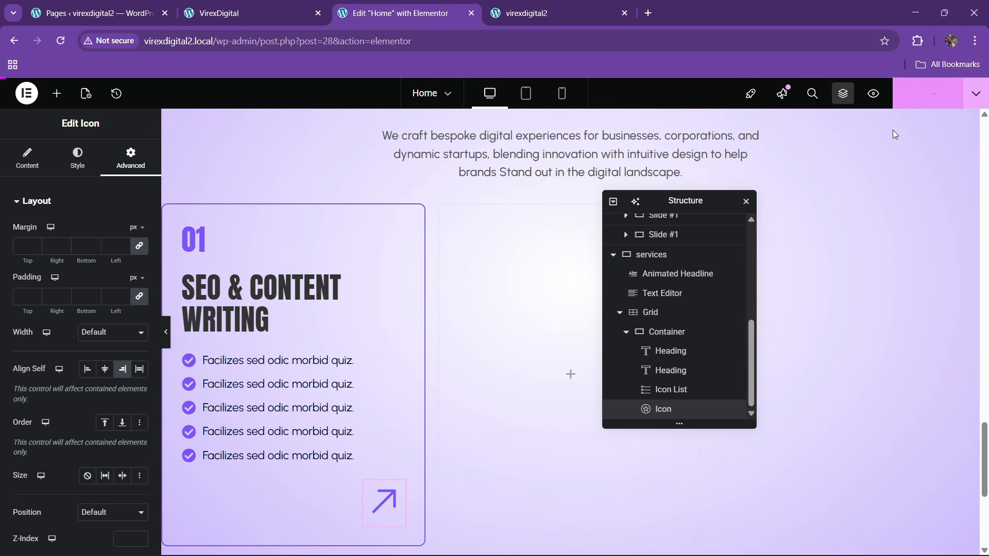
pyautogui.click(289, 7)
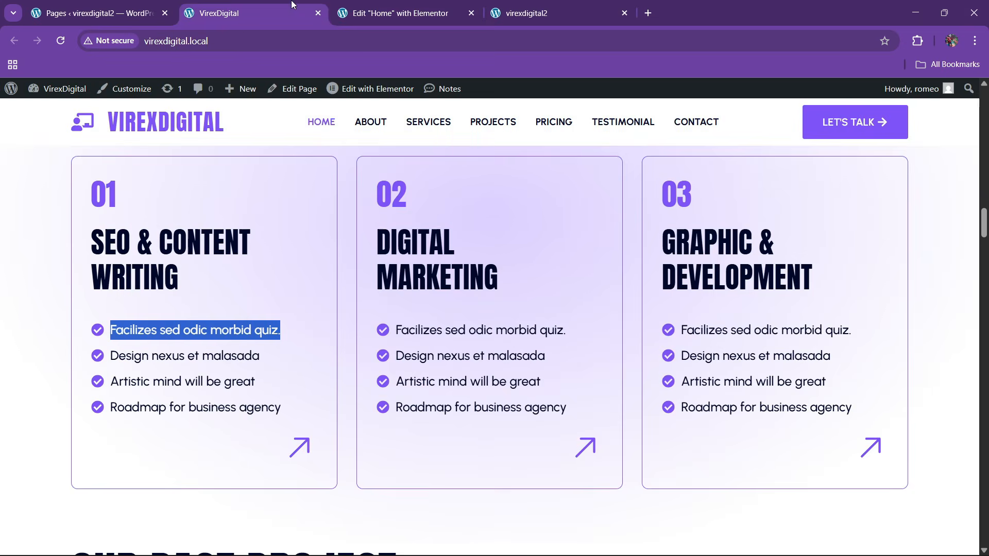
pyautogui.click(377, 6)
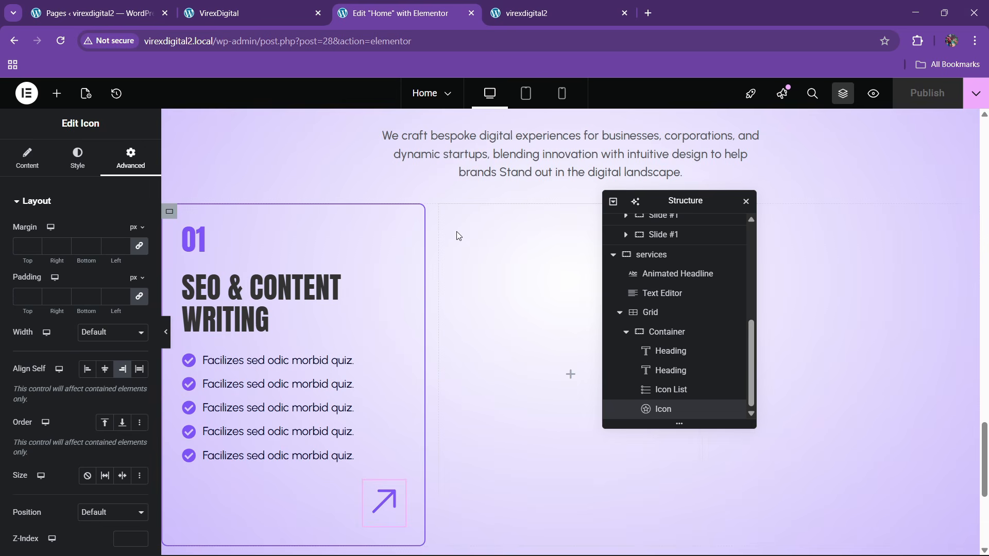
pyautogui.click(627, 332)
# - Duplicate the SEO & Content Writing card twice so the grid holds three cards
pyautogui.click(661, 413)
pyautogui.rightClick(661, 414)
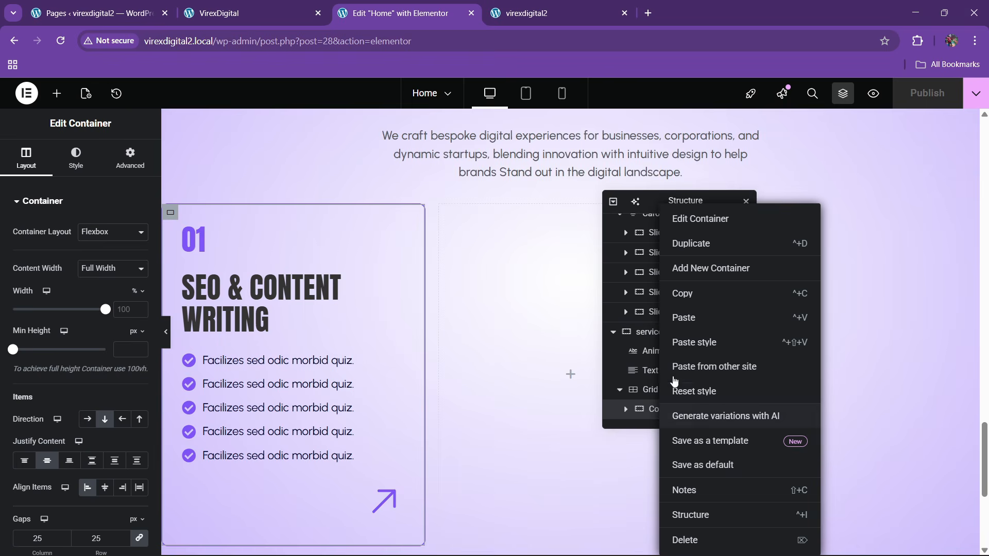
pyautogui.click(693, 242)
pyautogui.scroll(-1, 662, 412)
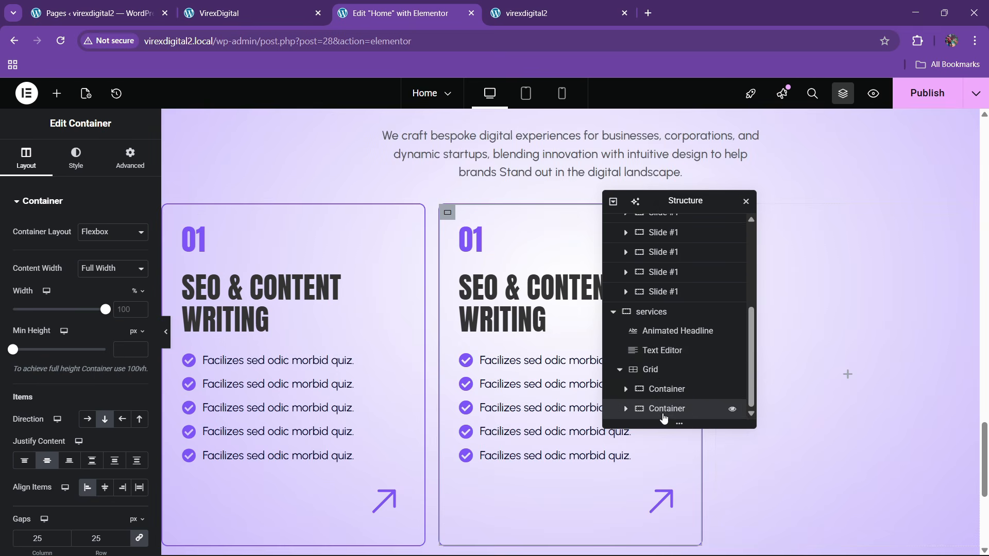
pyautogui.rightClick(663, 409)
pyautogui.click(699, 251)
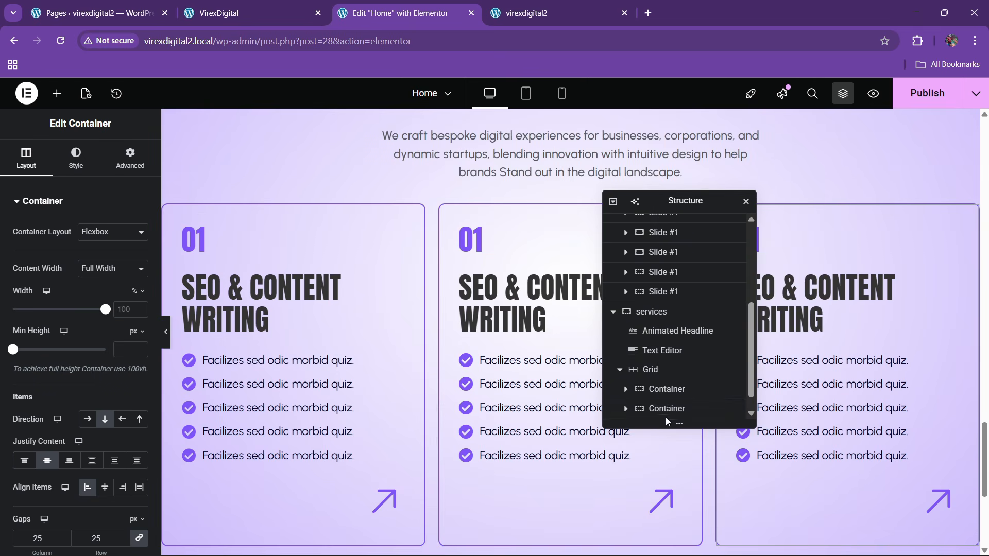
pyautogui.scroll(-1, 665, 412)
# - Give the card grid 30 px gaps and a 20 px top margin, then publish
pyautogui.click(650, 350)
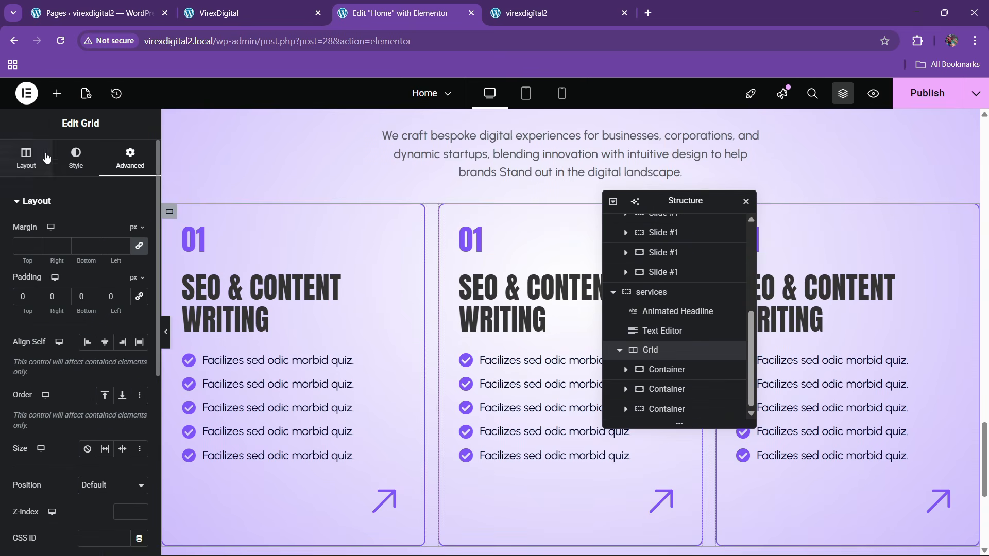
pyautogui.click(27, 157)
pyautogui.scroll(-3, 51, 335)
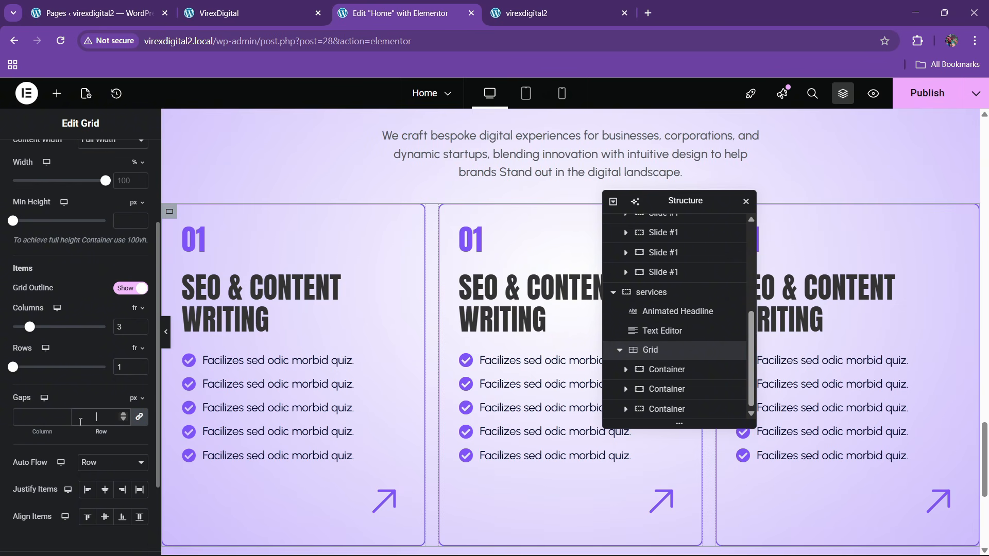
pyautogui.write('30')
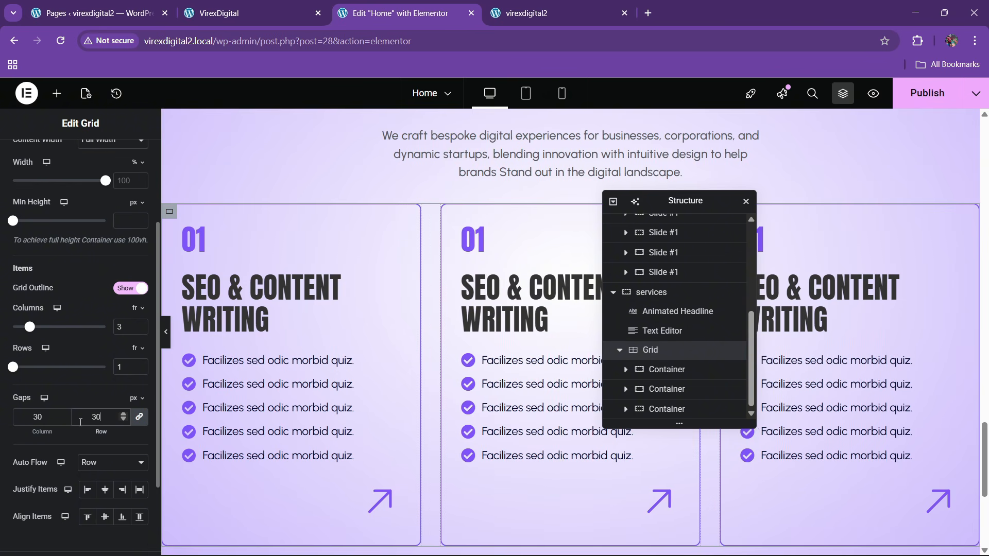
pyautogui.scroll(3, 69, 209)
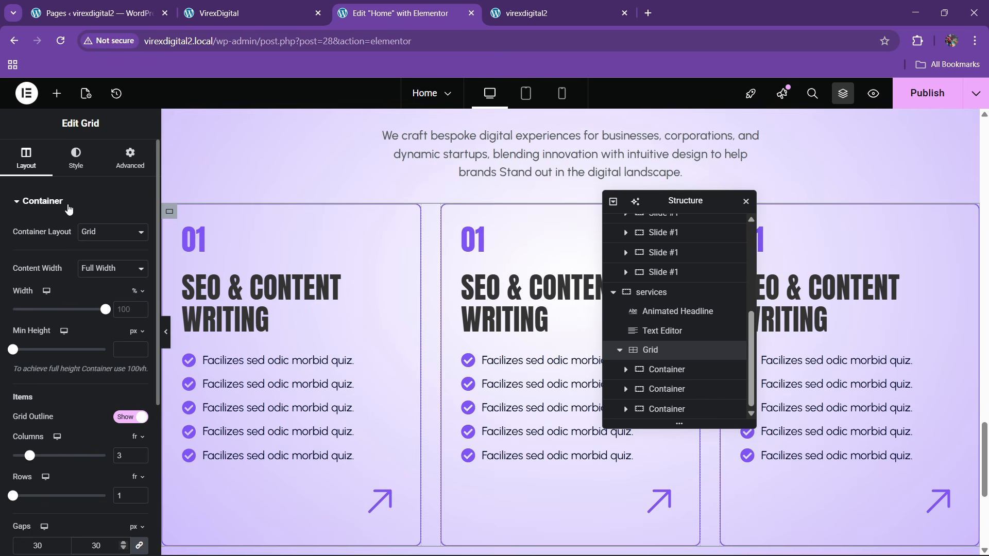
pyautogui.click(123, 178)
pyautogui.click(142, 250)
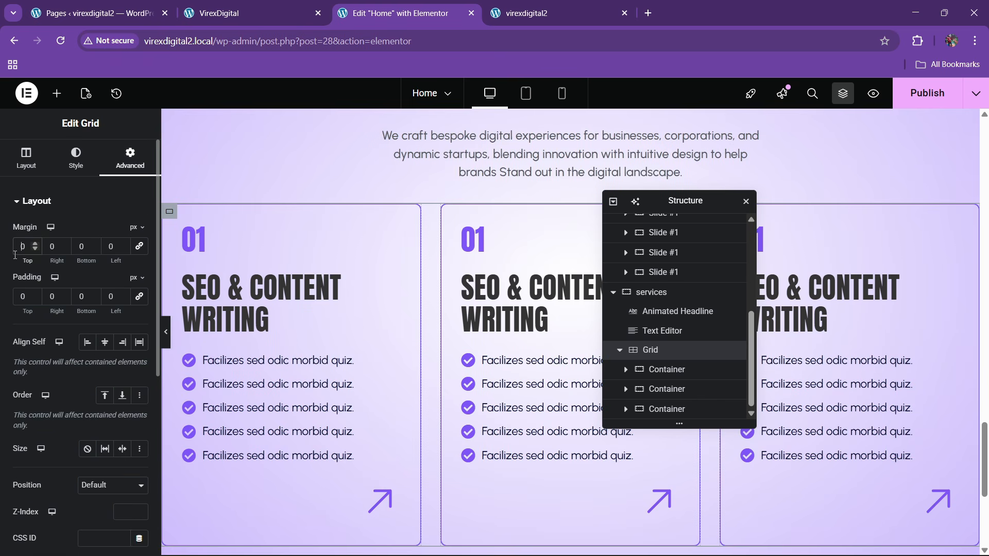
pyautogui.click(17, 247)
pyautogui.write('2')
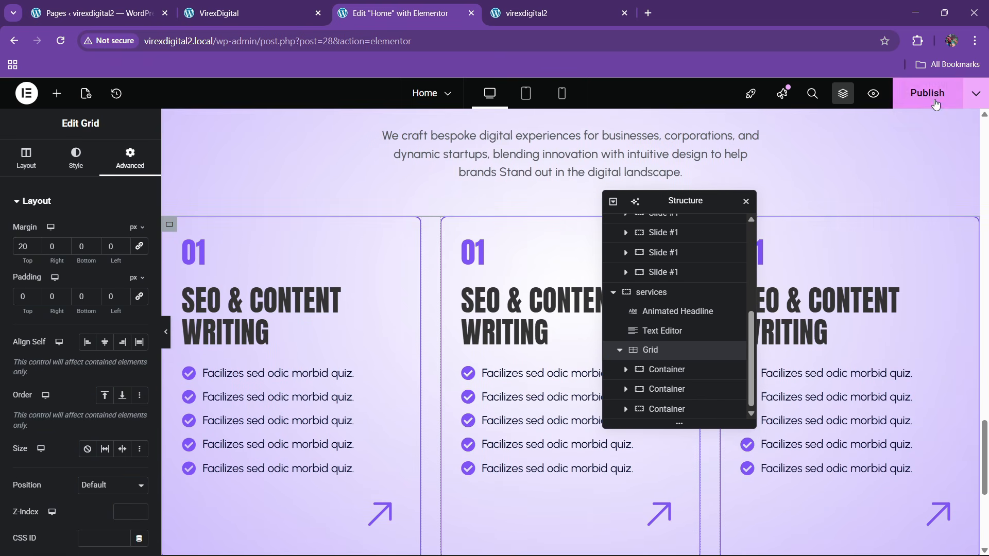
pyautogui.click(927, 93)
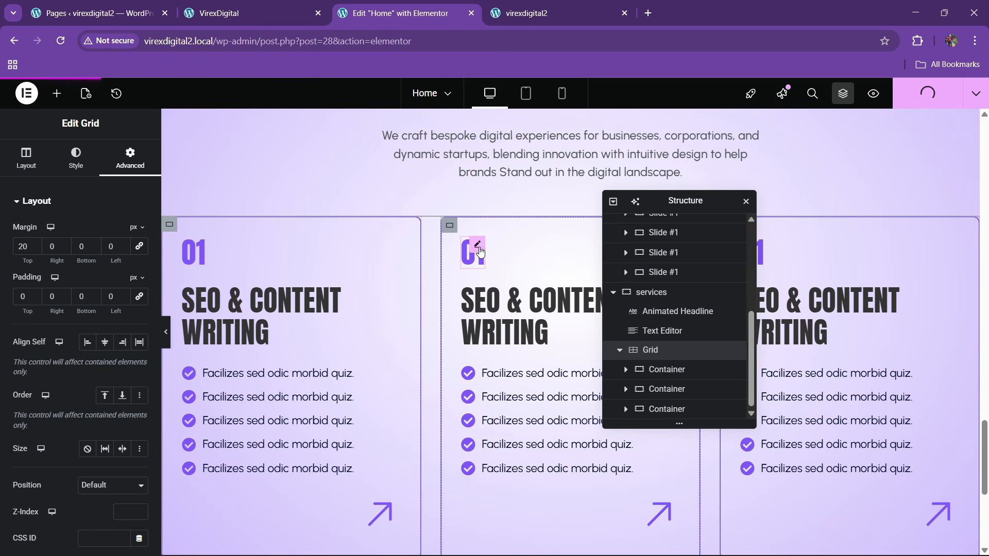
pyautogui.click(480, 252)
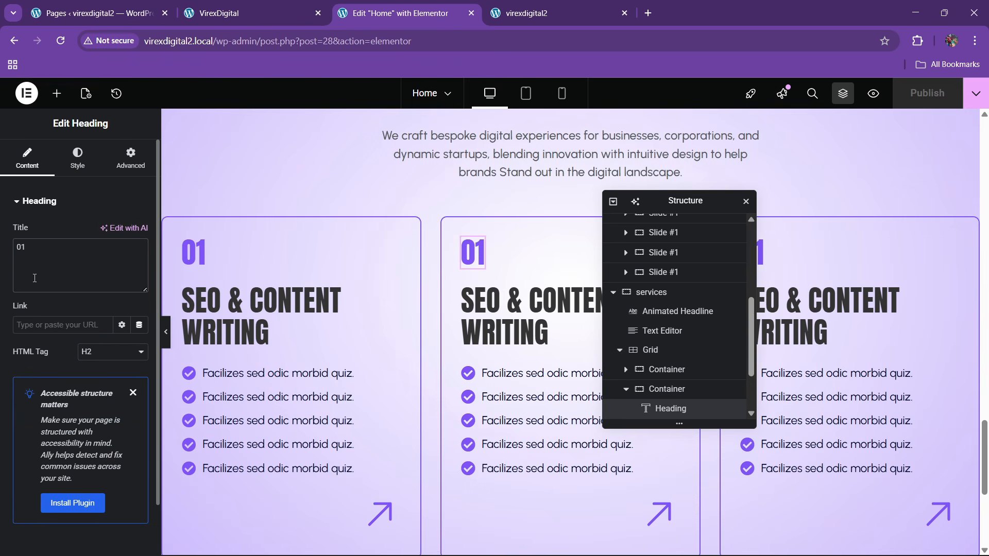
# - Change the second and third card numbers from 01 to 02 and 03, and publish
pyautogui.press('BackSpace')
pyautogui.write('2')
pyautogui.moveTo(675, 200); pyautogui.dragTo(625, 252)
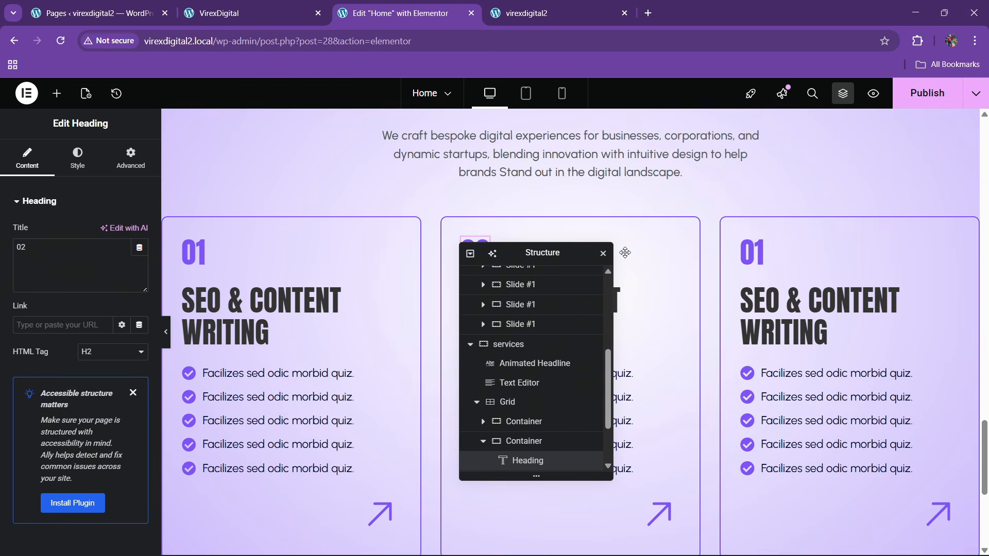
pyautogui.click(752, 253)
pyautogui.click(71, 264)
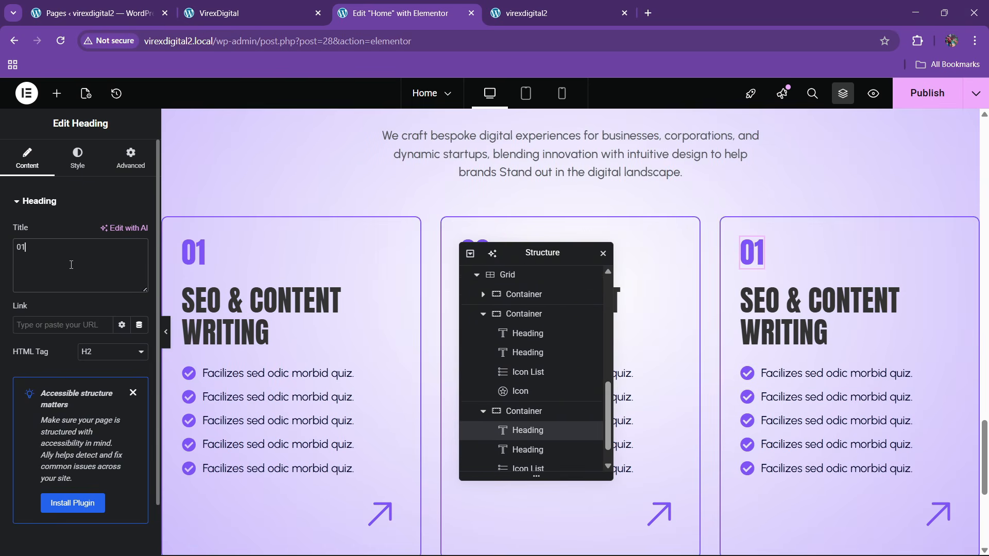
pyautogui.press('BackSpace')
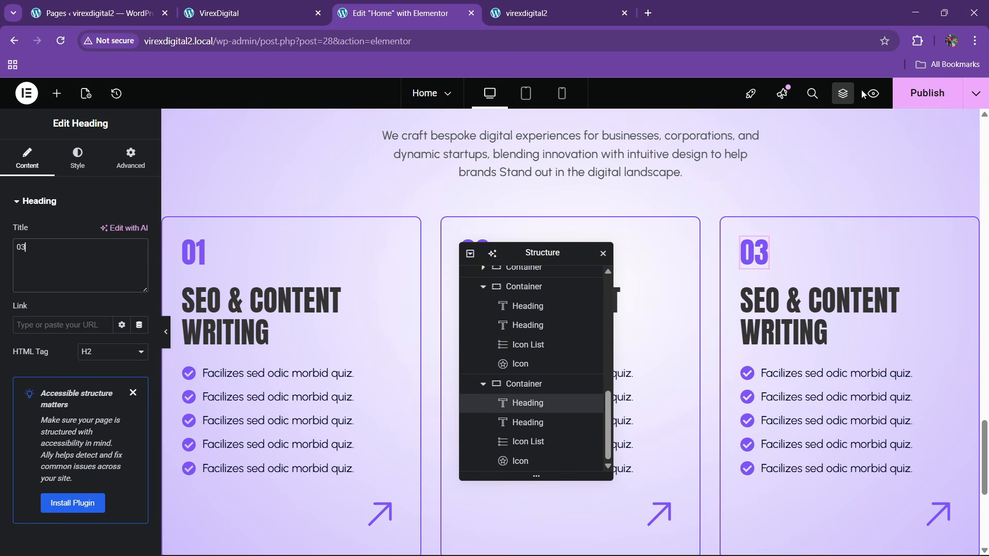
pyautogui.click(911, 93)
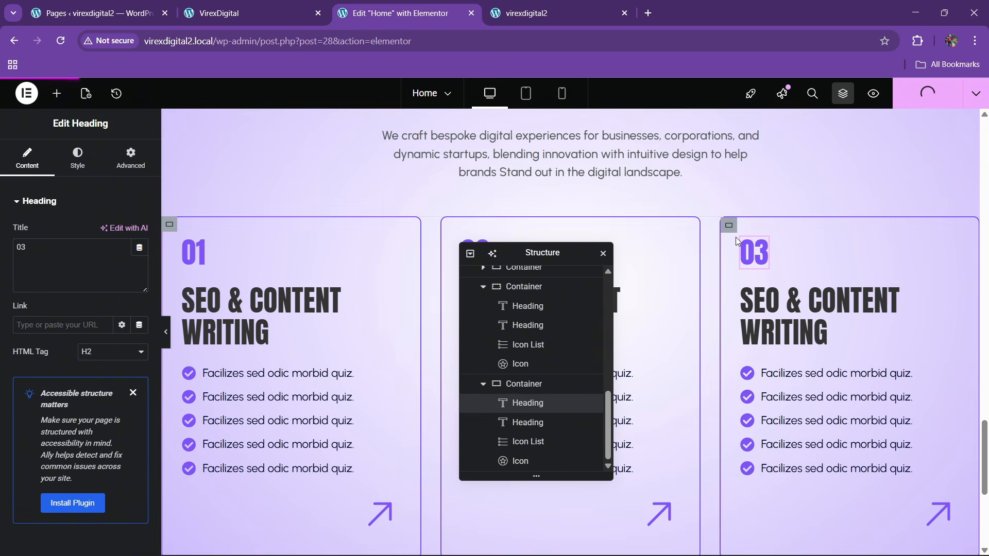
pyautogui.click(547, 5)
pyautogui.click(283, 45)
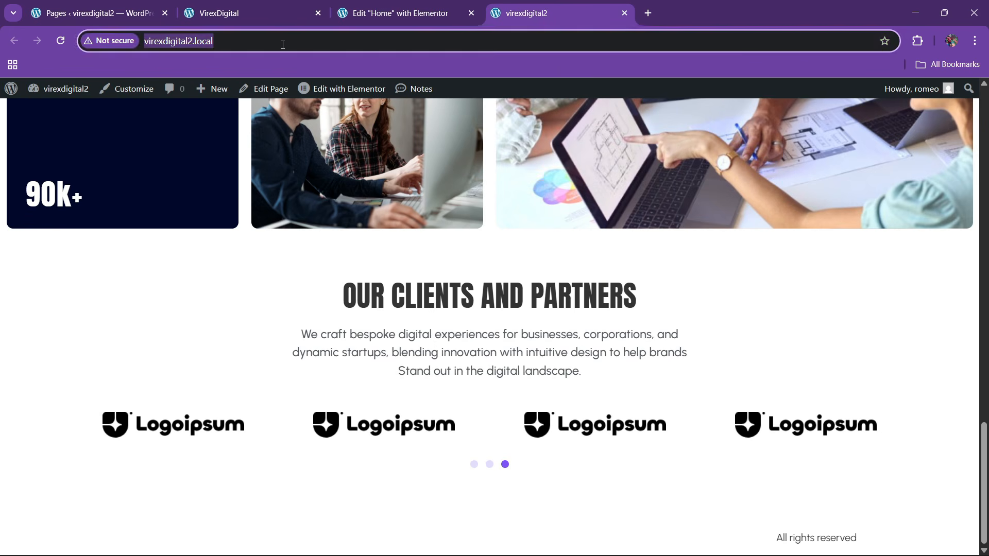
pyautogui.press('Return')
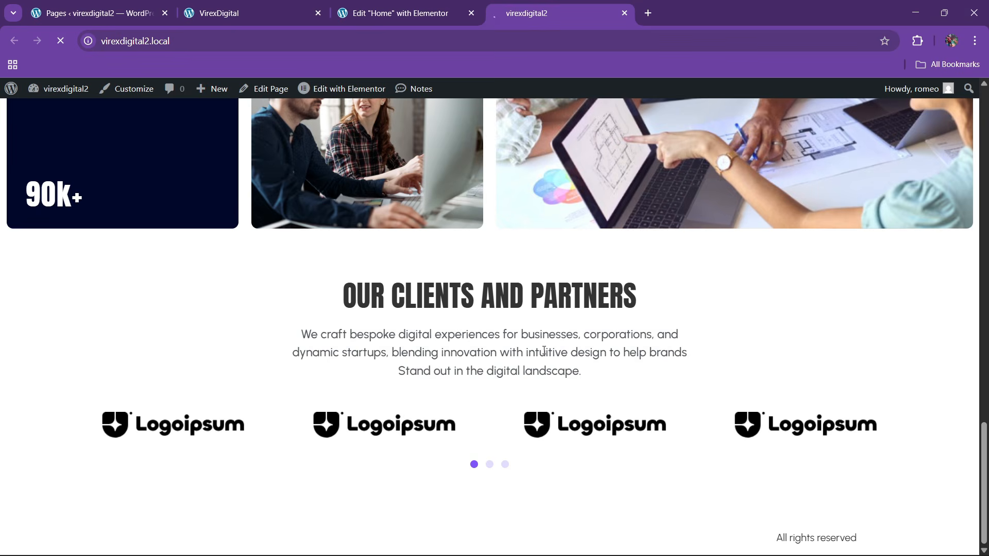
pyautogui.scroll(-15, 412, 352)
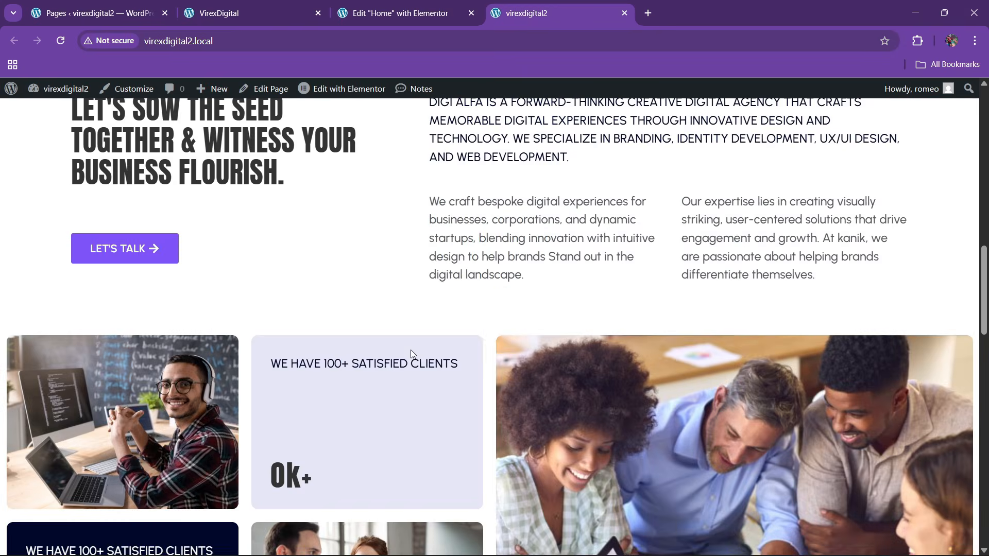
pyautogui.scroll(-15, 409, 350)
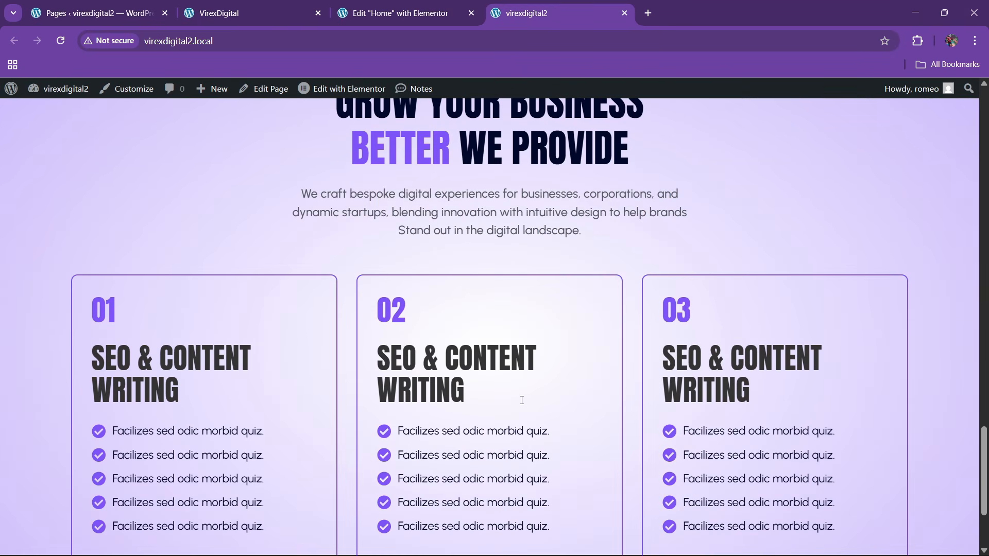
pyautogui.scroll(-3, 522, 400)
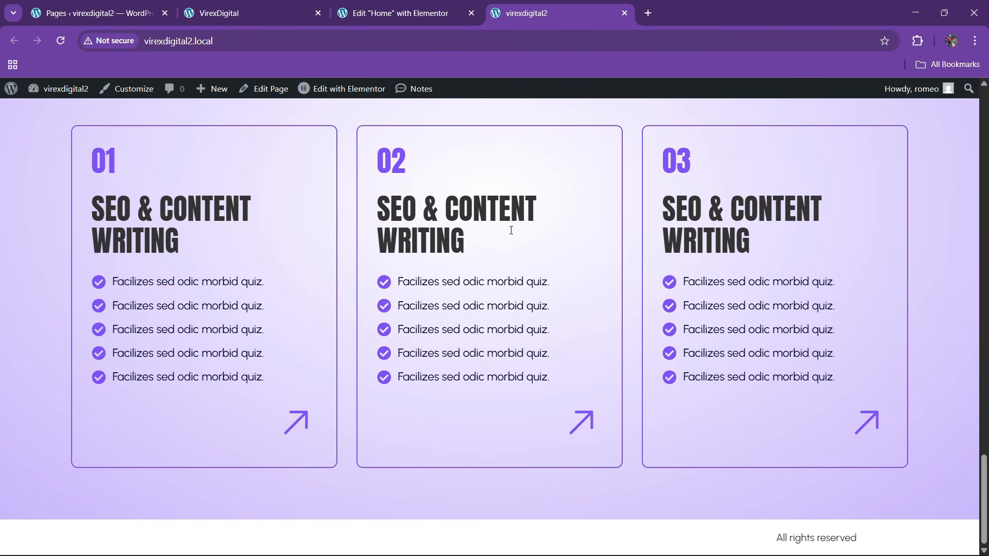
pyautogui.click(268, 7)
pyautogui.scroll(-8, 366, 262)
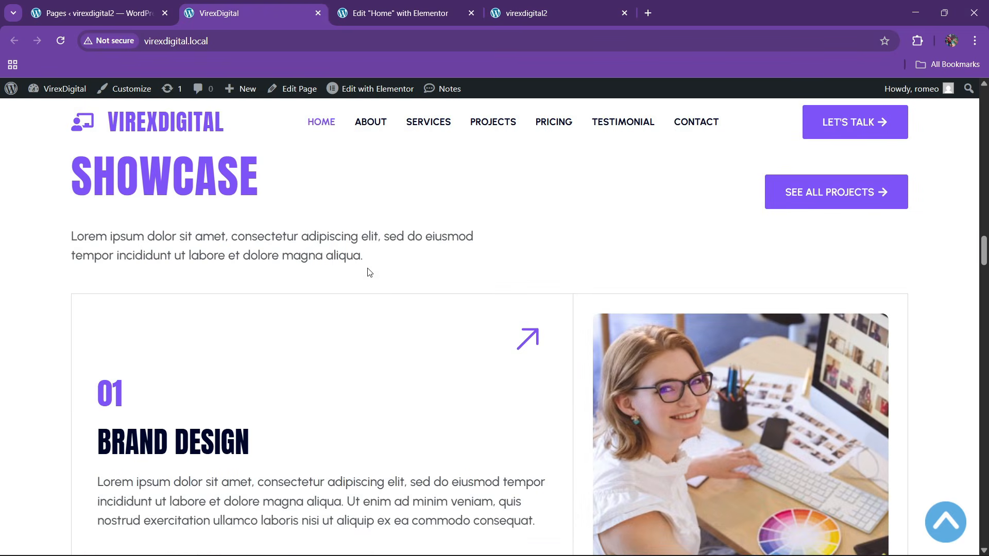
pyautogui.scroll(1, 381, 303)
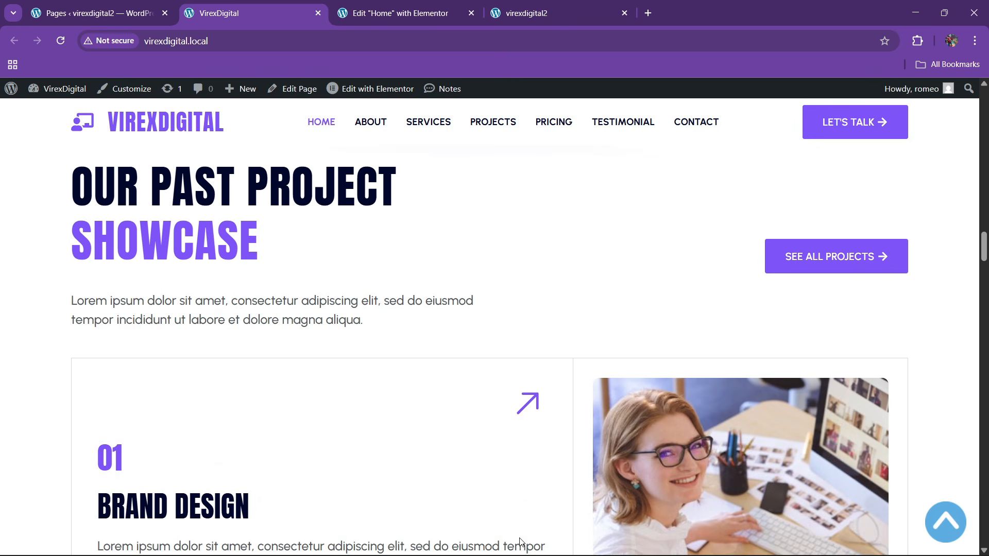
pyautogui.scroll(2, 367, 302)
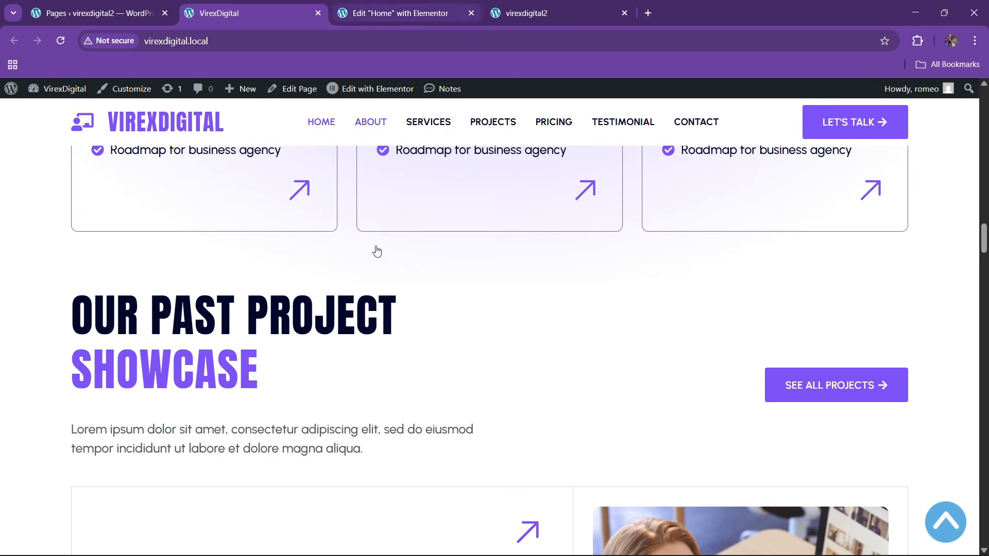
pyautogui.scroll(-20, 406, 421)
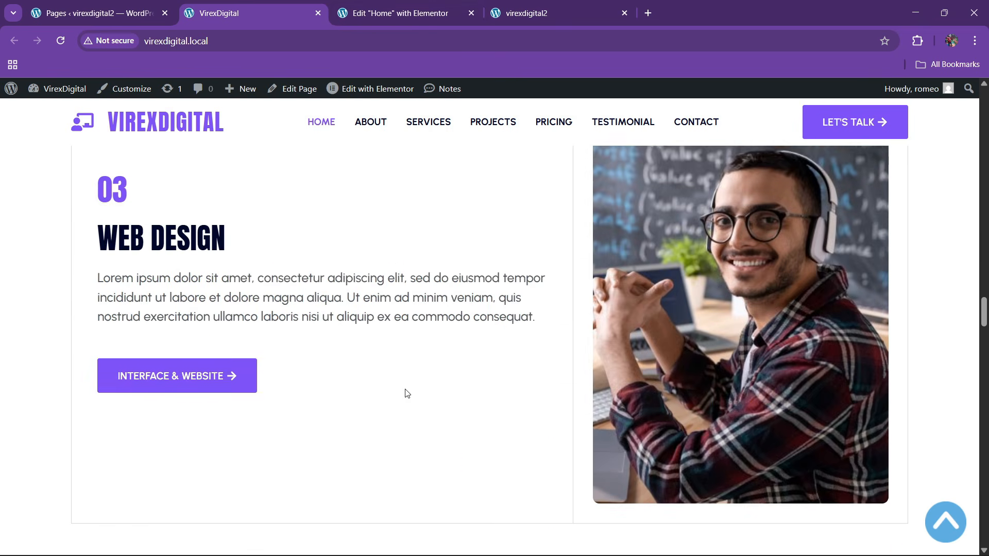
pyautogui.scroll(15, 407, 393)
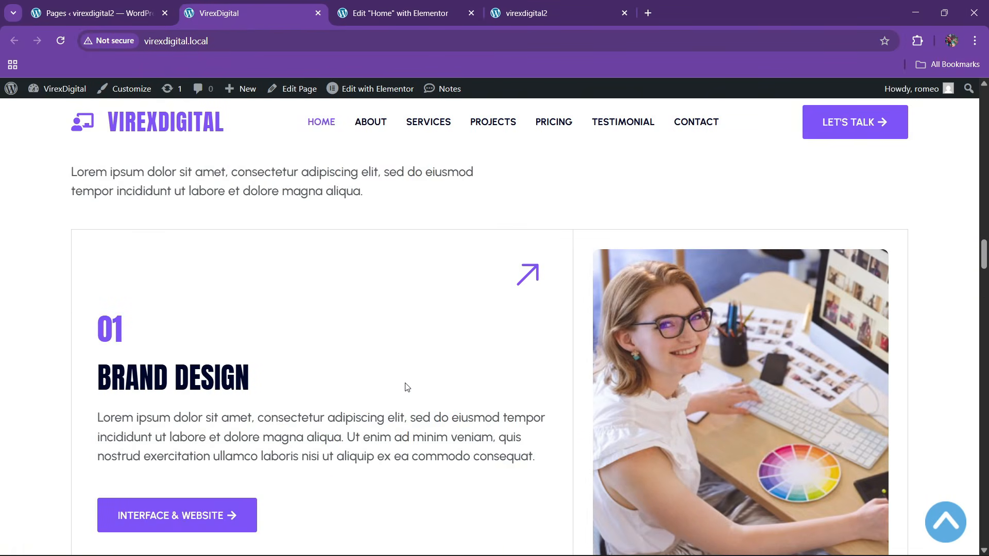
pyautogui.scroll(5, 406, 388)
# - Add a single-column flexbox section below the service cards
pyautogui.click(430, 15)
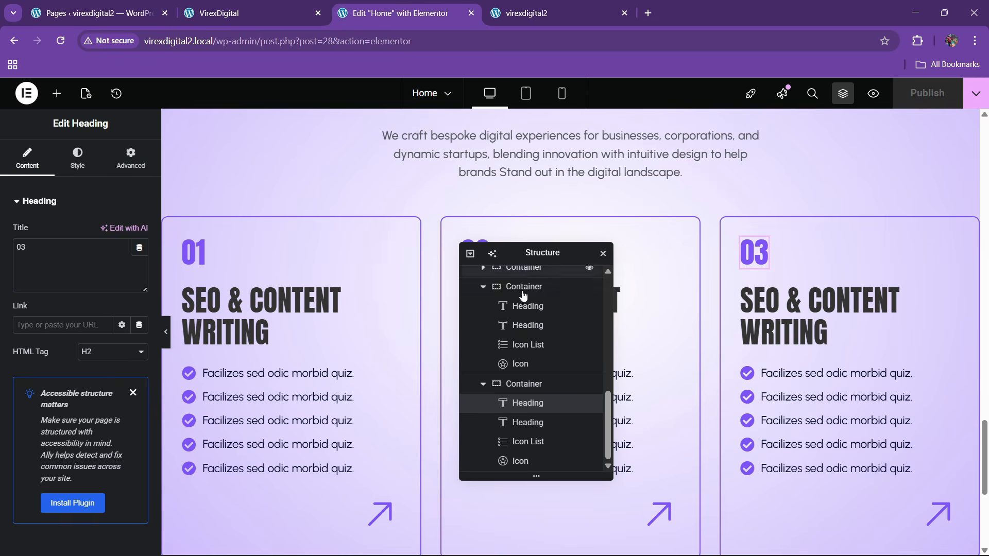
pyautogui.moveTo(543, 253); pyautogui.dragTo(659, 221)
pyautogui.scroll(-5, 493, 332)
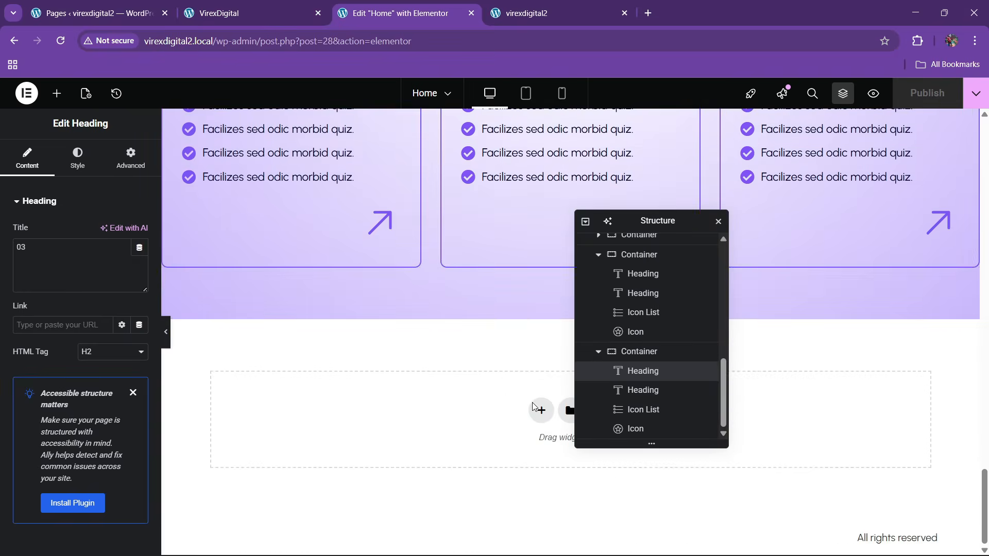
pyautogui.click(532, 407)
pyautogui.click(531, 451)
pyautogui.click(247, 13)
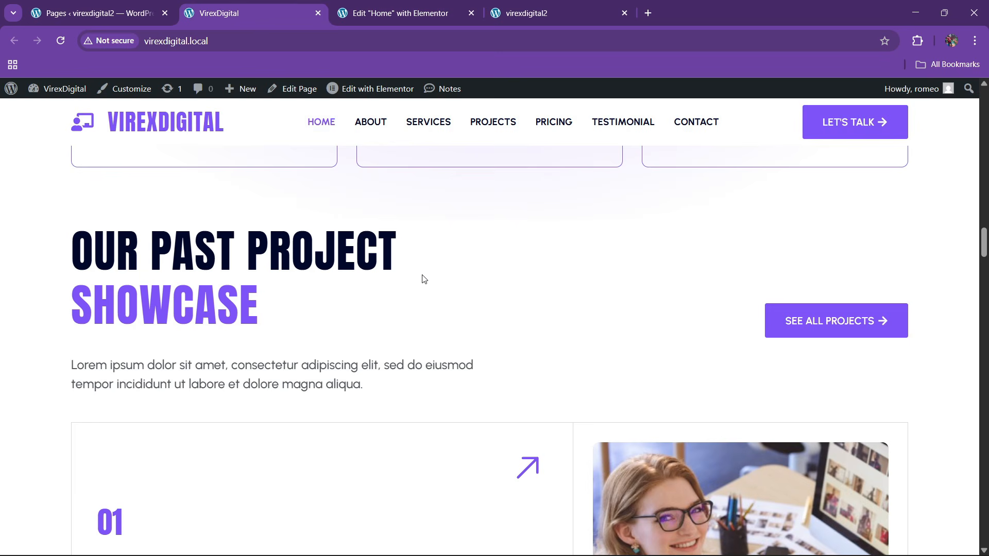
pyautogui.click(402, 5)
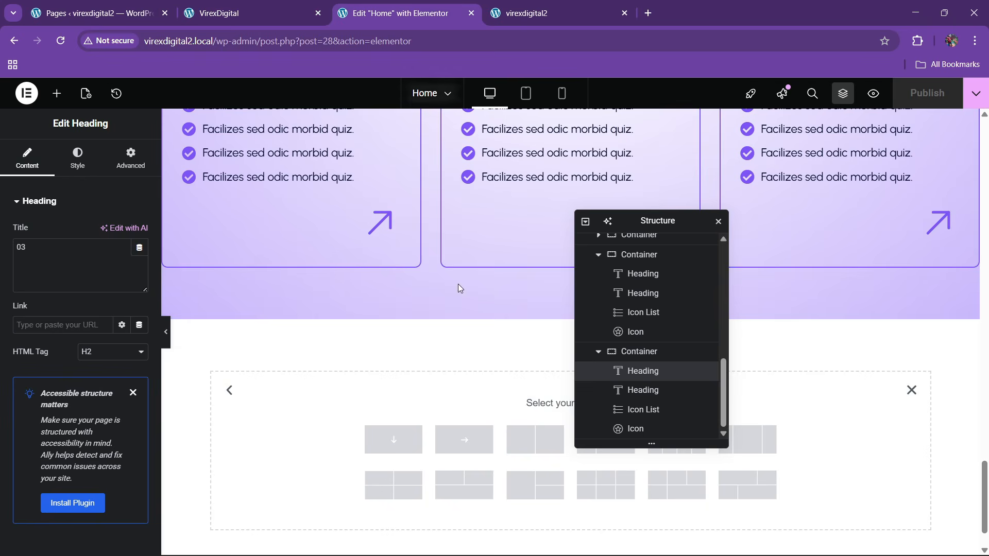
pyautogui.click(394, 439)
# - Centre the section's content and items, pad it 80 px top and bottom, and add an inner container
pyautogui.scroll(-2, 653, 428)
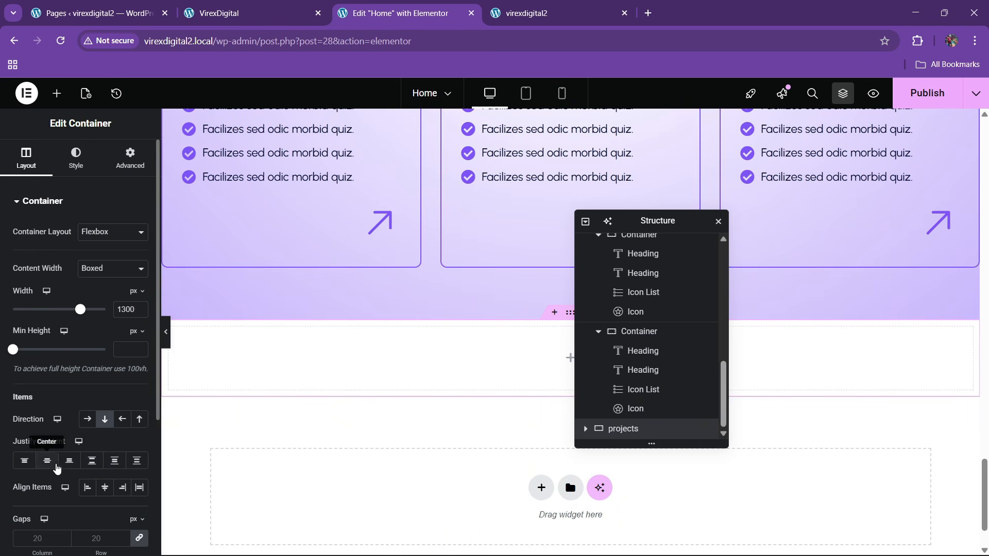
pyautogui.click(47, 460)
pyautogui.click(113, 494)
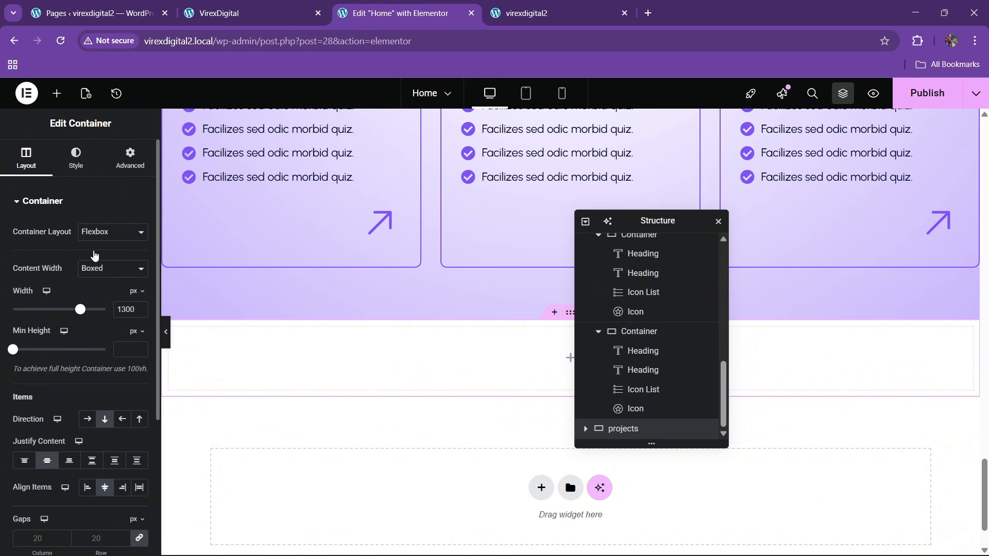
pyautogui.click(130, 157)
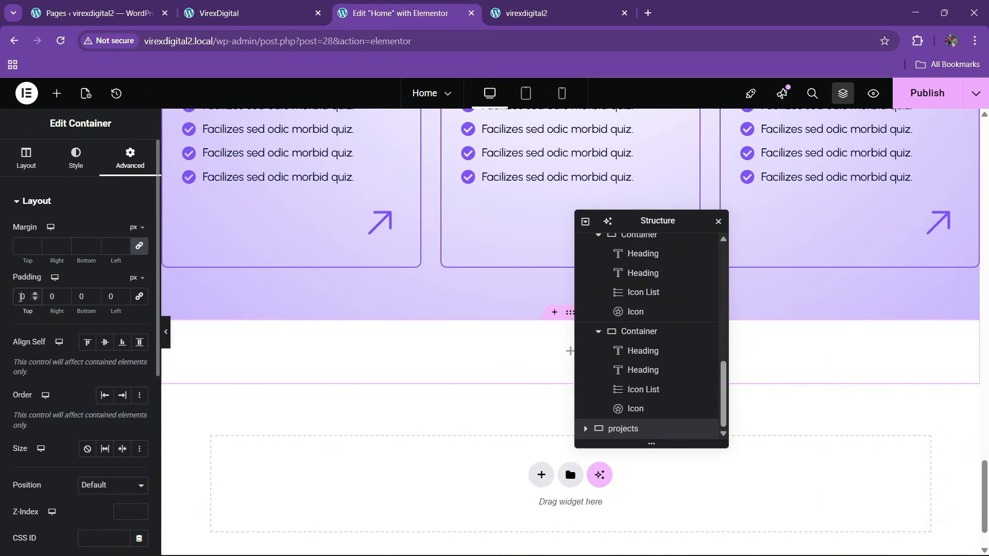
pyautogui.write('8')
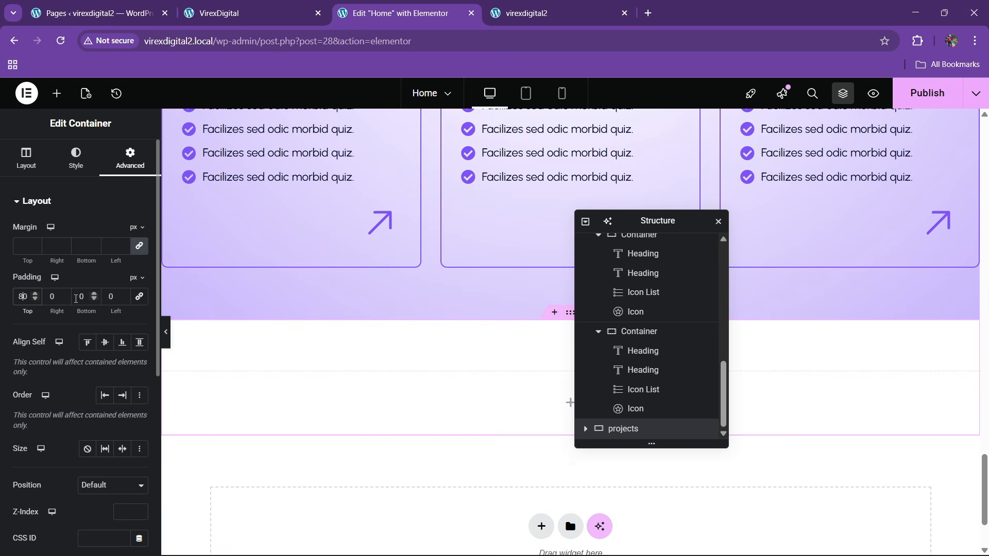
pyautogui.write('8')
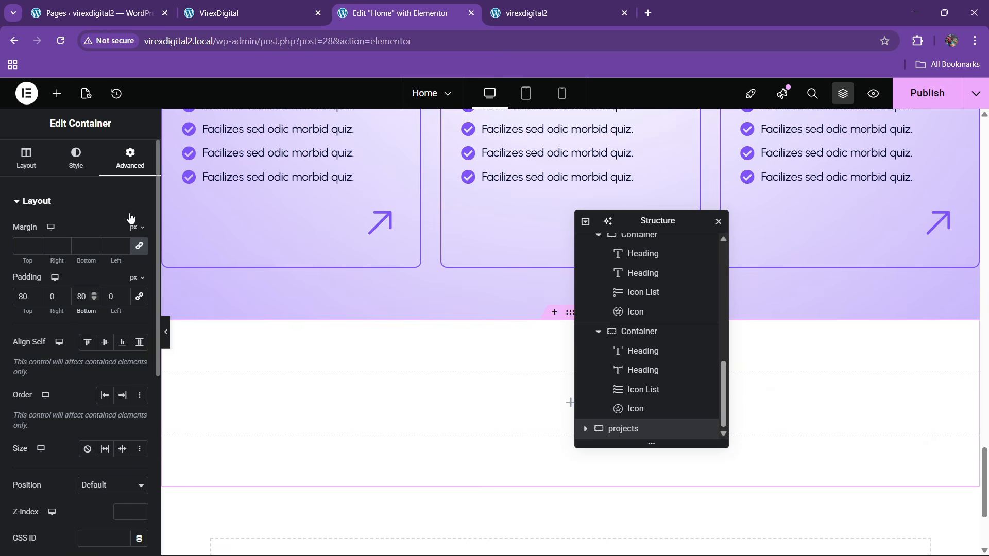
pyautogui.click(57, 93)
pyautogui.moveTo(57, 271); pyautogui.dragTo(338, 394)
# - Set the inner container's padding to zero
pyautogui.click(240, 11)
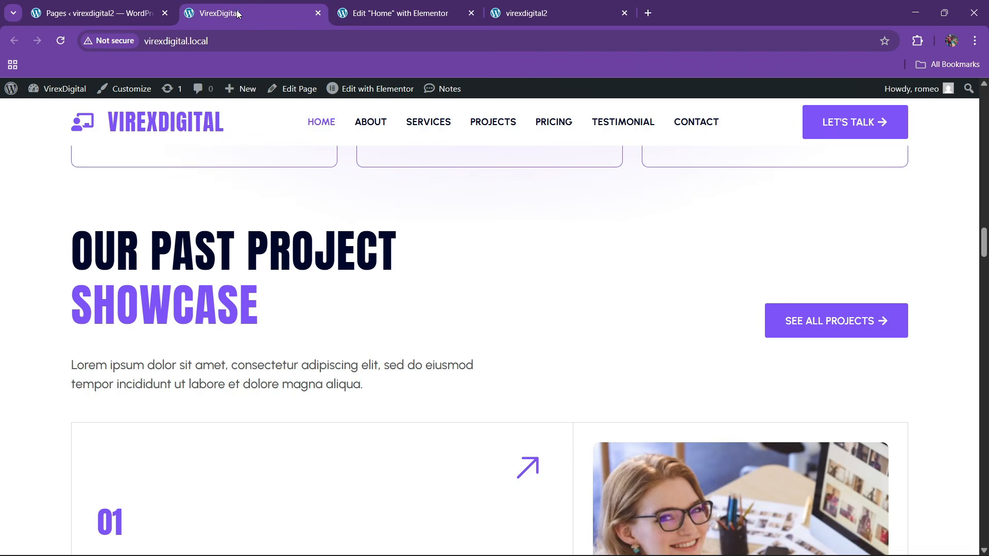
pyautogui.click(372, 6)
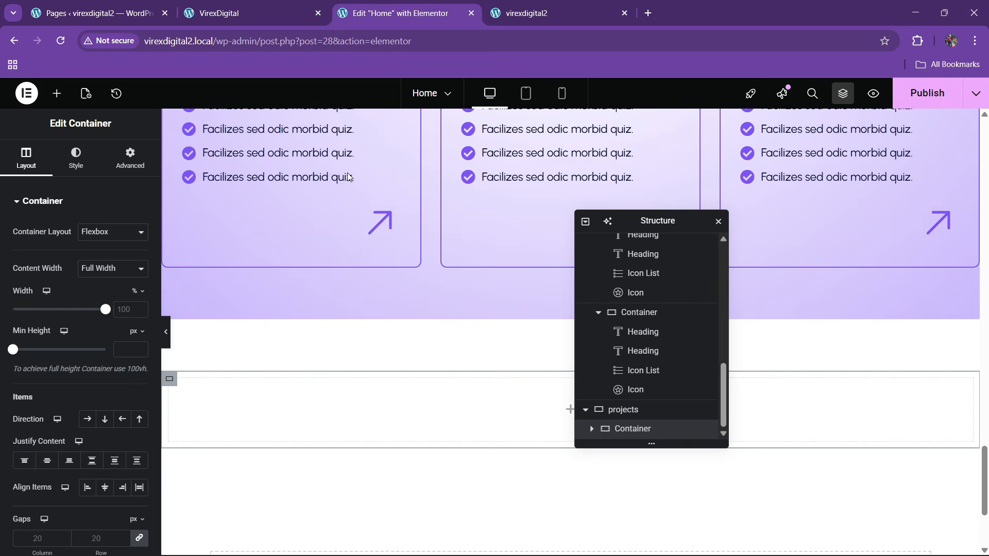
pyautogui.click(130, 157)
pyautogui.click(139, 296)
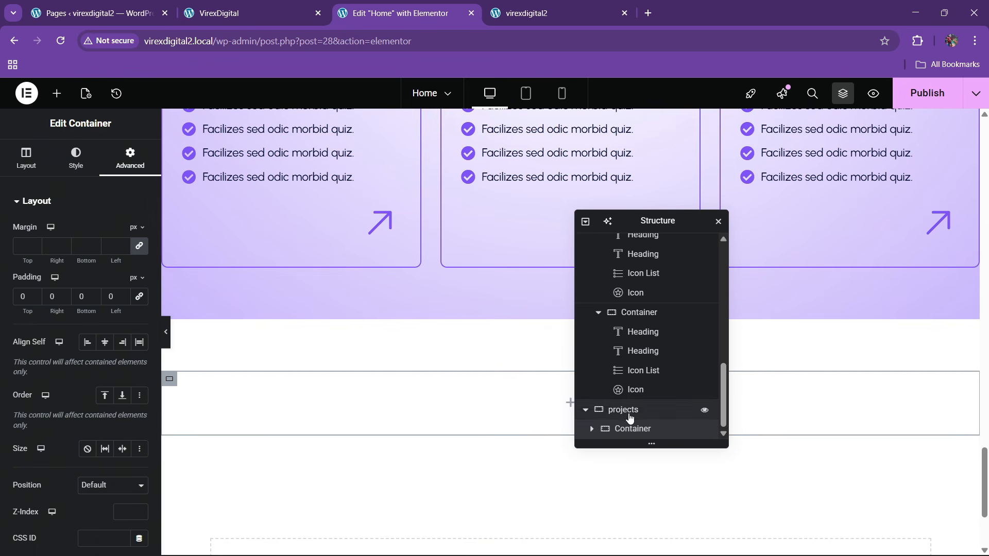
# - Place two containers inside the top container by adding one and duplicating it
pyautogui.click(283, 10)
pyautogui.click(397, 11)
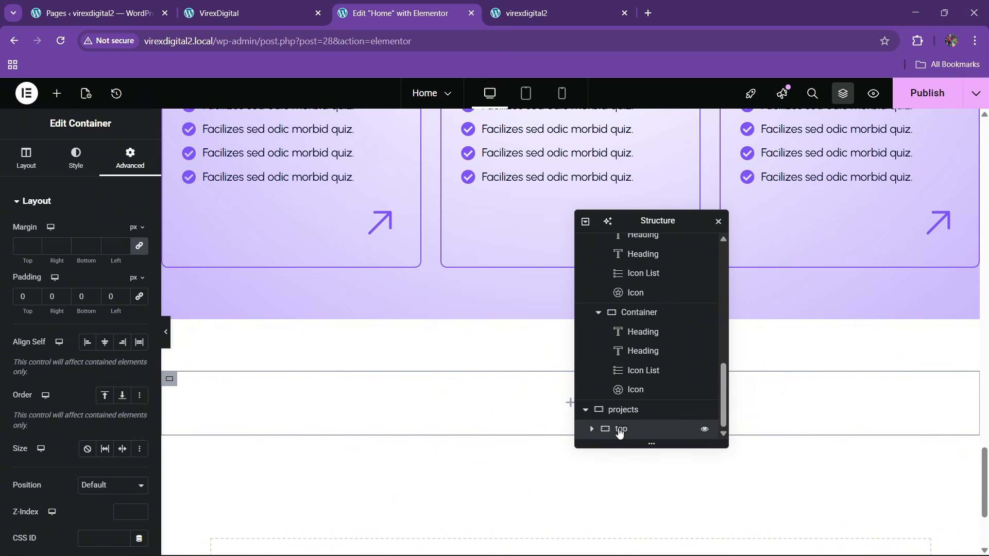
pyautogui.click(56, 93)
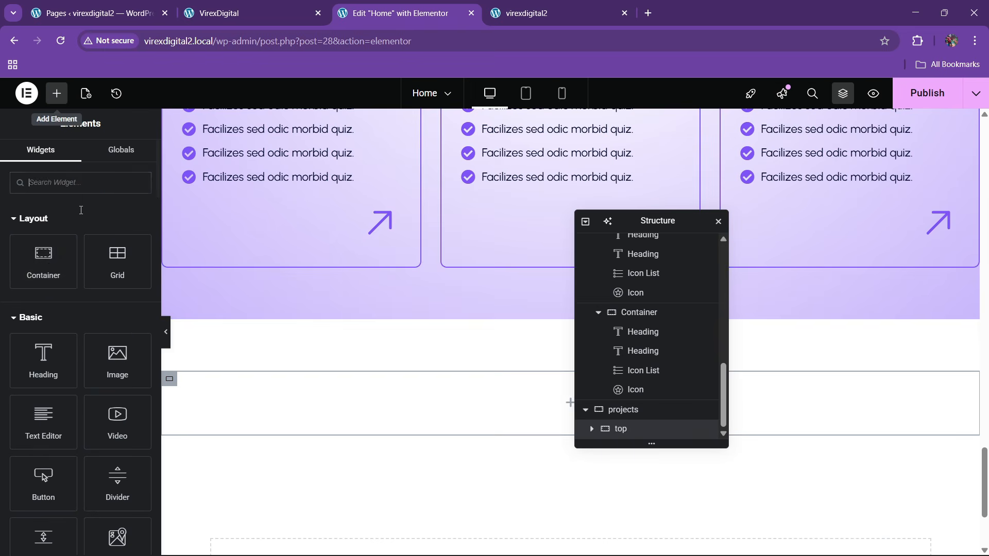
pyautogui.moveTo(52, 265); pyautogui.dragTo(309, 397)
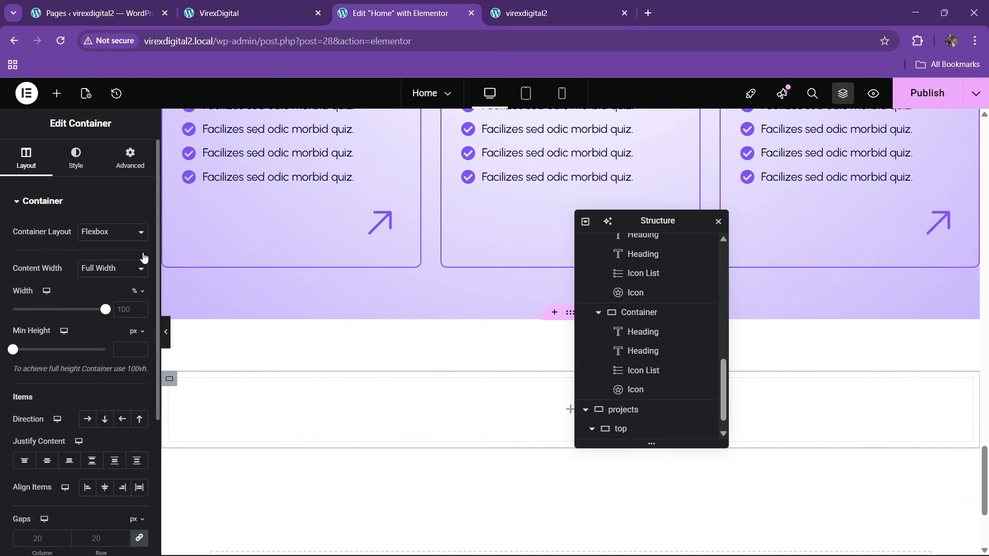
pyautogui.click(126, 165)
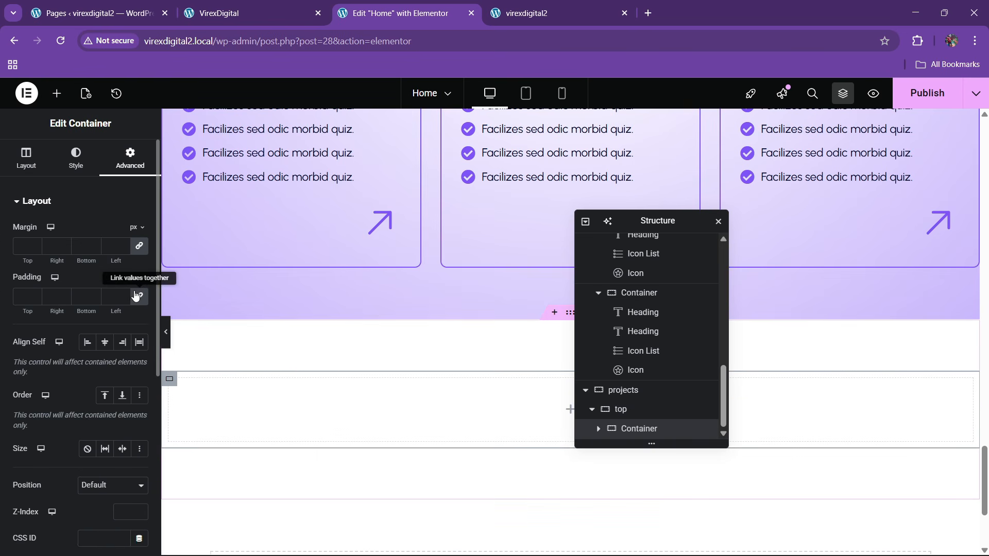
pyautogui.rightClick(633, 428)
pyautogui.click(669, 244)
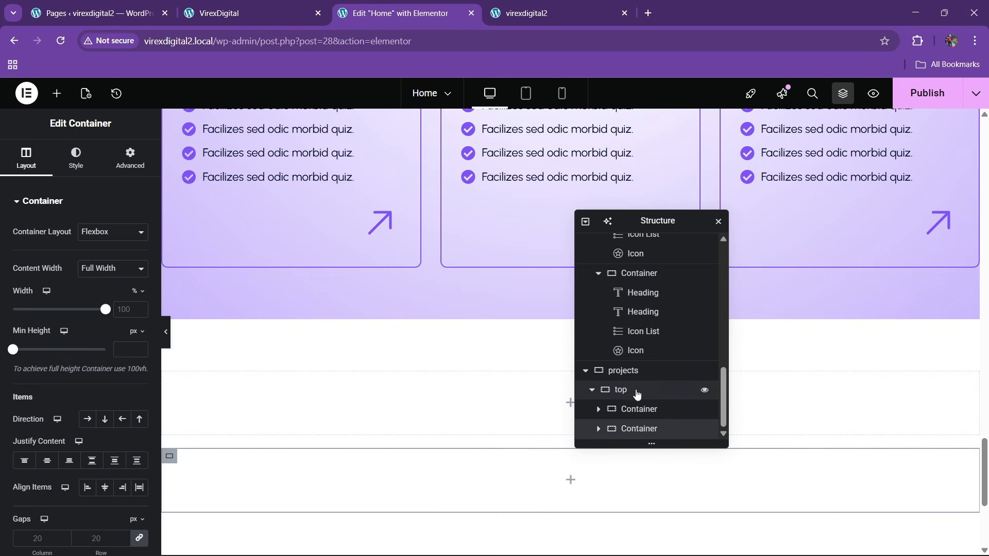
# - Set the top container to Row direction, Space Between justification and centred items
pyautogui.click(636, 391)
pyautogui.click(26, 157)
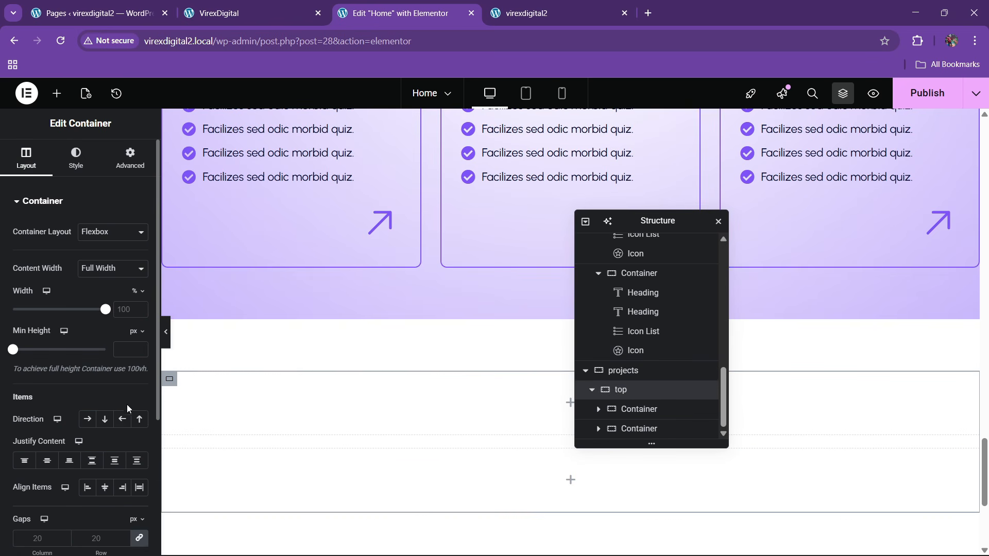
pyautogui.click(89, 420)
pyautogui.click(92, 460)
pyautogui.click(105, 487)
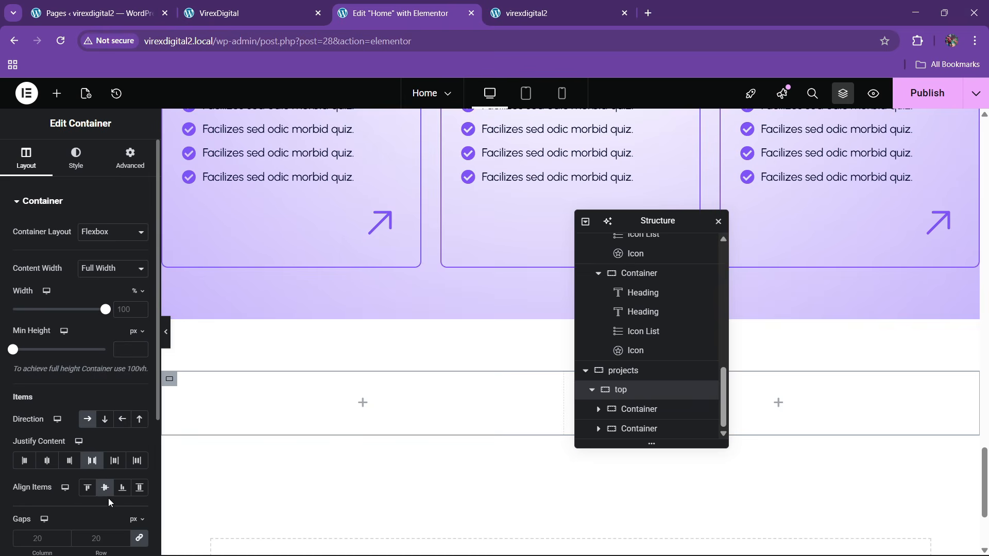
pyautogui.click(219, 13)
pyautogui.click(396, 13)
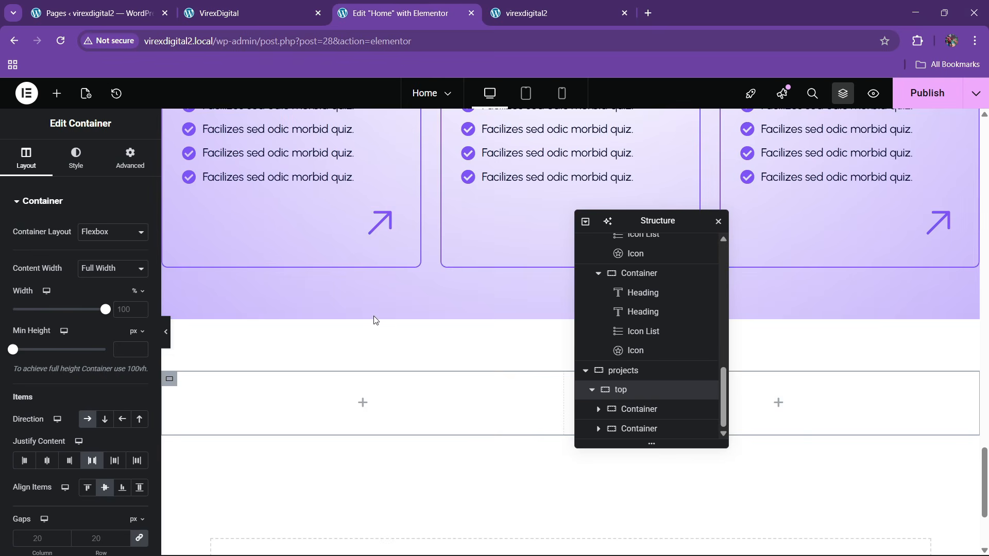
pyautogui.scroll(3, 372, 358)
pyautogui.scroll(5, 372, 358)
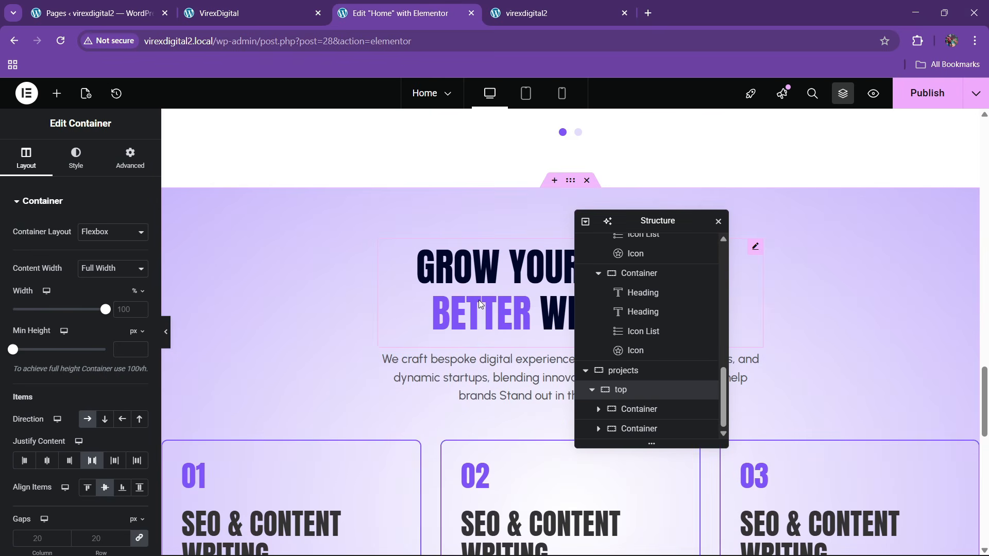
# - Paste a copy of the GROW YOUR BUSINESS headline into the left container, full width and left-aligned
pyautogui.rightClick(478, 300)
pyautogui.click(501, 320)
pyautogui.scroll(-10, 304, 334)
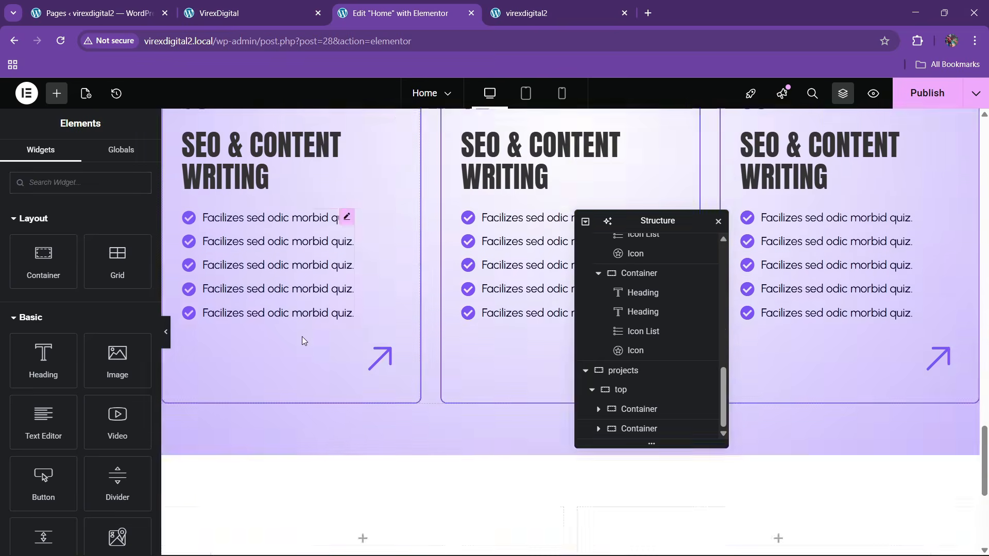
pyautogui.rightClick(264, 340)
pyautogui.click(281, 320)
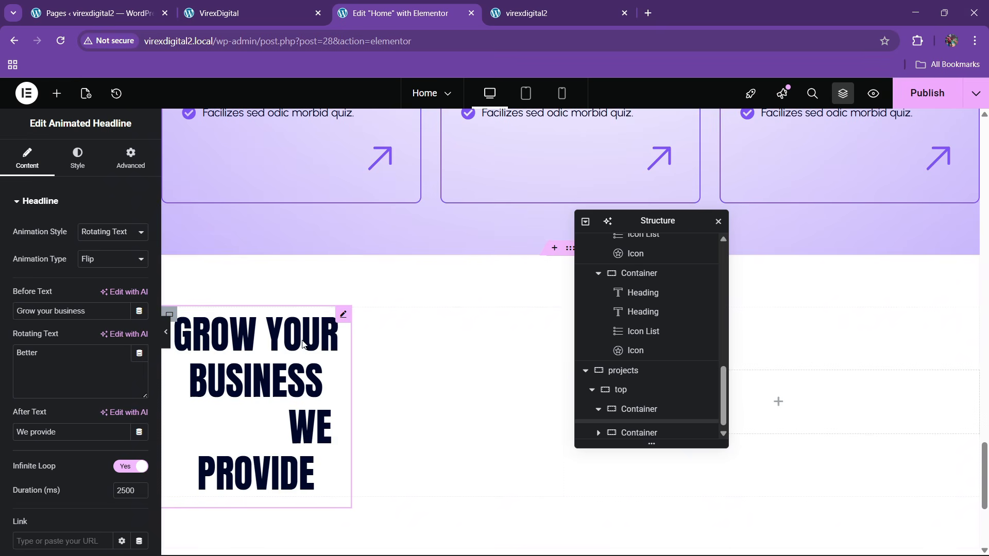
pyautogui.click(130, 157)
pyautogui.click(112, 332)
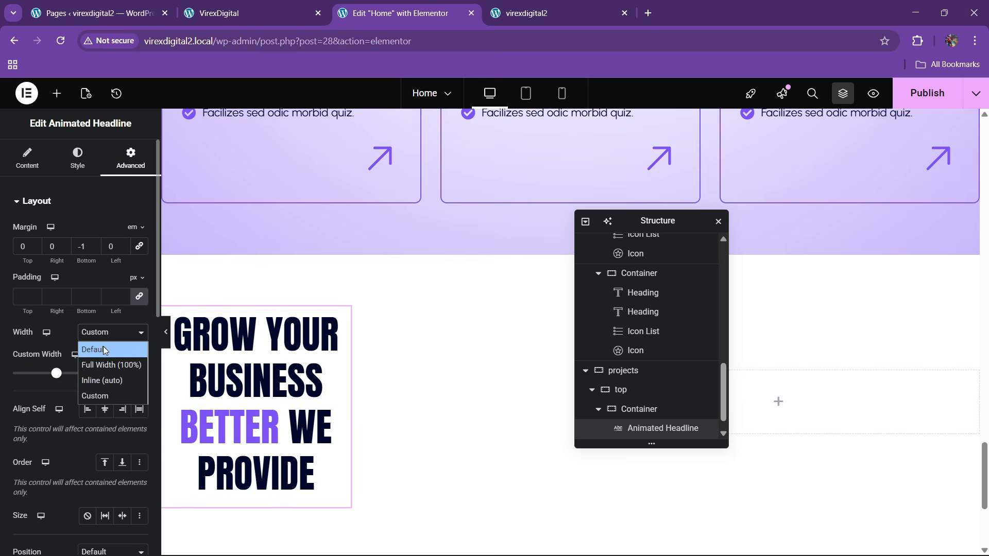
pyautogui.click(104, 365)
pyautogui.click(78, 157)
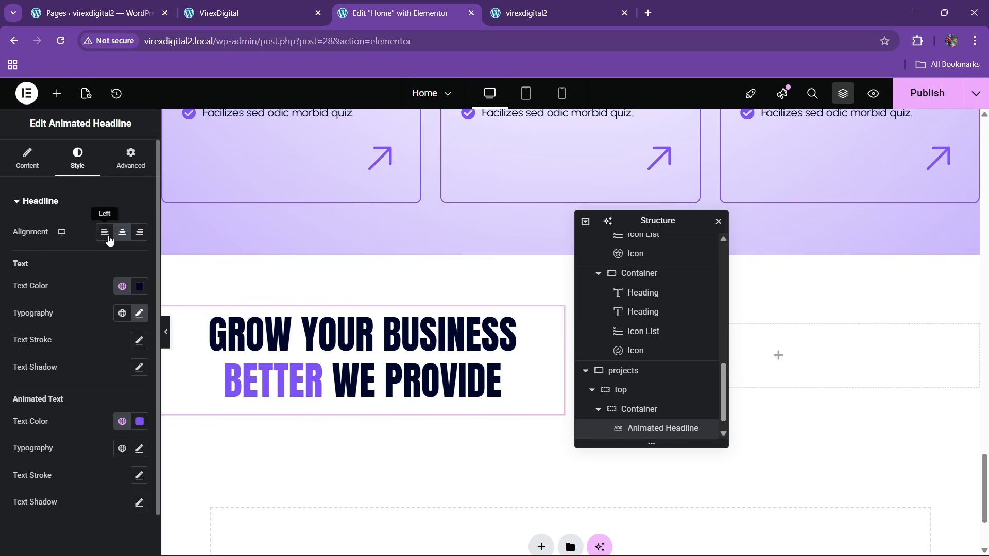
pyautogui.click(103, 227)
# - Change the headline to OUR PAST PROJECT with rotating SHOWCASE and empty after text
pyautogui.click(226, 13)
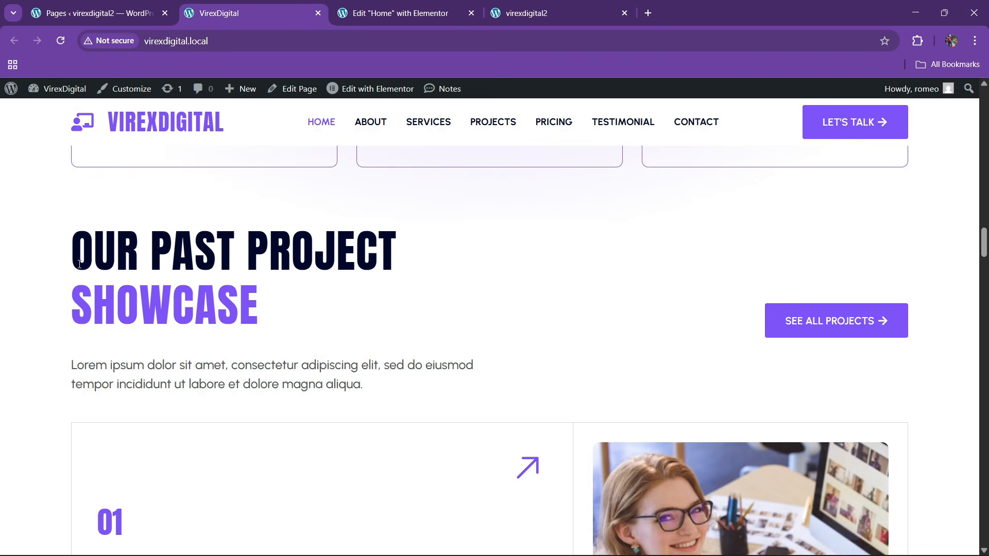
pyautogui.moveTo(80, 264); pyautogui.dragTo(395, 241)
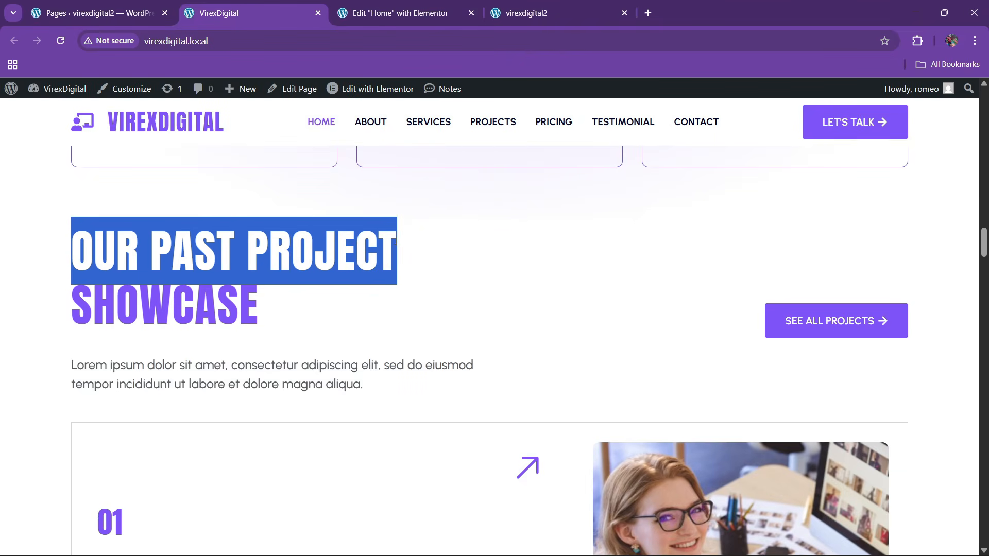
pyautogui.click(407, 6)
pyautogui.click(28, 157)
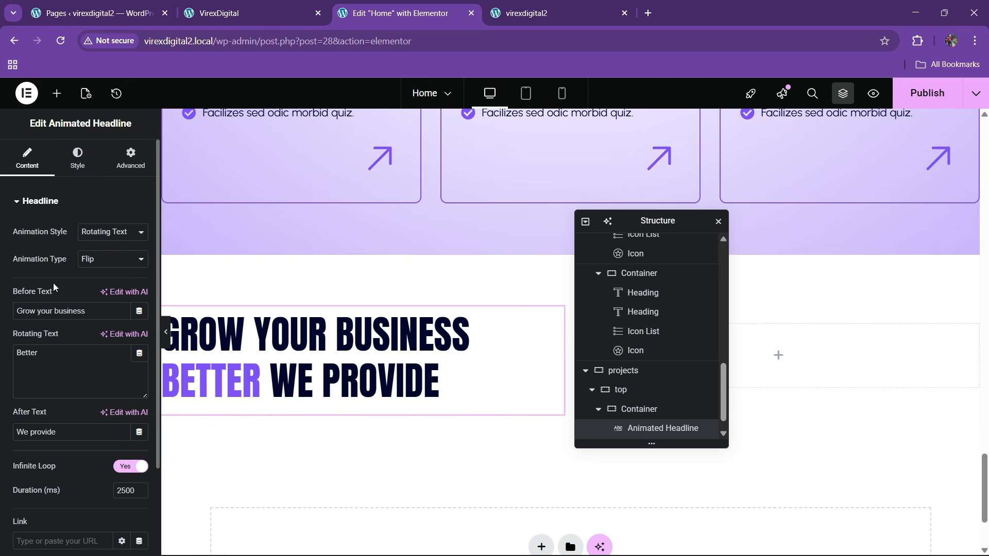
pyautogui.hotkey('ctrl', 'v')
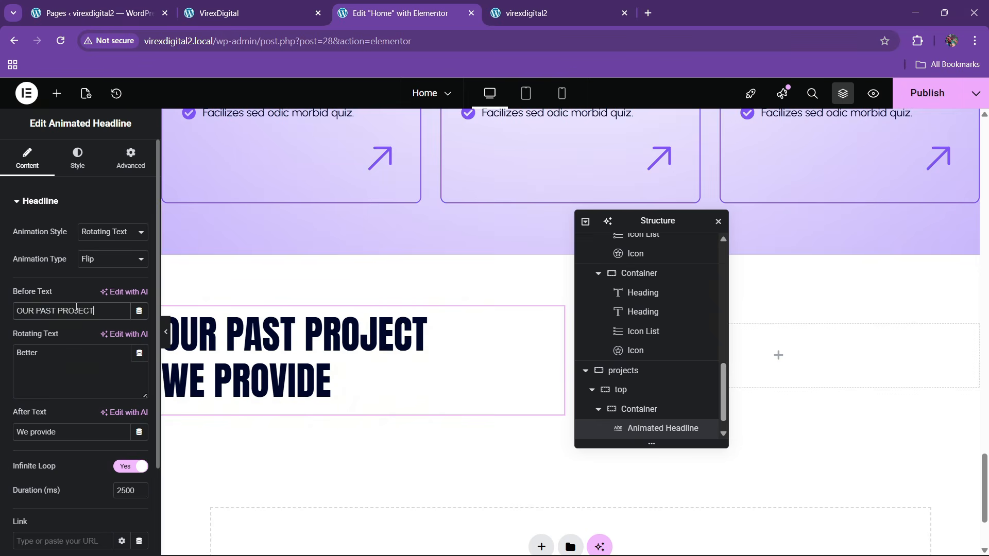
pyautogui.click(221, 13)
pyautogui.click(127, 296)
pyautogui.moveTo(127, 296); pyautogui.dragTo(248, 303)
pyautogui.doubleClick(271, 304)
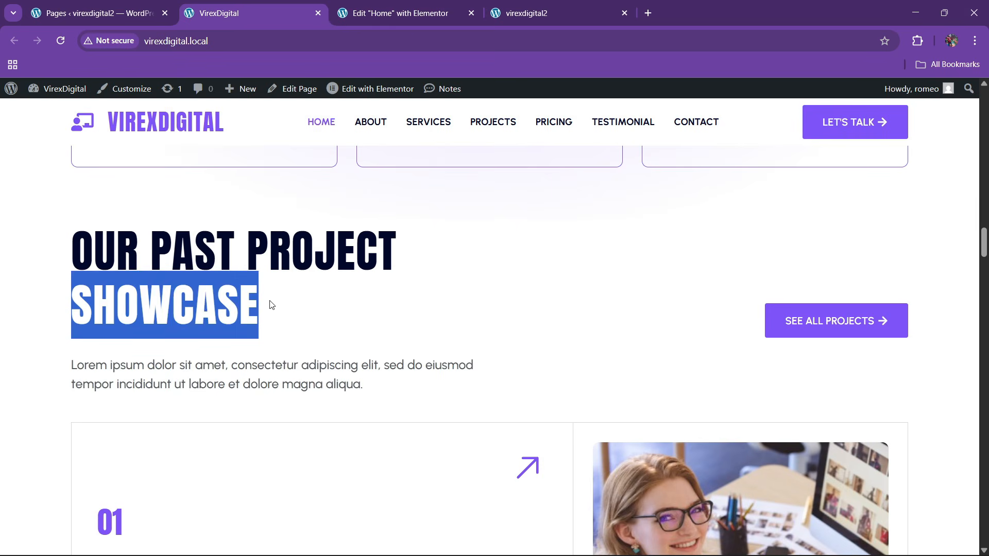
pyautogui.click(397, 13)
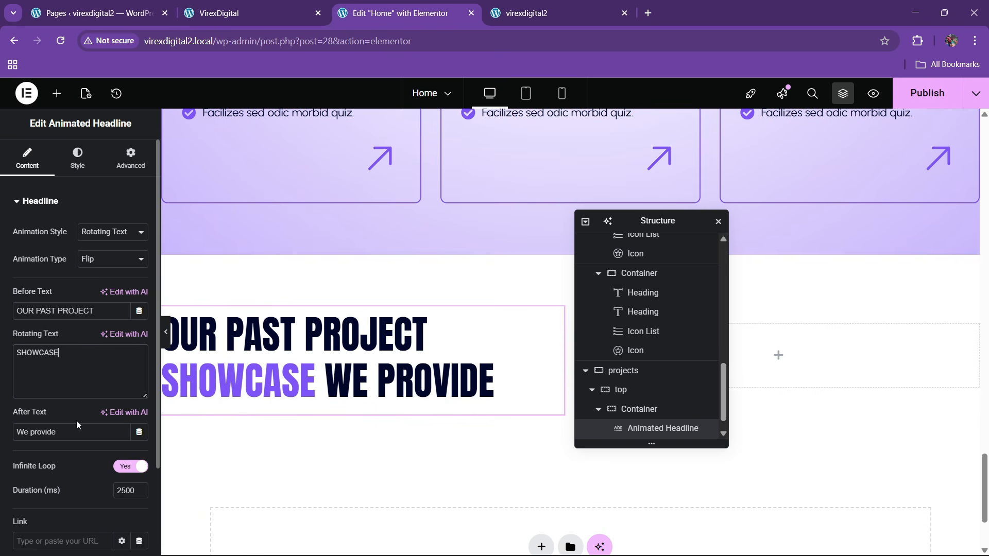
pyautogui.press('BackSpace')
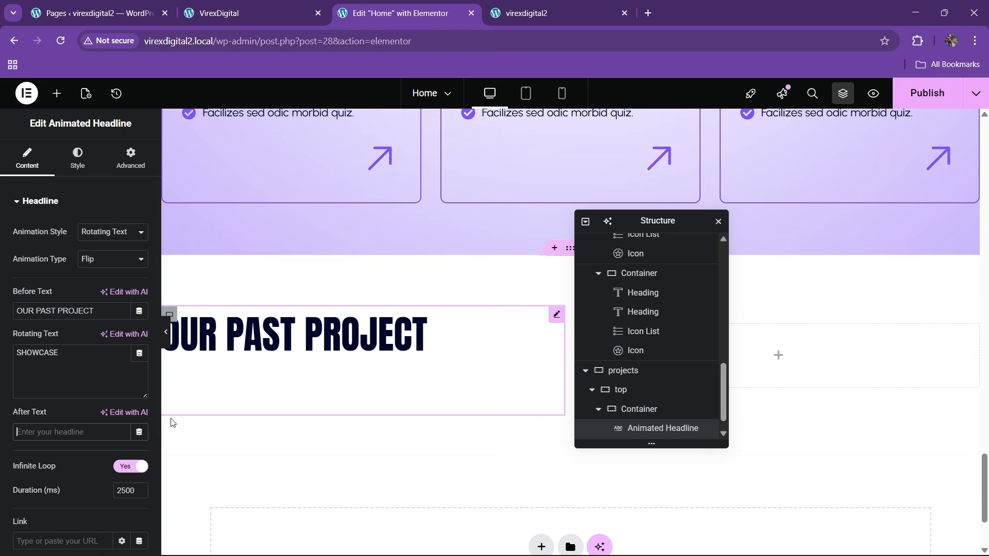
pyautogui.click(242, 4)
pyautogui.click(396, 13)
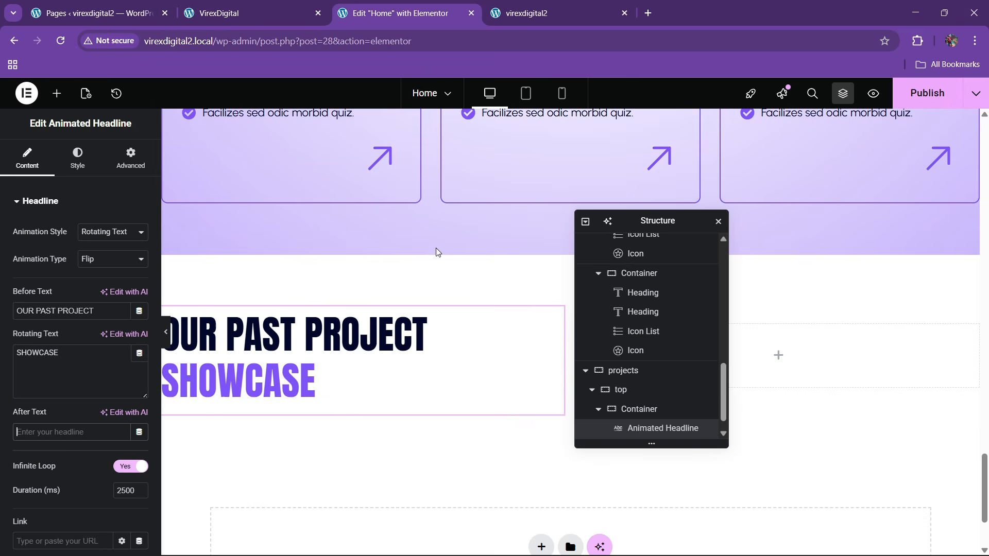
pyautogui.scroll(6, 435, 248)
# - Paste a copy of the intro paragraph below the projects headline and left-align it
pyautogui.scroll(2, 436, 248)
pyautogui.rightClick(489, 253)
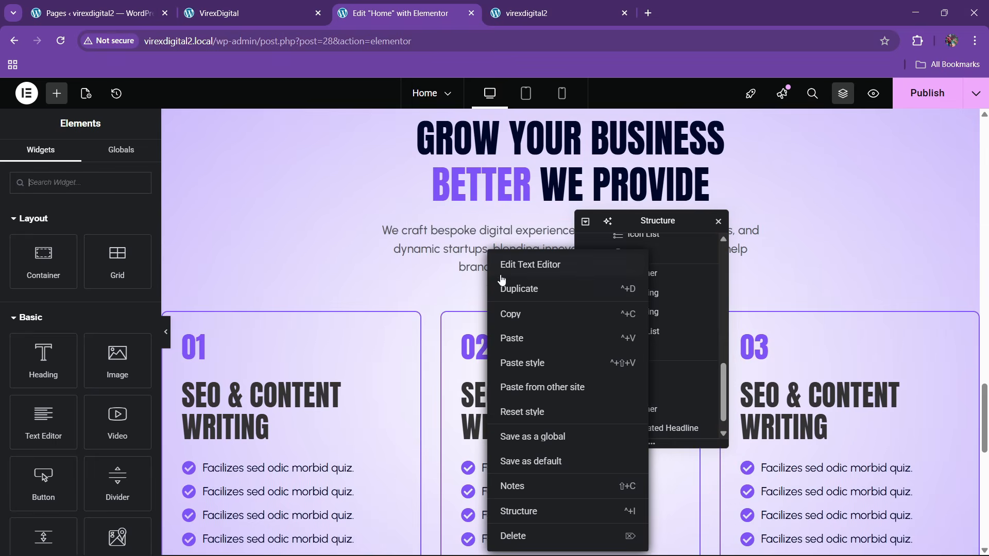
pyautogui.click(506, 315)
pyautogui.scroll(-10, 347, 297)
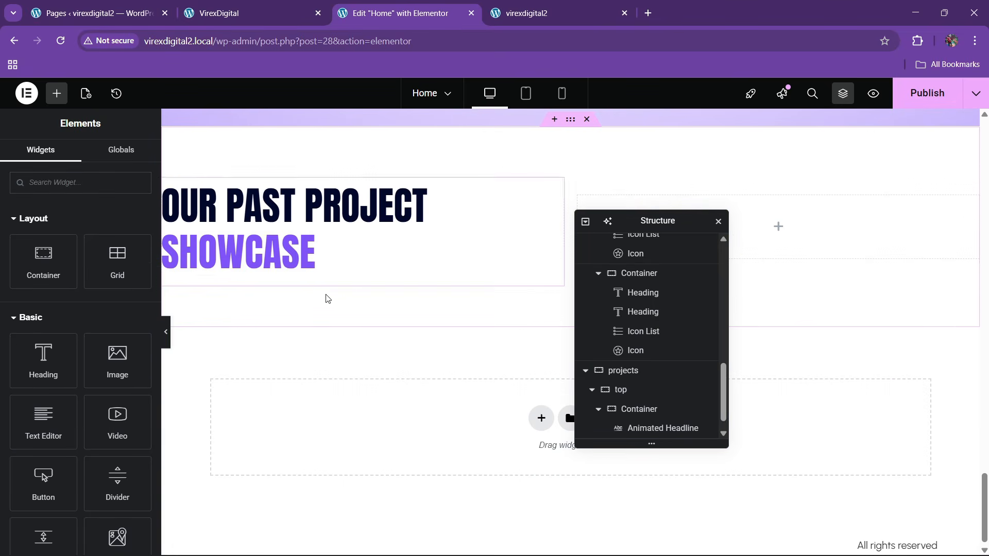
pyautogui.rightClick(294, 255)
pyautogui.click(325, 342)
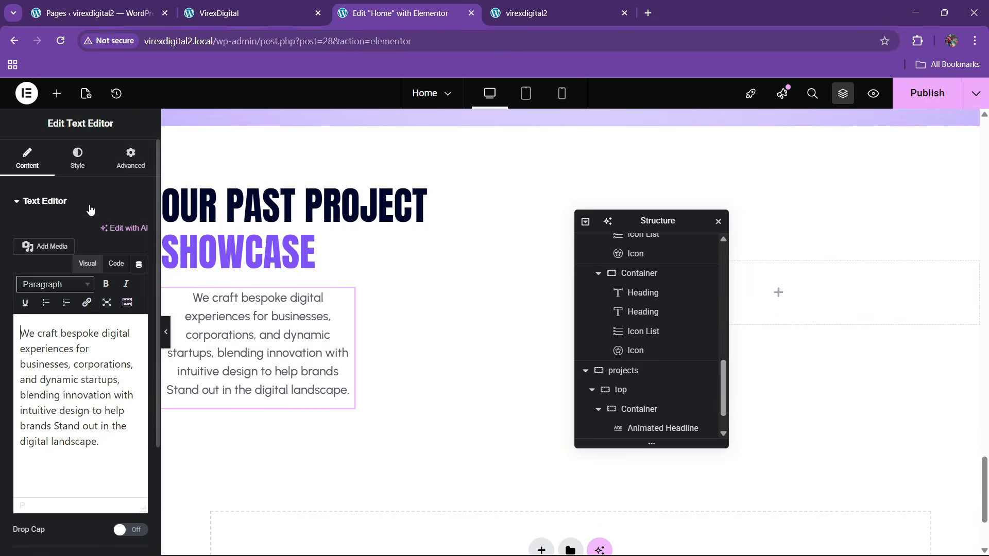
pyautogui.click(131, 157)
pyautogui.click(112, 332)
pyautogui.click(105, 371)
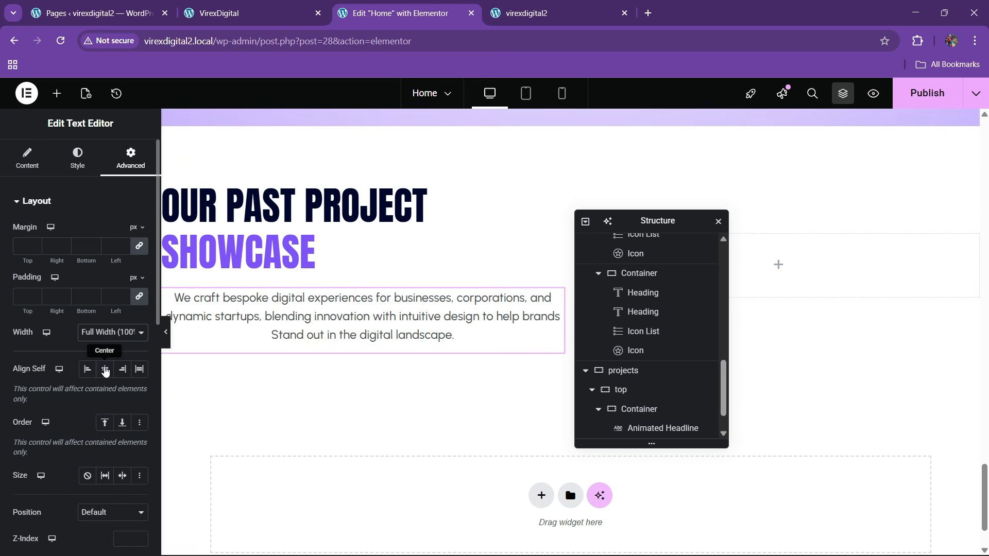
pyautogui.click(77, 157)
pyautogui.click(89, 232)
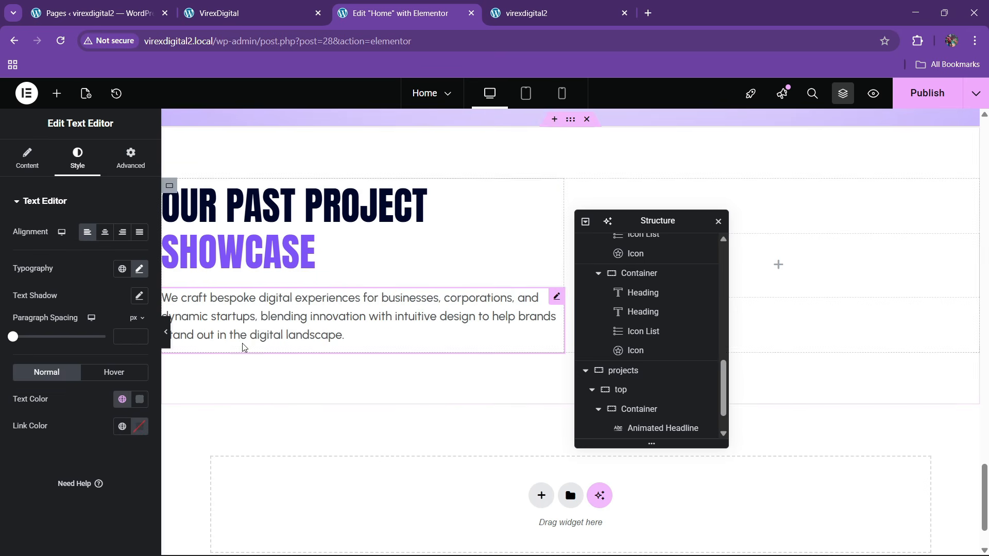
# - Replace the paragraph's text with the Lorem ipsum copy from the live site, using Code view
pyautogui.click(234, 6)
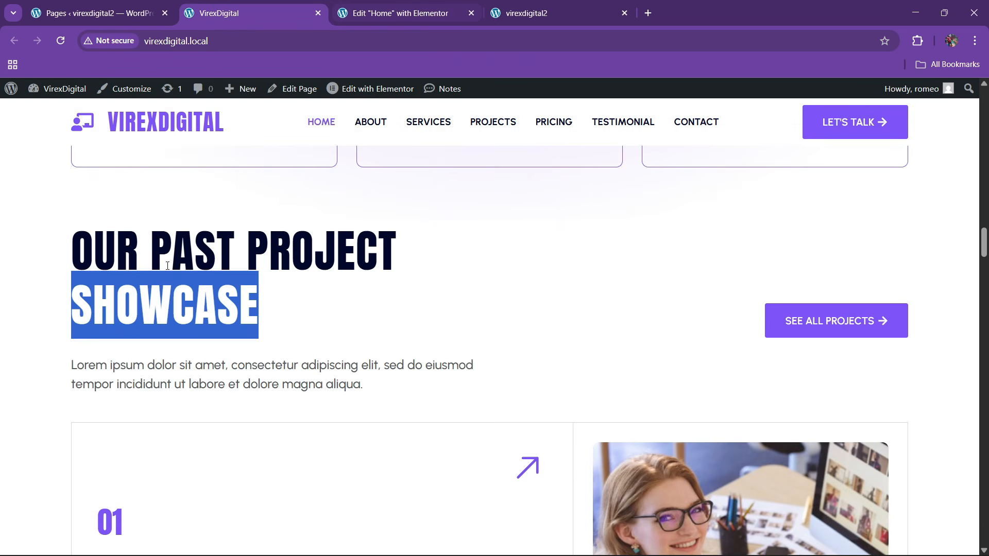
pyautogui.click(102, 340)
pyautogui.moveTo(72, 367); pyautogui.dragTo(326, 381)
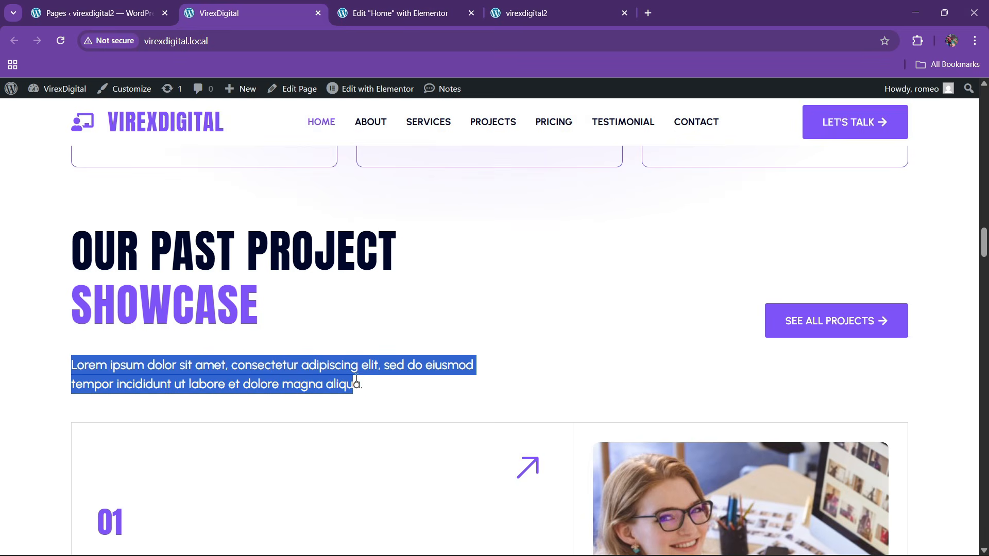
pyautogui.click(396, 12)
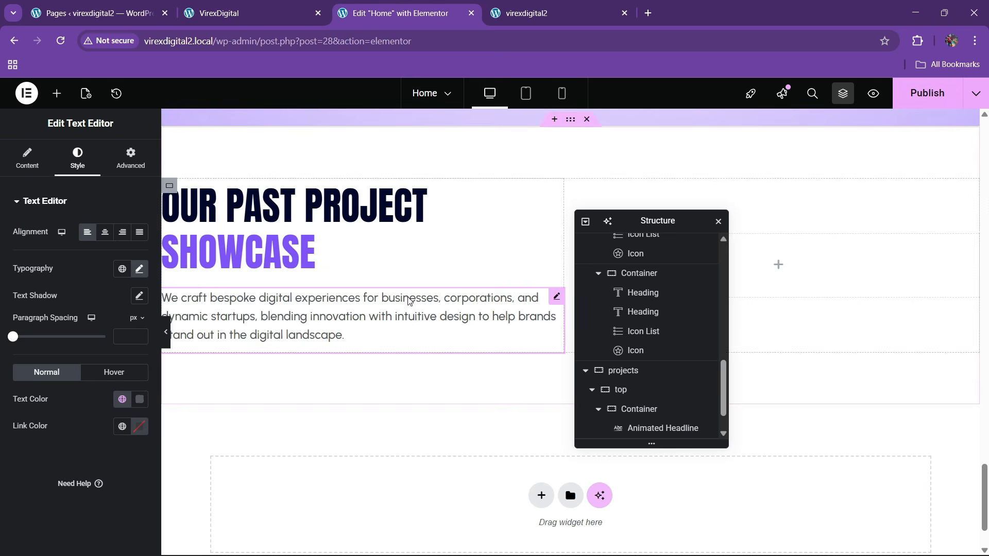
pyautogui.click(44, 170)
pyautogui.click(118, 265)
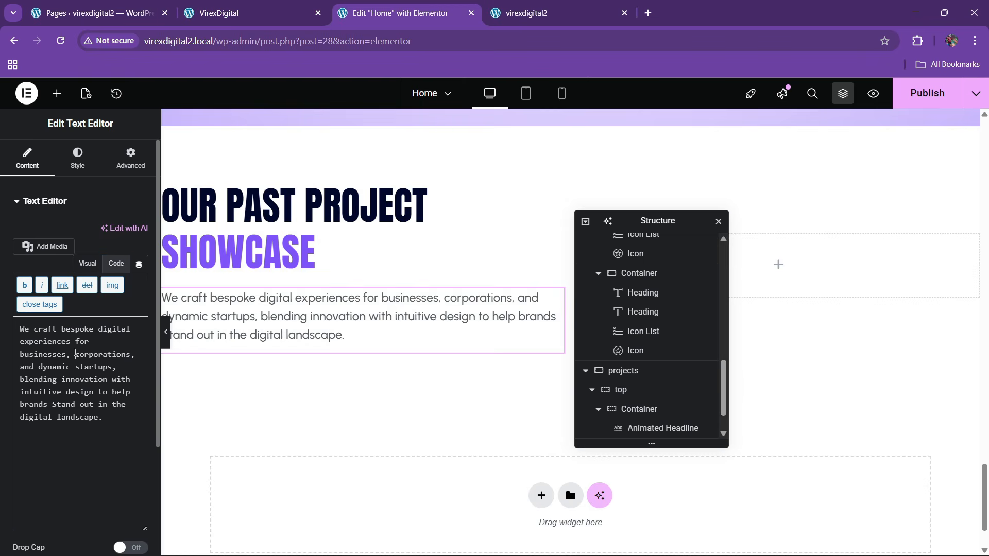
pyautogui.hotkey('ctrl', 'a')
pyautogui.hotkey('ctrl', 'v')
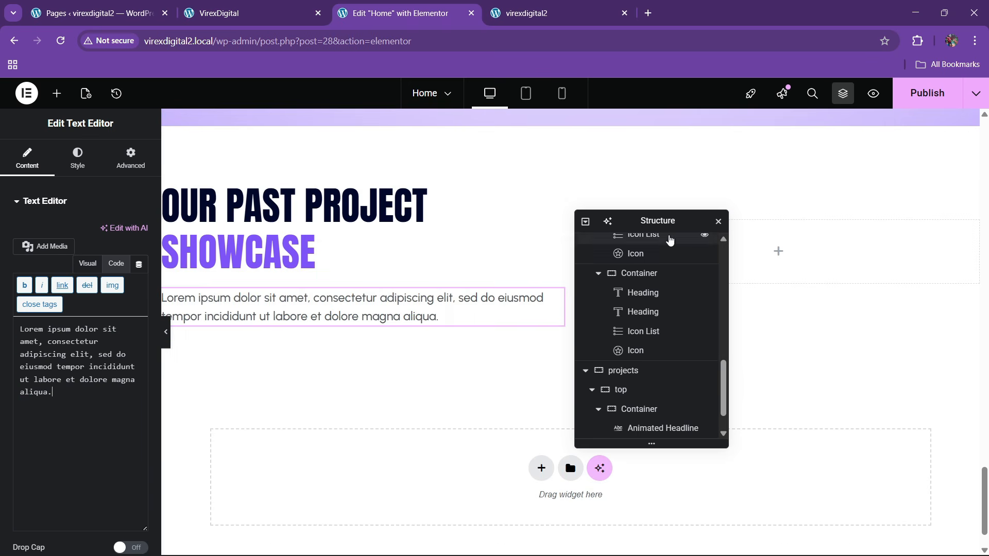
# - Give the paragraph a custom width of 79%
pyautogui.moveTo(664, 222); pyautogui.dragTo(351, 234)
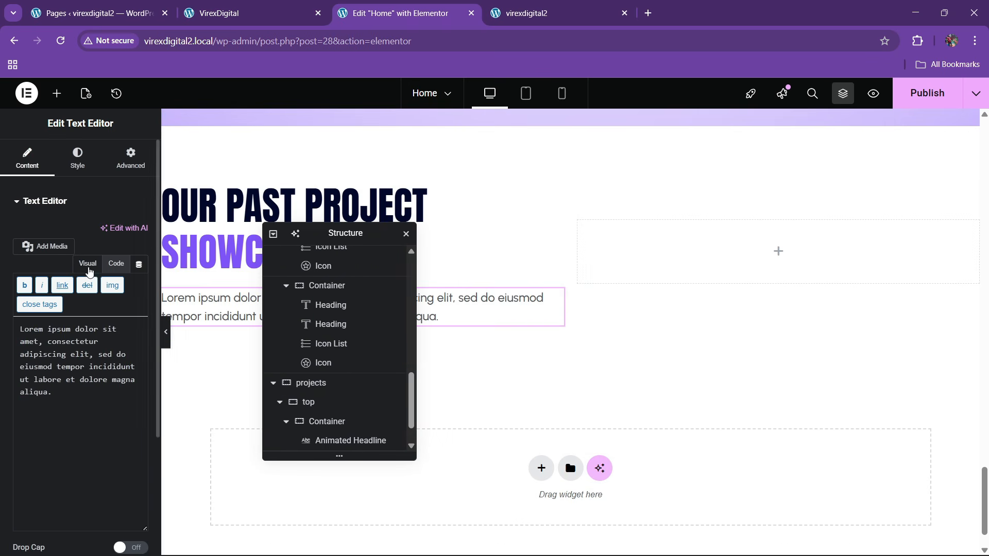
pyautogui.click(131, 159)
pyautogui.click(102, 334)
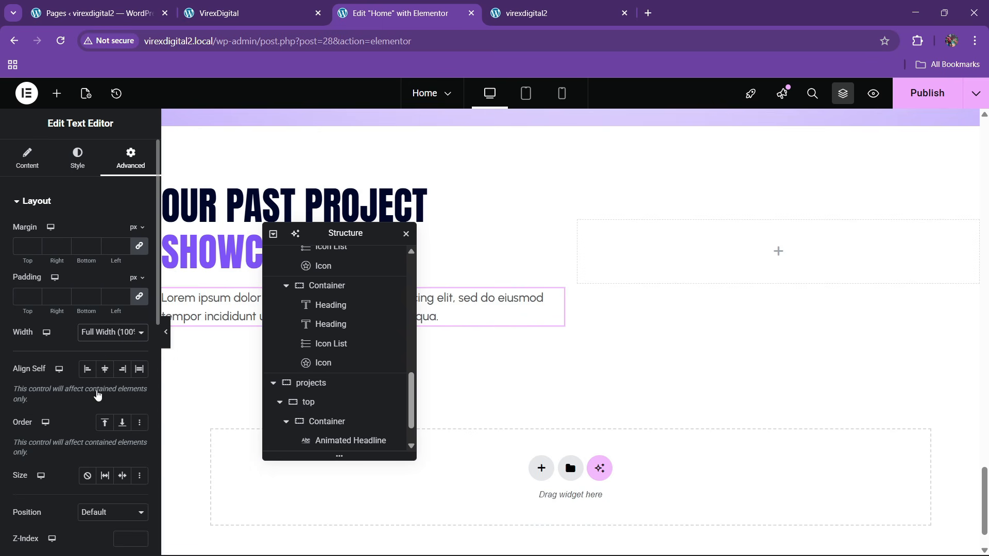
pyautogui.click(98, 395)
pyautogui.moveTo(319, 233); pyautogui.dragTo(548, 216)
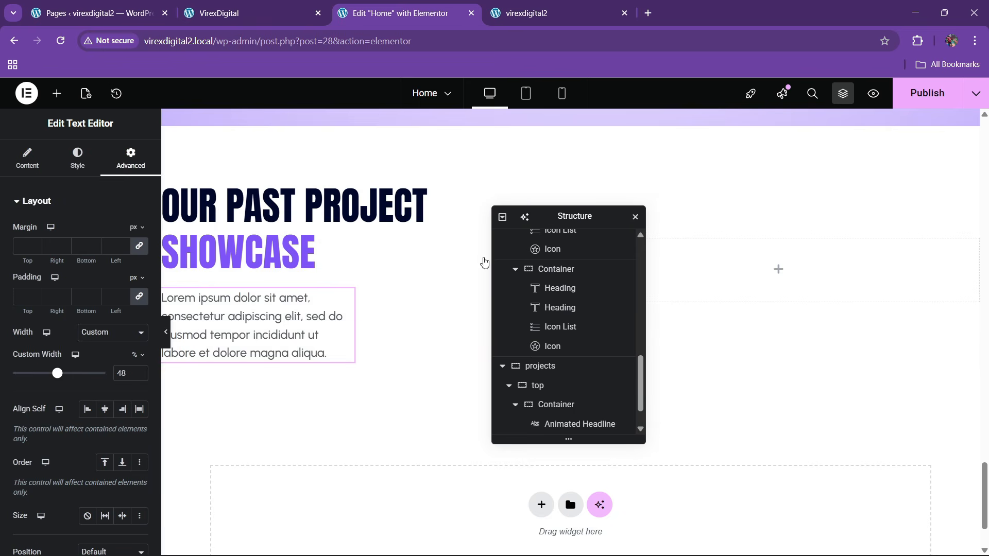
pyautogui.moveTo(58, 374); pyautogui.dragTo(86, 375)
pyautogui.click(280, 11)
pyautogui.click(403, 14)
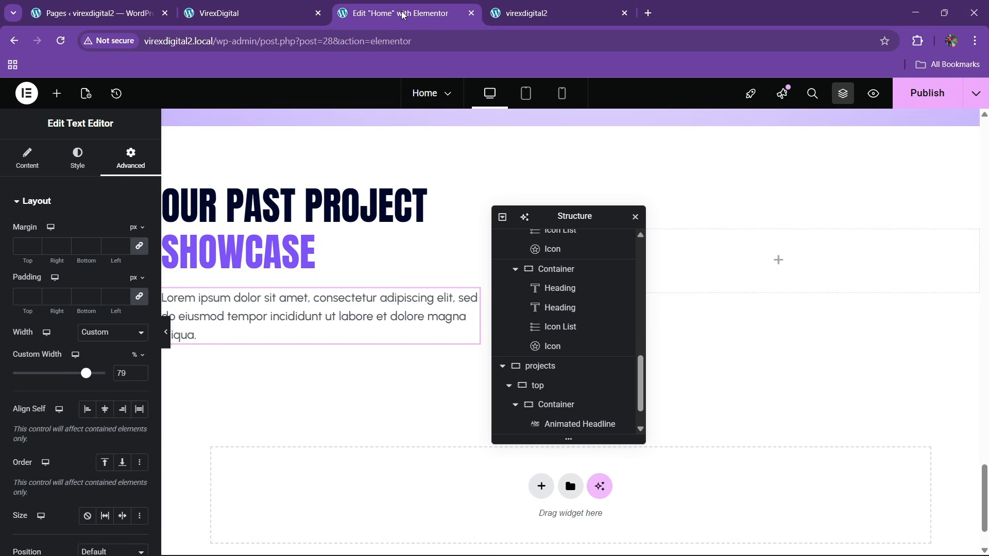
pyautogui.moveTo(556, 215); pyautogui.dragTo(357, 228)
# - Copy the hero LET'S TALK button into the empty projects header container
pyautogui.scroll(6, 532, 307)
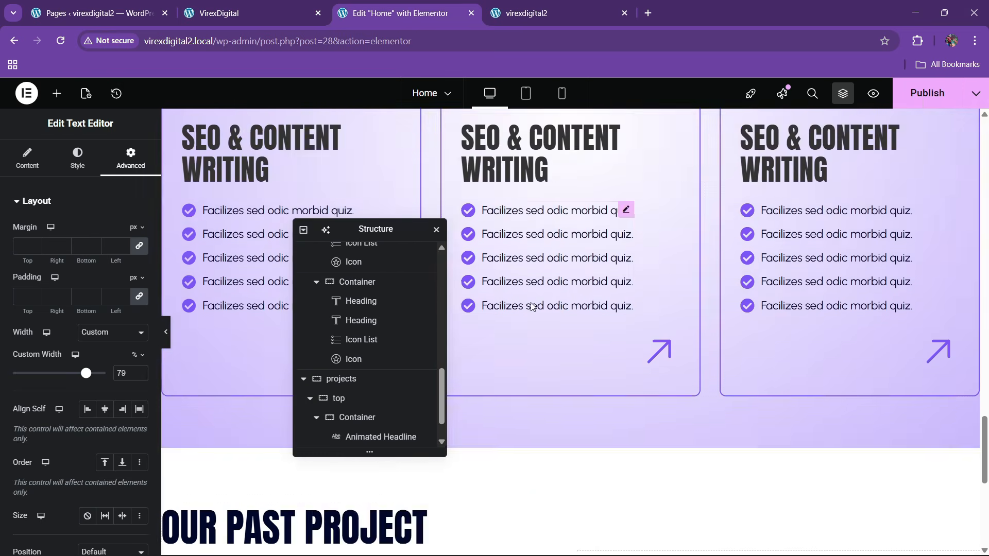
pyautogui.scroll(15, 532, 306)
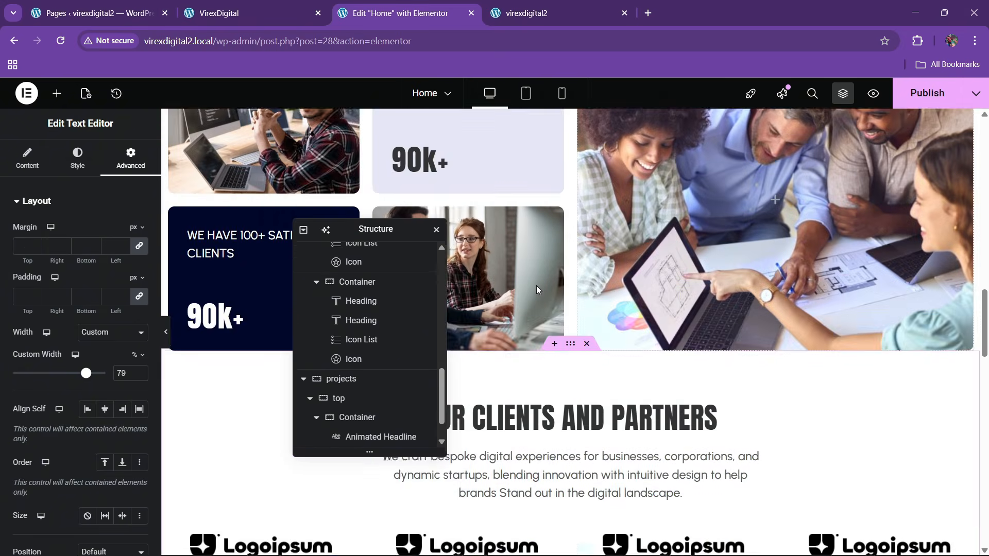
pyautogui.scroll(5, 536, 285)
pyautogui.rightClick(202, 281)
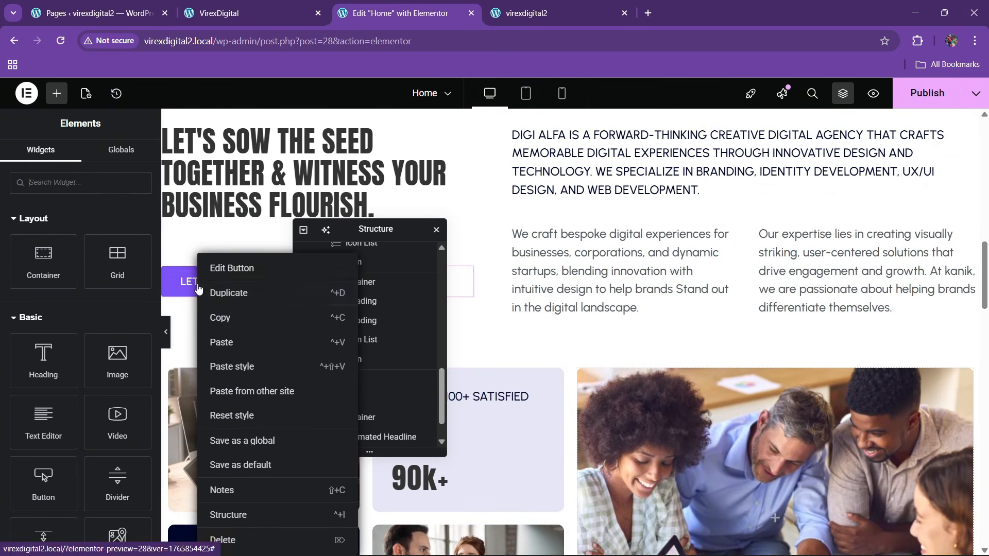
pyautogui.click(217, 316)
pyautogui.scroll(-20, 752, 328)
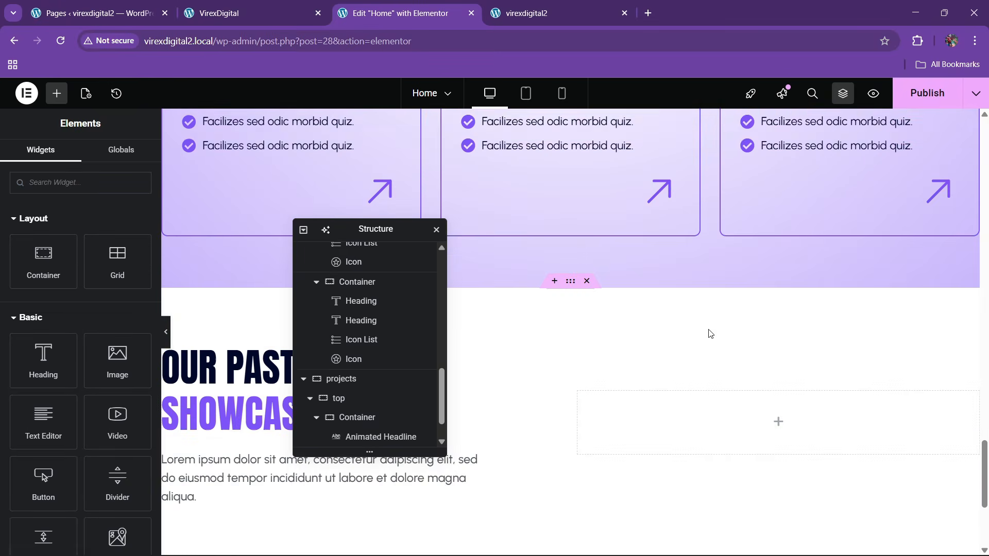
pyautogui.scroll(-1, 710, 333)
pyautogui.rightClick(693, 386)
pyautogui.click(710, 315)
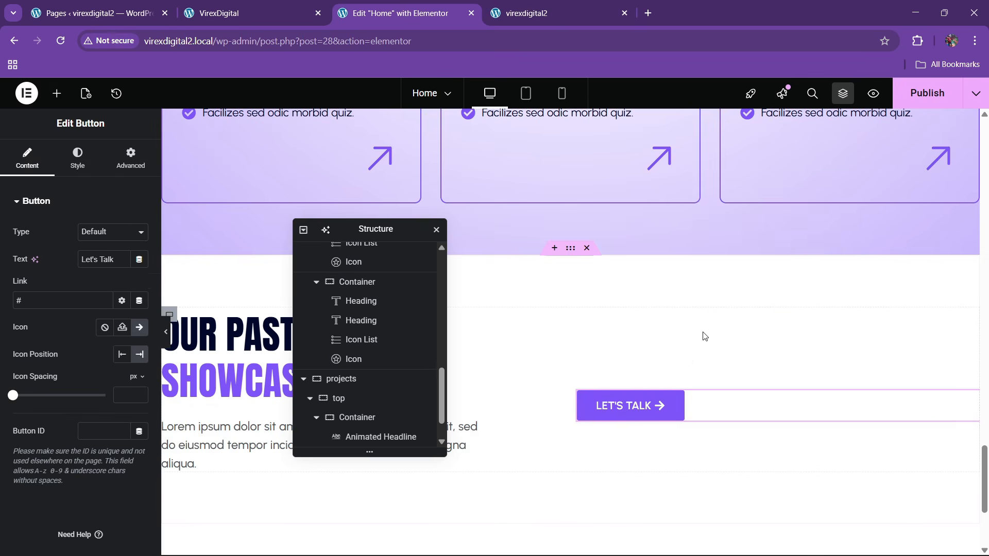
# - Set the pasted button's Style position to Right, comparing against the live site
pyautogui.click(77, 157)
pyautogui.click(129, 234)
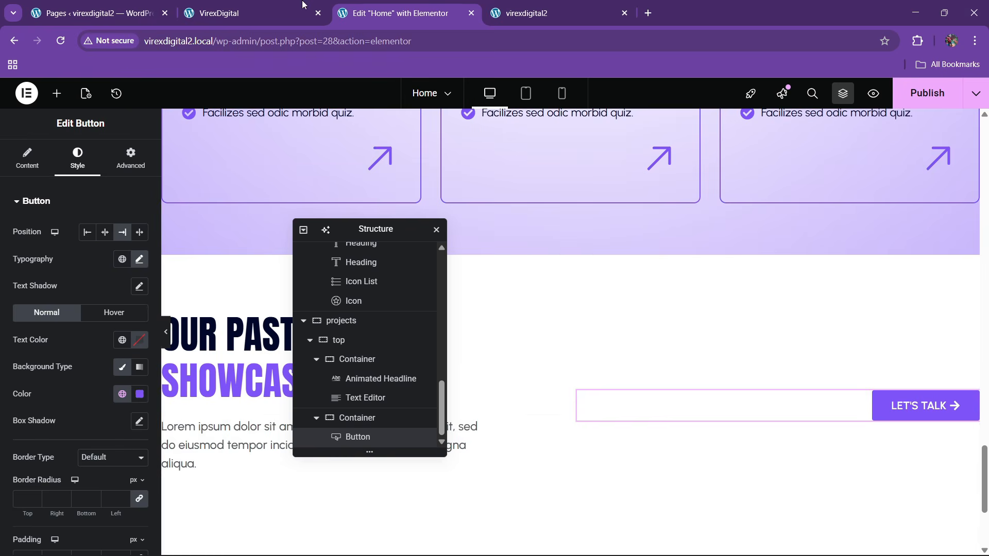
pyautogui.hotkey('ctrl', 'shift', 'Tab')
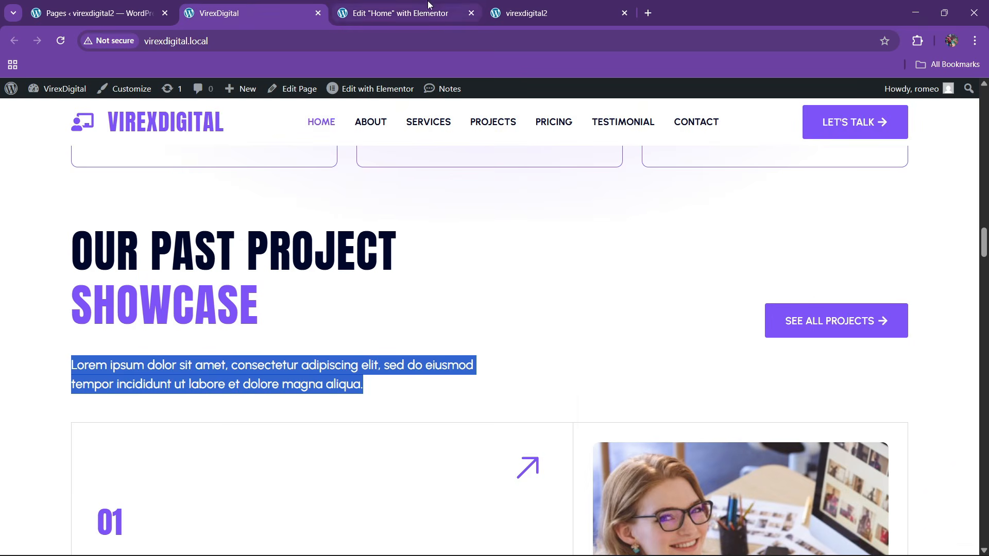
pyautogui.scroll(-3, 379, 349)
pyautogui.click(362, 5)
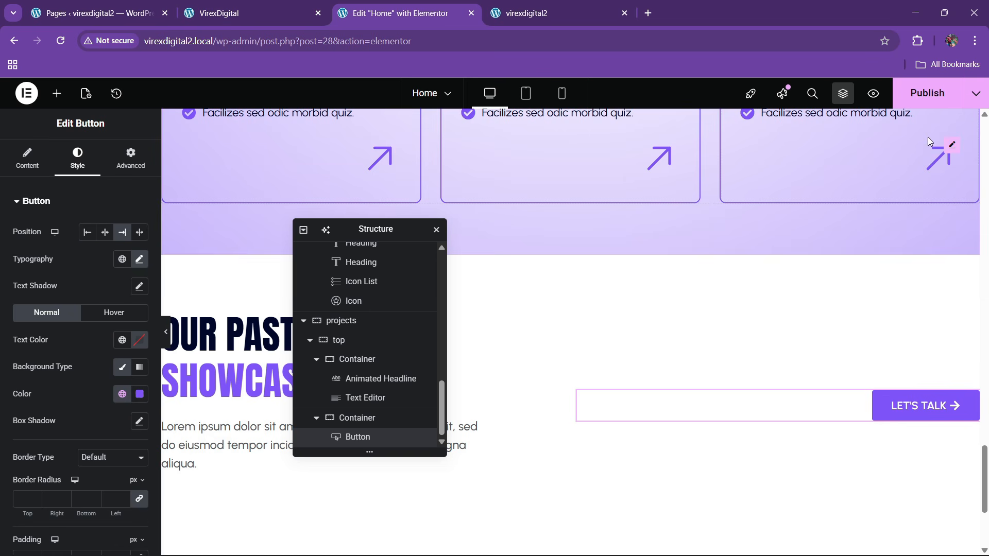
# - Publish the Home page changes and check them on the live site
pyautogui.click(927, 93)
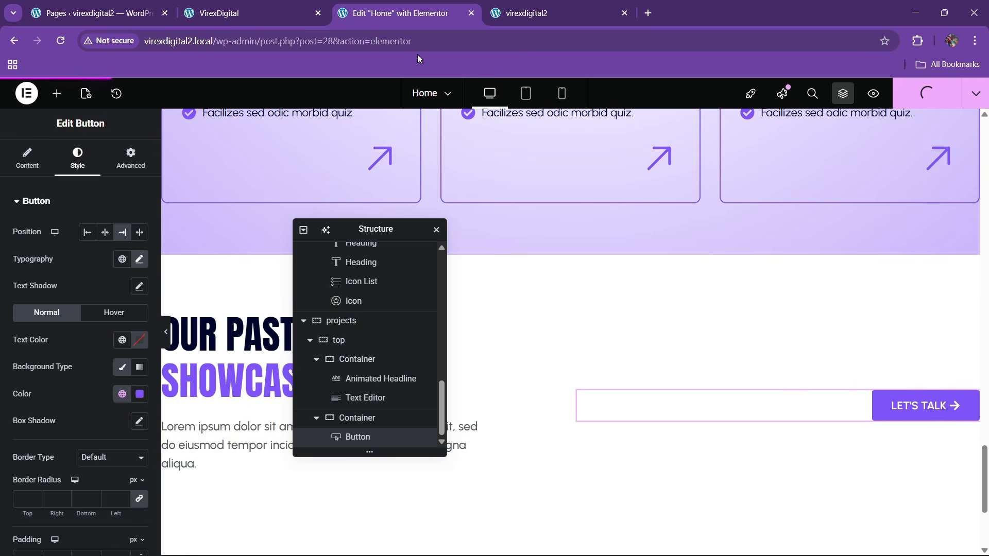
pyautogui.click(269, 9)
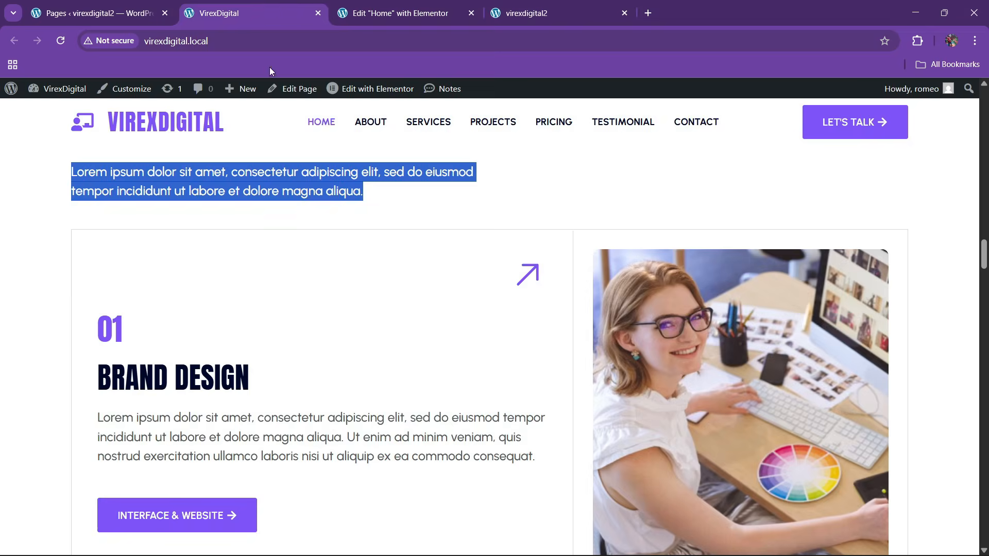
pyautogui.scroll(-3, 316, 314)
pyautogui.scroll(1, 319, 319)
pyautogui.scroll(1, 319, 319)
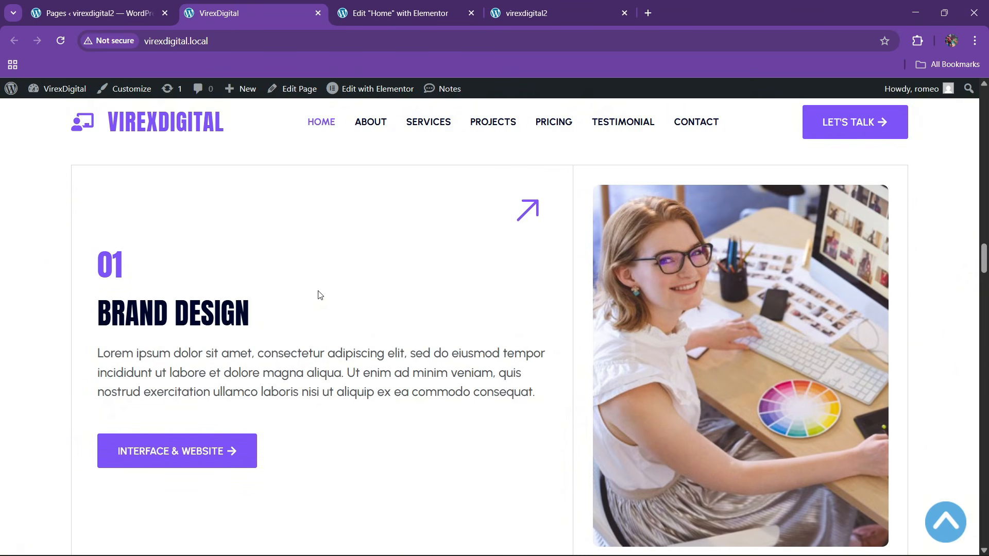
pyautogui.click(395, 4)
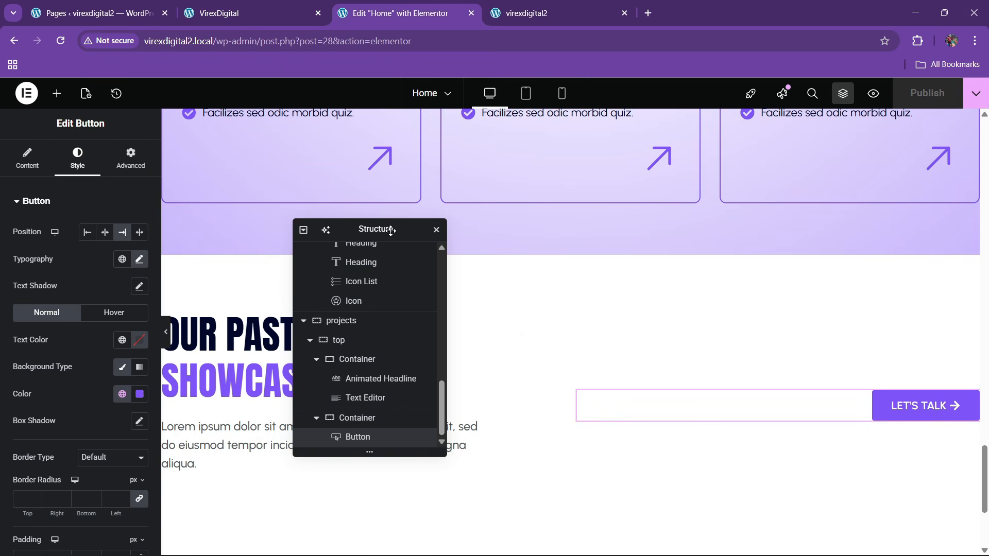
# - Add a new container inside projects and rename it main
pyautogui.scroll(-3, 473, 350)
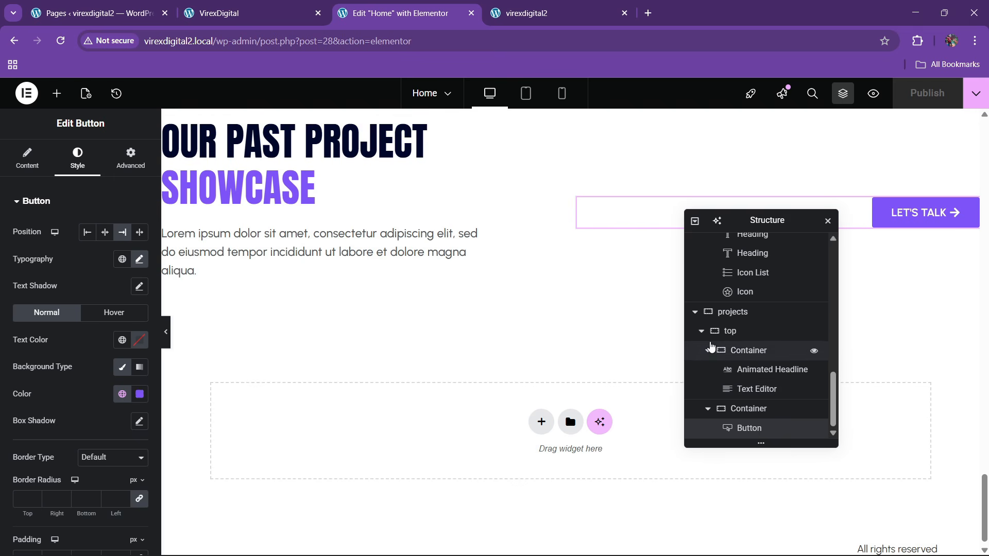
pyautogui.click(701, 330)
pyautogui.click(734, 410)
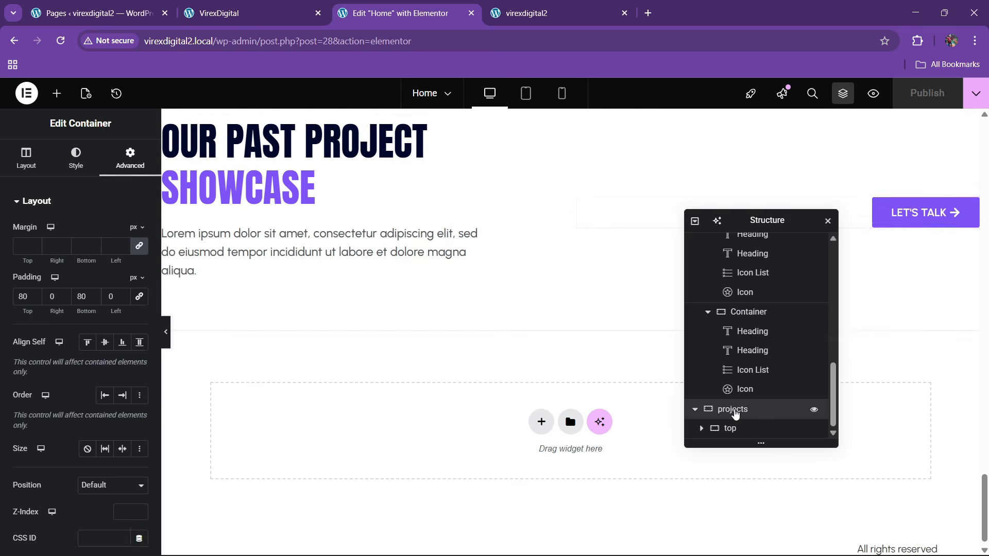
pyautogui.rightClick(734, 410)
pyautogui.click(763, 268)
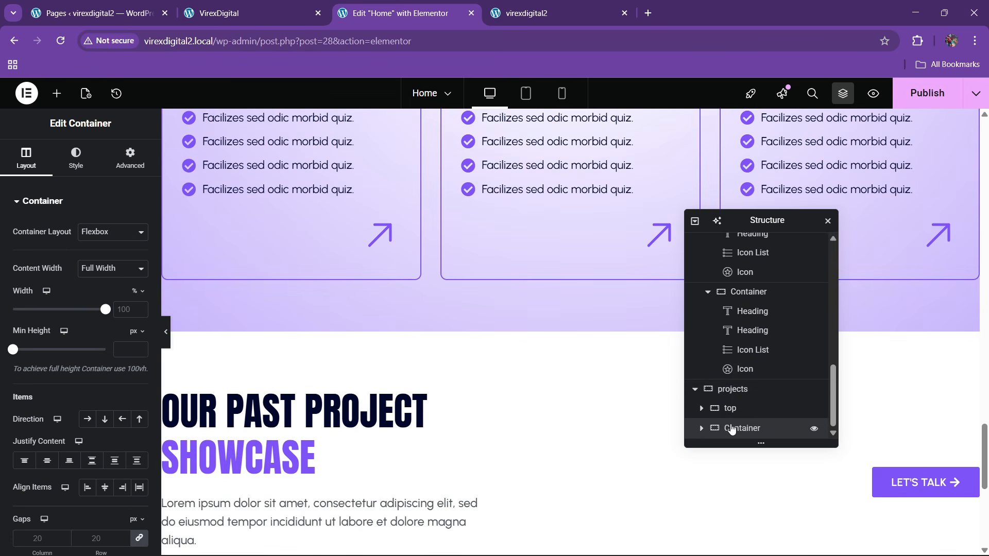
pyautogui.doubleClick(731, 429)
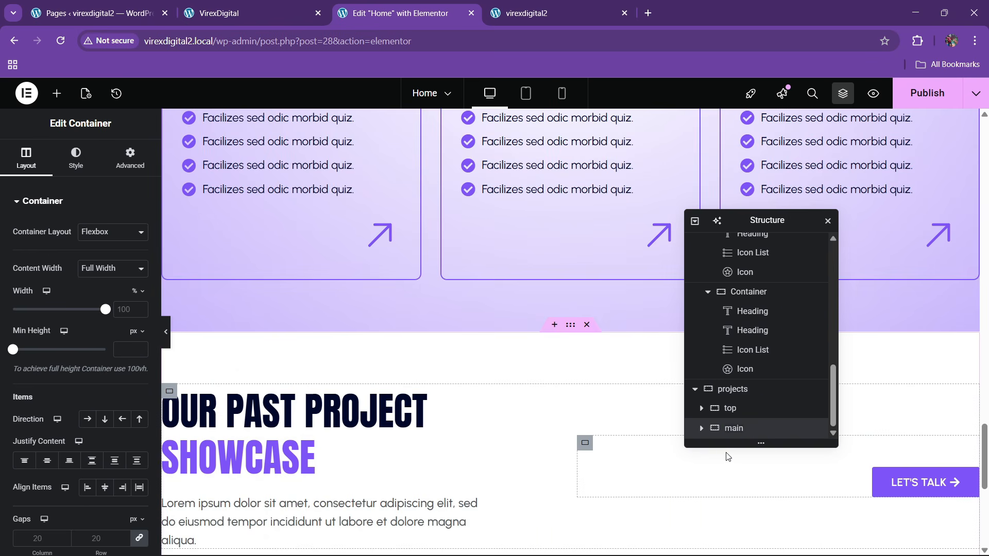
pyautogui.scroll(-5, 469, 351)
pyautogui.click(260, 11)
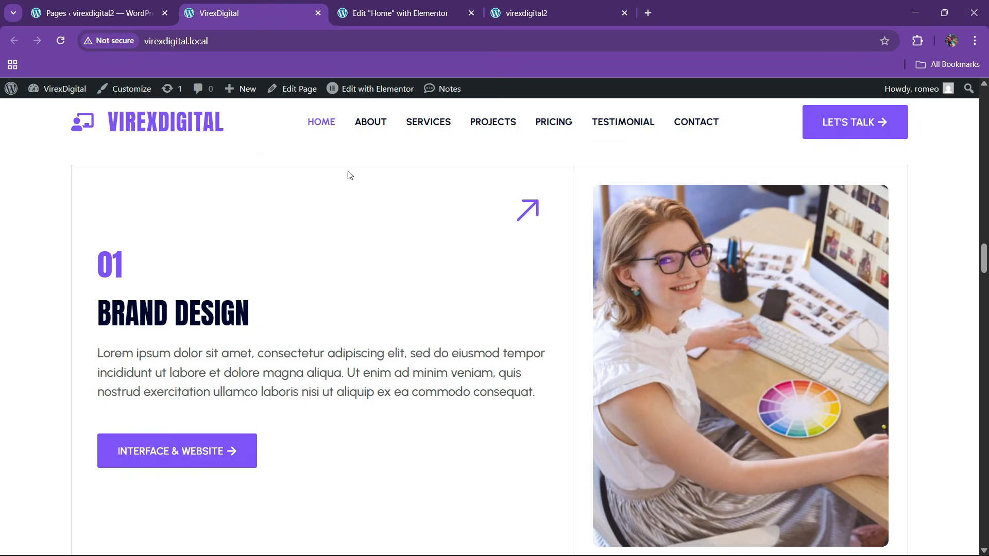
pyautogui.click(401, 11)
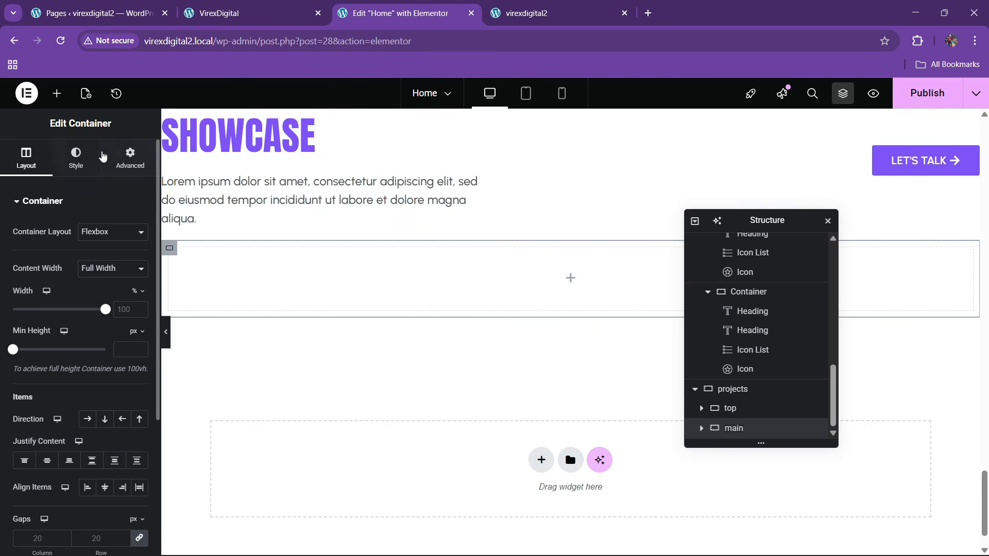
# - Place an inner container inside main and set its Advanced padding to 0
pyautogui.click(121, 155)
pyautogui.click(57, 93)
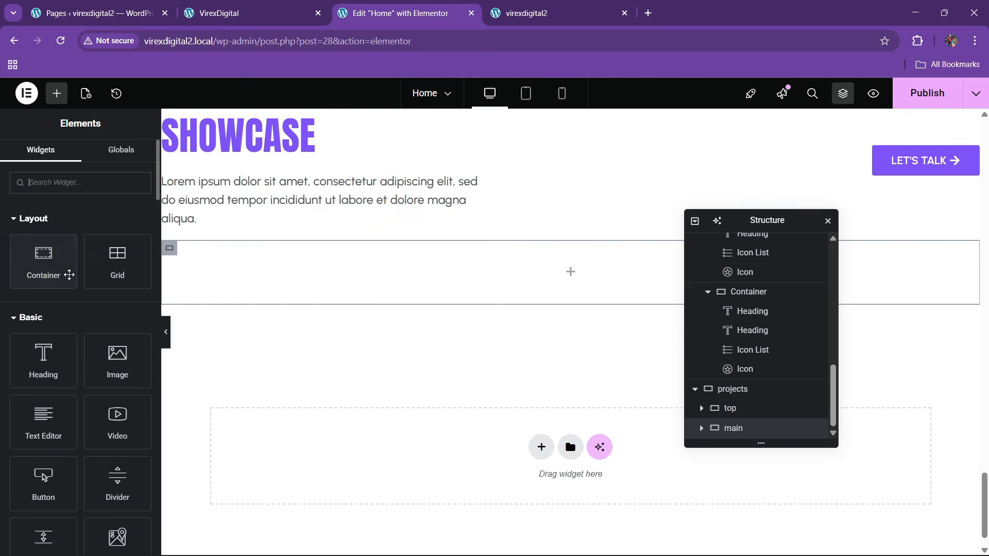
pyautogui.moveTo(70, 275); pyautogui.dragTo(372, 282)
pyautogui.click(130, 157)
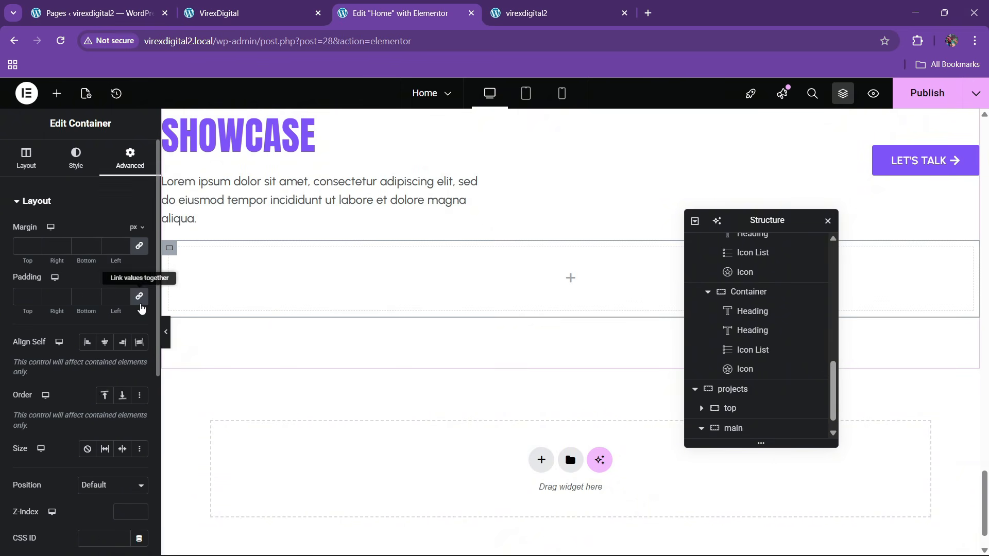
pyautogui.scroll(1, 748, 429)
# - Duplicate the inner container and set main to a row with its columns pushed apart
pyautogui.scroll(-2, 749, 429)
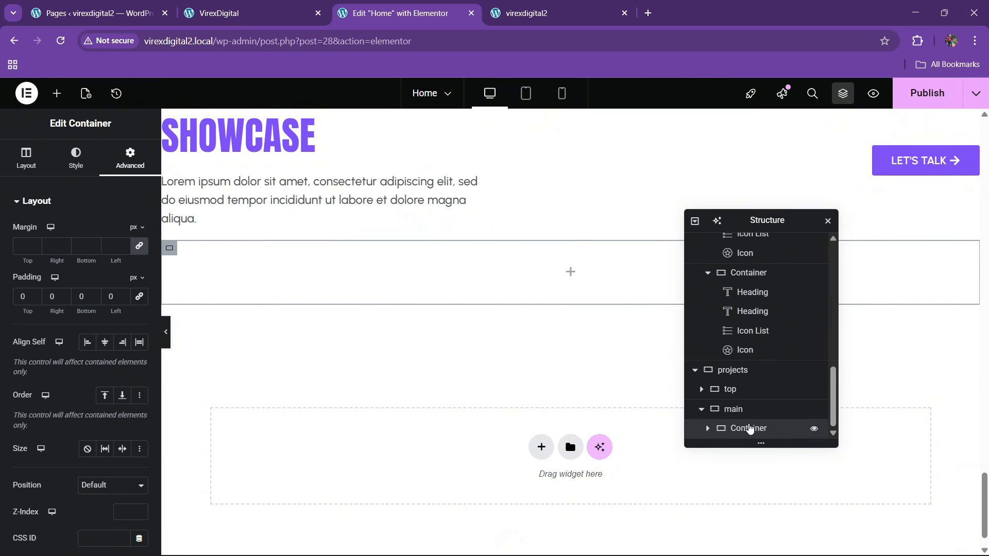
pyautogui.rightClick(750, 428)
pyautogui.click(780, 244)
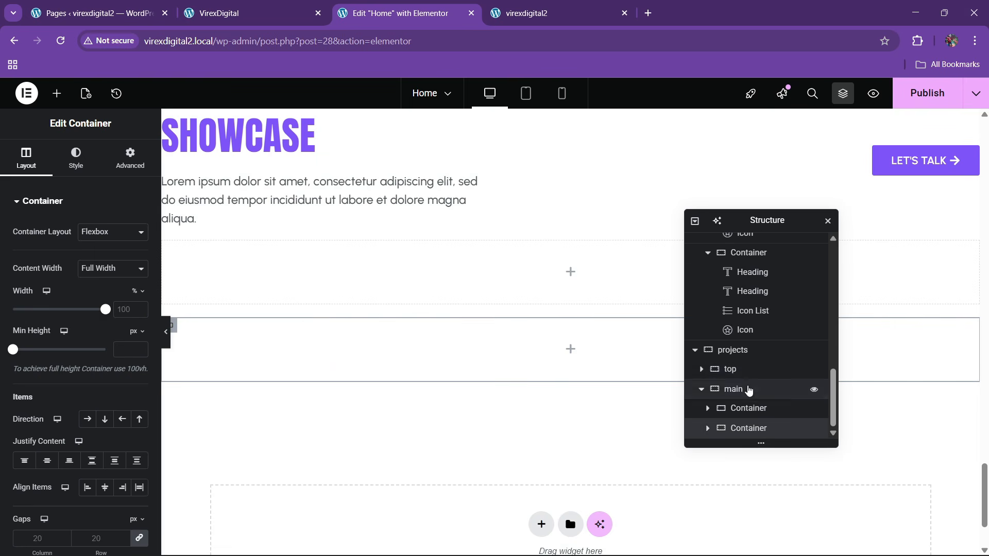
pyautogui.click(747, 390)
pyautogui.click(28, 168)
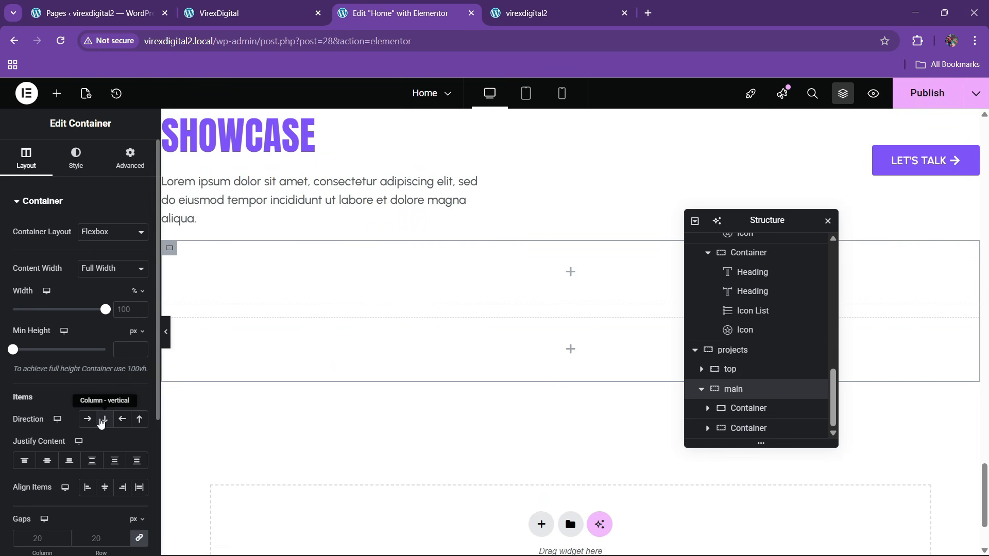
pyautogui.click(91, 422)
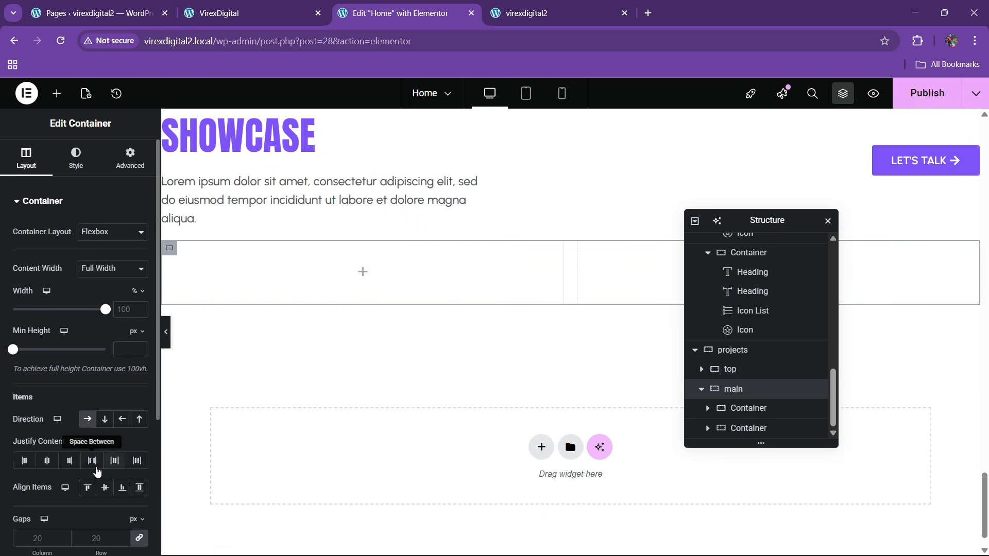
pyautogui.click(94, 464)
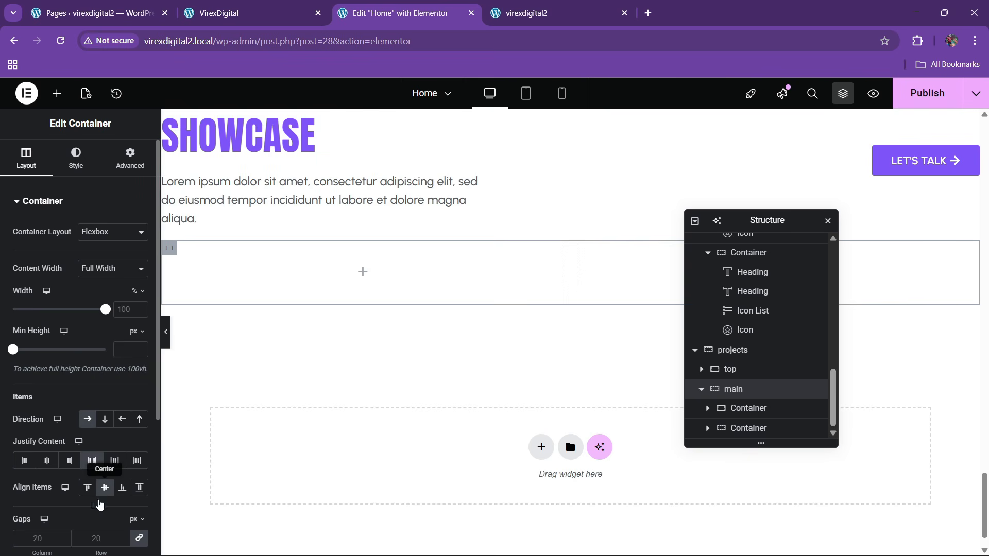
# - Rename the two inner containers to content and image
pyautogui.click(744, 408)
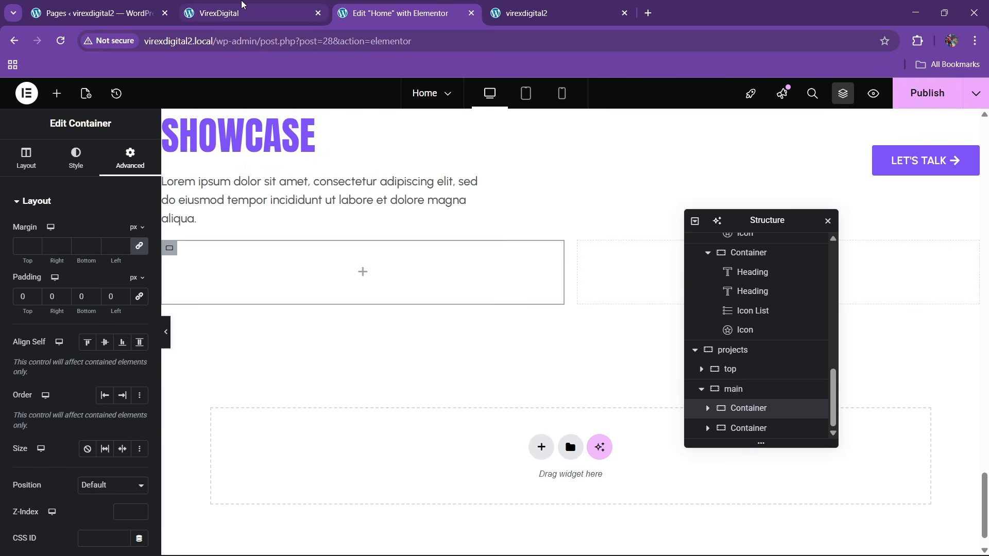
pyautogui.click(242, 4)
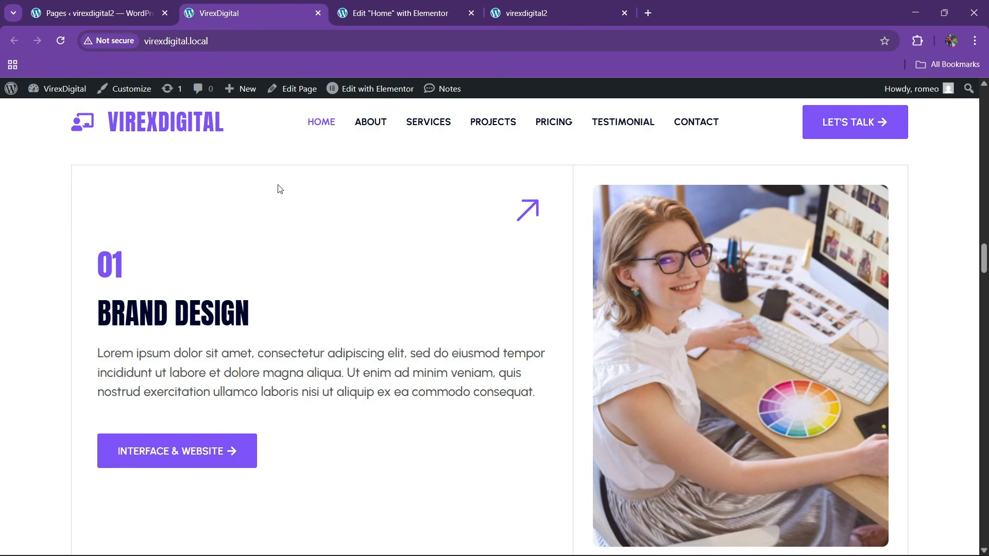
pyautogui.click(384, 9)
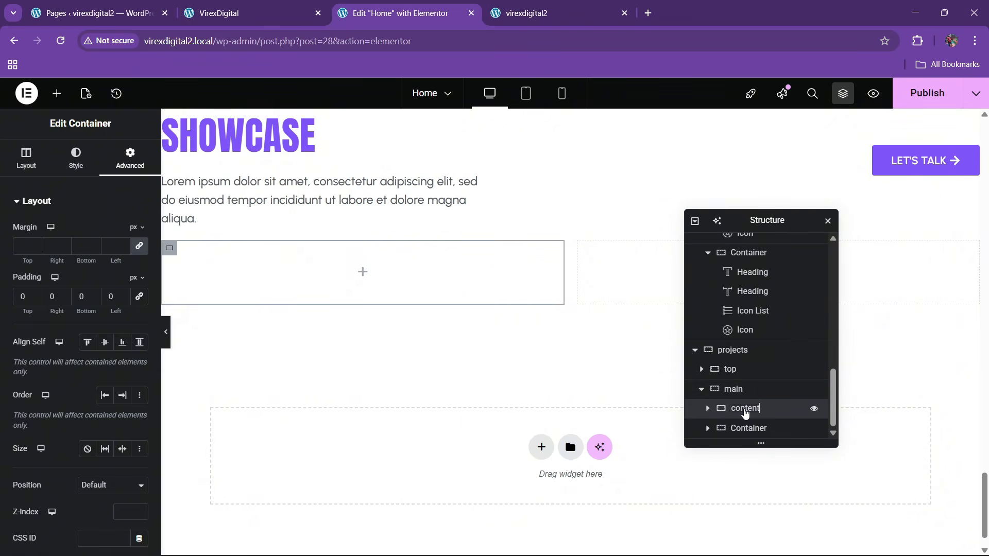
pyautogui.doubleClick(744, 412)
pyautogui.doubleClick(749, 429)
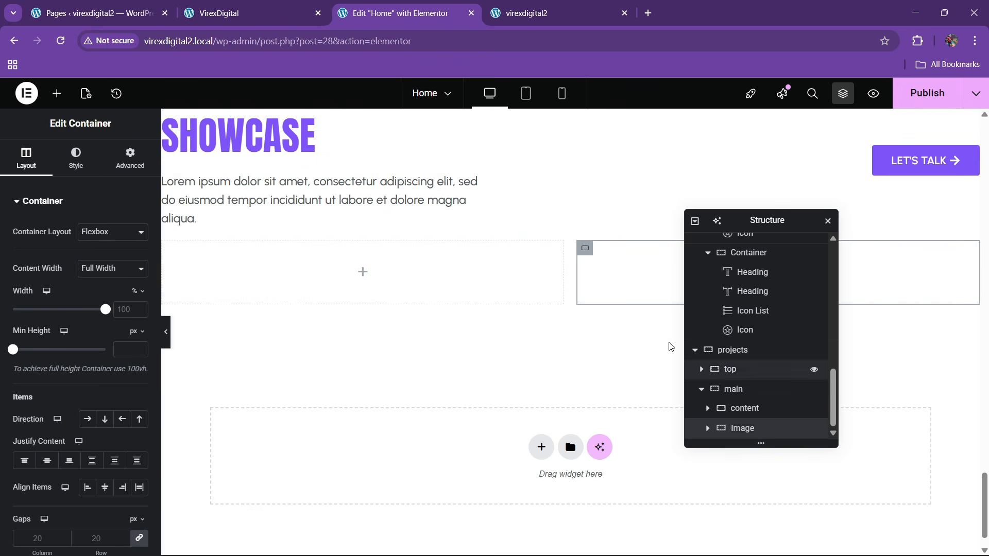
pyautogui.moveTo(744, 219); pyautogui.dragTo(553, 258)
# - Edit the content container's width in its layout settings
pyautogui.click(552, 446)
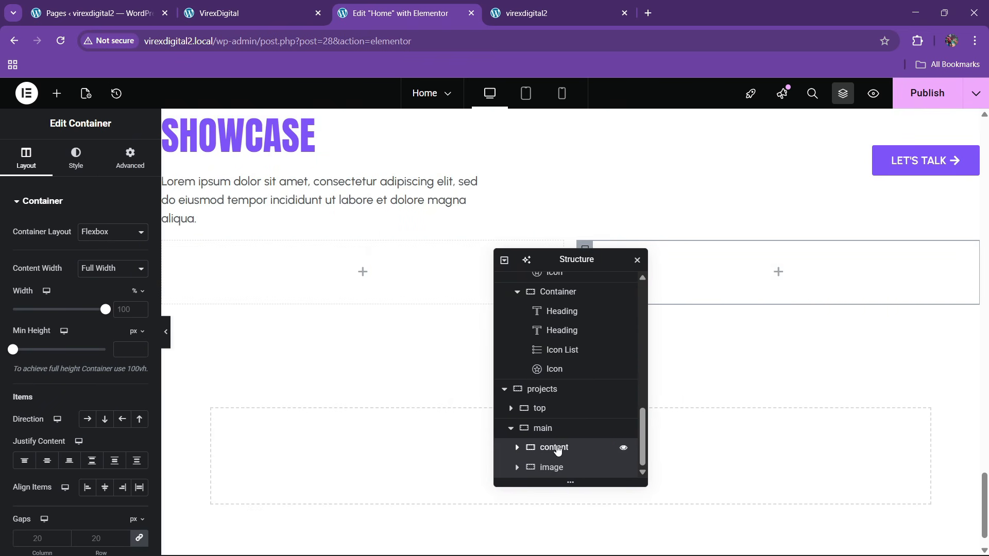
pyautogui.click(130, 157)
pyautogui.click(36, 167)
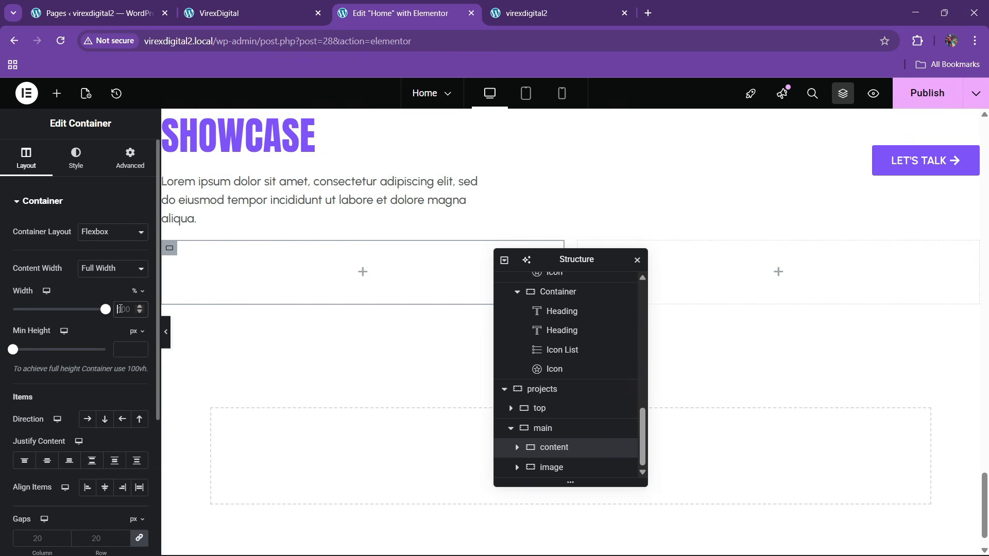
pyautogui.click(119, 315)
pyautogui.write('60')
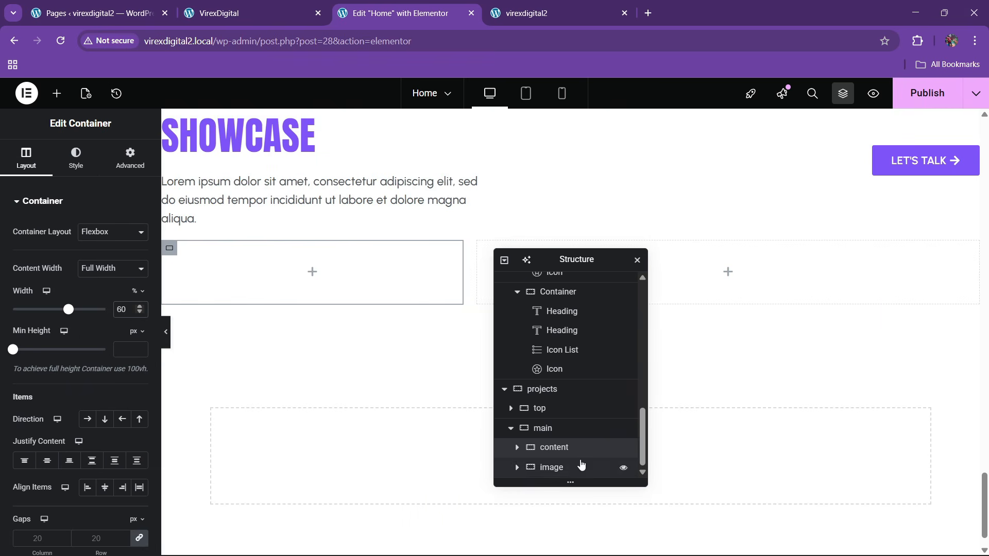
pyautogui.write('40')
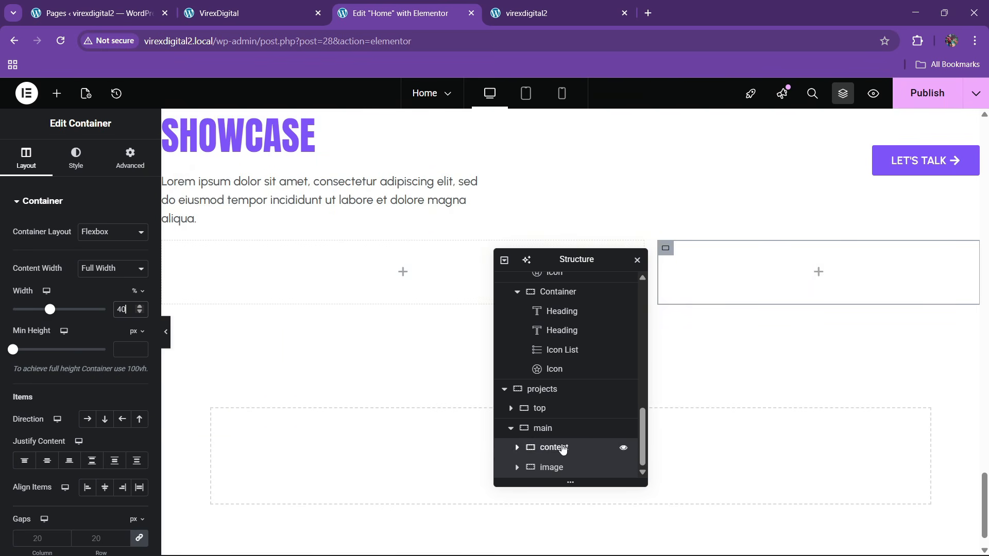
pyautogui.click(513, 448)
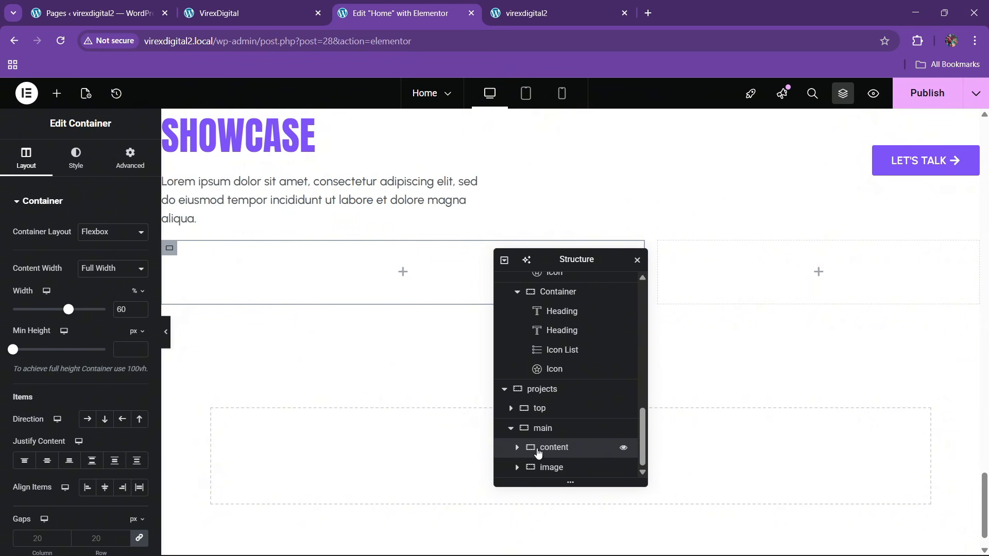
# - Set the main container's gaps to 0
pyautogui.click(535, 428)
pyautogui.scroll(-4, 93, 422)
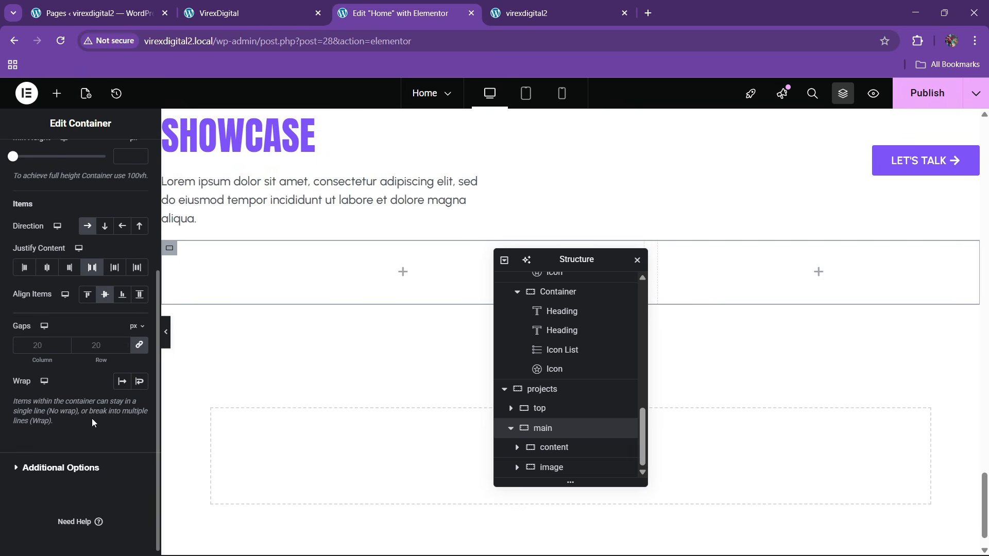
pyautogui.click(97, 353)
pyautogui.write('0')
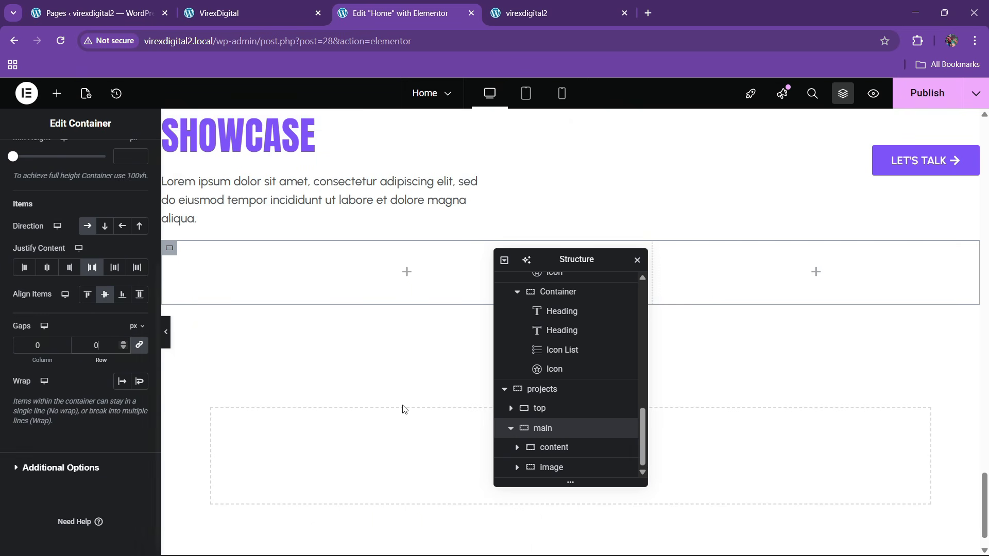
# - Give the content column a linked 40 px padding, then select the image column
pyautogui.click(543, 448)
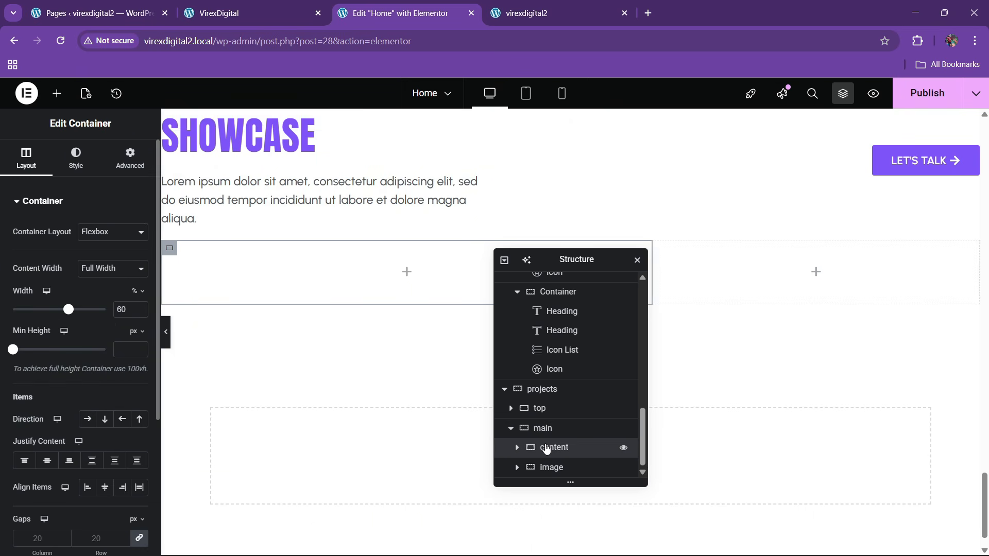
pyautogui.click(130, 155)
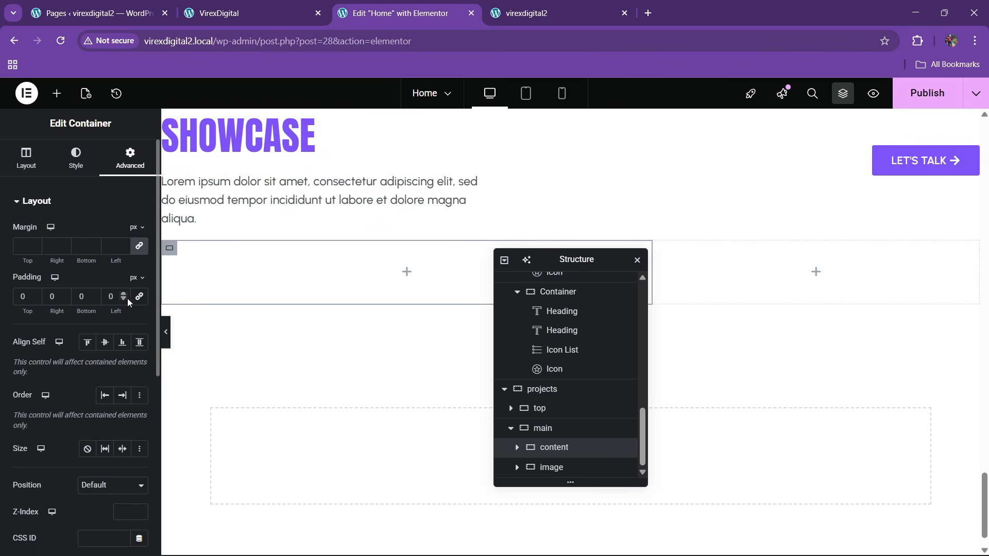
pyautogui.click(20, 298)
pyautogui.write('40')
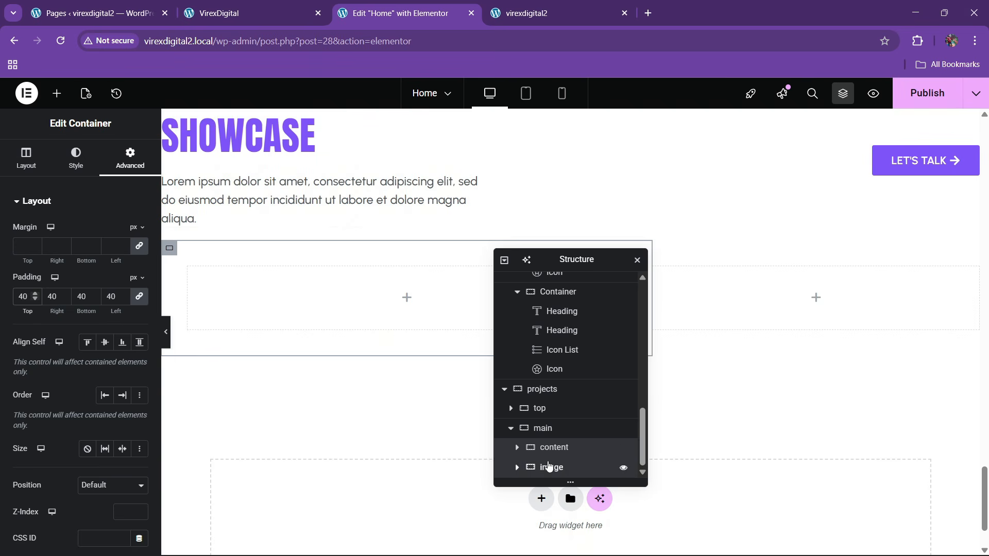
pyautogui.click(549, 466)
pyautogui.click(130, 155)
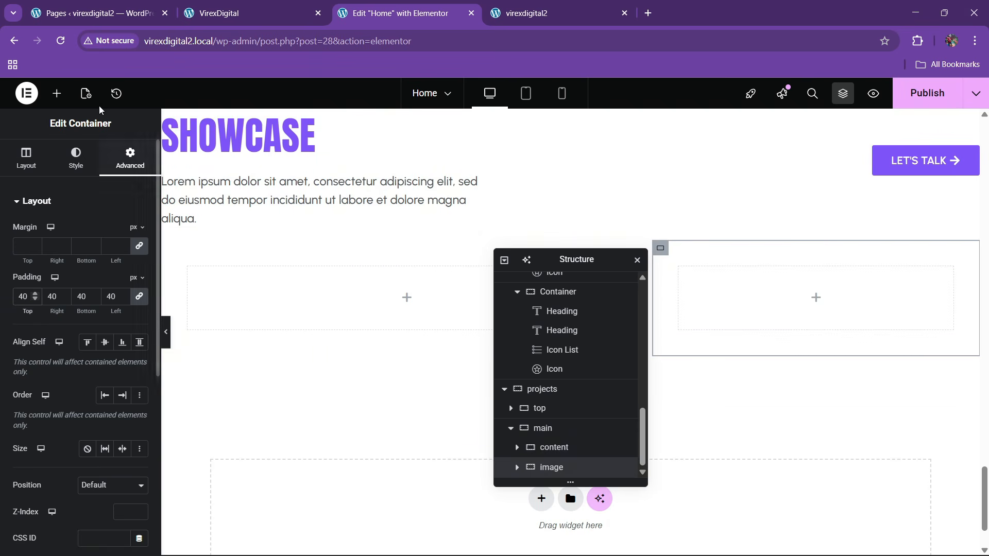
# - Add an Image widget to the image column using the woman-at-desk photo from Media Library
pyautogui.click(57, 93)
pyautogui.moveTo(121, 363); pyautogui.dragTo(742, 309)
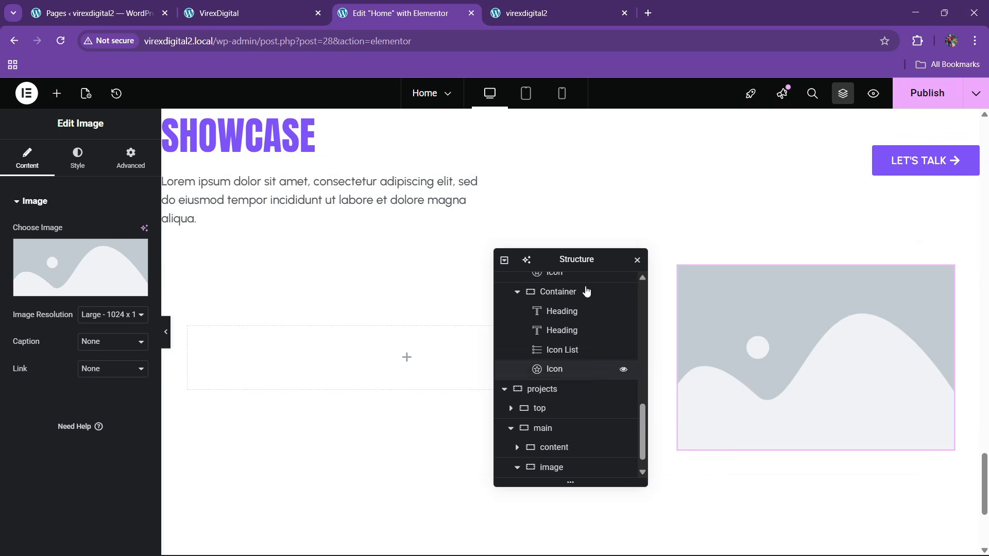
pyautogui.click(262, 6)
pyautogui.click(402, 13)
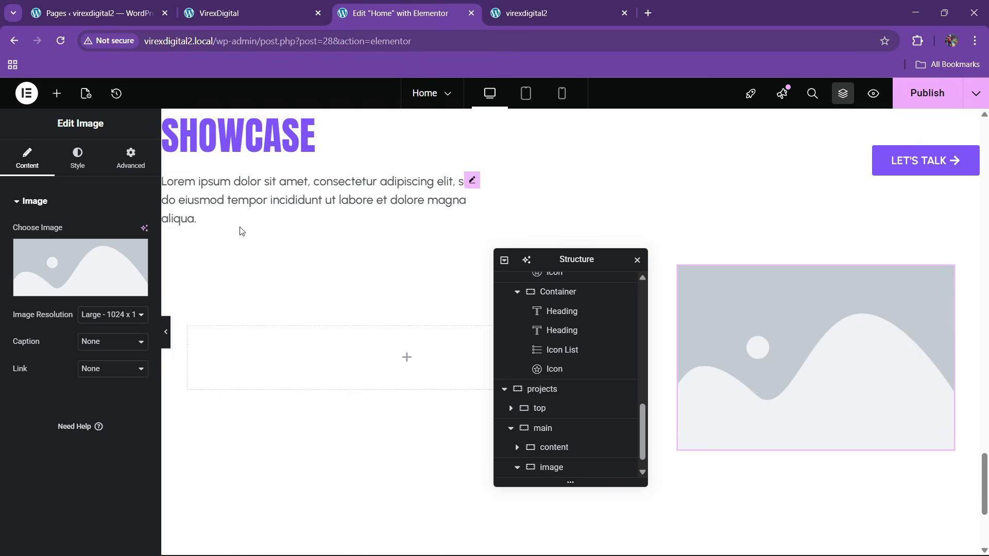
pyautogui.click(106, 271)
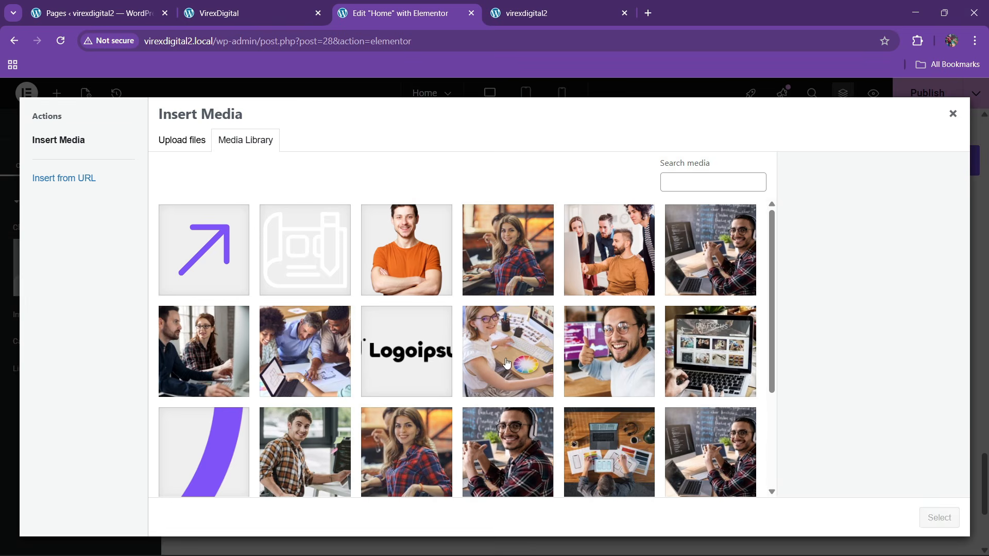
pyautogui.click(506, 364)
pyautogui.click(939, 517)
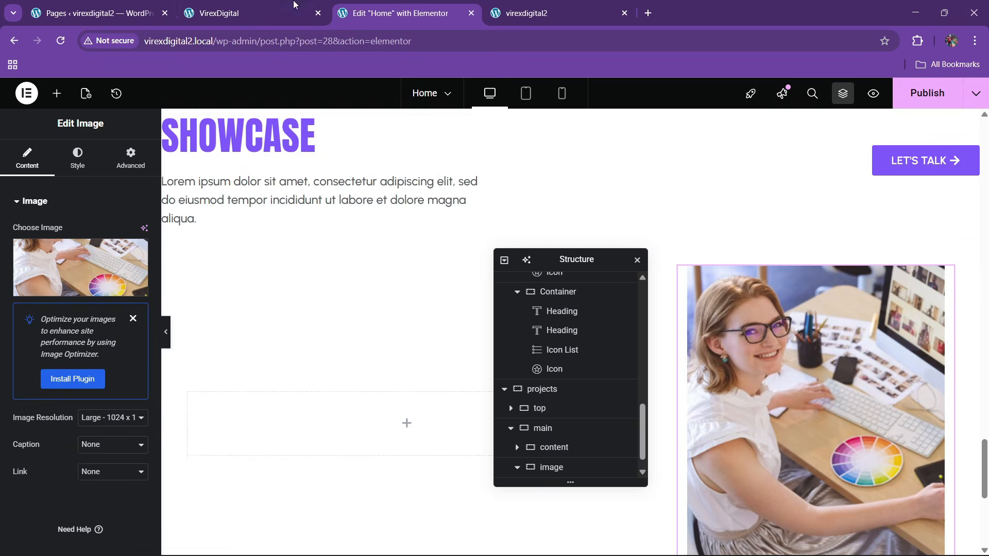
pyautogui.click(262, 10)
pyautogui.click(401, 7)
# - Make the image 100% wide with 10 px rounded corners and equal-height columns in main
pyautogui.click(82, 154)
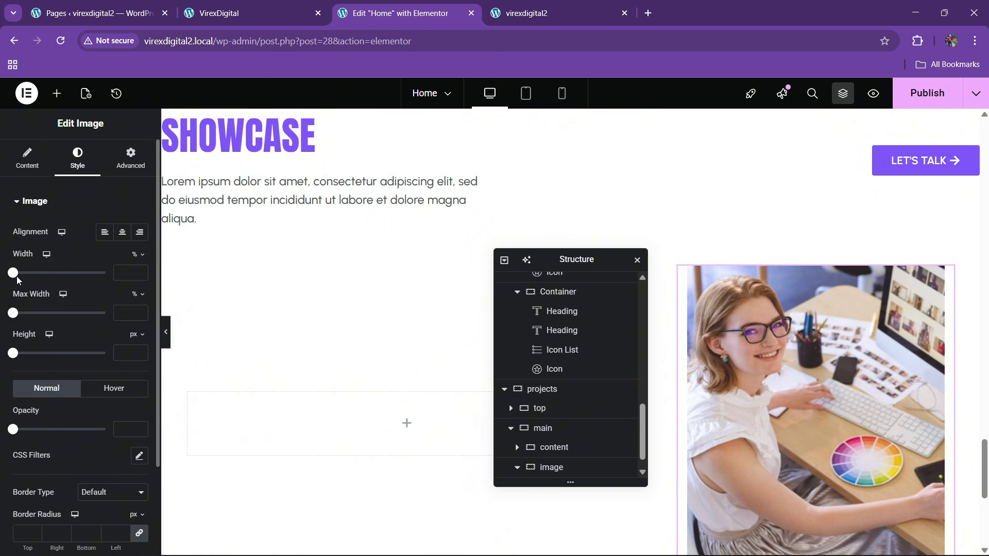
pyautogui.moveTo(14, 274); pyautogui.dragTo(93, 275)
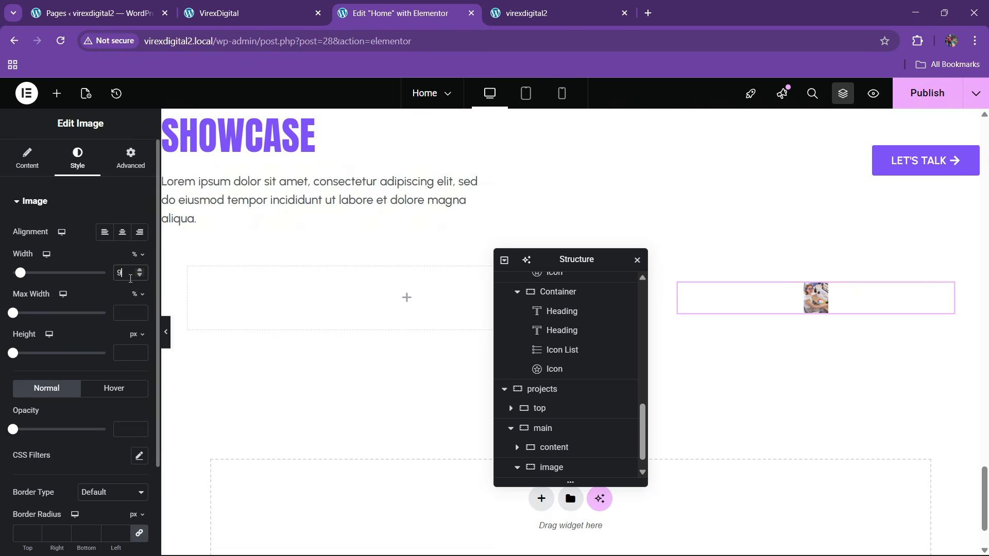
pyautogui.press('BackSpace')
pyautogui.write('100')
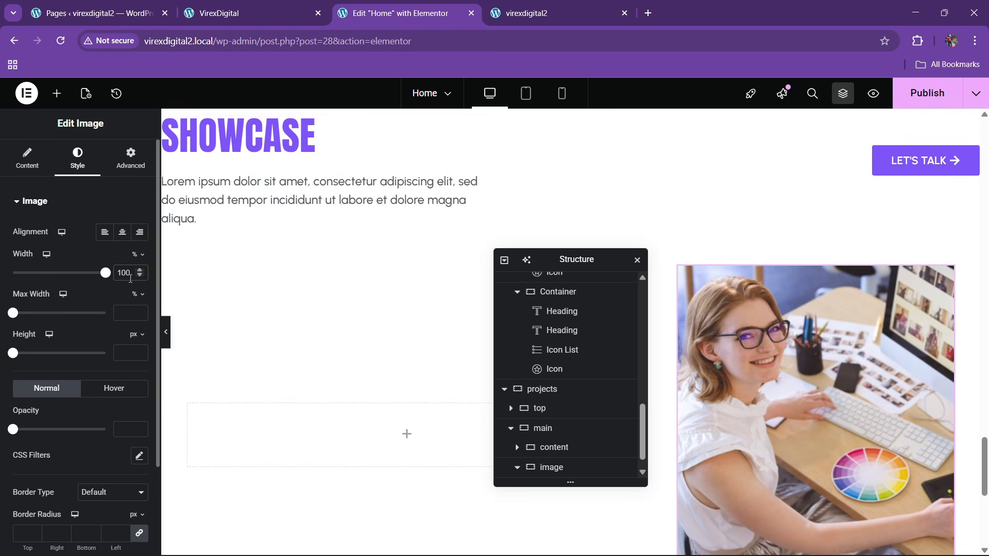
pyautogui.scroll(-2, 58, 368)
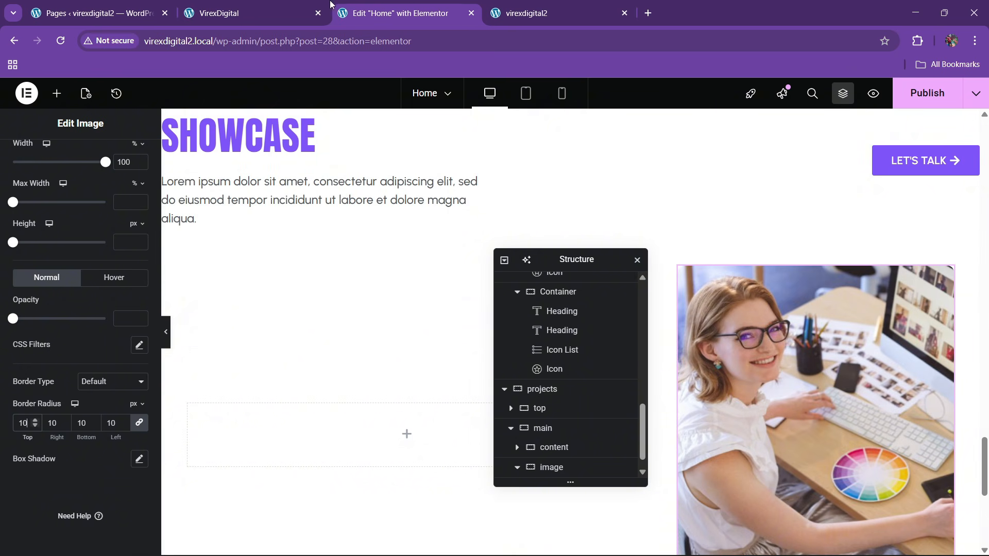
pyautogui.scroll(-1, 534, 438)
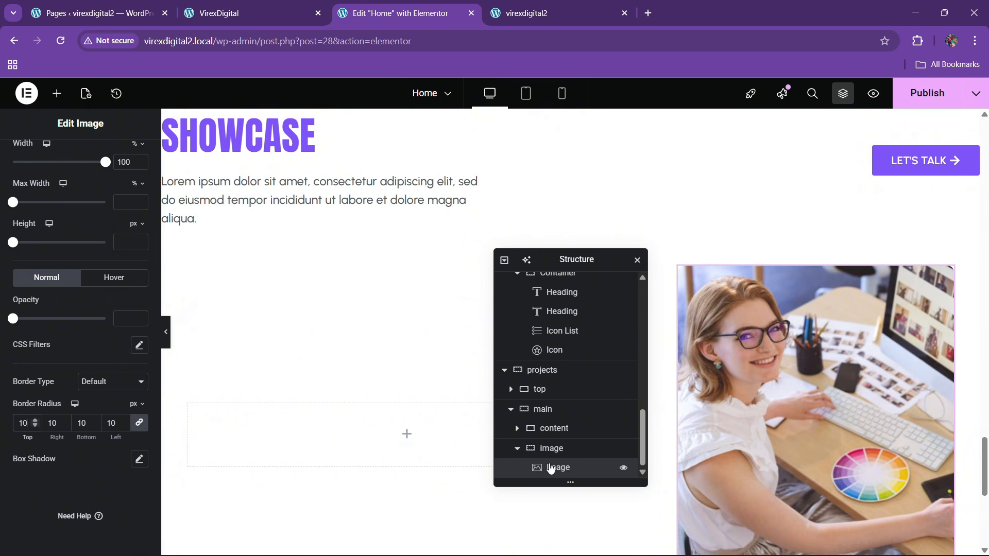
pyautogui.click(542, 408)
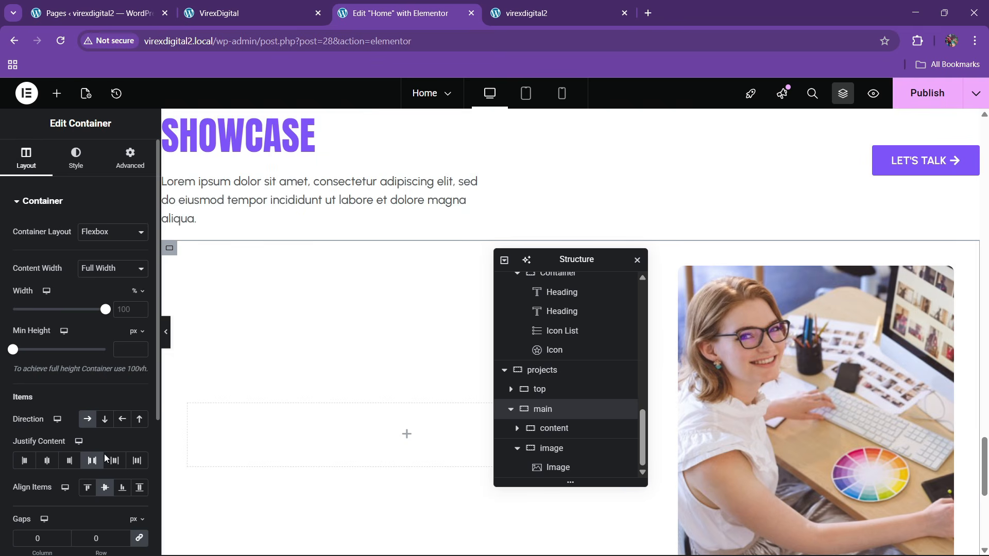
pyautogui.scroll(-1, 342, 353)
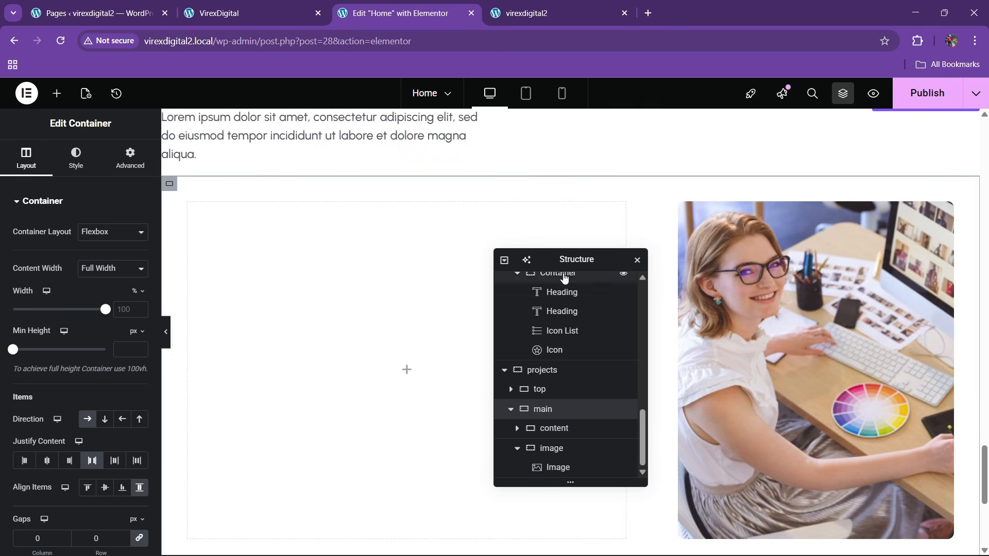
pyautogui.moveTo(563, 255)
pyautogui.mouseDown()
pyautogui.moveTo(457, 256)
pyautogui.moveTo(562, 270)
pyautogui.mouseUp()
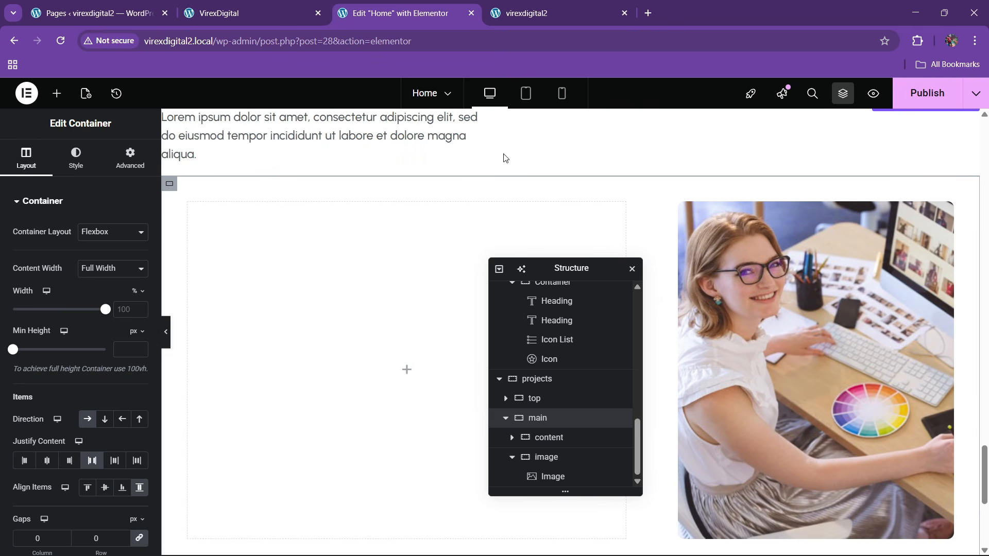
pyautogui.click(316, 5)
pyautogui.click(371, 13)
# - Copy the purple 01 number heading into the empty content column
pyautogui.scroll(4, 257, 319)
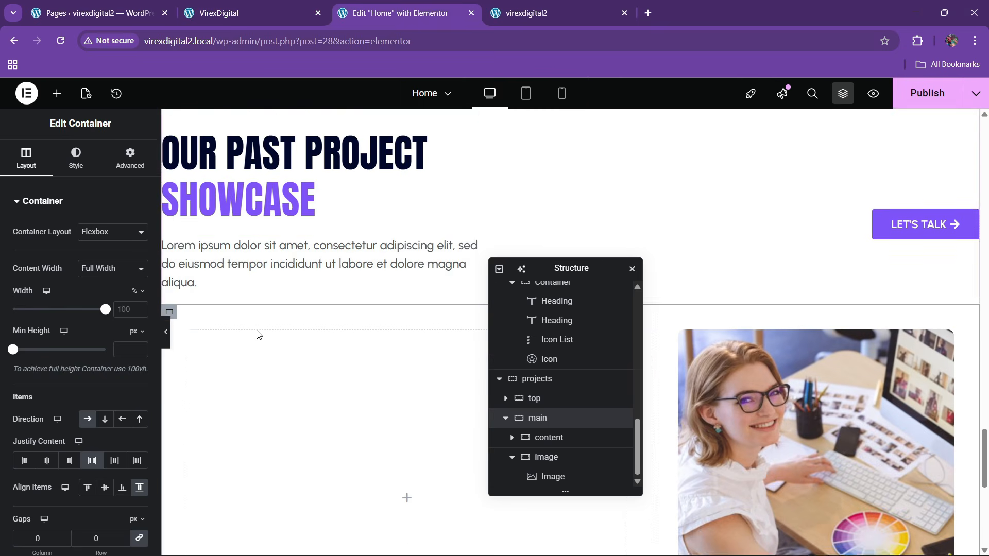
pyautogui.scroll(5, 257, 299)
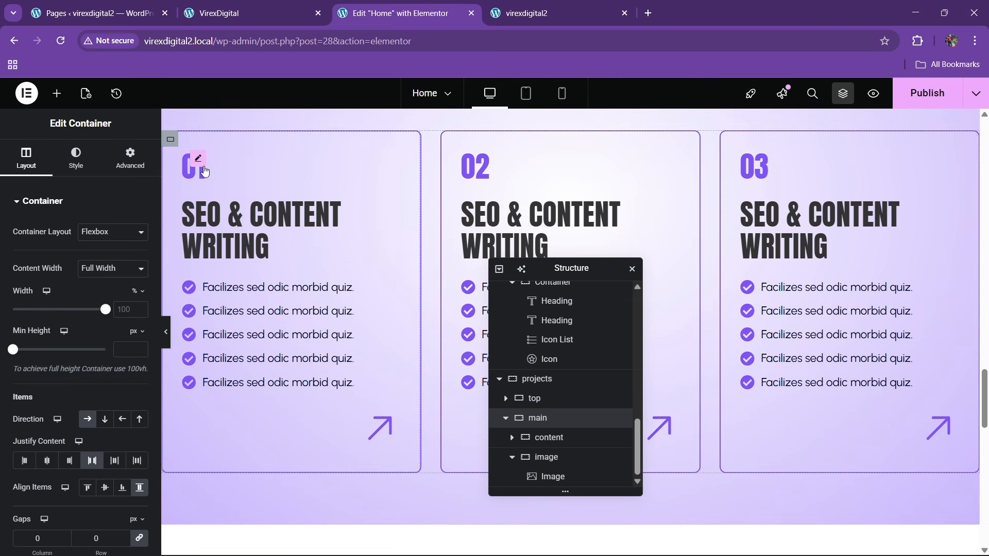
pyautogui.rightClick(198, 181)
pyautogui.click(227, 244)
pyautogui.scroll(-10, 308, 323)
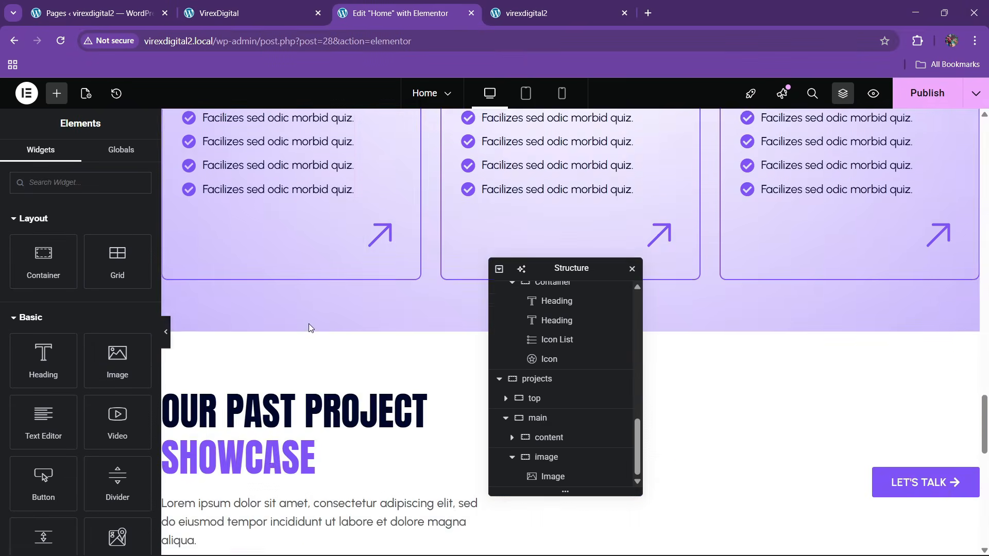
pyautogui.rightClick(309, 324)
pyautogui.click(309, 318)
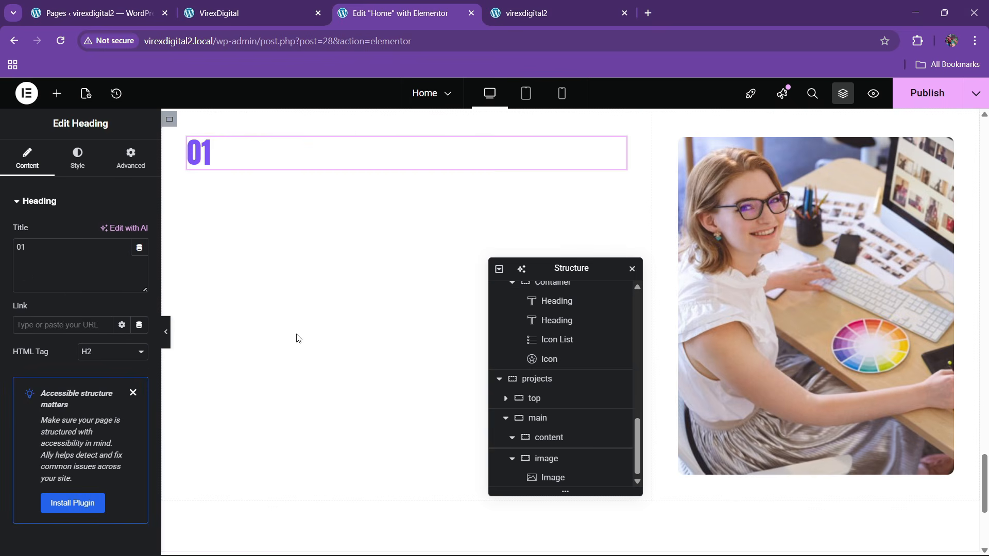
# - Paste a copy of the SEO & CONTENT WRITING title below the 01 heading
pyautogui.scroll(10, 293, 334)
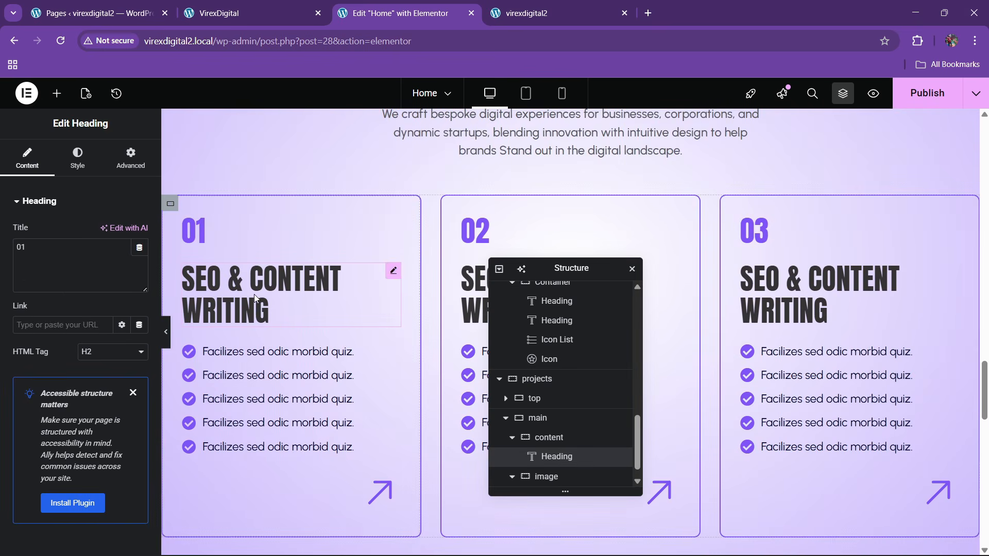
pyautogui.rightClick(255, 294)
pyautogui.click(277, 314)
pyautogui.scroll(-10, 278, 341)
pyautogui.scroll(-3, 281, 352)
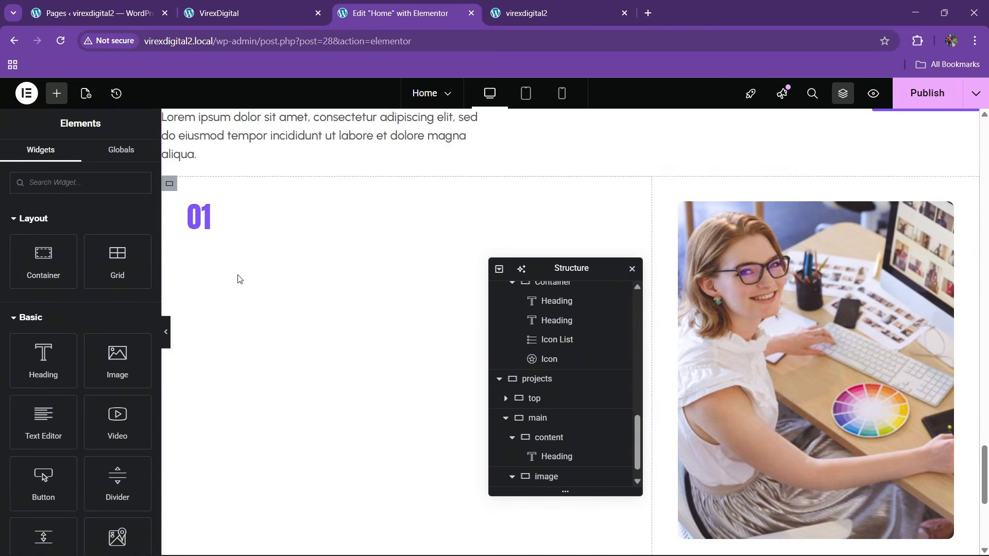
pyautogui.click(227, 225)
pyautogui.rightClick(229, 223)
pyautogui.click(269, 311)
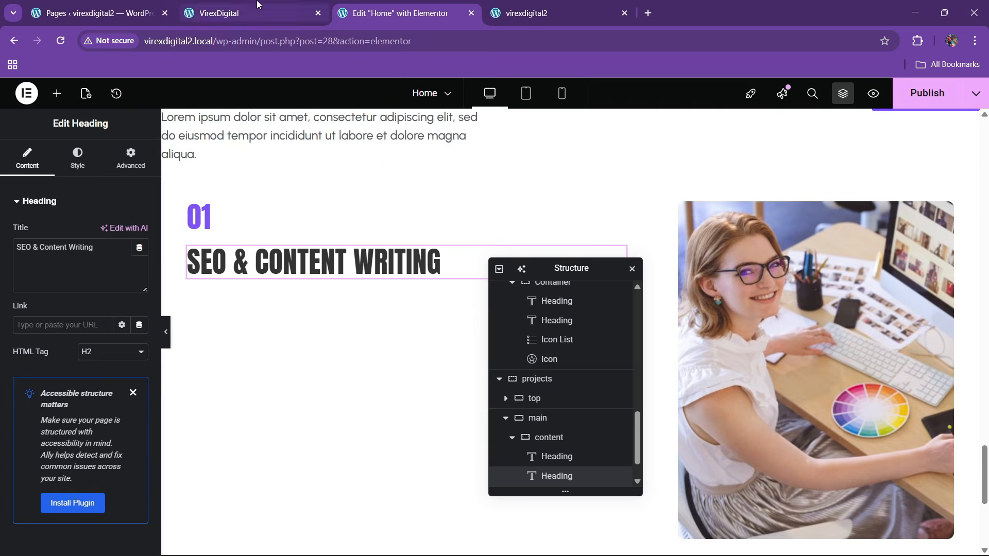
# - Copy the lorem ipsum paragraph in beneath the project title
pyautogui.click(227, 13)
pyautogui.click(399, 13)
pyautogui.scroll(2, 339, 266)
pyautogui.scroll(2, 339, 265)
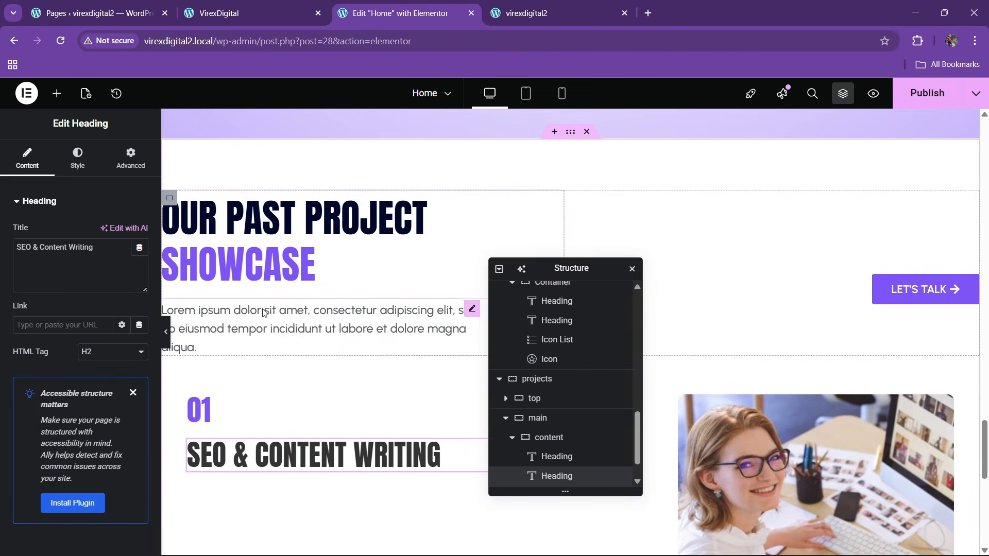
pyautogui.rightClick(267, 326)
pyautogui.click(272, 317)
pyautogui.scroll(-3, 270, 312)
pyautogui.rightClick(258, 258)
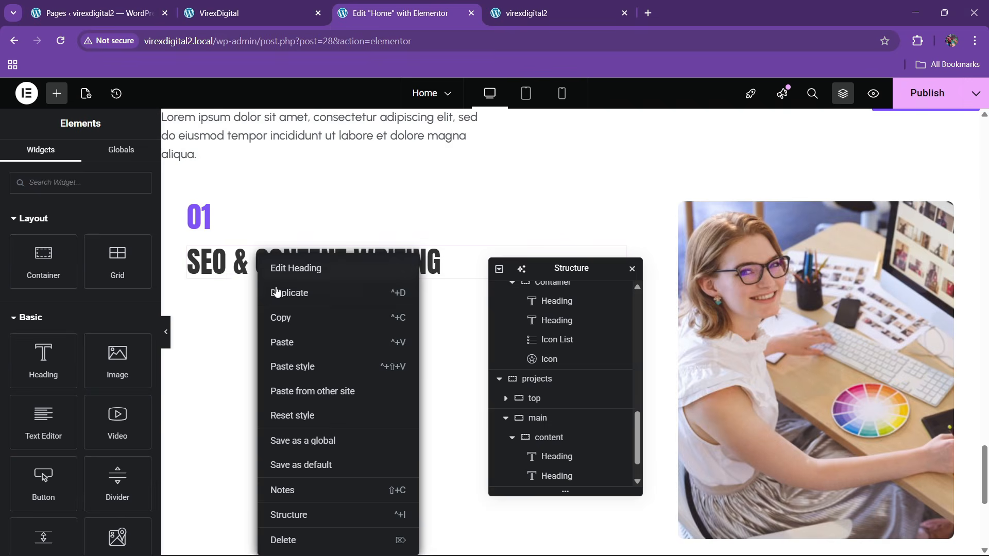
pyautogui.click(288, 342)
# - Paste a copy of the LET'S TALK button under the paragraph
pyautogui.click(282, 8)
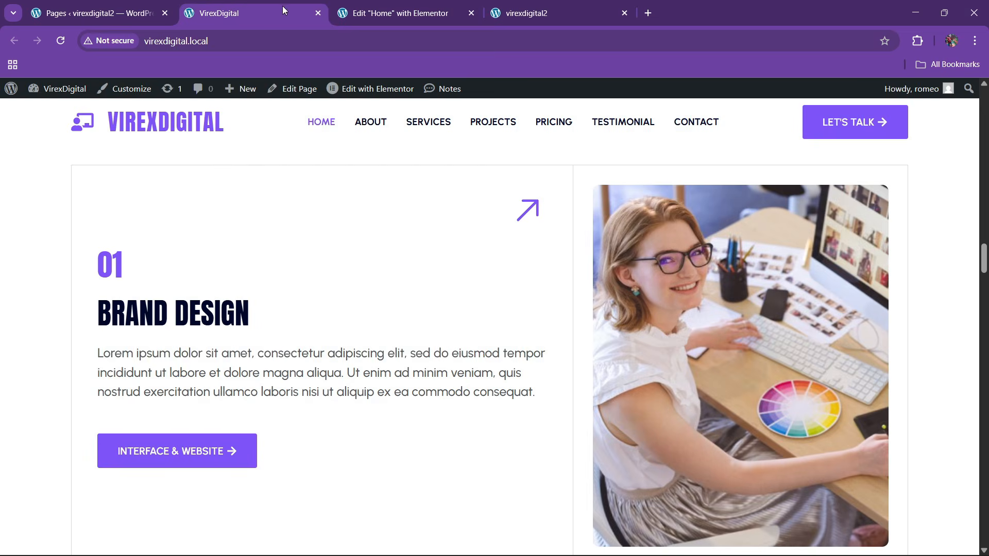
pyautogui.click(388, 4)
pyautogui.scroll(5, 908, 429)
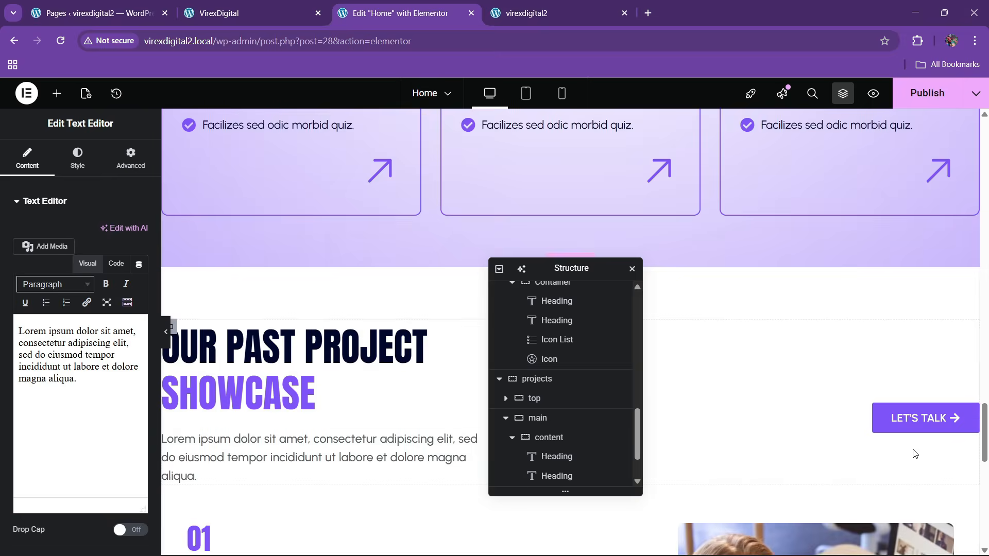
pyautogui.rightClick(908, 429)
pyautogui.click(878, 316)
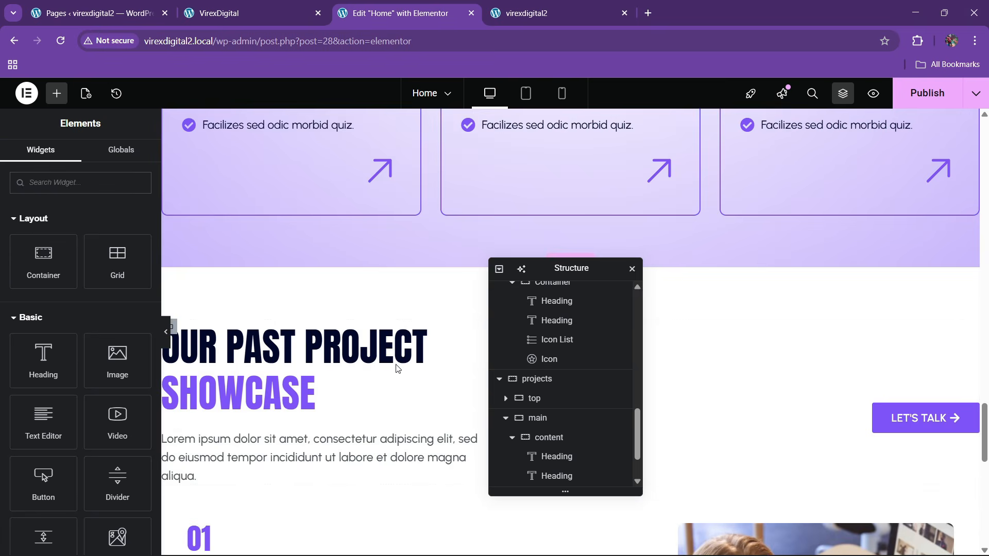
pyautogui.scroll(-5, 340, 360)
pyautogui.scroll(-3, 316, 279)
pyautogui.rightClick(326, 250)
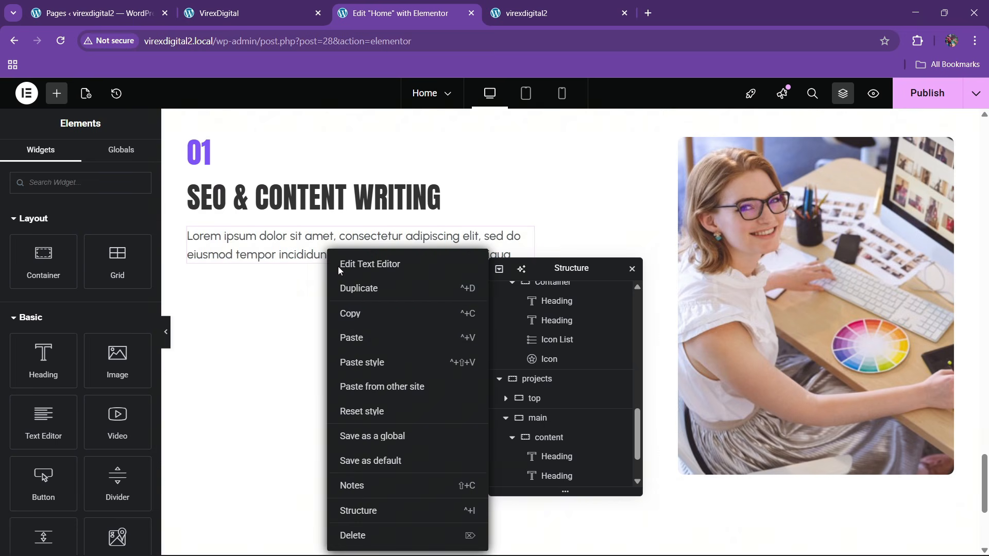
pyautogui.click(379, 338)
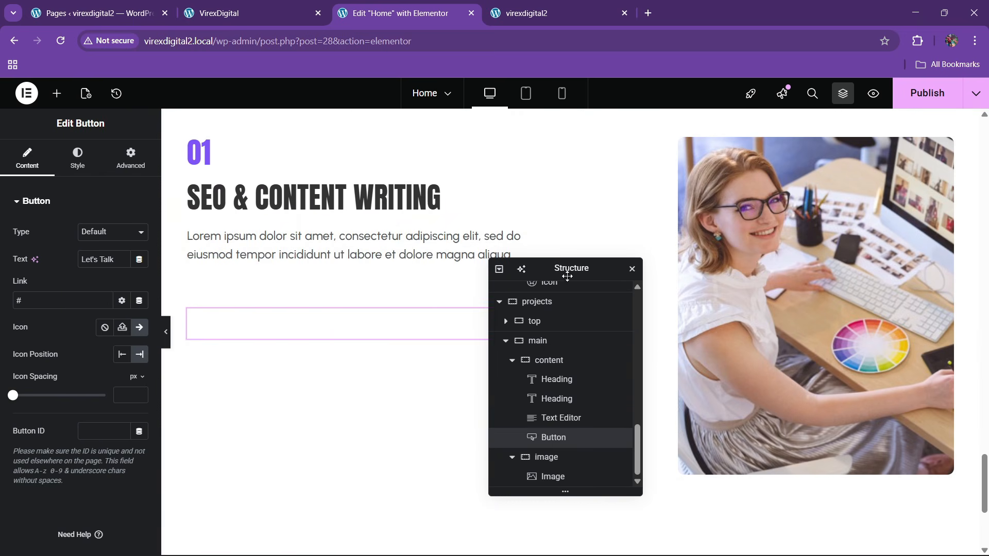
# - Set the Let's Talk button's position to Left
pyautogui.moveTo(567, 276); pyautogui.dragTo(674, 264)
pyautogui.click(77, 156)
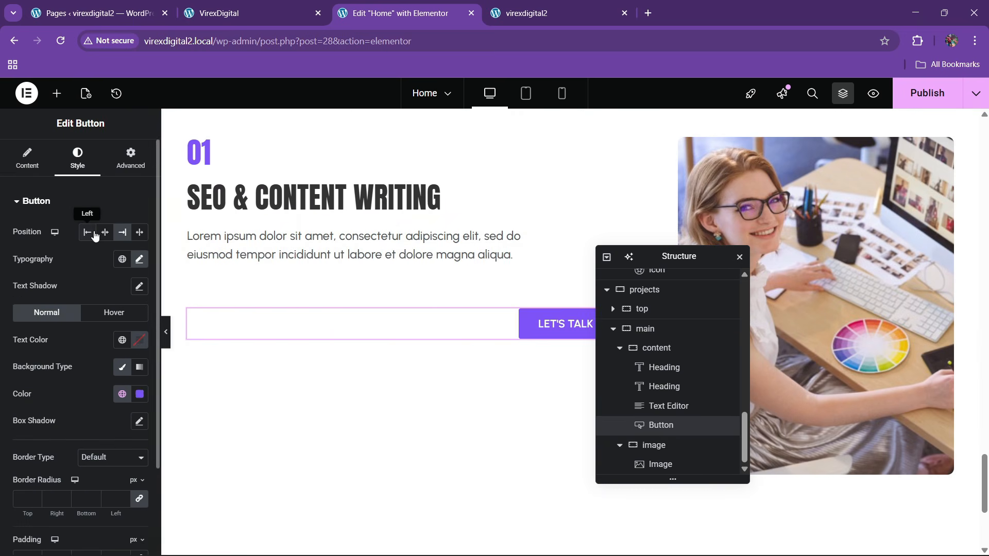
pyautogui.click(89, 229)
# - Copy the longer paragraph from the live site and paste it into the Text Editor's Code tab
pyautogui.click(309, 5)
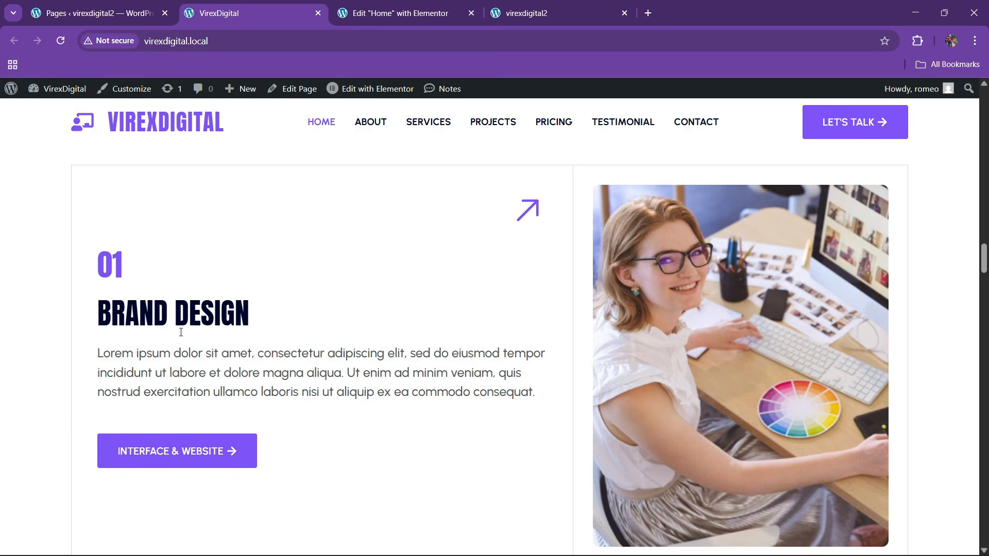
pyautogui.moveTo(87, 364); pyautogui.dragTo(496, 386)
pyautogui.hotkey('ctrl', 'c')
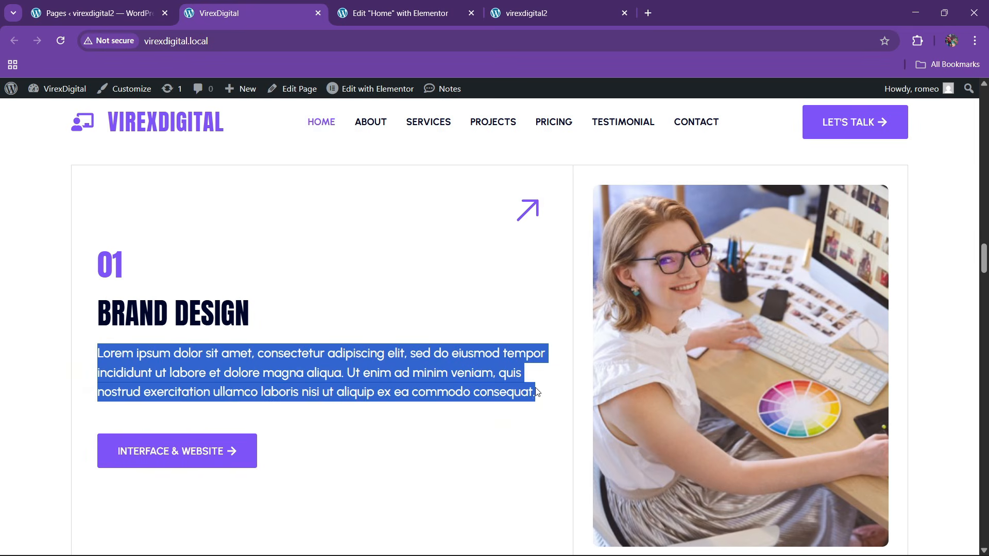
pyautogui.click(371, 12)
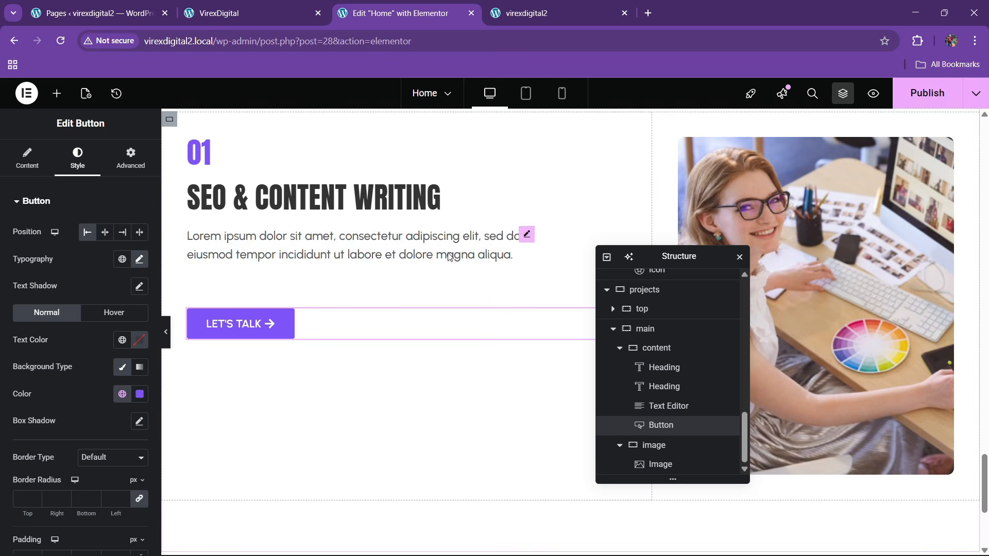
pyautogui.click(524, 236)
pyautogui.click(116, 263)
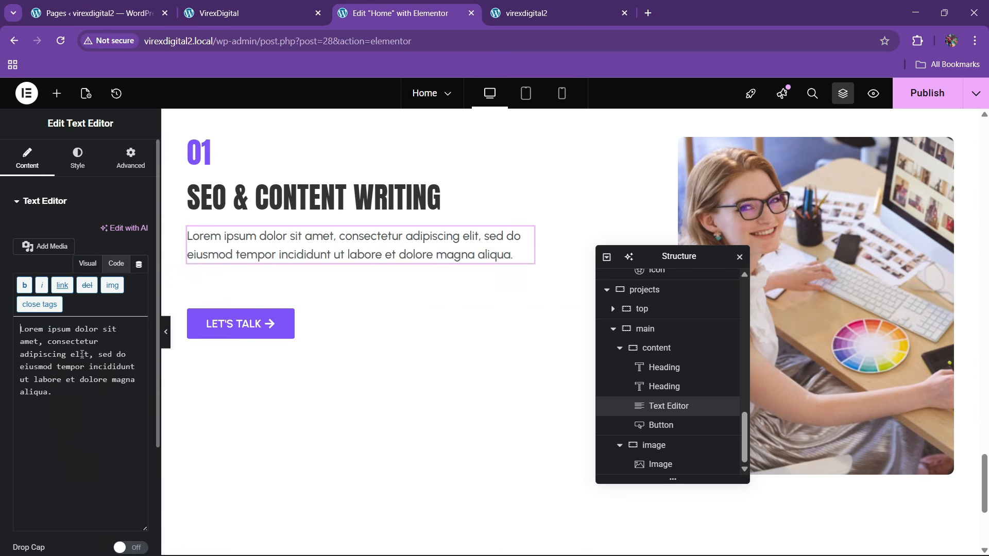
pyautogui.hotkey('ctrl', 'a')
pyautogui.hotkey('ctrl', 'v')
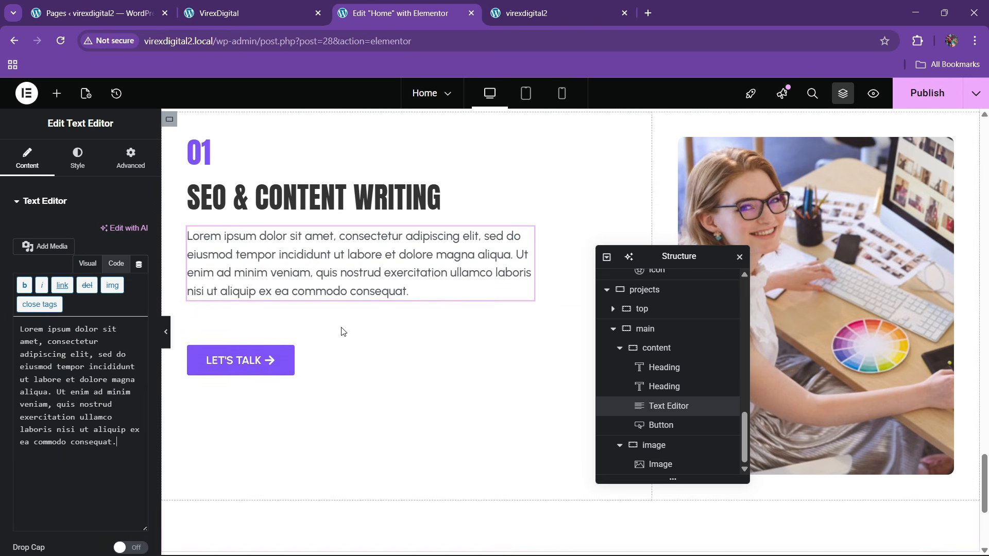
pyautogui.scroll(1, 347, 327)
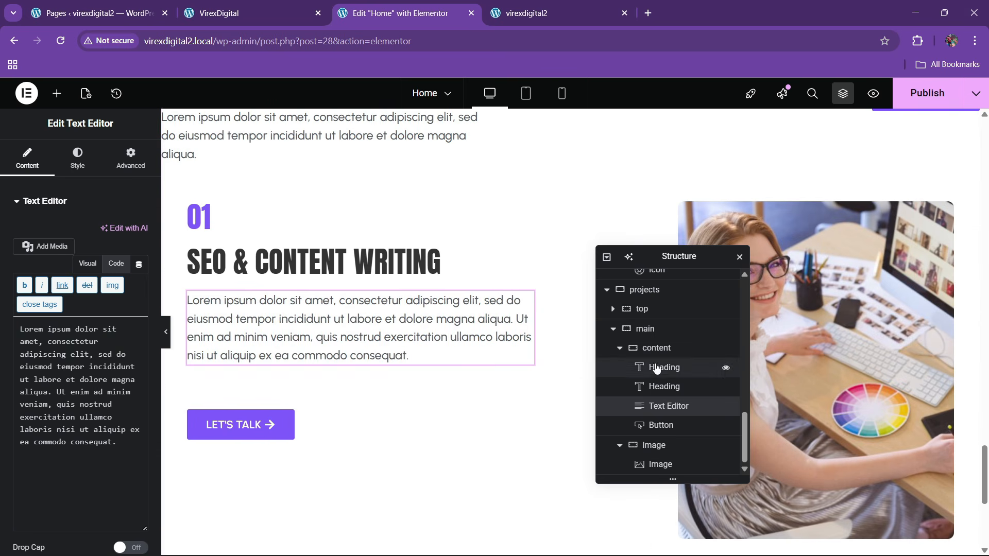
# - Set the content container's Justify Content to center, keeping items left-aligned
pyautogui.click(656, 347)
pyautogui.click(35, 157)
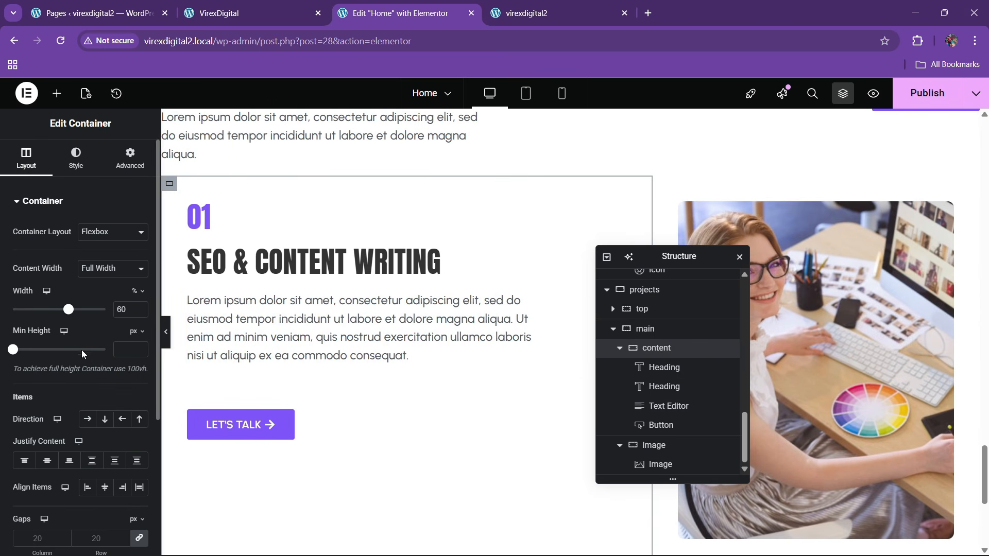
pyautogui.click(47, 460)
pyautogui.click(105, 487)
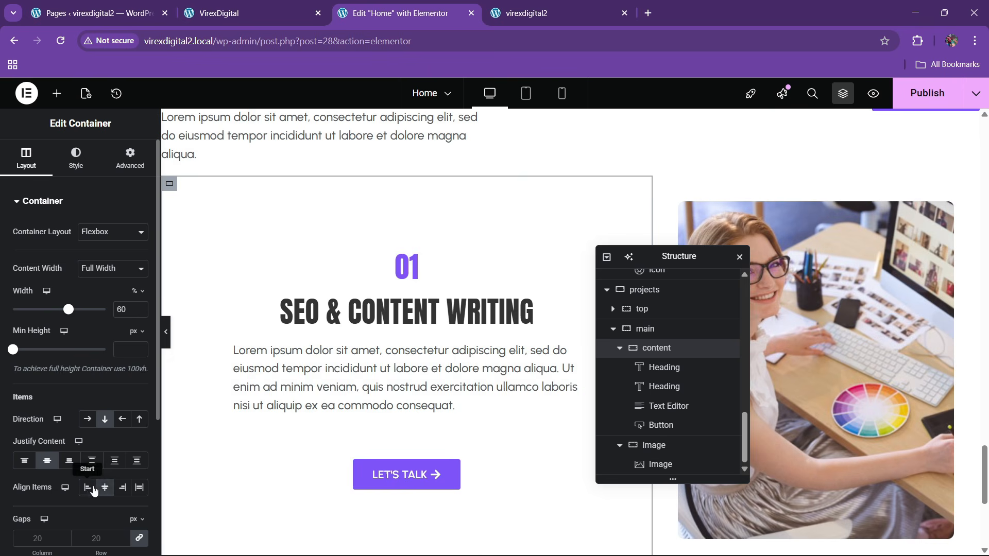
pyautogui.click(88, 487)
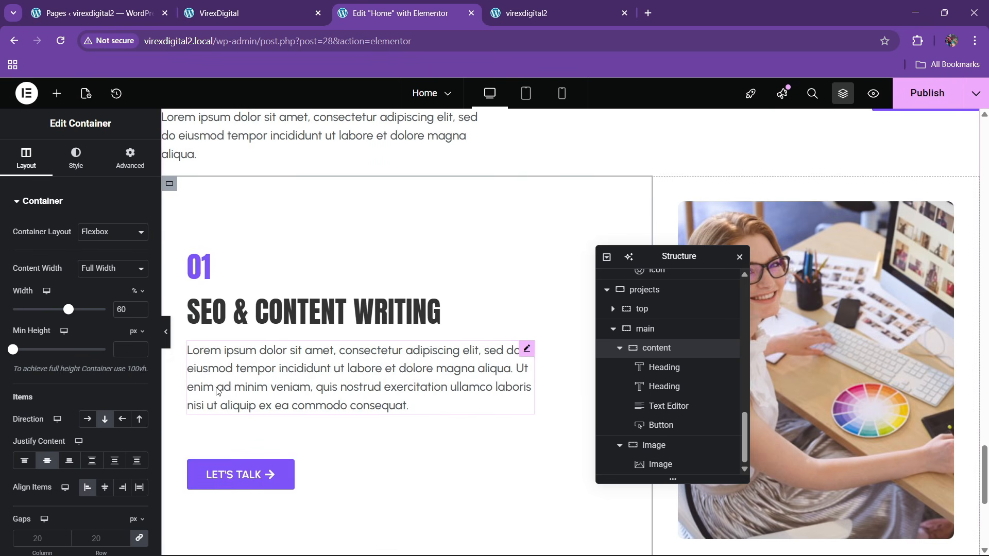
# - Set the paragraph widget's Width to Full Width
pyautogui.click(288, 13)
pyautogui.click(392, 13)
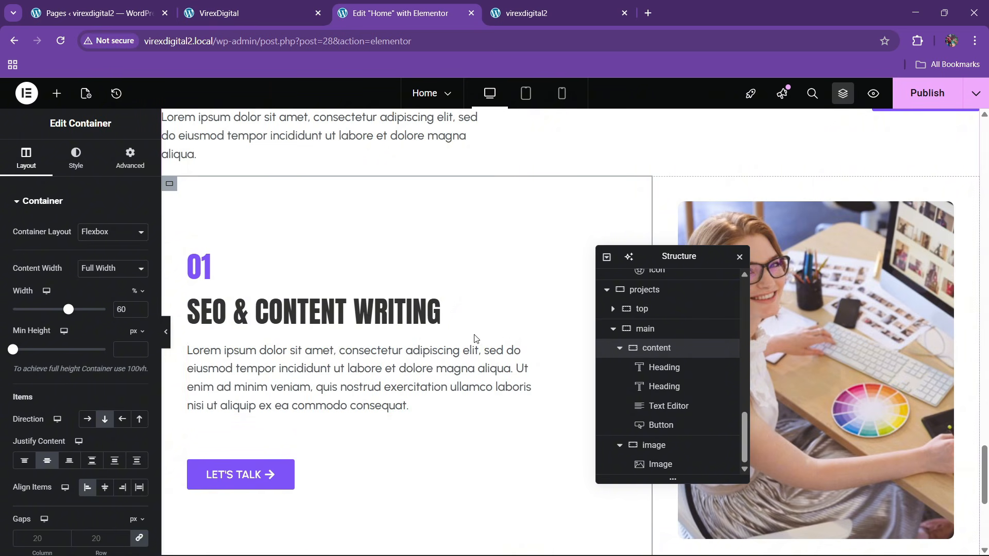
pyautogui.click(523, 348)
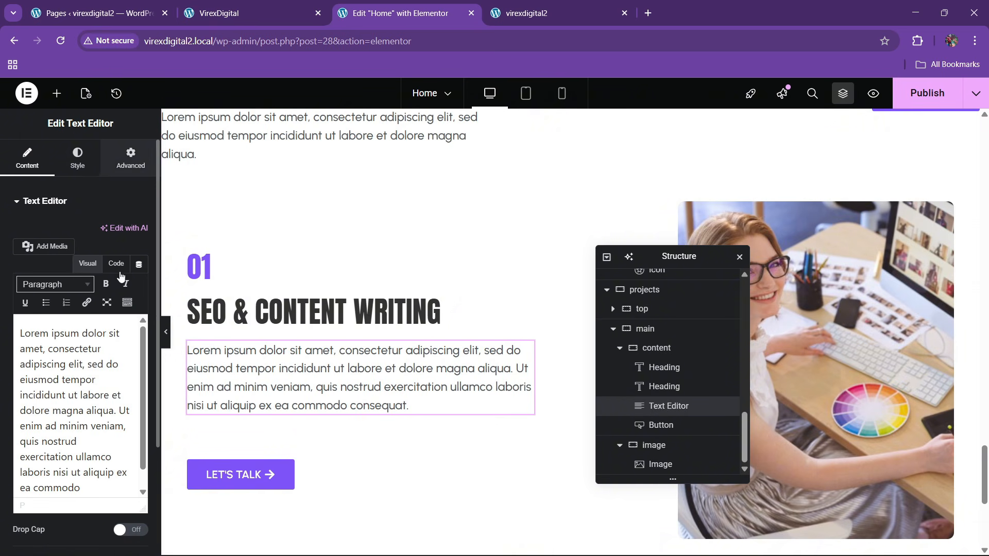
pyautogui.click(131, 157)
pyautogui.click(109, 333)
pyautogui.click(103, 365)
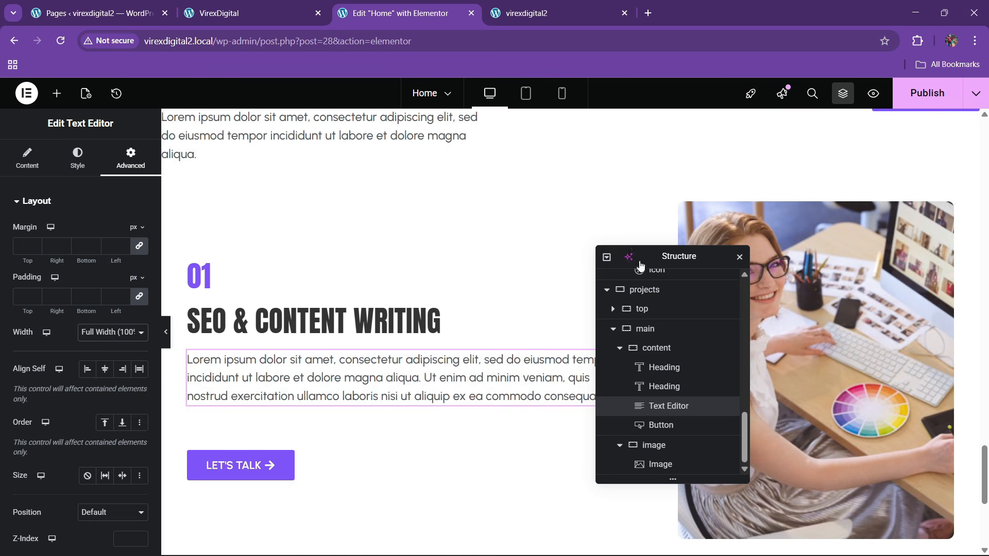
# - Publish the page changes
pyautogui.moveTo(641, 264); pyautogui.dragTo(416, 257)
pyautogui.scroll(-1, 262, 409)
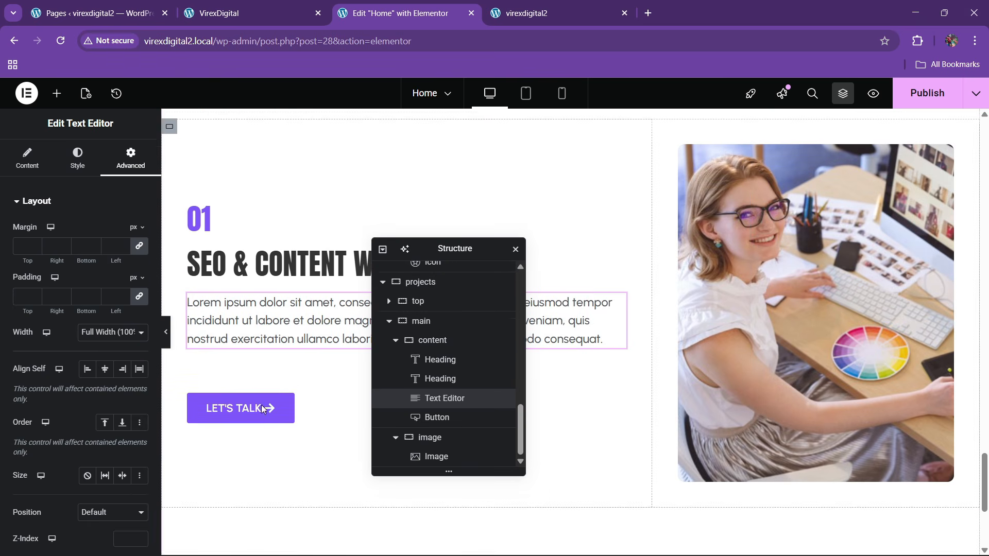
pyautogui.scroll(1, 668, 293)
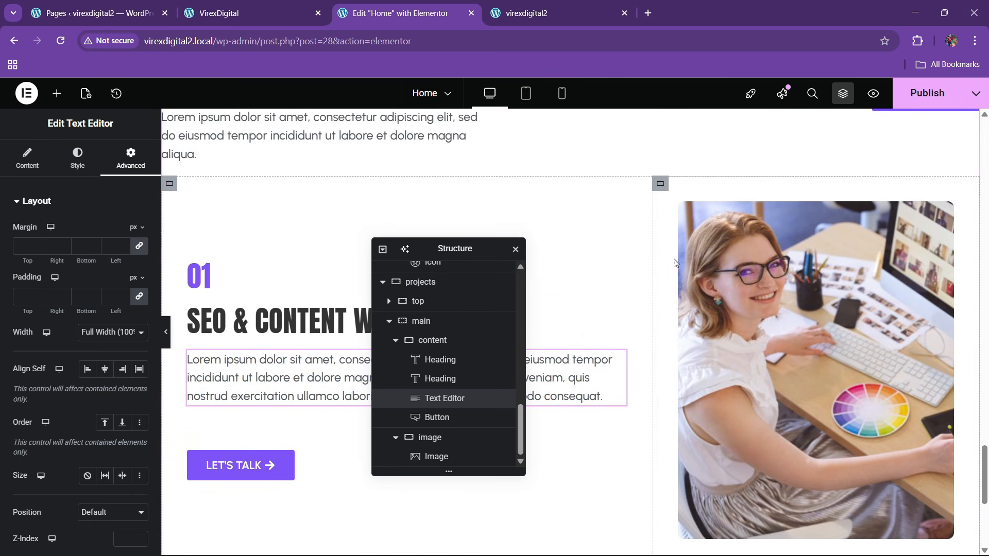
pyautogui.click(906, 94)
# - Give the main project row a solid border with a top width of 1
pyautogui.click(247, 13)
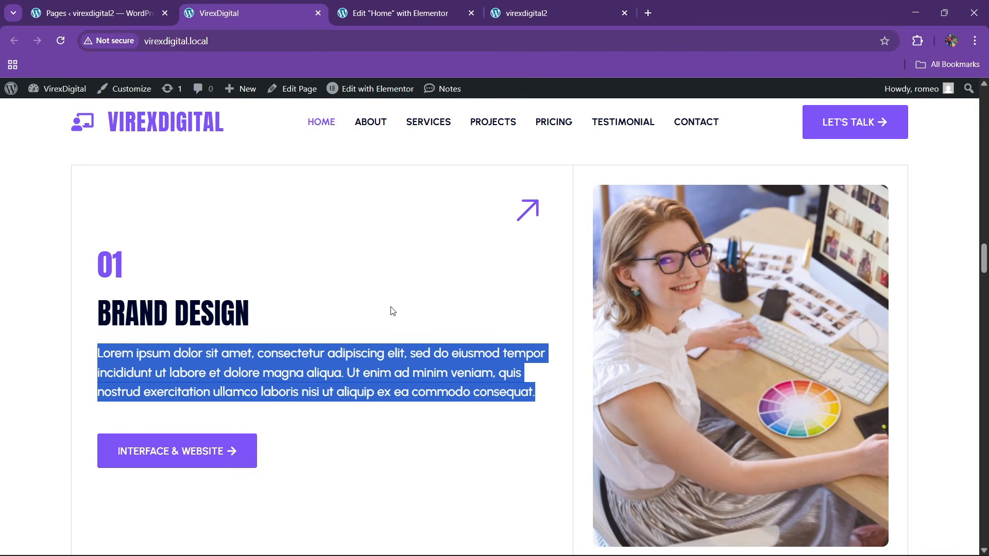
pyautogui.hotkey('ctrl', 'Tab')
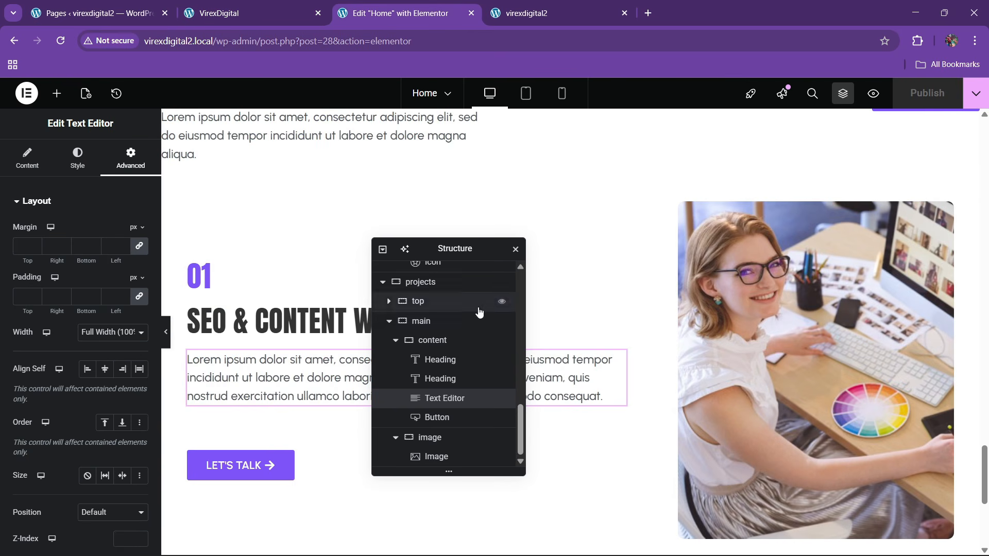
pyautogui.click(428, 341)
pyautogui.click(433, 322)
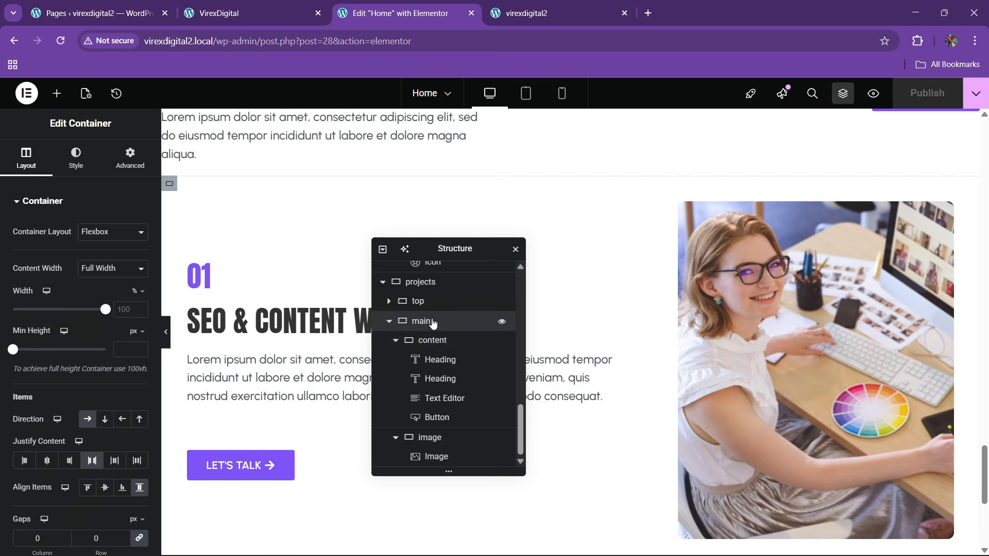
pyautogui.click(425, 342)
pyautogui.click(395, 339)
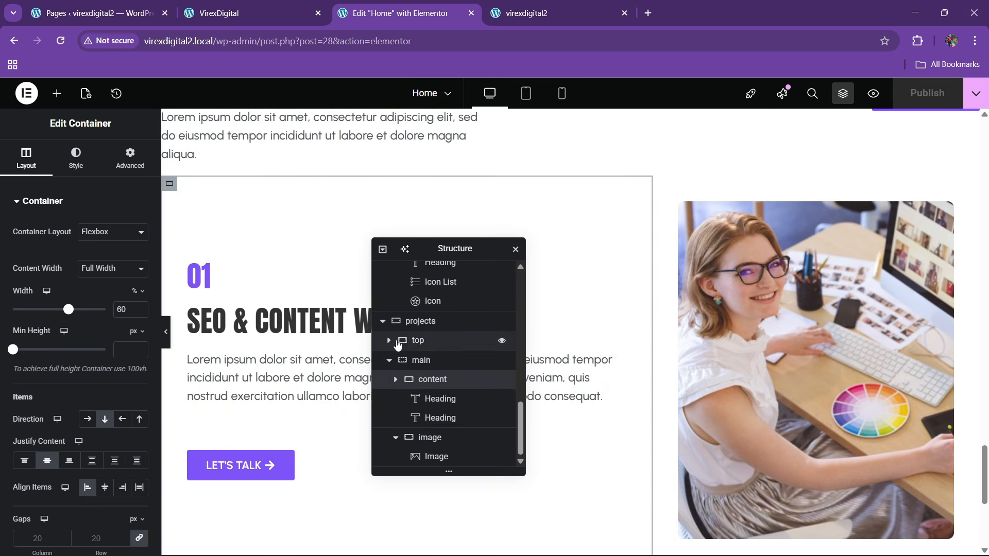
pyautogui.click(406, 406)
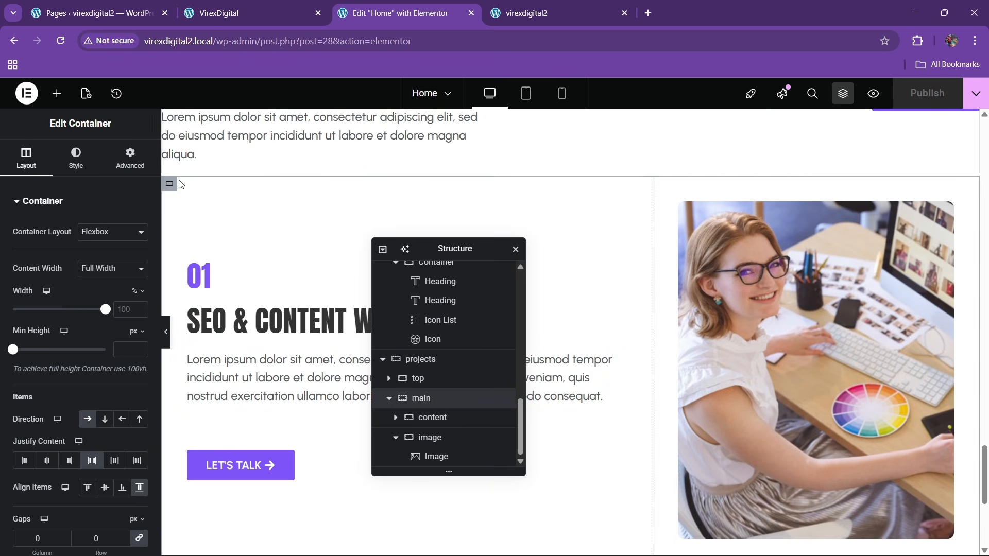
pyautogui.click(75, 158)
pyautogui.click(69, 349)
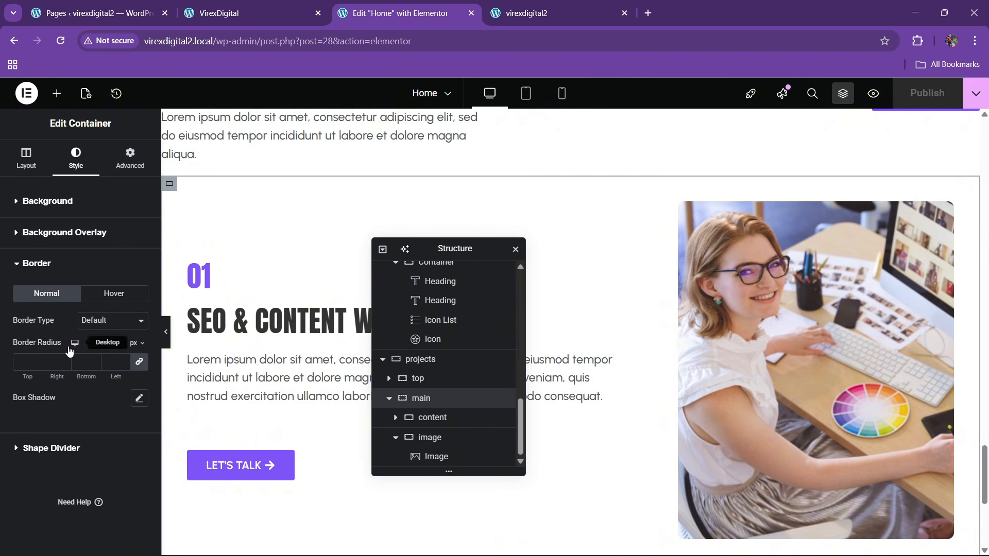
pyautogui.click(109, 322)
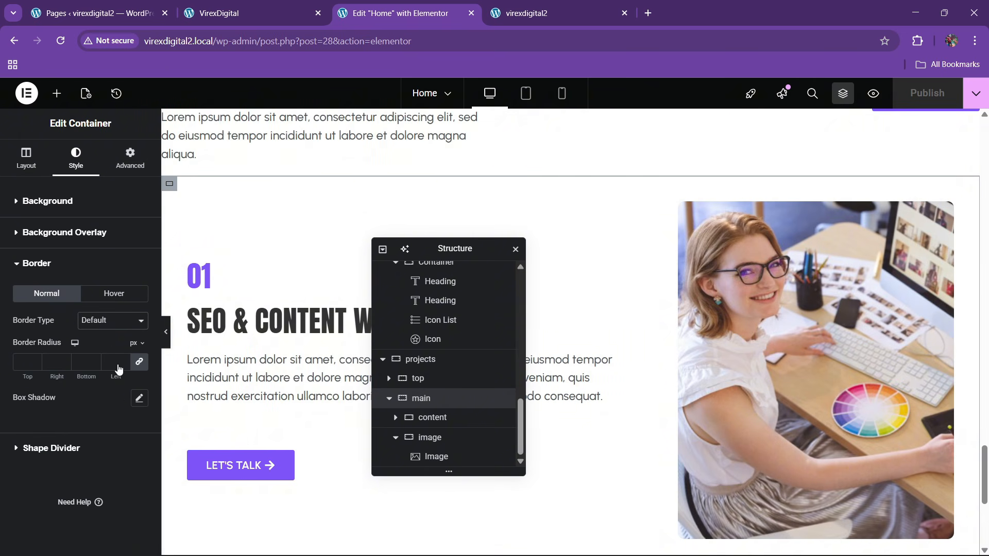
pyautogui.click(118, 367)
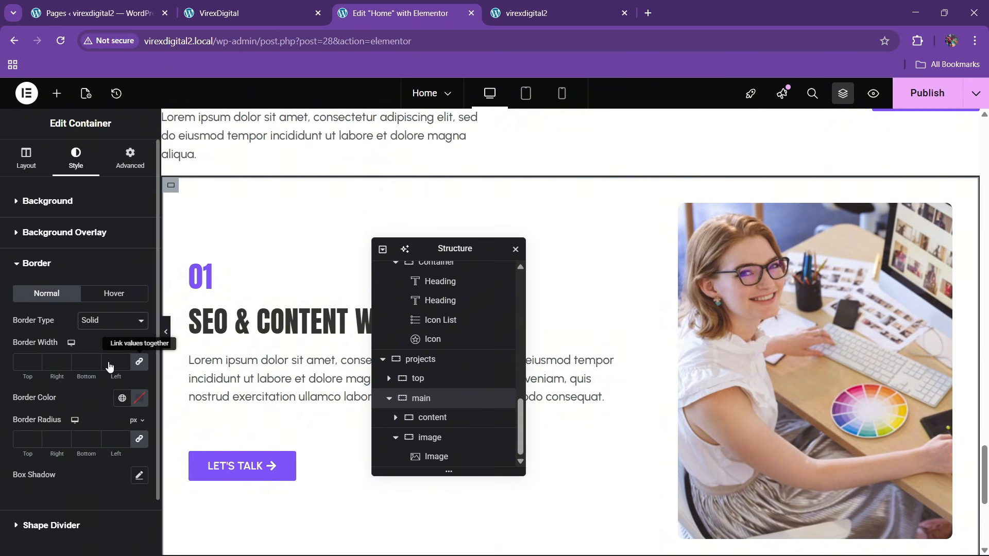
pyautogui.click(35, 358)
# - Set the row's border colour to grey #998E8E and preview it
pyautogui.click(136, 401)
pyautogui.click(77, 270)
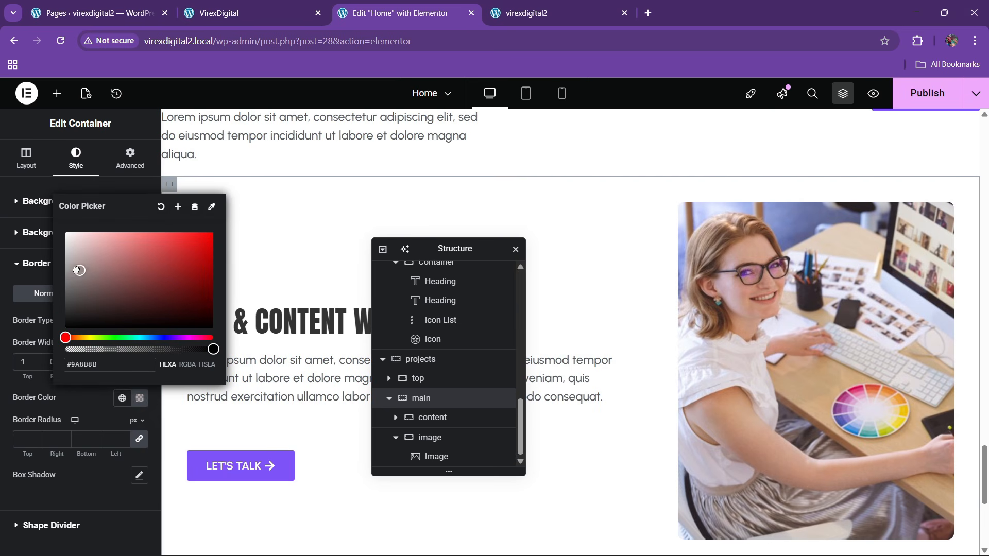
pyautogui.click(83, 422)
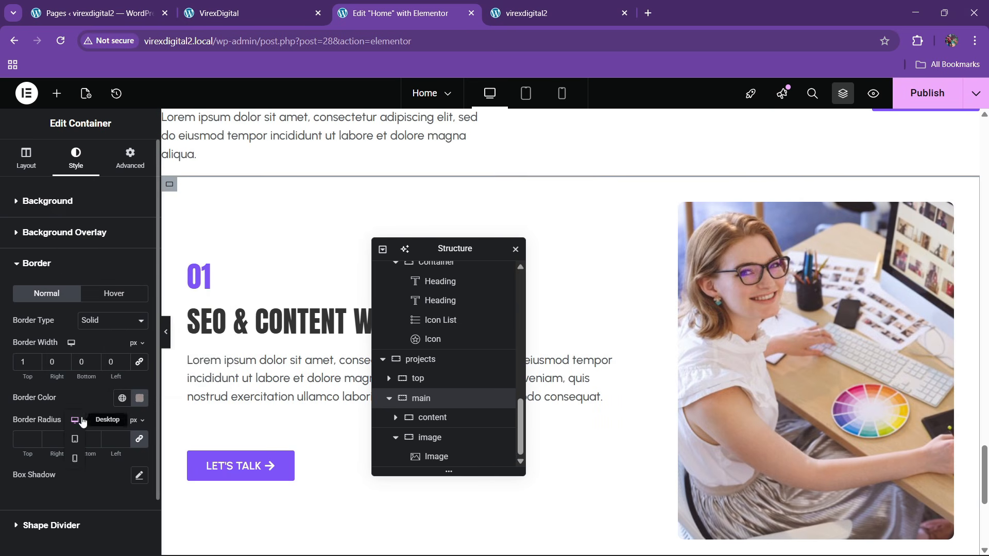
pyautogui.click(168, 344)
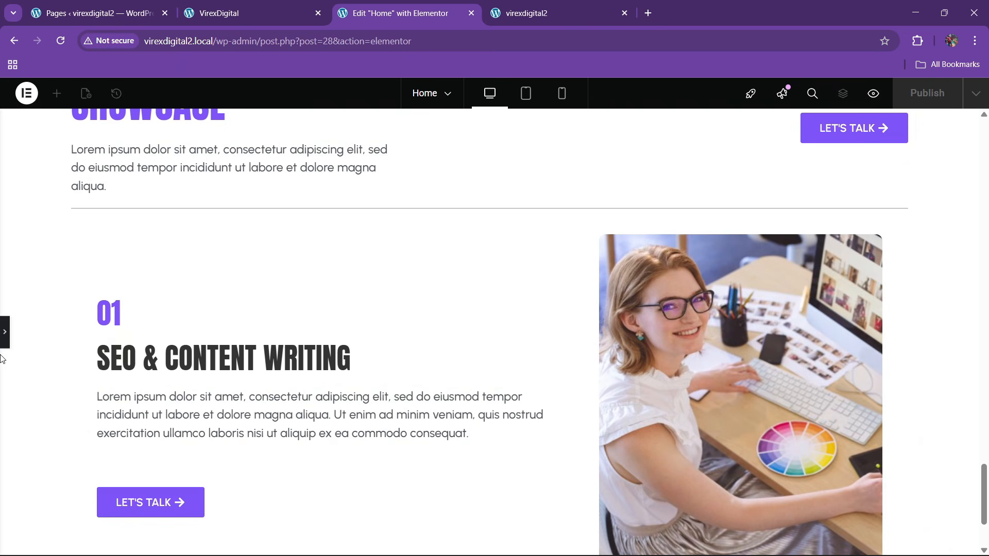
pyautogui.click(4, 344)
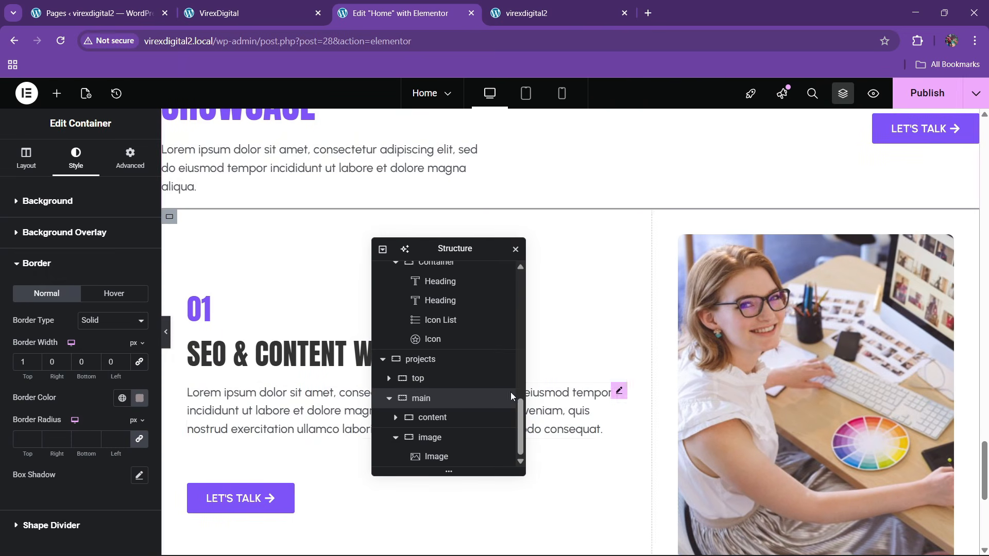
# - Save the border grey as a new global colour named 'border color'
pyautogui.click(443, 418)
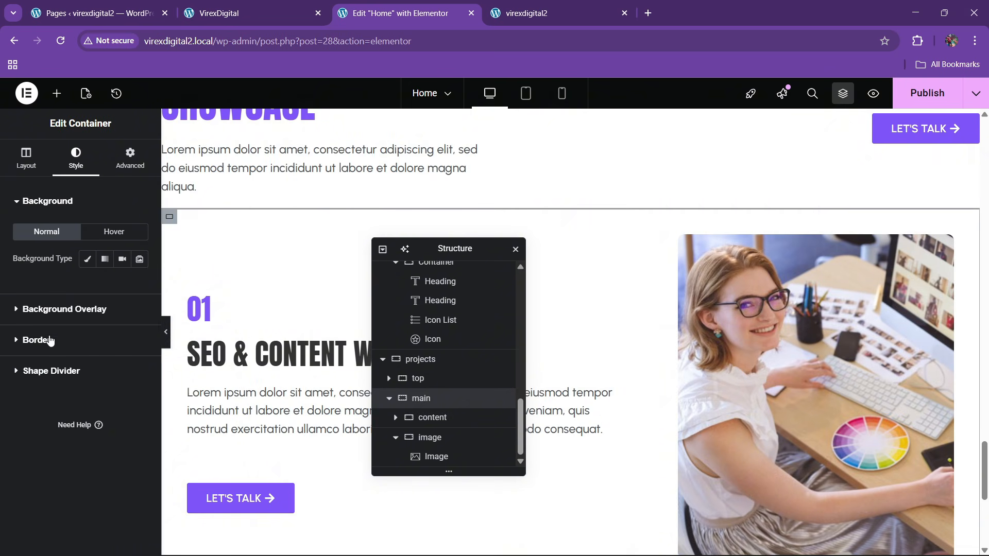
pyautogui.click(50, 340)
pyautogui.click(138, 398)
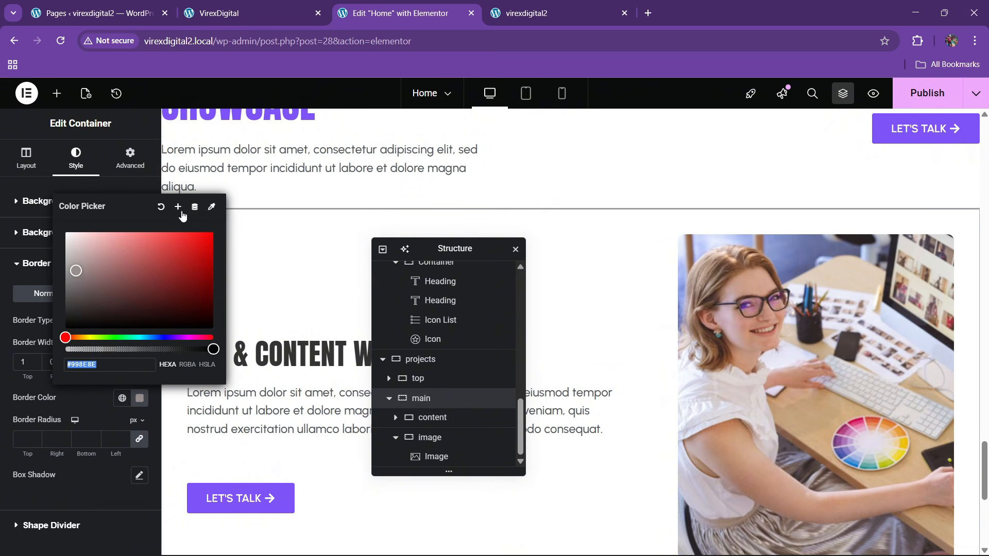
pyautogui.click(179, 208)
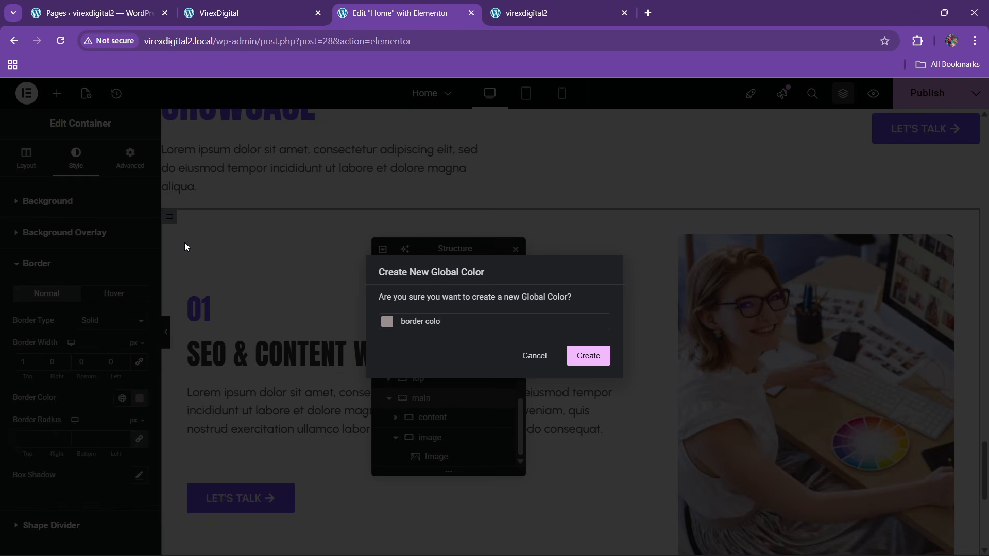
pyautogui.click(588, 356)
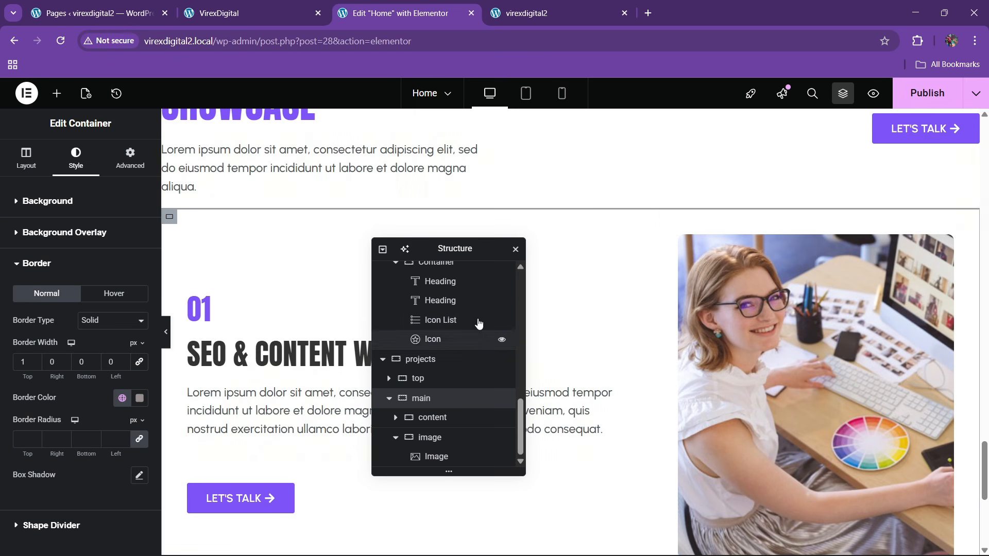
# - Give the text column a 1px solid left border in the global border color
pyautogui.moveTo(458, 245); pyautogui.dragTo(616, 225)
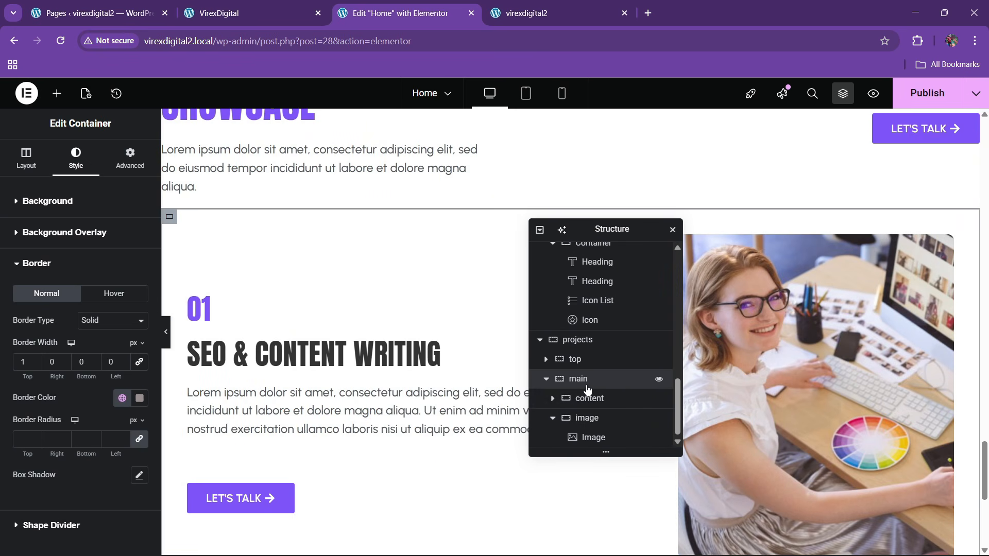
pyautogui.click(587, 398)
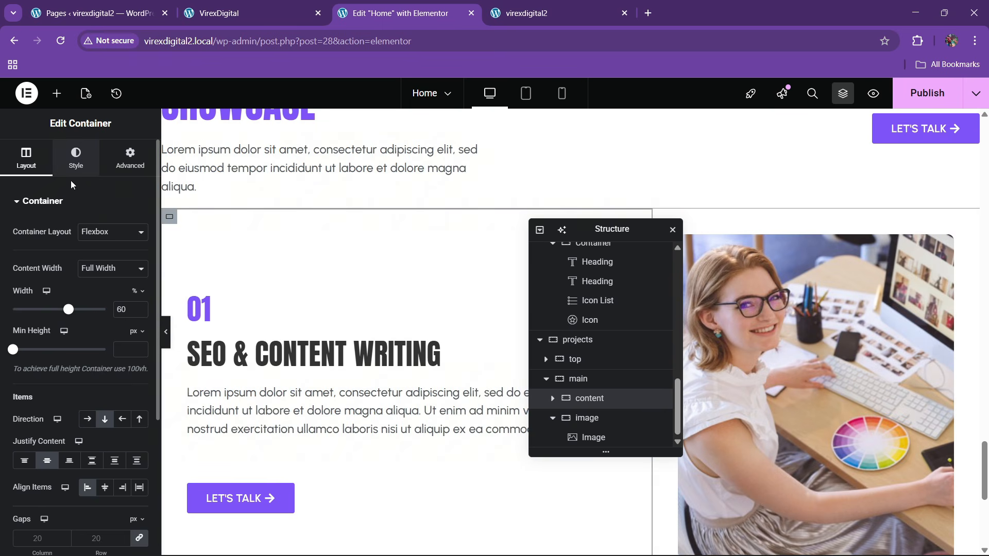
pyautogui.click(75, 157)
pyautogui.click(57, 338)
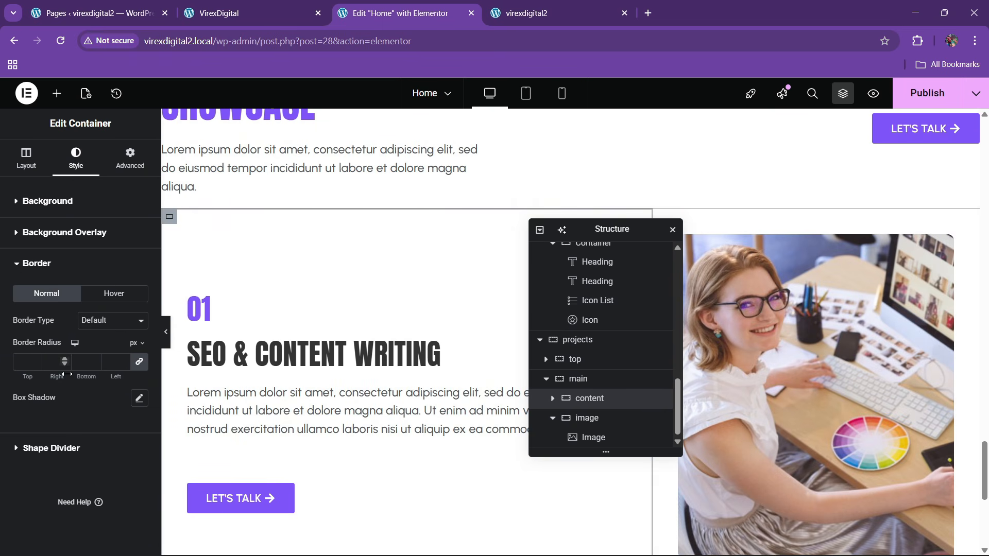
pyautogui.click(104, 320)
pyautogui.click(105, 366)
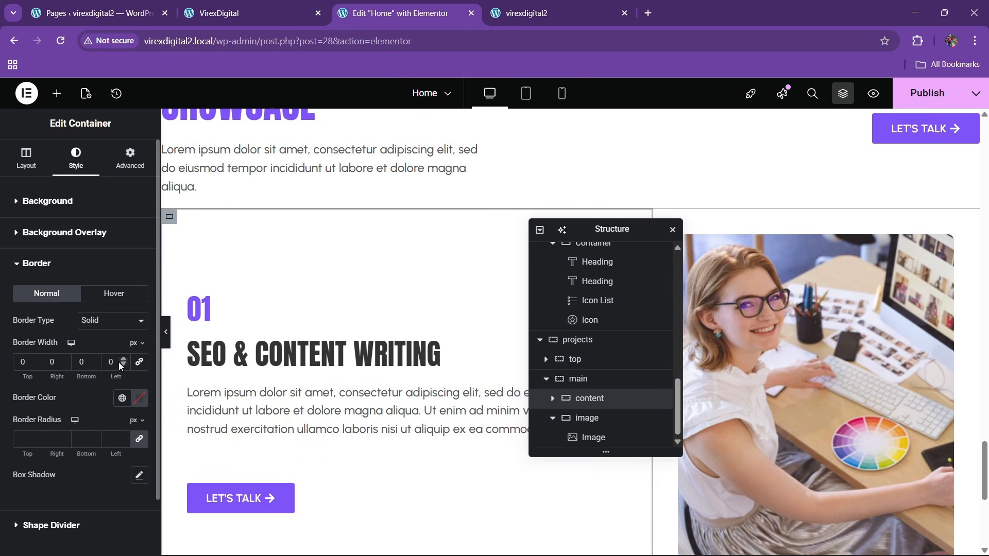
pyautogui.click(123, 360)
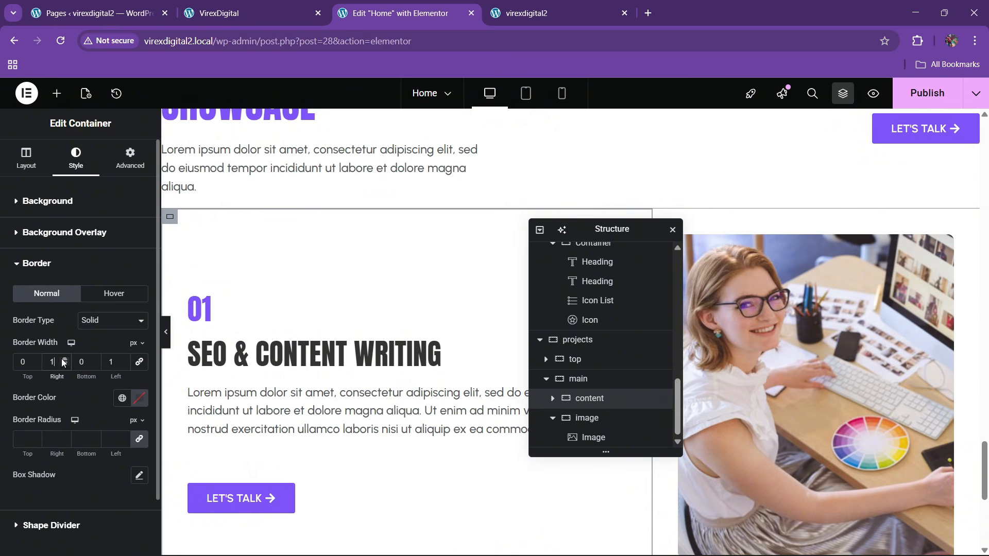
pyautogui.click(122, 399)
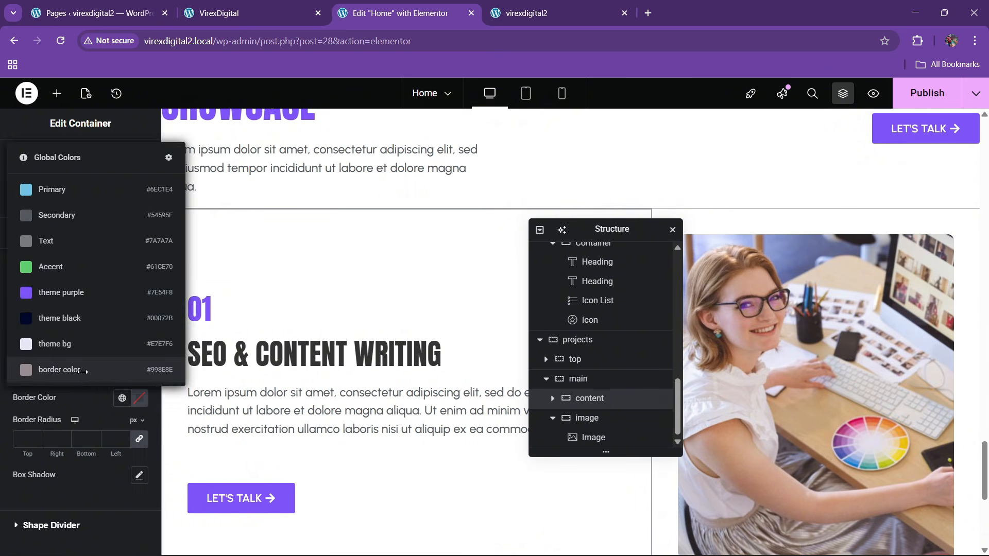
pyautogui.click(144, 370)
pyautogui.click(167, 343)
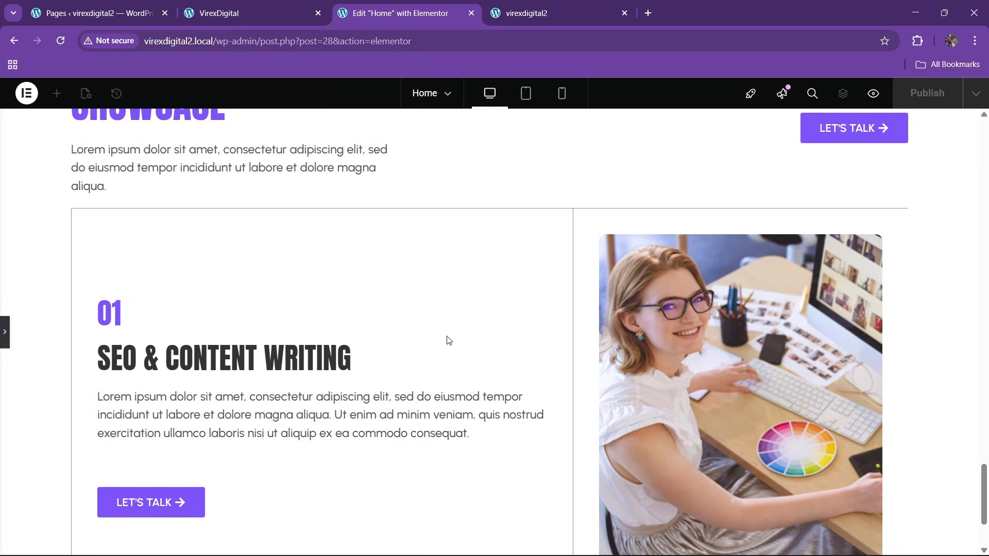
pyautogui.scroll(-3, 342, 371)
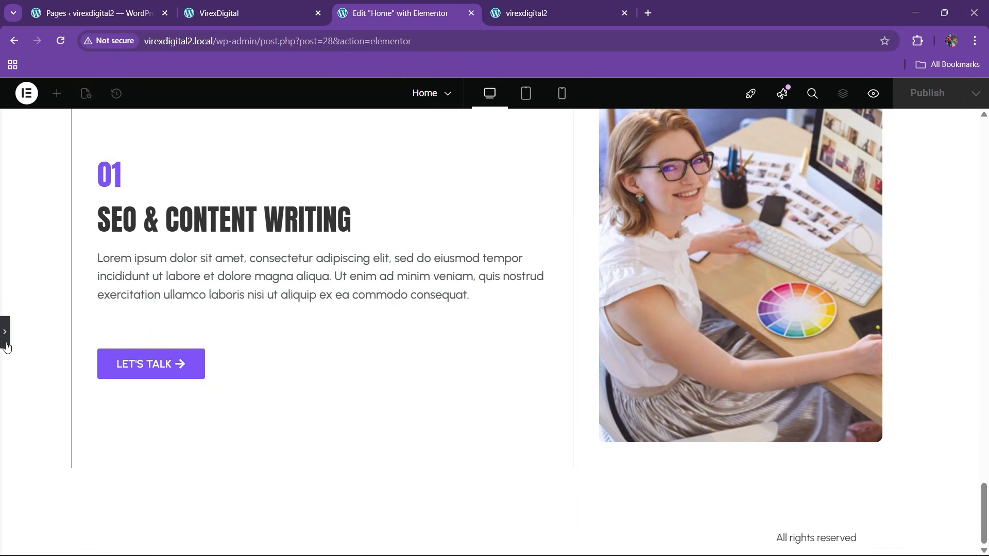
pyautogui.click(6, 346)
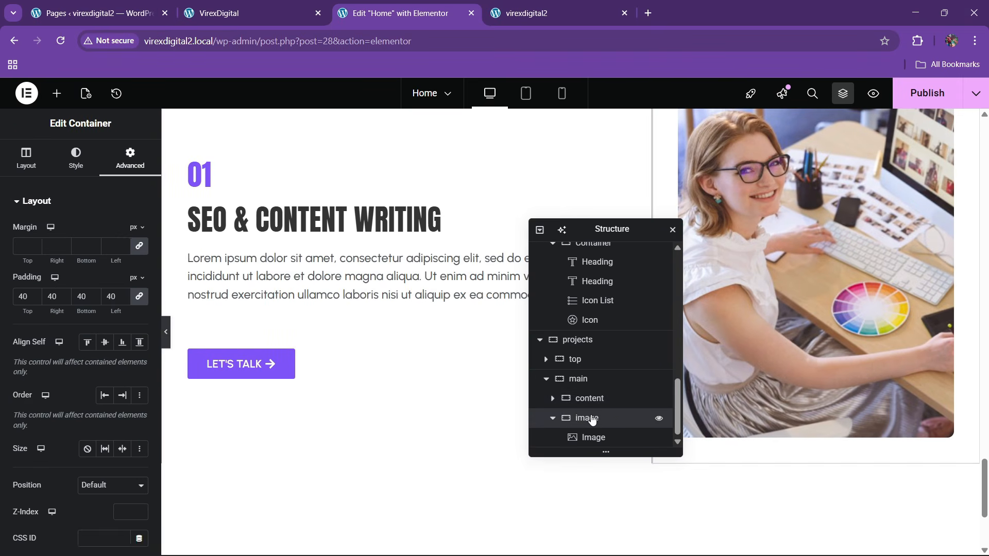
# - Give the image column a 1px solid right border in the global border color, then publish
pyautogui.click(591, 420)
pyautogui.click(76, 157)
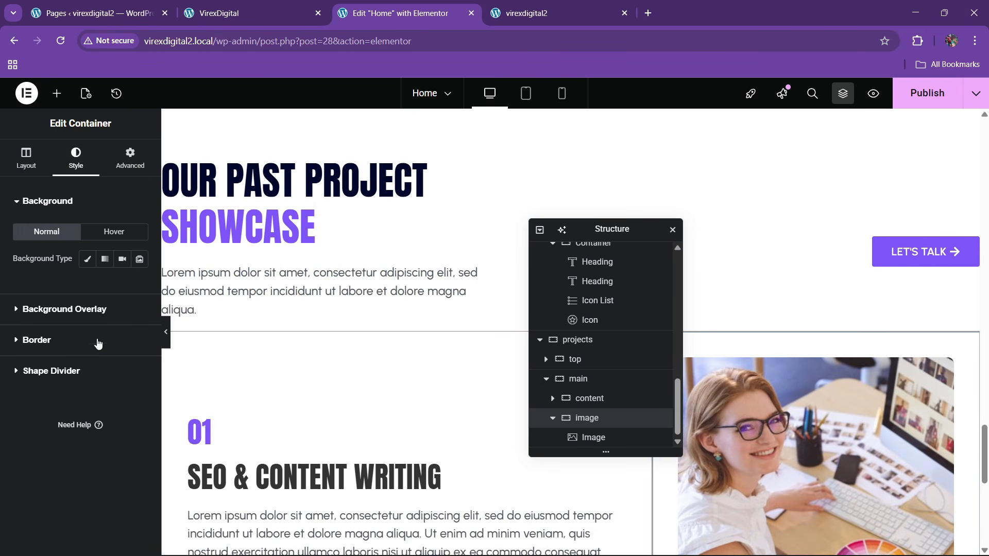
pyautogui.click(98, 344)
pyautogui.click(112, 321)
pyautogui.click(122, 369)
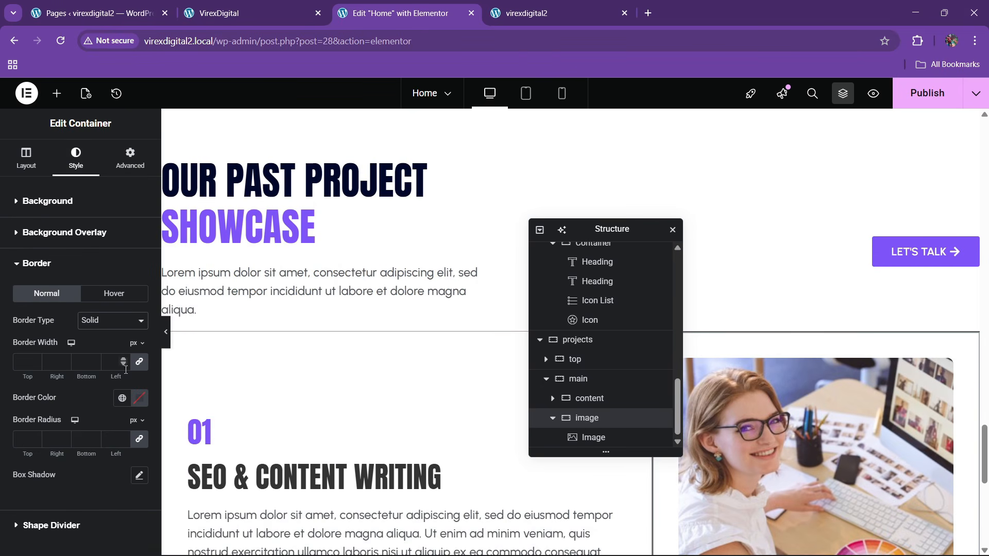
pyautogui.click(138, 366)
pyautogui.click(65, 359)
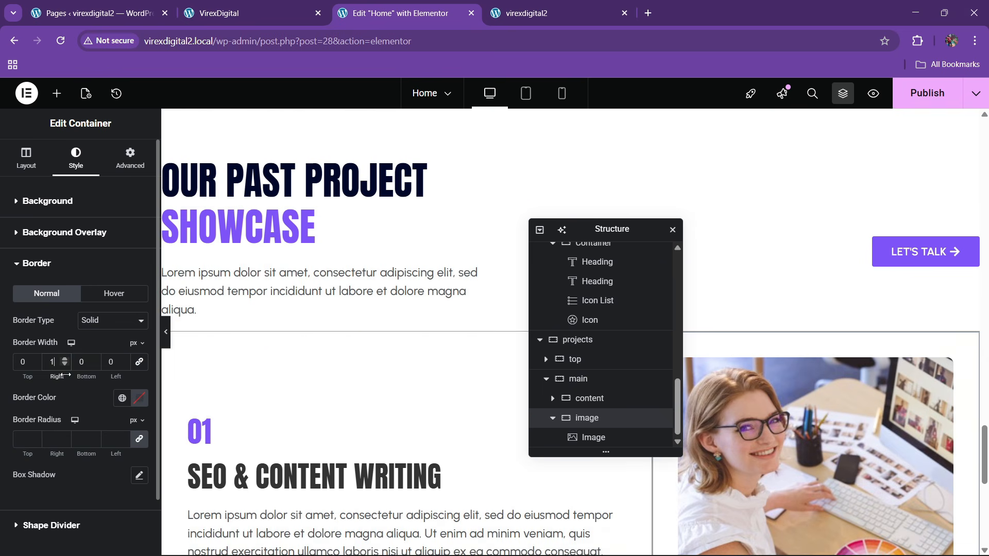
pyautogui.click(122, 398)
pyautogui.click(62, 368)
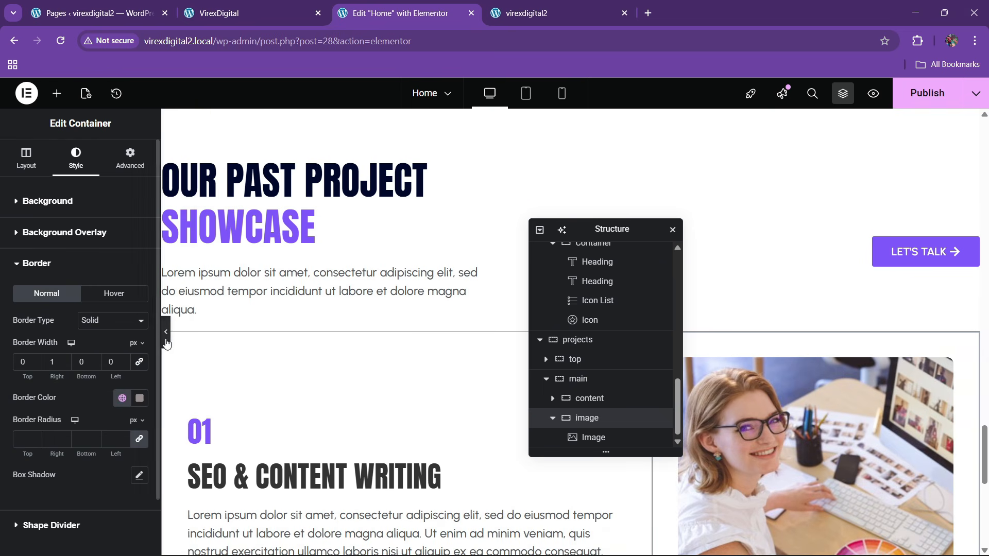
pyautogui.hotkey('ctrl', 'p')
pyautogui.scroll(-5, 364, 356)
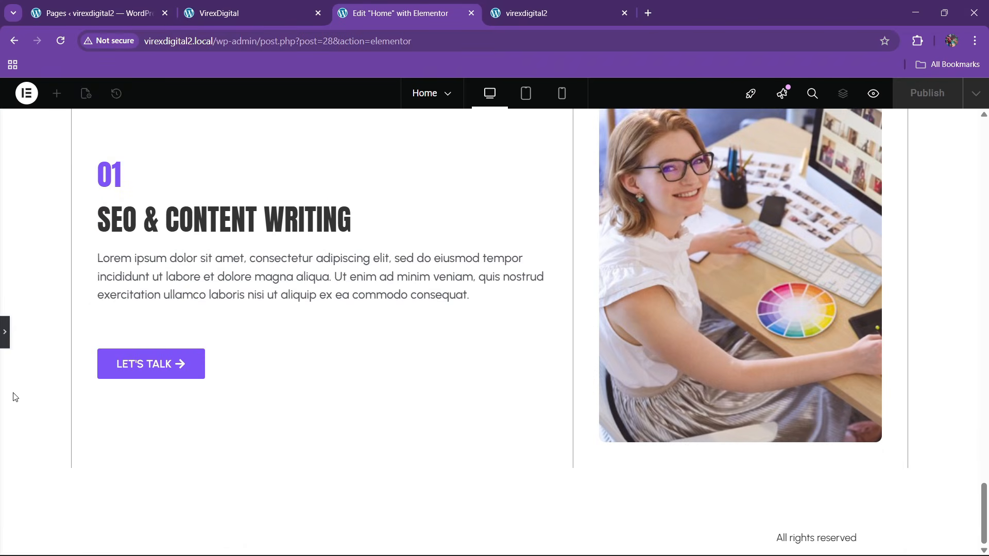
pyautogui.click(5, 335)
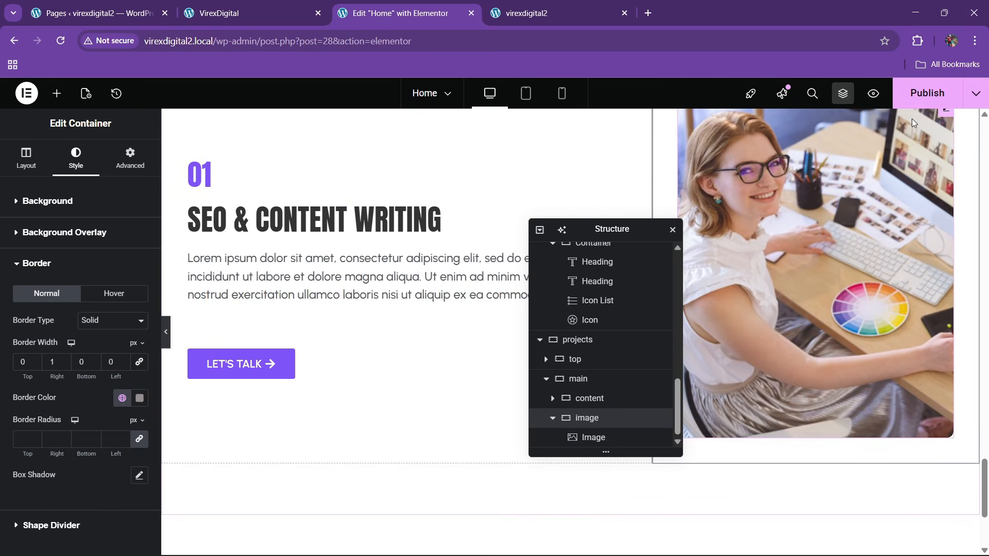
pyautogui.click(922, 98)
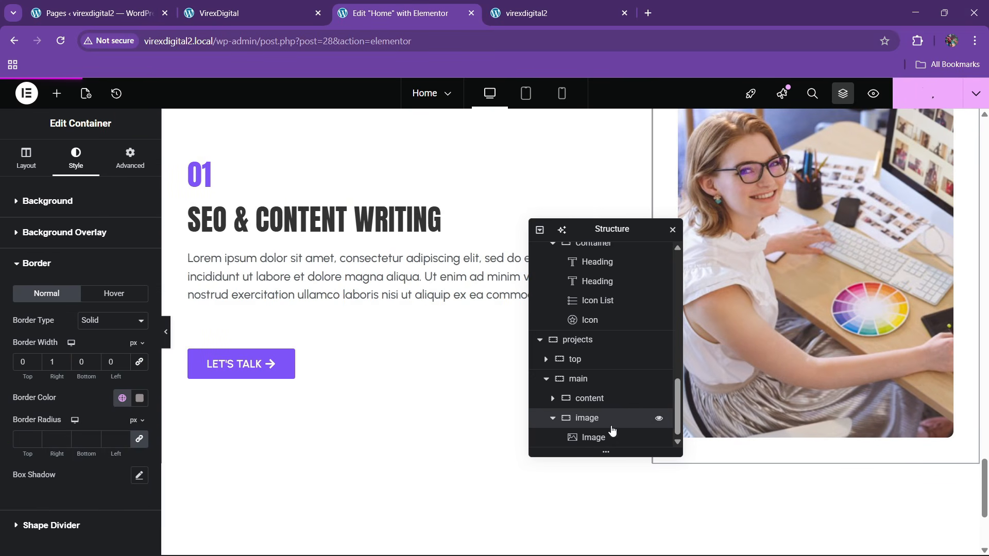
# - Duplicate the main project row twice in the Navigator
pyautogui.click(546, 379)
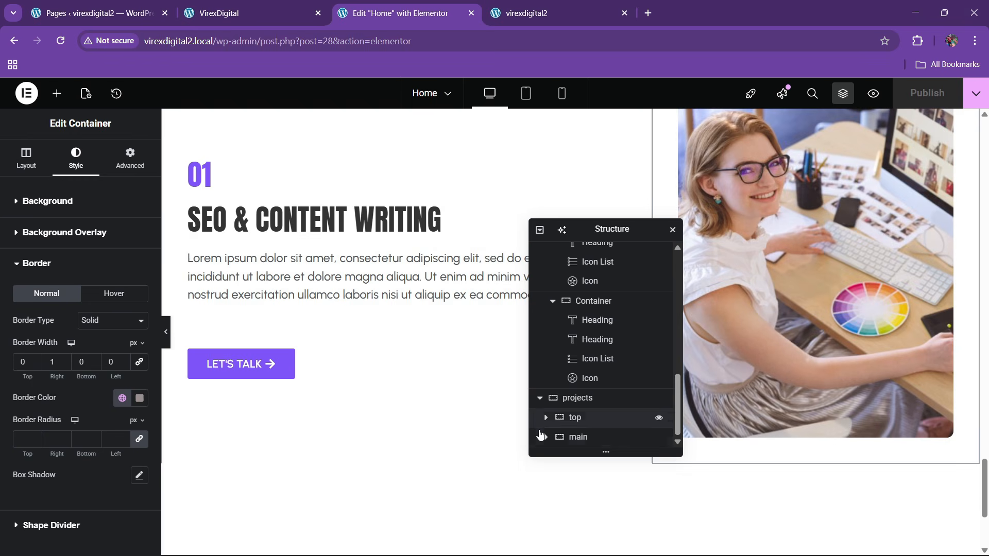
pyautogui.click(579, 438)
pyautogui.rightClick(585, 441)
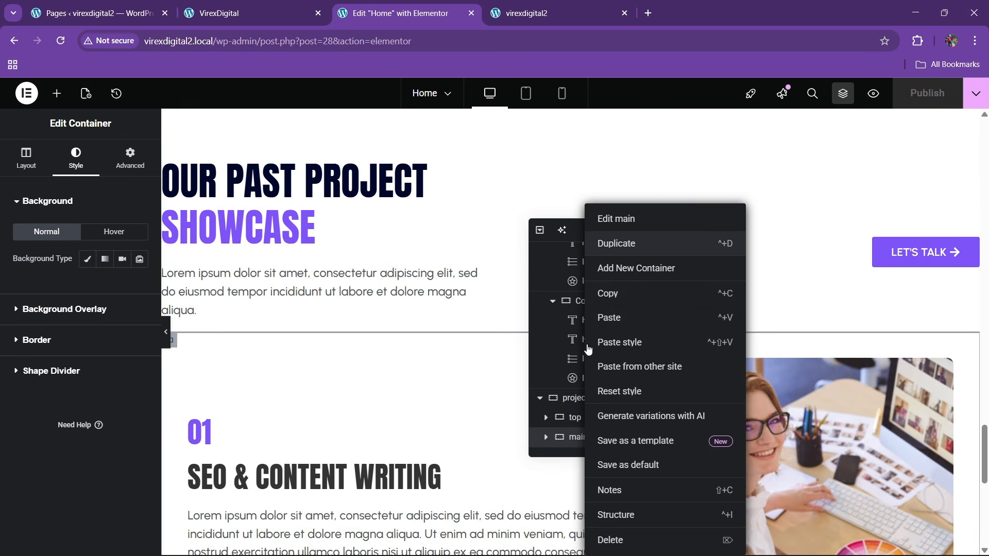
pyautogui.click(616, 247)
pyautogui.rightClick(585, 442)
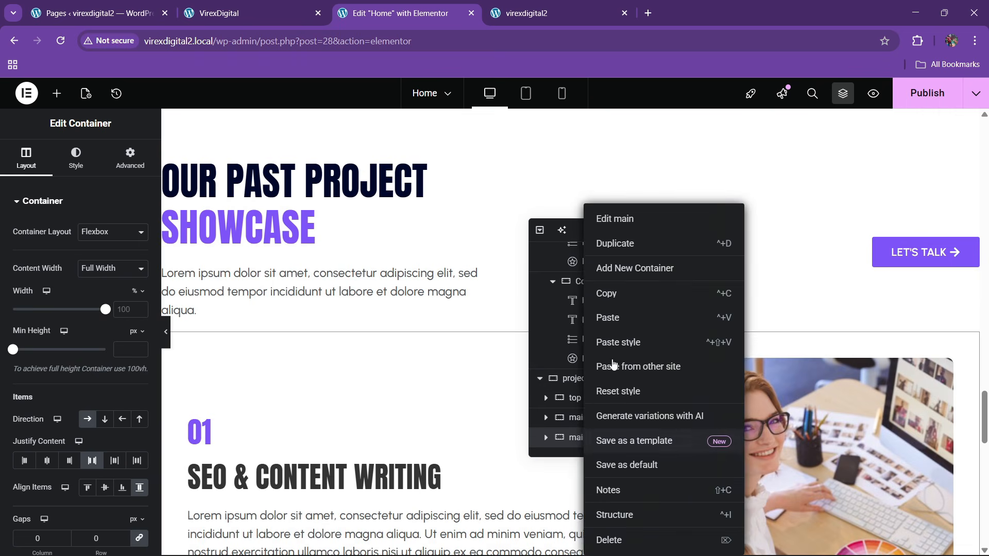
pyautogui.click(613, 240)
# - Set the second row's Direction to Row-reversed so its image sits left
pyautogui.scroll(-1, 592, 391)
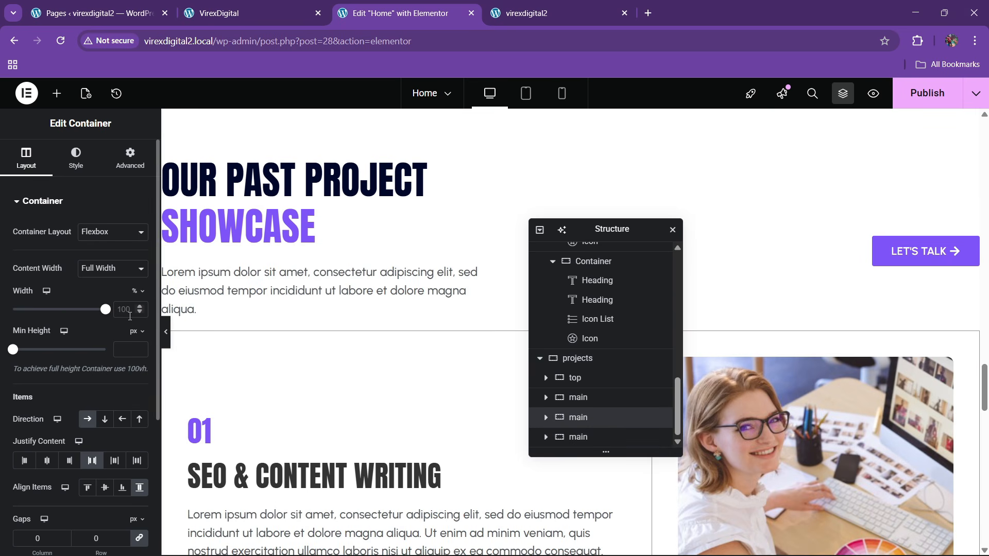
pyautogui.click(122, 418)
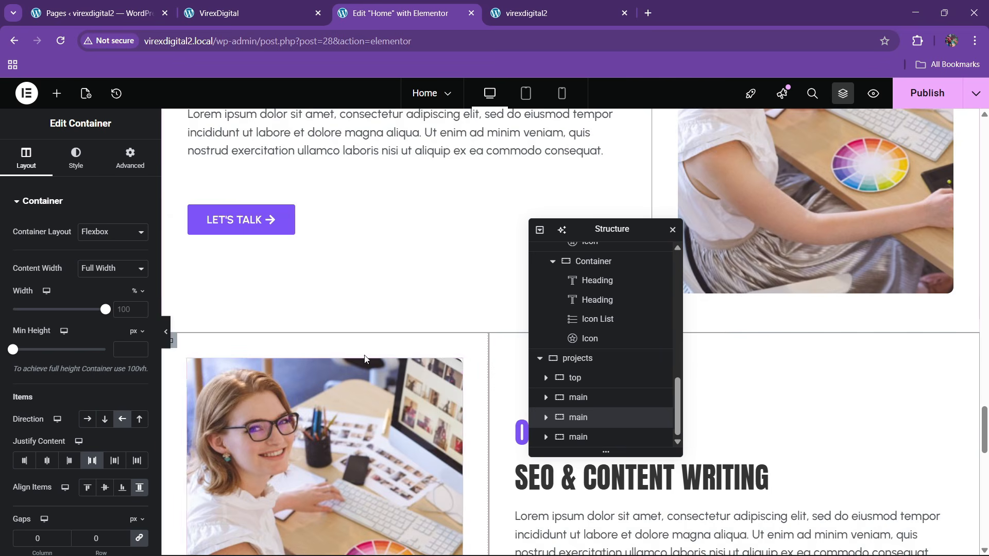
pyautogui.scroll(-4, 327, 350)
pyautogui.scroll(-4, 326, 349)
pyautogui.scroll(2, 327, 349)
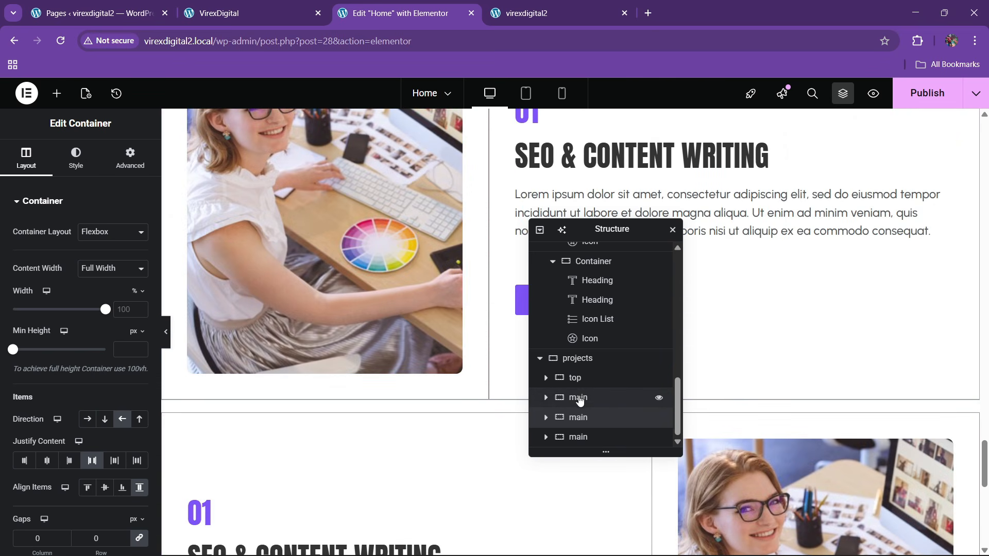
# - Set the projects section's column and row gaps to 0 and save with Ctrl+S
pyautogui.click(576, 359)
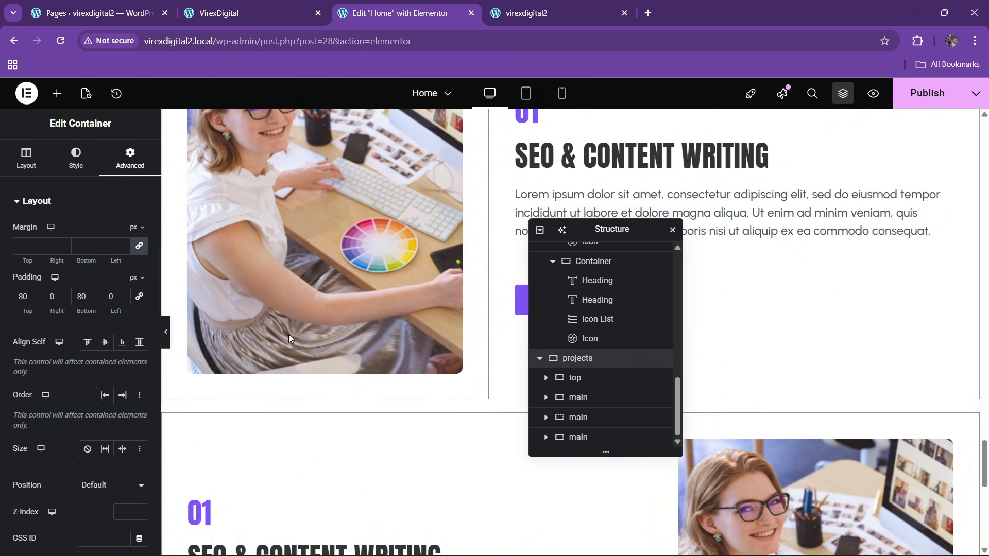
pyautogui.click(26, 157)
pyautogui.scroll(-2, 68, 359)
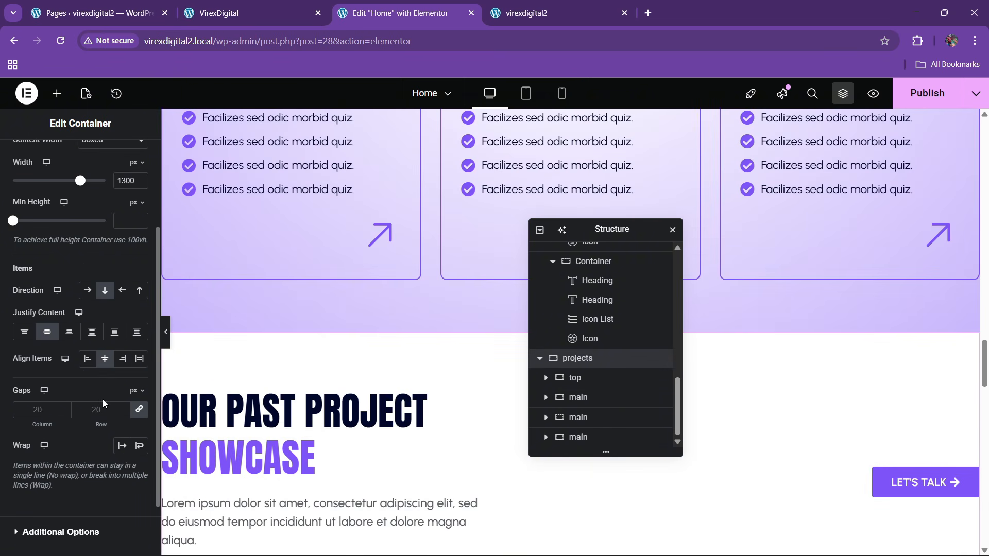
pyautogui.write('0')
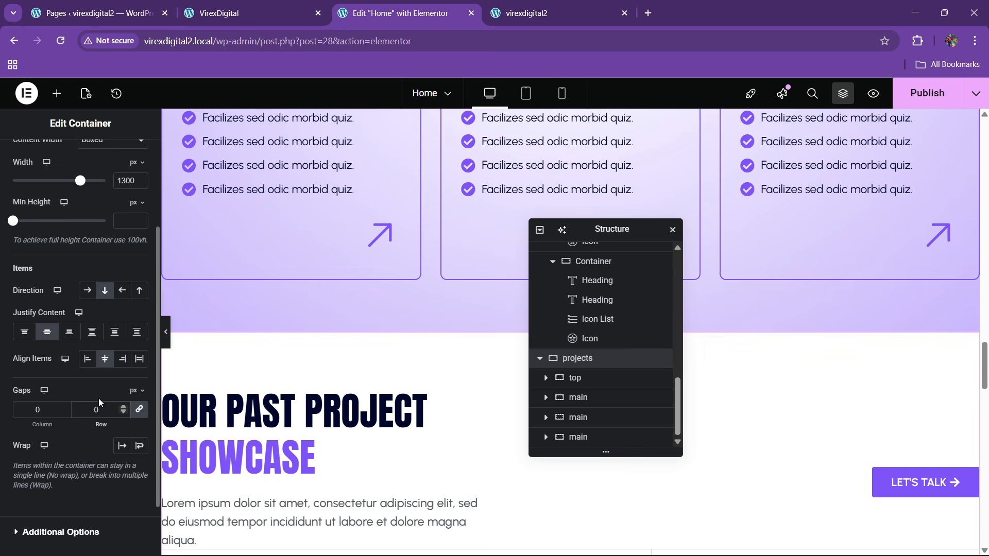
pyautogui.scroll(-12, 443, 346)
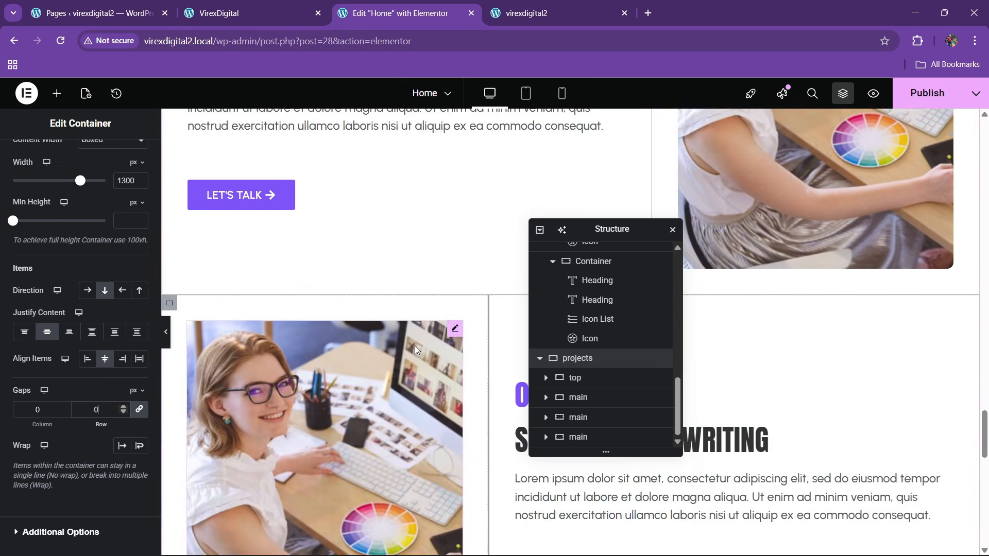
pyautogui.scroll(-12, 415, 348)
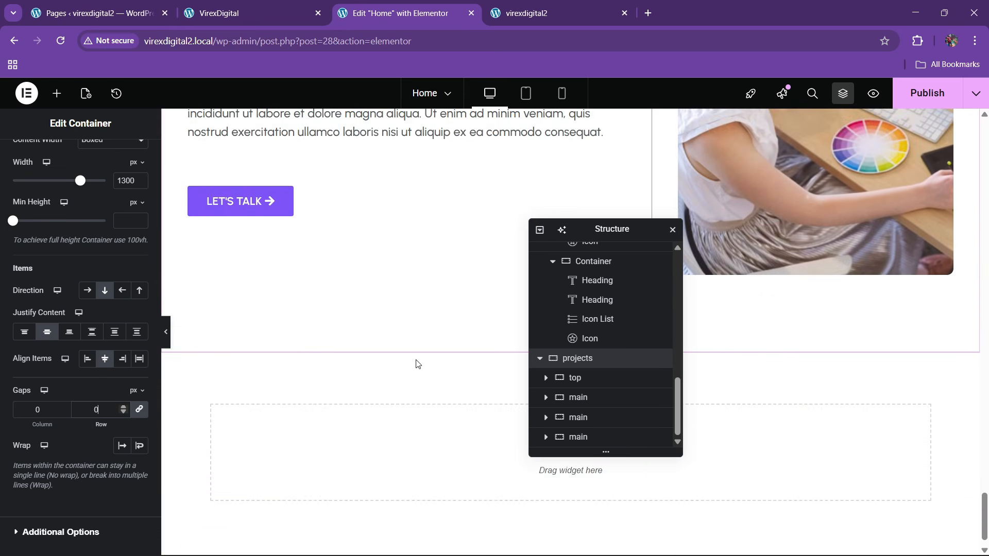
pyautogui.scroll(15, 416, 364)
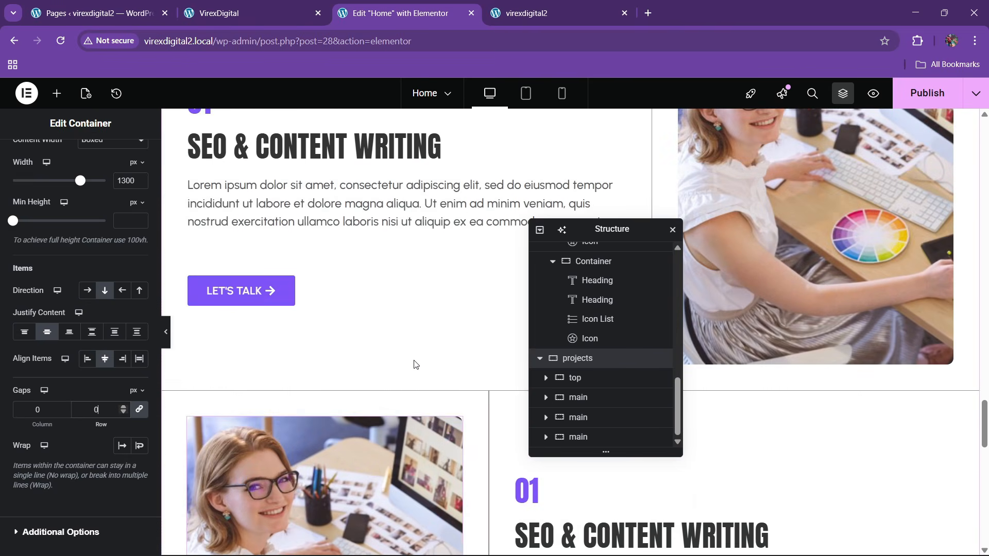
pyautogui.scroll(-3, 416, 365)
pyautogui.scroll(2, 416, 364)
pyautogui.scroll(2, 416, 364)
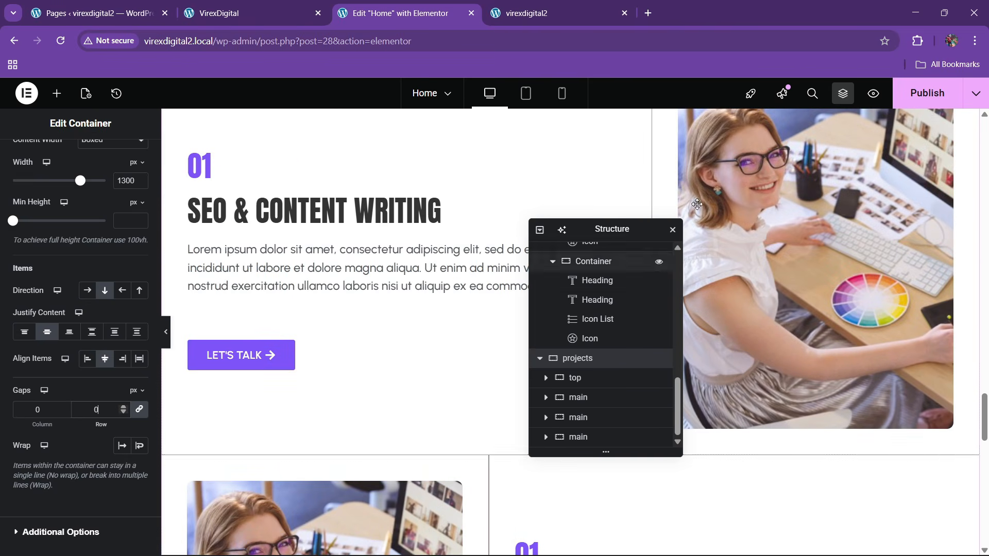
pyautogui.hotkey('ctrl', 's')
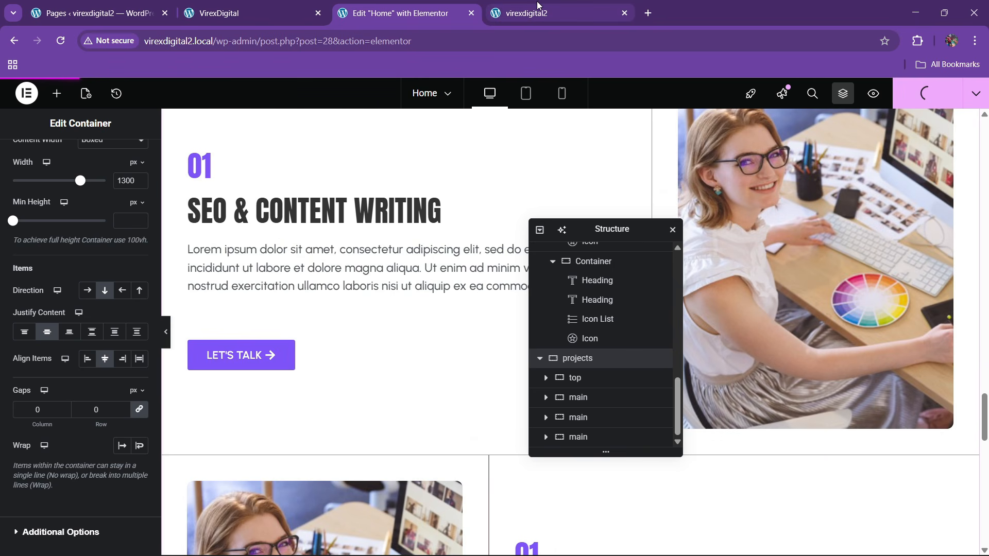
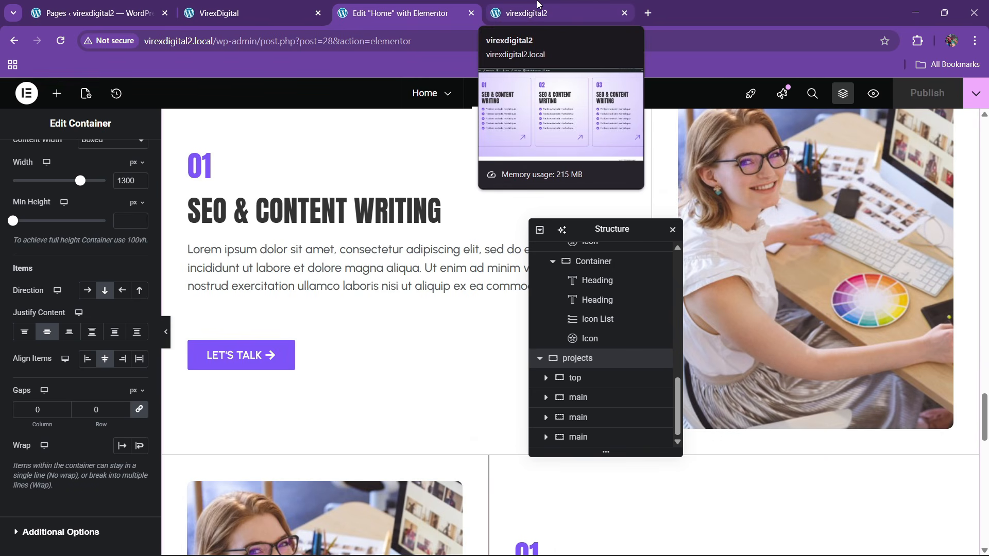
# - Reload the live site and scroll down to check the projects section
pyautogui.click(537, 5)
pyautogui.click(315, 39)
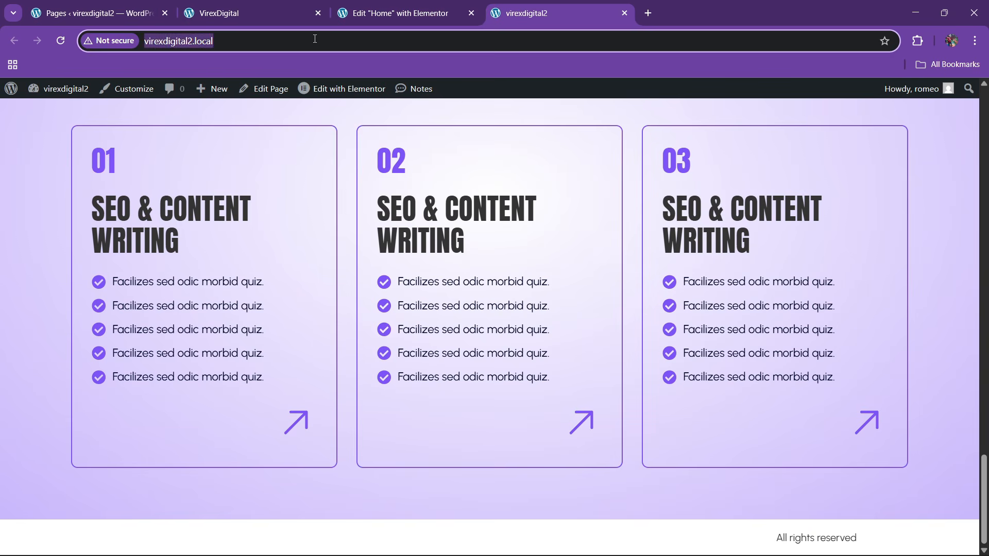
pyautogui.press('Return')
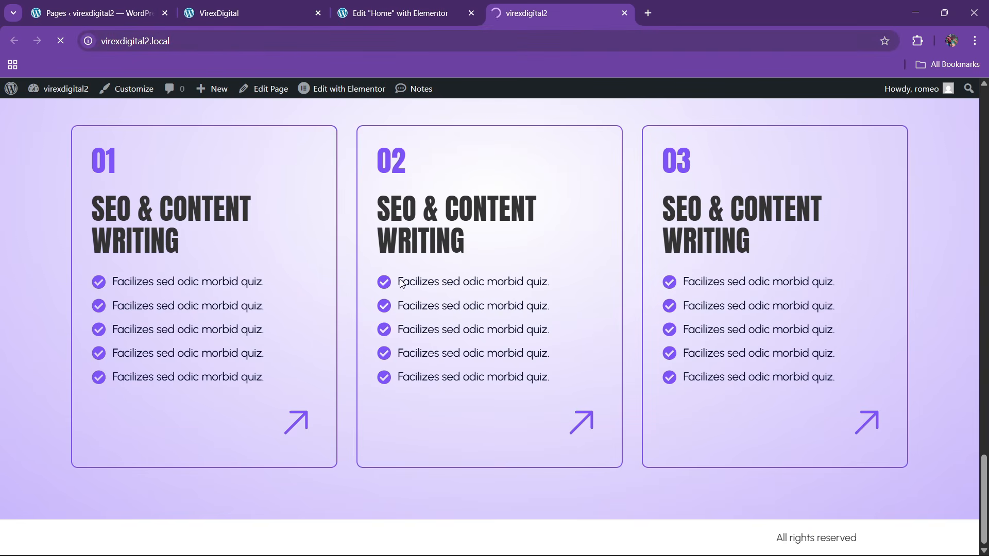
pyautogui.scroll(-15, 457, 293)
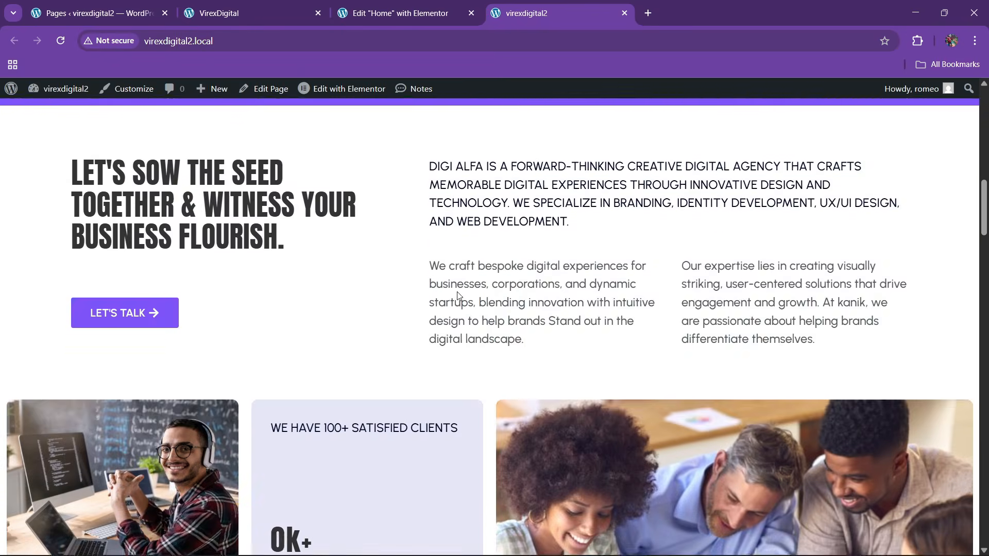
pyautogui.scroll(-20, 458, 295)
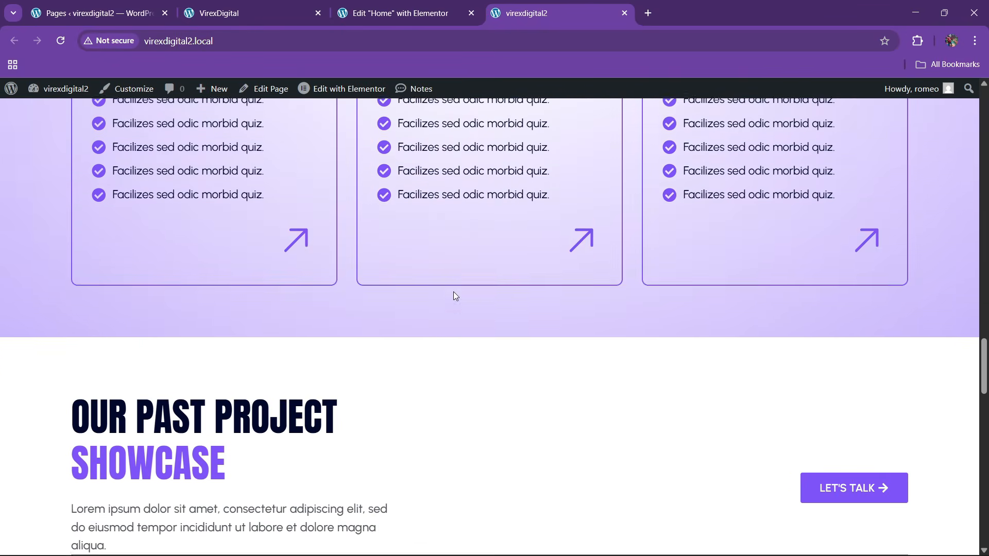
pyautogui.scroll(-10, 452, 298)
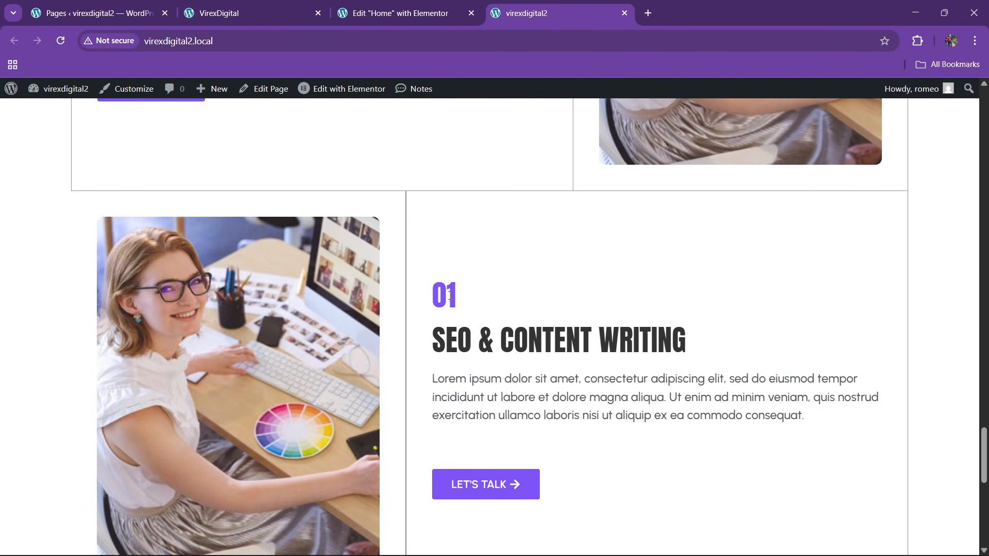
pyautogui.scroll(-6, 448, 297)
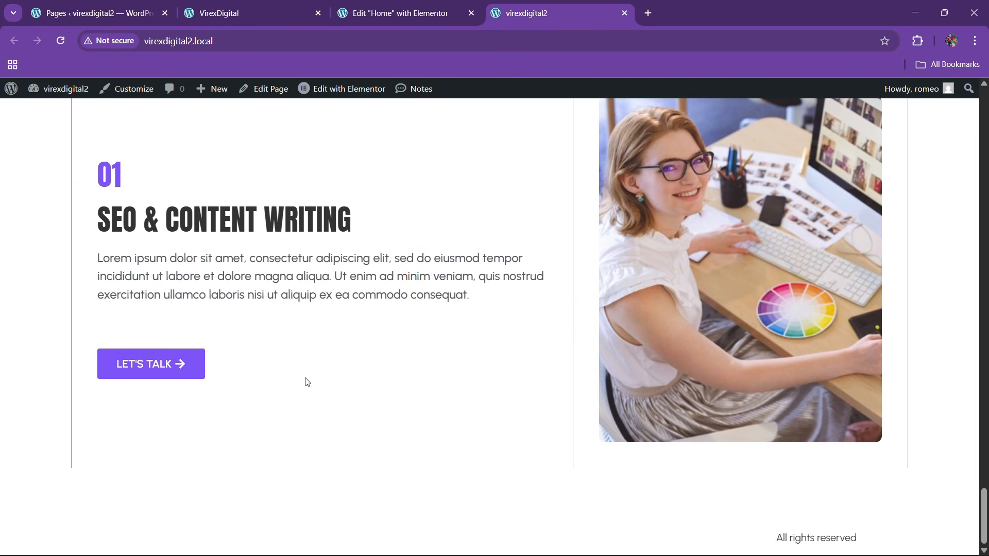
# - Give the last project row a 1 px bottom border
pyautogui.click(376, 5)
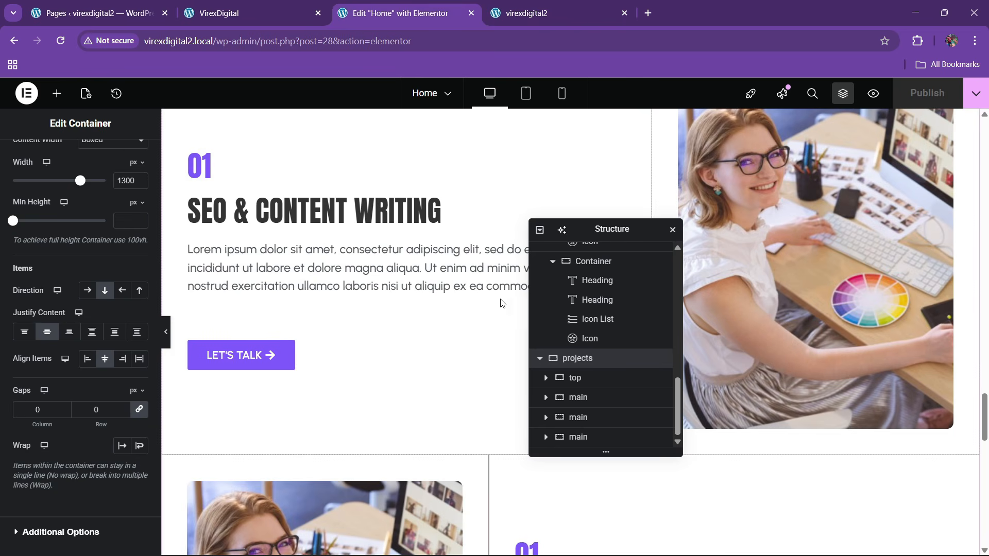
pyautogui.click(567, 436)
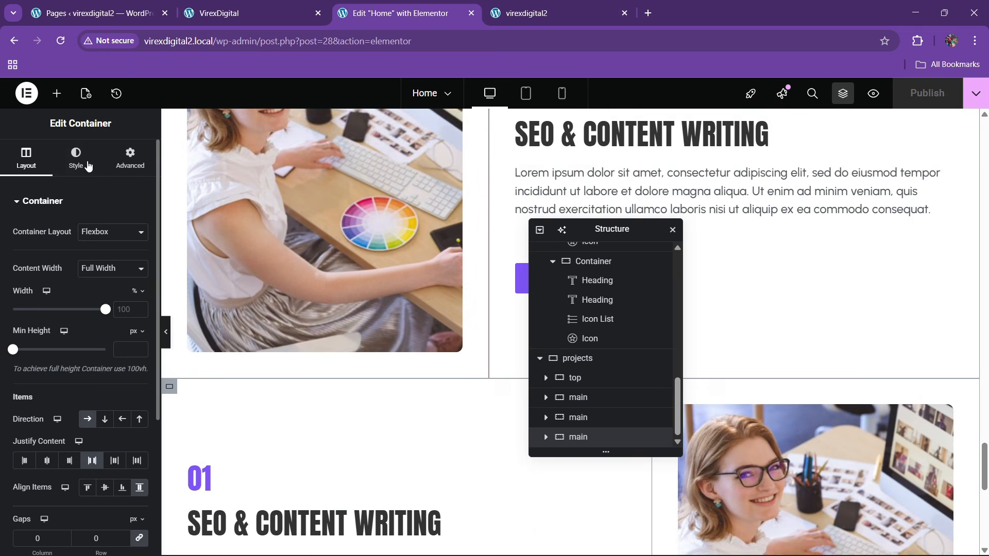
pyautogui.click(75, 156)
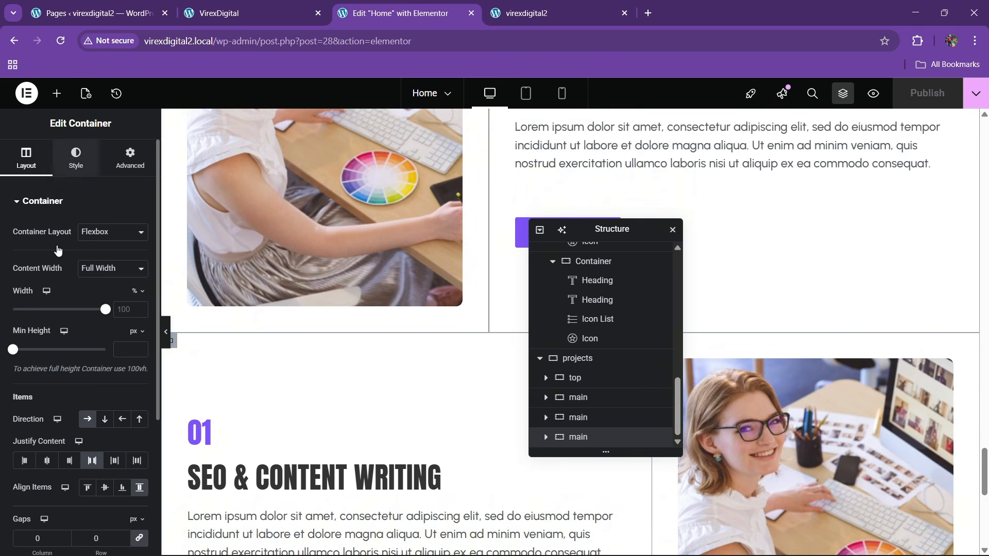
pyautogui.click(60, 341)
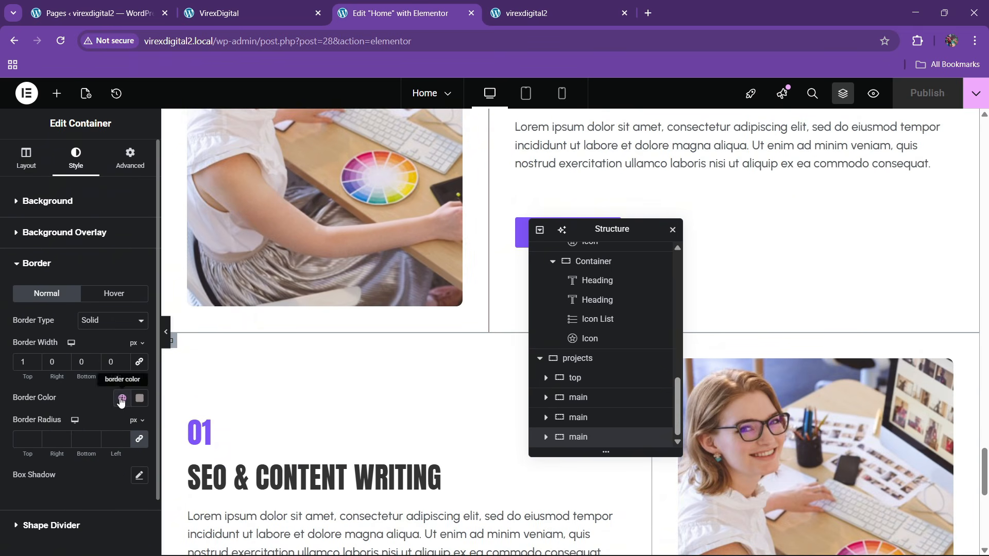
pyautogui.click(94, 360)
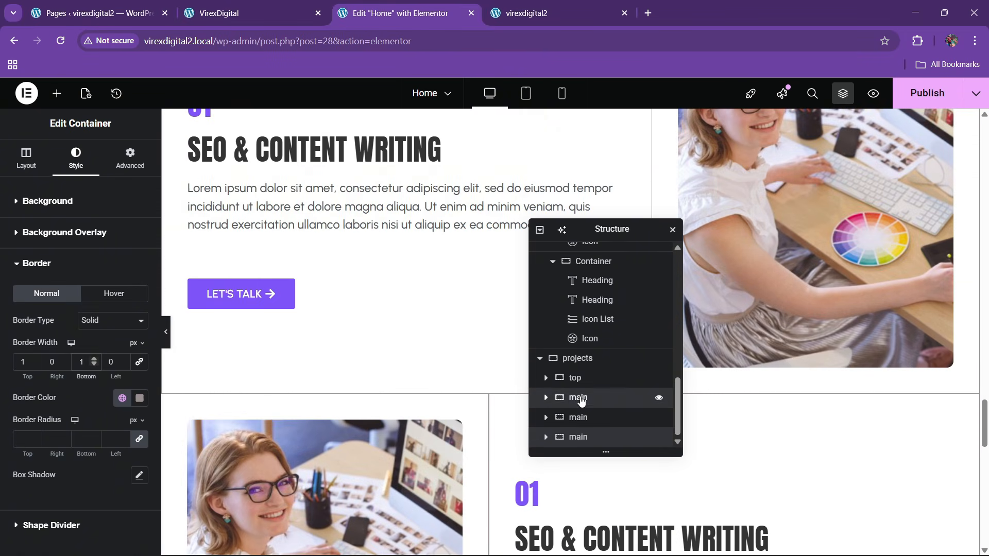
# - Set the first project row's top margin to 60 px
pyautogui.click(540, 403)
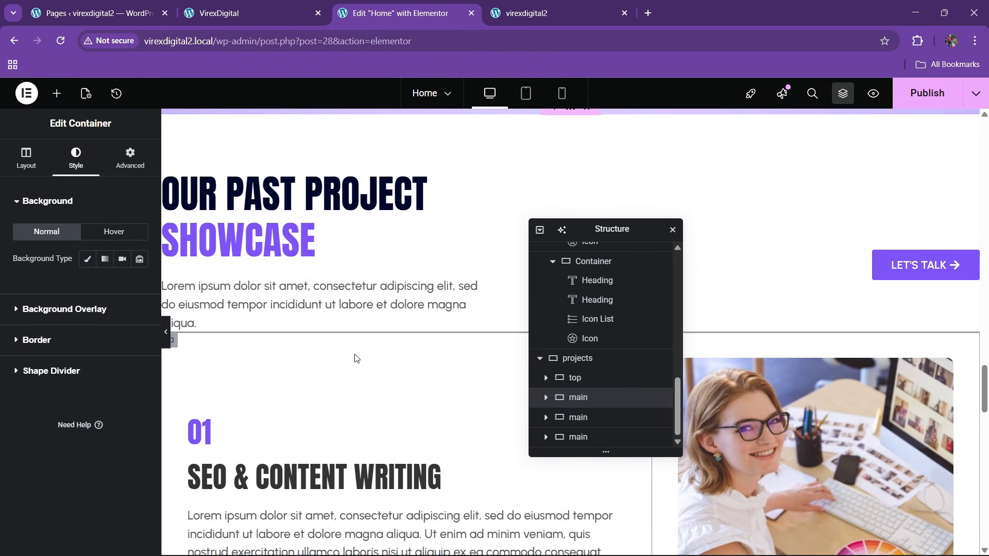
pyautogui.click(130, 159)
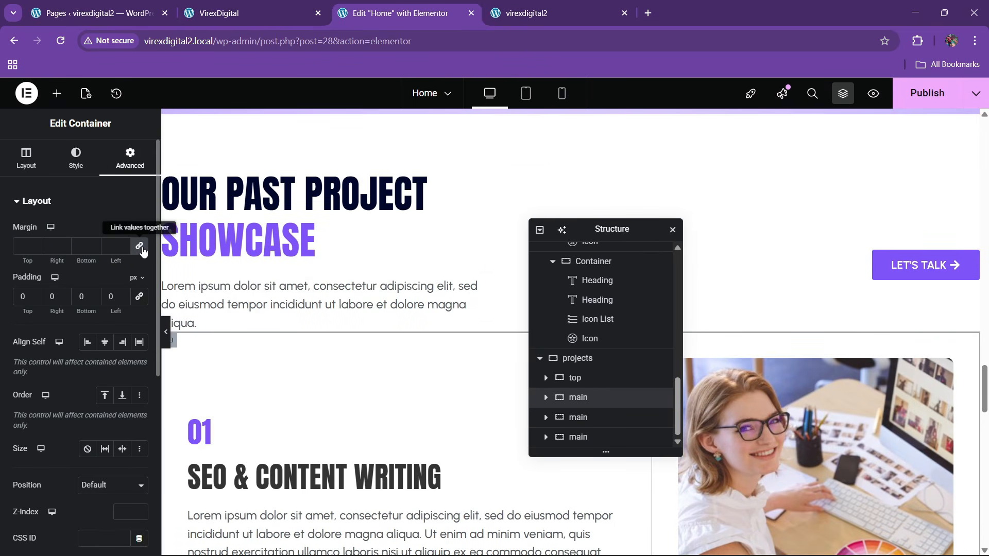
pyautogui.click(19, 247)
pyautogui.write('40')
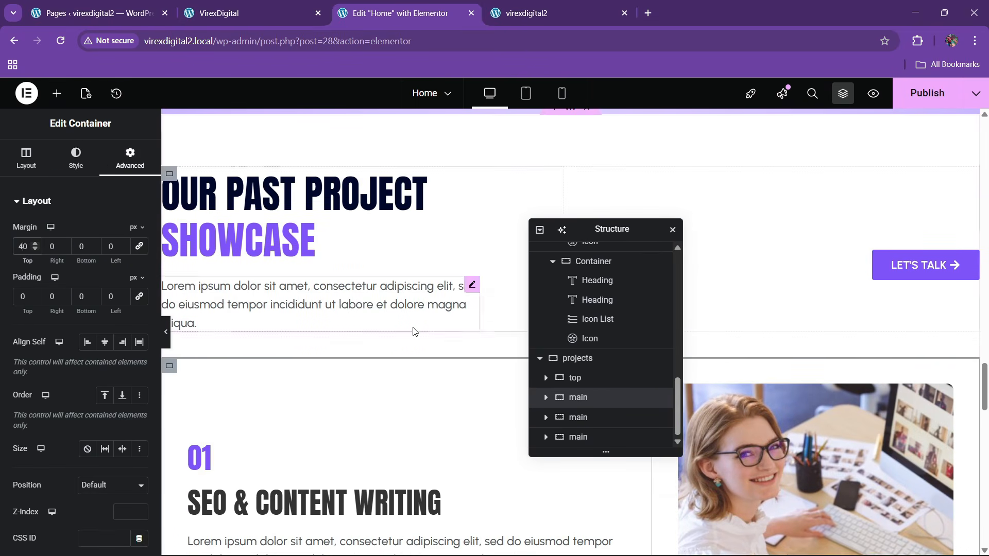
pyautogui.scroll(-2, 359, 351)
pyautogui.press('BackSpace')
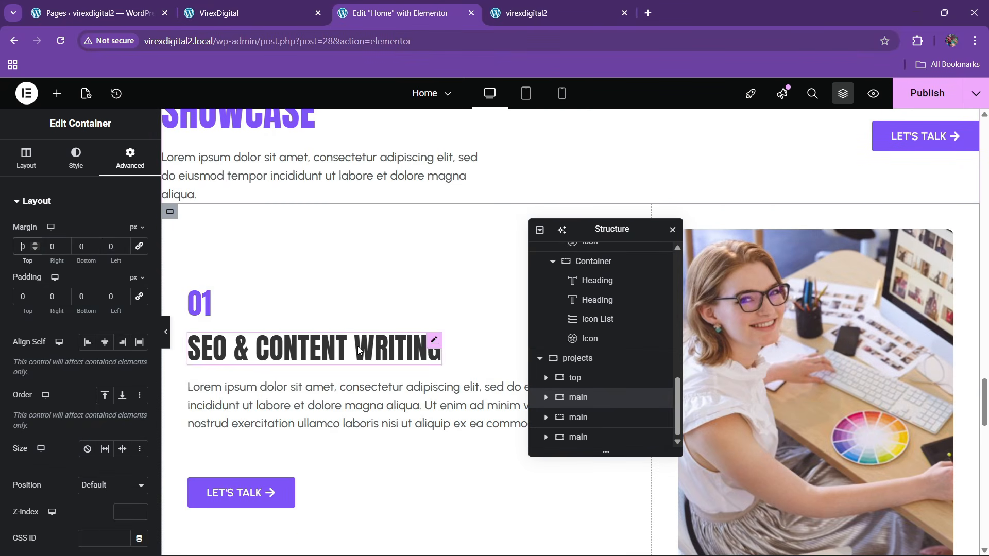
pyautogui.write('6')
pyautogui.scroll(-3, 379, 325)
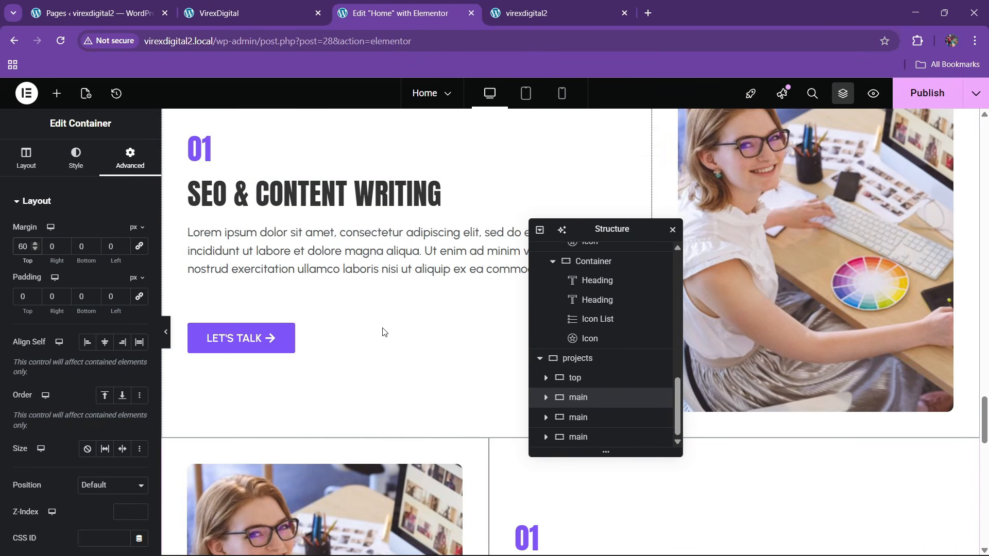
pyautogui.scroll(-4, 415, 445)
pyautogui.click(375, 400)
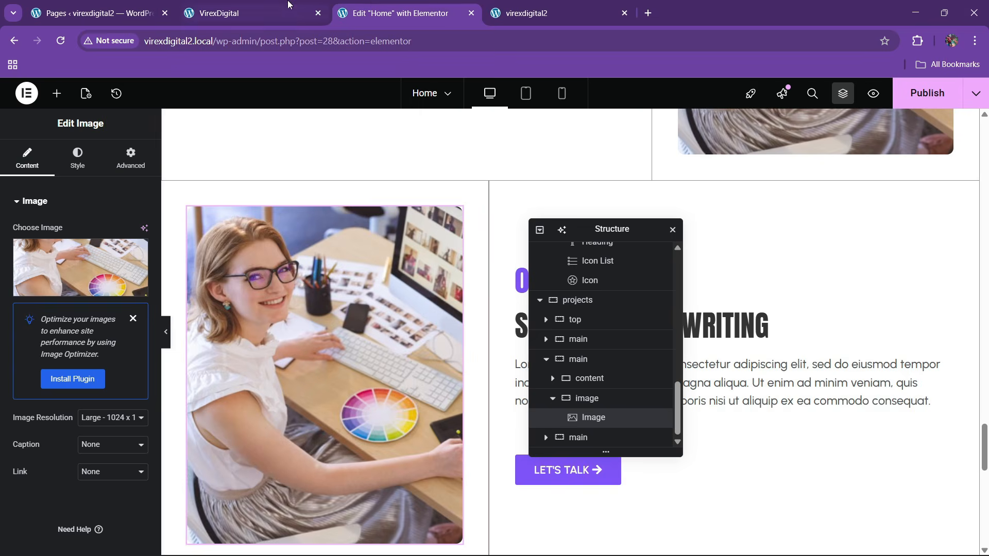
# - Replace the second project row's image with the thumbs-up design-2 photo
pyautogui.click(287, 5)
pyautogui.scroll(-3, 365, 274)
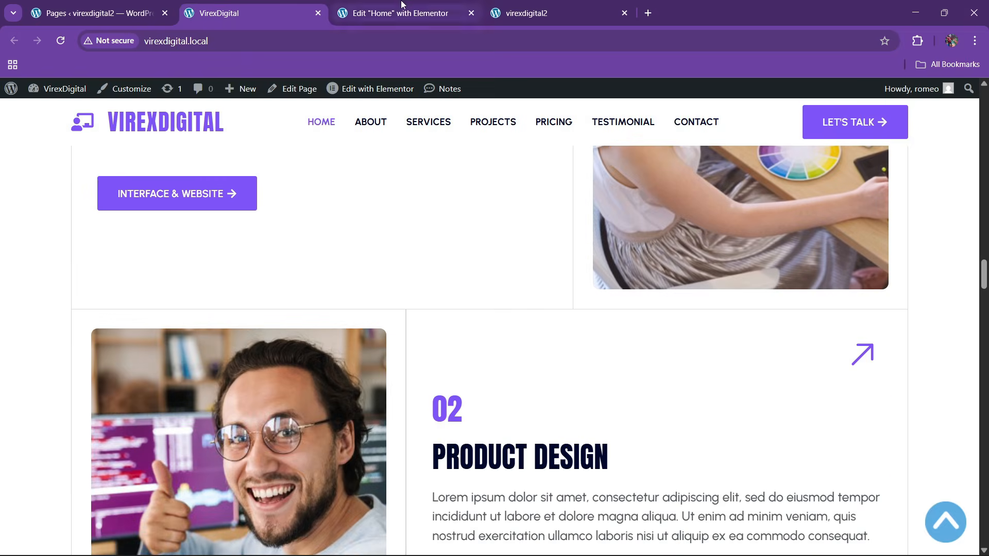
pyautogui.click(397, 12)
pyautogui.click(74, 278)
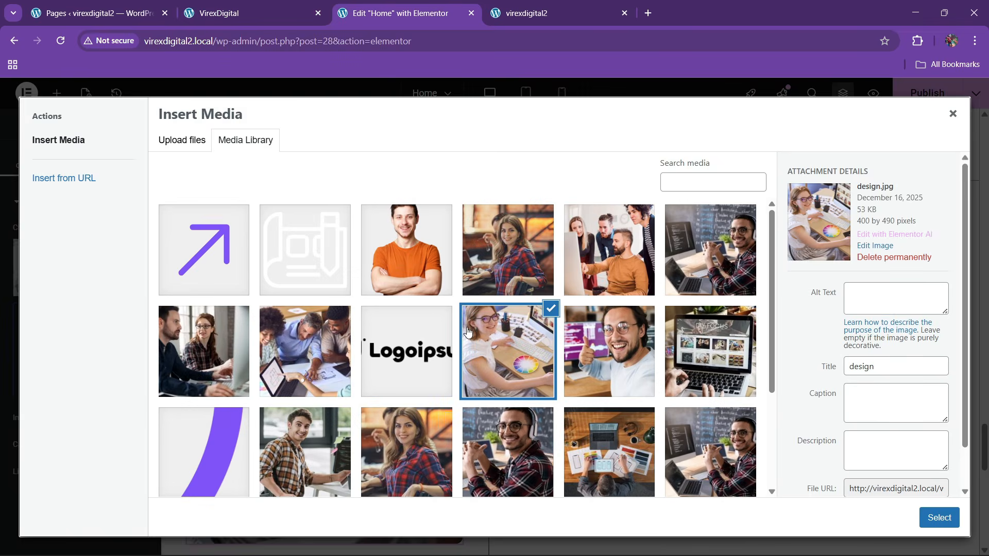
pyautogui.scroll(-3, 600, 258)
pyautogui.click(599, 257)
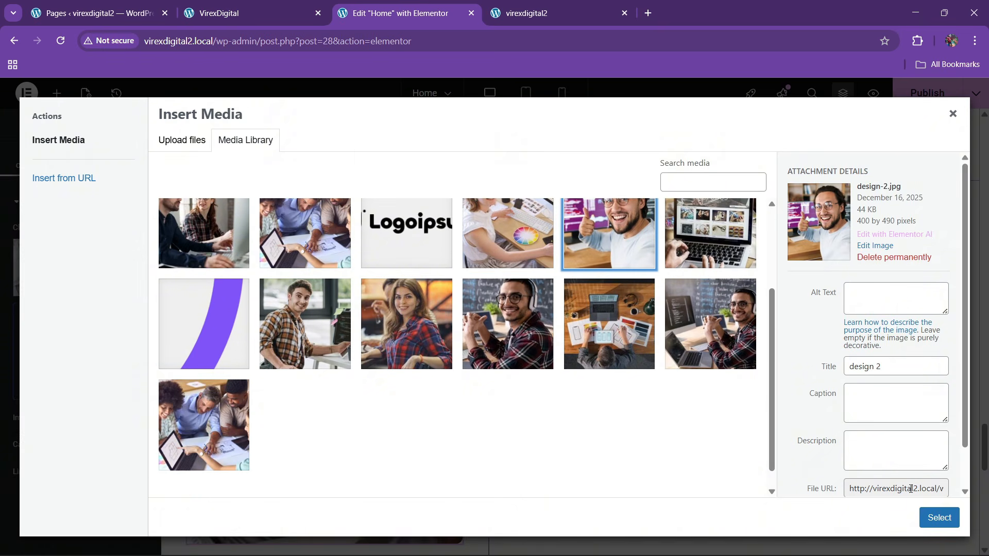
pyautogui.click(939, 518)
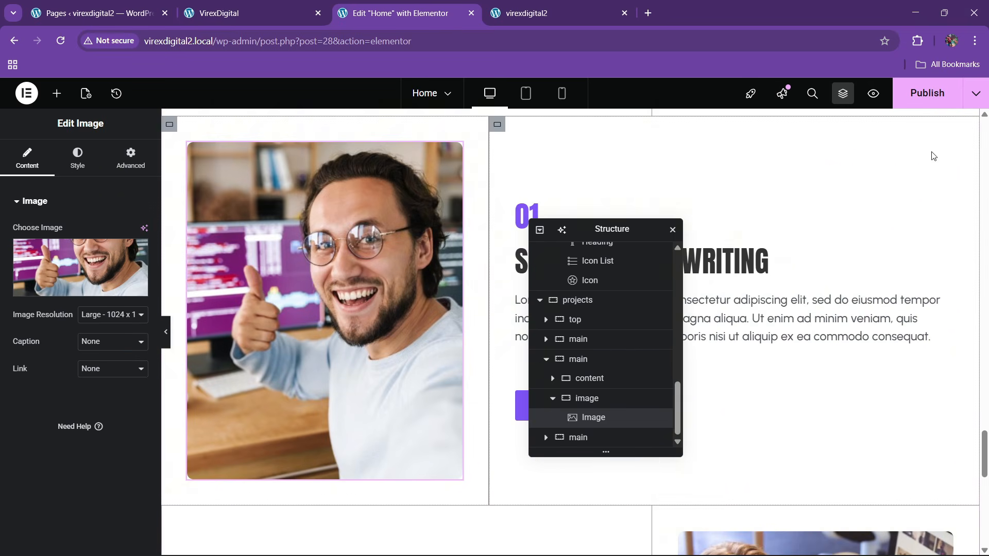
# - Publish the page and reload the live site to check the new photo
pyautogui.click(927, 93)
pyautogui.click(533, 7)
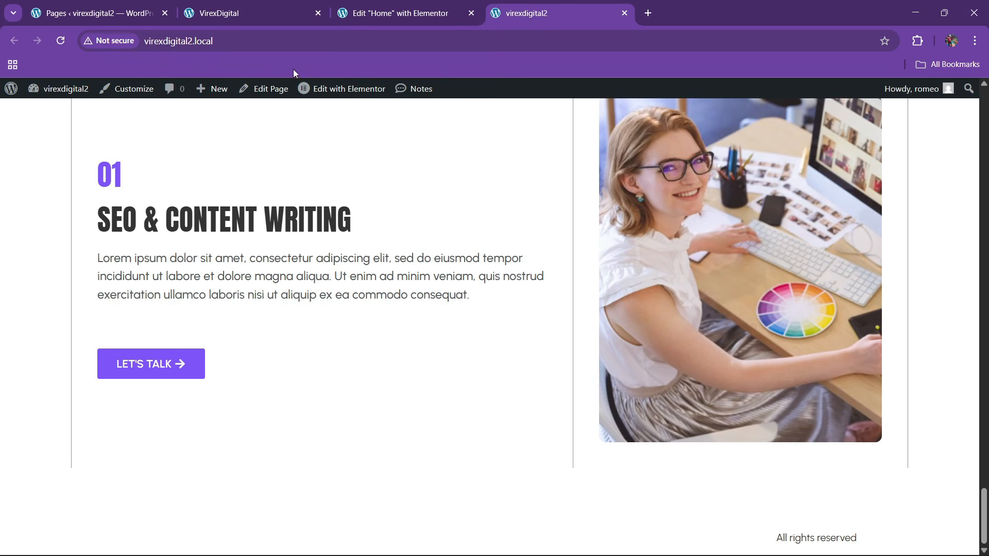
pyautogui.click(272, 46)
pyautogui.press('Return')
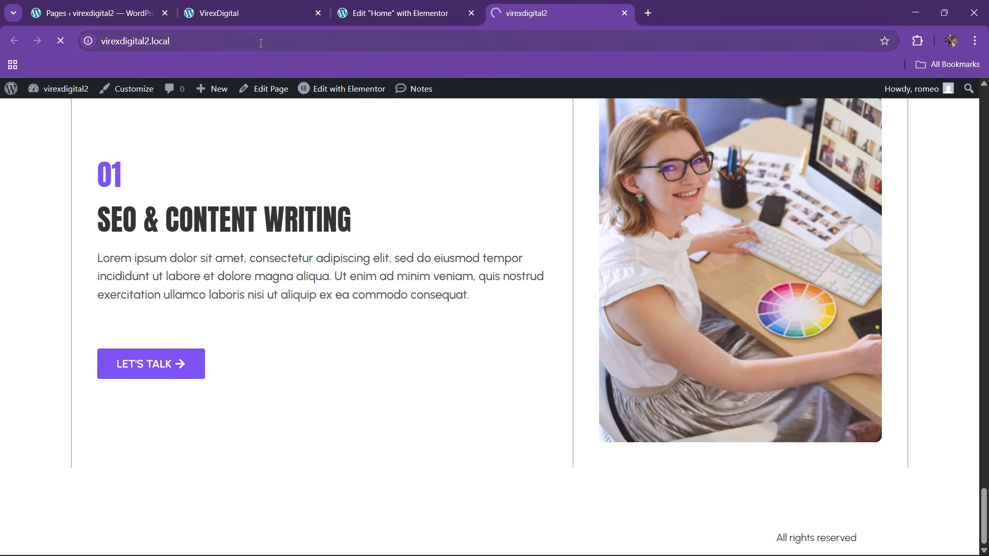
pyautogui.scroll(-20, 477, 353)
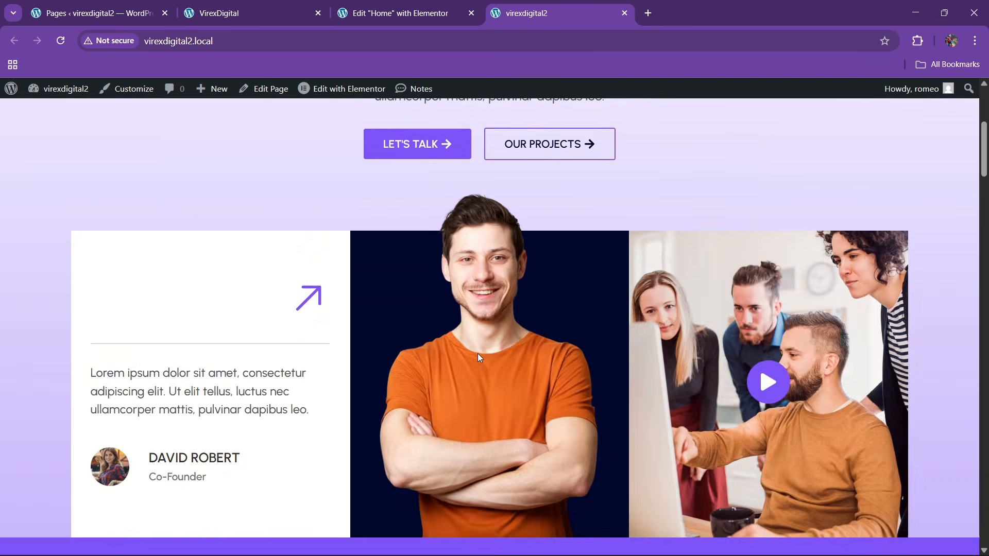
pyautogui.scroll(-20, 478, 350)
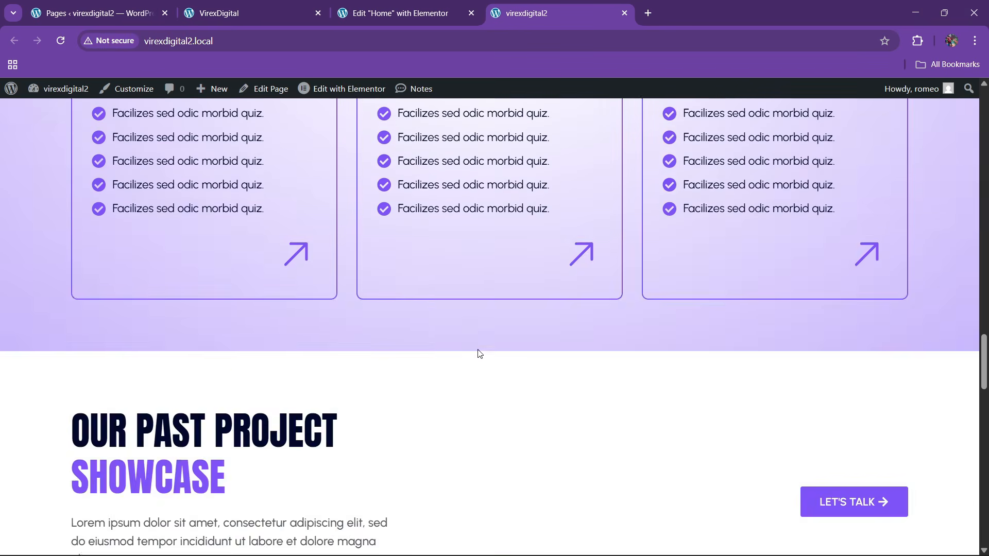
pyautogui.scroll(-8, 480, 353)
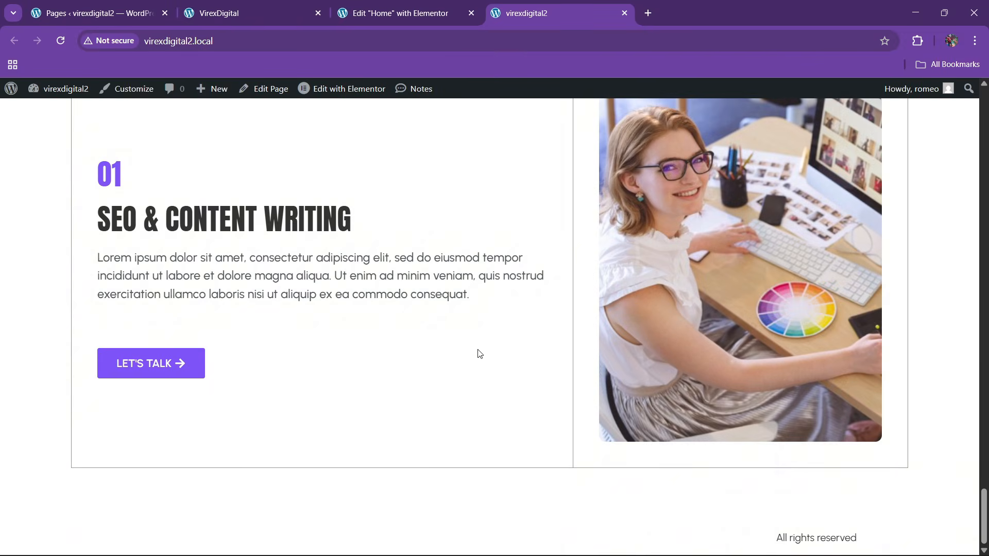
pyautogui.scroll(8, 480, 353)
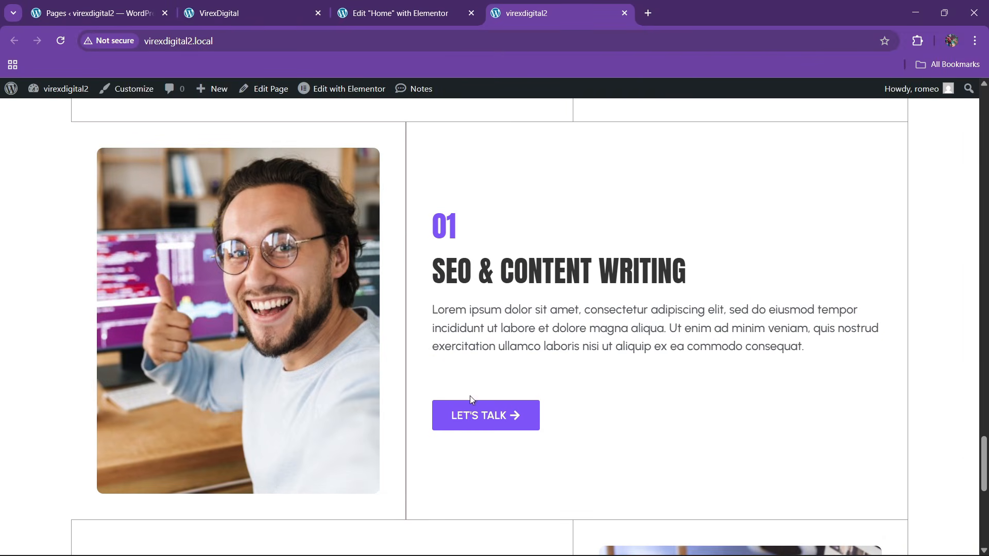
pyautogui.scroll(2, 412, 404)
pyautogui.scroll(-5, 386, 394)
pyautogui.scroll(5, 386, 392)
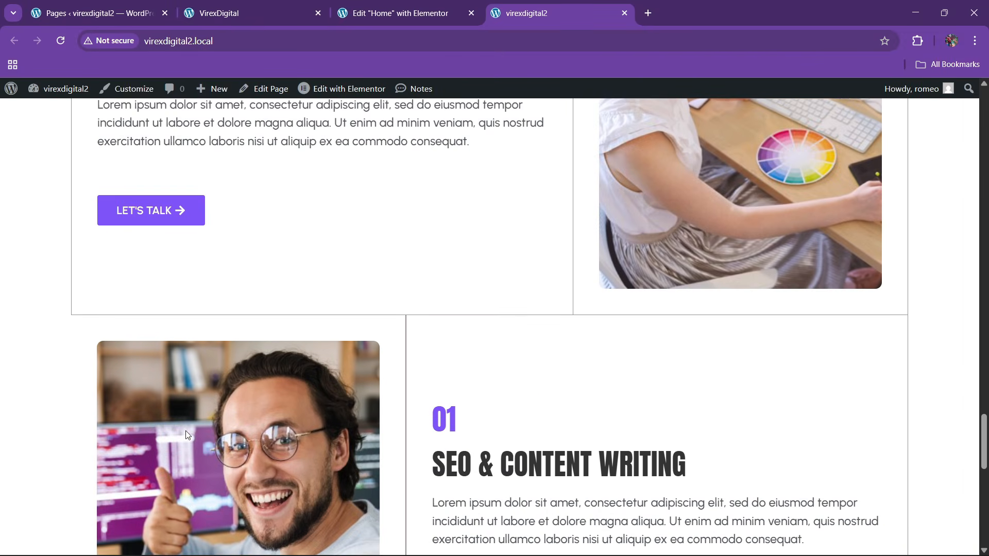
pyautogui.click(387, 6)
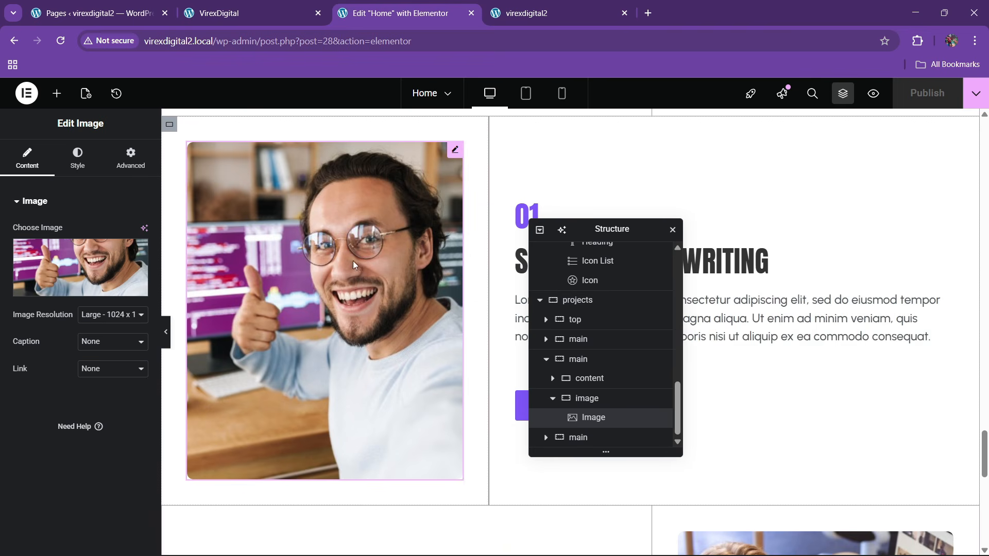
# - Give the image container a 1 px left border and no right border
pyautogui.click(170, 125)
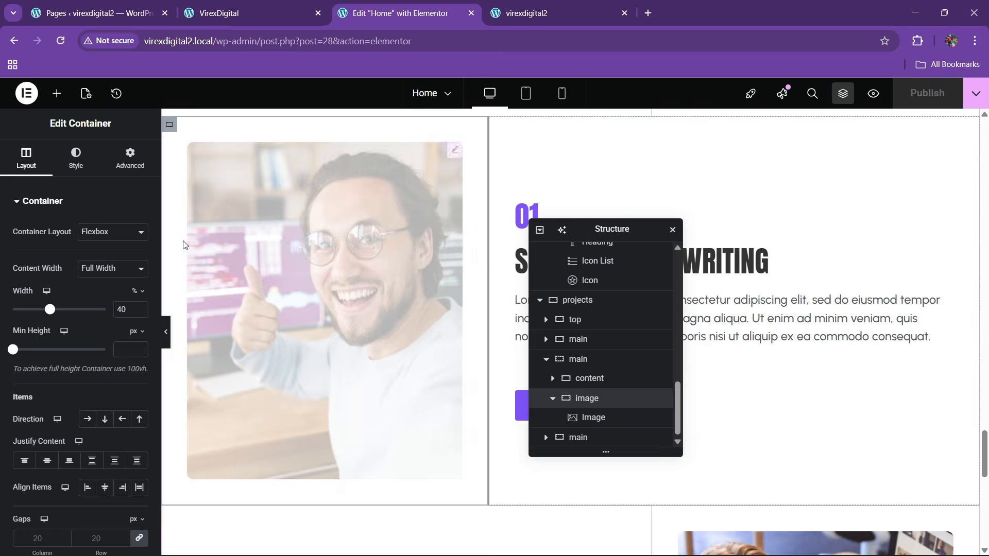
pyautogui.click(74, 165)
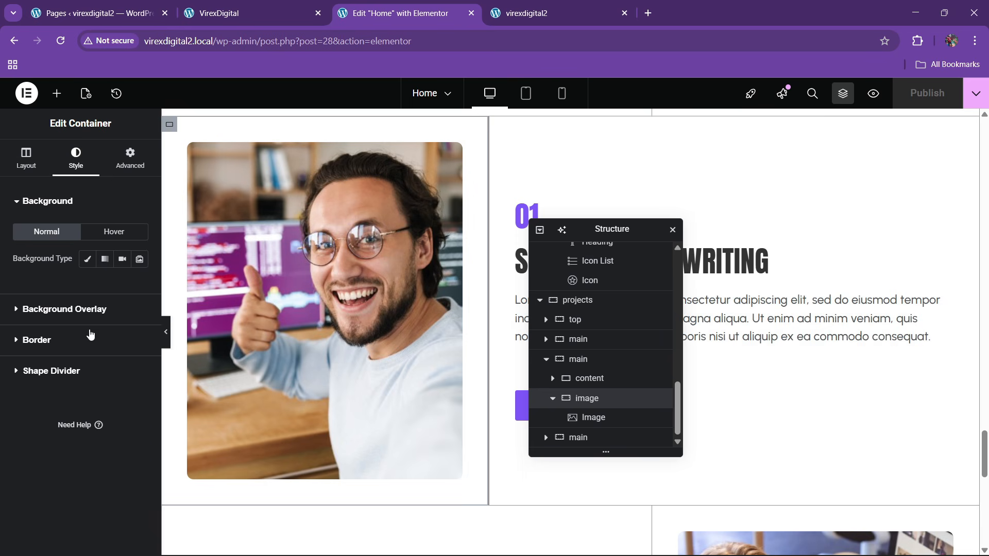
pyautogui.click(55, 342)
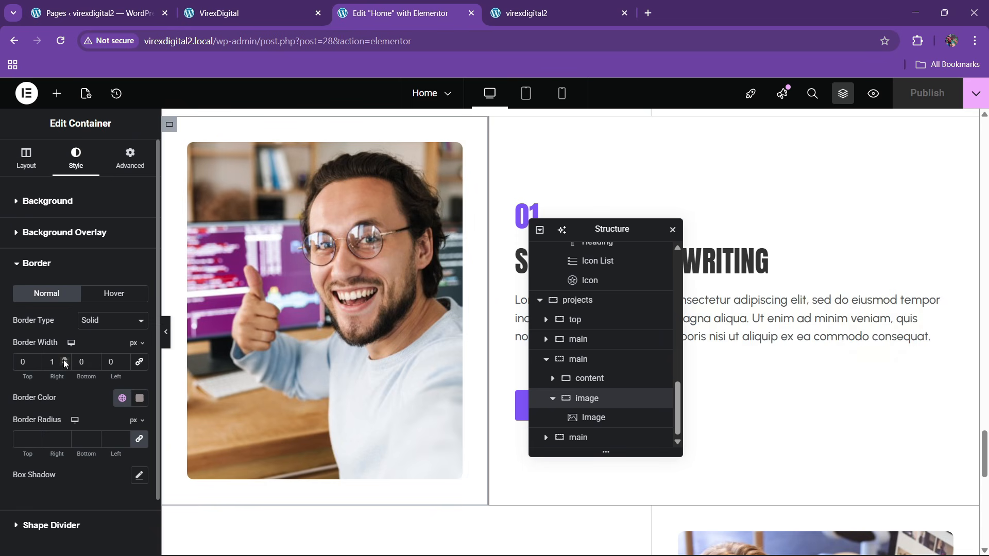
pyautogui.click(64, 364)
pyautogui.click(123, 359)
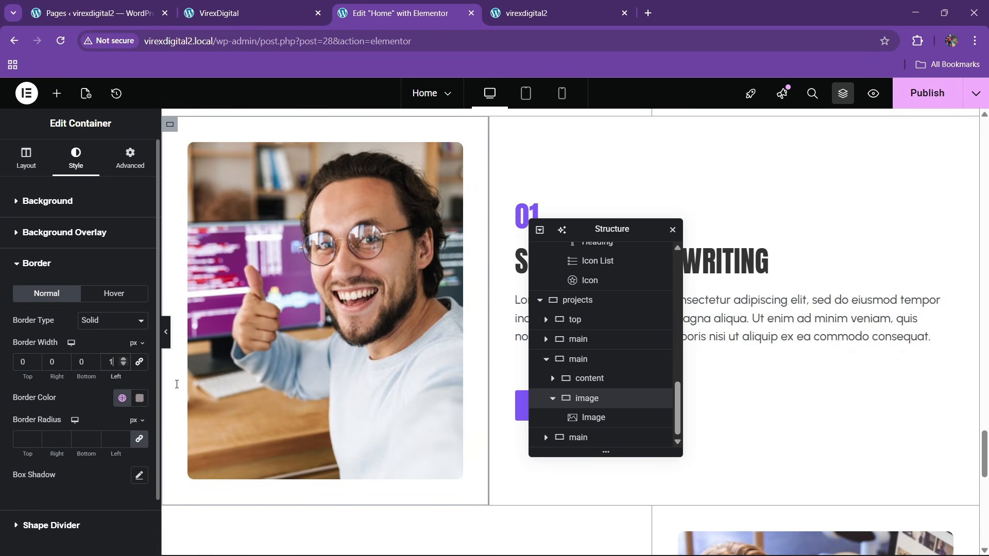
pyautogui.scroll(-3, 349, 347)
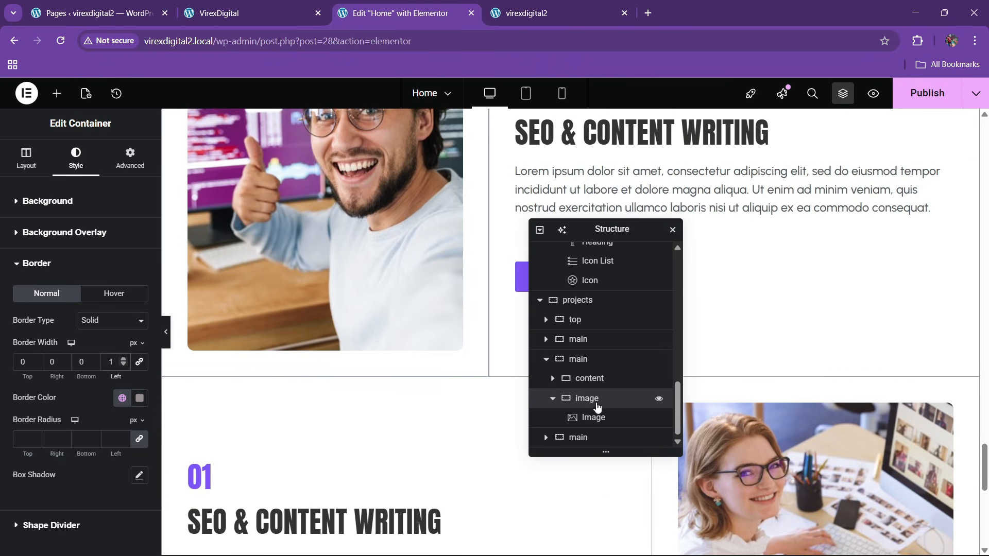
# - Give the content container a 1 px right border and no left border
pyautogui.click(590, 379)
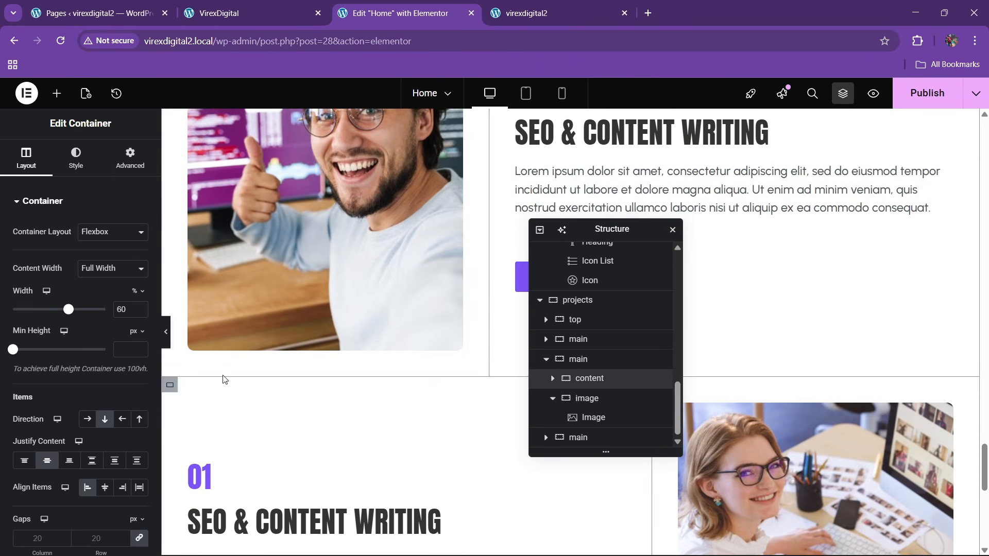
pyautogui.click(77, 160)
pyautogui.click(67, 341)
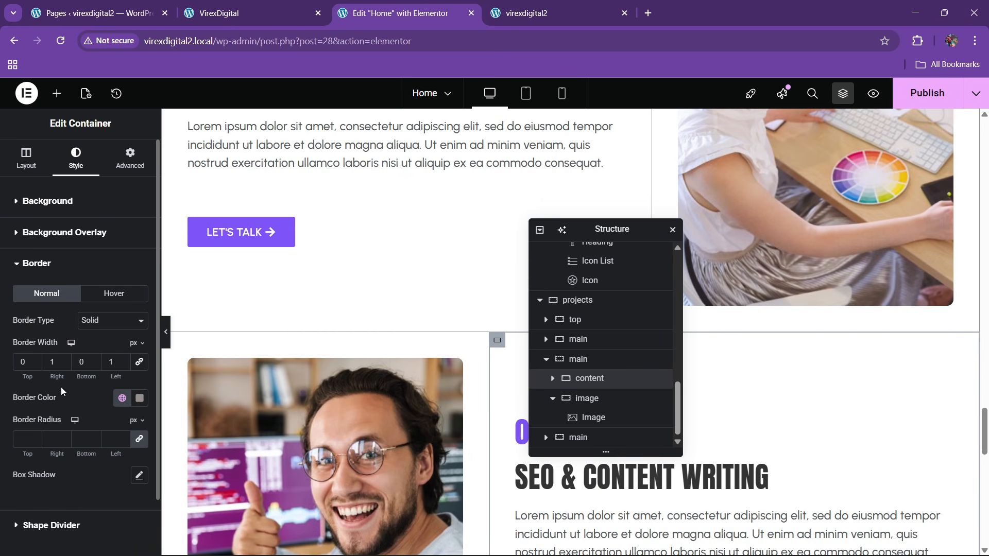
pyautogui.scroll(-10, 320, 374)
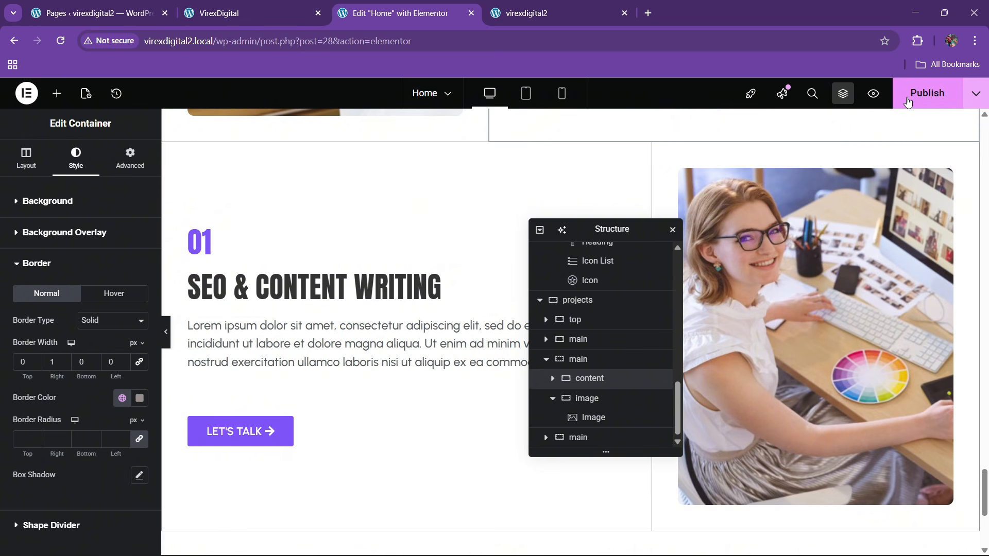
# - Publish the home page, preview it, and reload the virexdigital2 live site
pyautogui.click(907, 103)
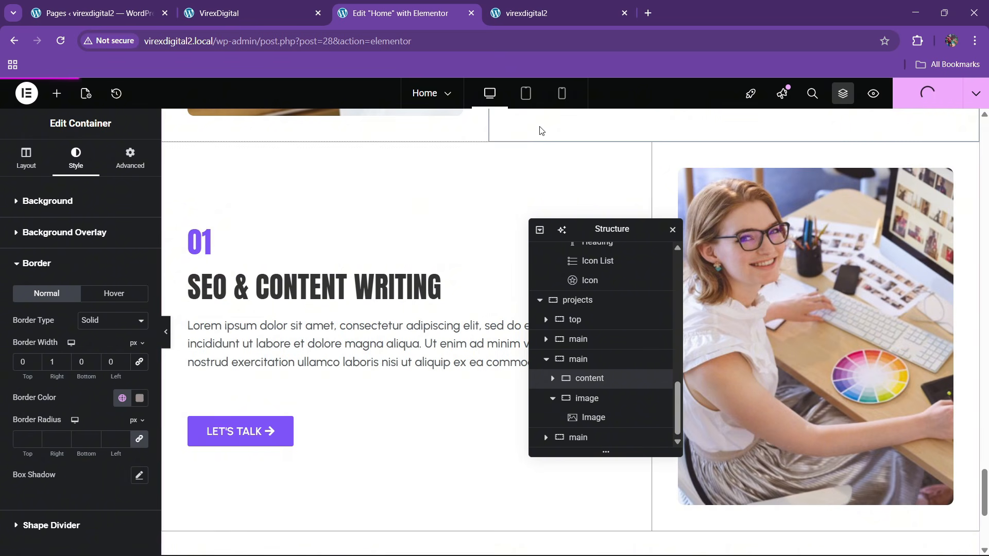
pyautogui.click(165, 331)
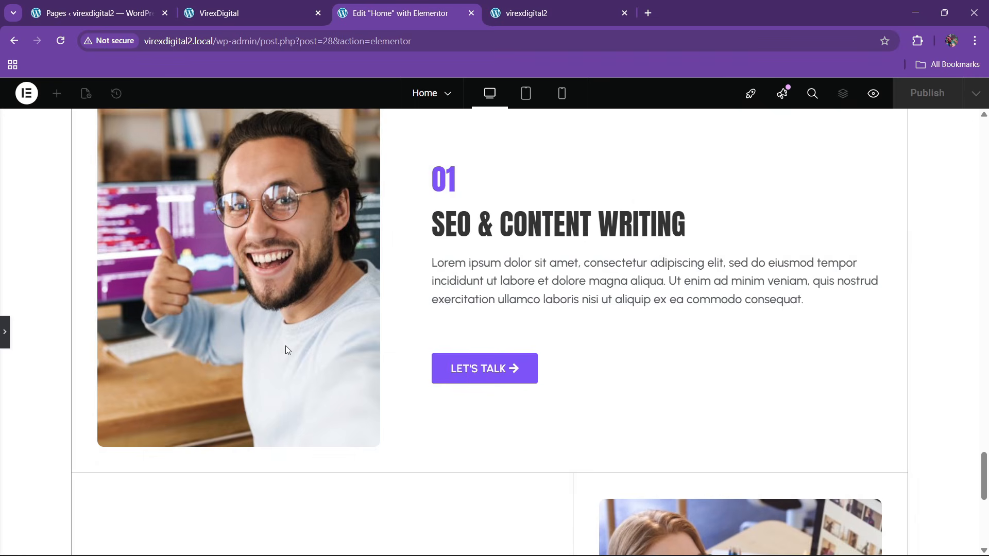
pyautogui.scroll(-7, 285, 346)
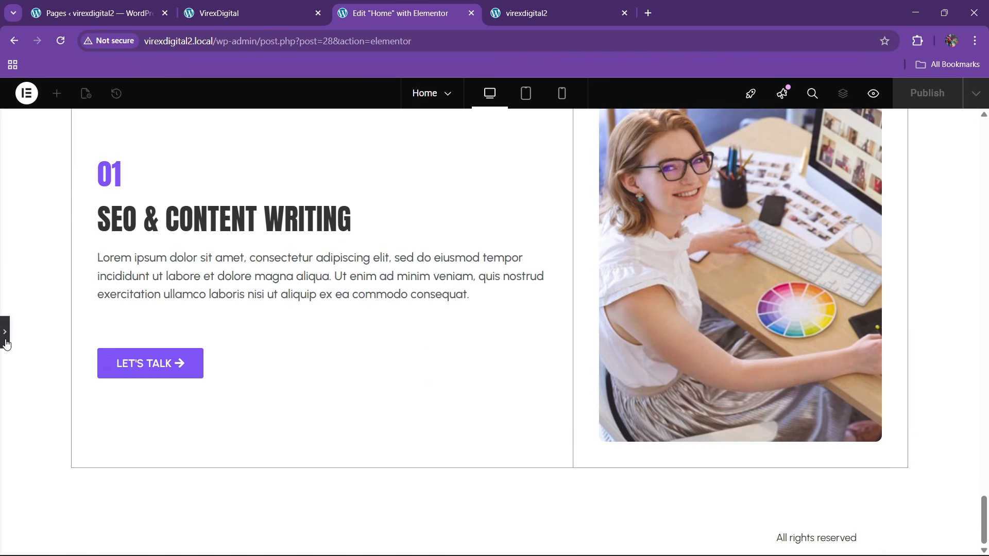
pyautogui.click(5, 332)
pyautogui.click(556, 13)
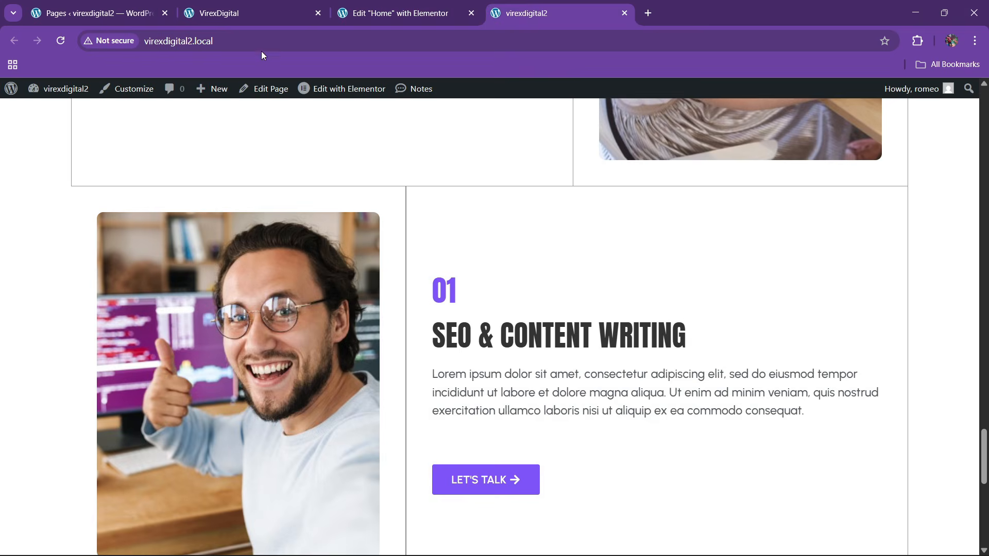
pyautogui.click(258, 40)
pyautogui.press('Return')
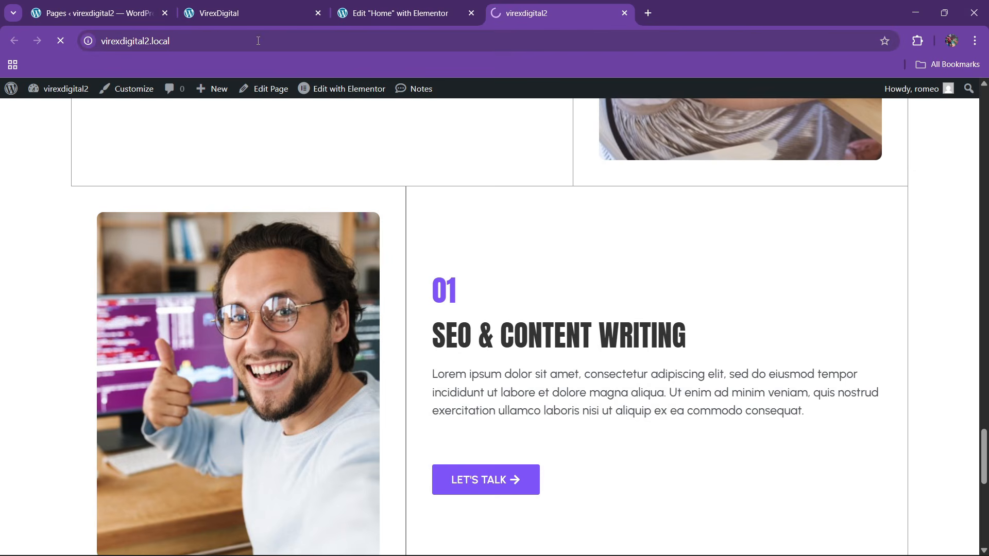
pyautogui.click(334, 7)
pyautogui.scroll(-3, 476, 377)
# - Compare the VirexDigital reference site's projects and following section with the live site
pyautogui.click(247, 13)
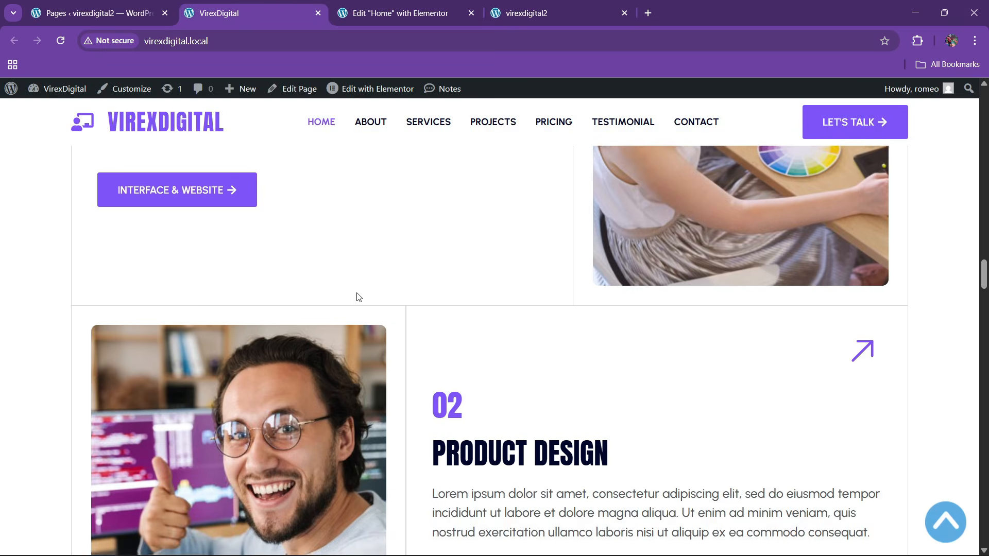
pyautogui.scroll(-13, 356, 293)
pyautogui.scroll(-4, 323, 258)
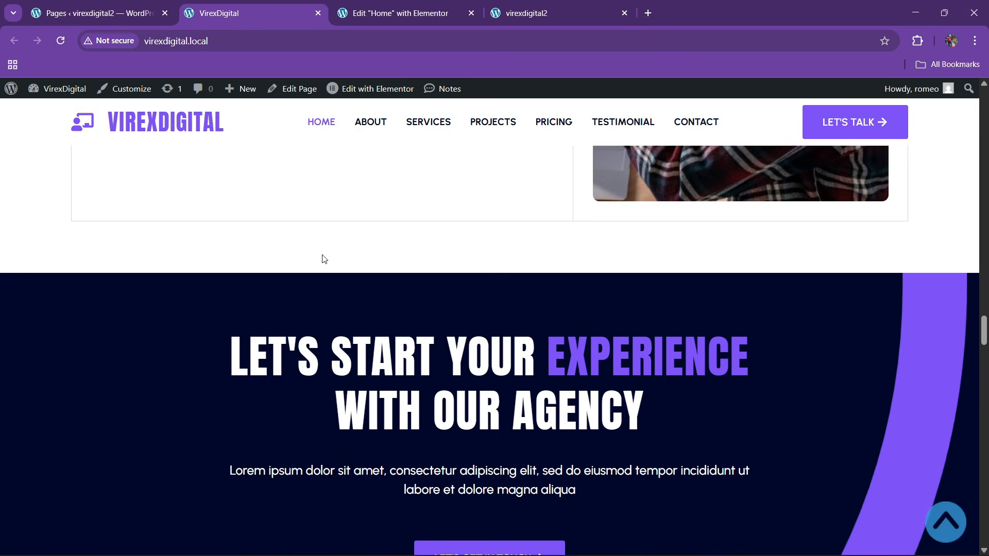
pyautogui.scroll(2, 322, 255)
pyautogui.scroll(-4, 328, 267)
pyautogui.scroll(2, 328, 276)
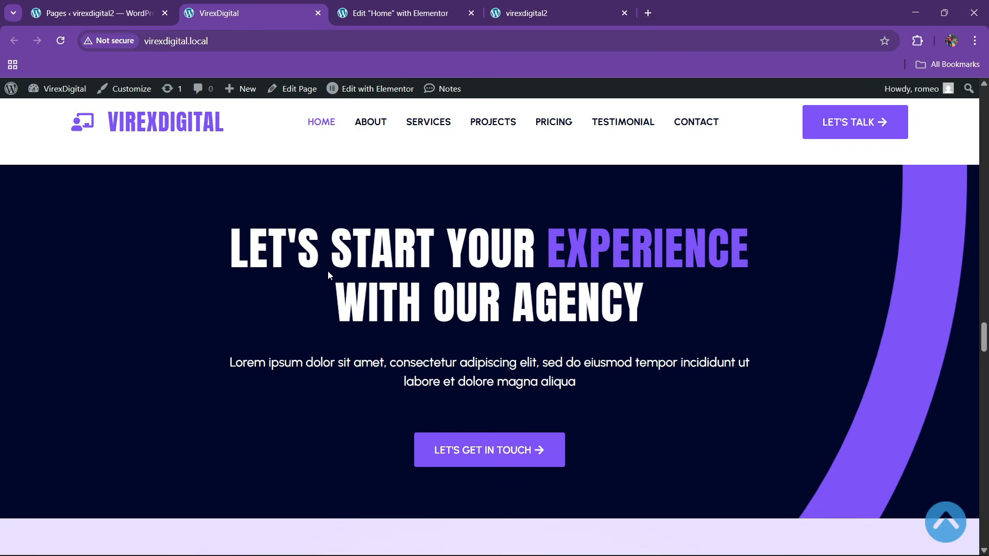
pyautogui.click(396, 13)
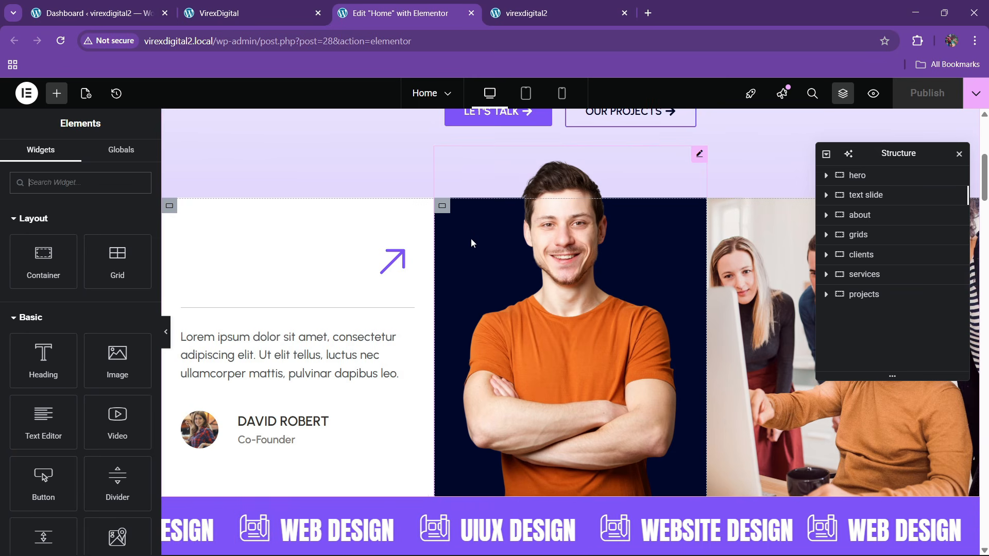
pyautogui.click(612, 6)
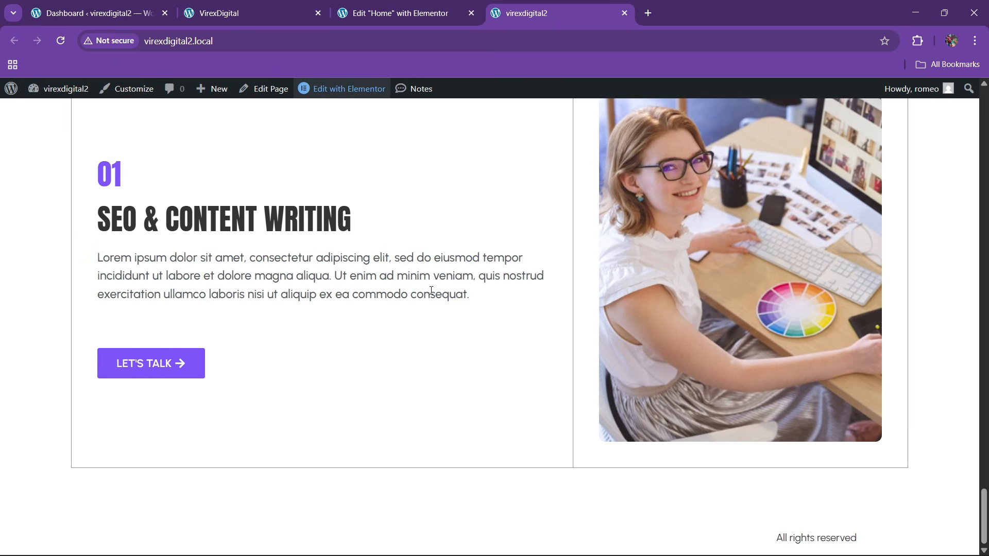
pyautogui.scroll(2, 431, 291)
pyautogui.click(234, 15)
pyautogui.scroll(-7, 479, 316)
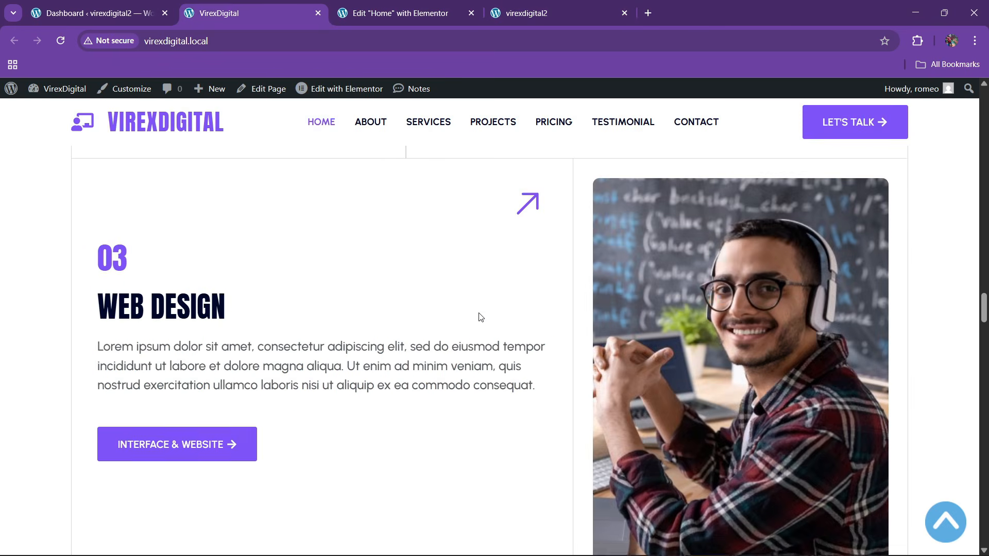
pyautogui.scroll(-8, 479, 315)
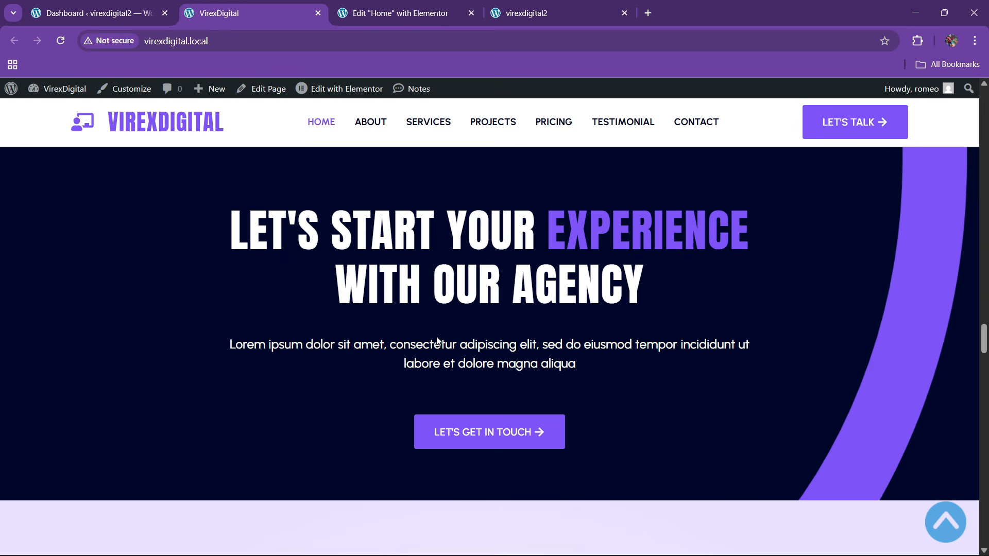
# - Add a single-column container at the bottom of the home page
pyautogui.click(396, 4)
pyautogui.scroll(-10, 490, 264)
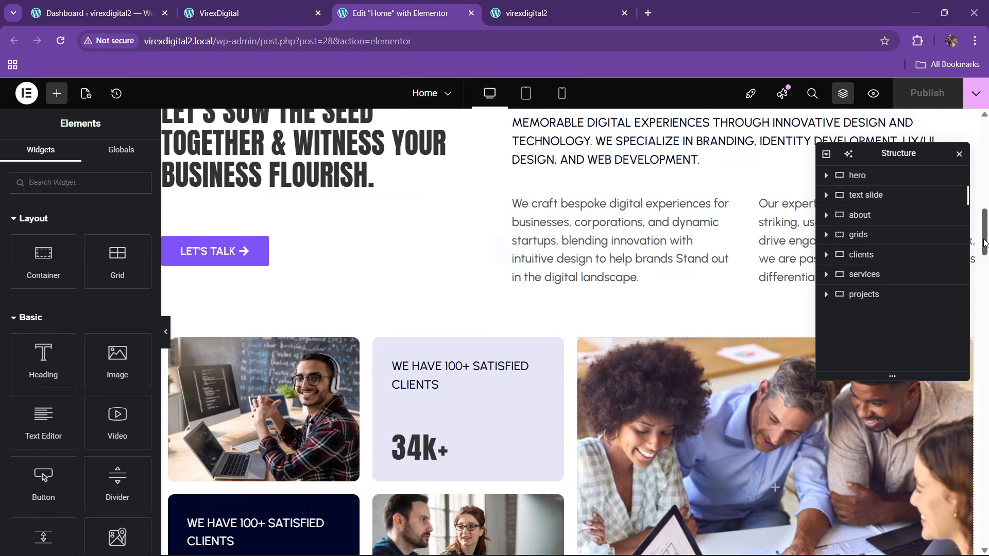
pyautogui.moveTo(983, 242); pyautogui.dragTo(967, 522)
pyautogui.click(539, 412)
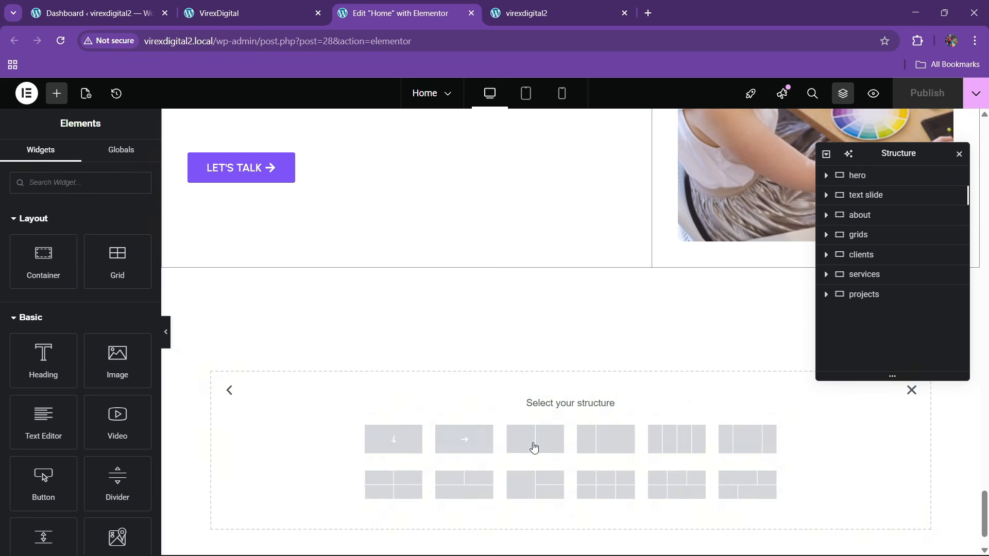
pyautogui.click(398, 446)
pyautogui.click(304, 4)
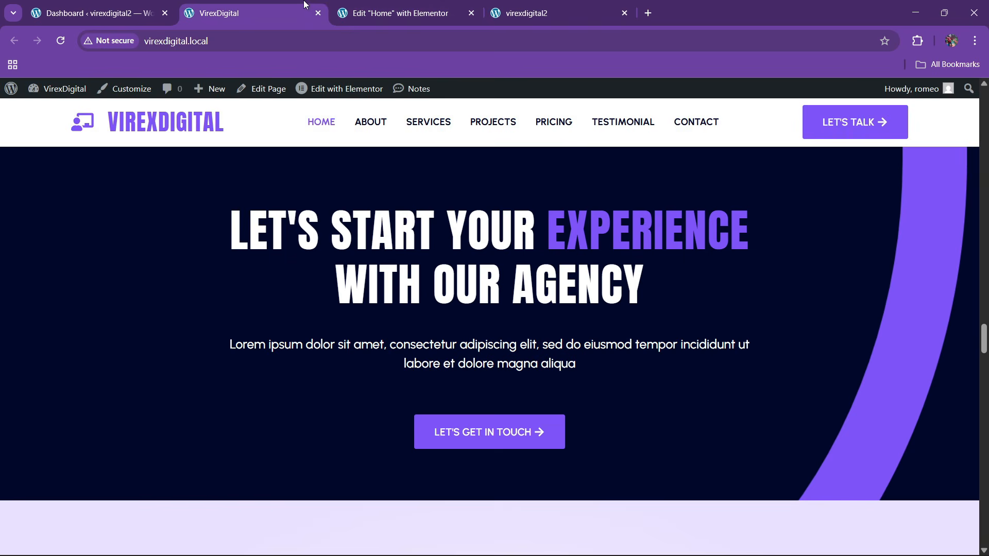
pyautogui.click(402, 13)
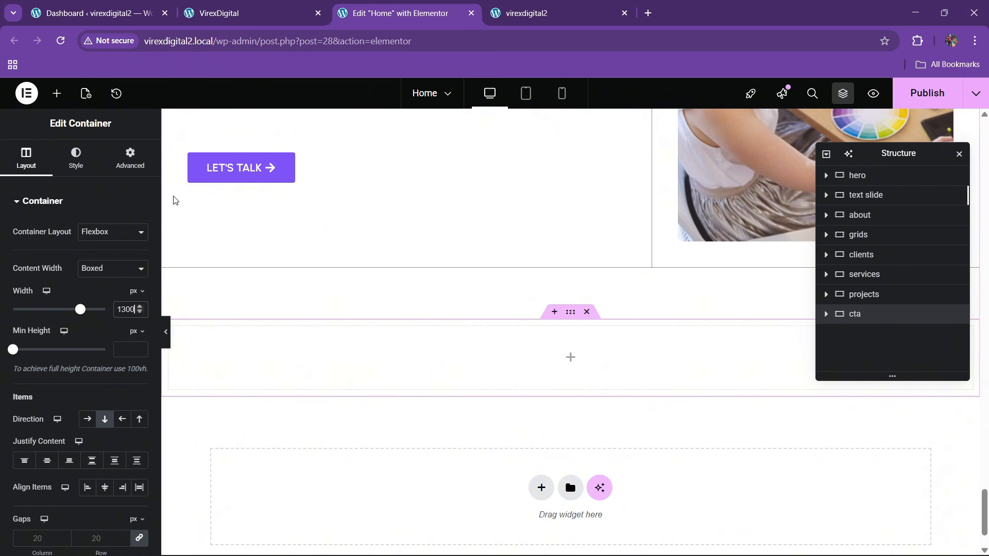
# - Set the container's top and bottom padding to 80 px
pyautogui.click(129, 167)
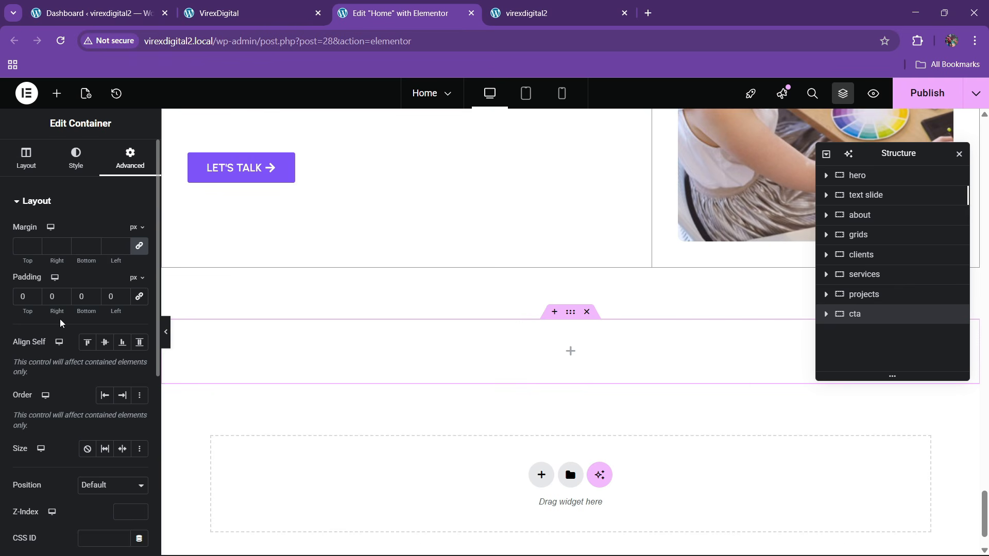
pyautogui.write('8')
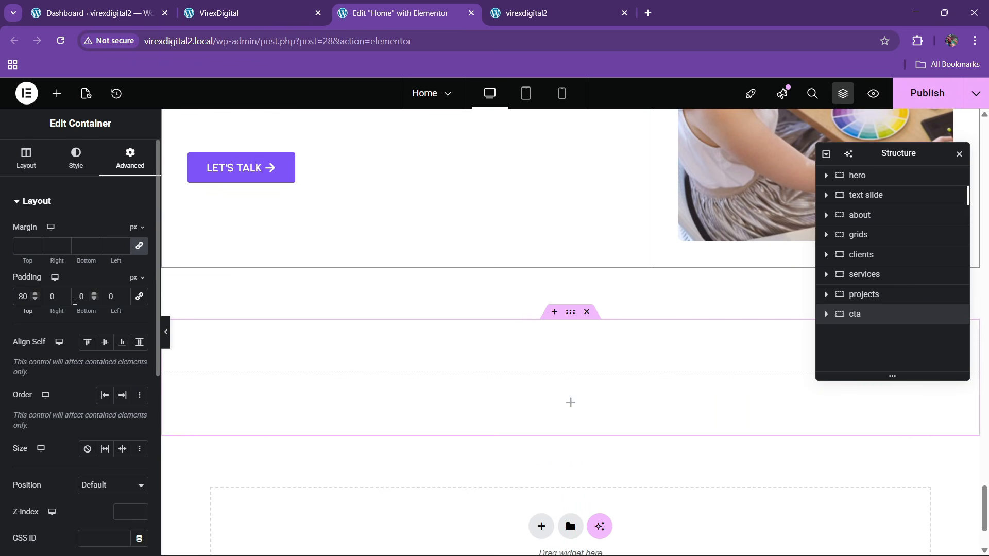
pyautogui.click(75, 301)
pyautogui.write('8')
# - Give the container a classic background in the dark navy theme global colour
pyautogui.click(76, 159)
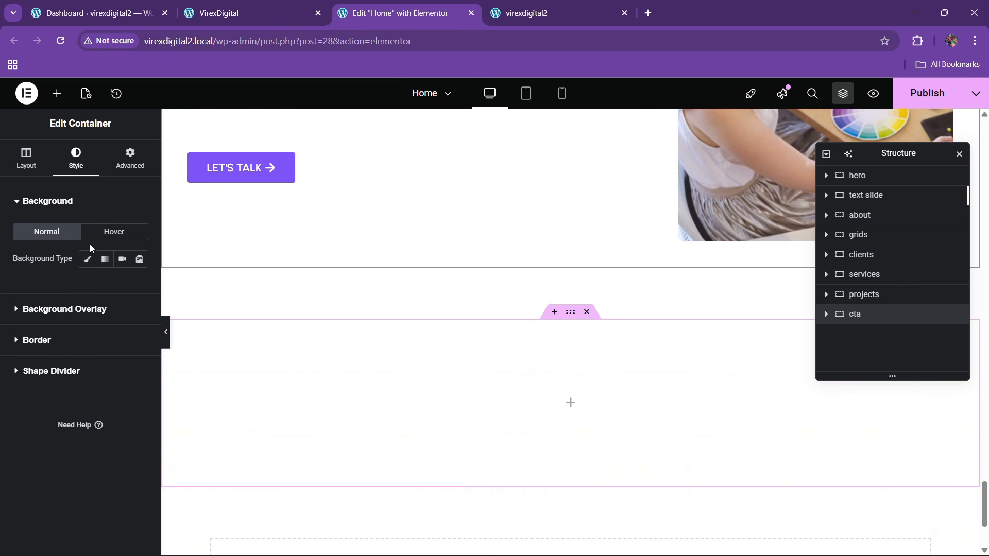
pyautogui.click(87, 260)
pyautogui.click(122, 286)
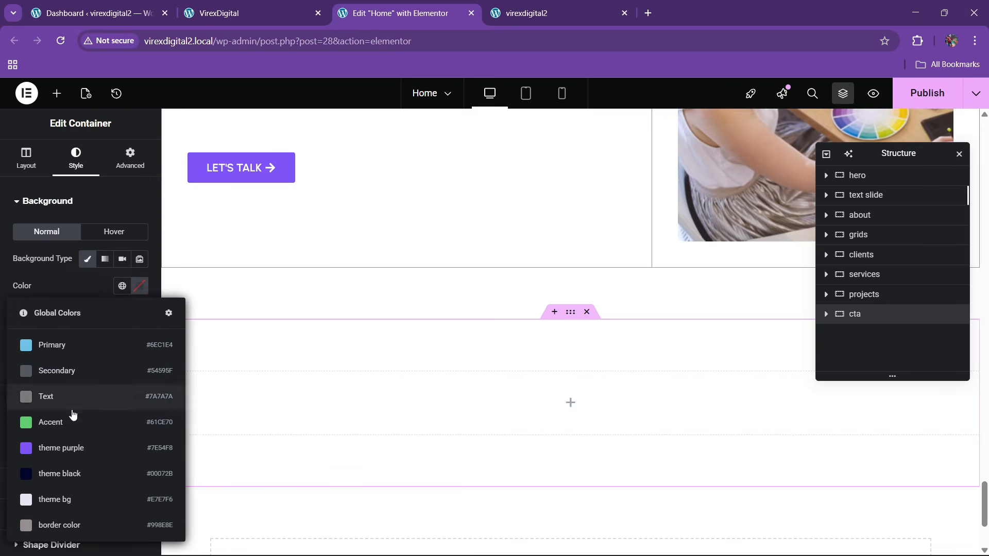
pyautogui.click(74, 448)
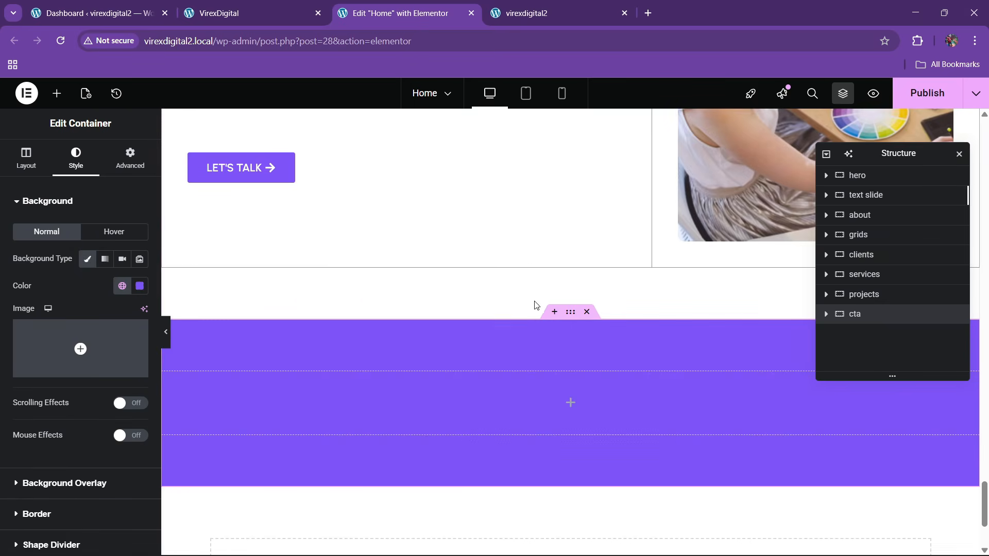
pyautogui.click(122, 286)
pyautogui.click(251, 436)
pyautogui.click(237, 13)
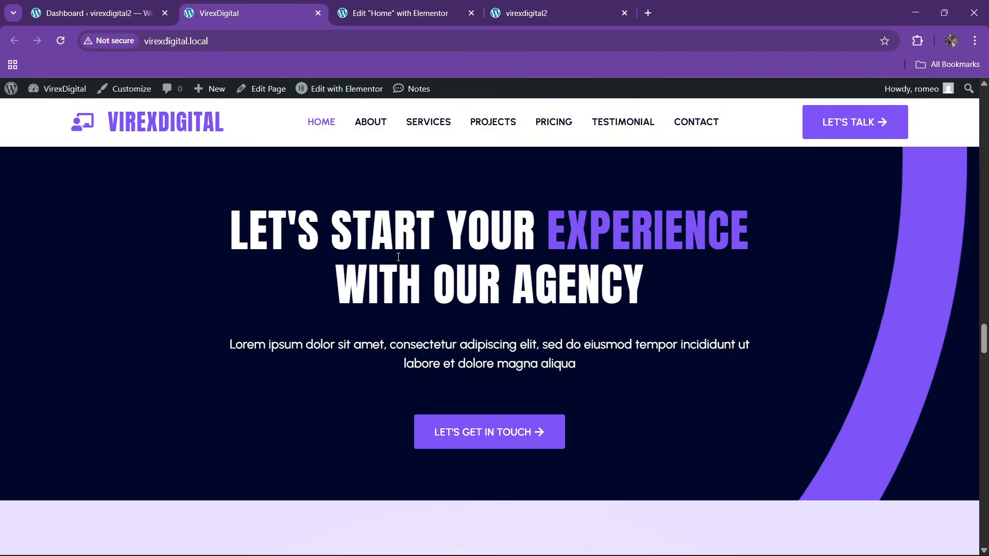
pyautogui.click(439, 6)
pyautogui.scroll(10, 427, 361)
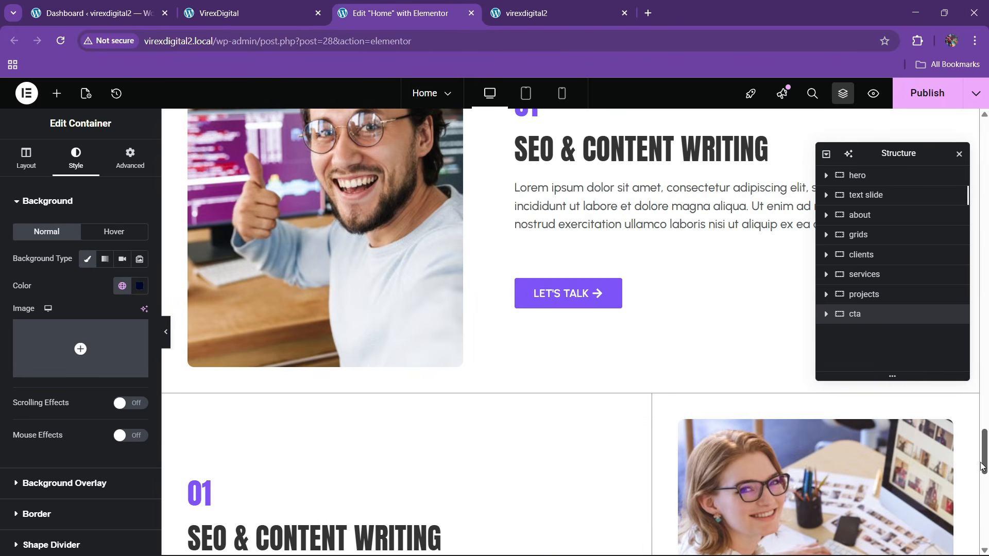
pyautogui.moveTo(982, 466); pyautogui.dragTo(988, 505)
# - Copy the existing animated headline and paste it into the cta container
pyautogui.rightClick(524, 245)
pyautogui.click(545, 308)
pyautogui.scroll(-3, 465, 323)
pyautogui.rightClick(460, 278)
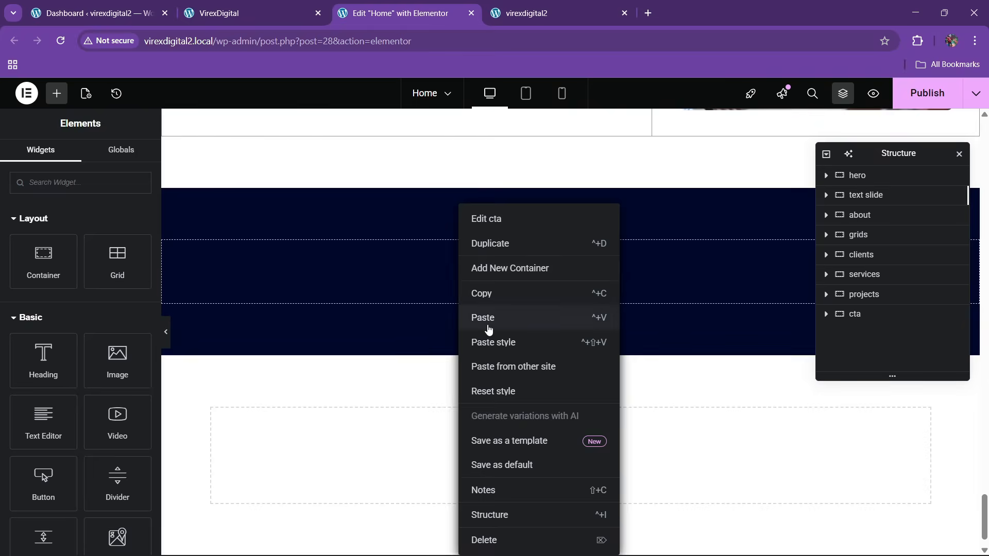
pyautogui.click(479, 316)
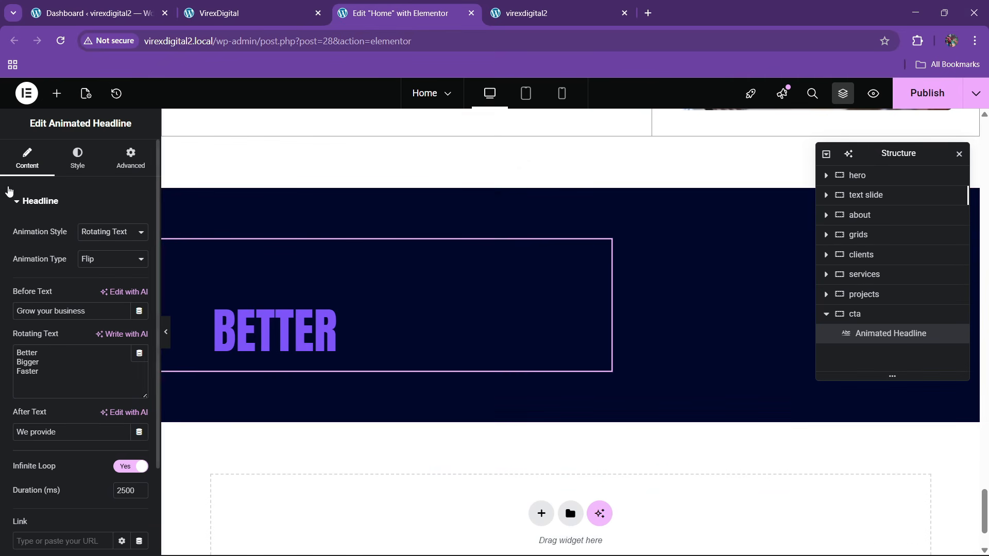
# - Set the headline's text colour to white
pyautogui.click(87, 164)
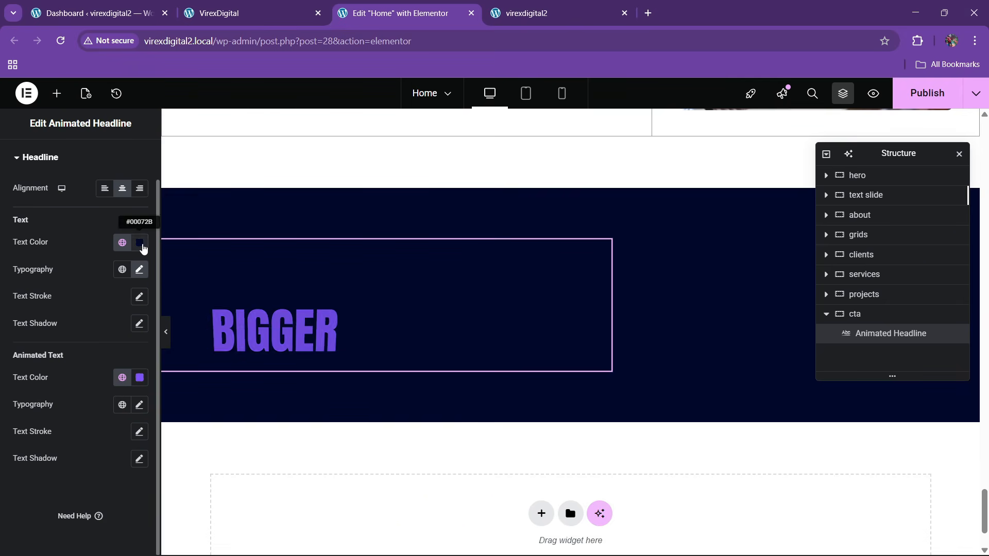
pyautogui.click(139, 243)
pyautogui.moveTo(128, 337); pyautogui.dragTo(63, 258)
pyautogui.click(65, 240)
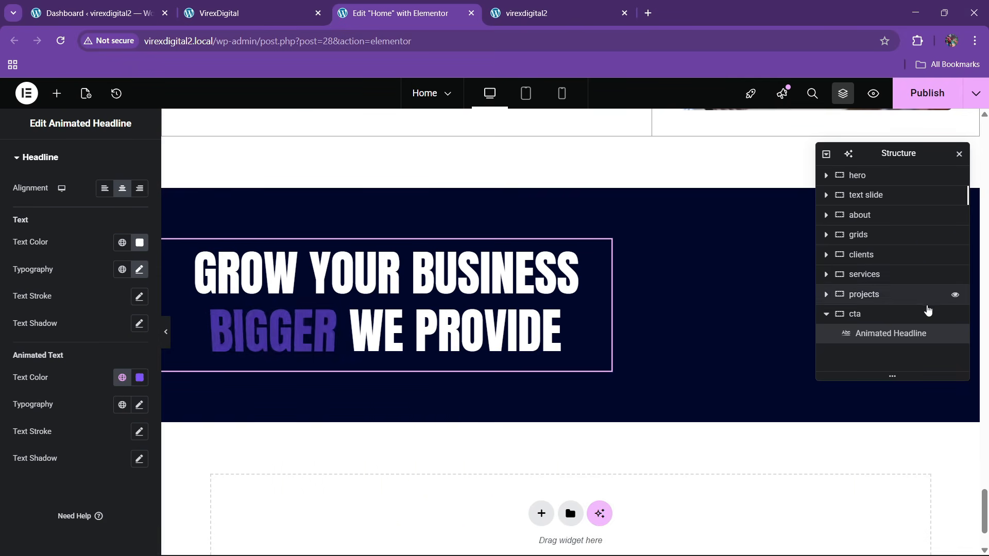
# - Centre the cta container's content horizontally
pyautogui.click(876, 323)
pyautogui.click(26, 157)
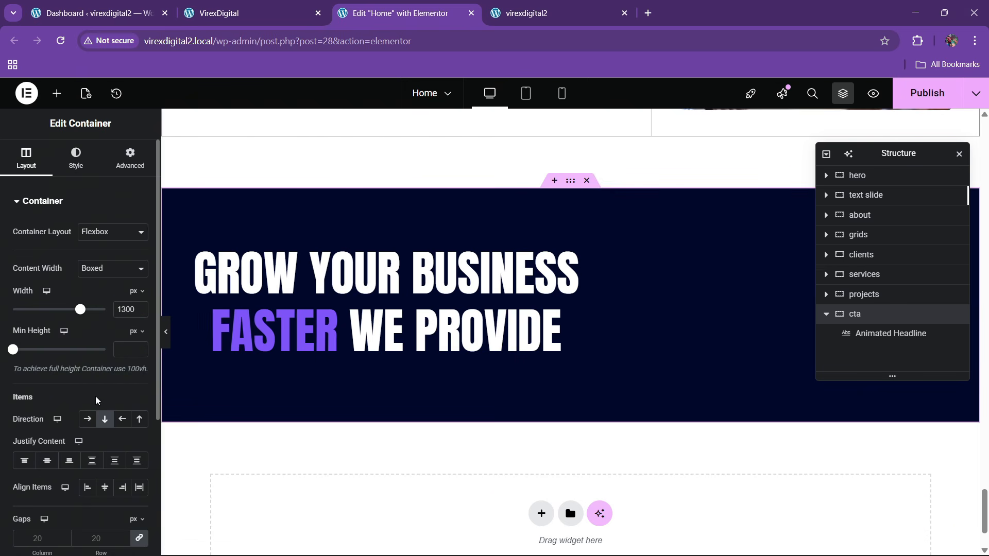
pyautogui.click(46, 460)
pyautogui.click(105, 487)
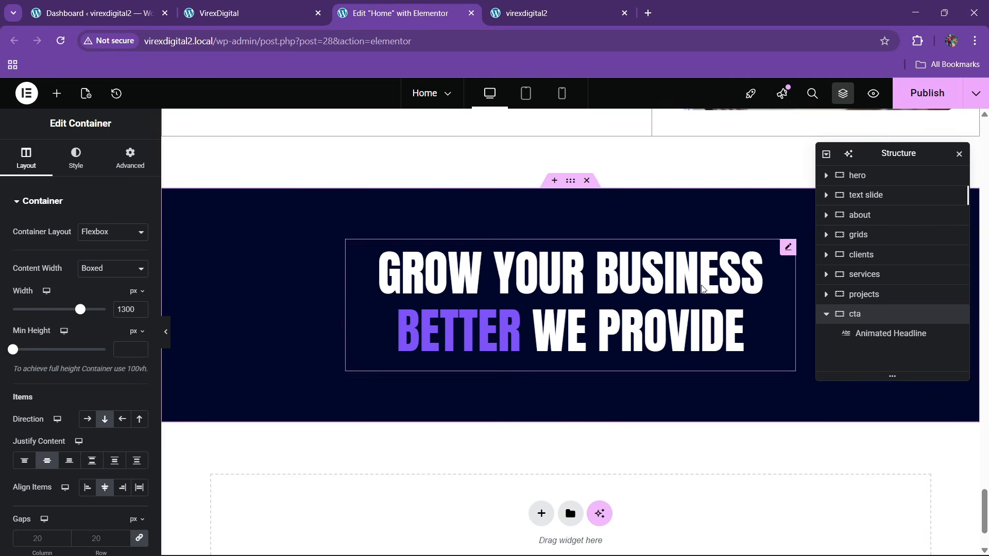
# - Set the headline's before text to LET'S START YOUR, copied from the live site
pyautogui.click(203, 9)
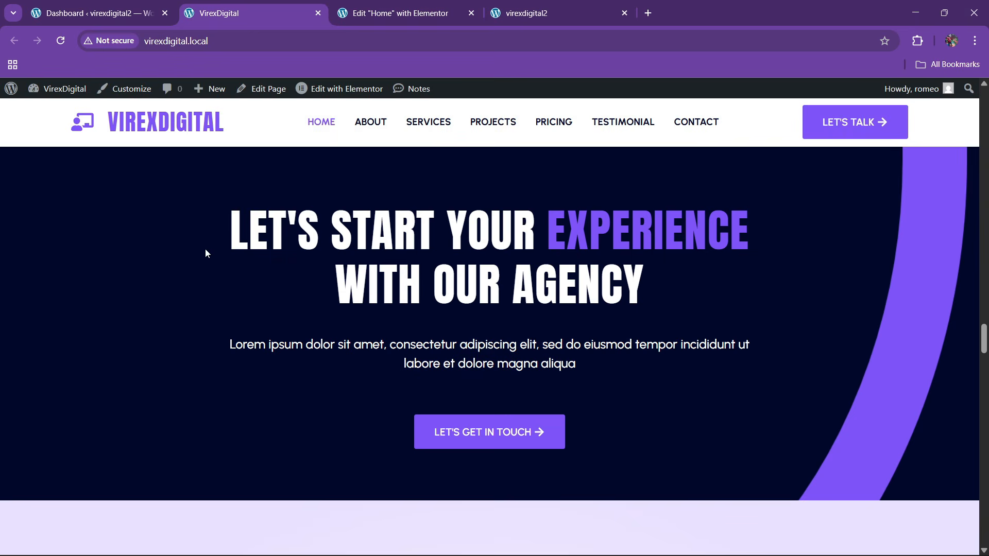
pyautogui.moveTo(205, 248); pyautogui.dragTo(470, 245)
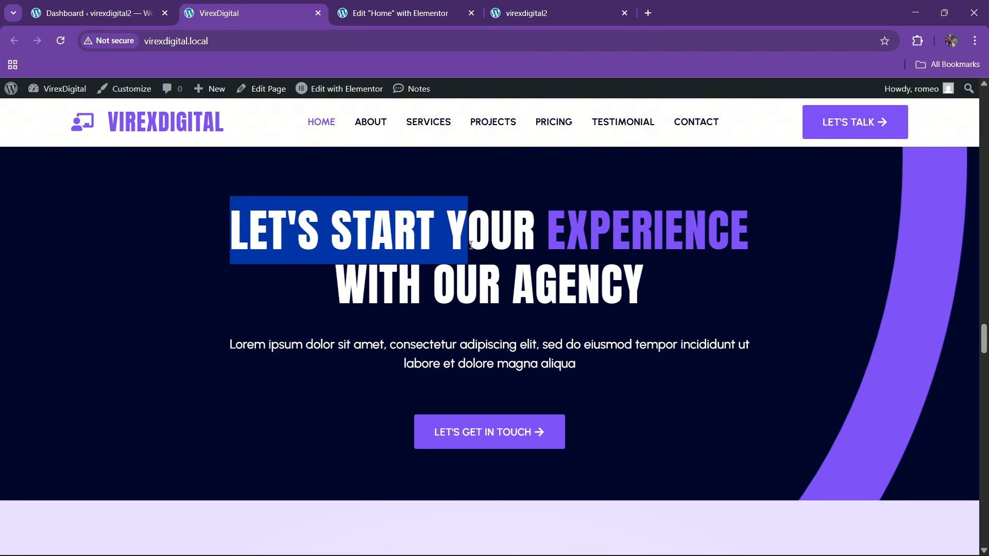
pyautogui.click(459, 15)
pyautogui.click(483, 296)
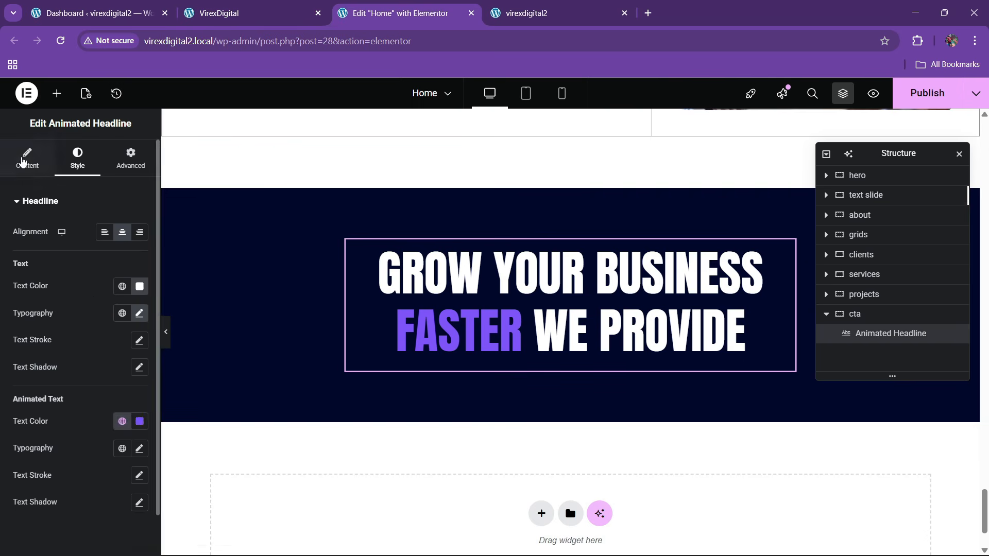
pyautogui.click(22, 161)
pyautogui.tripleClick(51, 311)
pyautogui.write("LET'S START YOUR")
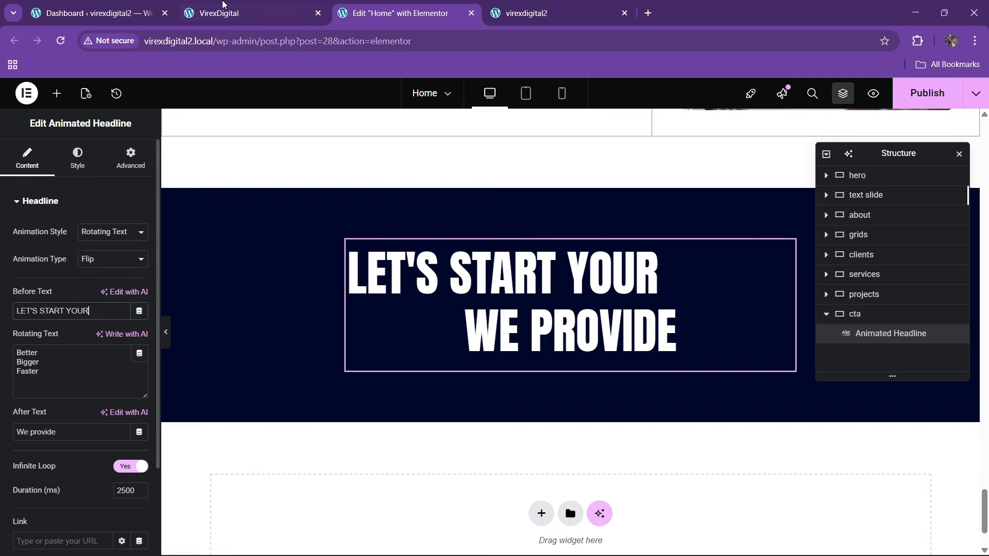
# - Set the rotating text to EXPERIENCE and the after text to WITH OUR AGENCY
pyautogui.click(223, 4)
pyautogui.click(549, 274)
pyautogui.moveTo(553, 252); pyautogui.dragTo(766, 242)
pyautogui.hotkey('ctrl', 'c')
pyautogui.click(407, 7)
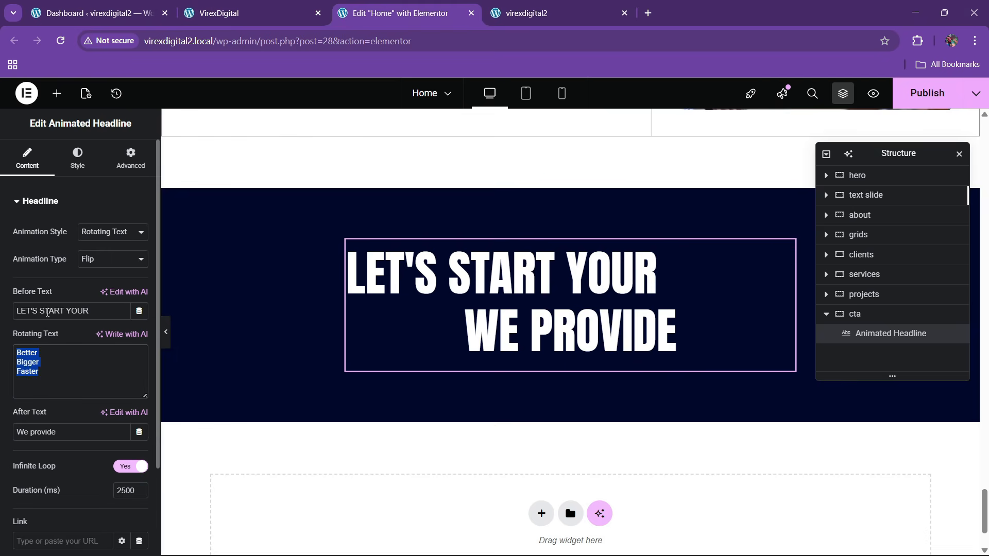
pyautogui.hotkey('ctrl', 'v')
pyautogui.click(257, 13)
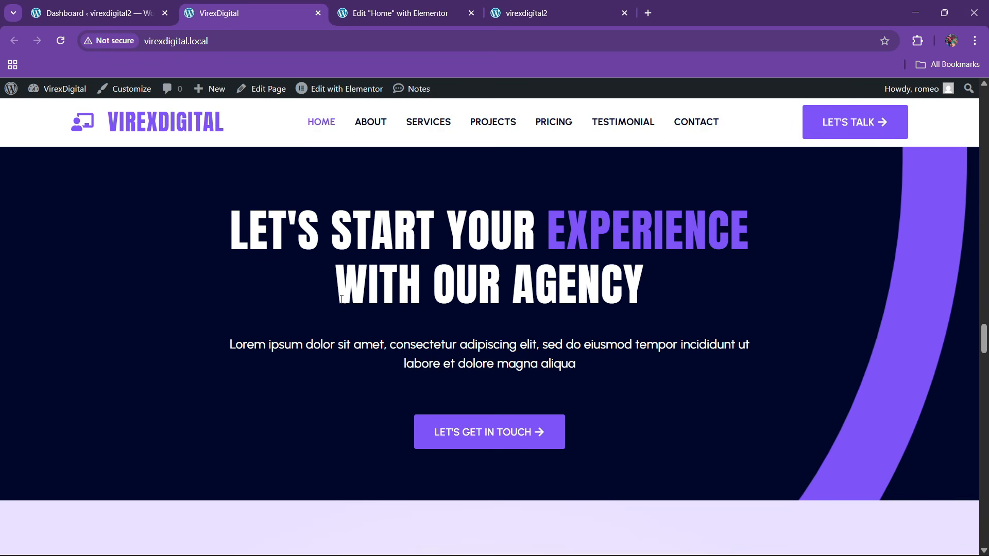
pyautogui.moveTo(341, 299); pyautogui.dragTo(747, 302)
pyautogui.click(344, 7)
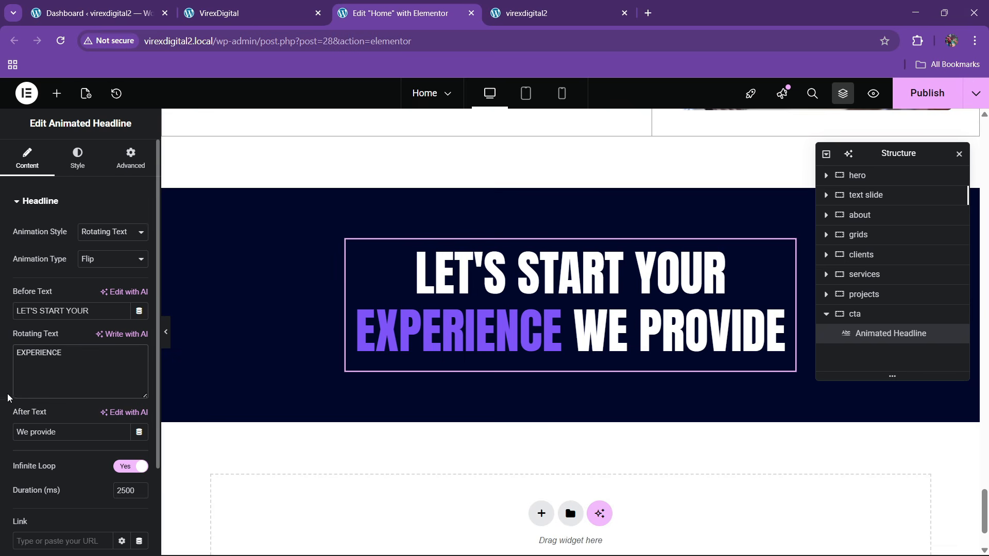
pyautogui.write('WITH our agency')
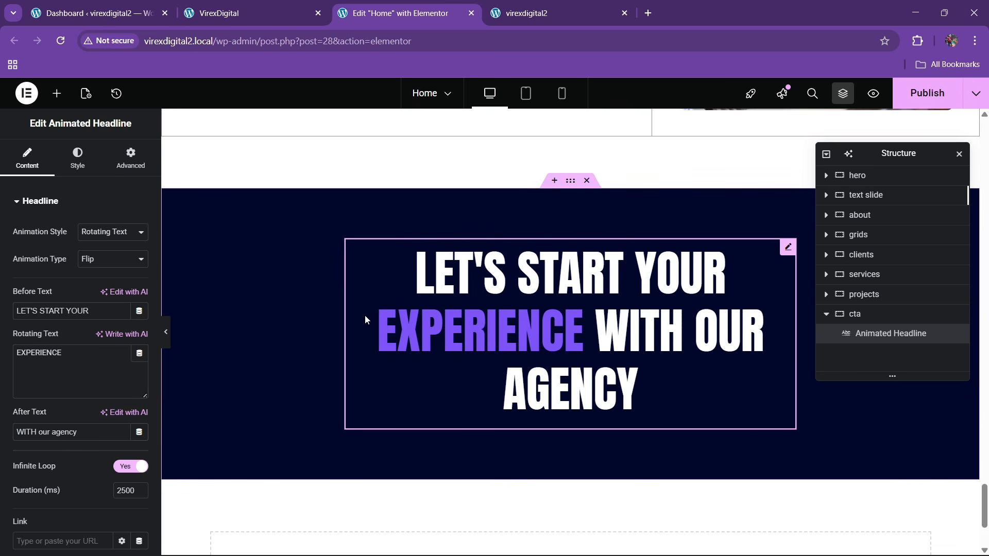
# - Set the headline's custom width to 70%
pyautogui.click(131, 157)
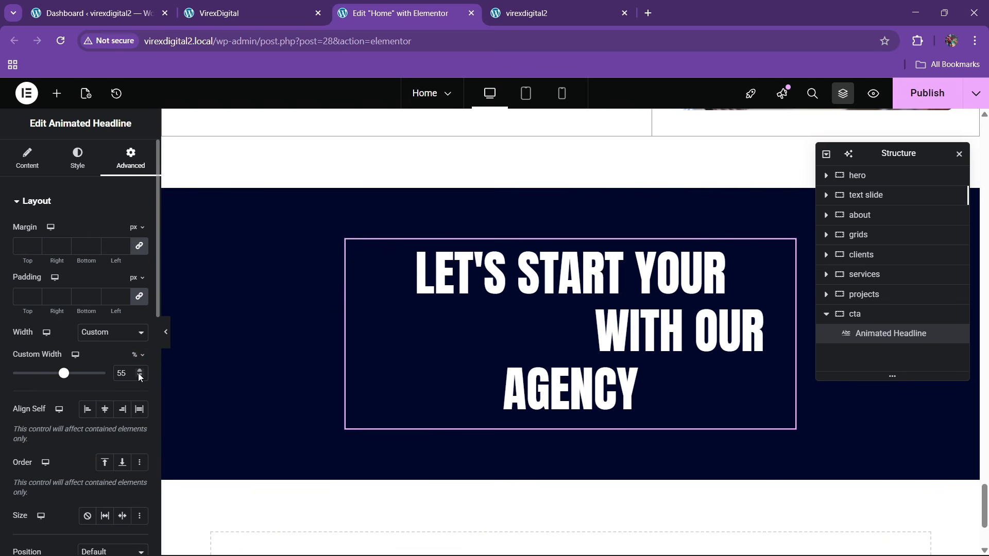
pyautogui.click(139, 371)
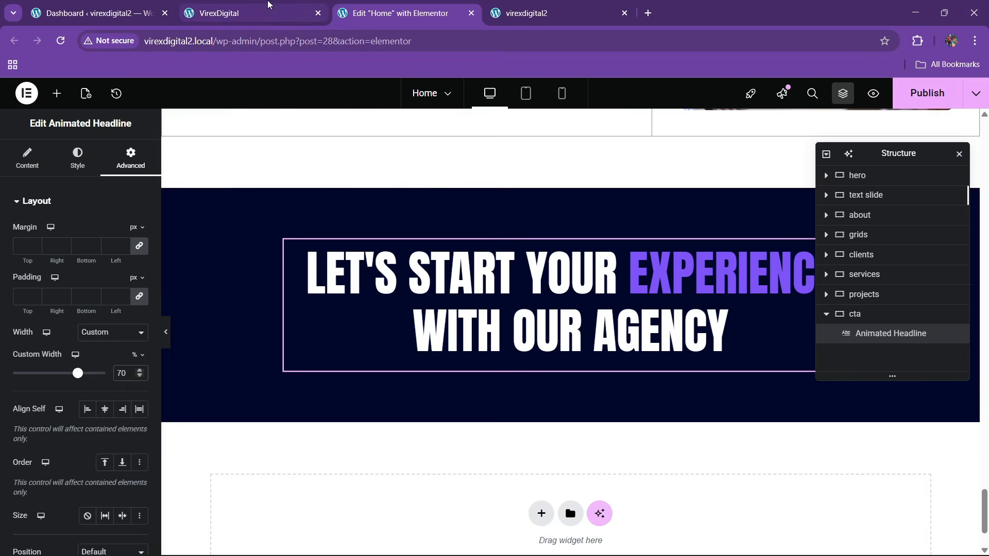
pyautogui.click(268, 5)
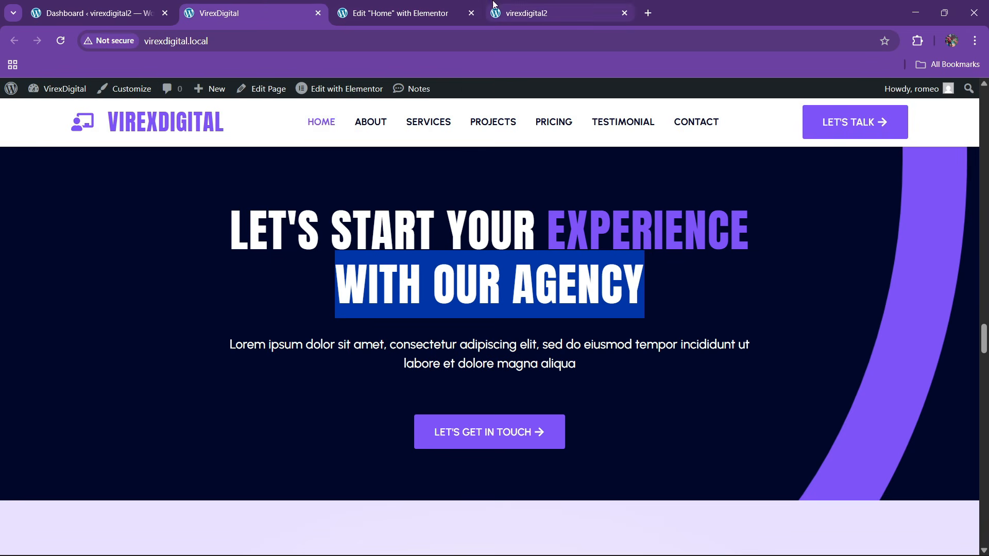
pyautogui.click(402, 13)
pyautogui.click(124, 6)
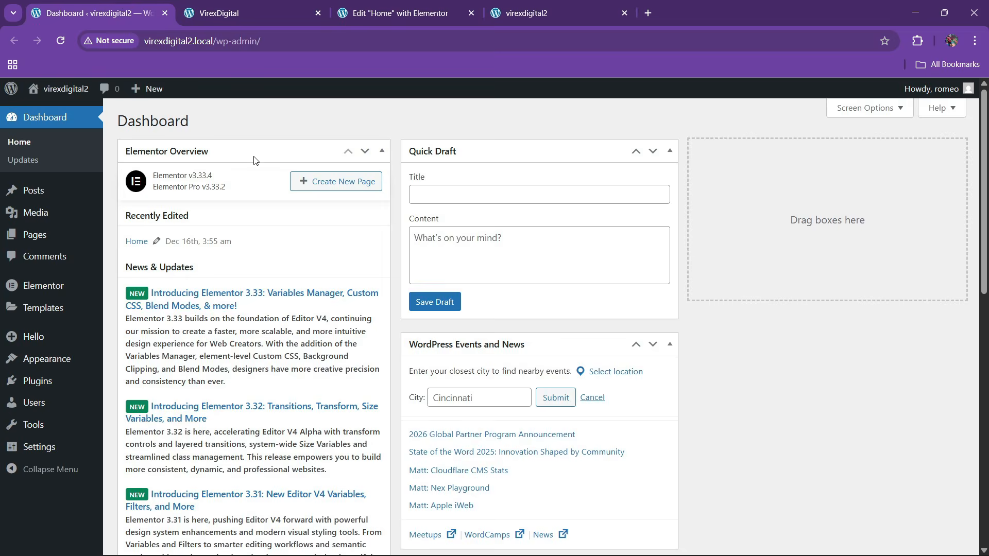
pyautogui.click(324, 4)
pyautogui.click(405, 13)
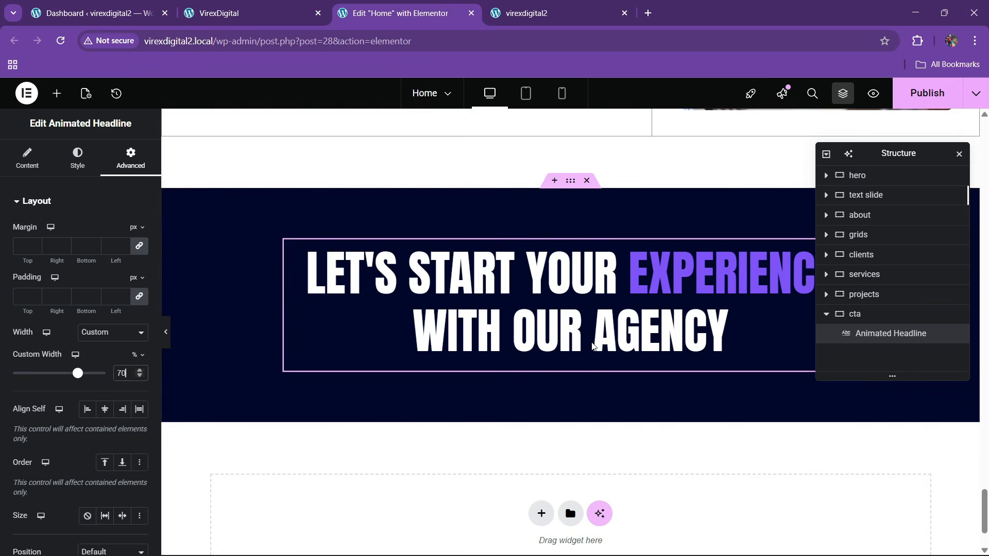
pyautogui.scroll(5, 587, 342)
# - Copy and paste the animated headline, then delete the accidental duplicate headline
pyautogui.rightClick(381, 277)
pyautogui.click(412, 316)
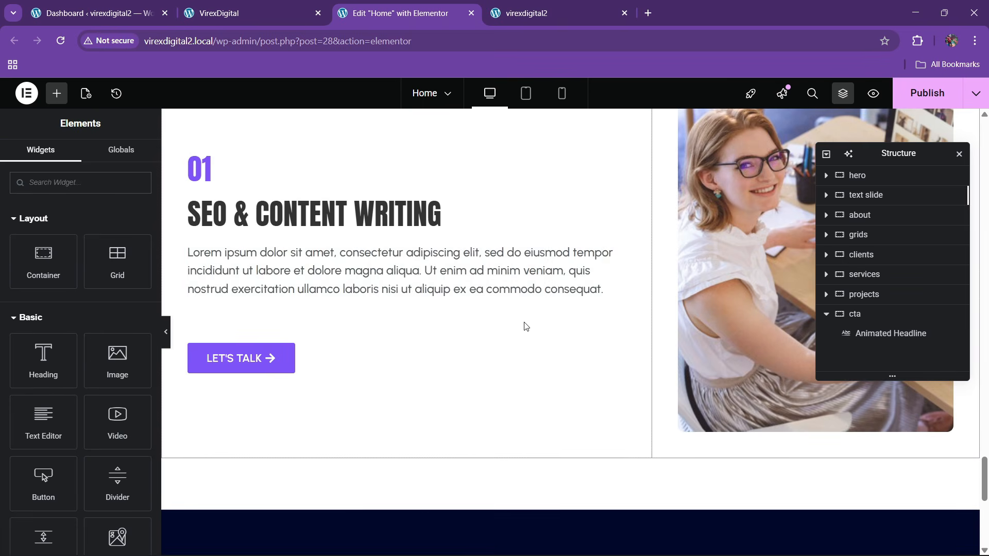
pyautogui.scroll(-5, 525, 327)
pyautogui.rightClick(525, 328)
pyautogui.click(554, 337)
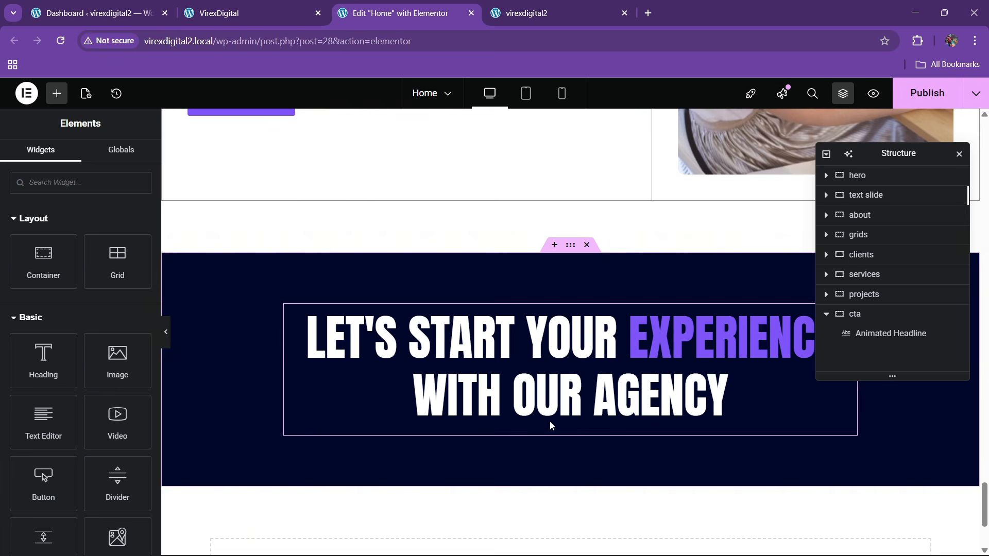
pyautogui.scroll(-3, 547, 444)
pyautogui.moveTo(926, 154); pyautogui.dragTo(693, 197)
pyautogui.rightClick(477, 252)
pyautogui.click(510, 342)
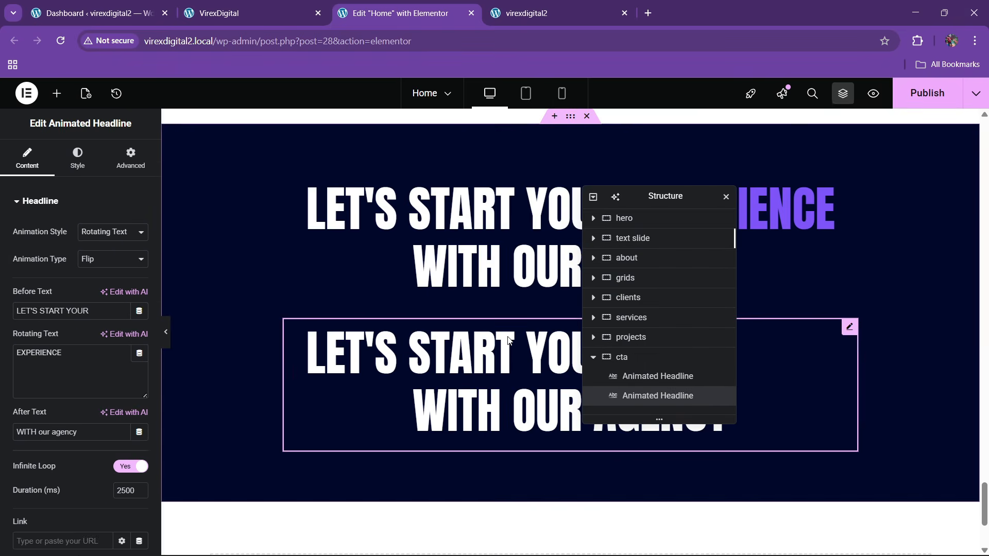
pyautogui.rightClick(488, 254)
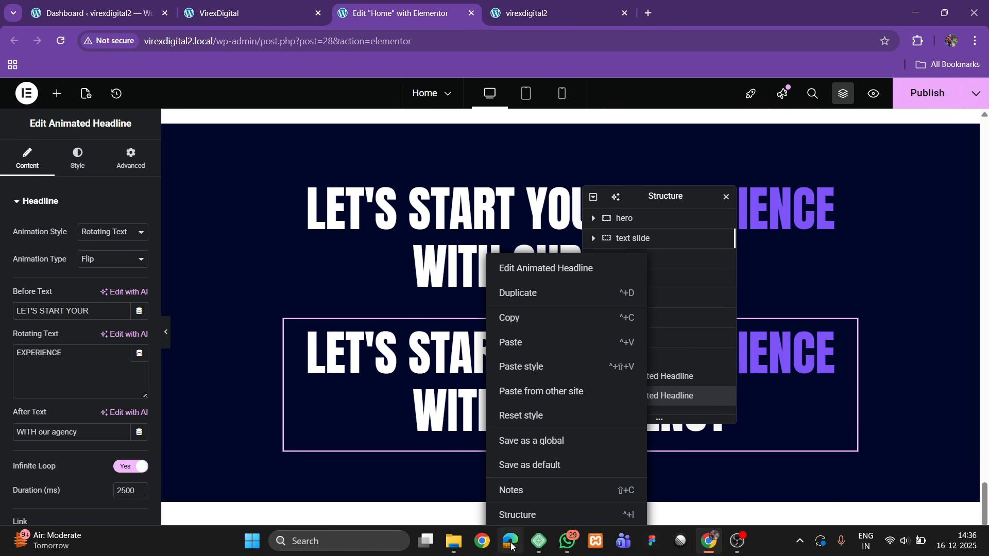
pyautogui.click(512, 538)
# - Copy the SEO section's paragraph block and paste it under the cta animated headline
pyautogui.scroll(6, 341, 340)
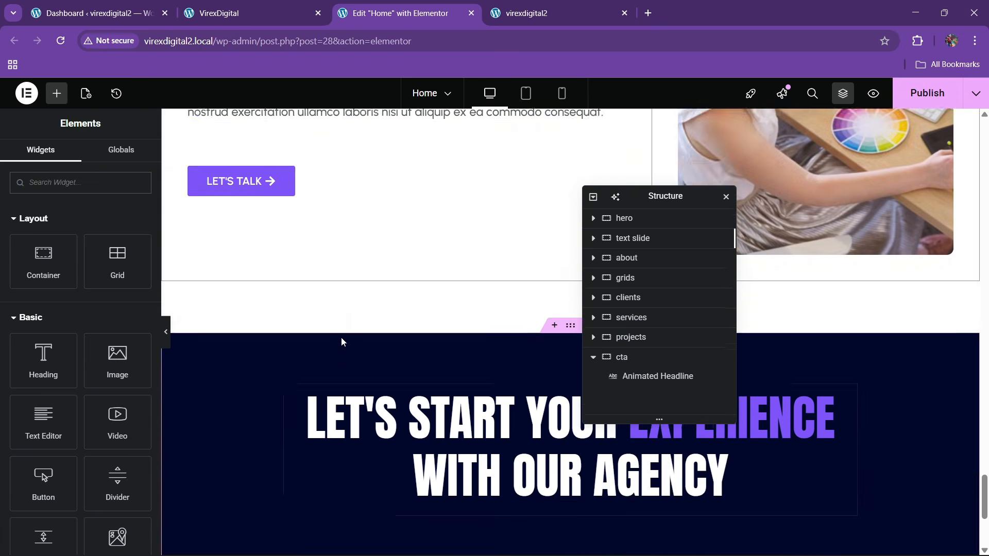
pyautogui.click(383, 202)
pyautogui.rightClick(383, 207)
pyautogui.click(407, 276)
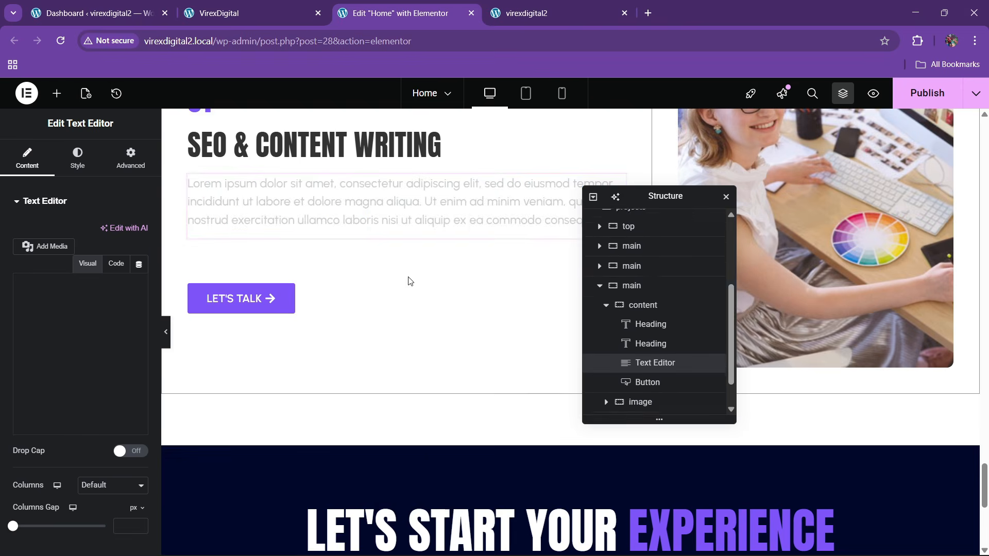
pyautogui.scroll(-5, 484, 334)
pyautogui.click(494, 309)
pyautogui.rightClick(494, 309)
pyautogui.click(517, 343)
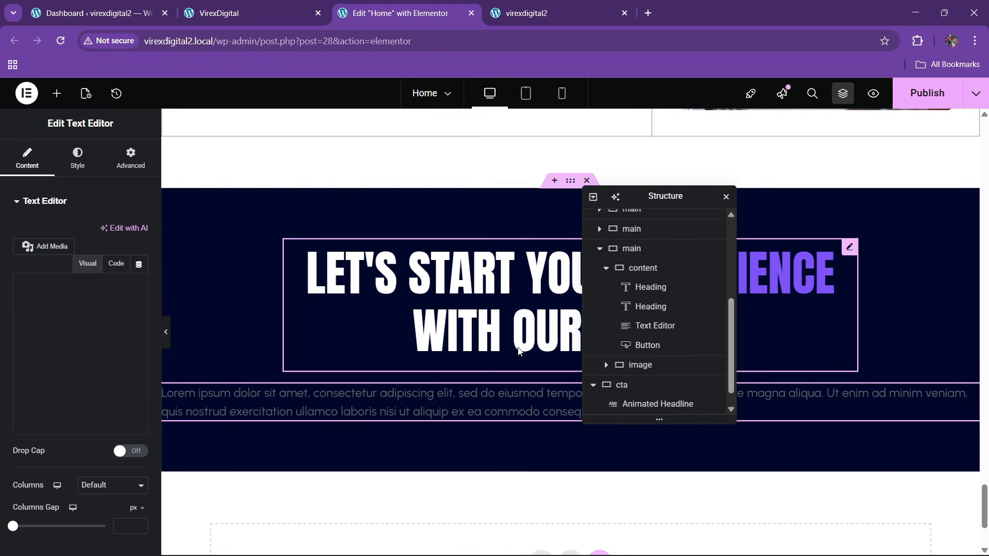
# - Centre the paragraph, make its text white, and give it a 57% custom width
pyautogui.click(77, 157)
pyautogui.click(105, 231)
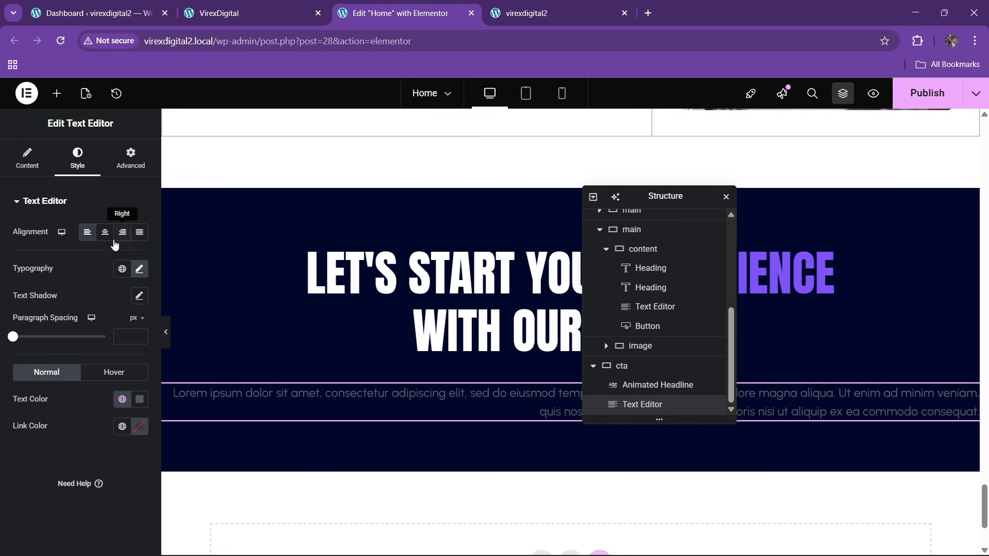
pyautogui.click(141, 408)
pyautogui.moveTo(94, 248); pyautogui.dragTo(61, 226)
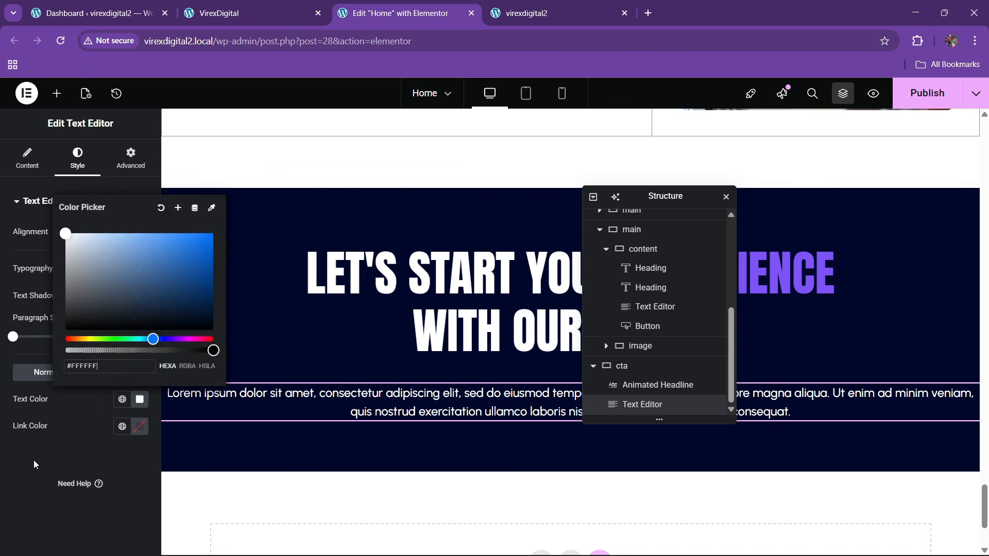
pyautogui.click(36, 476)
pyautogui.click(121, 179)
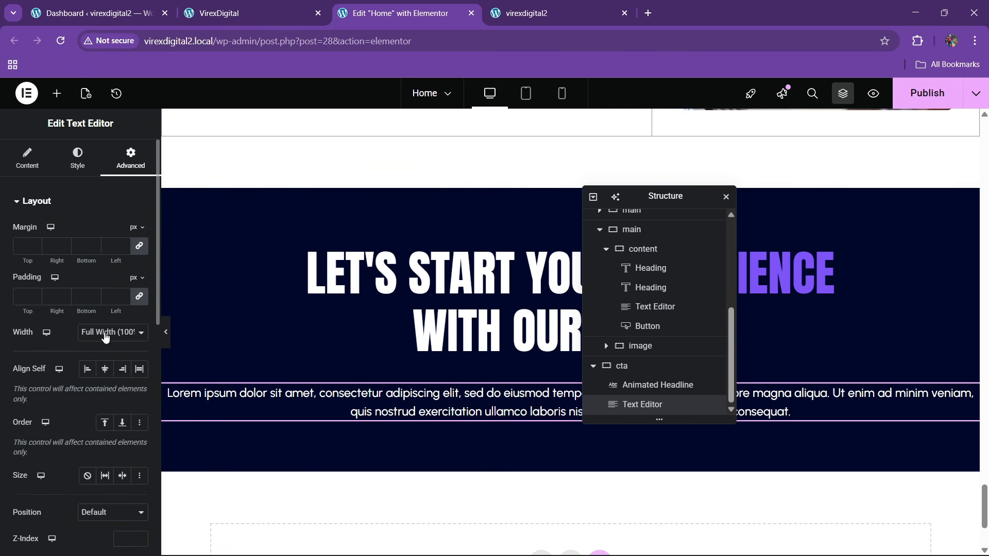
pyautogui.click(105, 338)
pyautogui.click(101, 398)
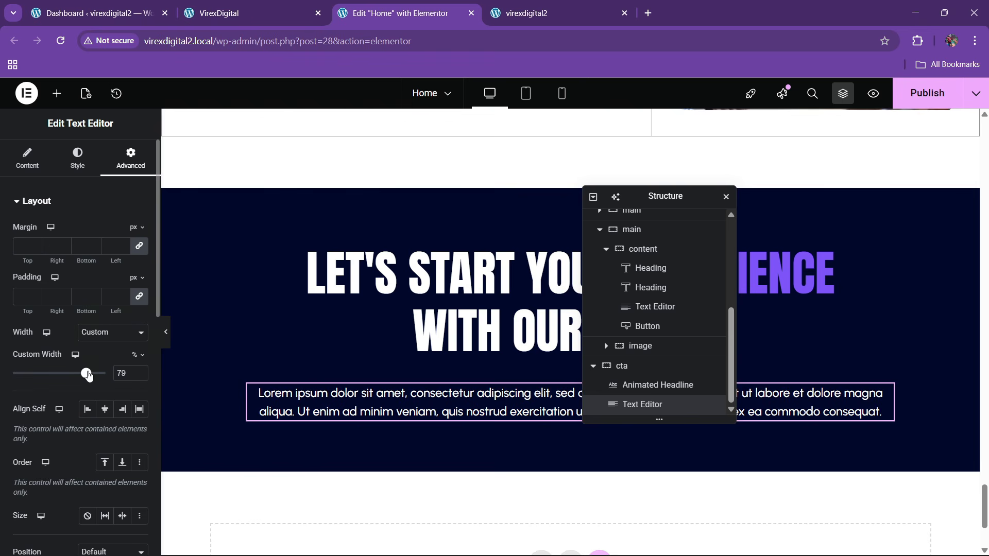
pyautogui.moveTo(88, 375); pyautogui.dragTo(68, 382)
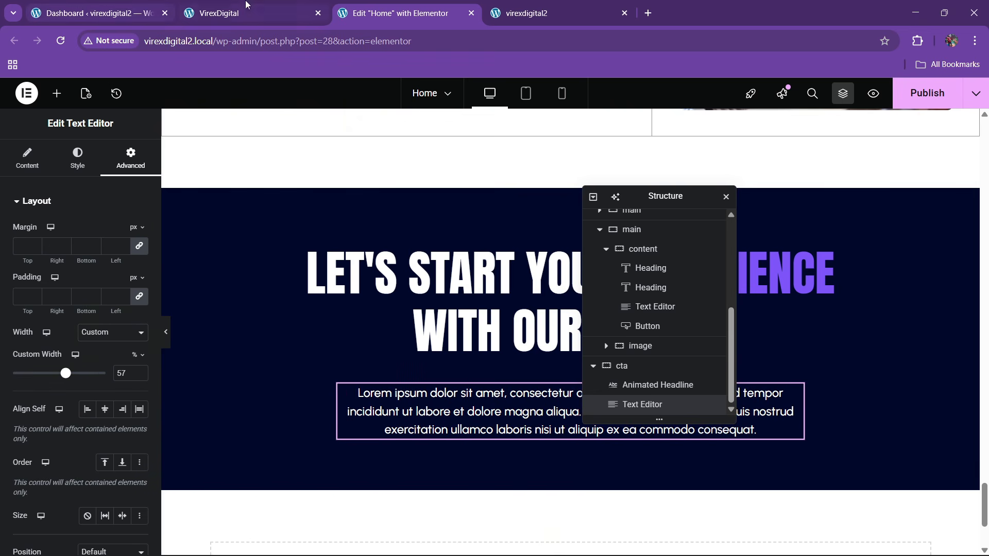
# - In Code mode, delete the 'Ut enim … aliquip ex' passage from the description
pyautogui.click(247, 6)
pyautogui.scroll(-1, 327, 353)
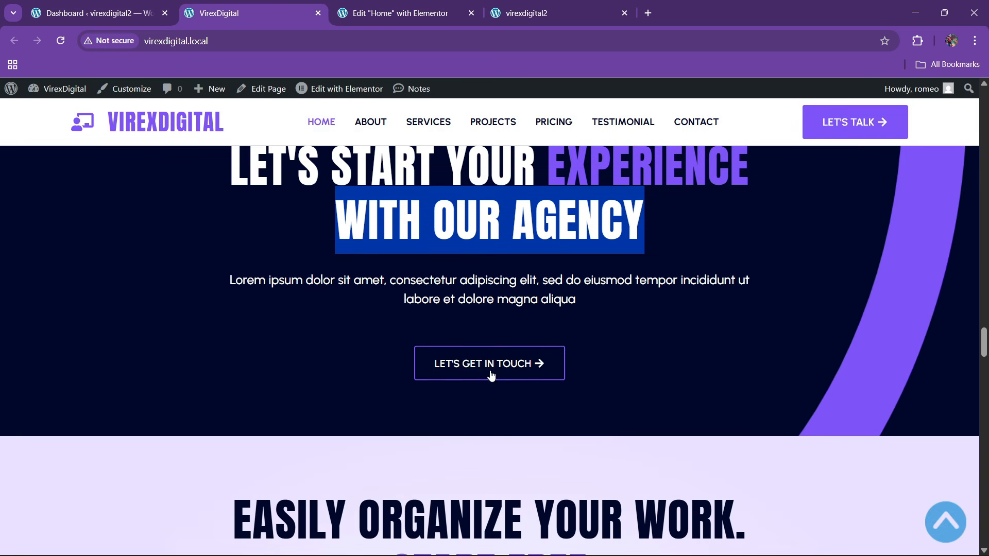
pyautogui.click(402, 12)
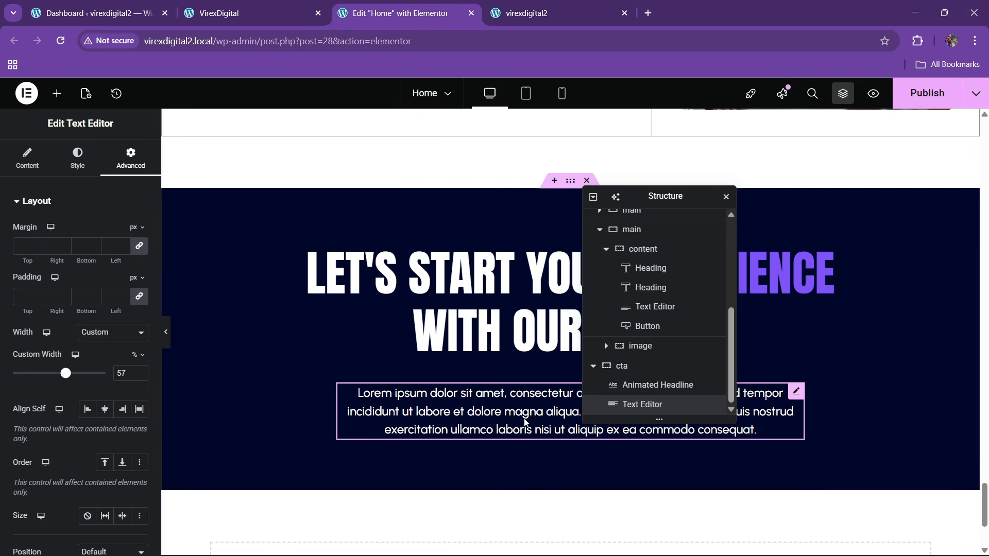
pyautogui.click(40, 162)
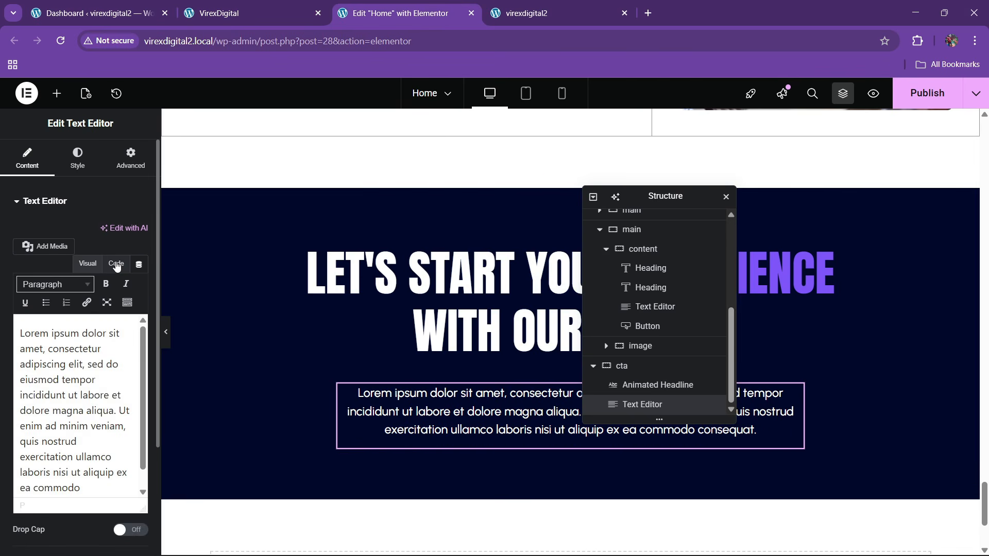
pyautogui.click(116, 263)
pyautogui.moveTo(58, 394); pyautogui.dragTo(145, 436)
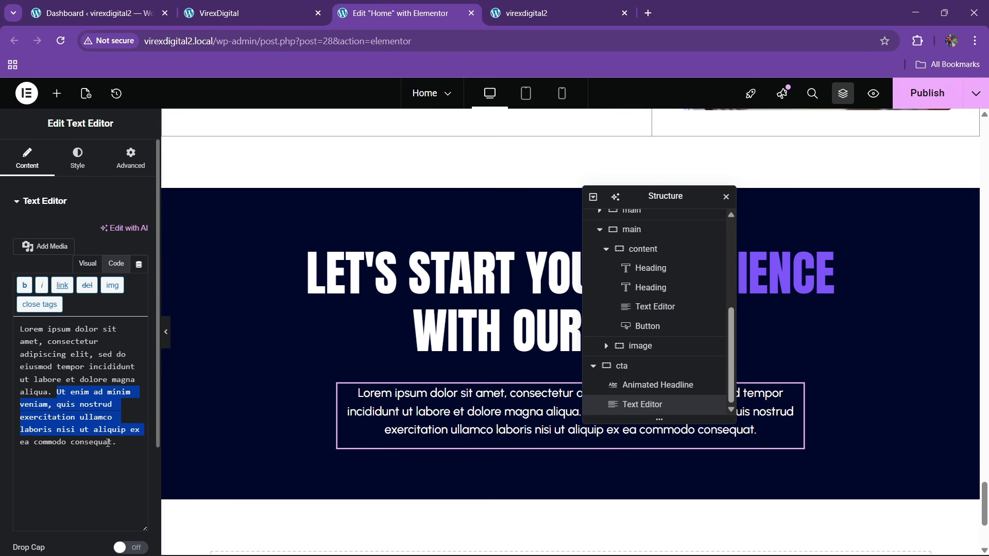
pyautogui.press('BackSpace')
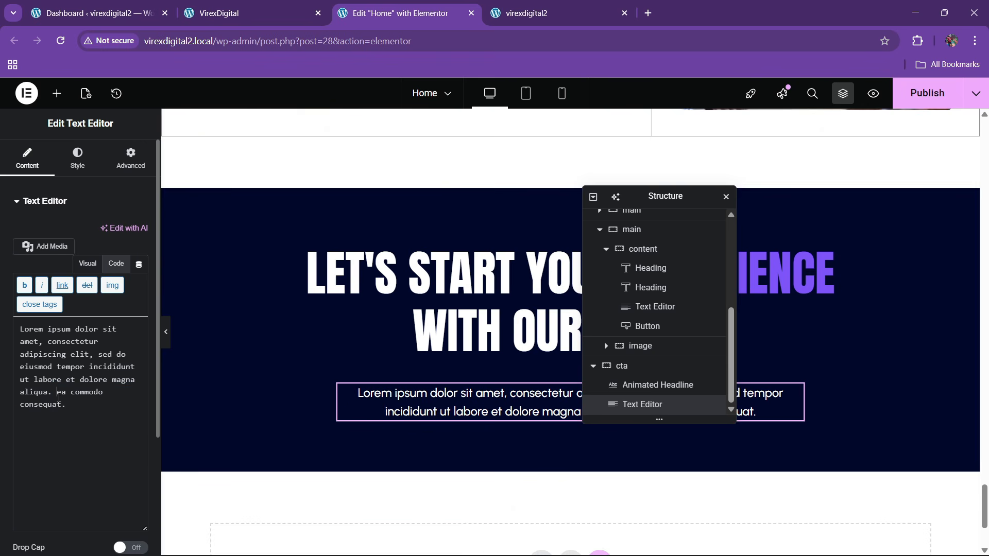
# - Remove the trailing 'ea commodo consequat.' so the description ends at 'aliqua.'
pyautogui.press('BackSpace')
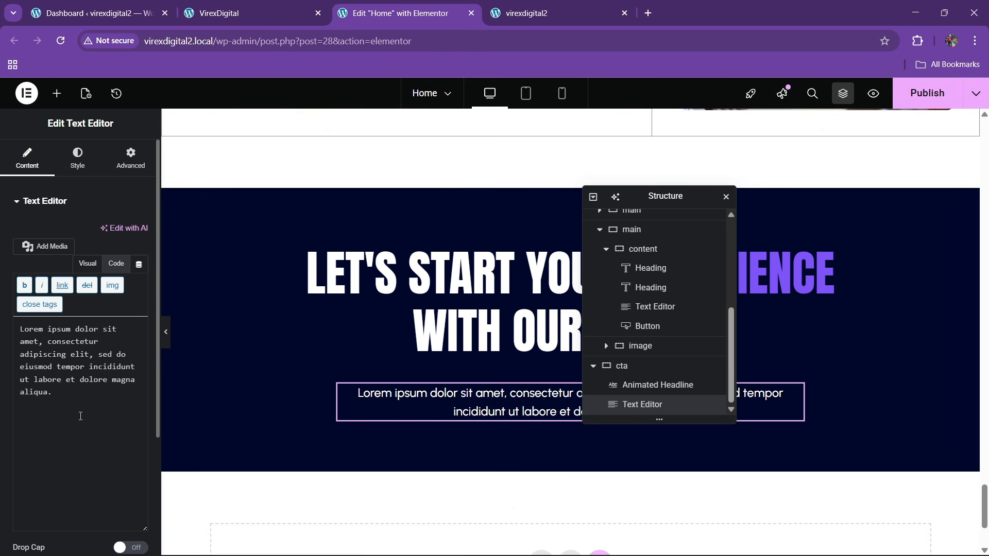
pyautogui.click(304, 5)
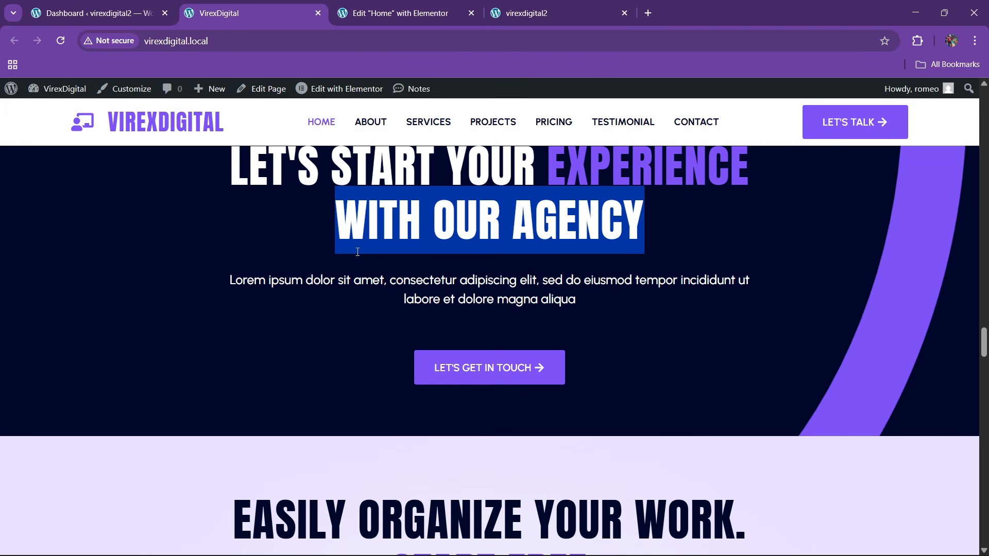
pyautogui.click(418, 12)
pyautogui.scroll(-10, 483, 281)
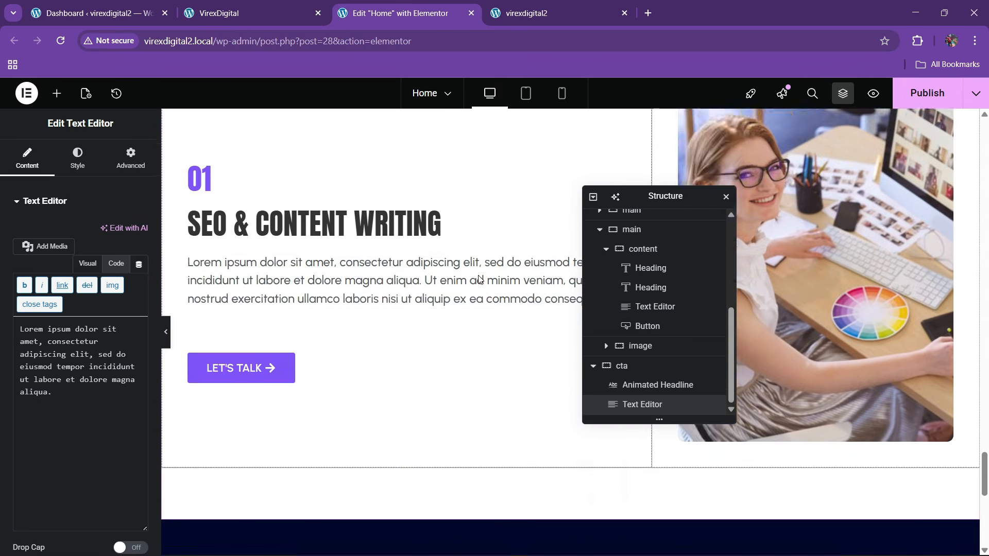
pyautogui.scroll(-1, 235, 320)
# - Copy the OUR PROJECTS button and bring up the CTA description's actions to paste it
pyautogui.rightClick(256, 303)
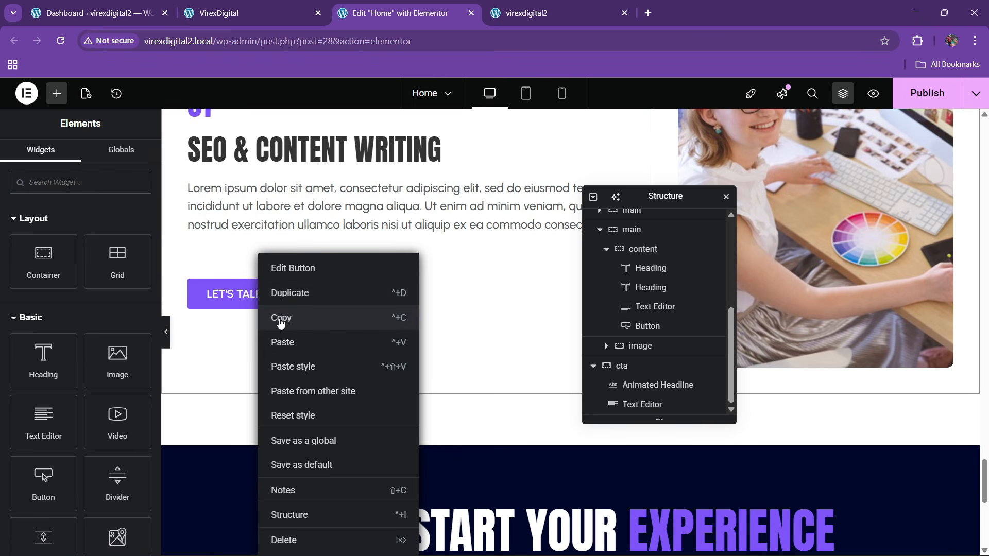
pyautogui.click(280, 317)
pyautogui.scroll(-4, 436, 345)
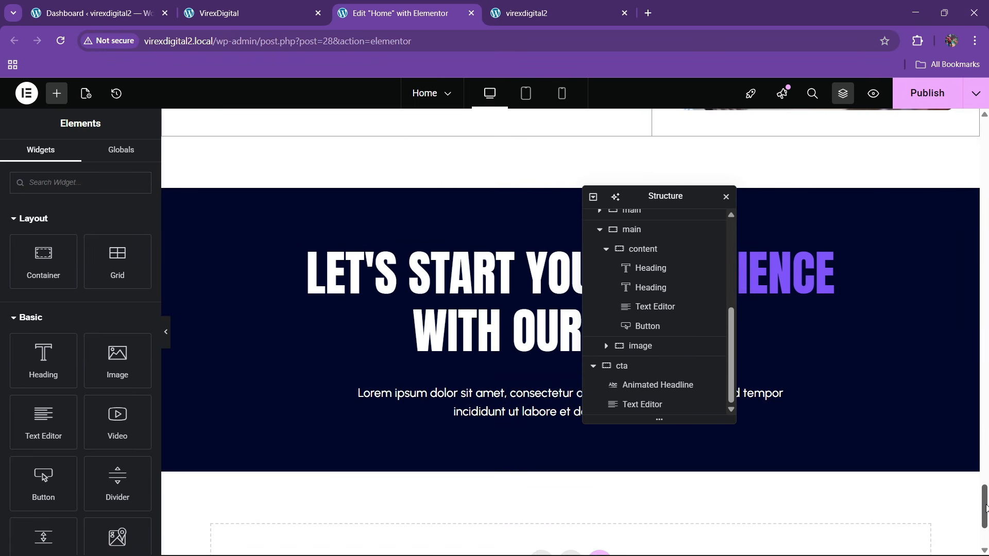
pyautogui.moveTo(985, 507); pyautogui.dragTo(984, 154)
pyautogui.moveTo(664, 196); pyautogui.dragTo(695, 219)
pyautogui.rightClick(654, 320)
pyautogui.click(670, 323)
pyautogui.scroll(-10, 487, 279)
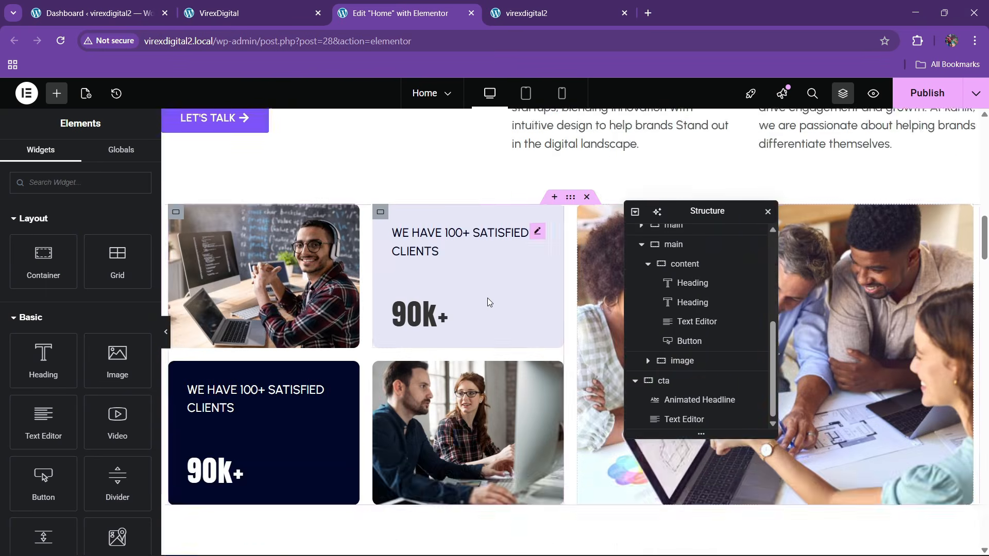
pyautogui.scroll(-15, 487, 297)
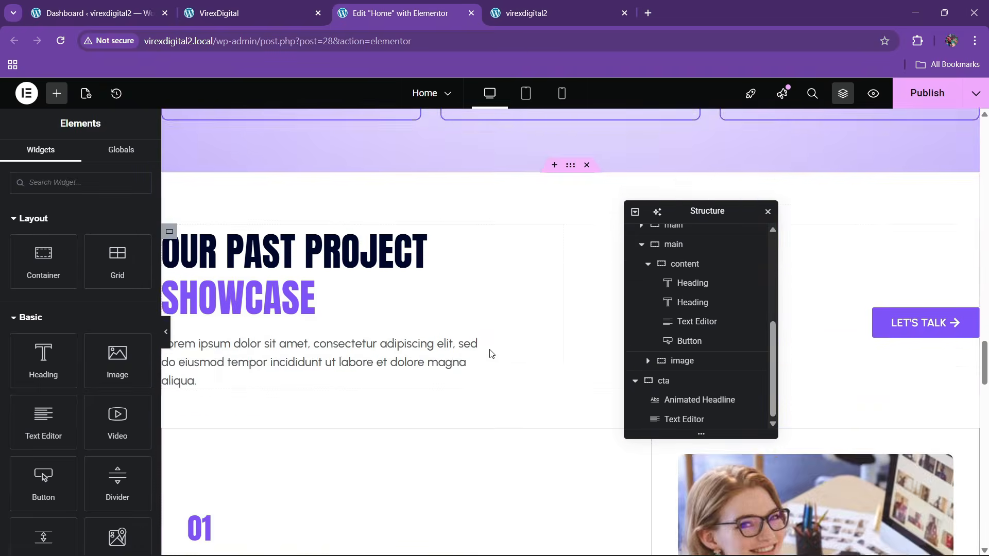
pyautogui.scroll(-15, 490, 353)
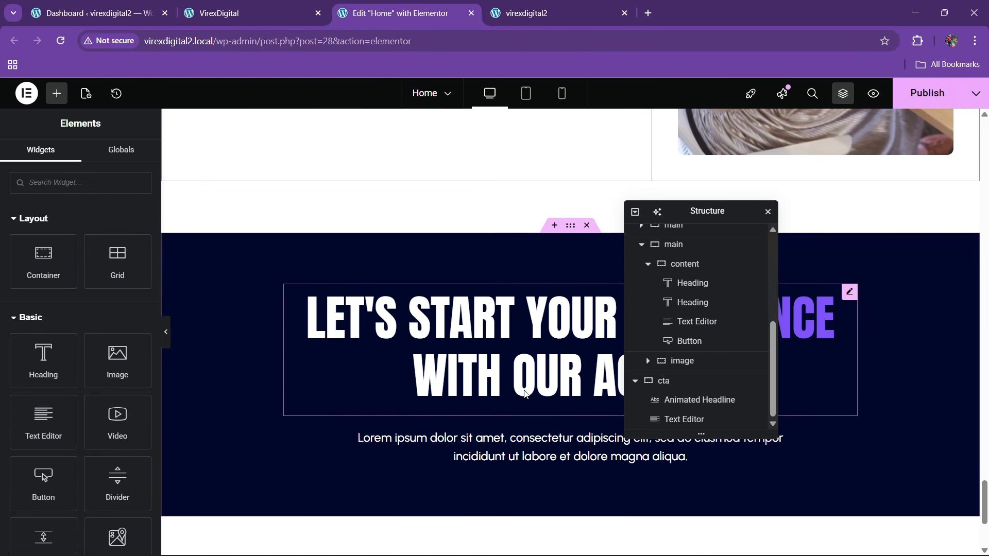
pyautogui.rightClick(547, 447)
# - Paste the button under the description and style it with theme-purple fill and white text
pyautogui.click(572, 342)
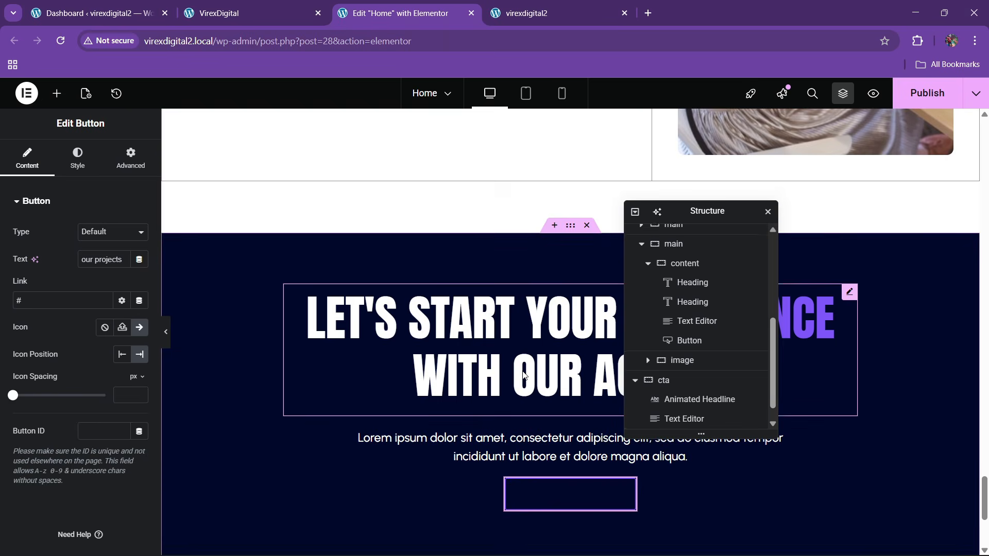
pyautogui.click(216, 5)
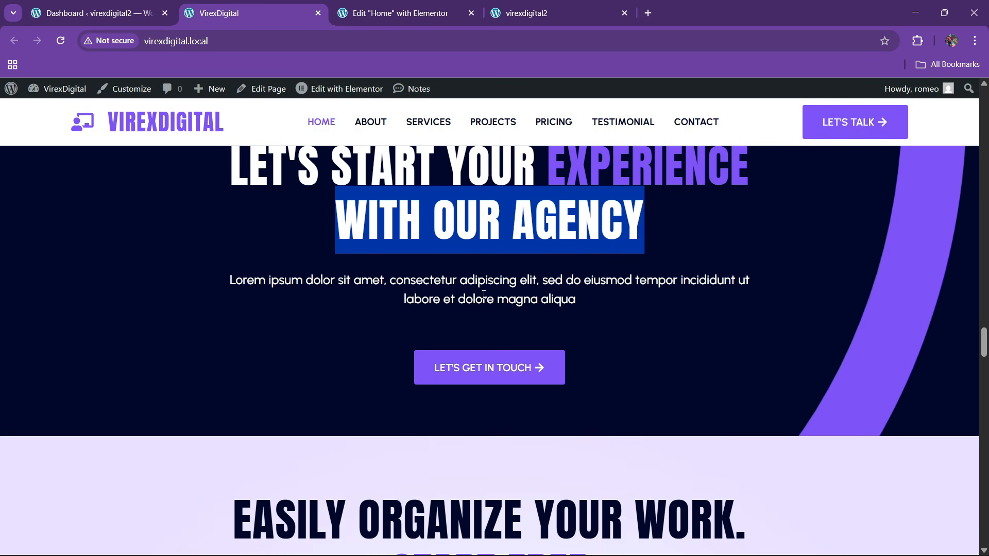
pyautogui.click(438, 5)
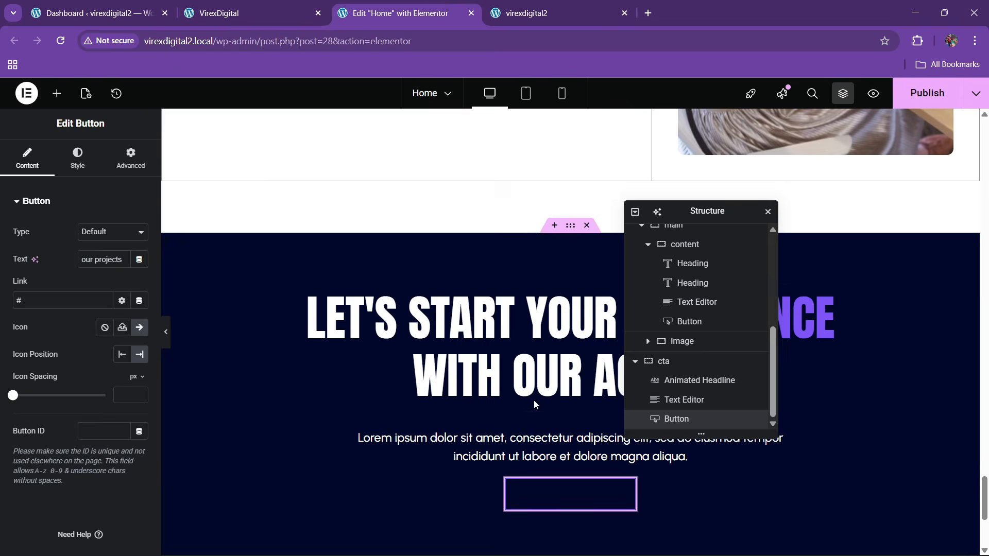
pyautogui.click(77, 157)
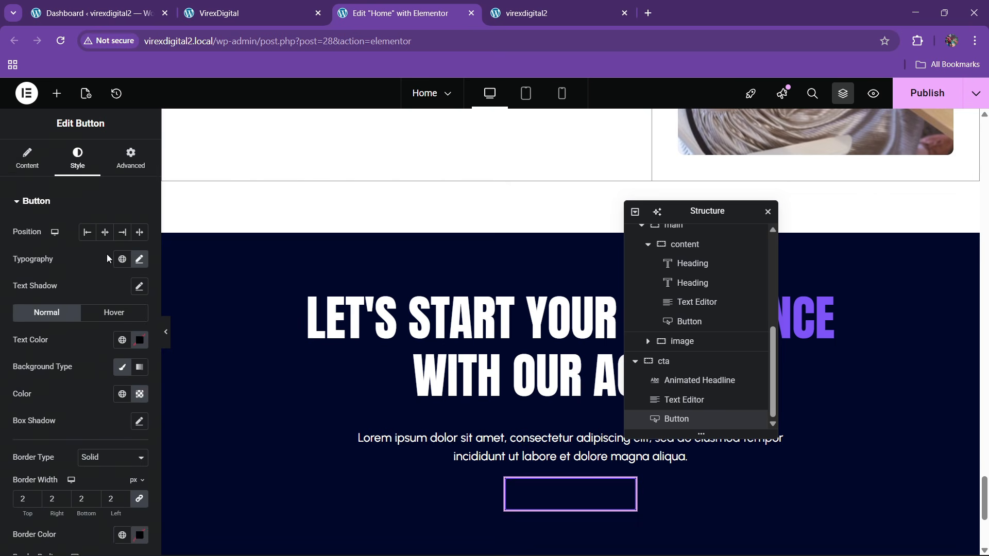
pyautogui.click(122, 395)
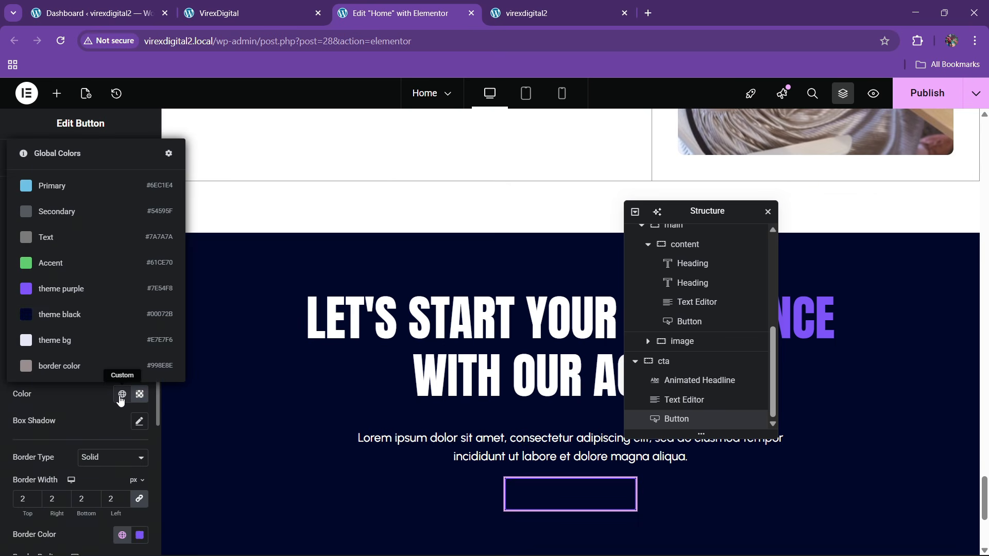
pyautogui.click(77, 289)
pyautogui.click(139, 340)
pyautogui.moveTo(134, 438); pyautogui.dragTo(66, 392)
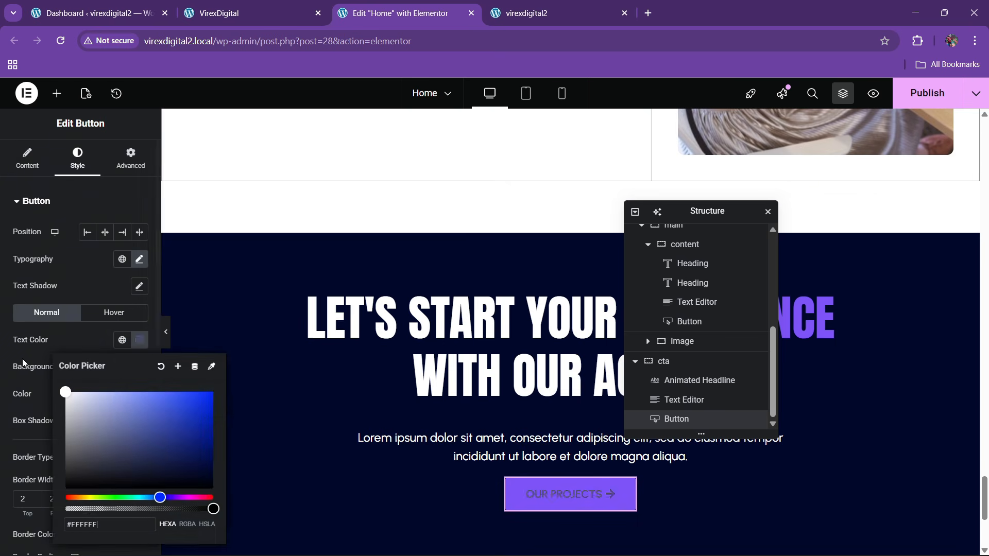
pyautogui.click(81, 353)
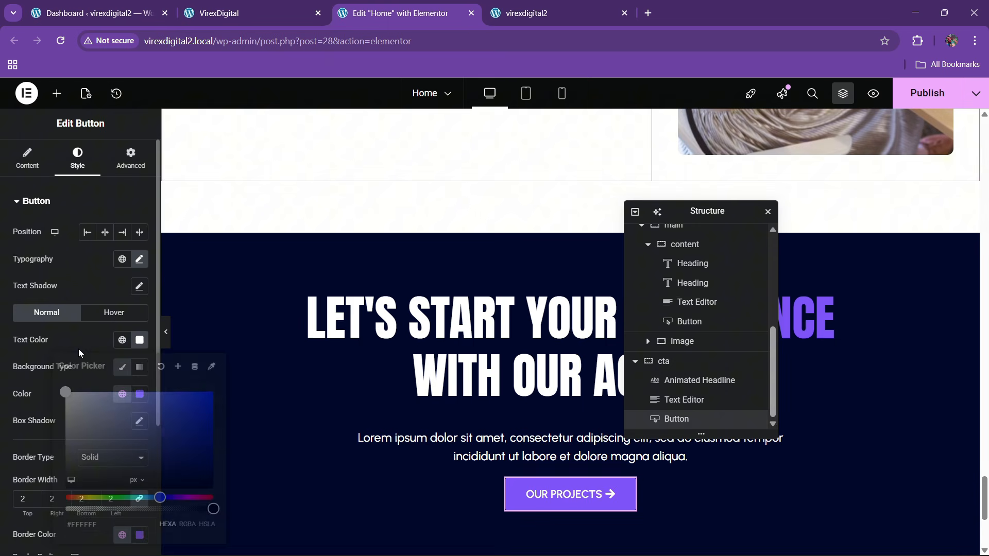
# - Make the button's hover background fully transparent, then collapse the panel to preview
pyautogui.click(108, 312)
pyautogui.click(139, 393)
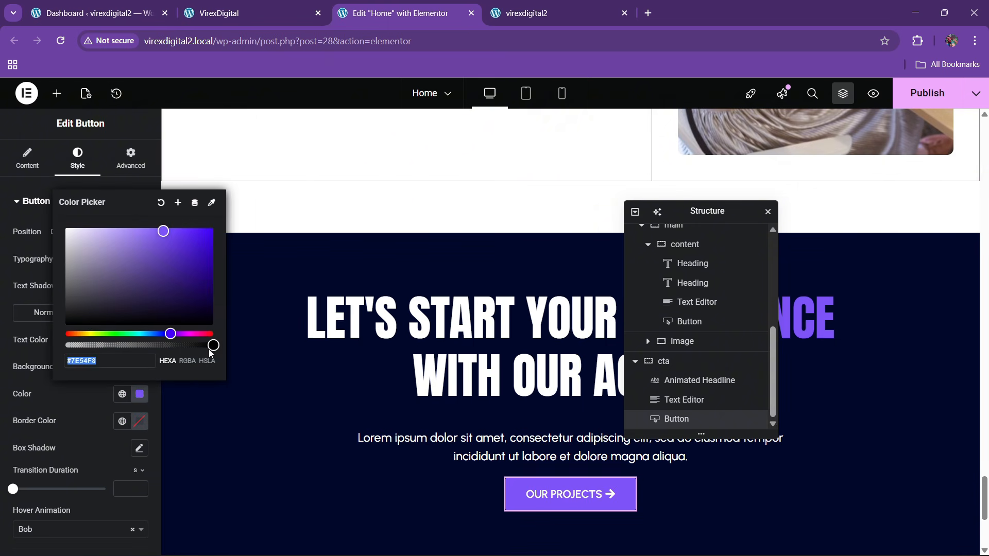
pyautogui.moveTo(212, 345); pyautogui.dragTo(66, 345)
pyautogui.click(76, 412)
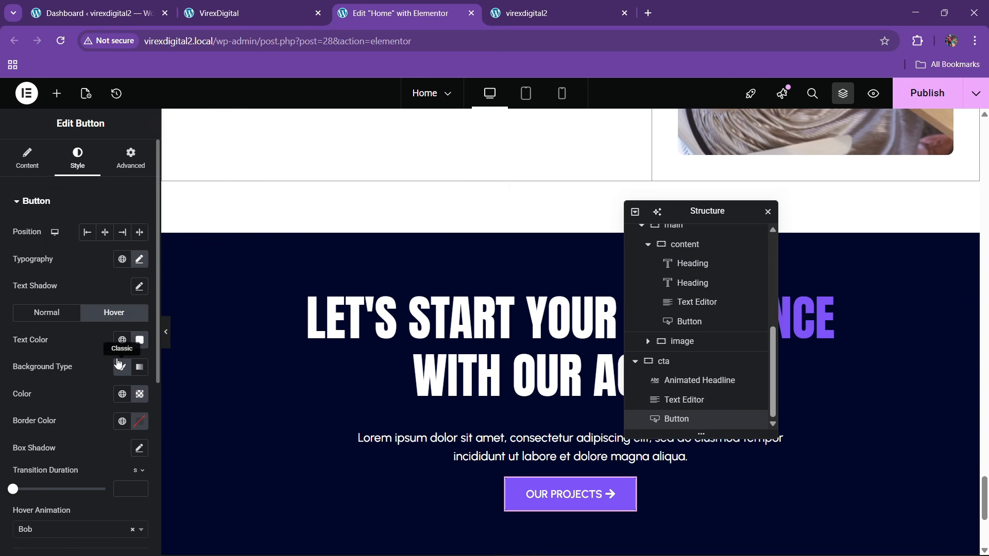
pyautogui.click(122, 339)
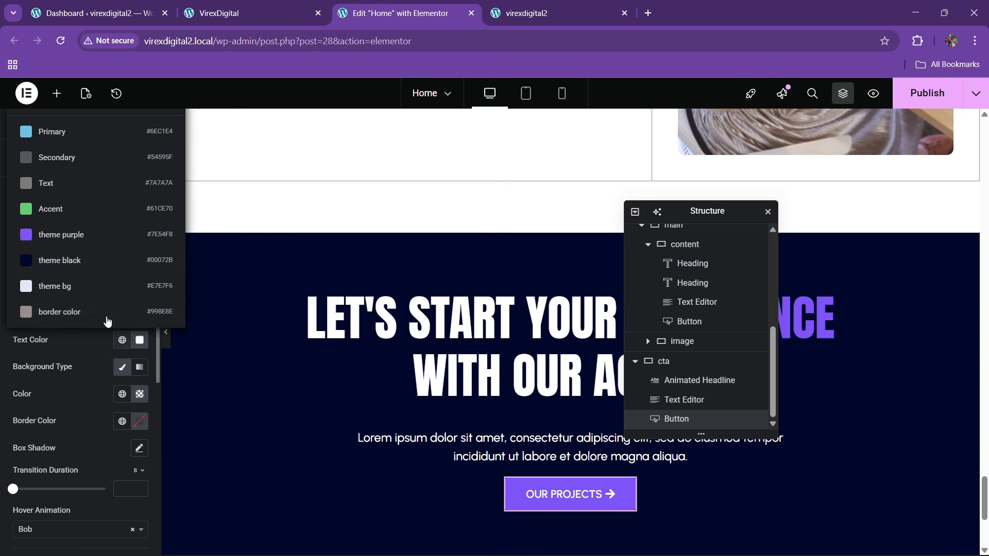
pyautogui.click(74, 366)
pyautogui.scroll(-3, 80, 385)
pyautogui.scroll(-1, 85, 389)
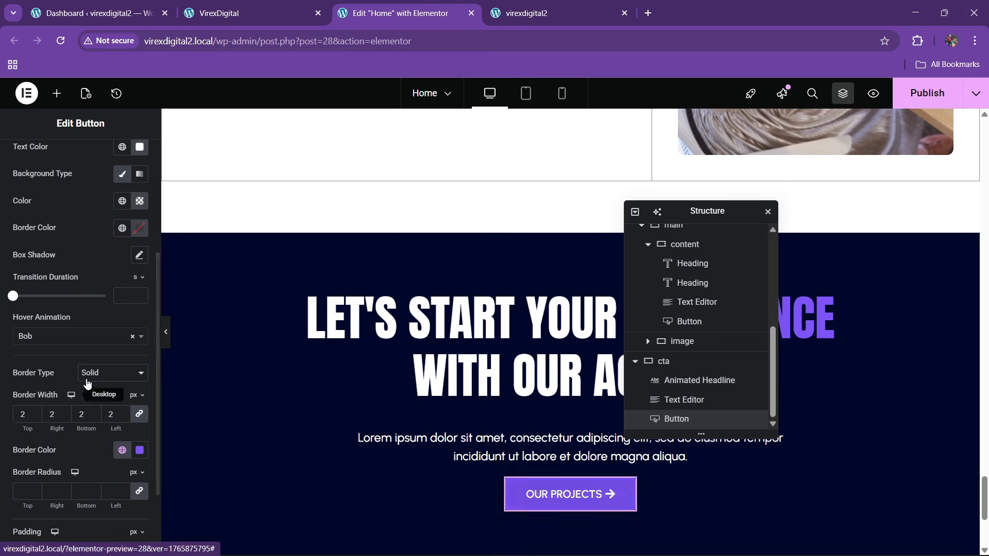
pyautogui.click(166, 332)
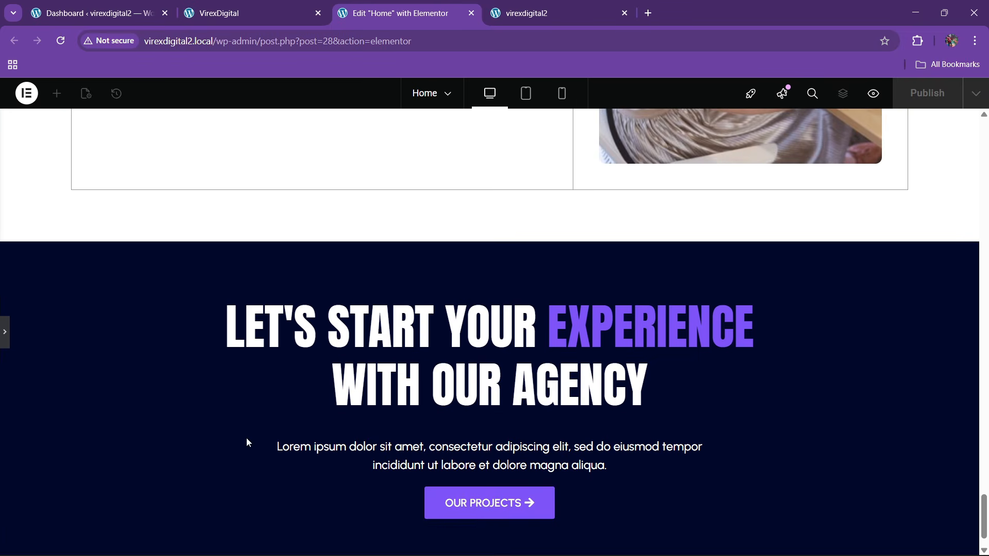
# - Give the cta button a 30 px top margin
pyautogui.scroll(-1, 248, 441)
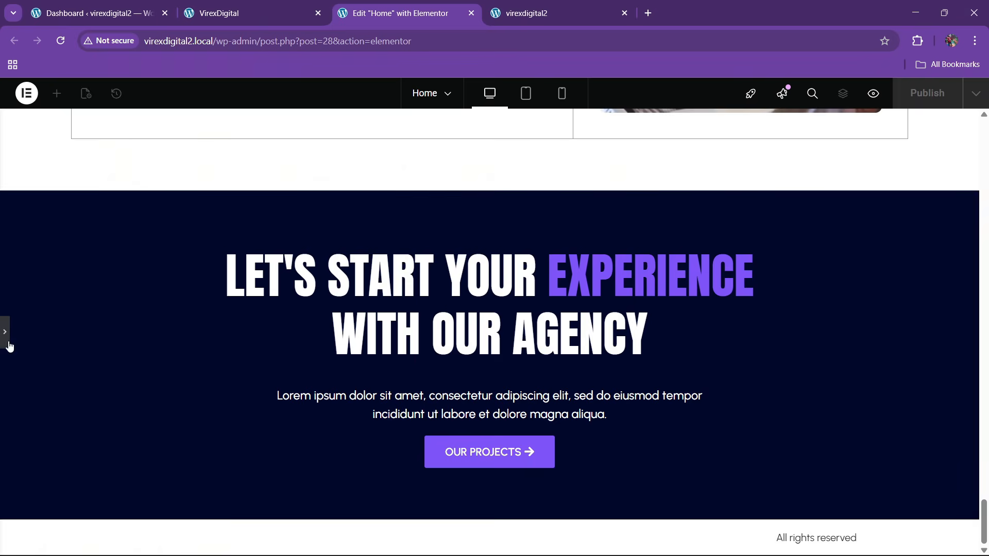
pyautogui.click(262, 5)
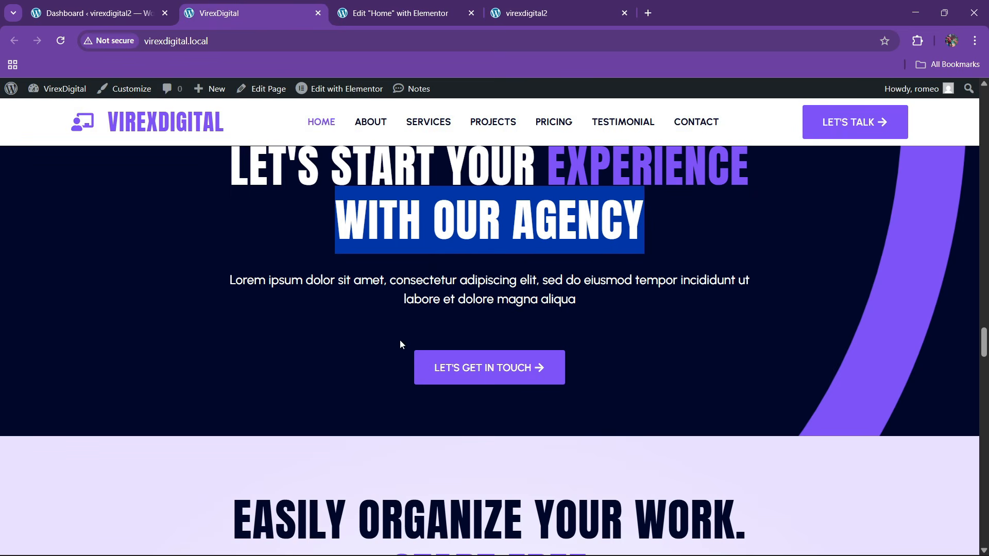
pyautogui.click(399, 13)
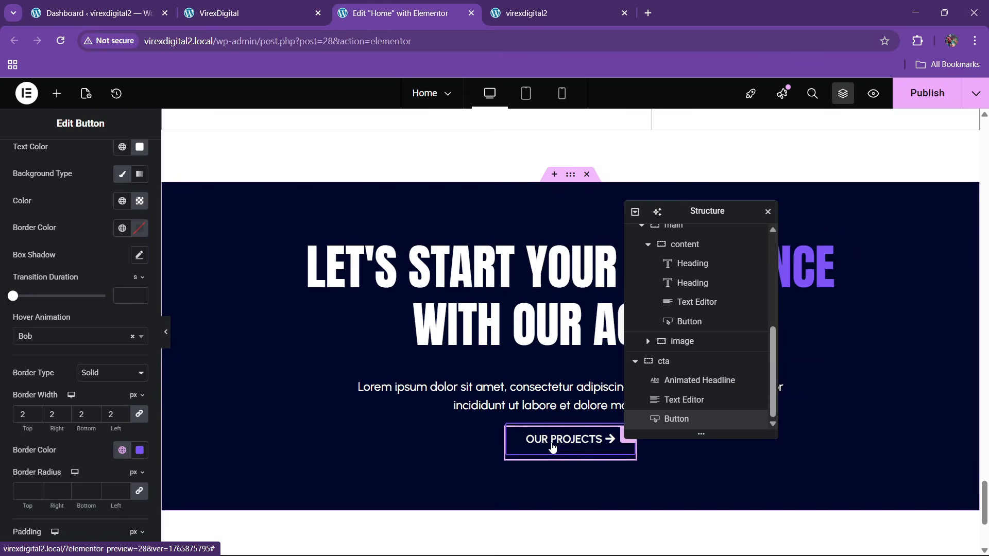
pyautogui.scroll(3, 122, 175)
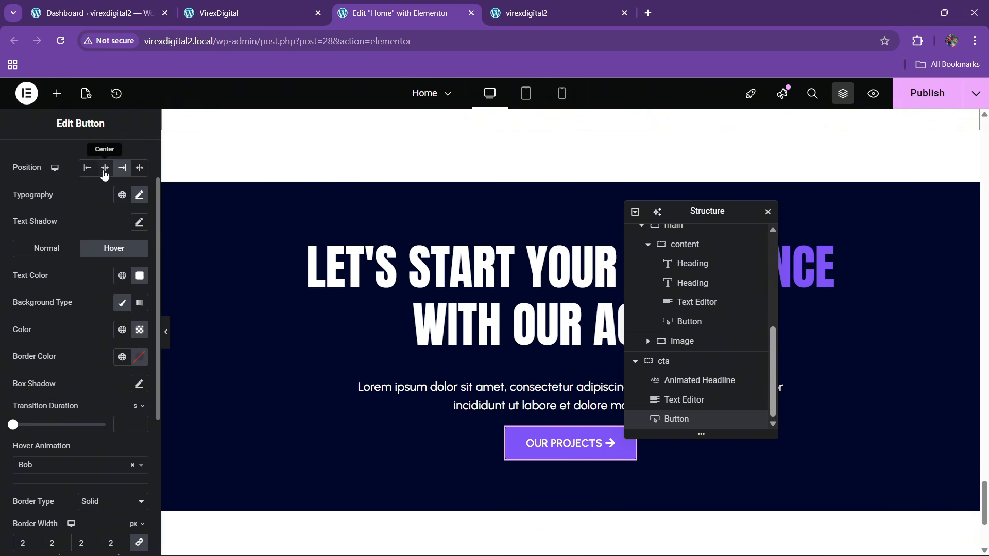
pyautogui.scroll(2, 104, 175)
pyautogui.click(130, 157)
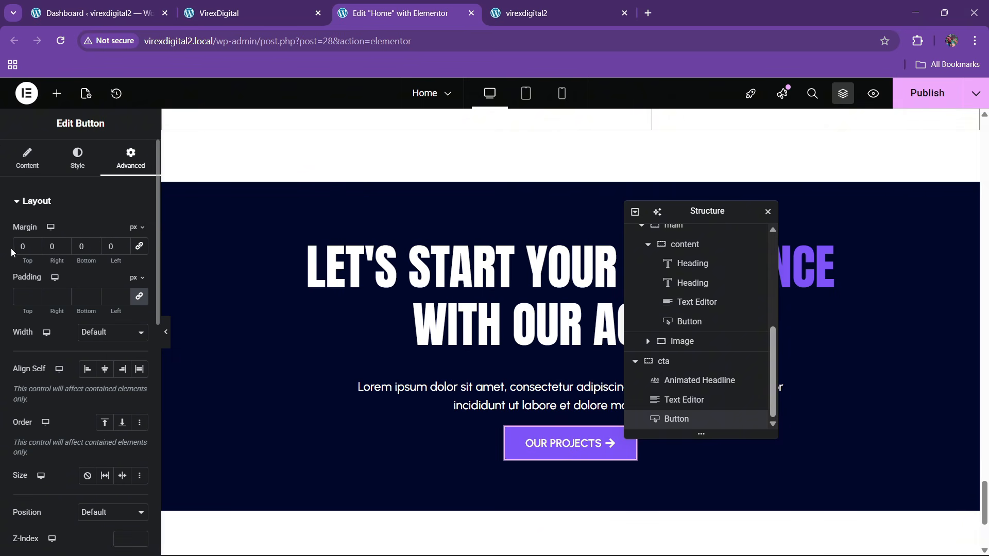
pyautogui.write('3')
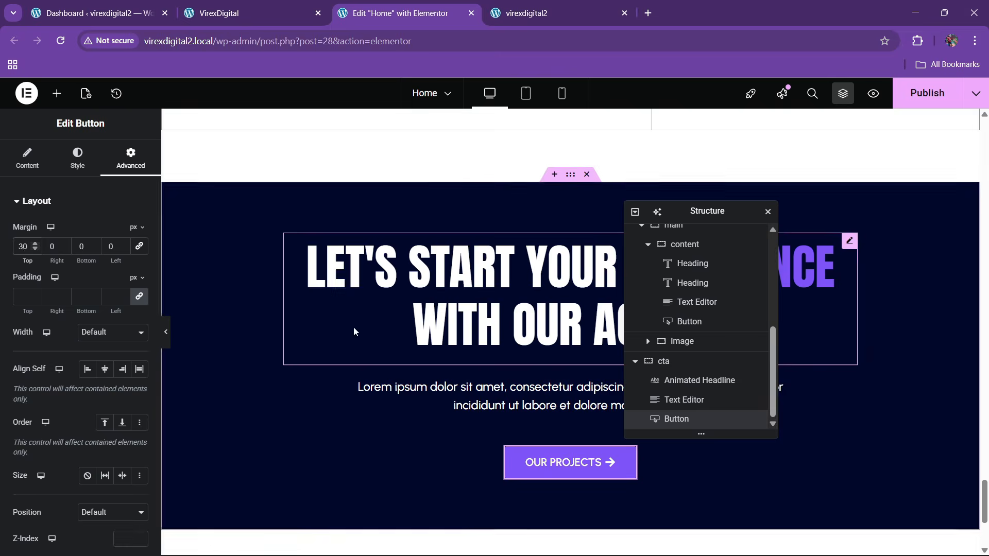
# - Publish the Home page, check the live site, and move the Structure panel left
pyautogui.click(915, 96)
pyautogui.click(252, 13)
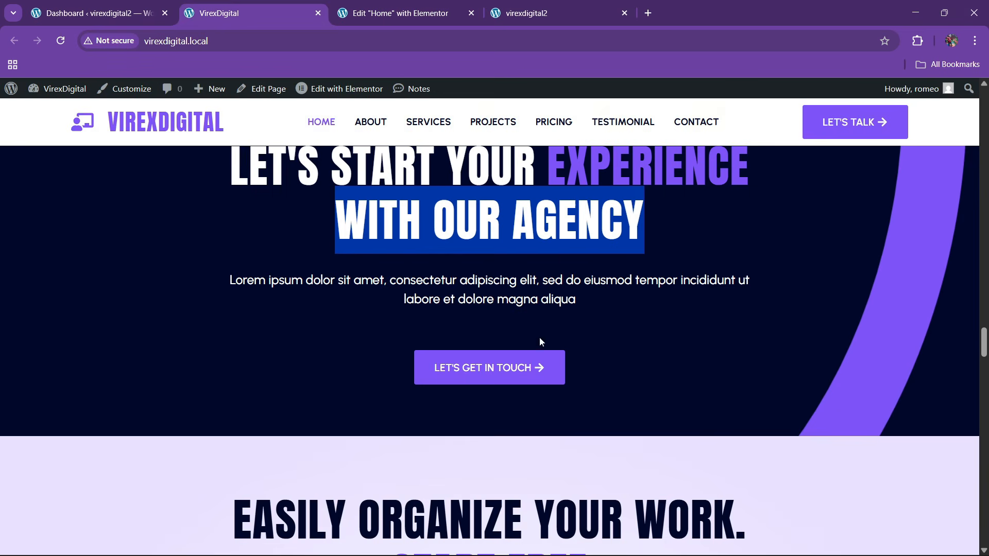
pyautogui.scroll(2, 539, 338)
pyautogui.scroll(-1, 877, 369)
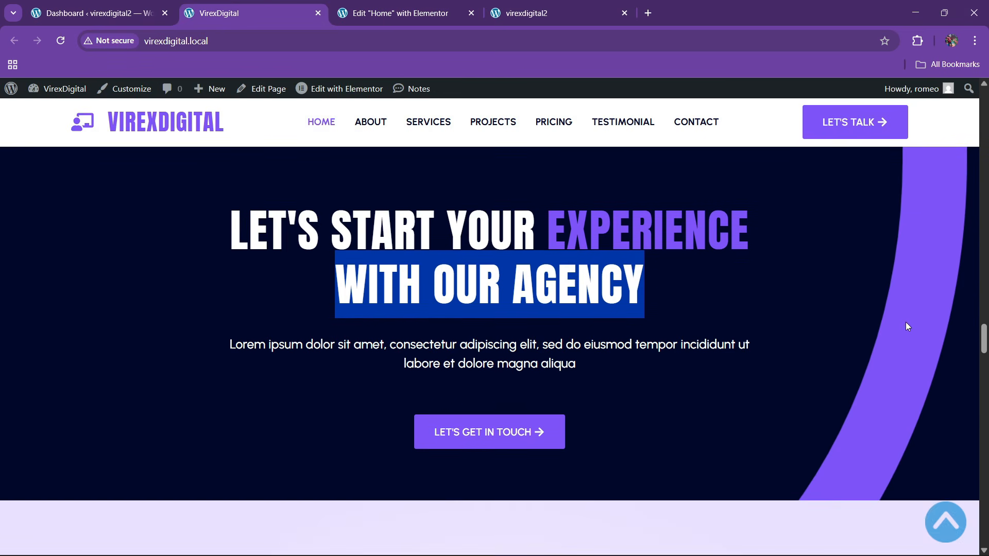
pyautogui.click(401, 13)
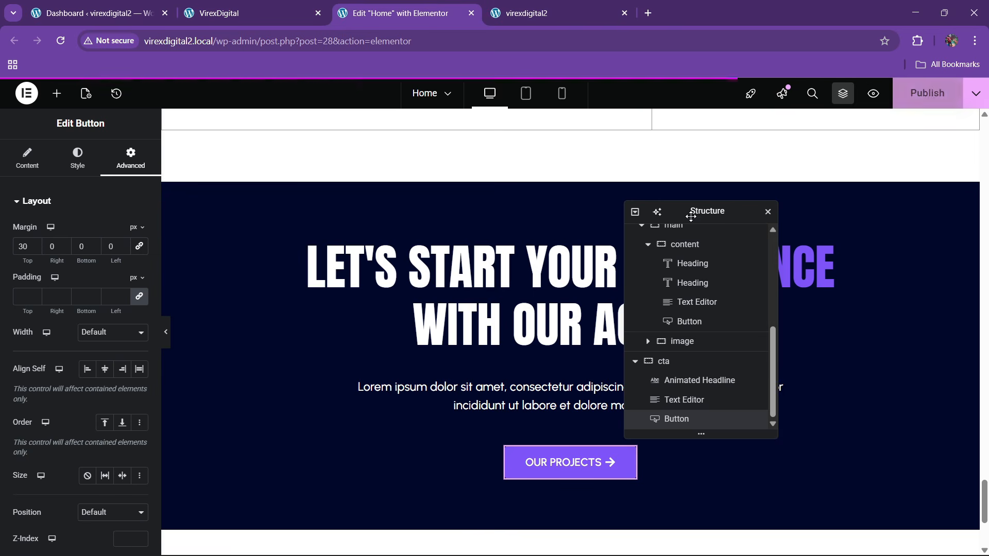
pyautogui.moveTo(697, 214); pyautogui.dragTo(302, 219)
pyautogui.click(57, 93)
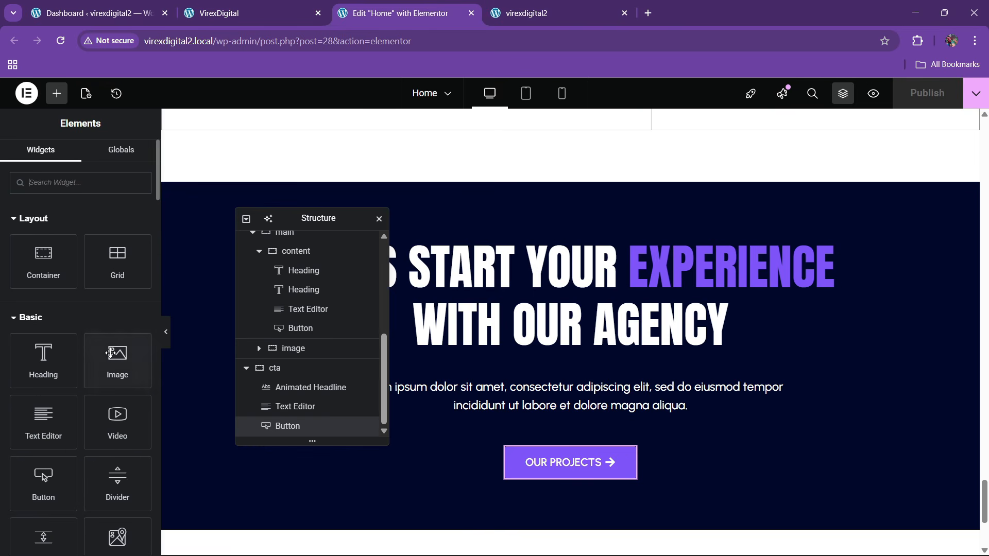
# - Add an Image widget to the cta section showing cta.png from the Media Library
pyautogui.moveTo(117, 361); pyautogui.dragTo(700, 242)
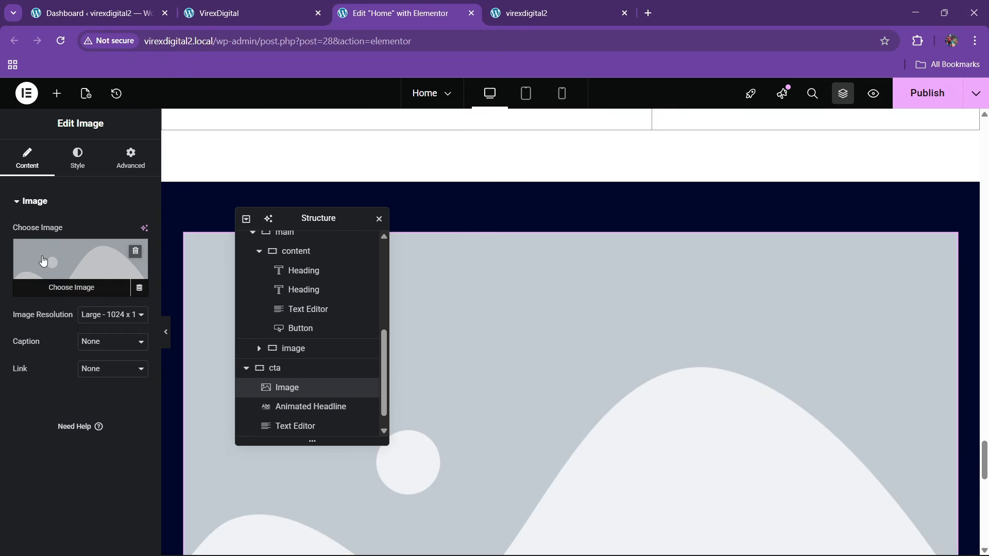
pyautogui.click(45, 261)
pyautogui.click(327, 468)
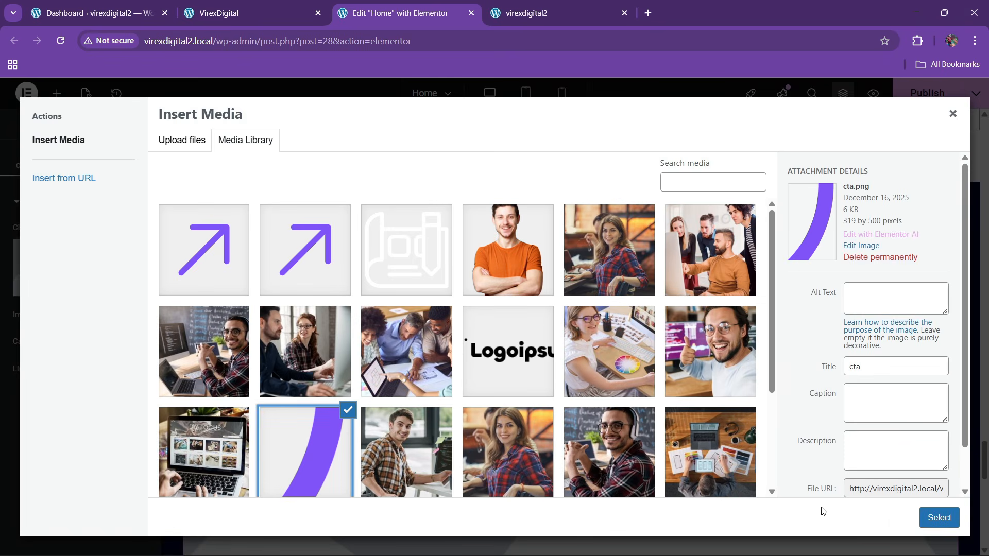
pyautogui.click(933, 517)
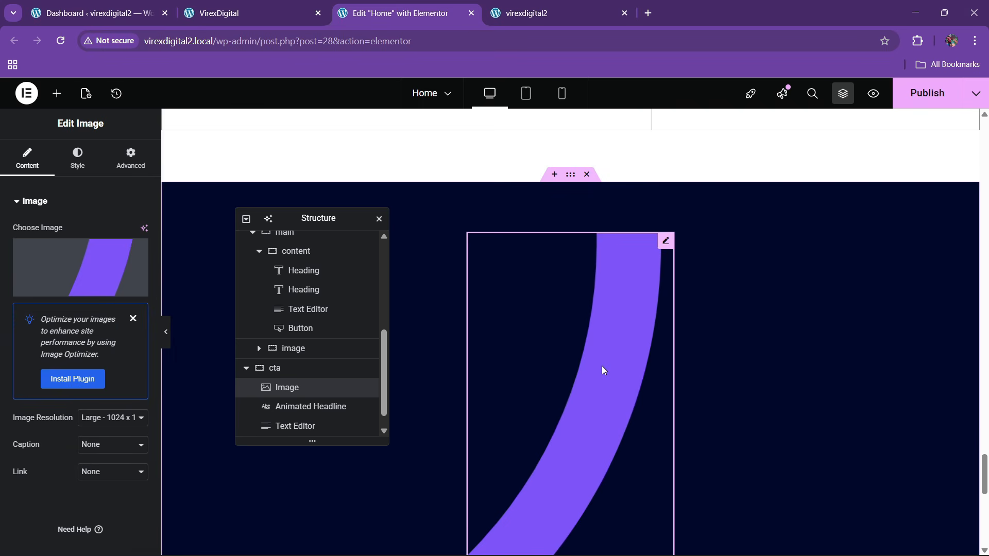
# - Position the image absolutely against the section's right edge, nudged slightly down
pyautogui.click(131, 157)
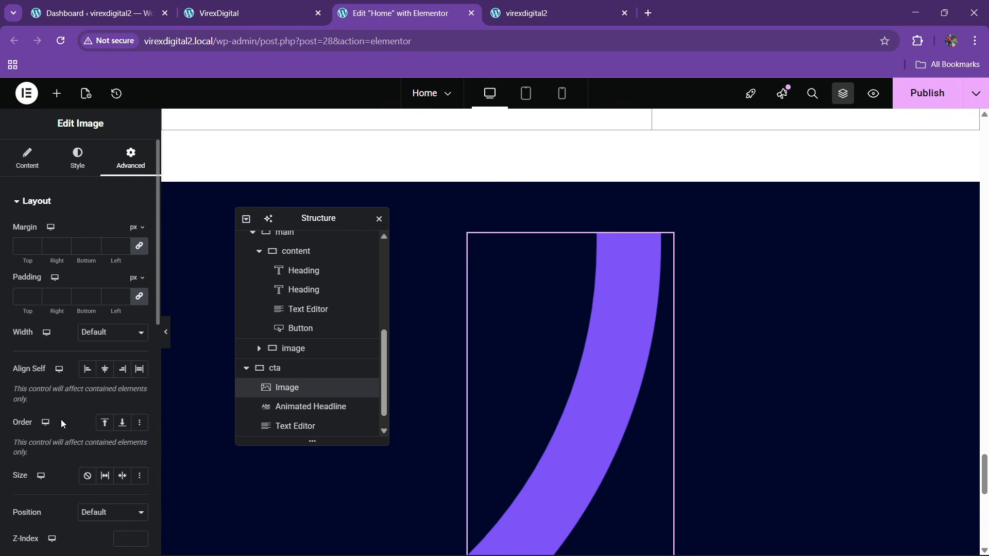
pyautogui.scroll(-1, 69, 400)
pyautogui.click(106, 452)
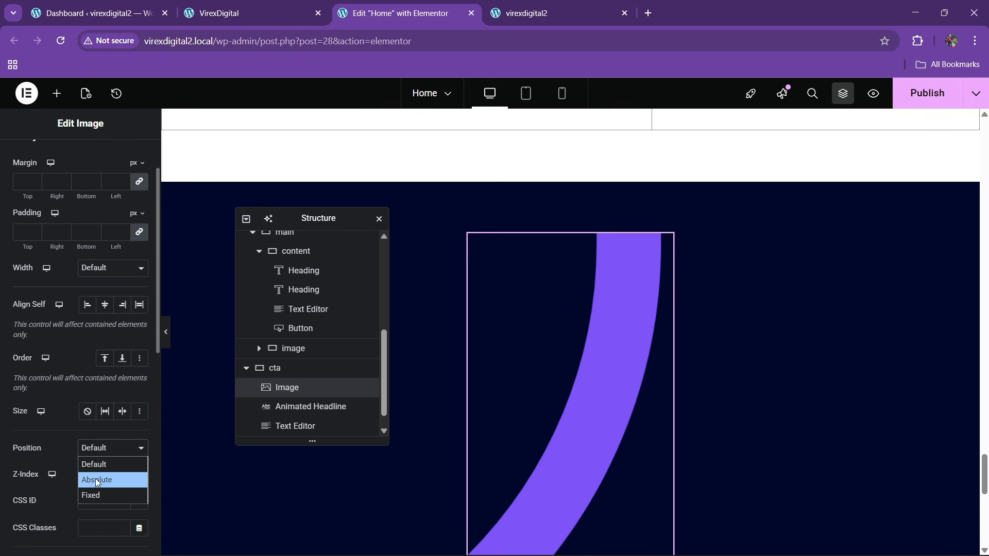
pyautogui.click(95, 477)
pyautogui.scroll(-3, 38, 402)
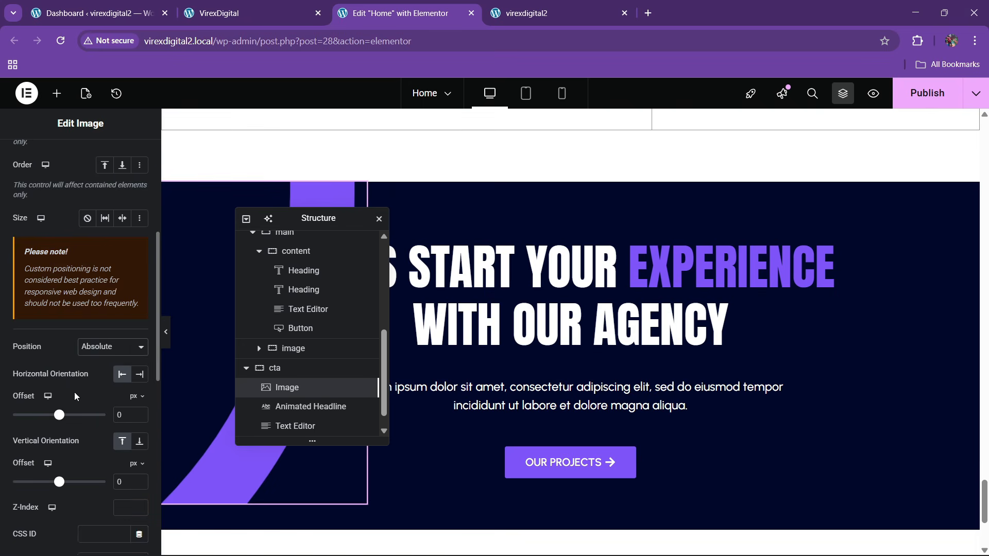
pyautogui.click(140, 374)
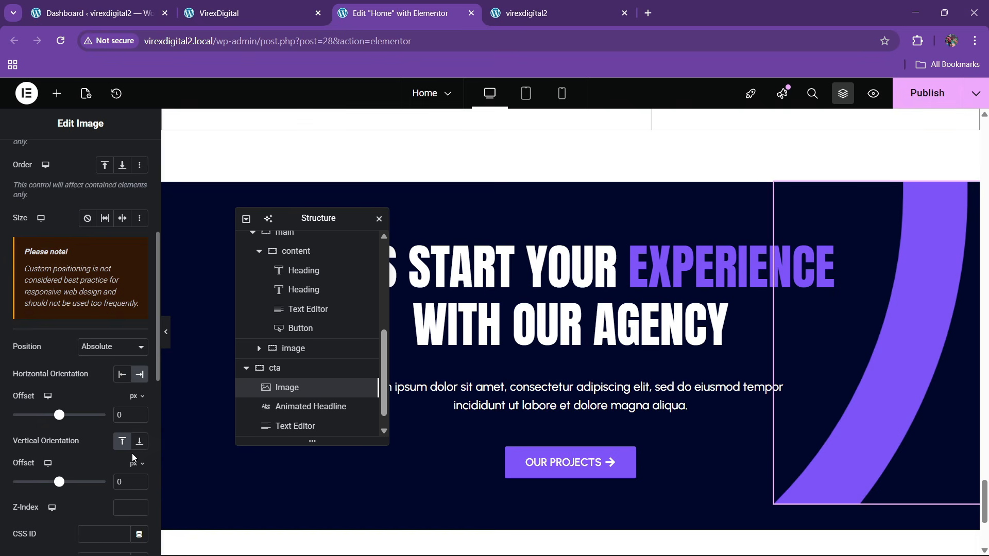
pyautogui.moveTo(897, 409)
pyautogui.mouseDown()
pyautogui.moveTo(896, 437)
pyautogui.moveTo(896, 414)
pyautogui.mouseUp()
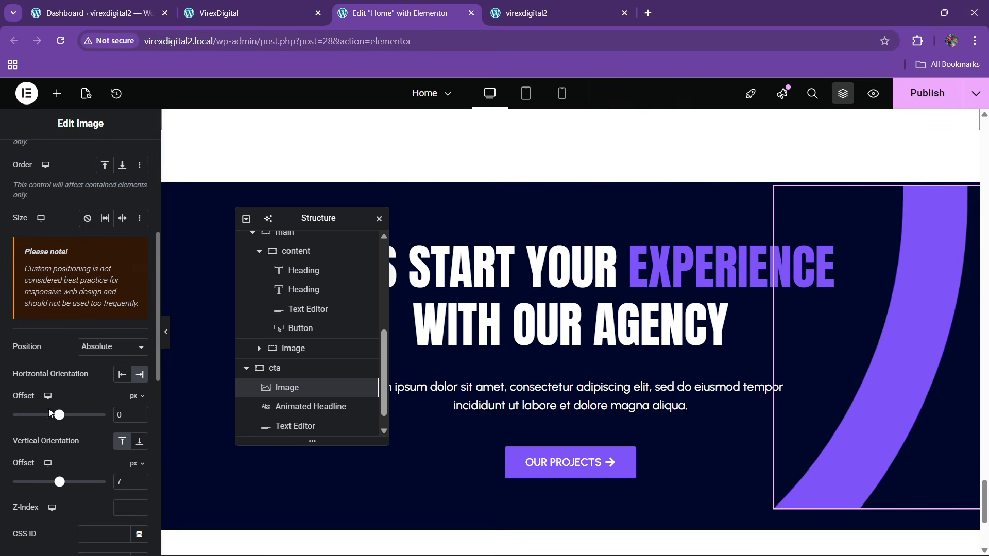
pyautogui.scroll(5, 85, 290)
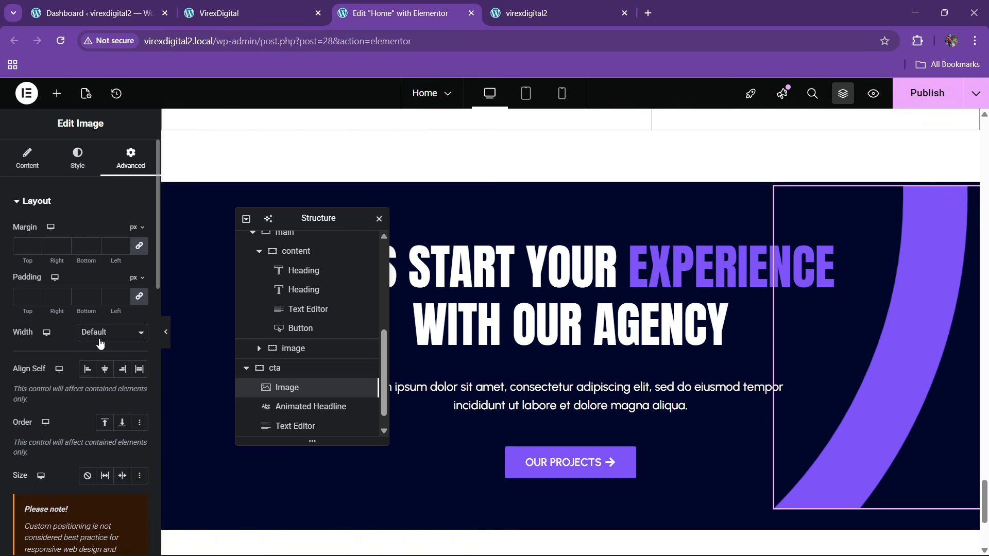
# - Try image widths of 36% and a 65% custom width, then clear the custom width
pyautogui.click(100, 340)
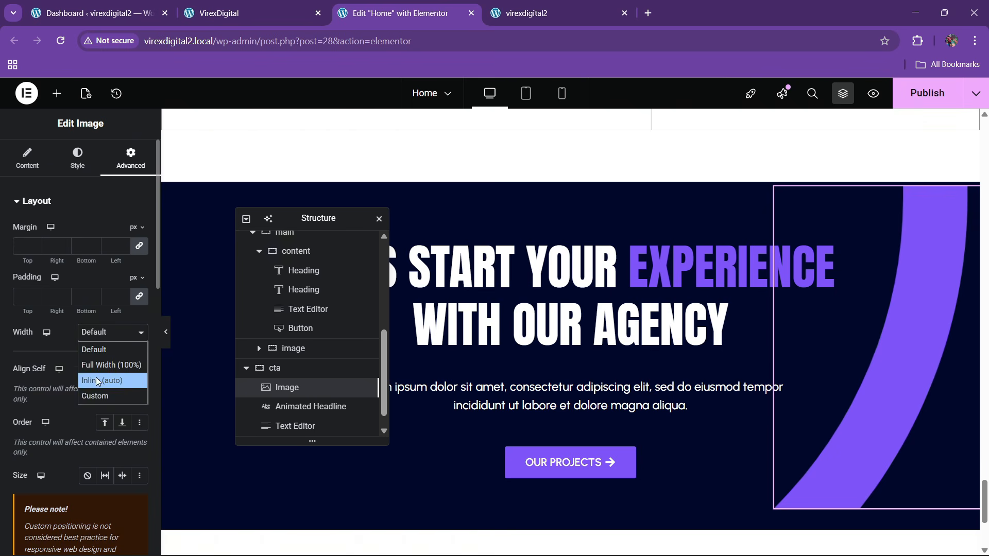
pyautogui.click(96, 349)
pyautogui.click(102, 332)
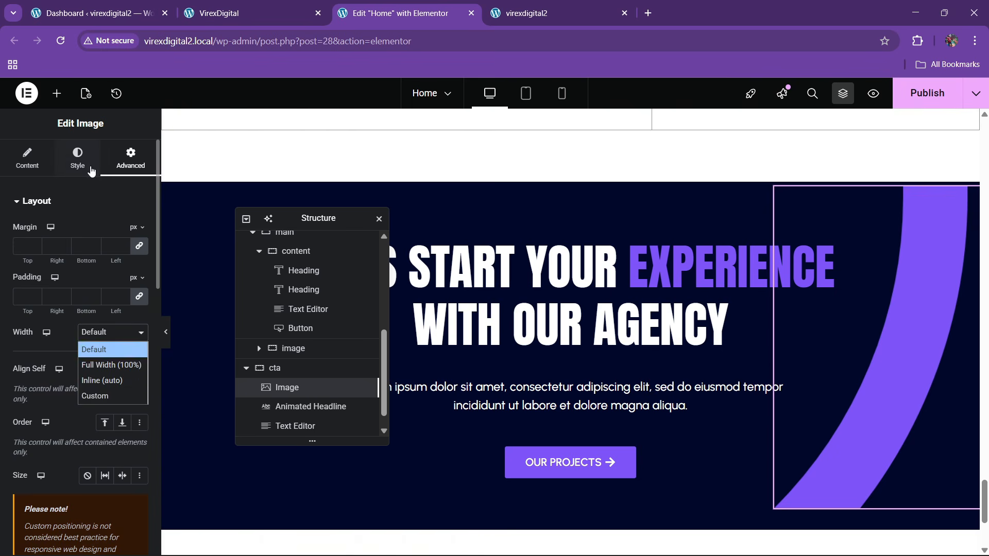
pyautogui.click(77, 157)
pyautogui.moveTo(12, 273); pyautogui.dragTo(128, 296)
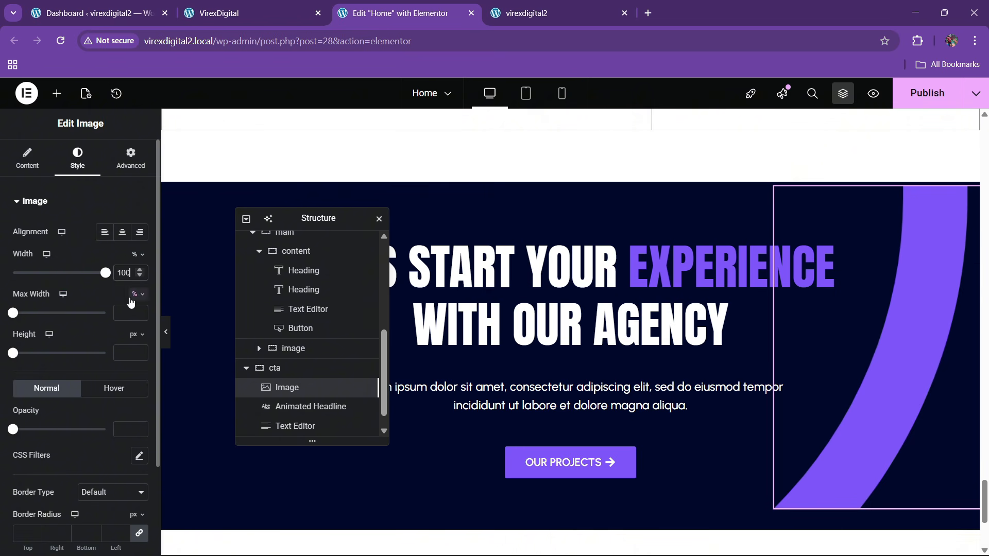
pyautogui.write('150')
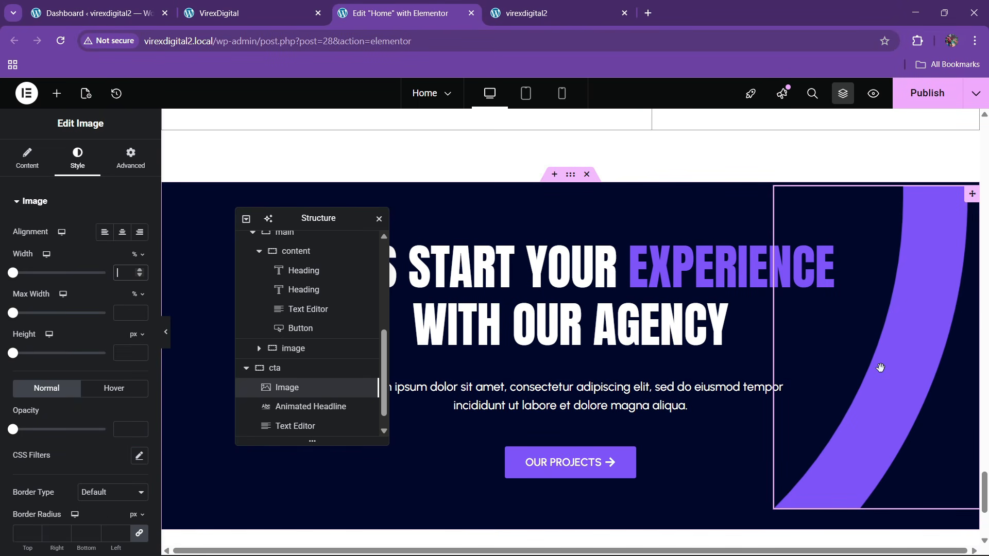
pyautogui.click(129, 160)
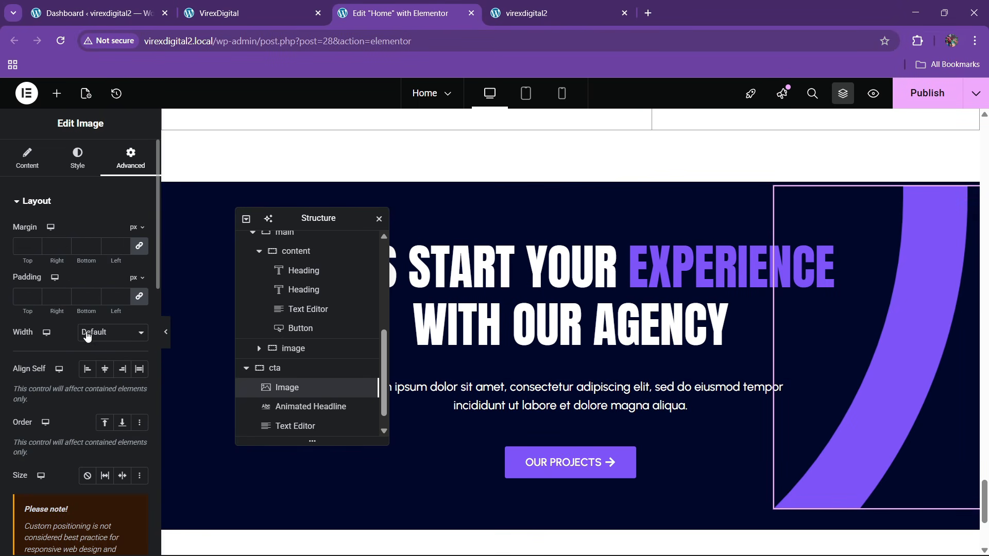
pyautogui.click(90, 343)
pyautogui.click(93, 395)
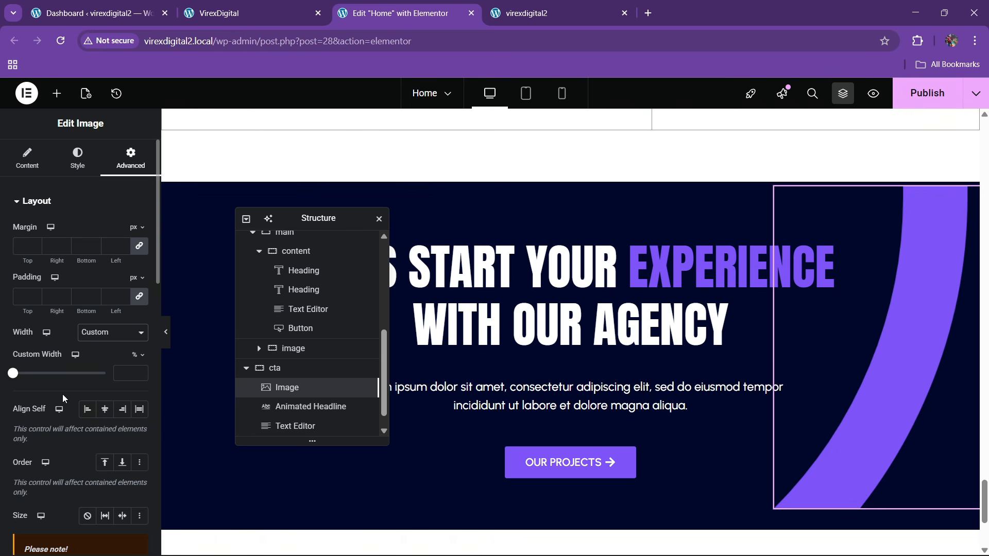
pyautogui.moveTo(7, 377); pyautogui.dragTo(45, 376)
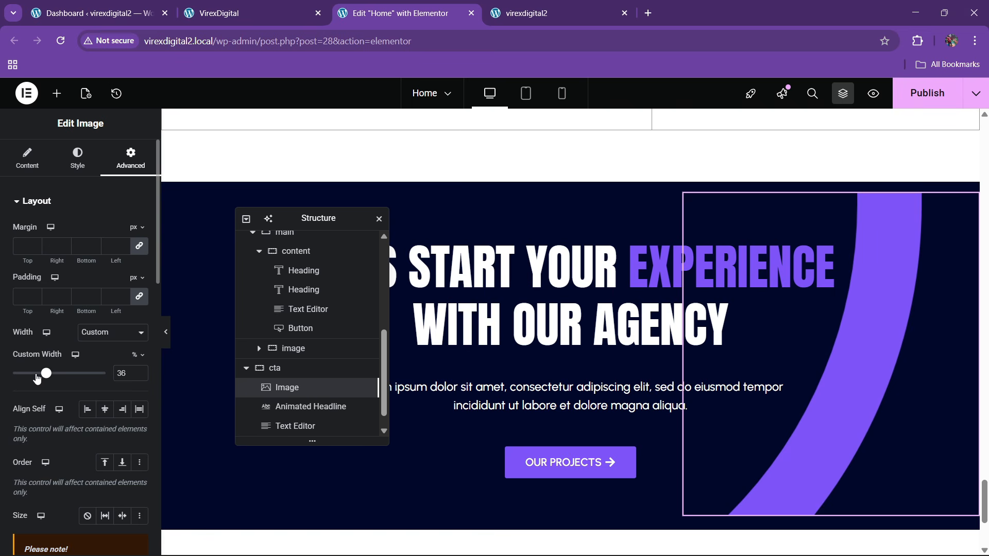
pyautogui.moveTo(46, 374); pyautogui.dragTo(73, 374)
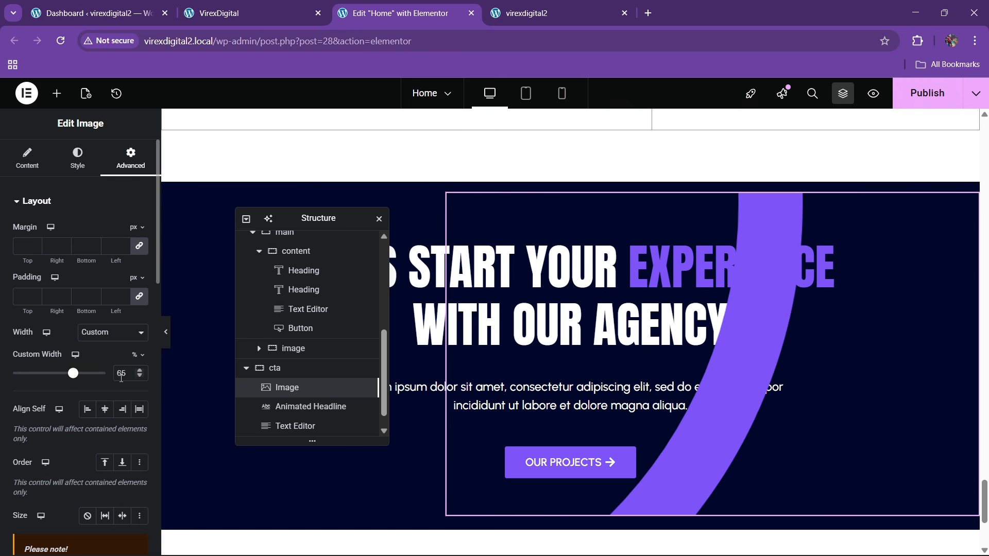
pyautogui.press('BackSpace')
pyautogui.press('BackSpace')
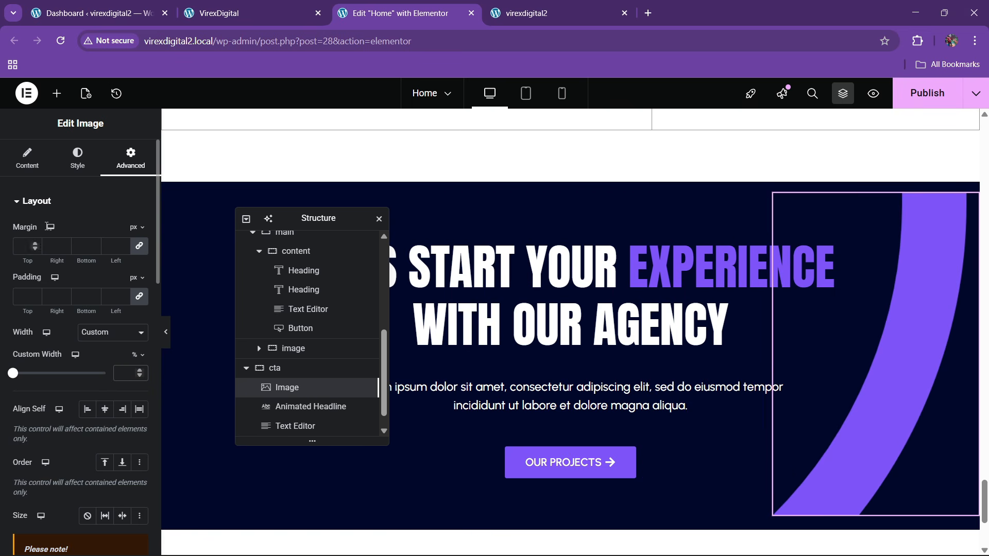
# - Try and clear a maximum width, then switch the image to full resolution
pyautogui.click(89, 155)
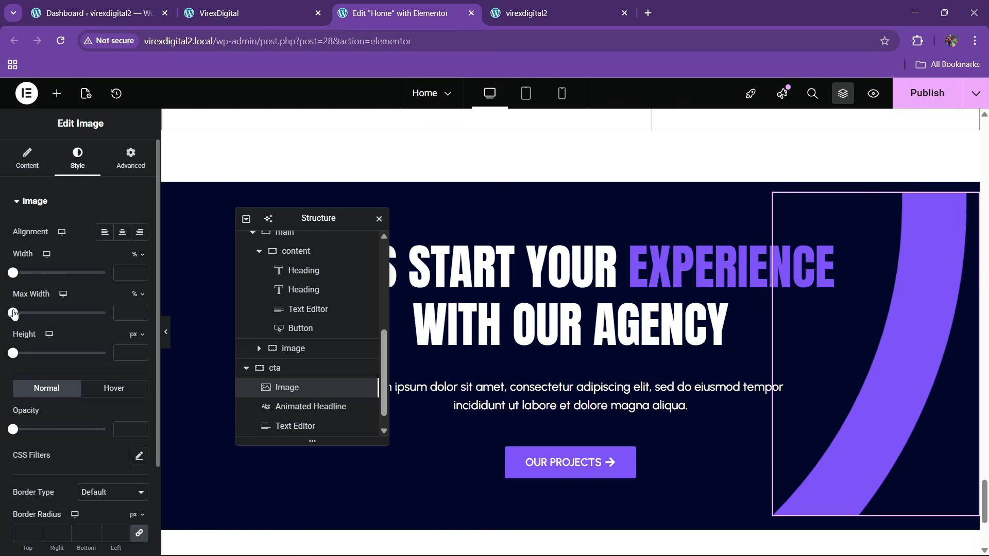
pyautogui.moveTo(13, 312); pyautogui.dragTo(147, 336)
pyautogui.write('150')
pyautogui.press('BackSpace')
pyautogui.press('BackSpace')
pyautogui.press('BackSpace')
pyautogui.click(27, 157)
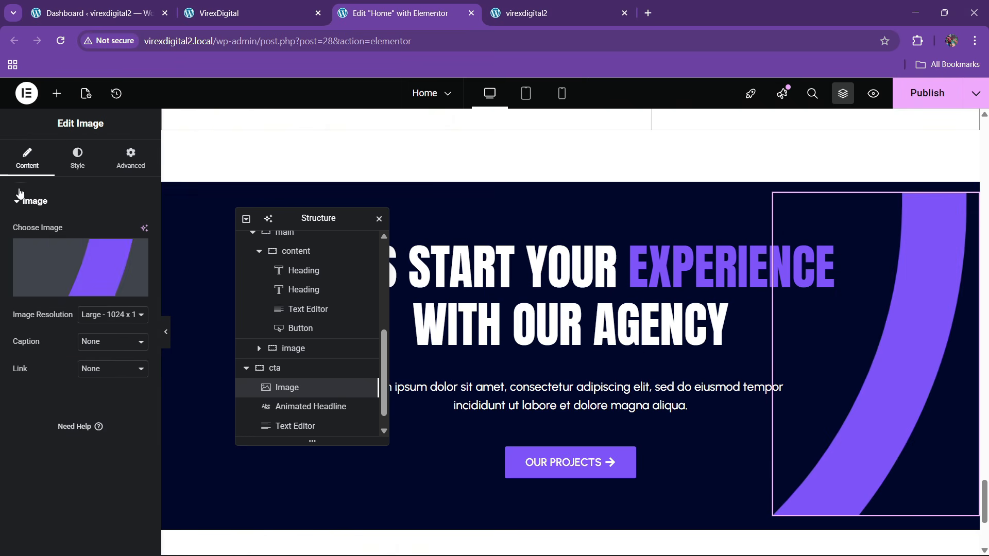
pyautogui.click(133, 318)
pyautogui.click(102, 318)
pyautogui.click(97, 423)
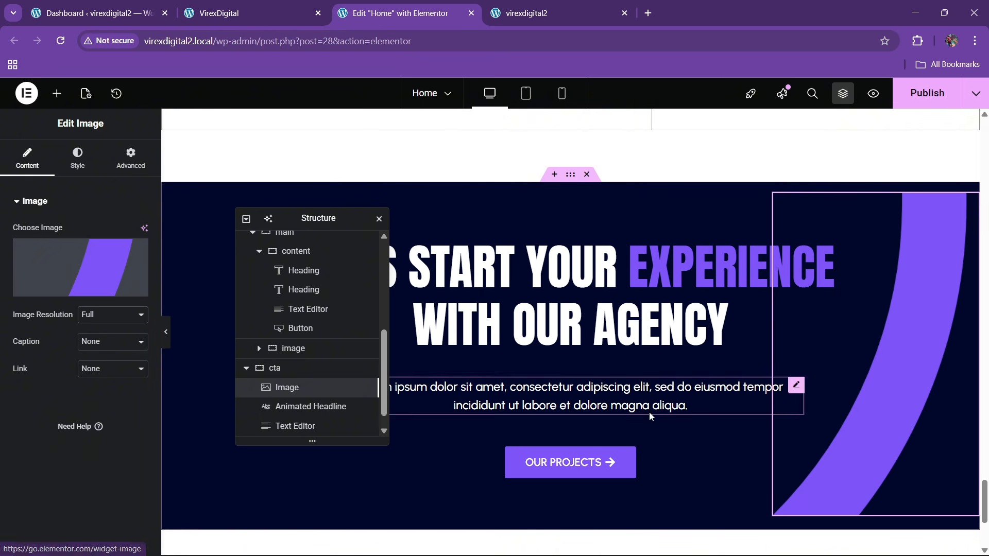
# - Set the purple arc image to 100% width and 550 px height, moved up to the section top
pyautogui.click(78, 157)
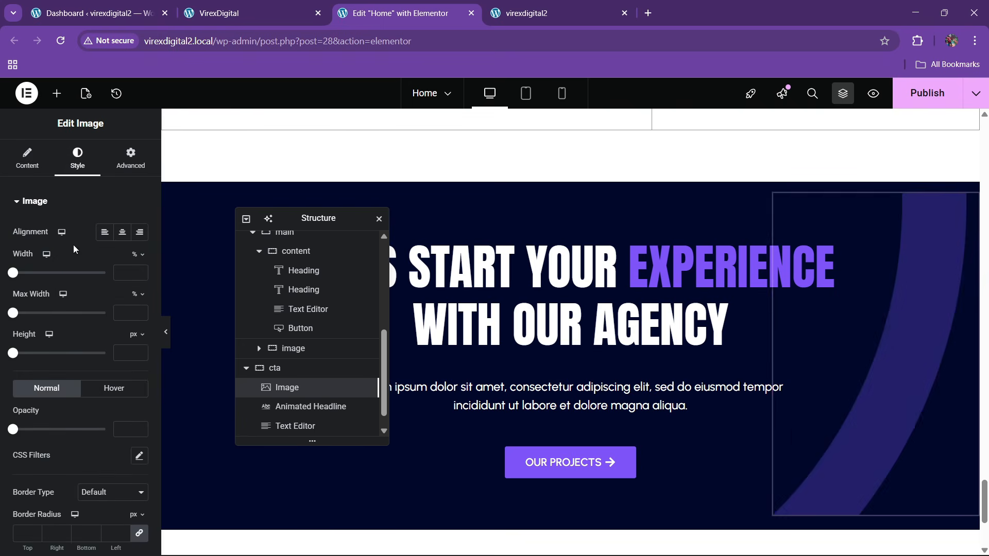
pyautogui.moveTo(13, 272); pyautogui.dragTo(144, 295)
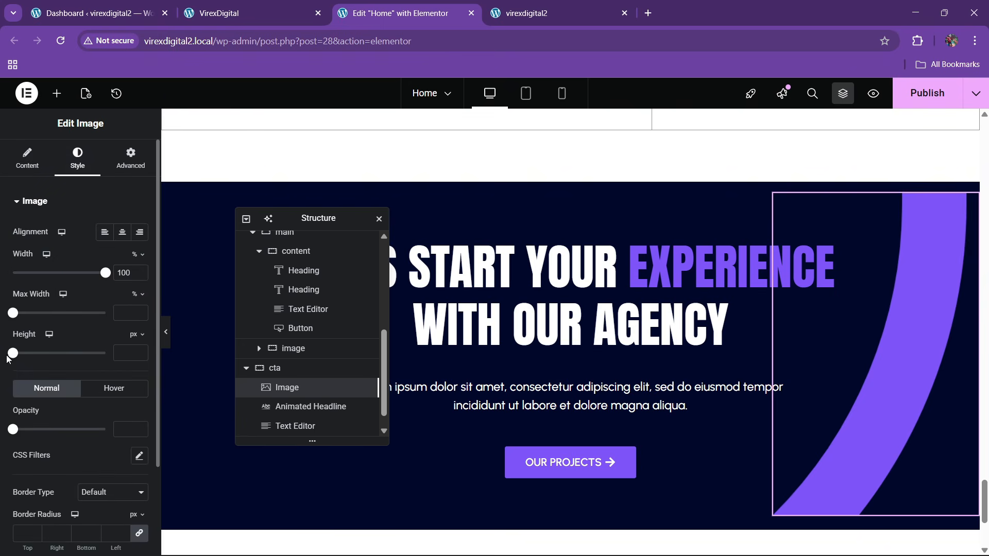
pyautogui.moveTo(8, 356); pyautogui.dragTo(115, 370)
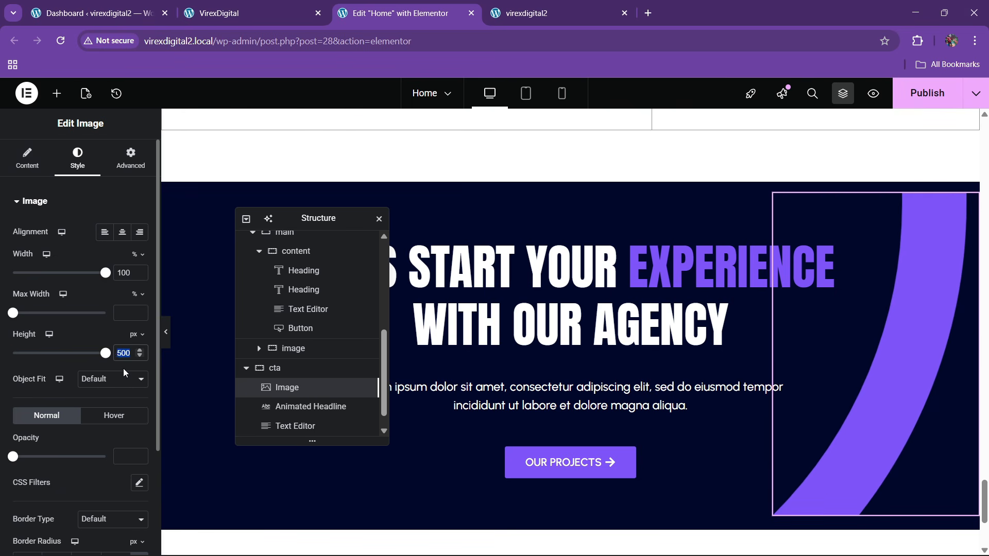
pyautogui.write('600')
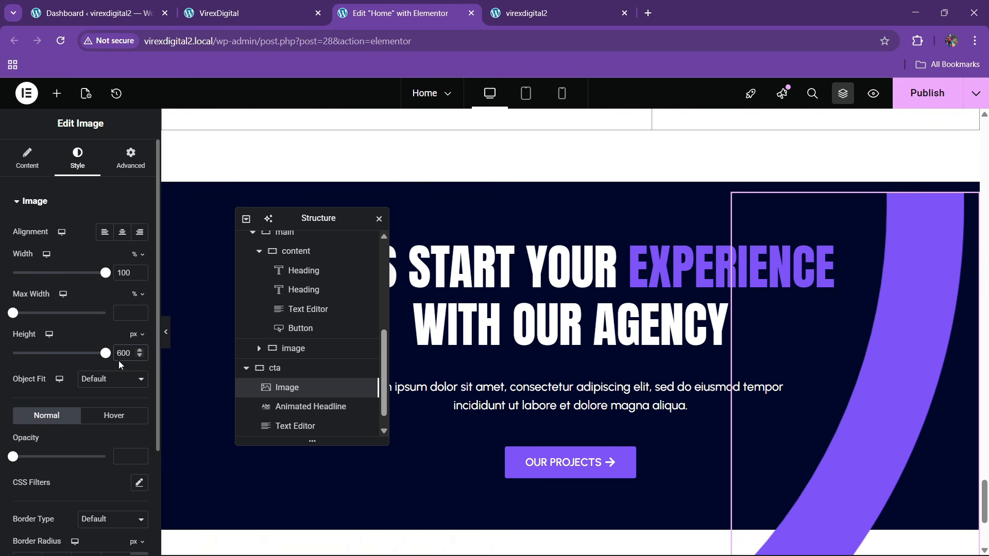
pyautogui.write('550')
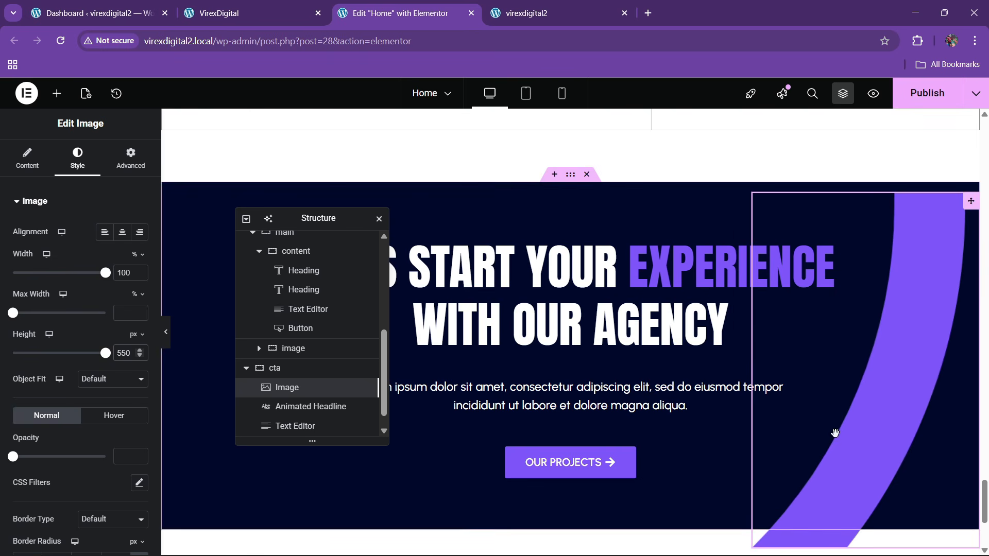
pyautogui.moveTo(860, 431); pyautogui.dragTo(858, 420)
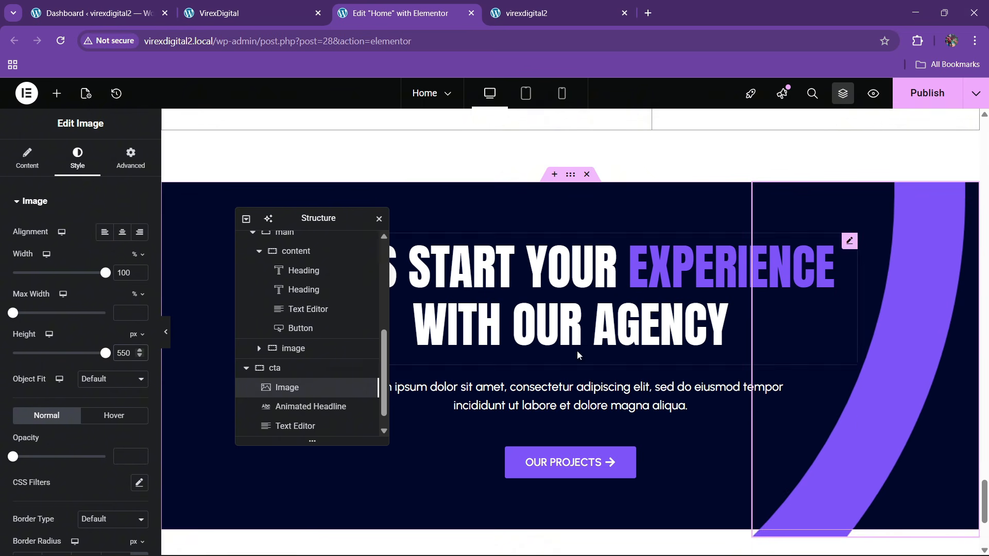
pyautogui.click(282, 368)
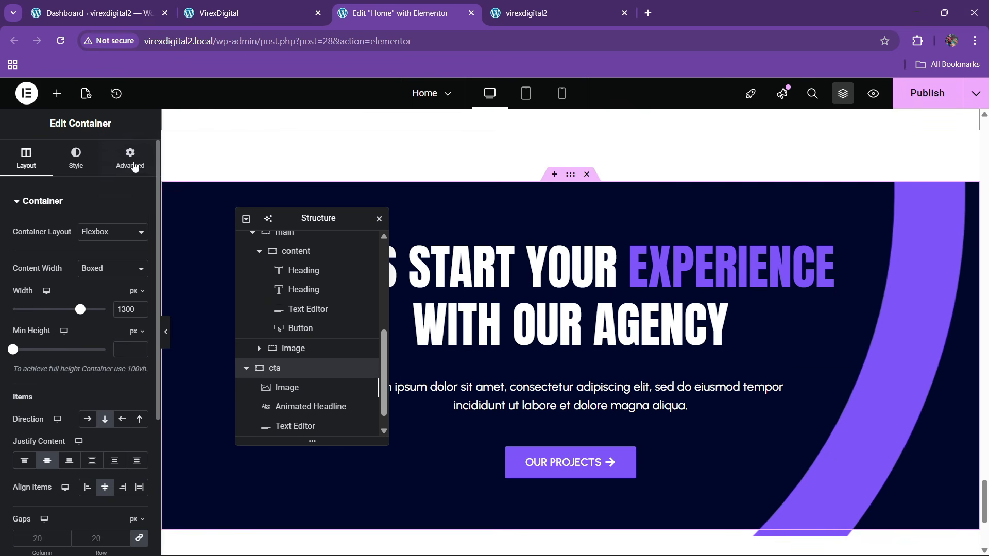
# - Add custom CSS 'selector { overflow: hidden; }' to the cta container
pyautogui.click(131, 157)
pyautogui.scroll(-6, 57, 383)
pyautogui.scroll(1, 57, 464)
pyautogui.scroll(-1, 58, 463)
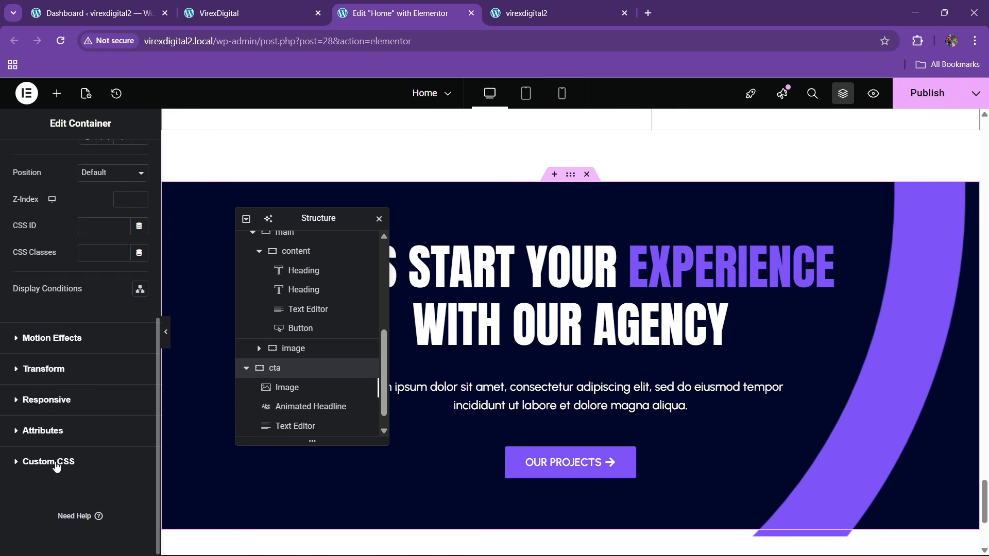
pyautogui.click(48, 462)
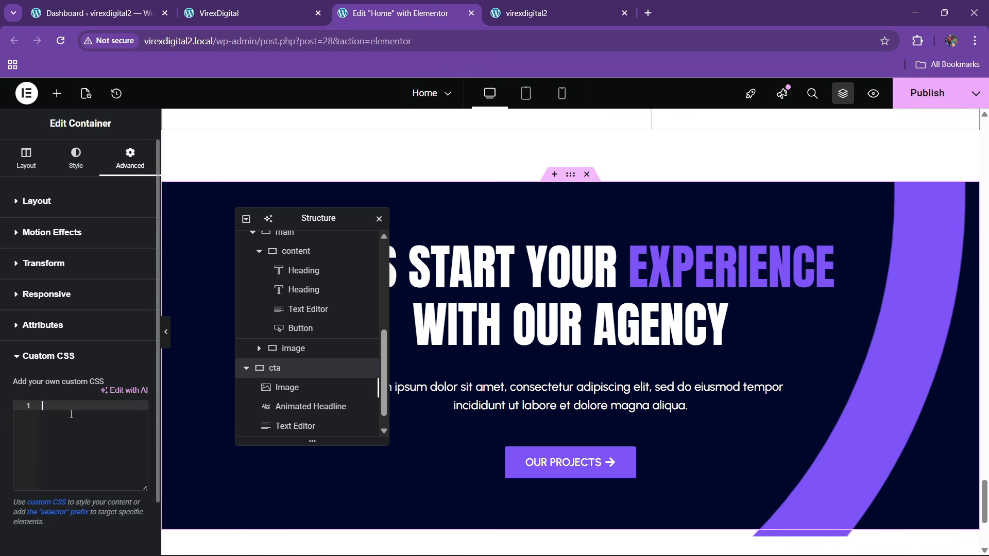
pyautogui.write('sele')
pyautogui.click(71, 417)
pyautogui.write('{')
pyautogui.press('Return')
pyautogui.write('over')
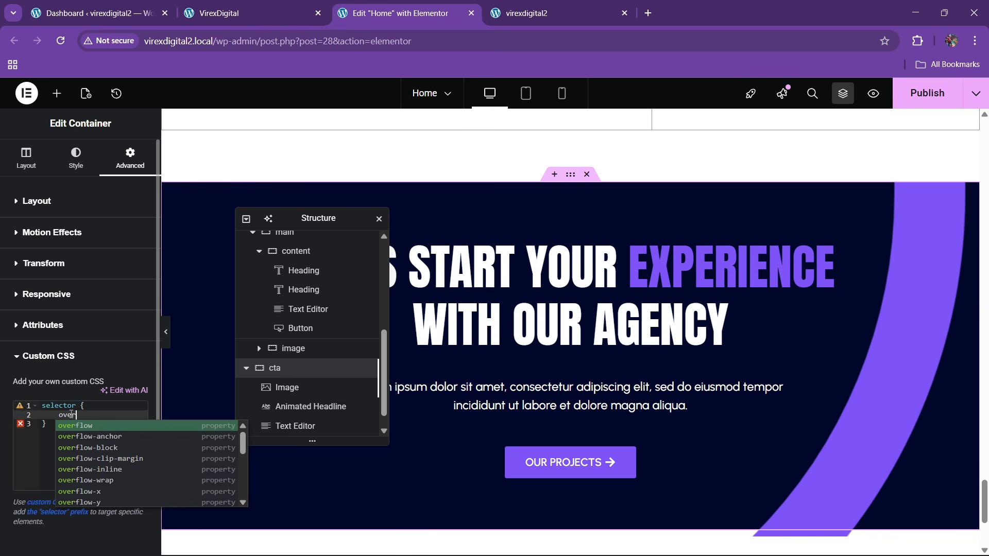
pyautogui.press('Return')
pyautogui.write('hiddenb')
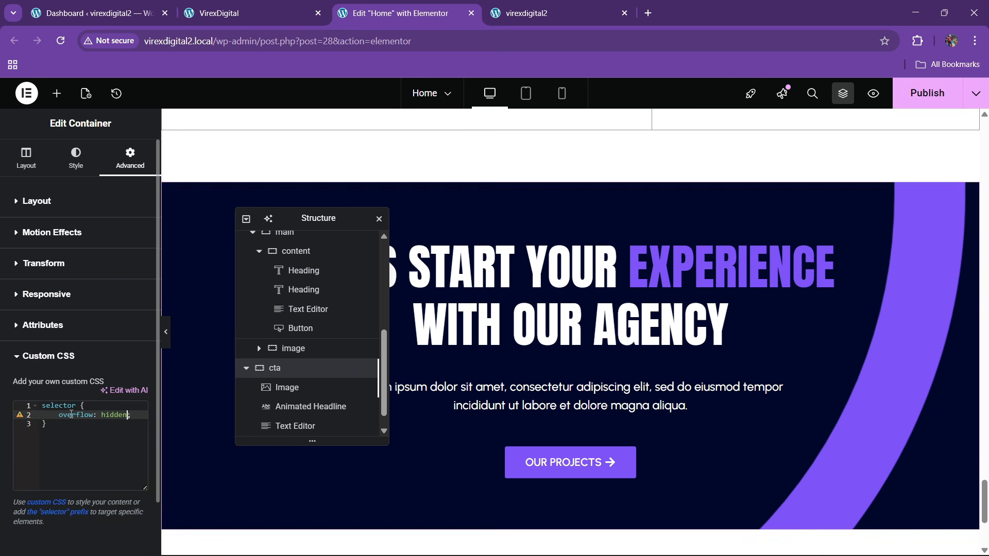
pyautogui.press('BackSpace')
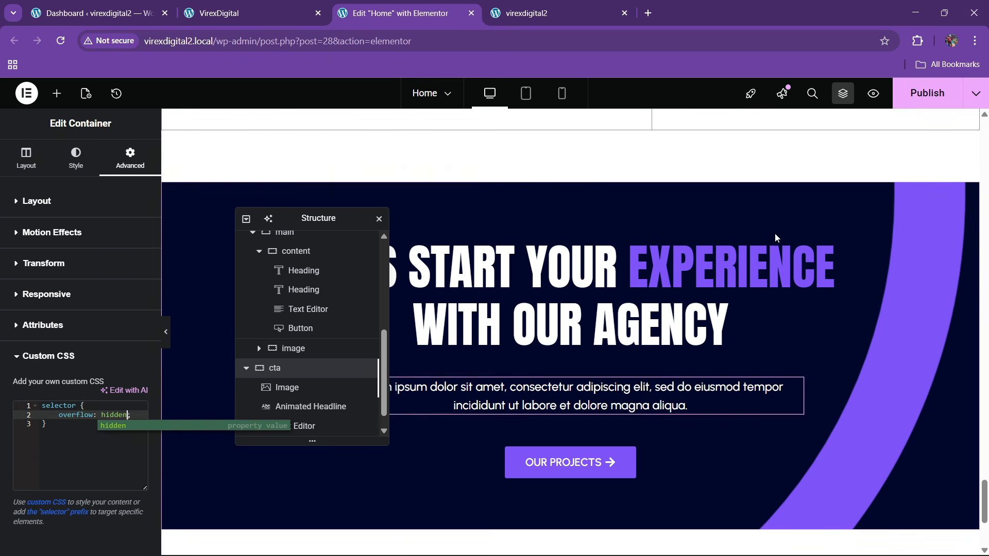
# - Publish the page and switch to the live site's address bar
pyautogui.click(927, 93)
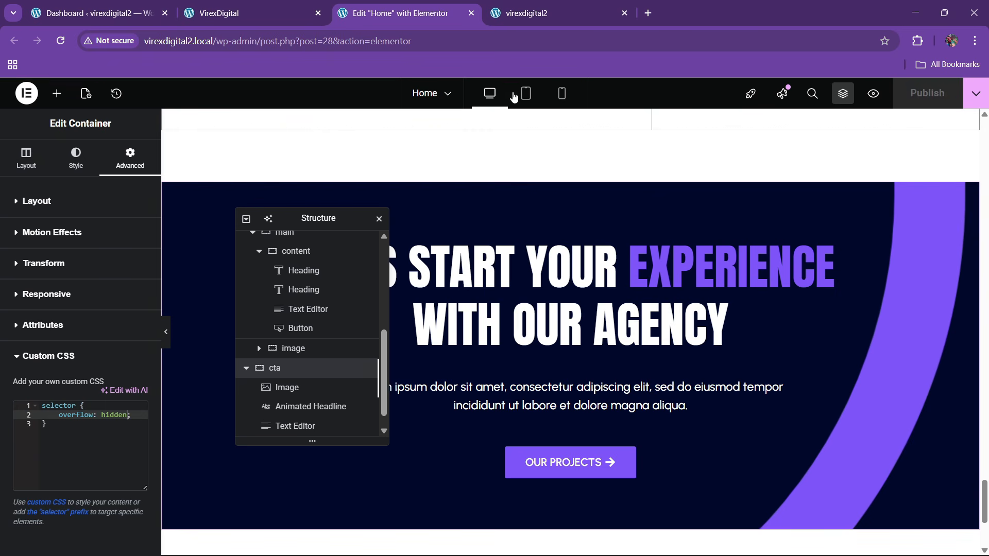
pyautogui.click(561, 13)
pyautogui.click(286, 41)
# - Reload the live home page, review its project rows, then go back to the Elementor editor
pyautogui.press('Return')
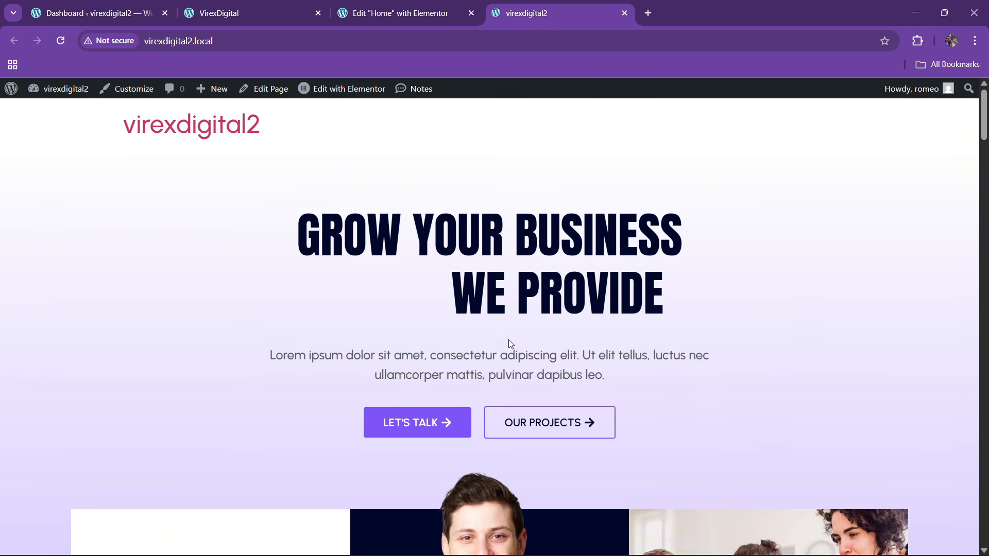
pyautogui.scroll(-2, 508, 339)
pyautogui.moveTo(984, 150); pyautogui.dragTo(986, 449)
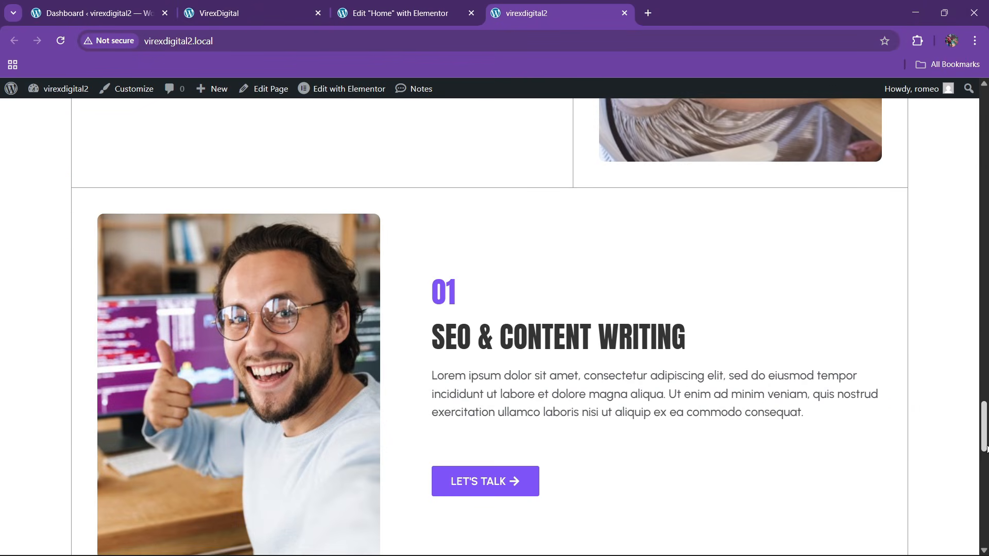
pyautogui.click(399, 13)
pyautogui.scroll(15, 524, 302)
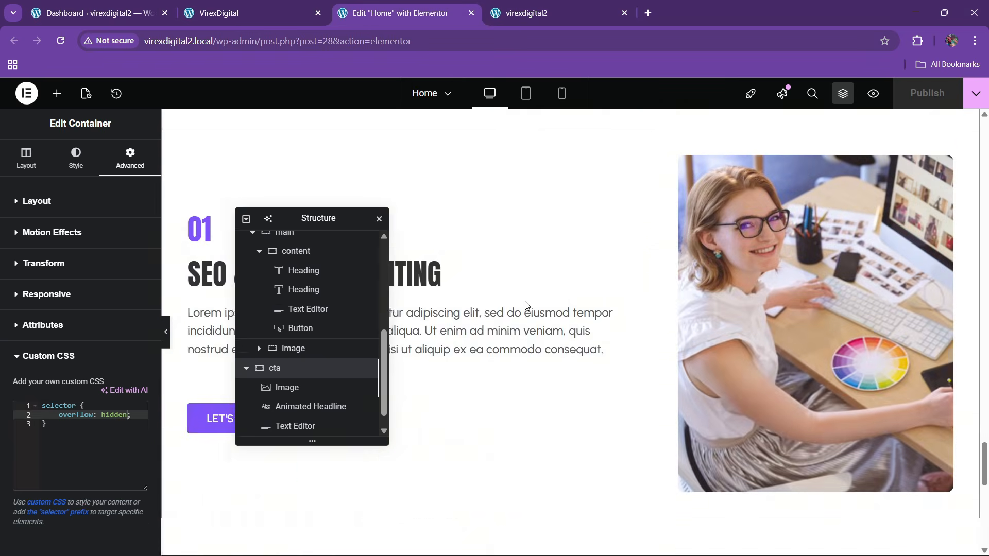
pyautogui.scroll(3, 463, 261)
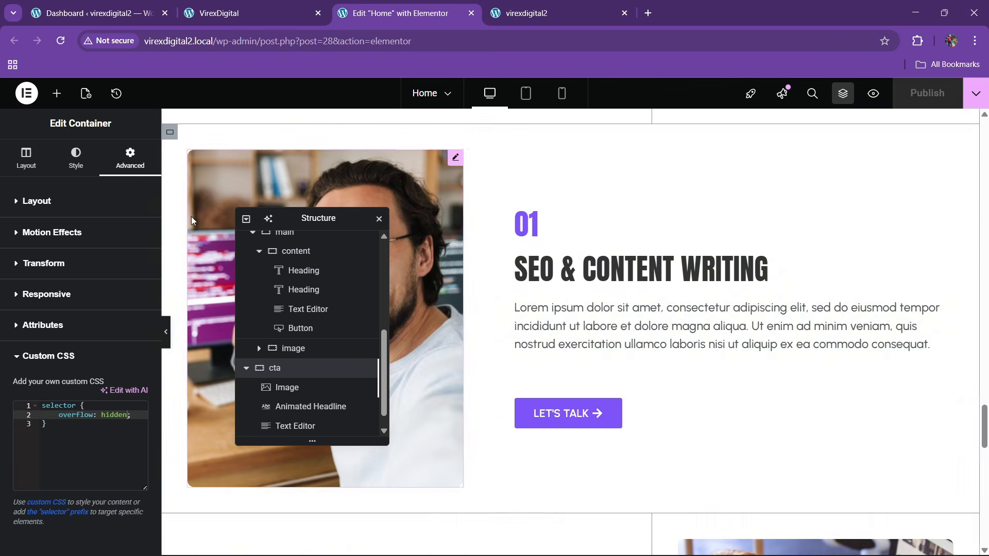
# - Give the SEO & Content Writing card's image container a 1 px right border and publish
pyautogui.click(169, 135)
pyautogui.click(75, 157)
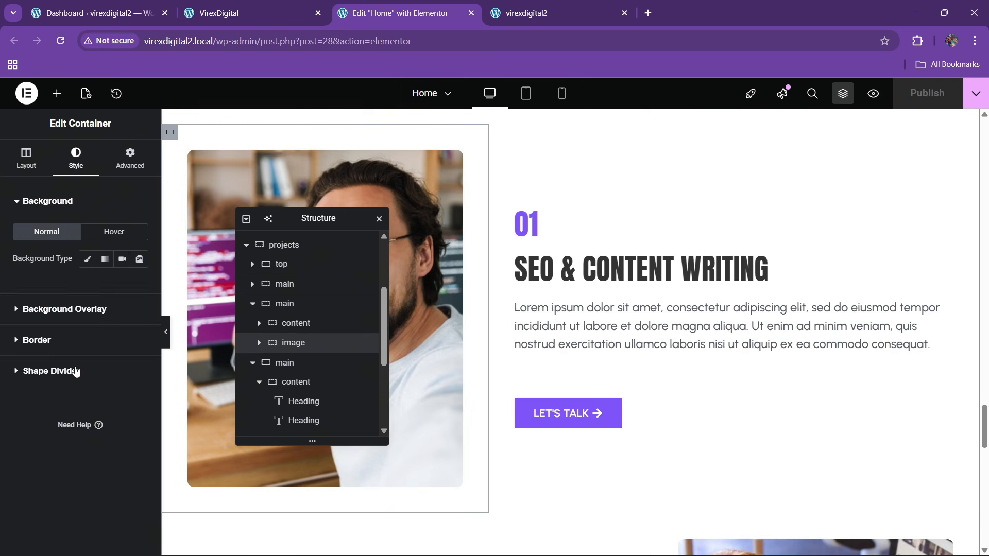
pyautogui.click(37, 263)
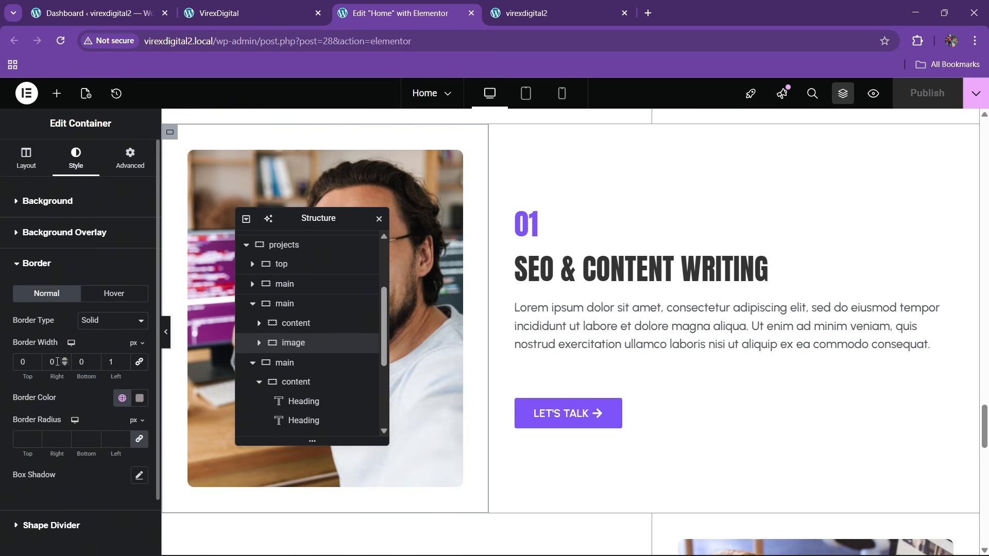
pyautogui.write('1')
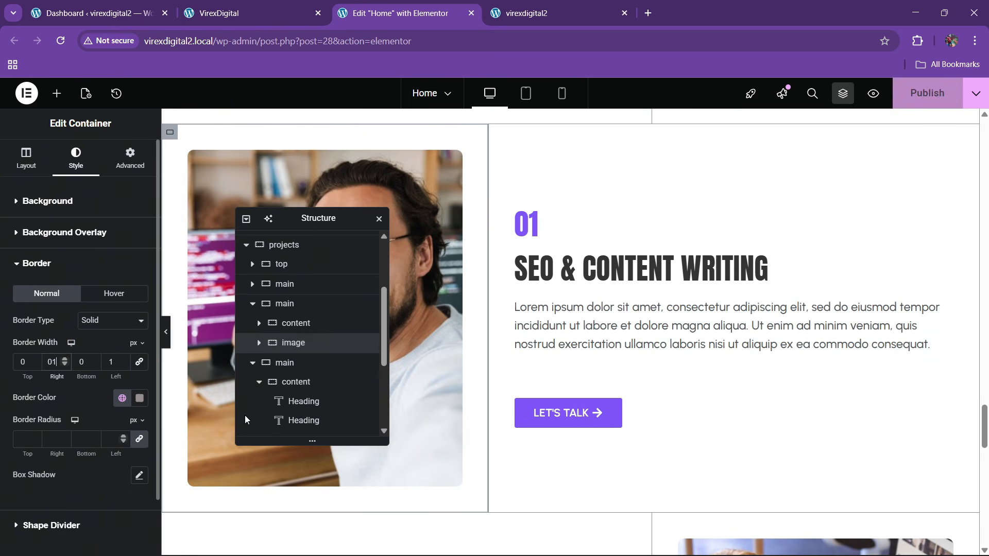
pyautogui.click(927, 93)
# - Test the live site's pricing toggle between Yearly and Monthly, then return to the editor
pyautogui.click(293, 5)
pyautogui.scroll(-6, 427, 381)
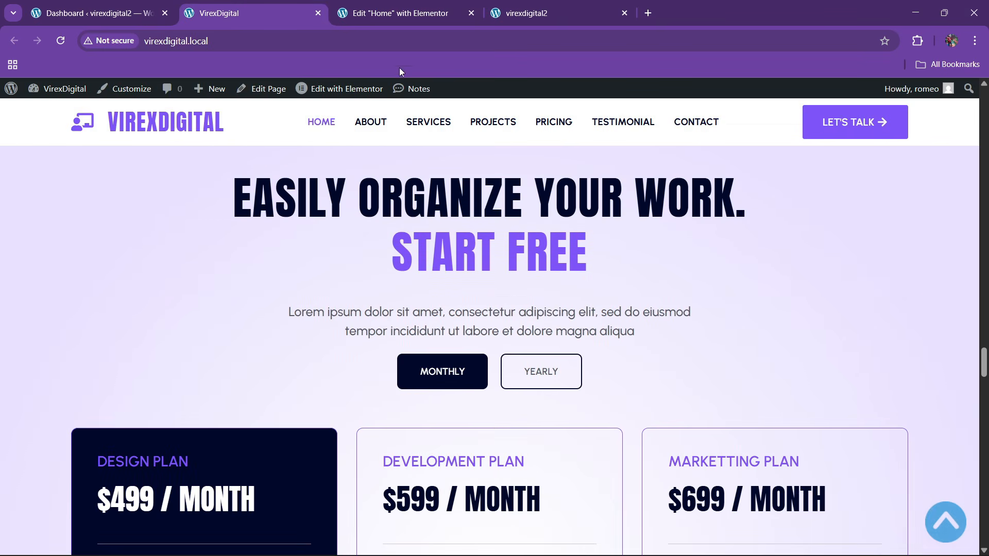
pyautogui.scroll(-3, 443, 269)
pyautogui.click(545, 250)
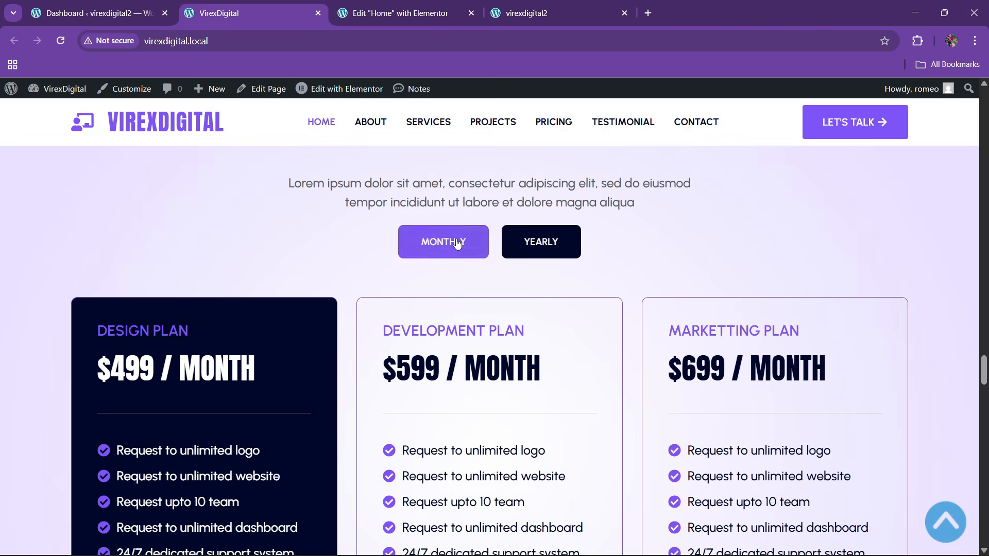
pyautogui.click(456, 244)
pyautogui.click(396, 13)
pyautogui.moveTo(307, 220); pyautogui.dragTo(706, 208)
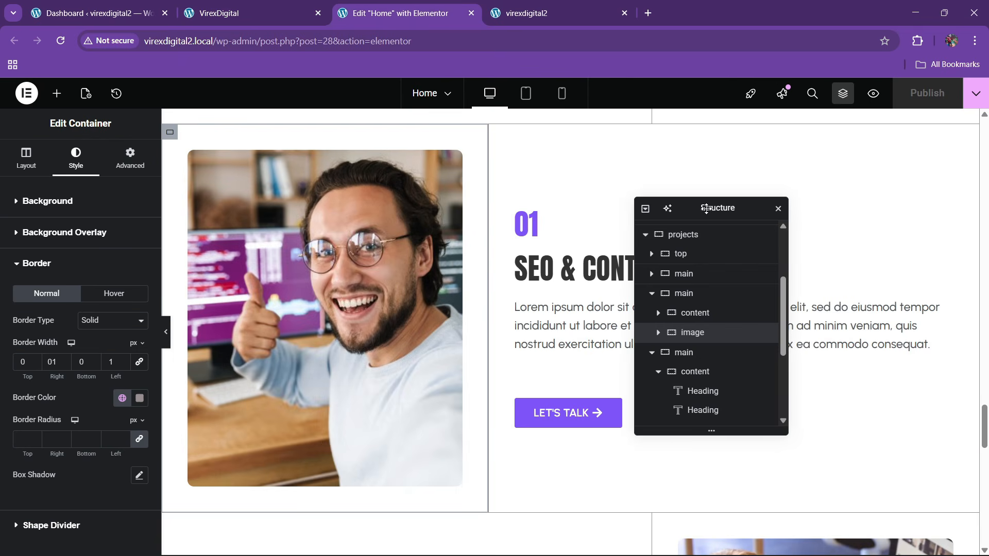
pyautogui.scroll(-10, 479, 338)
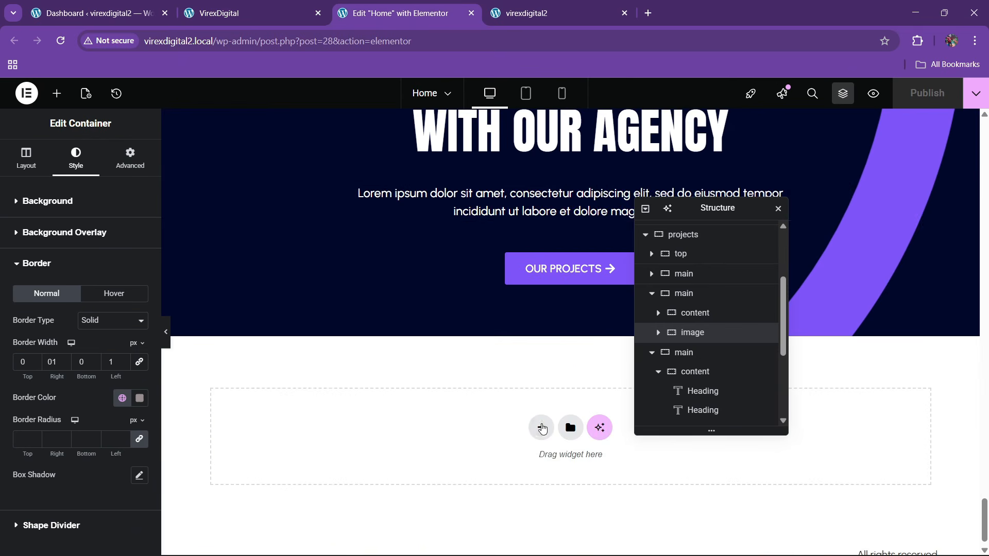
# - Add a single-column container below the call-to-action and centre its content
pyautogui.click(541, 427)
pyautogui.click(532, 457)
pyautogui.click(399, 462)
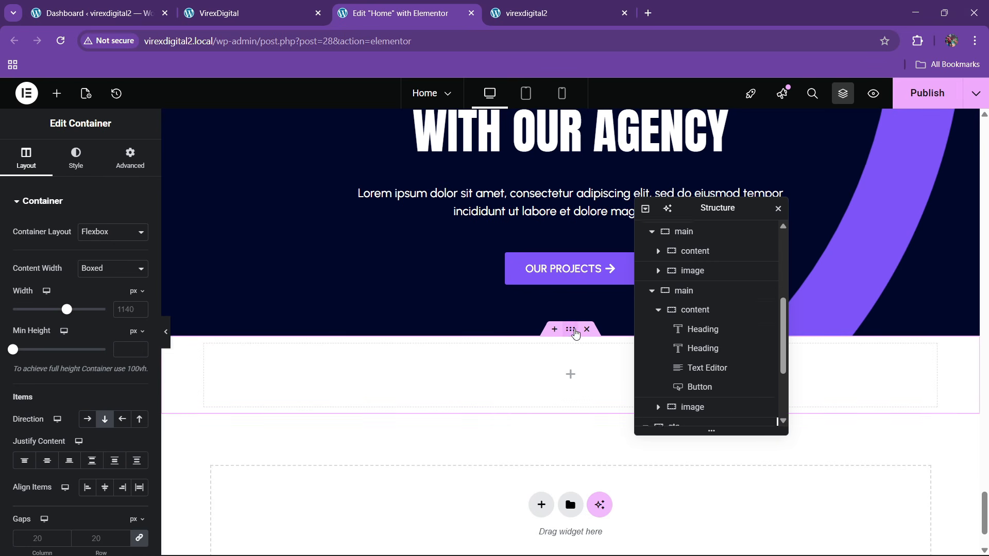
pyautogui.scroll(-3, 663, 379)
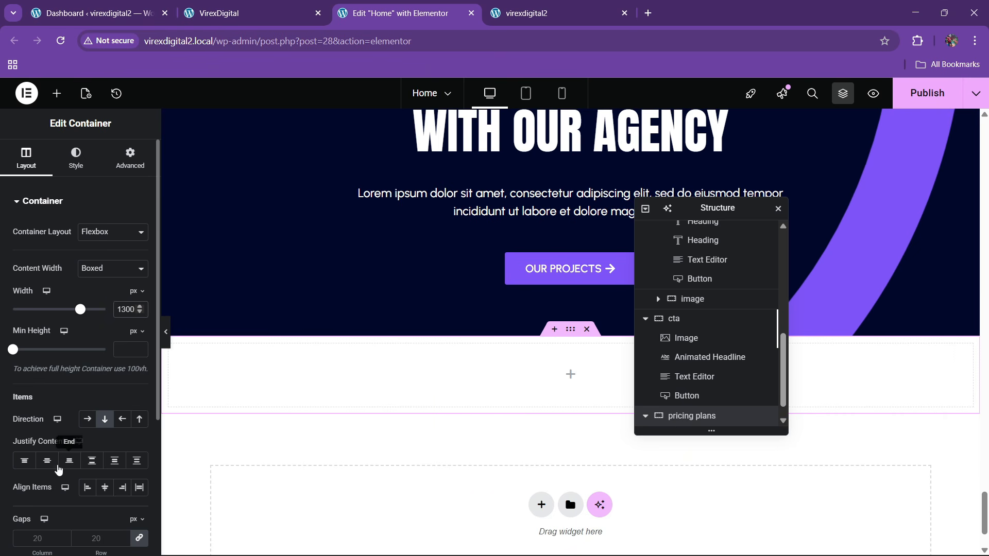
pyautogui.click(47, 460)
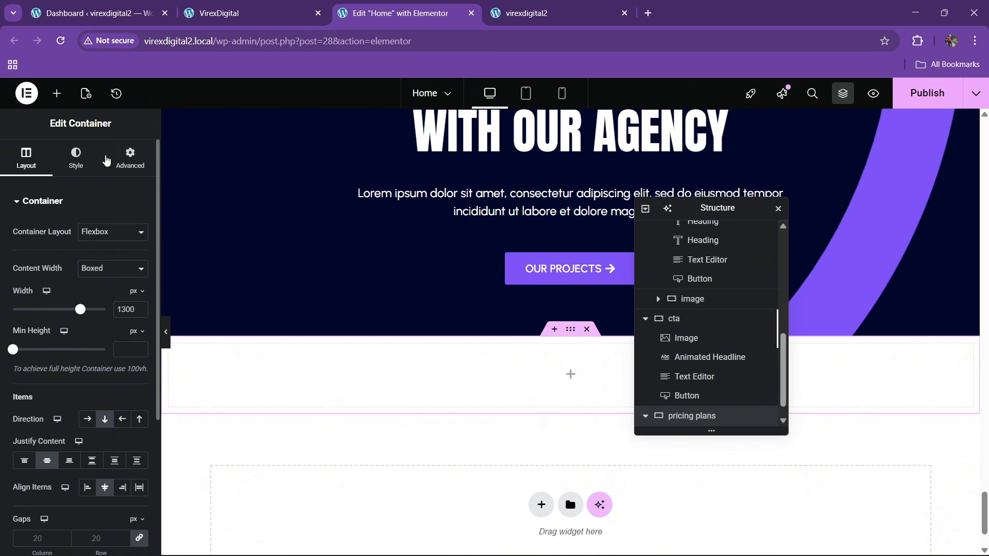
# - Give the new container 80 px top and bottom padding, comparing against the live site
pyautogui.click(130, 157)
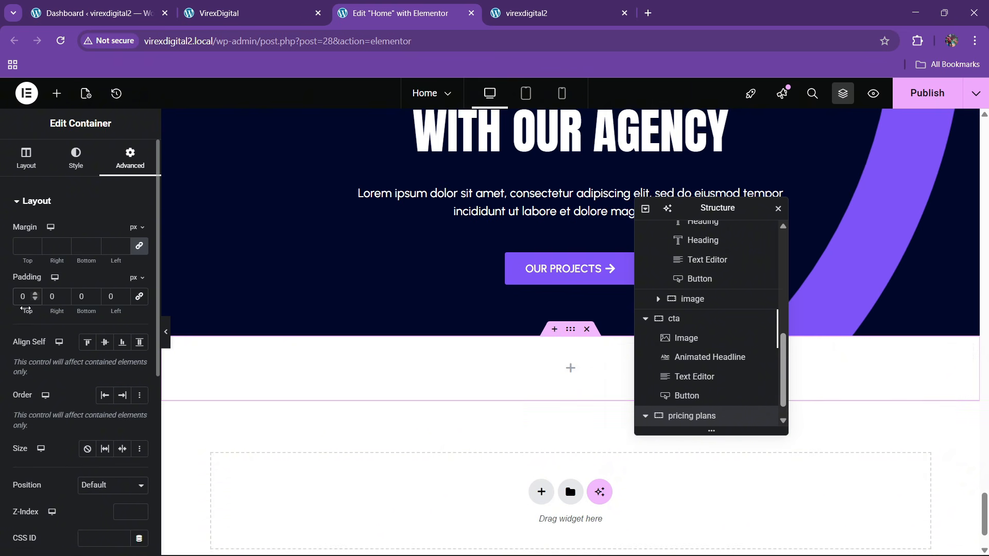
pyautogui.write('8')
pyautogui.press('Tab')
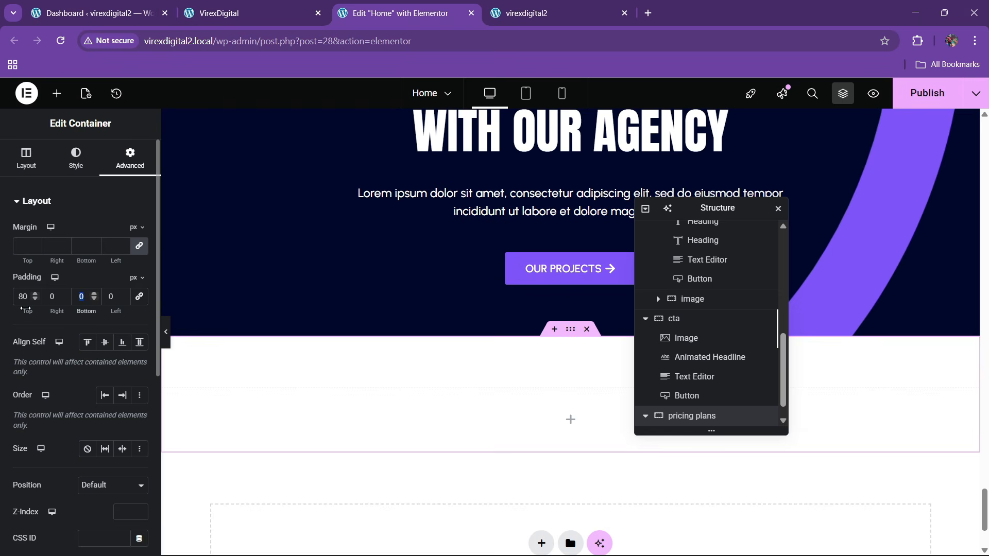
pyautogui.write('80')
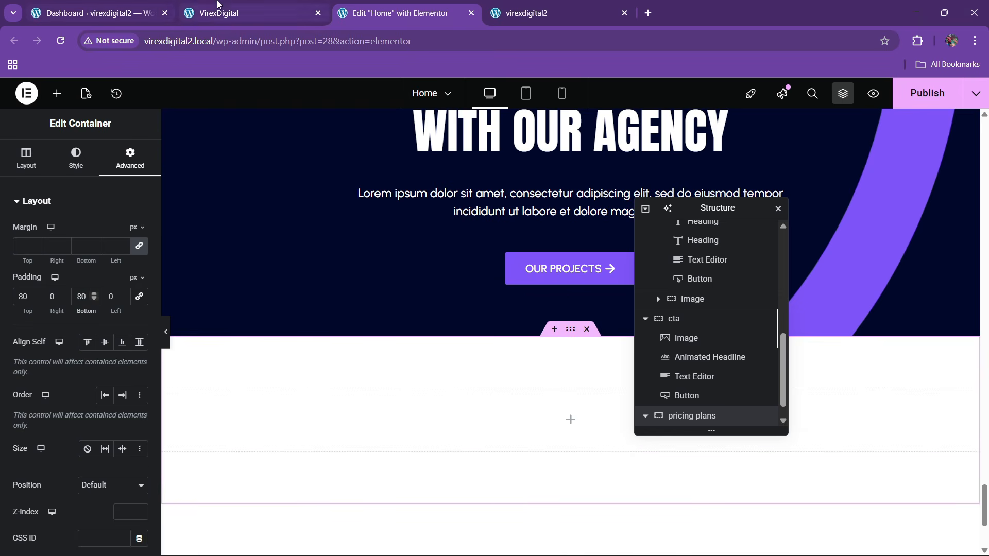
pyautogui.click(228, 10)
pyautogui.scroll(3, 442, 153)
pyautogui.click(401, 13)
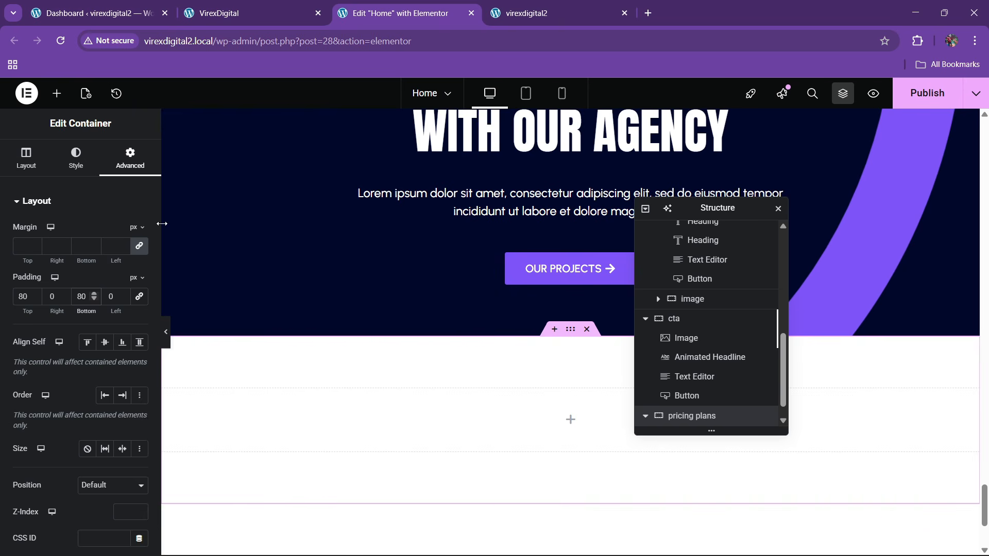
# - Switch the container background to a gradient starting from white
pyautogui.click(76, 157)
pyautogui.click(105, 259)
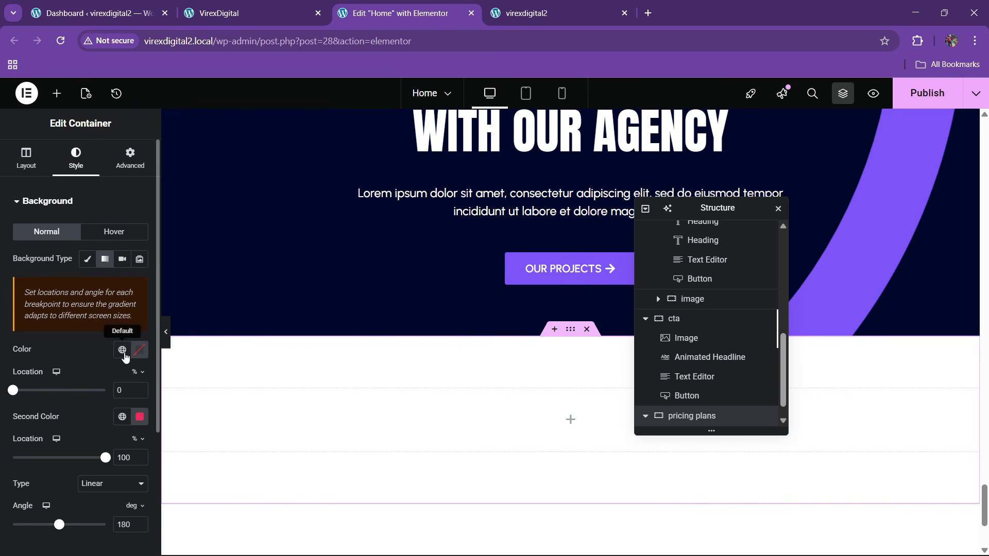
pyautogui.click(122, 350)
pyautogui.click(139, 350)
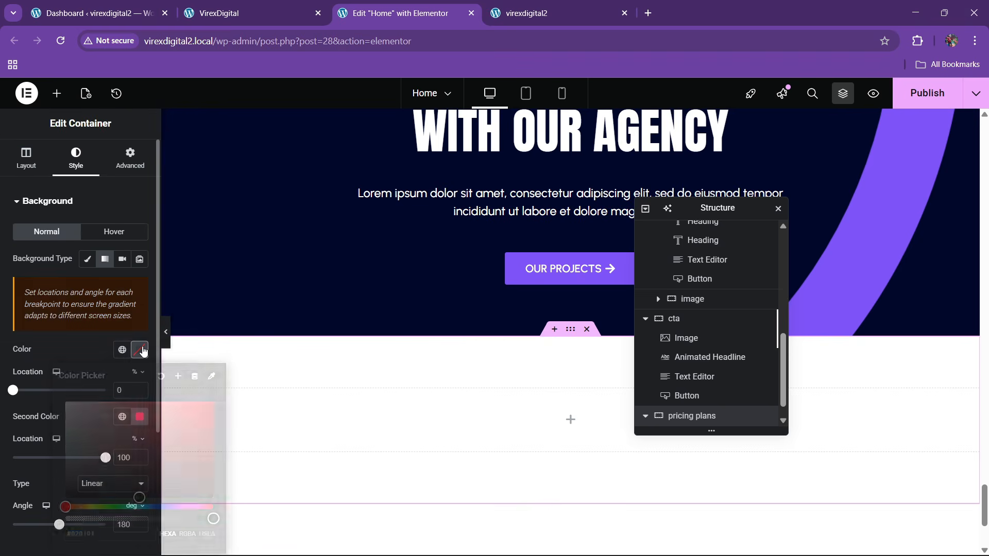
pyautogui.moveTo(140, 447); pyautogui.dragTo(14, 336)
pyautogui.click(14, 337)
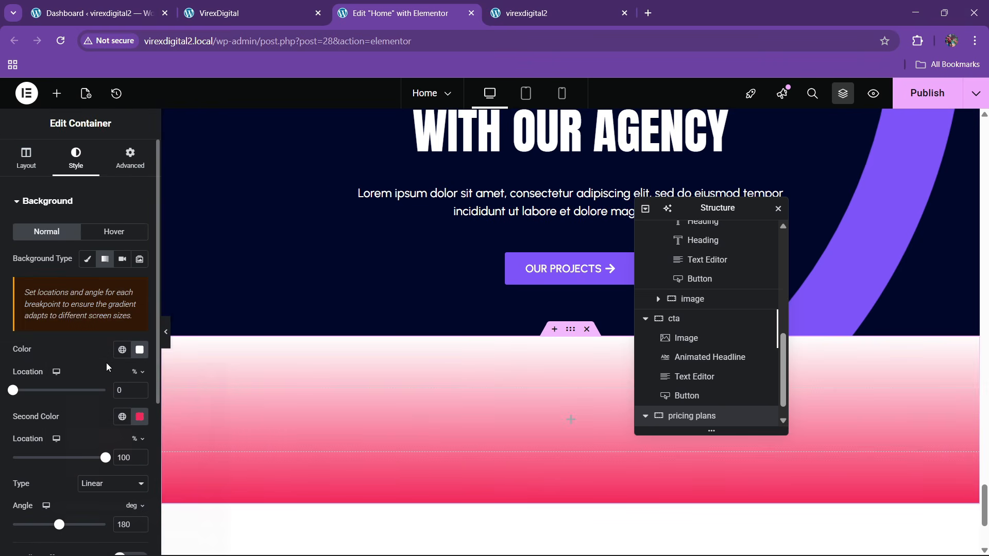
# - Set the gradient's end colour to a pale lavender (#D7C9FF)
pyautogui.click(122, 418)
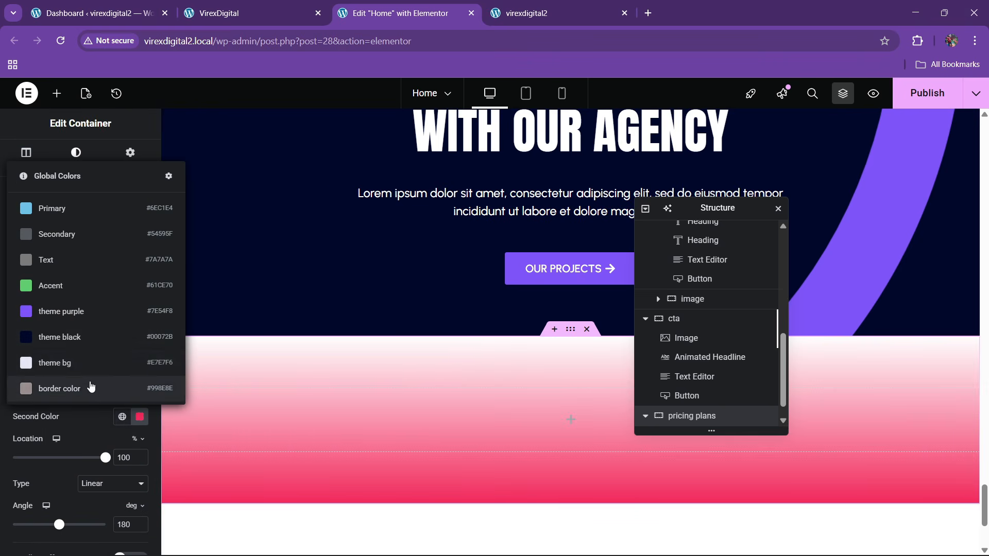
pyautogui.click(66, 363)
pyautogui.scroll(-3, 463, 400)
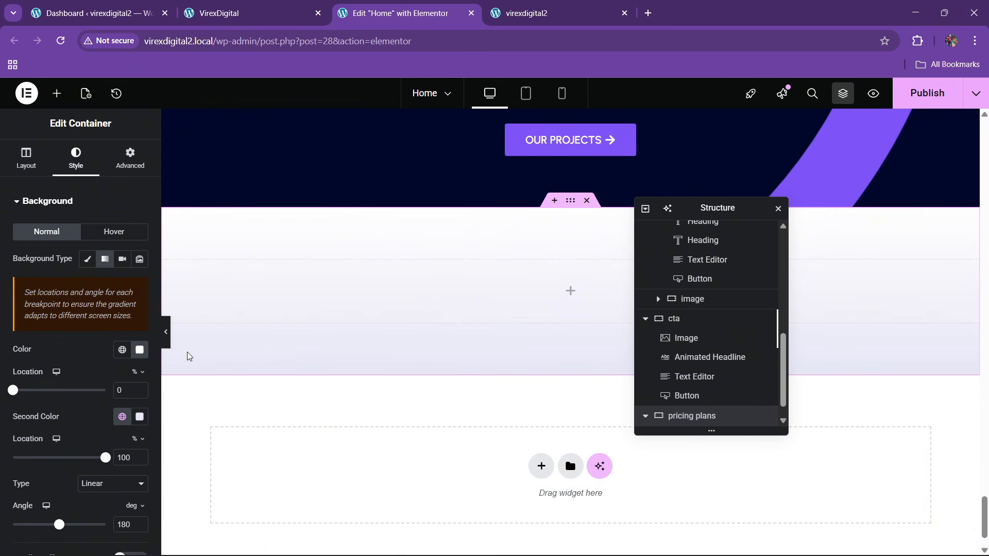
pyautogui.click(122, 416)
pyautogui.click(67, 311)
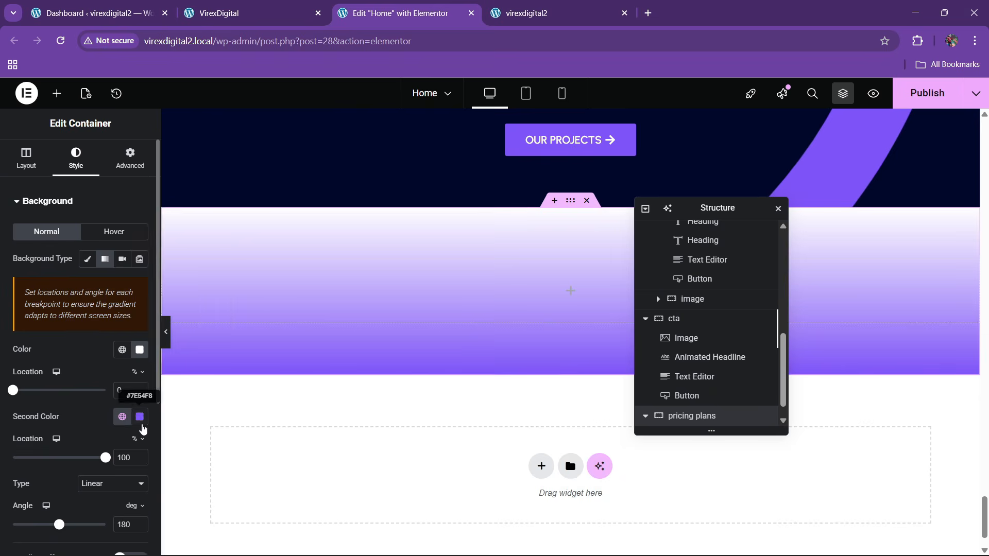
pyautogui.click(140, 417)
pyautogui.moveTo(111, 327); pyautogui.dragTo(96, 251)
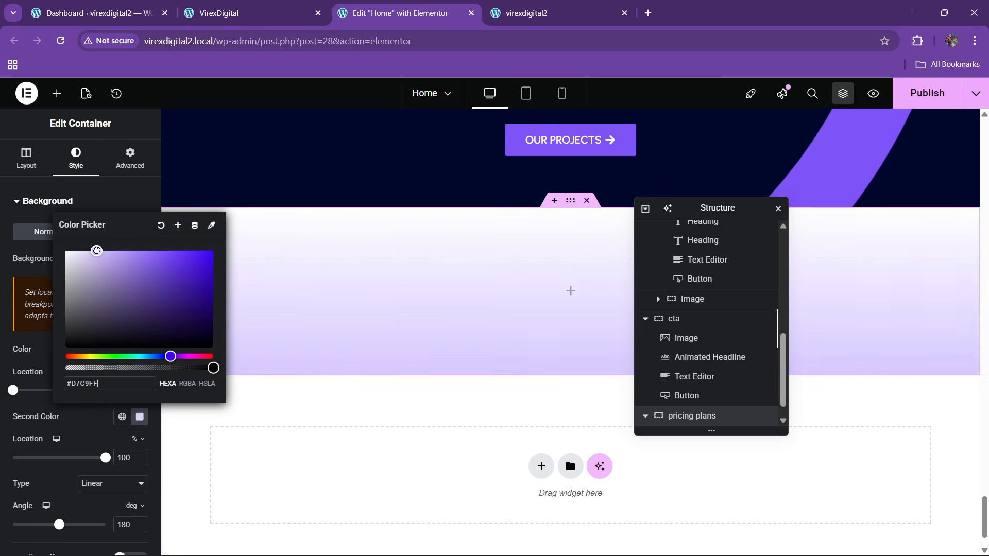
pyautogui.click(80, 433)
pyautogui.click(298, 4)
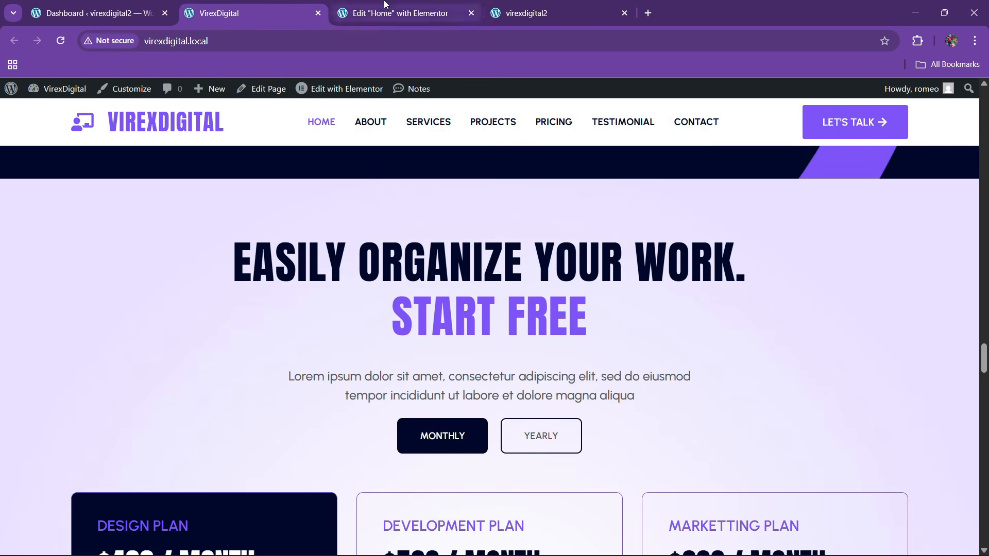
# - Copy the hero's 'Grow your business' animated headline
pyautogui.click(397, 13)
pyautogui.scroll(5, 426, 274)
pyautogui.scroll(-4, 428, 274)
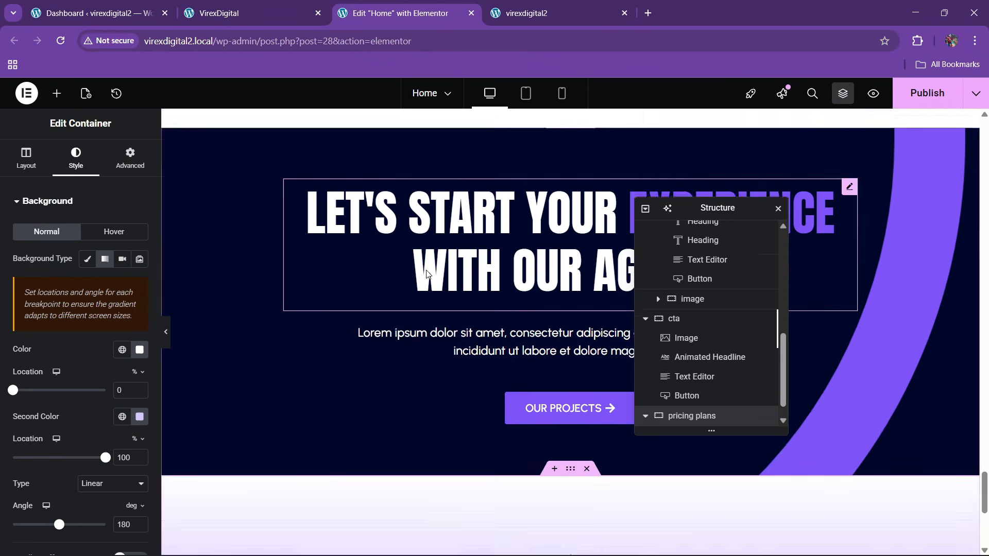
pyautogui.scroll(2, 973, 455)
pyautogui.moveTo(985, 494); pyautogui.dragTo(984, 139)
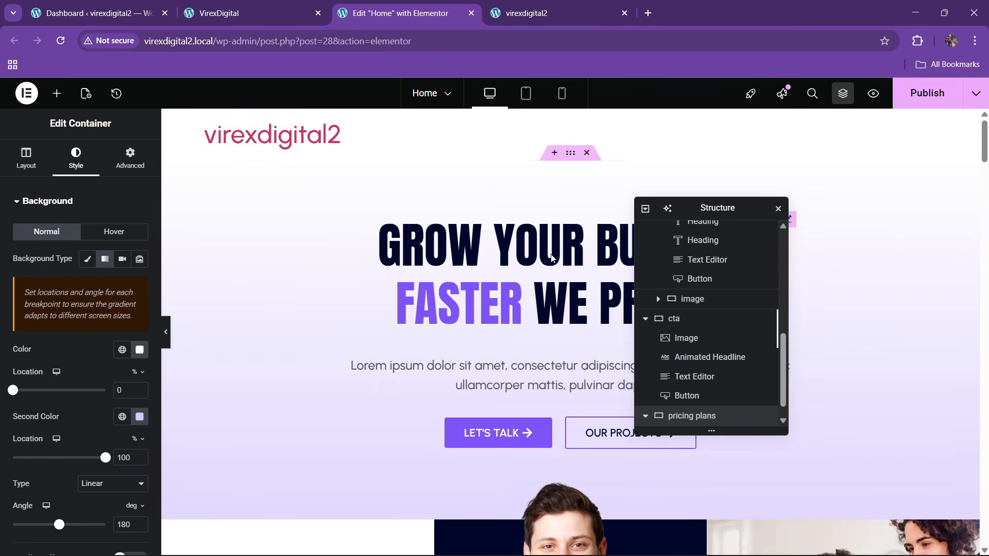
pyautogui.rightClick(513, 317)
pyautogui.click(513, 318)
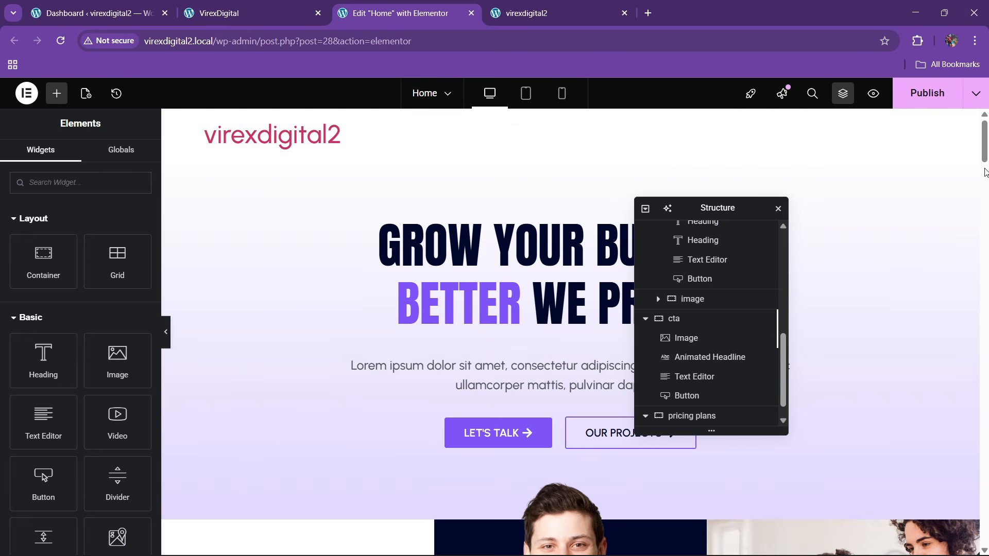
# - Paste the headline into the empty pricing container and copy the live 'Easily organize your work.' heading
pyautogui.moveTo(984, 156); pyautogui.dragTo(984, 527)
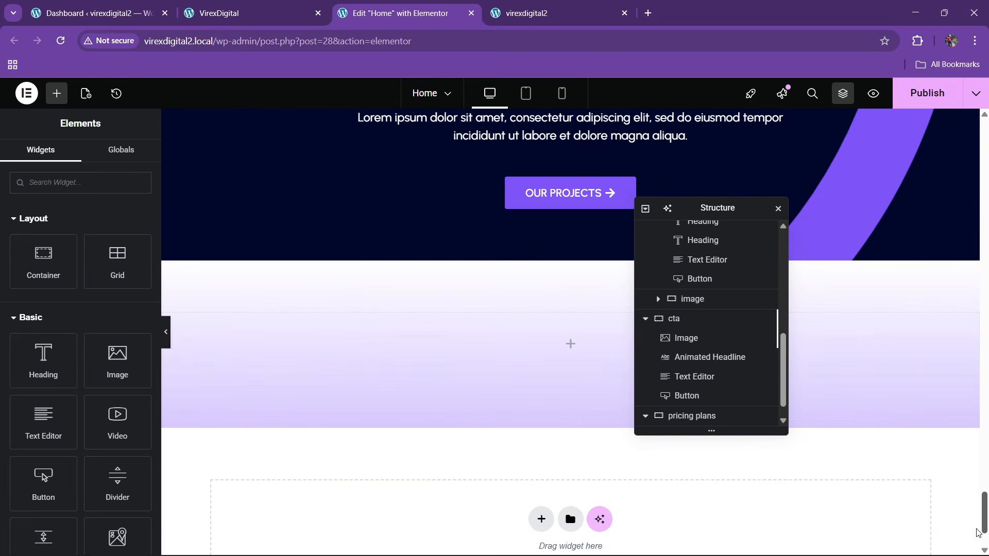
pyautogui.rightClick(430, 349)
pyautogui.click(466, 324)
pyautogui.click(252, 13)
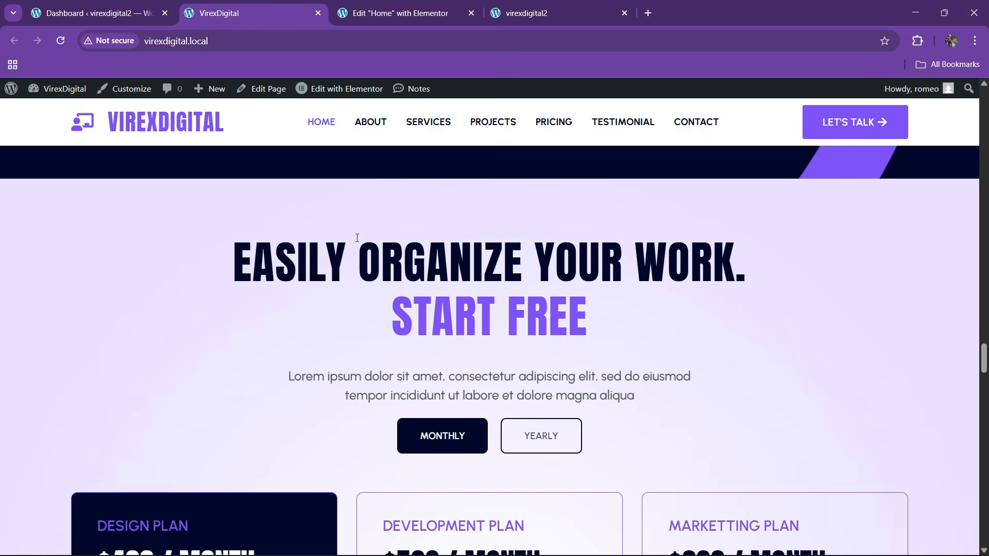
pyautogui.moveTo(237, 264); pyautogui.dragTo(762, 266)
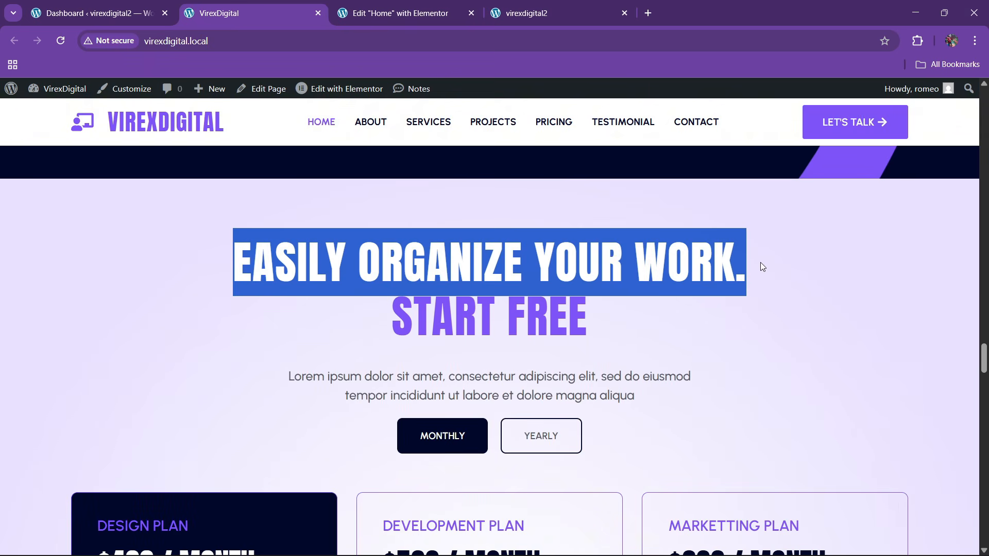
pyautogui.click(396, 12)
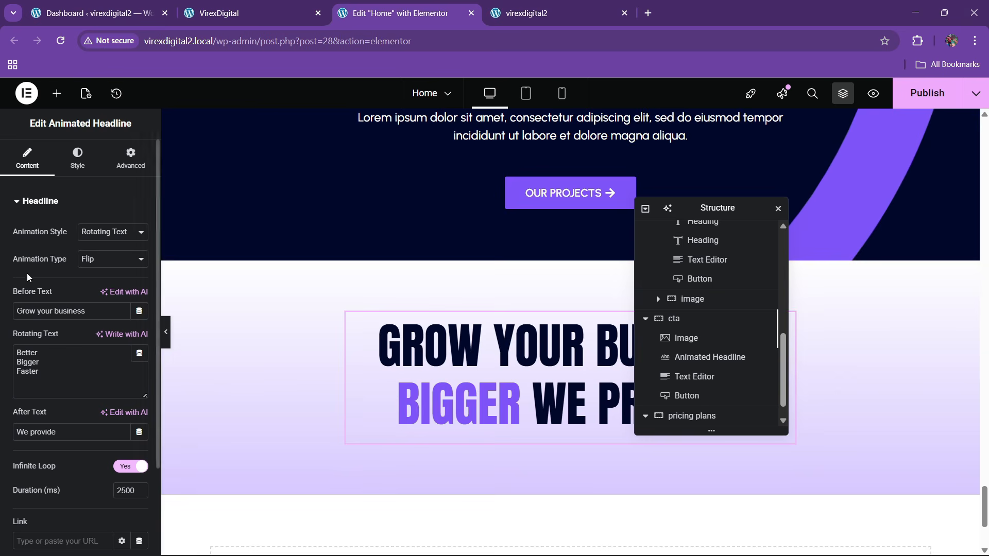
# - Set the headline's before text to 'Easily organize your work.' and rotating text to 'Start free'
pyautogui.click(72, 311)
pyautogui.hotkey('ctrl', 'a')
pyautogui.hotkey('ctrl', 'v')
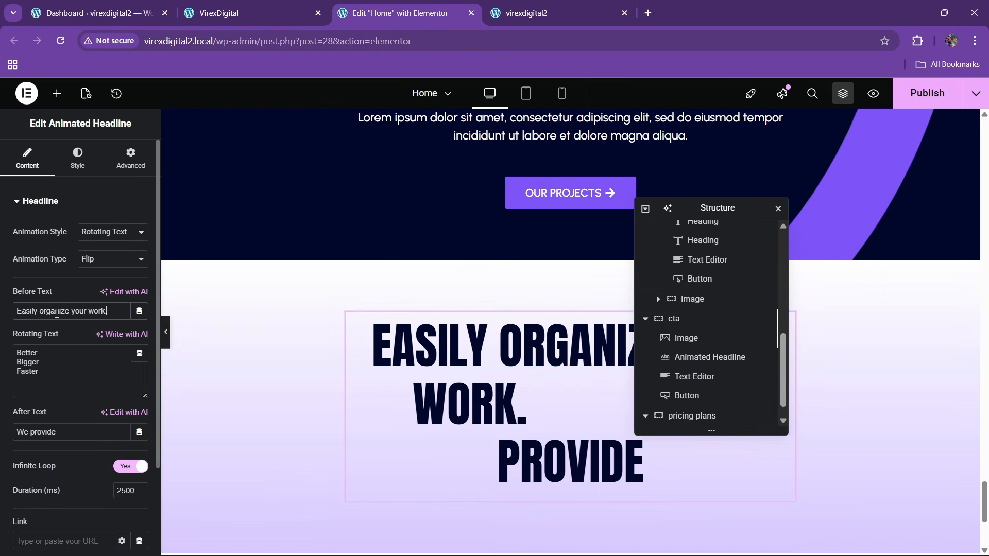
pyautogui.click(200, 12)
pyautogui.moveTo(381, 323); pyautogui.dragTo(599, 310)
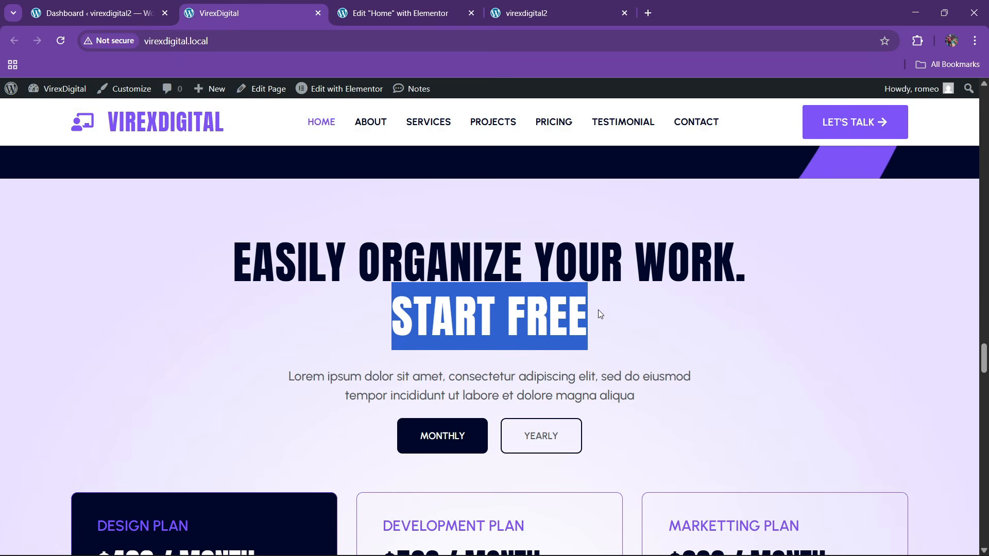
pyautogui.click(397, 13)
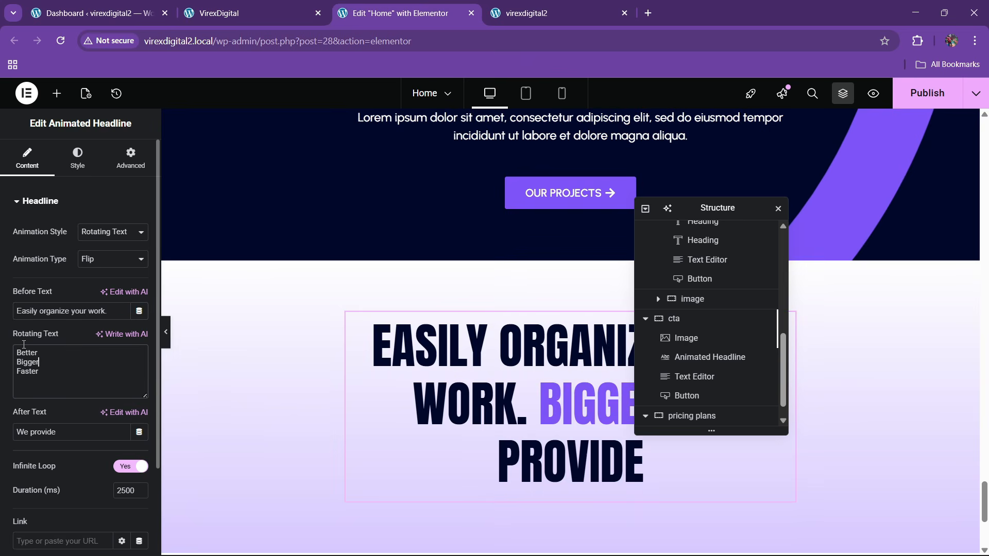
pyautogui.write('Start free')
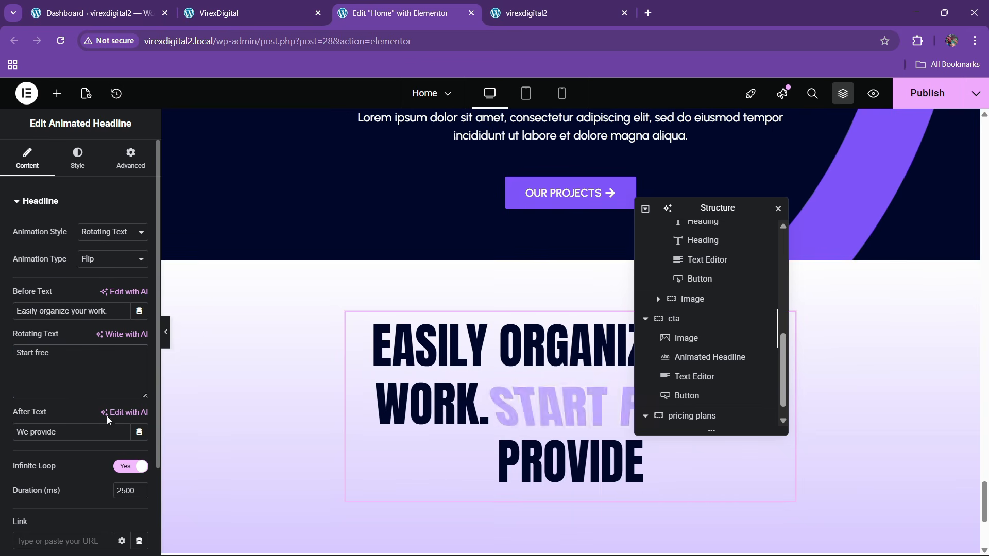
# - Widen the headline to a 70% custom width and compare with the live site
pyautogui.click(130, 159)
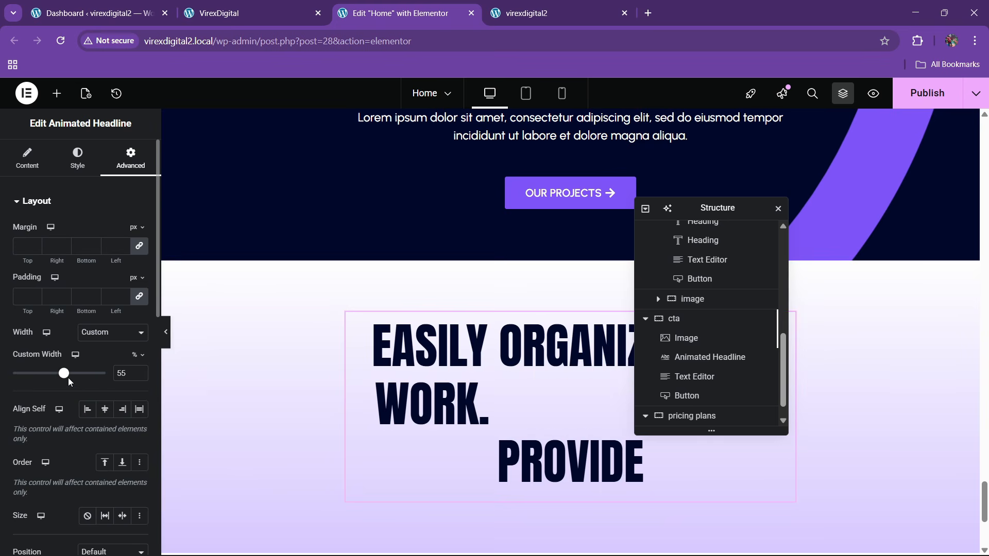
pyautogui.moveTo(68, 378); pyautogui.dragTo(81, 377)
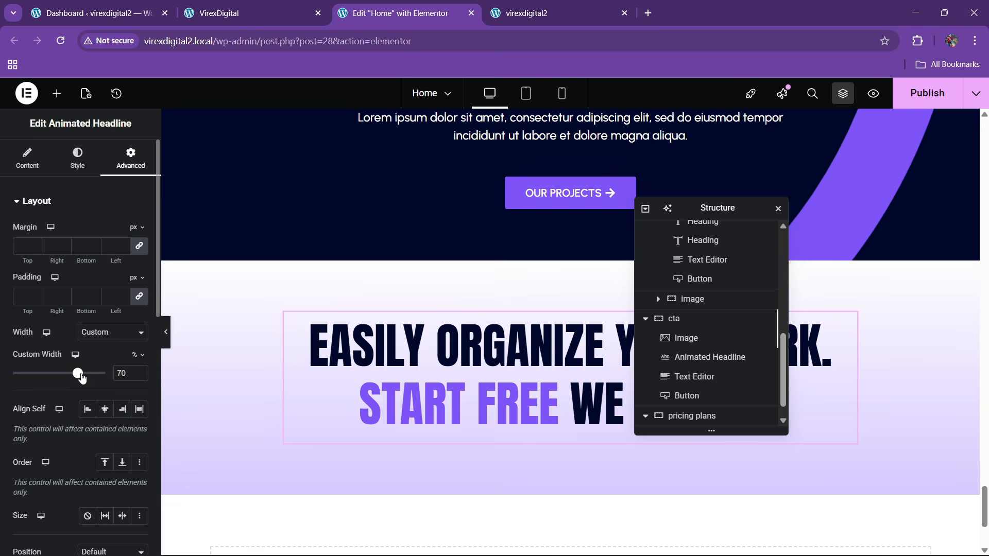
pyautogui.click(232, 12)
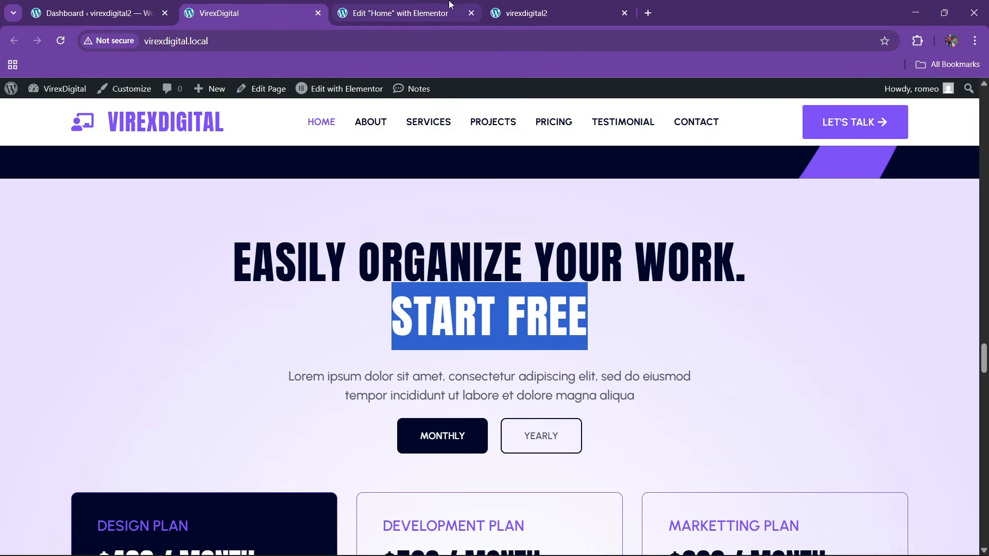
pyautogui.click(418, 5)
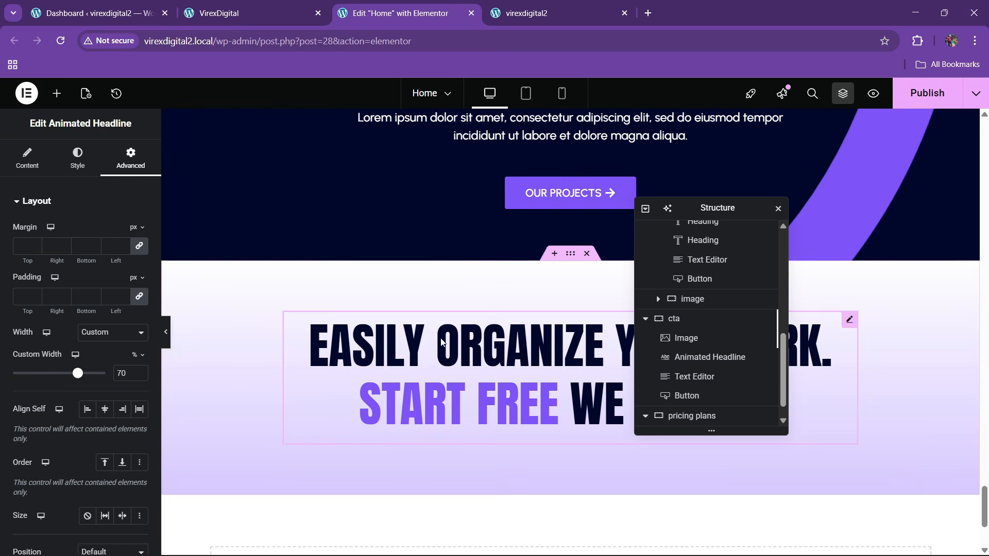
pyautogui.scroll(3, 439, 334)
pyautogui.scroll(-5, 437, 332)
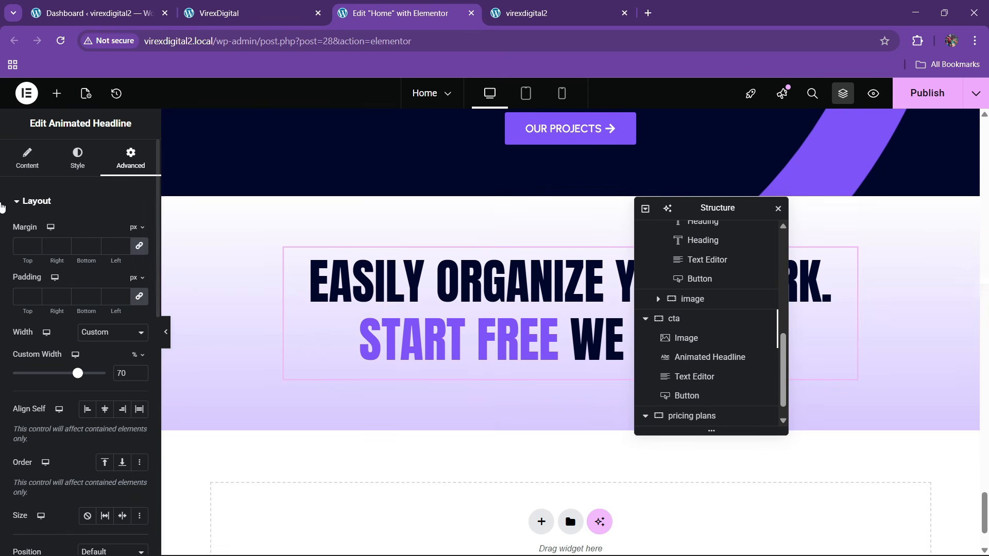
# - Clear the trailing 'We provide' text and narrow the headline to 60% width
pyautogui.click(28, 157)
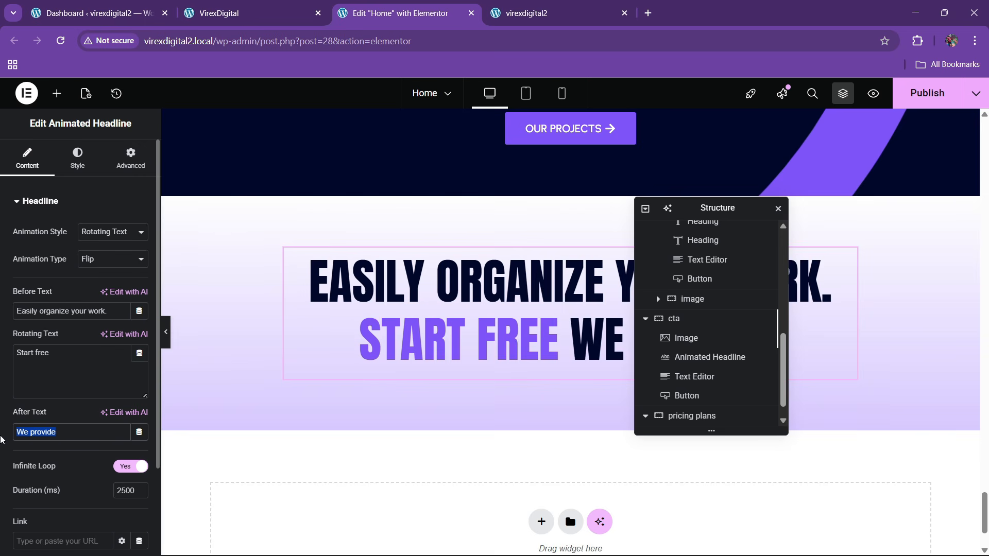
pyautogui.press('BackSpace')
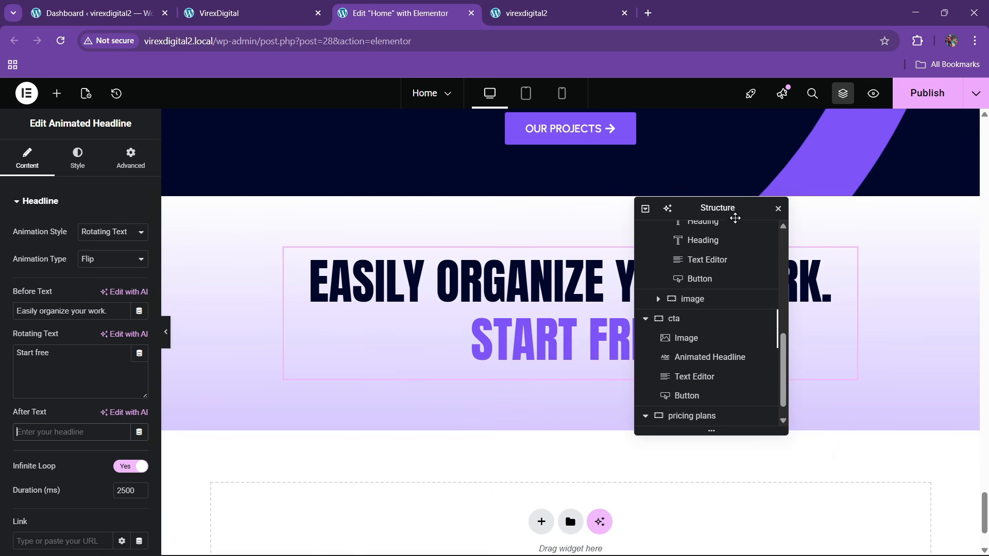
pyautogui.moveTo(732, 214); pyautogui.dragTo(643, 234)
pyautogui.click(117, 161)
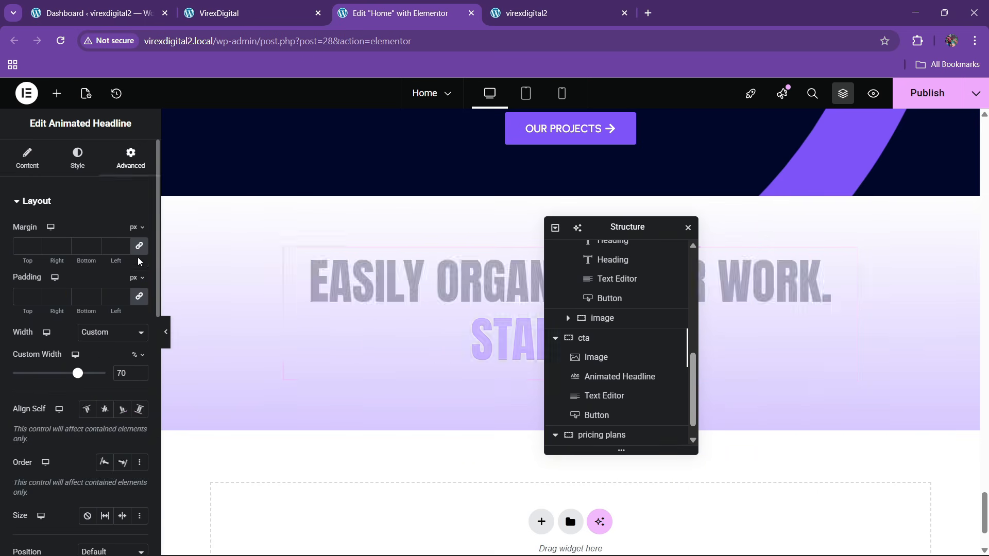
pyautogui.click(139, 377)
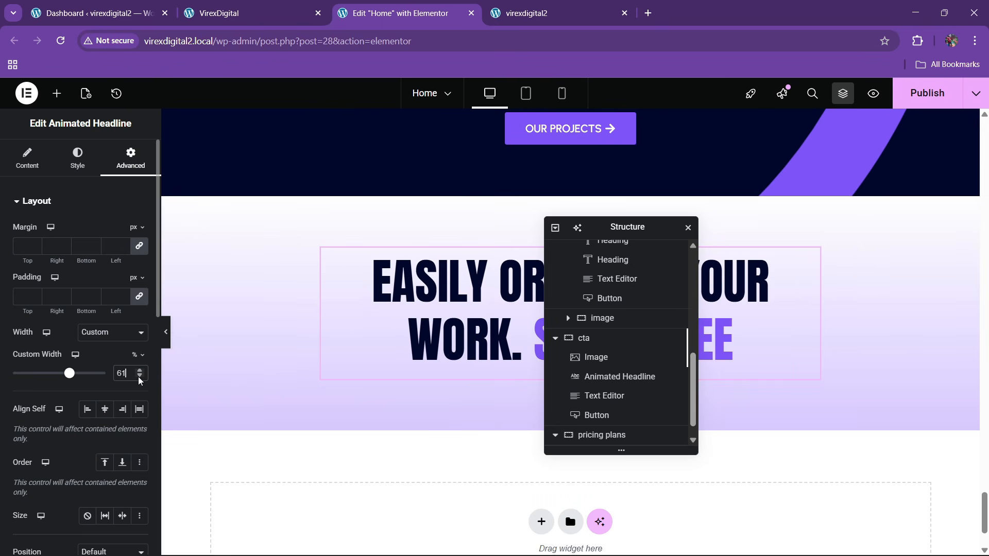
pyautogui.click(139, 377)
pyautogui.click(251, 13)
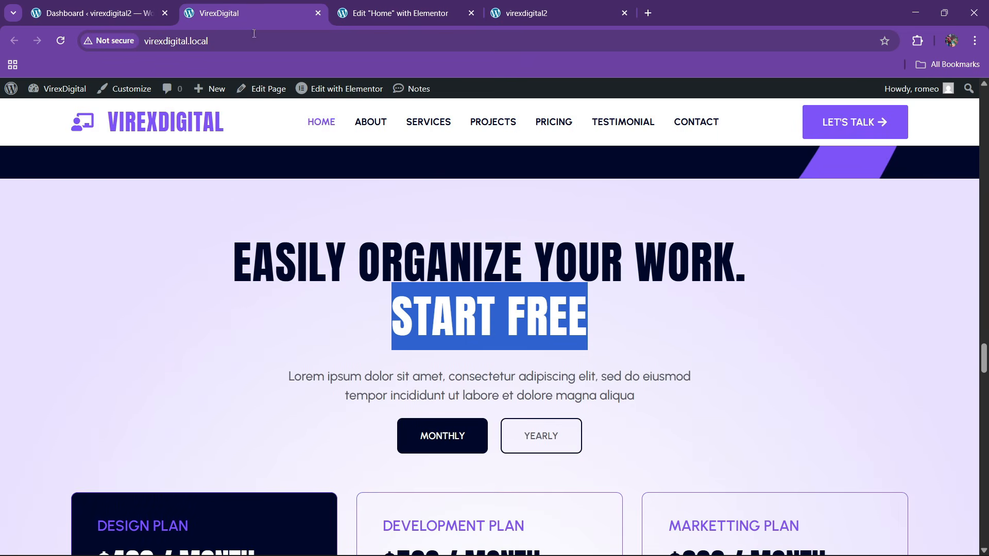
pyautogui.scroll(-3, 355, 342)
pyautogui.click(399, 13)
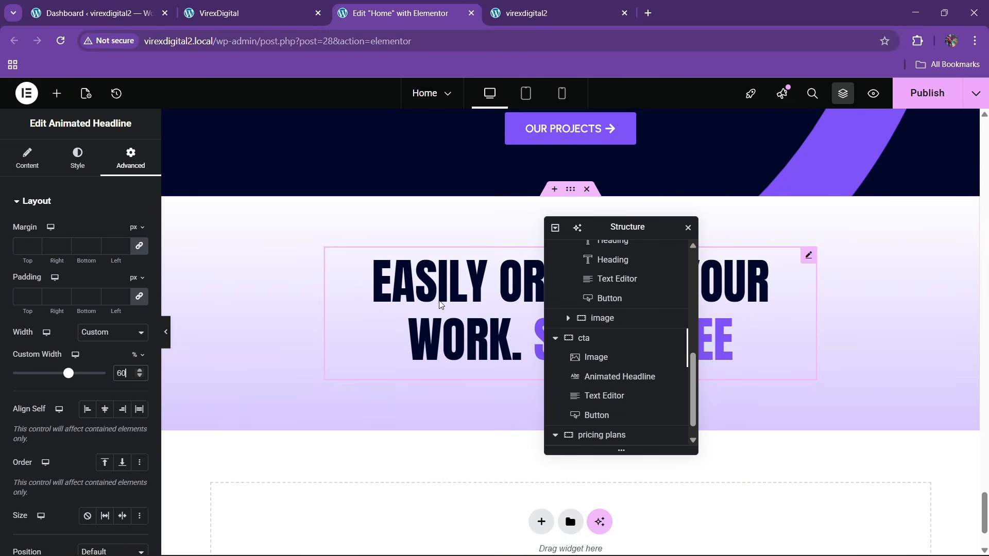
pyautogui.scroll(5, 433, 303)
pyautogui.scroll(7, 433, 298)
# - Paste the SEO section's paragraph below the pricing headline and centre-align it
pyautogui.rightClick(369, 180)
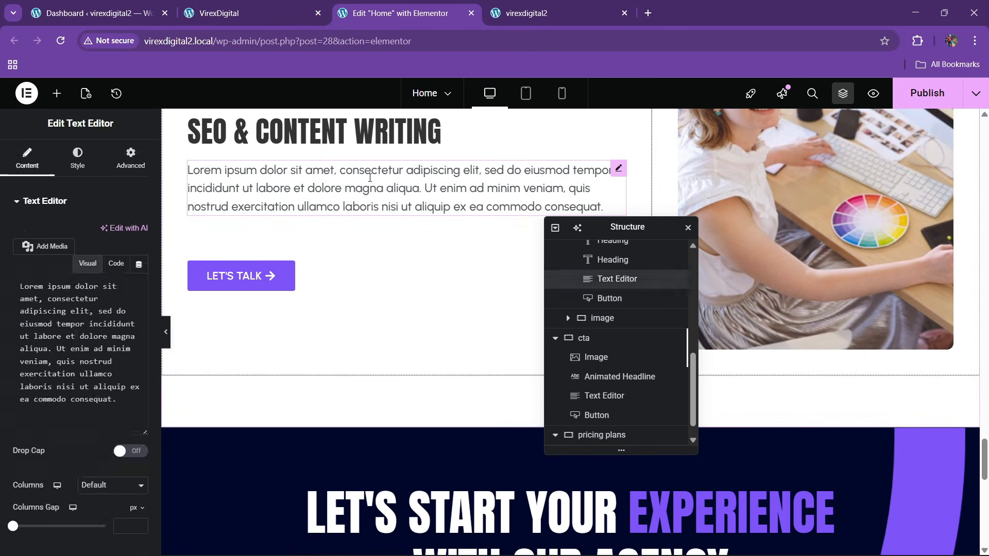
pyautogui.scroll(-10, 400, 261)
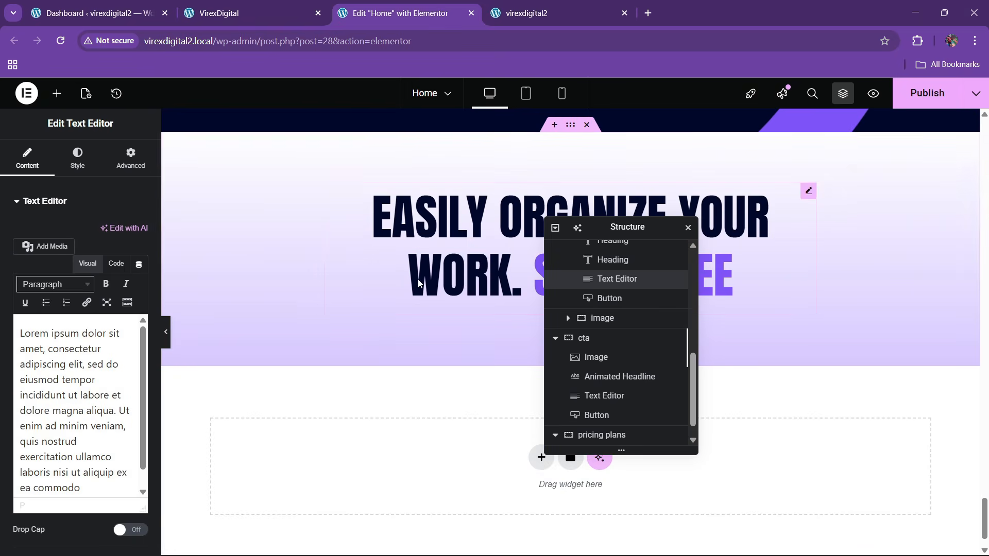
pyautogui.rightClick(474, 268)
pyautogui.click(503, 339)
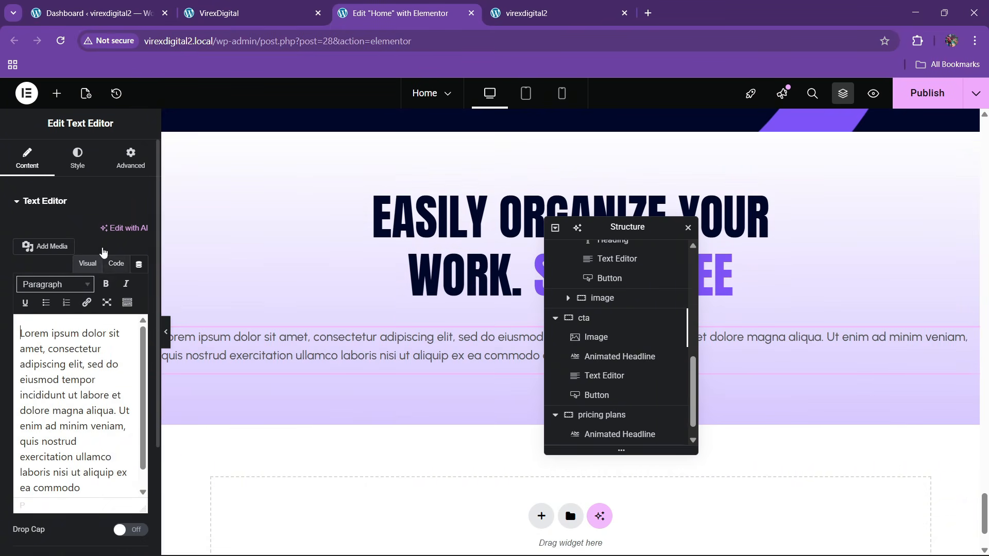
pyautogui.click(96, 153)
pyautogui.click(105, 230)
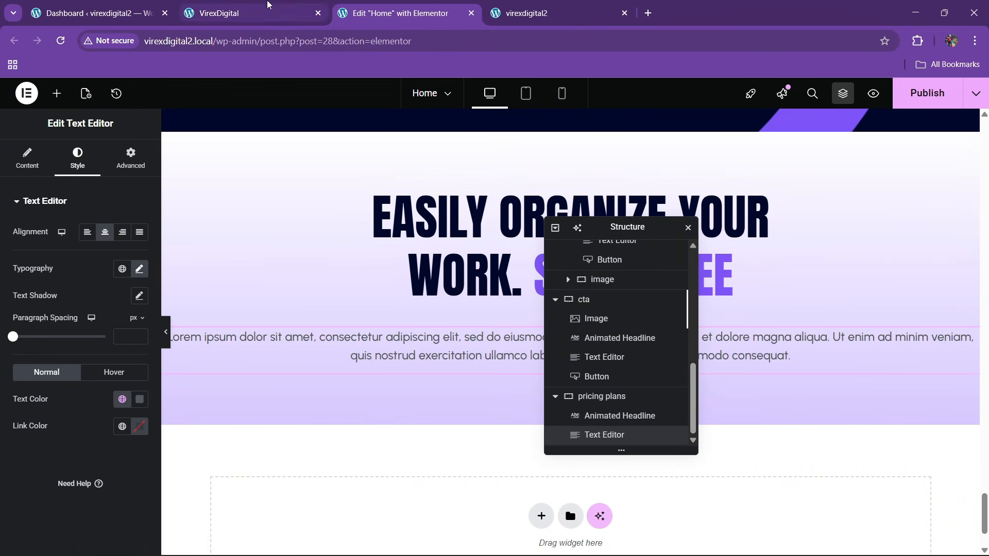
pyautogui.click(257, 13)
pyautogui.click(382, 7)
# - Give the description a custom width of 62%
pyautogui.click(116, 174)
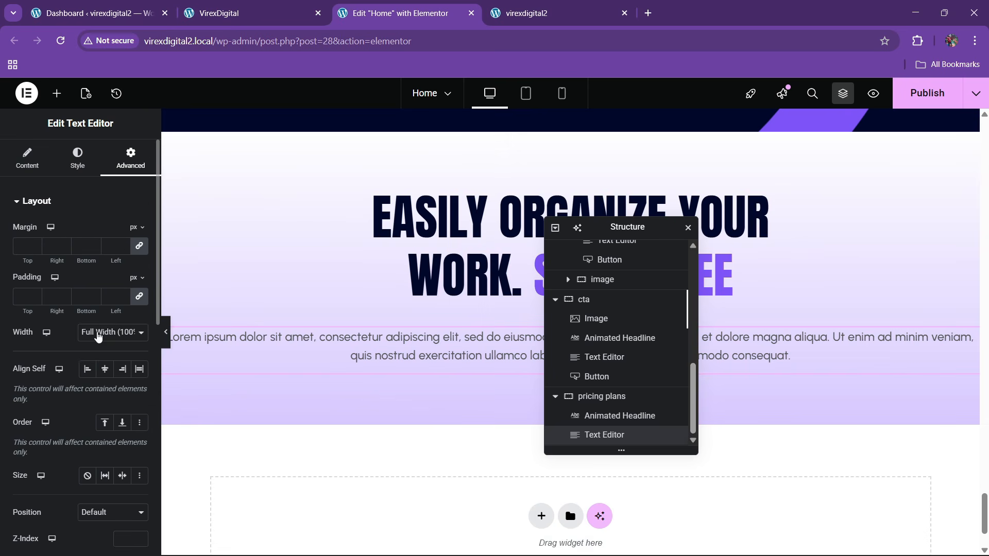
pyautogui.click(98, 334)
pyautogui.click(95, 394)
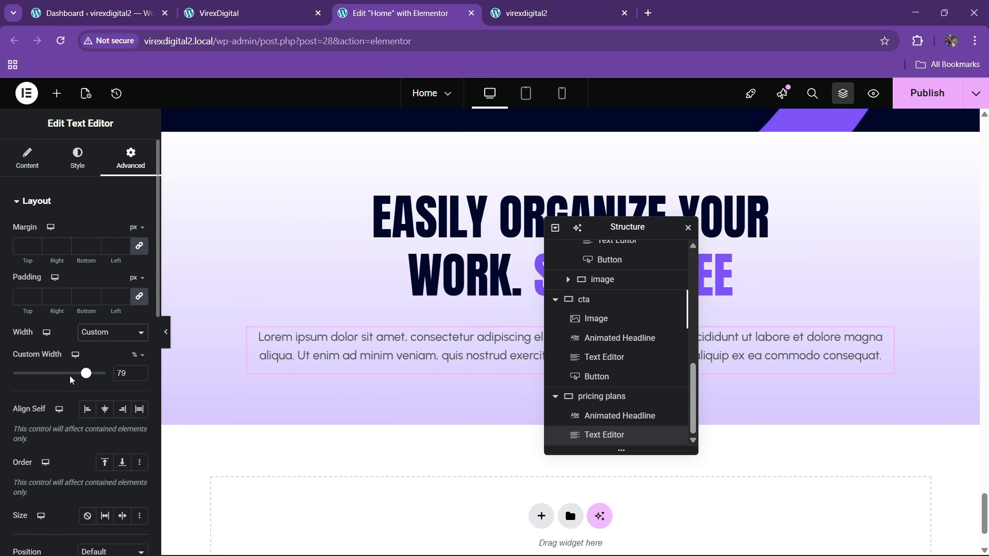
pyautogui.moveTo(83, 379); pyautogui.dragTo(71, 384)
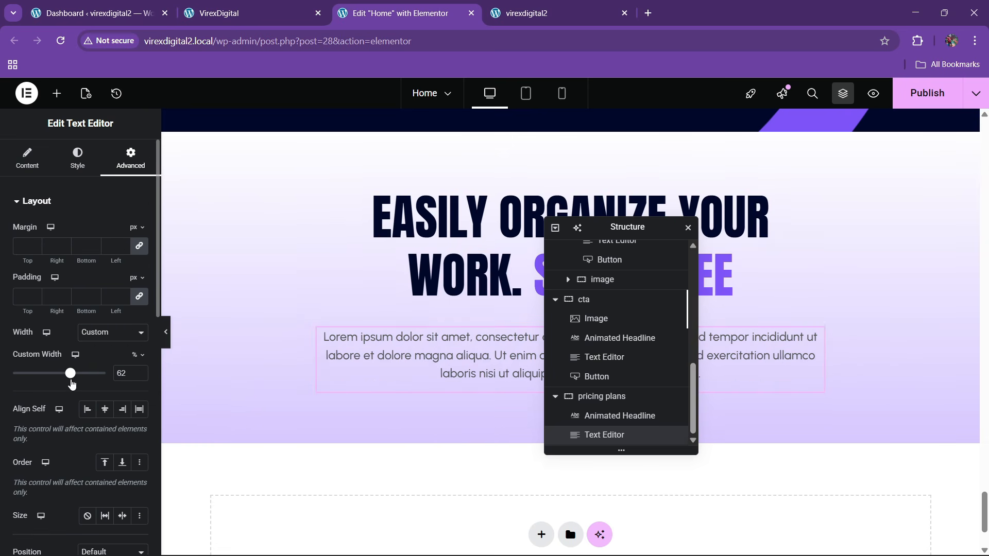
# - Delete the description text after 'aliqua.' in code view and save the page
pyautogui.click(27, 159)
pyautogui.click(116, 263)
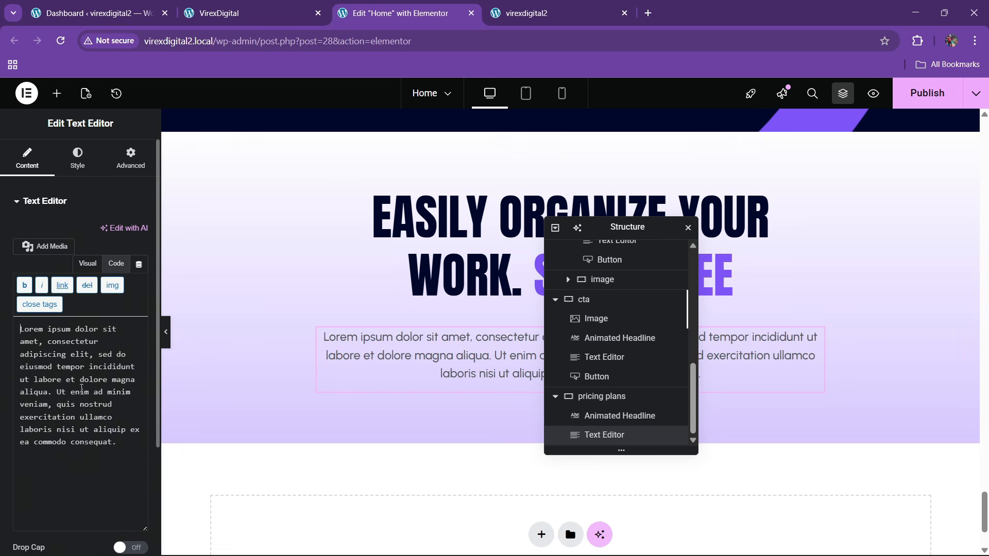
pyautogui.moveTo(55, 392); pyautogui.dragTo(182, 457)
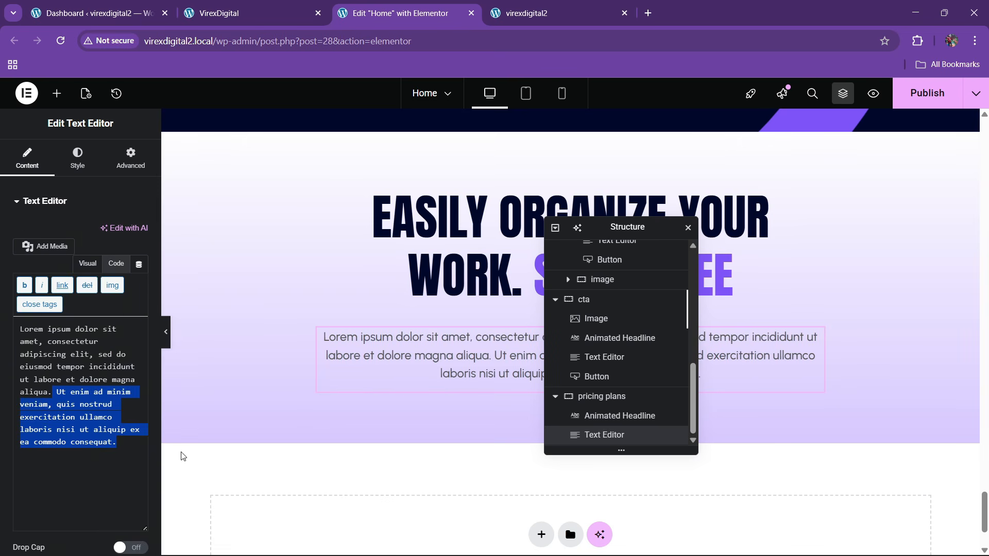
pyautogui.press('BackSpace')
pyautogui.click(244, 3)
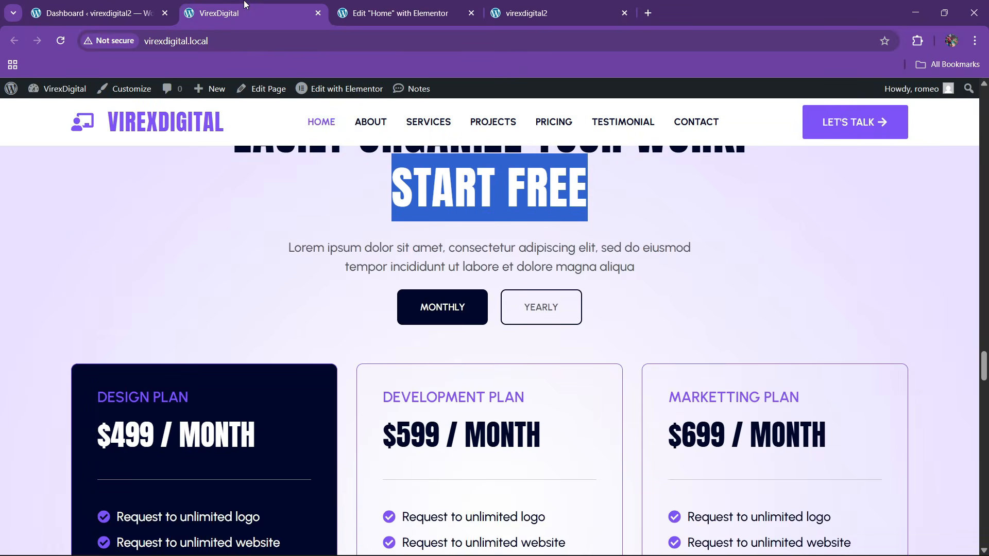
pyautogui.click(407, 5)
pyautogui.hotkey('ctrl', 's')
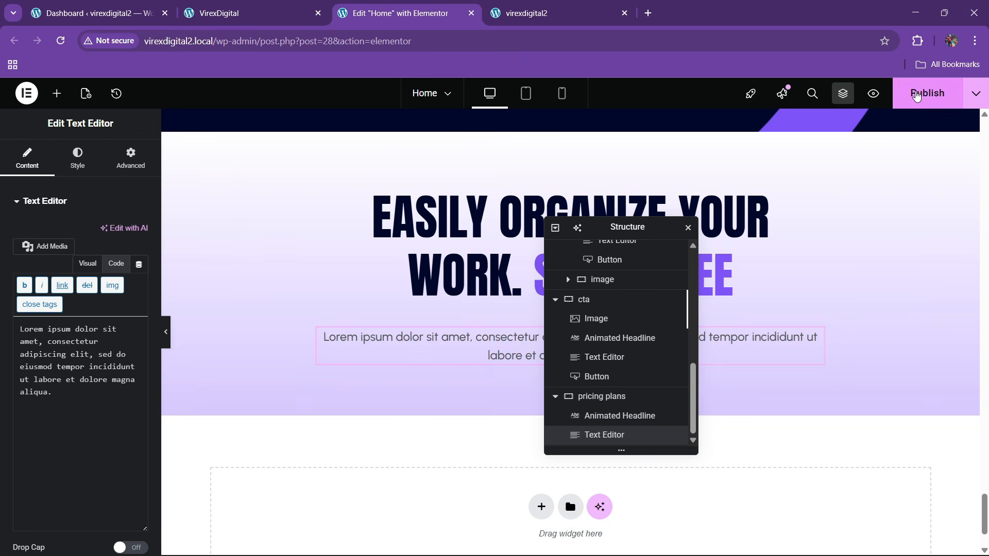
pyautogui.click(280, 5)
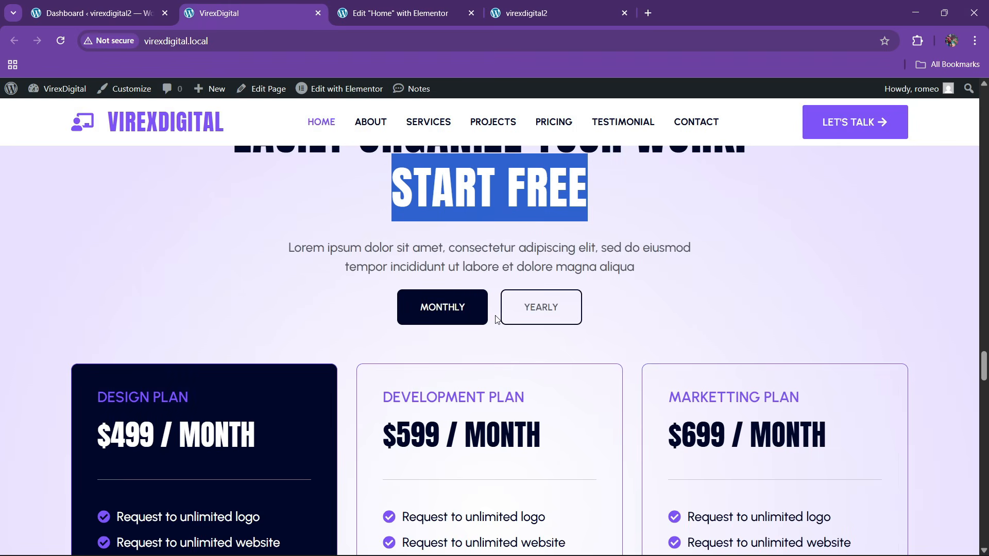
pyautogui.click(423, 7)
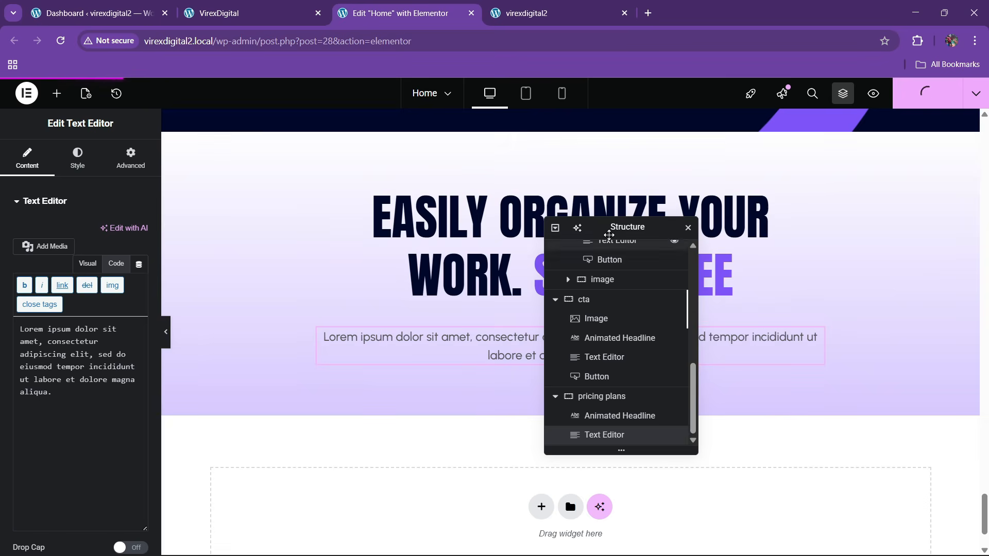
pyautogui.scroll(-2, 567, 257)
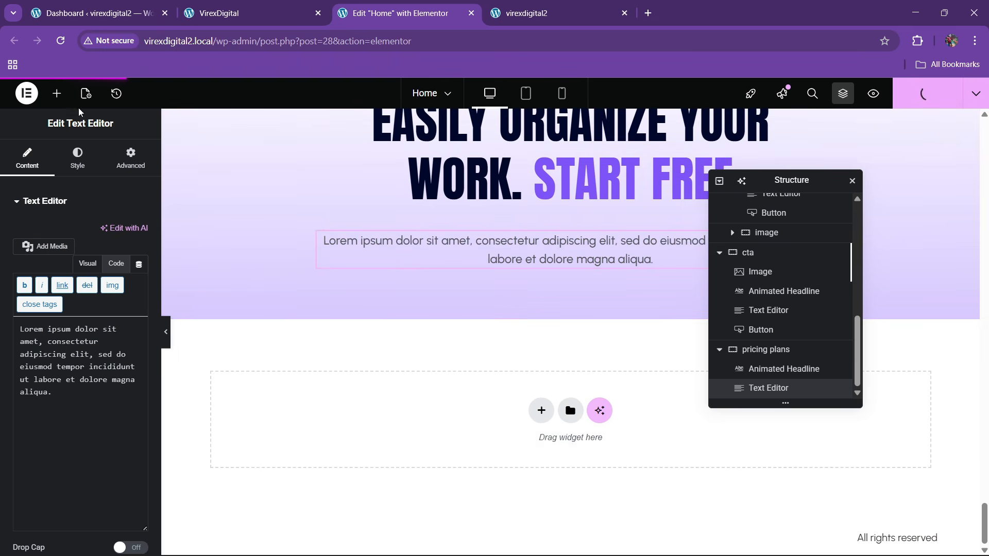
# - Place a Tabs widget below the description and remove its third tab
pyautogui.click(56, 94)
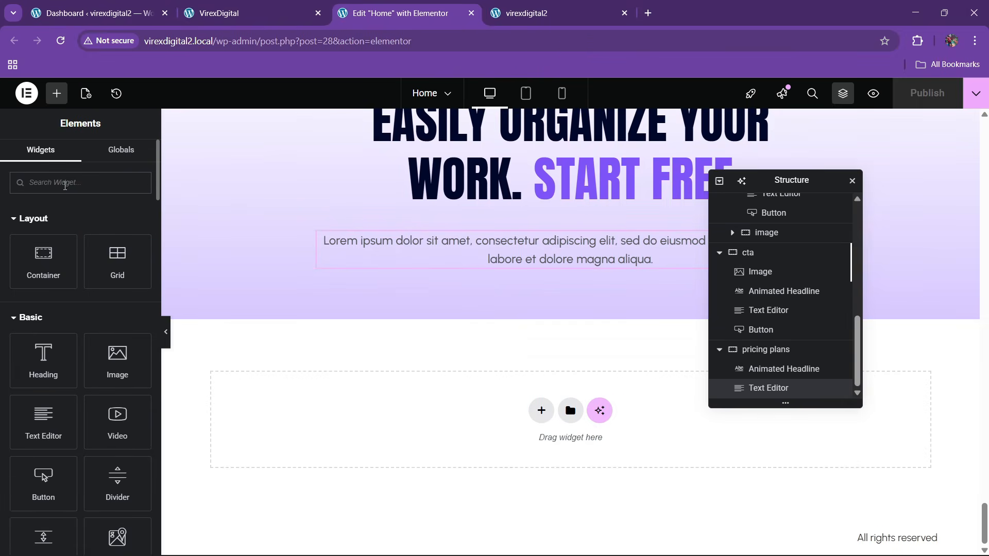
pyautogui.write('tabs')
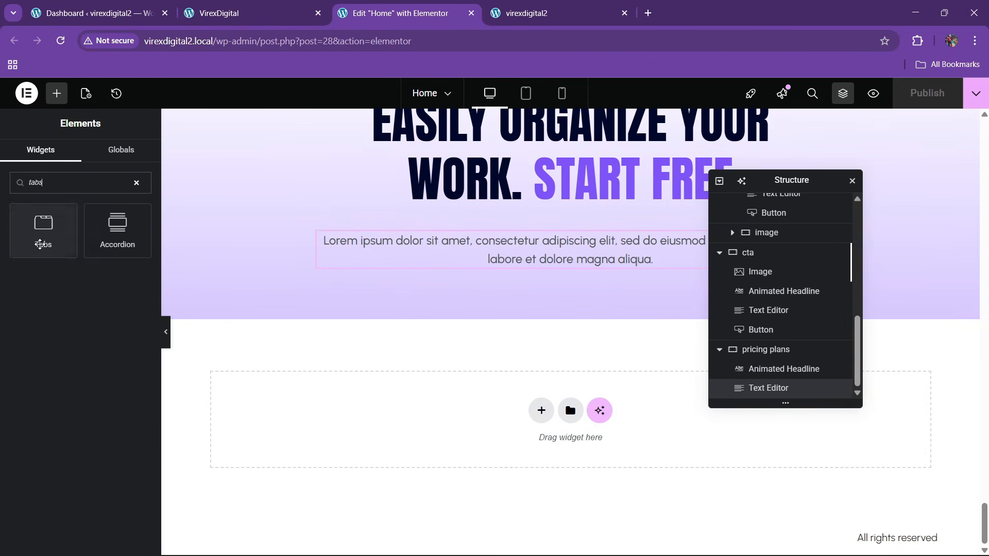
pyautogui.moveTo(40, 244); pyautogui.dragTo(544, 269)
pyautogui.click(136, 326)
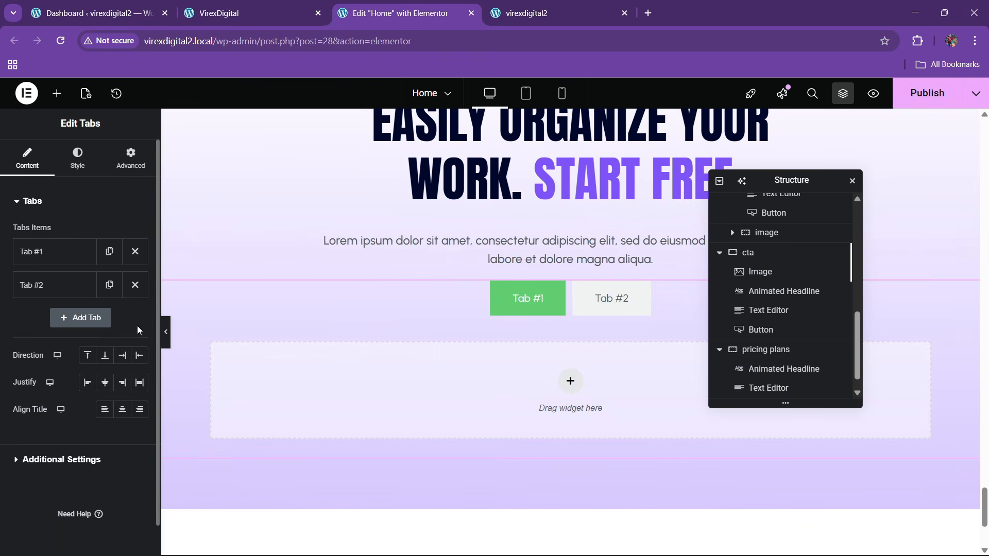
# - Rename the two tabs to 'Monthly' and 'Yearly'
pyautogui.click(52, 252)
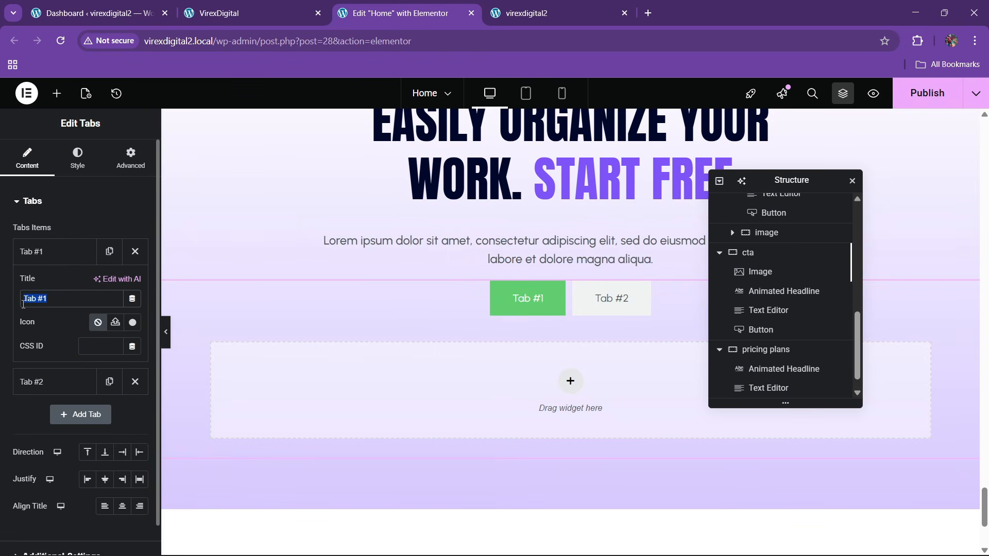
pyautogui.write('Monthly')
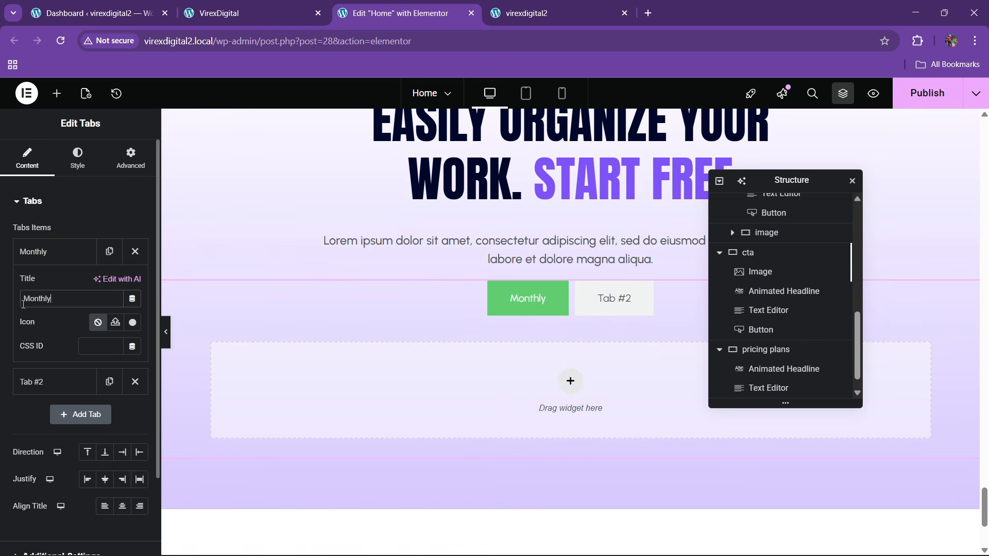
pyautogui.click(44, 255)
pyautogui.click(83, 286)
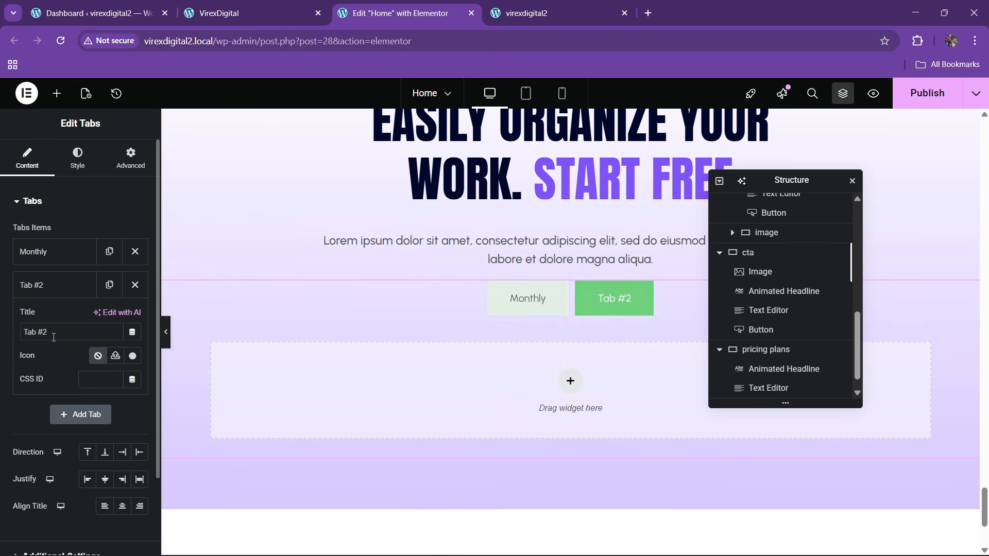
pyautogui.write('Yearly')
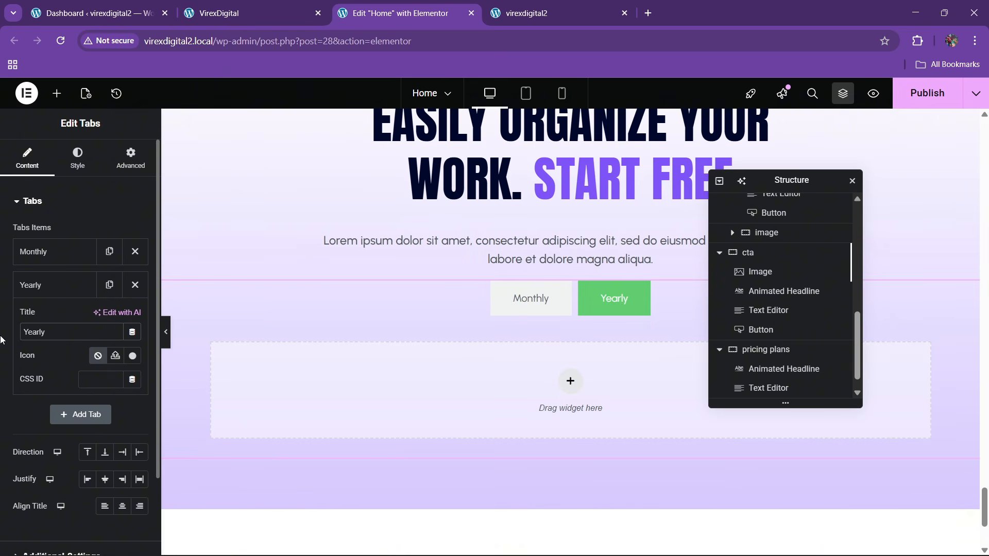
pyautogui.click(51, 285)
pyautogui.click(77, 157)
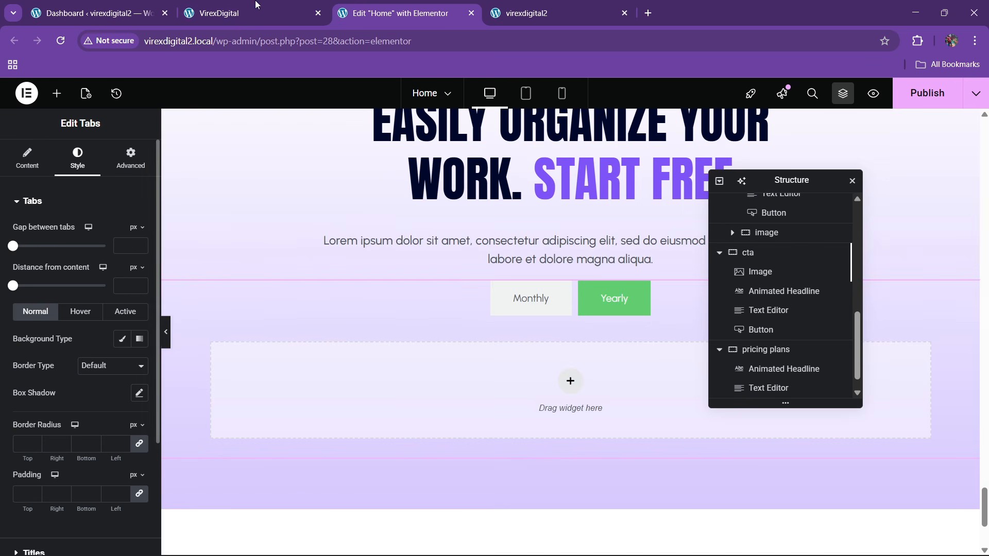
# - Set the tabs' hover background to the global theme purple
pyautogui.click(242, 13)
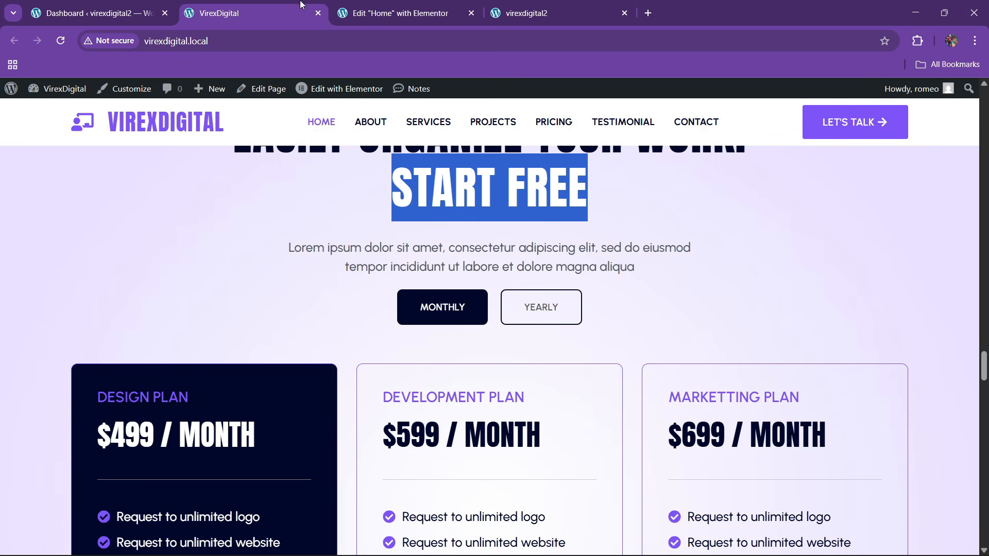
pyautogui.click(392, 5)
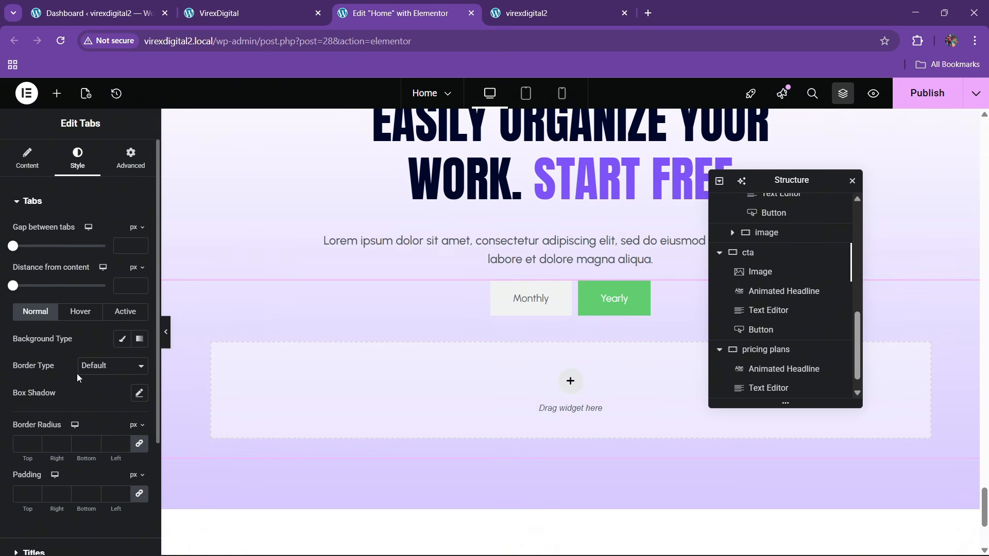
pyautogui.click(80, 312)
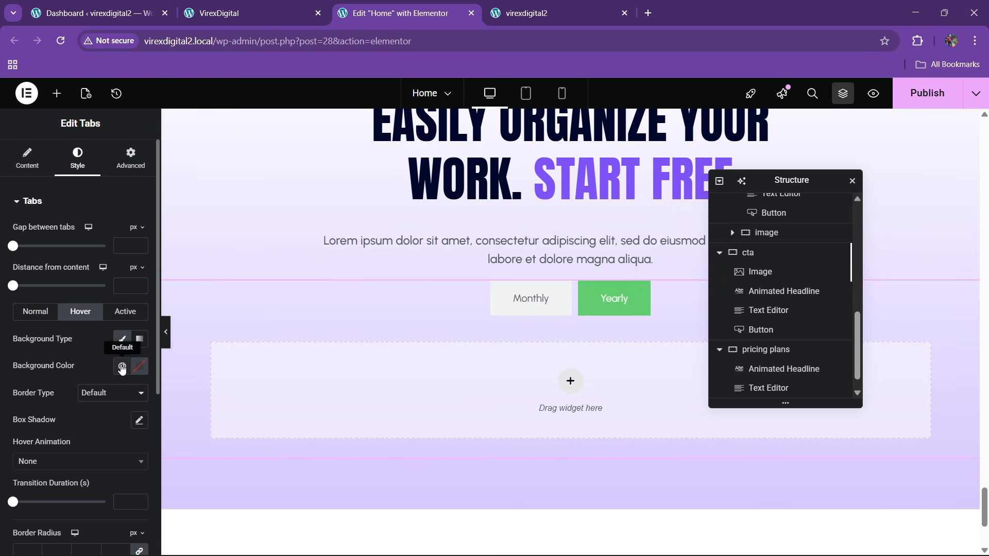
pyautogui.click(122, 367)
pyautogui.click(217, 4)
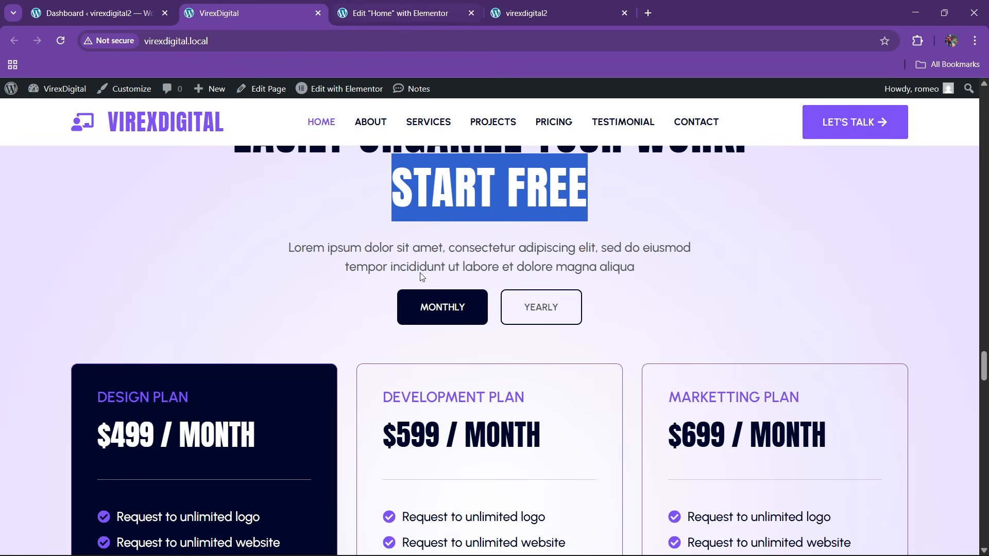
pyautogui.click(416, 5)
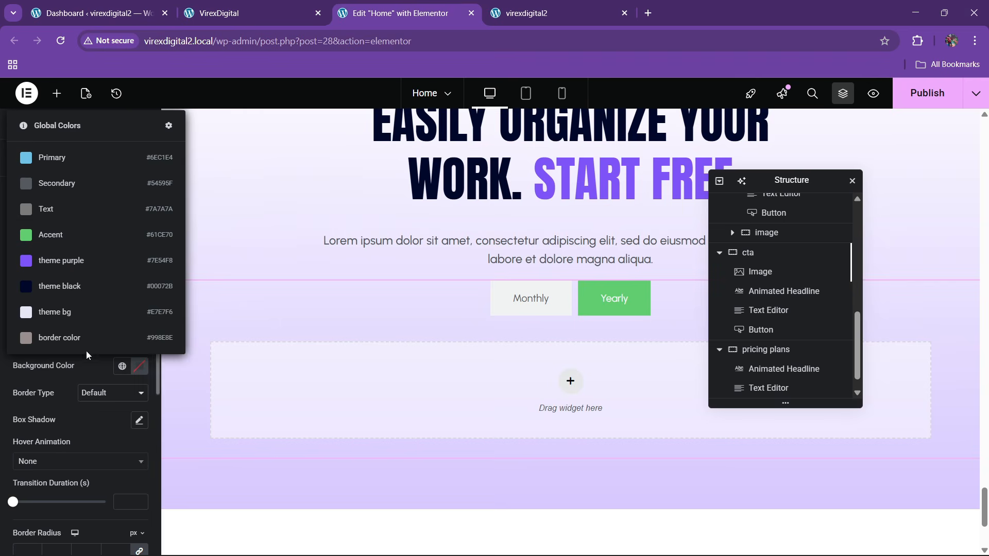
pyautogui.click(77, 271)
# - Give the active tab a dark navy background
pyautogui.click(242, 13)
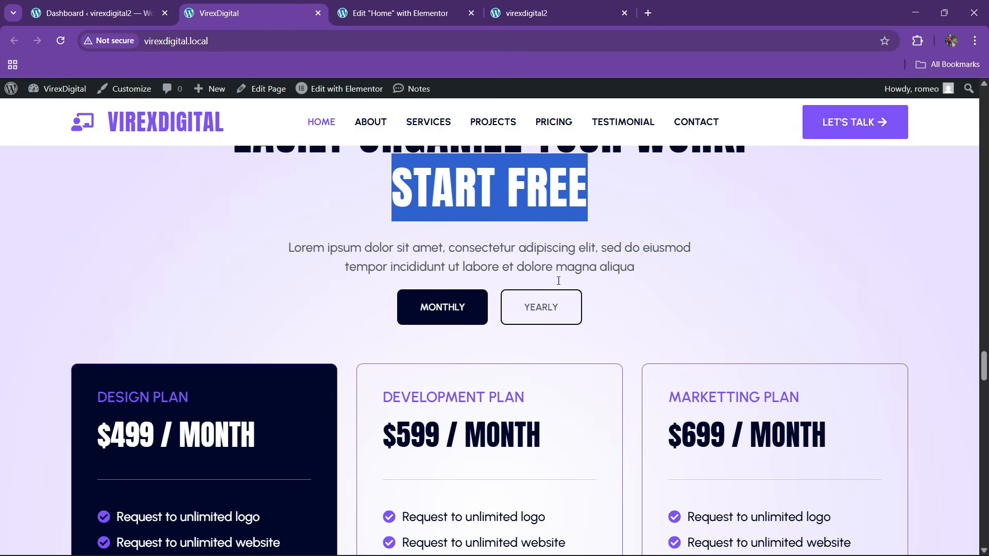
pyautogui.click(401, 13)
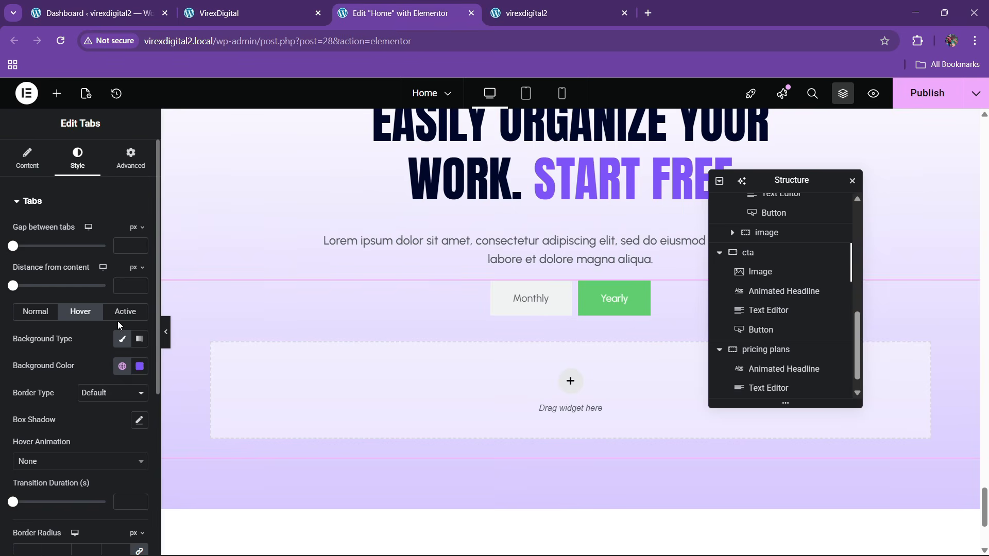
pyautogui.click(123, 366)
pyautogui.click(84, 312)
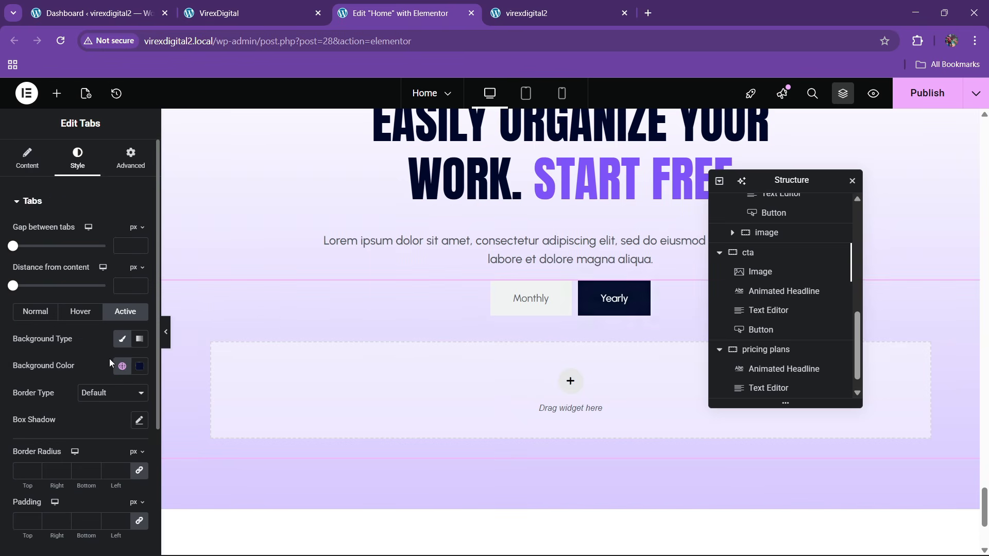
pyautogui.scroll(-4, 94, 375)
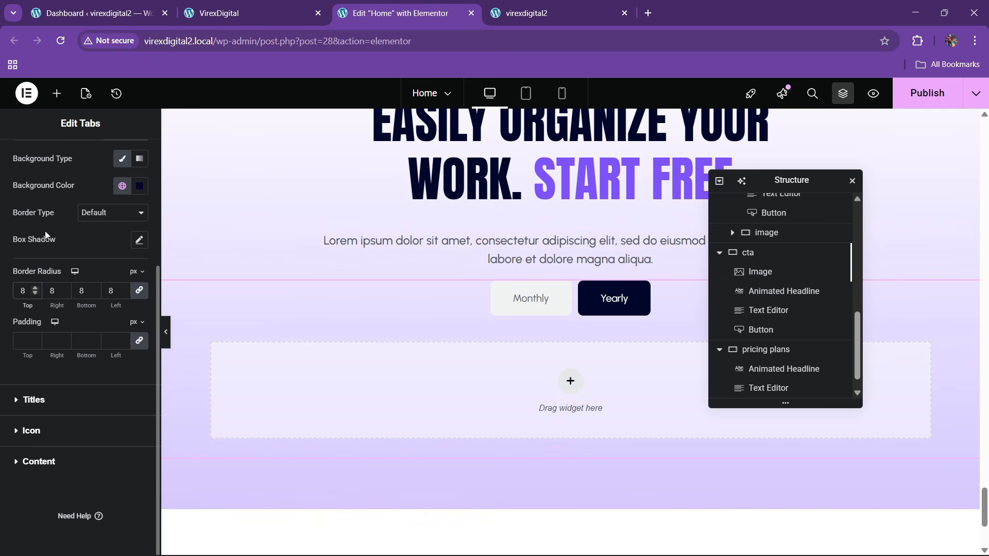
# - Expand the Titles section in the tabs' Style settings
pyautogui.scroll(4, 64, 260)
pyautogui.scroll(-4, 66, 256)
pyautogui.click(31, 400)
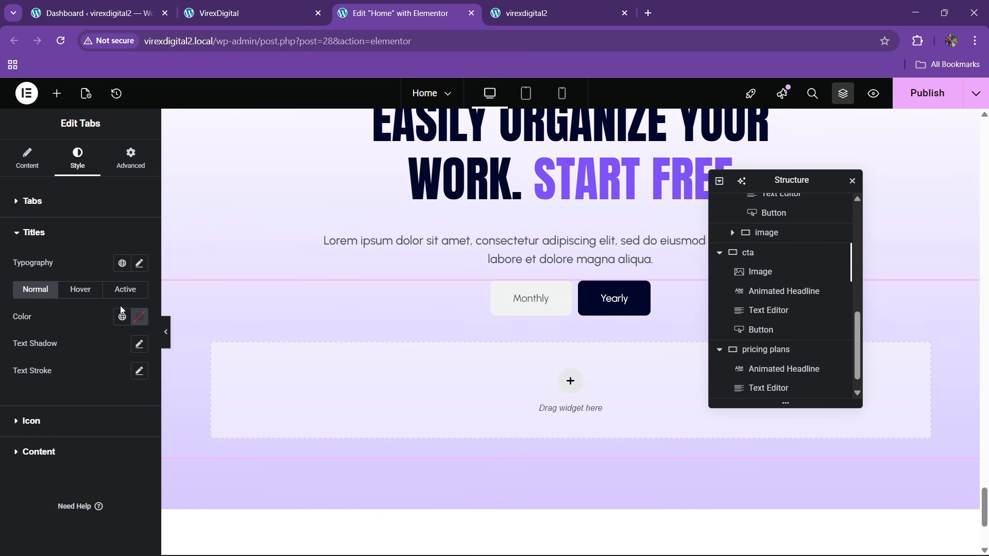
# - Set the tab title typography to uppercase with weight 600
pyautogui.click(260, 5)
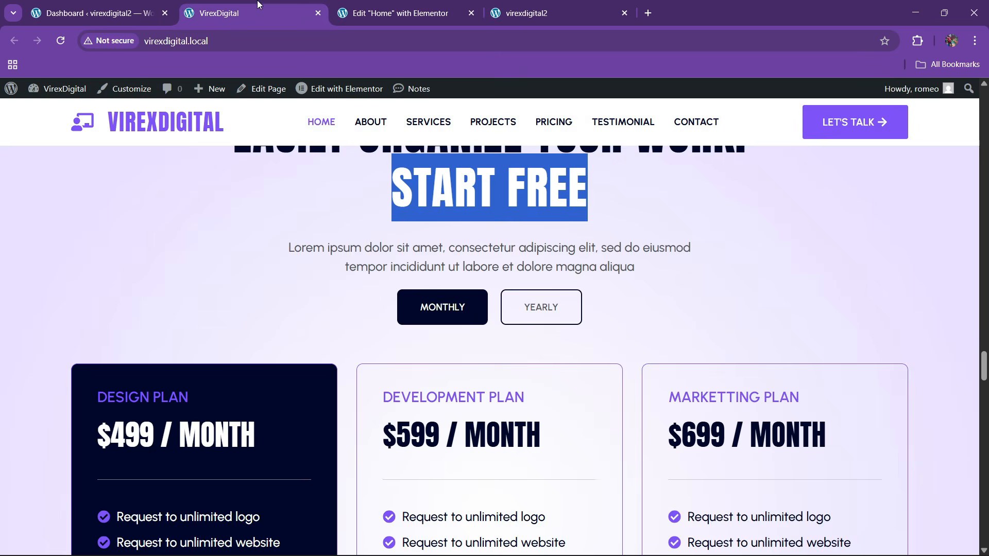
pyautogui.click(390, 5)
pyautogui.click(140, 263)
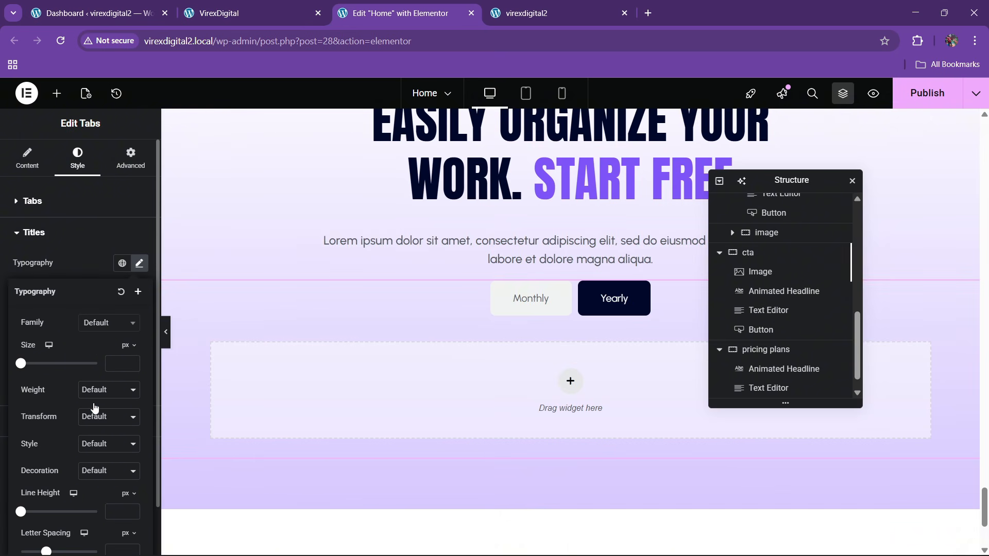
pyautogui.click(106, 417)
pyautogui.click(95, 448)
pyautogui.click(94, 392)
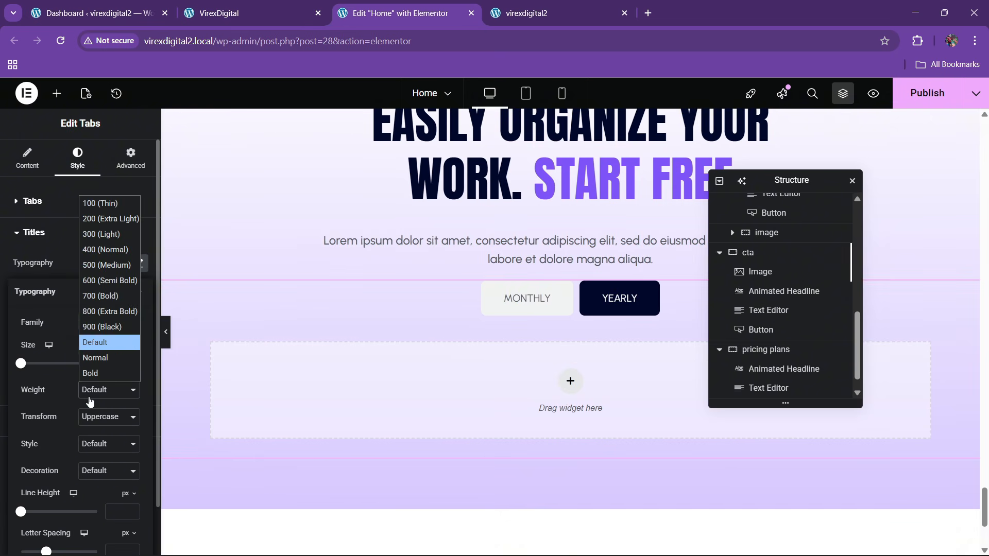
pyautogui.click(94, 284)
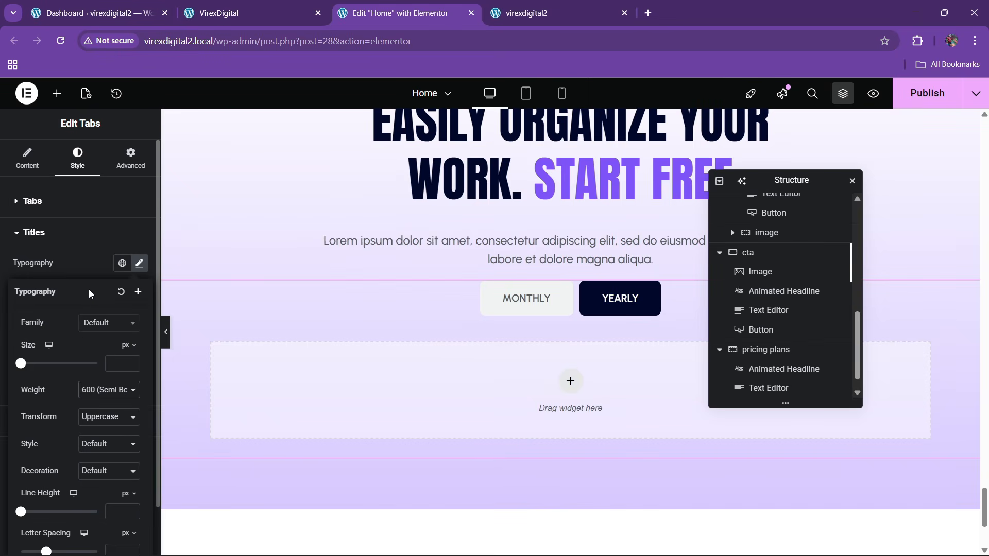
pyautogui.click(86, 261)
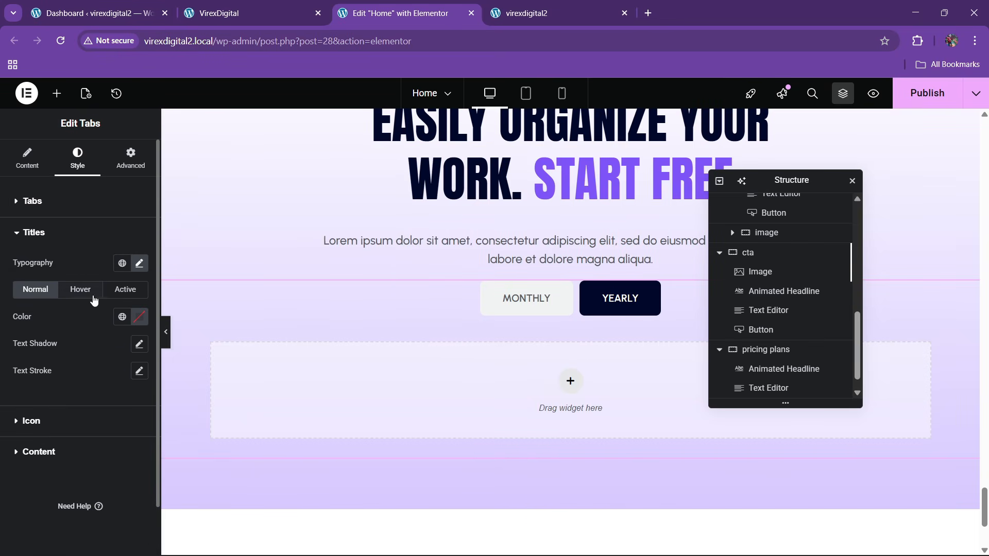
# - Color normal tab titles theme black and the active tab title white
pyautogui.click(122, 322)
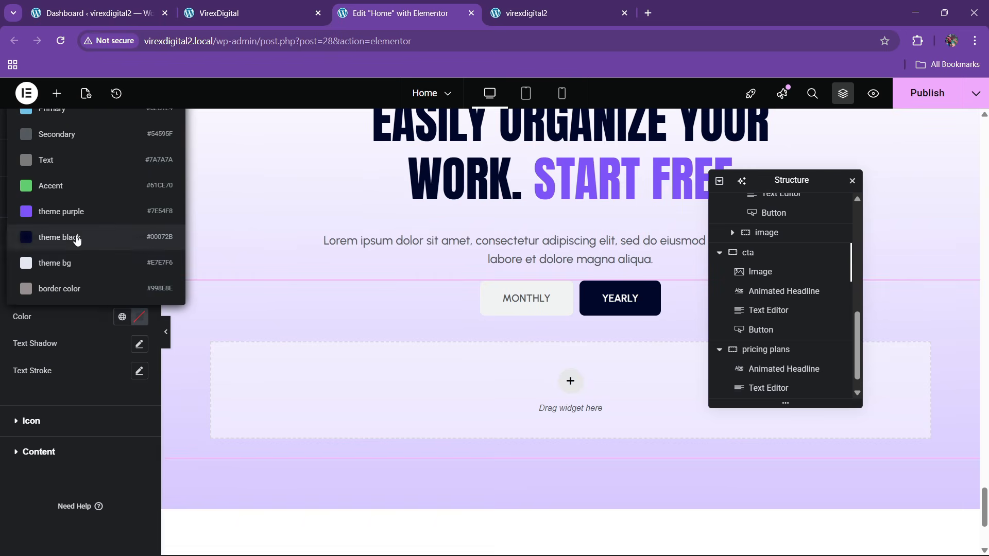
pyautogui.click(73, 235)
pyautogui.click(80, 289)
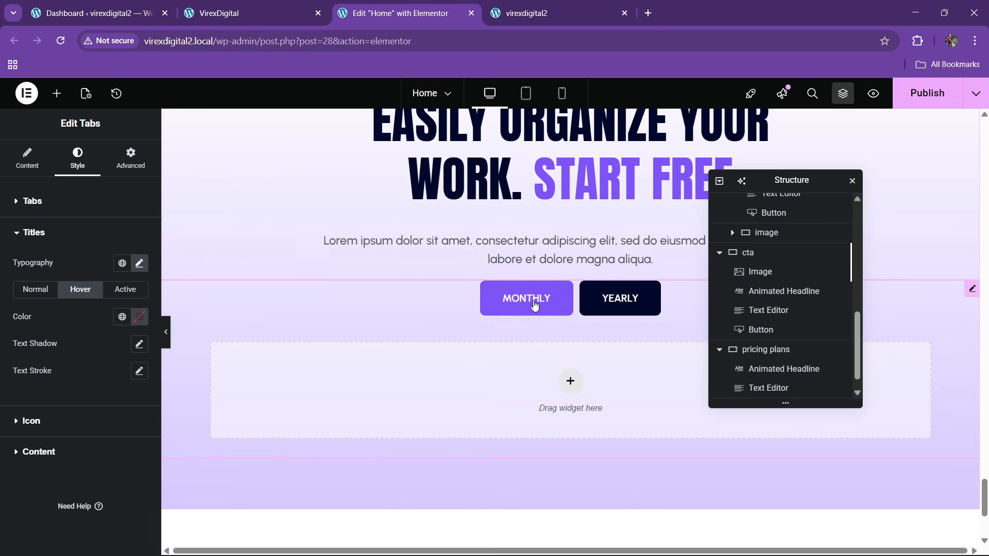
pyautogui.click(141, 323)
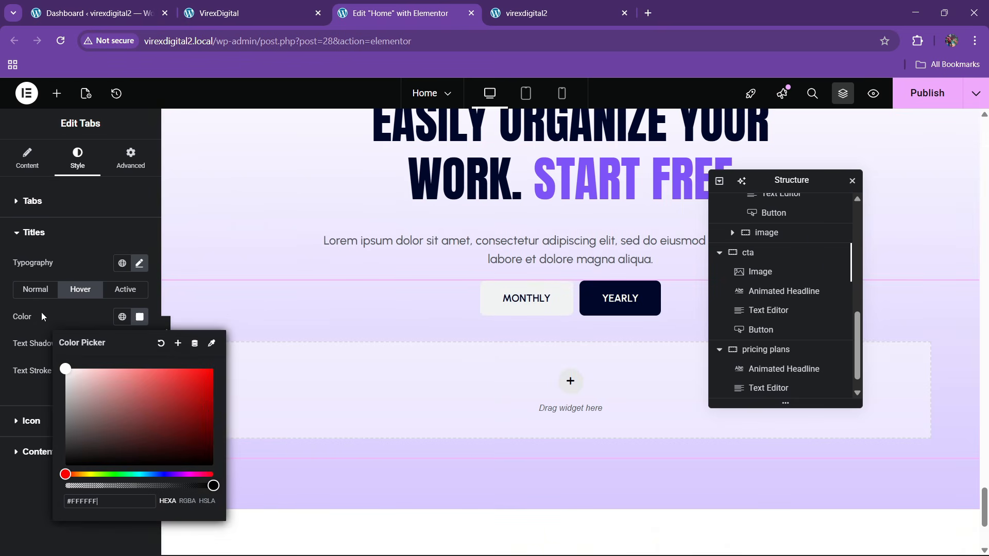
pyautogui.click(126, 289)
pyautogui.click(126, 289)
pyautogui.click(129, 320)
pyautogui.click(145, 321)
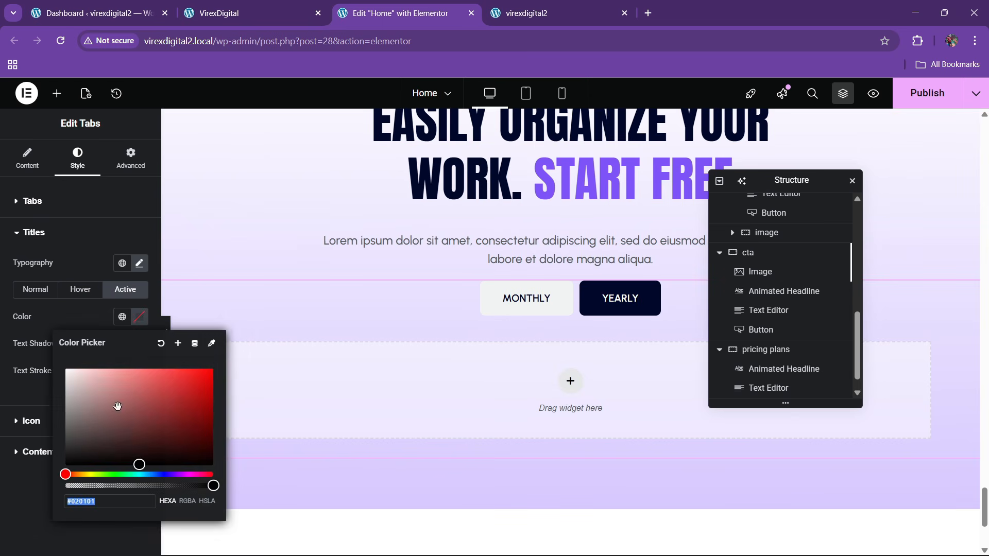
pyautogui.moveTo(113, 442); pyautogui.dragTo(24, 343)
pyautogui.click(542, 304)
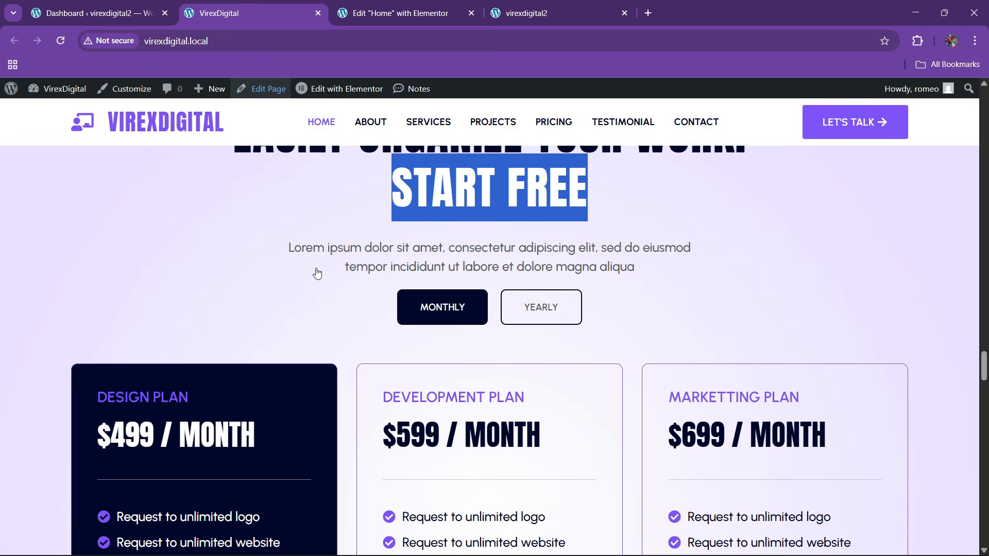
pyautogui.click(288, 11)
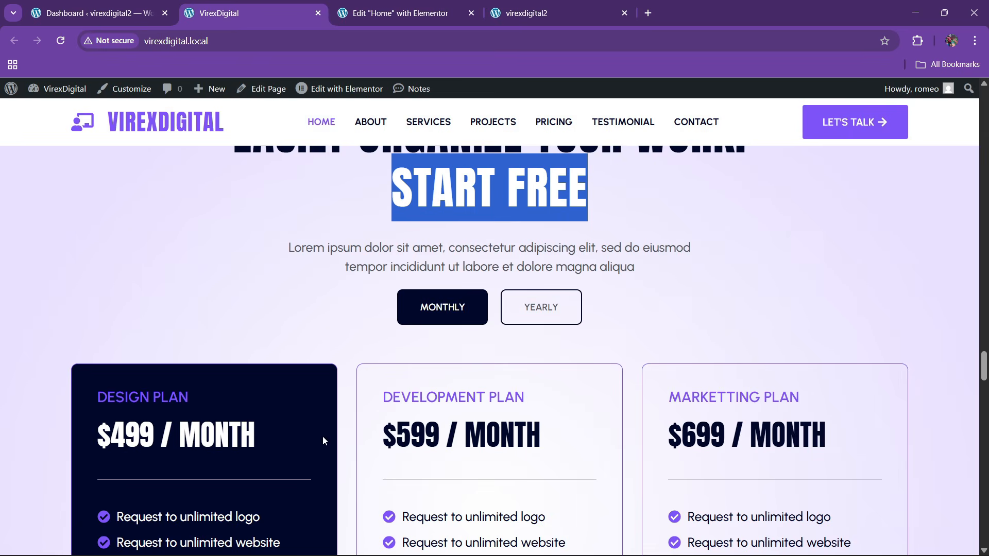
pyautogui.click(343, 6)
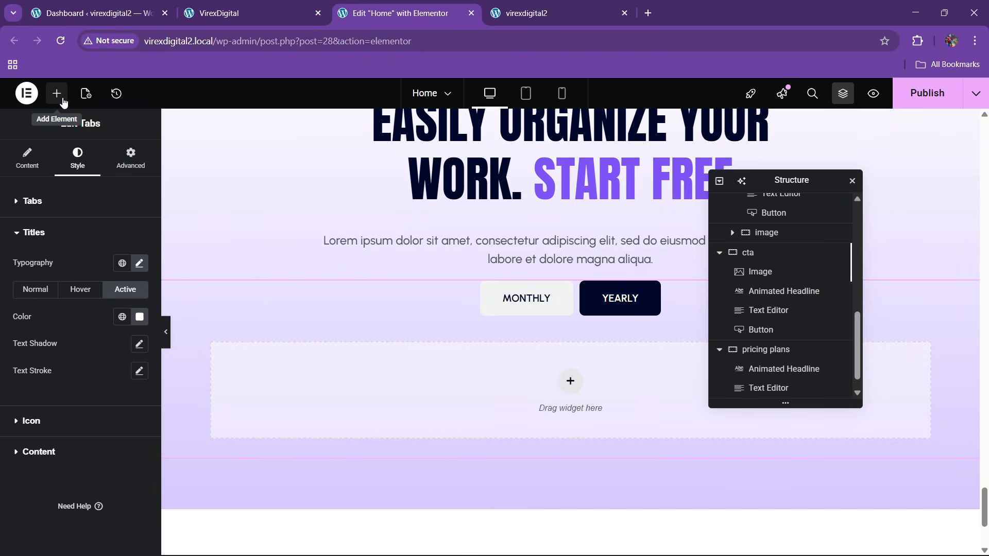
pyautogui.scroll(-1, 777, 350)
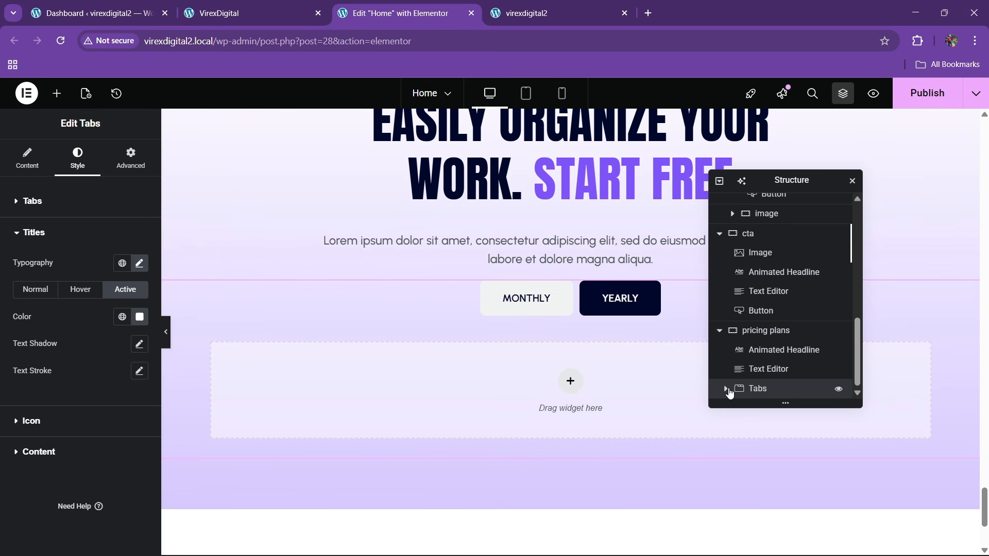
# - Add a full-width, zero-padding container inside Tab #1
pyautogui.click(725, 389)
pyautogui.click(778, 377)
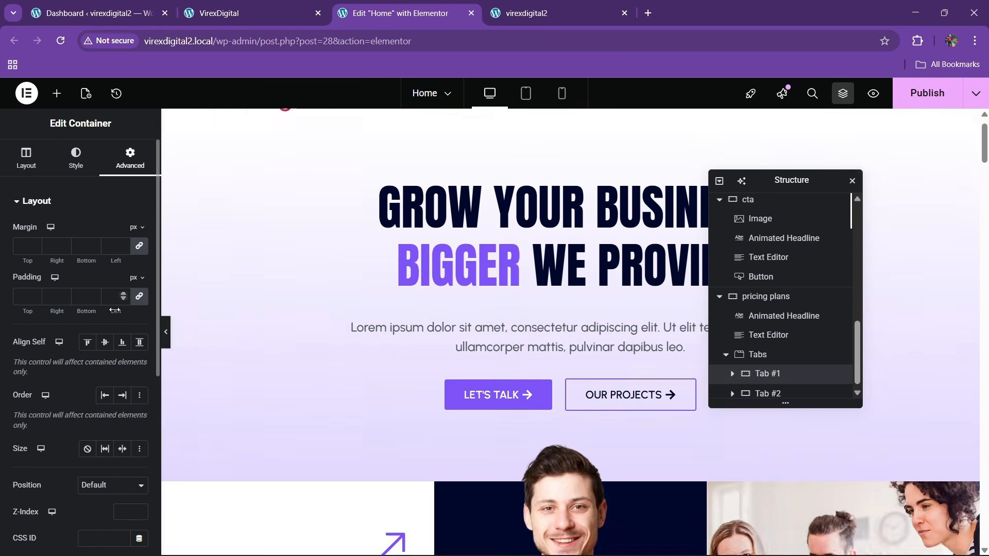
pyautogui.moveTo(982, 159); pyautogui.dragTo(983, 539)
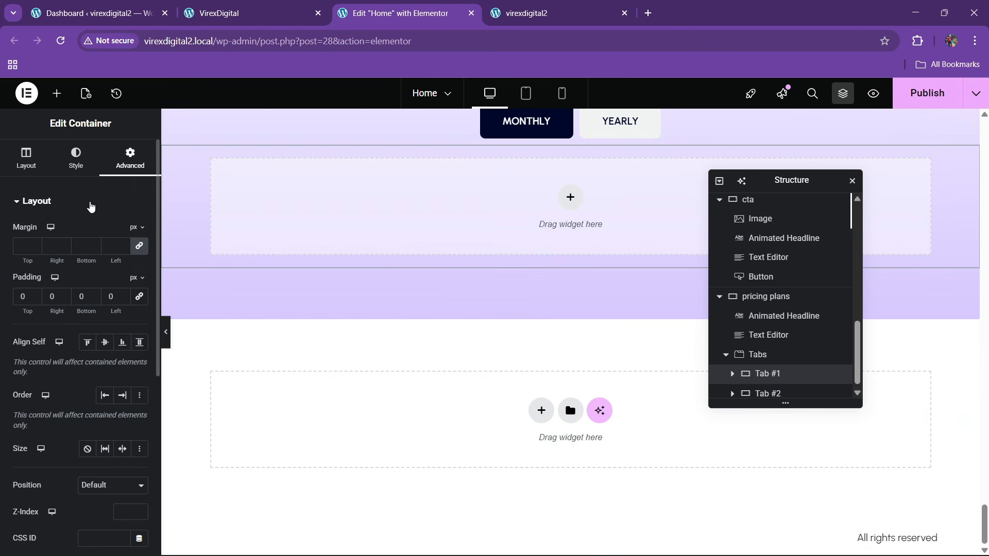
pyautogui.click(57, 93)
pyautogui.moveTo(44, 253); pyautogui.dragTo(429, 206)
pyautogui.scroll(-1, 816, 374)
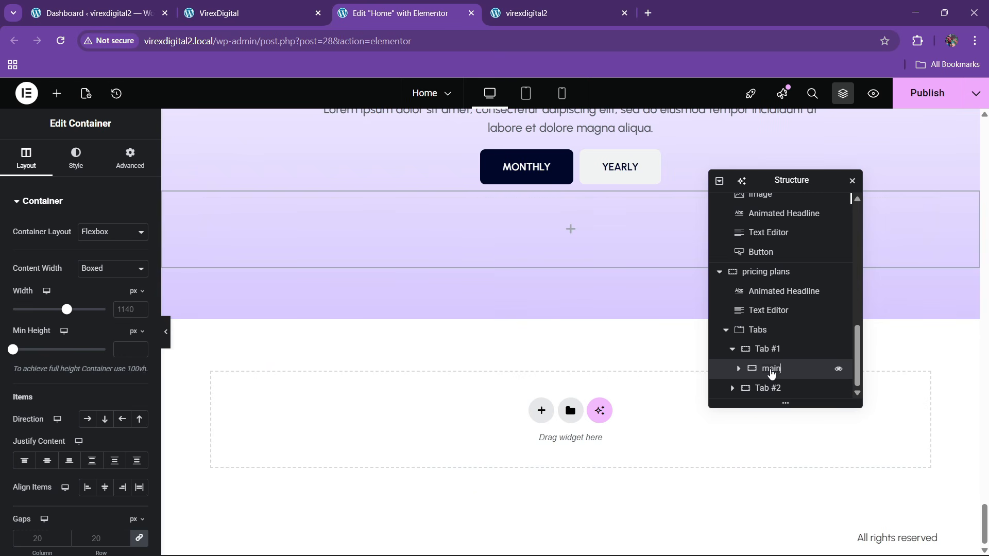
pyautogui.click(98, 271)
pyautogui.click(102, 297)
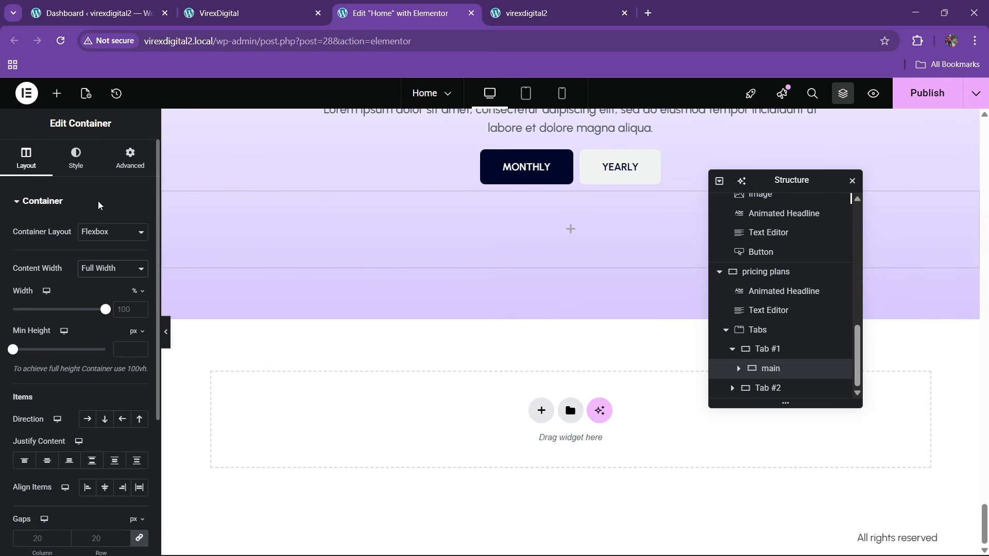
pyautogui.click(130, 158)
pyautogui.click(137, 298)
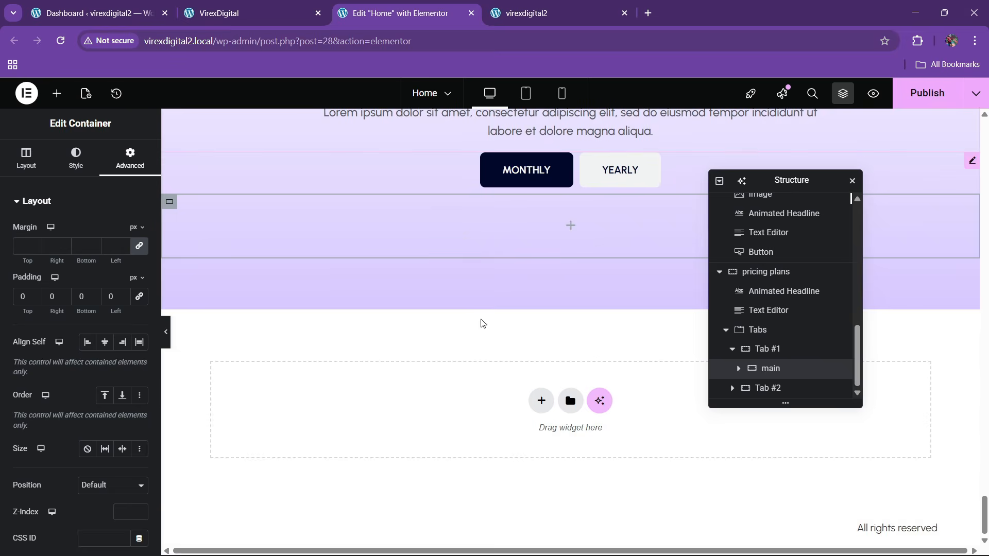
# - Place a Grid widget in the main container and reduce it to one row
pyautogui.click(230, 4)
pyautogui.scroll(-3, 509, 327)
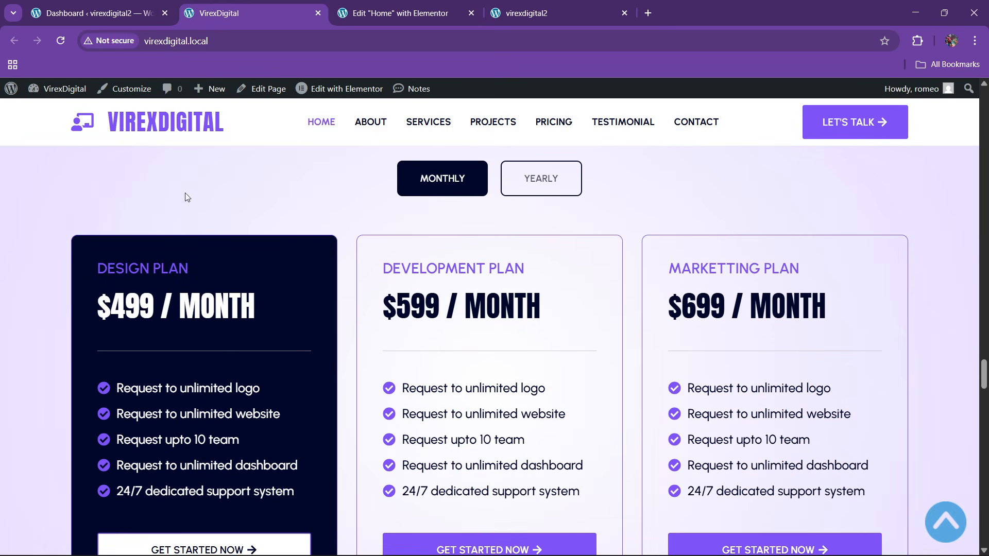
pyautogui.click(407, 8)
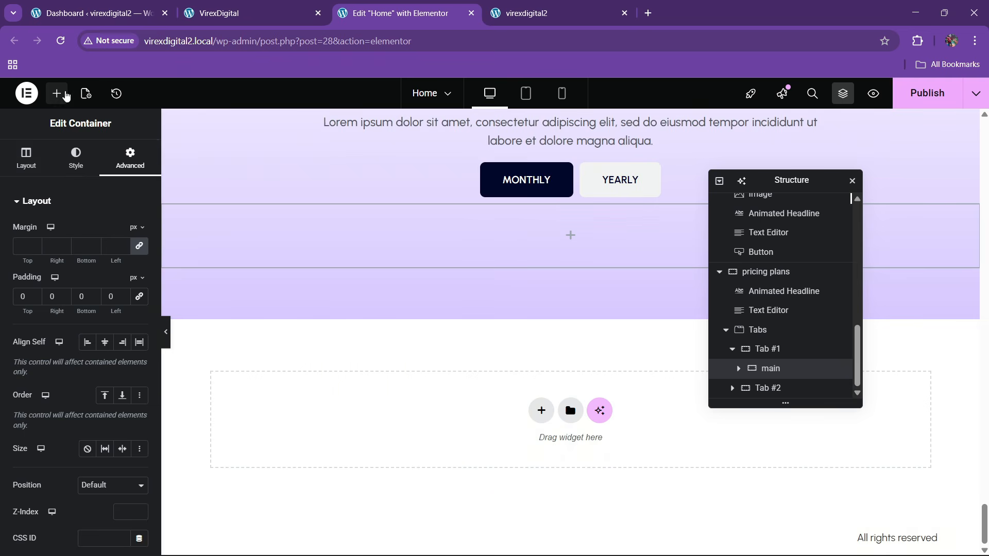
pyautogui.click(56, 93)
pyautogui.write('grid')
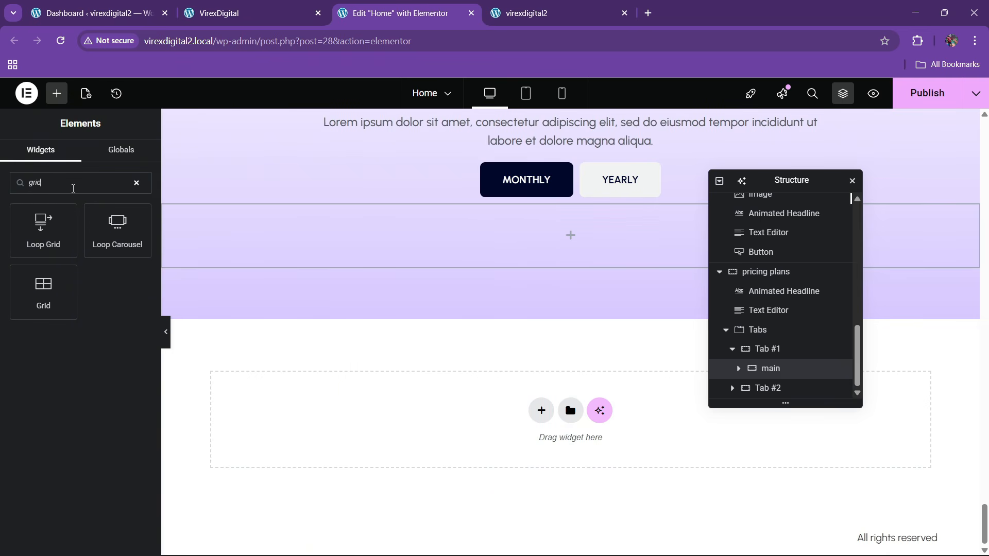
pyautogui.moveTo(59, 285); pyautogui.dragTo(346, 238)
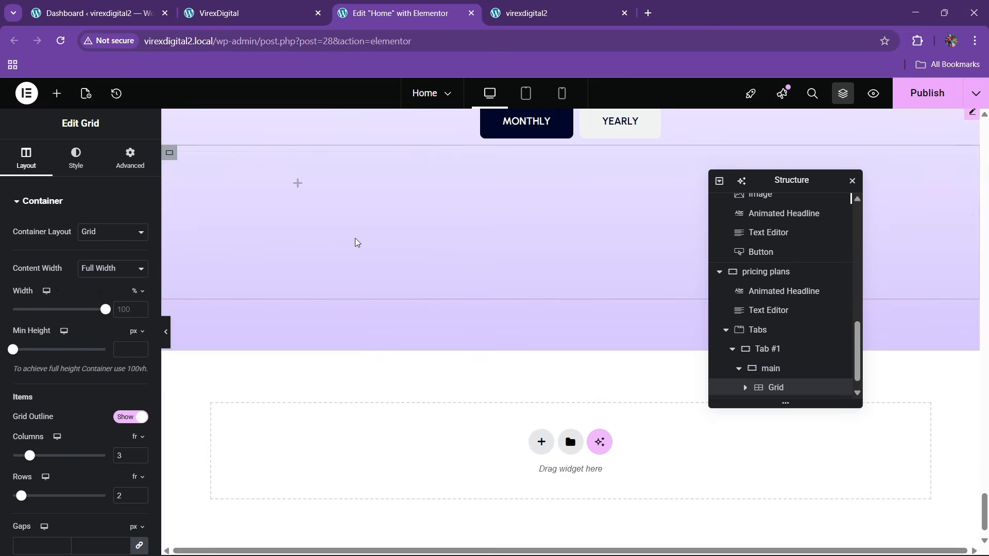
pyautogui.click(257, 11)
pyautogui.click(351, 5)
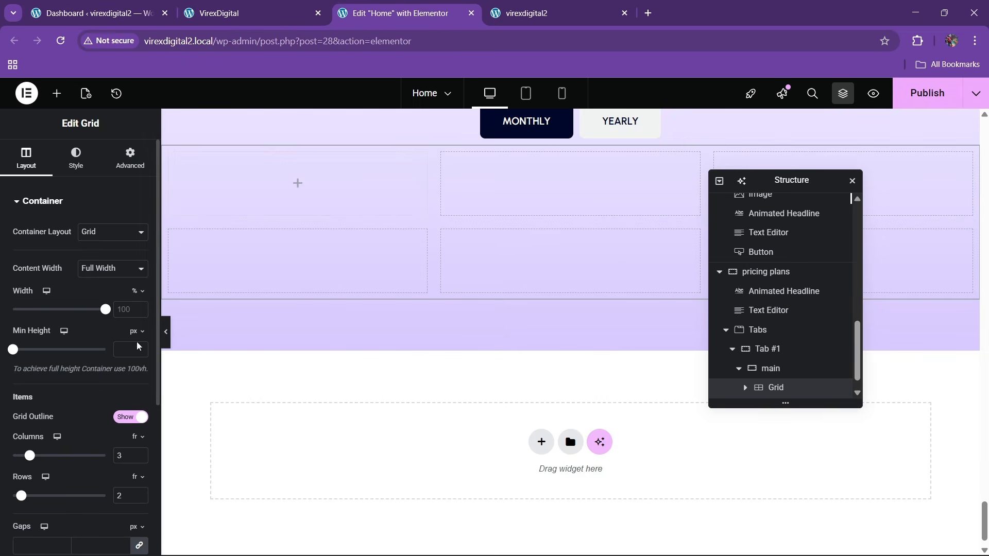
pyautogui.scroll(-3, 126, 384)
pyautogui.click(139, 371)
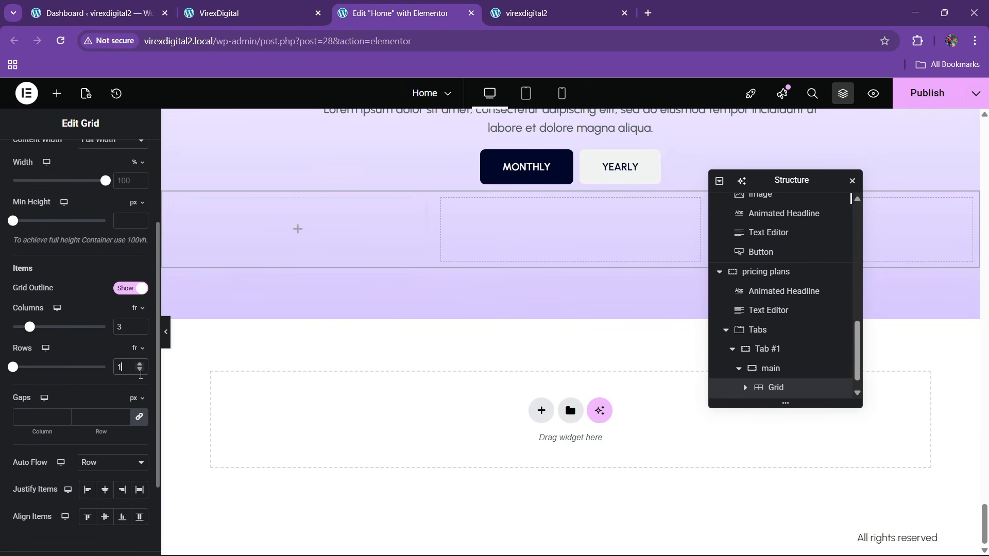
pyautogui.scroll(3, 71, 220)
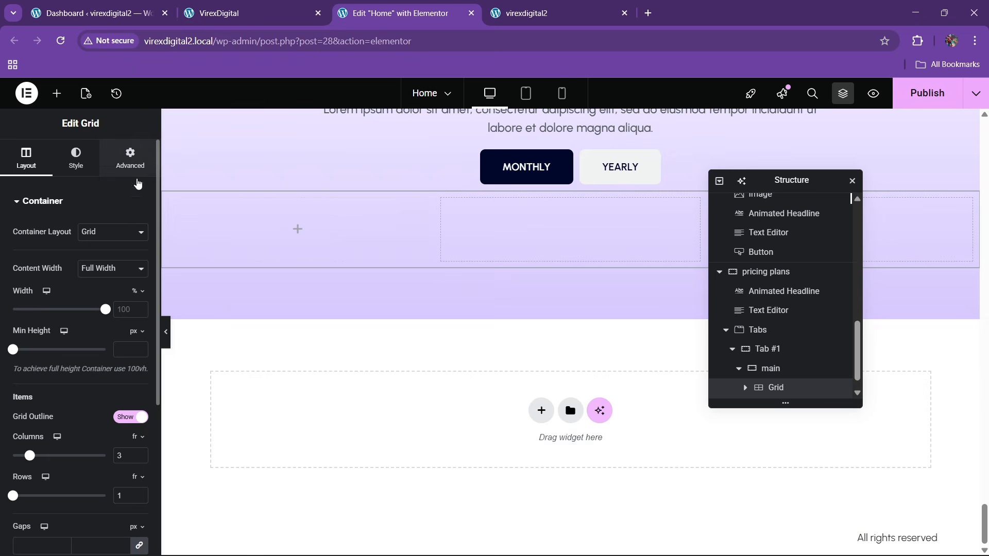
pyautogui.click(136, 178)
# - Add a container to the grid's first cell with a Theme black background
pyautogui.click(56, 94)
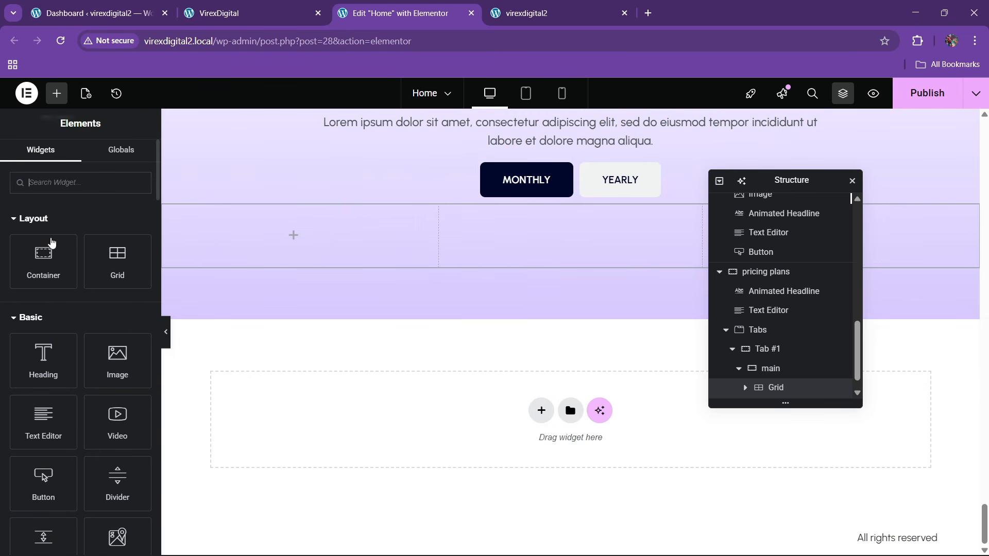
pyautogui.moveTo(42, 255); pyautogui.dragTo(238, 230)
pyautogui.click(259, 5)
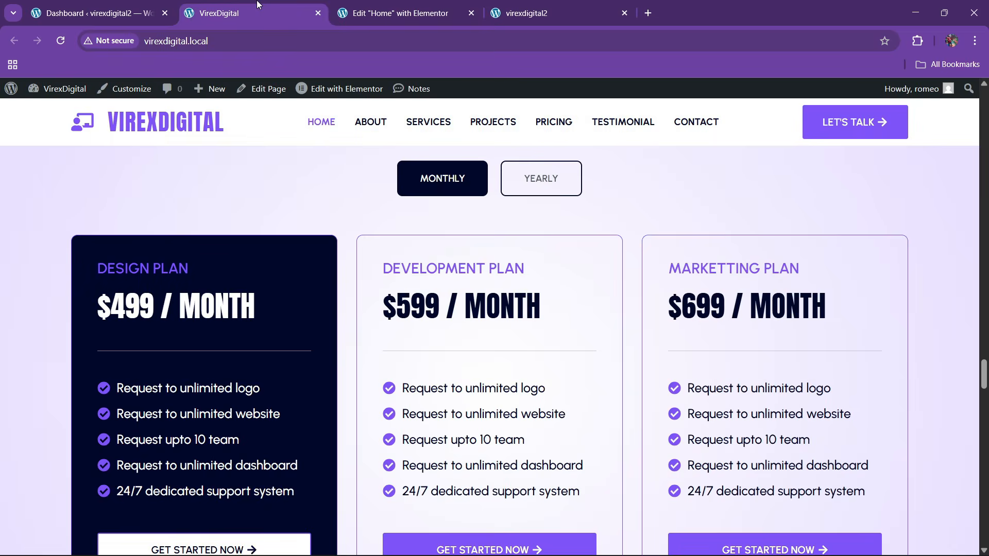
pyautogui.click(409, 5)
pyautogui.click(80, 166)
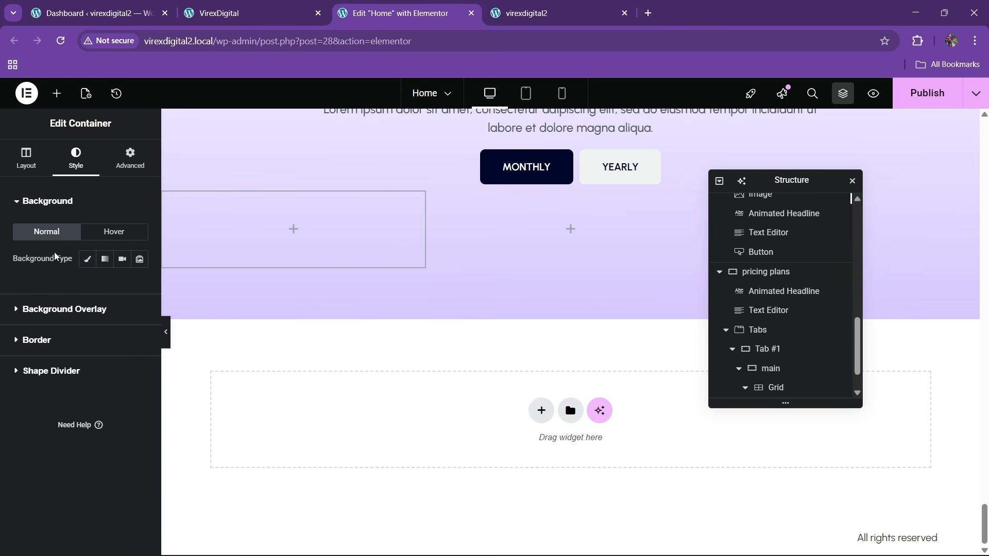
pyautogui.click(88, 260)
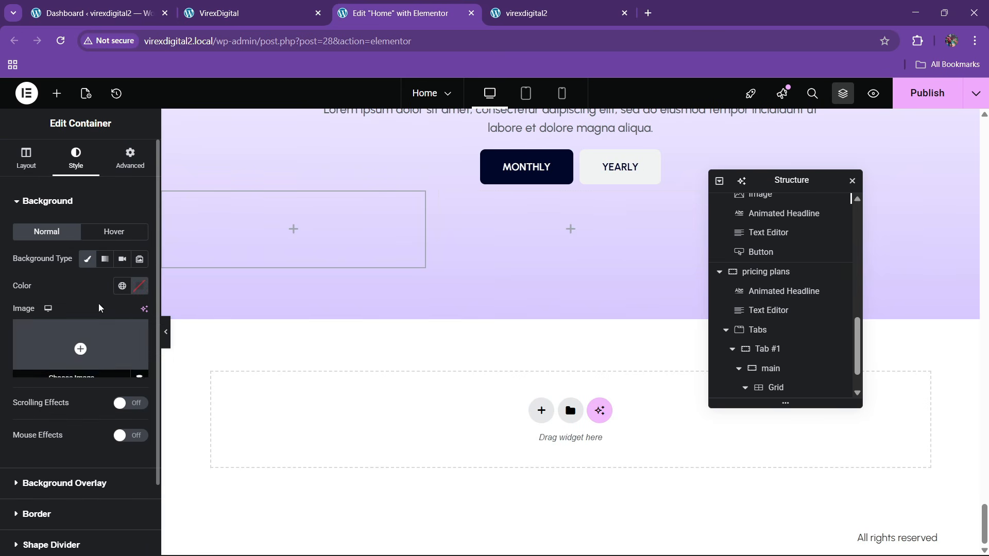
pyautogui.click(122, 287)
pyautogui.click(72, 479)
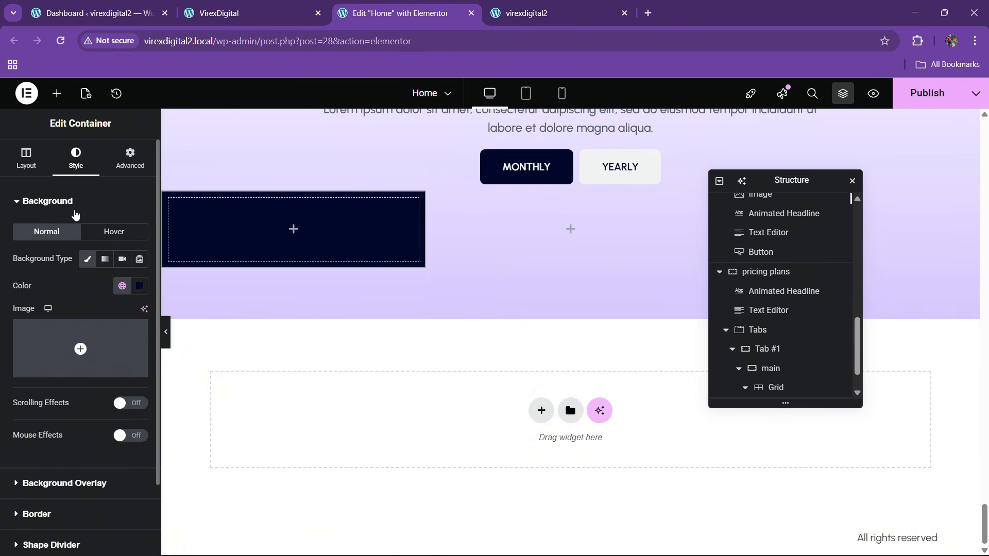
# - Give the card 10 px rounded corners and 30 px padding on every side
pyautogui.scroll(-2, 60, 381)
pyautogui.click(50, 428)
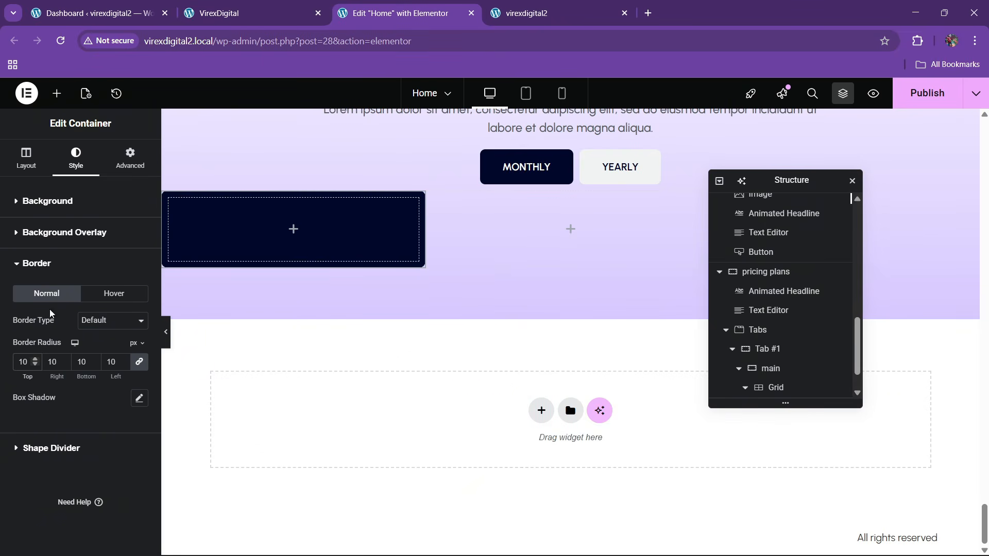
pyautogui.click(138, 172)
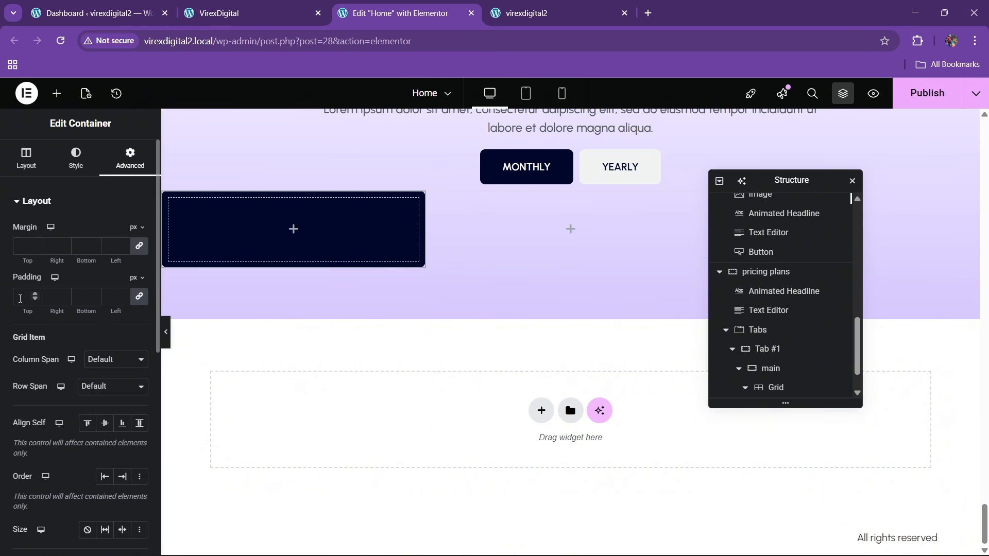
pyautogui.moveTo(23, 309); pyautogui.dragTo(33, 309)
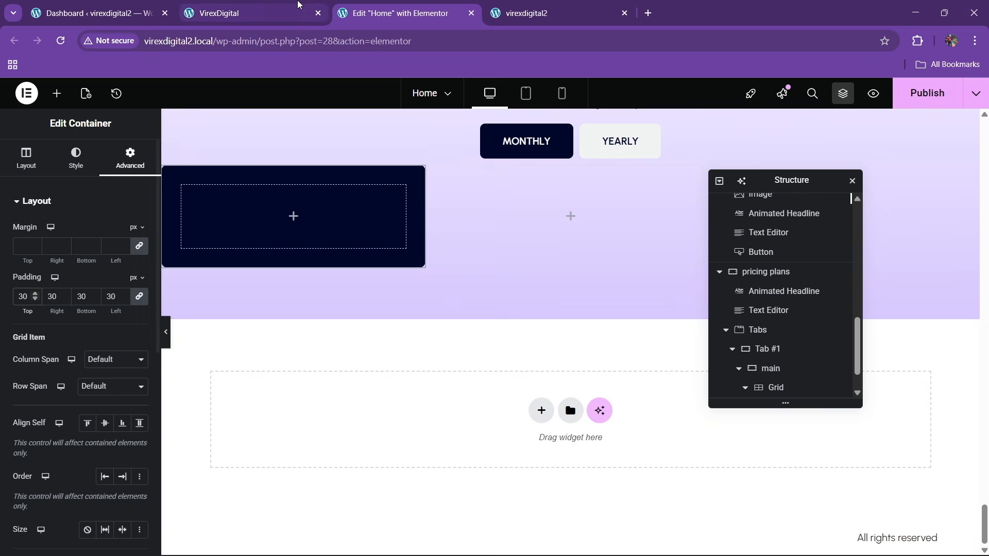
pyautogui.click(277, 9)
pyautogui.click(441, 4)
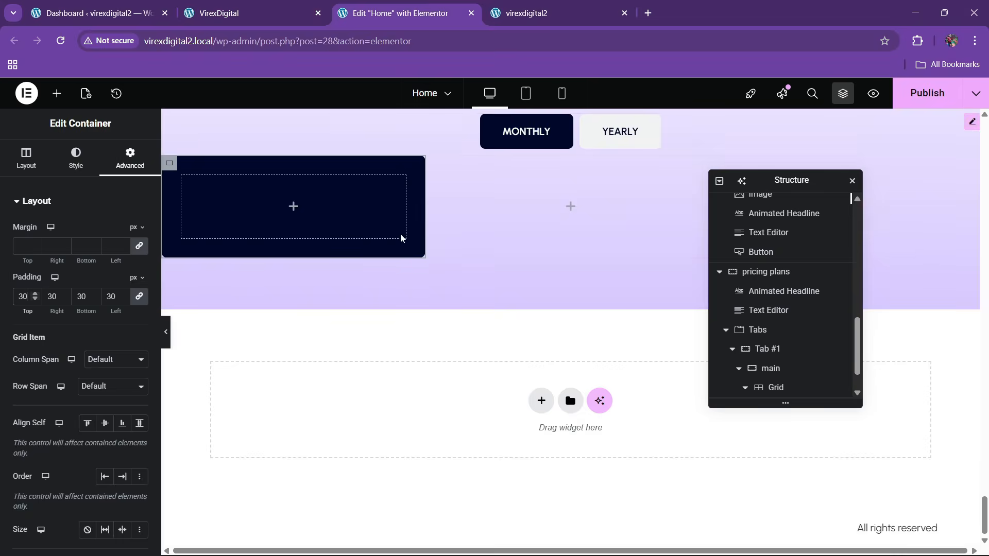
pyautogui.scroll(5, 414, 285)
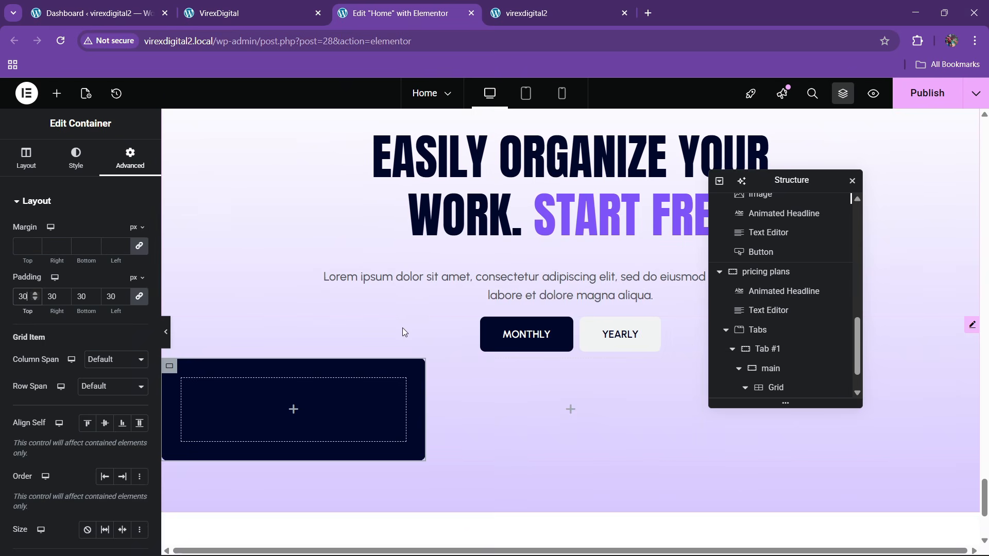
pyautogui.click(251, 13)
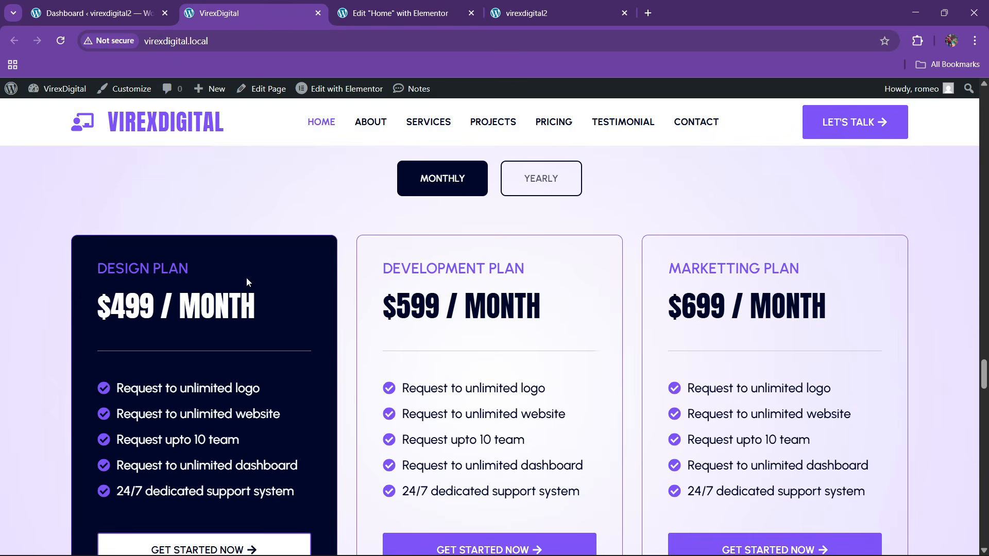
pyautogui.click(335, 6)
pyautogui.scroll(15, 502, 278)
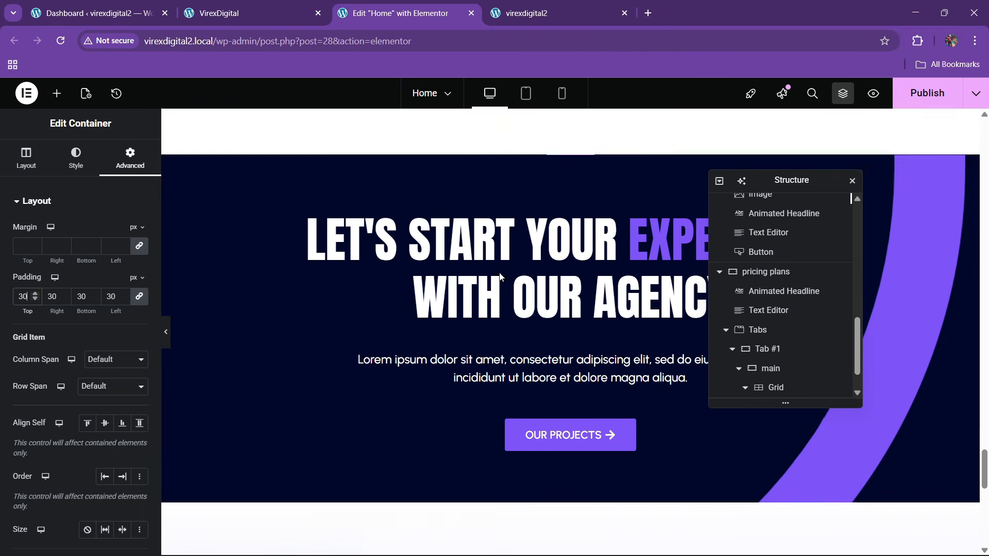
pyautogui.scroll(20, 352, 289)
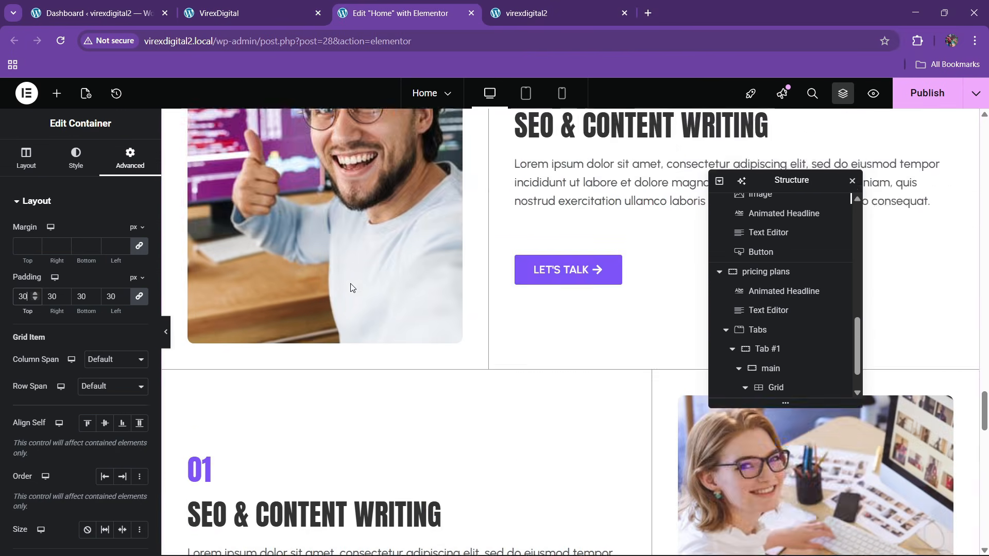
pyautogui.scroll(15, 351, 286)
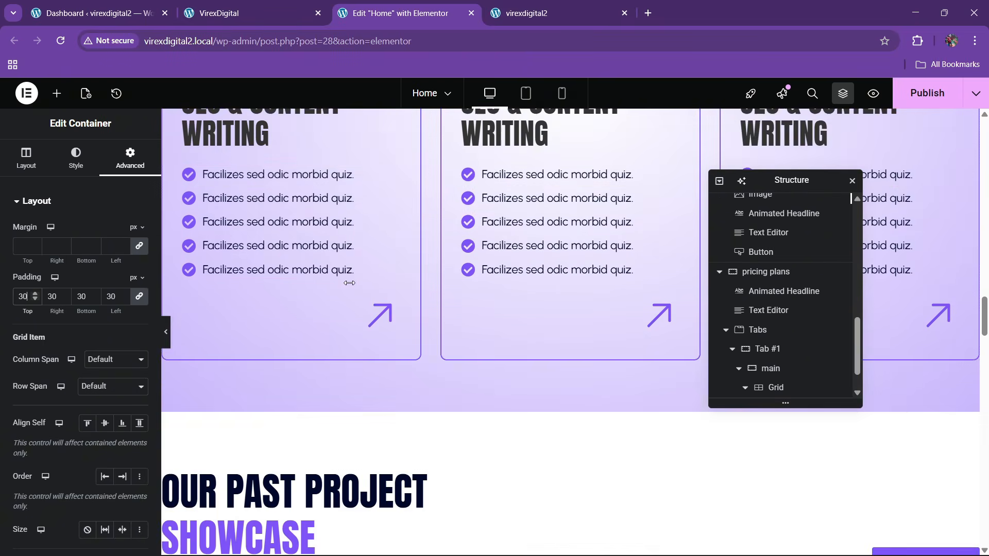
pyautogui.scroll(15, 349, 287)
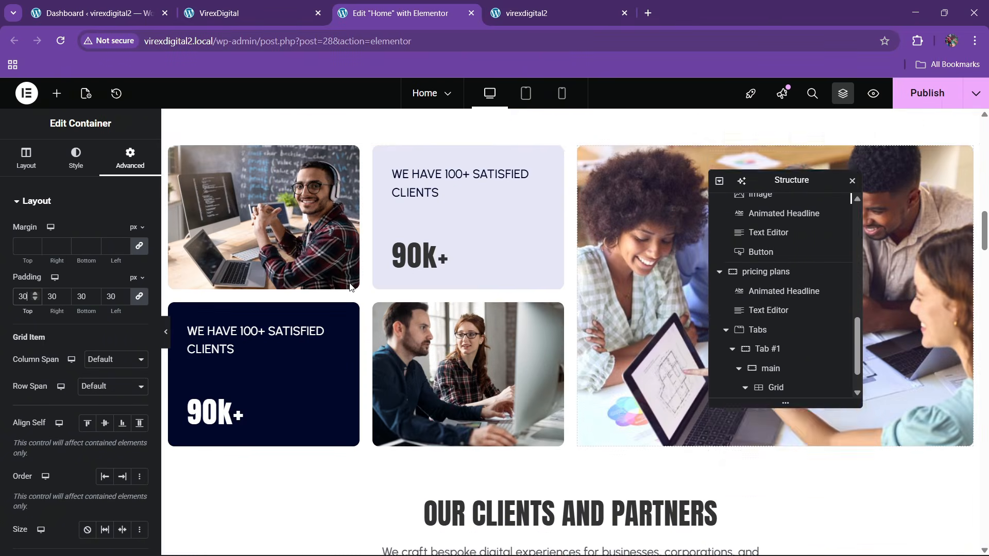
pyautogui.scroll(2, 349, 287)
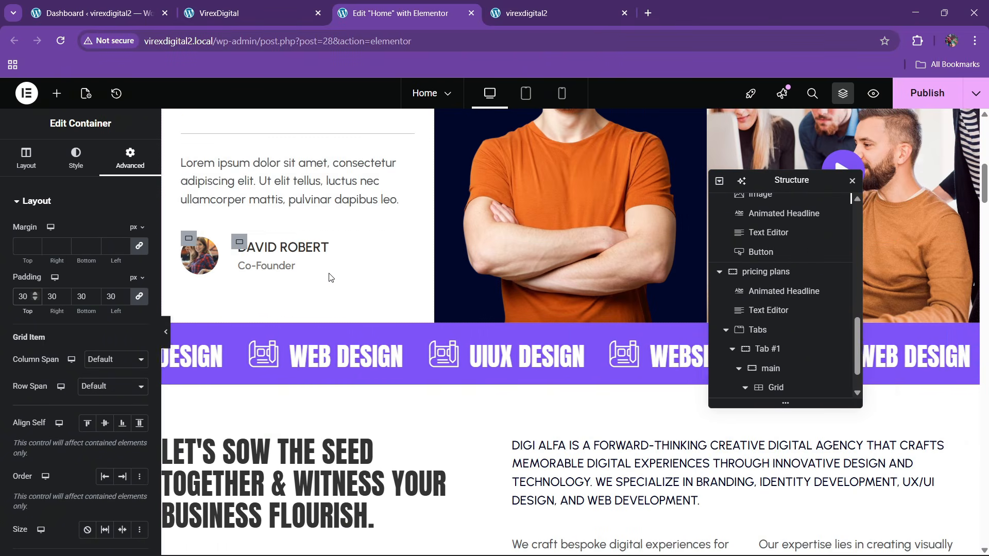
pyautogui.rightClick(307, 247)
pyautogui.click(342, 311)
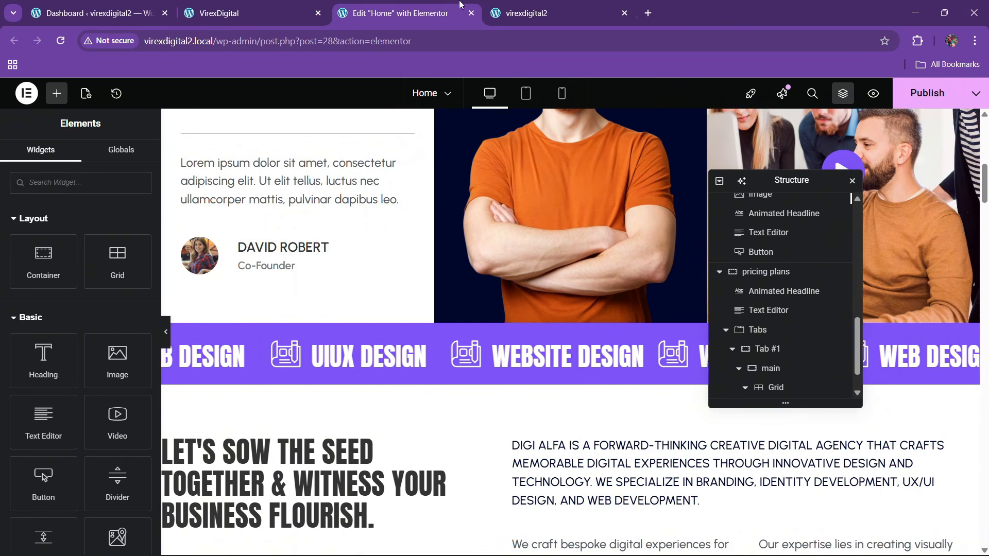
# - Add a heading inside the dark card and paste in the text 'Design Plan'
pyautogui.click(93, 13)
pyautogui.click(247, 13)
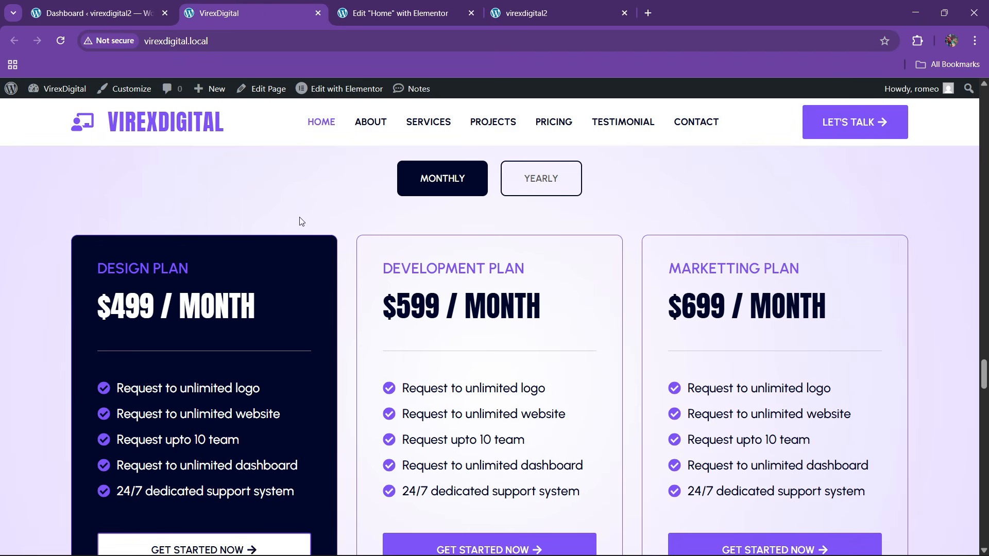
pyautogui.click(402, 5)
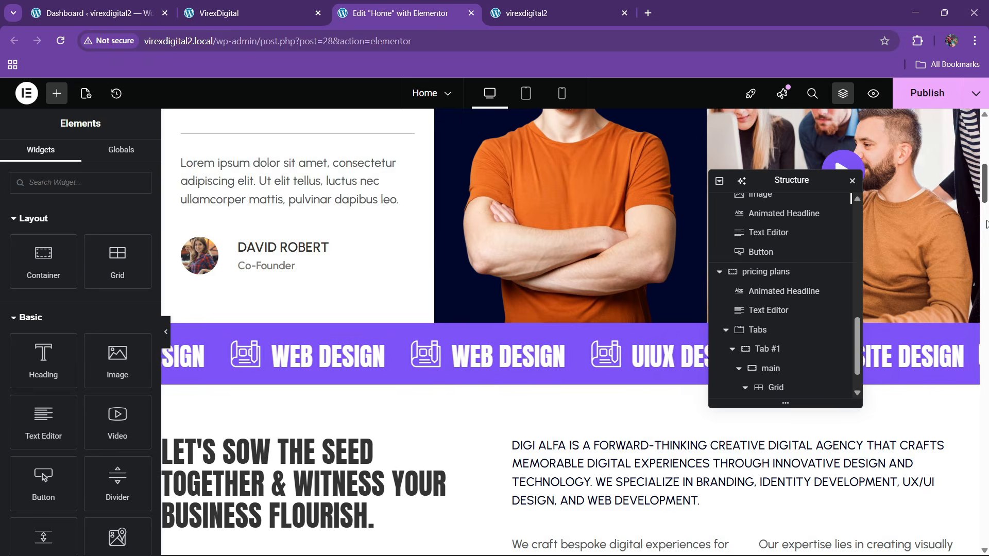
pyautogui.moveTo(984, 188); pyautogui.dragTo(987, 515)
pyautogui.scroll(-5, 527, 397)
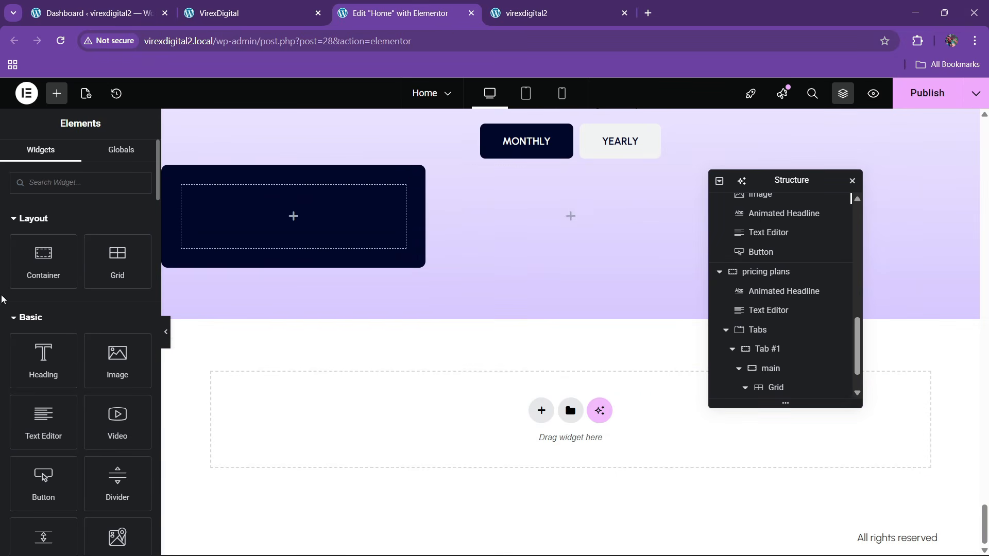
pyautogui.moveTo(77, 346); pyautogui.dragTo(263, 227)
pyautogui.click(266, 4)
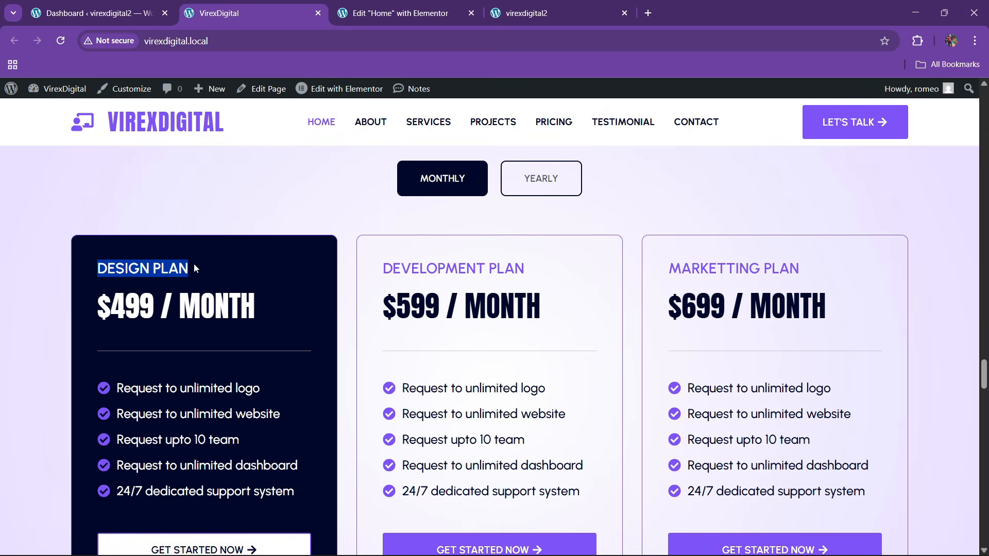
pyautogui.click(402, 13)
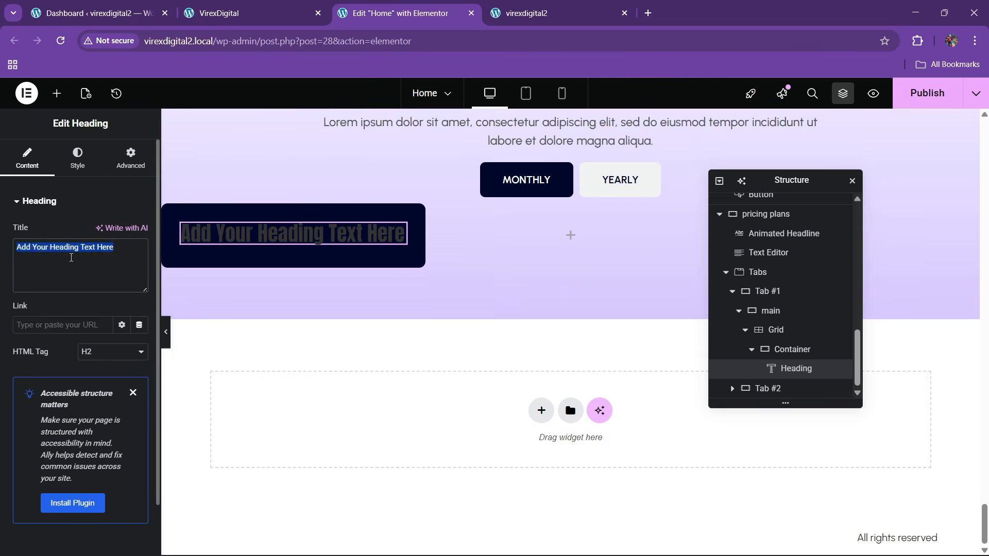
pyautogui.hotkey('ctrl', 'v')
# - Color the Design Plan heading text with the theme purple
pyautogui.click(77, 157)
pyautogui.click(236, 5)
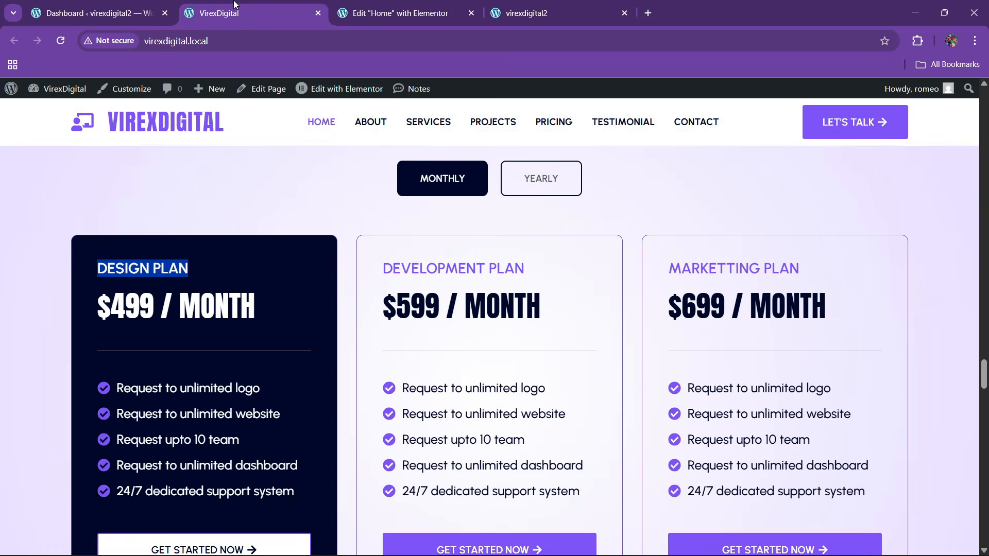
pyautogui.click(367, 5)
pyautogui.click(122, 413)
pyautogui.click(93, 435)
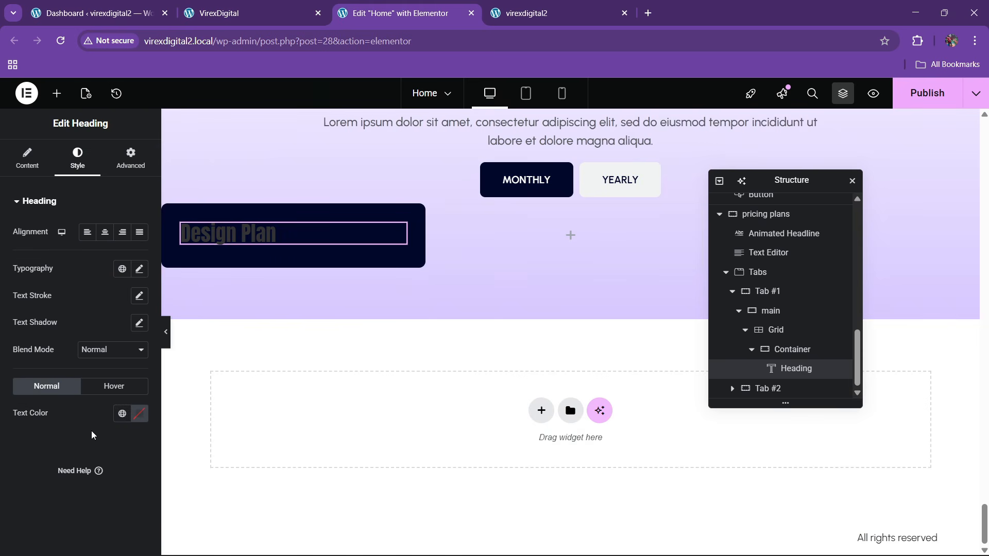
pyautogui.click(139, 413)
pyautogui.click(236, 7)
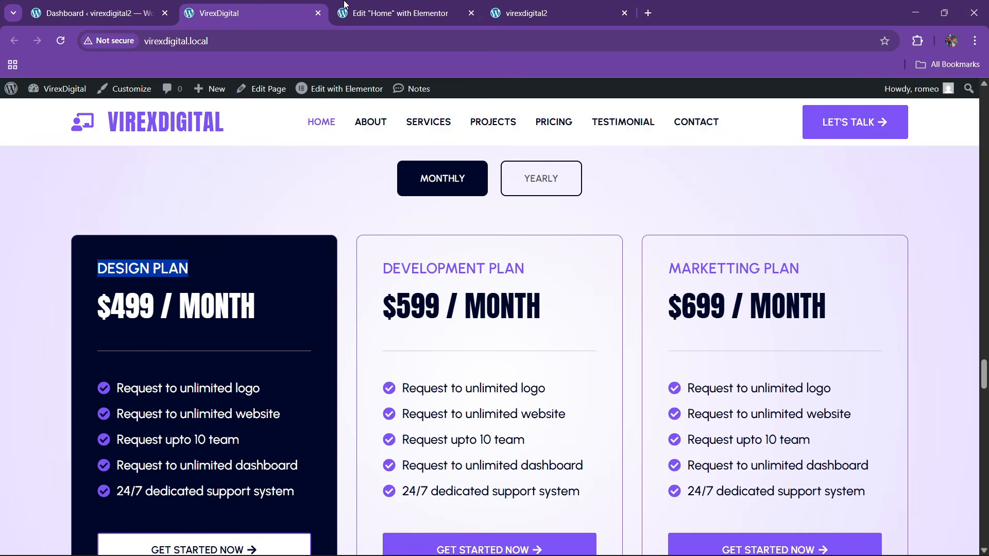
pyautogui.click(455, 11)
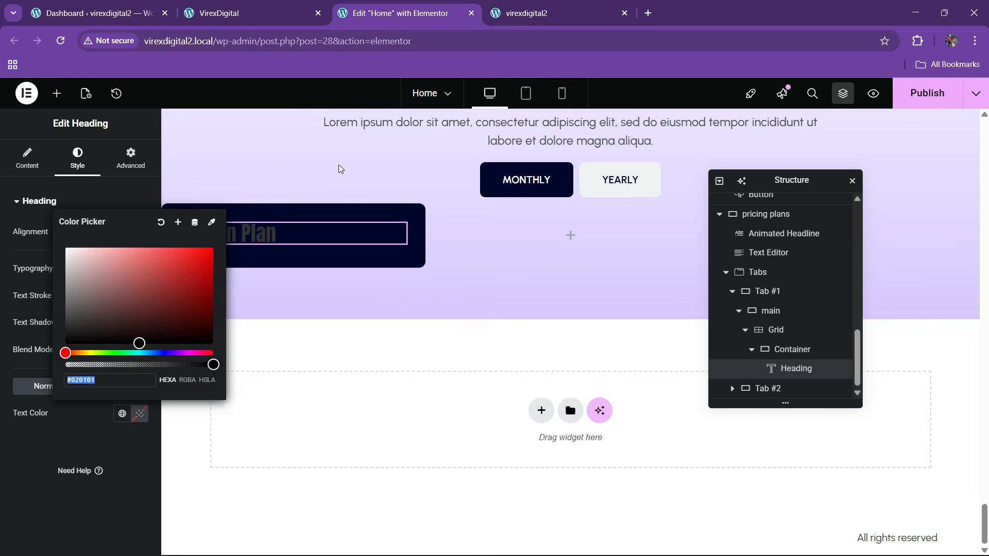
pyautogui.click(122, 413)
pyautogui.click(69, 315)
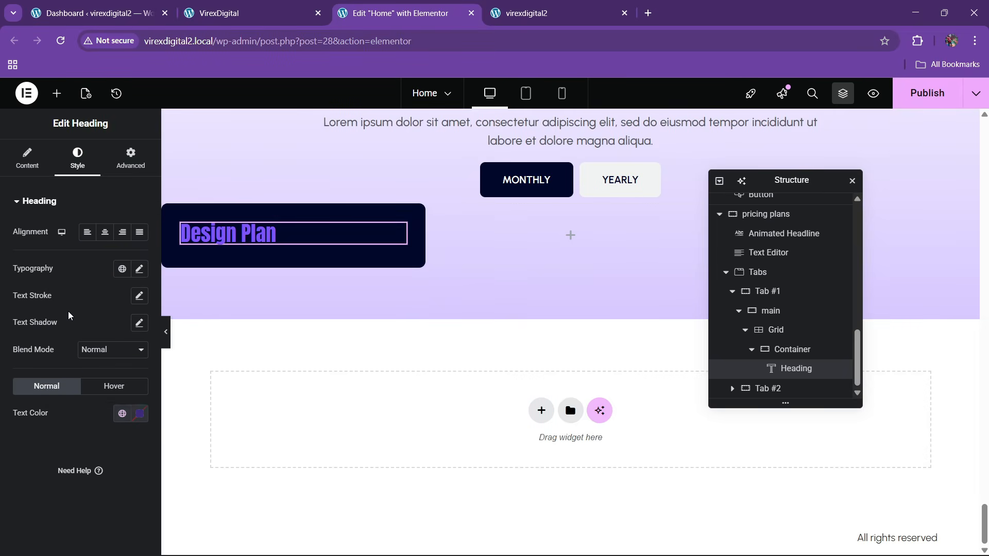
# - Set the heading typography to Urbanist, uppercase, 20 px, weight 600
pyautogui.click(139, 269)
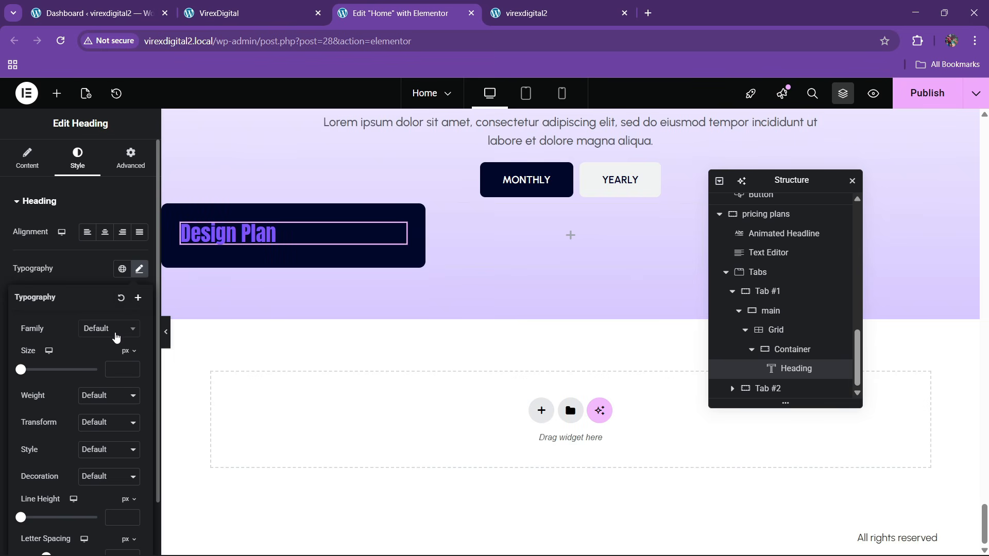
pyautogui.click(117, 337)
pyautogui.write('urban')
pyautogui.press('Return')
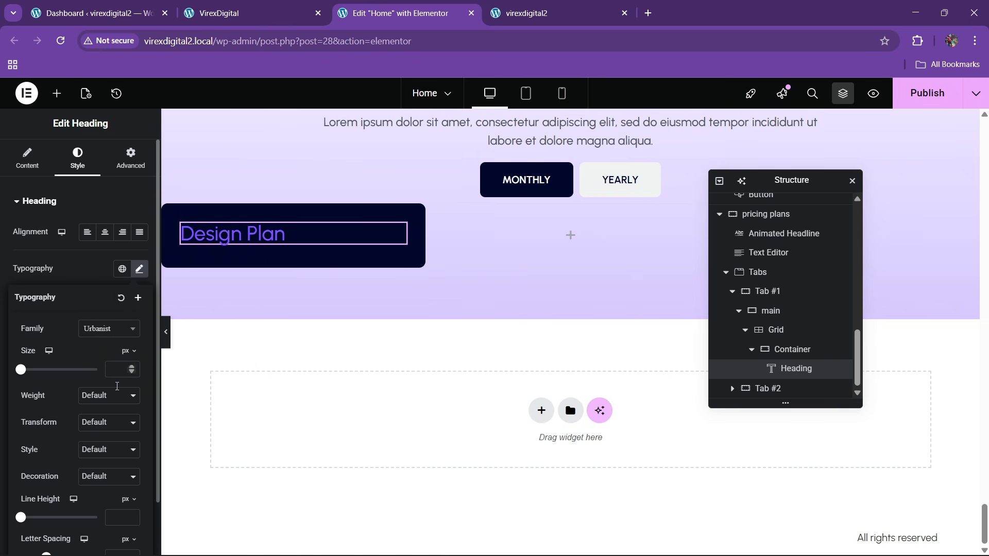
pyautogui.click(100, 424)
pyautogui.click(100, 457)
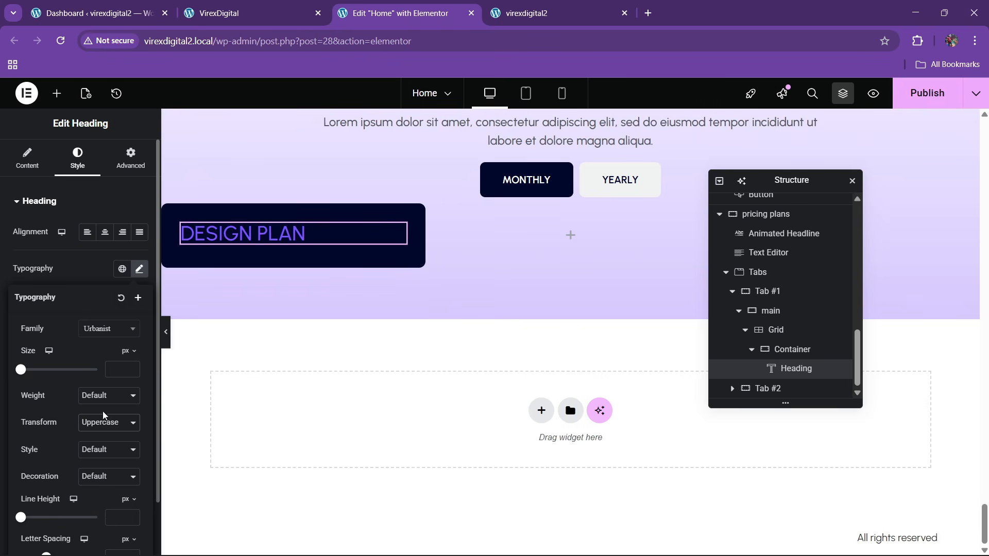
pyautogui.click(132, 367)
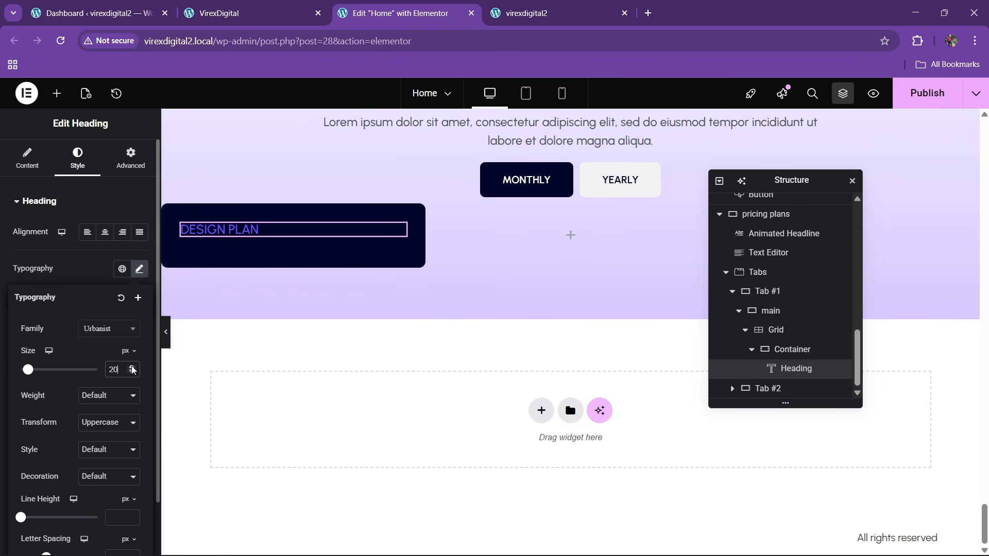
pyautogui.click(120, 396)
pyautogui.click(89, 292)
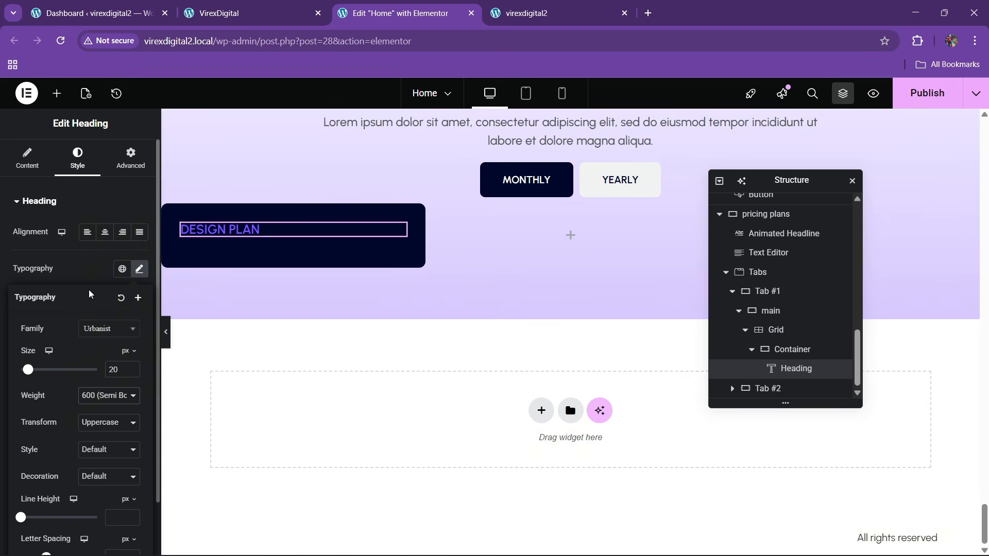
pyautogui.click(231, 13)
pyautogui.click(421, 6)
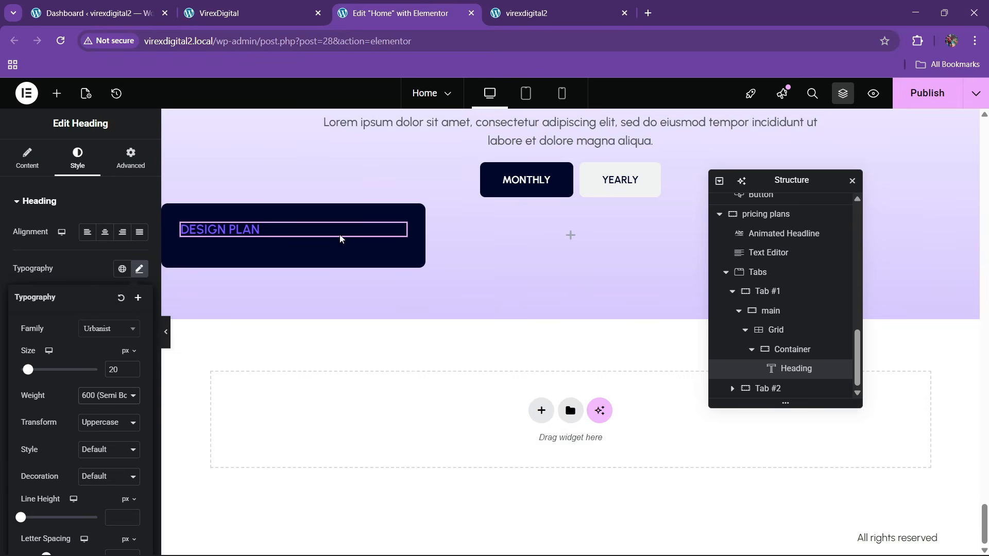
pyautogui.scroll(10, 344, 274)
# - Copy the SEO & Content Writing heading and paste it below DESIGN PLAN as $499 / MONTH
pyautogui.scroll(10, 460, 251)
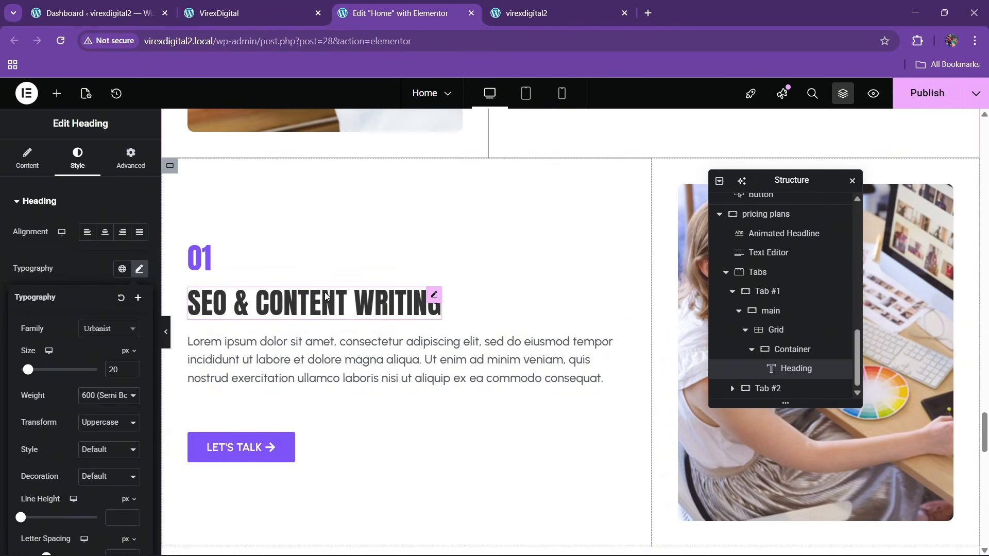
pyautogui.rightClick(325, 296)
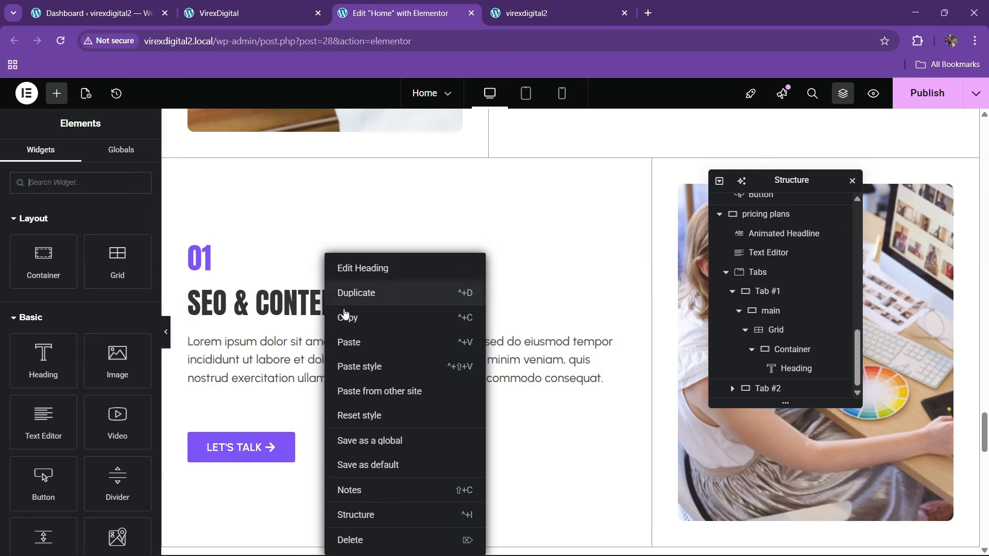
pyautogui.scroll(-15, 345, 317)
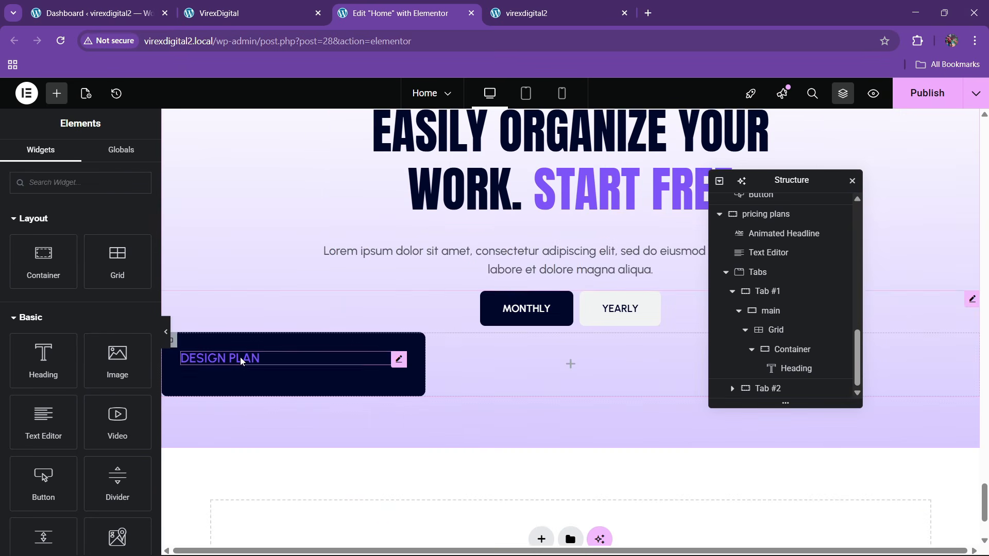
pyautogui.rightClick(240, 356)
pyautogui.click(255, 342)
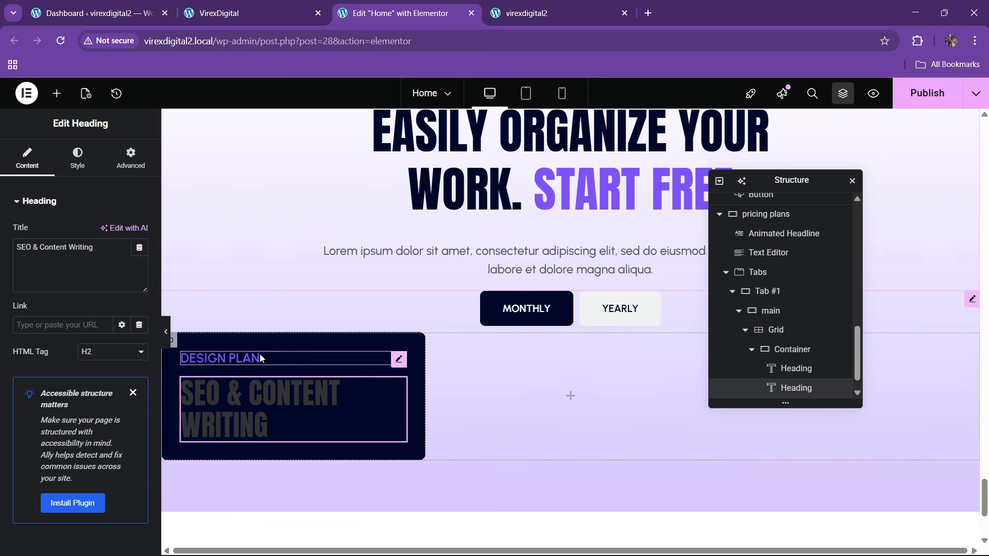
pyautogui.scroll(3, 257, 309)
pyautogui.click(242, 13)
pyautogui.moveTo(104, 315); pyautogui.dragTo(190, 307)
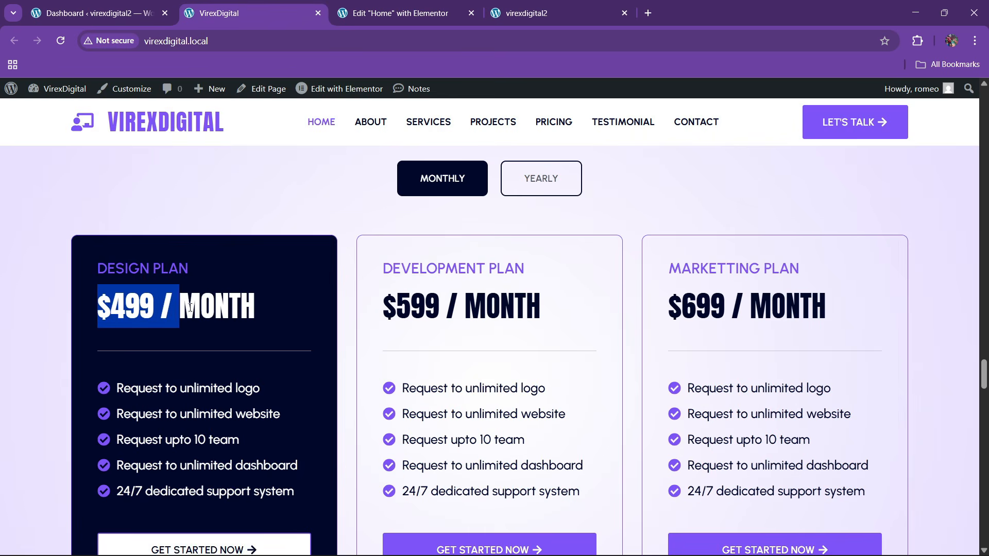
pyautogui.click(376, 13)
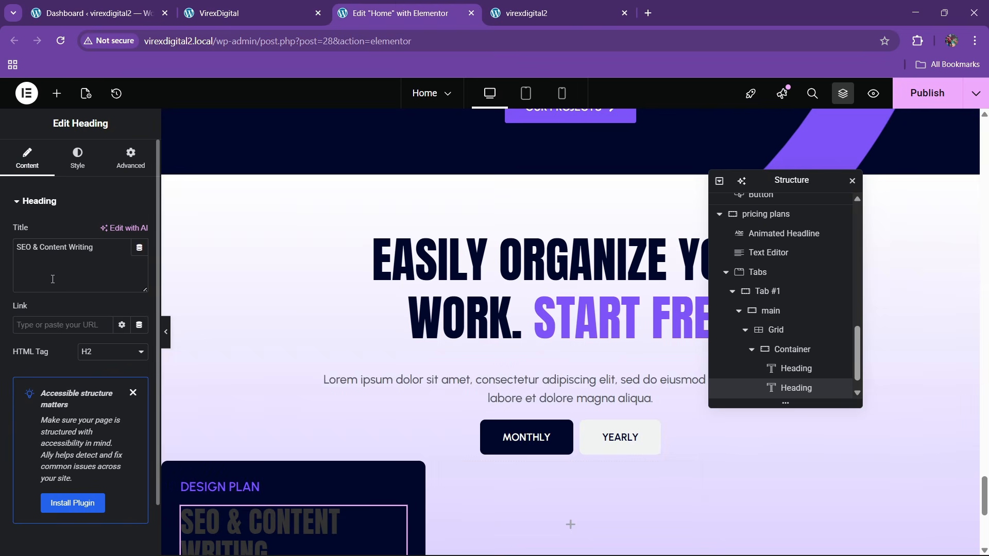
# - Make the $499 / MONTH heading text white
pyautogui.click(87, 163)
pyautogui.click(142, 419)
pyautogui.click(67, 246)
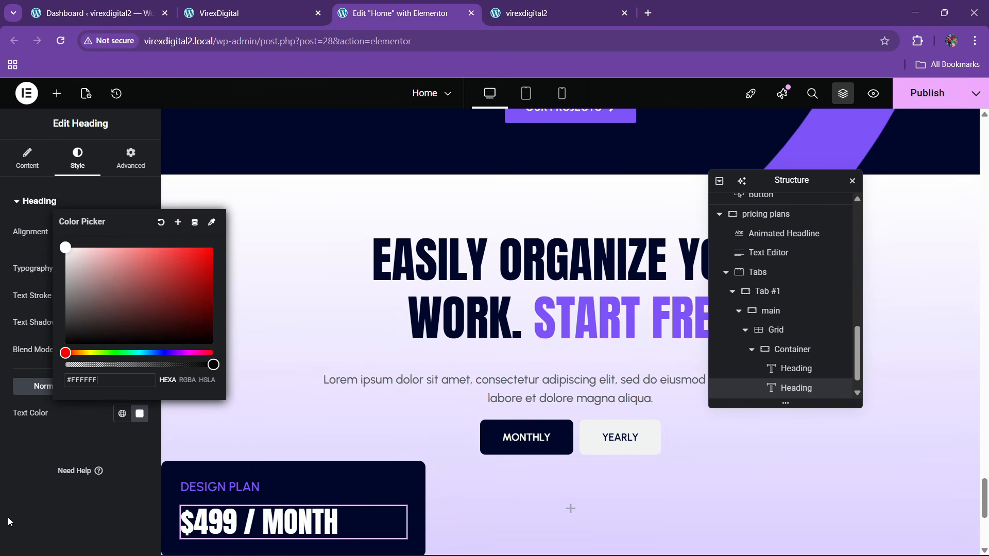
pyautogui.click(9, 517)
# - Reduce the price heading font size to 40 px
pyautogui.scroll(-5, 265, 379)
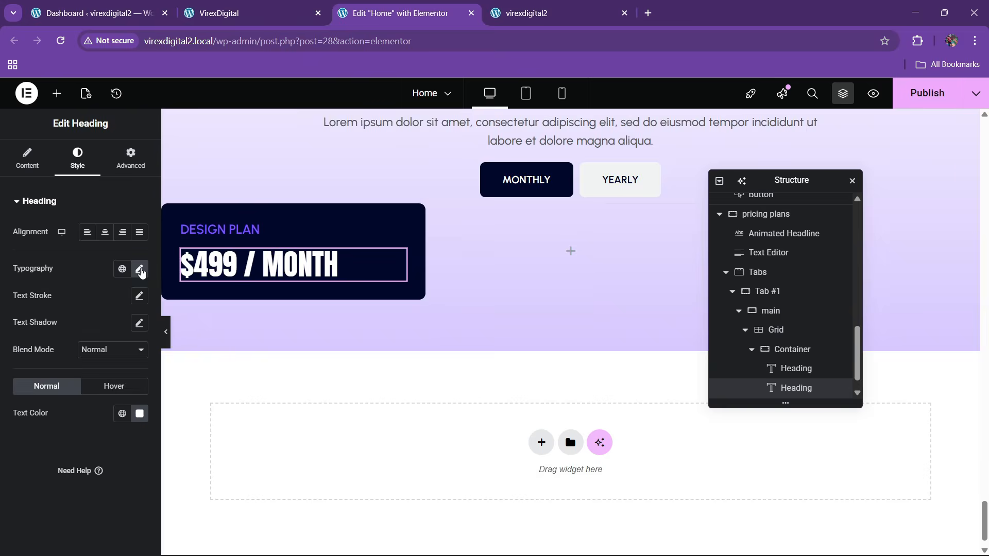
pyautogui.click(140, 270)
pyautogui.click(132, 373)
pyautogui.click(132, 373)
pyautogui.click(133, 373)
pyautogui.click(132, 373)
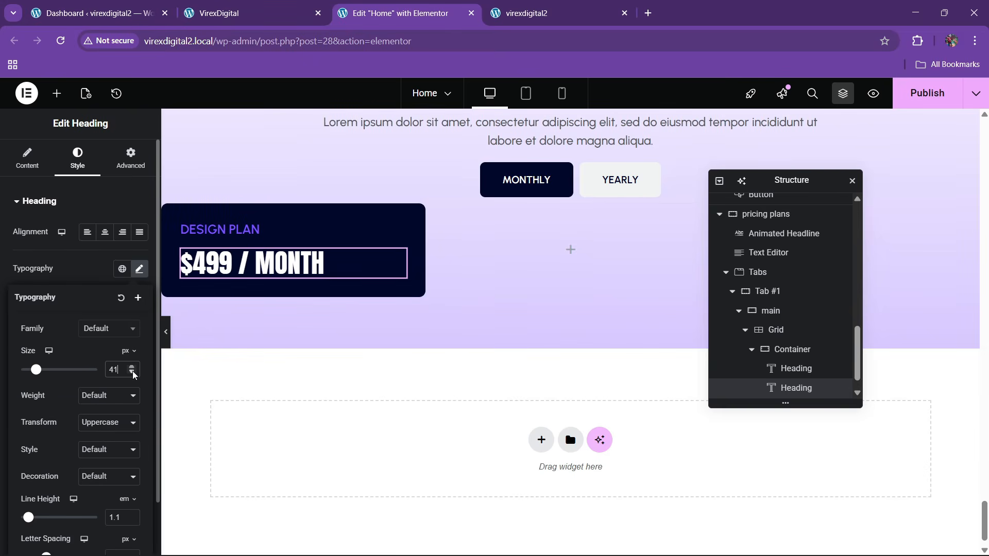
pyautogui.click(133, 373)
pyautogui.click(216, 4)
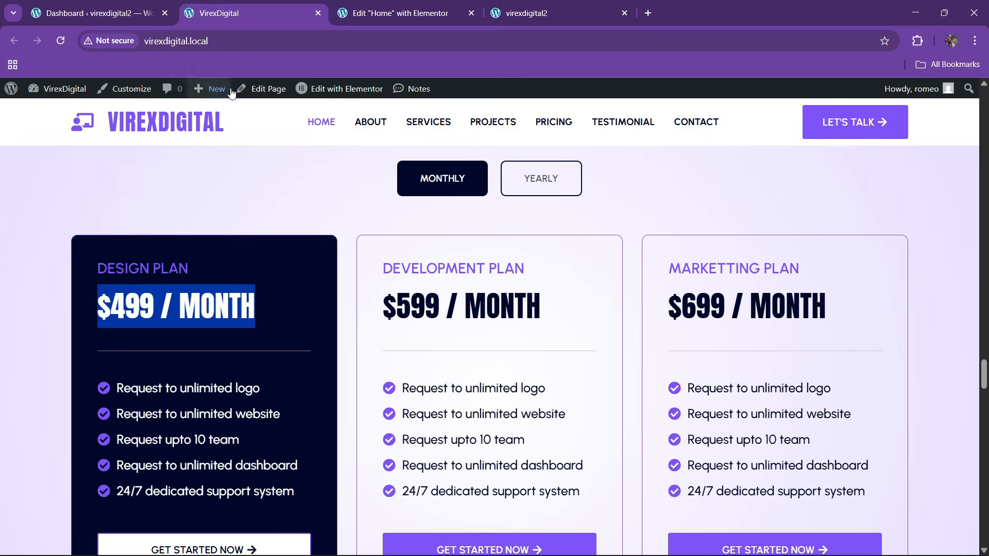
pyautogui.click(401, 13)
pyautogui.scroll(5, 521, 280)
pyautogui.scroll(15, 521, 280)
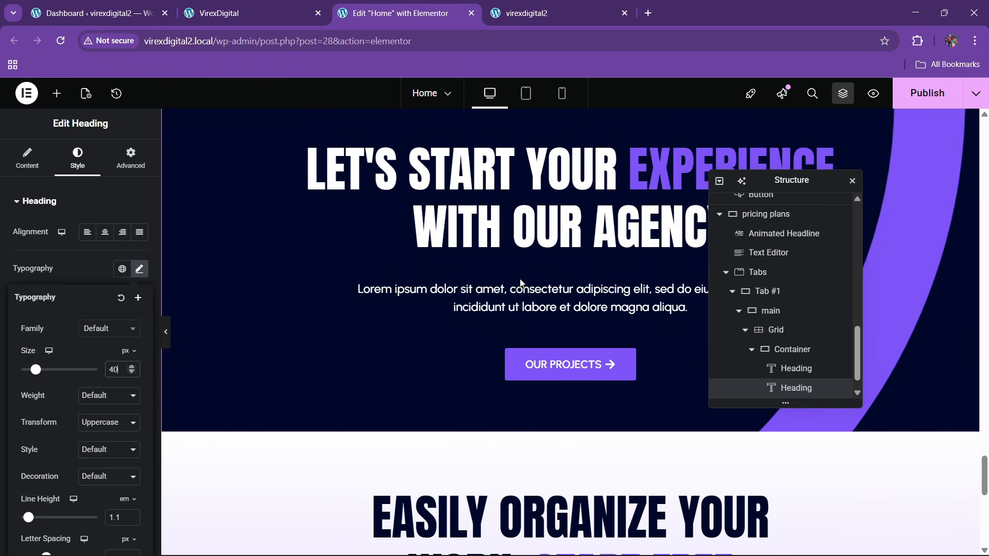
pyautogui.scroll(15, 520, 282)
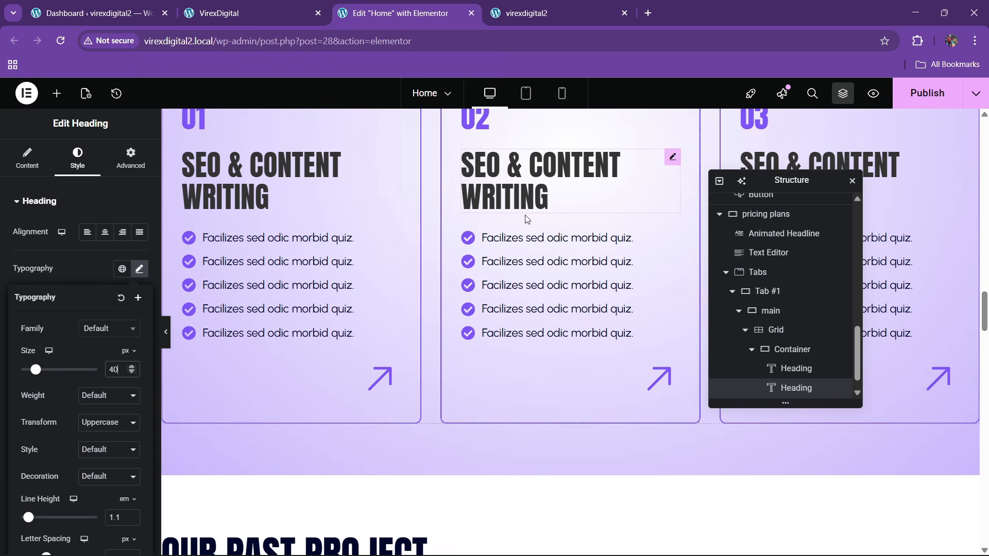
pyautogui.scroll(10, 517, 280)
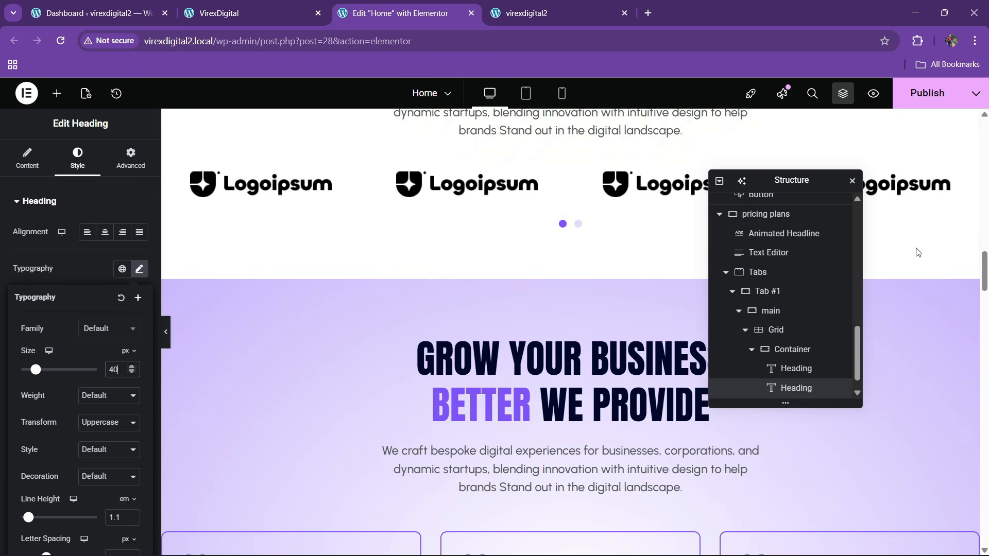
pyautogui.moveTo(987, 275); pyautogui.dragTo(986, 536)
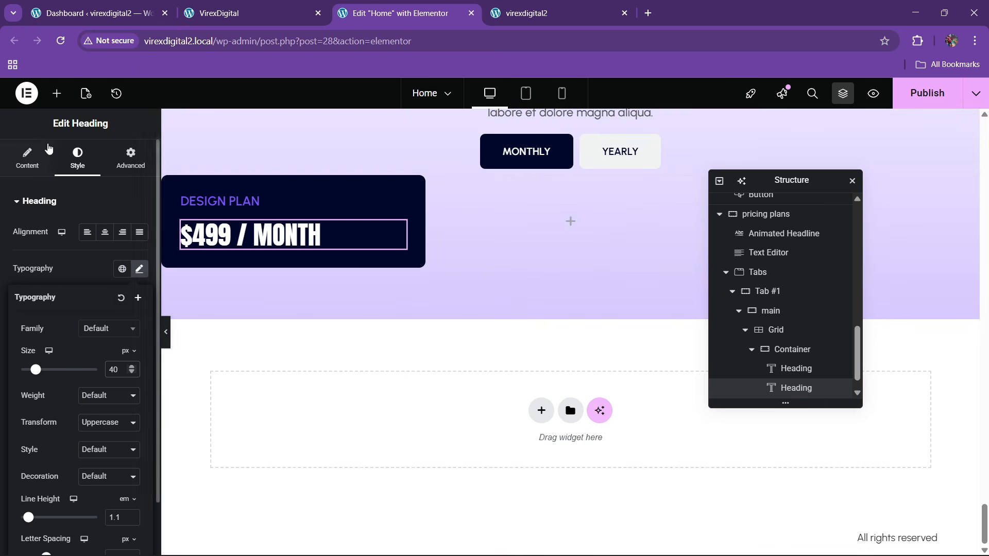
pyautogui.click(57, 94)
# - Add a Divider widget beneath the $499 / MONTH heading
pyautogui.click(69, 190)
pyautogui.write('divi')
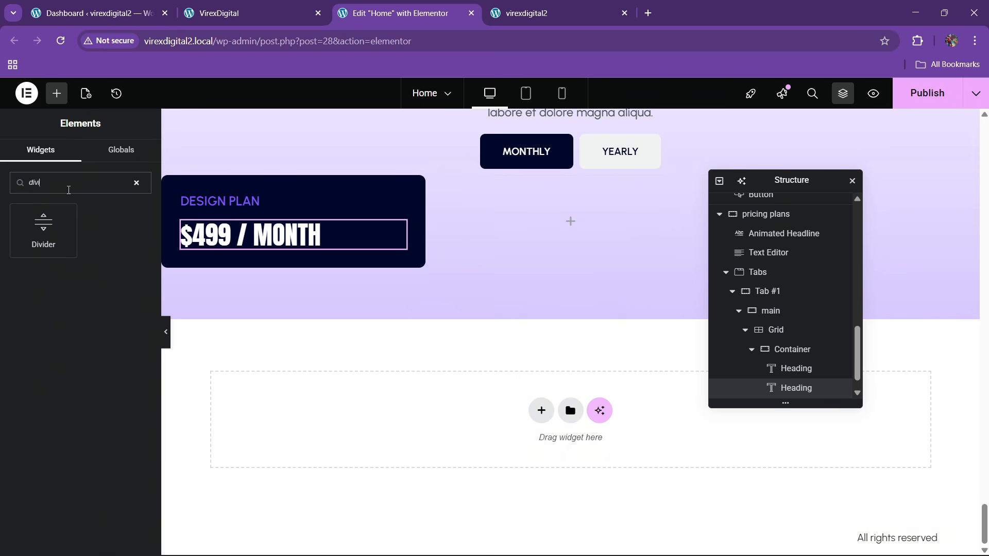
pyautogui.moveTo(43, 227); pyautogui.dragTo(299, 257)
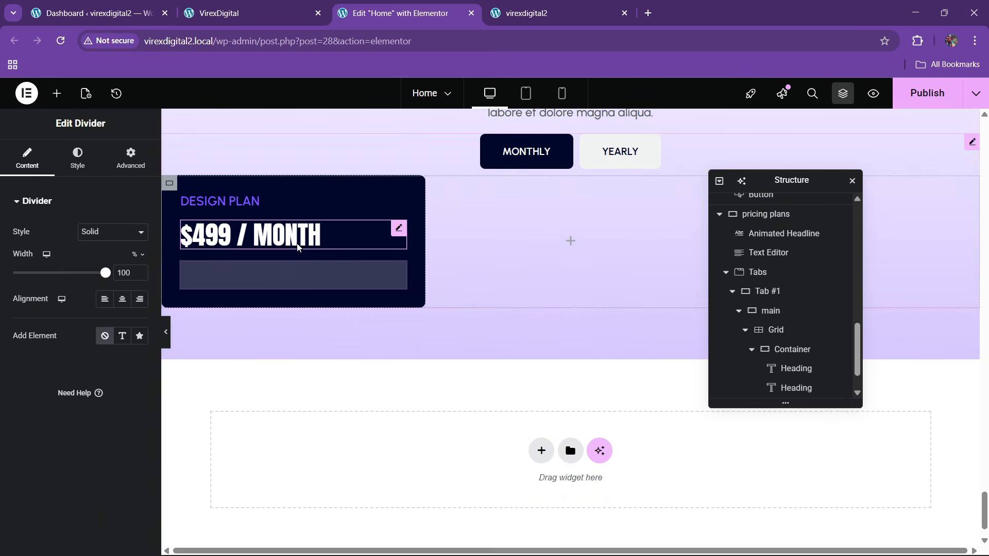
pyautogui.click(239, 6)
pyautogui.click(357, 14)
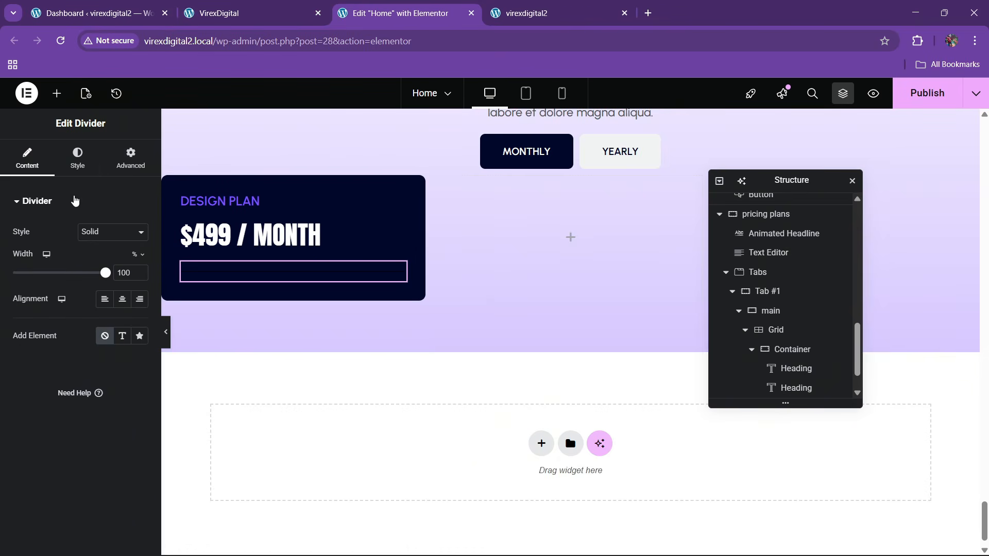
# - Give the divider a grey colour, keeping 1 px weight and 15 px gap, and preview it
pyautogui.click(73, 170)
pyautogui.click(139, 233)
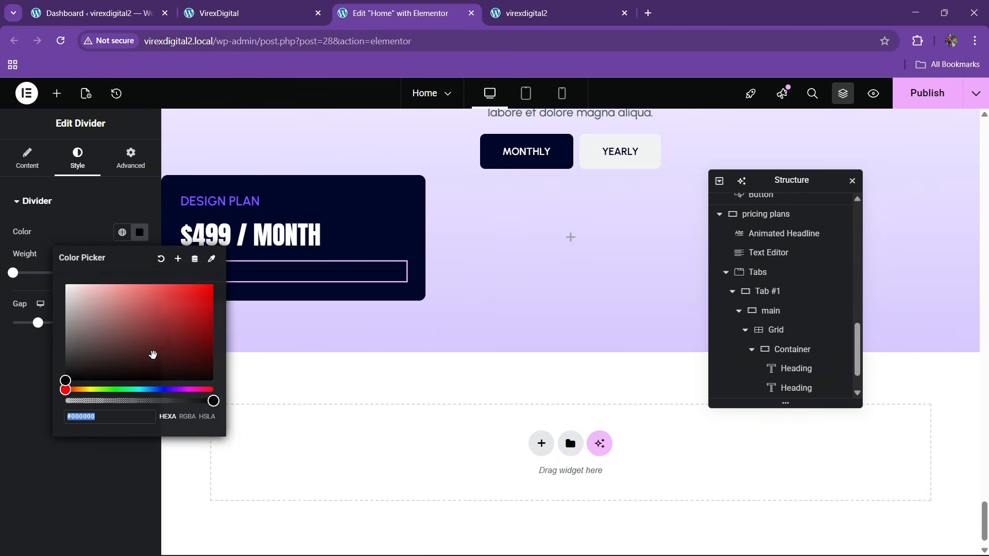
pyautogui.click(5, 455)
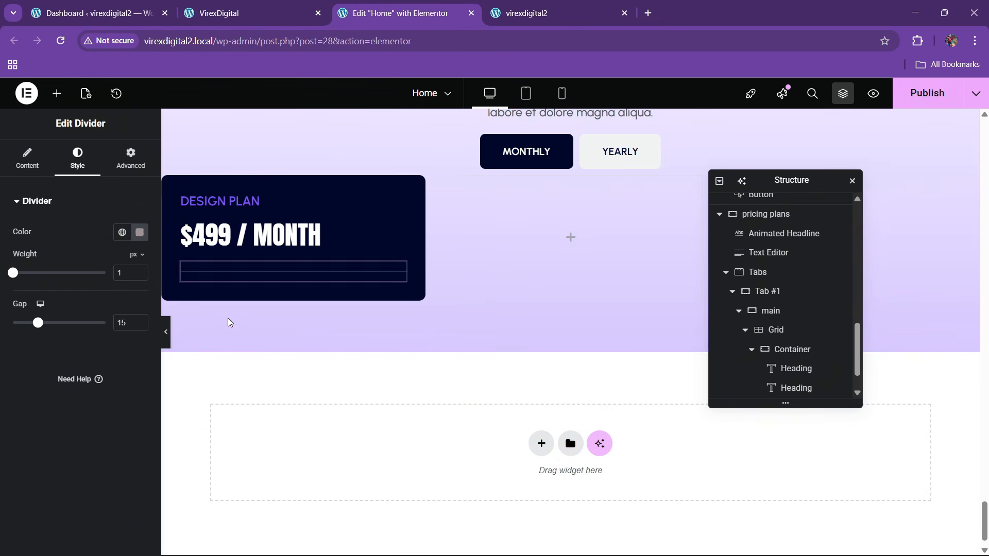
pyautogui.click(167, 341)
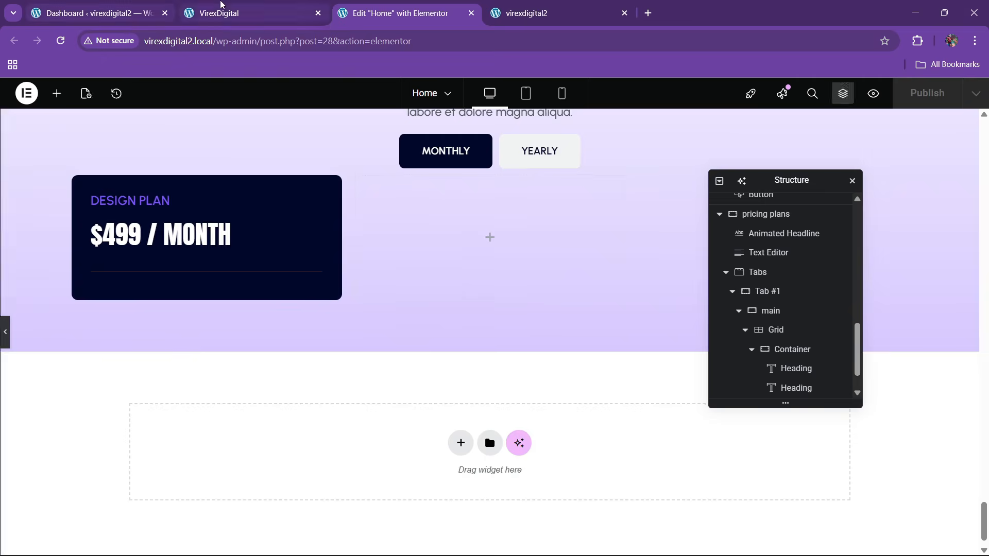
pyautogui.click(221, 1)
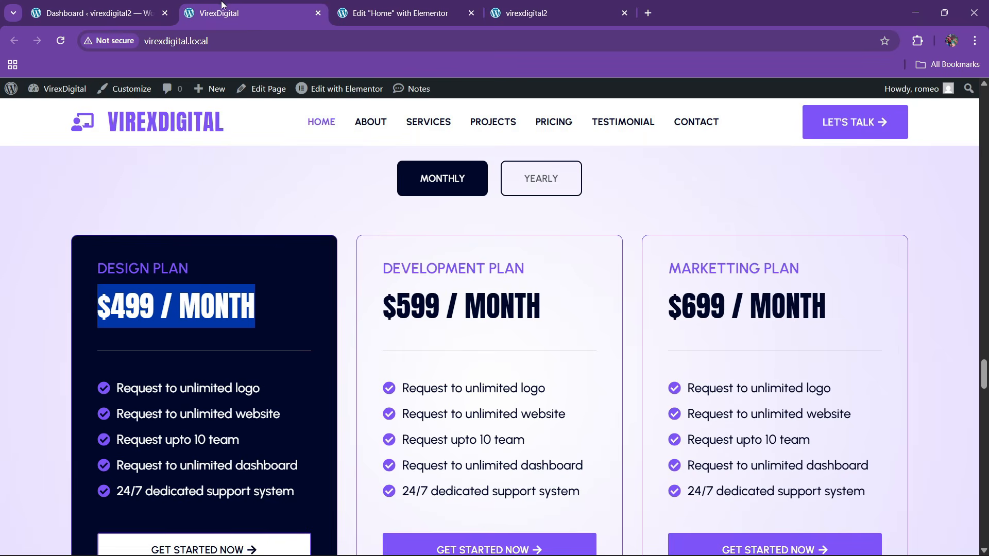
pyautogui.click(387, 4)
pyautogui.scroll(15, 399, 296)
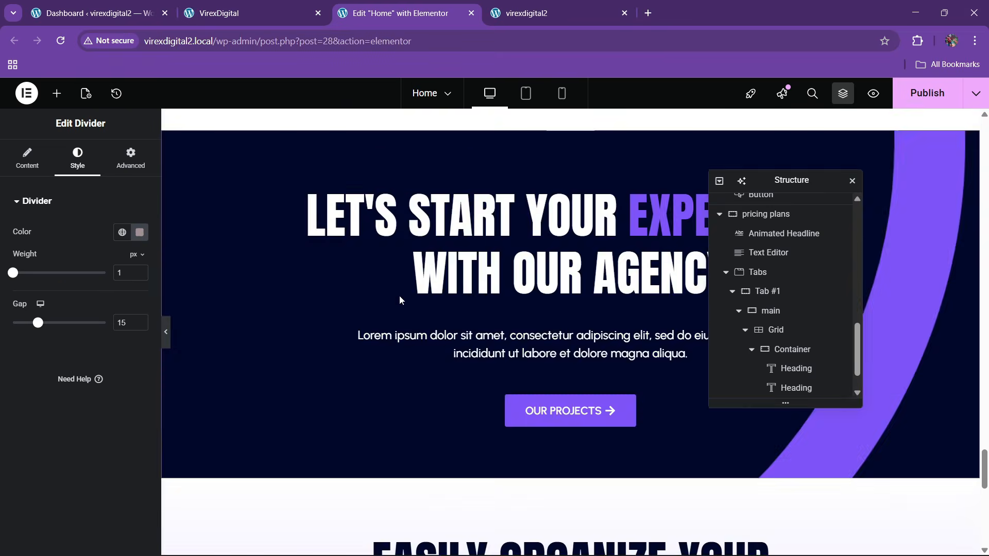
pyautogui.scroll(10, 401, 300)
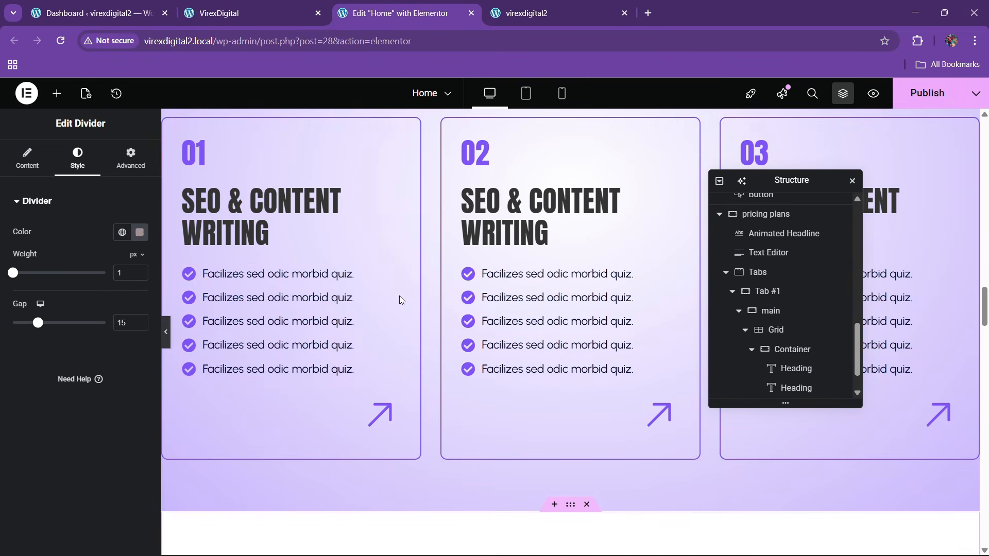
# - Copy a service card's checkmark list and paste it below the dark card's divider
pyautogui.rightClick(279, 308)
pyautogui.click(426, 321)
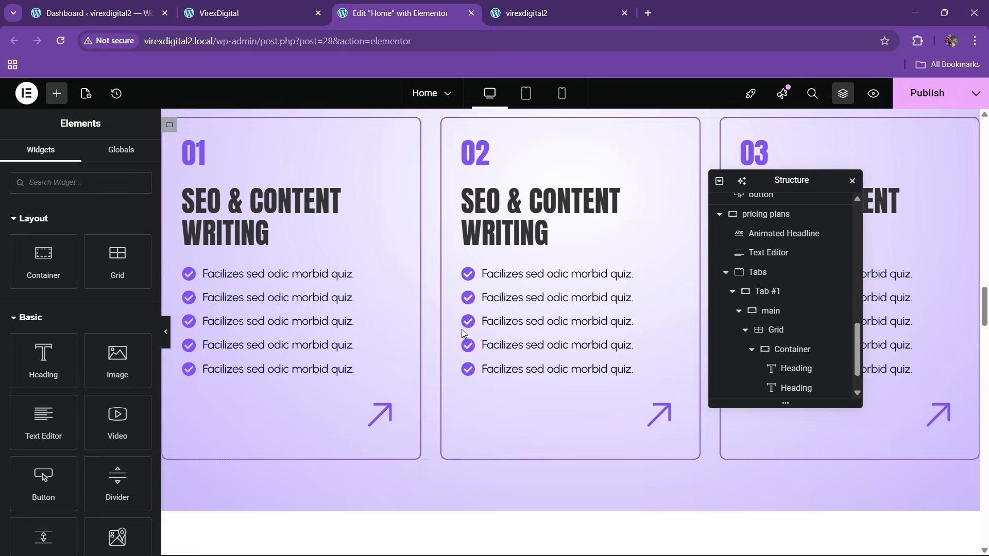
pyautogui.scroll(-6, 612, 304)
pyautogui.scroll(-15, 612, 304)
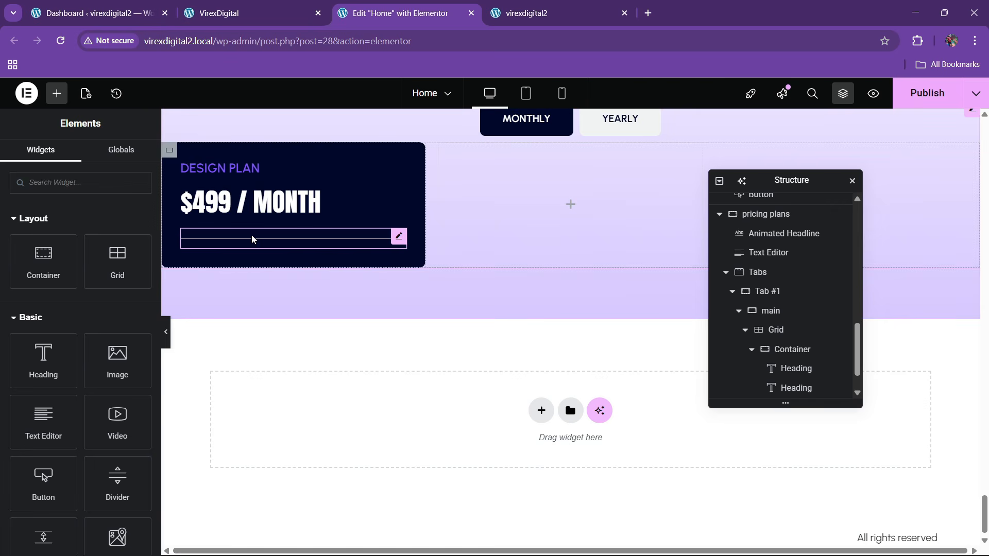
pyautogui.click(251, 239)
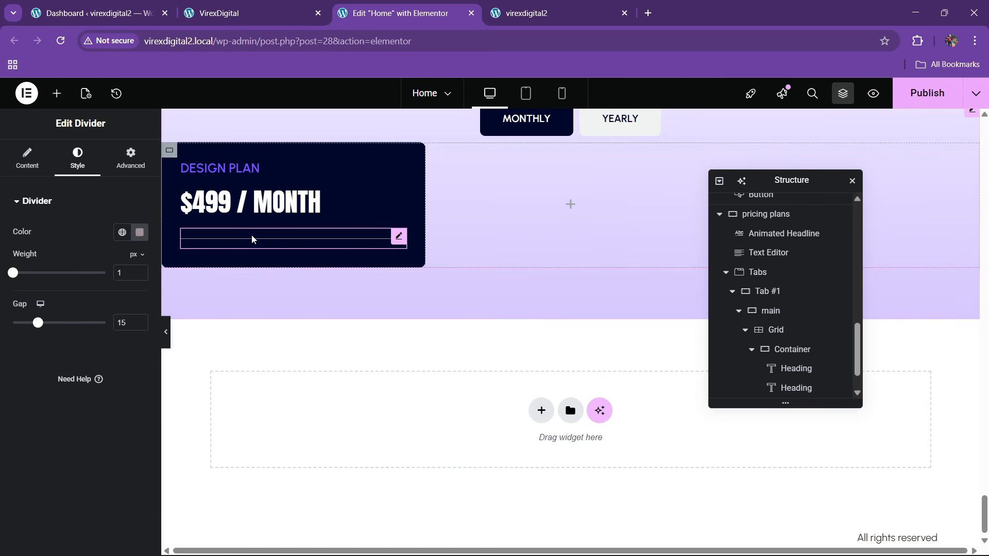
pyautogui.rightClick(253, 240)
pyautogui.click(267, 323)
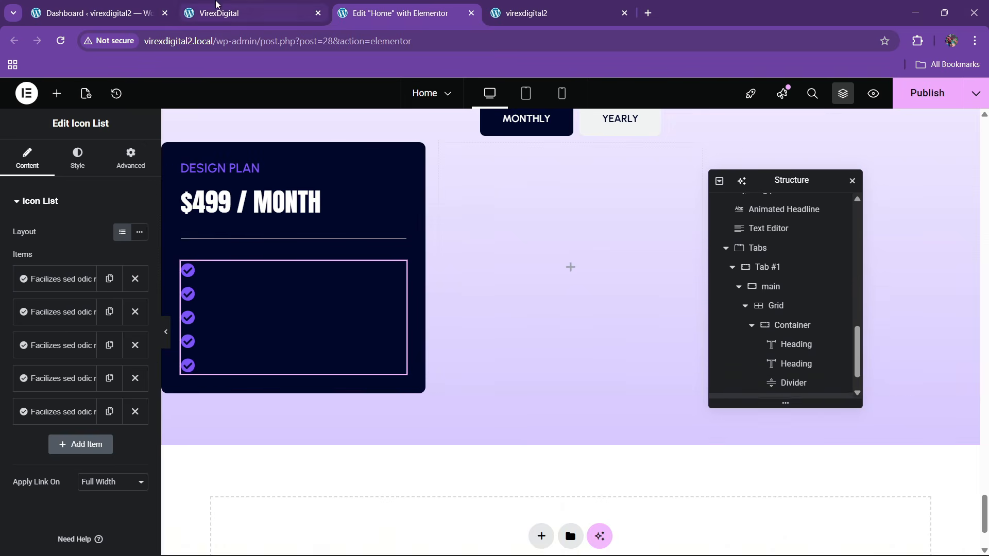
# - Make the icon list's text white (#FFFFFF) and compare with the live site
pyautogui.click(76, 158)
pyautogui.click(46, 388)
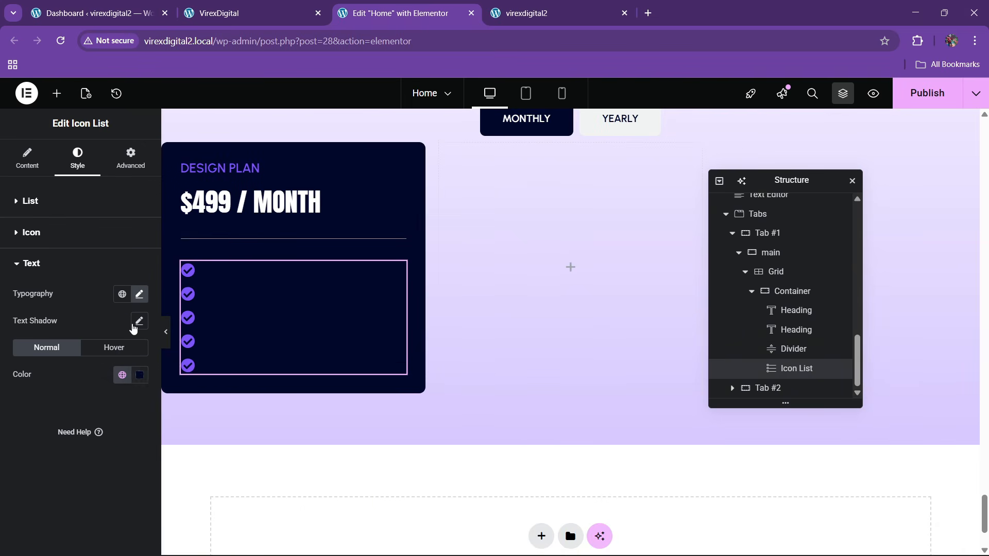
pyautogui.click(140, 380)
pyautogui.moveTo(97, 229); pyautogui.dragTo(58, 202)
pyautogui.click(2, 458)
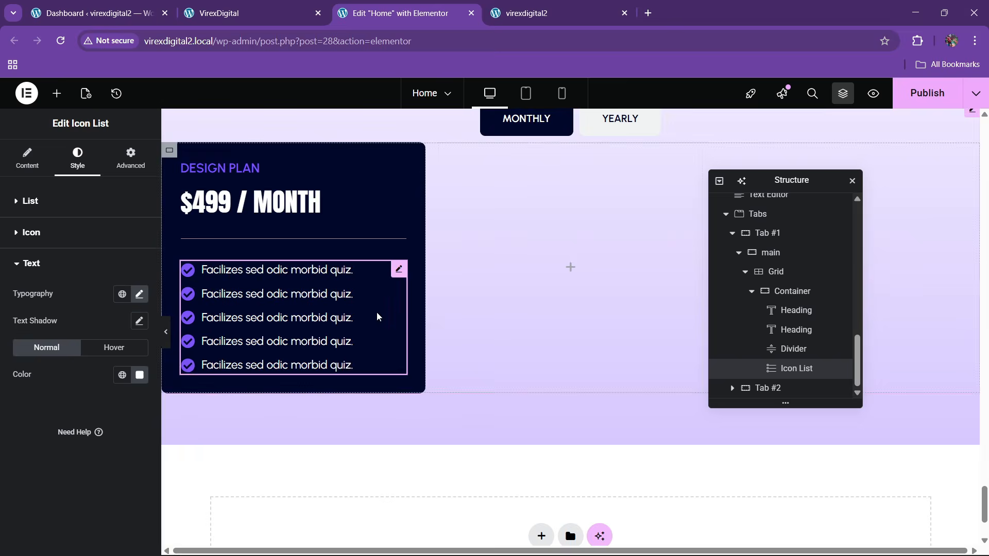
pyautogui.click(241, 4)
pyautogui.scroll(-3, 494, 308)
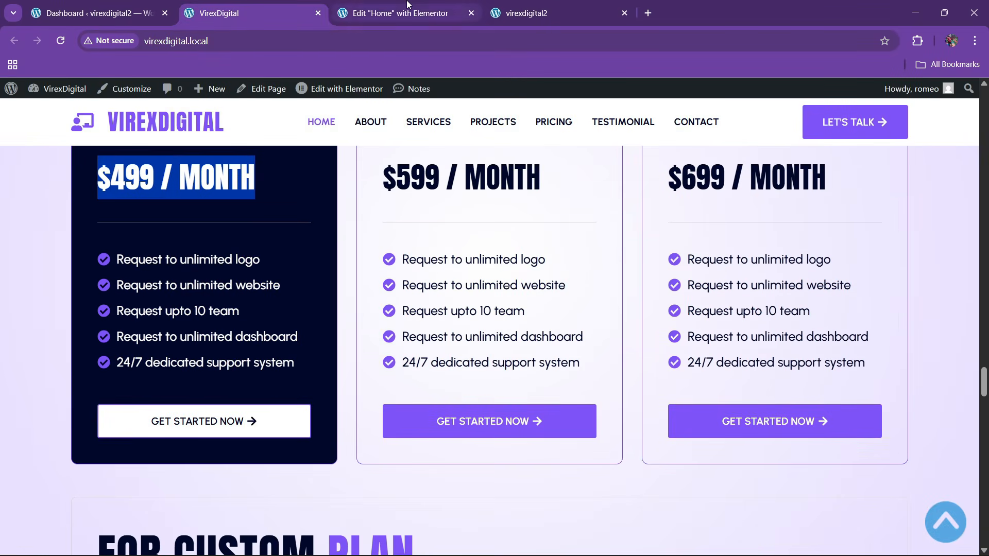
pyautogui.click(372, 8)
pyautogui.scroll(15, 463, 334)
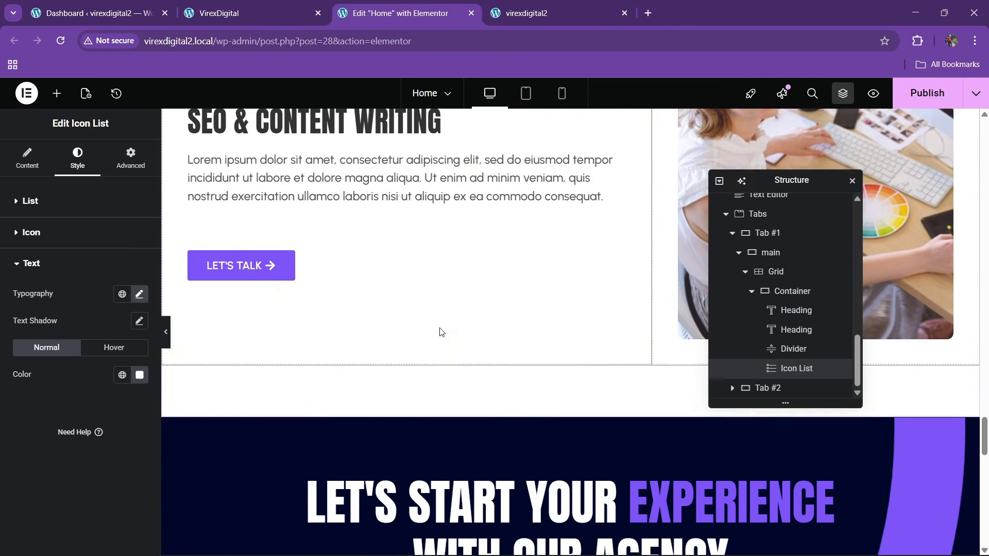
# - Copy the LET'S TALK button and paste it below the dark card's icon list
pyautogui.rightClick(252, 260)
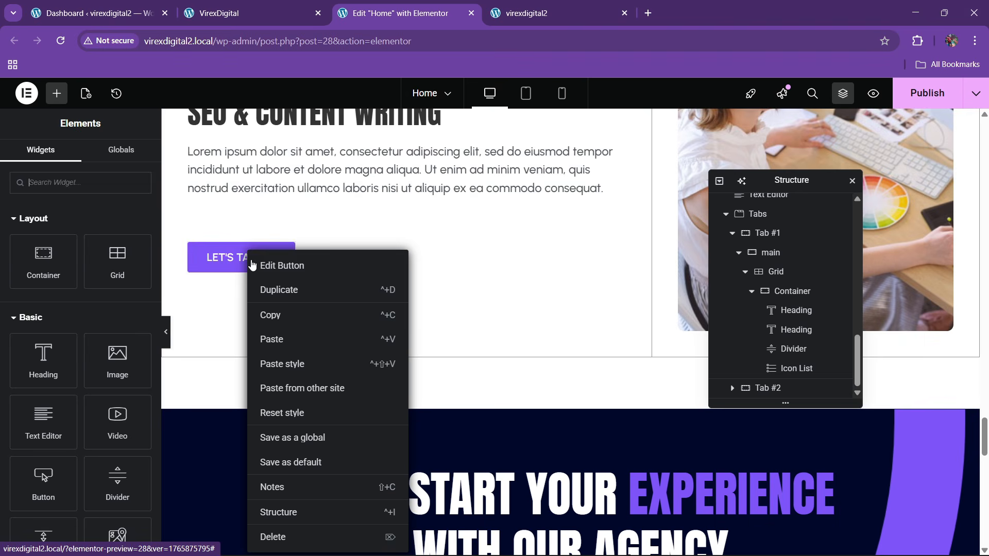
pyautogui.click(267, 314)
pyautogui.scroll(-4, 403, 308)
pyautogui.scroll(-6, 404, 308)
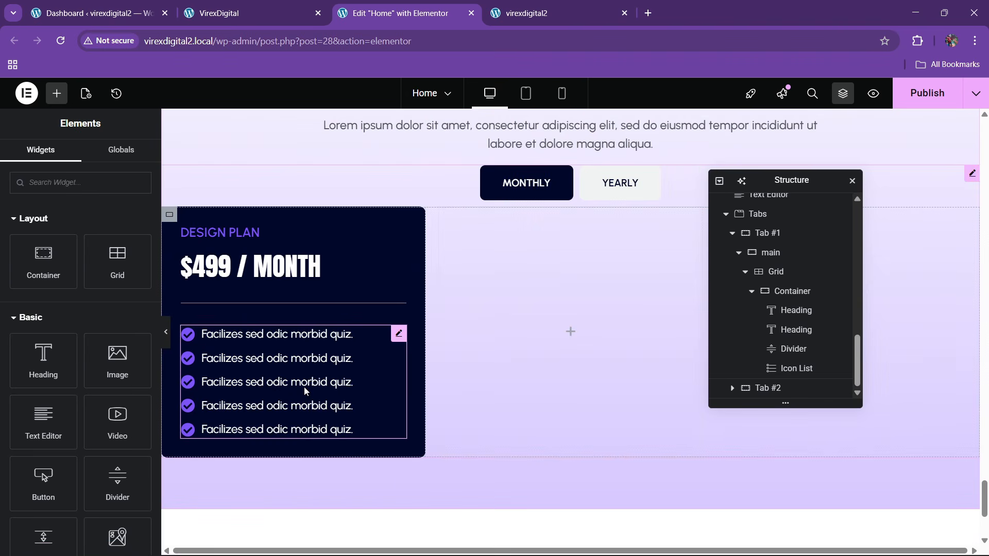
pyautogui.rightClick(304, 387)
pyautogui.click(334, 343)
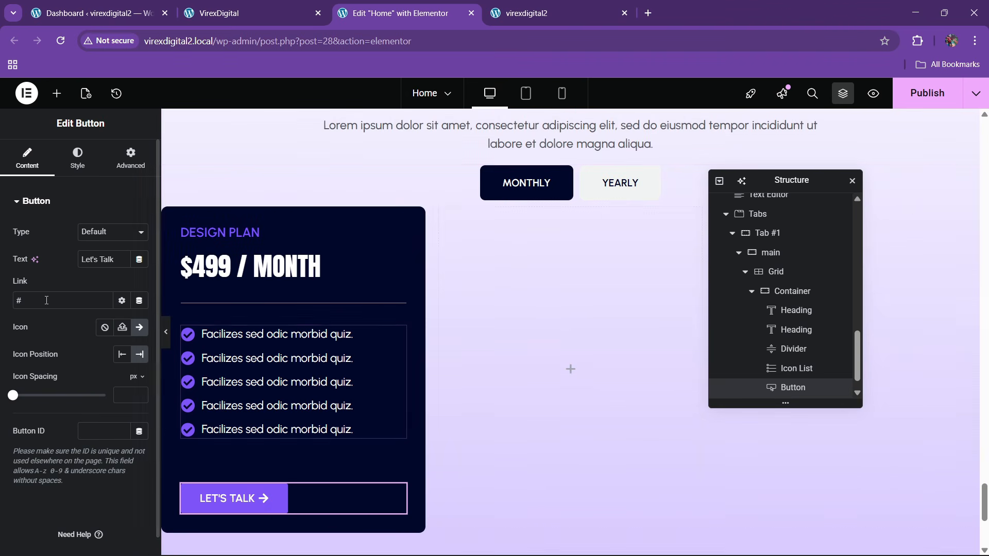
# - Stretch the LET'S TALK button across the card's full width, checking the live site
pyautogui.click(80, 161)
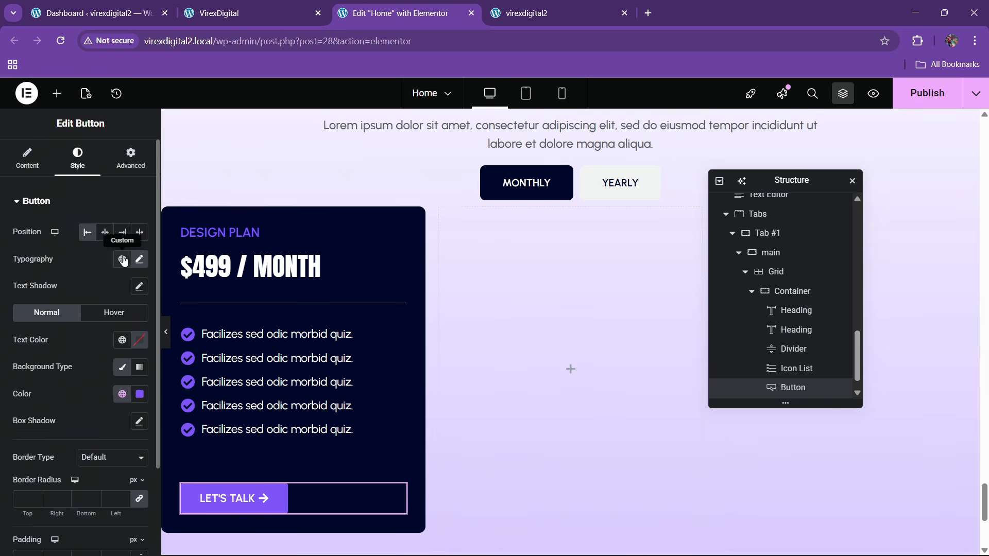
pyautogui.click(140, 232)
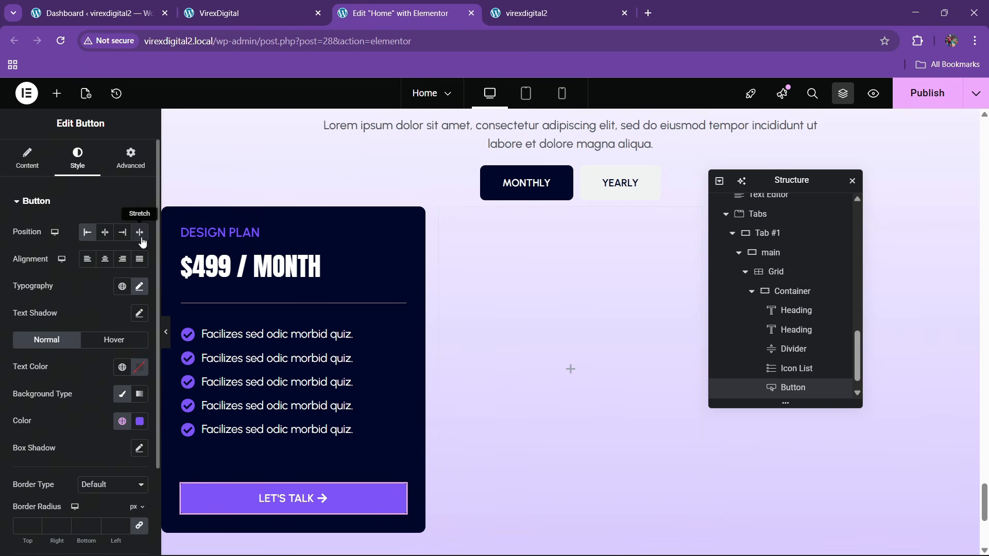
pyautogui.click(197, 14)
pyautogui.click(419, 7)
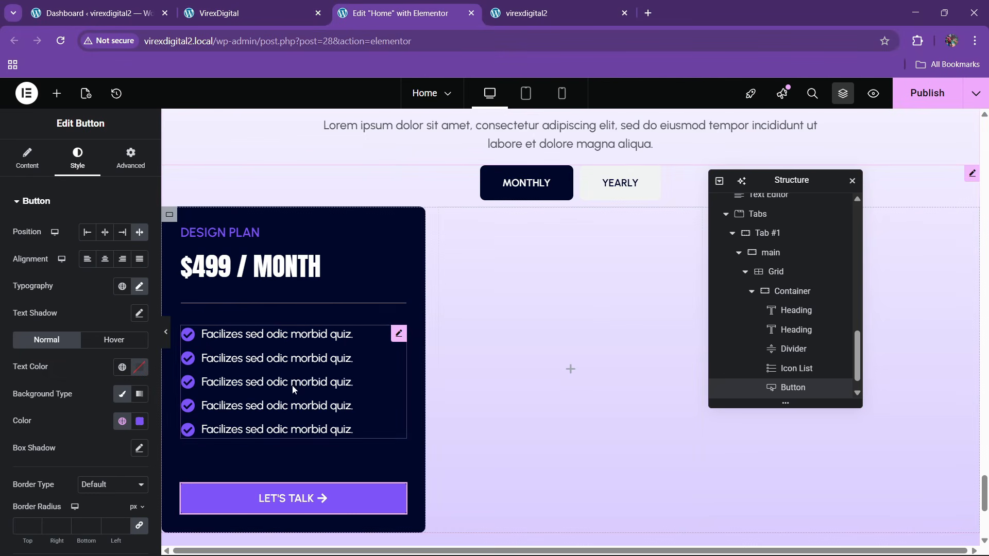
pyautogui.scroll(-3, 280, 450)
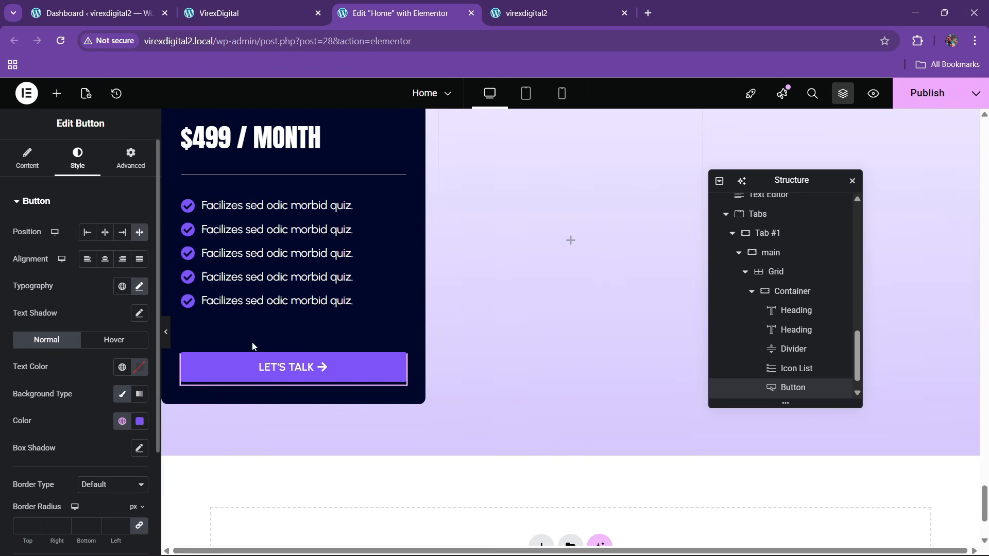
pyautogui.scroll(4, 320, 278)
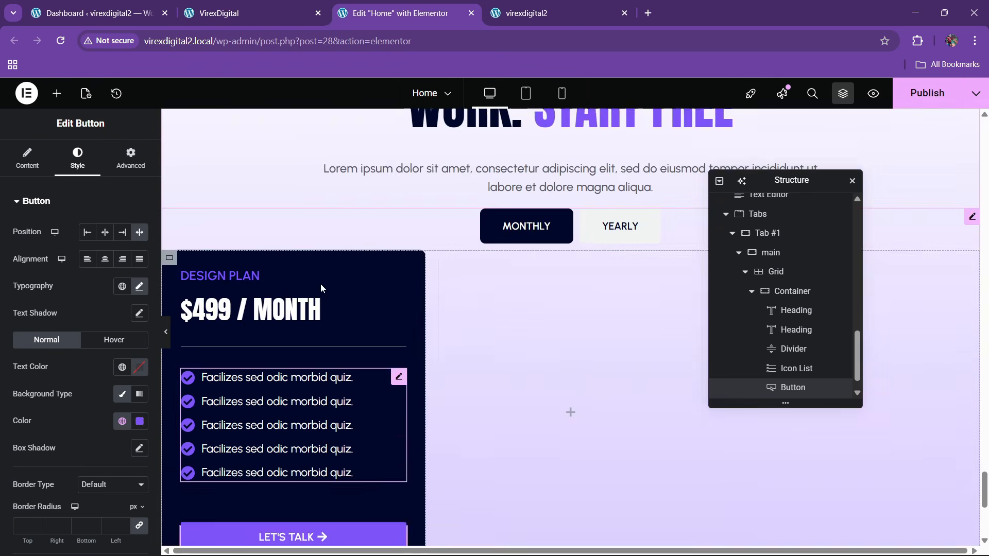
# - Set the $499 / MONTH heading to 42 px and rename the card container to box
pyautogui.click(320, 330)
pyautogui.click(138, 268)
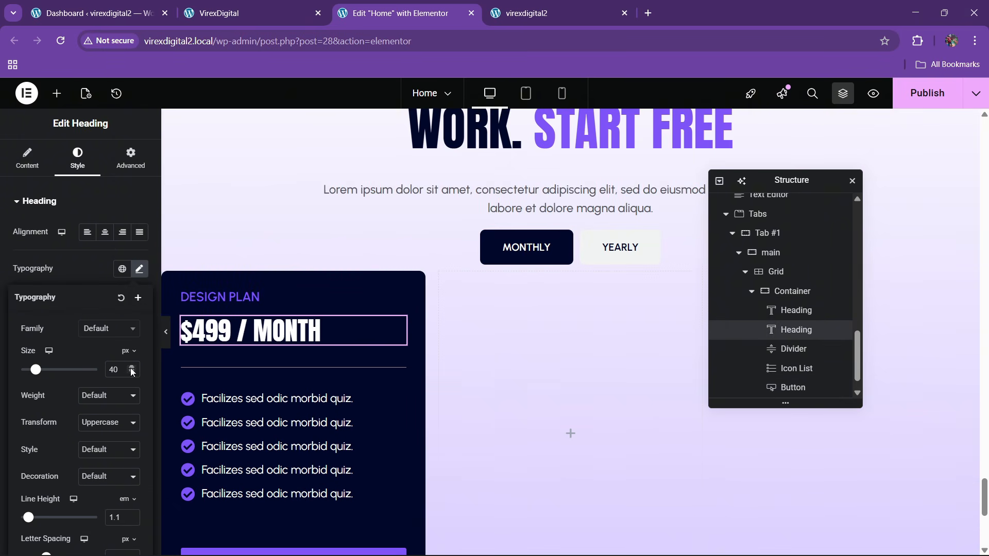
pyautogui.click(132, 366)
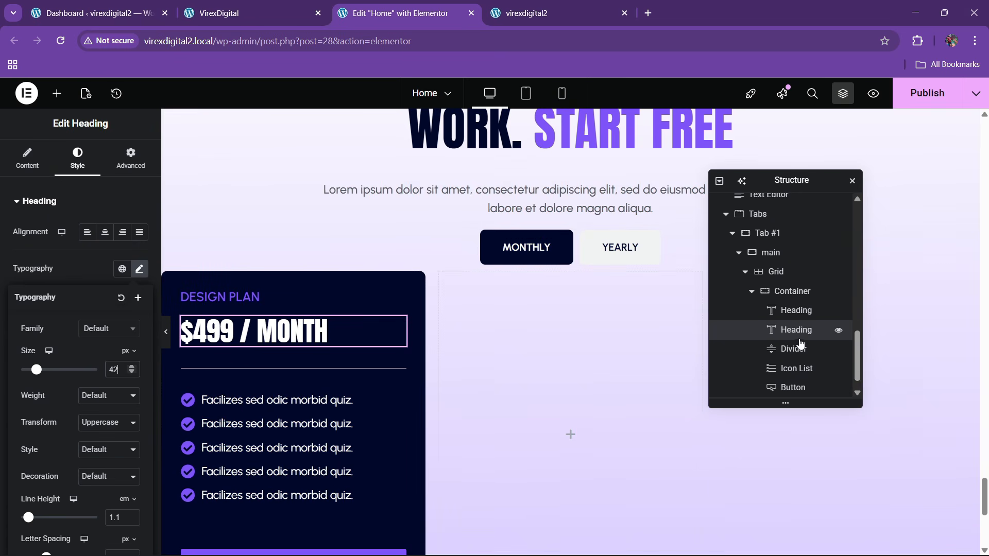
pyautogui.click(752, 291)
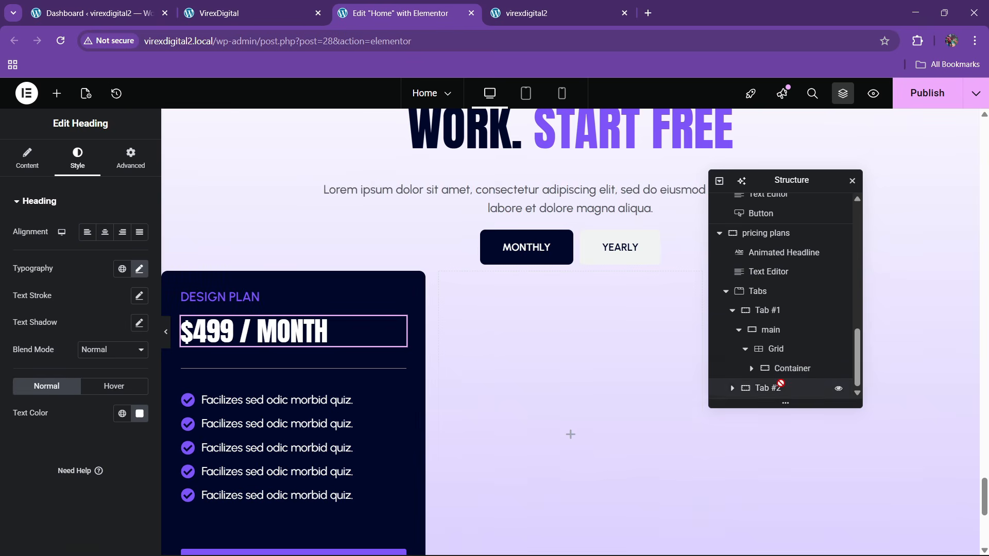
pyautogui.doubleClick(791, 368)
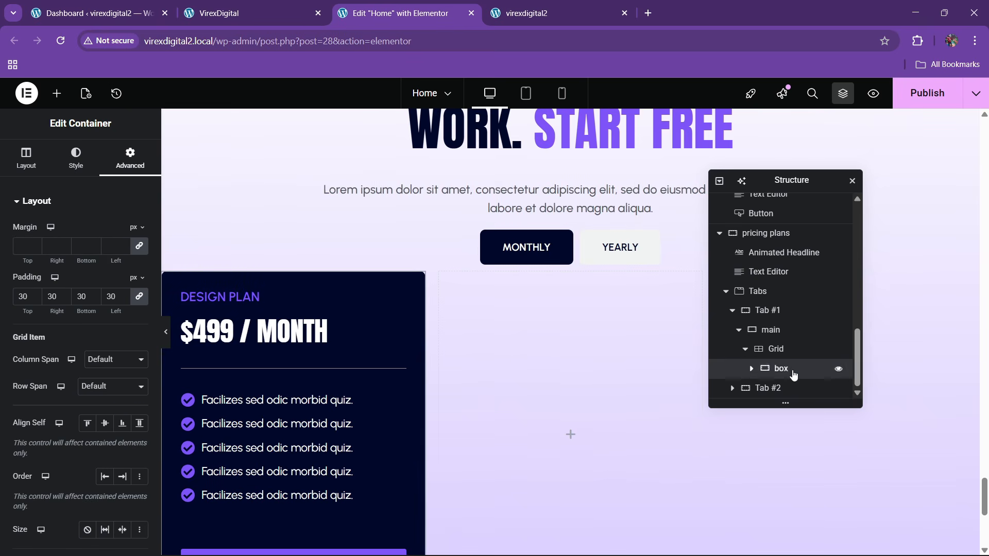
# - Duplicate the box card twice so the grid holds three cards
pyautogui.rightClick(794, 375)
pyautogui.click(823, 243)
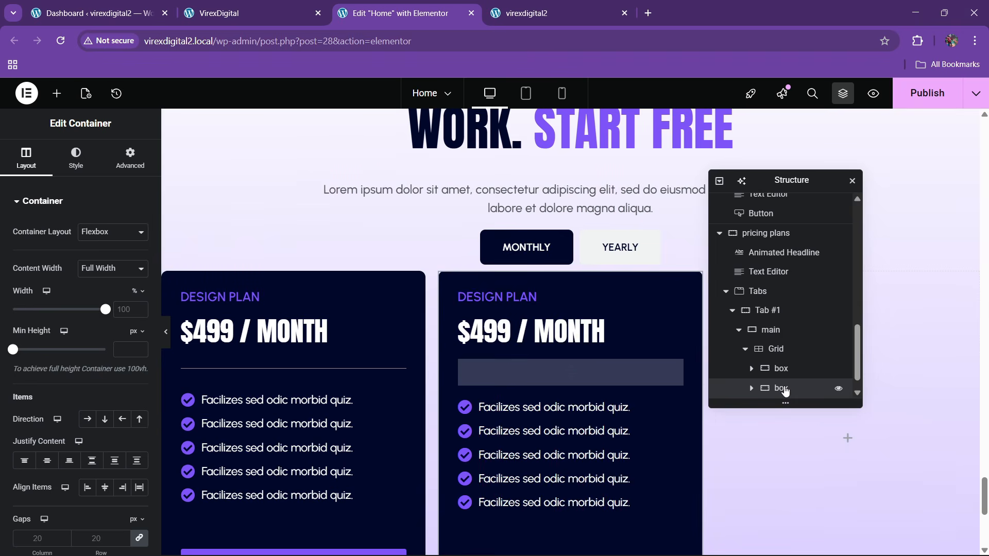
pyautogui.rightClick(783, 389)
pyautogui.click(831, 249)
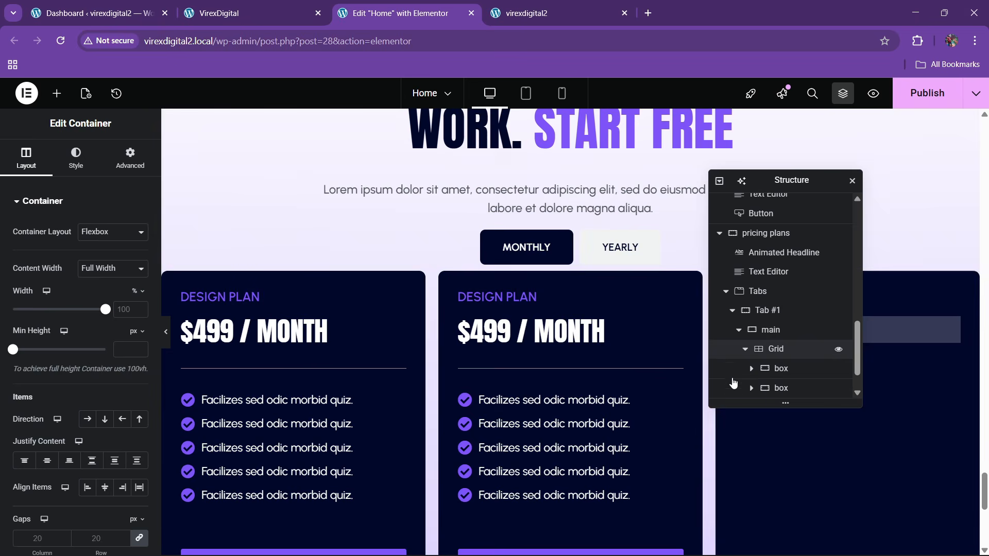
pyautogui.click(235, 13)
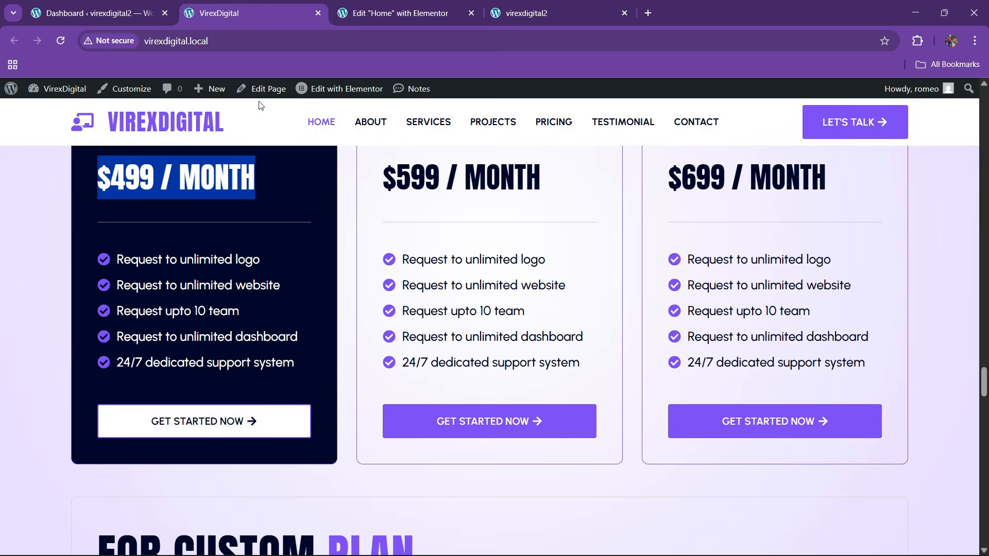
pyautogui.click(399, 13)
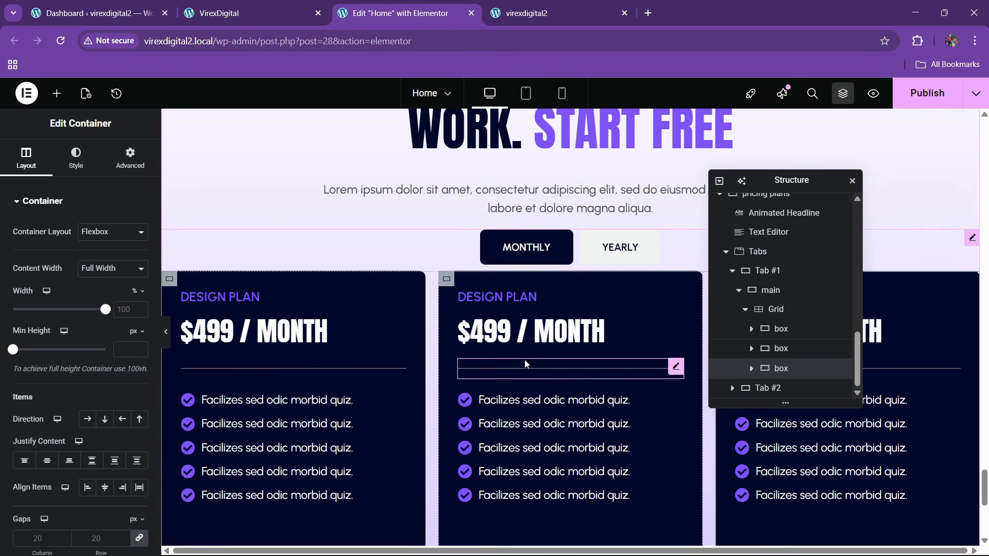
# - Give the middle box card a white background
pyautogui.click(781, 349)
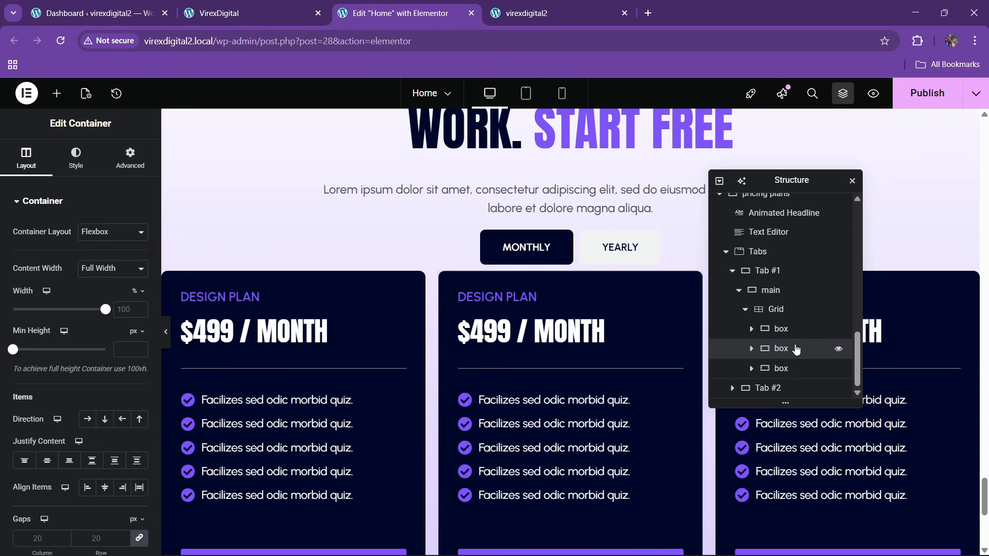
pyautogui.click(75, 157)
pyautogui.click(139, 286)
pyautogui.moveTo(119, 378); pyautogui.dragTo(57, 280)
pyautogui.click(57, 283)
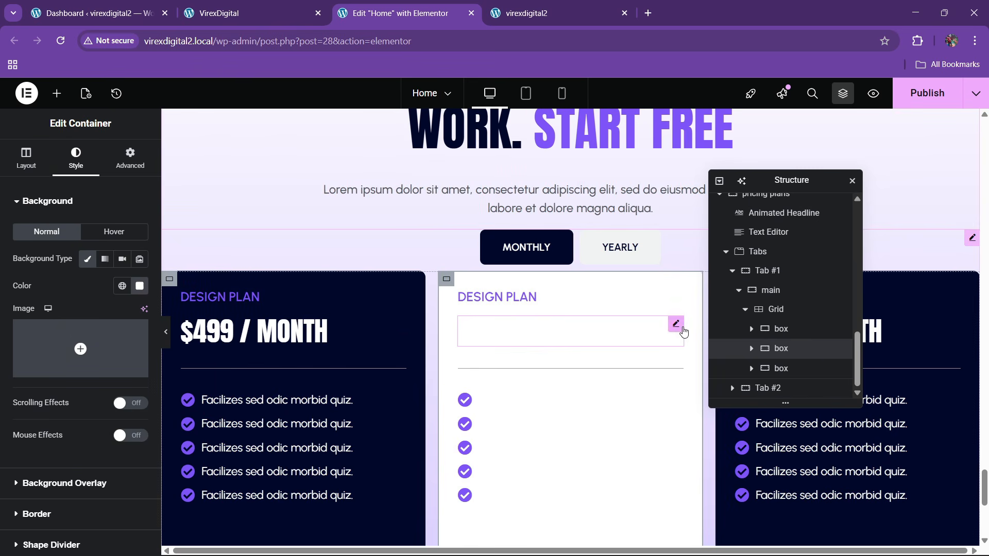
# - Colour the middle card's price heading theme black
pyautogui.click(676, 324)
pyautogui.click(77, 157)
pyautogui.click(122, 413)
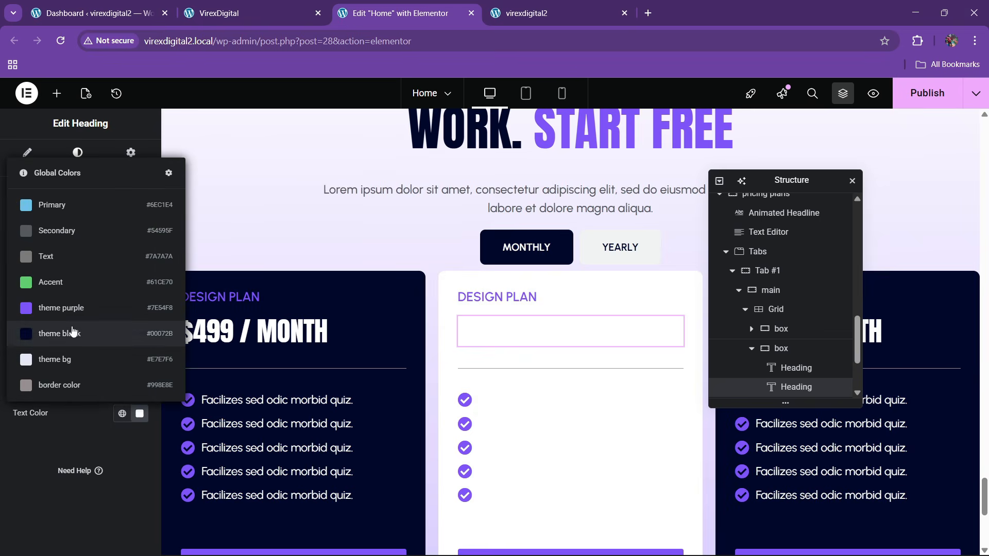
pyautogui.click(72, 329)
pyautogui.scroll(-1, 546, 390)
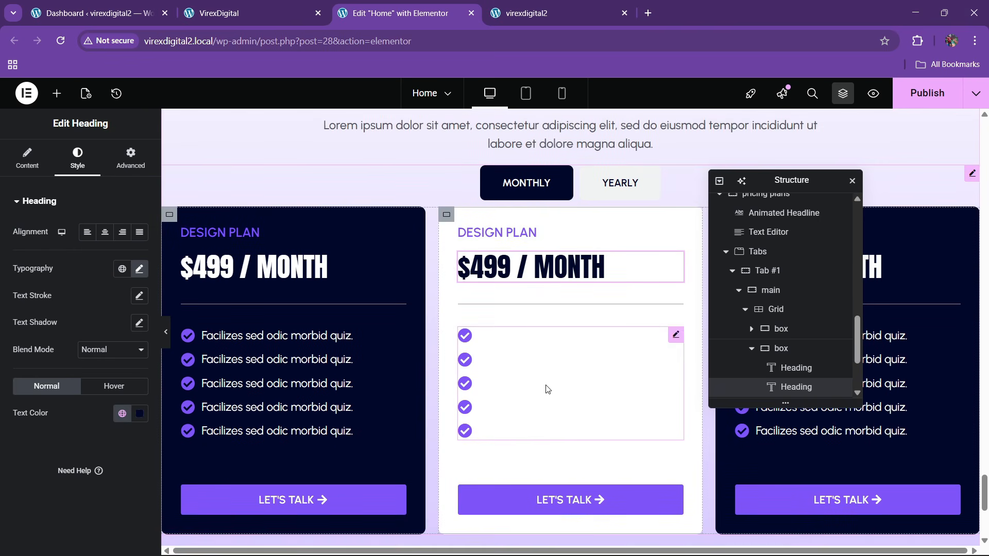
# - Colour the middle card's icon list text theme black and compare with the live site
pyautogui.click(675, 334)
pyautogui.click(78, 157)
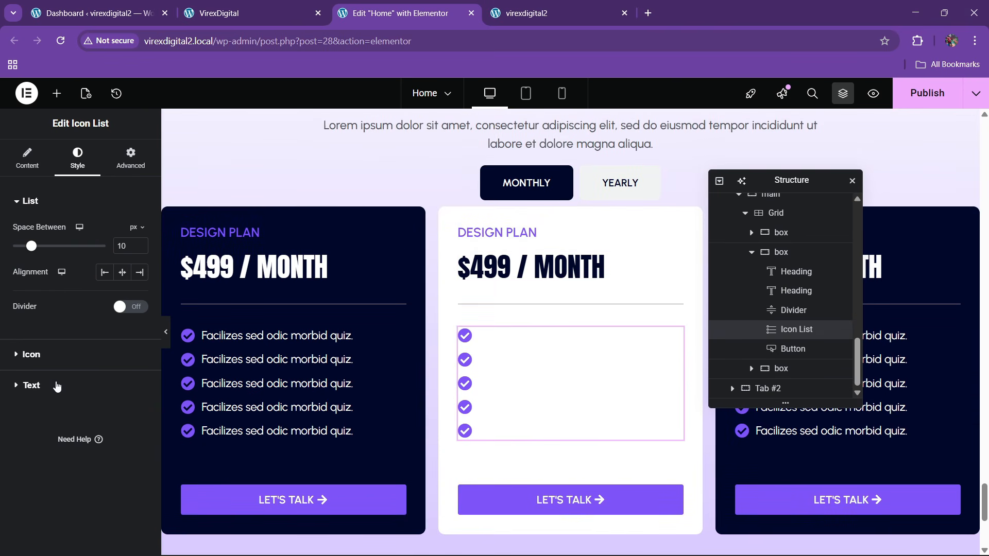
pyautogui.click(32, 385)
pyautogui.click(122, 375)
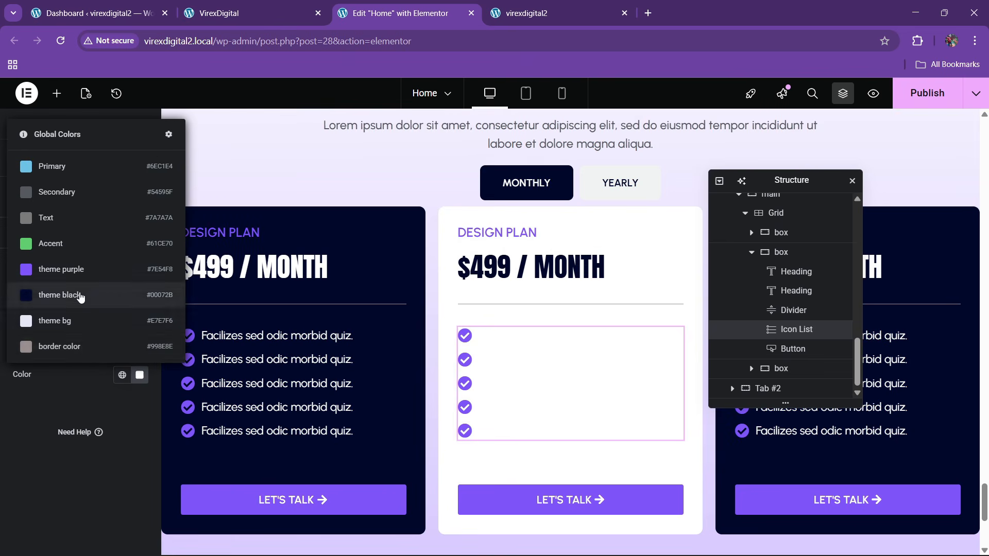
pyautogui.click(79, 293)
pyautogui.scroll(-2, 510, 351)
pyautogui.click(268, 7)
pyautogui.click(372, 15)
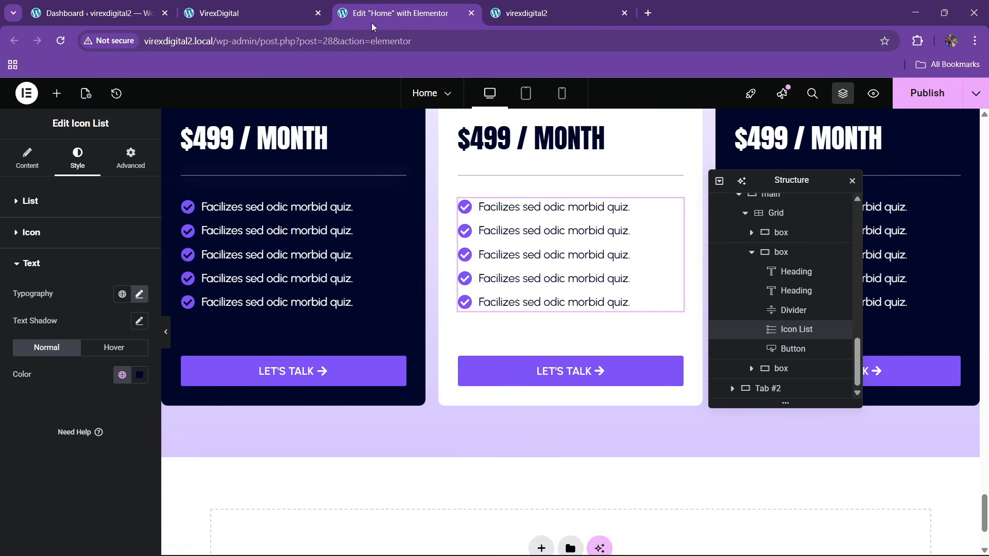
pyautogui.scroll(2, 509, 307)
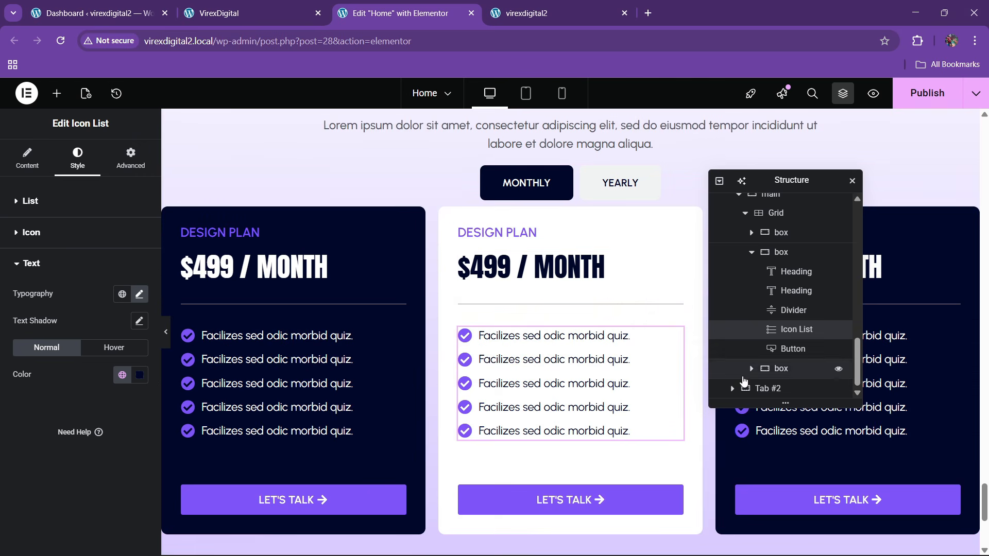
pyautogui.click(752, 252)
pyautogui.click(765, 369)
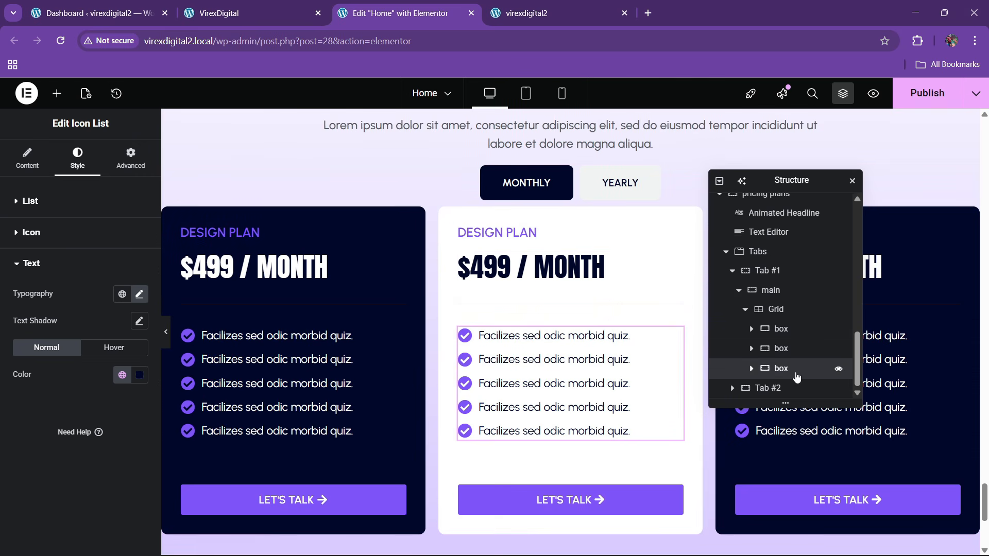
# - Delete the third box and paste the copied box after the second one
pyautogui.rightClick(782, 378)
pyautogui.click(799, 538)
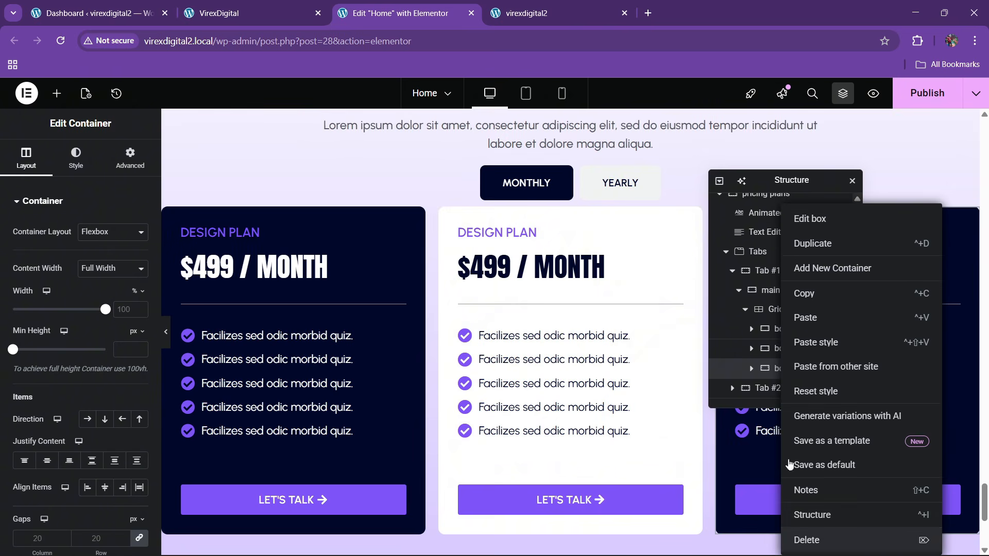
pyautogui.click(785, 375)
pyautogui.rightClick(785, 375)
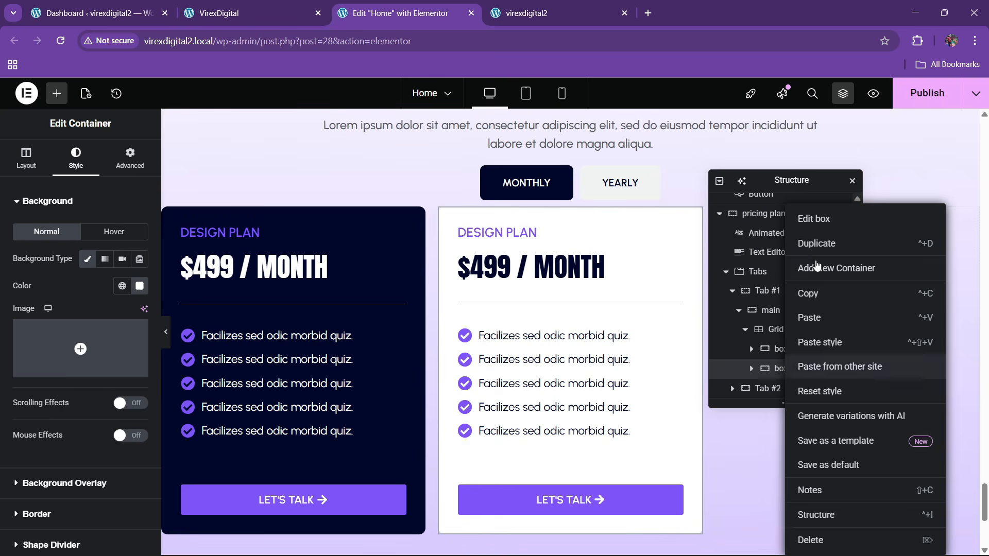
pyautogui.click(748, 319)
pyautogui.scroll(3, 635, 381)
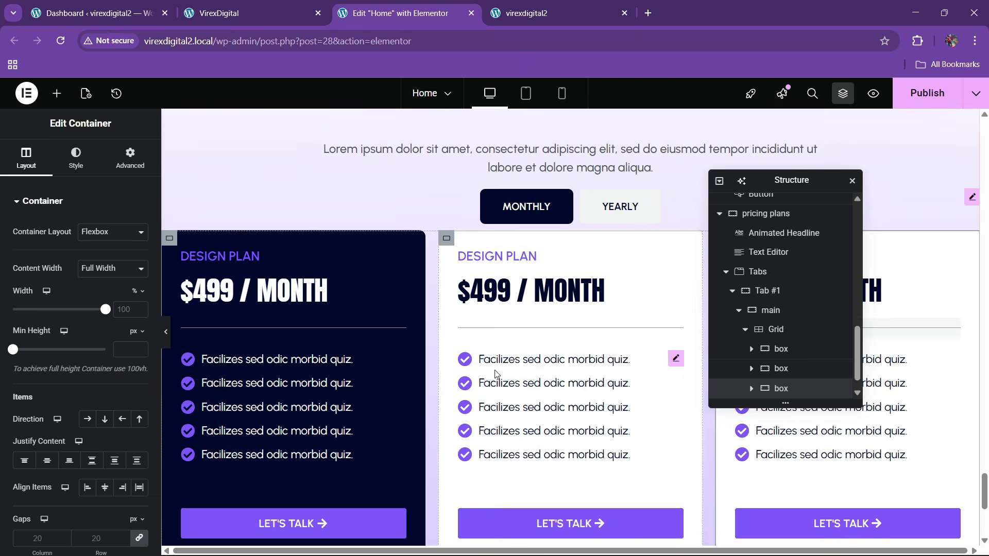
# - Select the Tab #1 container and review its style and layout settings
pyautogui.click(771, 291)
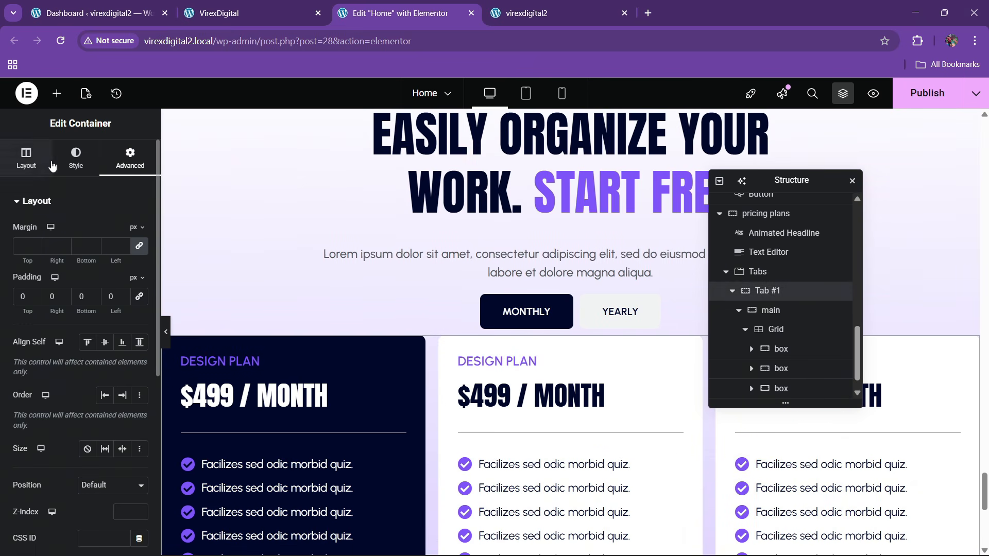
pyautogui.click(91, 166)
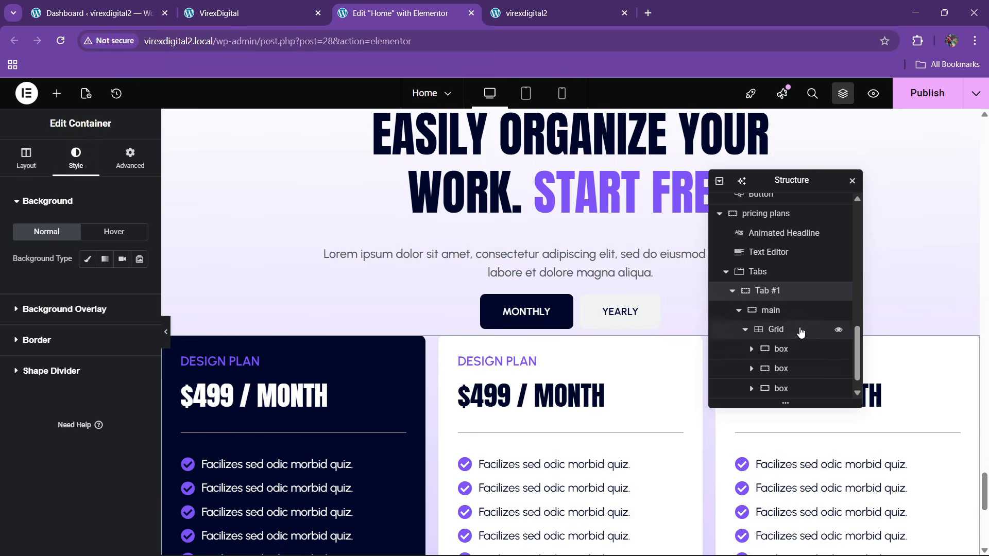
pyautogui.click(11, 168)
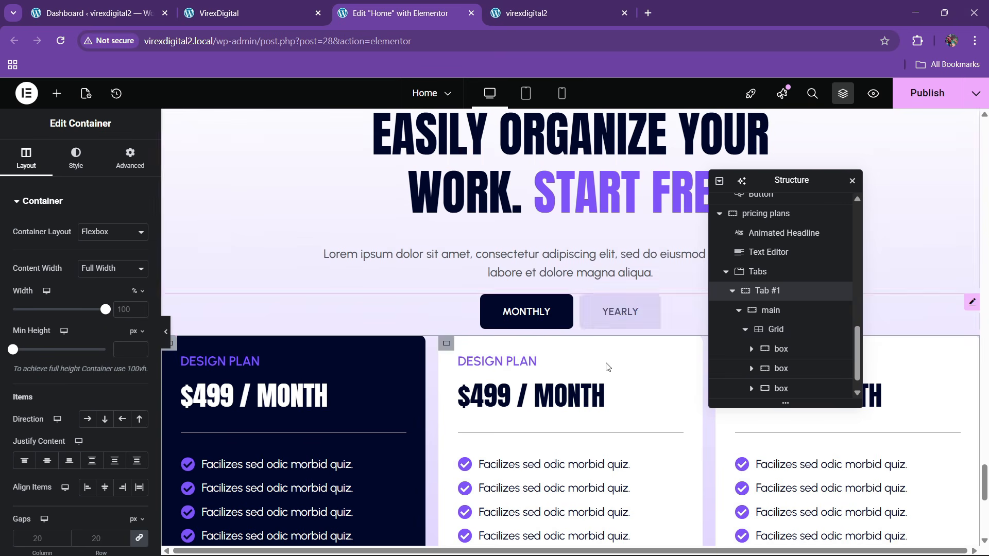
# - Set the Tabs widget's gap between tab buttons and cards to 50, then save
pyautogui.click(767, 272)
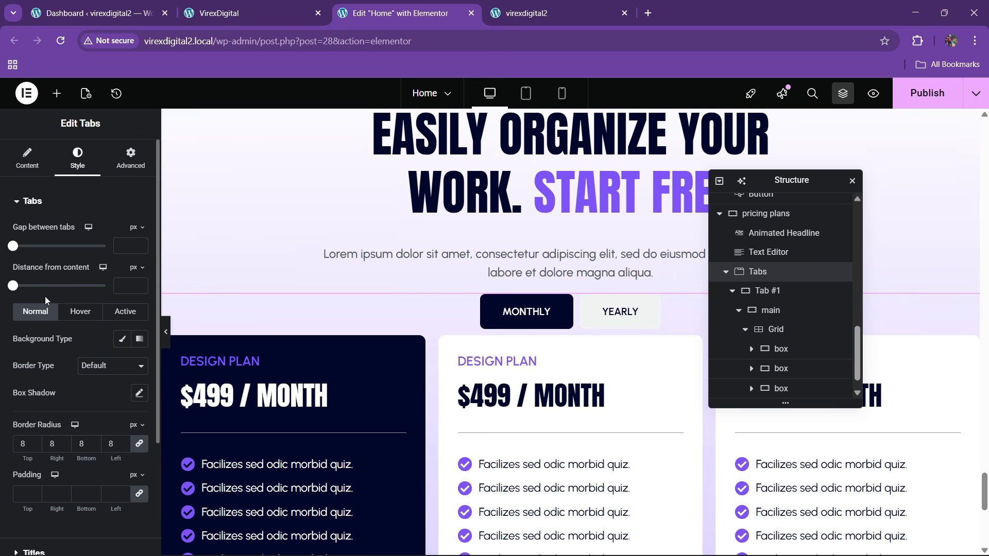
pyautogui.moveTo(15, 289)
pyautogui.mouseDown()
pyautogui.moveTo(32, 291)
pyautogui.moveTo(26, 298)
pyautogui.mouseUp()
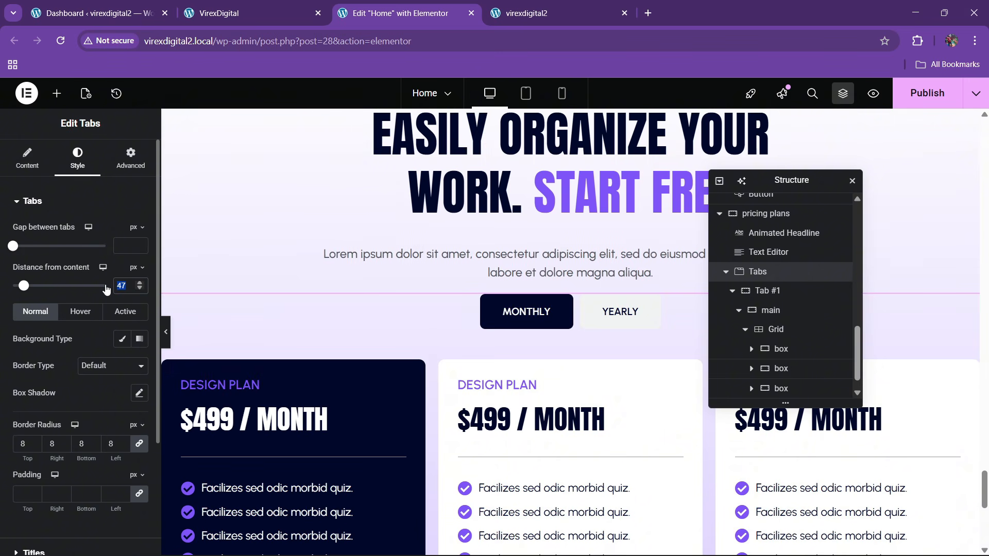
pyautogui.write('50')
pyautogui.scroll(-5, 286, 330)
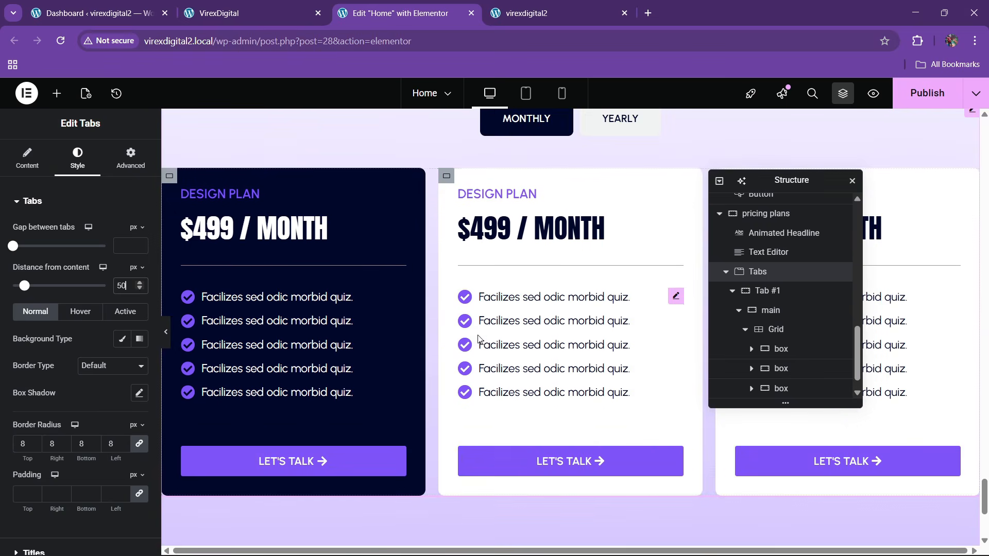
pyautogui.scroll(6, 495, 345)
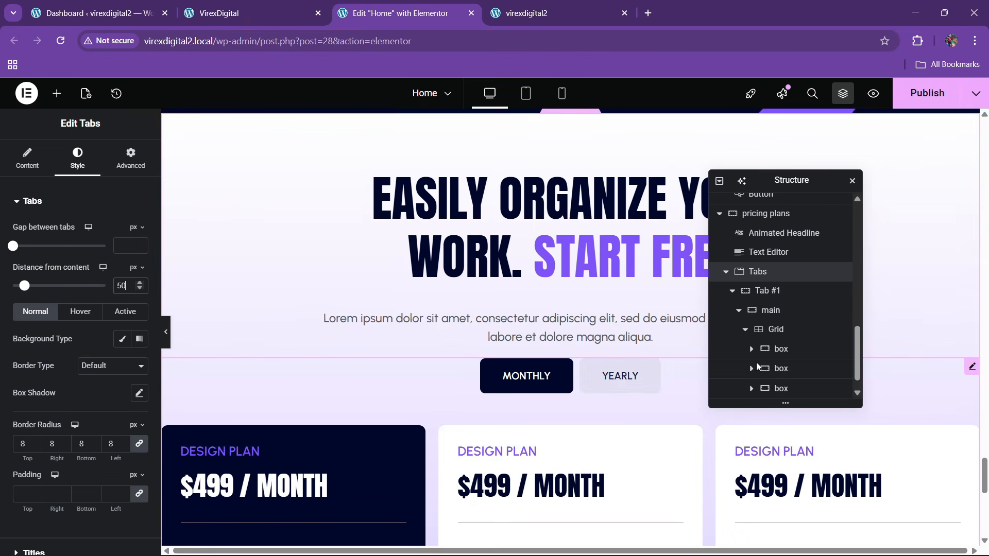
pyautogui.click(939, 95)
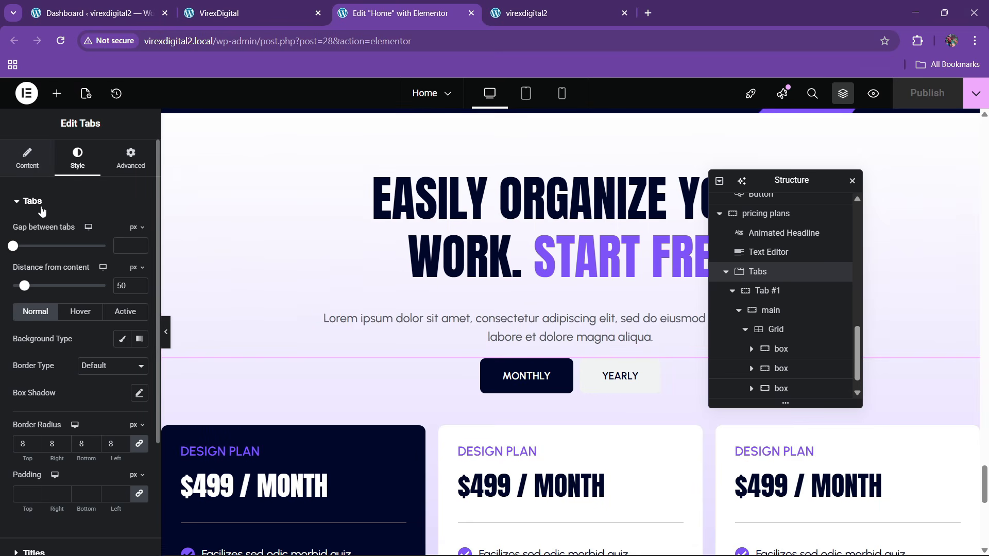
# - Give the tab buttons a solid theme-black border
pyautogui.click(95, 366)
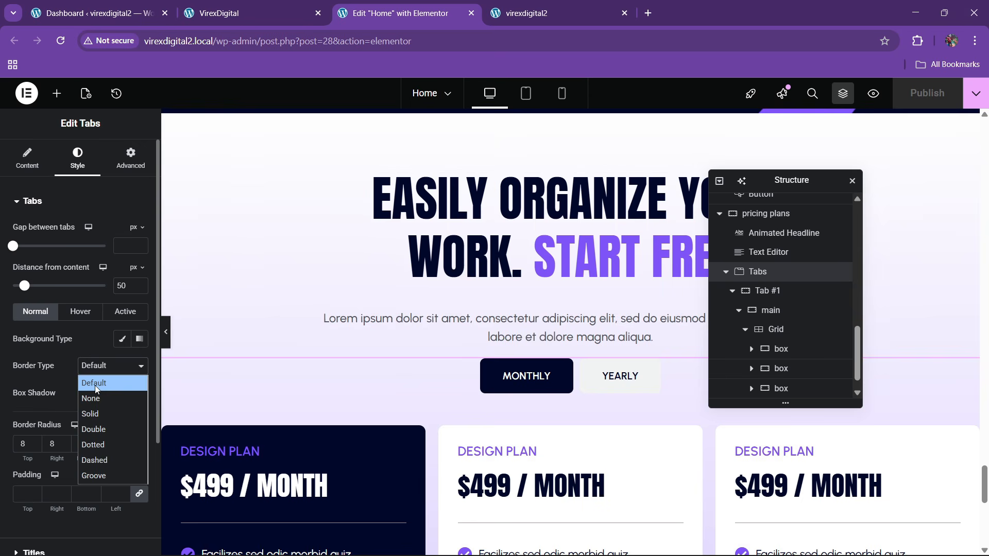
pyautogui.click(93, 412)
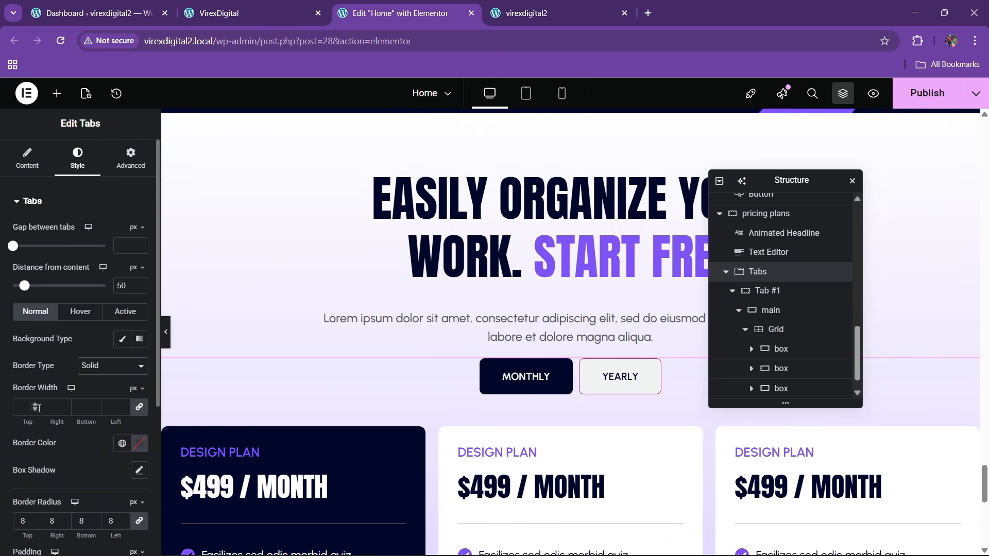
pyautogui.click(122, 444)
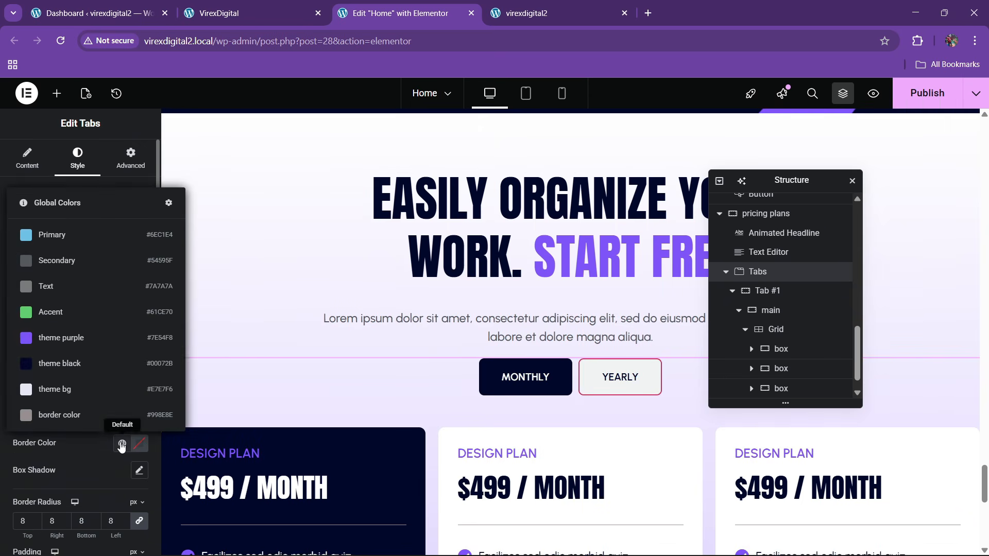
pyautogui.click(72, 367)
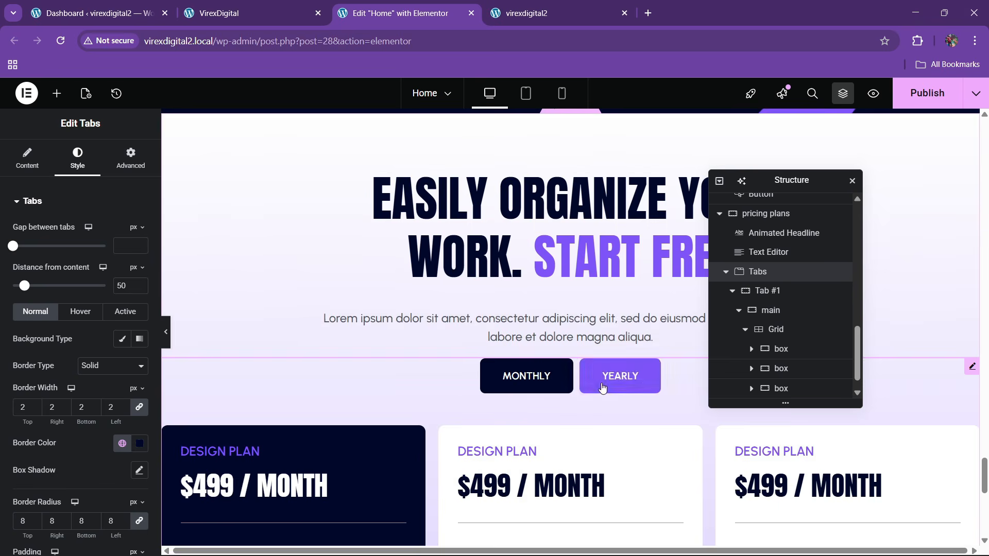
# - Give hovered tab buttons a solid purple border
pyautogui.click(92, 318)
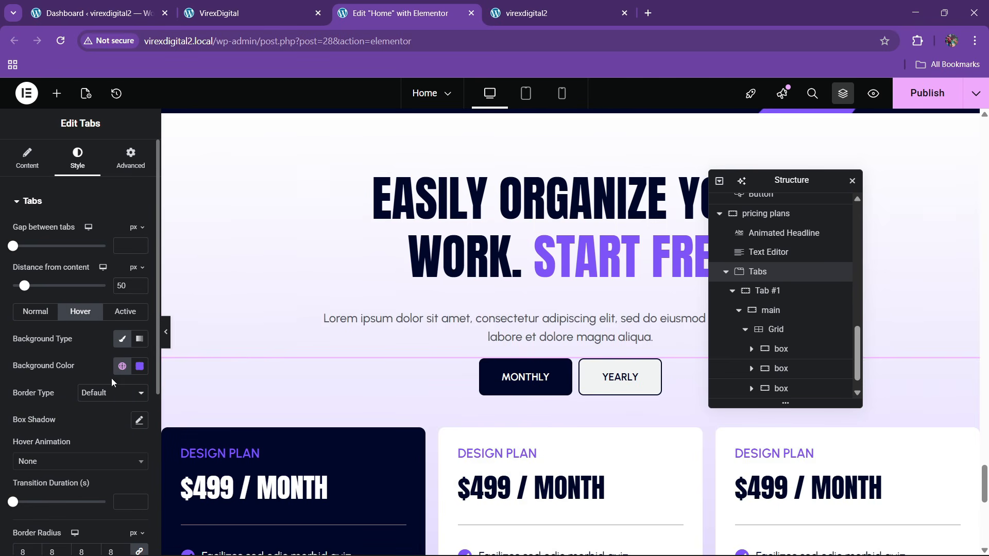
pyautogui.click(104, 397)
pyautogui.click(97, 440)
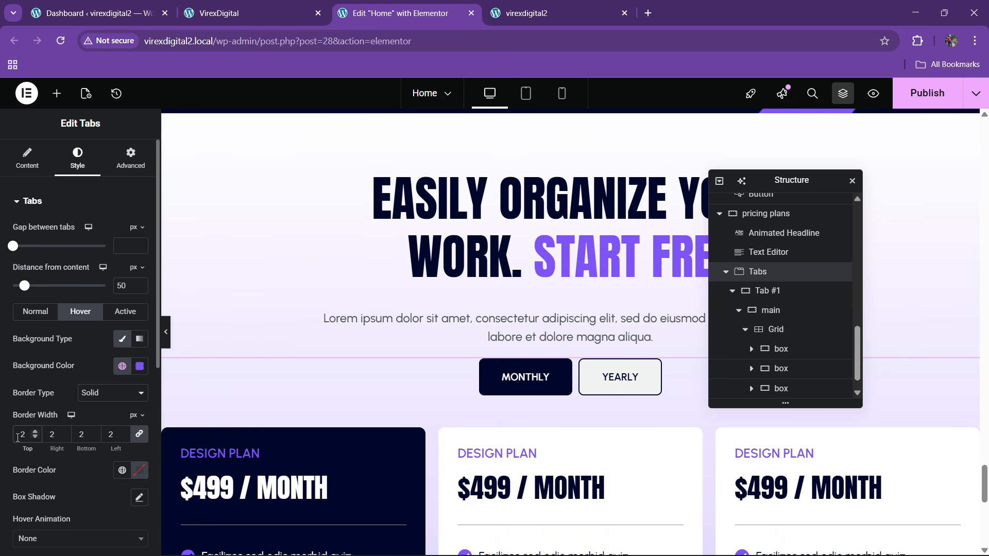
pyautogui.scroll(-3, 95, 376)
pyautogui.click(122, 342)
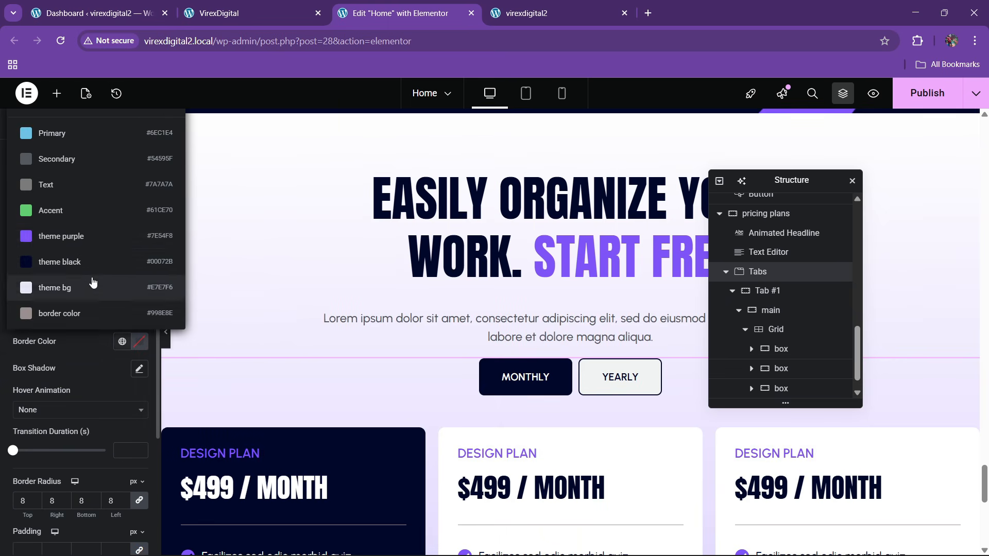
pyautogui.click(77, 232)
# - Give the active tab a solid border, settling on theme black as its colour
pyautogui.click(125, 183)
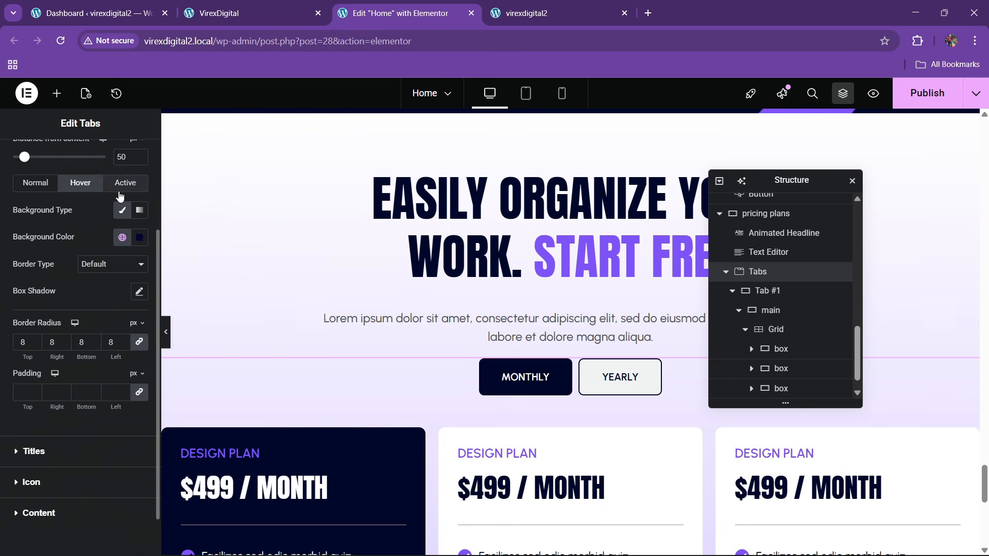
pyautogui.click(99, 268)
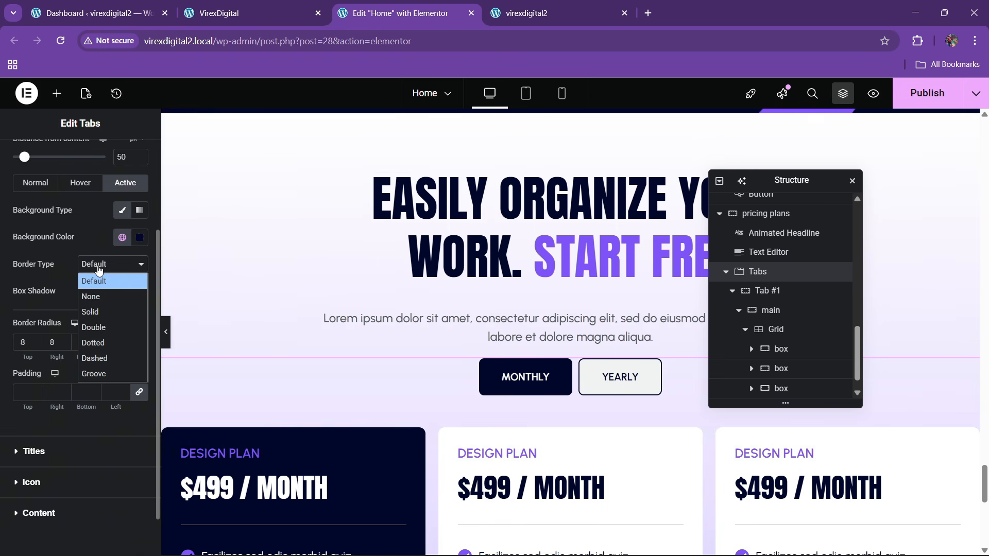
pyautogui.click(99, 311)
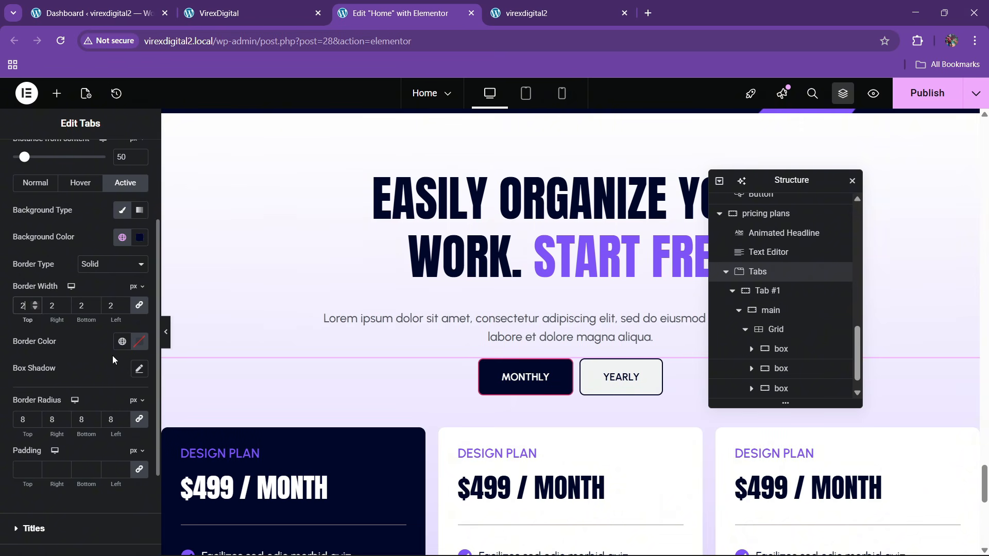
pyautogui.click(122, 342)
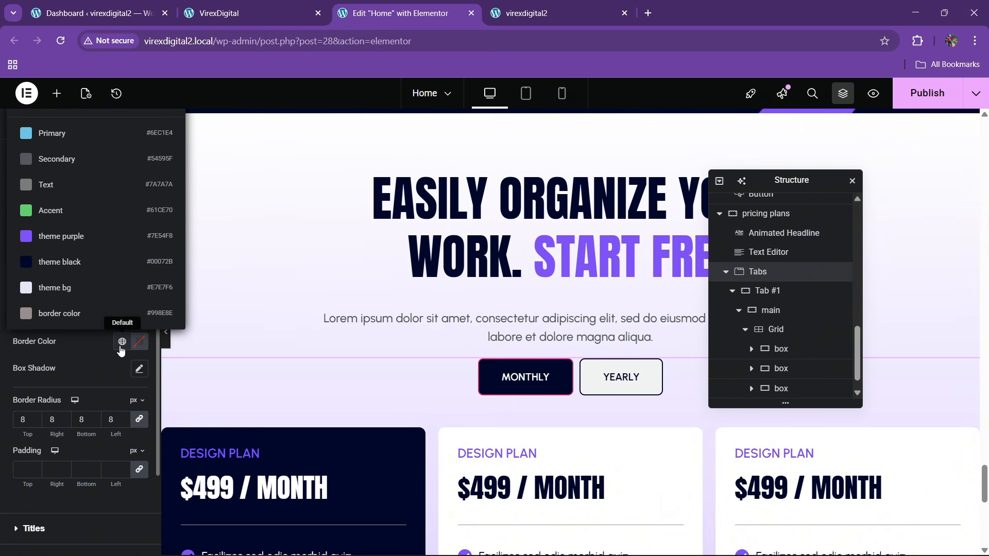
pyautogui.click(78, 238)
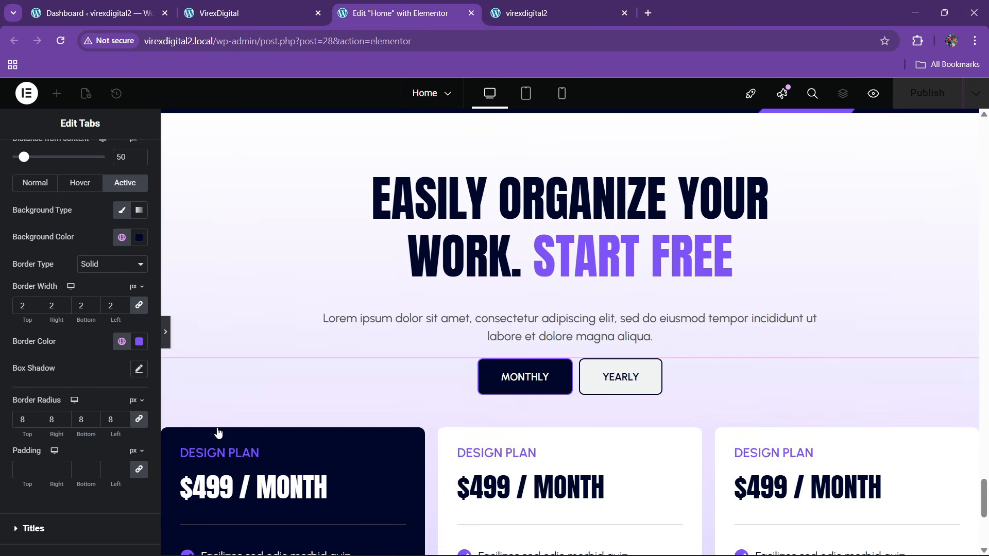
pyautogui.hotkey('ctrl', 'p')
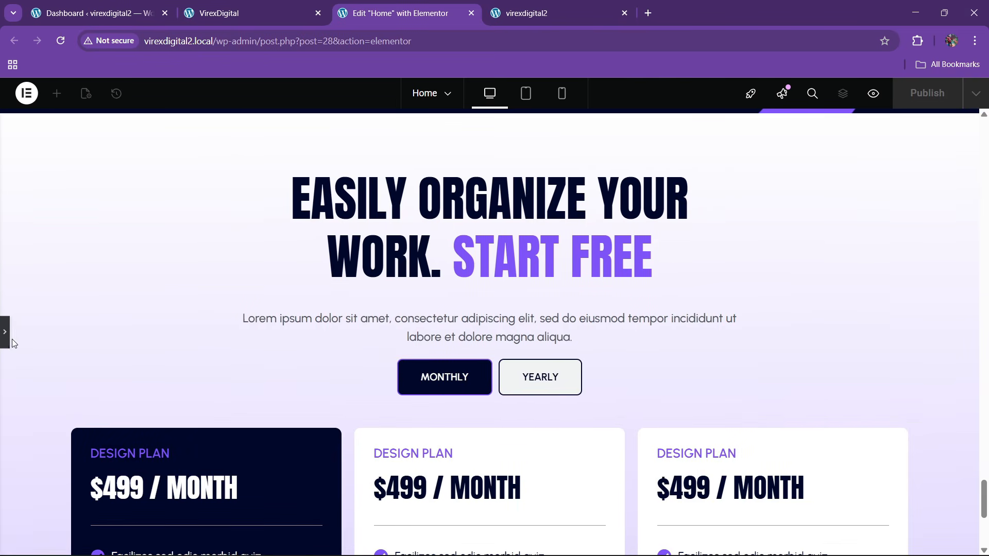
pyautogui.hotkey('ctrl', 'i')
pyautogui.hotkey('ctrl', 'p')
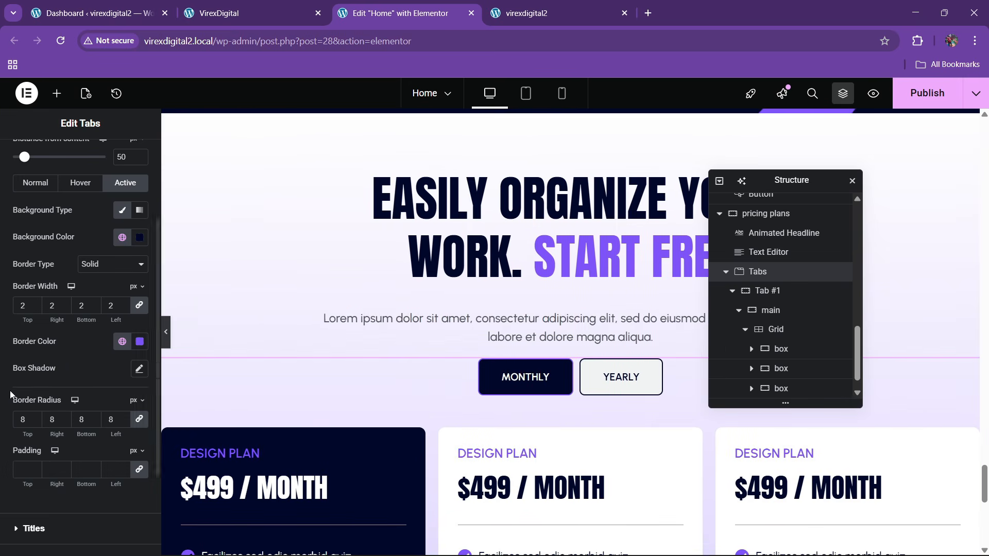
pyautogui.click(122, 342)
pyautogui.click(80, 260)
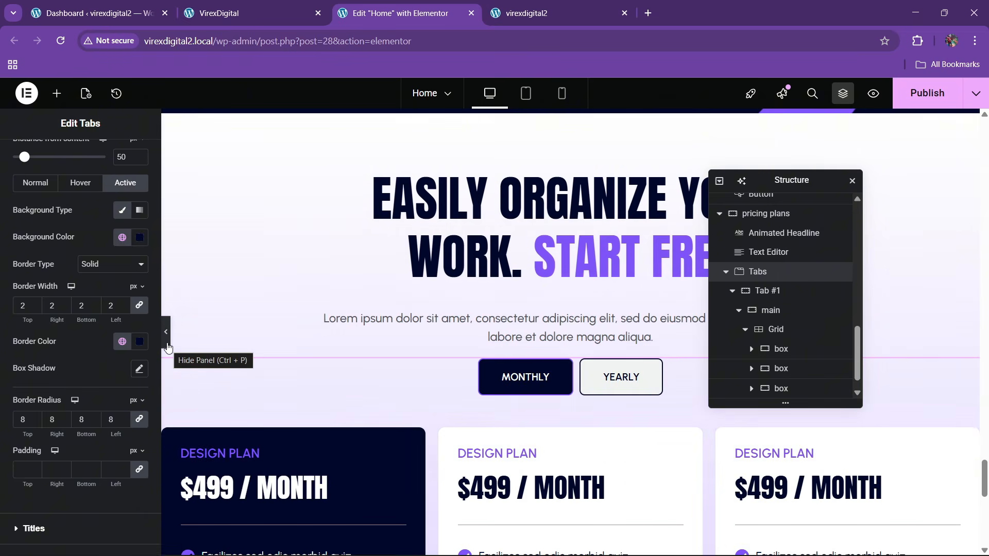
# - Preview the page full width with the YEARLY tab active
pyautogui.click(167, 345)
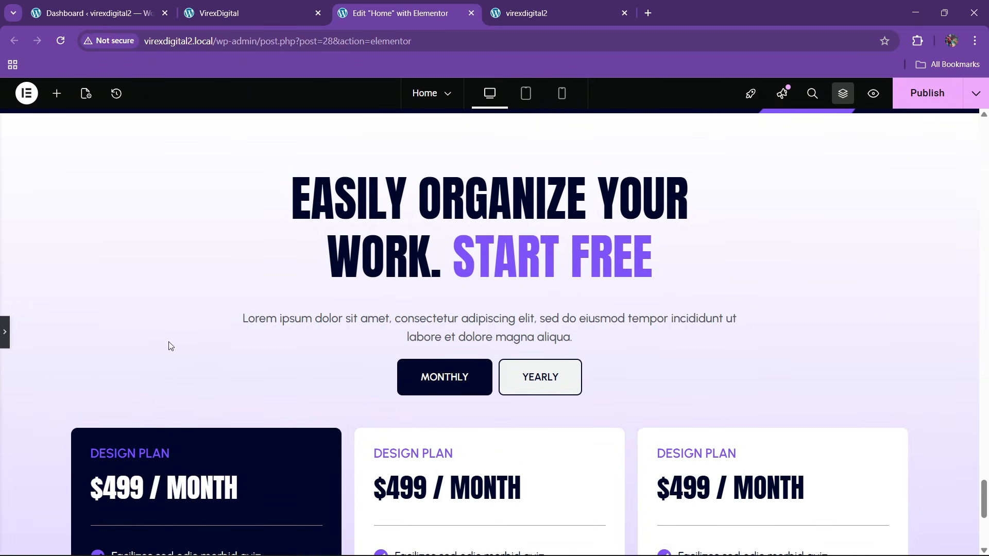
pyautogui.click(515, 381)
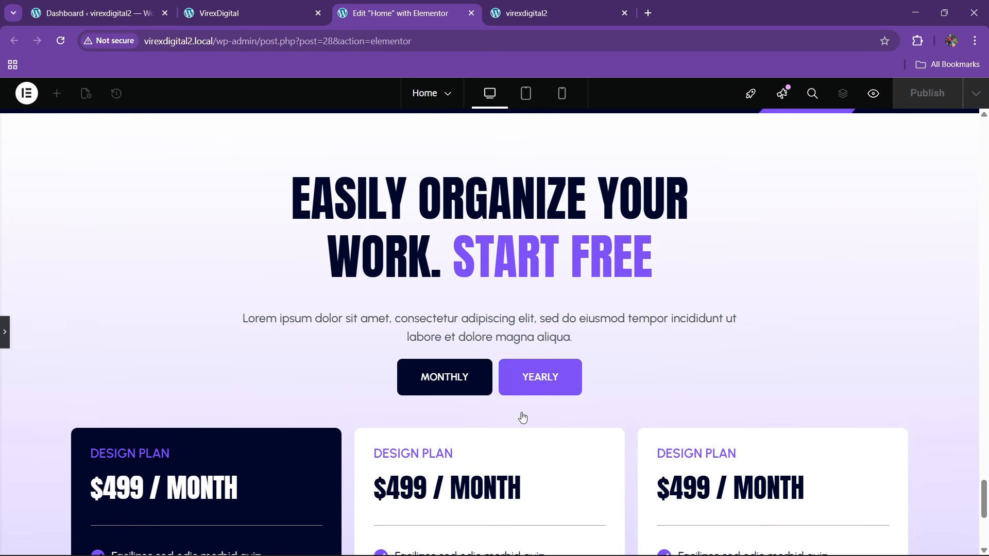
pyautogui.click(6, 336)
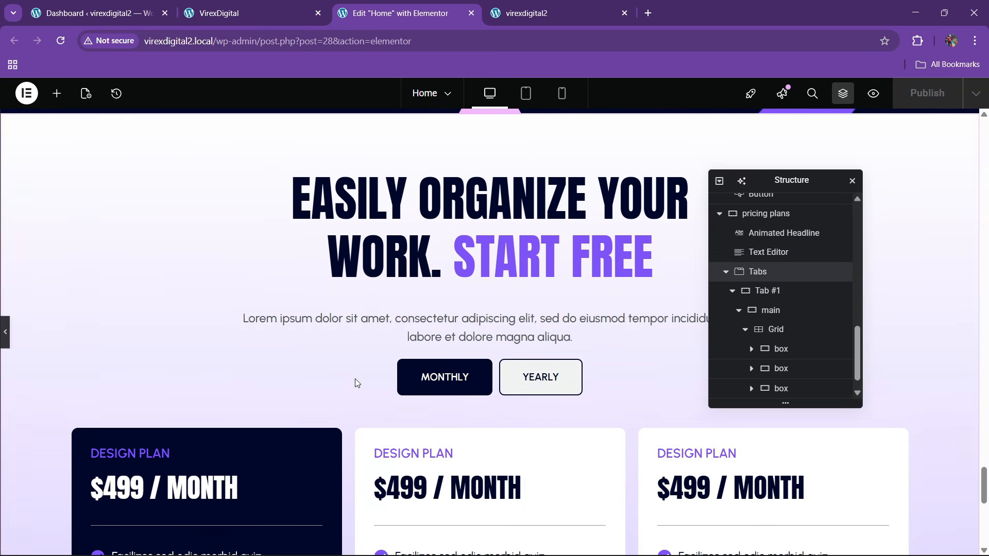
pyautogui.scroll(-3, 519, 361)
pyautogui.scroll(3, 540, 369)
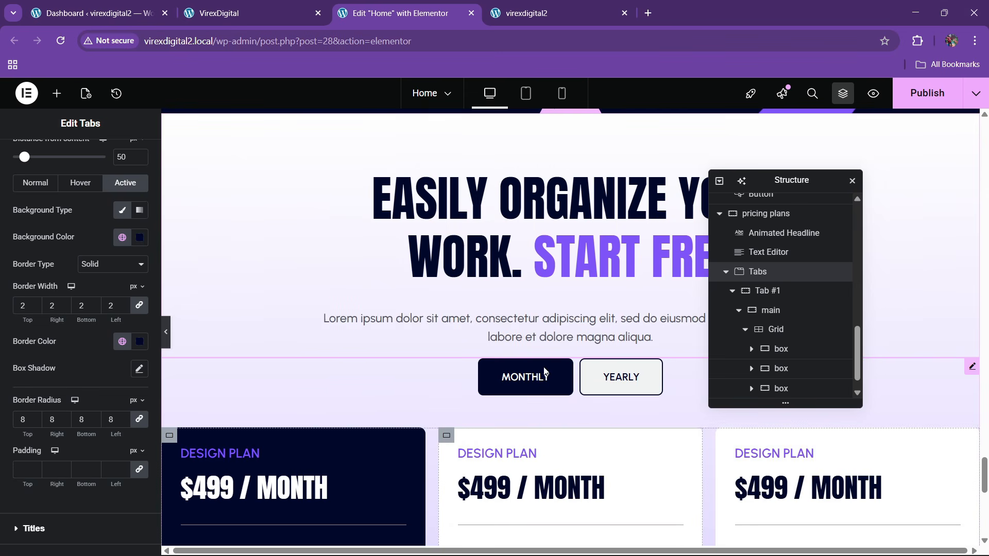
pyautogui.scroll(-2, 669, 360)
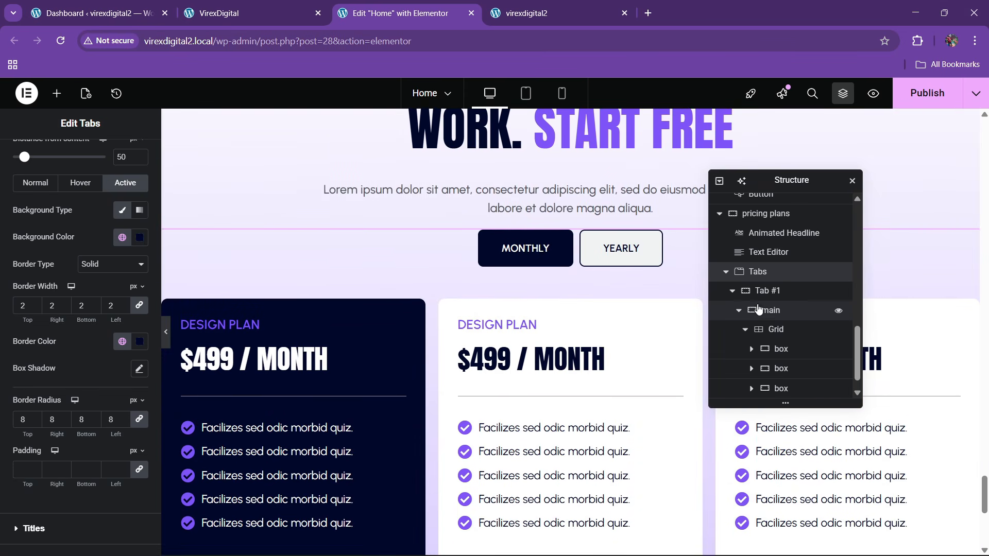
pyautogui.scroll(3, 21, 206)
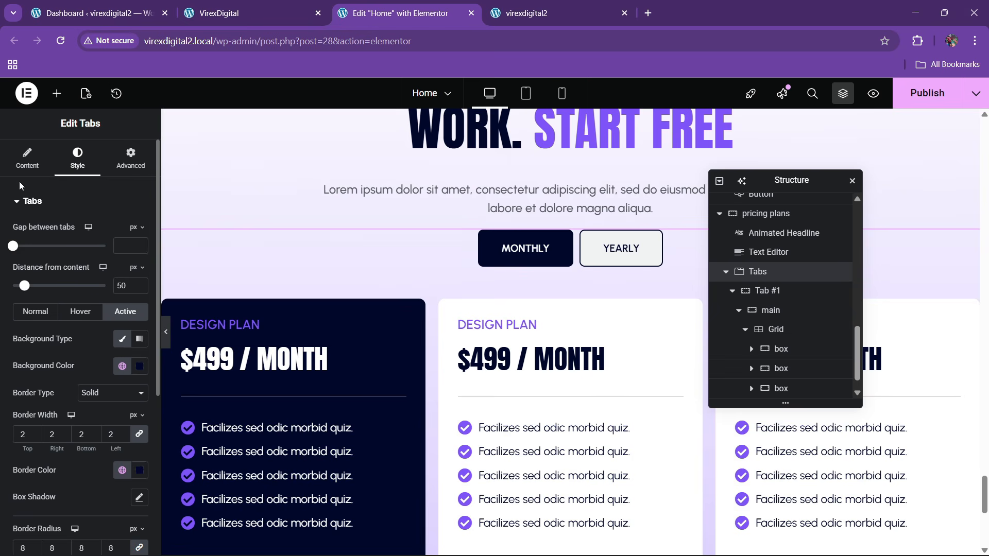
# - Delete the old Yearly tab and add a new tab titled Yearly
pyautogui.click(27, 161)
pyautogui.click(135, 285)
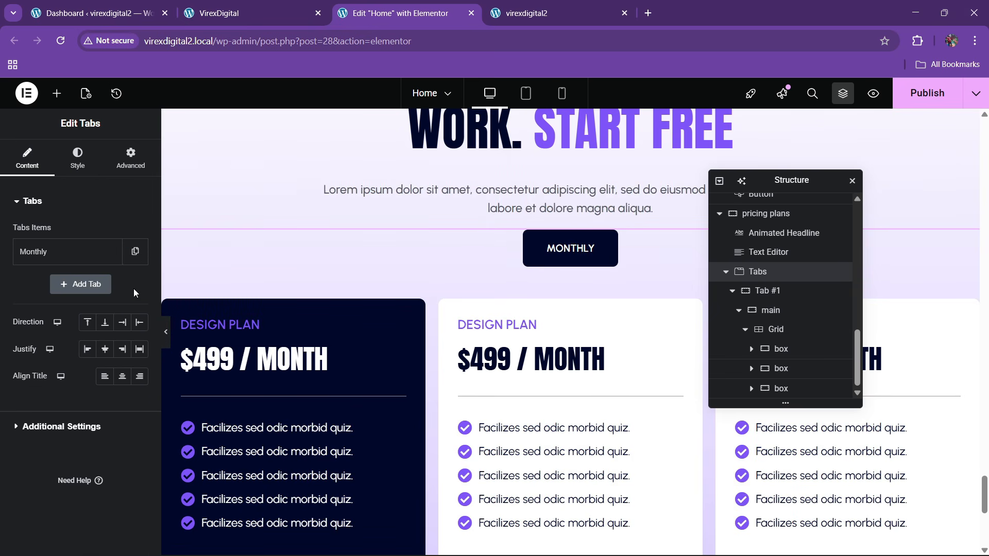
pyautogui.click(81, 284)
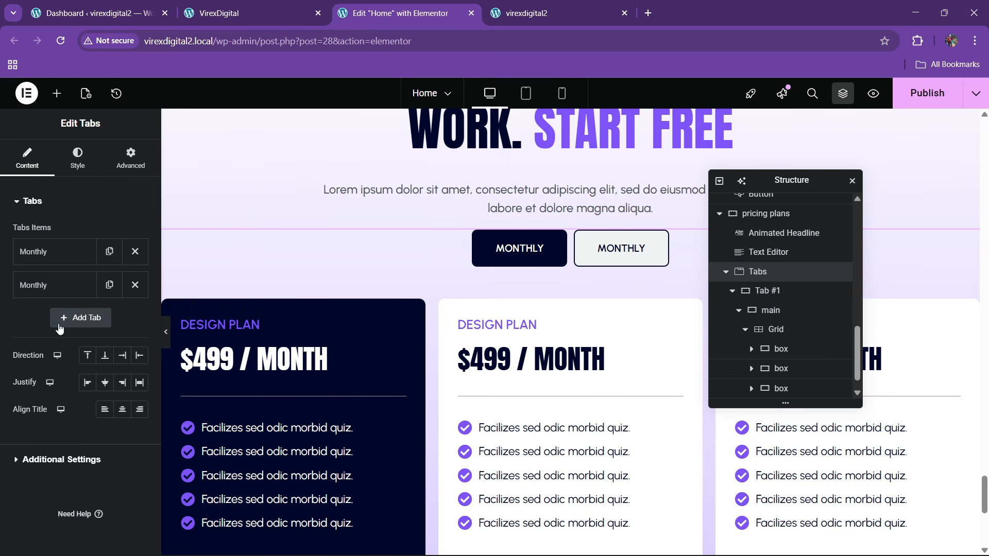
pyautogui.click(31, 286)
pyautogui.moveTo(52, 332); pyautogui.dragTo(10, 338)
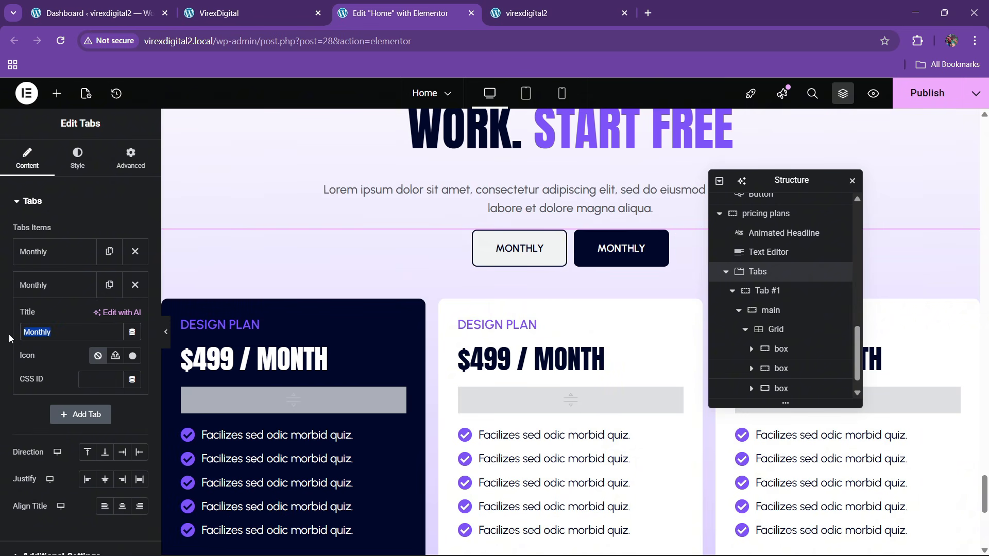
pyautogui.write('Yearly')
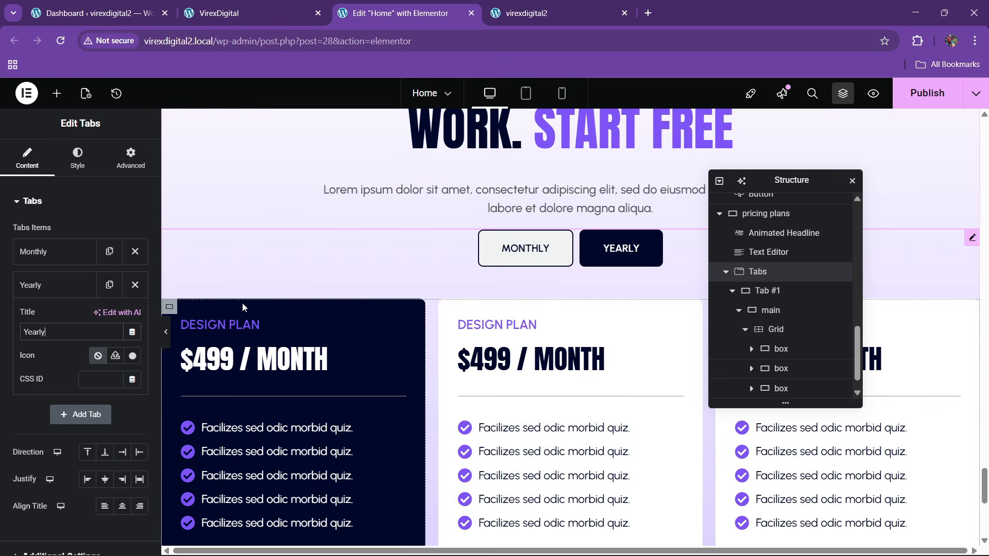
pyautogui.click(51, 291)
# - Change the first and second cards' price headings from Month to Yearly
pyautogui.click(560, 260)
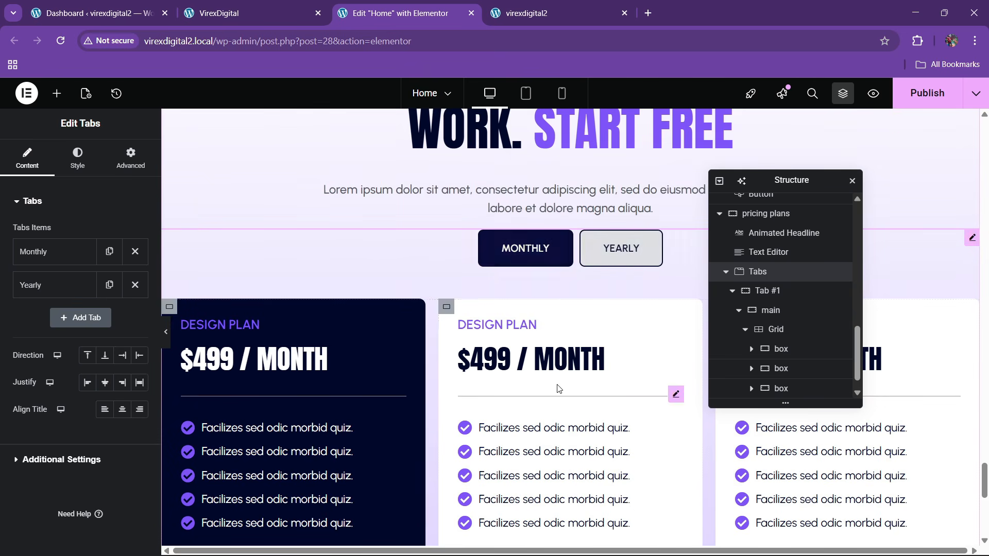
pyautogui.click(633, 258)
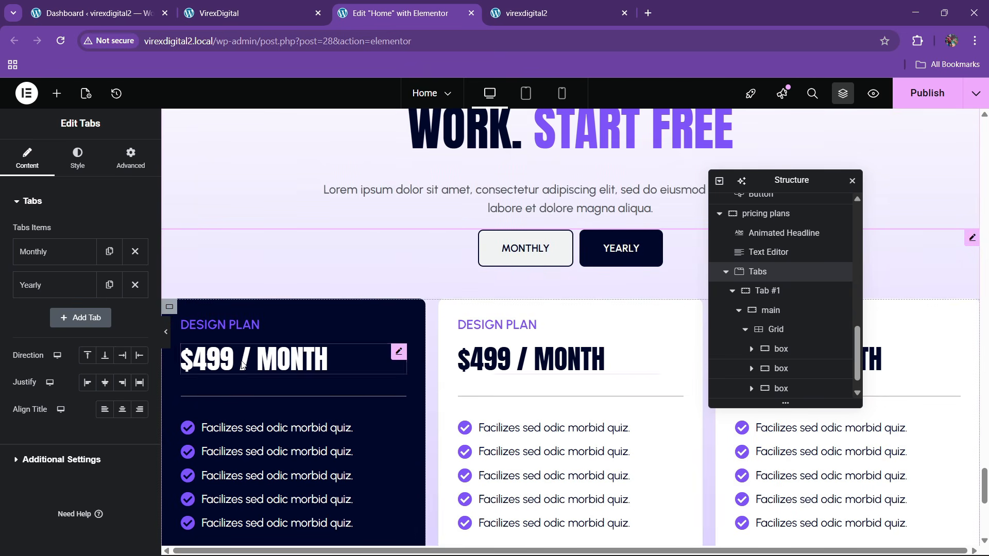
pyautogui.click(399, 350)
pyautogui.doubleClick(56, 252)
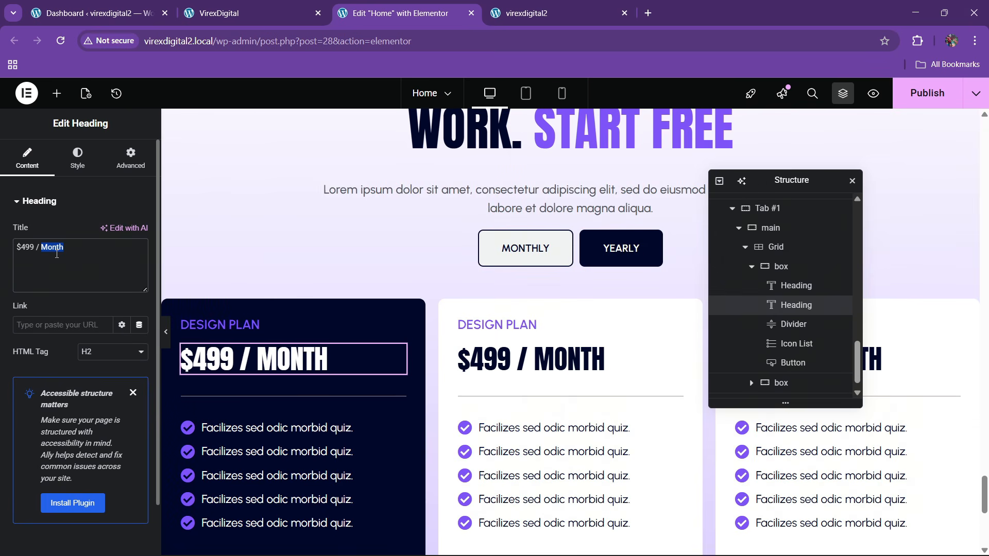
pyautogui.write('Yearly')
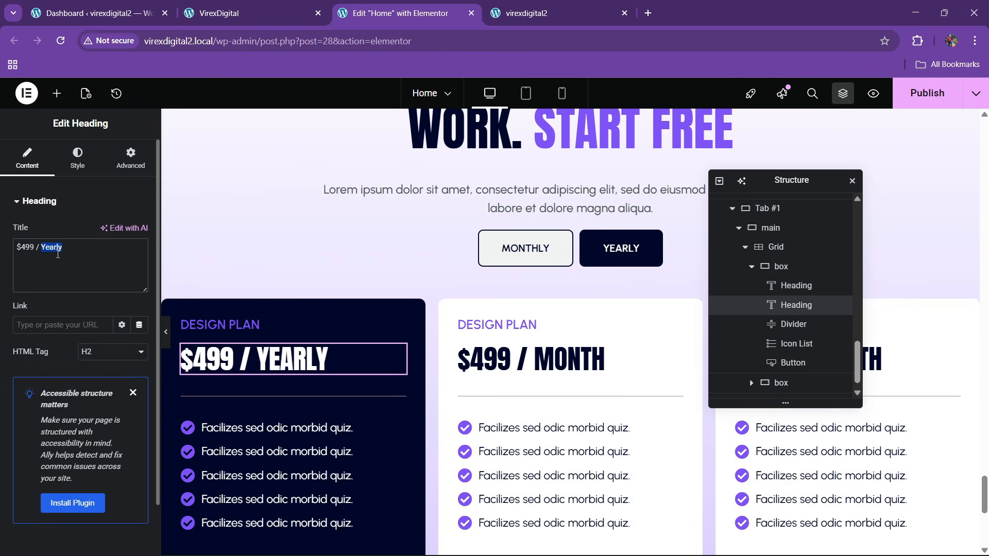
pyautogui.click(601, 359)
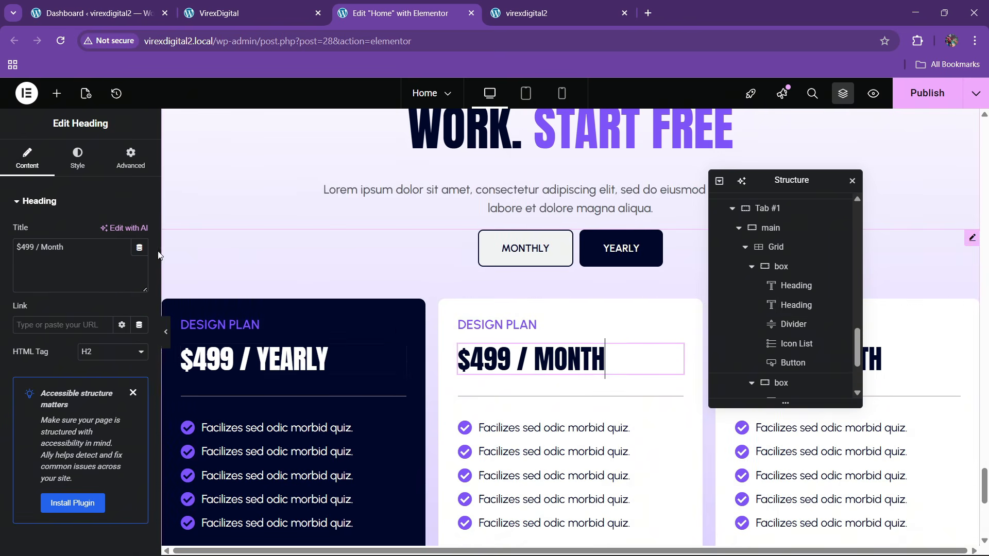
pyautogui.doubleClick(59, 245)
pyautogui.write('Yearly')
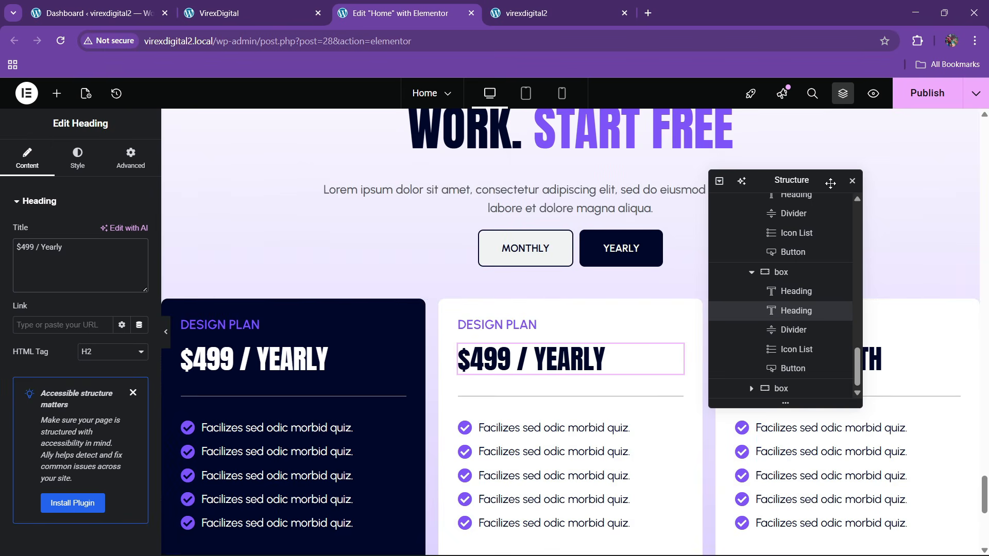
# - Change the third card's heading to '$499 / Yearly' and publish with Ctrl+S
pyautogui.moveTo(830, 183); pyautogui.dragTo(617, 241)
pyautogui.click(844, 359)
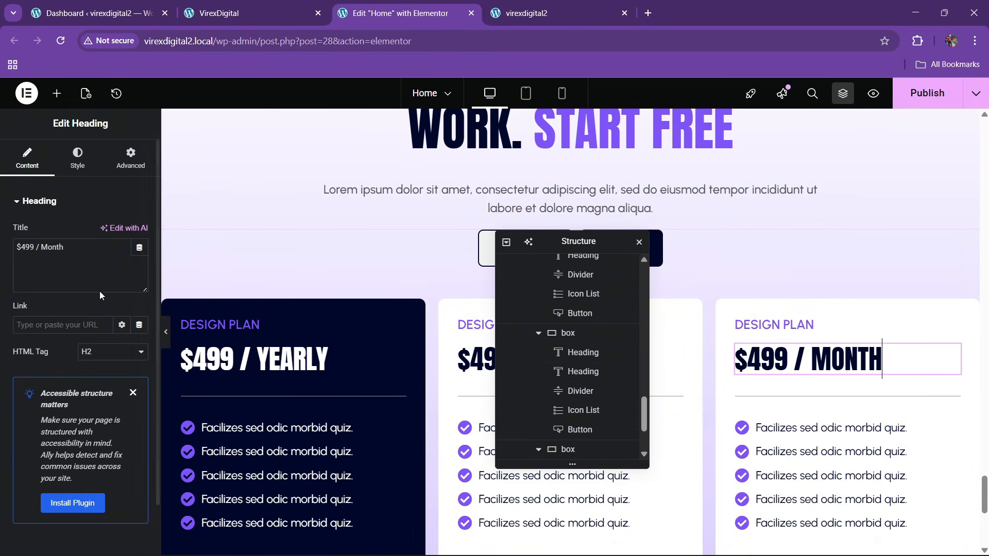
pyautogui.doubleClick(60, 248)
pyautogui.write('Yearly')
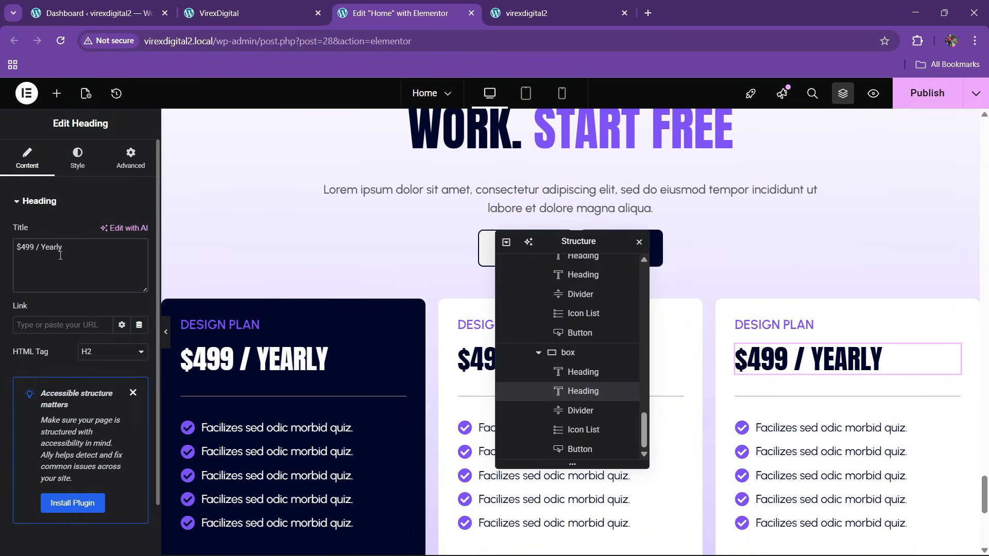
pyautogui.hotkey('ctrl', 's')
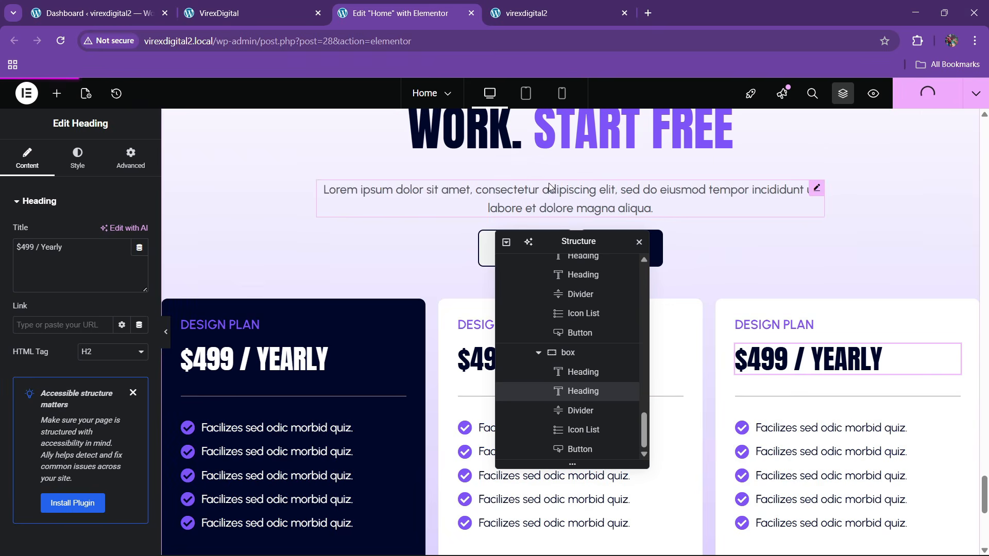
pyautogui.click(571, 7)
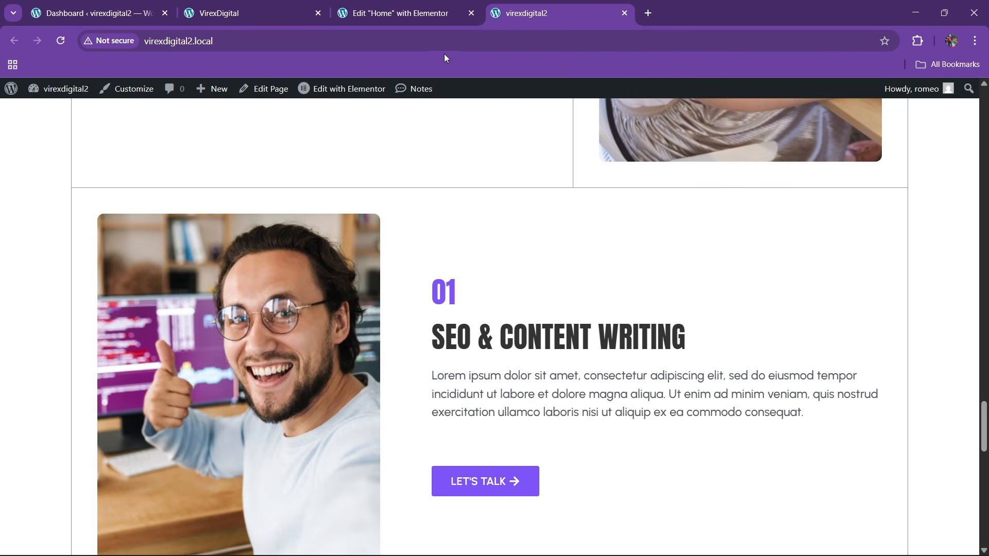
pyautogui.click(436, 40)
pyautogui.press('Return')
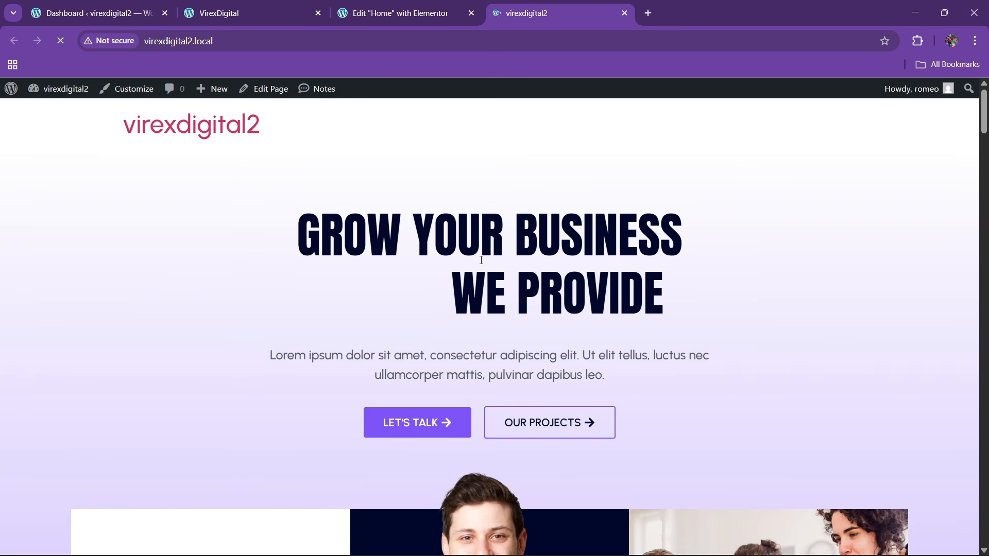
pyautogui.scroll(-15, 477, 267)
pyautogui.scroll(-20, 477, 270)
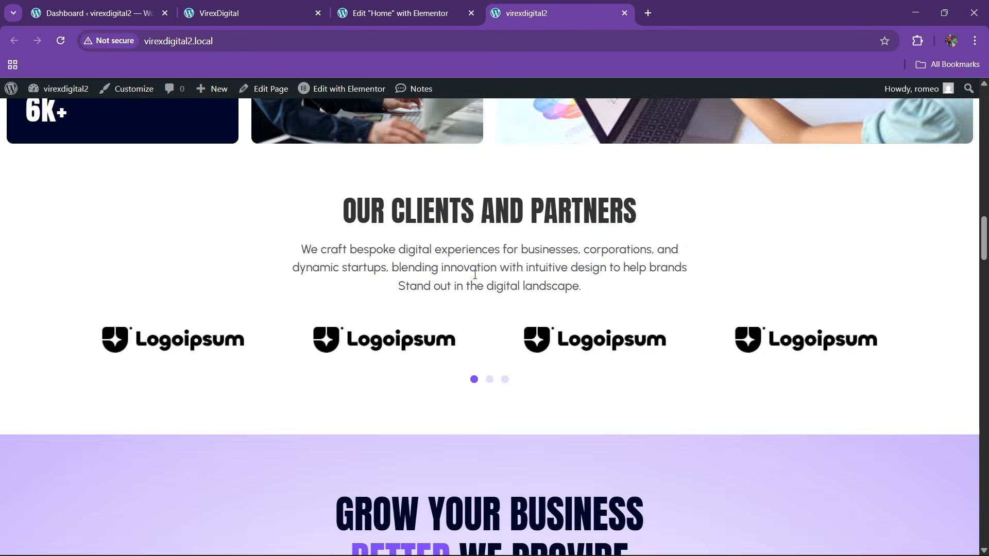
pyautogui.scroll(-18, 476, 281)
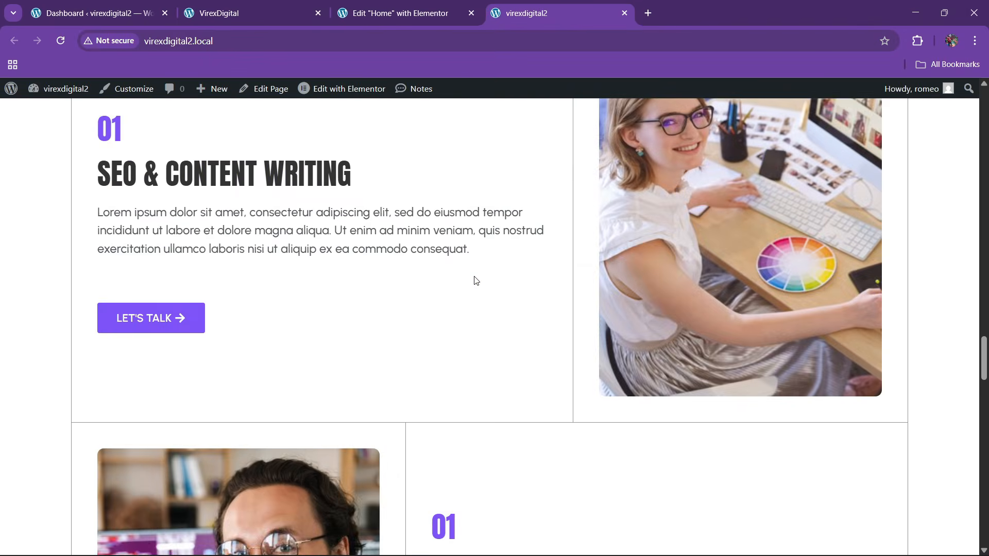
pyautogui.scroll(-11, 474, 278)
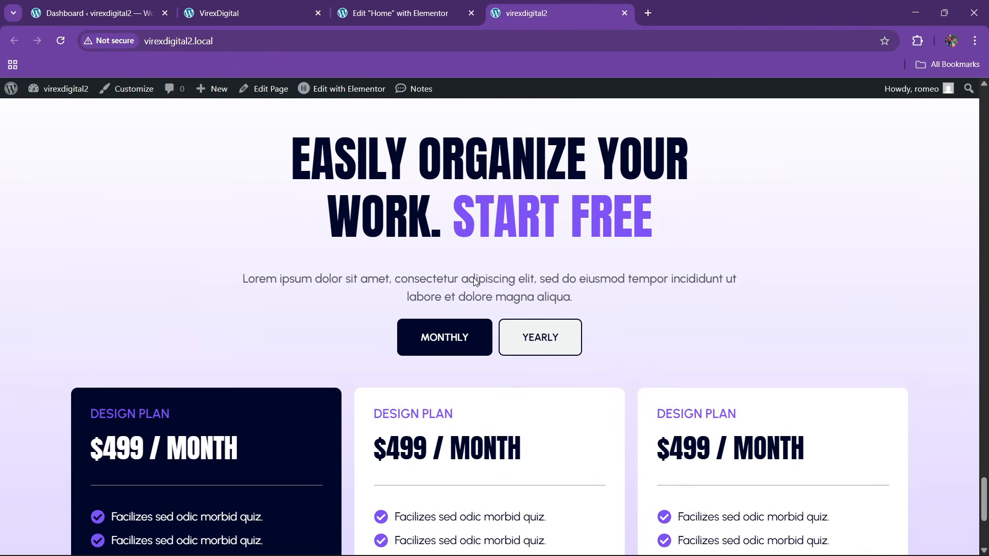
pyautogui.scroll(2, 475, 282)
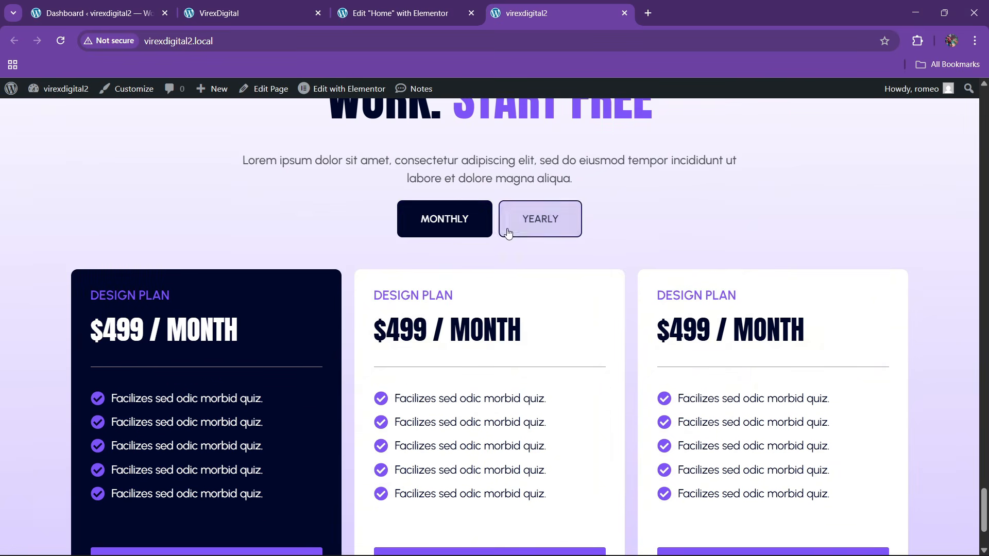
pyautogui.click(512, 226)
pyautogui.click(456, 220)
pyautogui.click(537, 219)
pyautogui.click(472, 220)
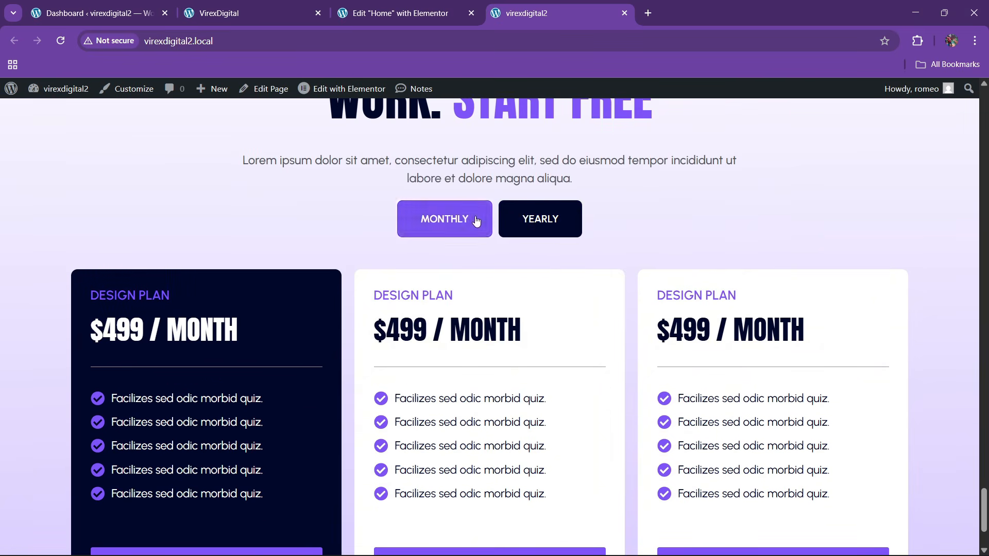
pyautogui.click(541, 223)
pyautogui.scroll(-3, 494, 317)
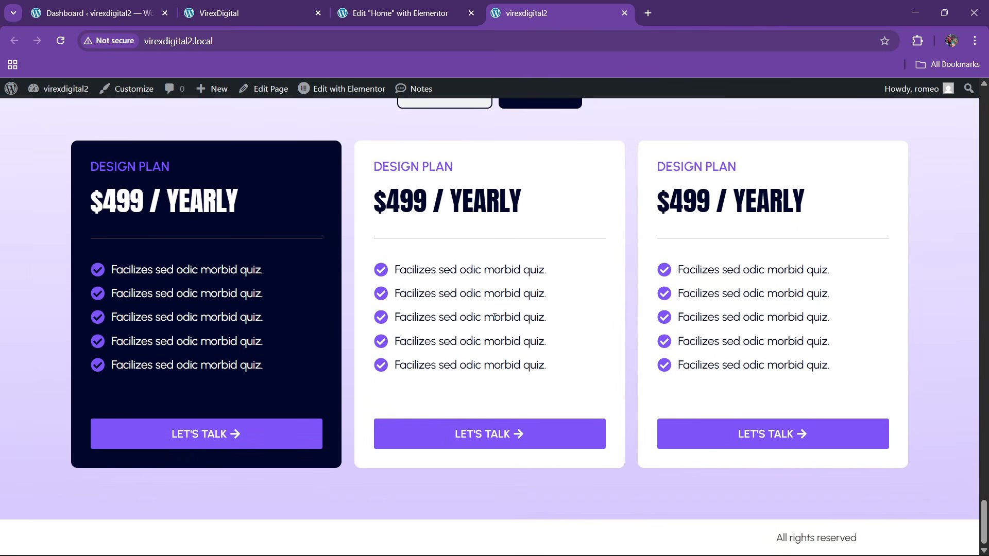
pyautogui.click(216, 13)
pyautogui.scroll(-6, 431, 304)
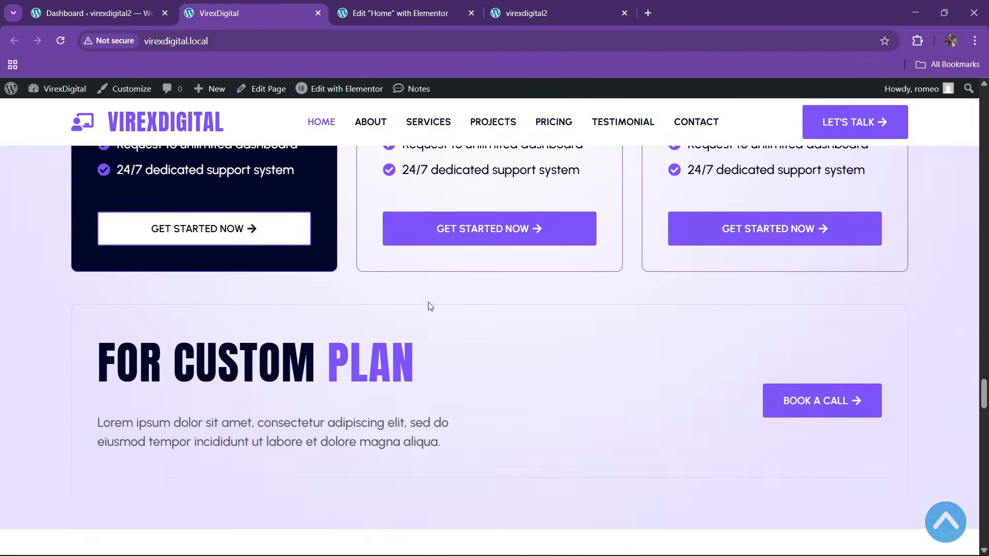
pyautogui.scroll(3, 447, 306)
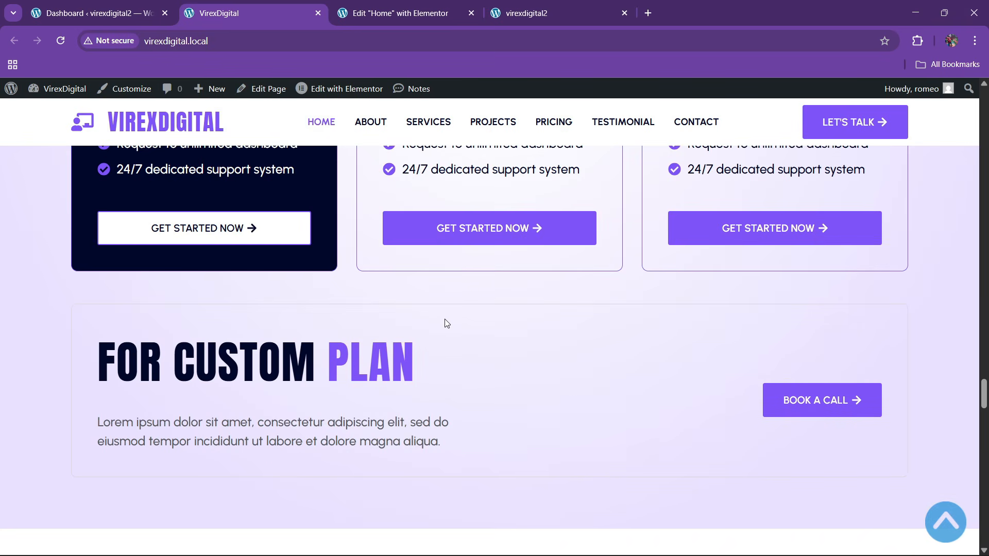
pyautogui.click(418, 5)
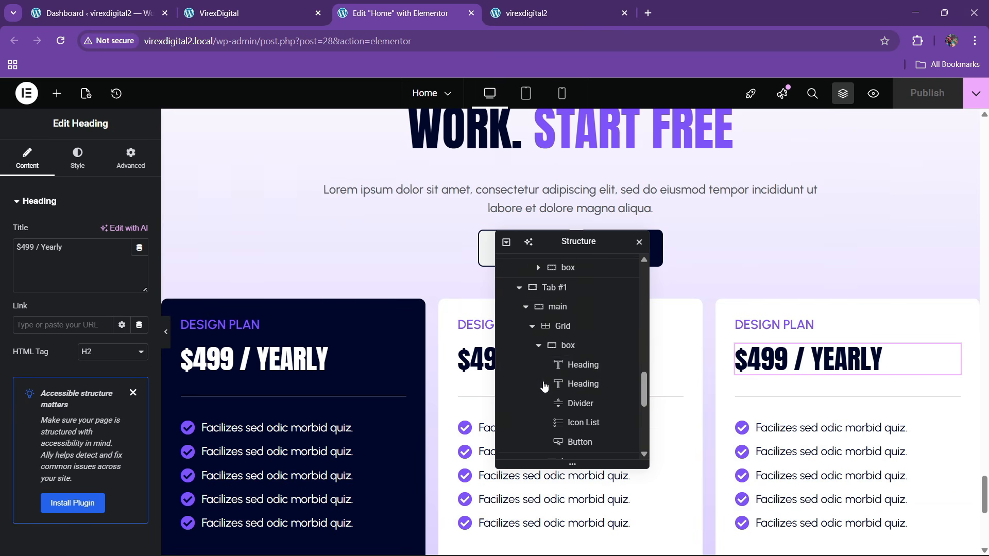
# - Select the pricing tab's main container and collapse the structure tree to top-level sections
pyautogui.scroll(1, 544, 387)
pyautogui.click(525, 342)
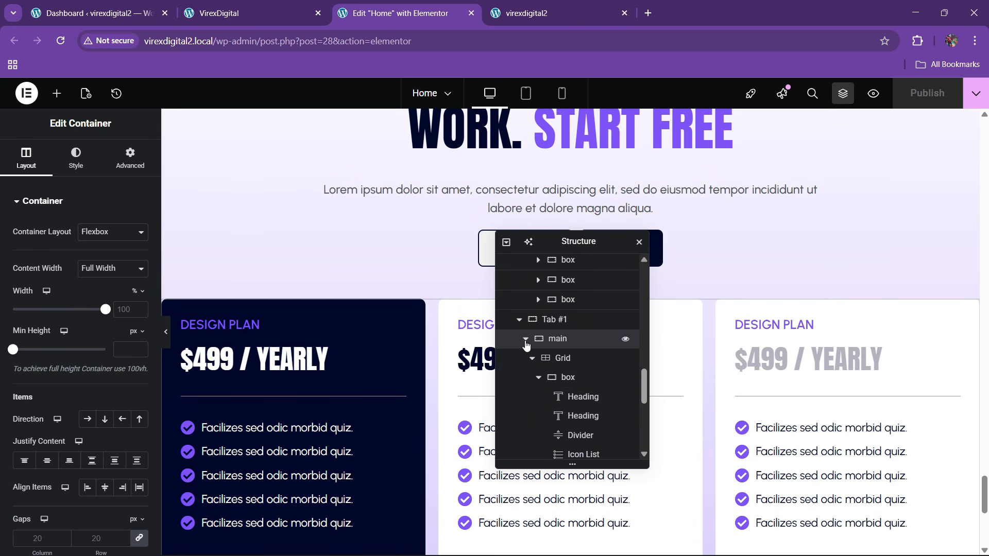
pyautogui.scroll(4, 531, 375)
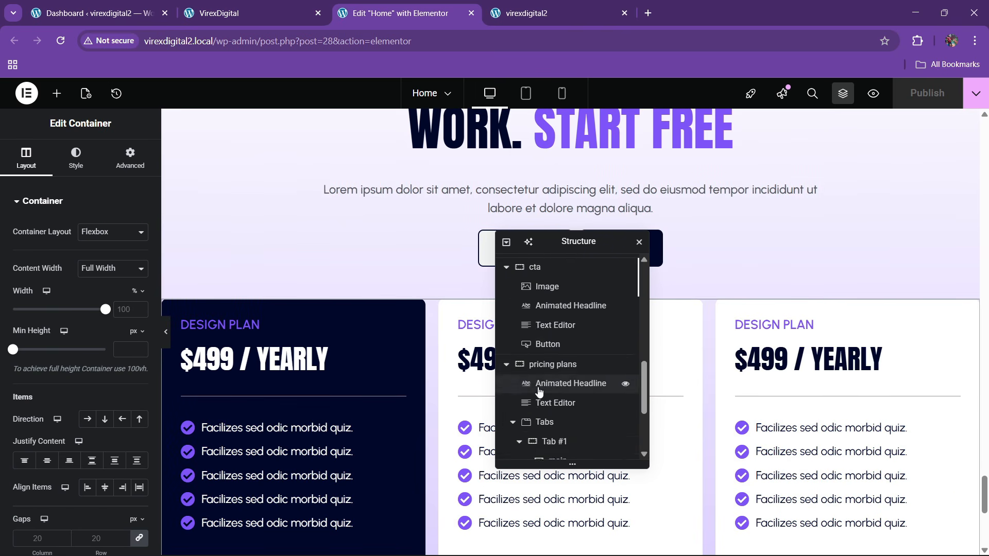
pyautogui.scroll(10, 538, 392)
pyautogui.click(506, 244)
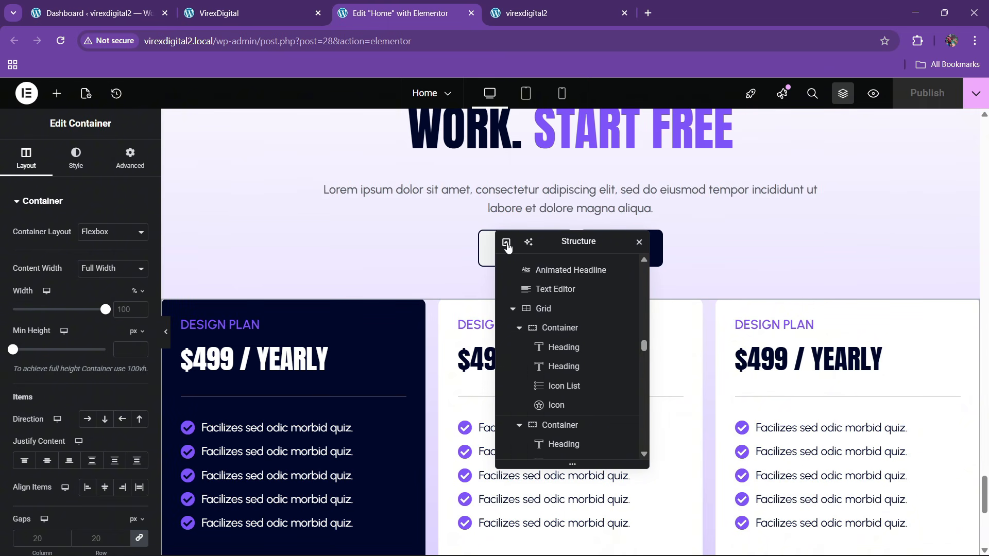
pyautogui.click(507, 244)
pyautogui.click(510, 429)
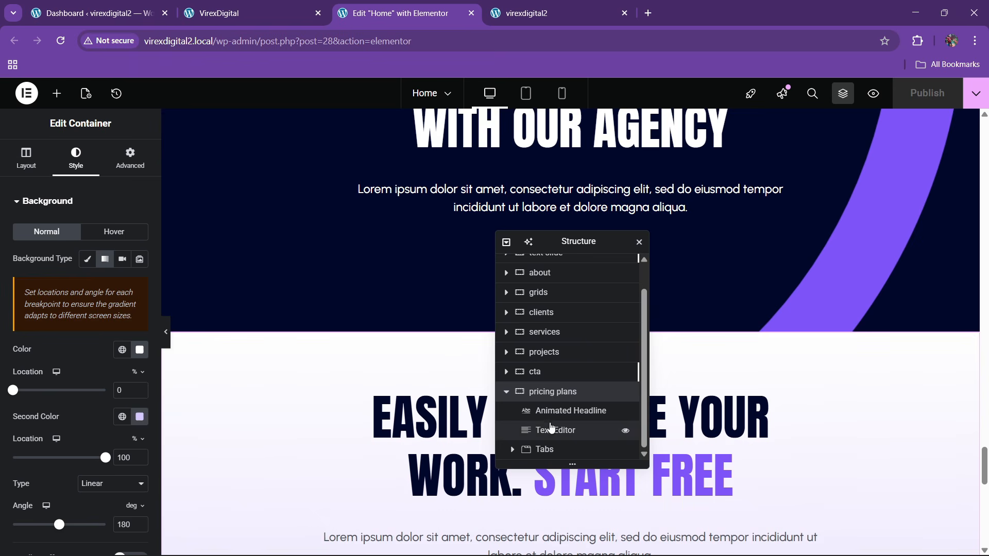
# - Add a new container below the pricing plans section and compare with the live site
pyautogui.rightClick(555, 395)
pyautogui.click(604, 268)
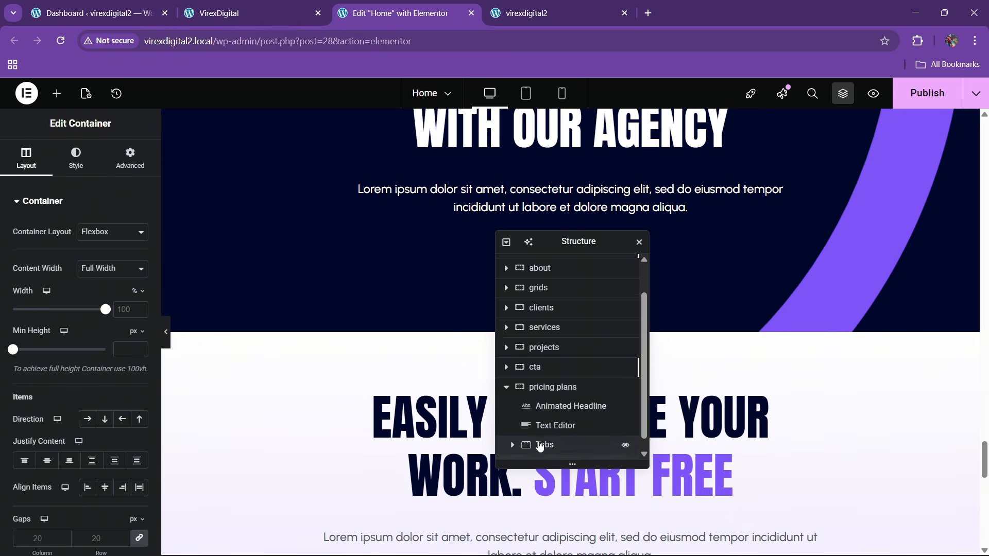
pyautogui.scroll(-15, 416, 360)
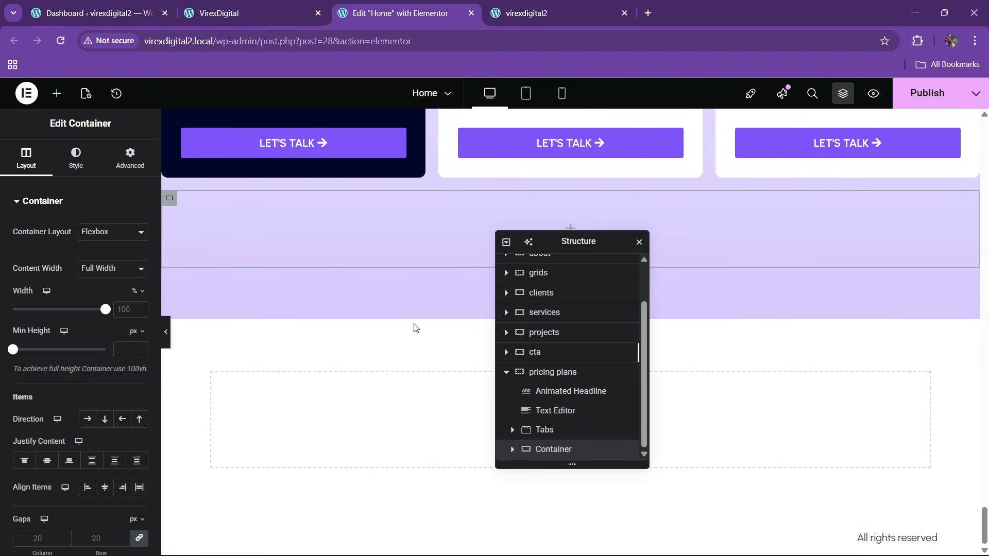
pyautogui.click(242, 13)
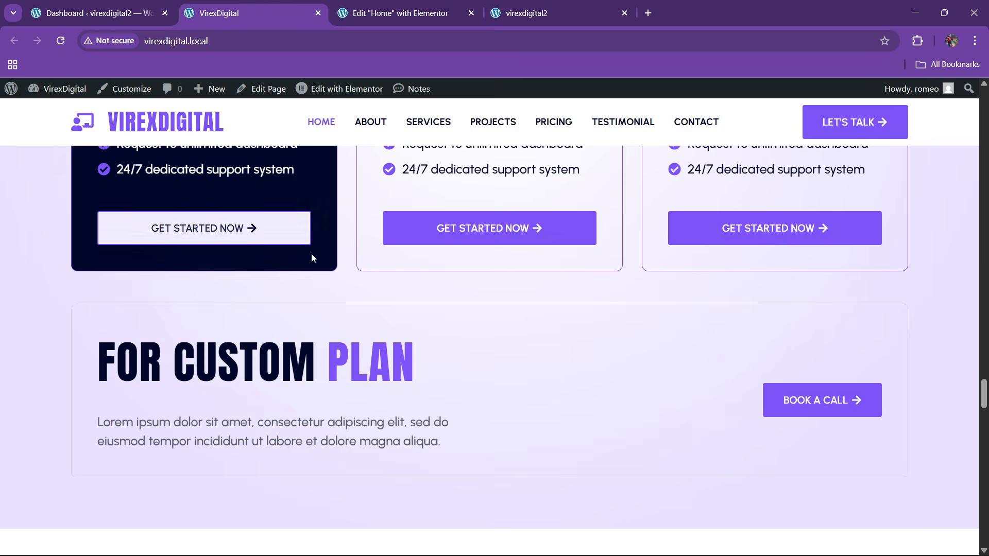
pyautogui.click(397, 13)
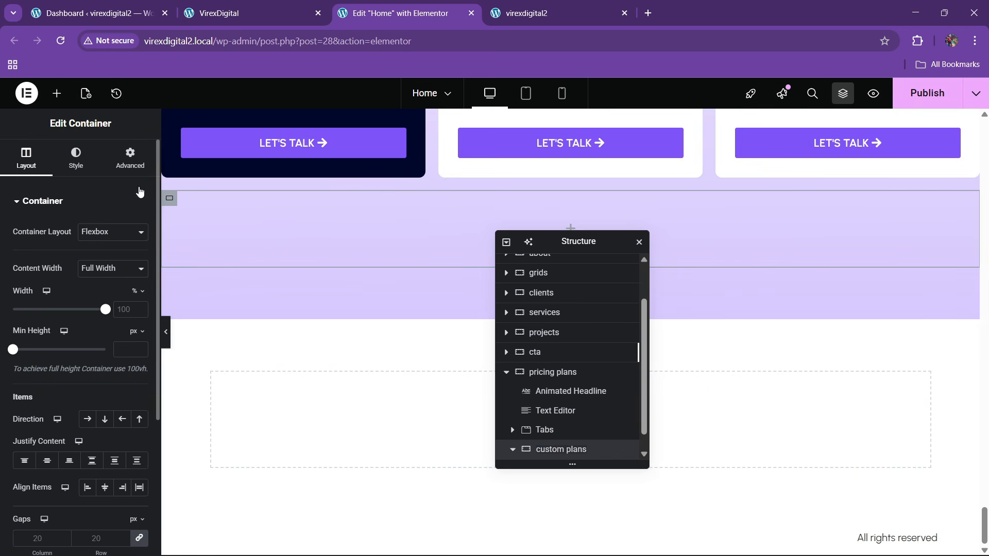
# - Drop a Container into custom plans and duplicate it to make two inner containers
pyautogui.click(131, 158)
pyautogui.click(57, 93)
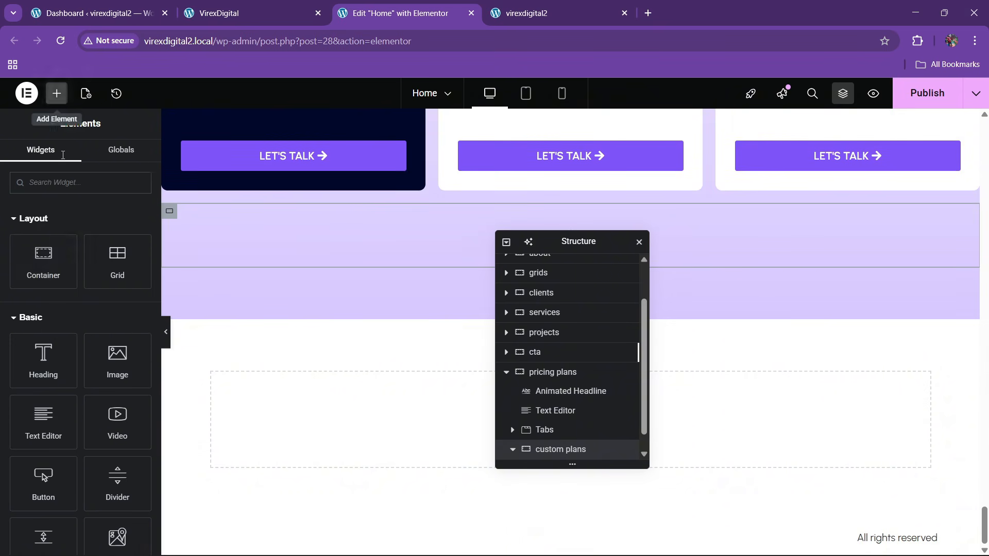
pyautogui.moveTo(53, 258); pyautogui.dragTo(415, 280)
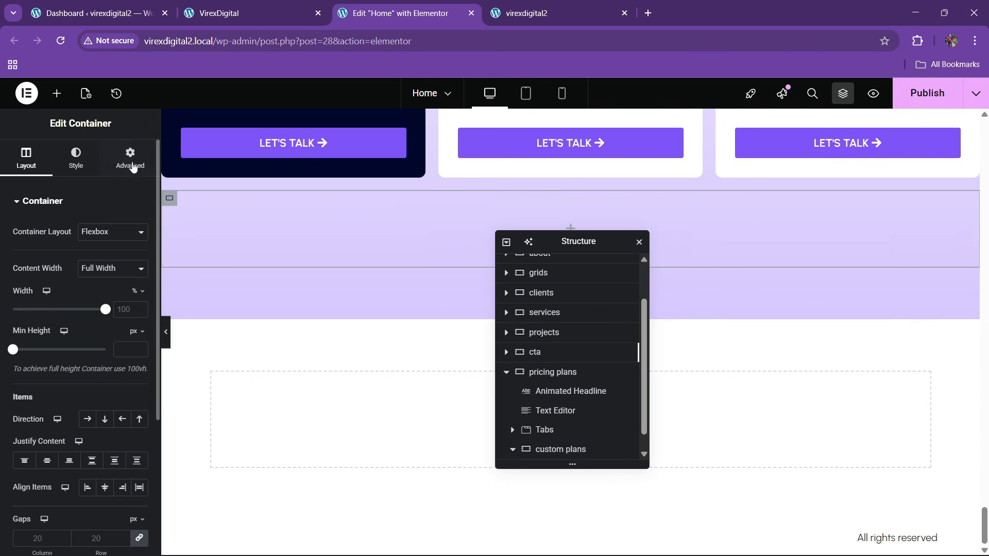
pyautogui.click(131, 160)
pyautogui.scroll(-1, 568, 418)
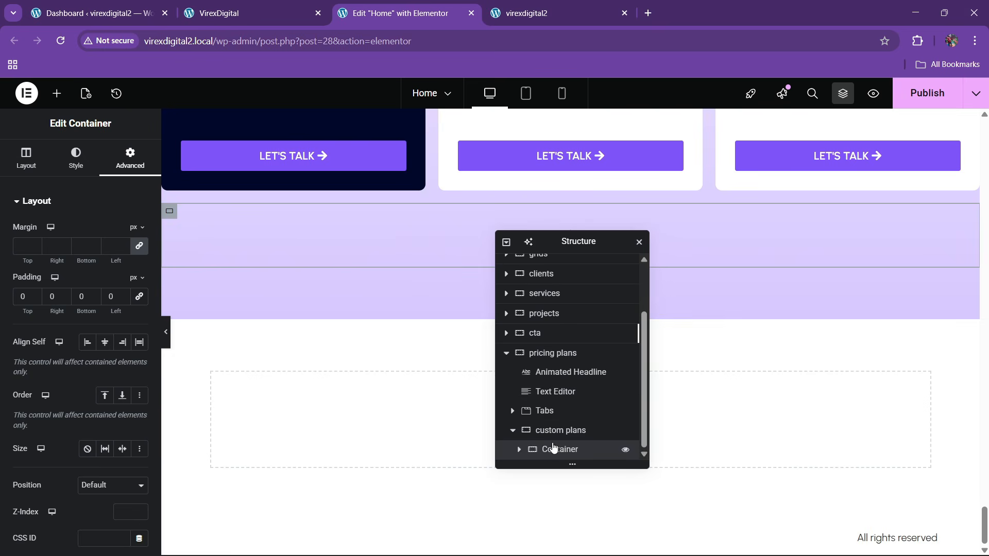
pyautogui.rightClick(552, 449)
pyautogui.click(588, 245)
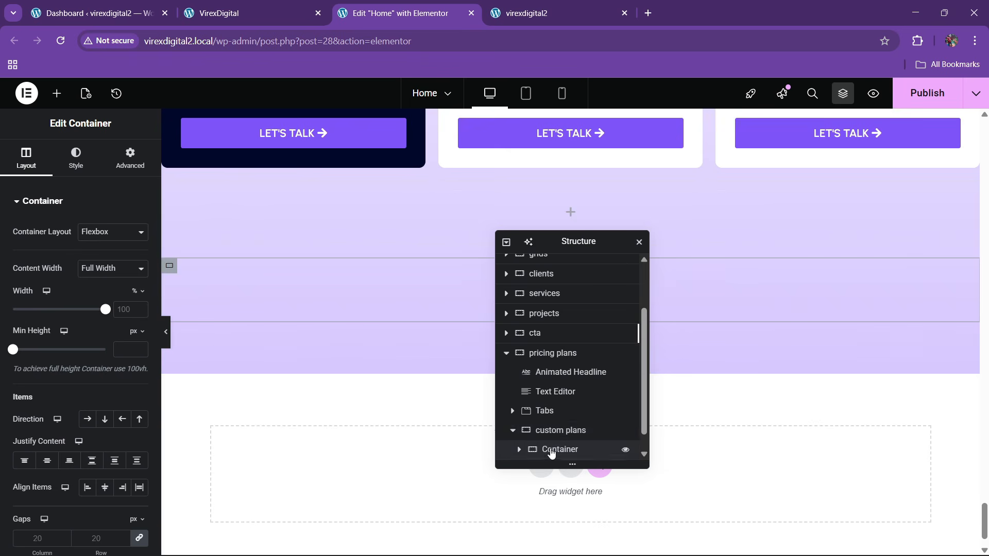
pyautogui.scroll(-1, 552, 424)
# - Set the custom plans container's direction to Row with Space Between justification
pyautogui.click(552, 414)
pyautogui.click(26, 159)
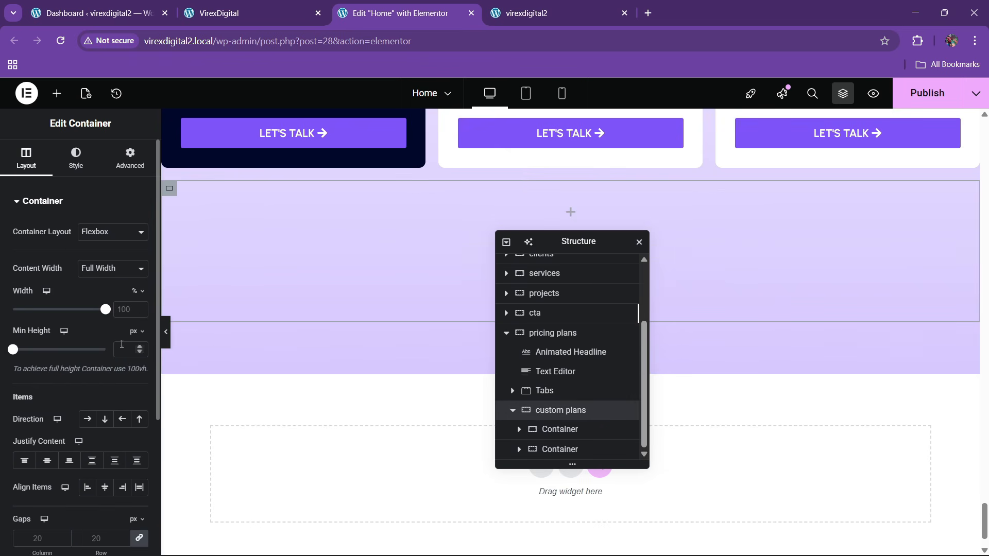
pyautogui.click(87, 419)
pyautogui.click(91, 461)
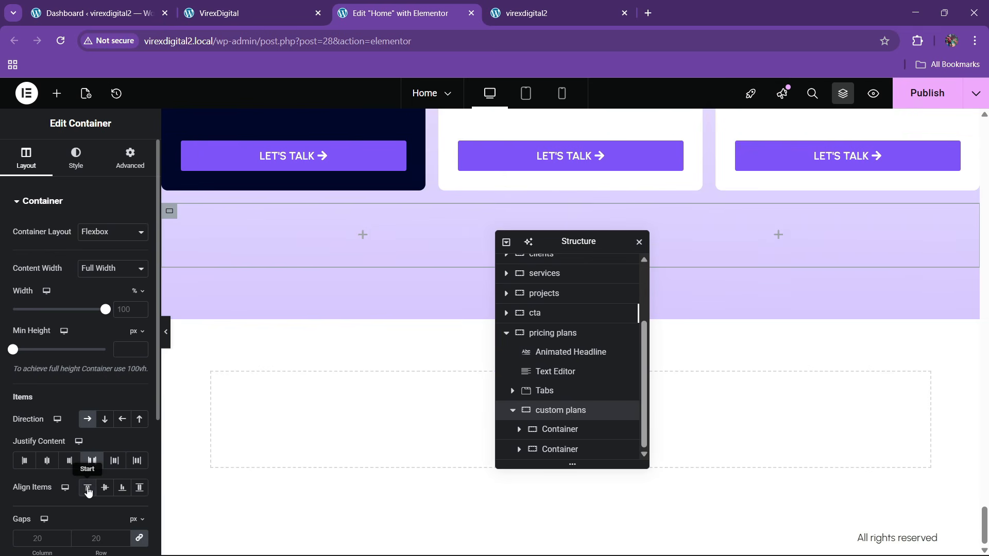
pyautogui.scroll(15, 393, 390)
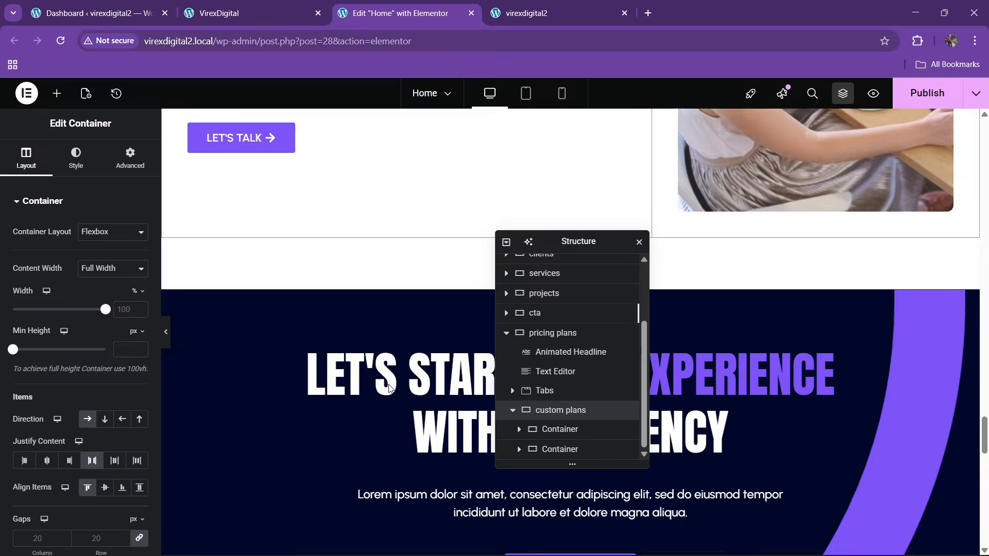
pyautogui.click(254, 5)
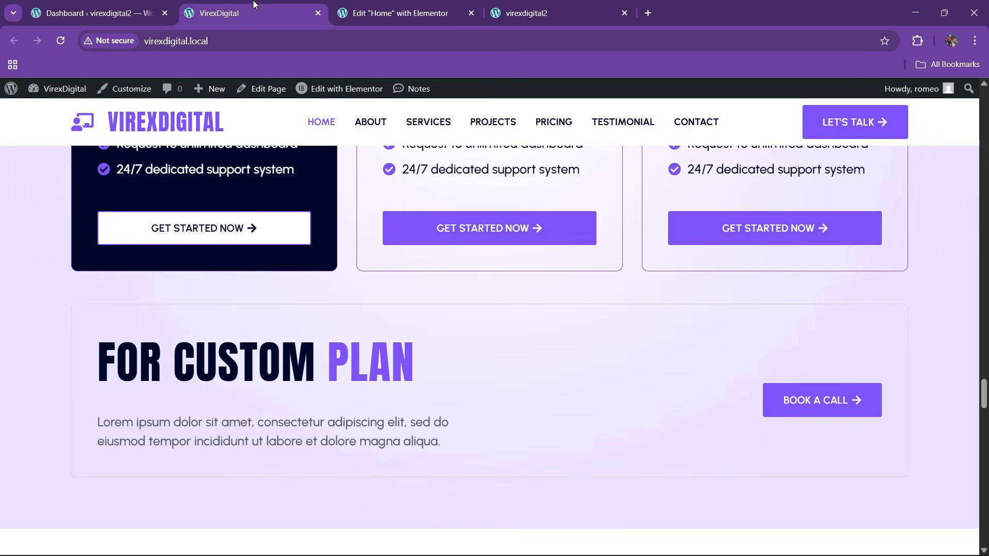
pyautogui.click(407, 5)
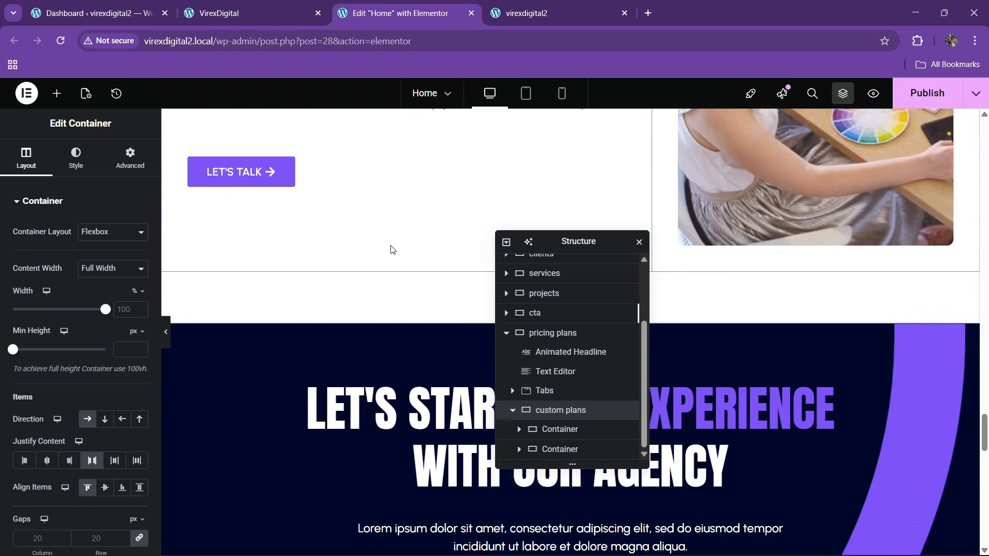
# - Copy the pricing animated headline and paste it into the empty left inner container
pyautogui.scroll(-20, 833, 365)
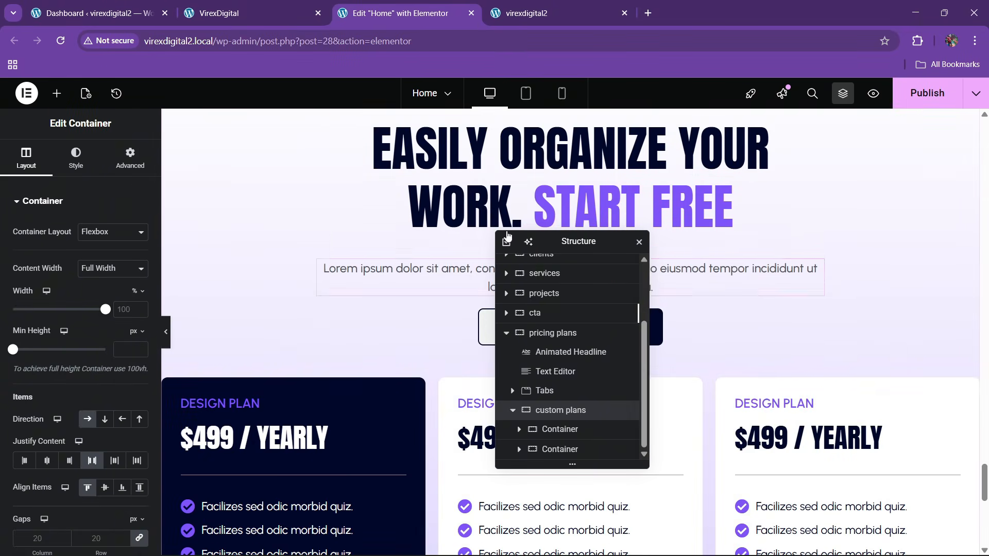
pyautogui.rightClick(470, 188)
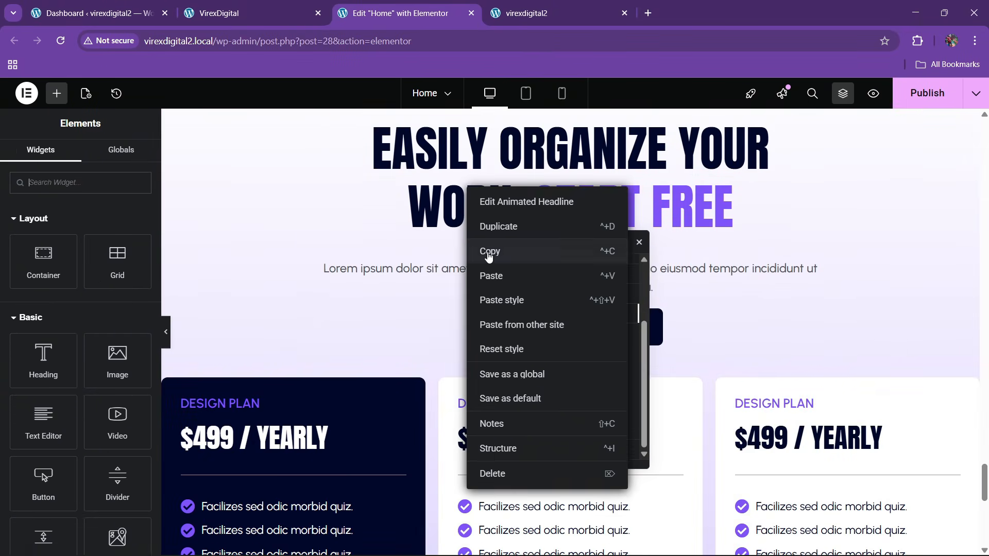
pyautogui.click(486, 251)
pyautogui.scroll(-10, 393, 256)
pyautogui.rightClick(252, 226)
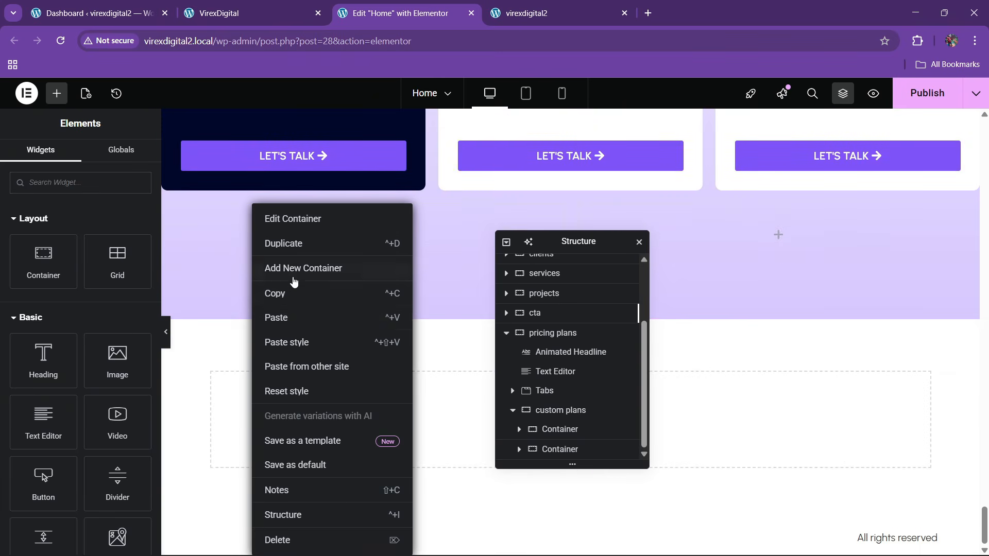
pyautogui.click(289, 318)
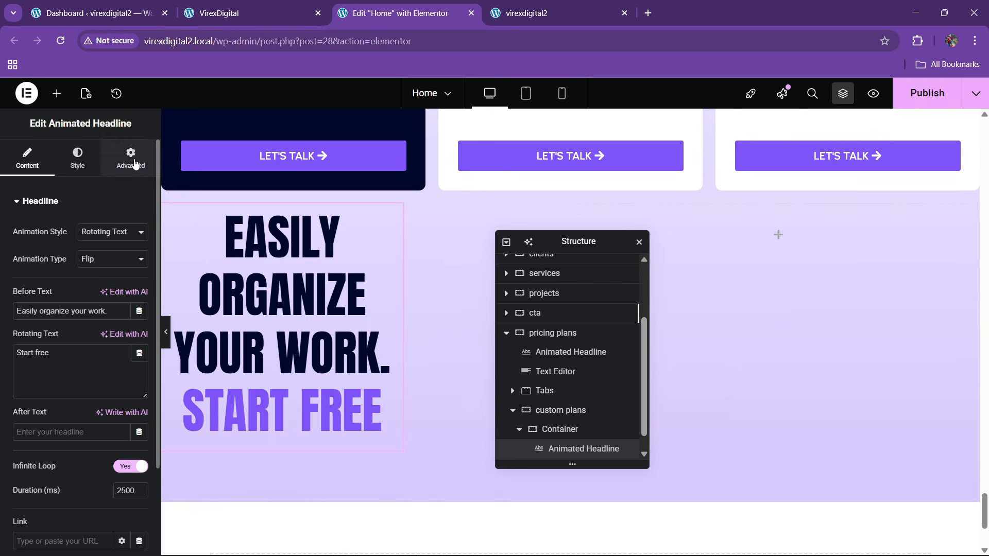
# - Make the pasted headline Full Width and left-aligned, and copy 'FOR CUSTOM' from the reference site
pyautogui.click(130, 157)
pyautogui.click(92, 335)
pyautogui.click(93, 379)
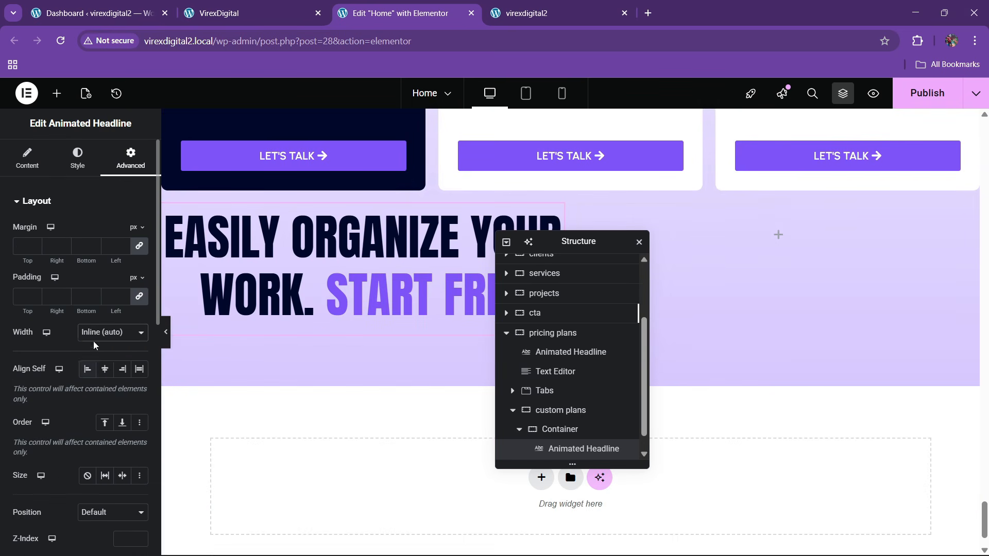
pyautogui.click(93, 336)
pyautogui.click(95, 363)
pyautogui.click(78, 157)
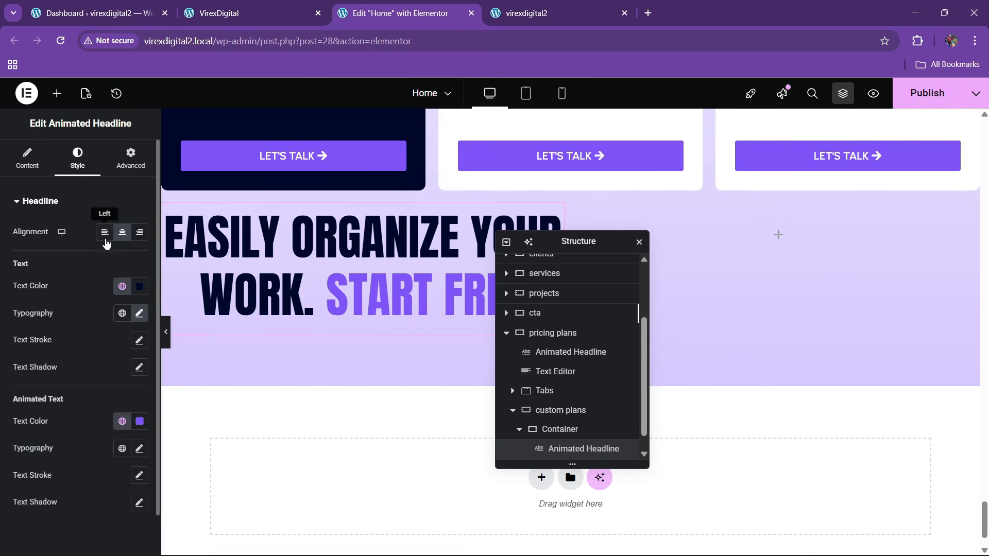
pyautogui.click(105, 232)
pyautogui.click(10, 158)
pyautogui.click(294, 6)
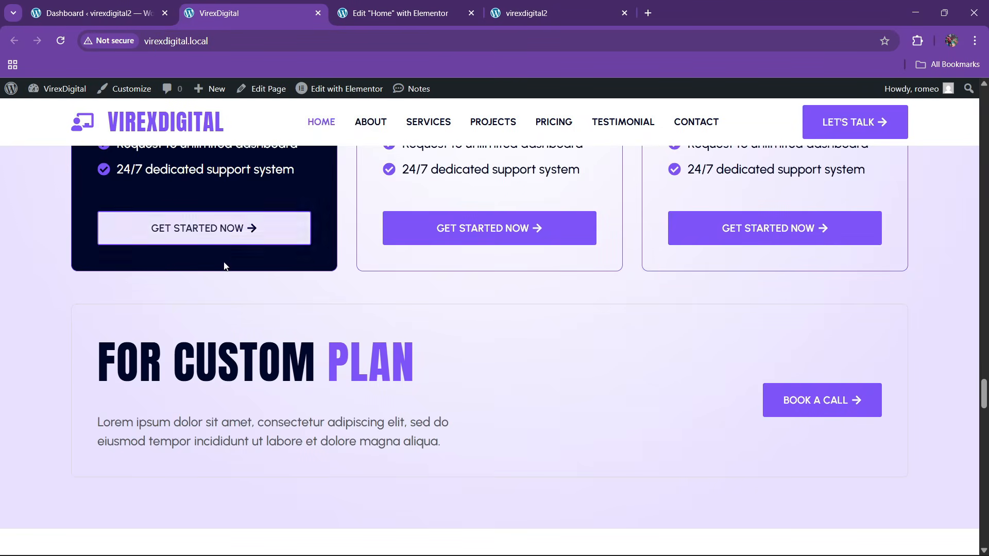
pyautogui.moveTo(97, 367); pyautogui.dragTo(335, 353)
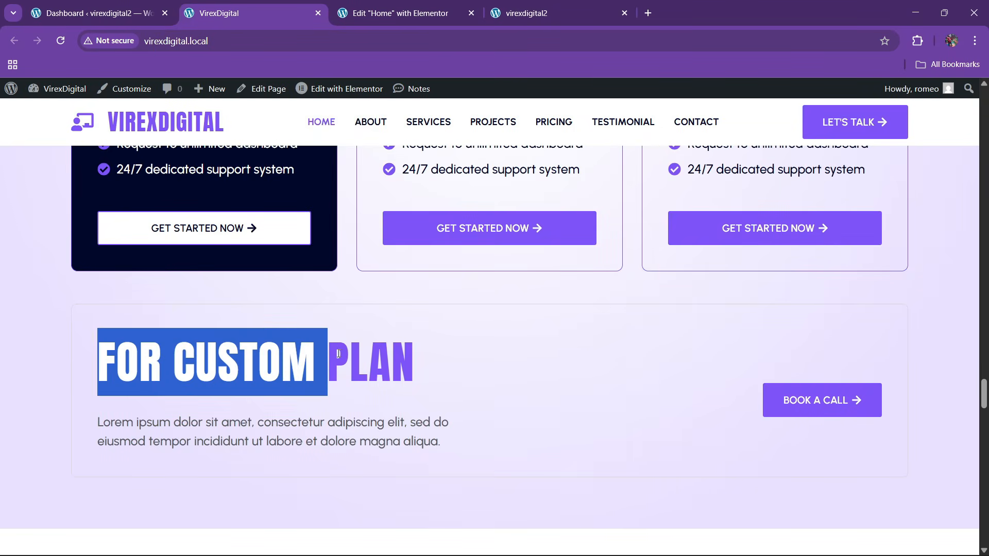
pyautogui.click(402, 13)
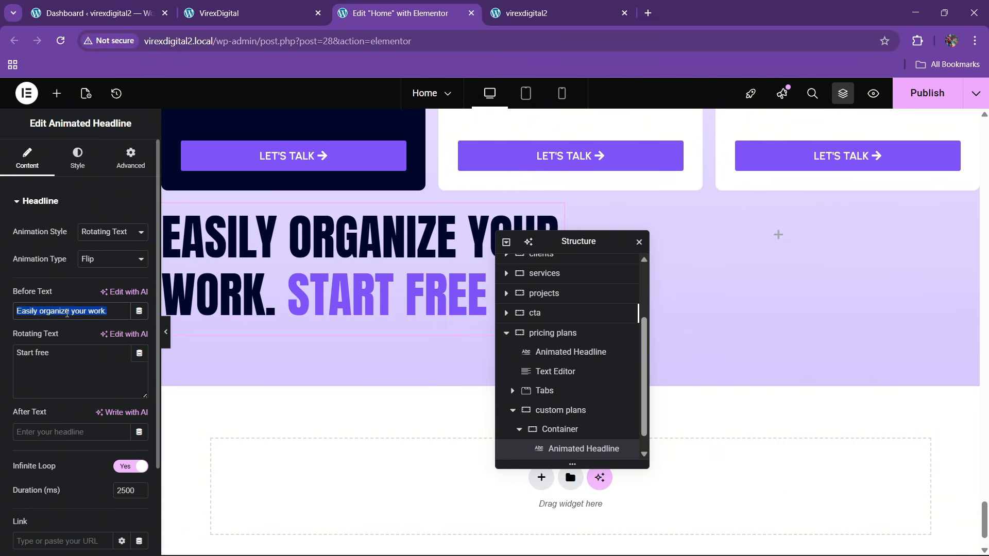
# - Reword the headline to 'for custom' with the rotating text 'PLAN'
pyautogui.hotkey('ctrl', 'v')
pyautogui.tripleClick(62, 353)
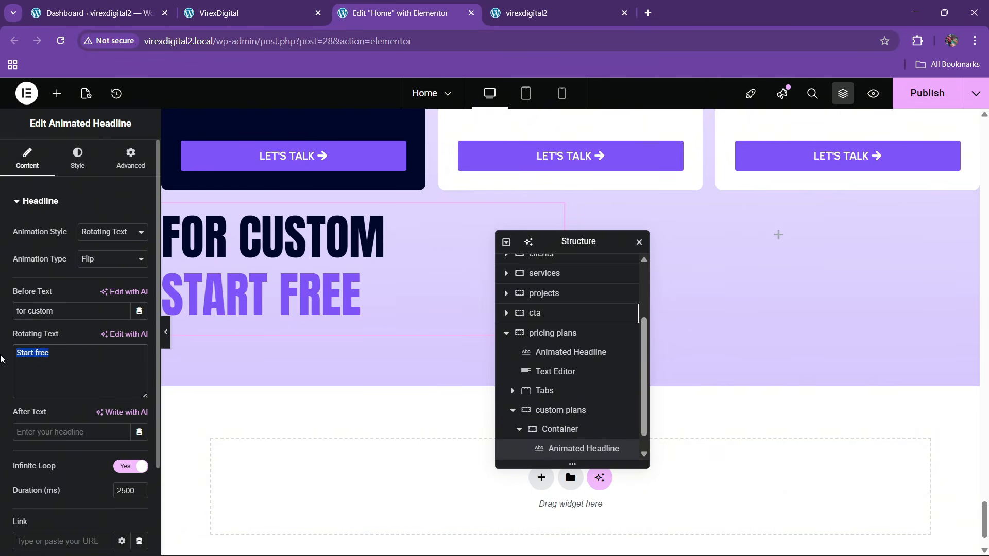
pyautogui.click(264, 5)
pyautogui.click(392, 13)
pyautogui.press('BackSpace')
pyautogui.write('PLAN')
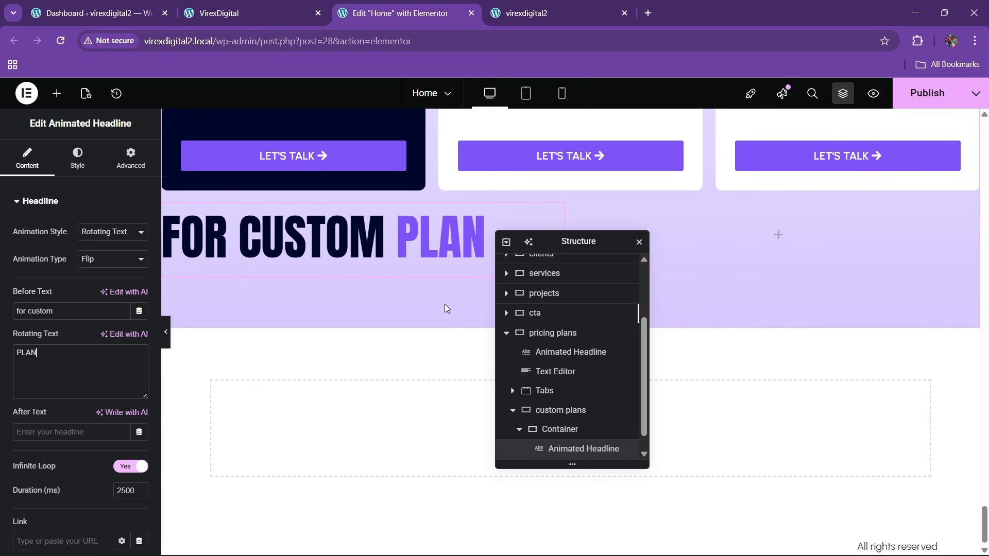
# - Select the custom plans container and bring up its Advanced padding settings
pyautogui.scroll(-1, 558, 391)
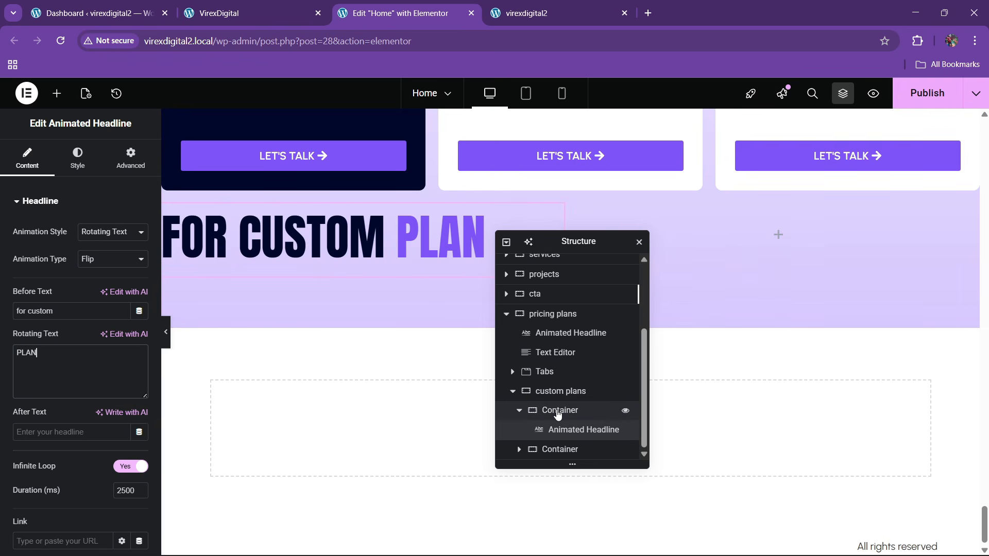
pyautogui.click(557, 394)
pyautogui.click(122, 169)
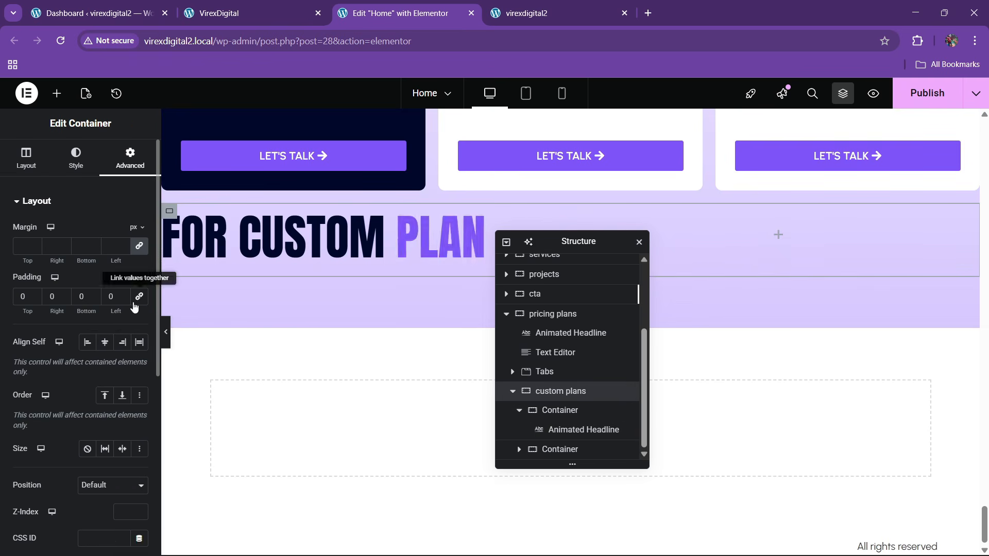
# - Finish entering 50 as the custom plans container's linked padding
pyautogui.write('5')
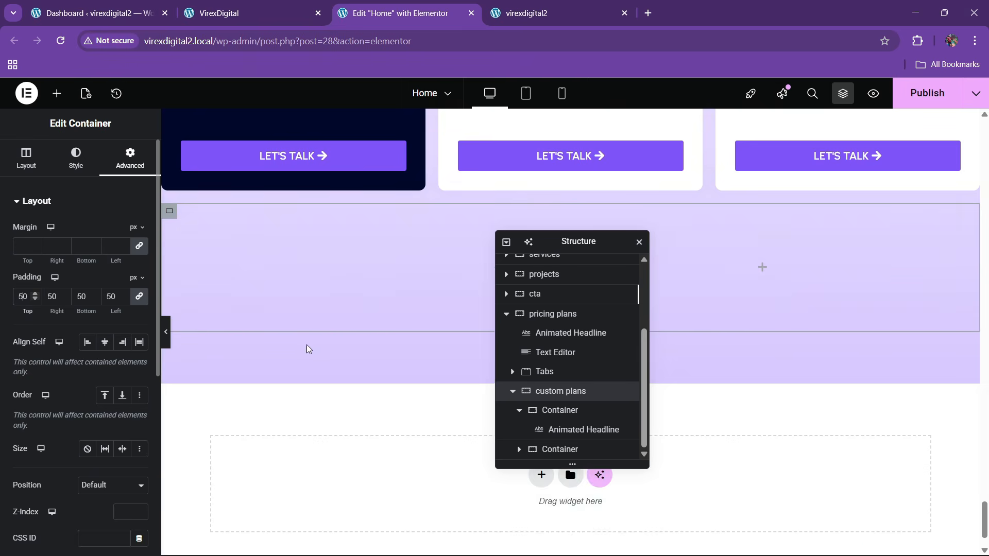
pyautogui.scroll(4, 338, 178)
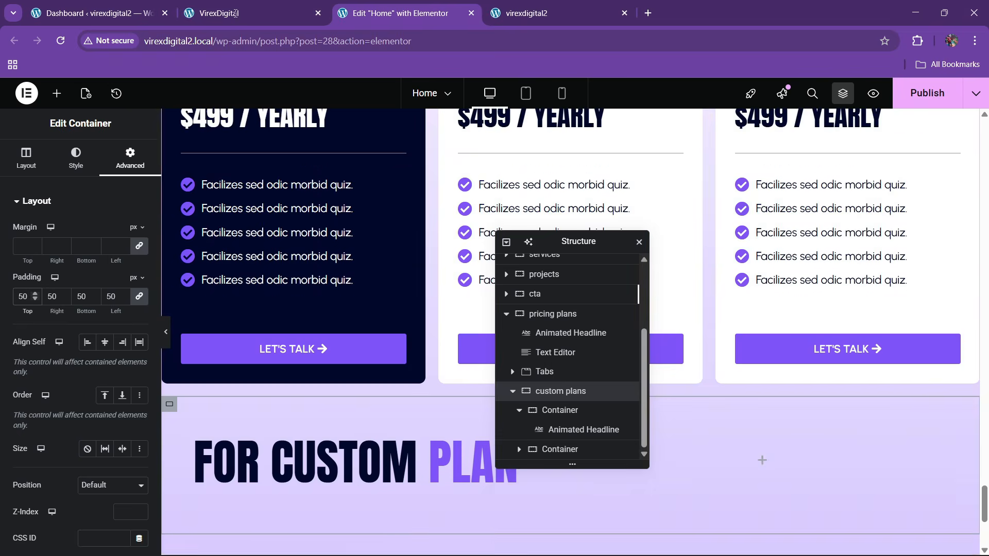
pyautogui.click(205, 15)
pyautogui.click(401, 13)
pyautogui.scroll(5, 396, 232)
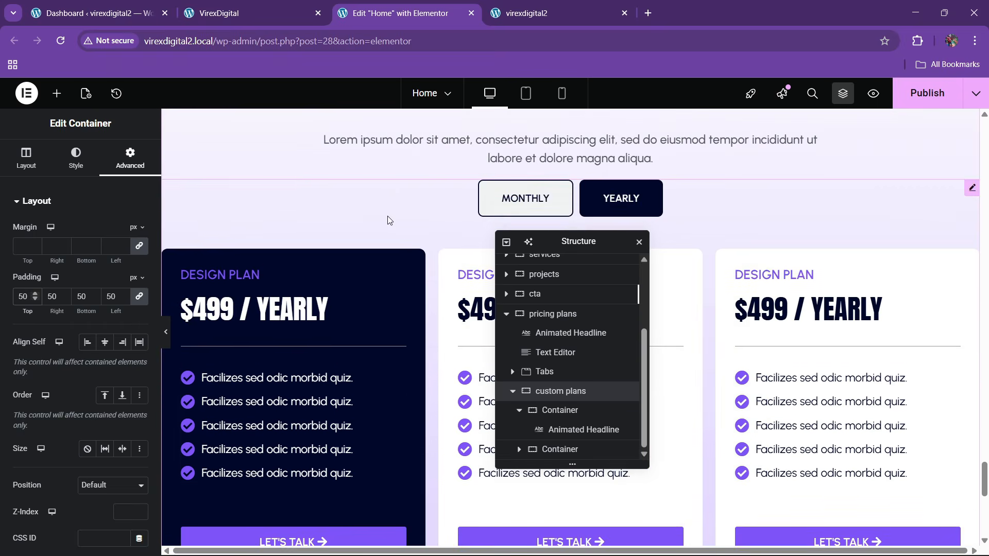
# - Copy the START FREE lorem ipsum paragraph and paste it under the FOR CUSTOM PLAN heading
pyautogui.rightClick(459, 209)
pyautogui.click(480, 271)
pyautogui.scroll(-10, 304, 265)
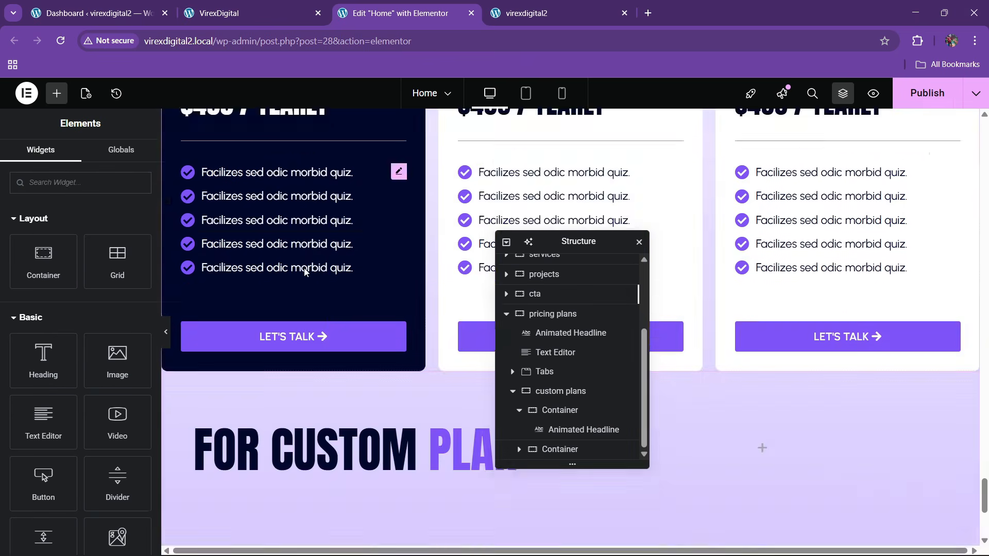
pyautogui.rightClick(276, 202)
pyautogui.click(301, 287)
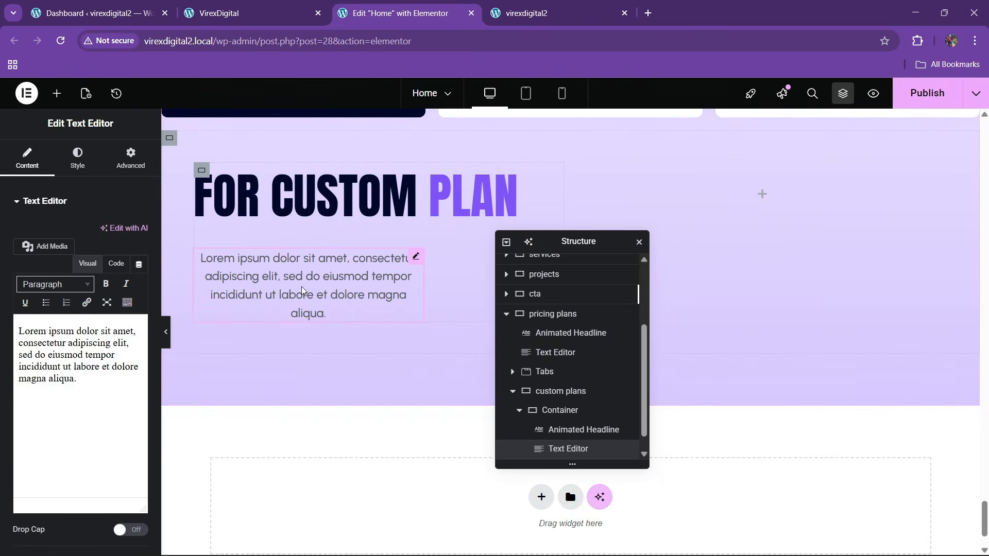
# - Left-align the pasted paragraph and set its width to Full Width
pyautogui.click(77, 157)
pyautogui.click(87, 232)
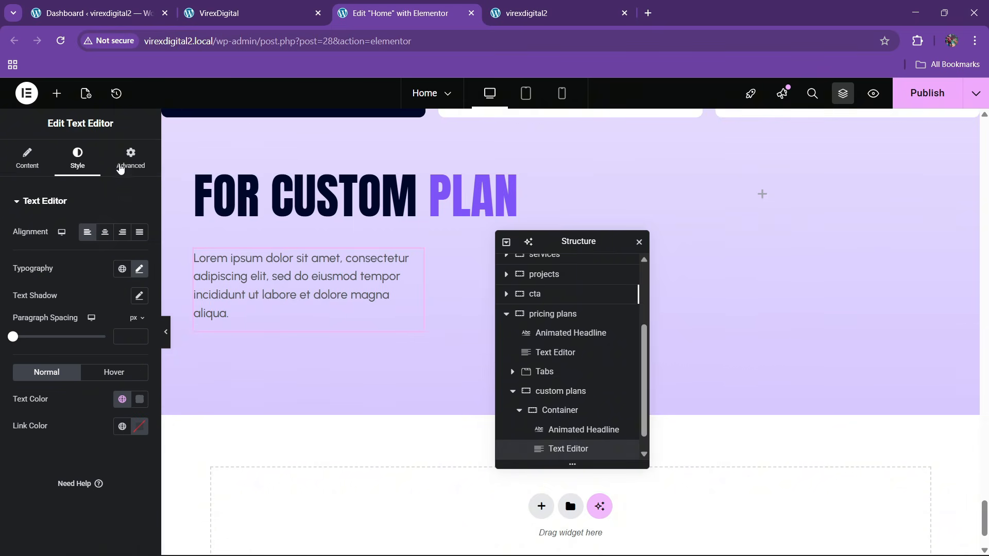
pyautogui.click(130, 157)
pyautogui.click(103, 344)
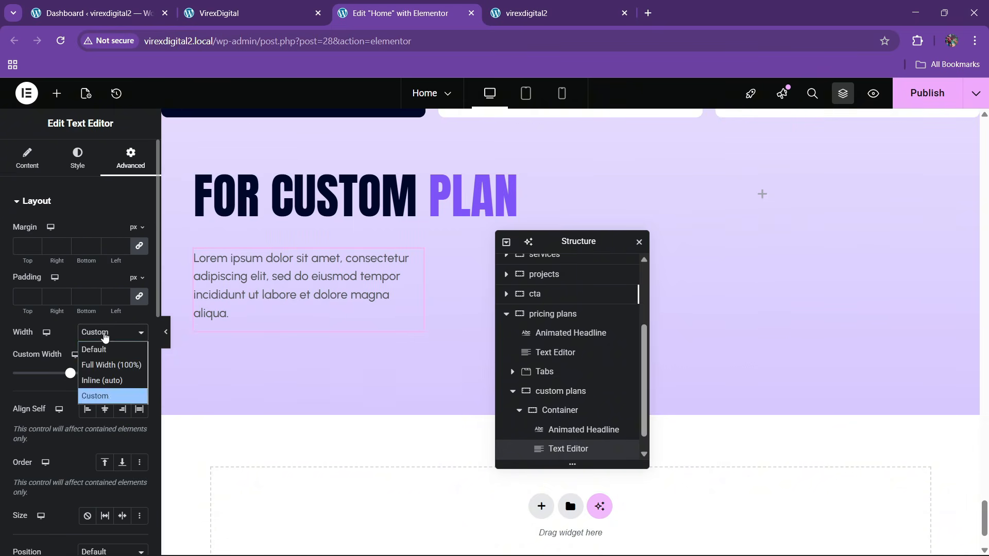
pyautogui.click(103, 364)
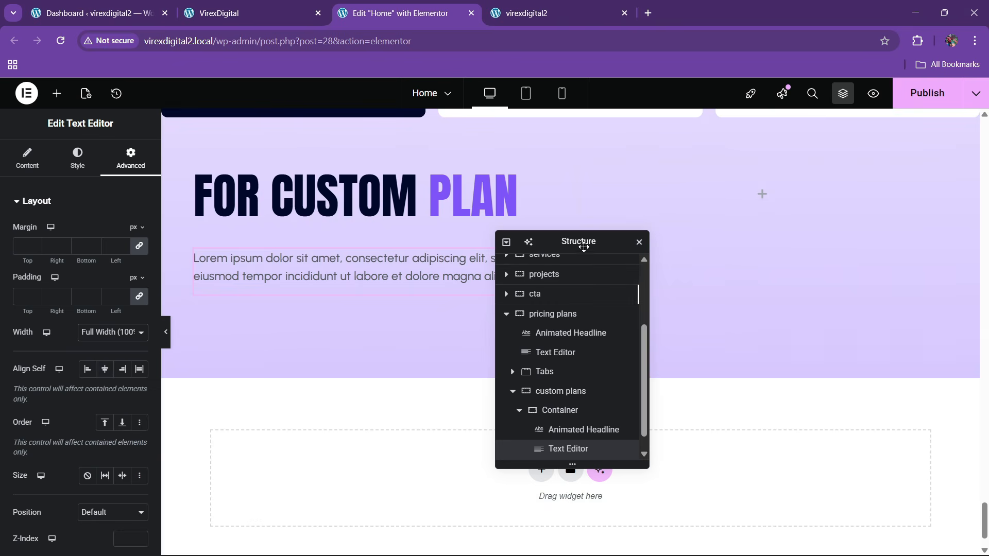
pyautogui.moveTo(578, 241); pyautogui.dragTo(435, 239)
pyautogui.scroll(3, 613, 286)
pyautogui.scroll(12, 613, 285)
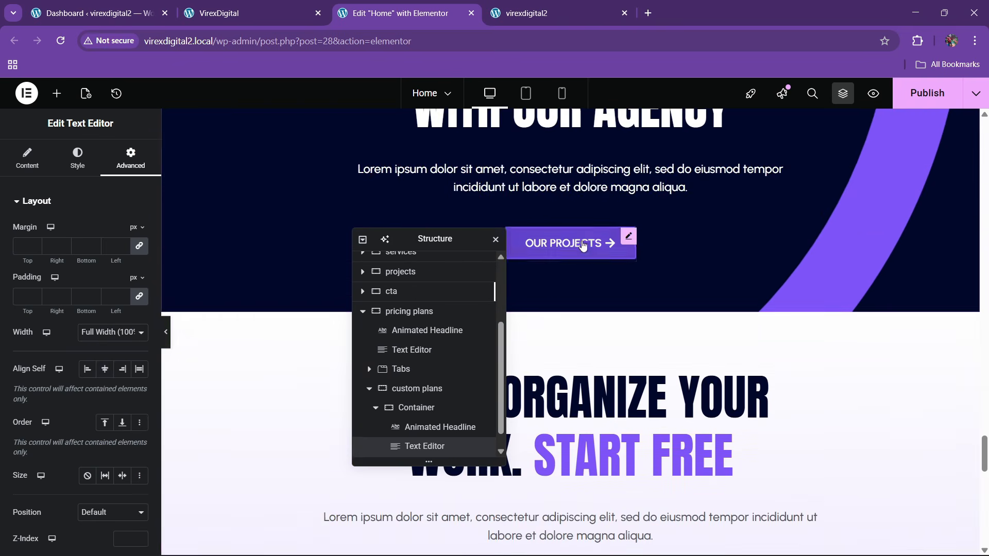
# - Copy the OUR PROJECTS button and paste it into the empty right-hand container
pyautogui.rightClick(583, 246)
pyautogui.press('Escape')
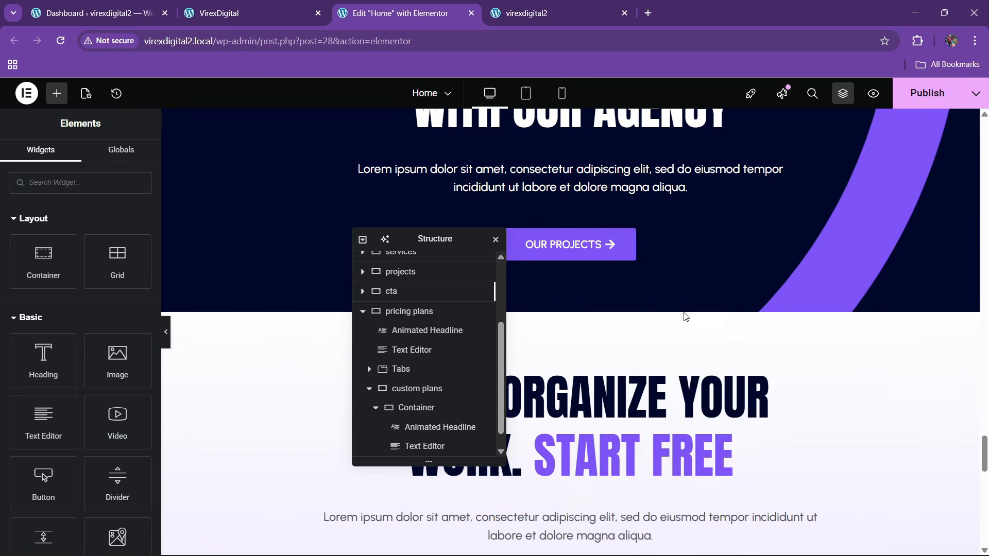
pyautogui.scroll(-10, 720, 317)
pyautogui.scroll(-5, 756, 316)
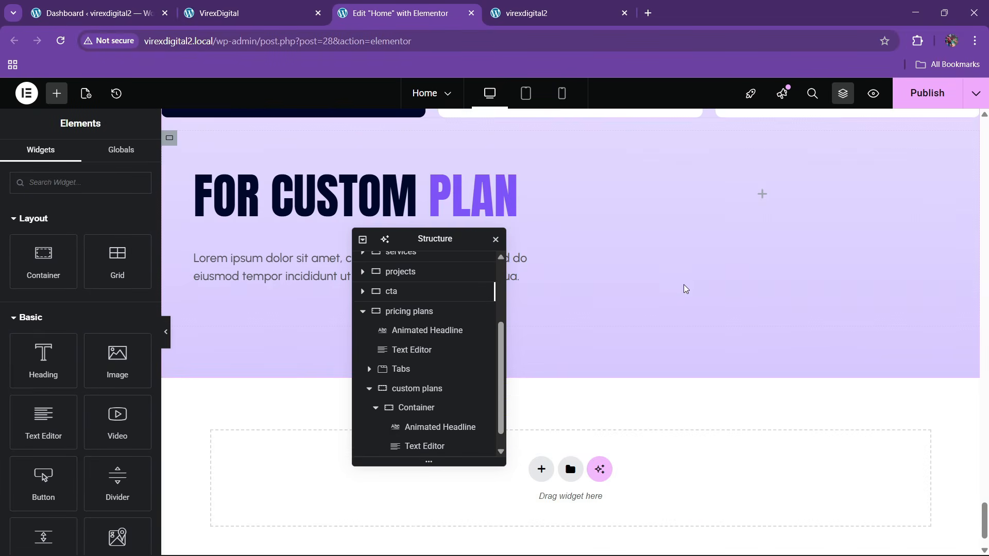
pyautogui.rightClick(695, 201)
pyautogui.click(716, 322)
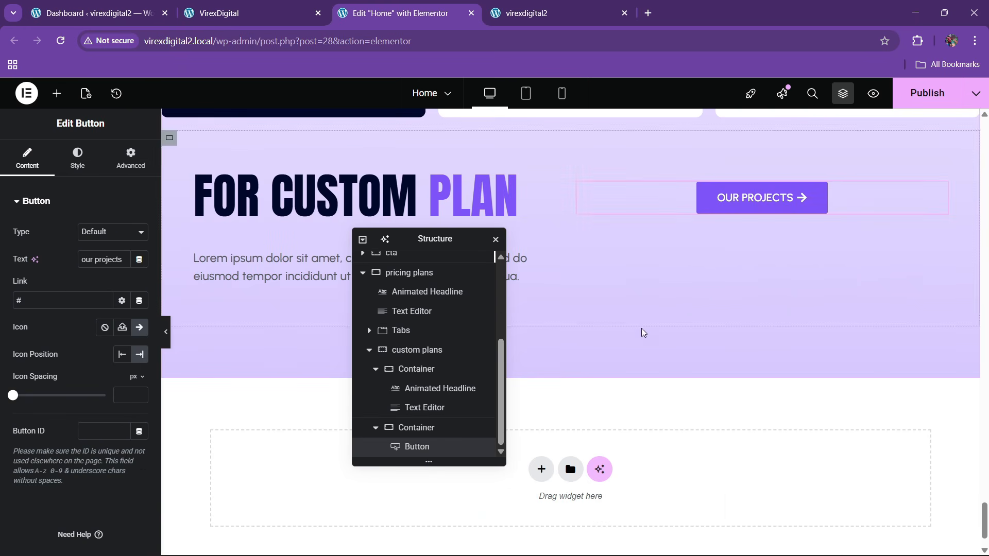
pyautogui.click(243, 5)
pyautogui.click(373, 5)
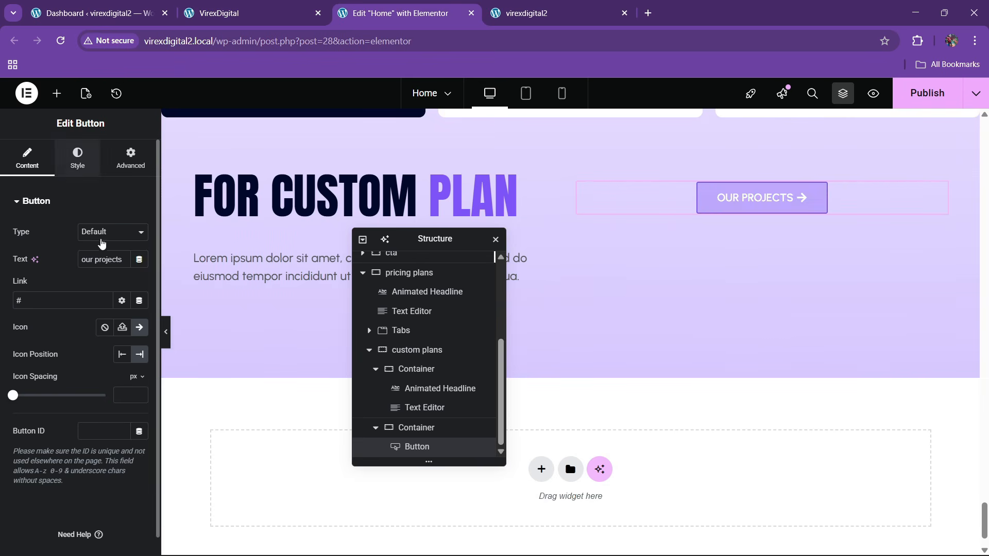
# - Align the button to the right end and change its text to 'Book a call'
pyautogui.click(79, 159)
pyautogui.click(122, 233)
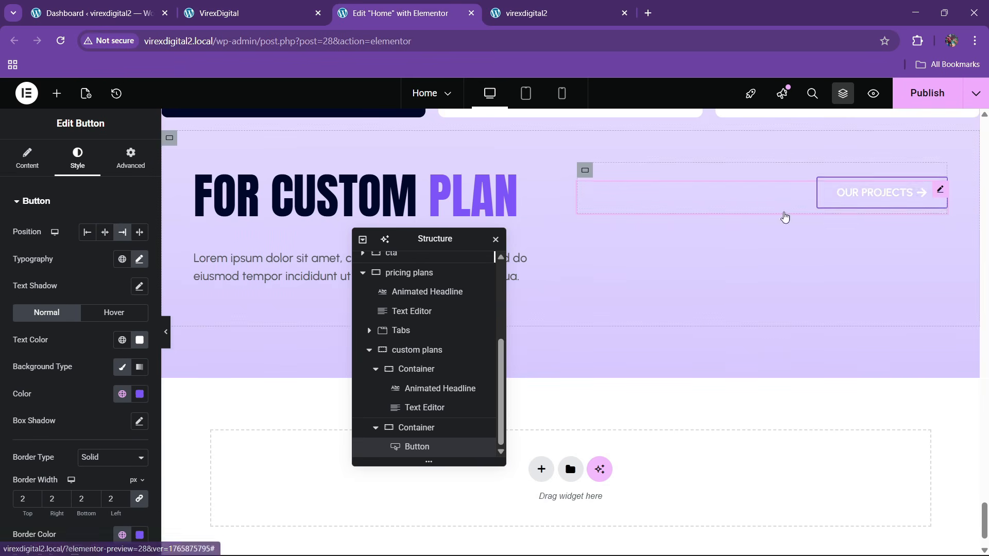
pyautogui.click(26, 159)
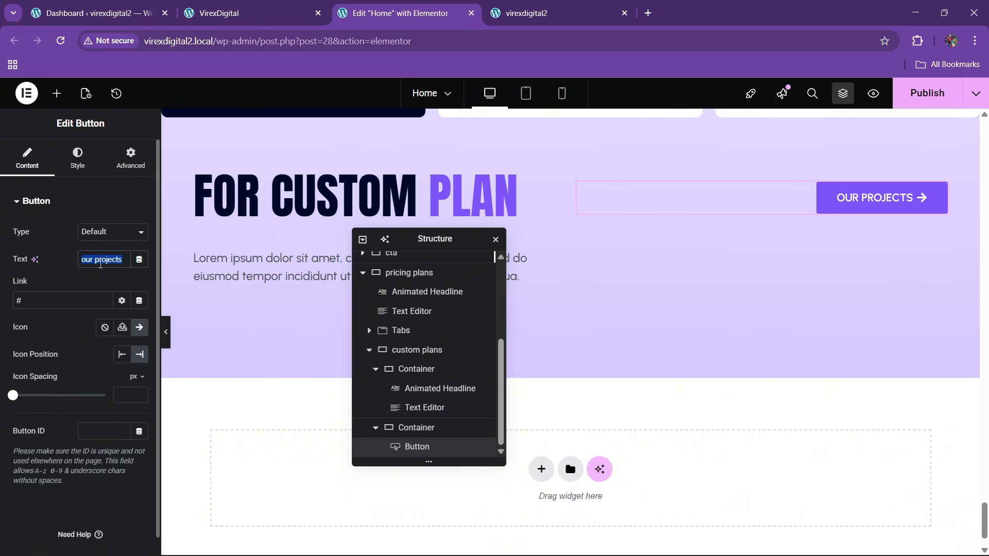
pyautogui.write('Book a call')
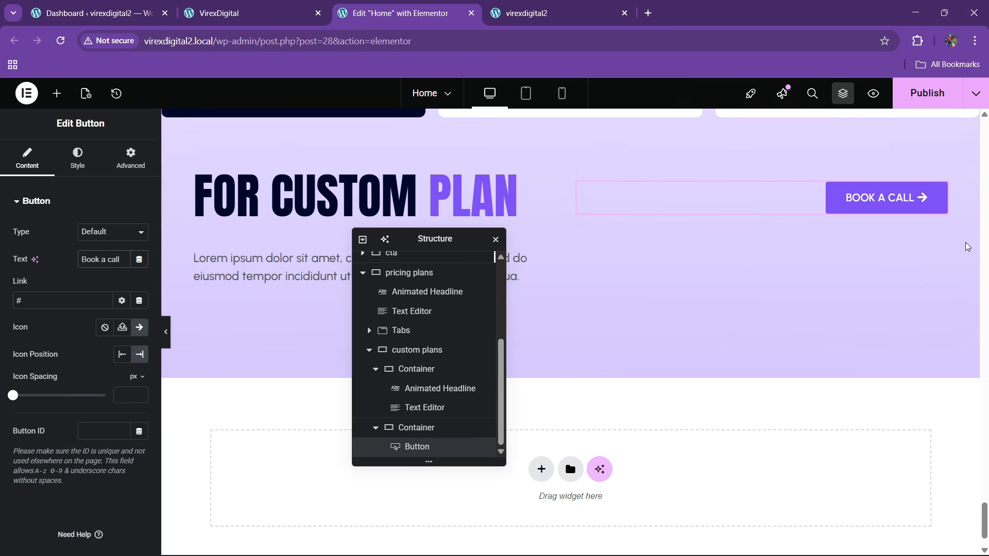
# - Set the button's hover text colour to the theme purple and publish the page
pyautogui.click(77, 157)
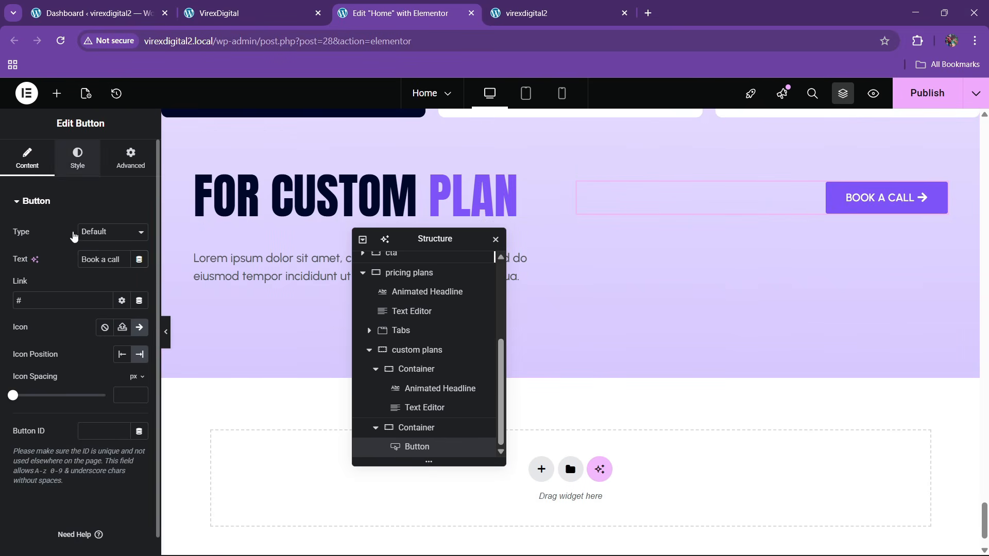
pyautogui.scroll(-4, 88, 324)
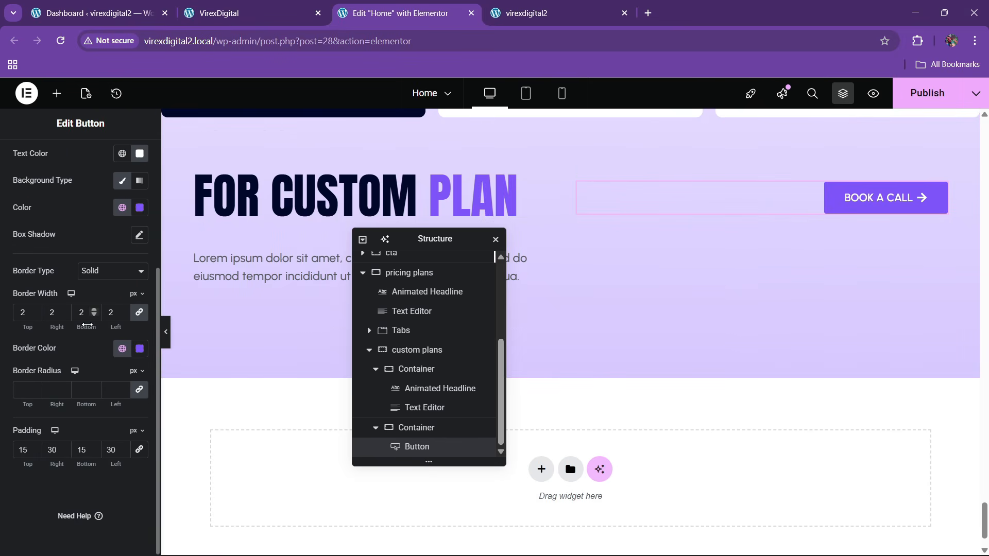
pyautogui.scroll(4, 85, 347)
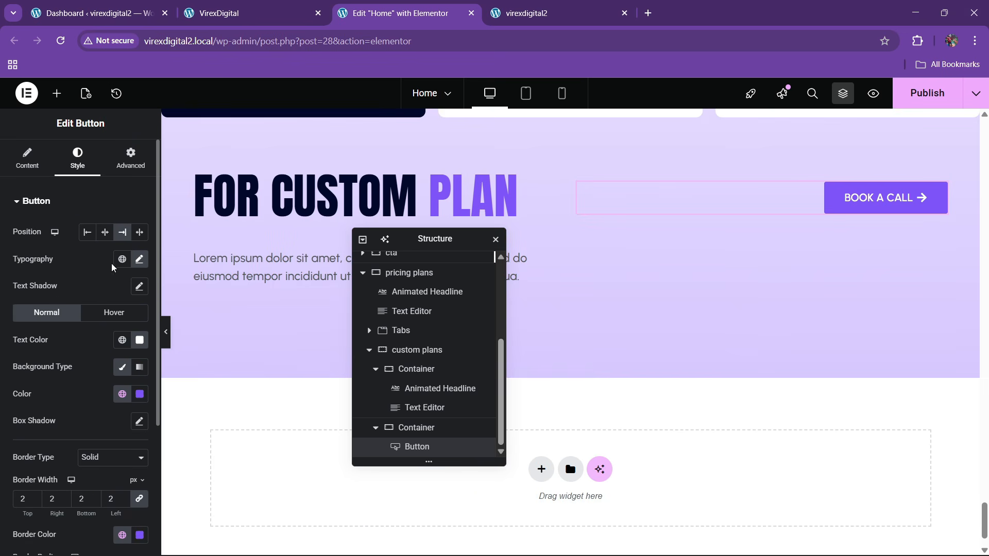
pyautogui.click(92, 316)
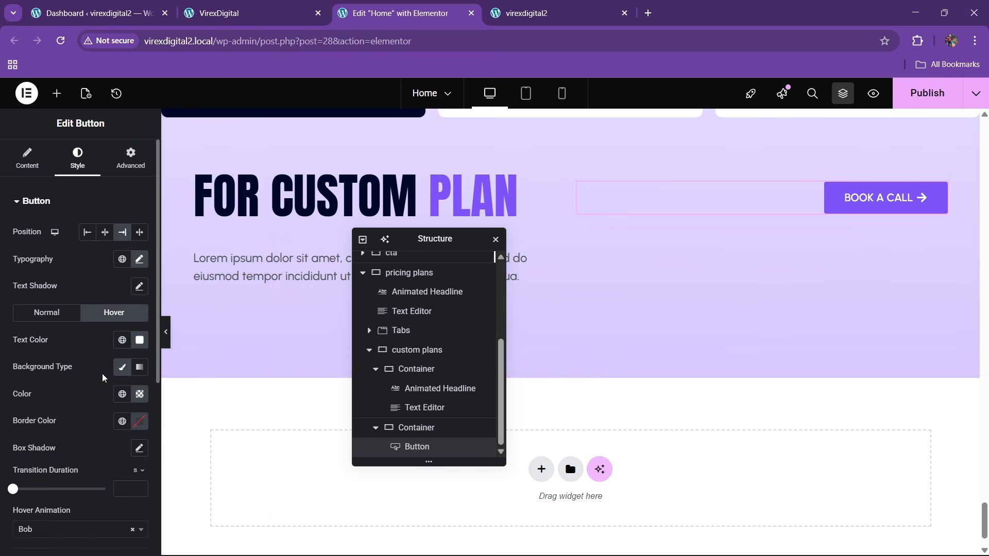
pyautogui.click(122, 340)
pyautogui.click(59, 260)
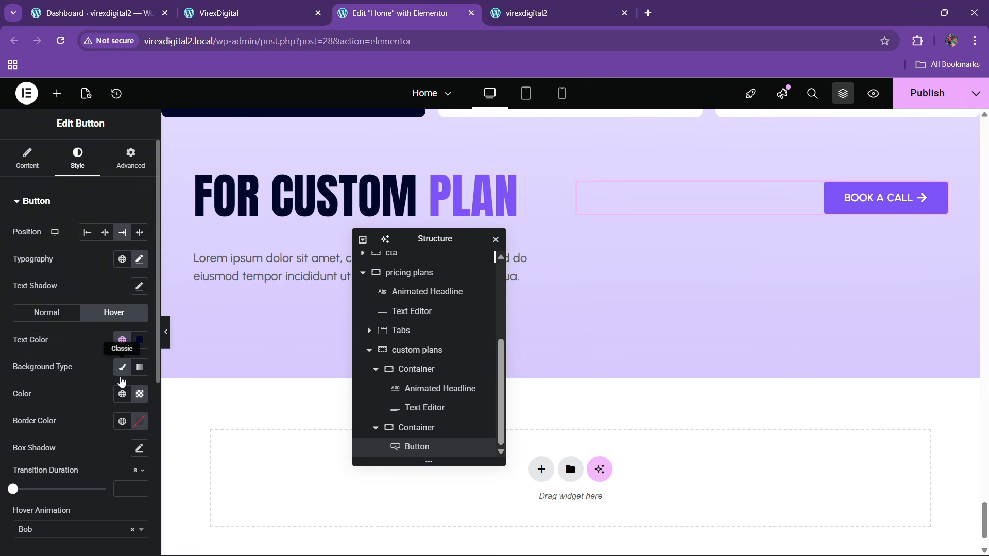
pyautogui.click(123, 339)
pyautogui.click(77, 234)
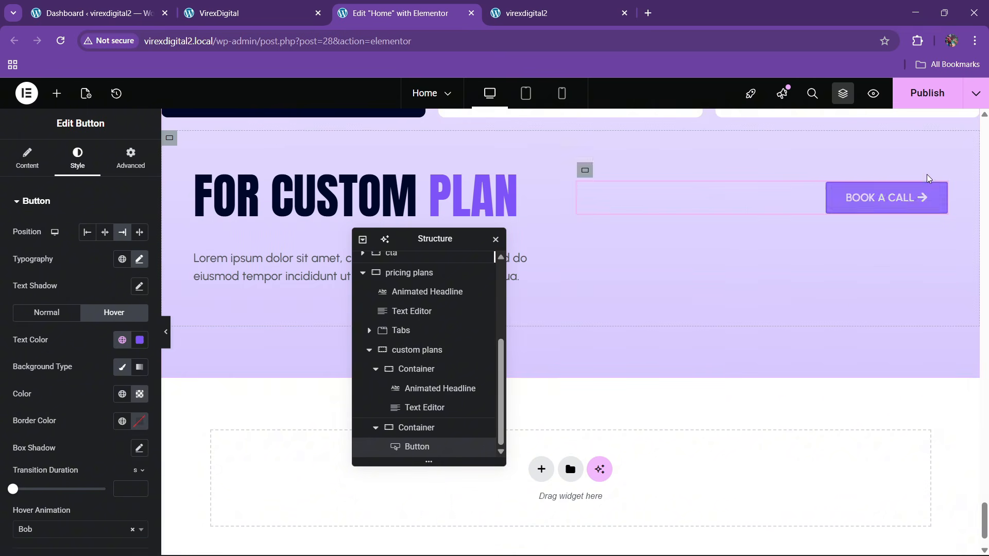
pyautogui.click(916, 92)
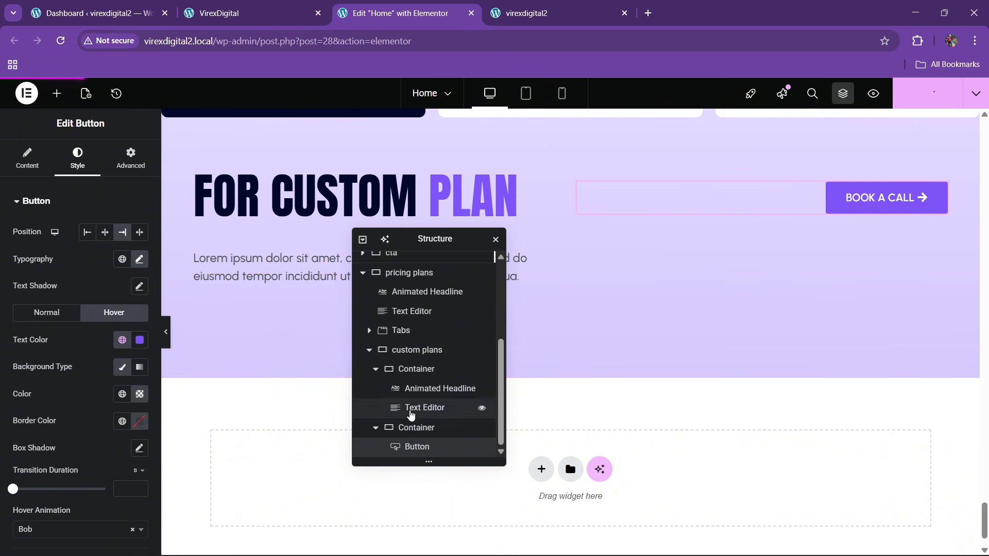
# - Give the custom plans container a solid 1 px border in global 'border color', then preview
pyautogui.click(418, 350)
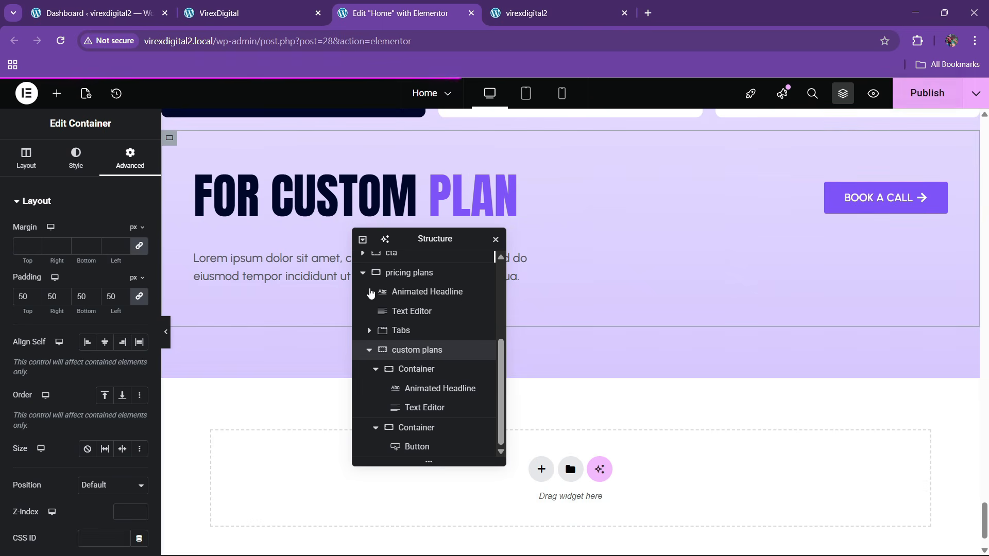
pyautogui.click(74, 163)
pyautogui.click(75, 337)
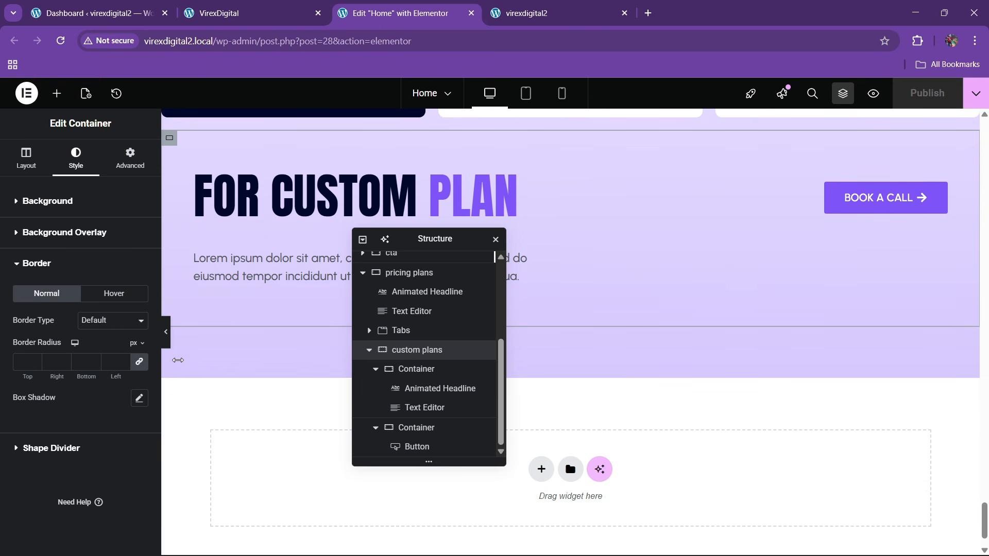
pyautogui.click(113, 322)
pyautogui.click(80, 372)
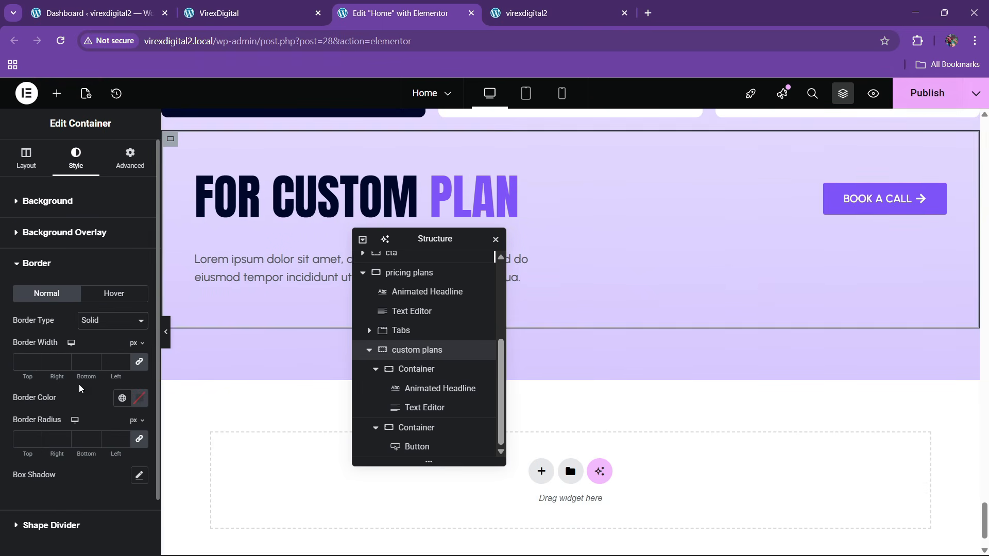
pyautogui.click(35, 359)
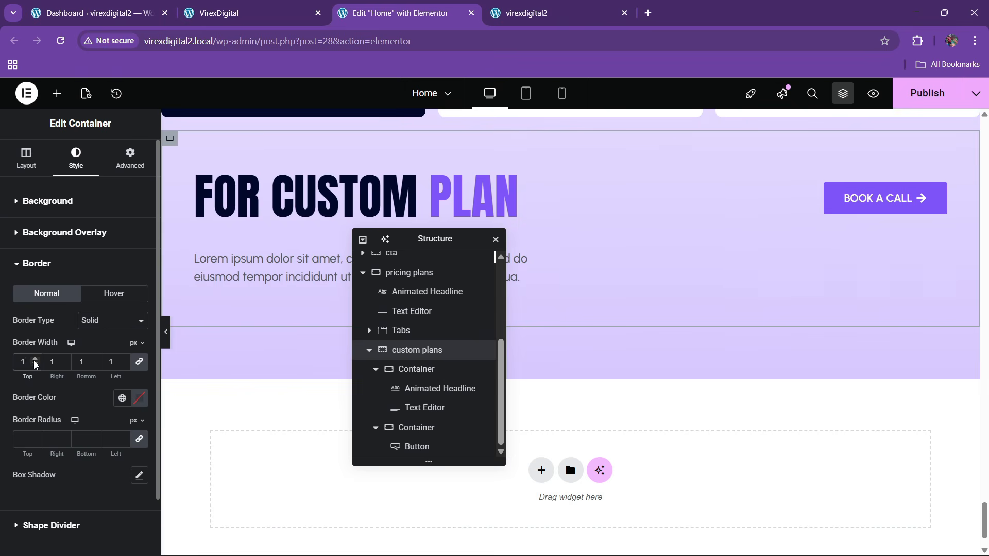
pyautogui.click(121, 401)
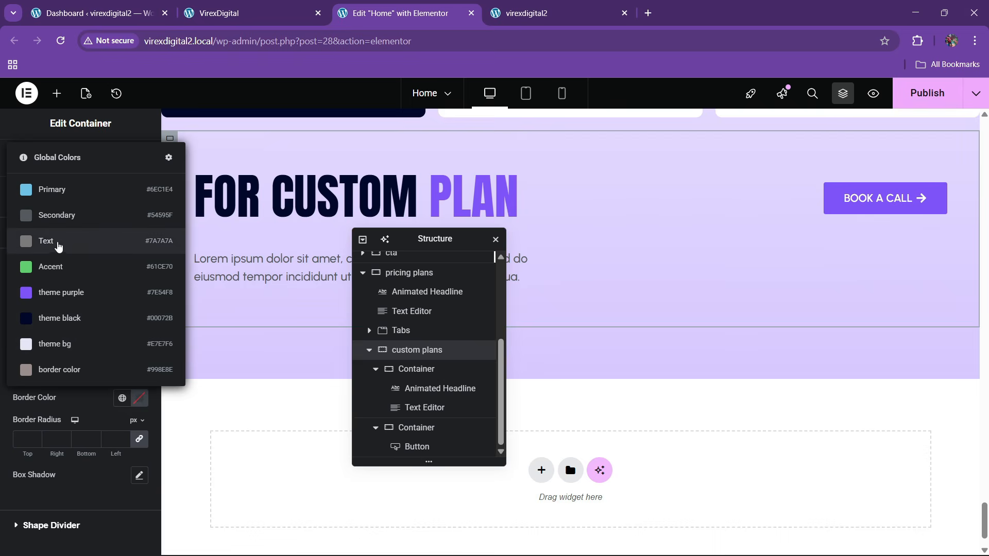
pyautogui.click(64, 369)
pyautogui.click(166, 340)
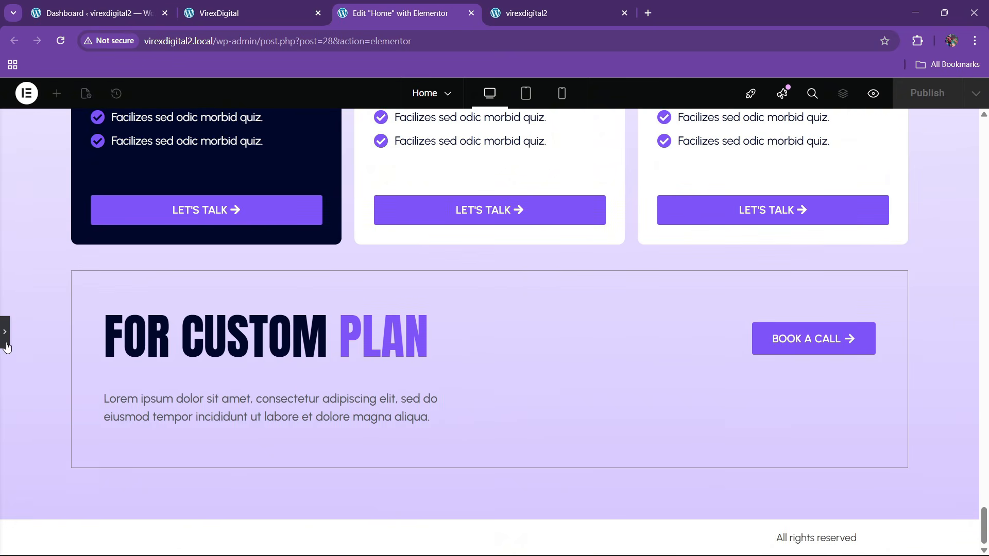
# - Set the custom plans container's top margin to 50 and publish
pyautogui.click(309, 13)
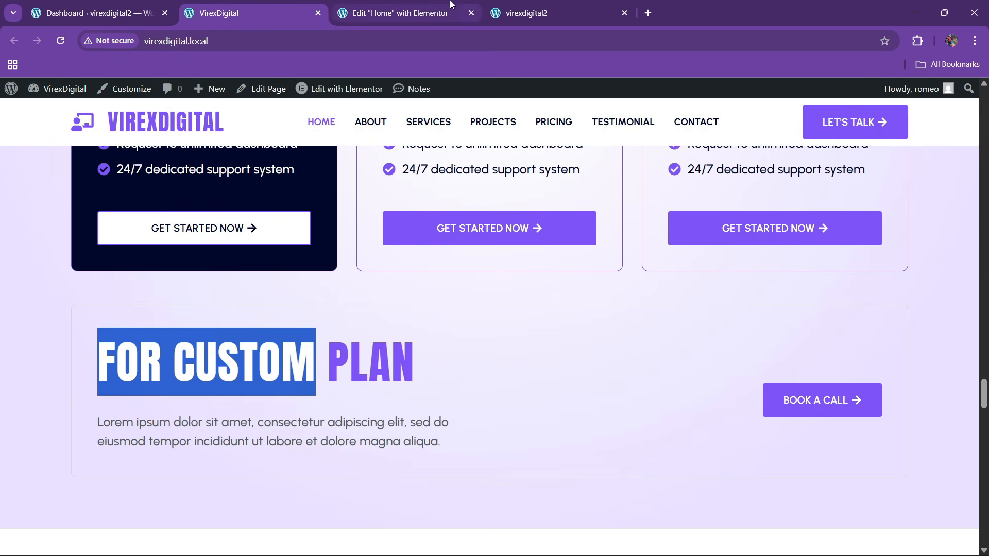
pyautogui.click(424, 6)
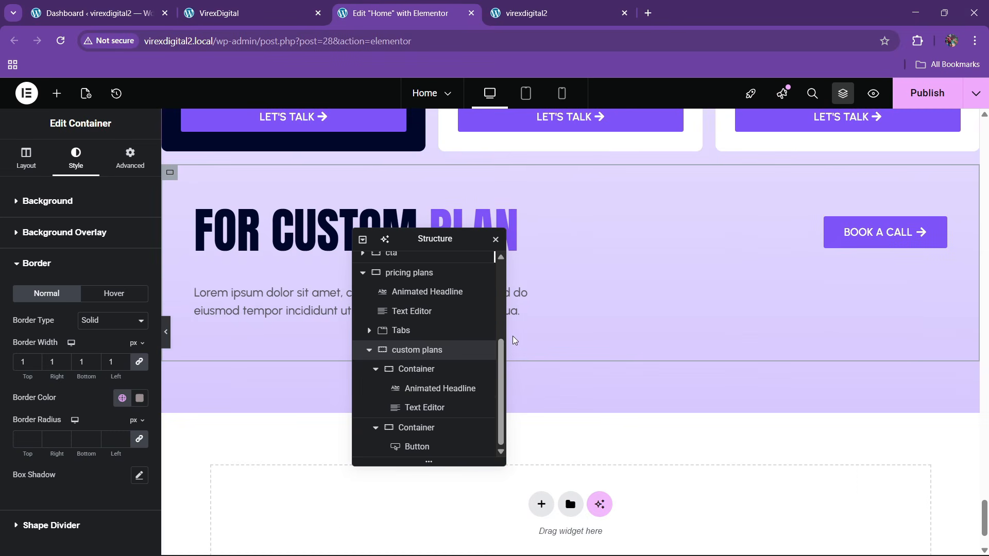
pyautogui.click(129, 159)
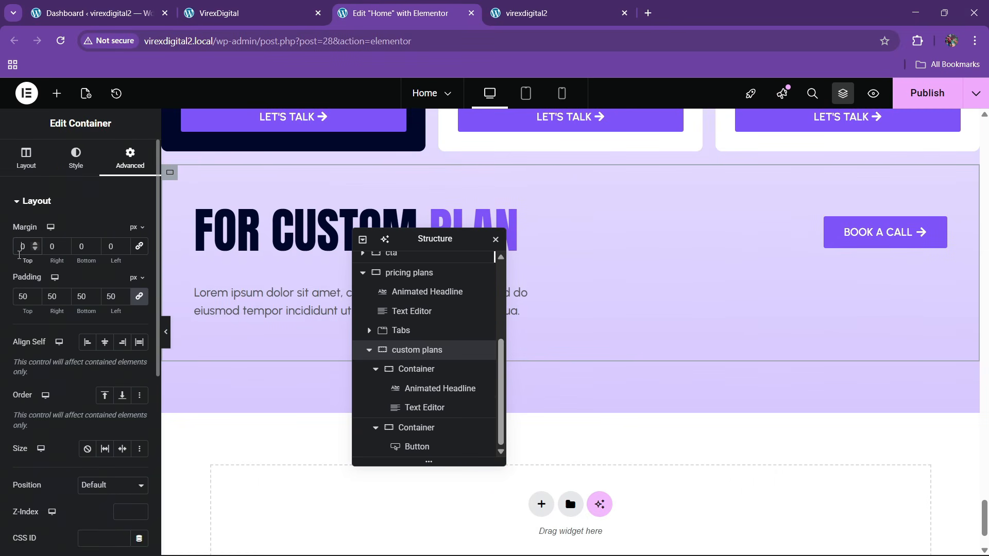
pyautogui.write('3')
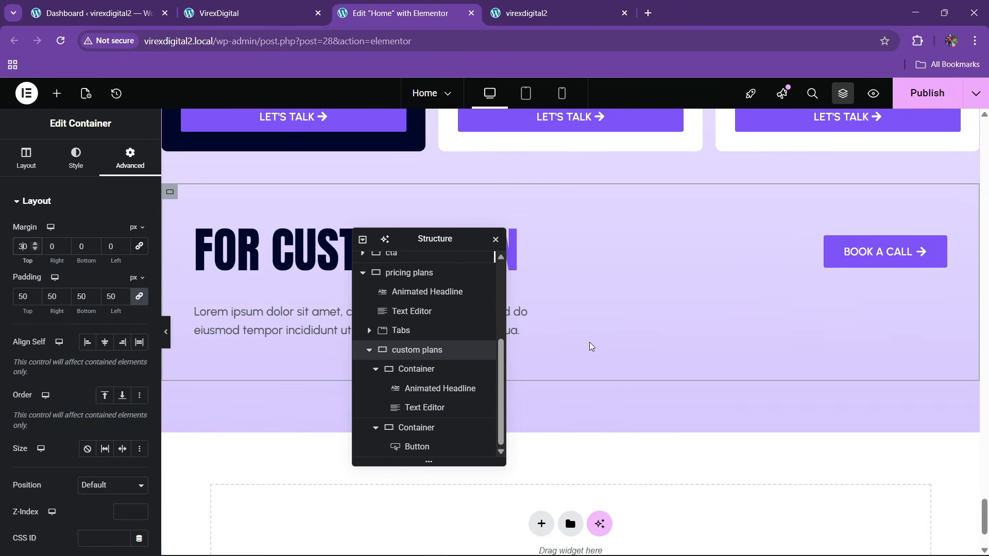
pyautogui.press('BackSpace')
pyautogui.write('5')
pyautogui.click(927, 93)
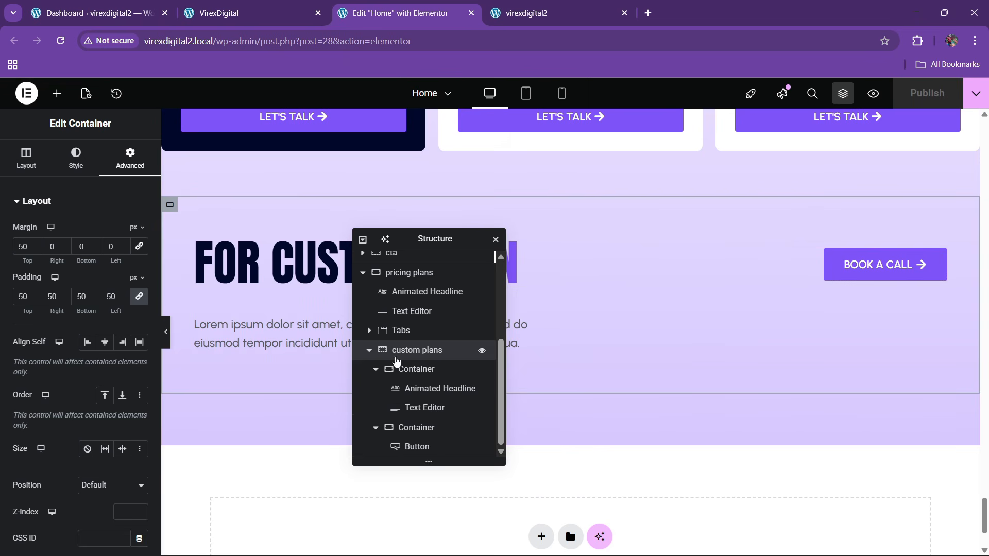
# - Set the container's Align Items to Center and publish again
pyautogui.click(19, 168)
pyautogui.scroll(-1, 64, 444)
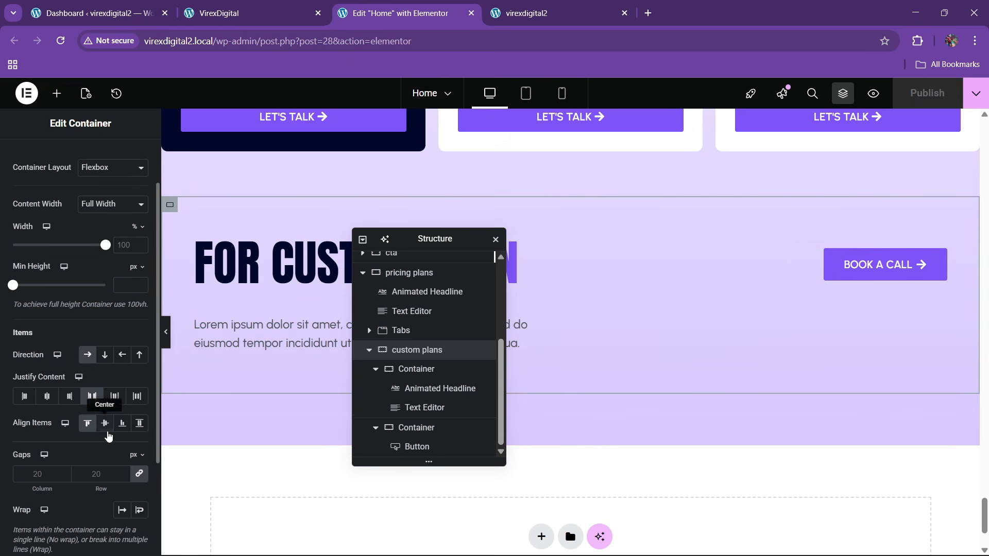
pyautogui.click(106, 430)
pyautogui.click(947, 100)
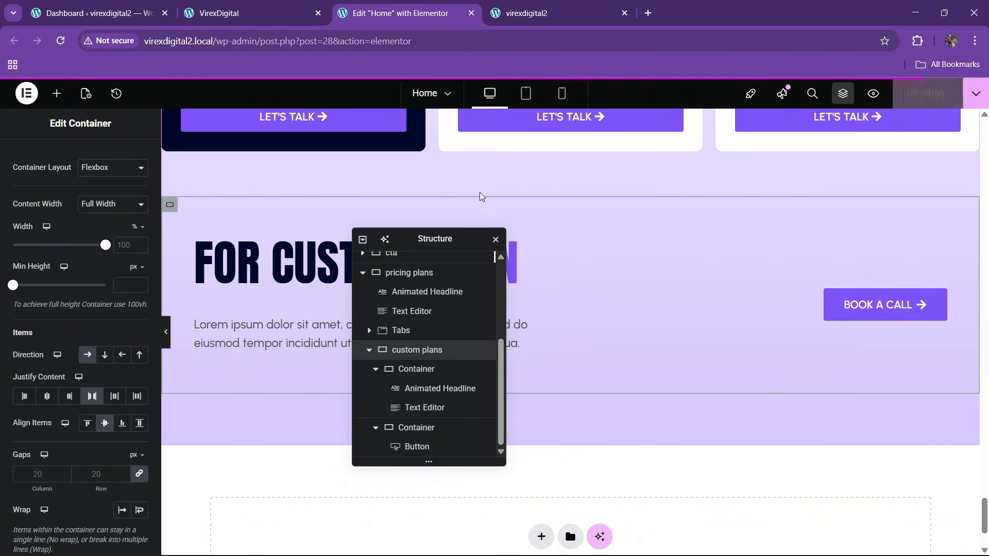
pyautogui.scroll(4, 582, 278)
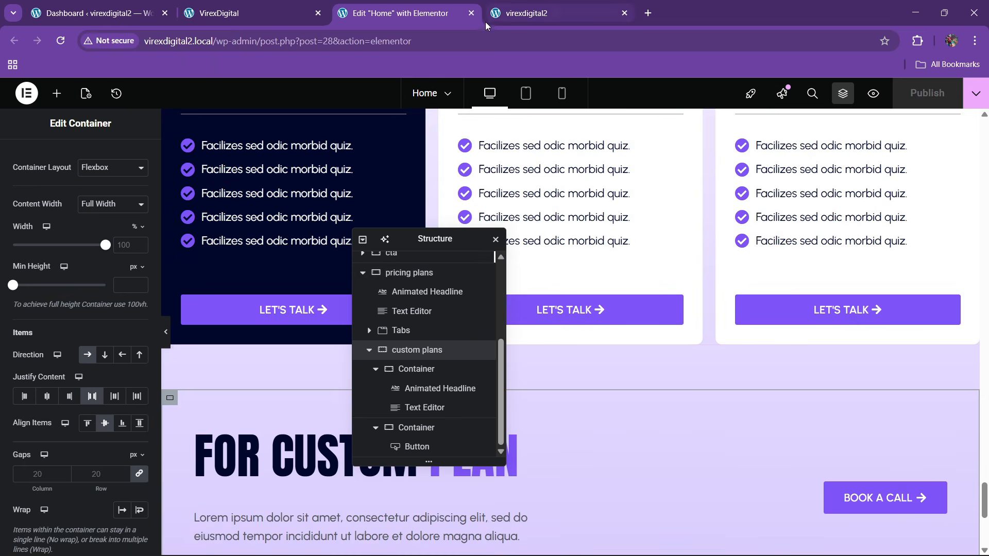
pyautogui.click(530, 13)
pyautogui.click(279, 44)
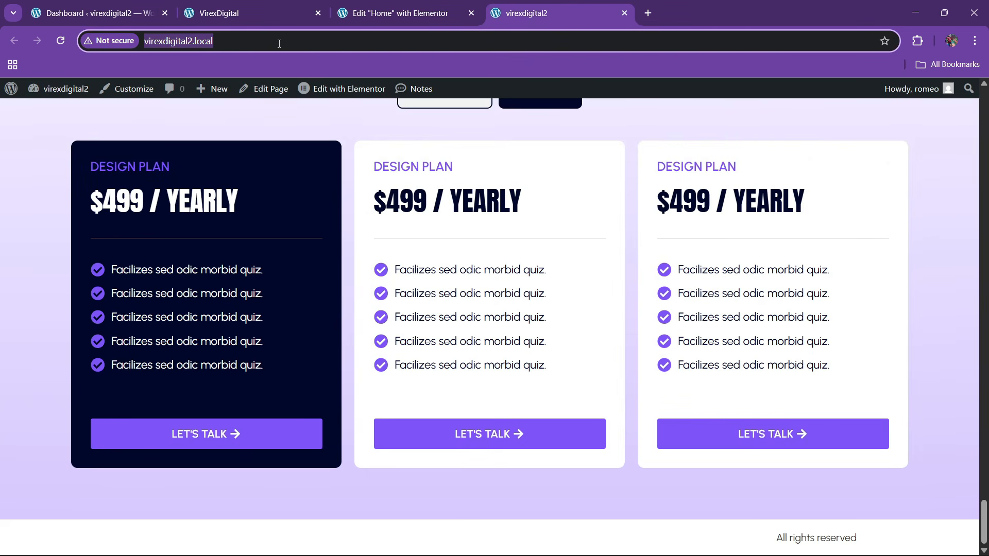
pyautogui.press('Return')
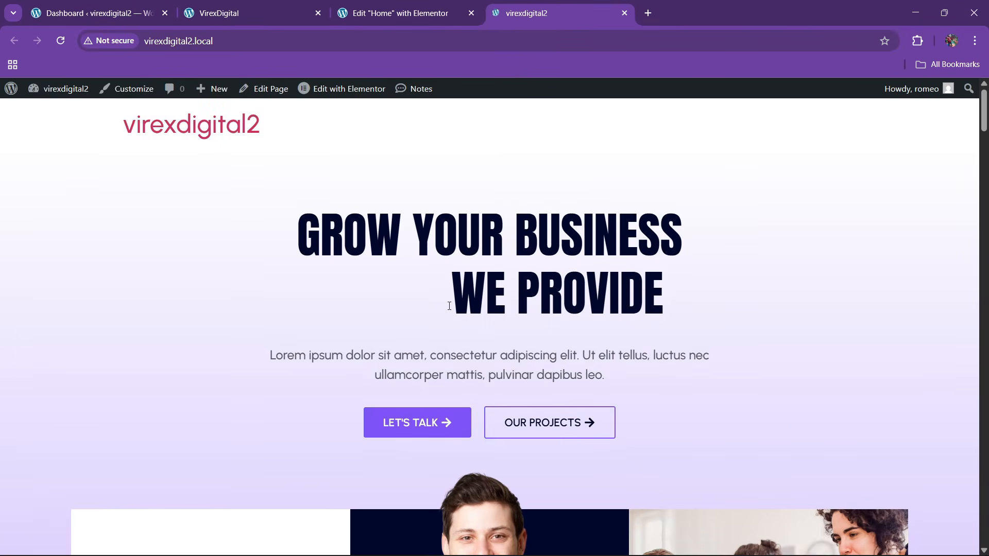
pyautogui.scroll(-15, 449, 308)
pyautogui.scroll(-20, 451, 307)
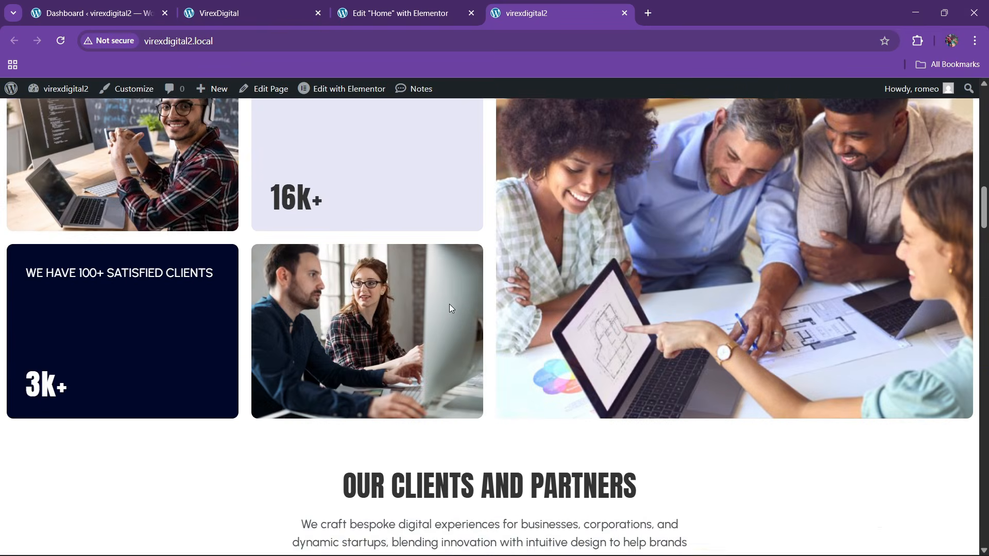
pyautogui.scroll(-20, 451, 308)
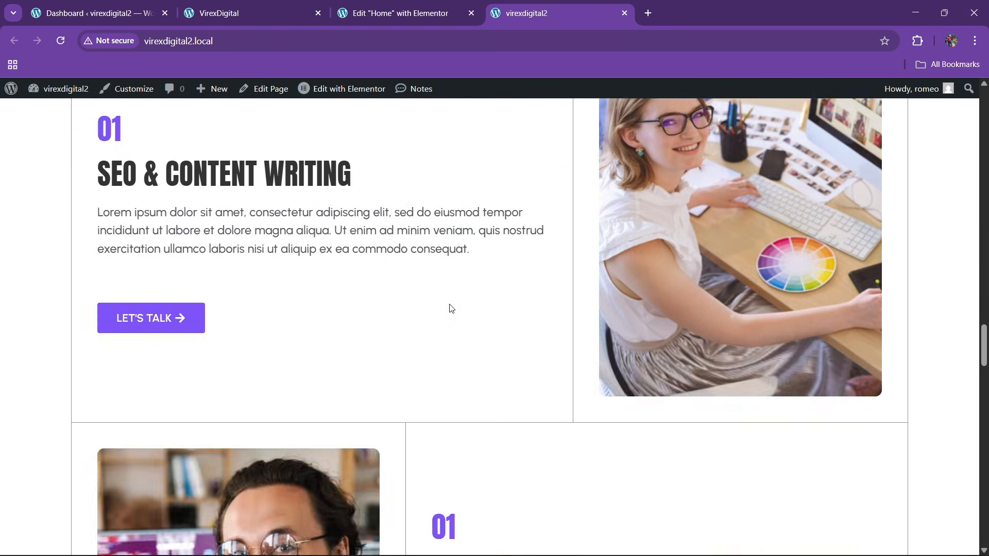
pyautogui.scroll(-15, 450, 305)
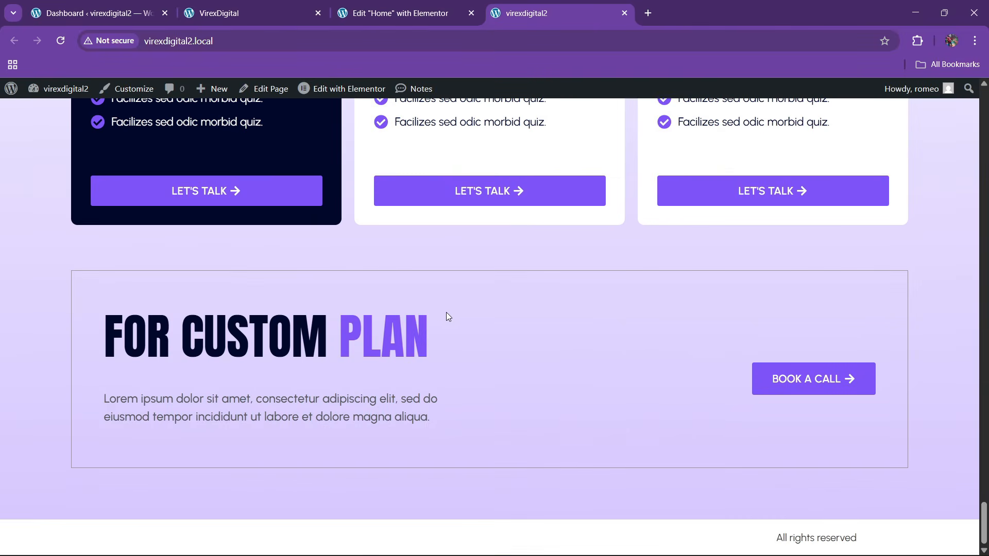
pyautogui.click(232, 8)
pyautogui.click(351, 7)
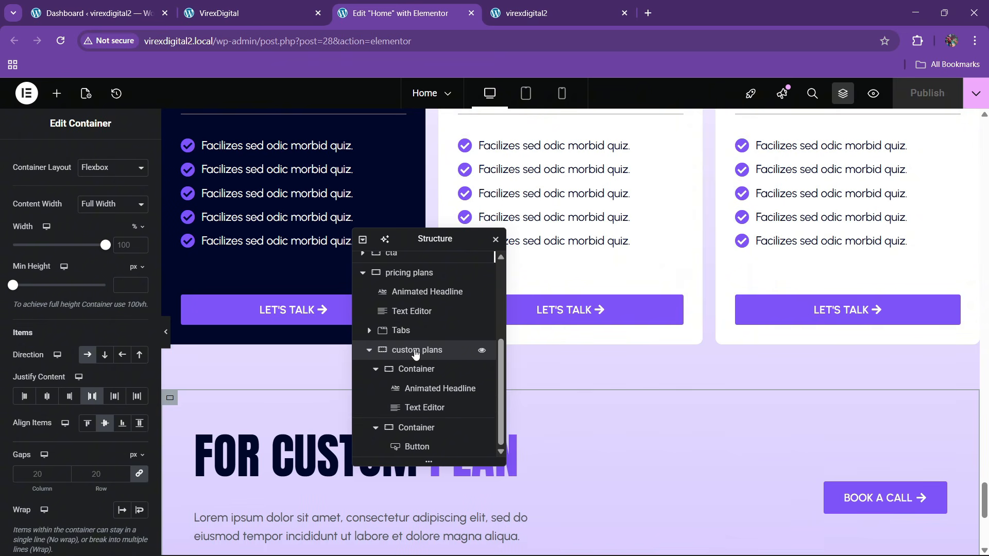
# - Give the custom plans box a linked 10 px border radius and save with Ctrl+S
pyautogui.scroll(2, 82, 198)
pyautogui.click(76, 157)
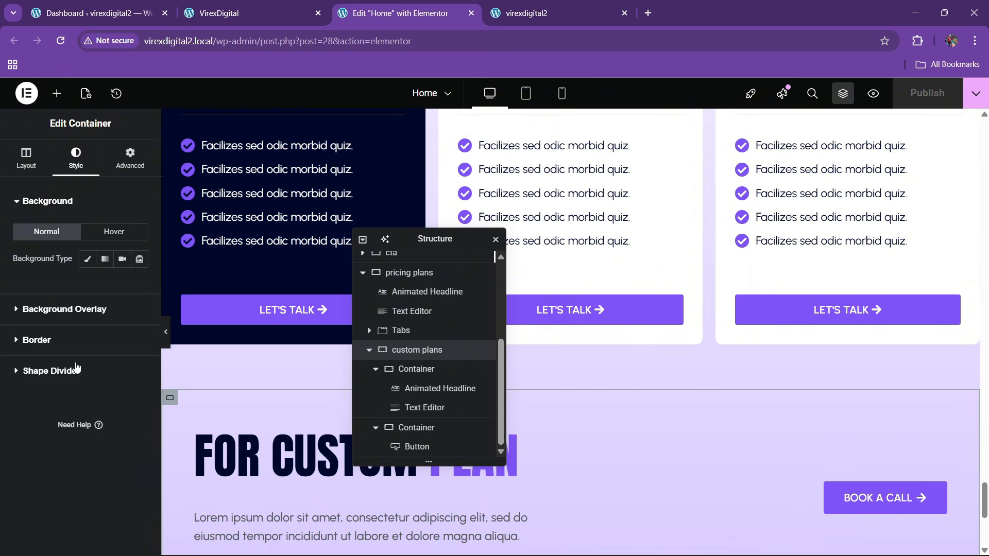
pyautogui.click(66, 338)
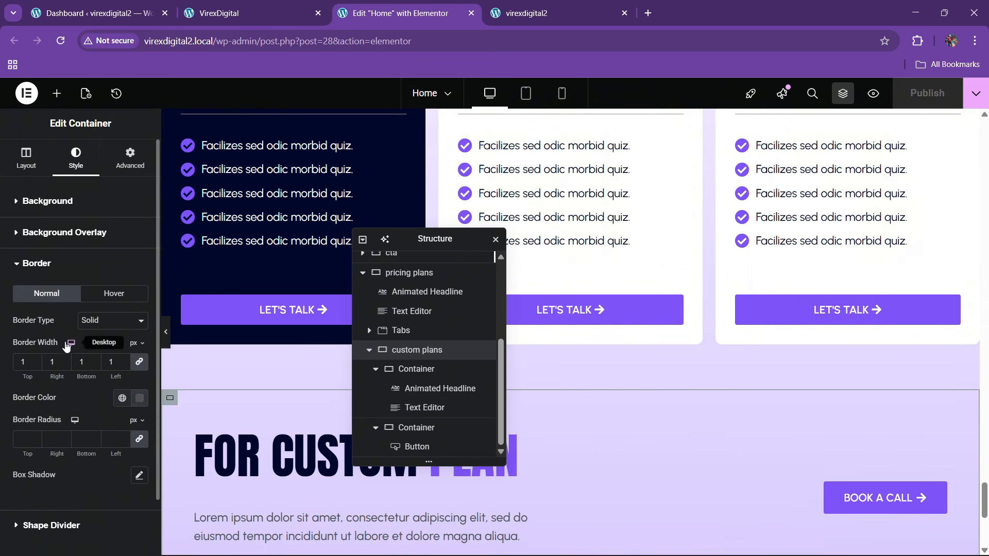
pyautogui.click(23, 438)
pyautogui.write('10')
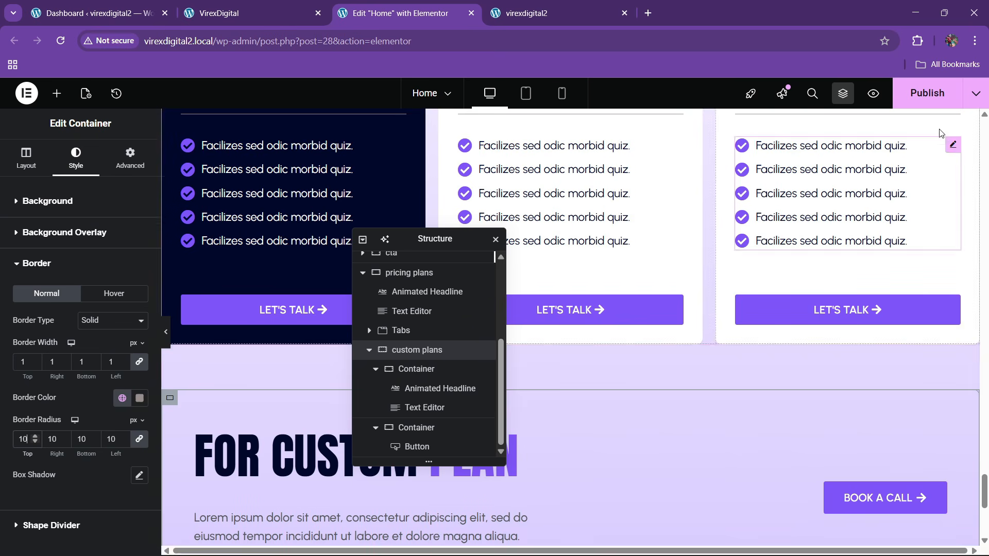
pyautogui.hotkey('ctrl', 's')
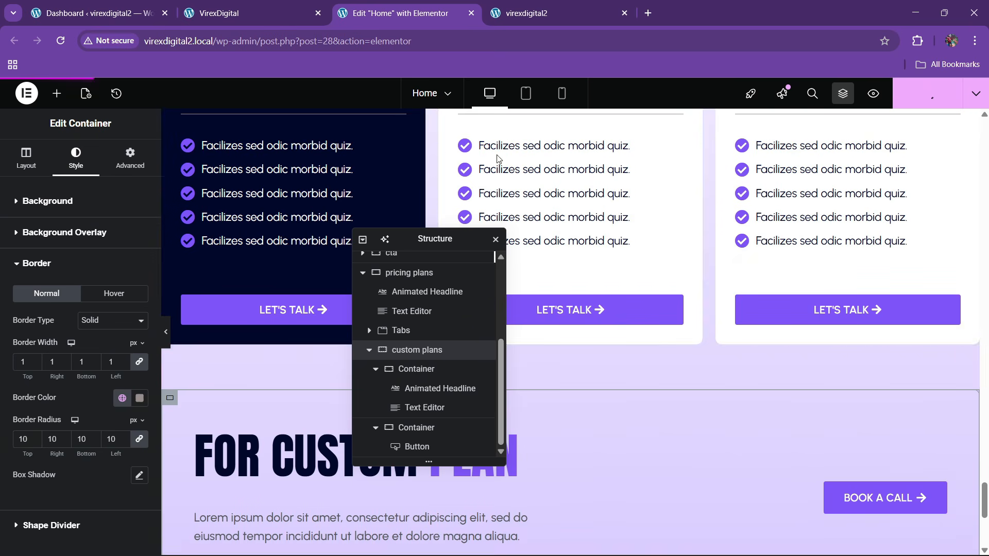
# - Reload the live site and compare the rounded custom plan box with the reference
pyautogui.click(543, 8)
pyautogui.click(310, 41)
pyautogui.press('Return')
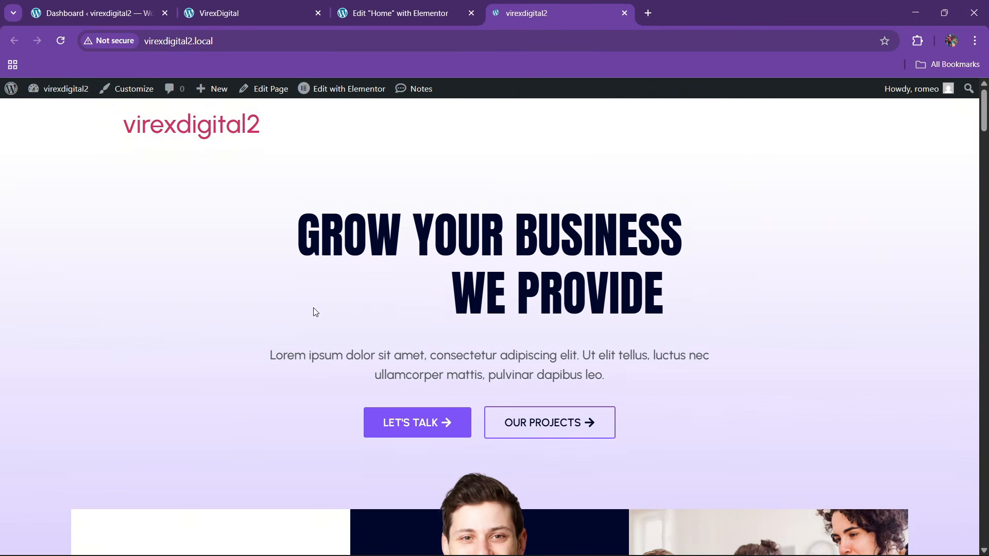
pyautogui.moveTo(984, 129); pyautogui.dragTo(984, 527)
pyautogui.scroll(-3, 352, 410)
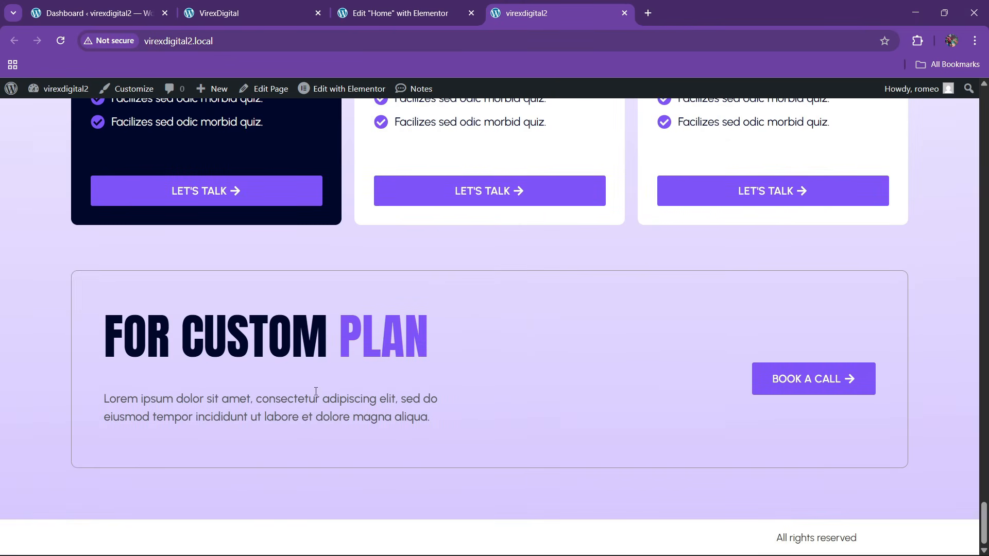
pyautogui.click(301, 5)
pyautogui.scroll(-3, 429, 290)
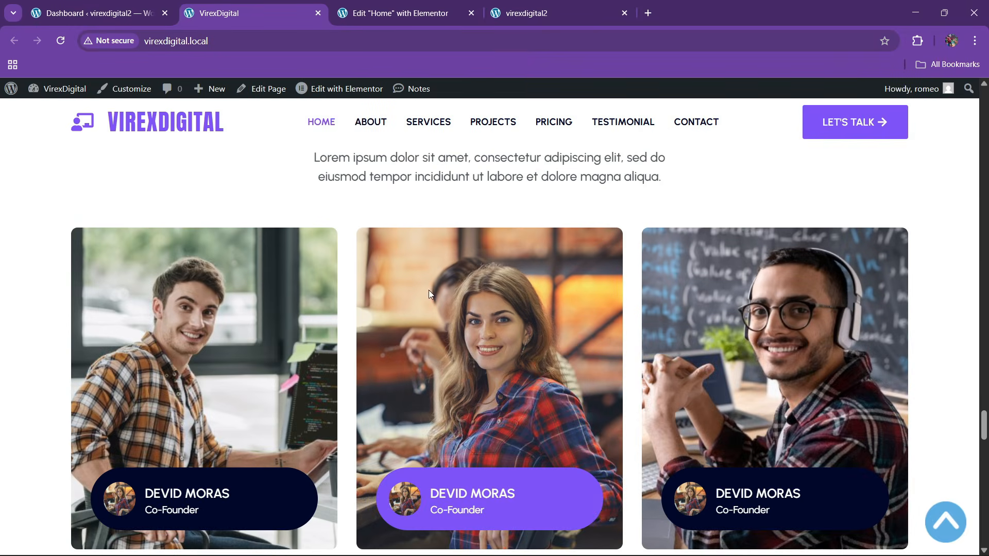
pyautogui.scroll(2, 249, 269)
pyautogui.scroll(1, 571, 342)
pyautogui.scroll(-5, 618, 358)
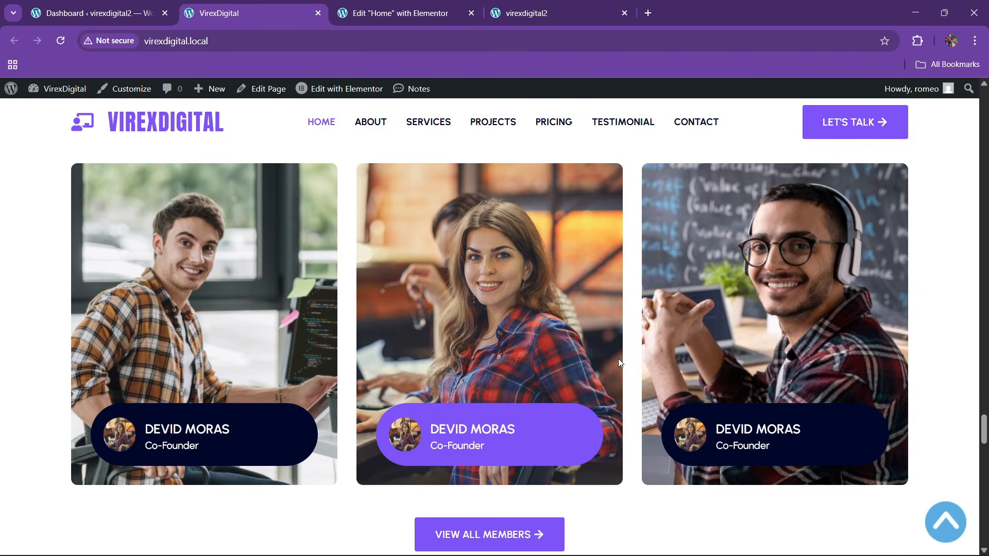
pyautogui.scroll(3, 569, 352)
pyautogui.scroll(-1, 423, 295)
pyautogui.scroll(3, 422, 291)
pyautogui.scroll(-5, 419, 298)
pyautogui.scroll(3, 396, 302)
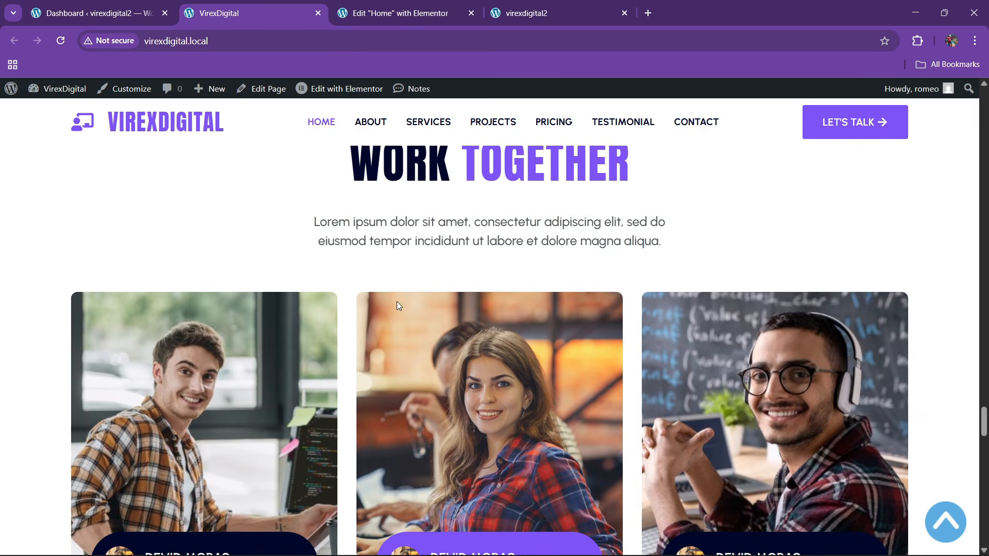
pyautogui.click(389, 13)
# - Add a single-column Flexbox container below the FOR CUSTOM PLAN section
pyautogui.moveTo(606, 213); pyautogui.dragTo(744, 193)
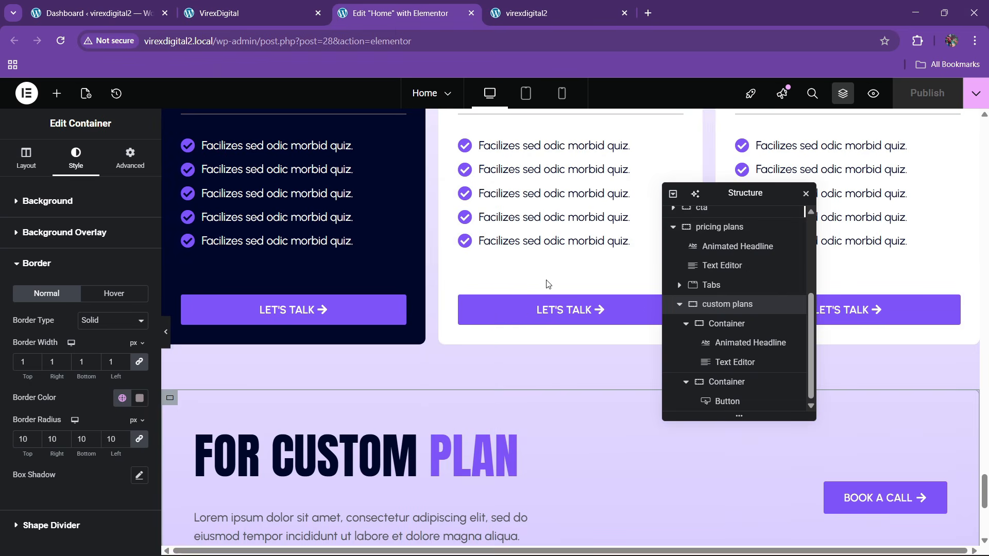
pyautogui.scroll(-6, 545, 282)
pyautogui.click(541, 410)
pyautogui.click(525, 450)
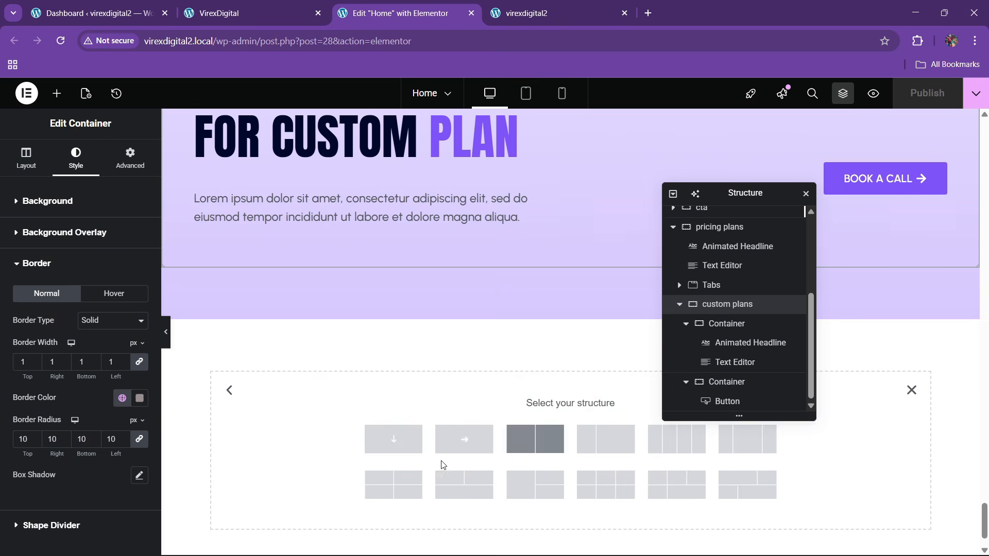
pyautogui.click(409, 453)
pyautogui.click(219, 12)
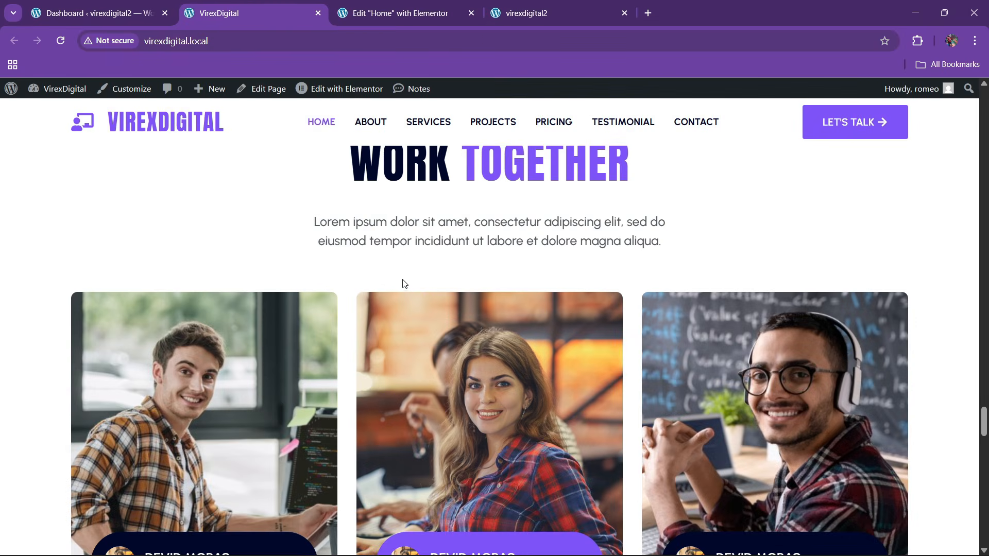
pyautogui.scroll(2, 402, 280)
pyautogui.scroll(-5, 407, 312)
pyautogui.scroll(-5, 407, 316)
pyautogui.scroll(10, 406, 316)
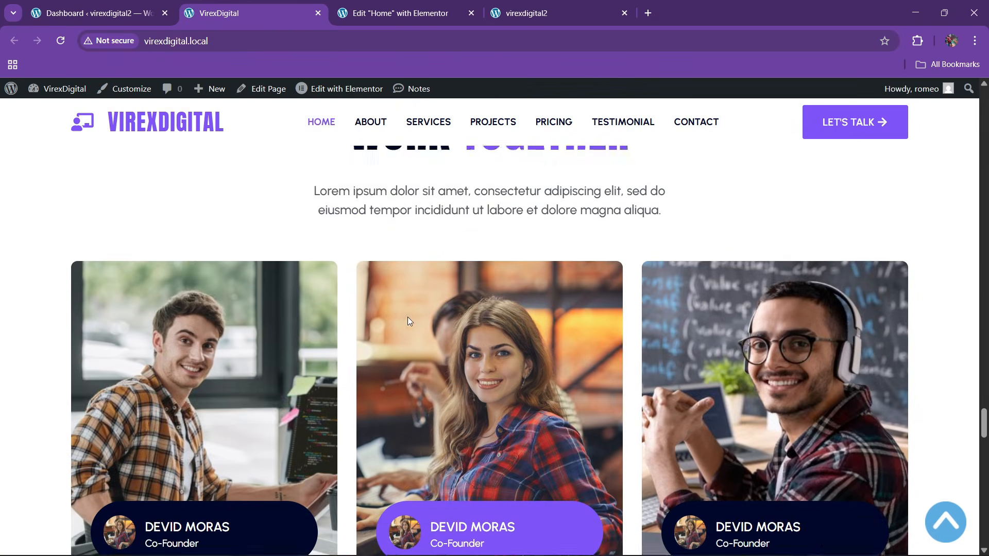
pyautogui.click(401, 13)
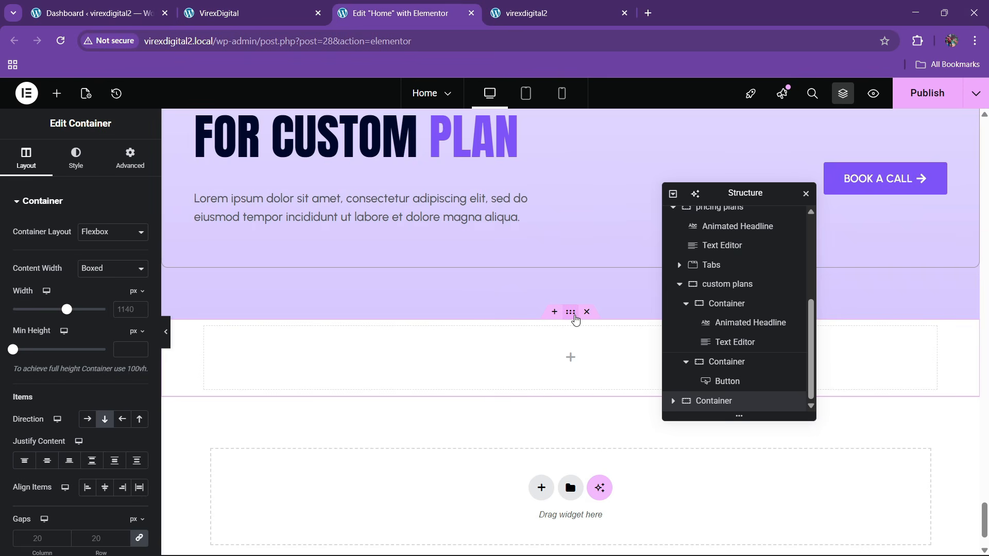
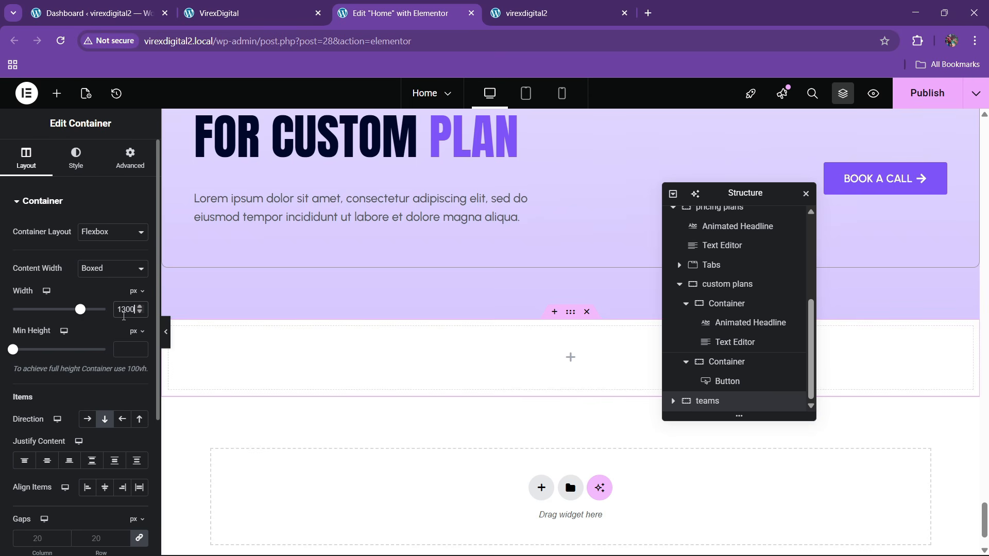
# - Center the empty section's content and give it 80 px top and bottom padding
pyautogui.click(47, 460)
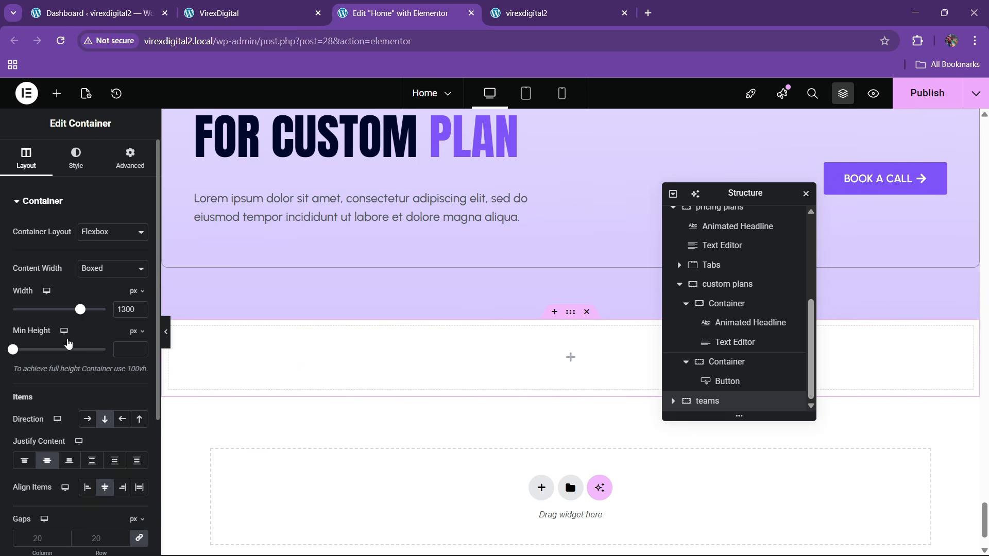
pyautogui.click(126, 155)
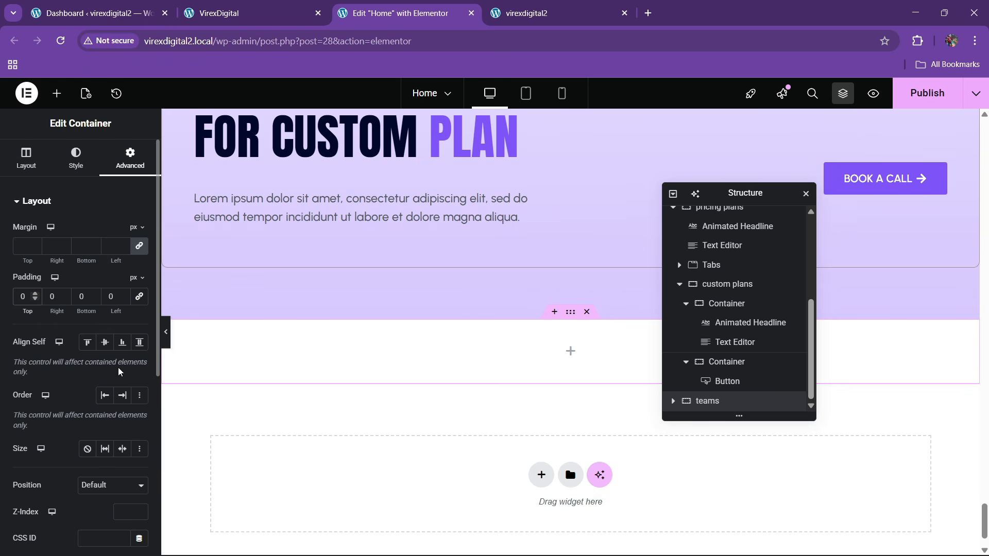
pyautogui.write('8')
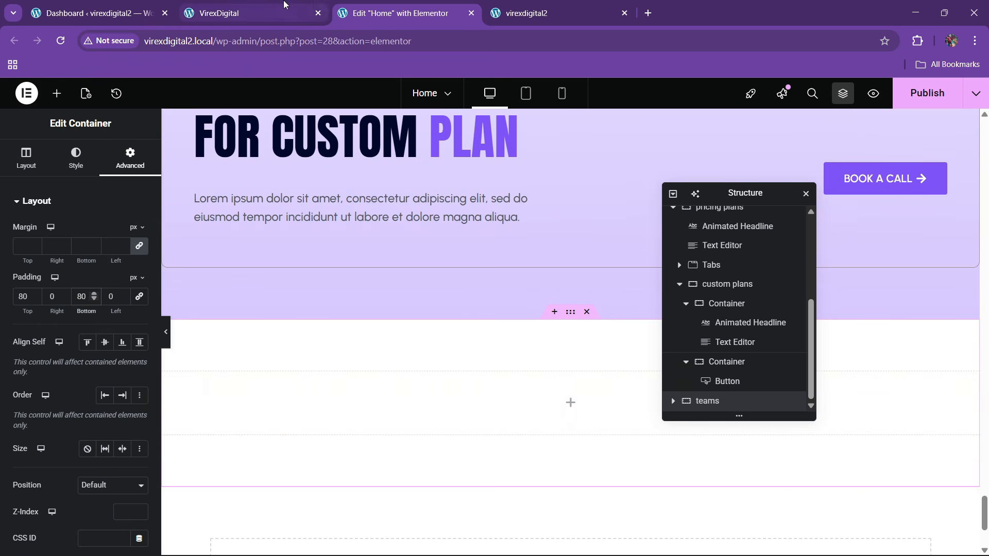
pyautogui.click(282, 6)
pyautogui.click(441, 4)
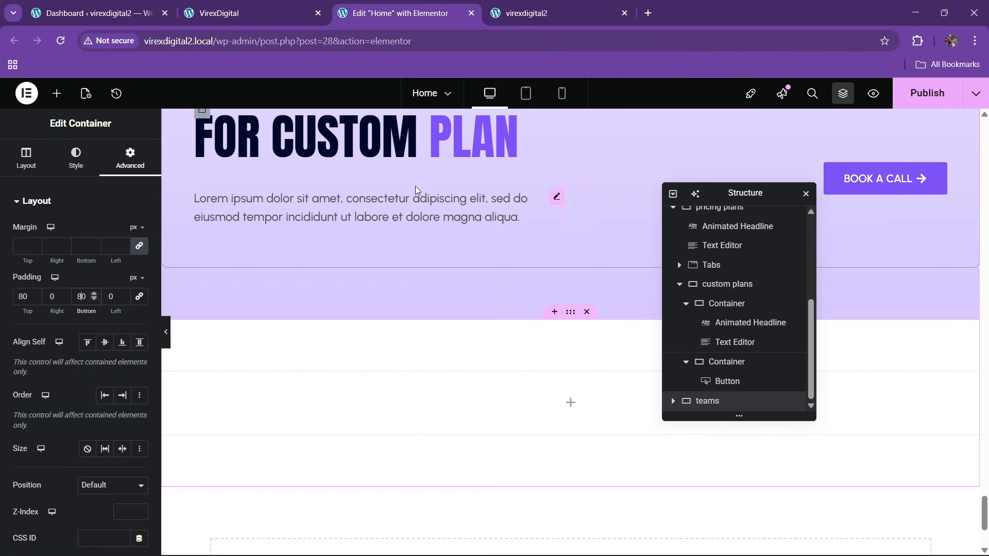
pyautogui.scroll(1, 415, 187)
# - Paste a copy of the FOR CUSTOM PLAN headline into the section and retitle it WORK TOGETHER
pyautogui.rightClick(388, 207)
pyautogui.click(406, 261)
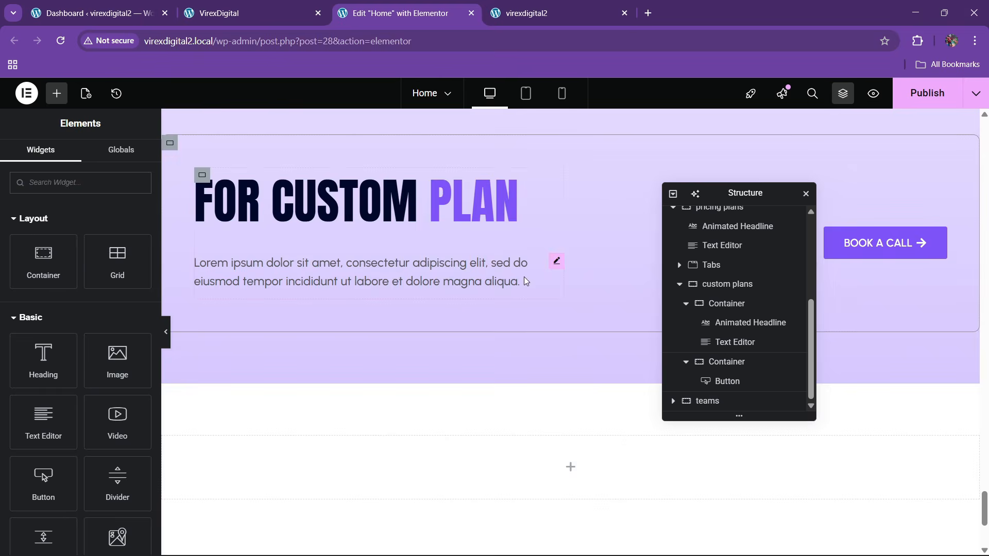
pyautogui.scroll(-4, 523, 277)
pyautogui.rightClick(498, 281)
pyautogui.click(515, 316)
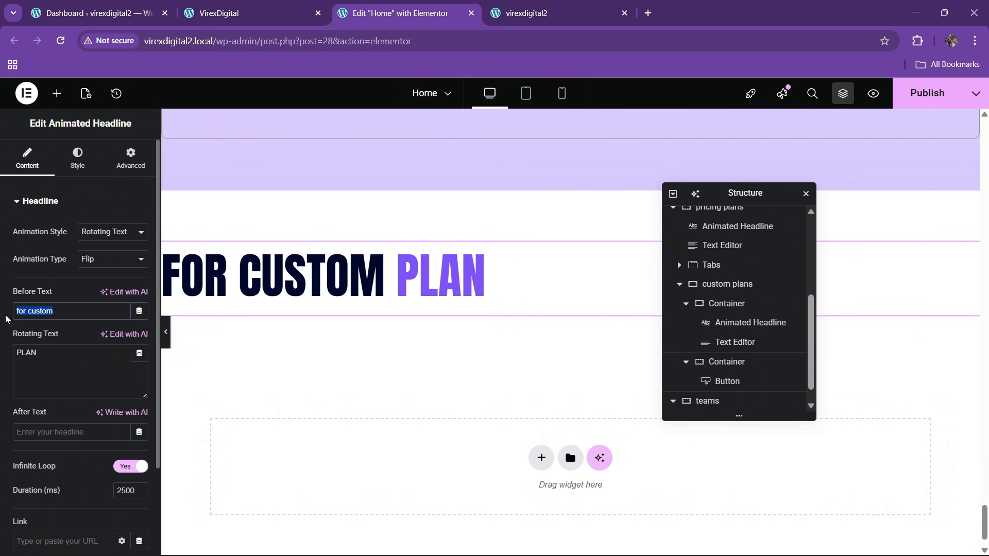
pyautogui.write('WORK')
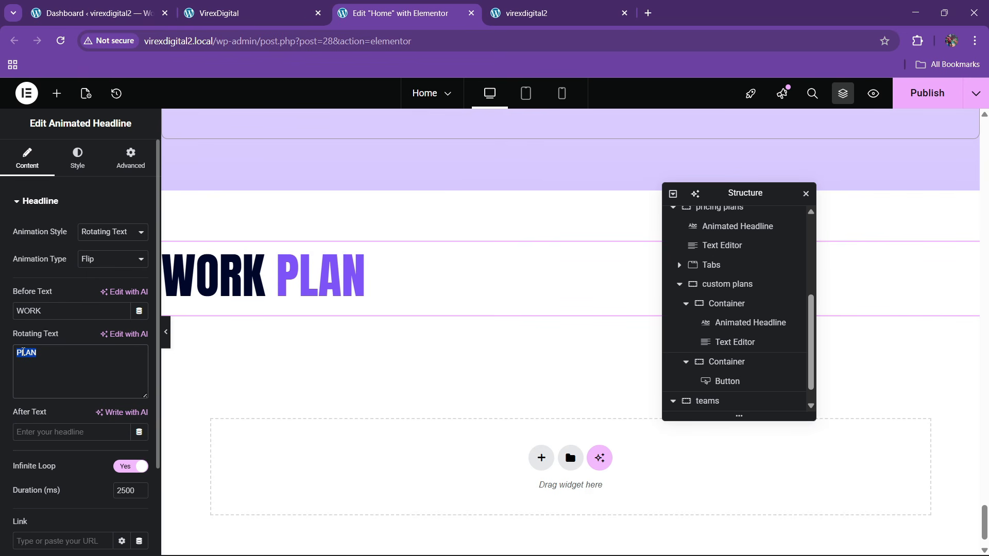
pyautogui.write('TOGETHER')
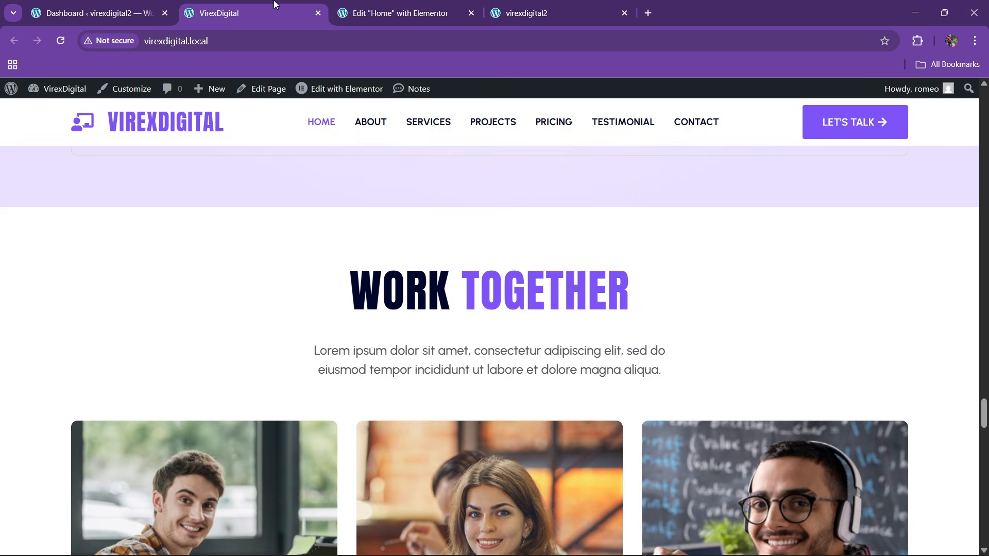
pyautogui.click(219, 13)
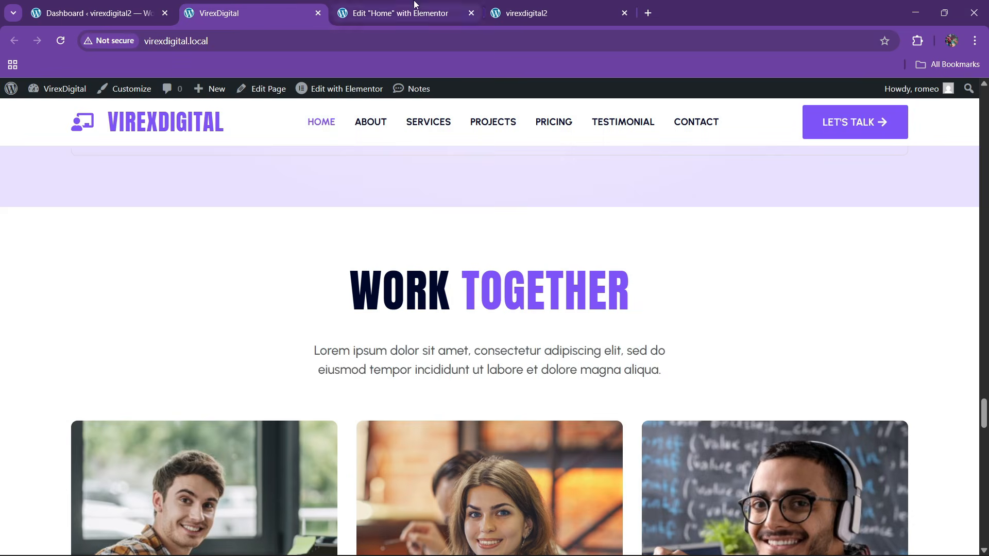
pyautogui.click(401, 13)
pyautogui.scroll(-1, 710, 371)
# - Center-align the WORK TOGETHER headline
pyautogui.click(708, 382)
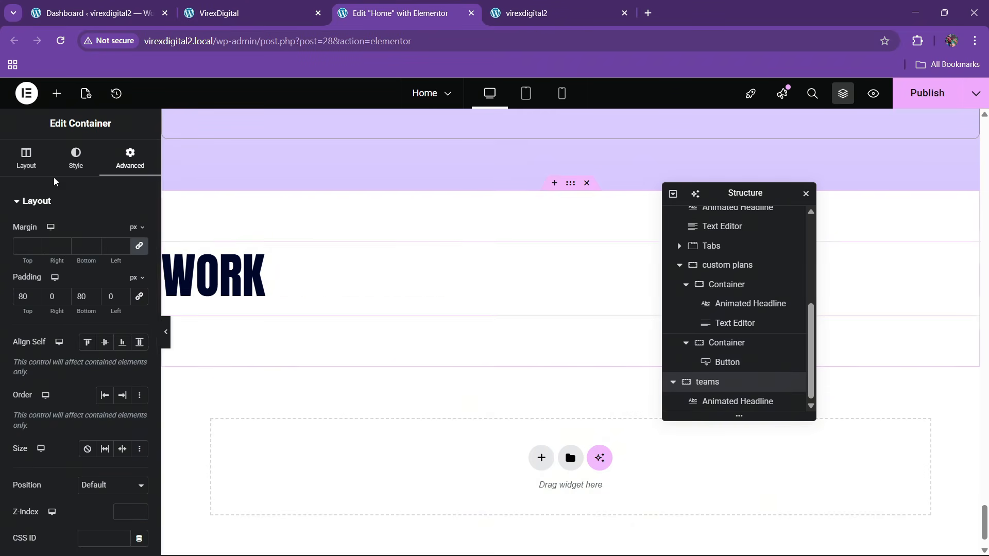
pyautogui.click(43, 171)
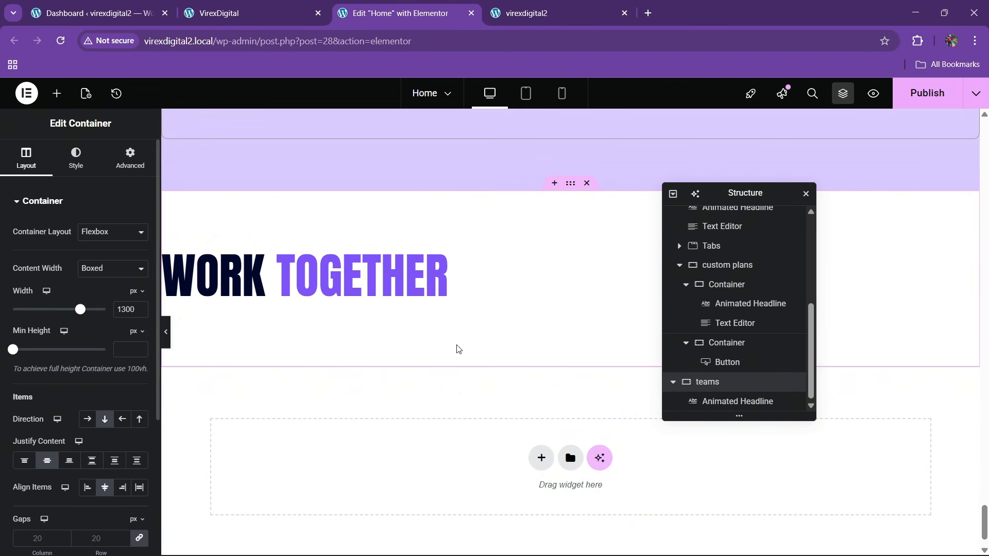
pyautogui.click(197, 272)
pyautogui.click(77, 159)
pyautogui.click(122, 232)
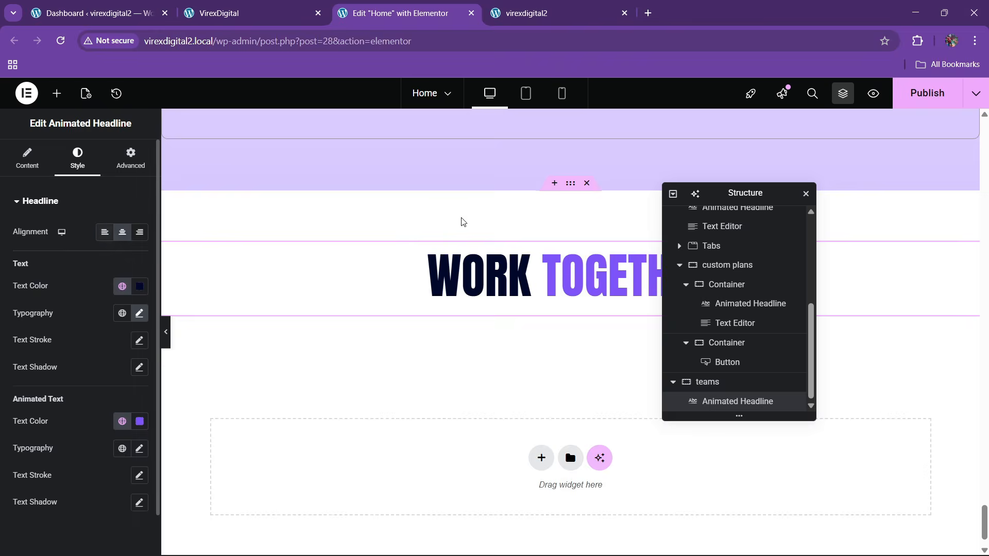
pyautogui.click(260, 11)
pyautogui.scroll(-3, 494, 308)
pyautogui.click(400, 12)
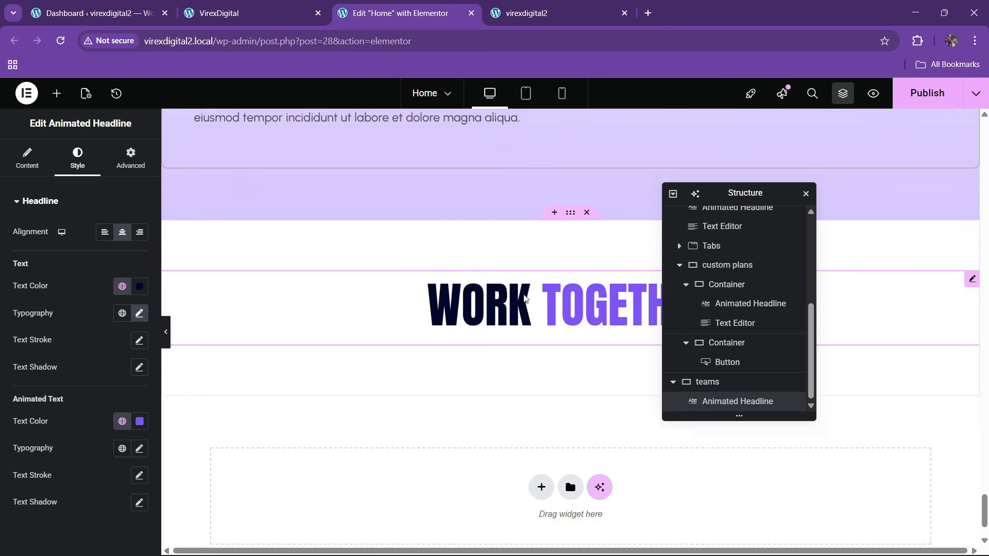
pyautogui.scroll(5, 437, 309)
# - Copy the lorem paragraph and paste it beneath the WORK TOGETHER headline
pyautogui.rightClick(384, 343)
pyautogui.click(417, 292)
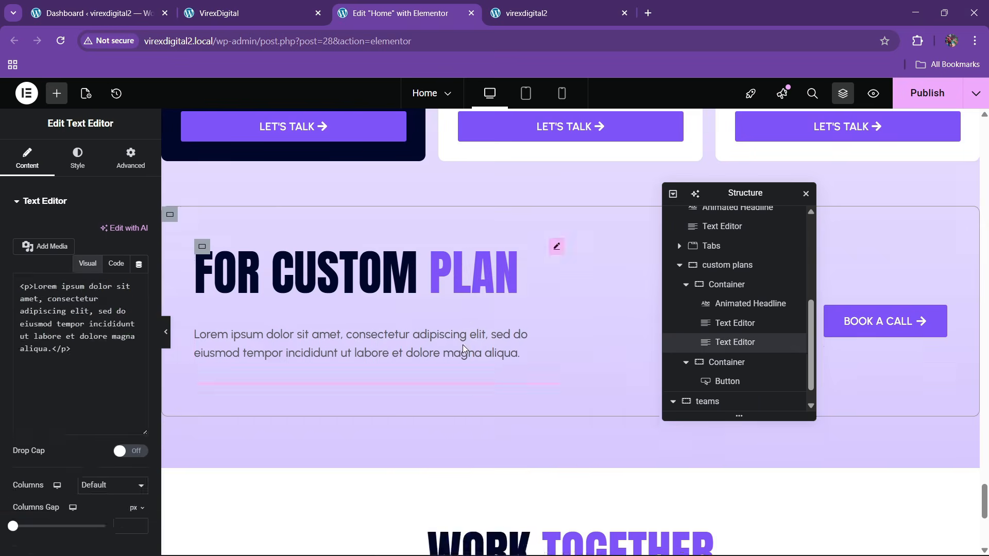
pyautogui.scroll(-3, 368, 201)
pyautogui.rightClick(368, 201)
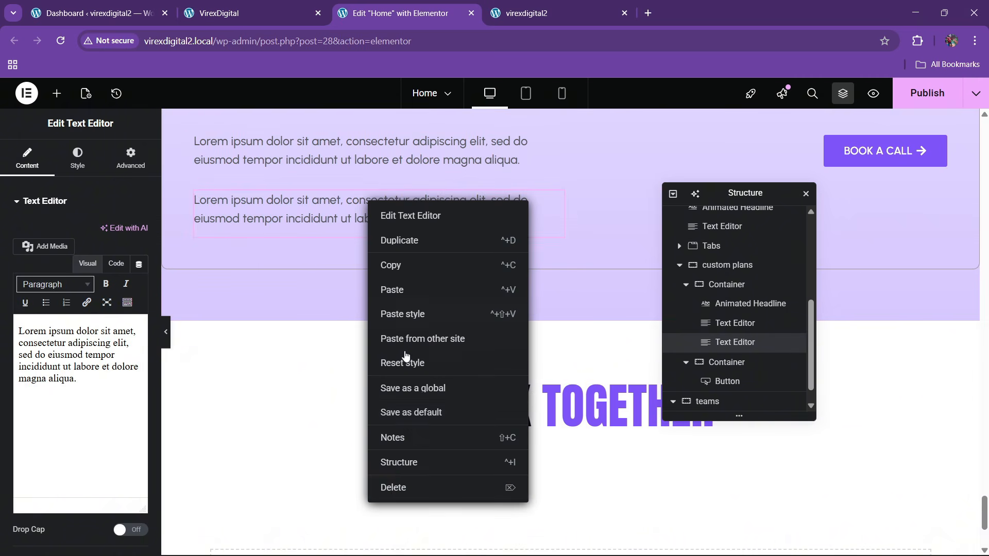
pyautogui.click(391, 486)
pyautogui.rightClick(364, 143)
pyautogui.click(387, 203)
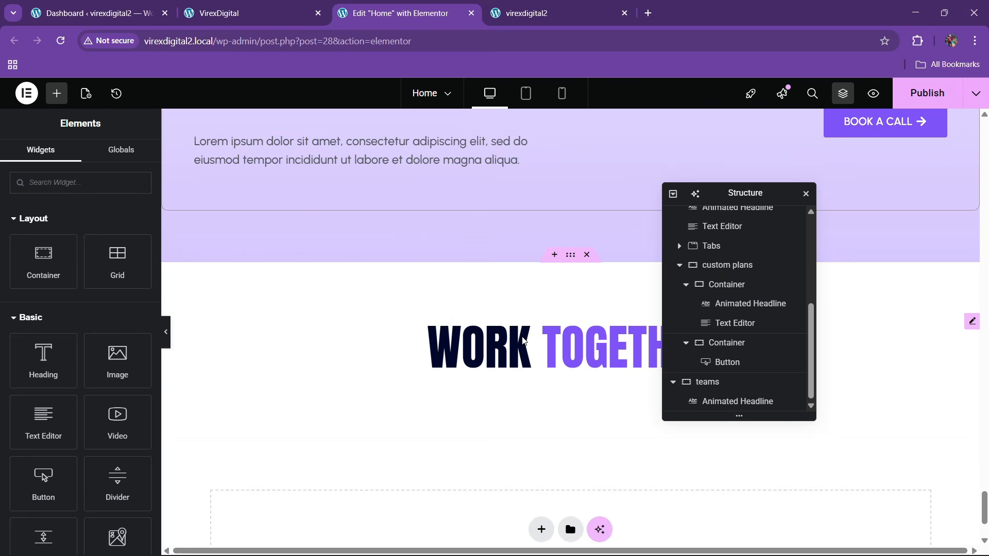
pyautogui.rightClick(542, 342)
pyautogui.click(560, 342)
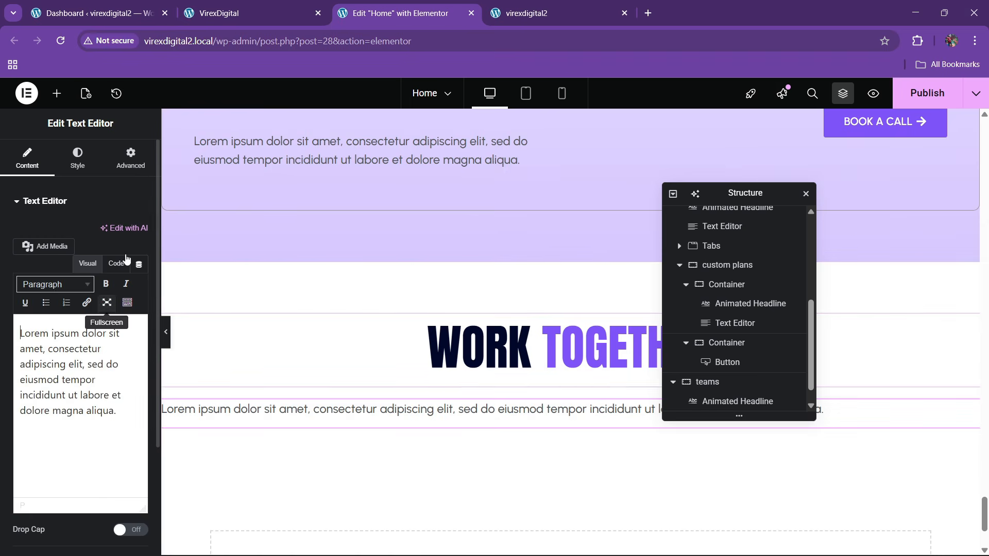
# - Center the pasted paragraph's text and give it a 50% custom width
pyautogui.click(87, 160)
pyautogui.click(105, 232)
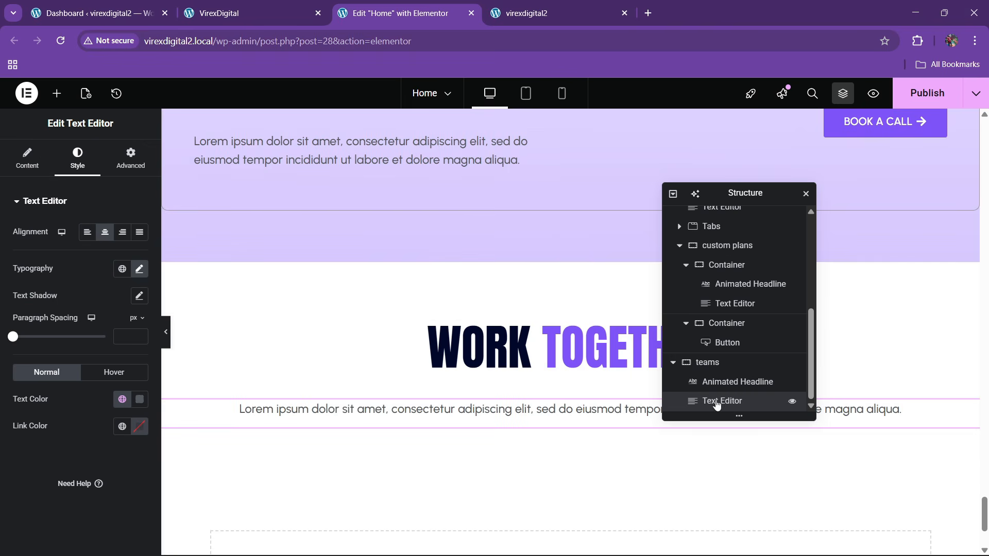
pyautogui.click(130, 157)
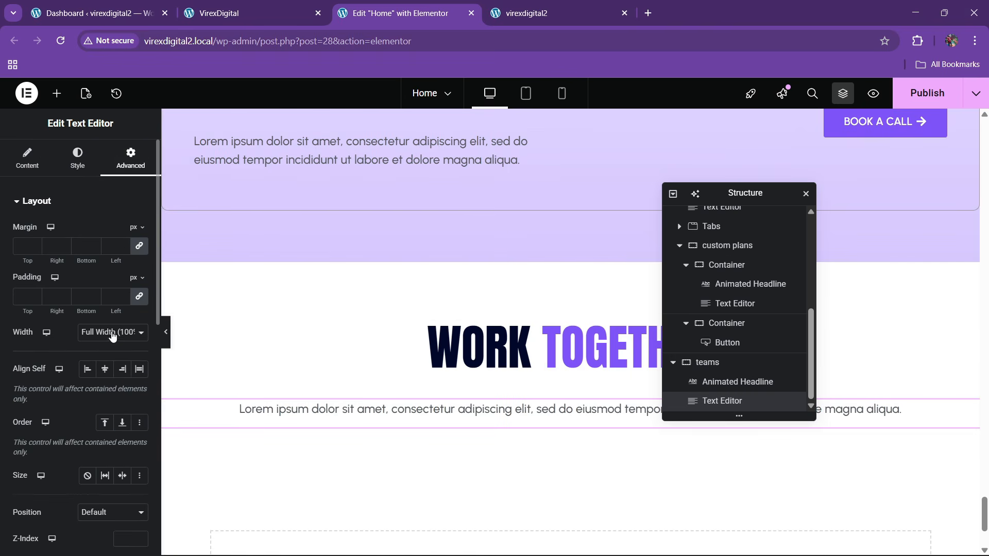
pyautogui.click(112, 332)
pyautogui.click(107, 396)
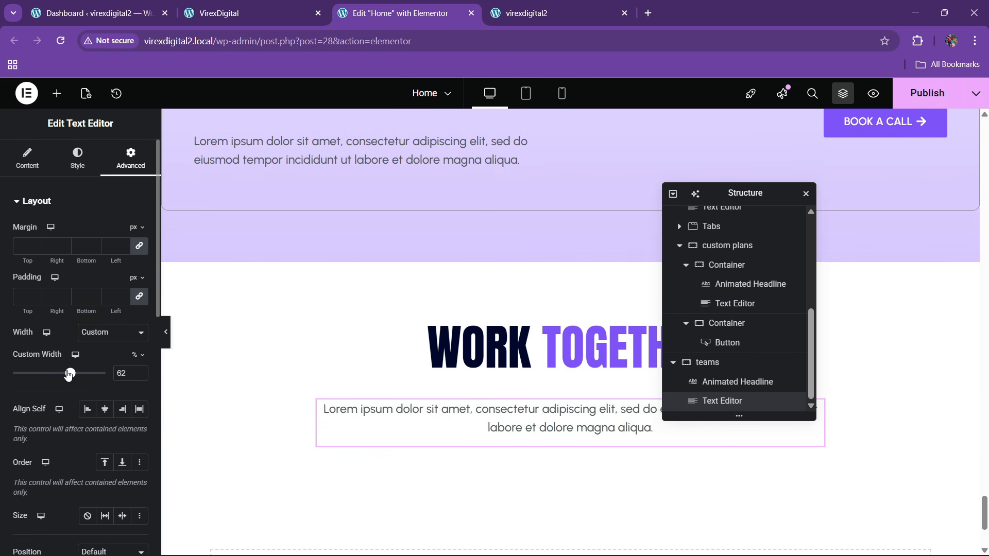
pyautogui.moveTo(68, 374); pyautogui.dragTo(60, 374)
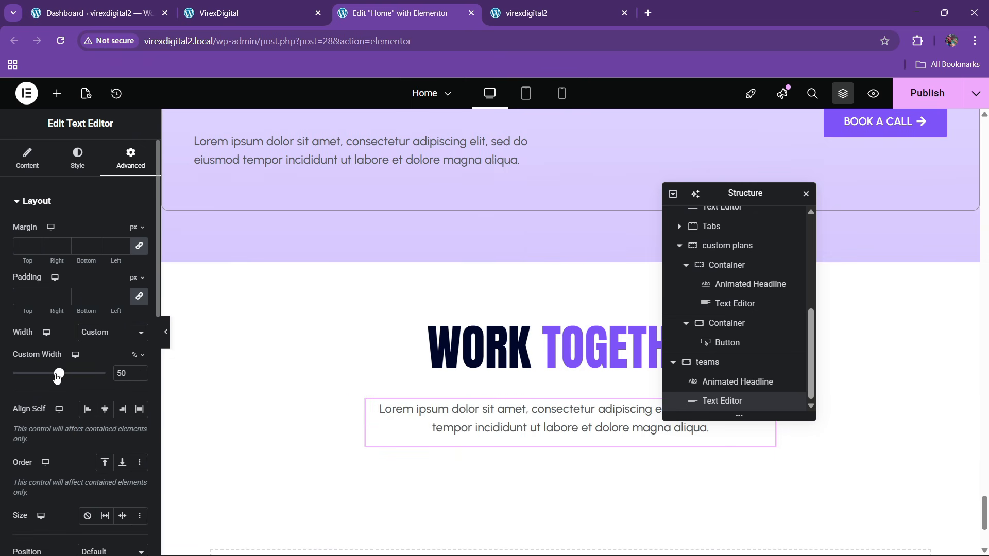
# - Set the WORK TOGETHER headline's bottom margin to -1 em
pyautogui.click(478, 369)
pyautogui.click(130, 157)
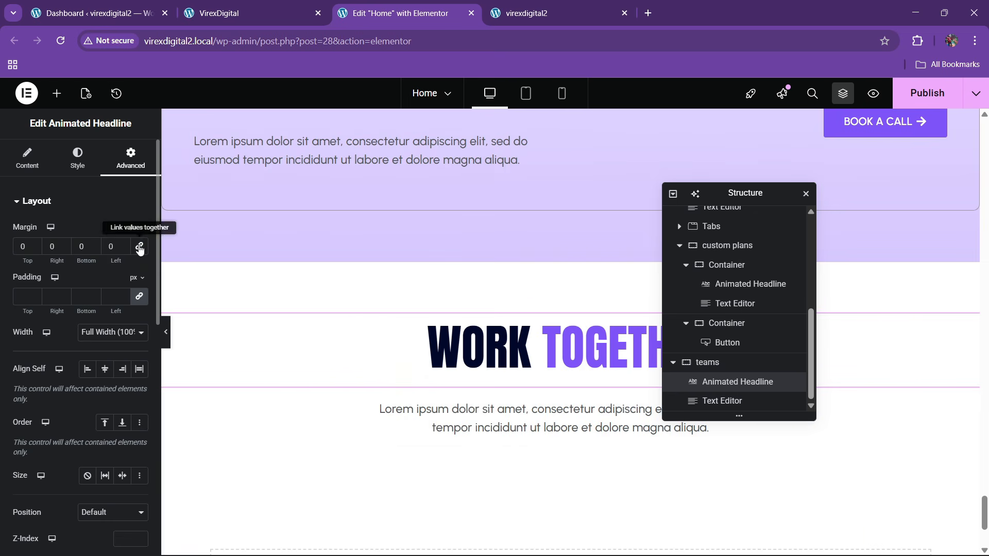
pyautogui.click(136, 228)
pyautogui.click(138, 268)
pyautogui.click(94, 249)
pyautogui.click(94, 249)
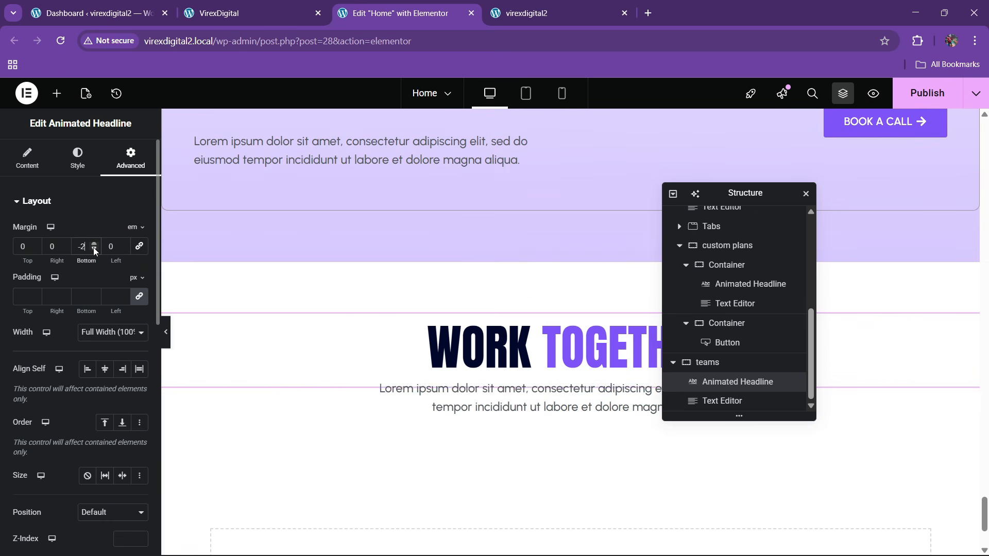
pyautogui.click(94, 249)
pyautogui.click(93, 249)
pyautogui.click(93, 244)
pyautogui.click(93, 244)
pyautogui.click(94, 243)
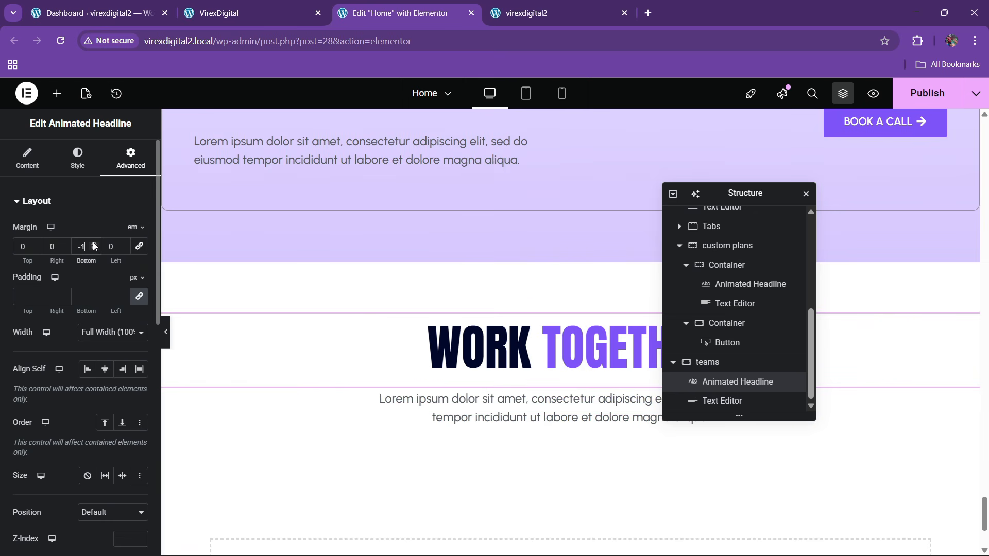
pyautogui.click(219, 14)
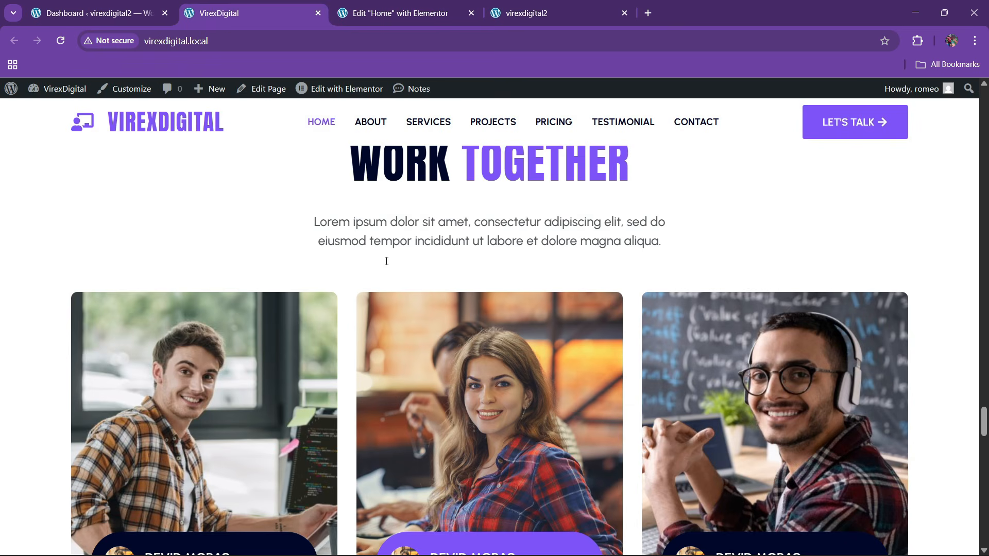
pyautogui.scroll(-2, 370, 348)
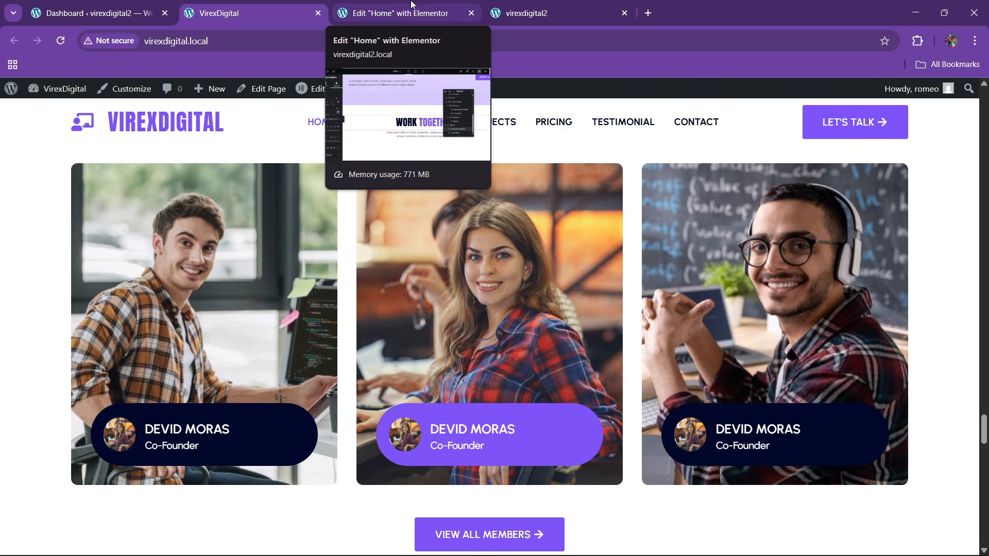
pyautogui.click(412, 6)
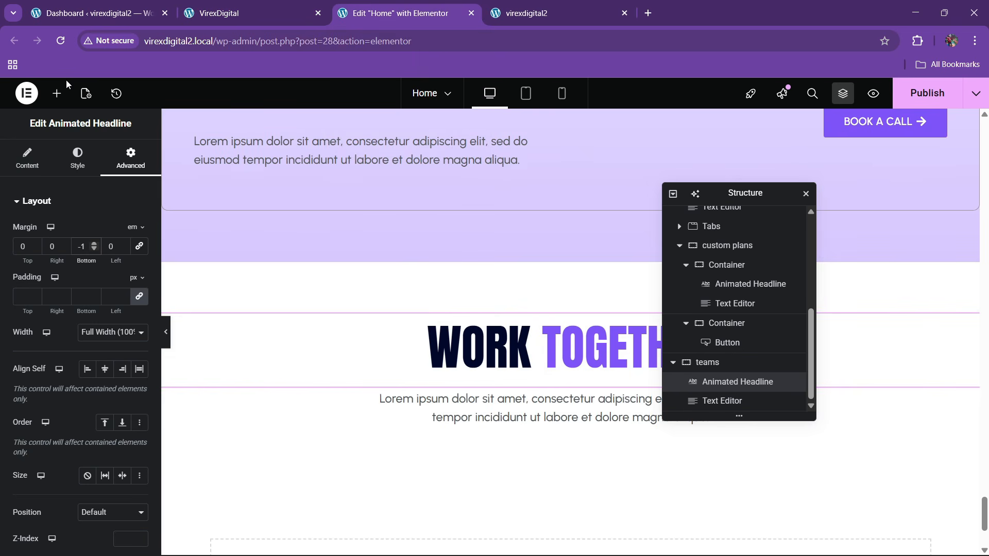
# - Add a Grid element below the Work Together section
pyautogui.click(57, 93)
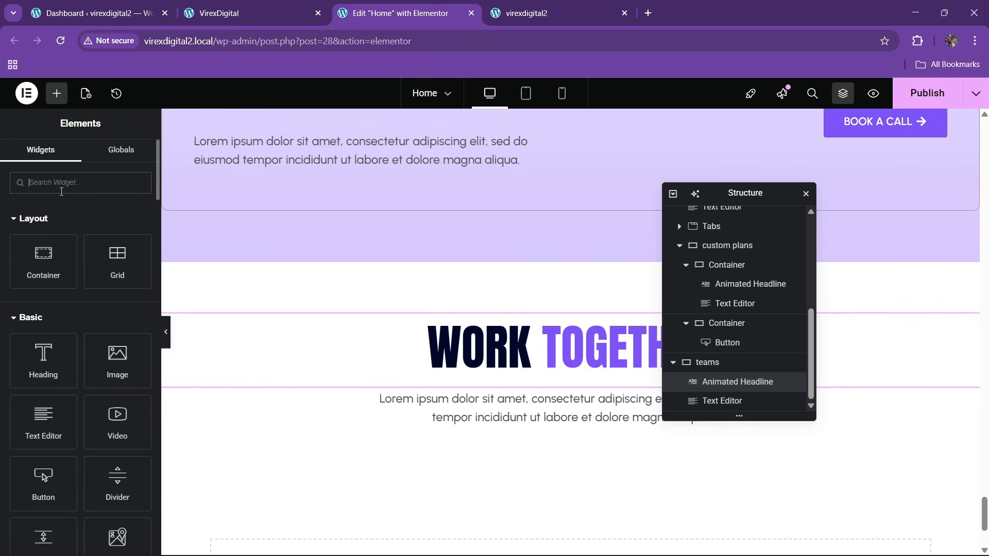
pyautogui.write('grid')
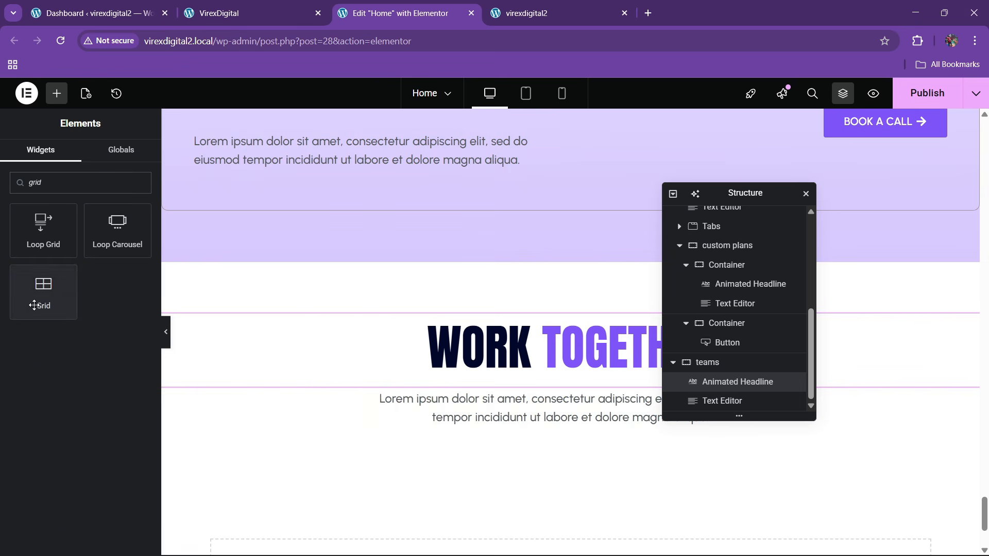
pyautogui.moveTo(34, 305); pyautogui.dragTo(571, 419)
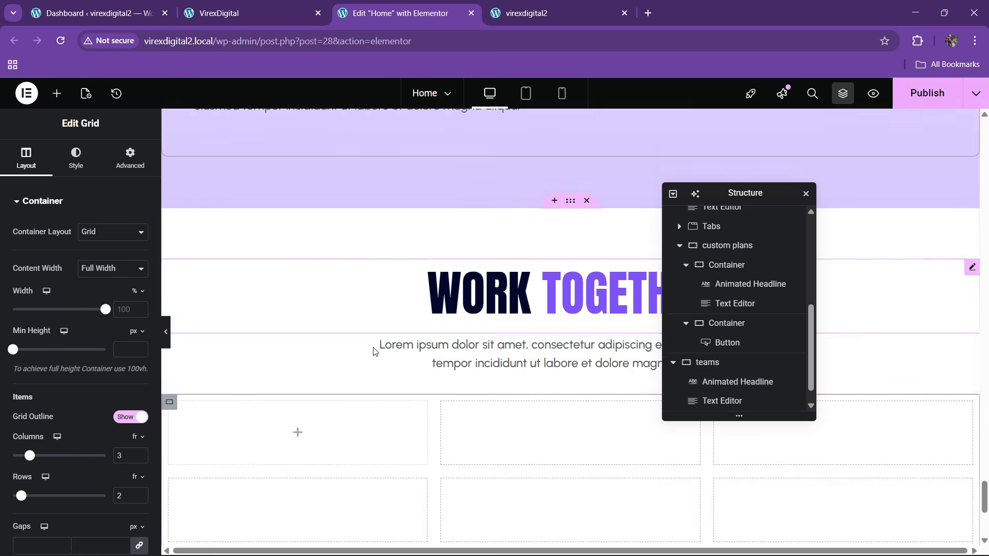
pyautogui.hotkey('ctrl', 'shift', 'Tab')
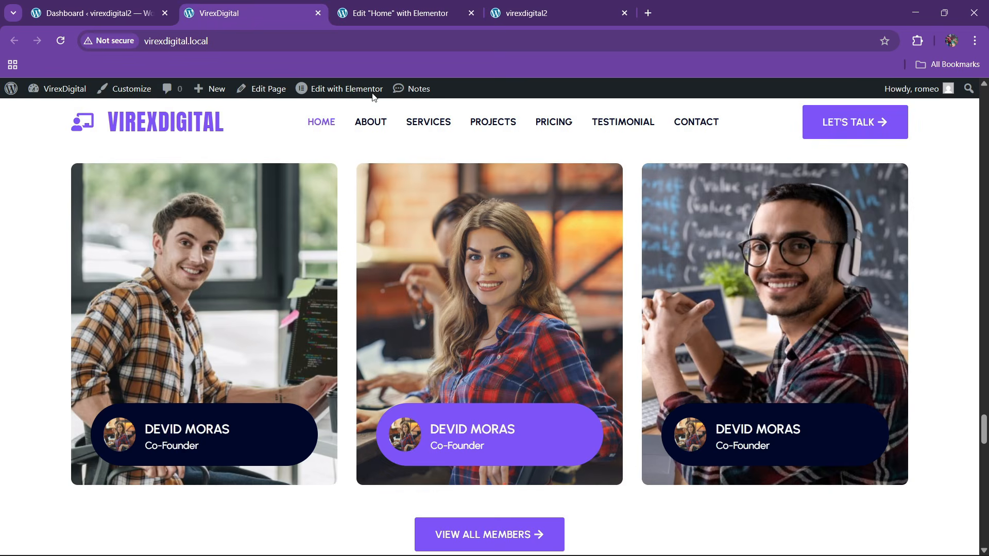
pyautogui.click(383, 14)
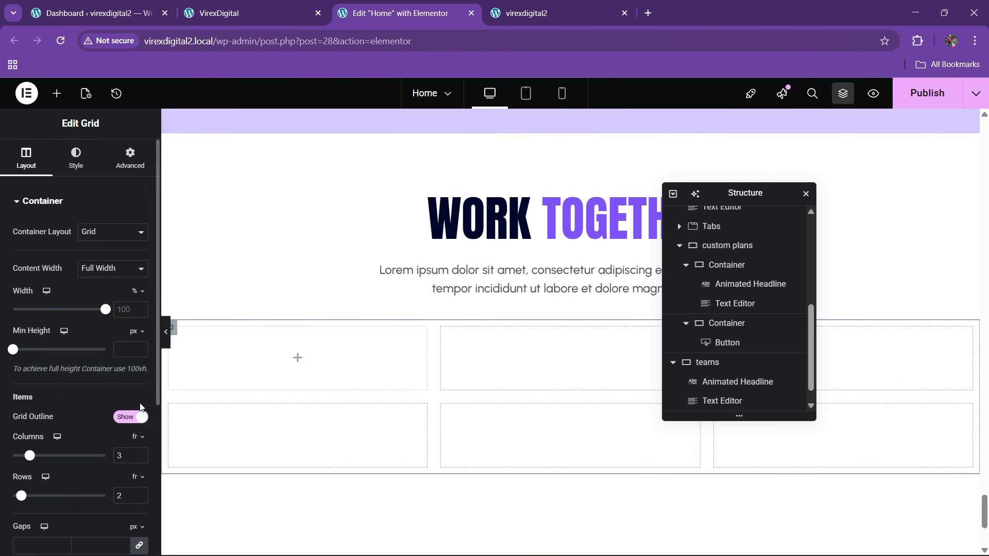
pyautogui.scroll(-1, 137, 435)
# - Reduce the grid to 1 row and set its padding to 0
pyautogui.click(138, 434)
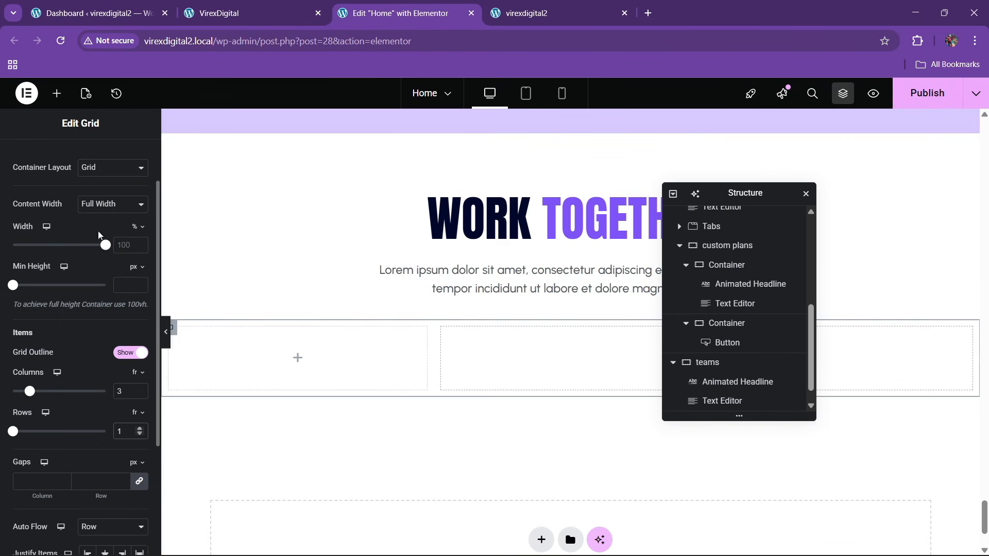
pyautogui.scroll(1, 97, 230)
pyautogui.click(130, 157)
pyautogui.click(139, 297)
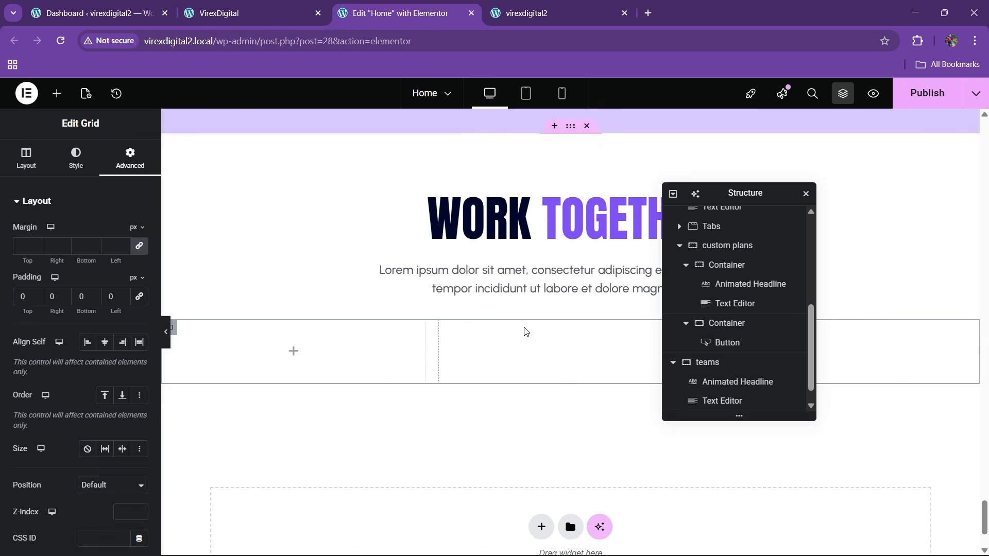
pyautogui.scroll(-1, 773, 386)
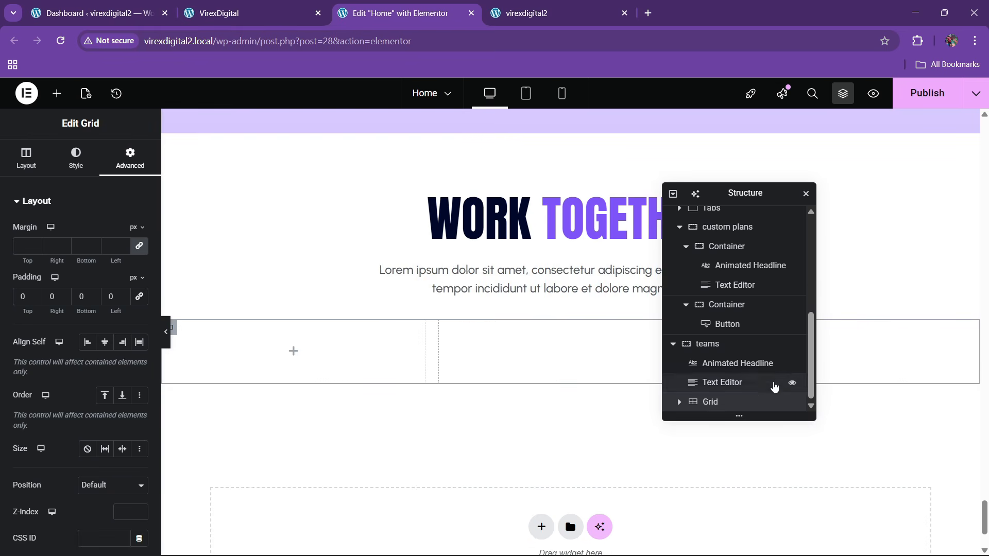
# - Place a container in the first grid cell with 30 px padding on every side
pyautogui.click(57, 93)
pyautogui.moveTo(55, 274); pyautogui.dragTo(336, 361)
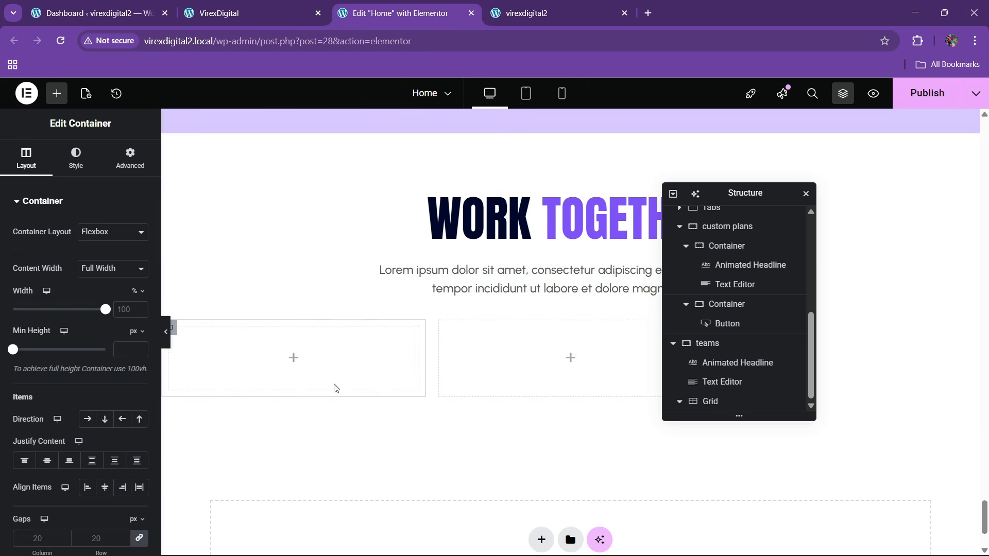
pyautogui.click(289, 12)
pyautogui.click(340, 6)
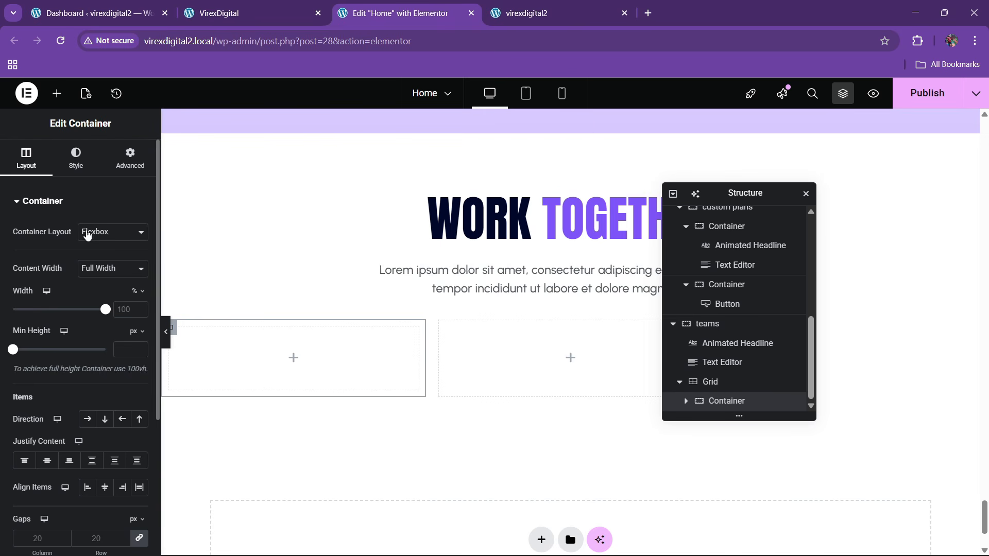
pyautogui.click(129, 163)
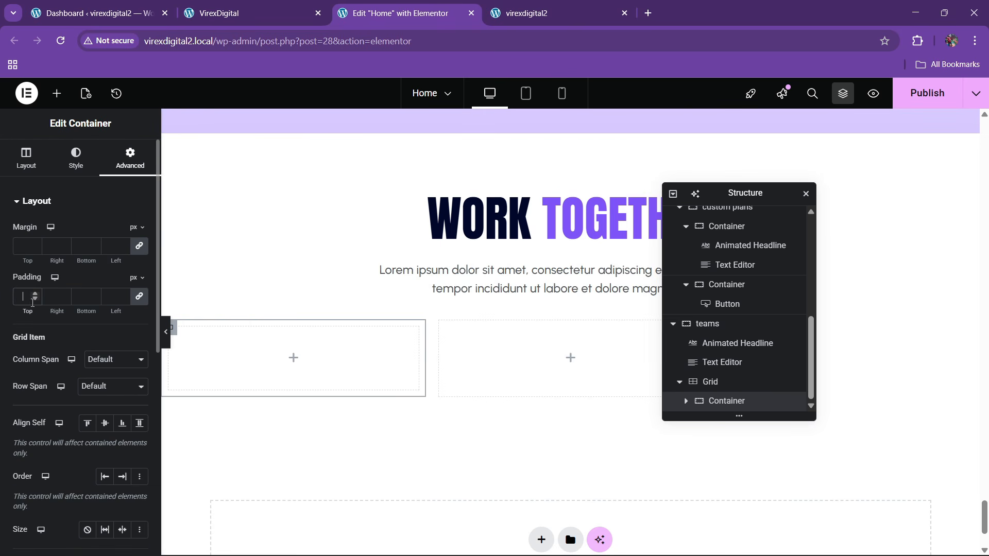
pyautogui.click(32, 301)
pyautogui.write('30')
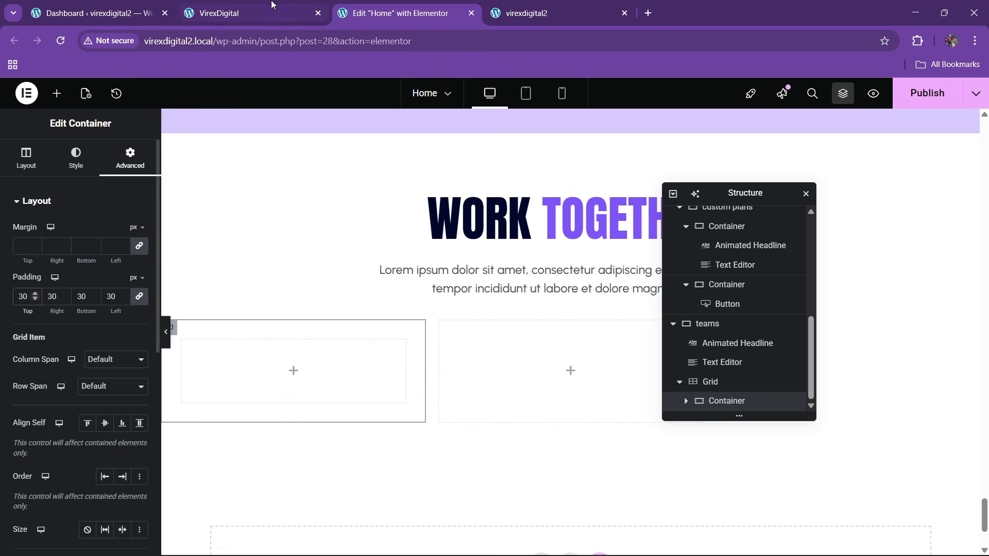
pyautogui.click(270, 5)
pyautogui.click(391, 11)
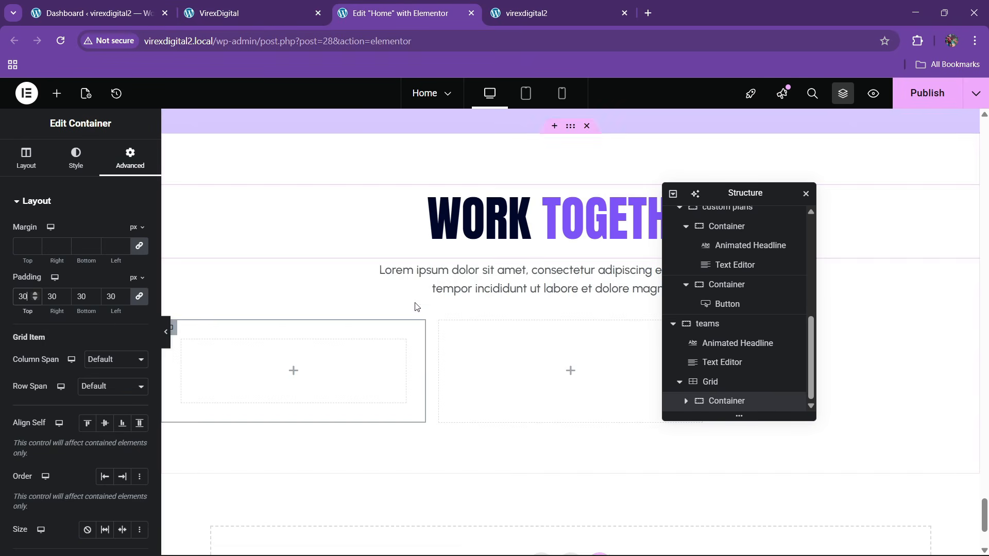
# - Give the container a classic background image chosen from the media library
pyautogui.click(76, 157)
pyautogui.click(84, 258)
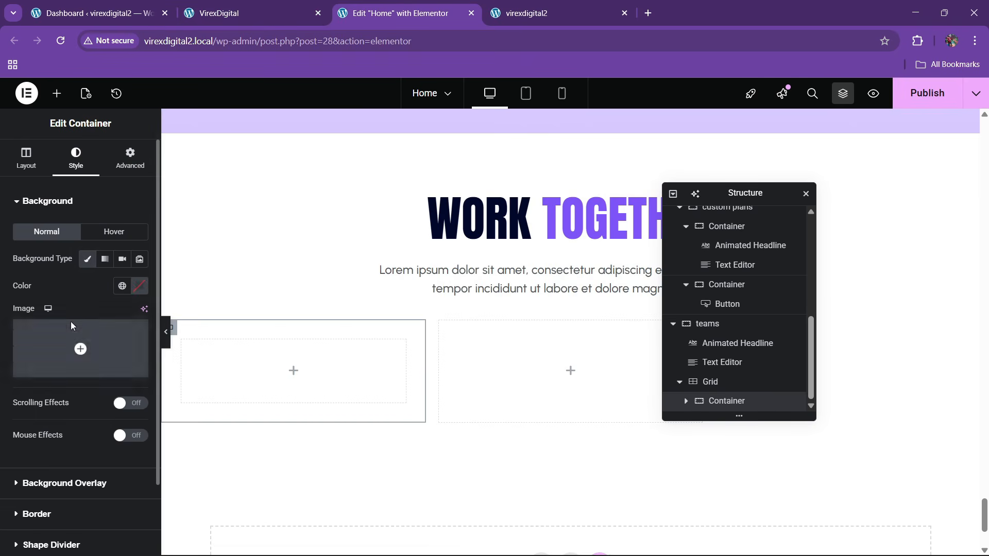
pyautogui.click(99, 372)
# - Use client1.jpg as the container background, positioned Center Center with Cover size
pyautogui.scroll(-5, 328, 371)
pyautogui.click(406, 322)
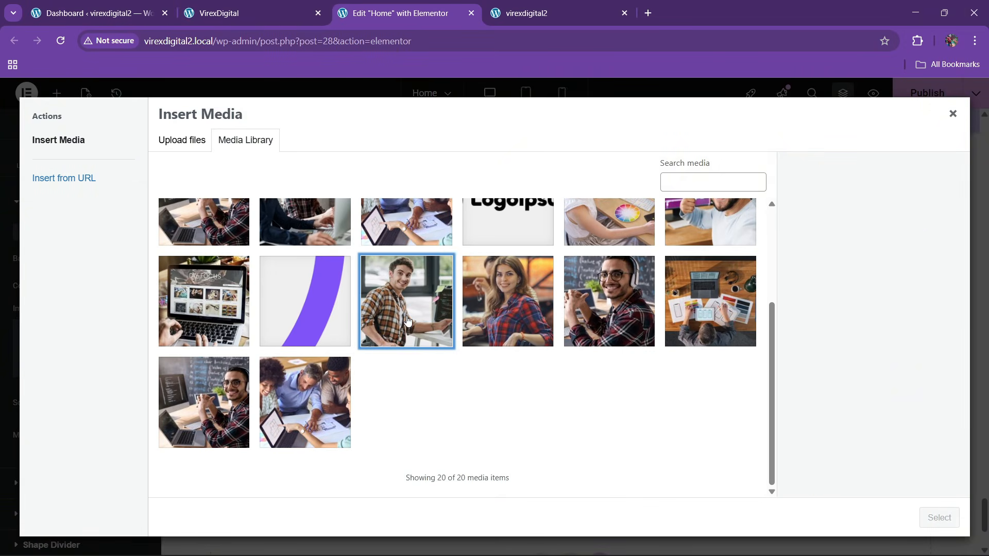
pyautogui.click(939, 518)
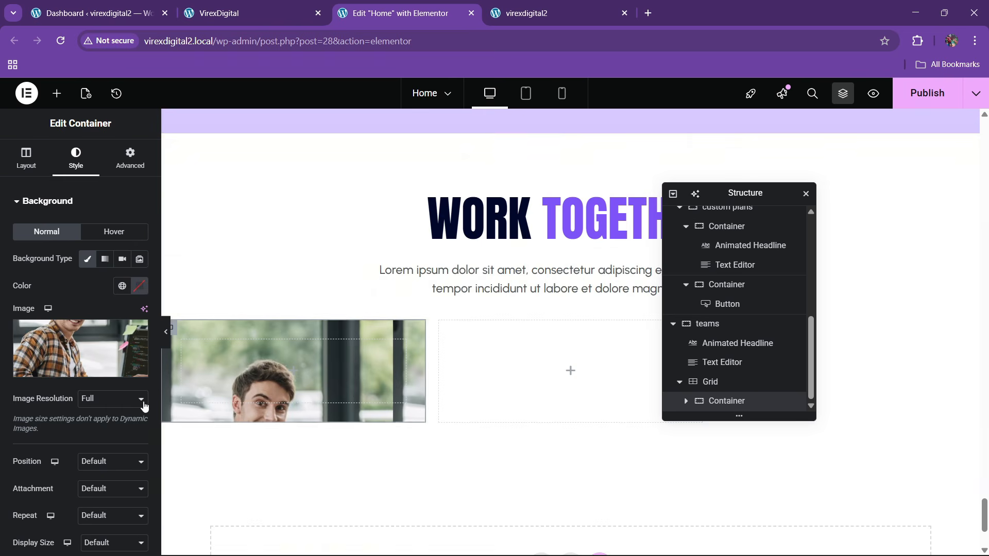
pyautogui.scroll(-3, 68, 397)
pyautogui.click(96, 336)
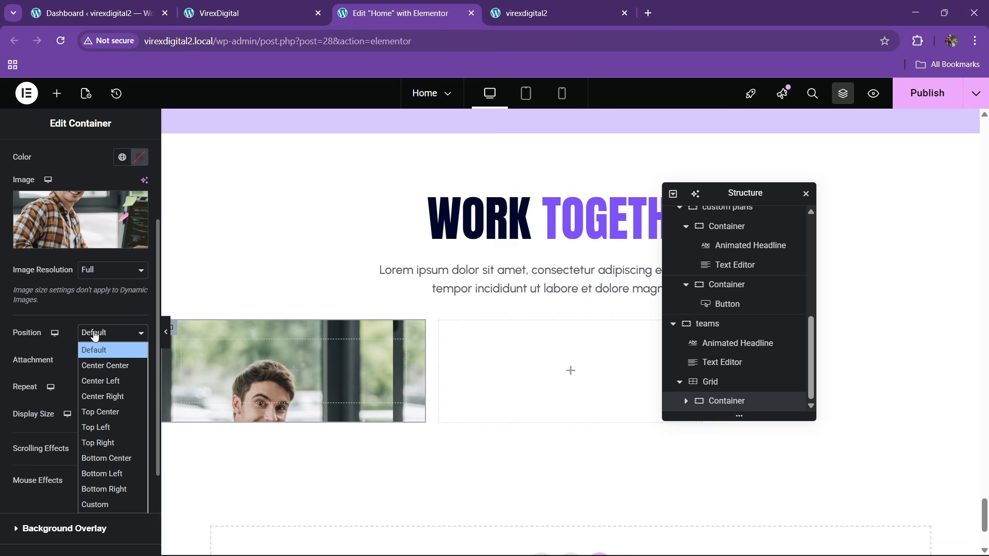
pyautogui.click(89, 368)
pyautogui.click(91, 417)
pyautogui.click(92, 461)
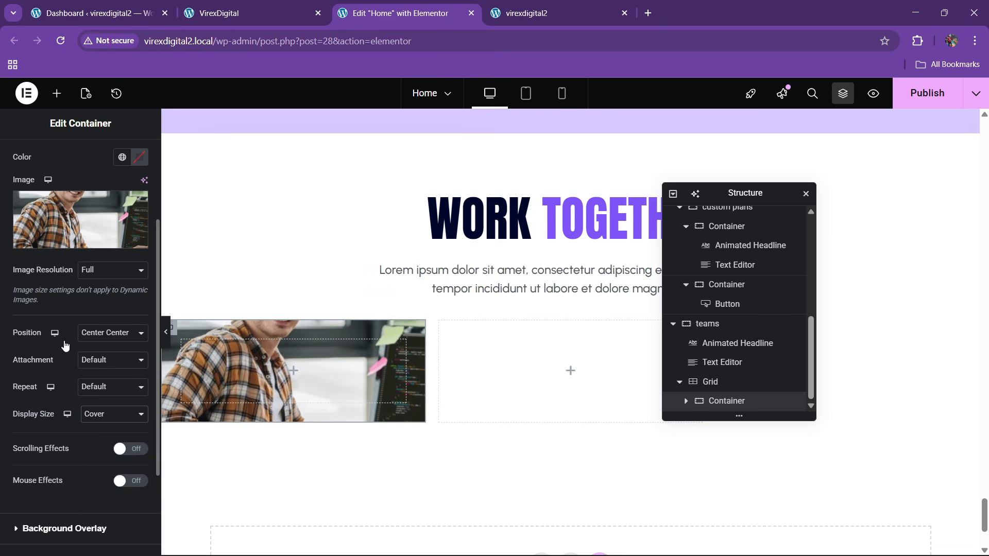
# - Set the container's minimum height to 400 px
pyautogui.scroll(3, 64, 344)
pyautogui.click(26, 156)
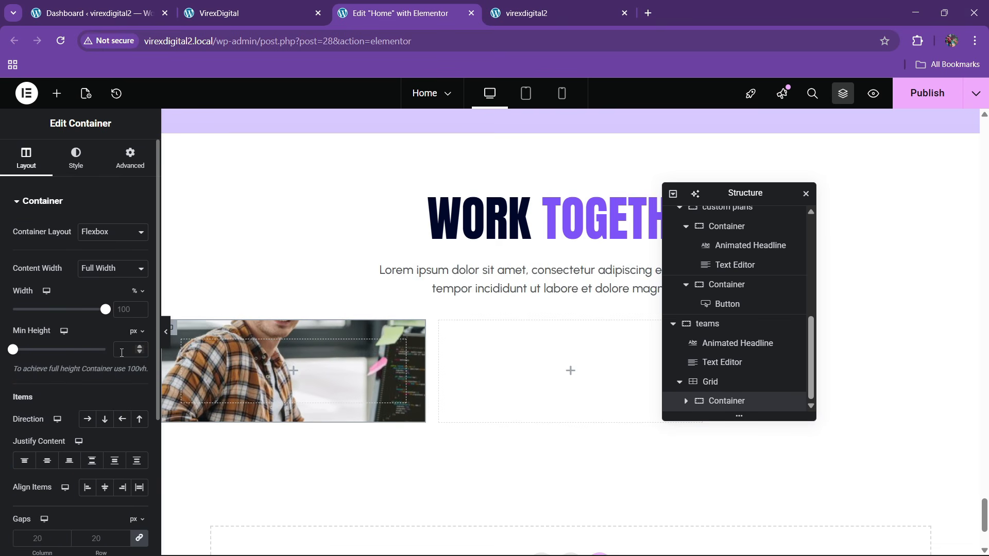
pyautogui.click(122, 350)
pyautogui.write('400')
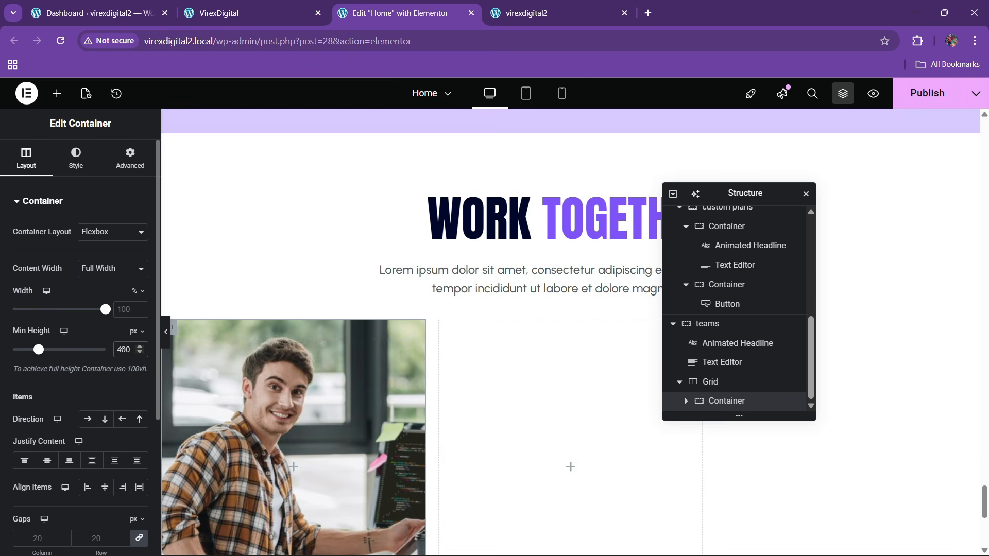
pyautogui.scroll(-4, 342, 339)
pyautogui.click(272, 6)
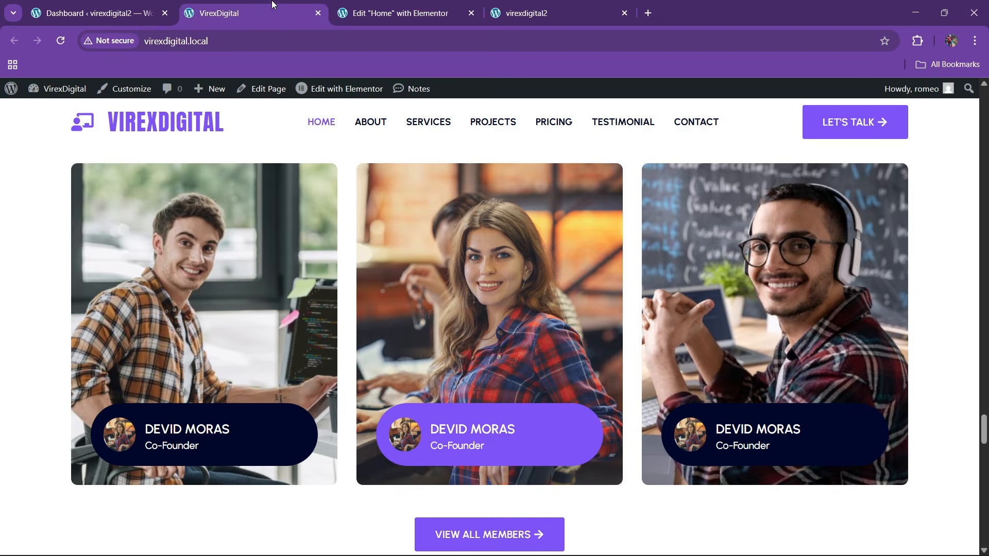
pyautogui.click(412, 3)
# - Search the widget panel for image, then clear the search
pyautogui.click(57, 94)
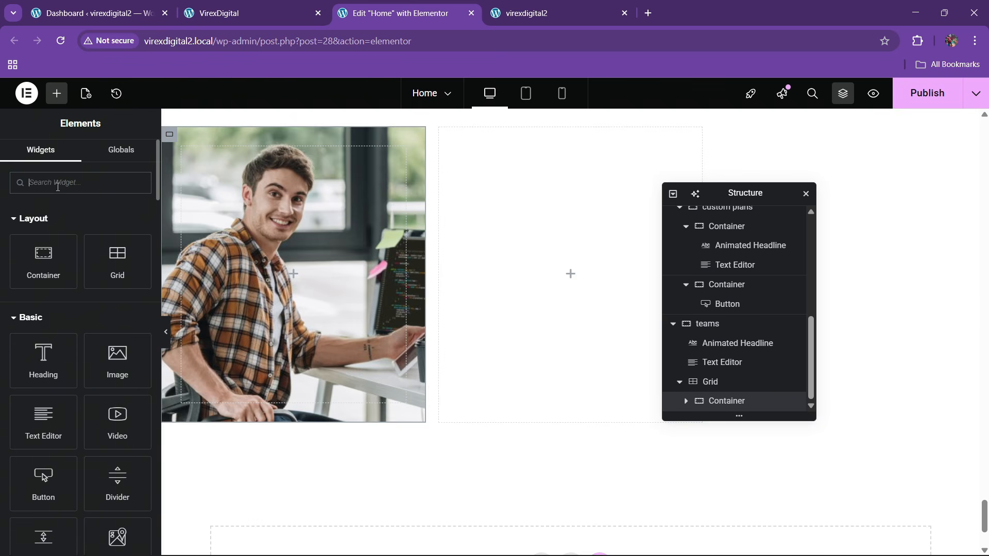
pyautogui.write('image')
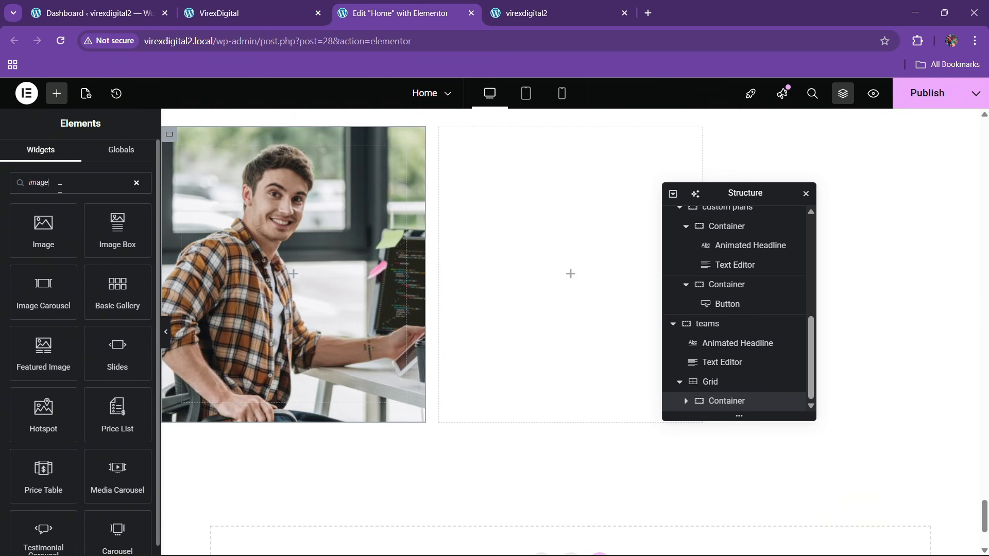
pyautogui.click(234, 4)
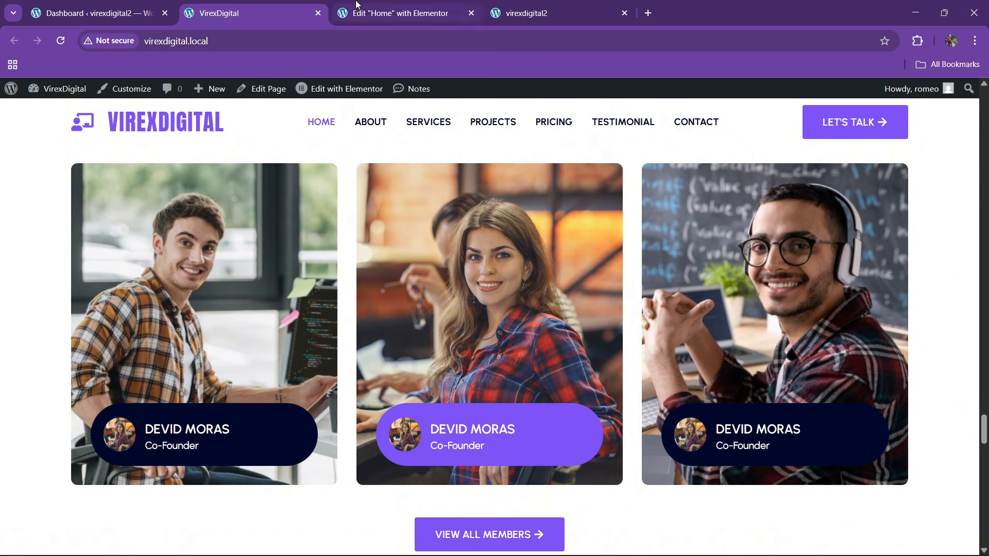
pyautogui.click(402, 13)
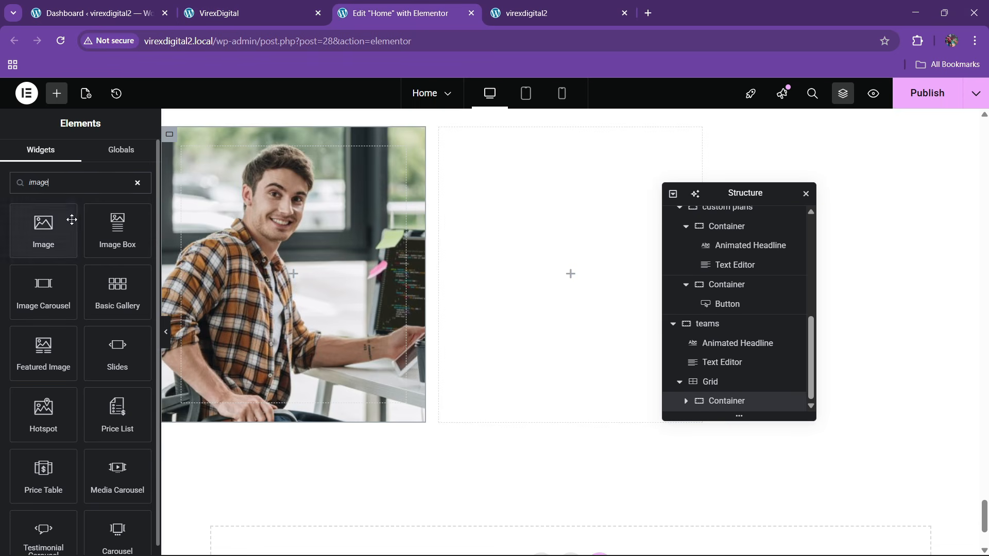
pyautogui.click(137, 184)
# - Add a nested container inside the image column and name it inner
pyautogui.moveTo(68, 278); pyautogui.dragTo(294, 276)
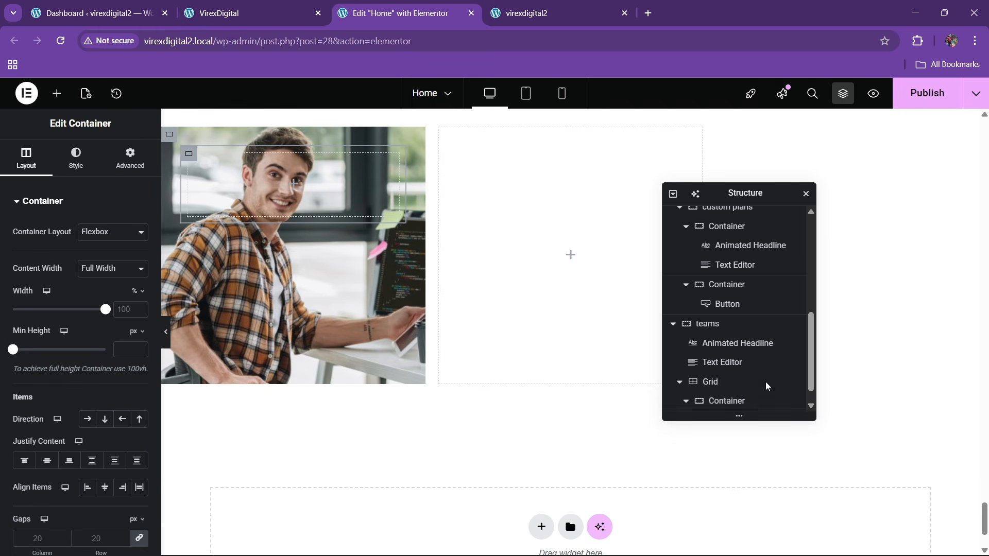
pyautogui.doubleClick(727, 382)
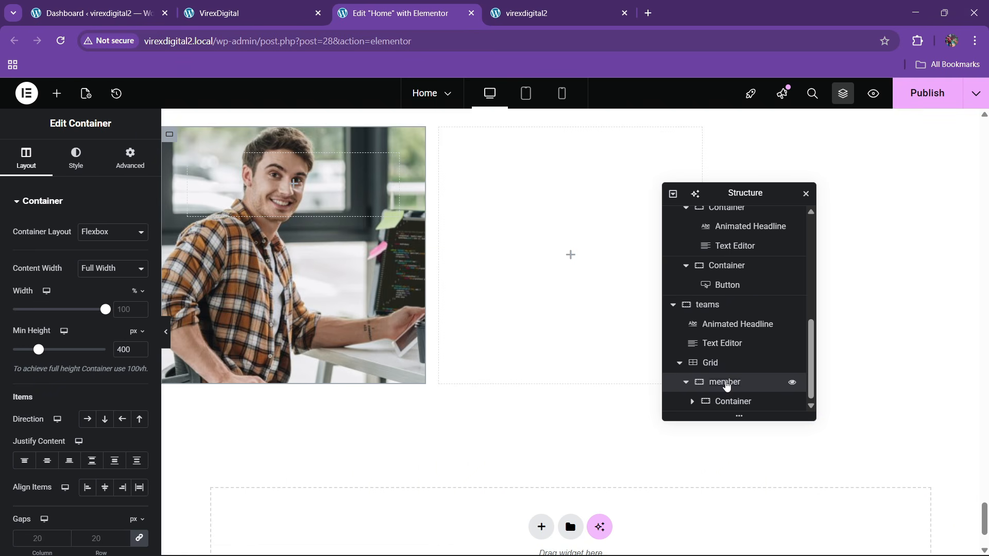
pyautogui.click(731, 403)
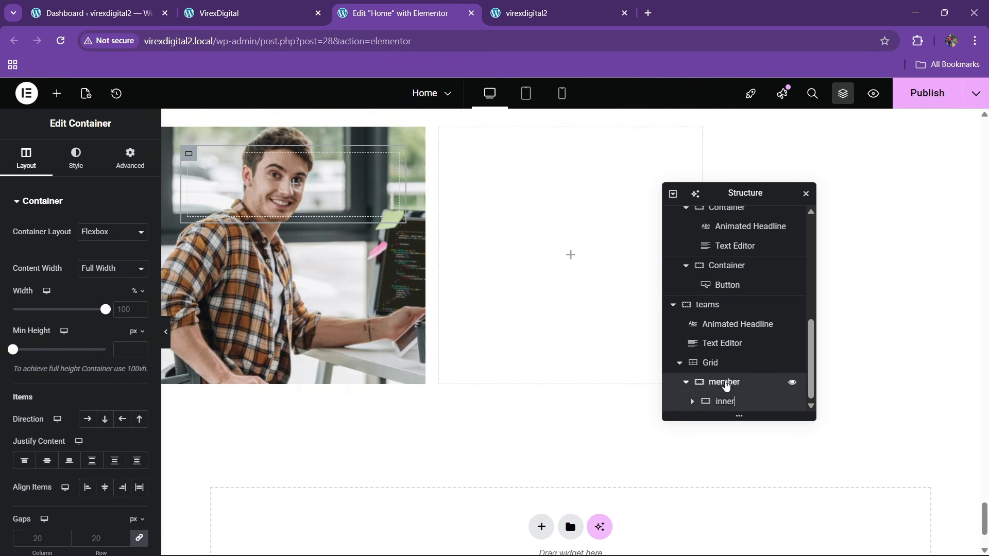
pyautogui.click(726, 384)
# - Stack the column's contents vertically, centred, with the inner container pushed to the bottom
pyautogui.click(105, 419)
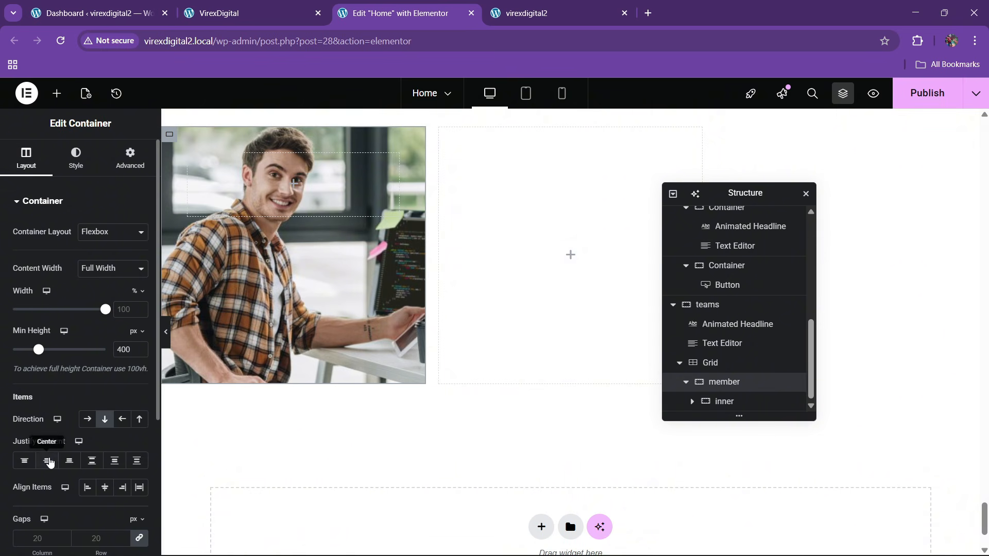
pyautogui.click(46, 460)
pyautogui.click(70, 460)
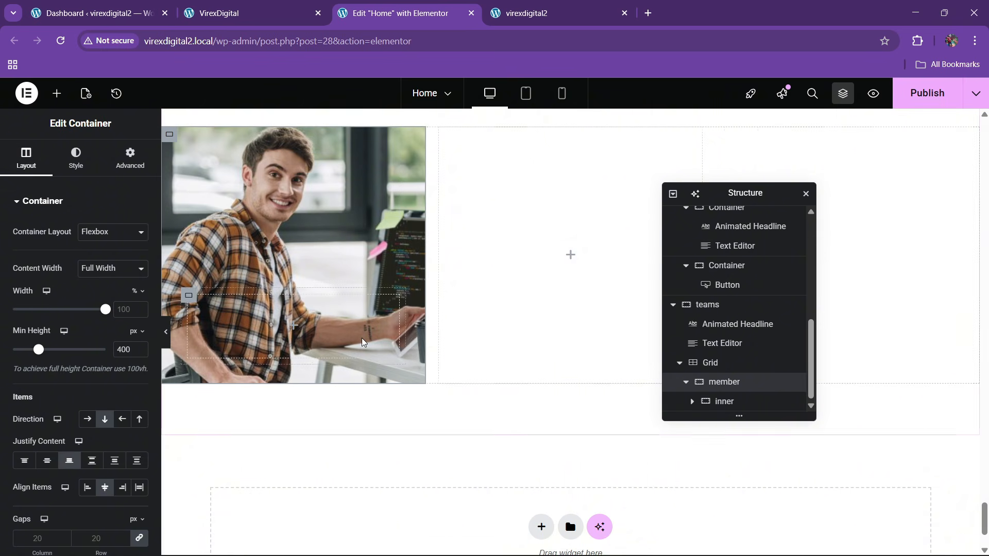
pyautogui.click(725, 404)
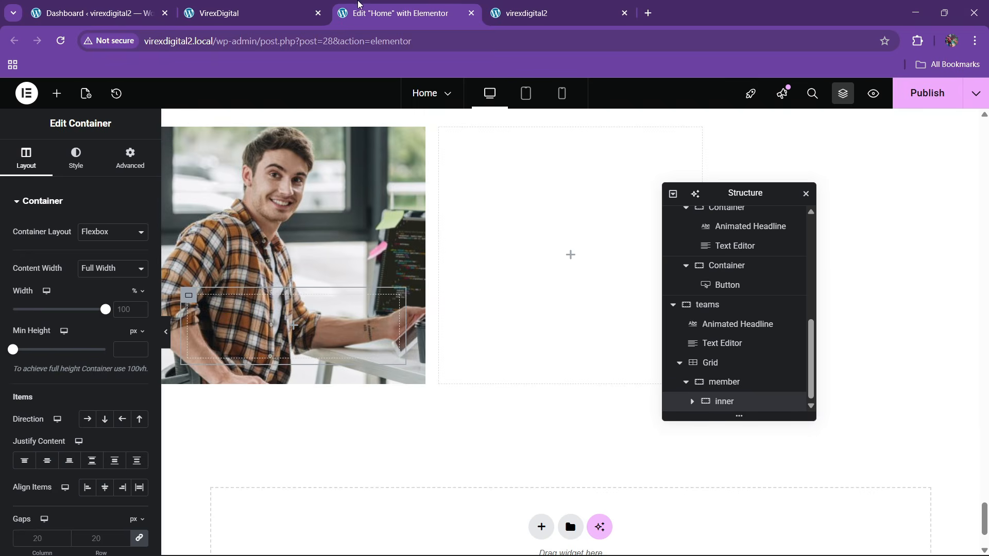
pyautogui.click(306, 5)
pyautogui.click(402, 5)
# - Fill the inner container with the theme's black global colour
pyautogui.click(76, 158)
pyautogui.click(81, 260)
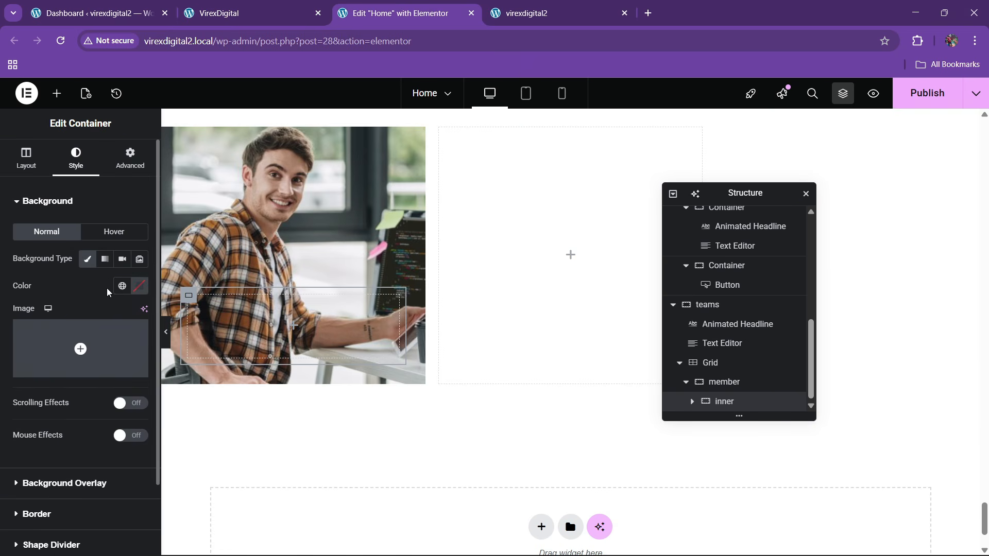
pyautogui.click(122, 286)
pyautogui.click(73, 480)
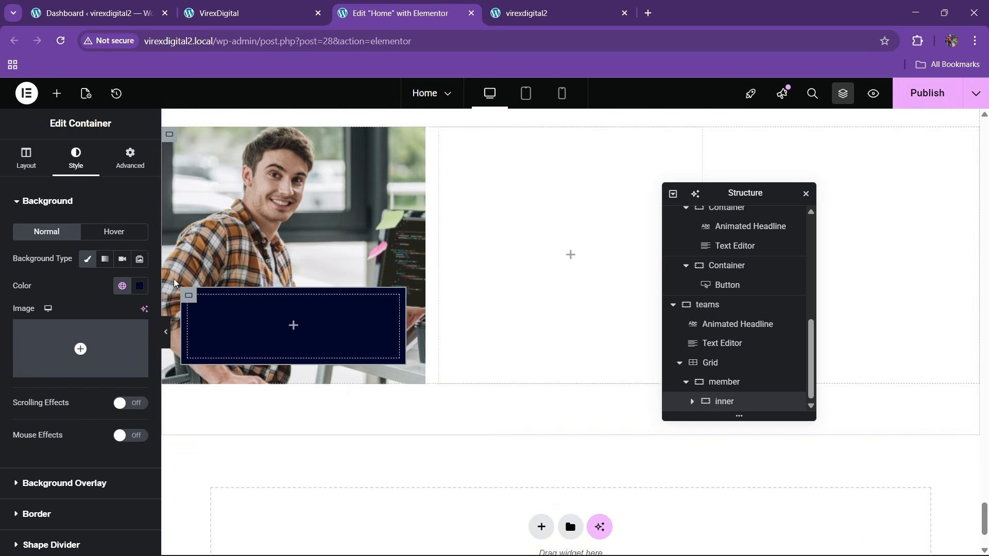
# - Give the inner container a 100 border radius and 20 px padding on all sides
pyautogui.scroll(-2, 45, 336)
pyautogui.click(40, 430)
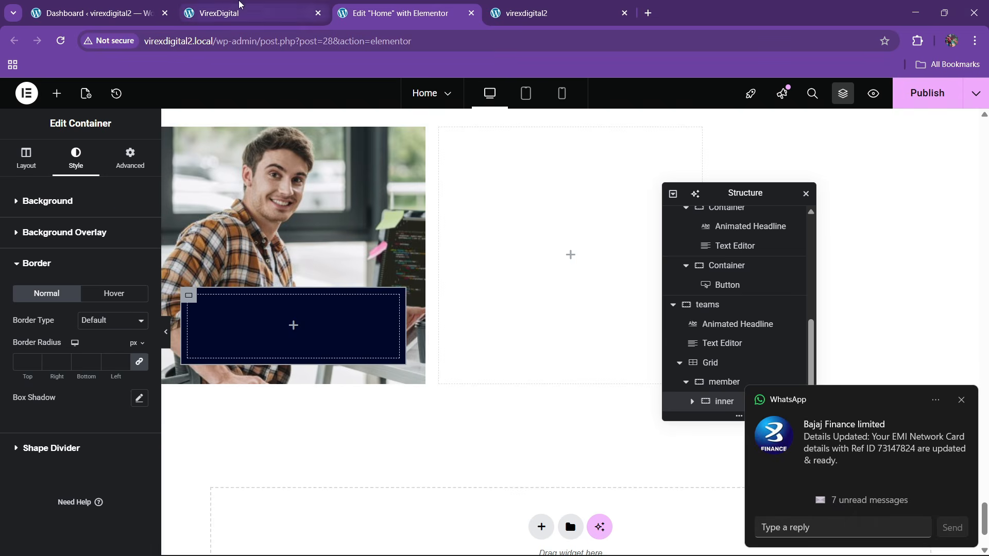
pyautogui.click(242, 13)
pyautogui.click(391, 12)
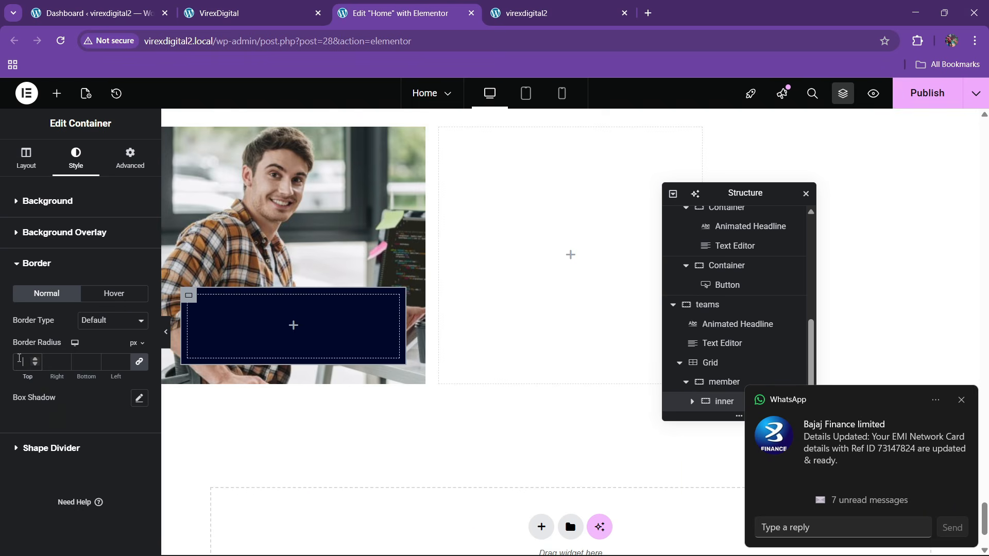
pyautogui.click(17, 358)
pyautogui.write('100')
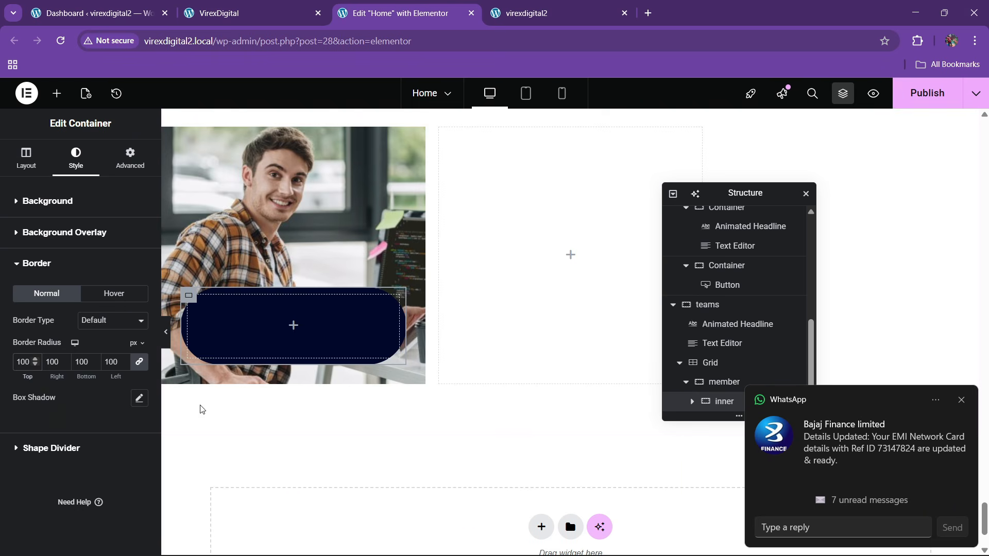
pyautogui.click(130, 157)
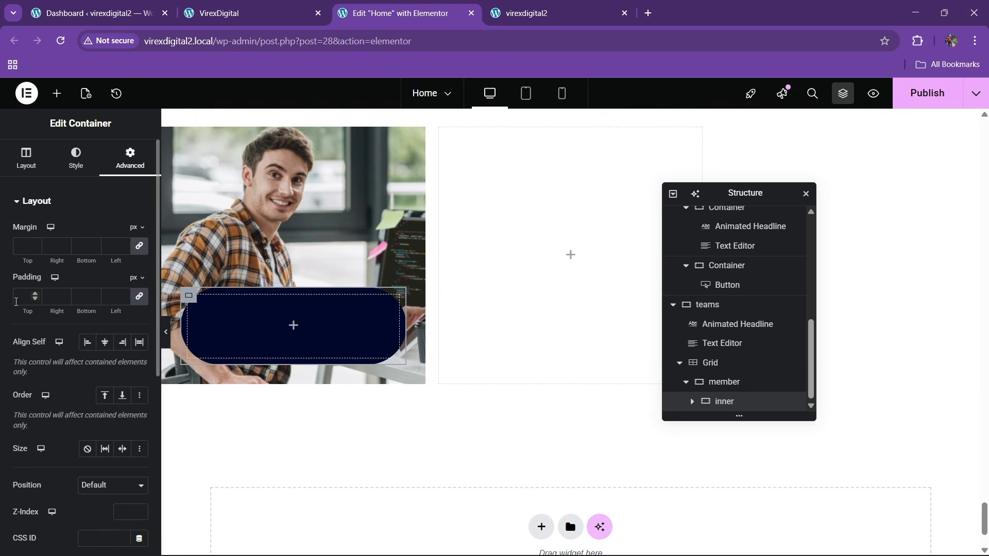
pyautogui.click(21, 299)
pyautogui.write('20')
pyautogui.scroll(6, 324, 310)
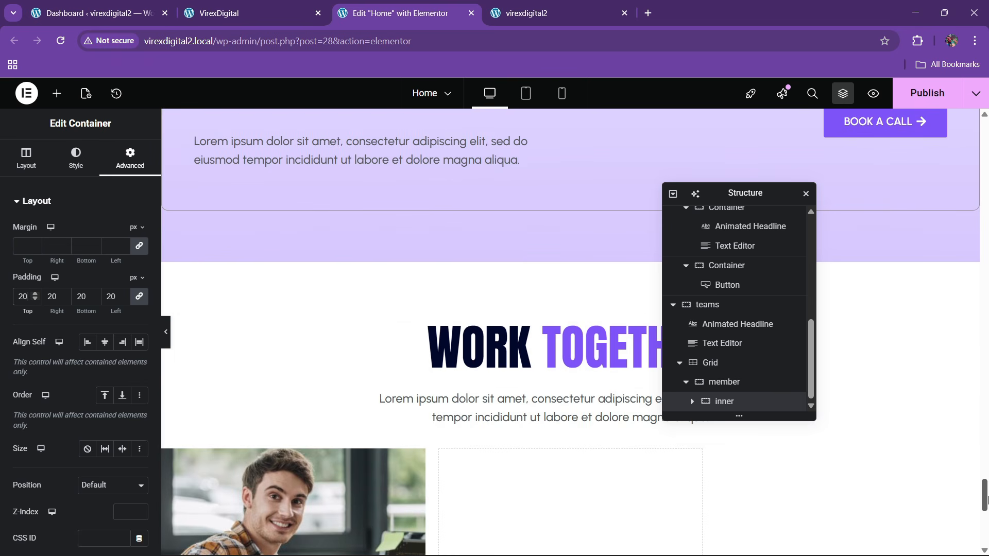
pyautogui.moveTo(984, 503); pyautogui.dragTo(982, 135)
pyautogui.scroll(-10, 336, 302)
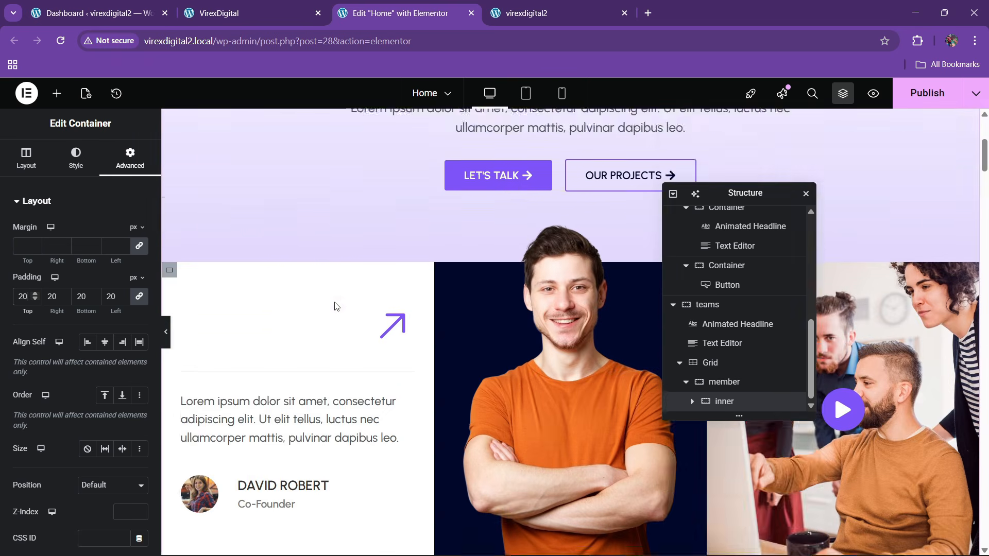
pyautogui.click(190, 225)
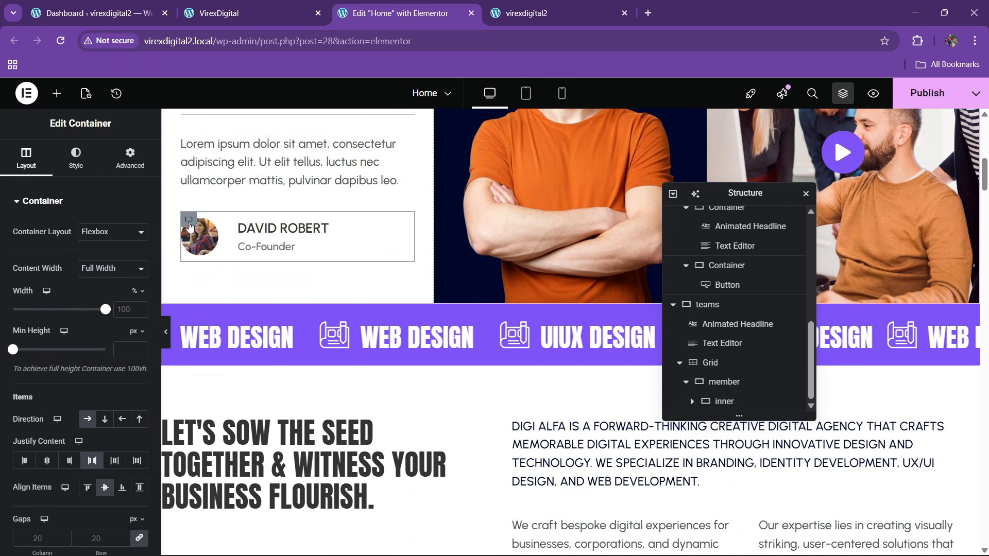
pyautogui.rightClick(190, 225)
pyautogui.click(211, 295)
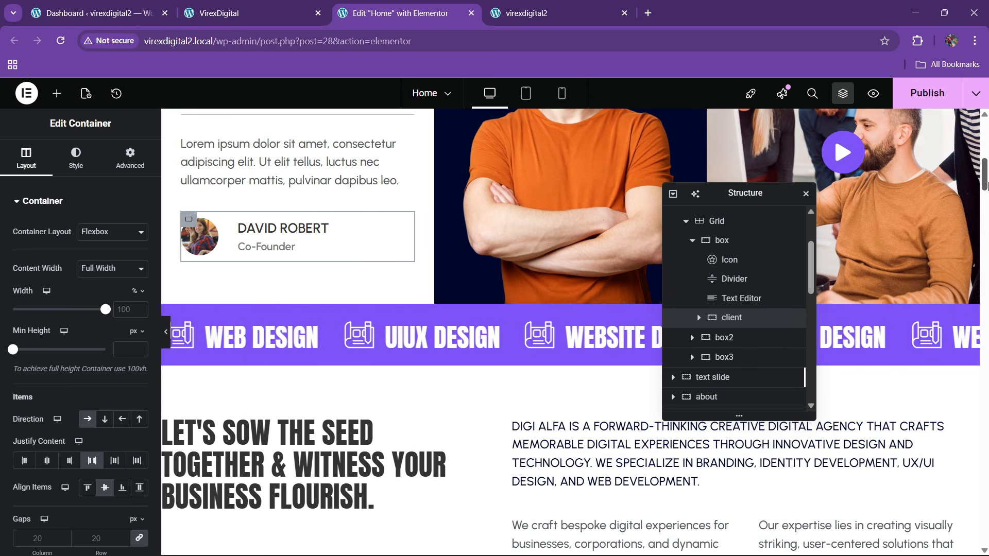
pyautogui.moveTo(984, 178); pyautogui.dragTo(985, 528)
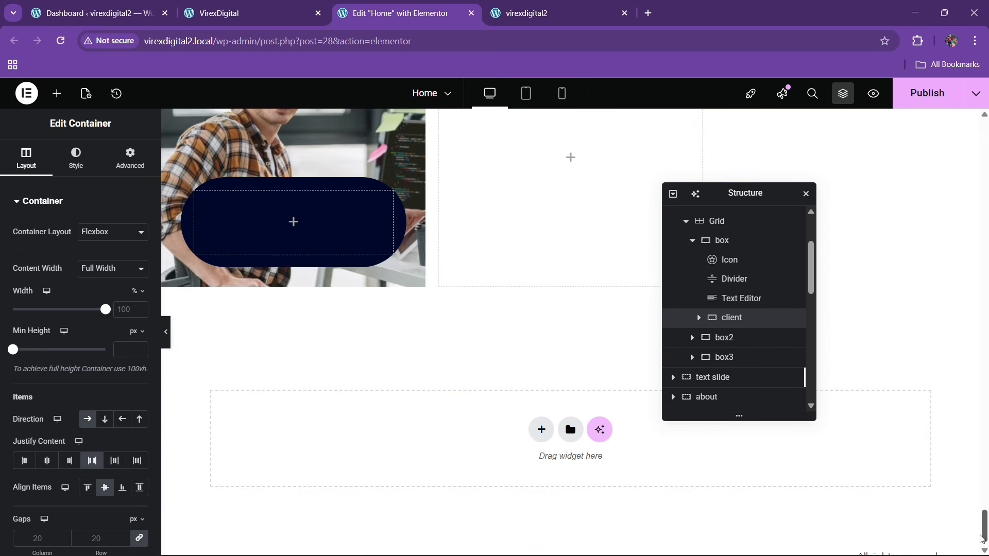
pyautogui.rightClick(258, 223)
pyautogui.click(275, 321)
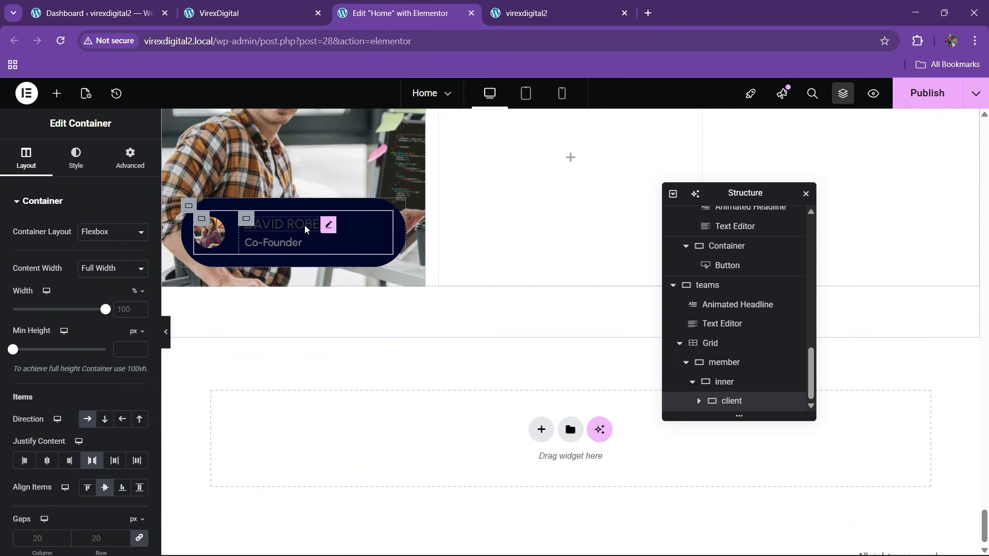
pyautogui.click(330, 227)
pyautogui.click(77, 157)
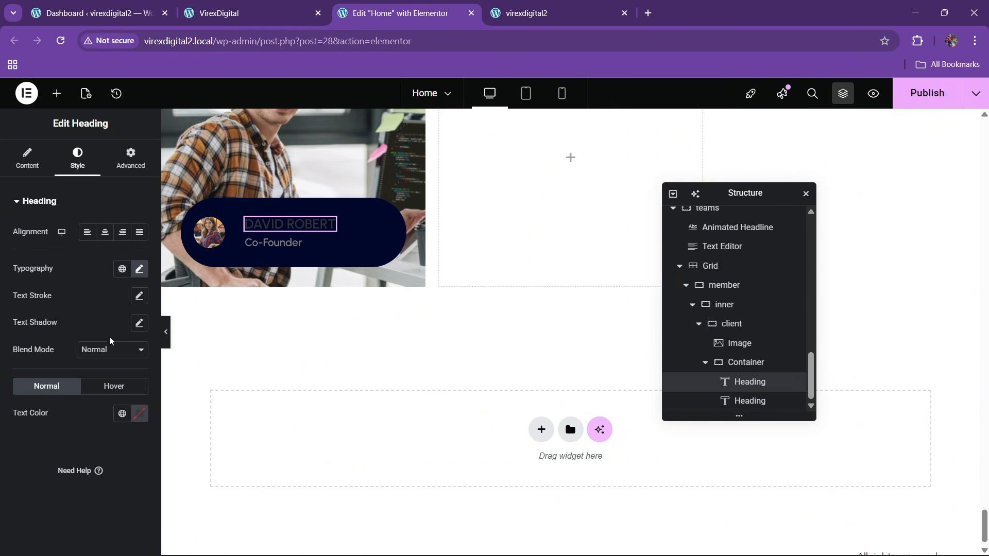
pyautogui.click(139, 414)
pyautogui.click(63, 247)
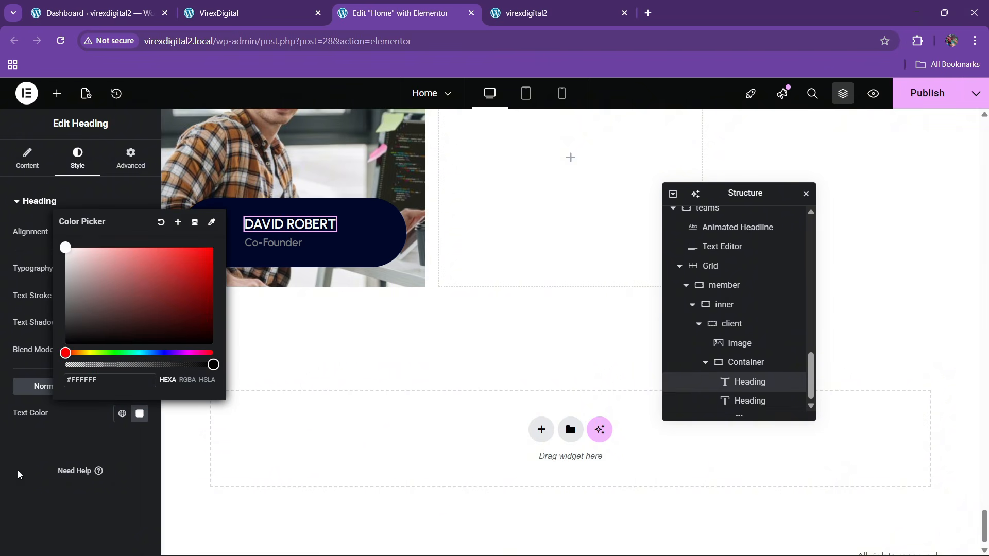
pyautogui.click(18, 470)
pyautogui.click(294, 246)
pyautogui.click(78, 157)
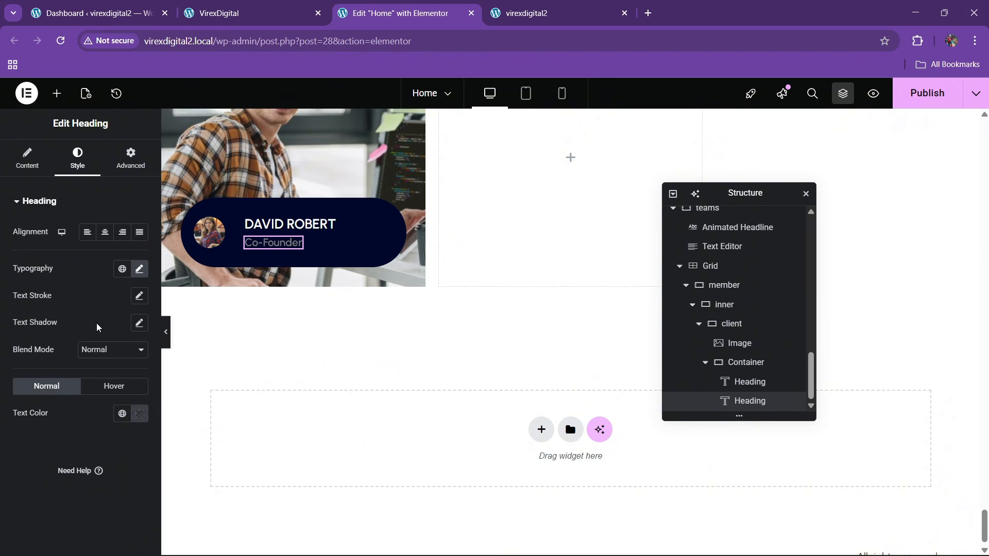
pyautogui.click(139, 414)
pyautogui.click(65, 252)
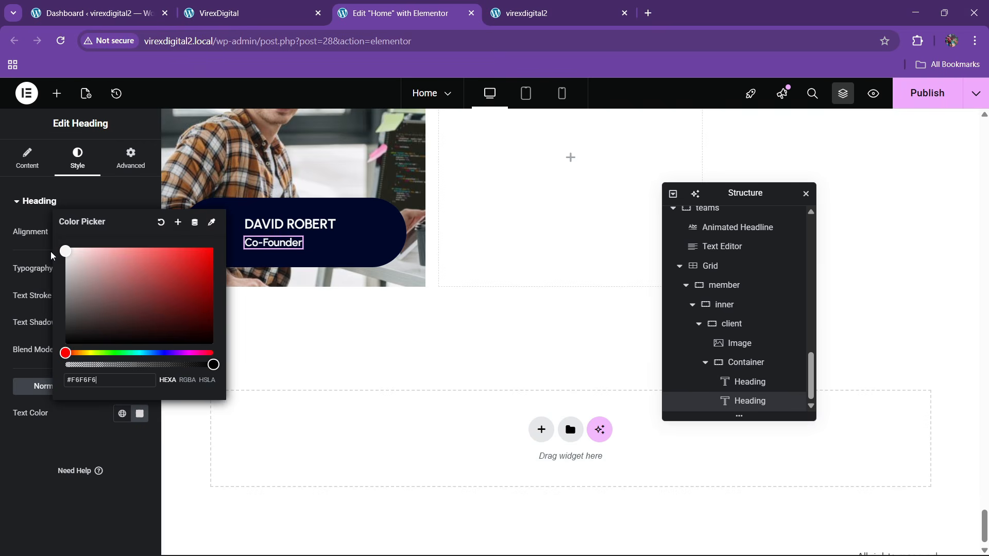
pyautogui.click(24, 460)
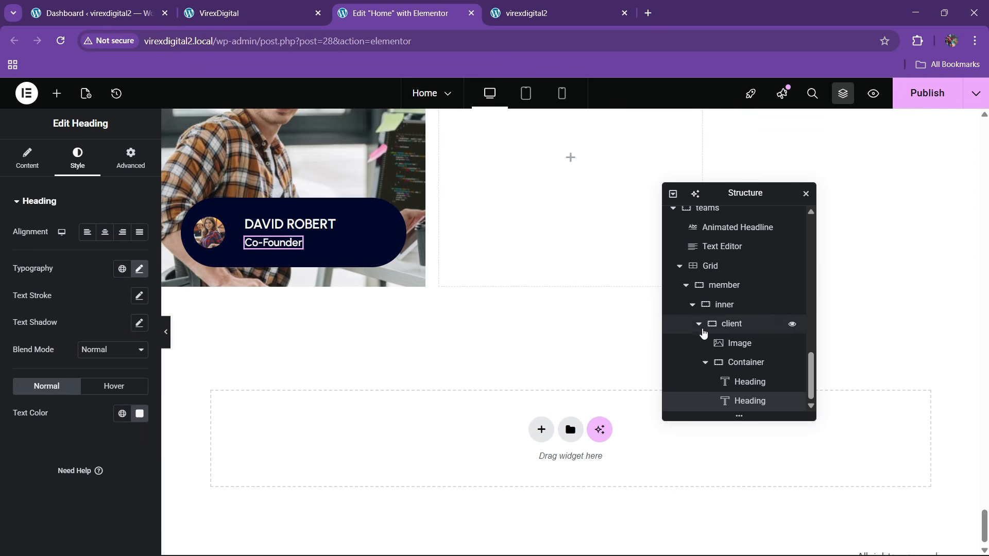
# - Set the client container's gap between avatar and name to 10
pyautogui.click(698, 324)
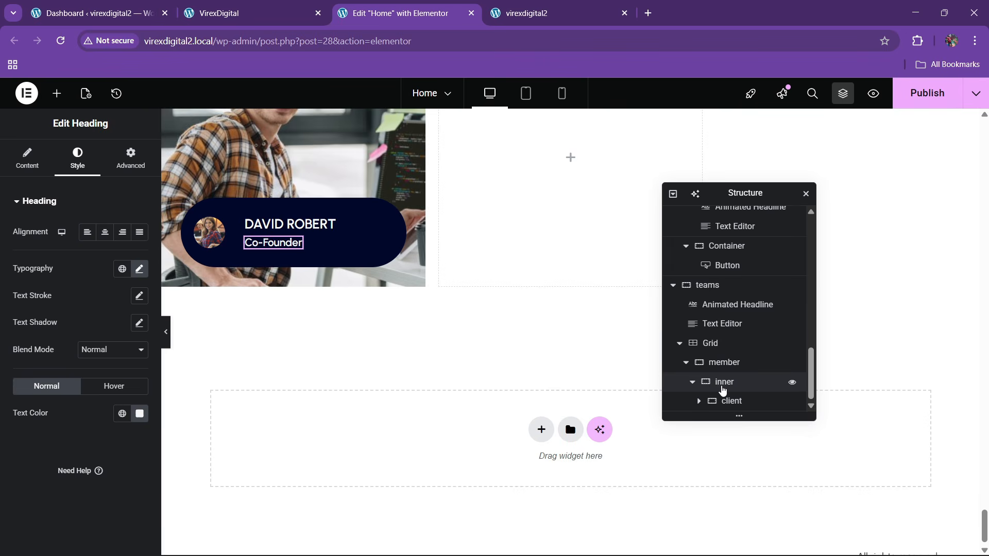
pyautogui.click(723, 384)
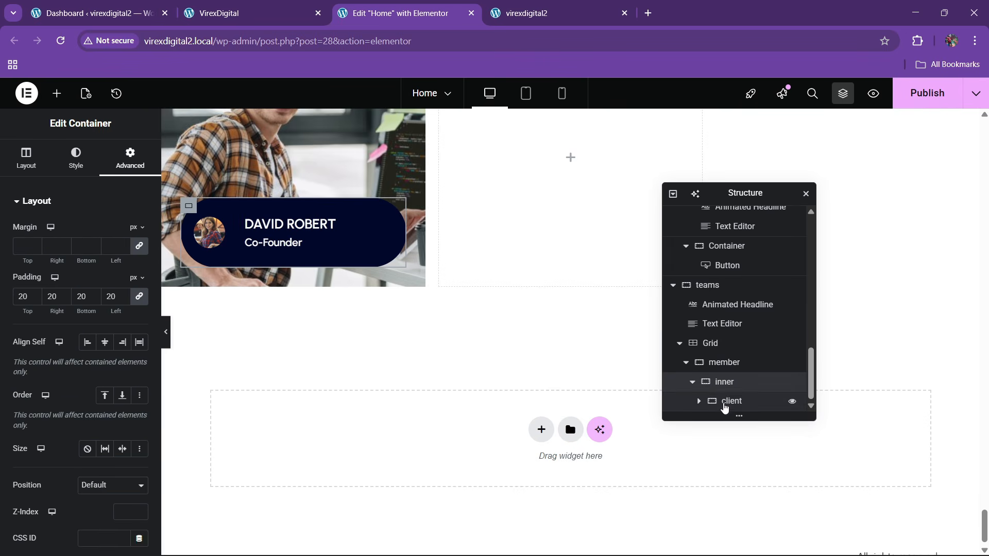
pyautogui.click(724, 403)
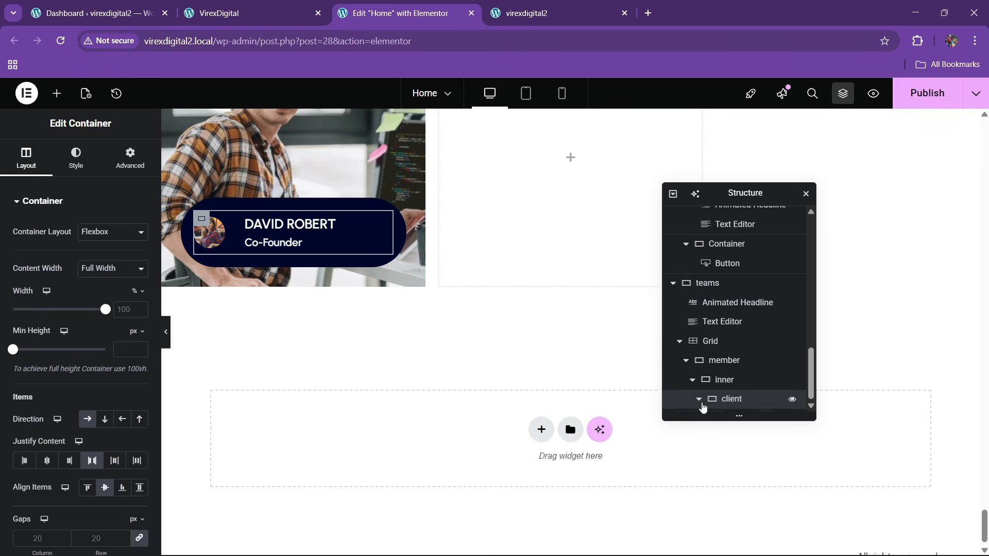
pyautogui.click(699, 401)
pyautogui.click(705, 362)
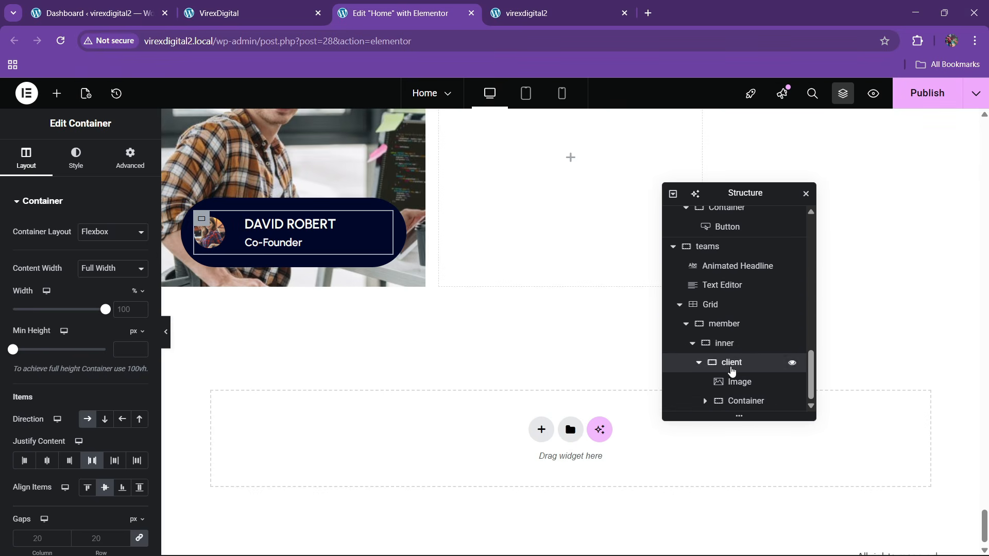
pyautogui.scroll(-4, 108, 415)
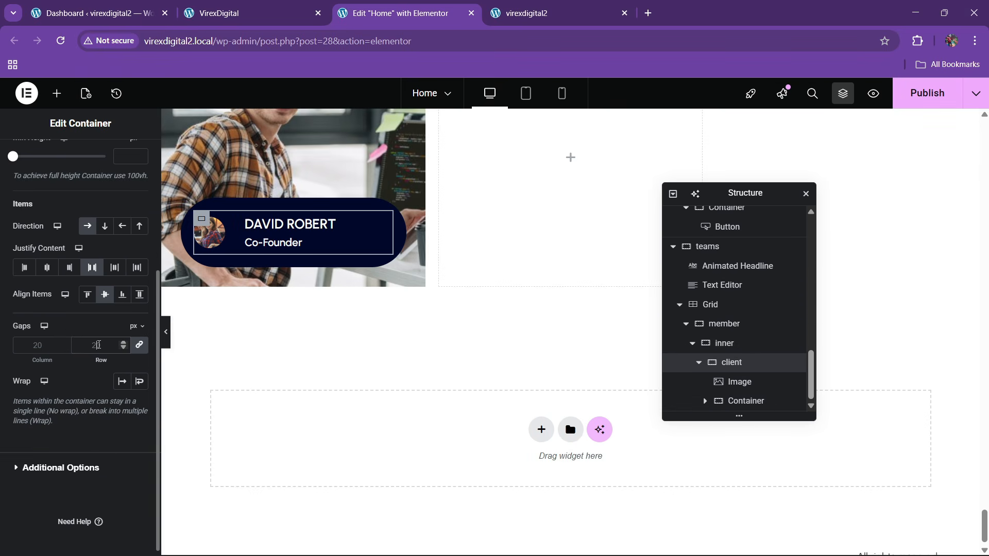
pyautogui.click(99, 344)
pyautogui.write('10')
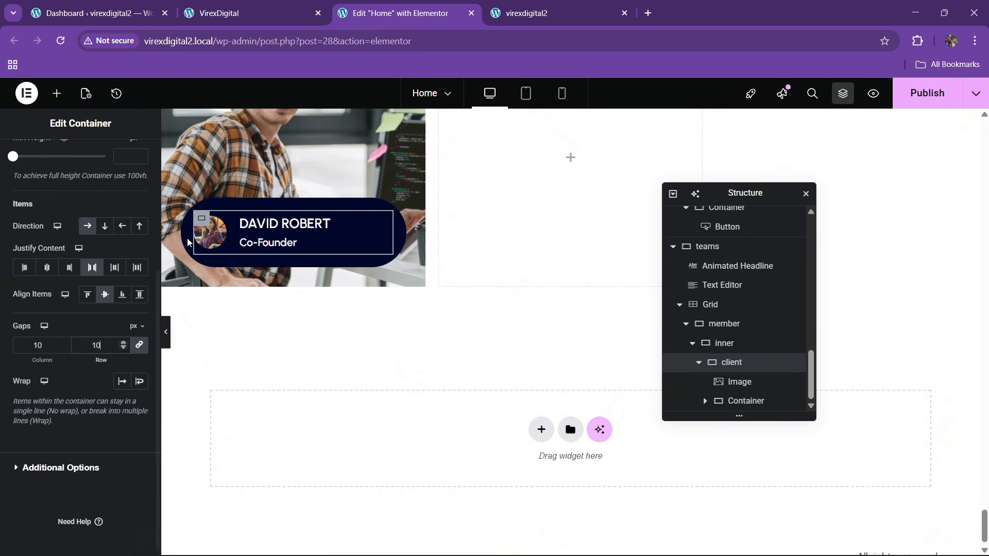
pyautogui.click(319, 224)
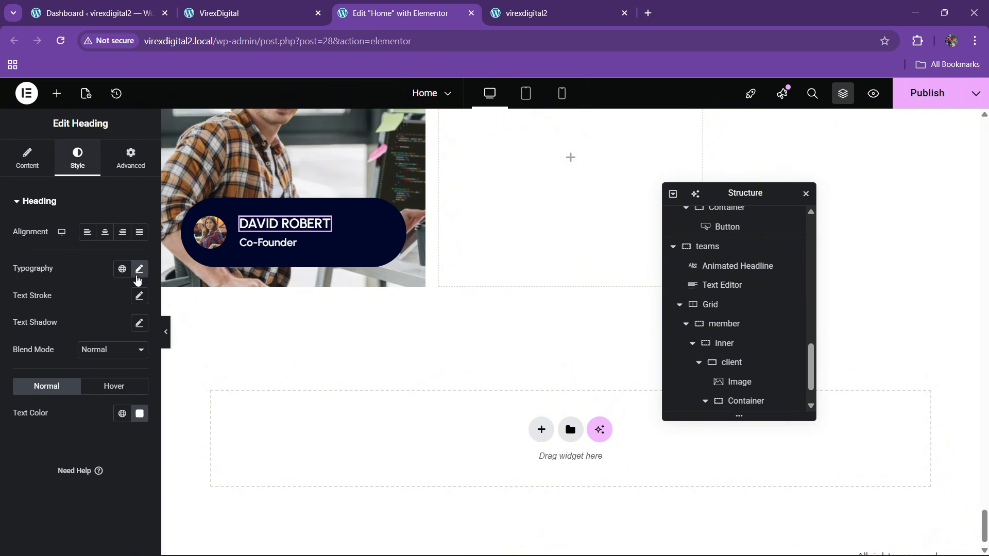
pyautogui.click(138, 270)
pyautogui.click(132, 374)
pyautogui.click(133, 374)
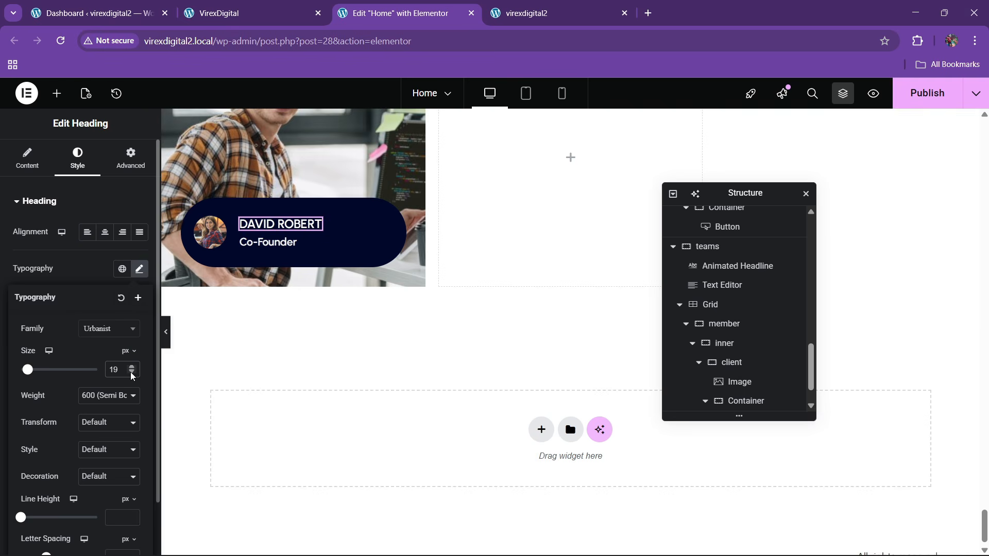
# - Inspect the avatar image's style settings and the client and heading containers
pyautogui.click(210, 232)
pyautogui.click(77, 159)
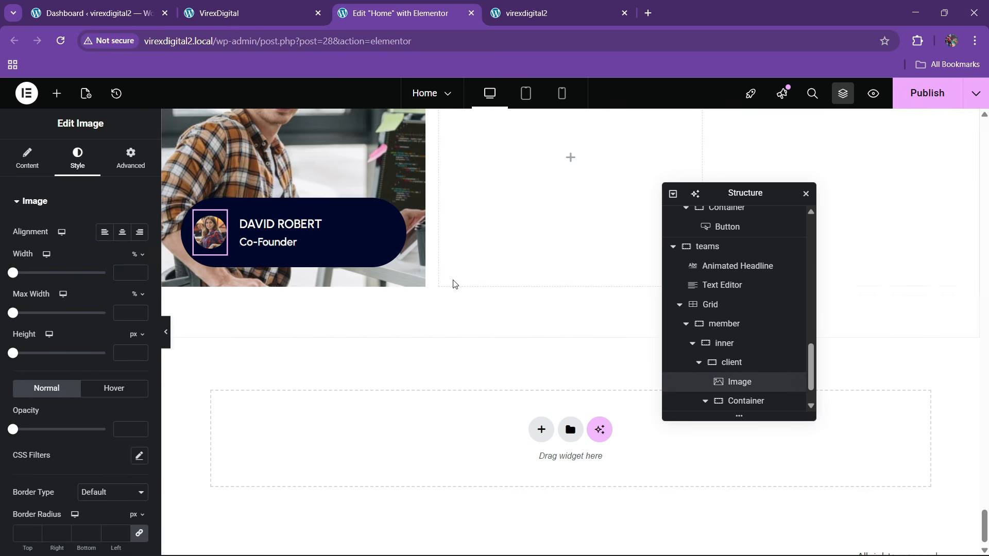
pyautogui.scroll(-1, 751, 364)
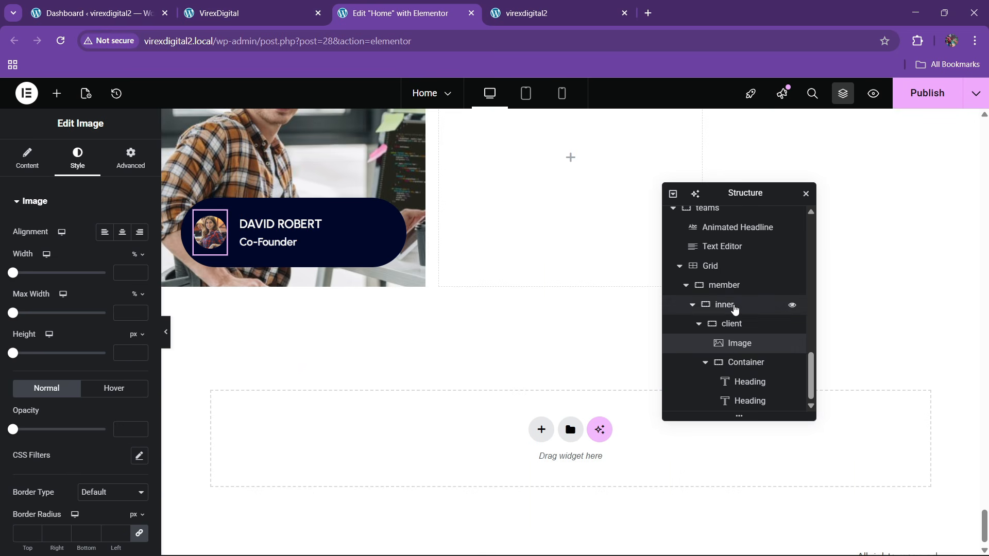
pyautogui.click(699, 325)
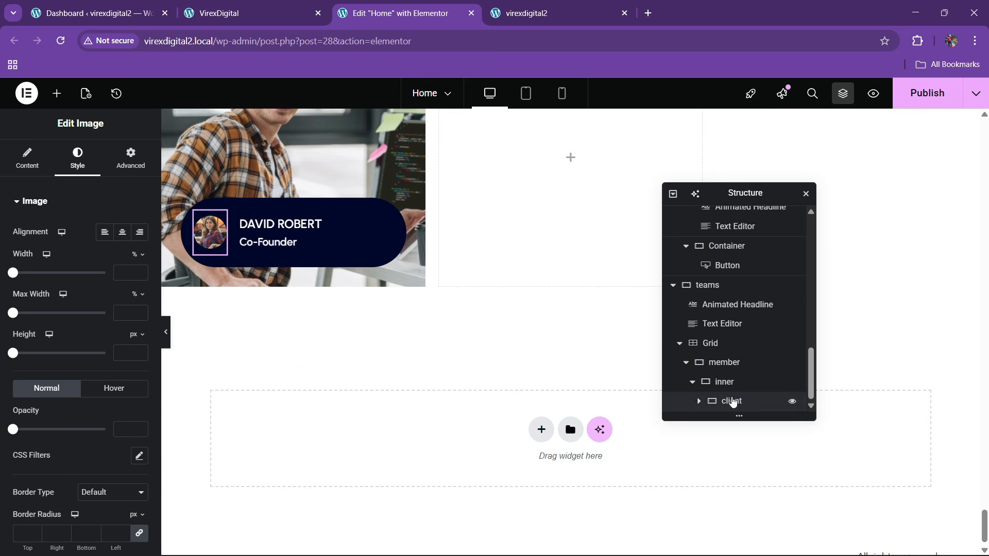
pyautogui.click(731, 401)
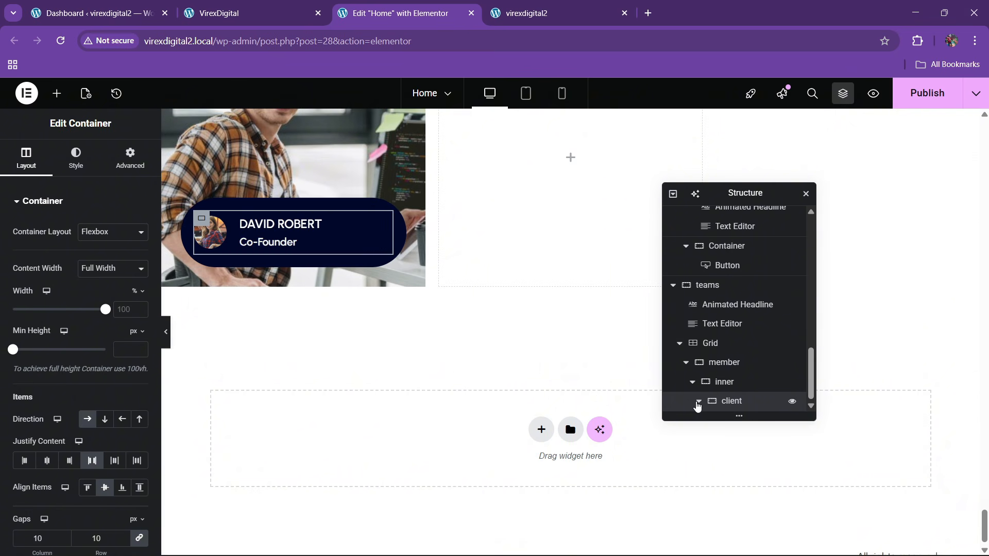
pyautogui.click(697, 403)
pyautogui.scroll(-2, 701, 391)
pyautogui.click(740, 364)
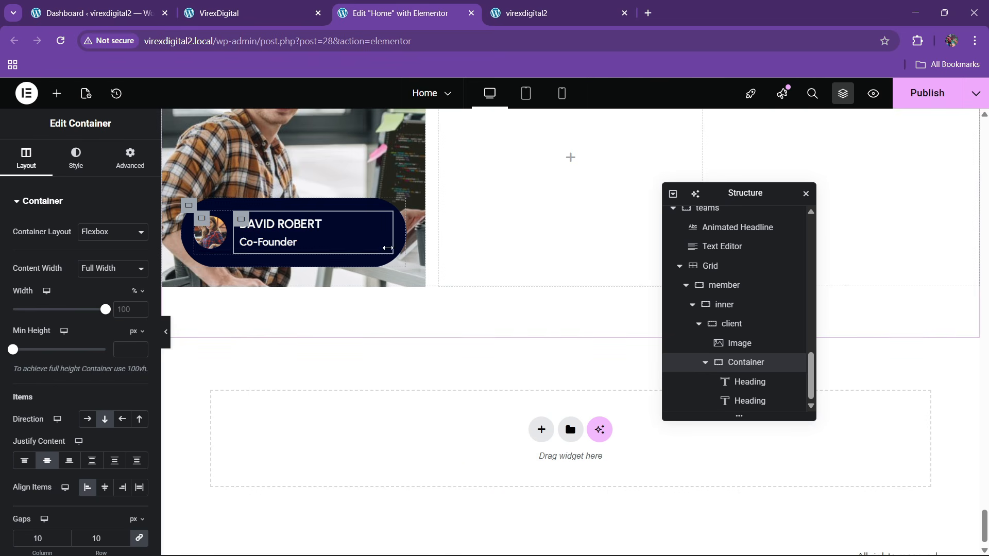
# - Compare the team card with the live site's team section
pyautogui.click(247, 13)
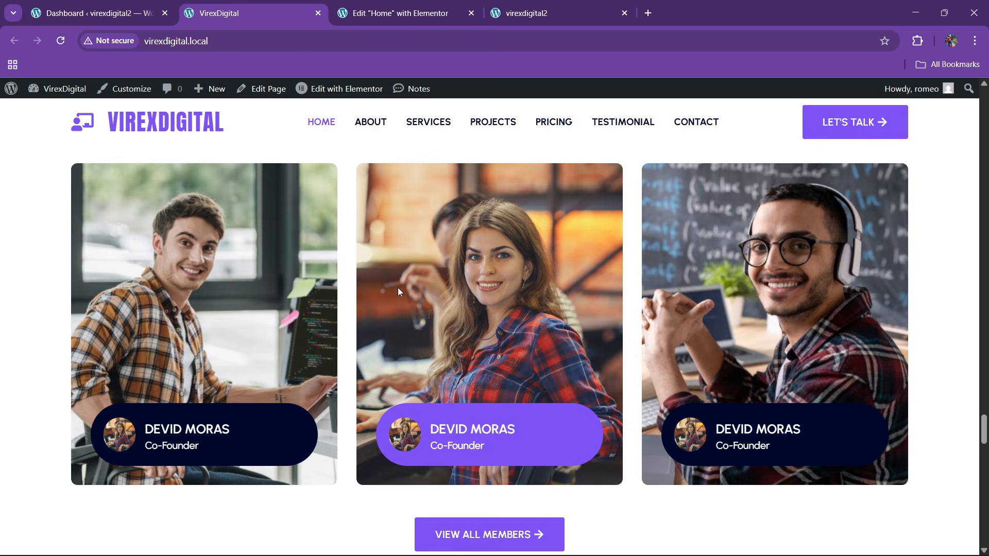
pyautogui.click(394, 6)
pyautogui.scroll(3, 343, 273)
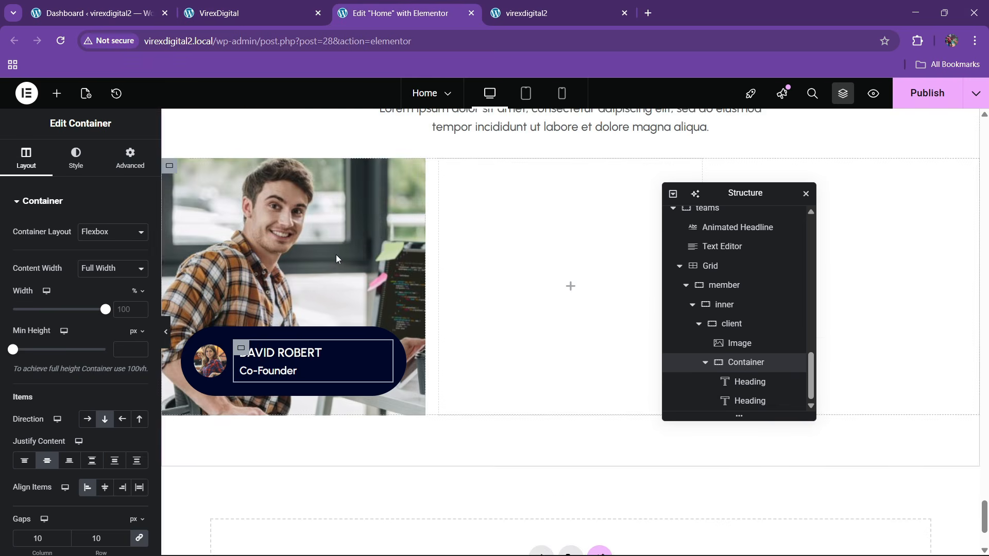
pyautogui.click(274, 6)
pyautogui.click(397, 11)
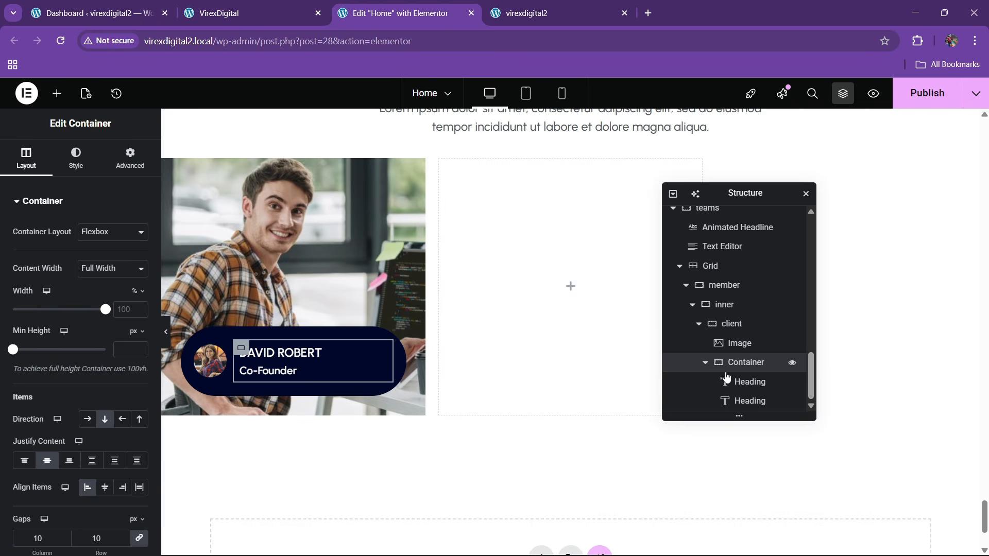
# - Set the member card container's minimum height to 450 px
pyautogui.click(723, 305)
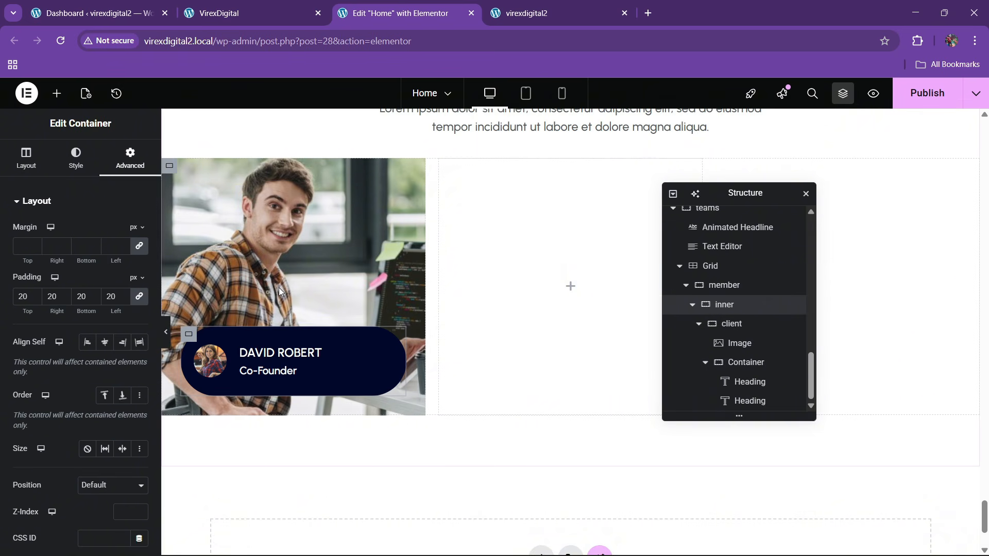
pyautogui.scroll(3, 541, 357)
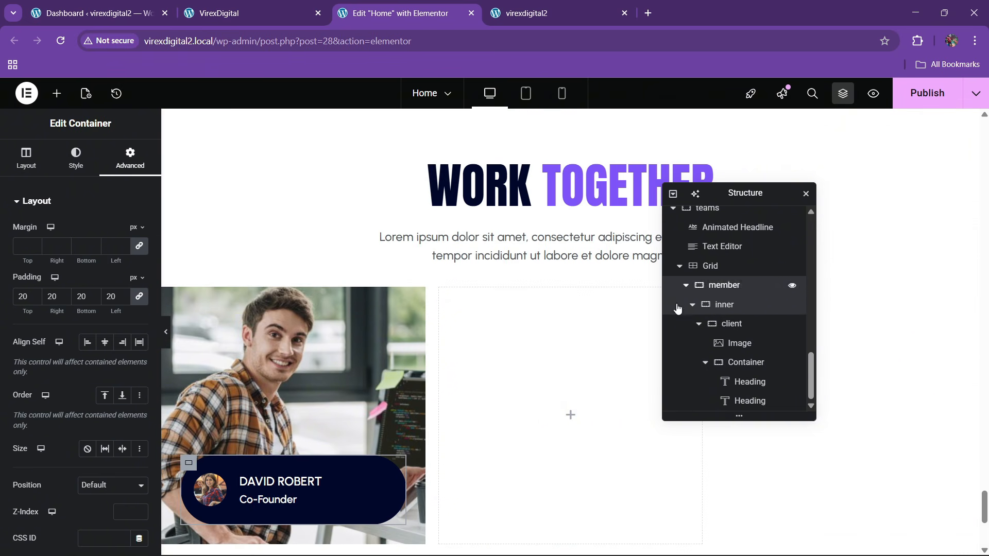
pyautogui.click(680, 286)
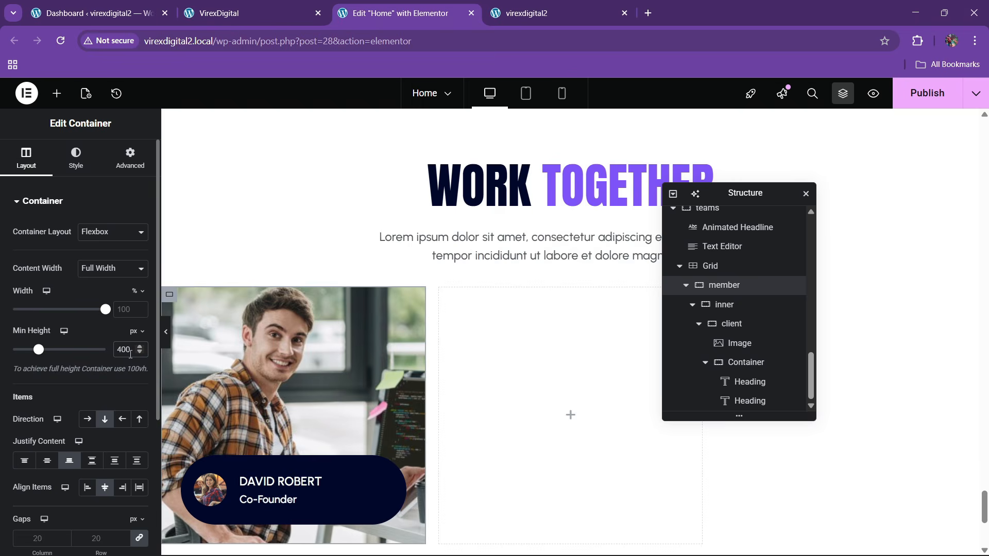
pyautogui.press('BackSpace')
pyautogui.write('5')
# - Unlink the card's border radius and set the bottom corner to 07
pyautogui.scroll(-3, 173, 304)
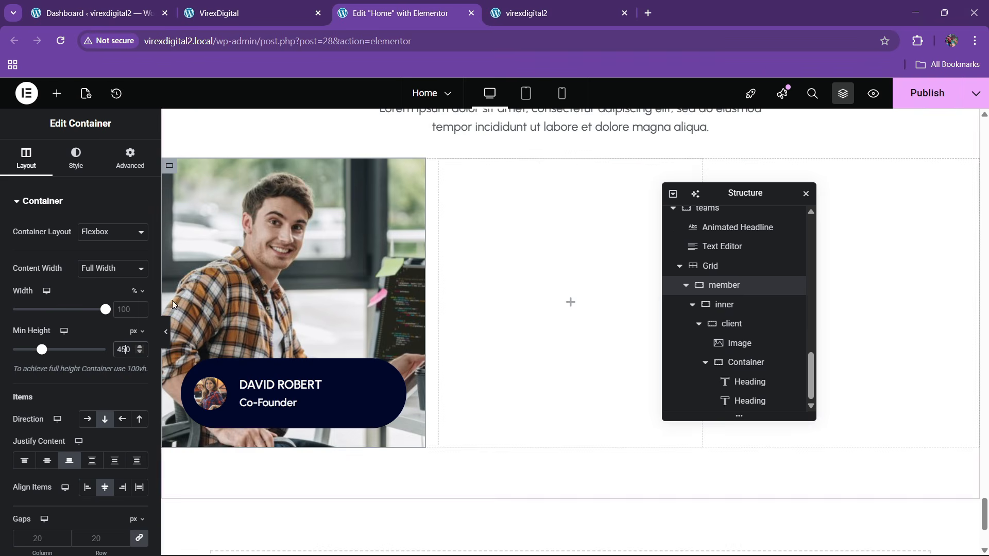
pyautogui.click(76, 157)
pyautogui.scroll(-6, 42, 427)
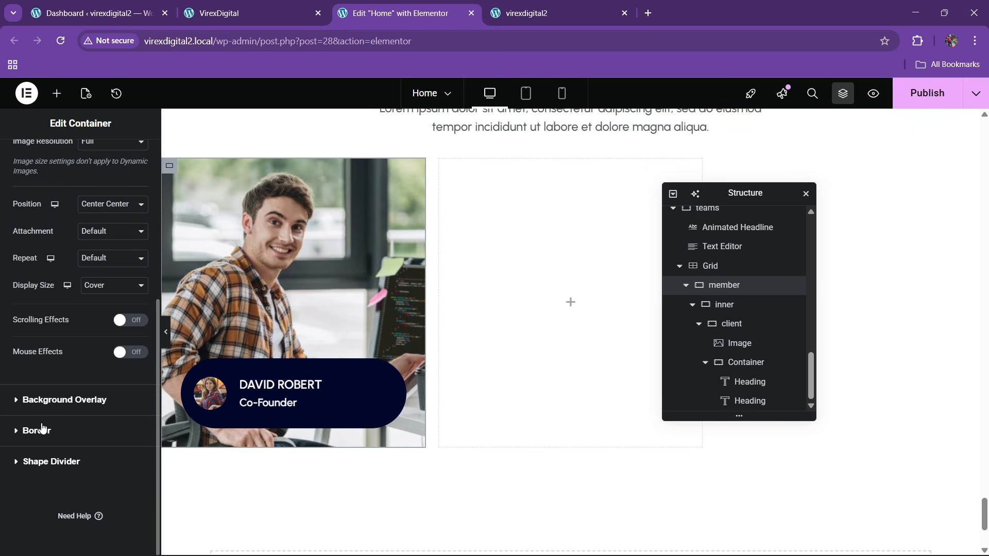
pyautogui.click(42, 430)
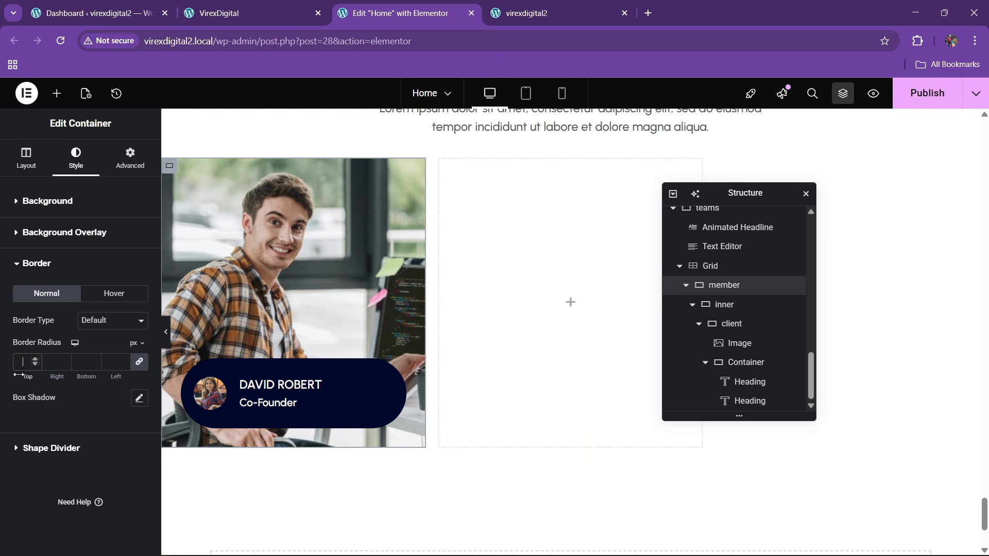
pyautogui.click(188, 6)
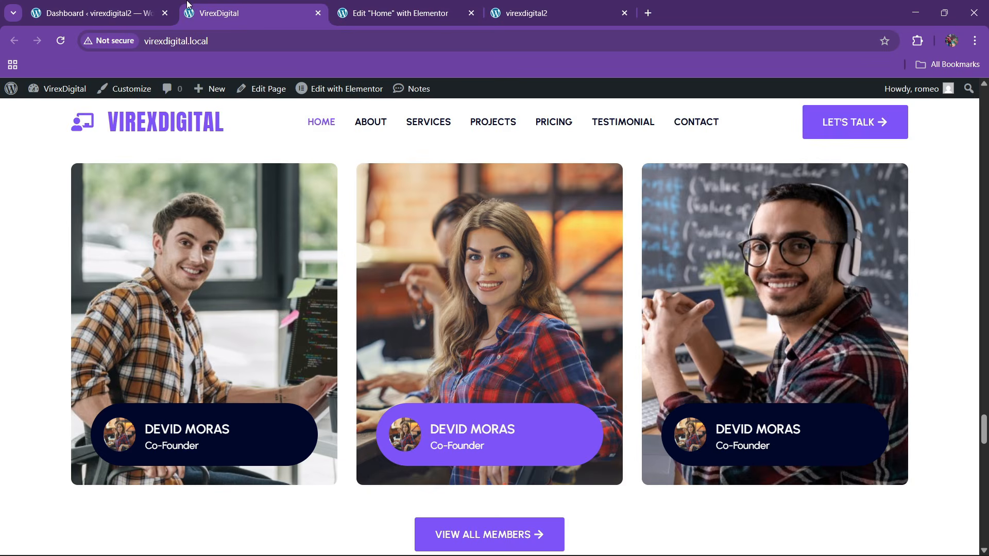
pyautogui.click(420, 6)
pyautogui.click(139, 362)
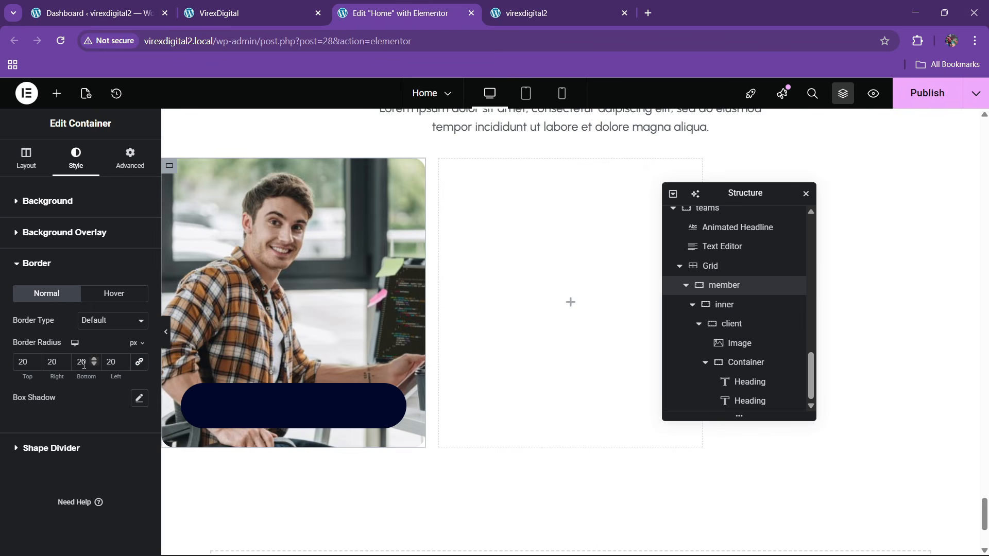
pyautogui.click(80, 362)
pyautogui.press('BackSpace')
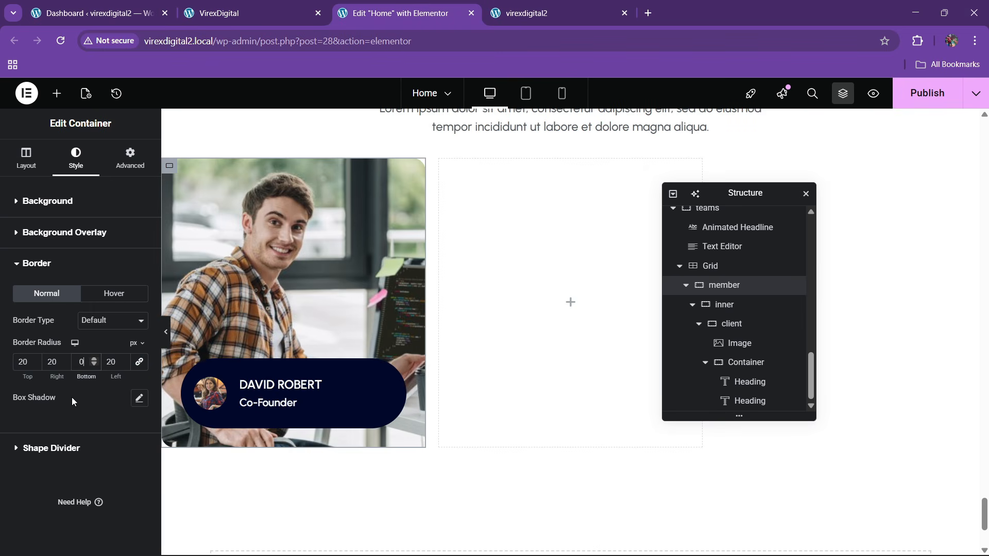
pyautogui.write('7')
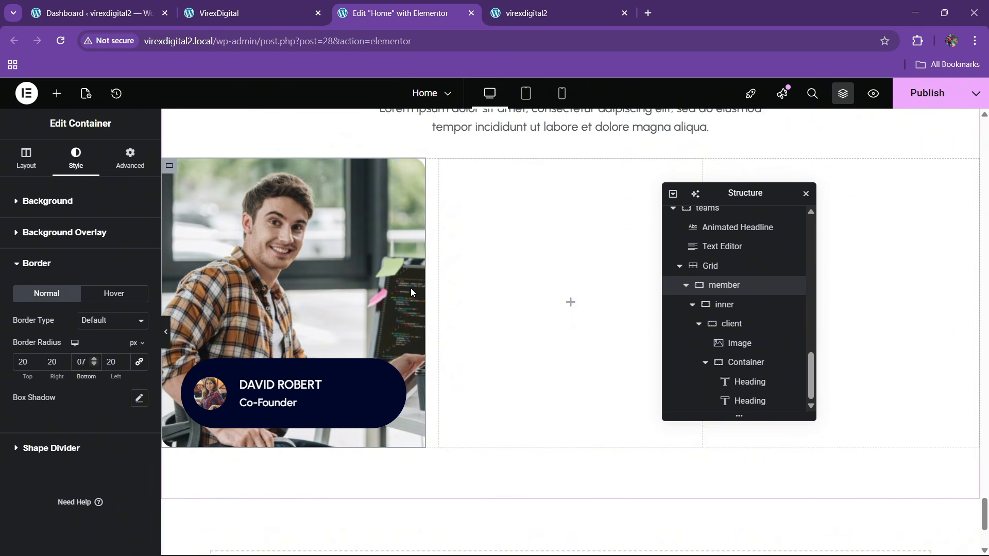
pyautogui.scroll(1, 410, 289)
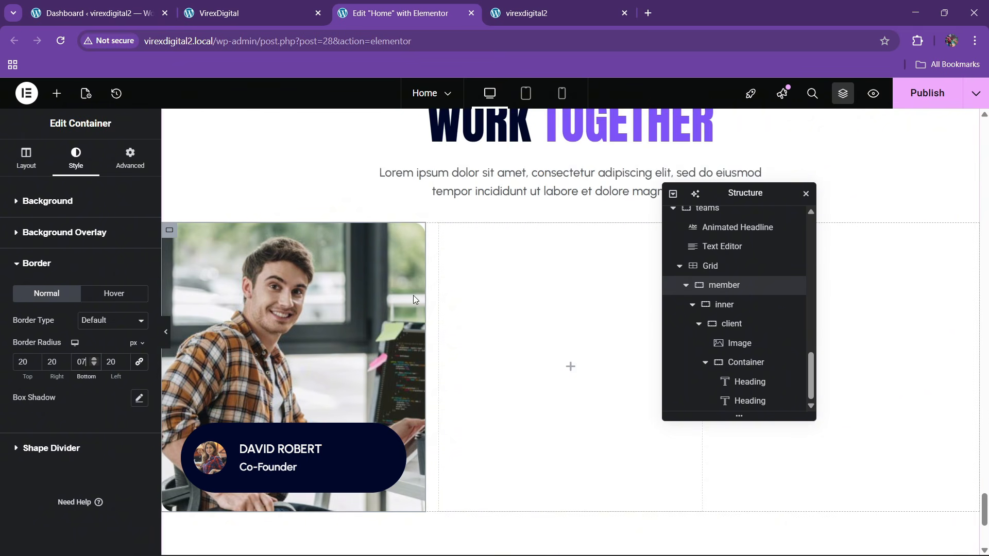
# - Duplicate the member card twice so the grid holds three cards
pyautogui.click(686, 285)
pyautogui.rightClick(725, 402)
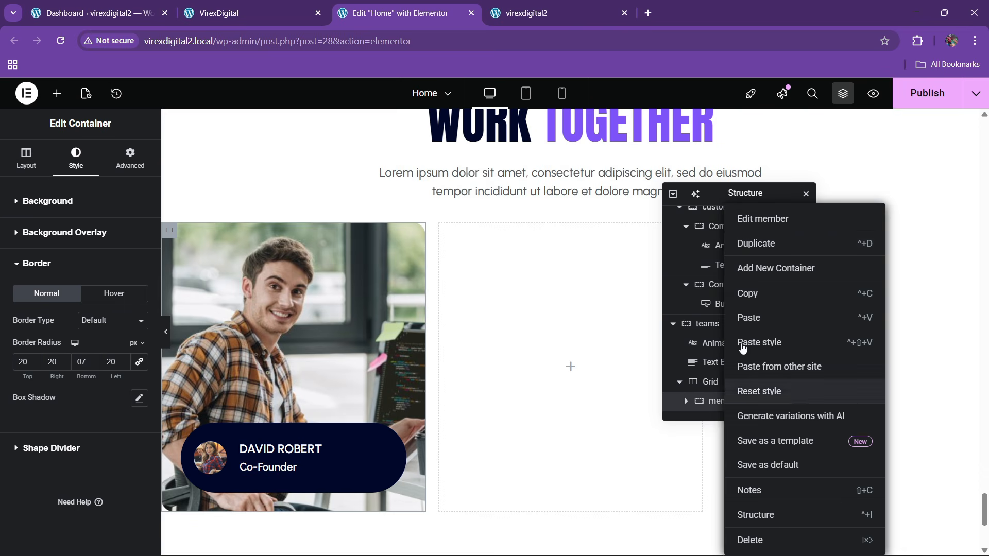
pyautogui.click(763, 243)
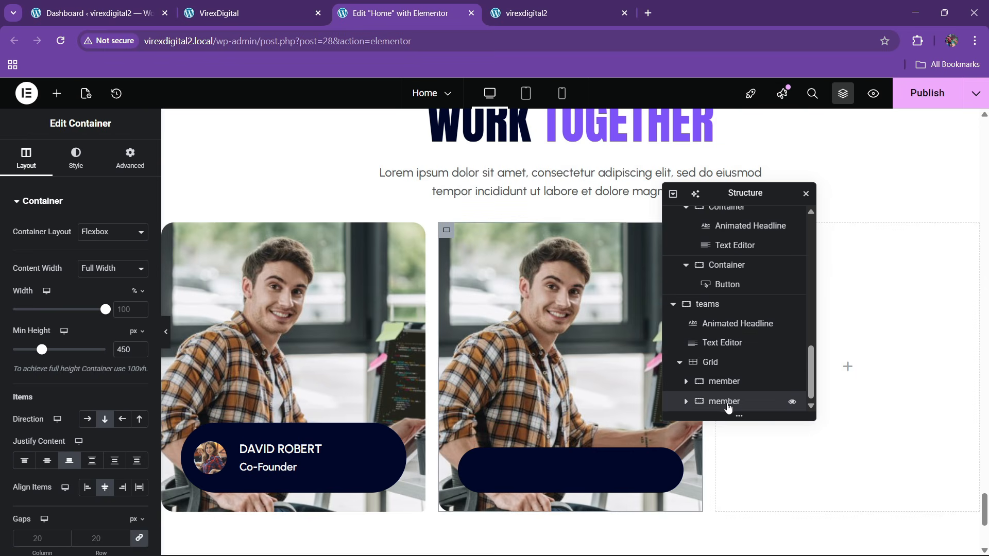
pyautogui.rightClick(722, 401)
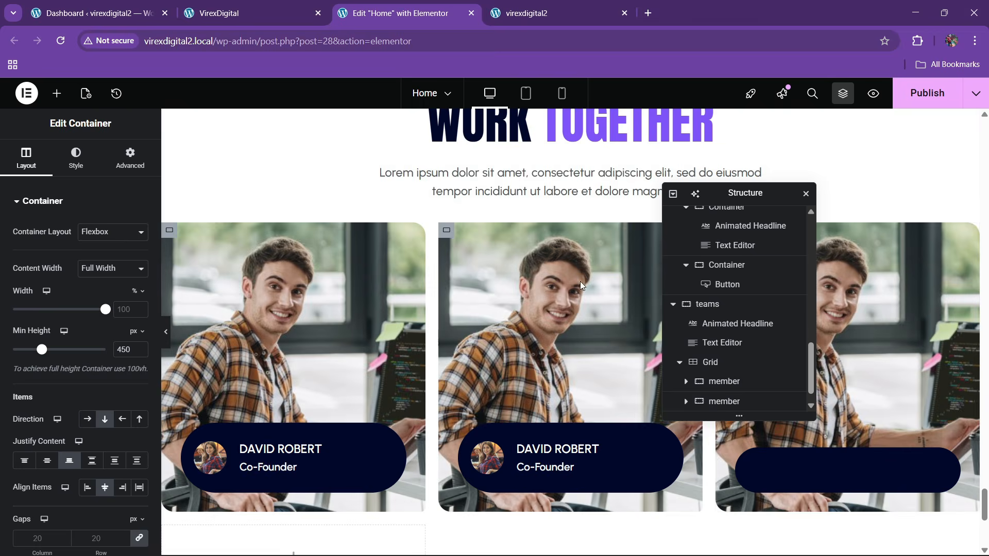
pyautogui.click(246, 8)
pyautogui.click(399, 7)
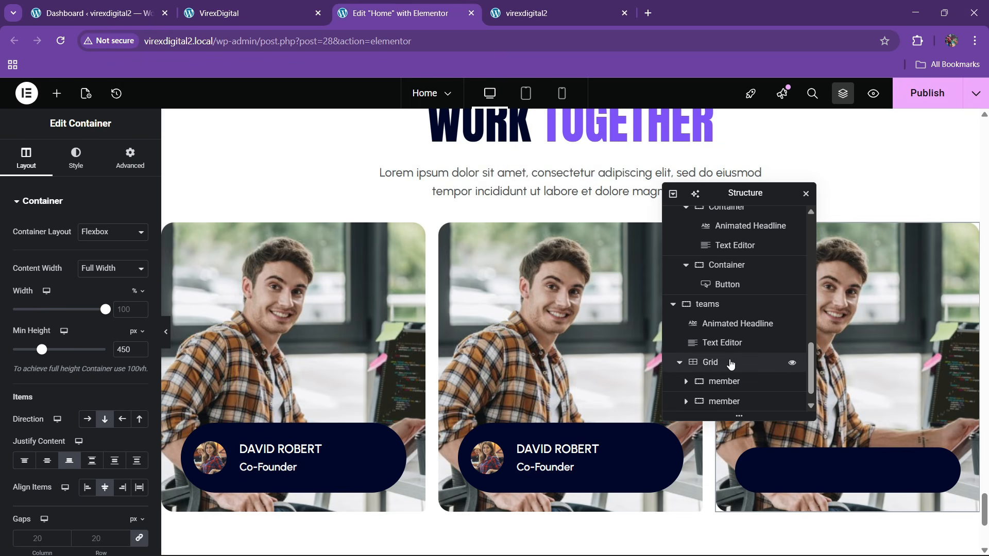
# - Set the team grid's gaps to 30 px
pyautogui.click(724, 344)
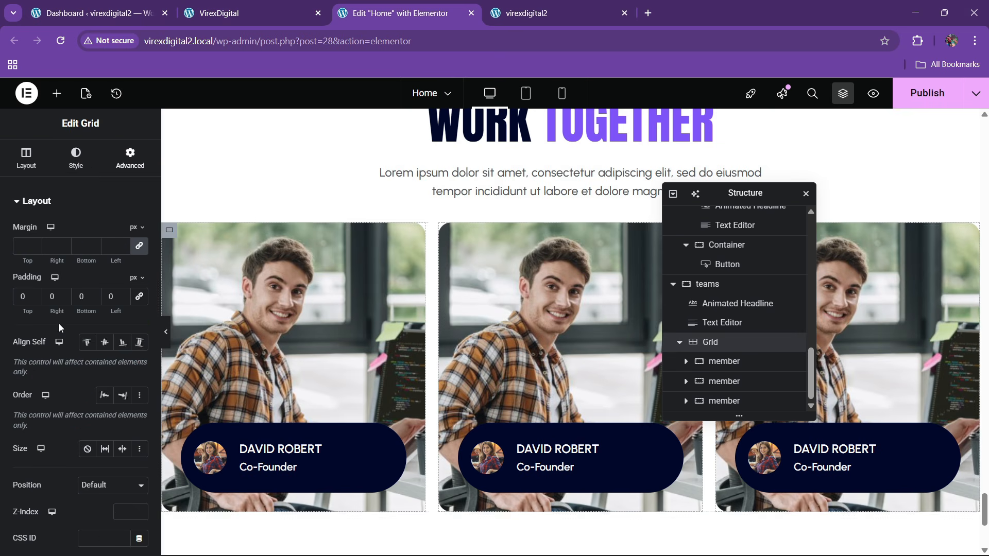
pyautogui.click(18, 168)
pyautogui.scroll(-3, 68, 364)
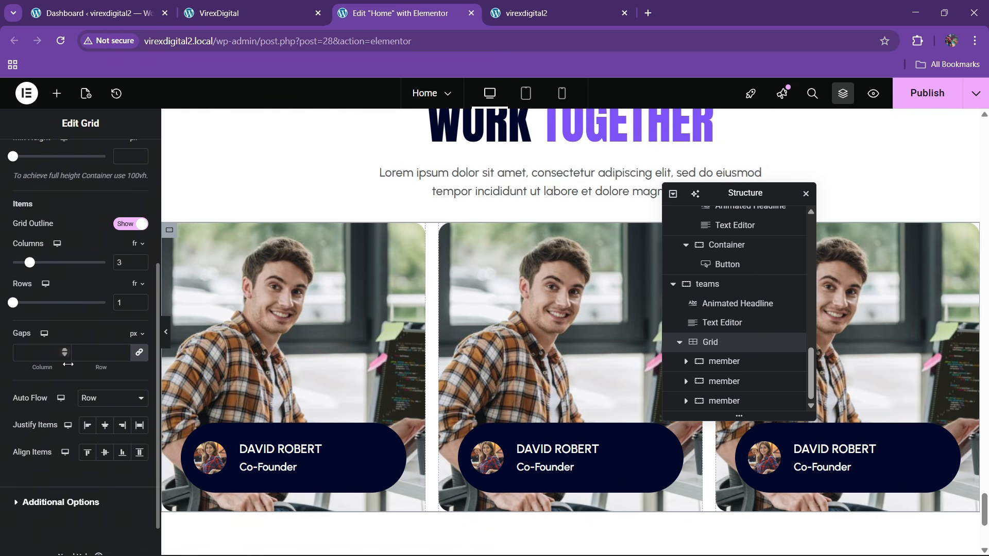
pyautogui.click(90, 357)
pyautogui.write('30')
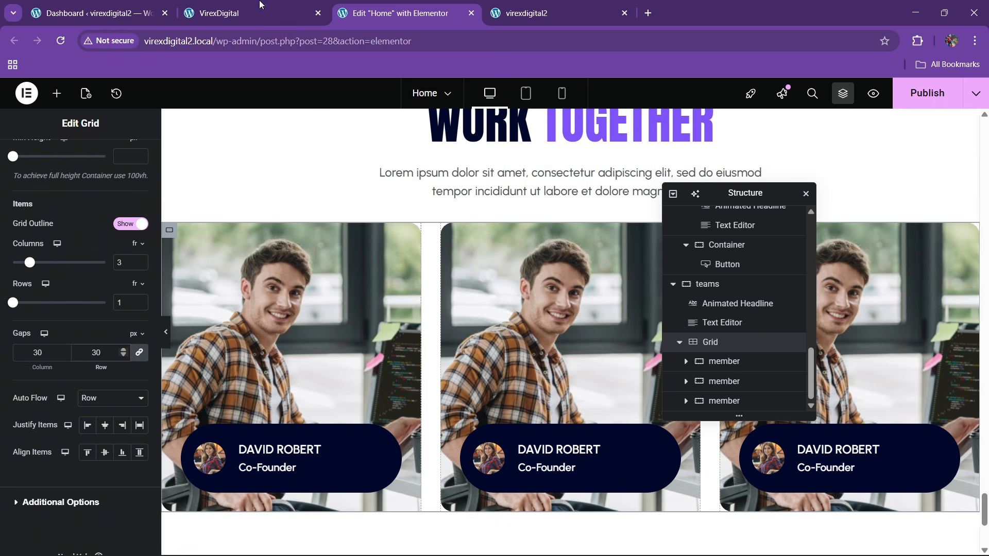
pyautogui.hotkey('ctrl', 'pageup')
pyautogui.click(428, 13)
# - Give the middle card's name box the global theme purple background
pyautogui.click(268, 378)
pyautogui.click(75, 155)
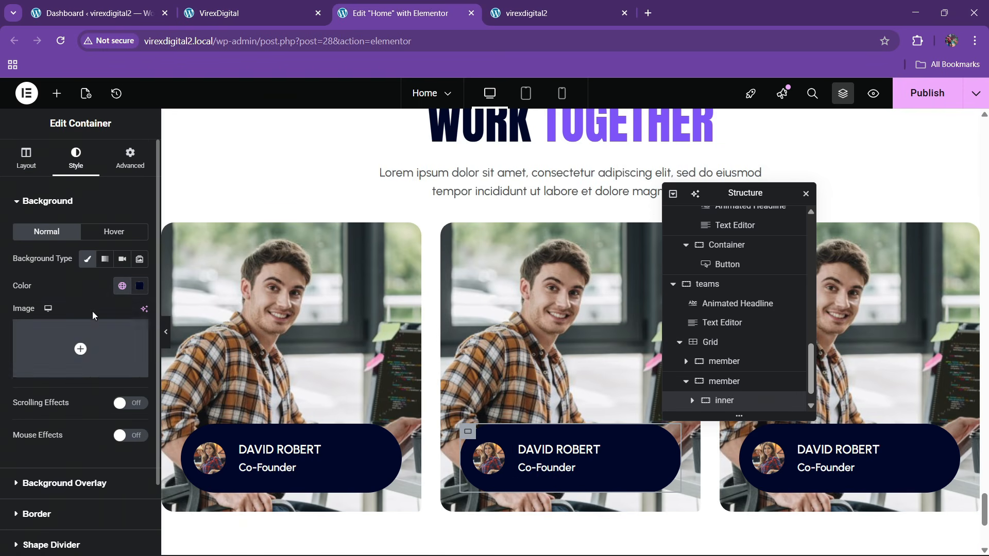
pyautogui.click(122, 285)
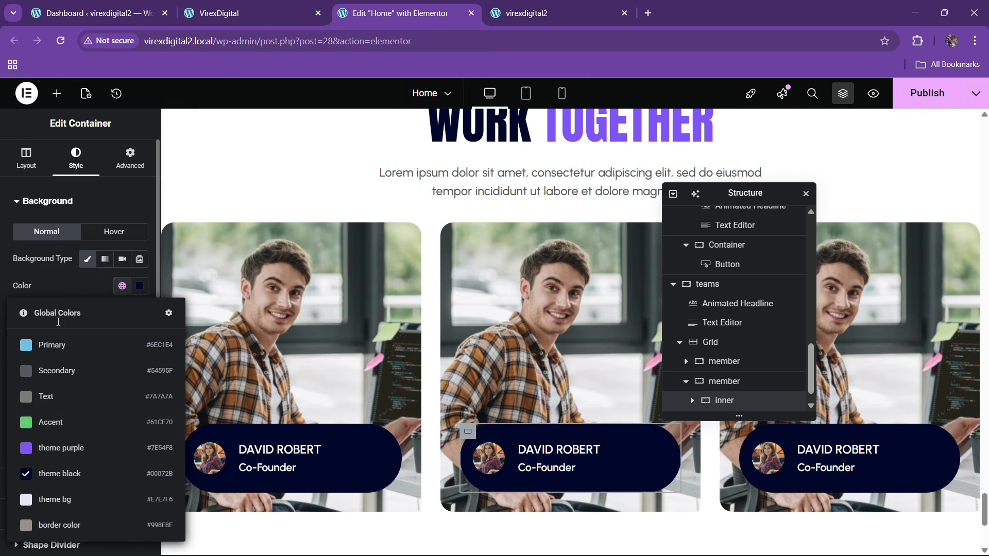
pyautogui.click(63, 442)
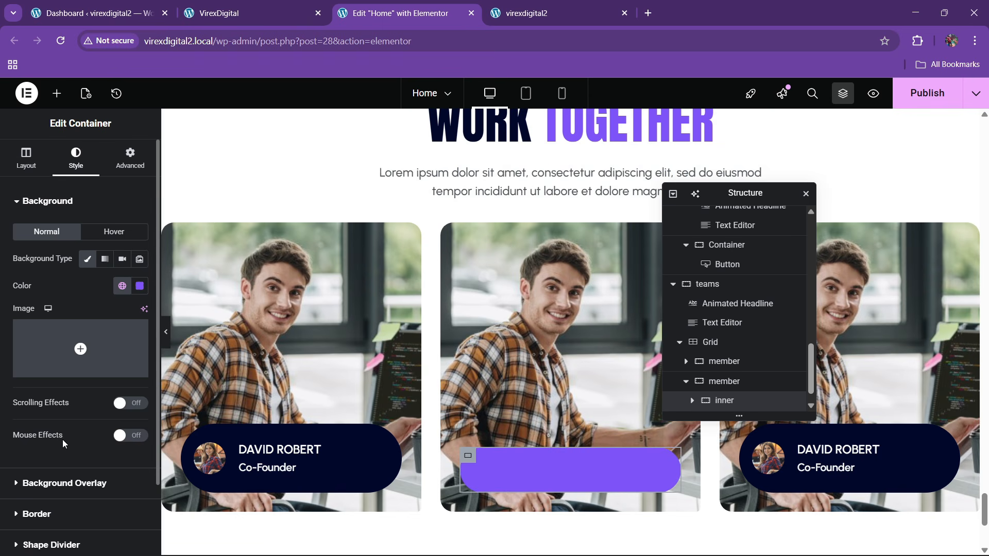
pyautogui.click(226, 13)
pyautogui.click(368, 13)
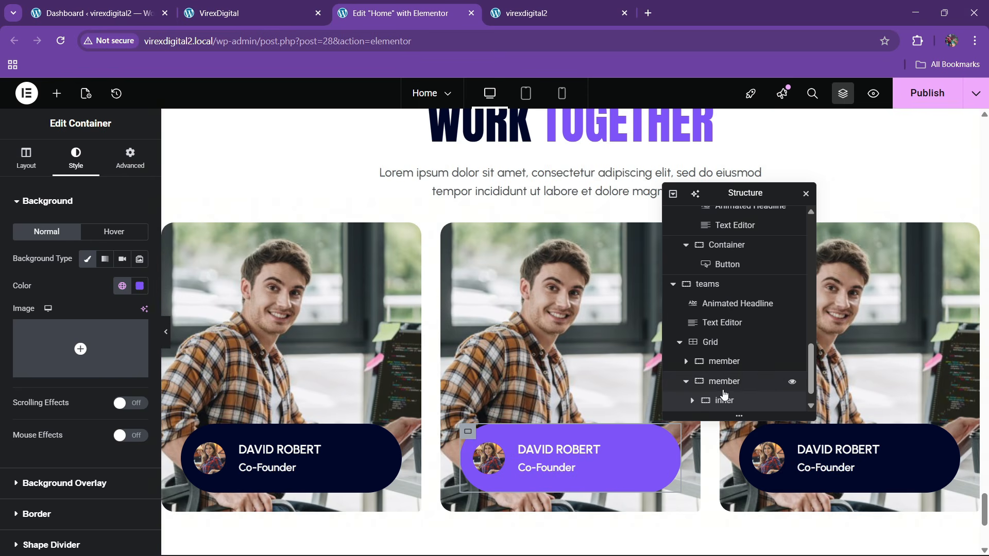
# - Replace the middle card's background image with the plaid-shirt woman photo from the Media Library
pyautogui.click(569, 316)
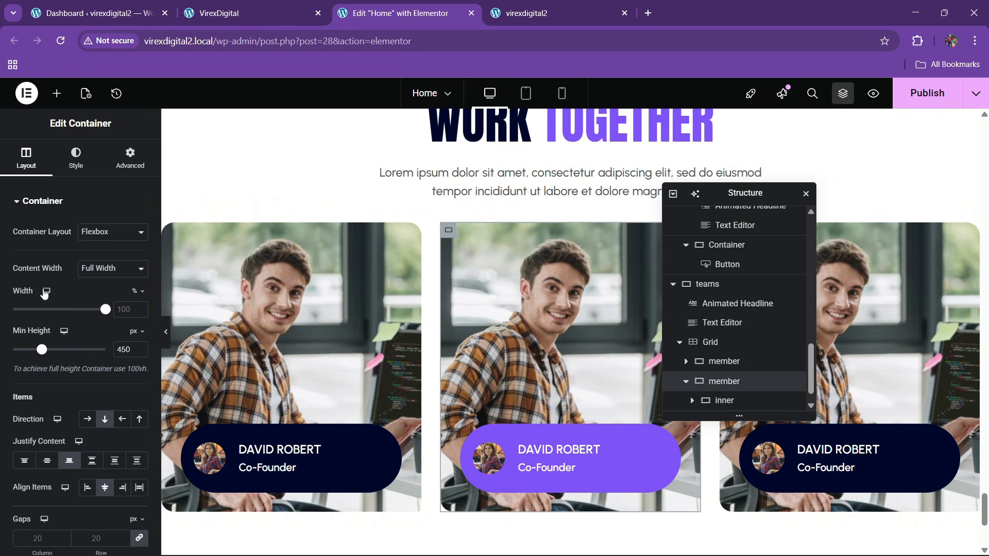
pyautogui.click(76, 156)
pyautogui.click(96, 344)
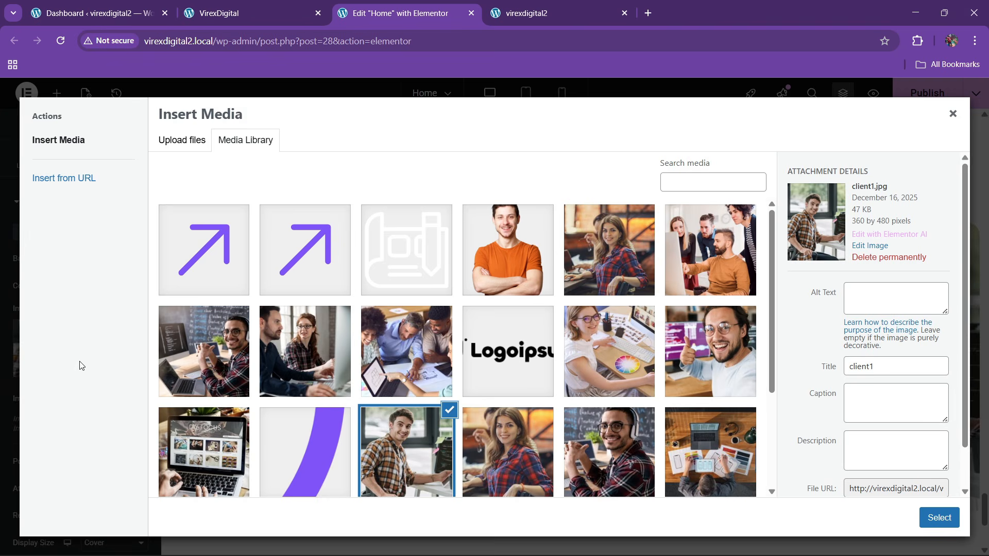
pyautogui.scroll(-1, 474, 371)
pyautogui.click(475, 371)
pyautogui.click(927, 519)
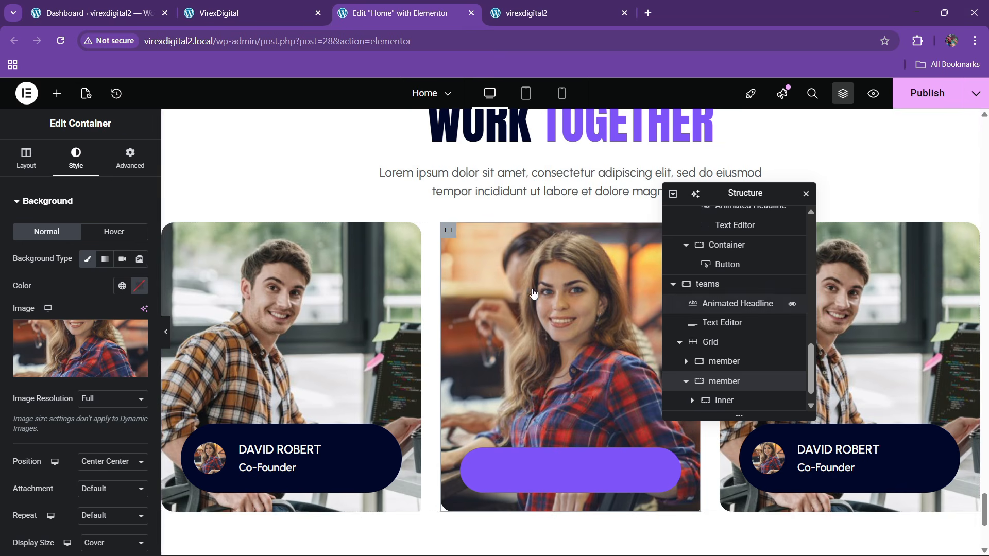
pyautogui.scroll(-4, 531, 303)
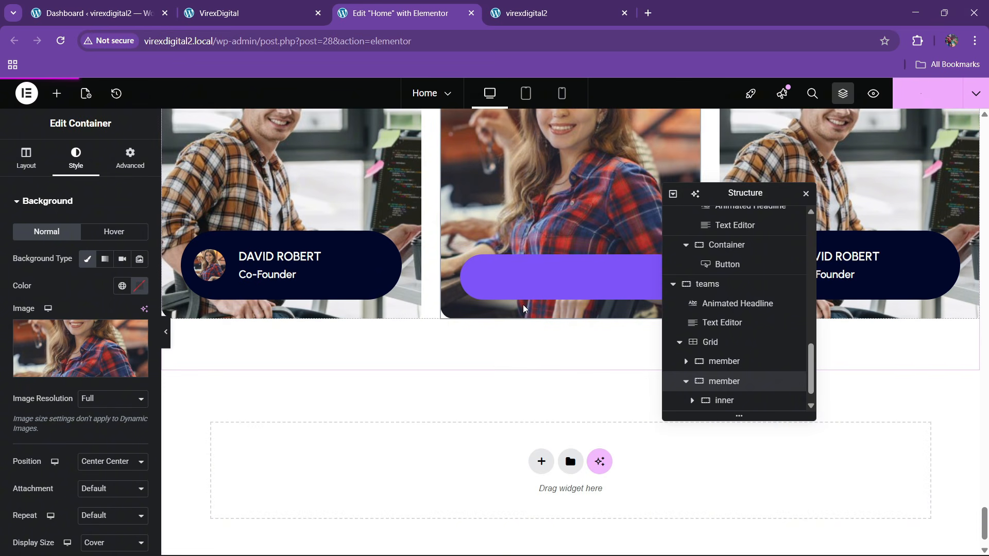
pyautogui.scroll(1, 637, 316)
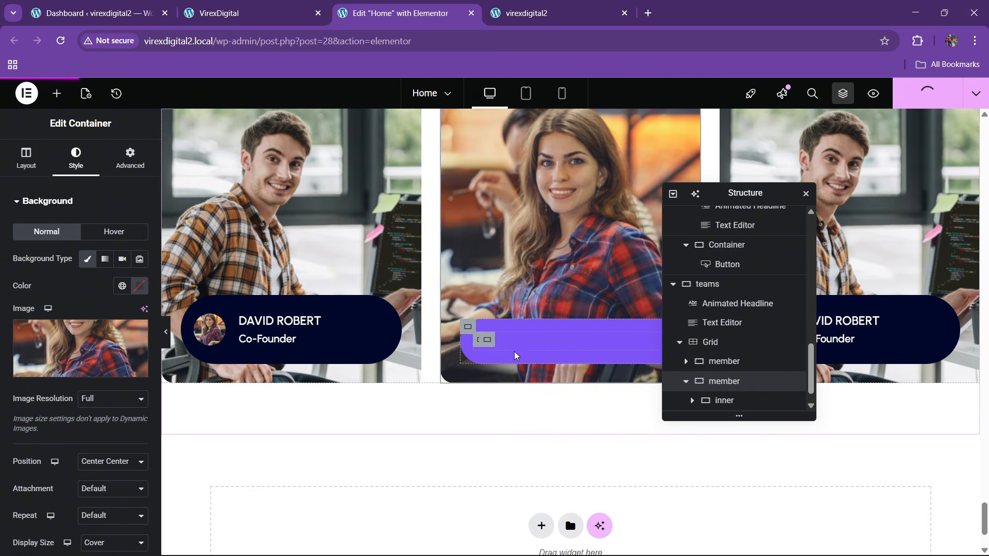
pyautogui.click(253, 12)
pyautogui.scroll(-2, 463, 448)
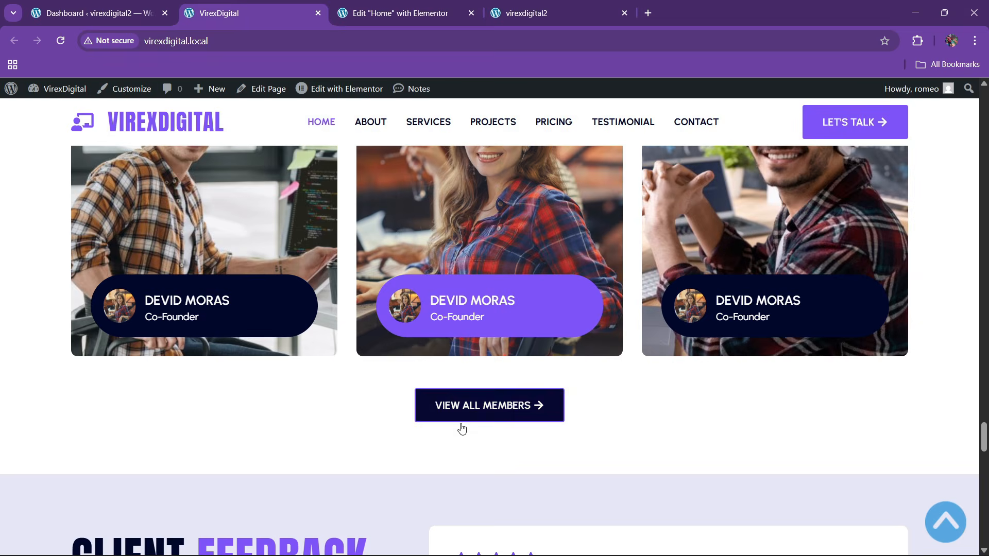
# - Paste the copied BOOK A CALL button into the teams section
pyautogui.click(364, 4)
pyautogui.scroll(10, 475, 336)
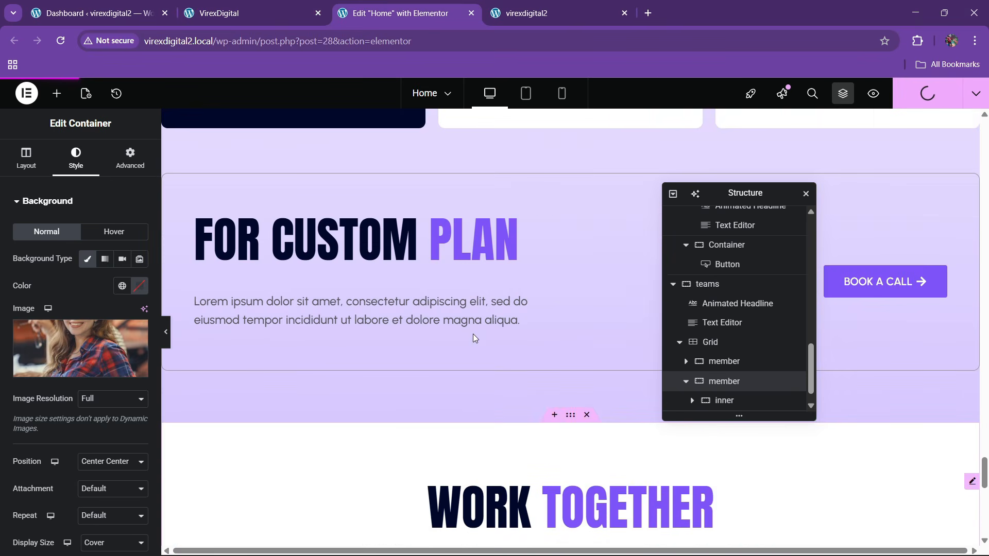
pyautogui.scroll(3, 473, 334)
pyautogui.moveTo(736, 195); pyautogui.dragTo(455, 201)
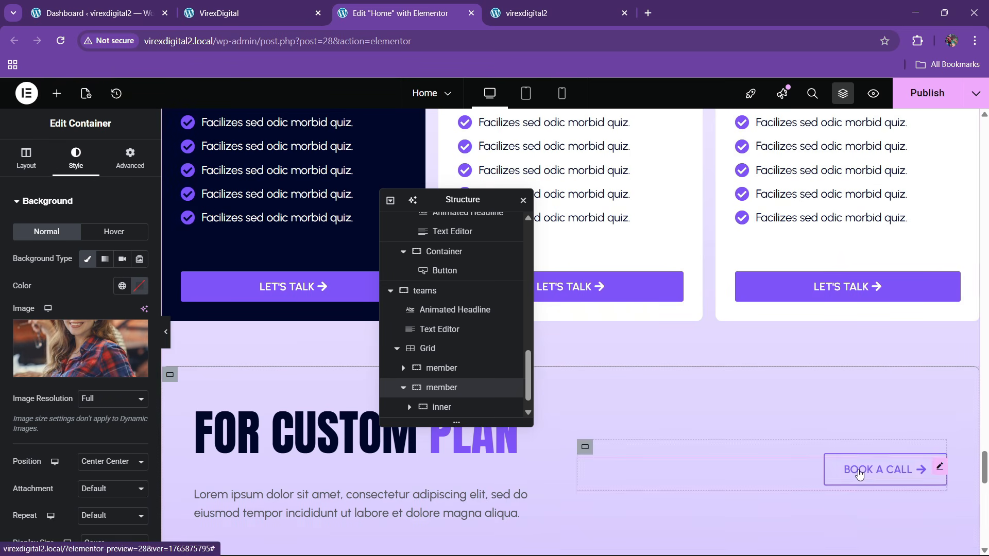
pyautogui.rightClick(876, 472)
pyautogui.click(819, 330)
pyautogui.scroll(-15, 657, 360)
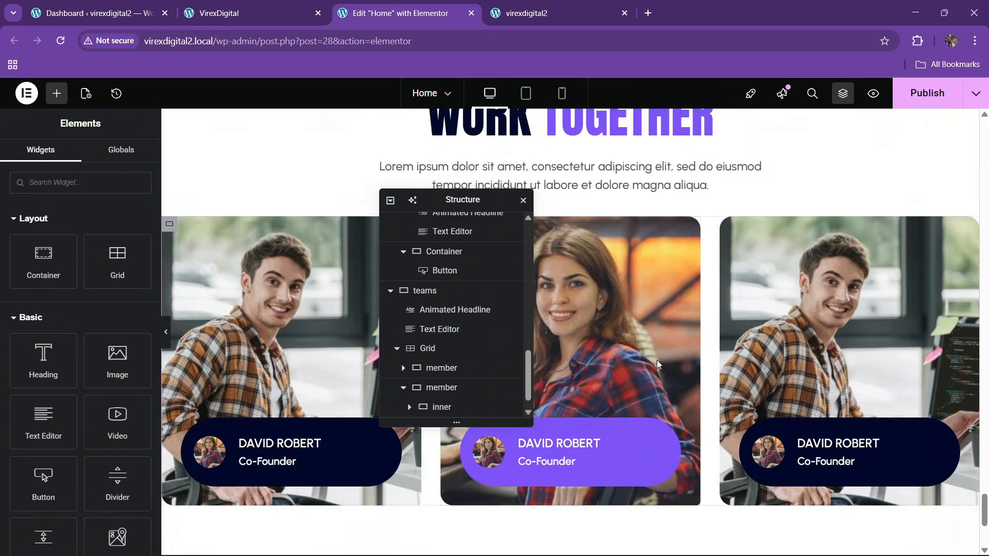
pyautogui.scroll(8, 656, 360)
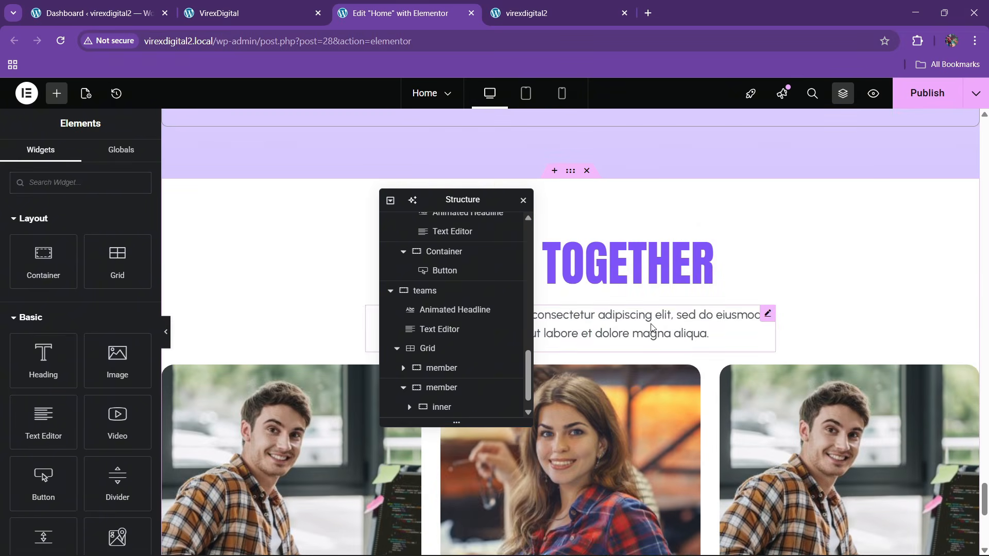
pyautogui.rightClick(653, 340)
pyautogui.click(673, 342)
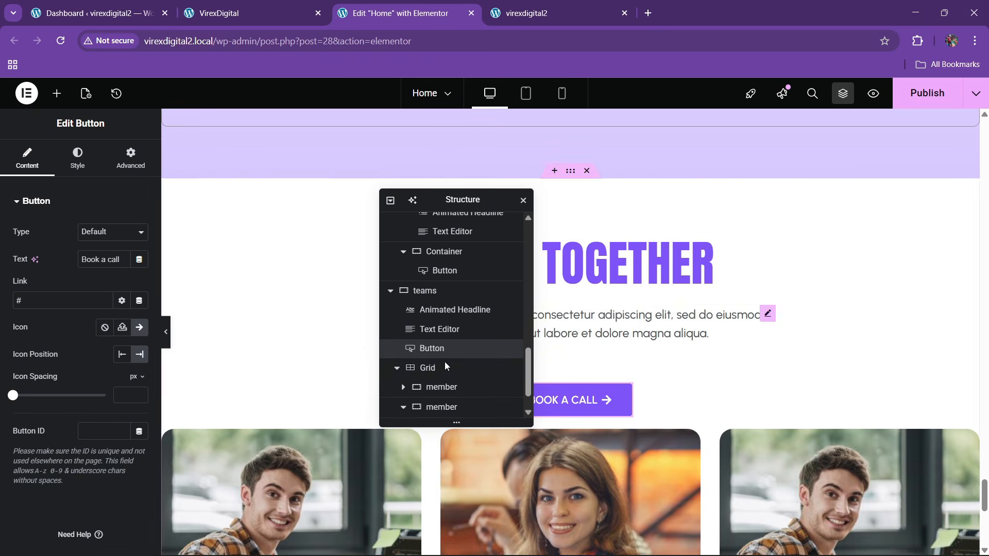
# - Move the pasted button below the team cards grid
pyautogui.click(398, 372)
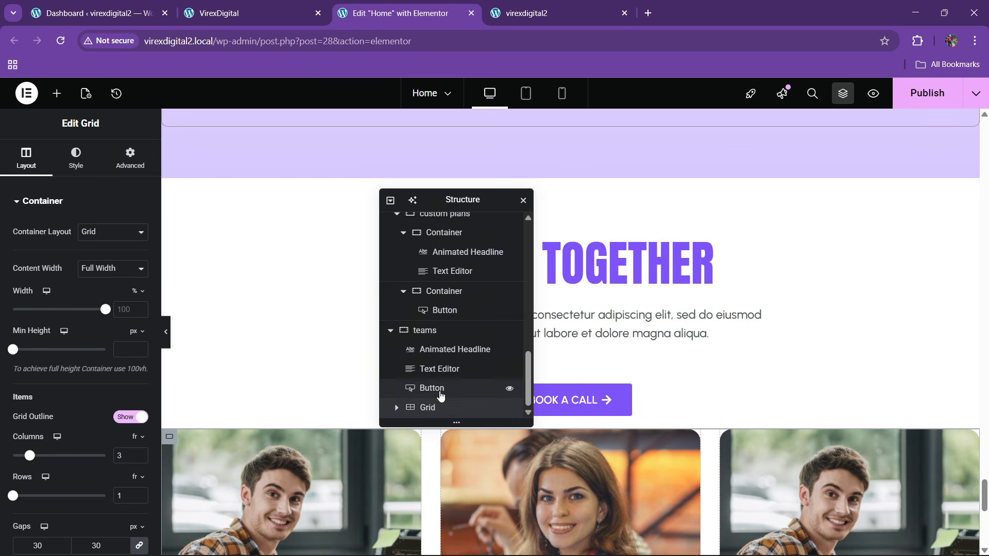
pyautogui.moveTo(441, 395); pyautogui.dragTo(433, 415)
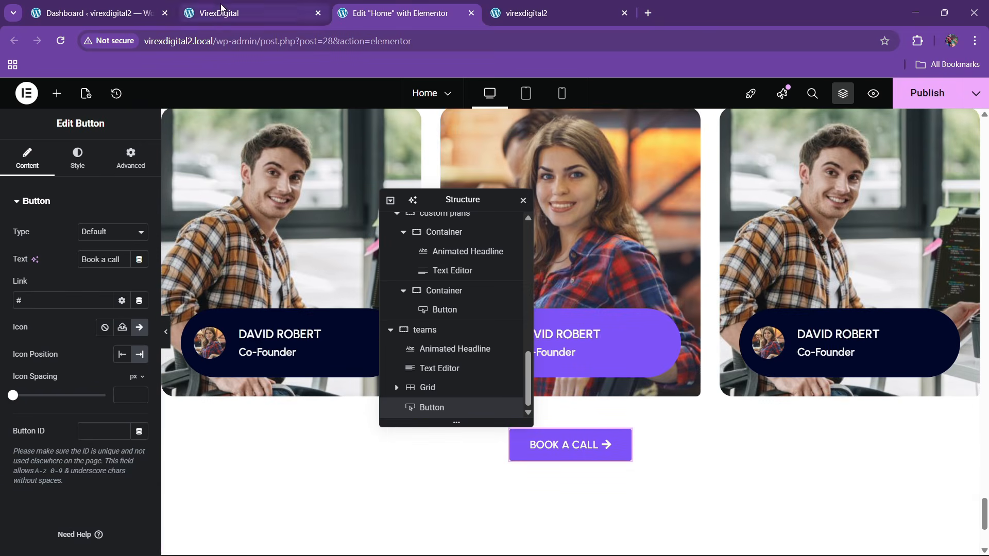
pyautogui.click(222, 7)
pyautogui.click(412, 7)
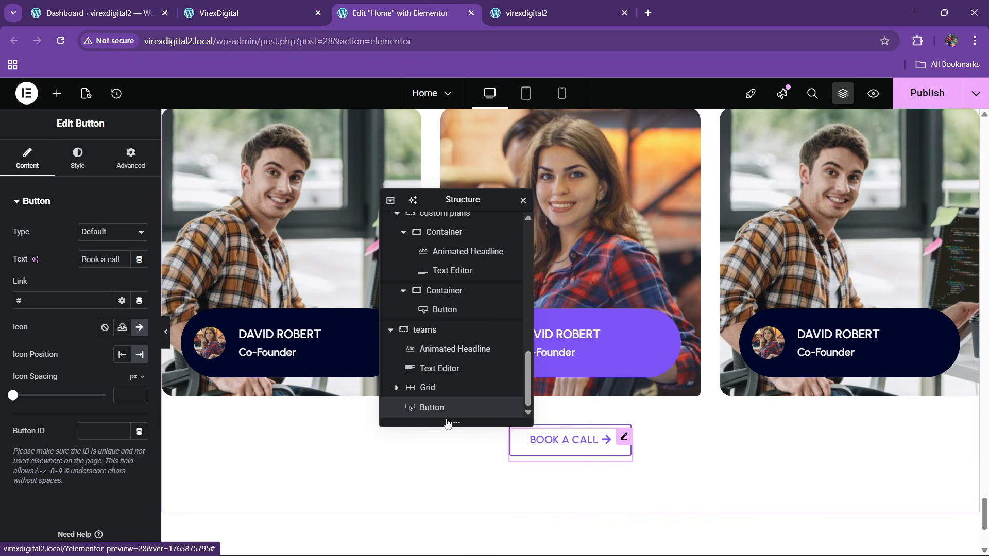
# - Change the button text to 'View All Members' and save the page
pyautogui.tripleClick(108, 266)
pyautogui.press('BackSpace')
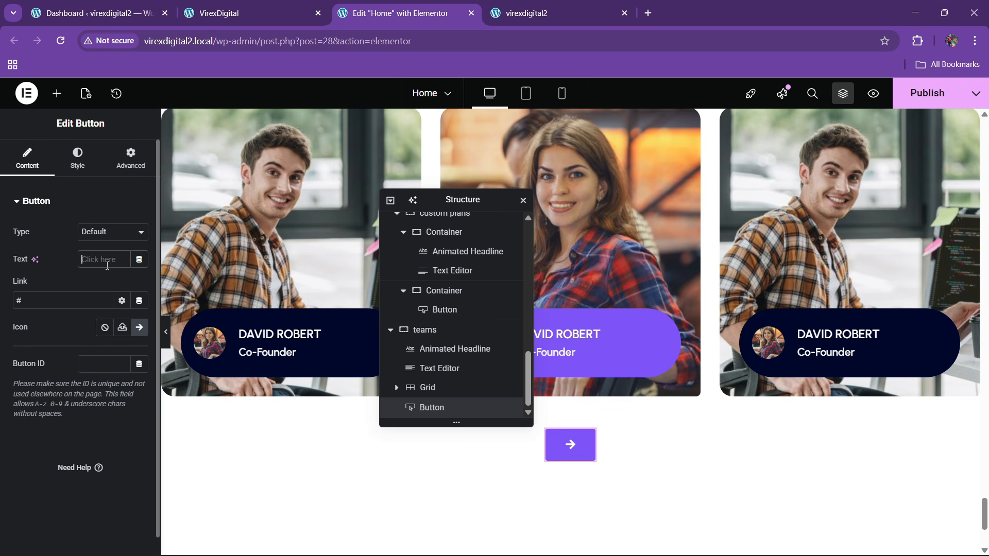
pyautogui.write('View A')
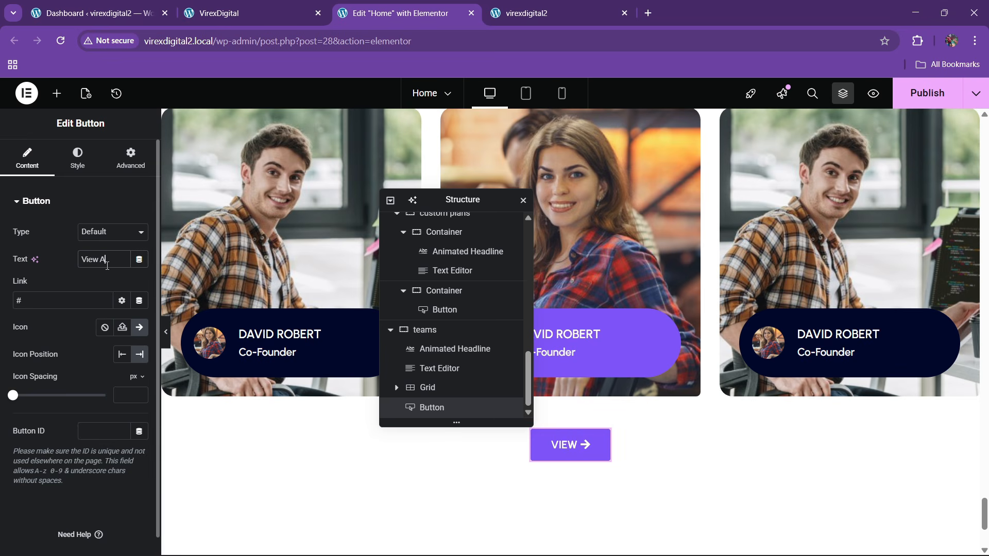
pyautogui.write('ll member')
pyautogui.press('BackSpace')
pyautogui.press('BackSpace')
pyautogui.press('BackSpace')
pyautogui.press('BackSpace')
pyautogui.press('BackSpace')
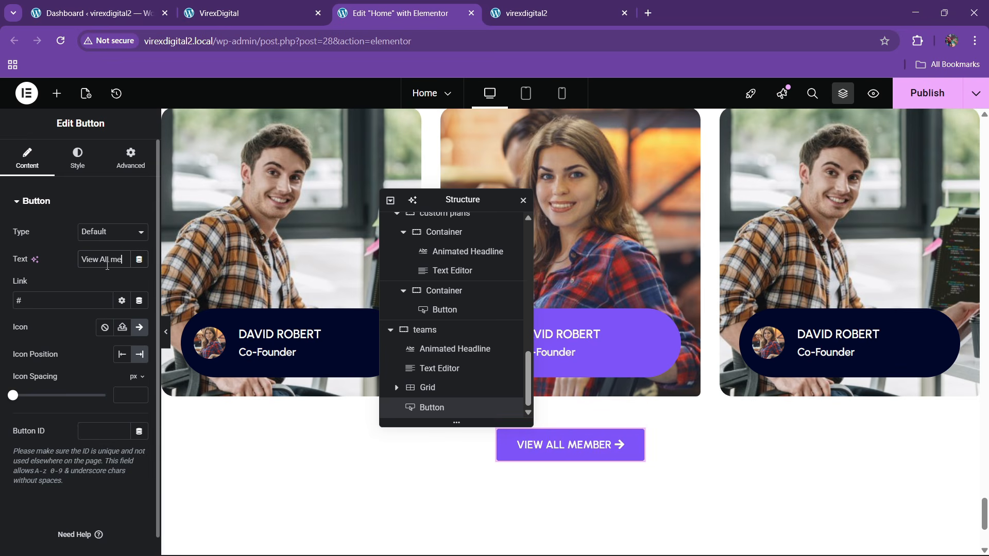
pyautogui.write('Members')
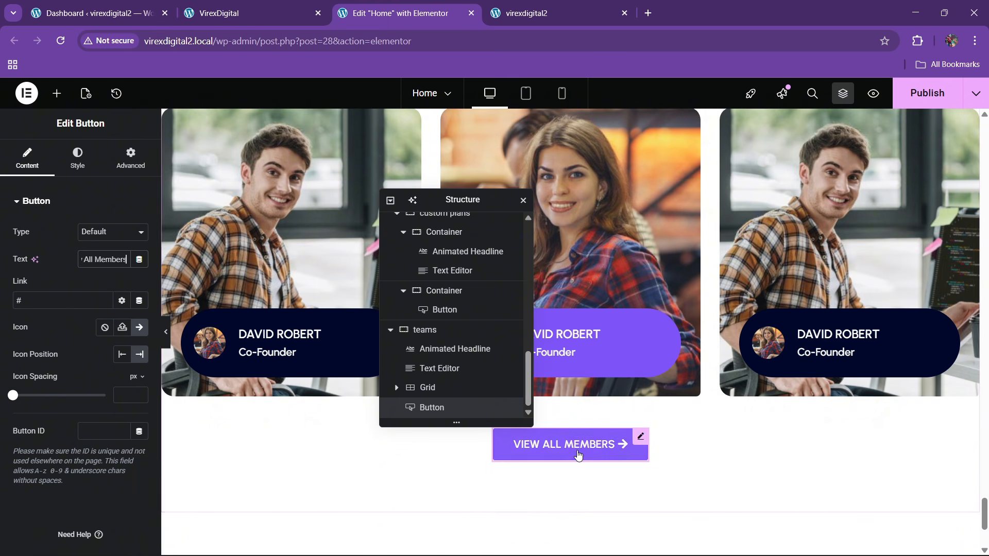
pyautogui.hotkey('ctrl', 's')
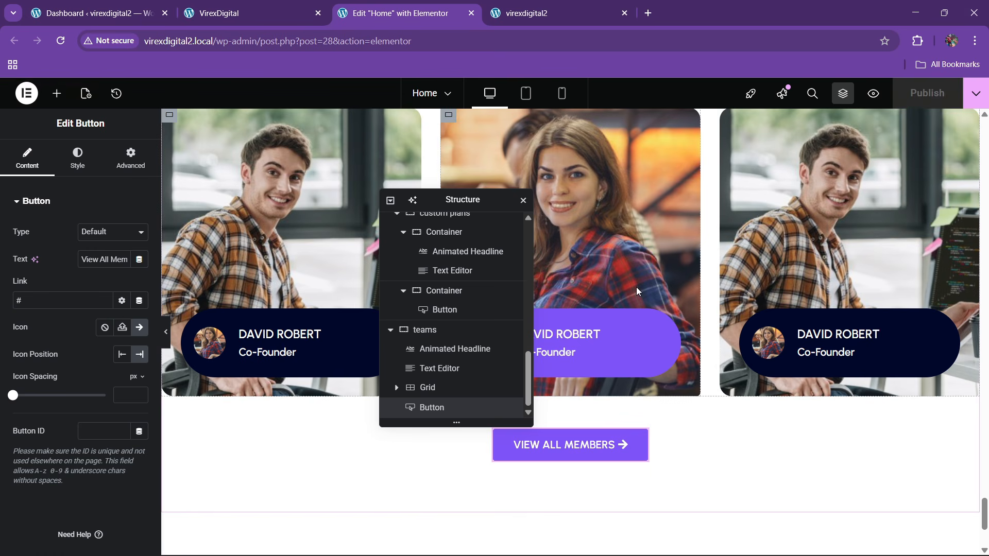
pyautogui.click(532, 23)
pyautogui.click(268, 43)
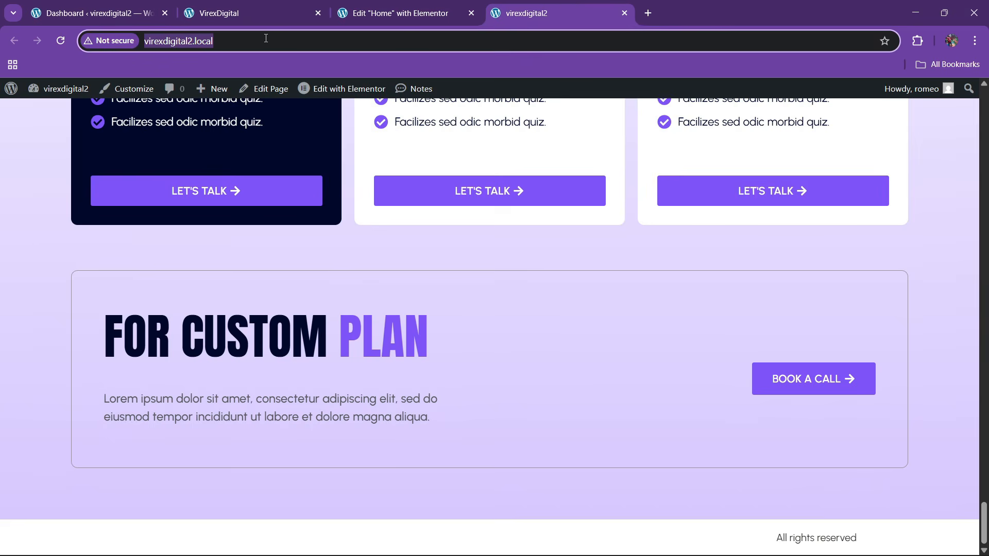
pyautogui.press('Return')
pyautogui.click(236, 5)
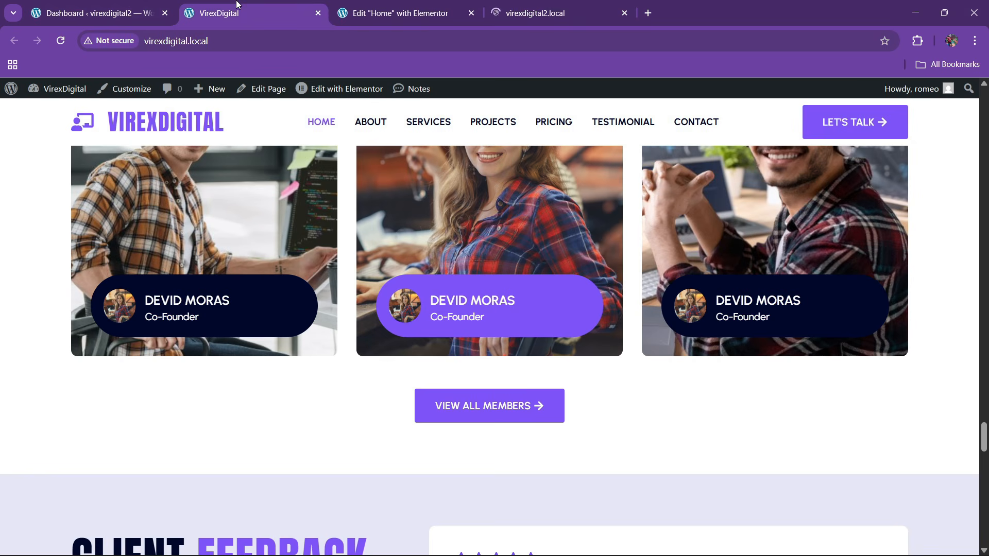
pyautogui.click(366, 7)
pyautogui.click(525, 4)
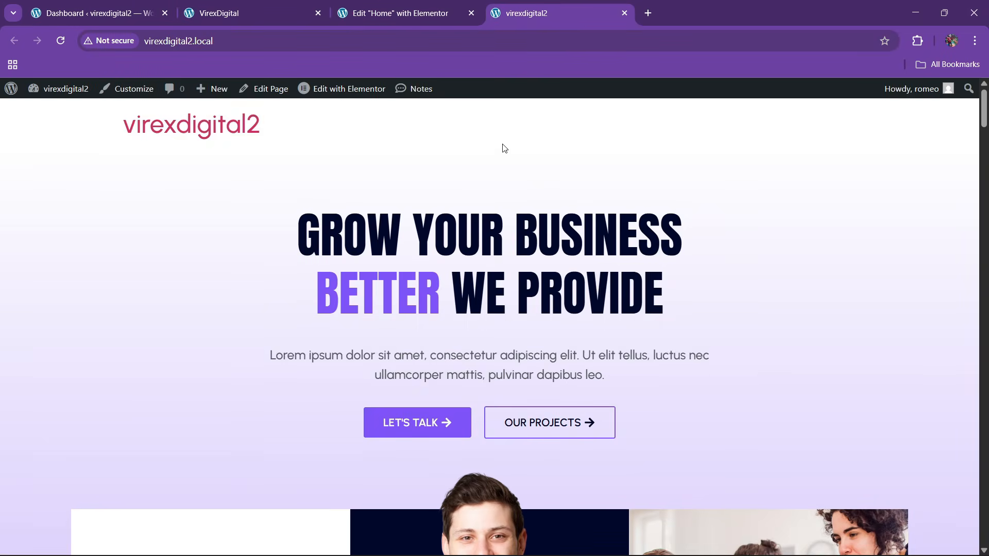
pyautogui.scroll(-6, 565, 281)
pyautogui.moveTo(984, 135); pyautogui.dragTo(985, 525)
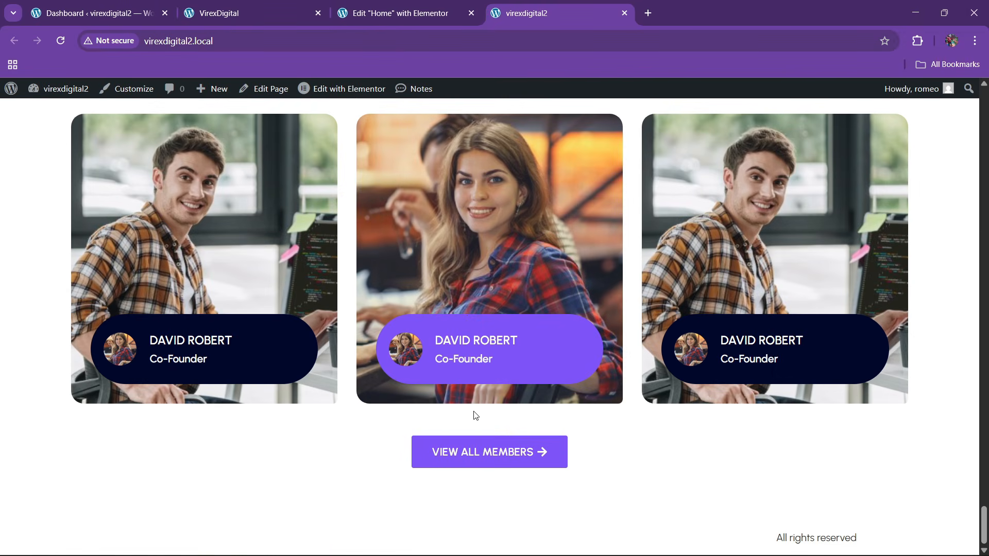
pyautogui.scroll(3, 456, 281)
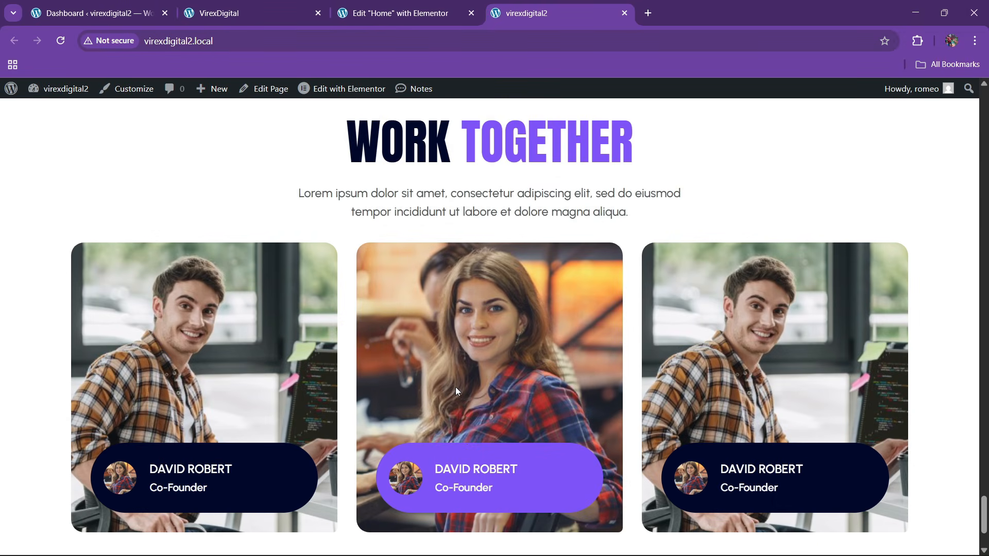
pyautogui.scroll(-3, 453, 401)
pyautogui.scroll(3, 467, 288)
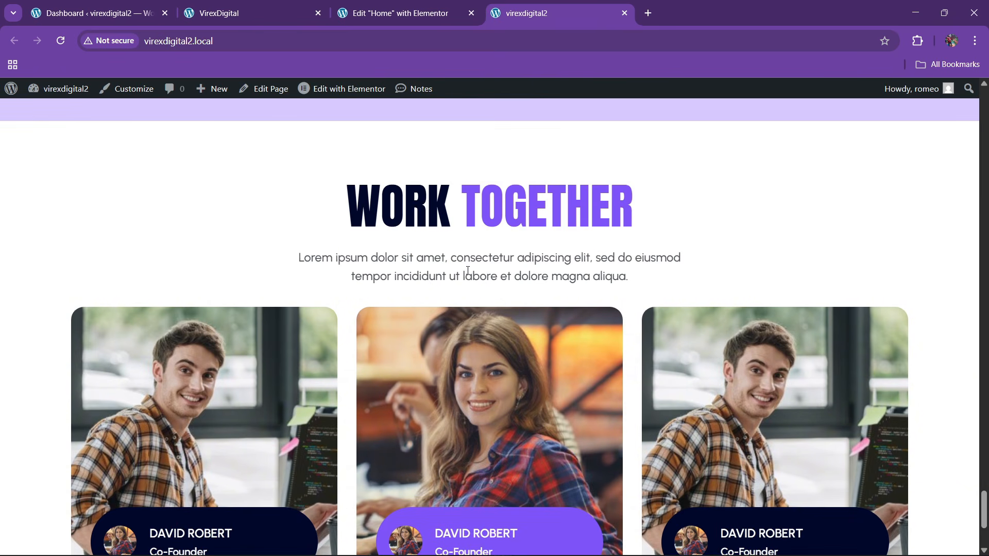
pyautogui.click(255, 8)
pyautogui.scroll(-7, 402, 313)
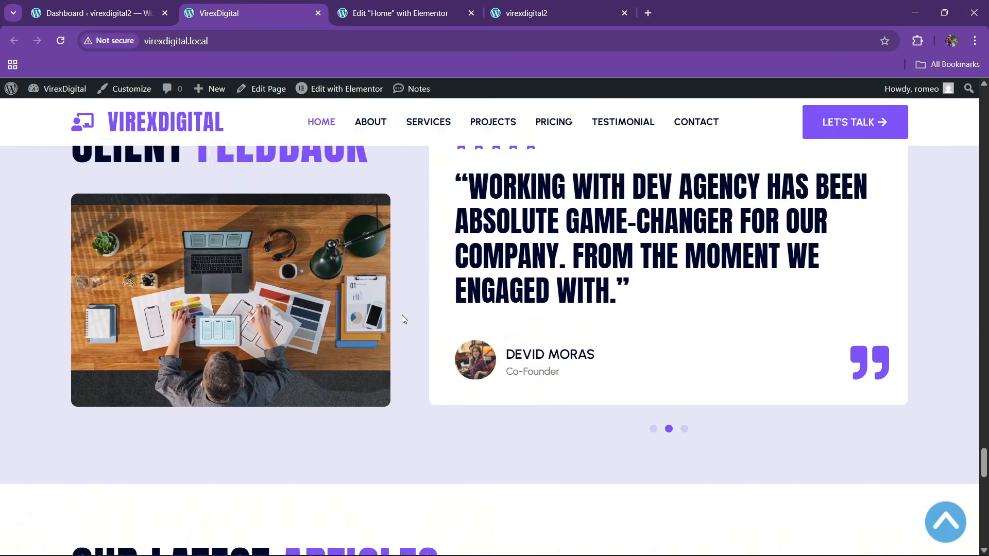
pyautogui.scroll(3, 402, 314)
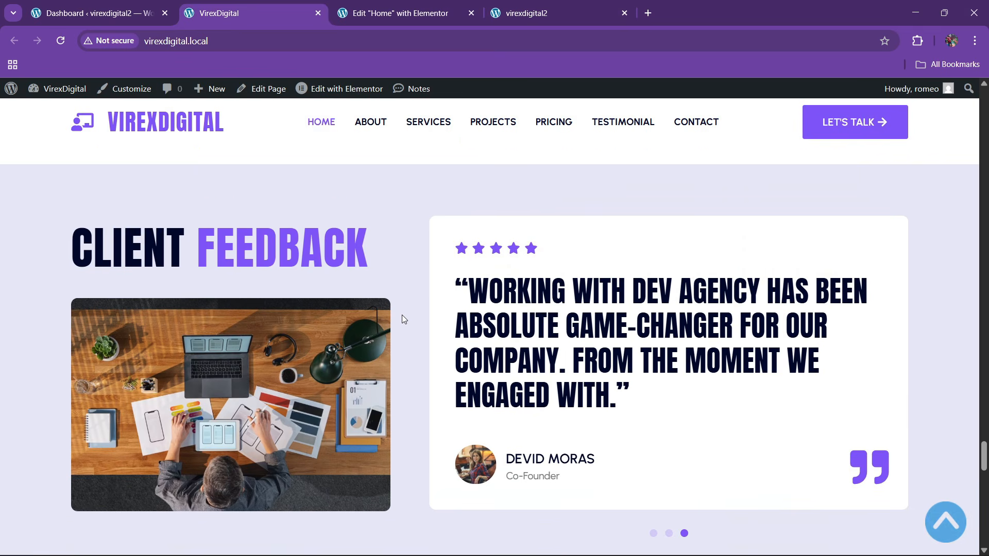
pyautogui.scroll(-14, 409, 325)
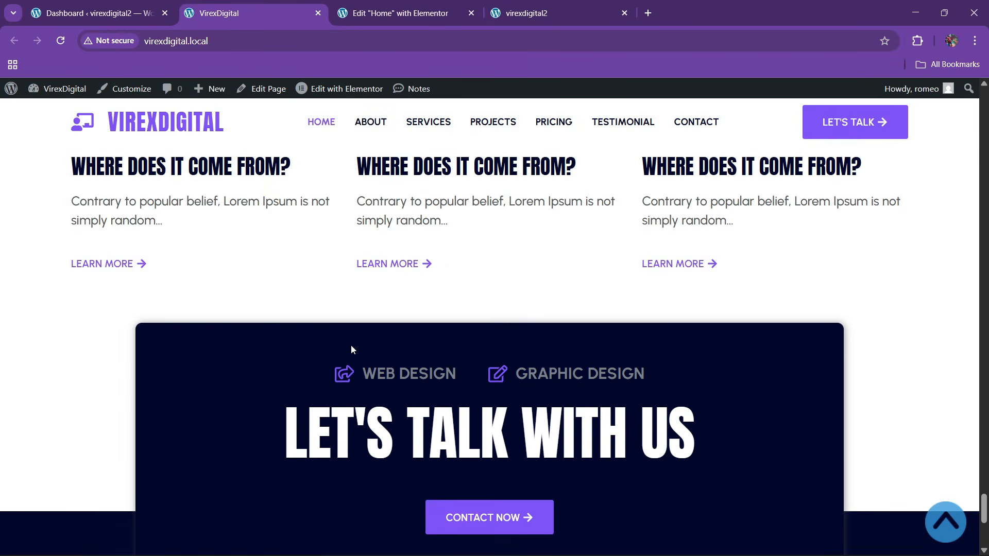
pyautogui.scroll(5, 351, 344)
pyautogui.scroll(8, 352, 348)
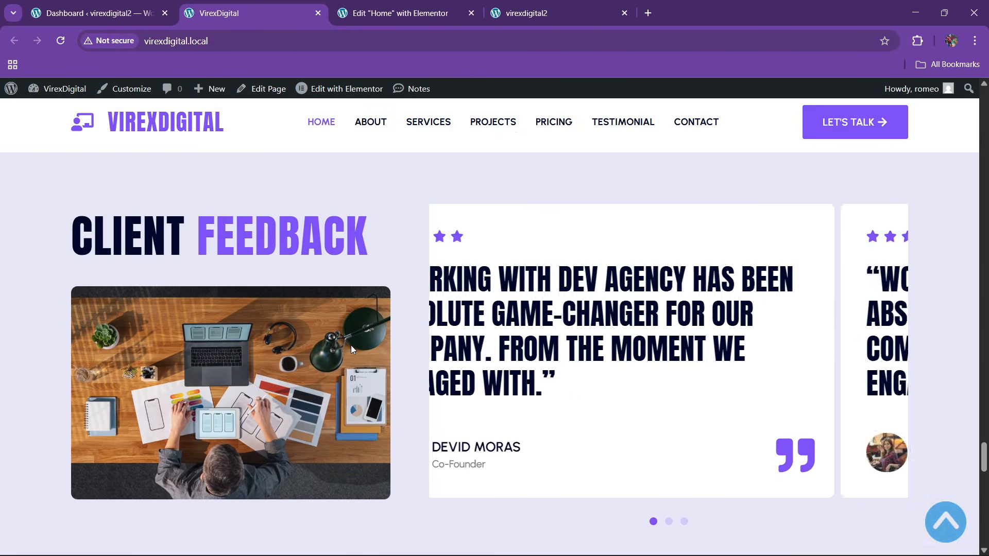
pyautogui.click(456, 5)
# - Add a two-column container at the page bottom, 1300 px wide
pyautogui.moveTo(442, 196); pyautogui.dragTo(765, 162)
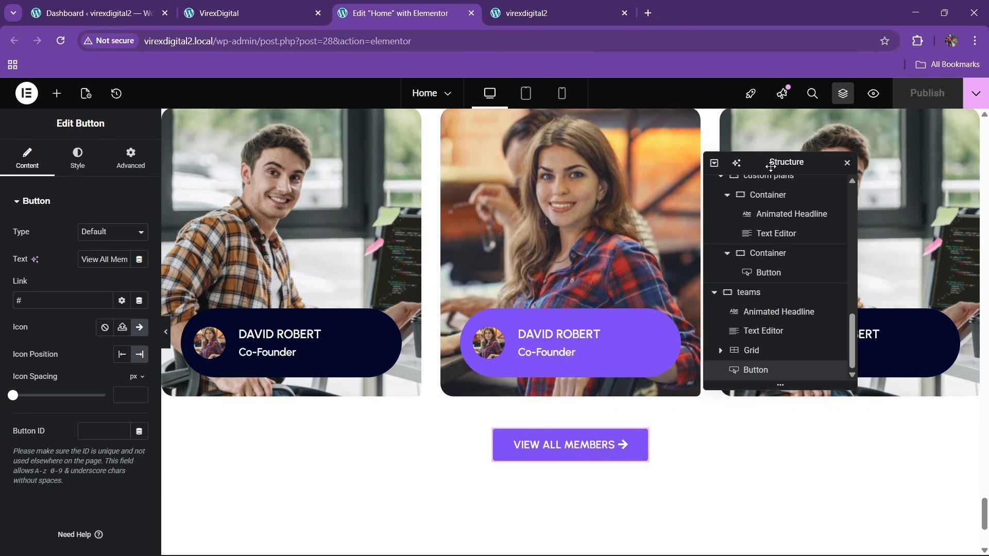
pyautogui.click(541, 410)
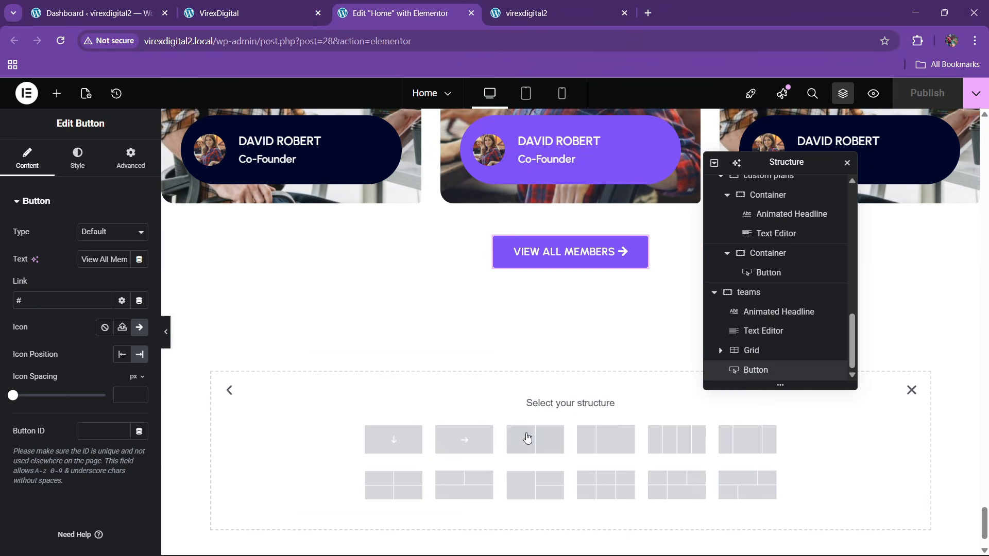
pyautogui.click(540, 445)
pyautogui.click(247, 13)
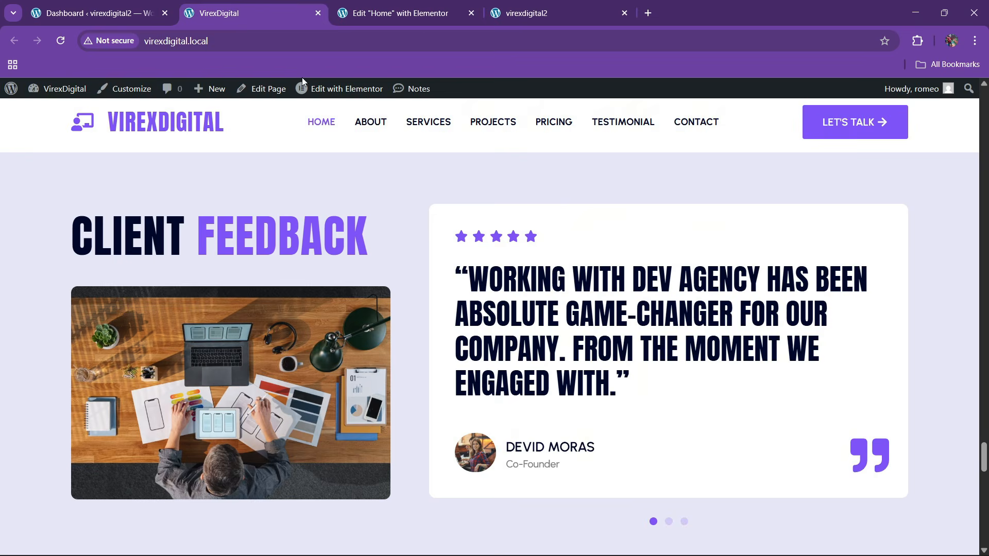
pyautogui.click(441, 6)
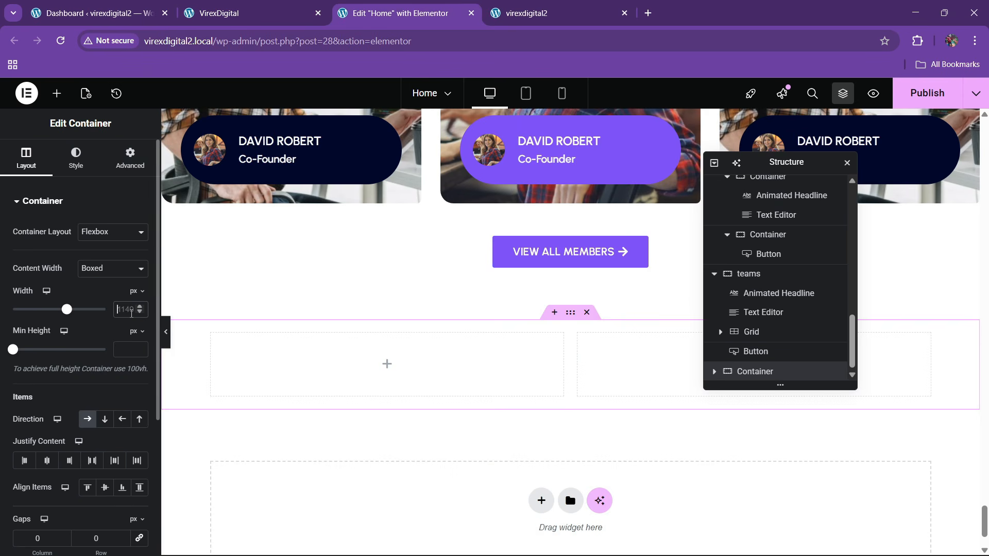
pyautogui.write('00')
# - Give the container a Classic theme bg global-colour background and rename it reviews
pyautogui.click(76, 157)
pyautogui.click(88, 259)
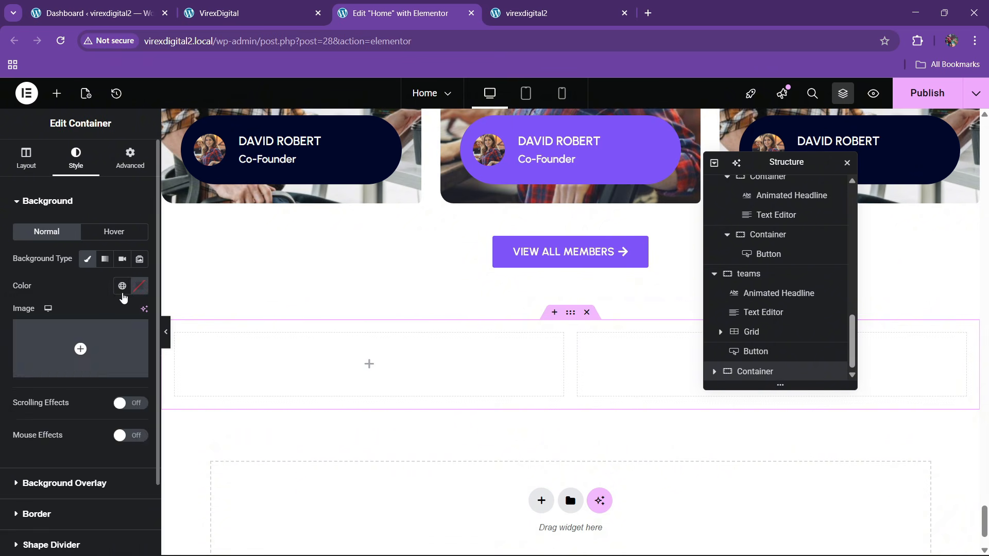
pyautogui.click(122, 286)
pyautogui.click(79, 499)
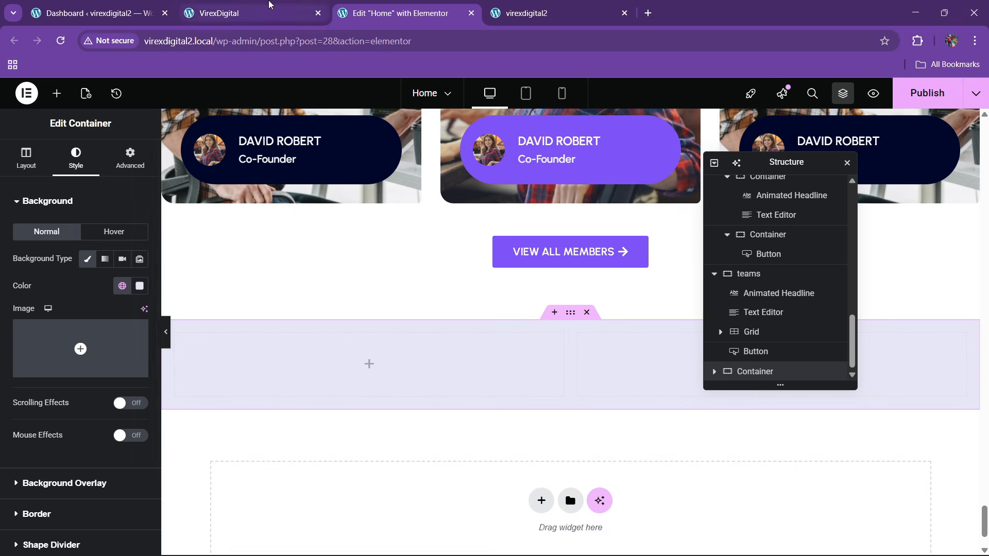
pyautogui.click(282, 6)
pyautogui.click(376, 5)
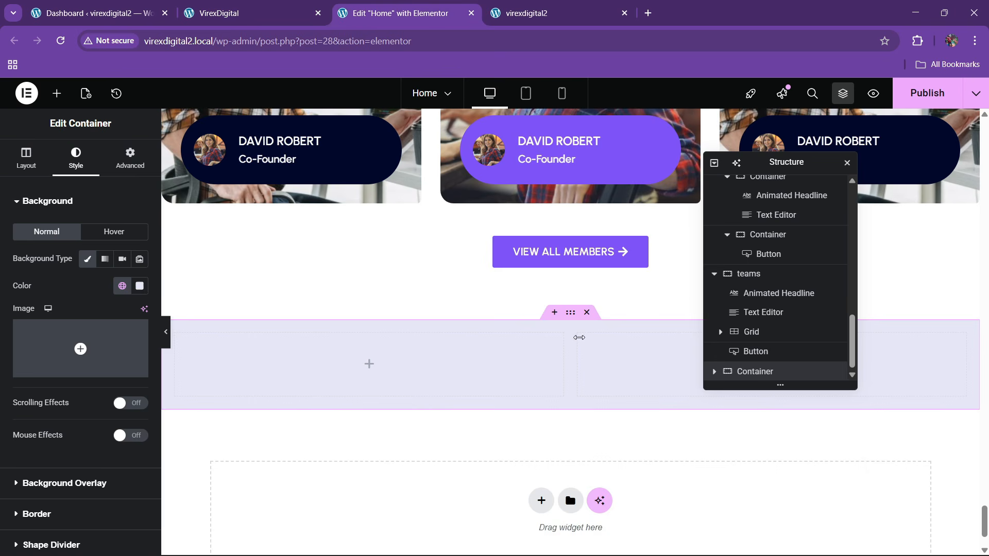
pyautogui.doubleClick(752, 372)
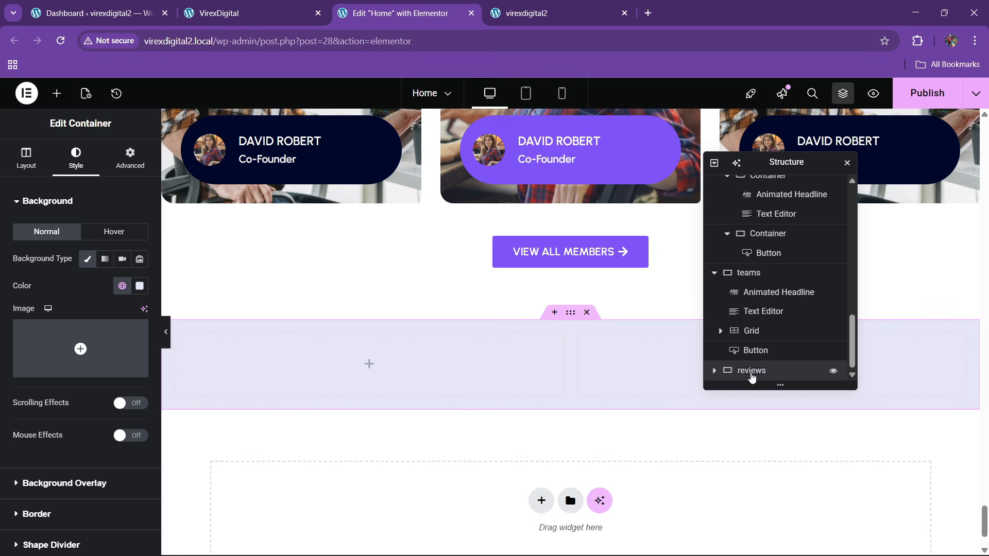
pyautogui.click(130, 159)
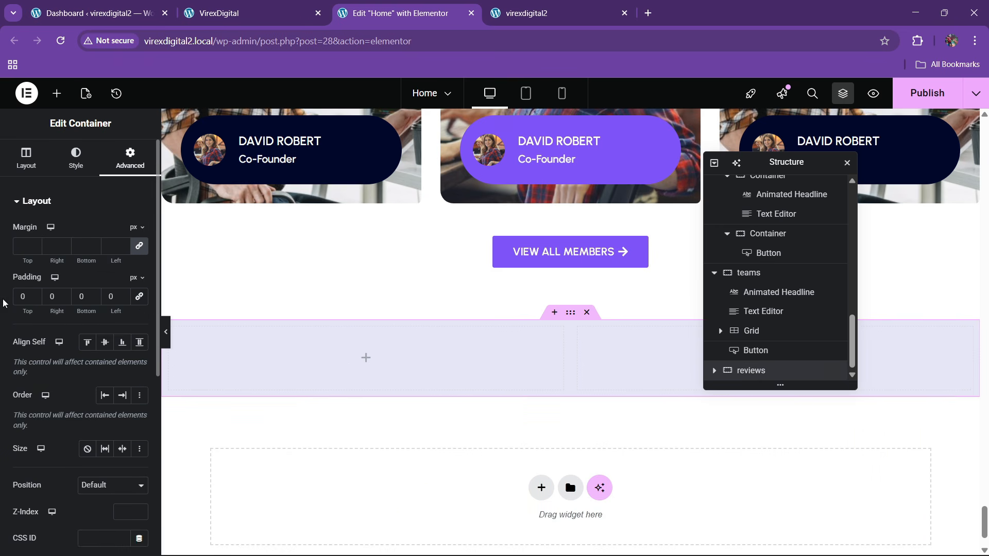
# - Set the reviews container's top padding to 80
pyautogui.moveTo(16, 313); pyautogui.dragTo(60, 320)
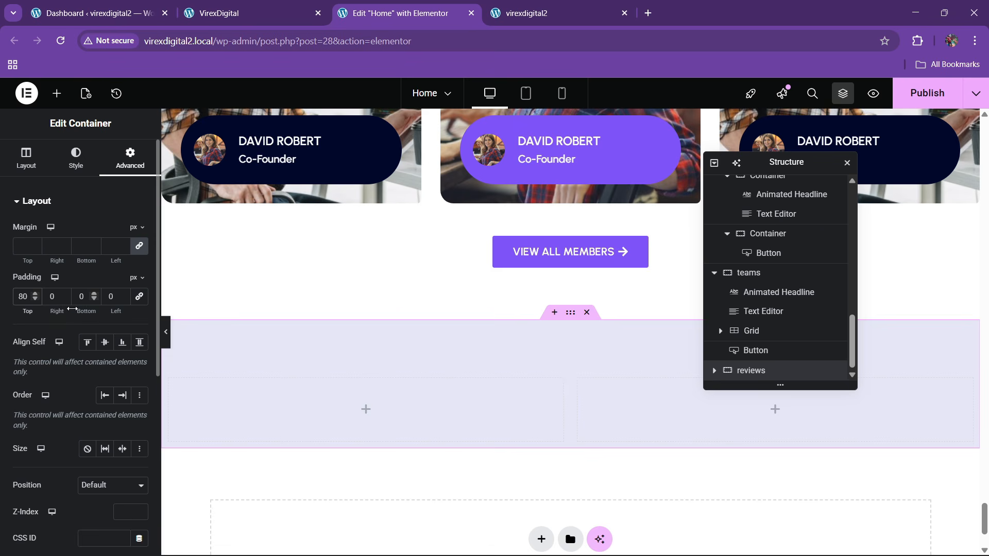
pyautogui.write('8')
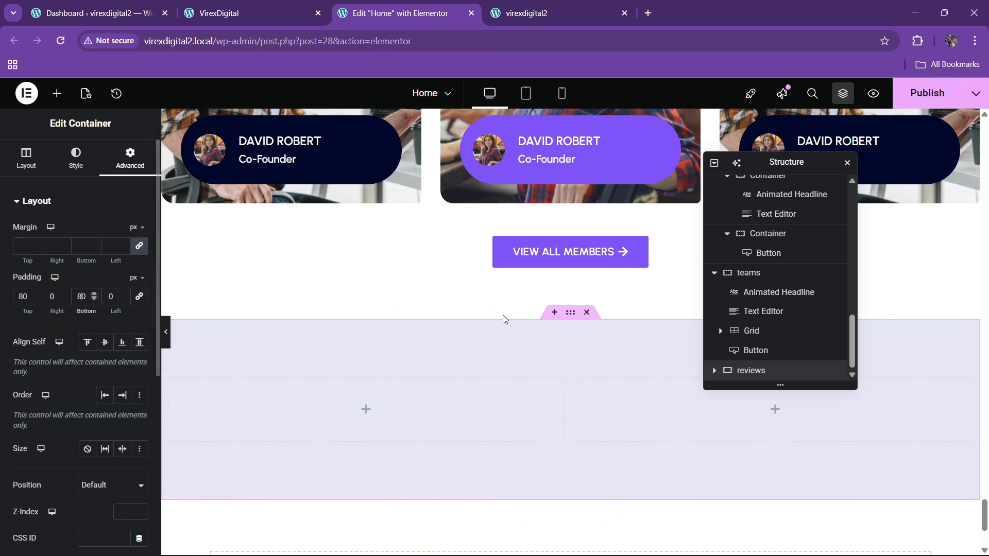
pyautogui.click(247, 12)
pyautogui.click(409, 5)
# - Set the left column's width to 40% and the right column's to 60%
pyautogui.scroll(-1, 717, 375)
pyautogui.click(761, 351)
pyautogui.click(131, 157)
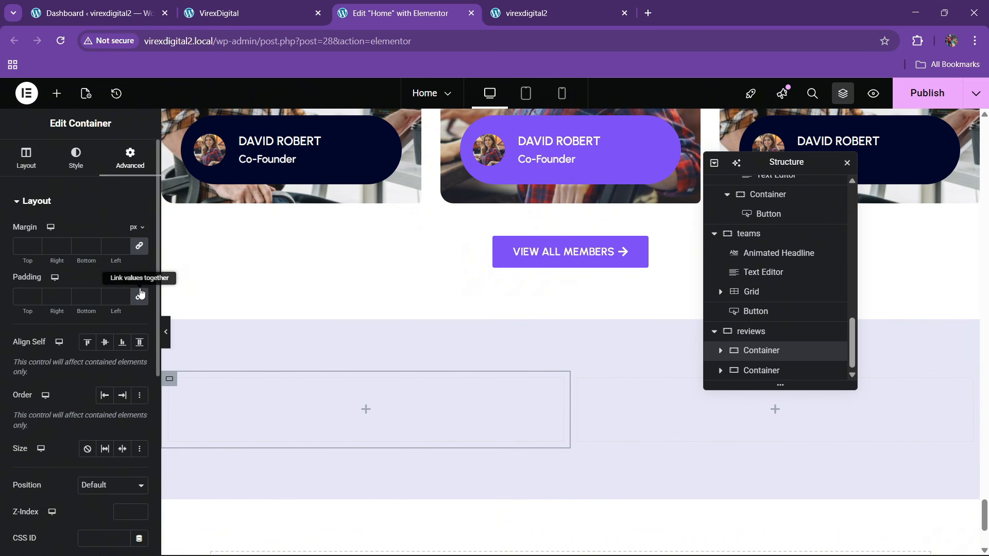
pyautogui.click(26, 157)
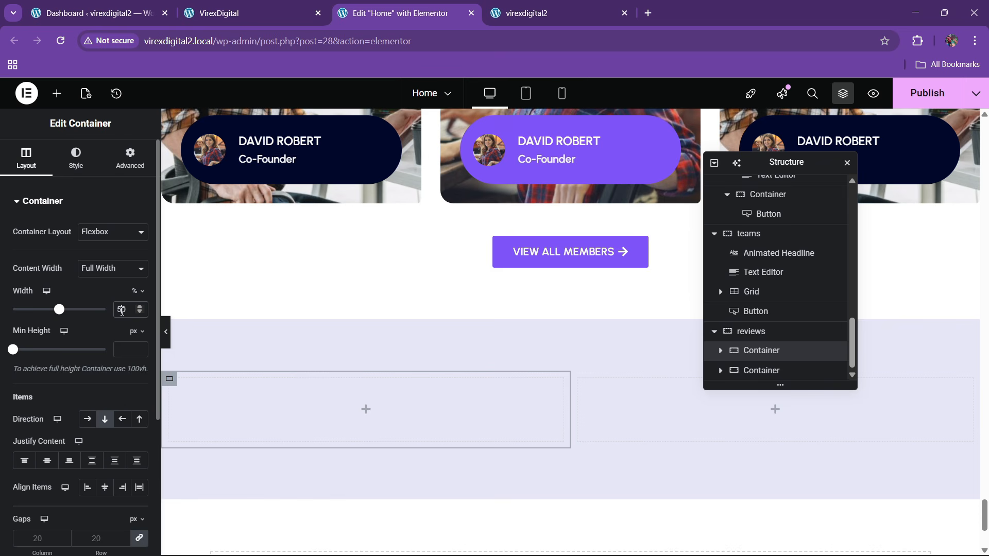
pyautogui.press('BackSpace')
pyautogui.write('4')
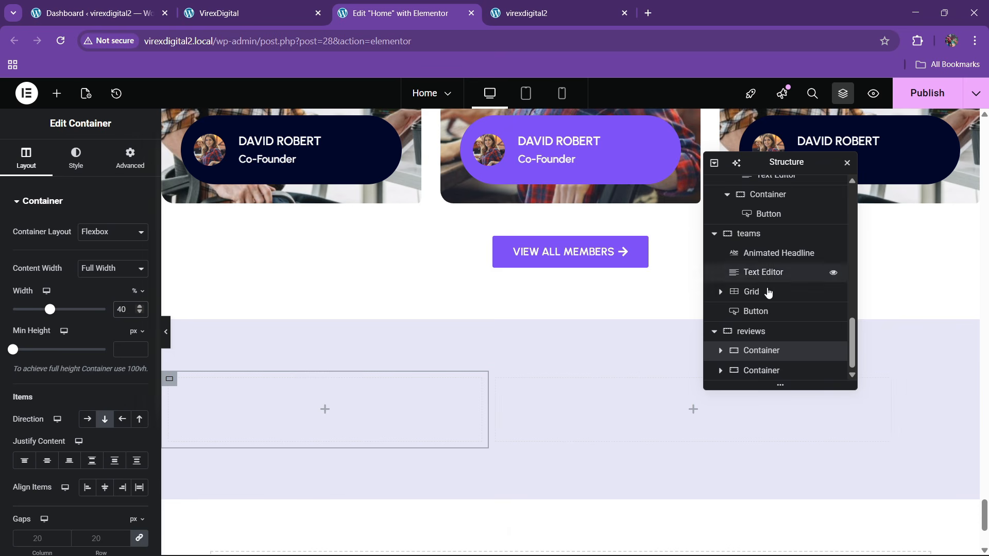
pyautogui.click(762, 371)
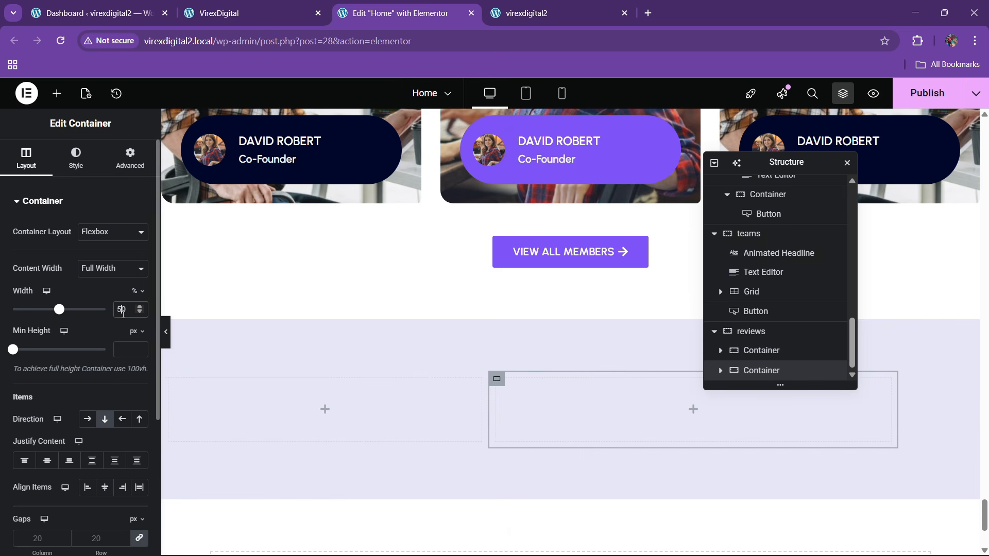
pyautogui.press('BackSpace')
pyautogui.write('6')
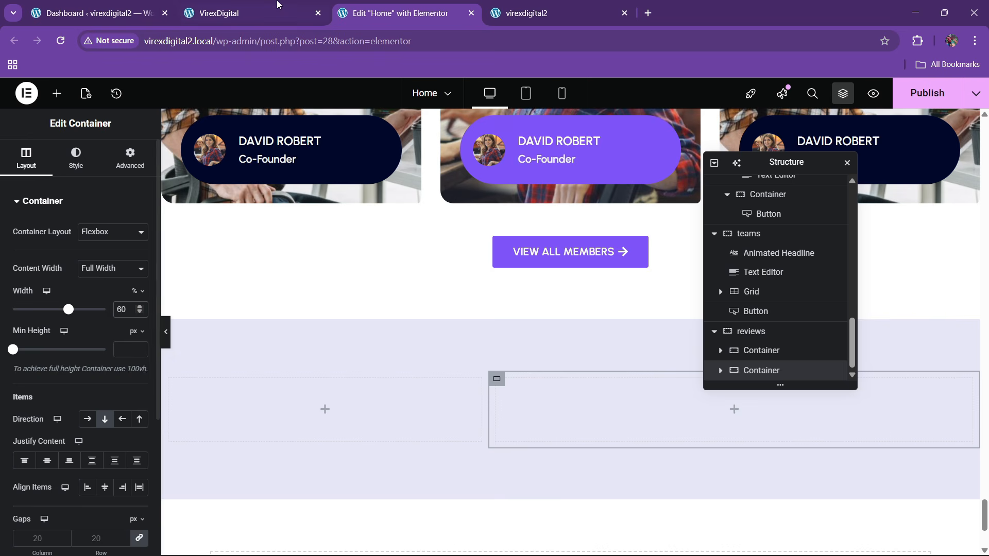
# - Check both reviews columns' spacing settings against the live site
pyautogui.click(277, 5)
pyautogui.click(364, 6)
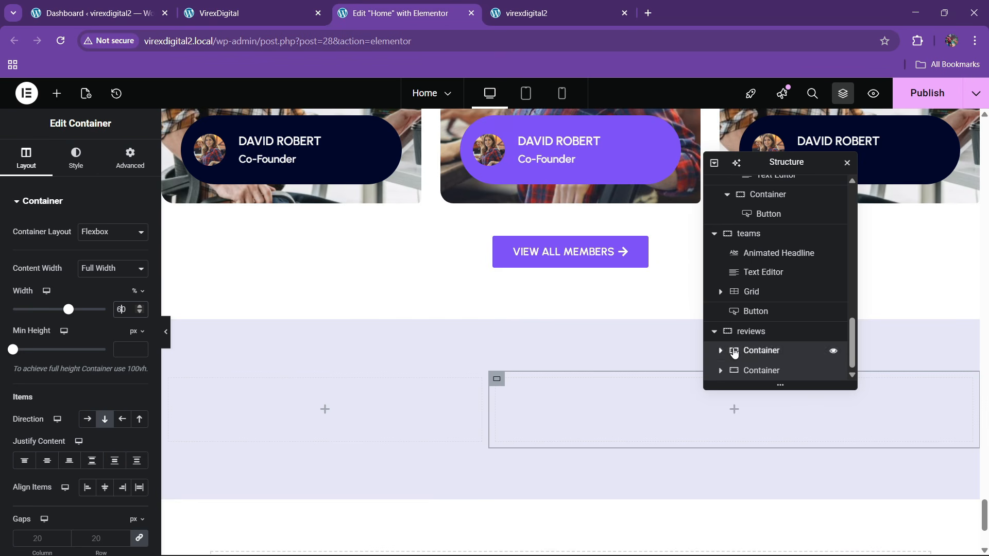
pyautogui.click(757, 351)
pyautogui.click(128, 158)
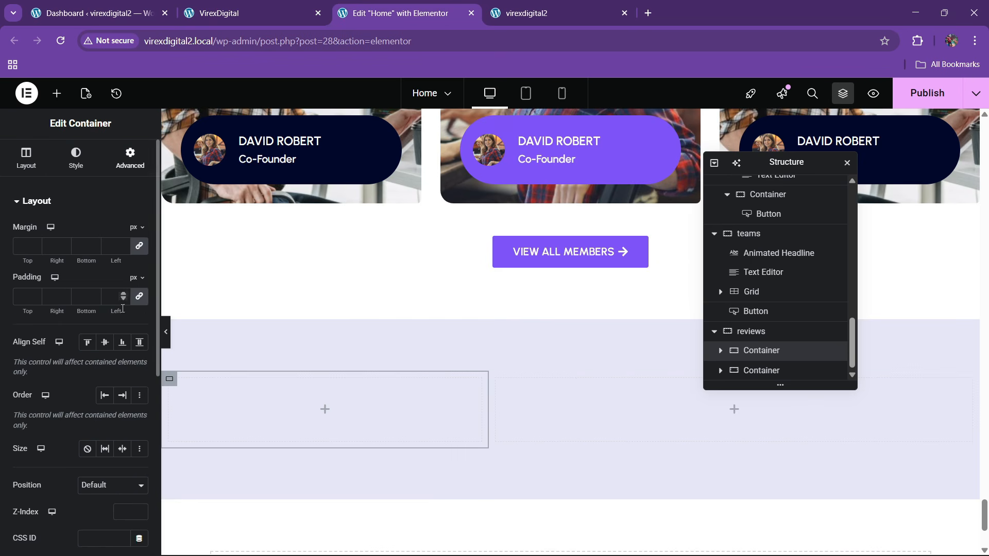
pyautogui.click(790, 370)
pyautogui.click(130, 158)
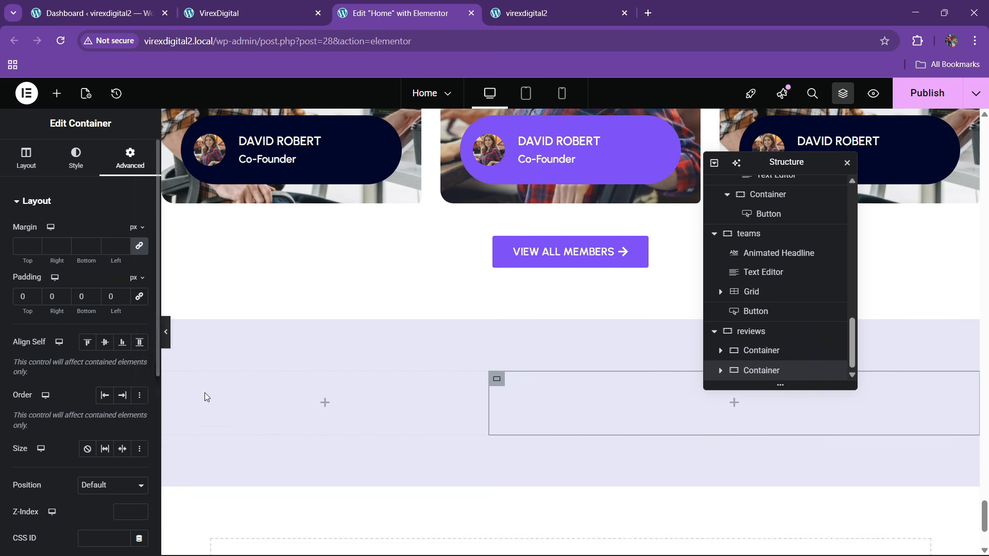
pyautogui.hotkey('ctrl', 'shift', 'Tab')
# - Copy the WORK TOGETHER animated headline into the empty left reviews container
pyautogui.click(419, 6)
pyautogui.scroll(5, 444, 278)
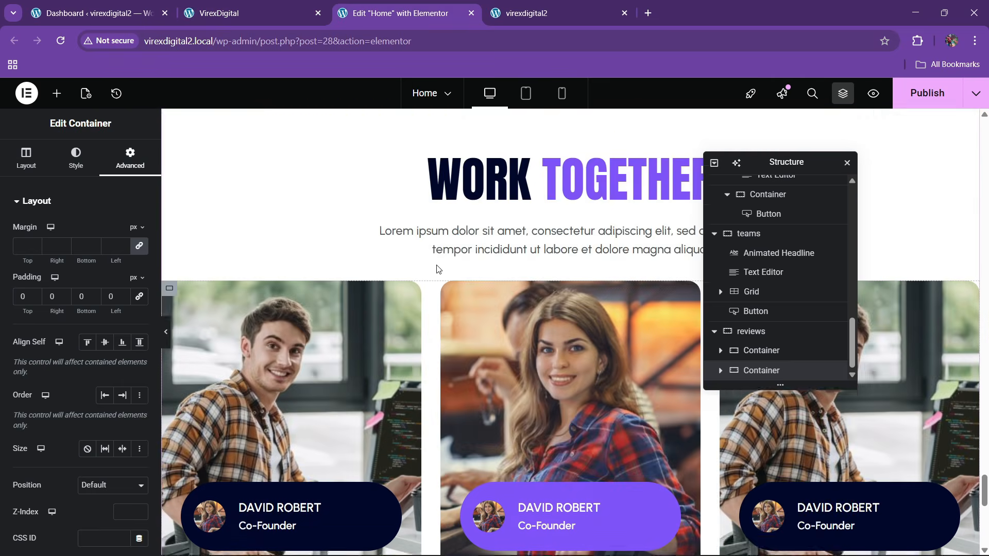
pyautogui.rightClick(531, 278)
pyautogui.scroll(-8, 446, 298)
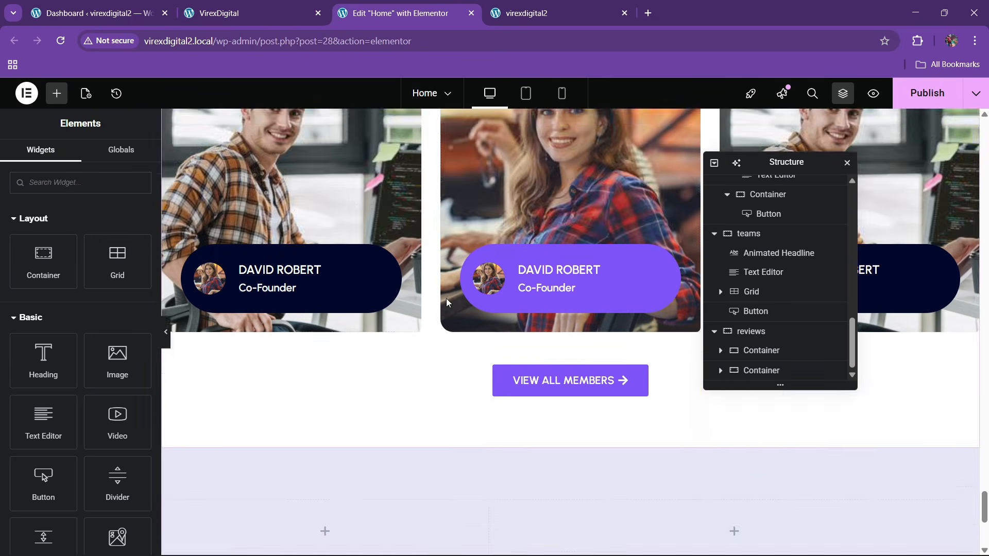
pyautogui.rightClick(235, 391)
pyautogui.click(255, 318)
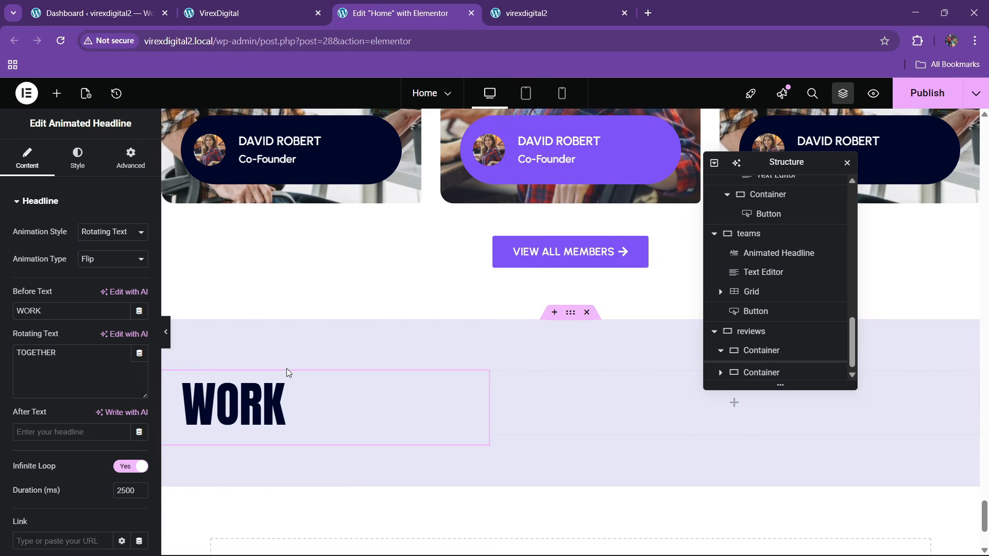
# - Change the headline's before text to client and rotating text to FEEDBACK
pyautogui.hotkey('ctrl', 'shift', 'Tab')
pyautogui.moveTo(66, 255); pyautogui.dragTo(188, 242)
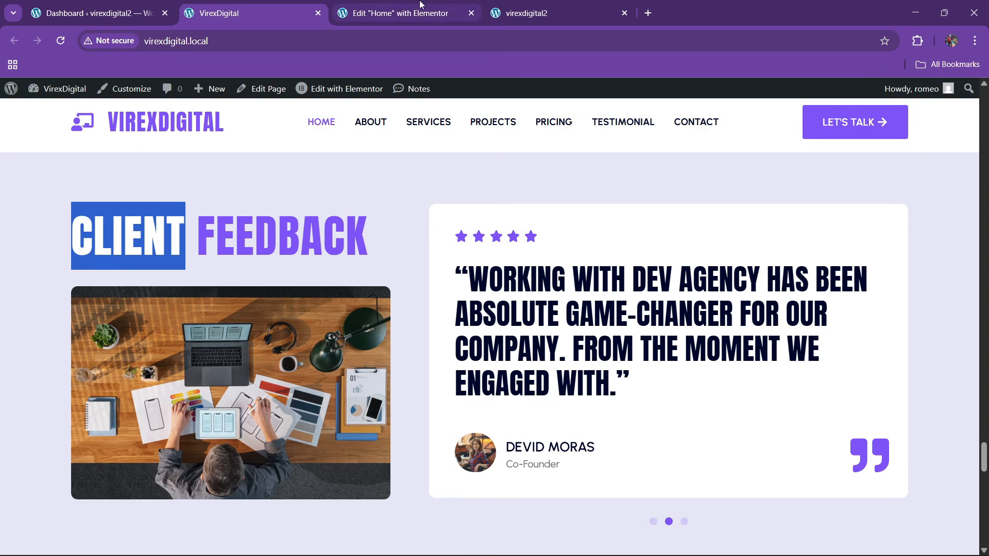
pyautogui.click(396, 13)
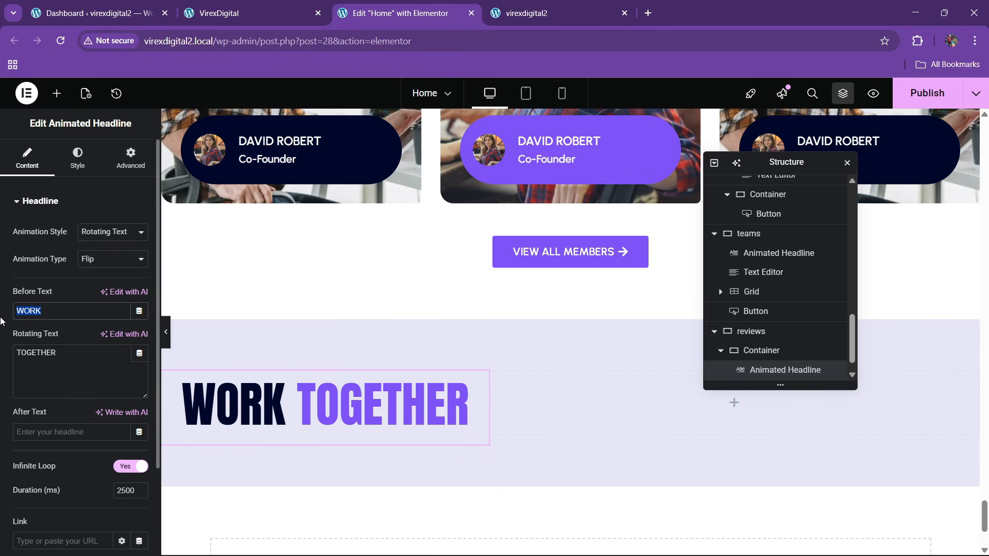
pyautogui.write('client')
pyautogui.press('Tab')
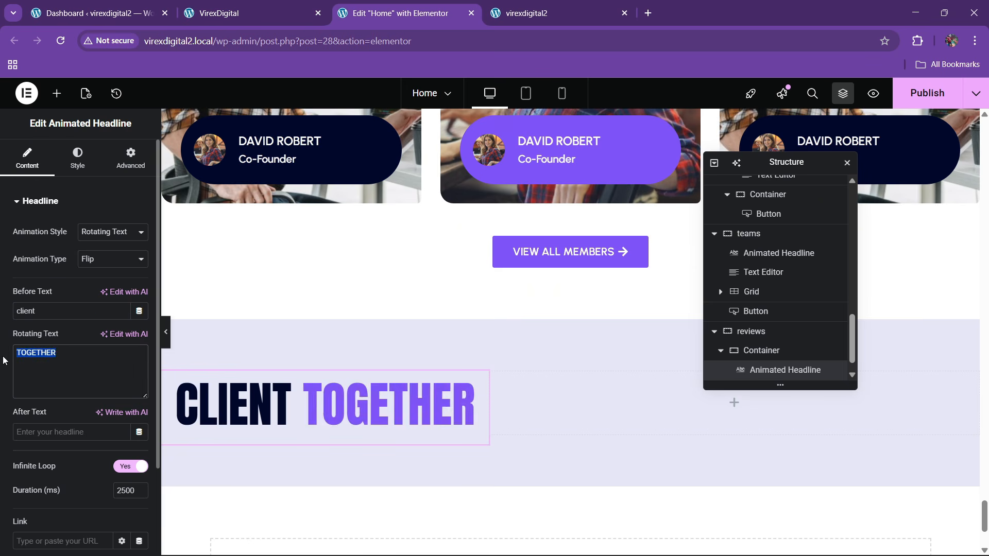
pyautogui.press('BackSpace')
pyautogui.write('FEEDB')
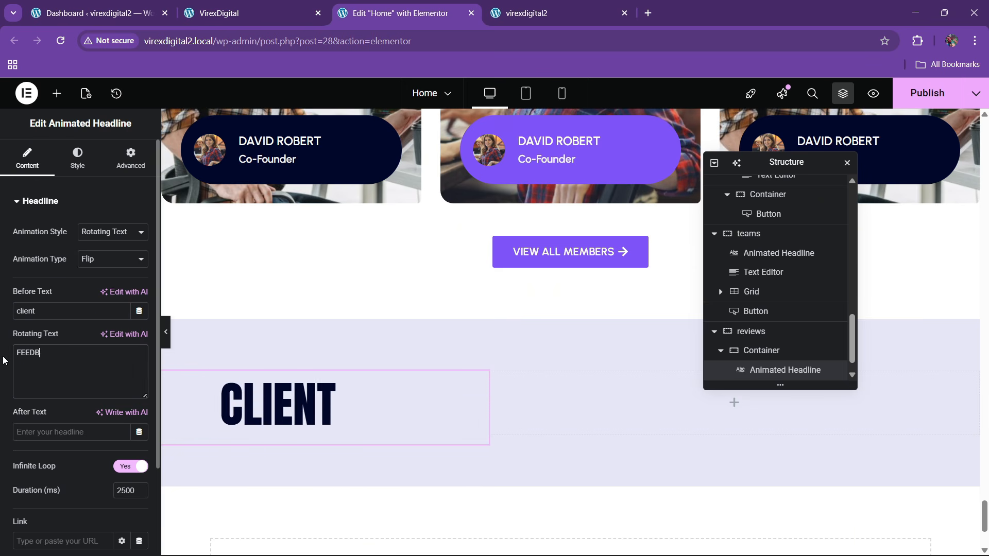
pyautogui.write('ACK')
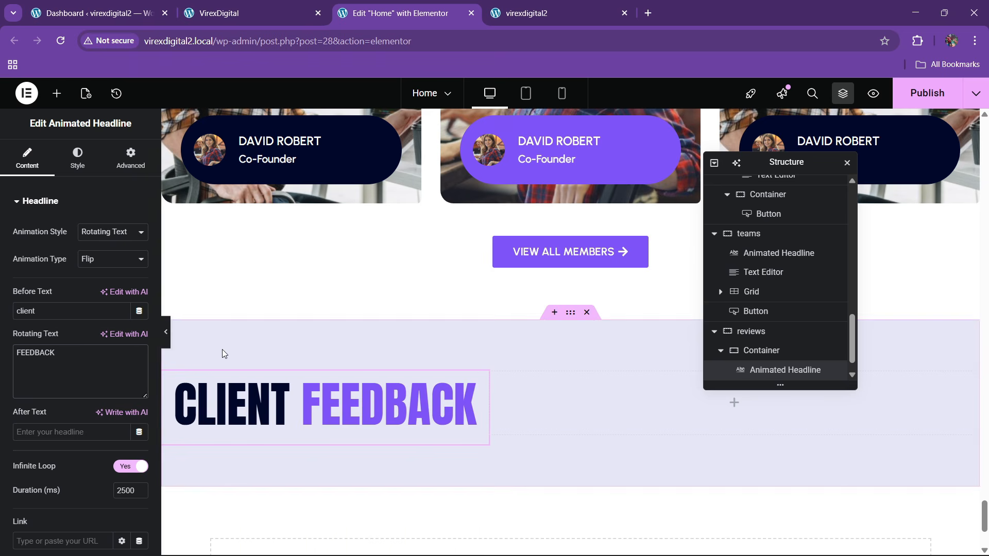
# - Compare the headline's Advanced settings with the live site
pyautogui.click(123, 160)
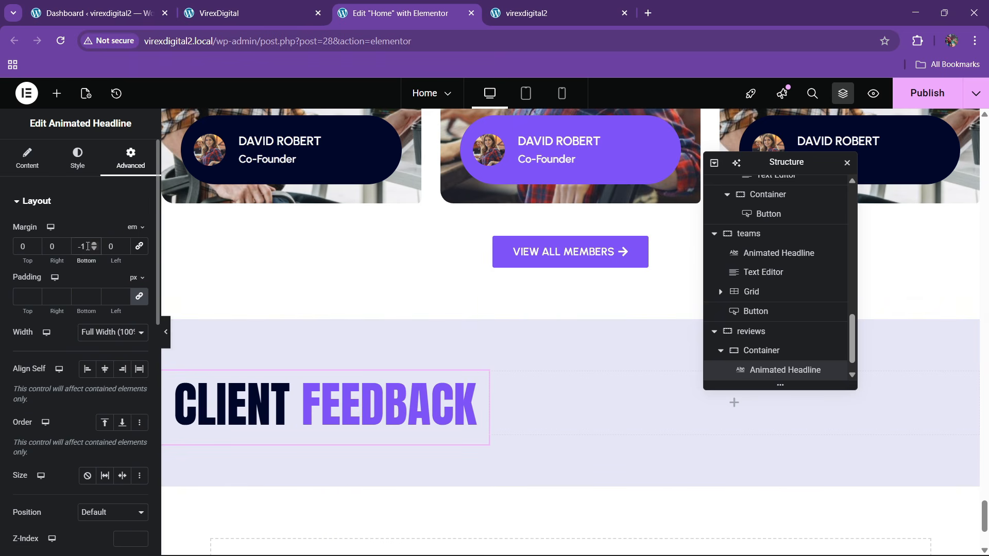
pyautogui.click(300, 8)
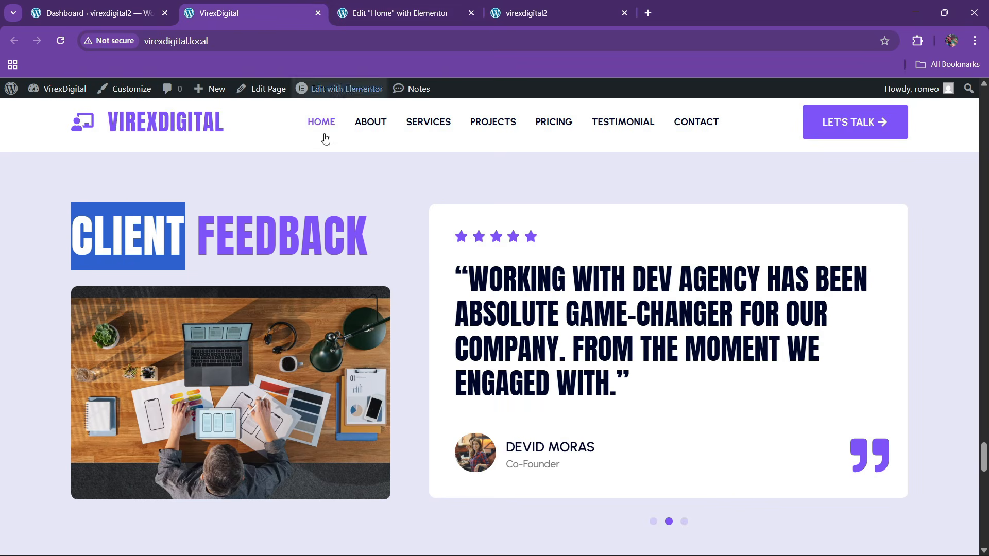
pyautogui.click(392, 13)
pyautogui.click(56, 93)
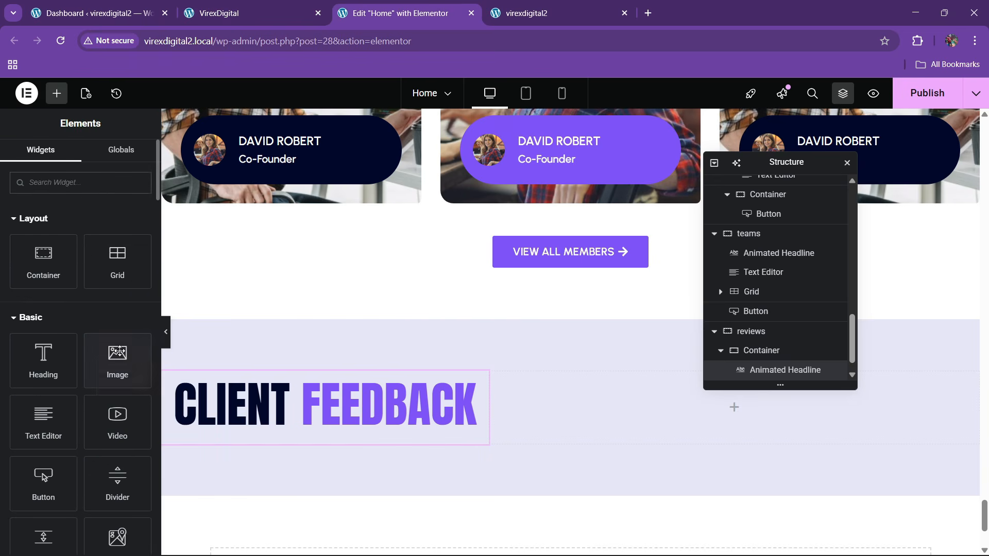
# - Add an Image widget under the CLIENT FEEDBACK headline showing the feedback.jpg desk photo
pyautogui.moveTo(119, 351); pyautogui.dragTo(301, 420)
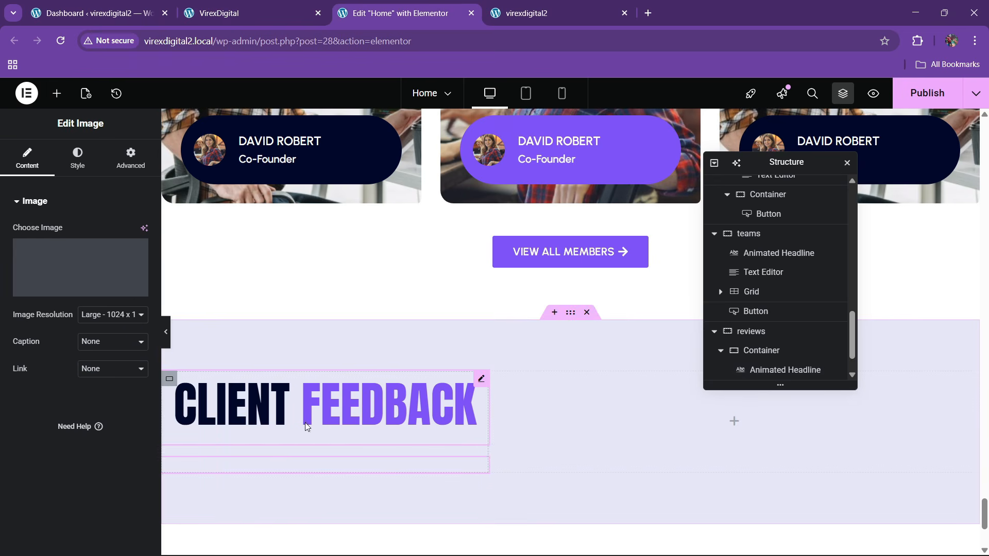
pyautogui.click(196, 5)
pyautogui.click(392, 13)
pyautogui.click(80, 267)
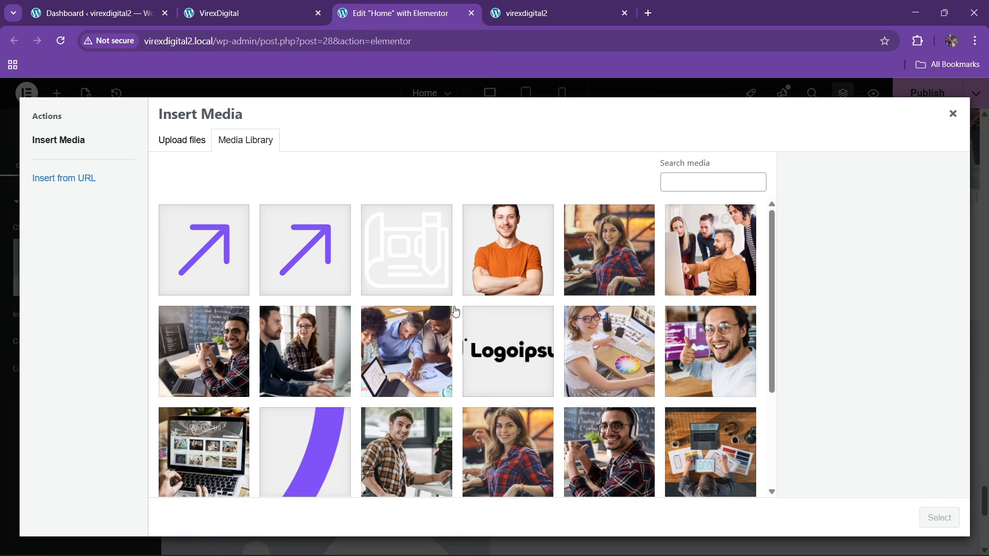
pyautogui.scroll(-3, 454, 311)
pyautogui.click(688, 328)
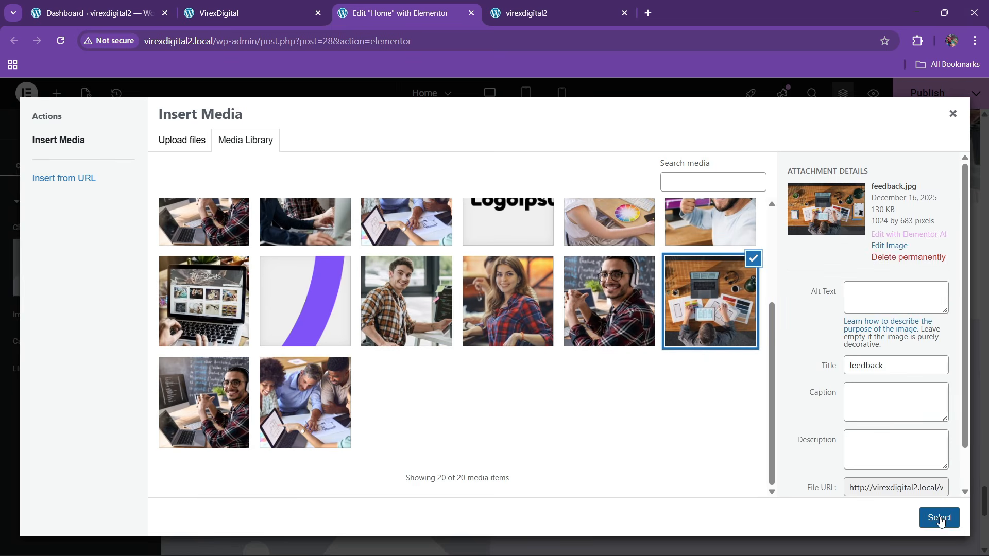
pyautogui.click(940, 518)
# - Round the image's corners with a 20px border radius, matching the live site
pyautogui.click(242, 12)
pyautogui.click(397, 13)
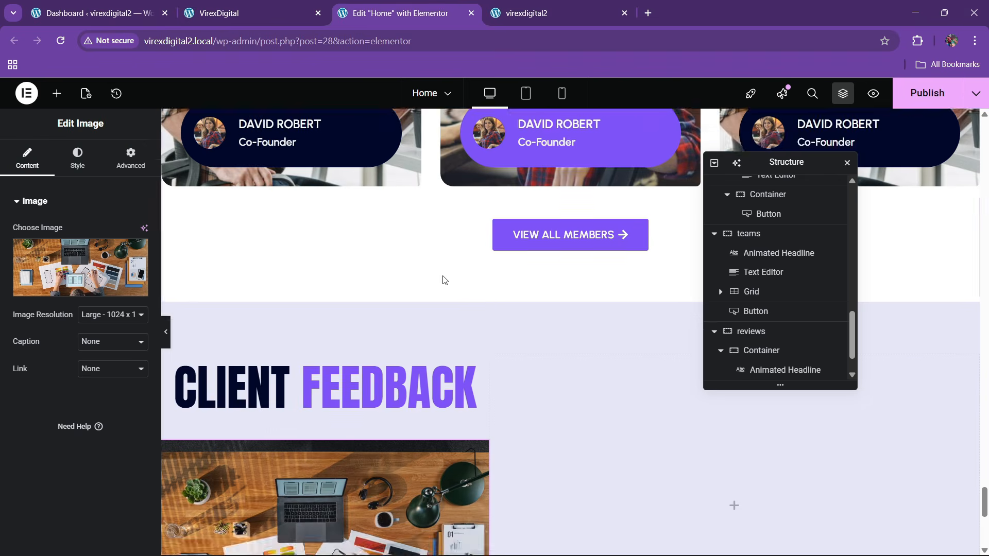
pyautogui.scroll(-3, 444, 279)
pyautogui.click(78, 158)
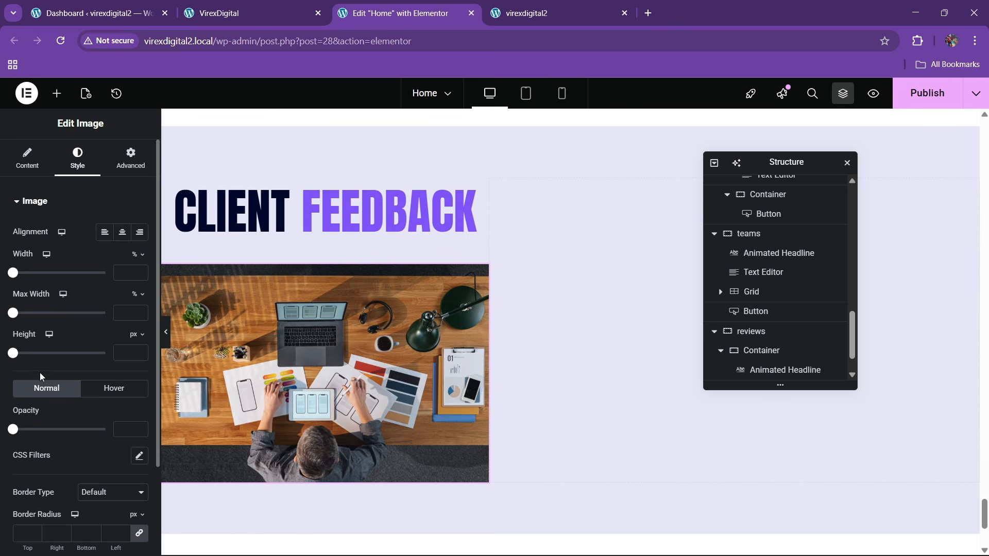
pyautogui.scroll(-2, 41, 376)
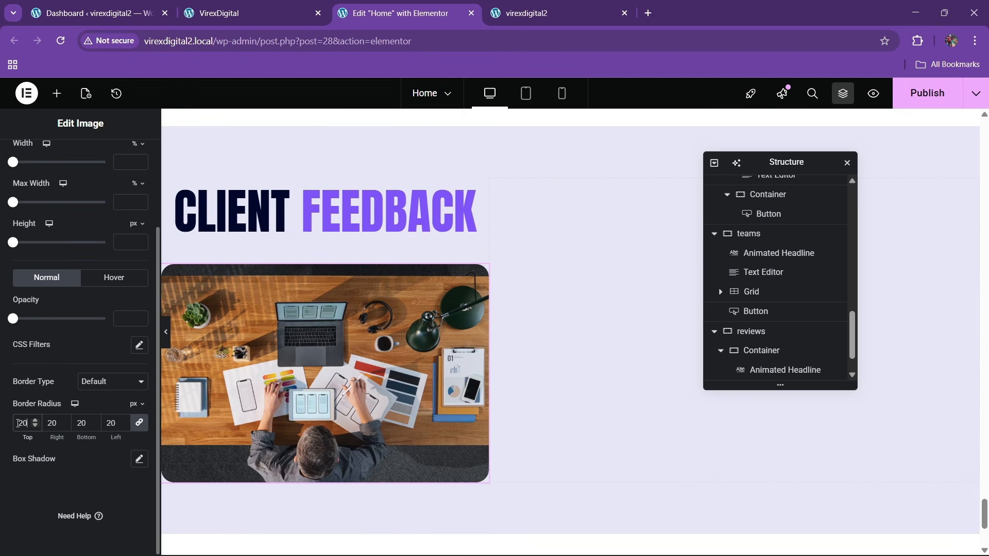
pyautogui.click(242, 13)
pyautogui.click(396, 13)
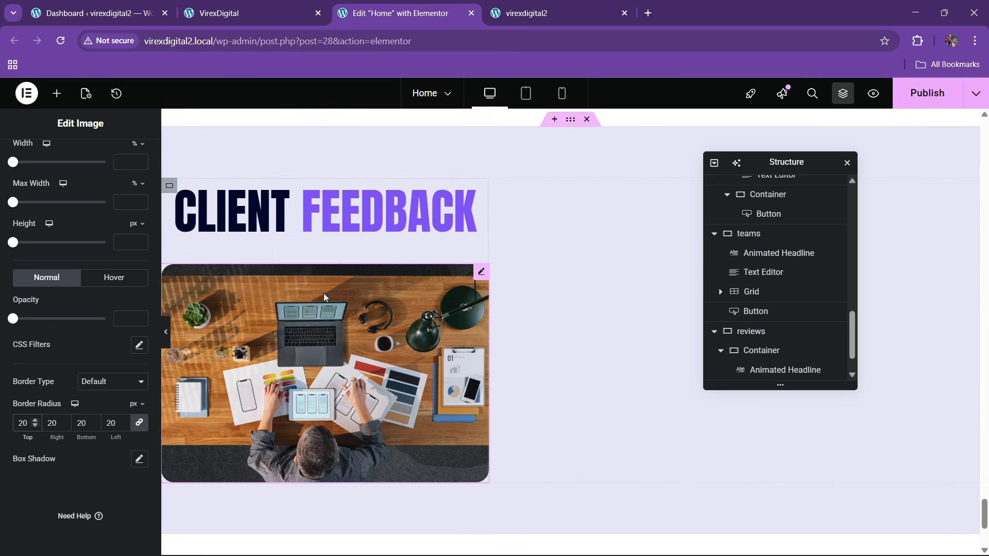
pyautogui.click(242, 13)
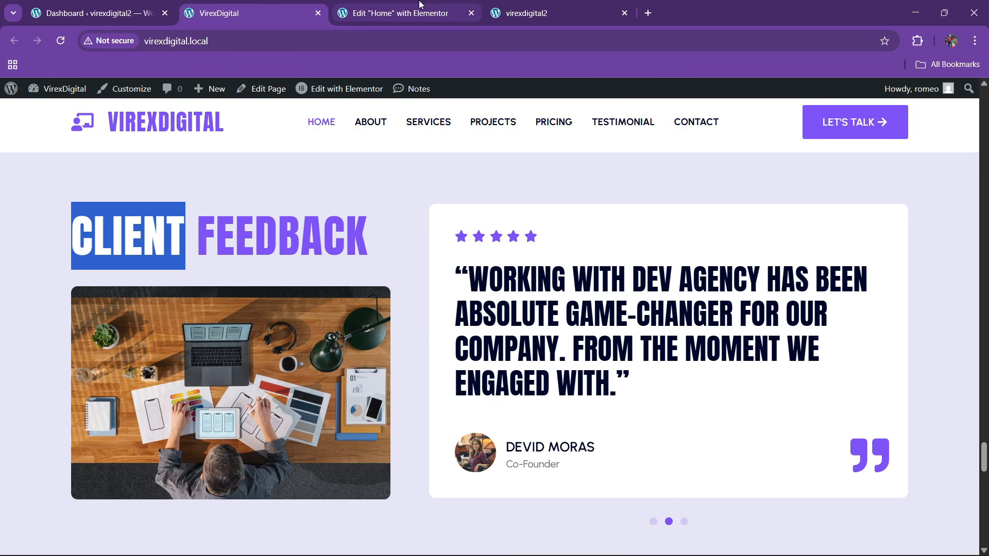
pyautogui.scroll(-1, 721, 320)
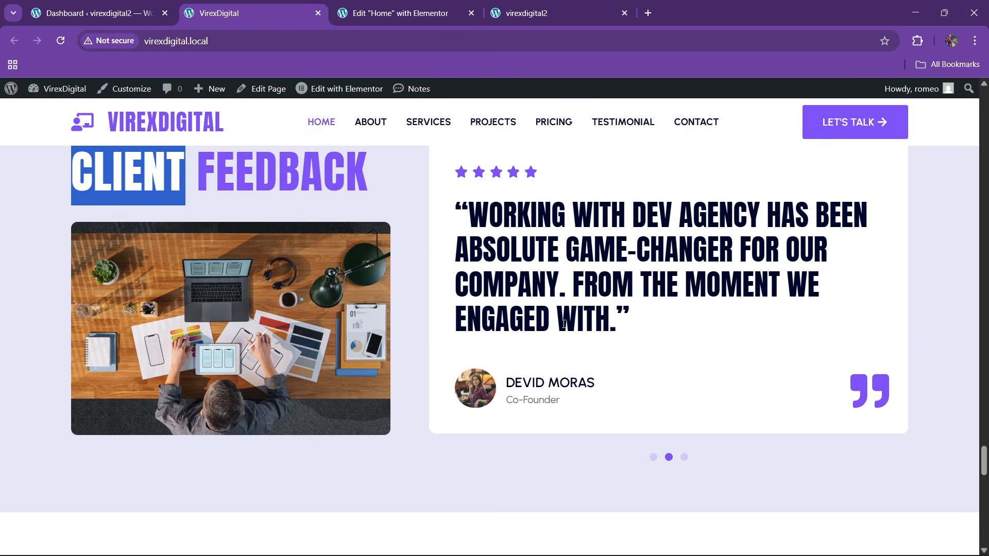
pyautogui.scroll(1, 564, 324)
pyautogui.hotkey('ctrl', 'Tab')
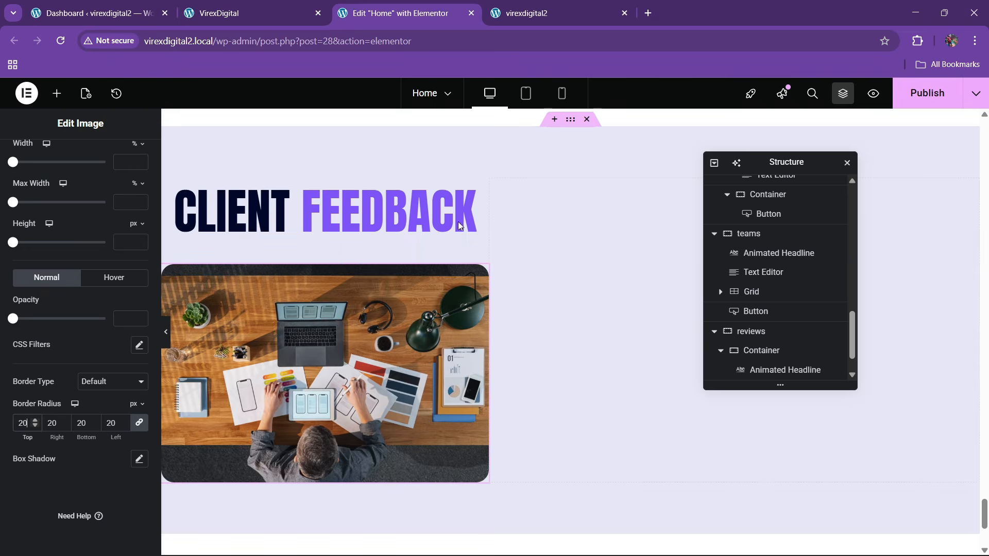
pyautogui.scroll(-1, 803, 351)
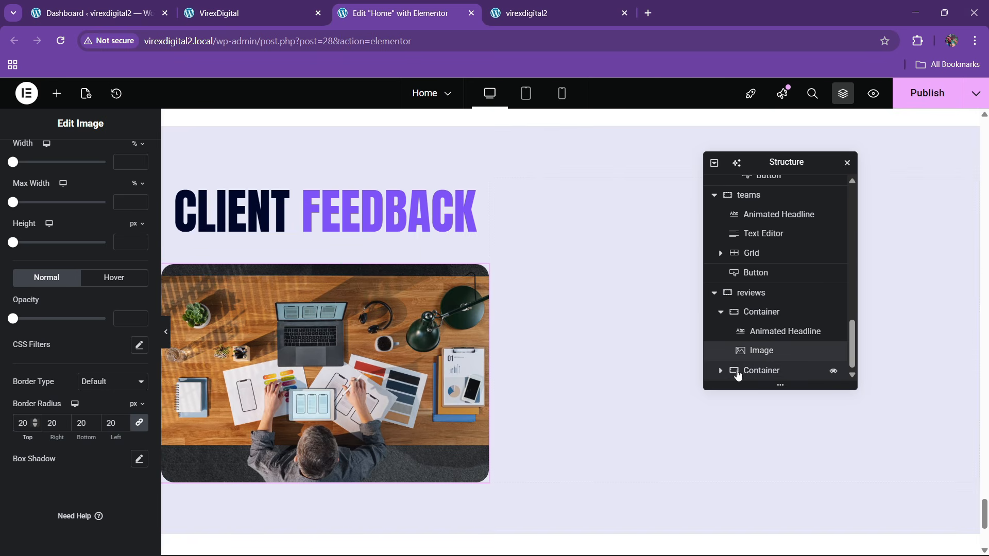
# - Rename the right-hand container in the reviews section to 'main reviews' in Navigator
pyautogui.click(760, 376)
pyautogui.scroll(1, 757, 311)
pyautogui.doubleClick(759, 312)
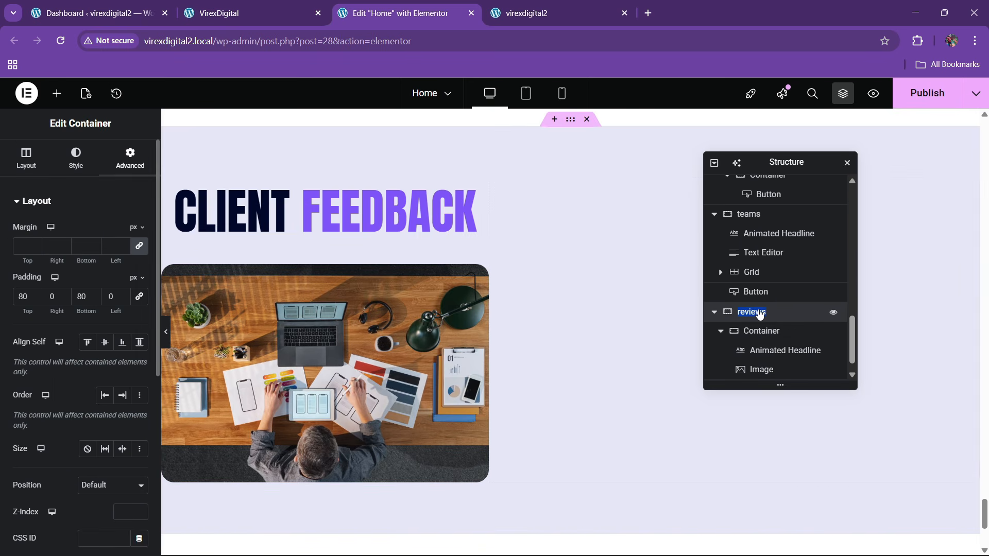
pyautogui.click(766, 334)
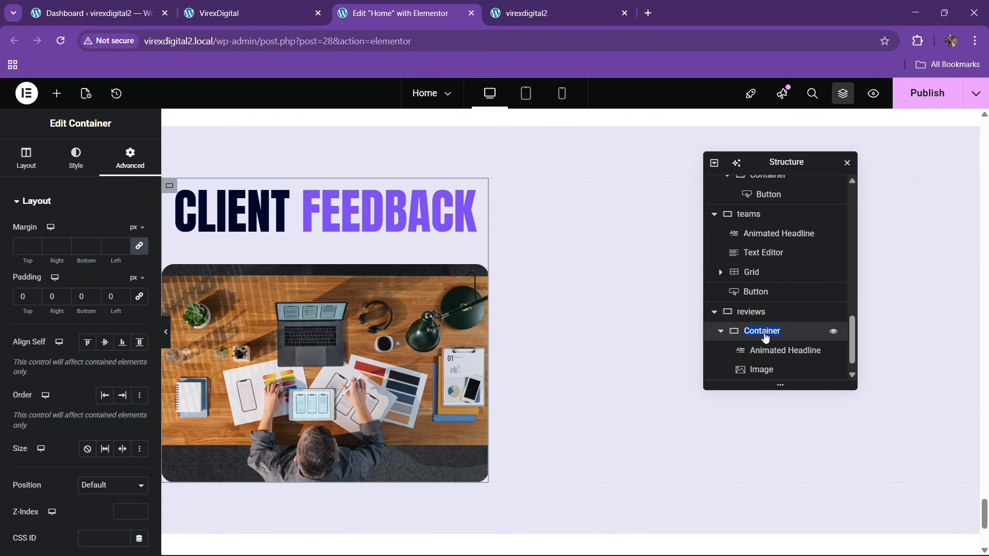
pyautogui.scroll(-1, 765, 338)
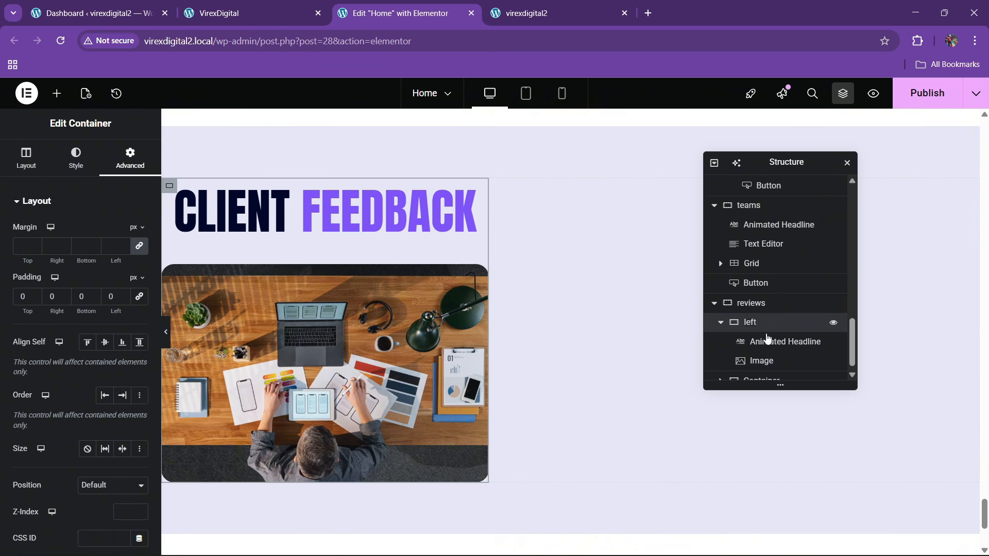
pyautogui.click(721, 311)
pyautogui.doubleClick(760, 376)
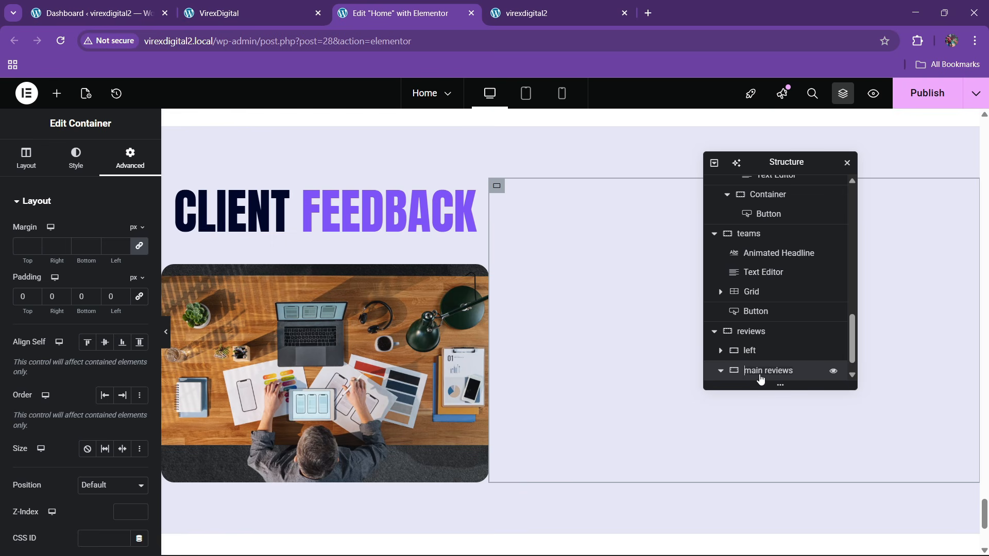
# - Give the reviews section linked 60 px column and row gaps and stretch its items
pyautogui.click(751, 331)
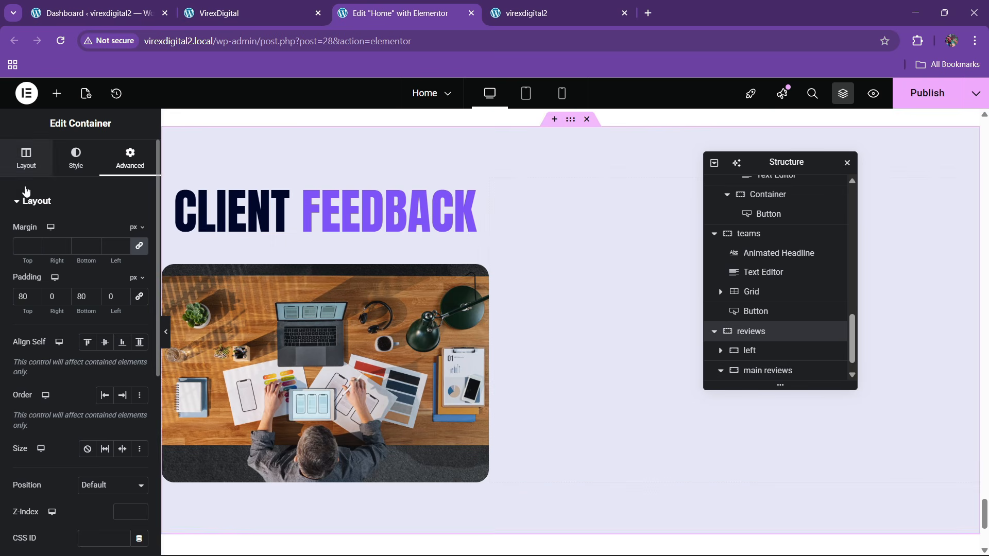
pyautogui.click(25, 157)
pyautogui.scroll(-3, 72, 386)
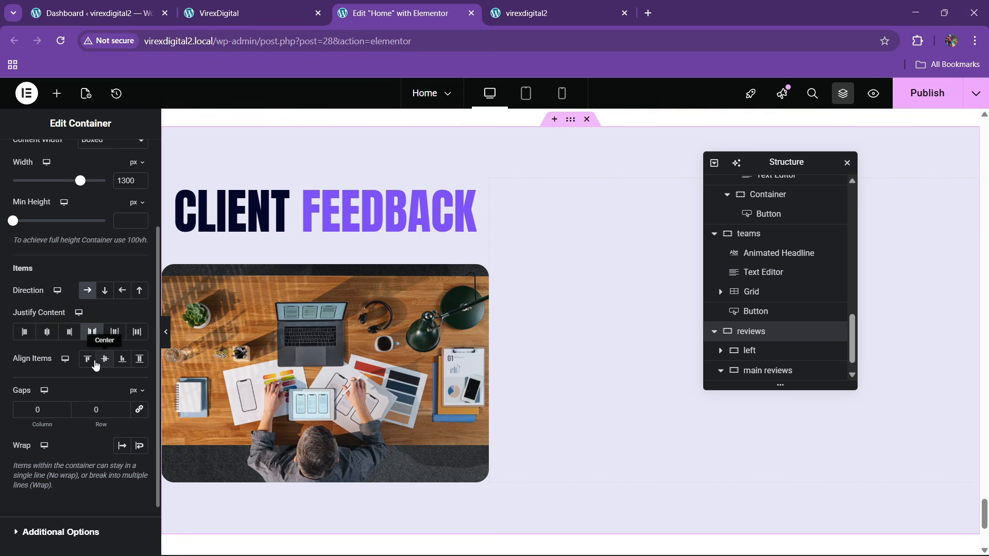
pyautogui.click(89, 363)
pyautogui.click(141, 413)
pyautogui.click(94, 414)
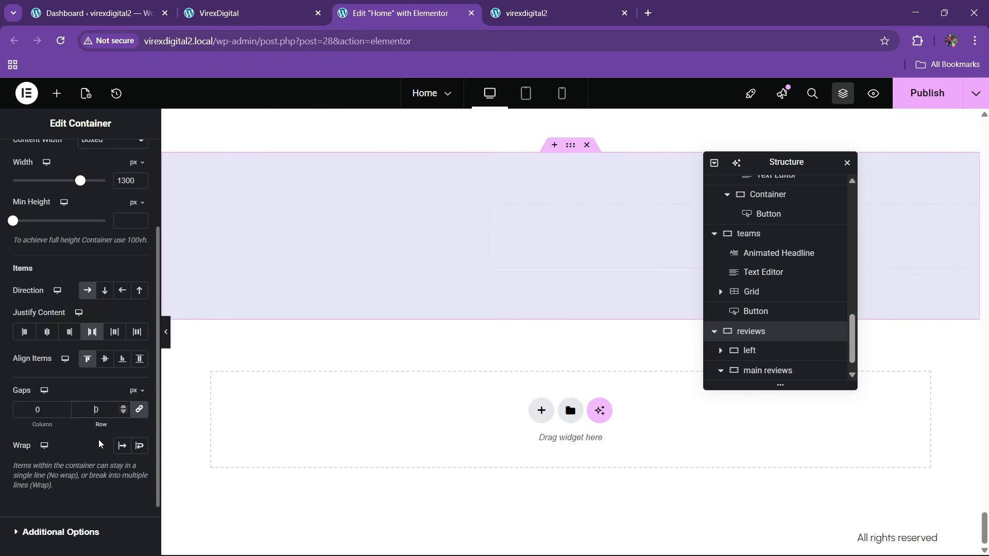
pyautogui.write('6')
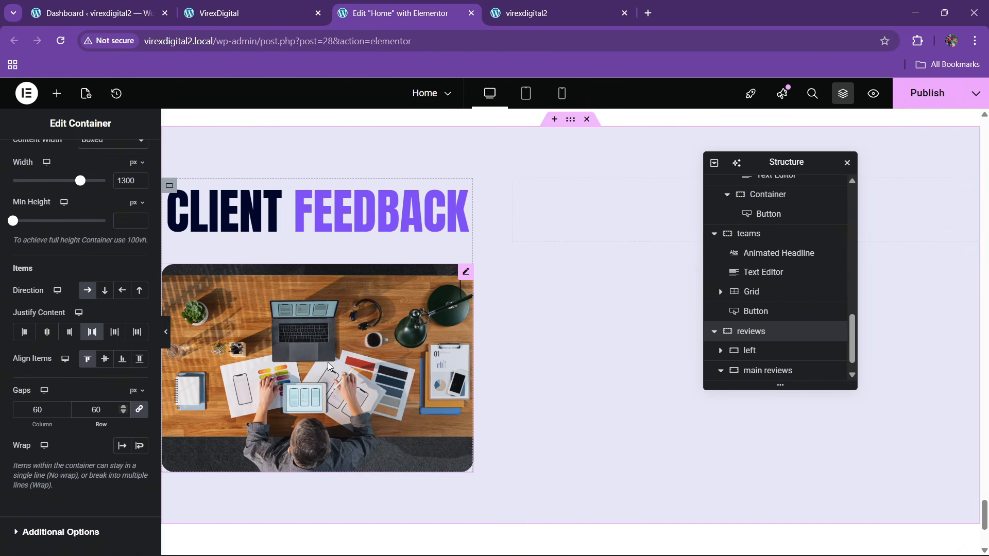
pyautogui.click(242, 13)
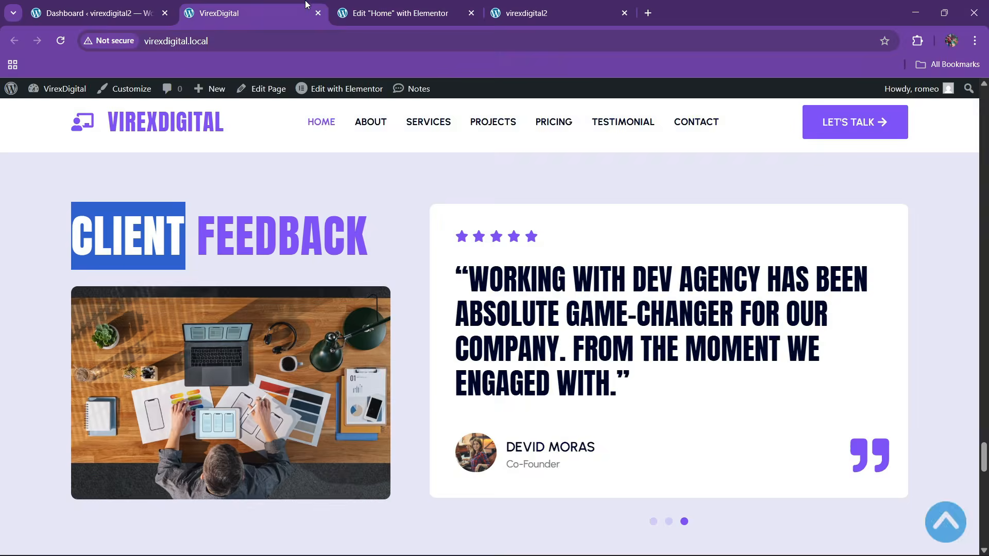
pyautogui.click(391, 13)
pyautogui.scroll(-1, 772, 354)
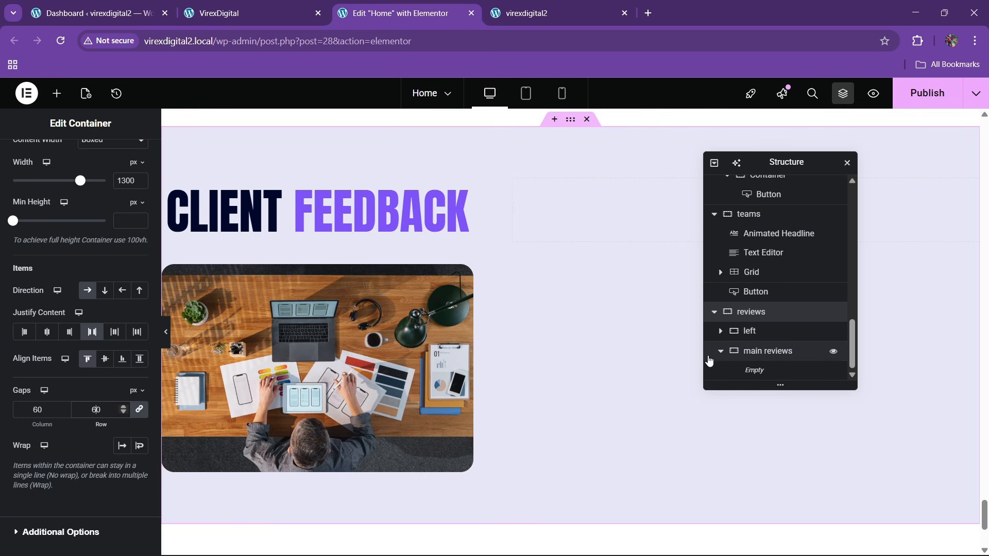
pyautogui.click(756, 359)
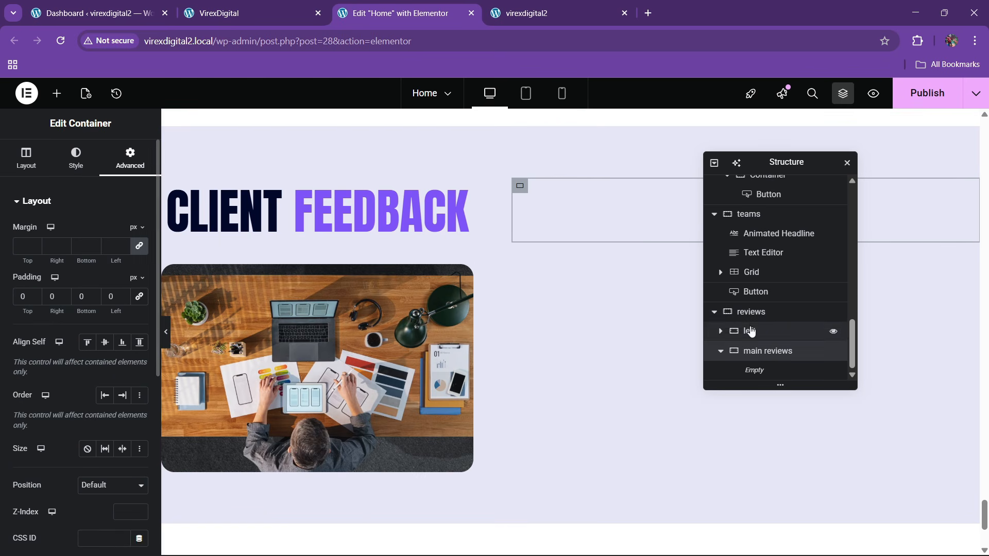
pyautogui.click(447, 294)
pyautogui.scroll(-3, 116, 382)
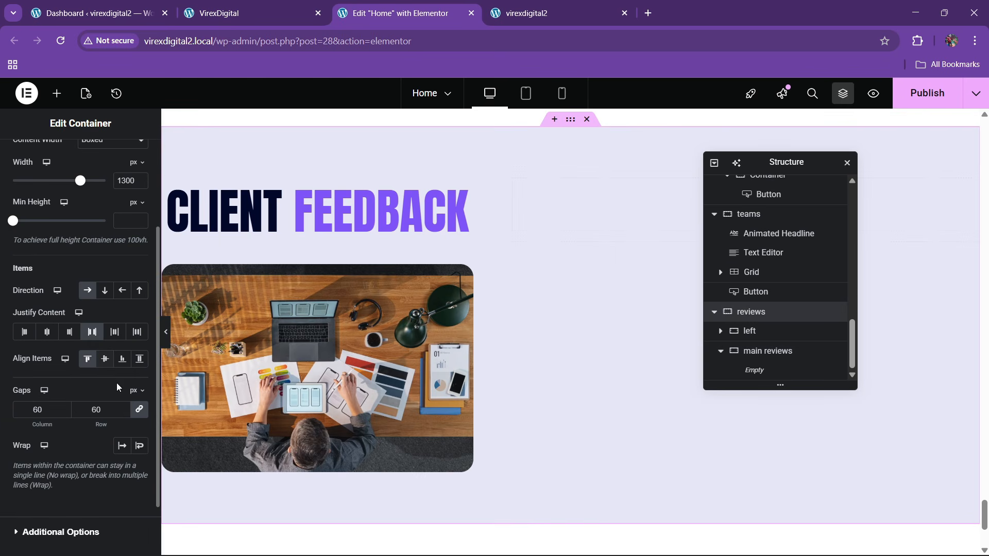
pyautogui.click(140, 359)
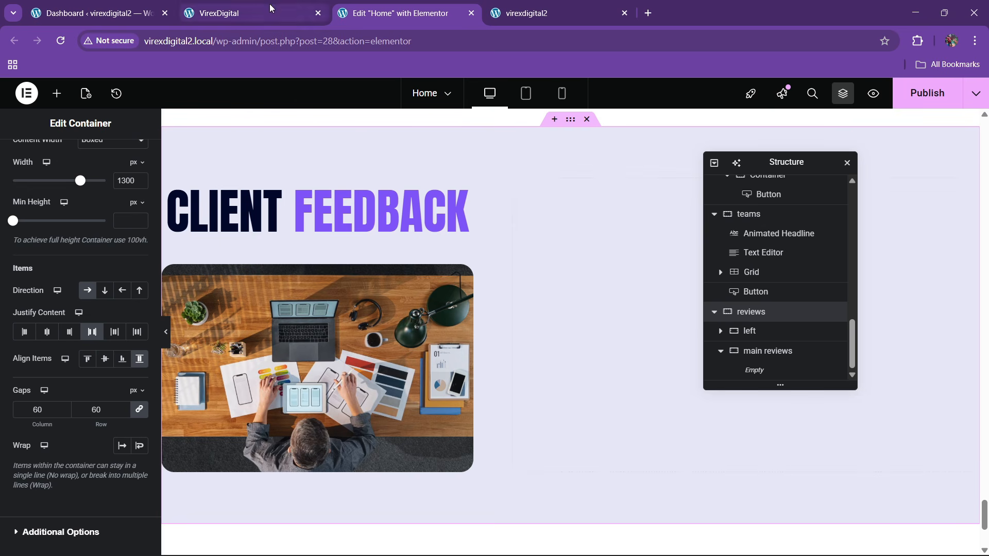
# - Add a Carousel widget into the main reviews container
pyautogui.click(57, 93)
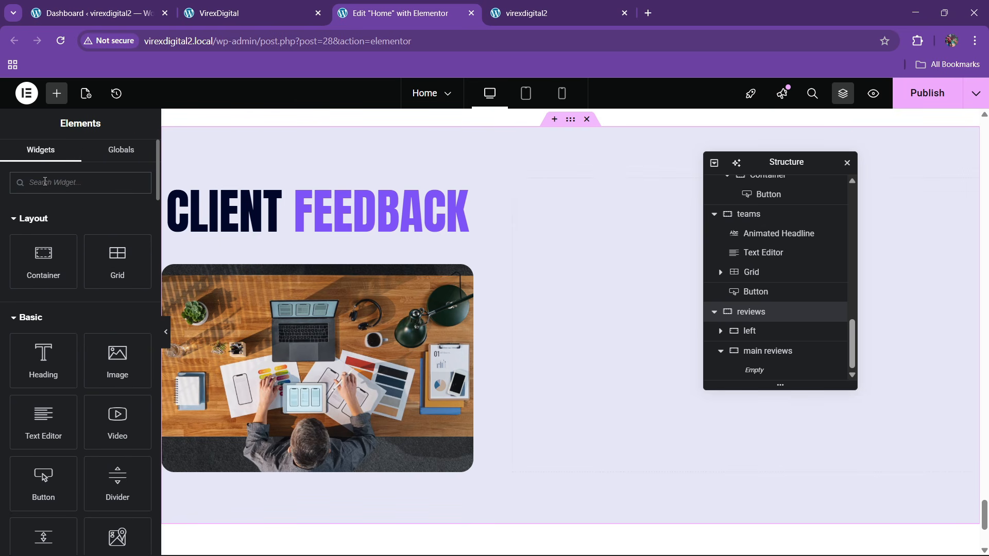
pyautogui.write('carous')
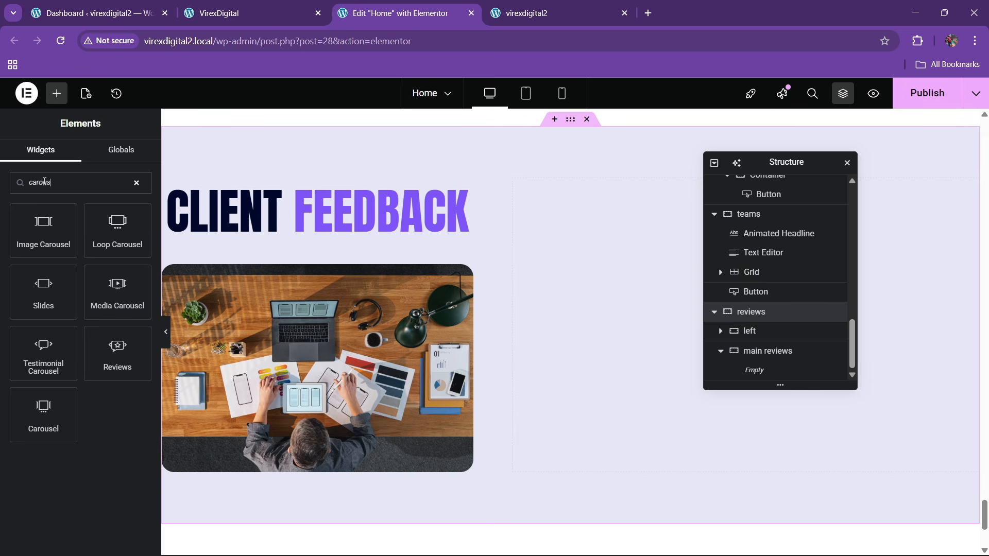
pyautogui.moveTo(48, 420); pyautogui.dragTo(560, 326)
# - Set slides on display and on scroll to 1, and delete Slides #2 and #3
pyautogui.click(107, 416)
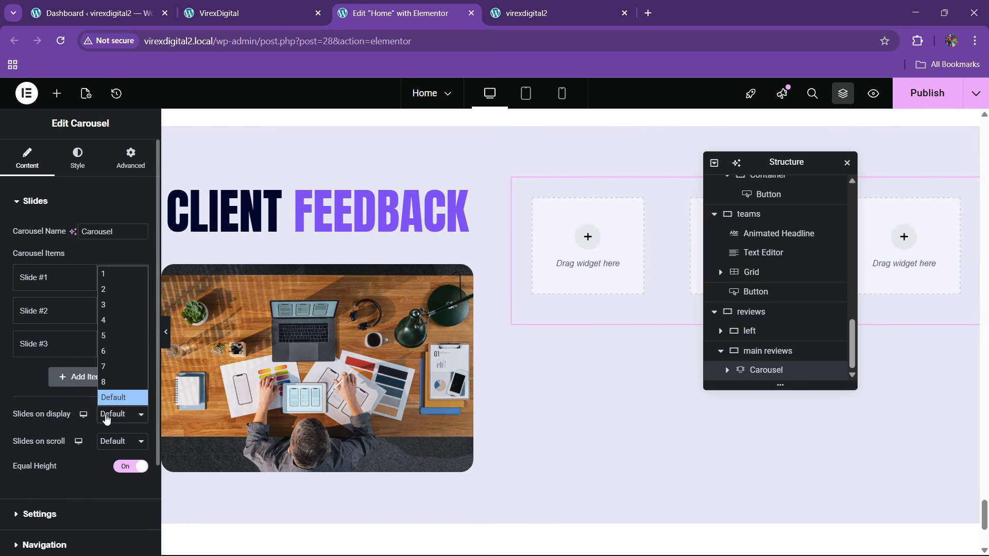
pyautogui.click(104, 275)
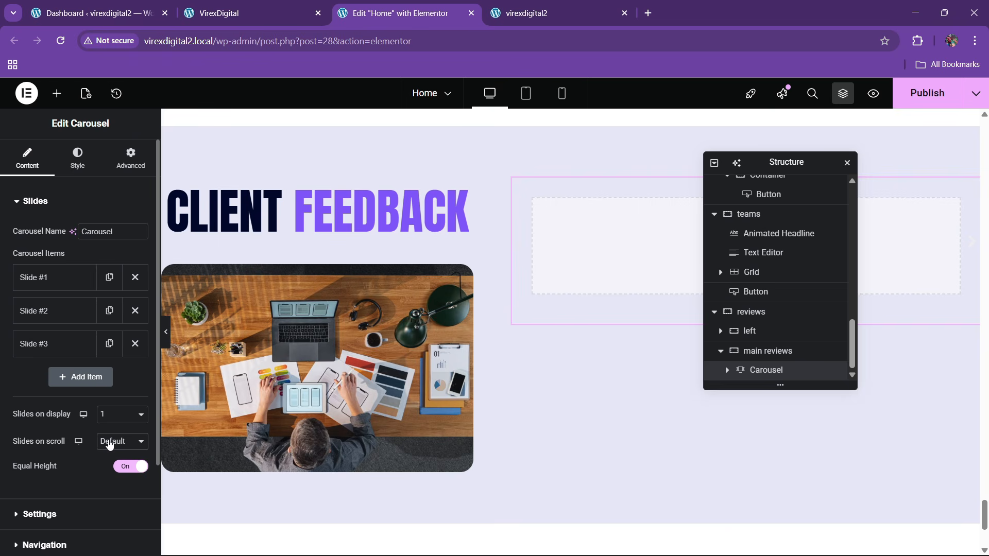
pyautogui.click(110, 443)
pyautogui.click(109, 301)
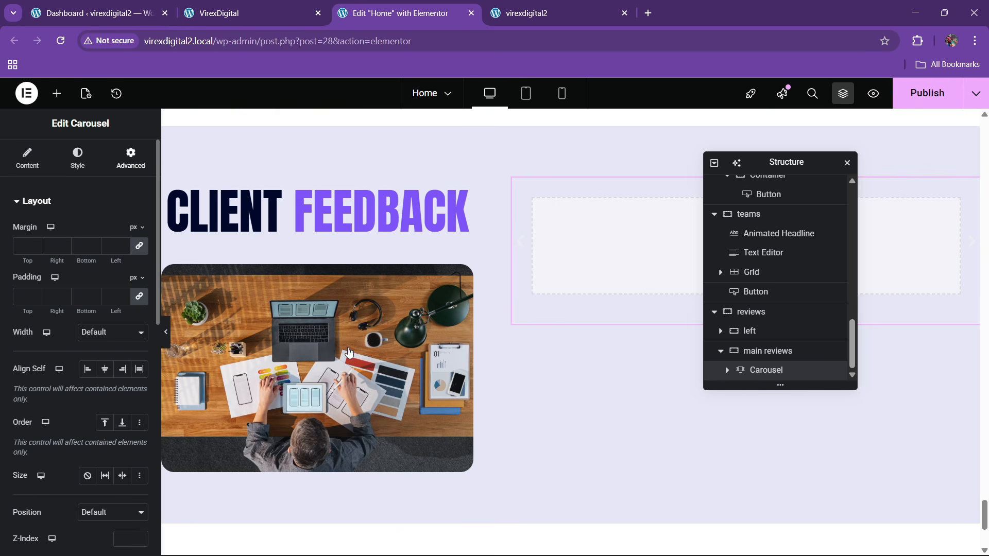
pyautogui.click(27, 157)
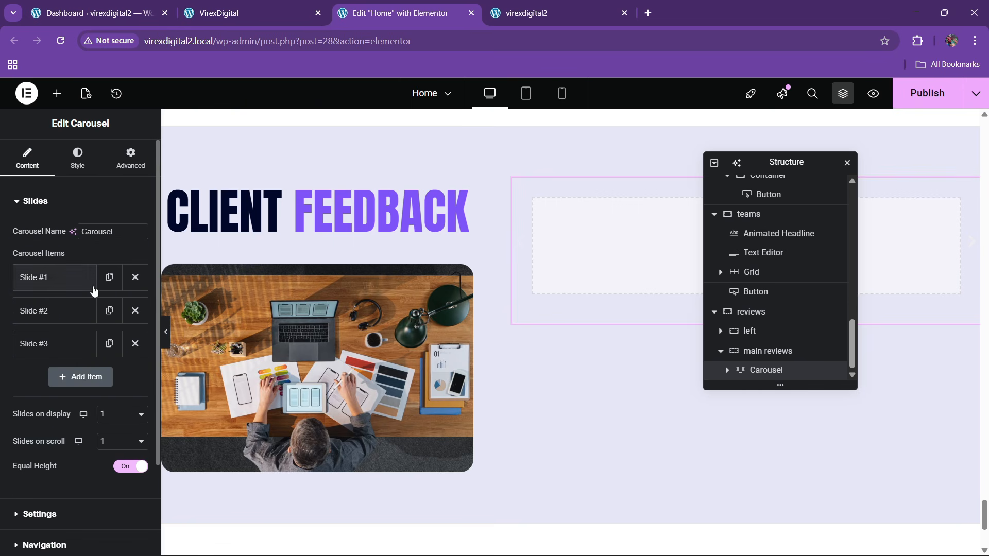
pyautogui.click(135, 311)
pyautogui.click(135, 310)
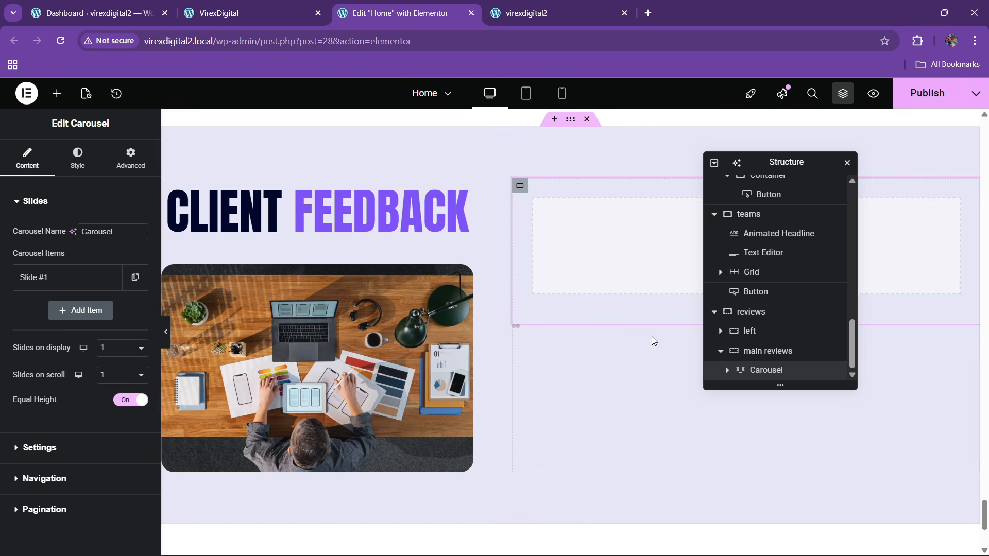
pyautogui.moveTo(772, 162); pyautogui.dragTo(569, 227)
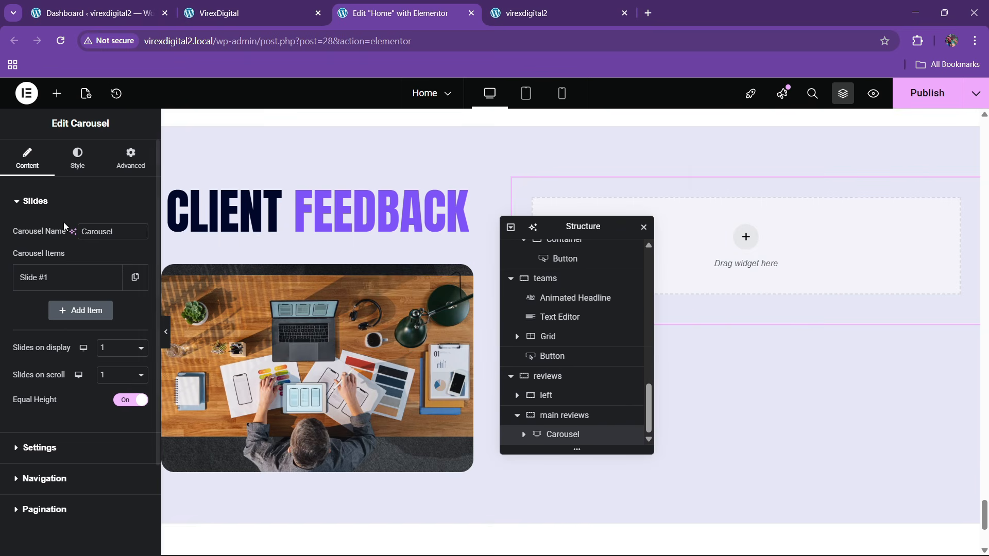
# - Set the carousel's Slide #1 to Full Width content width
pyautogui.click(57, 93)
pyautogui.click(523, 434)
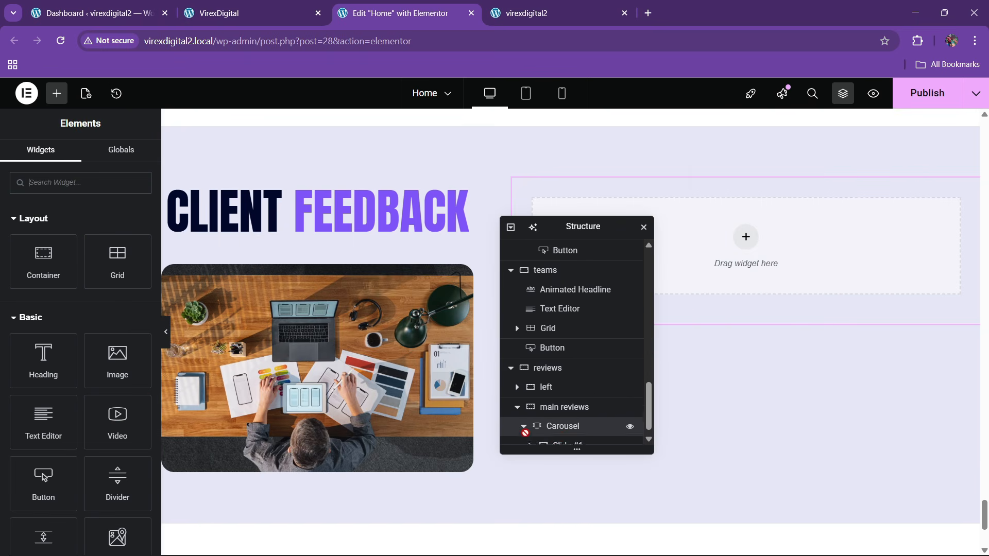
pyautogui.click(541, 436)
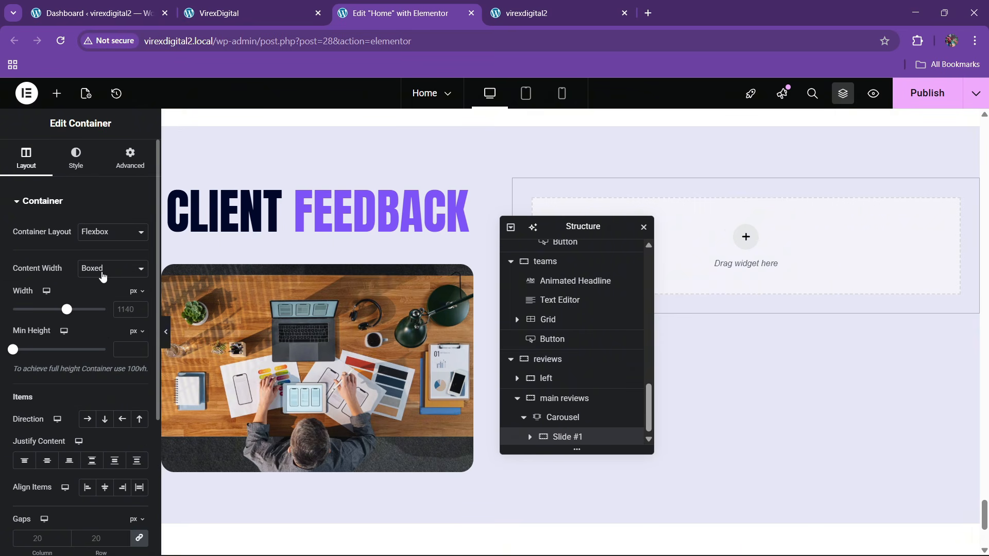
pyautogui.click(103, 276)
pyautogui.click(104, 302)
pyautogui.click(130, 157)
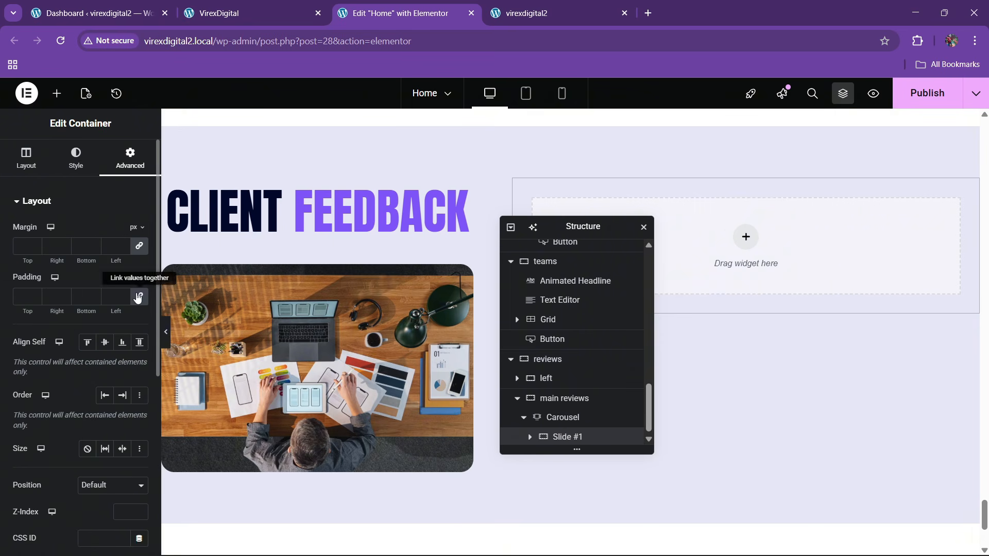
# - Add a new container inside Slide #1 with Full Width content width
pyautogui.click(56, 93)
pyautogui.moveTo(47, 264); pyautogui.dragTo(746, 232)
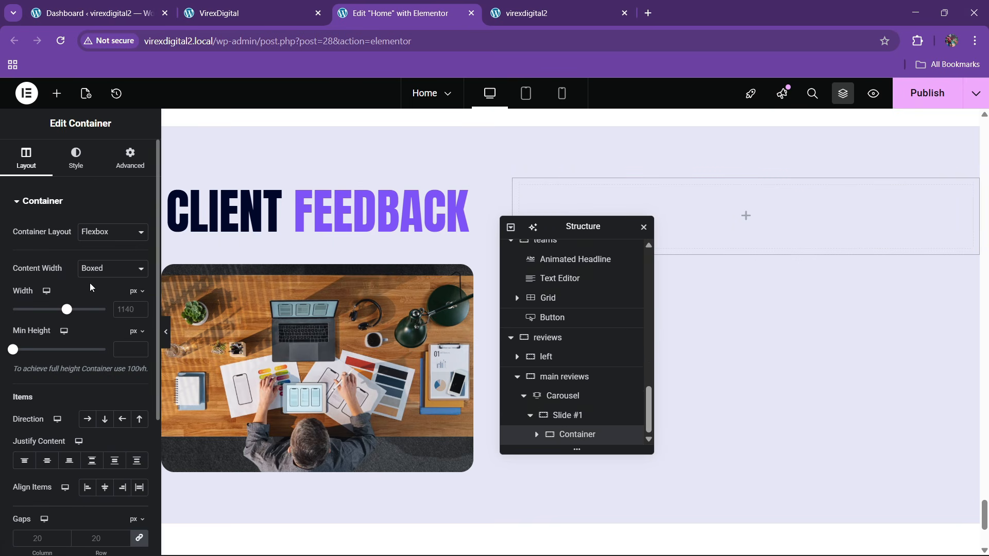
pyautogui.click(96, 268)
pyautogui.click(95, 300)
pyautogui.click(130, 159)
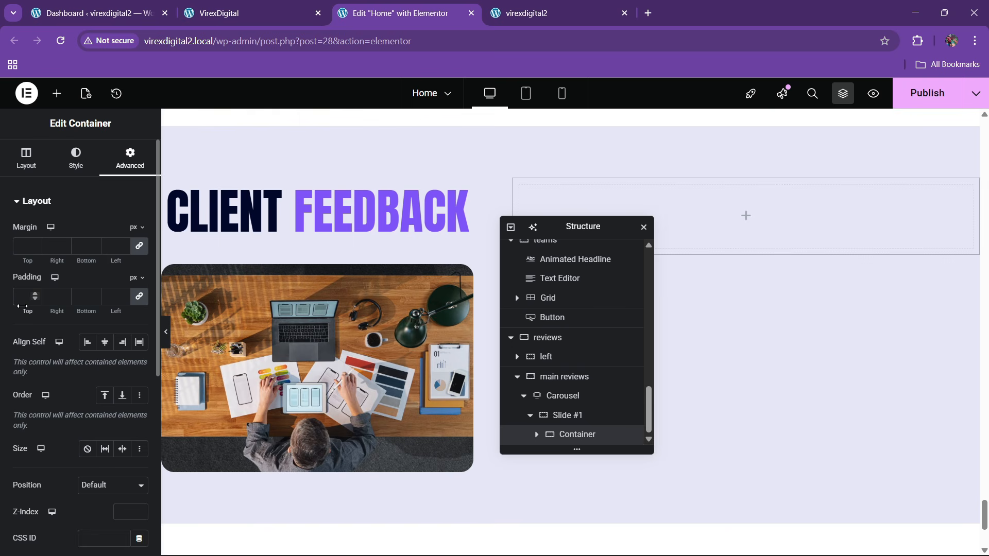
# - Give the slide's container 30 px padding and a solid white background
pyautogui.write('30')
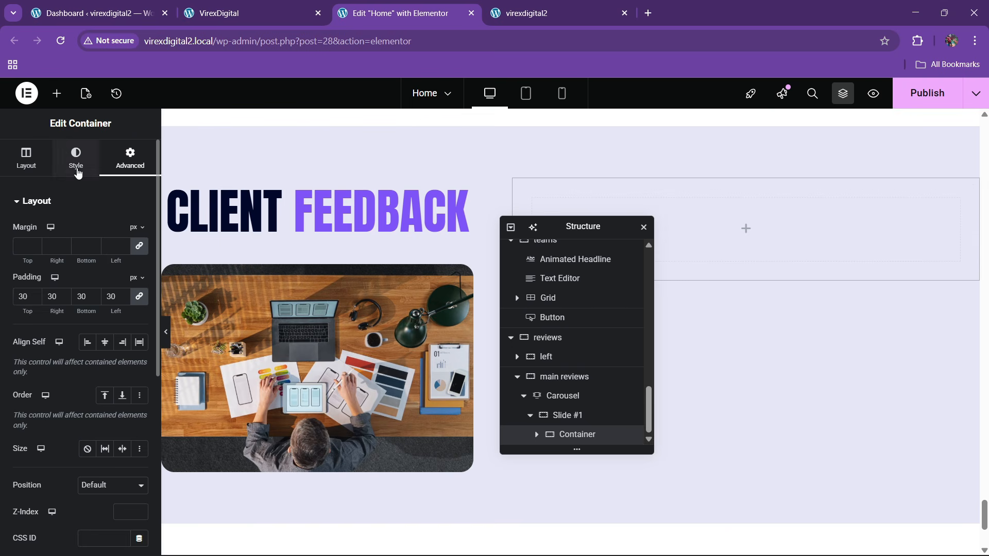
pyautogui.click(76, 164)
pyautogui.click(88, 259)
pyautogui.click(139, 286)
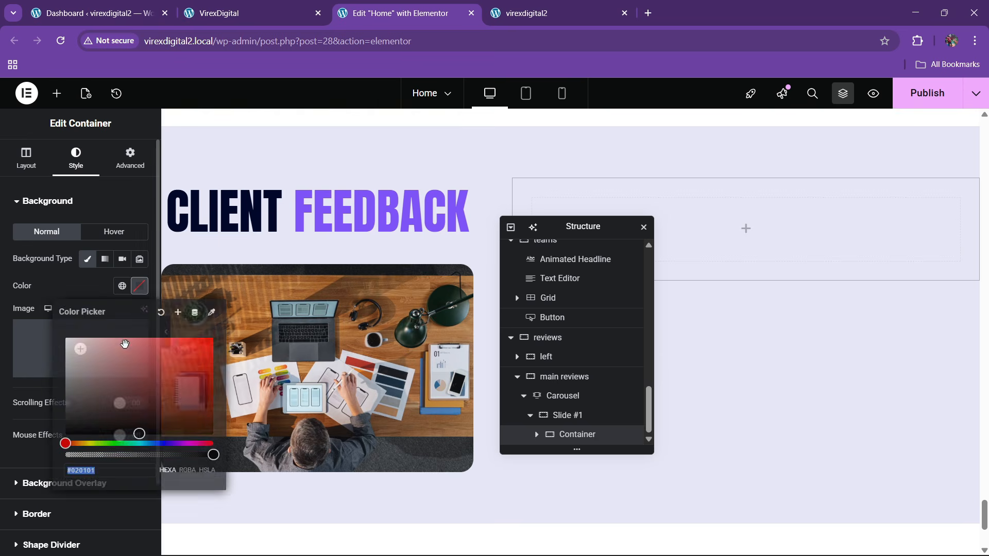
pyautogui.click(216, 8)
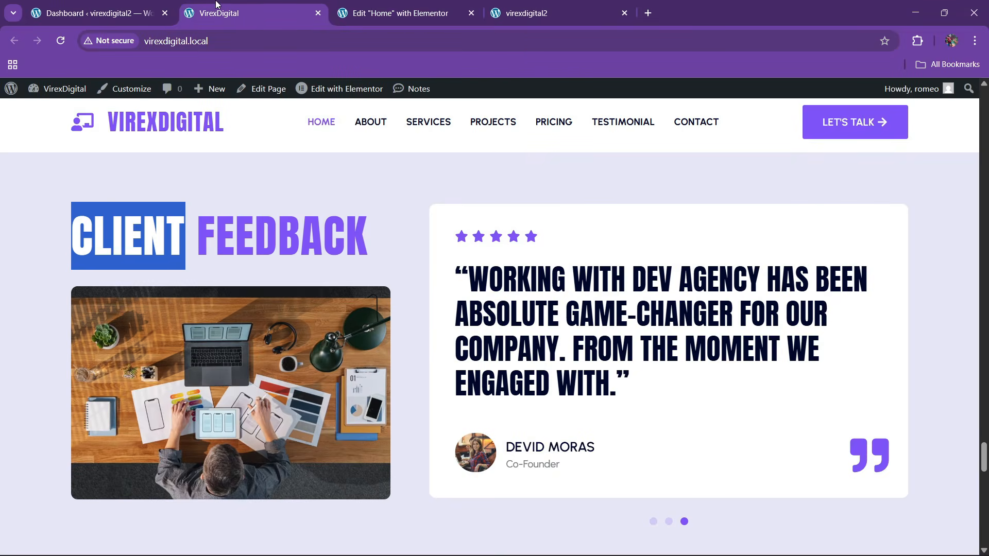
pyautogui.click(420, 6)
pyautogui.scroll(-2, 72, 304)
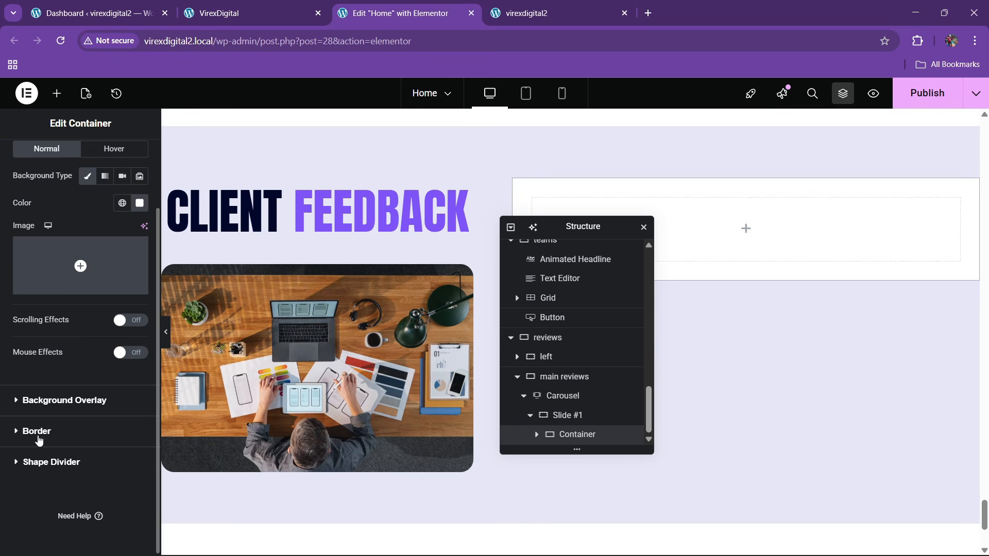
# - Round the card's corners to 20 px, matching the live client feedback section
pyautogui.click(38, 436)
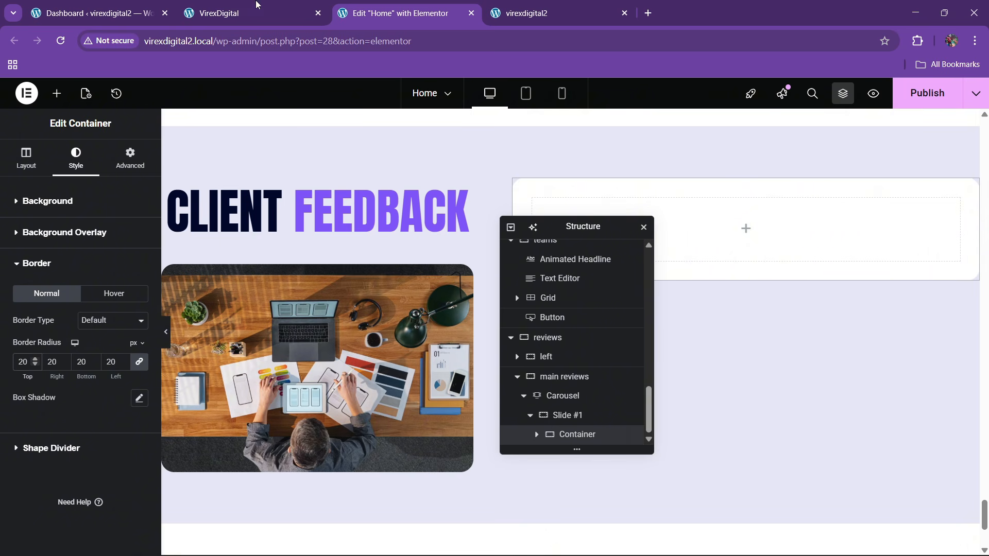
pyautogui.click(242, 11)
pyautogui.click(391, 7)
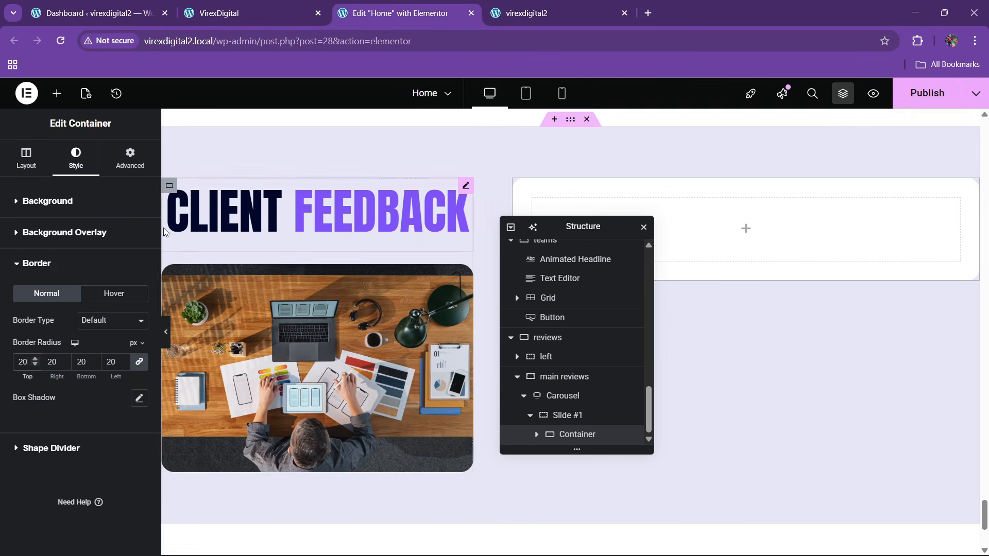
pyautogui.click(130, 157)
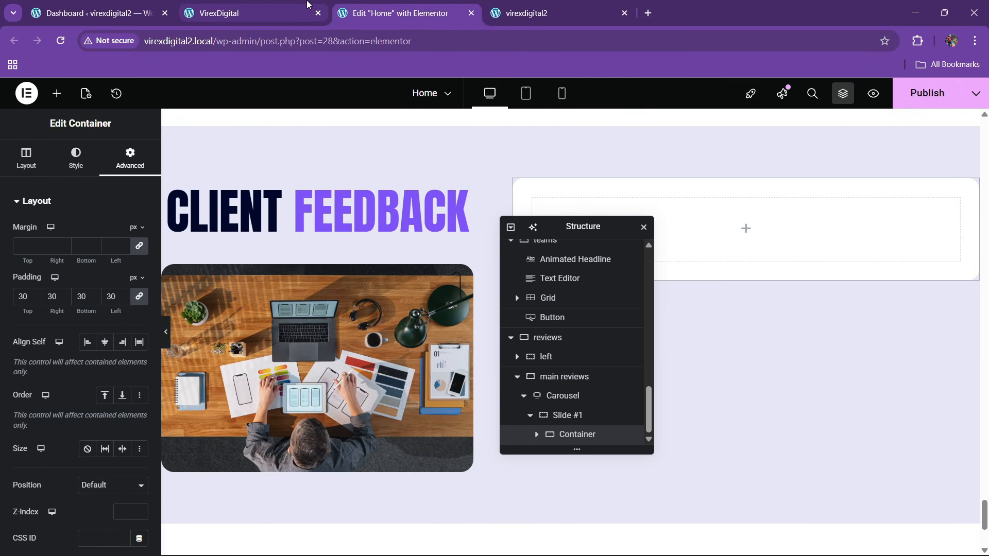
pyautogui.click(276, 5)
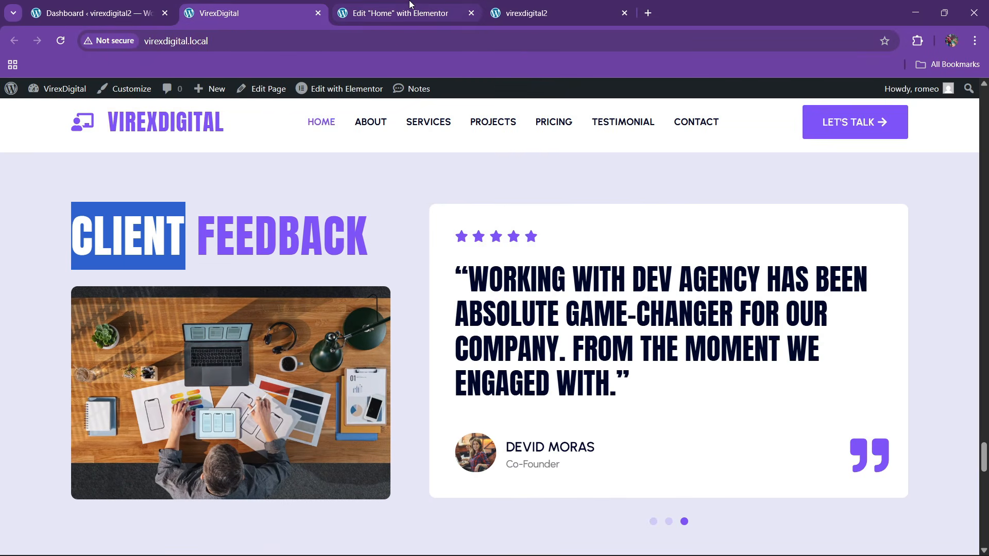
pyautogui.click(365, 6)
pyautogui.click(56, 94)
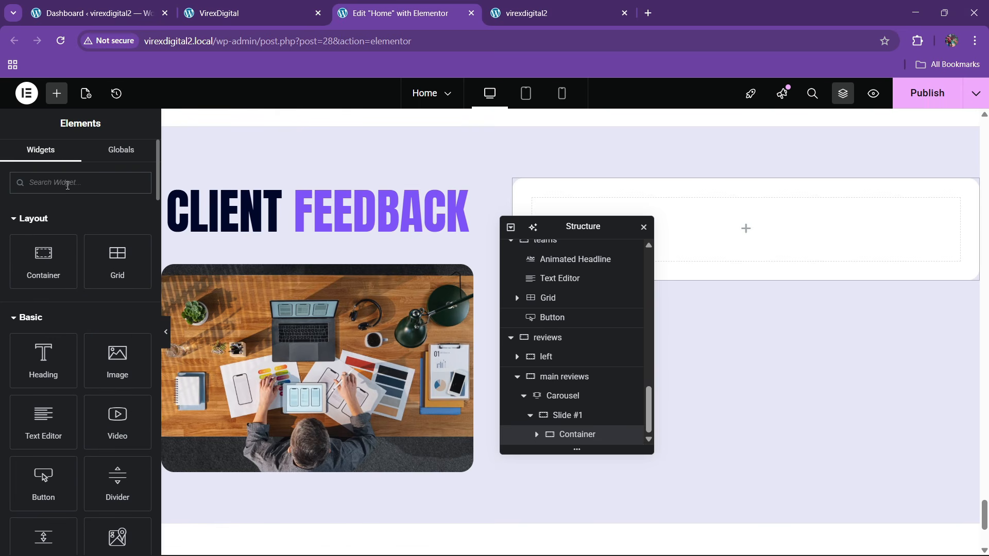
# - Add a Rating widget into the empty slide container
pyautogui.write('rating')
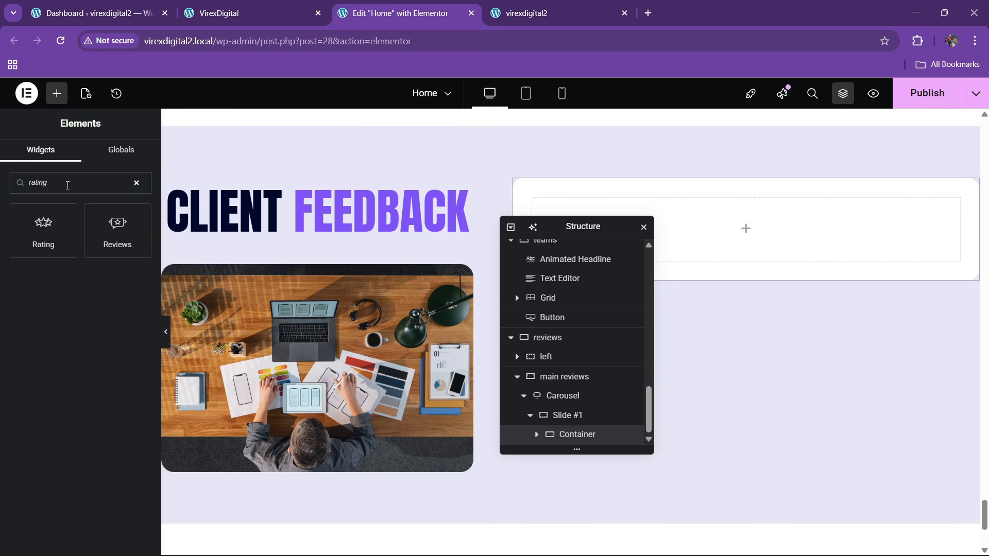
pyautogui.moveTo(60, 222); pyautogui.dragTo(700, 236)
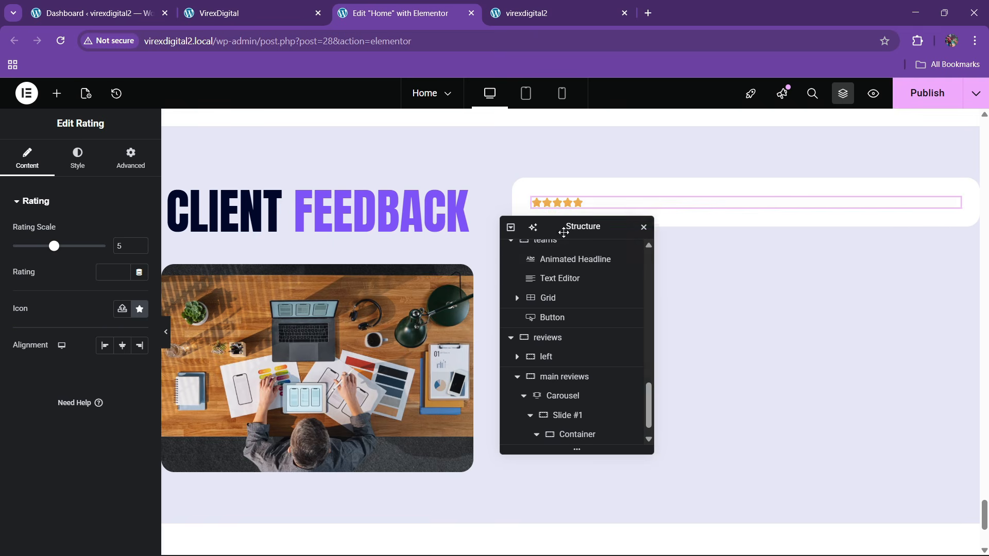
pyautogui.moveTo(572, 228); pyautogui.dragTo(410, 263)
pyautogui.click(282, 4)
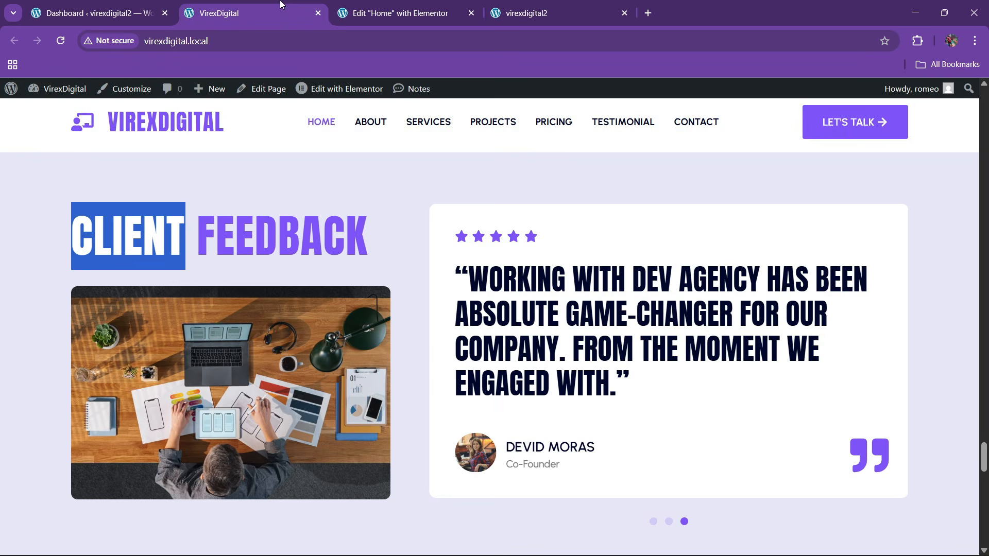
pyautogui.click(457, 5)
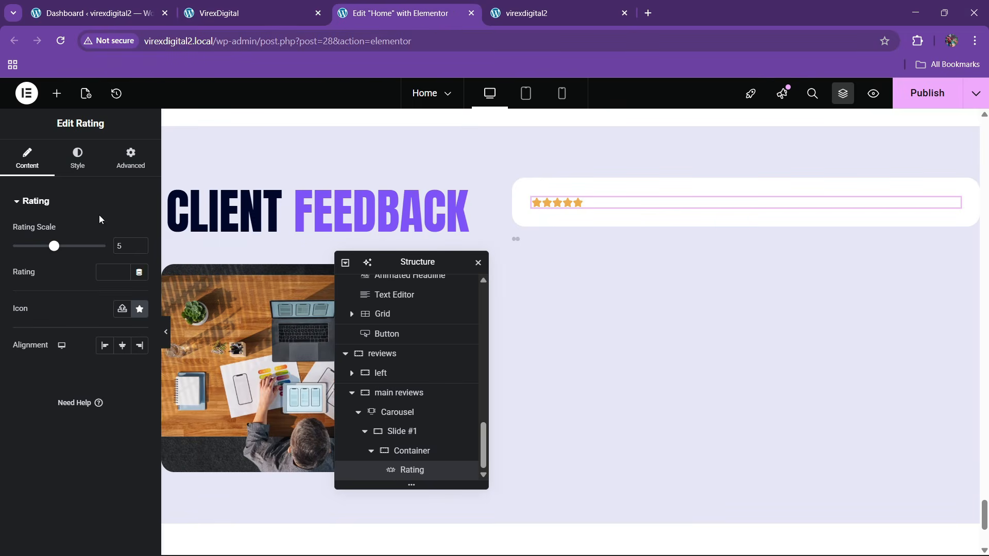
# - Style the stars theme purple at 20 px size with 6 px spacing
pyautogui.click(85, 164)
pyautogui.click(122, 321)
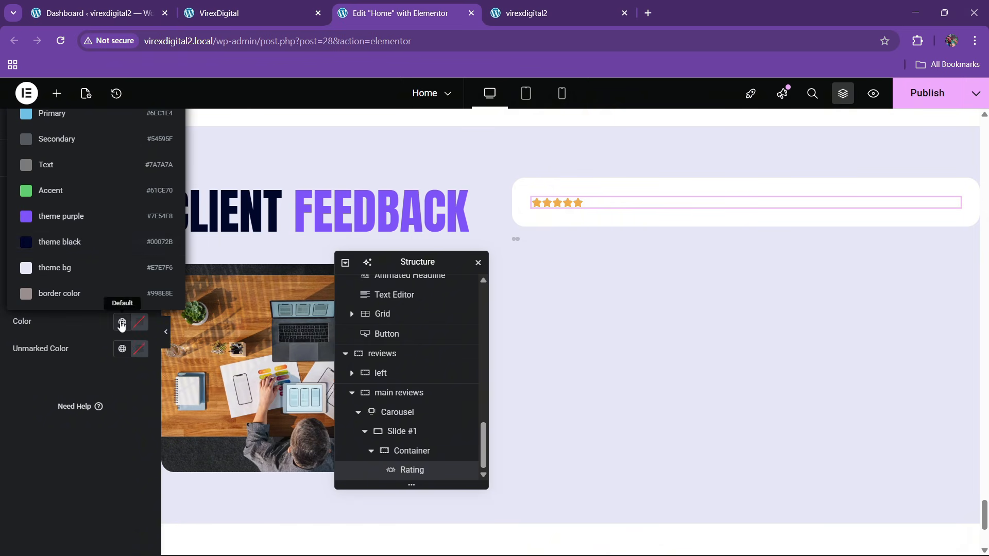
pyautogui.click(64, 217)
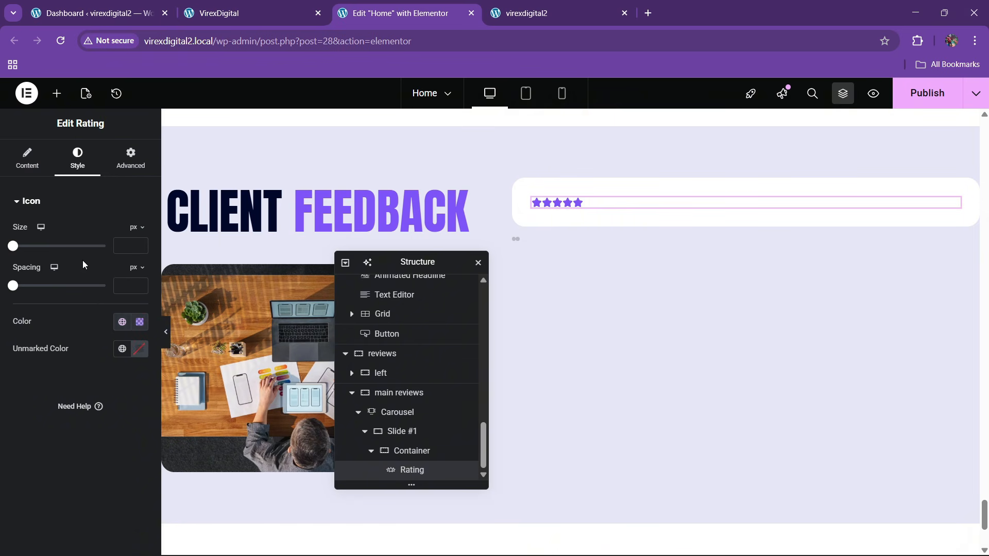
pyautogui.click(141, 243)
pyautogui.write('12')
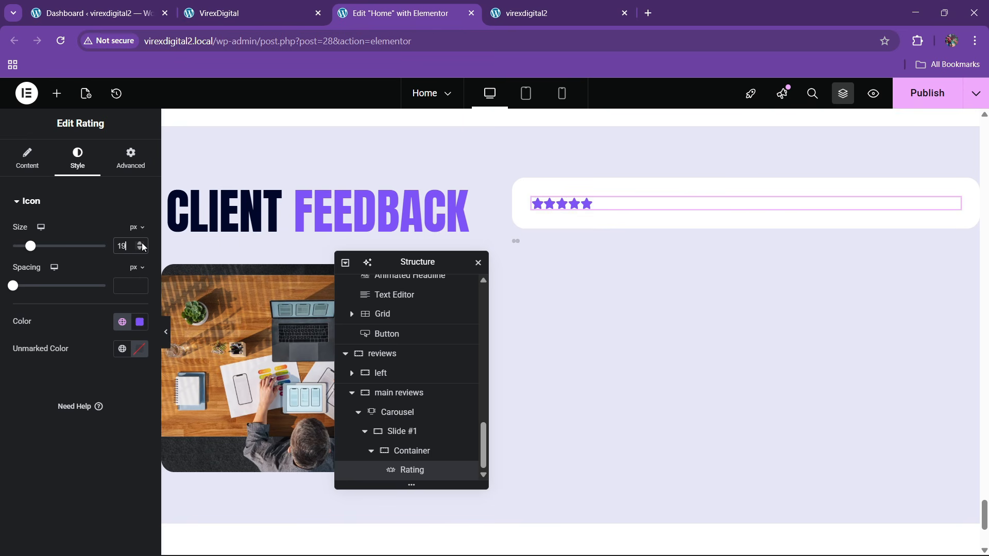
pyautogui.click(141, 243)
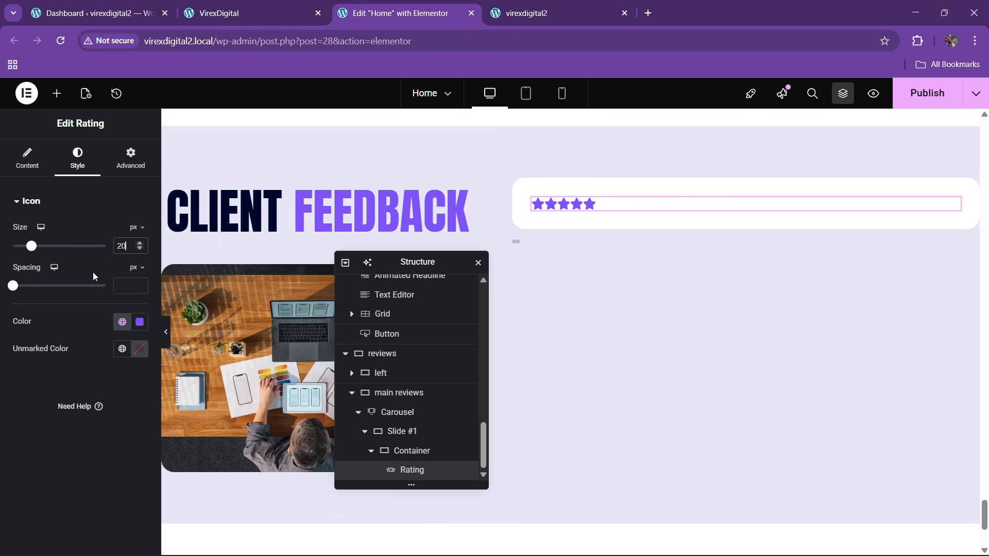
pyautogui.click(140, 284)
pyautogui.click(277, 4)
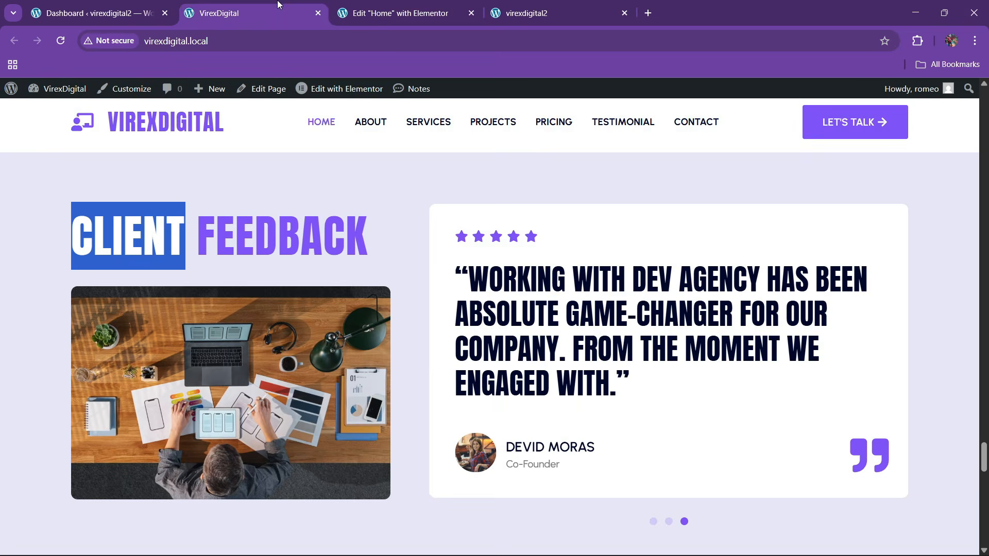
pyautogui.click(371, 13)
pyautogui.moveTo(395, 269); pyautogui.dragTo(316, 302)
pyautogui.scroll(15, 548, 291)
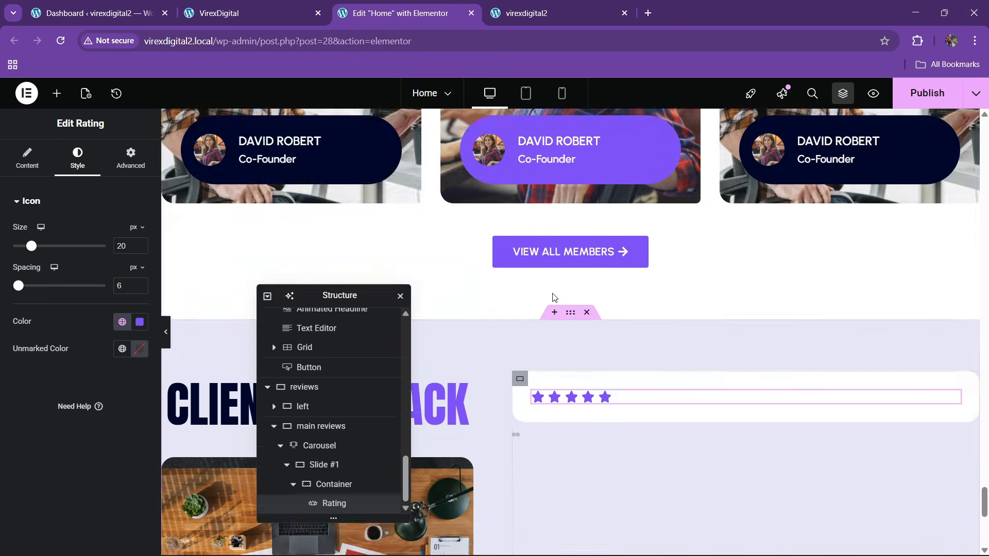
pyautogui.scroll(8, 549, 292)
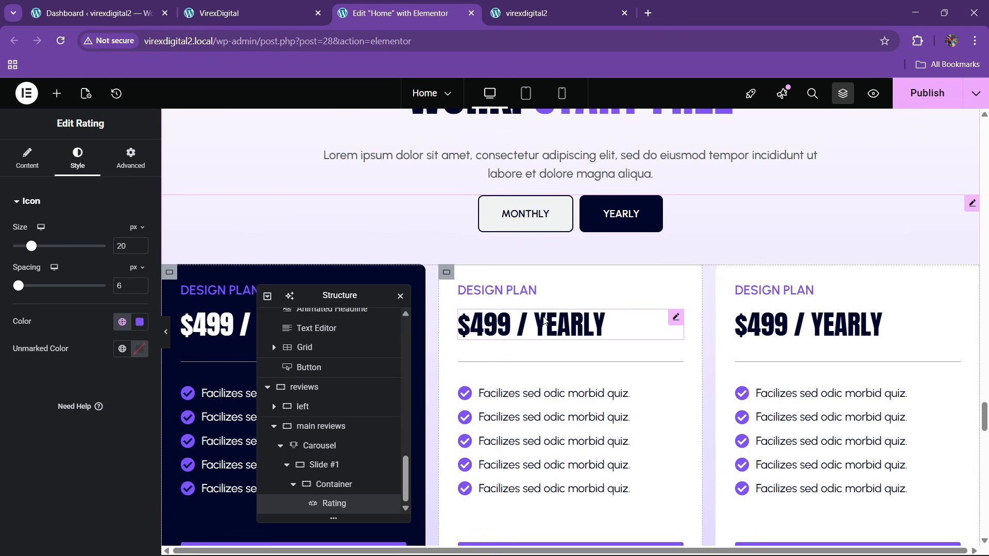
# - Copy the $499 / YEARLY pricing heading and paste it below the rating stars
pyautogui.rightClick(545, 322)
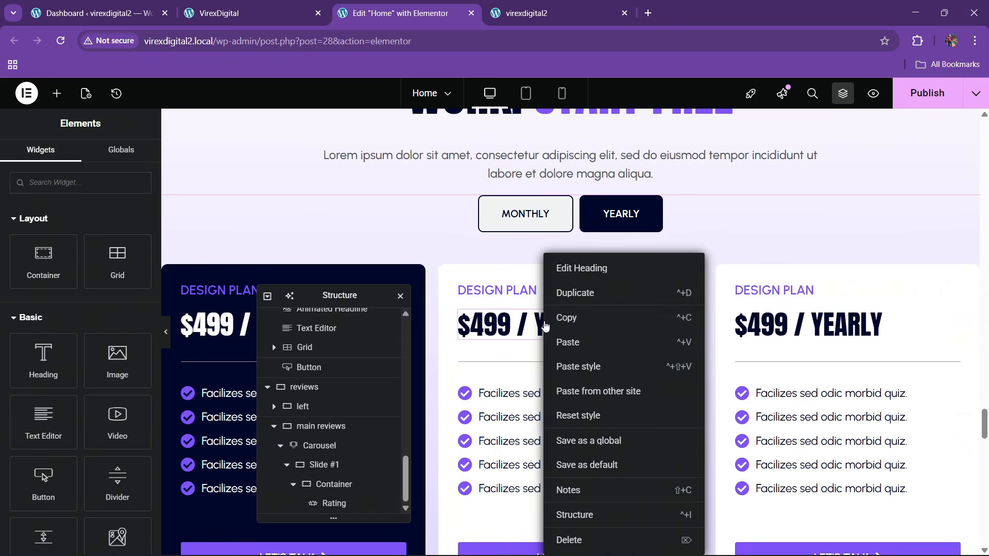
pyautogui.click(564, 317)
pyautogui.scroll(-8, 563, 327)
pyautogui.scroll(-15, 564, 329)
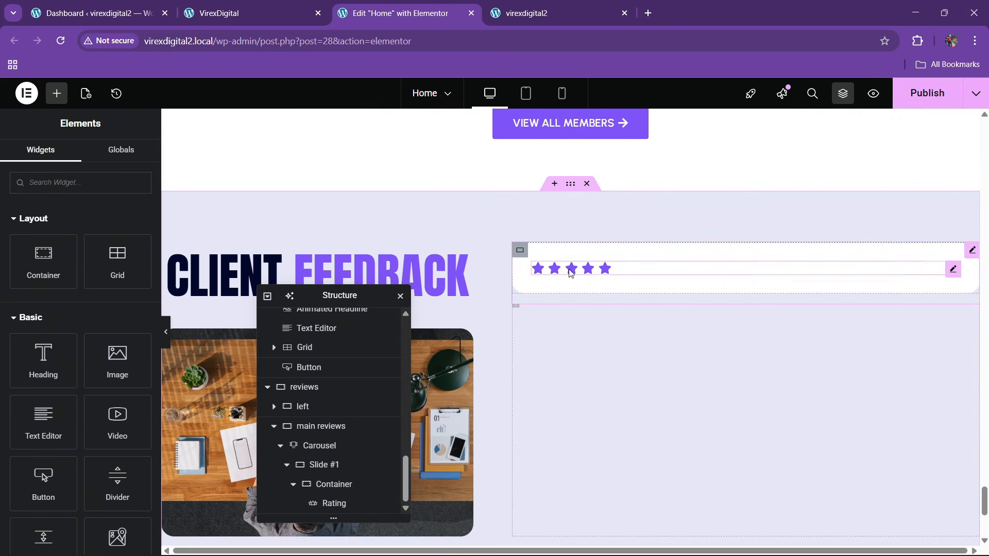
pyautogui.rightClick(569, 286)
pyautogui.click(591, 340)
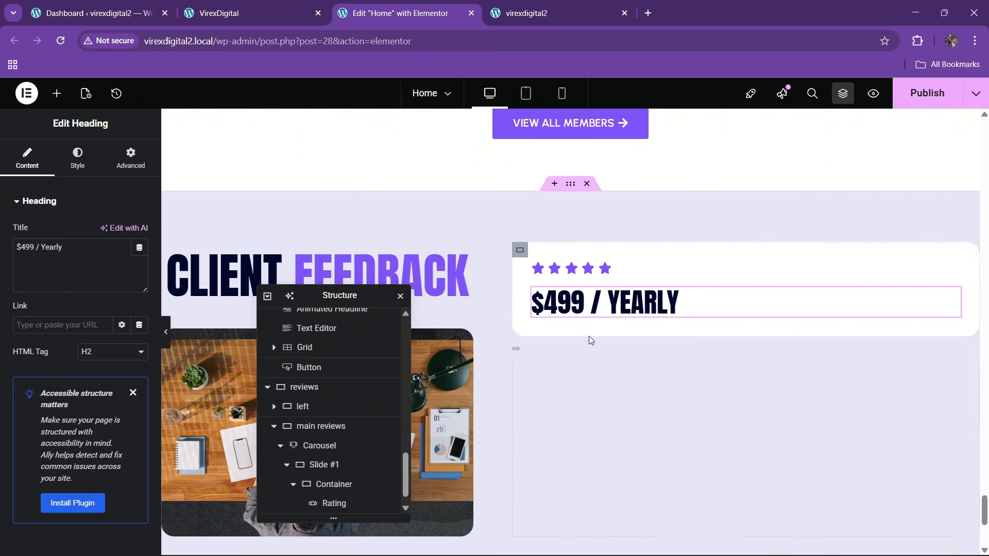
pyautogui.click(258, 6)
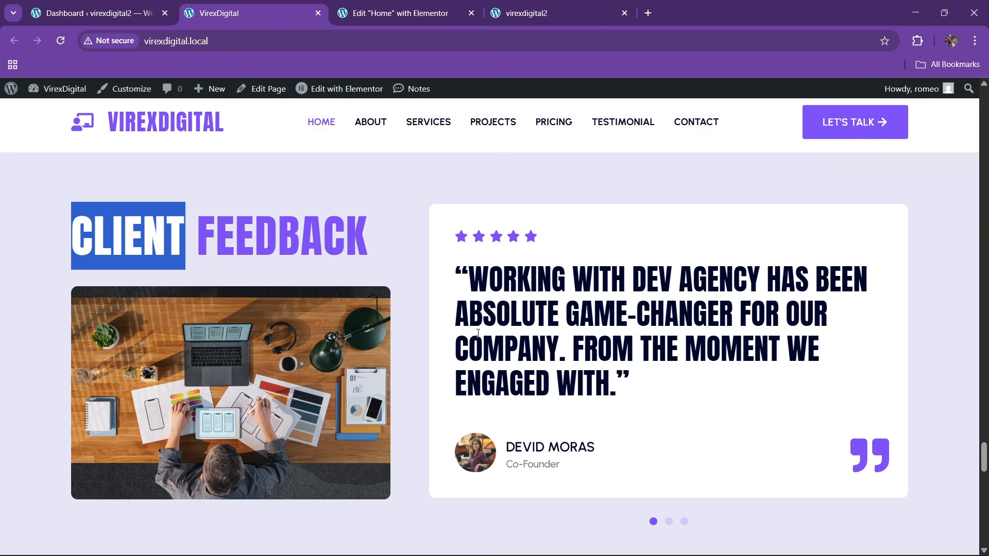
pyautogui.hotkey('ctrl', 'Tab')
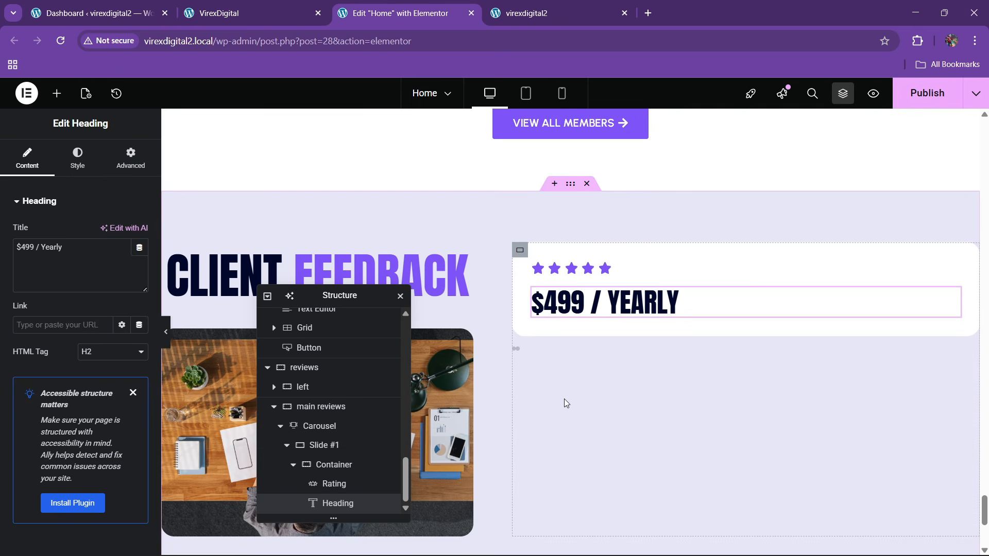
pyautogui.scroll(-3, 563, 399)
pyautogui.scroll(3, 568, 311)
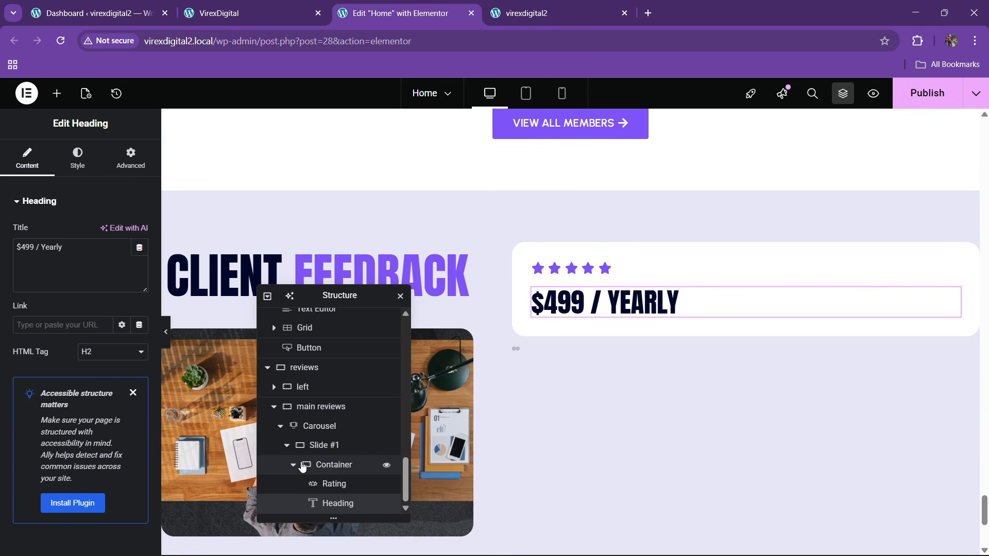
# - Review the reviews and main reviews container layouts, then view the live Client Feedback section
pyautogui.click(312, 368)
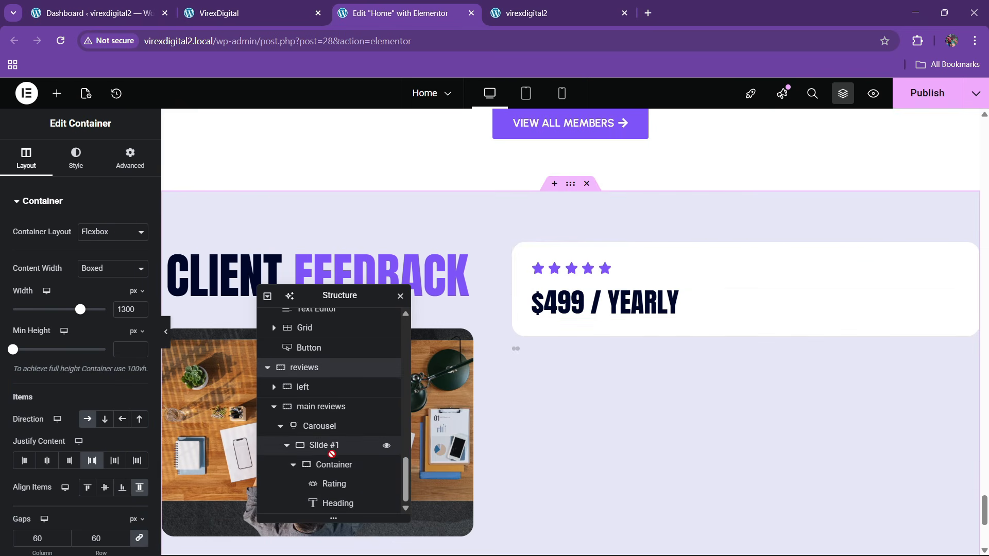
pyautogui.click(309, 407)
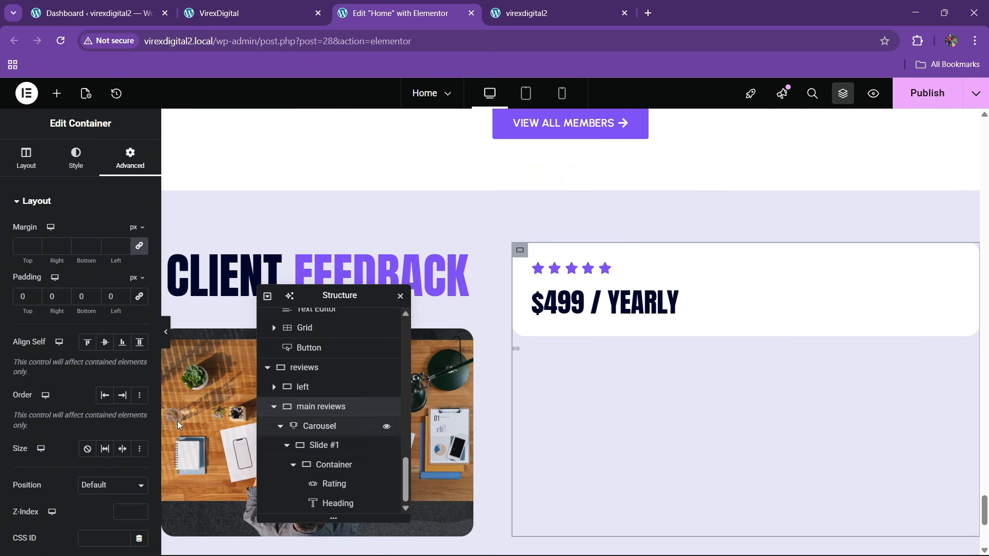
pyautogui.click(27, 159)
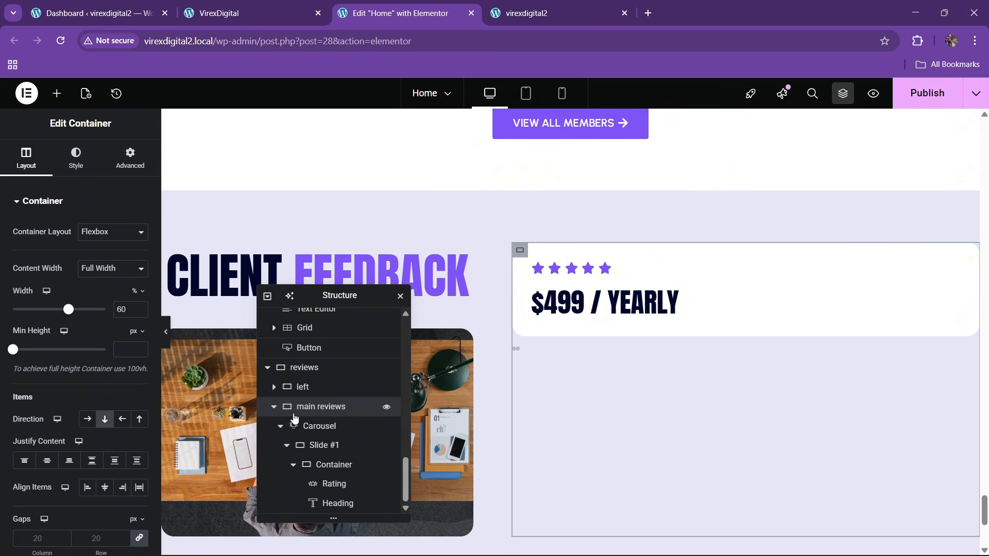
pyautogui.click(305, 7)
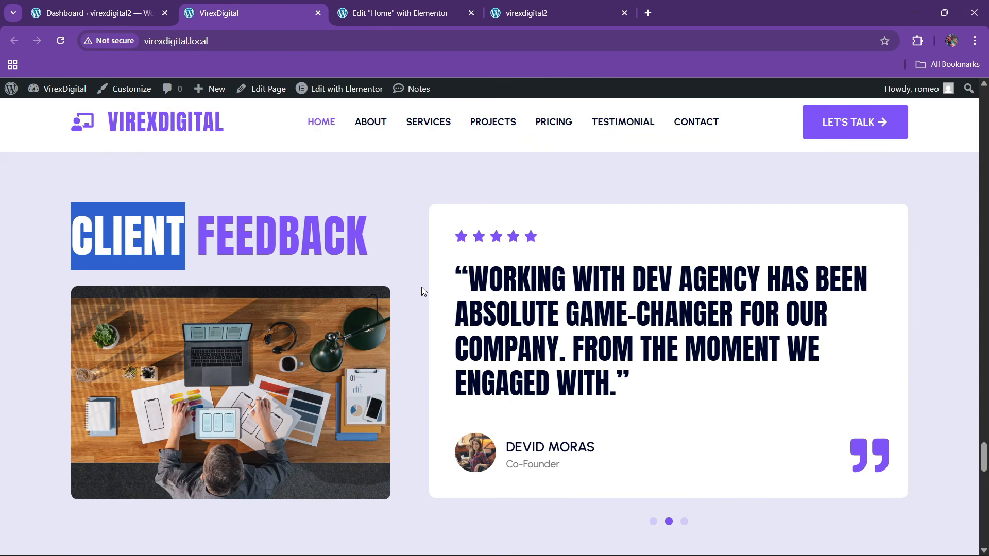
pyautogui.click(363, 16)
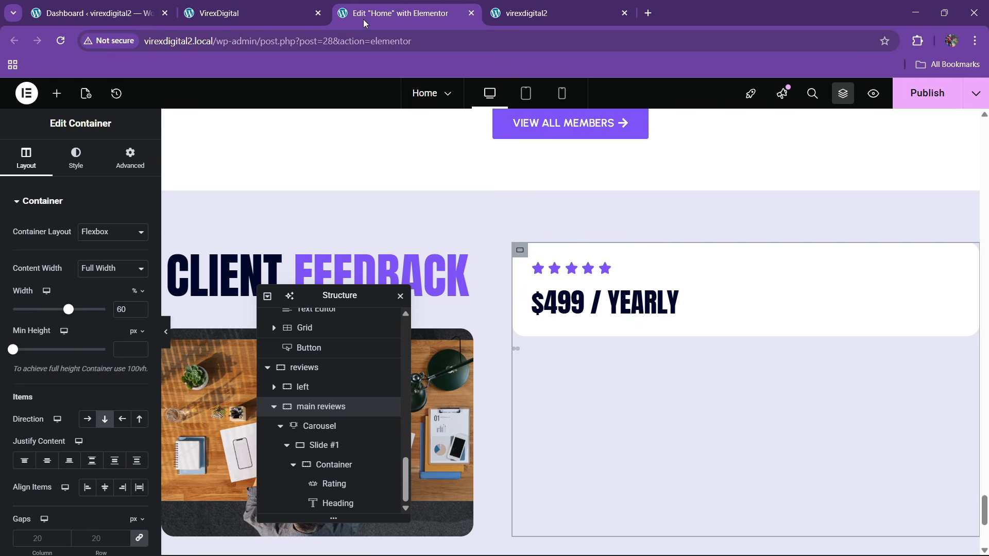
pyautogui.click(272, 16)
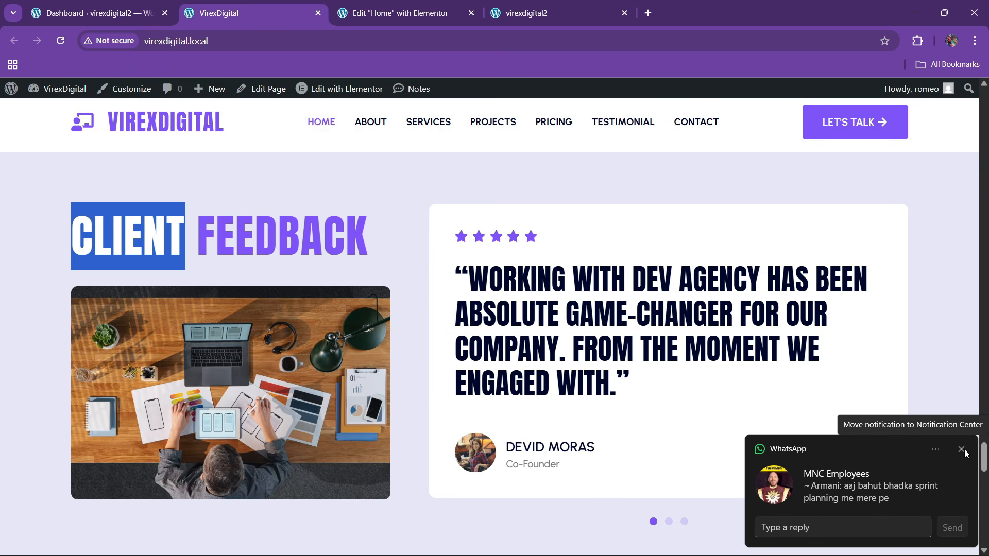
pyautogui.click(962, 450)
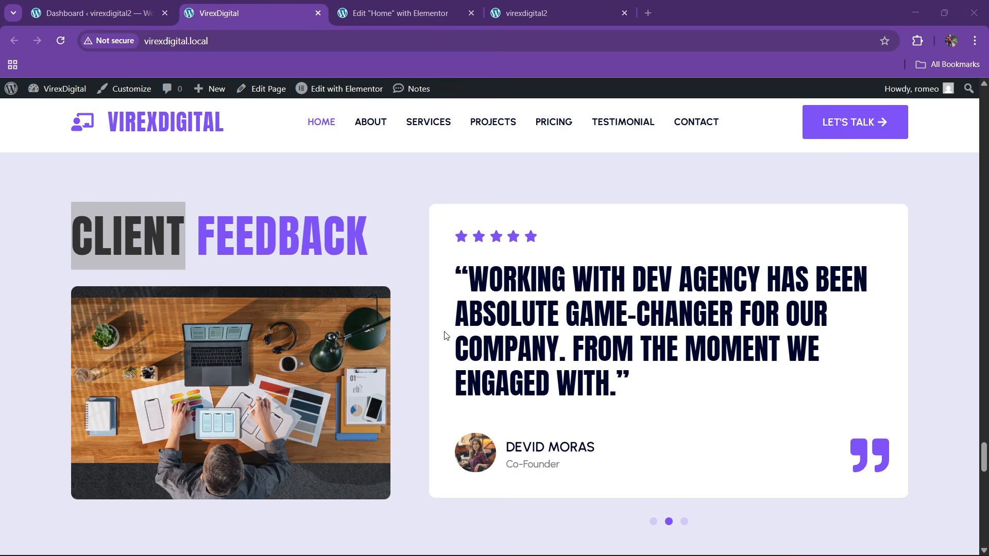
pyautogui.rightClick(531, 314)
pyautogui.click(468, 312)
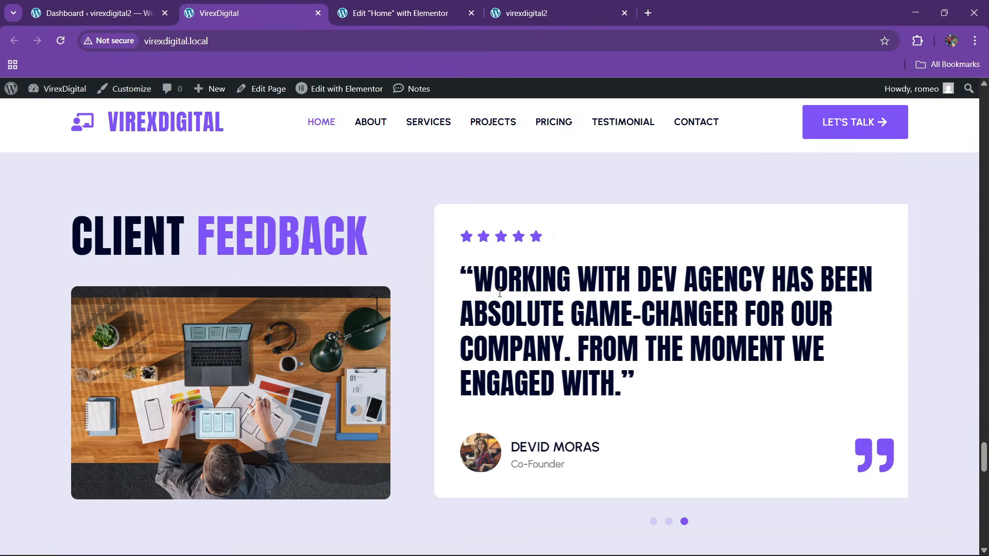
# - Open Chrome DevTools docked at the bottom with the page at full desktop width
pyautogui.rightClick(535, 313)
pyautogui.click(579, 540)
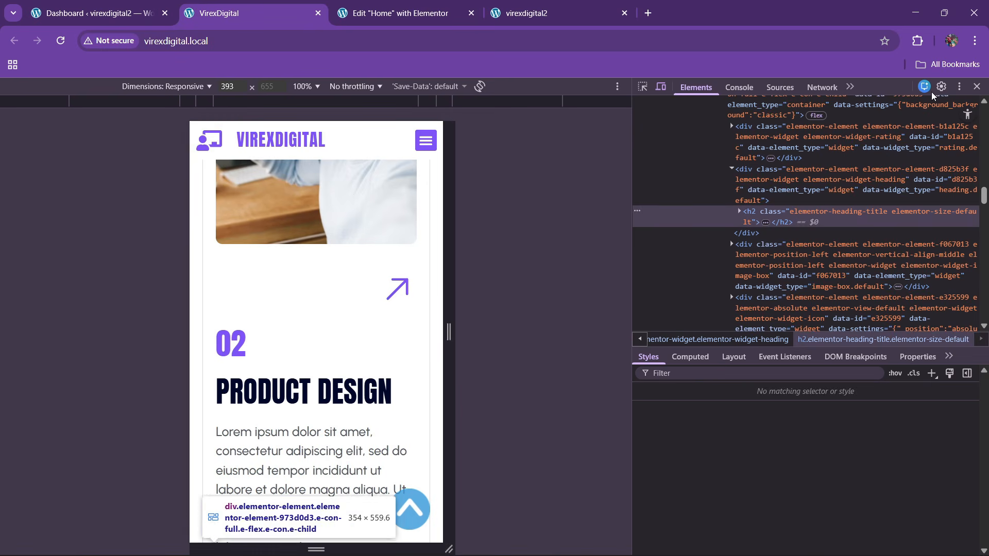
pyautogui.click(958, 87)
pyautogui.click(948, 108)
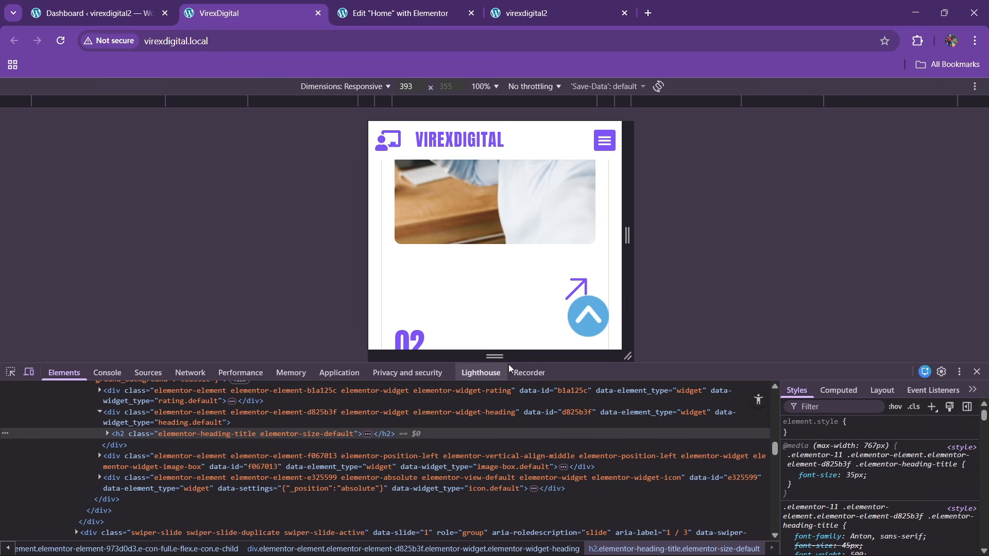
pyautogui.click(29, 373)
# - Inspect the testimonial quote heading: Anton, 45px, weight 500, uppercase, 1.2em line height
pyautogui.click(12, 373)
pyautogui.scroll(-4, 623, 241)
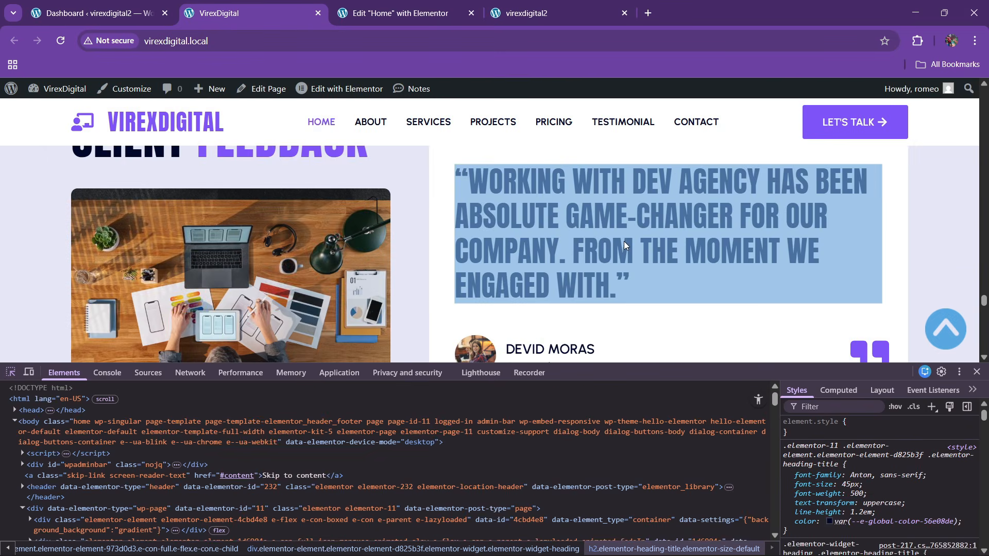
pyautogui.click(623, 241)
pyautogui.scroll(-1, 428, 502)
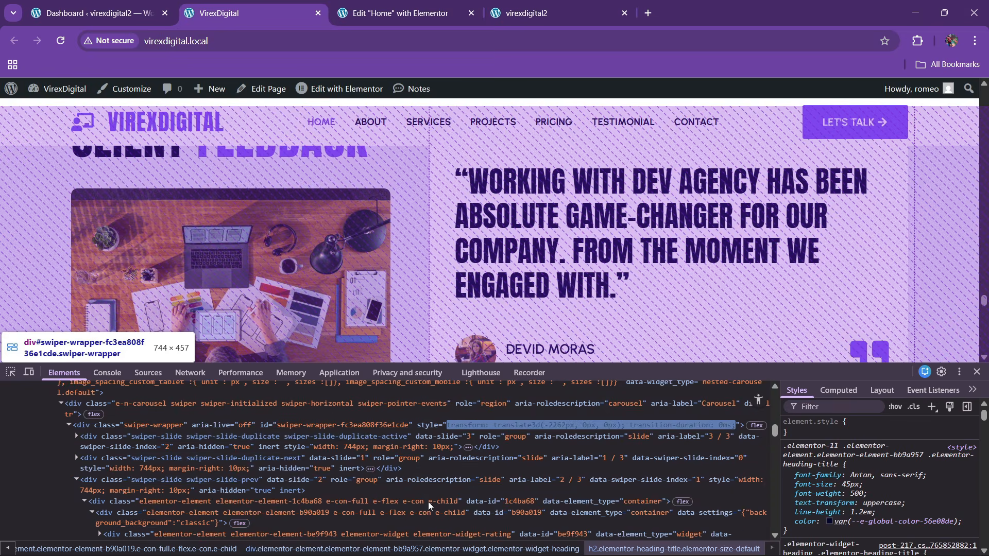
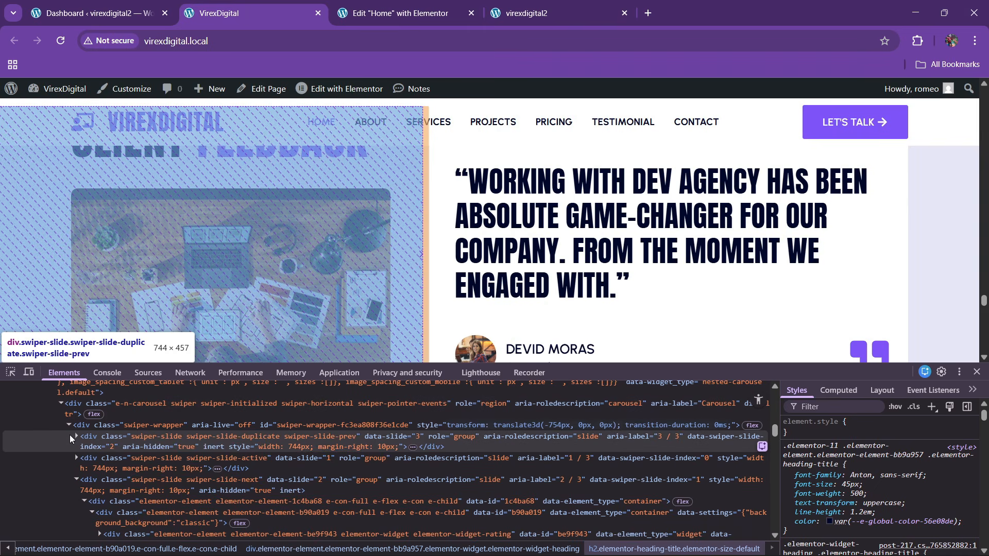
# - Inspect the duplicate carousel slide's nested container and rating widget markup in DevTools
pyautogui.click(75, 434)
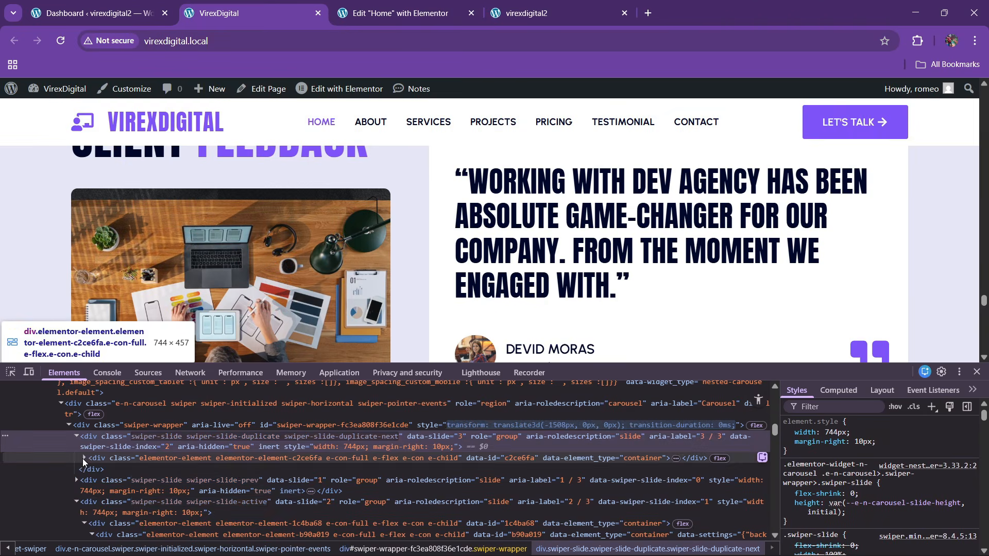
pyautogui.click(83, 458)
pyautogui.click(92, 469)
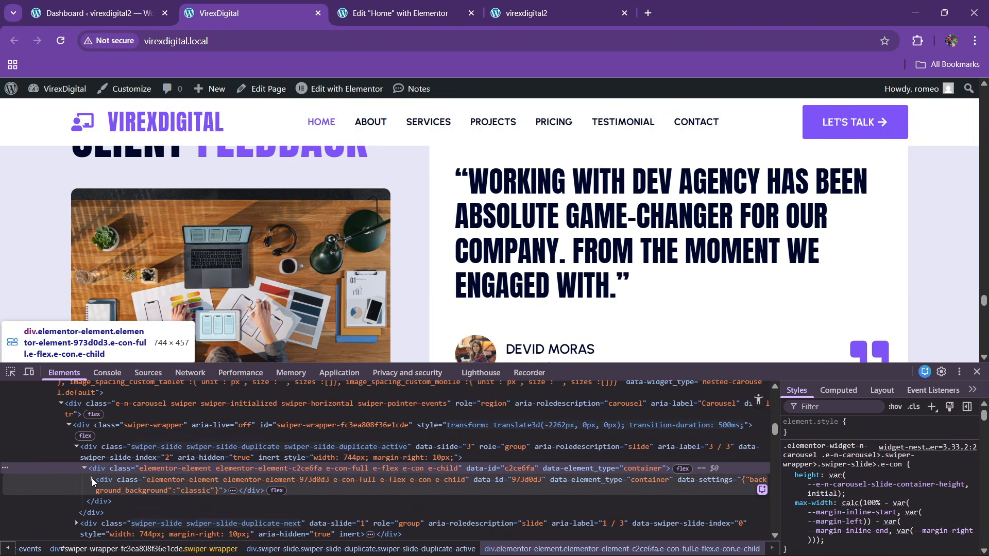
pyautogui.click(100, 492)
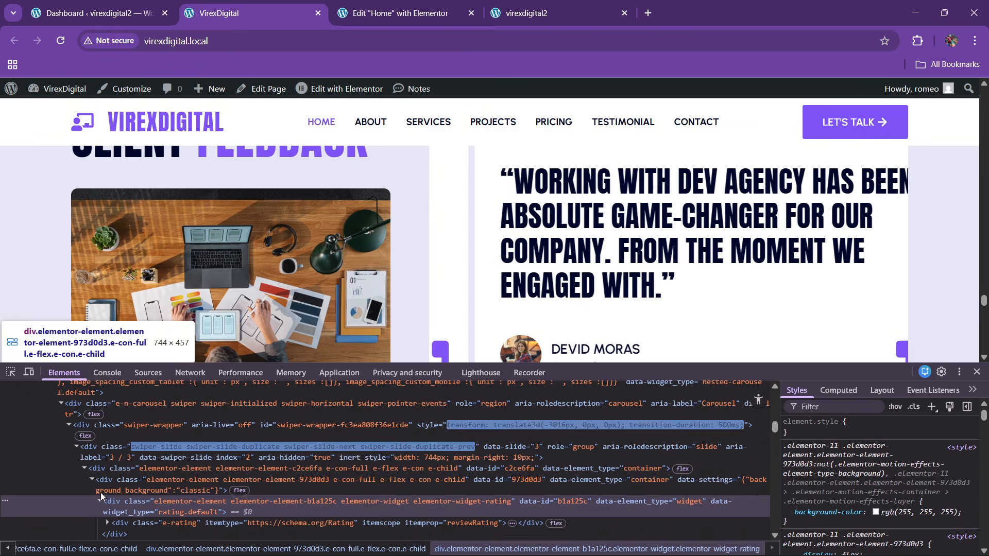
pyautogui.scroll(-2, 339, 475)
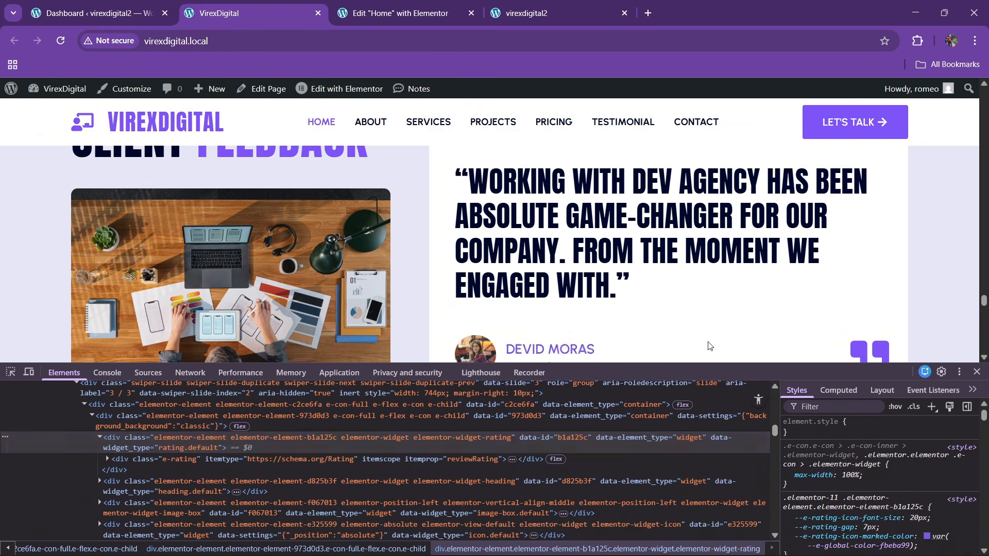
# - Close DevTools with F12 and return to the Elementor Home page editor
pyautogui.press('F12')
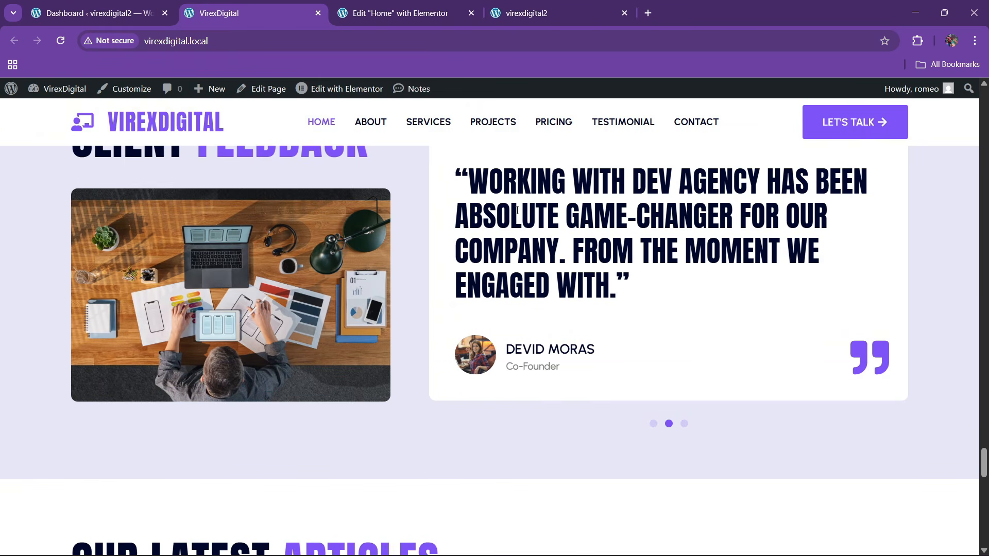
pyautogui.scroll(1, 572, 276)
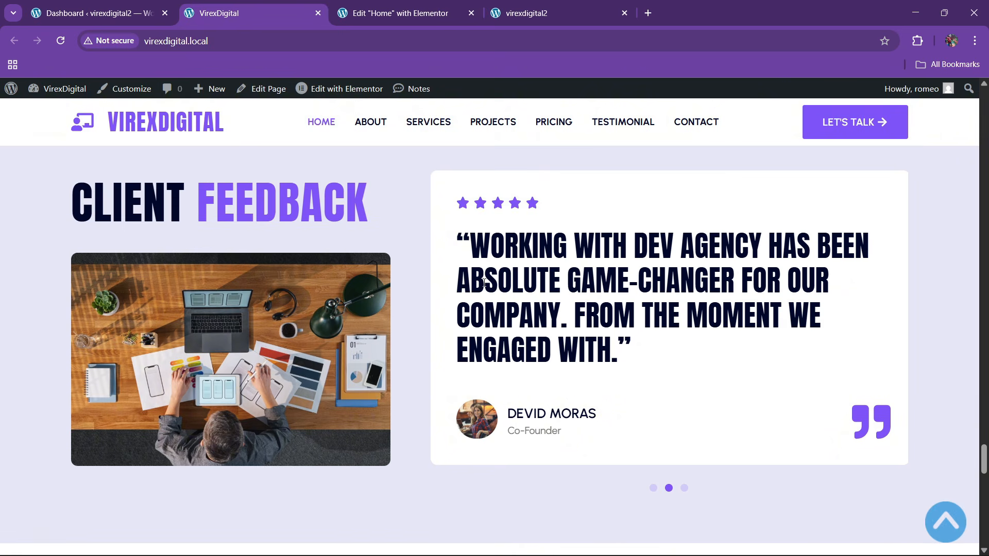
pyautogui.scroll(3, 484, 282)
pyautogui.hotkey('ctrl', 'Tab')
pyautogui.scroll(5, 459, 255)
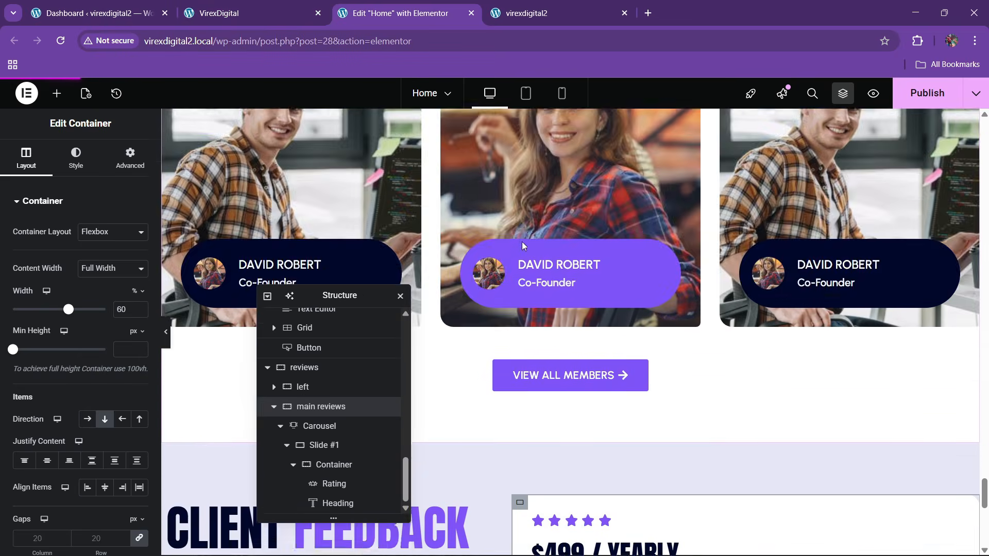
# - Select and copy the lorem ipsum paragraph from the Text Editor widget's code view
pyautogui.scroll(5, 521, 242)
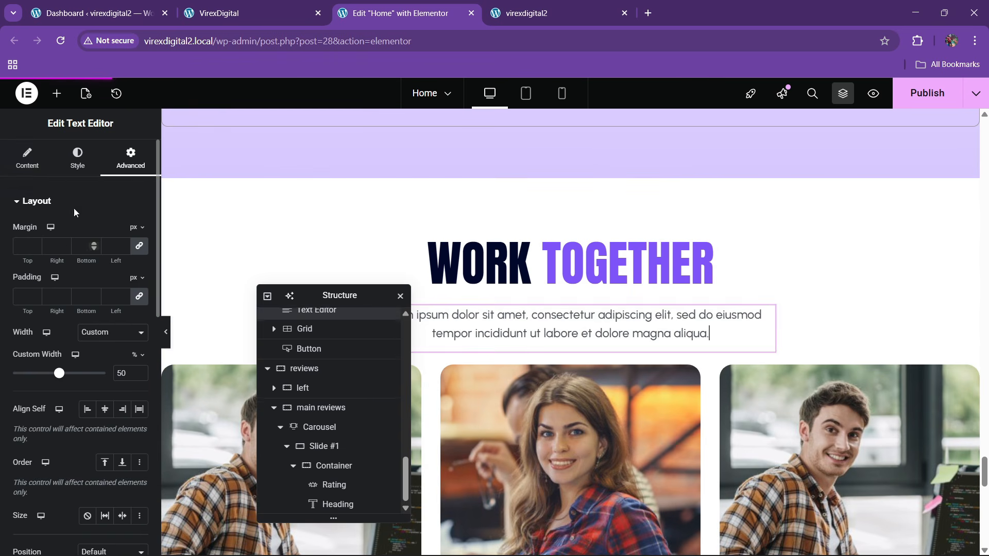
pyautogui.click(27, 158)
pyautogui.click(116, 264)
pyautogui.click(83, 371)
pyautogui.hotkey('ctrl', 'a')
pyautogui.hotkey('ctrl', 'c')
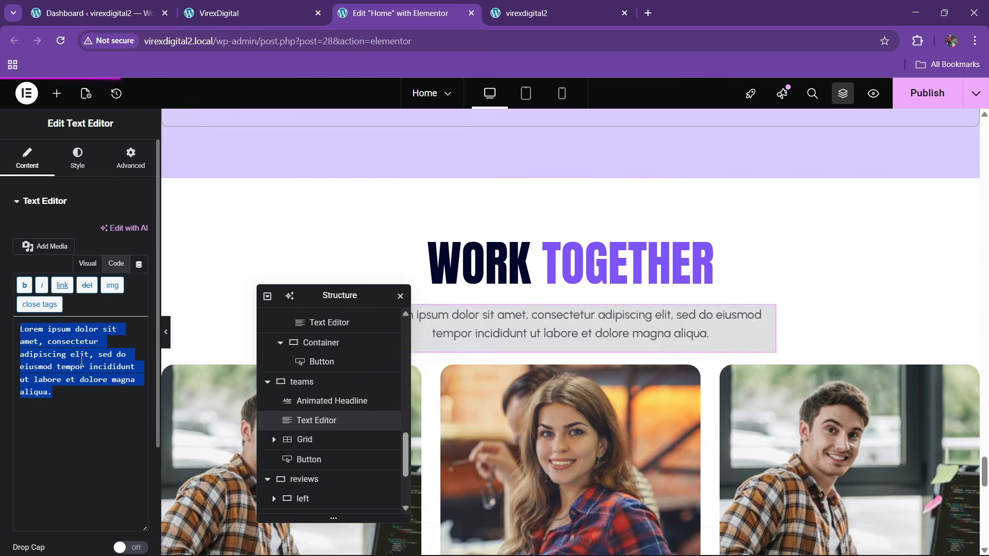
# - Replace the $499 / Yearly heading title with the lorem text wrapped in quotes
pyautogui.scroll(-10, 676, 374)
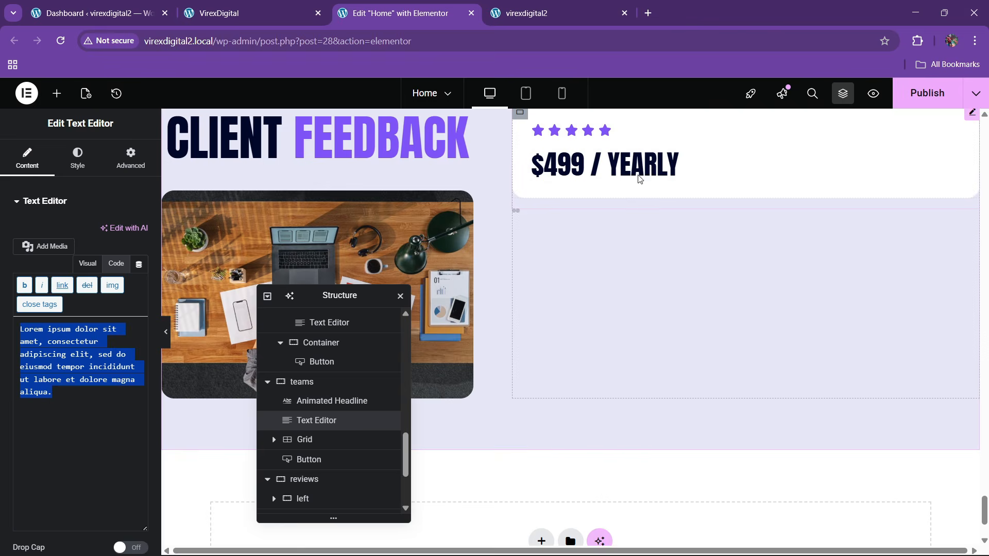
pyautogui.click(665, 165)
pyautogui.click(77, 268)
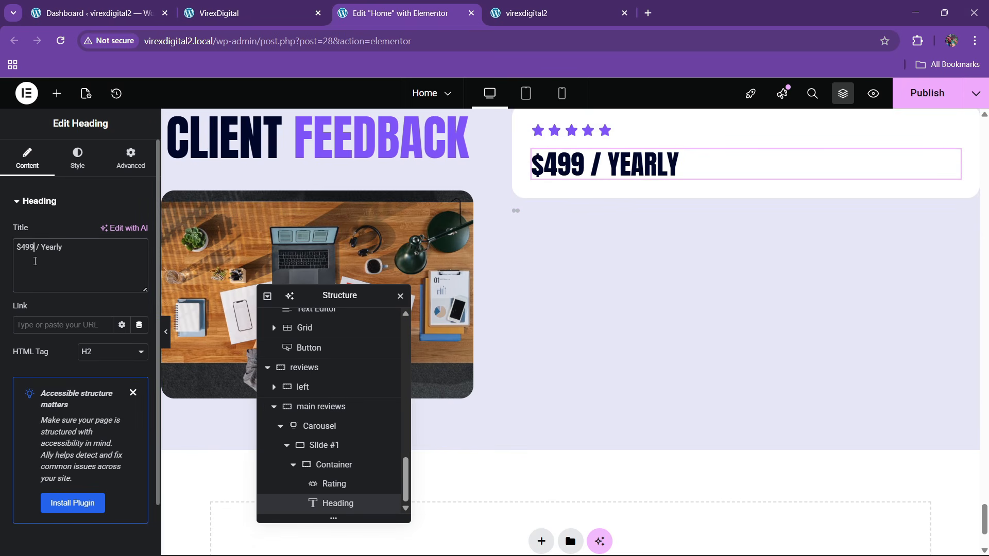
pyautogui.hotkey('ctrl', 'a')
pyautogui.hotkey('ctrl', 'v')
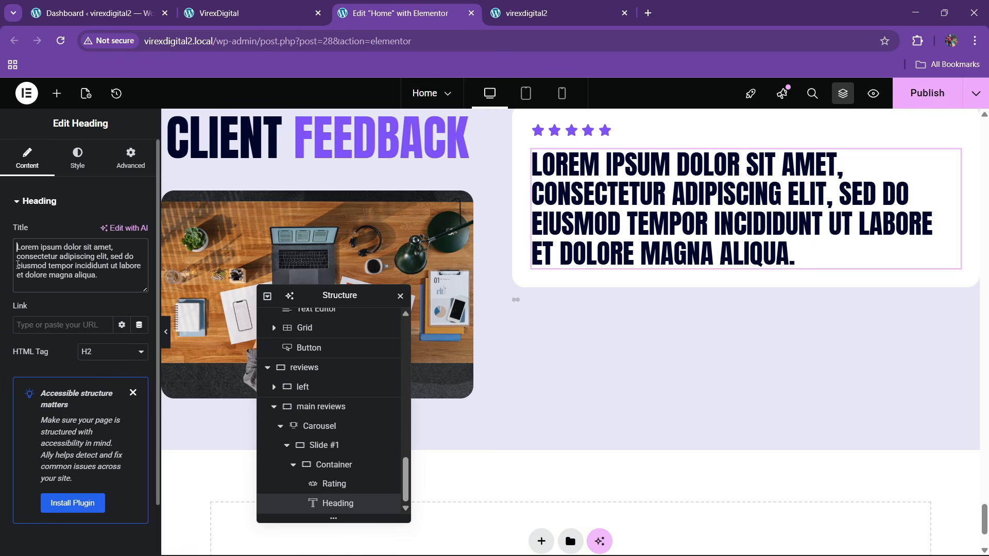
pyautogui.write('|"')
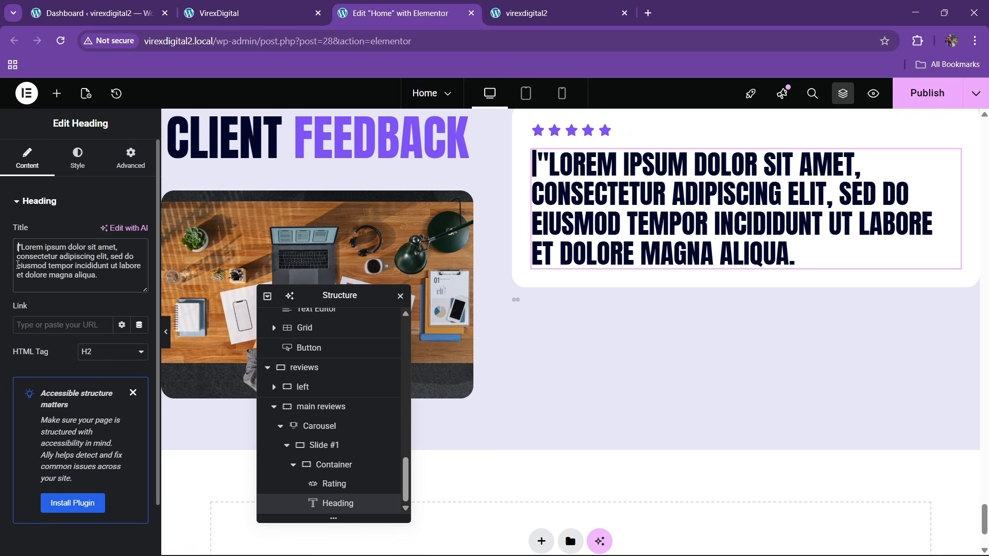
pyautogui.press('BackSpace')
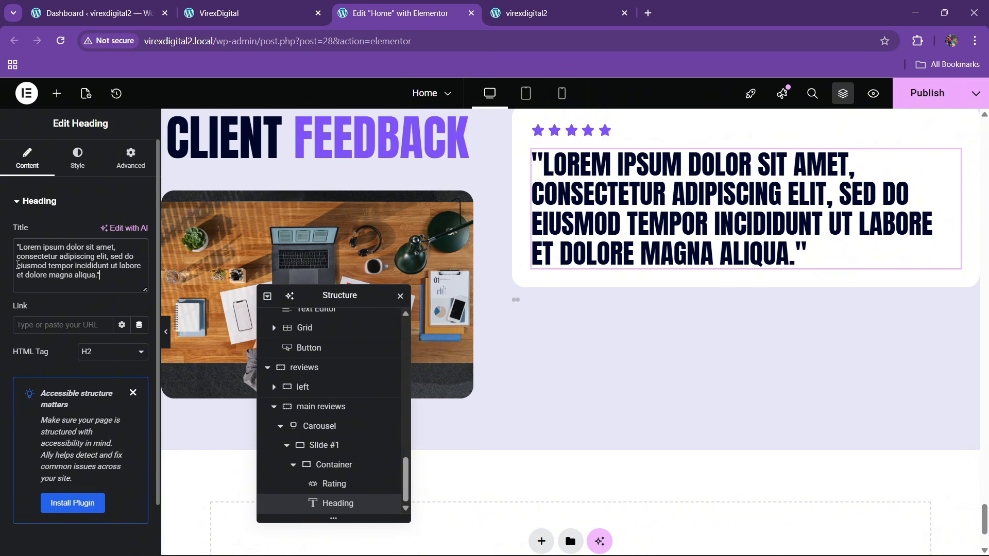
# - Set the quote heading's typography line height to 1.3
pyautogui.click(205, 6)
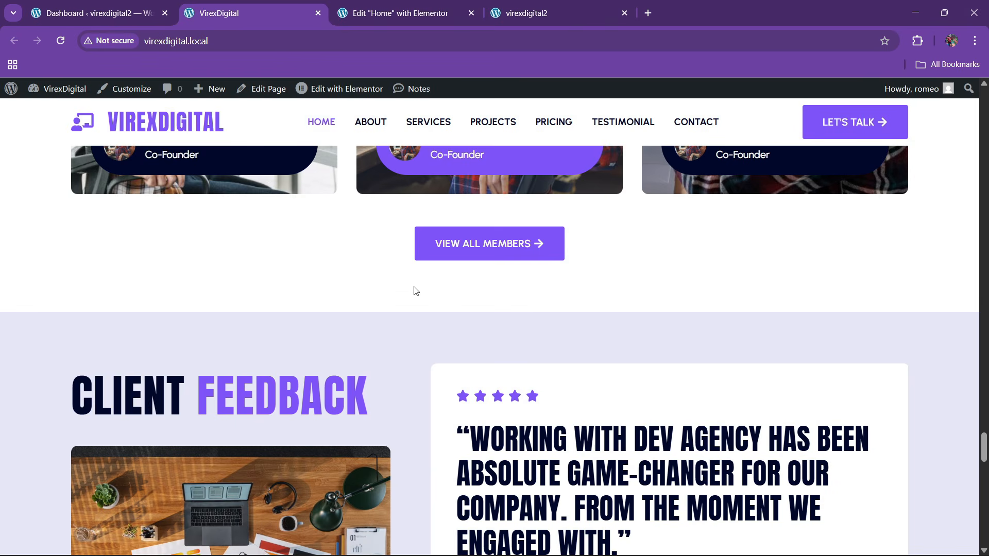
pyautogui.scroll(-1, 415, 290)
pyautogui.click(417, 5)
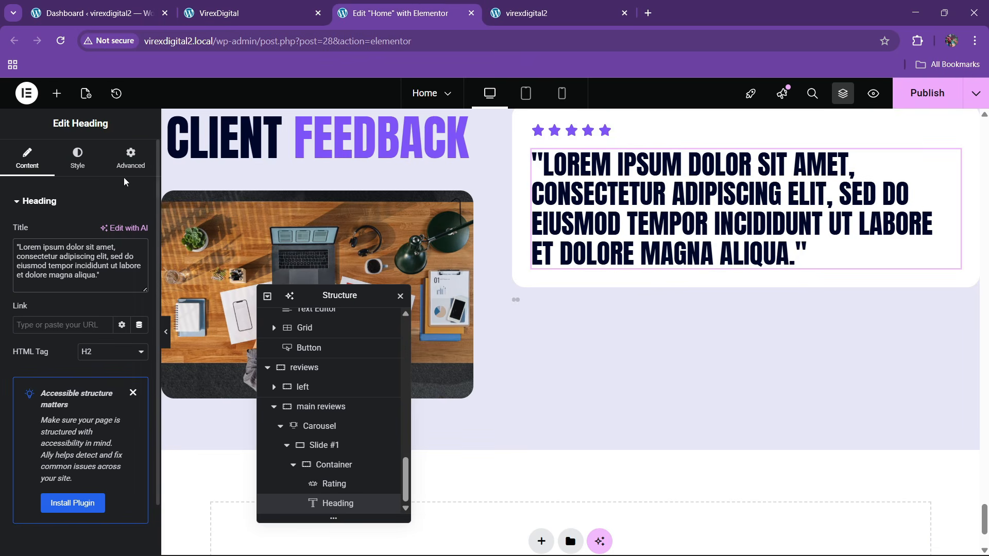
pyautogui.click(77, 157)
pyautogui.click(140, 270)
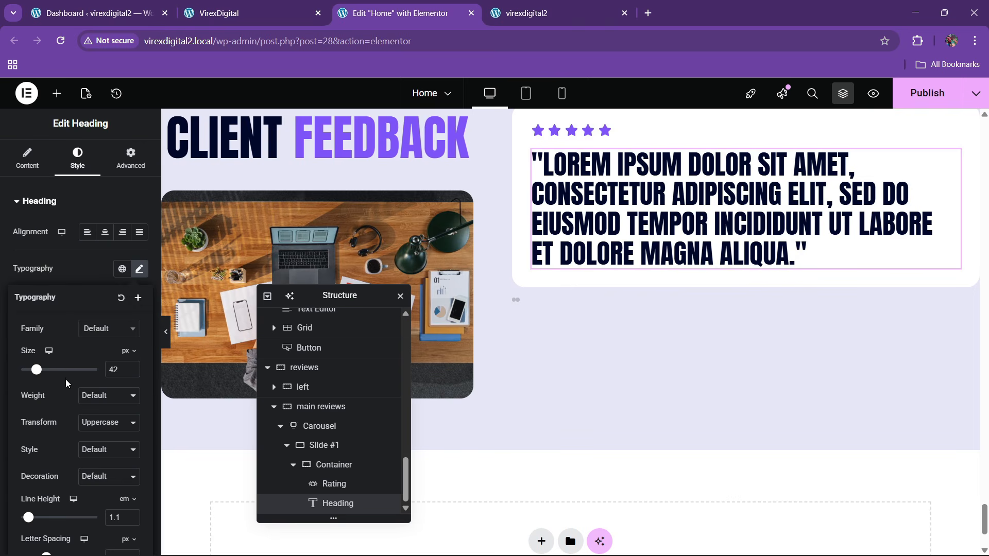
pyautogui.scroll(-1, 101, 443)
pyautogui.click(132, 456)
pyautogui.click(132, 456)
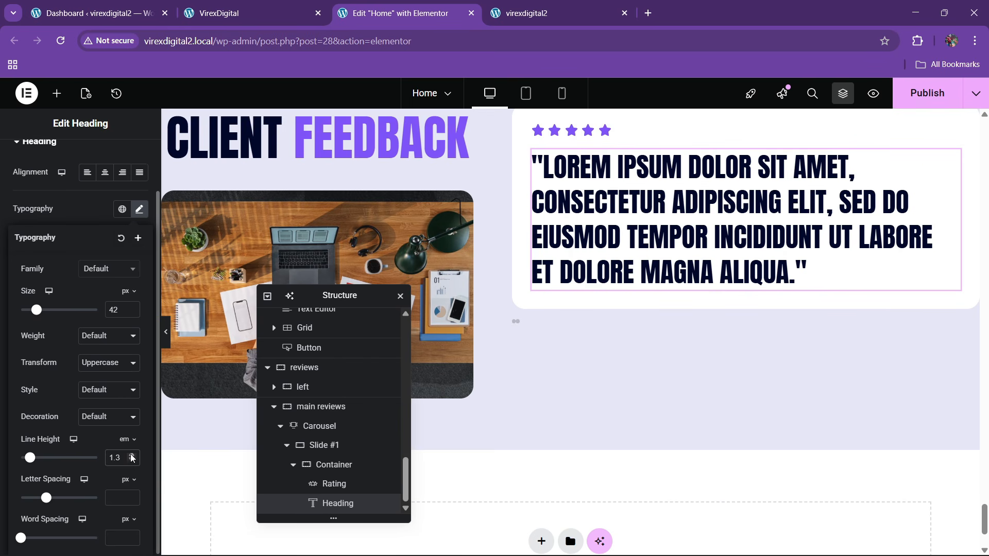
# - Compare with the live testimonial, then copy the client card container
pyautogui.click(238, 13)
pyautogui.scroll(-4, 548, 323)
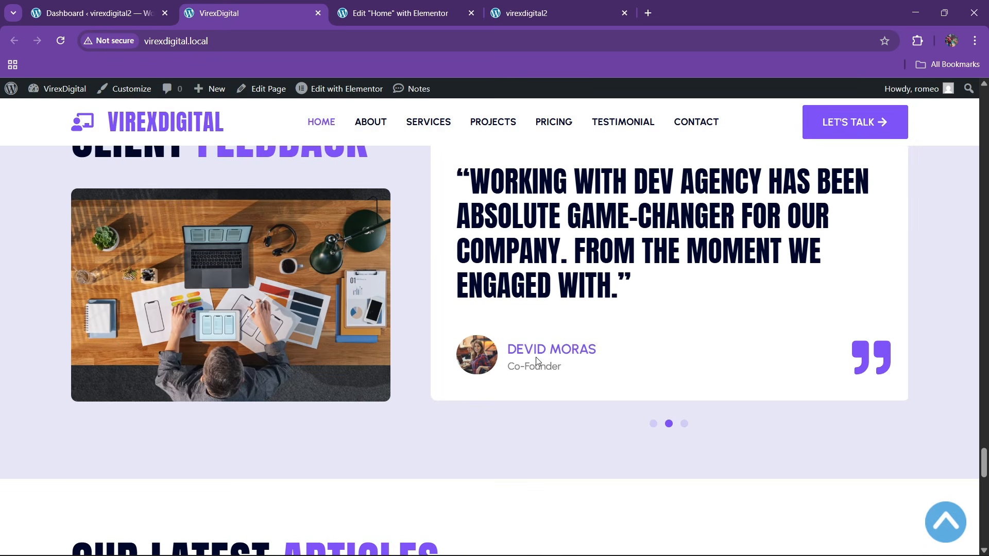
pyautogui.click(400, 13)
pyautogui.scroll(5, 617, 285)
pyautogui.scroll(5, 617, 286)
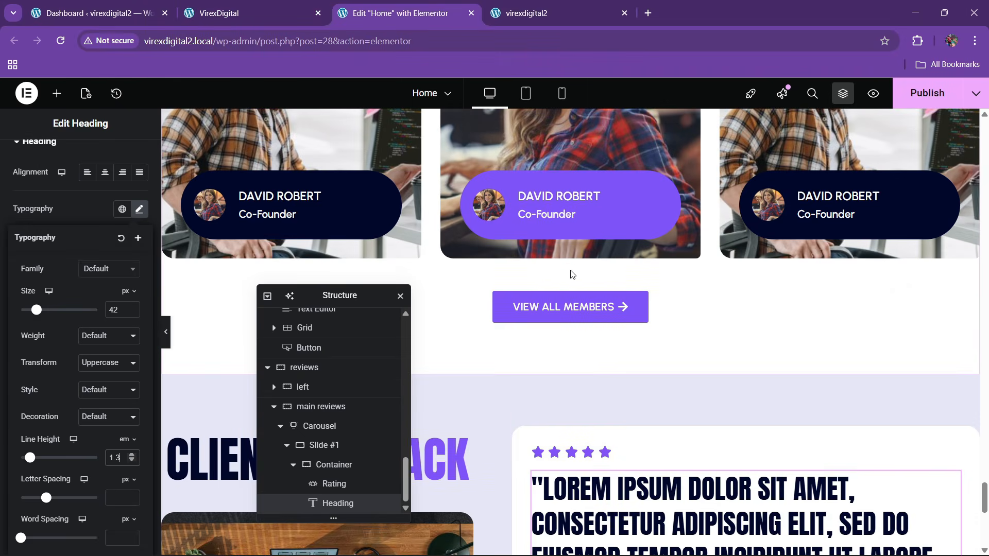
pyautogui.scroll(-3, 215, 342)
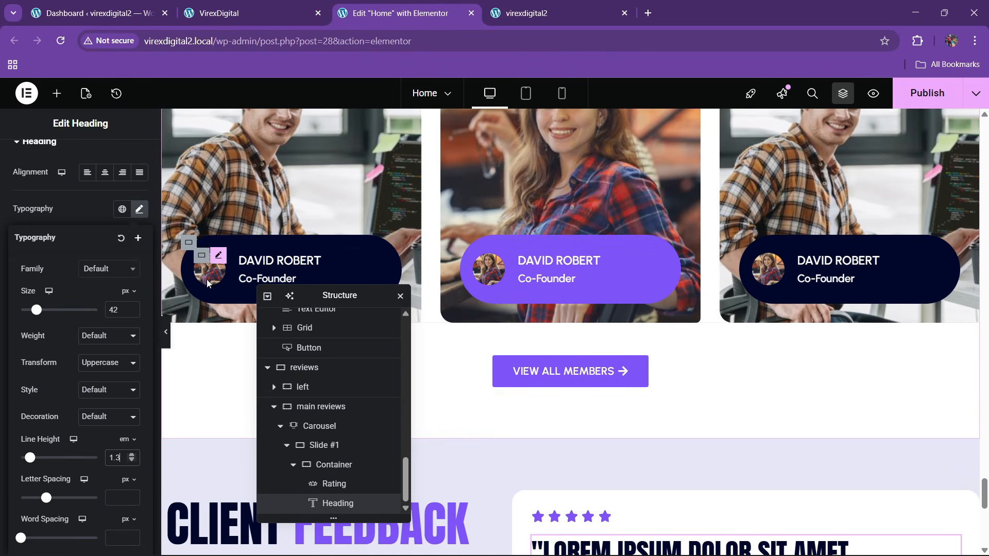
pyautogui.rightClick(216, 277)
pyautogui.click(221, 293)
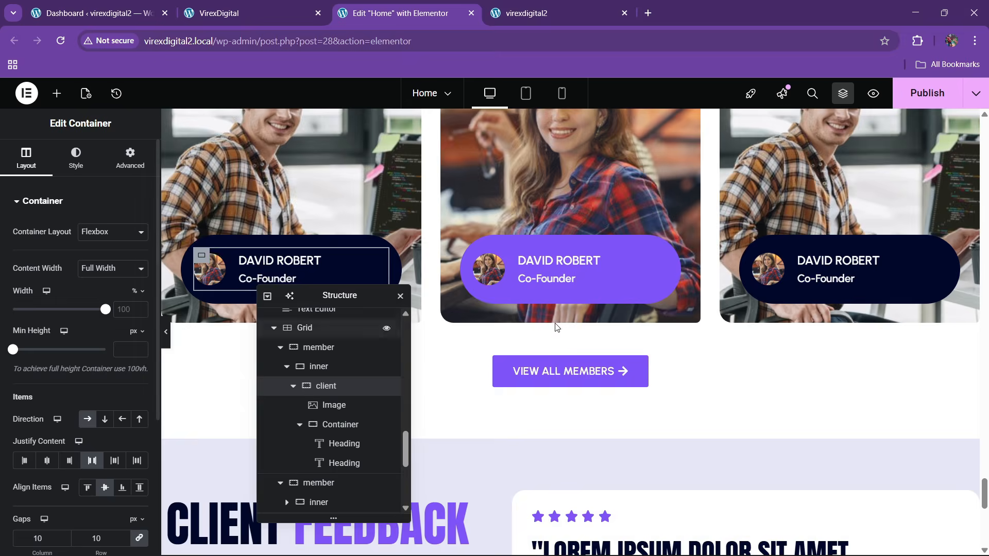
# - Select the quote heading, dismiss the chat notification, and open the Elements panel
pyautogui.scroll(-5, 625, 299)
pyautogui.rightClick(627, 315)
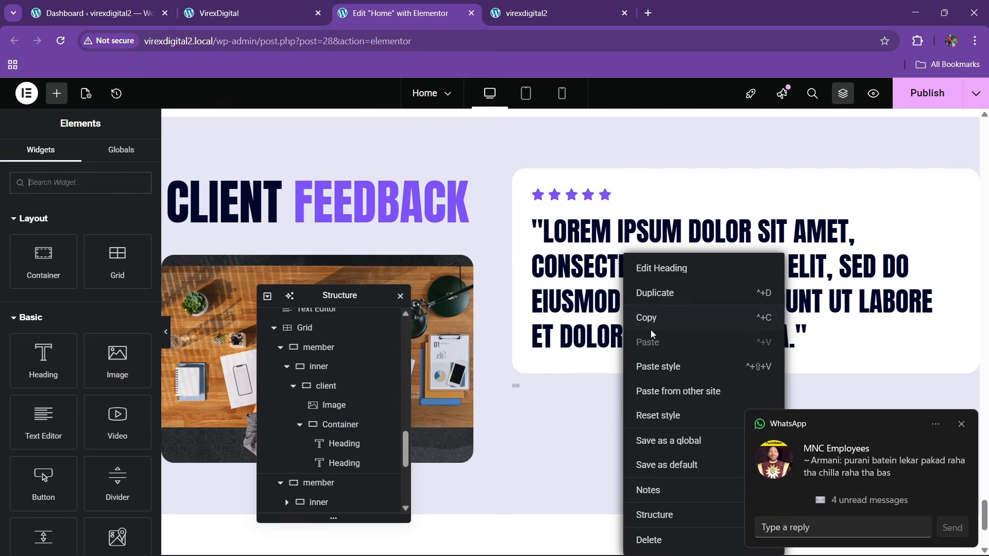
pyautogui.click(651, 320)
pyautogui.rightClick(574, 340)
pyautogui.click(840, 335)
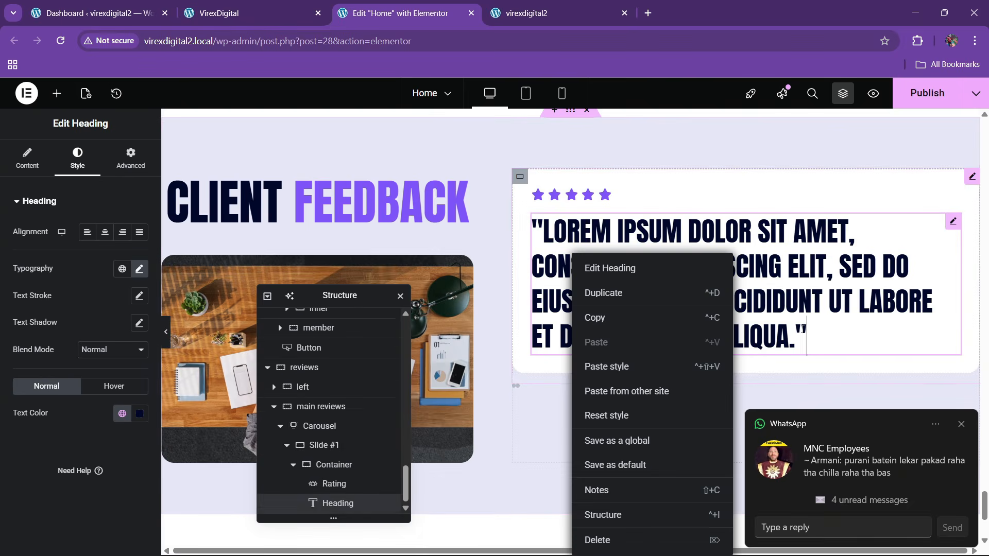
pyautogui.click(959, 424)
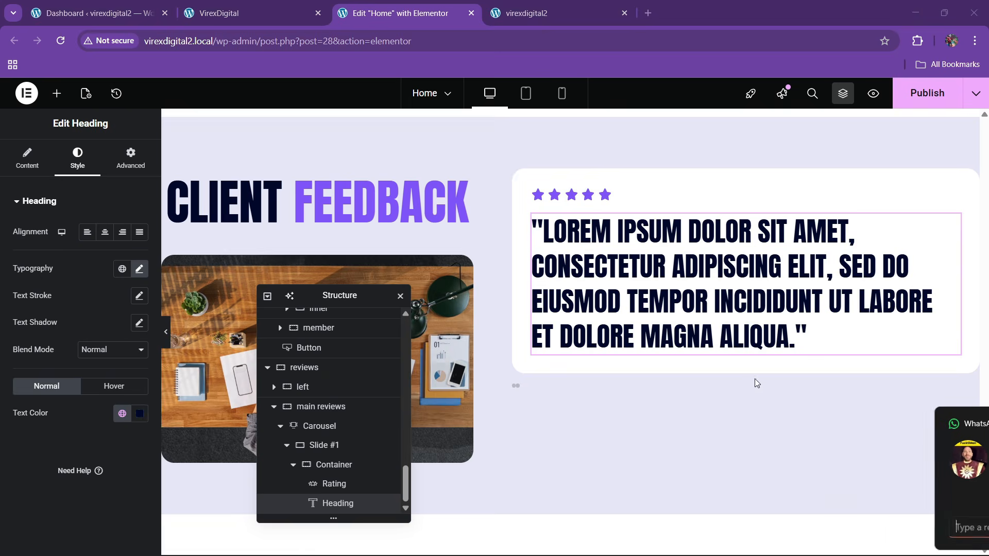
pyautogui.click(57, 93)
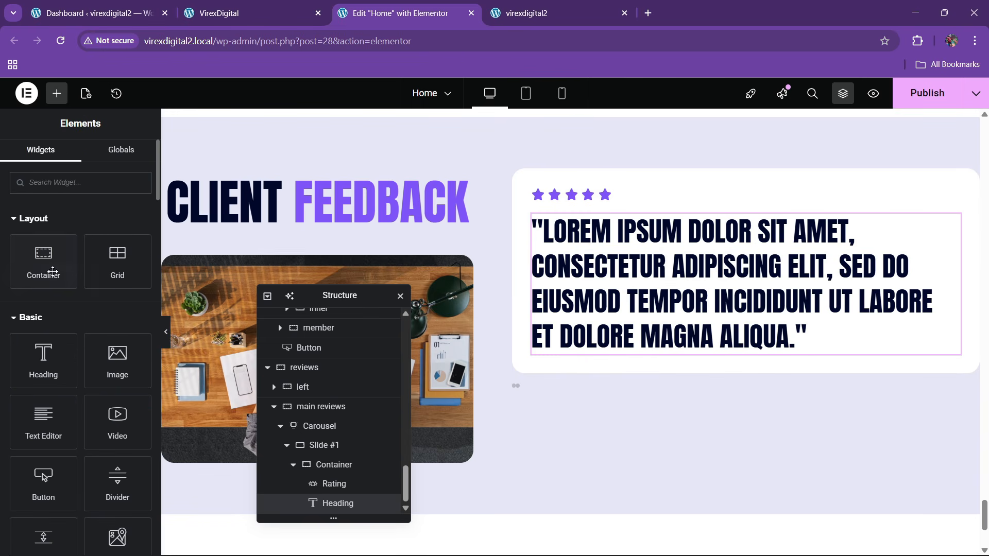
# - Add an Image Box below the quote heading with its image positioned left
pyautogui.moveTo(52, 271); pyautogui.dragTo(685, 355)
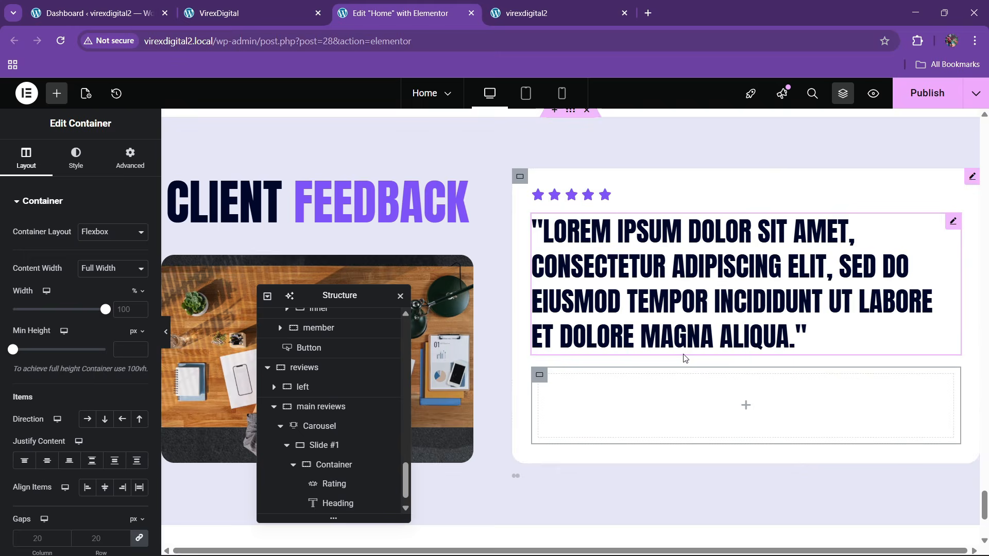
pyautogui.rightClick(538, 374)
pyautogui.click(568, 536)
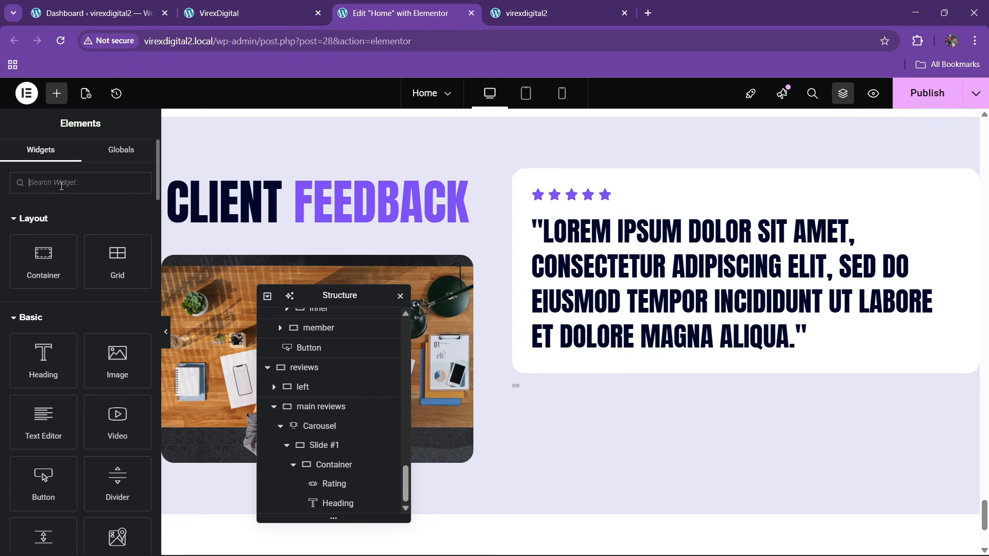
pyautogui.write('image')
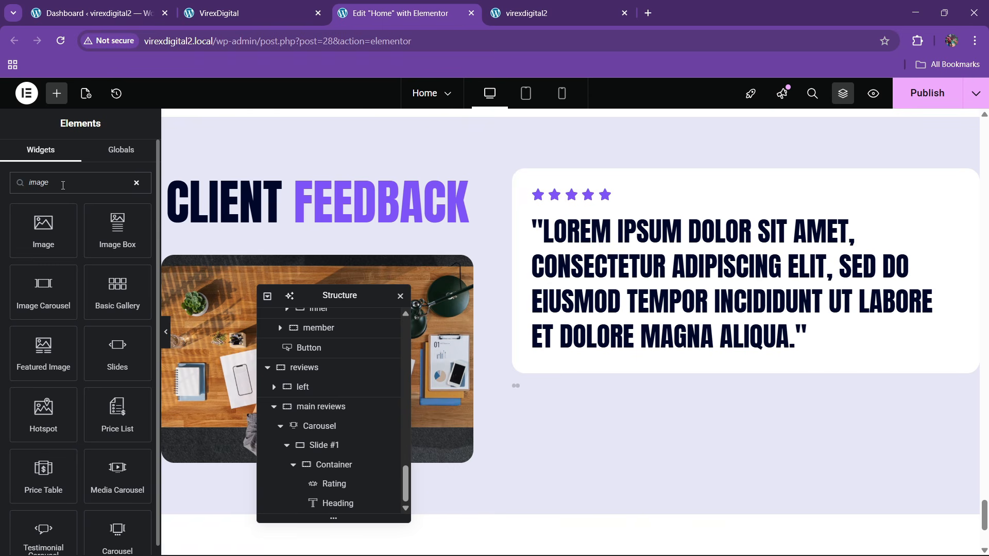
pyautogui.moveTo(117, 230); pyautogui.dragTo(608, 371)
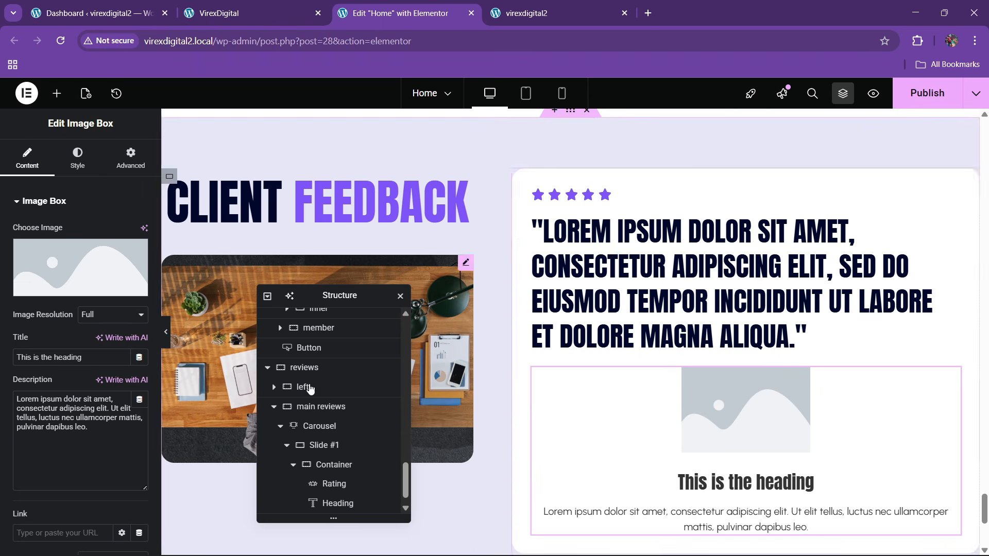
pyautogui.click(77, 157)
pyautogui.click(105, 235)
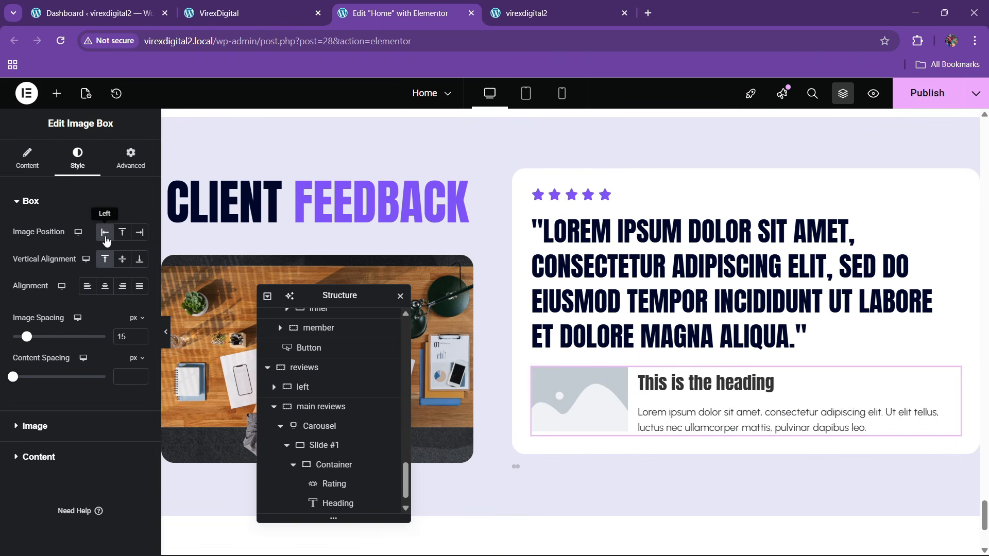
# - Pick client.jpg from the media library as the image box photo
pyautogui.click(29, 159)
pyautogui.click(67, 260)
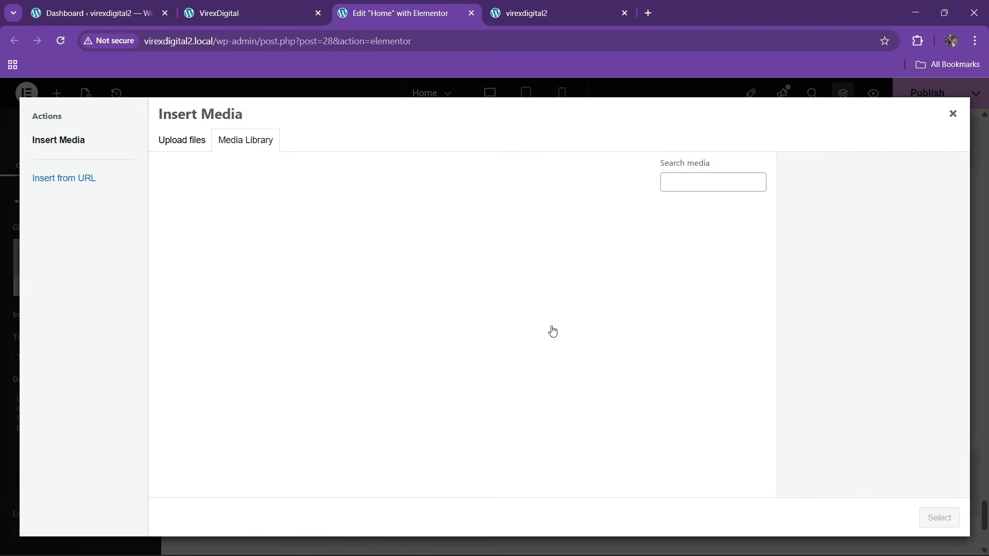
pyautogui.click(294, 387)
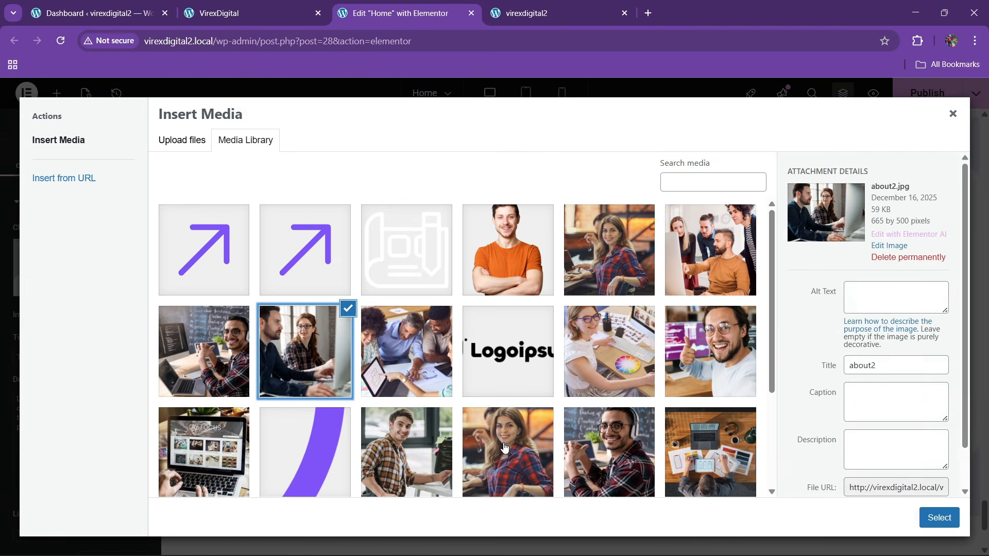
pyautogui.click(505, 448)
pyautogui.click(648, 278)
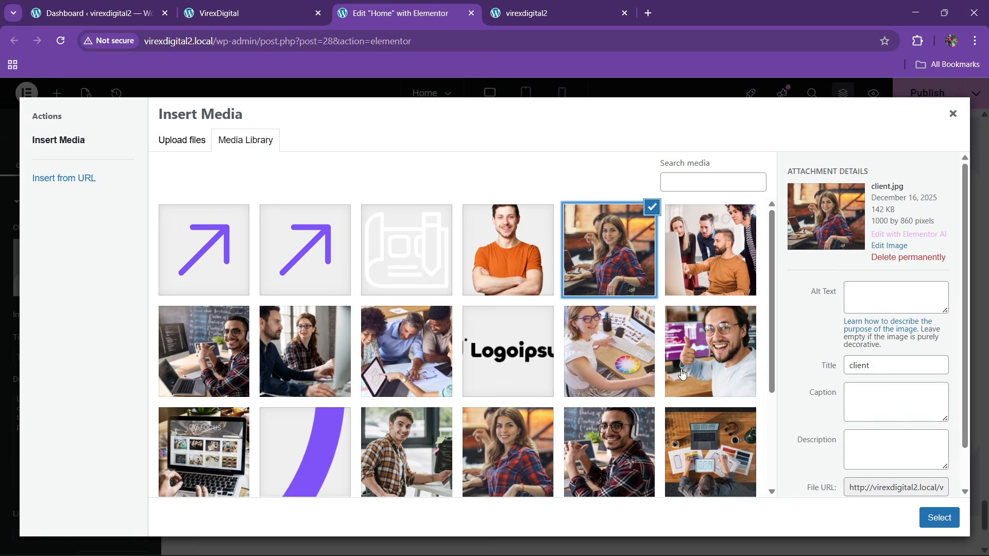
pyautogui.click(938, 517)
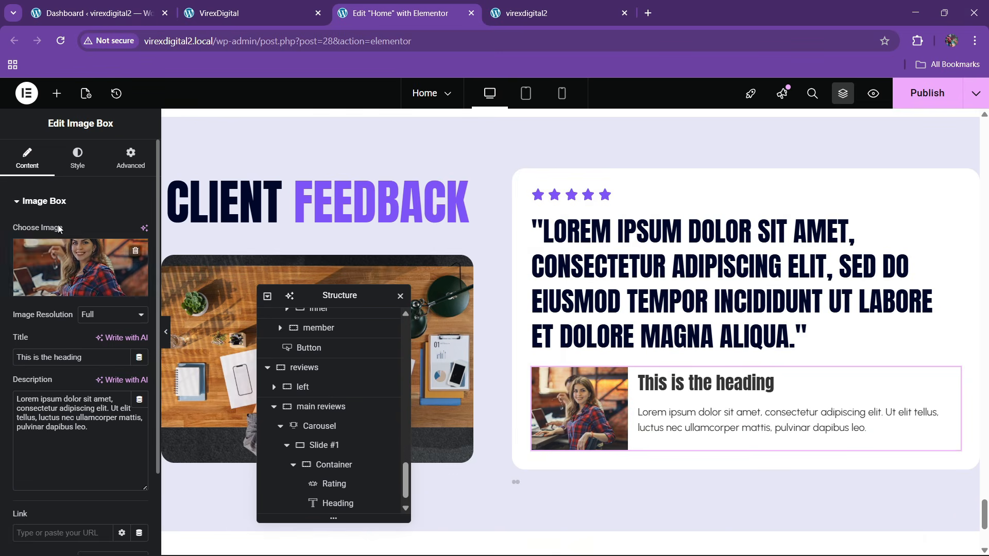
# - Make the photo a round avatar: border radius 100, width 12%, height about 69 px
pyautogui.click(77, 158)
pyautogui.click(36, 426)
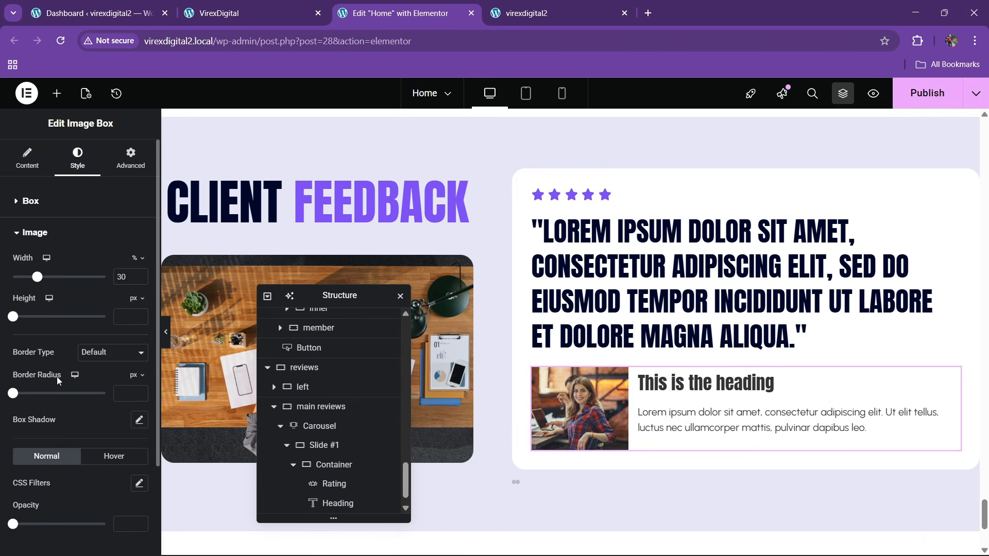
pyautogui.moveTo(23, 398); pyautogui.dragTo(147, 407)
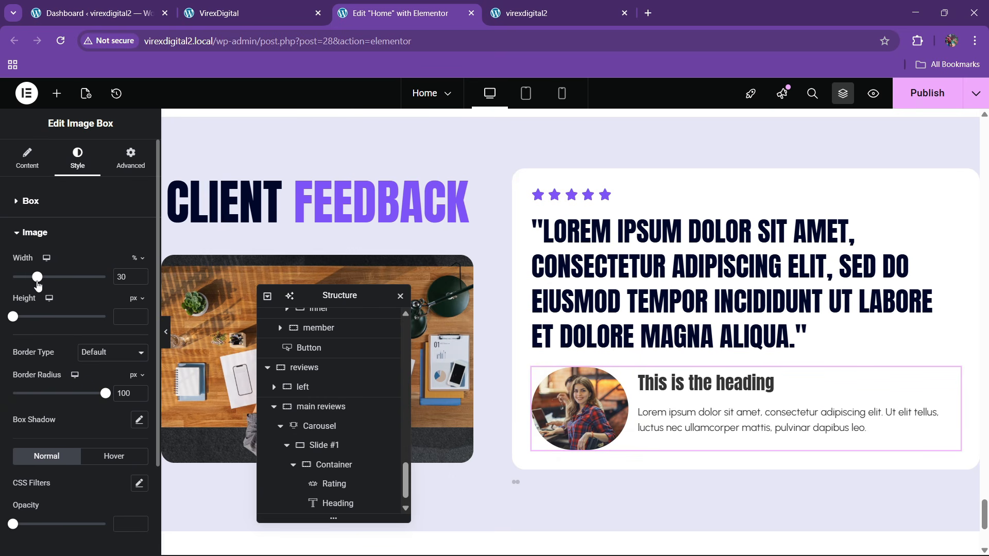
pyautogui.moveTo(37, 283); pyautogui.dragTo(20, 284)
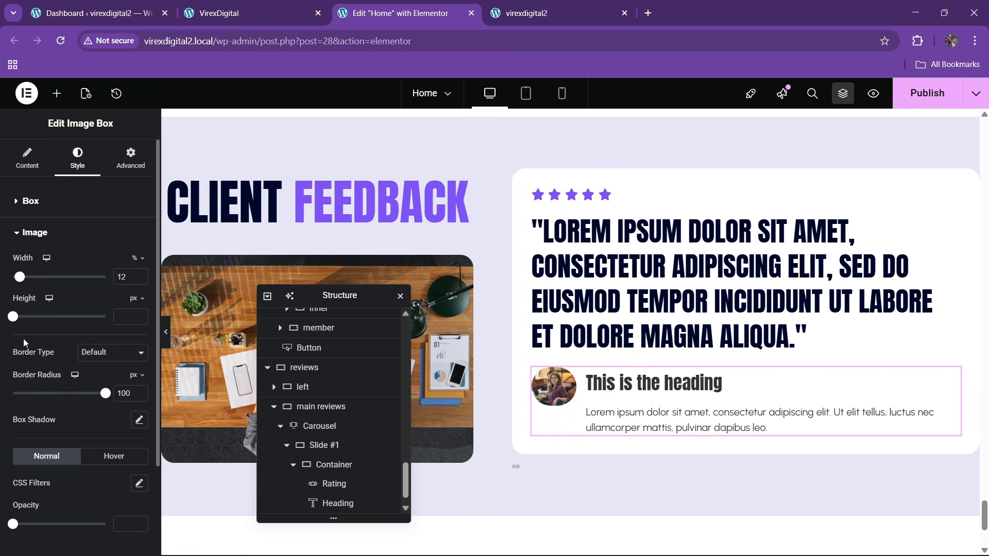
pyautogui.moveTo(16, 319); pyautogui.dragTo(80, 320)
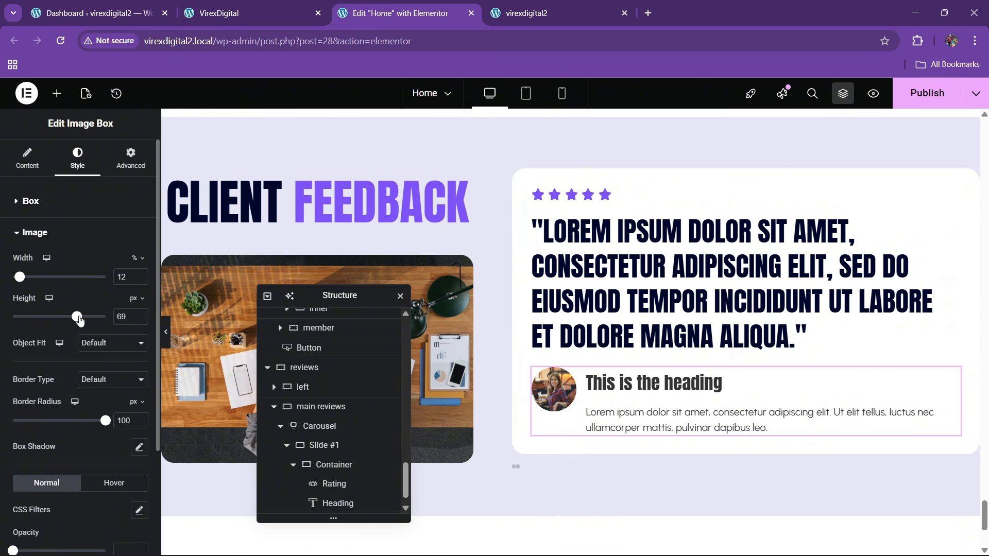
pyautogui.click(243, 18)
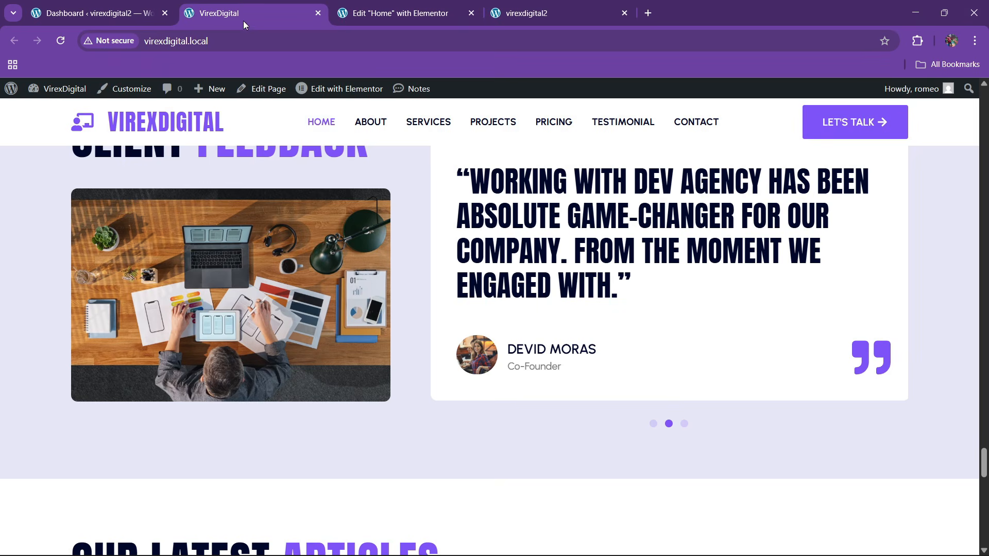
pyautogui.click(407, 13)
pyautogui.click(242, 13)
pyautogui.click(403, 14)
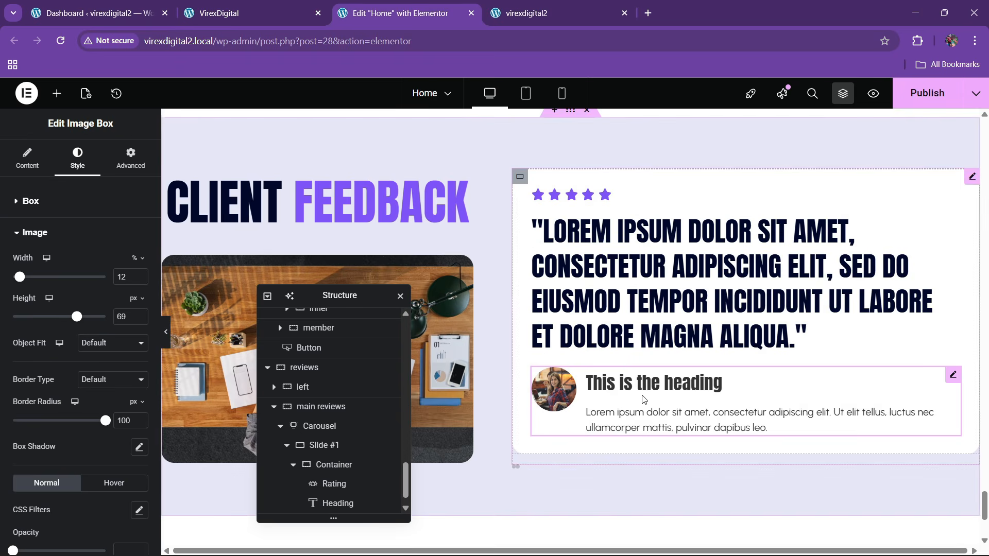
# - Replace the image box title with the reviewer's name and the description with 'Producer'
pyautogui.moveTo(84, 357); pyautogui.dragTo(2, 359)
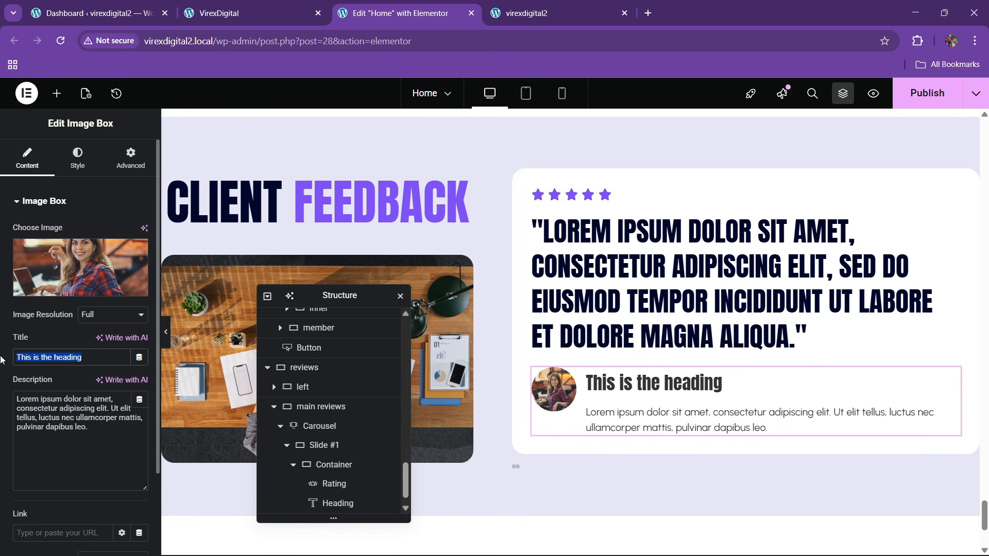
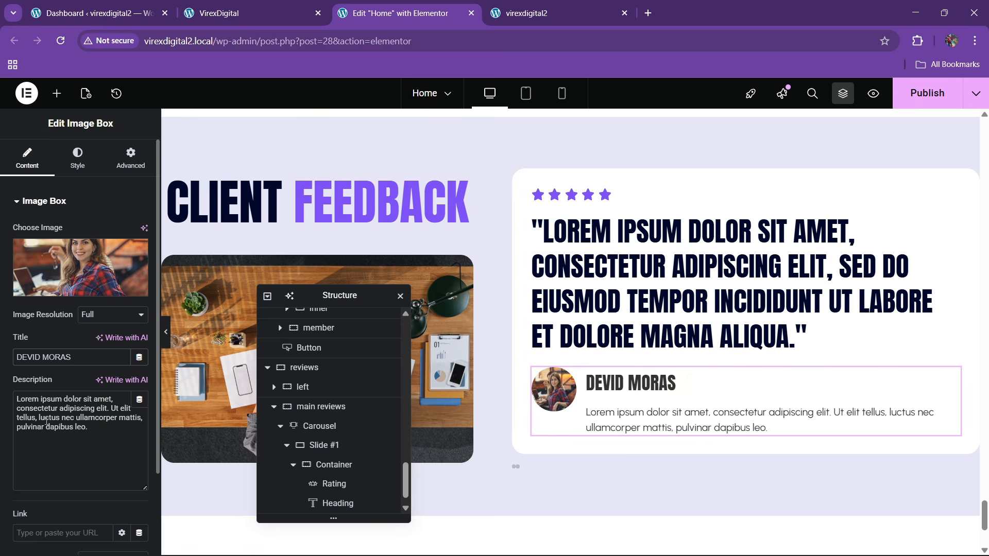
pyautogui.tripleClick(45, 420)
pyautogui.press('BackSpace')
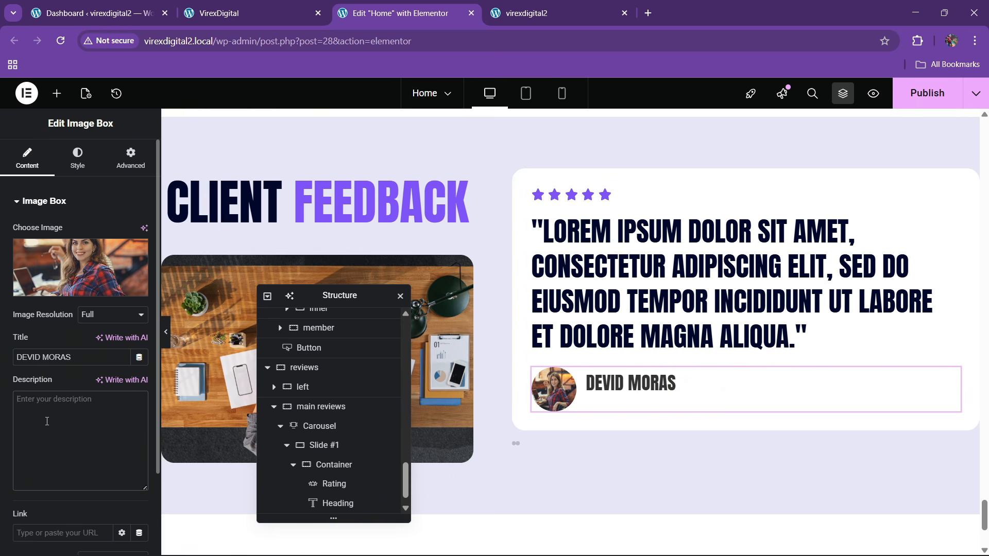
pyautogui.write('Prode')
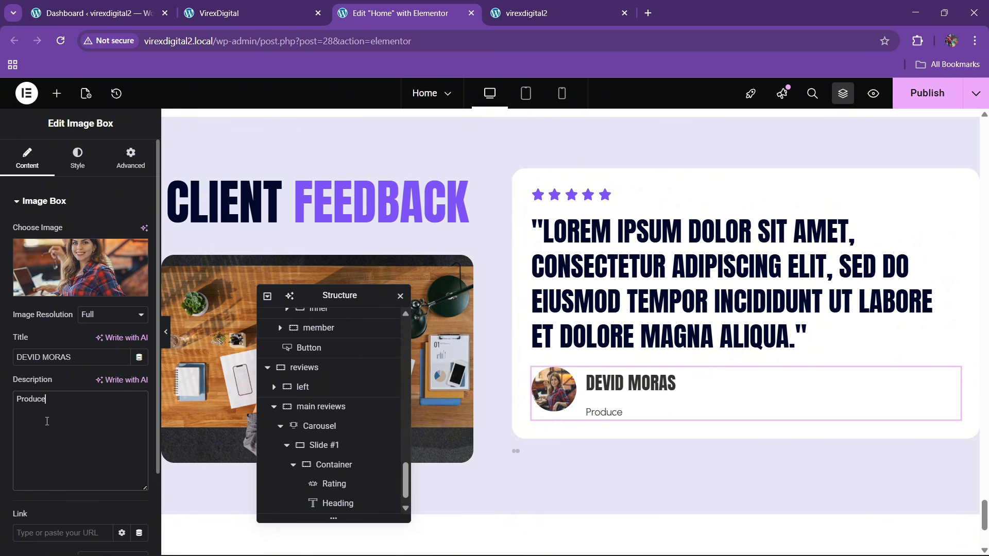
pyautogui.write('cer')
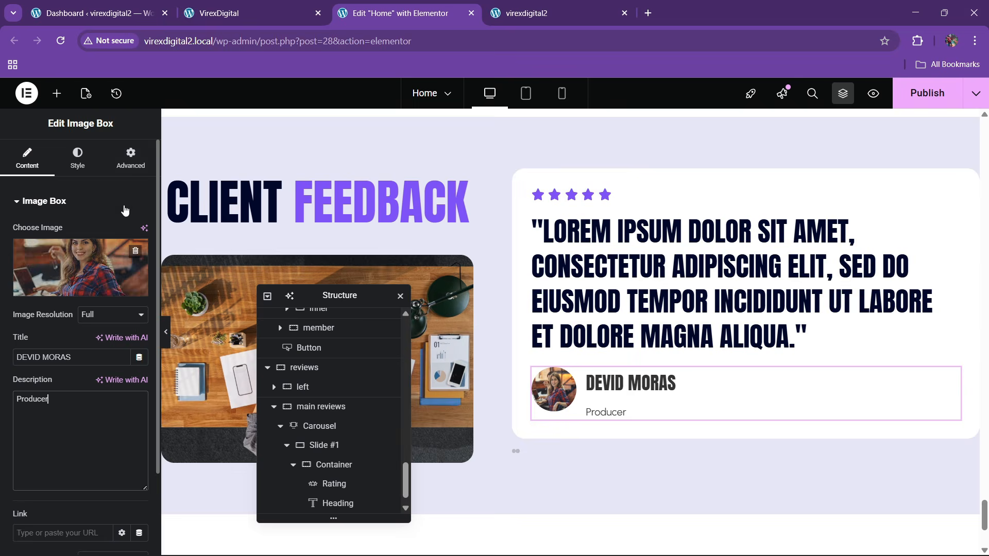
pyautogui.click(219, 12)
# - Set the image box title font family to Urbanist
pyautogui.click(432, 5)
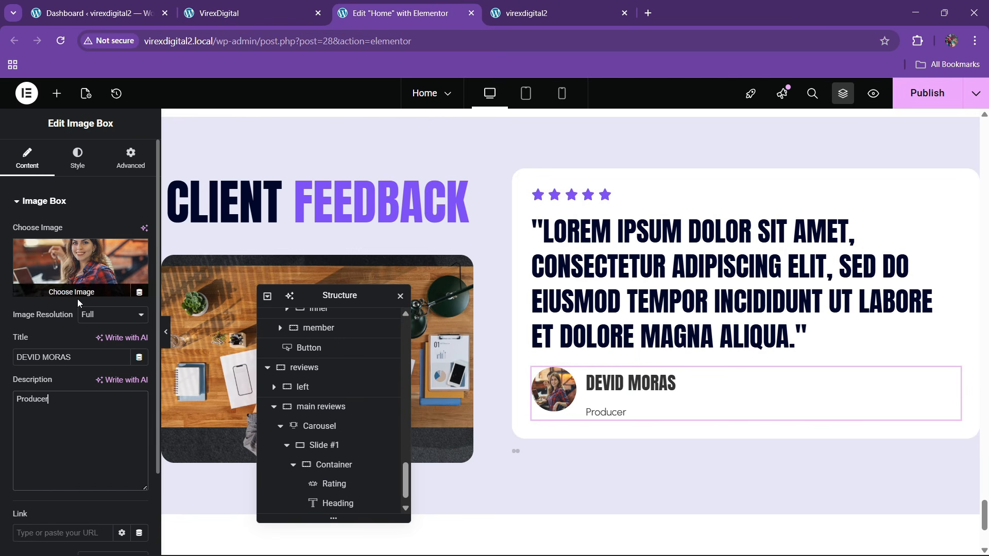
pyautogui.click(78, 156)
pyautogui.click(39, 457)
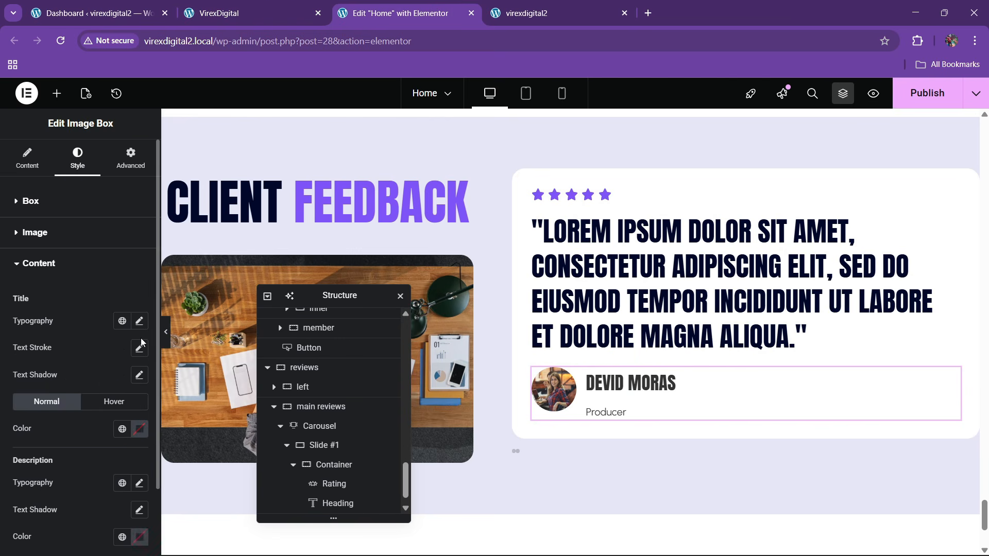
pyautogui.click(139, 321)
pyautogui.click(107, 380)
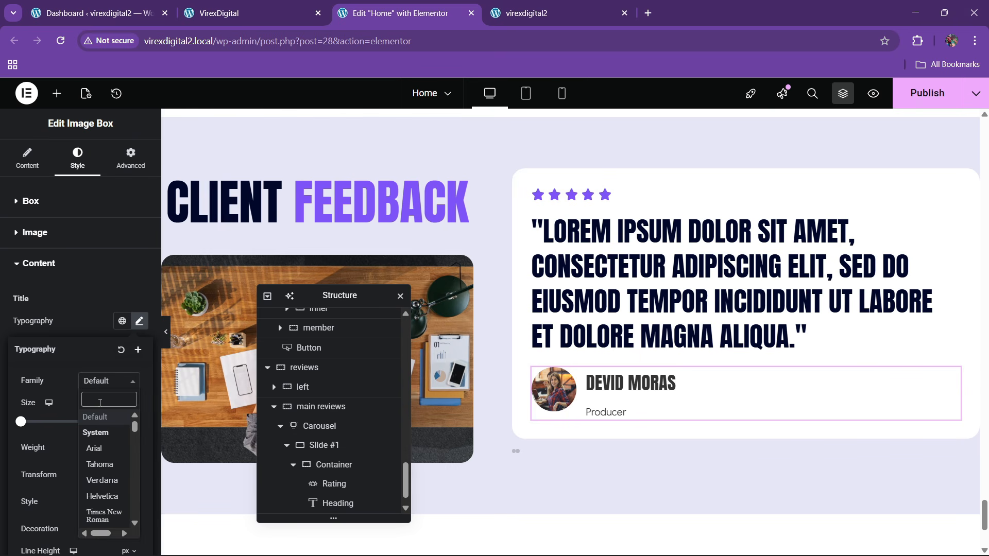
pyautogui.write('ural')
pyautogui.press('BackSpace')
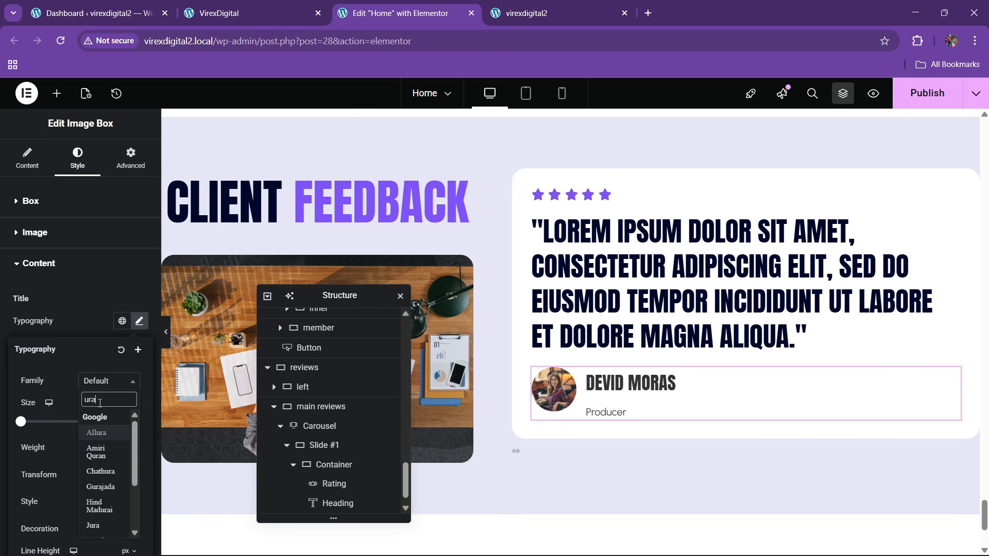
pyautogui.press('BackSpace')
pyautogui.write('ba')
pyautogui.press('Return')
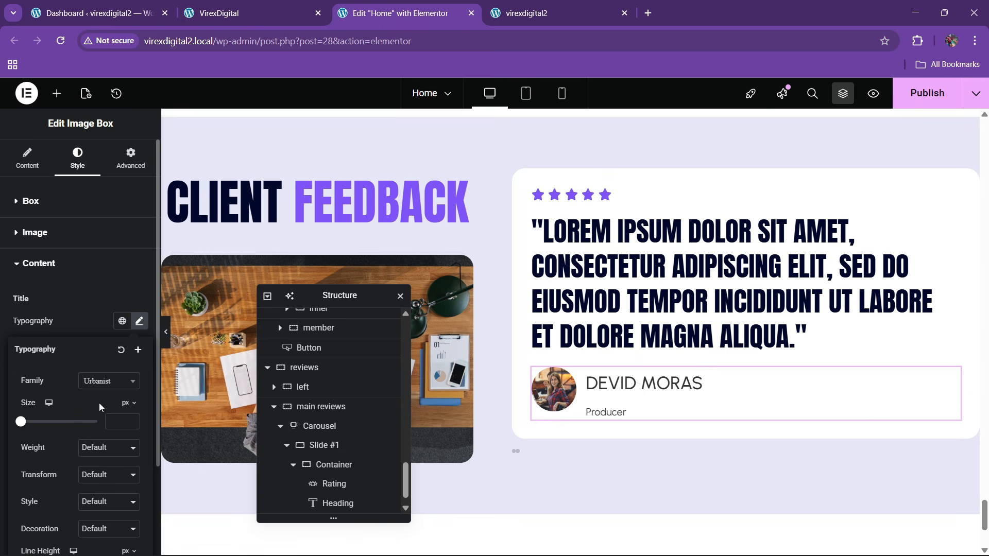
# - Give the title size 20 px and bold 700 weight
pyautogui.click(132, 420)
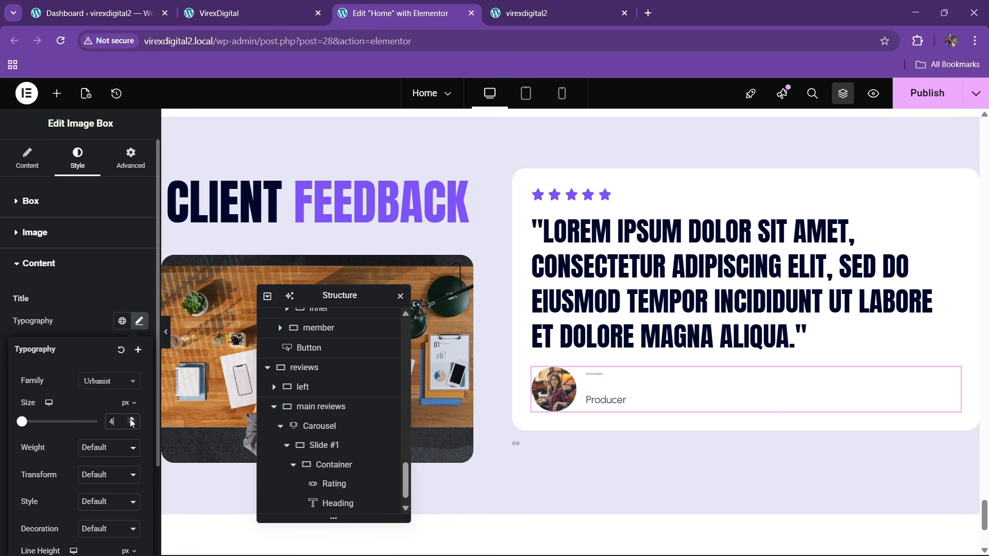
pyautogui.click(131, 425)
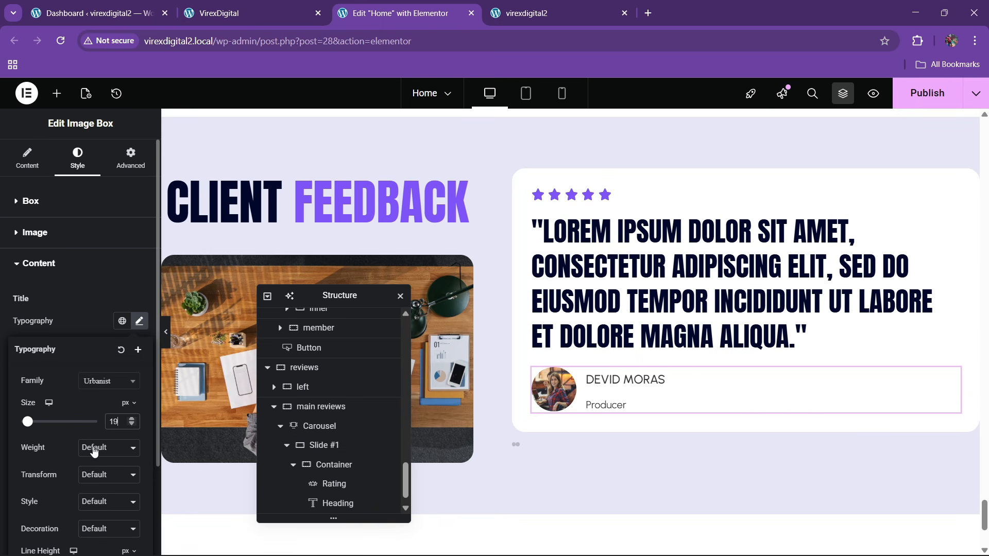
pyautogui.click(105, 448)
pyautogui.click(102, 337)
pyautogui.click(97, 447)
pyautogui.click(95, 339)
pyautogui.click(100, 448)
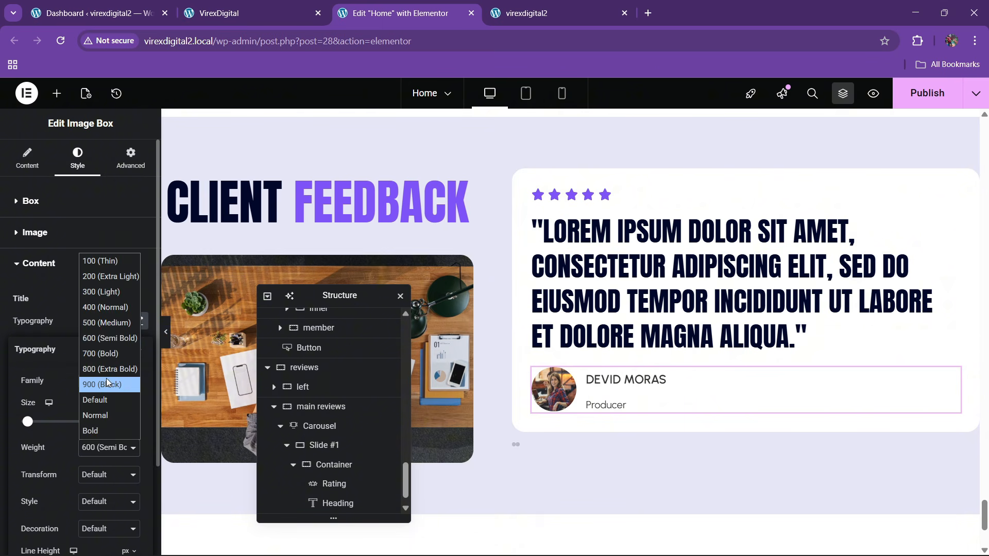
pyautogui.click(106, 343)
pyautogui.click(103, 443)
pyautogui.click(97, 354)
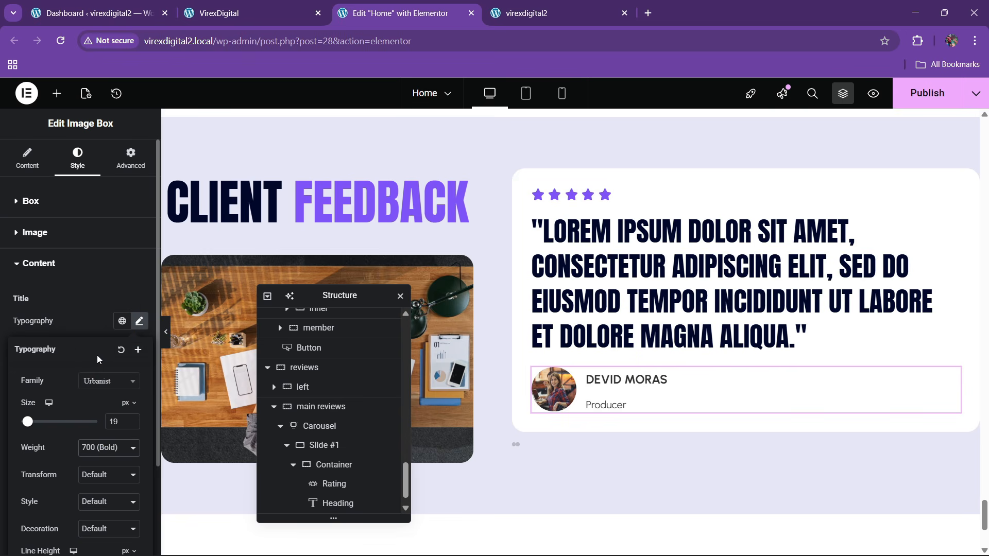
pyautogui.click(131, 419)
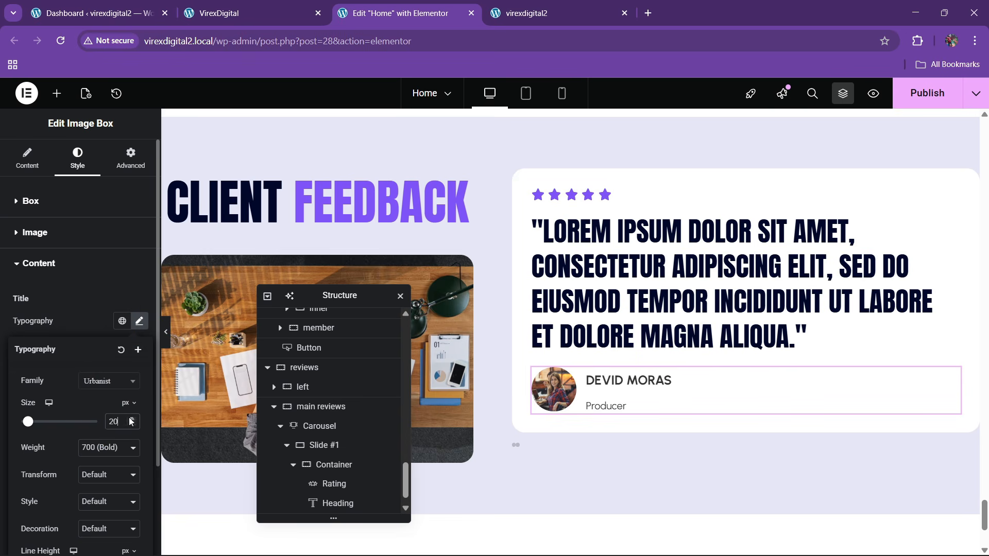
pyautogui.click(105, 348)
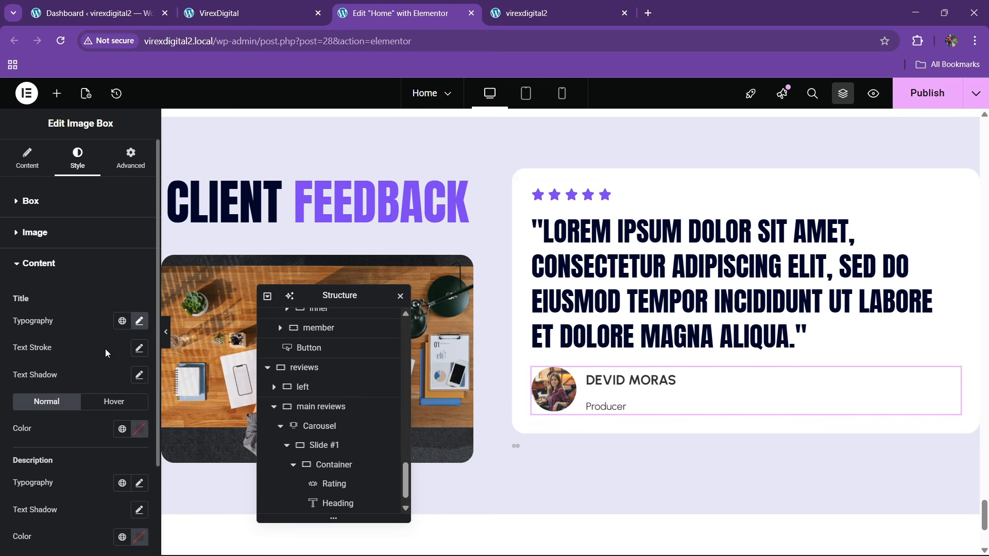
# - Colour the title with the theme black global colour
pyautogui.click(116, 421)
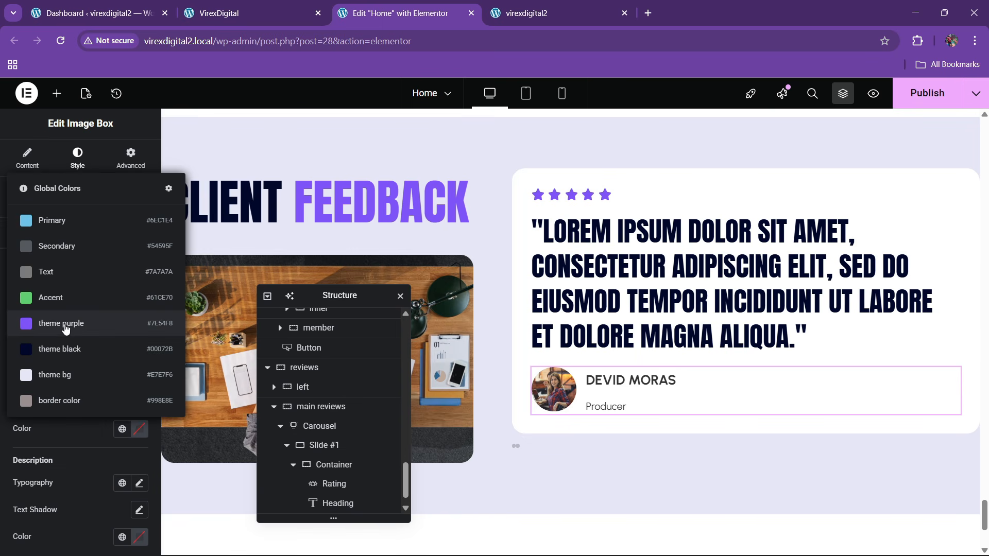
pyautogui.click(66, 350)
pyautogui.click(247, 12)
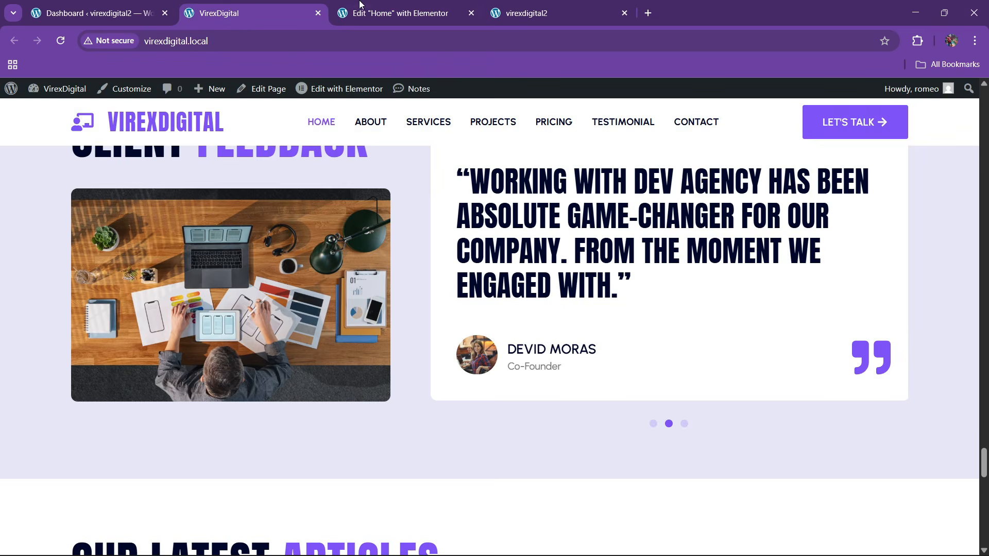
pyautogui.click(360, 5)
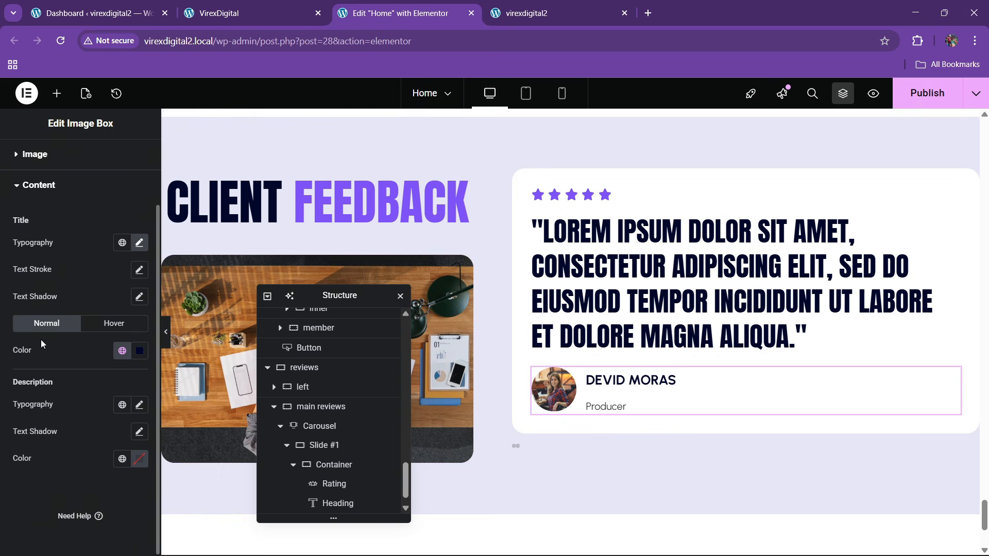
# - Set the description typography size to 17
pyautogui.click(133, 409)
pyautogui.scroll(-3, 105, 461)
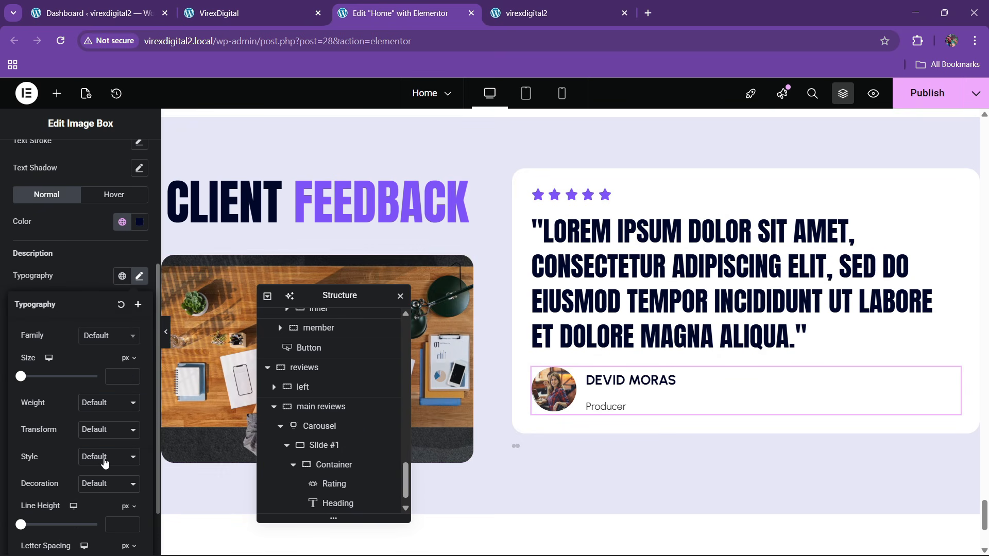
pyautogui.write('3')
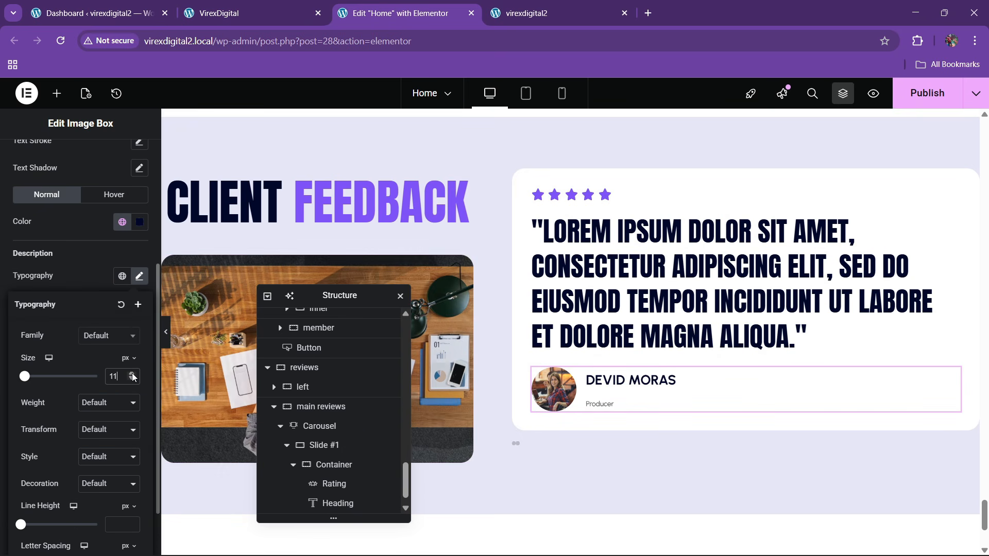
pyautogui.click(132, 374)
pyautogui.click(132, 374)
pyautogui.click(132, 374)
pyautogui.click(132, 374)
pyautogui.click(132, 374)
pyautogui.click(133, 373)
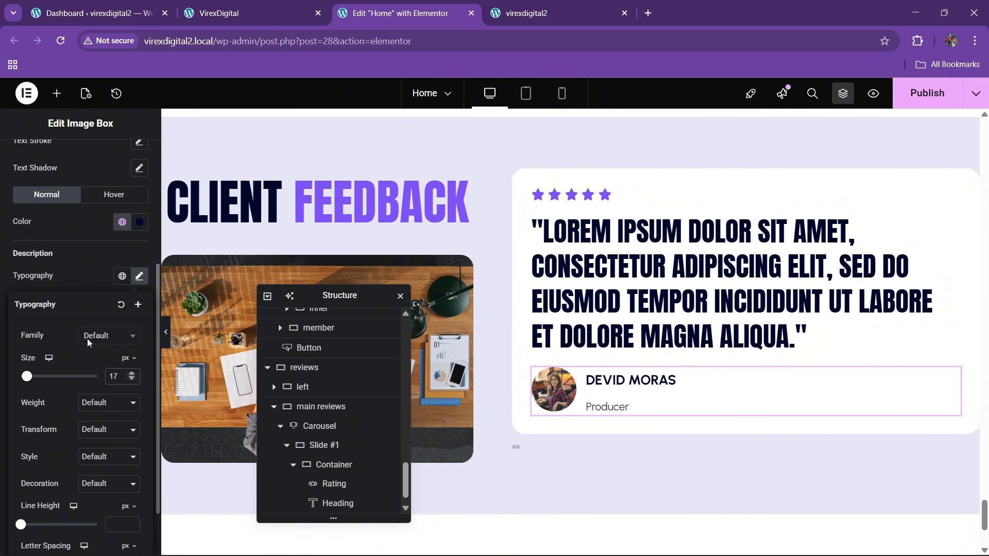
pyautogui.scroll(4, 55, 240)
# - Set the image box content spacing to 5
pyautogui.click(31, 200)
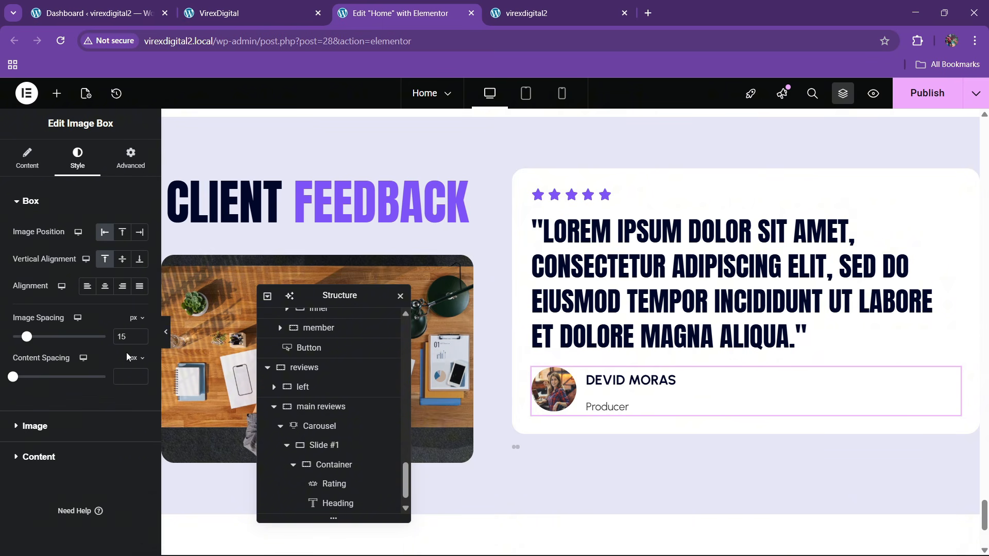
pyautogui.click(127, 380)
pyautogui.write('0')
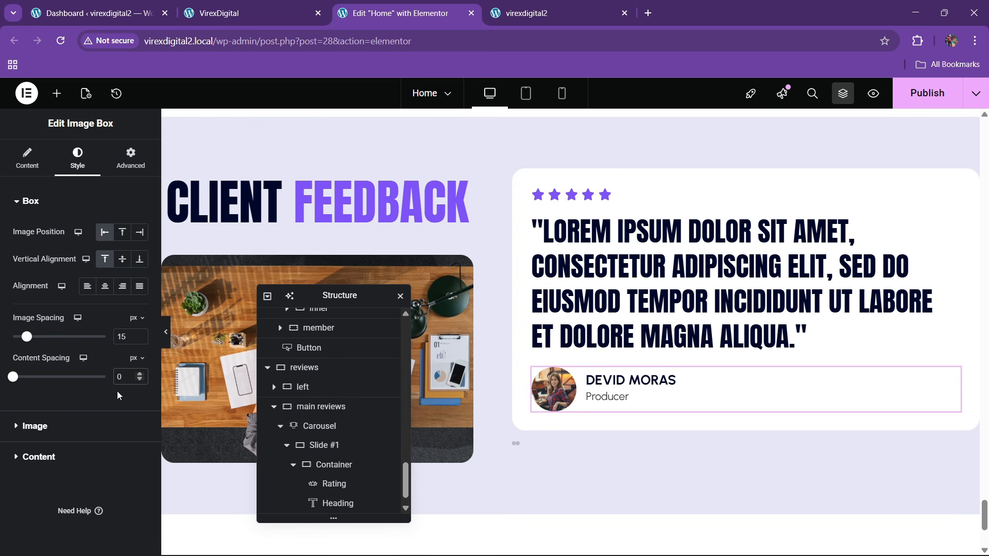
pyautogui.click(139, 375)
pyautogui.click(139, 374)
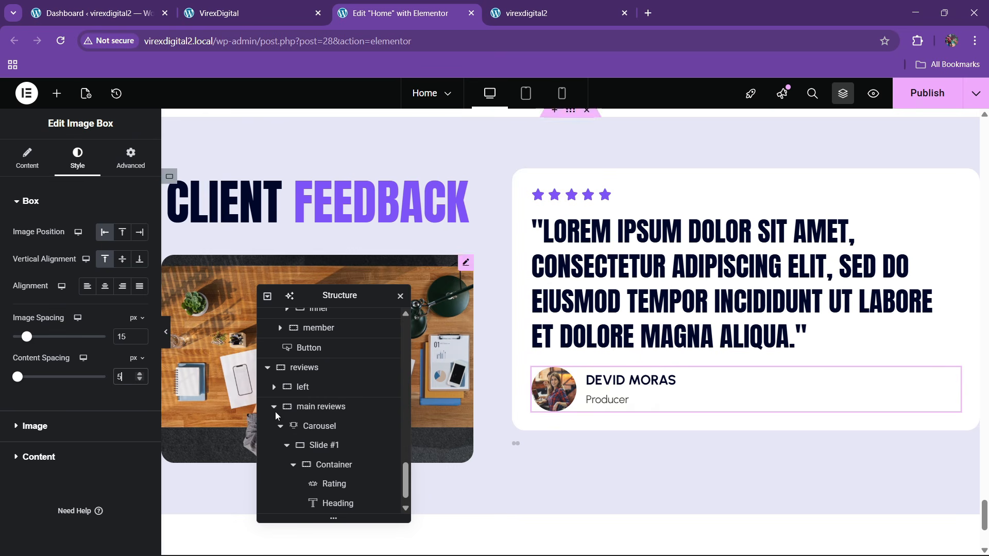
# - Resize the avatar image to 10% width and 60 px height
pyautogui.click(35, 426)
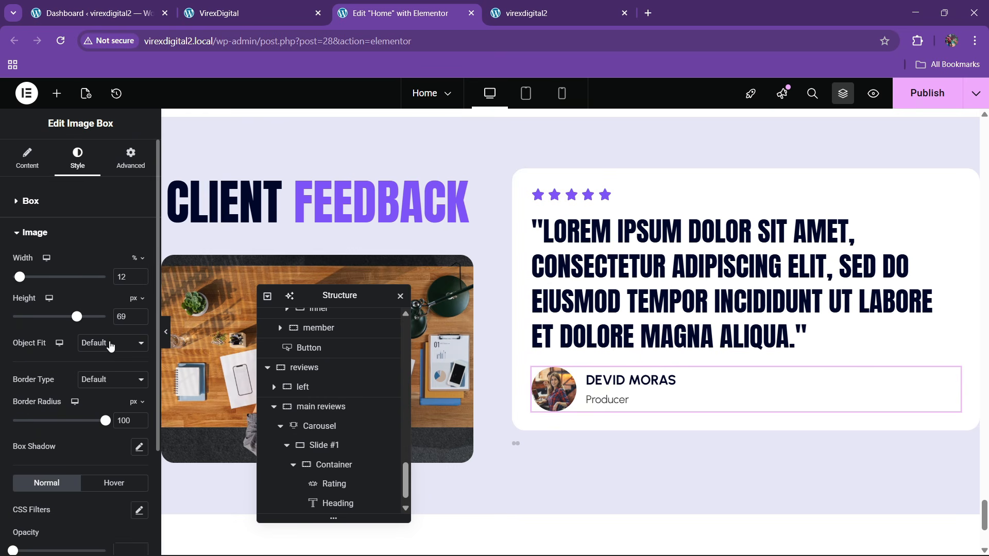
pyautogui.click(139, 281)
pyautogui.click(139, 281)
pyautogui.click(139, 281)
pyautogui.click(139, 281)
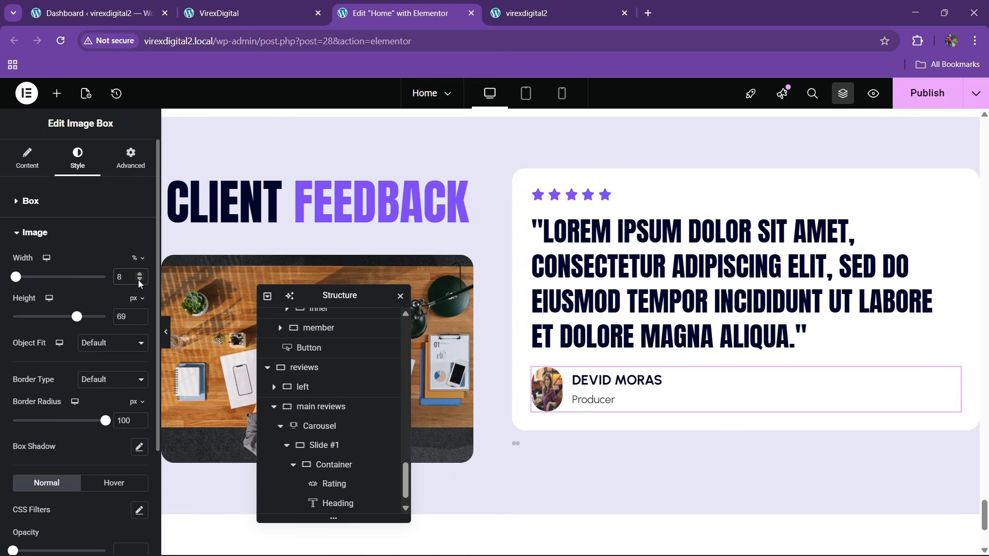
pyautogui.click(139, 320)
pyautogui.click(139, 321)
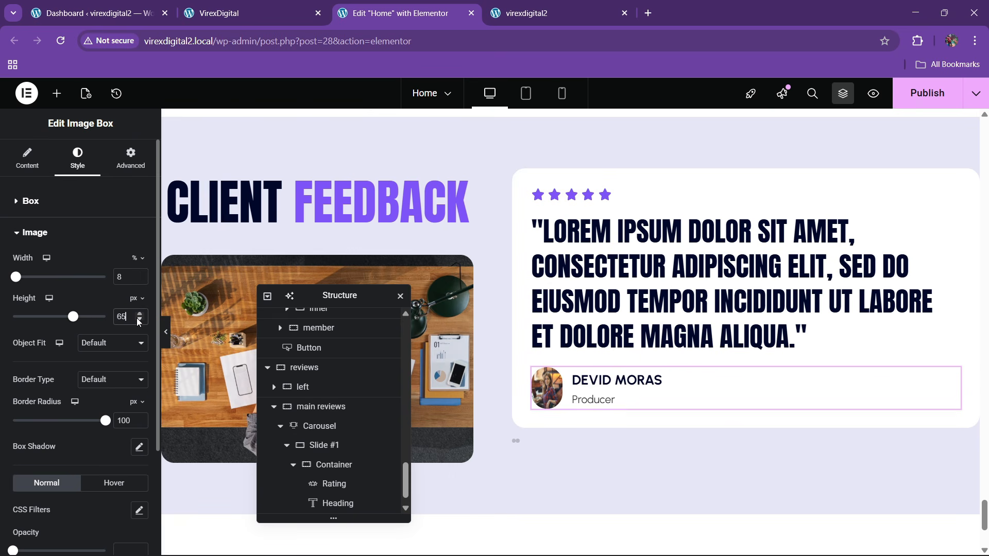
pyautogui.click(139, 321)
pyautogui.click(139, 321)
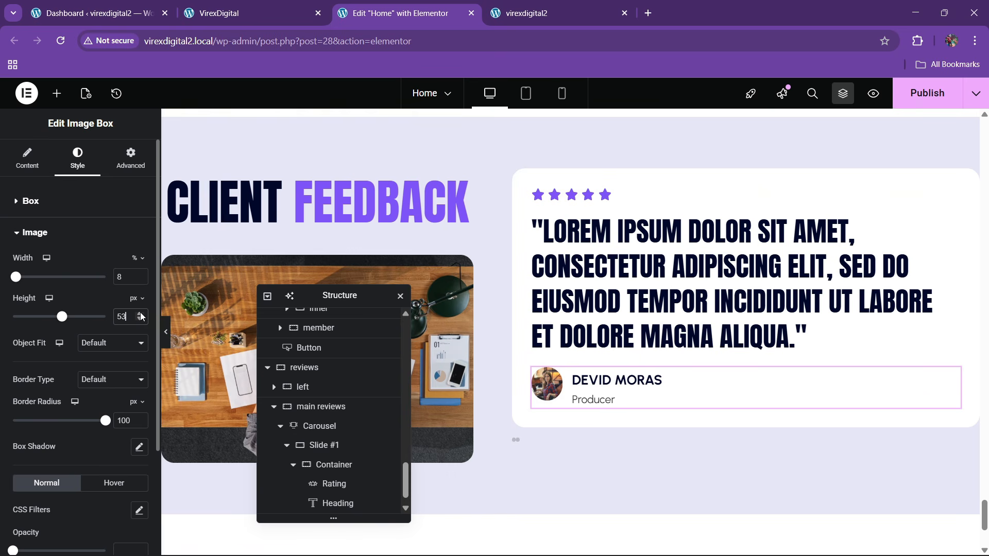
pyautogui.click(141, 314)
pyautogui.click(140, 314)
pyautogui.click(141, 314)
pyautogui.click(140, 314)
pyautogui.click(141, 314)
pyautogui.click(141, 314)
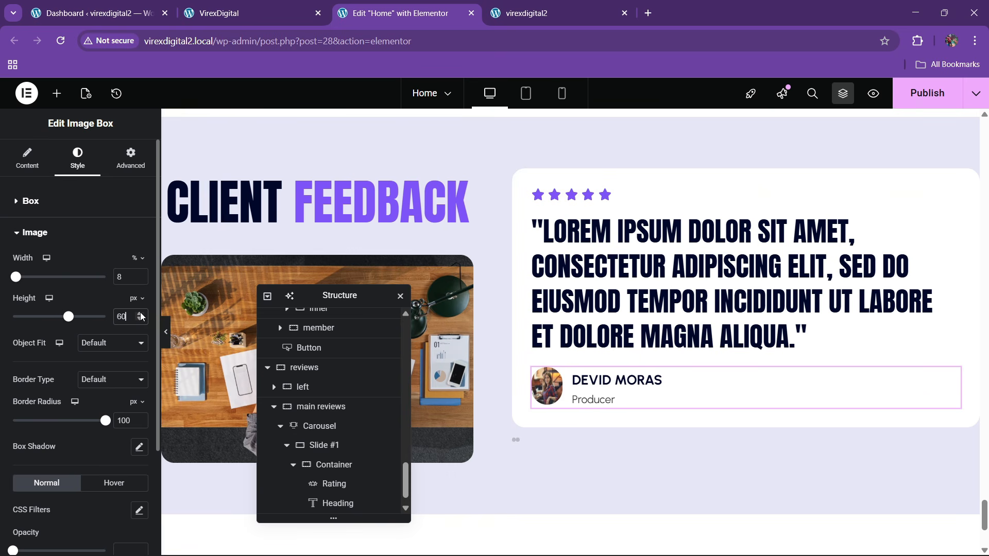
pyautogui.click(139, 274)
pyautogui.click(139, 273)
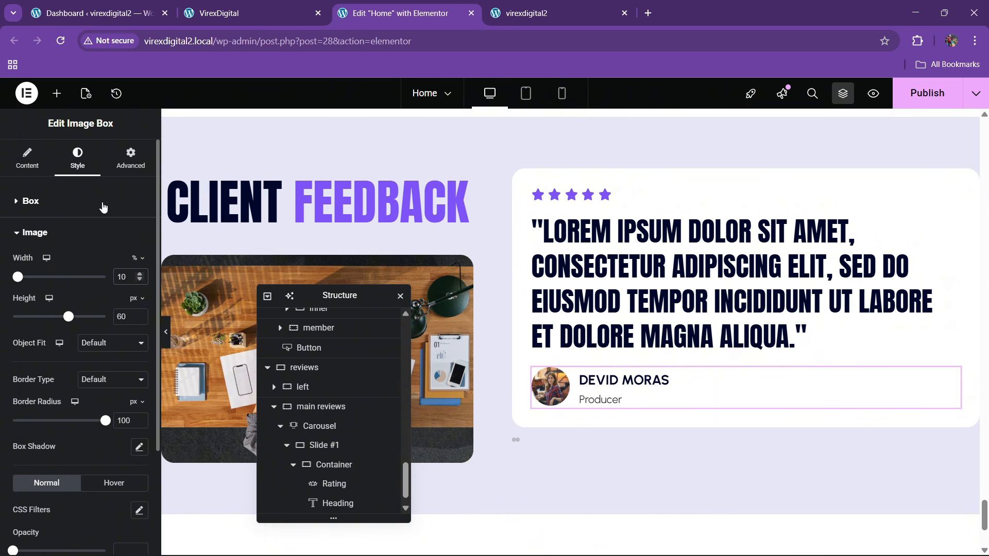
# - Set vertical alignment to Middle and compare with the live client feedback section
pyautogui.click(102, 204)
pyautogui.click(123, 262)
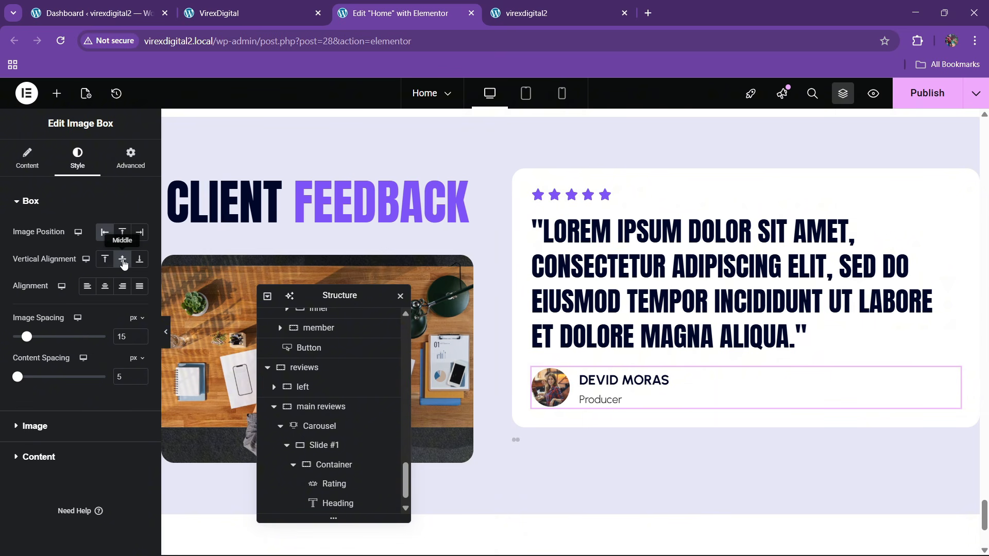
pyautogui.click(257, 11)
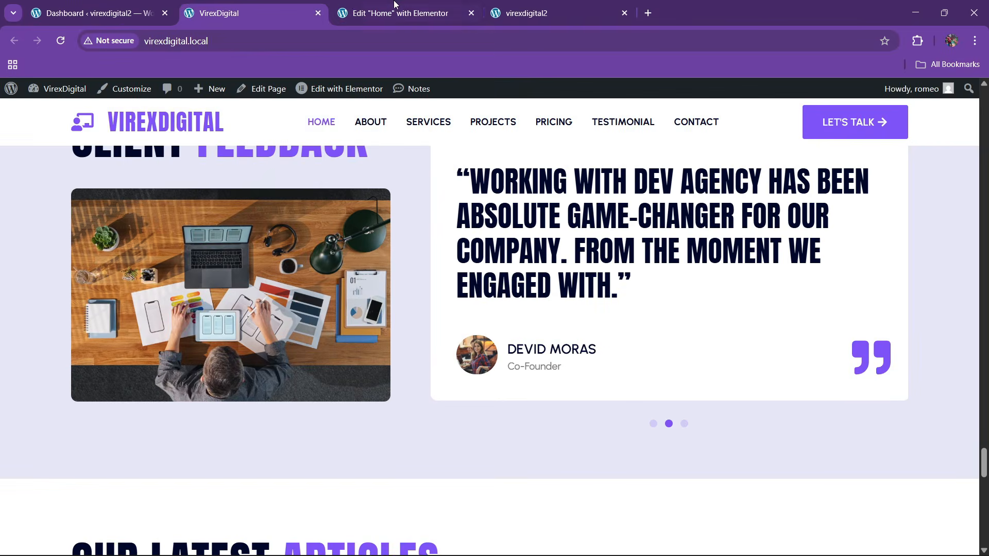
pyautogui.click(395, 4)
pyautogui.hotkey('ctrl', 'shift', 'Tab')
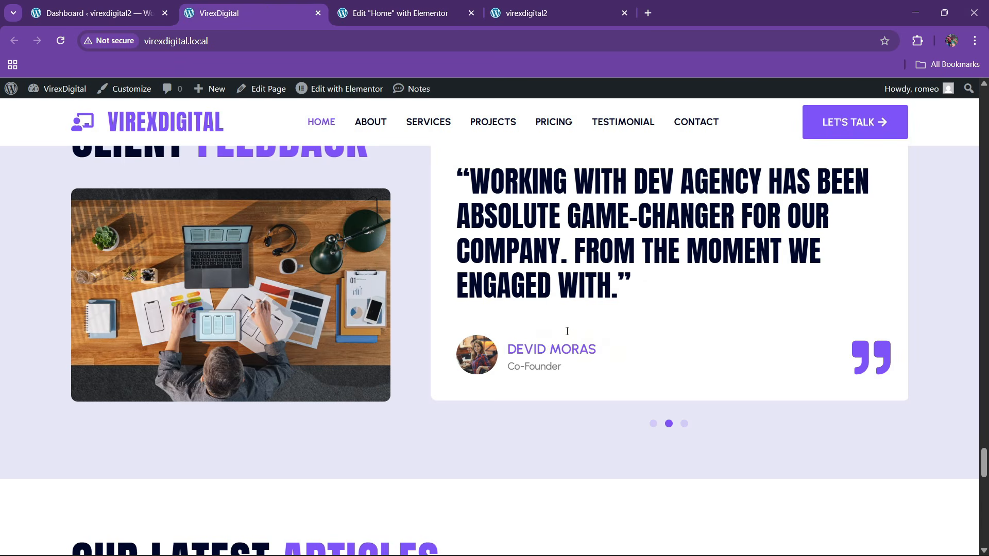
pyautogui.click(396, 11)
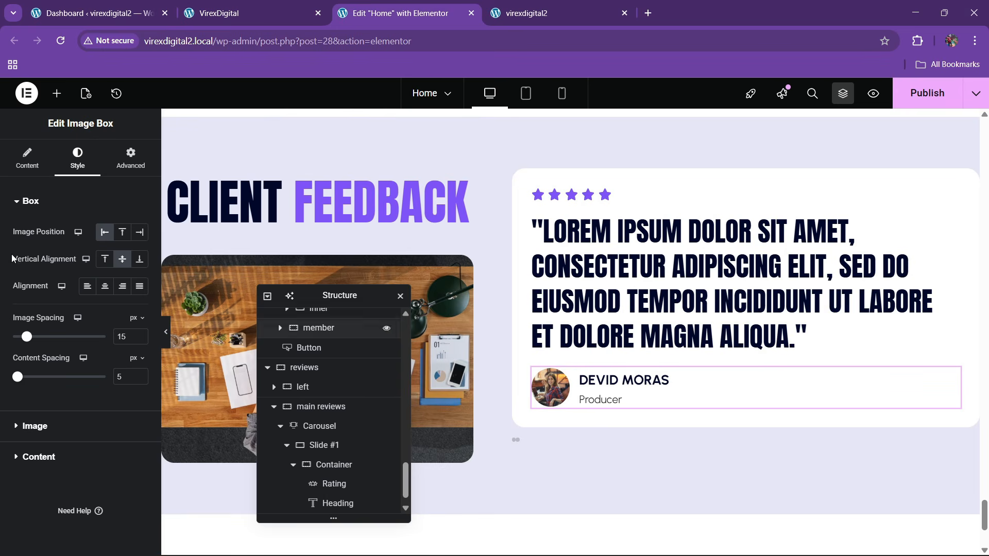
# - Add an Icon widget to the testimonial card using the Quote left icon
pyautogui.click(57, 94)
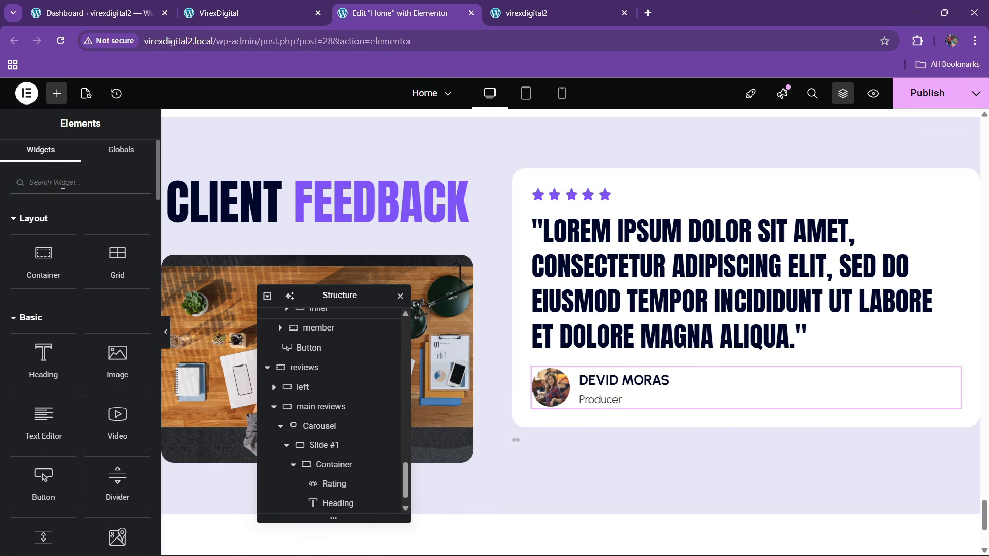
pyautogui.write('icon')
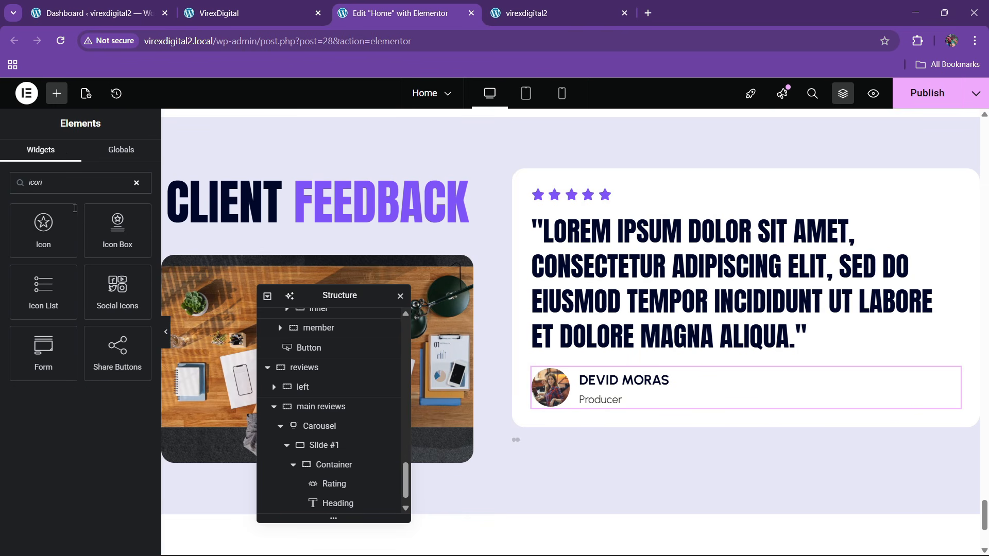
pyautogui.moveTo(43, 227); pyautogui.dragTo(842, 320)
pyautogui.click(45, 284)
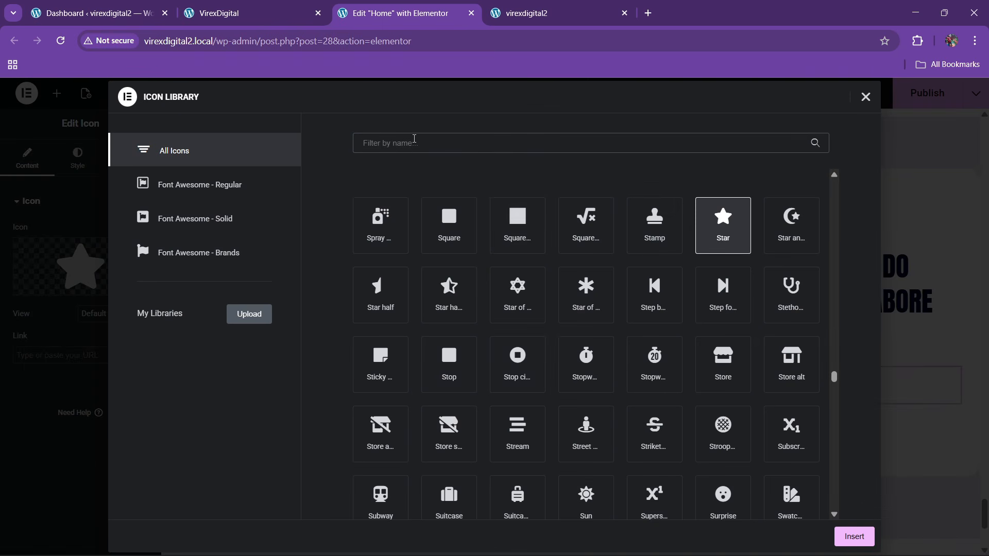
pyautogui.write('quot4e')
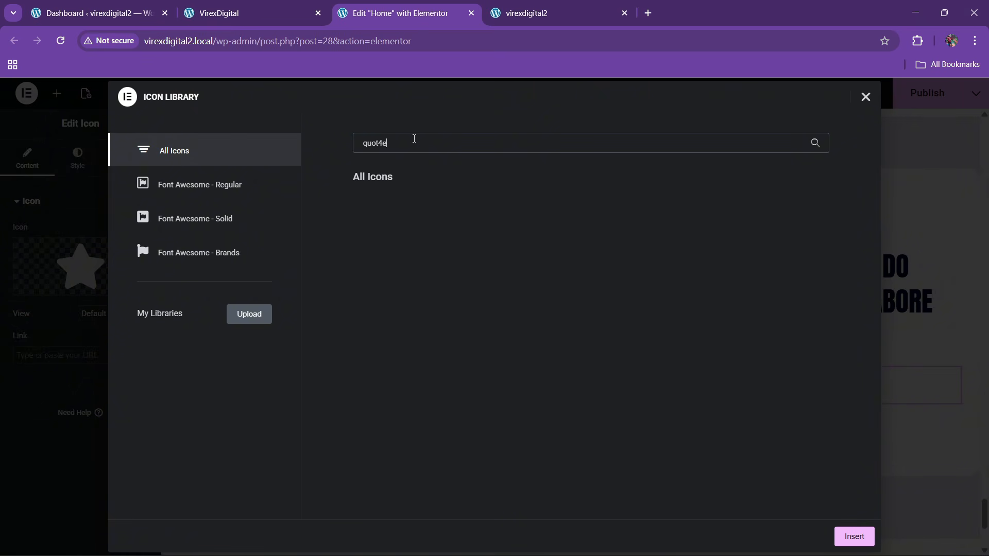
pyautogui.press('BackSpace')
pyautogui.press('BackSpace')
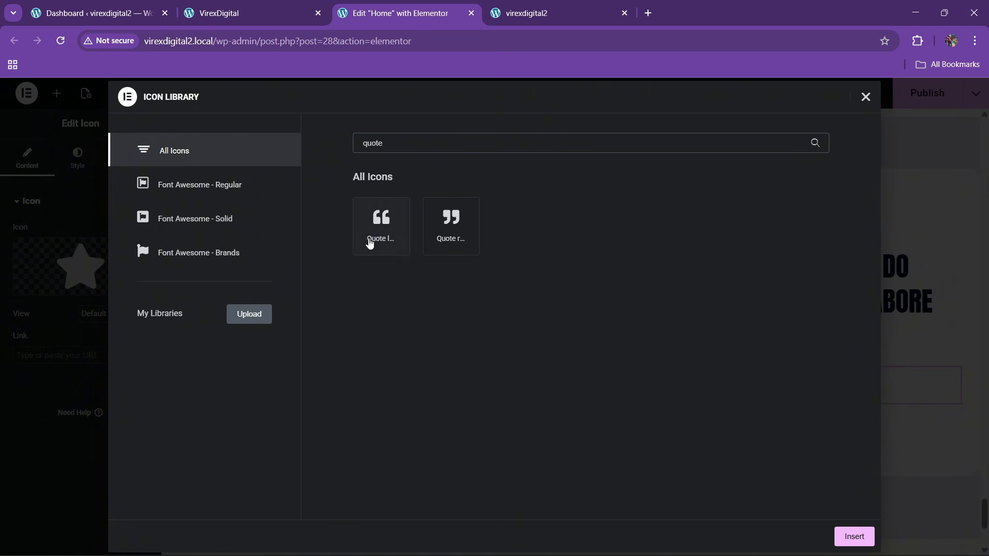
pyautogui.click(369, 244)
pyautogui.click(853, 535)
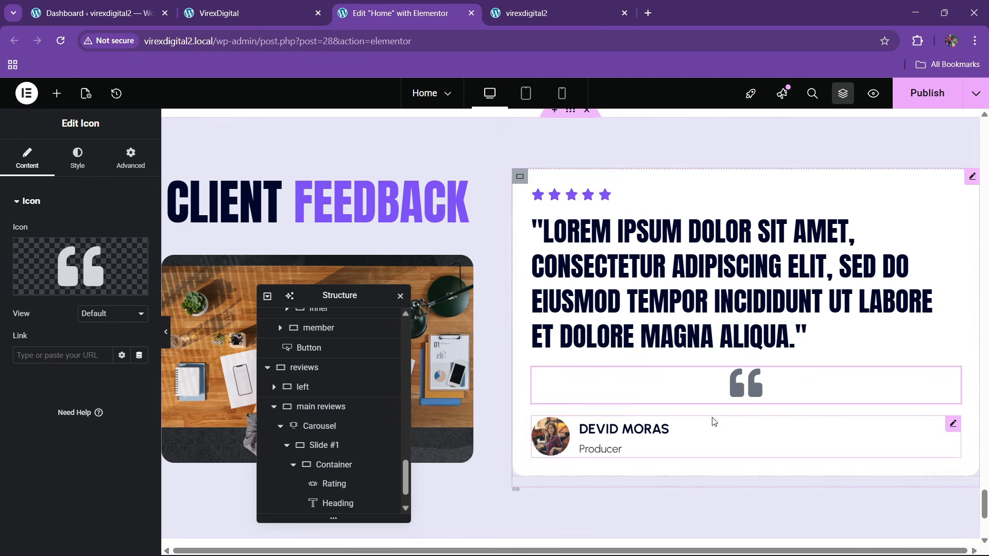
# - Colour the quote icon theme purple and align it to the card's right end
pyautogui.click(85, 163)
pyautogui.click(122, 286)
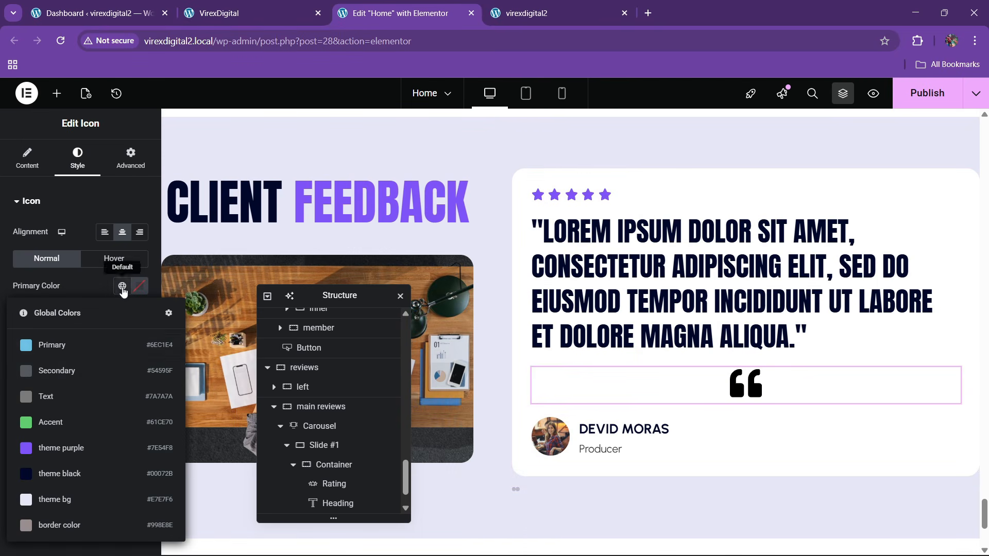
pyautogui.click(75, 448)
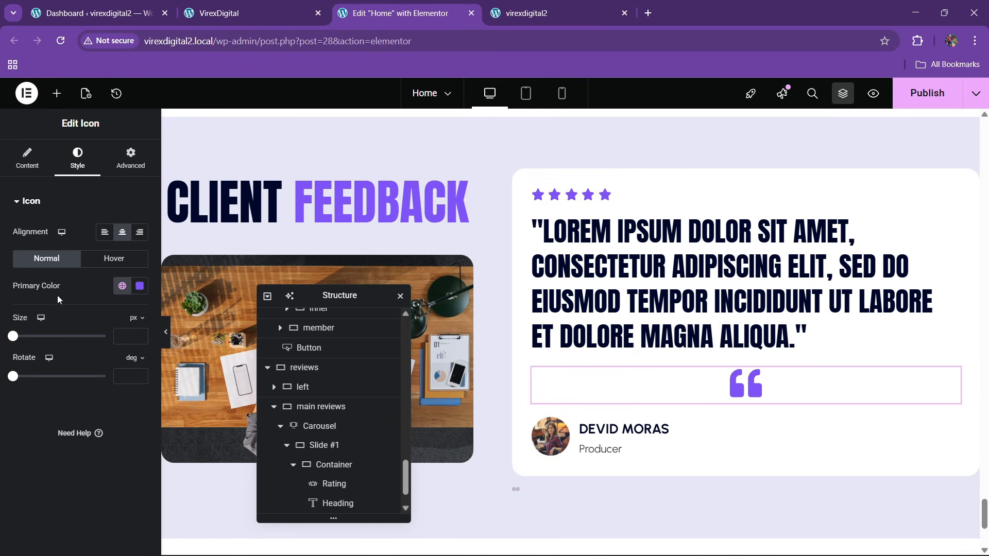
pyautogui.click(131, 159)
pyautogui.click(123, 370)
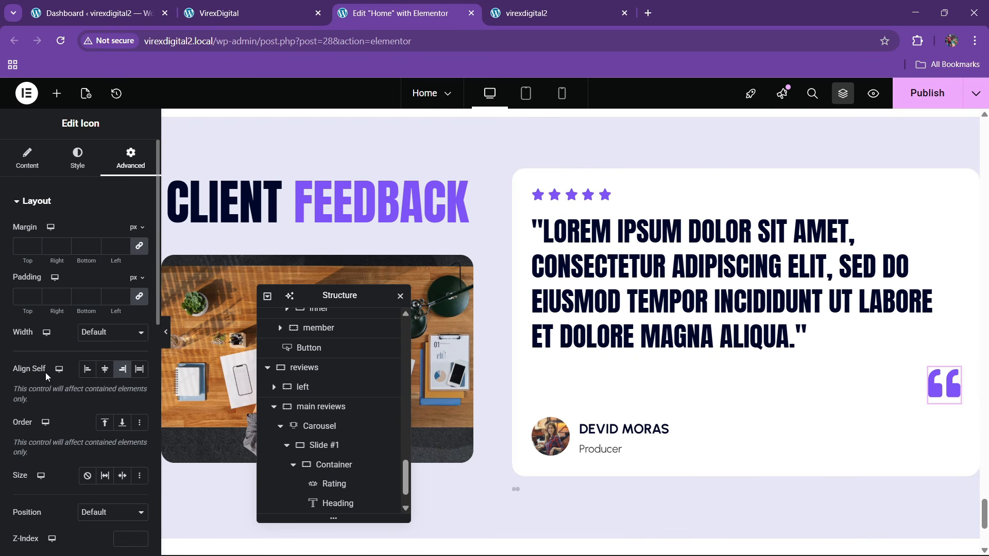
# - Position the icon Absolute at right/bottom with 30 px offsets, then publish the page
pyautogui.scroll(-3, 49, 372)
pyautogui.click(98, 321)
pyautogui.click(94, 353)
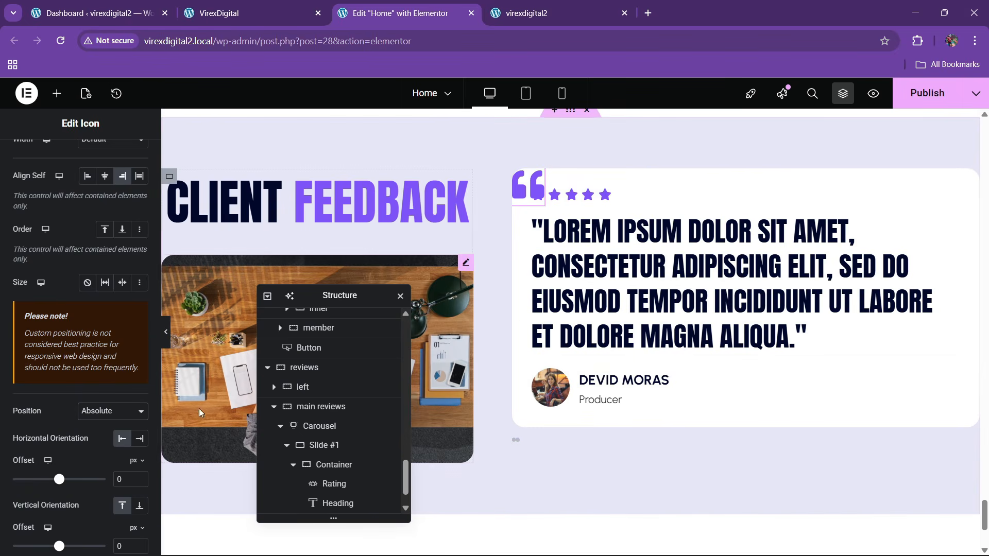
pyautogui.click(139, 438)
pyautogui.click(139, 507)
pyautogui.scroll(-3, 108, 437)
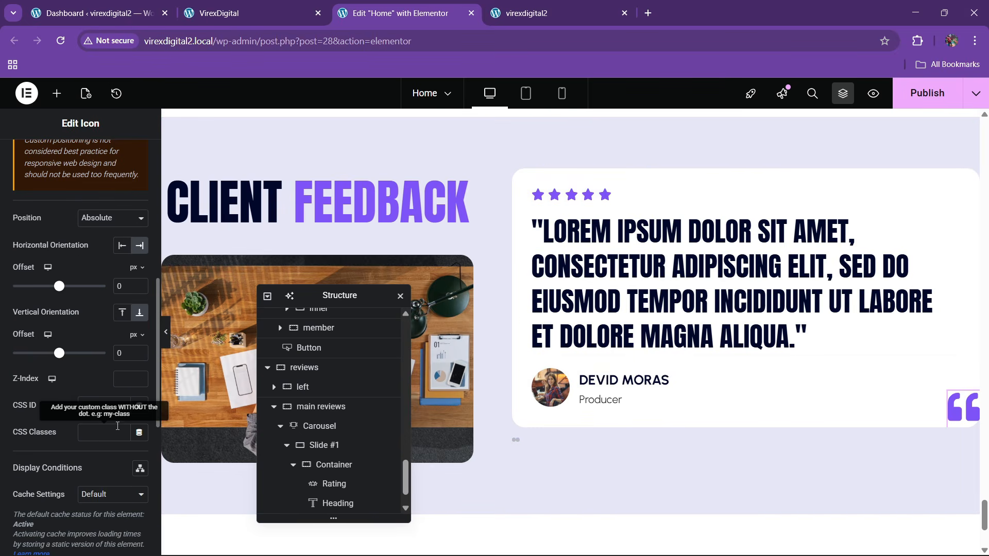
pyautogui.write('30')
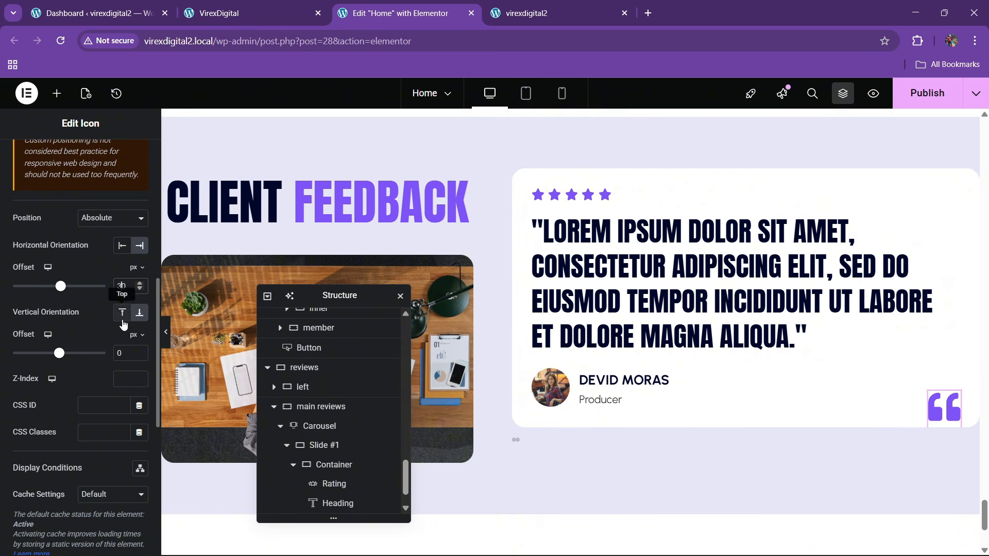
pyautogui.write('30')
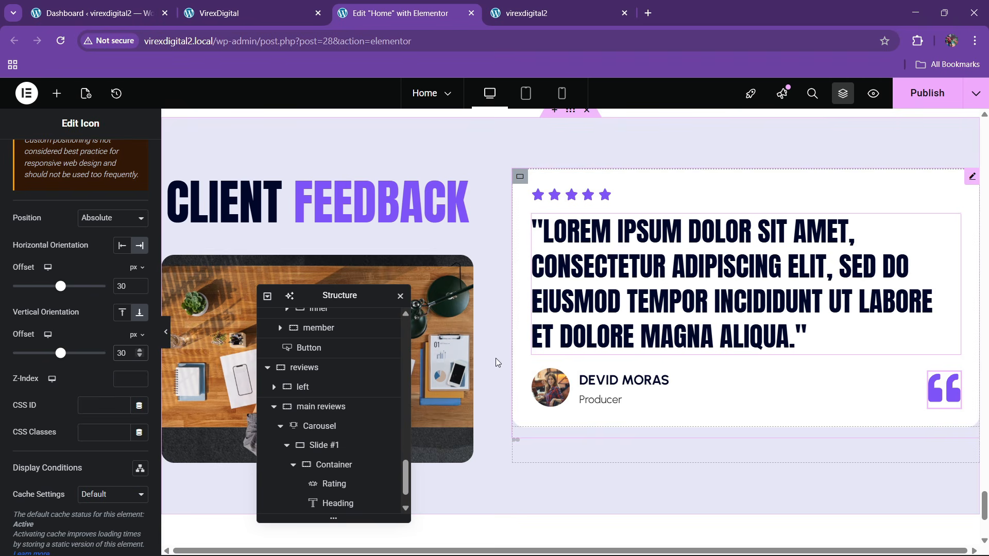
pyautogui.click(927, 94)
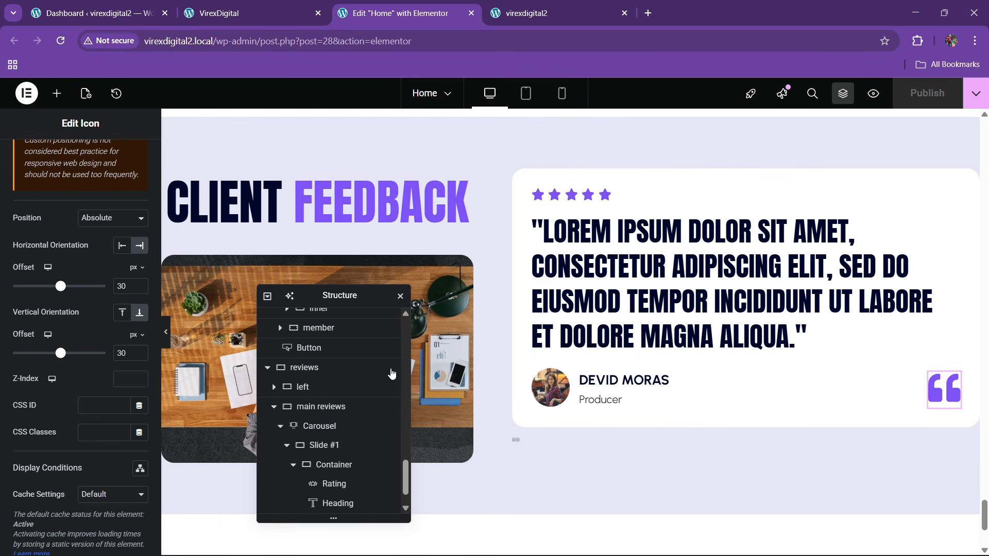
pyautogui.scroll(-1, 289, 432)
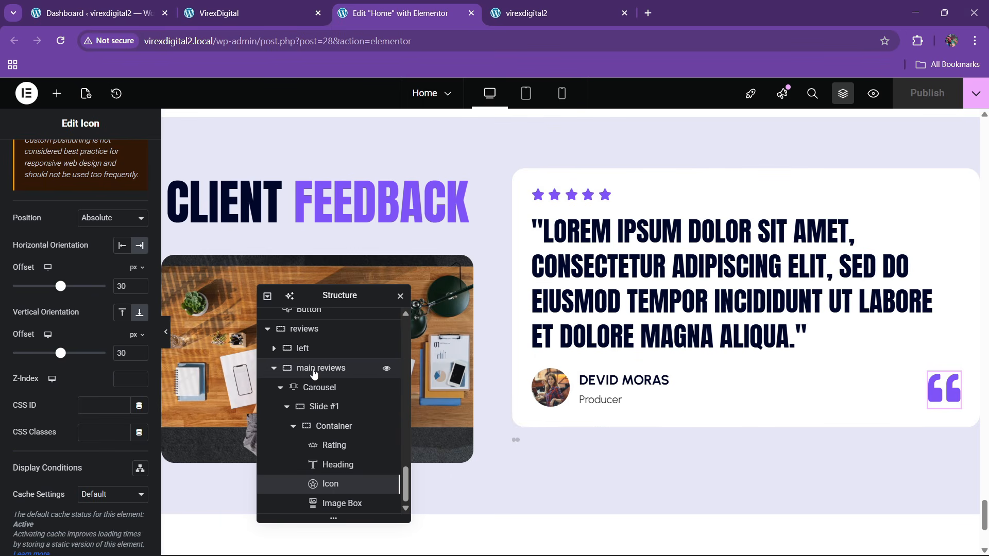
# - Select the testimonial card's inner container and change its top padding from 30 to 40
pyautogui.click(322, 406)
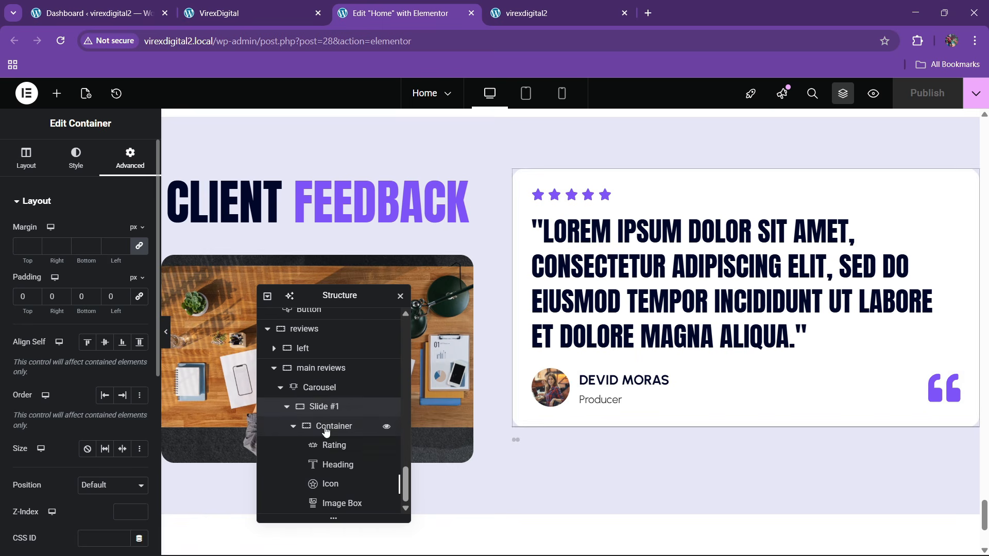
pyautogui.click(325, 431)
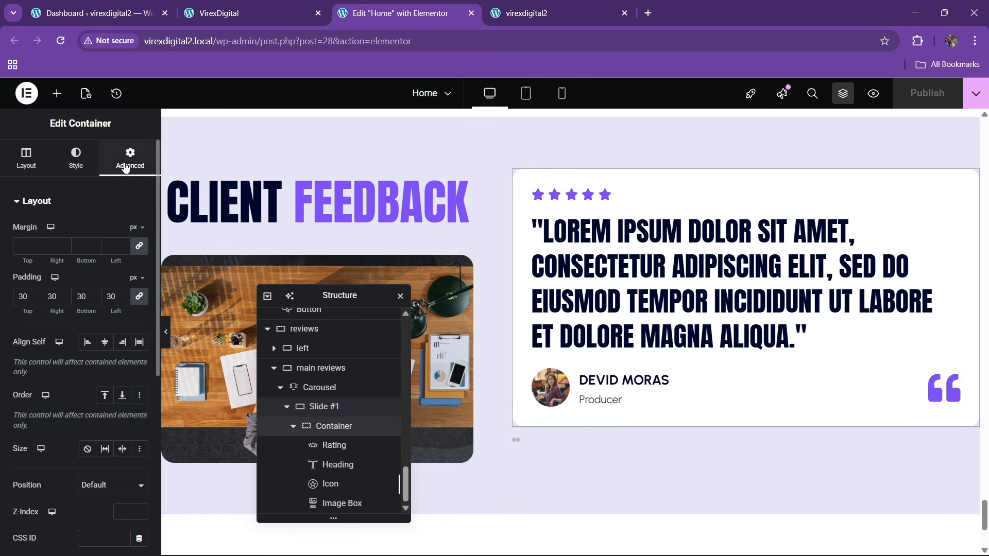
pyautogui.click(22, 298)
pyautogui.press('BackSpace')
pyautogui.write('4')
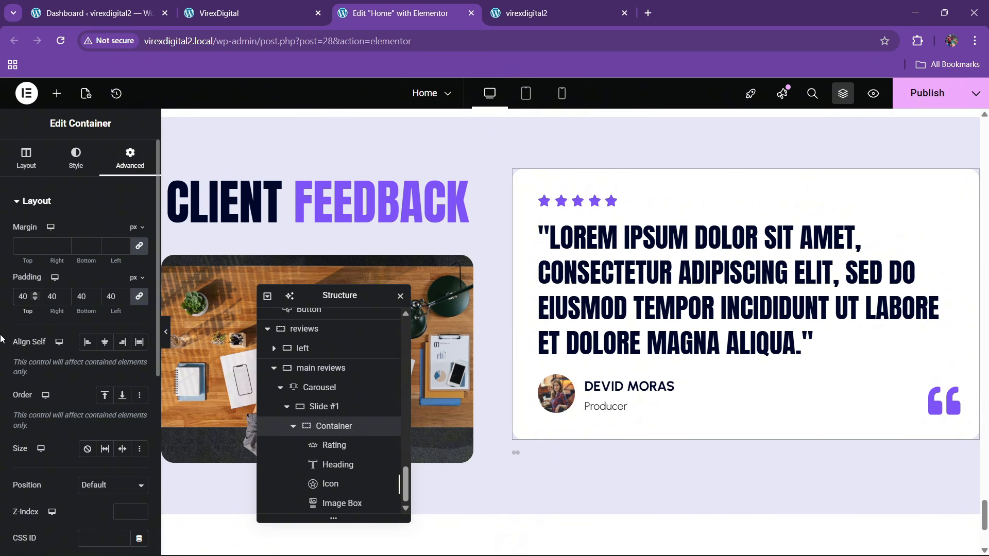
# - Set the container's layout to column direction, justify center, align items start, 30 gap
pyautogui.click(25, 155)
pyautogui.scroll(-3, 113, 352)
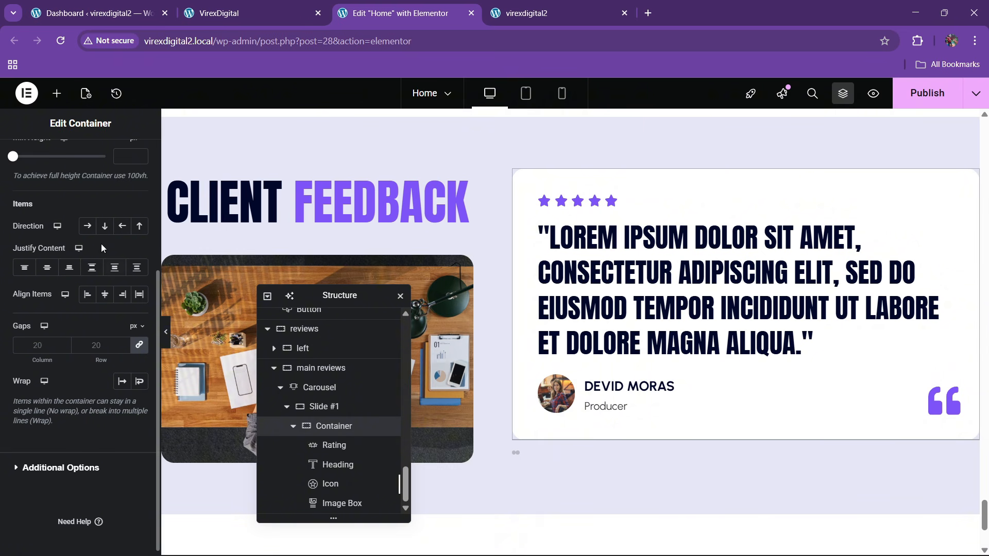
pyautogui.click(104, 226)
pyautogui.click(46, 267)
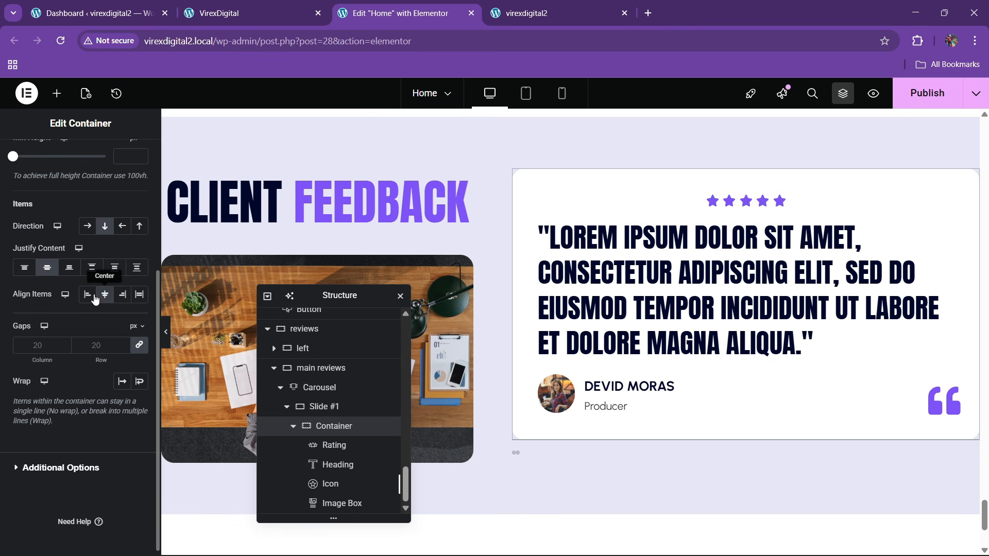
pyautogui.click(88, 294)
pyautogui.click(94, 351)
pyautogui.write('30')
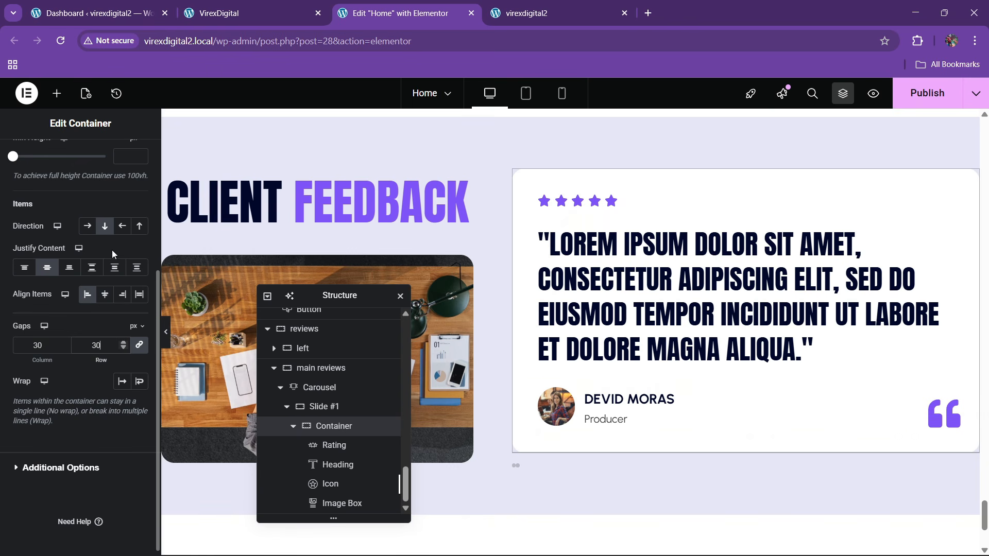
pyautogui.scroll(4, 108, 248)
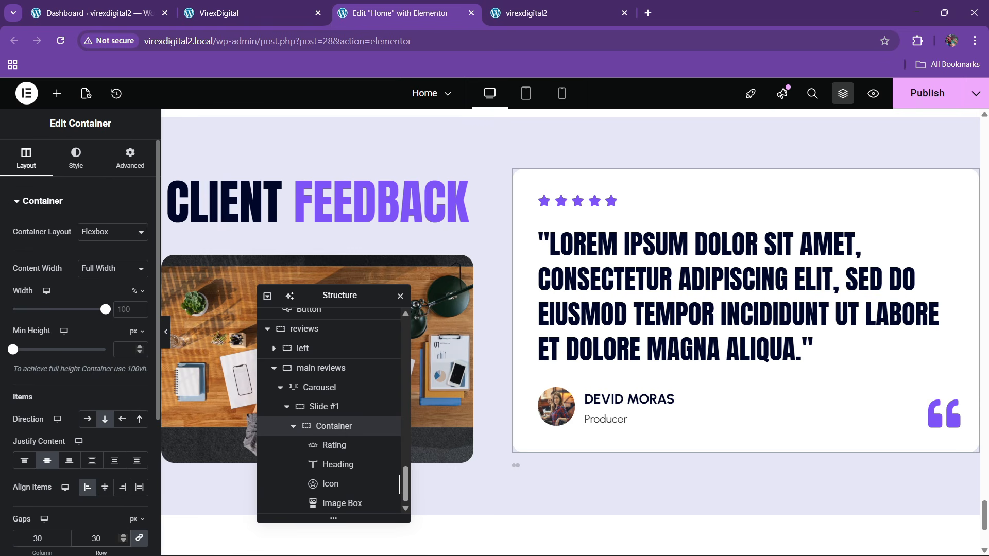
# - Give the testimonial card a minimum height of 458 px
pyautogui.moveTo(13, 352); pyautogui.dragTo(44, 364)
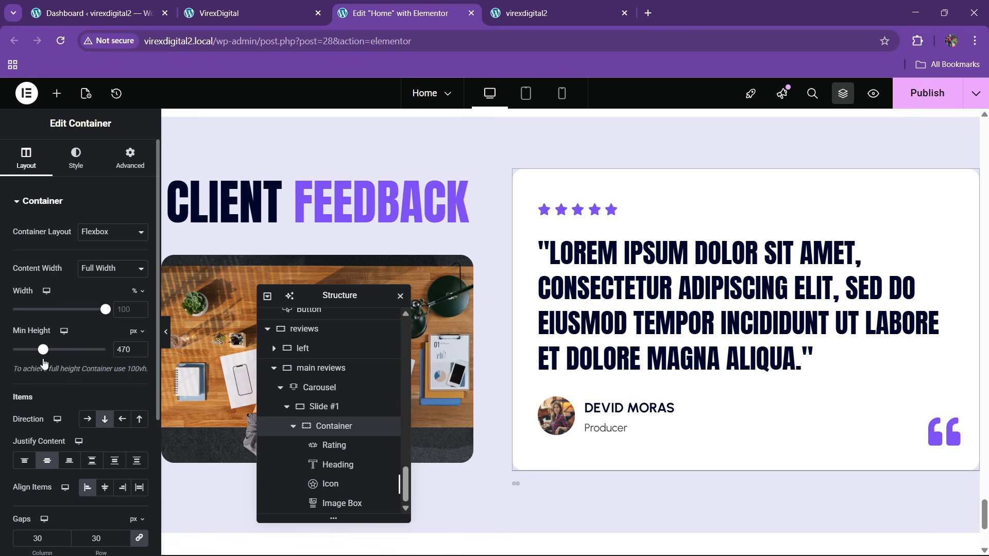
pyautogui.click(141, 352)
pyautogui.click(141, 352)
pyautogui.click(142, 352)
pyautogui.click(141, 352)
pyautogui.click(141, 352)
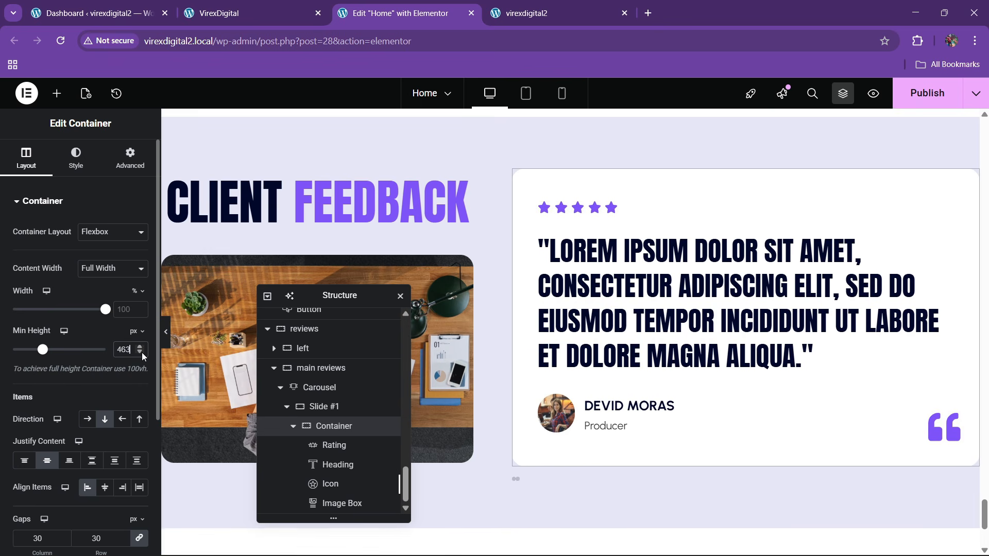
pyautogui.click(141, 352)
pyautogui.click(141, 352)
pyautogui.click(141, 352)
pyautogui.click(141, 352)
pyautogui.click(141, 352)
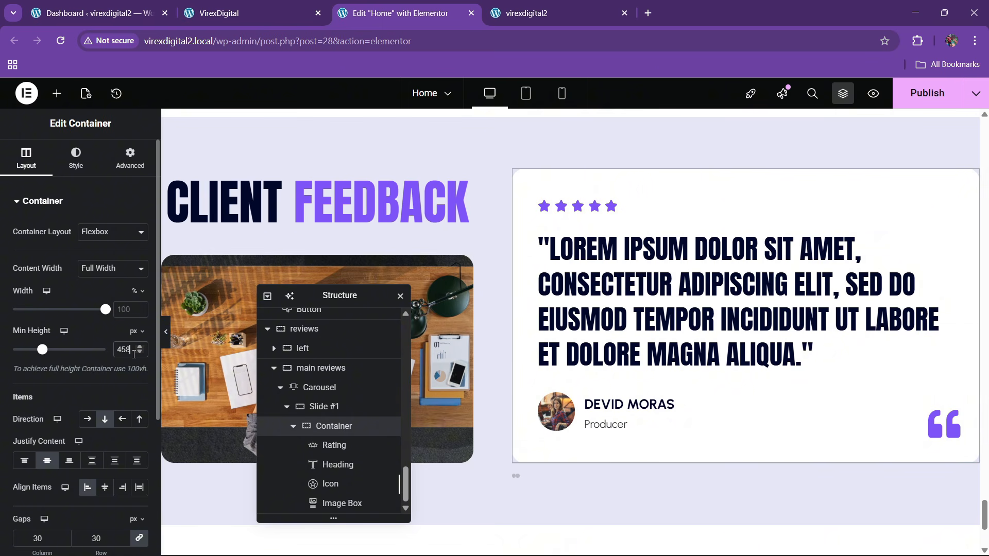
pyautogui.click(309, 388)
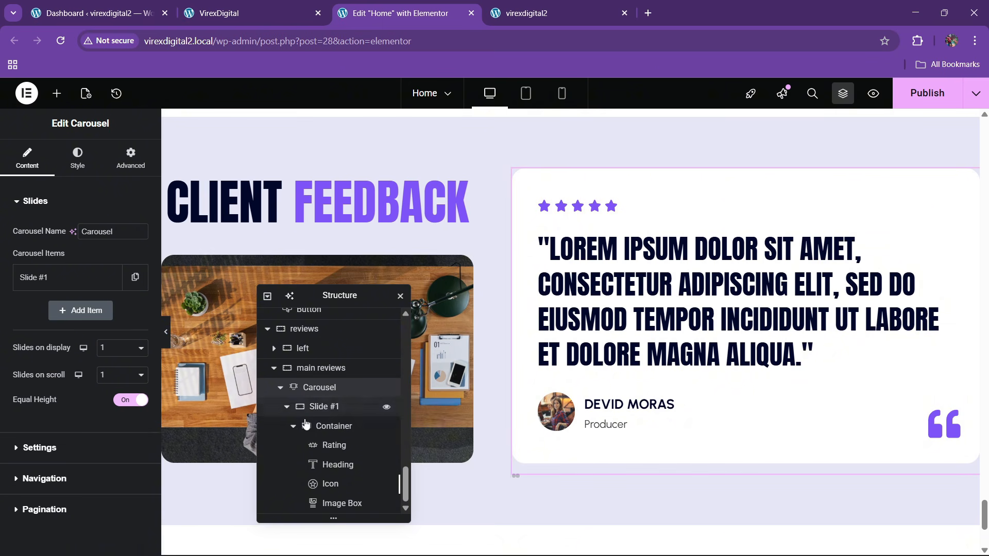
# - Duplicate the testimonial slide twice so the carousel has three slides
pyautogui.click(135, 277)
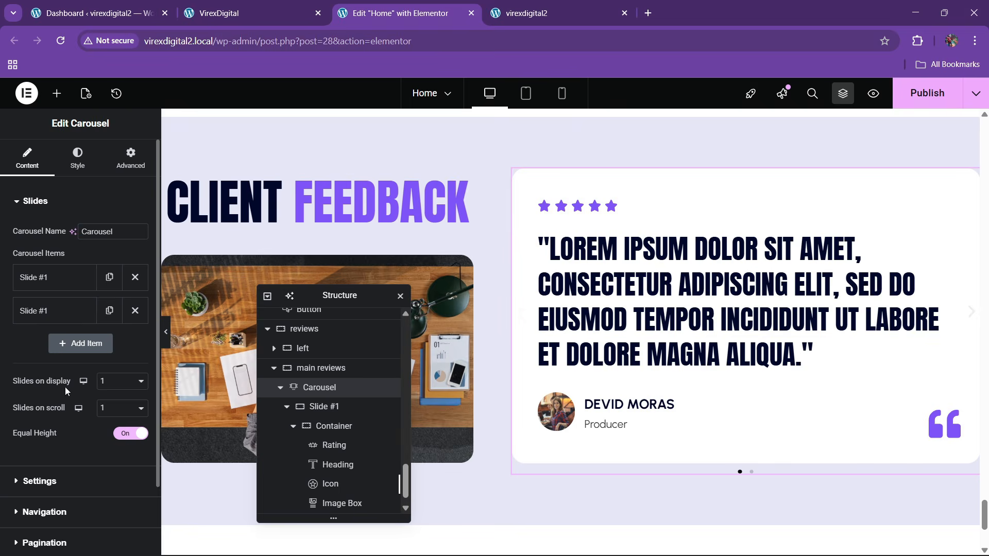
pyautogui.scroll(-3, 706, 388)
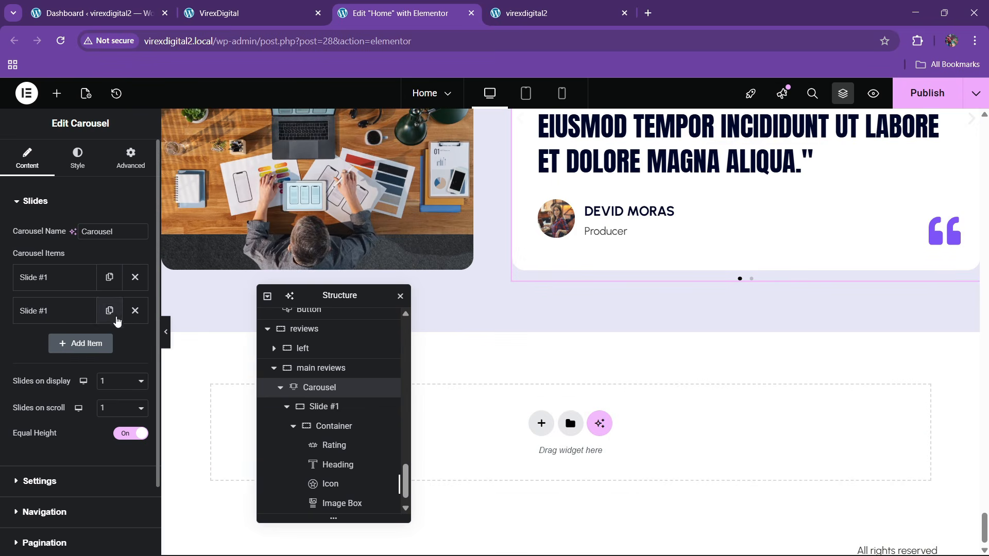
pyautogui.click(109, 311)
pyautogui.scroll(-2, 61, 407)
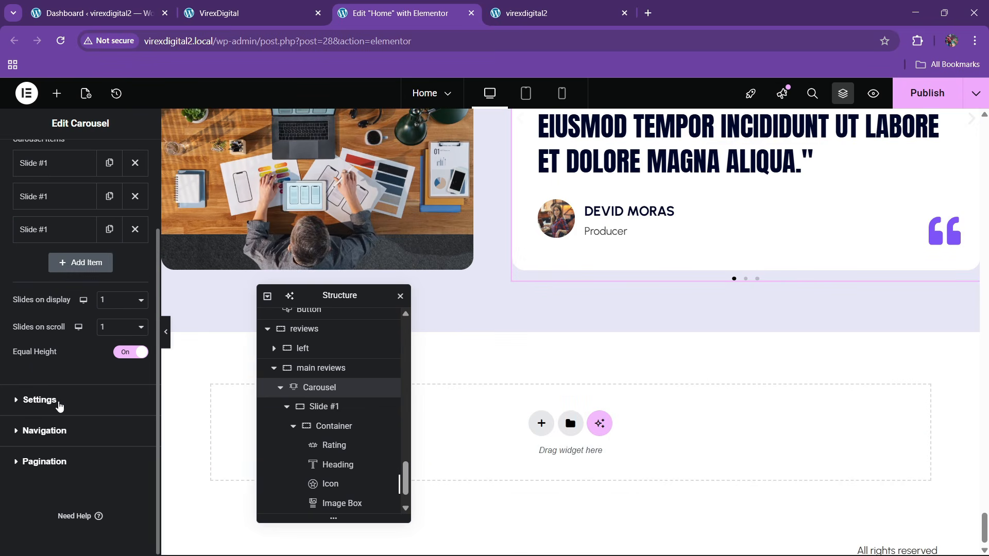
# - Set a 2000 ms scroll speed, hide navigation arrows, and keep Dots pagination
pyautogui.click(60, 406)
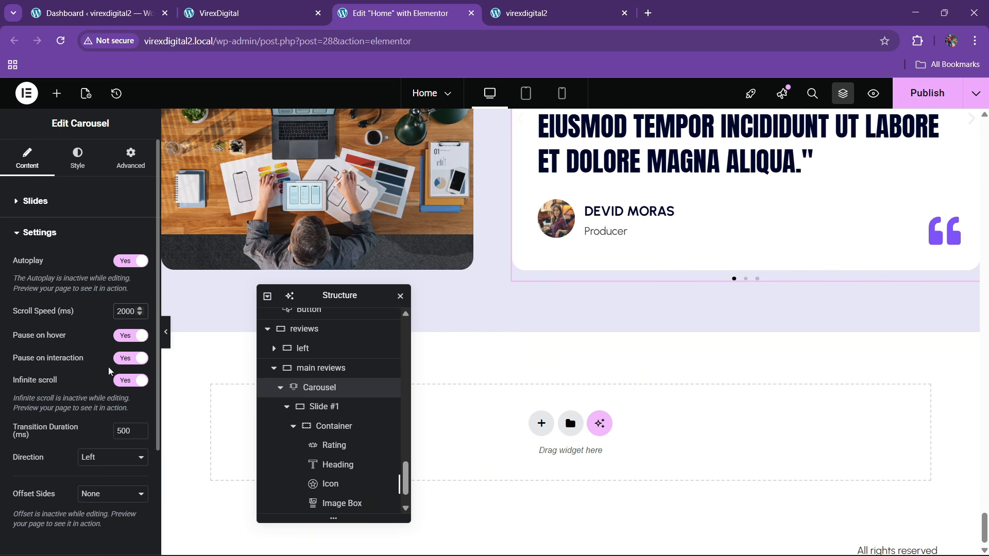
pyautogui.scroll(-3, 103, 388)
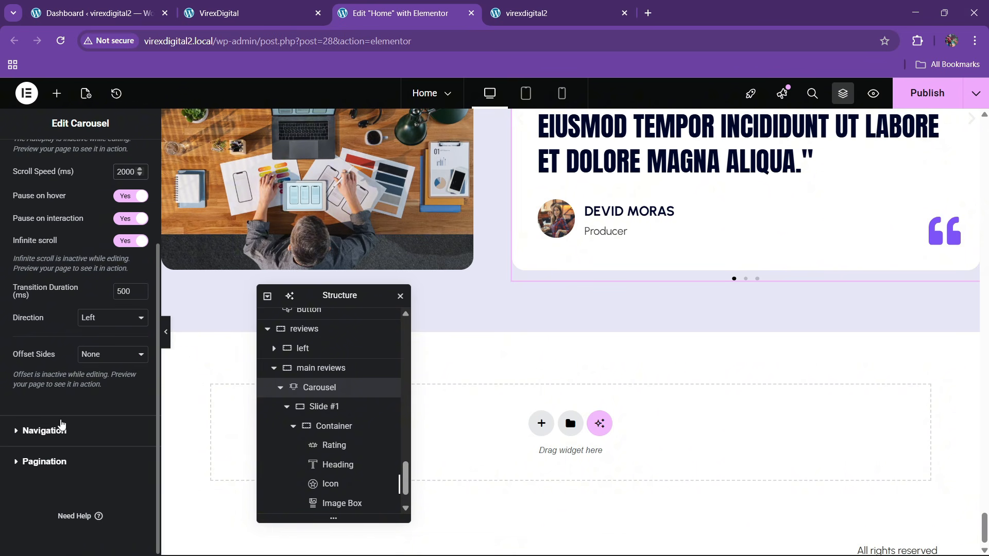
pyautogui.click(44, 431)
pyautogui.click(130, 292)
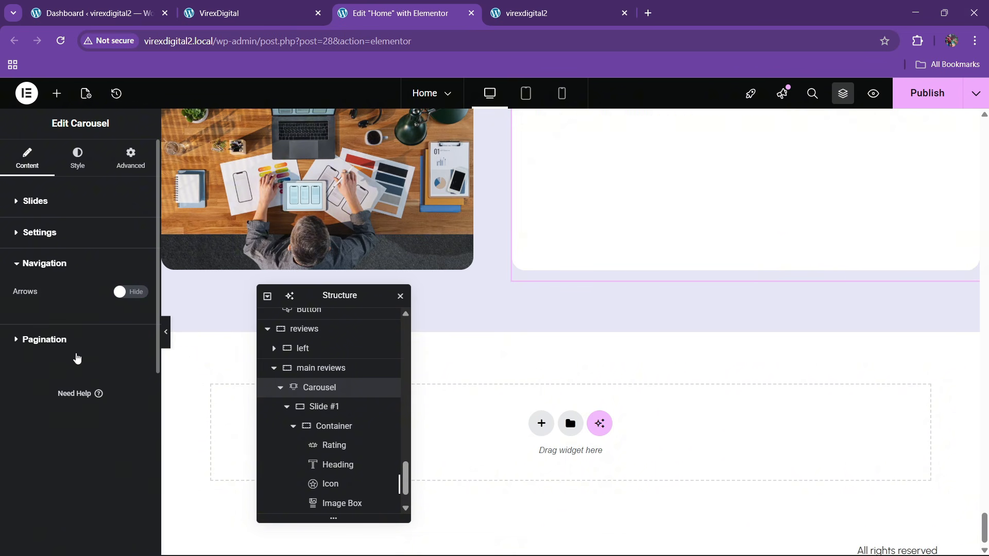
pyautogui.click(52, 340)
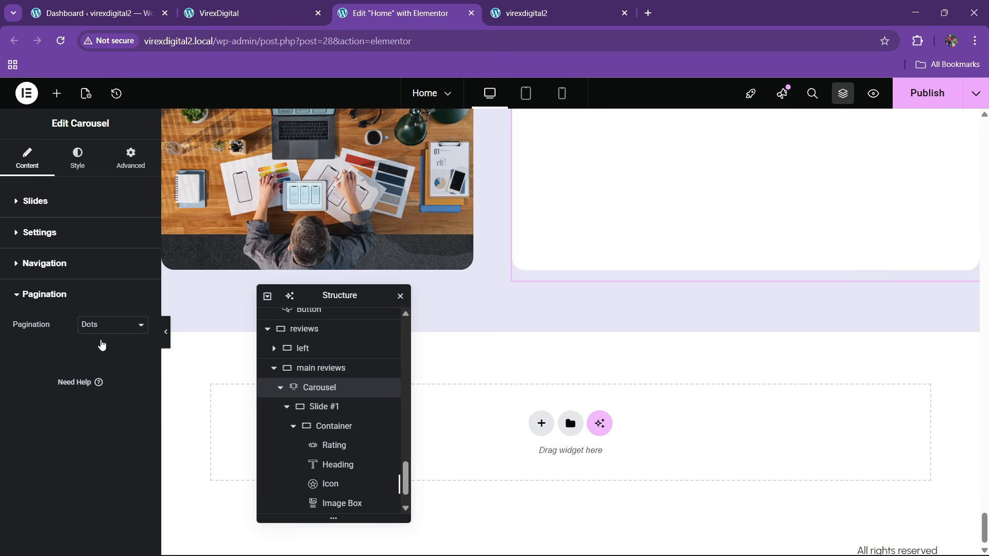
pyautogui.click(77, 164)
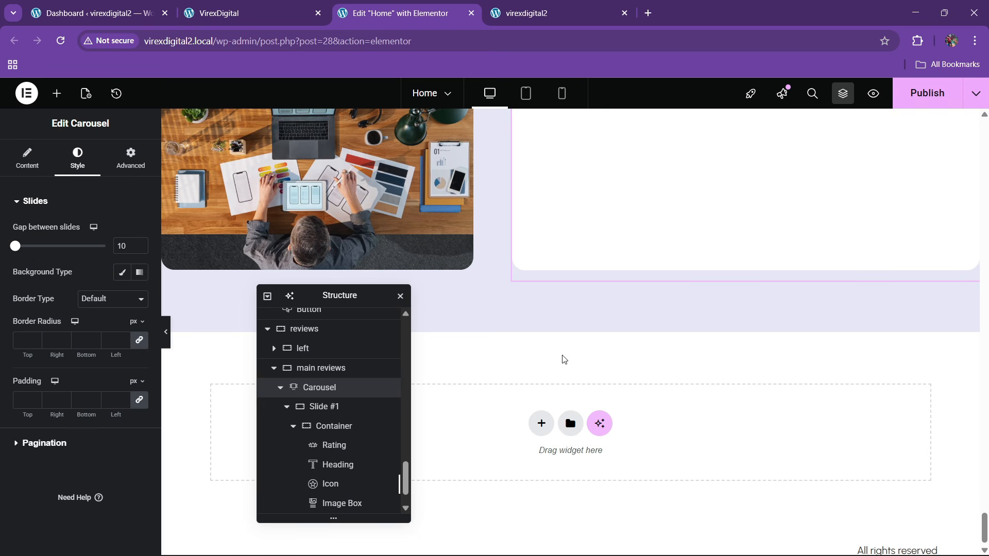
# - Make the pagination dots 12 px and theme purple
pyautogui.scroll(5, 564, 359)
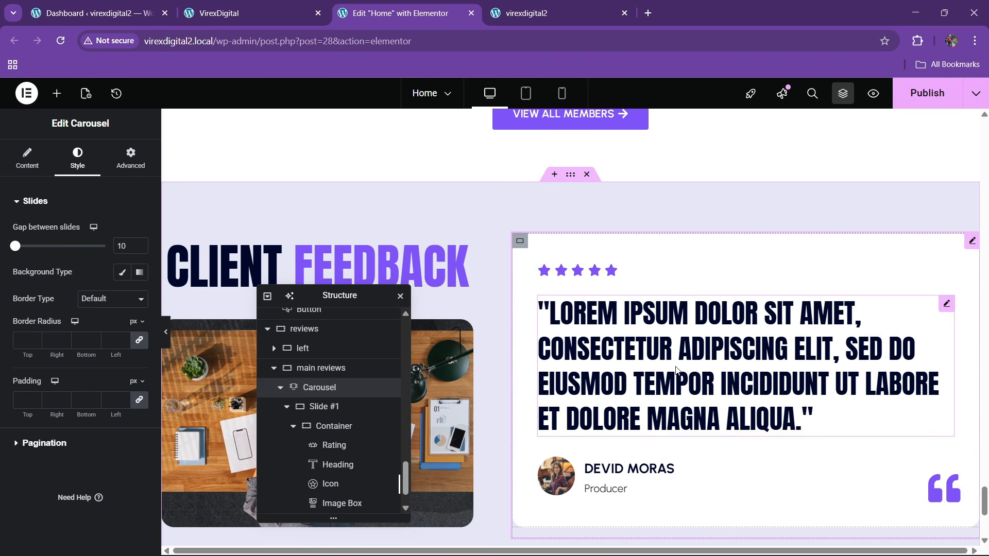
pyautogui.scroll(-2, 606, 397)
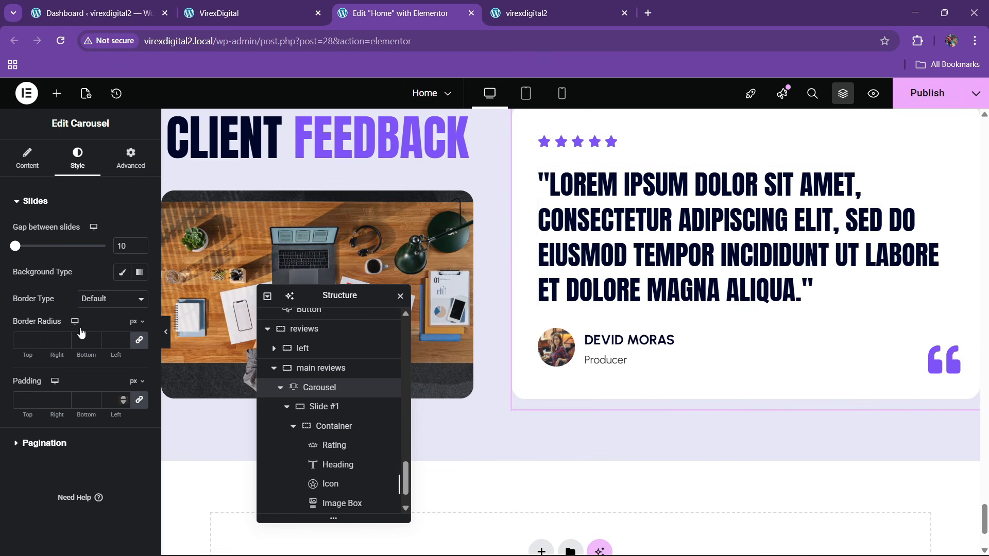
pyautogui.click(42, 442)
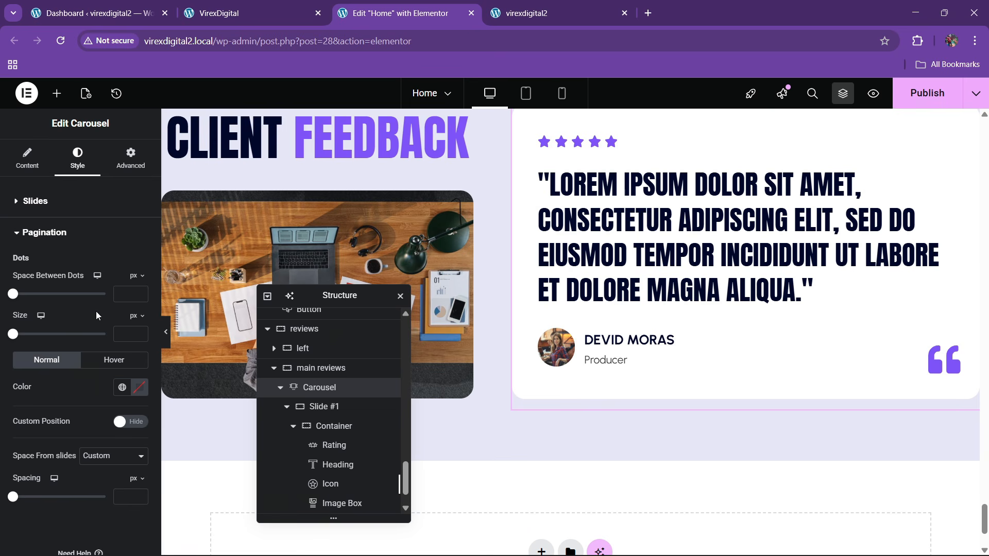
pyautogui.click(129, 333)
pyautogui.write('12')
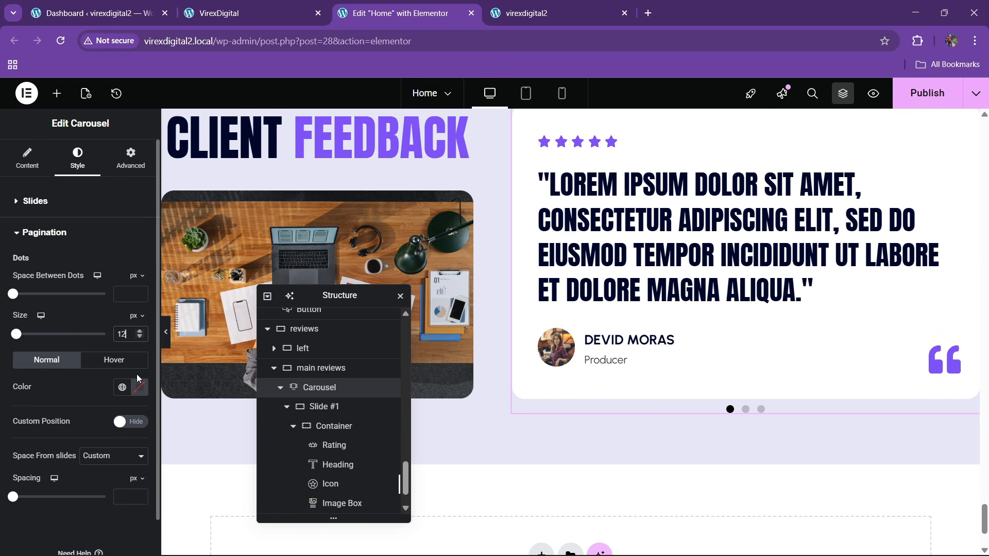
pyautogui.click(124, 390)
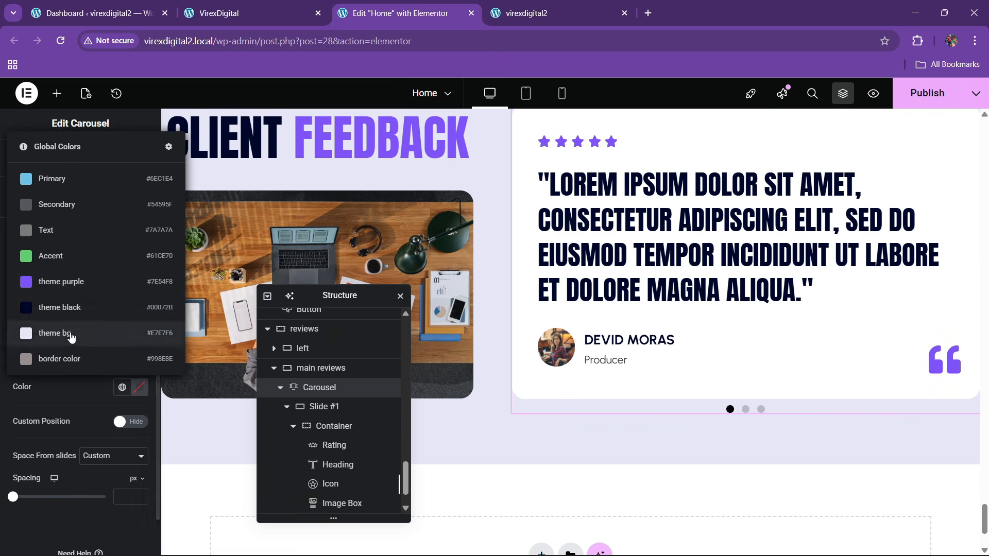
pyautogui.click(64, 279)
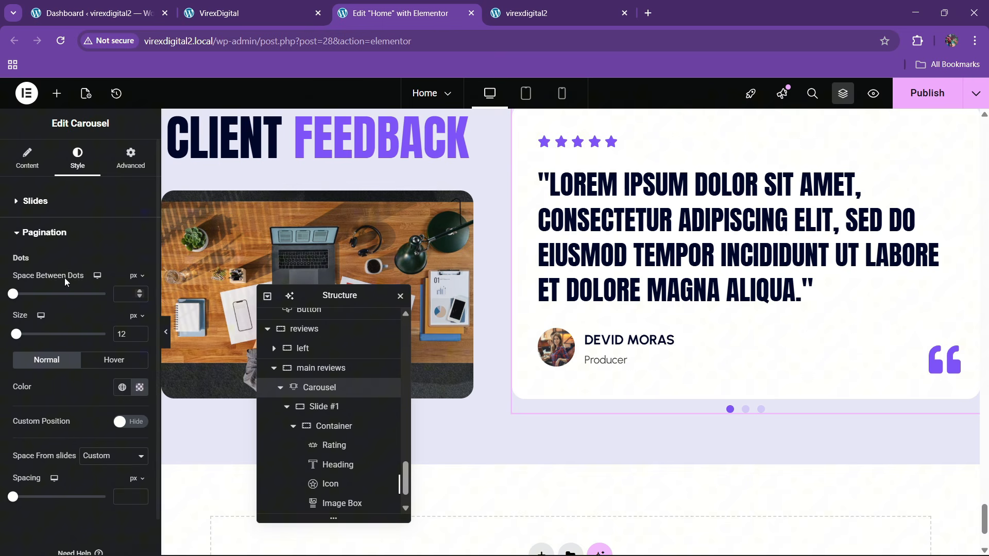
# - Set the pagination dot spacing below the card to 25 px
pyautogui.click(141, 492)
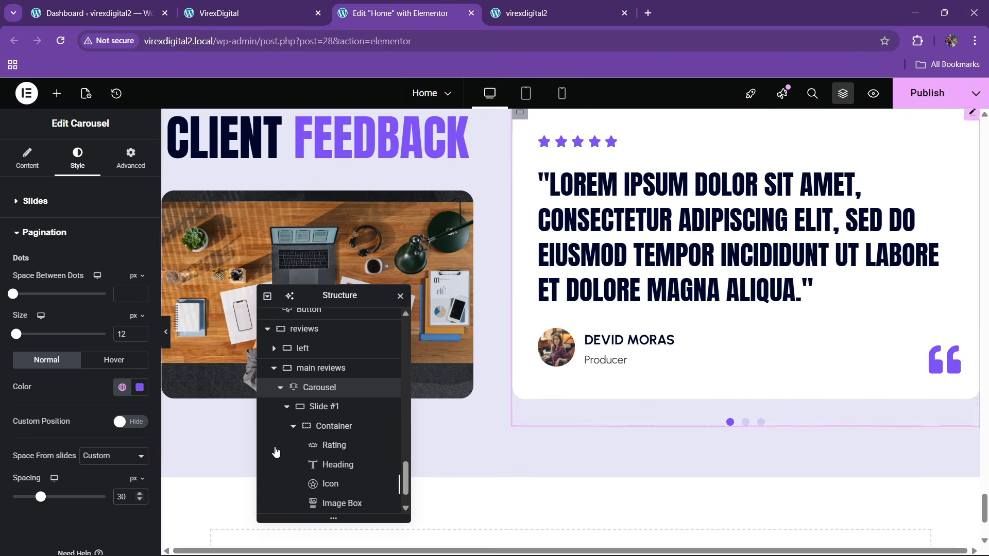
pyautogui.click(139, 500)
pyautogui.click(138, 500)
pyautogui.click(138, 500)
pyautogui.click(139, 500)
pyautogui.click(138, 500)
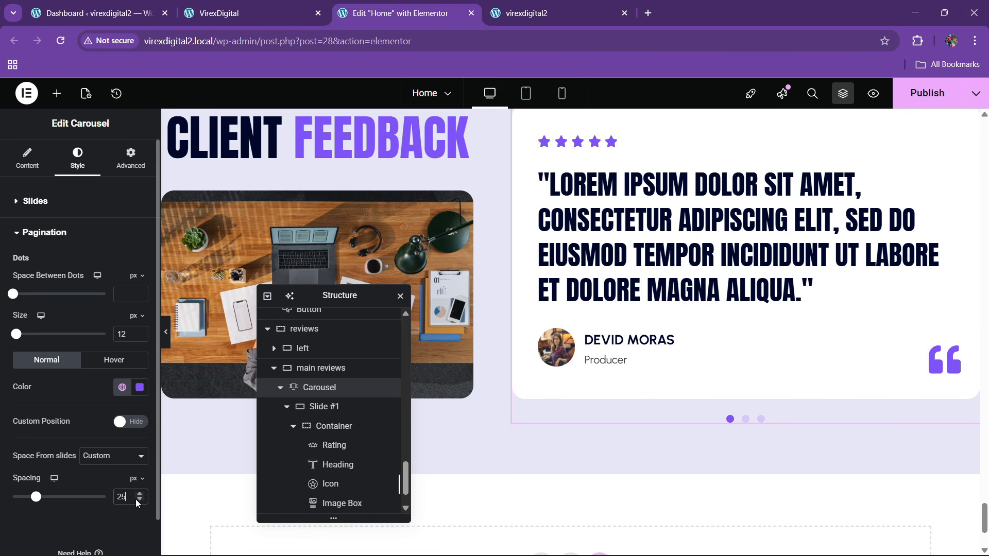
pyautogui.scroll(1, 686, 423)
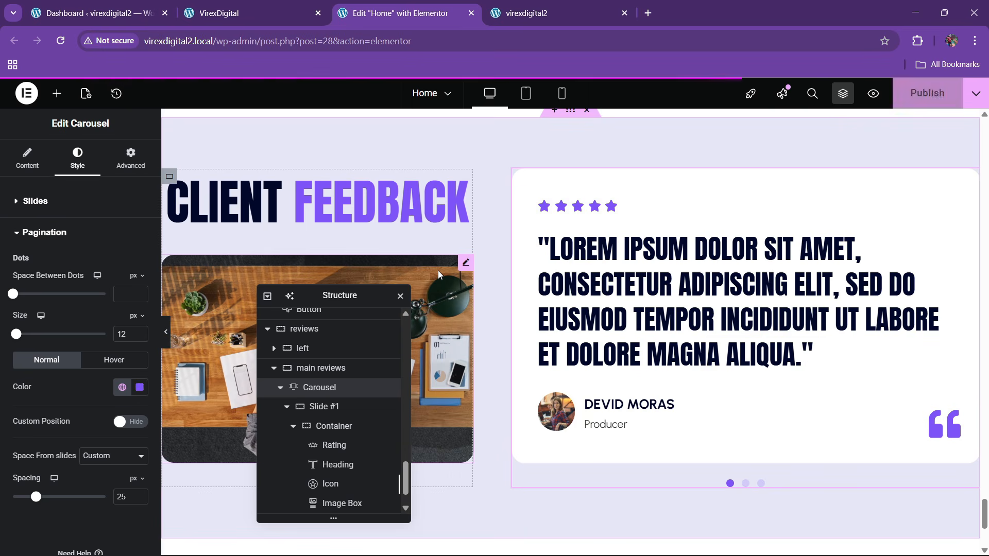
# - Reload the live site and click through the testimonial carousel's dots to check it
pyautogui.click(541, 12)
pyautogui.click(355, 36)
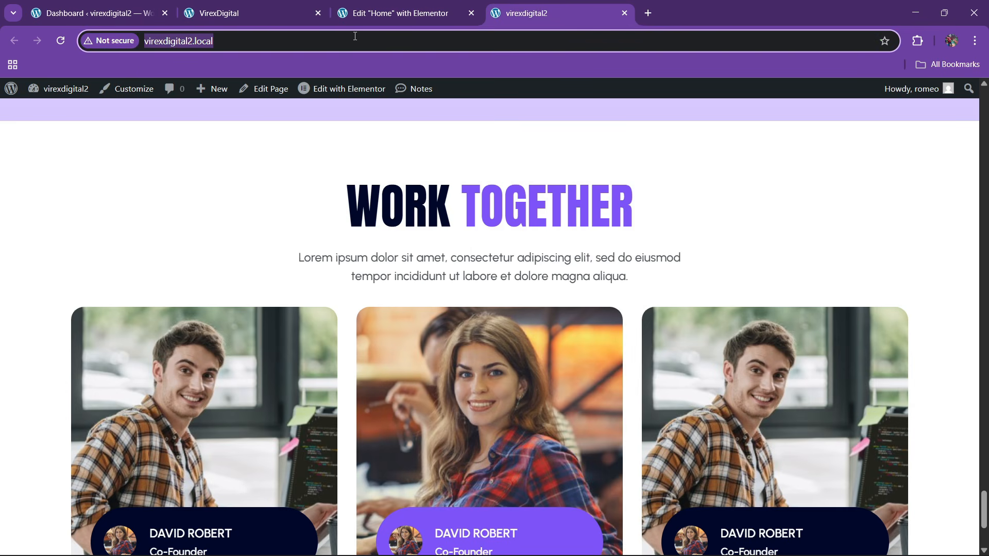
pyautogui.press('Return')
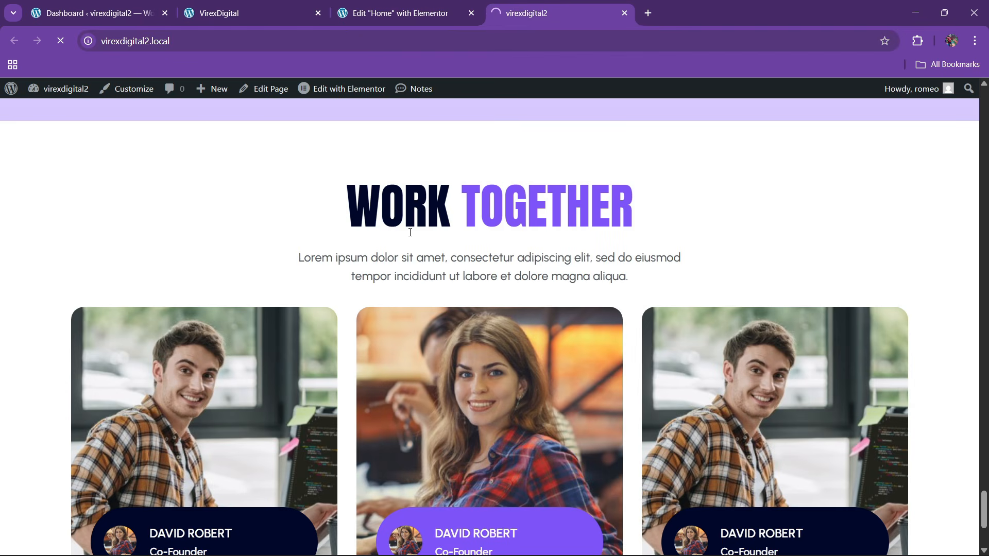
pyautogui.scroll(-4, 432, 316)
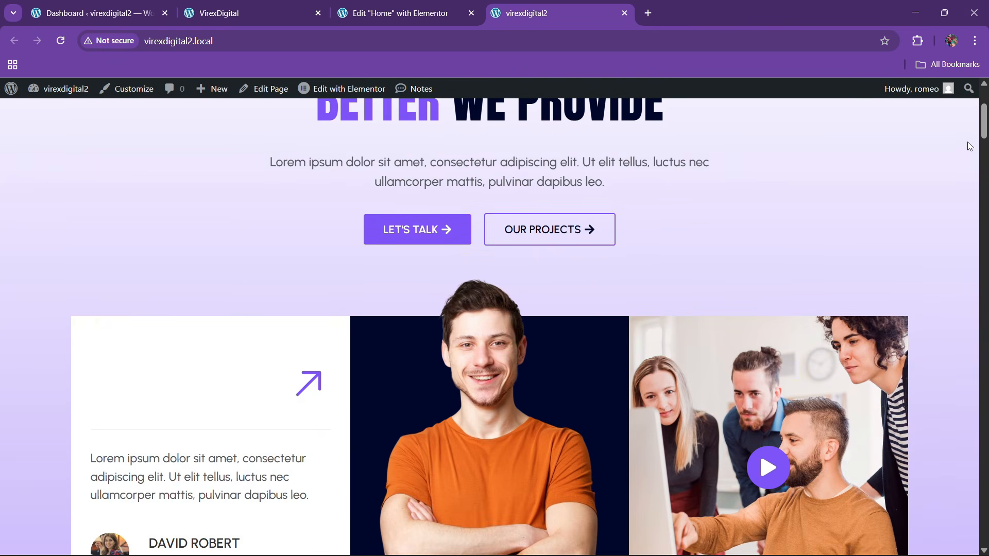
pyautogui.moveTo(983, 123); pyautogui.dragTo(981, 544)
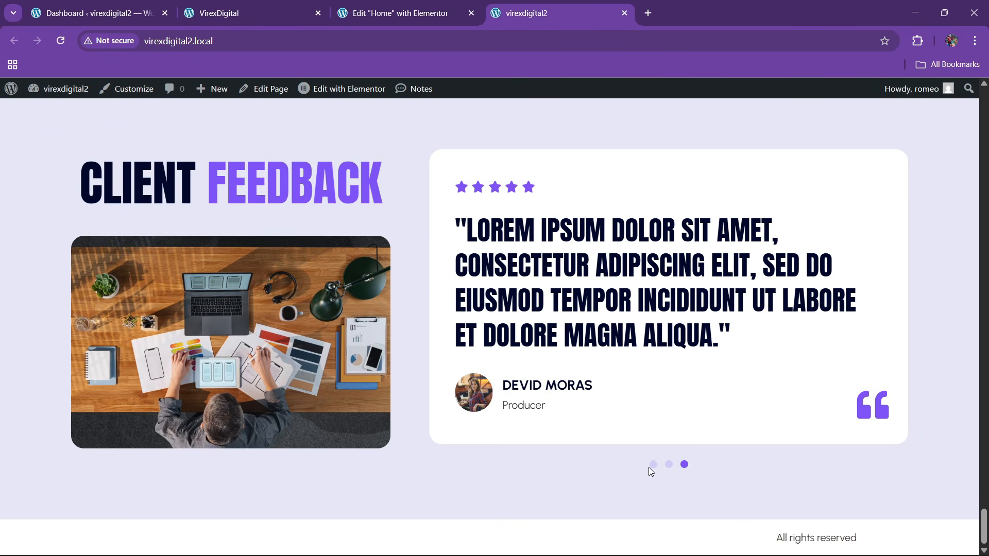
pyautogui.click(651, 466)
pyautogui.click(668, 465)
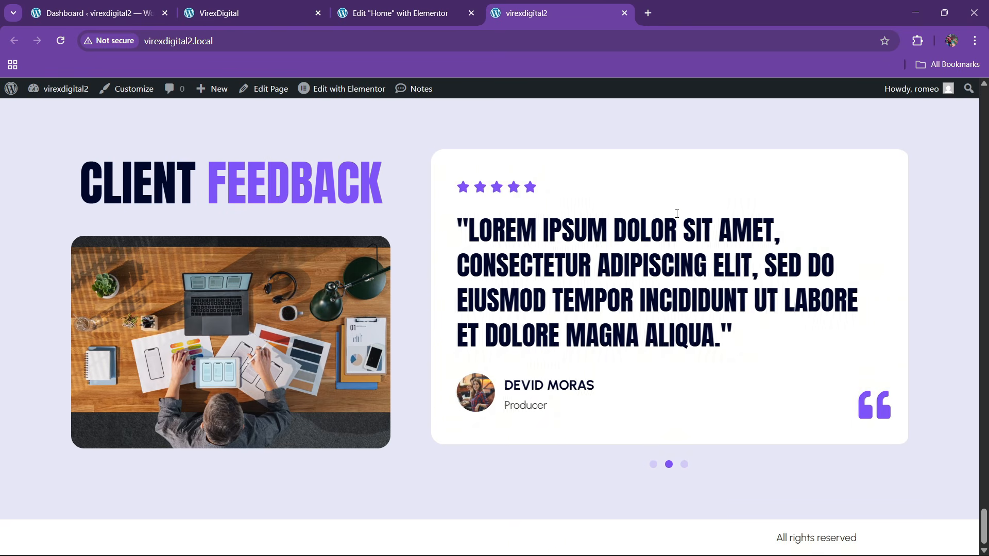
# - Scroll to the VirexDigital site's Our Latest Articles section for reference
pyautogui.click(258, 7)
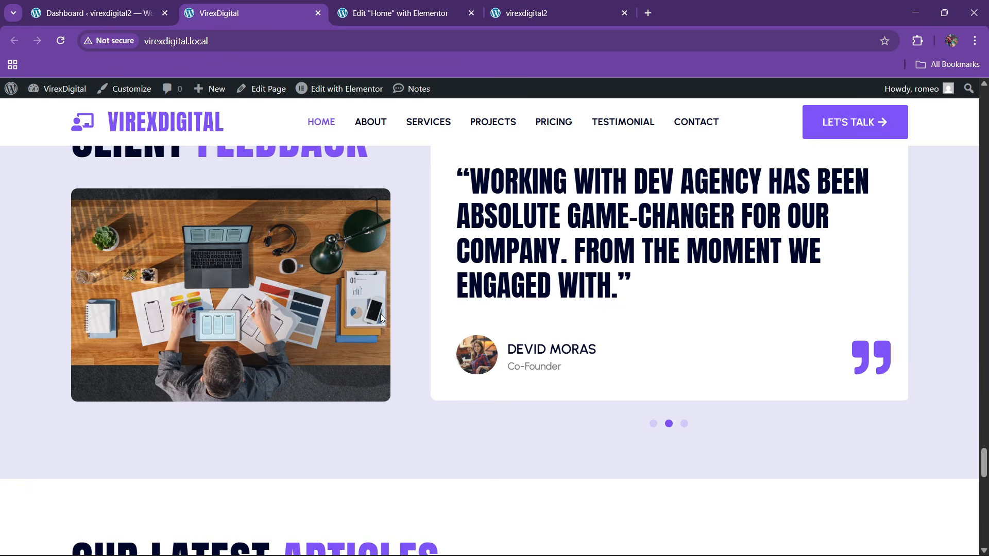
pyautogui.scroll(-7, 401, 330)
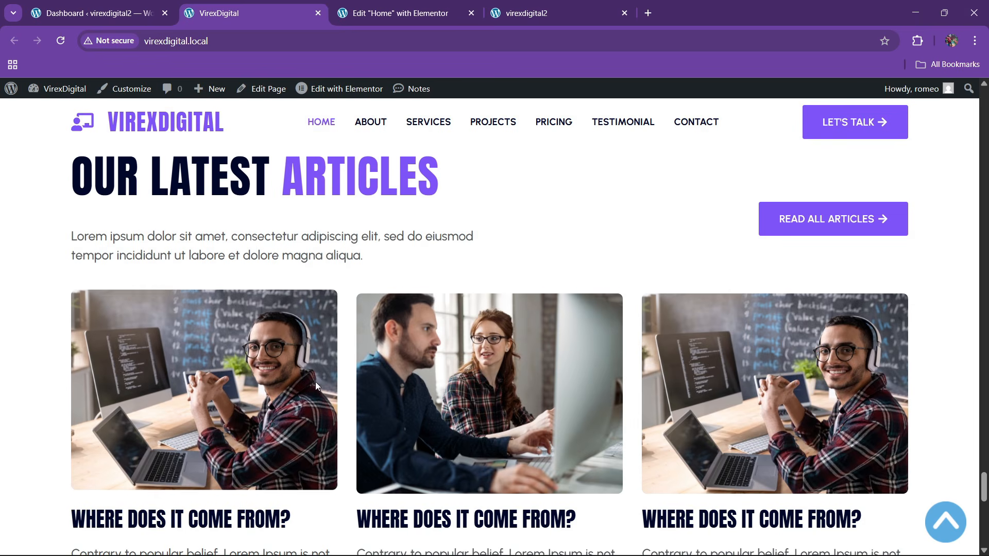
pyautogui.scroll(-2, 350, 418)
# - Add a new single-column flexbox container at the bottom of the Home page
pyautogui.click(367, 6)
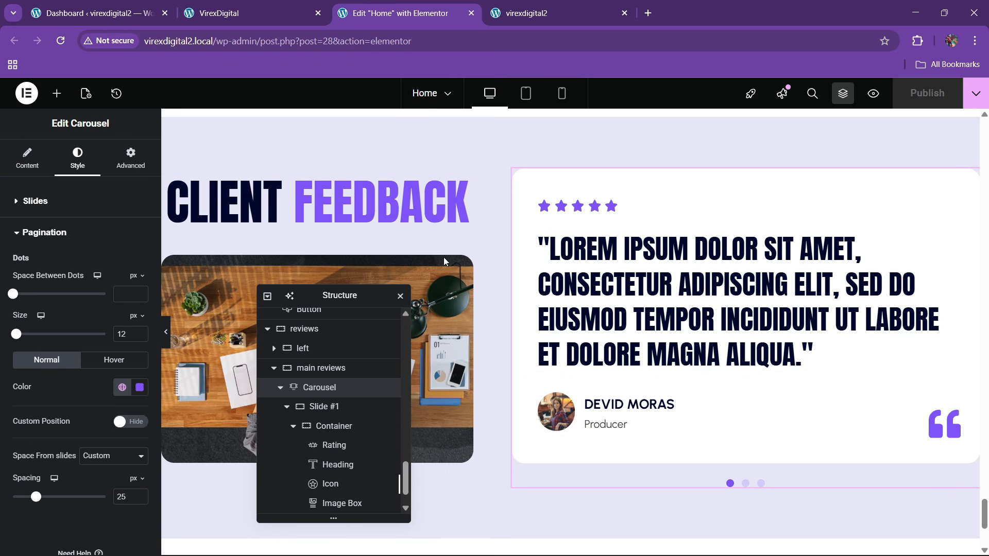
pyautogui.scroll(-4, 557, 302)
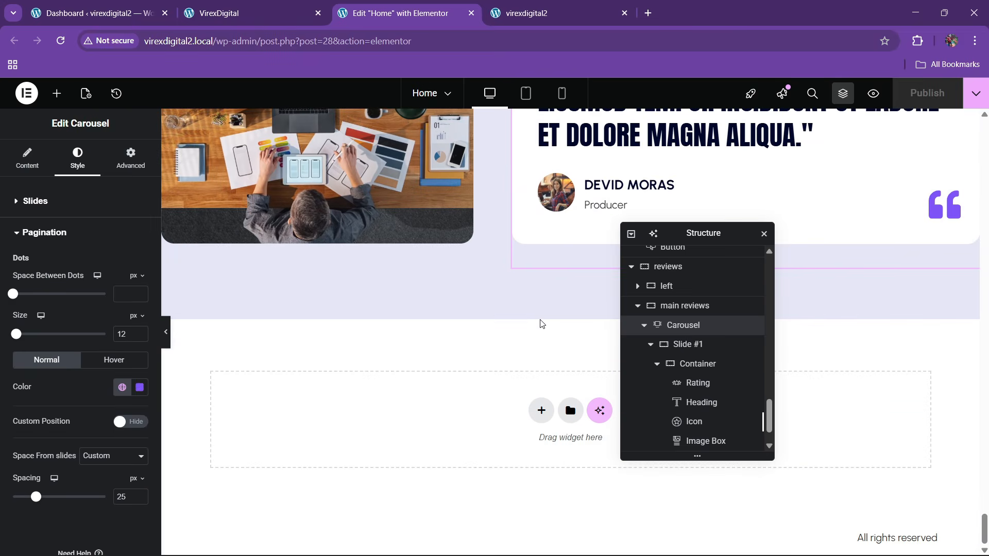
pyautogui.click(539, 408)
pyautogui.click(526, 446)
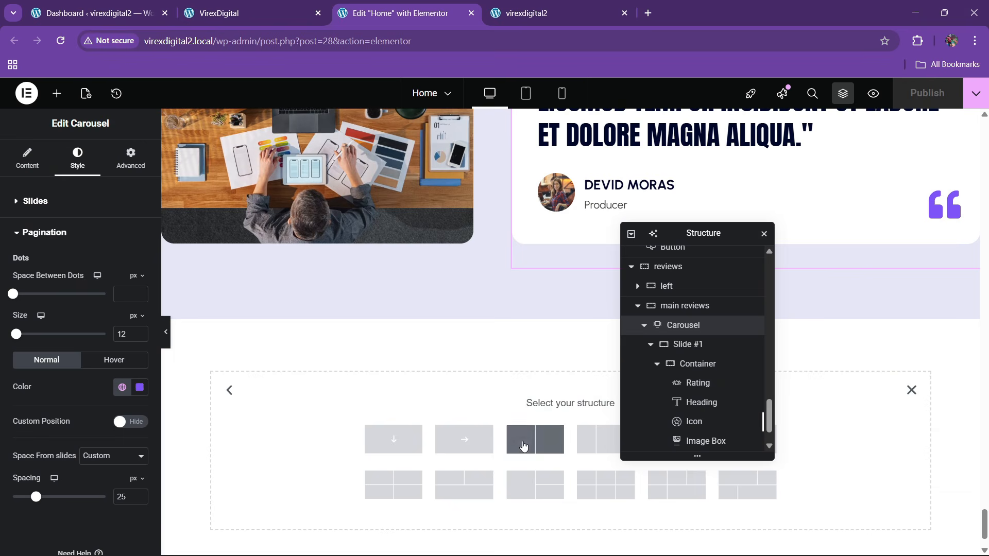
pyautogui.click(382, 446)
# - Name the section blogs, set width 1300, and centre its justify and align settings
pyautogui.click(316, 5)
pyautogui.scroll(3, 389, 293)
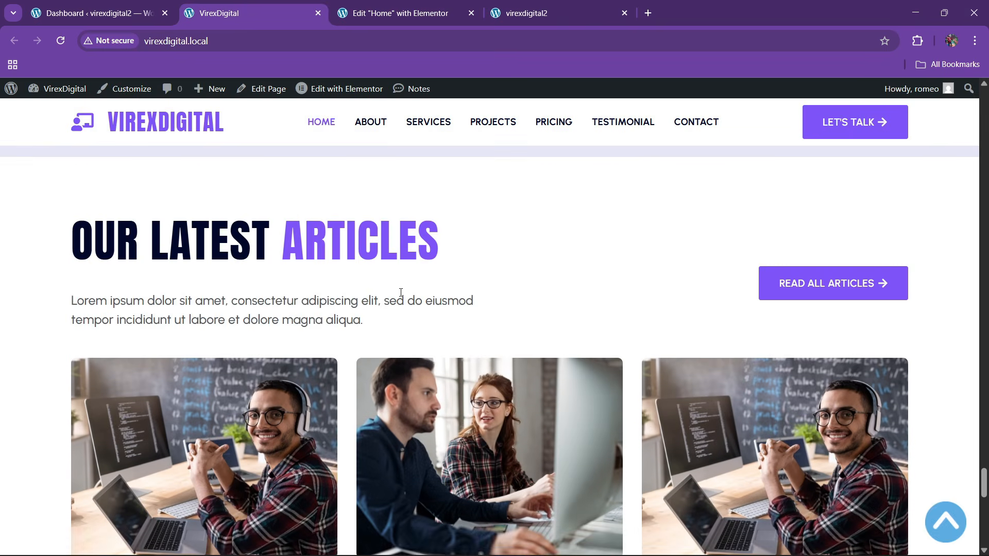
pyautogui.click(397, 12)
pyautogui.scroll(-2, 515, 309)
pyautogui.doubleClick(678, 446)
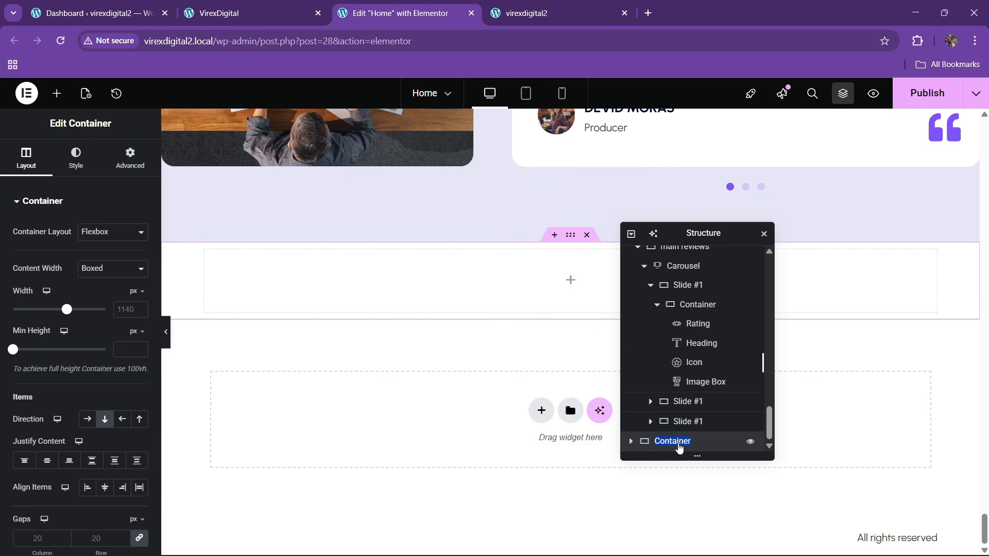
pyautogui.write('blog')
pyautogui.write('s')
pyautogui.write('13')
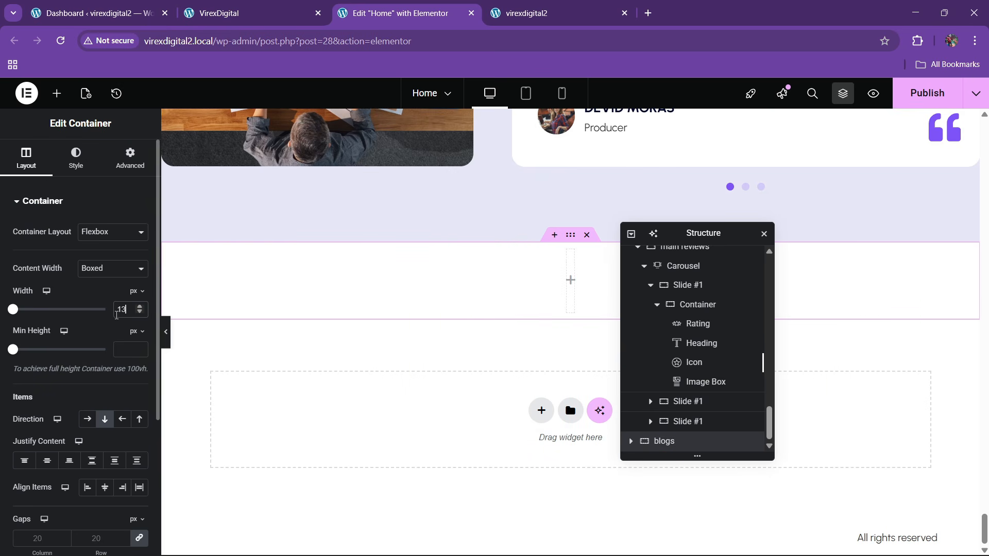
pyautogui.write('00')
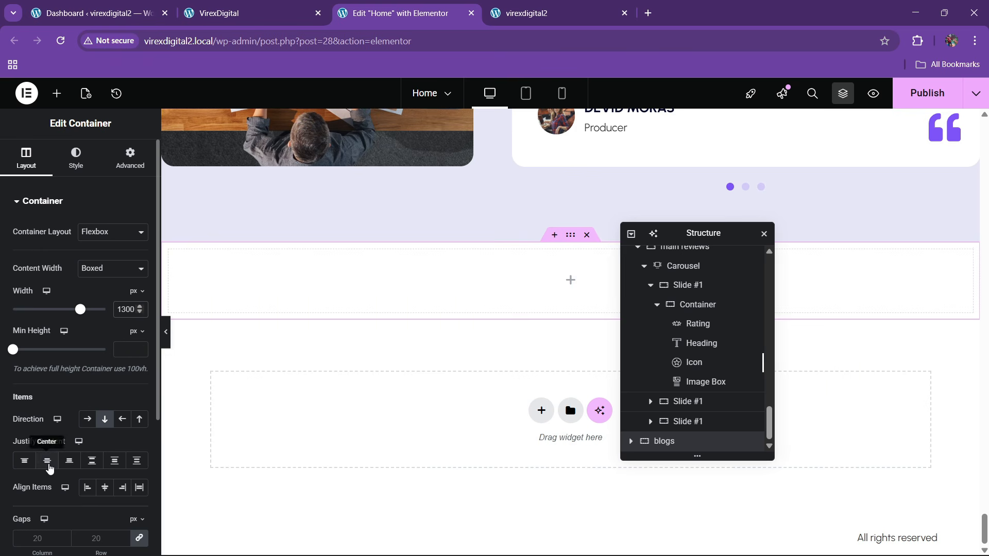
pyautogui.click(47, 460)
pyautogui.click(105, 487)
# - Give the blogs section 80 px top and bottom padding
pyautogui.click(222, 10)
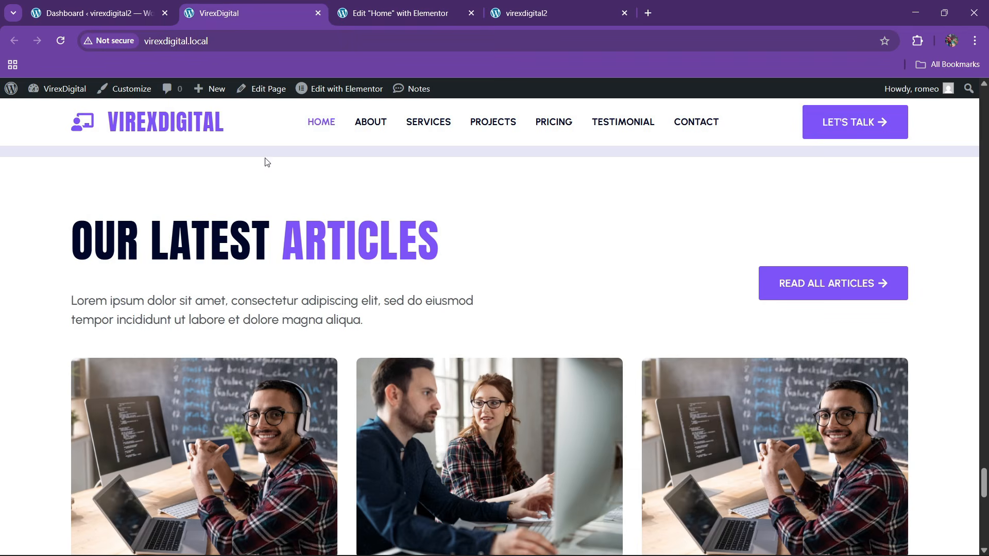
pyautogui.click(399, 13)
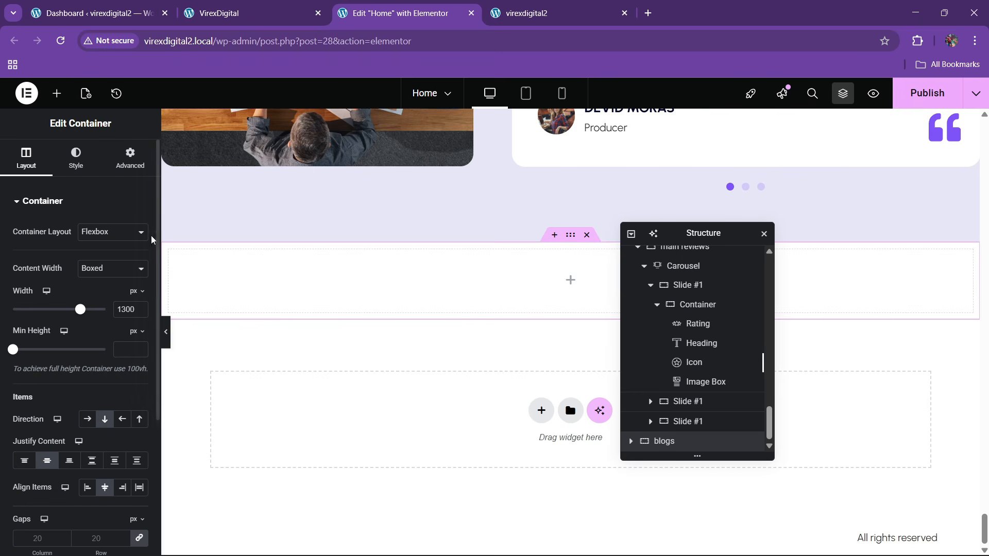
pyautogui.click(130, 157)
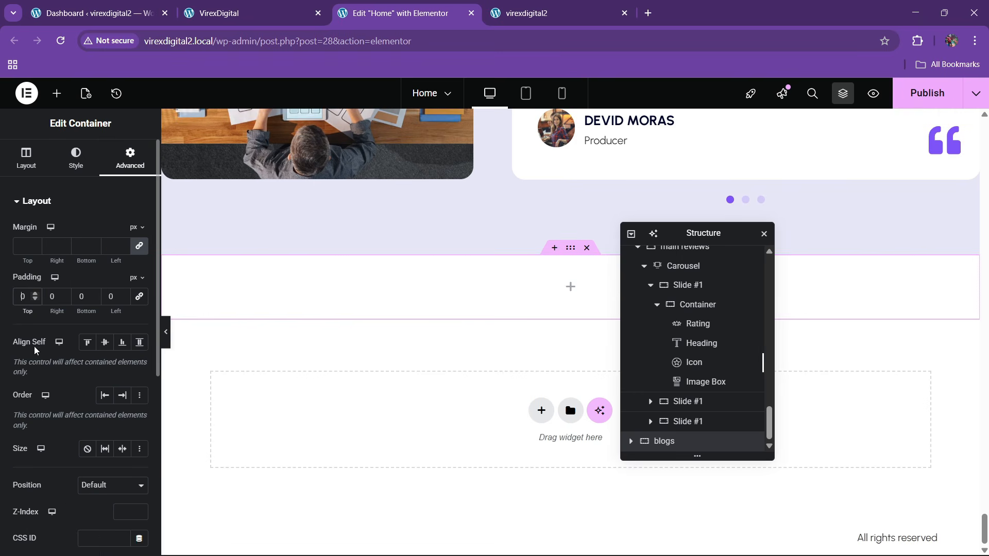
pyautogui.write('8')
pyautogui.click(79, 297)
pyautogui.write('8')
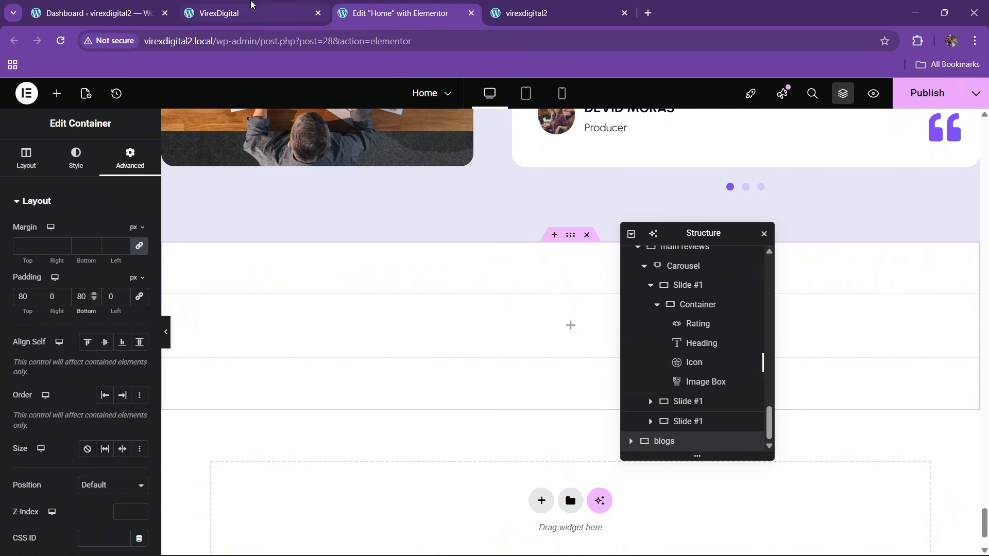
pyautogui.click(251, 4)
pyautogui.click(446, 5)
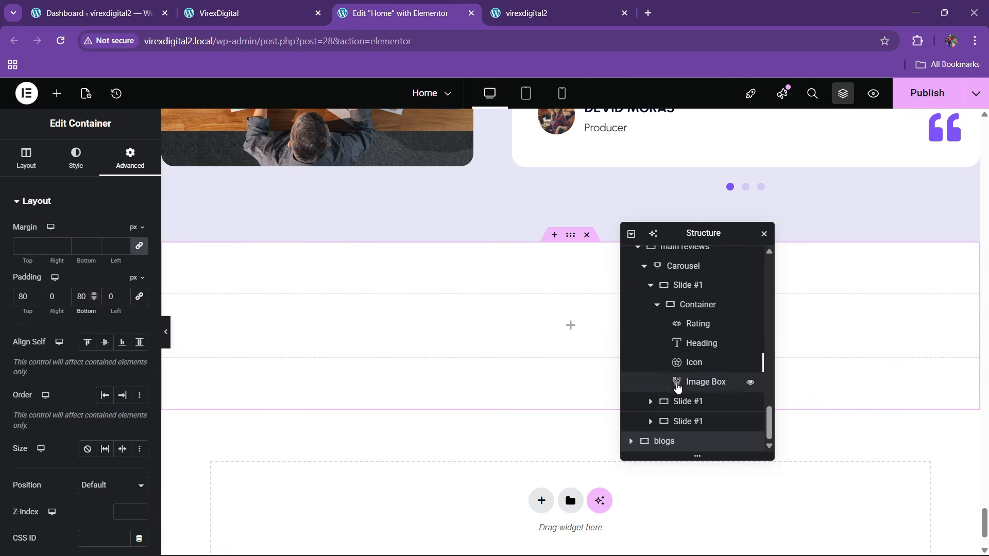
# - Place a Container inside the blogs section and nest another container within it
pyautogui.click(56, 93)
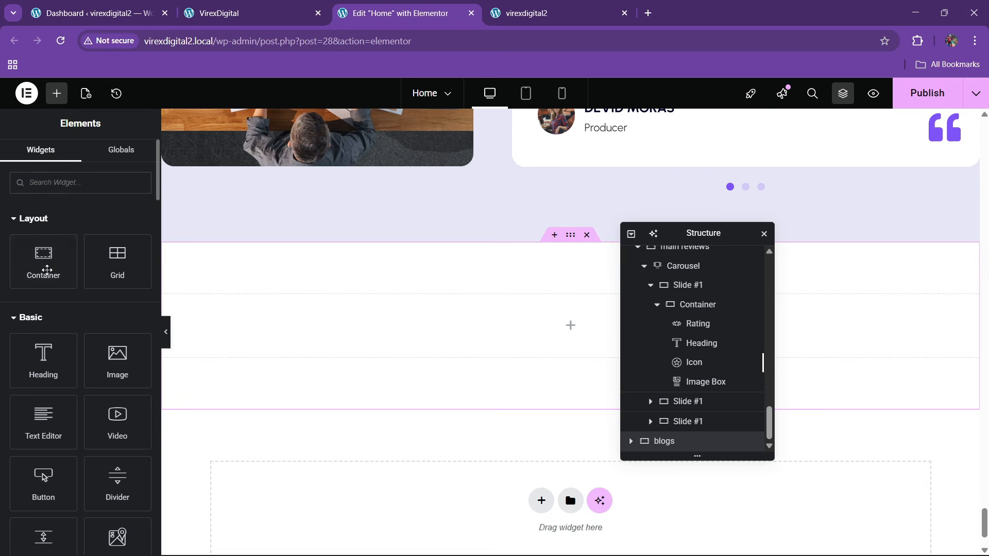
pyautogui.moveTo(47, 270); pyautogui.dragTo(381, 329)
pyautogui.click(287, 4)
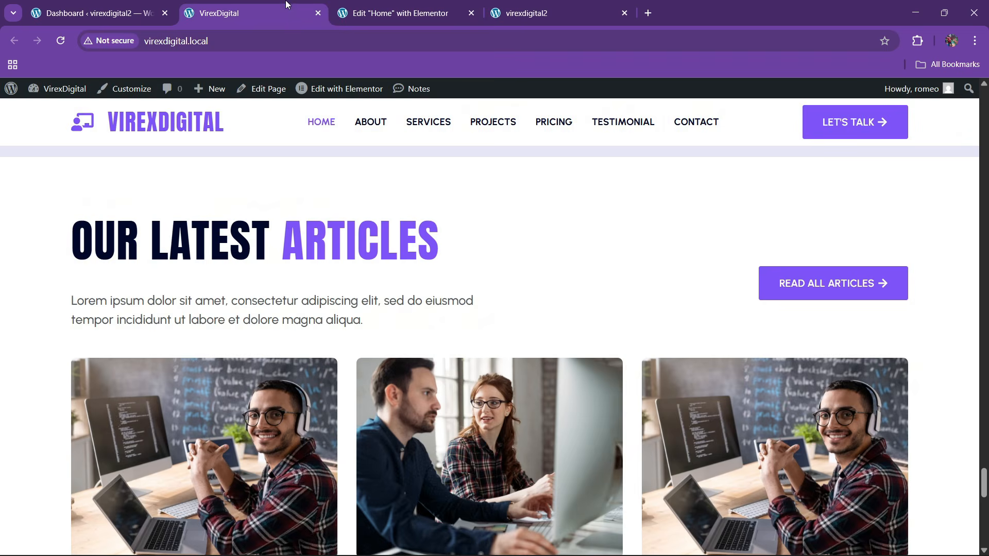
pyautogui.click(435, 6)
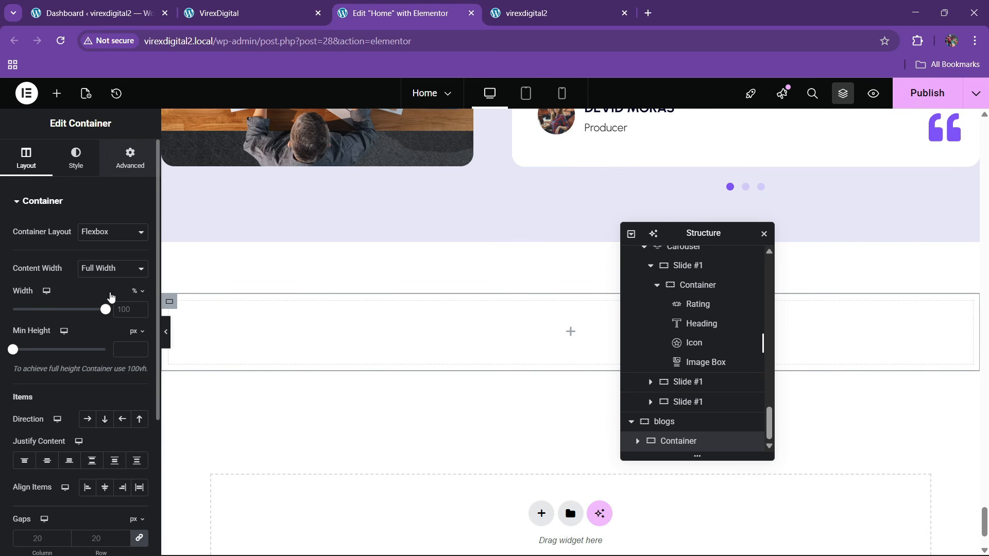
pyautogui.click(129, 157)
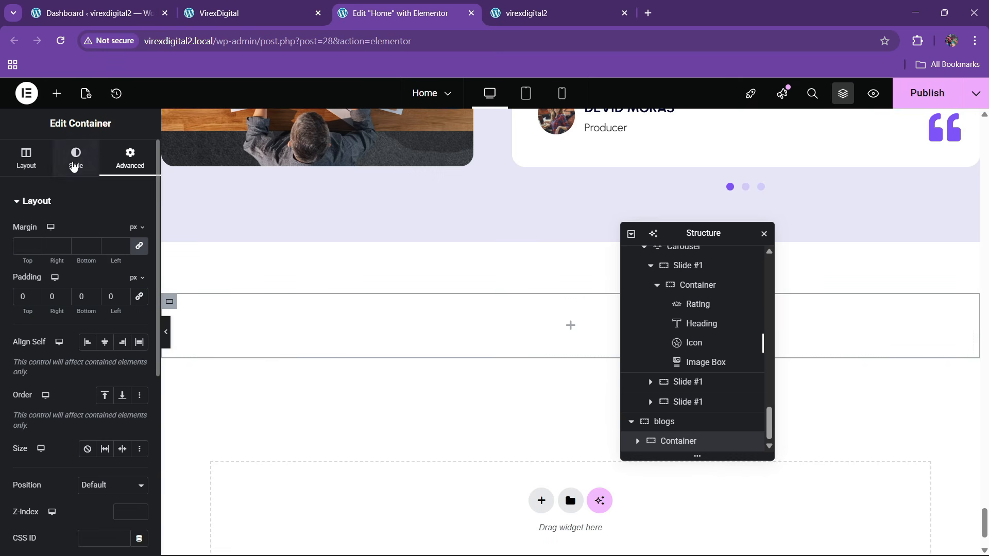
pyautogui.click(57, 93)
pyautogui.moveTo(43, 261); pyautogui.dragTo(268, 382)
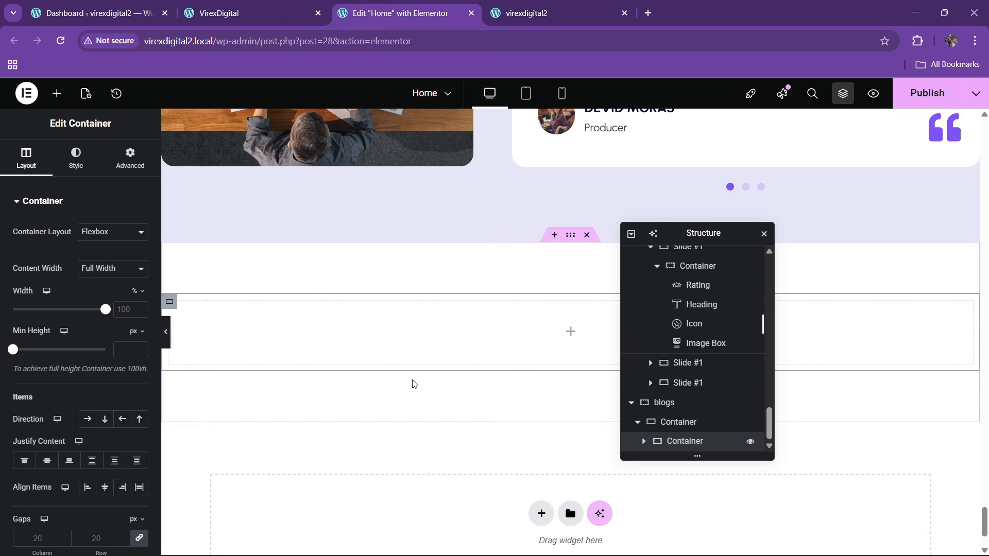
# - Duplicate the nested container to get two child containers
pyautogui.click(130, 157)
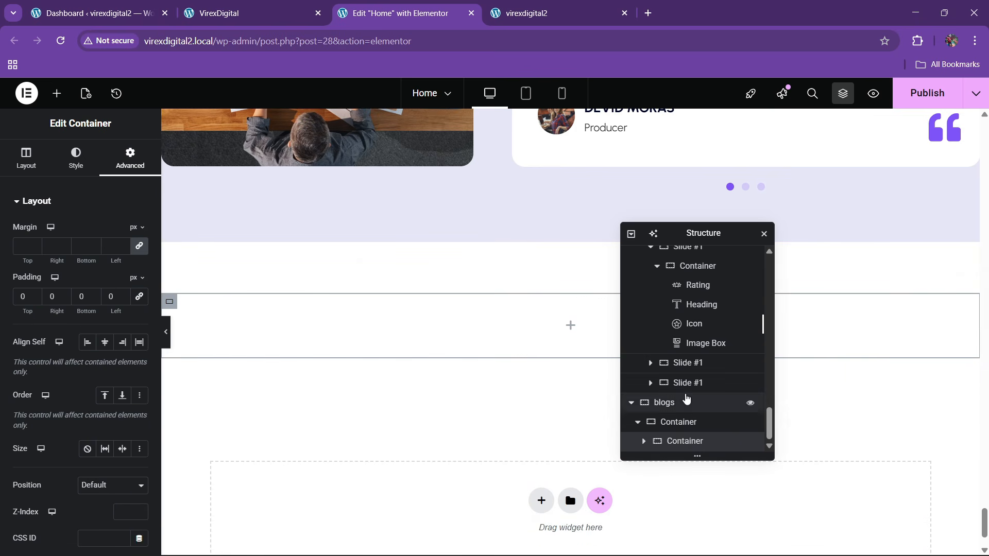
pyautogui.rightClick(695, 442)
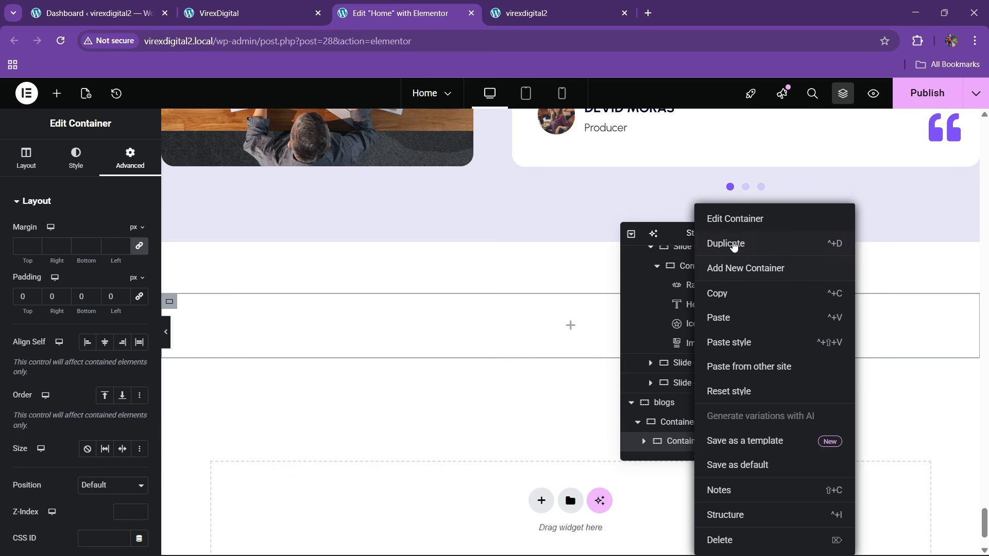
pyautogui.click(734, 244)
# - Rename the parent container top and set it to row, space-between, align center
pyautogui.doubleClick(682, 403)
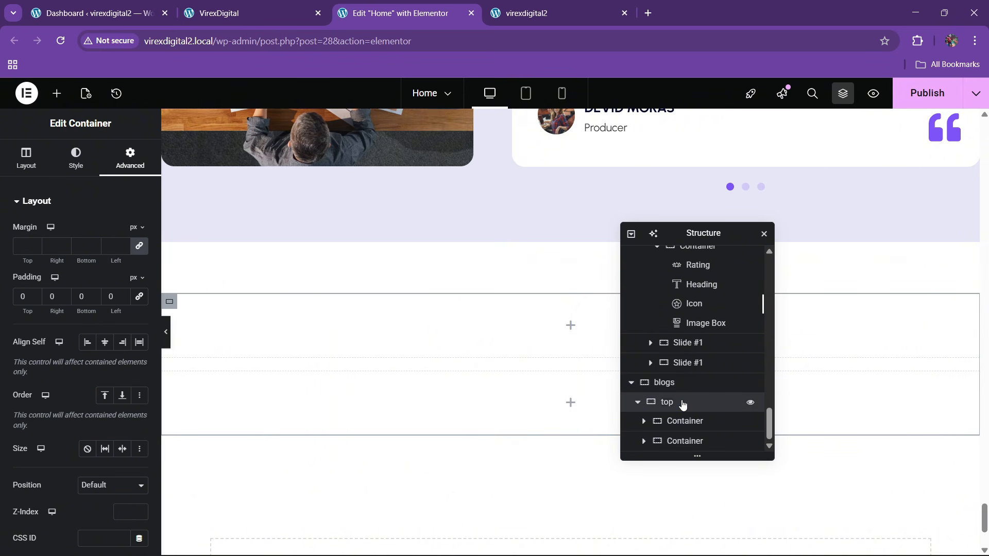
pyautogui.click(31, 175)
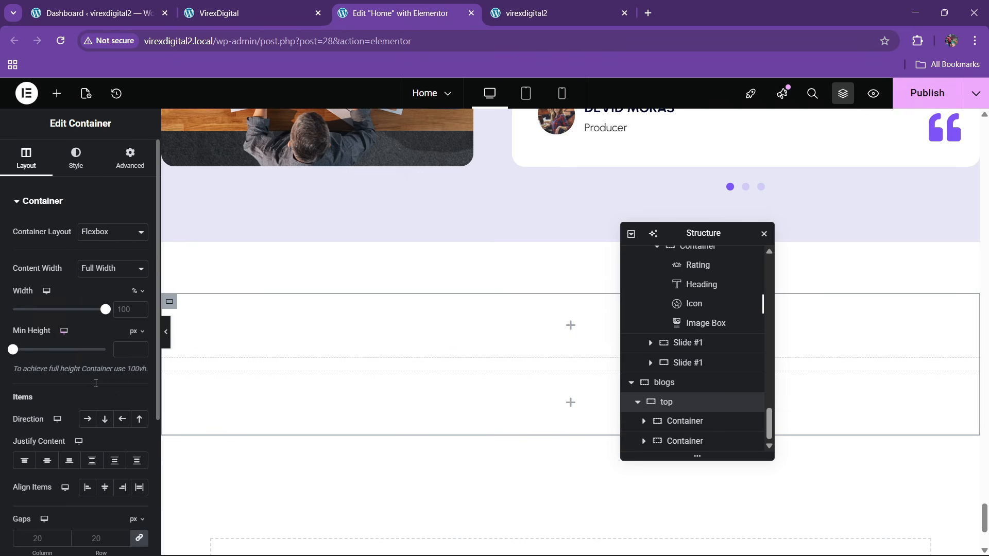
pyautogui.click(88, 419)
pyautogui.click(92, 461)
pyautogui.click(105, 487)
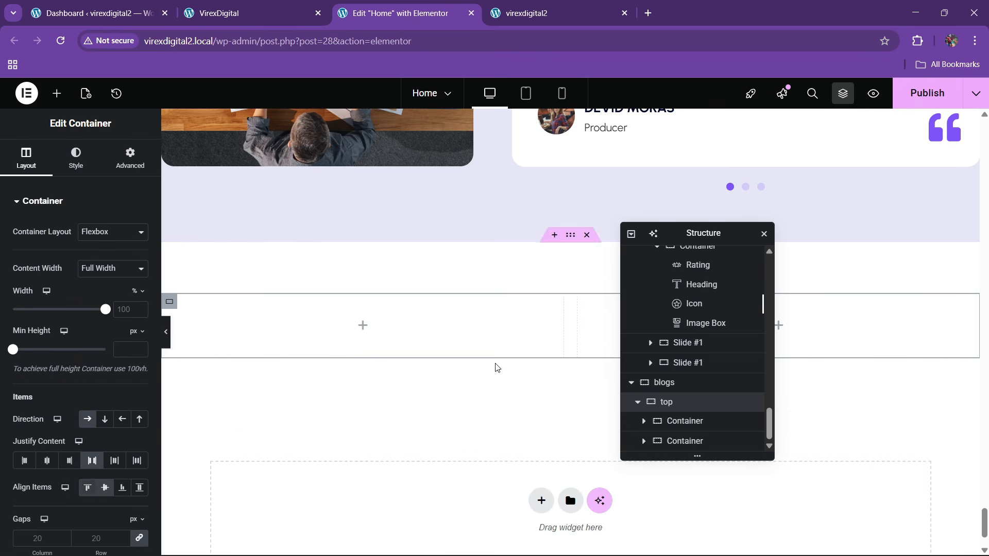
pyautogui.click(242, 13)
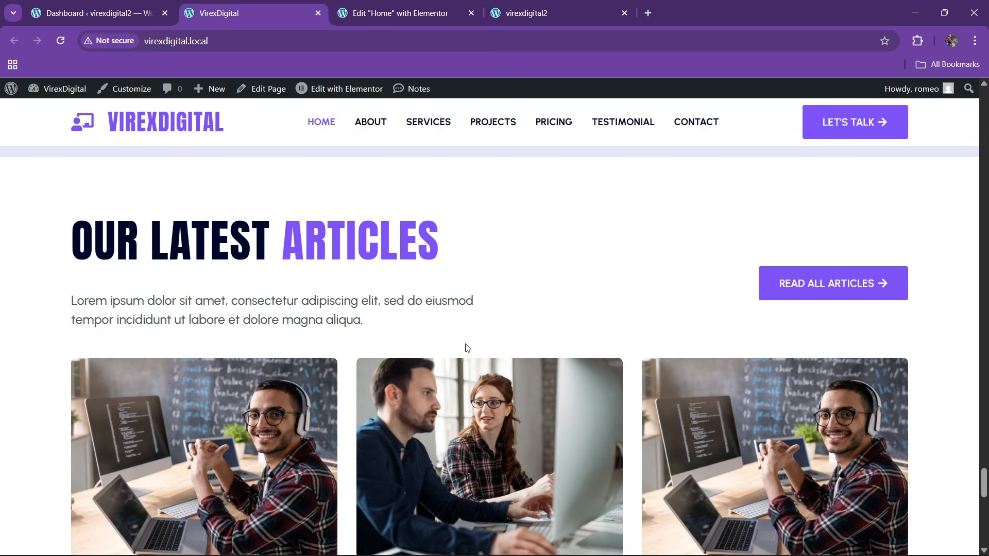
pyautogui.click(410, 5)
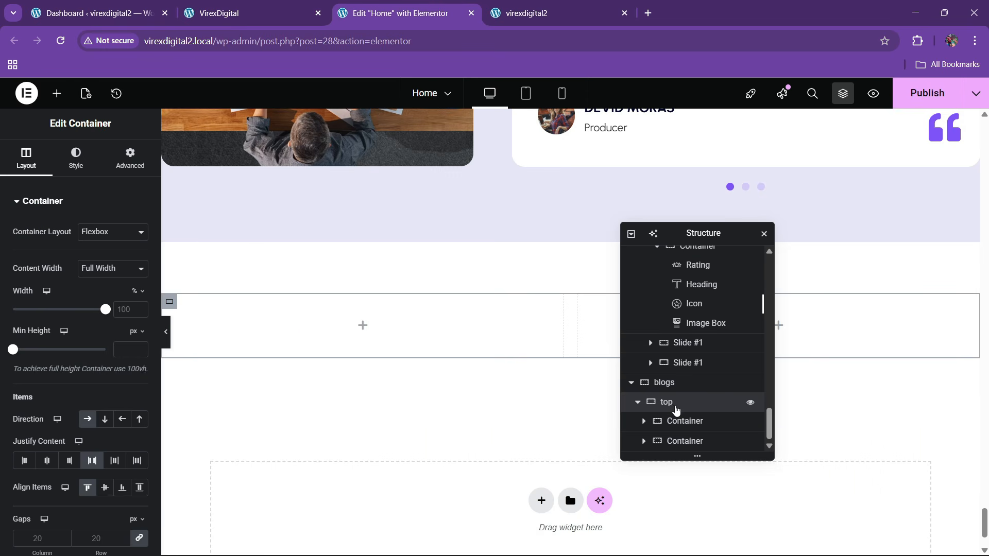
# - Set the left container's width to 60% and the right container's to 40%
pyautogui.click(680, 420)
pyautogui.click(130, 157)
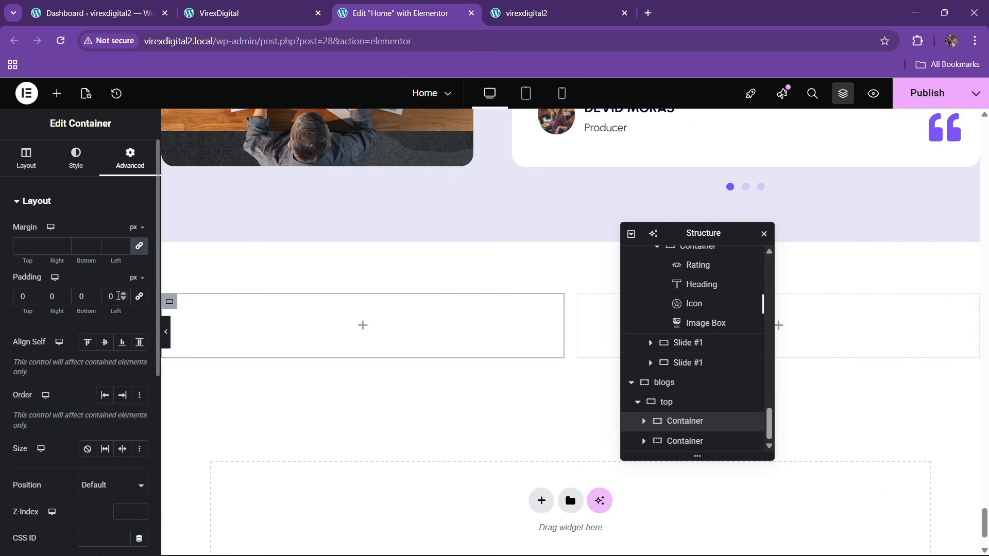
pyautogui.click(26, 157)
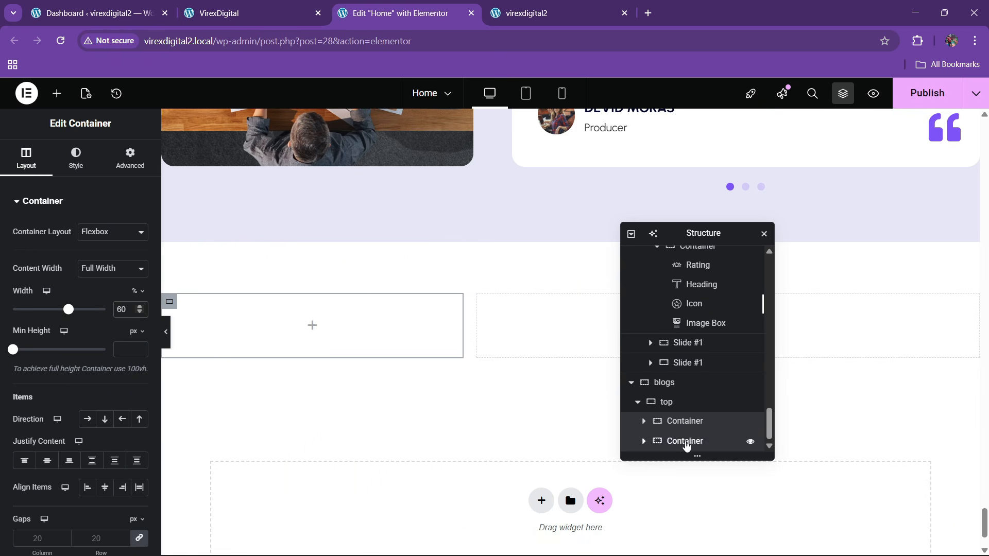
pyautogui.click(686, 441)
pyautogui.click(129, 308)
# - Paste the copied CLIENT FEEDBACK headline into the left container and left-align it
pyautogui.write('40')
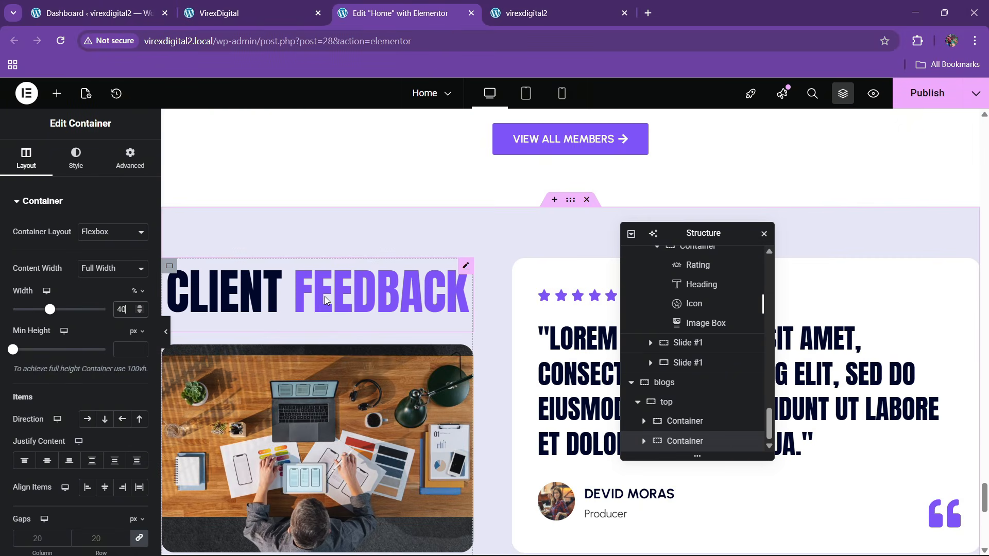
pyautogui.rightClick(324, 298)
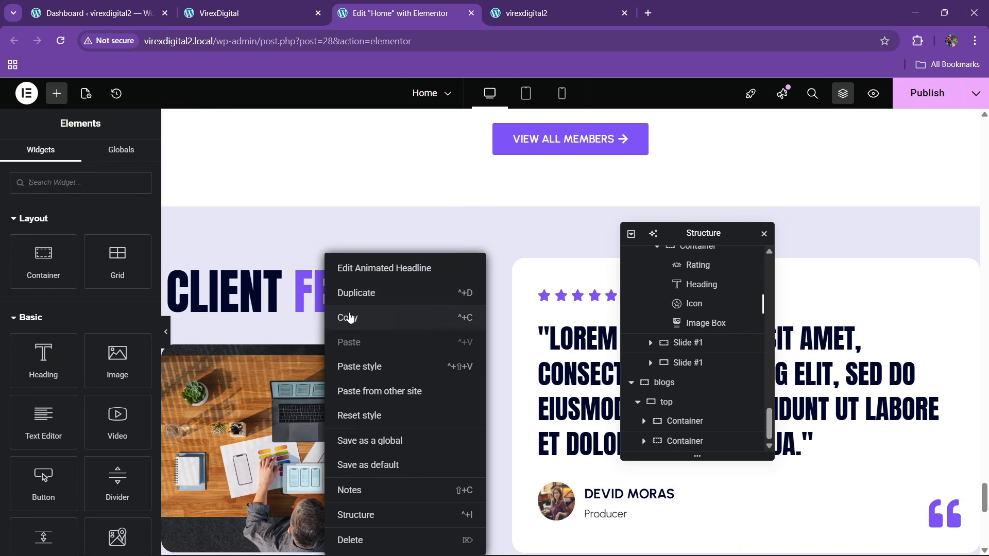
pyautogui.scroll(-7, 356, 347)
pyautogui.rightClick(281, 327)
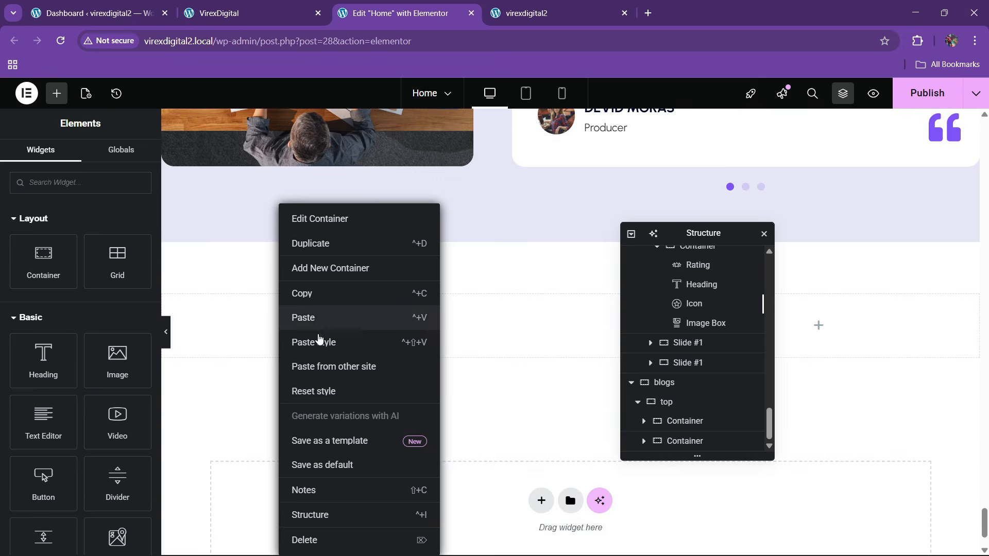
pyautogui.click(309, 317)
pyautogui.click(78, 156)
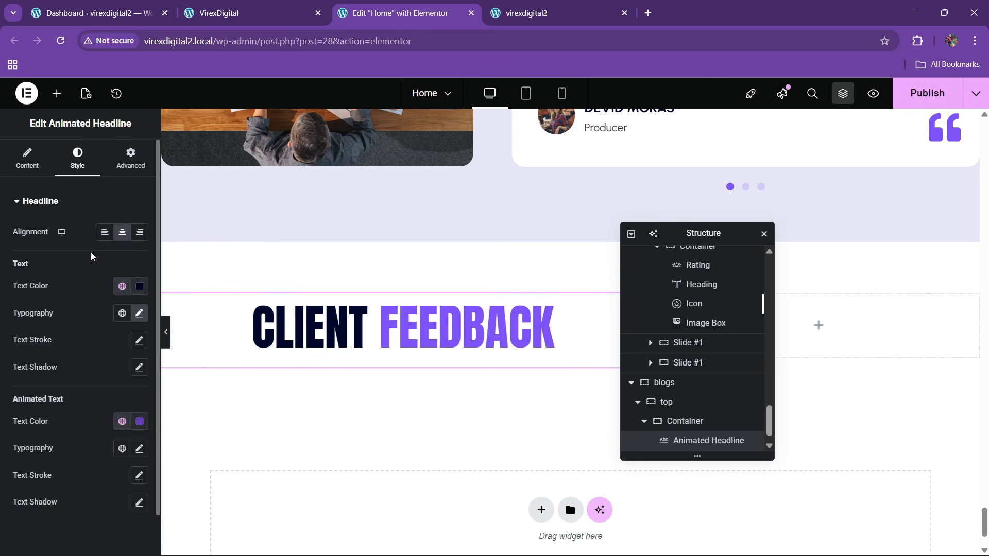
pyautogui.click(104, 232)
# - Paste the lorem ipsum paragraph under the headline and left-align it
pyautogui.scroll(2, 358, 283)
pyautogui.scroll(4, 358, 283)
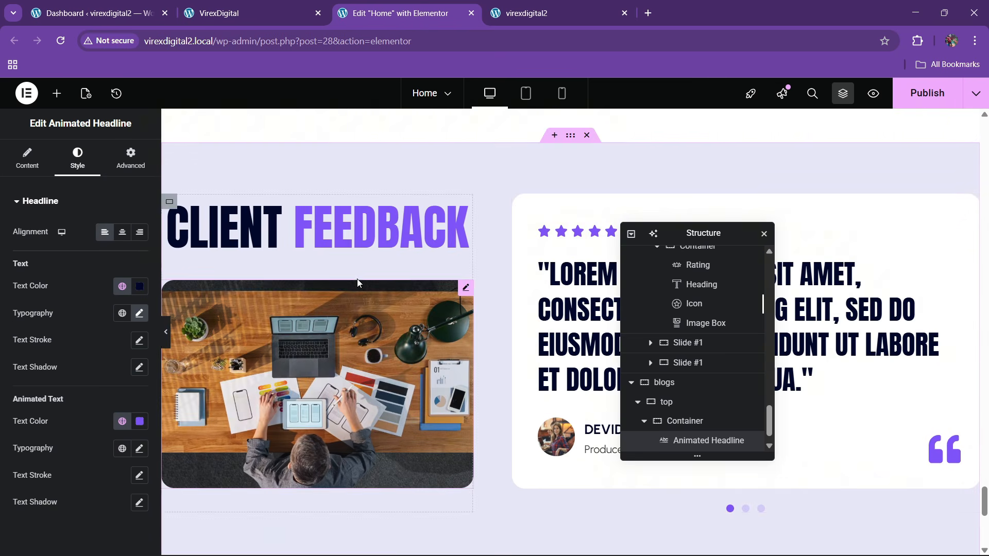
pyautogui.scroll(8, 488, 301)
pyautogui.scroll(3, 446, 301)
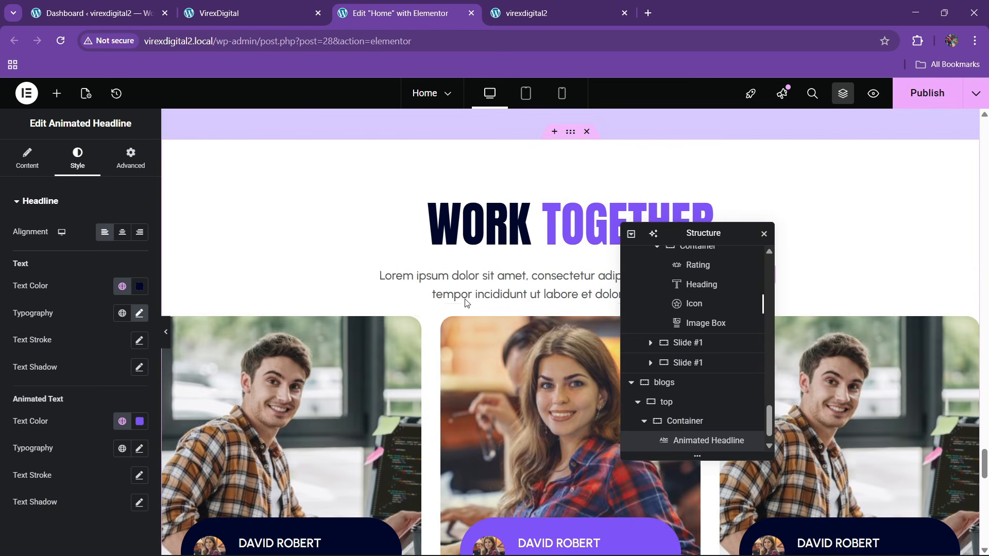
pyautogui.rightClick(471, 255)
pyautogui.press('Escape')
pyautogui.scroll(-5, 375, 343)
pyautogui.scroll(-6, 369, 349)
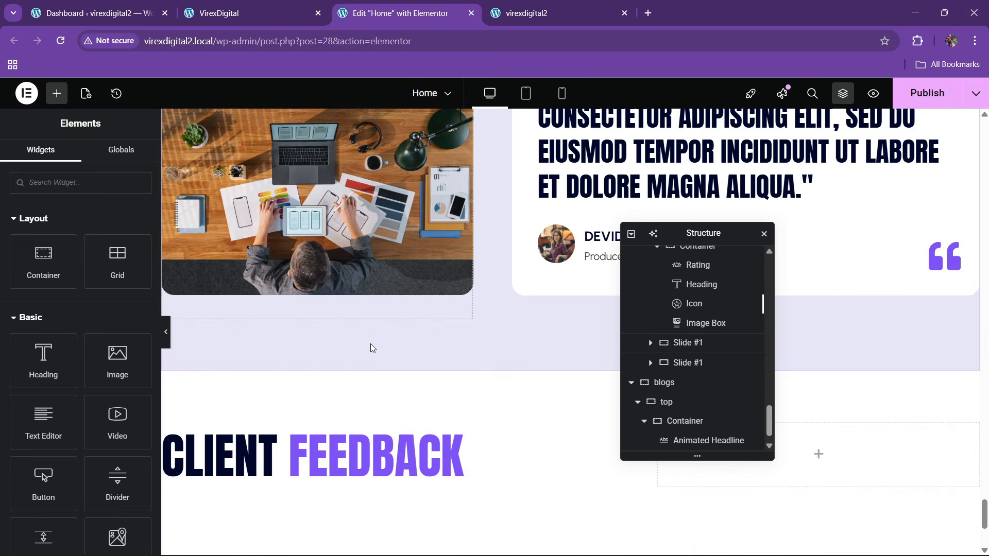
pyautogui.rightClick(314, 378)
pyautogui.click(338, 342)
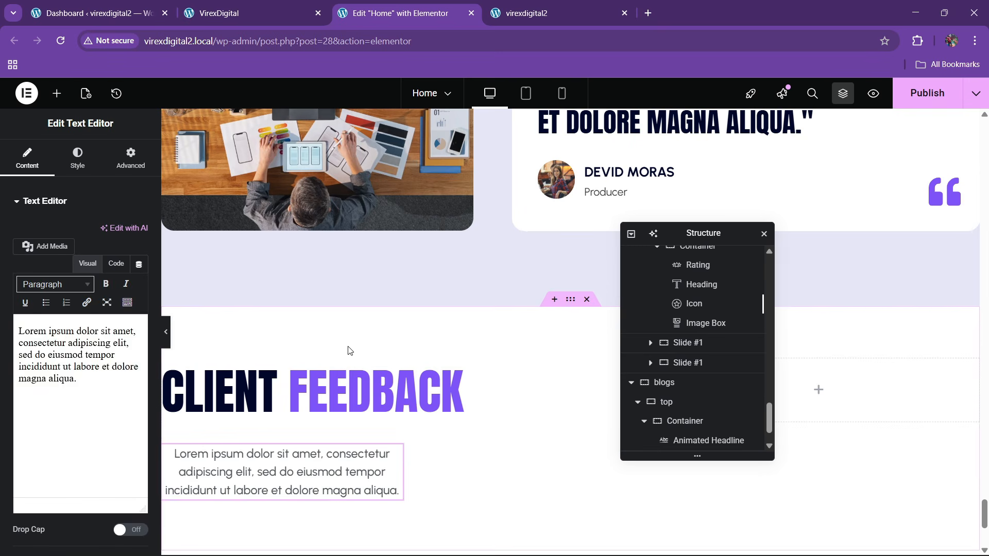
pyautogui.click(77, 157)
pyautogui.click(94, 232)
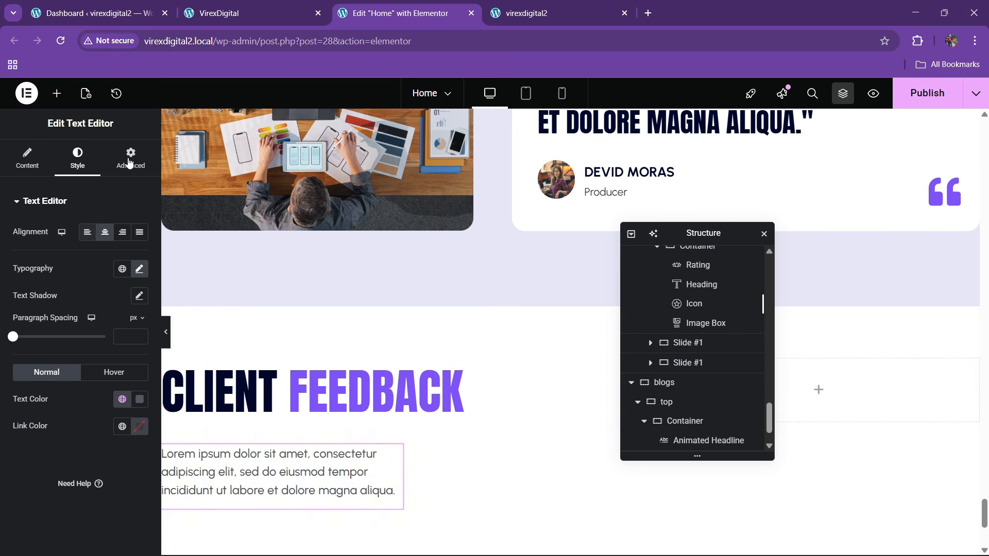
# - Give the paragraph a Custom width of about 71–75%
pyautogui.click(129, 159)
pyautogui.click(112, 337)
pyautogui.click(103, 362)
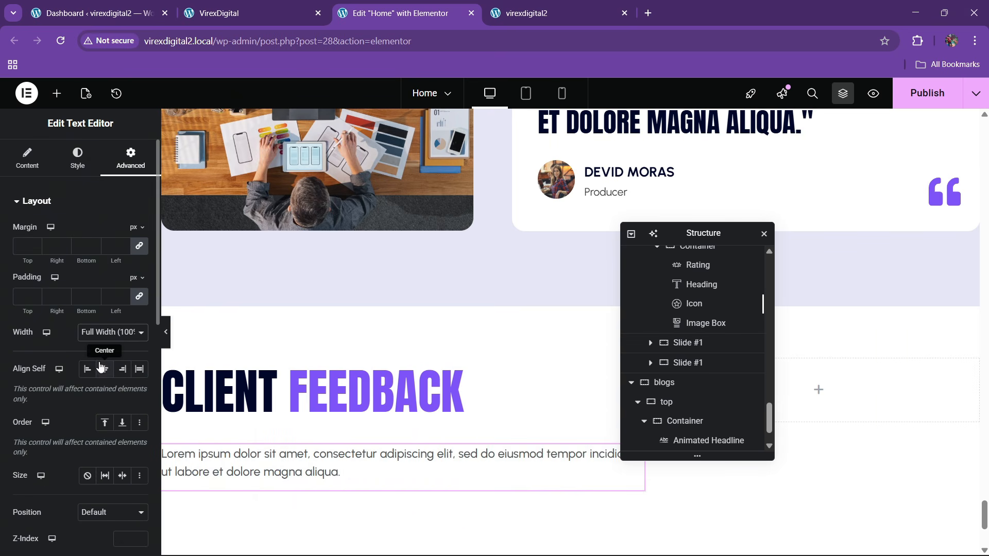
pyautogui.click(110, 337)
pyautogui.click(101, 395)
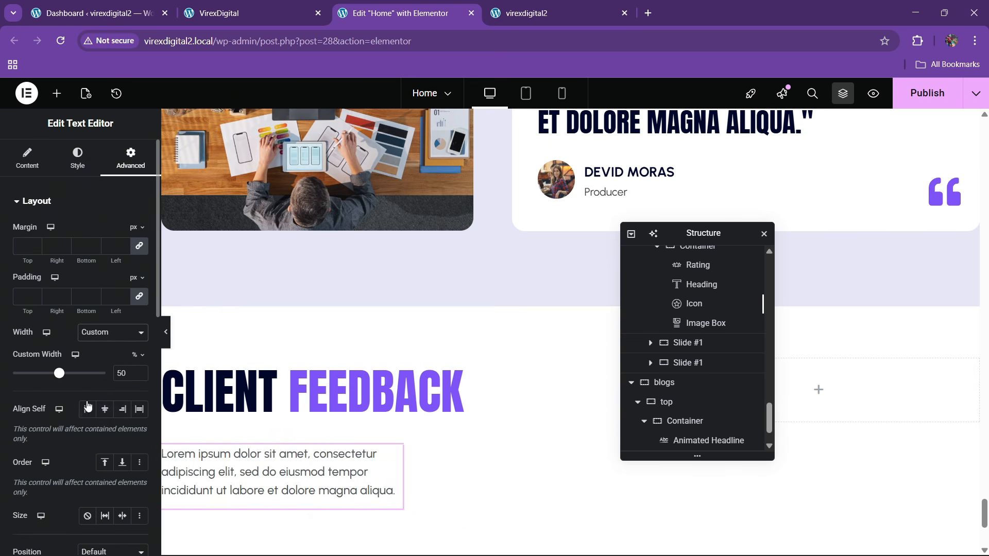
pyautogui.moveTo(61, 374); pyautogui.dragTo(84, 377)
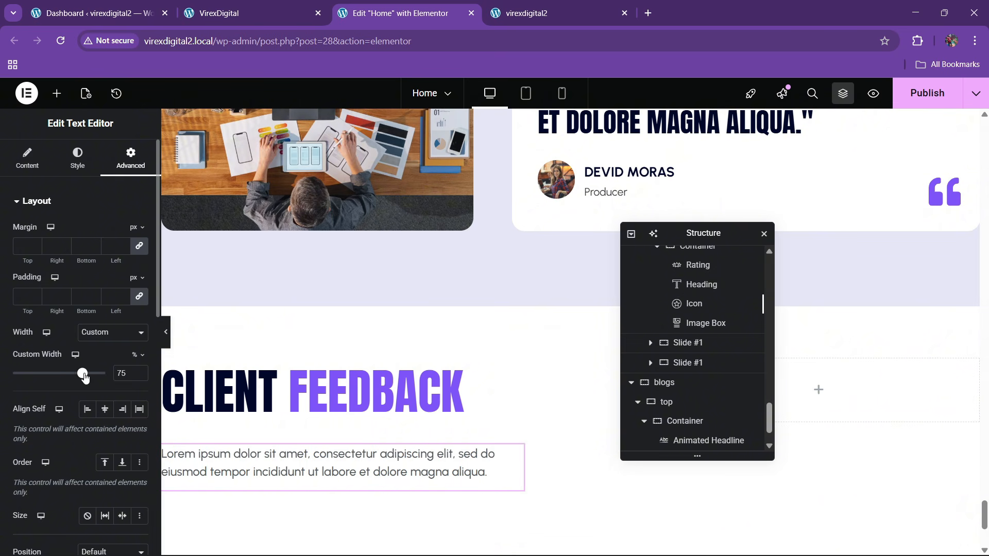
# - Copy the VIEW ALL MEMBERS button for reuse in the blogs row
pyautogui.click(237, 13)
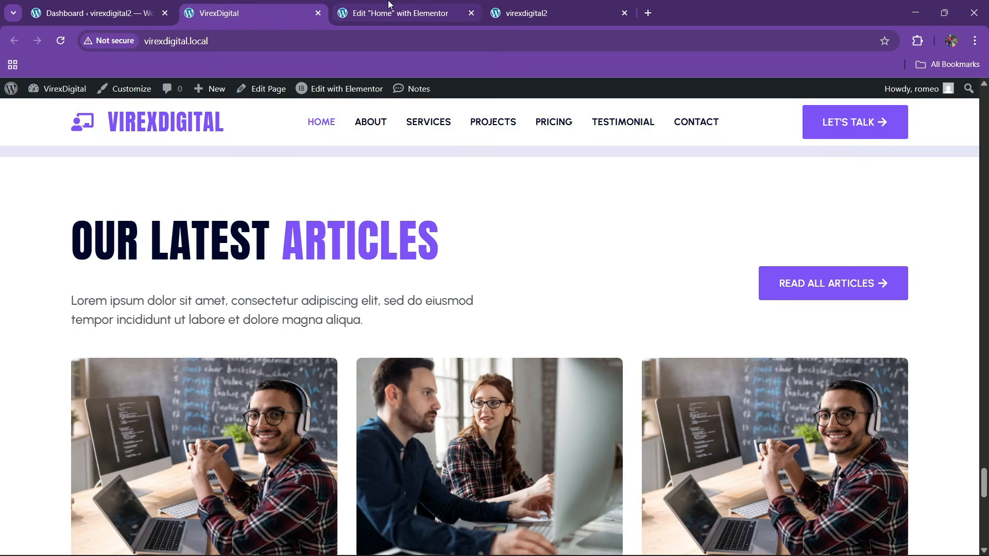
pyautogui.click(401, 13)
pyautogui.scroll(4, 589, 291)
pyautogui.moveTo(721, 233); pyautogui.dragTo(254, 292)
pyautogui.scroll(7, 490, 313)
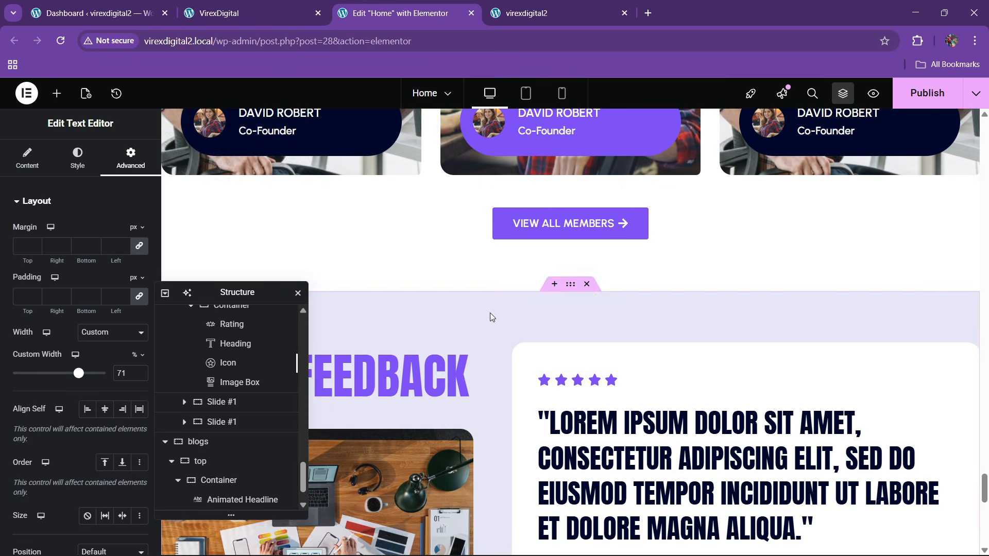
pyautogui.rightClick(545, 389)
pyautogui.click(567, 316)
pyautogui.scroll(-6, 693, 360)
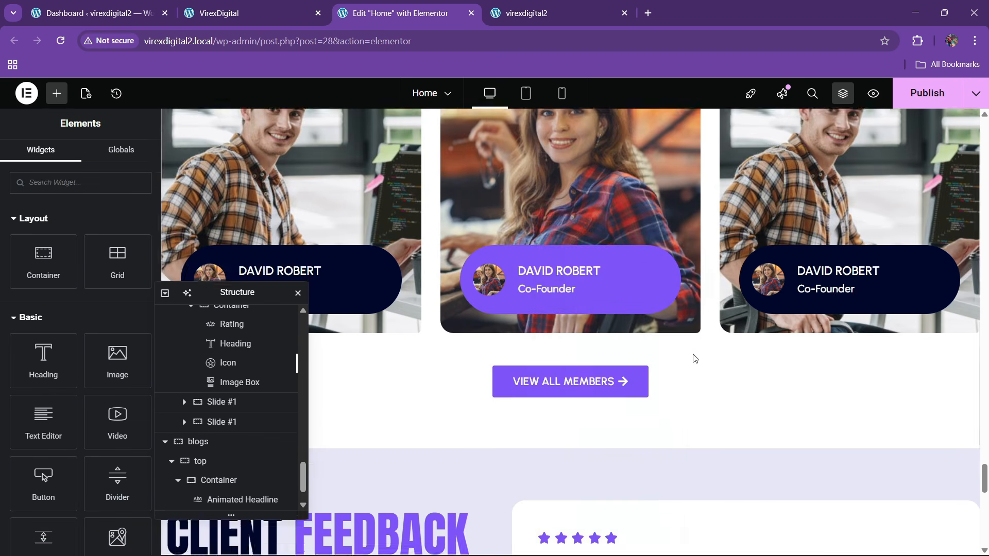
pyautogui.scroll(-6, 698, 362)
# - Paste the copied button into the right container and set the top container's Align Items to Center
pyautogui.rightClick(711, 263)
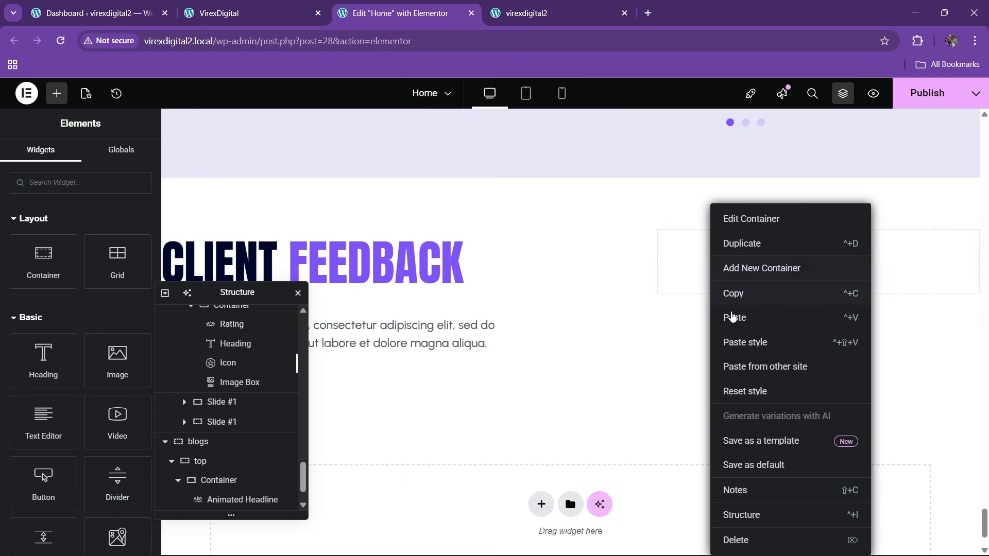
pyautogui.click(715, 322)
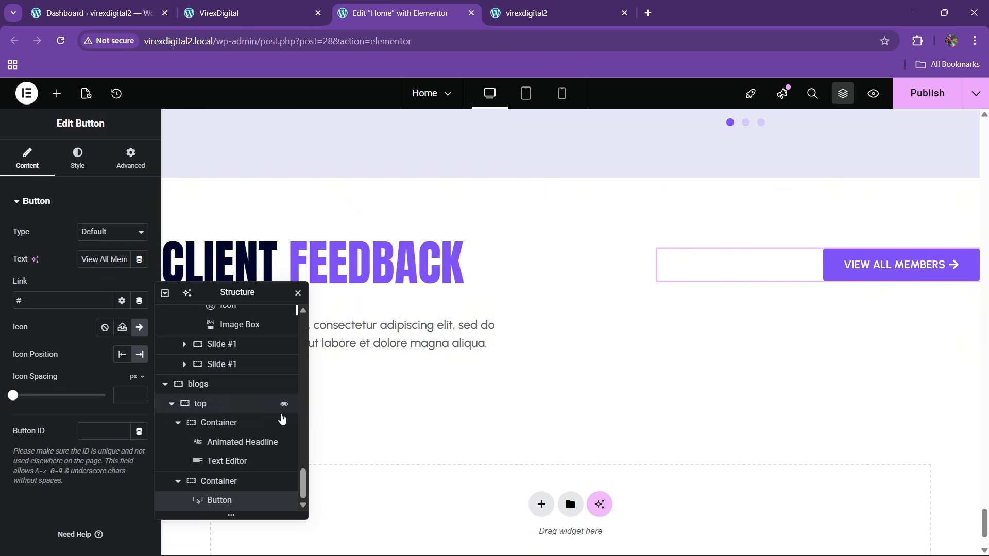
pyautogui.click(195, 404)
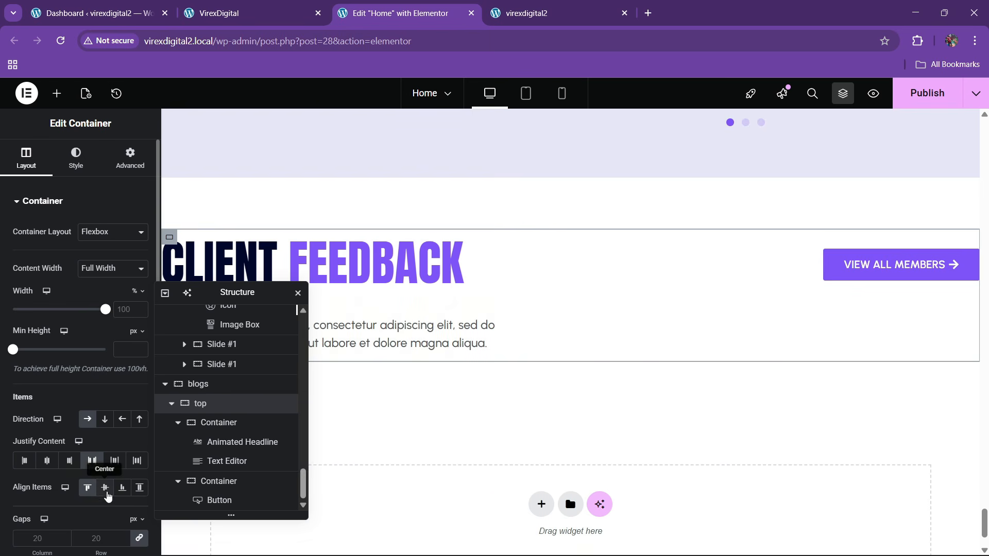
pyautogui.click(106, 492)
# - Change the button's label to READ ALL ARTICLES
pyautogui.hotkey('ctrl', 'shift', 'Tab')
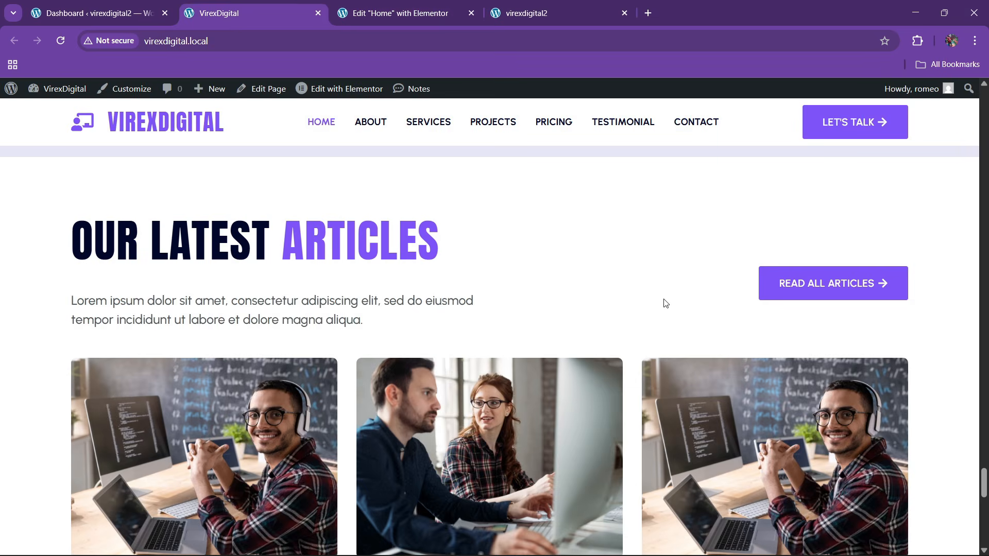
pyautogui.click(416, 6)
pyautogui.click(890, 309)
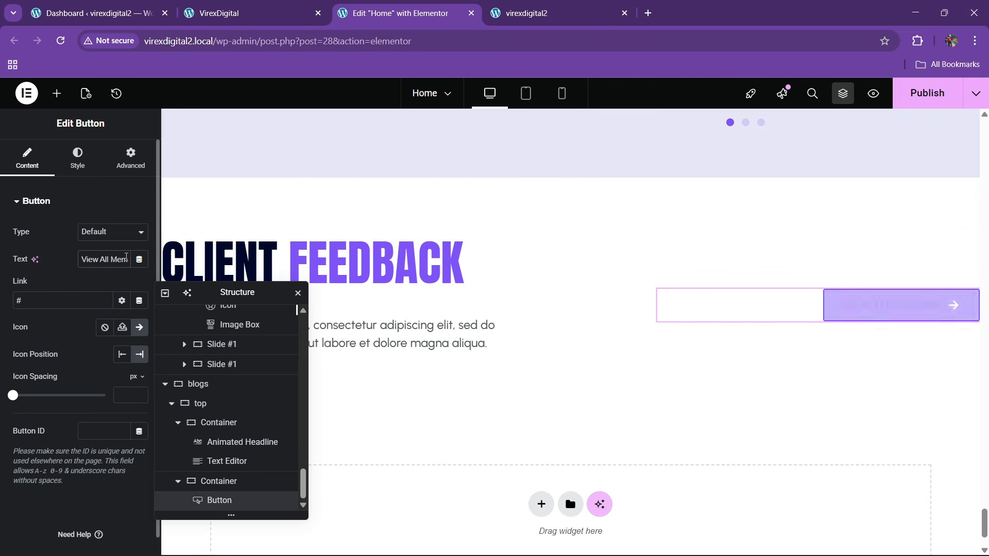
pyautogui.press('BackSpace')
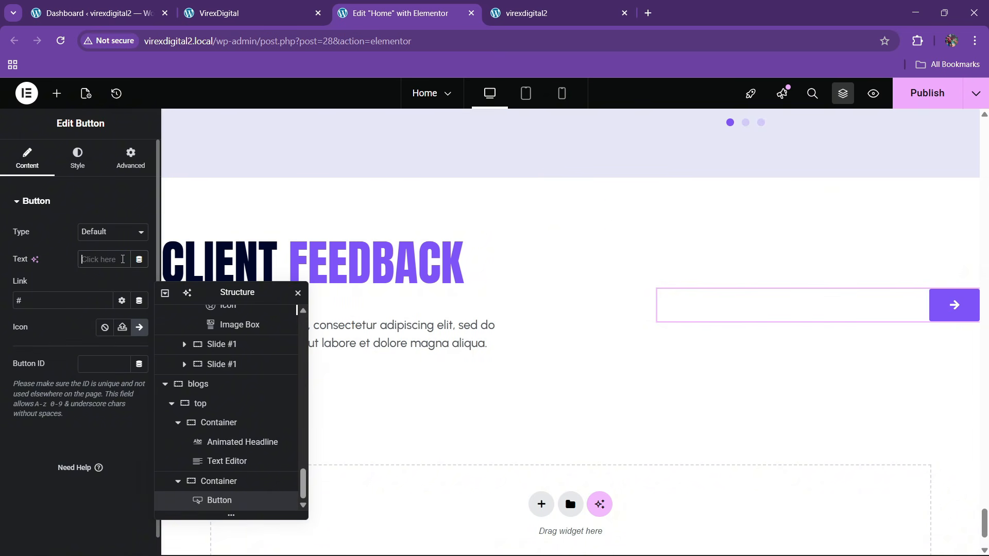
pyautogui.write('READ ALL A')
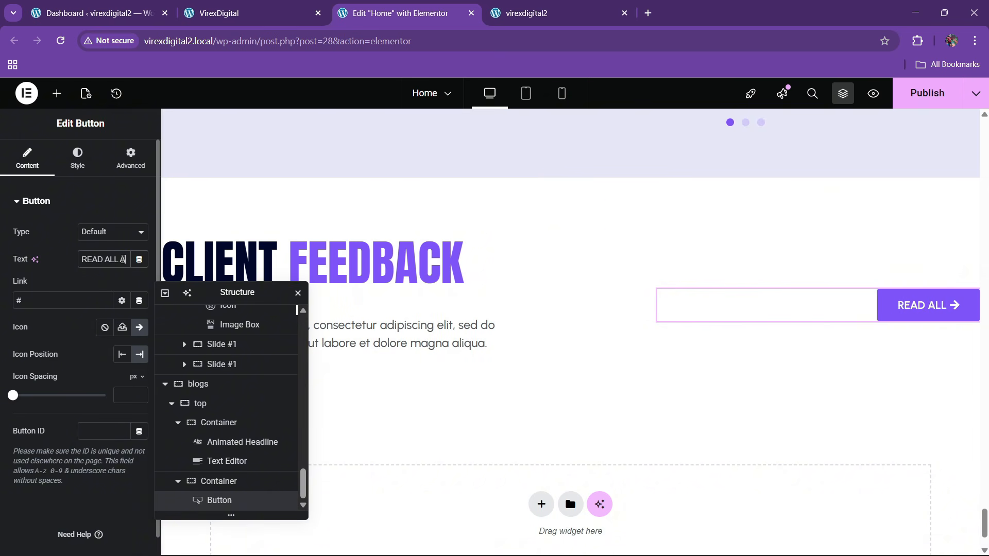
pyautogui.write('RTICLES')
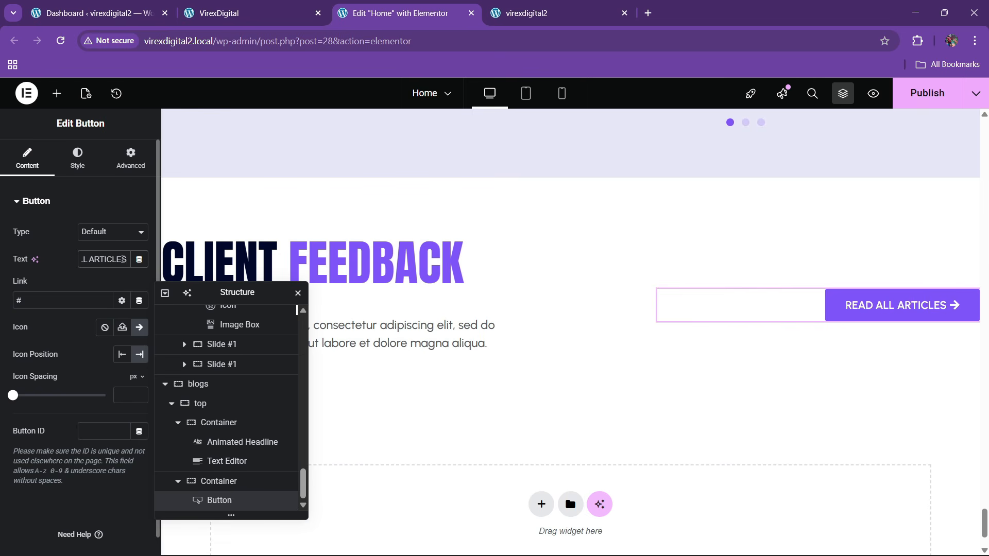
pyautogui.moveTo(211, 294); pyautogui.dragTo(551, 268)
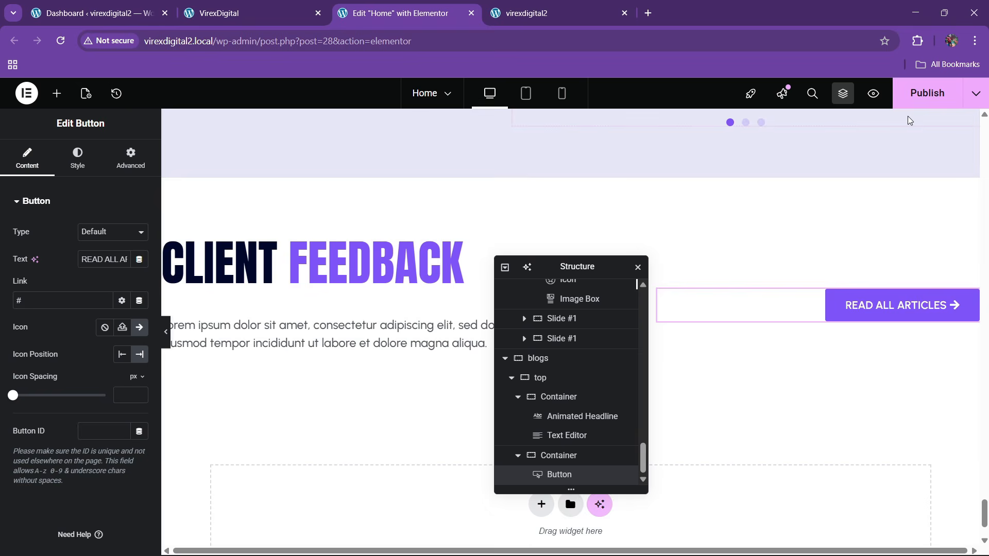
# - Publish the home page and check the articles section on the live site
pyautogui.click(919, 99)
pyautogui.click(290, 7)
pyautogui.scroll(-4, 466, 333)
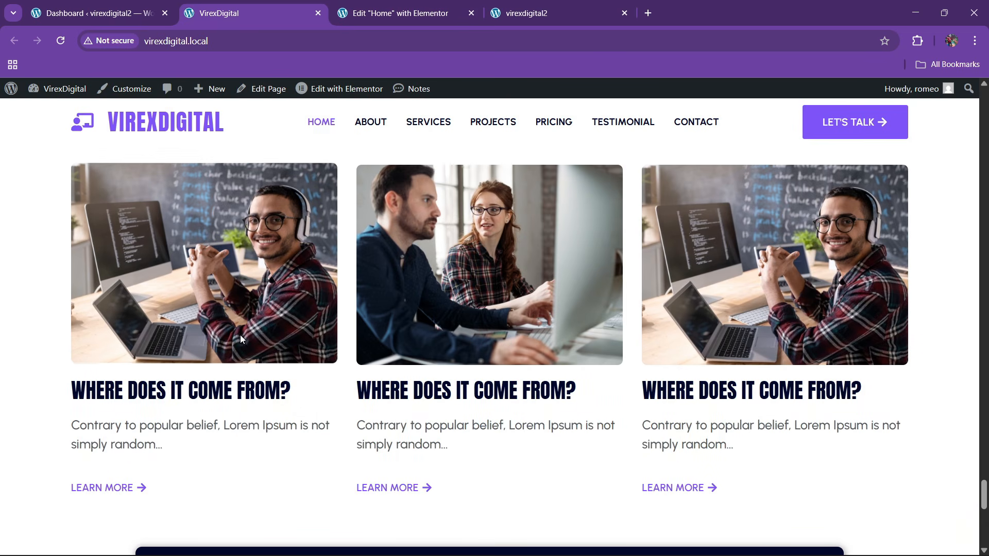
pyautogui.click(380, 5)
pyautogui.scroll(-1, 417, 310)
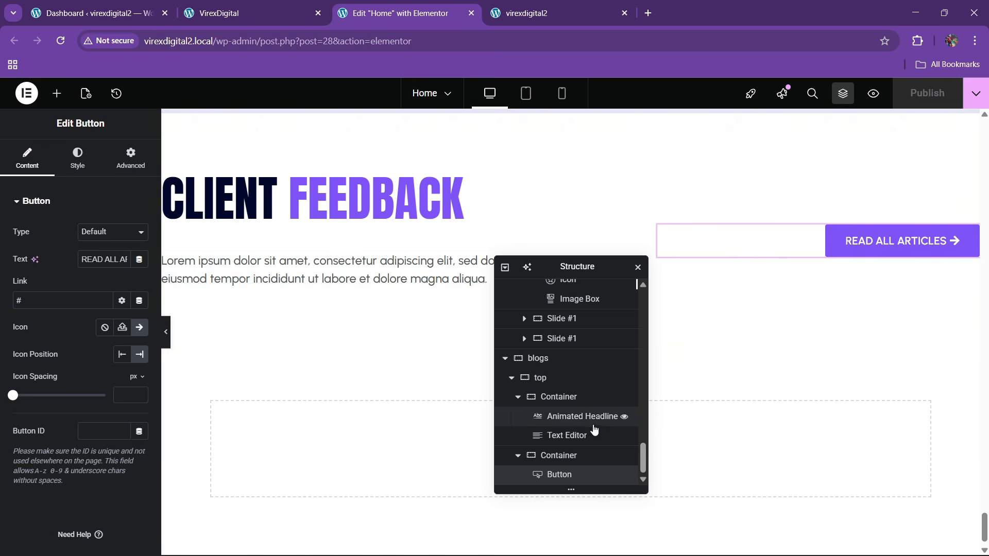
pyautogui.click(513, 380)
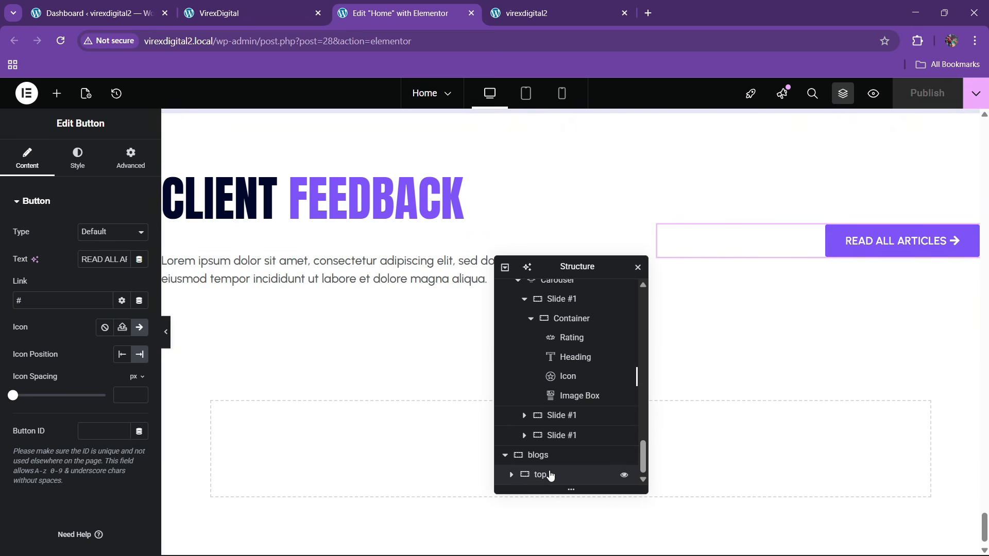
pyautogui.click(548, 460)
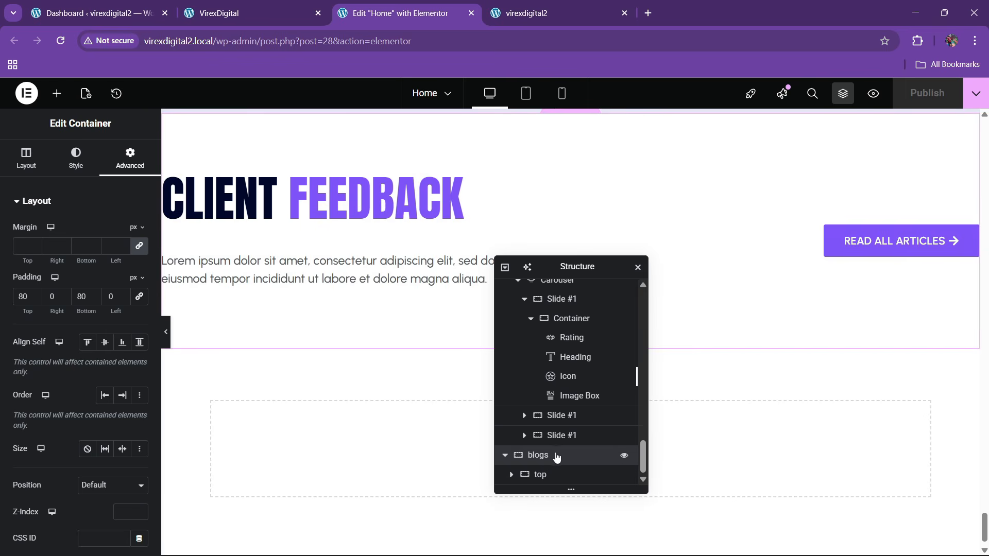
# - Add a new container to the blogs section with column direction and centered content
pyautogui.rightClick(557, 457)
pyautogui.click(596, 269)
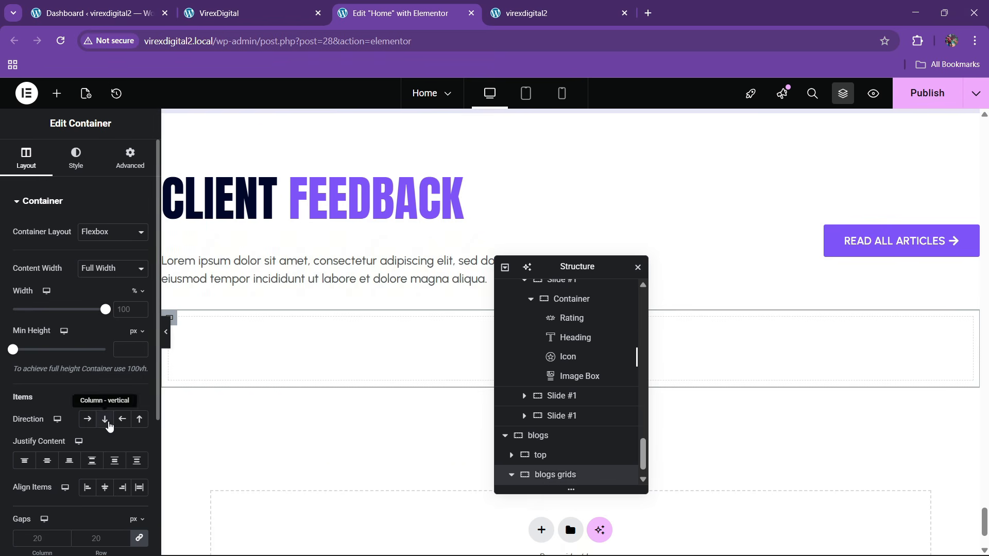
pyautogui.click(105, 420)
pyautogui.click(46, 460)
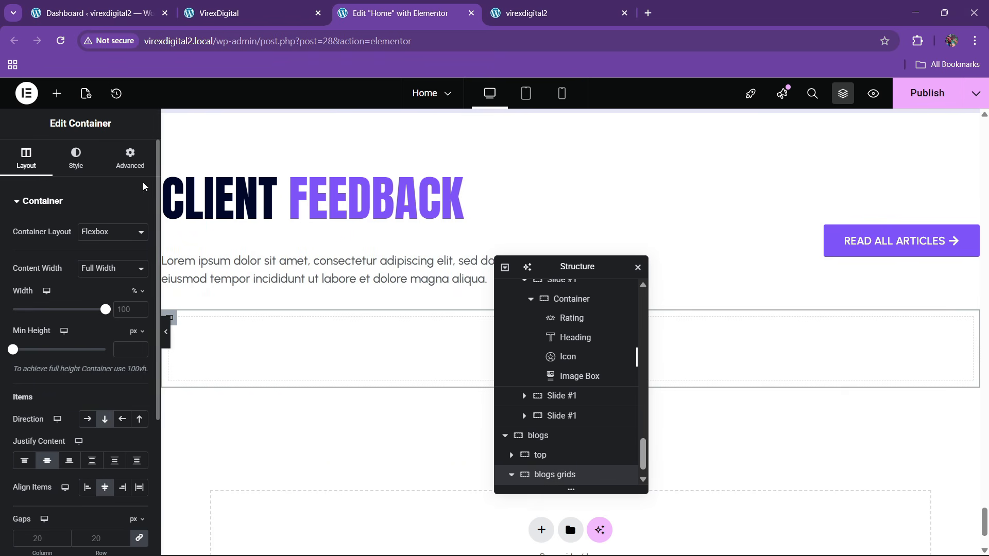
pyautogui.click(131, 157)
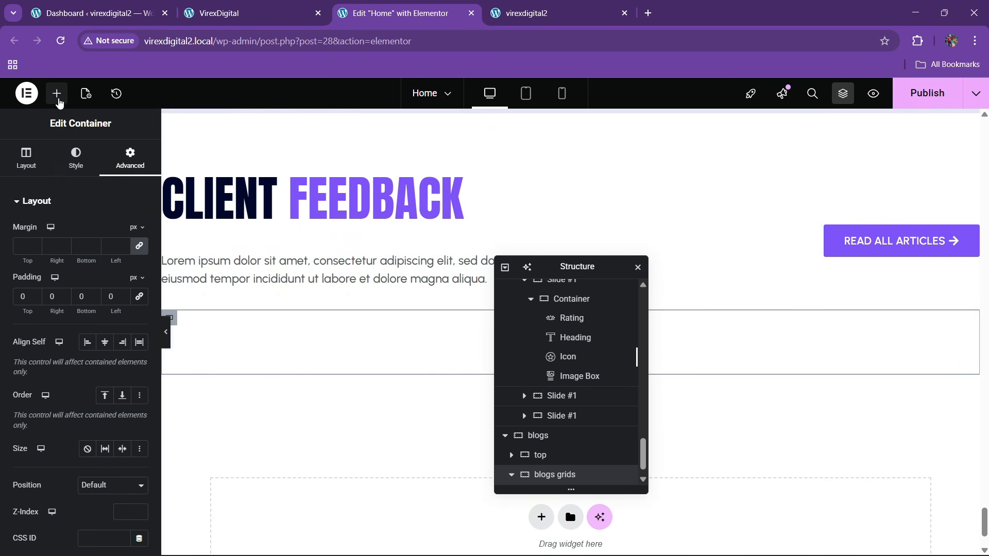
# - Place a Grid widget in the new container, one row of three columns with padding 0
pyautogui.click(56, 93)
pyautogui.write('grid')
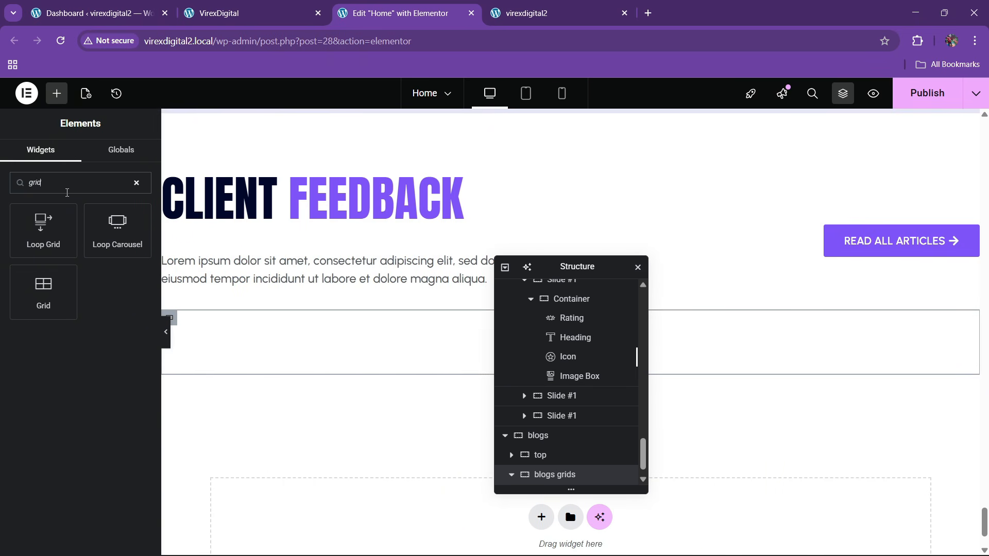
pyautogui.moveTo(43, 288); pyautogui.dragTo(216, 340)
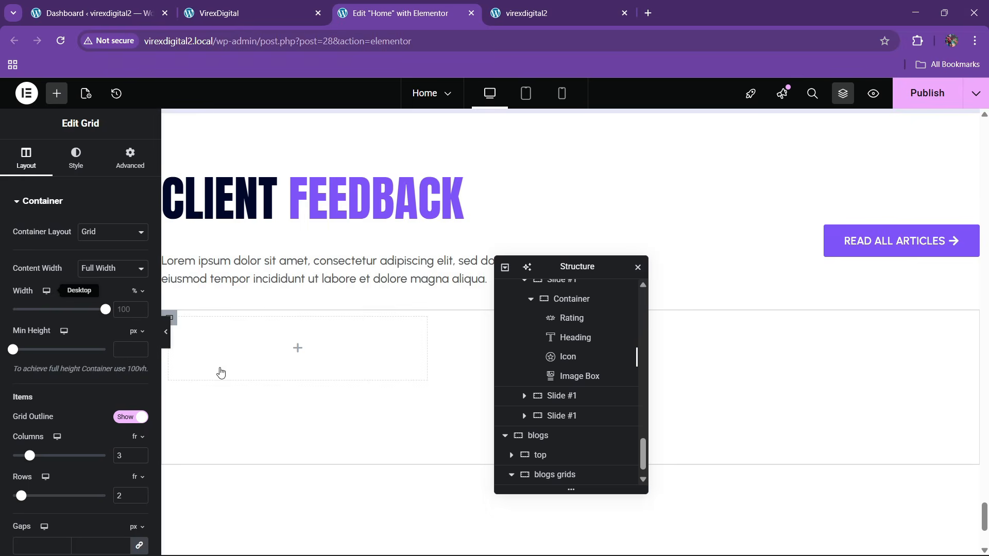
pyautogui.click(248, 13)
pyautogui.click(396, 13)
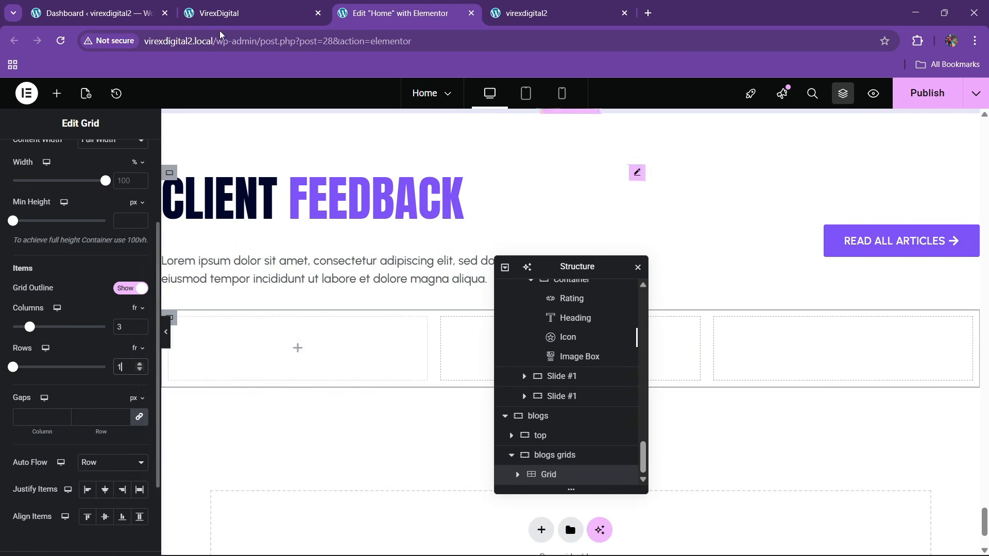
pyautogui.click(252, 5)
pyautogui.click(417, 6)
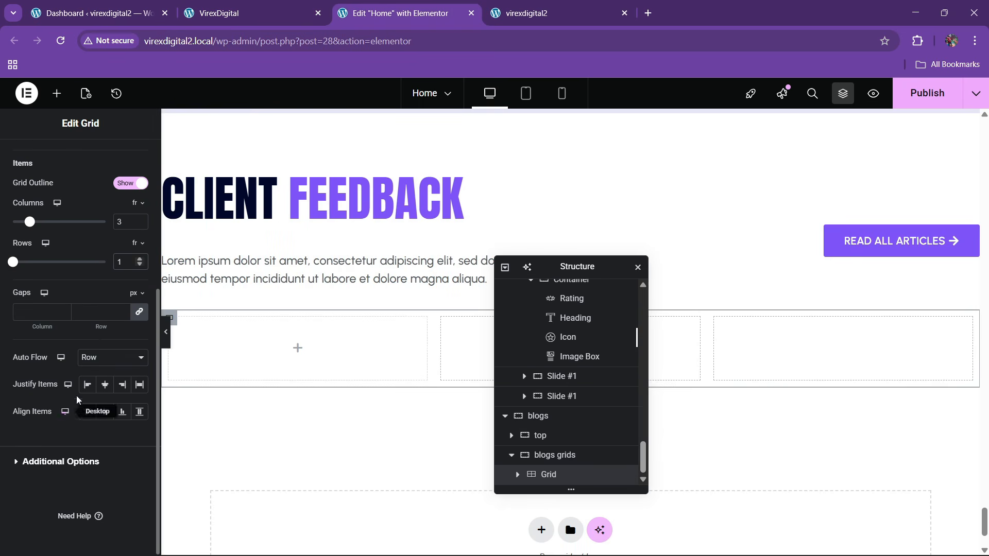
pyautogui.scroll(5, 98, 318)
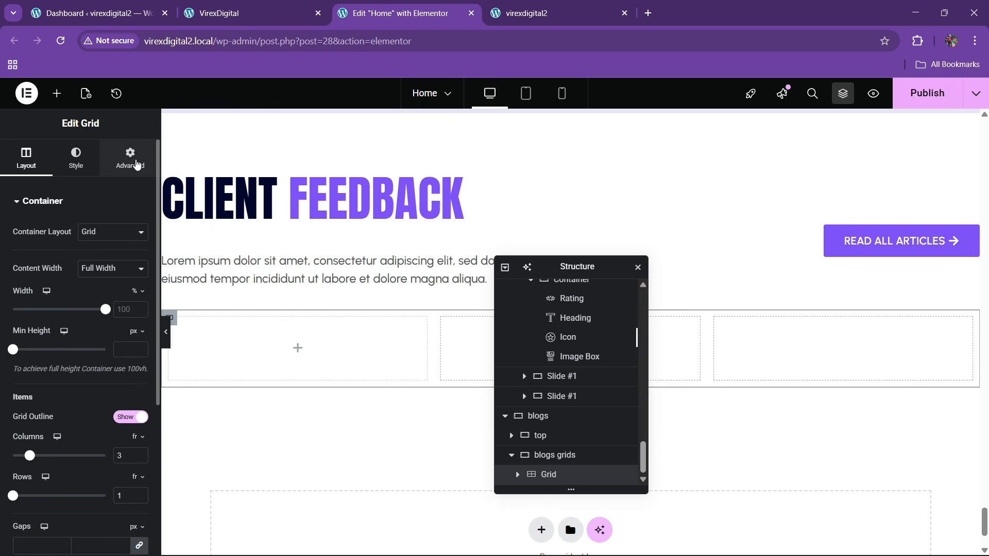
pyautogui.click(130, 157)
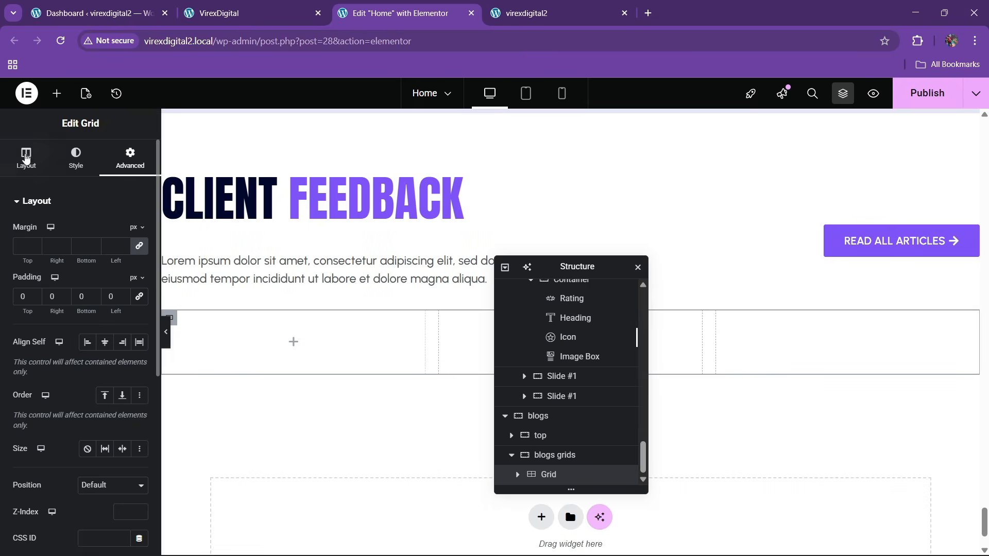
# - Drag a Container into the grid's first cell
pyautogui.click(57, 93)
pyautogui.moveTo(41, 271); pyautogui.dragTo(208, 340)
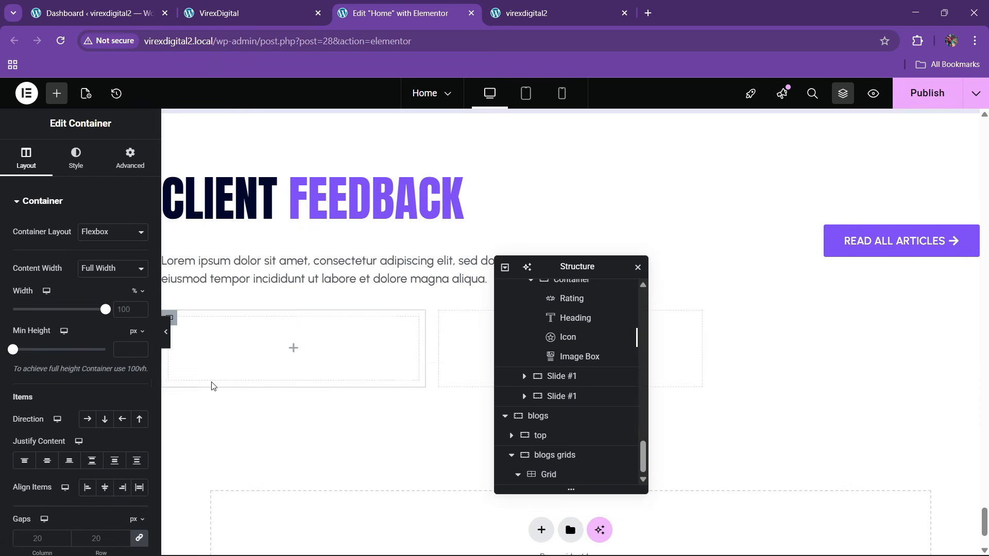
pyautogui.click(216, 6)
# - Drop an Image widget into the empty first-cell container
pyautogui.click(368, 7)
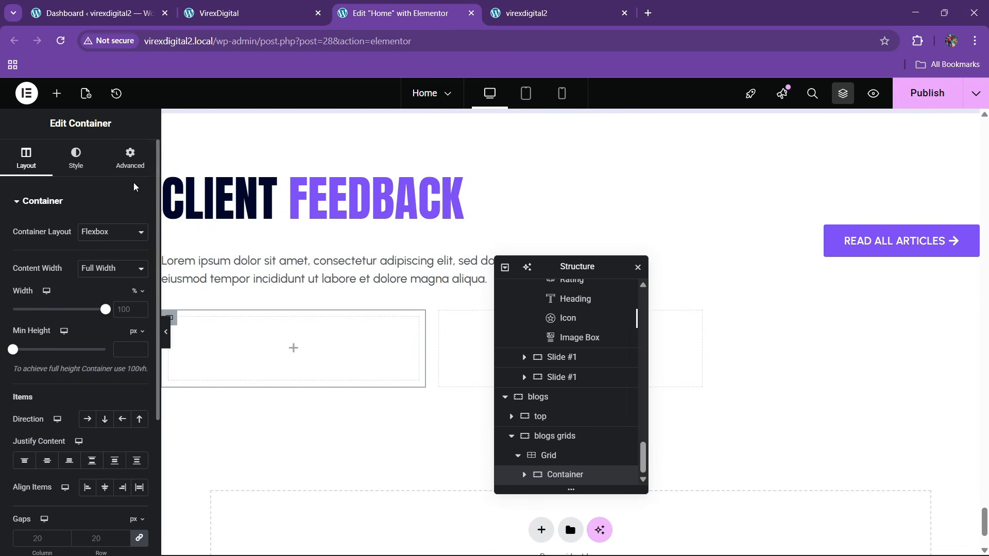
pyautogui.click(113, 169)
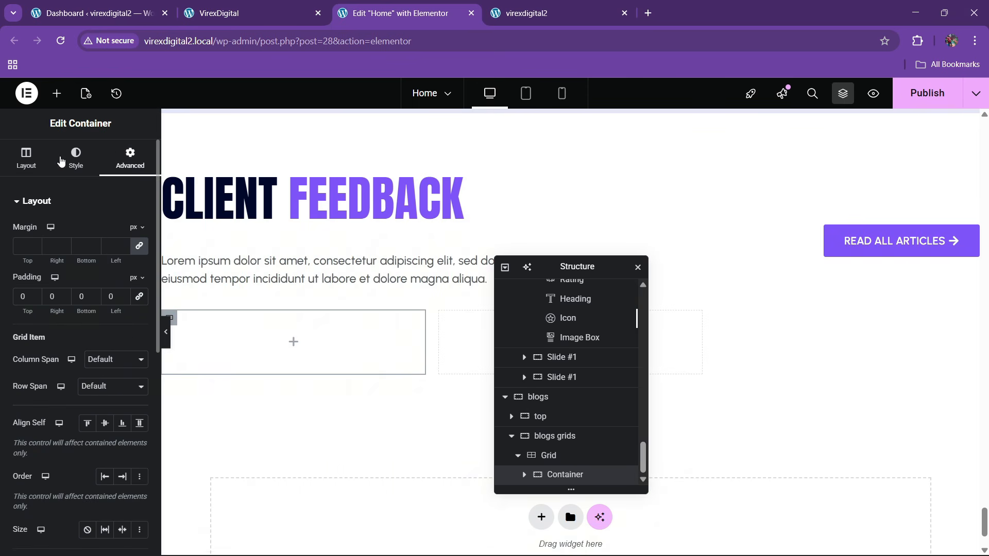
pyautogui.click(57, 93)
pyautogui.moveTo(117, 370); pyautogui.dragTo(232, 355)
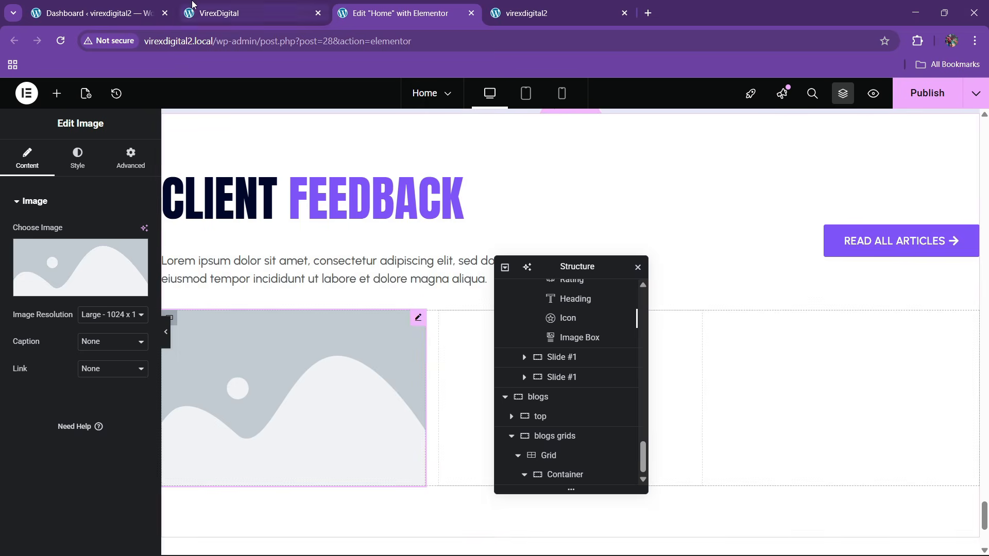
pyautogui.click(267, 13)
pyautogui.click(395, 6)
# - Insert about.jpg, the smiling man in headphones, from the Media Library
pyautogui.click(80, 262)
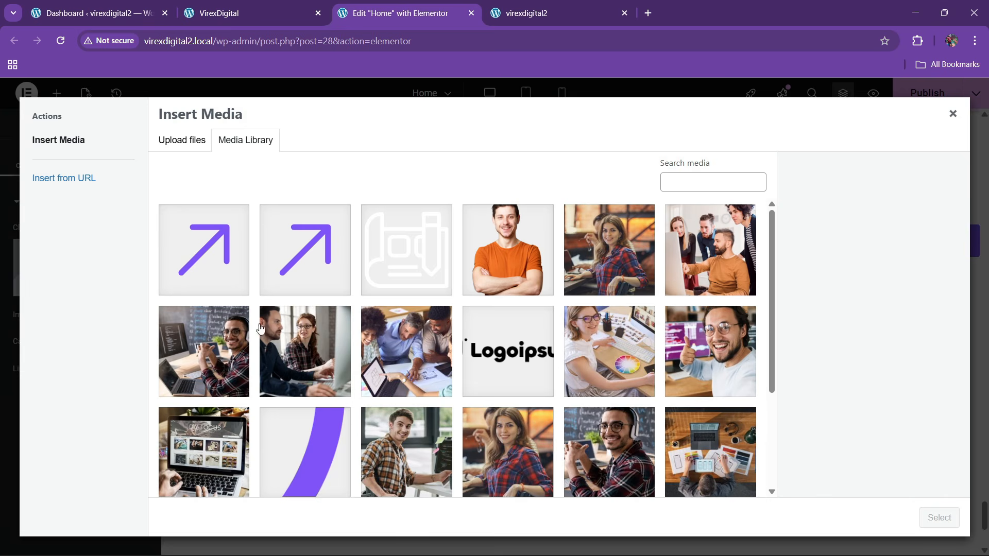
pyautogui.click(170, 362)
pyautogui.click(938, 518)
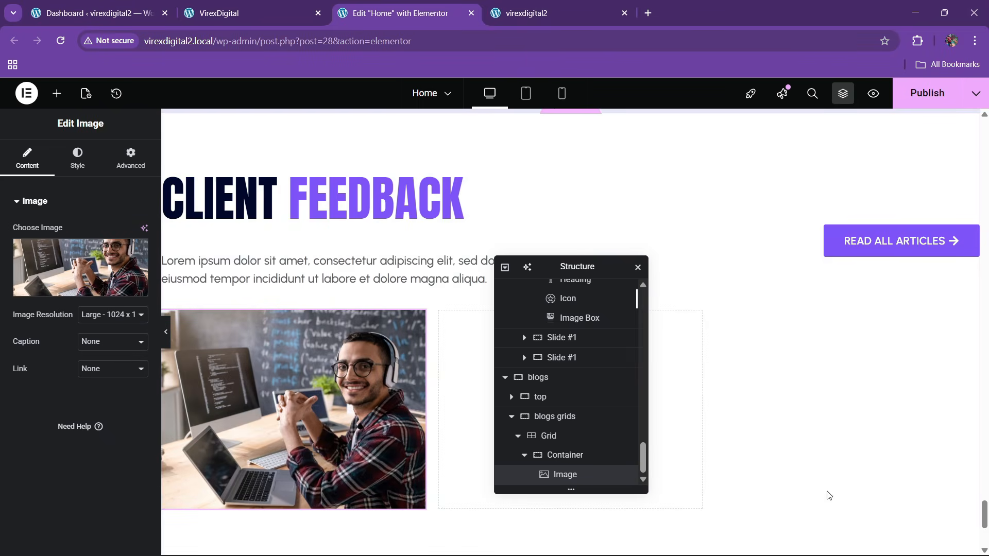
pyautogui.click(268, 13)
pyautogui.click(367, 4)
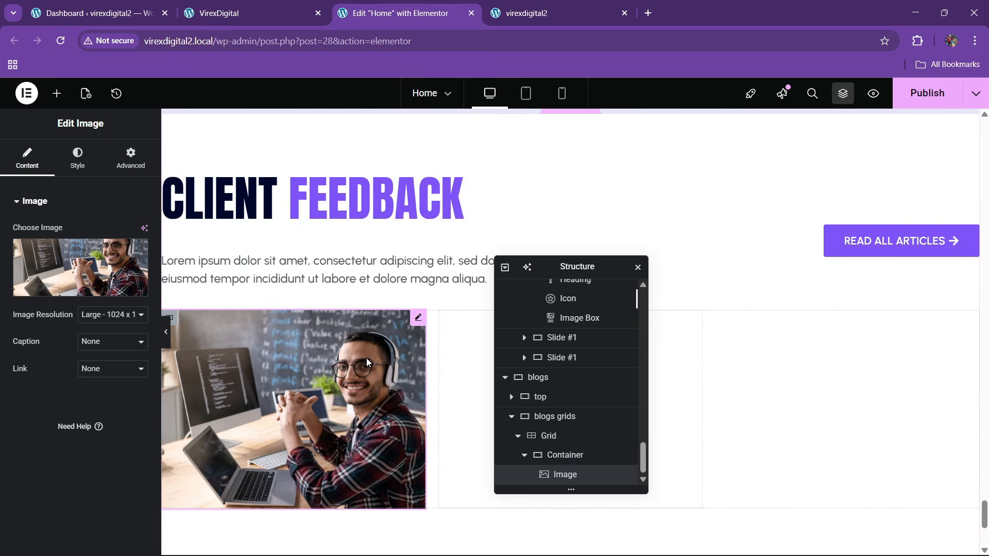
# - Round the image's corners with a 10 px border radius
pyautogui.click(77, 157)
pyautogui.scroll(-2, 82, 392)
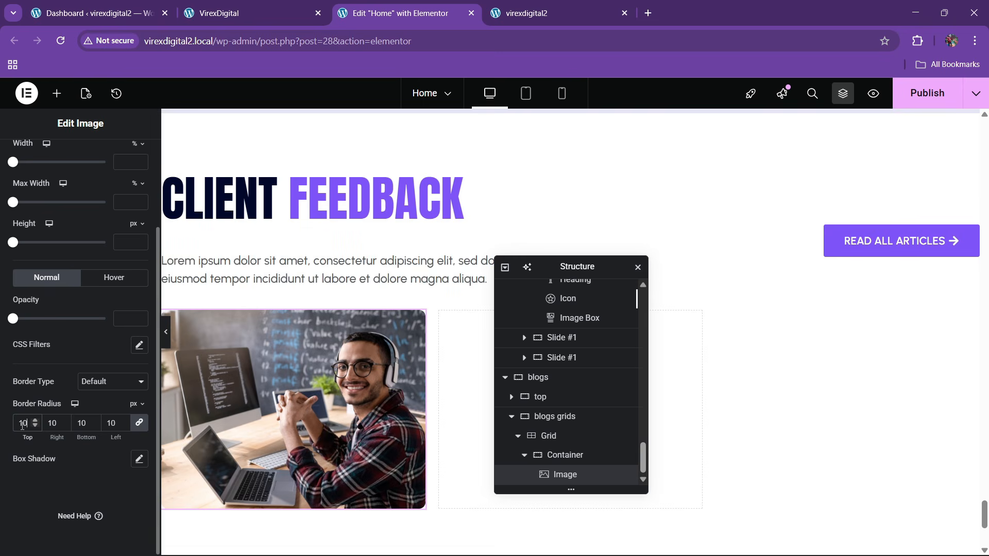
pyautogui.click(286, 4)
pyautogui.click(393, 7)
pyautogui.scroll(6, 392, 260)
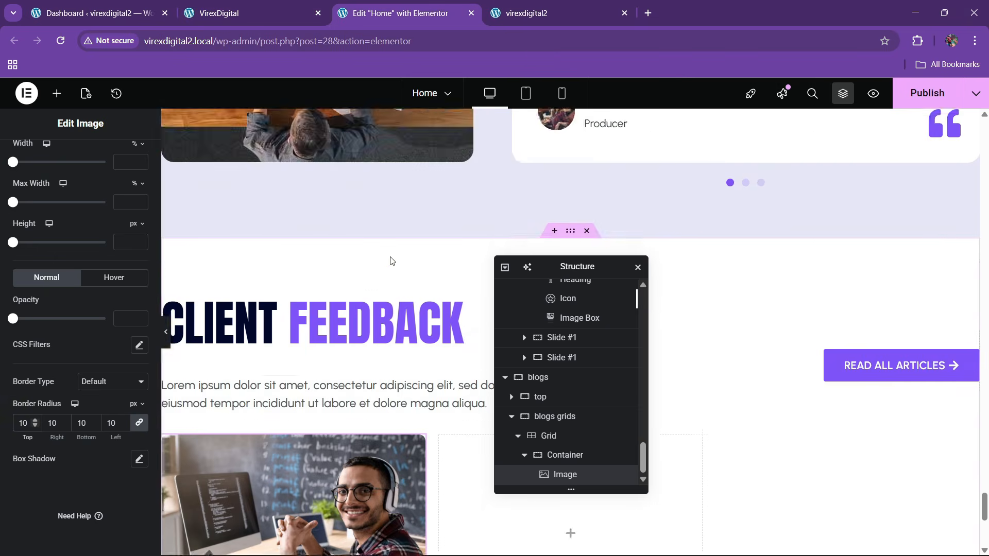
pyautogui.moveTo(572, 267); pyautogui.dragTo(749, 264)
pyautogui.scroll(2, 580, 290)
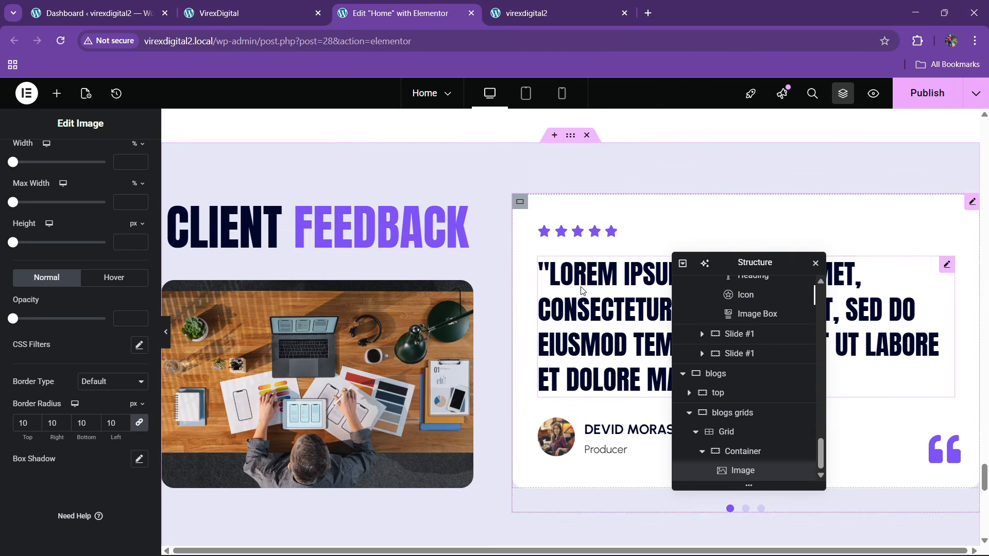
# - Copy the testimonial heading and paste it under the card photo
pyautogui.rightClick(616, 322)
pyautogui.scroll(-11, 422, 332)
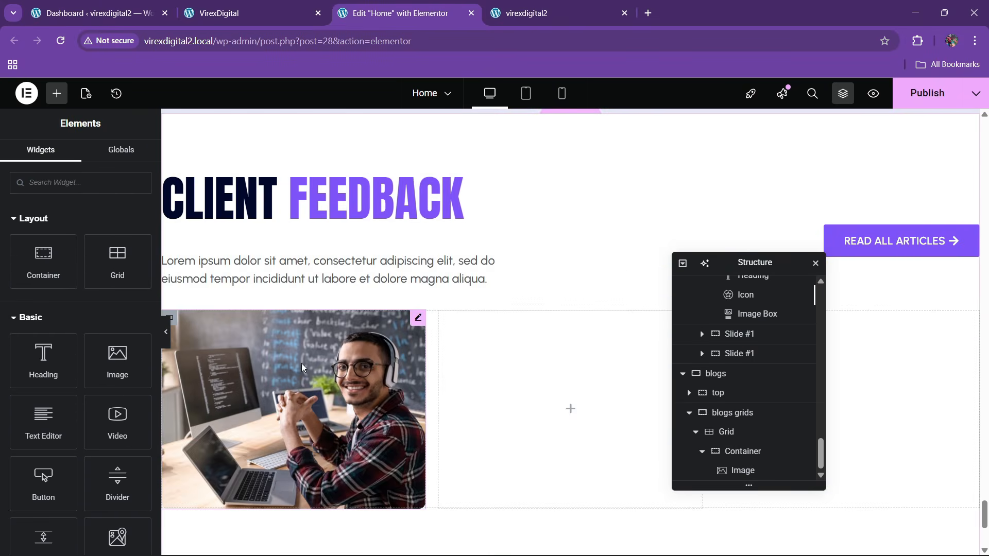
pyautogui.rightClick(301, 363)
pyautogui.click(330, 349)
# - Replace the heading's title with WHERE DOES IT COME FROM? copied from the live site
pyautogui.scroll(-1, 342, 401)
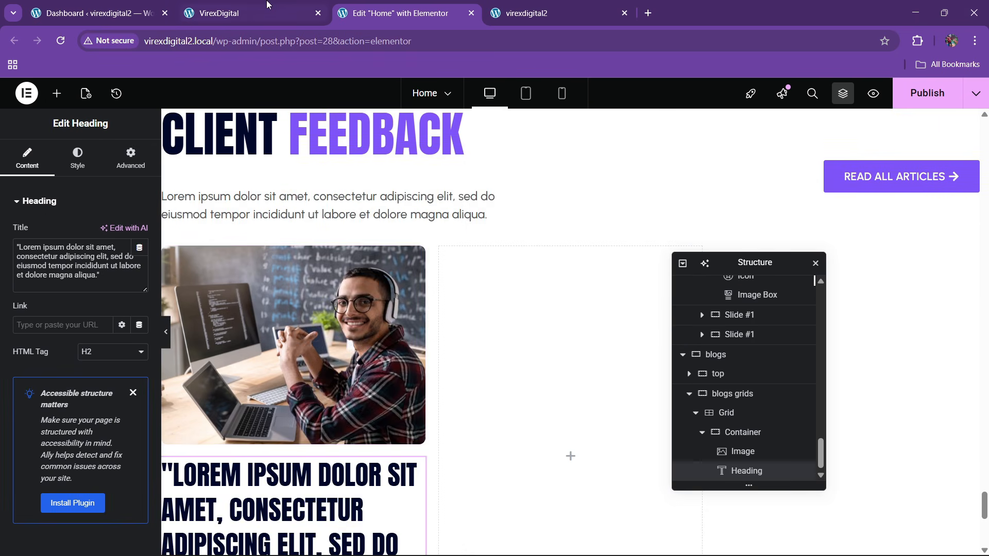
pyautogui.click(268, 6)
pyautogui.moveTo(70, 408); pyautogui.dragTo(306, 393)
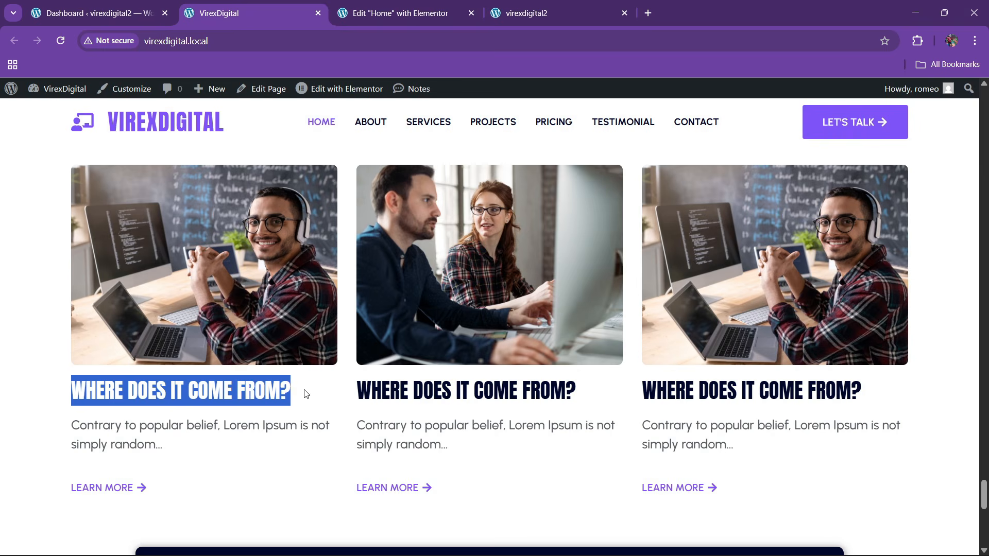
pyautogui.hotkey('ctrl', 'c')
pyautogui.click(397, 12)
pyautogui.click(136, 248)
pyautogui.hotkey('ctrl', 'a')
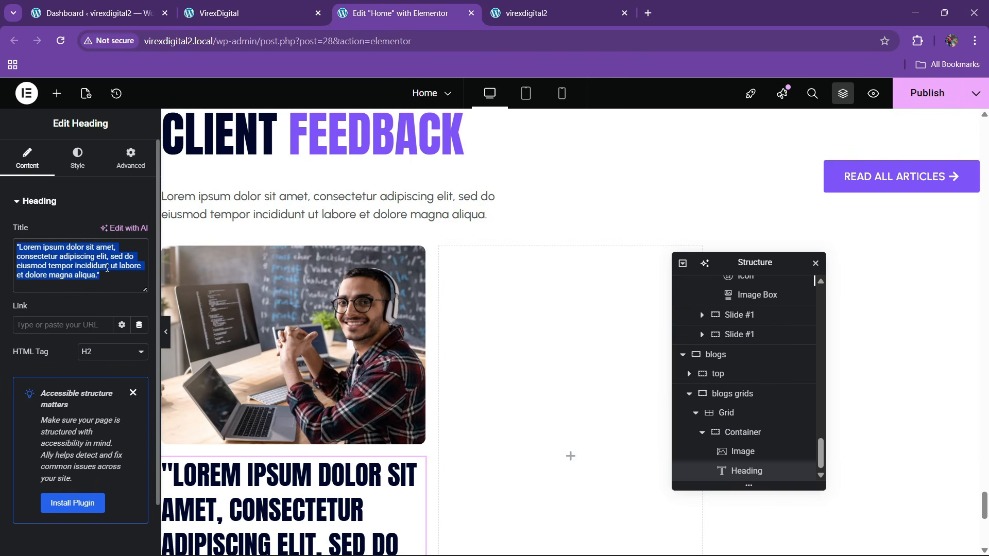
pyautogui.hotkey('ctrl', 'v')
# - Lower the heading's typography size to 37 px
pyautogui.click(77, 157)
pyautogui.click(139, 269)
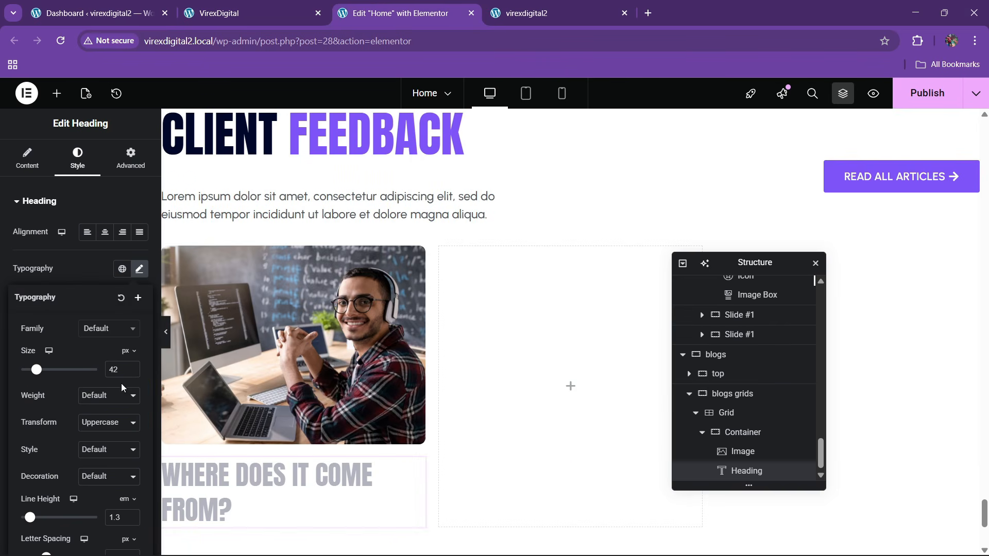
pyautogui.click(132, 372)
pyautogui.click(132, 372)
pyautogui.click(133, 372)
pyautogui.click(133, 372)
pyautogui.click(133, 373)
pyautogui.click(132, 373)
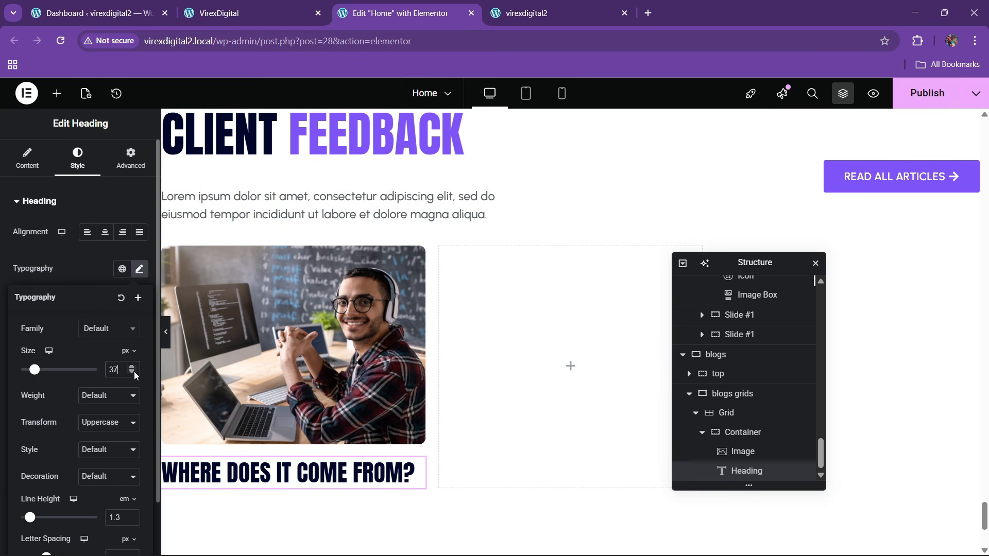
pyautogui.click(133, 372)
pyautogui.click(133, 372)
pyautogui.click(247, 13)
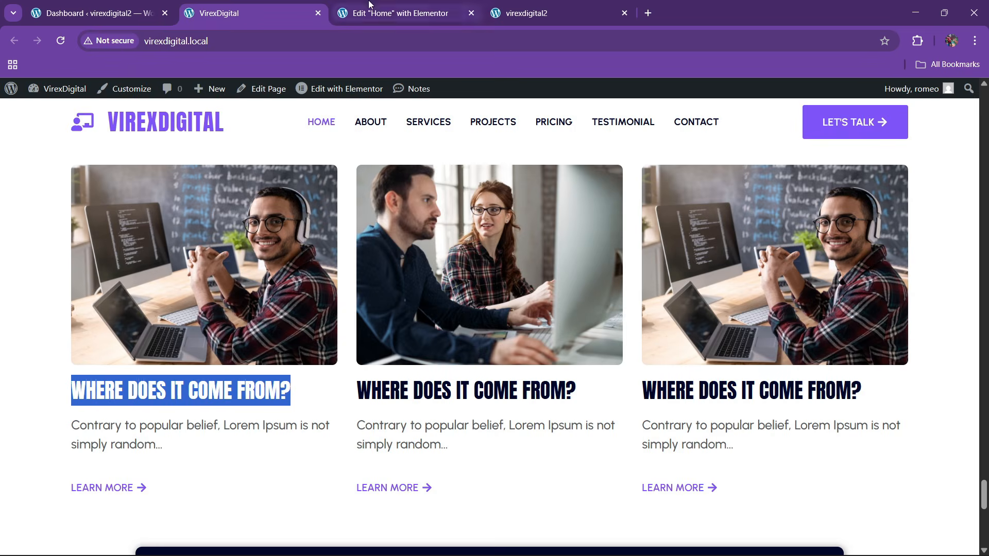
pyautogui.click(396, 13)
pyautogui.scroll(3, 407, 262)
pyautogui.scroll(-2, 404, 265)
# - Copy the intro paragraph widget and paste it below the card heading
pyautogui.rightClick(367, 258)
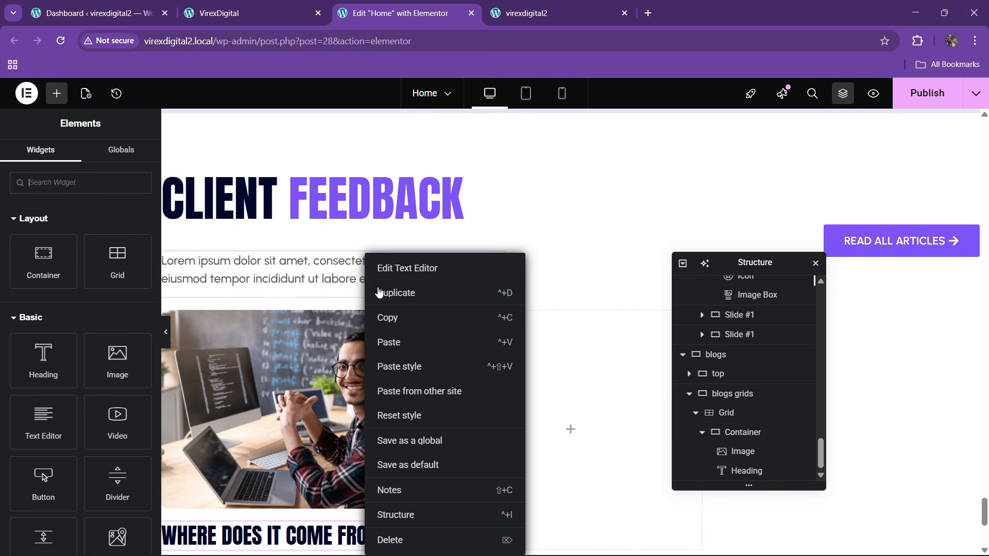
pyautogui.click(384, 319)
pyautogui.scroll(-2, 380, 321)
pyautogui.rightClick(297, 408)
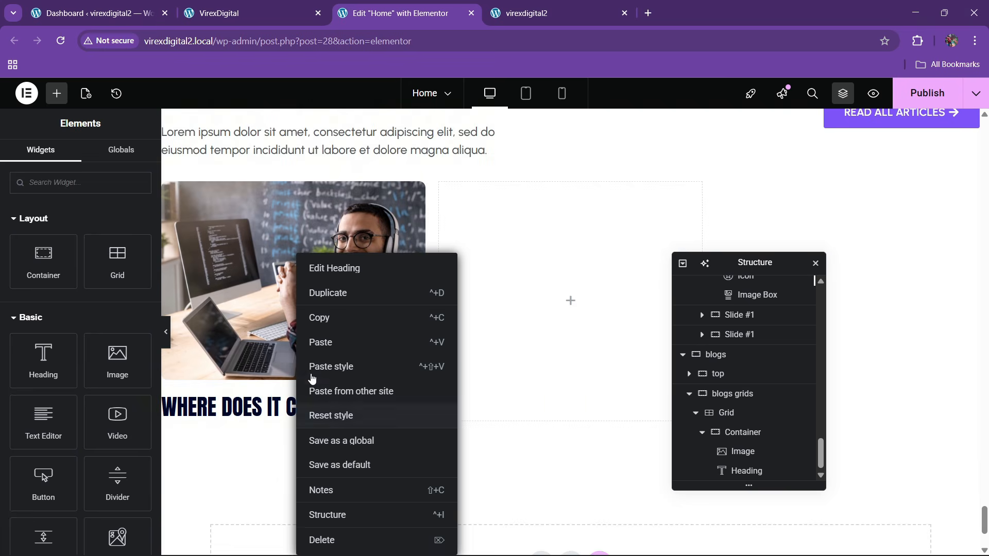
pyautogui.click(328, 347)
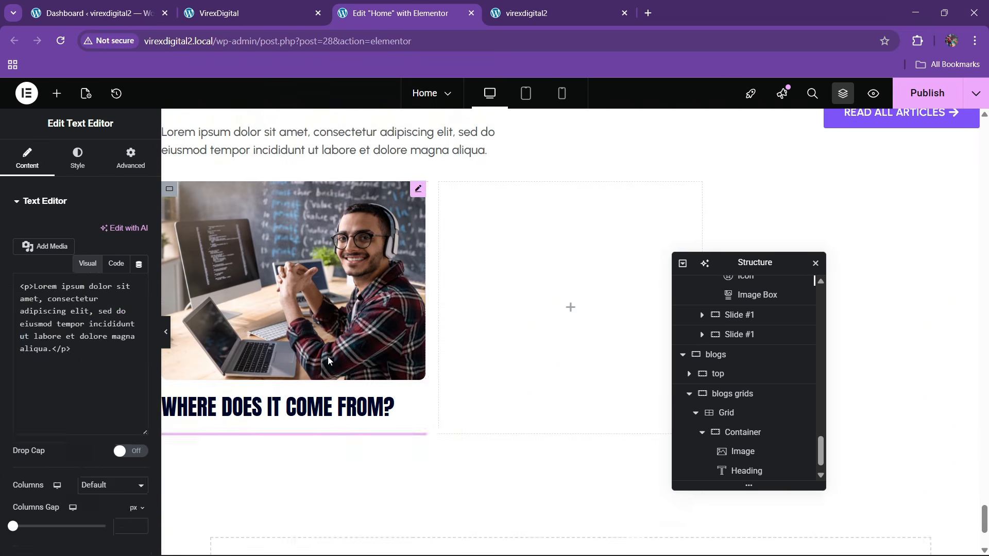
# - Bump the card heading's font size up to 35
pyautogui.click(251, 393)
pyautogui.click(139, 269)
pyautogui.click(132, 368)
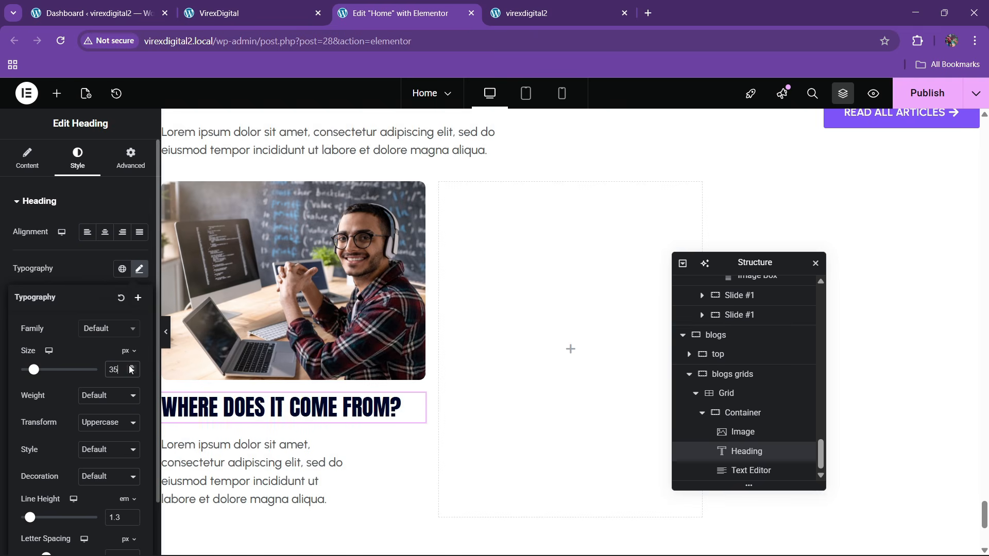
# - Replace the pasted paragraph's text with the 'Contrary to popular belief…' excerpt in code view
pyautogui.click(263, 7)
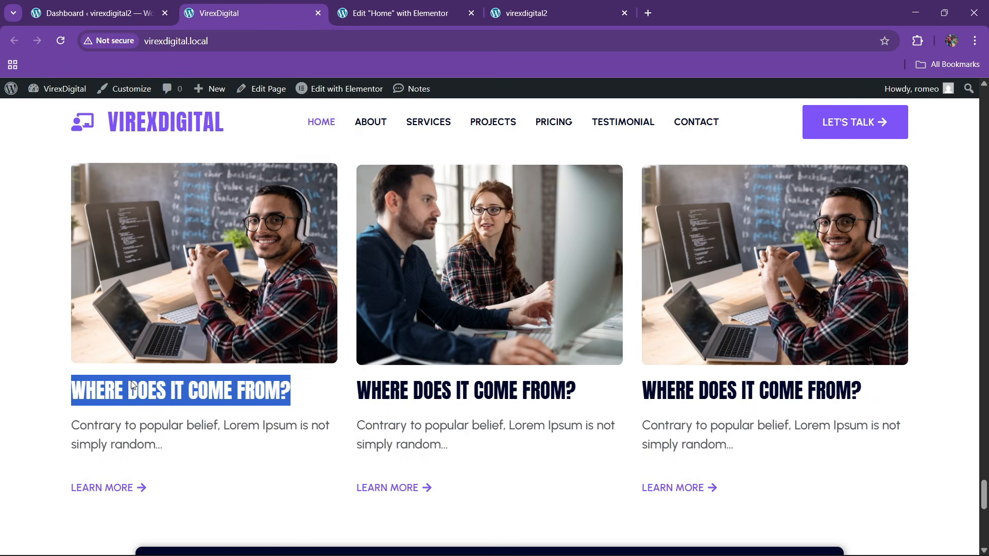
pyautogui.moveTo(61, 436); pyautogui.dragTo(165, 447)
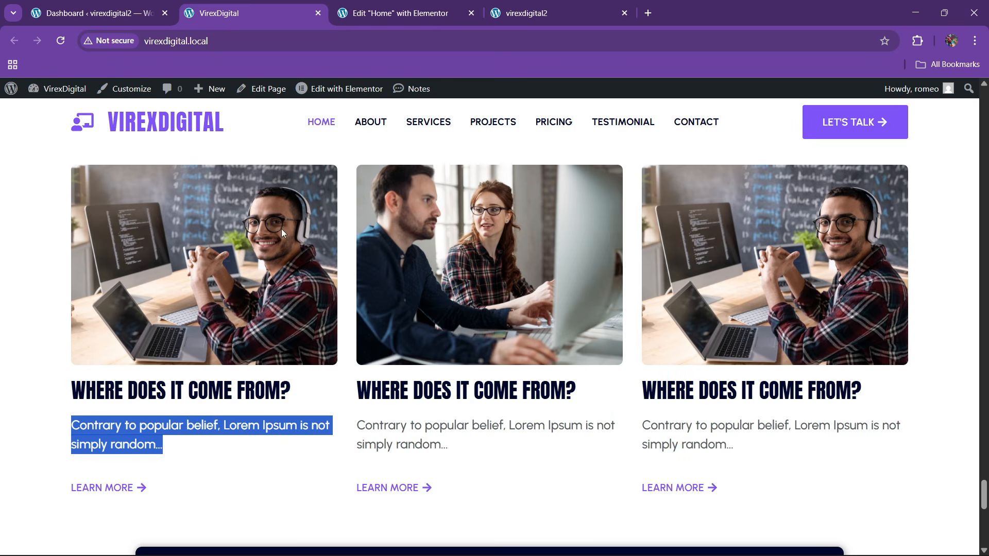
pyautogui.click(382, 13)
pyautogui.scroll(-2, 274, 470)
pyautogui.click(342, 379)
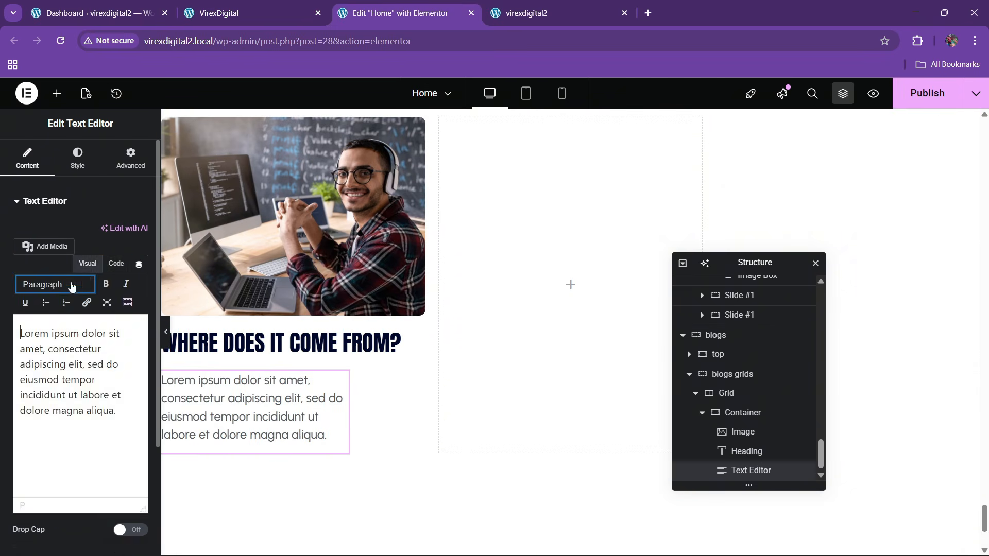
pyautogui.click(115, 273)
pyautogui.hotkey('ctrl', 'a')
pyautogui.hotkey('ctrl', 'v')
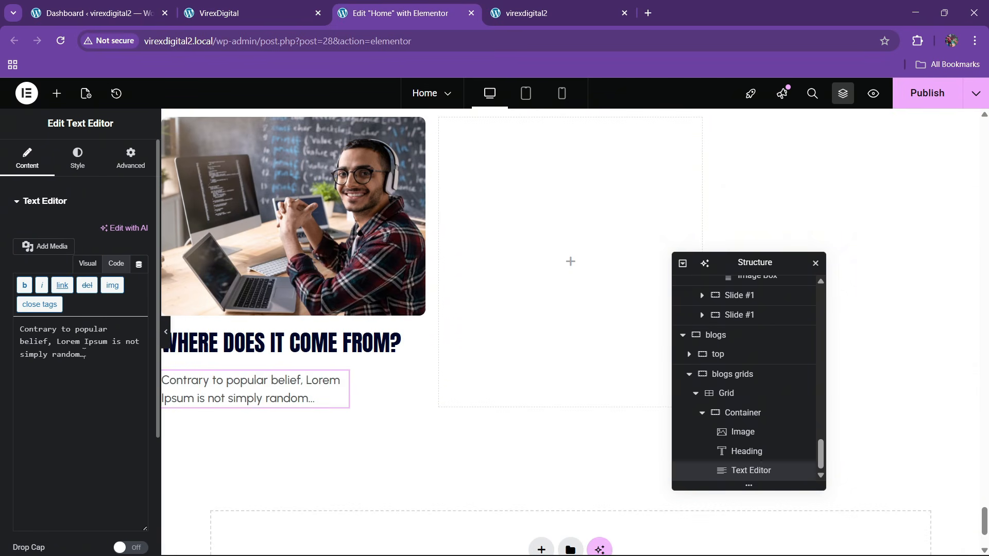
# - Set the excerpt paragraph's width to Full Width
pyautogui.click(77, 157)
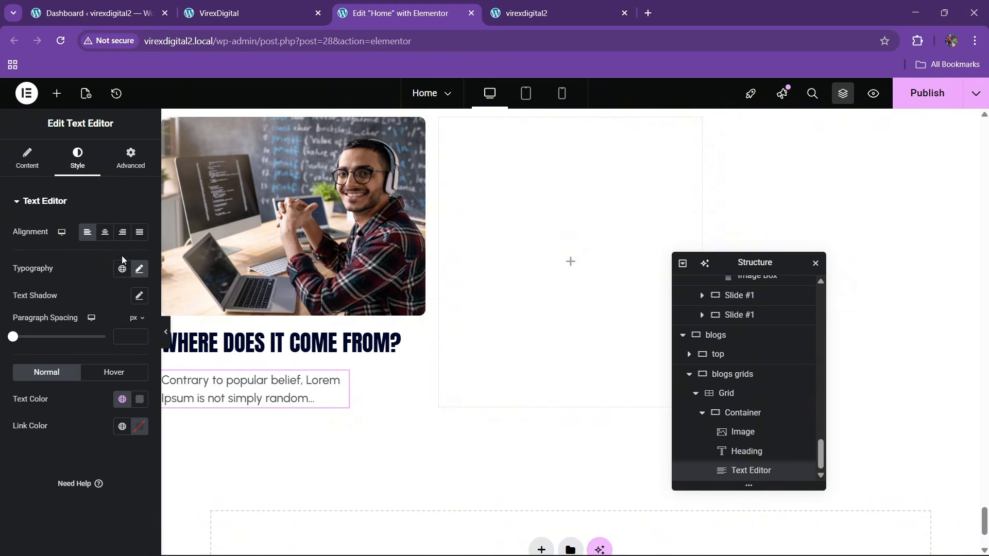
pyautogui.click(121, 161)
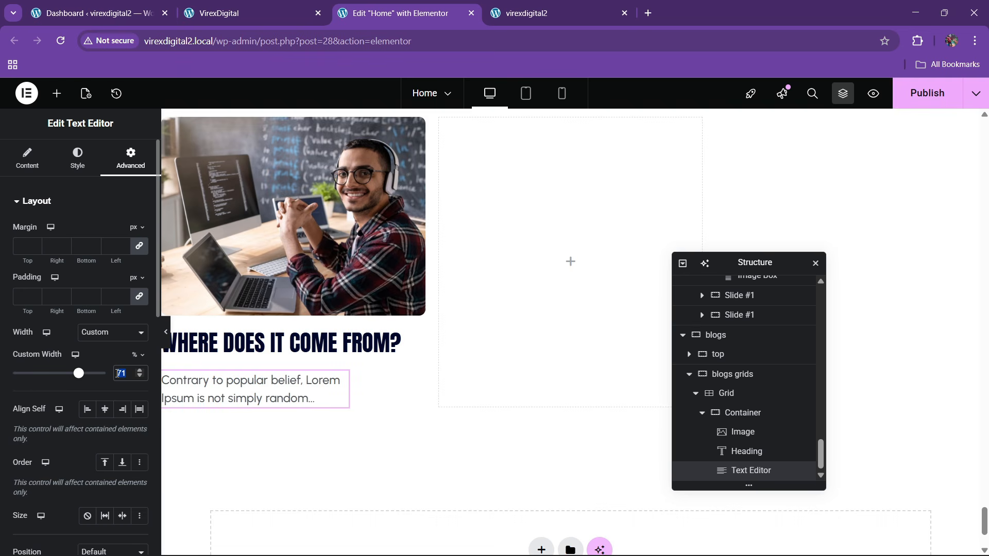
pyautogui.click(101, 334)
pyautogui.click(110, 364)
pyautogui.click(204, 5)
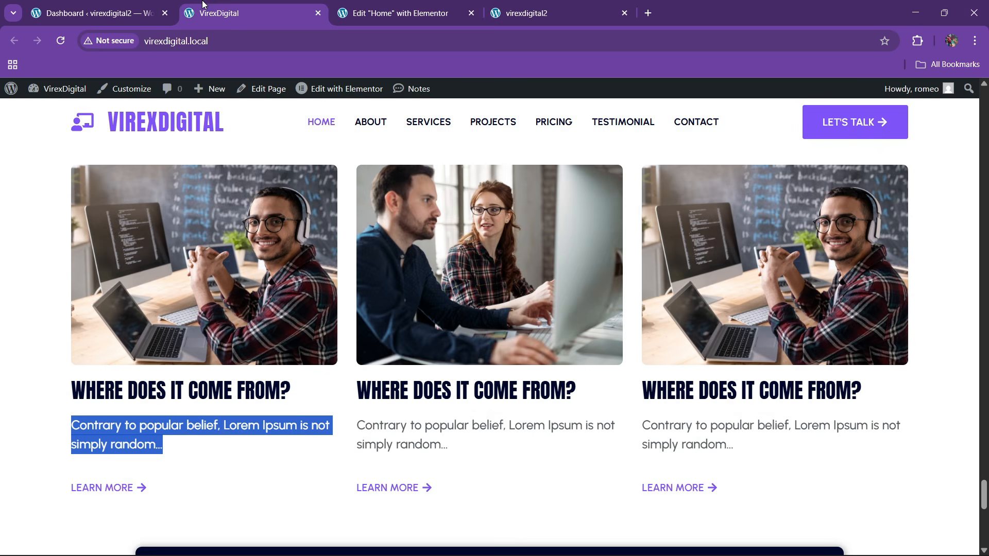
pyautogui.click(401, 6)
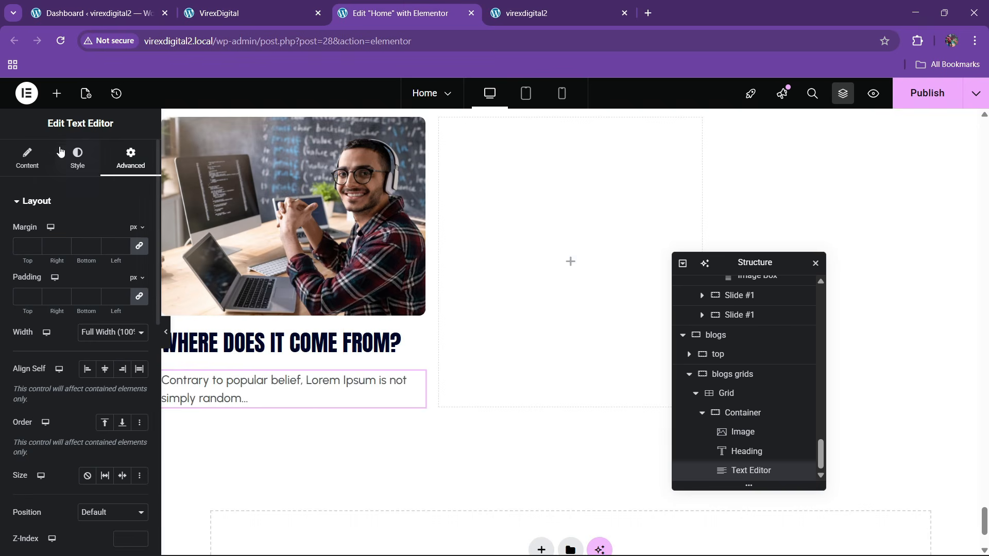
pyautogui.click(320, 6)
pyautogui.click(388, 15)
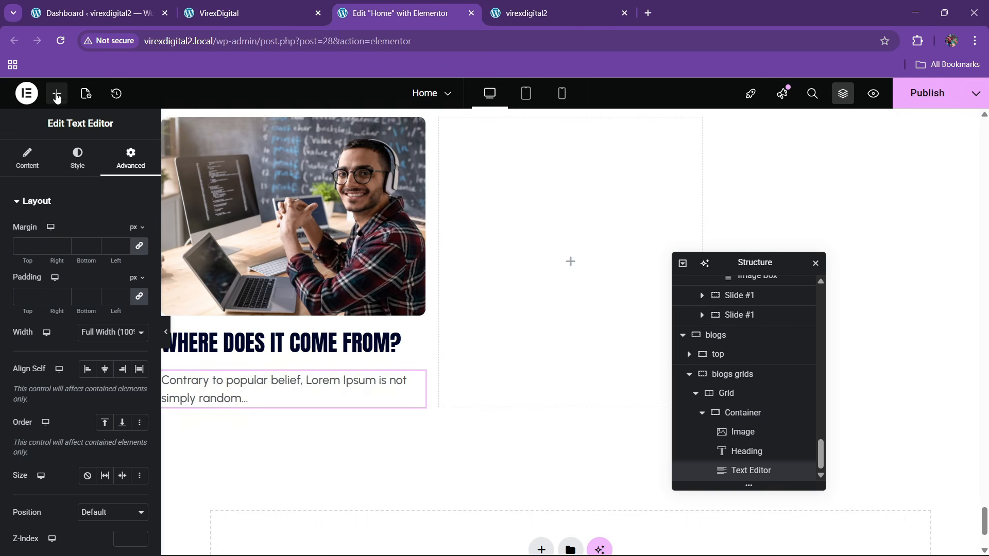
pyautogui.click(57, 93)
pyautogui.scroll(-4, 59, 376)
# - Add a button below the first card's excerpt and relabel it Learn More
pyautogui.moveTo(42, 283); pyautogui.dragTo(230, 397)
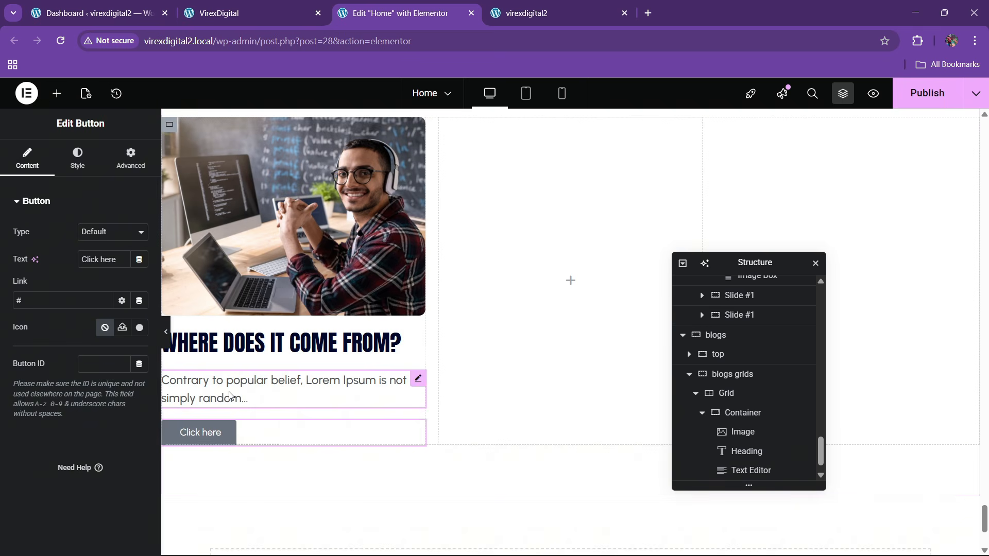
pyautogui.hotkey('ctrl', 'a')
pyautogui.press('BackSpace')
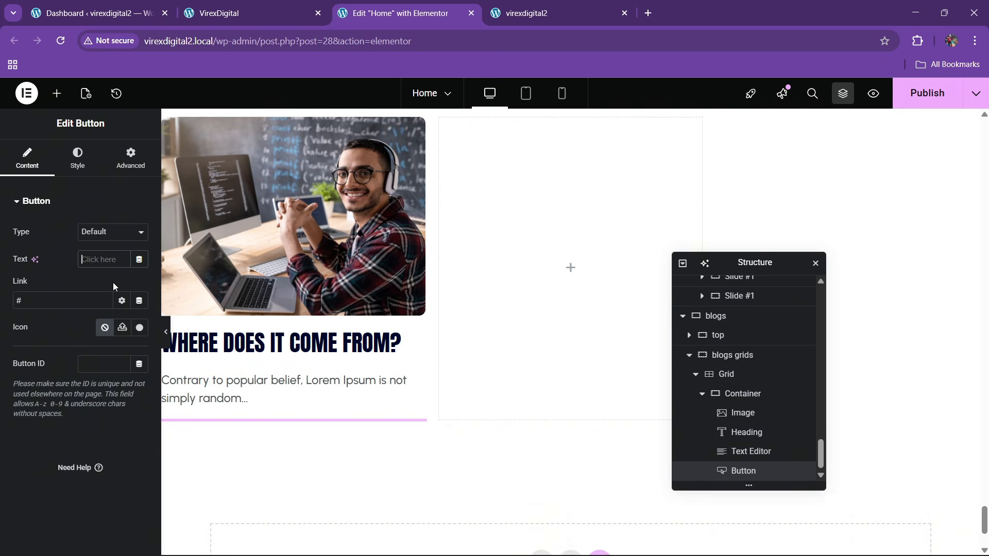
pyautogui.write('Learn More')
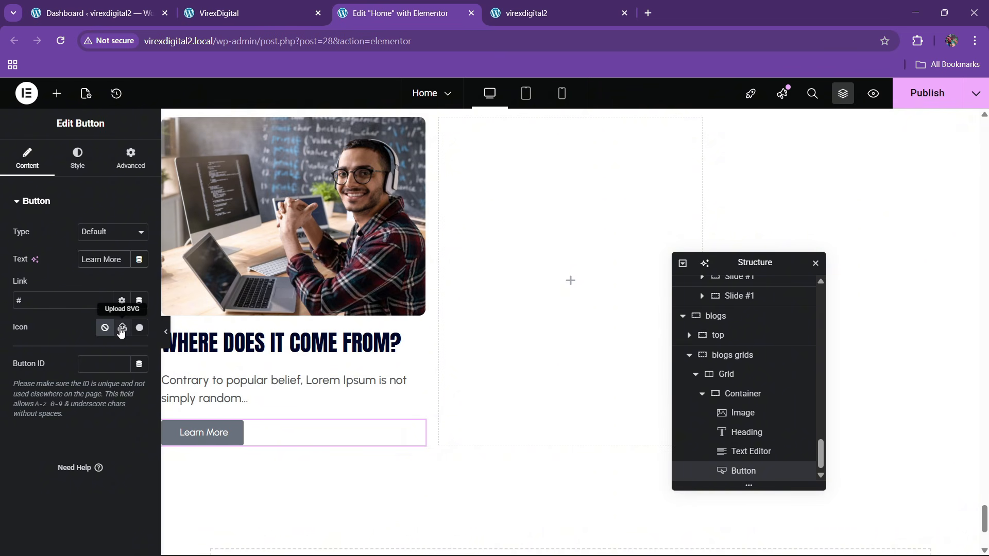
# - Insert a right-arrow icon from the Icon Library, found by searching 'arr', into the button
pyautogui.click(140, 329)
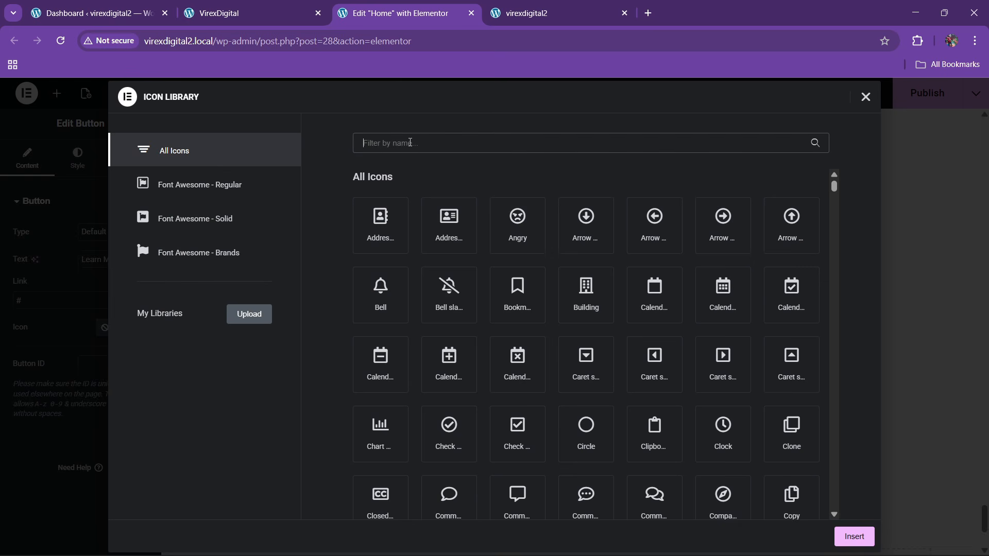
pyautogui.write('arr')
pyautogui.click(379, 369)
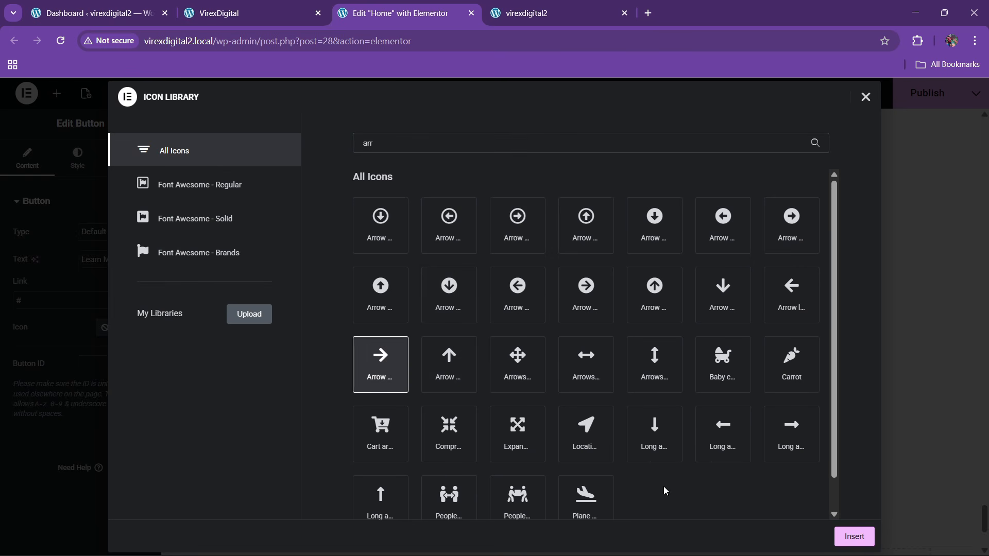
pyautogui.click(853, 537)
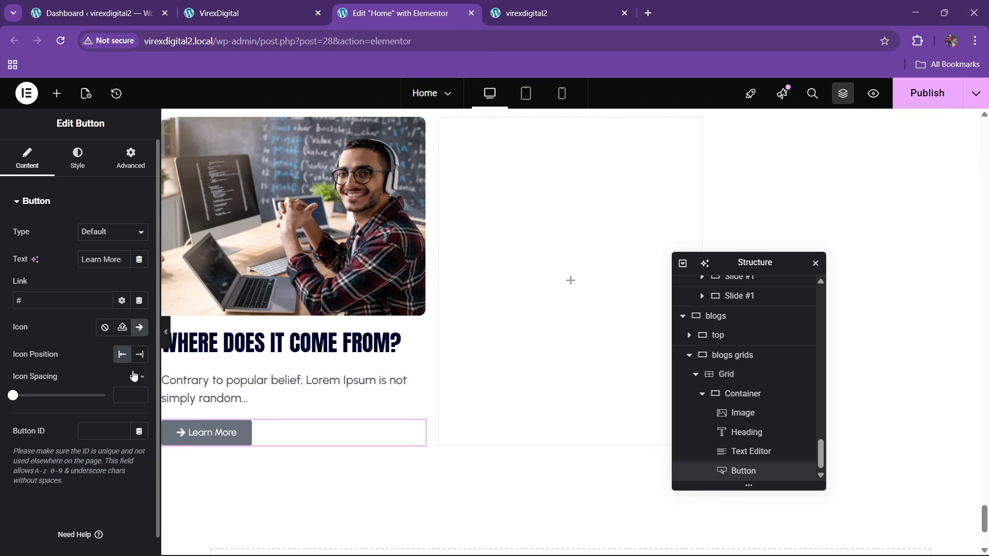
# - Make the button background fully transparent and its text the theme purple
pyautogui.click(77, 157)
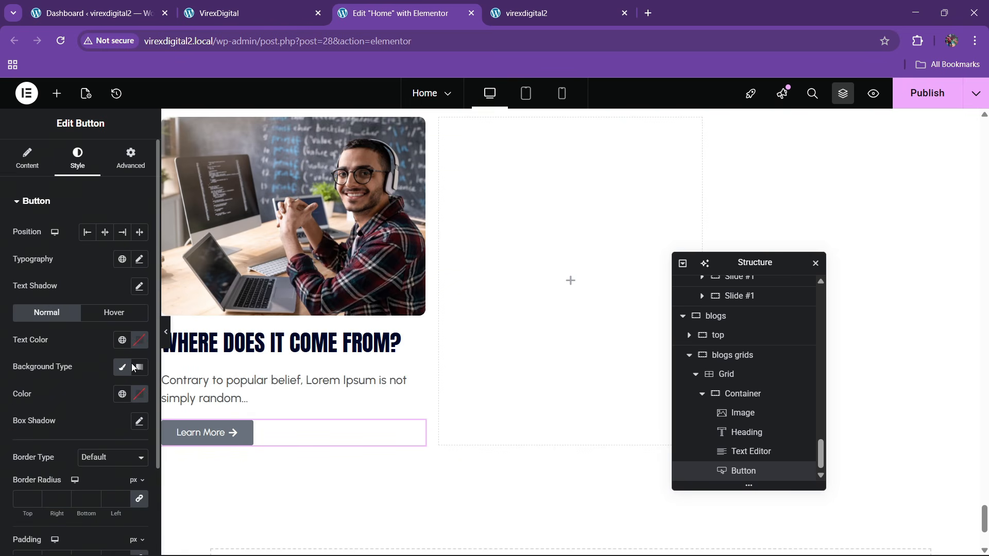
pyautogui.click(140, 394)
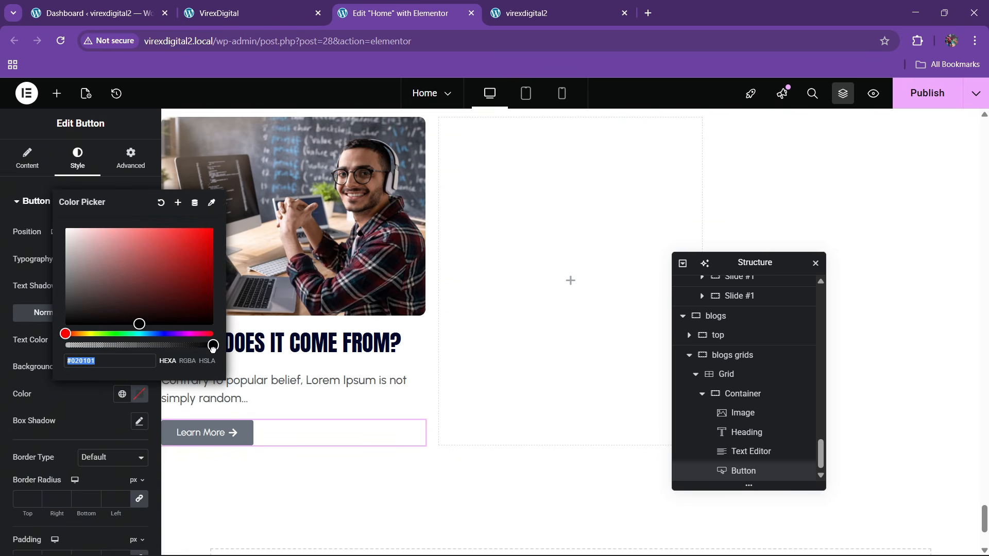
pyautogui.moveTo(212, 348); pyautogui.dragTo(67, 345)
pyautogui.click(101, 343)
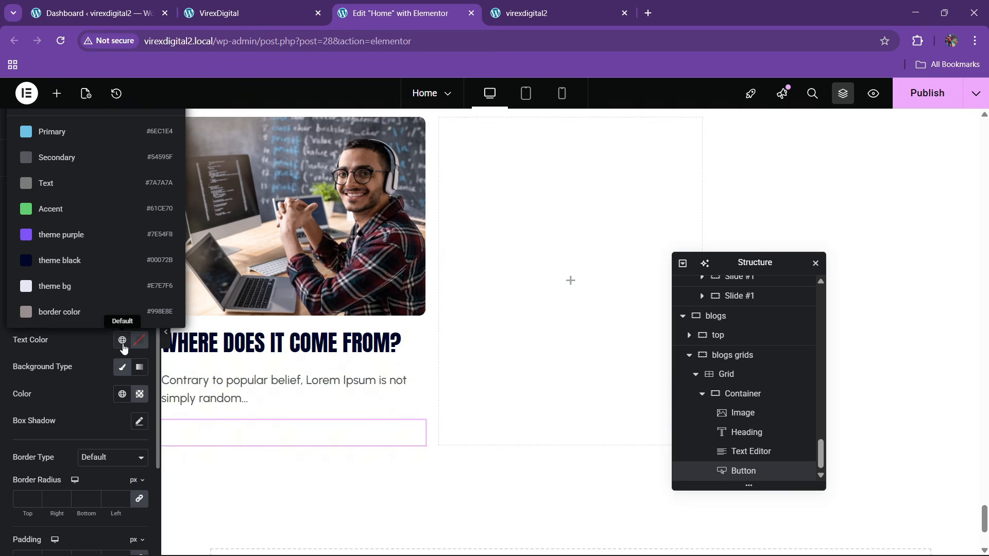
pyautogui.click(78, 235)
pyautogui.click(264, 2)
pyautogui.click(390, 4)
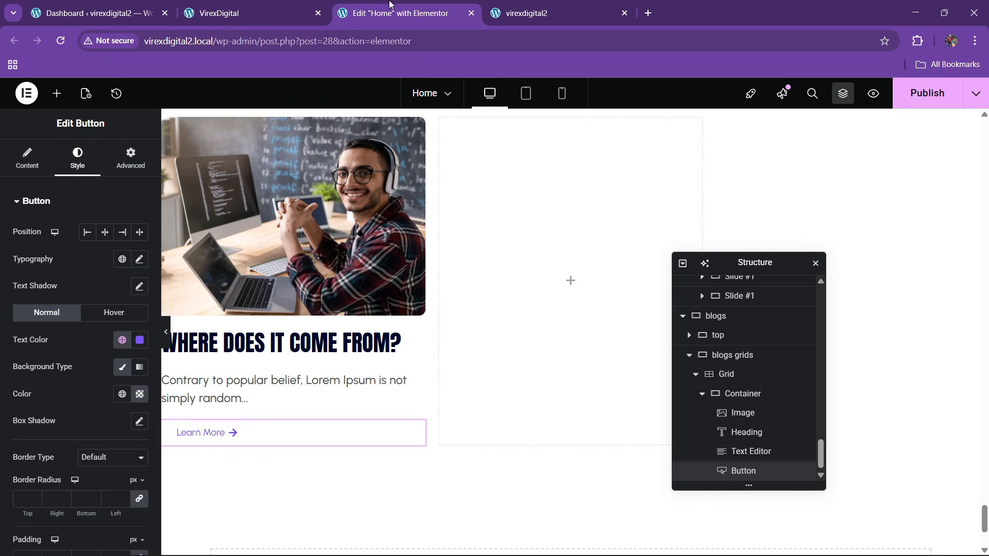
# - Set the button text to uppercase and its padding to 0
pyautogui.click(139, 259)
pyautogui.click(109, 386)
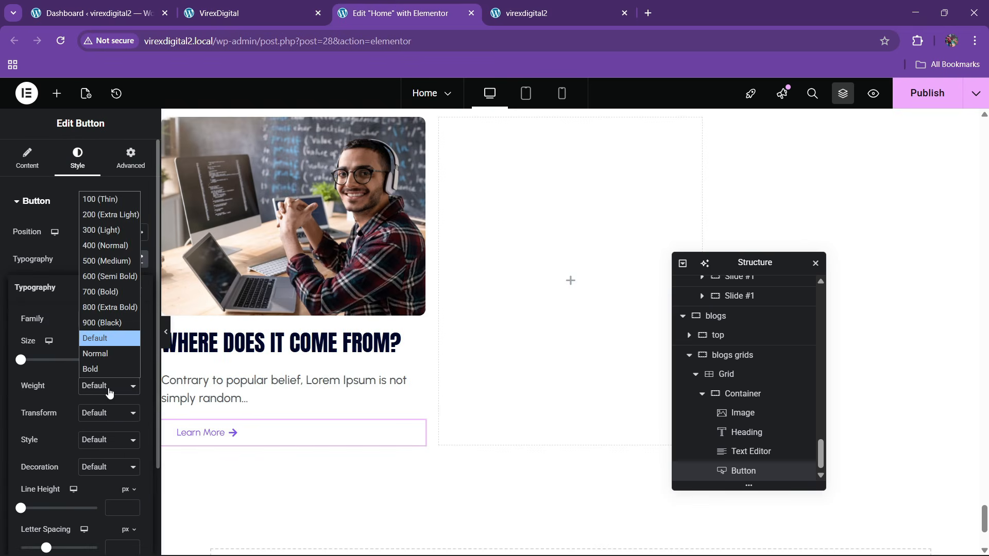
pyautogui.click(106, 414)
pyautogui.click(101, 445)
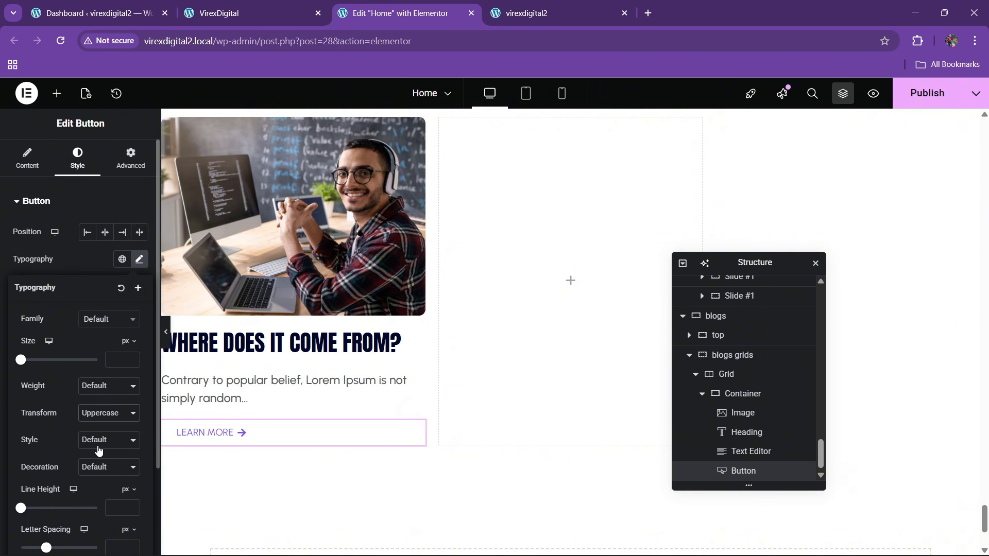
pyautogui.click(76, 266)
pyautogui.scroll(-2, 32, 376)
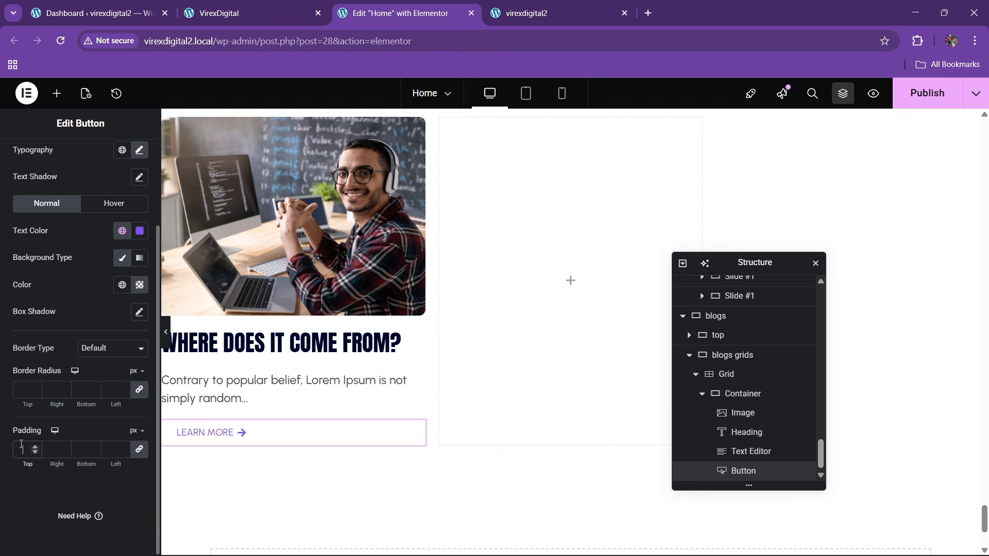
pyautogui.click(21, 444)
pyautogui.write('0')
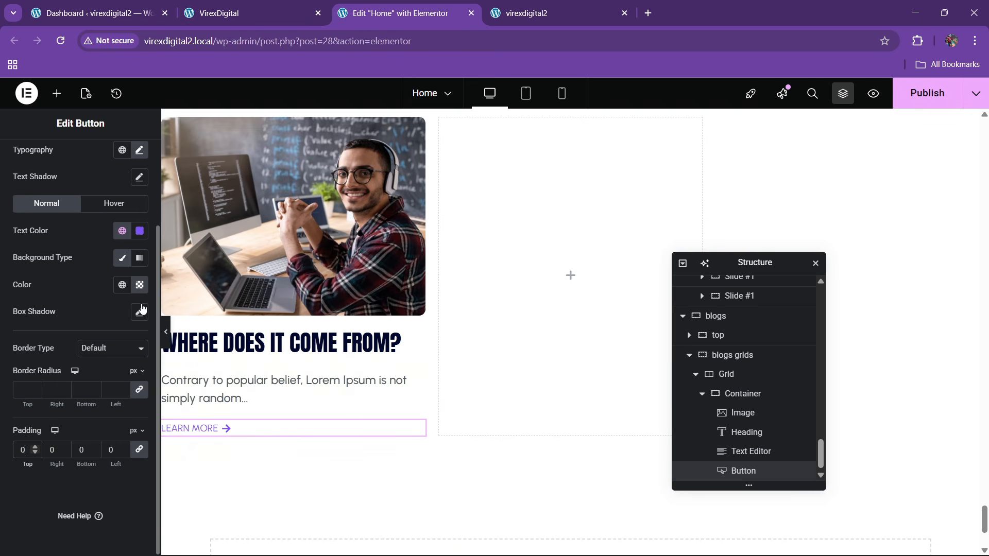
# - Set the button typography to 700 (Bold) weight at 16 px size
pyautogui.click(140, 150)
pyautogui.click(113, 278)
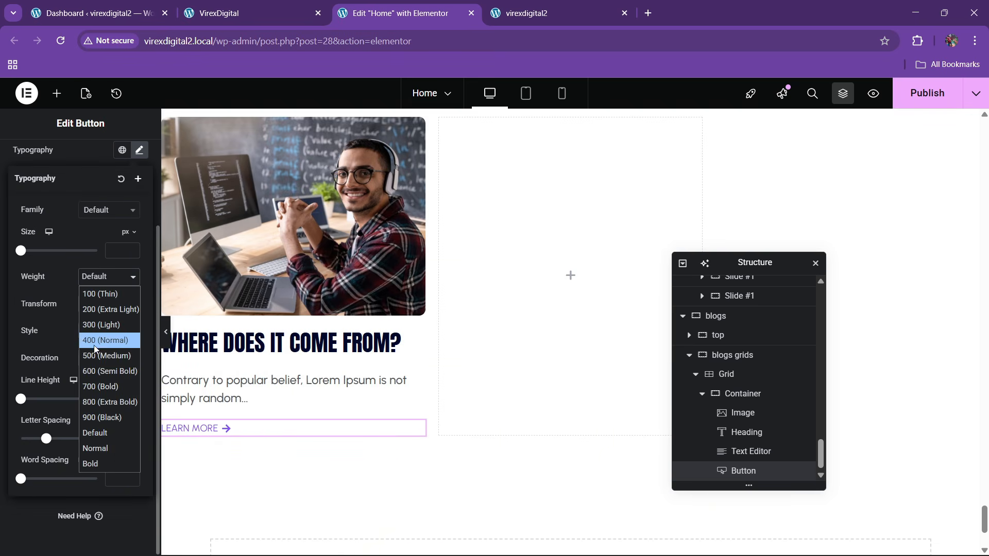
pyautogui.press('Escape')
pyautogui.click(105, 276)
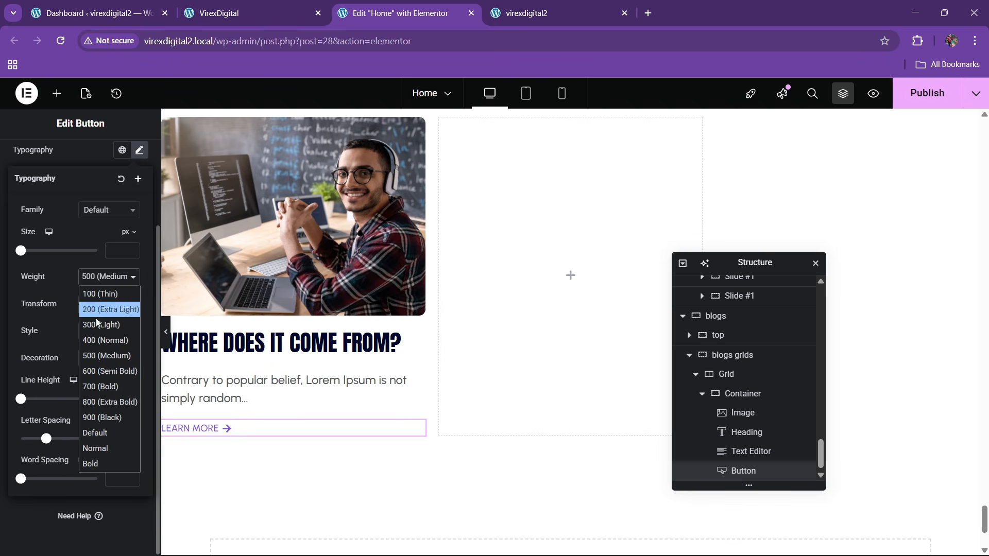
pyautogui.click(94, 378)
pyautogui.click(108, 278)
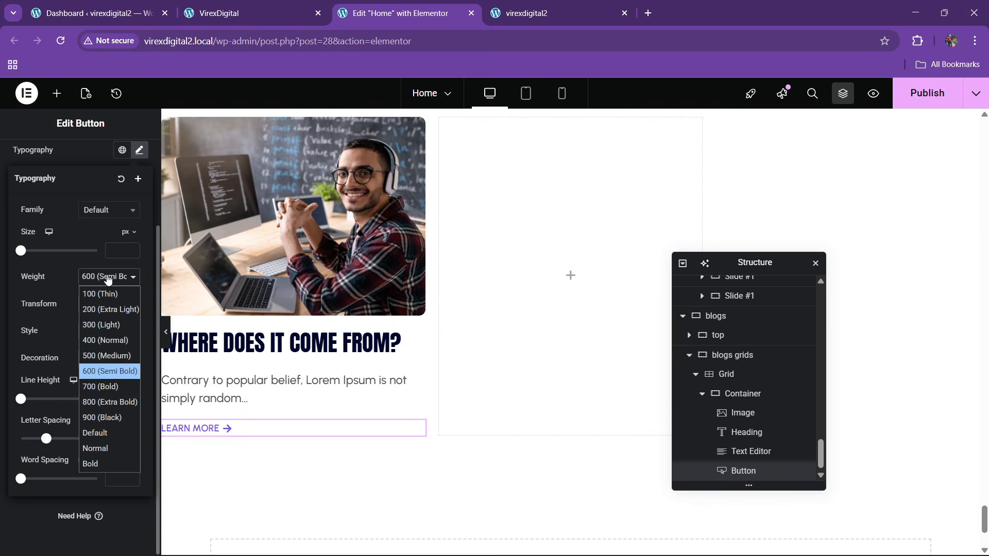
pyautogui.click(91, 386)
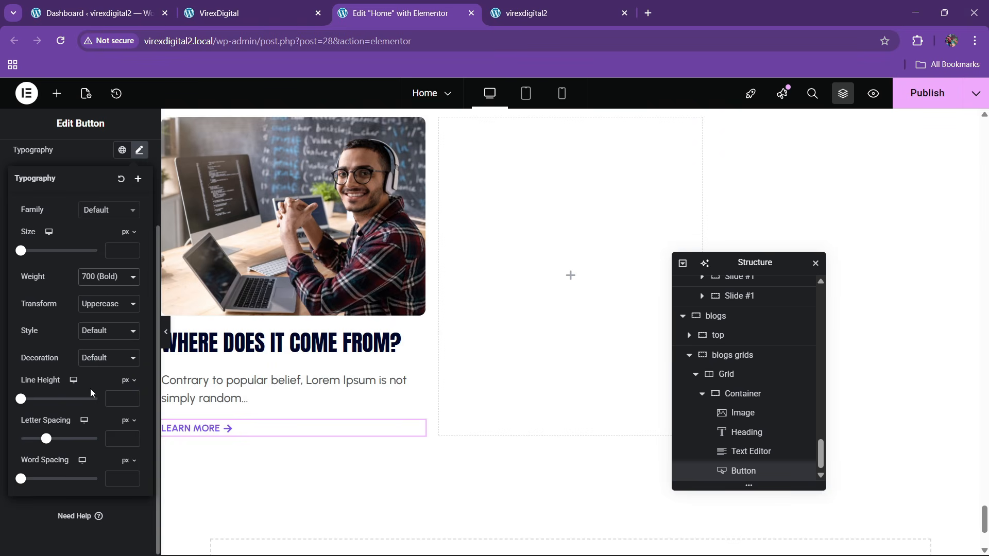
pyautogui.click(132, 254)
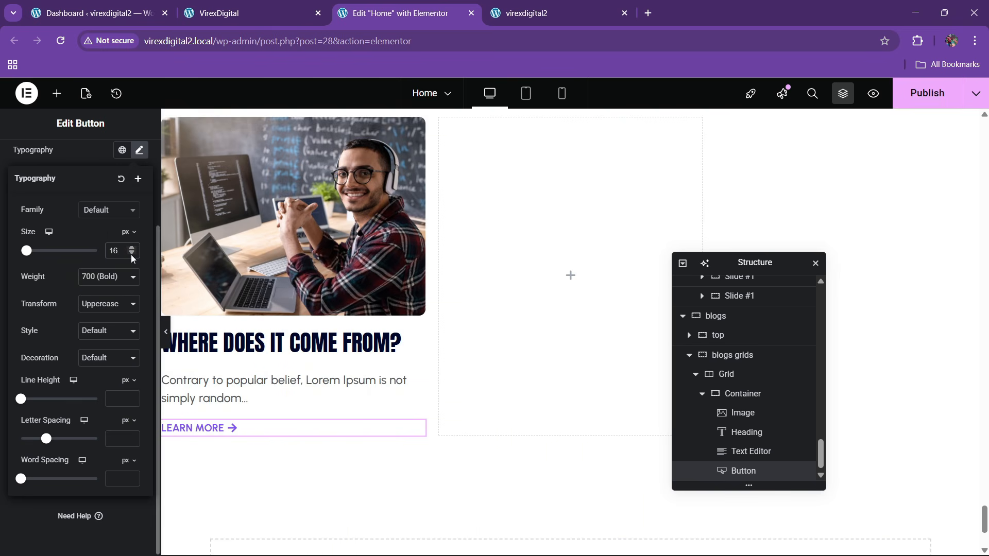
pyautogui.click(131, 254)
pyautogui.click(132, 246)
pyautogui.click(88, 153)
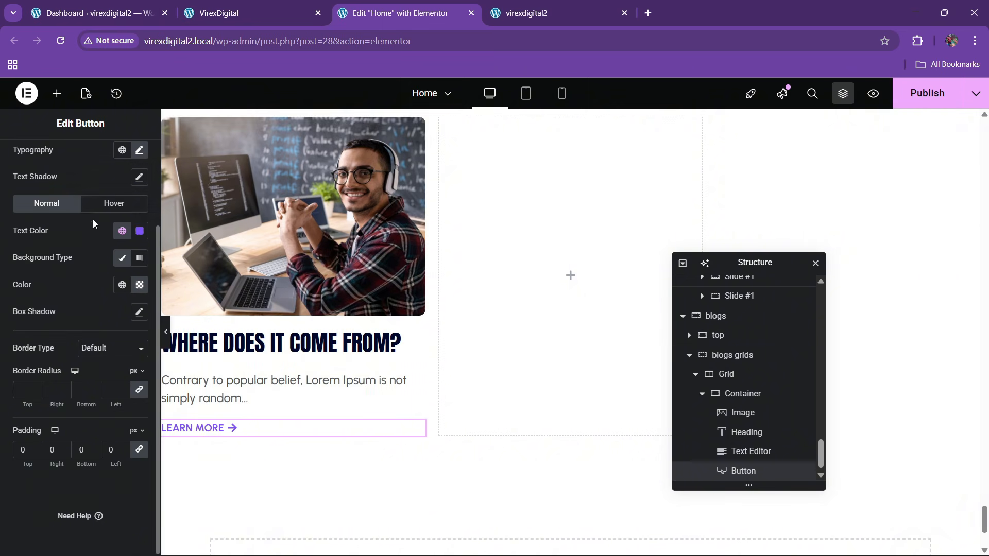
# - Give the button a theme black hover text colour and the Bob hover animation
pyautogui.click(119, 204)
pyautogui.click(122, 230)
pyautogui.click(59, 416)
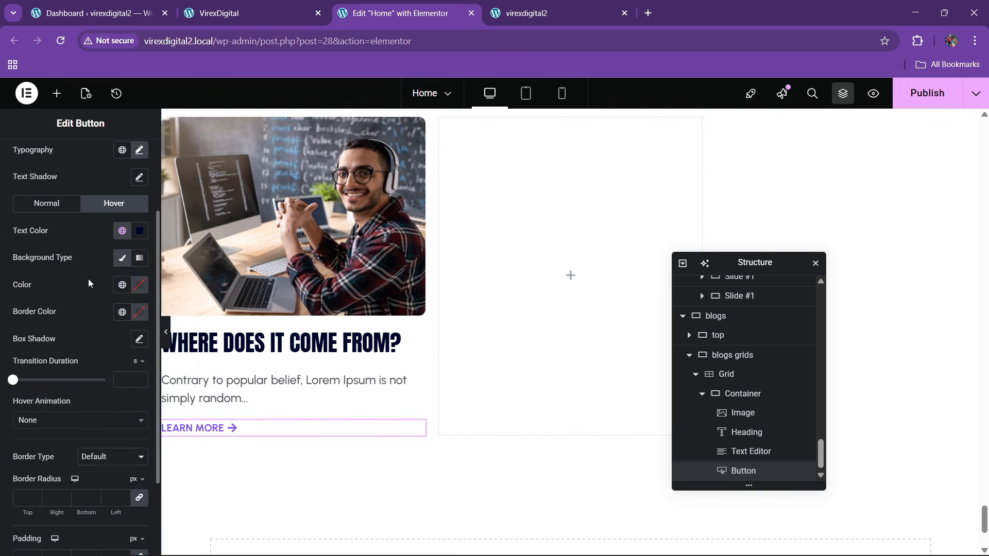
pyautogui.click(82, 420)
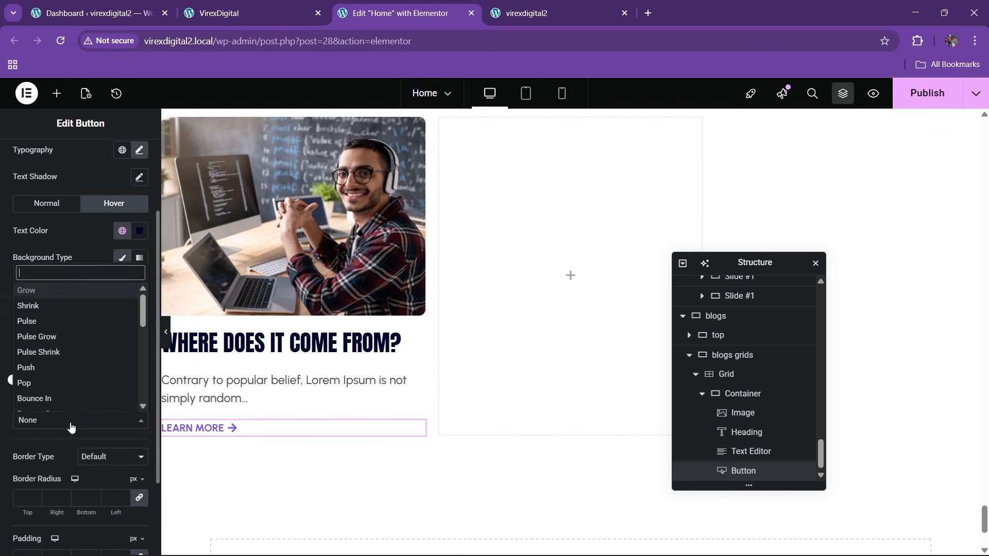
pyautogui.scroll(-3, 48, 373)
pyautogui.click(49, 363)
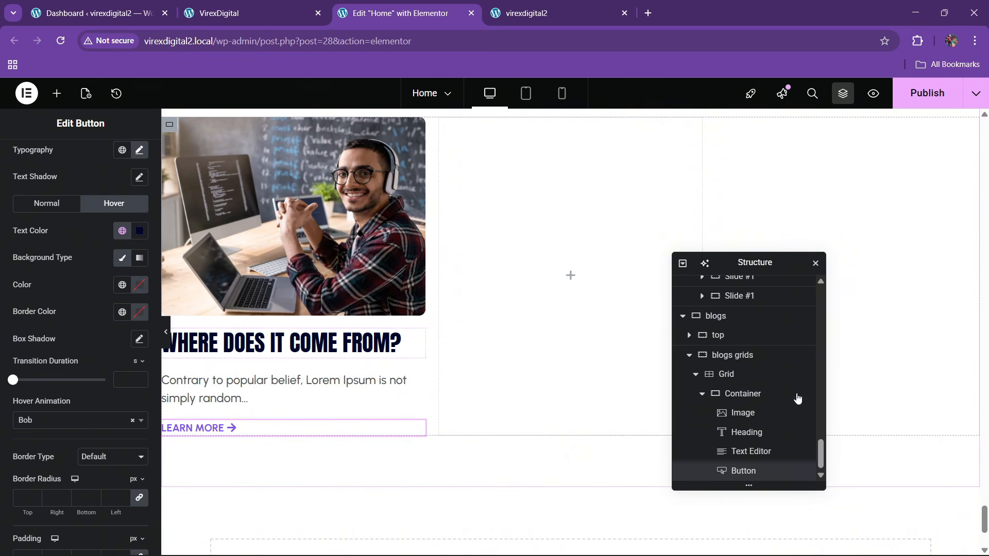
pyautogui.click(751, 399)
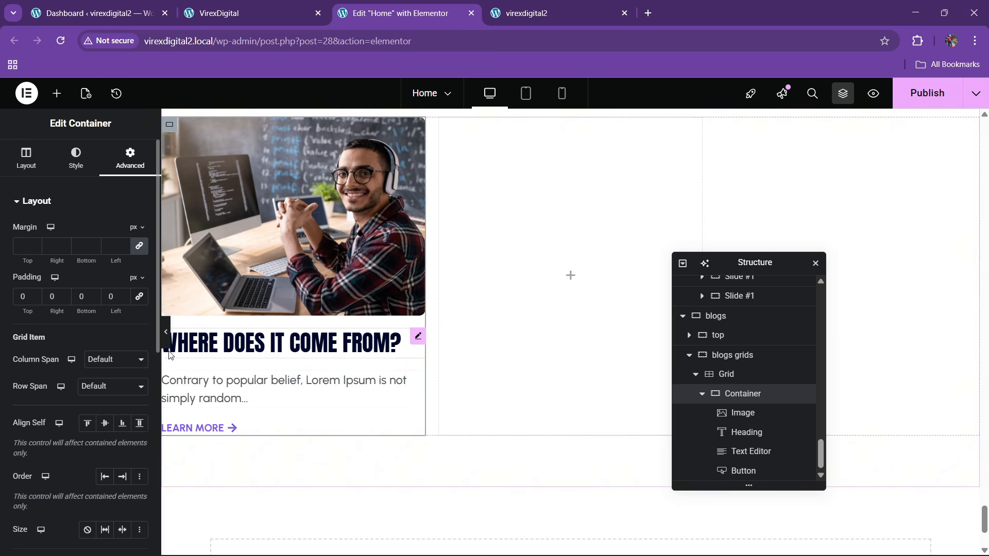
# - Set the card heading's bottom margin to -10 and preview it on the live page
pyautogui.click(417, 338)
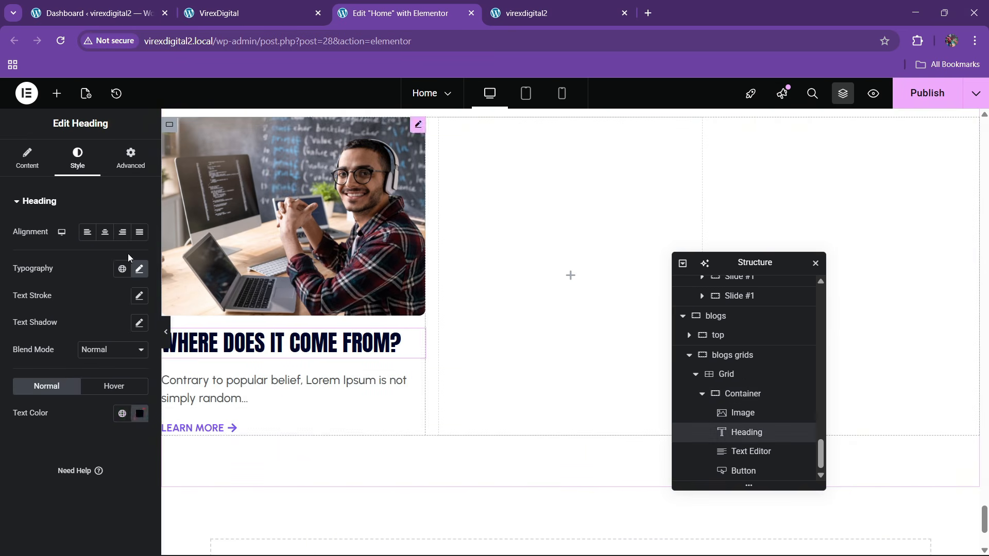
pyautogui.click(131, 157)
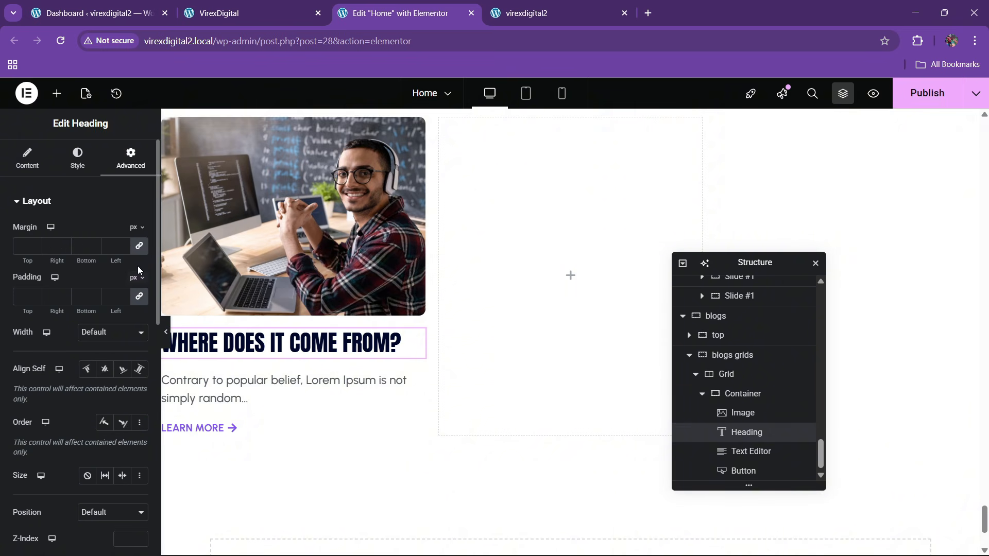
pyautogui.click(94, 248)
pyautogui.click(94, 248)
pyautogui.click(93, 248)
pyautogui.click(94, 249)
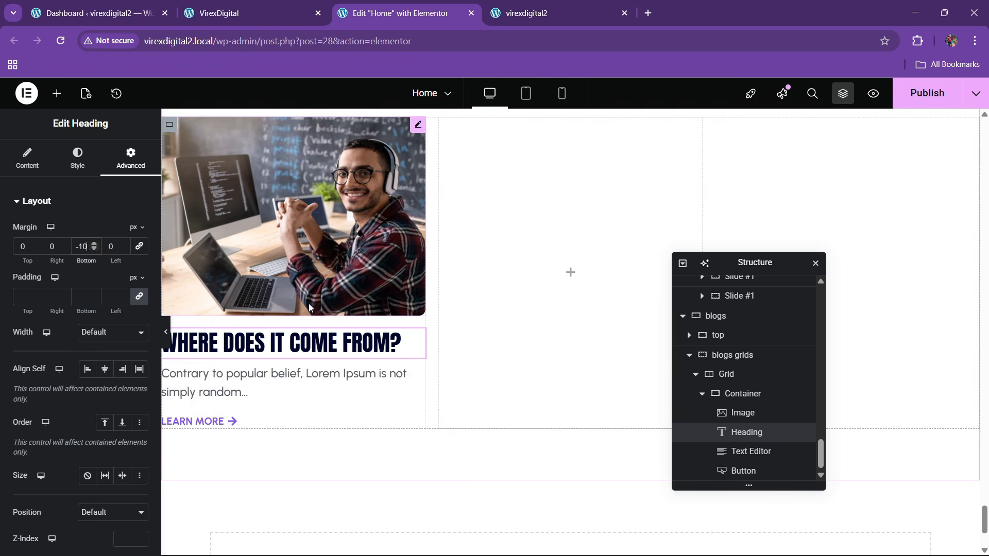
pyautogui.click(289, 13)
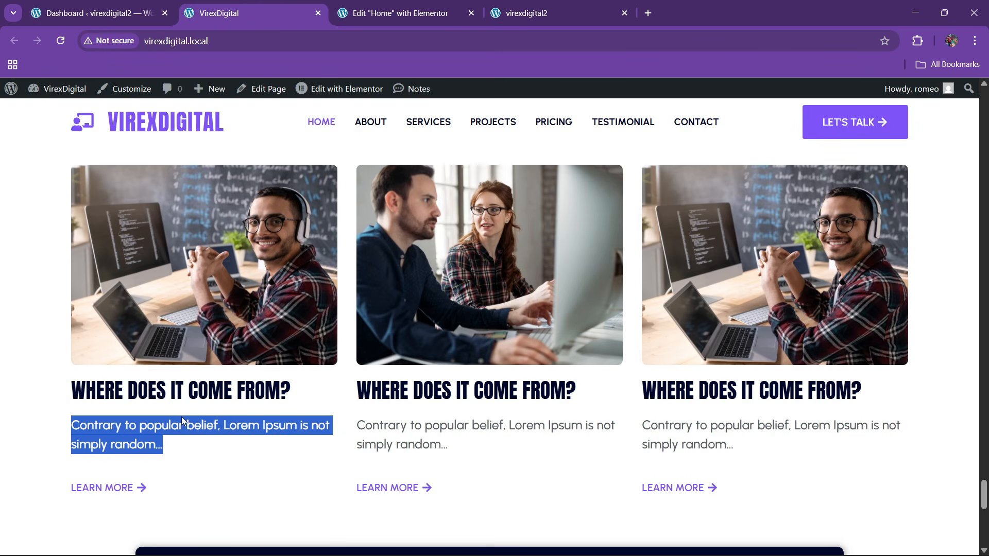
pyautogui.click(381, 12)
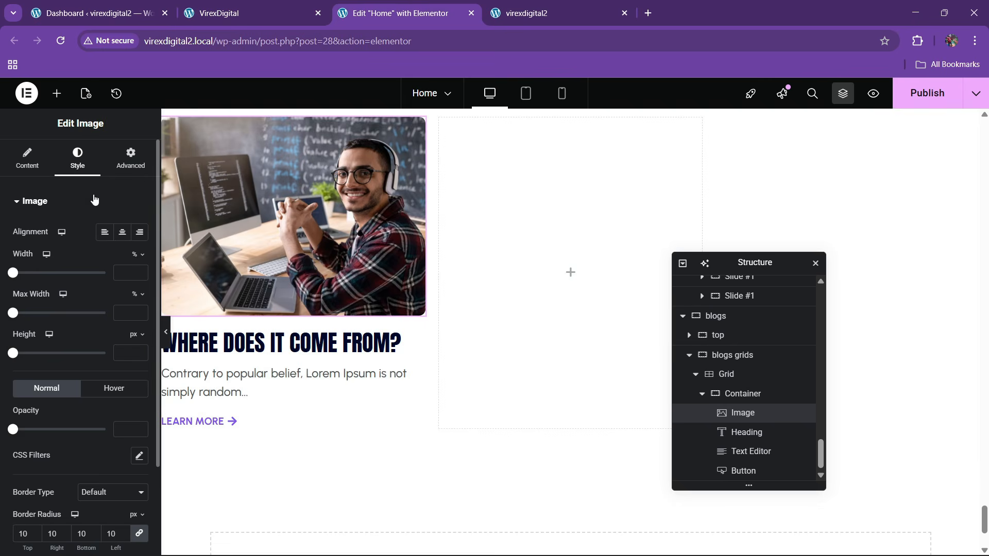
# - Give the card image the Bob hover animation
pyautogui.scroll(-1, 103, 398)
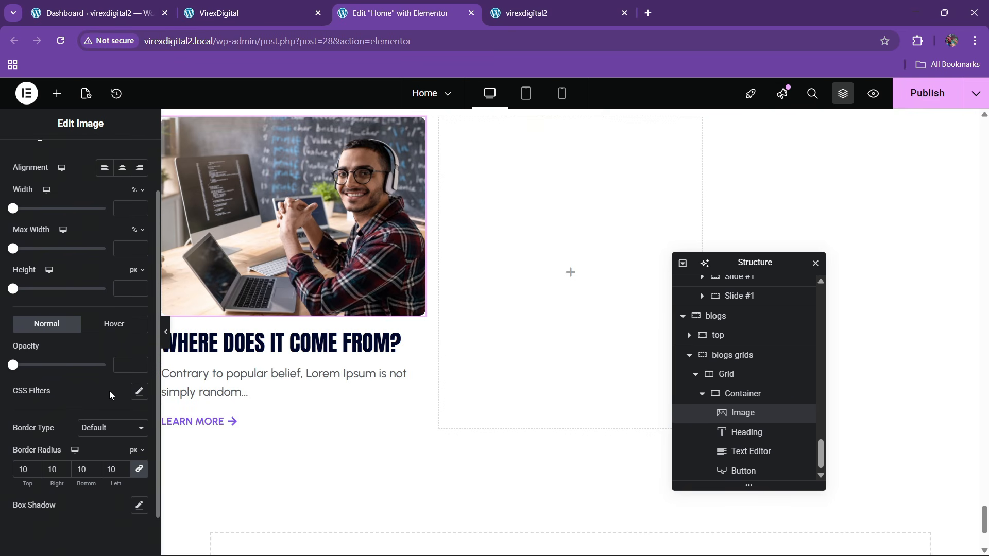
pyautogui.click(114, 324)
pyautogui.scroll(-1, 59, 397)
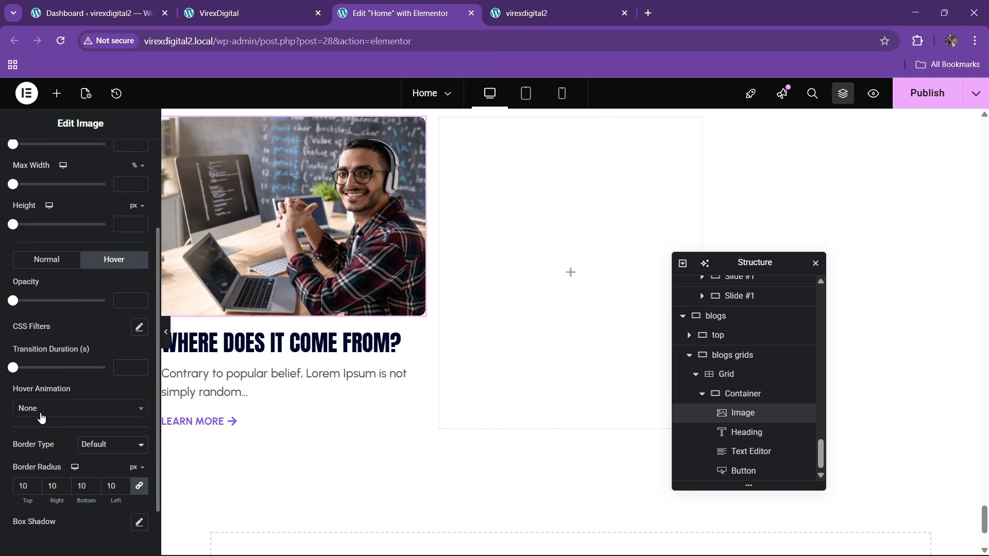
pyautogui.click(39, 407)
pyautogui.scroll(-5, 39, 360)
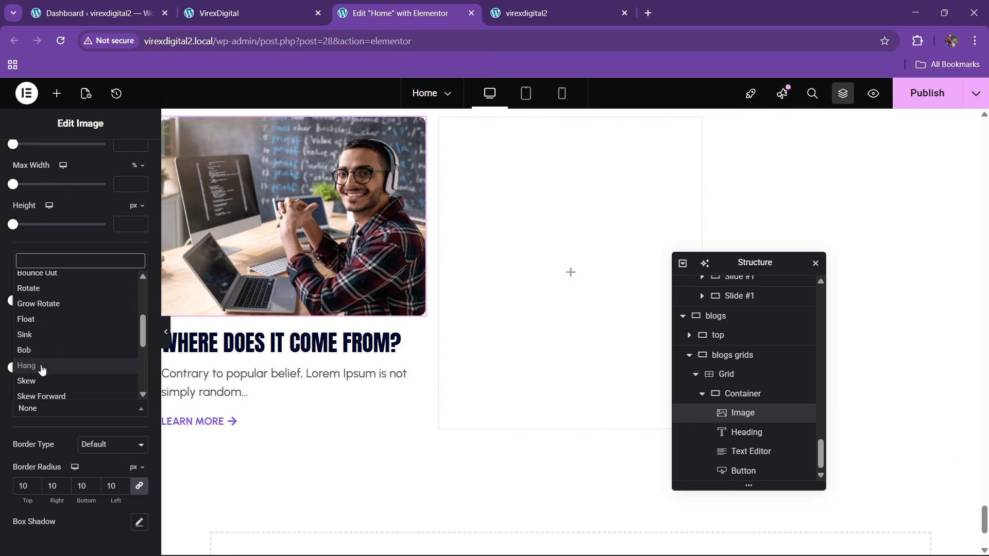
pyautogui.click(38, 346)
pyautogui.scroll(2, 595, 383)
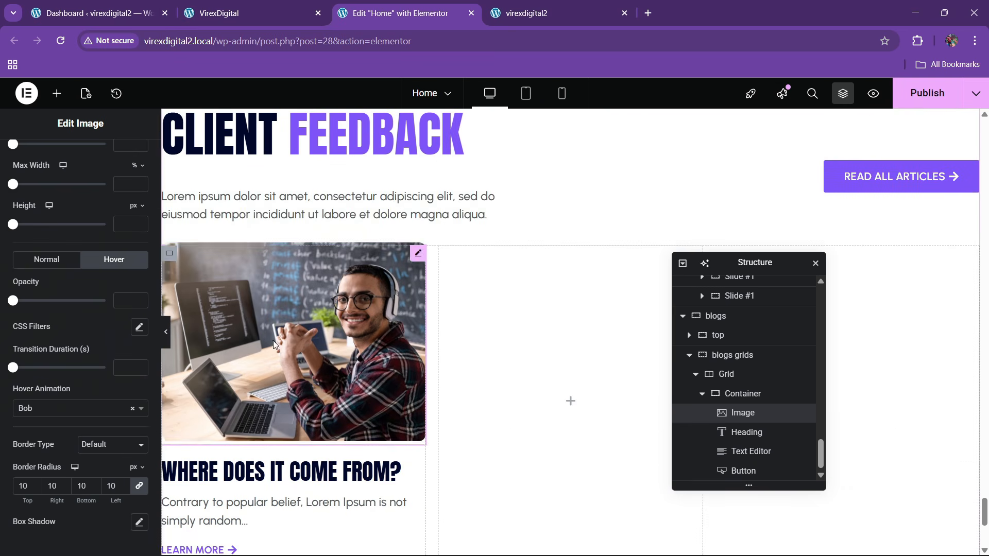
# - Rename the card container to 'box' and duplicate it twice for three cards
pyautogui.click(701, 394)
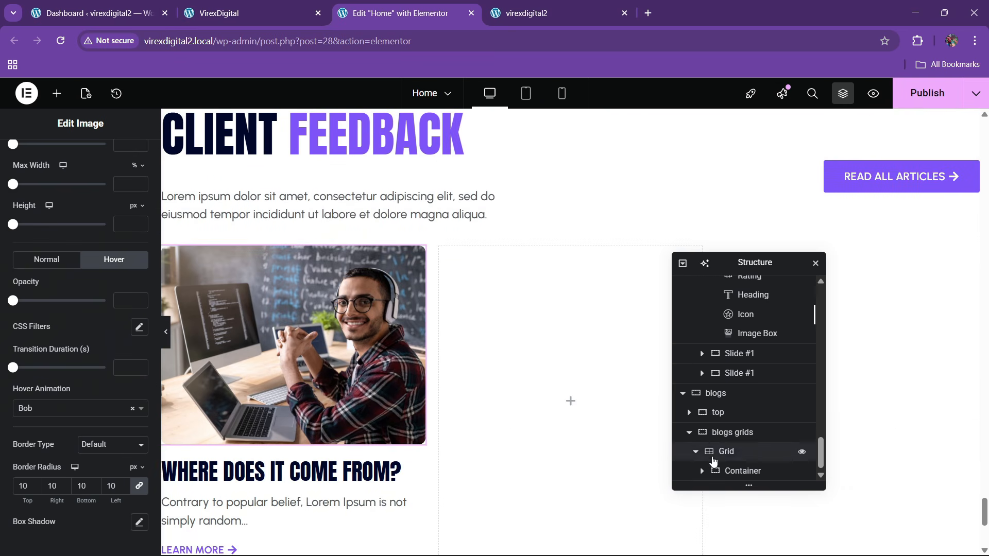
pyautogui.doubleClick(742, 471)
pyautogui.write('box')
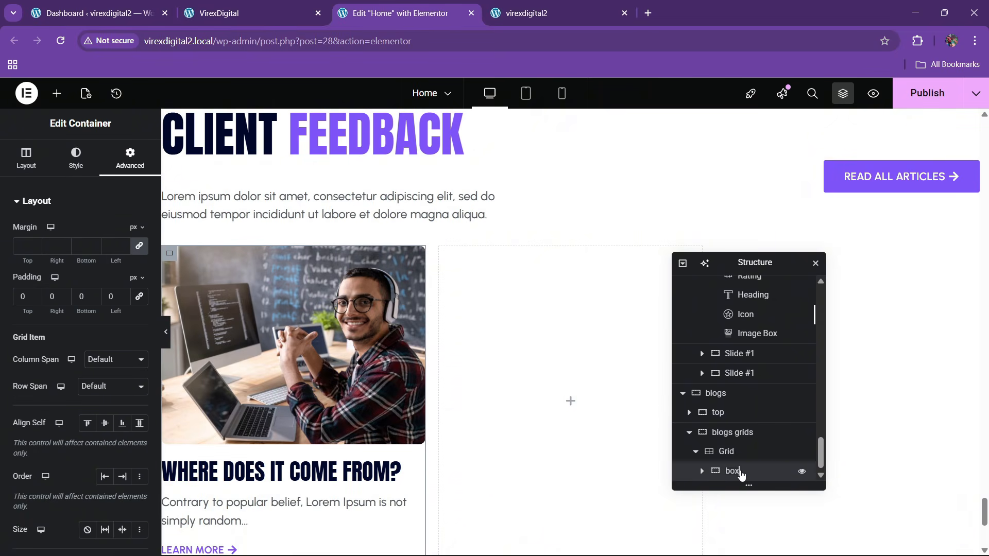
pyautogui.rightClick(743, 476)
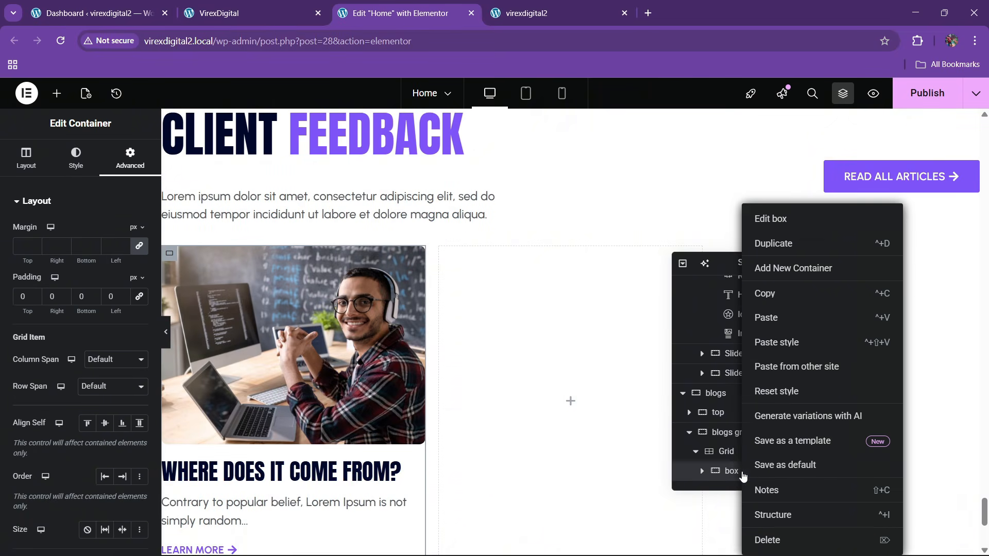
pyautogui.click(780, 243)
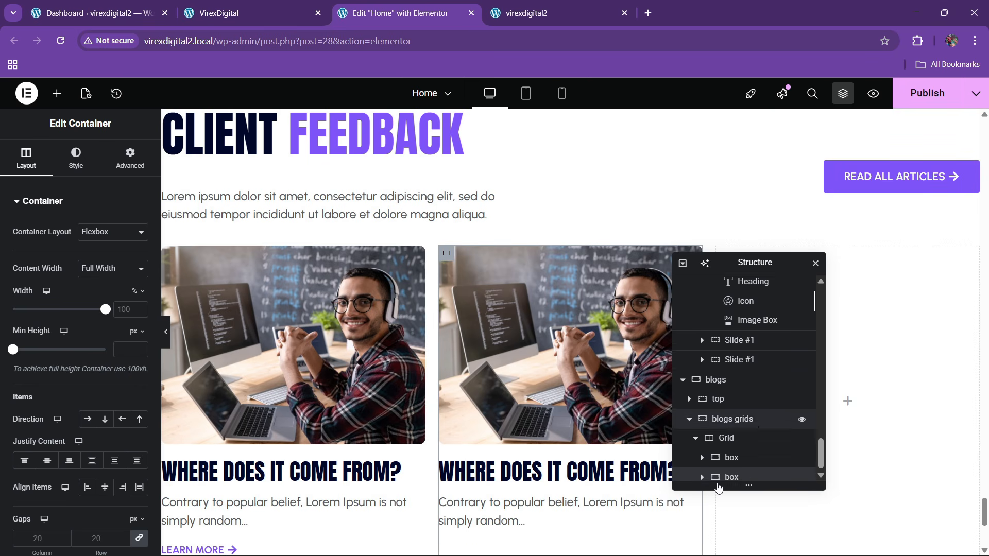
pyautogui.rightClick(740, 470)
pyautogui.click(771, 244)
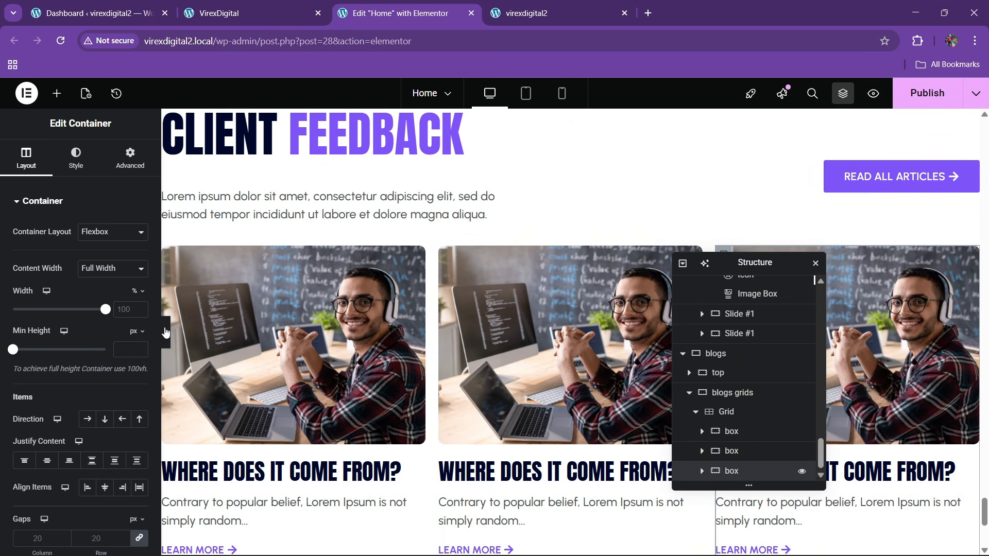
# - Set the grid's layout gaps to 30 px and publish the home page
pyautogui.click(76, 157)
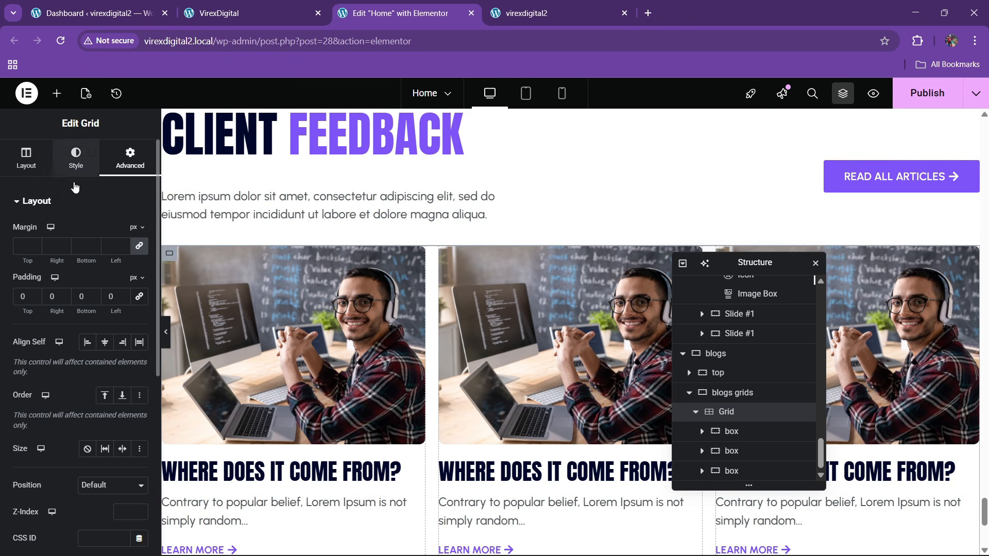
pyautogui.click(26, 157)
pyautogui.scroll(-4, 66, 412)
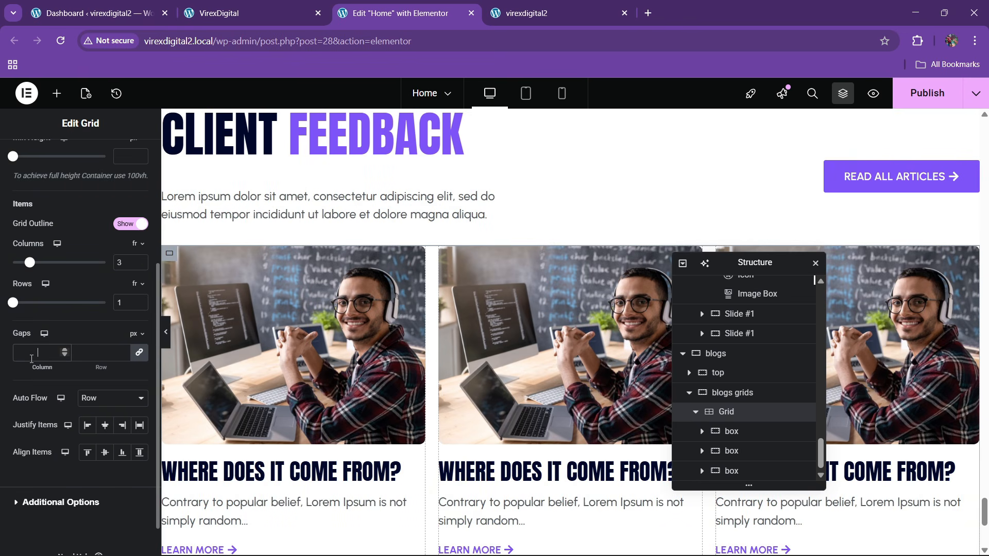
pyautogui.write('30')
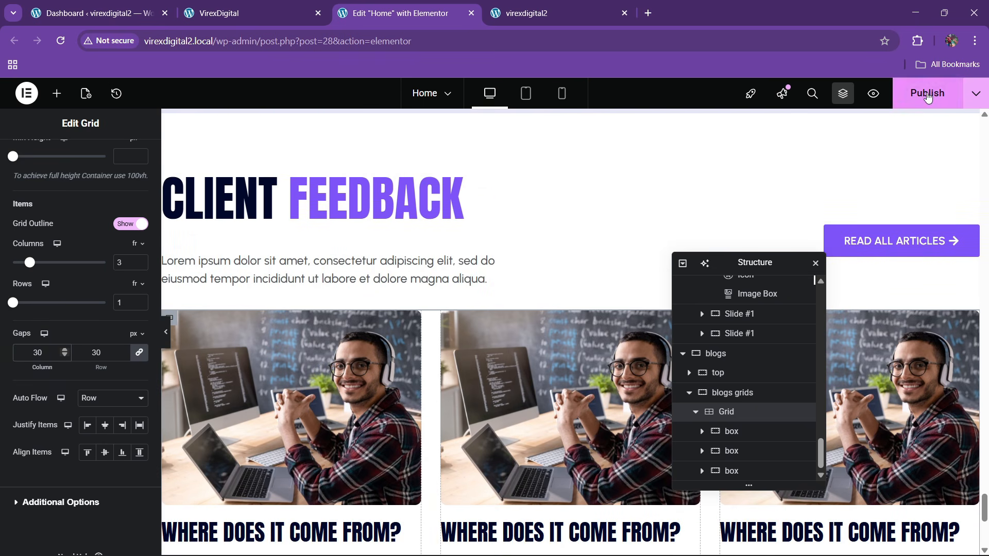
pyautogui.click(927, 94)
# - Copy 'Our Latest' from the reference site into the headline's Before Text
pyautogui.click(242, 13)
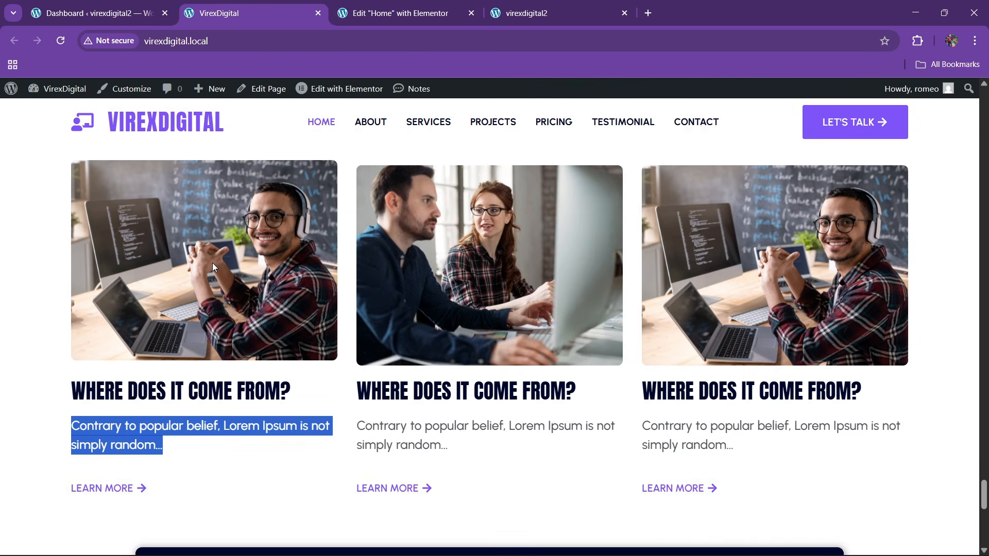
pyautogui.scroll(4, 212, 263)
pyautogui.moveTo(72, 240); pyautogui.dragTo(263, 238)
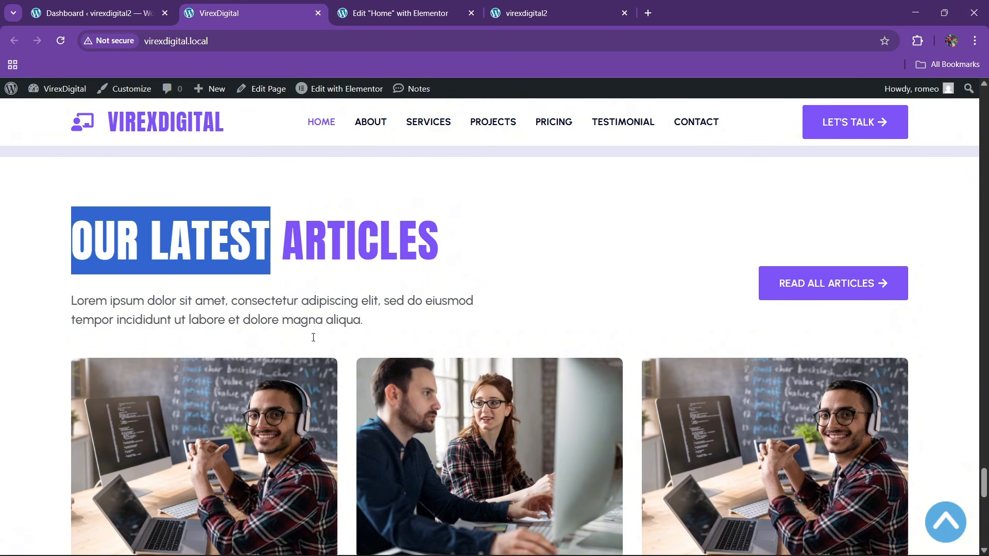
pyautogui.click(396, 13)
pyautogui.click(334, 206)
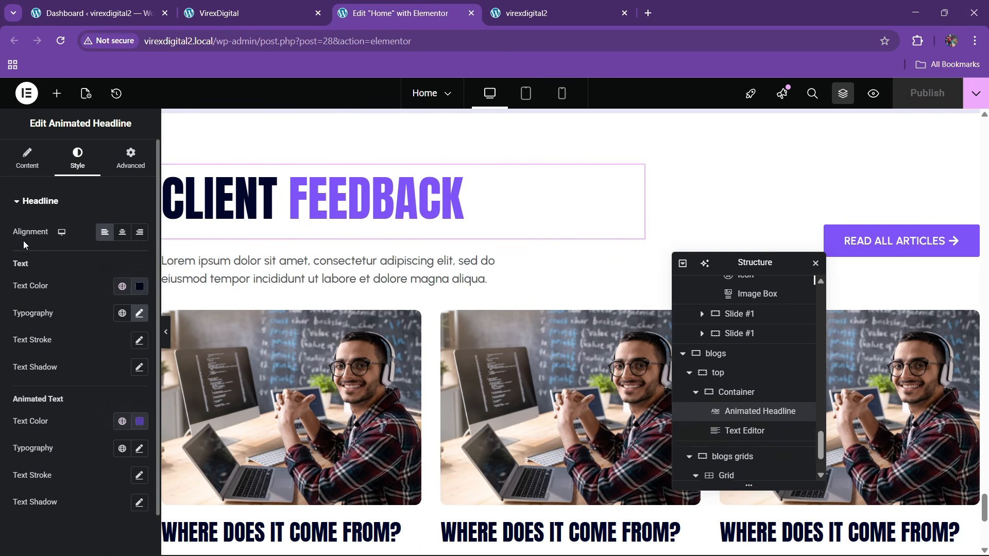
pyautogui.click(29, 160)
pyautogui.write('Our Latest')
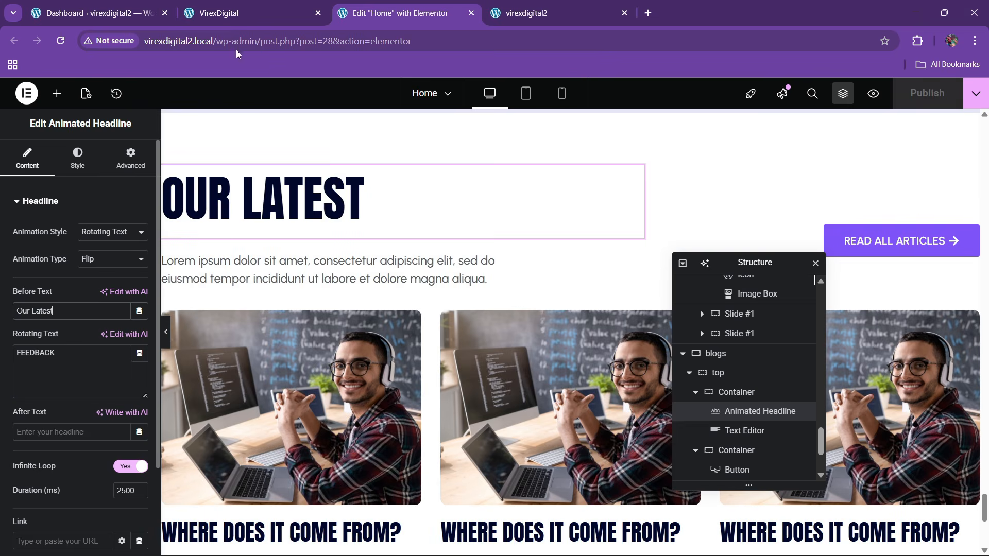
# - Replace the rotating text with 'Articles' from the reference, publish, and show the live site
pyautogui.click(242, 13)
pyautogui.moveTo(282, 253); pyautogui.dragTo(470, 254)
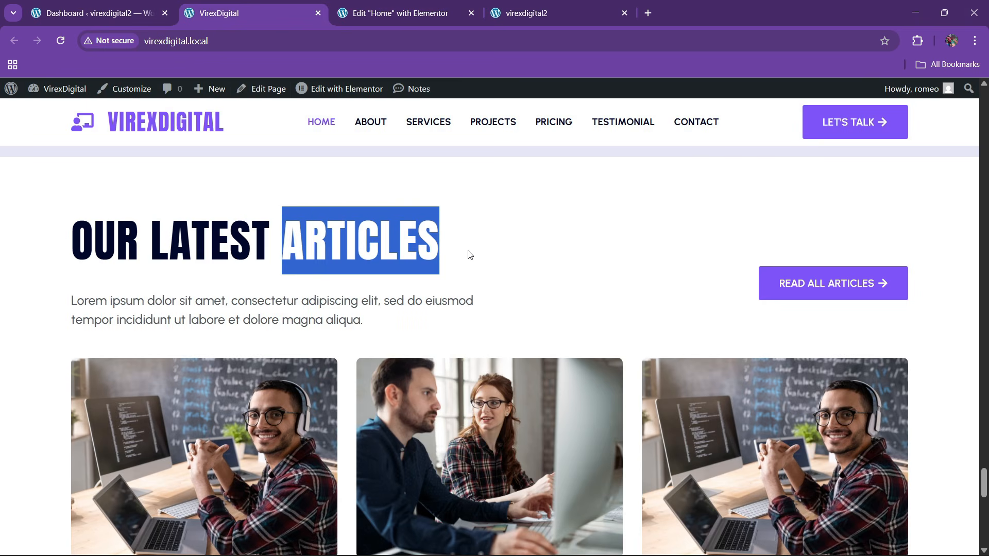
pyautogui.click(435, 4)
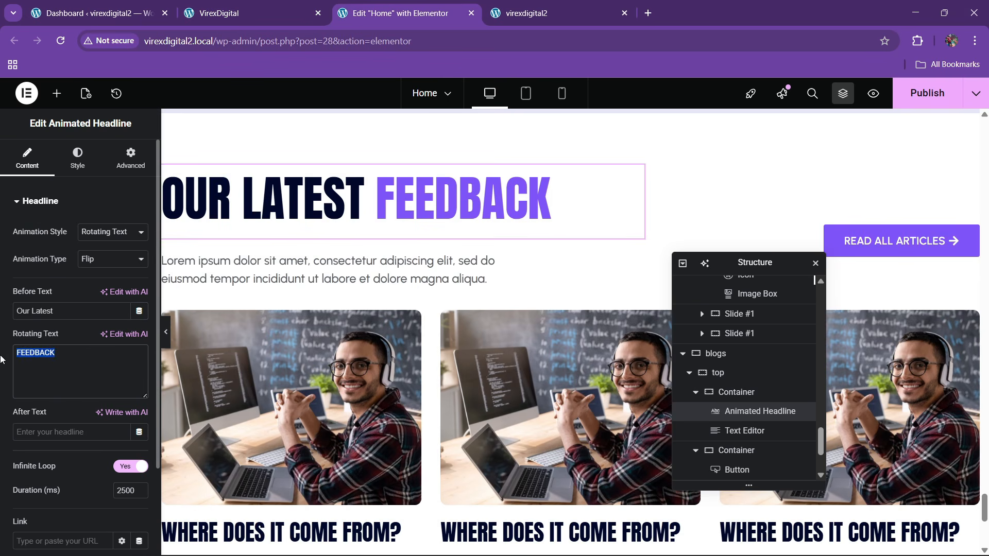
pyautogui.write('Articles')
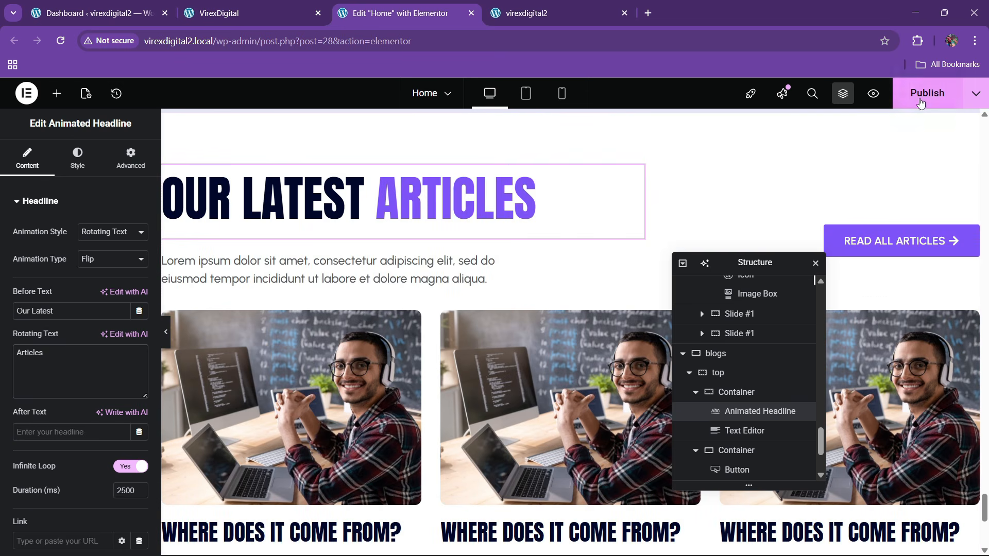
pyautogui.click(920, 101)
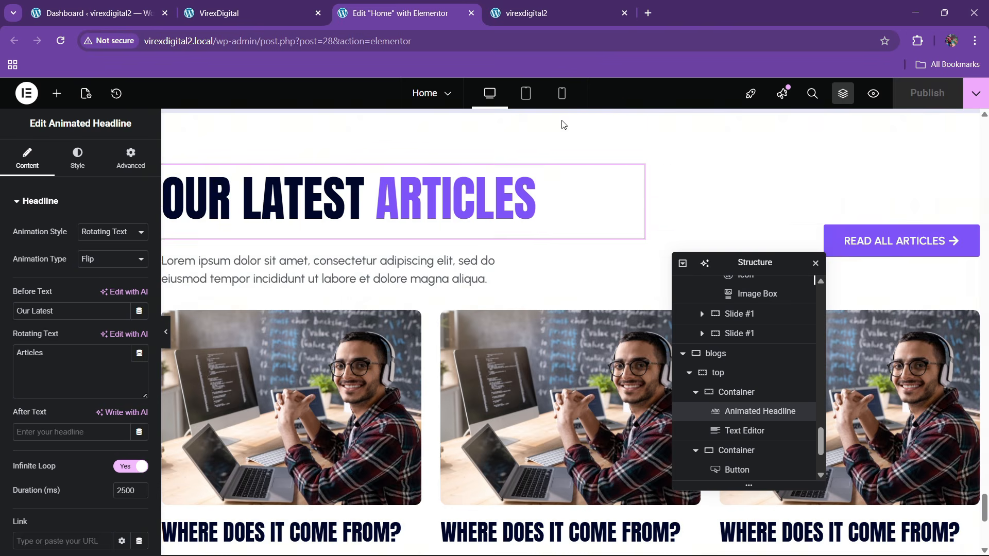
pyautogui.click(258, 13)
pyautogui.click(546, 13)
# - Reload the live virexdigital2 home page and scroll through it
pyautogui.click(302, 41)
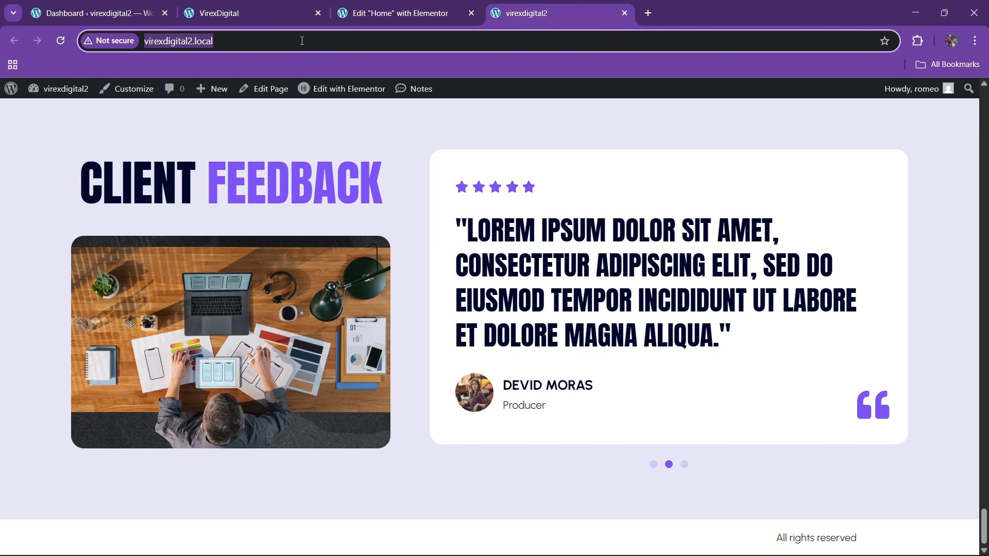
pyautogui.press('Return')
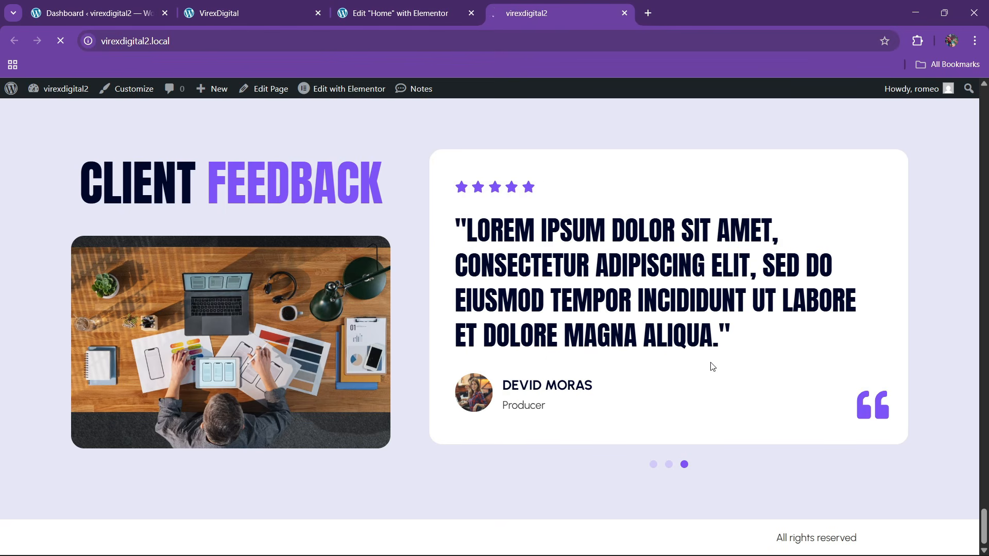
pyautogui.scroll(-7, 424, 341)
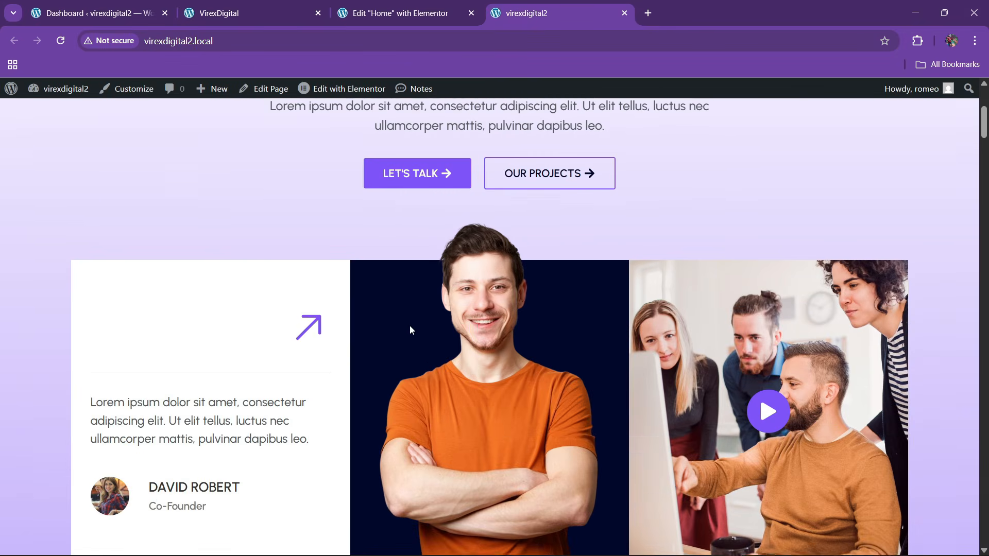
pyautogui.scroll(-10, 416, 323)
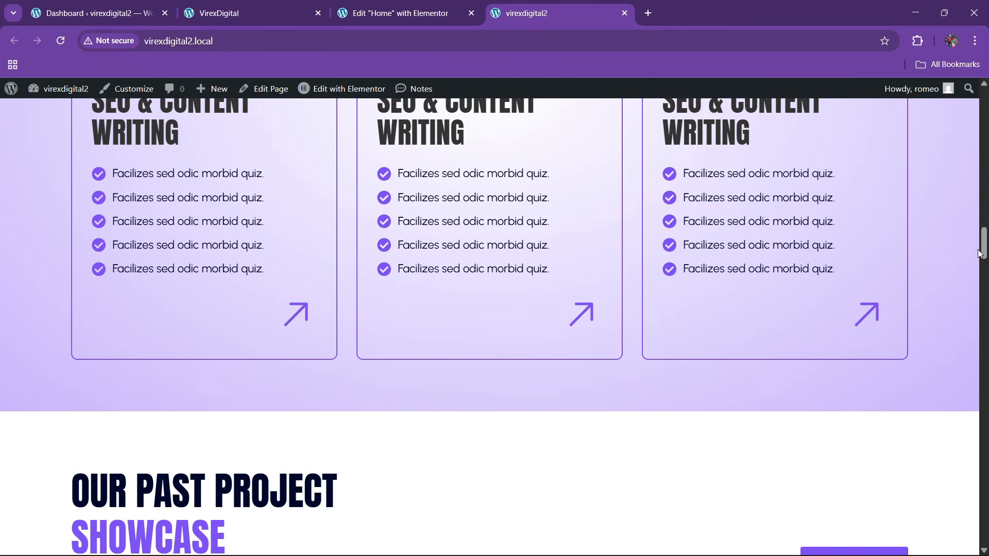
pyautogui.moveTo(979, 253); pyautogui.dragTo(954, 175)
pyautogui.scroll(5, 954, 175)
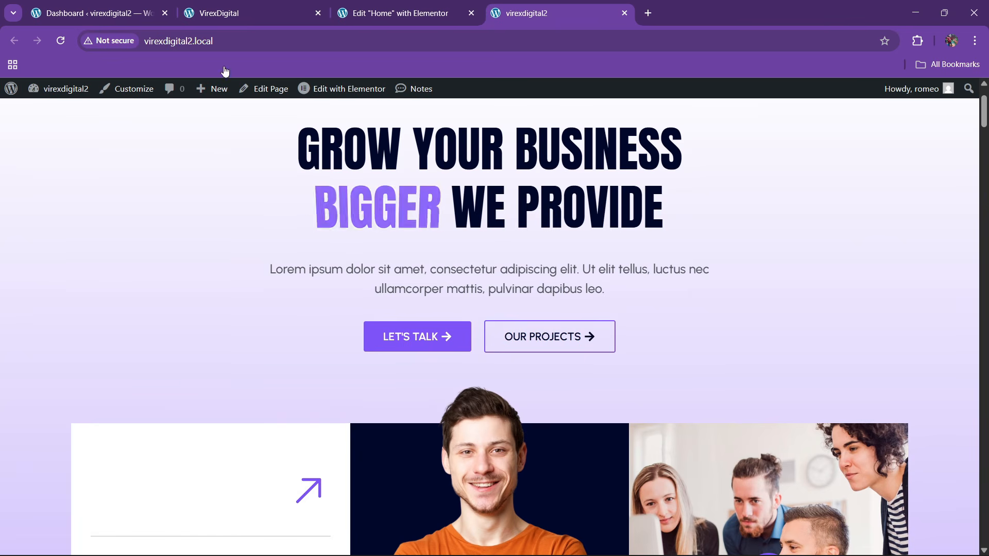
# - Compare it against the VirexDigital reference site, then go to the WordPress Dashboard
pyautogui.click(222, 12)
pyautogui.scroll(-1, 469, 285)
pyautogui.scroll(-3, 469, 284)
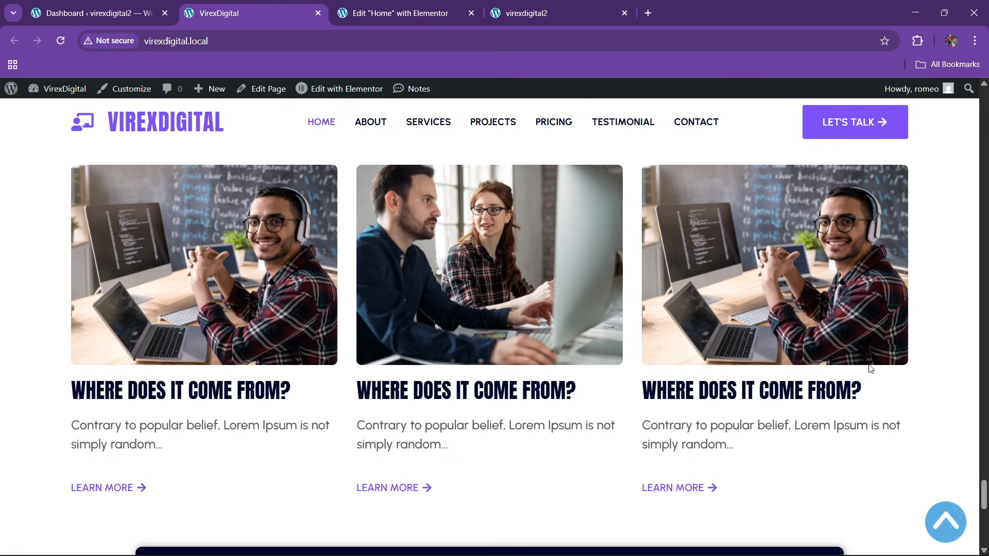
pyautogui.scroll(-10, 514, 340)
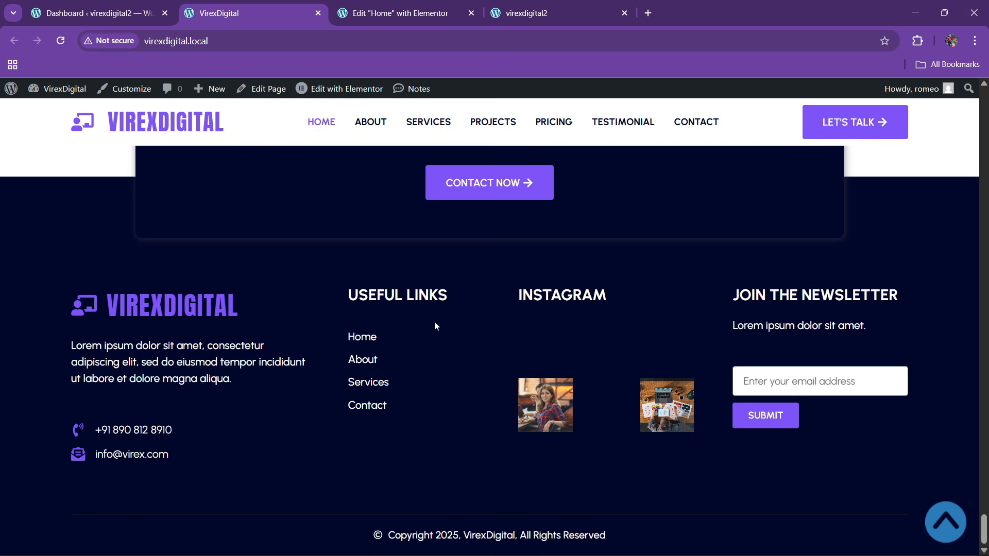
pyautogui.hotkey('ctrl', 'l')
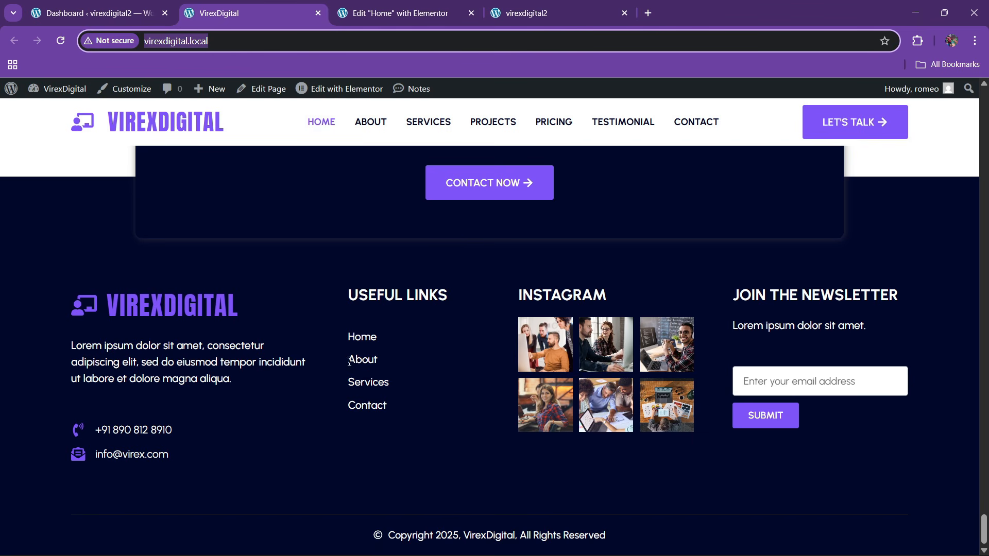
pyautogui.click(359, 11)
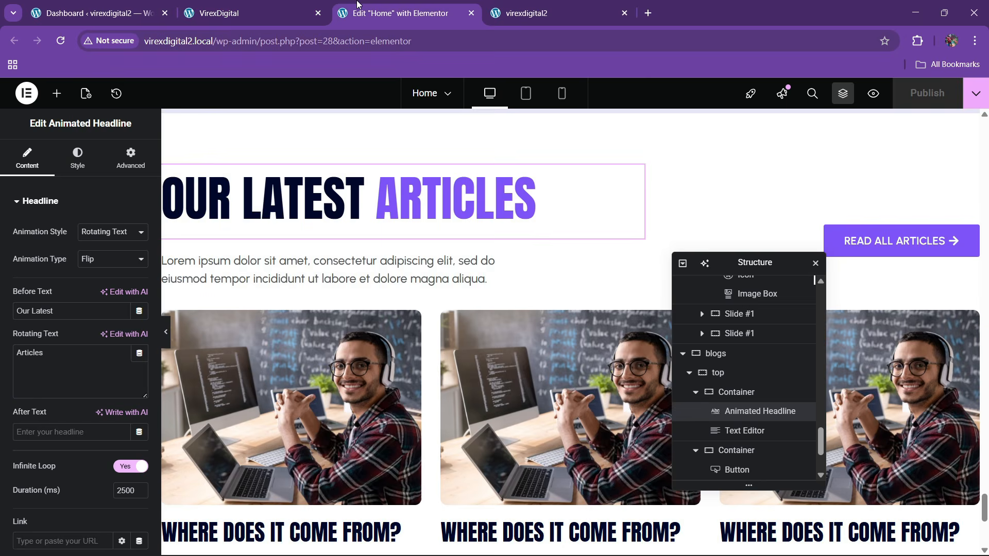
pyautogui.click(153, 4)
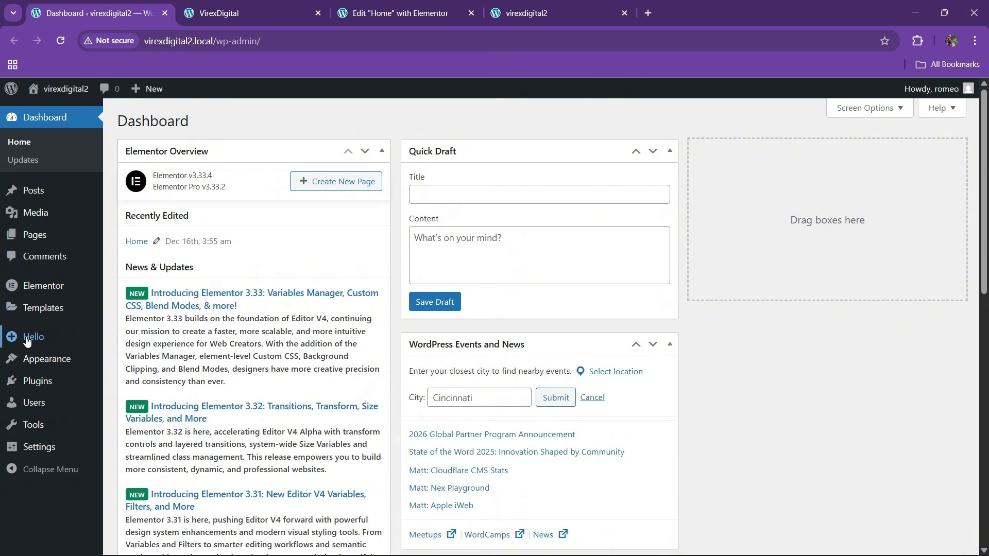
# - Open Templates > Theme Builder in a new browser tab
pyautogui.moveTo(43, 308)
pyautogui.rightClick(135, 346)
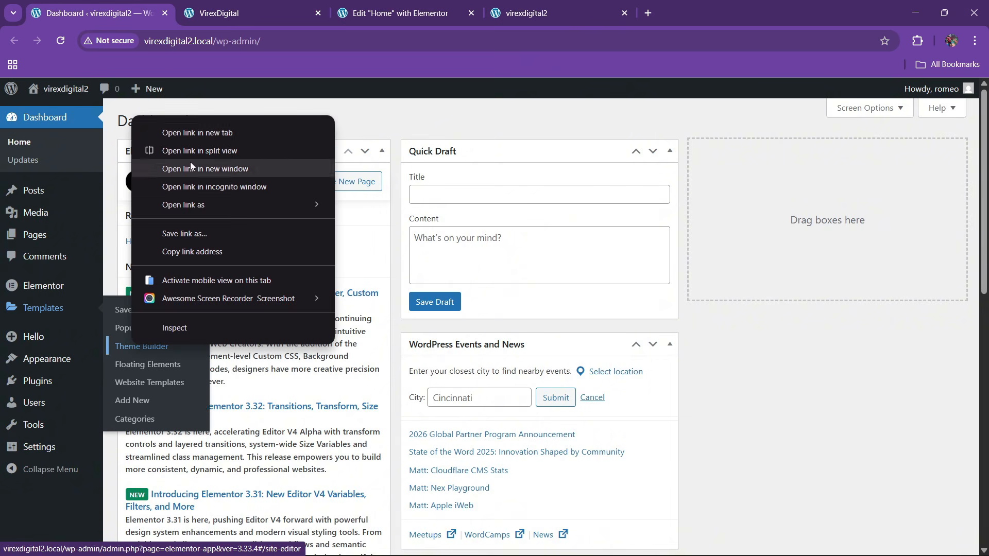
pyautogui.click(198, 132)
pyautogui.click(283, 7)
# - Review the reference site's footer, then return to Theme Builder
pyautogui.click(364, 4)
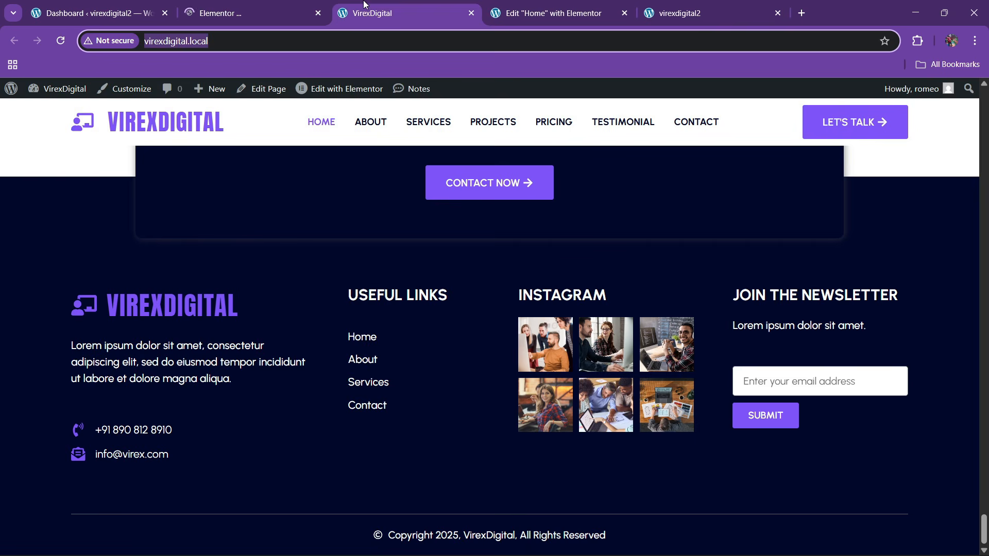
pyautogui.moveTo(364, 4); pyautogui.dragTo(265, 4)
pyautogui.scroll(4, 236, 382)
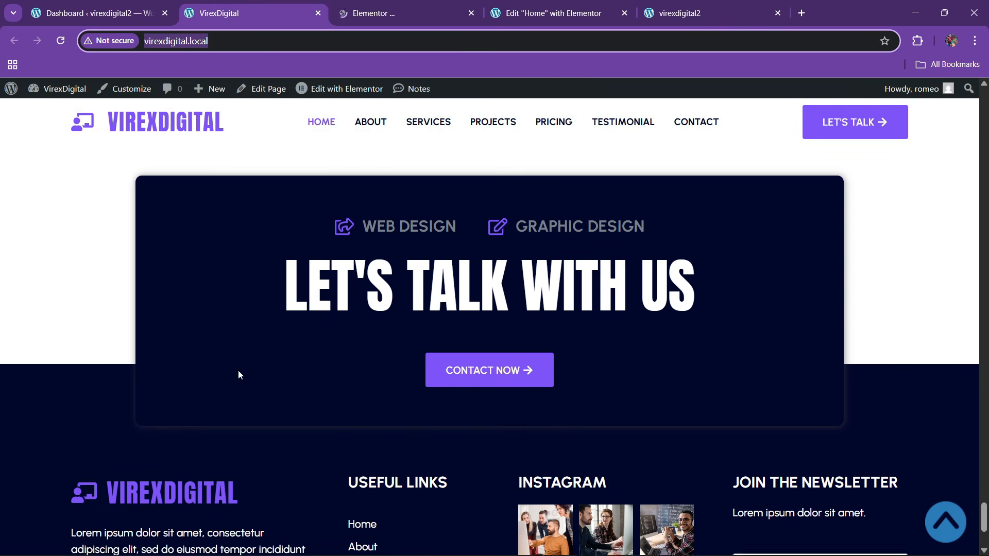
pyautogui.scroll(-3, 267, 344)
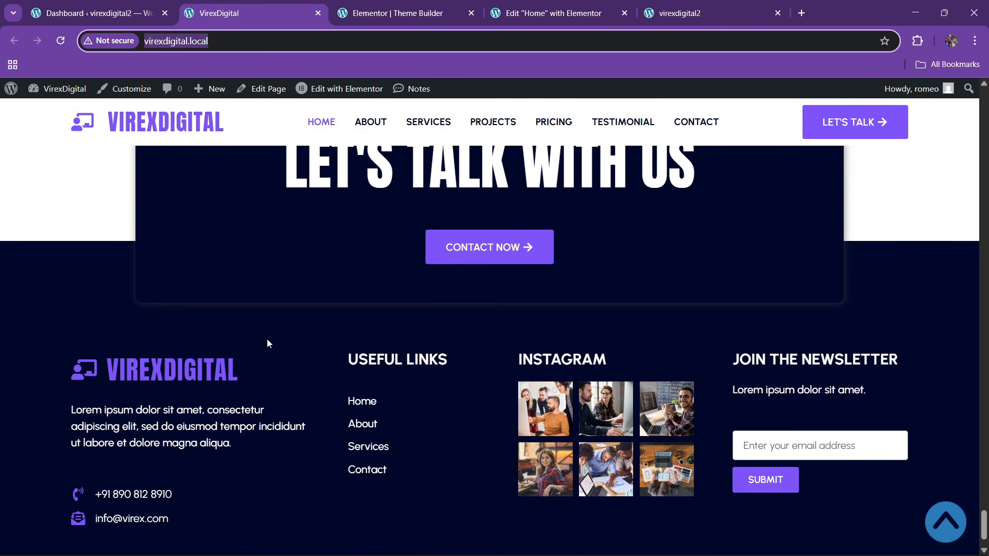
pyautogui.scroll(-2, 425, 338)
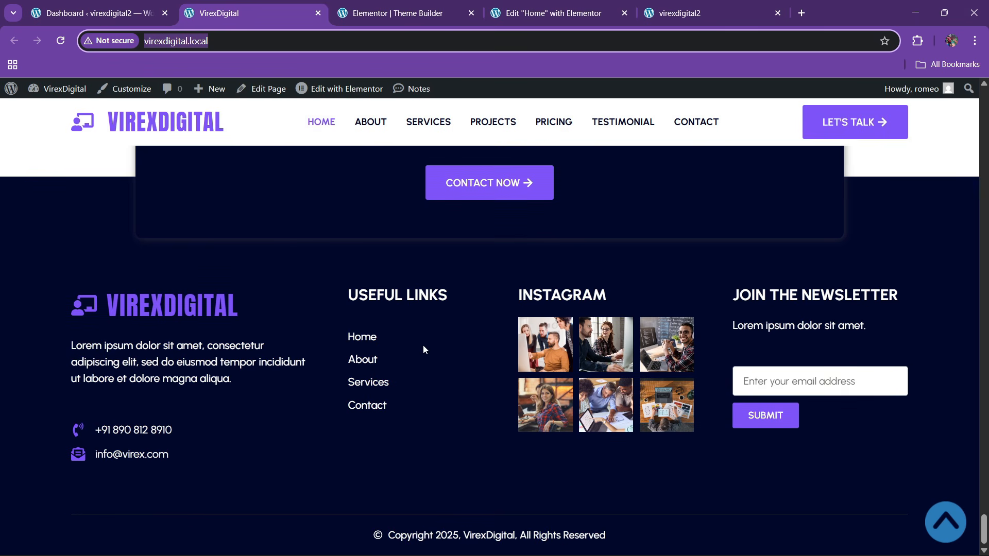
pyautogui.scroll(1, 409, 338)
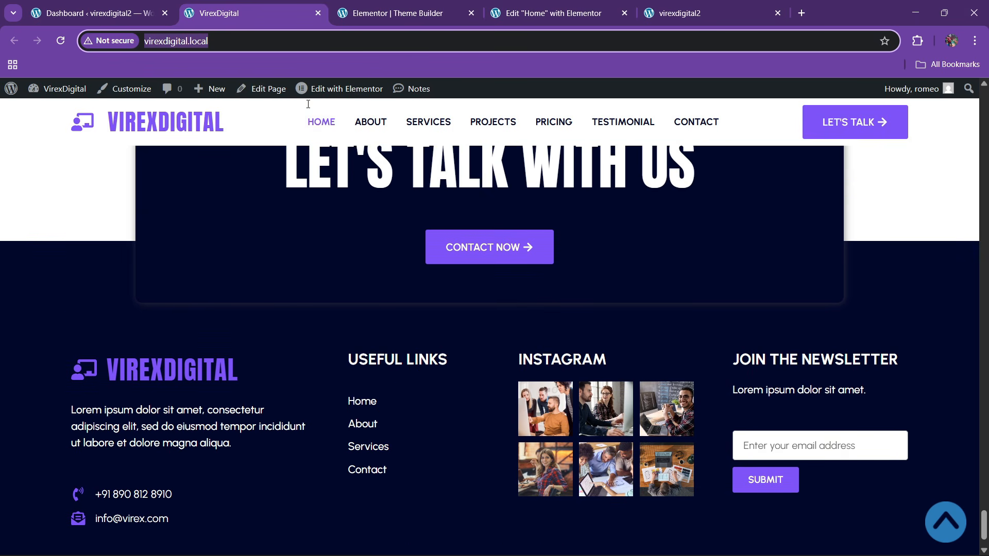
pyautogui.click(373, 11)
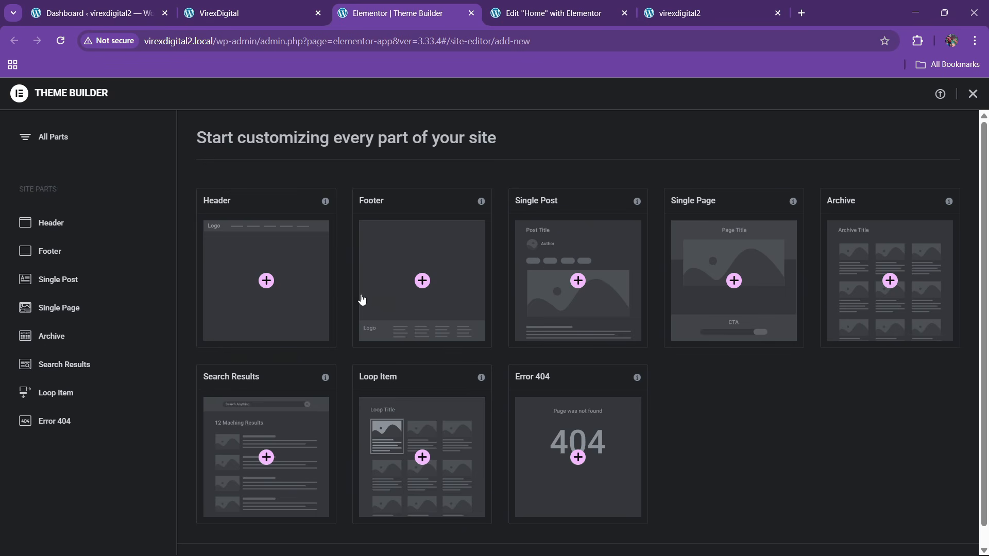
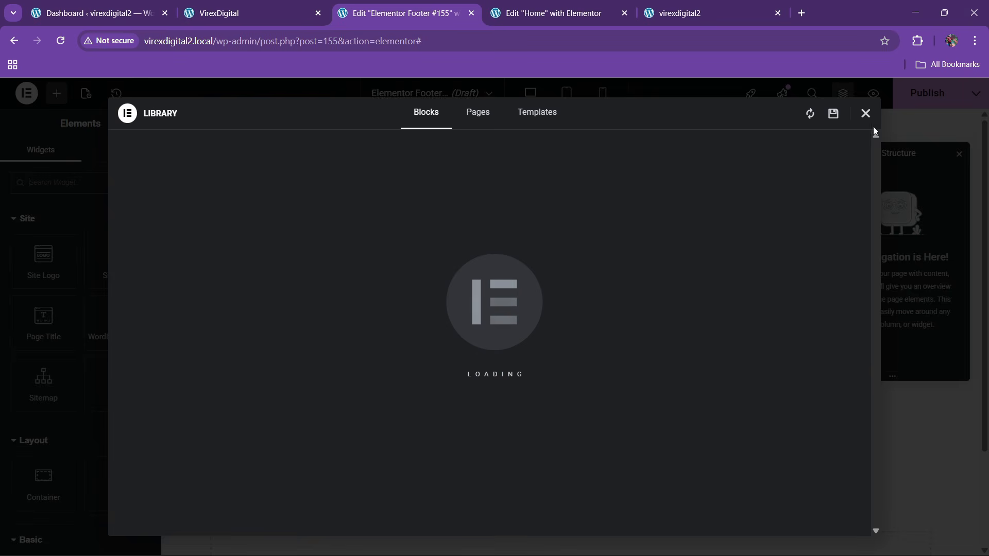
# - Close the template library and compare the editor with the live site's footer
pyautogui.click(866, 114)
pyautogui.scroll(-3, 392, 303)
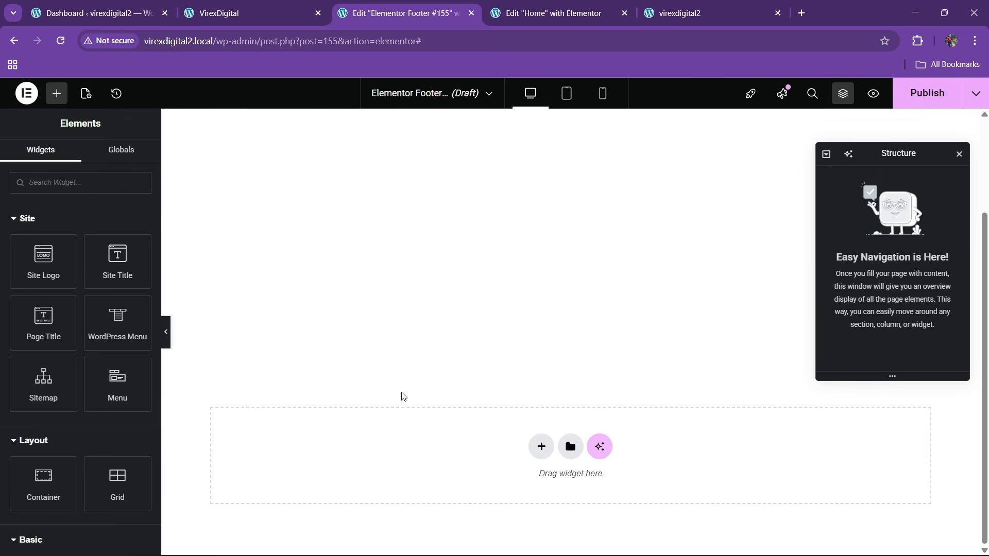
pyautogui.click(324, 4)
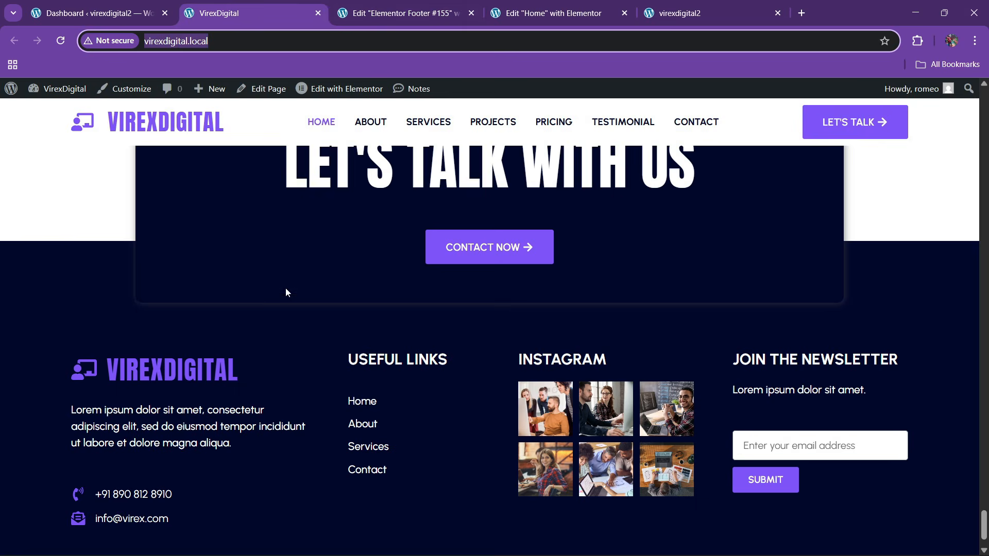
pyautogui.scroll(-2, 346, 354)
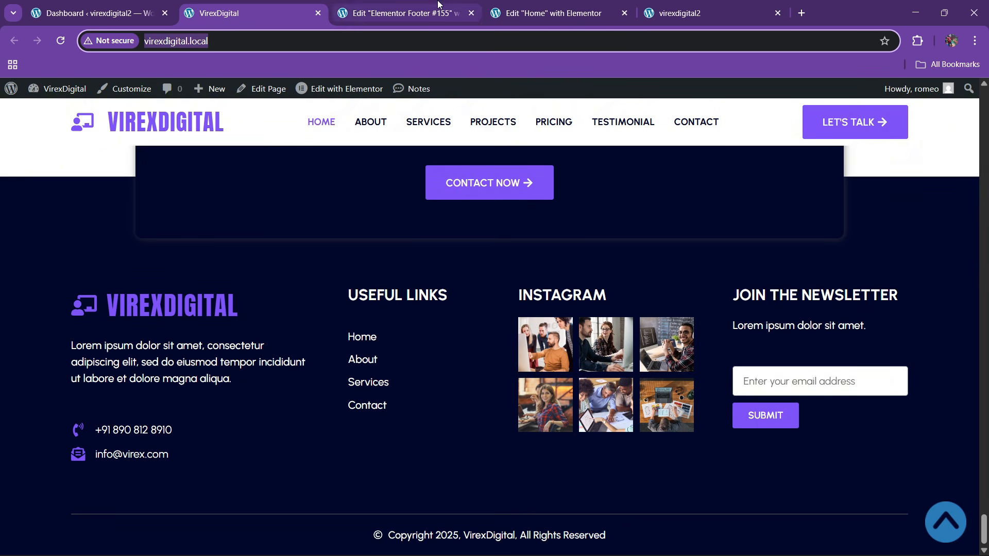
pyautogui.click(427, 7)
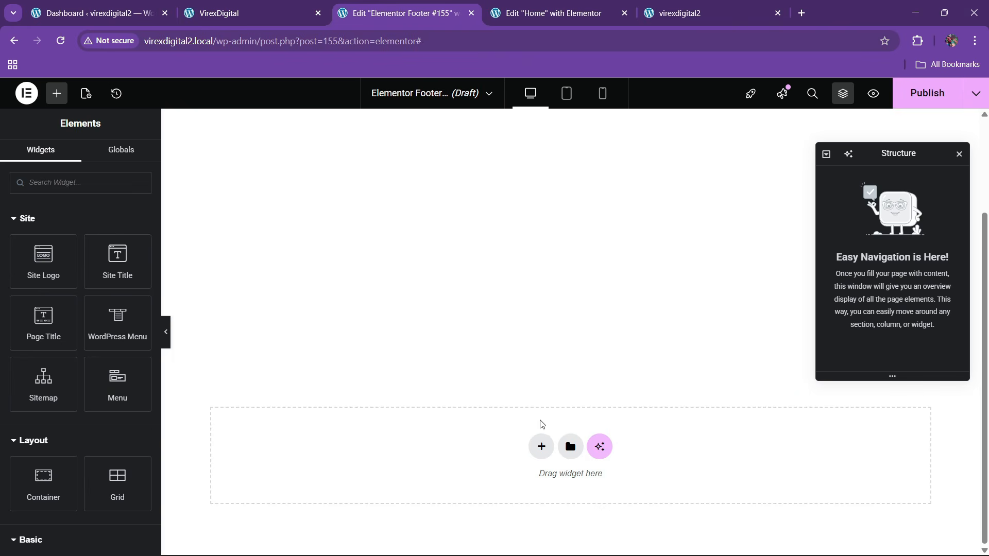
# - Add a single-column Flexbox container to the bottom of the footer template
pyautogui.click(541, 446)
pyautogui.click(530, 486)
pyautogui.hotkey('ctrl', 'shift', 'Tab')
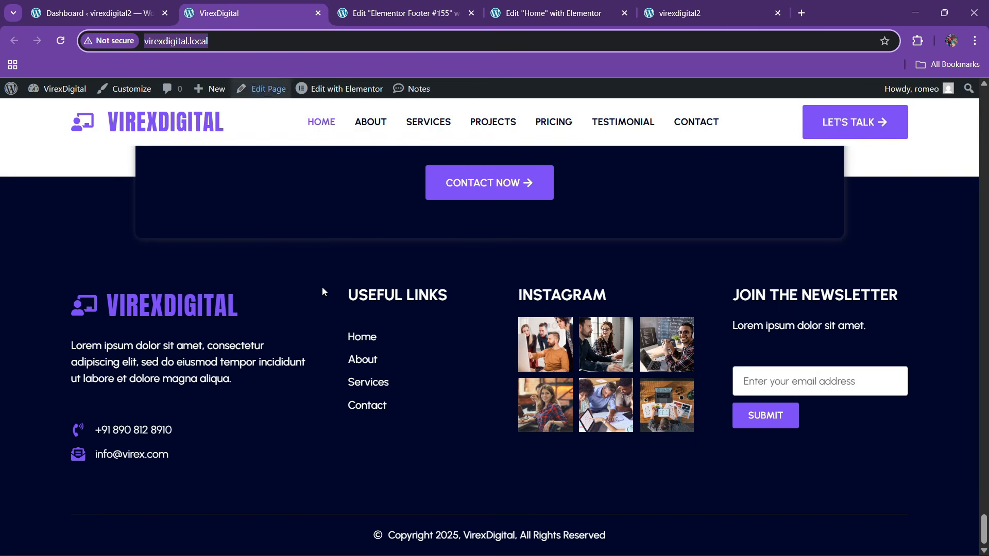
pyautogui.hotkey('ctrl', 'Tab')
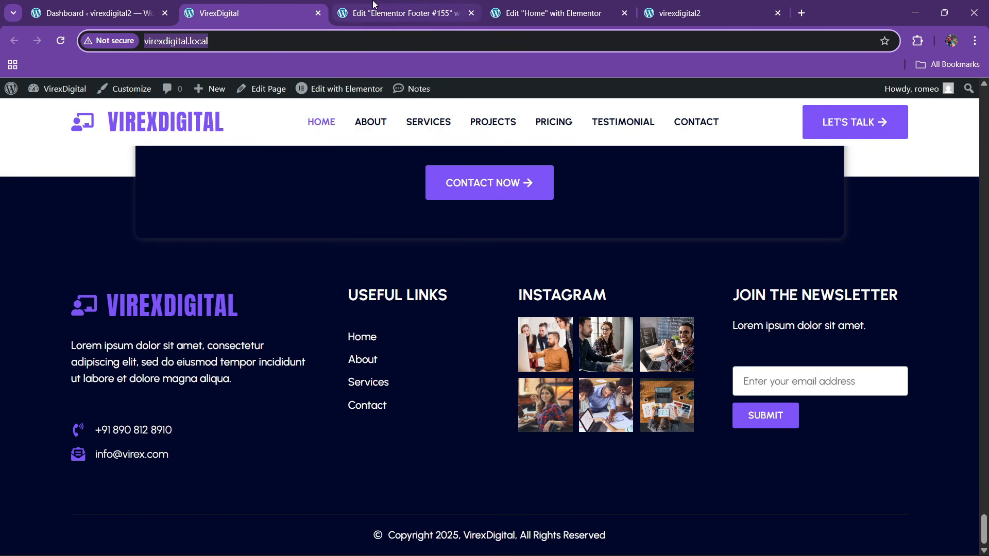
pyautogui.click(375, 476)
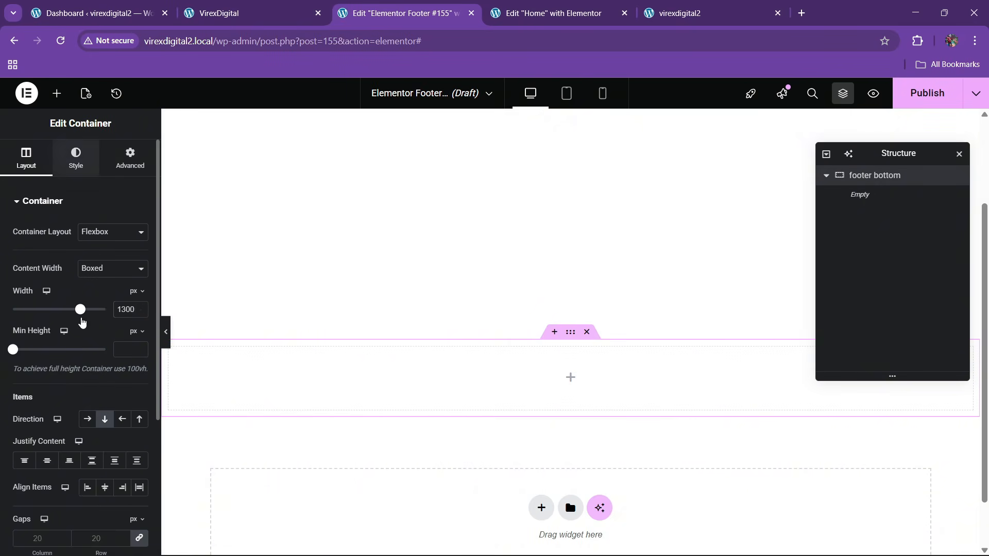
# - Give the container a classic background using the theme black global colour
pyautogui.click(76, 157)
pyautogui.click(87, 259)
pyautogui.click(122, 286)
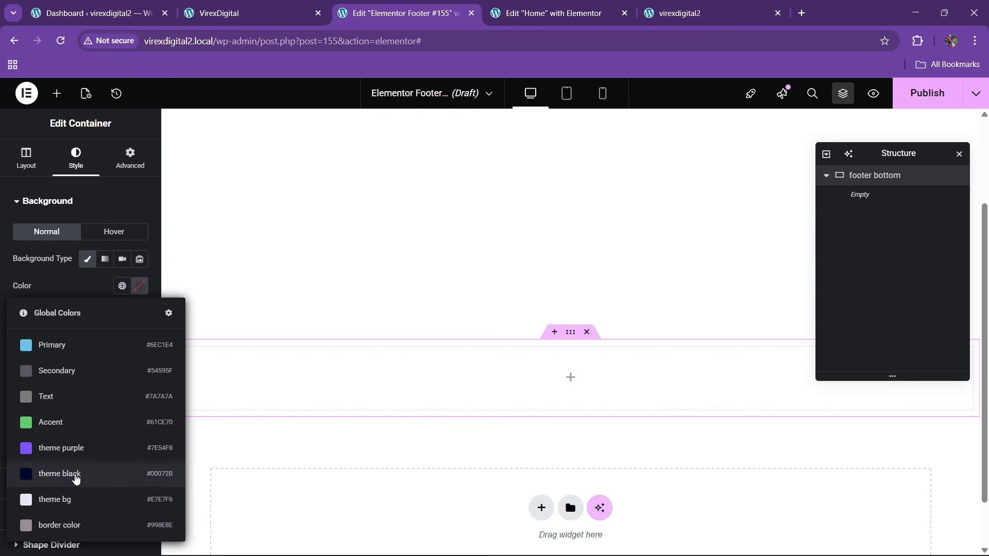
pyautogui.click(75, 474)
pyautogui.click(263, 6)
pyautogui.click(404, 13)
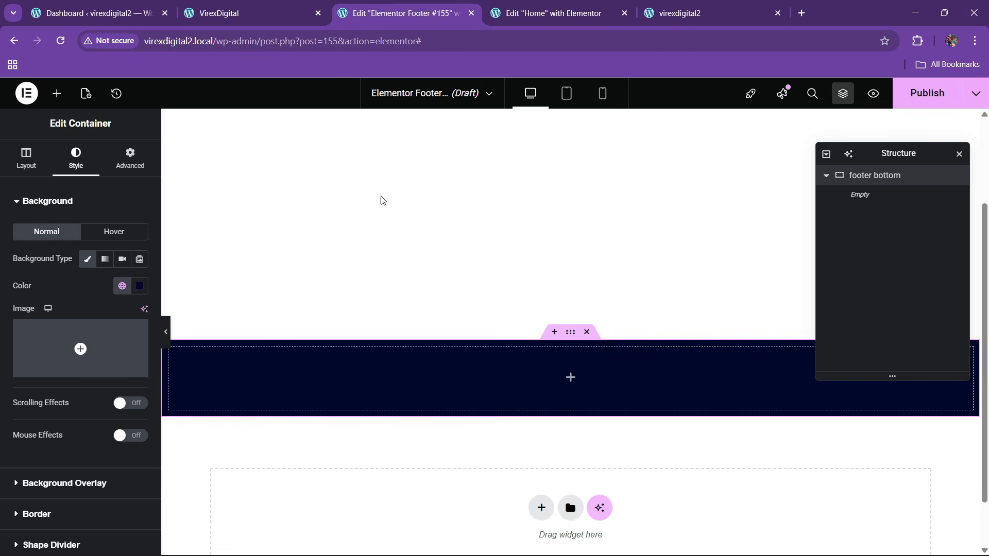
# - Set the container padding to 80 px top and bottom with 0 on the sides
pyautogui.click(130, 155)
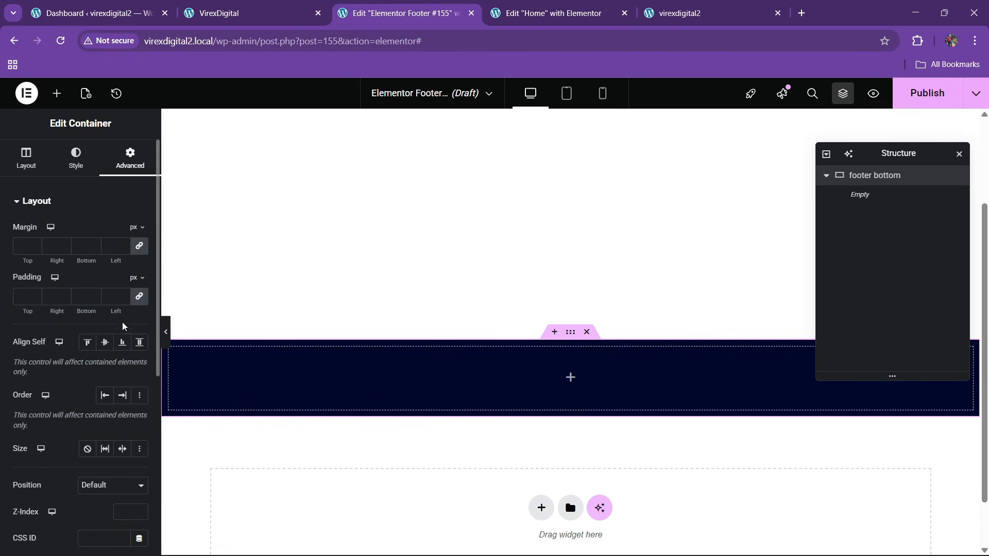
pyautogui.click(138, 297)
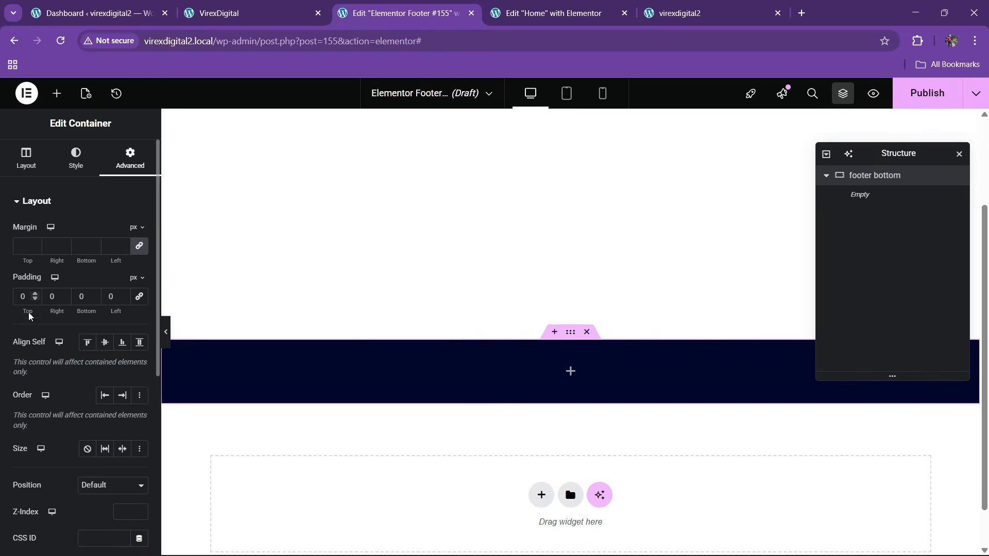
pyautogui.write('8')
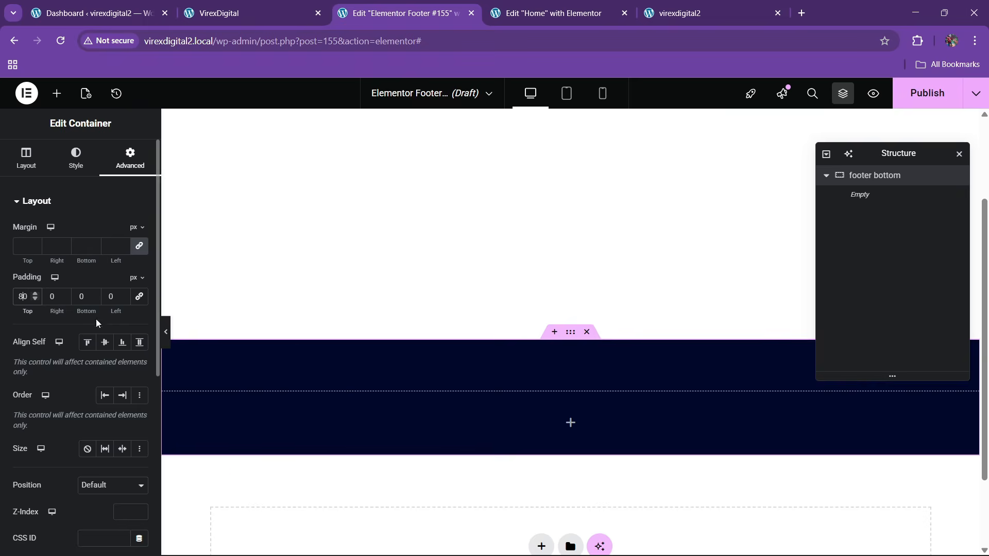
pyautogui.click(80, 297)
pyautogui.write('8')
pyautogui.click(252, 14)
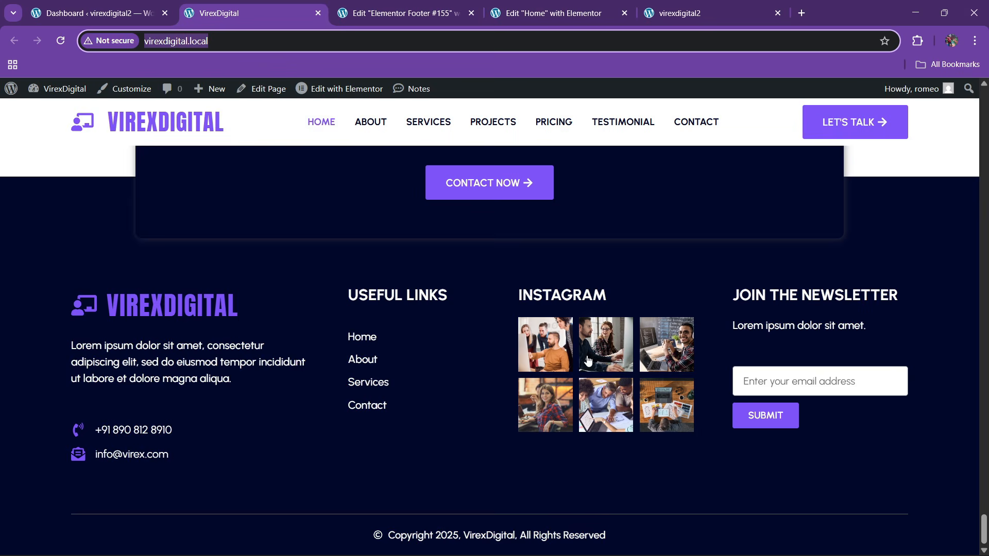
pyautogui.click(420, 5)
pyautogui.click(57, 94)
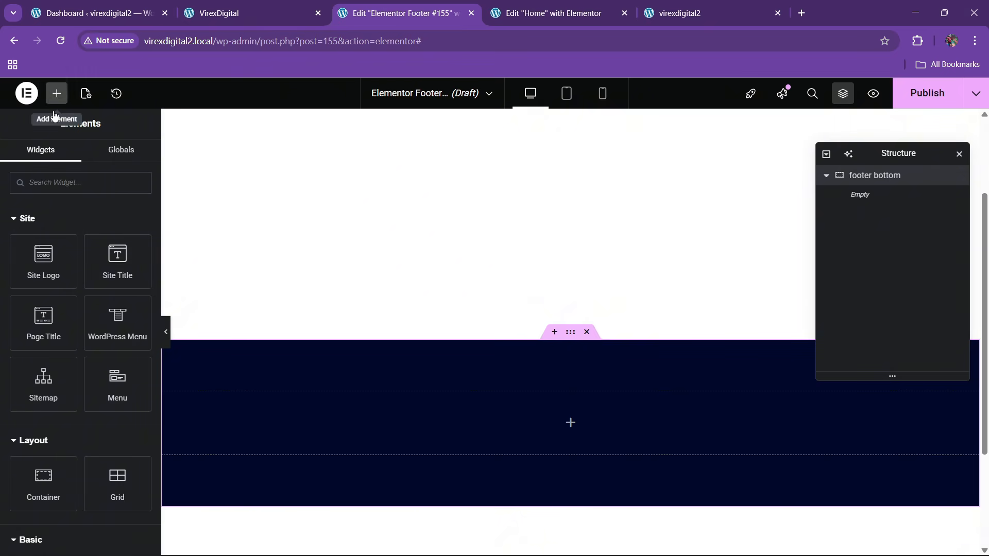
# - Add an inner container named menu and duplicate it for the copyright section below
pyautogui.scroll(-3, 54, 309)
pyautogui.moveTo(41, 350); pyautogui.dragTo(386, 426)
pyautogui.doubleClick(860, 196)
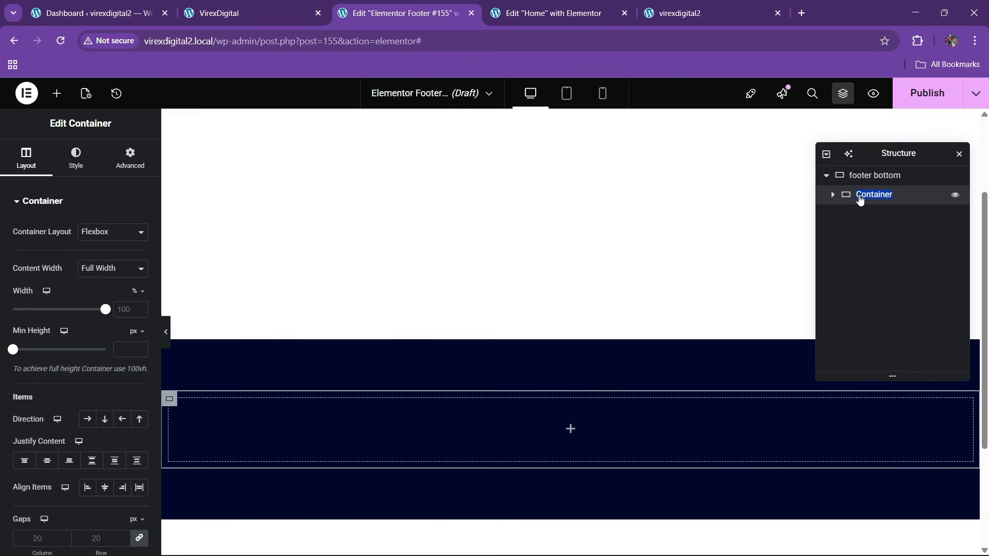
pyautogui.write('menu')
pyautogui.click(129, 157)
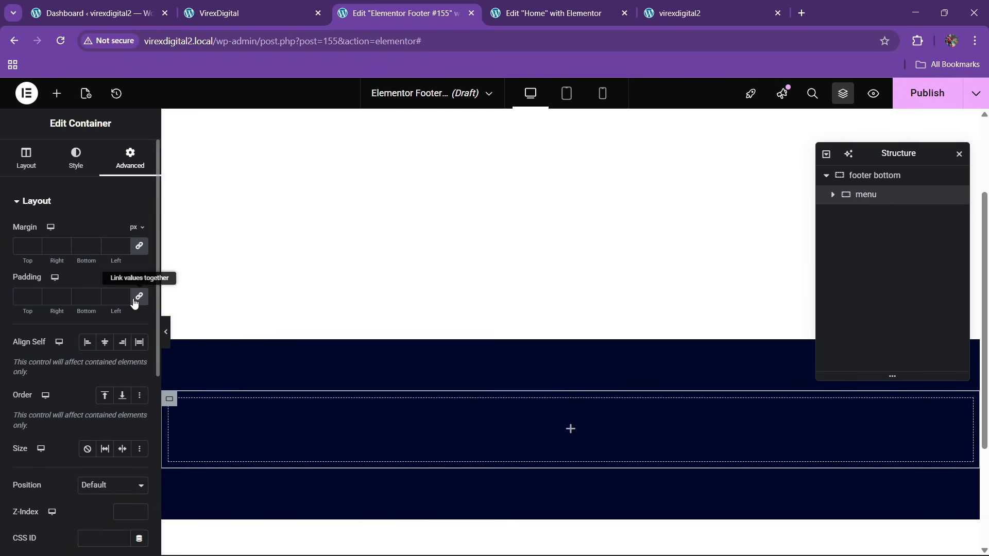
pyautogui.rightClick(867, 202)
pyautogui.click(866, 237)
pyautogui.doubleClick(864, 221)
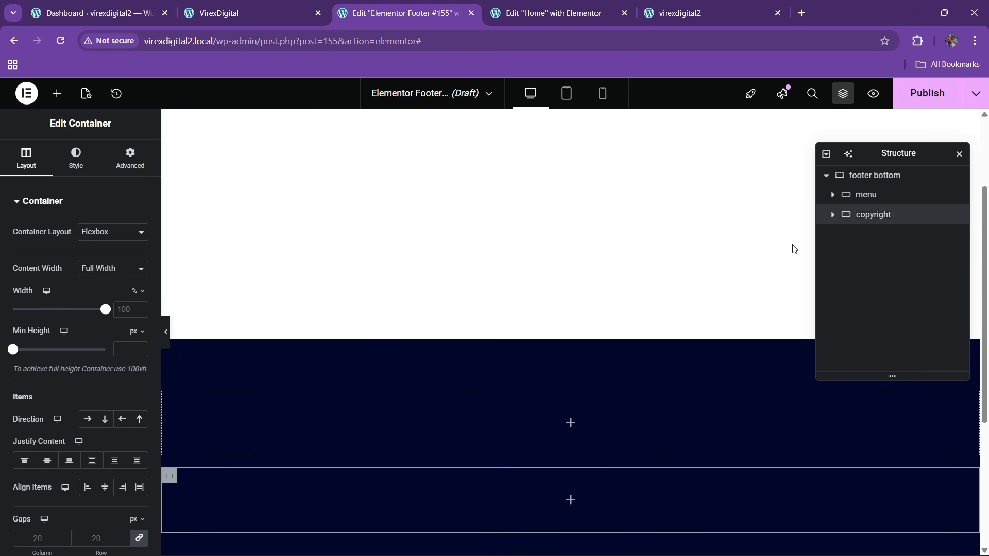
pyautogui.click(870, 195)
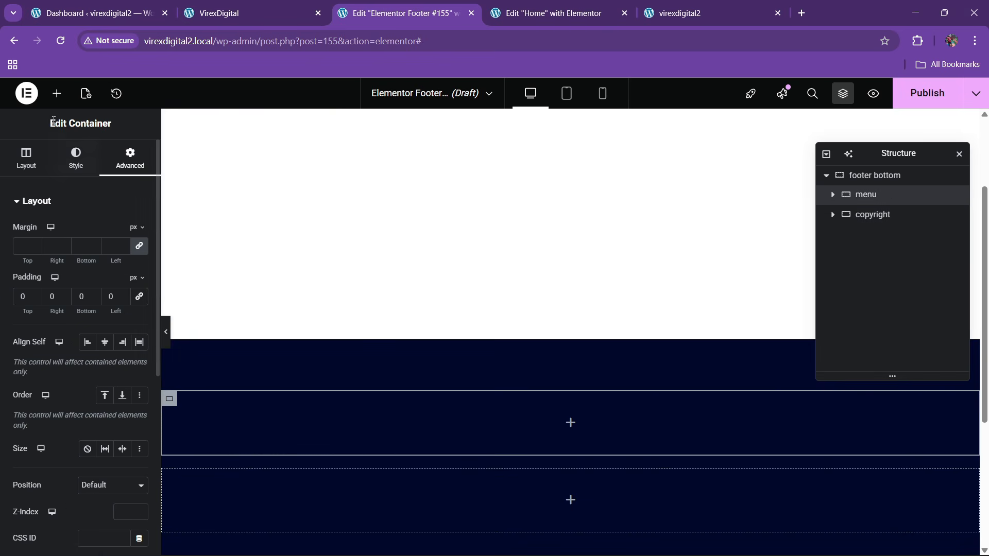
# - Add a padding-free container named 1 inside the menu container
pyautogui.click(57, 93)
pyautogui.scroll(-4, 58, 380)
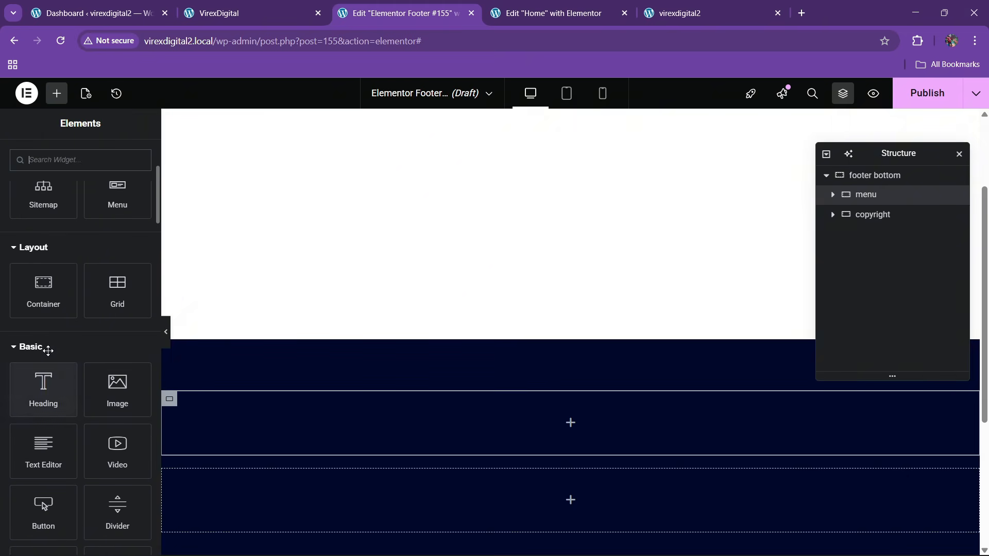
pyautogui.moveTo(43, 289); pyautogui.dragTo(287, 451)
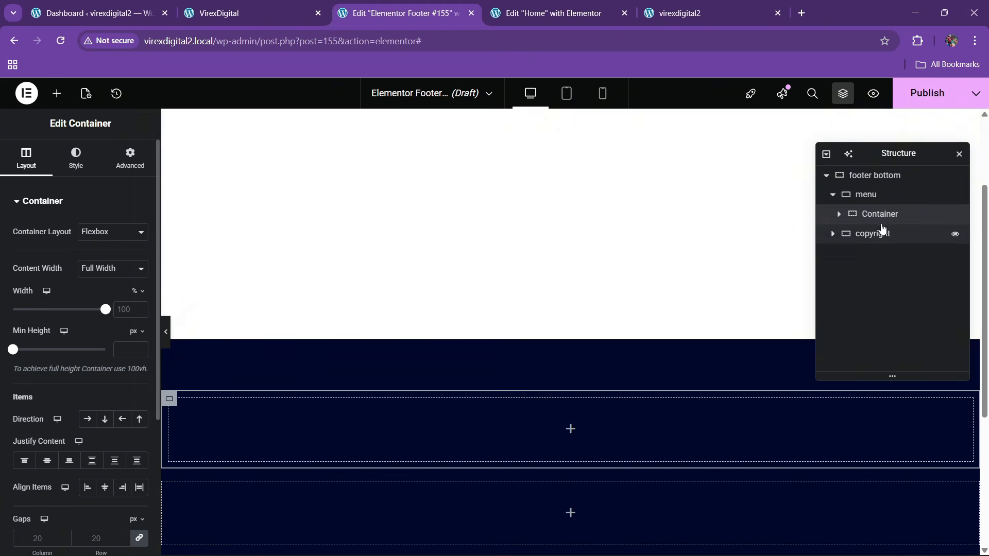
pyautogui.click(130, 158)
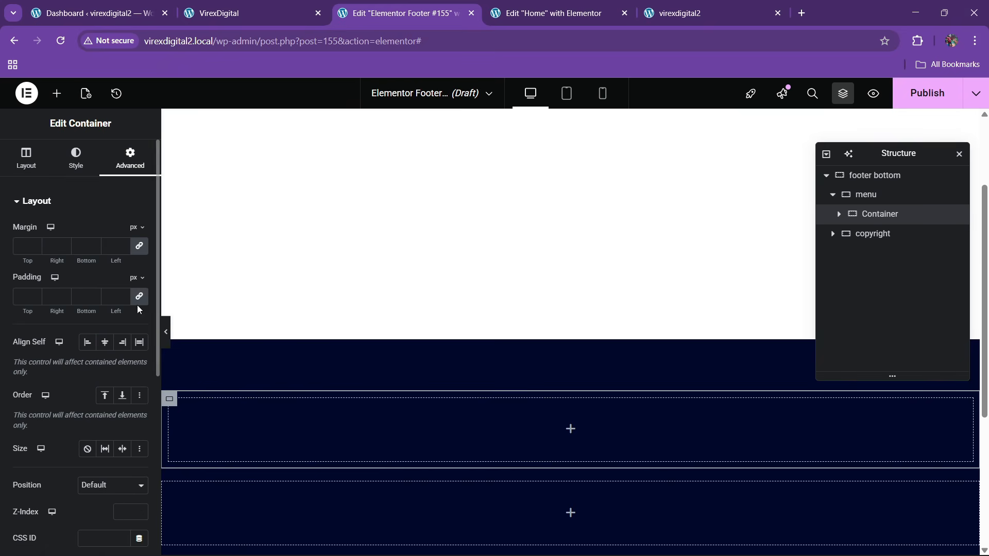
pyautogui.click(138, 303)
pyautogui.doubleClick(876, 216)
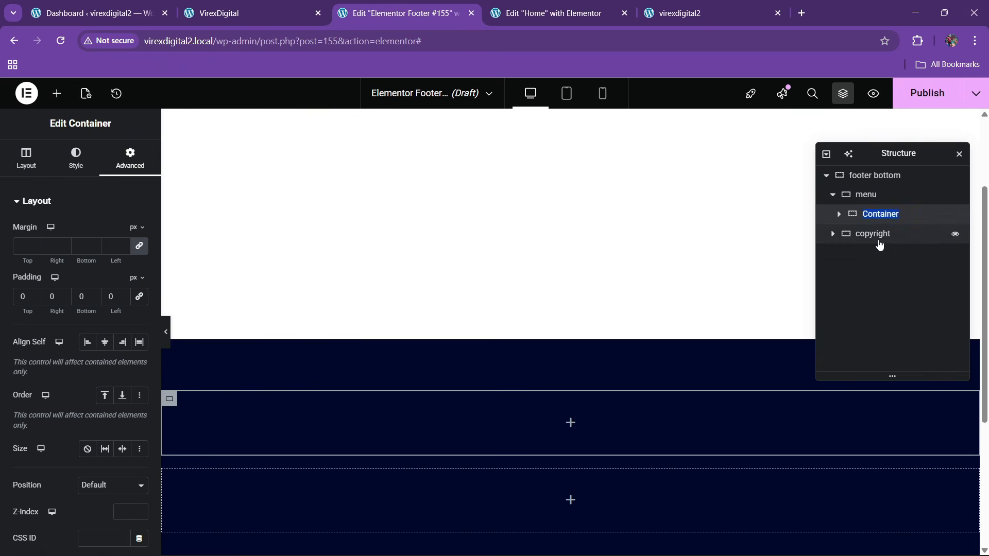
pyautogui.write('1')
# - Duplicate it into four column containers named 1 through 4
pyautogui.rightClick(880, 220)
pyautogui.click(859, 243)
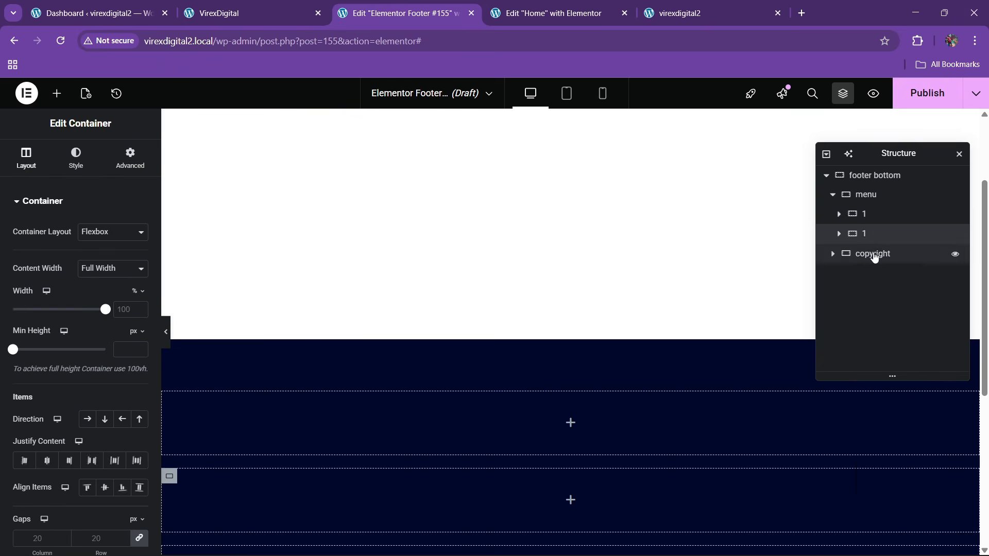
pyautogui.rightClick(868, 235)
pyautogui.click(873, 249)
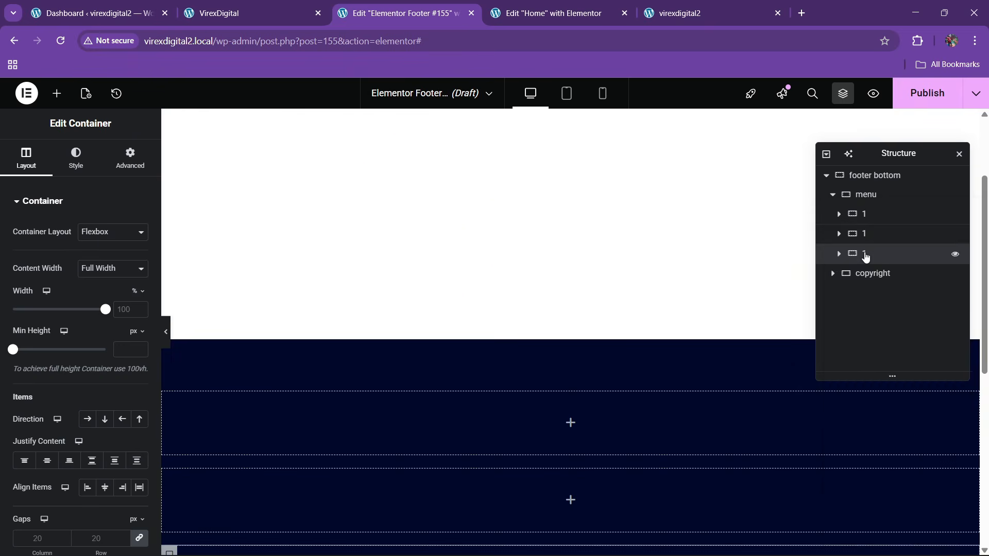
pyautogui.rightClick(865, 256)
pyautogui.click(867, 249)
pyautogui.doubleClick(865, 237)
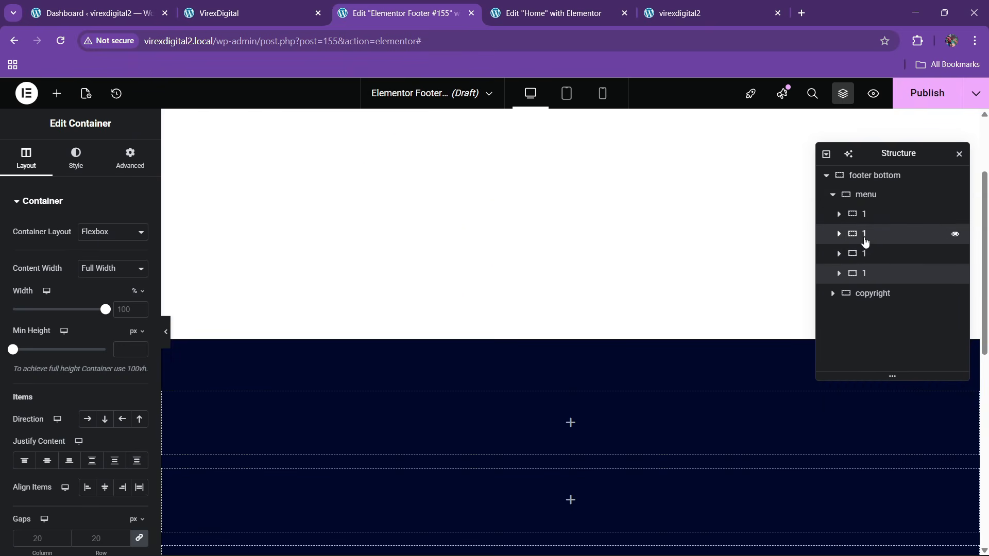
pyautogui.write('2')
pyautogui.doubleClick(865, 254)
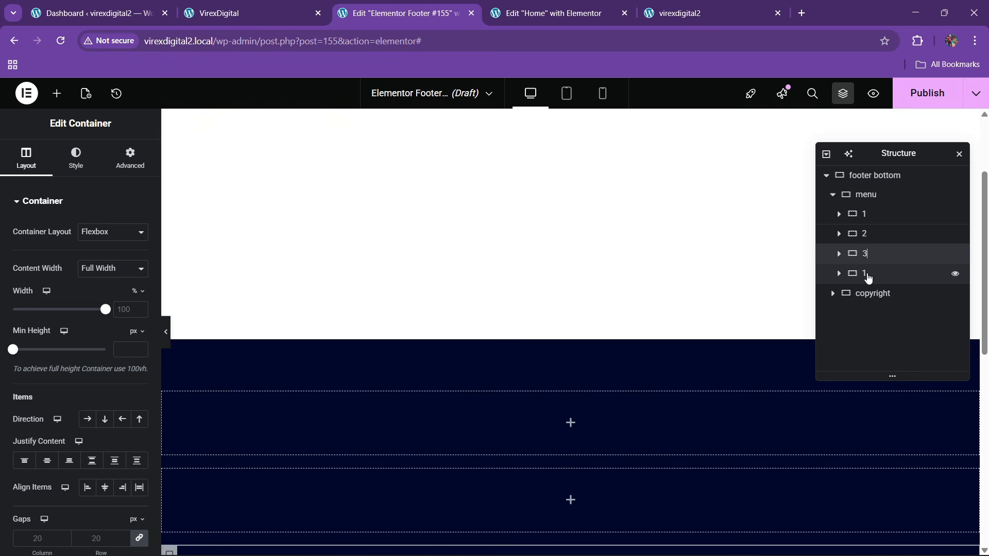
pyautogui.write('4')
pyautogui.press('Return')
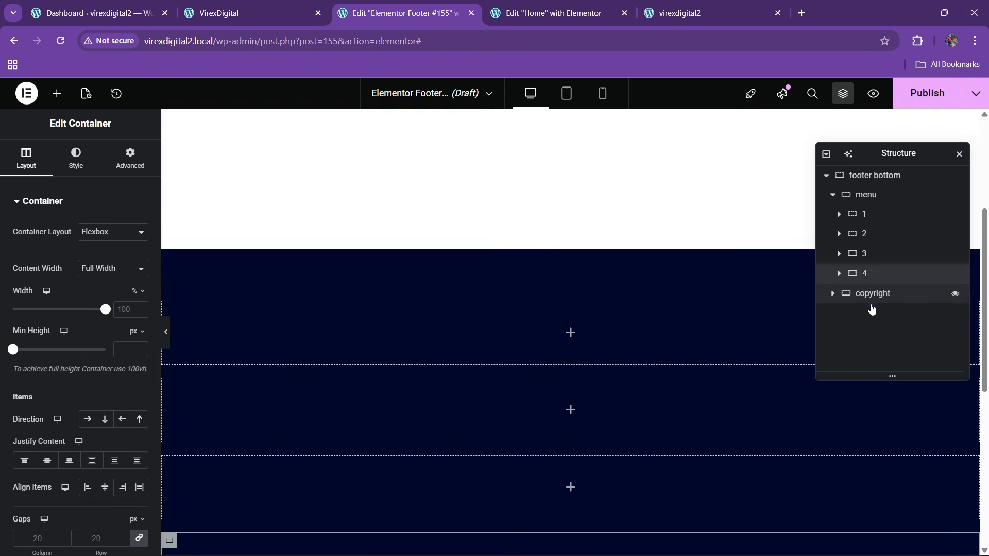
# - Lay out the menu's four columns in a row, spaced between and aligned to the top
pyautogui.click(867, 202)
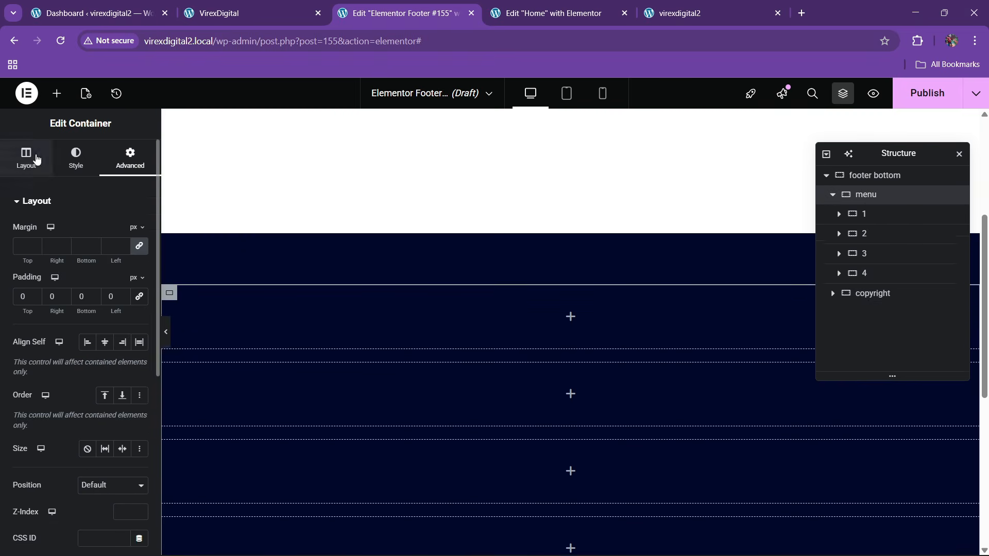
pyautogui.click(26, 155)
pyautogui.click(87, 419)
pyautogui.click(92, 460)
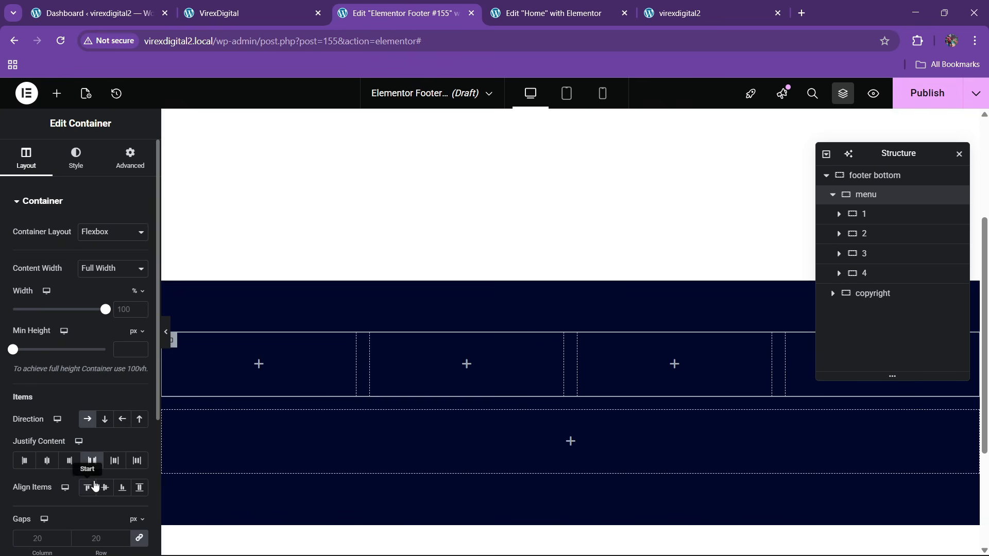
pyautogui.click(87, 487)
pyautogui.click(267, 6)
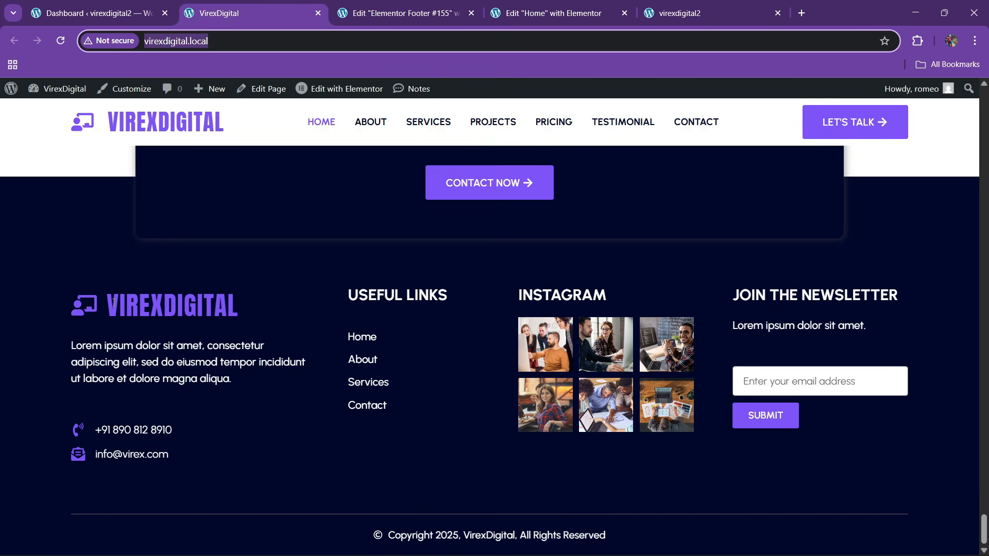
pyautogui.click(385, 4)
# - Place an Icon List in column 1 with one chalkboard-teacher item reading VIREXDIGITAL
pyautogui.click(57, 93)
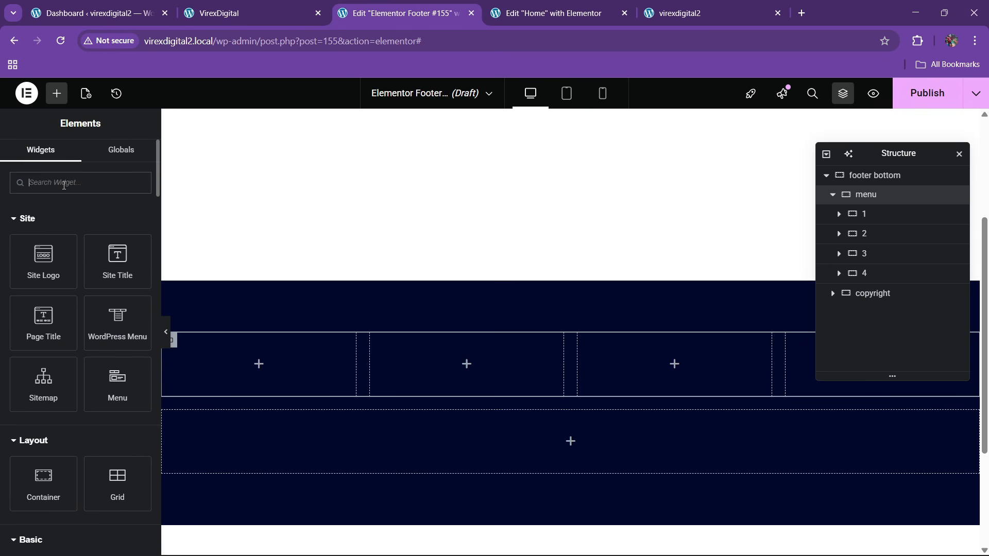
pyautogui.write('list')
pyautogui.moveTo(43, 226); pyautogui.dragTo(237, 352)
pyautogui.click(134, 311)
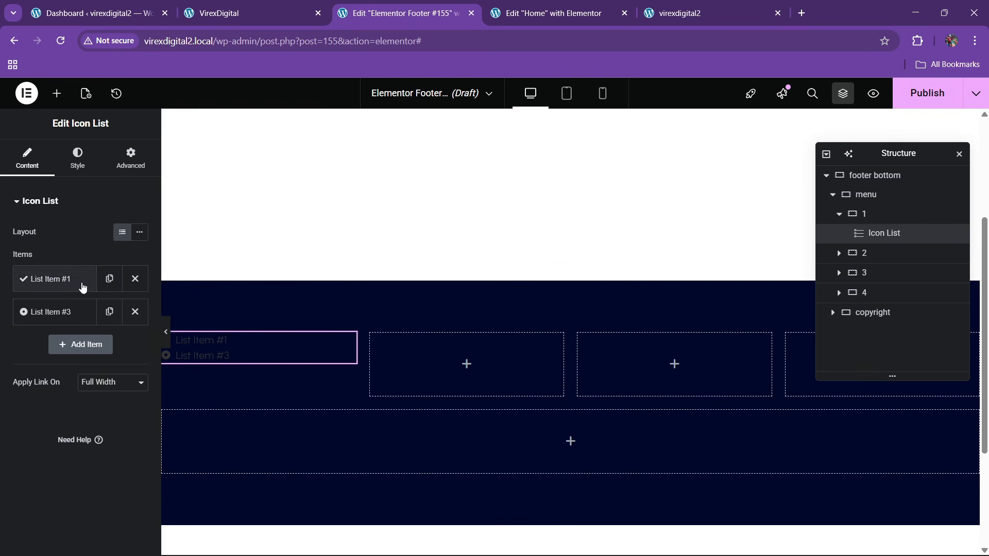
pyautogui.click(134, 312)
pyautogui.click(81, 287)
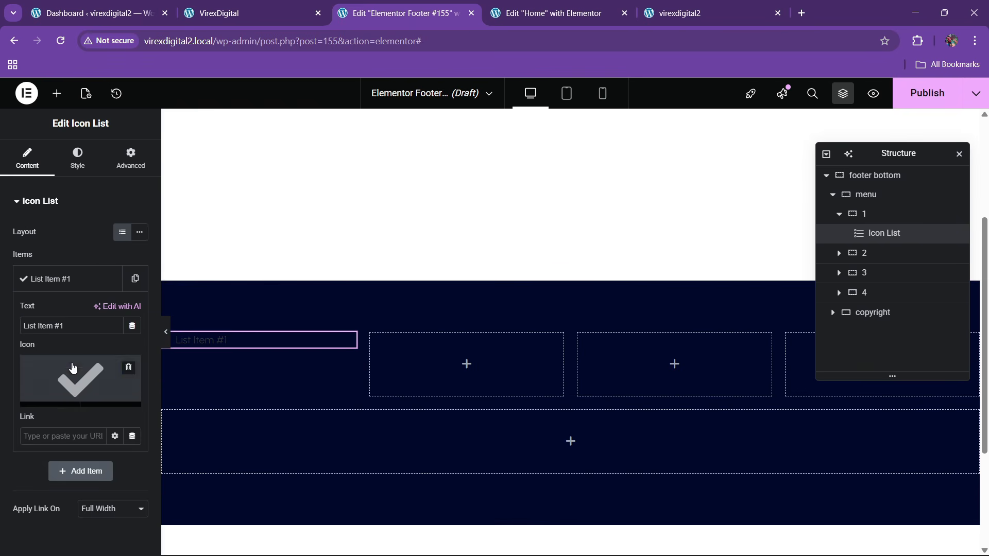
pyautogui.click(74, 370)
pyautogui.click(473, 243)
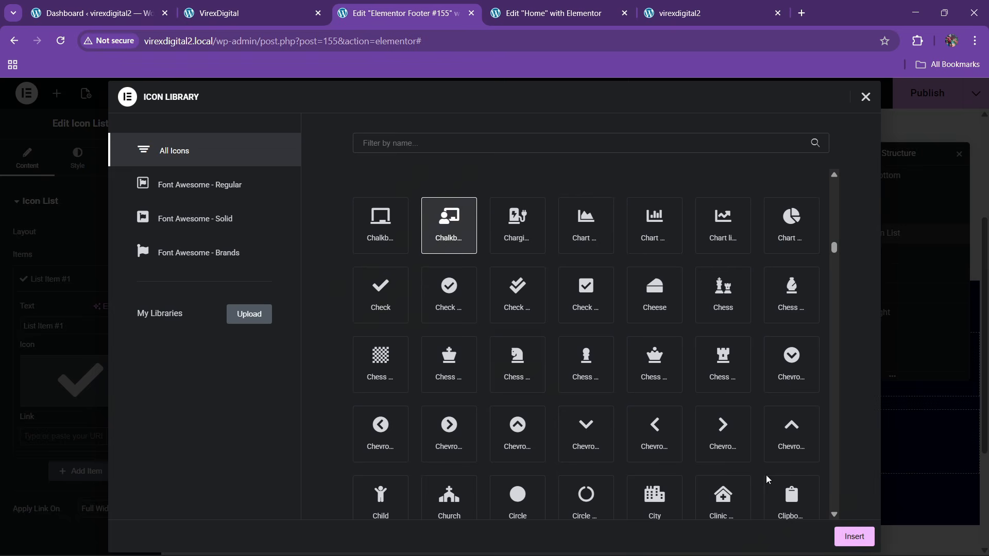
pyautogui.click(853, 536)
pyautogui.moveTo(67, 325); pyautogui.dragTo(2, 328)
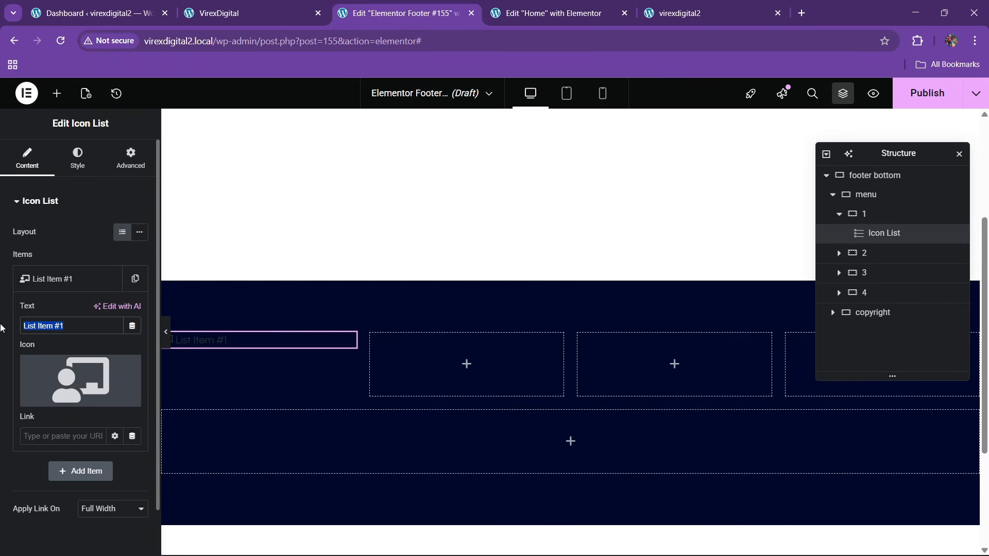
pyautogui.write('VIR')
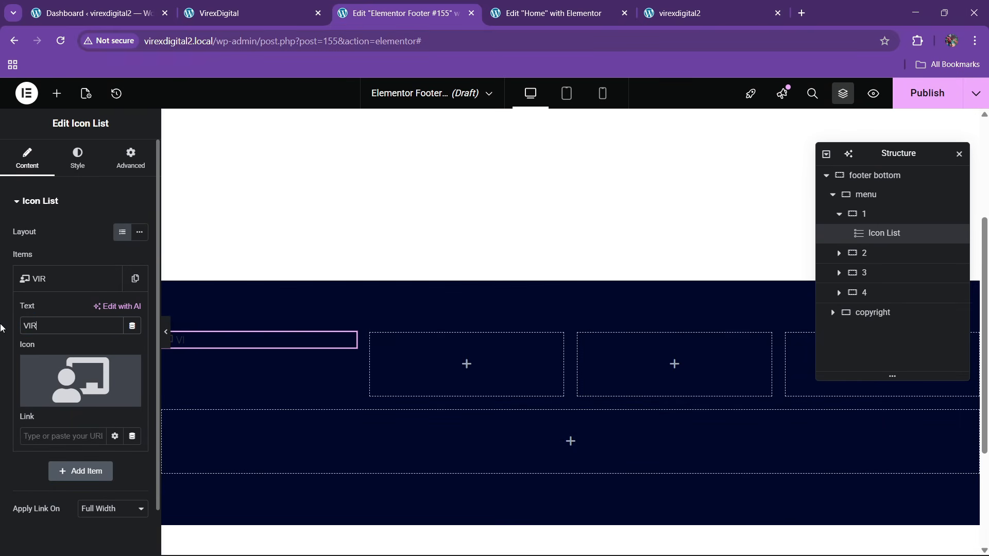
pyautogui.write('EXDIGITAL')
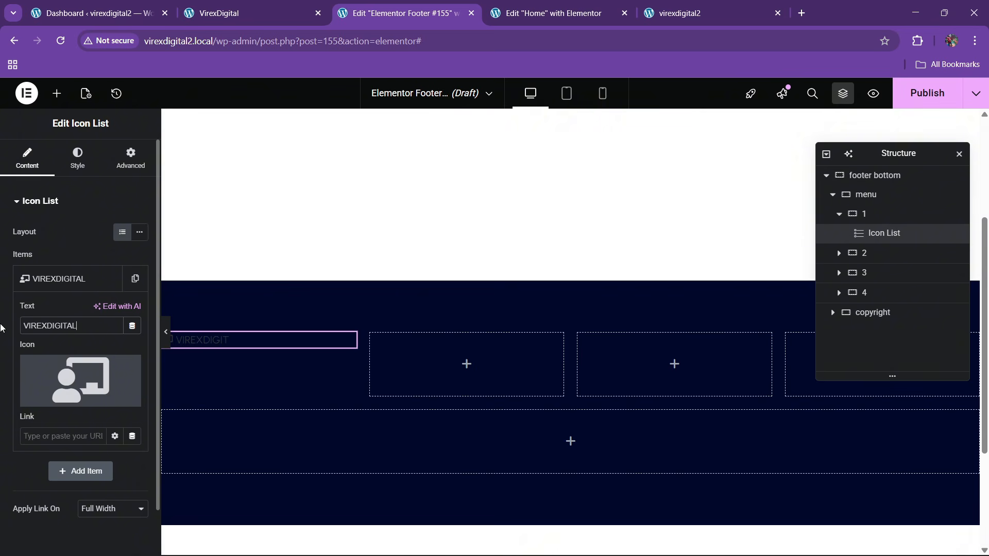
# - Style the icon theme purple at 45 px
pyautogui.click(77, 157)
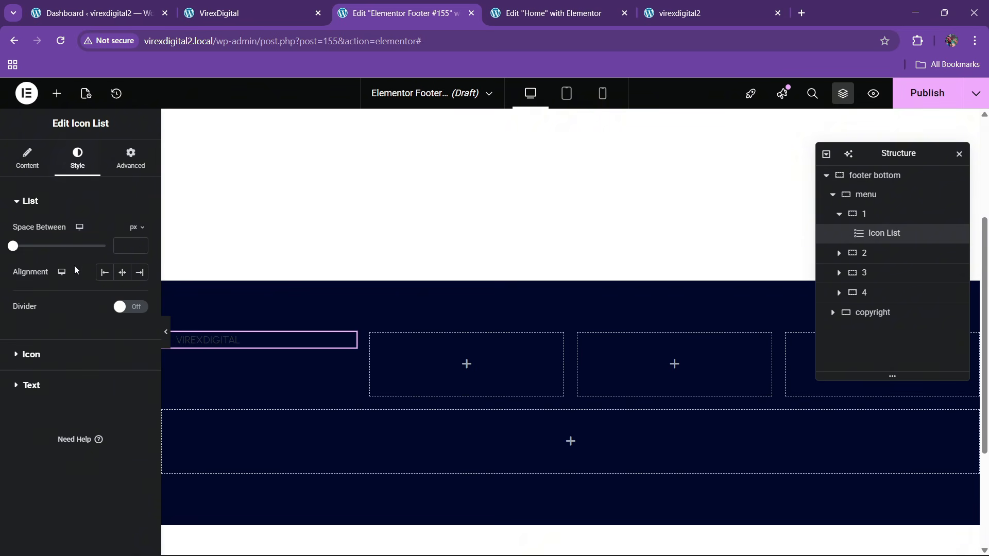
pyautogui.click(30, 355)
pyautogui.click(122, 290)
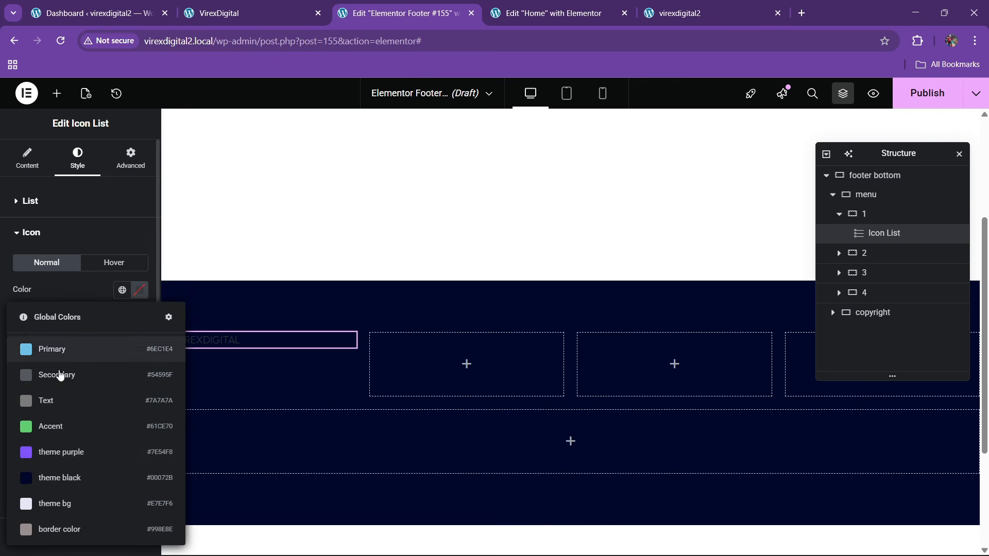
pyautogui.click(57, 449)
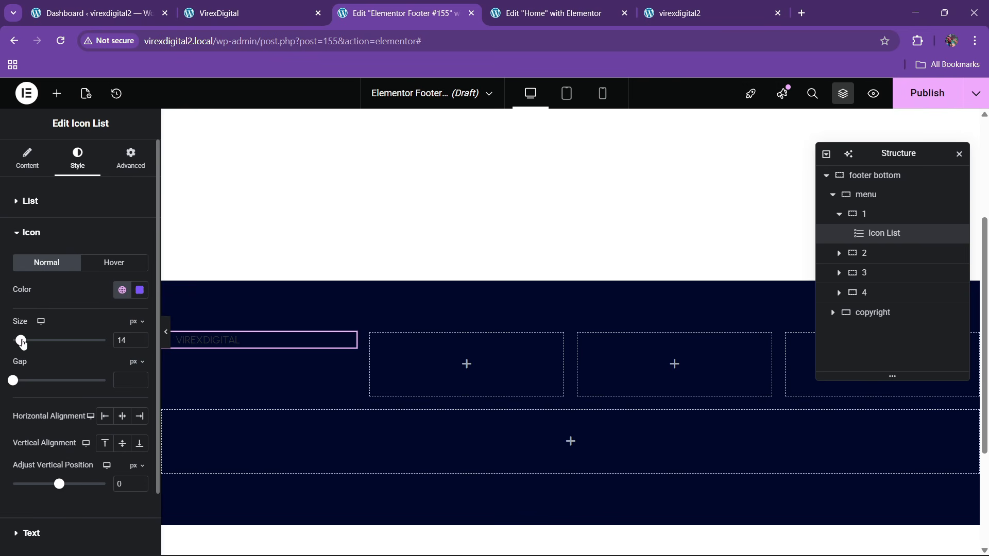
pyautogui.moveTo(23, 343); pyautogui.dragTo(54, 351)
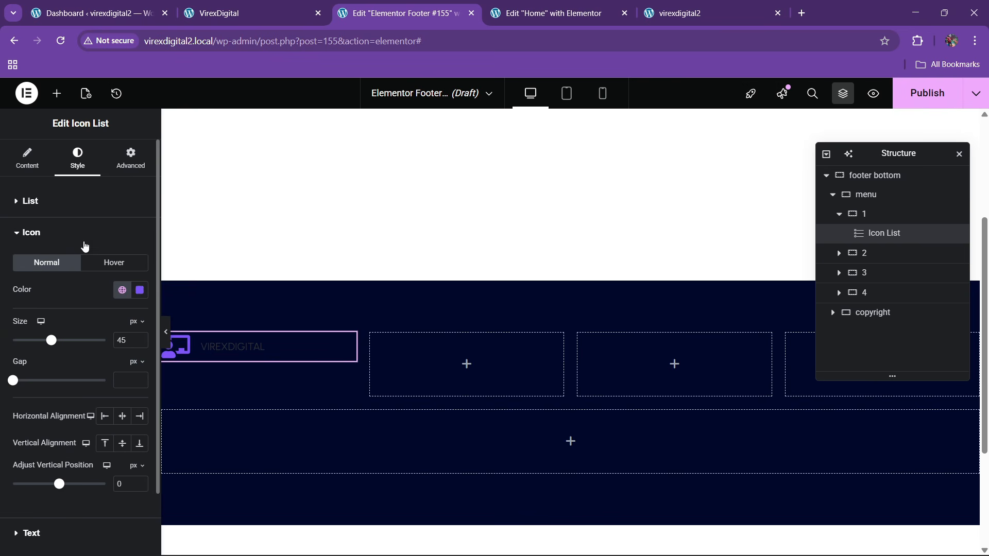
pyautogui.click(66, 232)
# - Set the VIREXDIGITAL text to the Anton font at 38 px
pyautogui.click(64, 262)
pyautogui.click(136, 378)
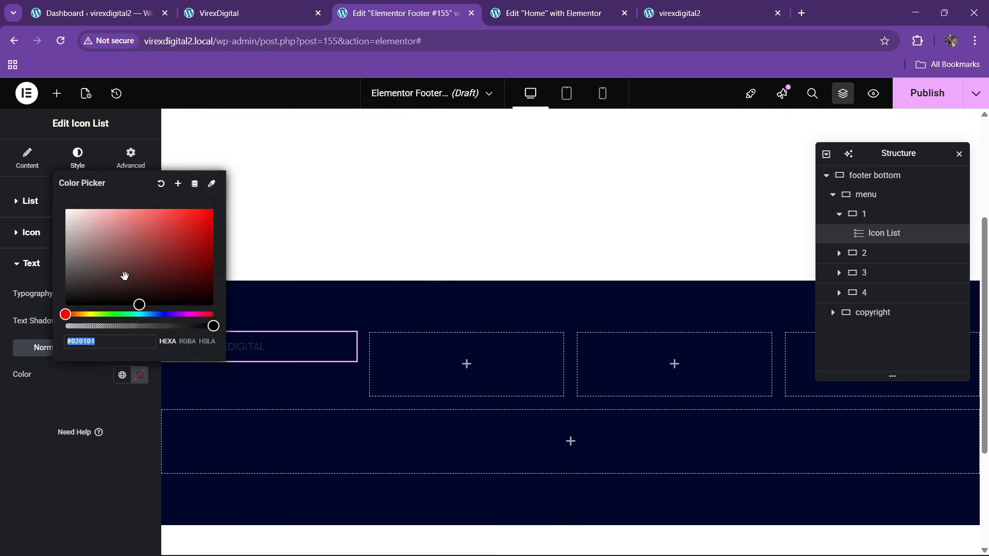
pyautogui.click(66, 210)
pyautogui.click(27, 404)
pyautogui.click(139, 294)
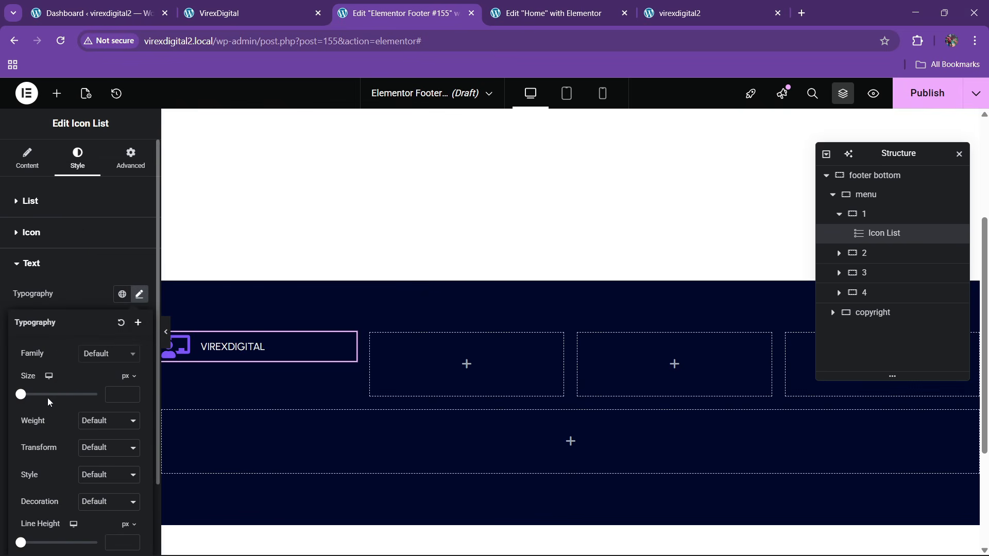
pyautogui.moveTo(24, 400)
pyautogui.mouseDown()
pyautogui.moveTo(51, 403)
pyautogui.moveTo(40, 405)
pyautogui.mouseUp()
pyautogui.click(100, 355)
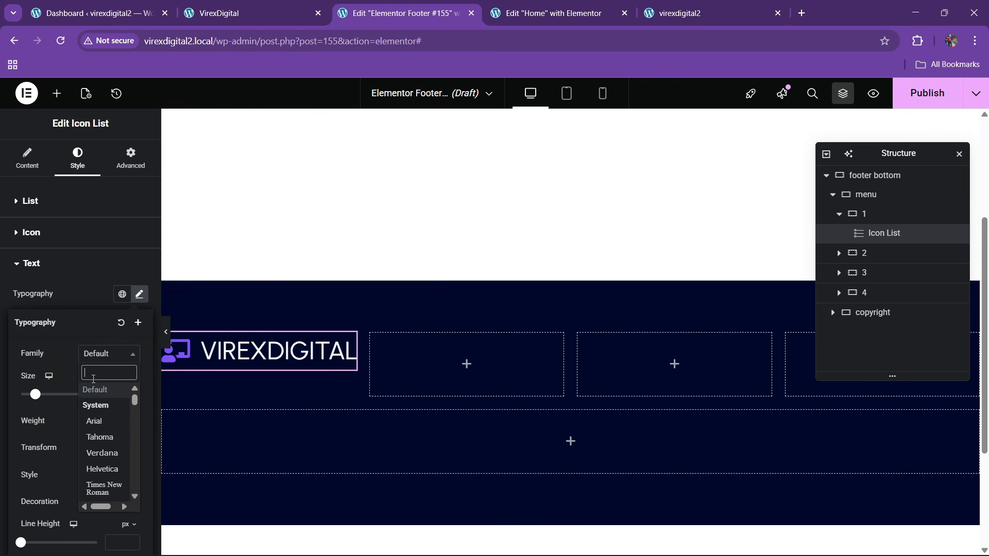
pyautogui.write('anton')
pyautogui.press('Return')
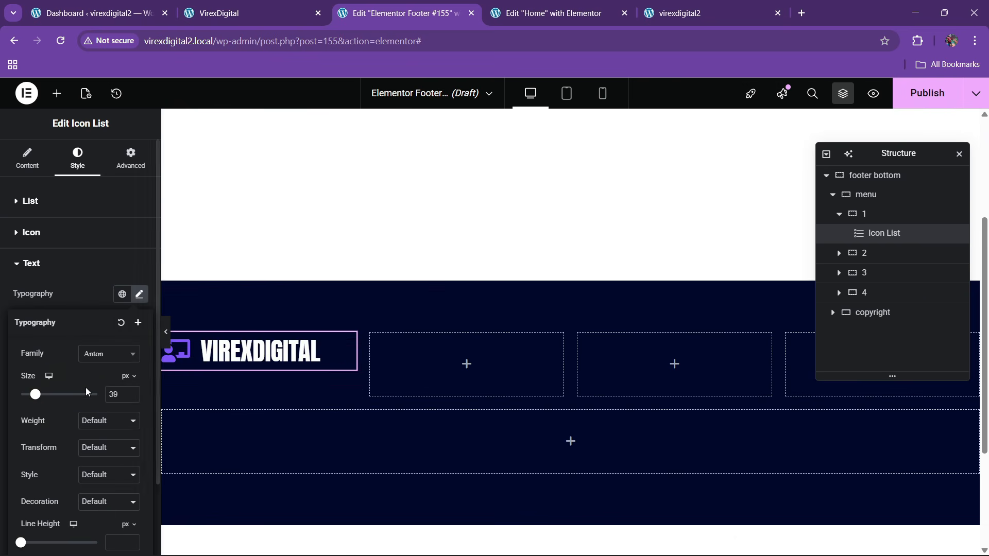
pyautogui.click(132, 392)
pyautogui.click(132, 397)
pyautogui.click(132, 397)
pyautogui.click(132, 397)
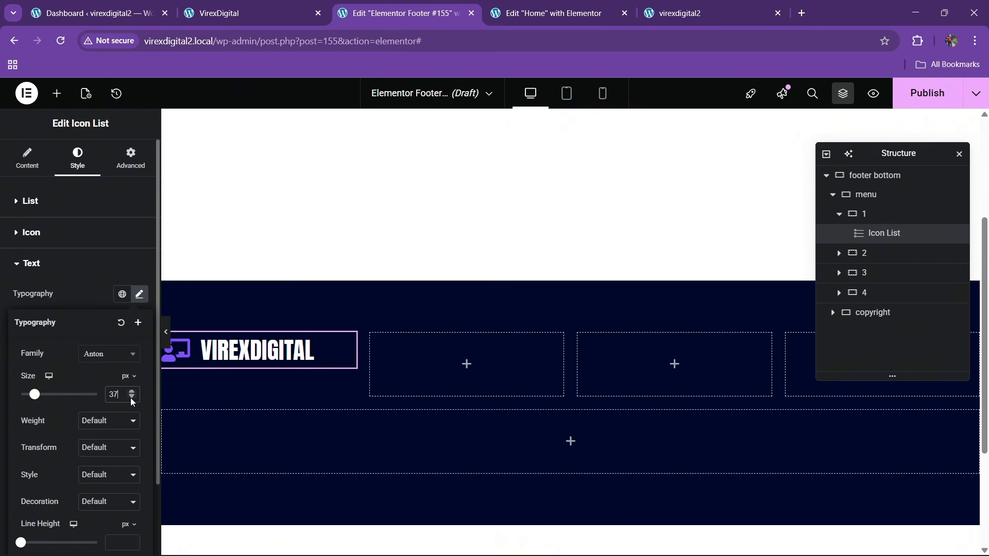
pyautogui.click(132, 392)
pyautogui.click(75, 298)
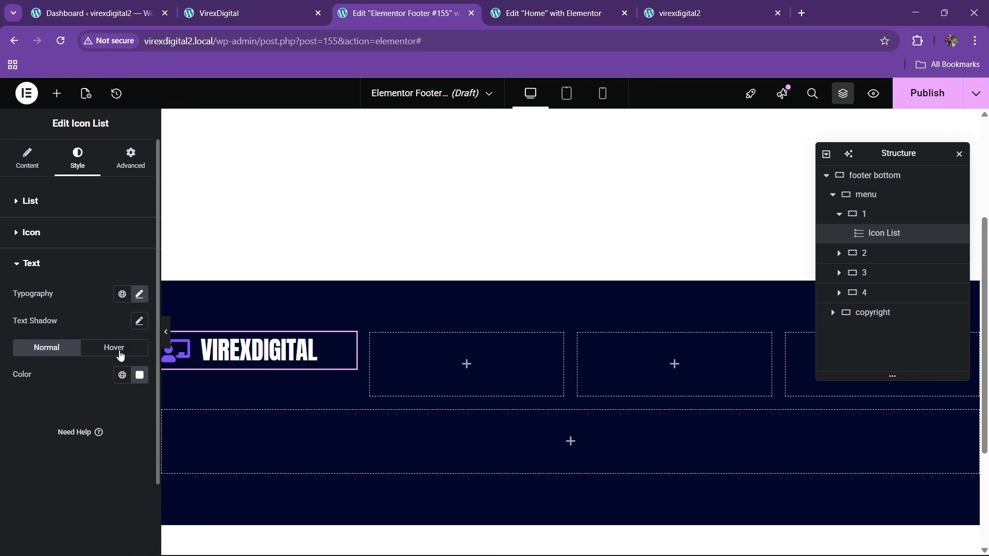
# - Colour the VIREXDIGITAL text theme purple and compare with the live footer
pyautogui.click(122, 374)
pyautogui.click(62, 268)
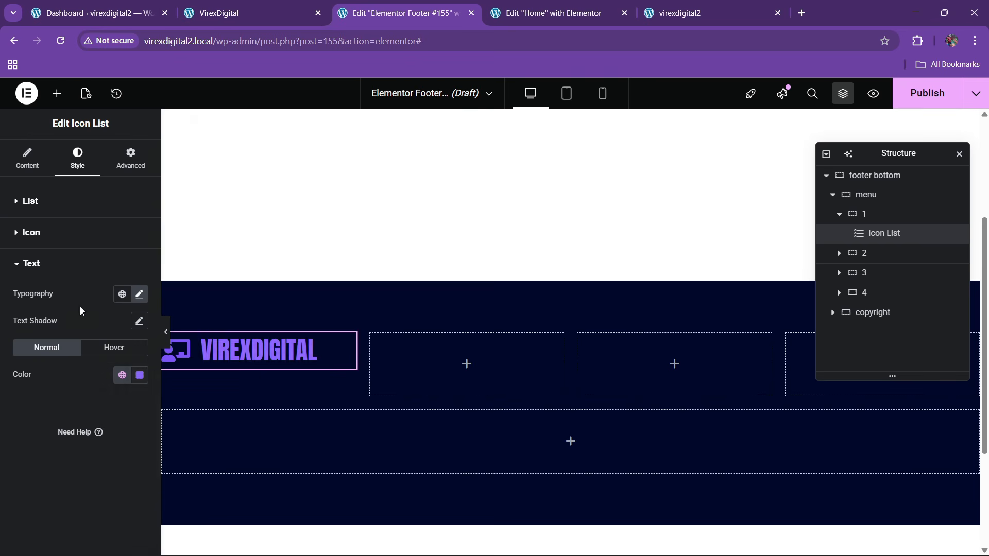
pyautogui.click(273, 4)
pyautogui.click(379, 7)
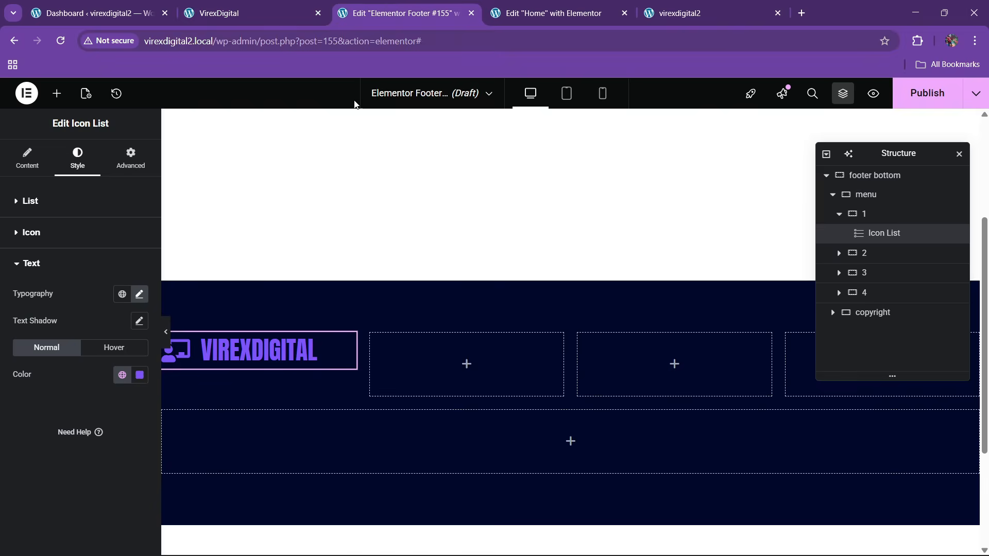
pyautogui.click(551, 13)
# - Copy the Home page paragraph block and paste it below the footer logo
pyautogui.rightClick(395, 273)
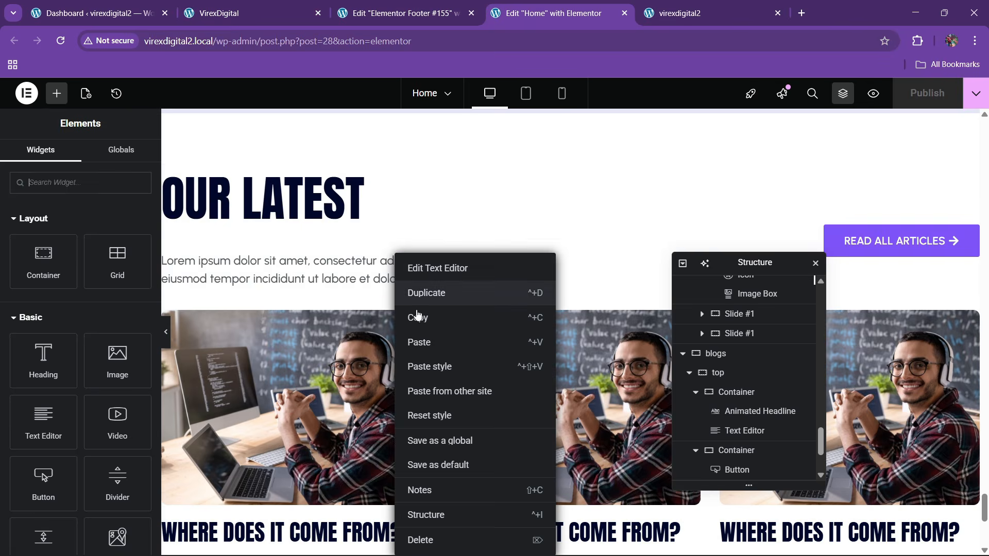
pyautogui.click(402, 13)
pyautogui.rightClick(252, 351)
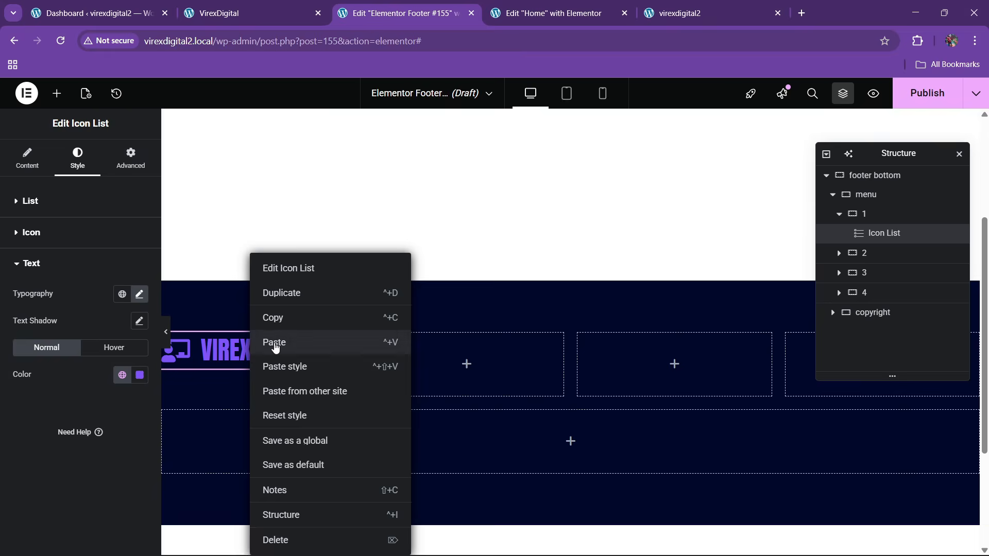
pyautogui.click(276, 341)
# - Make the pasted paragraph white and full column width
pyautogui.click(80, 157)
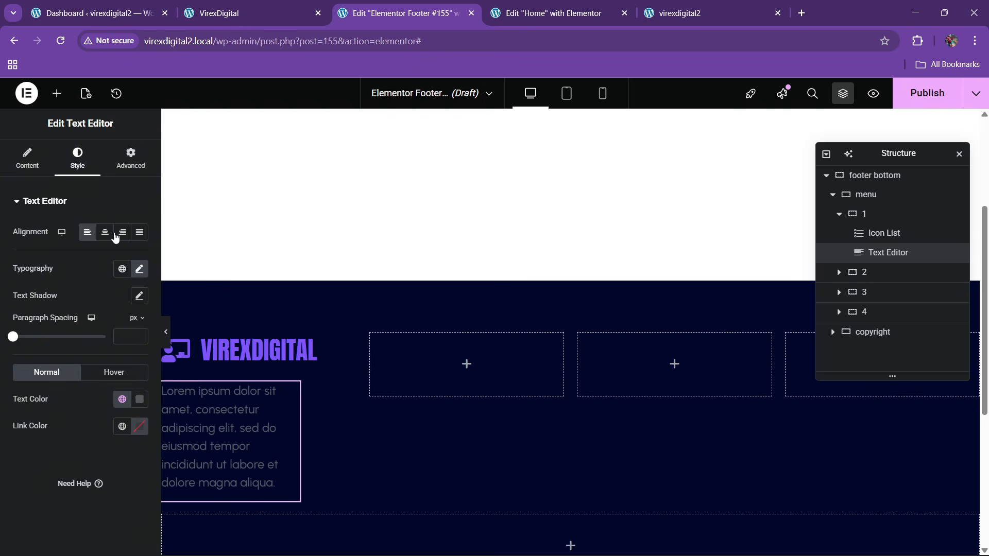
pyautogui.click(138, 399)
pyautogui.moveTo(83, 288); pyautogui.dragTo(1, 174)
pyautogui.click(31, 242)
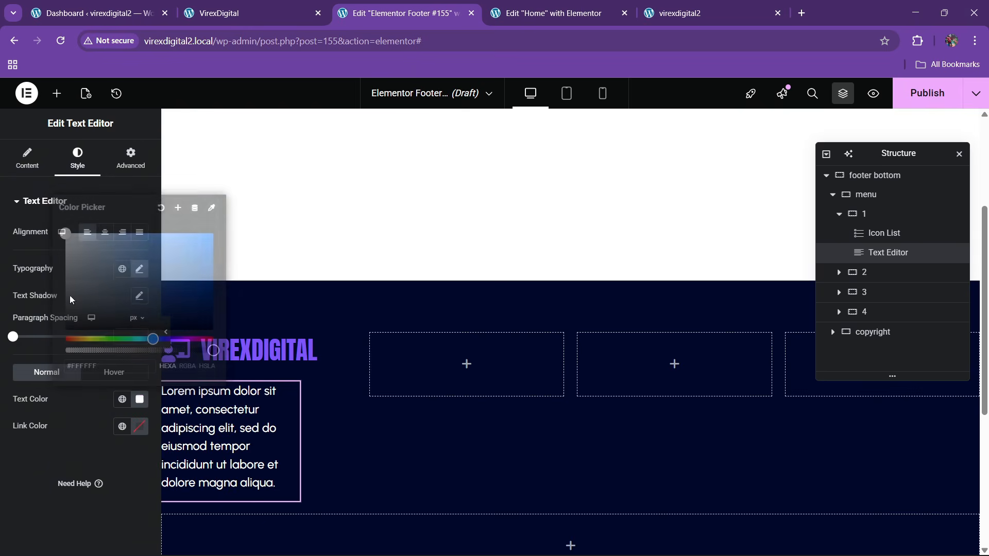
pyautogui.click(125, 168)
pyautogui.click(102, 337)
pyautogui.click(104, 365)
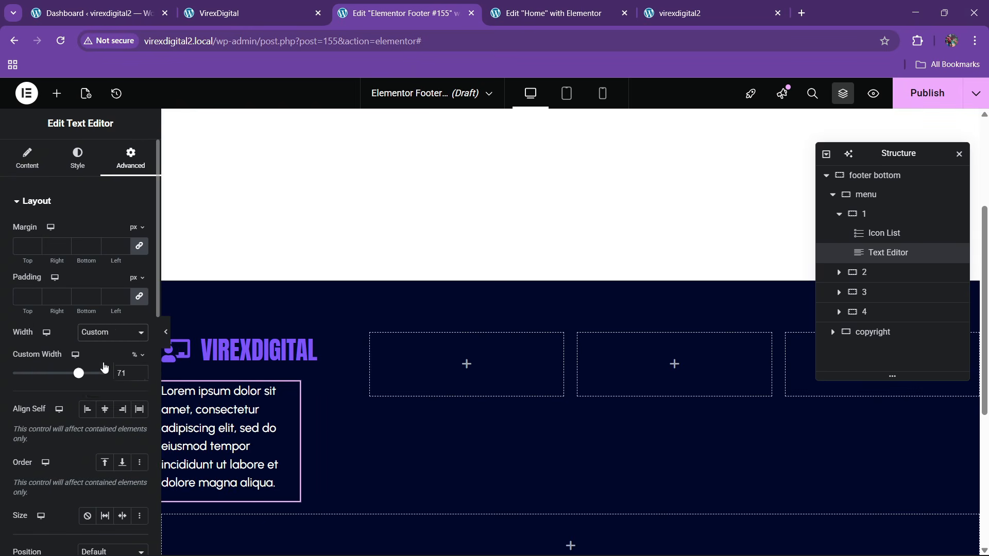
pyautogui.click(78, 172)
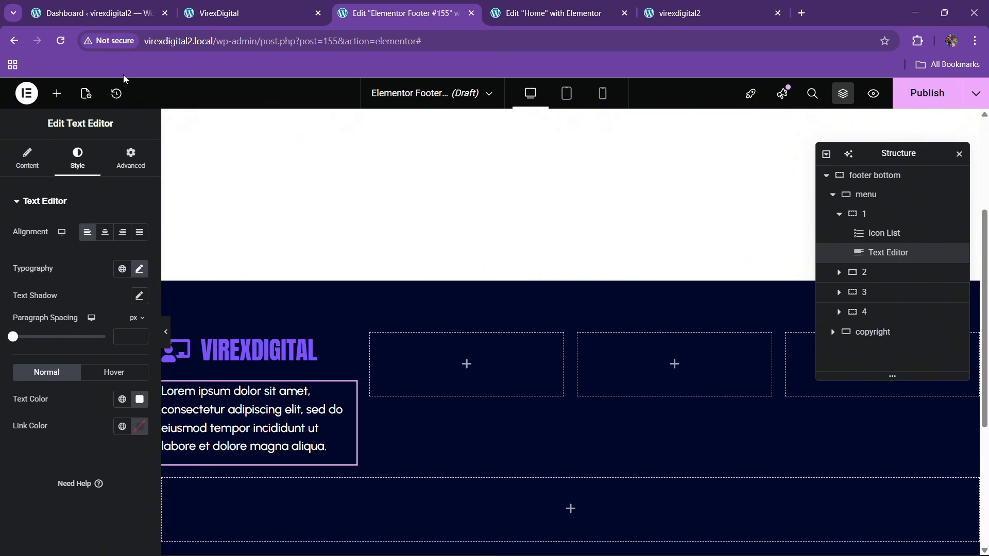
pyautogui.click(214, 4)
pyautogui.click(396, 13)
# - Trim the paragraph text after "elit,"
pyautogui.click(26, 164)
pyautogui.click(116, 264)
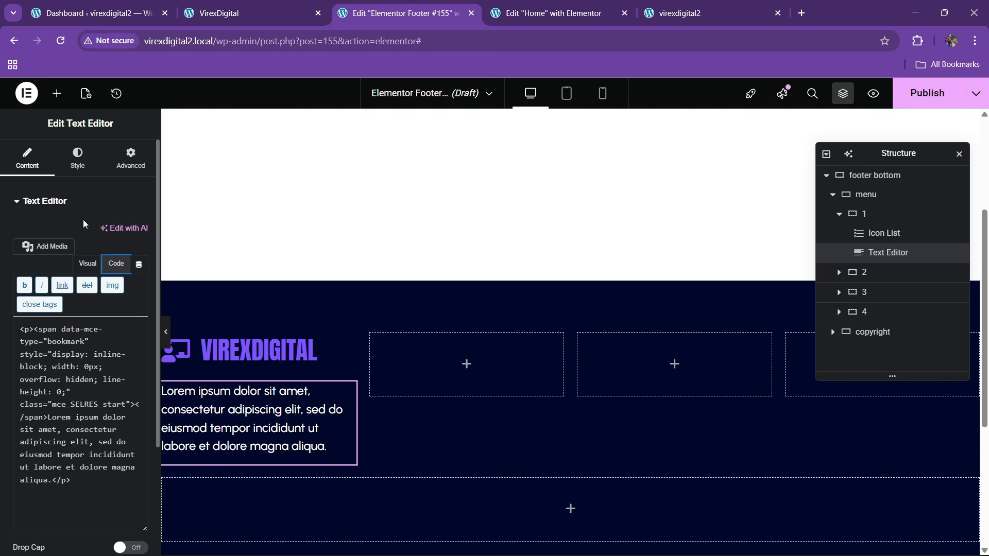
pyautogui.click(88, 264)
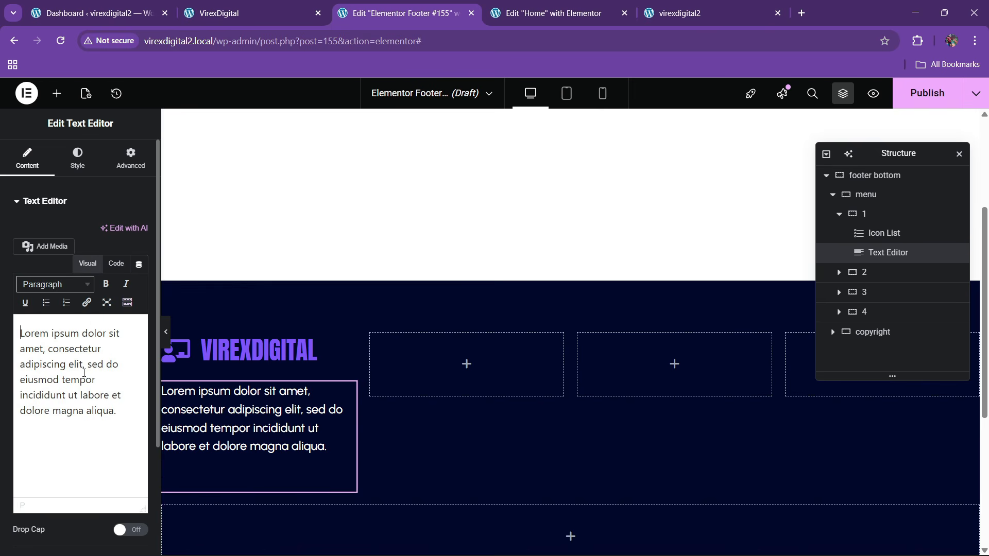
pyautogui.moveTo(83, 372); pyautogui.dragTo(115, 424)
pyautogui.press('BackSpace')
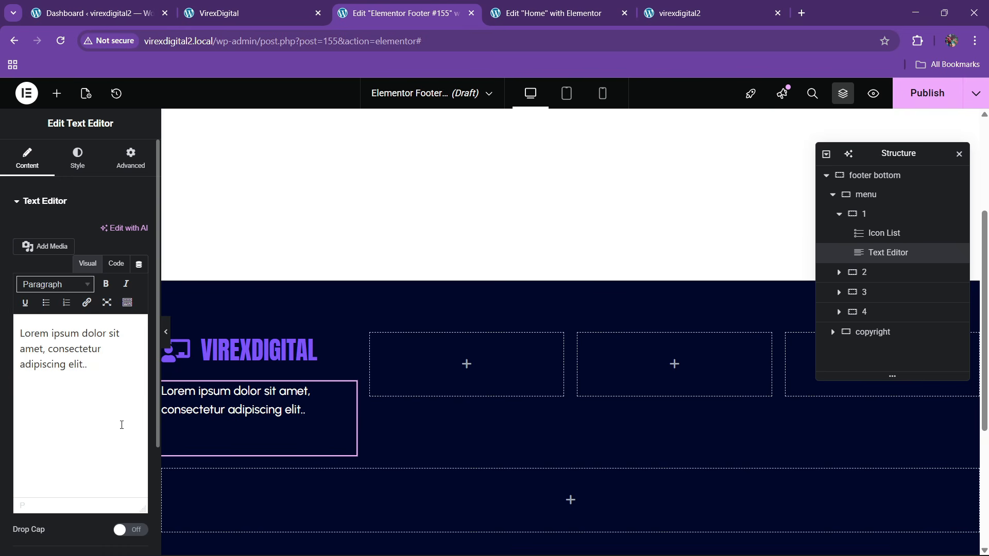
# - Replace the paragraph code with the longer Lorem ipsum text copied from the live site
pyautogui.click(247, 12)
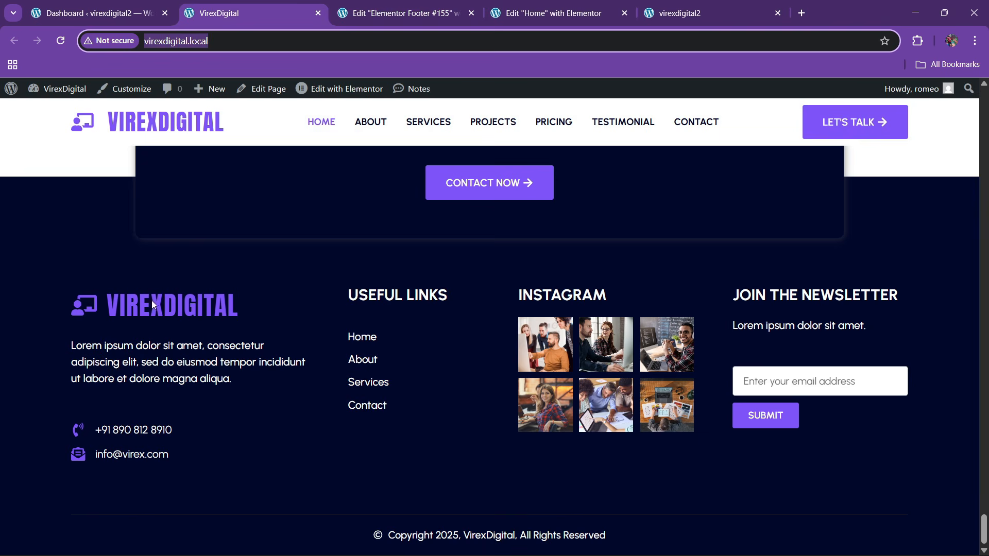
pyautogui.moveTo(70, 346); pyautogui.dragTo(235, 385)
pyautogui.hotkey('ctrl', 'c')
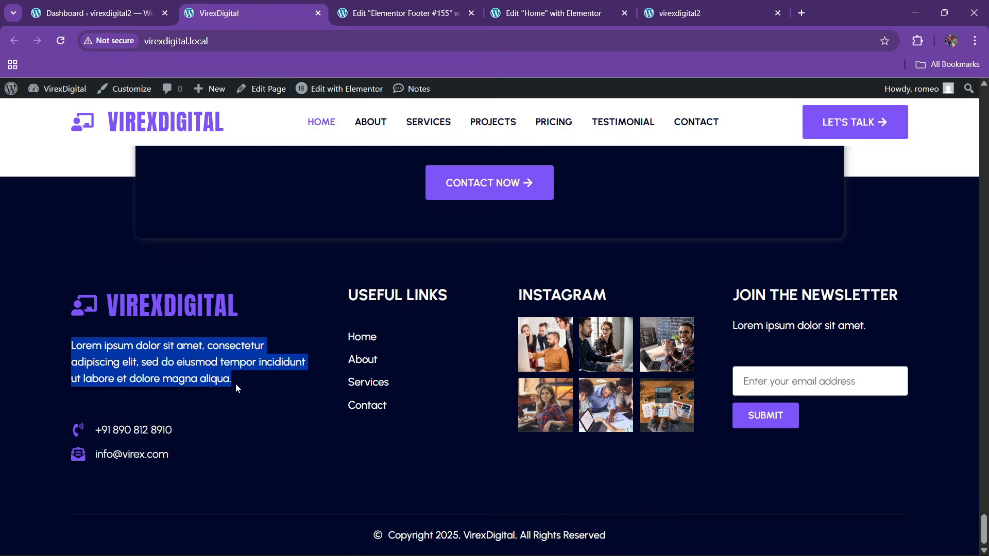
pyautogui.click(407, 13)
pyautogui.click(116, 264)
pyautogui.click(86, 341)
pyautogui.hotkey('ctrl', 'a')
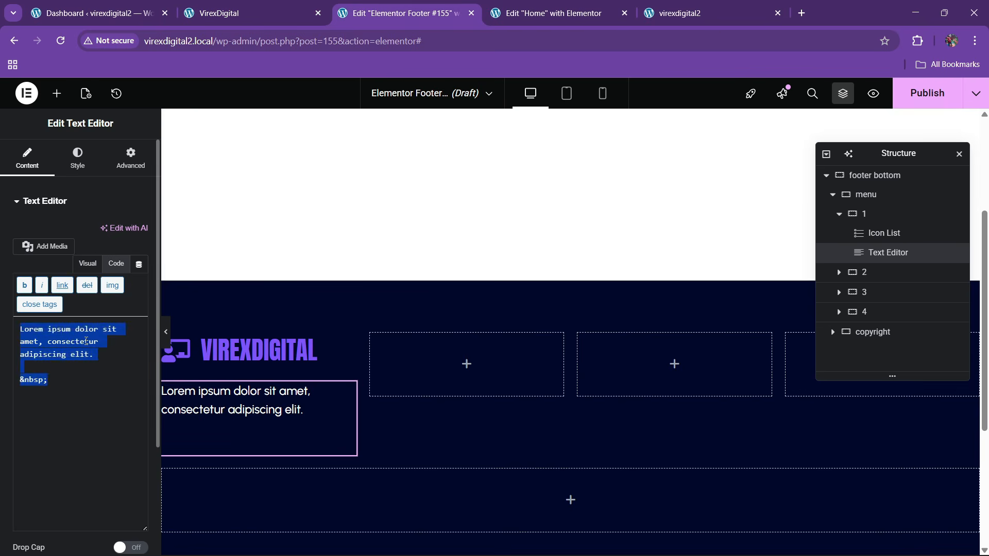
pyautogui.hotkey('ctrl', 'v')
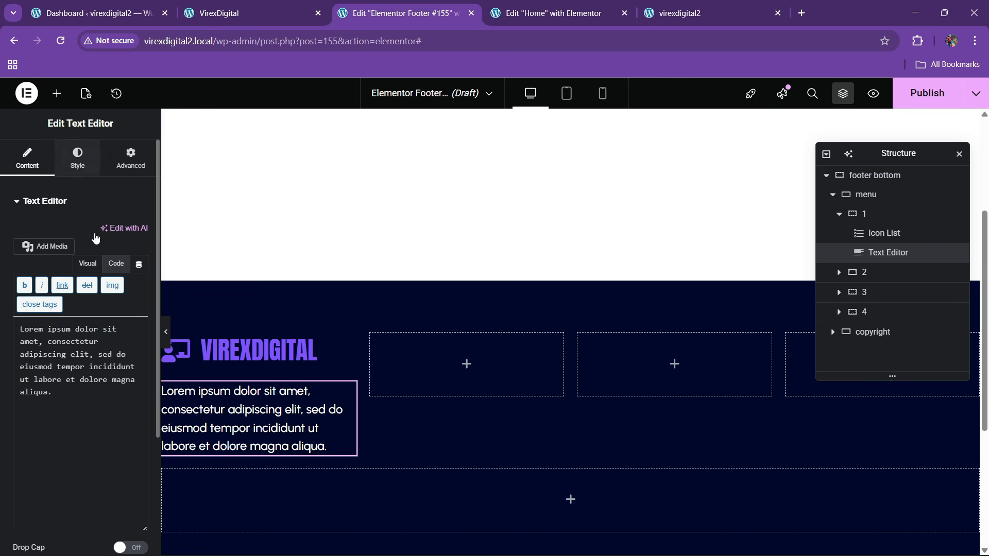
# - Set the paragraph typography size to 17 px and compare with the live footer
pyautogui.click(78, 157)
pyautogui.click(139, 268)
pyautogui.click(133, 372)
pyautogui.click(133, 372)
pyautogui.click(132, 372)
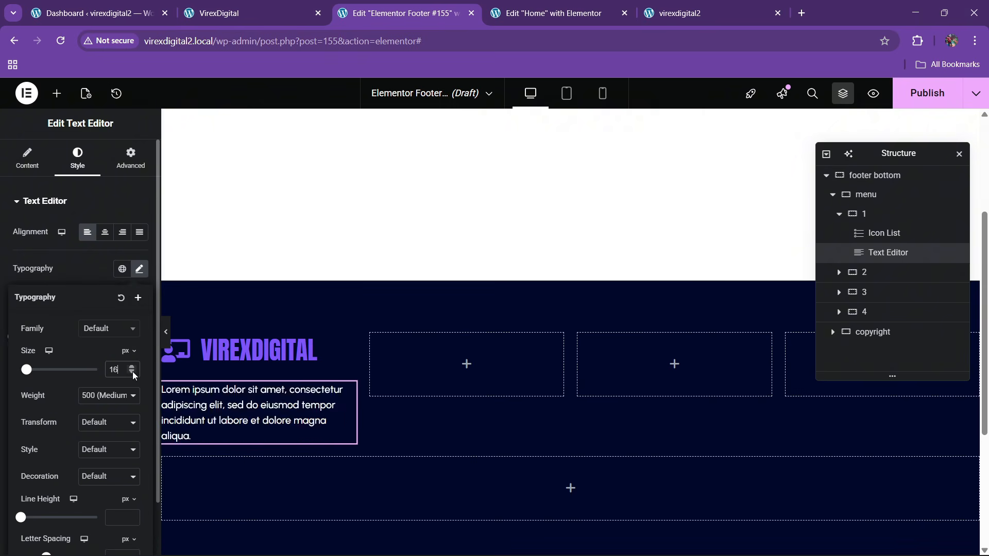
pyautogui.click(132, 372)
pyautogui.click(133, 366)
pyautogui.click(133, 366)
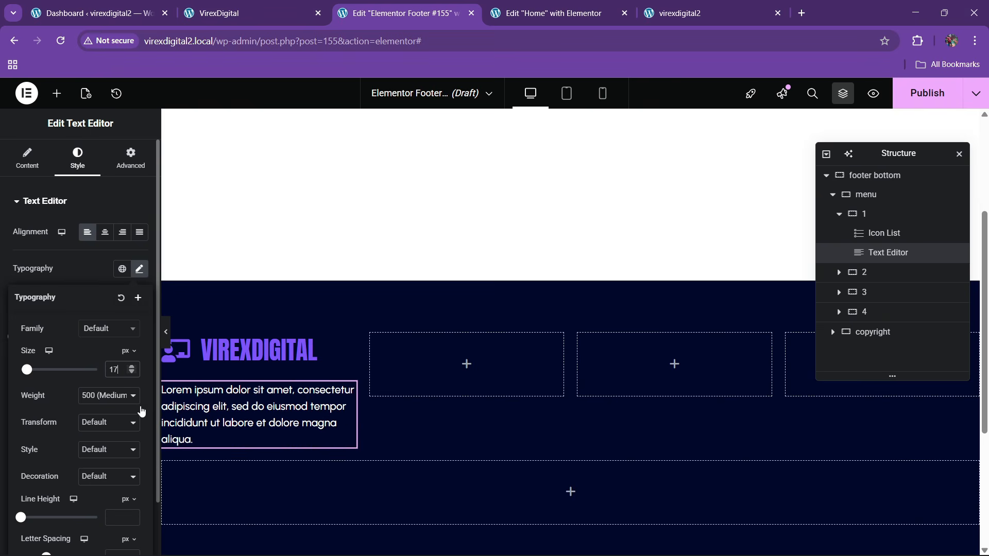
pyautogui.click(252, 13)
pyautogui.click(401, 13)
# - Add an Icon List under the paragraph whose first item shows the contact e-mail with an envelope icon
pyautogui.click(56, 93)
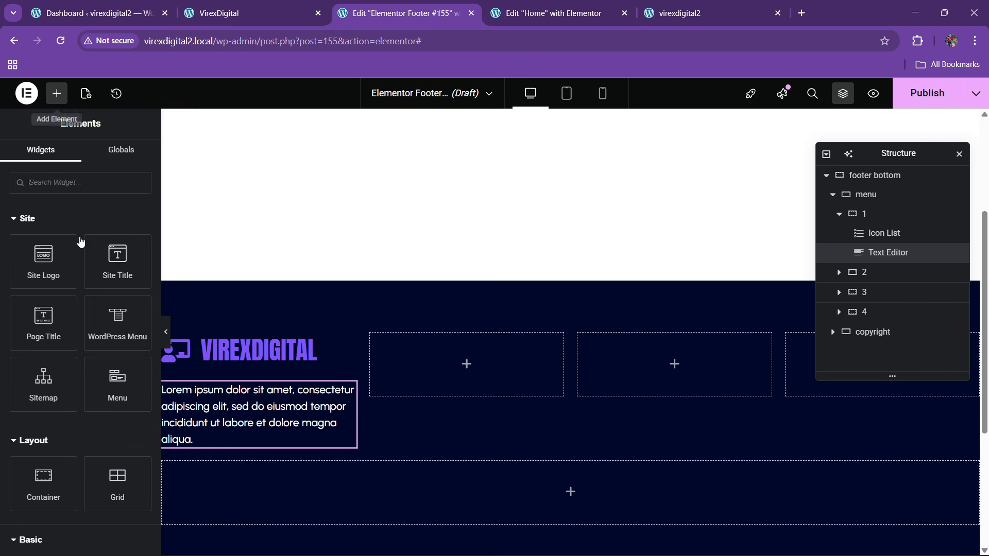
pyautogui.write('list')
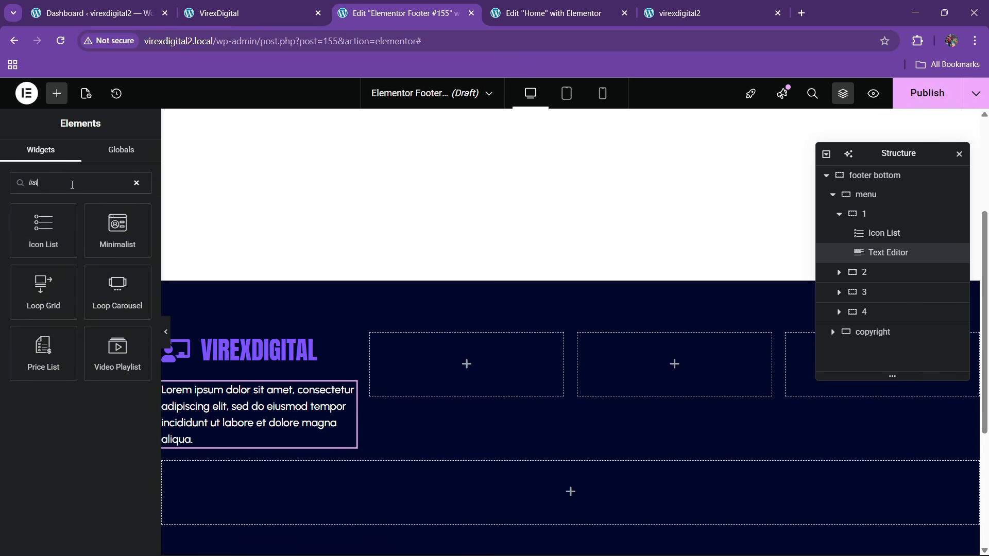
pyautogui.moveTo(43, 229); pyautogui.dragTo(240, 435)
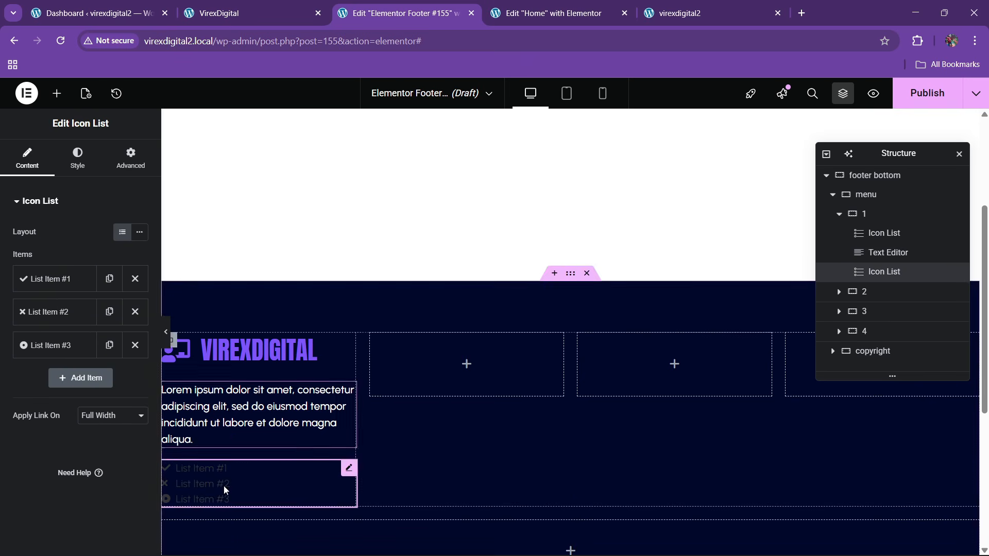
pyautogui.click(66, 281)
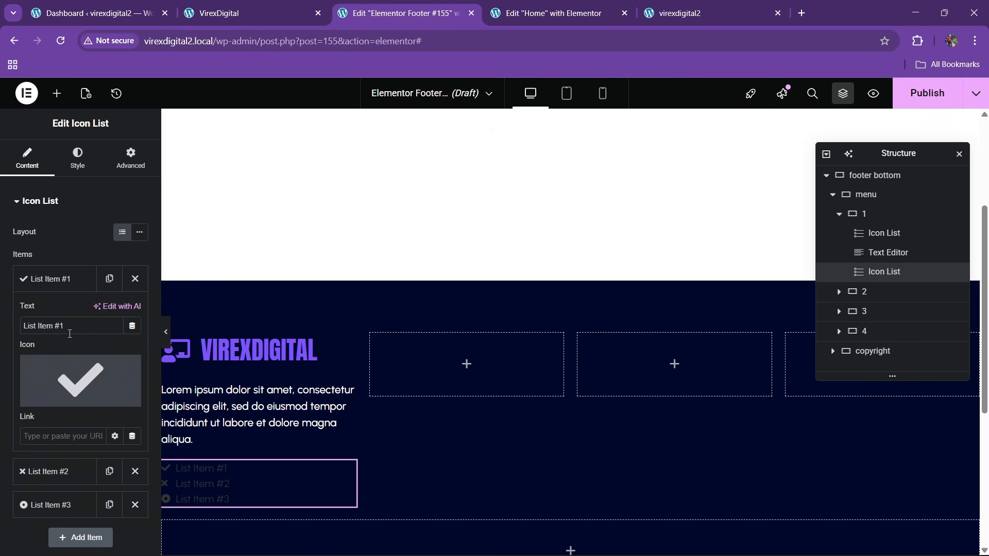
pyautogui.moveTo(72, 330); pyautogui.dragTo(3, 329)
pyautogui.press('BackSpace')
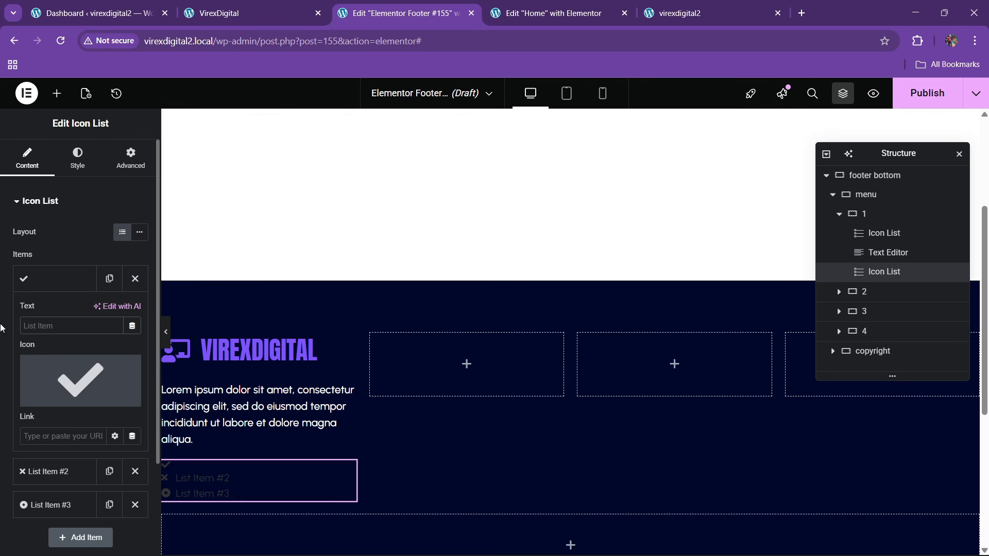
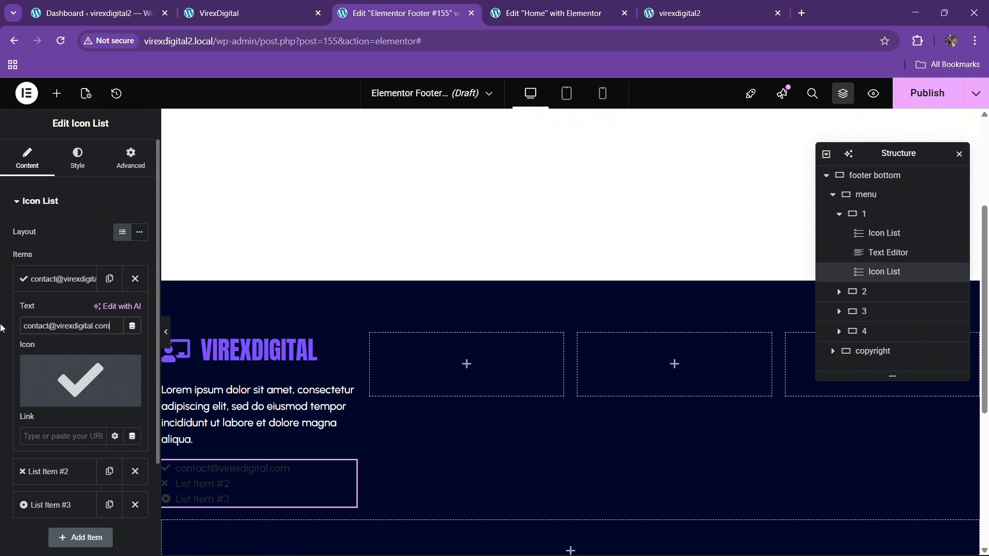
pyautogui.click(49, 396)
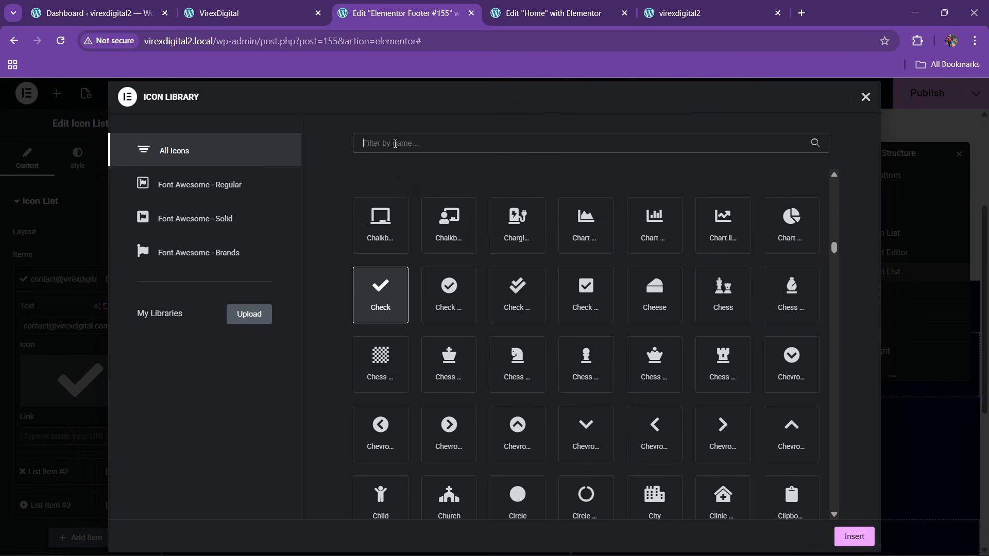
pyautogui.click(397, 144)
pyautogui.write('env')
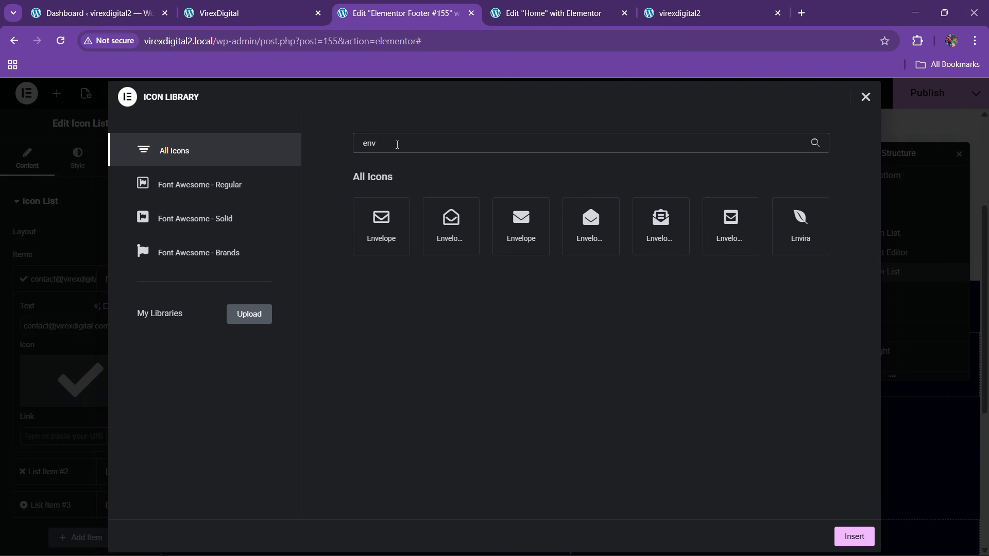
pyautogui.click(650, 233)
pyautogui.click(852, 534)
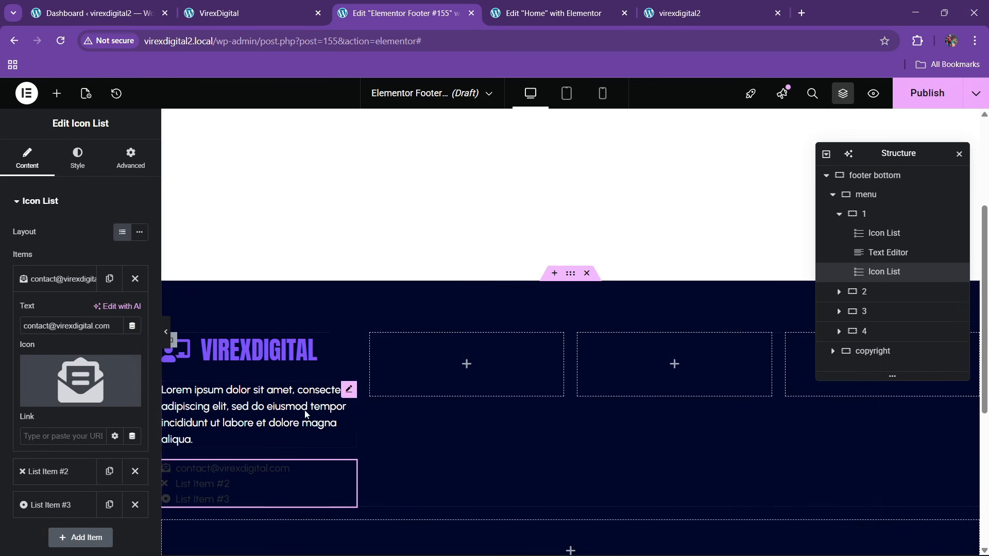
# - Delete the placeholder items and duplicate the e-mail item into a phone-number line with a phone-volume icon
pyautogui.click(66, 282)
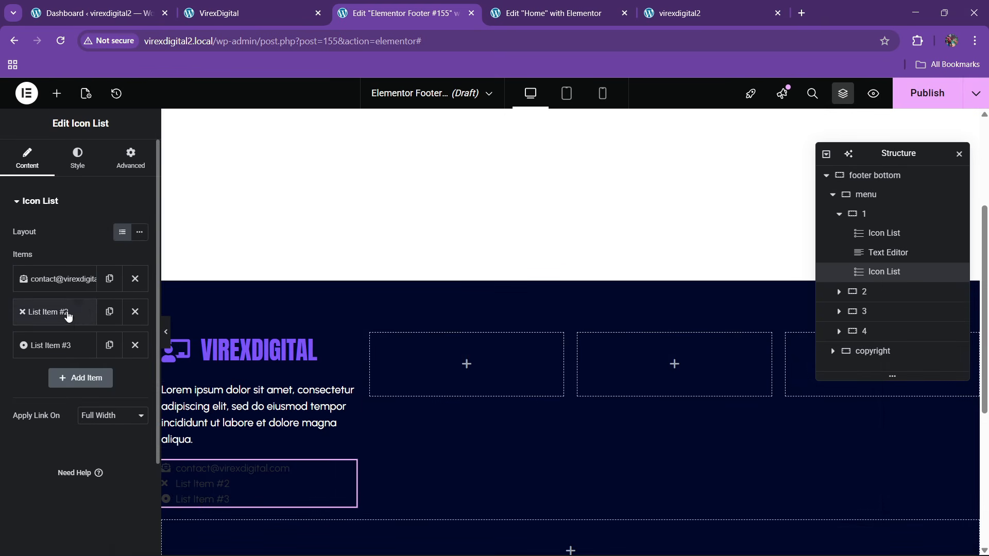
pyautogui.click(132, 312)
pyautogui.click(133, 312)
pyautogui.click(109, 279)
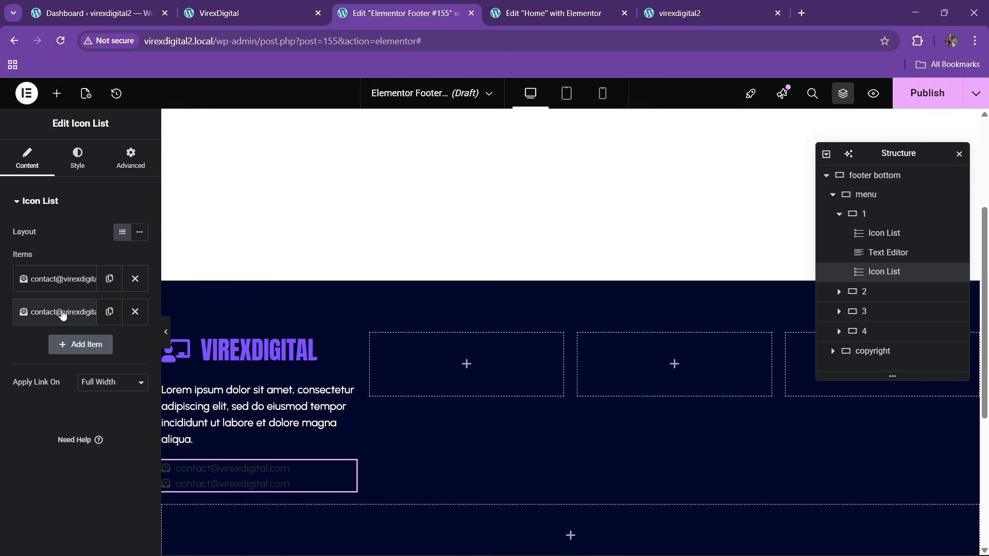
pyautogui.click(56, 312)
pyautogui.tripleClick(75, 359)
pyautogui.press('BackSpace')
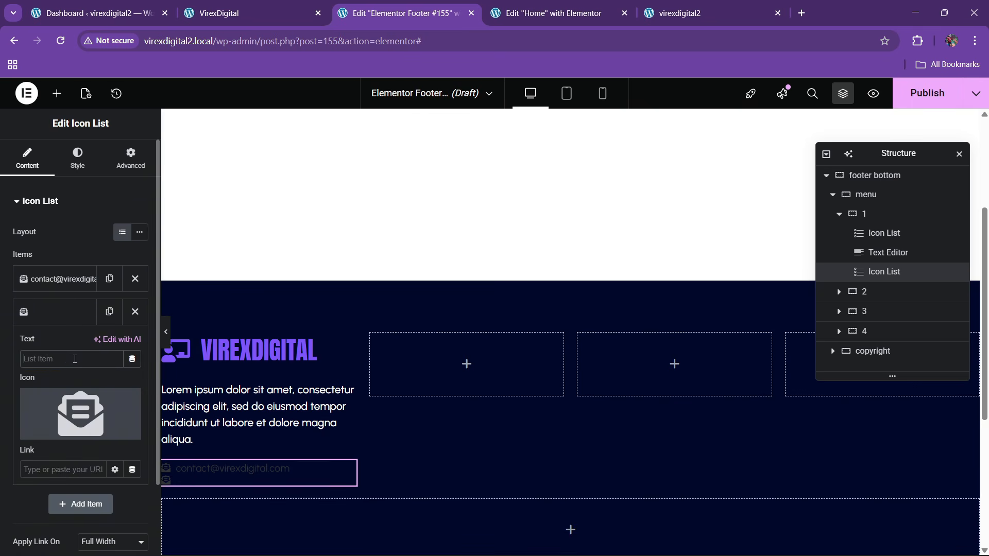
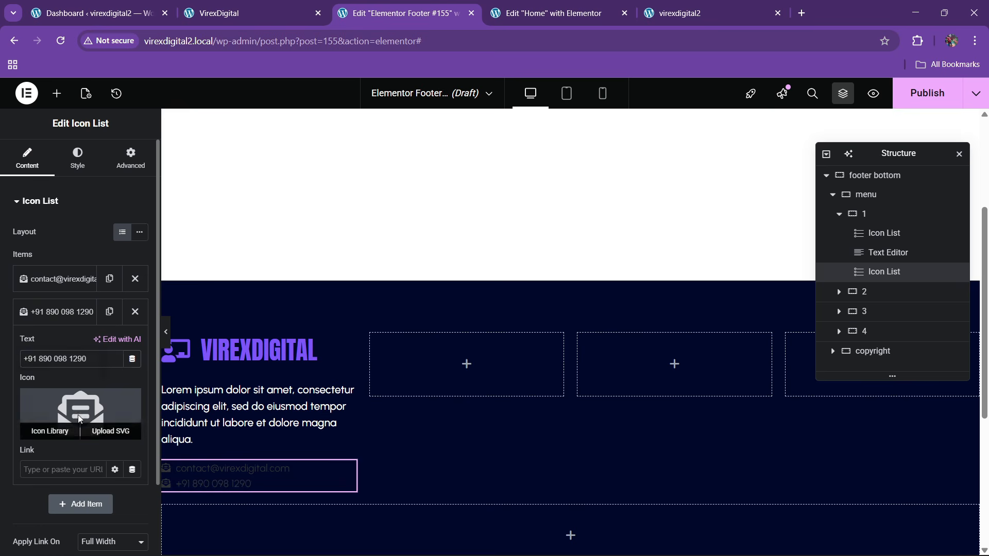
pyautogui.click(50, 430)
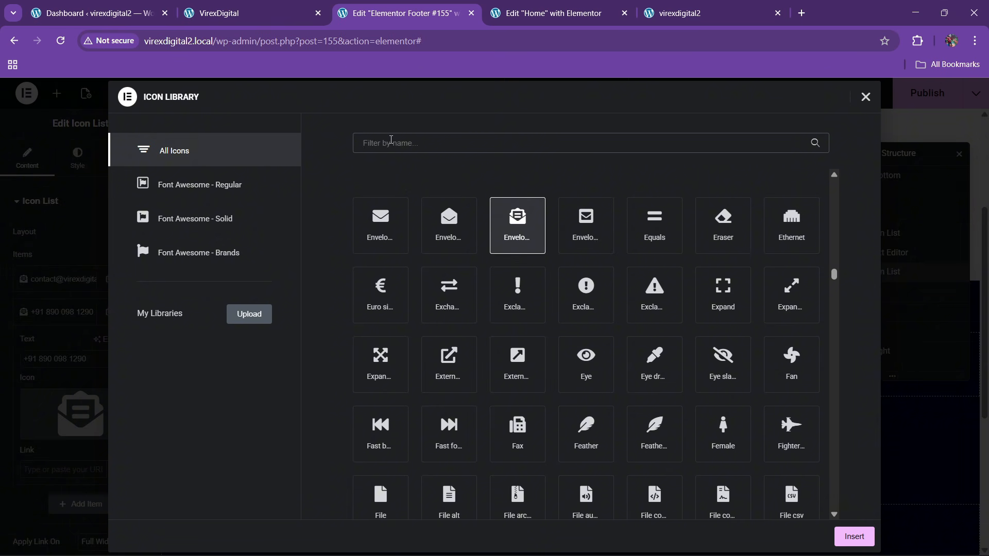
pyautogui.write('phone')
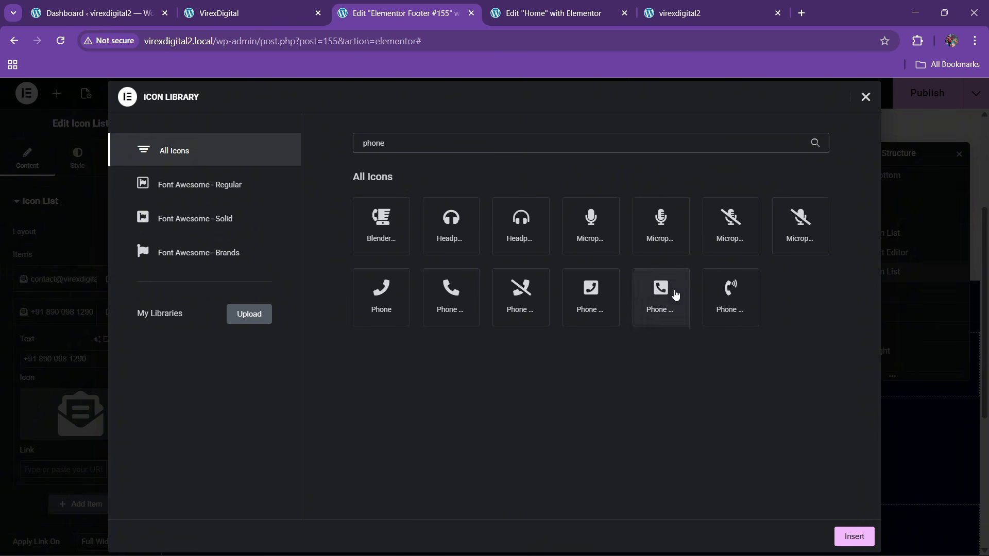
pyautogui.click(731, 294)
pyautogui.click(854, 536)
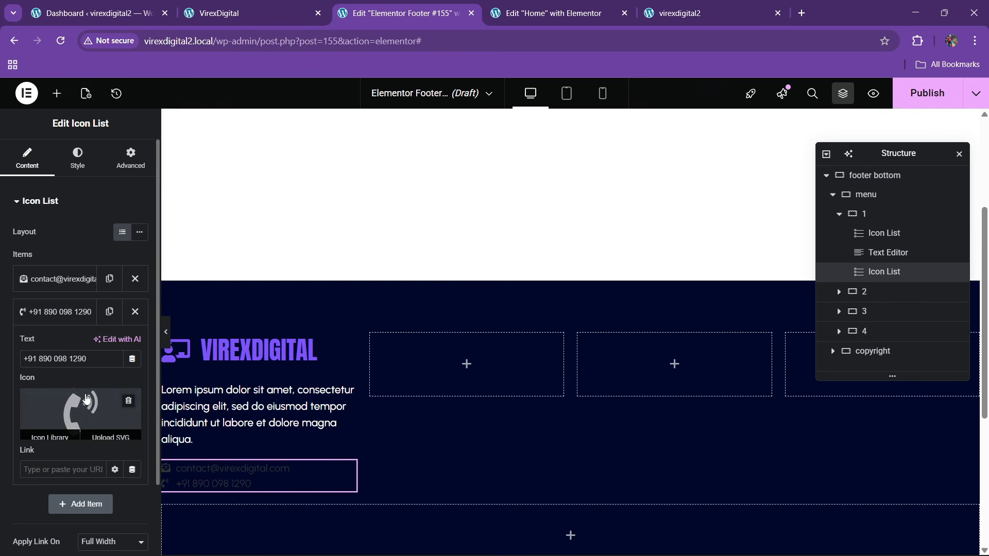
pyautogui.click(60, 314)
# - Remove the extra third item so only the e-mail and phone lines remain
pyautogui.click(109, 312)
pyautogui.click(59, 345)
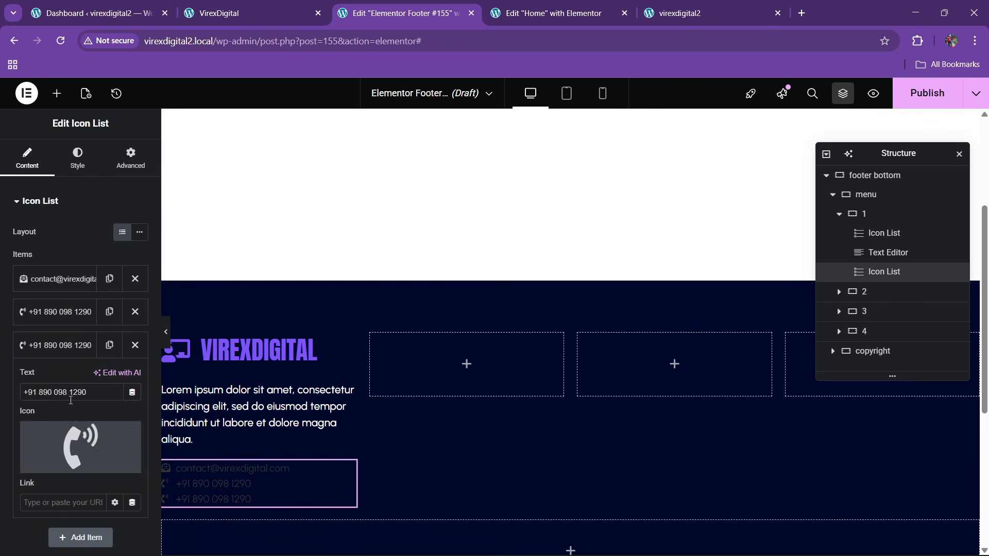
pyautogui.click(49, 463)
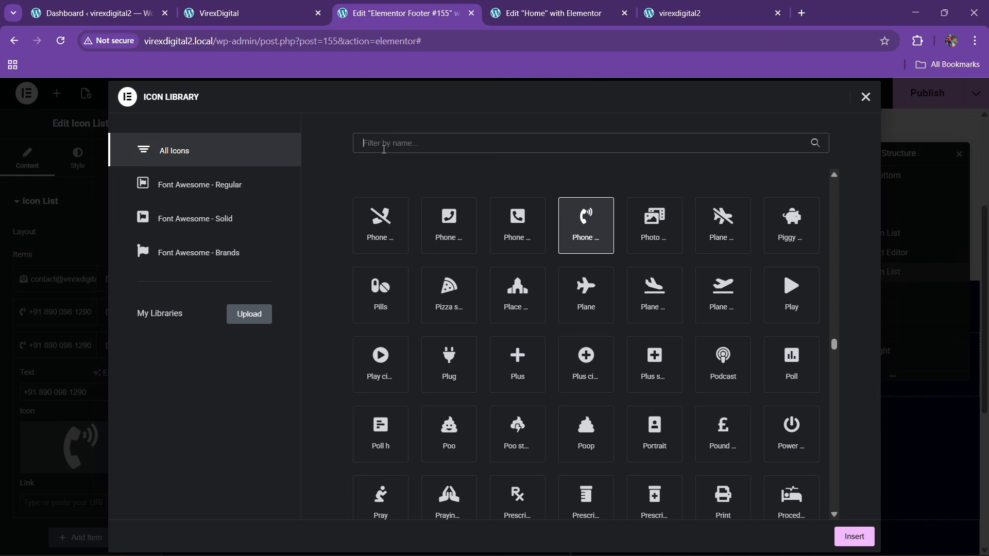
pyautogui.click(263, 7)
pyautogui.click(379, 6)
pyautogui.click(865, 97)
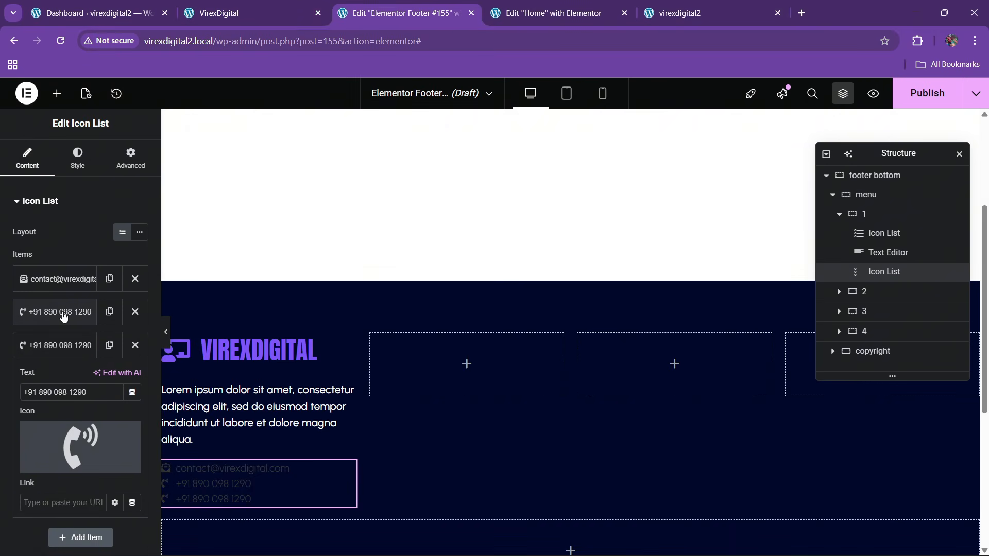
pyautogui.click(61, 312)
pyautogui.click(61, 312)
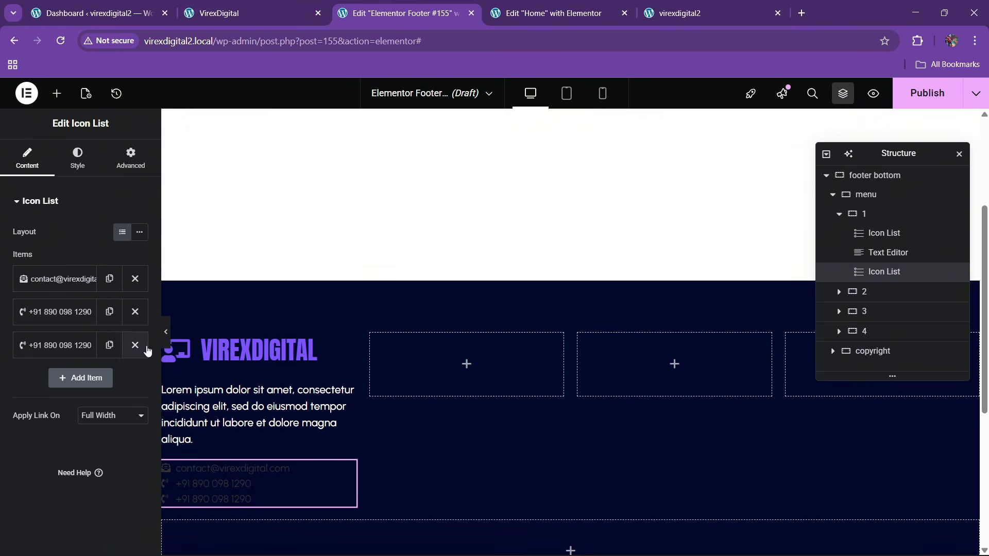
pyautogui.click(135, 342)
pyautogui.click(78, 159)
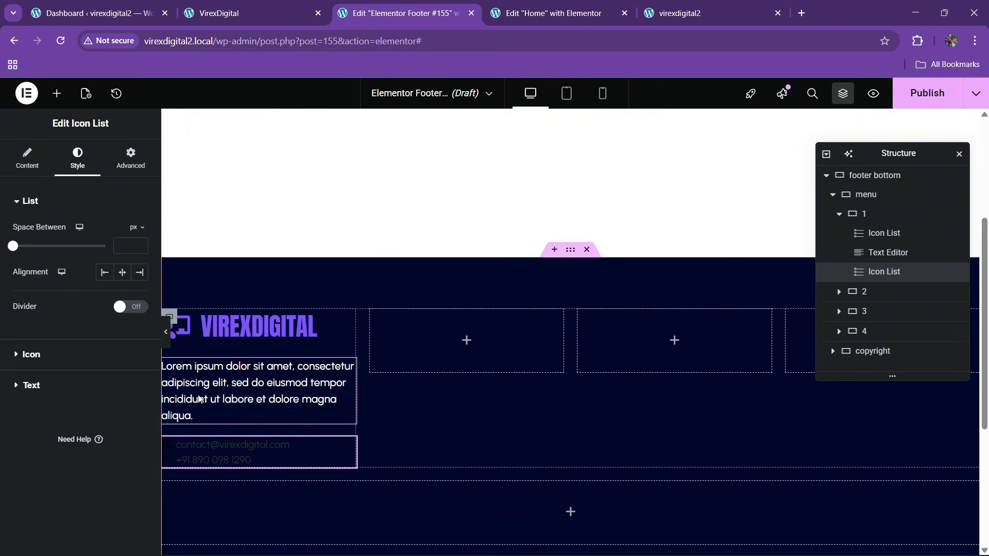
# - Make the list icons purple at 24 px and space the items 9 px apart
pyautogui.click(31, 355)
pyautogui.click(122, 290)
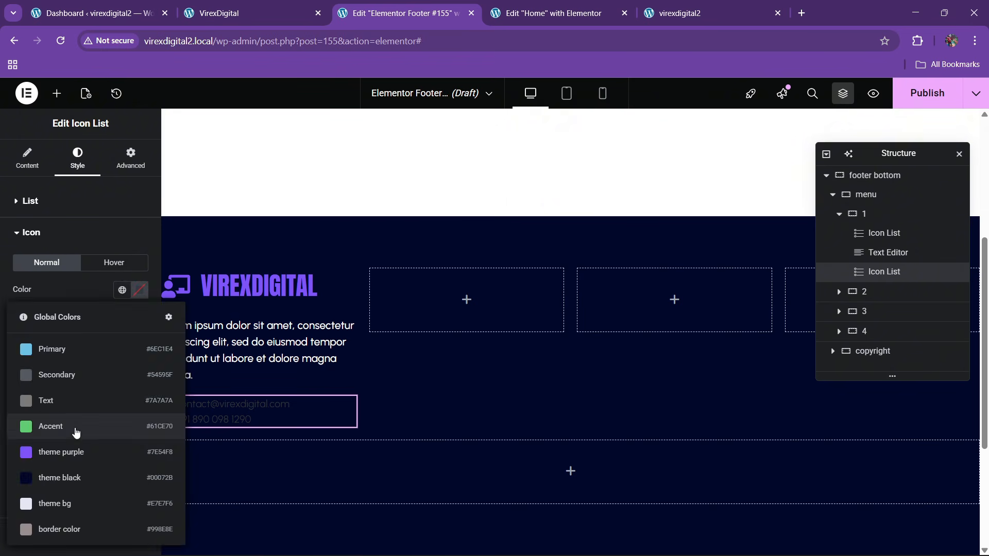
pyautogui.click(77, 431)
pyautogui.moveTo(21, 344); pyautogui.dragTo(32, 348)
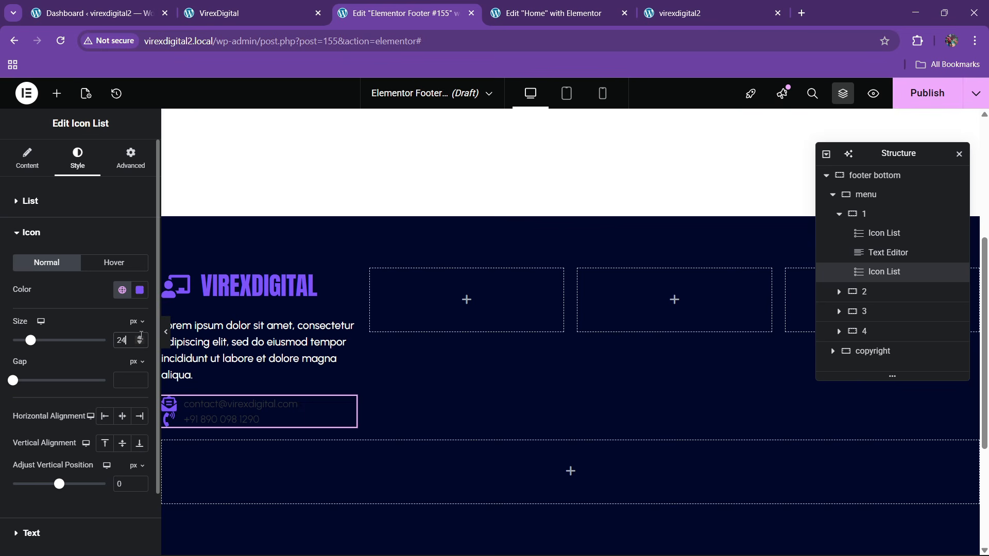
pyautogui.click(42, 202)
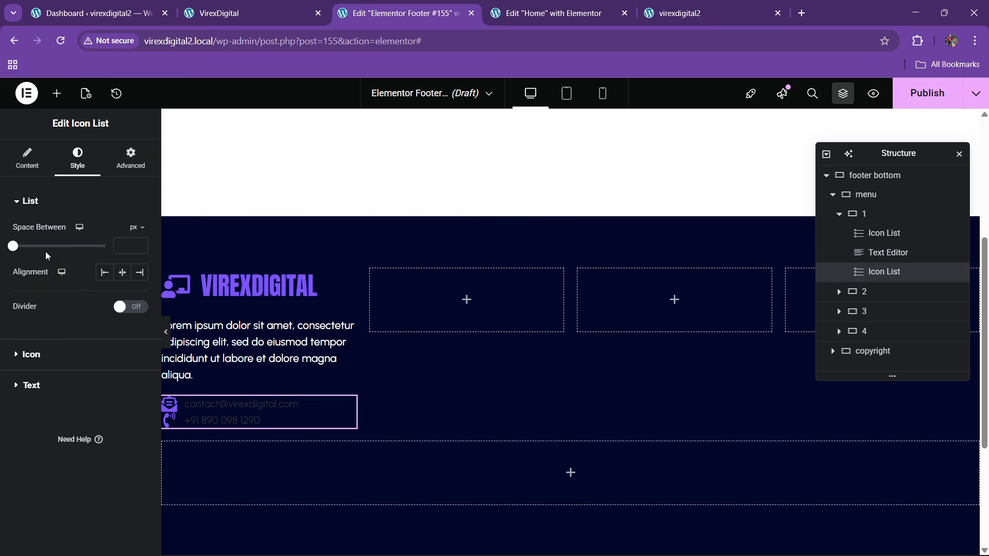
pyautogui.moveTo(16, 254); pyautogui.dragTo(30, 255)
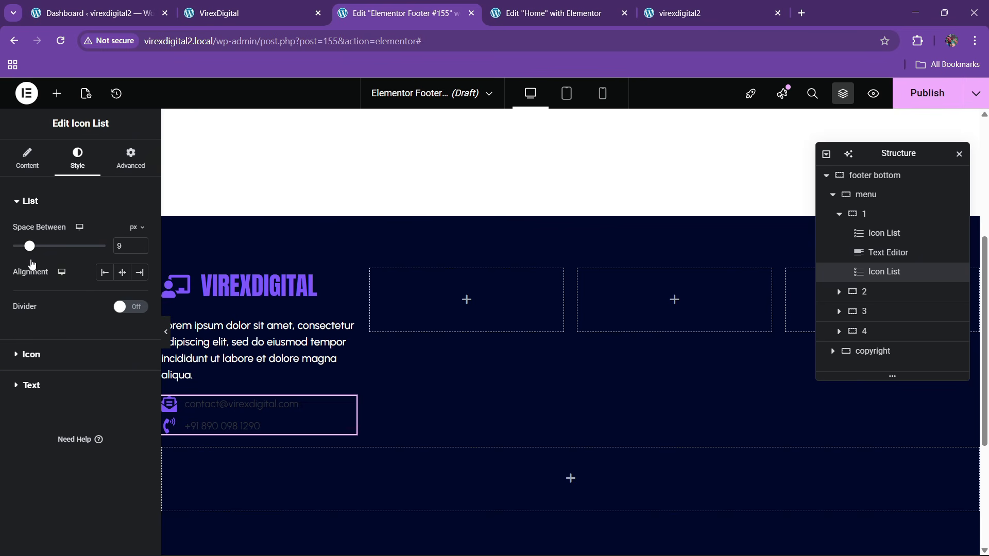
# - Style the contact text white, 16 px, weight 600 (Semi Bold)
pyautogui.click(34, 386)
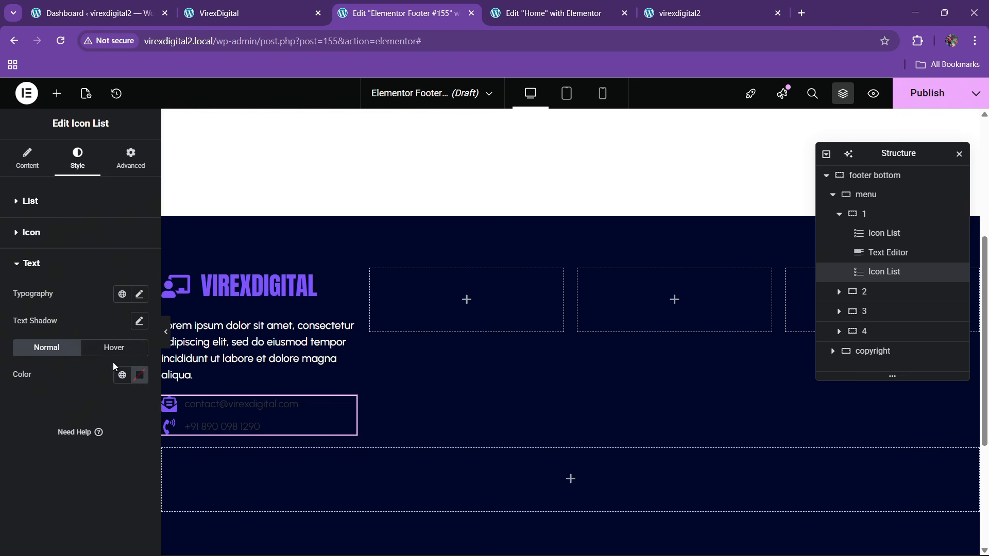
pyautogui.click(122, 375)
pyautogui.click(140, 375)
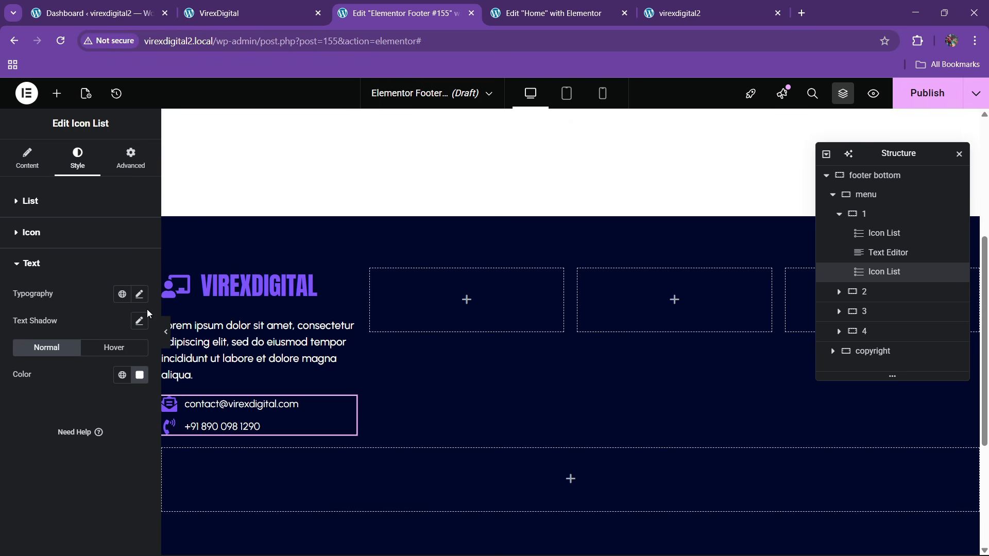
pyautogui.click(139, 294)
pyautogui.moveTo(132, 392); pyautogui.dragTo(132, 393)
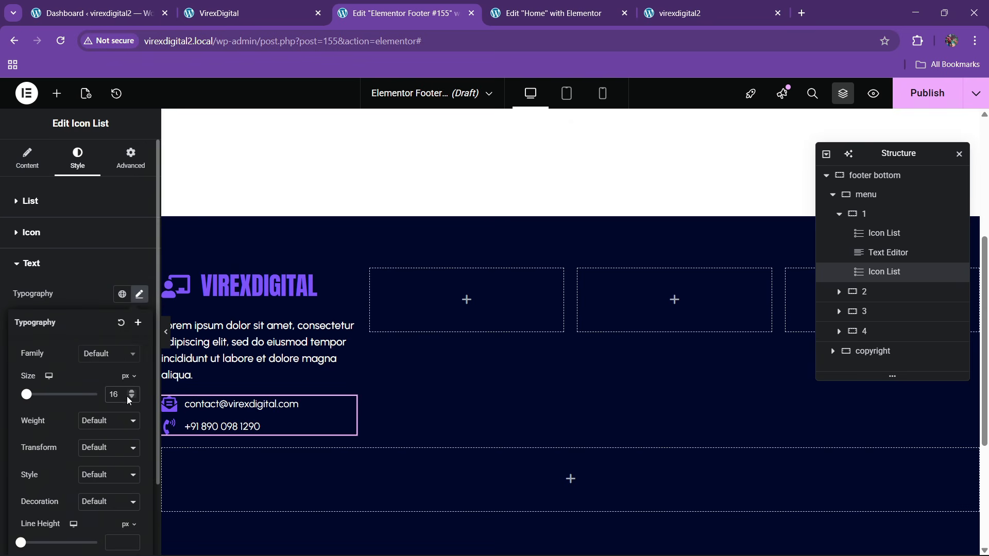
pyautogui.click(101, 428)
pyautogui.click(101, 322)
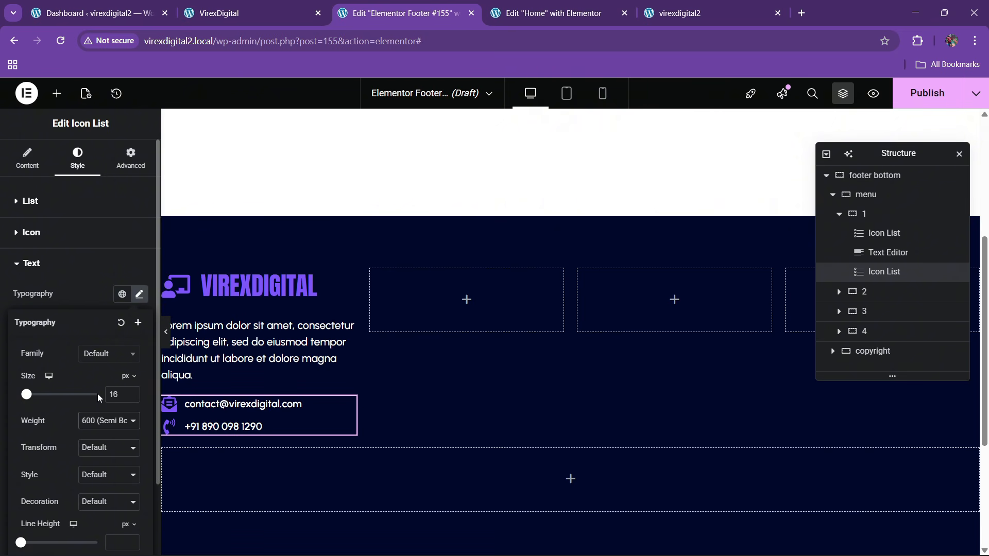
pyautogui.click(219, 13)
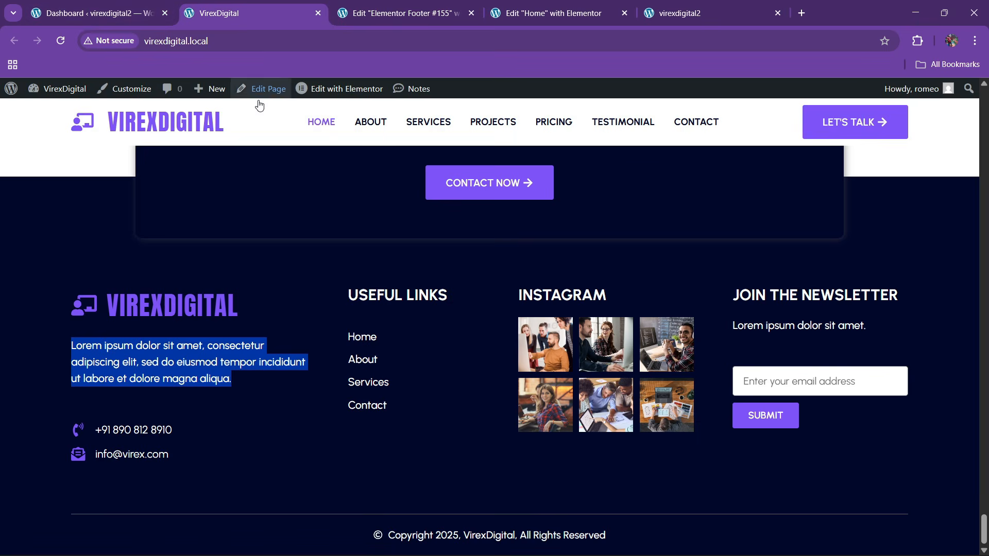
pyautogui.click(401, 13)
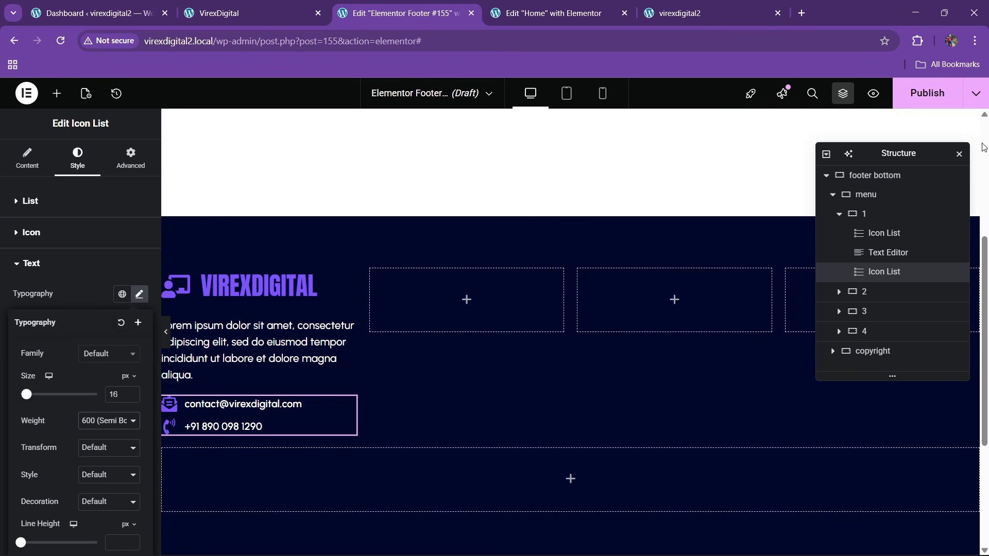
pyautogui.click(929, 94)
# - Publish the footer with an Include > Entire site condition and reload the live site to verify it
pyautogui.click(494, 382)
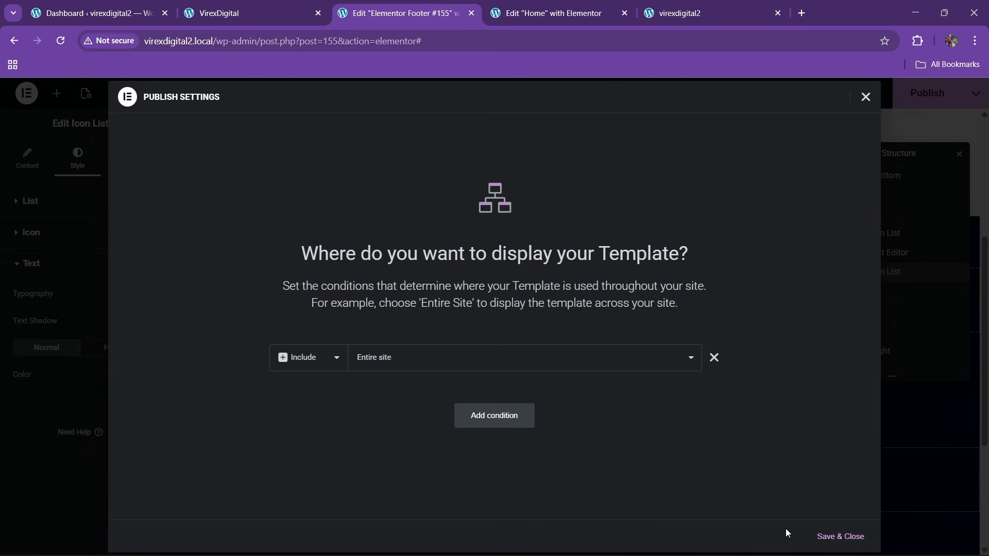
pyautogui.click(841, 536)
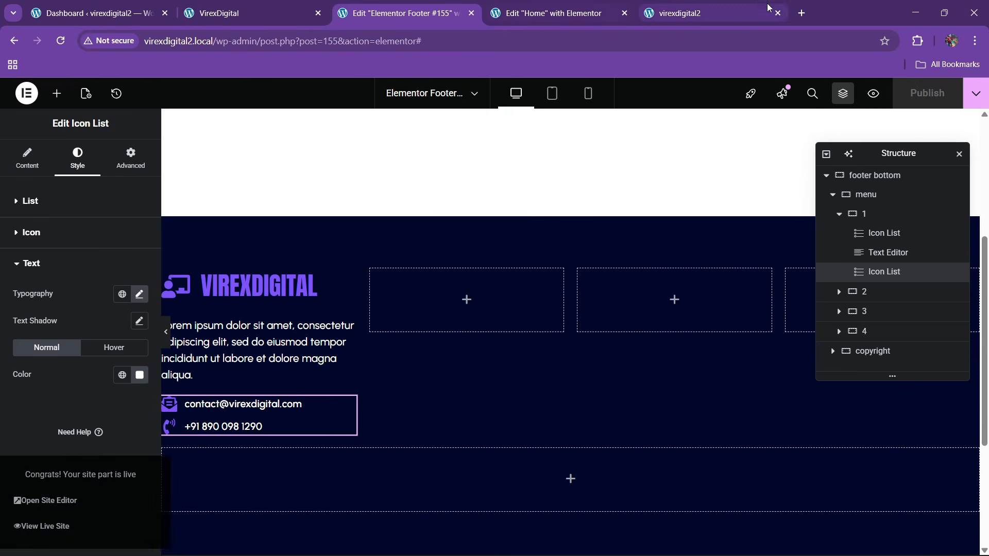
pyautogui.click(711, 13)
pyautogui.click(314, 40)
pyautogui.press('Return')
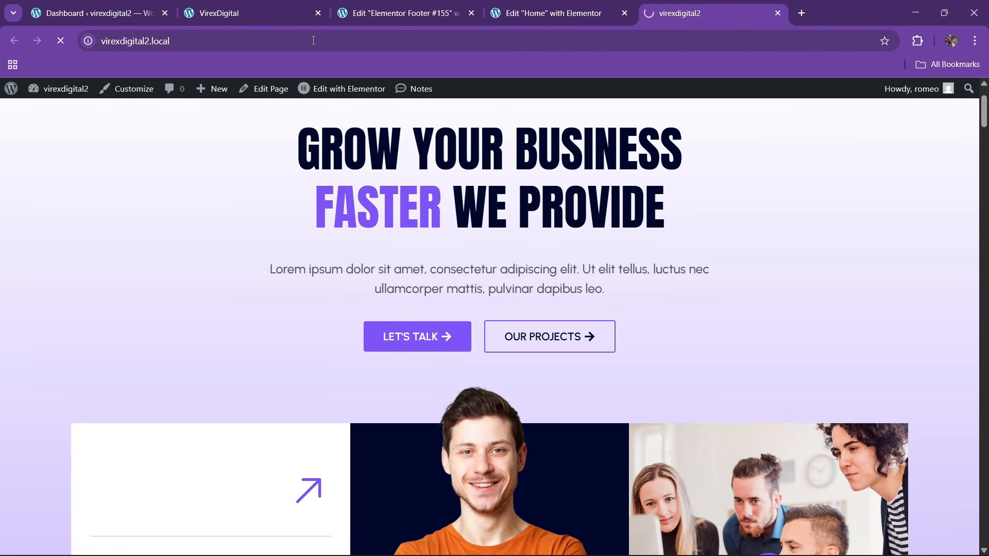
pyautogui.moveTo(984, 107); pyautogui.dragTo(988, 546)
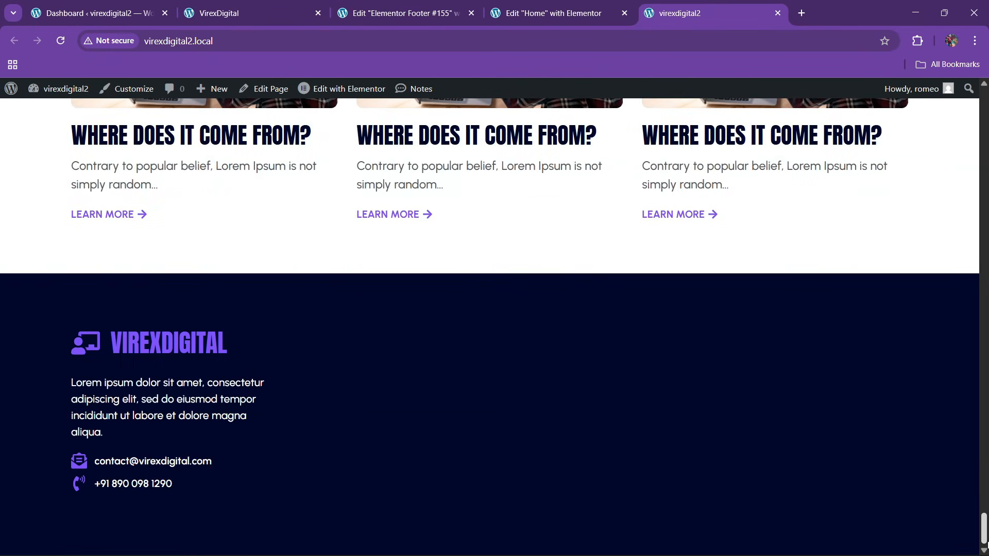
pyautogui.click(371, 12)
pyautogui.click(288, 13)
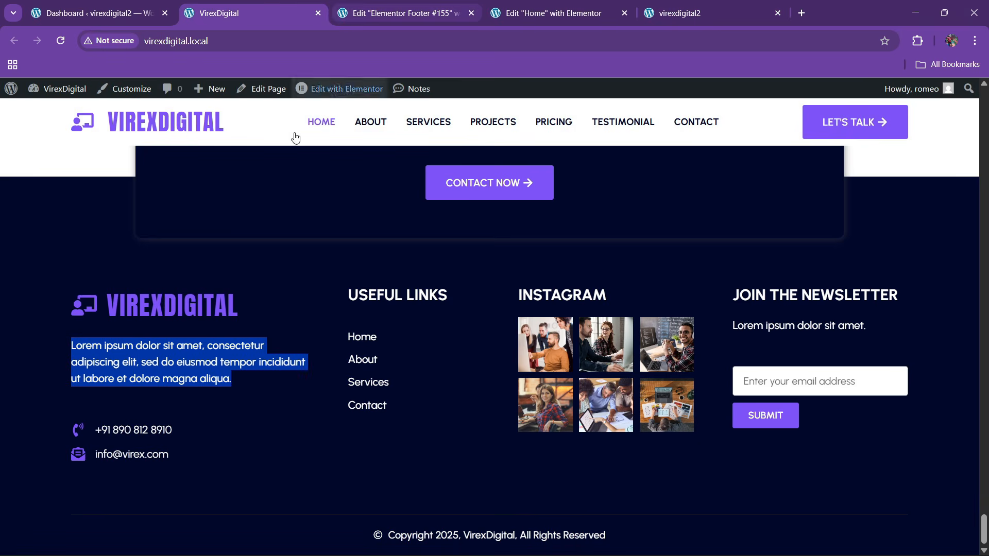
pyautogui.click(370, 10)
# - Add a Heading widget to the second footer column titled USEFUL LINKS
pyautogui.click(57, 94)
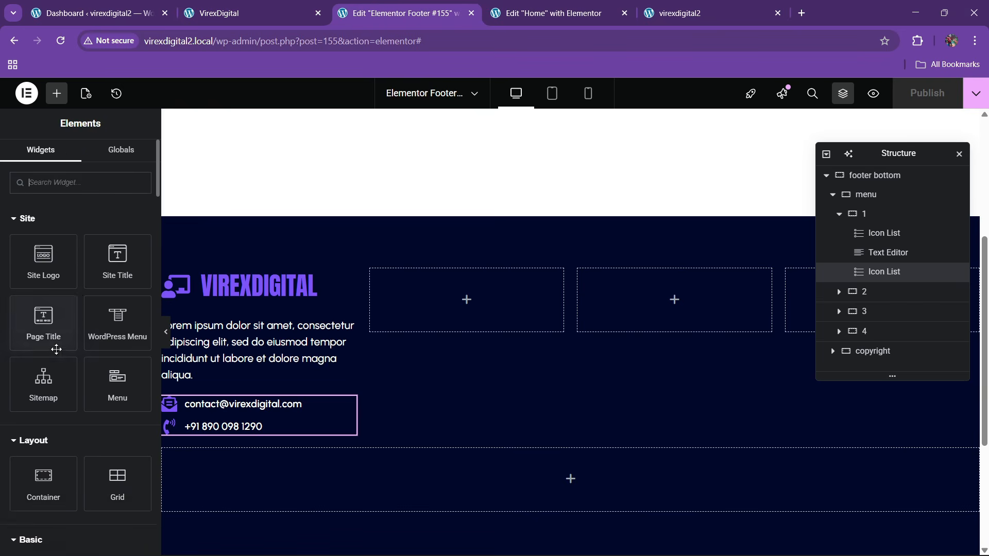
pyautogui.scroll(-4, 55, 360)
pyautogui.moveTo(46, 395); pyautogui.dragTo(461, 294)
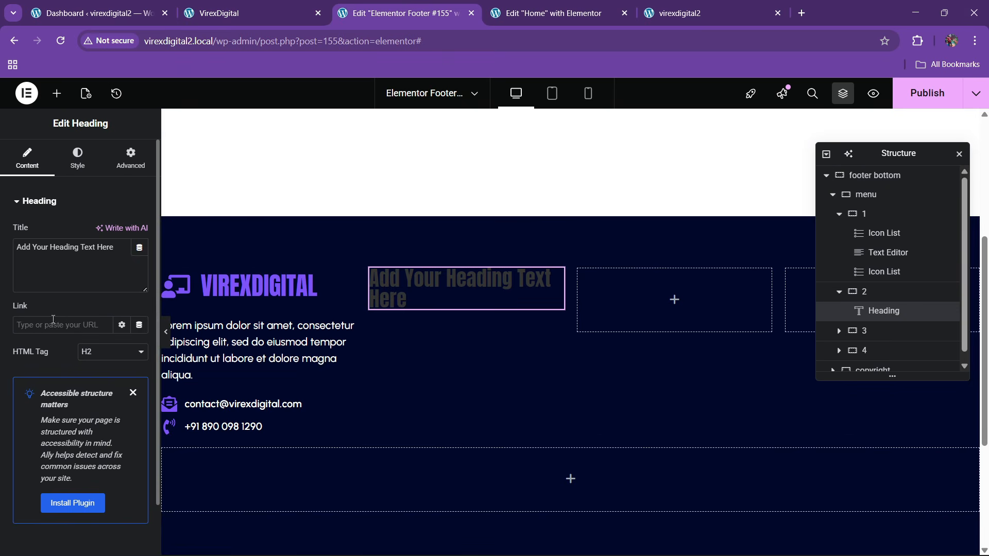
pyautogui.hotkey('ctrl', 'a')
pyautogui.press('BackSpace')
pyautogui.write('USE')
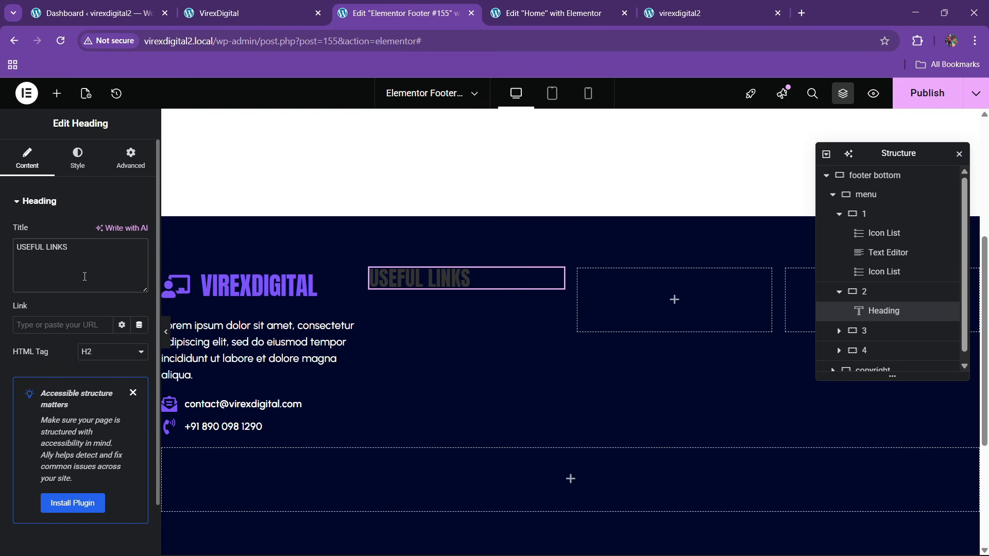
# - Set the heading typography to Urbanist with Semi Bold (600) weight
pyautogui.click(77, 158)
pyautogui.click(139, 268)
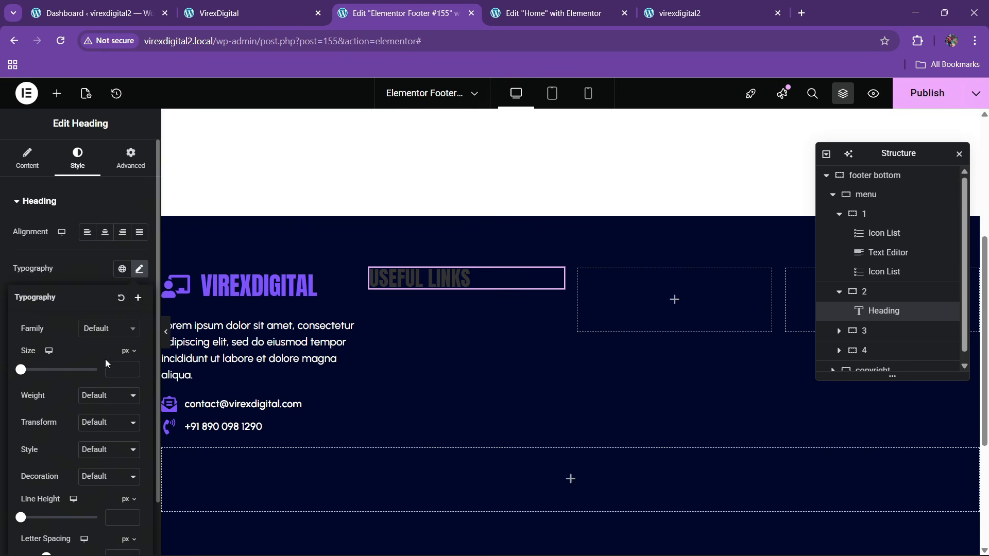
pyautogui.click(103, 329)
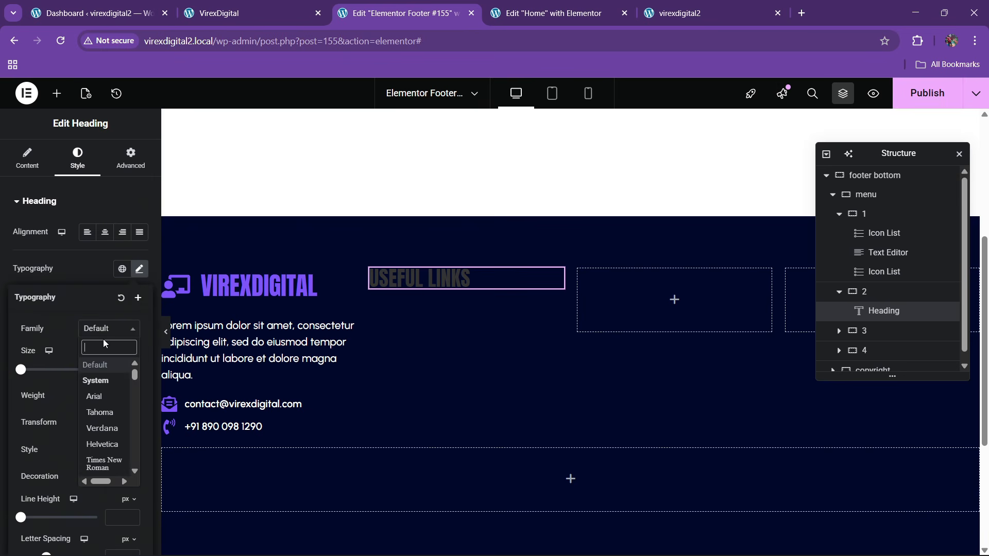
pyautogui.write('urbanist')
pyautogui.press('Return')
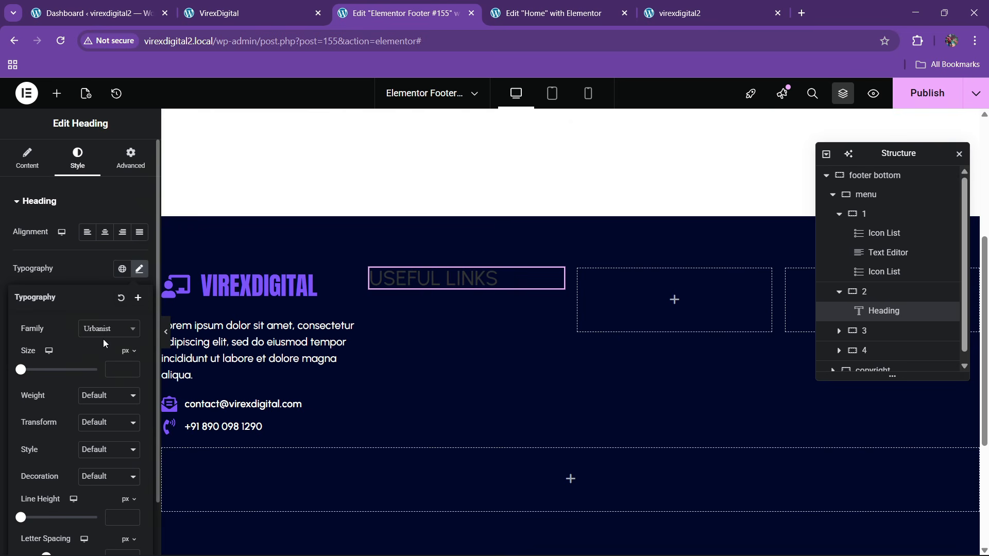
pyautogui.click(131, 367)
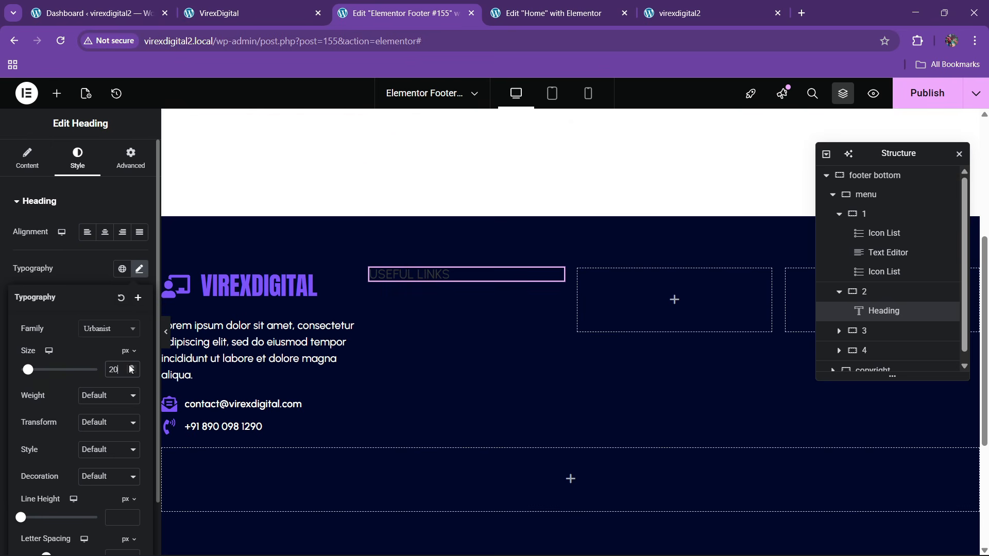
pyautogui.click(109, 397)
pyautogui.click(104, 301)
pyautogui.click(92, 272)
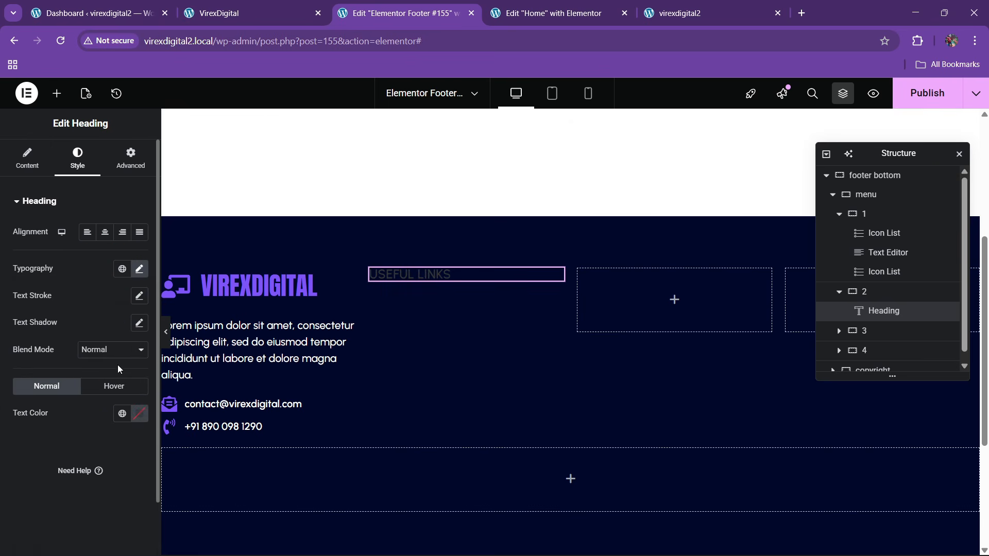
# - Colour the heading white and raise its font size to 21 px
pyautogui.click(121, 413)
pyautogui.click(102, 415)
pyautogui.click(139, 414)
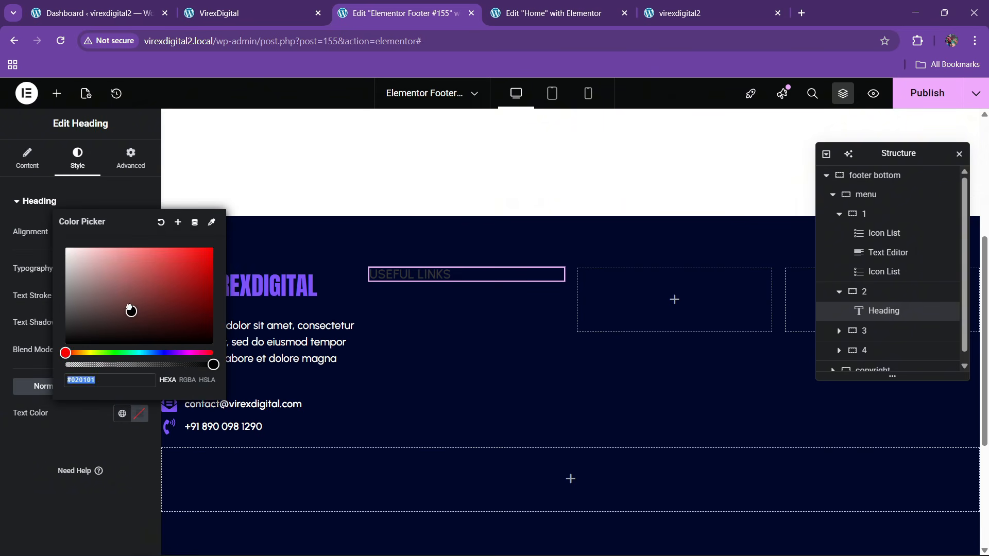
pyautogui.moveTo(128, 306); pyautogui.dragTo(25, 202)
pyautogui.click(31, 424)
pyautogui.click(258, 7)
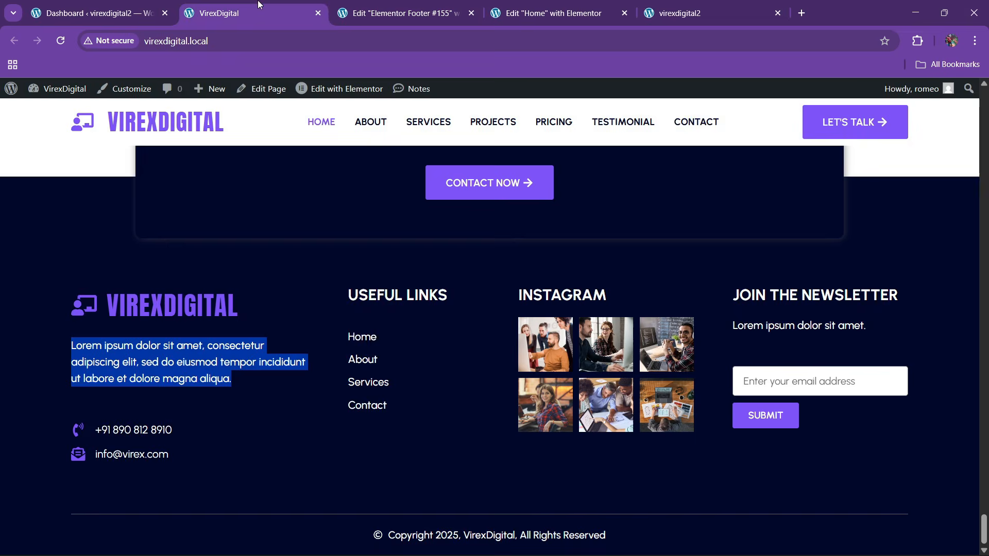
pyautogui.click(430, 7)
pyautogui.click(139, 270)
pyautogui.click(132, 368)
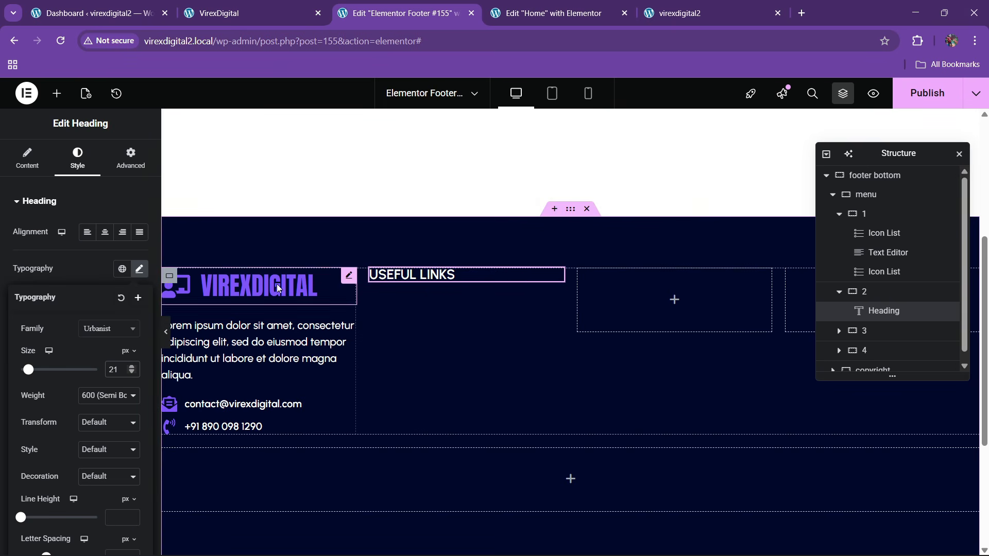
# - Pull the logo up with a -10 top margin
pyautogui.click(348, 276)
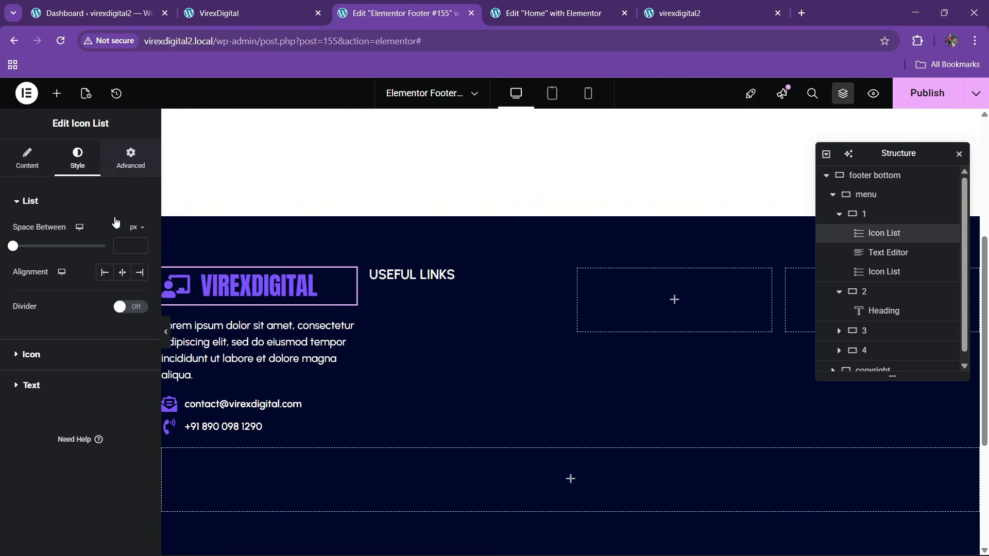
pyautogui.click(131, 158)
pyautogui.doubleClick(33, 248)
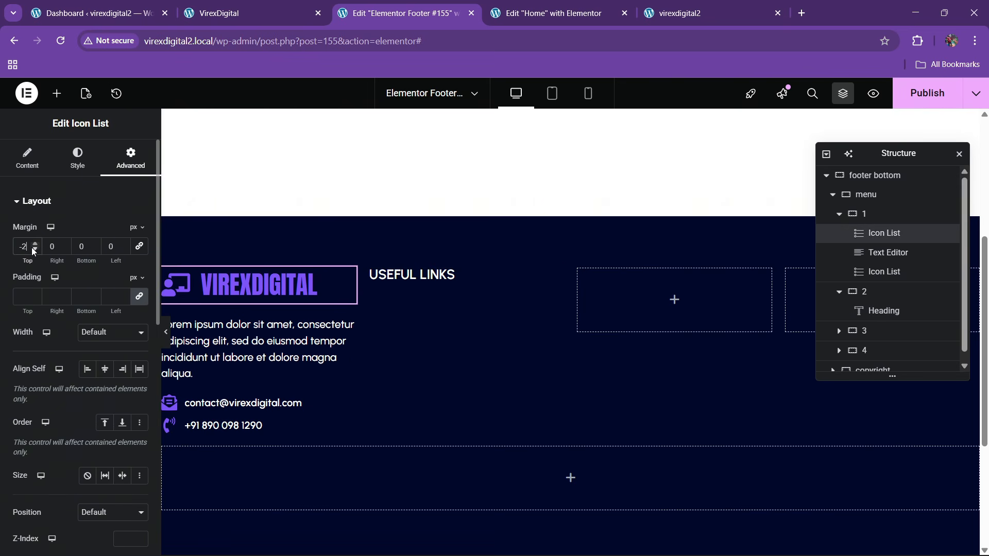
pyautogui.tripleClick(33, 248)
pyautogui.tripleClick(33, 249)
pyautogui.click(33, 248)
pyautogui.click(33, 248)
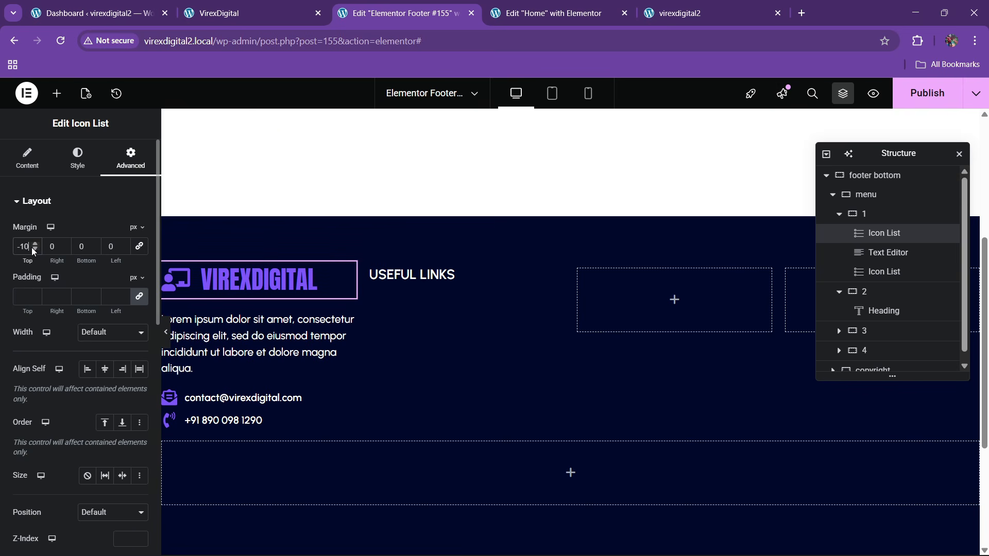
# - Enlarge the USEFUL LINKS heading font size slightly
pyautogui.click(407, 274)
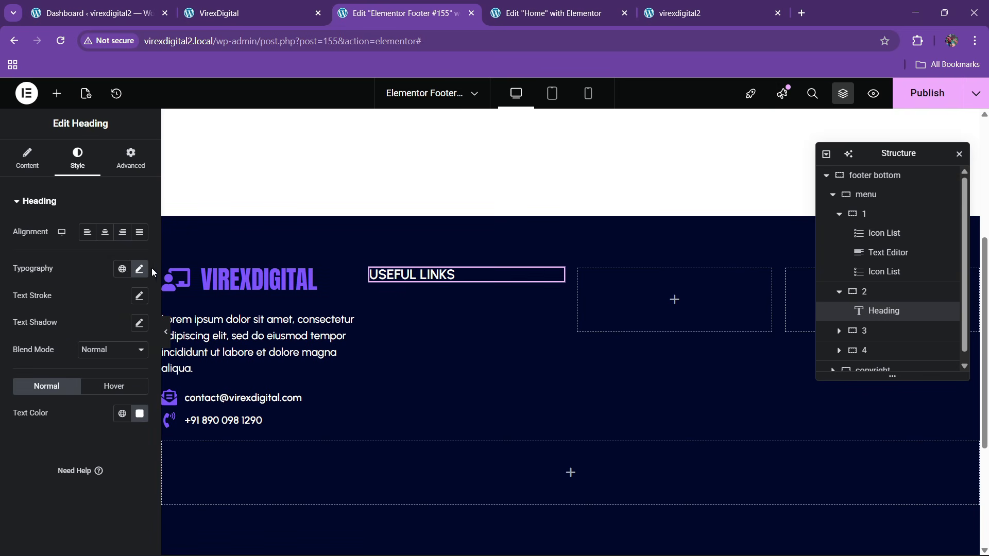
pyautogui.click(139, 271)
pyautogui.click(132, 367)
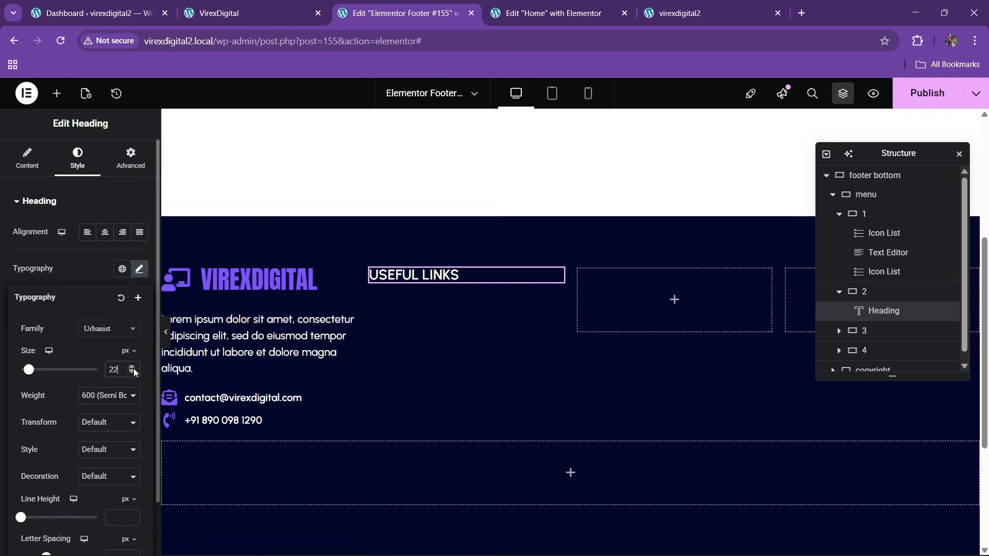
pyautogui.click(133, 367)
# - Set the footer columns container to a row layout with 60 px column and row gaps
pyautogui.click(866, 195)
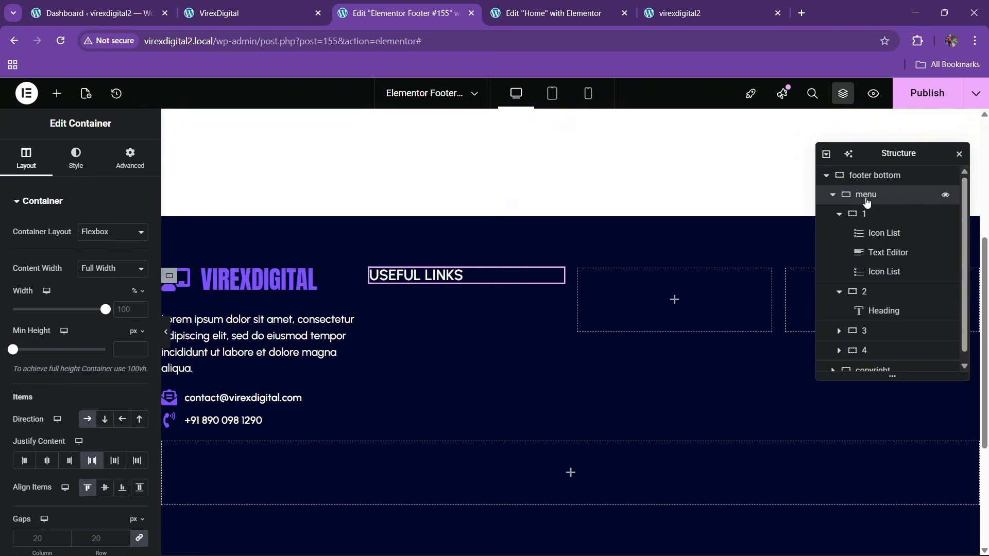
pyautogui.scroll(-5, 66, 338)
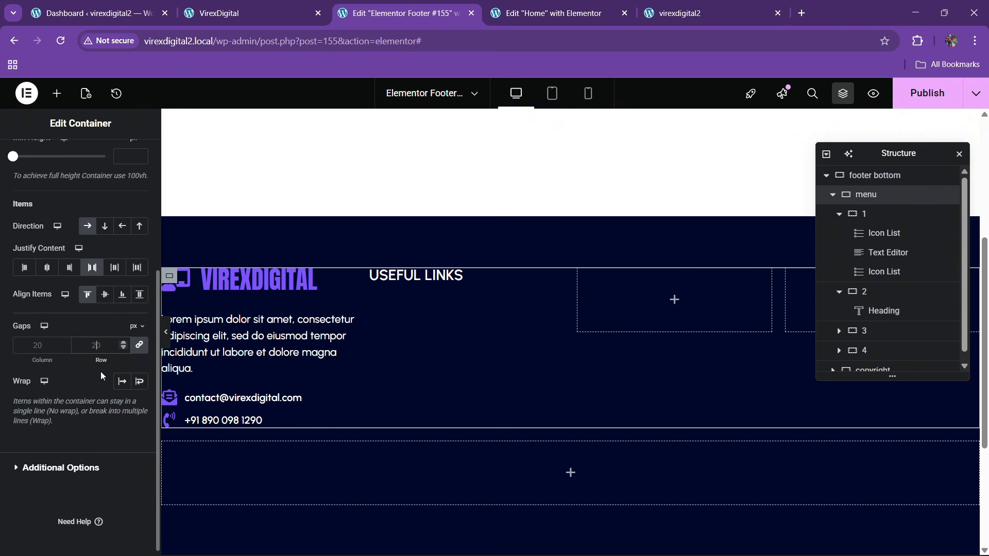
pyautogui.write('50')
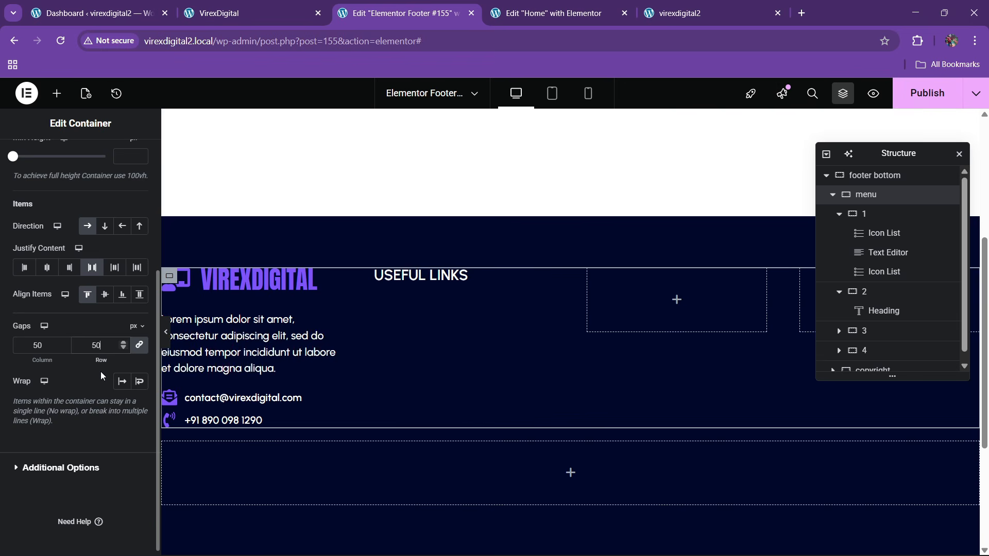
pyautogui.press('BackSpace')
pyautogui.press('BackSpace')
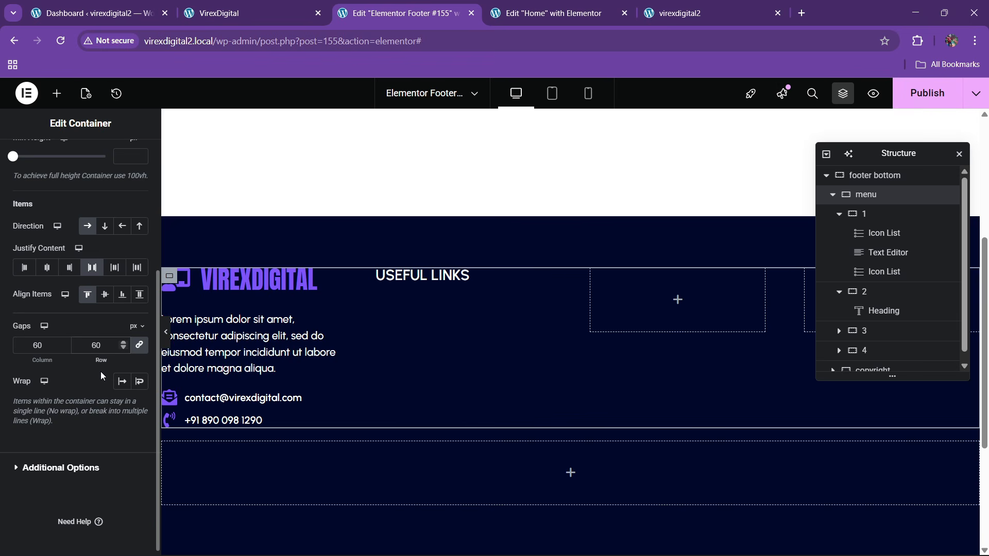
pyautogui.click(291, 7)
pyautogui.click(399, 13)
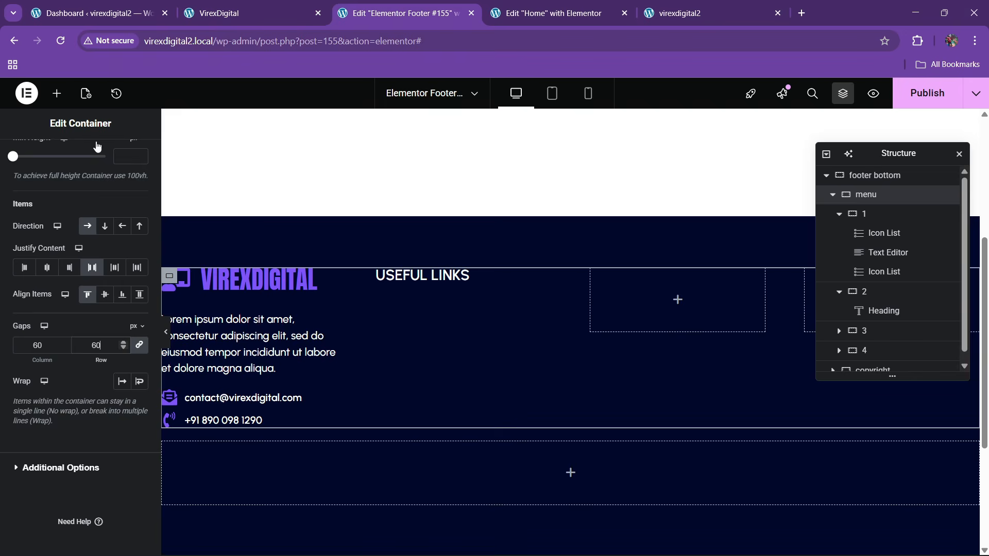
# - Add an Icon List under USEFUL LINKS with a single icon-free Home item
pyautogui.click(56, 93)
pyautogui.write('list')
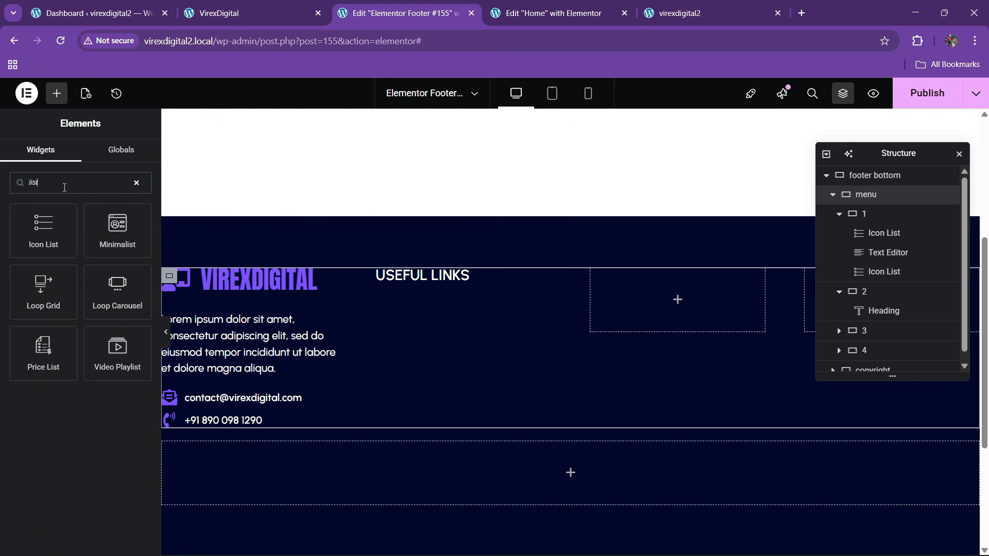
pyautogui.moveTo(58, 235); pyautogui.dragTo(427, 284)
pyautogui.click(135, 311)
pyautogui.click(135, 311)
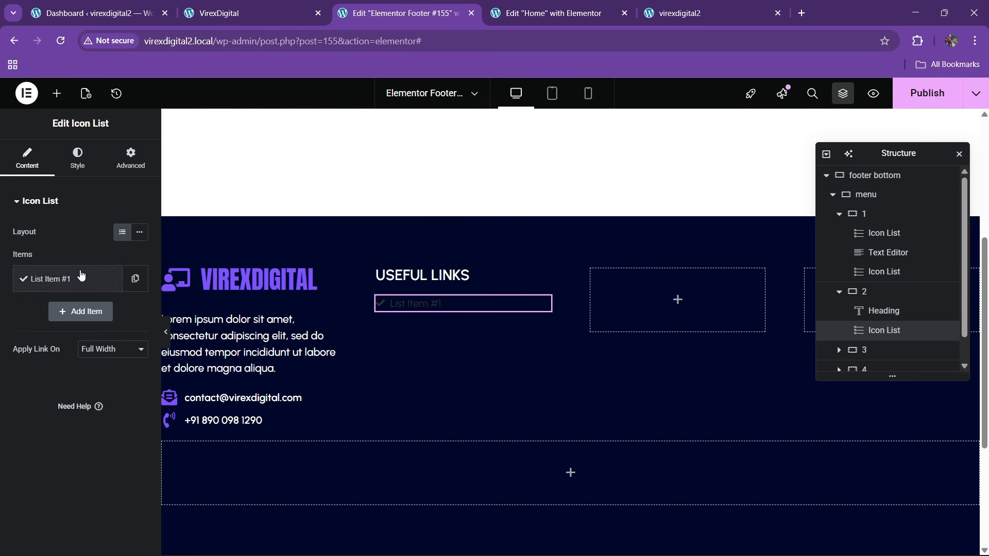
pyautogui.click(62, 278)
pyautogui.write('Home')
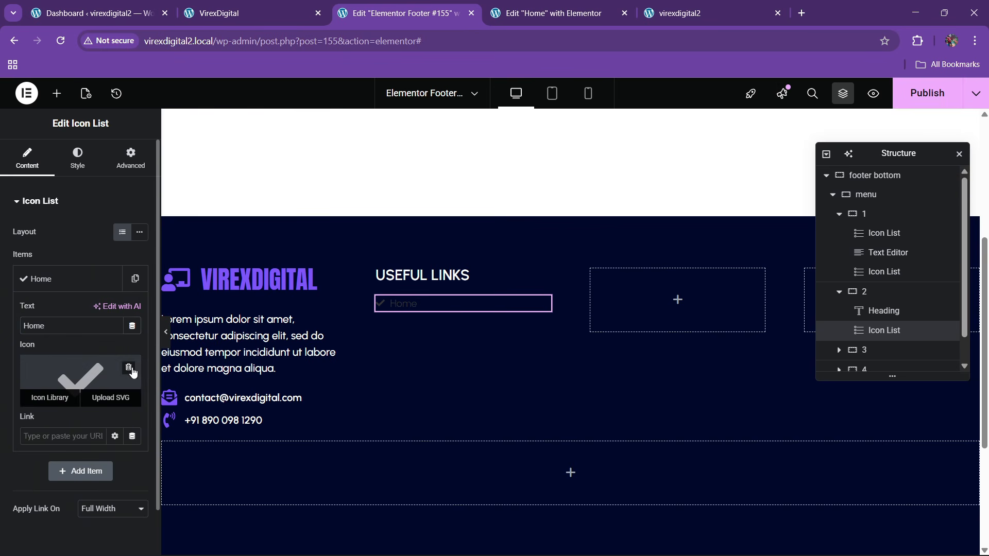
pyautogui.click(132, 371)
pyautogui.click(62, 287)
# - Duplicate the Home item until the list has five links
pyautogui.click(131, 289)
pyautogui.click(112, 314)
pyautogui.click(106, 352)
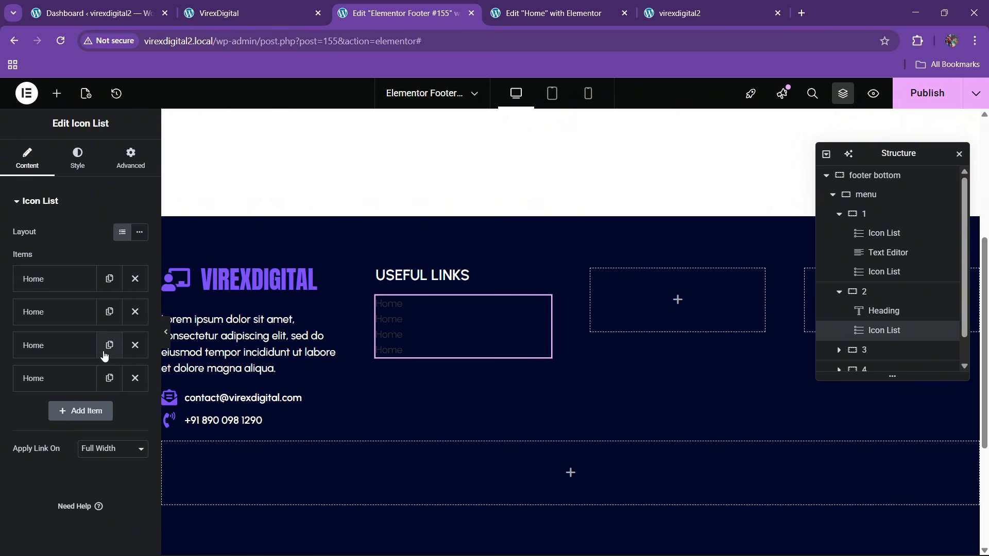
pyautogui.click(107, 374)
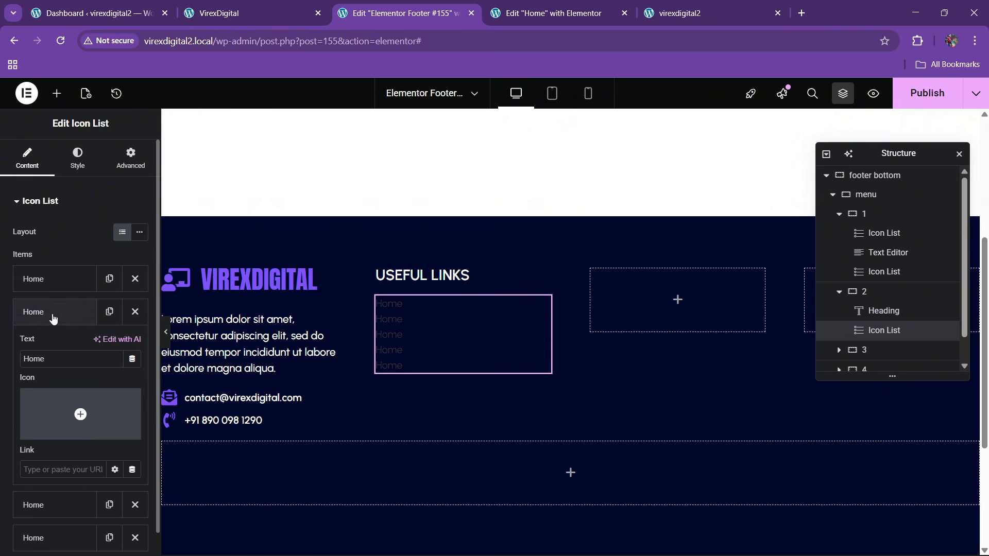
# - Make the link list text white
pyautogui.click(85, 172)
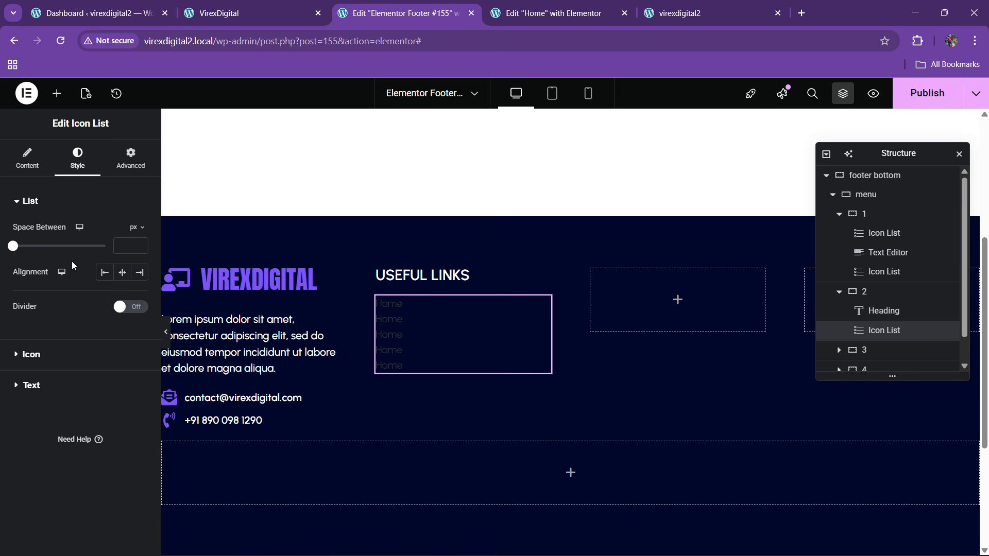
pyautogui.click(54, 384)
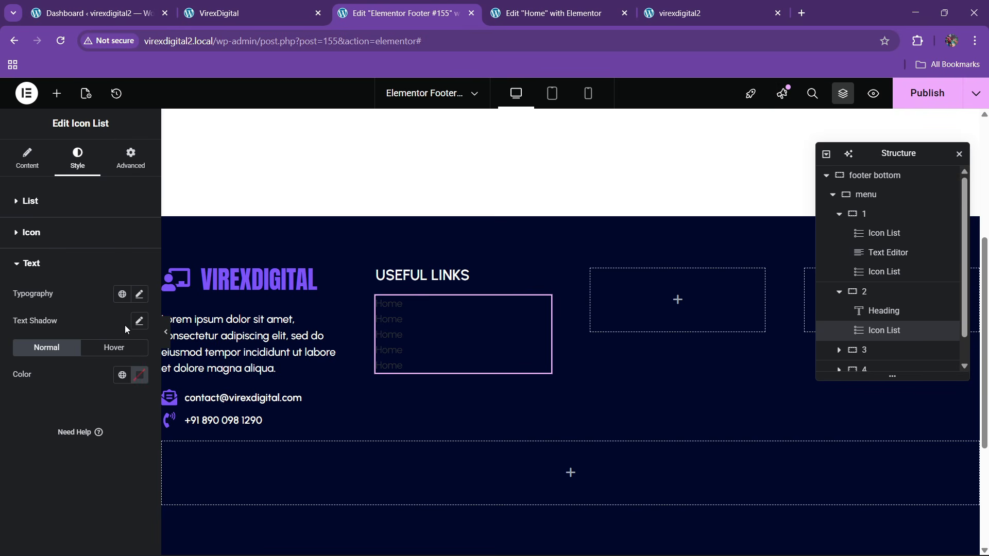
pyautogui.click(139, 374)
pyautogui.click(33, 372)
pyautogui.click(29, 456)
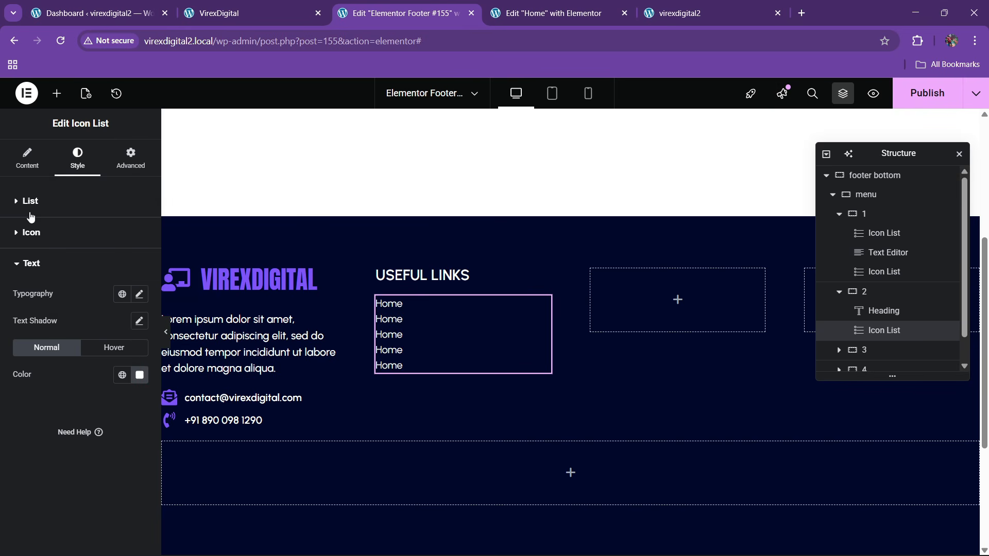
# - Rename the second link to About
pyautogui.click(28, 172)
pyautogui.click(72, 312)
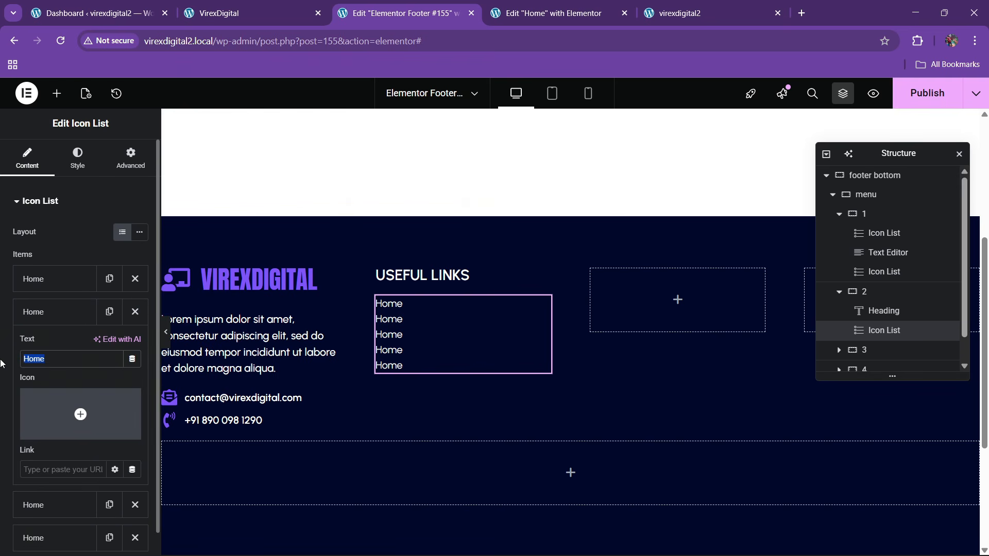
pyautogui.write('About')
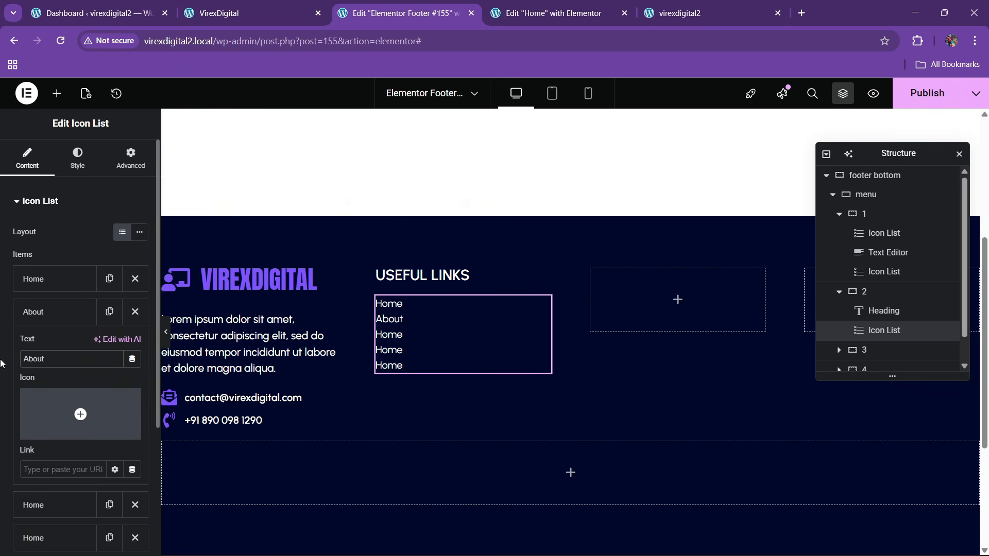
pyautogui.click(52, 311)
pyautogui.click(52, 345)
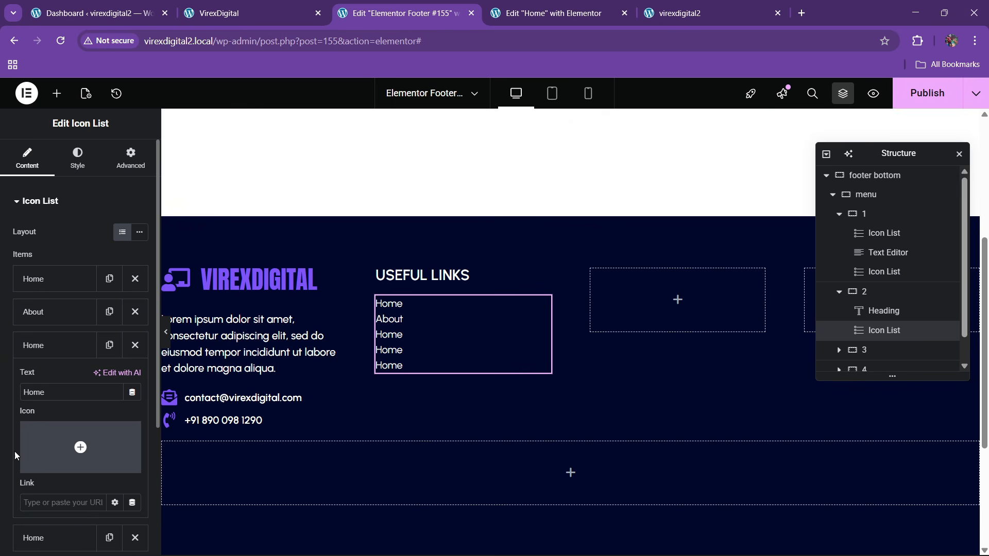
pyautogui.click(48, 345)
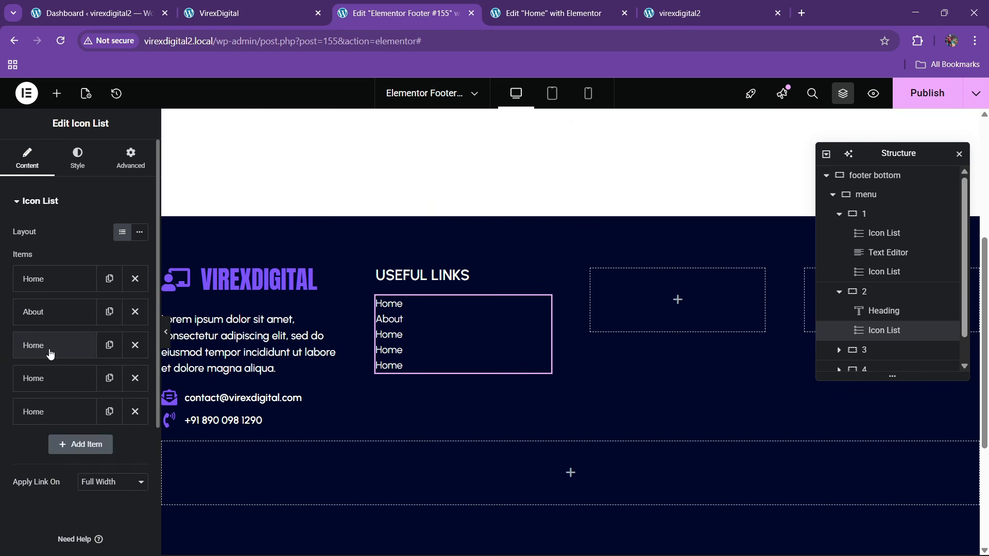
pyautogui.click(48, 345)
pyautogui.click(48, 345)
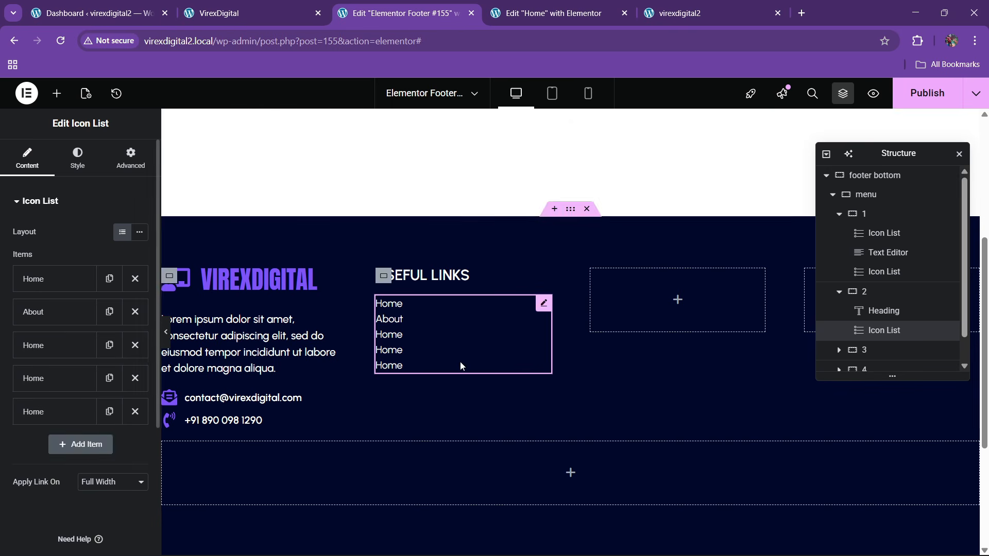
# - Space the links 8 px apart, give them a purple hover colour, and publish
pyautogui.click(75, 163)
pyautogui.moveTo(12, 251); pyautogui.dragTo(27, 255)
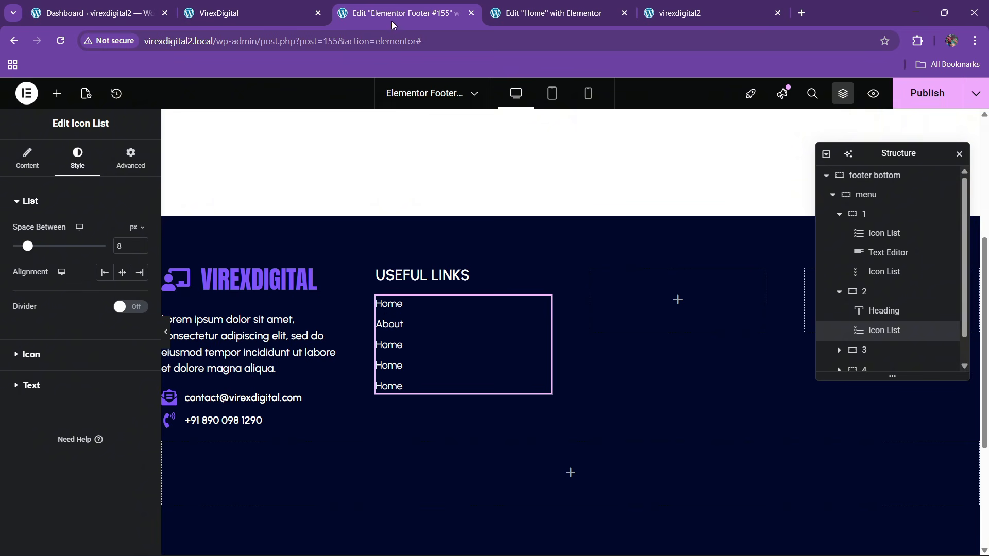
pyautogui.click(247, 13)
pyautogui.click(396, 13)
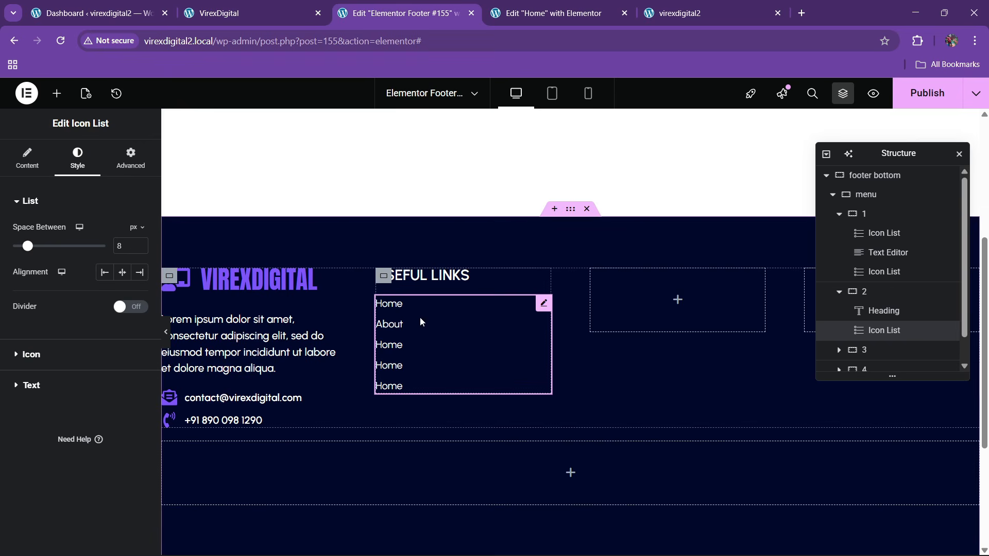
pyautogui.click(32, 386)
pyautogui.click(114, 348)
pyautogui.click(122, 374)
pyautogui.click(52, 268)
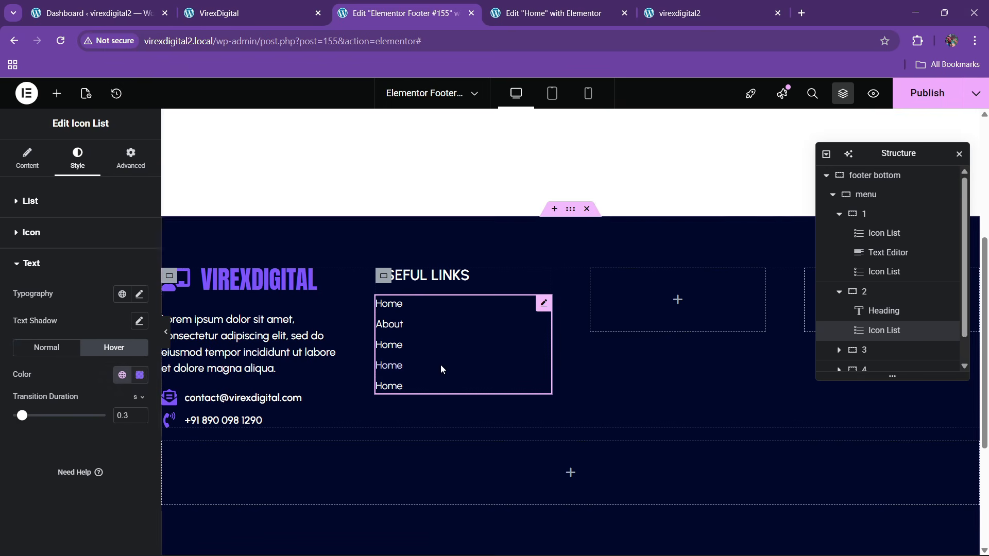
pyautogui.click(919, 98)
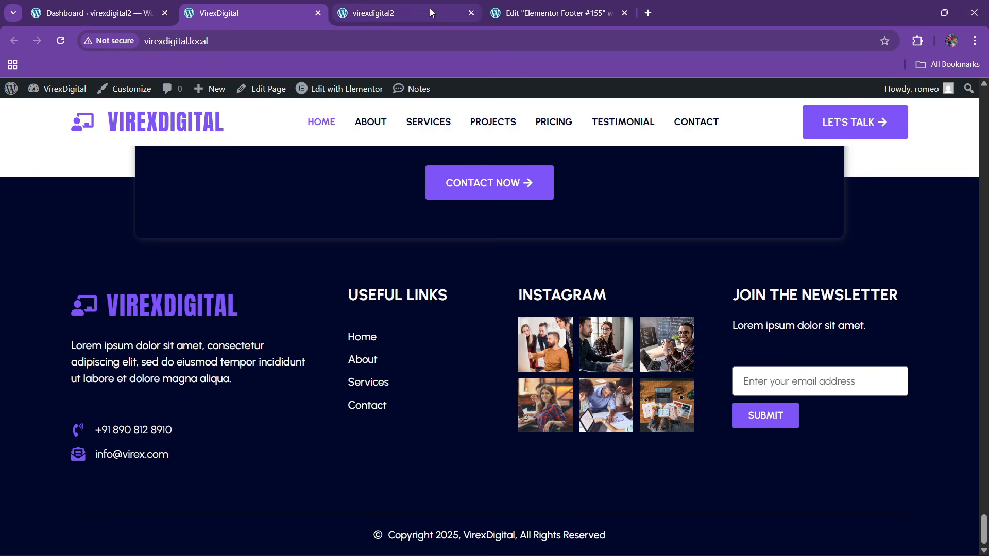
# - After checking the live site, copy the USEFUL LINKS heading into the empty third column
pyautogui.click(570, 6)
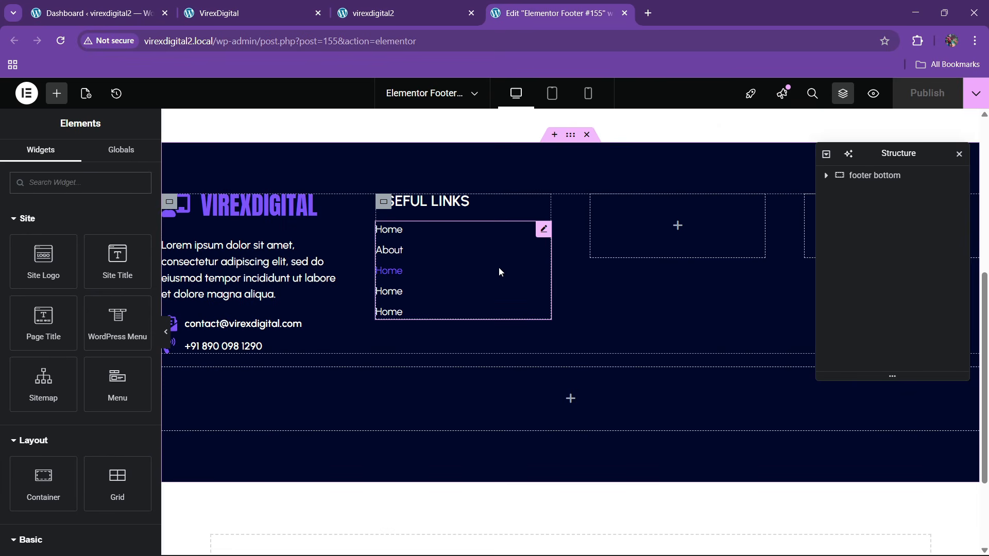
pyautogui.click(290, 9)
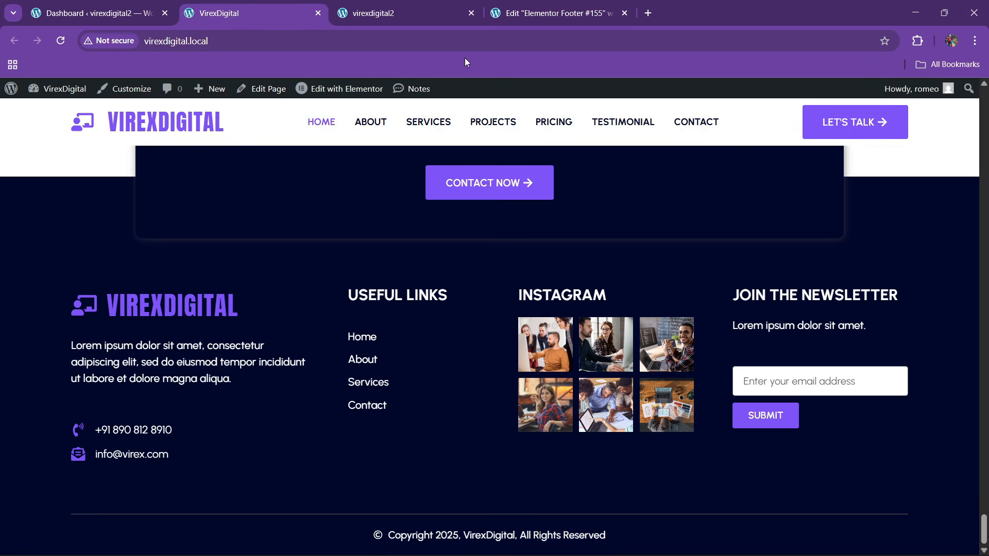
pyautogui.click(554, 13)
pyautogui.rightClick(440, 205)
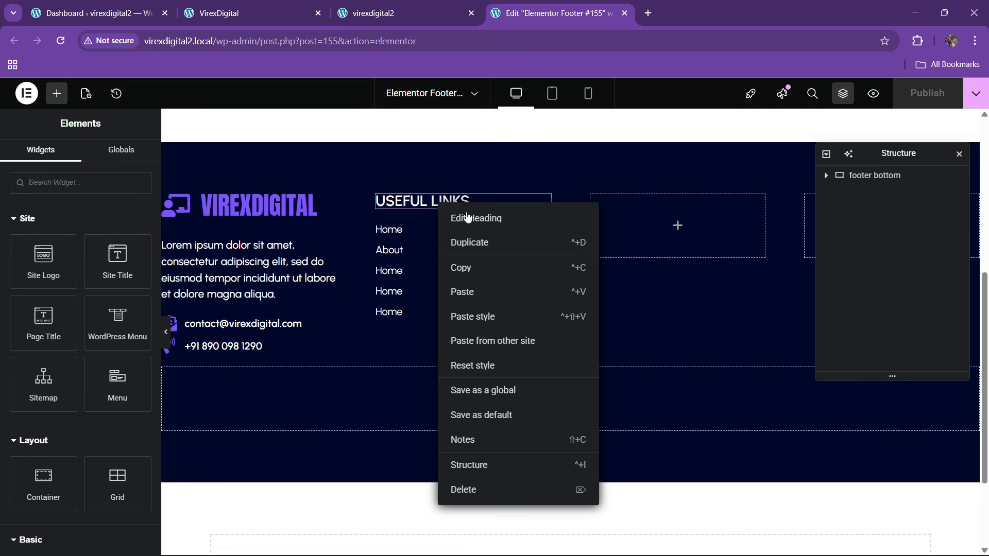
pyautogui.click(470, 269)
pyautogui.rightClick(631, 229)
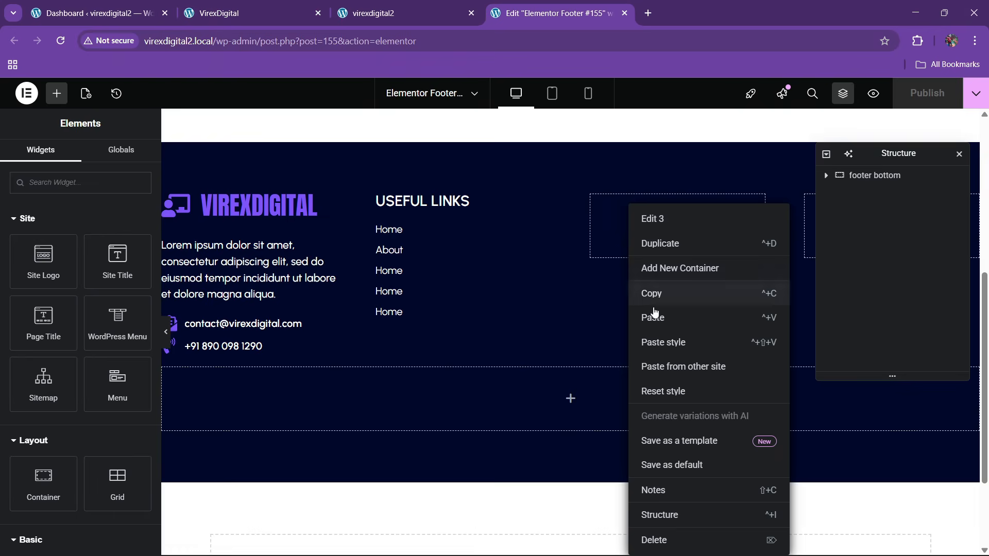
pyautogui.click(653, 314)
# - Retitle the pasted heading INSTAGRAM, then search the widgets for 'gal'
pyautogui.moveTo(119, 249); pyautogui.dragTo(2, 264)
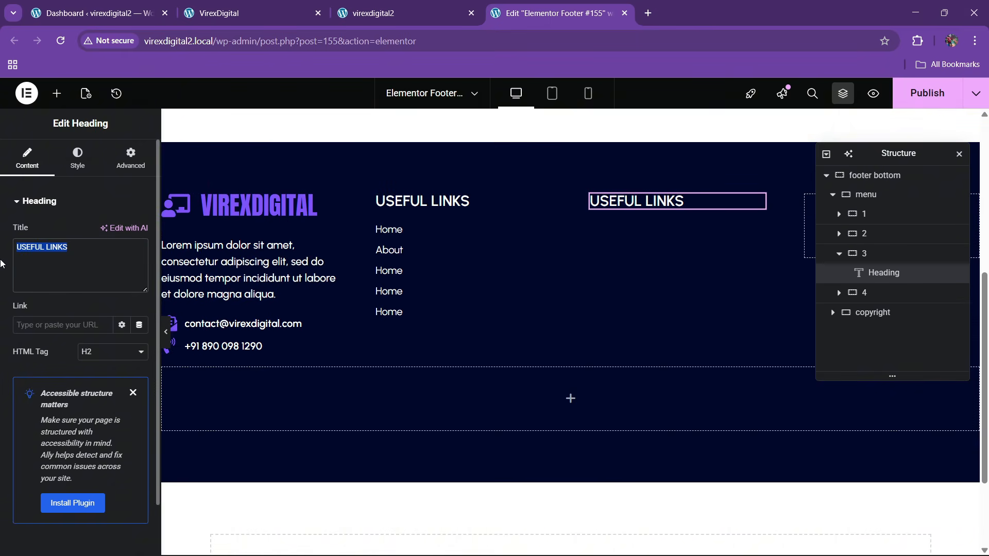
pyautogui.write('INSTAGRAM')
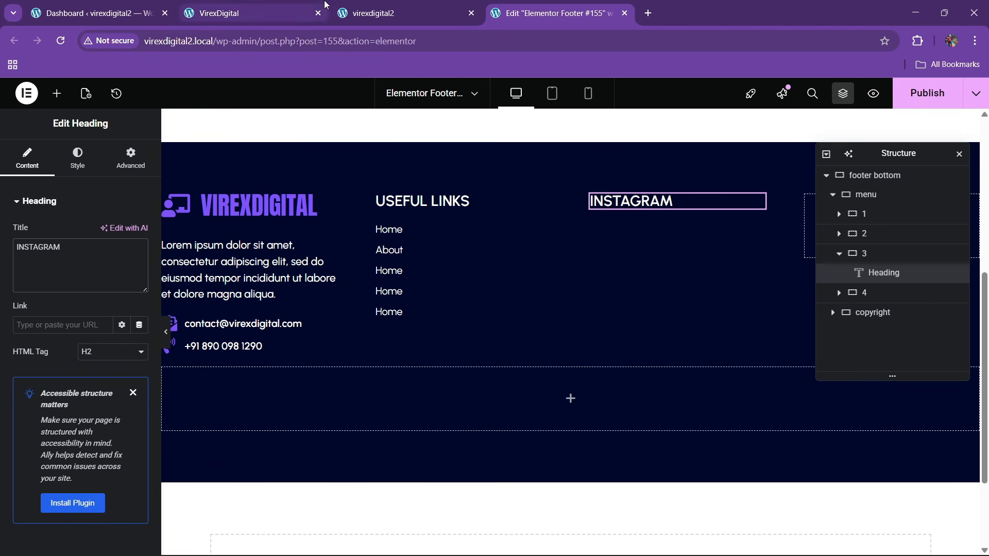
pyautogui.click(252, 6)
pyautogui.moveTo(392, 13); pyautogui.dragTo(556, 12)
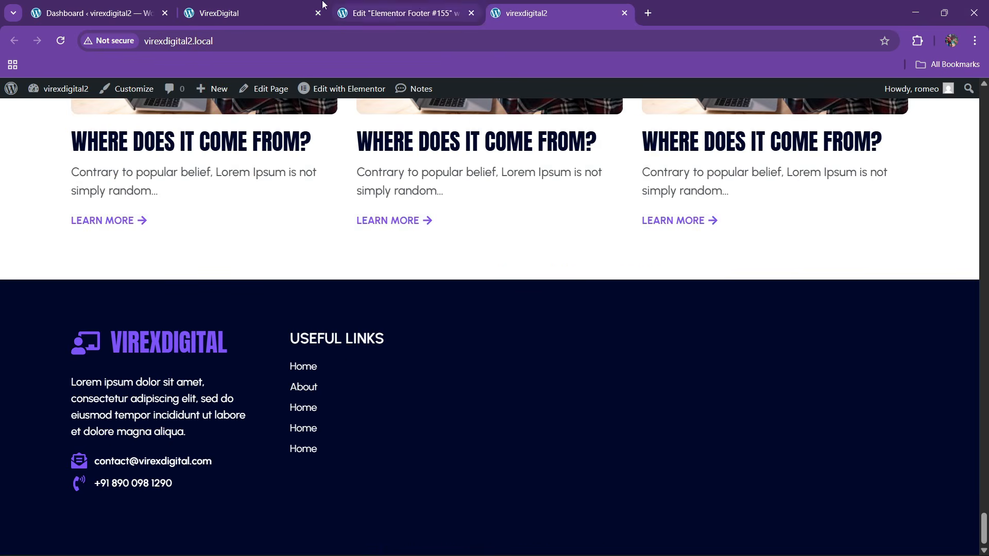
pyautogui.click(252, 12)
pyautogui.click(455, 7)
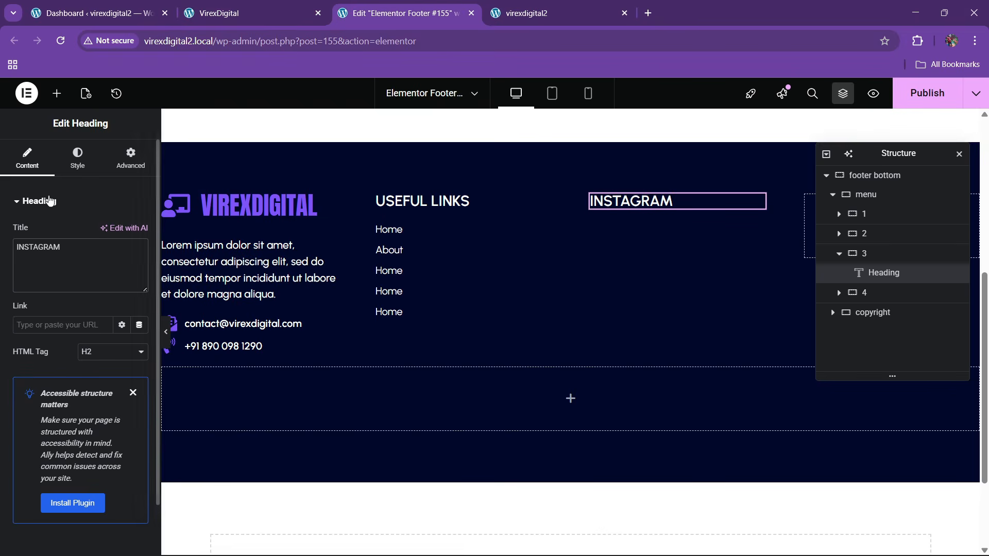
pyautogui.click(57, 94)
pyautogui.write('galler')
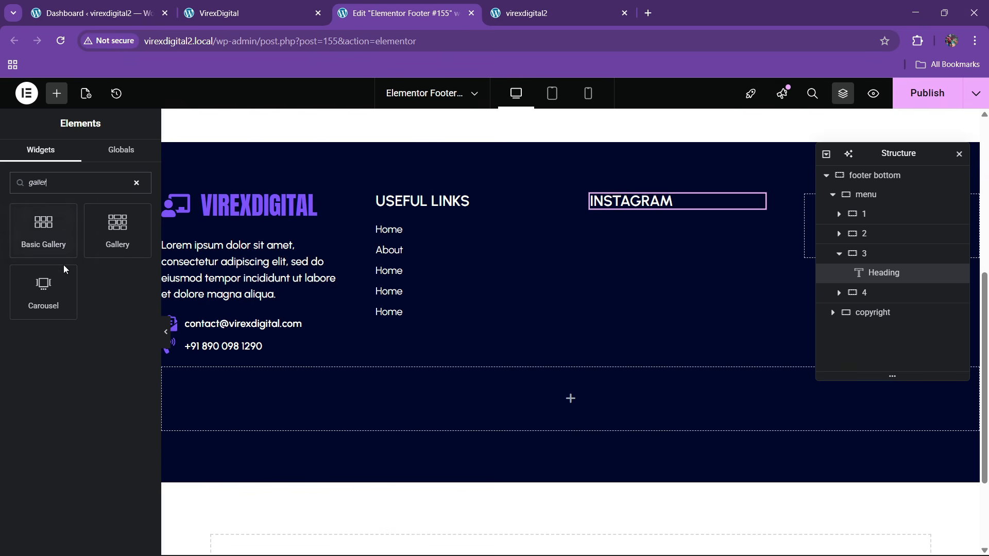
# - Insert a gallery of six media photos under the INSTAGRAM heading
pyautogui.moveTo(117, 229); pyautogui.dragTo(666, 203)
pyautogui.click(52, 311)
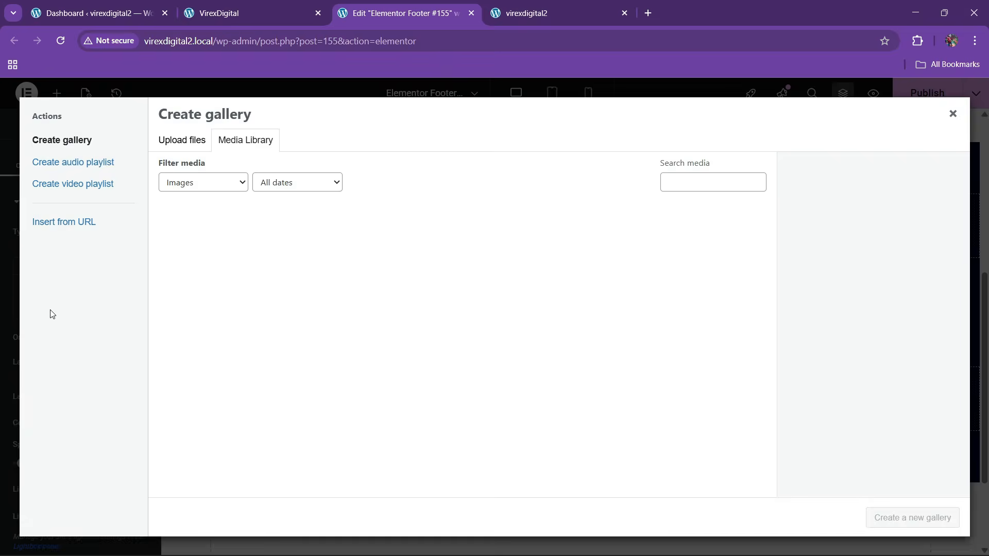
pyautogui.scroll(-3, 608, 289)
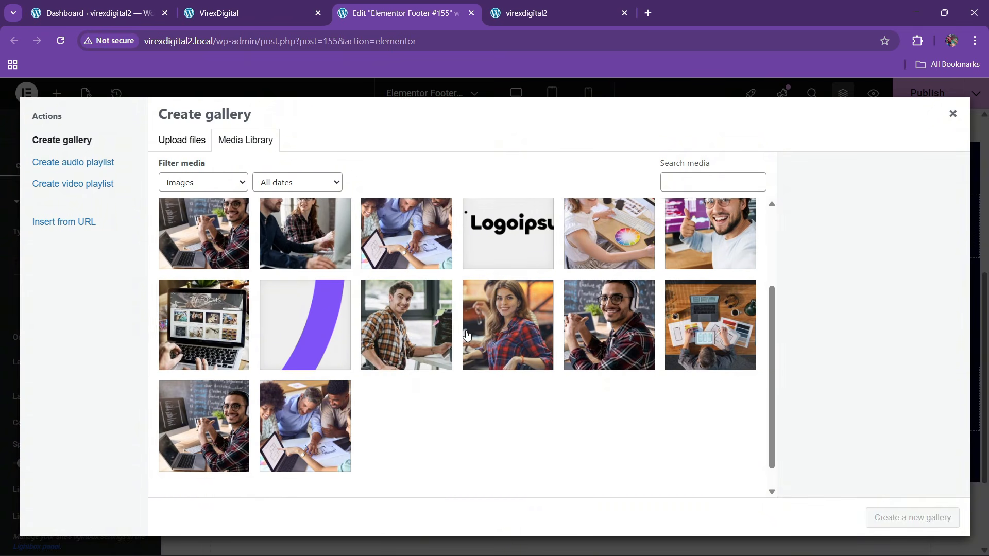
pyautogui.scroll(3, 607, 289)
pyautogui.click(630, 295)
pyautogui.click(688, 288)
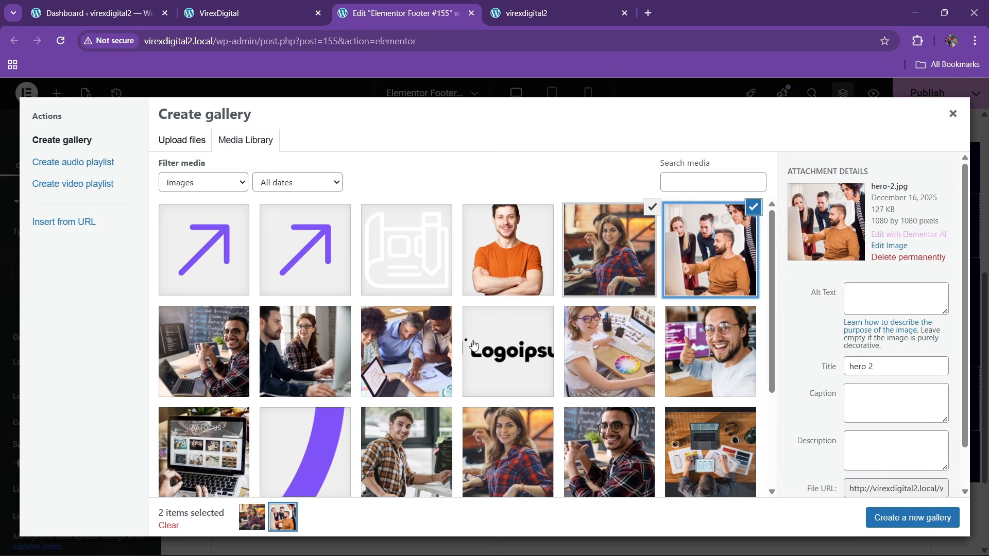
pyautogui.click(402, 348)
pyautogui.click(309, 355)
pyautogui.click(234, 383)
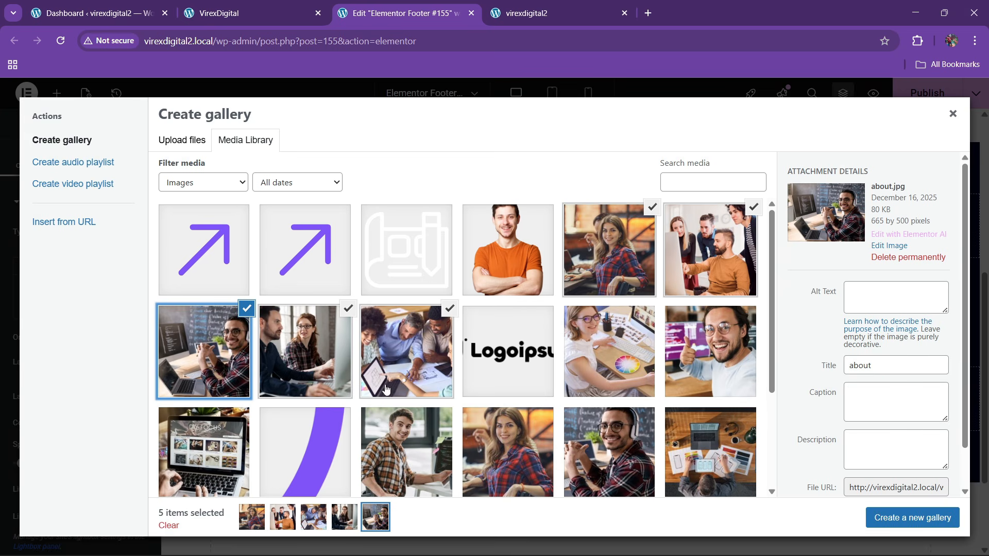
pyautogui.click(641, 366)
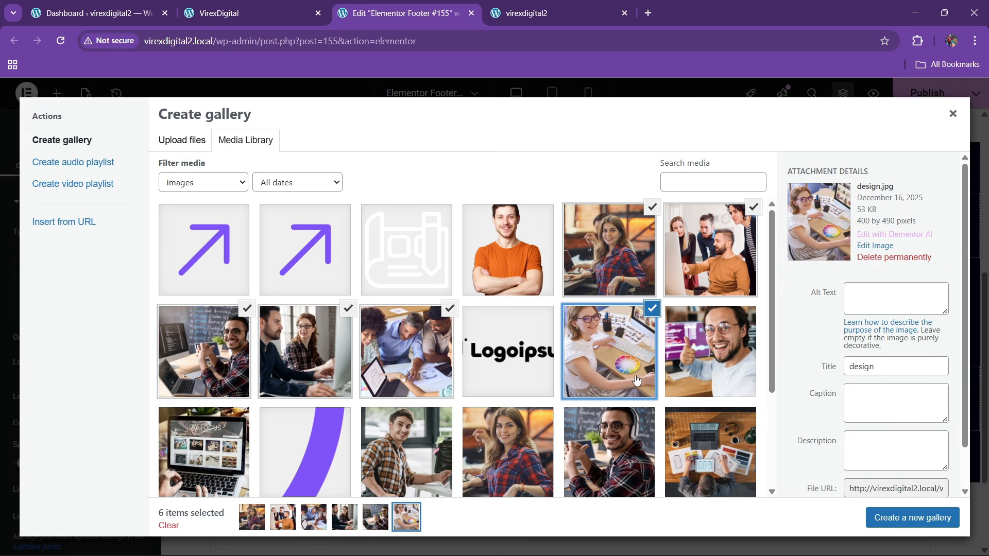
pyautogui.click(898, 518)
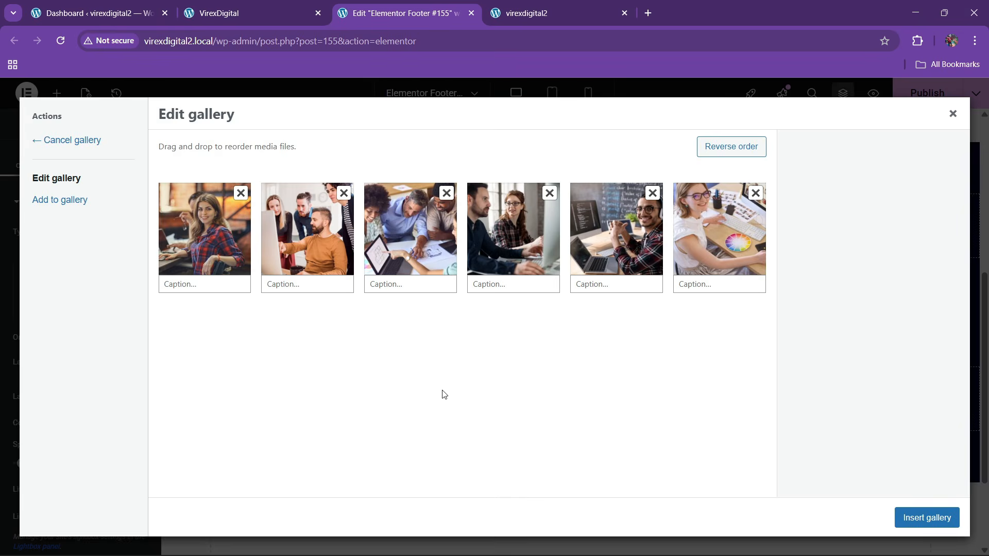
pyautogui.click(921, 518)
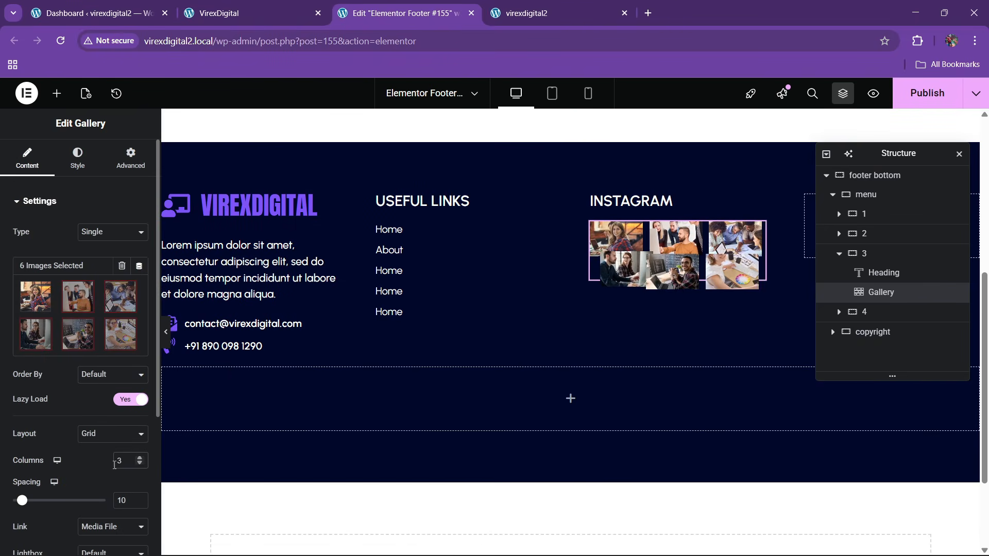
# - Make the gallery images square (1:1), widen the first column and narrow Useful Links
pyautogui.scroll(-3, 82, 453)
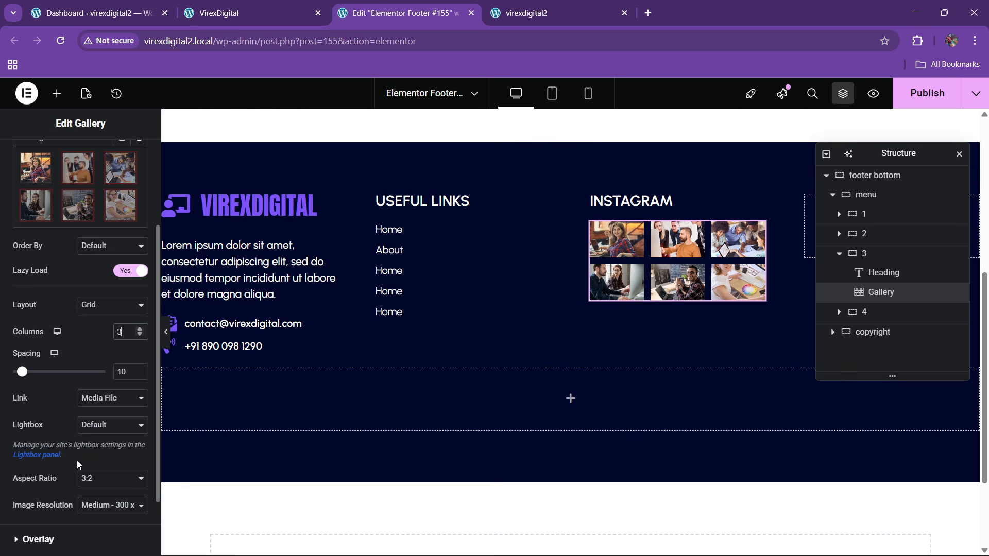
pyautogui.click(91, 483)
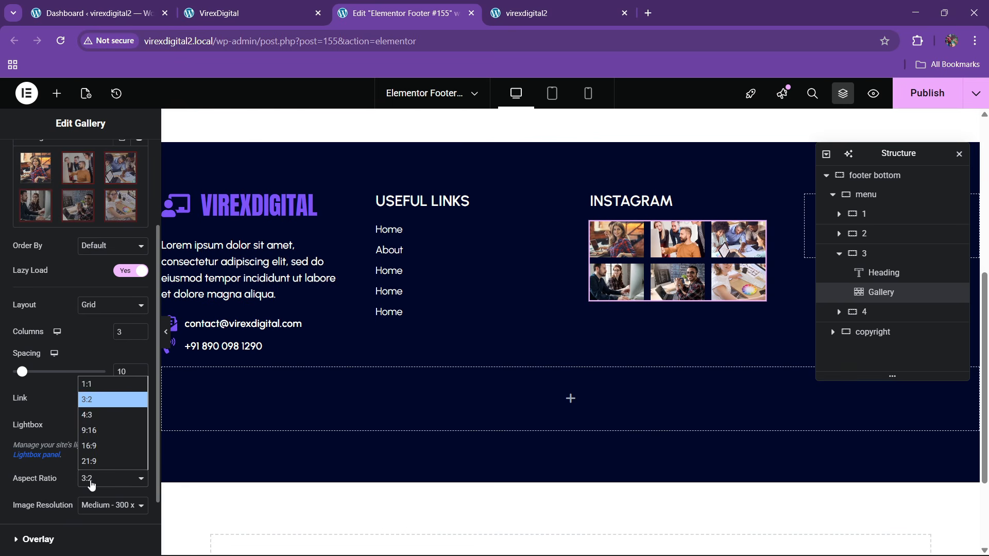
pyautogui.click(102, 384)
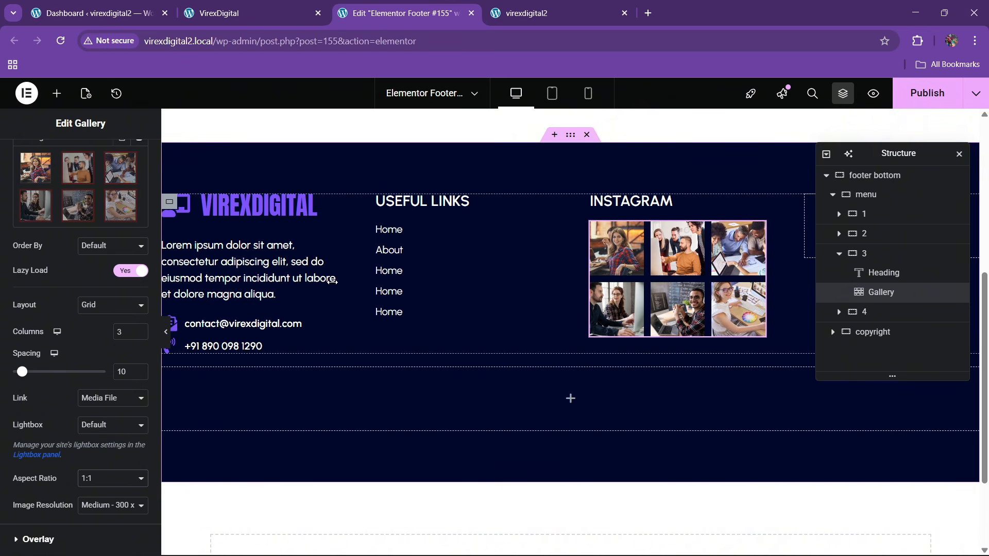
pyautogui.moveTo(332, 281); pyautogui.dragTo(403, 285)
pyautogui.moveTo(592, 275); pyautogui.dragTo(562, 282)
pyautogui.moveTo(900, 154); pyautogui.dragTo(584, 230)
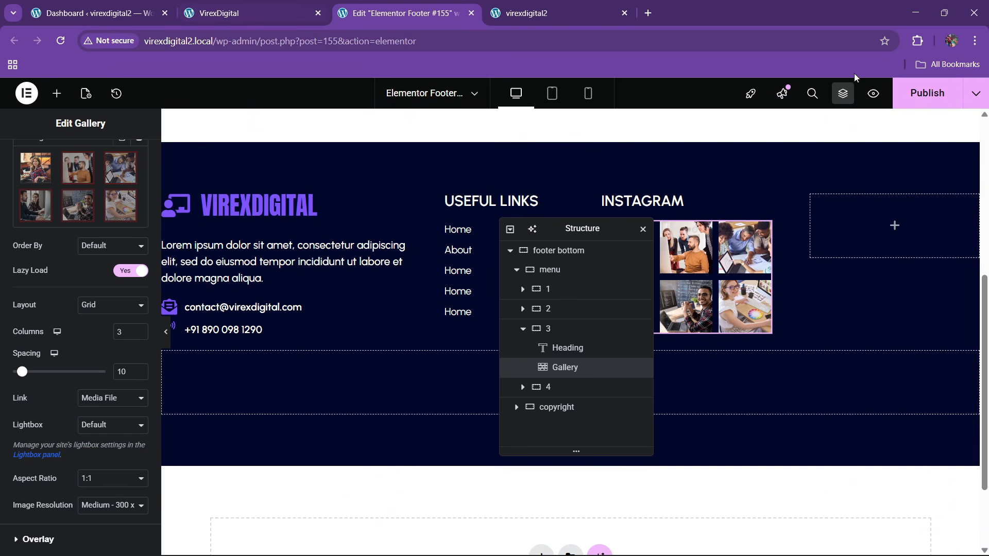
# - Publish the footer, then give the Useful Links icon list a 30 px top margin
pyautogui.click(918, 98)
pyautogui.hotkey('ctrl', 'shift', 'Tab')
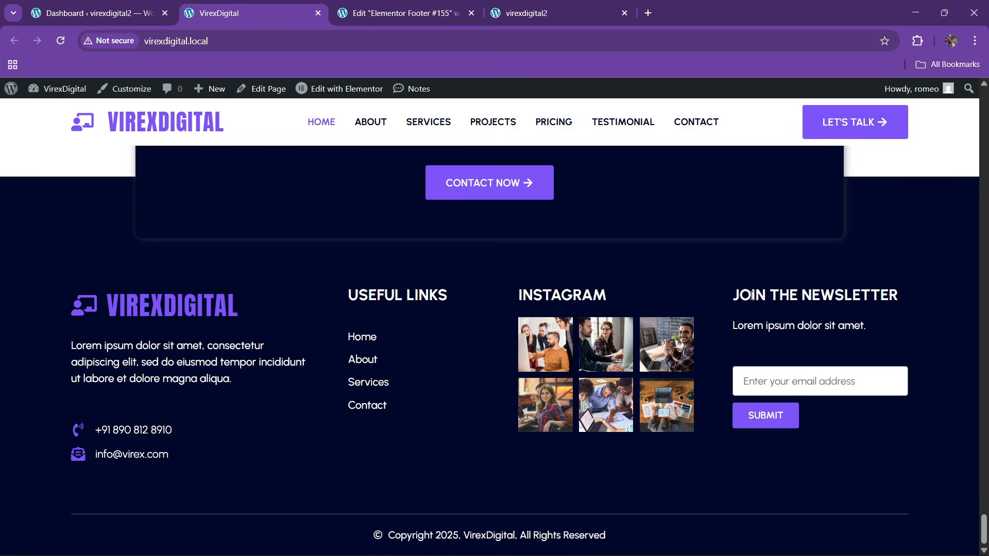
pyautogui.click(462, 19)
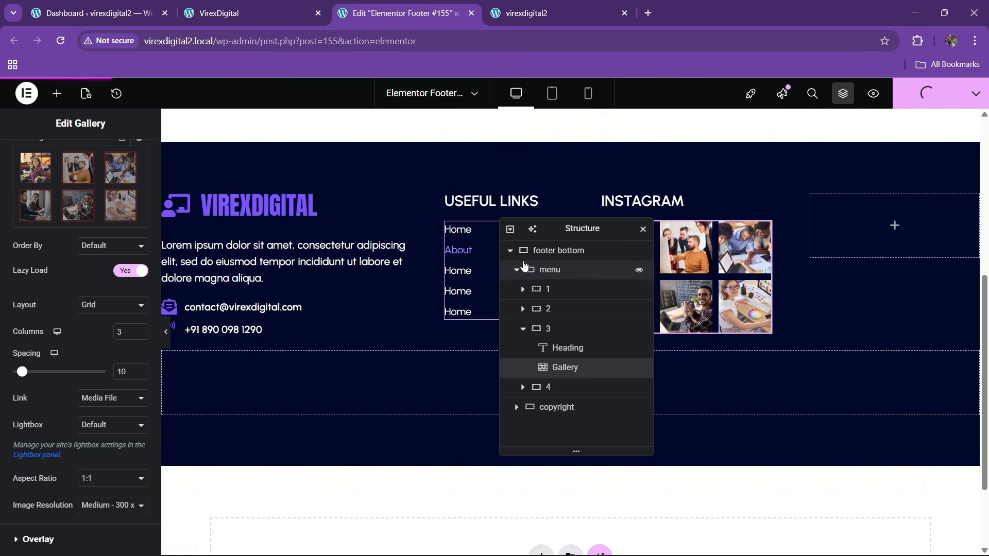
pyautogui.moveTo(575, 238); pyautogui.dragTo(441, 254)
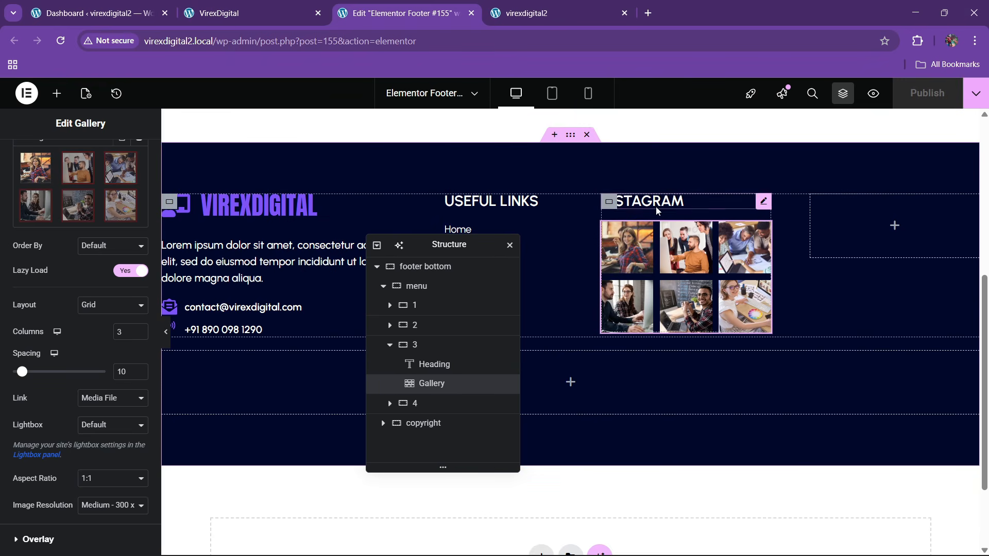
pyautogui.moveTo(448, 248); pyautogui.dragTo(404, 274)
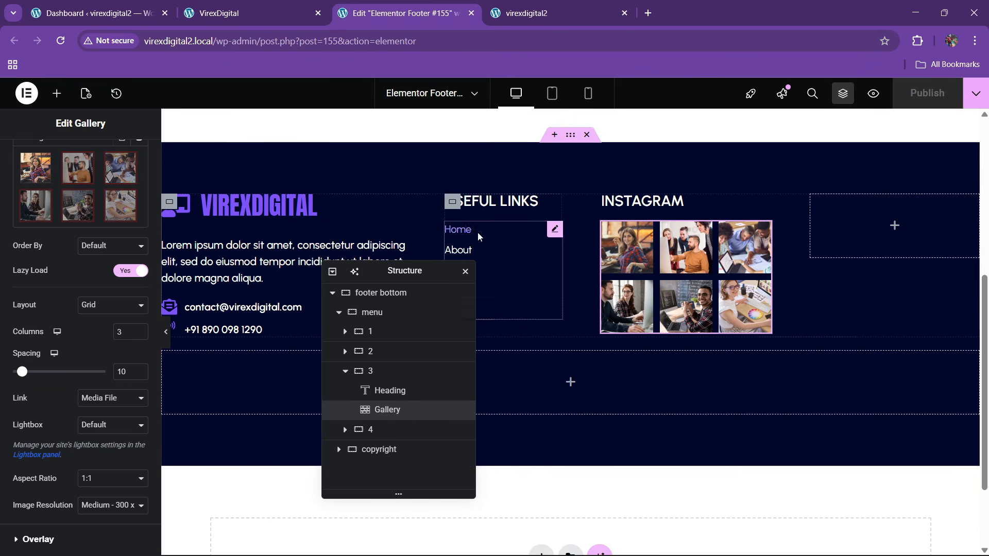
pyautogui.click(554, 235)
pyautogui.click(131, 157)
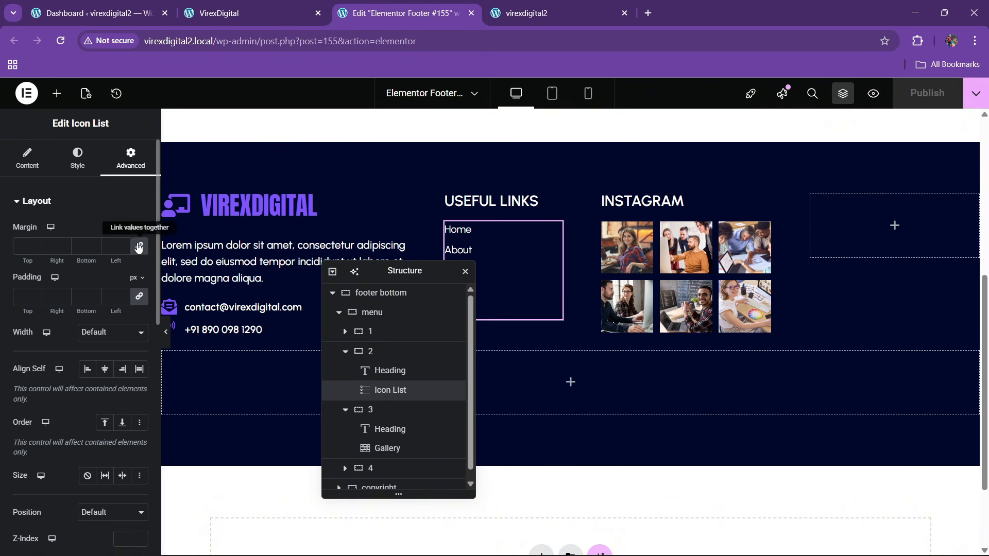
pyautogui.write('30')
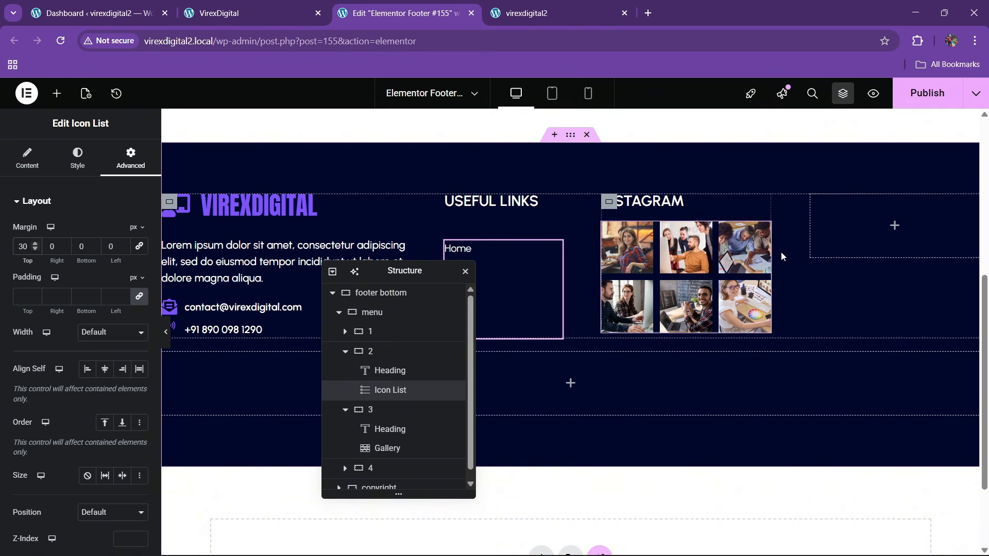
# - Set all of the Instagram gallery's margins to 0
pyautogui.click(763, 230)
pyautogui.click(135, 161)
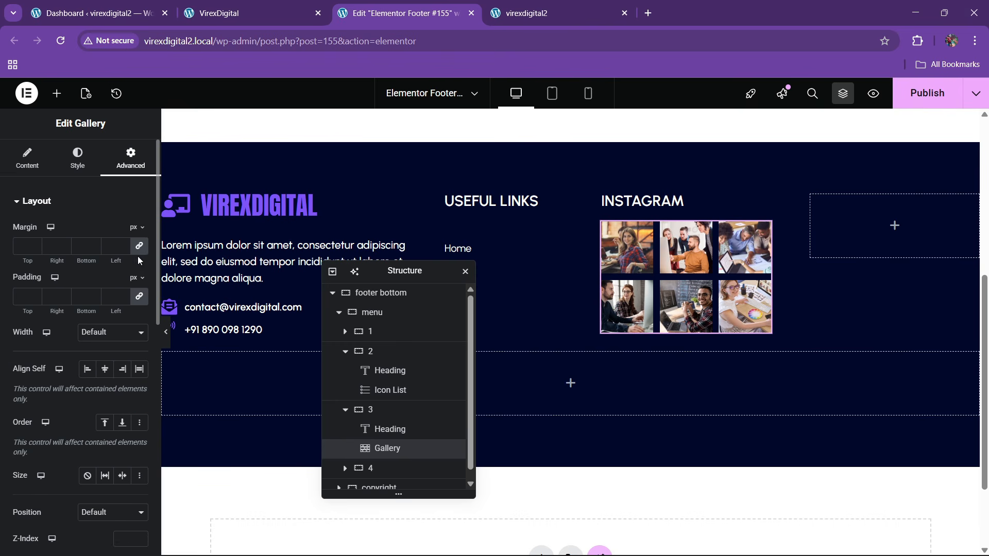
pyautogui.moveTo(127, 255); pyautogui.dragTo(57, 257)
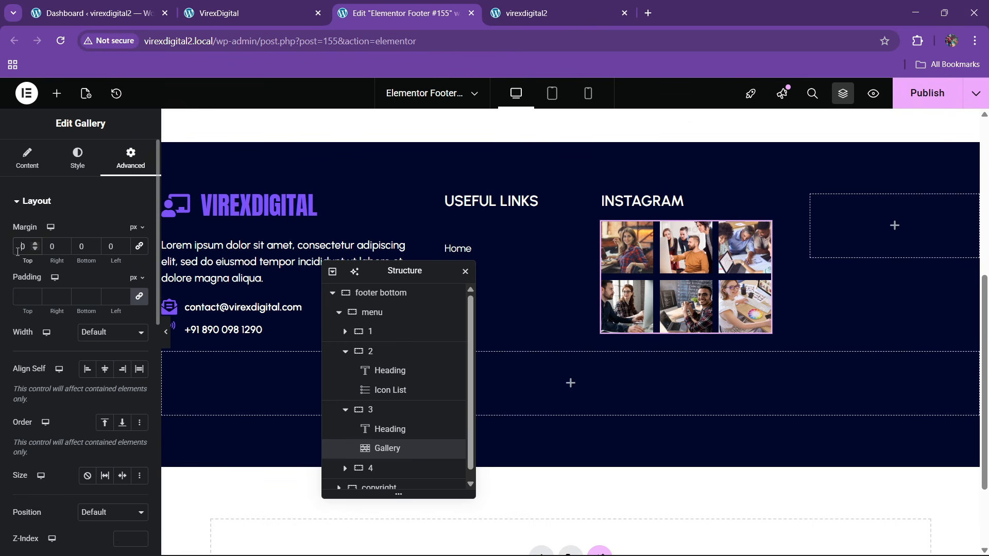
# - Copy the INSTAGRAM heading into column four and retitle it Join The Newsletter
pyautogui.rightClick(642, 211)
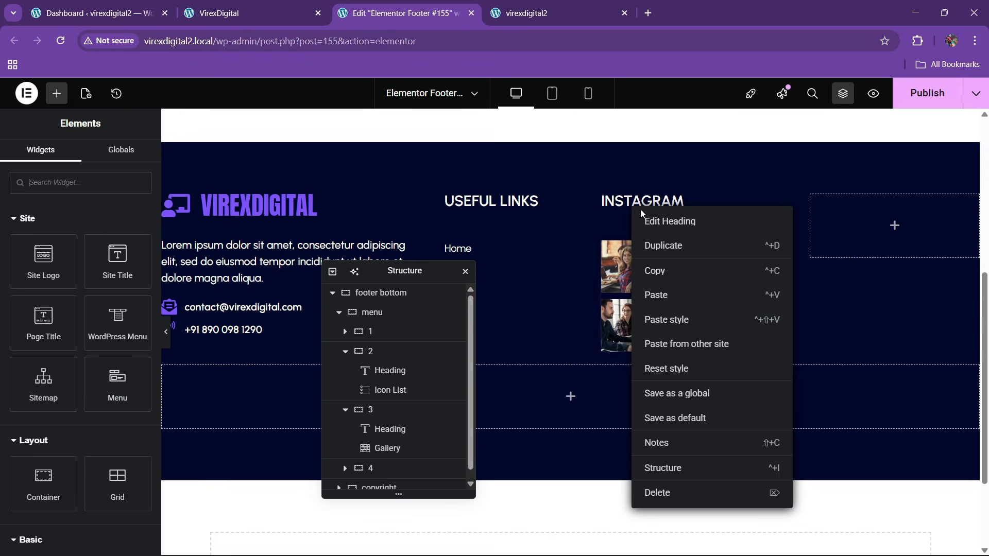
pyautogui.click(655, 271)
pyautogui.rightClick(861, 222)
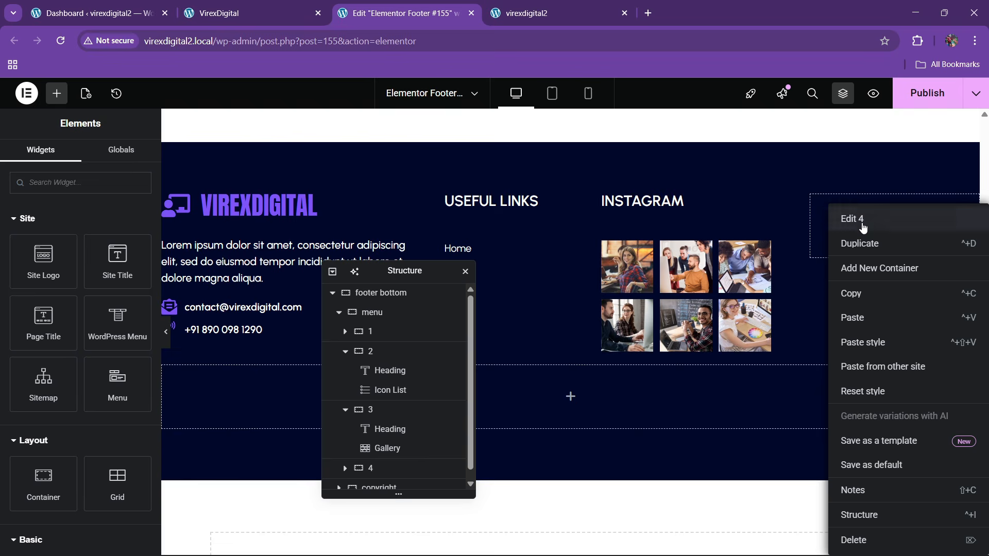
pyautogui.click(863, 320)
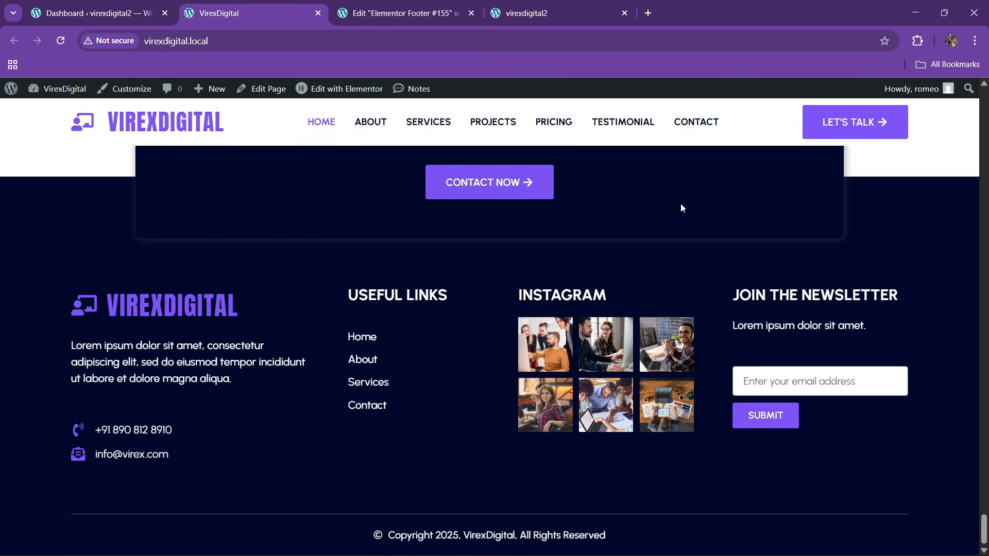
pyautogui.click(247, 12)
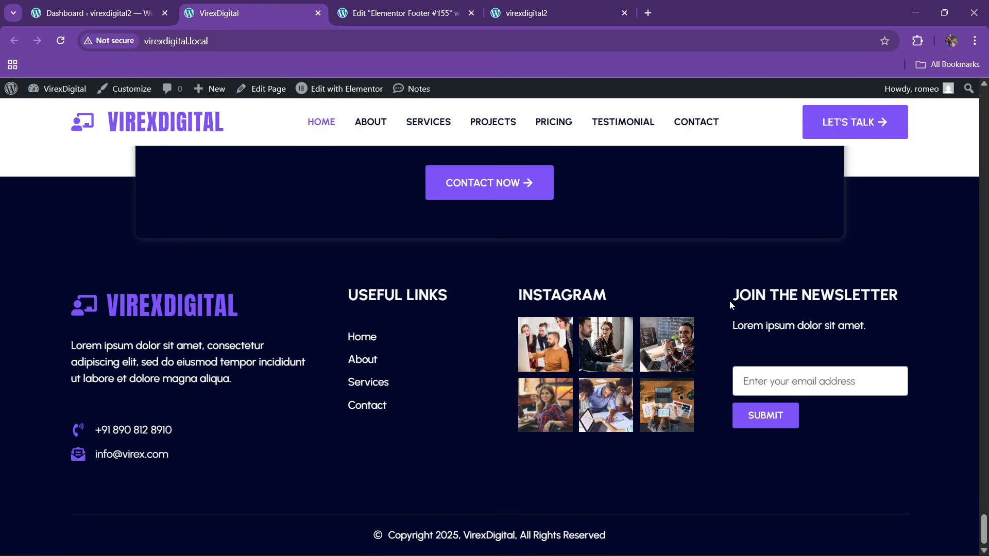
pyautogui.moveTo(730, 305); pyautogui.dragTo(889, 308)
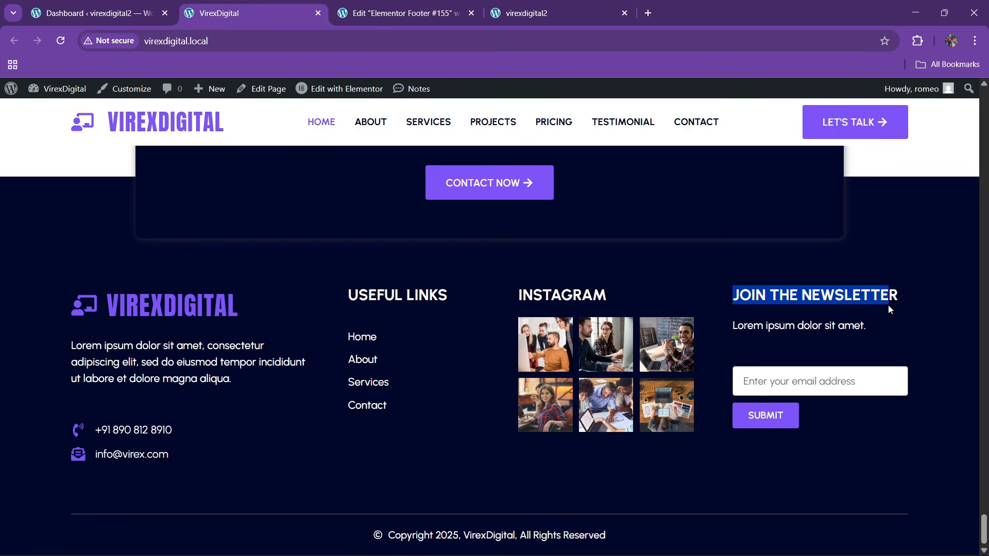
pyautogui.click(404, 13)
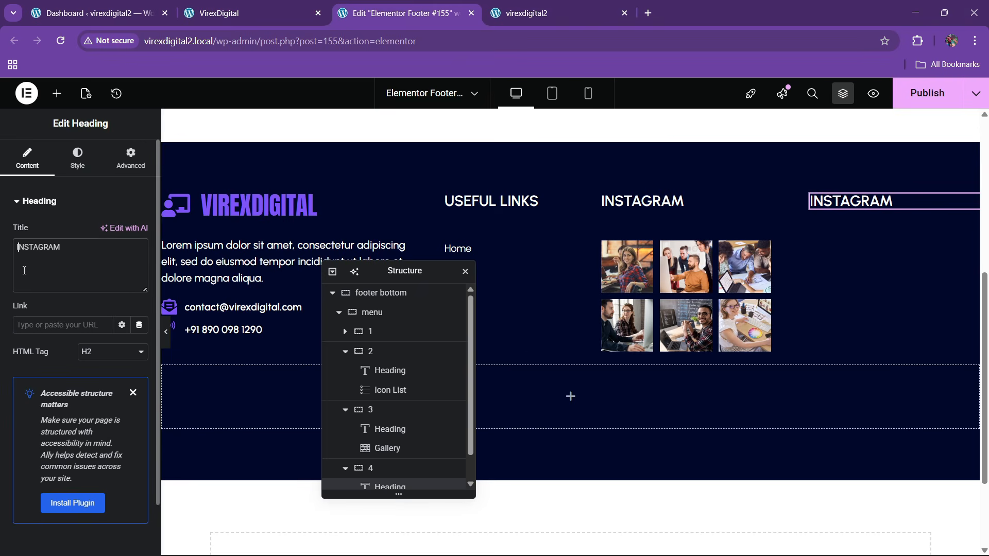
pyautogui.hotkey('ctrl', 'a')
pyautogui.hotkey('ctrl', 'v')
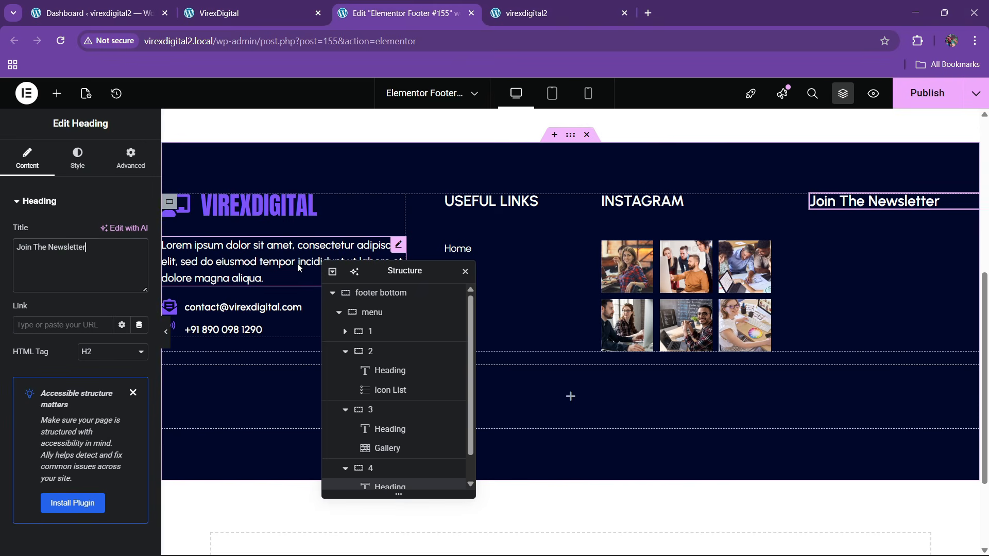
# - Set the newsletter heading's typography transform to uppercase
pyautogui.click(78, 157)
pyautogui.click(139, 268)
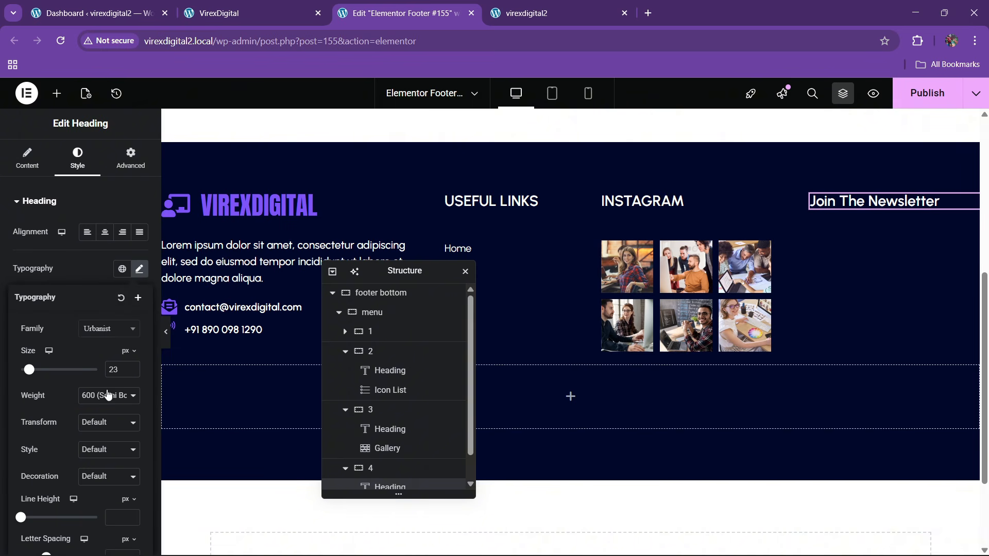
pyautogui.click(100, 423)
pyautogui.click(97, 457)
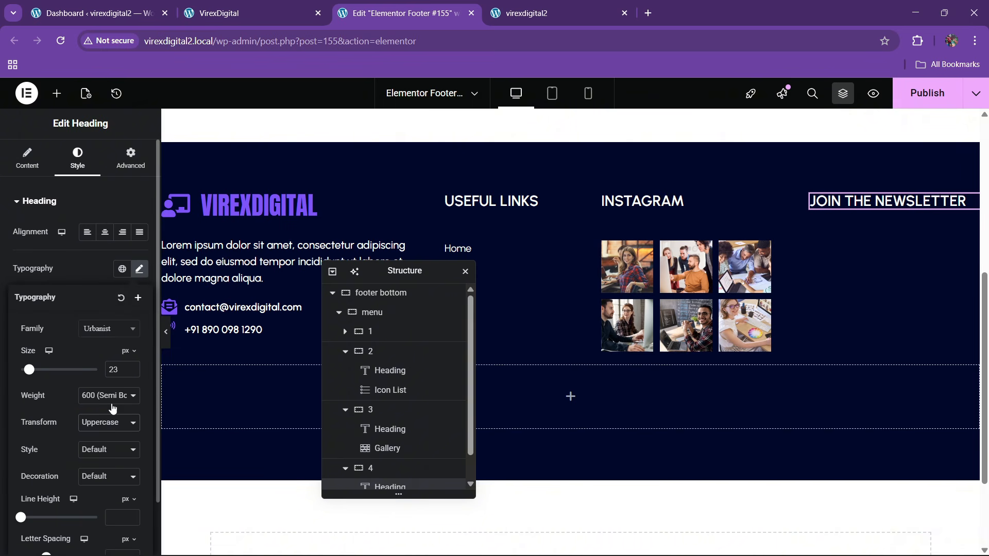
pyautogui.moveTo(378, 270); pyautogui.dragTo(476, 281)
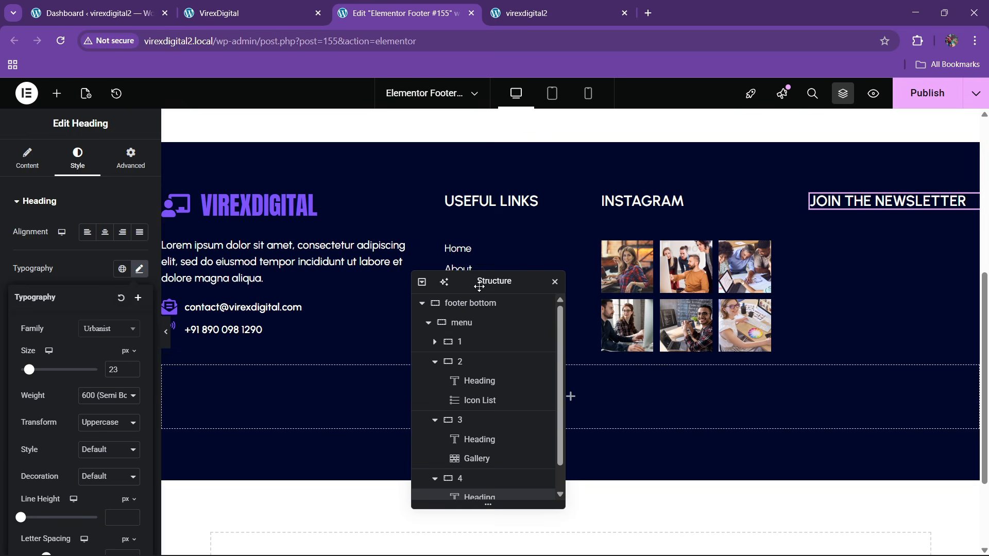
# - Paste the Lorem paragraph under the heading, trimmed to end at 'adipiscing elit.'
pyautogui.rightClick(294, 266)
pyautogui.click(322, 317)
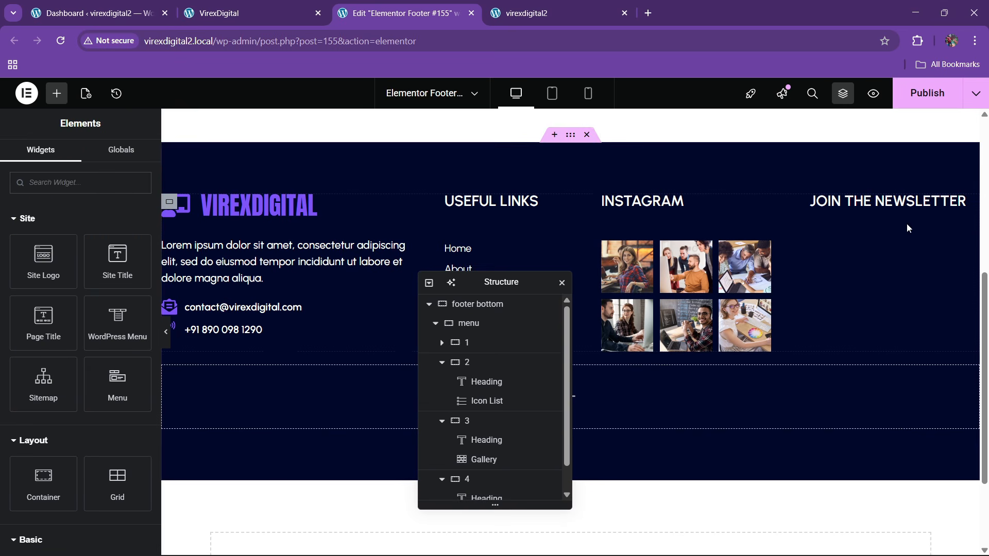
pyautogui.rightClick(877, 207)
pyautogui.click(857, 289)
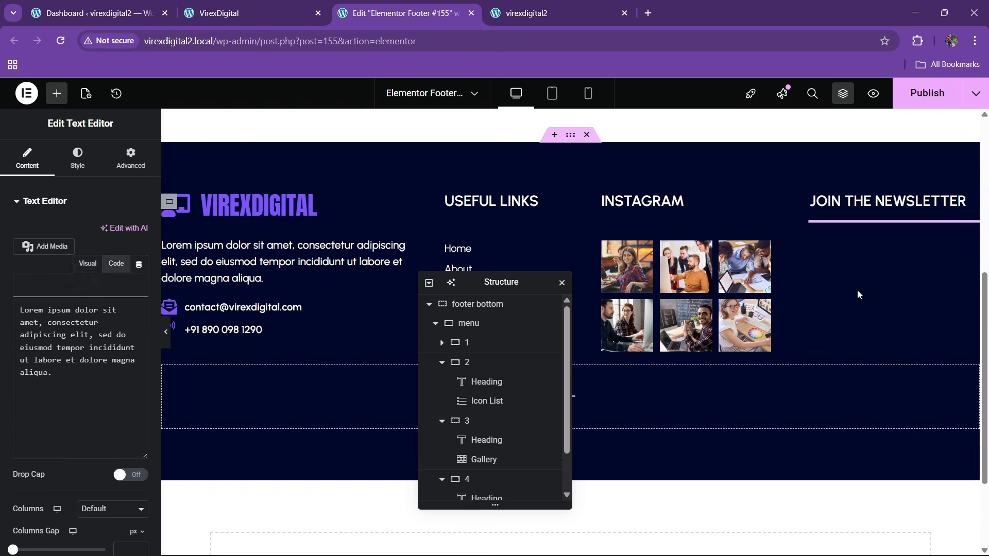
pyautogui.click(116, 263)
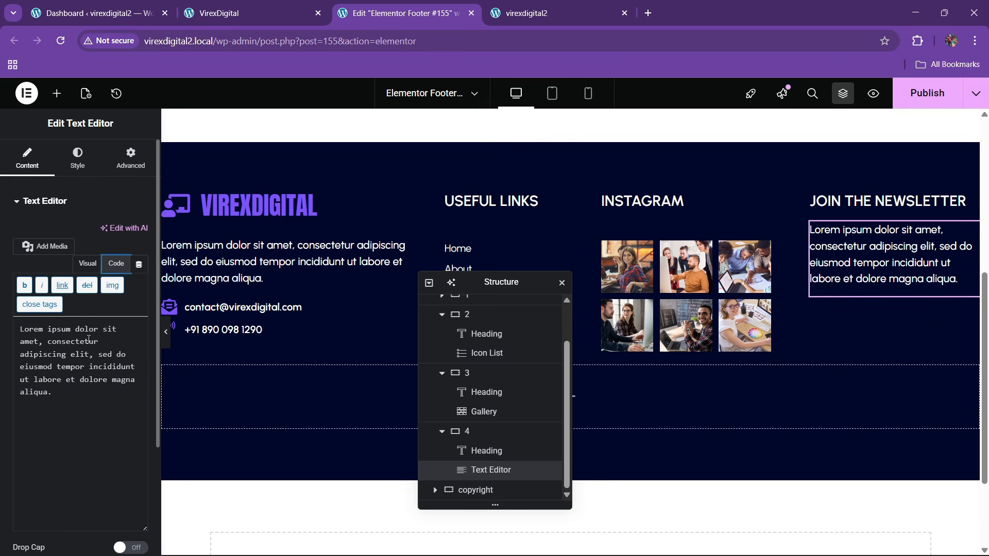
pyautogui.moveTo(91, 357); pyautogui.dragTo(122, 413)
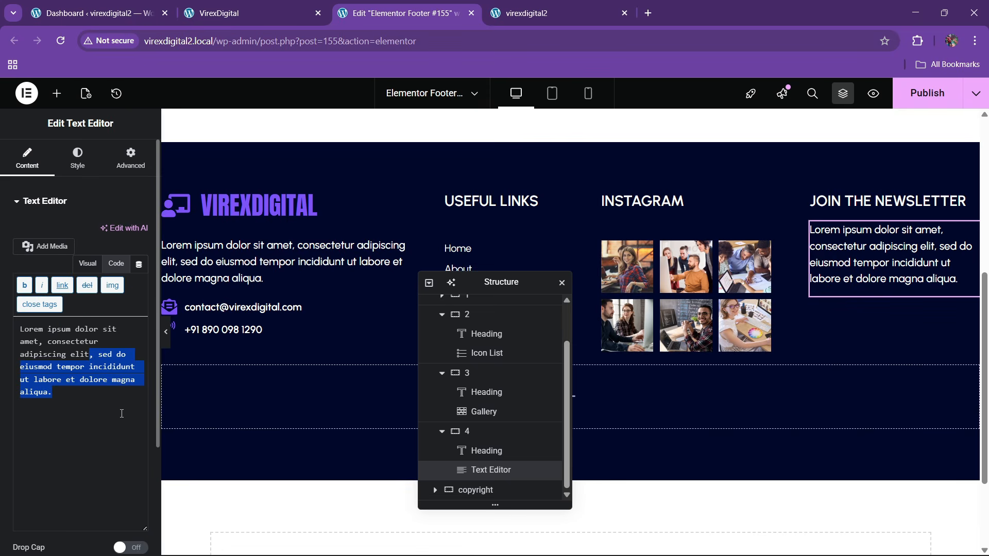
pyautogui.write('.')
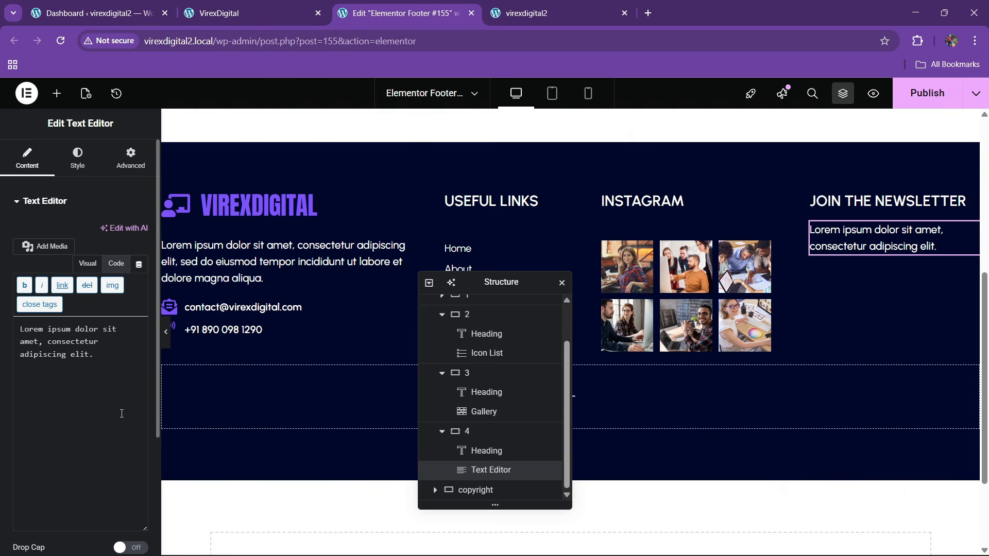
pyautogui.click(226, 13)
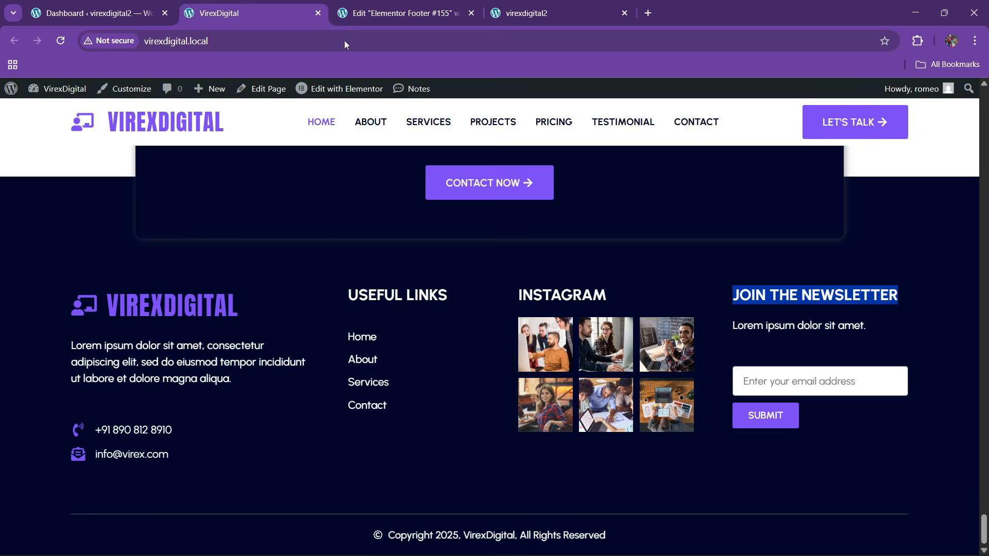
pyautogui.click(435, 6)
pyautogui.click(60, 97)
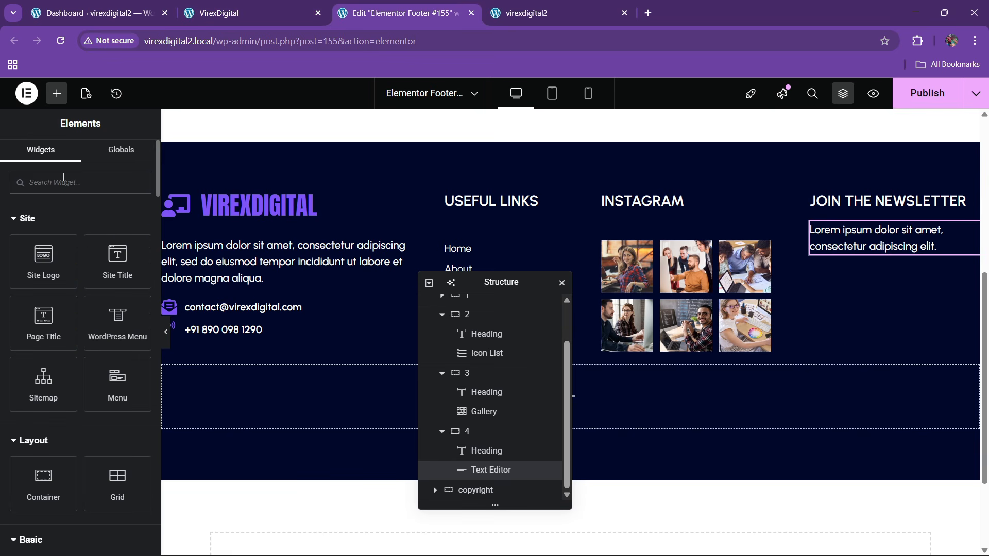
# - Add a Form widget to the newsletter column with only the Email field, inputs small
pyautogui.write('form')
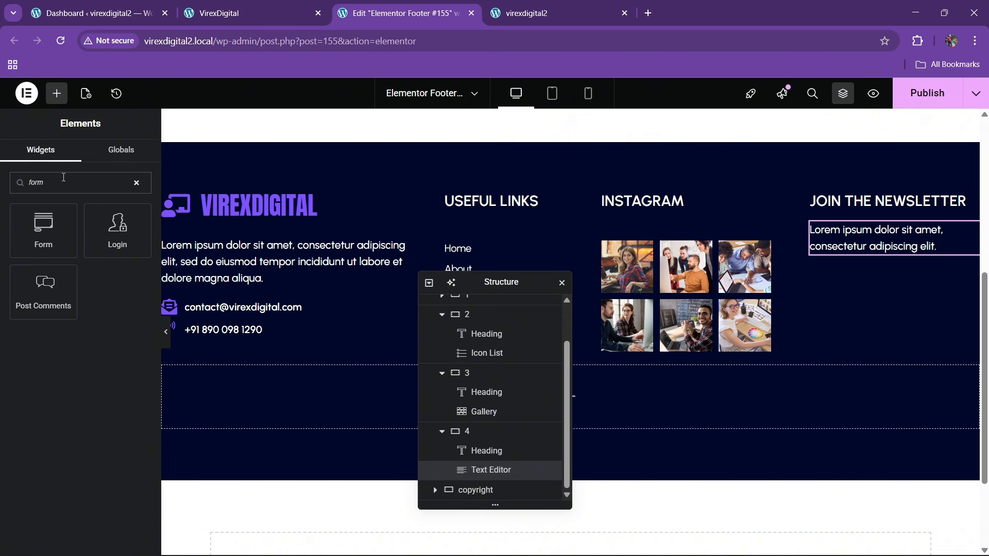
pyautogui.moveTo(54, 228); pyautogui.dragTo(873, 275)
pyautogui.click(135, 270)
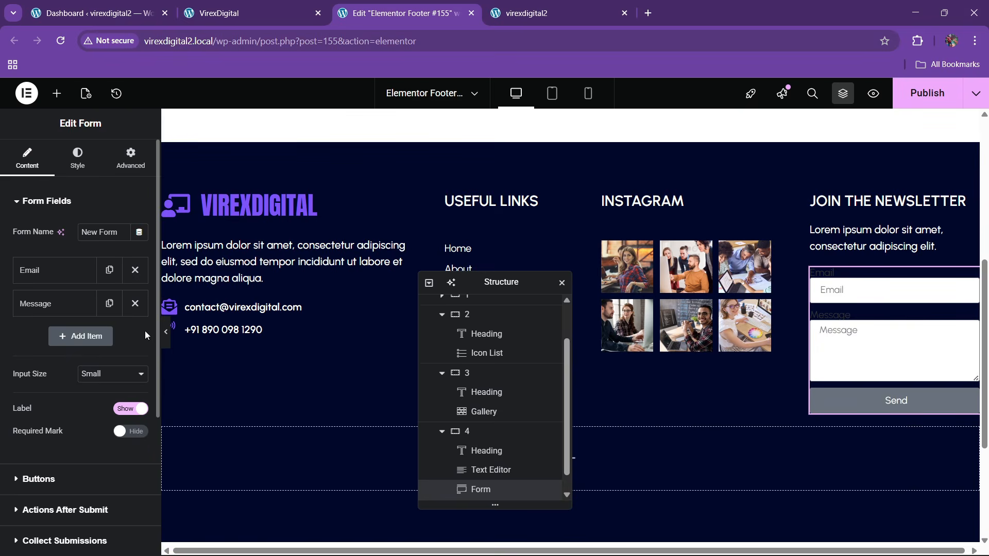
pyautogui.click(135, 303)
pyautogui.click(110, 341)
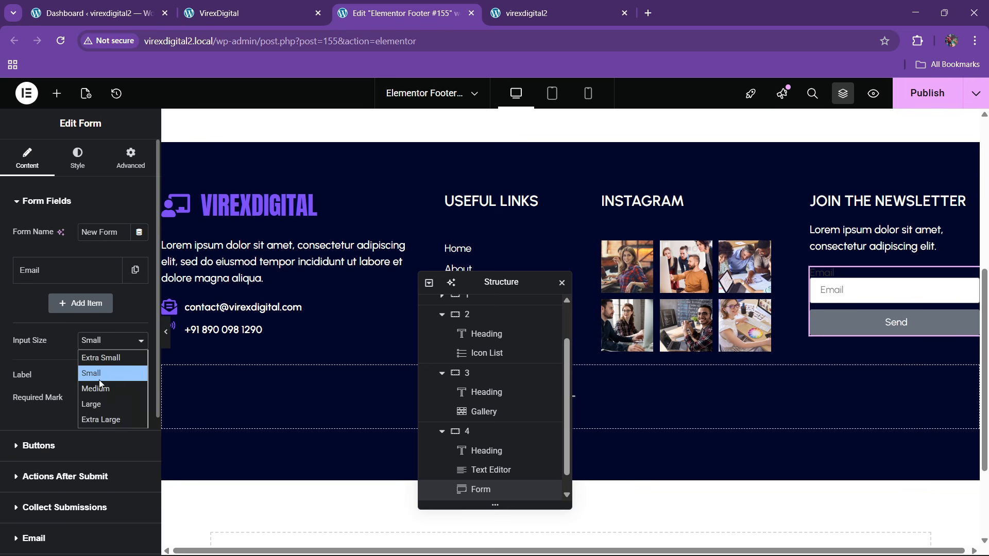
pyautogui.click(97, 387)
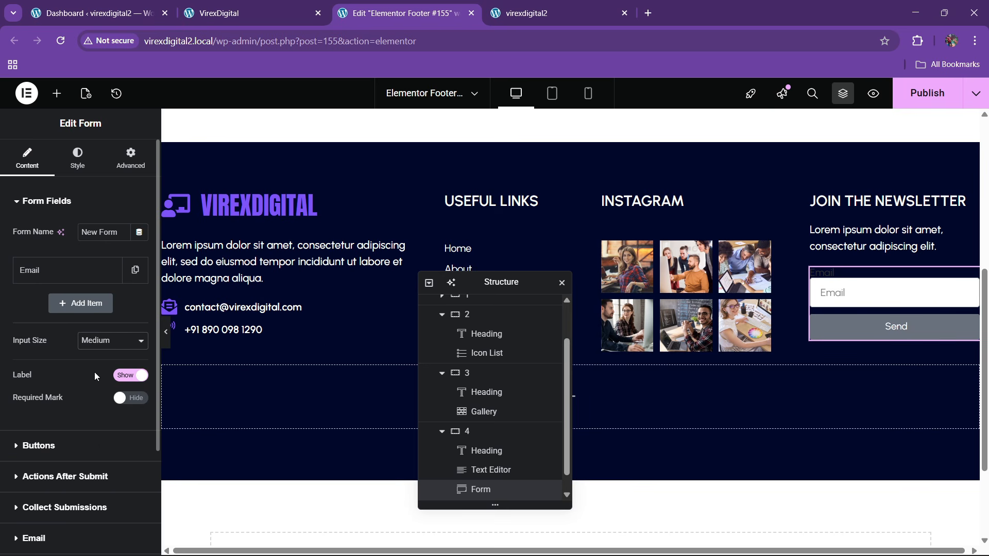
pyautogui.click(94, 340)
pyautogui.click(92, 369)
# - Keep the form button size small and change its text to SUBMIT
pyautogui.click(59, 443)
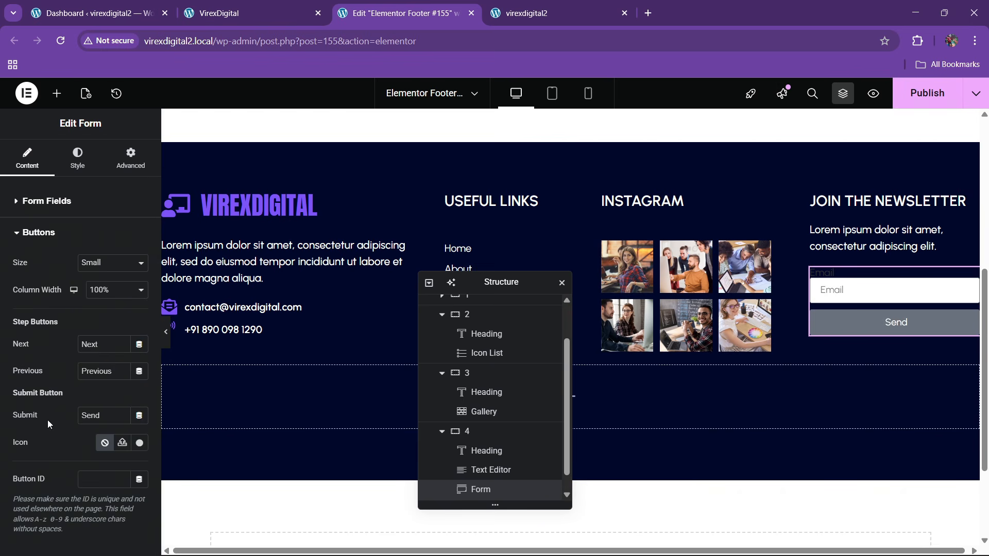
pyautogui.click(101, 264)
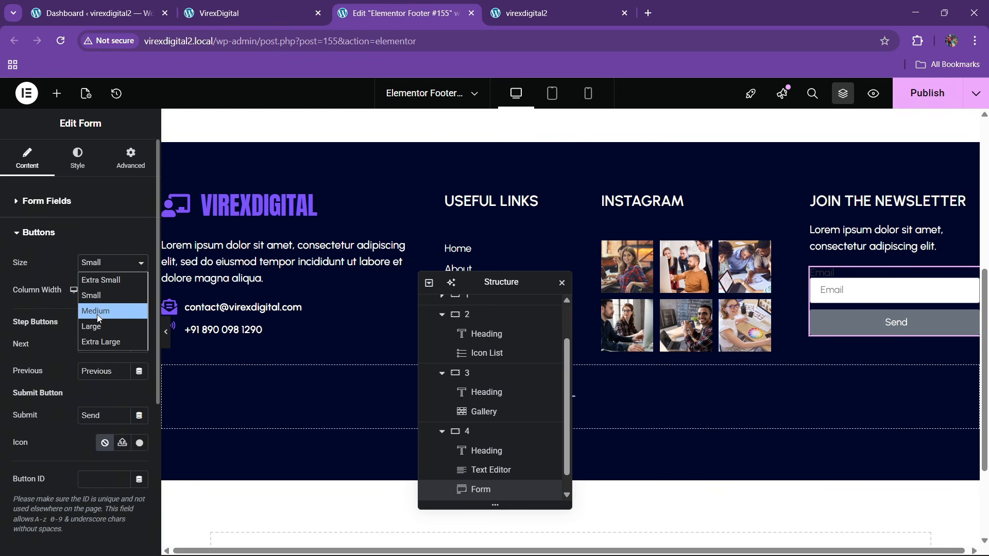
pyautogui.click(48, 340)
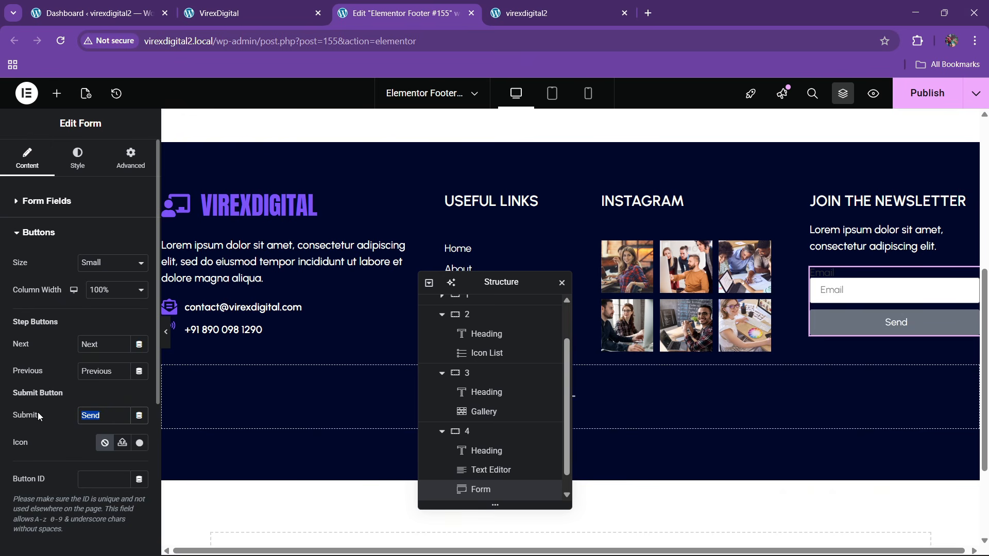
pyautogui.write('SUBMIT')
pyautogui.click(78, 157)
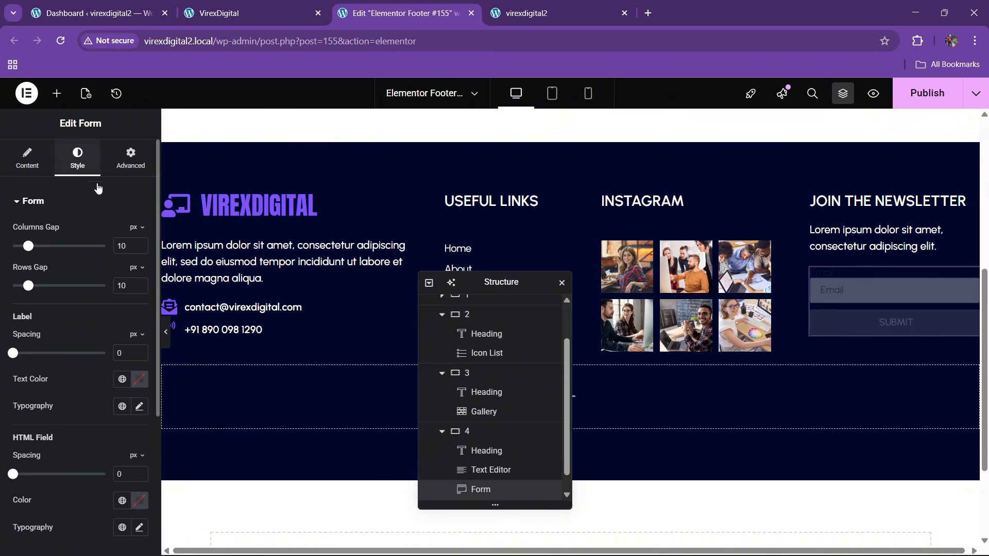
pyautogui.click(197, 6)
pyautogui.click(401, 13)
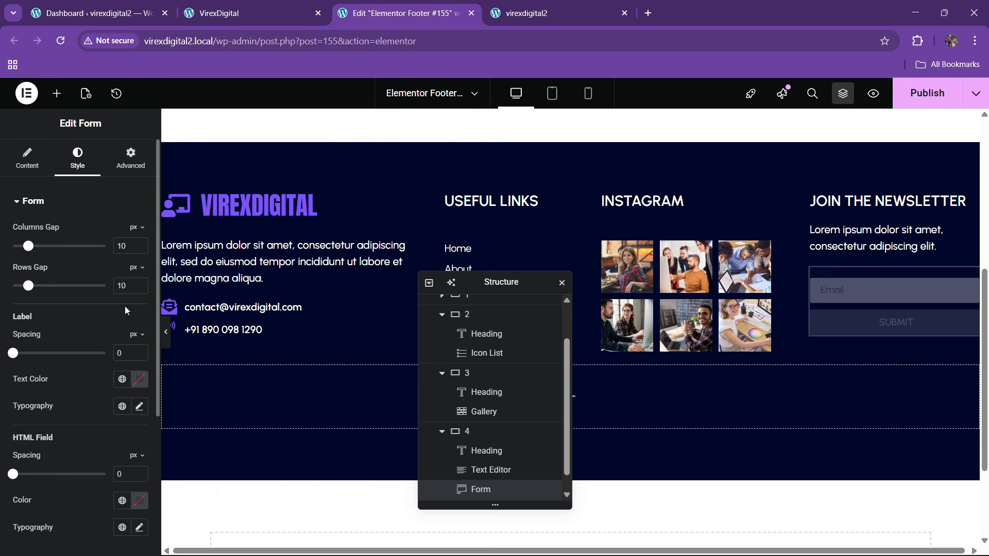
# - Style the SUBMIT button with theme purple background, 600 Semi Bold weight, start position
pyautogui.scroll(-4, 101, 354)
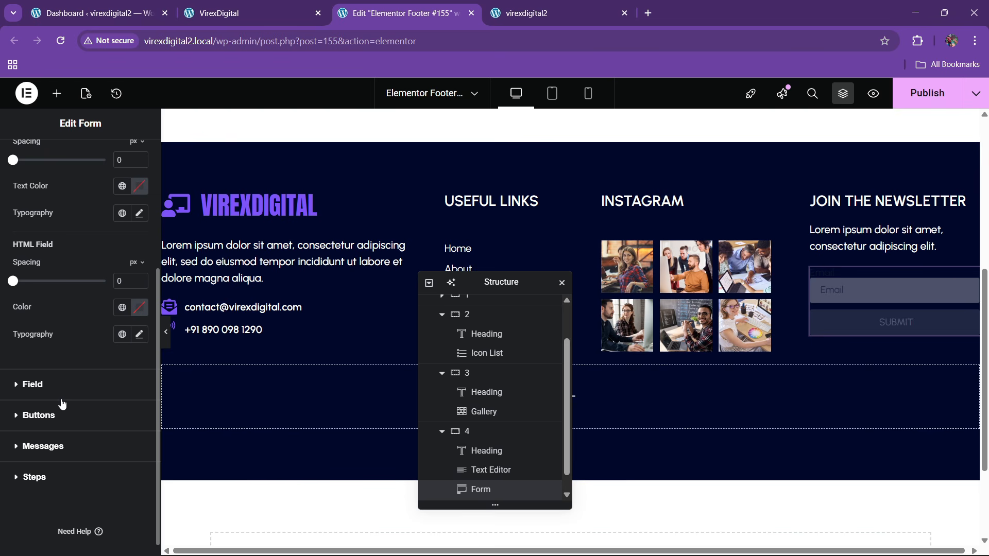
pyautogui.click(53, 415)
pyautogui.click(122, 446)
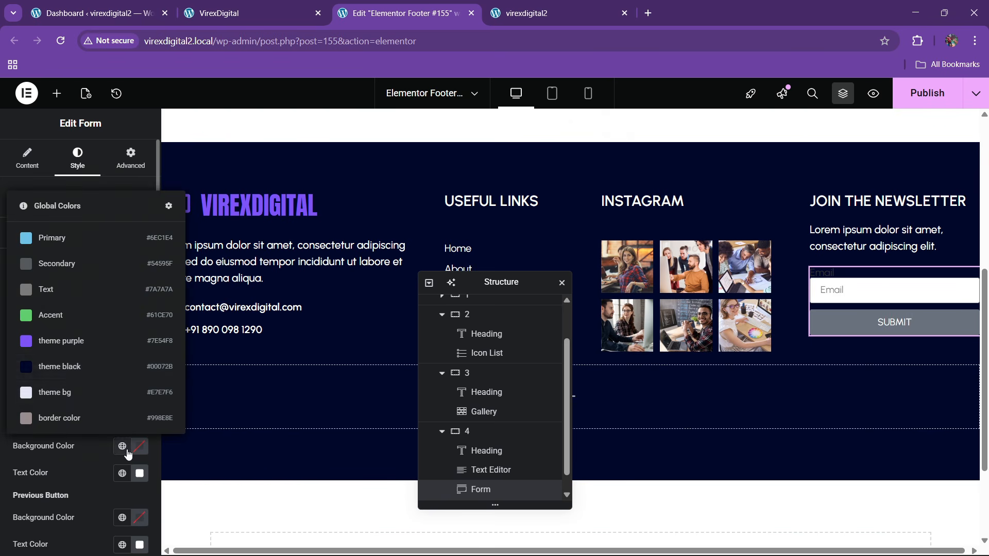
pyautogui.click(61, 344)
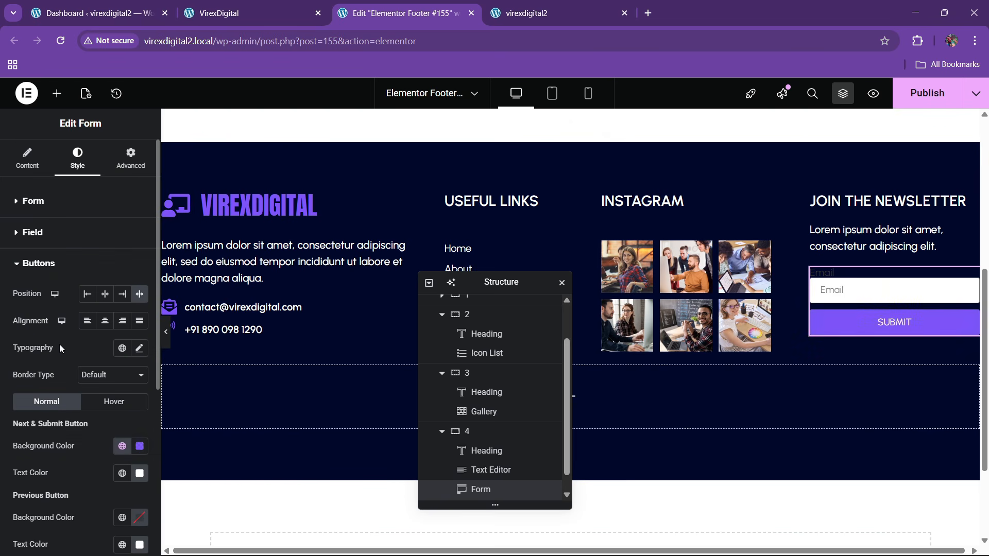
pyautogui.scroll(-1, 130, 394)
pyautogui.click(138, 283)
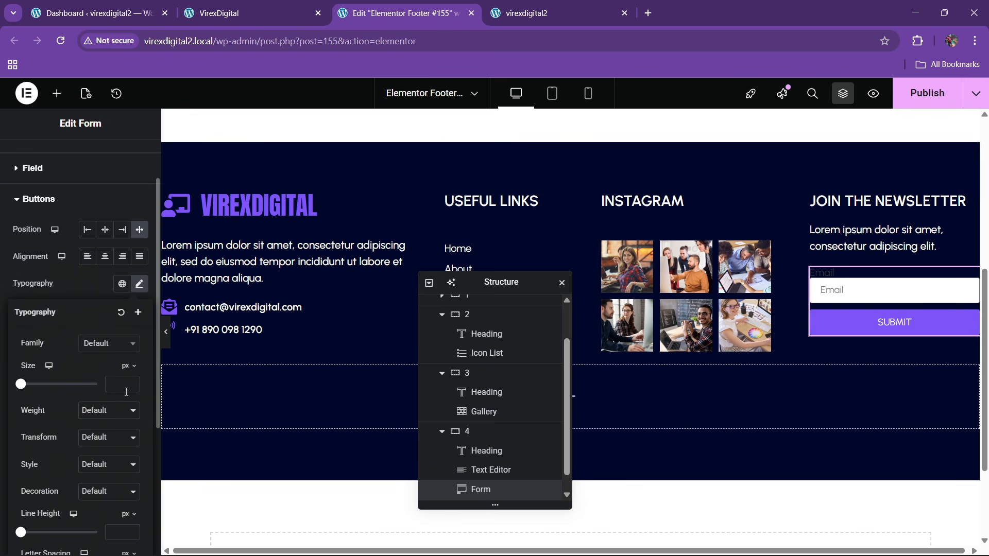
pyautogui.click(109, 411)
pyautogui.click(96, 300)
pyautogui.click(88, 302)
pyautogui.click(87, 229)
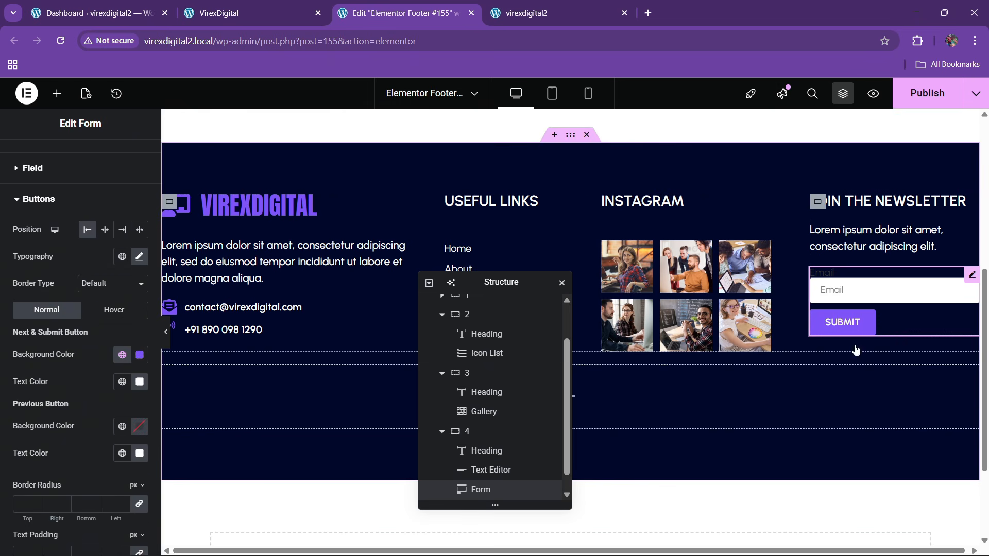
pyautogui.click(253, 5)
pyautogui.click(456, 14)
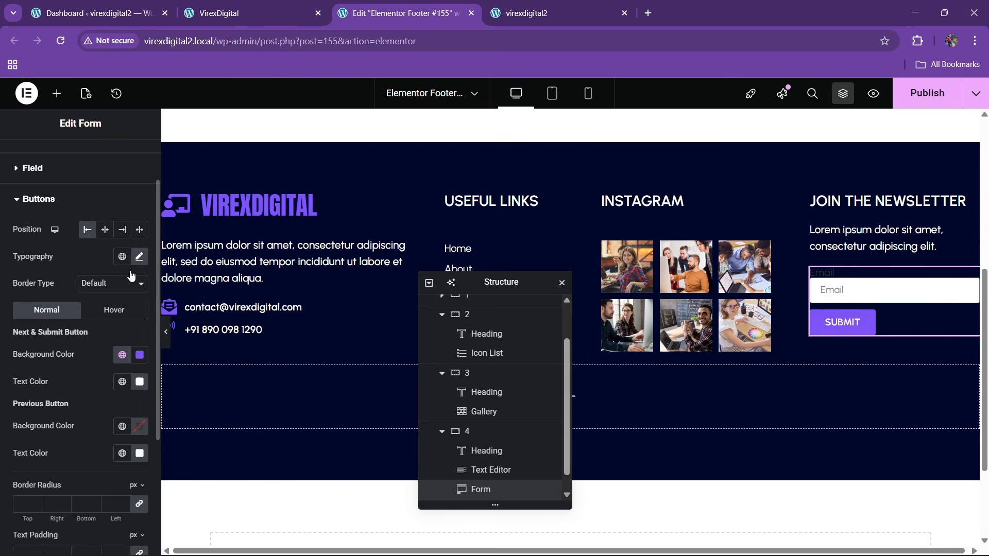
pyautogui.click(43, 174)
# - Change the Email field placeholder to 'Enter your email address'
pyautogui.click(32, 166)
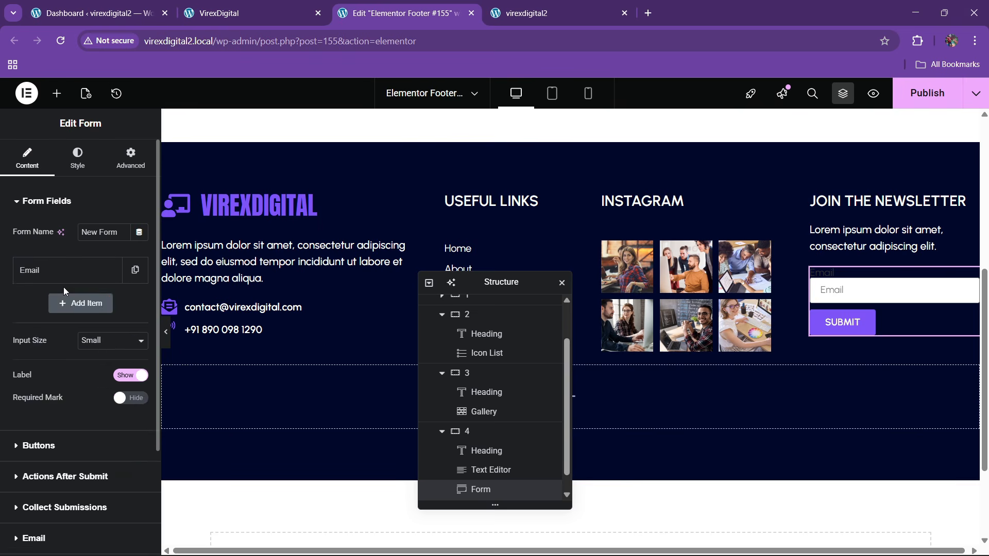
pyautogui.click(64, 274)
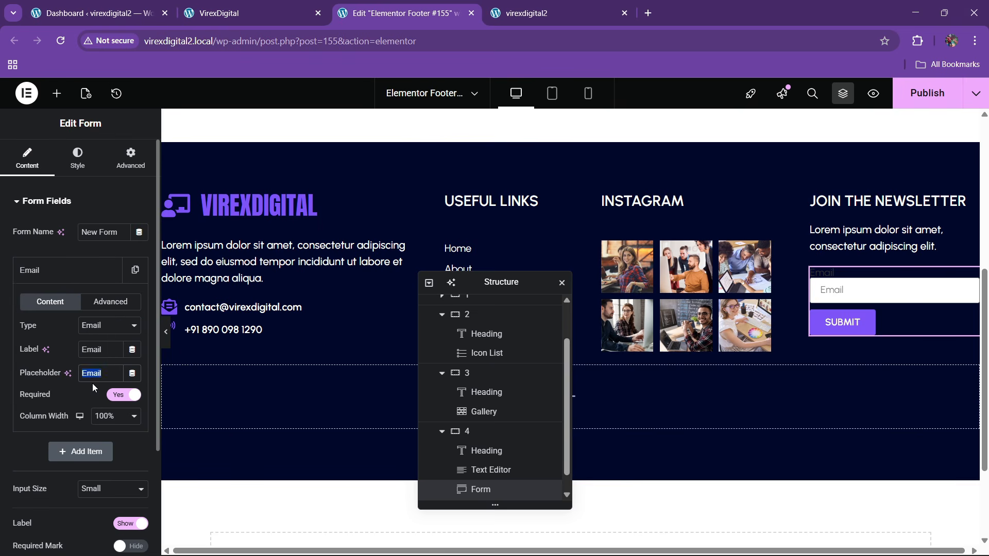
pyautogui.press('BackSpace')
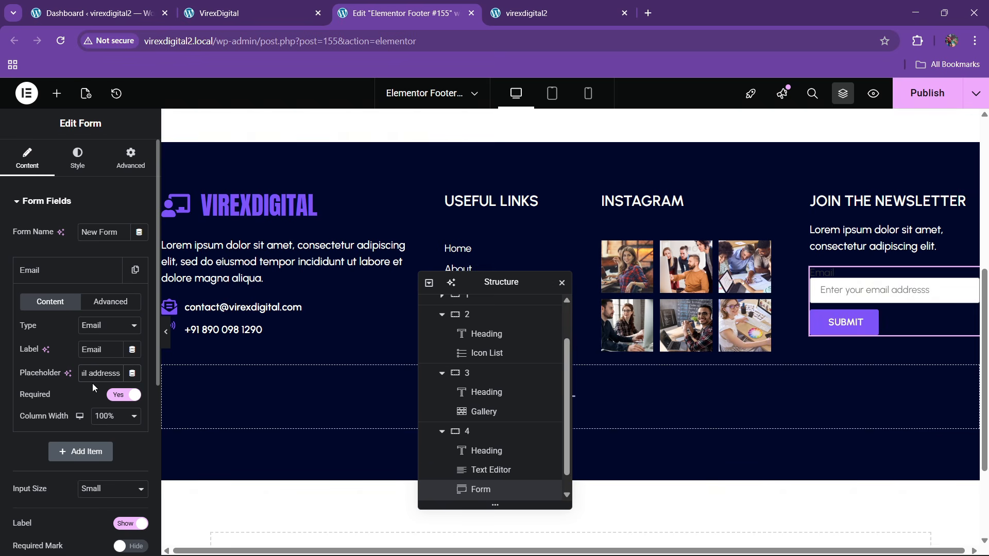
pyautogui.click(85, 270)
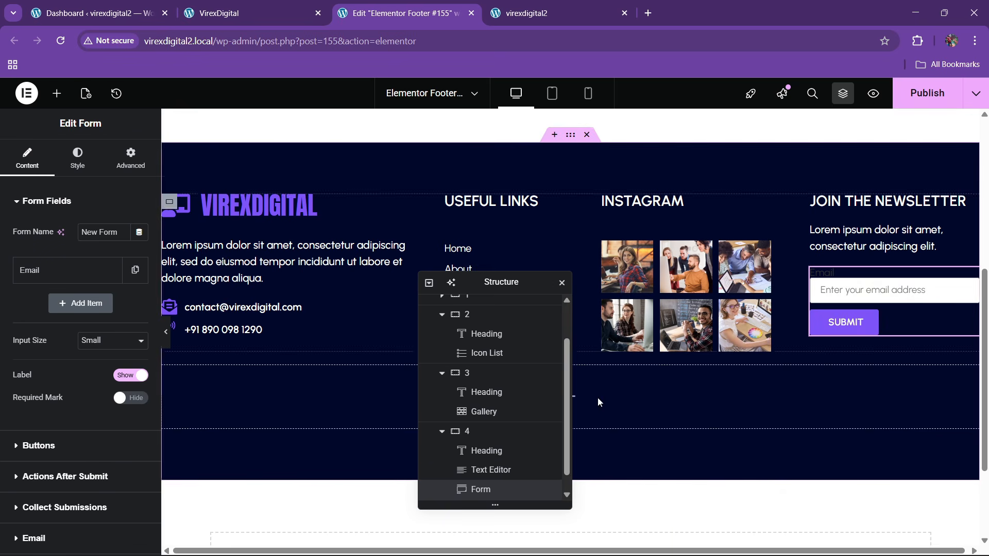
# - Set the form's field text colour to black
pyautogui.click(77, 157)
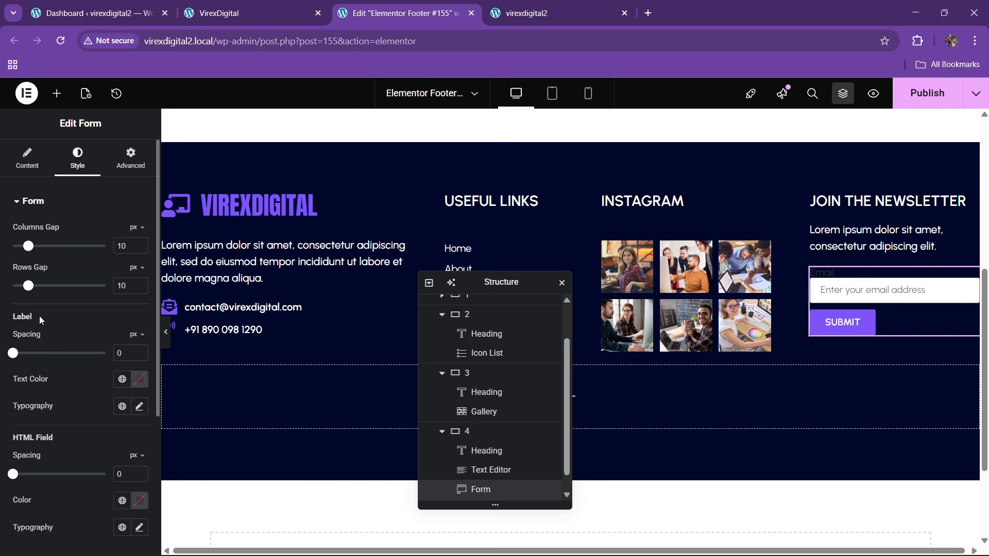
pyautogui.scroll(-3, 55, 406)
pyautogui.click(39, 453)
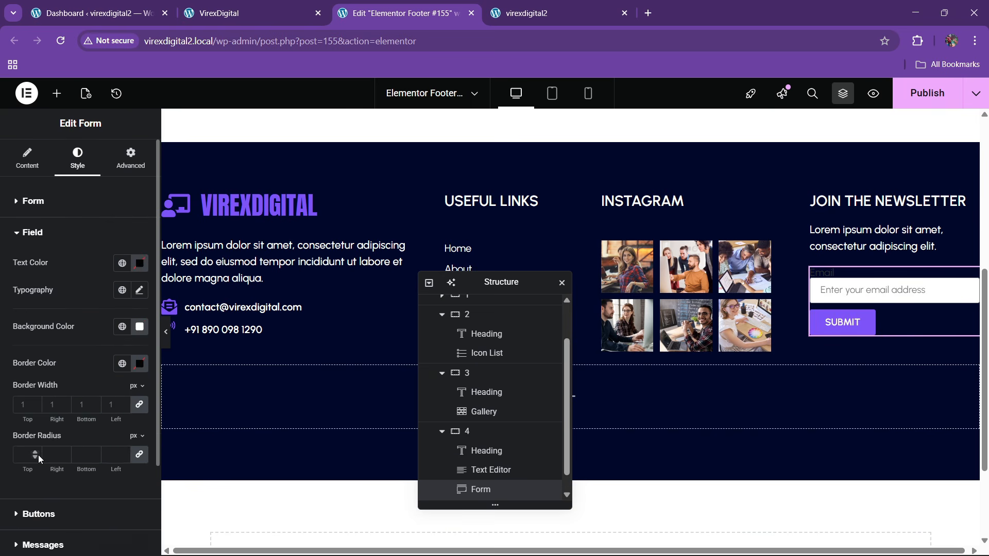
pyautogui.click(139, 267)
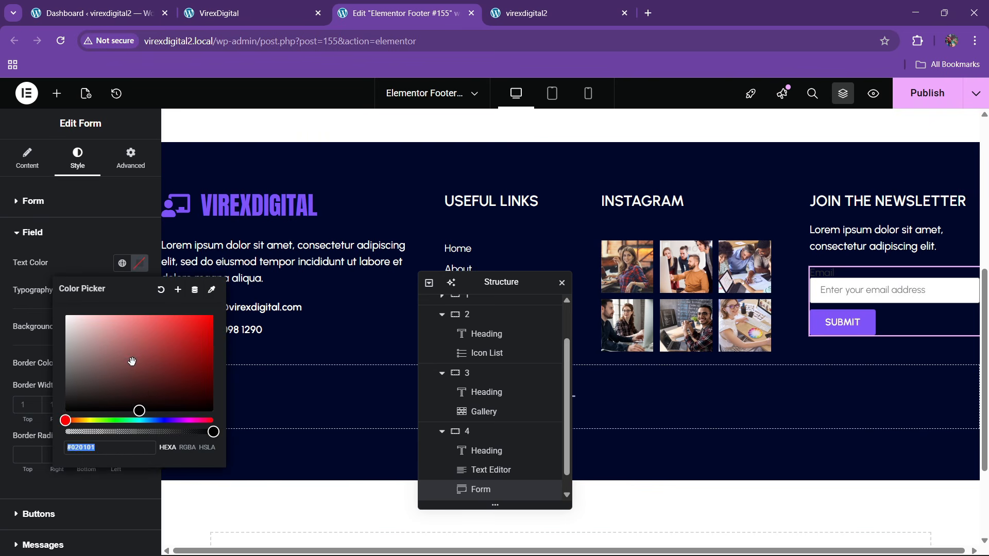
pyautogui.moveTo(130, 366); pyautogui.dragTo(58, 443)
pyautogui.click(98, 244)
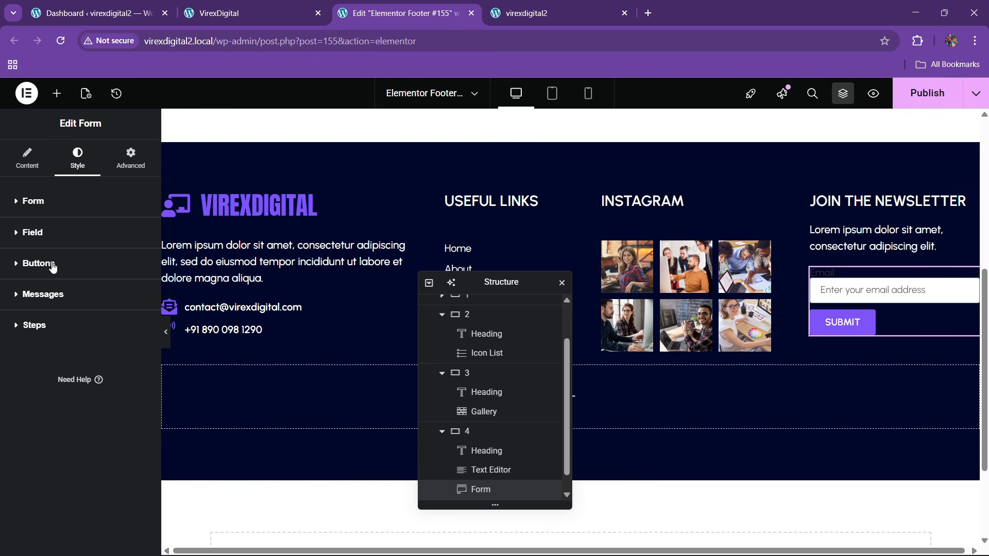
# - Set the input field font weight to 500 Medium
pyautogui.click(41, 238)
pyautogui.click(139, 290)
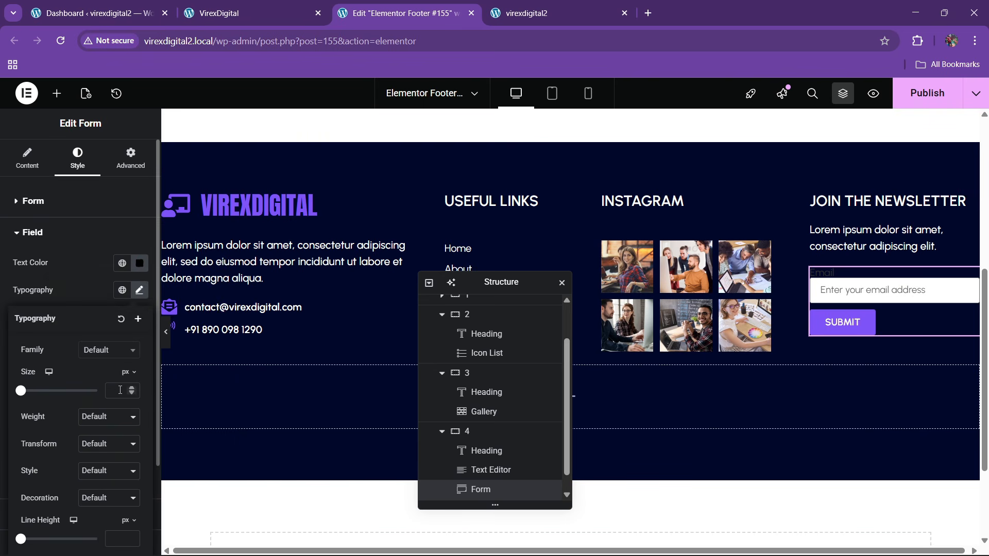
pyautogui.click(107, 413)
pyautogui.click(91, 299)
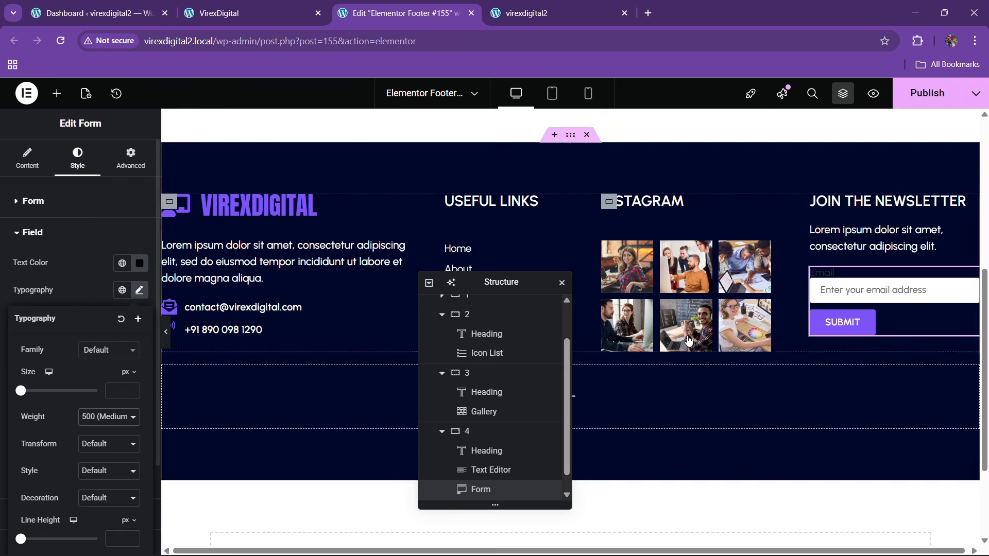
pyautogui.click(41, 208)
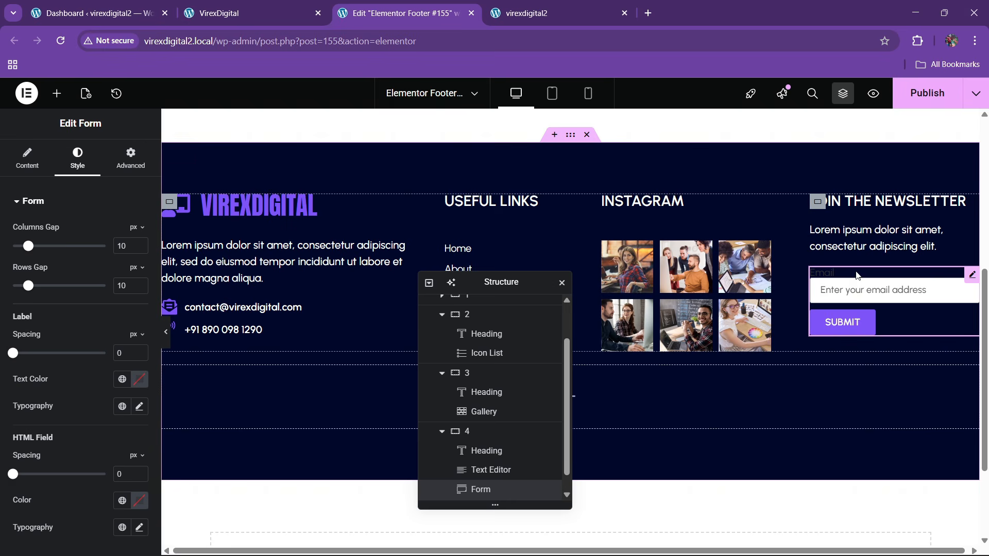
# - Publish the footer, then add a single-item Icon List to the copyright row
pyautogui.click(927, 93)
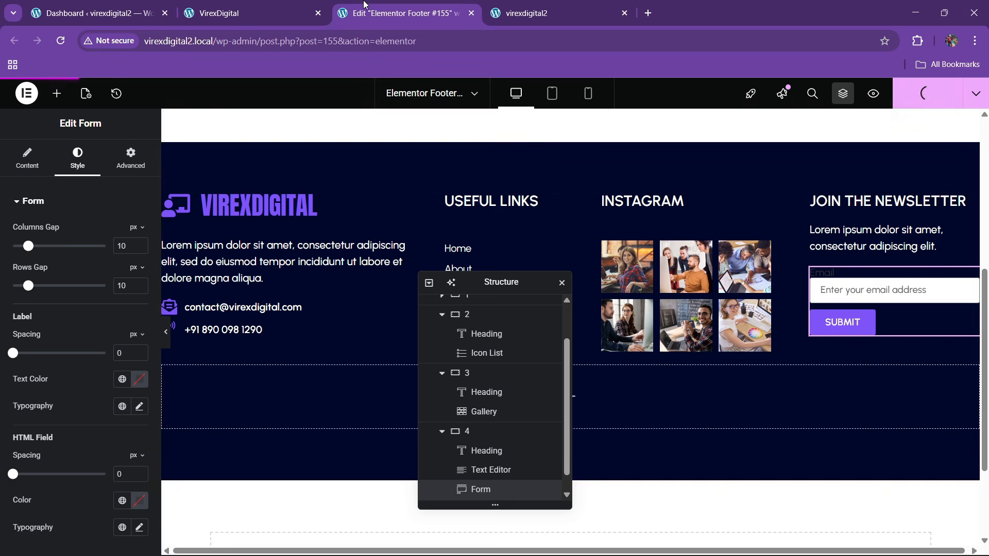
pyautogui.click(270, 4)
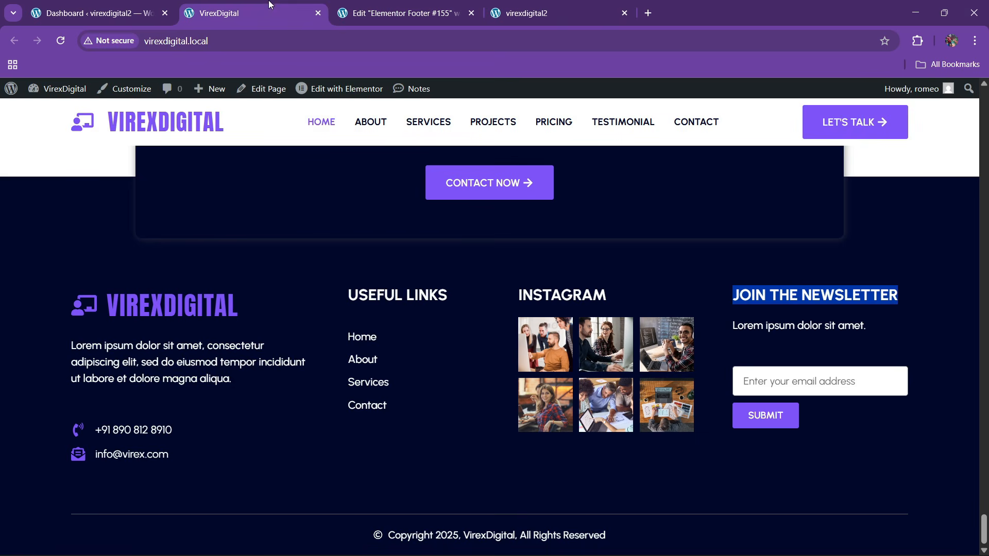
pyautogui.click(449, 4)
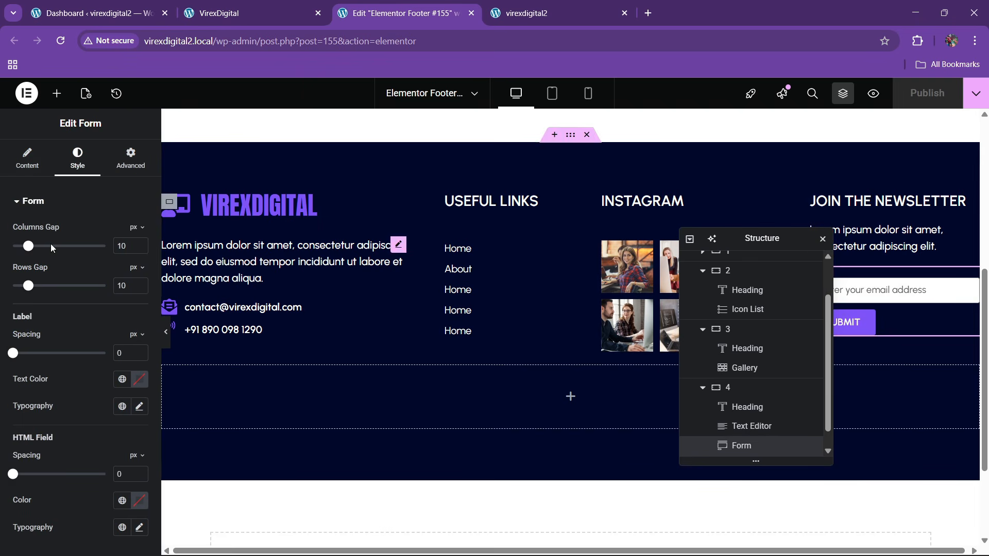
pyautogui.click(57, 93)
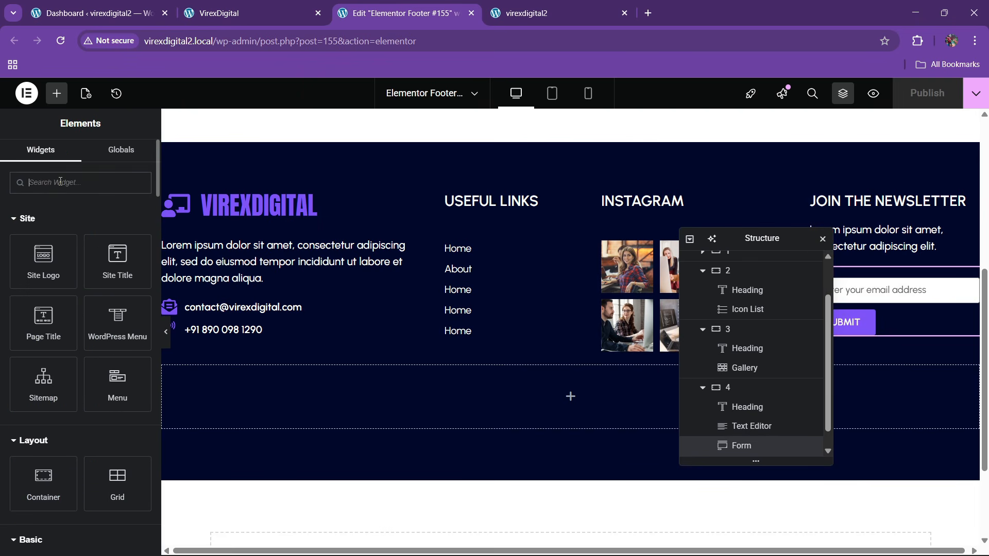
pyautogui.write('list')
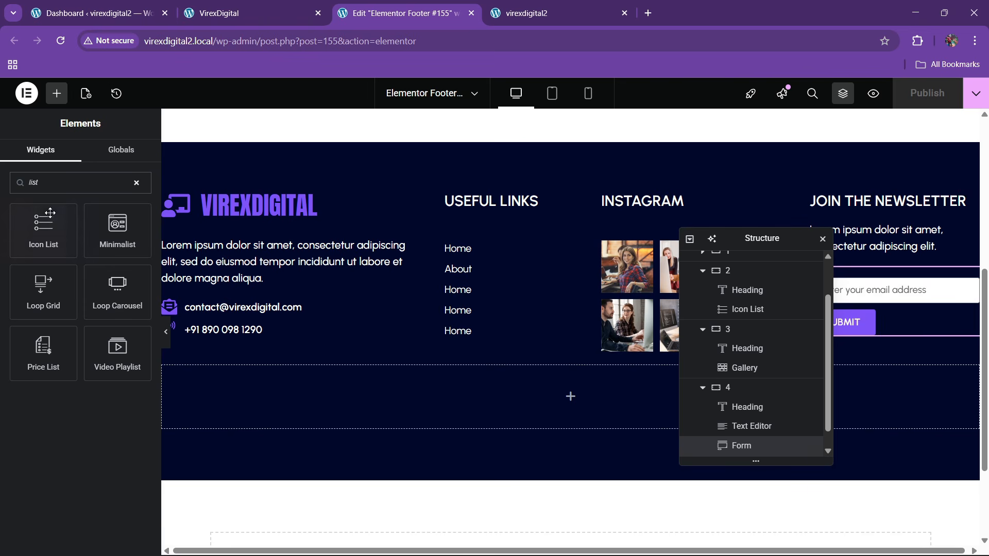
pyautogui.moveTo(50, 212); pyautogui.dragTo(645, 385)
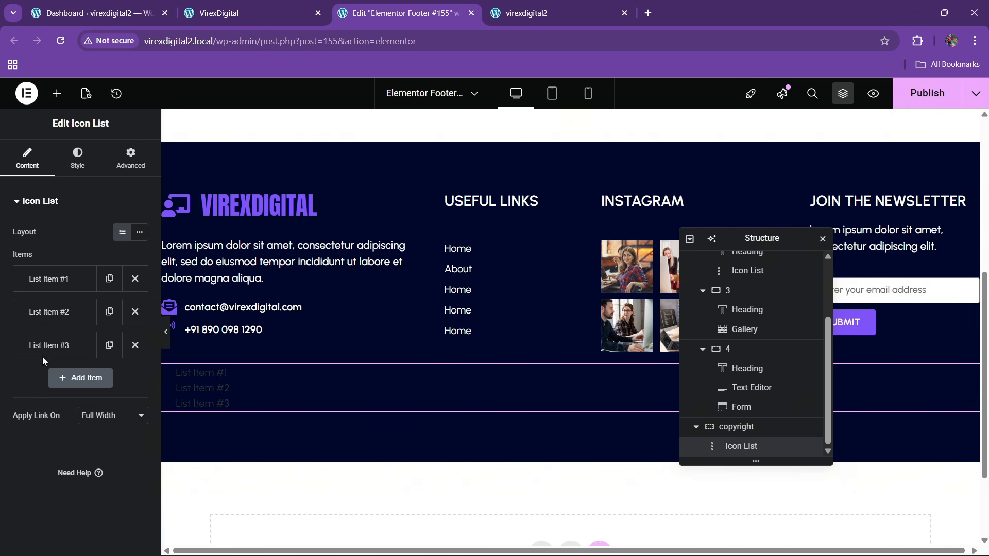
pyautogui.click(135, 312)
pyautogui.click(135, 312)
# - Set the list item's icon to Copyright from the Icon Library
pyautogui.click(56, 278)
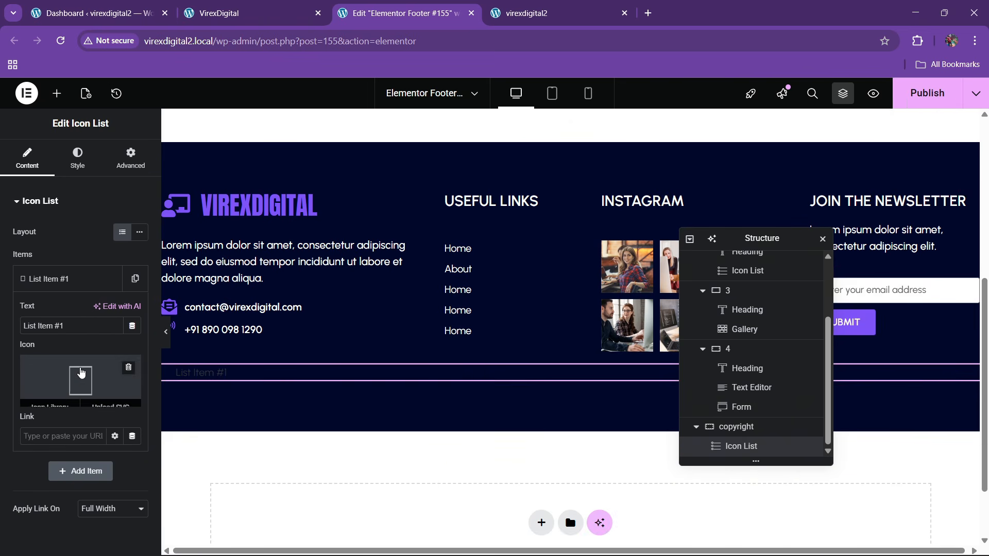
pyautogui.click(80, 372)
pyautogui.click(466, 144)
pyautogui.write('c')
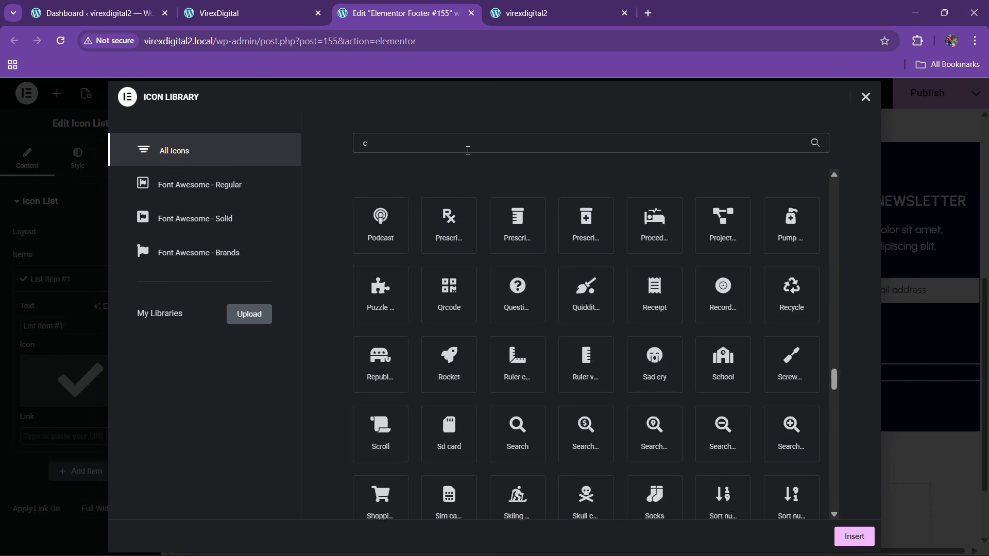
pyautogui.write('opy')
pyautogui.click(473, 235)
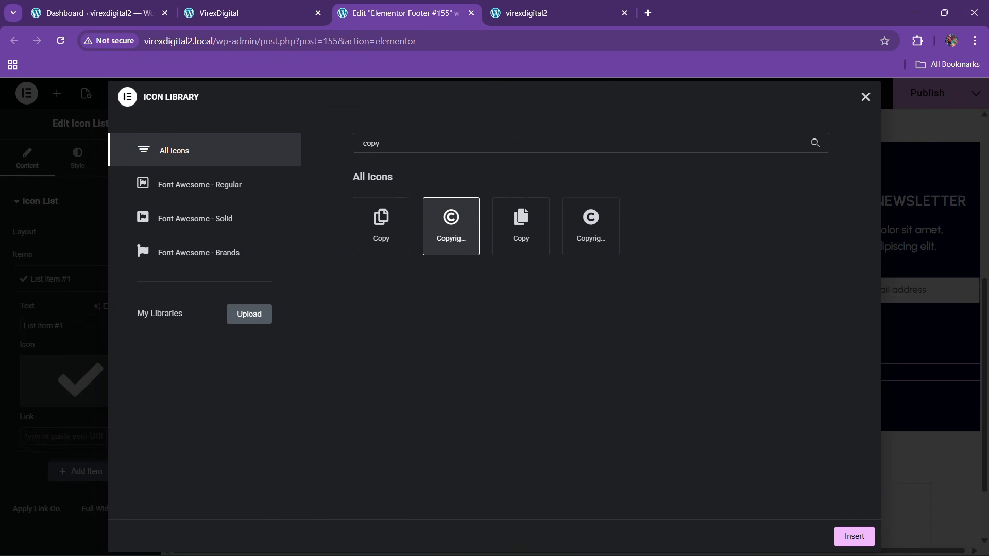
pyautogui.click(851, 536)
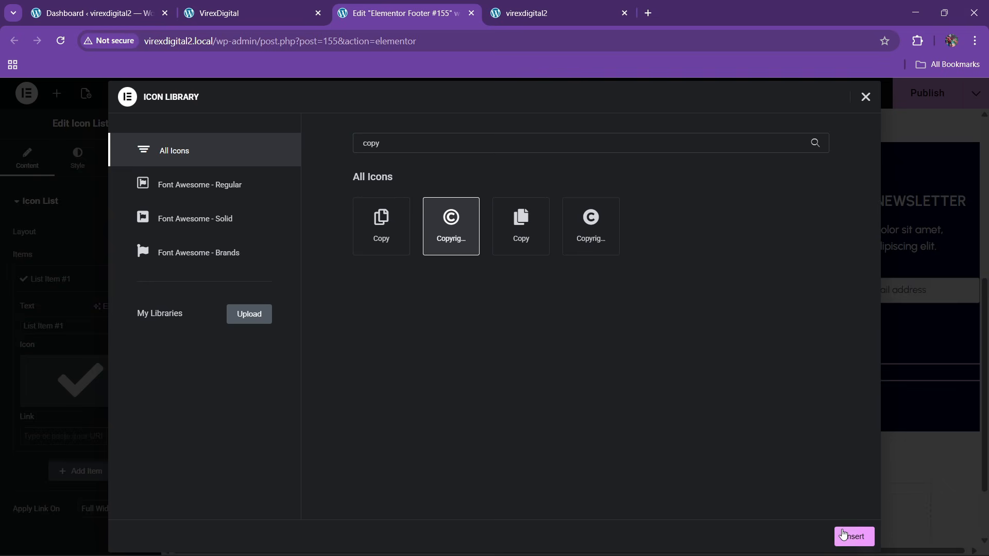
# - Change the item text to 'Copyright 2025, VirexDigital, All Rights Reserved'
pyautogui.moveTo(66, 326); pyautogui.dragTo(1, 338)
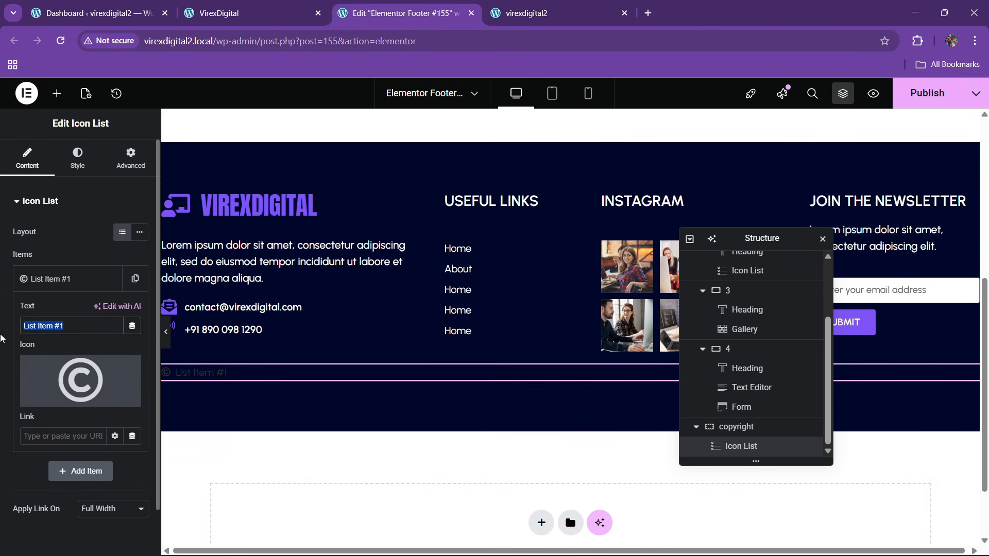
pyautogui.write('Copyright 2025, Virex')
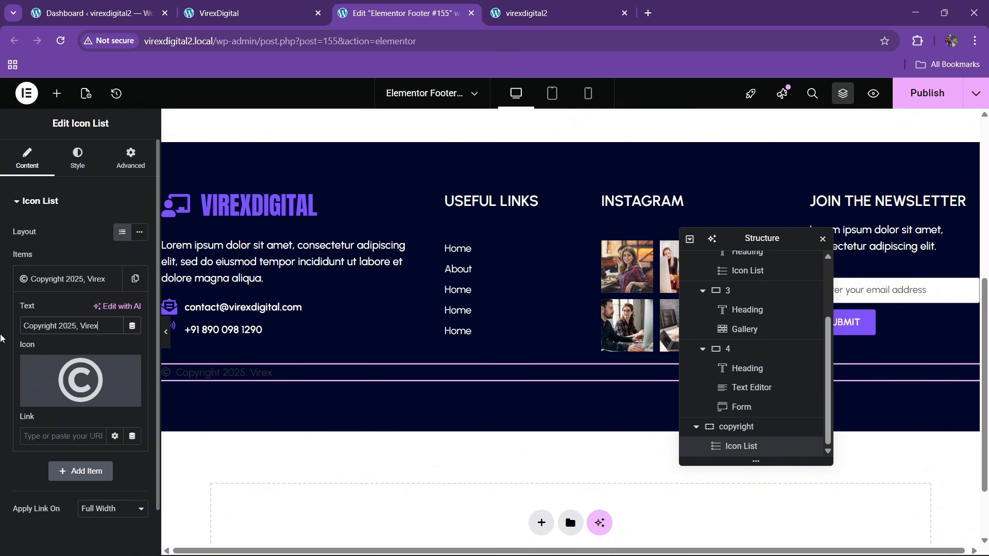
pyautogui.write('Digital, ')
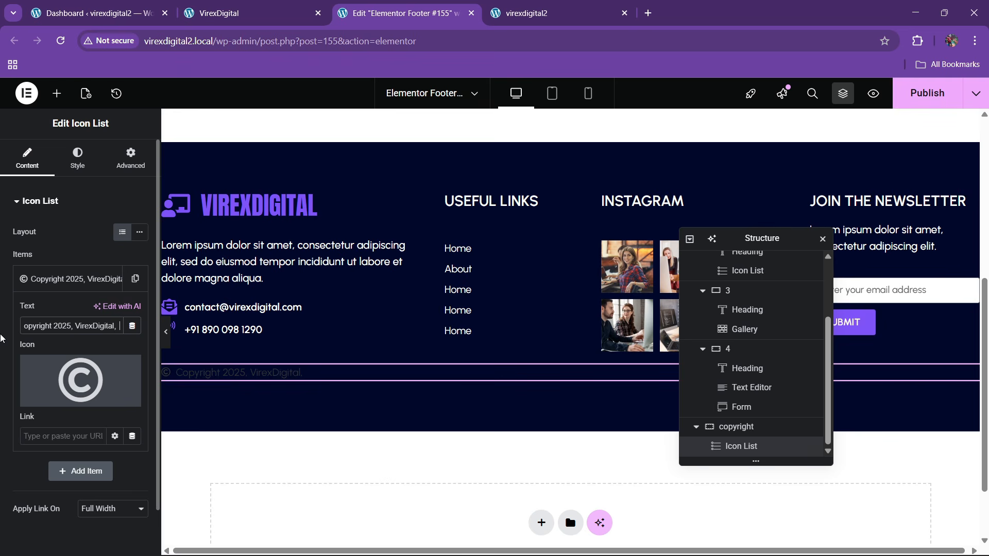
pyautogui.write('All R')
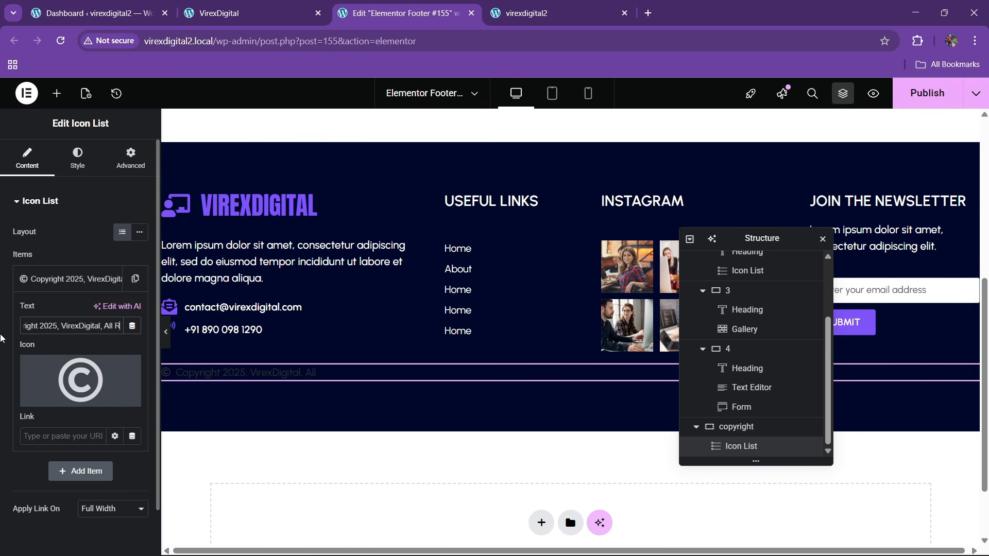
pyautogui.write('ights Reserved')
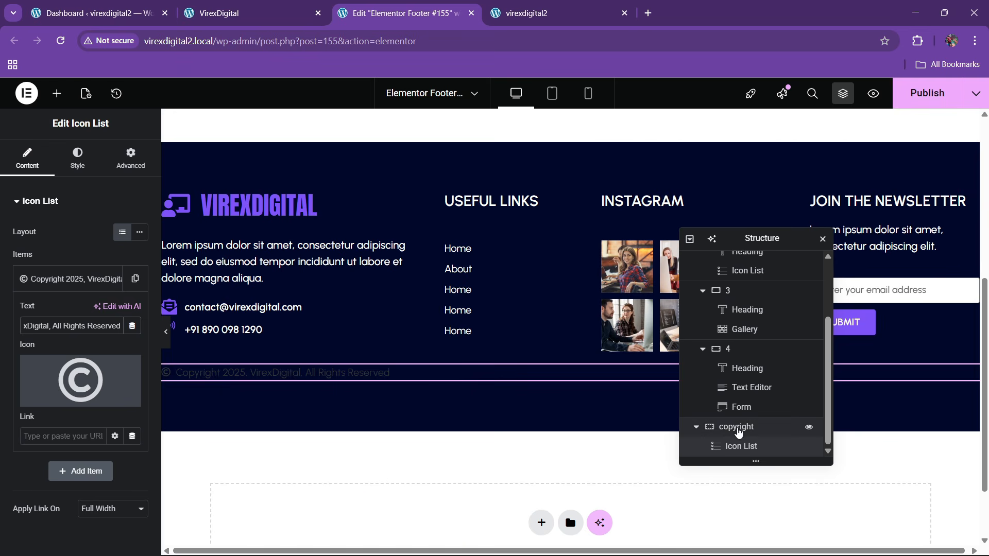
pyautogui.click(739, 428)
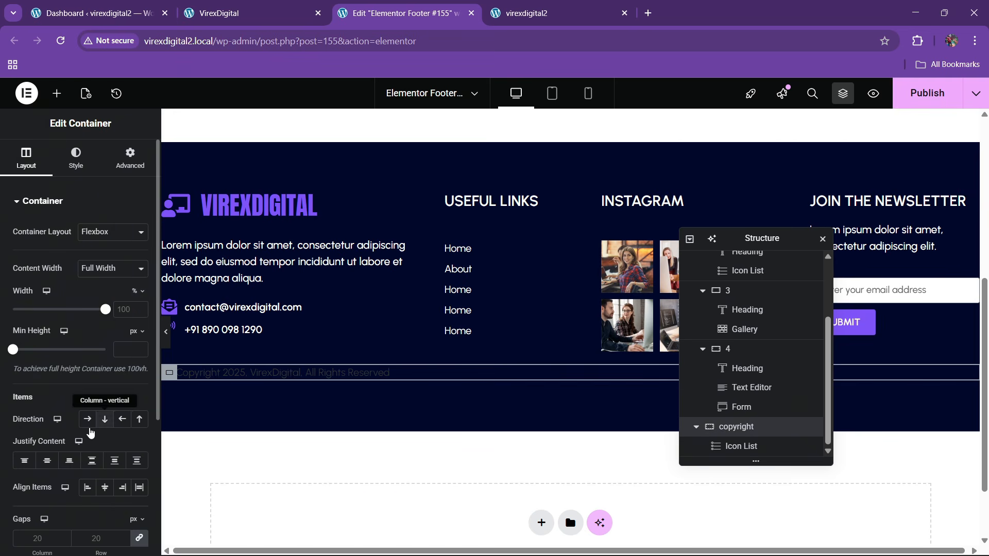
# - Center the copyright container's content on both axes and give it 30px top and bottom padding
pyautogui.click(47, 460)
pyautogui.click(104, 487)
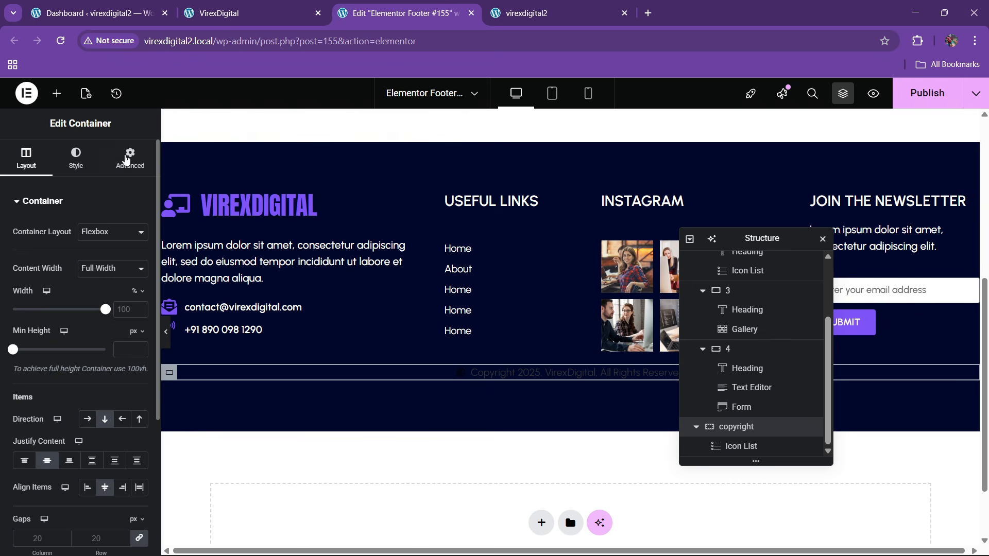
pyautogui.click(126, 159)
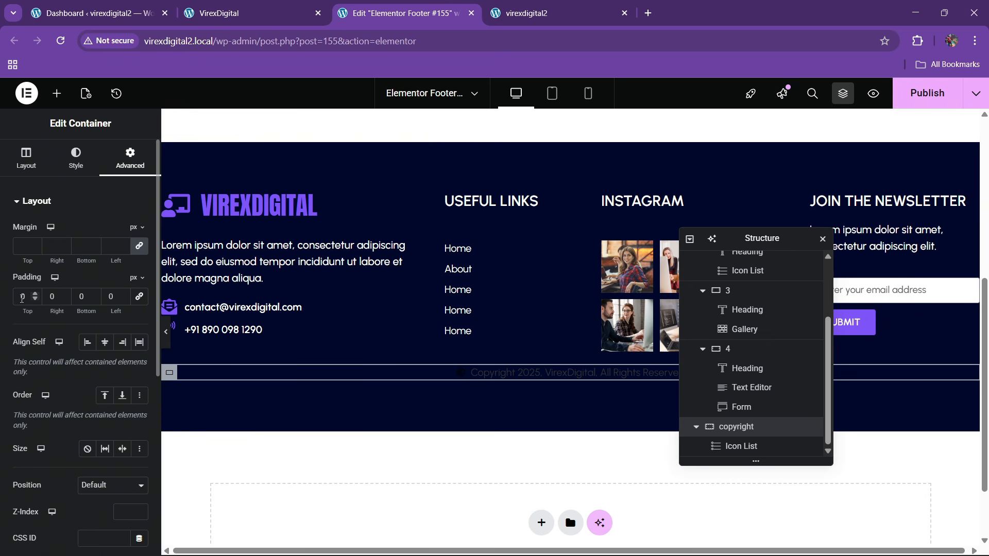
pyautogui.write('3')
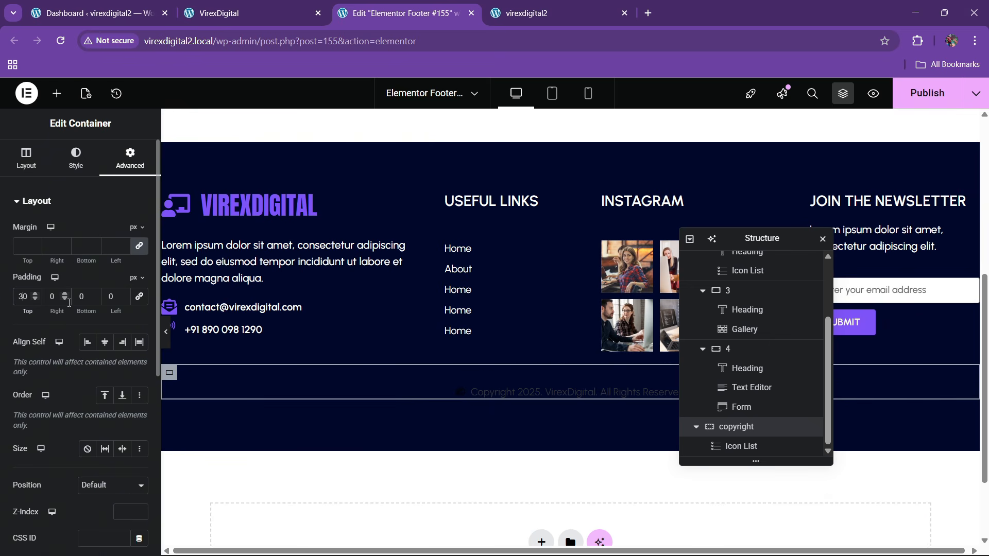
pyautogui.click(82, 297)
pyautogui.write('30')
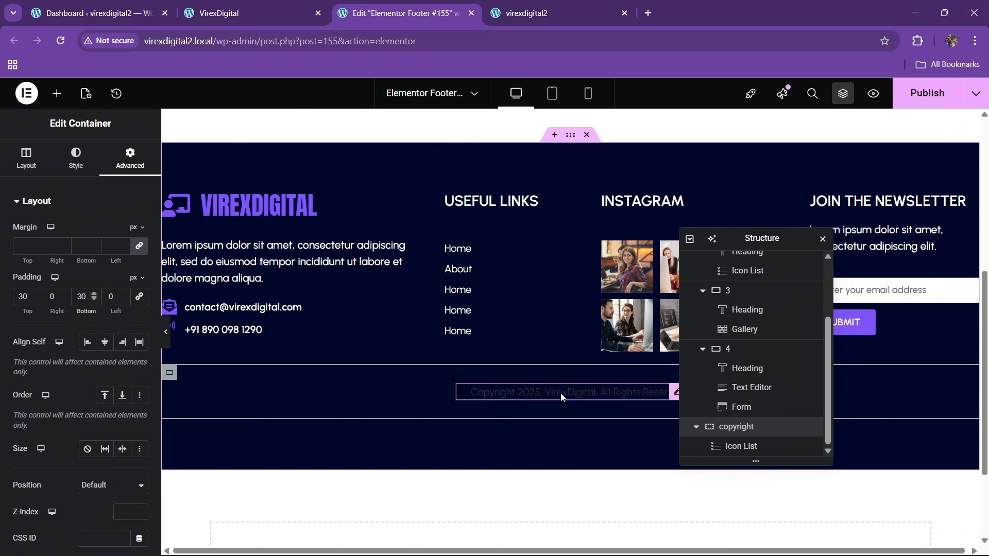
# - Make the copyright Icon List's © icon and text colour white
pyautogui.click(558, 393)
pyautogui.click(77, 166)
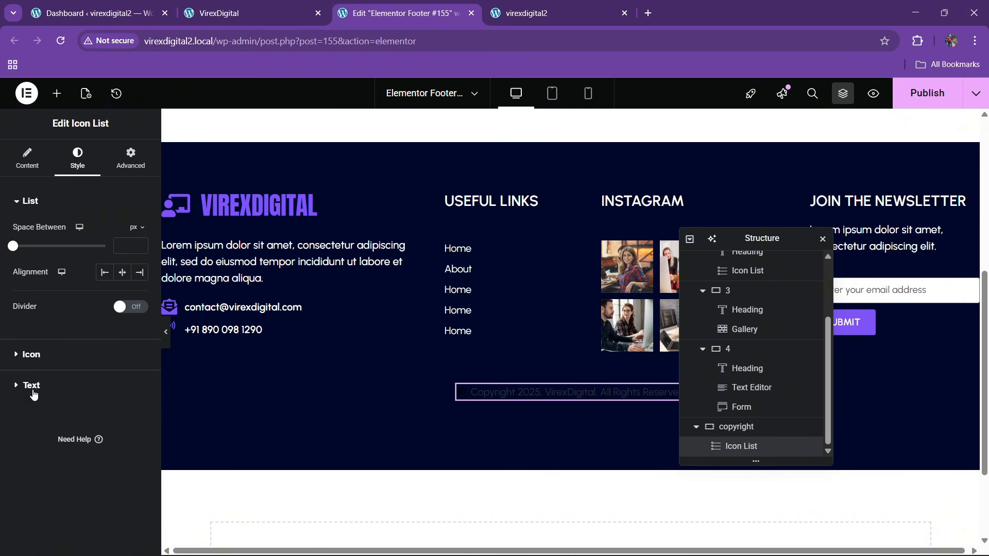
pyautogui.click(42, 366)
pyautogui.click(139, 290)
pyautogui.click(64, 338)
pyautogui.click(41, 422)
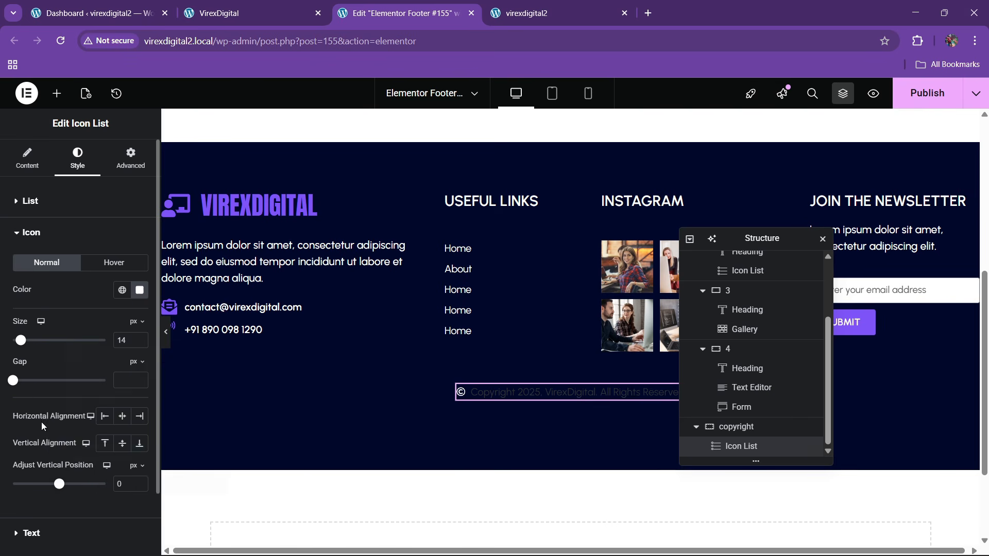
pyautogui.click(31, 533)
pyautogui.click(139, 374)
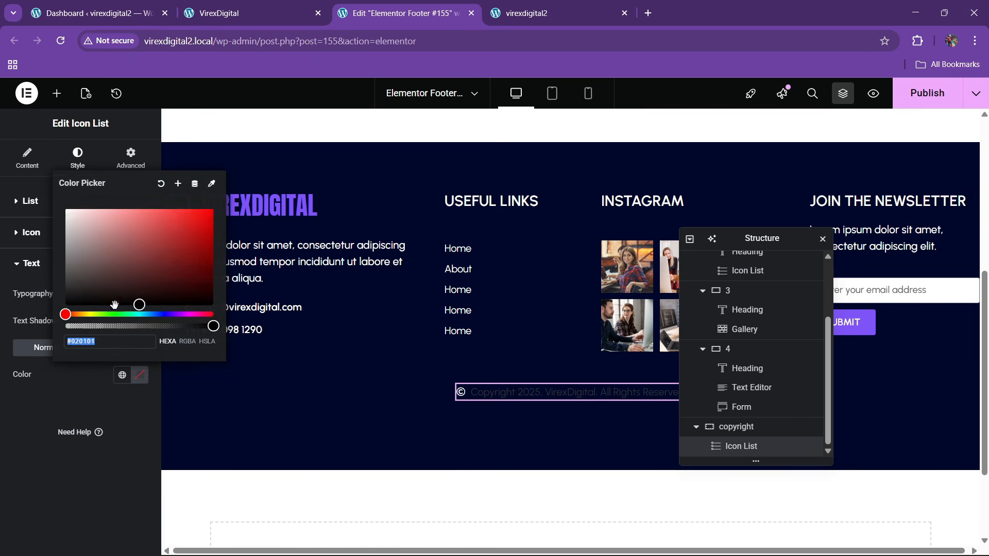
pyautogui.click(64, 206)
pyautogui.click(77, 407)
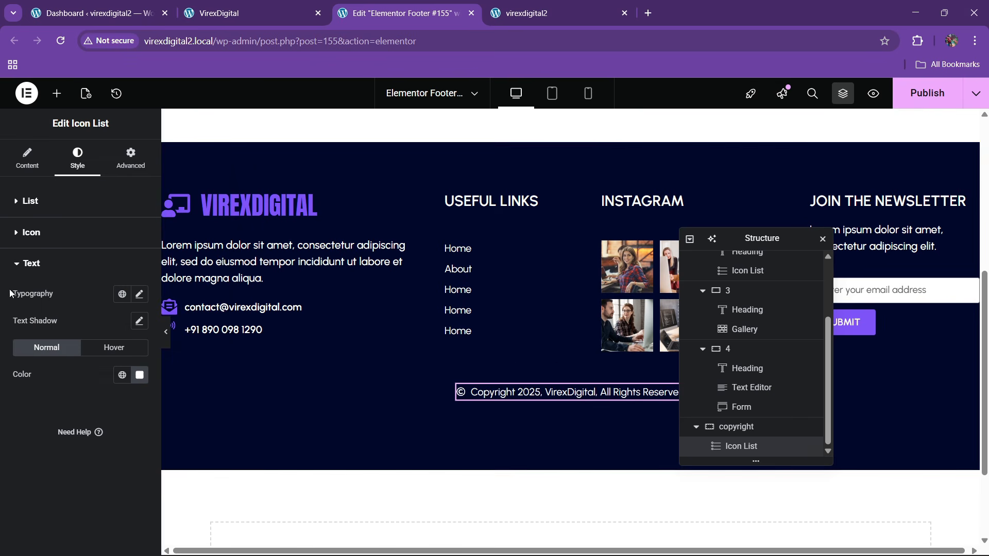
# - After comparing with the live site, remove the footer container's 80px bottom padding, leaving 0
pyautogui.click(247, 13)
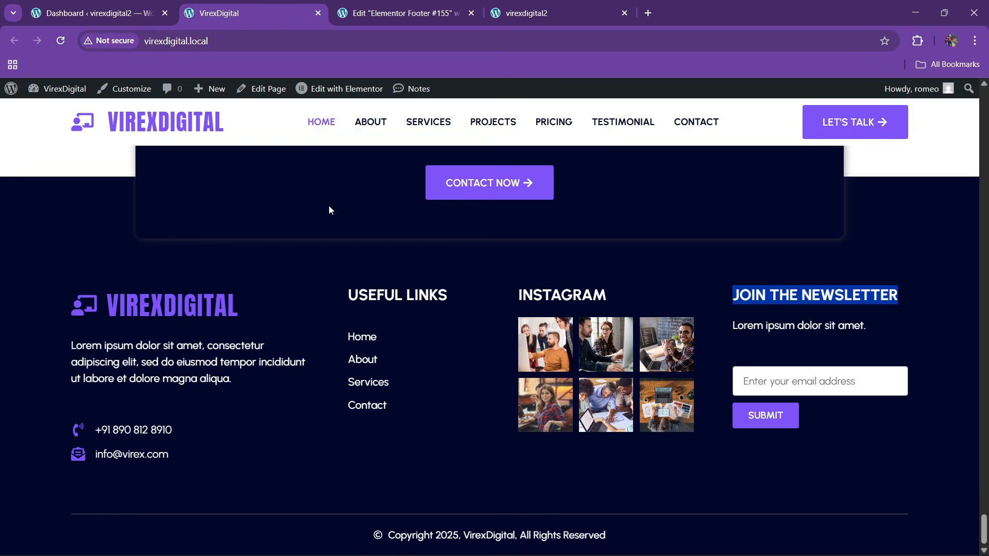
pyautogui.click(399, 12)
pyautogui.scroll(5, 509, 405)
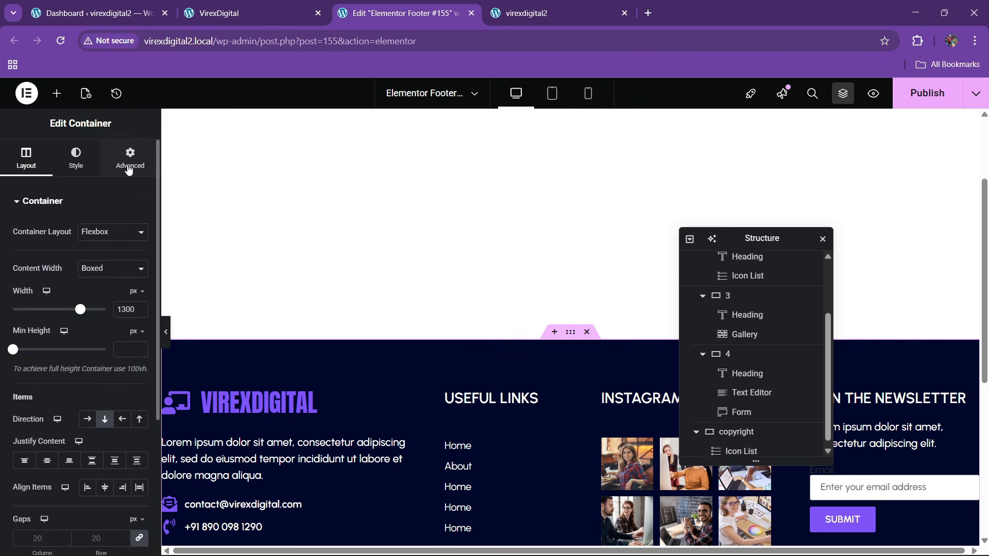
pyautogui.click(128, 167)
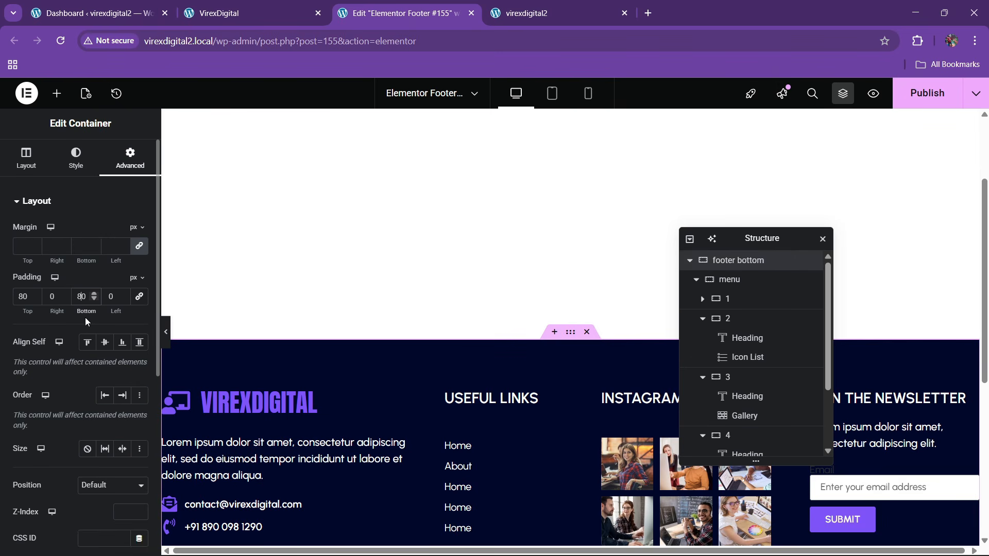
pyautogui.press('BackSpace')
pyautogui.press('BackSpace')
pyautogui.scroll(-5, 440, 339)
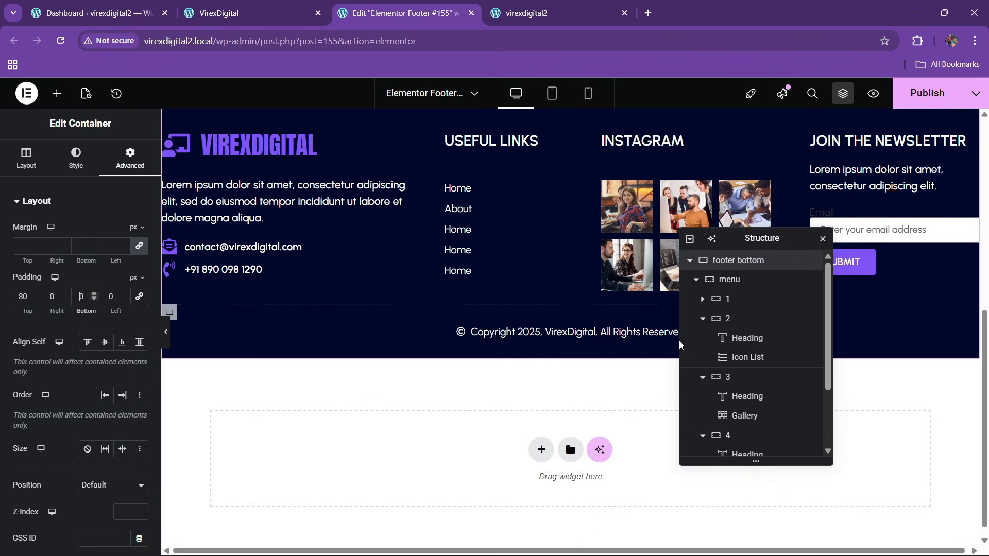
pyautogui.scroll(1, 525, 328)
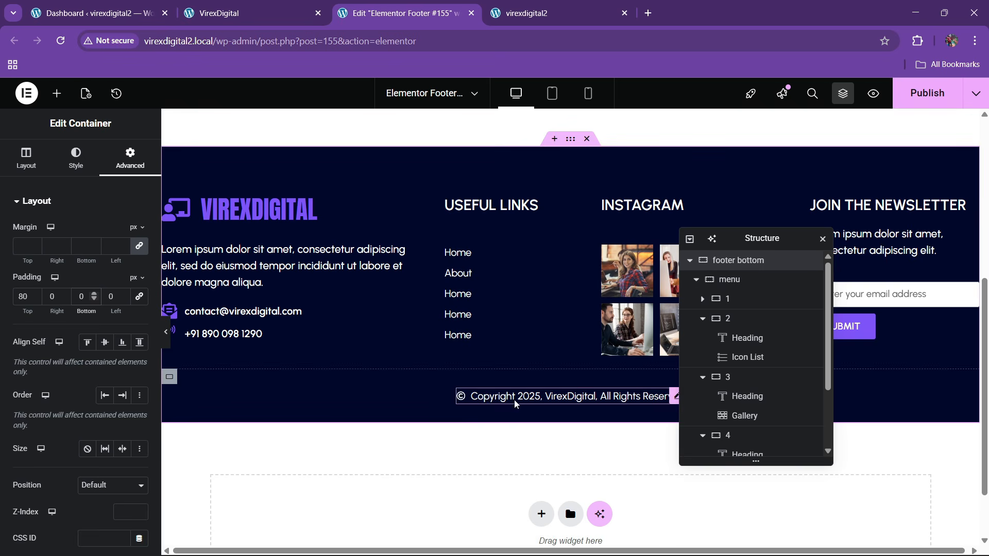
# - Raise the copyright bar's top padding to 40px and compare it against the live footer
pyautogui.click(169, 377)
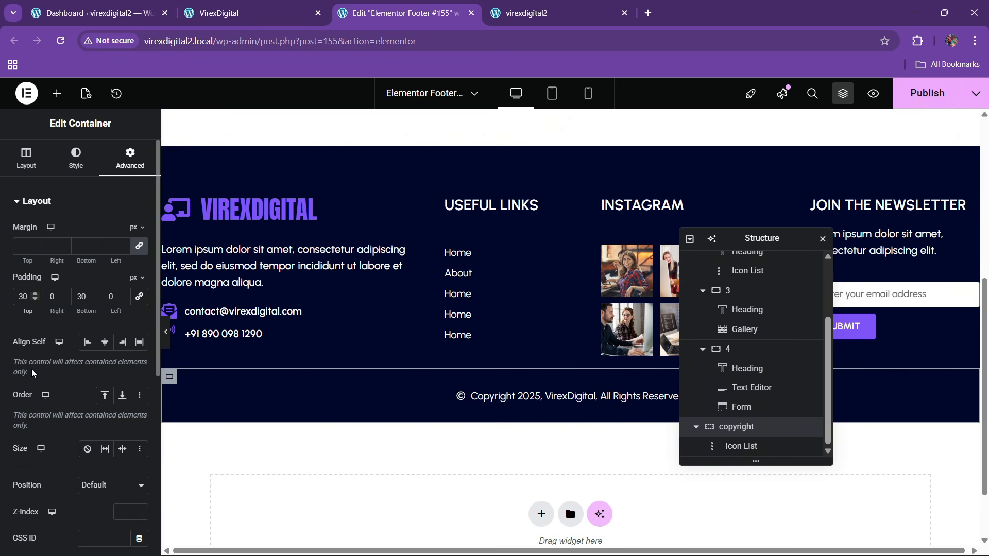
pyautogui.press('BackSpace')
pyautogui.write('4')
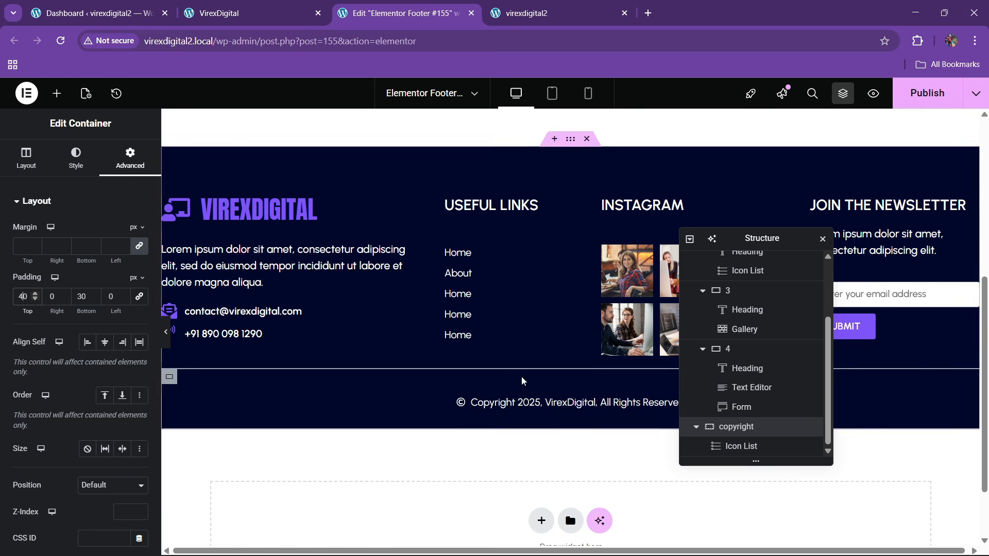
pyautogui.hotkey('ctrl', 'shift', 'Tab')
pyautogui.hotkey('ctrl', 'Tab')
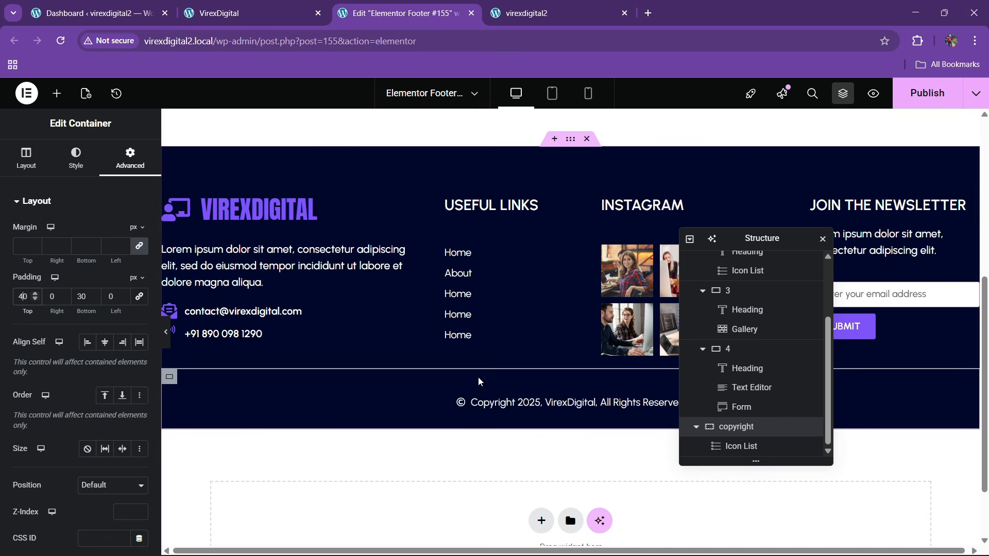
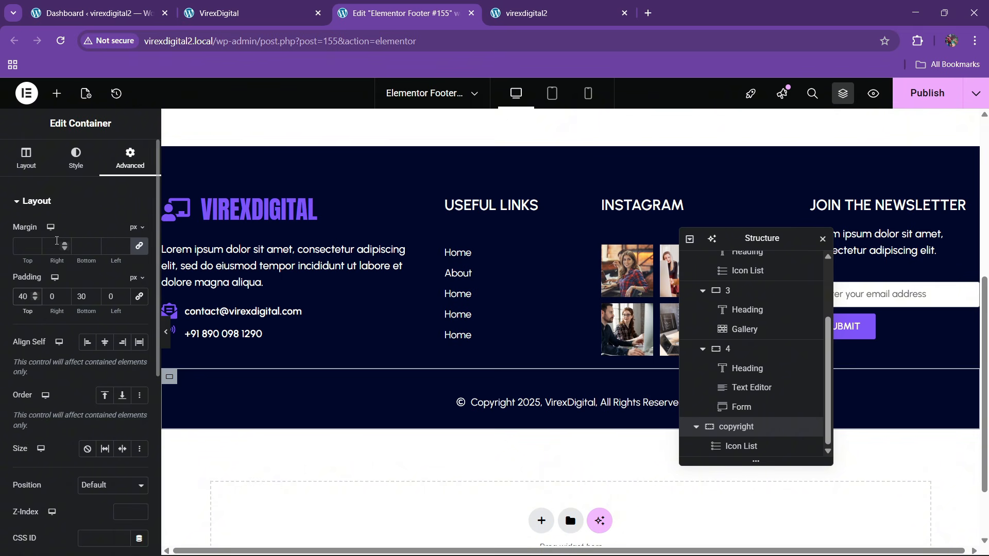
# - Give the copyright container a solid 1 px top border in the grey global colour
pyautogui.click(76, 157)
pyautogui.click(59, 342)
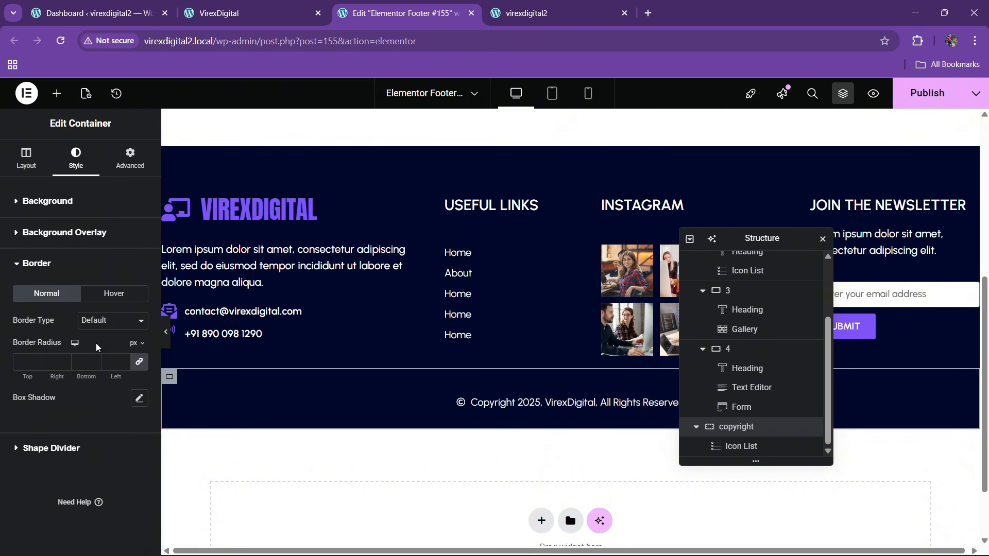
pyautogui.click(107, 322)
pyautogui.click(101, 366)
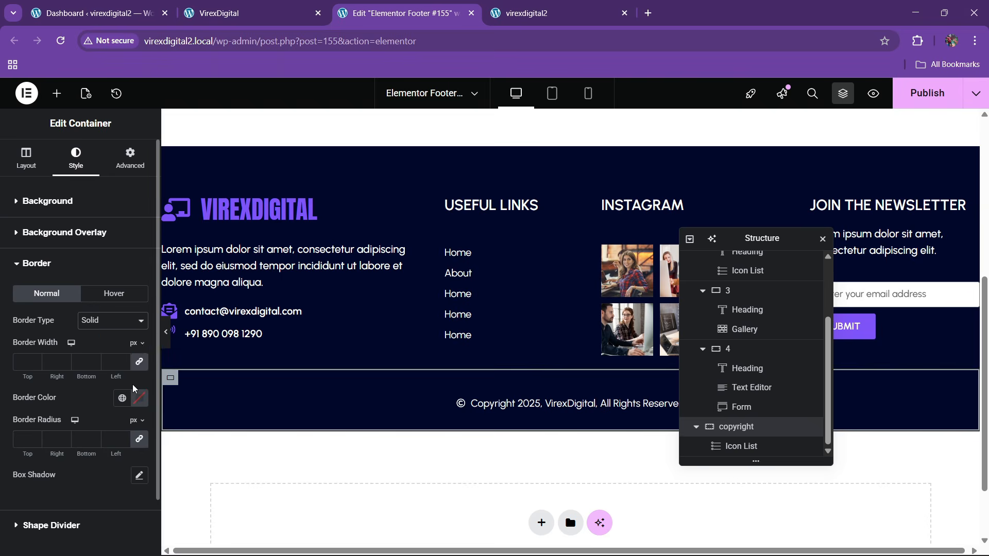
pyautogui.click(35, 361)
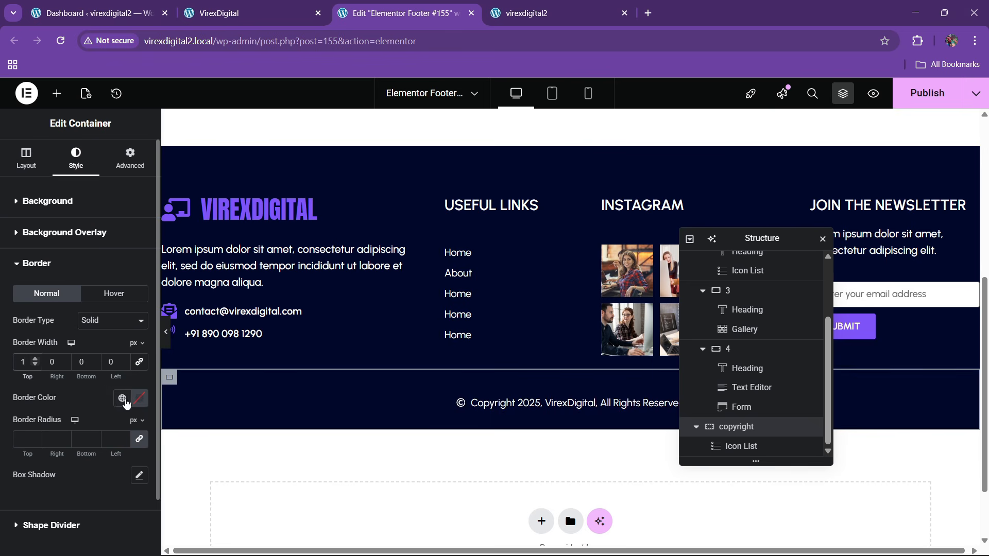
pyautogui.click(125, 400)
pyautogui.click(75, 368)
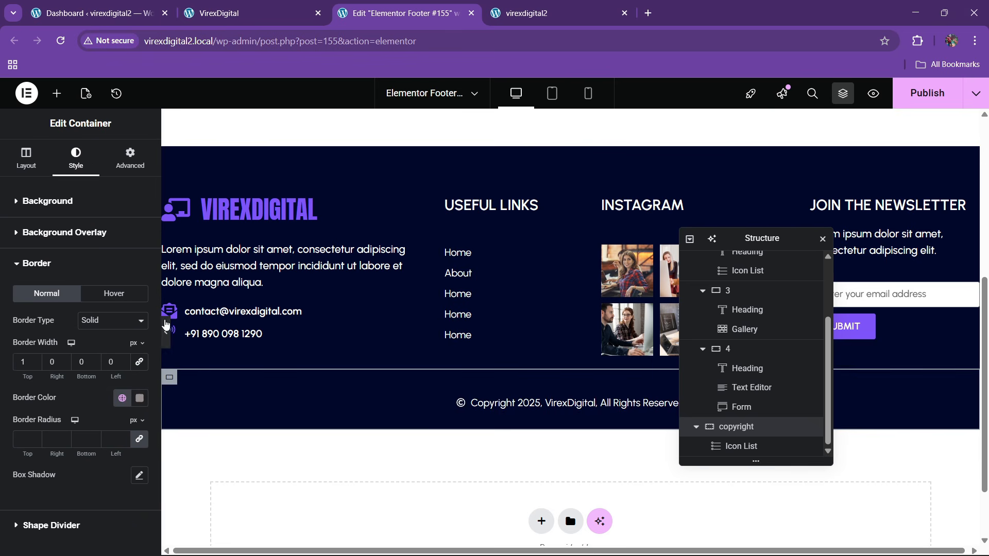
pyautogui.click(165, 330)
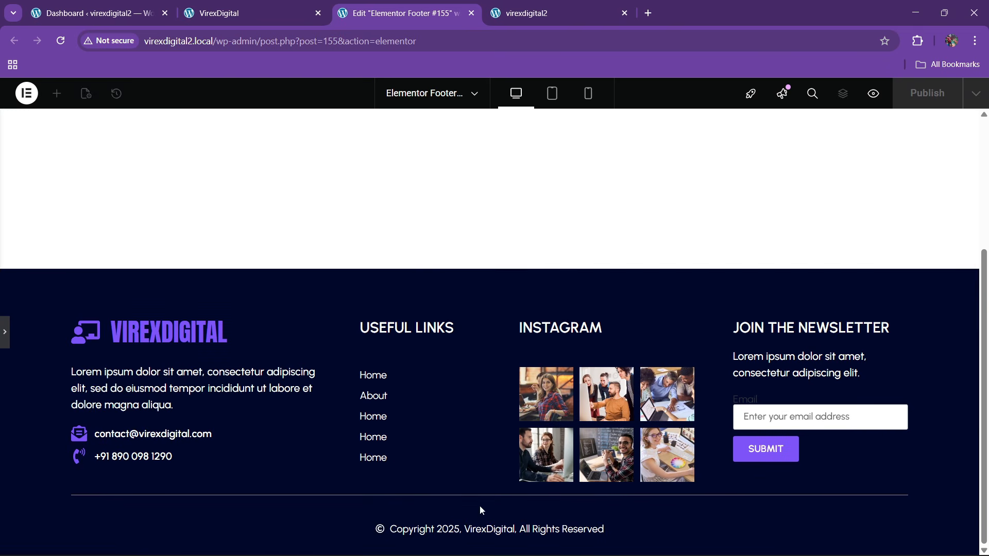
pyautogui.click(4, 343)
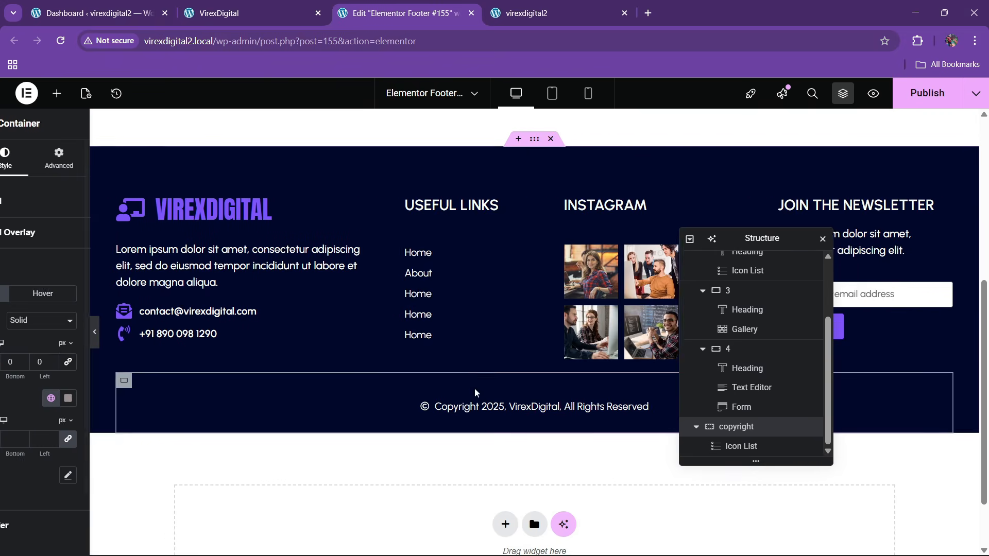
# - Set the copyright row's top margin to 40 px and preview the footer
pyautogui.click(571, 142)
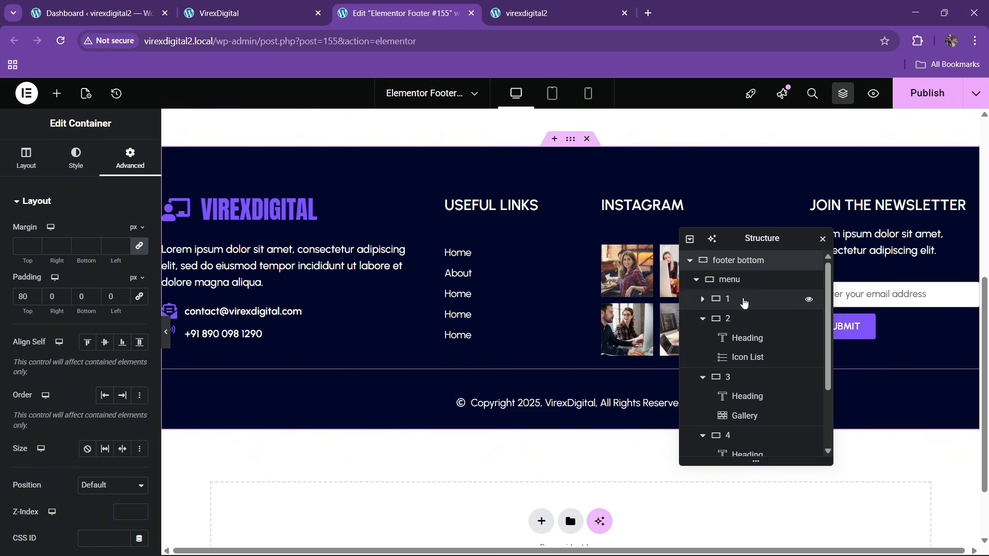
pyautogui.click(738, 280)
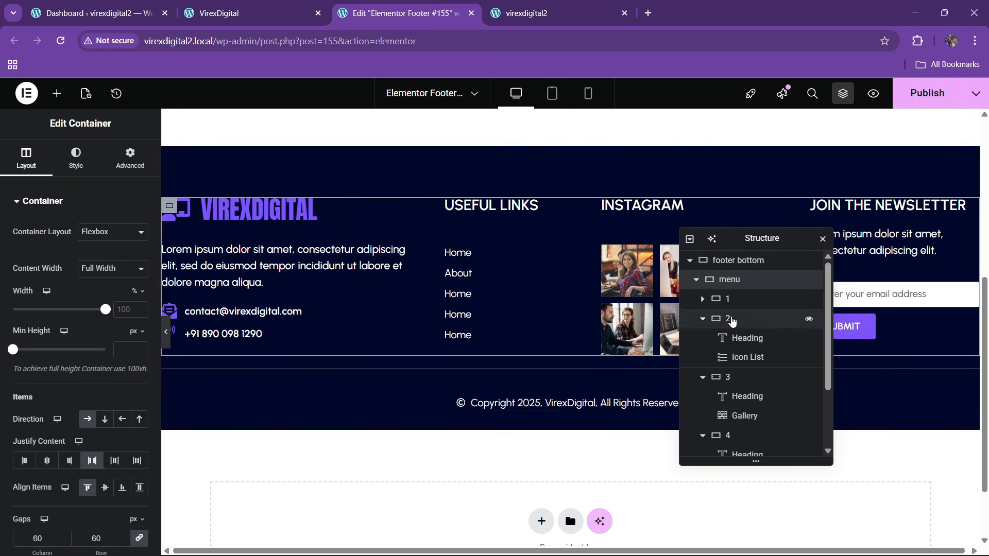
pyautogui.click(697, 281)
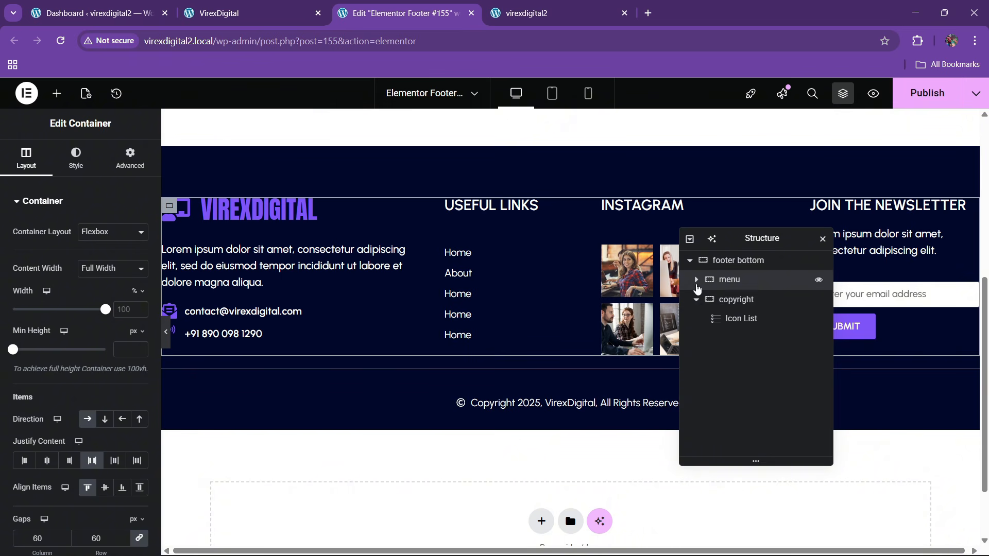
pyautogui.click(733, 300)
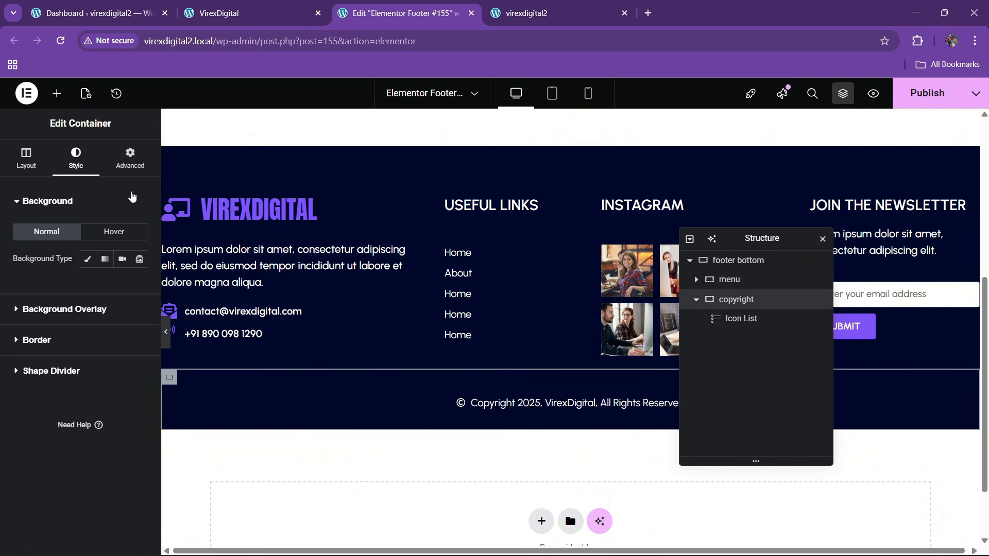
pyautogui.click(133, 162)
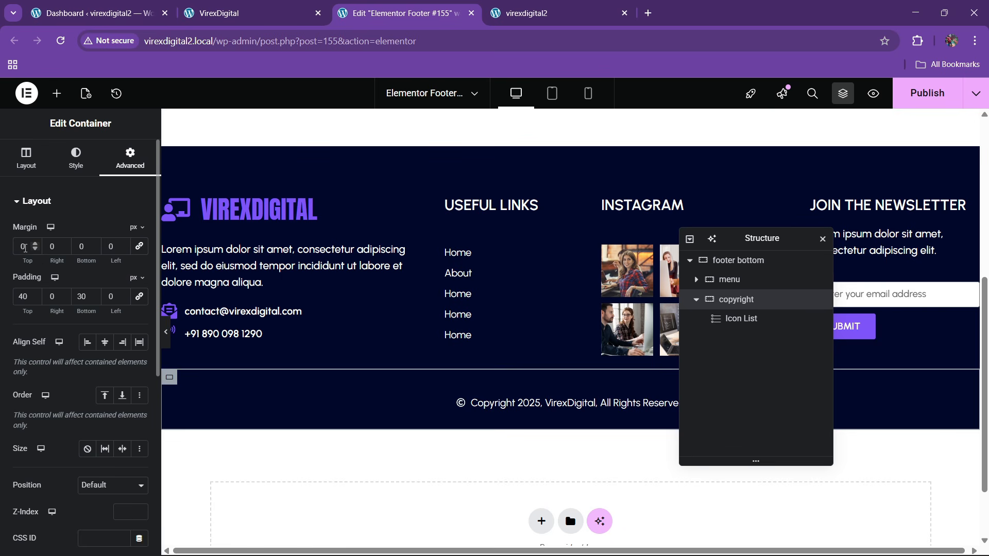
pyautogui.click(18, 251)
pyautogui.write('2')
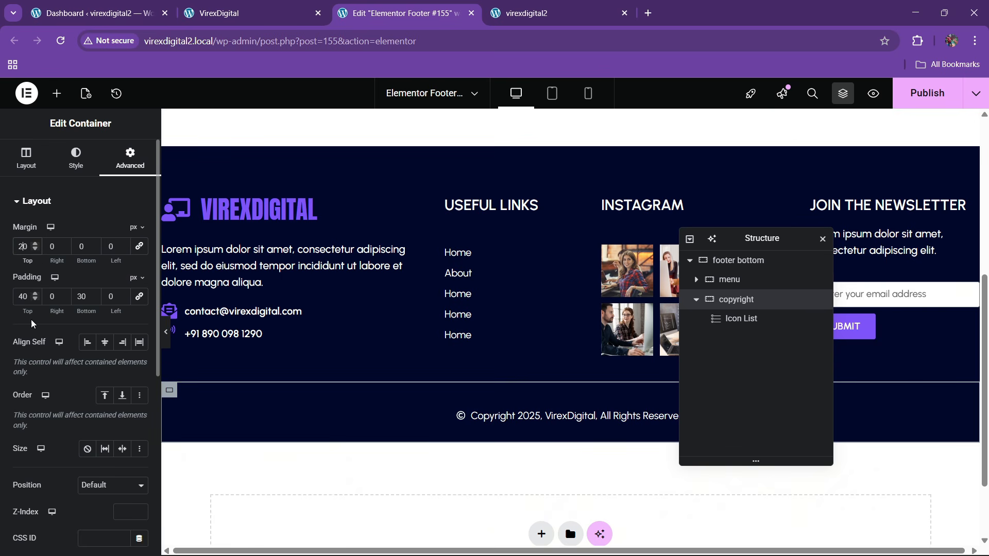
pyautogui.press('BackSpace')
pyautogui.write('4')
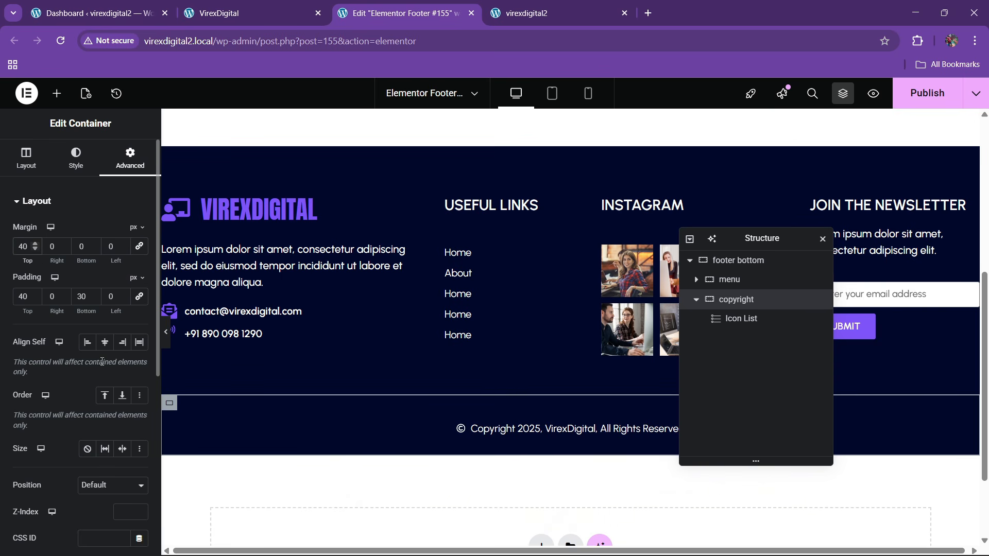
pyautogui.click(165, 332)
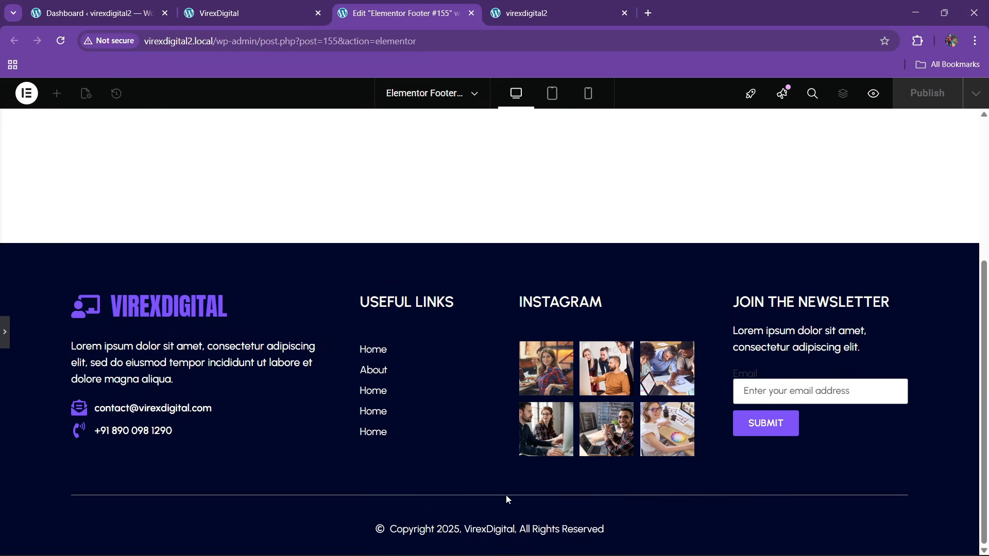
pyautogui.click(4, 340)
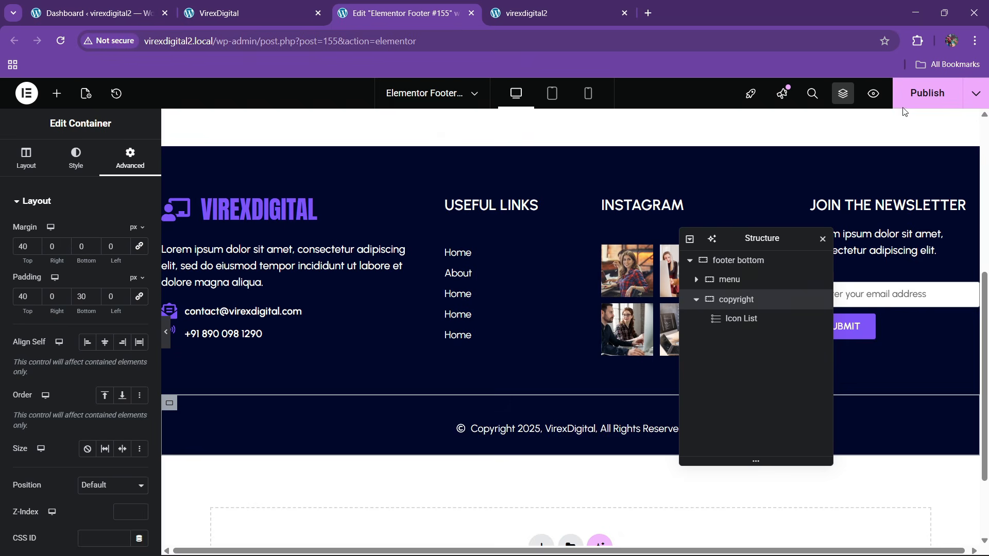
# - Compare the edited footer against the footer on the live site
pyautogui.click(252, 13)
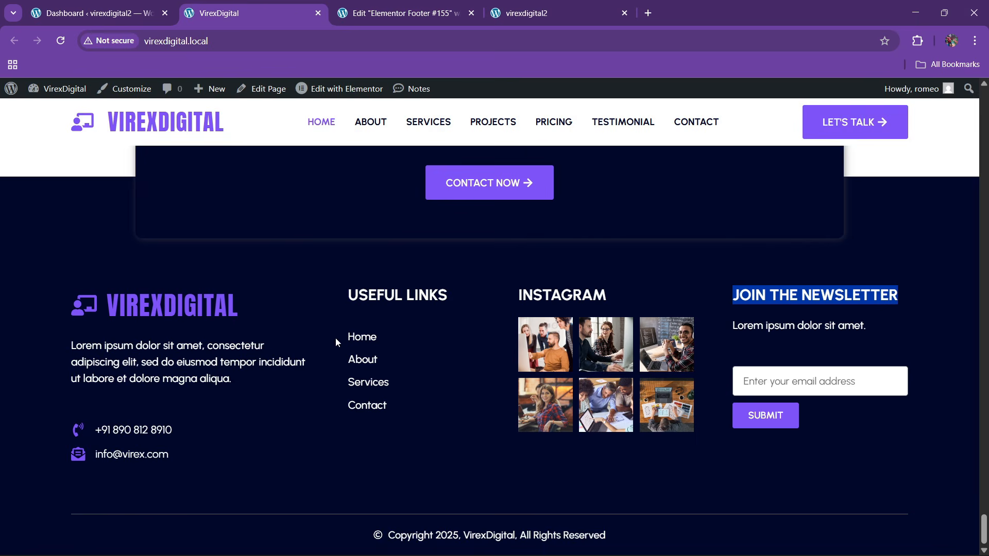
pyautogui.scroll(5, 336, 338)
pyautogui.click(401, 5)
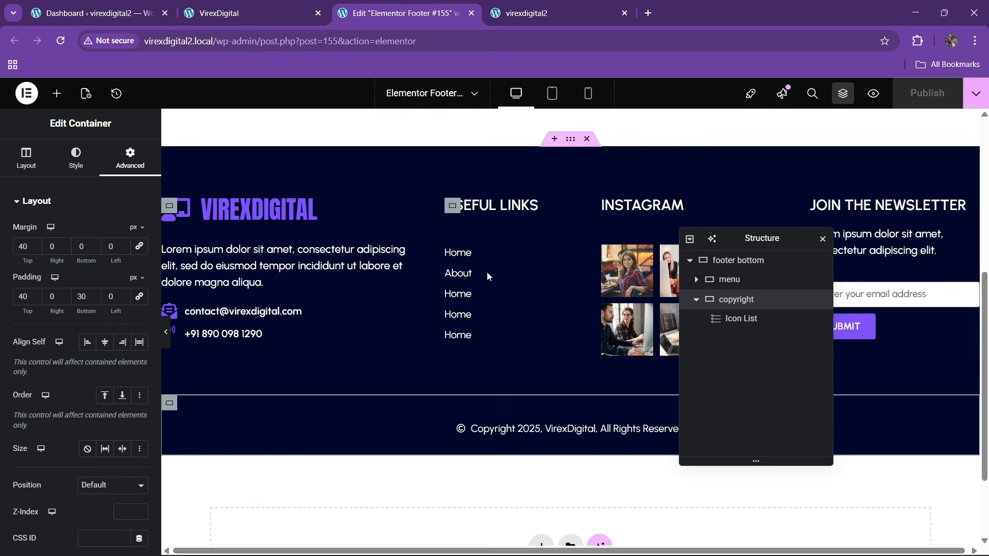
pyautogui.scroll(4, 486, 305)
pyautogui.click(252, 13)
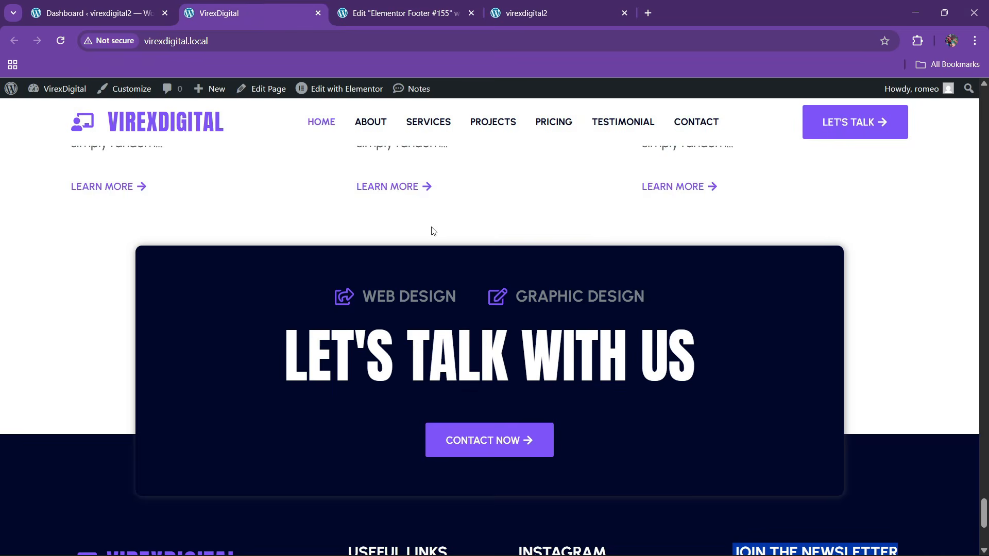
pyautogui.click(360, 11)
pyautogui.scroll(-4, 559, 347)
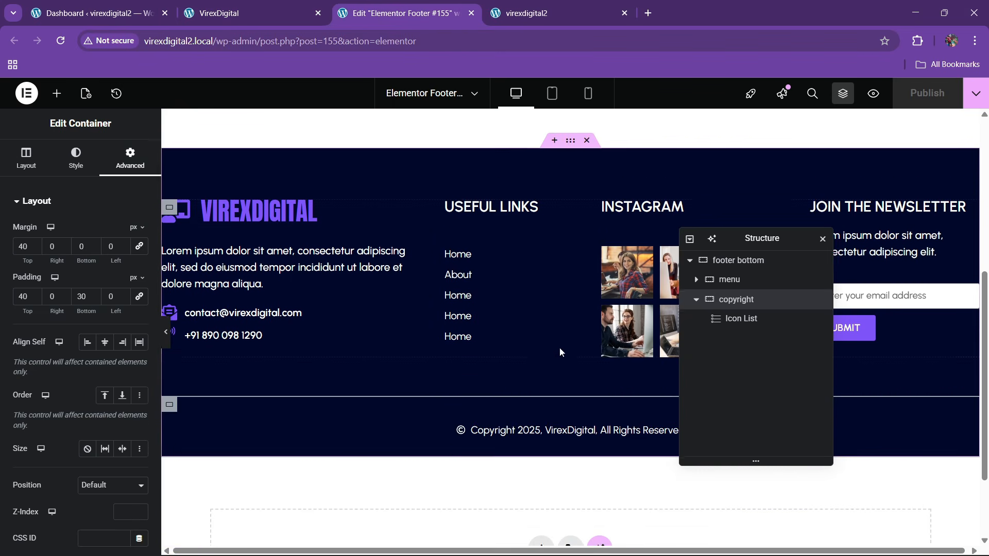
pyautogui.scroll(4, 556, 339)
# - Add a single-column Flexbox container above the footer and name it footer top
pyautogui.click(554, 332)
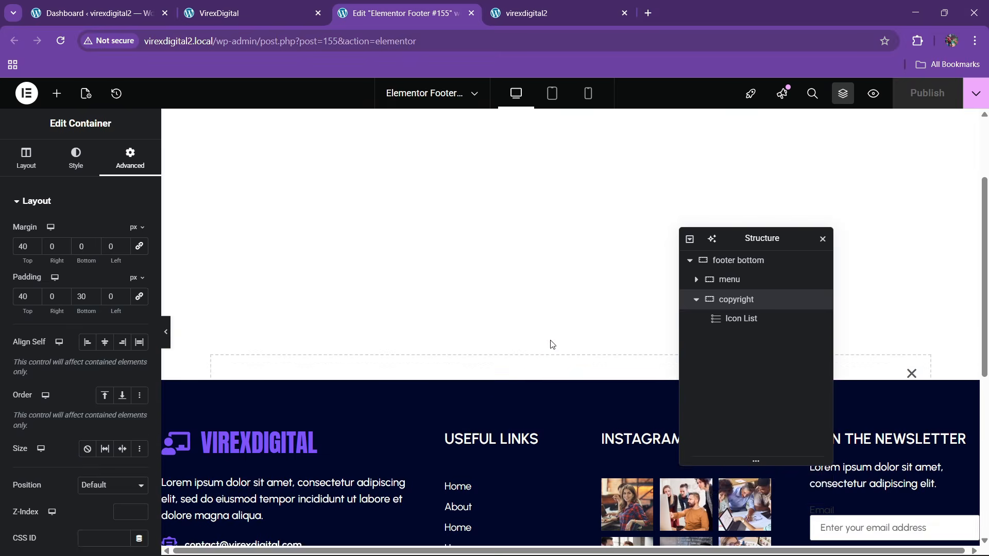
pyautogui.click(540, 398)
pyautogui.click(529, 435)
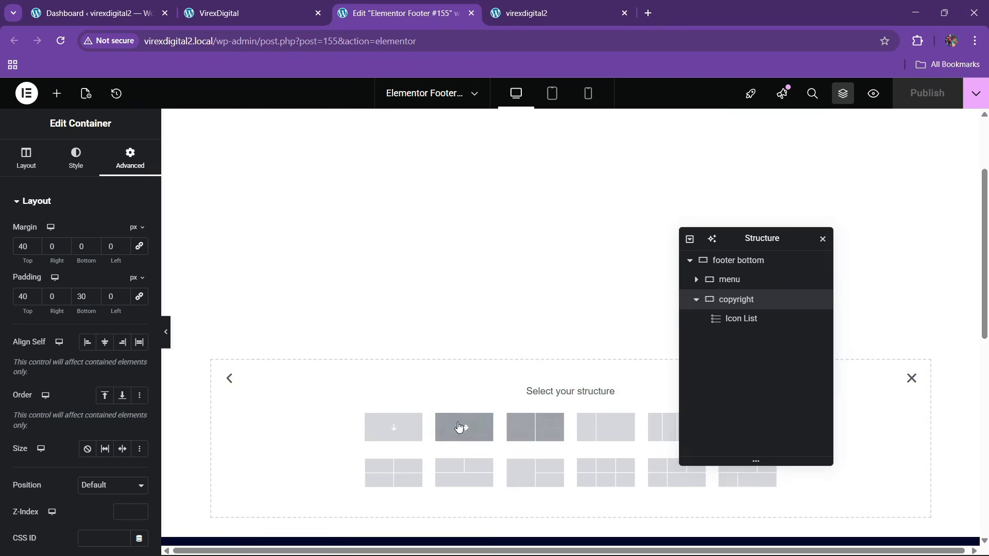
pyautogui.click(420, 427)
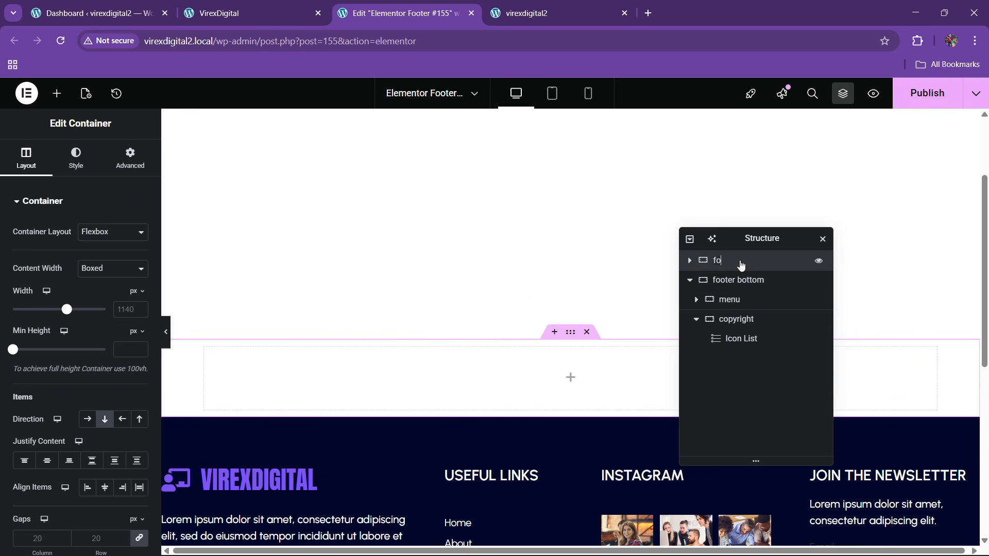
pyautogui.write('top')
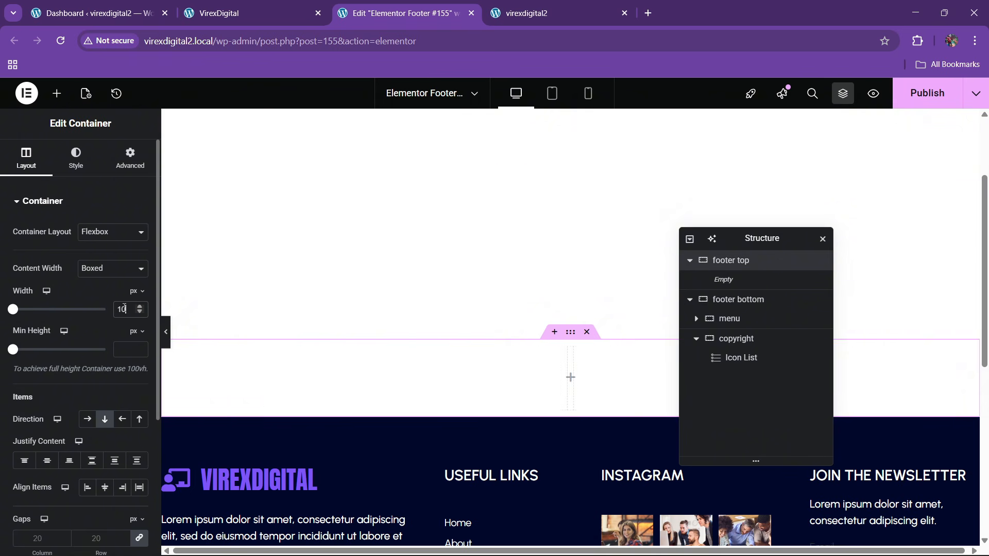
# - Centre the footer top container's content and items, and set its padding to 0
pyautogui.click(47, 460)
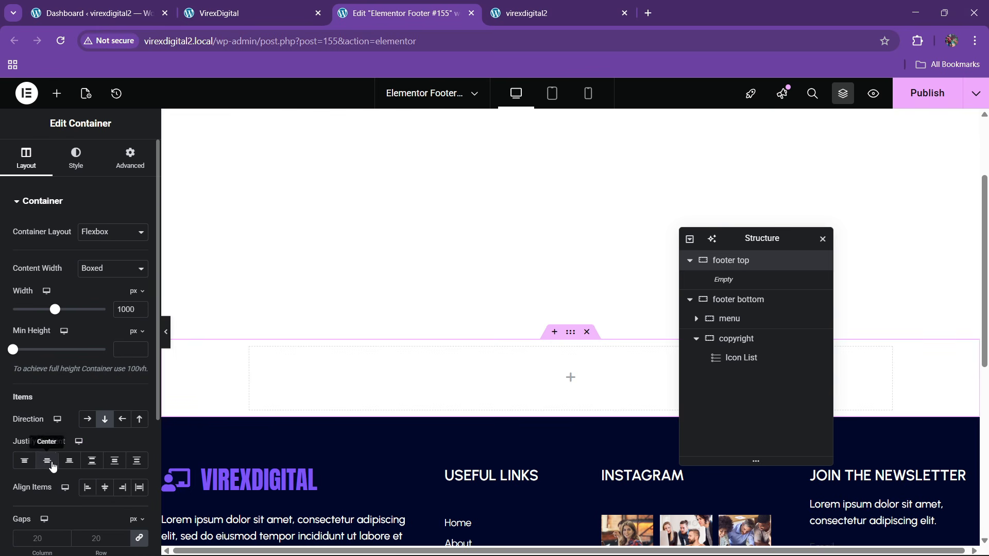
pyautogui.click(105, 487)
pyautogui.click(57, 94)
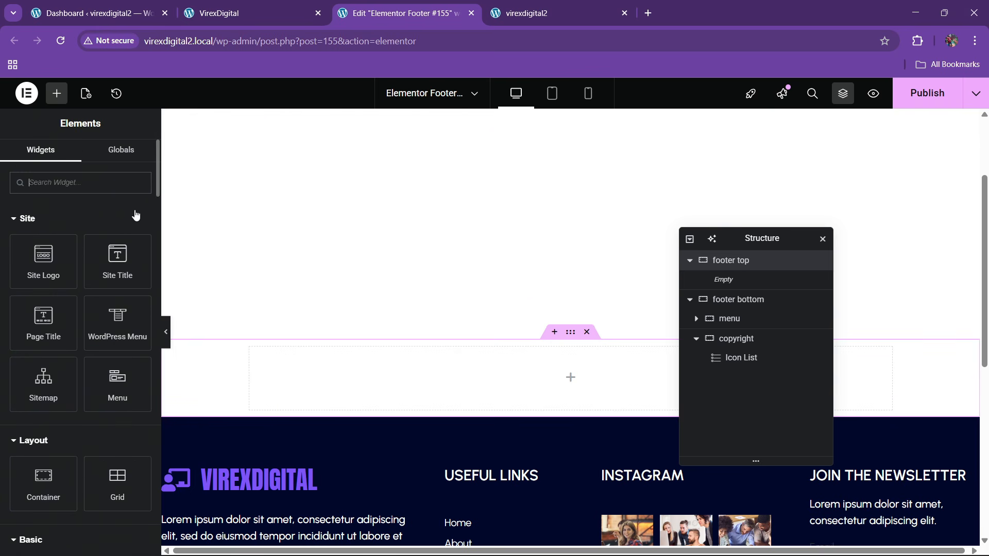
pyautogui.click(742, 261)
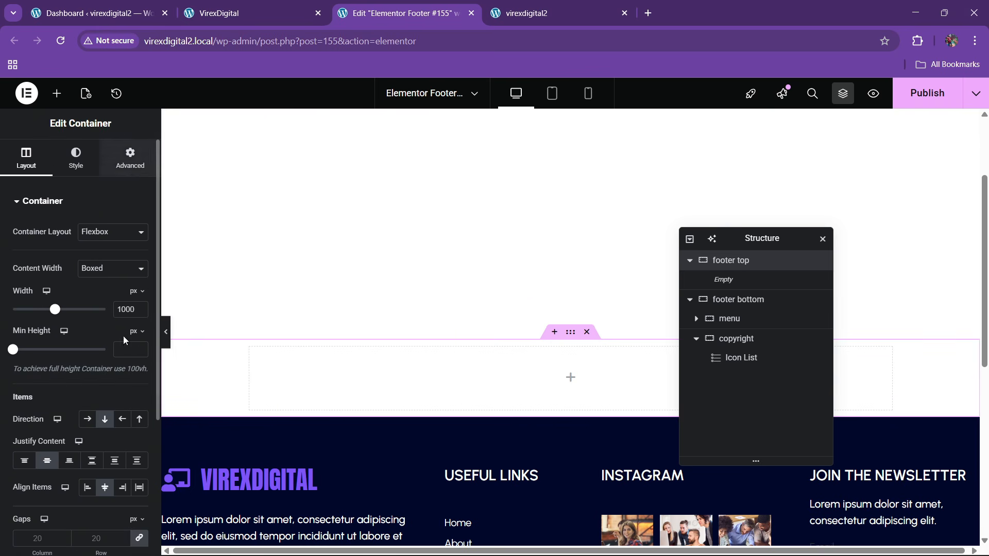
pyautogui.click(129, 159)
pyautogui.click(138, 295)
# - Drag a Container widget into the footer top container
pyautogui.click(57, 94)
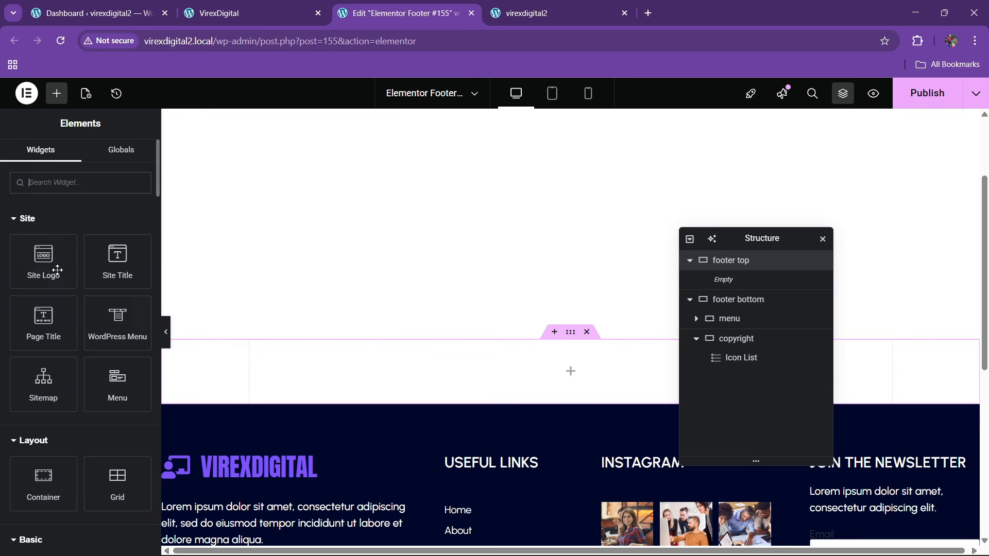
pyautogui.scroll(-1, 58, 329)
pyautogui.moveTo(43, 420); pyautogui.dragTo(505, 383)
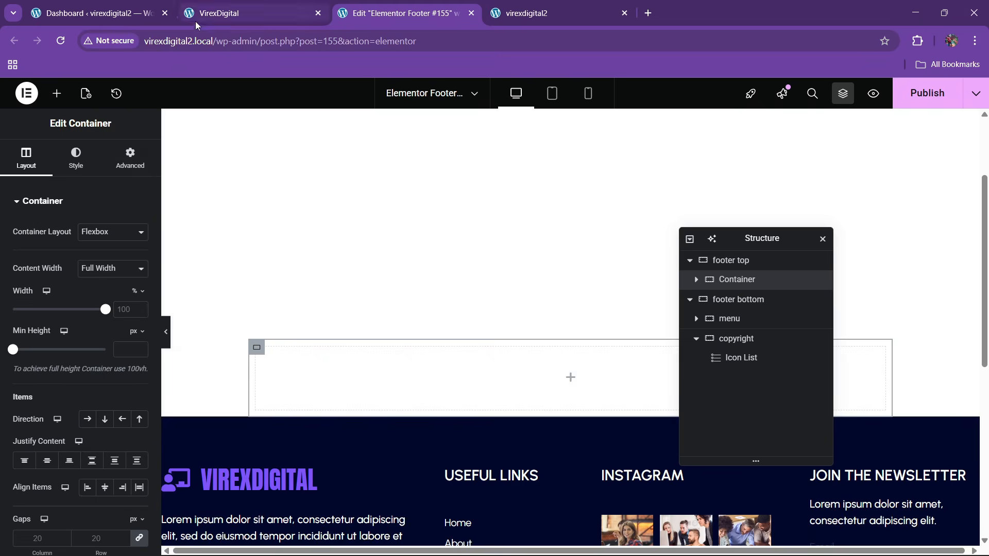
# - Give the inner container a navy global-colour background, lightened to a brighter navy
pyautogui.click(216, 14)
pyautogui.click(413, 5)
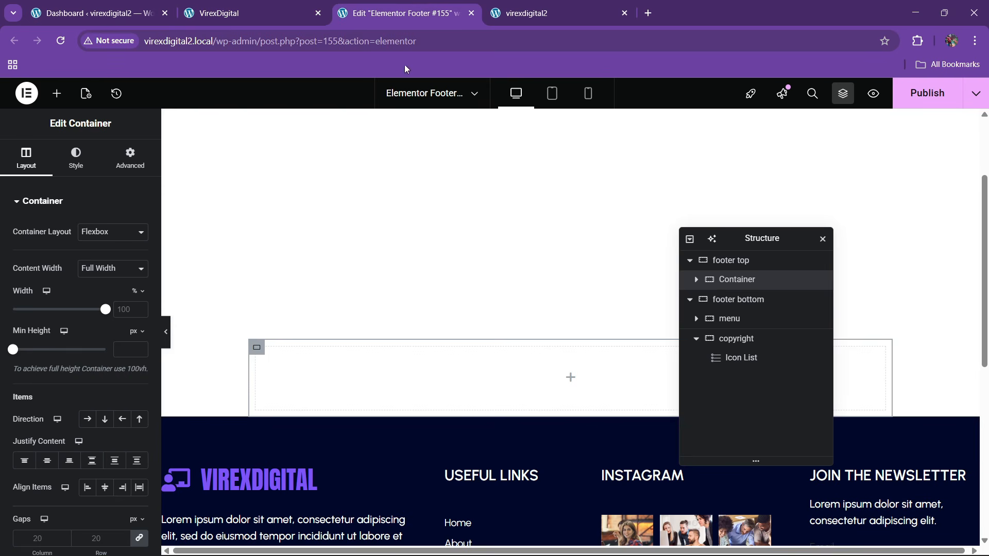
pyautogui.click(83, 169)
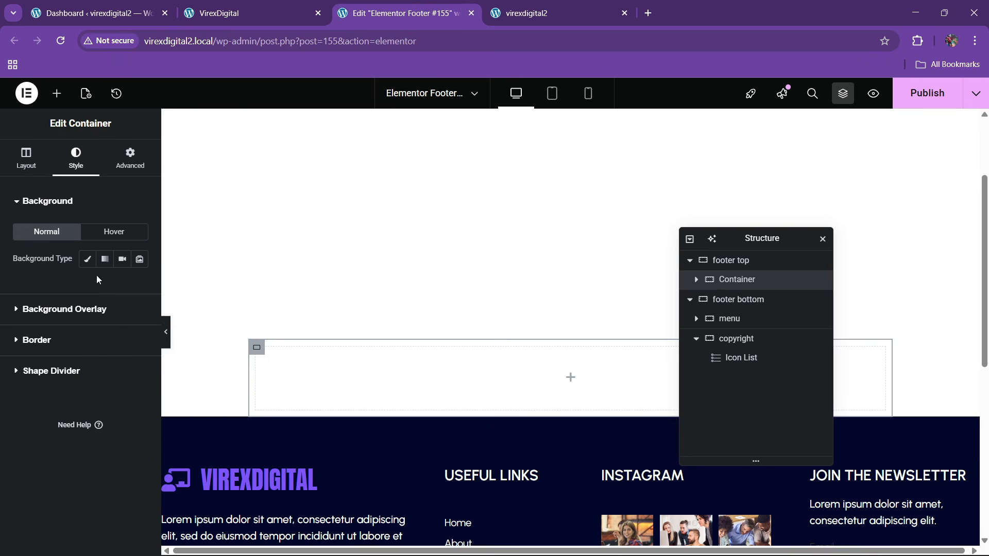
pyautogui.click(88, 259)
pyautogui.click(120, 286)
pyautogui.click(85, 467)
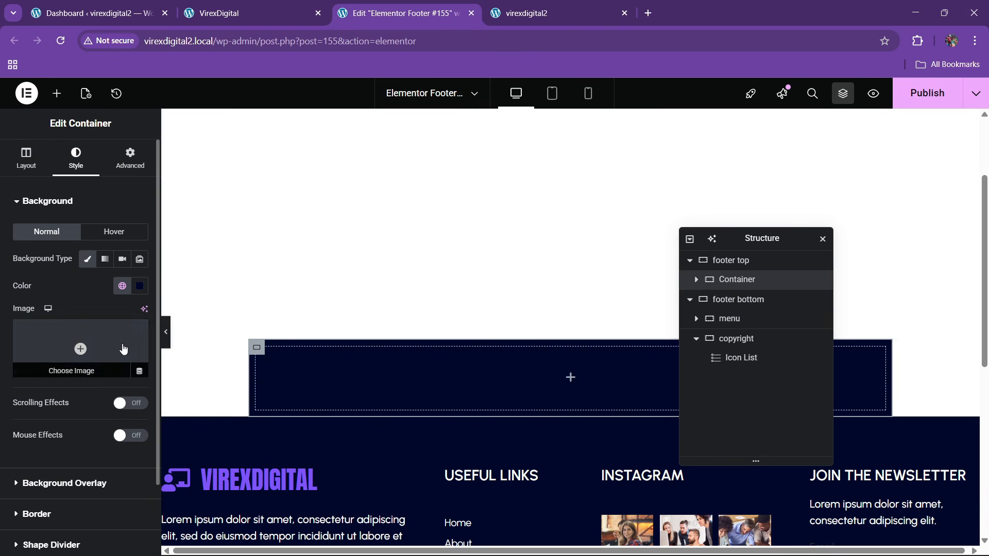
pyautogui.click(140, 286)
pyautogui.moveTo(197, 412); pyautogui.dragTo(195, 402)
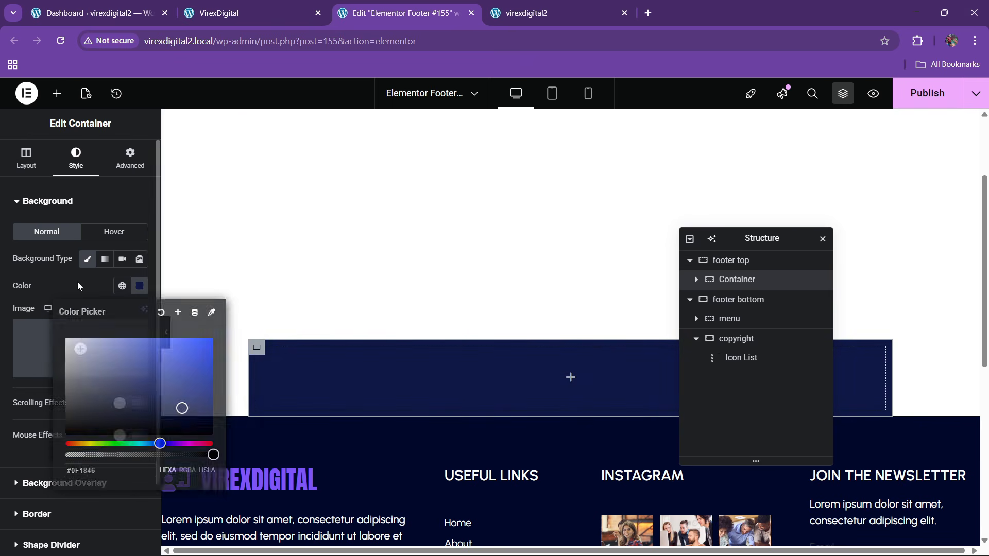
# - Compare the new navy block against the live site's footer
pyautogui.click(220, 7)
pyautogui.click(355, 6)
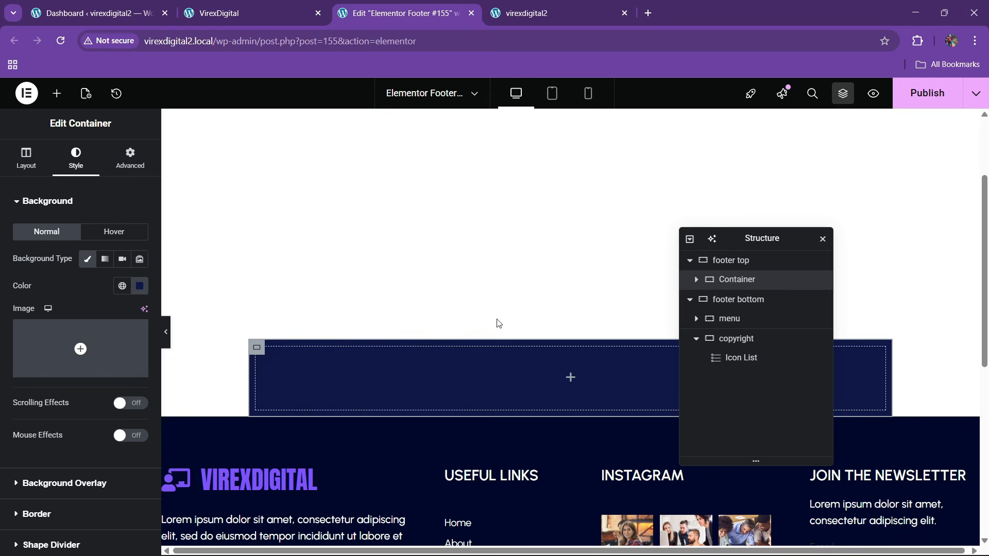
pyautogui.click(222, 13)
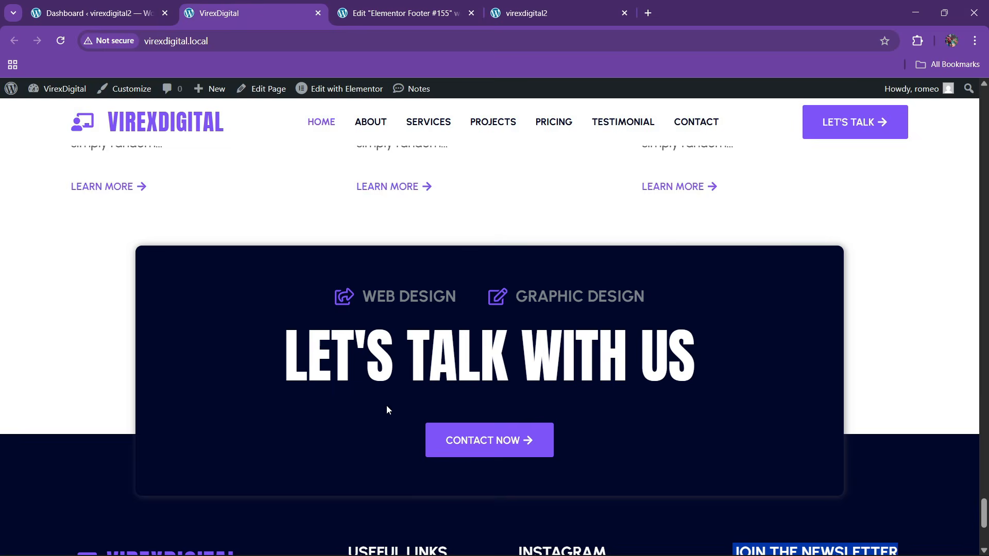
pyautogui.scroll(-5, 364, 396)
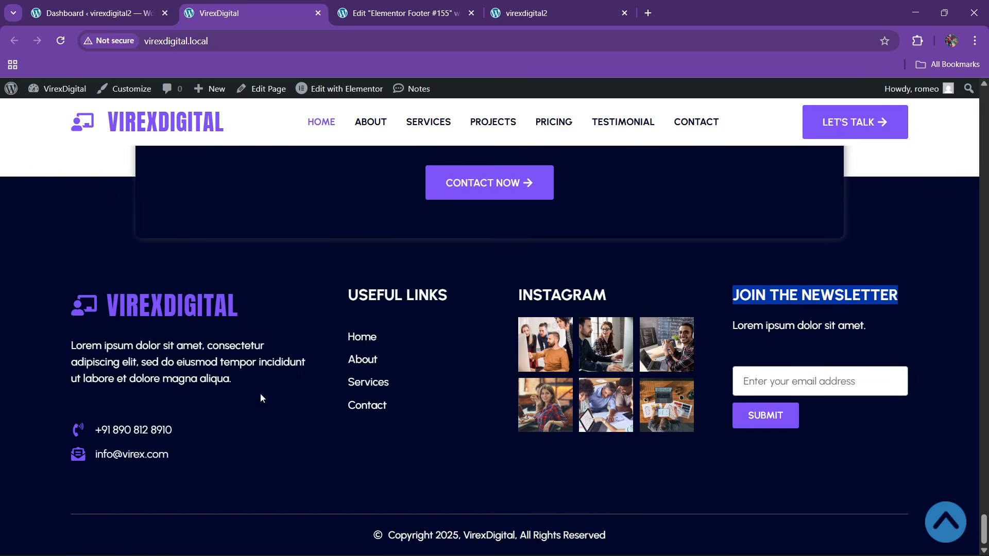
pyautogui.click(397, 12)
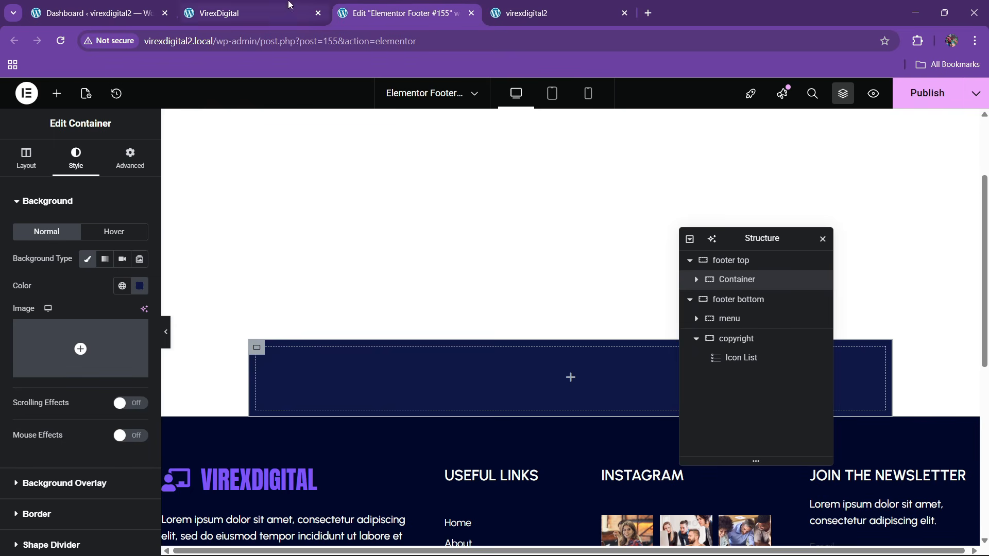
pyautogui.click(268, 13)
pyautogui.click(444, 13)
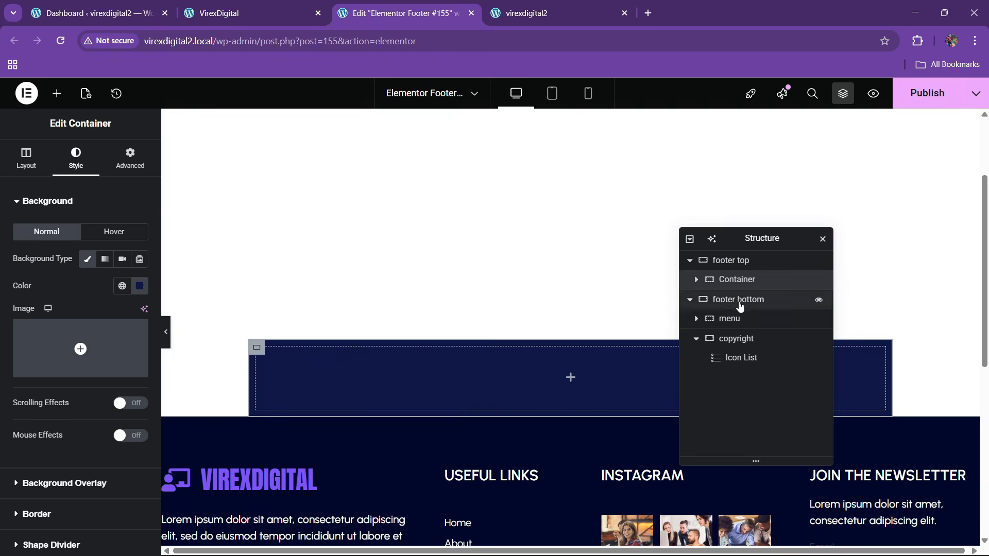
# - Set the container's padding to 50 on every side, checking the live LET'S TALK block
pyautogui.click(130, 158)
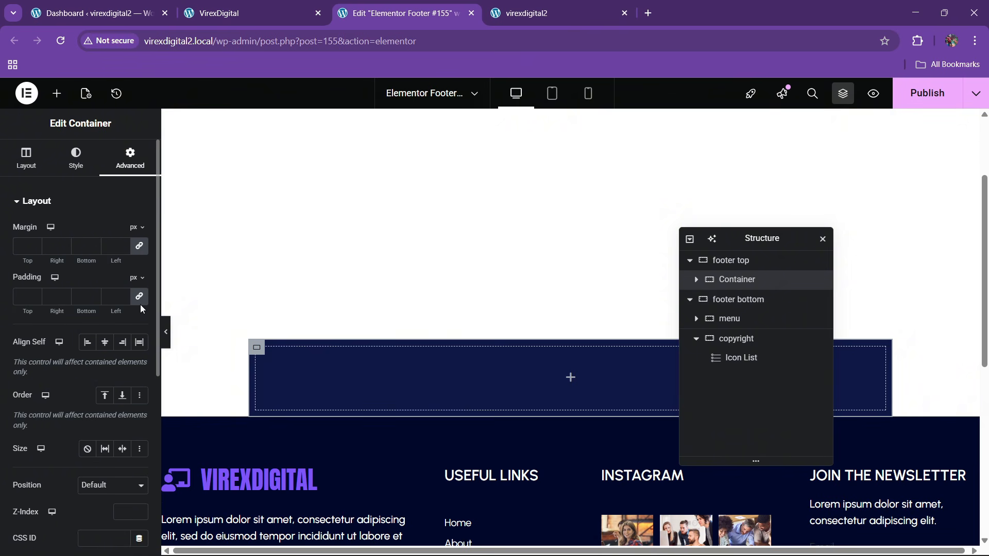
pyautogui.click(23, 297)
pyautogui.write('30')
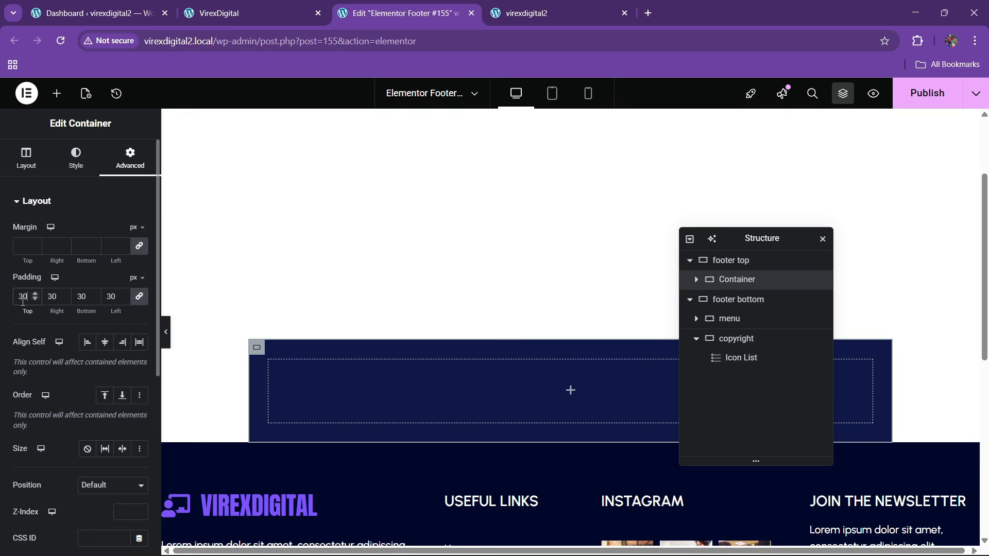
pyautogui.click(222, 13)
pyautogui.click(402, 13)
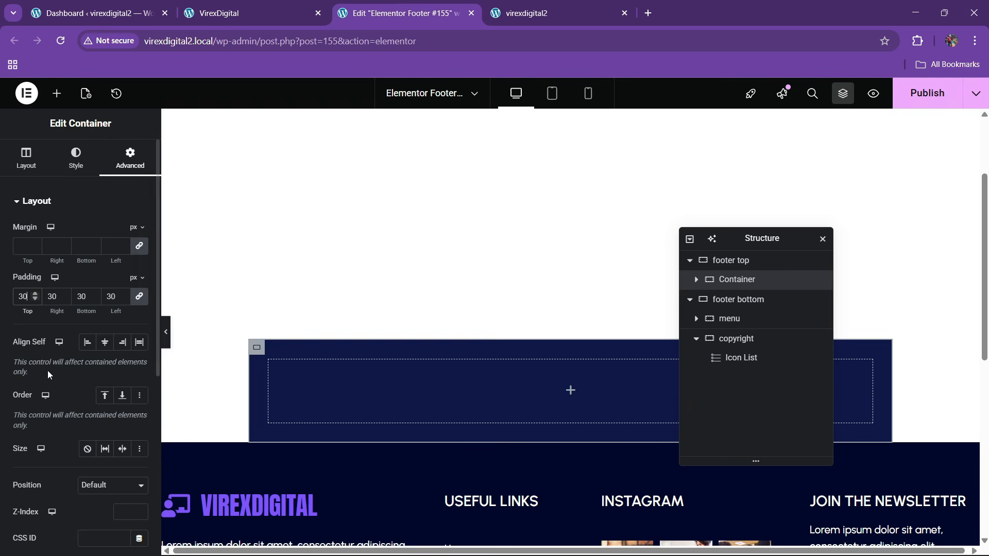
pyautogui.doubleClick(25, 297)
pyautogui.write('50')
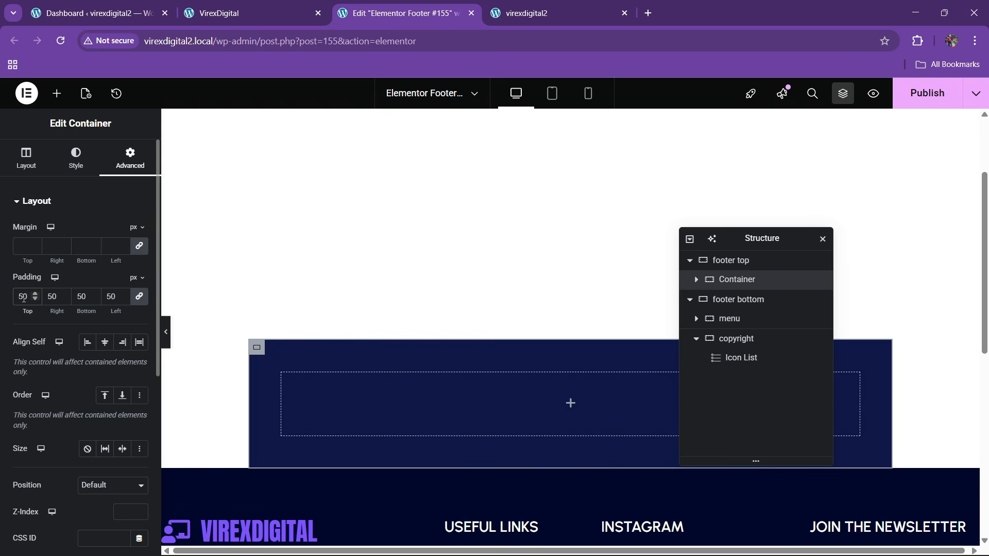
pyautogui.click(247, 11)
pyautogui.scroll(4, 346, 224)
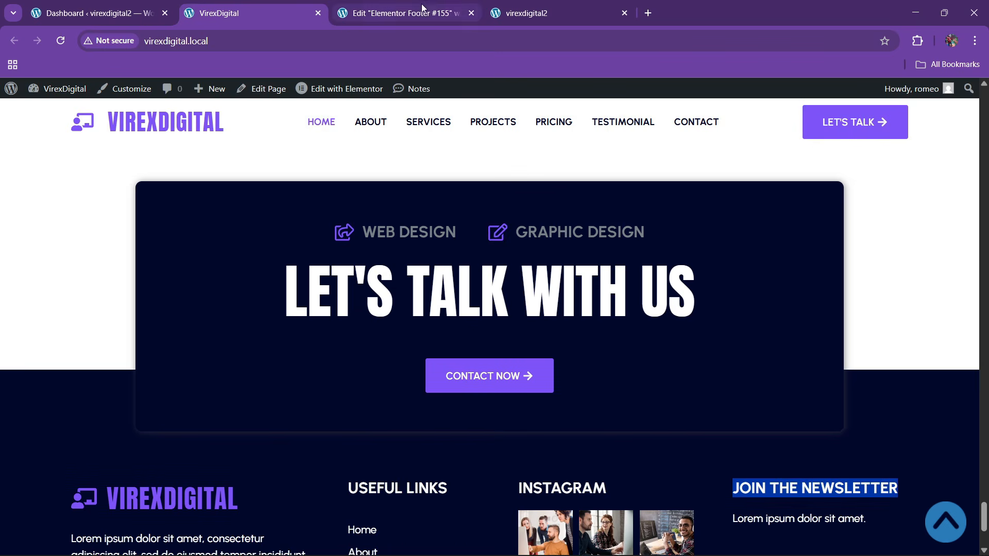
pyautogui.click(399, 13)
pyautogui.click(213, 6)
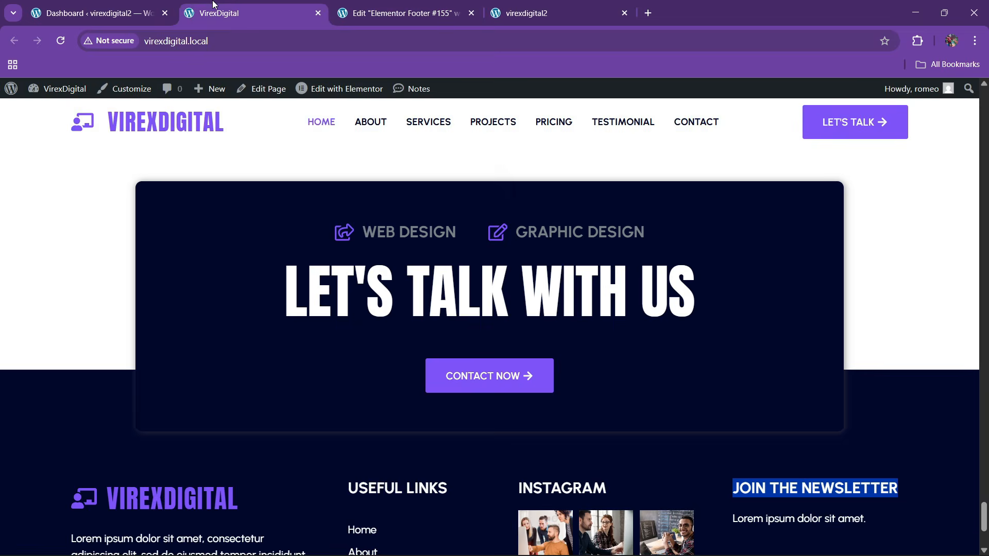
pyautogui.click(344, 7)
# - Round the container's corners with a 20 px border radius
pyautogui.click(76, 155)
pyautogui.scroll(-2, 81, 388)
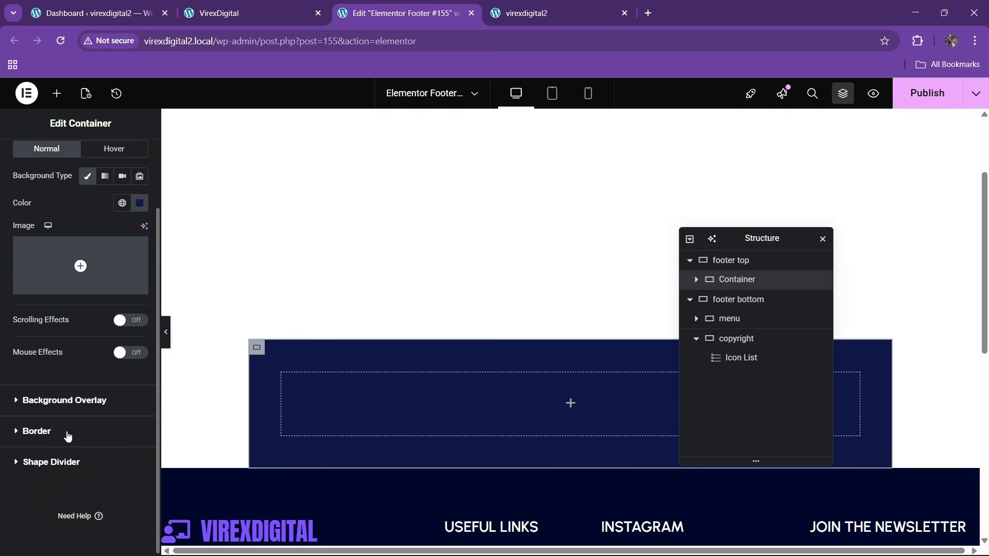
pyautogui.click(65, 435)
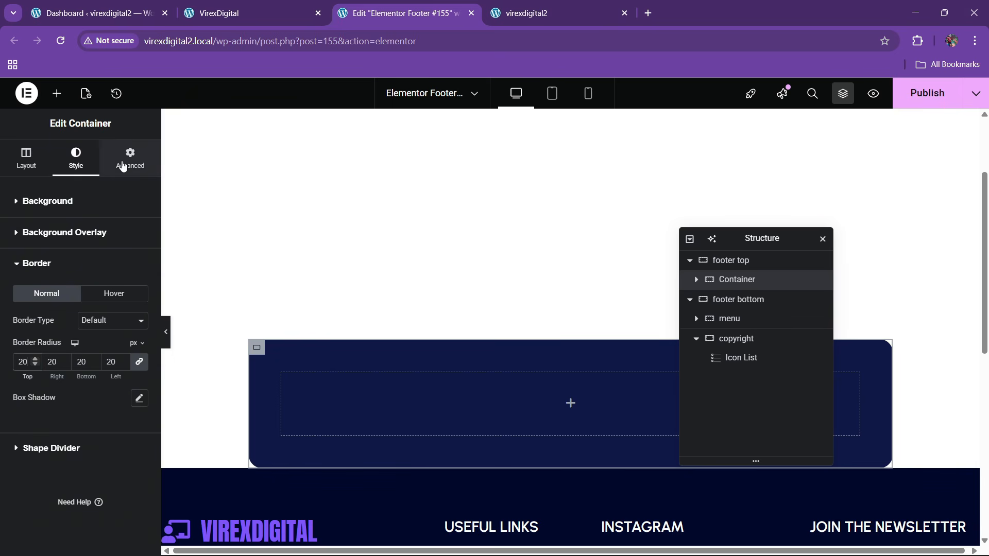
pyautogui.click(56, 93)
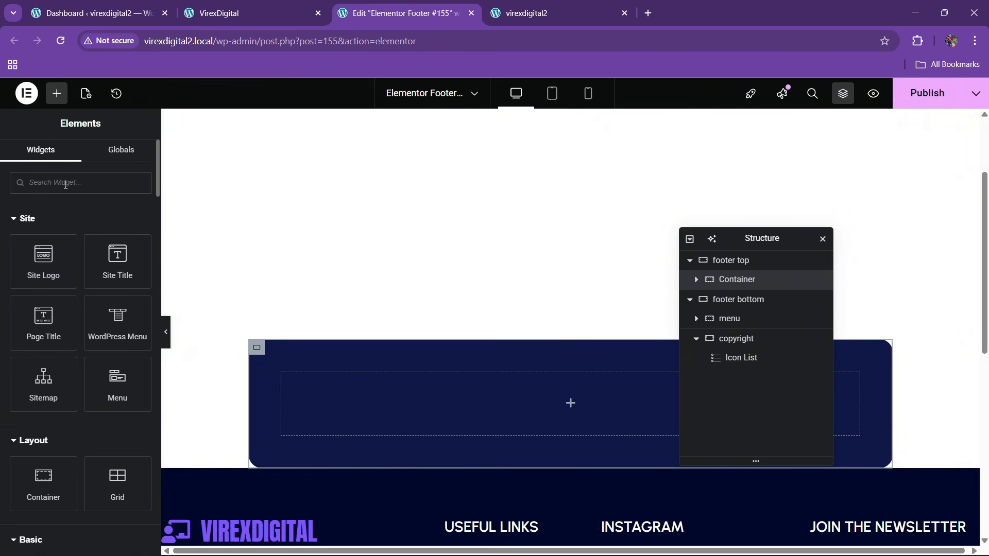
# - Place an inline Icon List in the container and copy 'WEB DESIGN' from the live site
pyautogui.write('list')
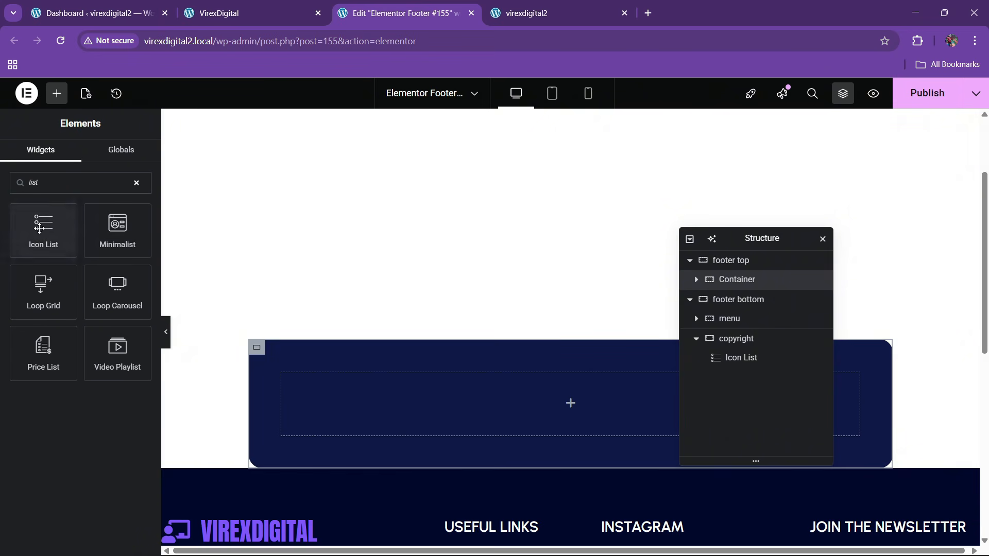
pyautogui.moveTo(44, 227); pyautogui.dragTo(551, 401)
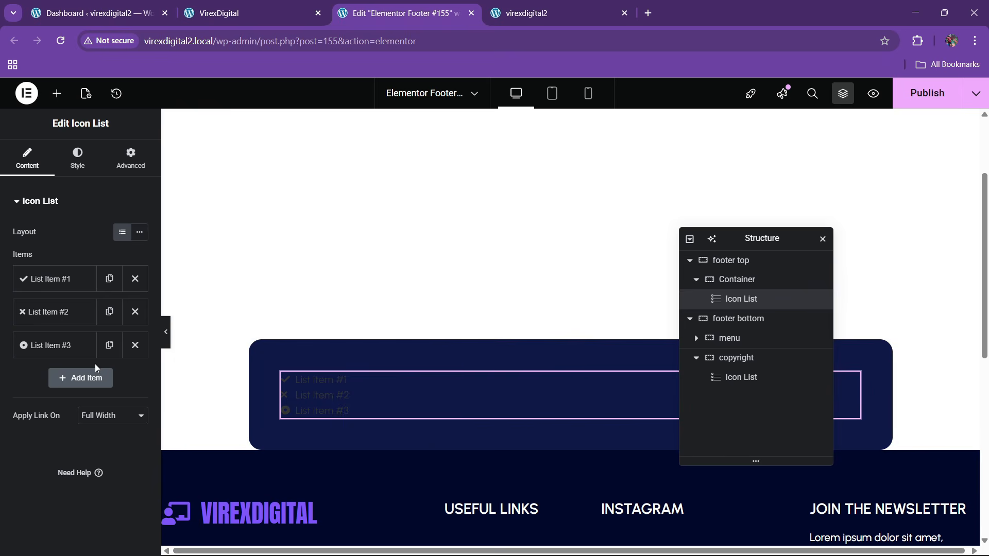
pyautogui.click(139, 232)
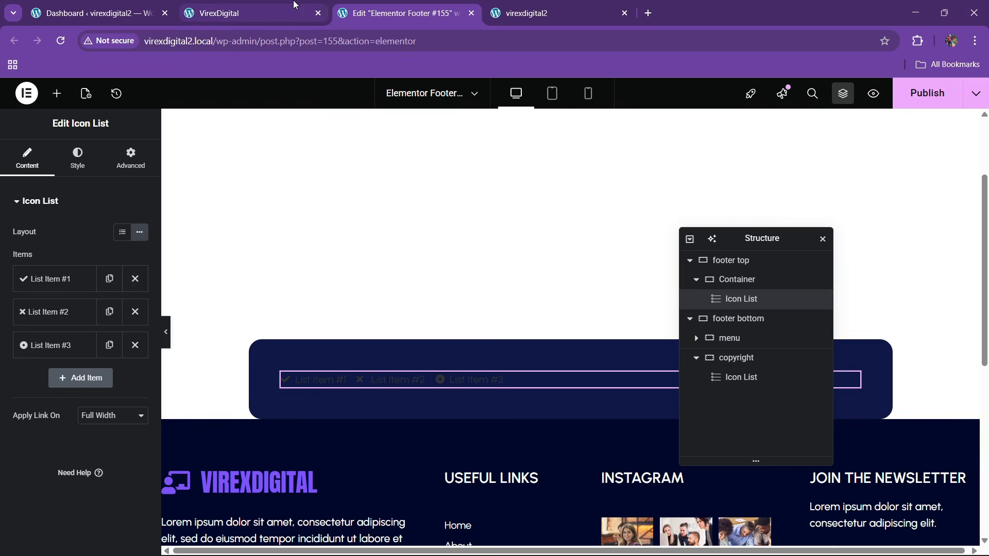
pyautogui.click(242, 13)
pyautogui.moveTo(364, 233); pyautogui.dragTo(453, 235)
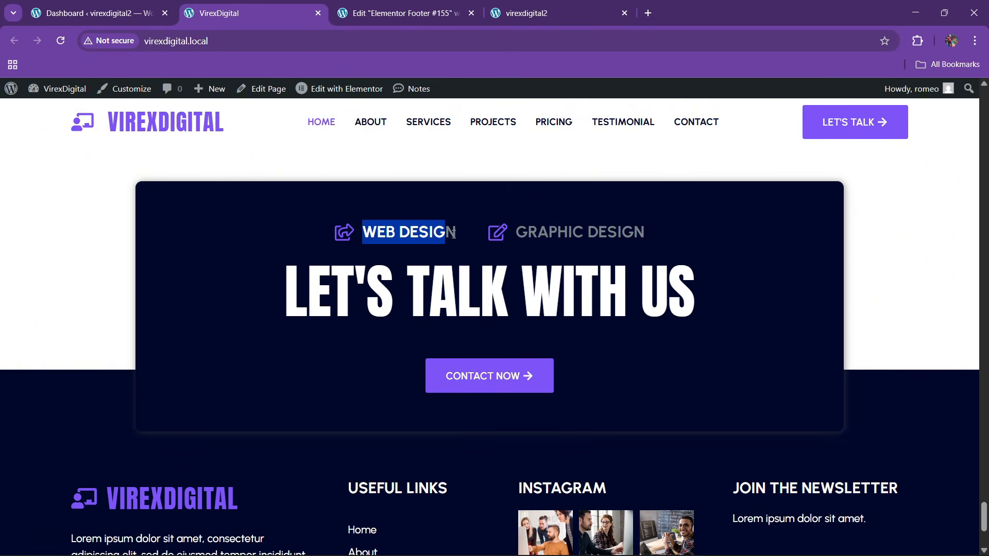
pyautogui.click(396, 5)
# - Make the first list item 'WEB DESIGN' with the chalkboard-user icon
pyautogui.click(57, 279)
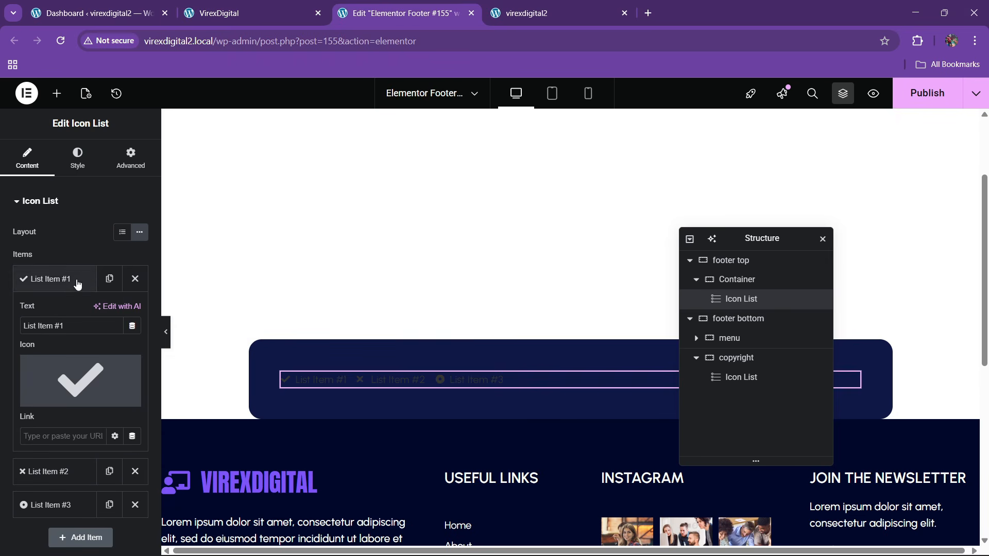
pyautogui.write('WEB DESIGN')
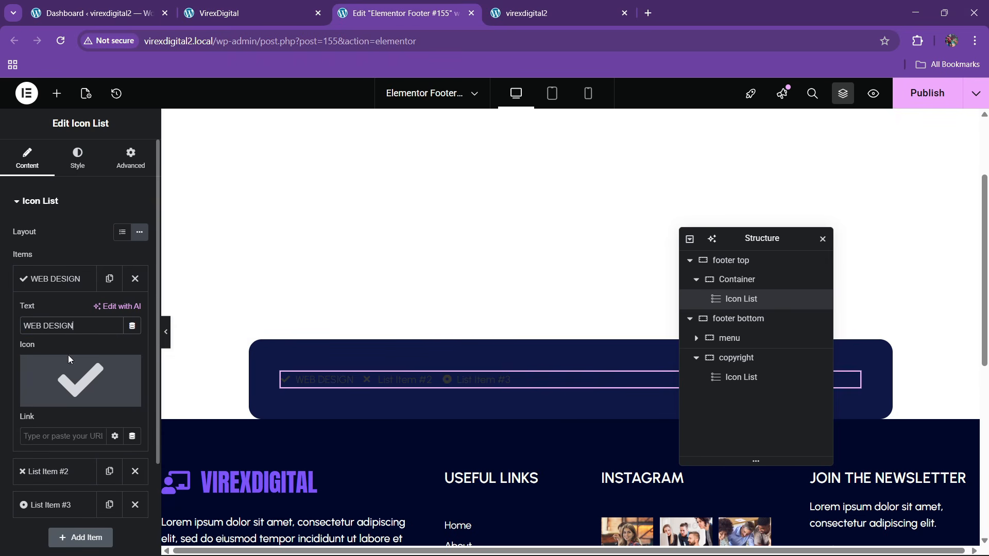
pyautogui.moveTo(68, 360)
pyautogui.click(51, 400)
pyautogui.click(449, 225)
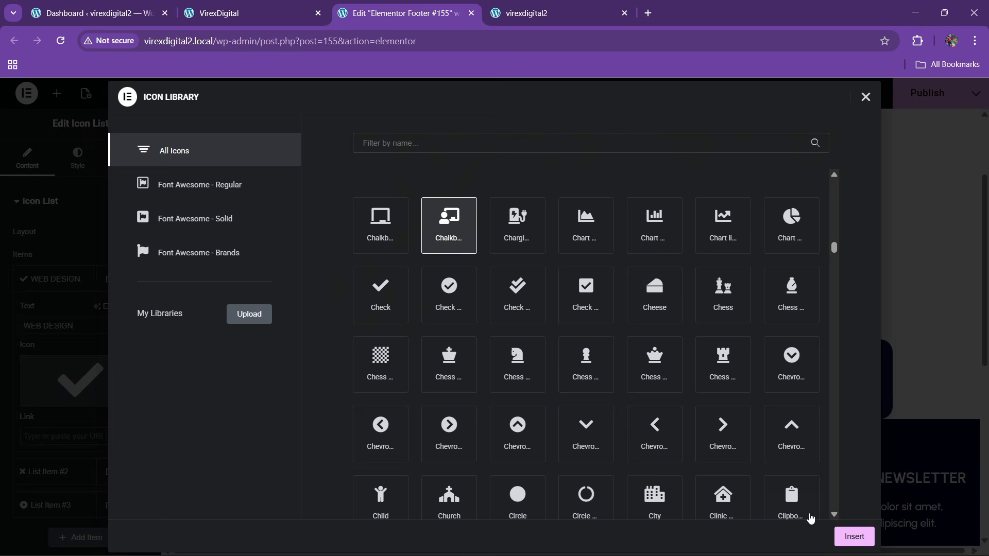
pyautogui.click(854, 536)
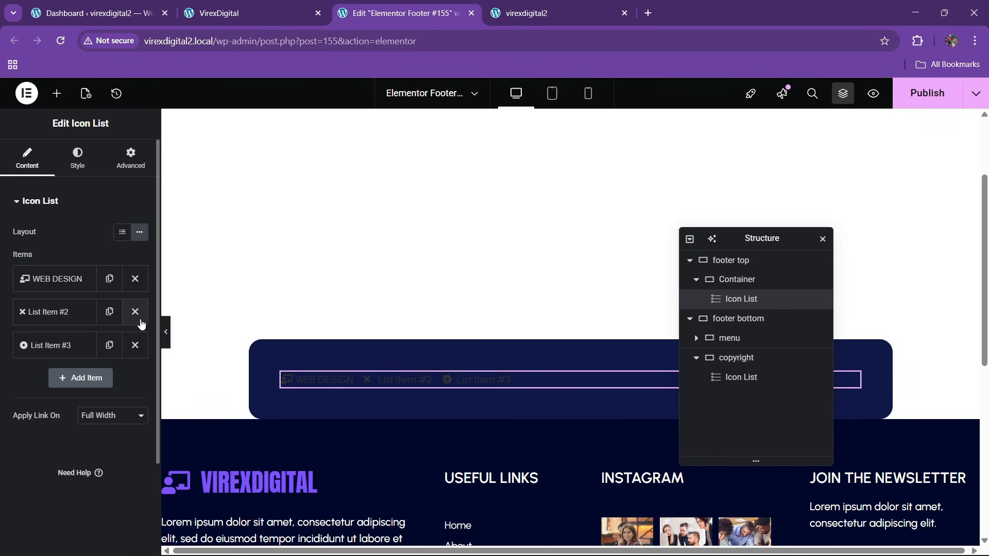
# - Delete the second and third items and duplicate the WEB DESIGN item
pyautogui.click(135, 312)
pyautogui.click(135, 311)
pyautogui.click(110, 279)
pyautogui.click(78, 312)
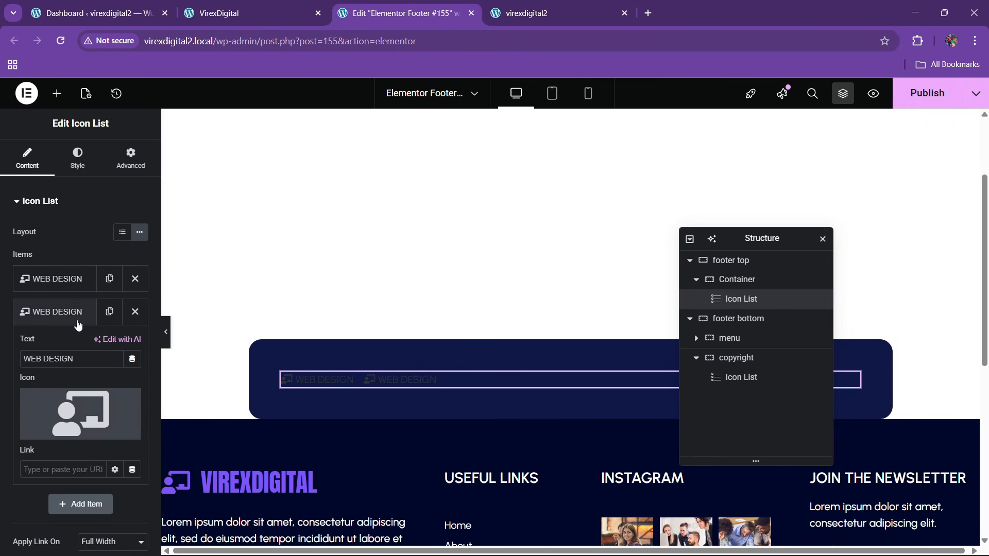
pyautogui.click(60, 320)
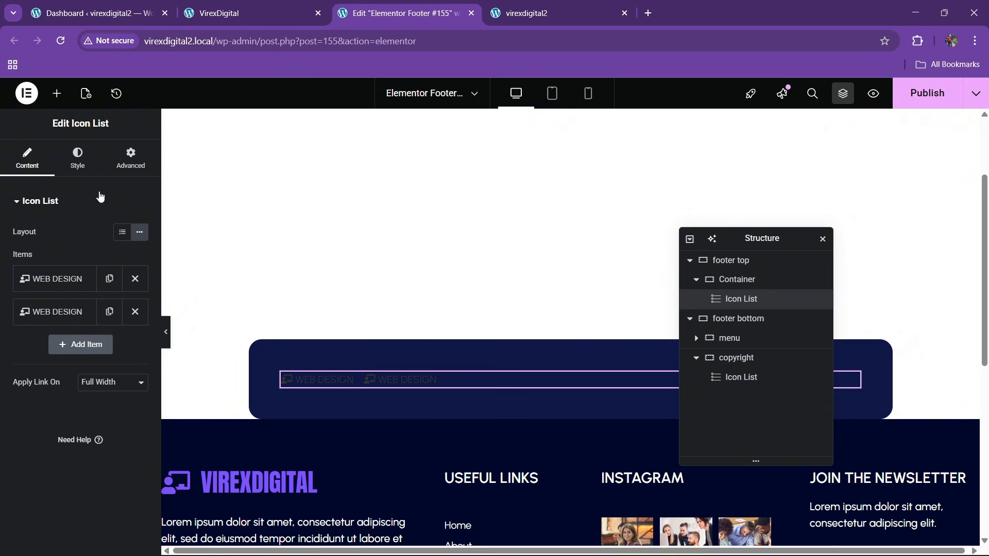
pyautogui.click(92, 160)
# - Set the footer top container to column direction with centred justify content and align items
pyautogui.click(744, 281)
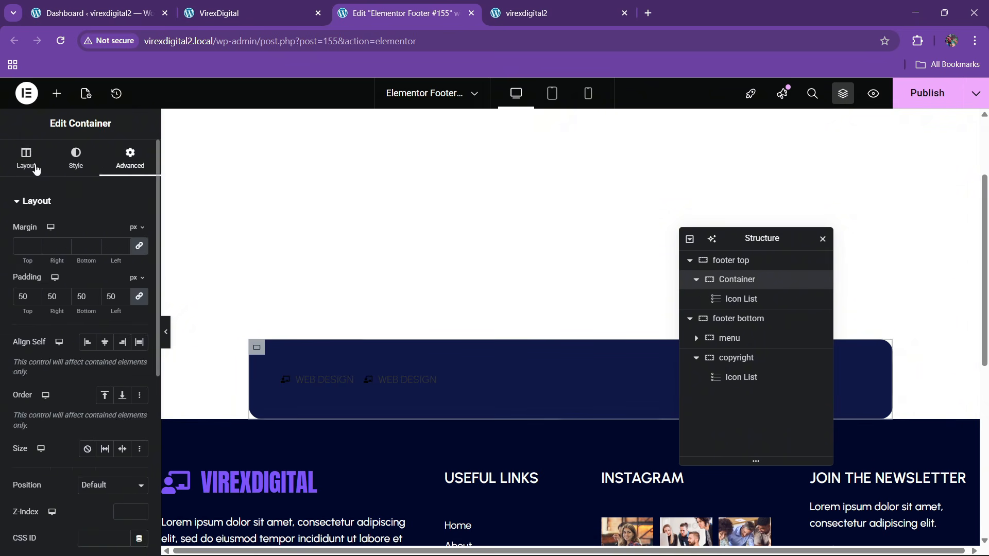
pyautogui.click(105, 418)
pyautogui.click(47, 459)
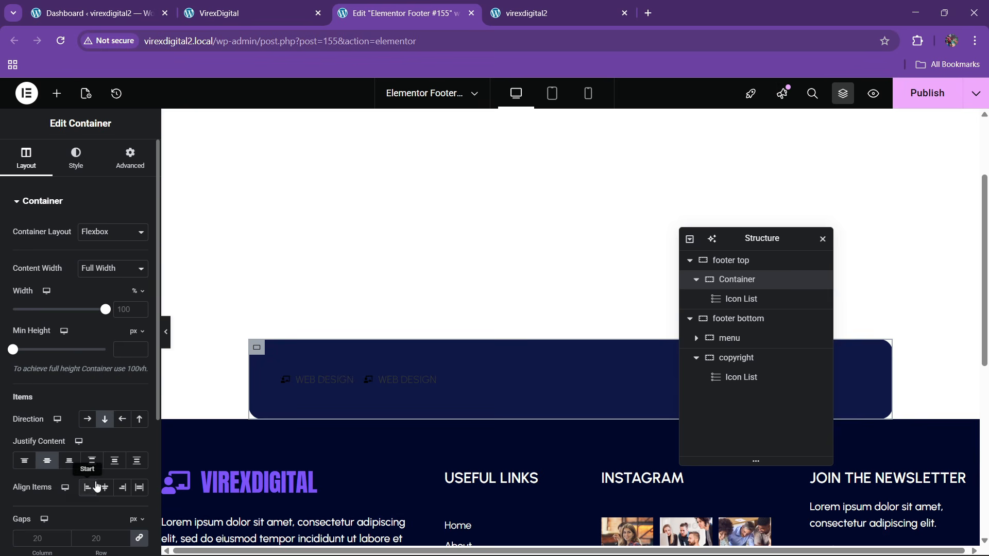
pyautogui.click(435, 383)
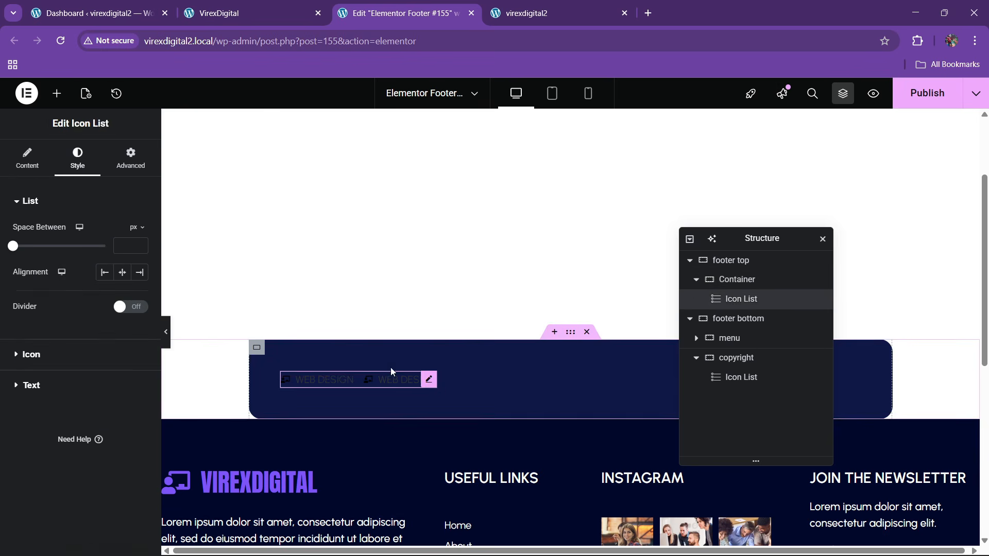
pyautogui.click(732, 281)
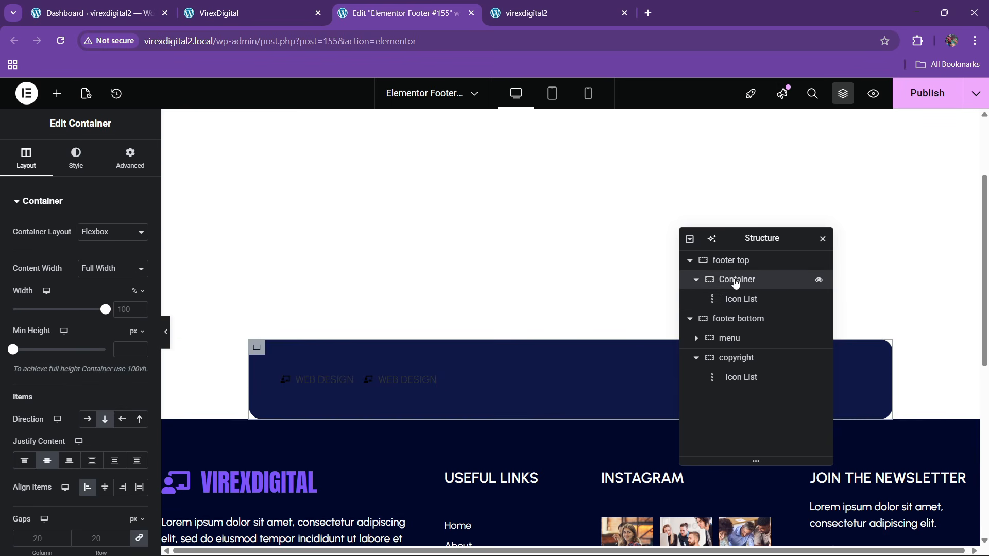
pyautogui.click(103, 488)
pyautogui.click(556, 383)
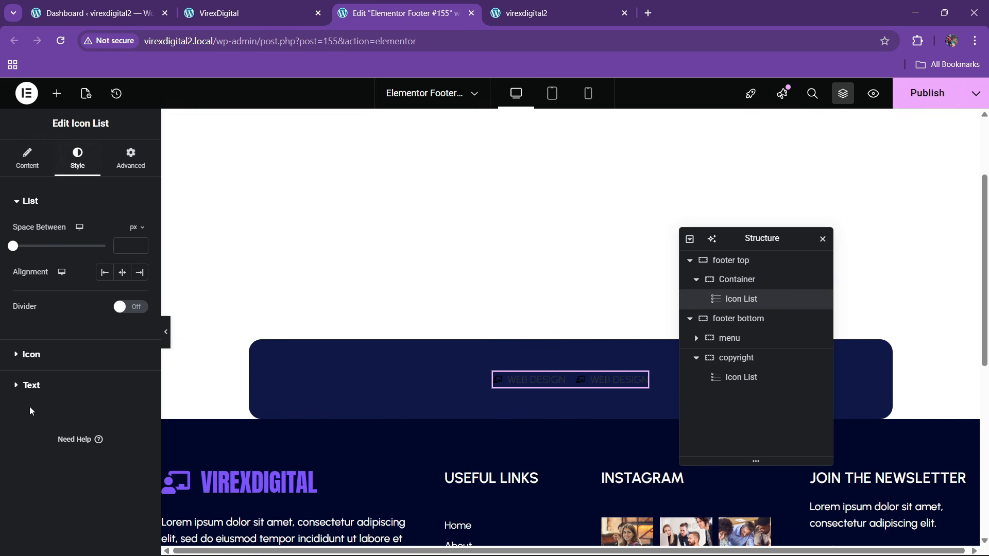
# - Colour the list icons white and enlarge them to 30 px
pyautogui.click(33, 359)
pyautogui.click(144, 293)
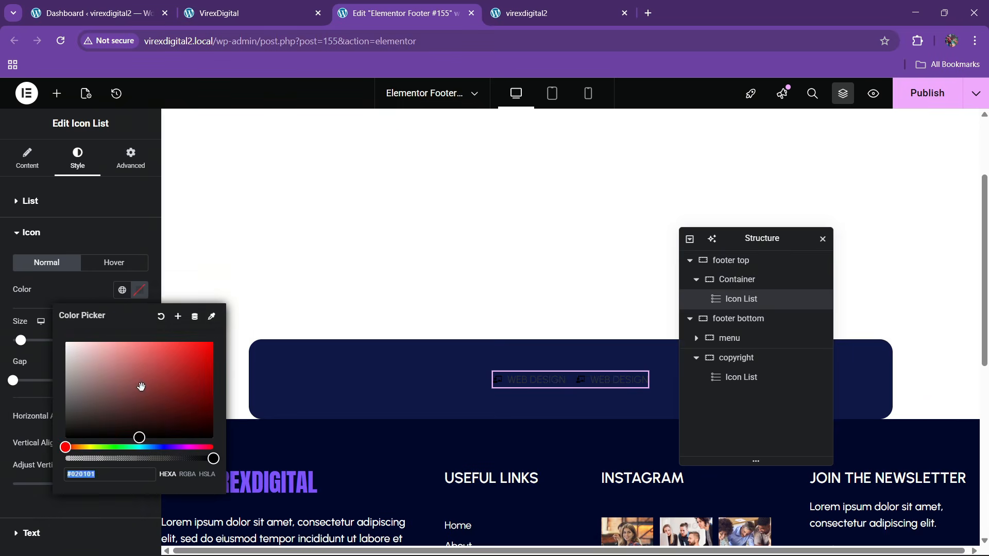
pyautogui.moveTo(141, 388); pyautogui.dragTo(90, 299)
pyautogui.click(89, 298)
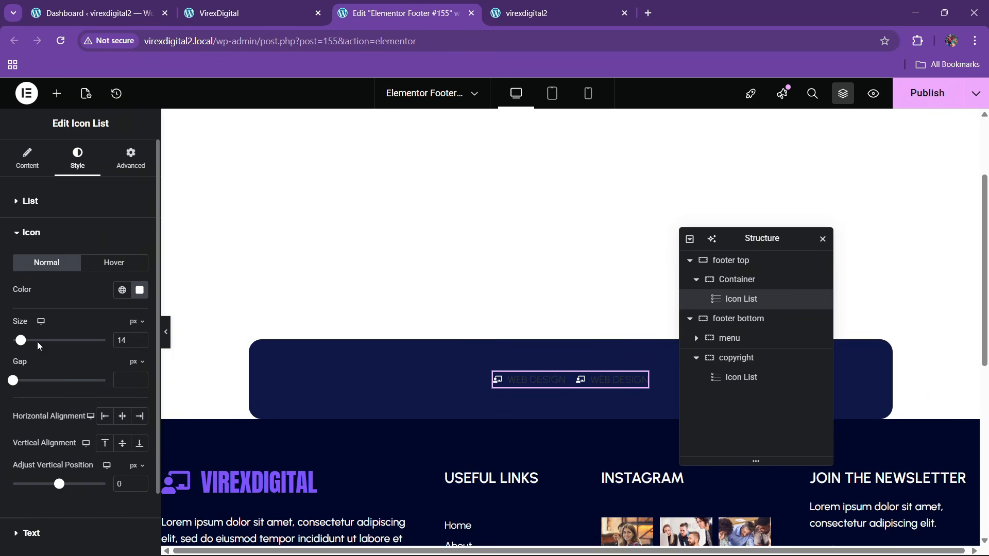
pyautogui.click(140, 338)
pyautogui.click(141, 338)
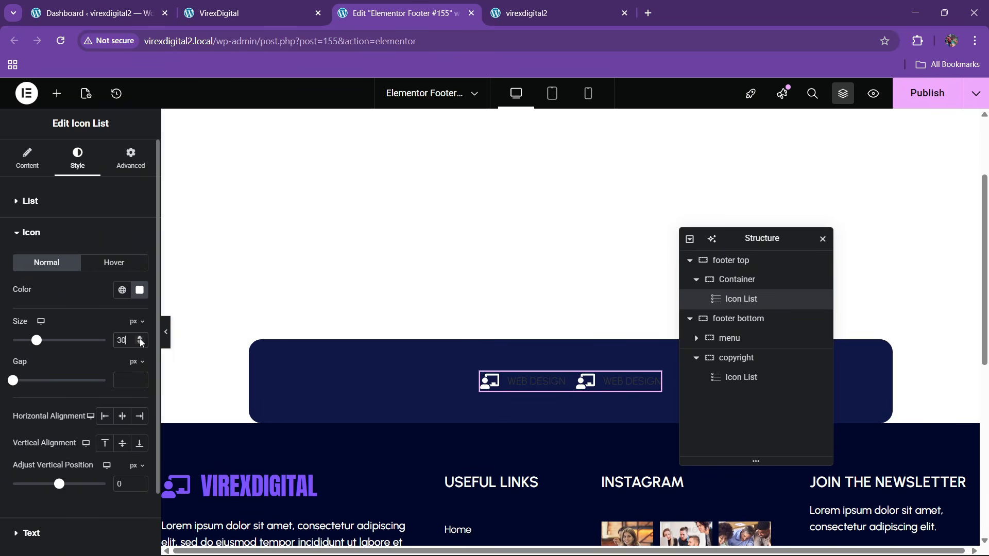
# - Make the WEB DESIGN text light grey with a 25 px font size
pyautogui.scroll(-2, 67, 377)
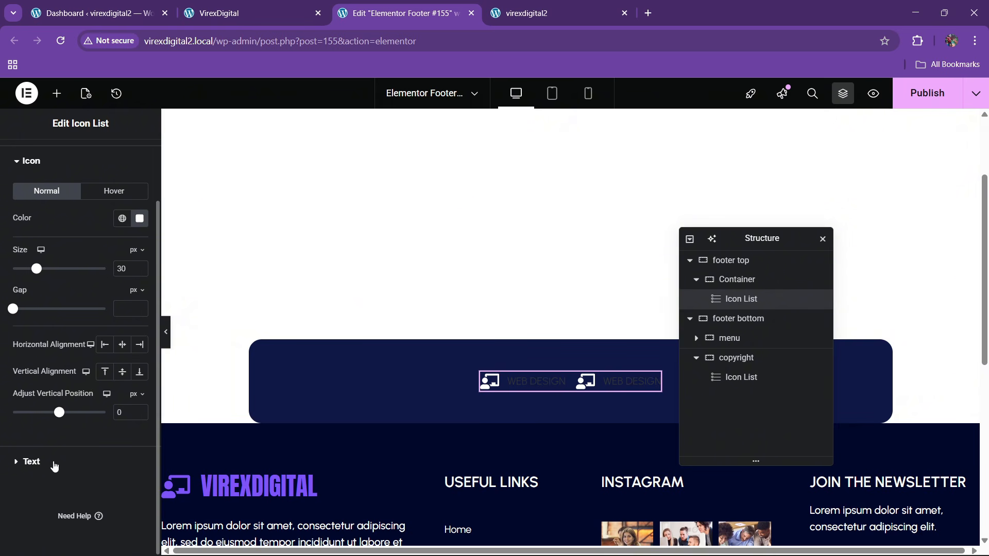
pyautogui.click(54, 466)
pyautogui.click(139, 374)
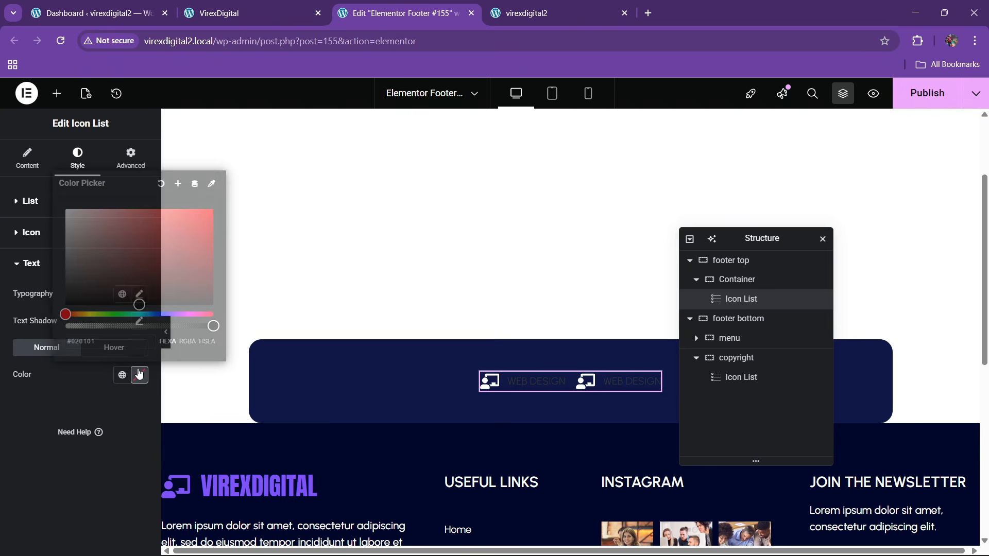
pyautogui.moveTo(139, 304); pyautogui.dragTo(76, 233)
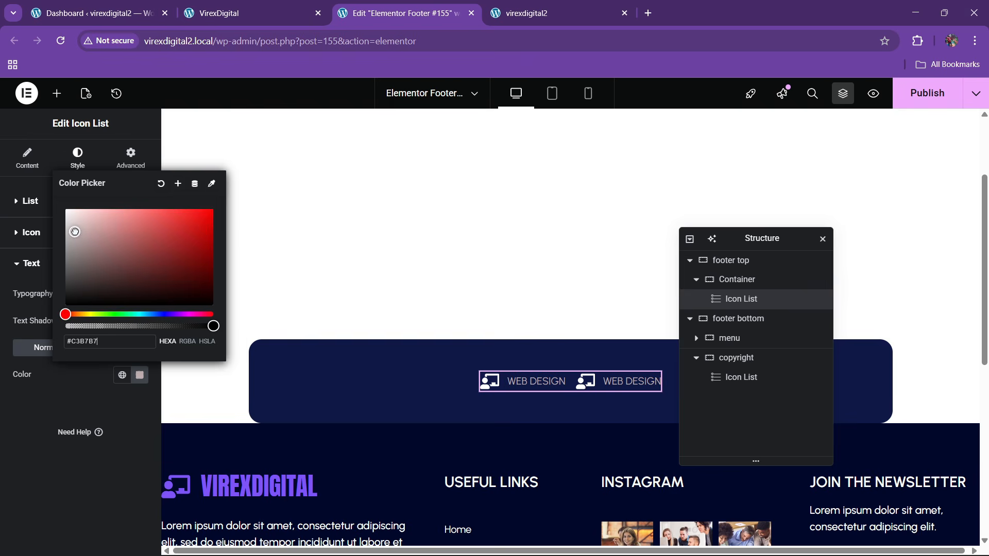
pyautogui.click(28, 400)
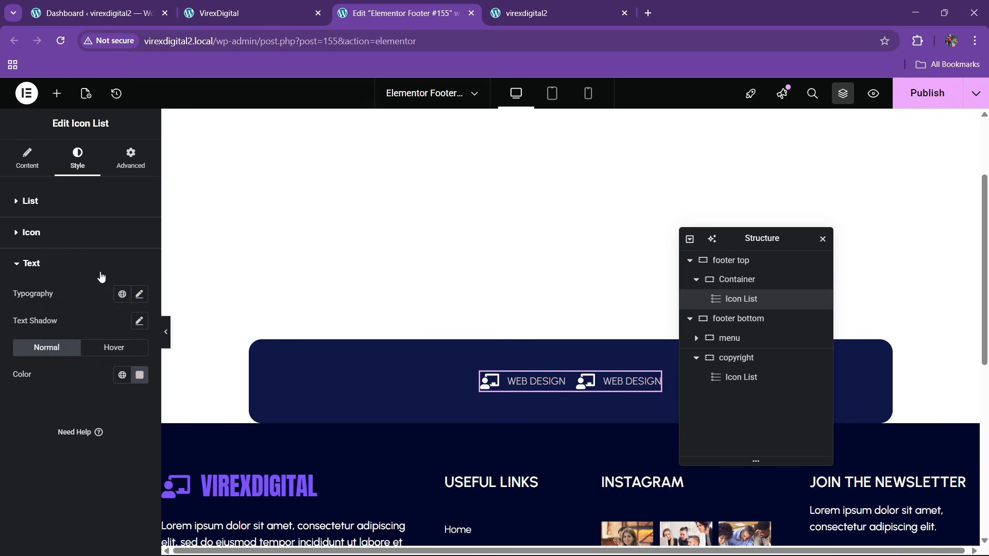
pyautogui.click(138, 294)
pyautogui.click(131, 392)
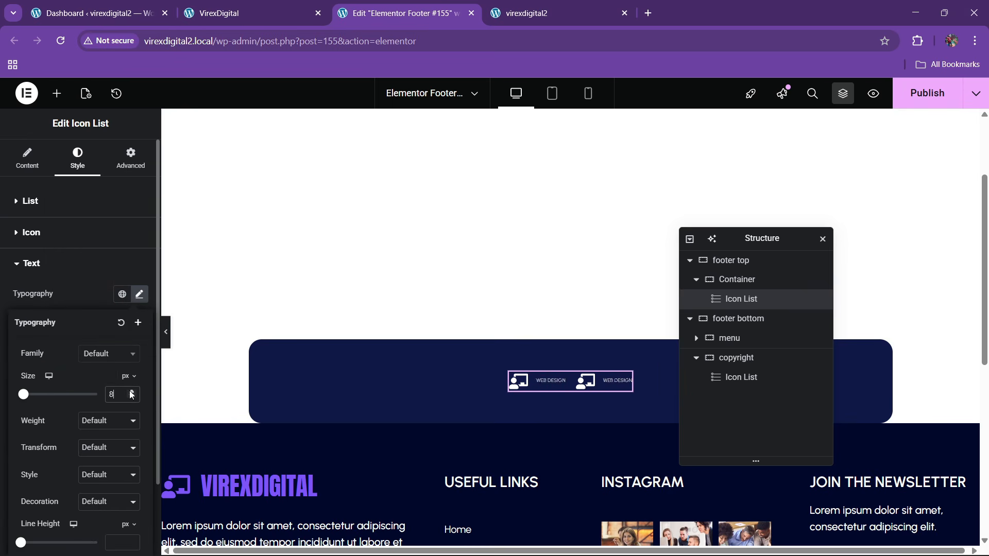
pyautogui.click(131, 392)
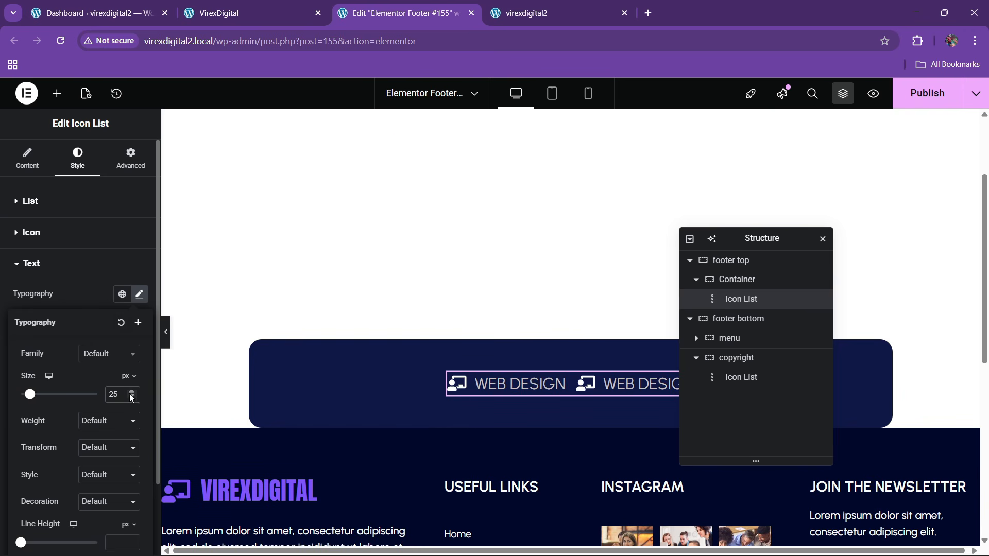
# - Recolour the list icons with the purple global colour to match the live site
pyautogui.click(313, 4)
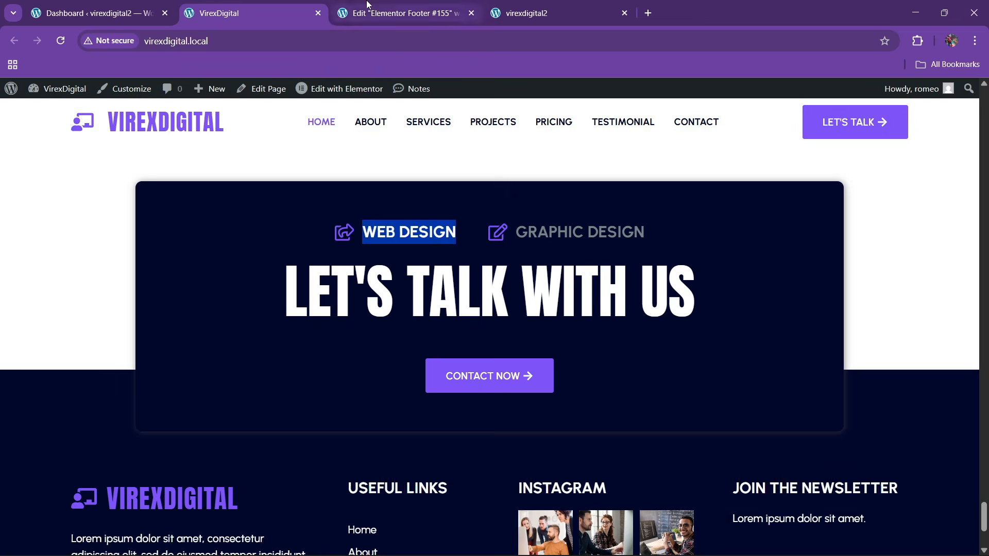
pyautogui.click(338, 6)
pyautogui.click(31, 232)
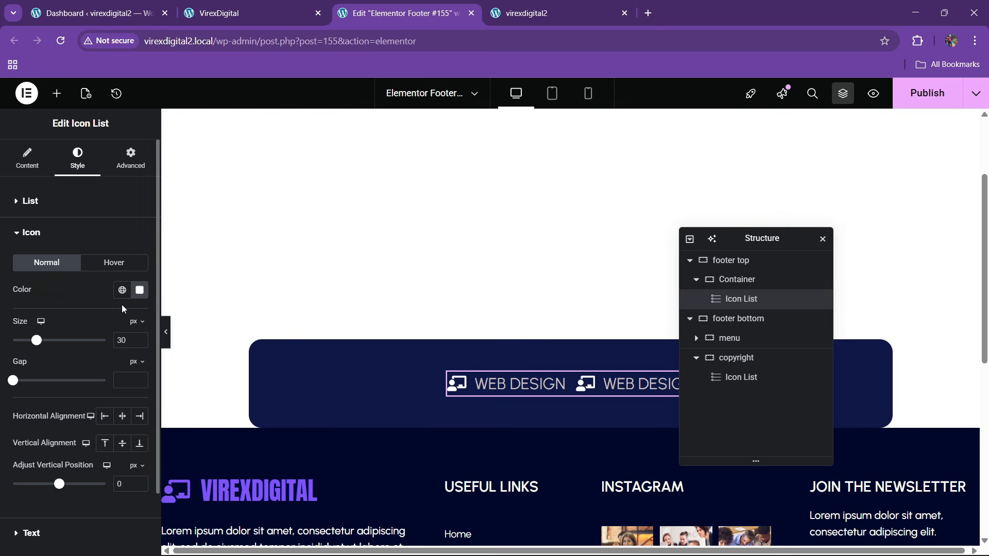
pyautogui.click(122, 290)
pyautogui.click(66, 450)
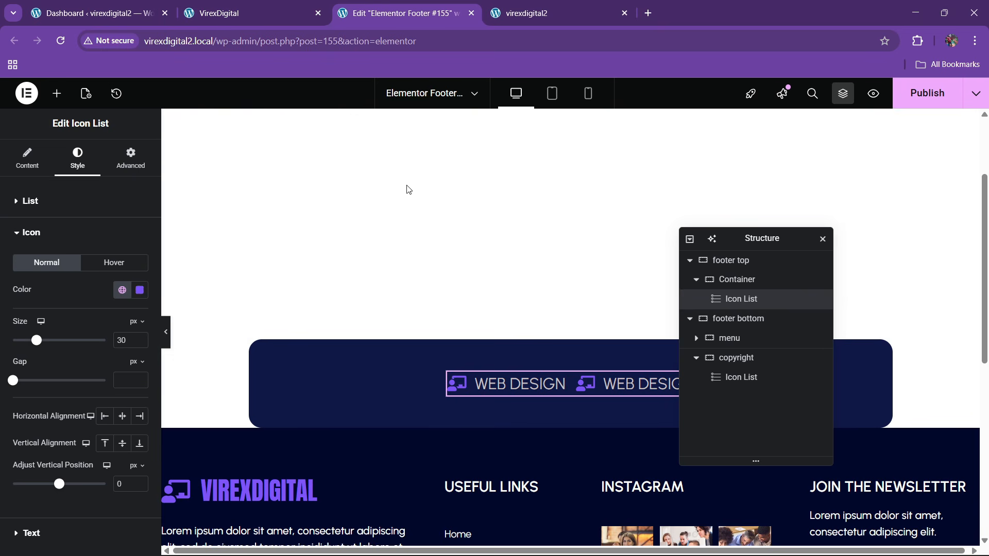
# - Compare the styled icon list against the live site's footer
pyautogui.click(304, 9)
pyautogui.click(381, 4)
pyautogui.scroll(-2, 54, 323)
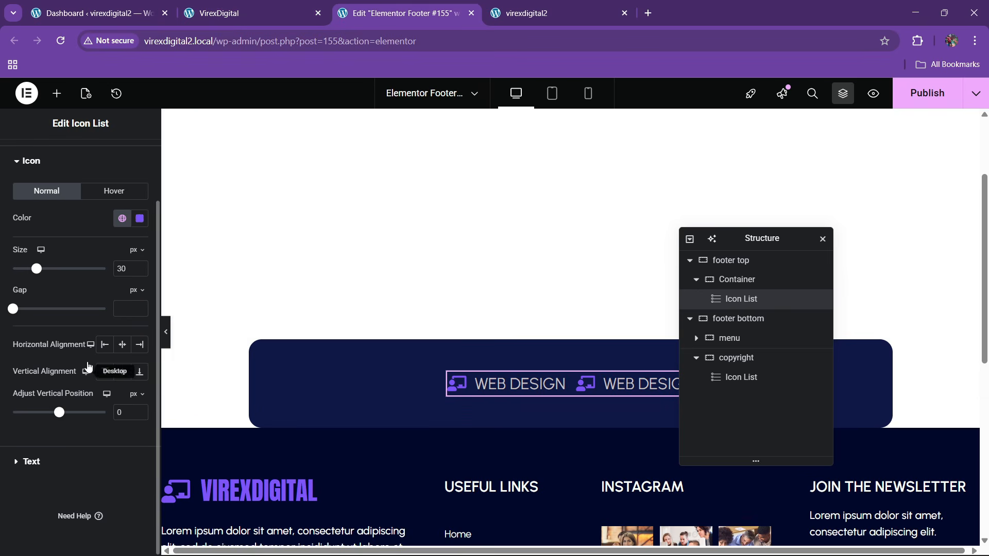
pyautogui.click(289, 7)
pyautogui.click(450, 6)
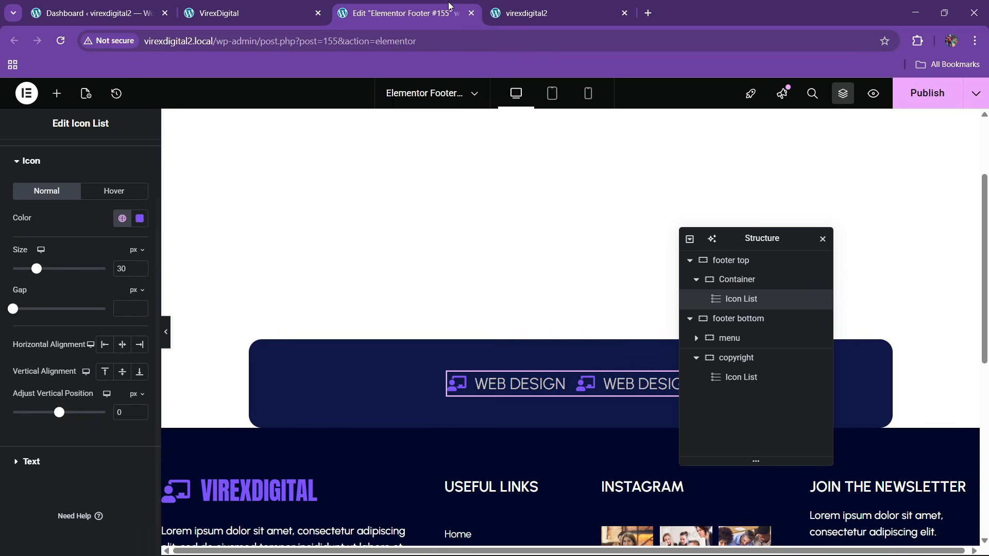
pyautogui.click(289, 5)
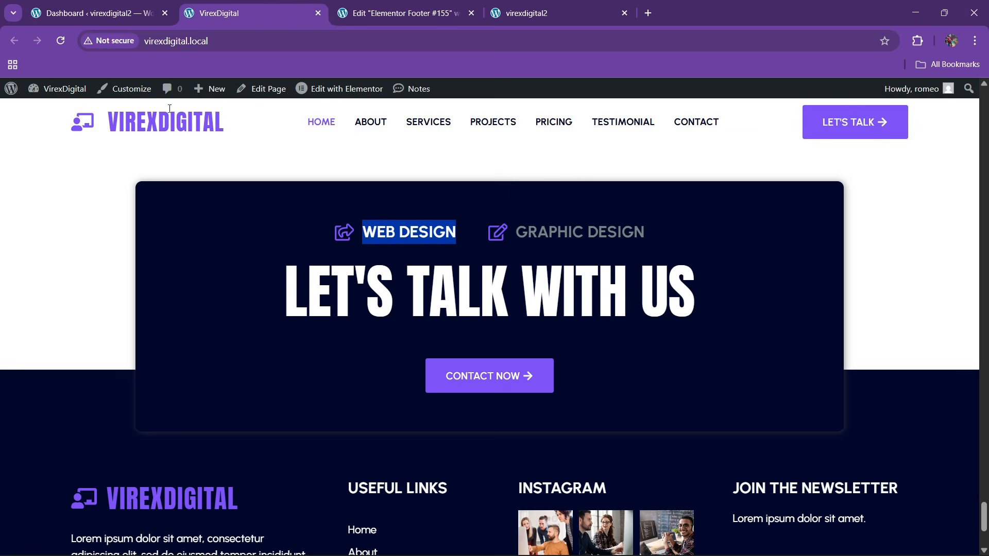
pyautogui.click(360, 6)
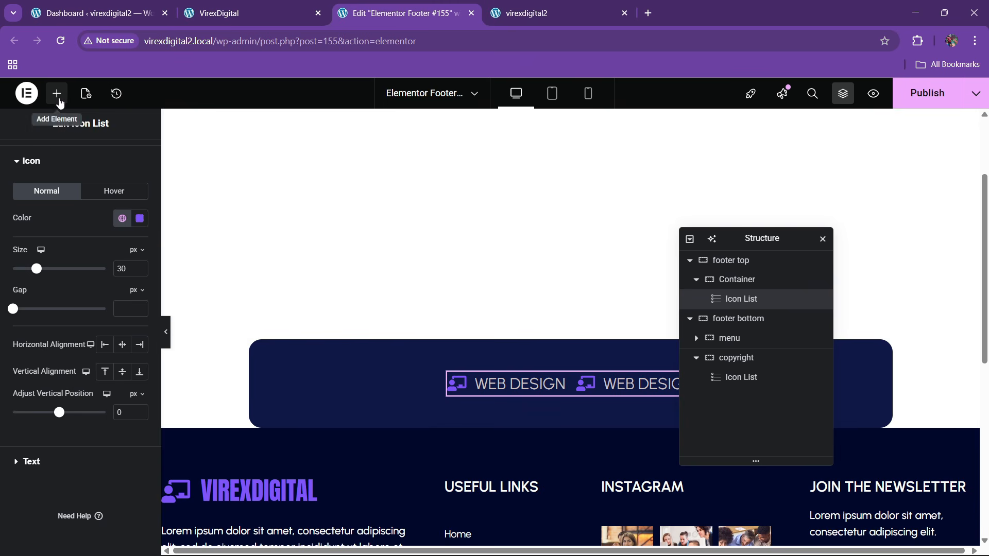
# - Add a Heading widget under the icon list with the text 'LET'S TALK With Us'
pyautogui.click(56, 96)
pyautogui.scroll(-3, 63, 395)
pyautogui.moveTo(41, 451); pyautogui.dragTo(589, 390)
pyautogui.click(298, 5)
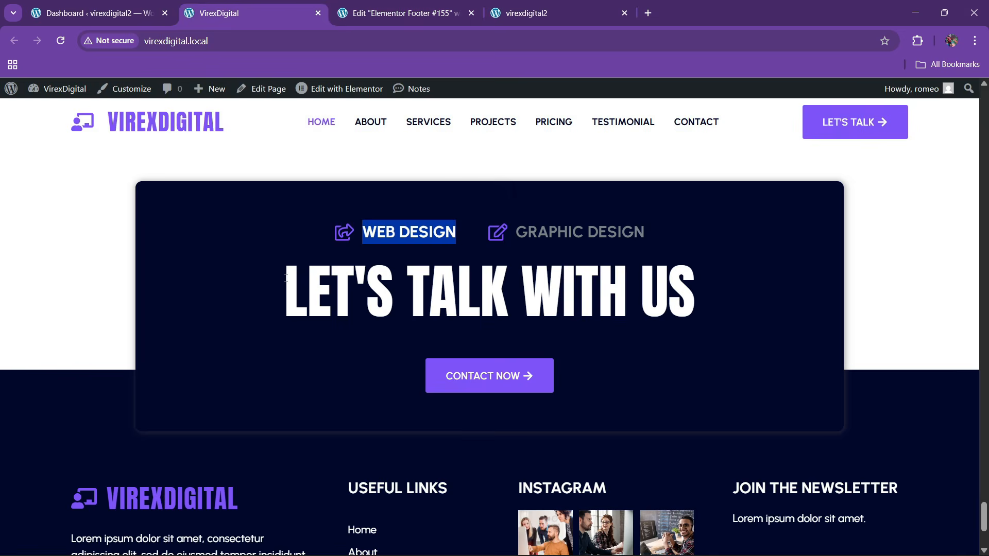
pyautogui.moveTo(284, 296); pyautogui.dragTo(775, 280)
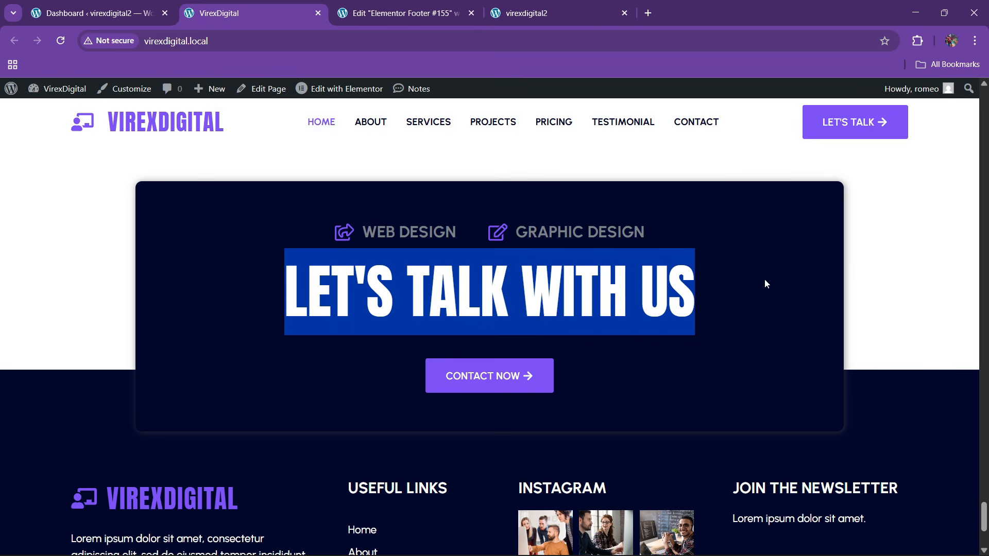
pyautogui.click(428, 15)
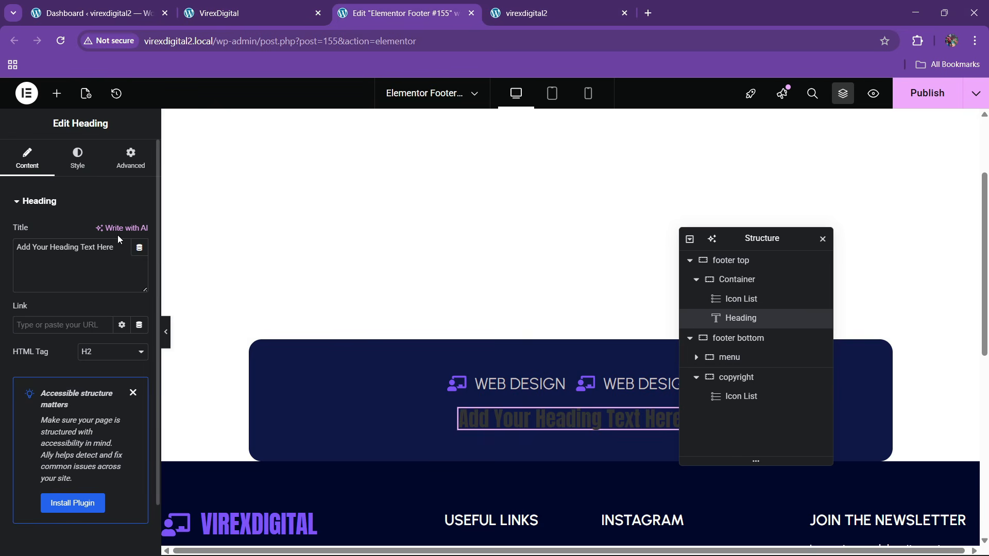
pyautogui.tripleClick(102, 254)
pyautogui.write("LET'S TALK With Us")
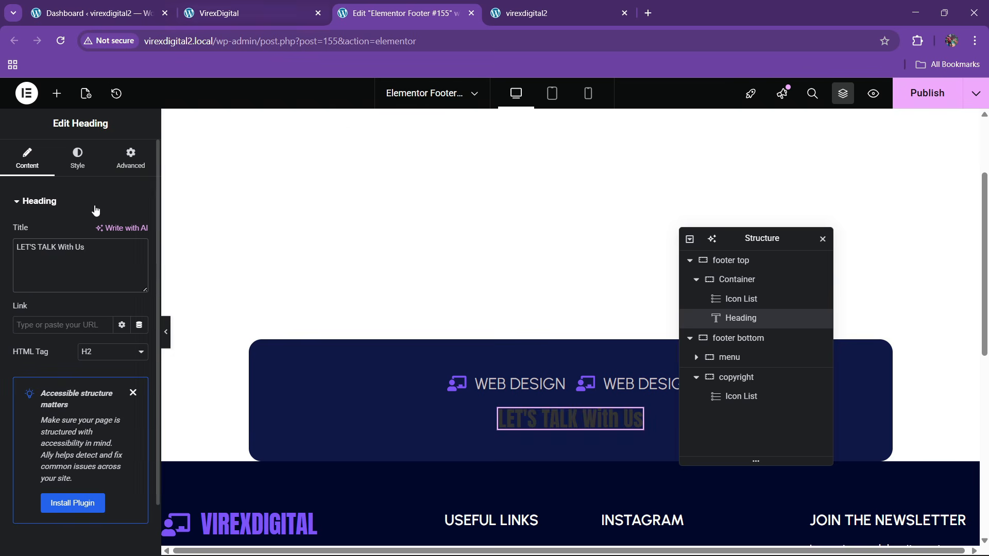
# - Make the heading text white with an 80 px font size
pyautogui.click(77, 160)
pyautogui.click(139, 413)
pyautogui.moveTo(128, 316); pyautogui.dragTo(66, 246)
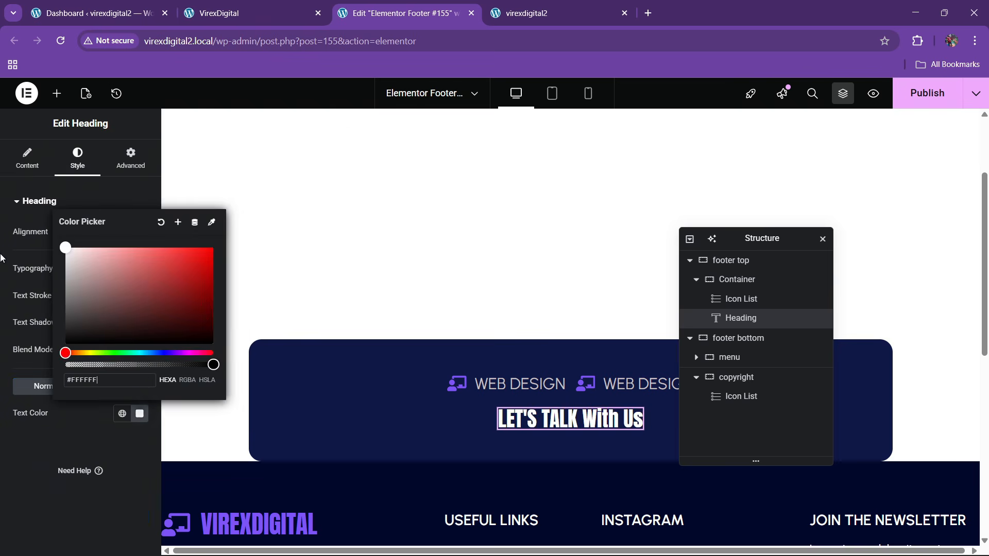
pyautogui.click(164, 283)
pyautogui.click(140, 269)
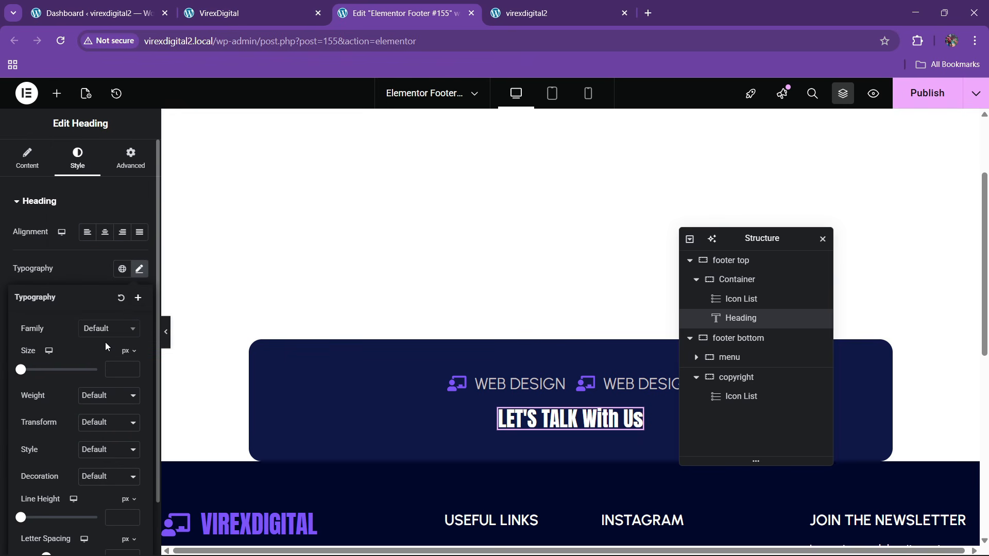
pyautogui.click(130, 370)
pyautogui.write('6')
pyautogui.moveTo(33, 376); pyautogui.dragTo(53, 378)
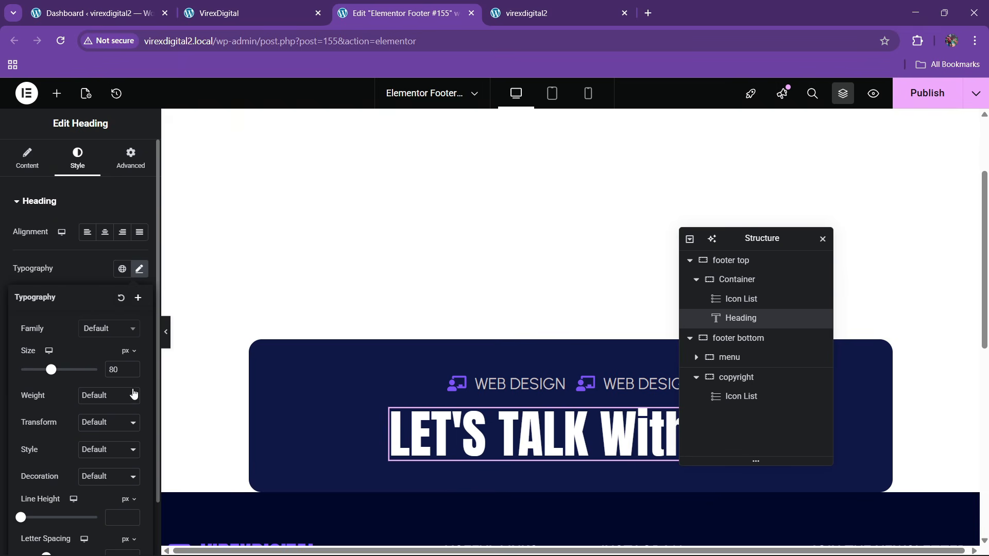
# - Publish the footer changes and check them against the live site
pyautogui.click(242, 11)
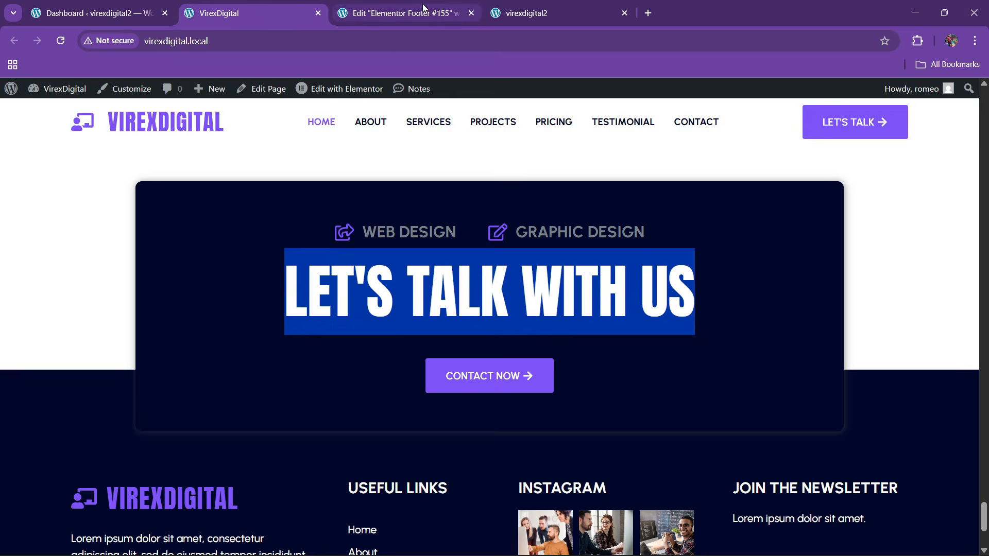
pyautogui.click(424, 7)
pyautogui.scroll(-2, 428, 287)
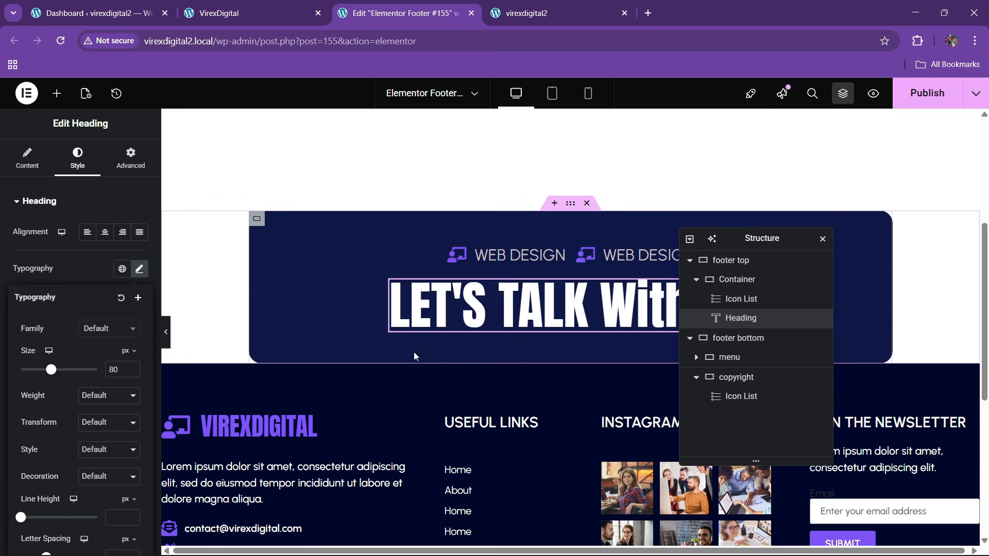
pyautogui.click(916, 101)
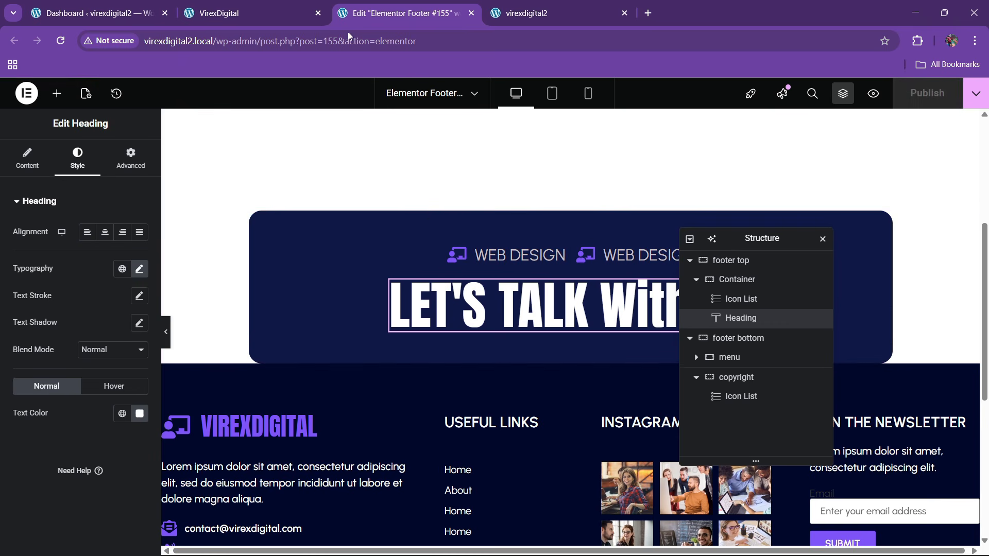
pyautogui.click(251, 13)
pyautogui.click(429, 7)
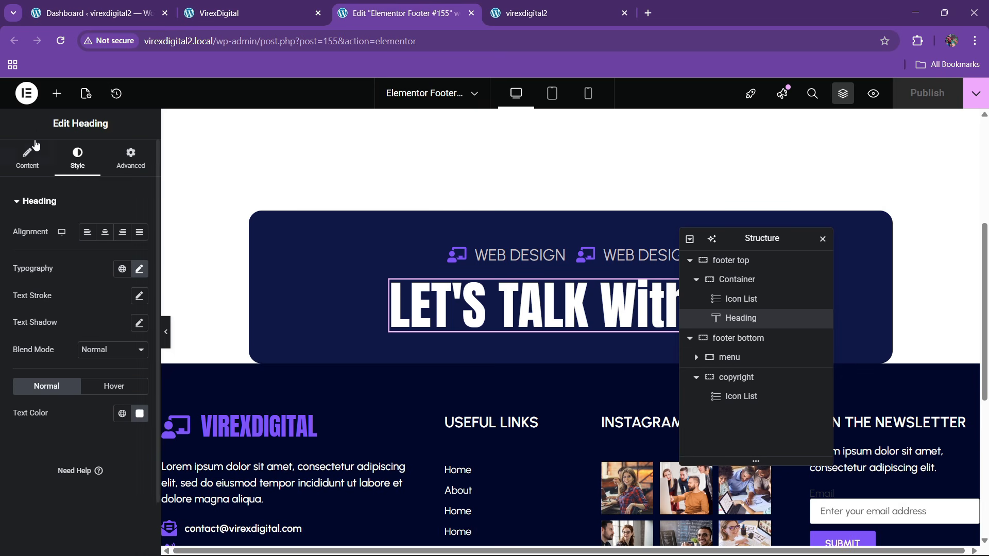
pyautogui.click(56, 94)
pyautogui.scroll(-2, 67, 402)
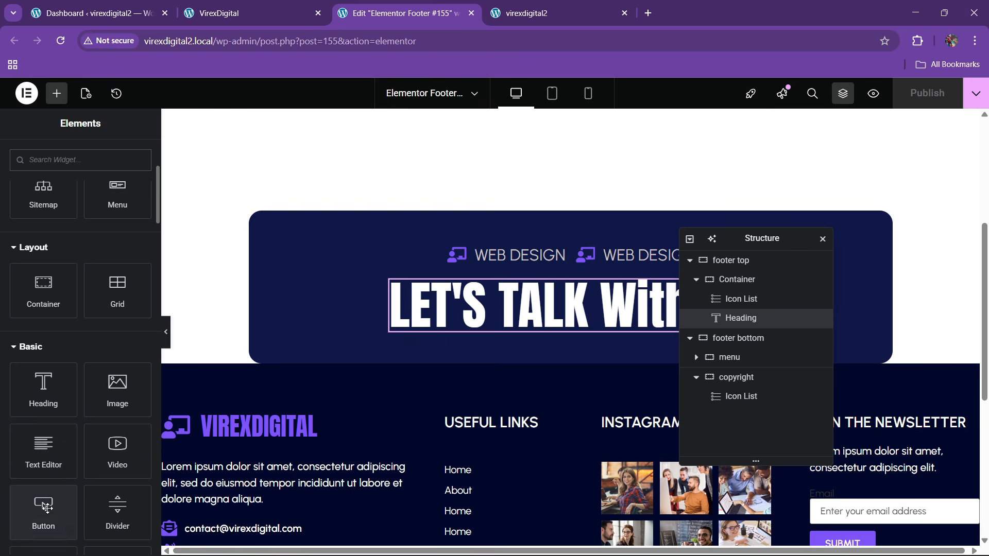
# - Add a Button widget below the heading labelled 'CONTACT US'
pyautogui.moveTo(44, 507); pyautogui.dragTo(561, 350)
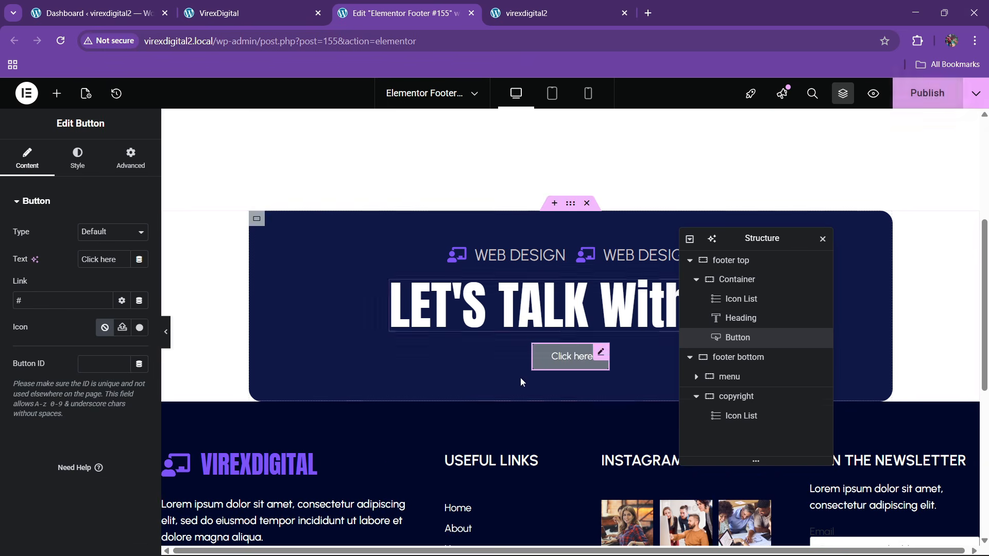
pyautogui.tripleClick(104, 262)
pyautogui.press('BackSpace')
pyautogui.write('CO')
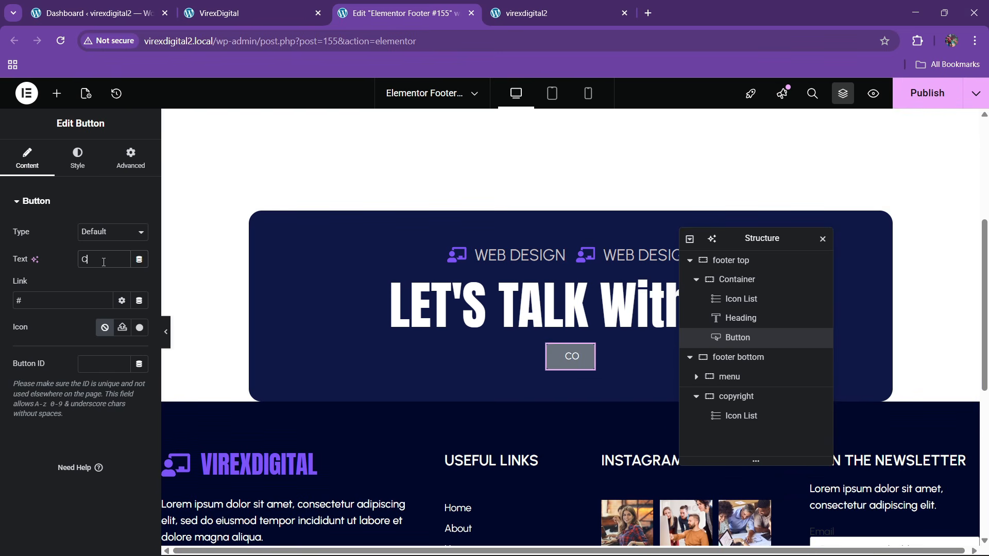
pyautogui.write('NTACT US')
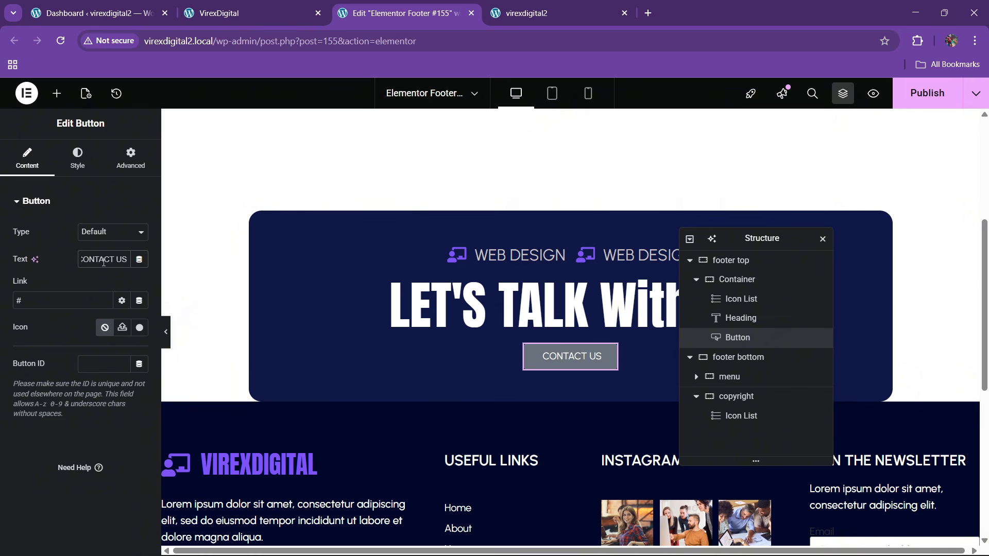
# - Give the button a right-pointing arrow icon placed after its text
pyautogui.click(139, 328)
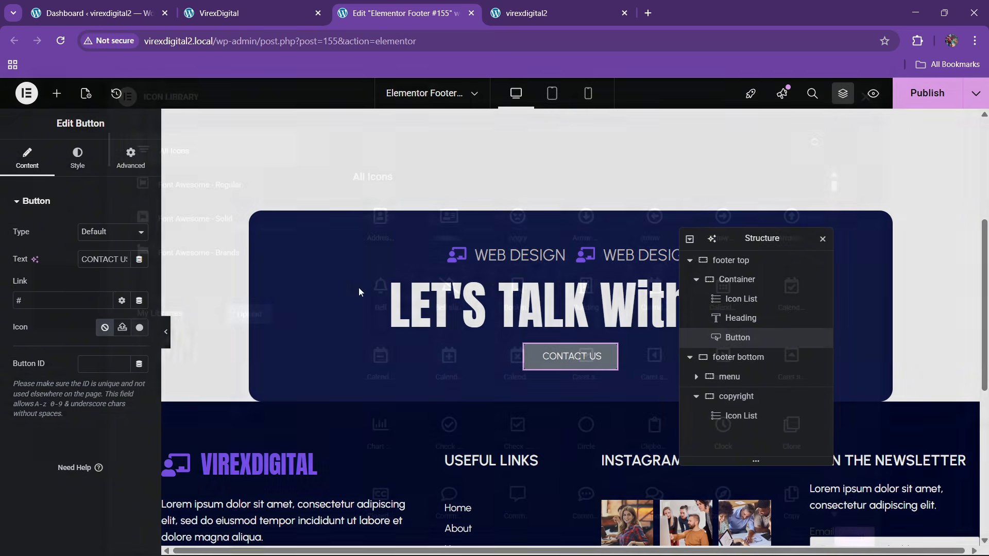
pyautogui.click(393, 149)
pyautogui.write('arrw')
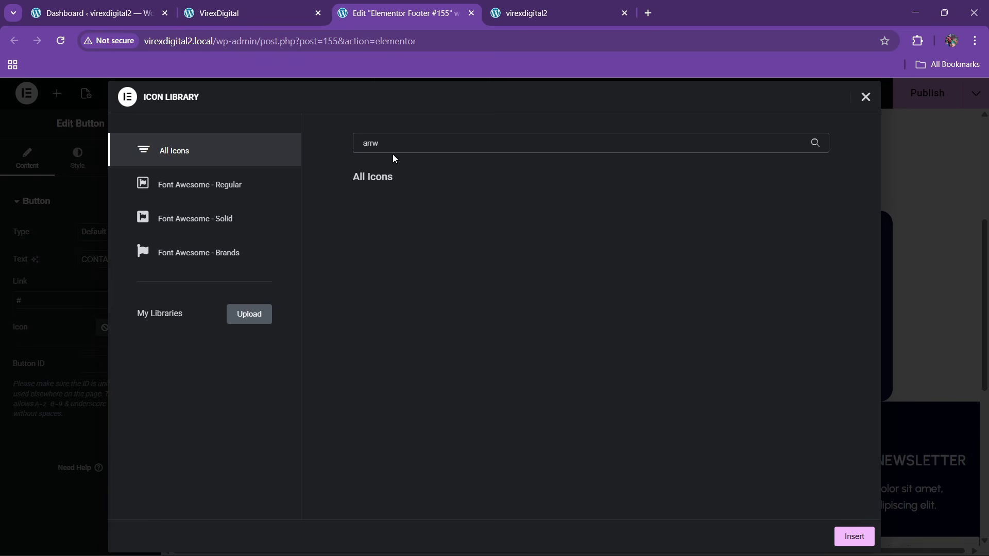
pyautogui.press('BackSpace')
pyautogui.write('ow')
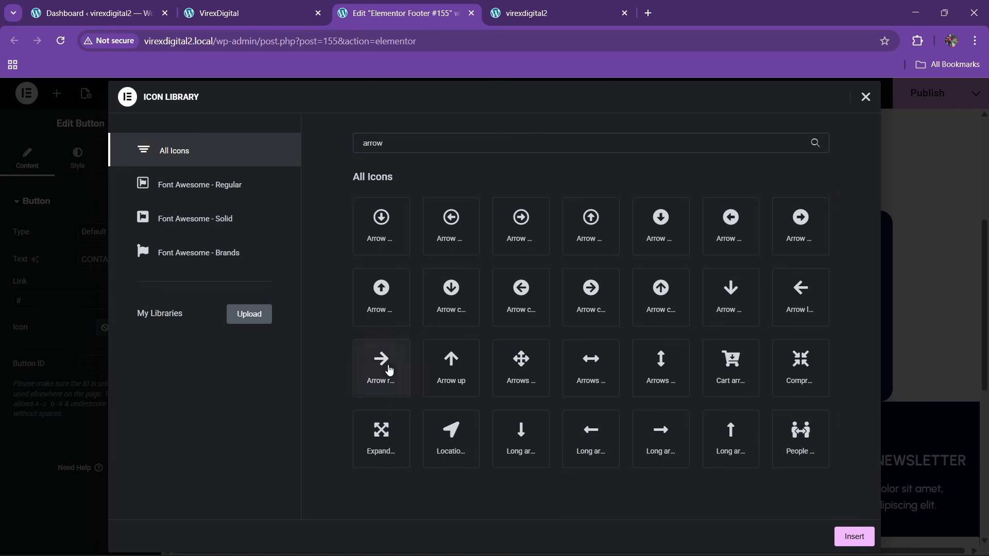
pyautogui.click(384, 369)
pyautogui.click(854, 536)
pyautogui.click(137, 360)
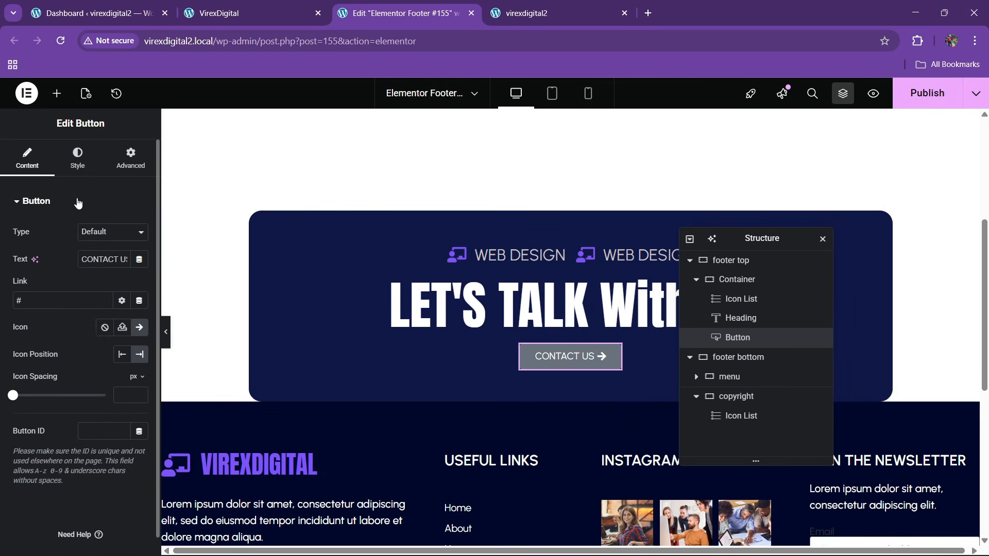
# - Set the button background to the theme's global purple colour
pyautogui.click(78, 159)
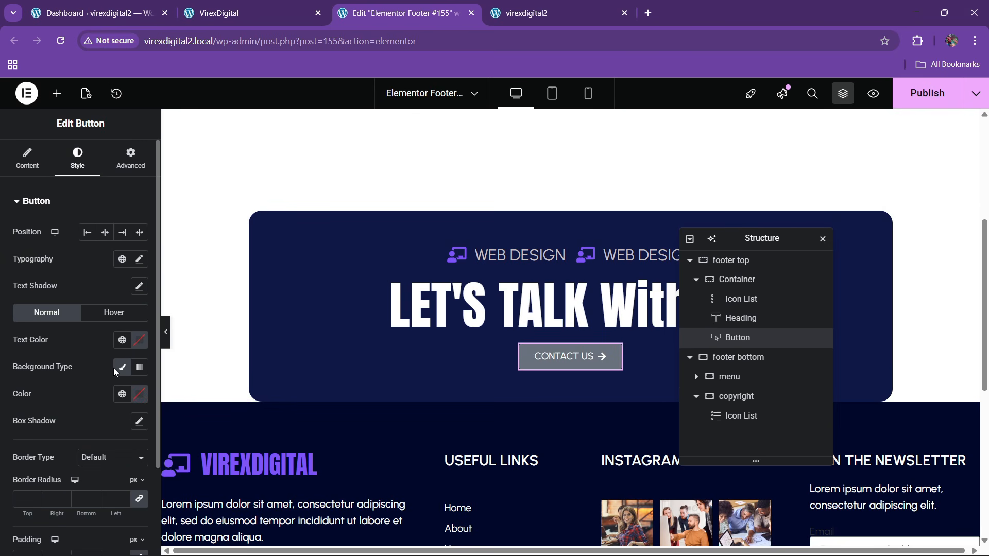
pyautogui.click(122, 395)
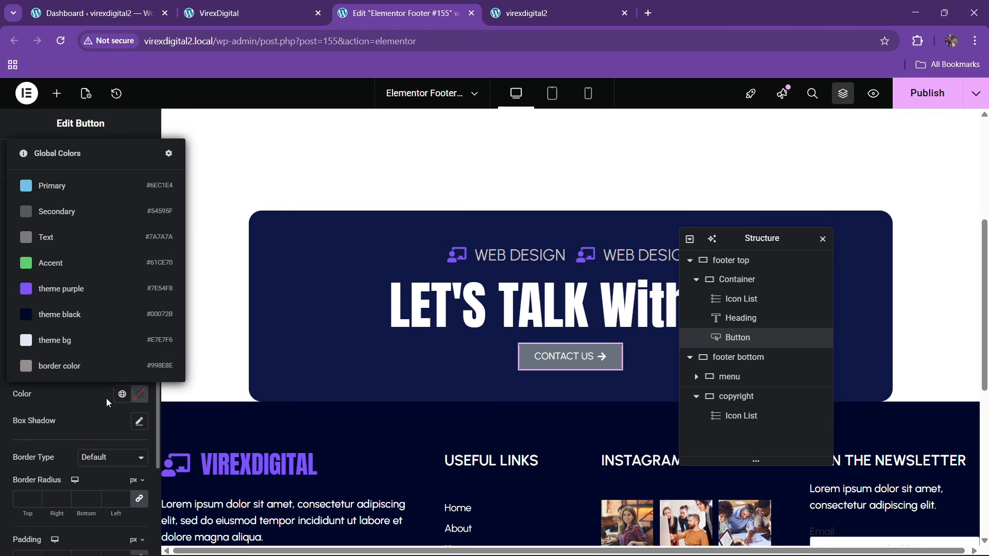
pyautogui.click(107, 399)
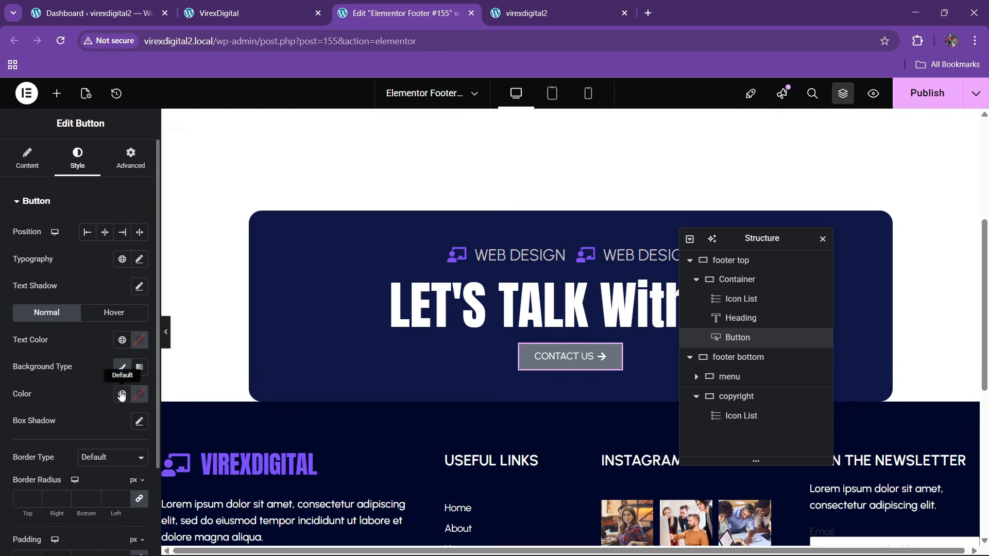
pyautogui.click(122, 394)
pyautogui.click(73, 292)
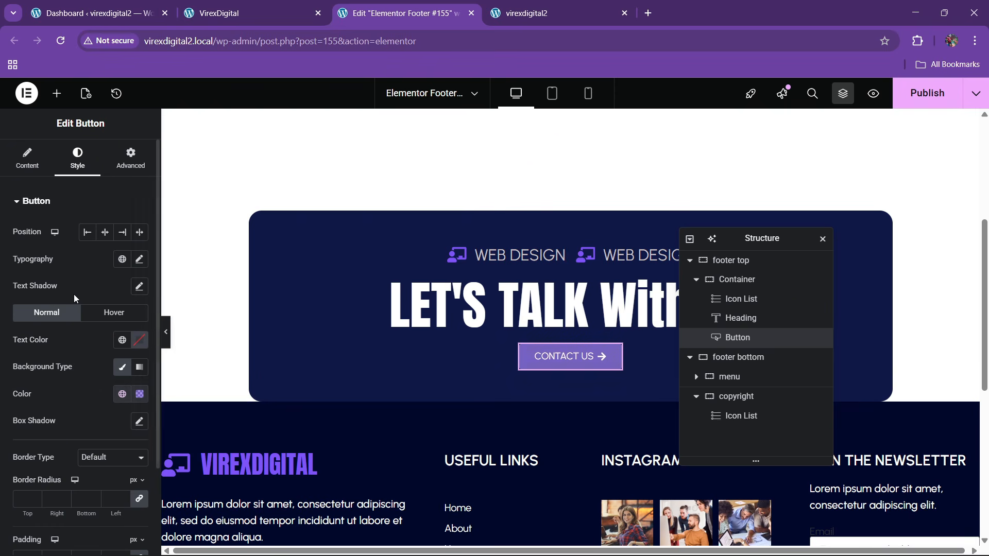
pyautogui.click(227, 4)
pyautogui.click(378, 6)
pyautogui.scroll(-2, 89, 326)
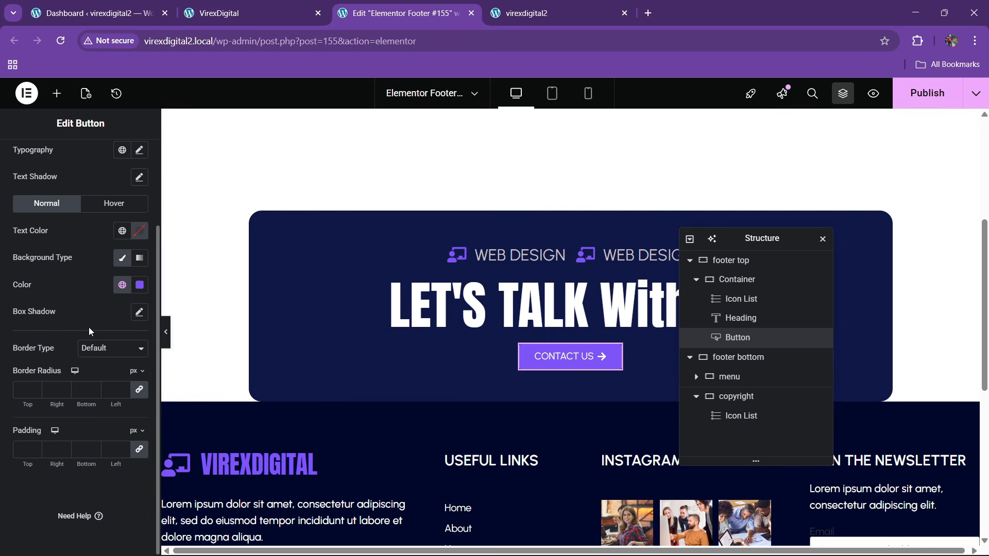
# - Set the button padding to 15/30/15/30 px
pyautogui.click(24, 450)
pyautogui.write('0')
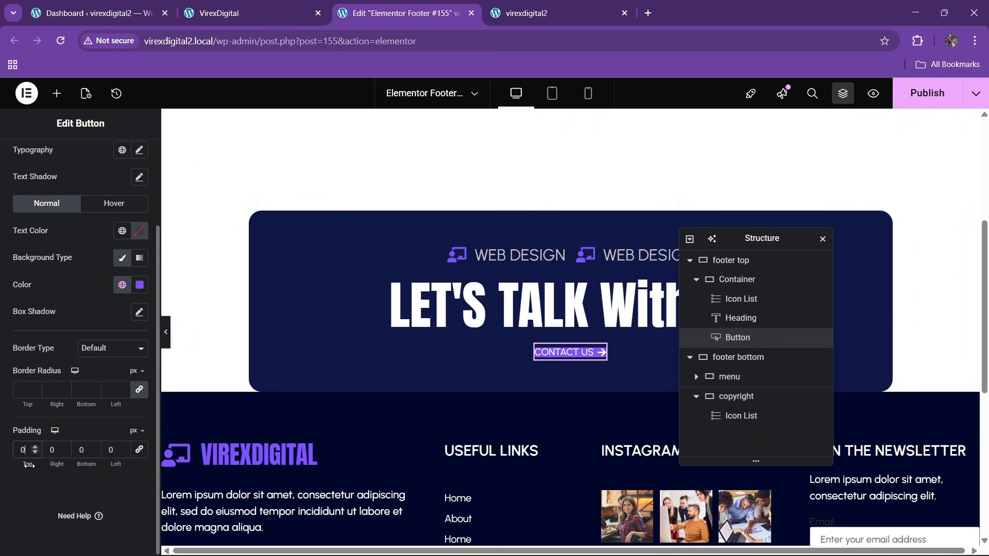
pyautogui.write('15')
pyautogui.press('Tab')
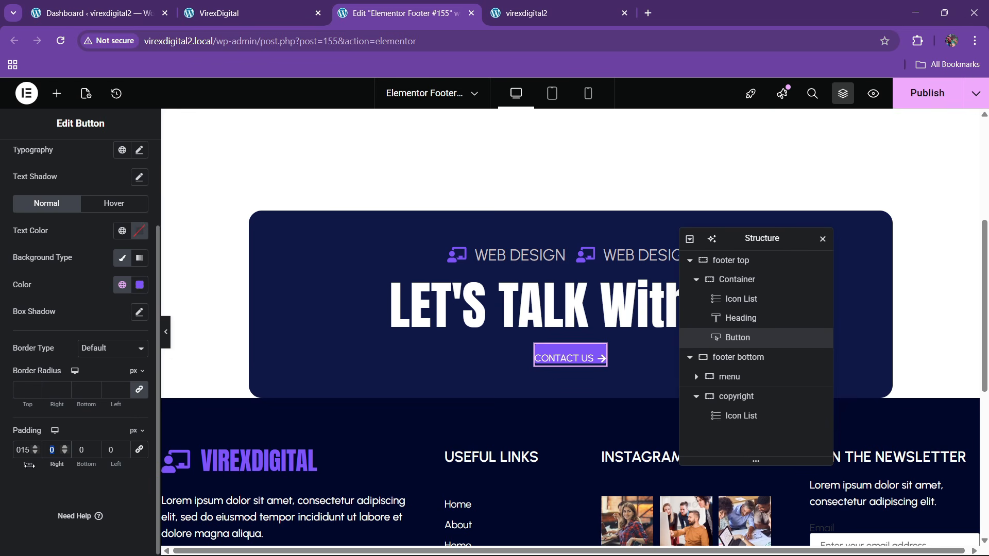
pyautogui.write('30')
pyautogui.press('Tab')
pyautogui.write('15')
pyautogui.press('Tab')
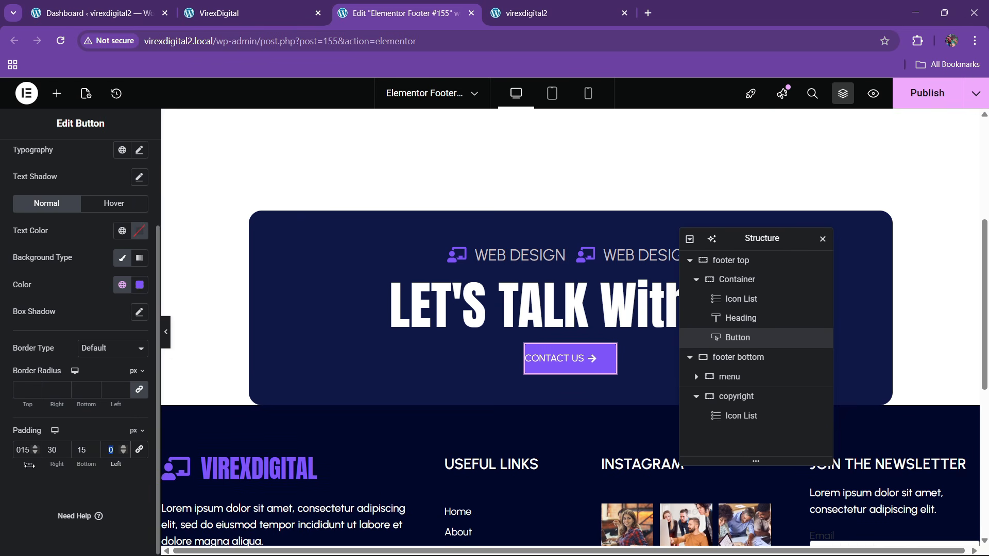
pyautogui.write('30')
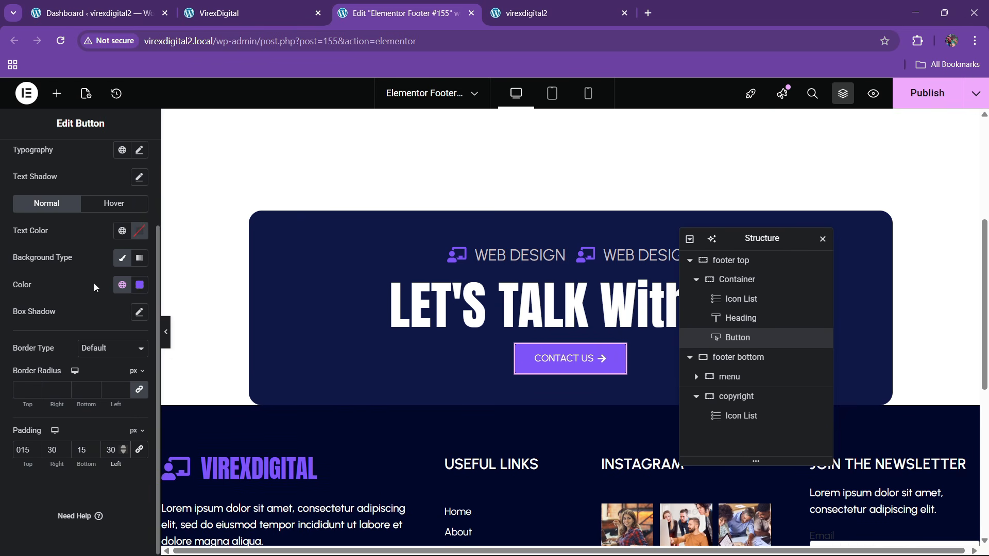
# - Make the button text semi-bold with font weight 600
pyautogui.scroll(2, 94, 297)
pyautogui.click(139, 215)
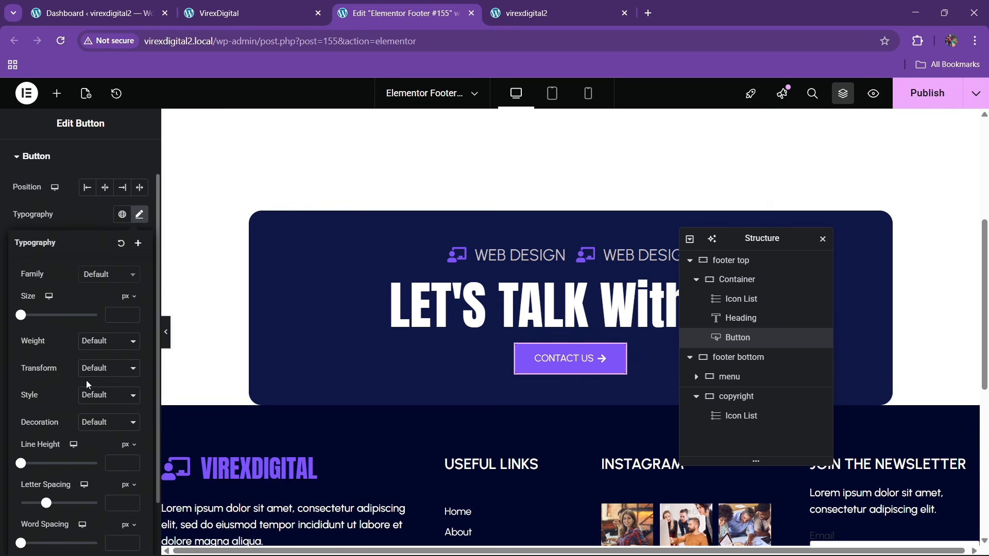
pyautogui.click(96, 343)
pyautogui.click(97, 436)
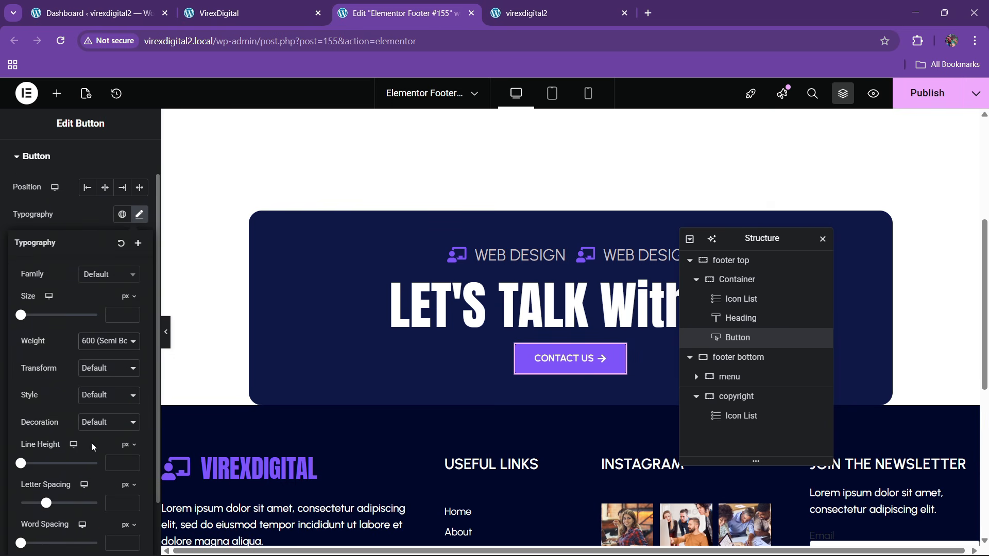
pyautogui.click(281, 11)
pyautogui.click(401, 12)
# - Enlarge the LET'S TALK heading's typography size to 90 px
pyautogui.click(522, 311)
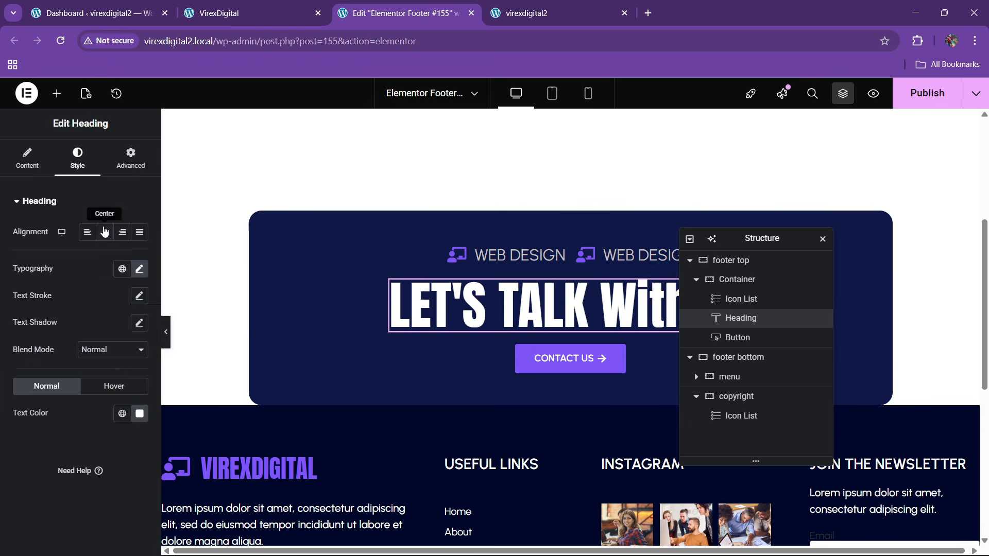
pyautogui.click(139, 268)
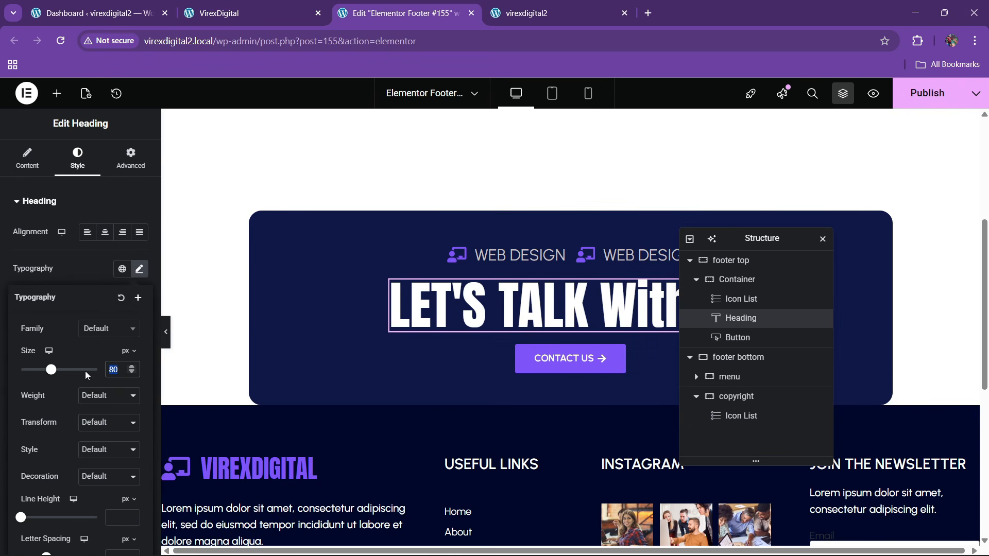
pyautogui.write('100')
pyautogui.press('BackSpace')
pyautogui.press('BackSpace')
pyautogui.press('BackSpace')
pyautogui.write('80')
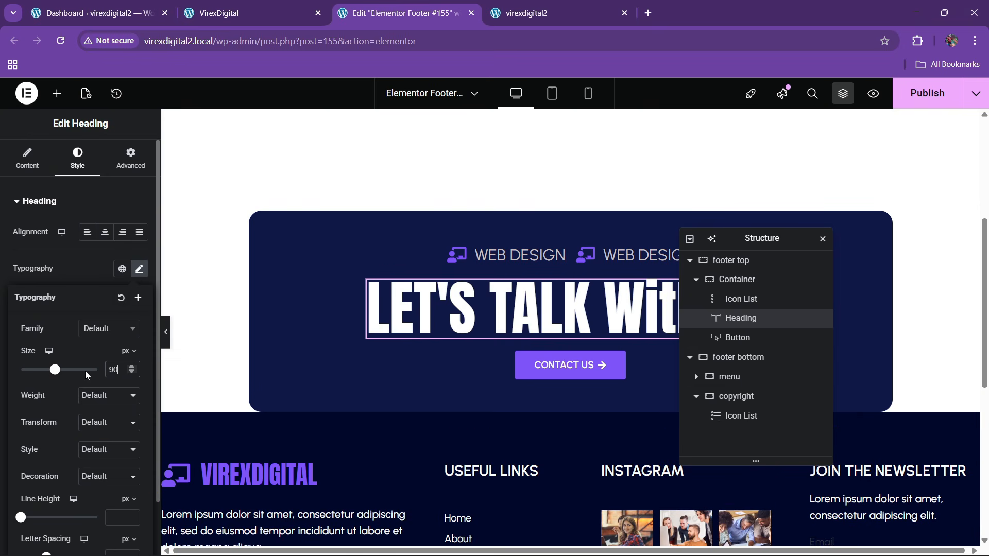
pyautogui.click(301, 5)
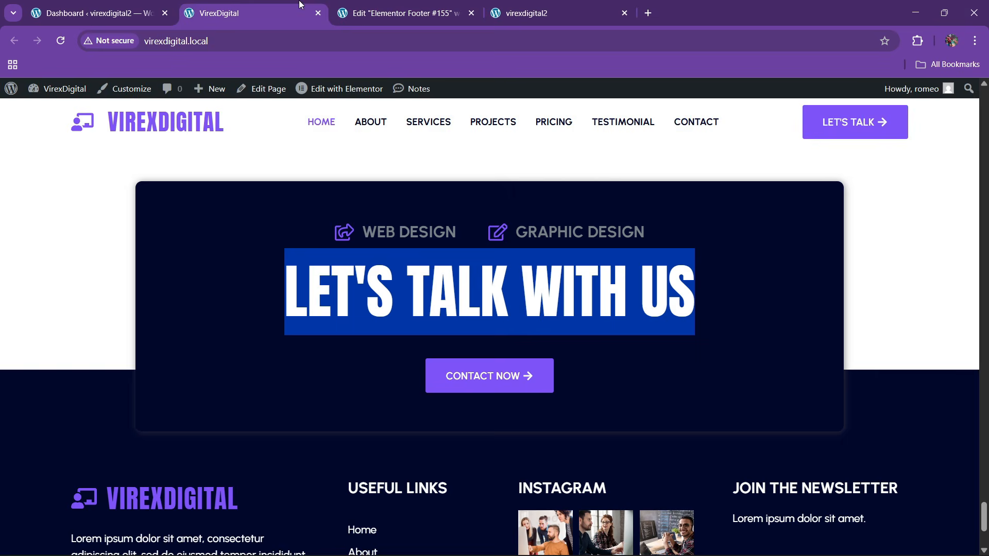
pyautogui.click(381, 12)
# - Unlink the CONTACT US button's margins and give it a 30 px top margin
pyautogui.click(129, 158)
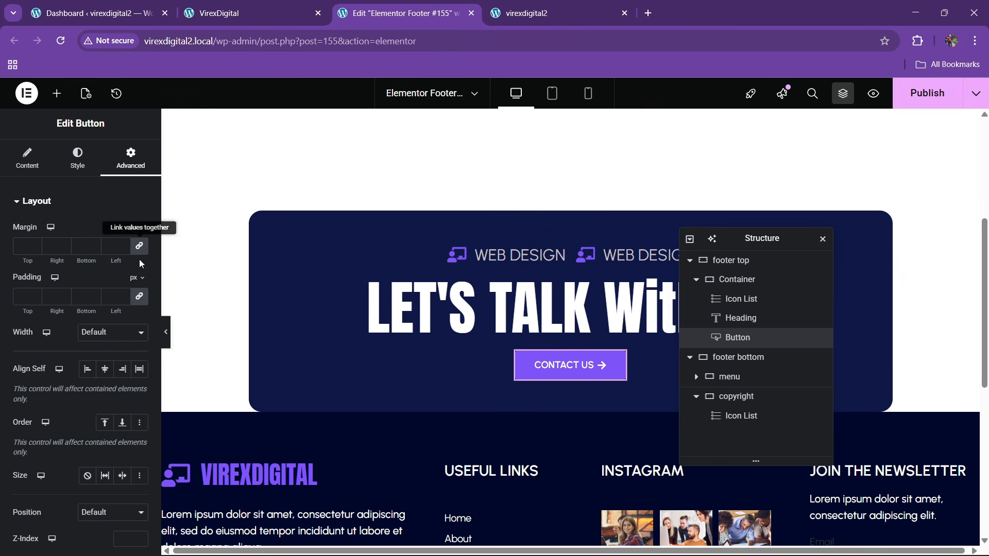
pyautogui.click(140, 248)
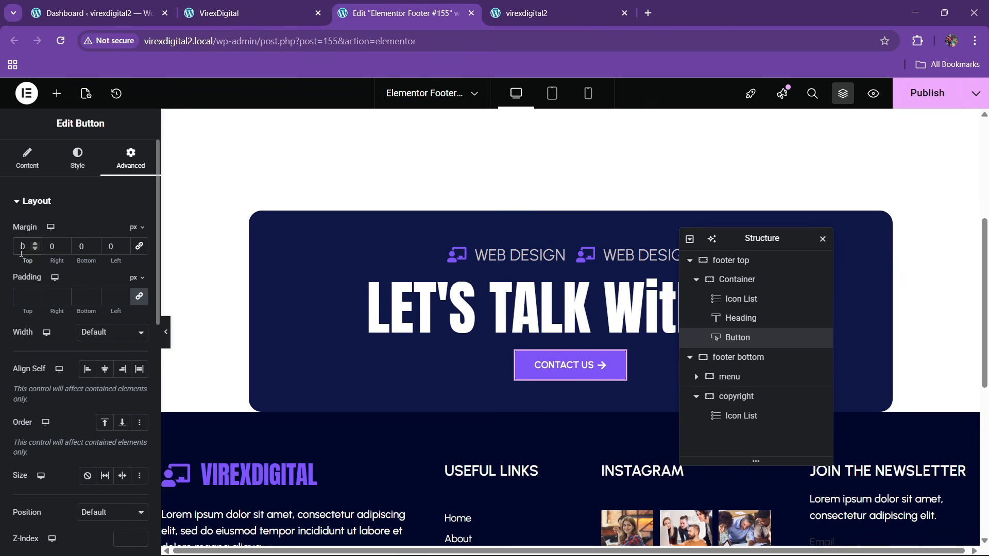
pyautogui.click(274, 6)
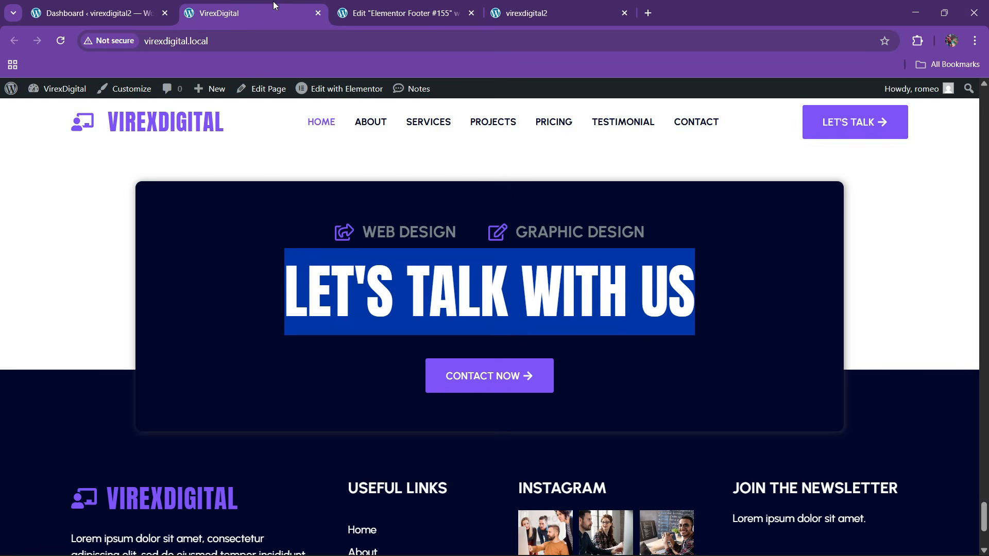
pyautogui.click(392, 13)
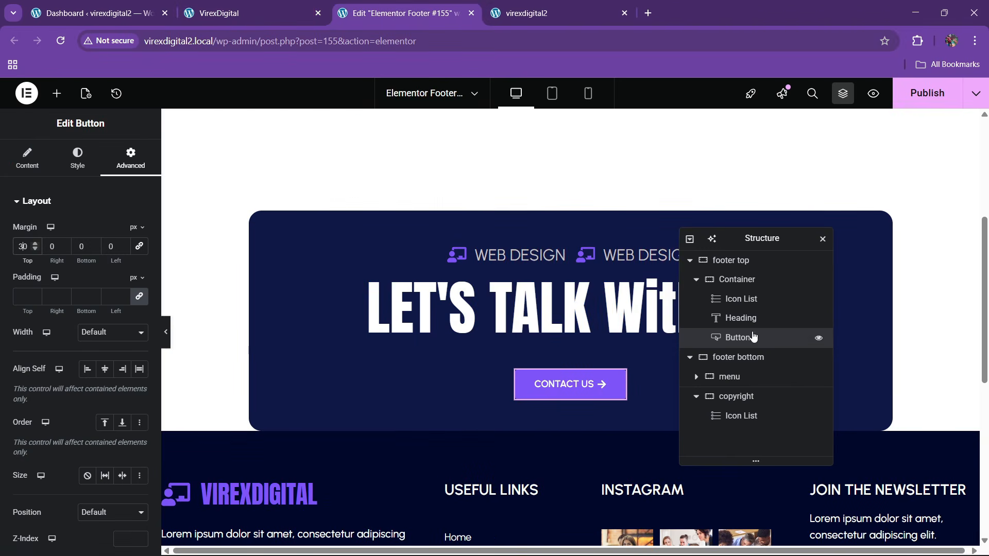
pyautogui.click(741, 261)
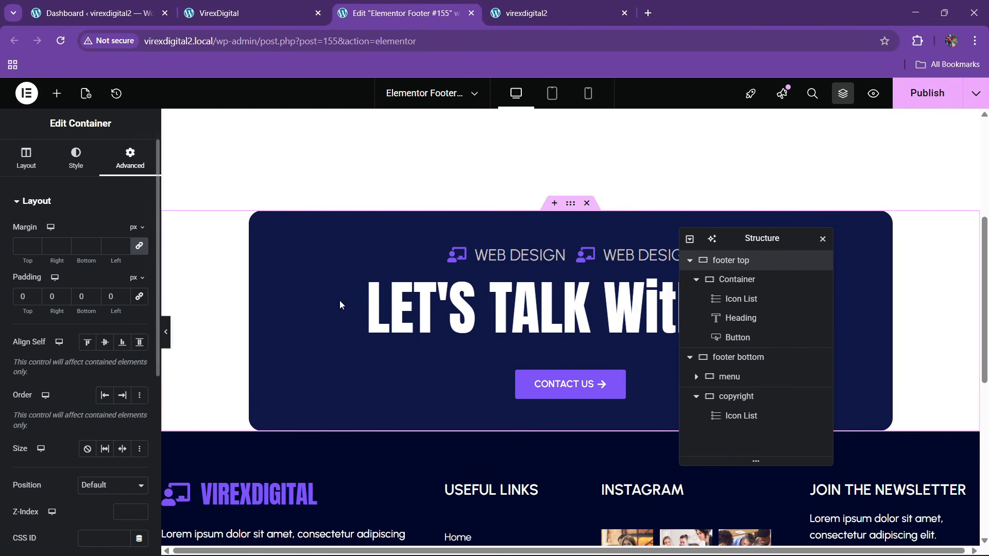
# - Give the footer top inner container a -5 em bottom margin
pyautogui.click(741, 280)
pyautogui.click(128, 157)
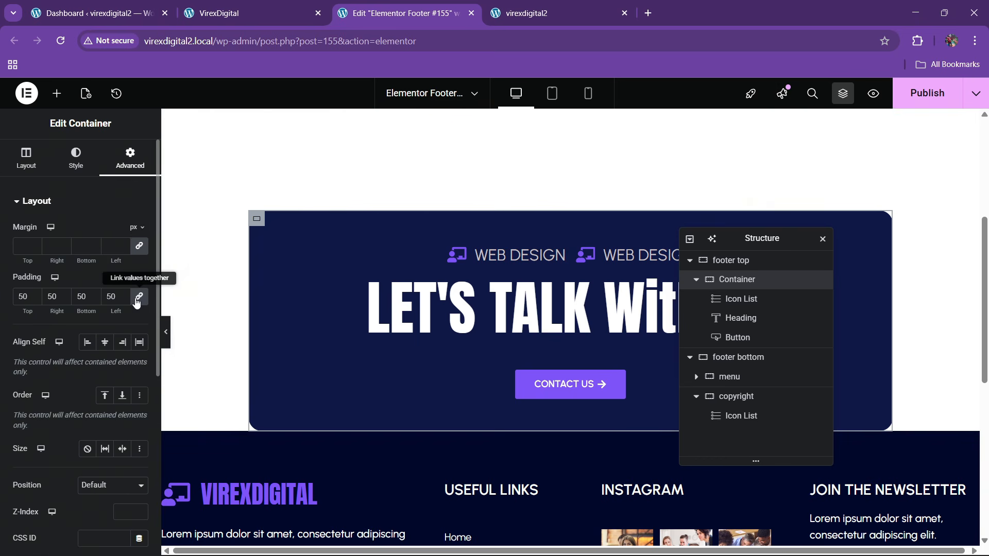
pyautogui.click(135, 227)
pyautogui.click(135, 240)
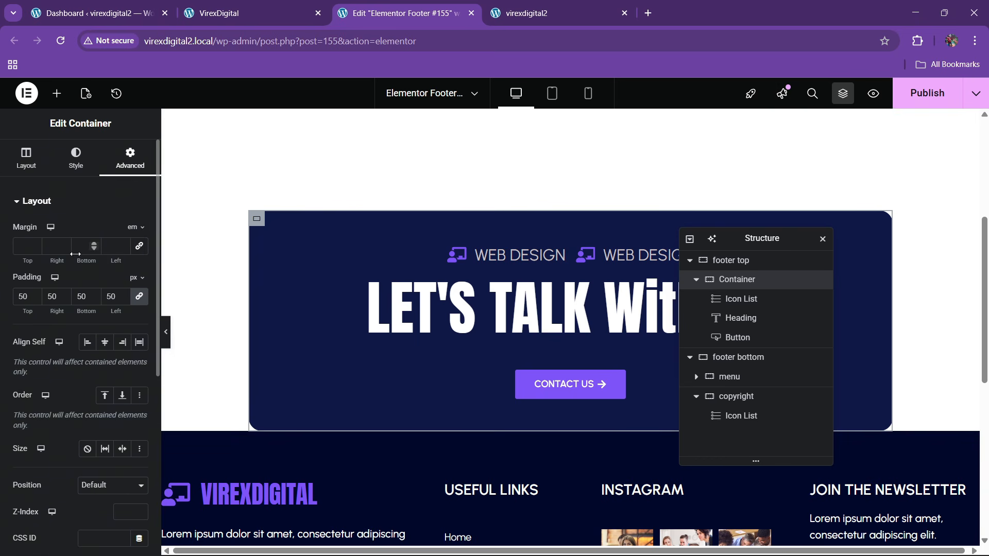
pyautogui.click(94, 250)
pyautogui.click(93, 249)
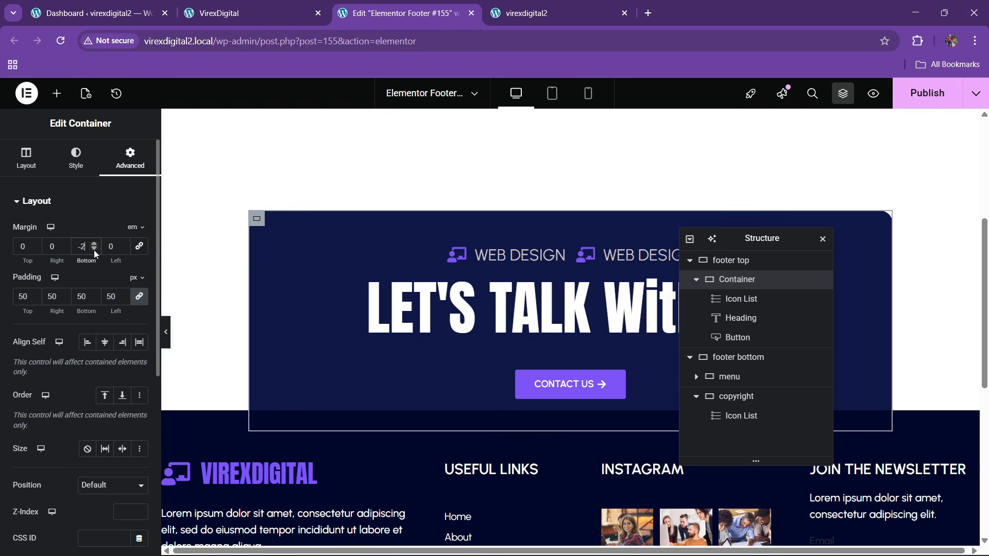
pyautogui.click(93, 250)
pyautogui.click(94, 250)
pyautogui.click(94, 249)
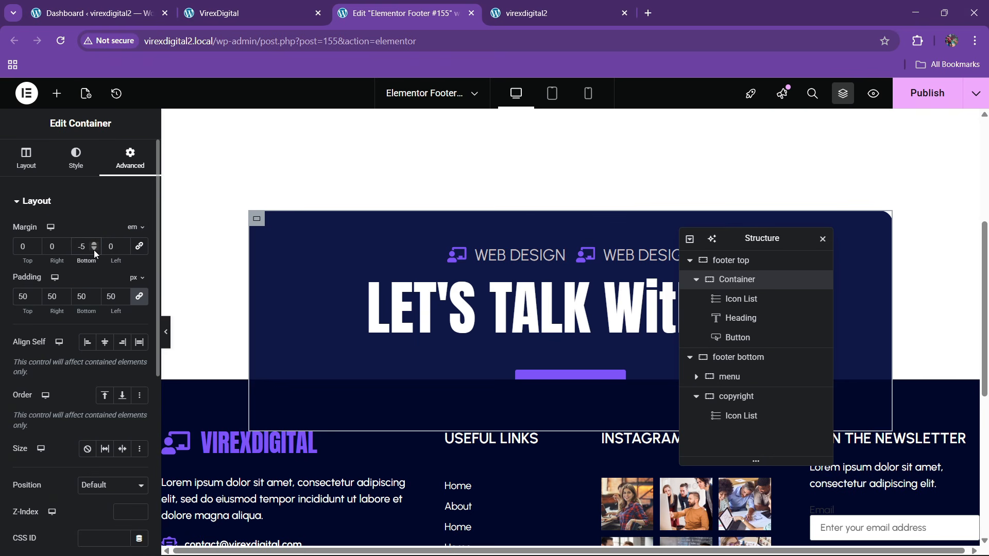
# - Adjust the top padding of the footer bottom section
pyautogui.click(748, 359)
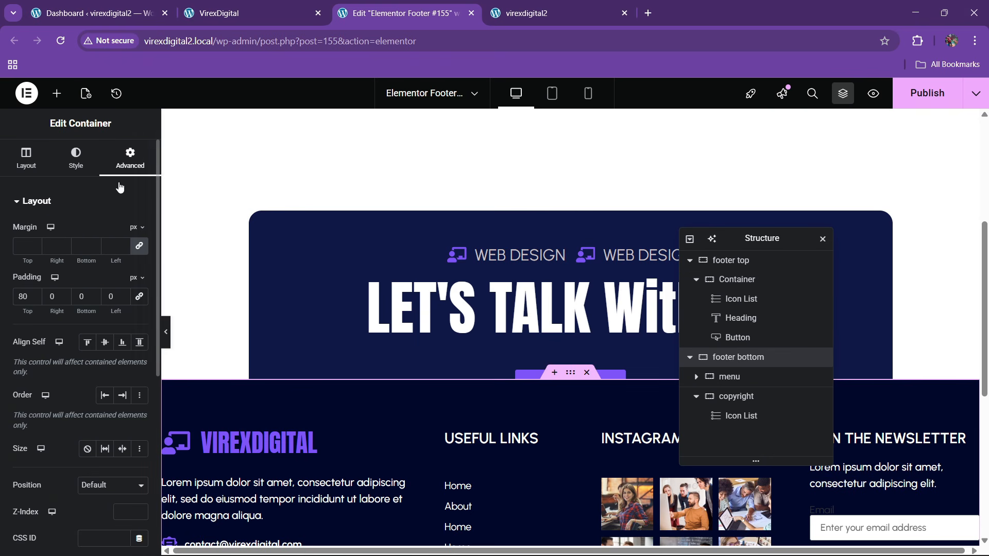
pyautogui.write('150')
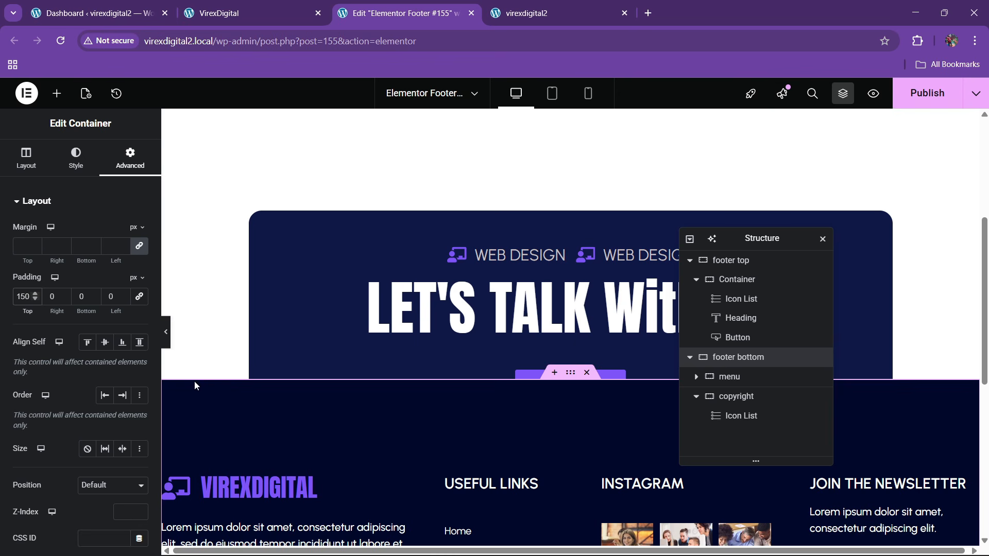
pyautogui.press('BackSpace')
pyautogui.write('3')
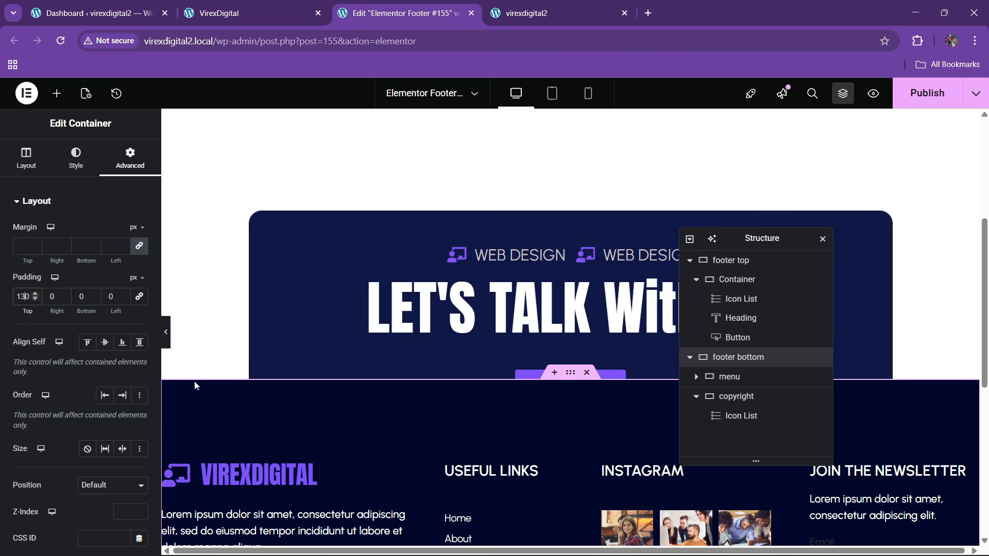
# - Set the footer top container's Z-Index to 10 and publish
pyautogui.click(735, 279)
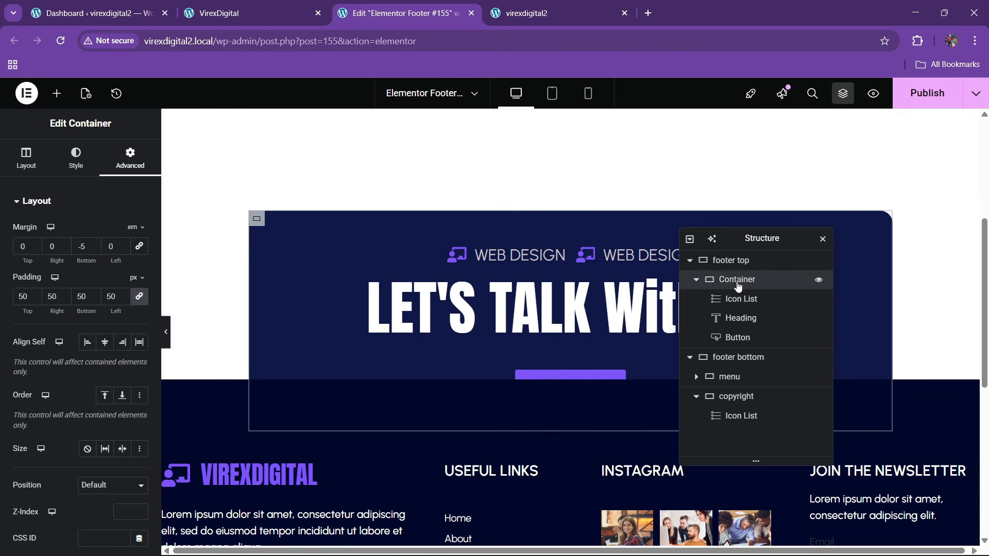
pyautogui.scroll(-2, 56, 406)
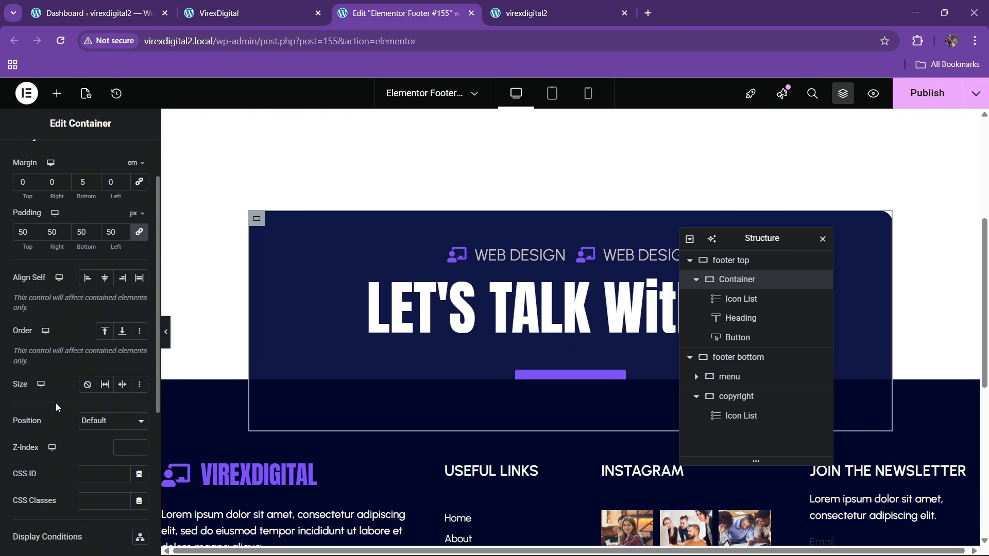
pyautogui.write('10')
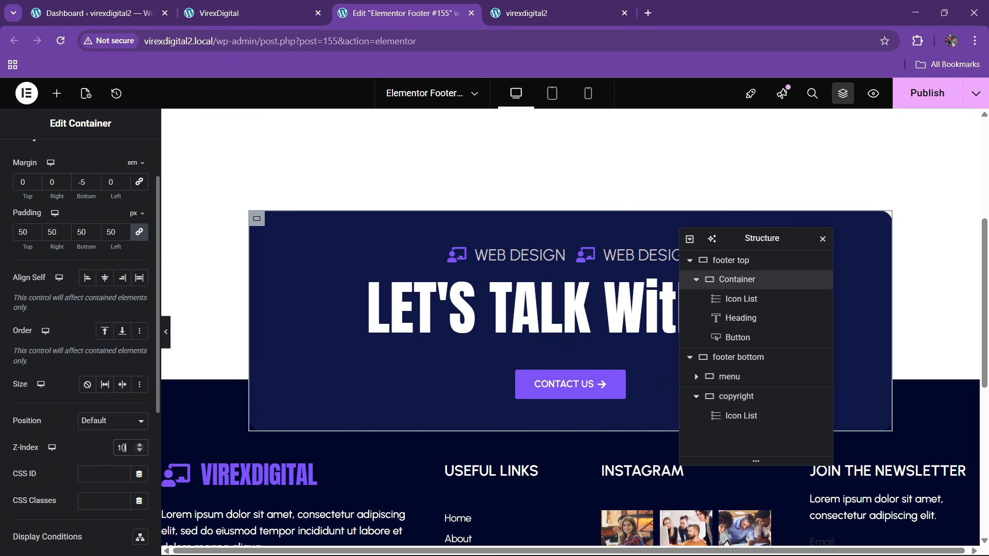
pyautogui.scroll(-3, 369, 333)
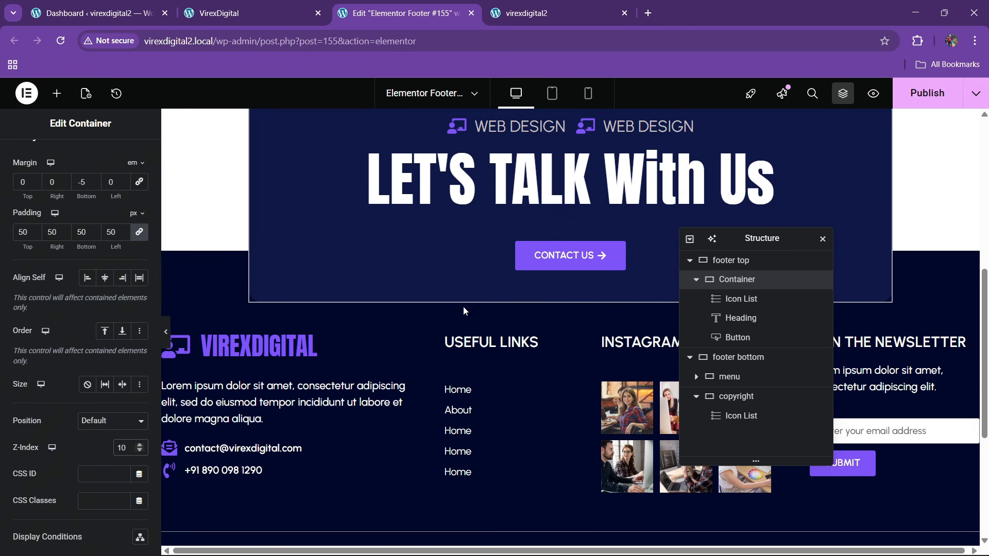
pyautogui.scroll(3, 618, 248)
pyautogui.click(909, 92)
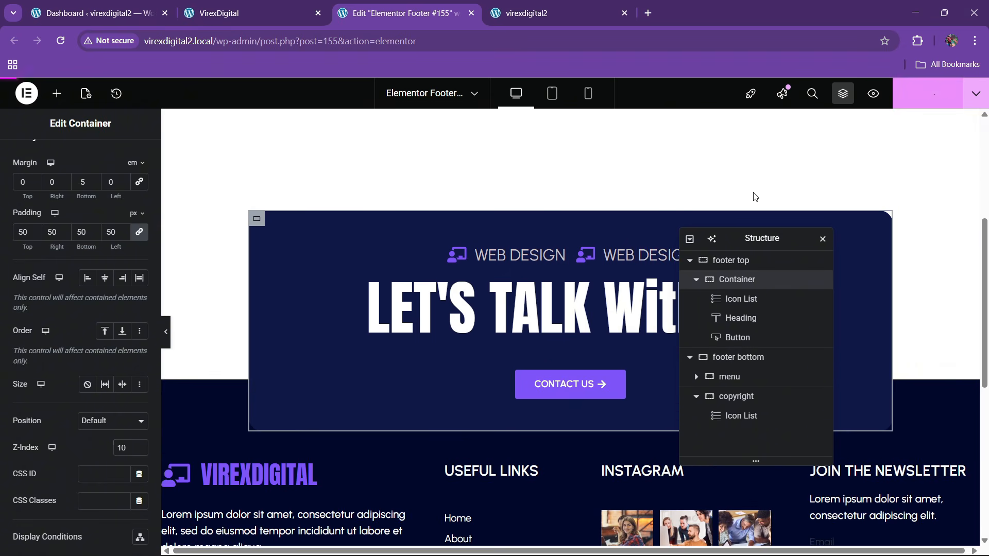
# - Add a box shadow to the container's border style
pyautogui.scroll(2, 62, 195)
pyautogui.click(66, 168)
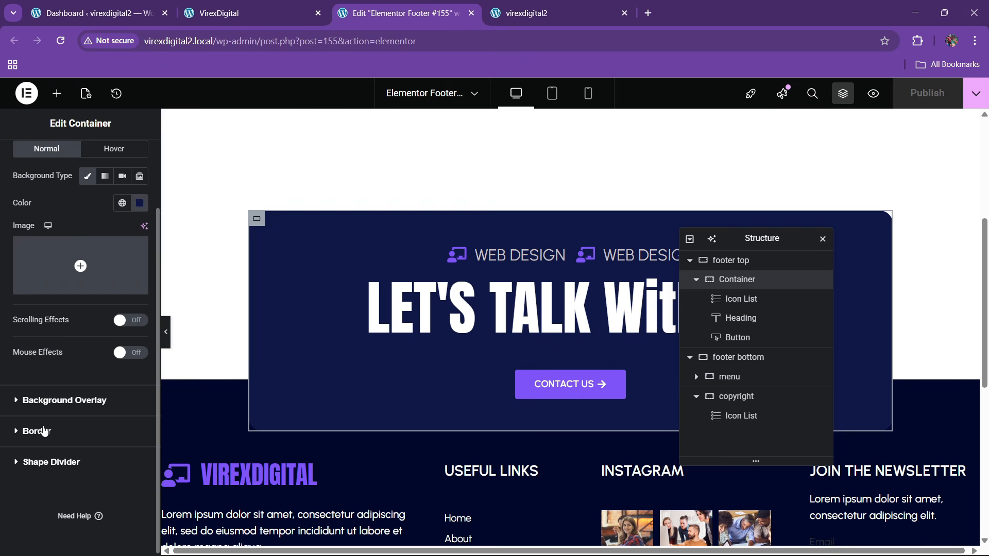
pyautogui.click(41, 431)
pyautogui.click(138, 399)
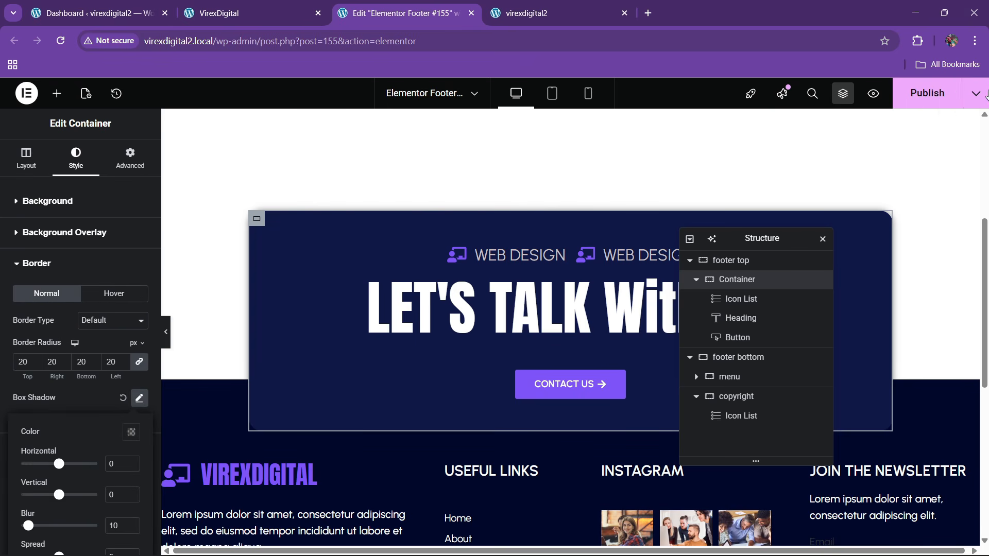
# - Save, reload the live virexdigital2 page to inspect its footer, then view the VirexDigital reference
pyautogui.click(922, 95)
pyautogui.click(522, 12)
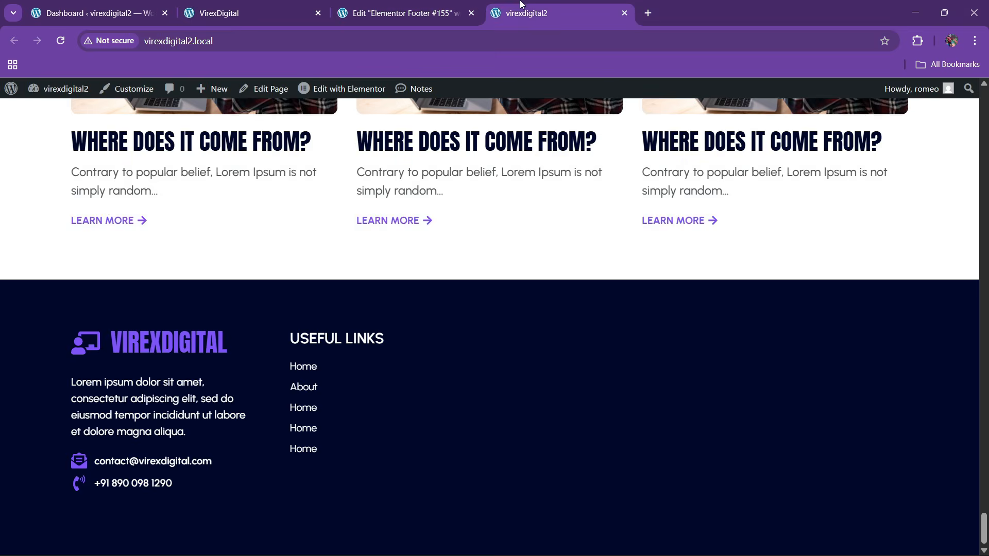
pyautogui.click(239, 40)
pyautogui.press('Return')
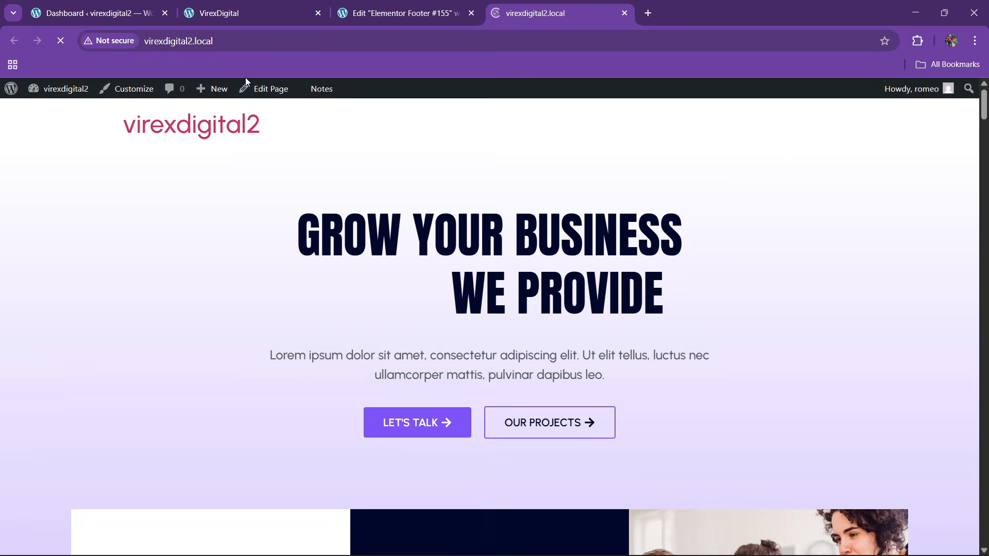
pyautogui.moveTo(984, 105); pyautogui.dragTo(986, 541)
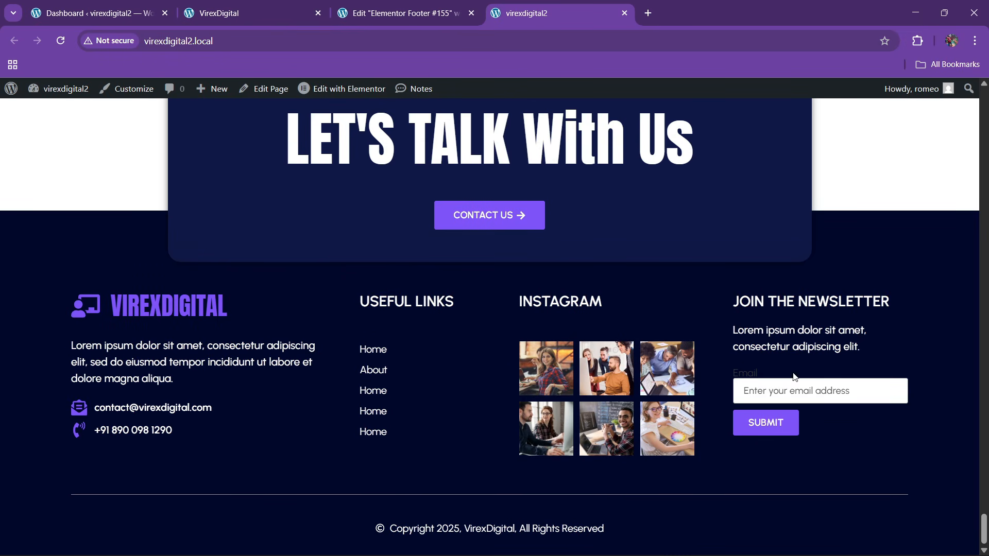
pyautogui.moveTo(986, 538); pyautogui.dragTo(927, 105)
pyautogui.click(302, 5)
pyautogui.scroll(5, 442, 212)
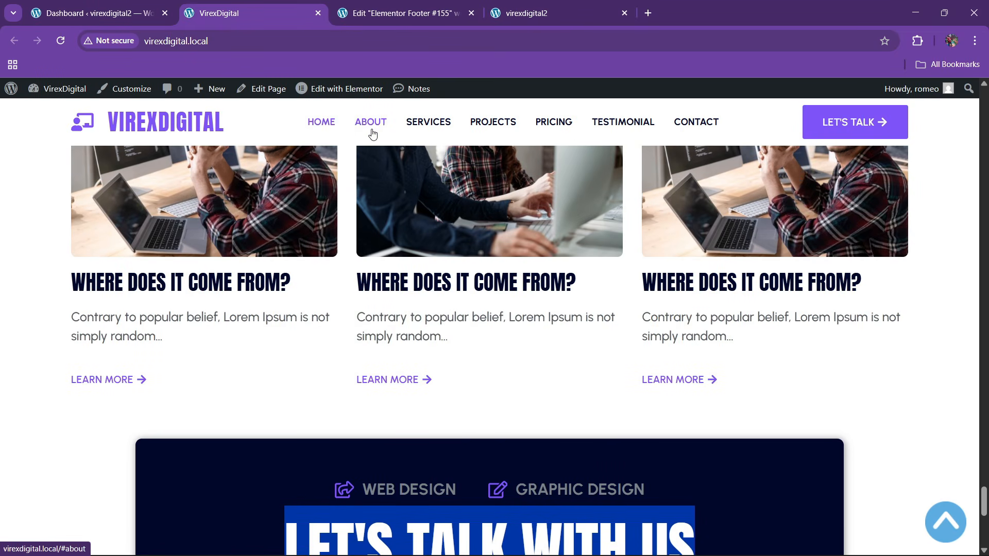
# - Under Appearance > Menus, create 'final menu' with the Header display location ticked
pyautogui.click(128, 4)
pyautogui.moveTo(49, 359)
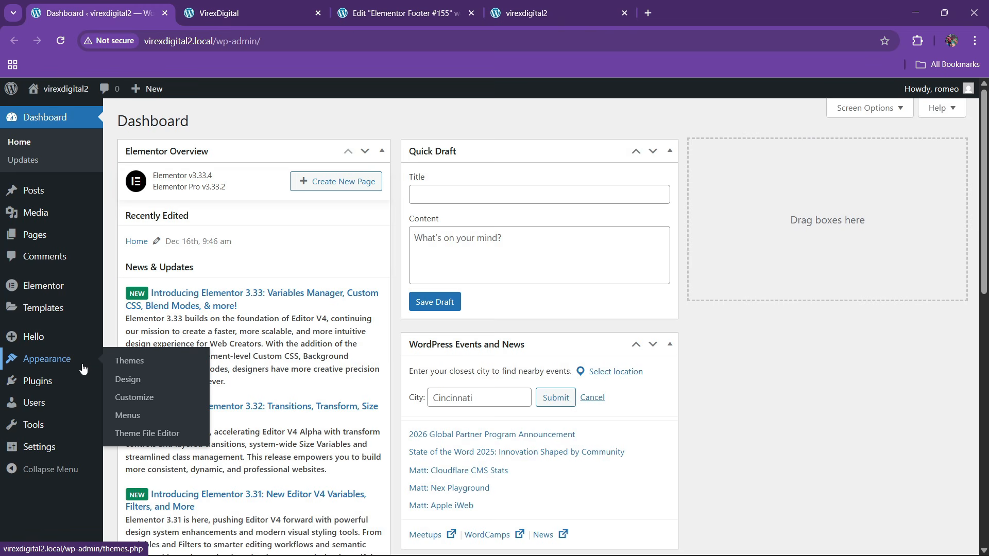
pyautogui.click(123, 435)
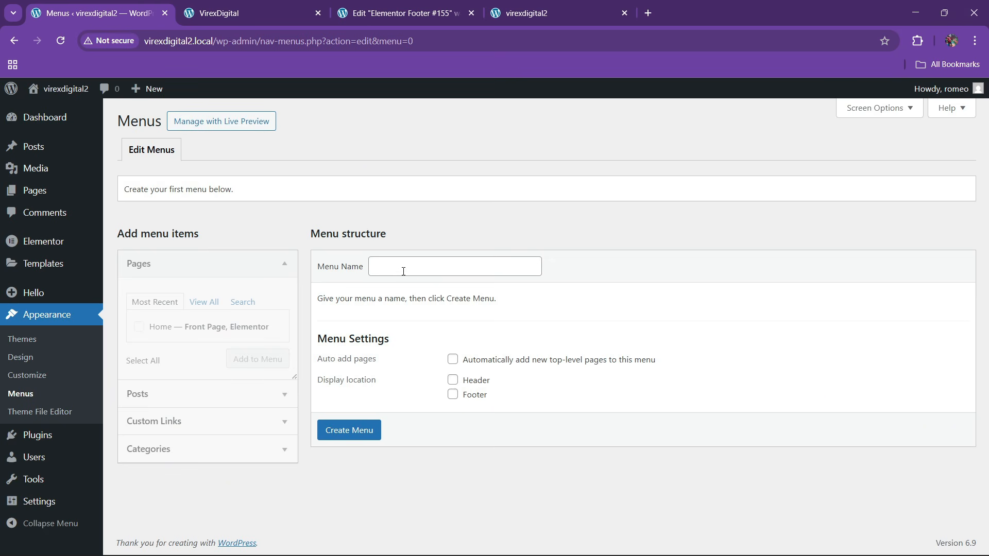
pyautogui.click(403, 271)
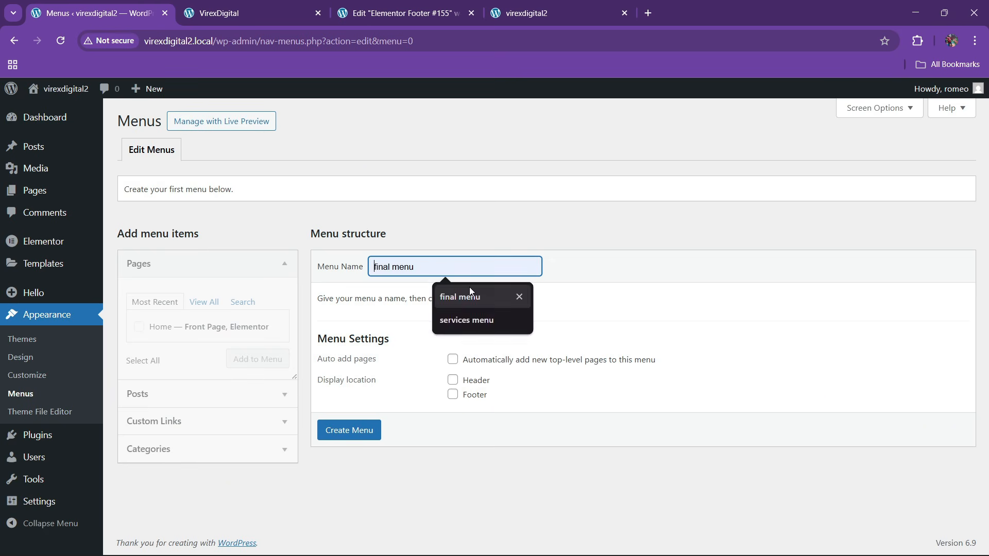
pyautogui.click(469, 288)
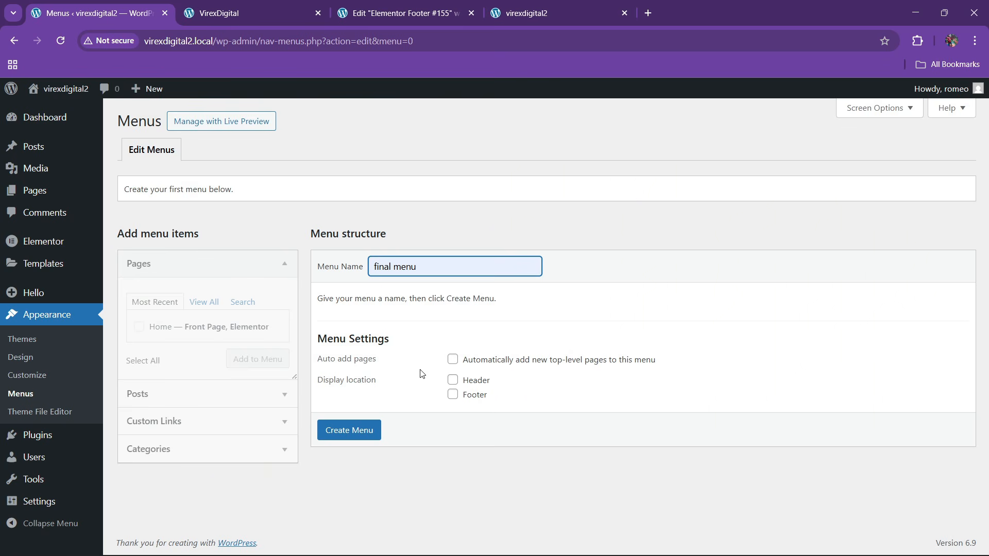
pyautogui.click(452, 381)
pyautogui.click(355, 429)
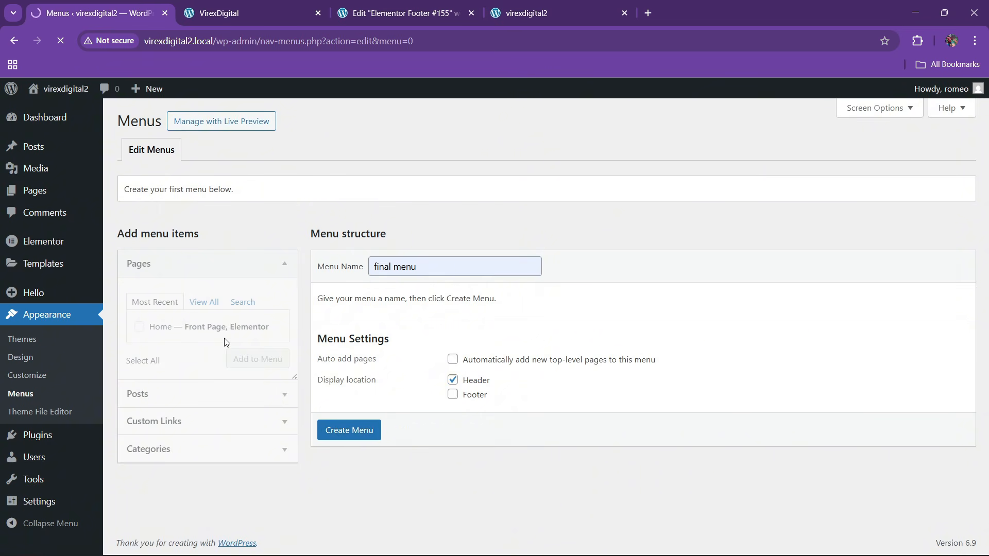
# - Add the Home page to the final menu
pyautogui.click(139, 326)
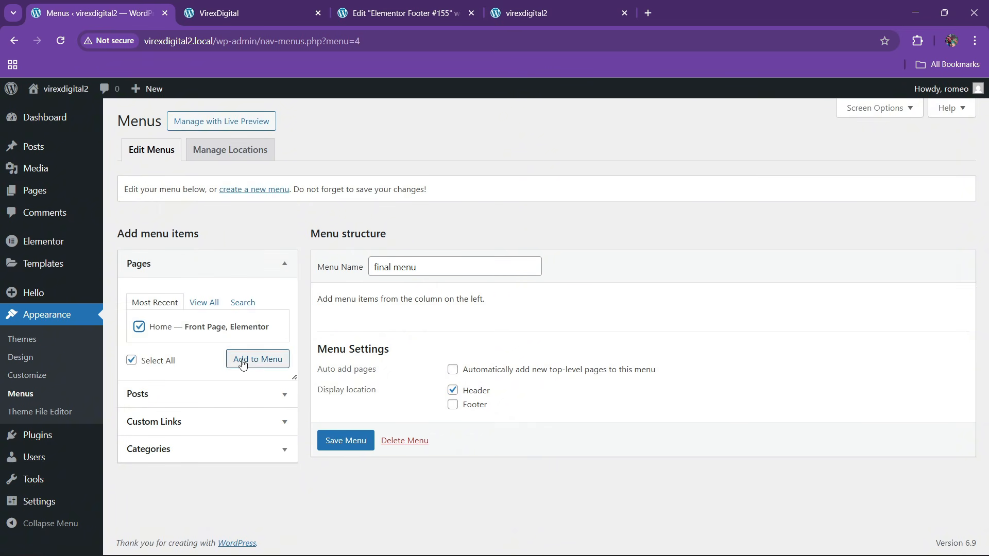
pyautogui.click(258, 358)
pyautogui.click(236, 13)
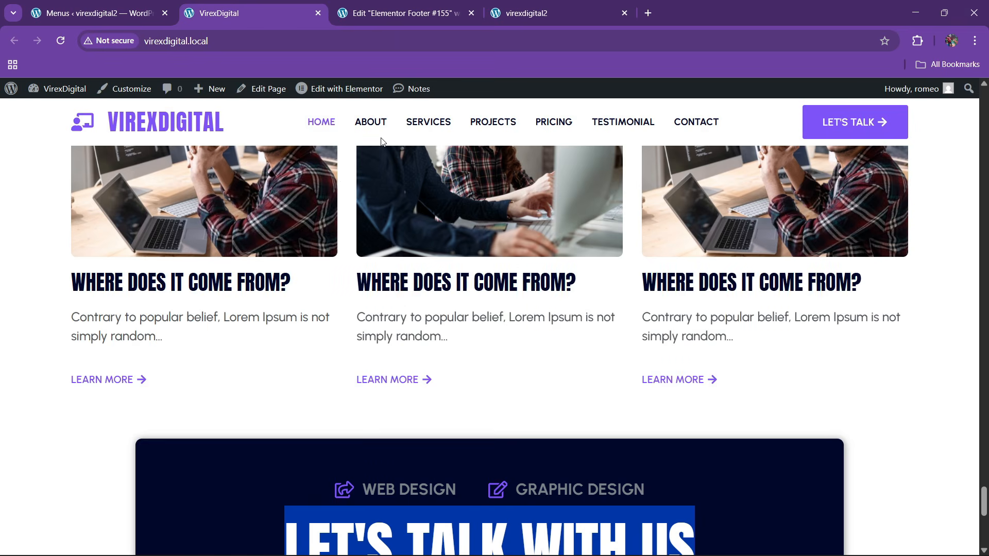
pyautogui.click(95, 13)
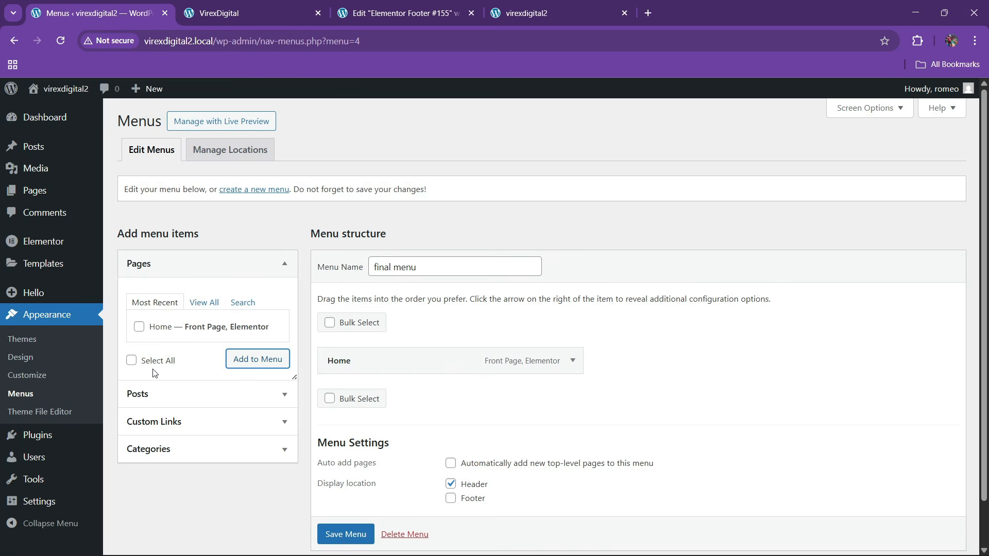
# - Add custom links About and Services (#services) to the menu
pyautogui.click(166, 421)
pyautogui.click(186, 367)
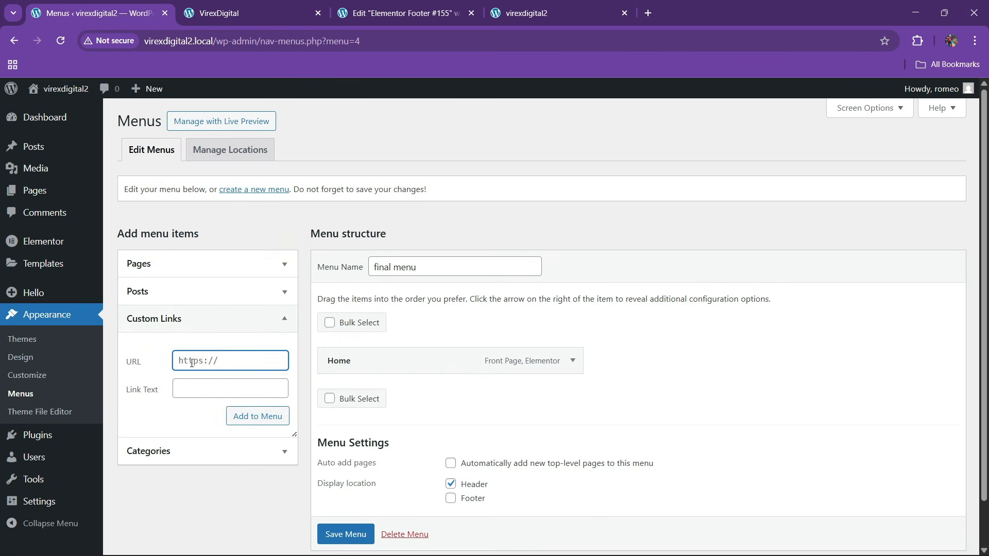
pyautogui.press('Tab')
pyautogui.write('A')
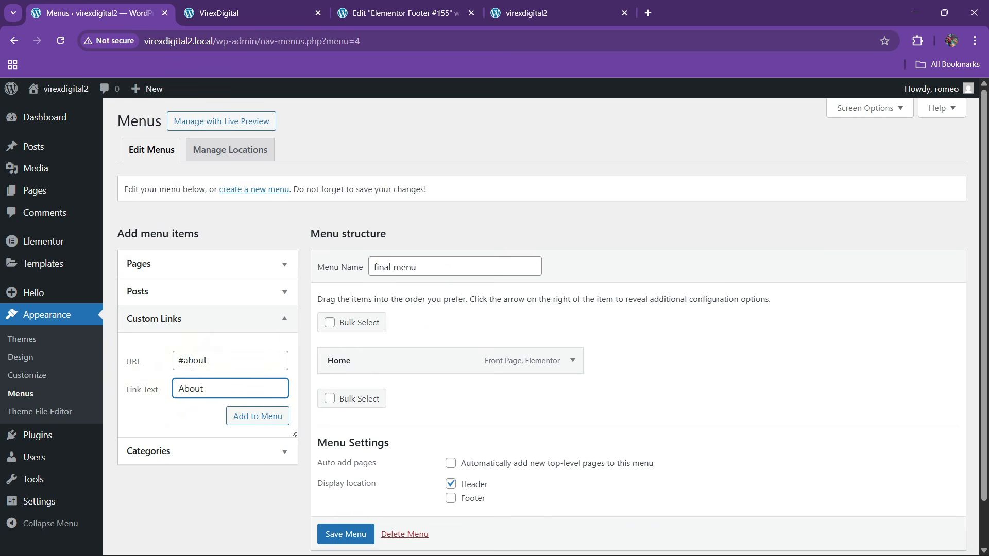
pyautogui.click(257, 415)
pyautogui.click(184, 363)
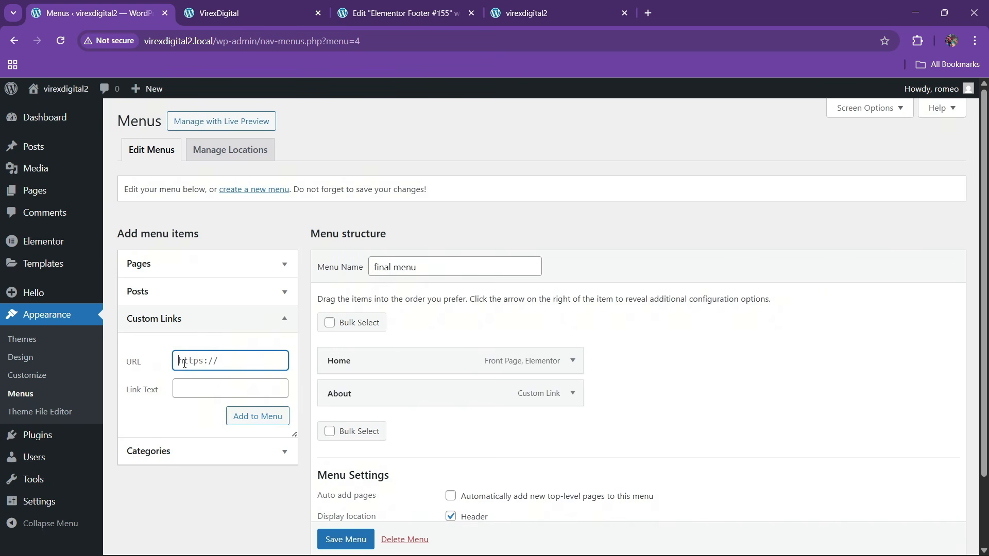
pyautogui.write('#services')
pyautogui.press('Tab')
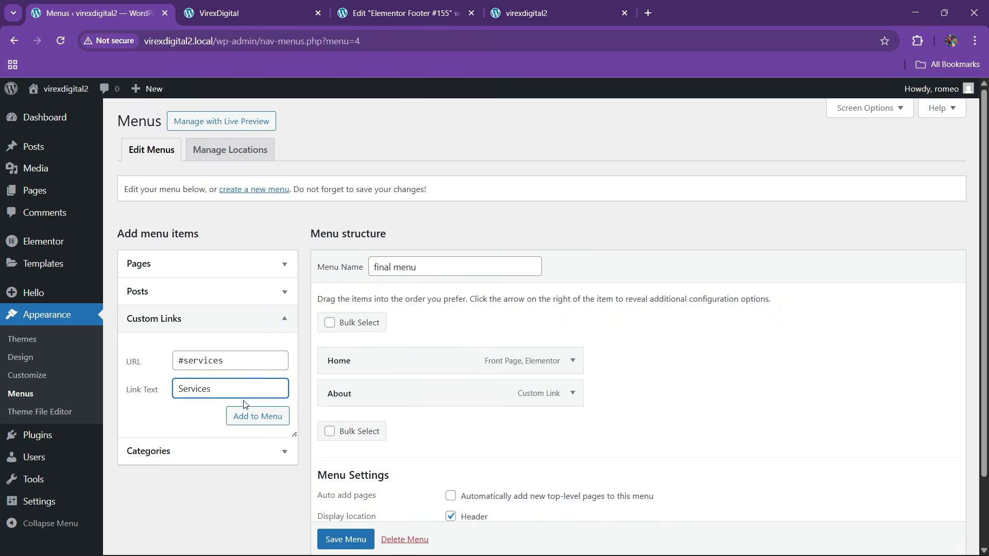
pyautogui.click(255, 415)
# - Add a Projects custom link pointing to #projects
pyautogui.click(225, 7)
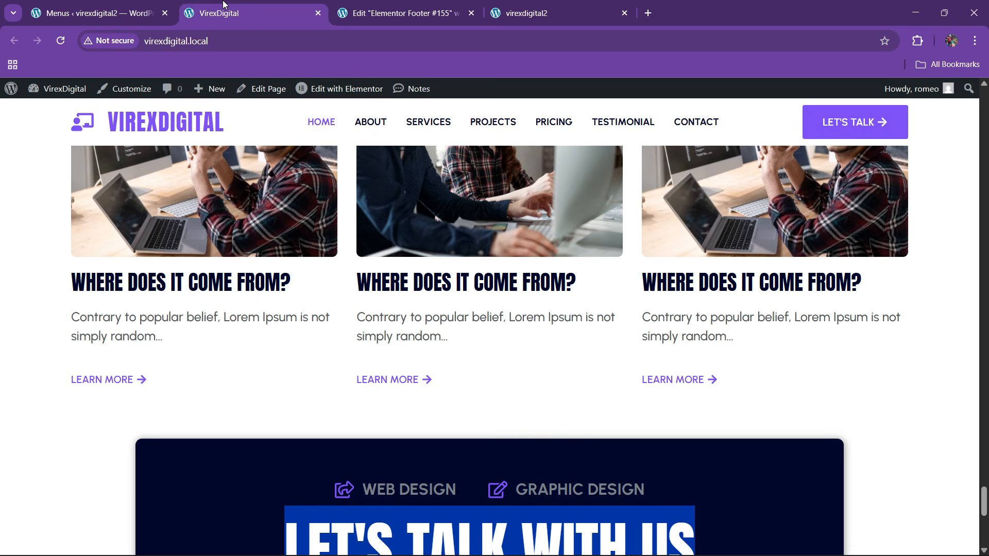
pyautogui.click(98, 13)
pyautogui.click(188, 356)
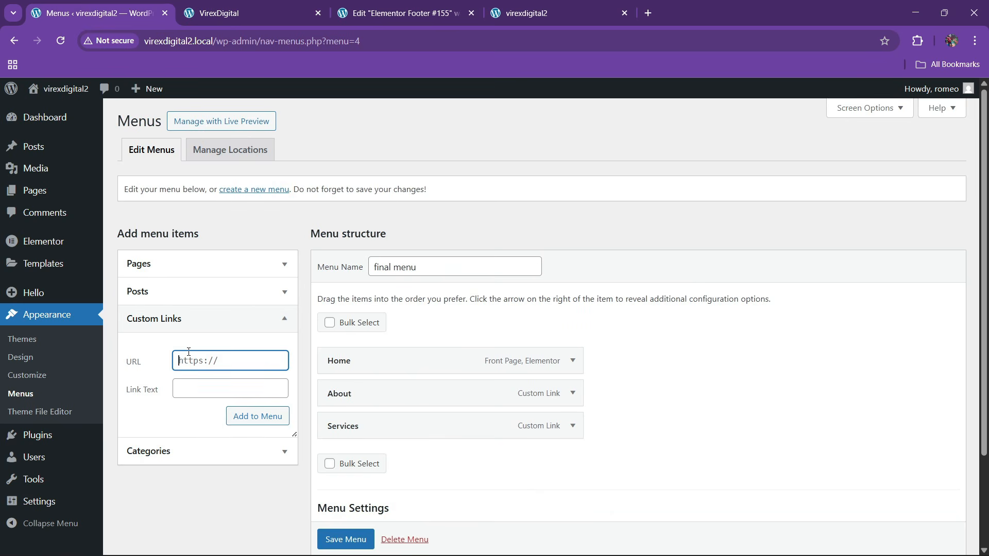
pyautogui.write('#projects')
pyautogui.press('Tab')
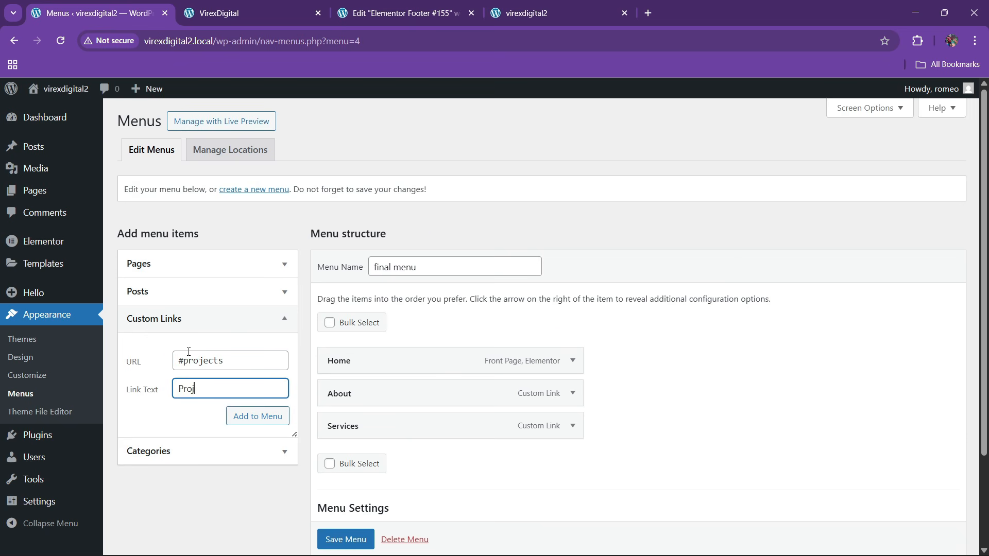
pyautogui.write('Projects')
pyautogui.click(250, 425)
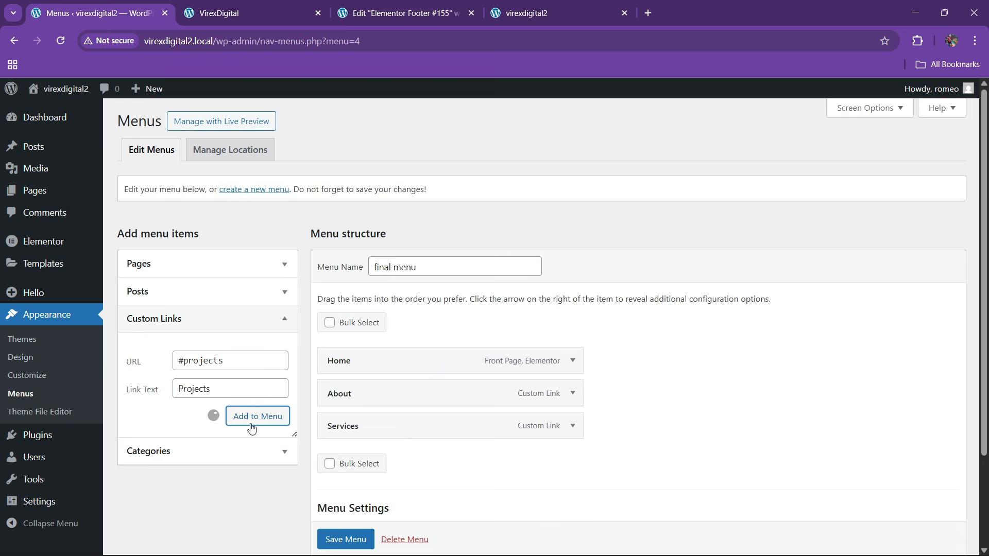
# - Add a Pricing custom link to the menu
pyautogui.click(253, 5)
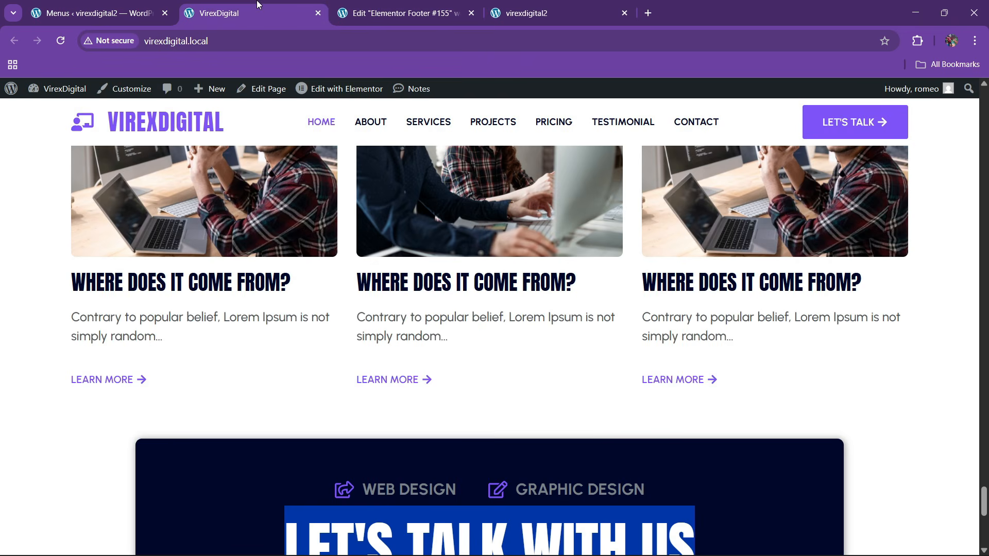
pyautogui.click(149, 7)
pyautogui.click(195, 354)
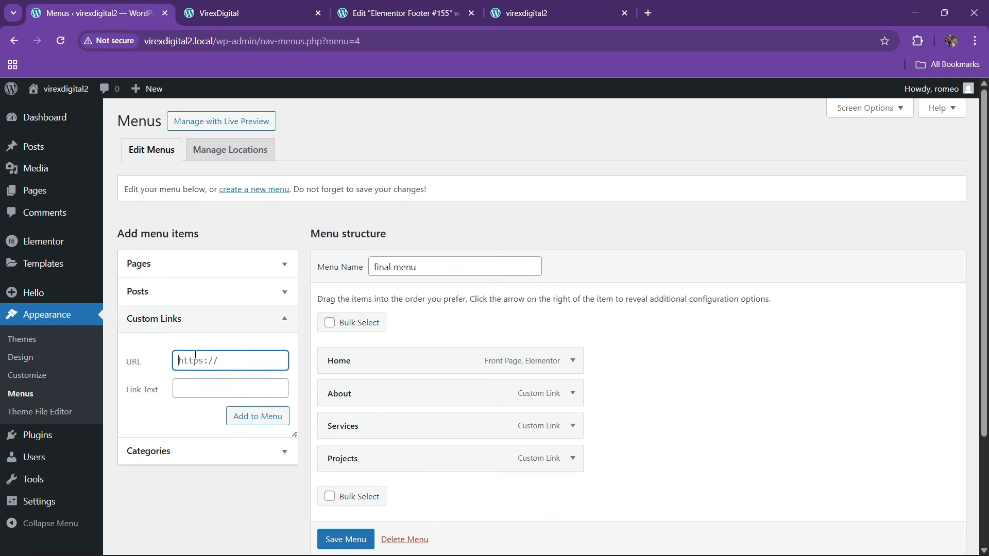
pyautogui.write('#pricing')
pyautogui.press('Tab')
pyautogui.write('P')
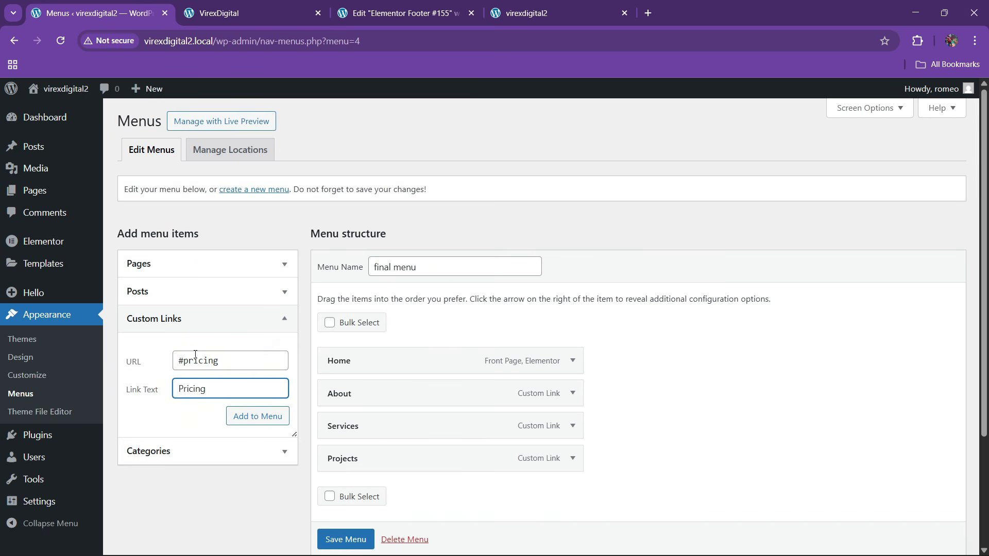
pyautogui.click(260, 417)
# - Add a Testimonials custom link to the menu
pyautogui.click(185, 360)
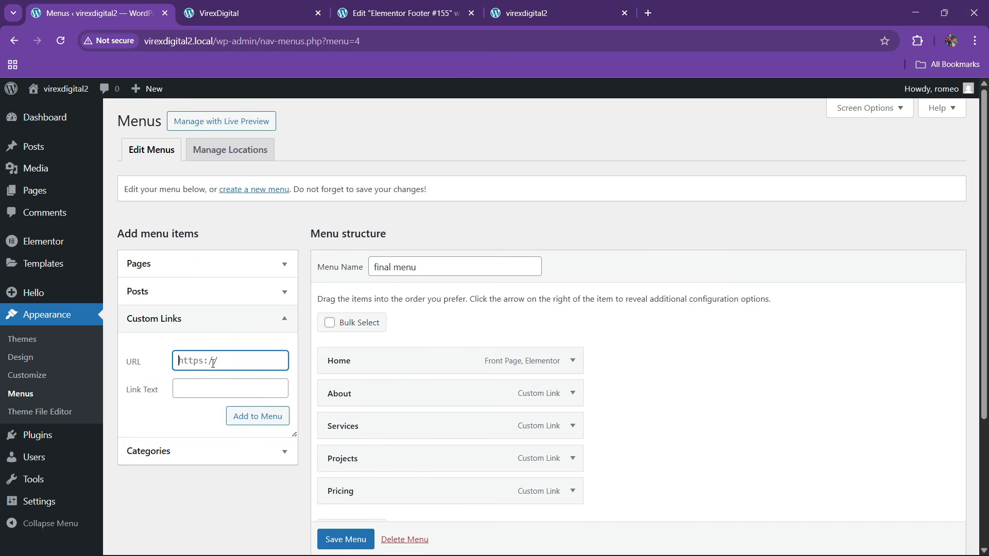
pyautogui.write('#testimonials')
pyautogui.press('Tab')
pyautogui.write('T')
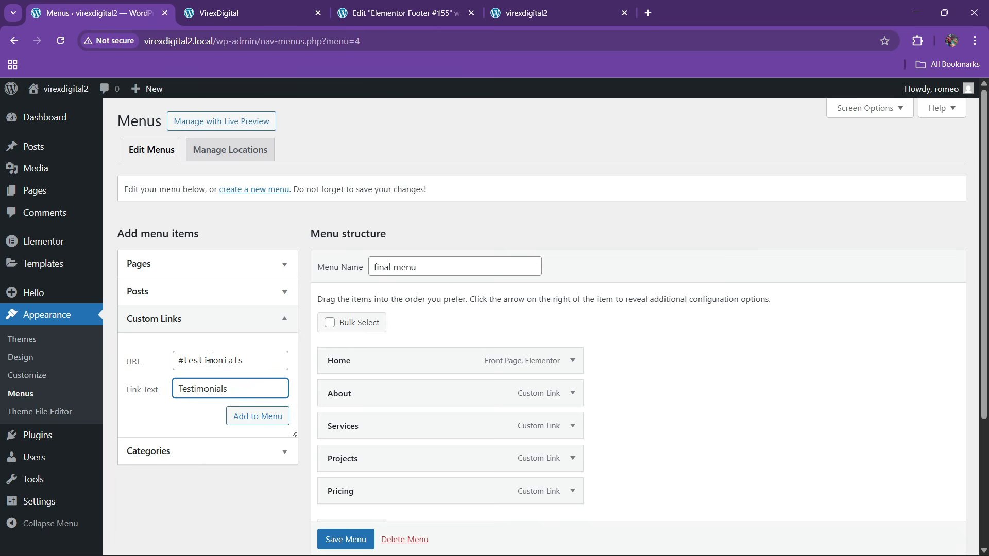
pyautogui.click(256, 415)
# - Add a Contact custom link pointing to #contact
pyautogui.click(236, 11)
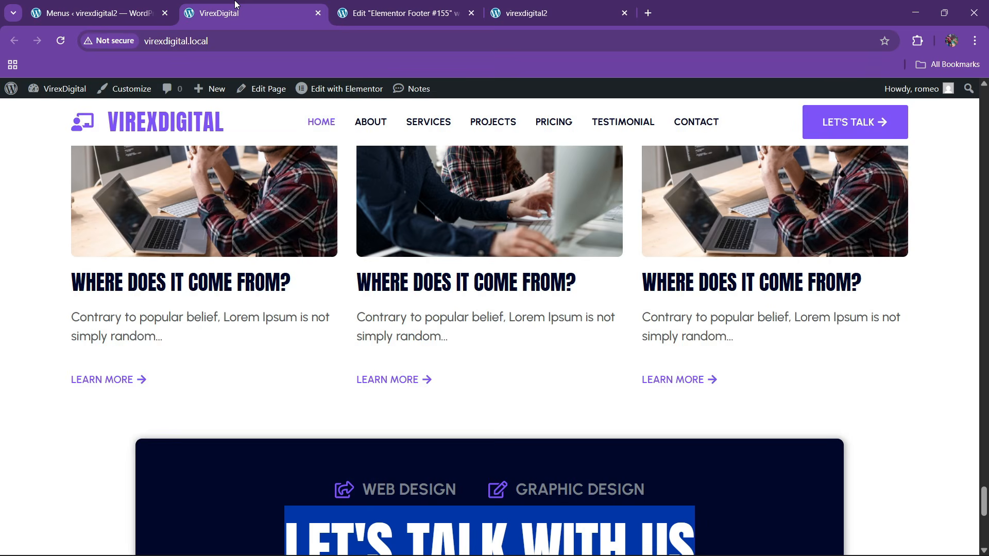
pyautogui.click(129, 12)
pyautogui.click(190, 359)
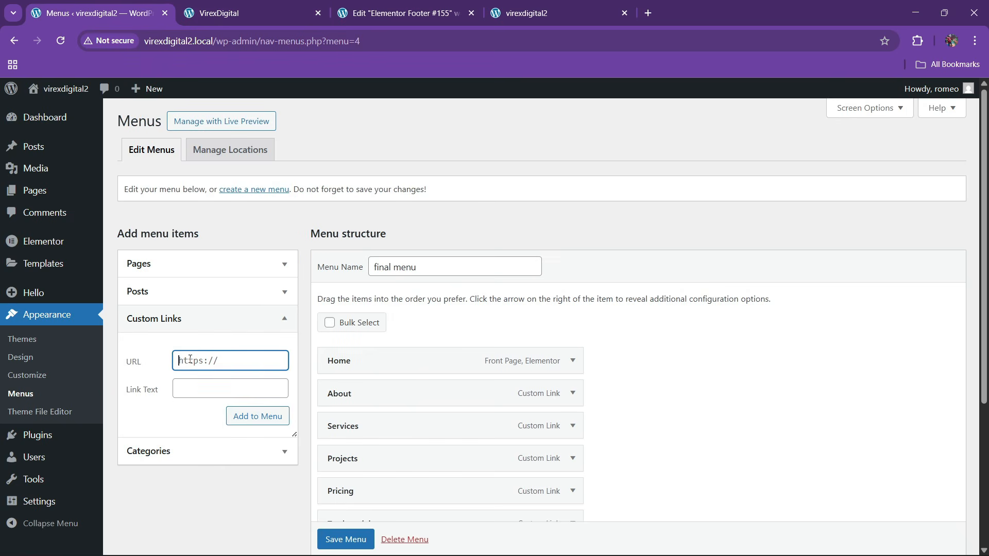
pyautogui.write('#contact')
pyautogui.press('Tab')
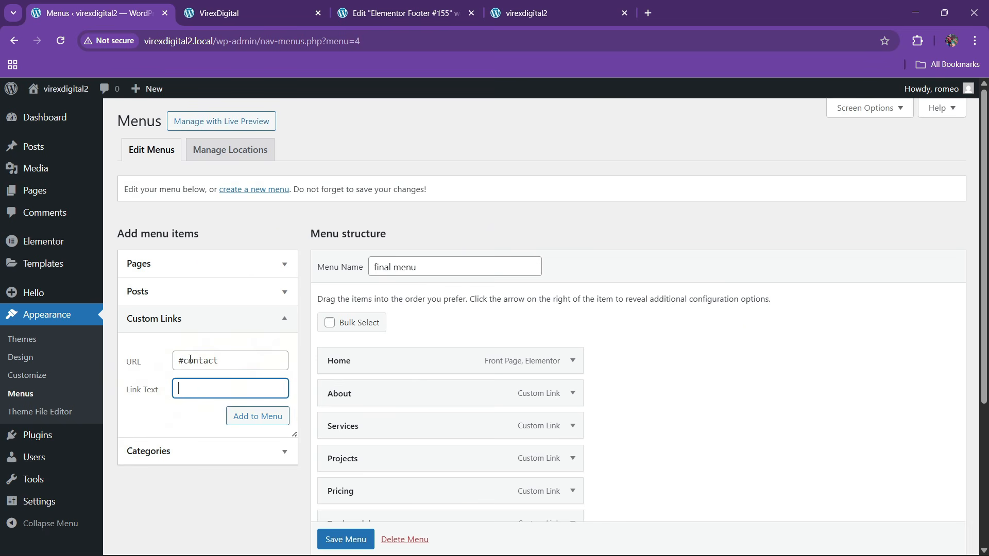
pyautogui.click(254, 418)
pyautogui.scroll(-4, 426, 406)
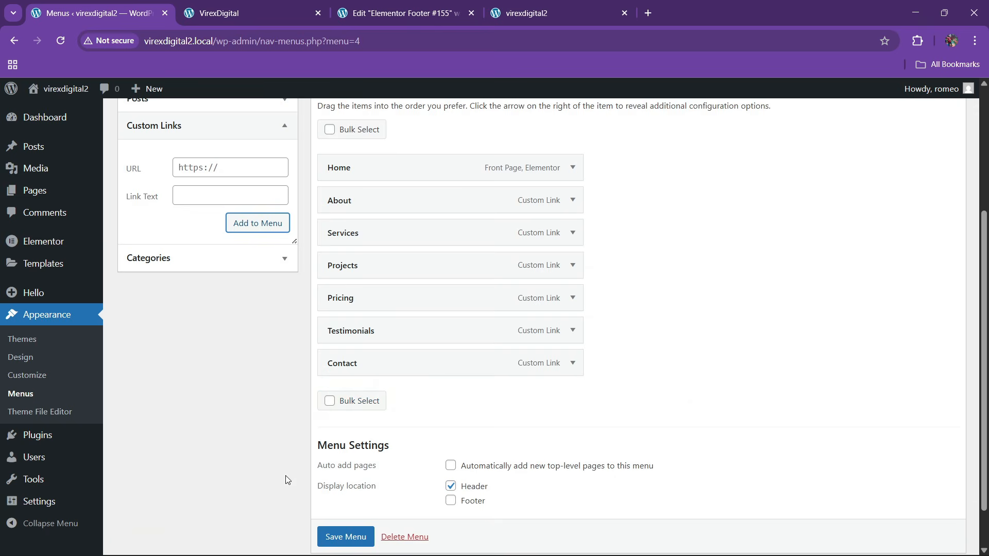
# - Save the final menu and check the live site
pyautogui.click(345, 537)
pyautogui.scroll(-1, 275, 462)
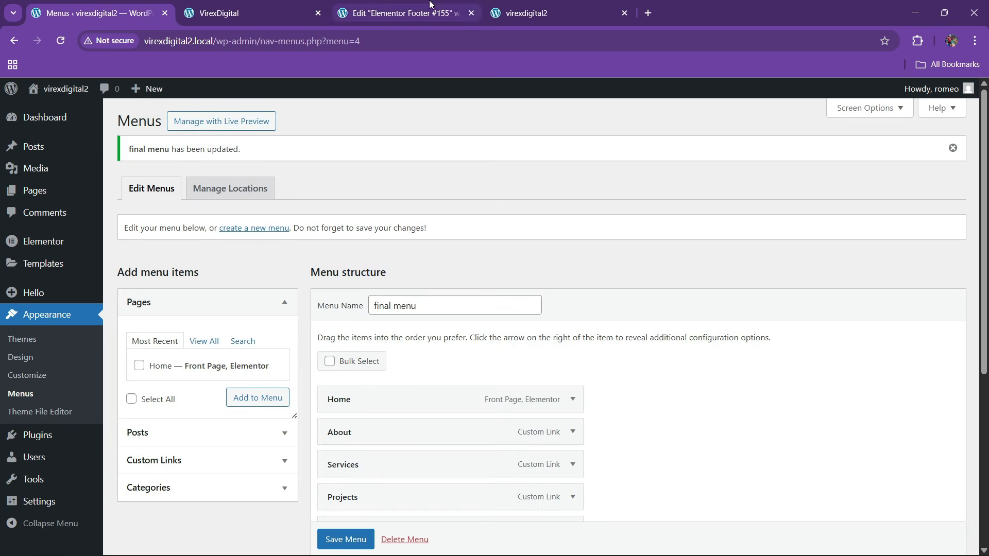
pyautogui.click(404, 13)
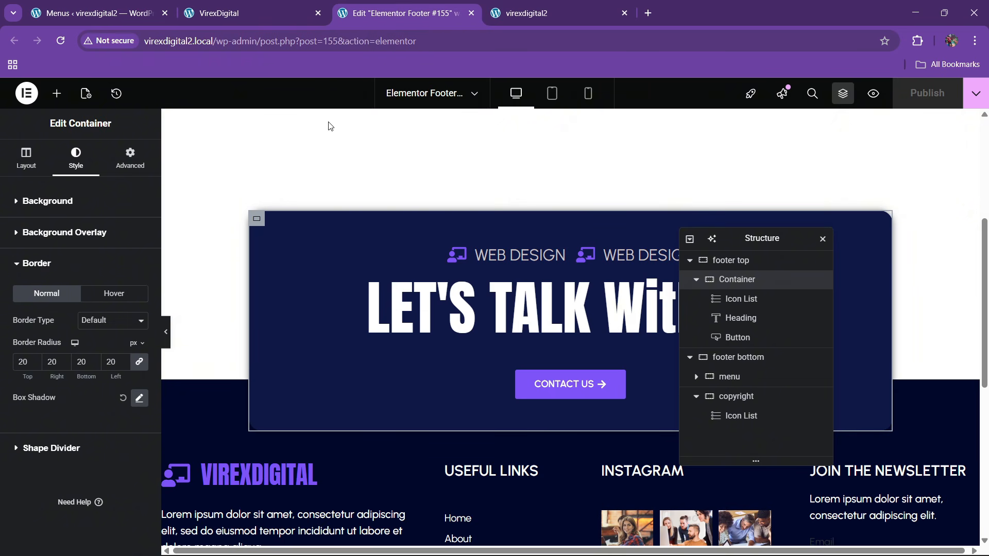
pyautogui.click(251, 6)
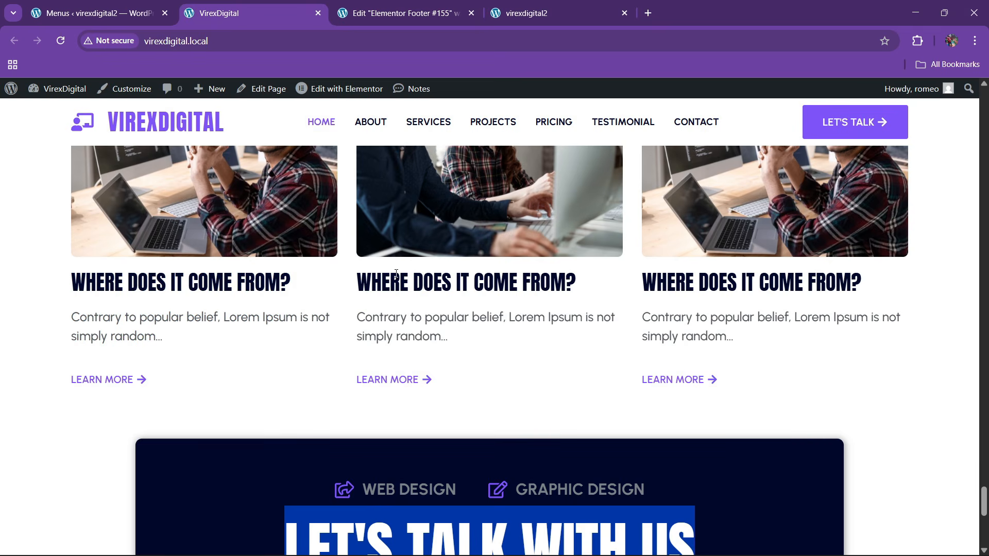
pyautogui.scroll(4, 395, 113)
pyautogui.moveTo(337, 98)
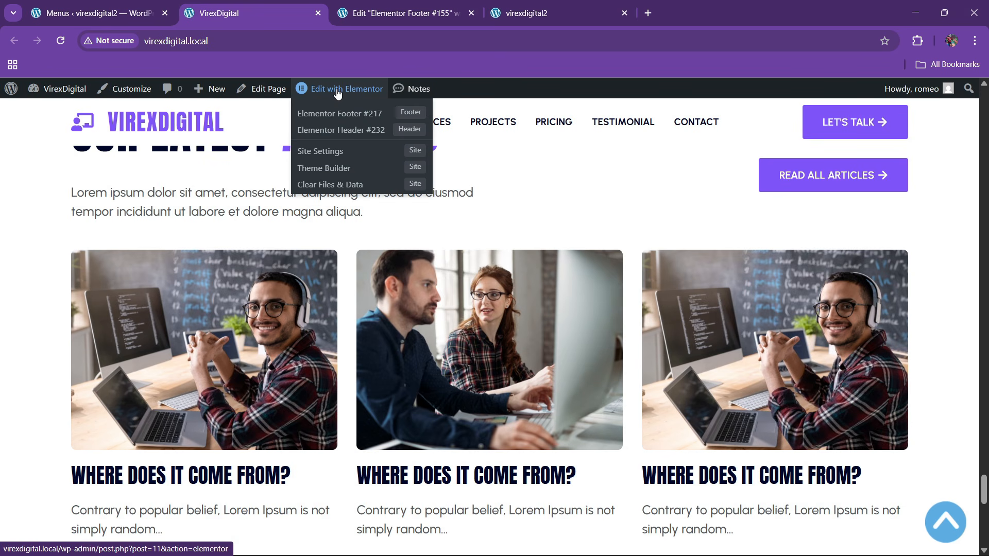
pyautogui.click(137, 19)
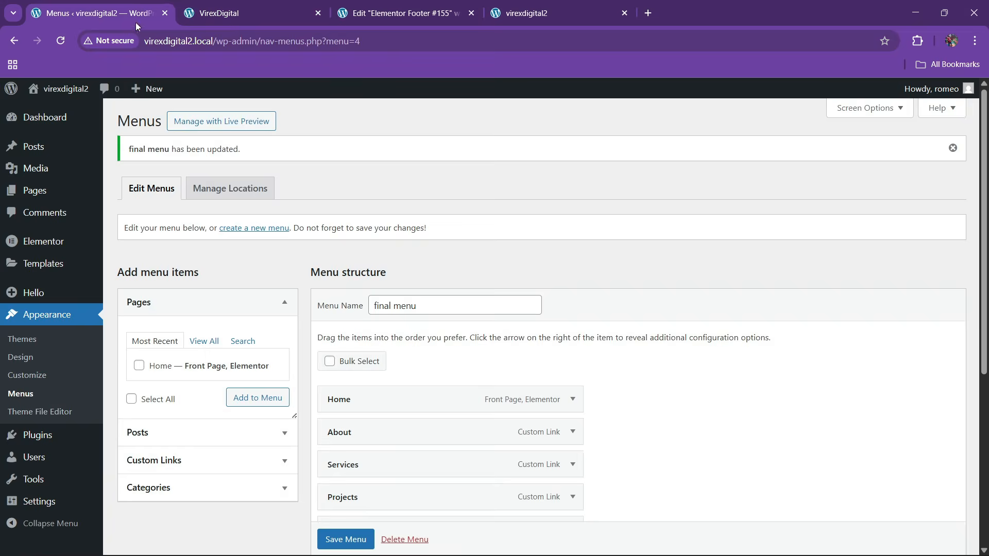
# - Open Elementor's Theme Builder in a new tab and review the Home and About menu items
pyautogui.moveTo(44, 263)
pyautogui.rightClick(127, 305)
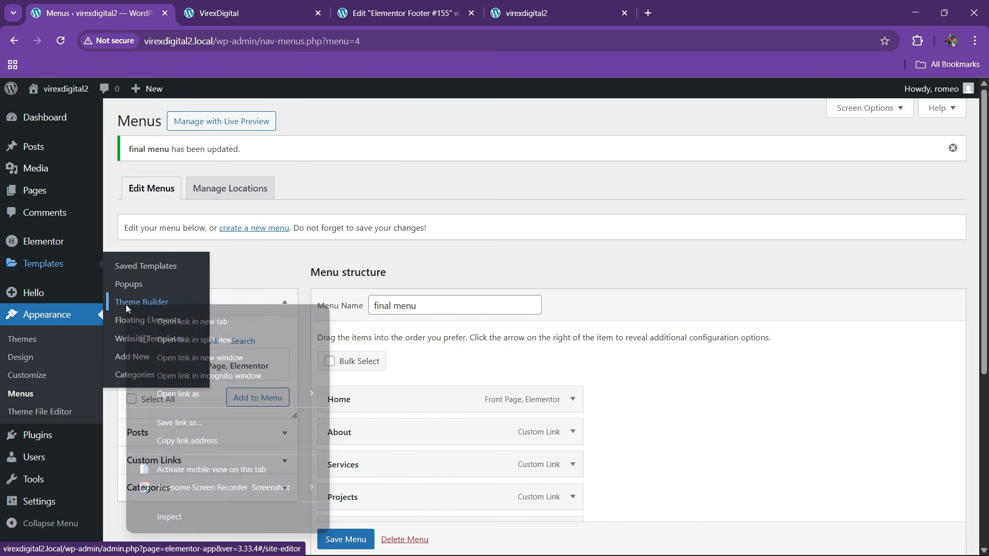
pyautogui.click(165, 319)
pyautogui.hotkey('ctrl', 'Tab')
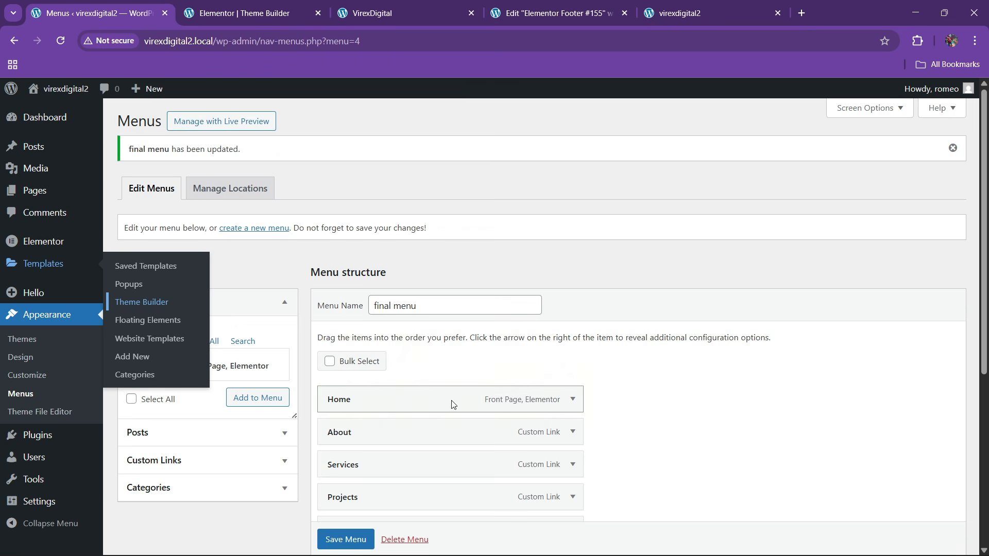
pyautogui.click(572, 399)
pyautogui.click(575, 401)
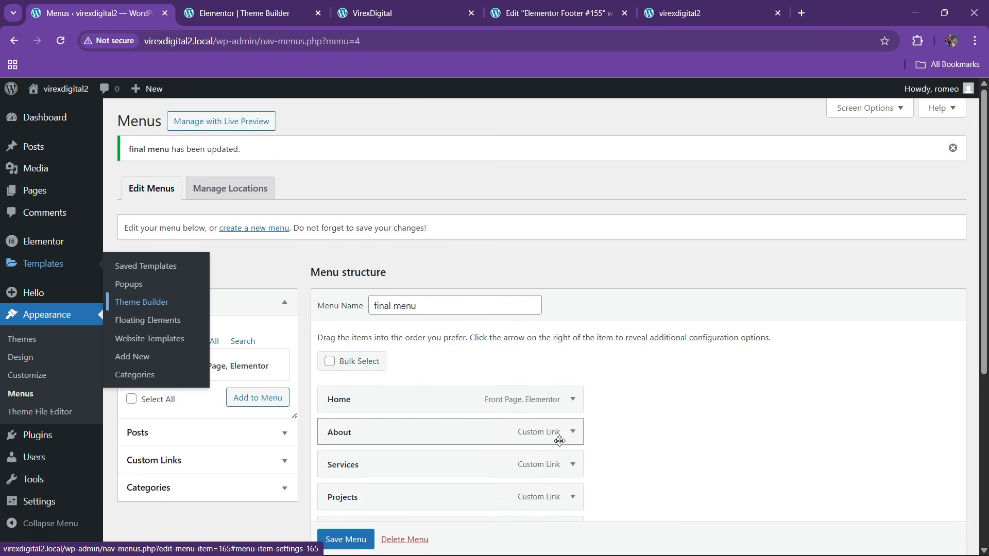
pyautogui.click(572, 432)
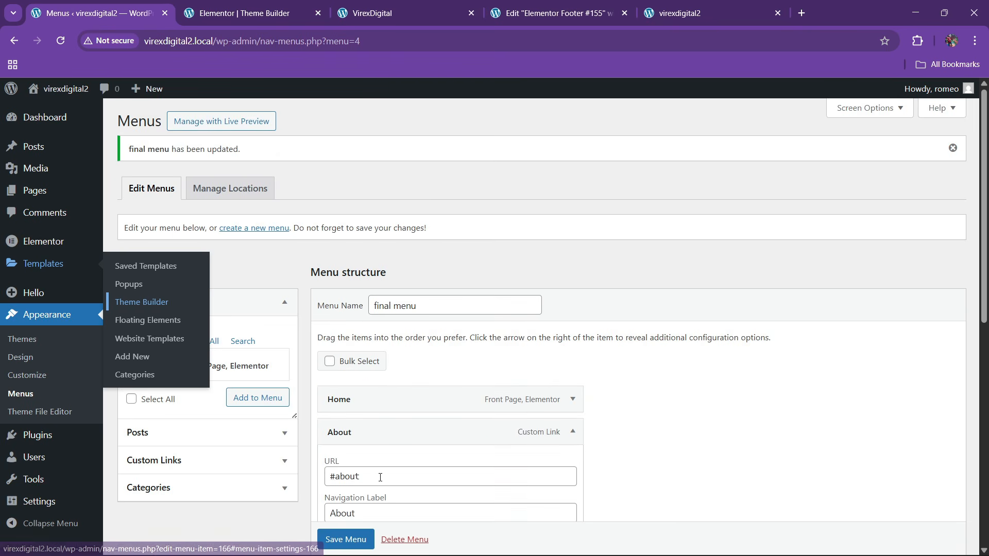
pyautogui.click(573, 432)
# - List the Header templates in Theme Builder and start a new header
pyautogui.click(242, 13)
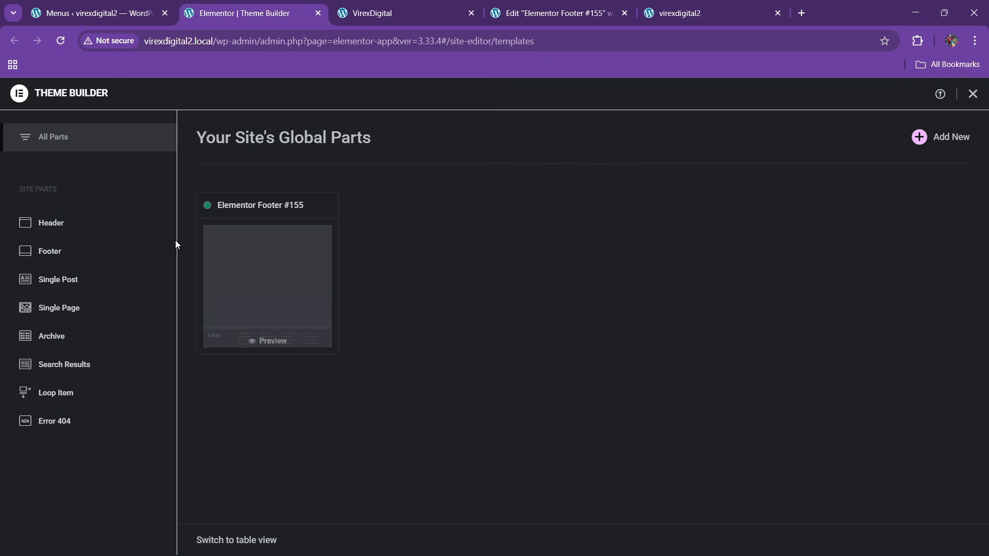
pyautogui.click(48, 223)
pyautogui.click(919, 138)
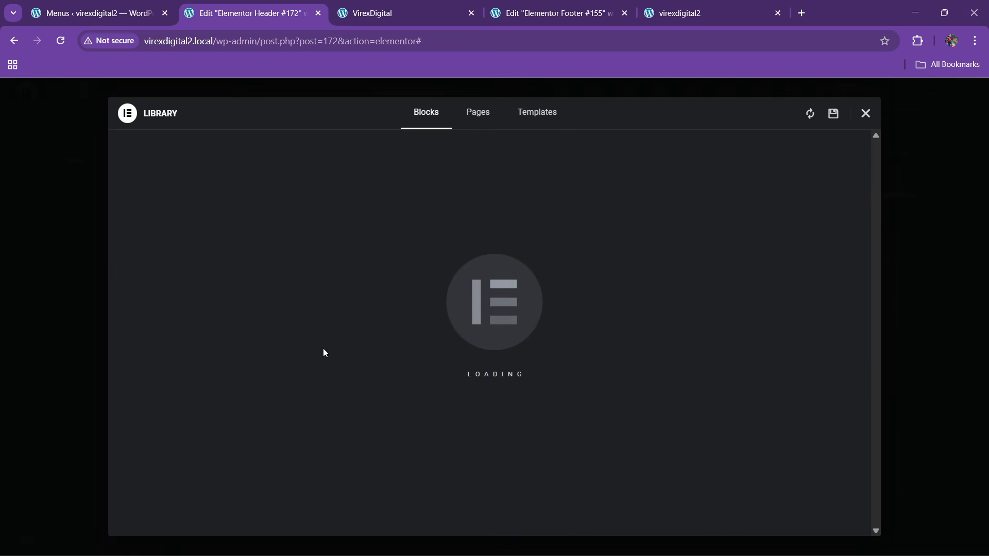
# - Dismiss the template library and add a single-row flexbox container
pyautogui.click(868, 115)
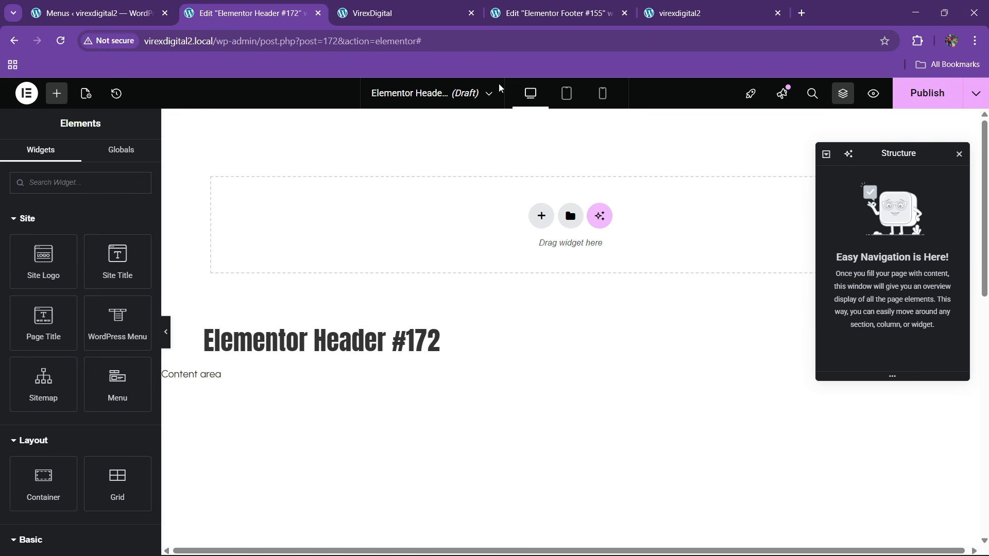
pyautogui.click(534, 222)
pyautogui.click(525, 258)
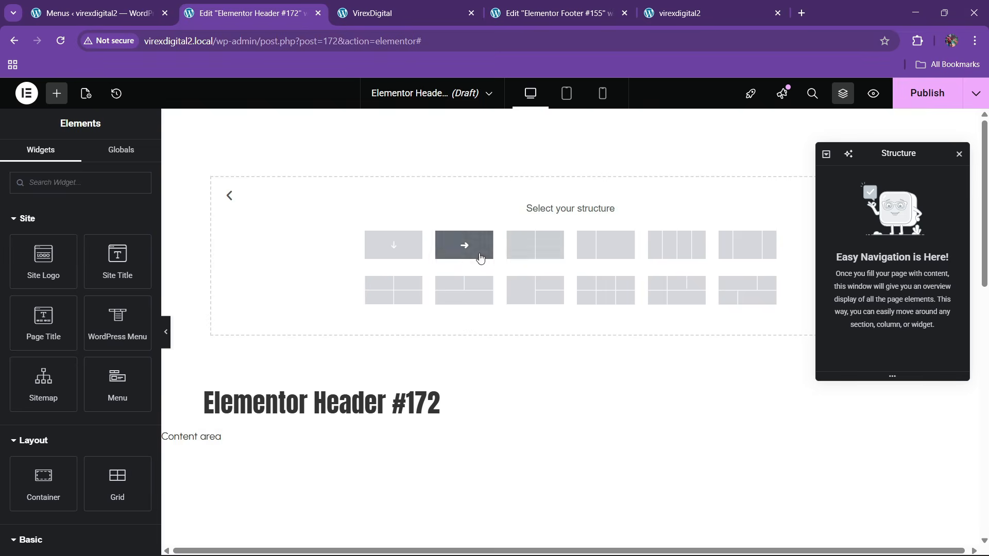
pyautogui.click(479, 259)
# - Copy the footer's VIREXDIGITAL logo and paste it into the header container
pyautogui.click(551, 13)
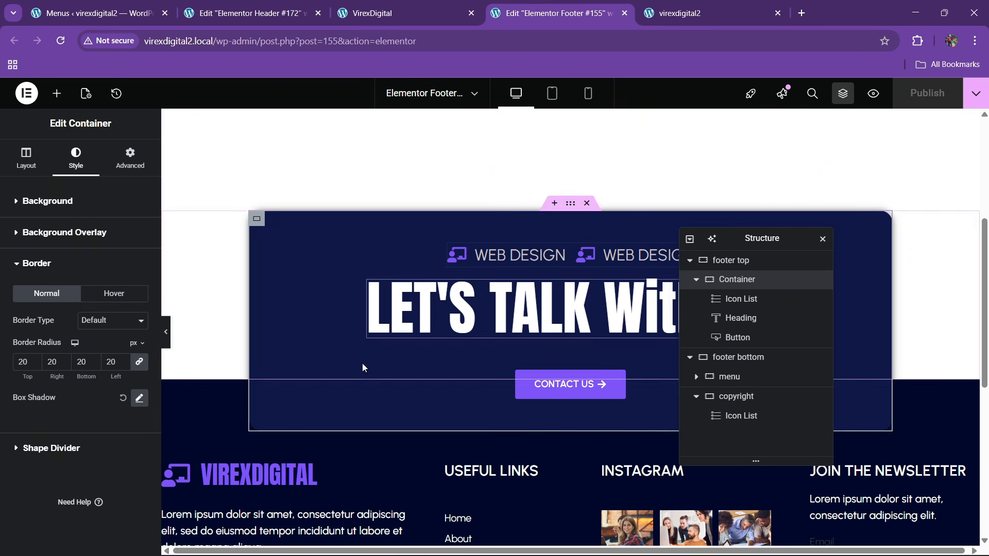
pyautogui.rightClick(269, 475)
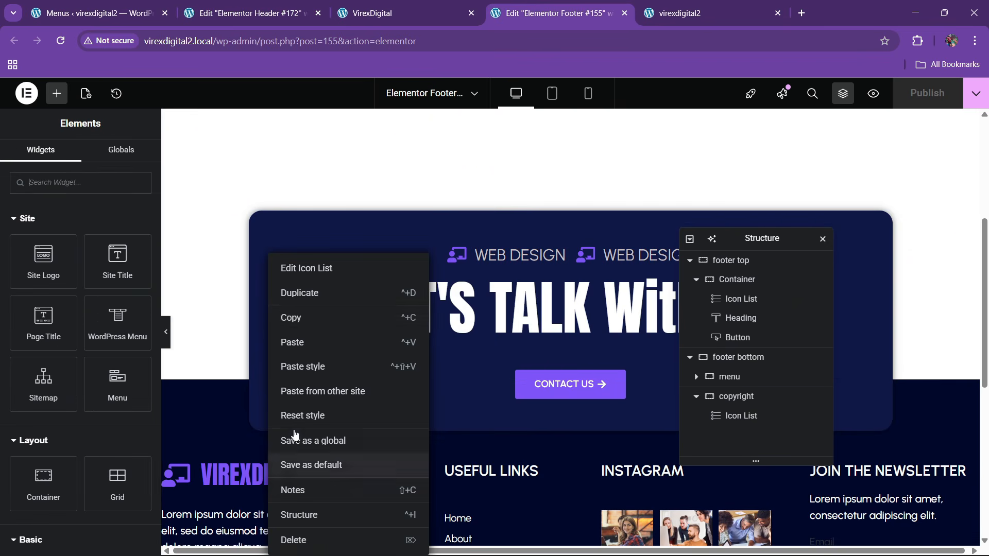
pyautogui.click(301, 317)
pyautogui.click(250, 12)
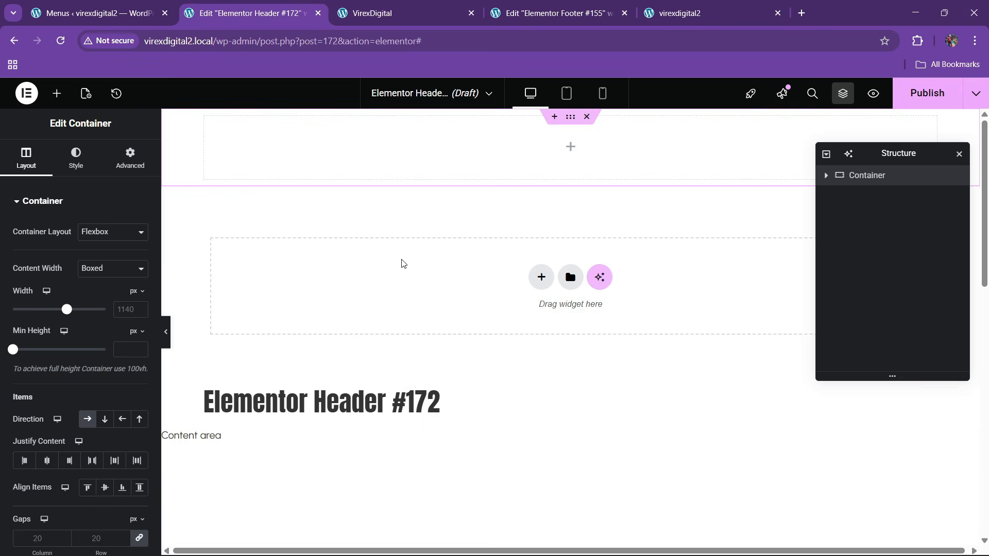
pyautogui.rightClick(304, 164)
pyautogui.click(340, 279)
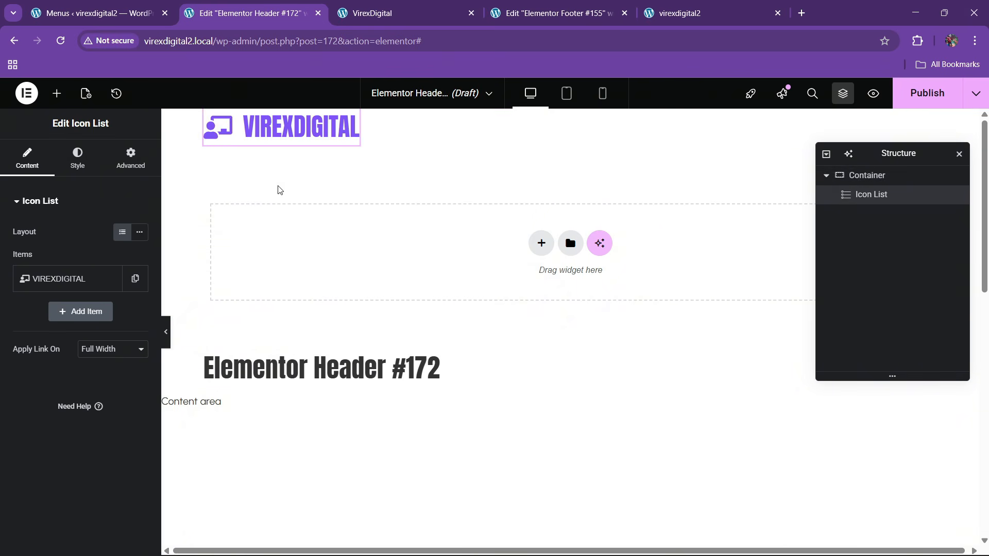
# - Set the container width to 1300 with space-between, and the logo's top margin to 0
pyautogui.click(871, 178)
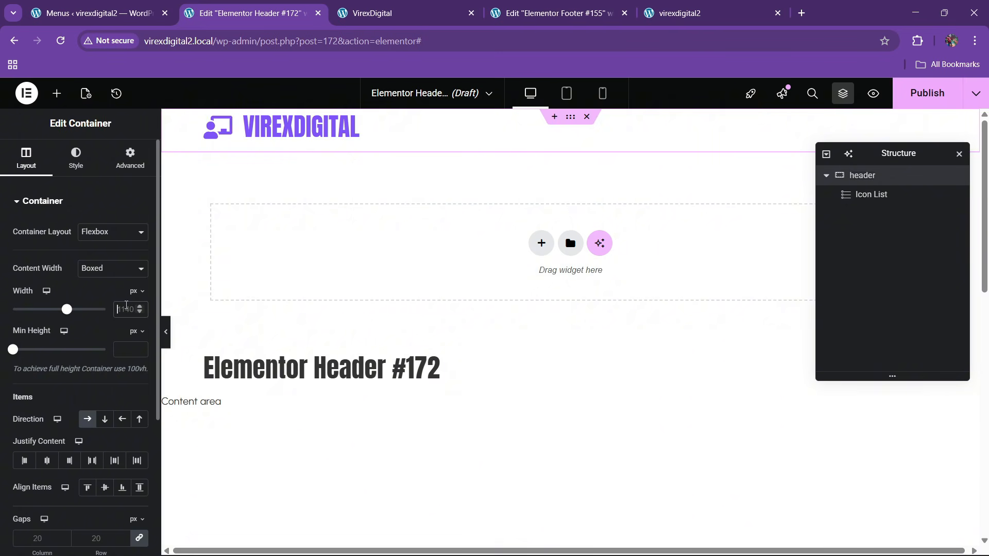
pyautogui.write('1300')
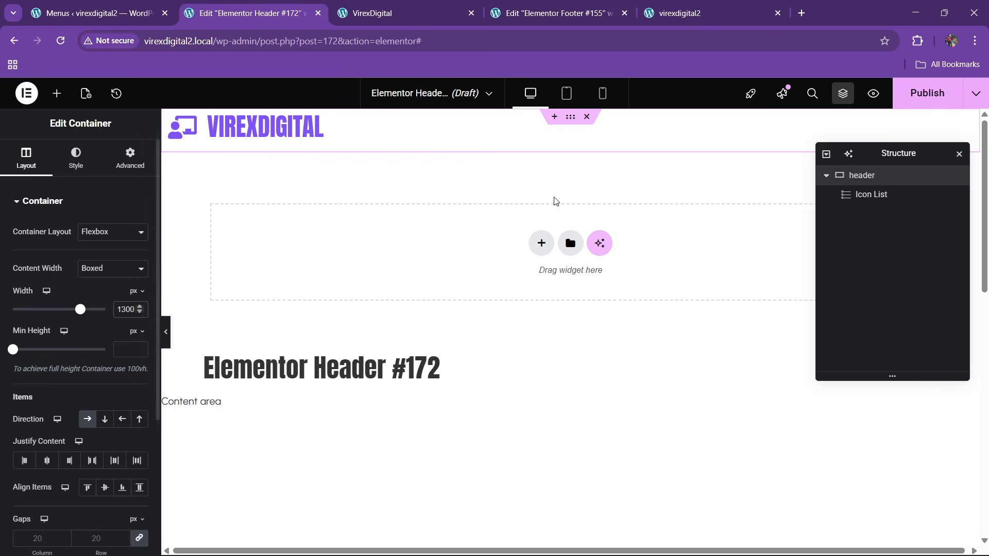
pyautogui.click(94, 462)
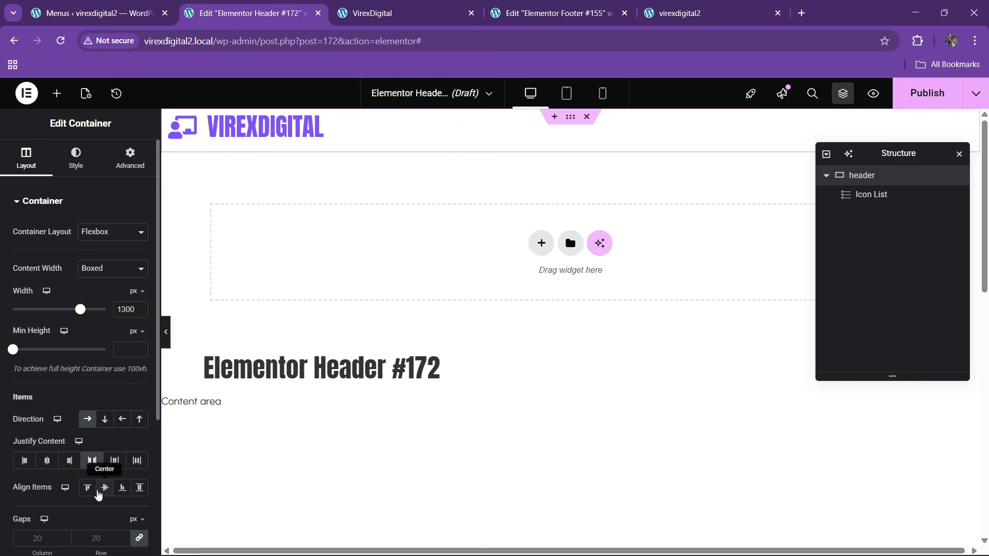
pyautogui.click(272, 143)
pyautogui.click(131, 157)
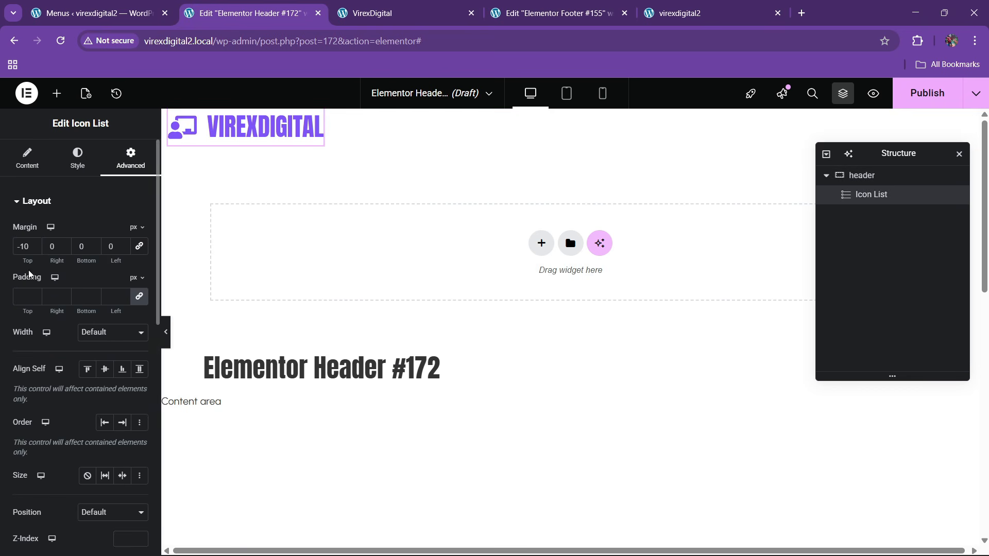
pyautogui.press('BackSpace')
pyautogui.press('BackSpace')
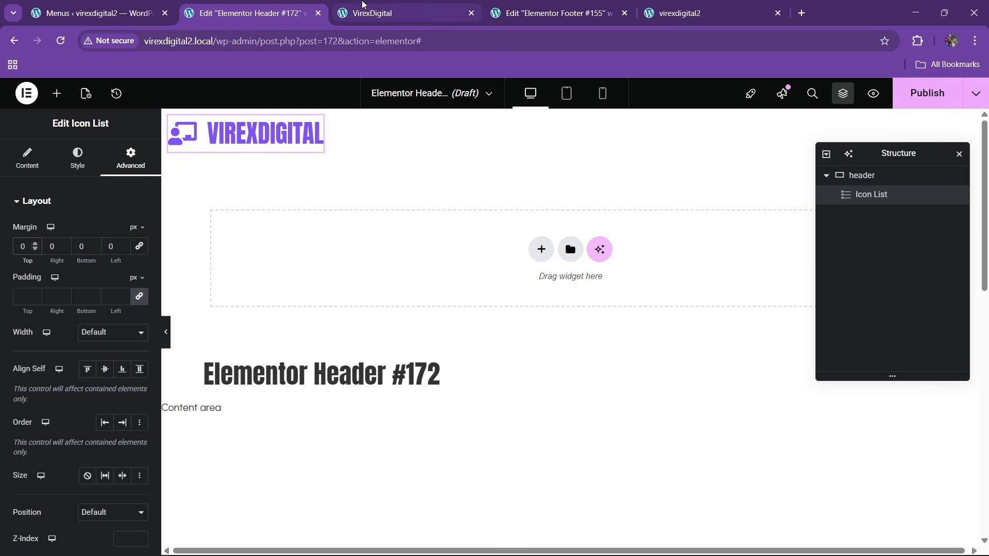
# - Start placing a WordPress Menu widget and set the container direction to column, centring the logo
pyautogui.click(414, 8)
pyautogui.moveTo(414, 8); pyautogui.dragTo(261, 5)
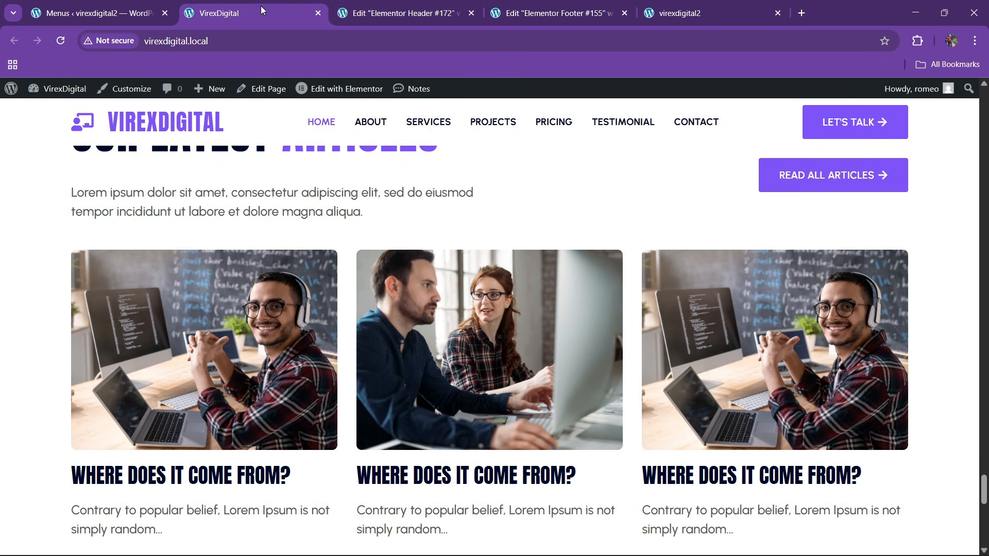
pyautogui.click(401, 12)
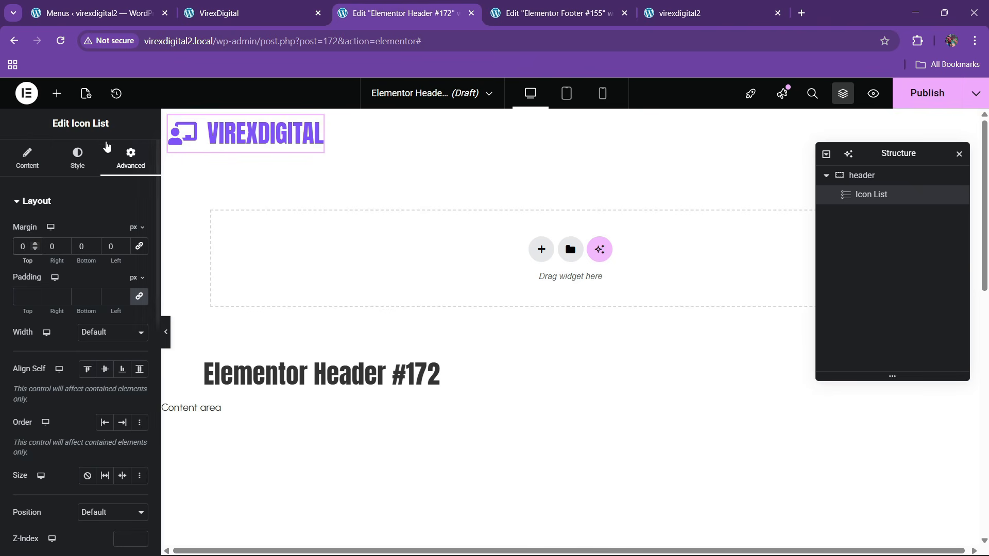
pyautogui.click(56, 95)
pyautogui.moveTo(114, 329); pyautogui.dragTo(276, 190)
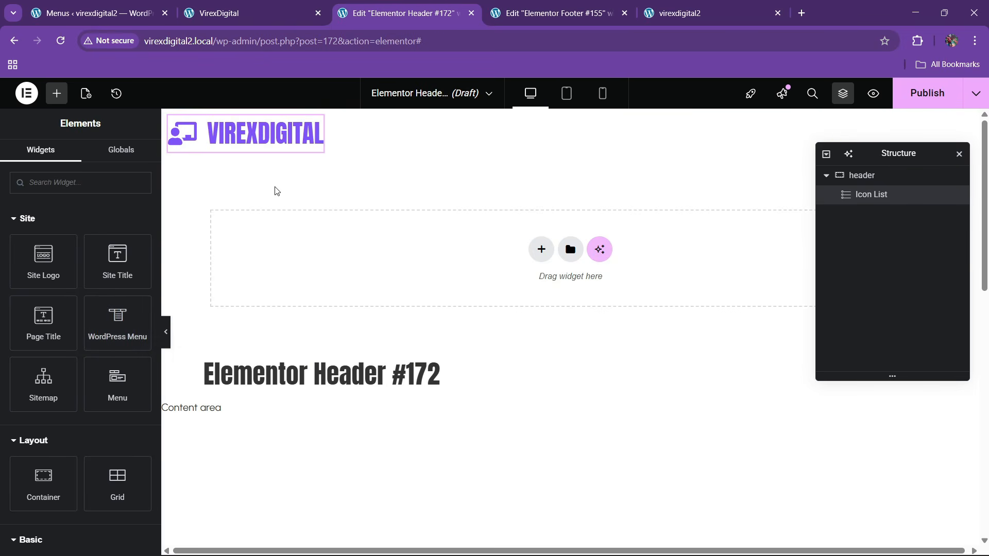
pyautogui.click(852, 176)
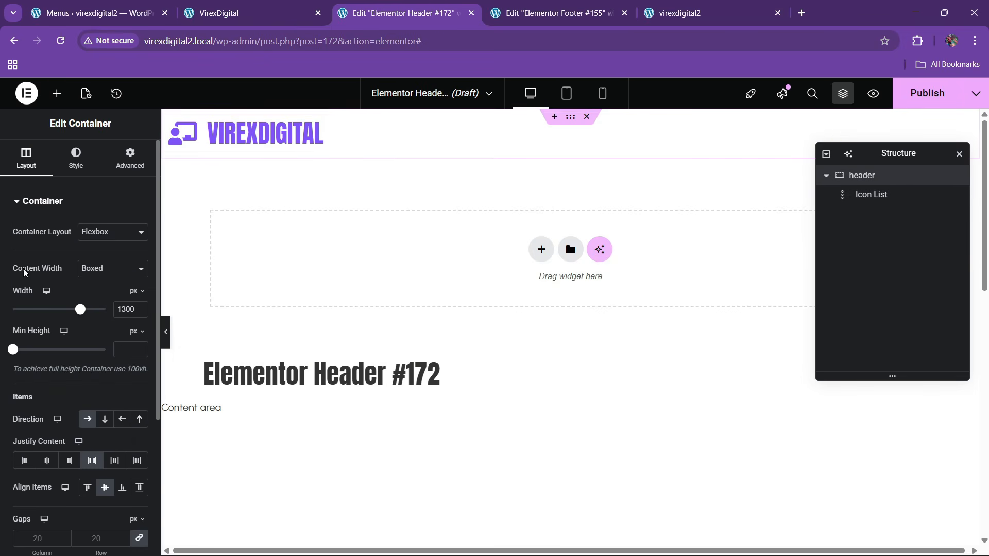
pyautogui.click(103, 419)
pyautogui.click(57, 93)
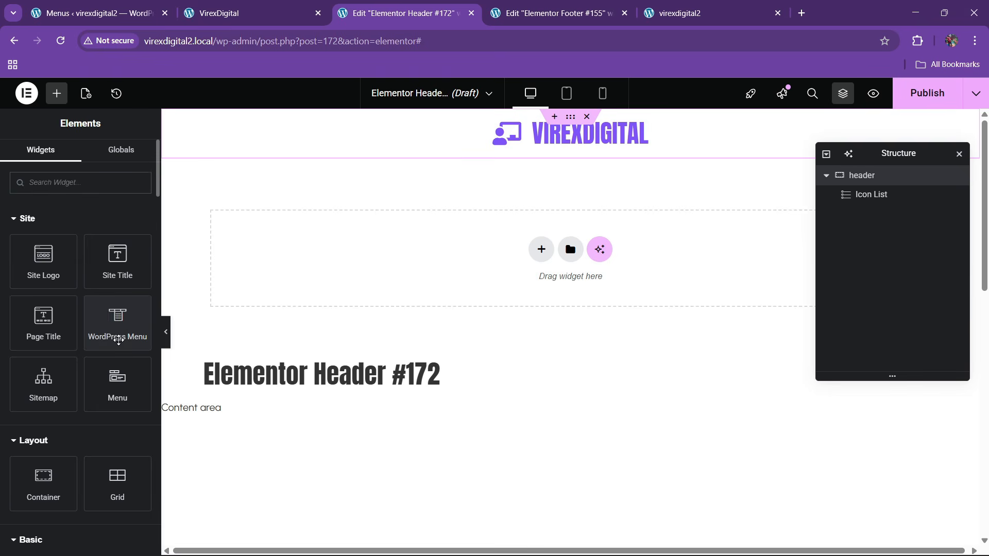
# - Add the WordPress Menu widget and lay the logo and menu out in one row
pyautogui.moveTo(119, 339); pyautogui.dragTo(587, 149)
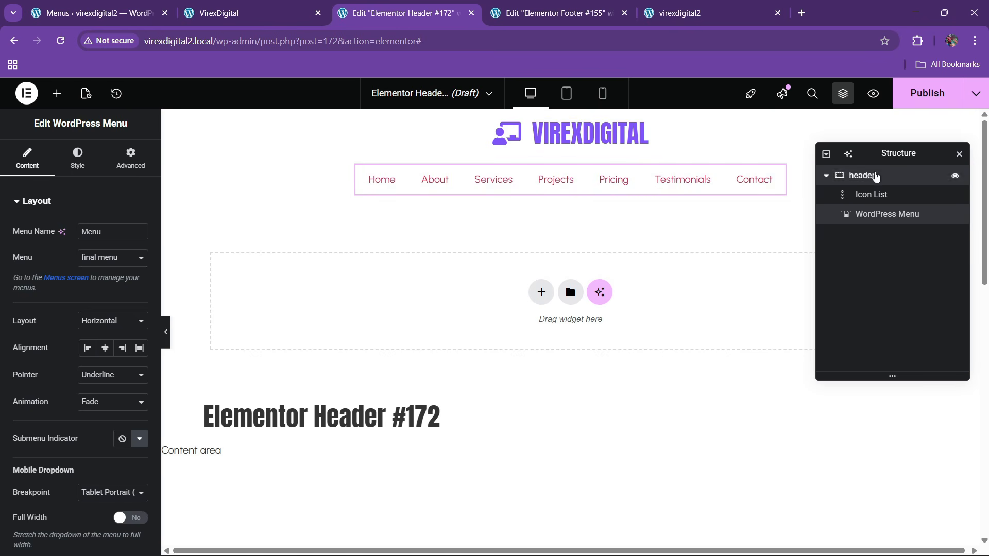
pyautogui.click(875, 176)
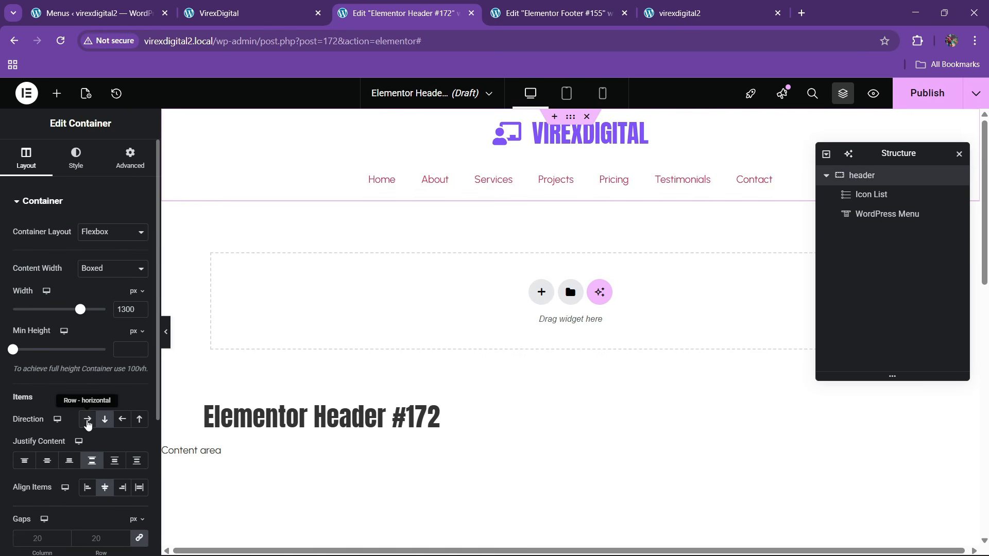
pyautogui.click(87, 420)
pyautogui.click(647, 135)
pyautogui.click(263, 7)
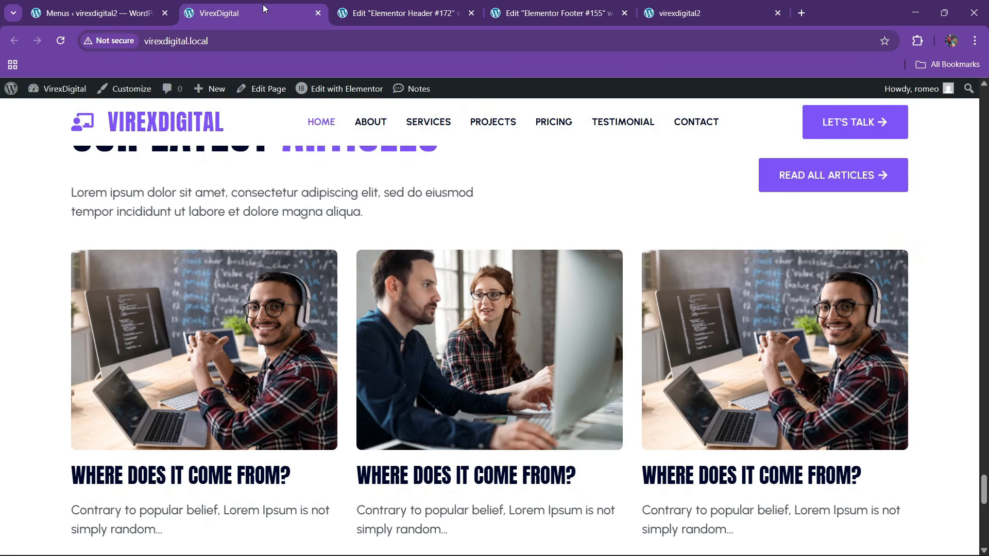
pyautogui.click(402, 12)
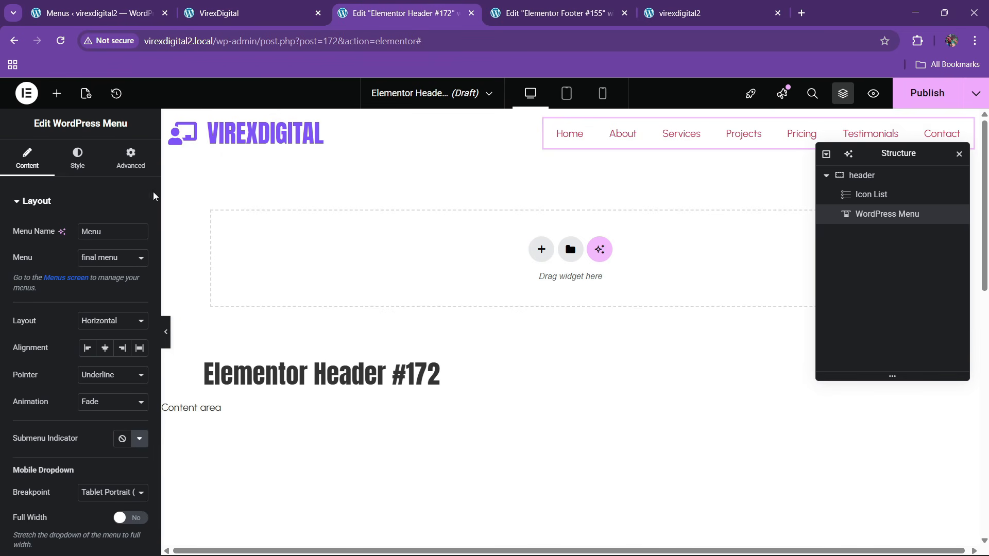
# - Set the menu's hover pointer to Text and animation to None
pyautogui.click(98, 376)
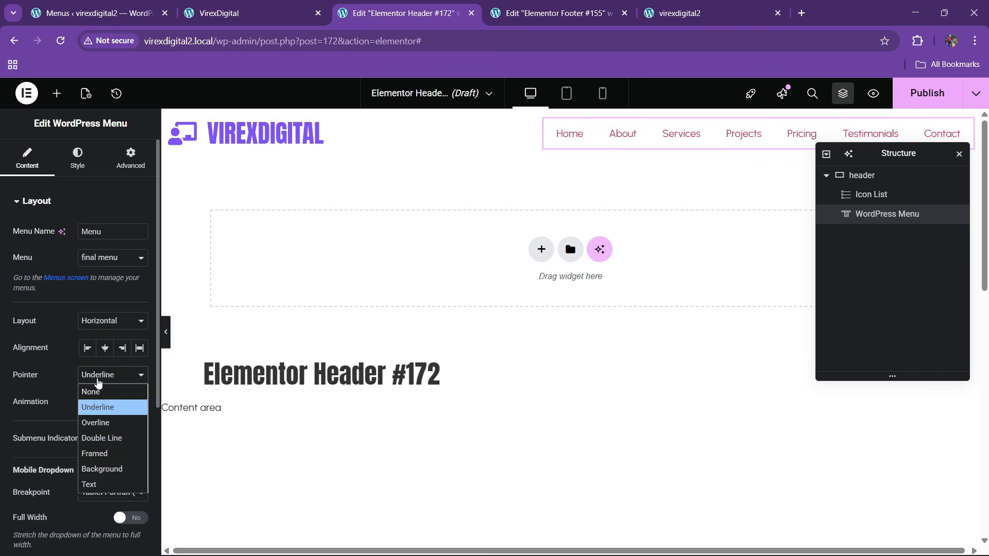
pyautogui.click(91, 485)
pyautogui.click(95, 406)
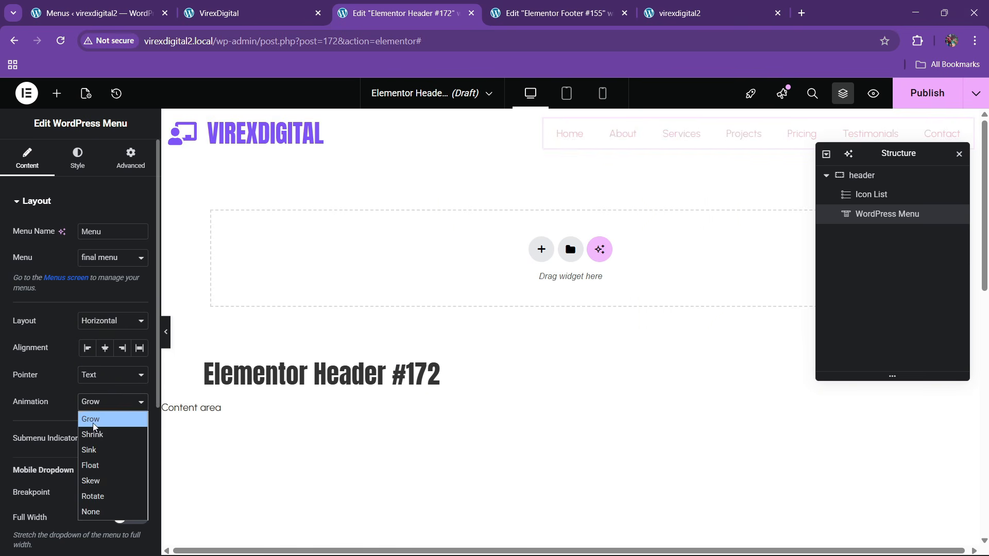
pyautogui.click(88, 497)
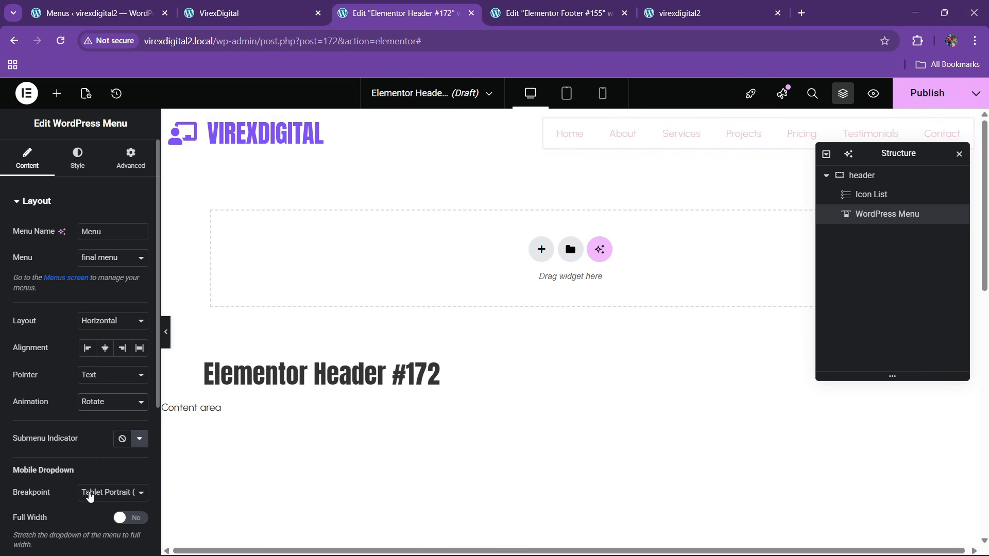
pyautogui.click(112, 402)
pyautogui.click(91, 512)
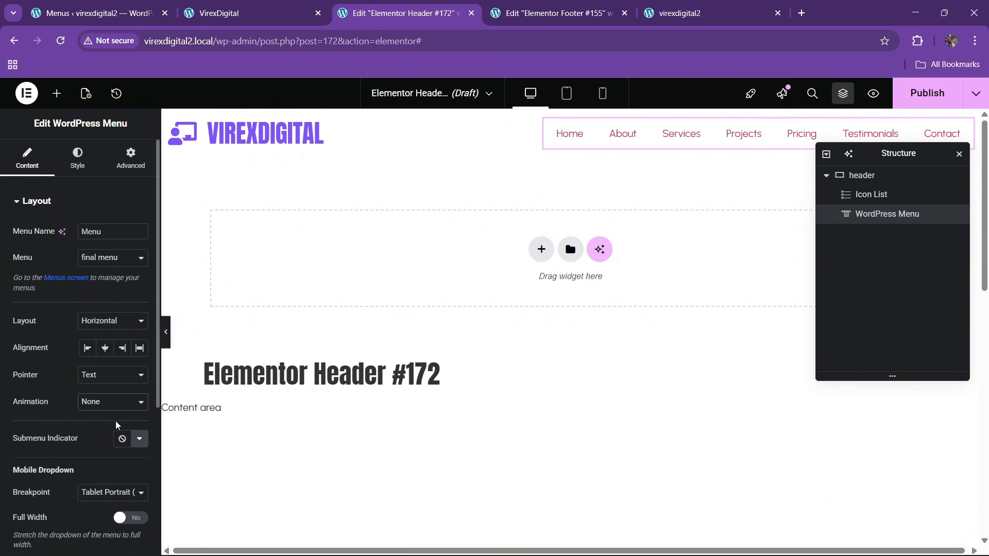
pyautogui.scroll(-3, 86, 409)
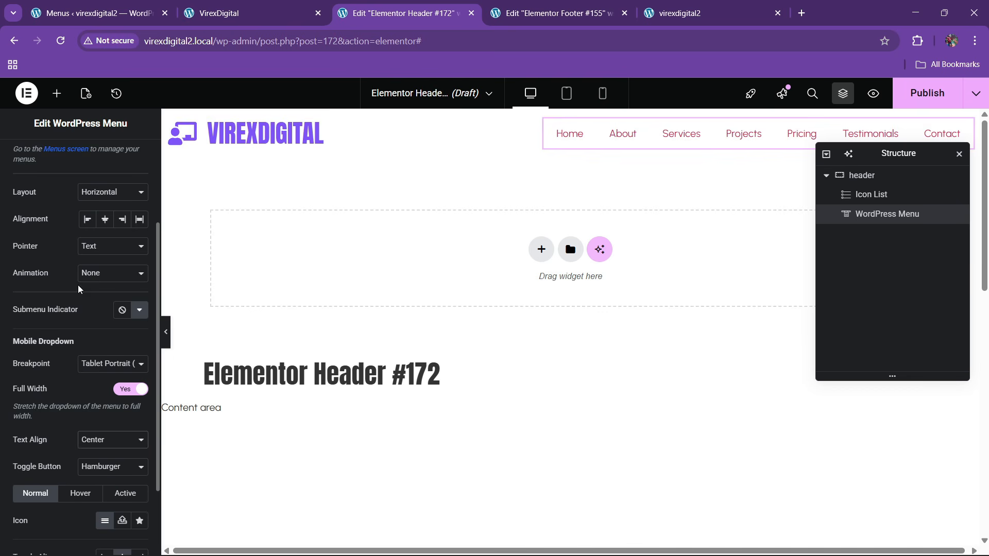
pyautogui.scroll(3, 79, 289)
pyautogui.click(75, 170)
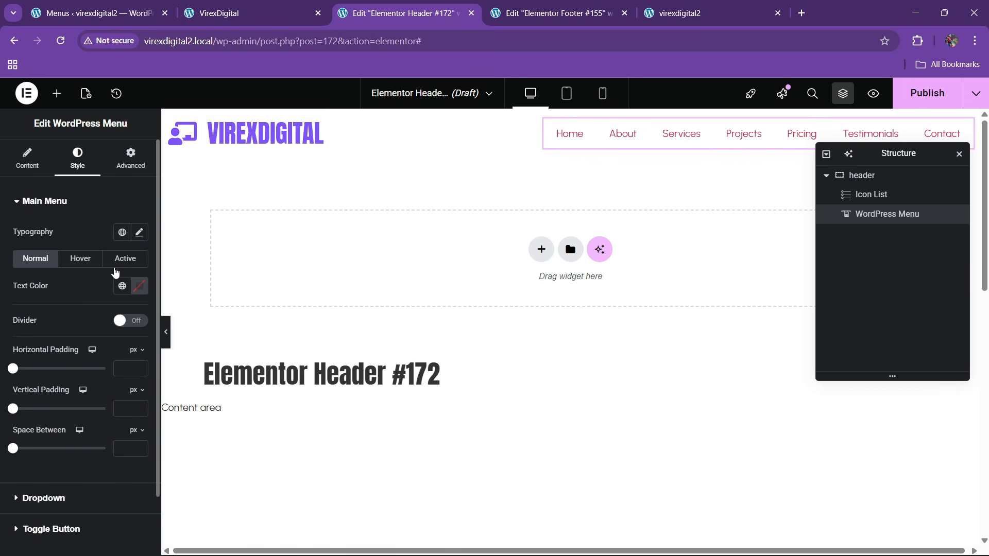
# - Make the menu text colour theme black
pyautogui.click(139, 232)
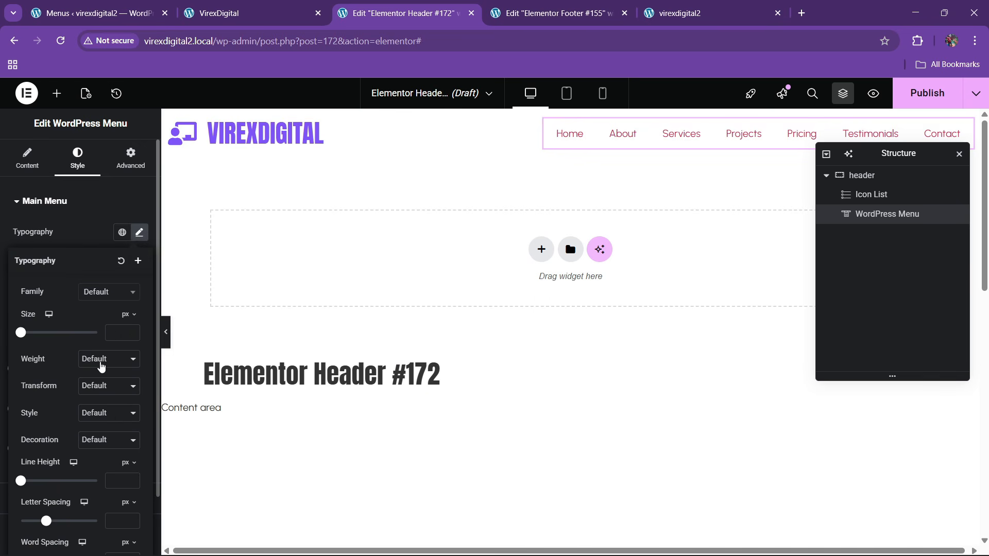
pyautogui.click(95, 229)
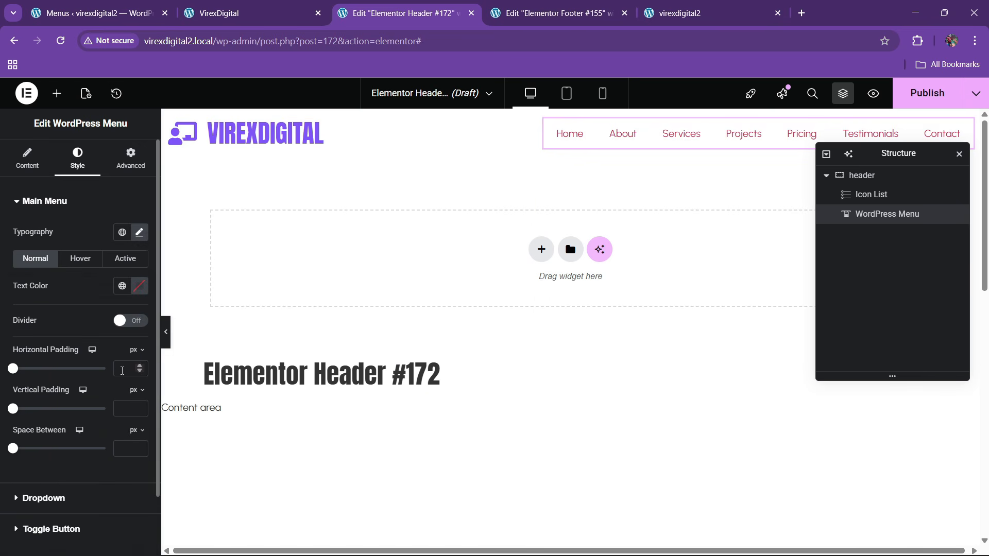
pyautogui.click(122, 285)
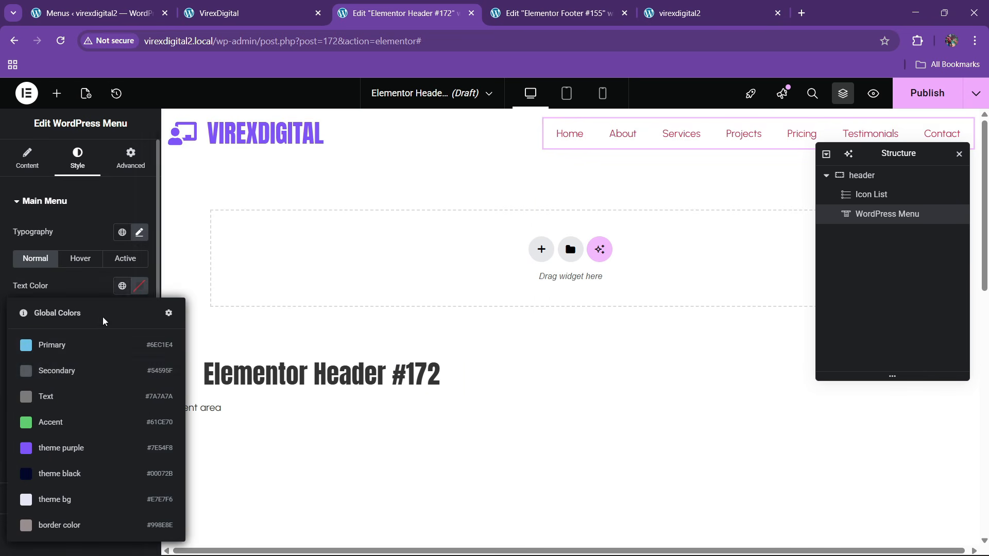
pyautogui.click(60, 474)
# - Make the menu items uppercase, trying 600 and 500 font weights
pyautogui.click(139, 233)
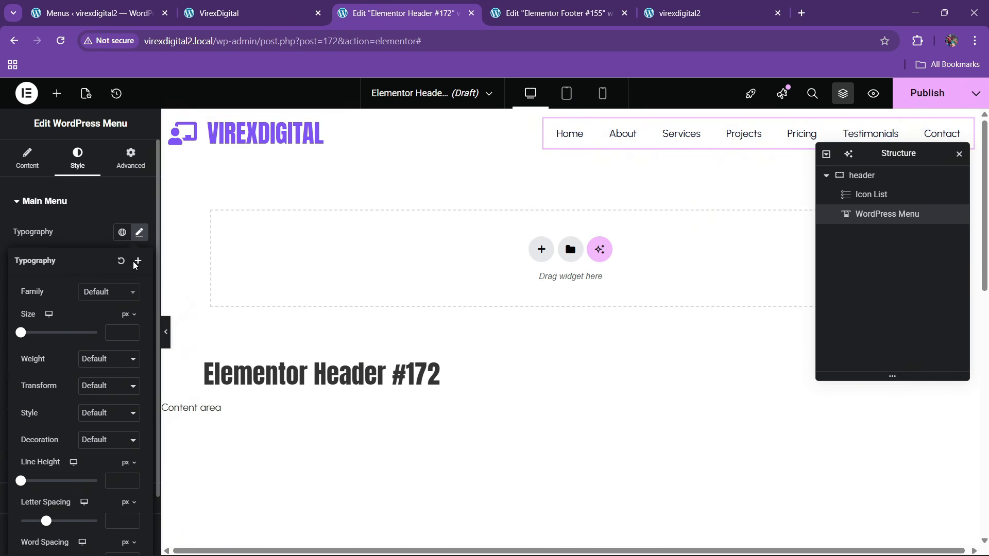
pyautogui.click(100, 365)
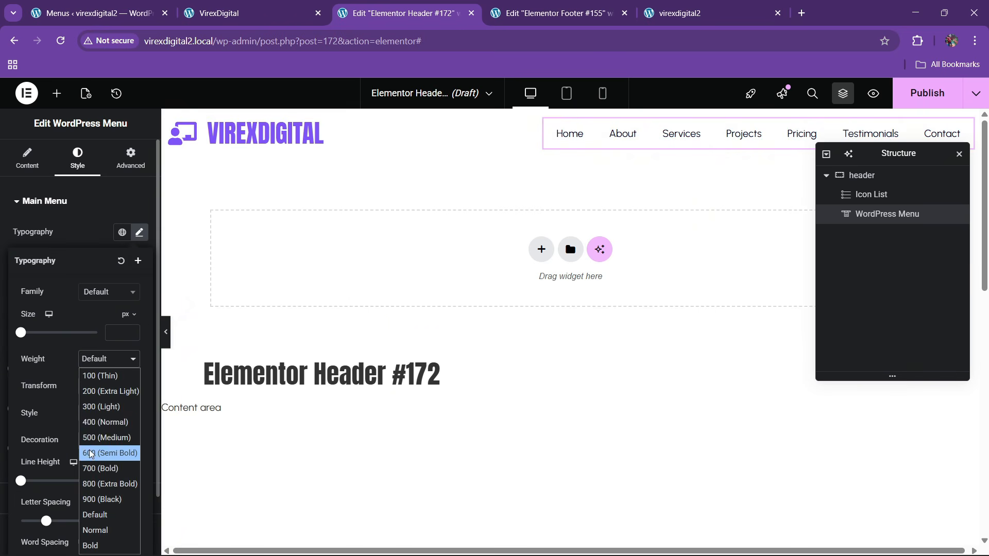
pyautogui.click(90, 450)
pyautogui.click(94, 363)
pyautogui.click(99, 444)
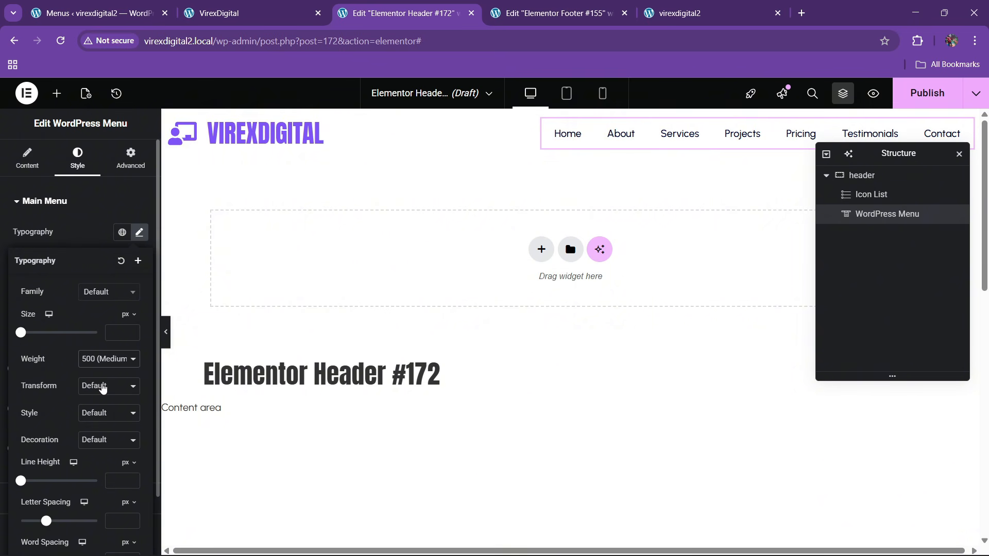
pyautogui.click(98, 431)
pyautogui.click(101, 386)
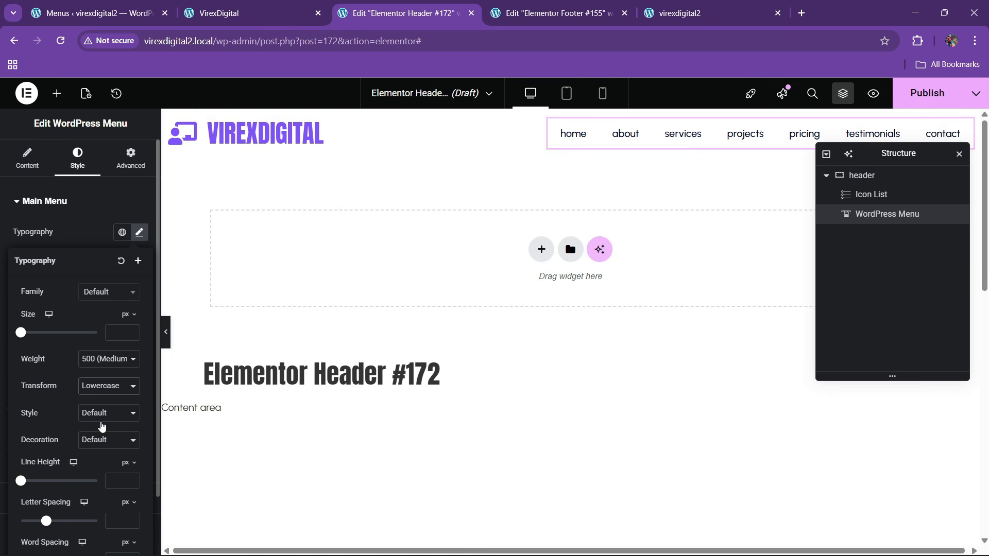
pyautogui.click(102, 425)
# - Set the menu font size to 14 px and weight to 600 Semi Bold
pyautogui.click(133, 331)
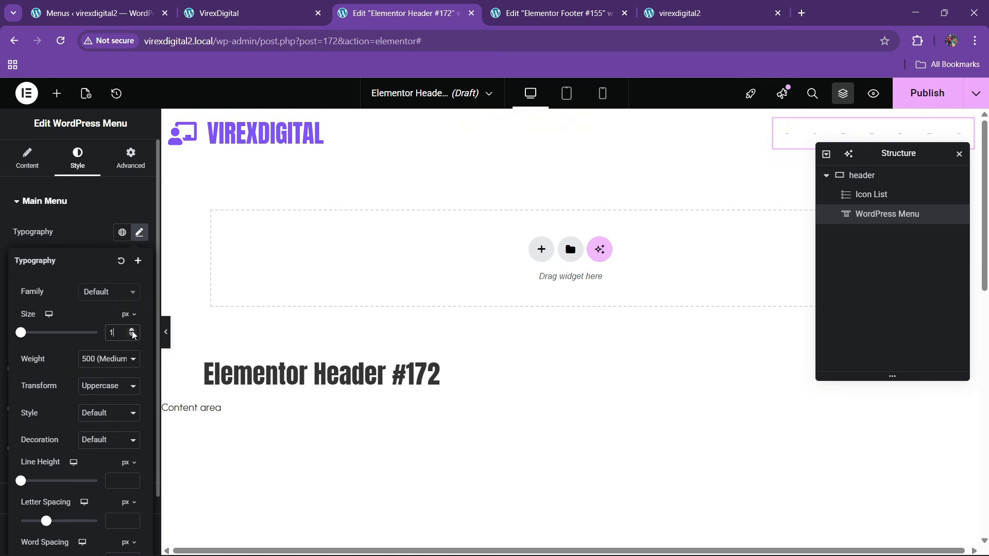
pyautogui.scroll(13, 133, 332)
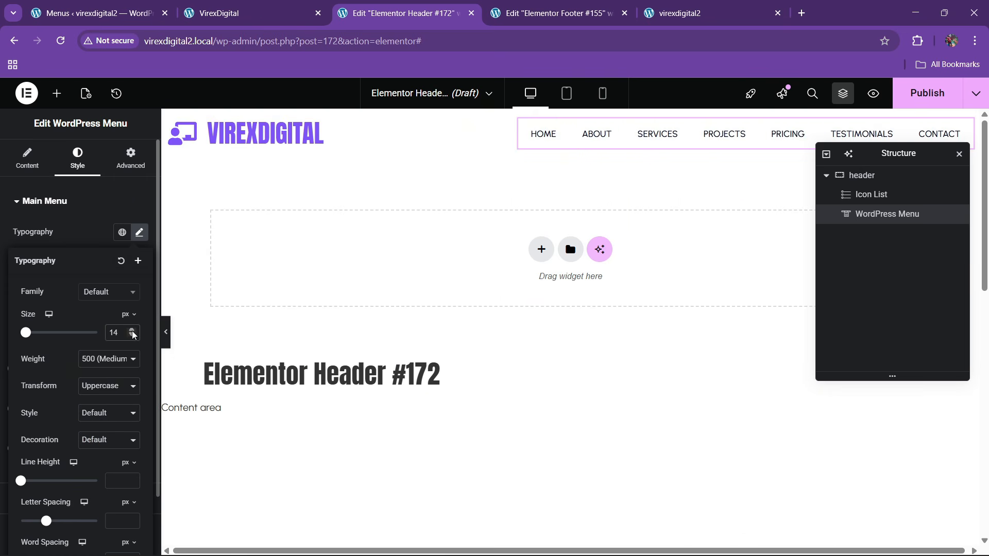
pyautogui.scroll(1, 132, 333)
pyautogui.click(95, 359)
pyautogui.click(88, 449)
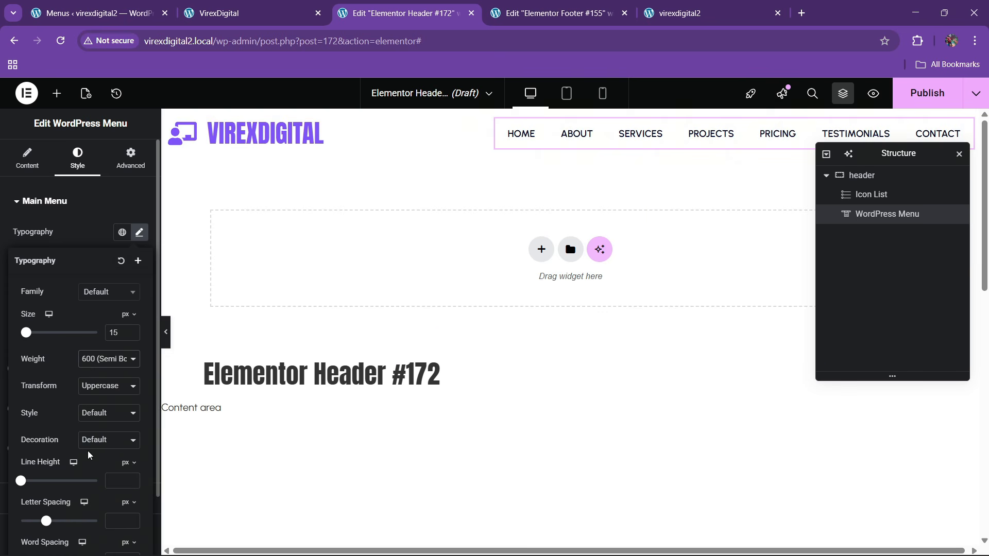
pyautogui.click(92, 246)
# - Make the hover and active menu text theme purple
pyautogui.click(85, 264)
pyautogui.click(123, 286)
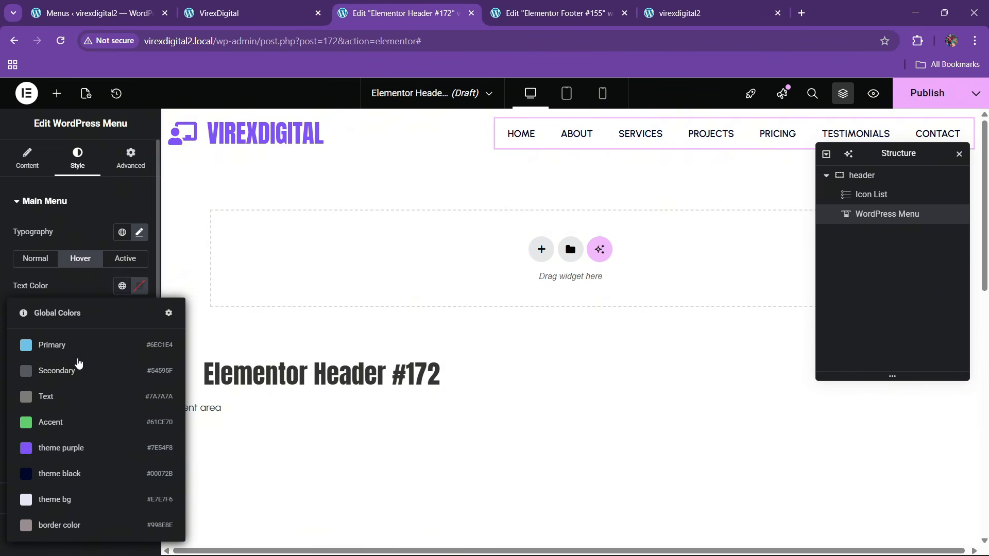
pyautogui.click(83, 386)
pyautogui.click(125, 261)
pyautogui.click(122, 286)
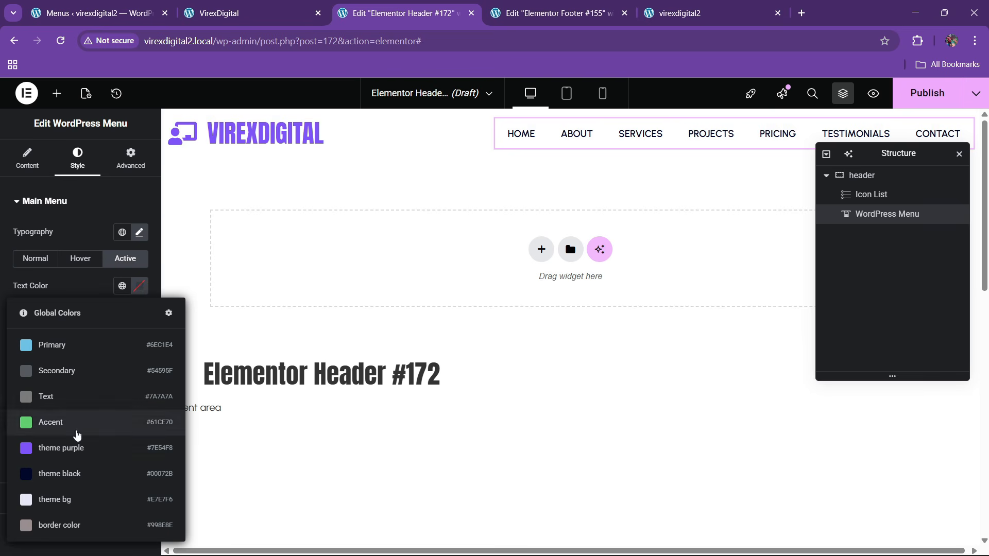
pyautogui.click(77, 446)
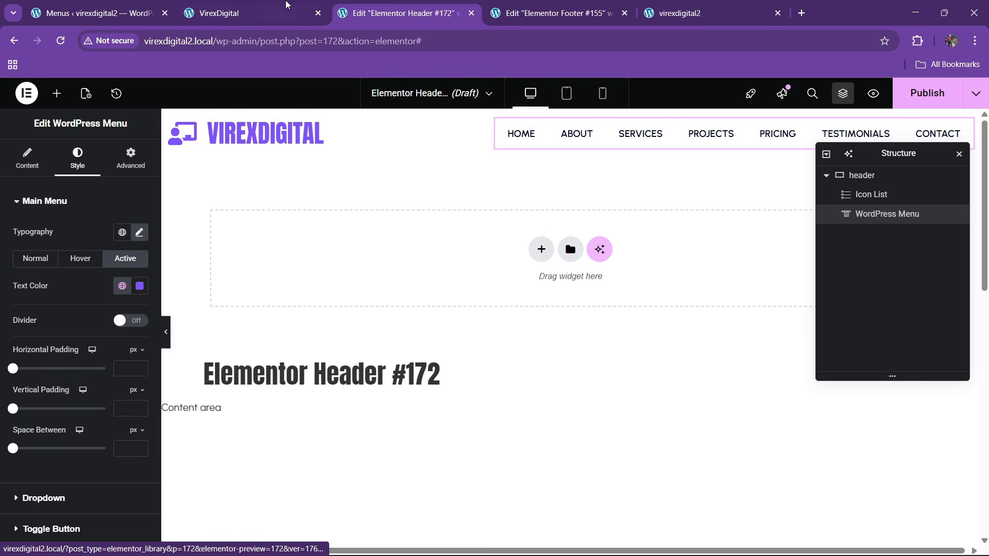
# - After comparing with the live site, set the menu weight to 700 Bold
pyautogui.click(232, 12)
pyautogui.click(384, 15)
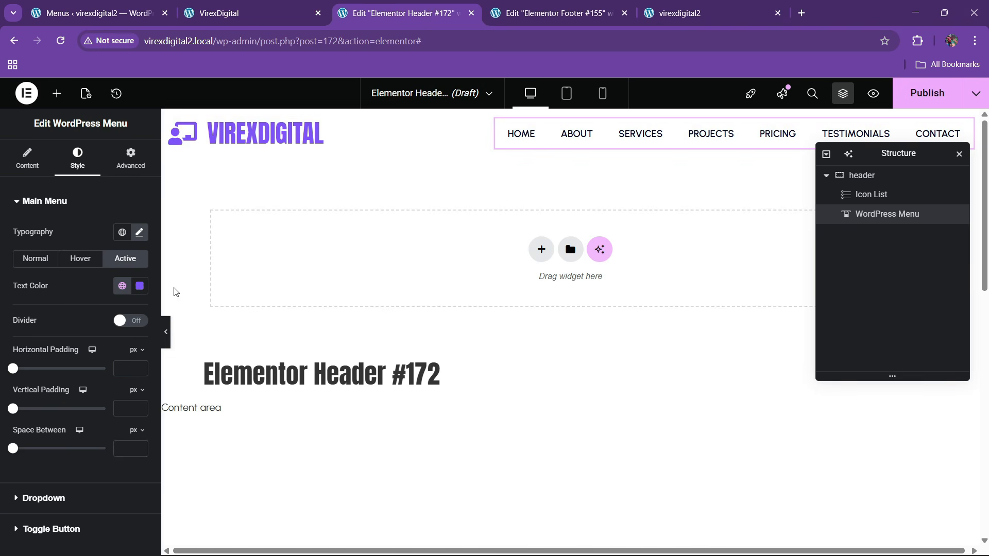
pyautogui.click(139, 232)
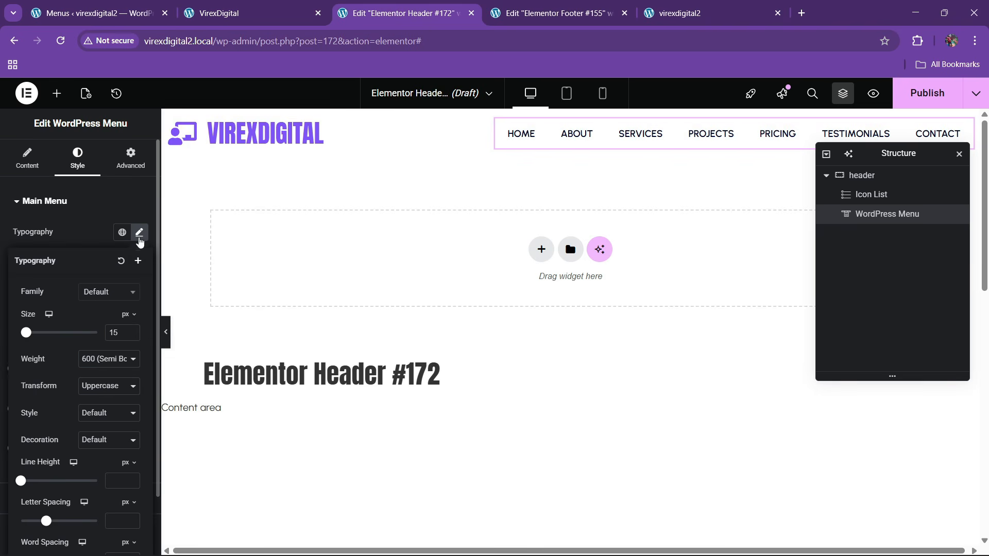
pyautogui.click(100, 362)
pyautogui.click(93, 468)
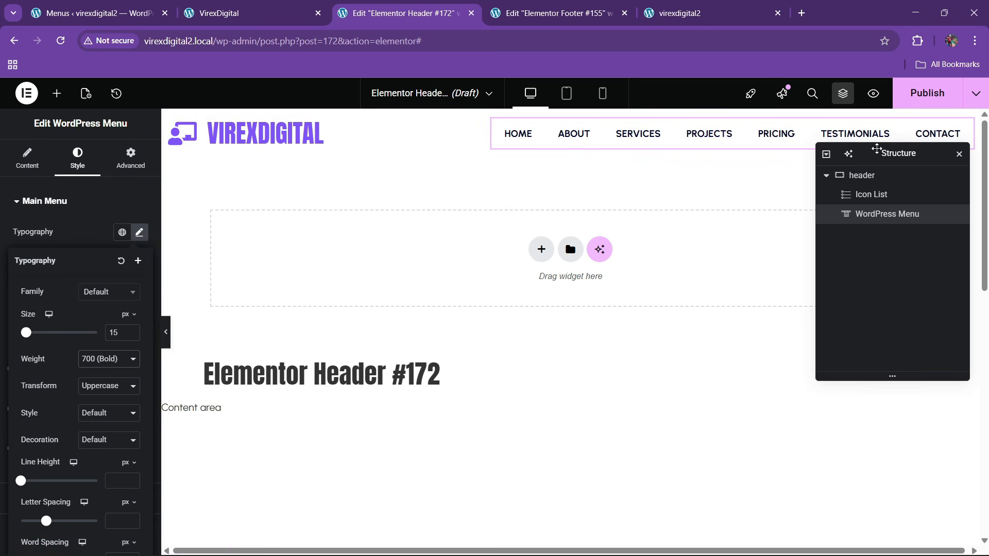
# - Publish the header template with display condition Entire site
pyautogui.moveTo(876, 152); pyautogui.dragTo(708, 206)
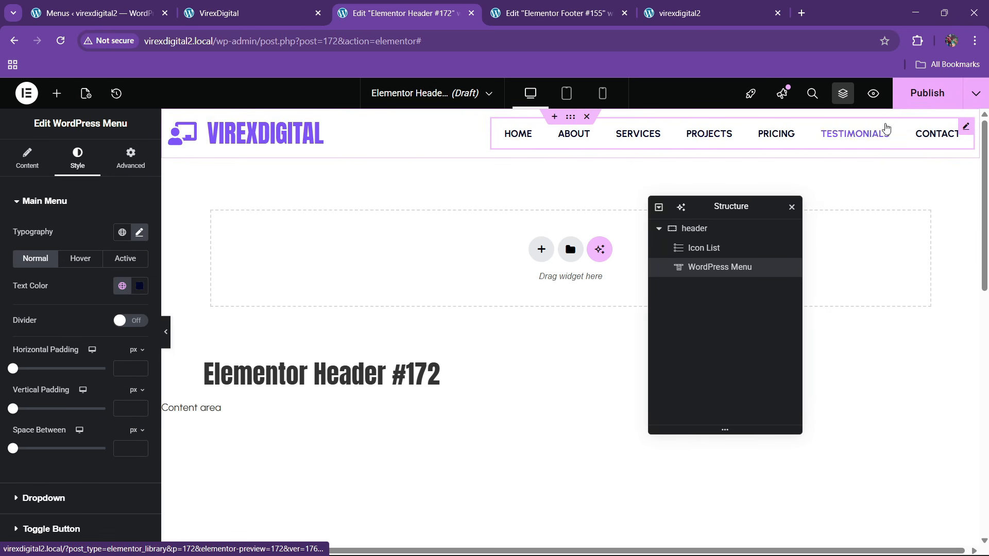
pyautogui.click(927, 93)
pyautogui.click(496, 384)
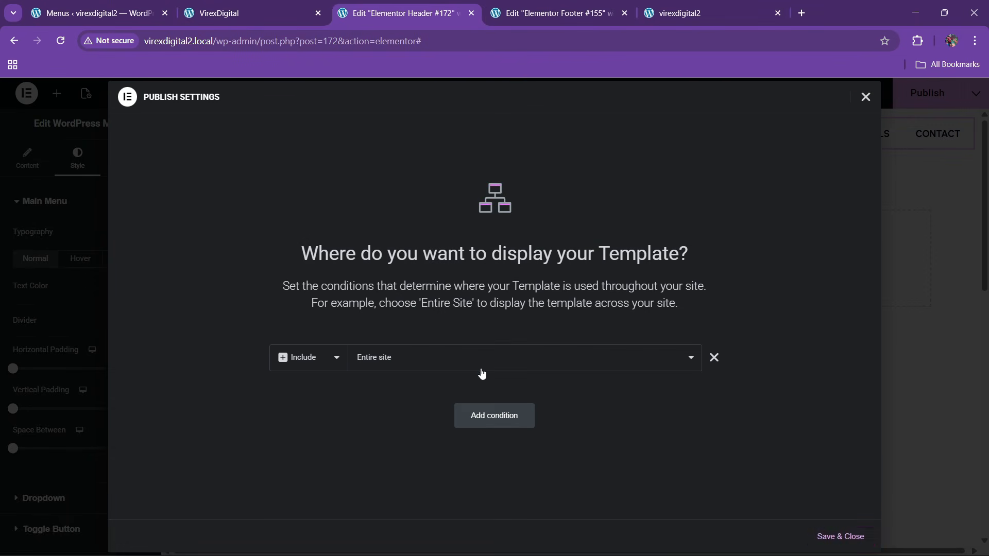
pyautogui.click(840, 537)
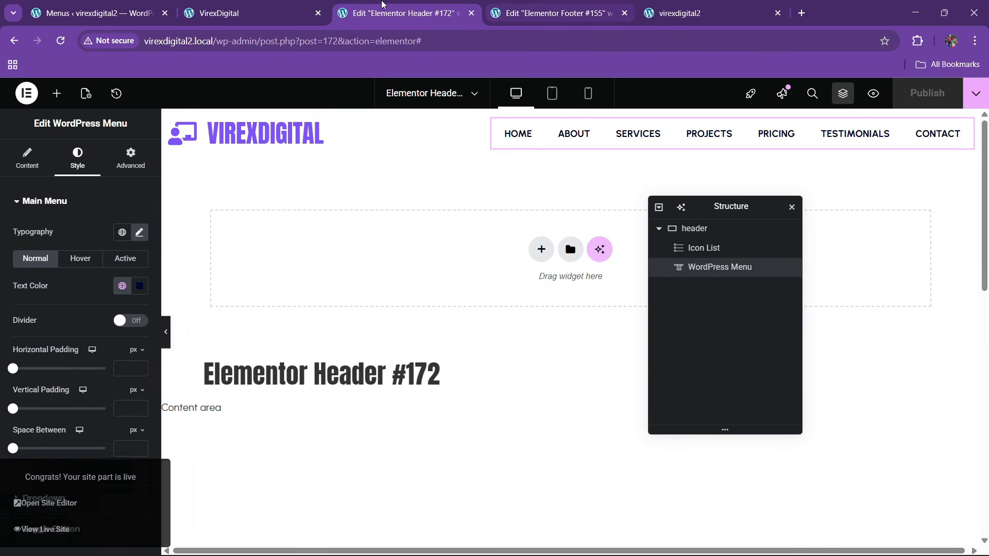
pyautogui.click(304, 4)
# - Copy the footer's CONTACT US button for pasting beside the header menu
pyautogui.click(556, 13)
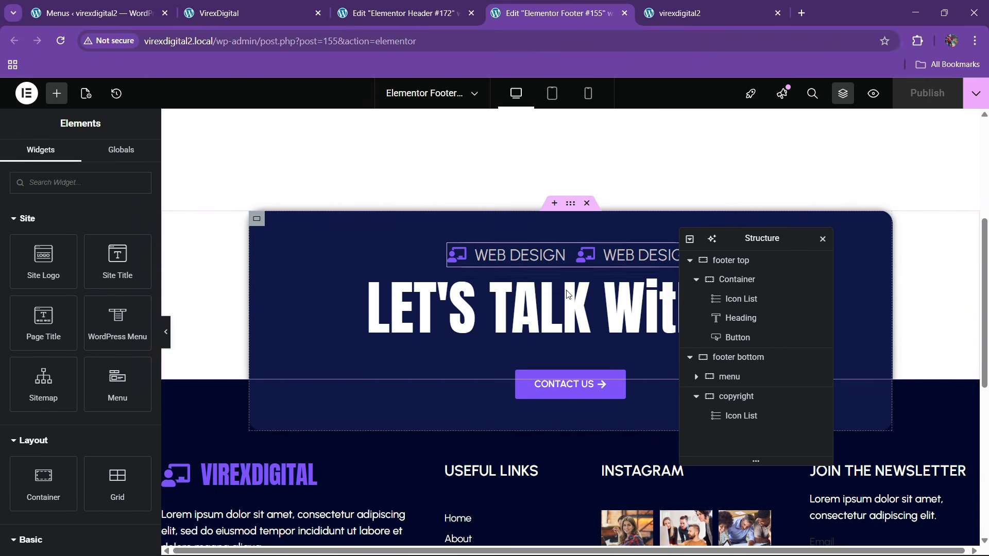
pyautogui.rightClick(571, 391)
pyautogui.click(595, 322)
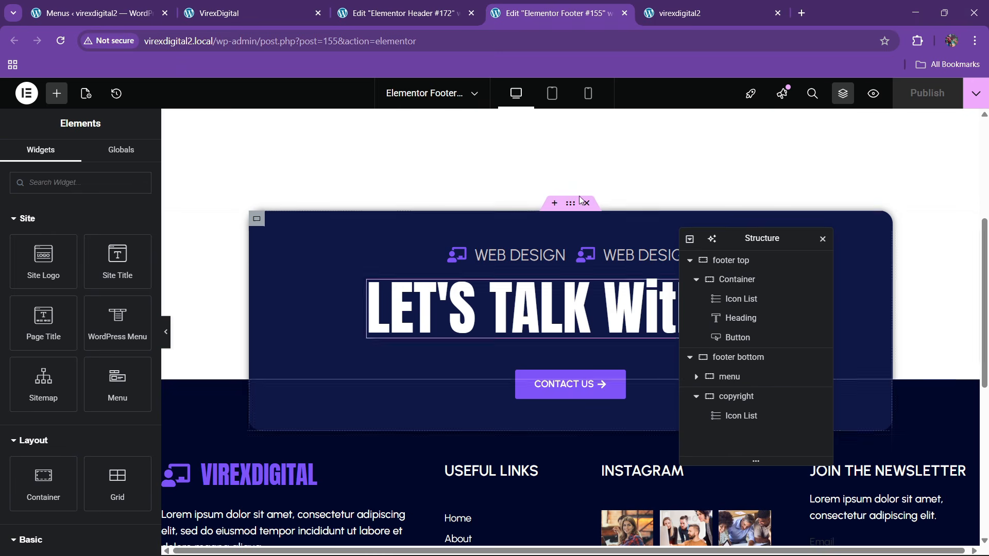
pyautogui.click(404, 13)
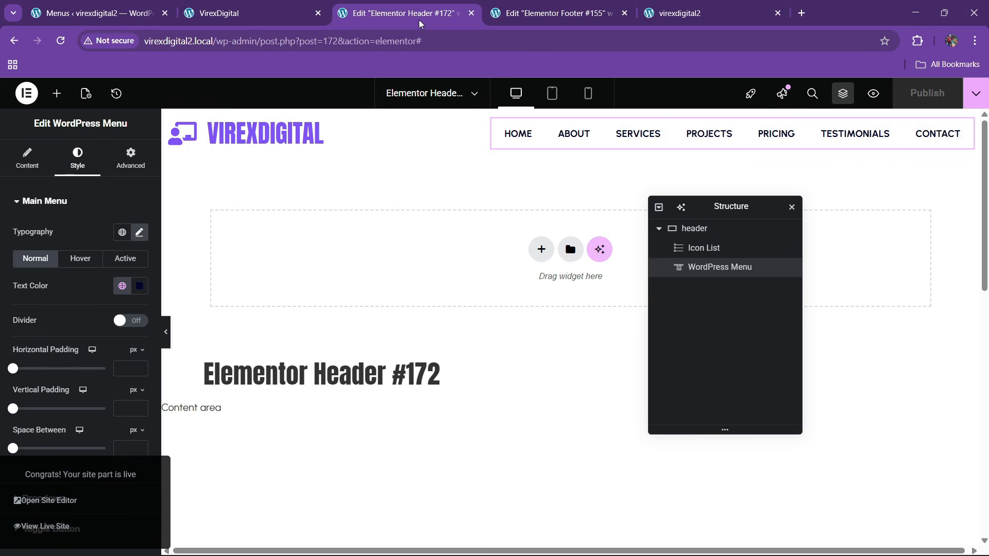
pyautogui.rightClick(609, 137)
# - Paste the CONTACT US button into the header, remove its top margin, and relabel it 'let's talk'
pyautogui.click(638, 225)
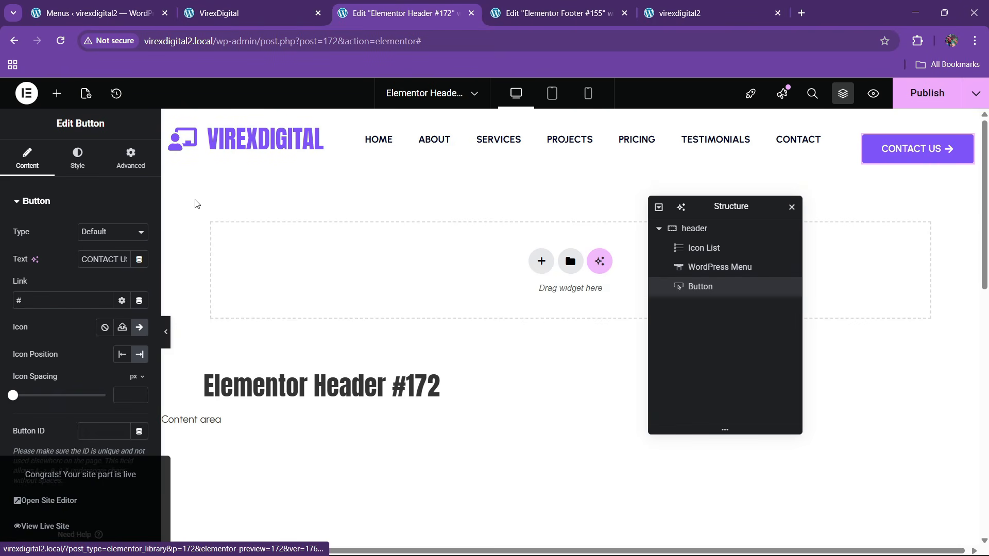
pyautogui.click(130, 157)
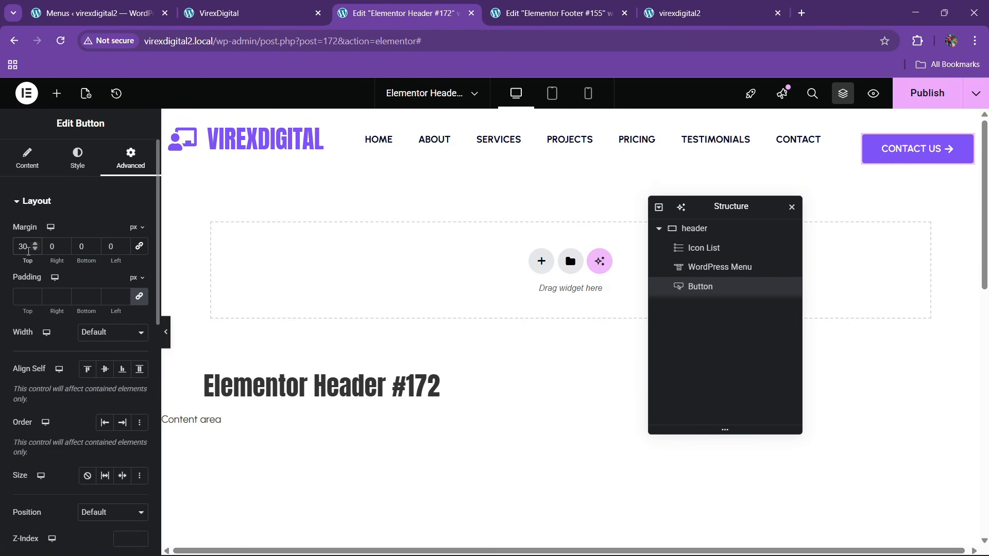
pyautogui.press('BackSpace')
pyautogui.press('BackSpace')
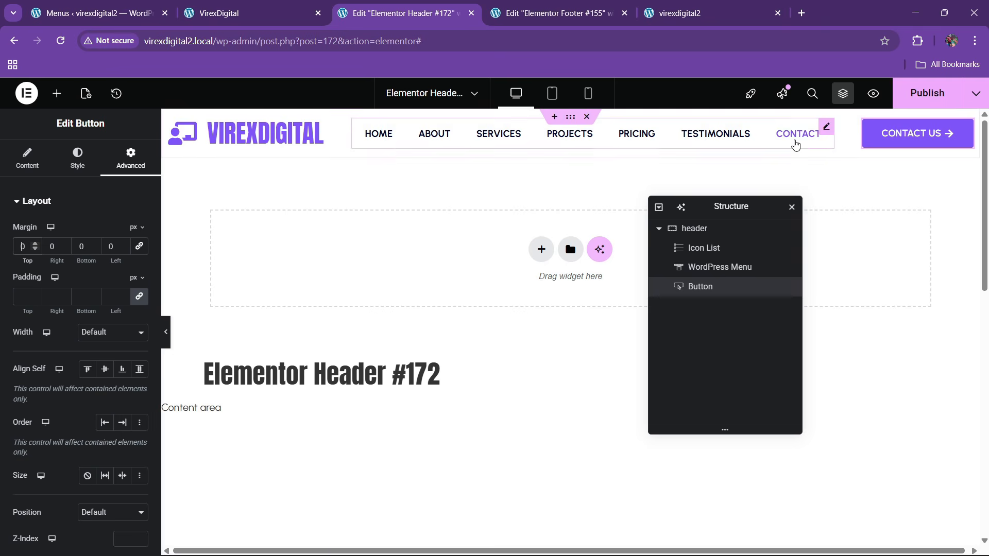
pyautogui.click(27, 157)
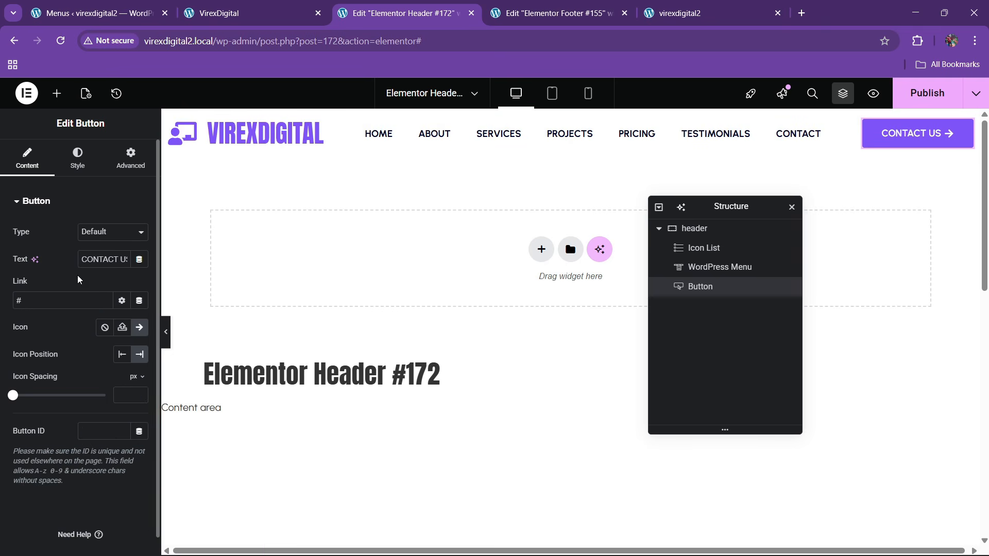
pyautogui.press('BackSpace')
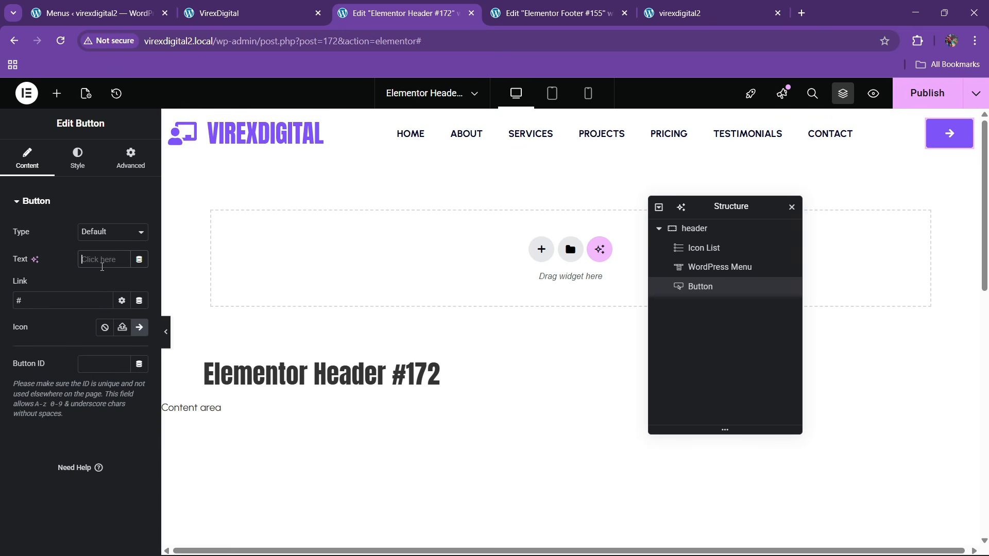
pyautogui.write("let's talk")
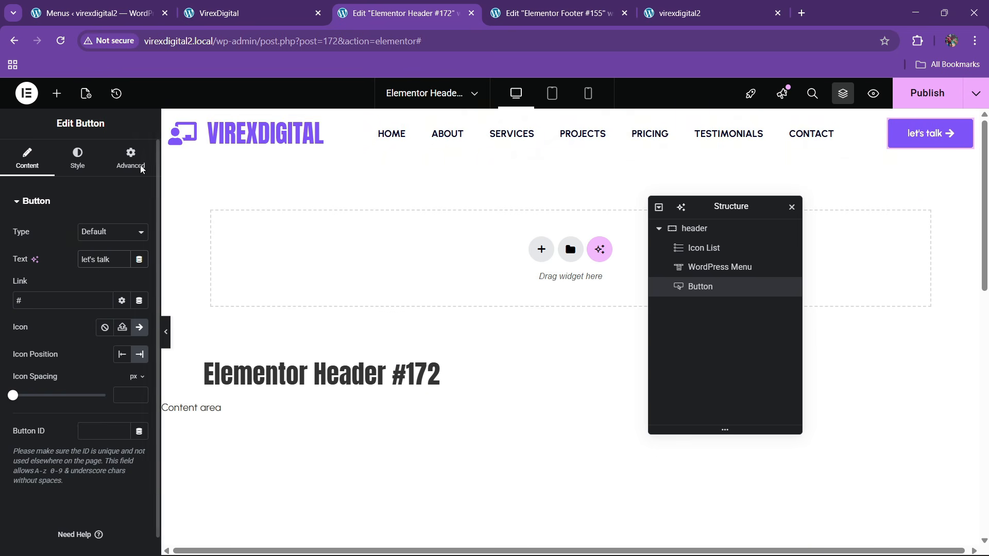
# - Set the button label's typography text transform to Uppercase
pyautogui.click(78, 157)
pyautogui.click(139, 260)
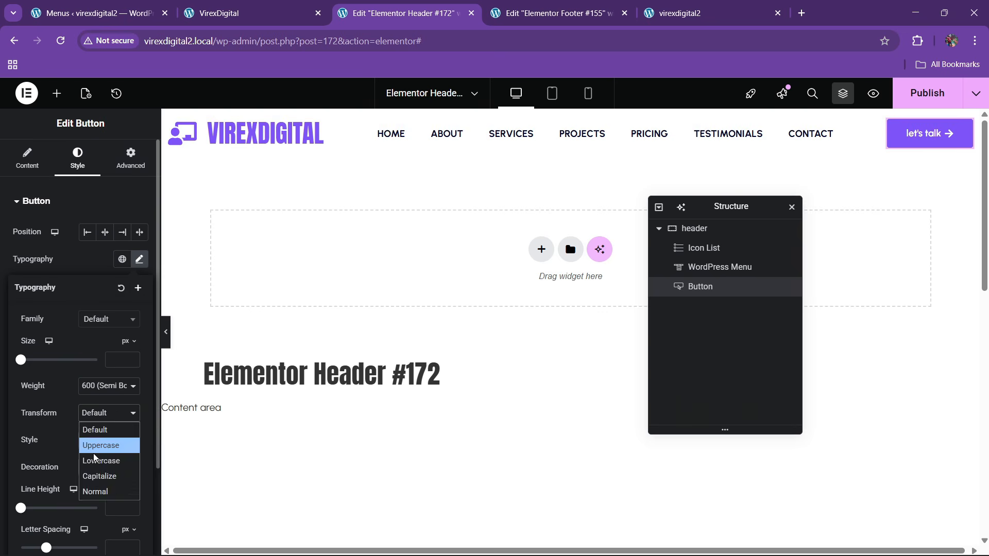
pyautogui.click(94, 453)
pyautogui.click(108, 412)
pyautogui.click(95, 446)
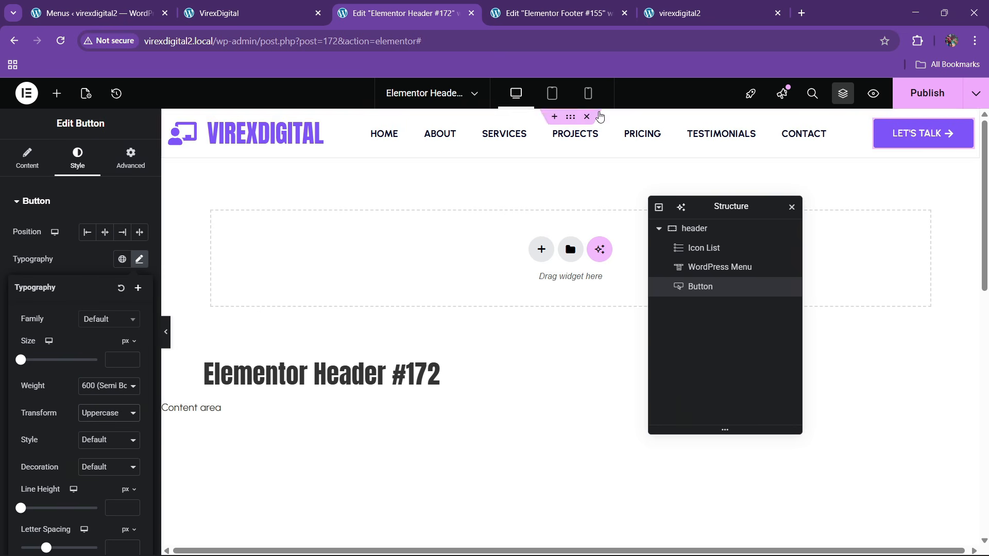
pyautogui.click(242, 13)
pyautogui.click(396, 13)
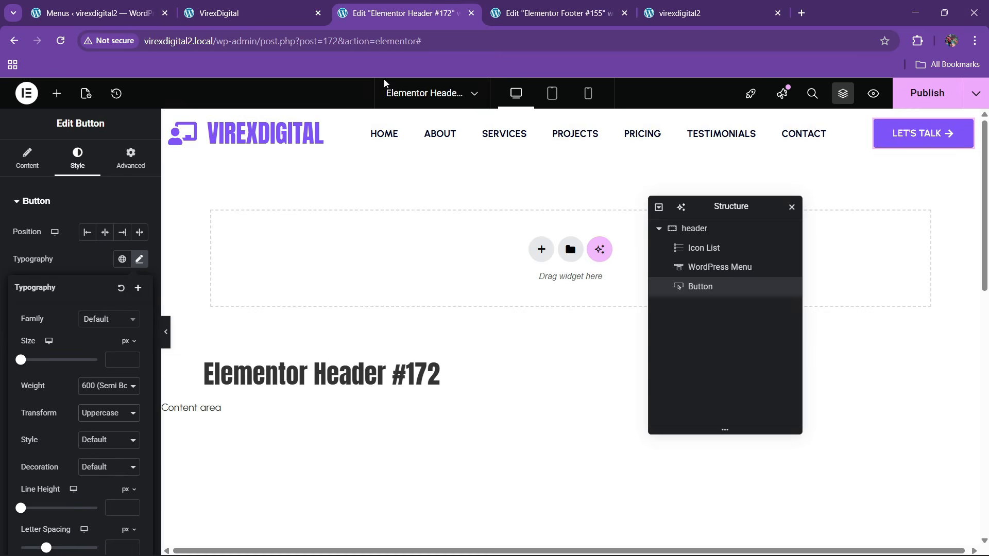
# - Give the header container a solid white background
pyautogui.click(707, 229)
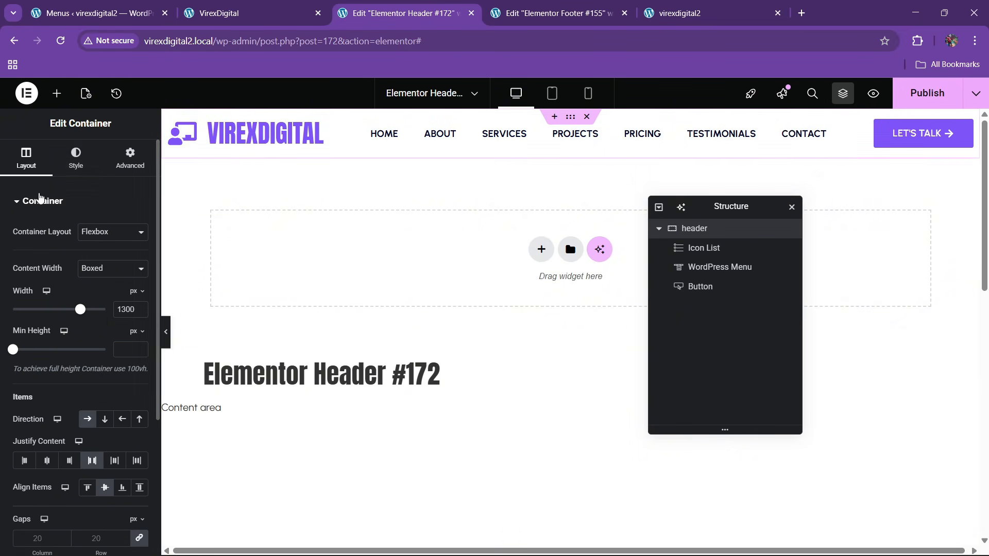
pyautogui.click(76, 157)
pyautogui.click(88, 259)
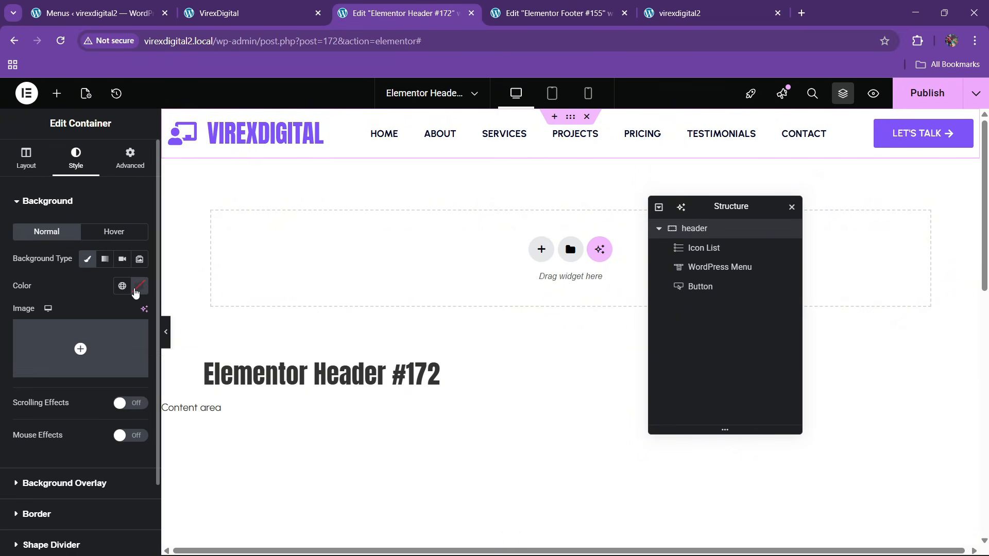
pyautogui.click(139, 286)
pyautogui.moveTo(125, 367); pyautogui.dragTo(63, 332)
pyautogui.click(73, 292)
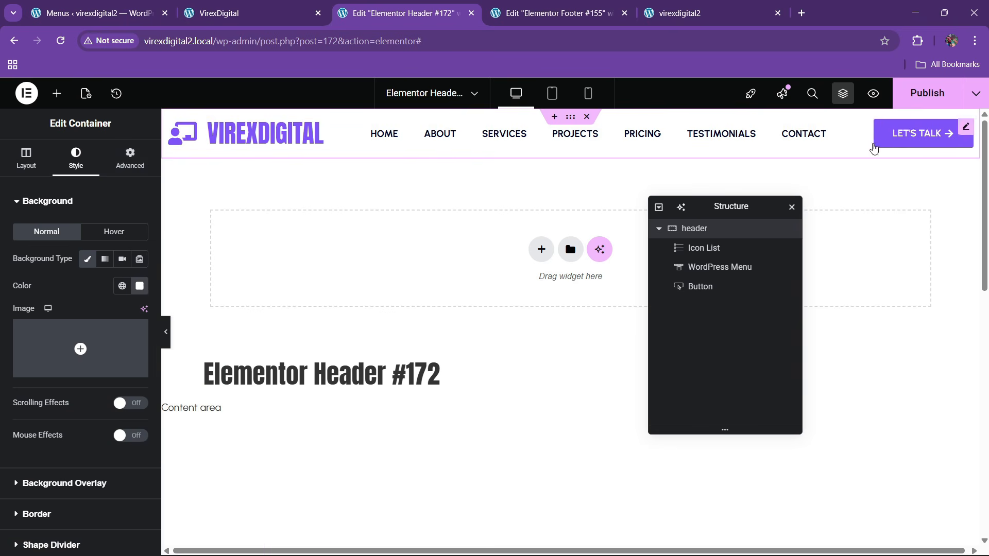
# - Give the LET'S TALK button a theme-black hover background and a new hover text colour
pyautogui.click(921, 134)
pyautogui.click(114, 313)
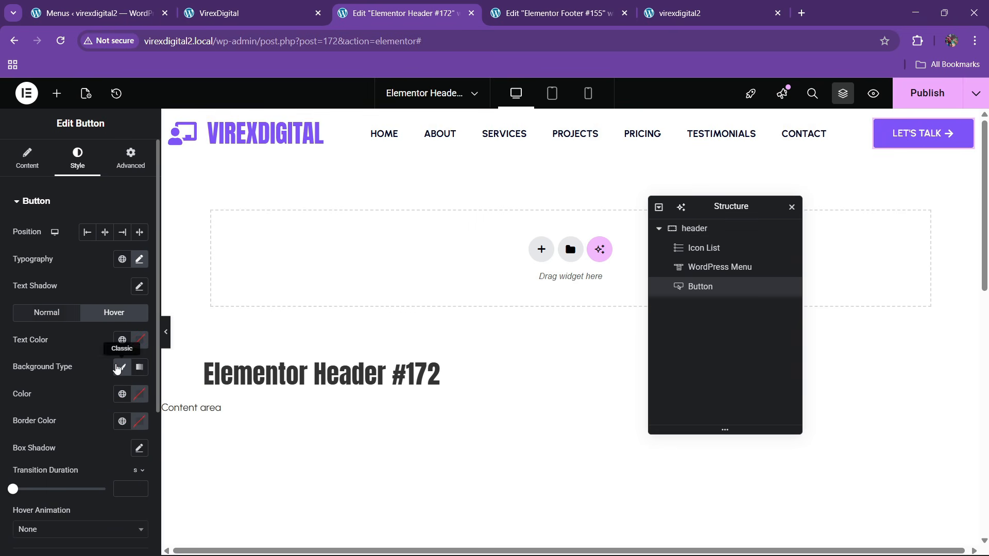
pyautogui.click(122, 394)
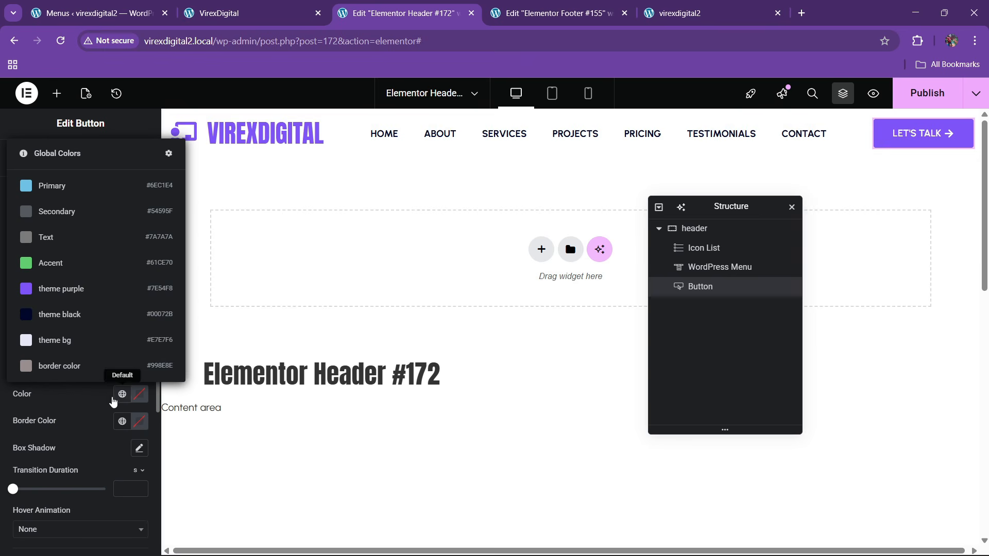
pyautogui.click(57, 315)
pyautogui.click(140, 340)
pyautogui.moveTo(119, 406); pyautogui.dragTo(20, 338)
pyautogui.click(20, 337)
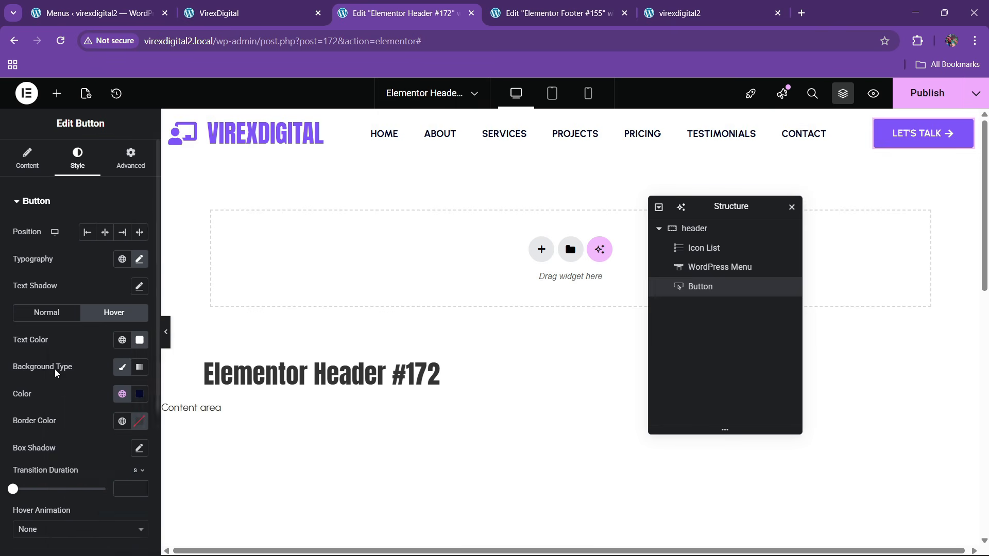
# - Apply the Bob hover animation to the button
pyautogui.scroll(-2, 55, 368)
pyautogui.click(46, 402)
pyautogui.scroll(-2, 46, 355)
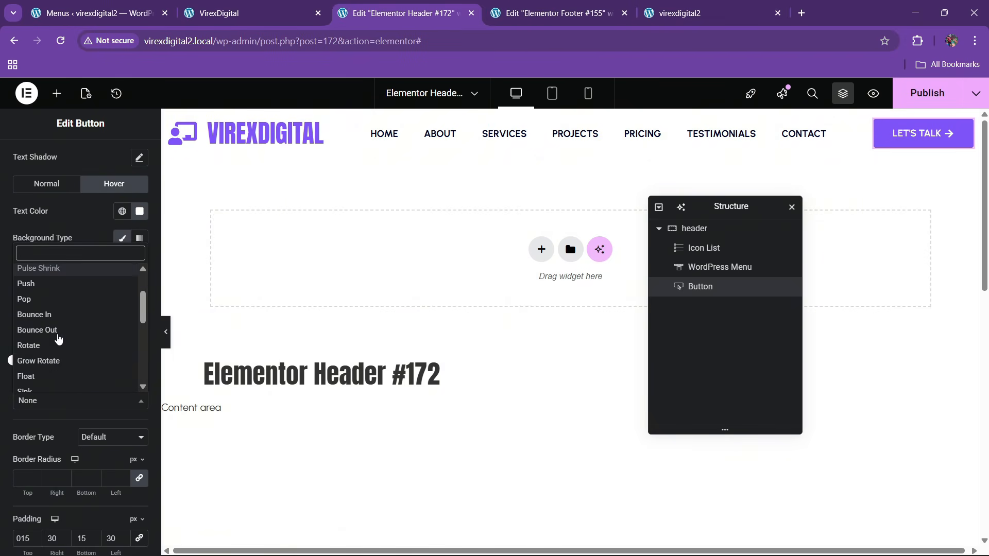
pyautogui.scroll(-2, 38, 317)
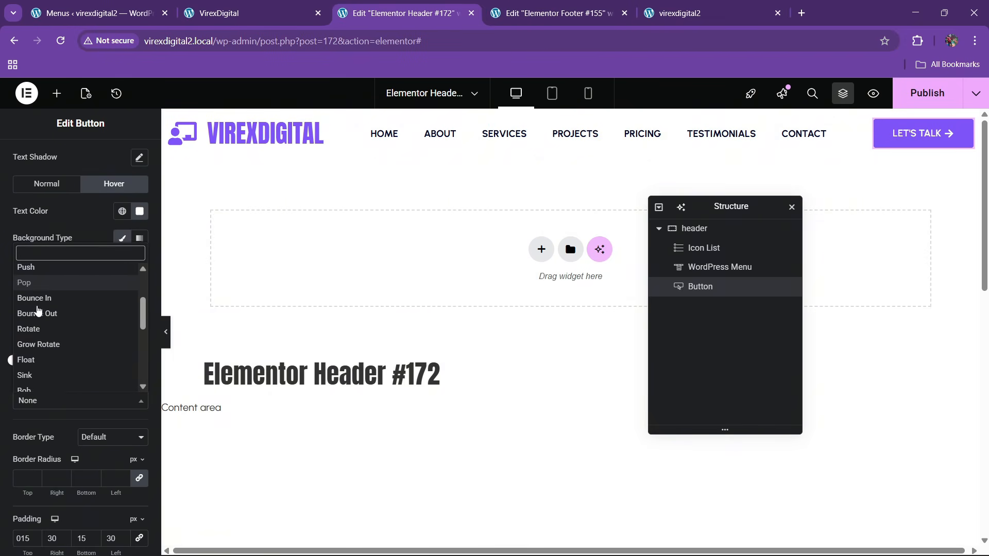
pyautogui.click(38, 342)
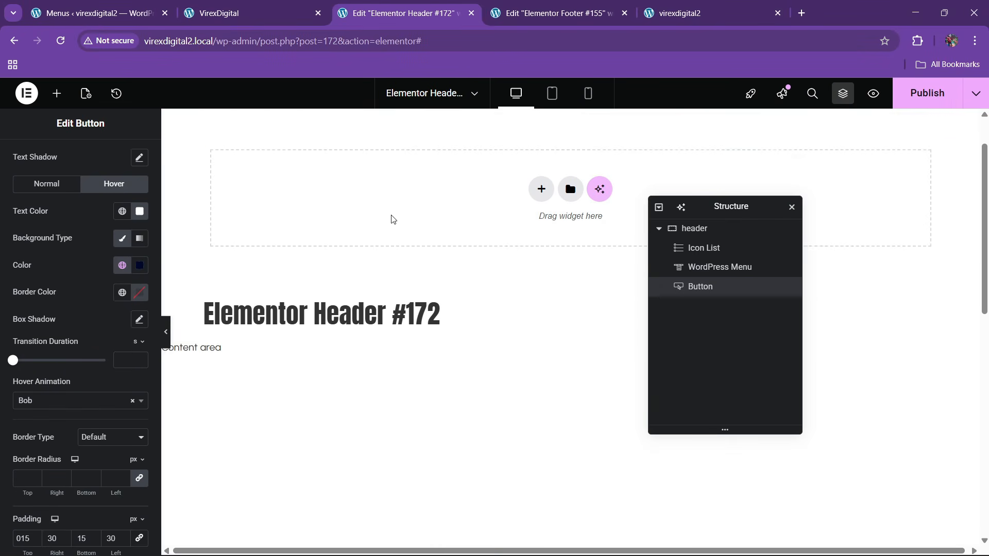
# - Make the header container Sticky to the Top in motion effects and publish the header
pyautogui.click(694, 228)
pyautogui.click(130, 157)
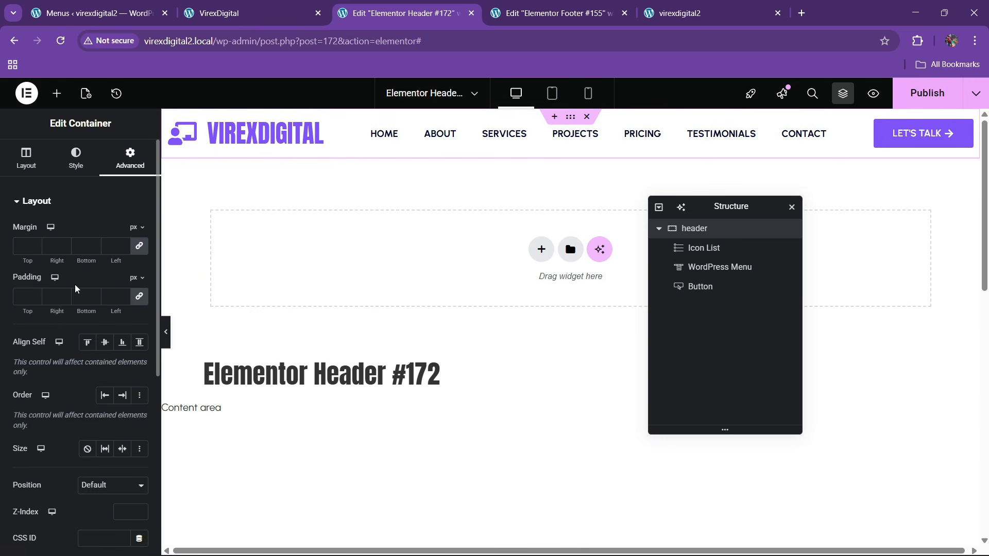
pyautogui.scroll(-4, 77, 299)
pyautogui.scroll(-1, 77, 360)
pyautogui.click(68, 404)
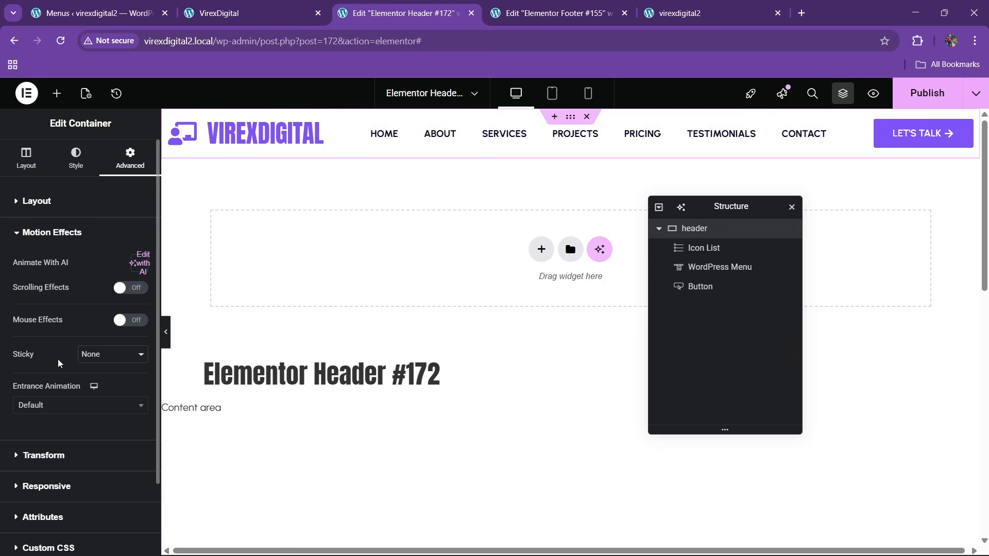
pyautogui.click(97, 359)
pyautogui.click(89, 386)
pyautogui.click(924, 94)
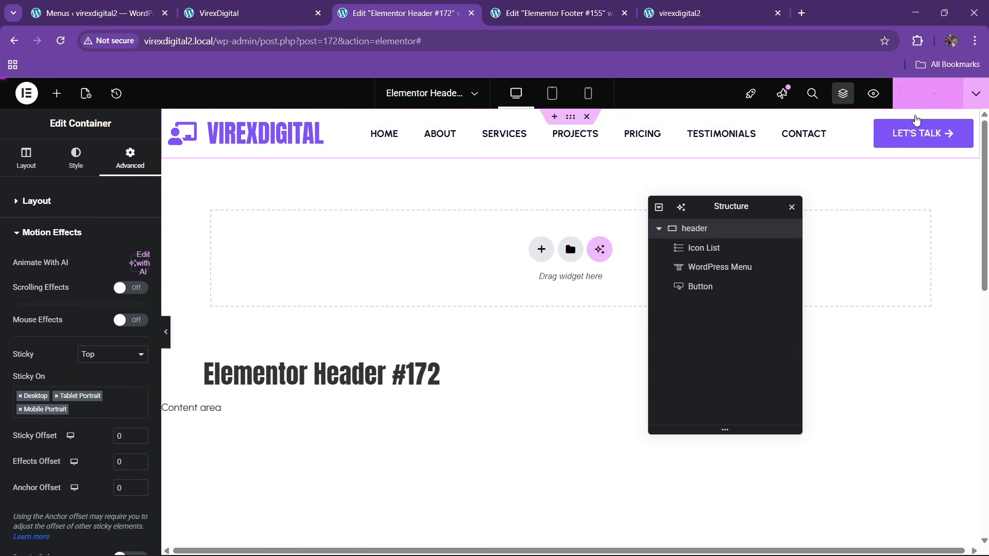
# - Reload the live site, scroll down to confirm the header stays pinned, then return to the top
pyautogui.click(731, 12)
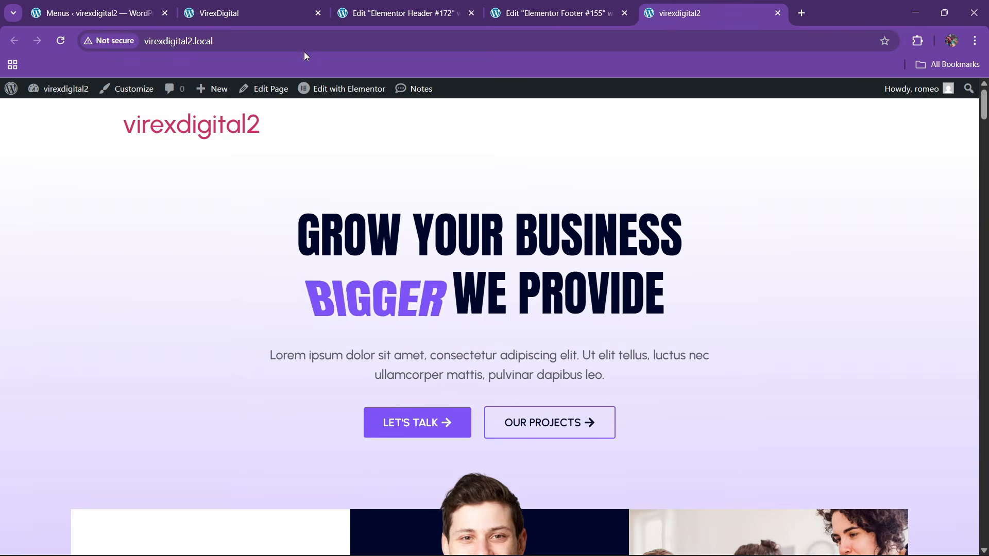
pyautogui.click(279, 49)
pyautogui.press('Return')
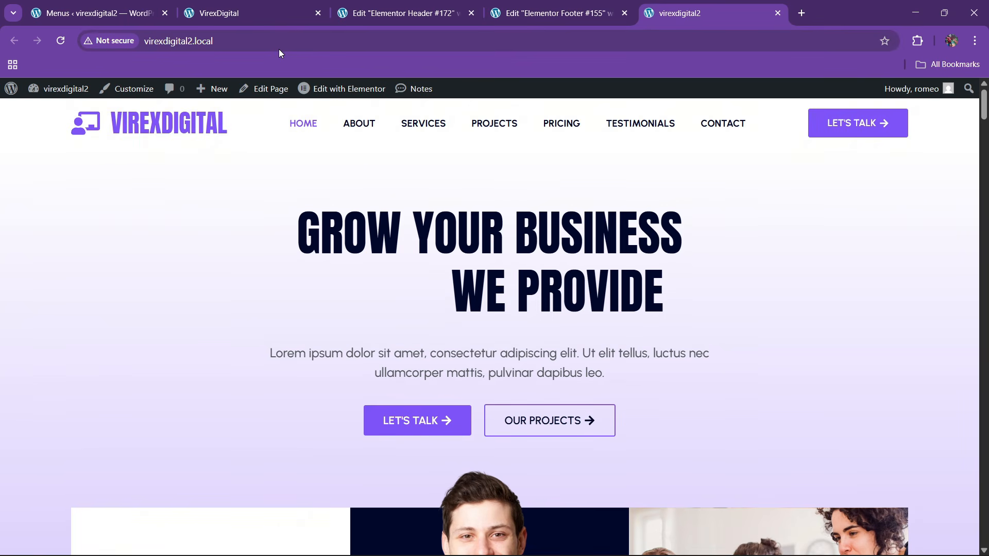
pyautogui.scroll(-15, 400, 280)
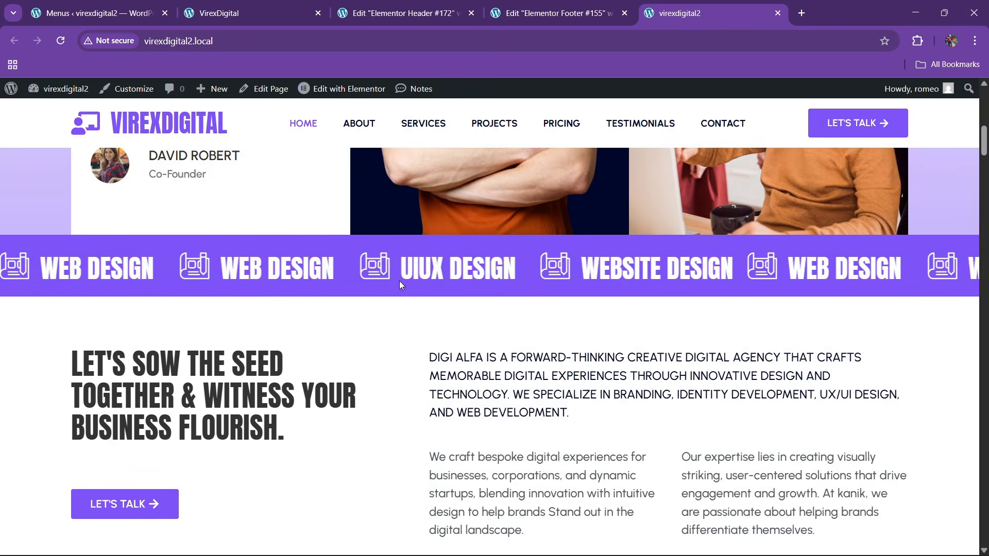
pyautogui.scroll(-20, 398, 307)
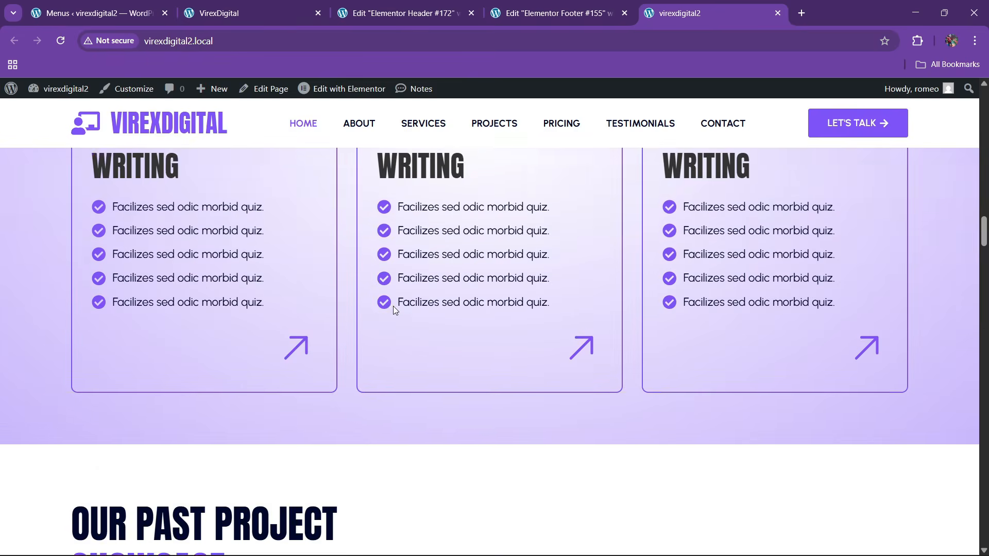
pyautogui.scroll(-20, 395, 309)
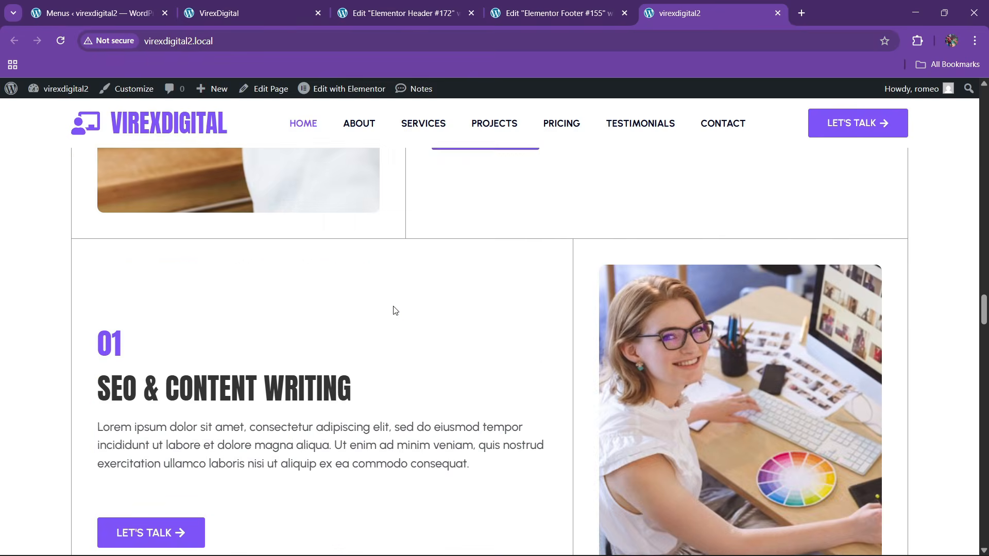
pyautogui.scroll(-20, 395, 310)
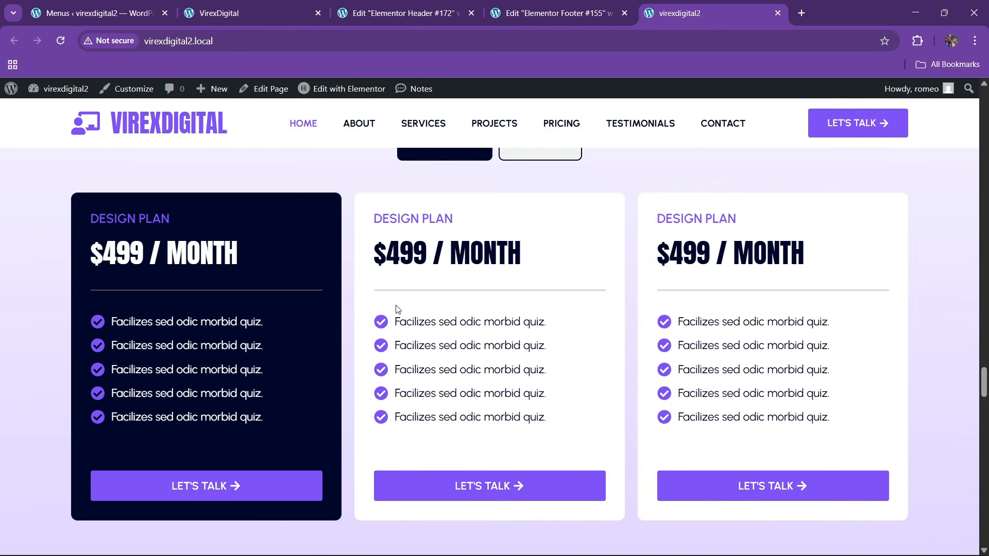
pyautogui.scroll(-20, 437, 380)
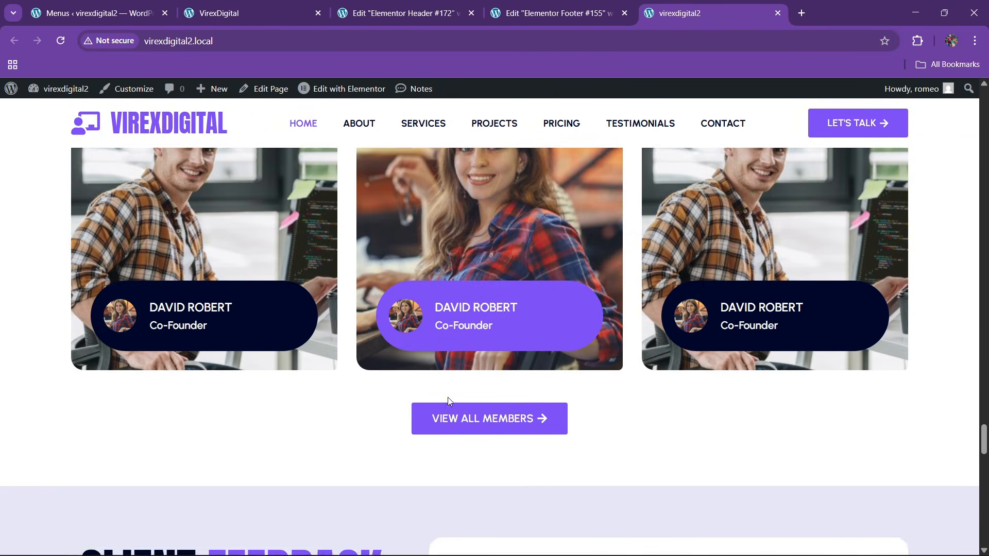
pyautogui.scroll(-15, 451, 411)
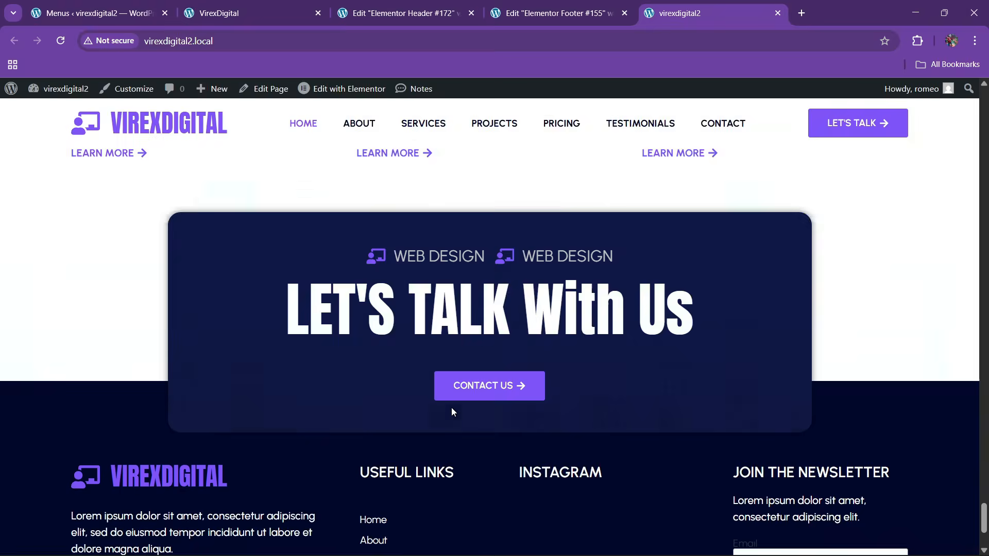
pyautogui.press('Home')
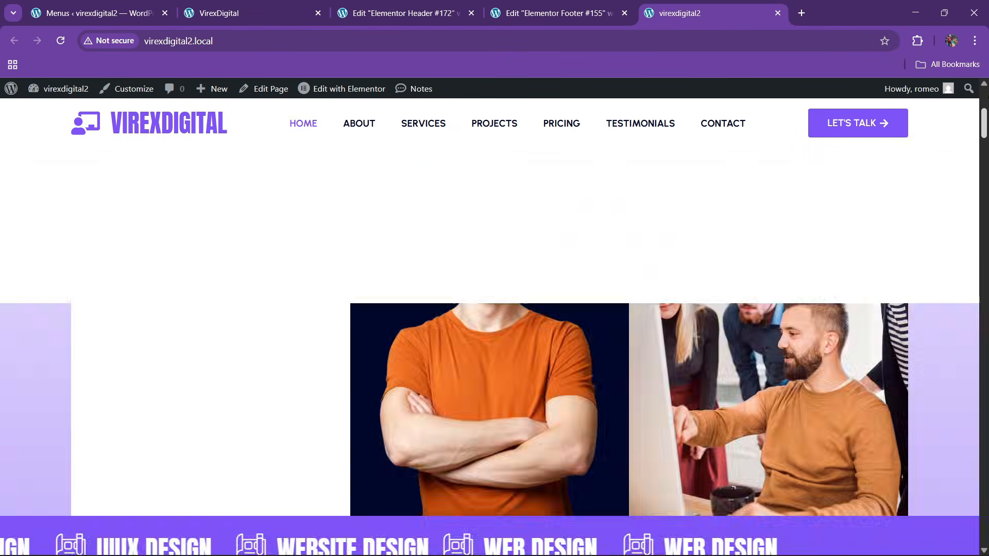
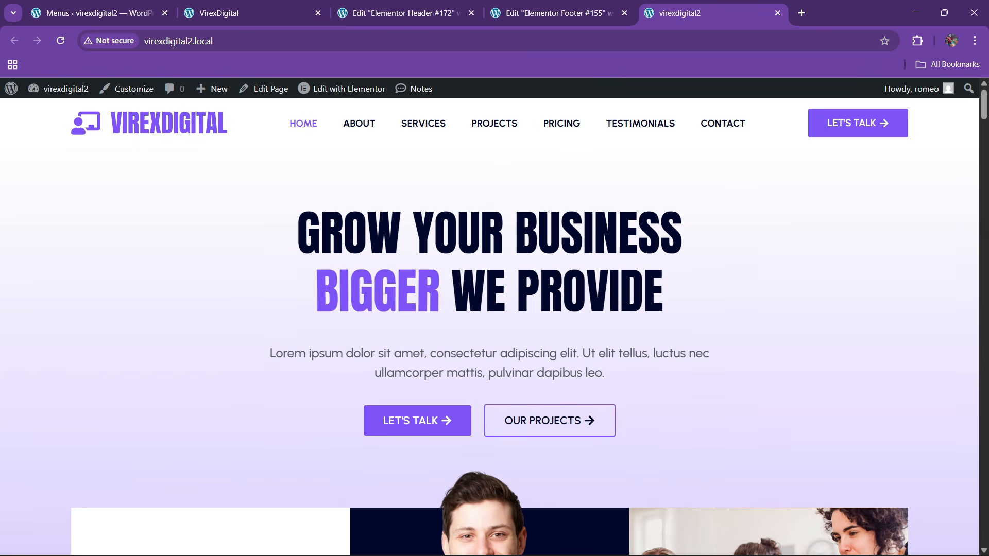
# - Open the Home page's Elementor editor in a new tab from the live site
pyautogui.click(531, 7)
pyautogui.click(431, 8)
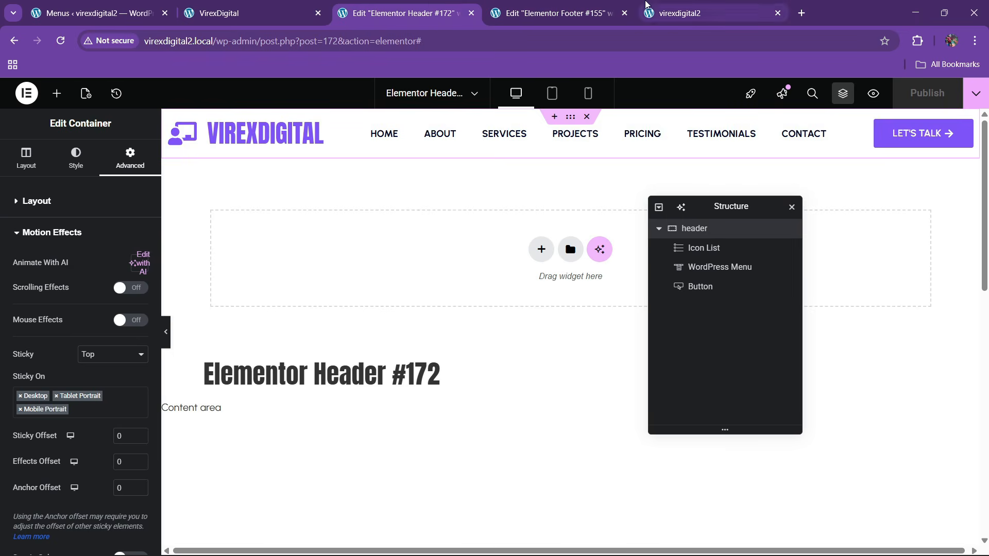
pyautogui.click(289, 8)
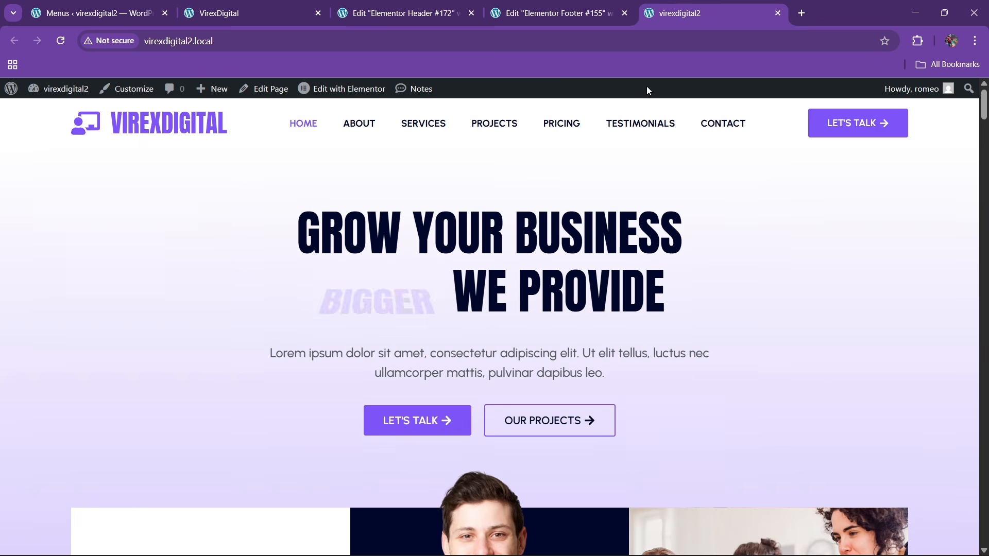
pyautogui.rightClick(356, 89)
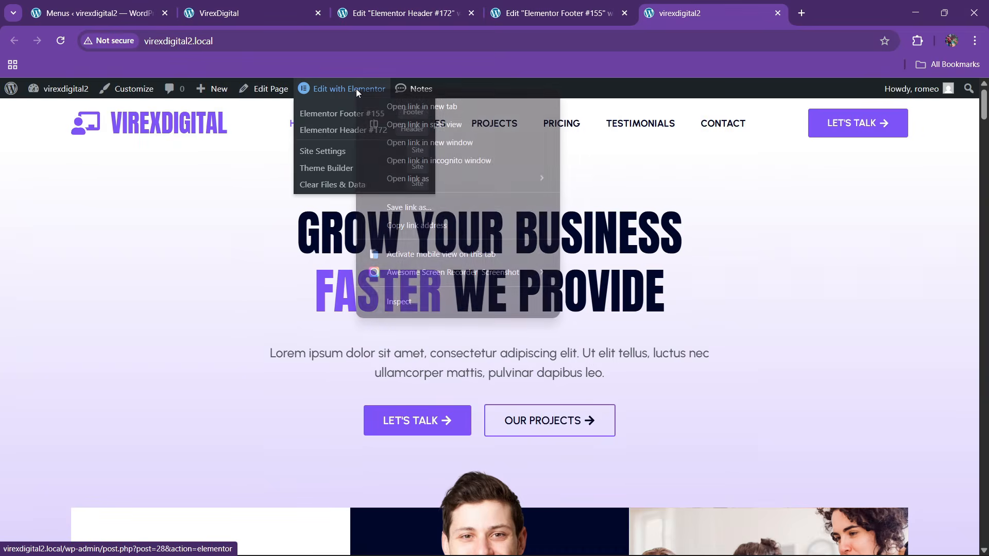
pyautogui.click(387, 104)
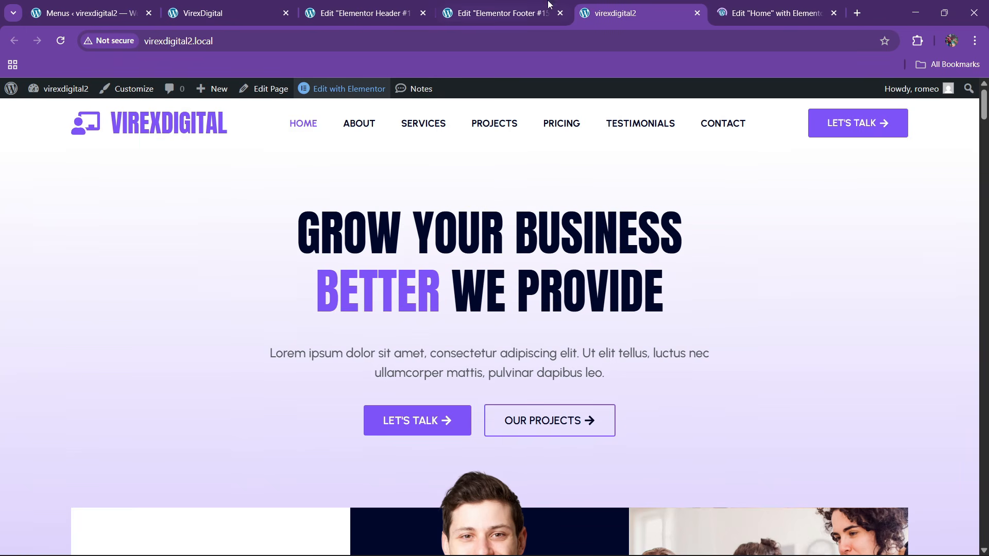
# - Reload the VirexDigital reference site from its top, then return to the footer editor
pyautogui.click(232, 13)
pyautogui.scroll(3, 884, 294)
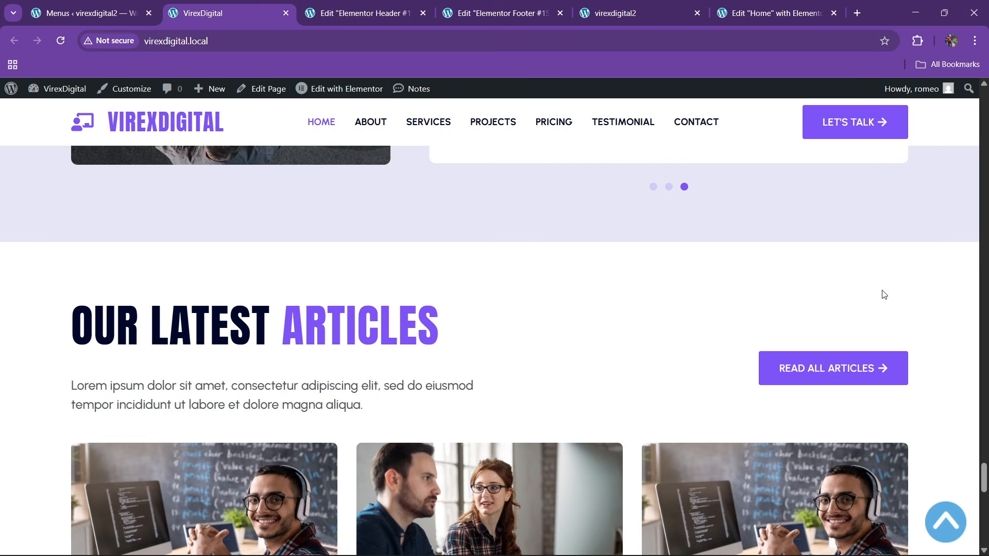
pyautogui.click(953, 512)
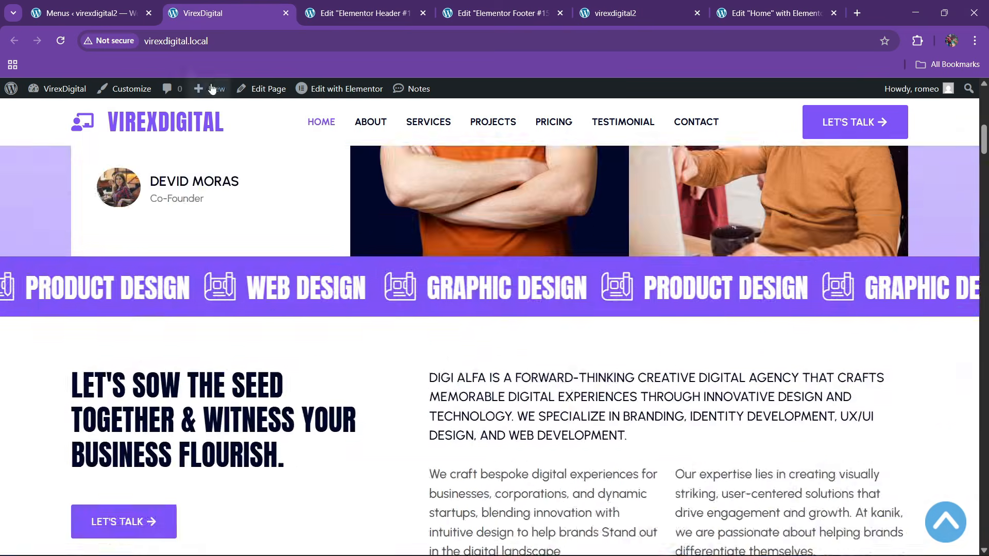
pyautogui.click(223, 48)
pyautogui.press('Return')
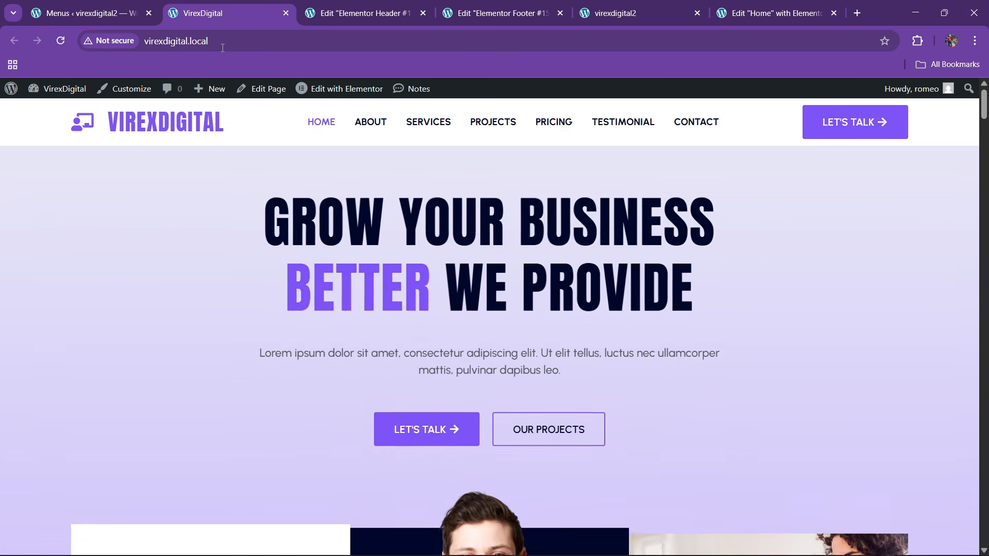
pyautogui.click(741, 6)
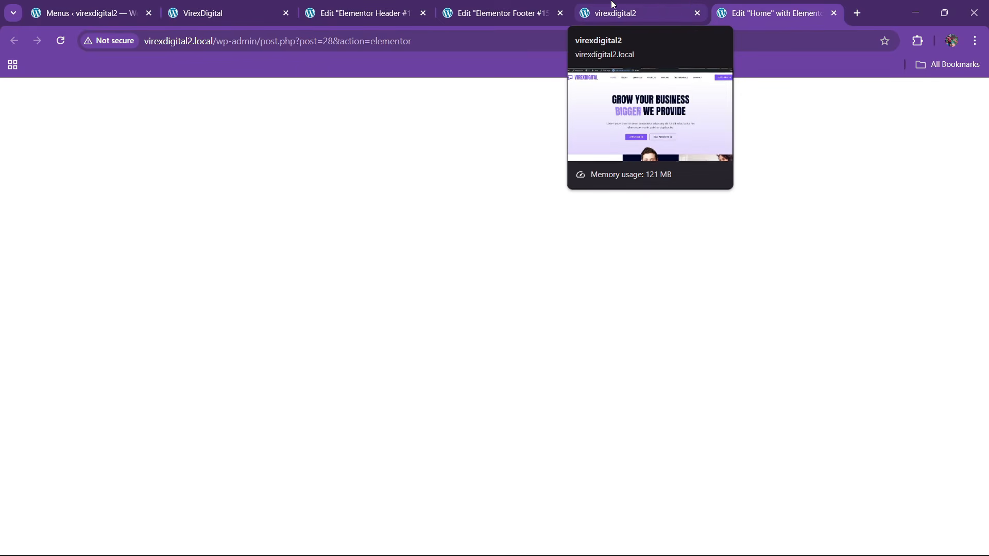
pyautogui.click(534, 6)
# - In mobile preview, give the WEB DESIGN icon list 16px text and 24px icons
pyautogui.click(589, 94)
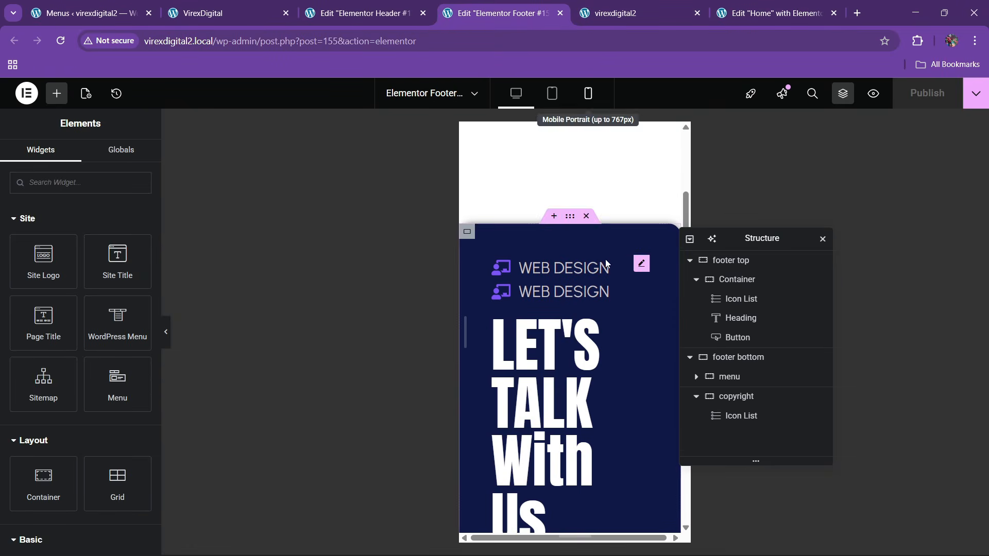
pyautogui.moveTo(728, 239); pyautogui.dragTo(321, 246)
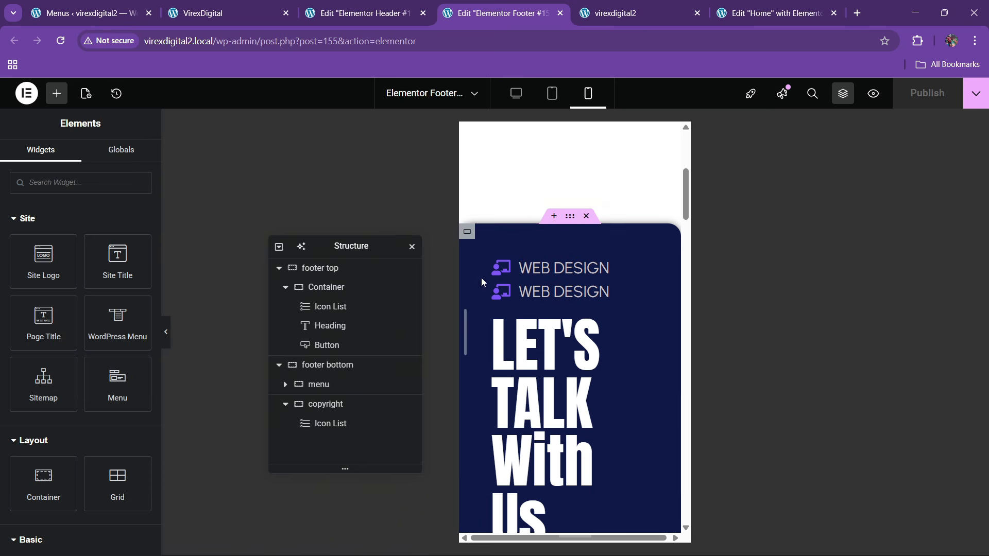
pyautogui.click(618, 270)
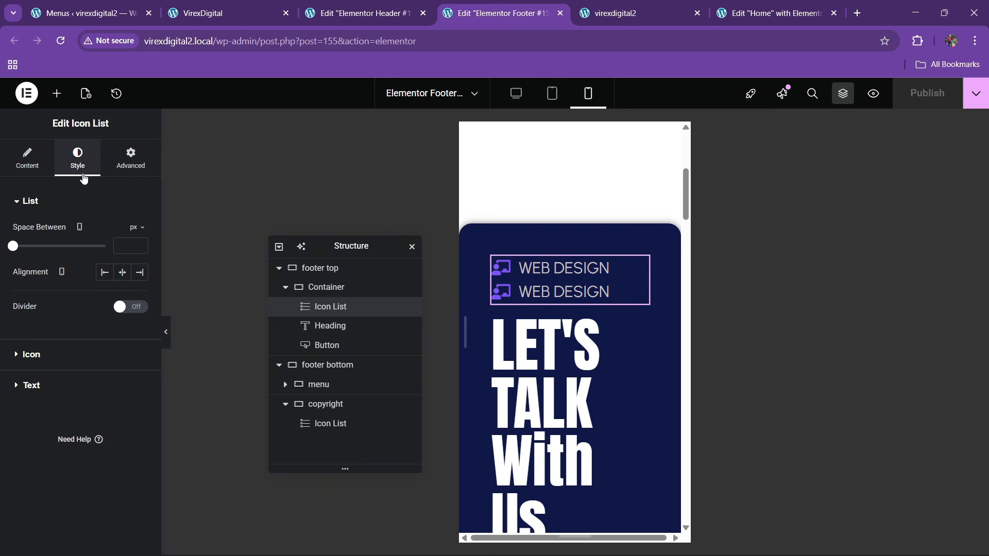
pyautogui.click(122, 273)
pyautogui.click(21, 385)
pyautogui.click(139, 294)
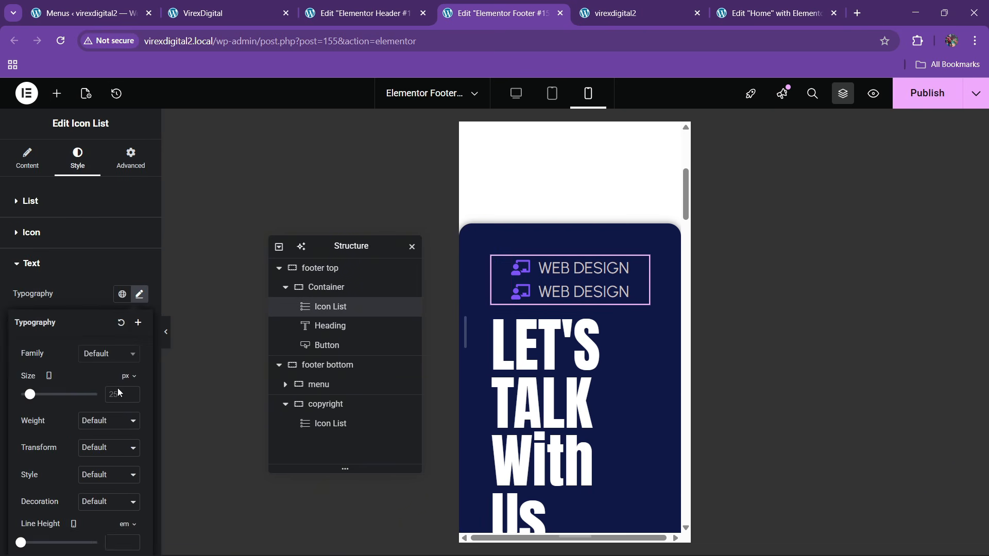
pyautogui.click(127, 393)
pyautogui.write('2')
pyautogui.press('BackSpace')
pyautogui.write('6')
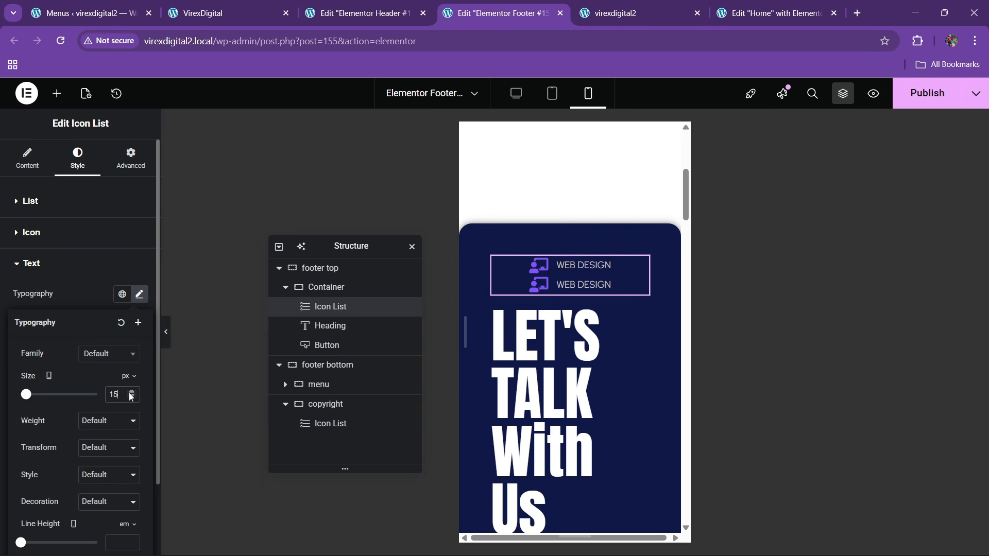
pyautogui.click(51, 234)
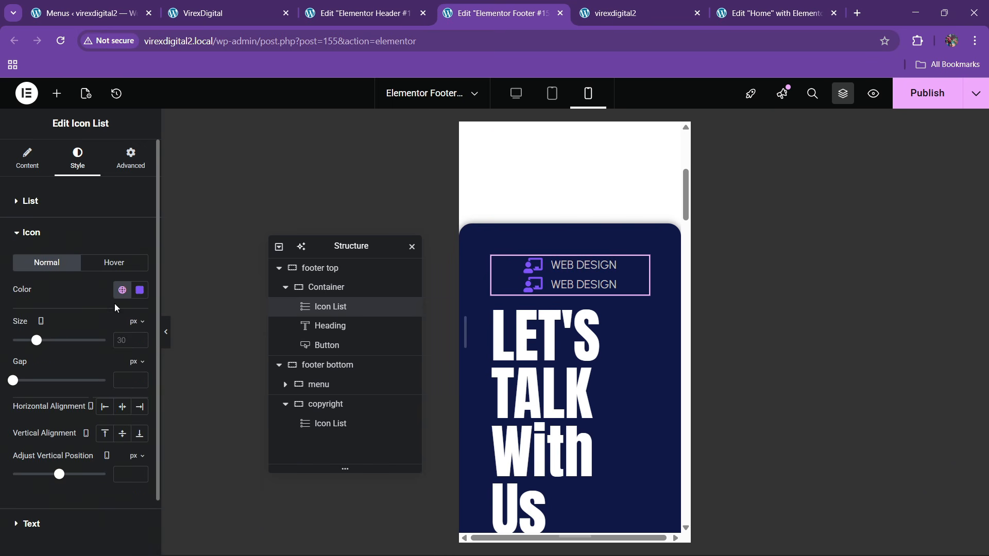
pyautogui.click(141, 338)
pyautogui.write('6')
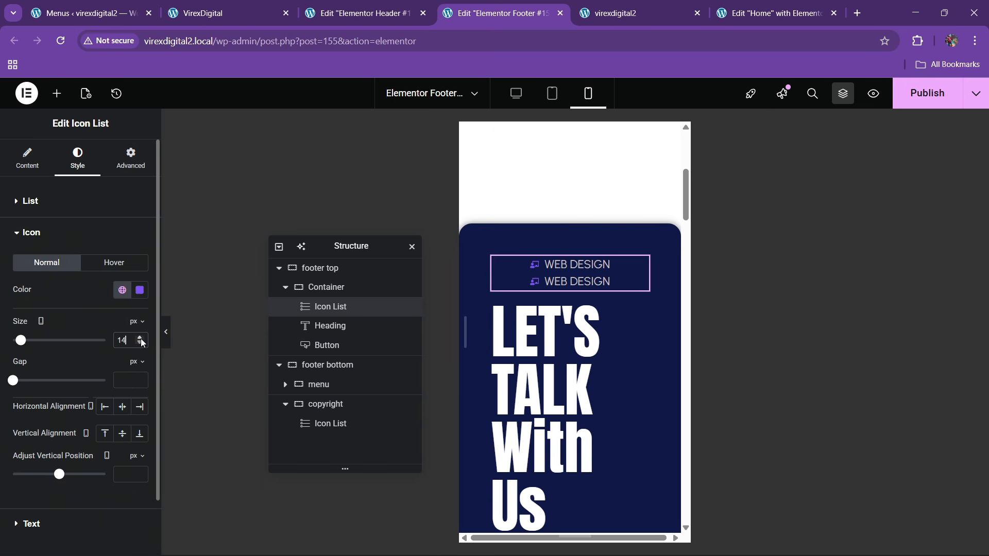
pyautogui.click(141, 338)
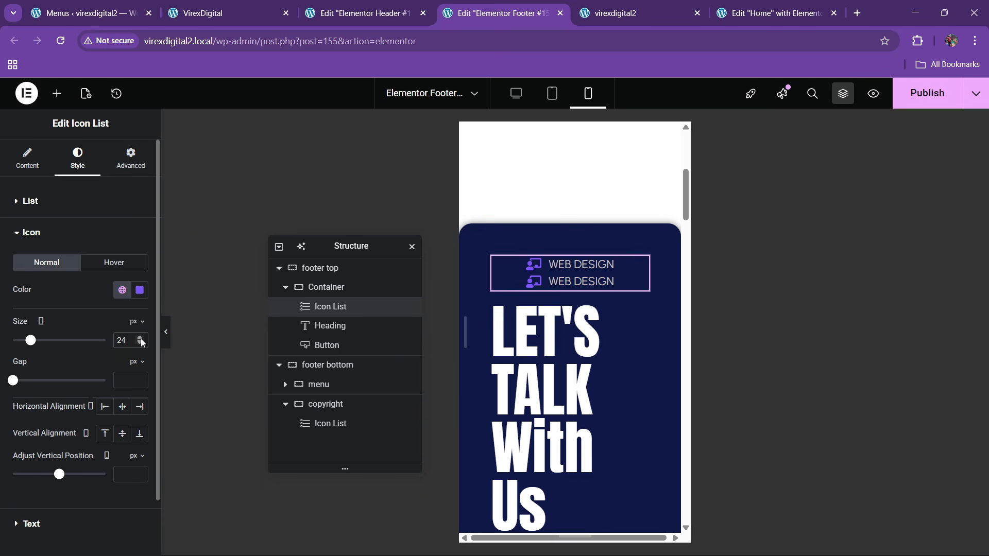
# - Make the LET'S TALK With Us heading 58px, centred, 1.2 line height, and uppercase
pyautogui.click(620, 324)
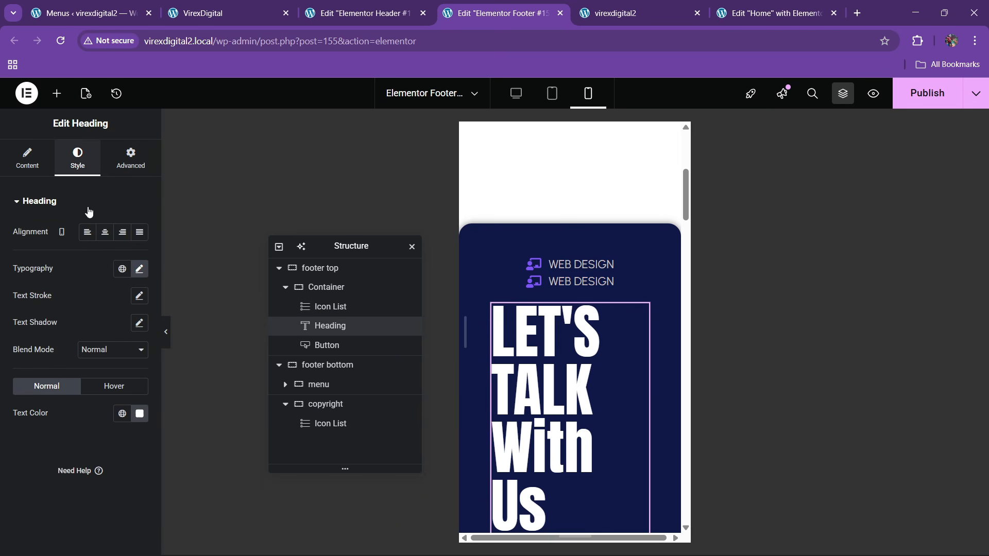
pyautogui.click(139, 268)
pyautogui.click(134, 365)
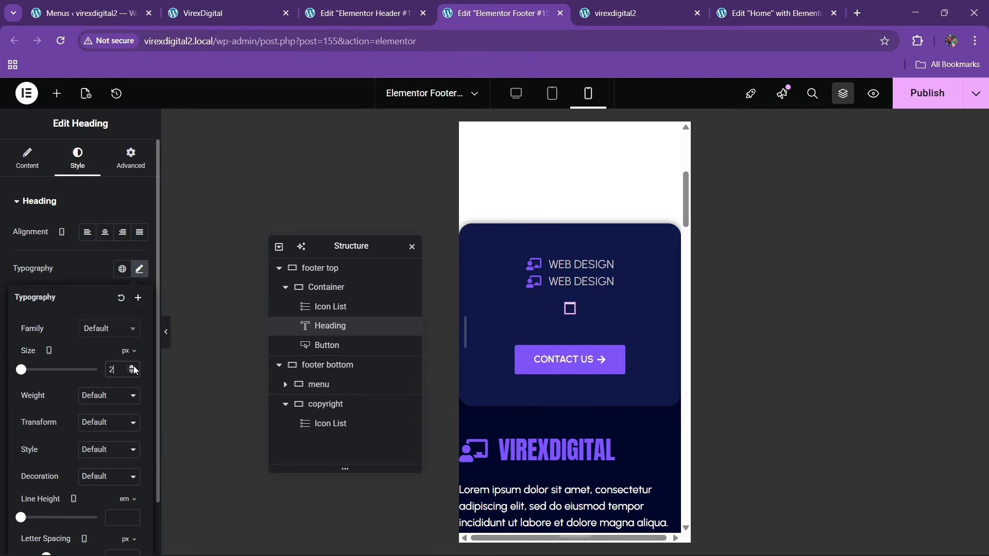
pyautogui.moveTo(25, 369); pyautogui.dragTo(41, 372)
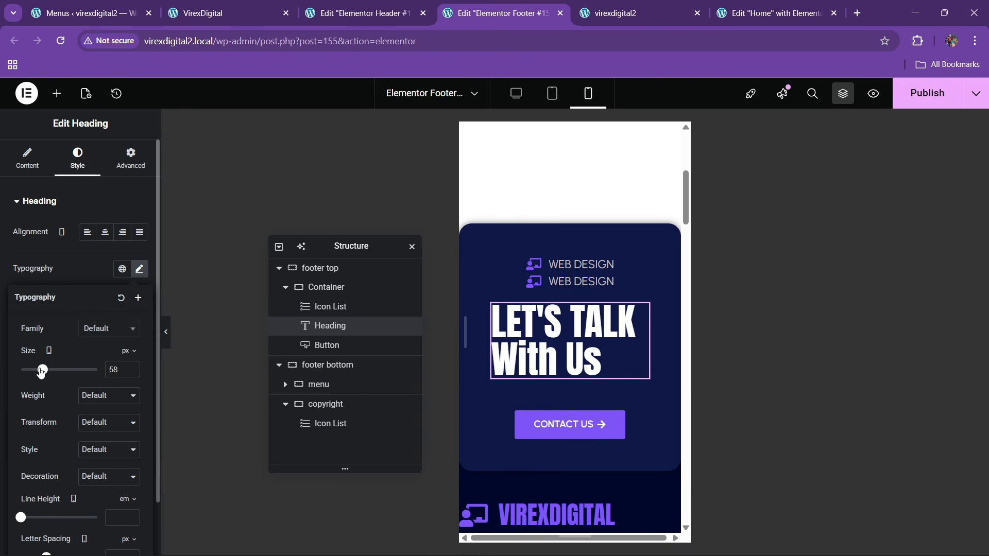
pyautogui.click(104, 232)
pyautogui.click(139, 268)
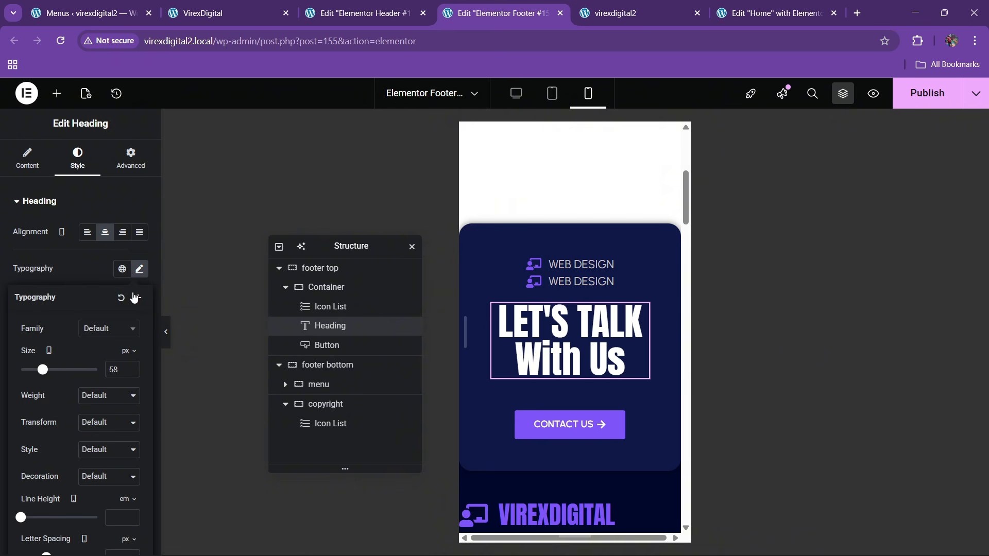
pyautogui.click(122, 517)
pyautogui.write('1.2')
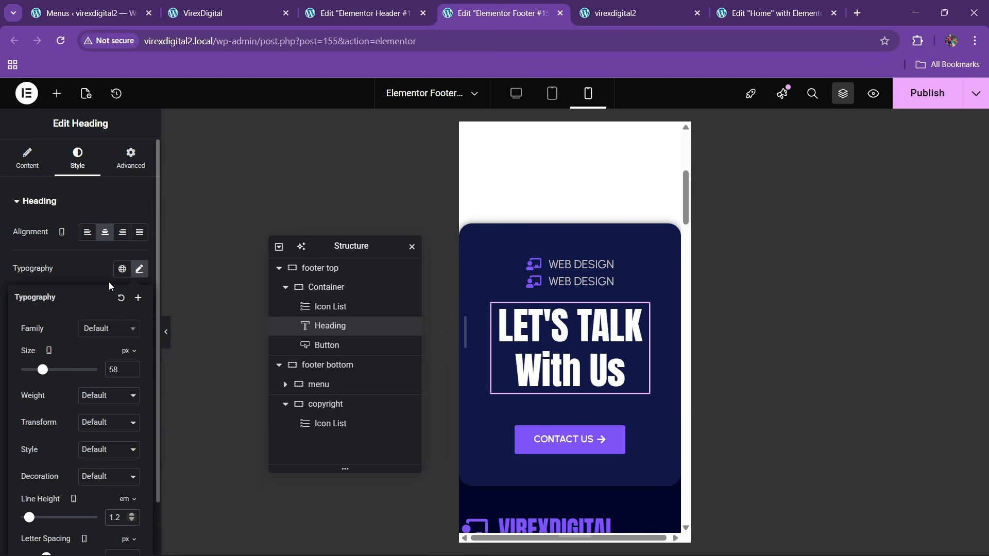
pyautogui.click(97, 422)
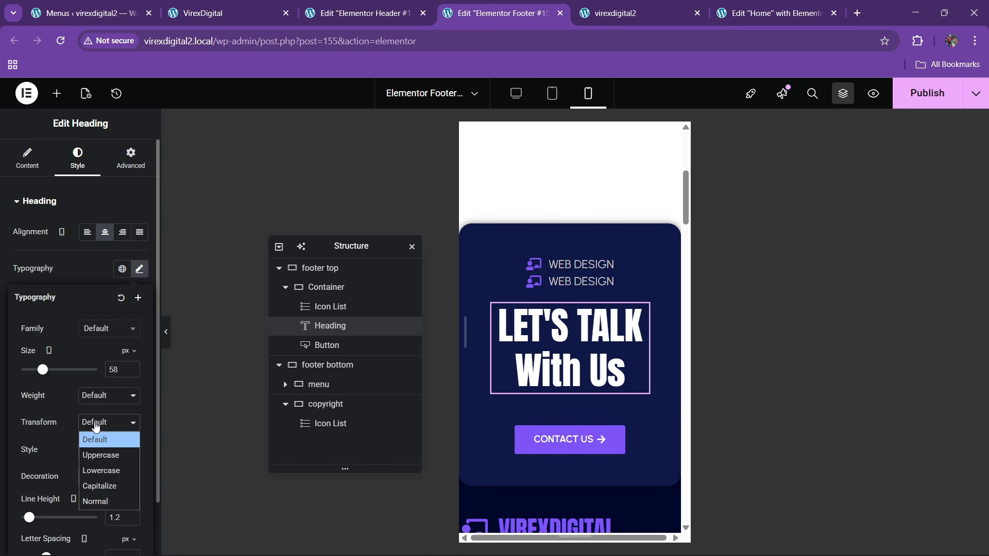
pyautogui.click(101, 456)
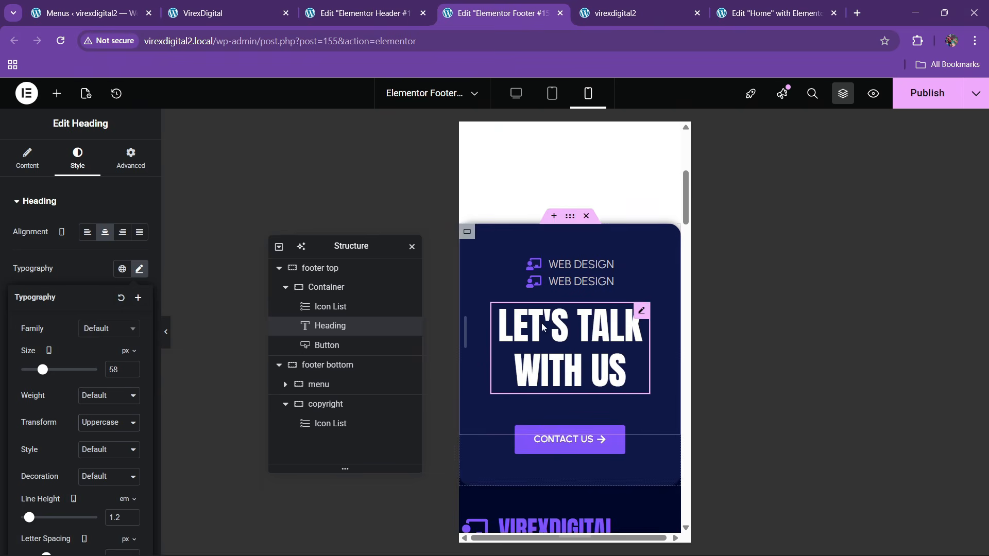
pyautogui.click(320, 268)
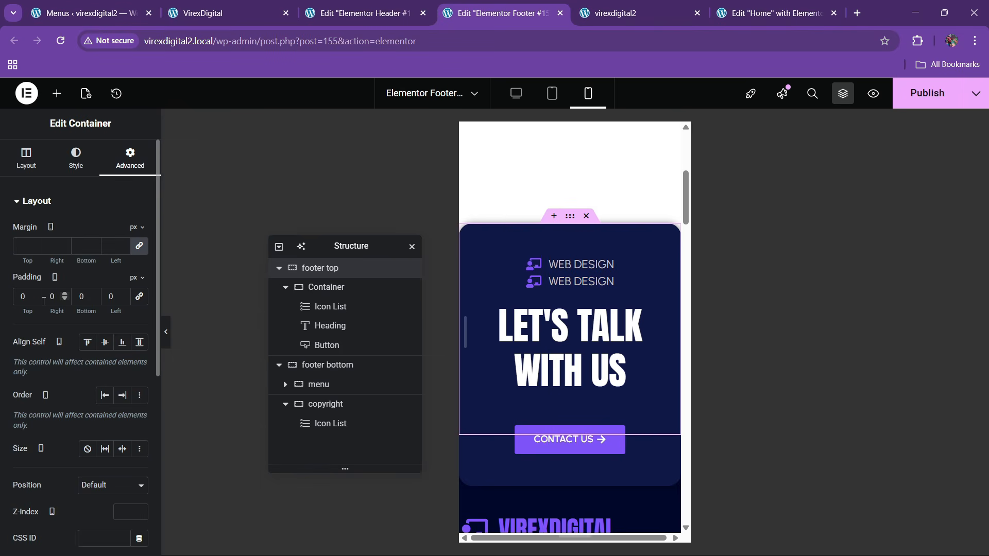
# - Give the footer top container 10 right and left padding
pyautogui.write('10')
pyautogui.press('Tab')
pyautogui.press('Tab')
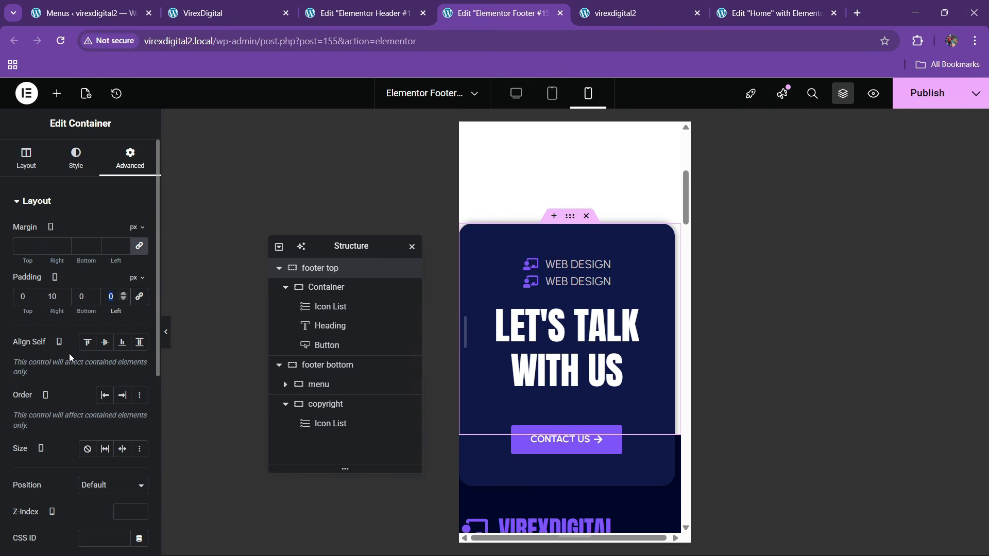
pyautogui.write('10')
pyautogui.scroll(-3, 604, 377)
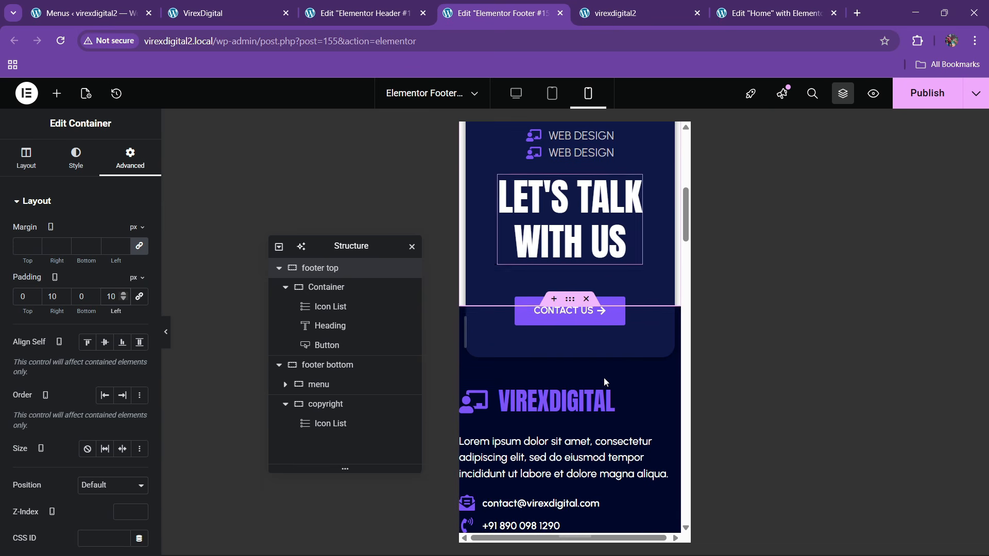
pyautogui.scroll(-2, 578, 387)
# - Give the footer bottom container 130 top padding and 20 right and left padding
pyautogui.click(329, 366)
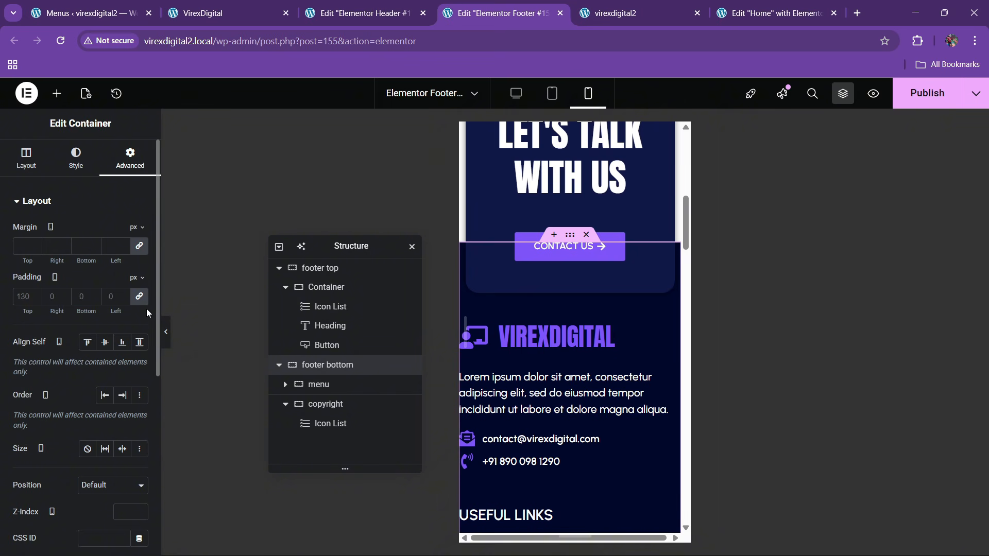
pyautogui.click(139, 296)
pyautogui.write('130')
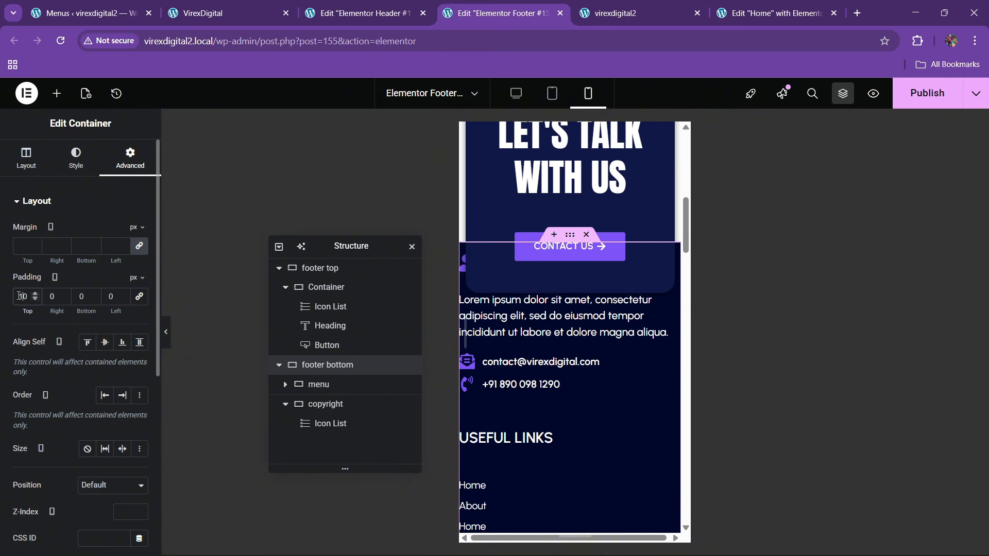
pyautogui.press('Tab')
pyautogui.write('20')
pyautogui.press('Tab')
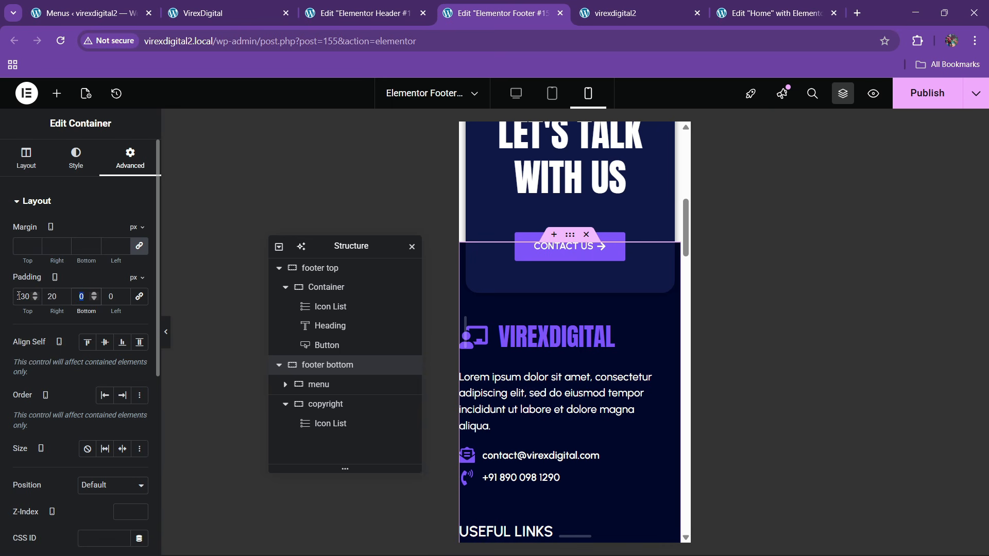
pyautogui.write('20')
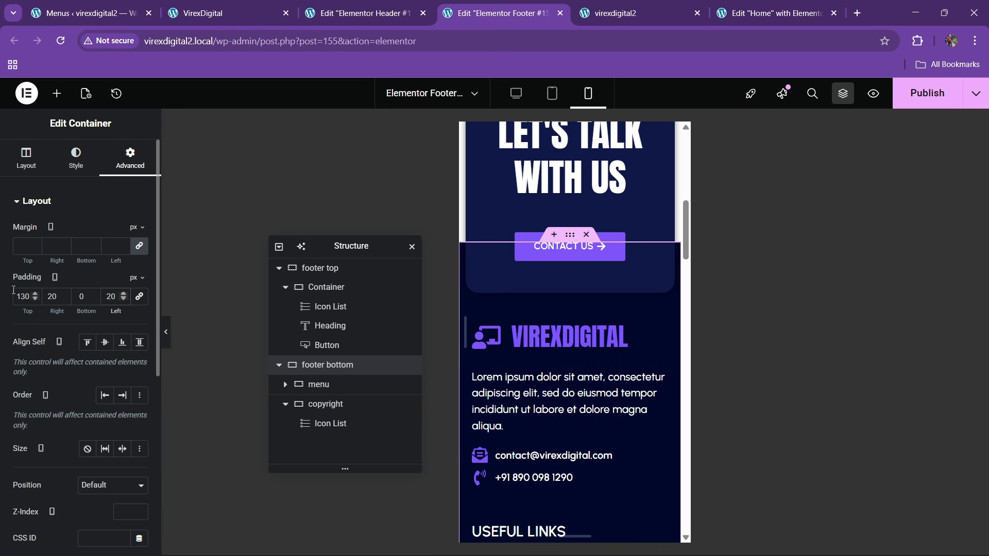
# - Set the Instagram gallery to 3 columns on mobile
pyautogui.click(363, 385)
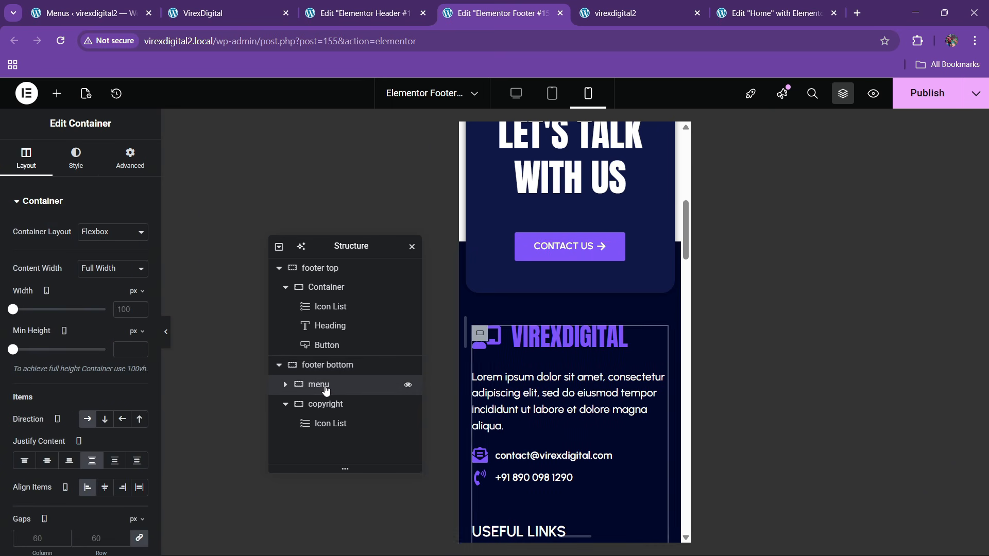
pyautogui.scroll(-4, 563, 387)
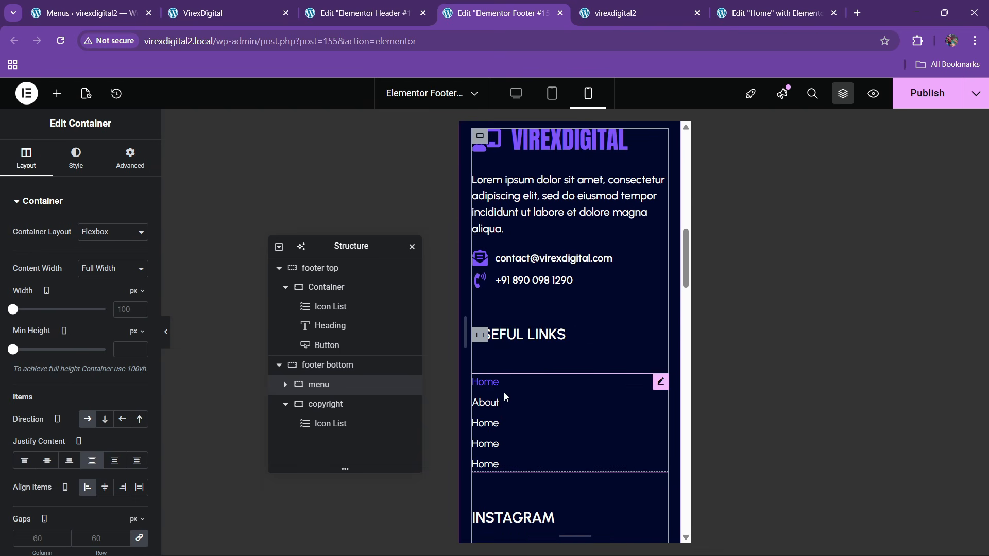
pyautogui.scroll(-4, 504, 390)
pyautogui.scroll(-5, 511, 385)
pyautogui.scroll(4, 519, 412)
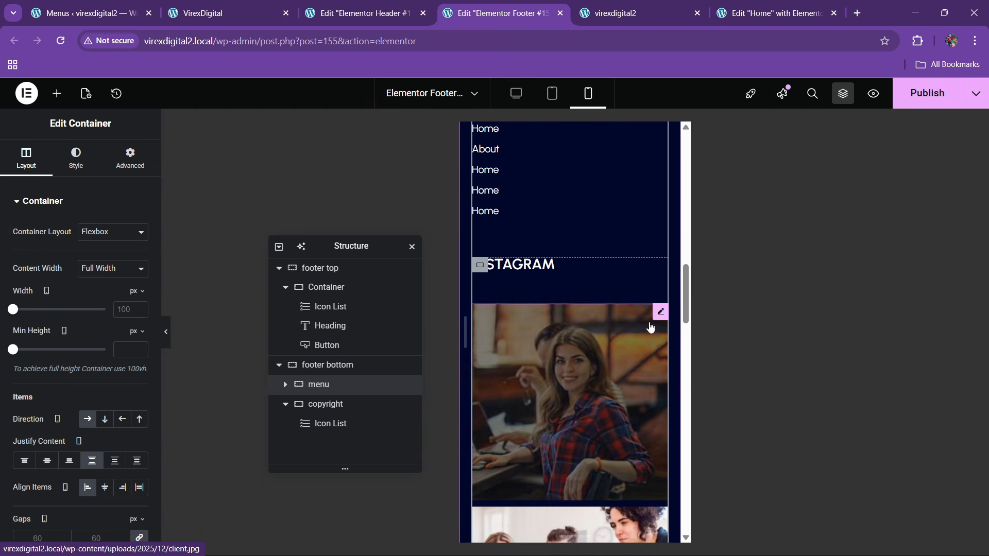
pyautogui.click(633, 322)
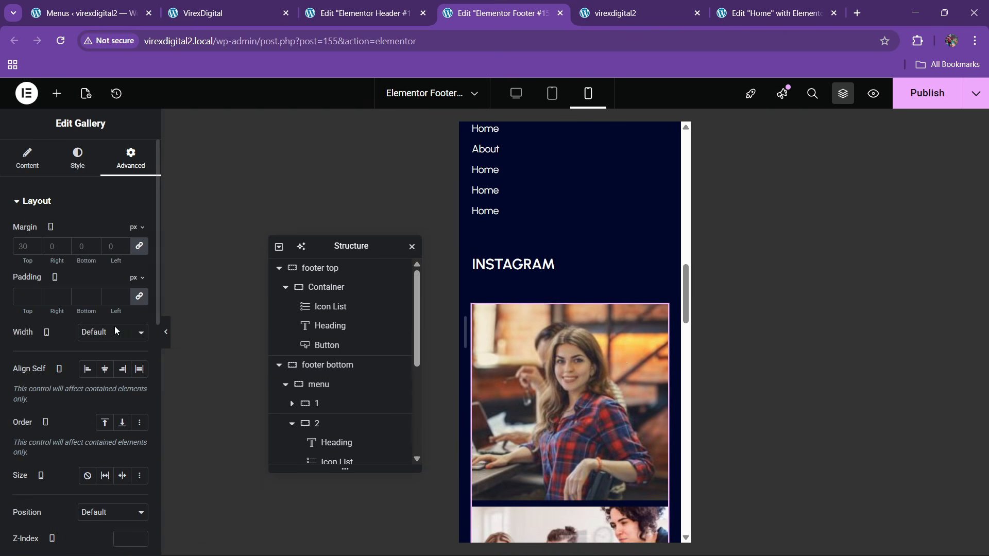
pyautogui.click(31, 160)
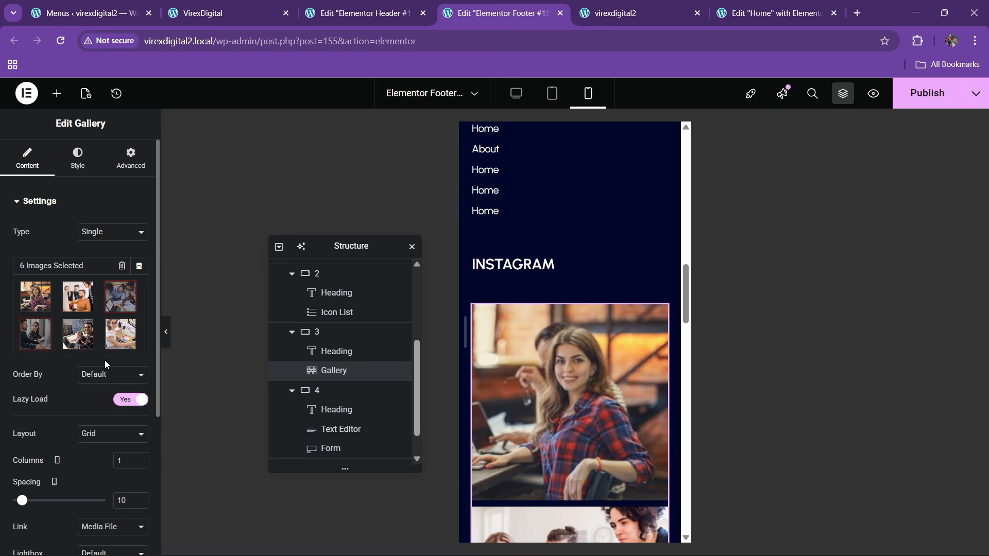
pyautogui.click(139, 458)
pyautogui.click(139, 458)
pyautogui.scroll(-4, 613, 391)
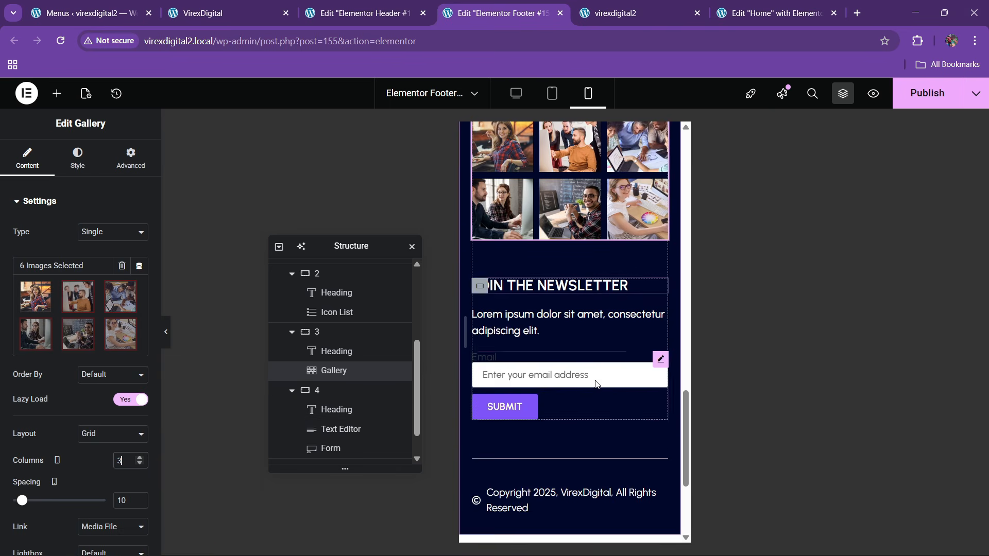
pyautogui.scroll(-2, 596, 384)
# - Review the newsletter form's content settings
pyautogui.click(653, 295)
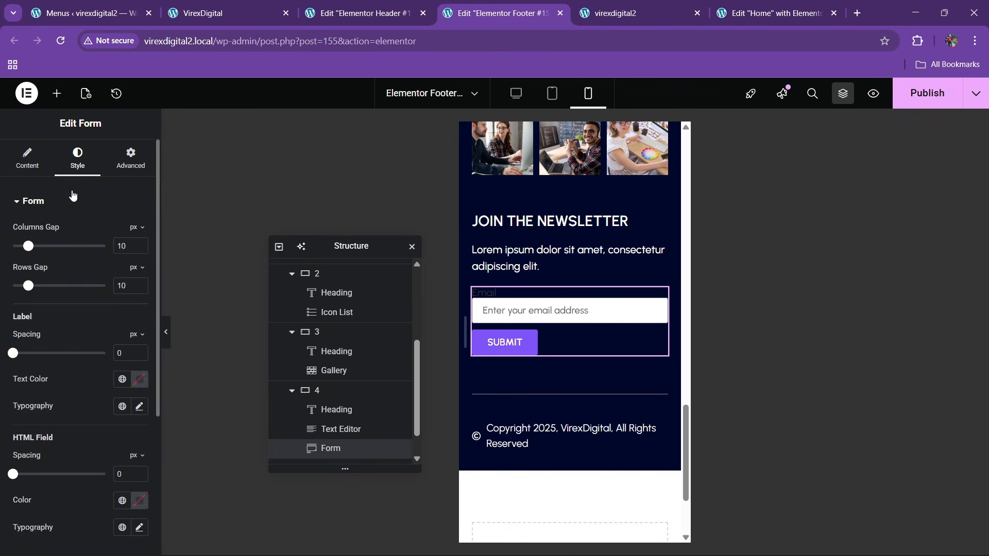
pyautogui.click(27, 159)
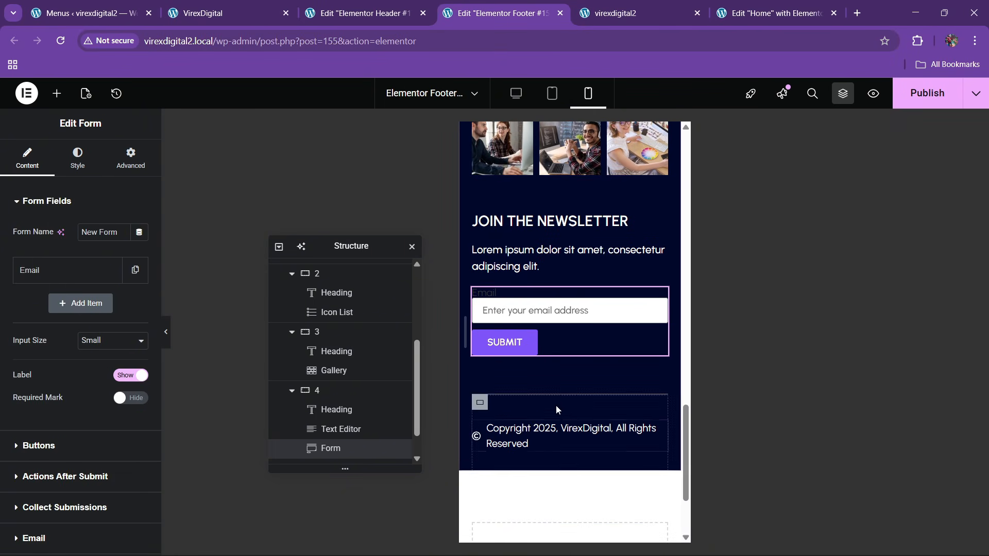
pyautogui.scroll(-3, 556, 406)
pyautogui.scroll(10, 558, 355)
pyautogui.scroll(10, 533, 342)
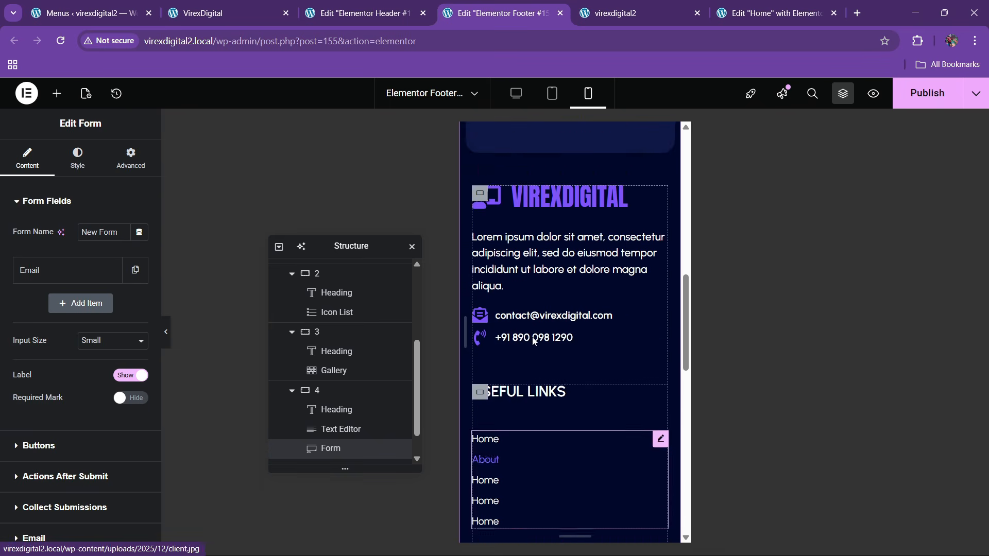
# - Publish the footer and view the header editor in mobile preview
pyautogui.click(895, 105)
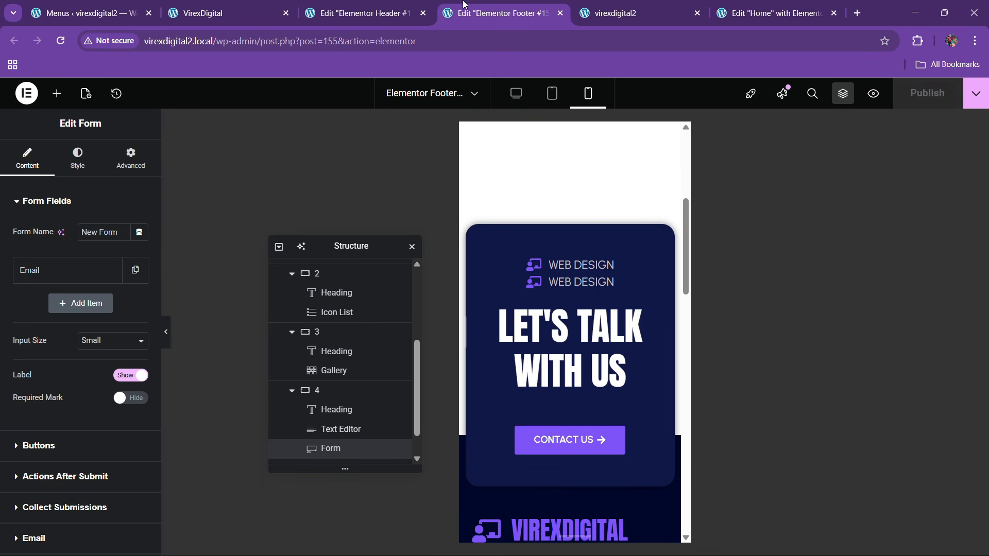
pyautogui.click(365, 13)
pyautogui.click(587, 94)
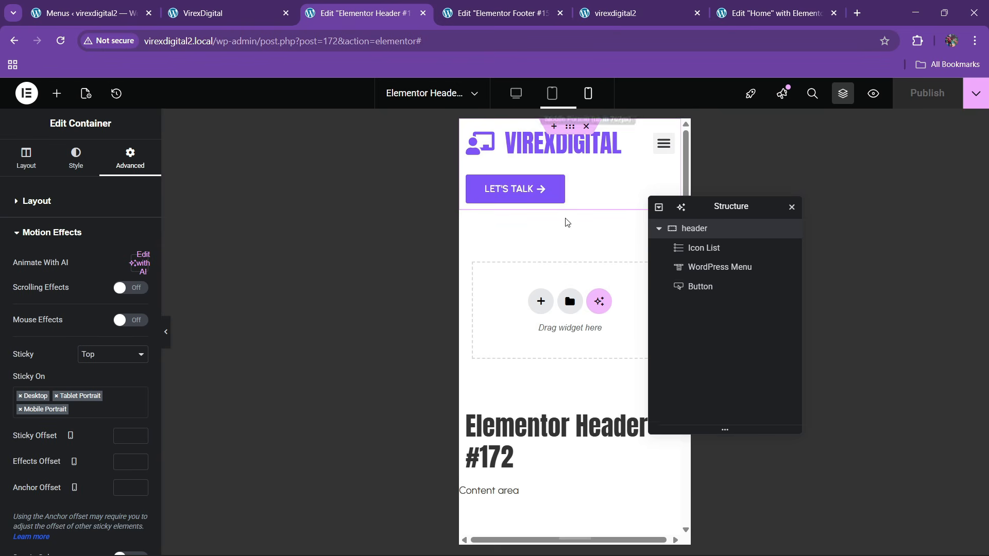
# - Set the LET'S TALK button's responsive visibility to hide on tablet and mobile portrait
pyautogui.click(541, 190)
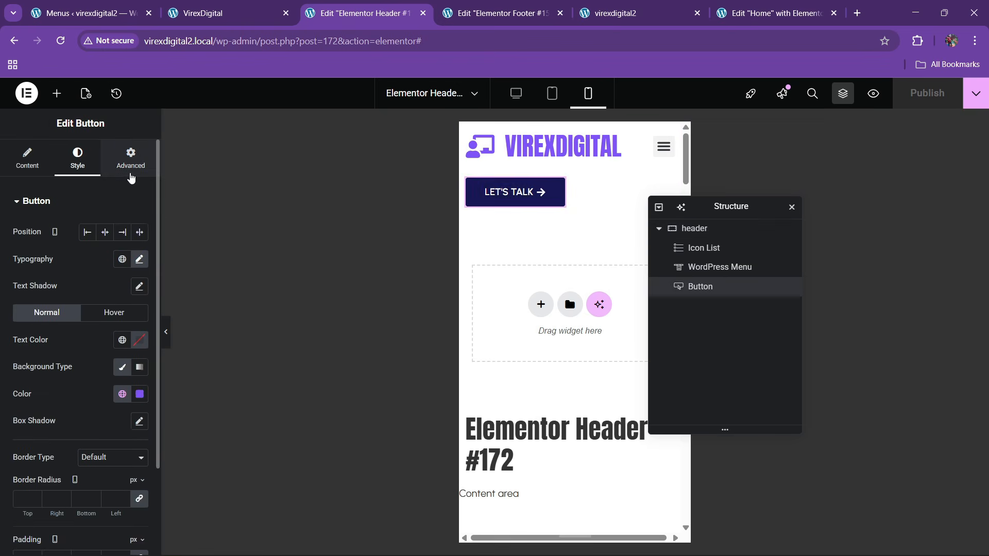
pyautogui.click(131, 157)
pyautogui.scroll(-8, 106, 370)
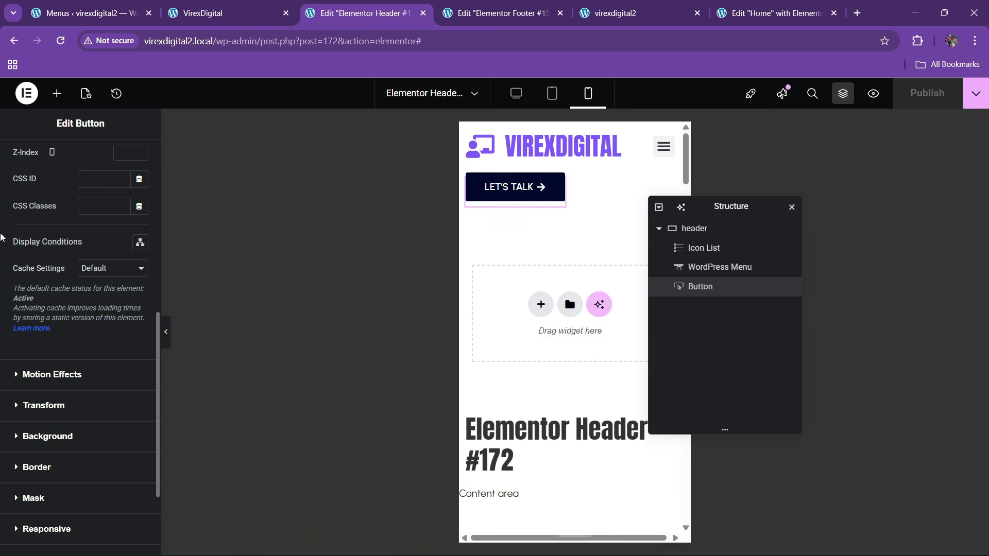
pyautogui.scroll(-3, 58, 327)
pyautogui.click(61, 400)
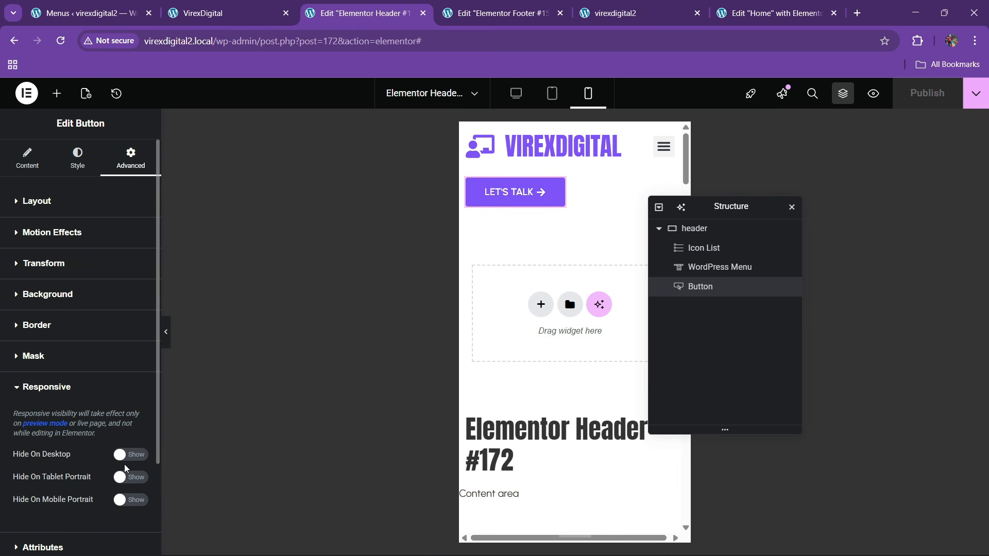
pyautogui.click(128, 499)
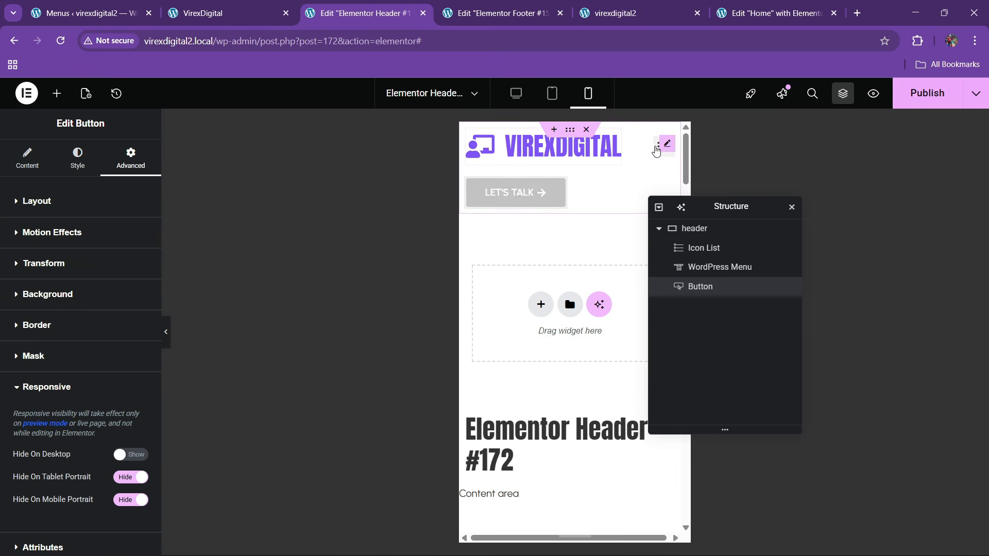
# - Give the mobile menu toggle a purple background and set its icon colour
pyautogui.click(668, 146)
pyautogui.click(77, 157)
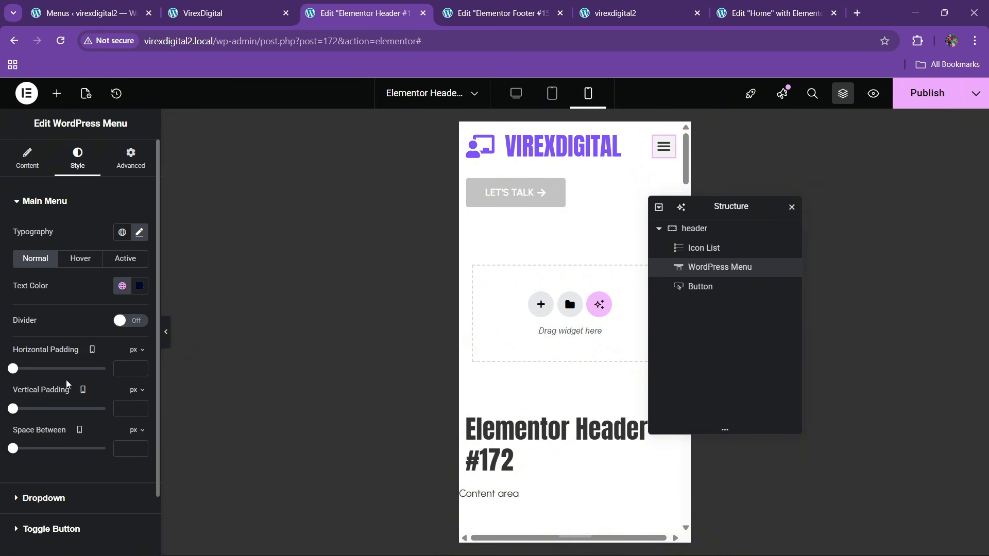
pyautogui.scroll(-2, 72, 444)
pyautogui.click(69, 444)
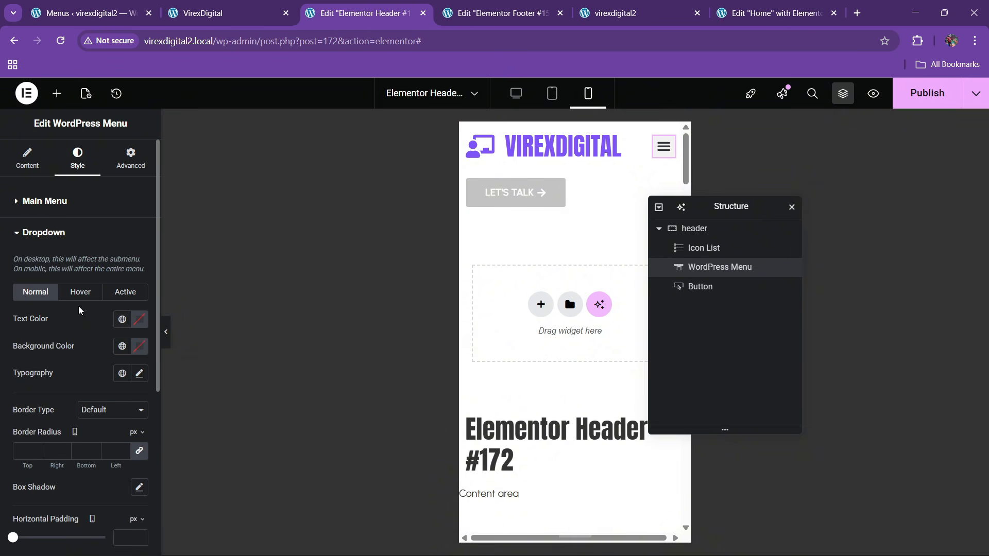
pyautogui.scroll(-3, 57, 360)
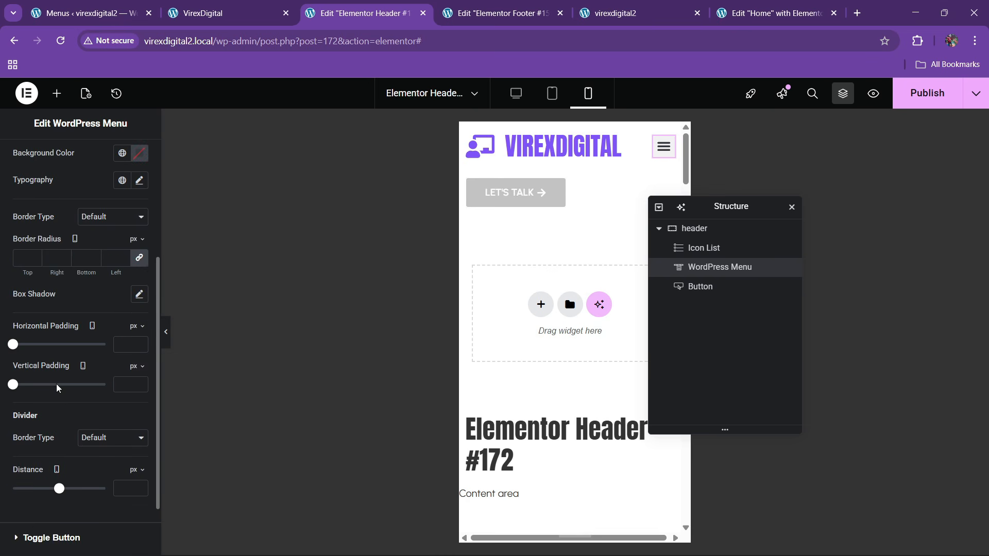
pyautogui.click(34, 534)
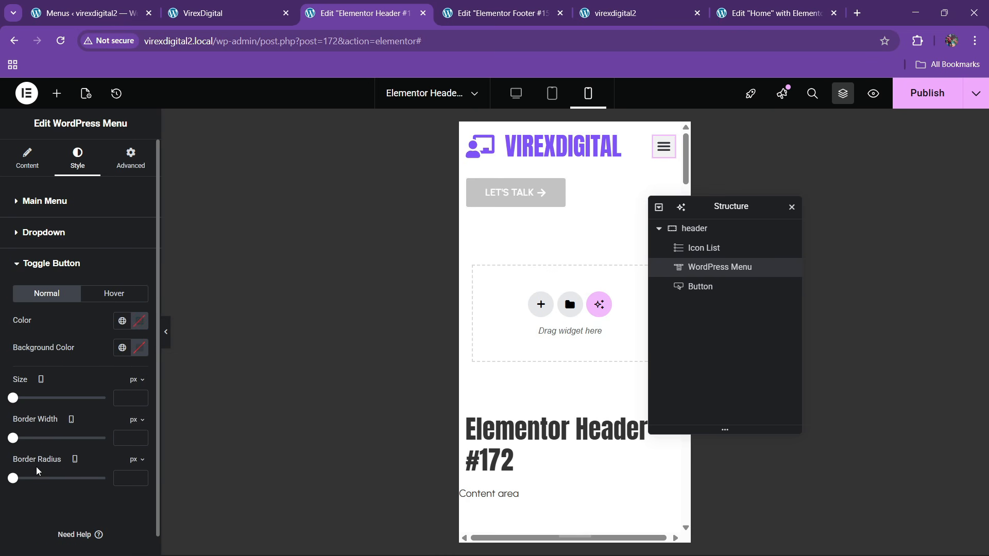
pyautogui.click(122, 347)
pyautogui.click(103, 240)
pyautogui.click(131, 346)
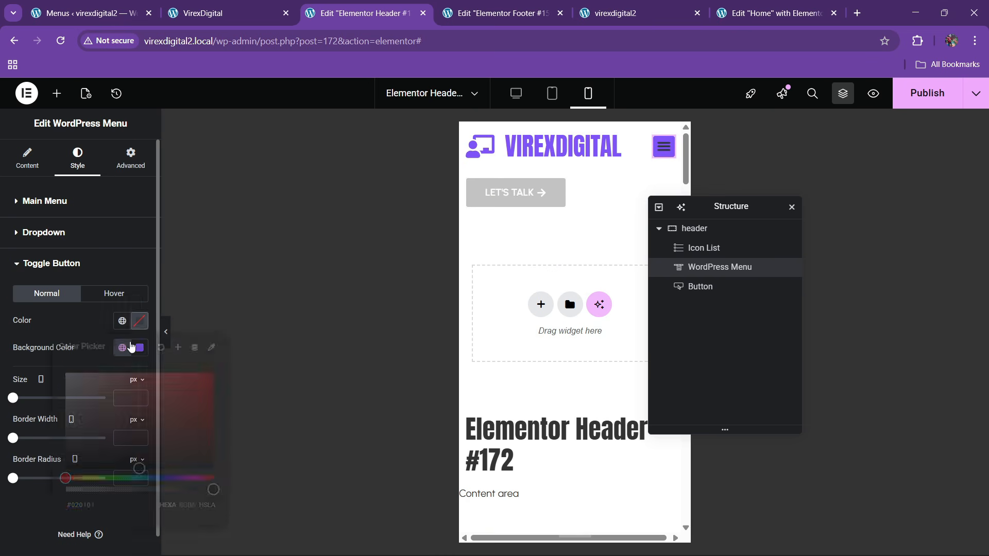
pyautogui.click(132, 346)
# - Give the hovered menu toggle a dark navy background and its own icon colour
pyautogui.click(109, 296)
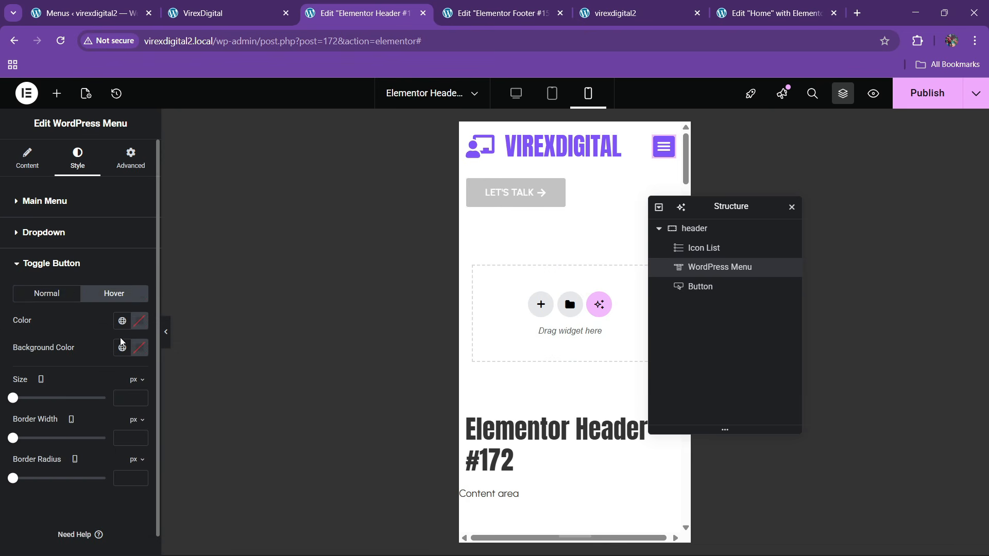
pyautogui.click(122, 347)
pyautogui.click(62, 266)
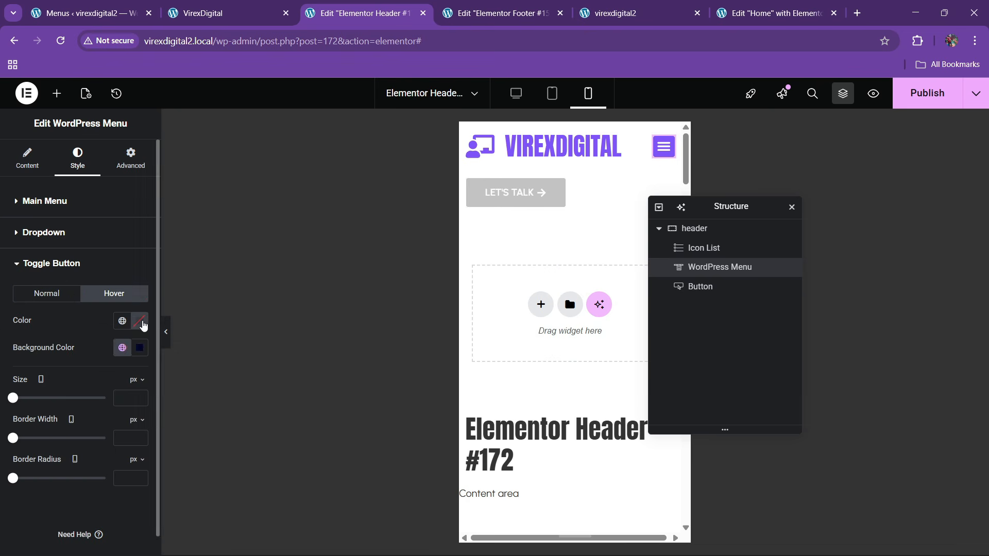
pyautogui.click(142, 322)
pyautogui.click(46, 293)
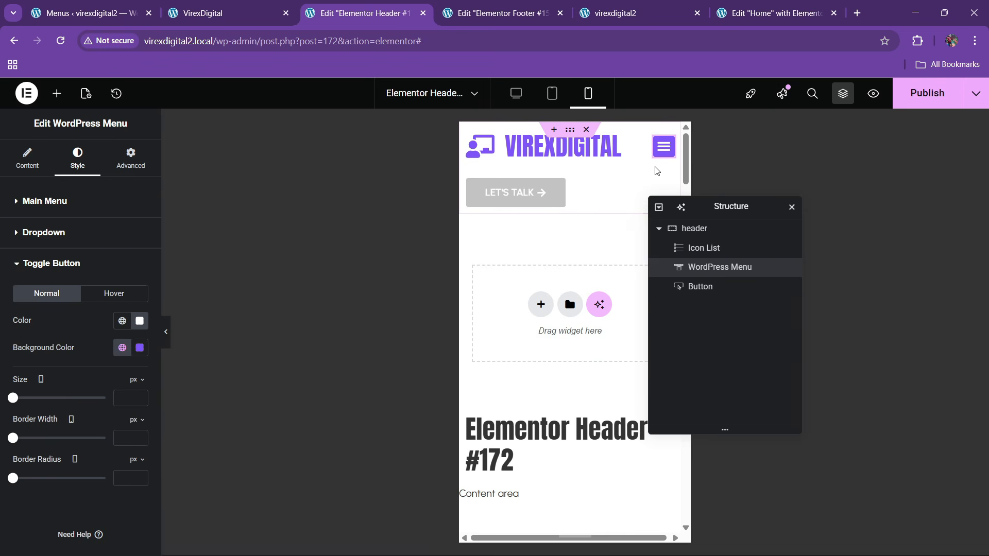
# - Style hovered dropdown menu items with a theme purple background and white text
pyautogui.click(661, 155)
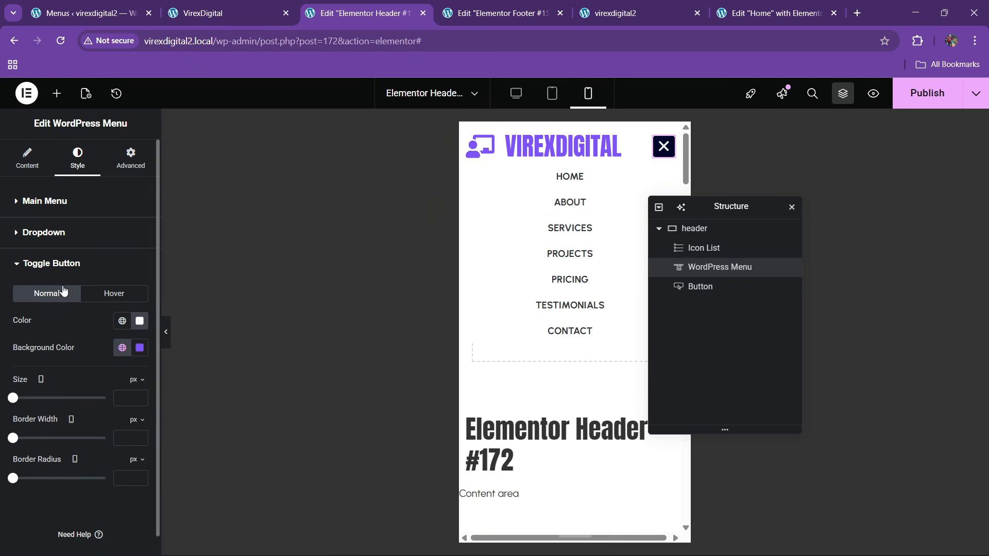
pyautogui.click(54, 264)
pyautogui.click(48, 236)
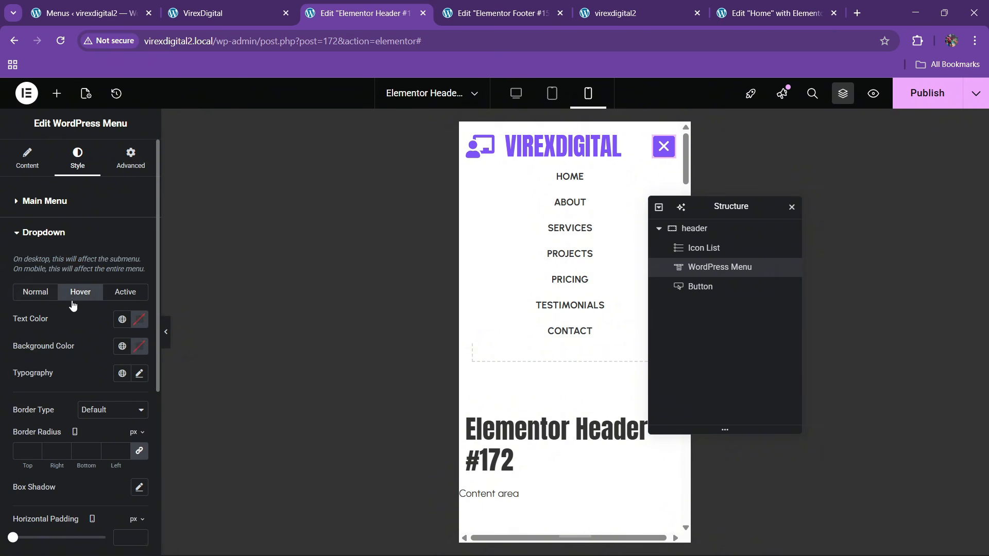
pyautogui.click(118, 346)
pyautogui.click(118, 243)
pyautogui.click(137, 320)
pyautogui.click(20, 319)
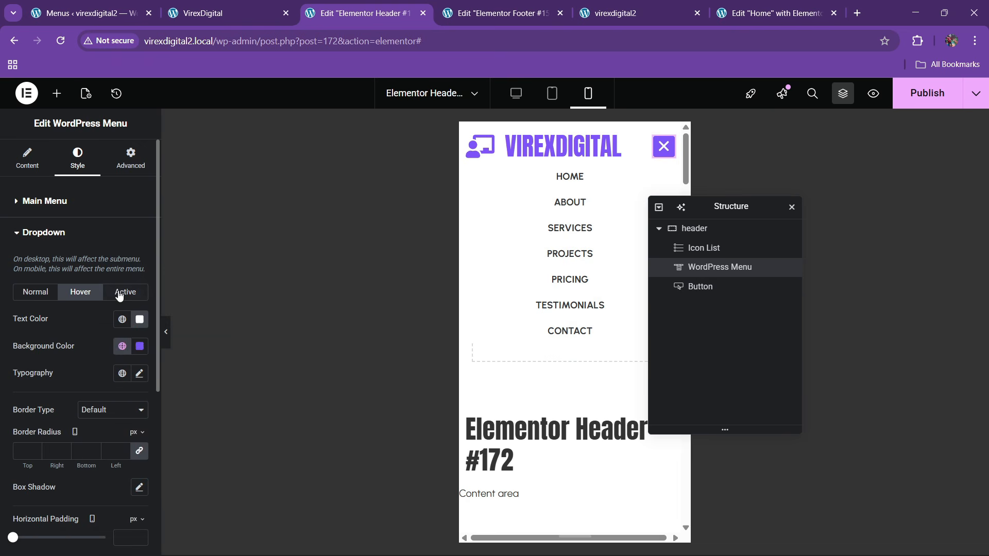
# - Give active dropdown items a purple background and white text, then publish the header
pyautogui.click(123, 292)
pyautogui.click(127, 346)
pyautogui.click(73, 287)
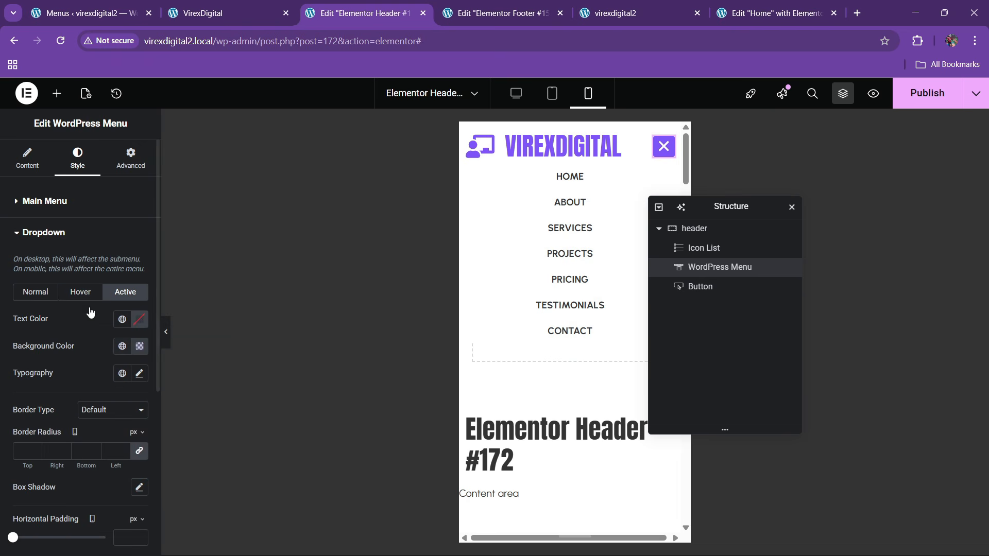
pyautogui.click(137, 324)
pyautogui.moveTo(104, 376); pyautogui.dragTo(48, 332)
pyautogui.click(49, 330)
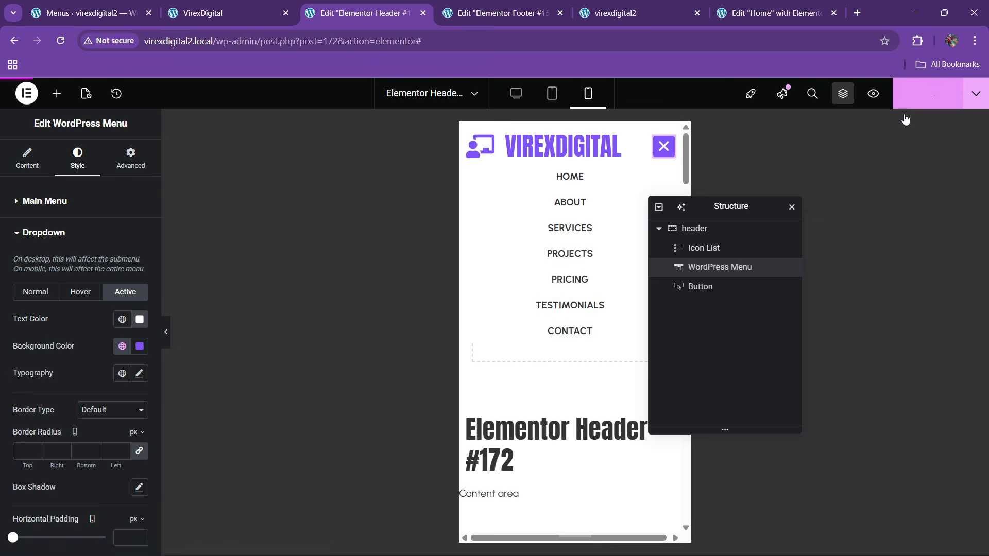
pyautogui.click(937, 93)
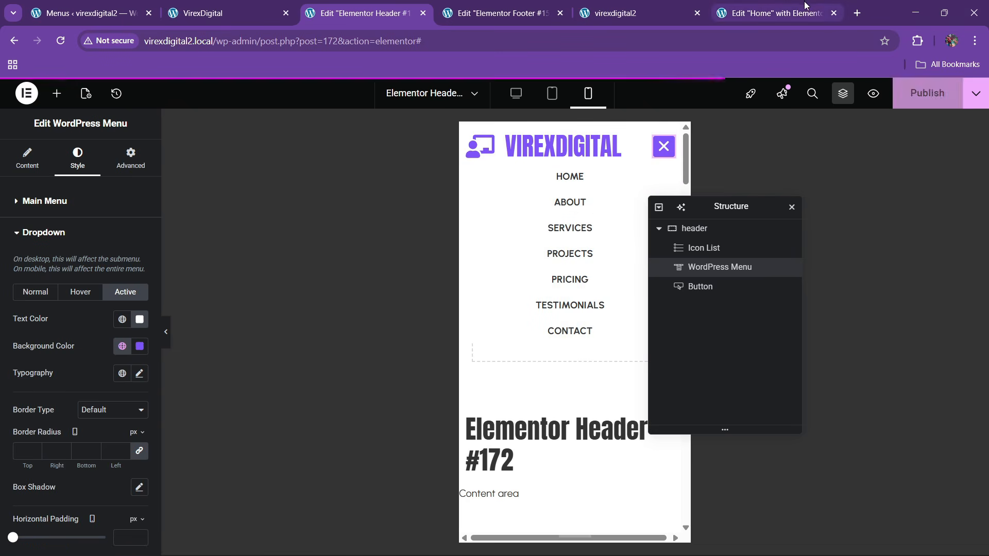
# - Reload the live homepage and close the loading Home page editor tab
pyautogui.click(630, 6)
pyautogui.click(749, 14)
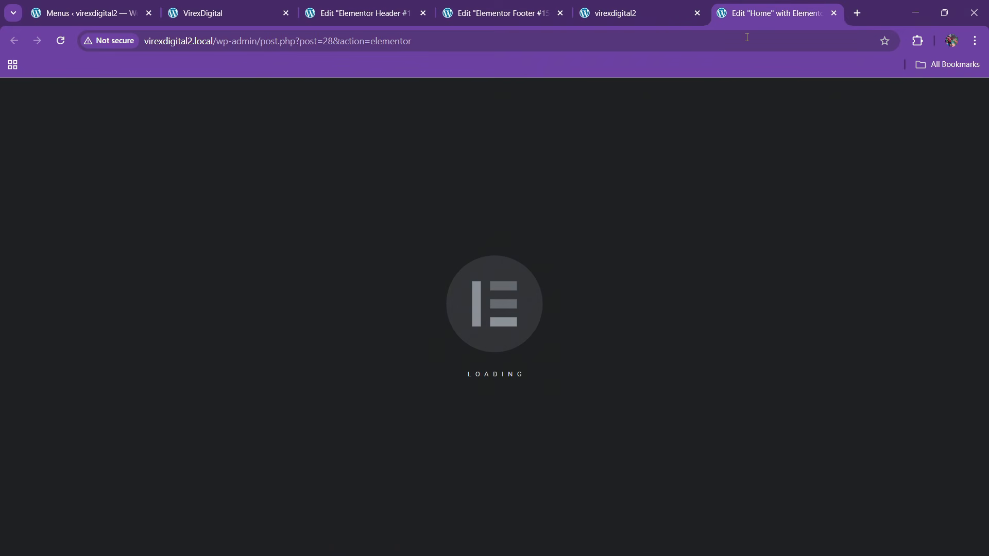
pyautogui.click(636, 8)
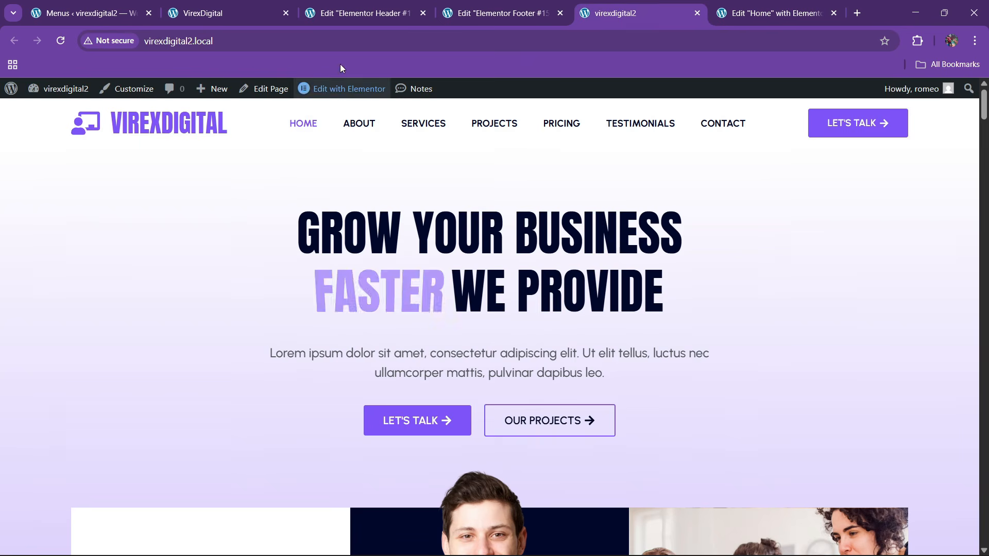
pyautogui.click(279, 44)
pyautogui.press('Return')
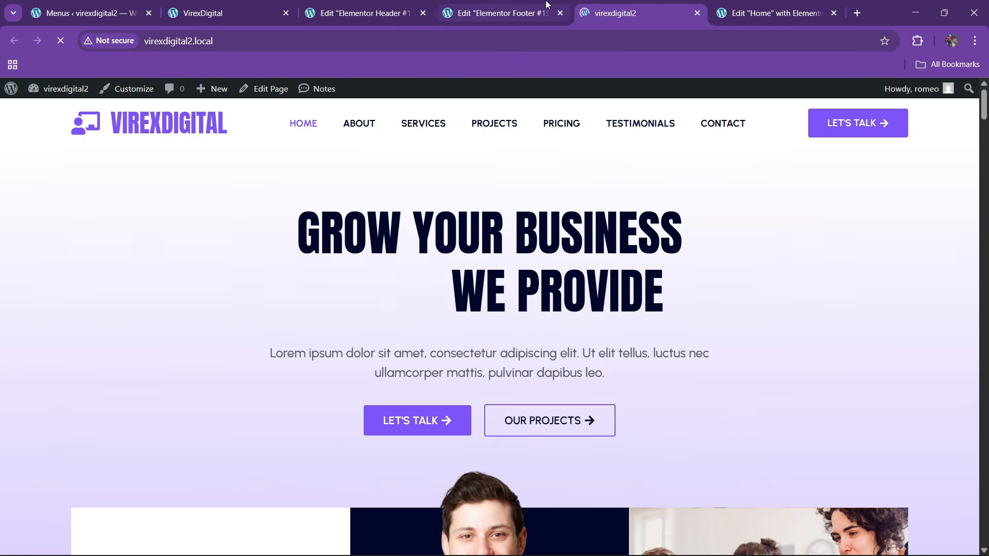
pyautogui.click(728, 5)
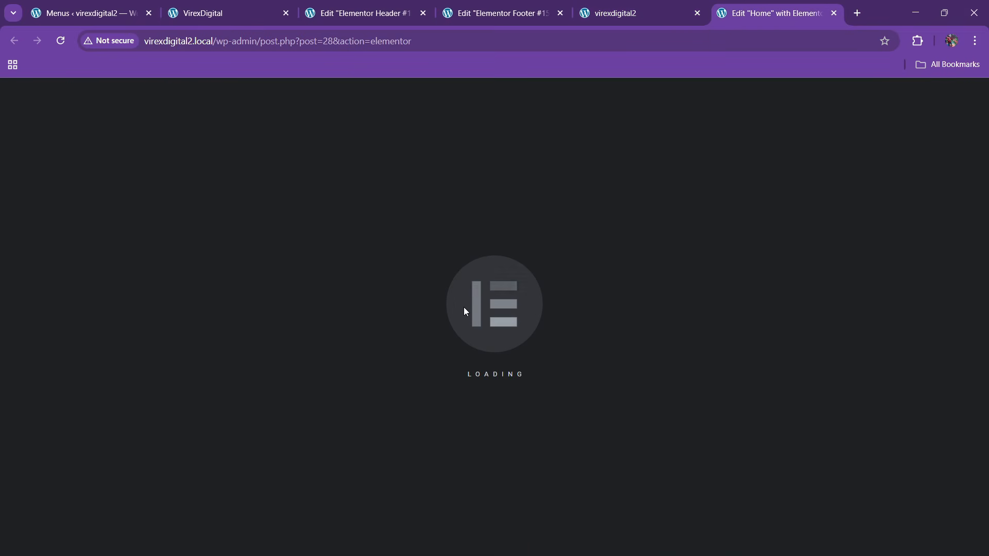
pyautogui.click(585, 25)
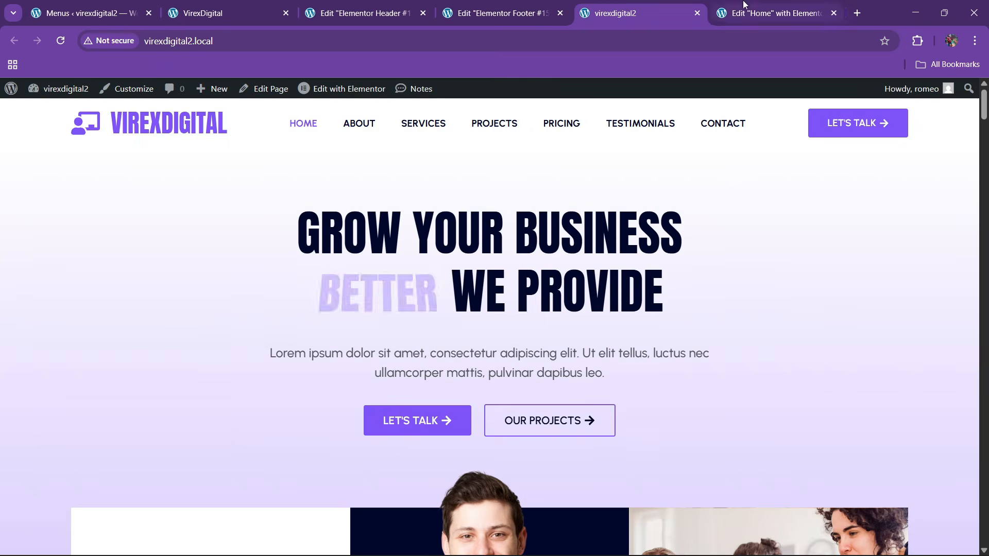
pyautogui.click(788, 15)
pyautogui.click(834, 14)
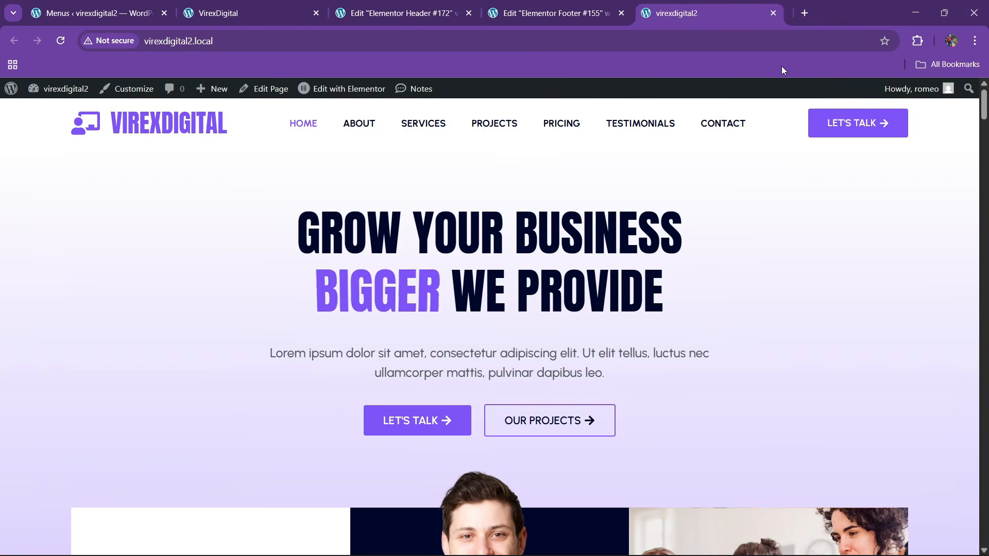
# - Close the footer and header editor tabs and reload the live homepage
pyautogui.click(569, 14)
pyautogui.click(624, 14)
pyautogui.click(424, 10)
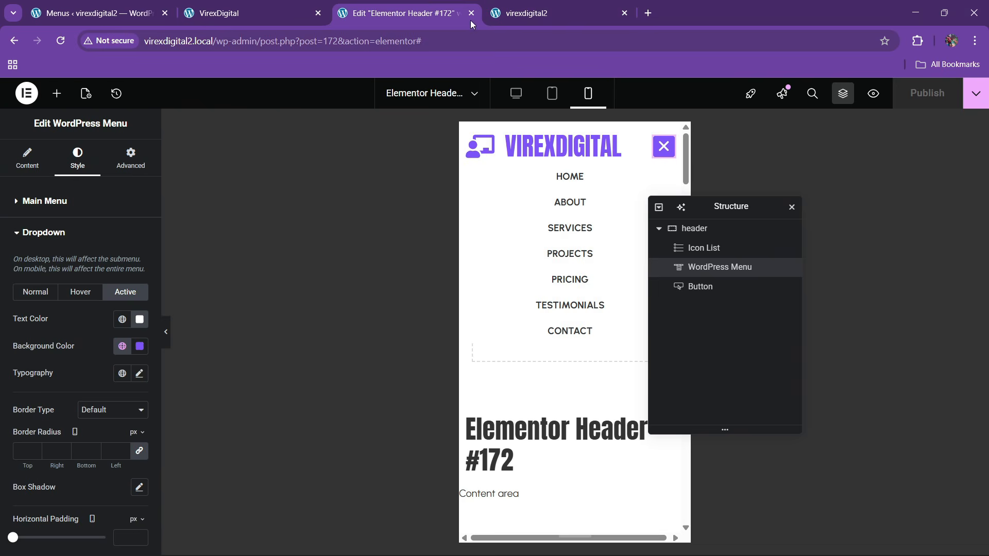
pyautogui.click(471, 14)
pyautogui.click(286, 14)
pyautogui.click(407, 14)
pyautogui.click(319, 43)
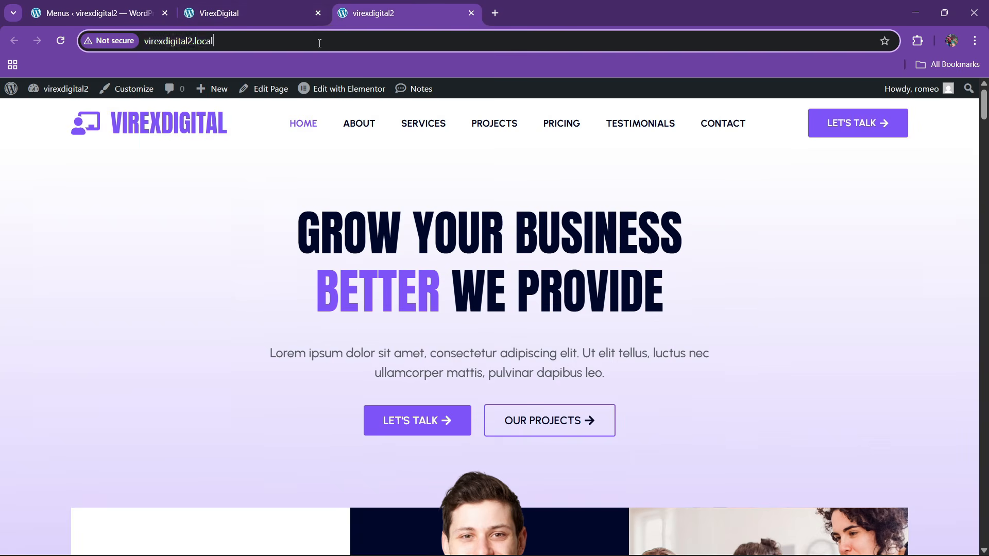
pyautogui.press('Return')
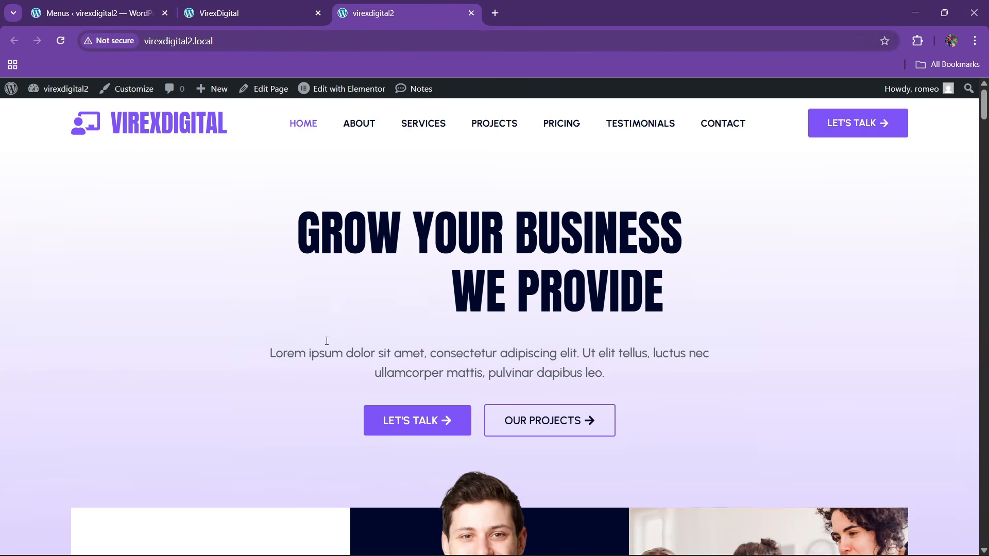
pyautogui.scroll(-2, 379, 227)
pyautogui.scroll(2, 381, 247)
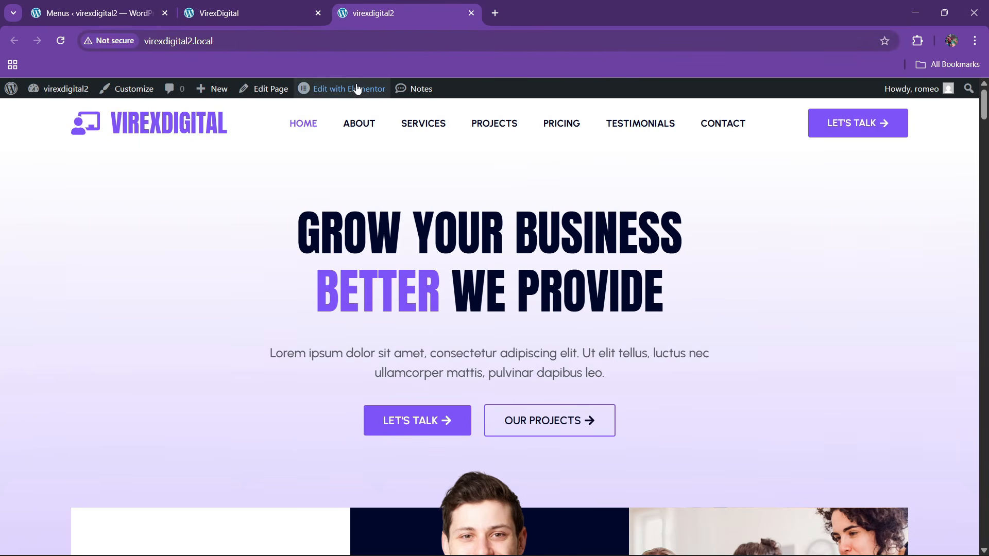
# - Open the Home page in Elementor in a new tab and switch to it
pyautogui.rightClick(357, 89)
pyautogui.click(383, 105)
pyautogui.scroll(-4, 453, 288)
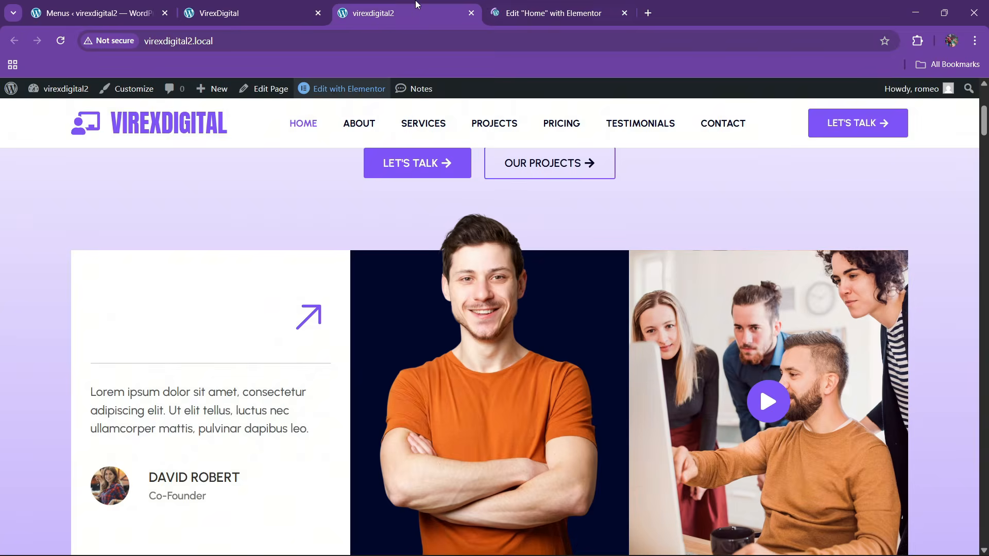
pyautogui.click(519, 7)
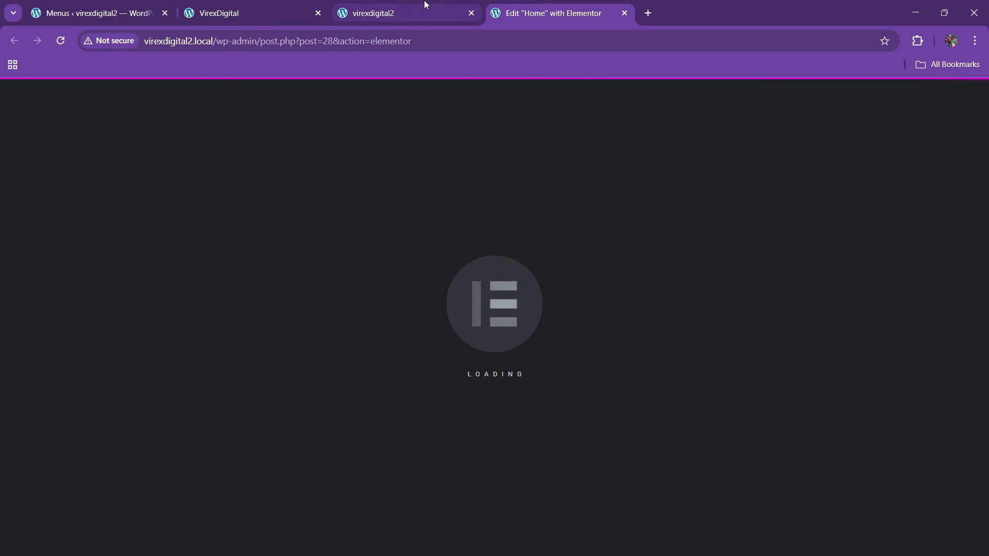
pyautogui.scroll(-4, 485, 339)
pyautogui.scroll(4, 484, 341)
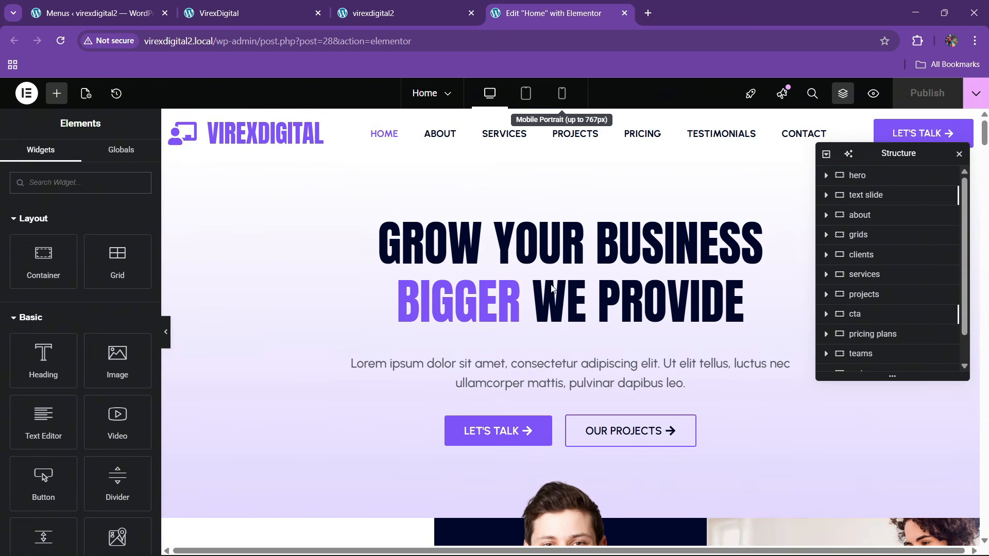
# - Switch to mobile view and give the hero container 60/20/0/20 padding
pyautogui.click(561, 93)
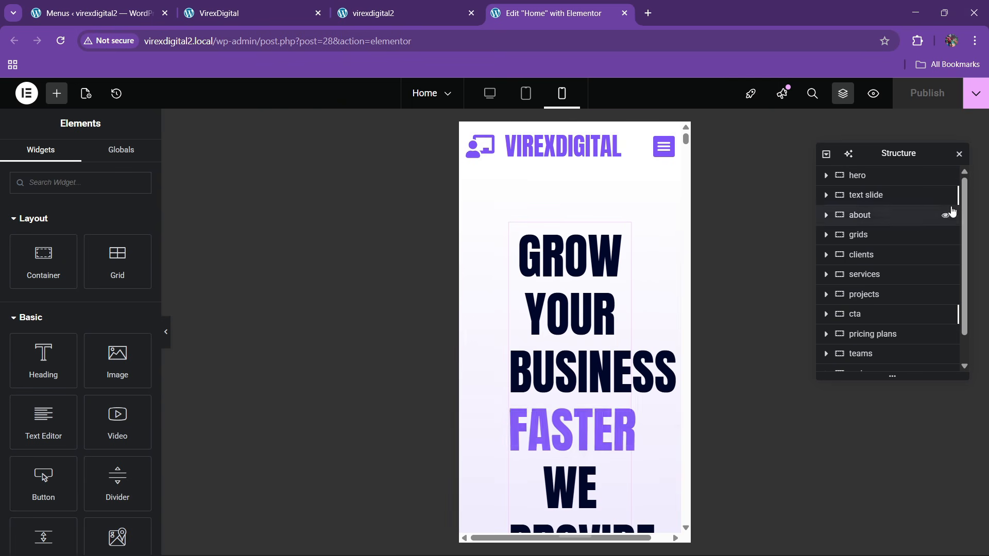
pyautogui.click(622, 209)
pyautogui.click(131, 157)
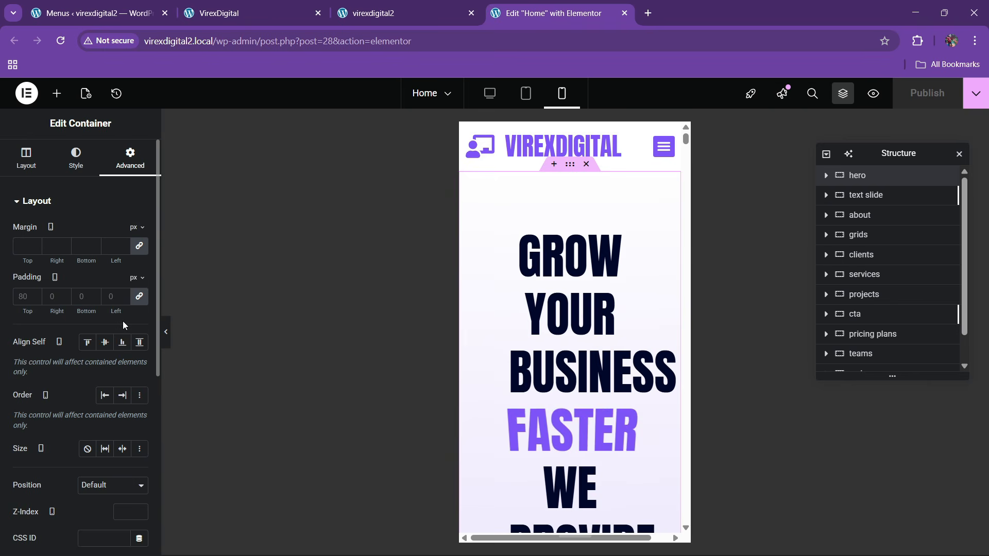
pyautogui.click(140, 297)
pyautogui.click(21, 296)
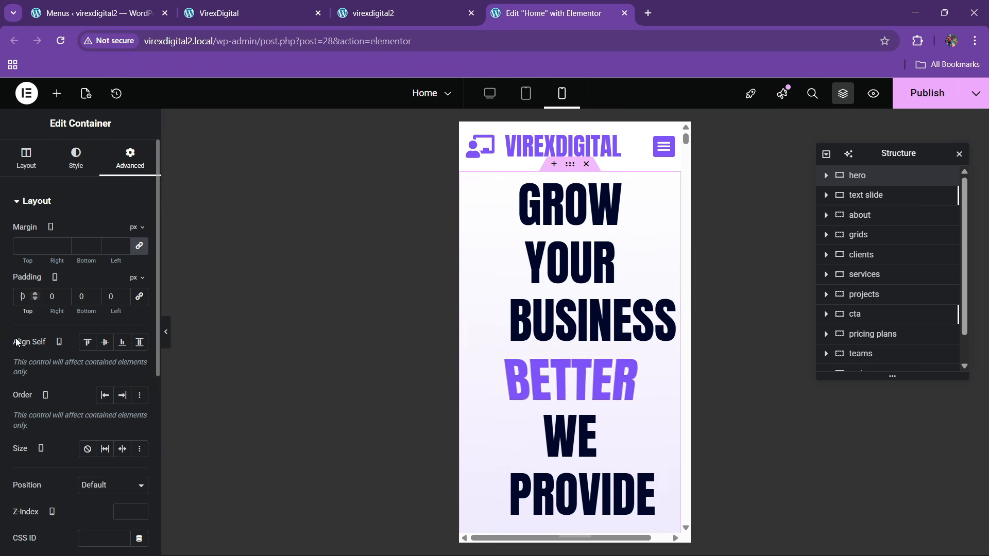
pyautogui.write('60')
pyautogui.press('Tab')
pyautogui.write('20')
pyautogui.press('Tab')
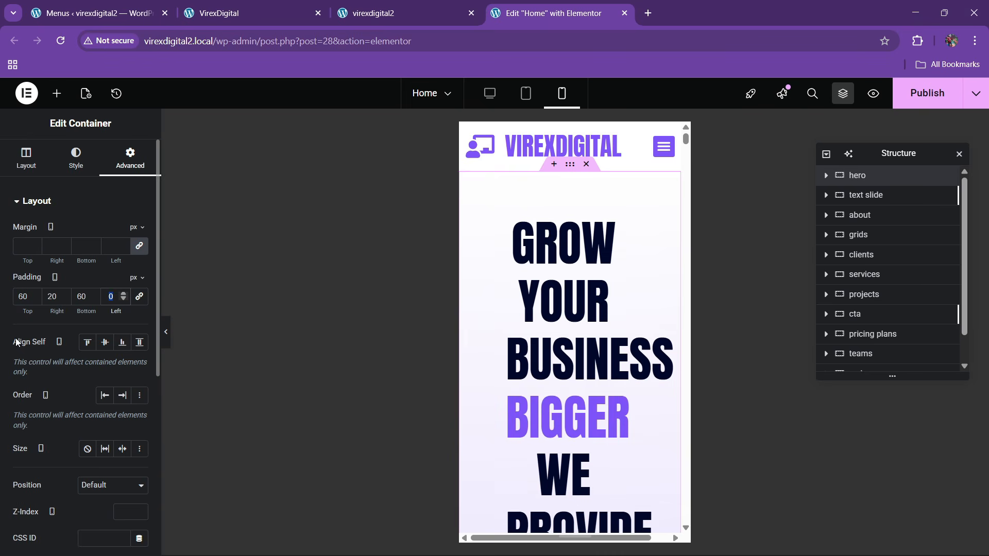
pyautogui.write('20')
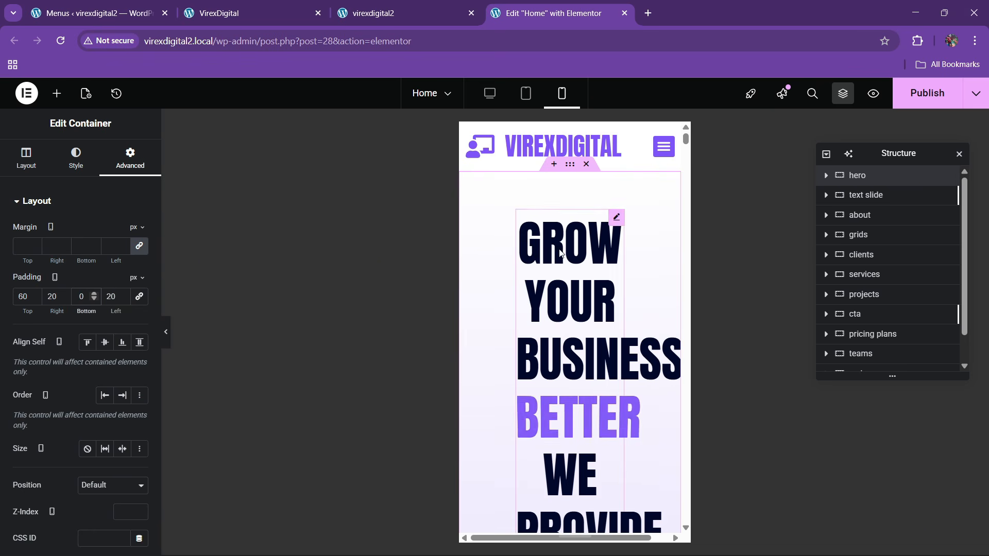
# - Set the hero's animated headline font size to 45px on mobile
pyautogui.click(619, 220)
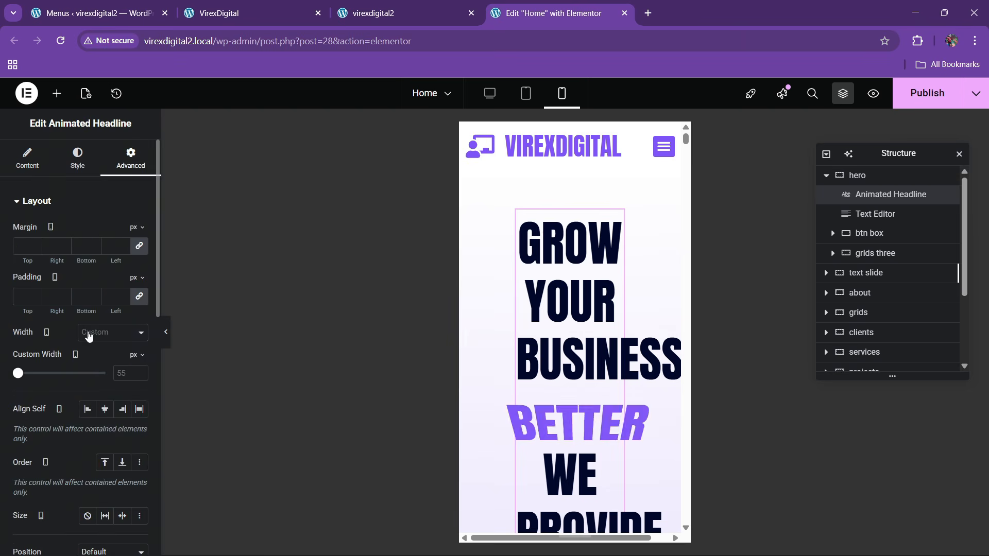
pyautogui.click(78, 159)
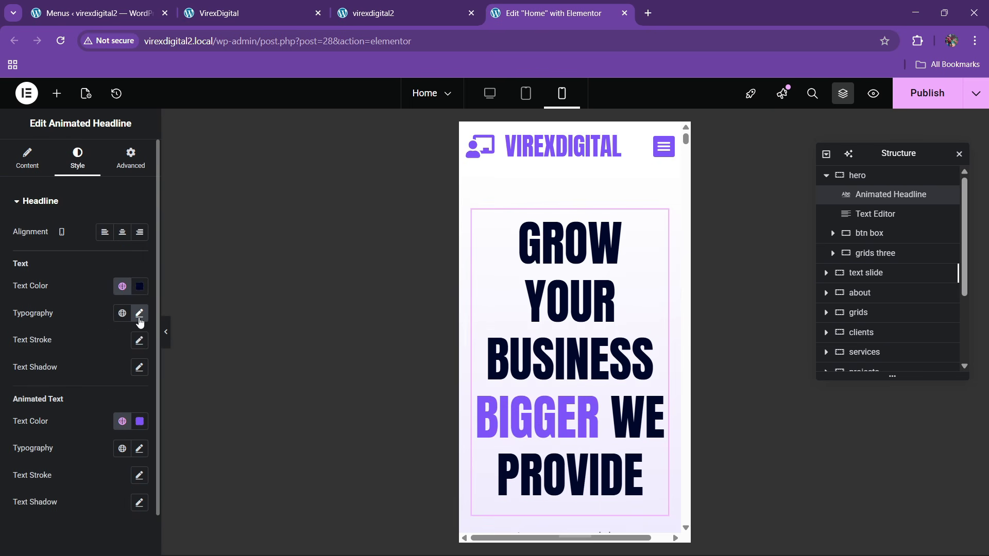
pyautogui.click(139, 318)
pyautogui.click(130, 410)
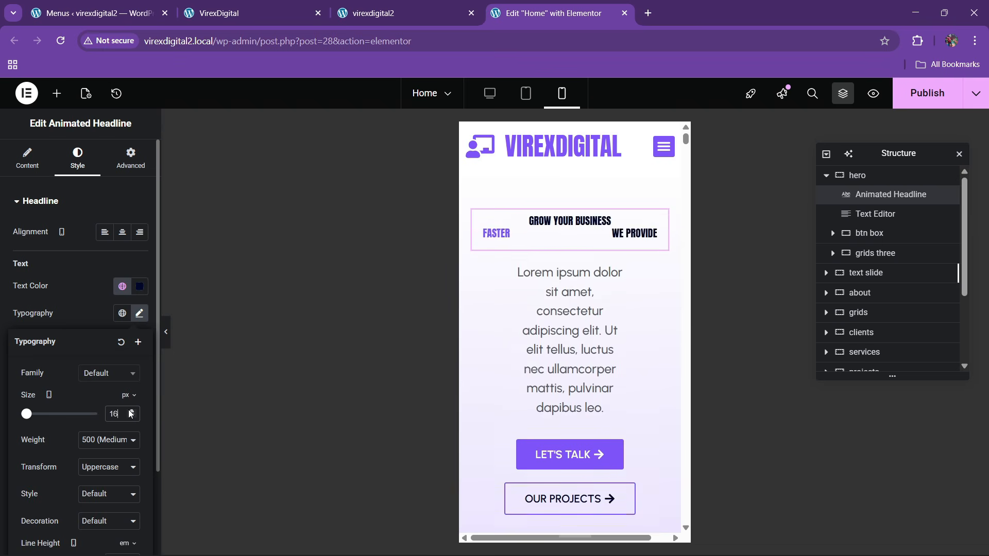
pyautogui.moveTo(130, 410); pyautogui.dragTo(129, 411)
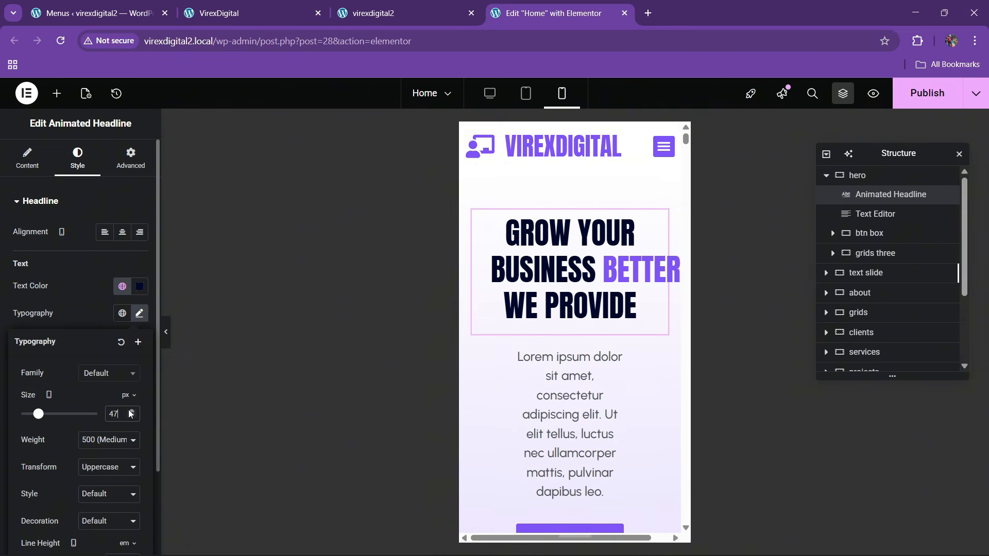
pyautogui.click(131, 417)
pyautogui.click(131, 417)
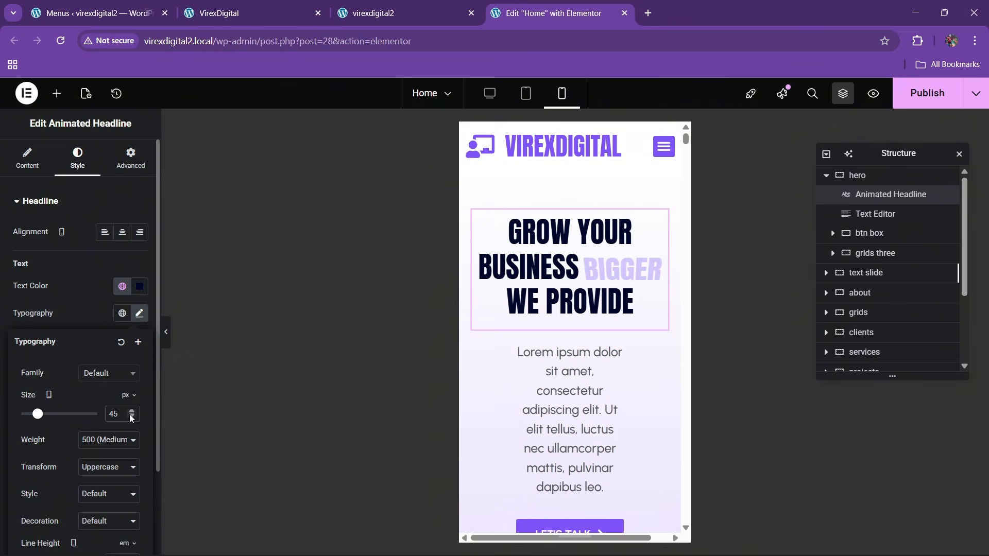
# - Make the hero paragraph text block span the full width
pyautogui.scroll(-3, 618, 230)
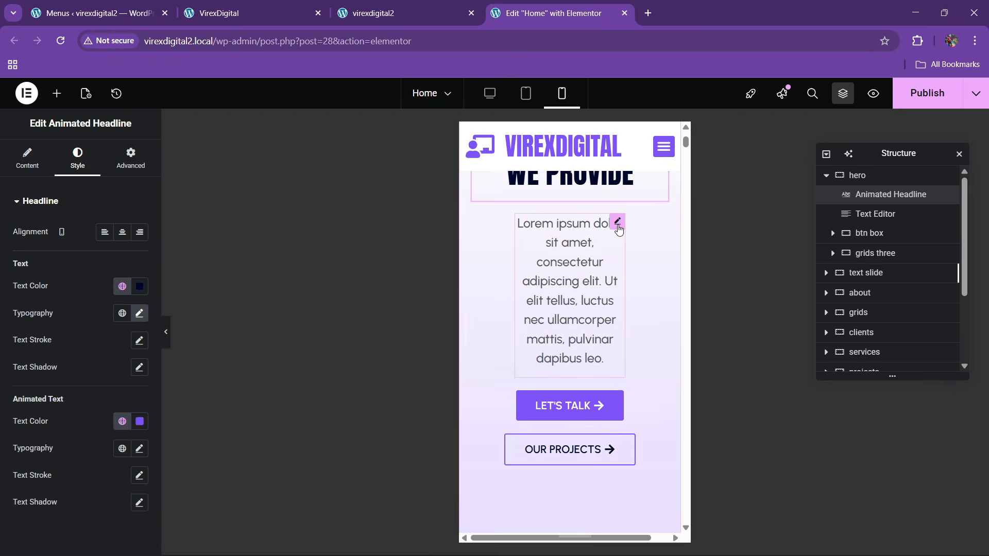
pyautogui.click(616, 223)
pyautogui.click(131, 157)
pyautogui.click(108, 332)
pyautogui.click(94, 366)
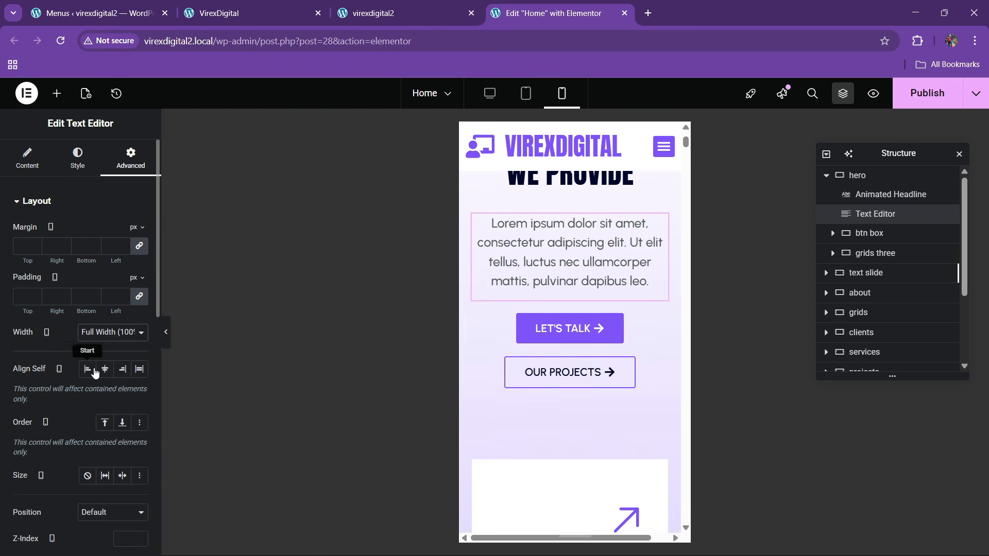
pyautogui.scroll(-5, 567, 335)
pyautogui.scroll(-2, 554, 298)
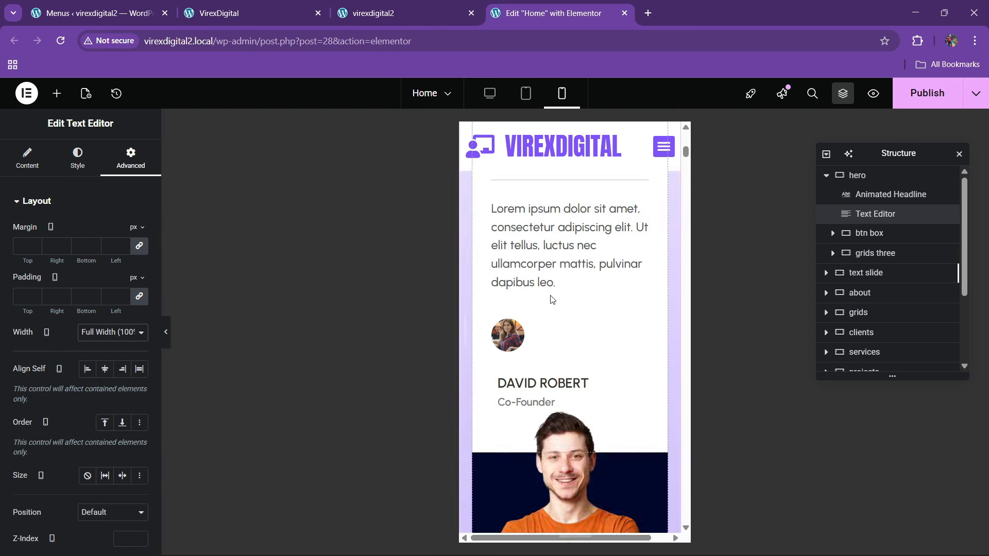
pyautogui.scroll(4, 552, 298)
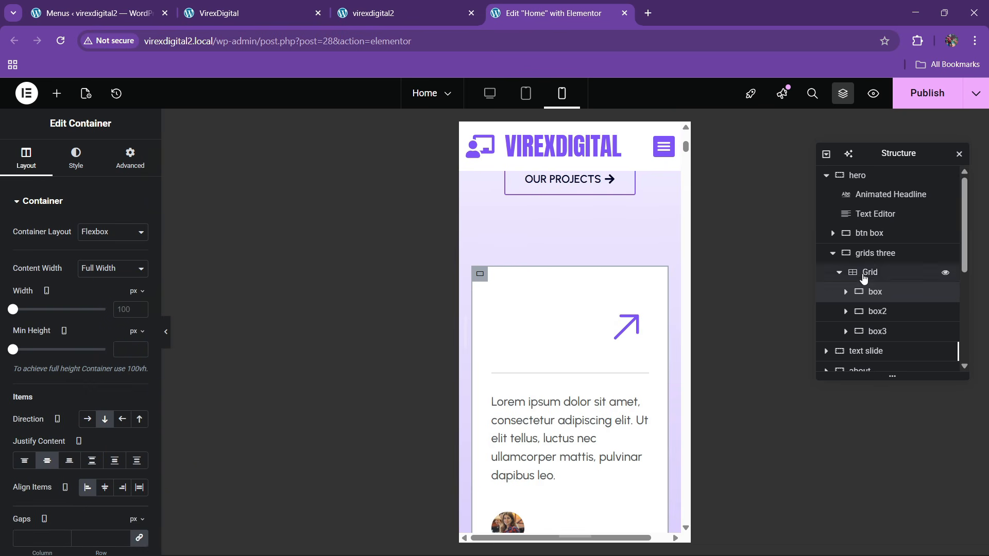
pyautogui.click(845, 292)
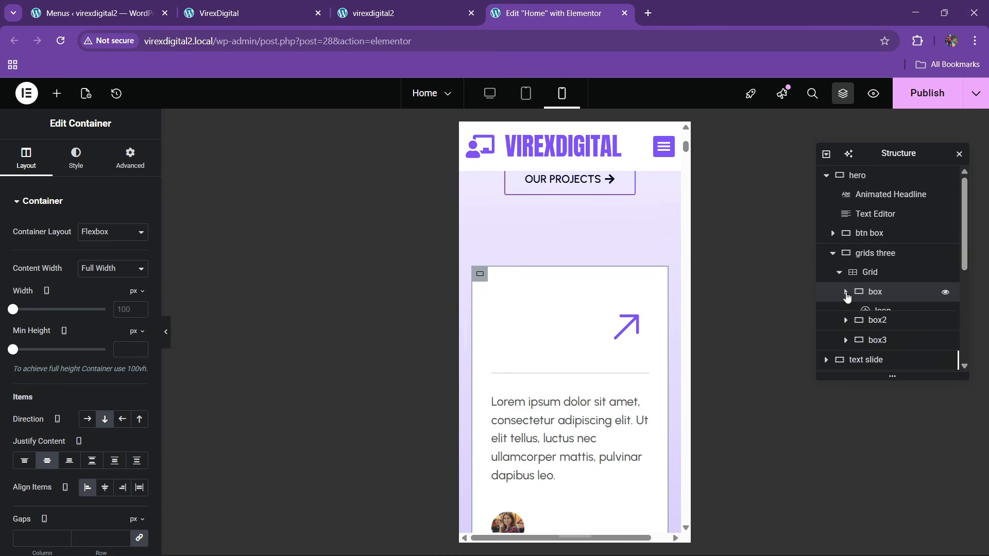
pyautogui.scroll(-4, 556, 341)
pyautogui.scroll(5, 554, 345)
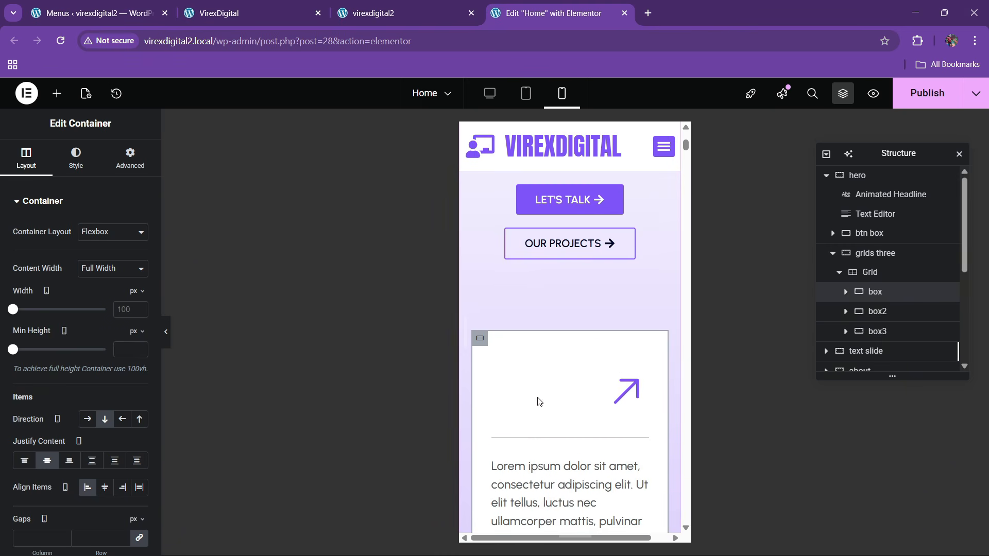
pyautogui.scroll(-2, 618, 397)
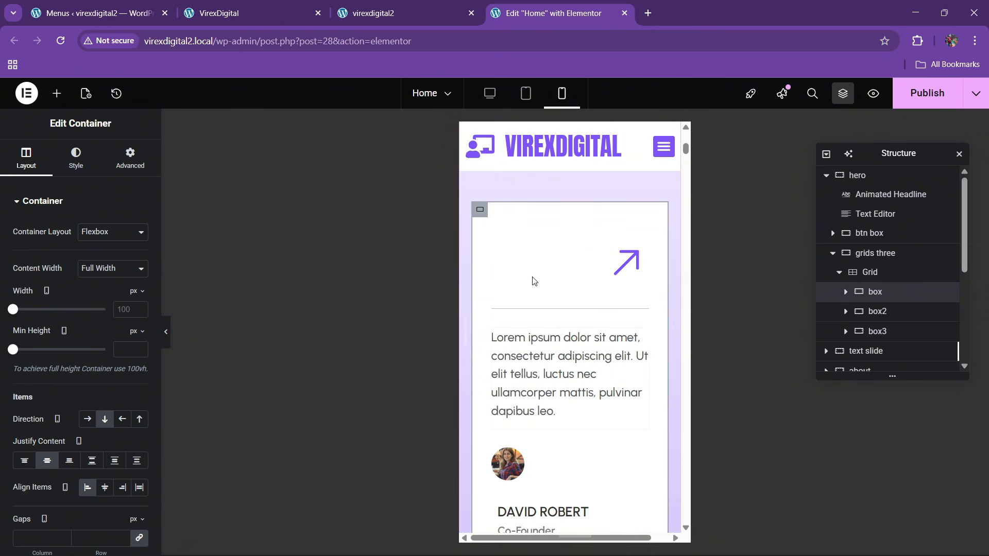
pyautogui.scroll(2, 520, 272)
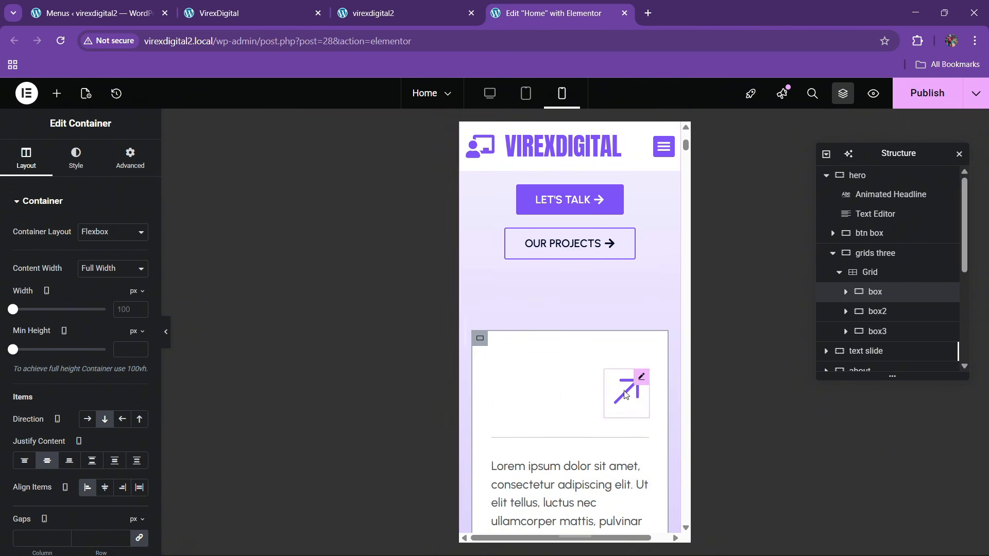
pyautogui.scroll(-3, 582, 417)
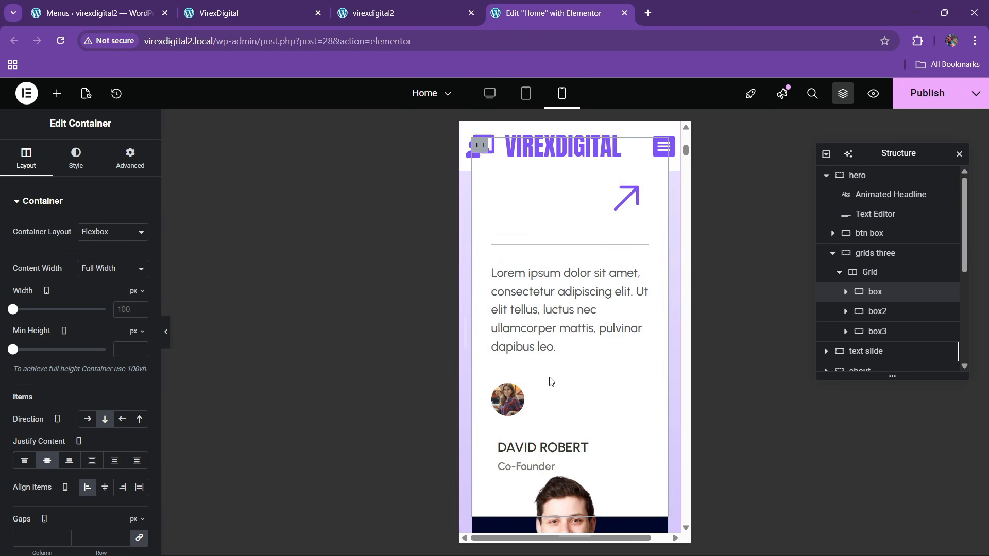
pyautogui.click(502, 393)
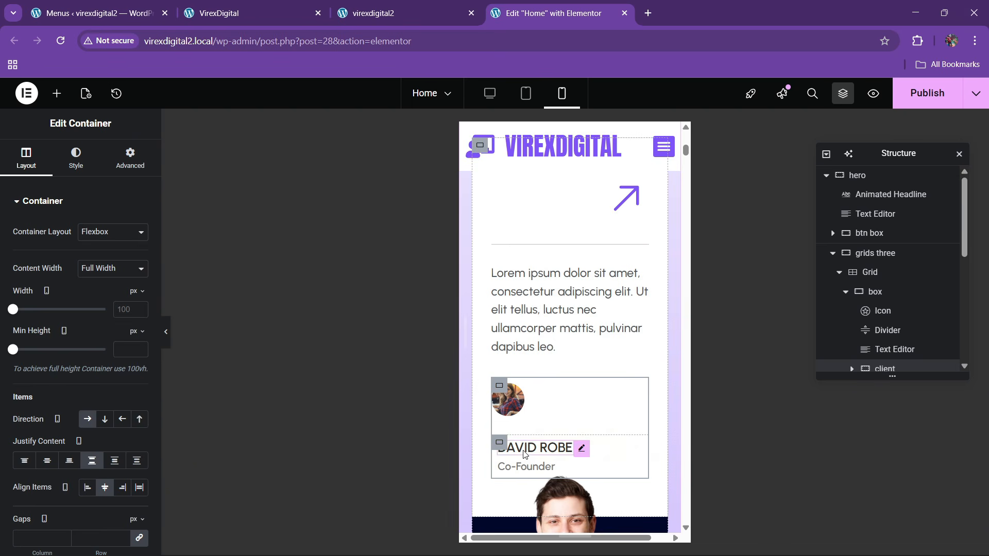
# - Give the container holding the man's portrait a 320 px minimum height
pyautogui.scroll(-3, 564, 410)
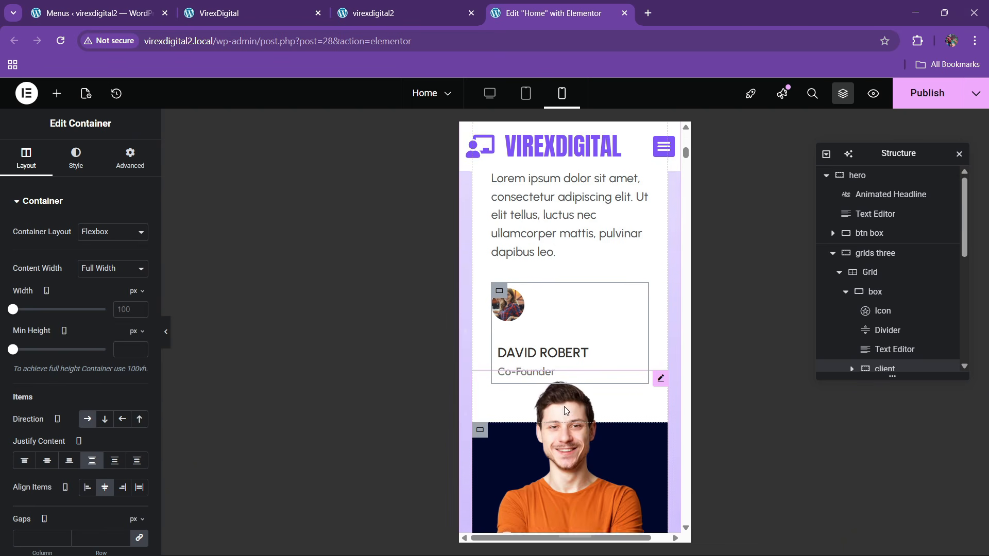
pyautogui.scroll(-3, 551, 411)
pyautogui.scroll(3, 551, 411)
pyautogui.scroll(-2, 551, 411)
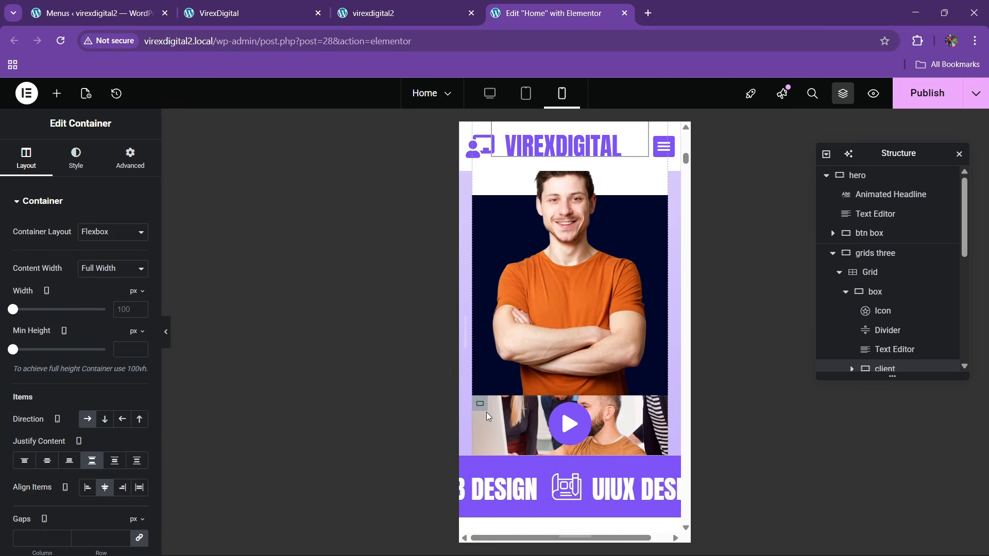
pyautogui.click(479, 405)
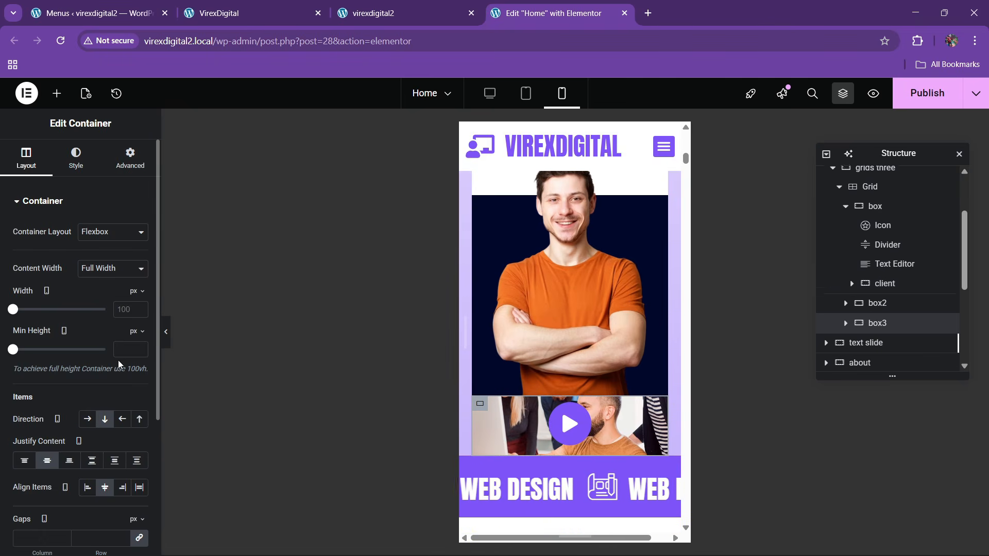
pyautogui.moveTo(13, 349); pyautogui.dragTo(33, 349)
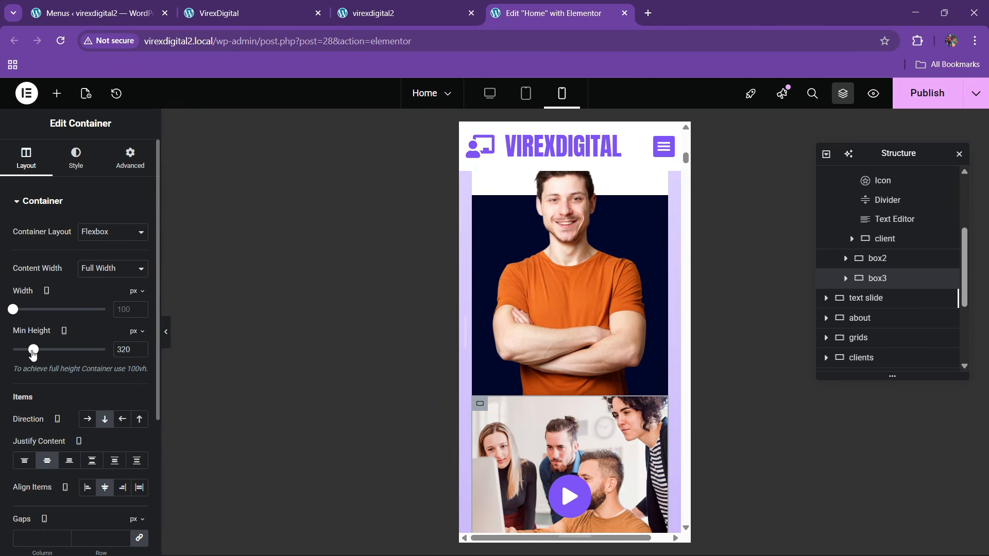
pyautogui.scroll(-5, 566, 390)
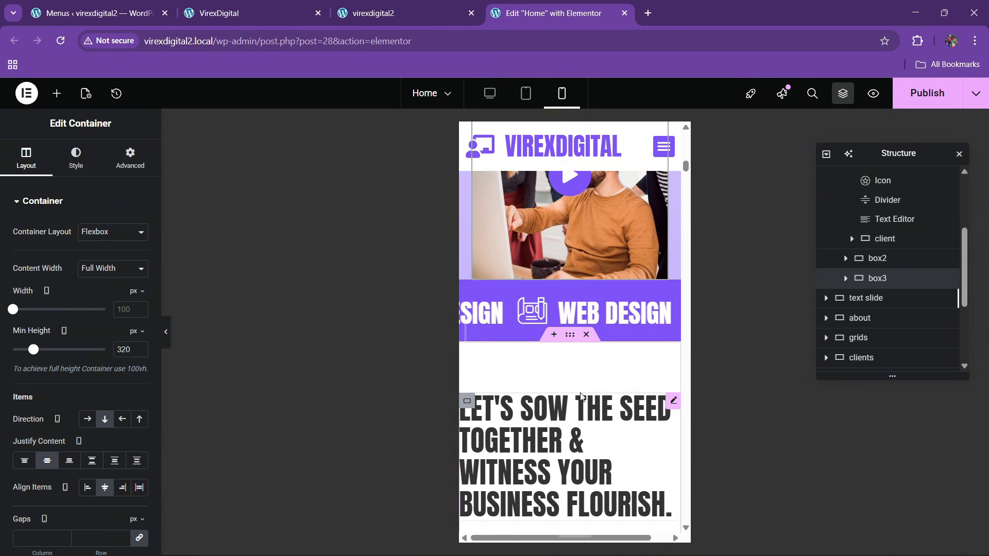
pyautogui.scroll(-1, 588, 313)
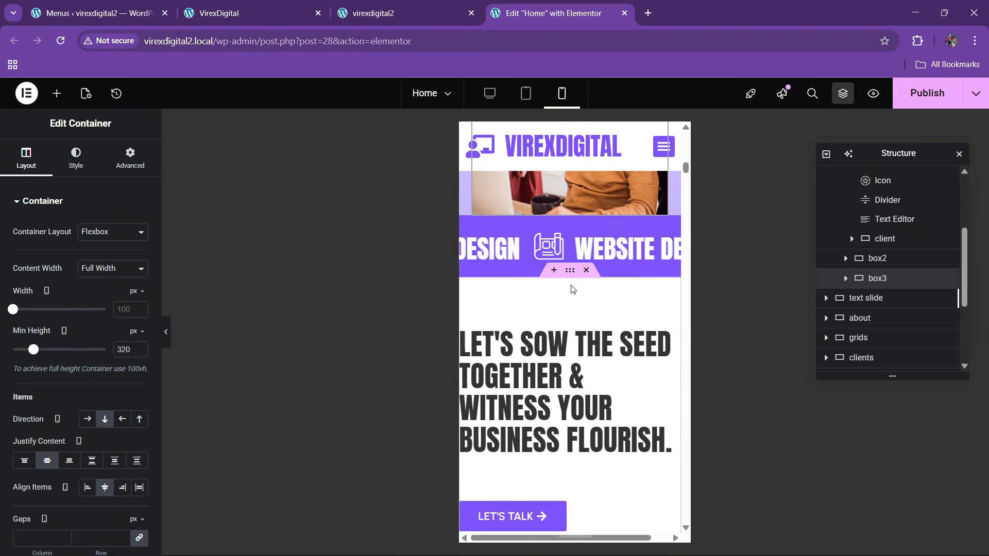
# - Duplicate the marquee's Icon Box twice, then delete one surplus copy
pyautogui.click(551, 322)
pyautogui.click(131, 158)
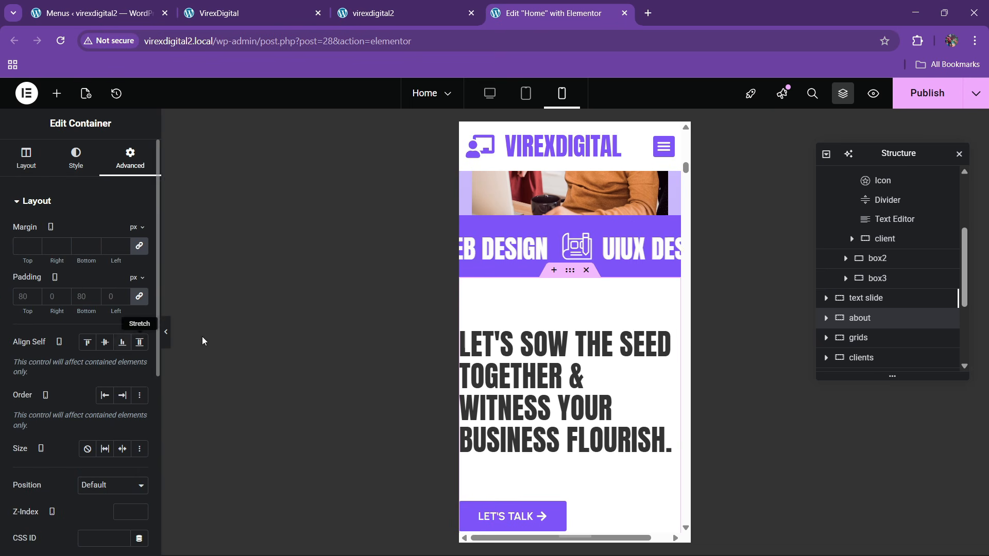
pyautogui.click(588, 245)
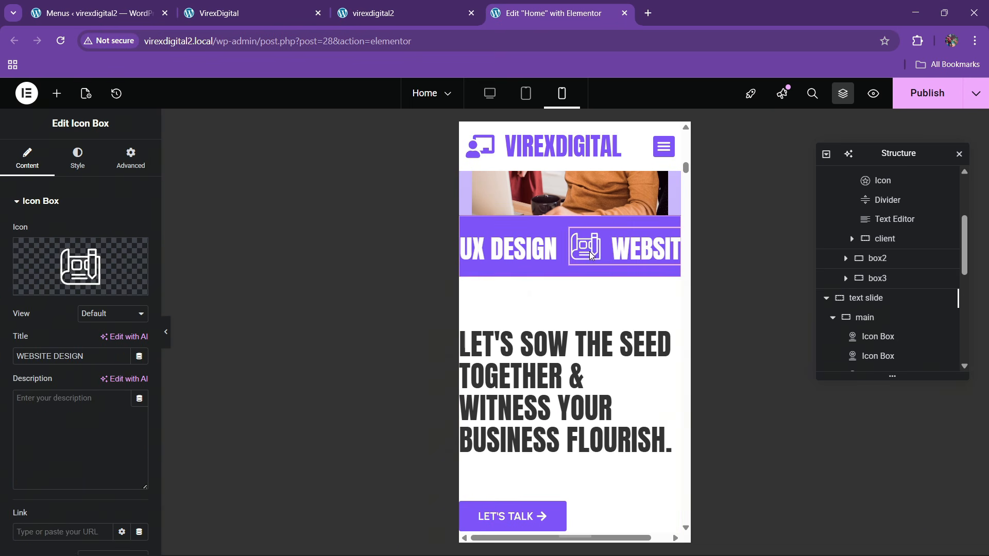
pyautogui.scroll(-1, 881, 296)
pyautogui.rightClick(876, 283)
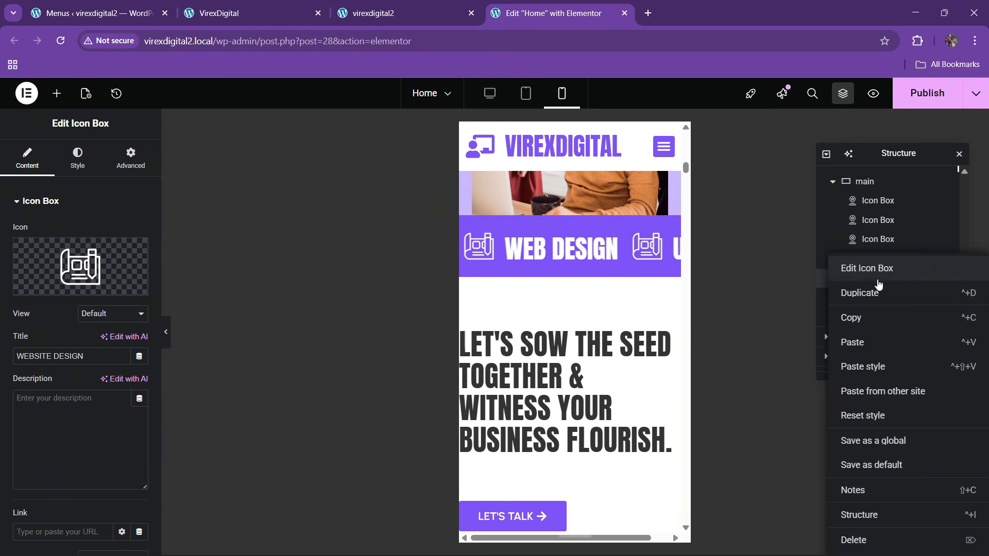
pyautogui.click(872, 287)
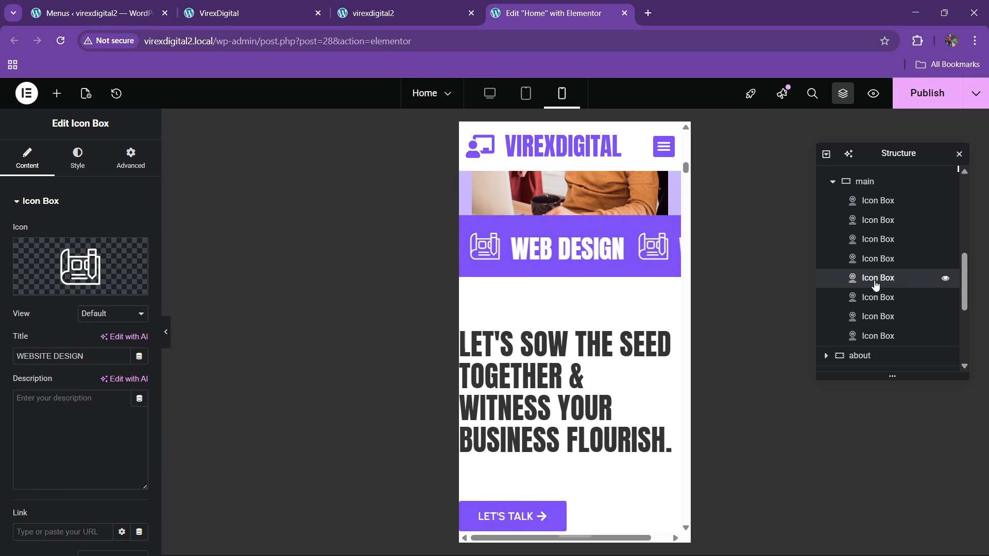
pyautogui.rightClick(873, 282)
pyautogui.click(870, 294)
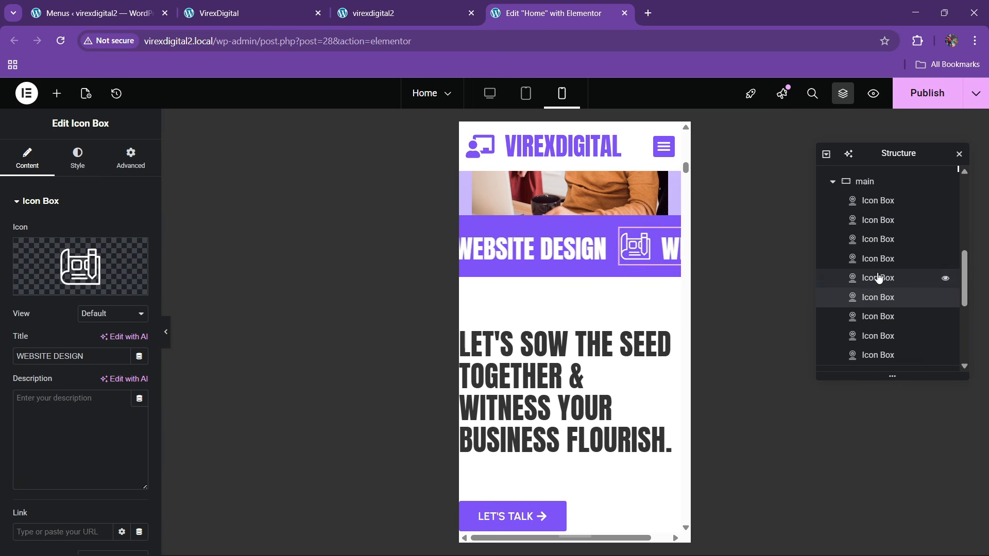
pyautogui.rightClick(878, 281)
pyautogui.click(850, 539)
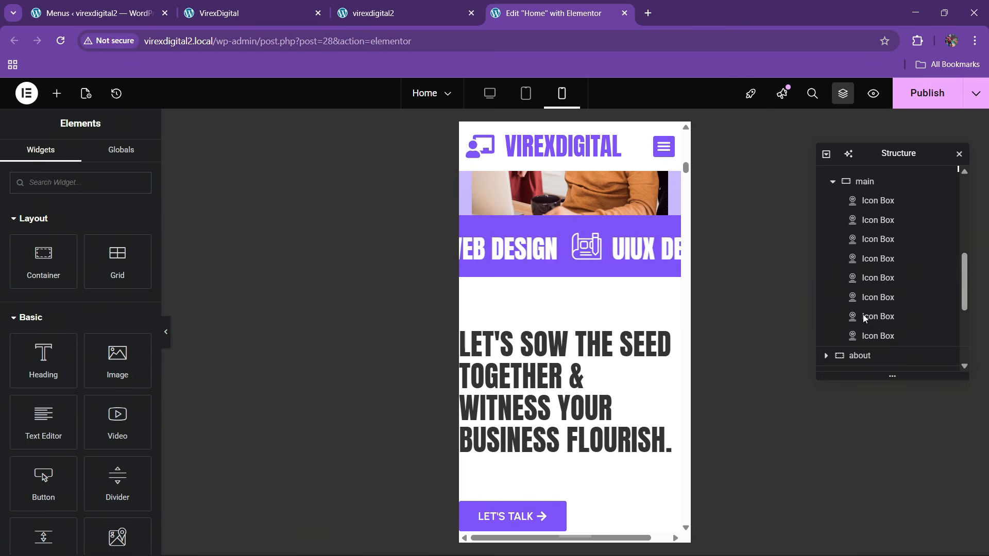
# - Change the text slide container's mobile custom CSS animation-duration from 3s to 20s
pyautogui.scroll(2, 877, 215)
pyautogui.click(871, 226)
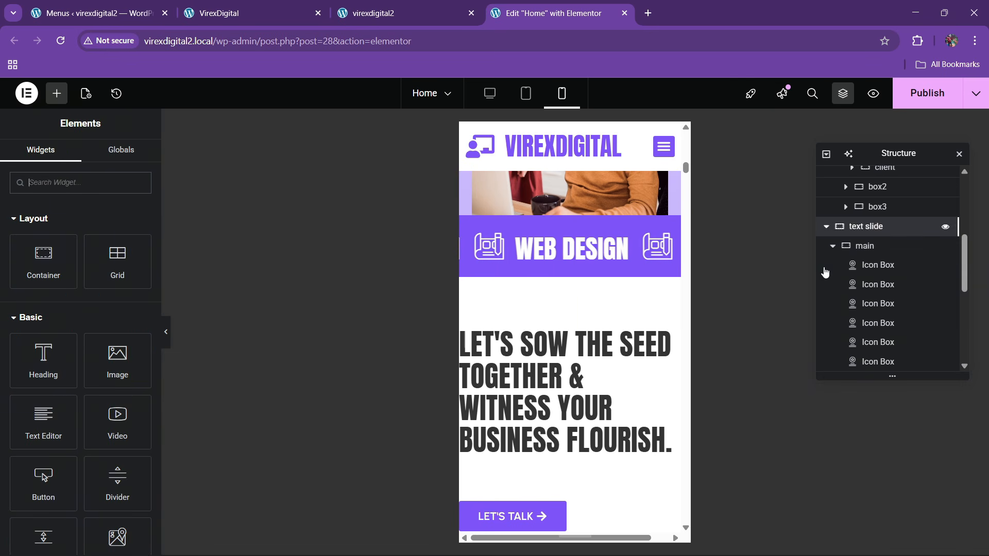
pyautogui.click(131, 161)
pyautogui.scroll(-6, 86, 386)
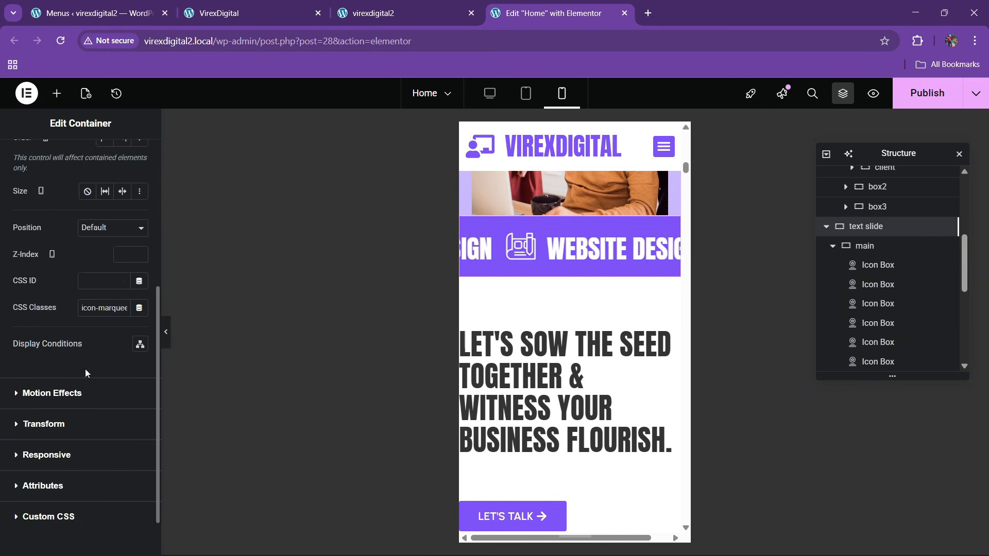
pyautogui.click(86, 454)
pyautogui.scroll(-5, 83, 401)
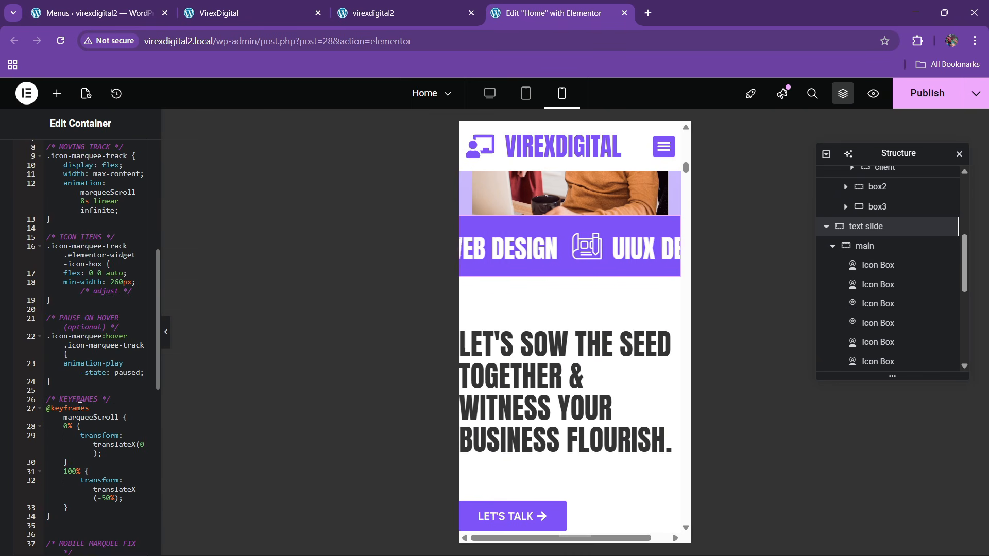
pyautogui.scroll(-5, 83, 400)
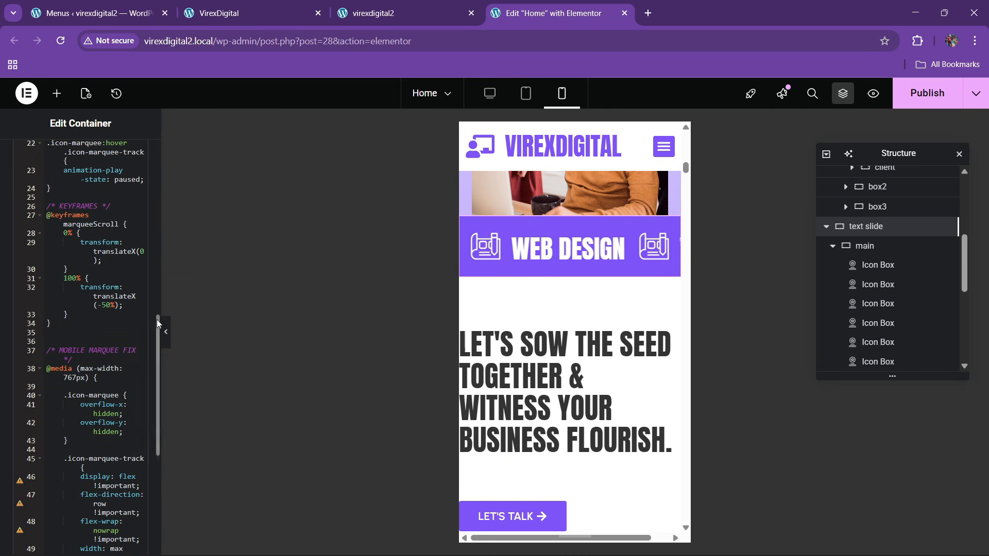
pyautogui.moveTo(161, 307); pyautogui.dragTo(237, 308)
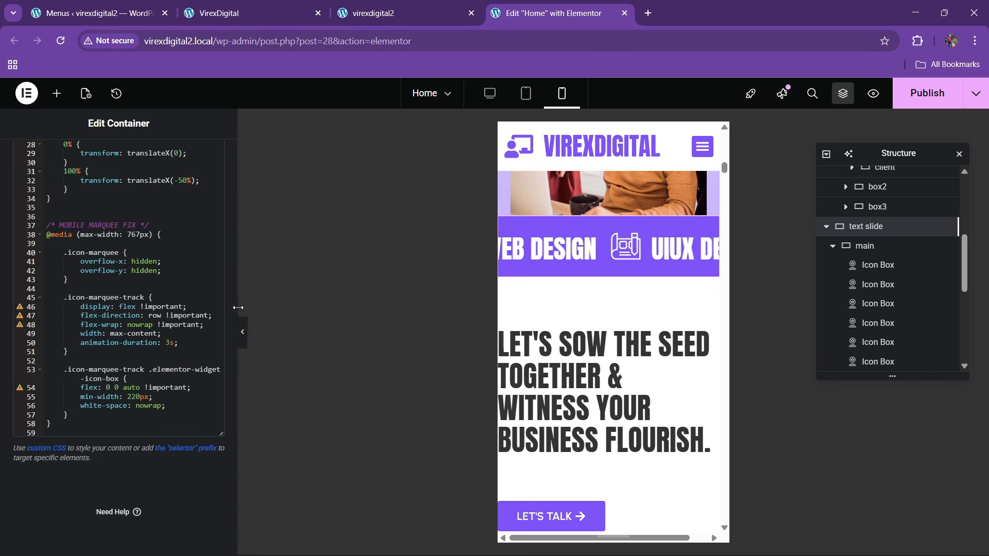
pyautogui.click(170, 347)
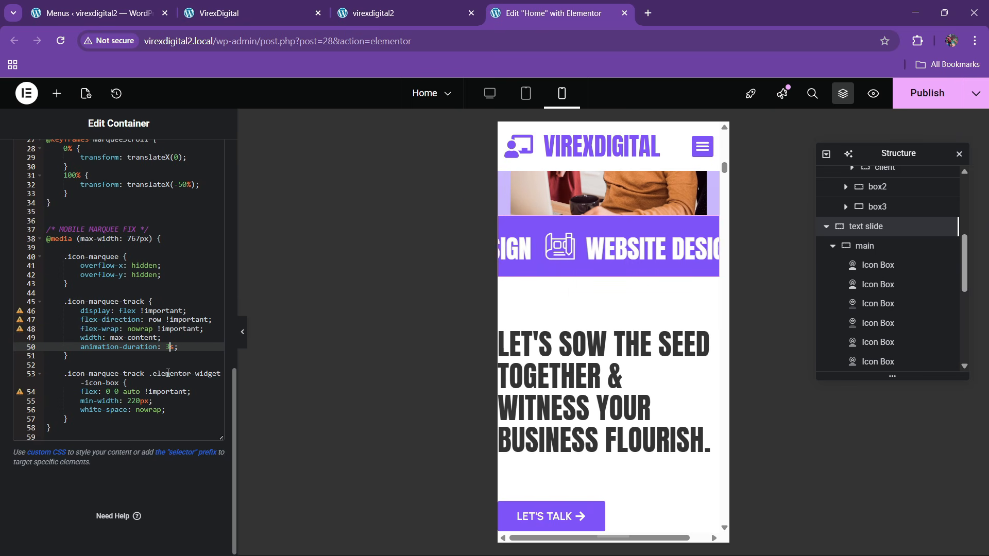
pyautogui.write('20')
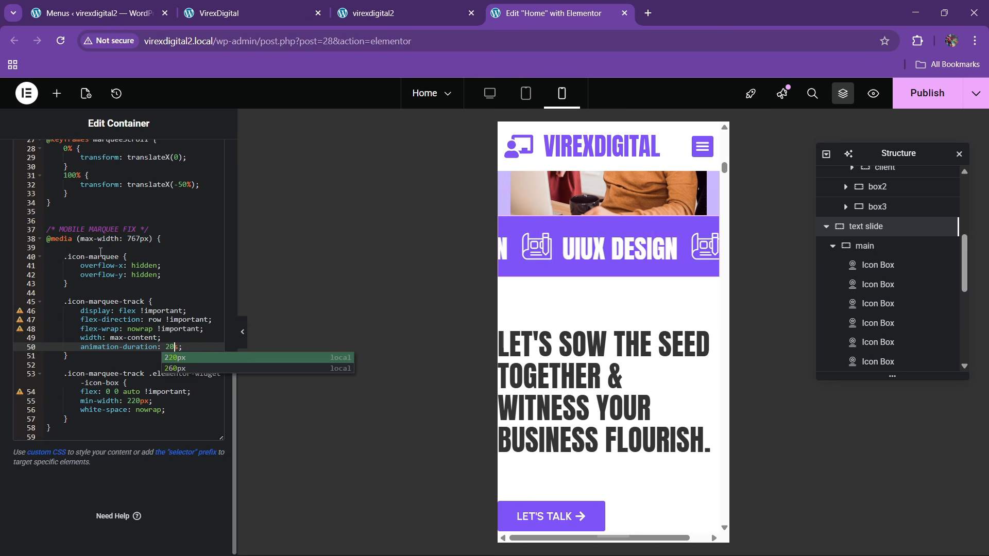
pyautogui.scroll(3, 142, 298)
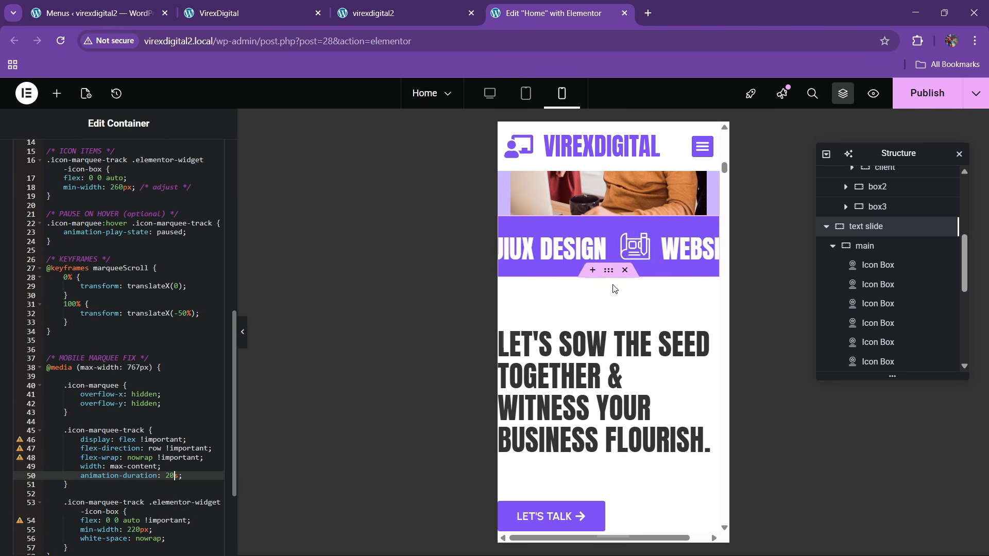
pyautogui.click(608, 271)
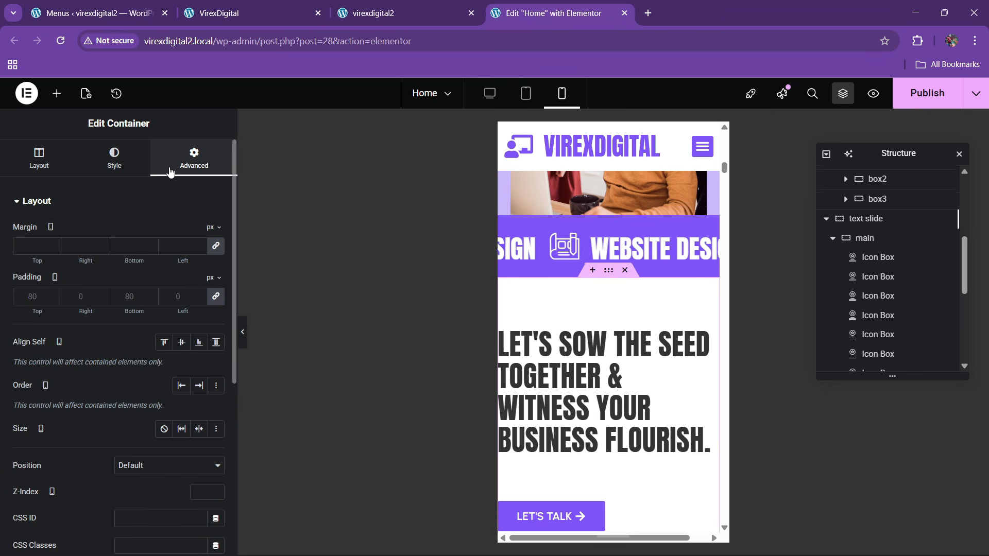
# - Give the about section 60/20/60/20 padding on mobile
pyautogui.moveTo(193, 257); pyautogui.dragTo(158, 271)
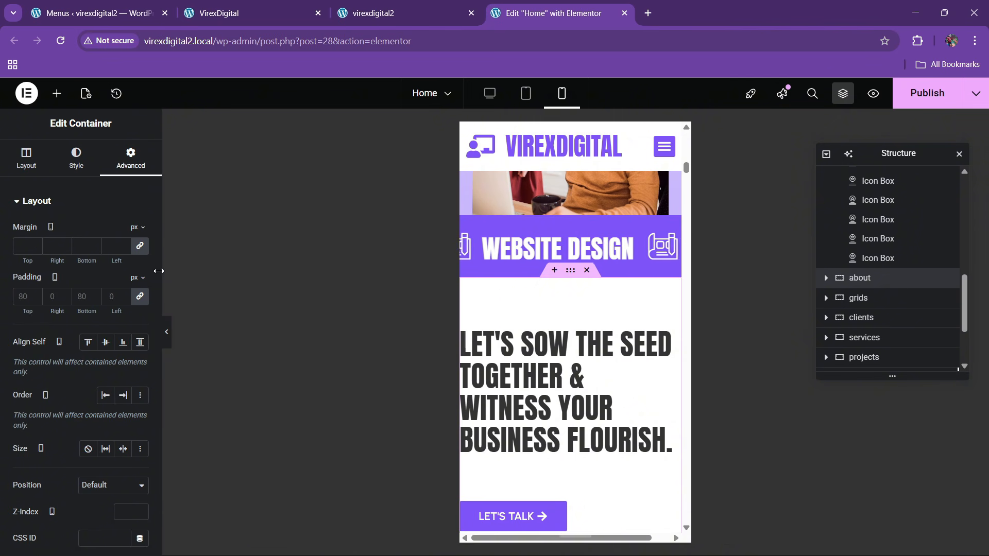
pyautogui.click(135, 302)
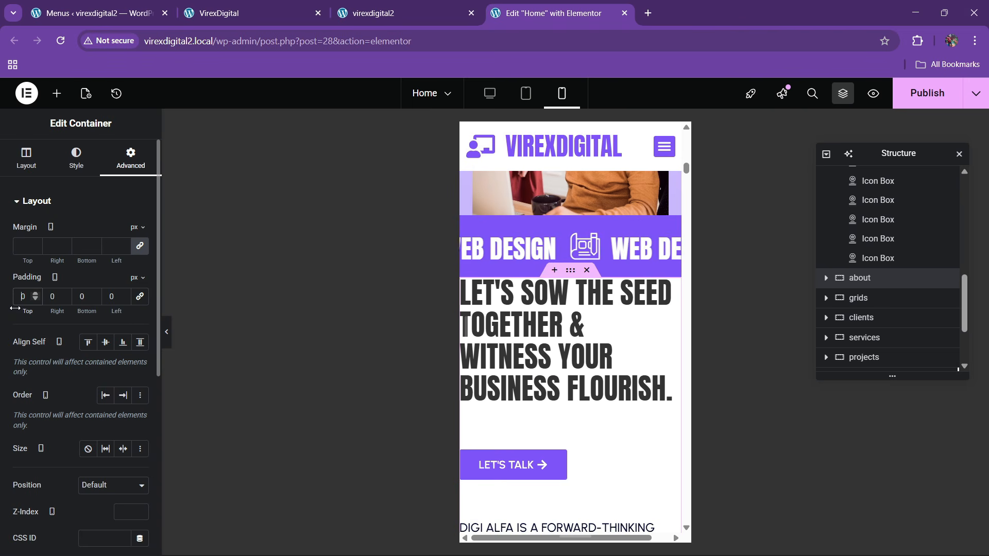
pyautogui.write('60')
pyautogui.press('Tab')
pyautogui.write('20')
pyautogui.press('Tab')
pyautogui.write('6')
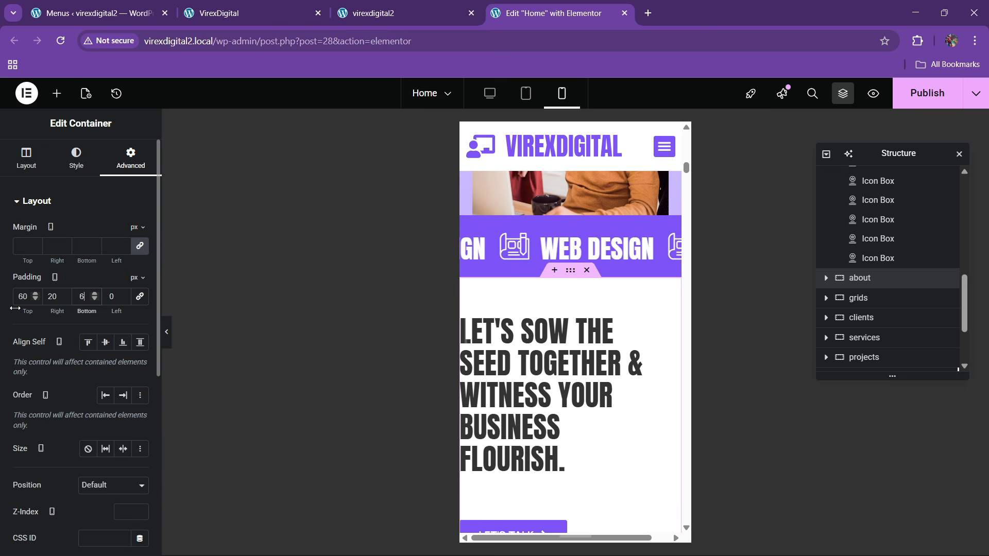
pyautogui.write('0')
pyautogui.press('Tab')
pyautogui.write('20')
pyautogui.scroll(-10, 481, 330)
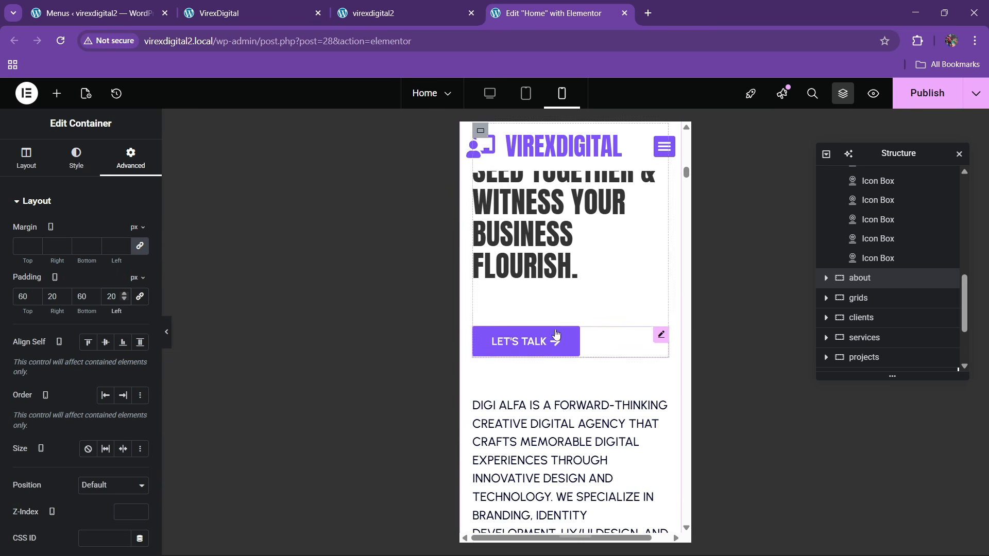
pyautogui.scroll(-15, 555, 370)
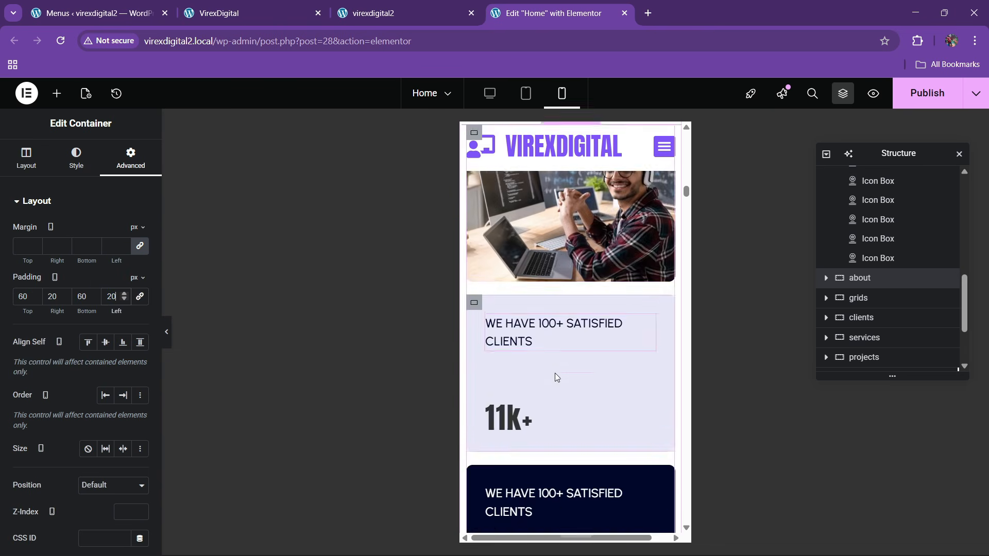
pyautogui.scroll(3, 557, 378)
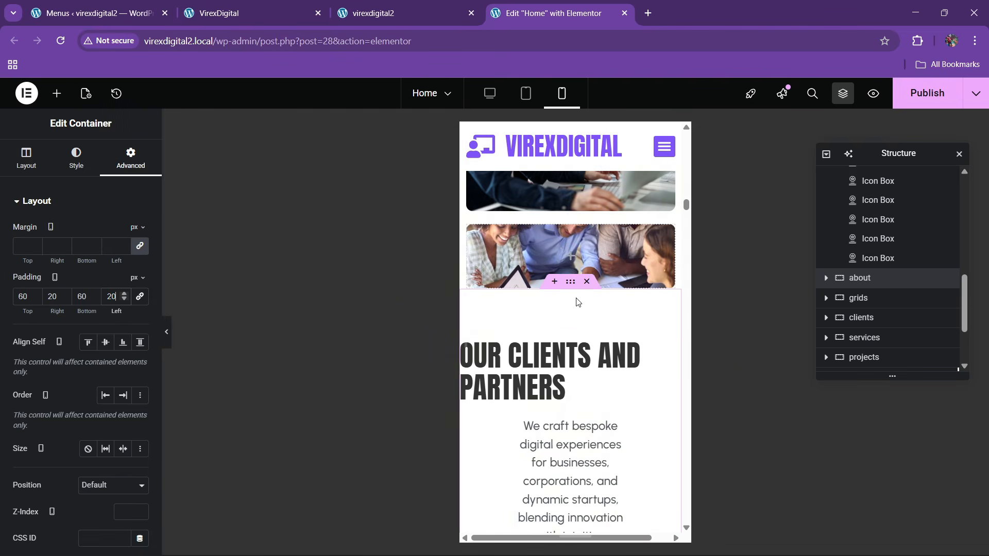
# - Set the clients section's mobile padding to 60/20/60/20
pyautogui.click(563, 302)
pyautogui.click(133, 160)
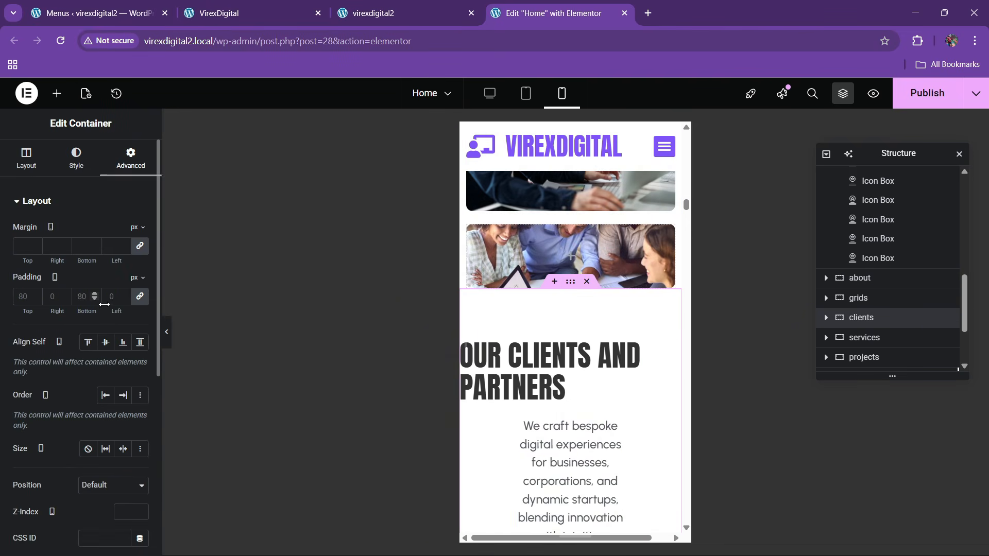
pyautogui.click(140, 297)
pyautogui.click(23, 297)
pyautogui.write('060')
pyautogui.press('Tab')
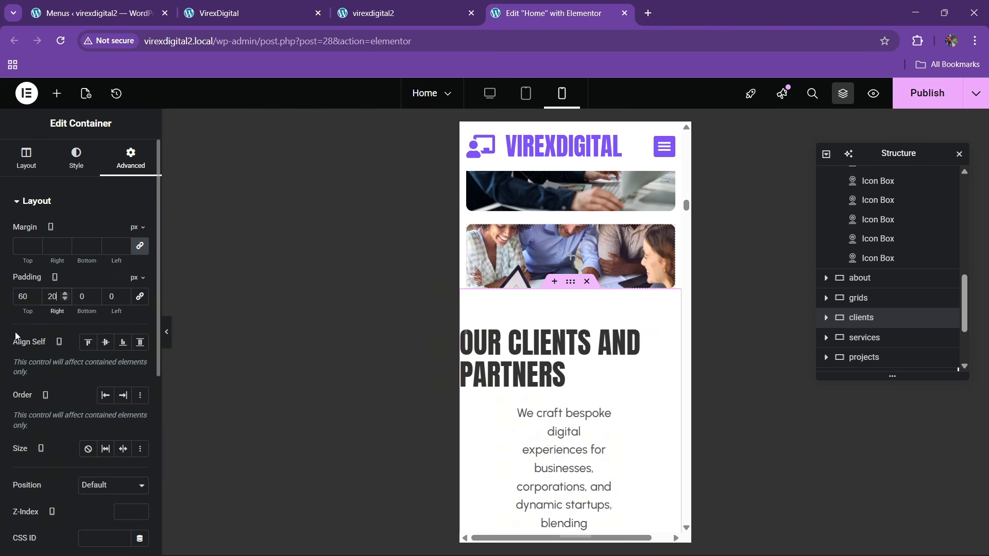
pyautogui.write('20')
pyautogui.press('Tab')
pyautogui.write('60')
pyautogui.press('Tab')
pyautogui.write('20')
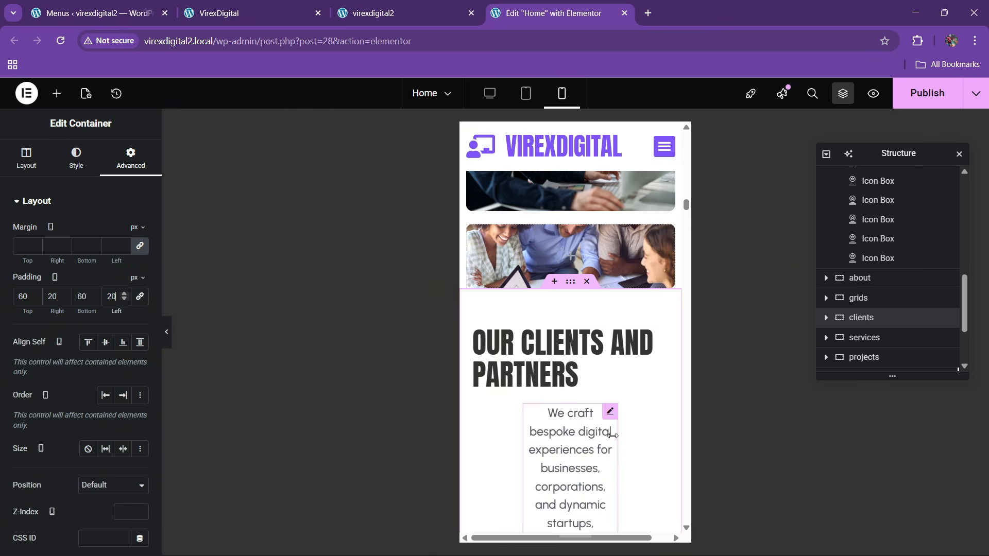
pyautogui.scroll(-1, 592, 412)
# - Make the clients intro paragraph span the full width
pyautogui.click(612, 350)
pyautogui.click(78, 156)
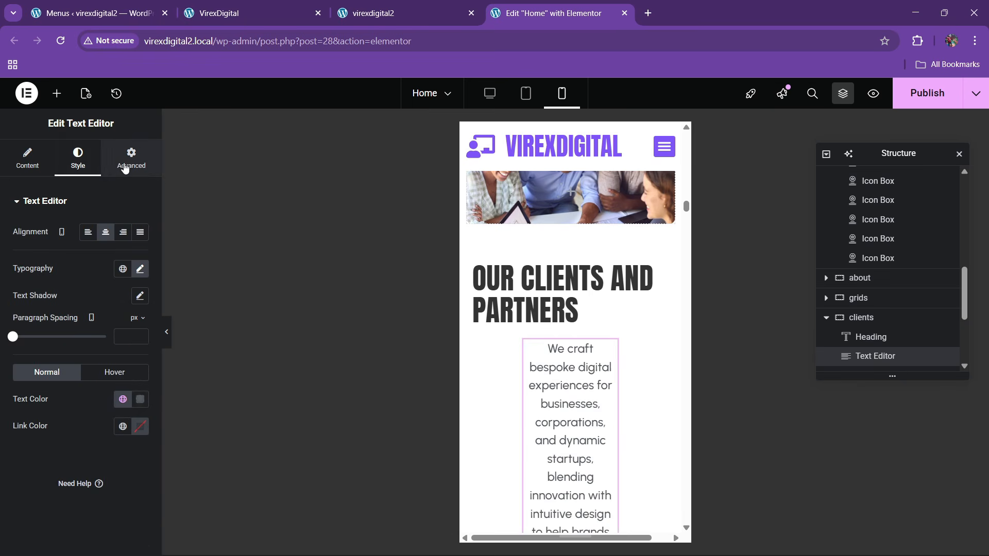
pyautogui.click(131, 157)
pyautogui.click(92, 332)
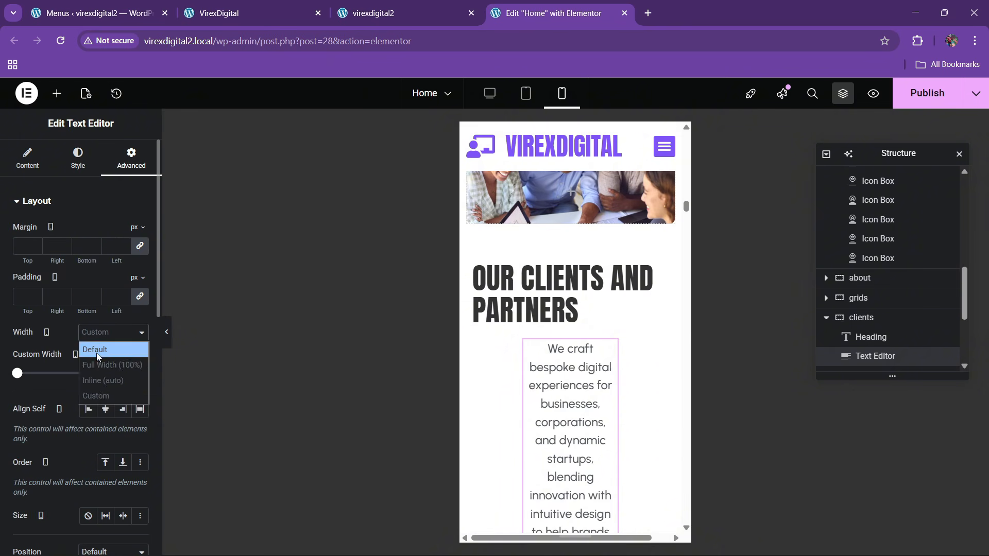
pyautogui.click(98, 357)
pyautogui.click(96, 339)
pyautogui.click(96, 366)
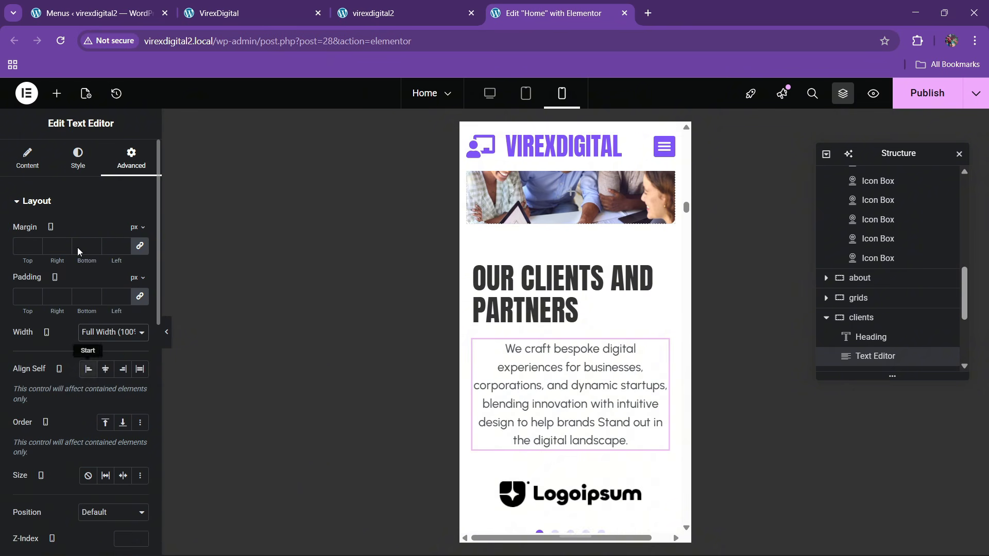
# - Left-align the clients intro paragraph text
pyautogui.click(78, 157)
pyautogui.click(88, 232)
pyautogui.scroll(-8, 572, 361)
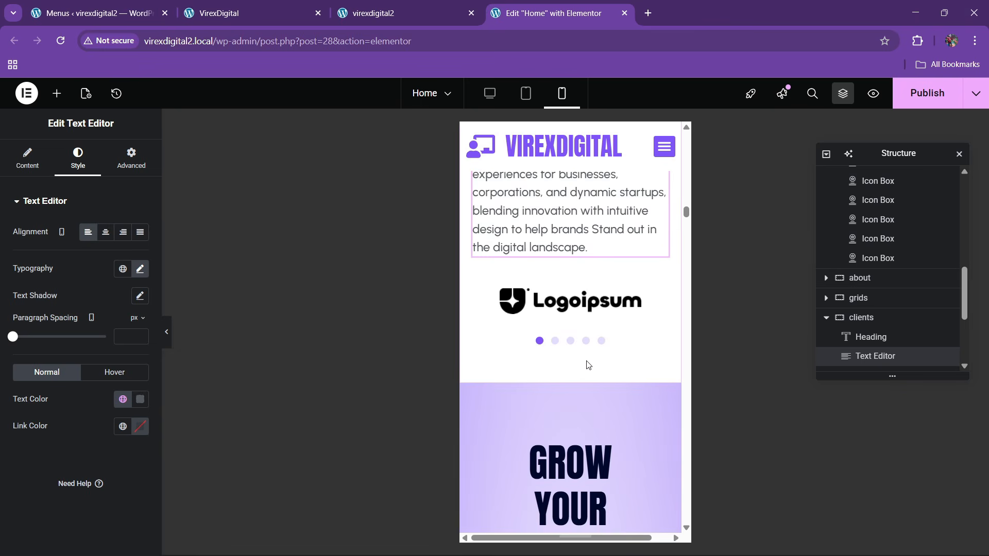
pyautogui.scroll(3, 563, 358)
# - Give the services section container 60/20/60/20 padding
pyautogui.click(570, 311)
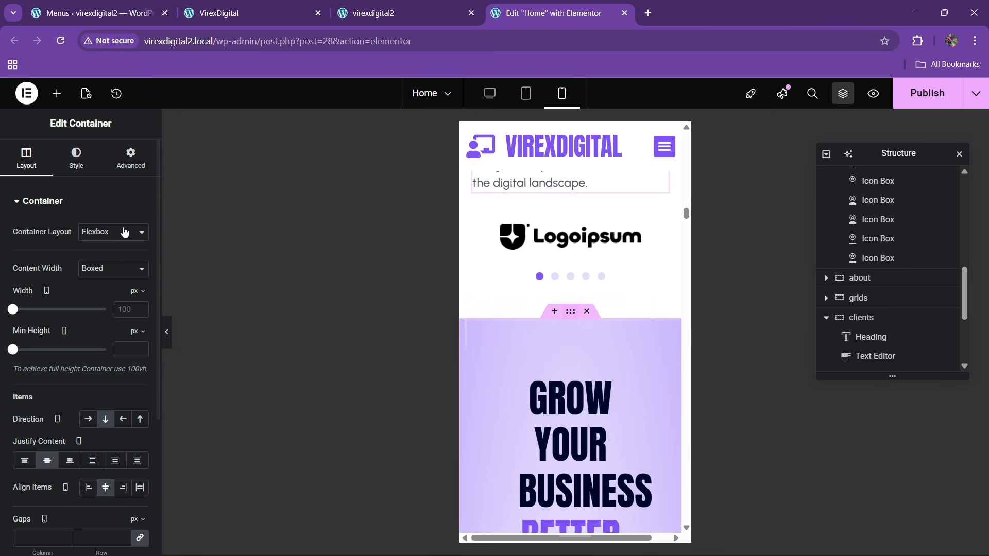
pyautogui.click(126, 168)
pyautogui.click(140, 297)
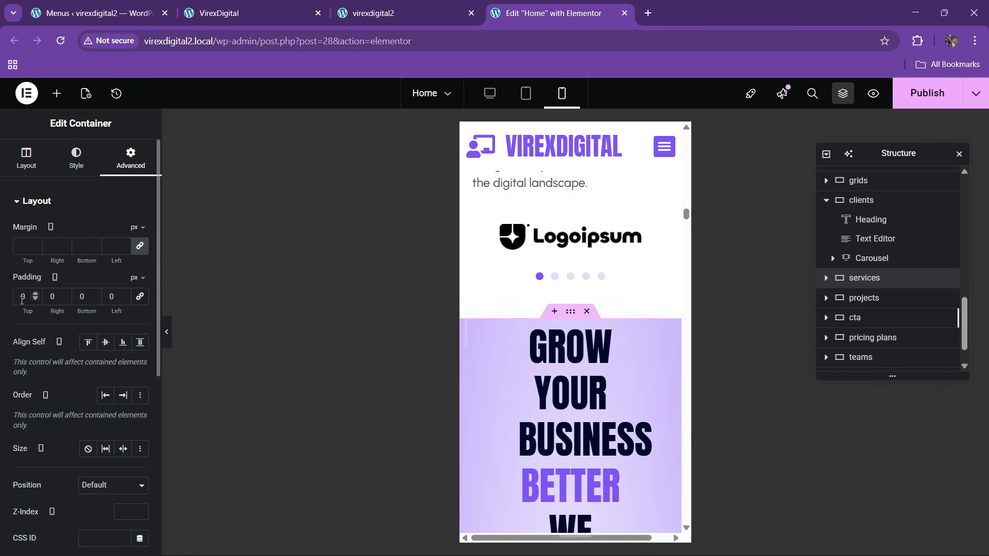
pyautogui.write('60')
pyautogui.press('Tab')
pyautogui.write('20')
pyautogui.press('Tab')
pyautogui.write('60')
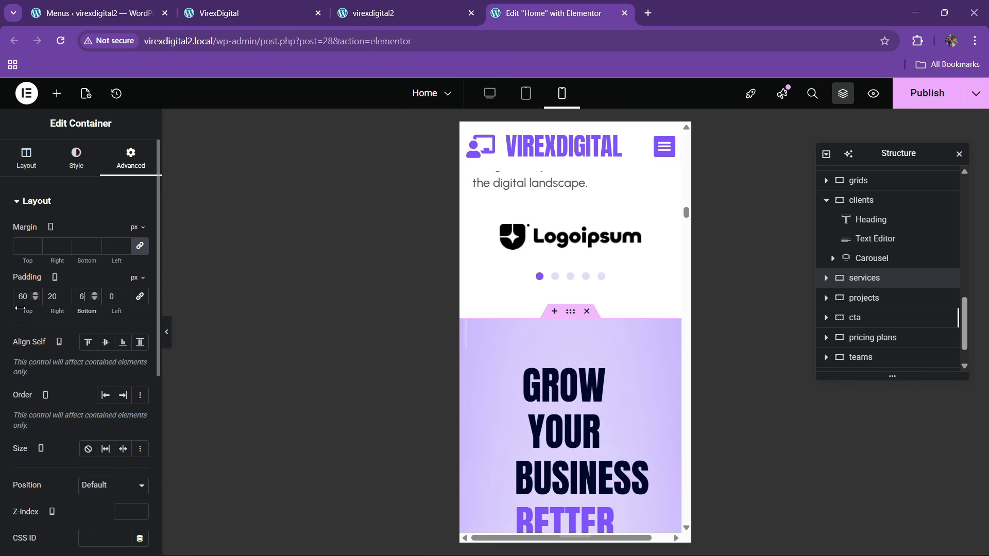
pyautogui.press('Tab')
pyautogui.write('20')
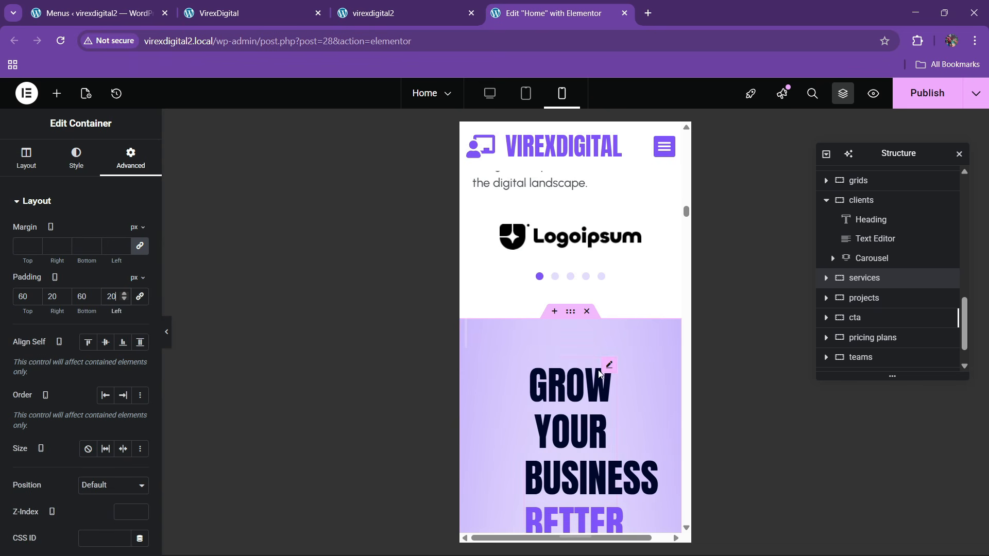
# - Make the GROW YOUR BUSINESS headline full width with a 45 px font size
pyautogui.click(608, 365)
pyautogui.click(131, 160)
pyautogui.click(94, 334)
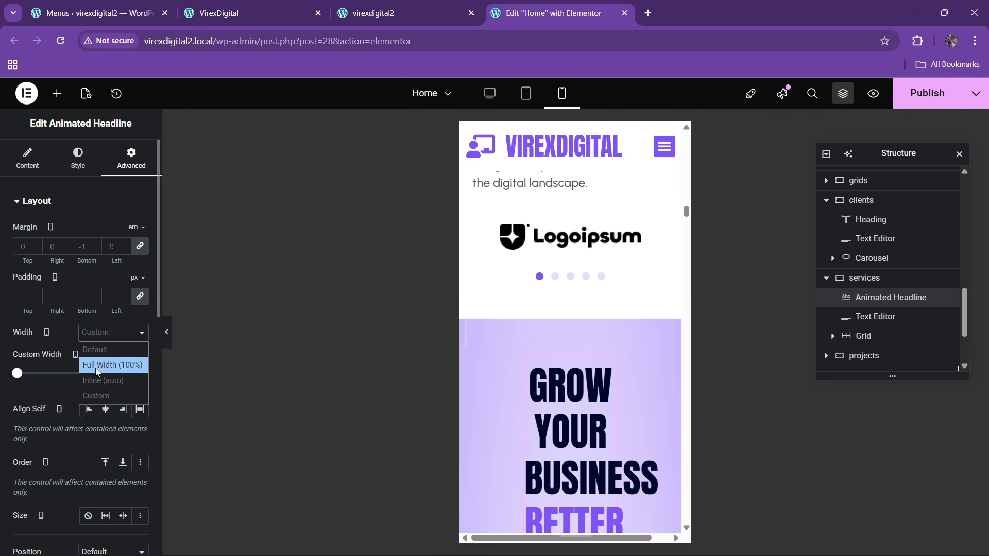
pyautogui.click(97, 367)
pyautogui.click(78, 157)
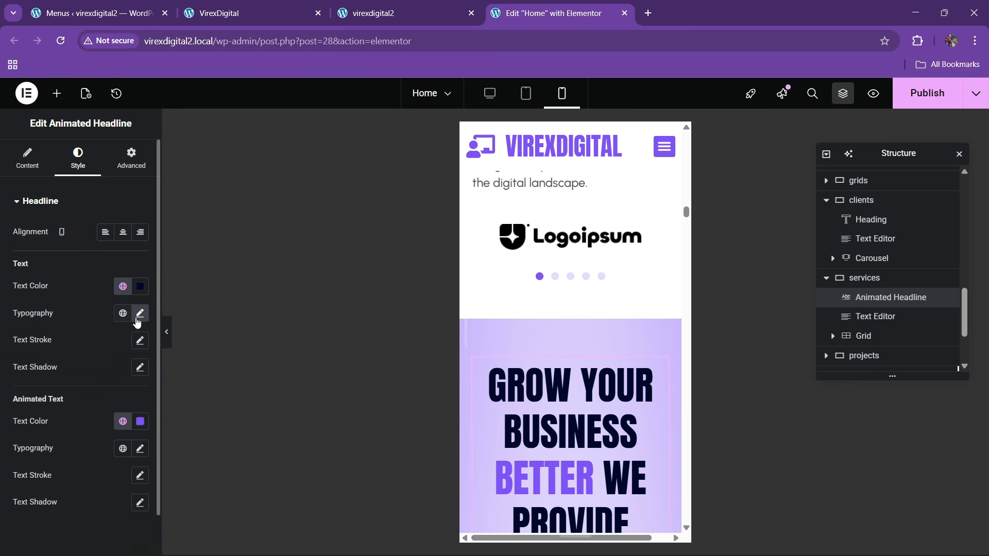
pyautogui.click(139, 314)
pyautogui.moveTo(44, 414)
pyautogui.mouseDown()
pyautogui.moveTo(19, 413)
pyautogui.moveTo(41, 419)
pyautogui.mouseUp()
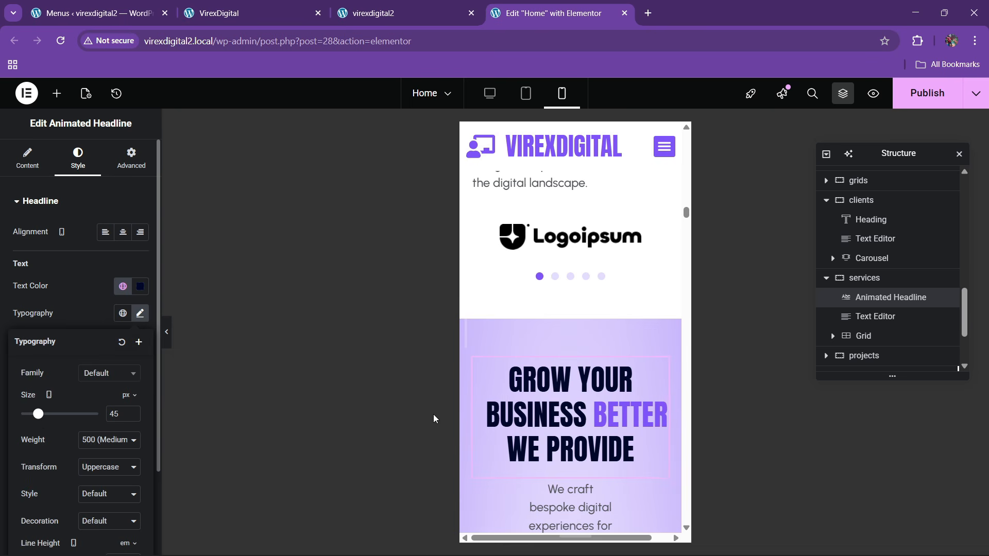
pyautogui.scroll(-4, 627, 430)
# - Make the services intro paragraph span the full width
pyautogui.click(607, 296)
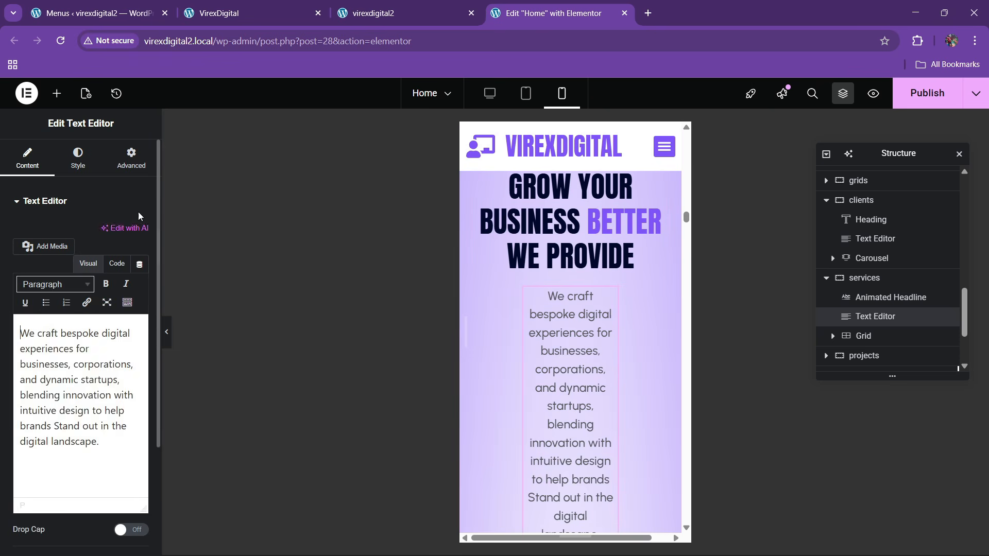
pyautogui.click(132, 158)
pyautogui.click(100, 364)
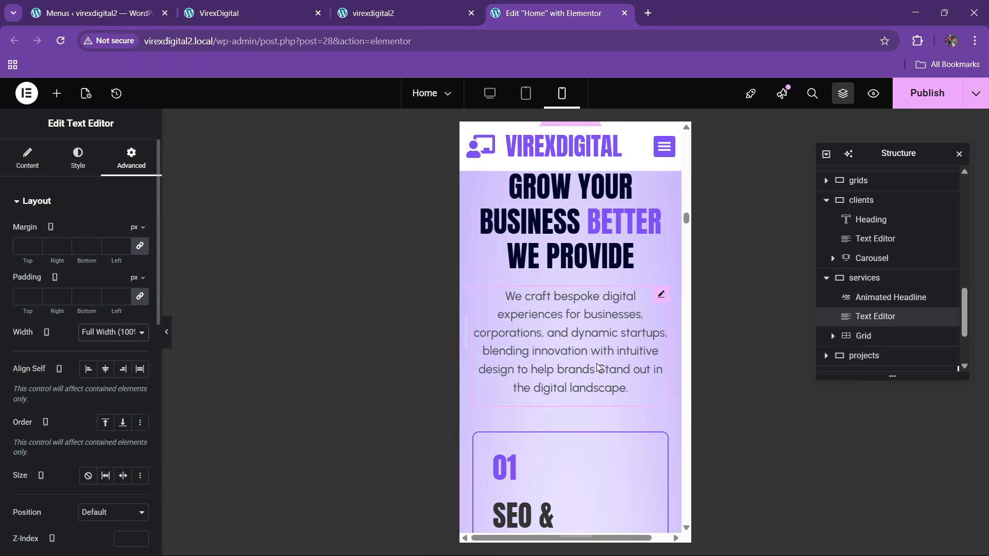
pyautogui.scroll(-4, 597, 363)
pyautogui.scroll(2, 573, 373)
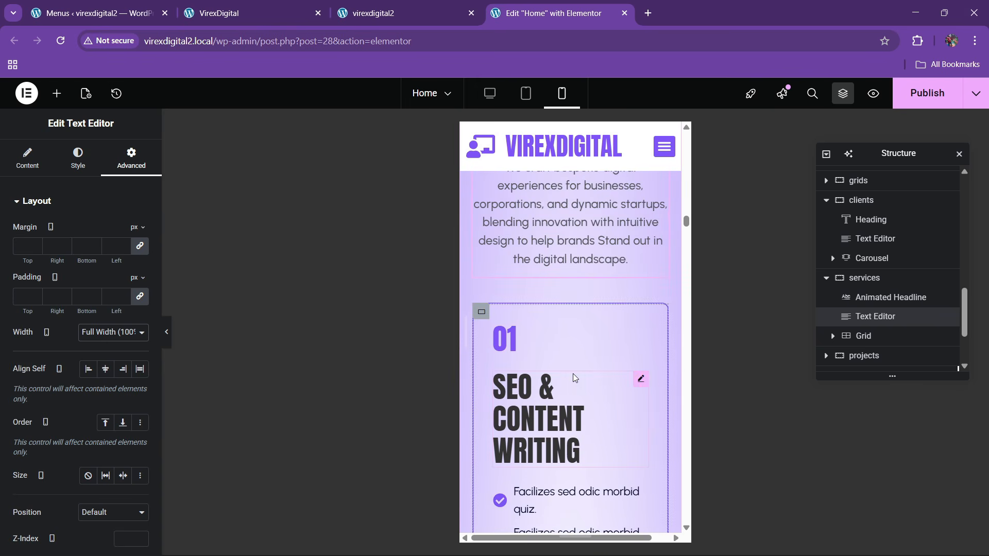
# - Give the SEO & CONTENT WRITING card 20 px padding on all sides
pyautogui.click(480, 313)
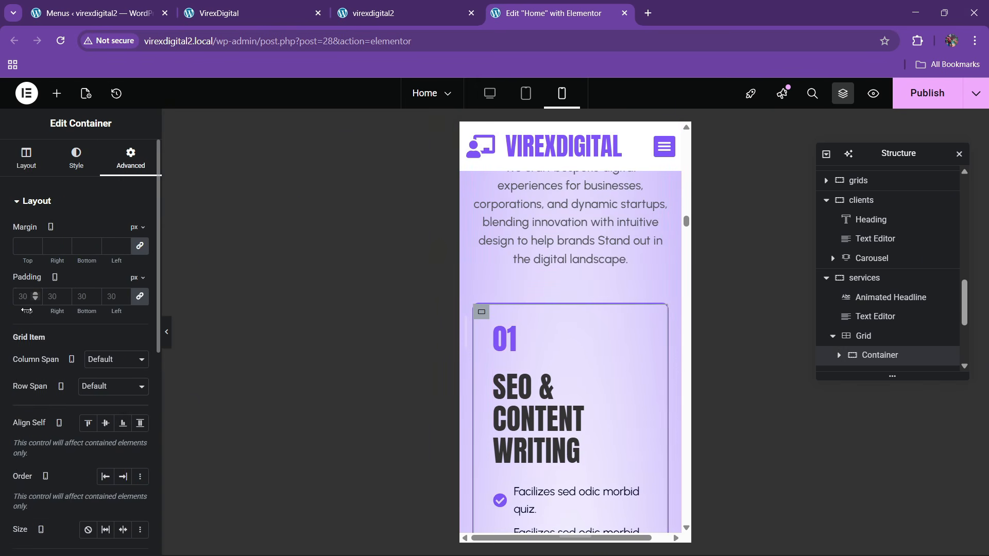
pyautogui.click(24, 297)
pyautogui.write('20')
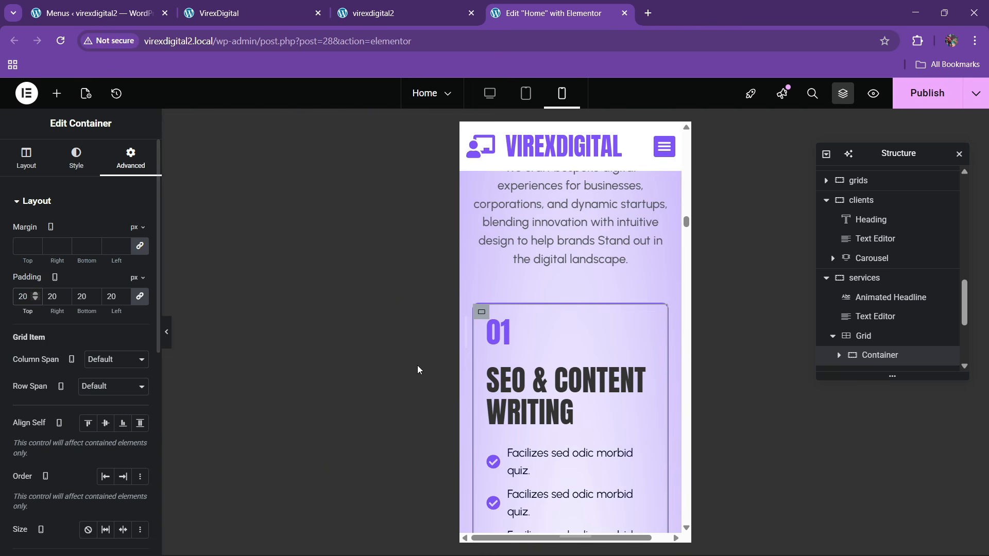
pyautogui.scroll(-4, 559, 357)
# - Set the card's bullet list text size to 17 px
pyautogui.click(647, 260)
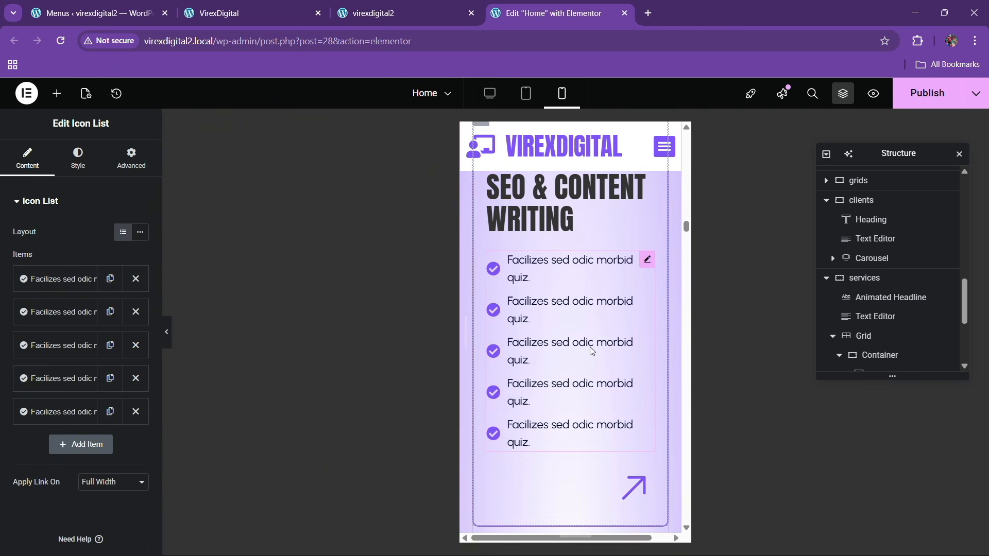
pyautogui.click(77, 157)
pyautogui.click(44, 386)
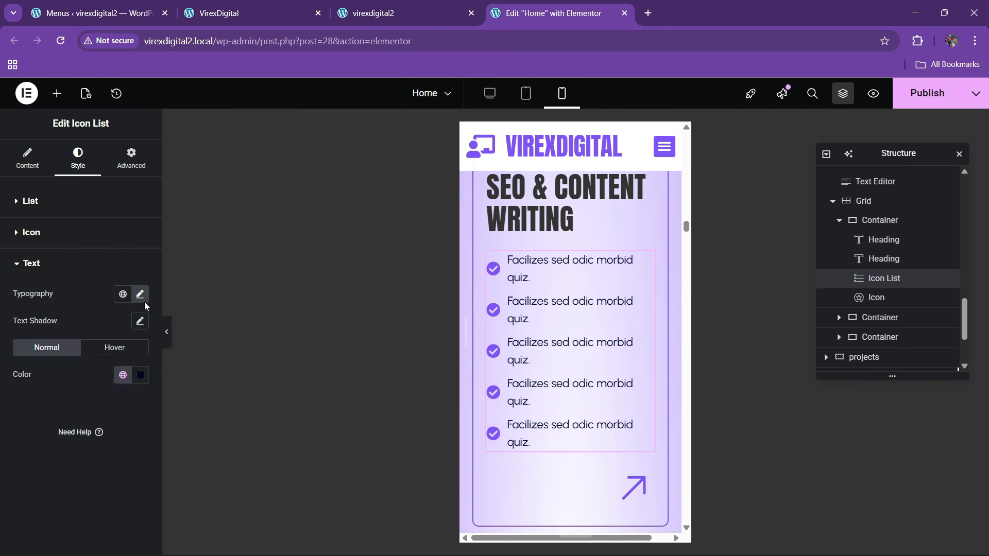
pyautogui.click(140, 293)
pyautogui.click(129, 393)
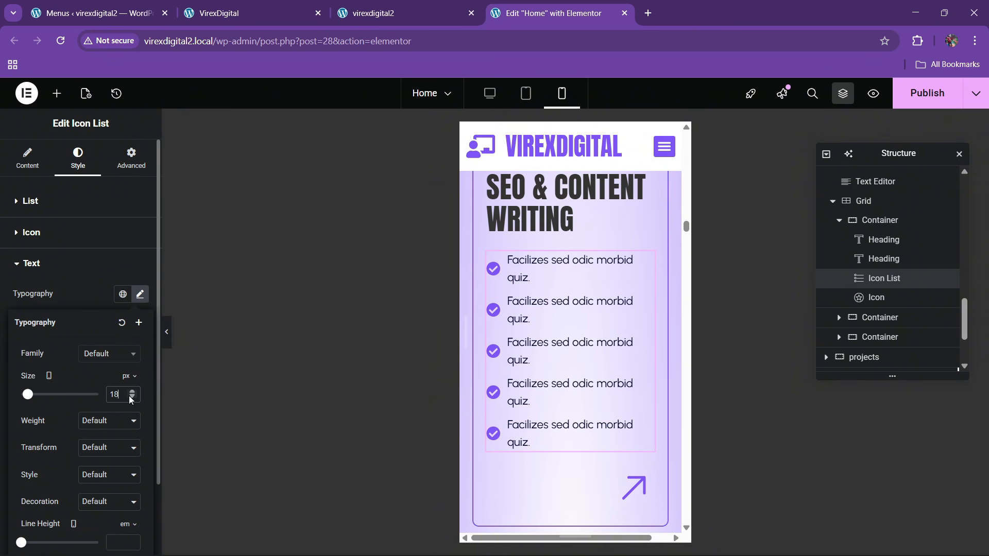
pyautogui.click(132, 398)
pyautogui.scroll(3, 585, 394)
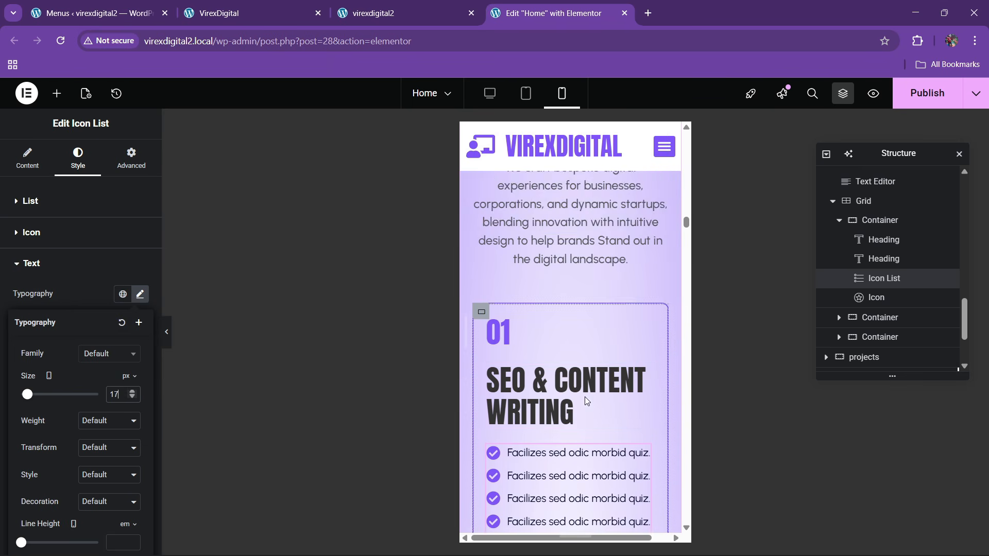
pyautogui.scroll(-3, 585, 397)
pyautogui.scroll(3, 492, 313)
# - Copy the 01 SEO card's styling and paste it onto the 02 card
pyautogui.rightClick(483, 316)
pyautogui.press('Escape')
pyautogui.scroll(-5, 535, 366)
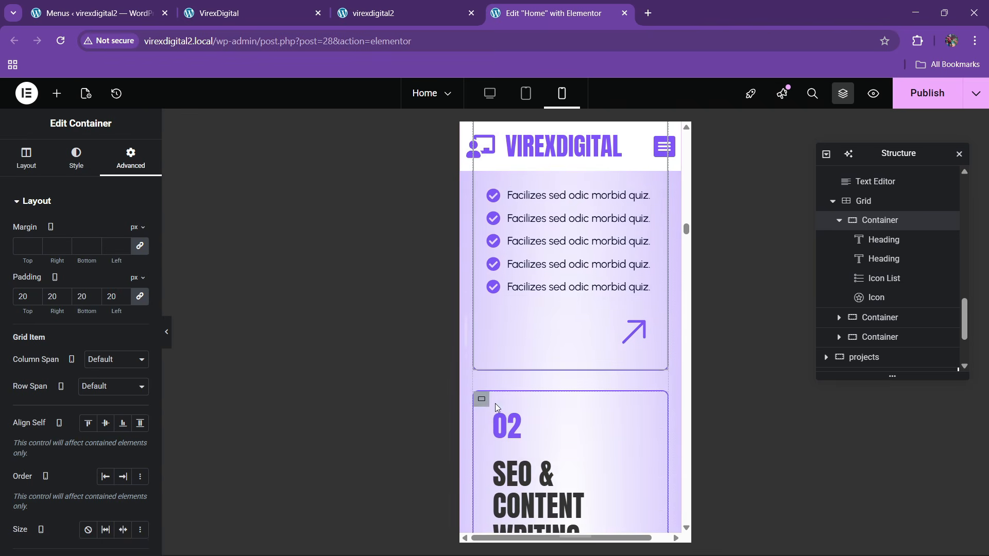
pyautogui.rightClick(485, 404)
pyautogui.click(519, 342)
pyautogui.scroll(-6, 515, 366)
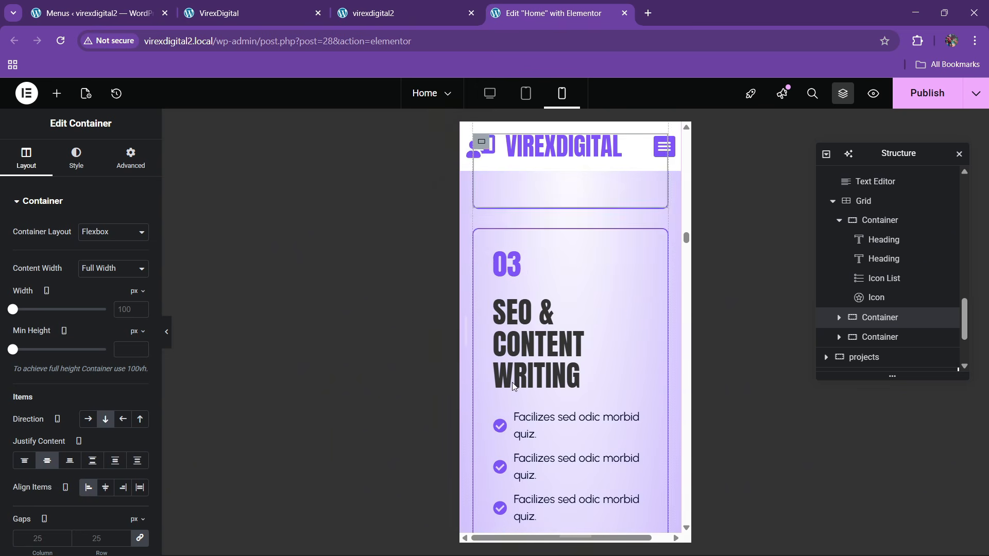
pyautogui.scroll(2, 486, 306)
# - Reset the style of the 03 card's container
pyautogui.rightClick(483, 304)
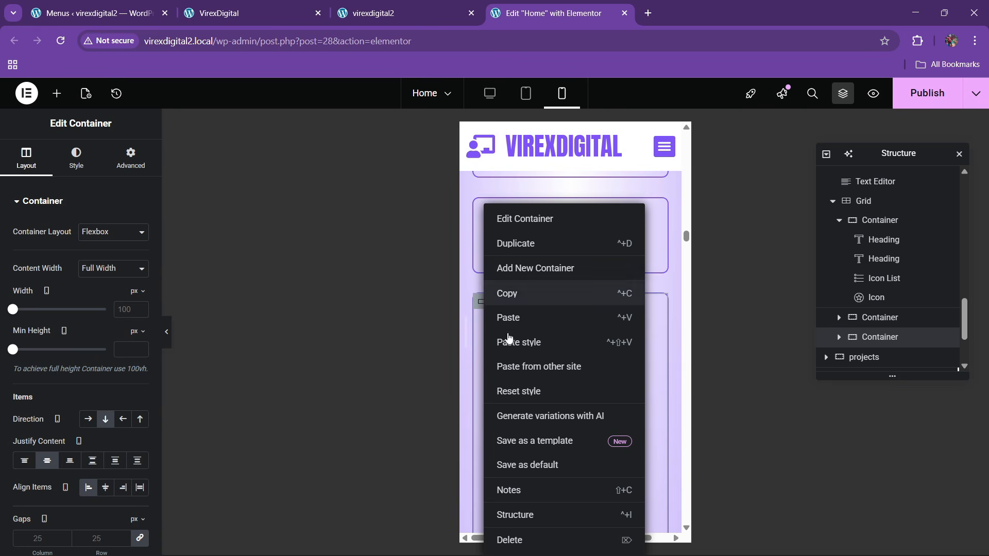
pyautogui.click(540, 398)
pyautogui.scroll(4, 555, 354)
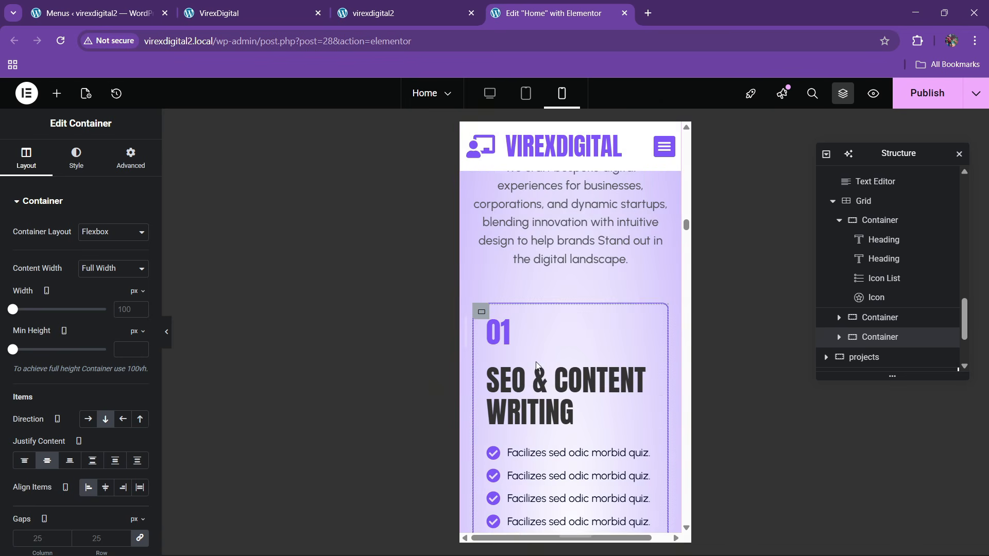
pyautogui.scroll(-3, 536, 407)
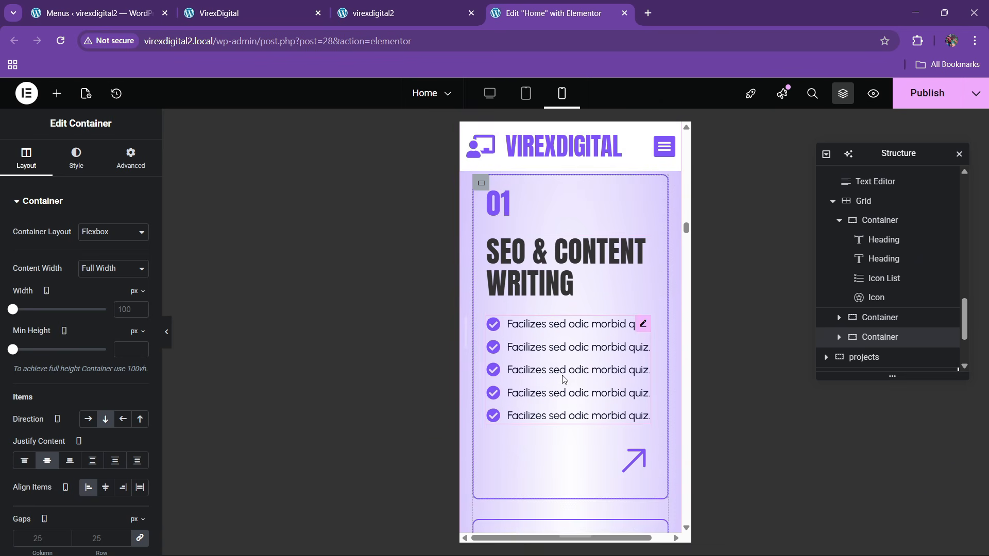
# - Copy the 01 card's icon list and paste its style onto the 02 card's icon list
pyautogui.rightClick(564, 379)
pyautogui.click(572, 316)
pyautogui.scroll(-4, 574, 387)
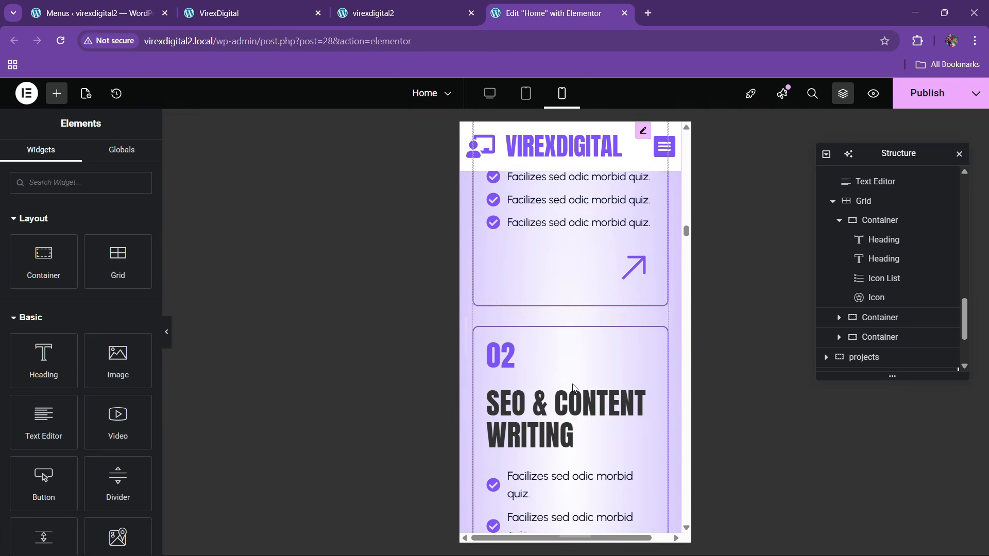
pyautogui.scroll(-4, 573, 387)
pyautogui.rightClick(539, 374)
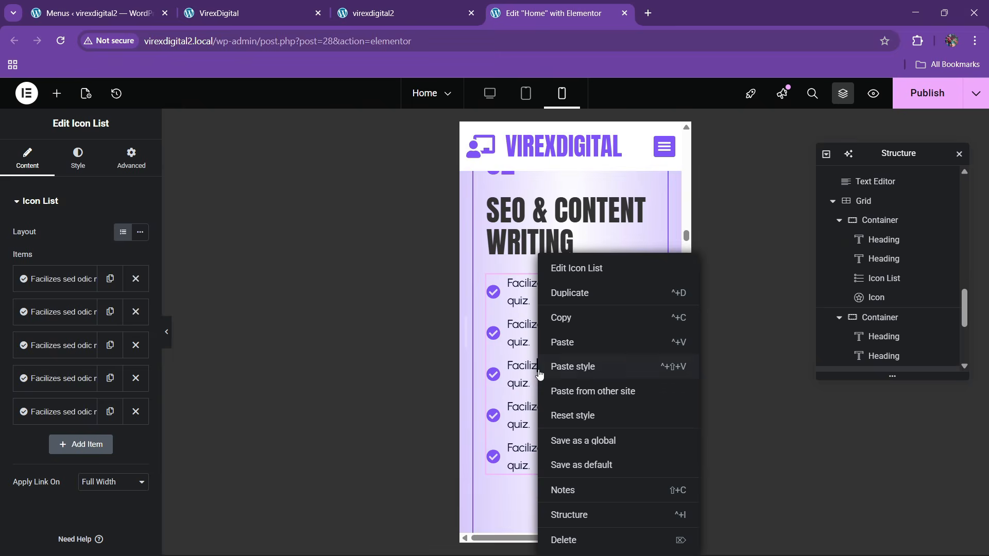
pyautogui.click(564, 373)
pyautogui.scroll(-3, 566, 400)
pyautogui.scroll(-4, 565, 399)
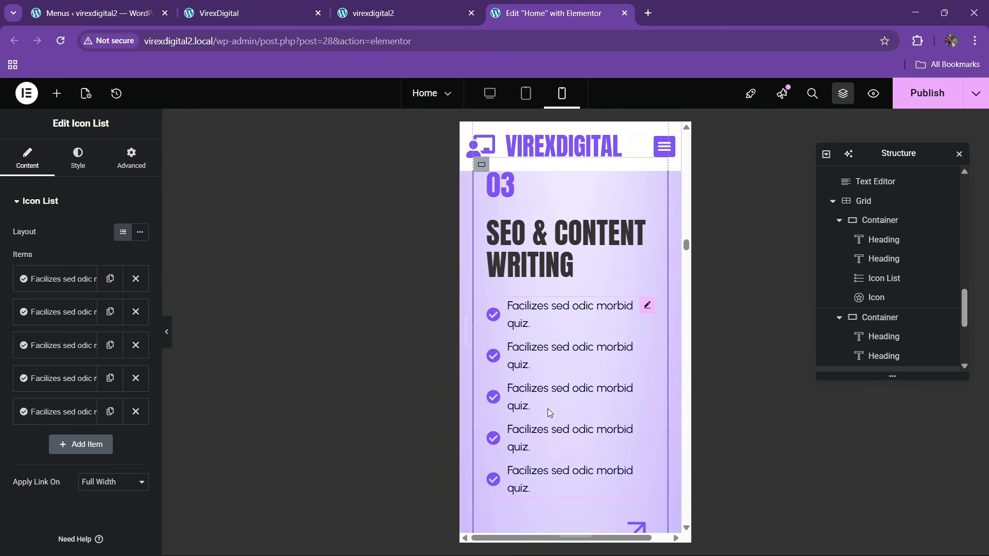
# - Paste the copied icon list style onto the 03 card's list and save the page
pyautogui.rightClick(548, 409)
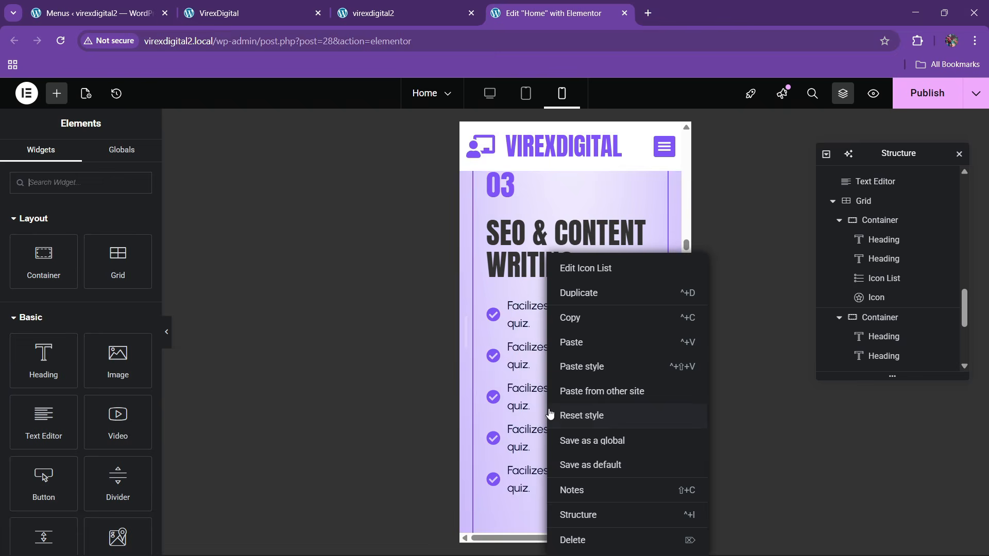
pyautogui.click(571, 370)
pyautogui.scroll(-5, 565, 398)
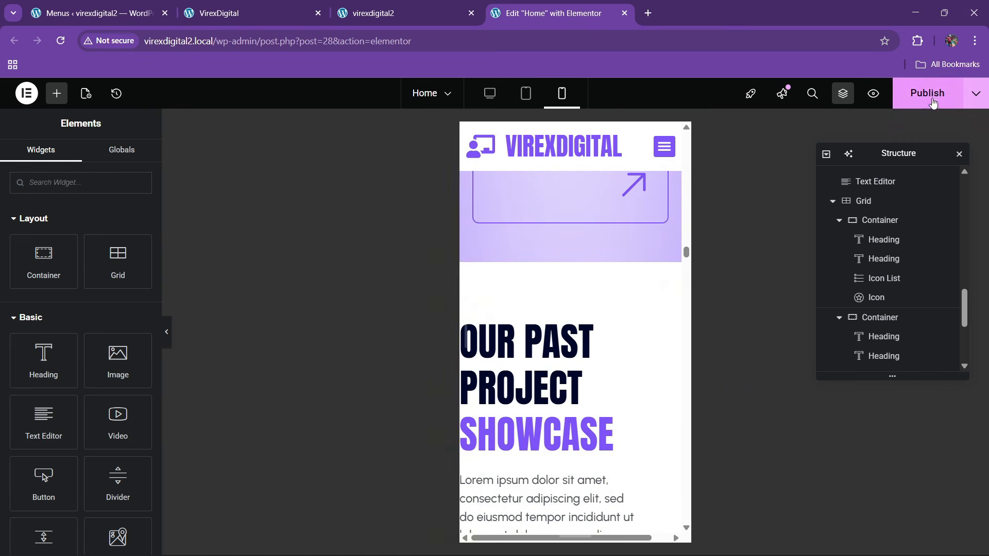
pyautogui.hotkey('ctrl', 's')
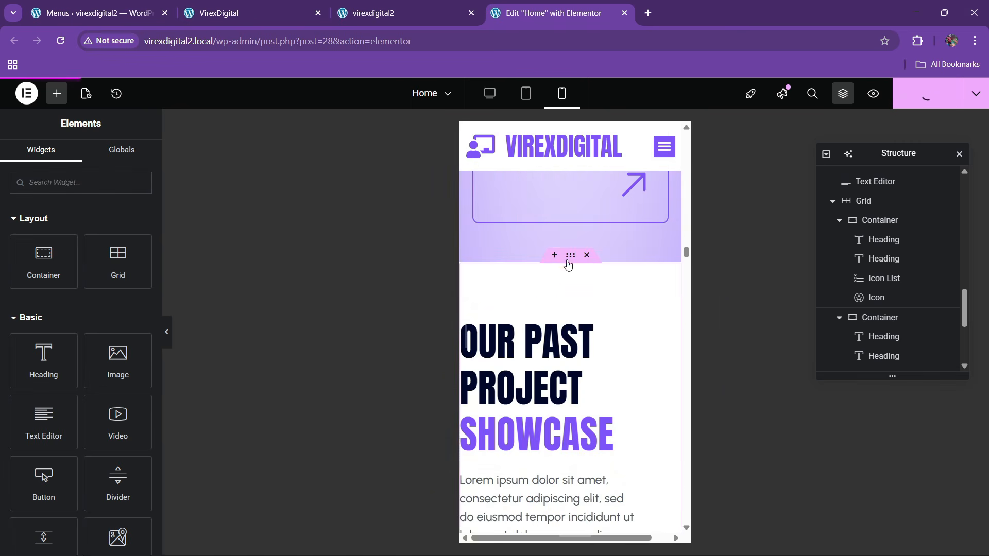
# - Set the projects section container's mobile padding to 60/20/60/20
pyautogui.click(566, 257)
pyautogui.scroll(-8, 598, 371)
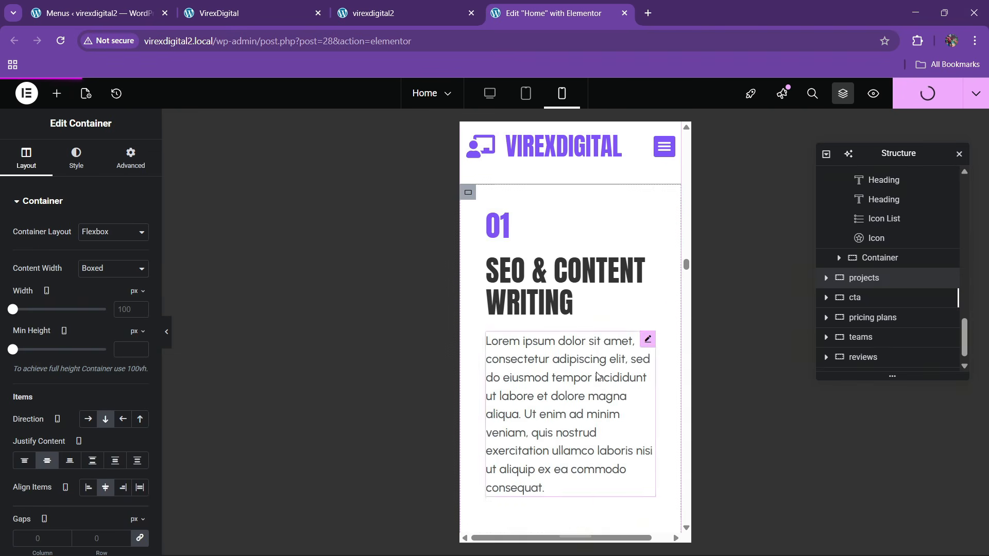
pyautogui.scroll(6, 597, 377)
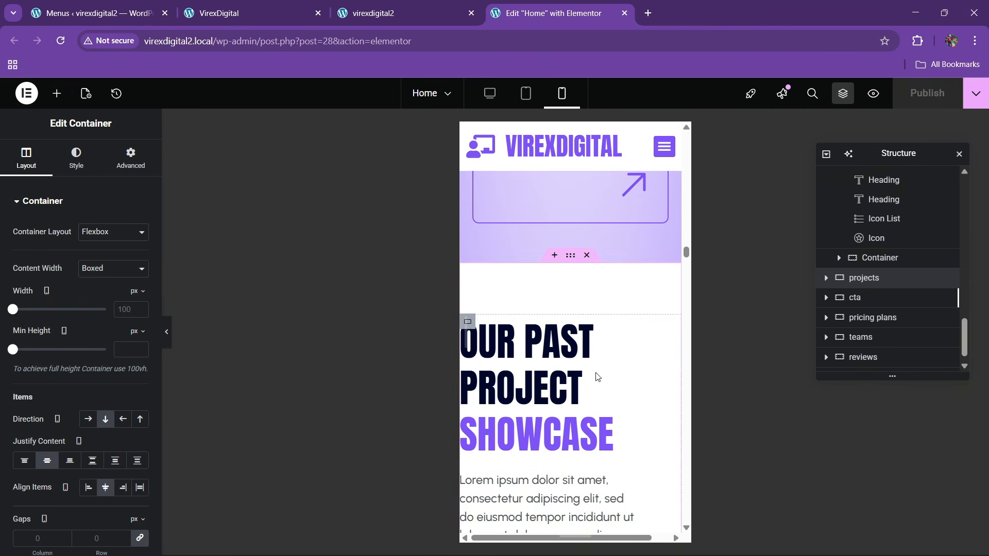
pyautogui.click(130, 157)
pyautogui.click(138, 297)
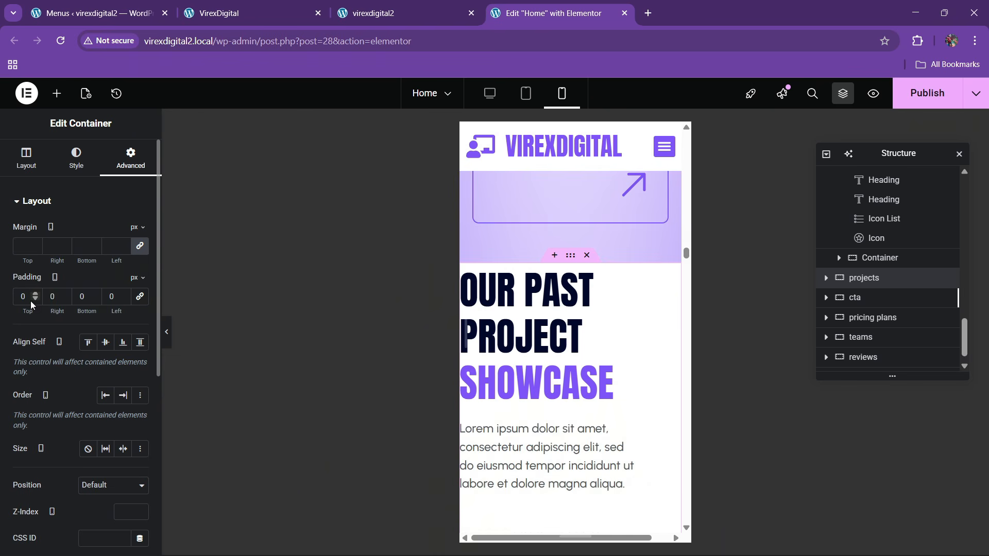
pyautogui.write('60')
pyautogui.press('Tab')
pyautogui.write('20')
pyautogui.press('Tab')
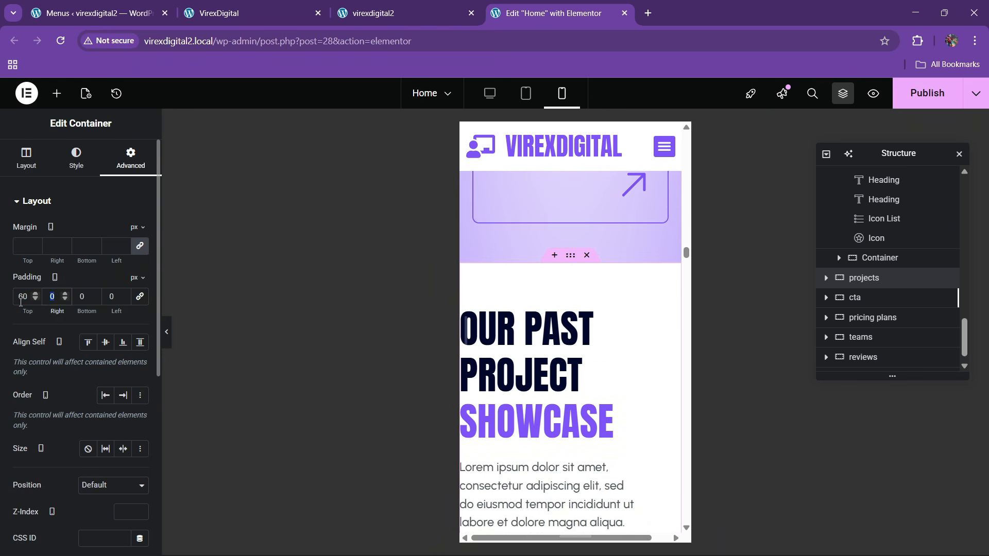
pyautogui.write('60')
pyautogui.press('Tab')
pyautogui.write('20')
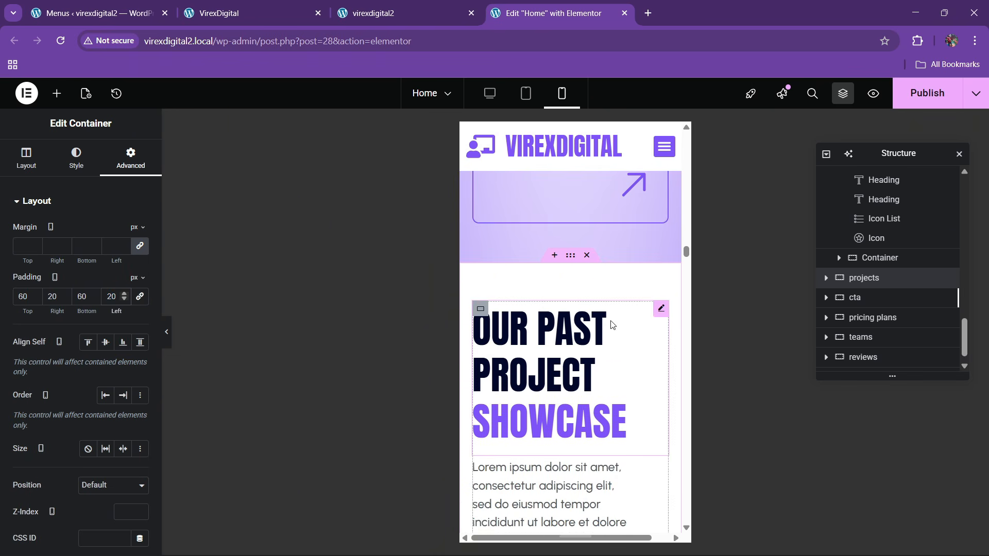
# - Set the OUR PAST PROJECT SHOWCASE headline font size to 45
pyautogui.click(654, 319)
pyautogui.click(83, 170)
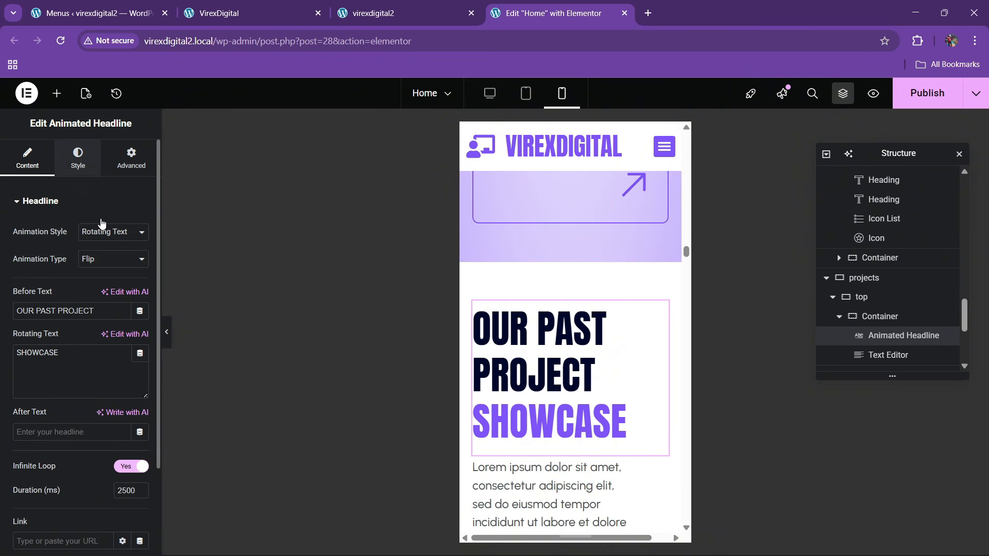
pyautogui.click(140, 314)
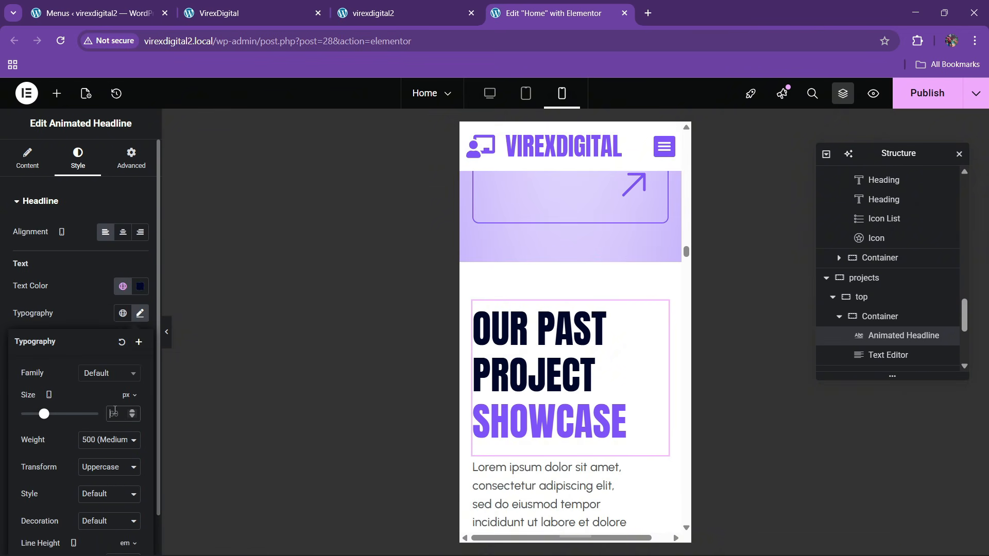
pyautogui.write('50')
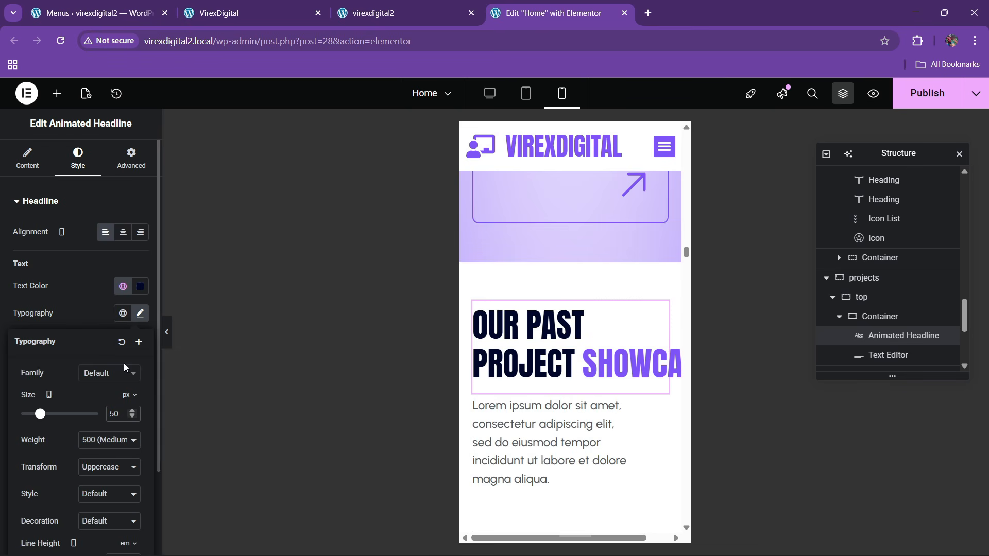
pyautogui.click(132, 416)
pyautogui.click(132, 417)
pyautogui.click(132, 417)
pyautogui.click(132, 417)
pyautogui.click(132, 416)
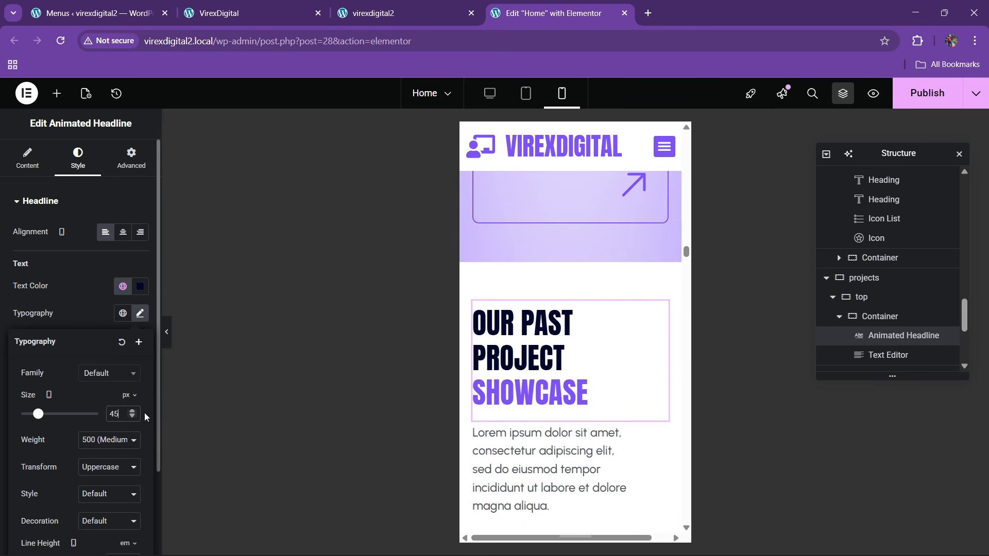
pyautogui.scroll(-5, 569, 367)
pyautogui.scroll(3, 569, 364)
# - Make the intro paragraph below the headline full width
pyautogui.click(616, 322)
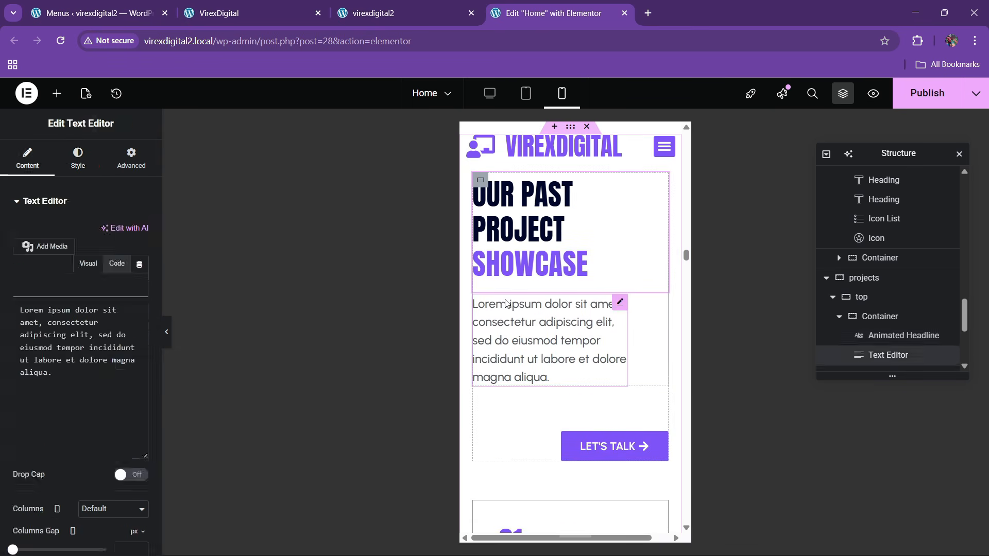
pyautogui.click(128, 157)
pyautogui.click(111, 365)
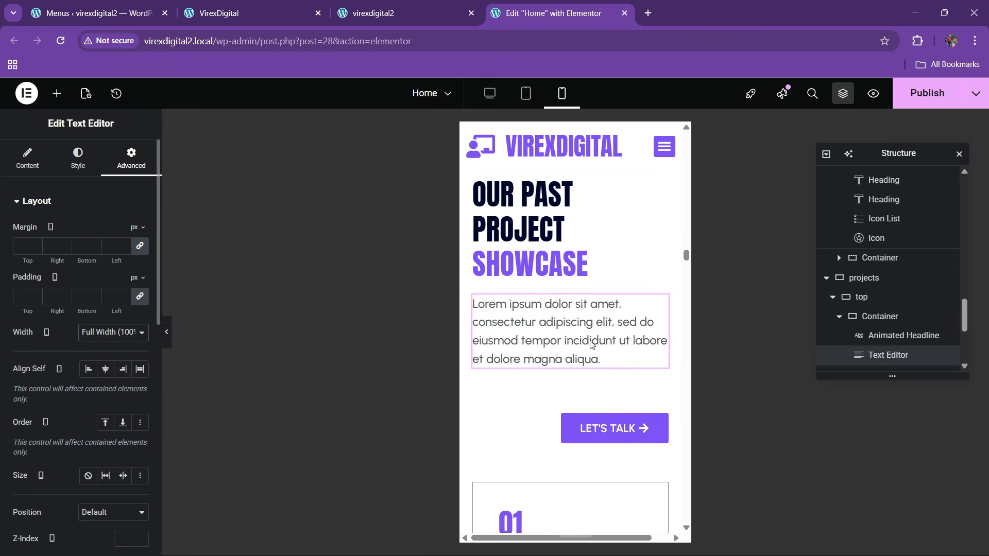
pyautogui.scroll(-3, 601, 353)
# - Align the LET'S TALK button to the left
pyautogui.click(644, 297)
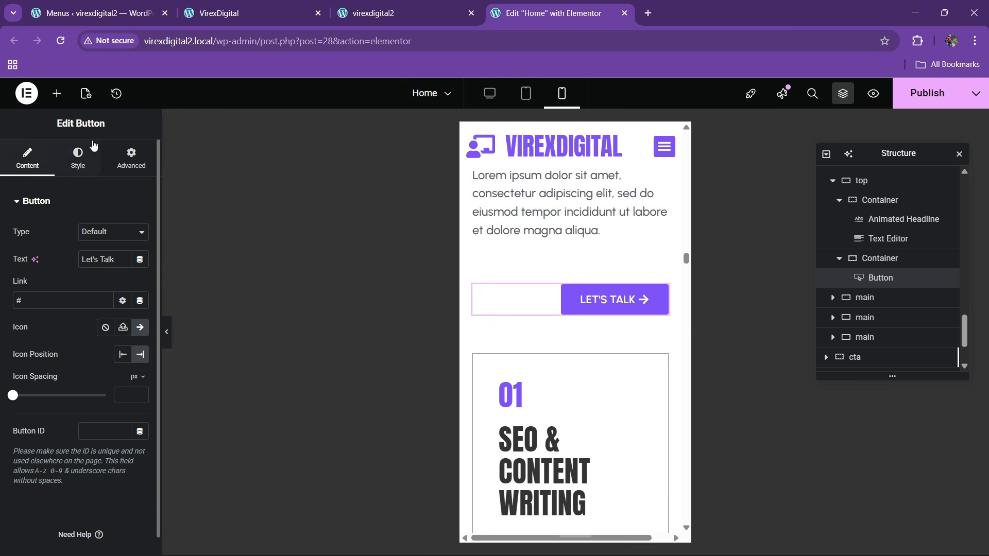
pyautogui.click(132, 157)
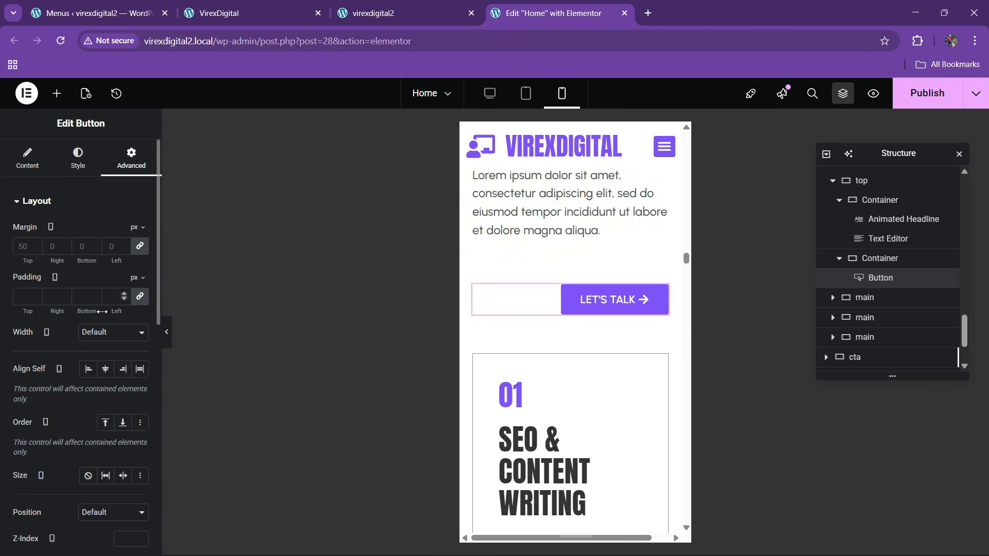
pyautogui.click(89, 369)
pyautogui.scroll(-1, 523, 319)
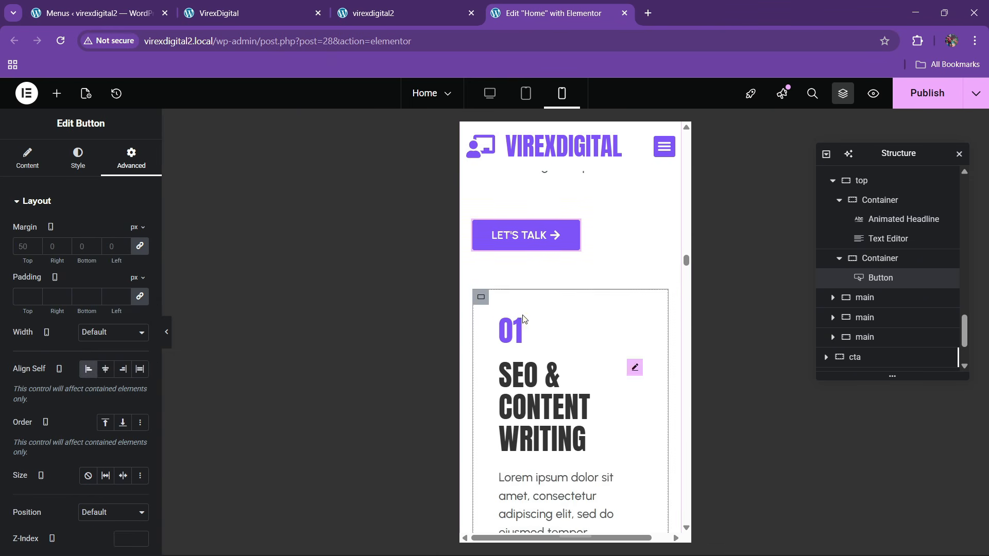
# - Give the 01 card's content container and the image container below it 20 px padding
pyautogui.click(482, 297)
pyautogui.click(135, 157)
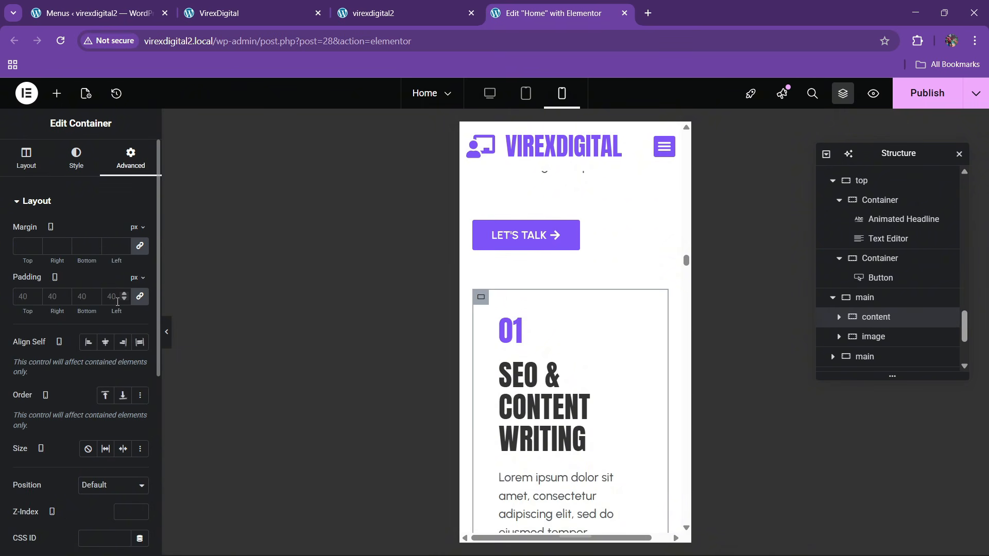
pyautogui.click(29, 303)
pyautogui.write('20')
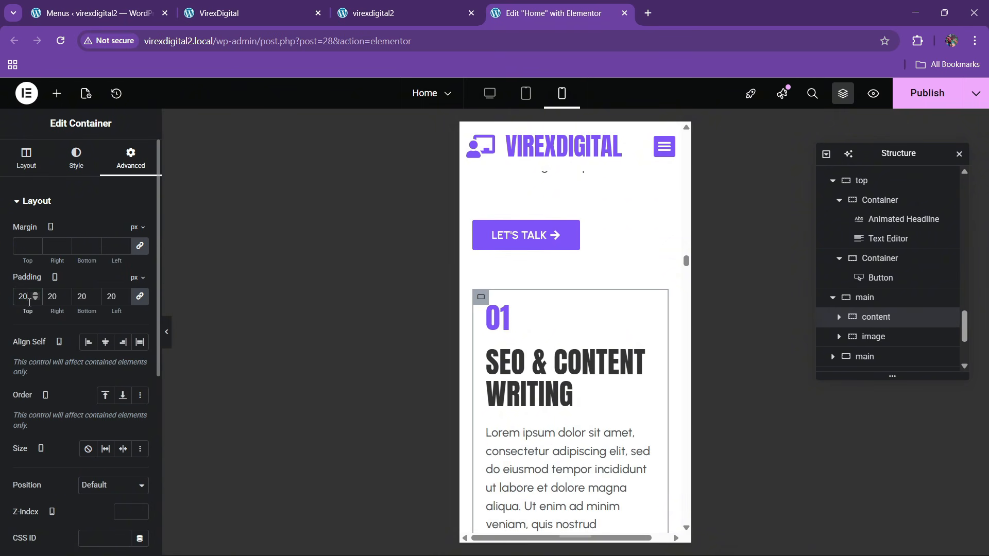
pyautogui.scroll(-2, 543, 275)
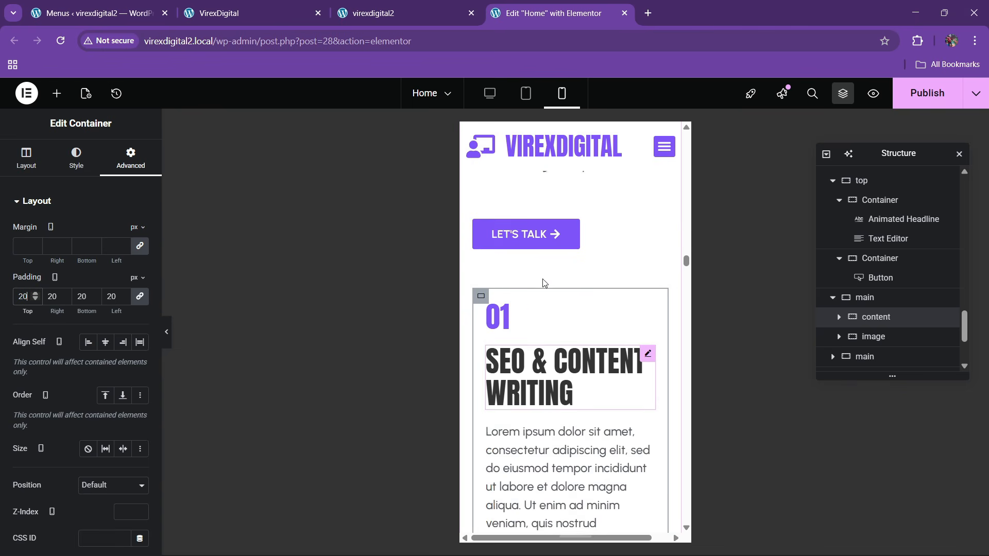
pyautogui.scroll(-8, 530, 360)
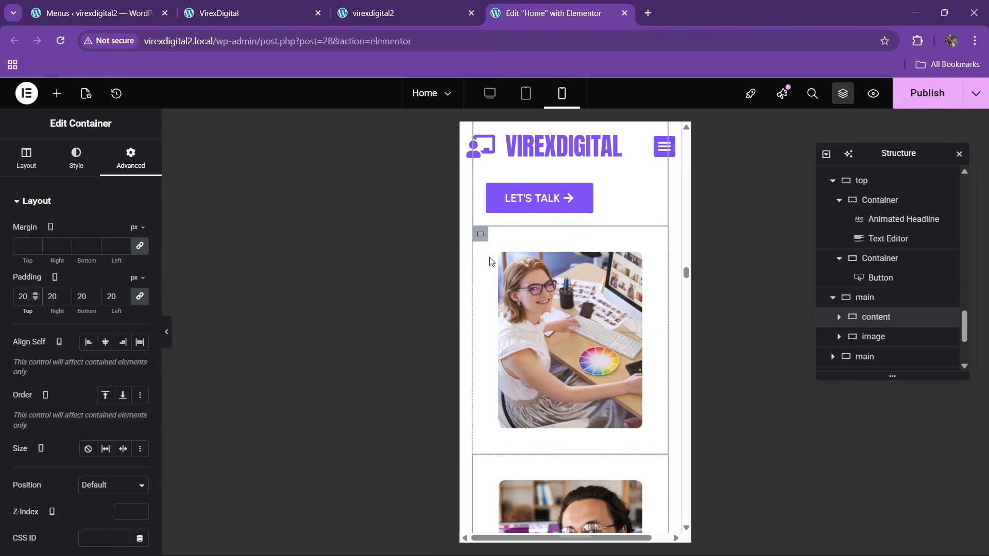
pyautogui.click(480, 234)
pyautogui.click(131, 157)
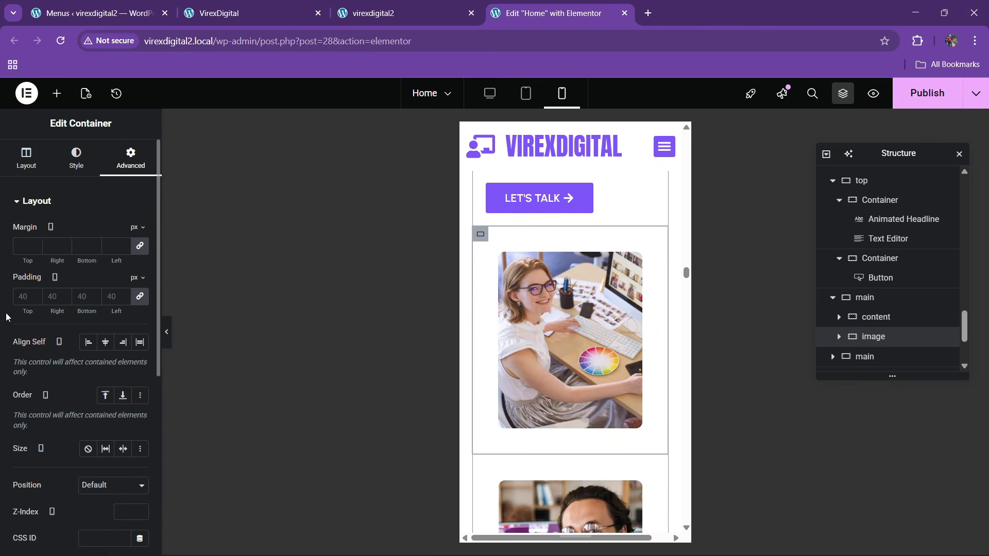
pyautogui.write('20')
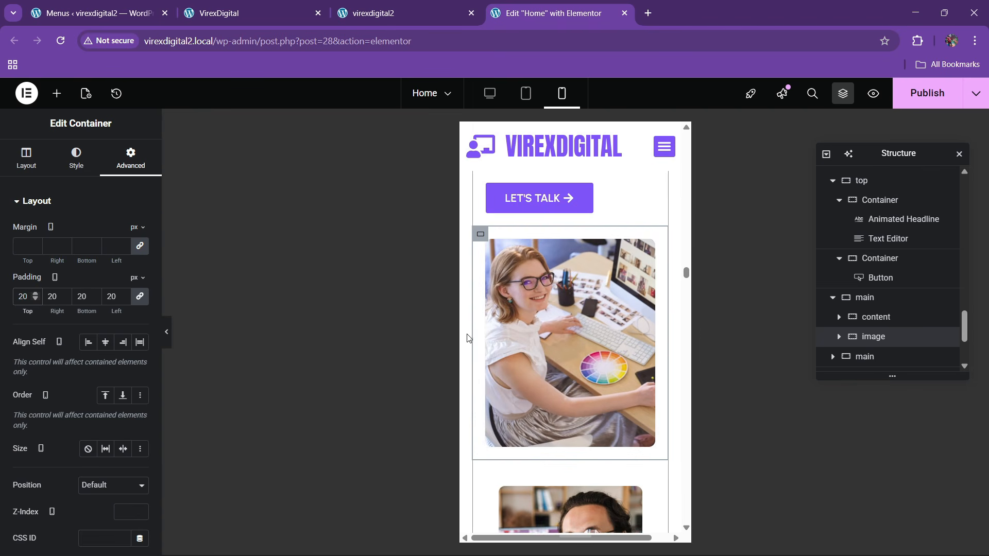
pyautogui.scroll(-4, 474, 337)
# - Give the man's photo container and the 01 SEO & CONTENT WRITING block 20 px padding
pyautogui.click(481, 275)
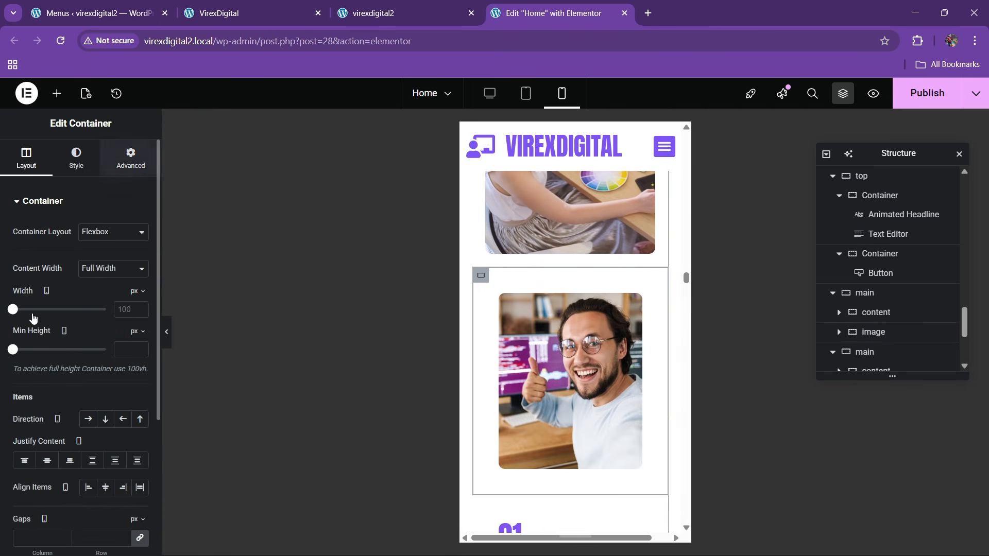
pyautogui.click(130, 157)
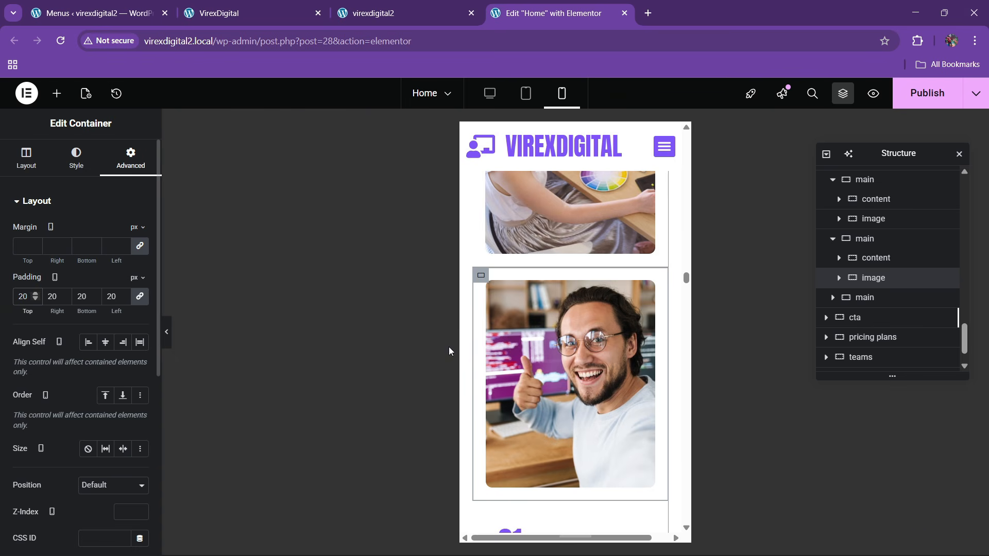
pyautogui.scroll(-2, 529, 410)
pyautogui.click(481, 381)
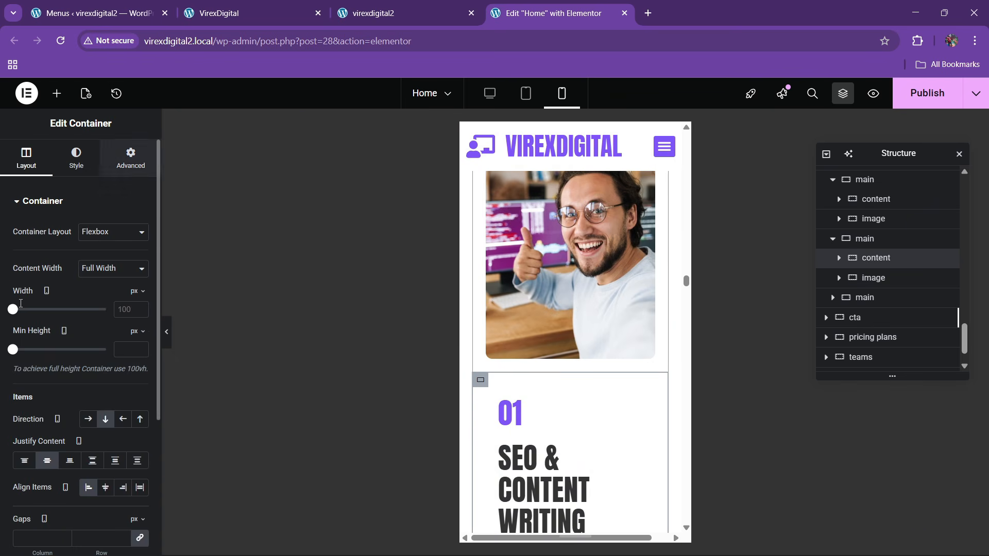
pyautogui.click(129, 157)
pyautogui.write('20')
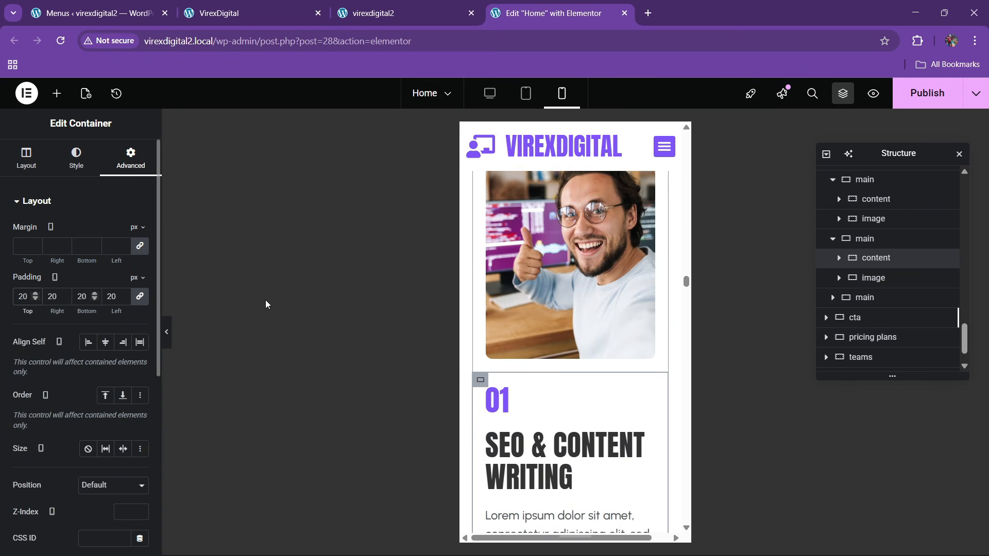
pyautogui.scroll(-8, 536, 392)
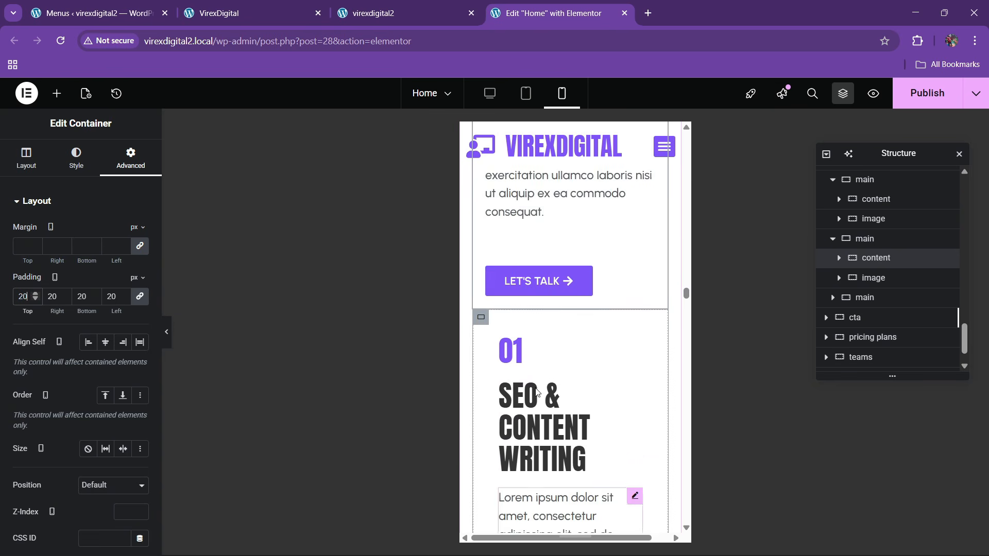
# - Give the next SEO & CONTENT WRITING block and the woman's photo container 20 px padding
pyautogui.click(481, 317)
pyautogui.click(130, 157)
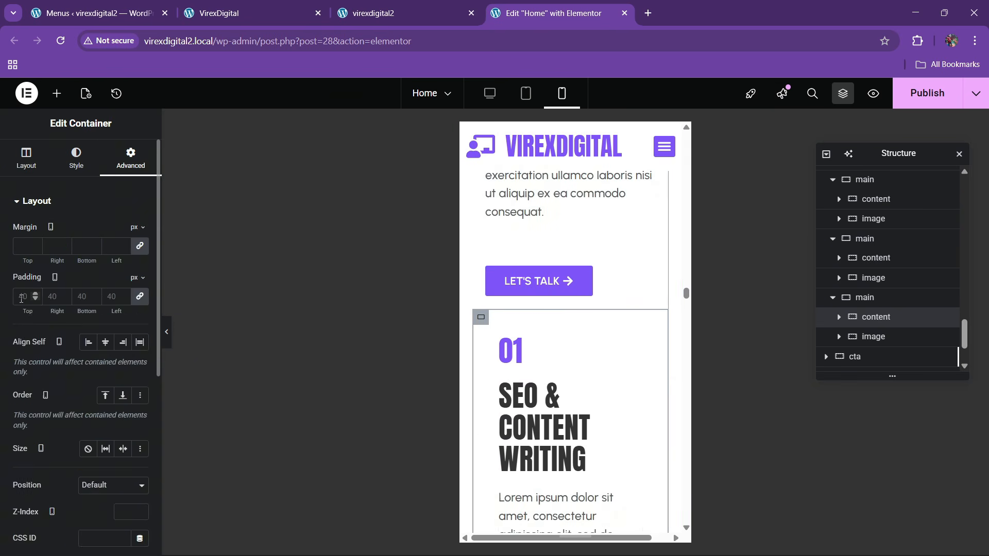
pyautogui.write('20')
pyautogui.scroll(-6, 544, 373)
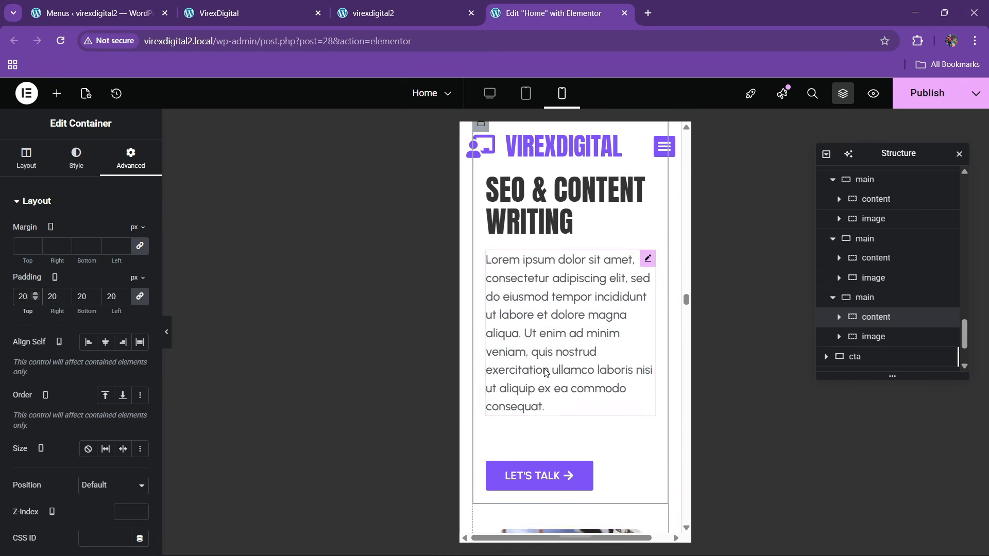
pyautogui.click(480, 319)
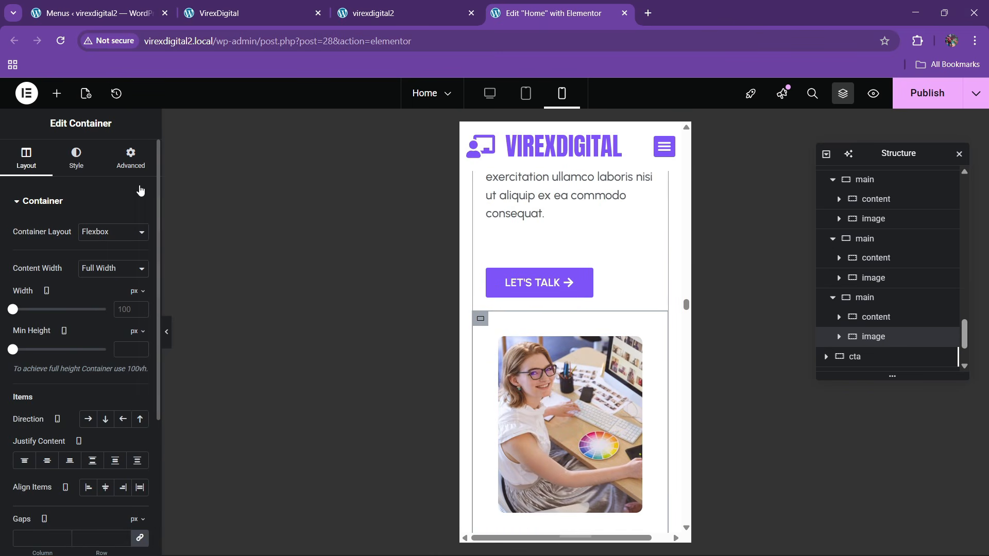
pyautogui.click(130, 157)
pyautogui.click(18, 302)
pyautogui.write('20')
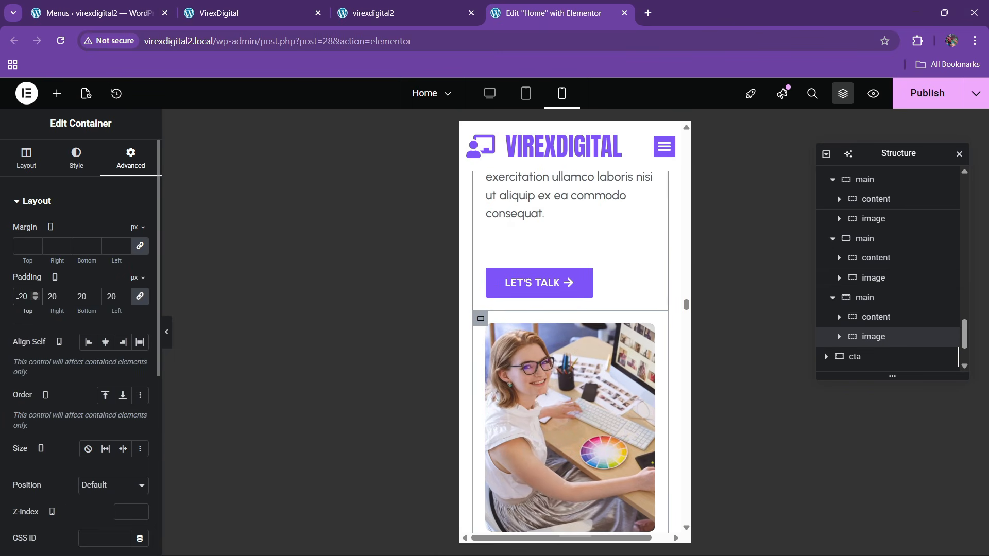
pyautogui.scroll(-8, 571, 376)
# - Hide the dark LET'S START image on tablet portrait and mobile portrait
pyautogui.scroll(2, 631, 380)
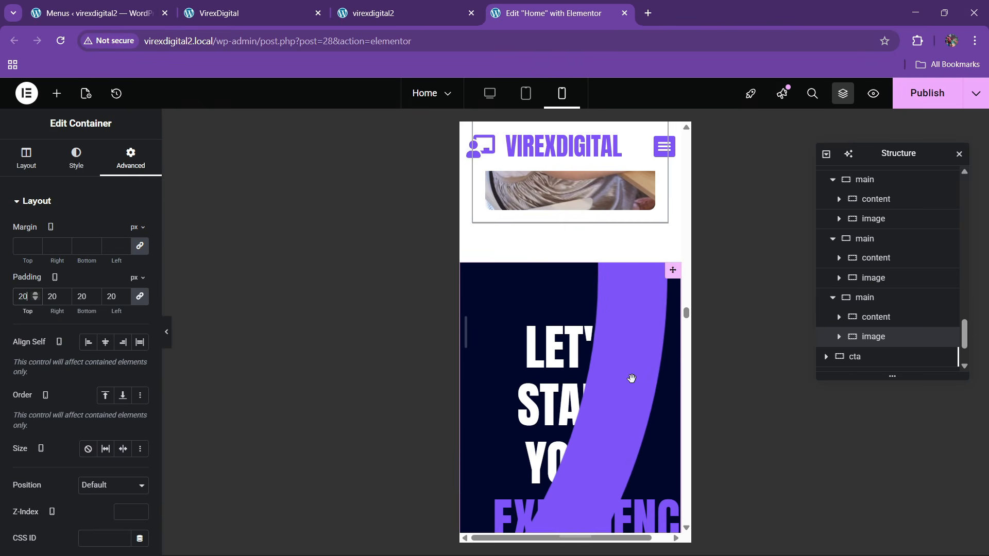
pyautogui.click(598, 462)
pyautogui.click(131, 158)
pyautogui.scroll(-7, 77, 361)
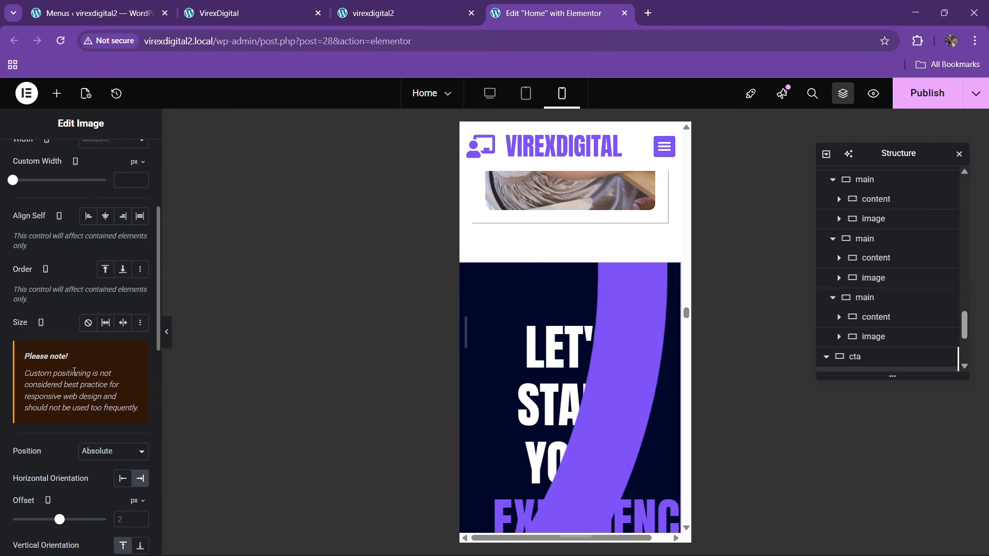
pyautogui.scroll(-5, 66, 397)
pyautogui.scroll(-3, 62, 437)
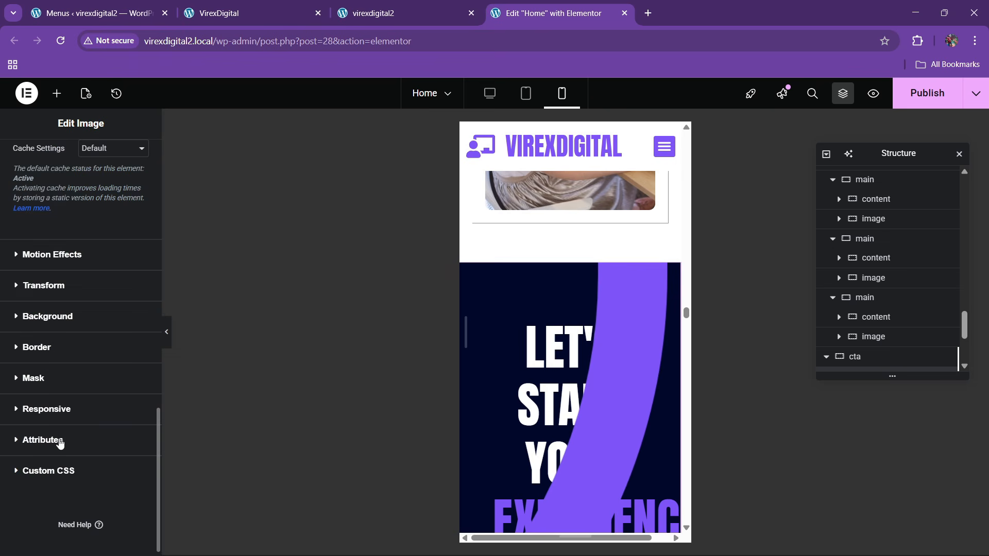
pyautogui.click(46, 408)
pyautogui.click(128, 361)
pyautogui.click(131, 384)
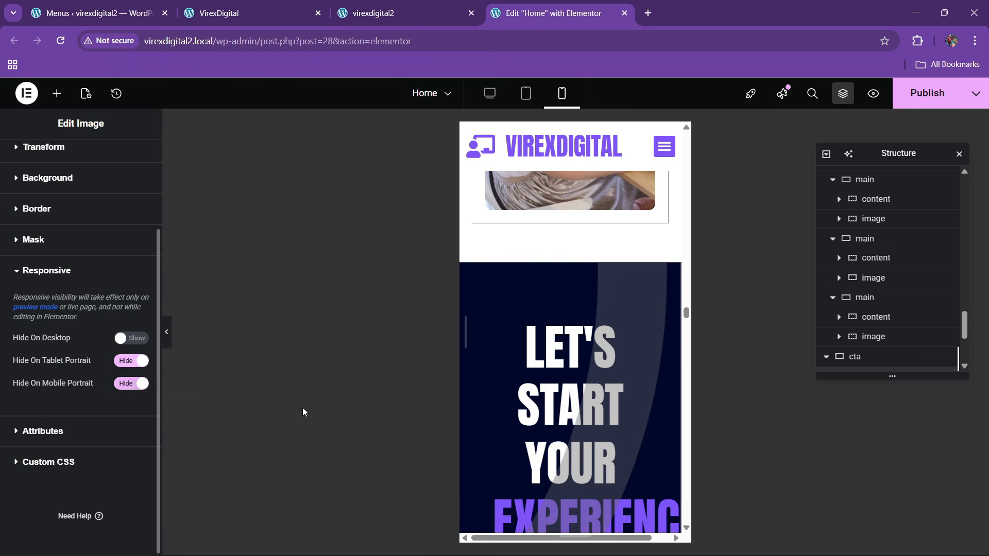
pyautogui.scroll(-3, 907, 343)
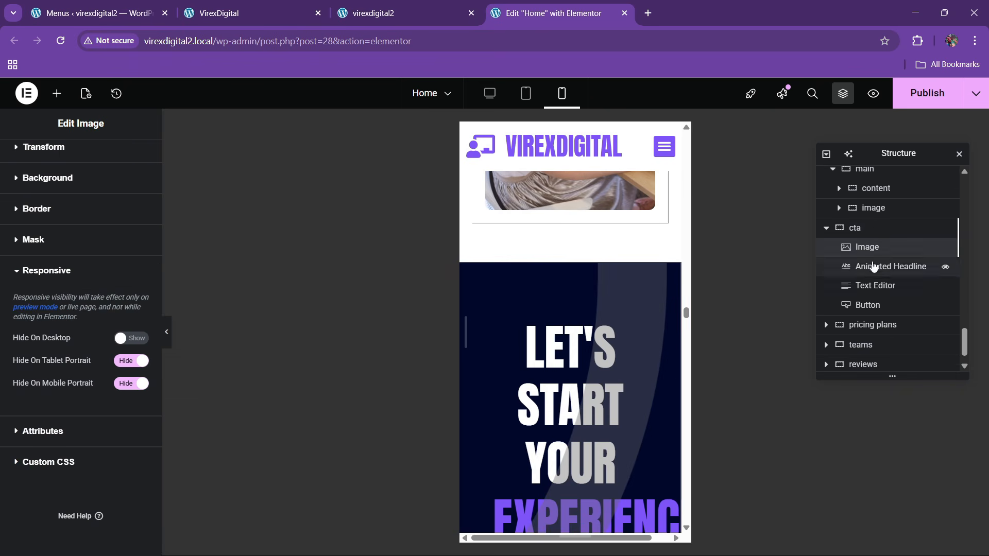
# - Set the cta animated headline's font size to 50
pyautogui.click(870, 228)
pyautogui.scroll(-3, 561, 393)
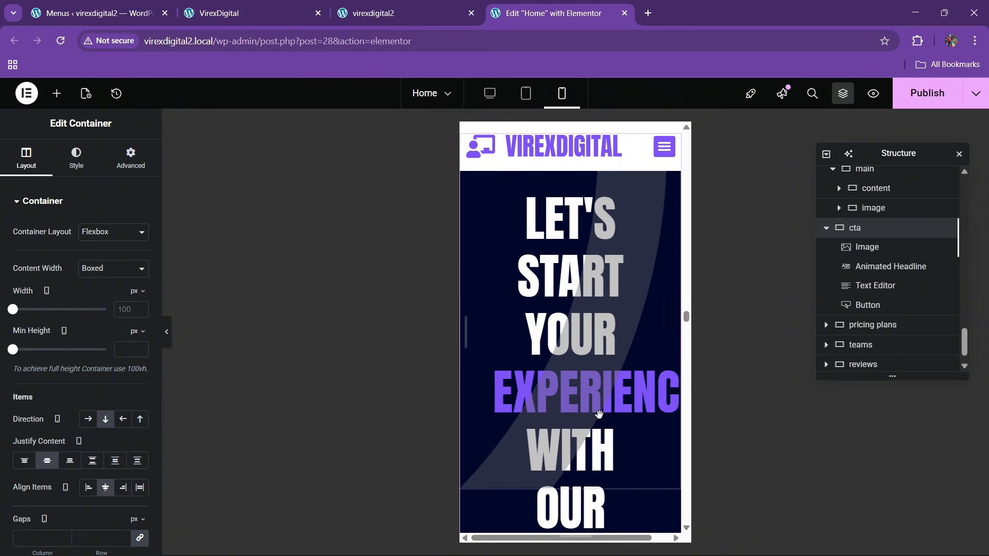
pyautogui.click(872, 267)
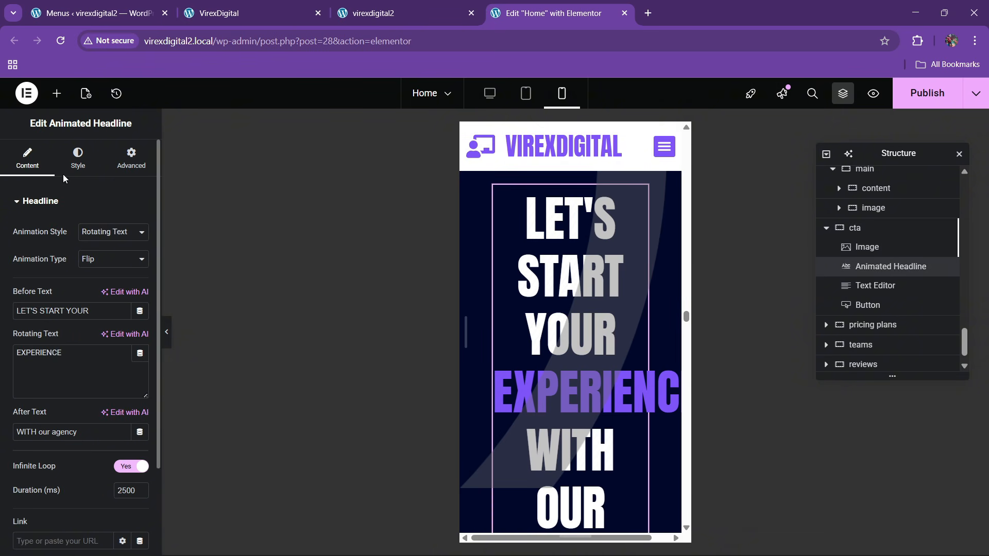
pyautogui.click(78, 158)
pyautogui.click(140, 313)
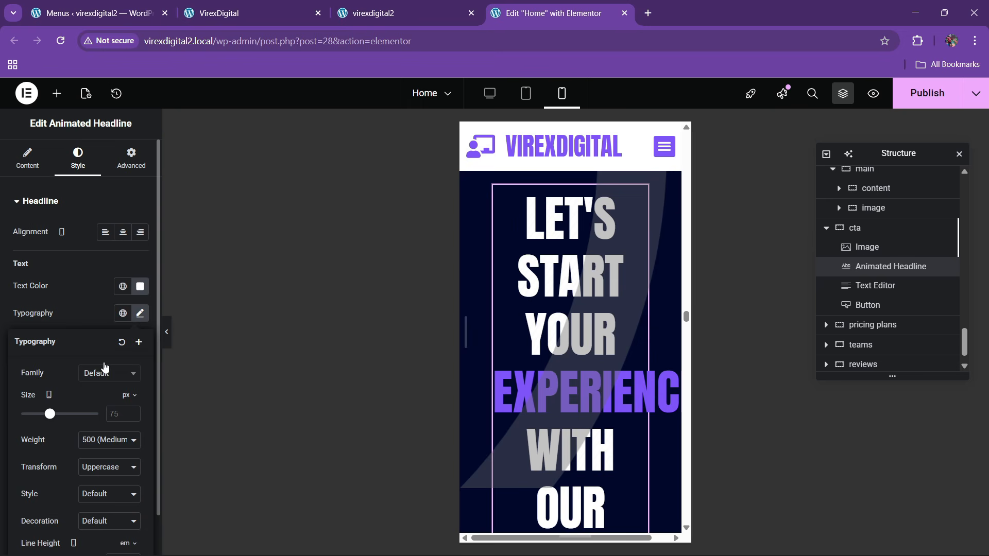
pyautogui.click(115, 414)
pyautogui.write('50')
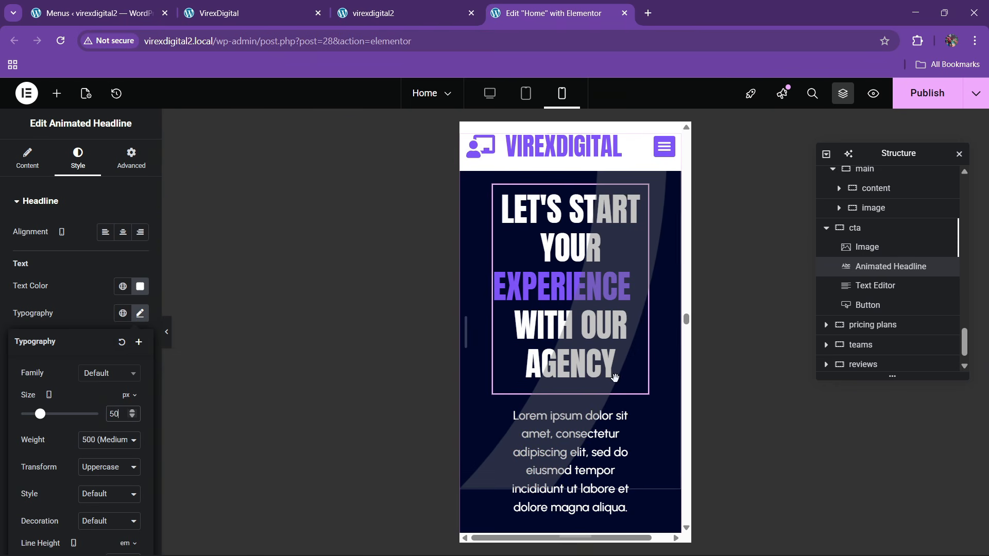
pyautogui.scroll(-2, 581, 391)
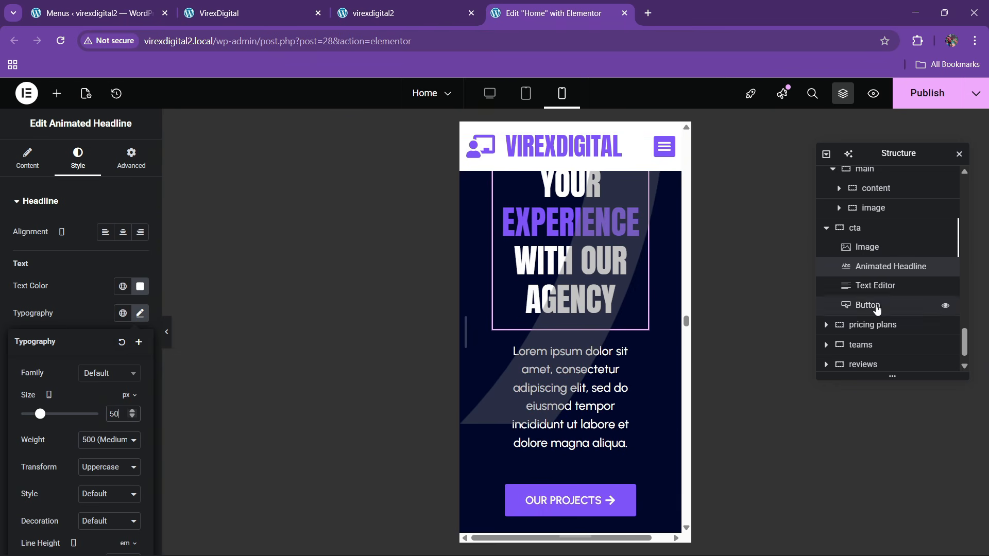
# - Make the cta paragraph full width
pyautogui.click(875, 285)
pyautogui.click(131, 157)
pyautogui.click(98, 333)
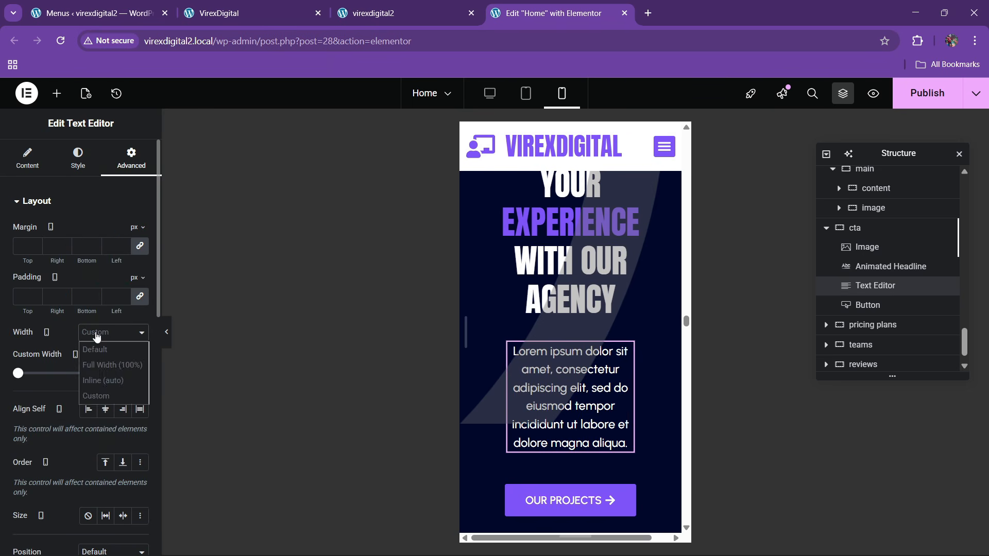
pyautogui.click(103, 361)
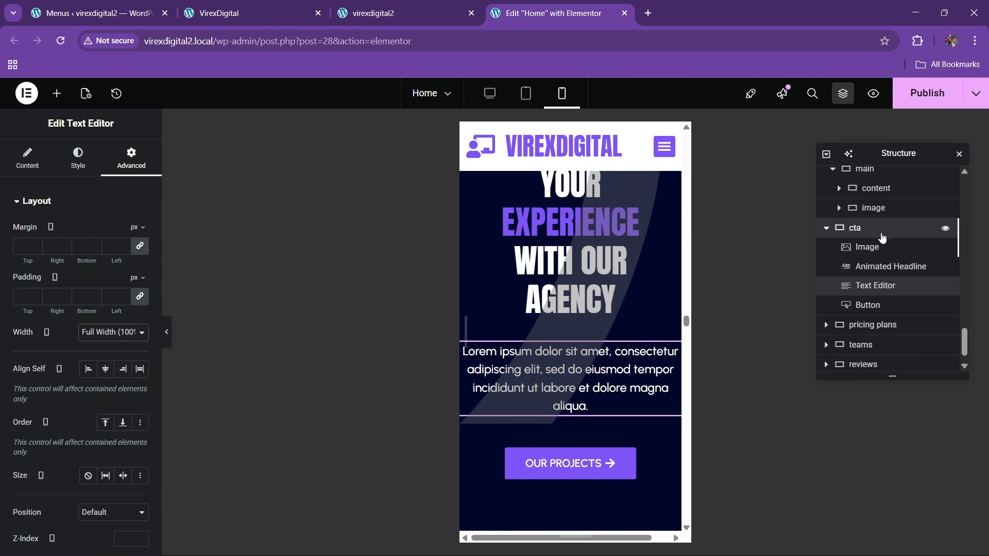
# - Set the cta section container padding to 60/20/60/20
pyautogui.click(845, 228)
pyautogui.click(135, 166)
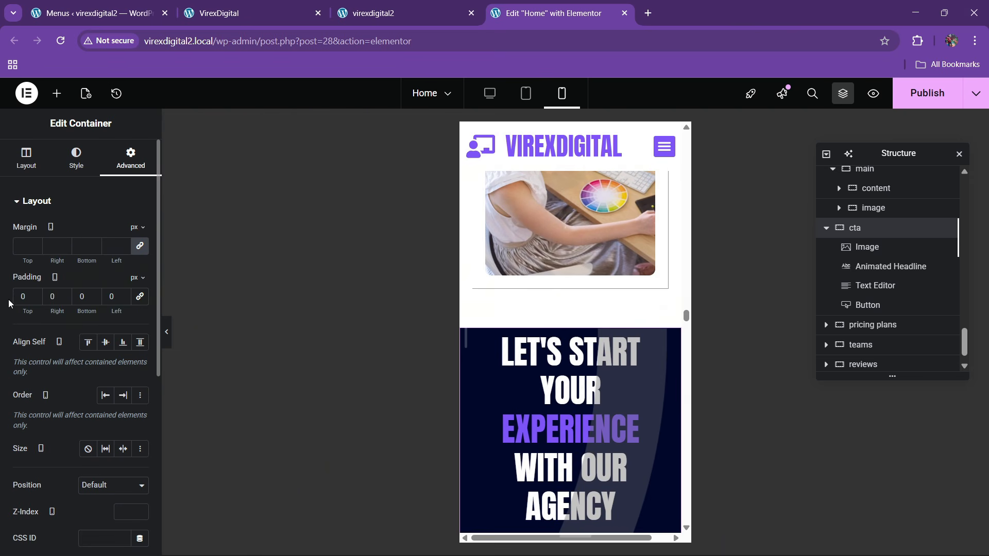
pyautogui.write('60')
pyautogui.press('Tab')
pyautogui.write('20')
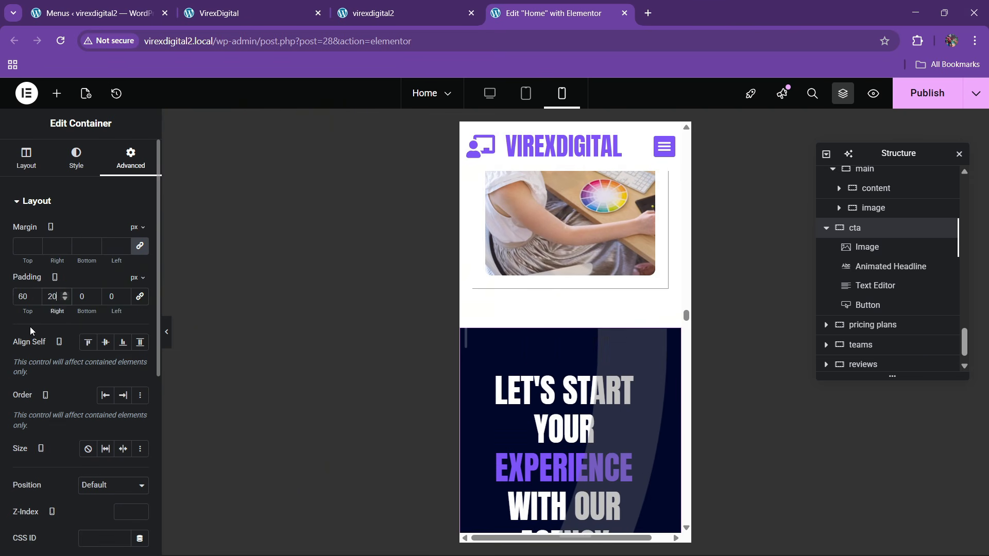
pyautogui.press('Tab')
pyautogui.write('60')
pyautogui.press('Tab')
pyautogui.write('20')
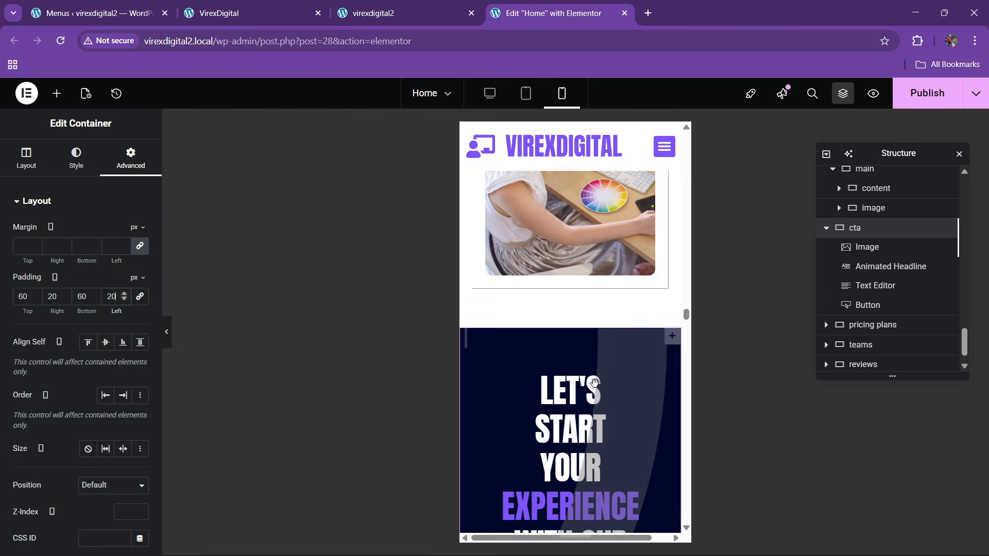
# - Make the cta animated headline full width
pyautogui.click(909, 266)
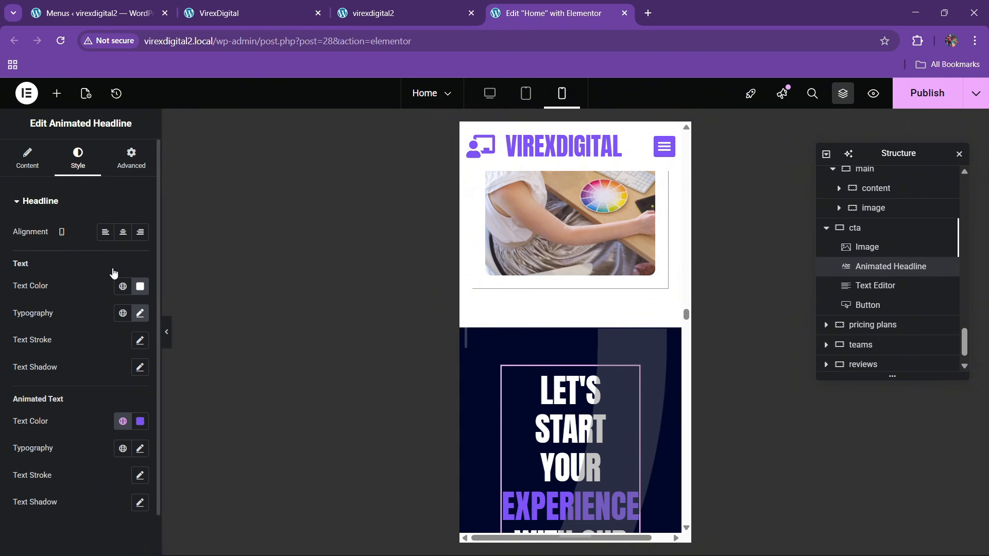
pyautogui.click(130, 157)
pyautogui.click(102, 340)
pyautogui.click(110, 362)
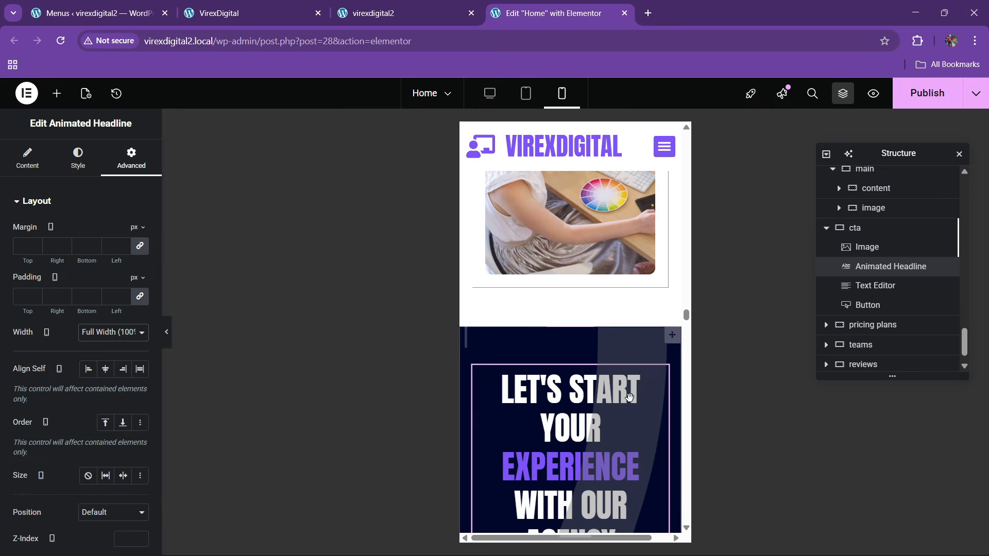
pyautogui.scroll(-8, 567, 386)
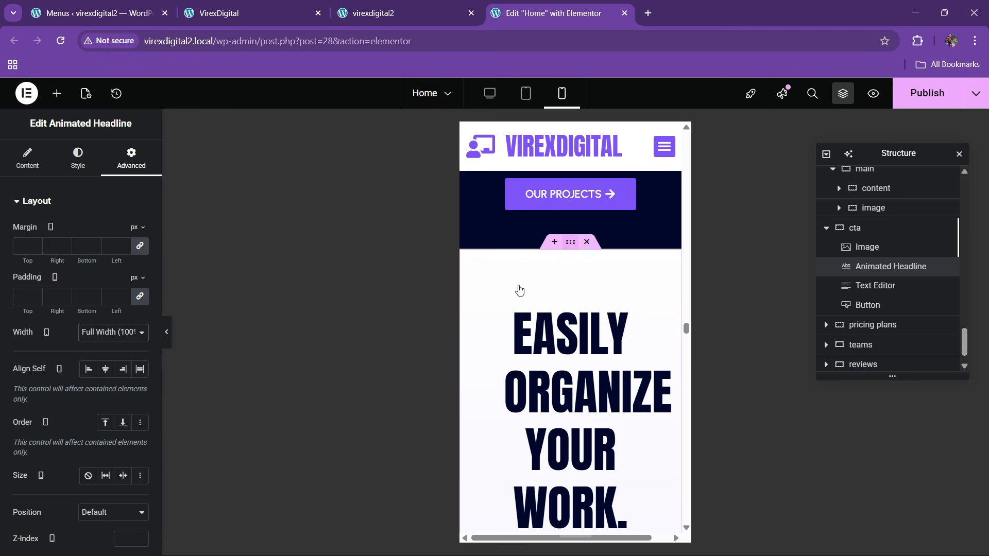
# - Give the EASILY ORGANIZE YOUR WORK section unlinked padding of 60/20/60/20
pyautogui.click(519, 290)
pyautogui.click(131, 157)
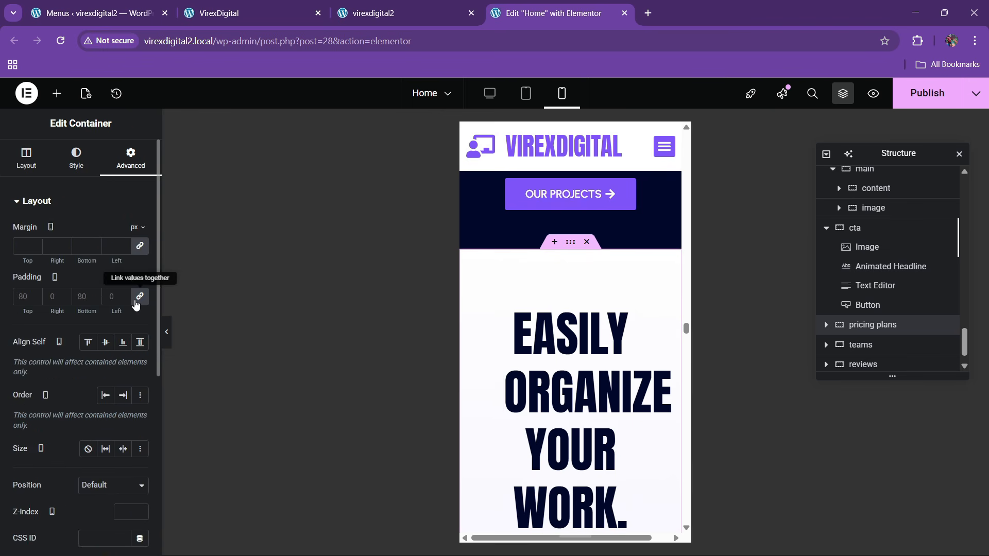
pyautogui.click(139, 297)
pyautogui.write('6')
pyautogui.press('Tab')
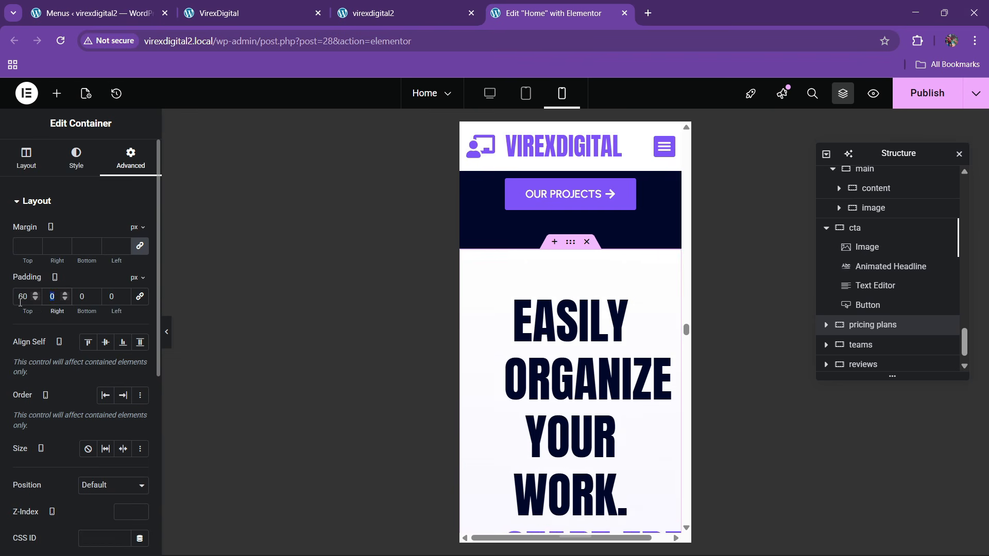
pyautogui.write('20')
pyautogui.press('Tab')
pyautogui.write('60')
pyautogui.press('Tab')
pyautogui.write('20')
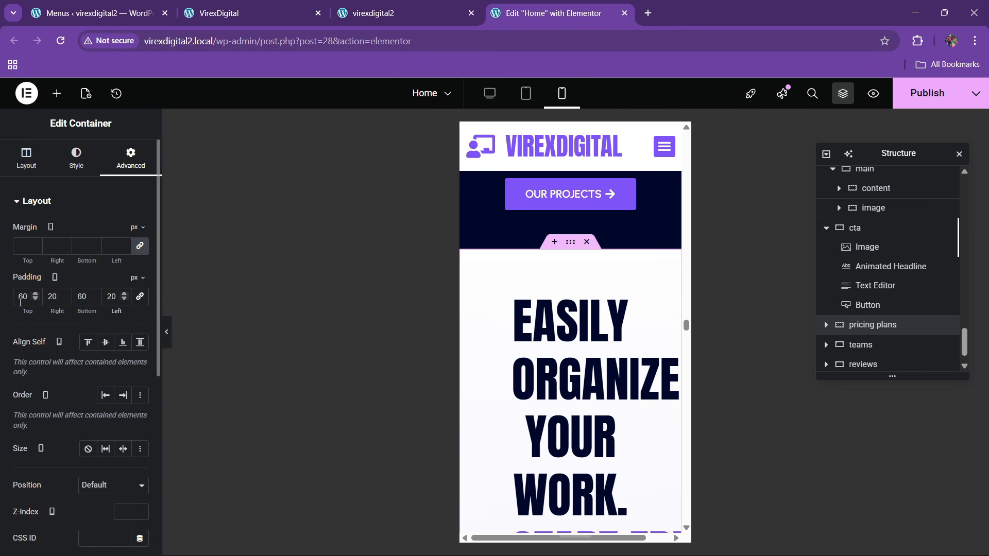
# - Make the Easily organize your work headline full width with a 50 px font size
pyautogui.click(577, 340)
pyautogui.click(110, 174)
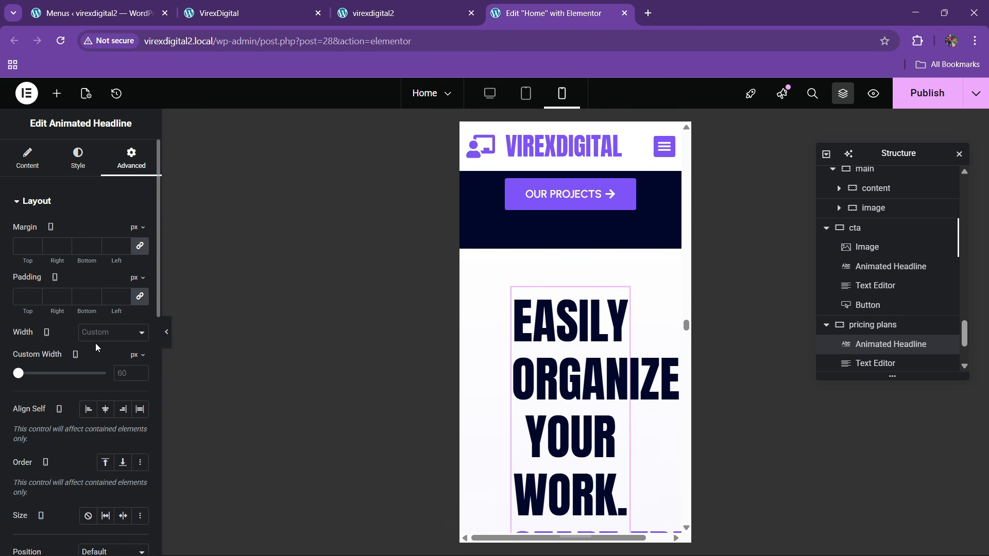
pyautogui.click(96, 333)
pyautogui.click(97, 358)
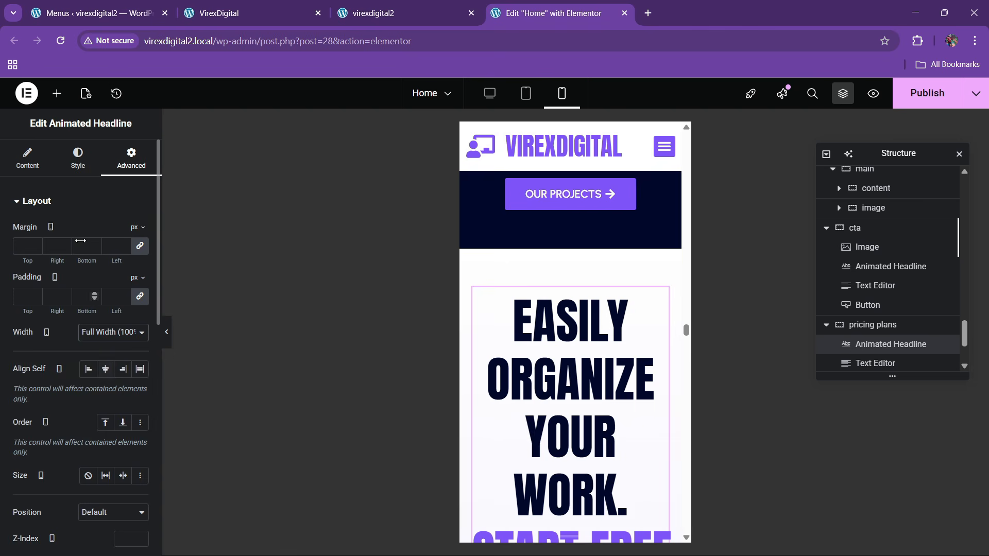
pyautogui.click(78, 160)
pyautogui.click(140, 314)
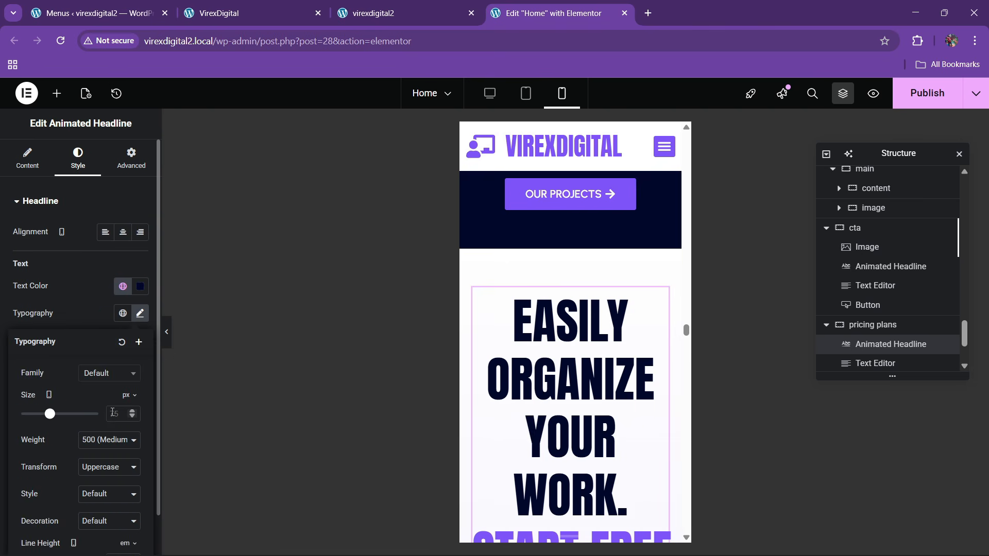
pyautogui.click(113, 415)
pyautogui.write('50')
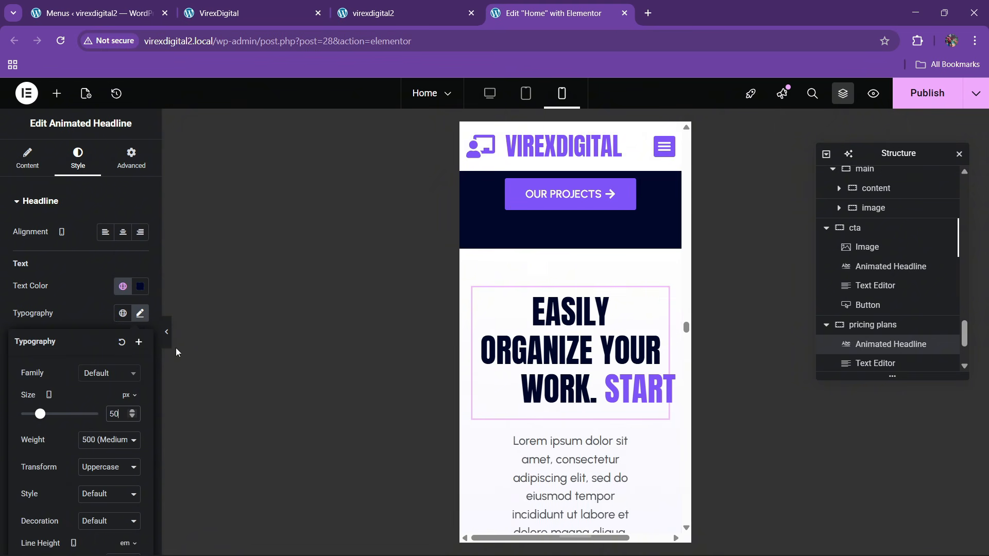
# - Set the intro paragraph under the headline to Full Width
pyautogui.scroll(-3, 573, 331)
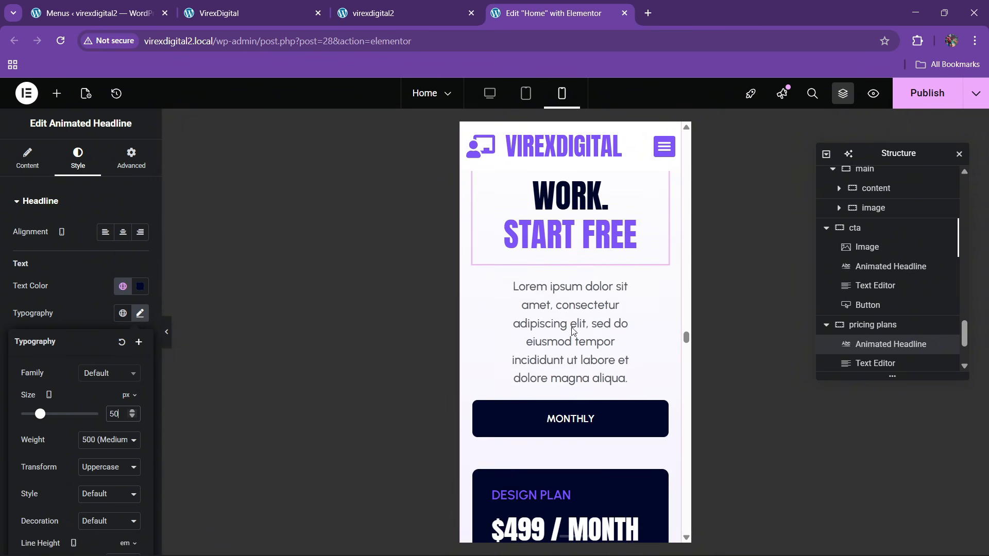
pyautogui.click(623, 283)
pyautogui.click(131, 158)
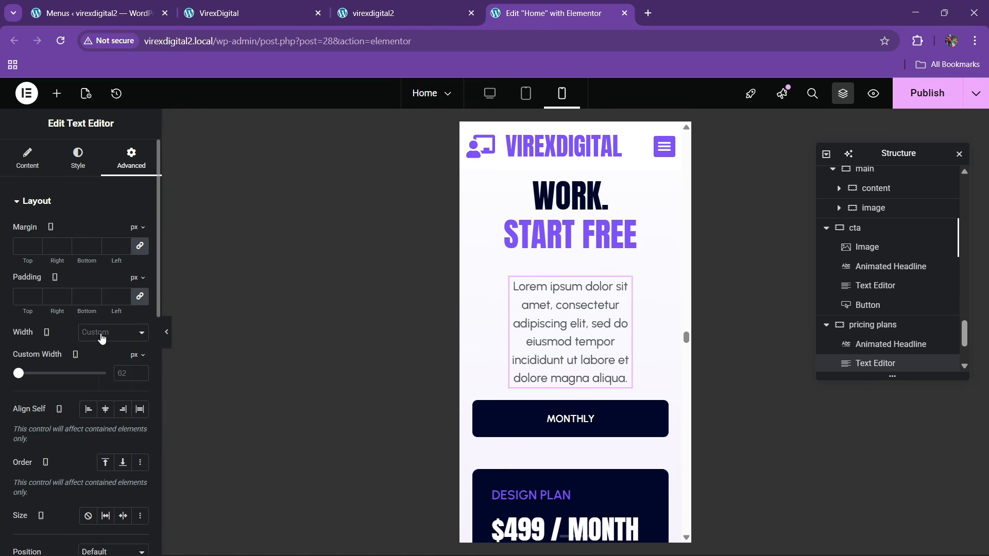
pyautogui.click(111, 332)
pyautogui.click(98, 364)
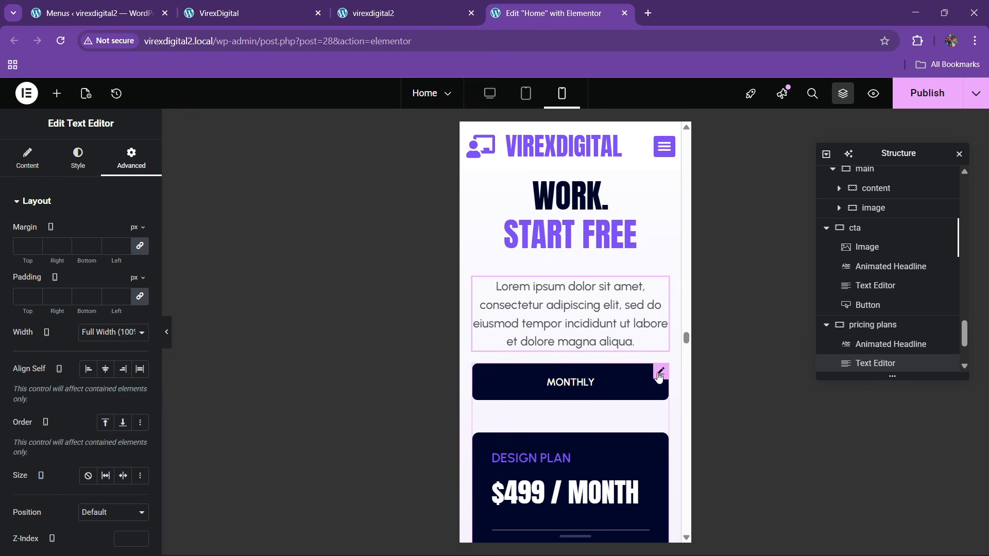
# - Set the Monthly/Yearly tabs' breakpoint to None so they never become an accordion
pyautogui.click(659, 374)
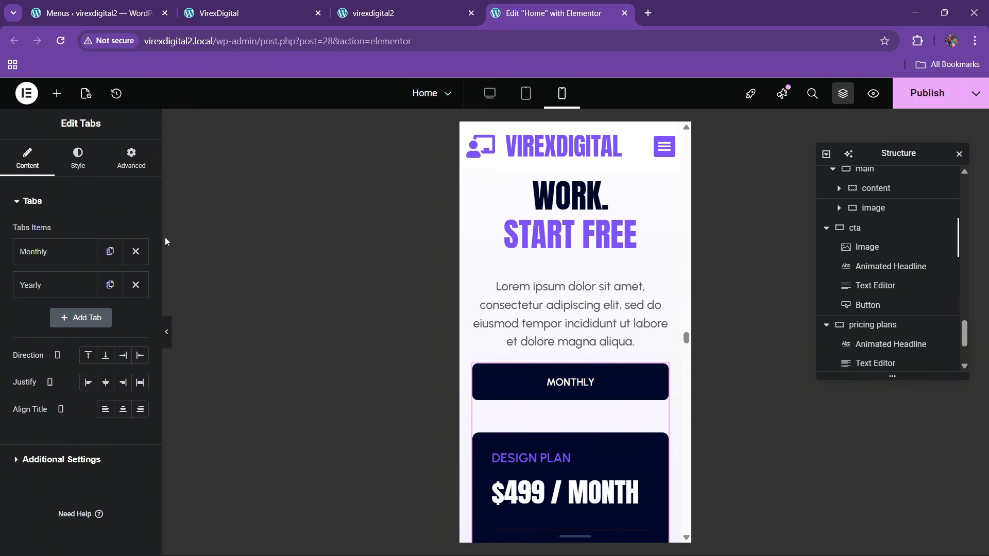
pyautogui.click(54, 460)
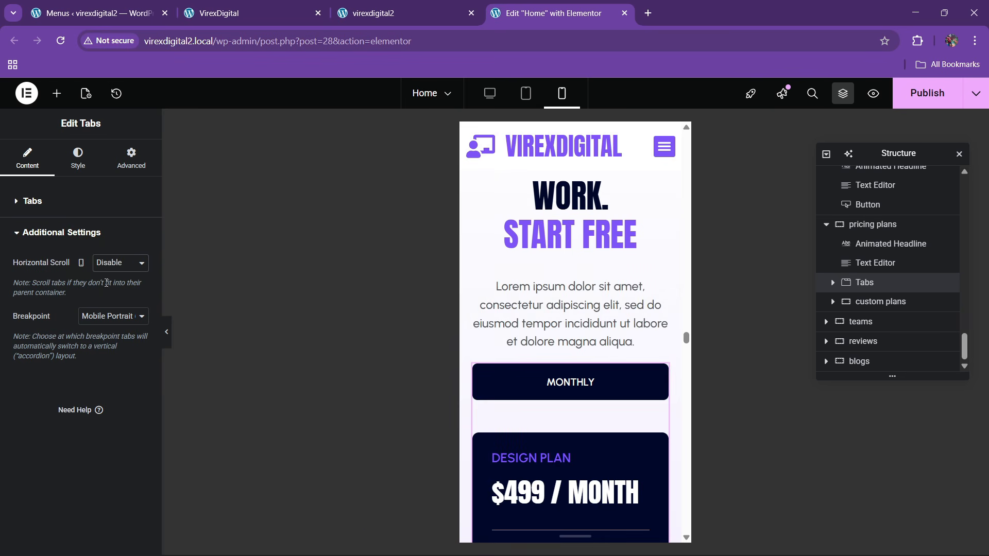
pyautogui.click(111, 315)
pyautogui.click(98, 344)
pyautogui.click(101, 318)
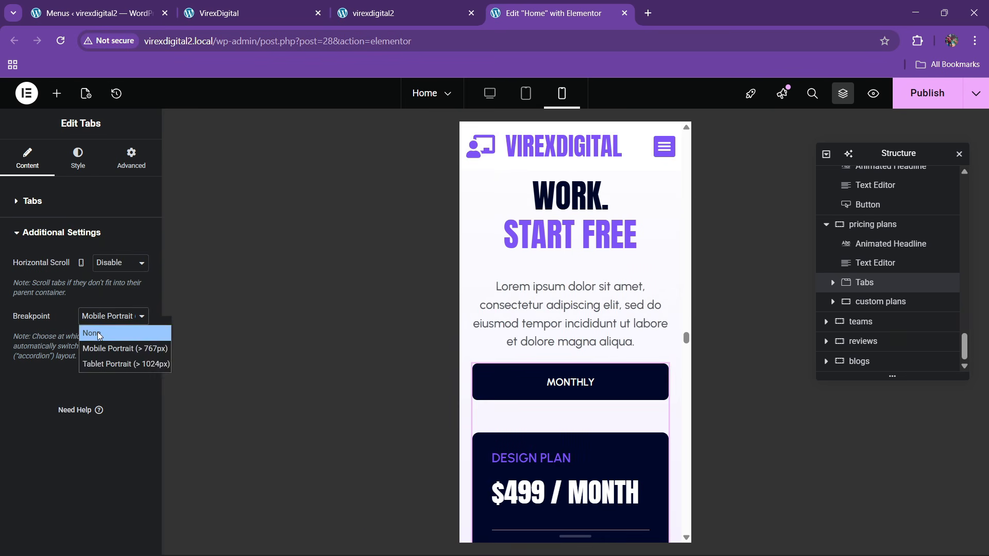
pyautogui.click(93, 331)
pyautogui.scroll(-10, 572, 407)
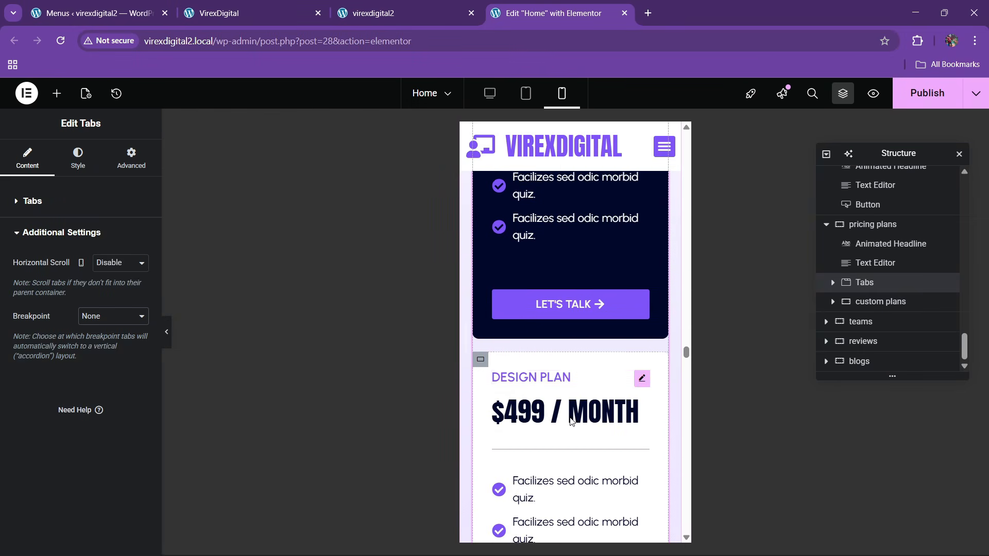
pyautogui.scroll(-5, 573, 418)
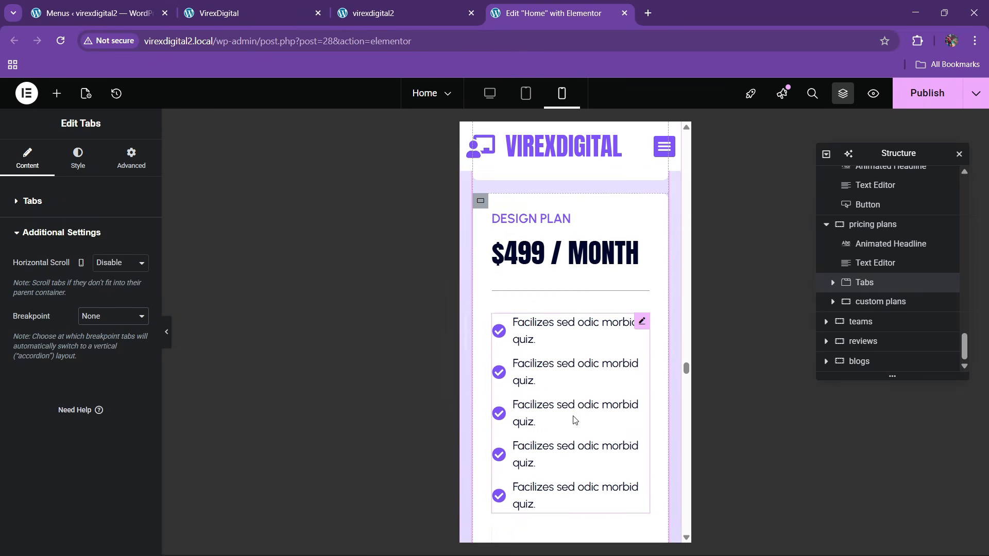
pyautogui.scroll(-3, 573, 415)
pyautogui.scroll(2, 569, 416)
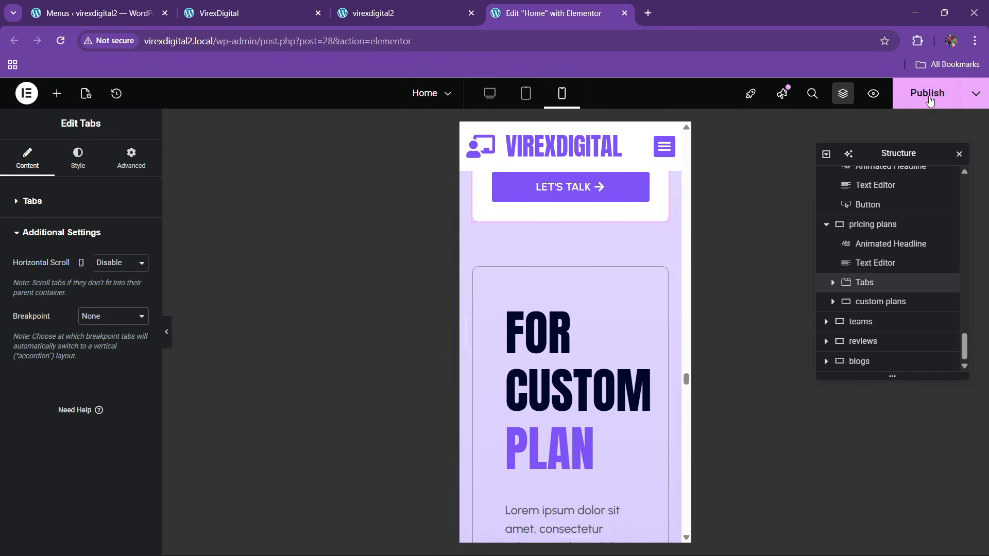
# - Set the custom plans container's padding to 20
pyautogui.click(131, 157)
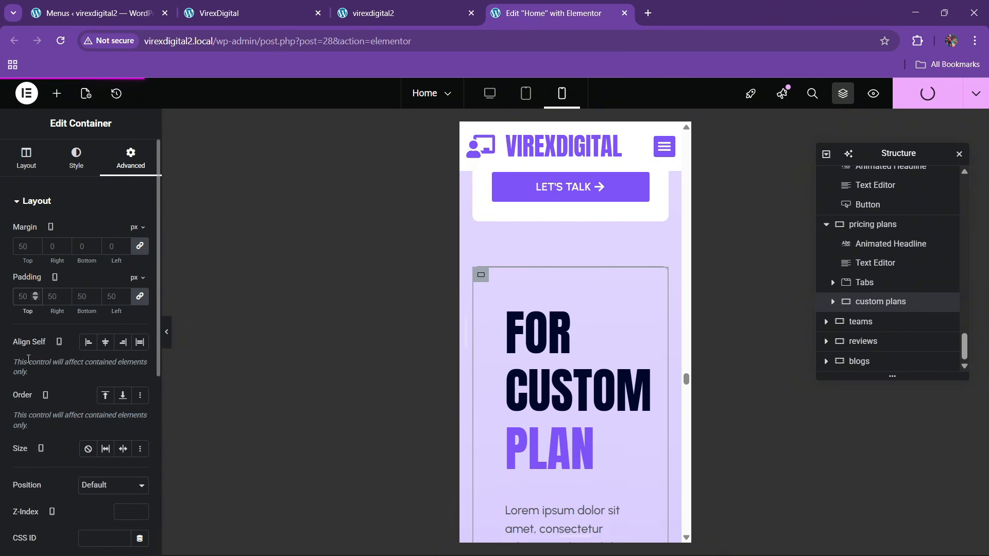
pyautogui.write('23')
pyautogui.press('BackSpace')
pyautogui.write('0')
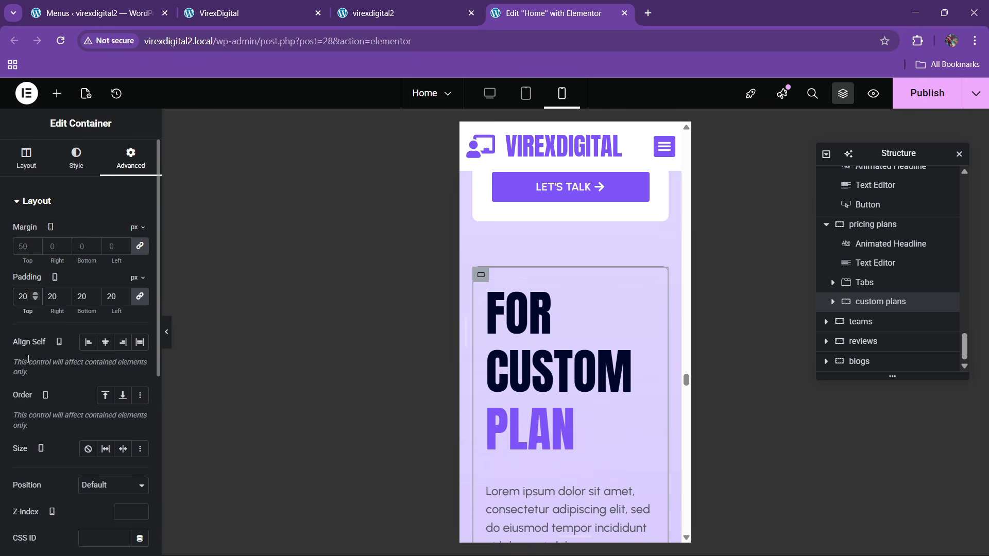
# - Set the FOR CUSTOM PLAN headline's typography size to 50 px
pyautogui.click(570, 313)
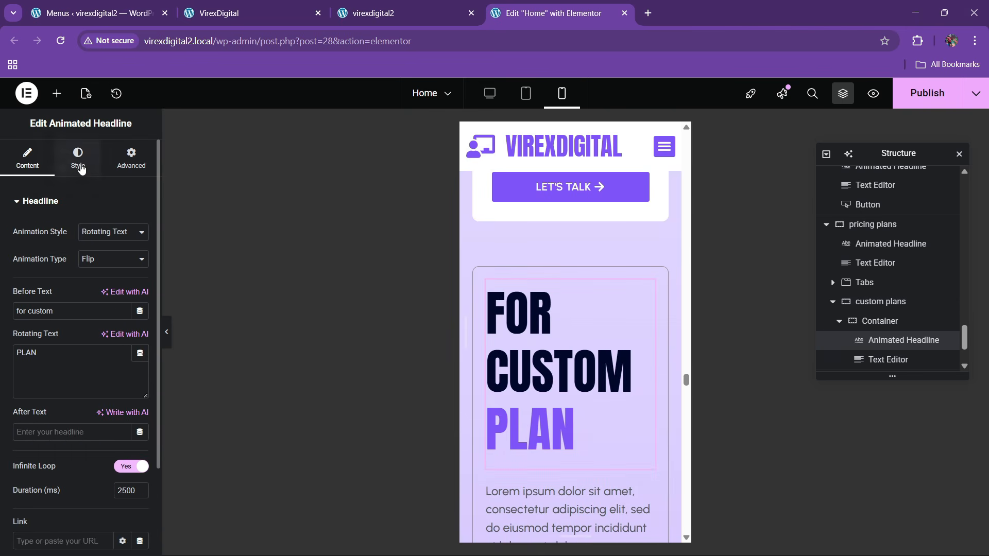
pyautogui.click(78, 157)
pyautogui.click(139, 313)
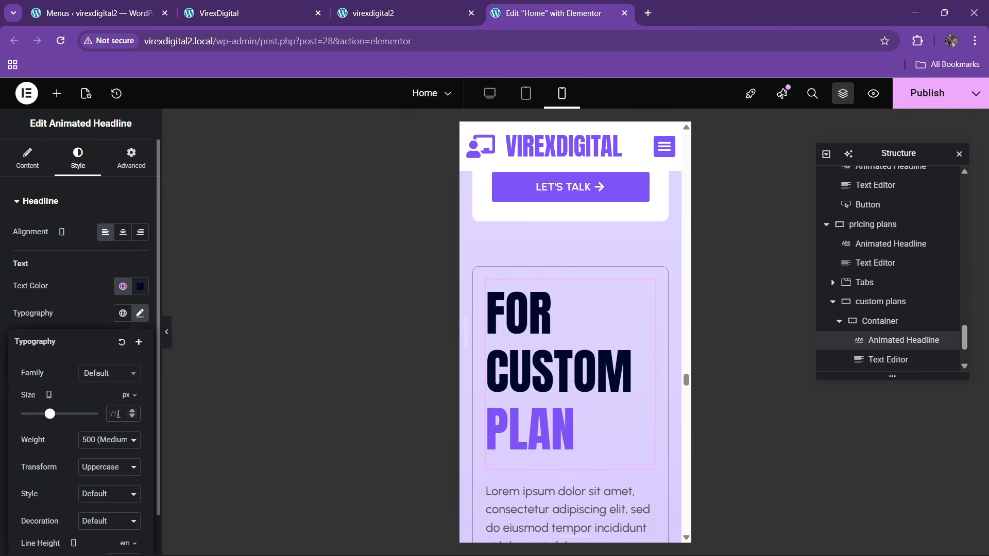
pyautogui.write('50')
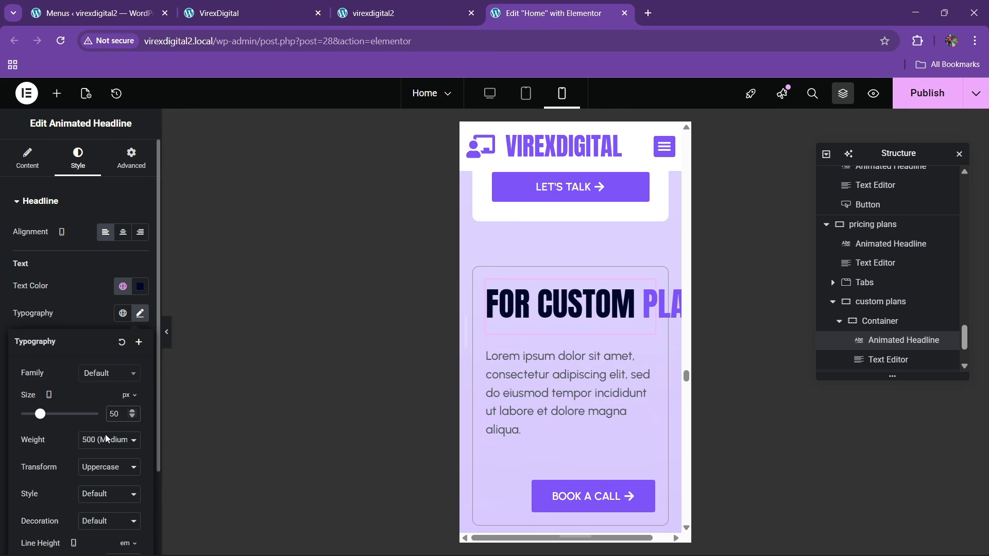
pyautogui.click(116, 304)
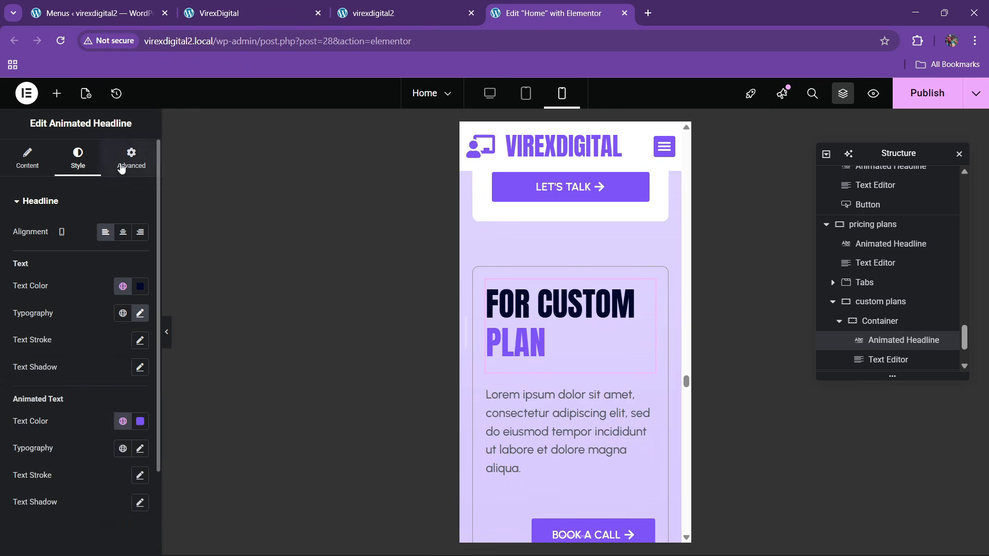
# - Set the BOOK A CALL button's Align Self to Start
pyautogui.click(121, 166)
pyautogui.scroll(-5, 641, 406)
pyautogui.click(617, 273)
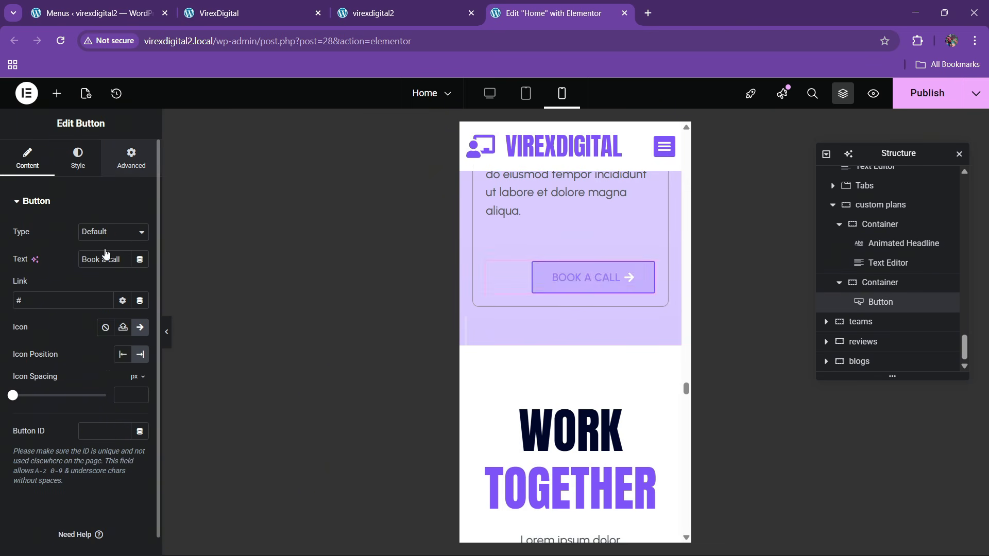
pyautogui.click(129, 160)
pyautogui.click(88, 369)
pyautogui.scroll(-4, 592, 345)
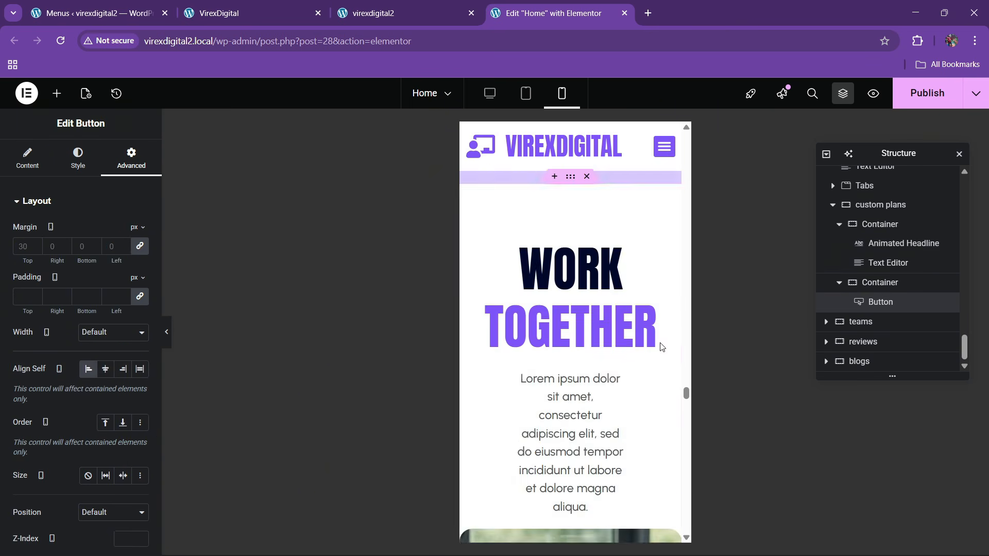
pyautogui.scroll(3, 592, 242)
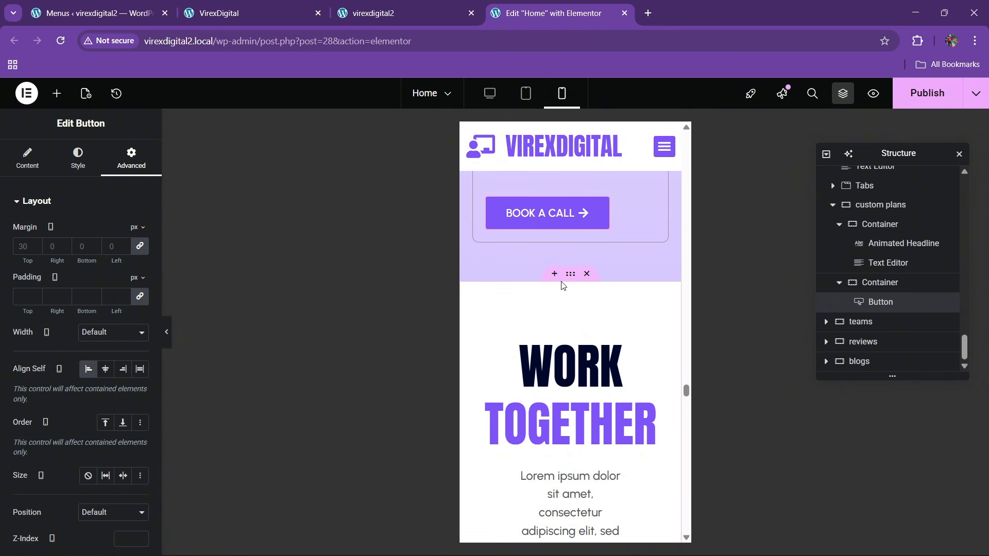
# - Give the teams section container separate padding values of 60/20/60/20
pyautogui.click(536, 303)
pyautogui.click(130, 167)
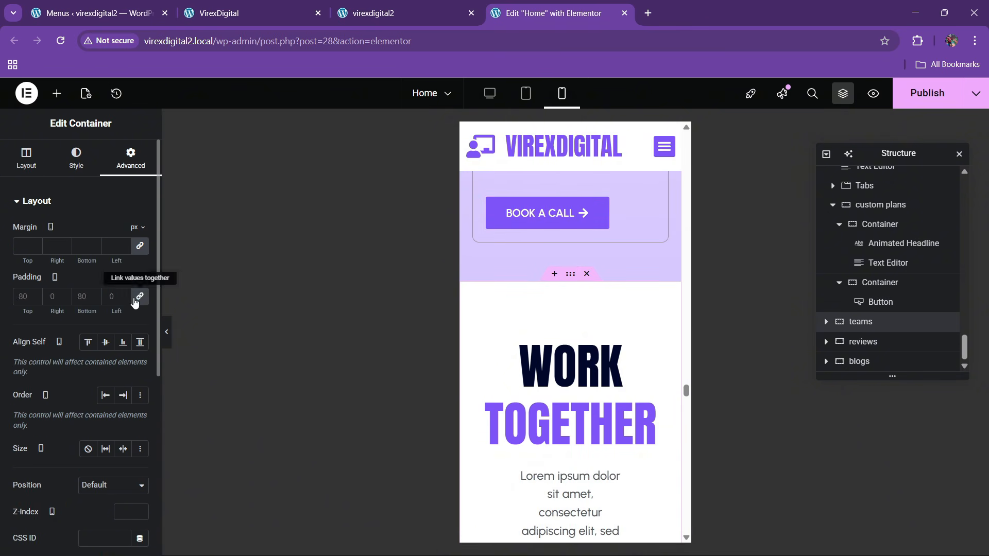
pyautogui.click(136, 301)
pyautogui.write('60')
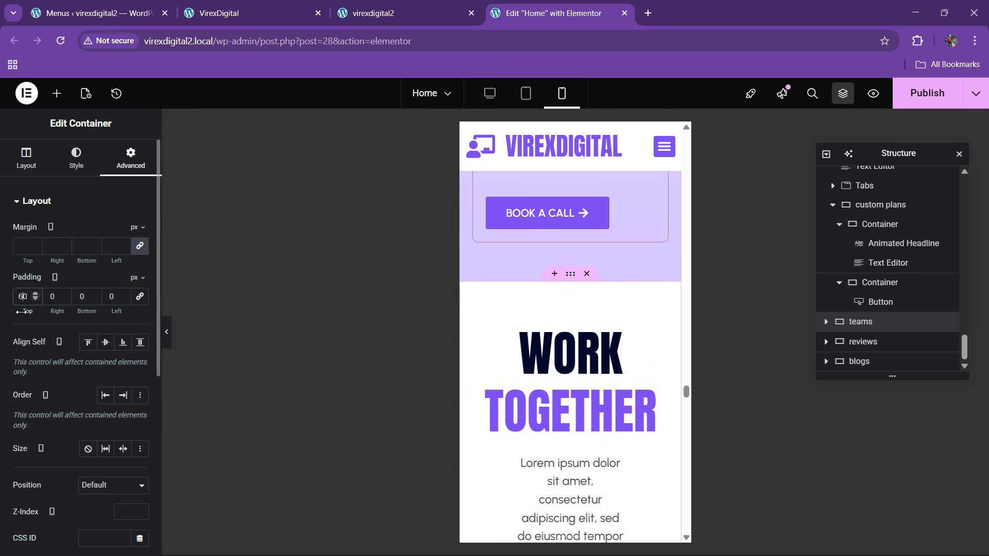
pyautogui.write('20')
pyautogui.write('6')
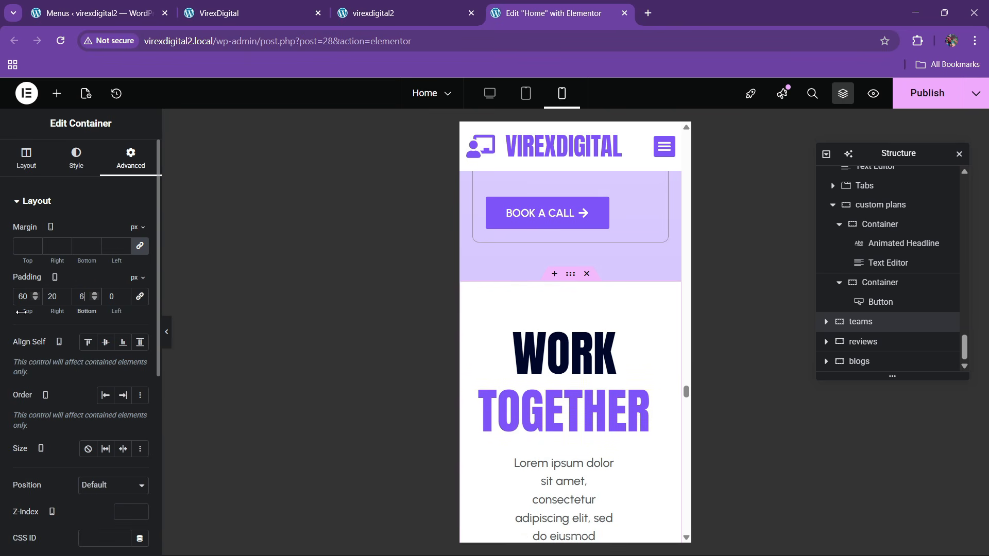
pyautogui.write('0')
pyautogui.press('Tab')
pyautogui.write('20')
# - Set the WORK TOGETHER headline's font size to 50 px
pyautogui.click(660, 328)
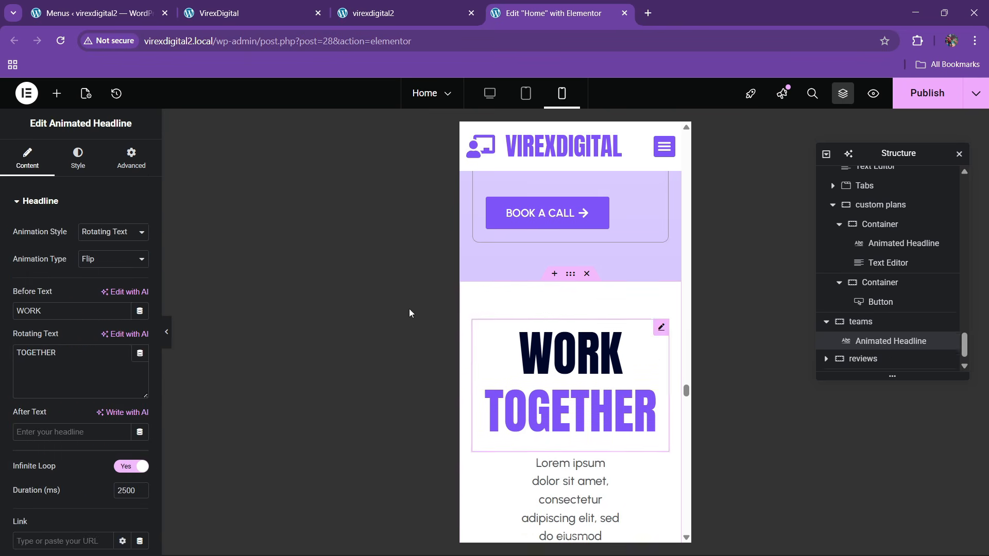
pyautogui.click(78, 159)
pyautogui.click(139, 313)
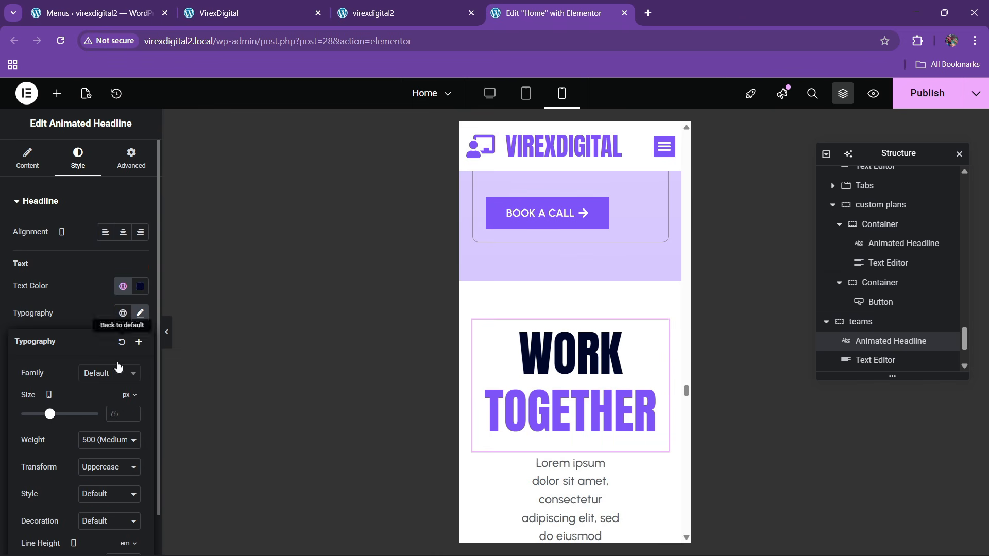
pyautogui.click(116, 419)
pyautogui.write('50')
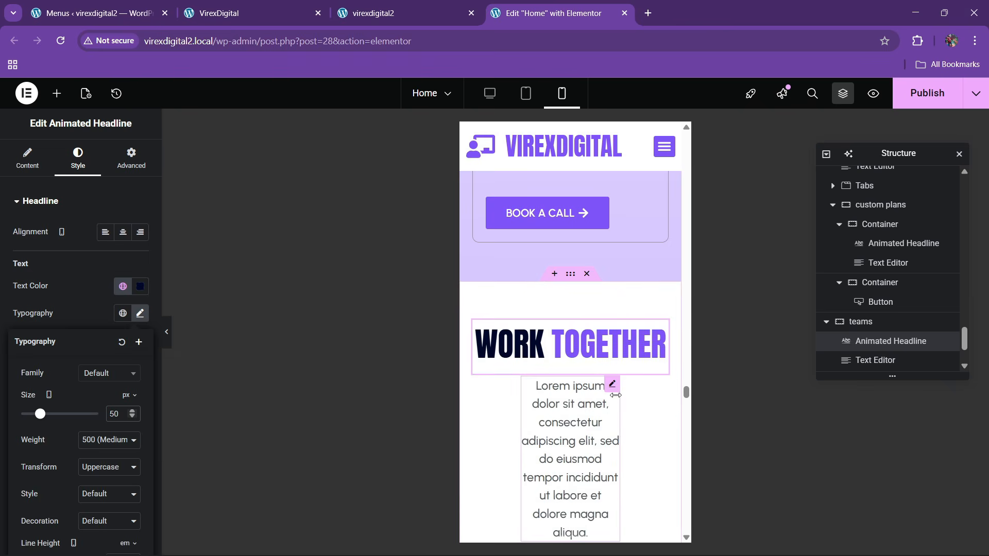
# - Make the paragraph below WORK TOGETHER full width
pyautogui.click(615, 384)
pyautogui.click(126, 172)
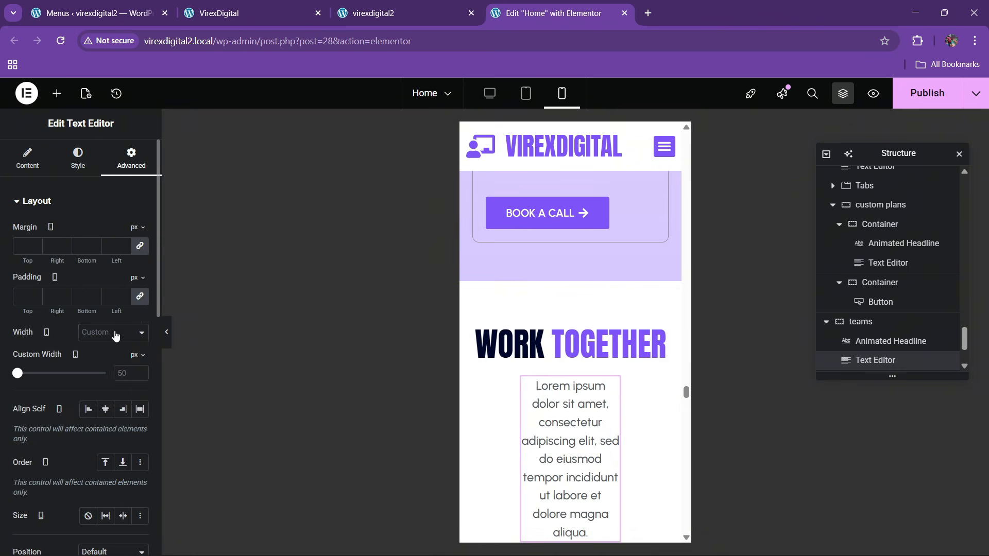
pyautogui.click(113, 332)
pyautogui.click(113, 365)
pyautogui.scroll(-10, 536, 387)
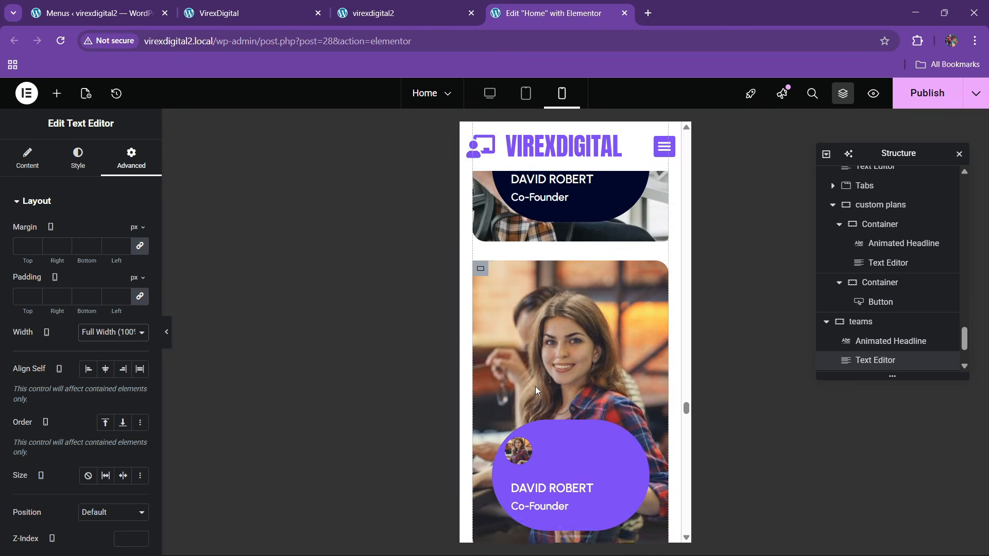
pyautogui.scroll(3, 536, 386)
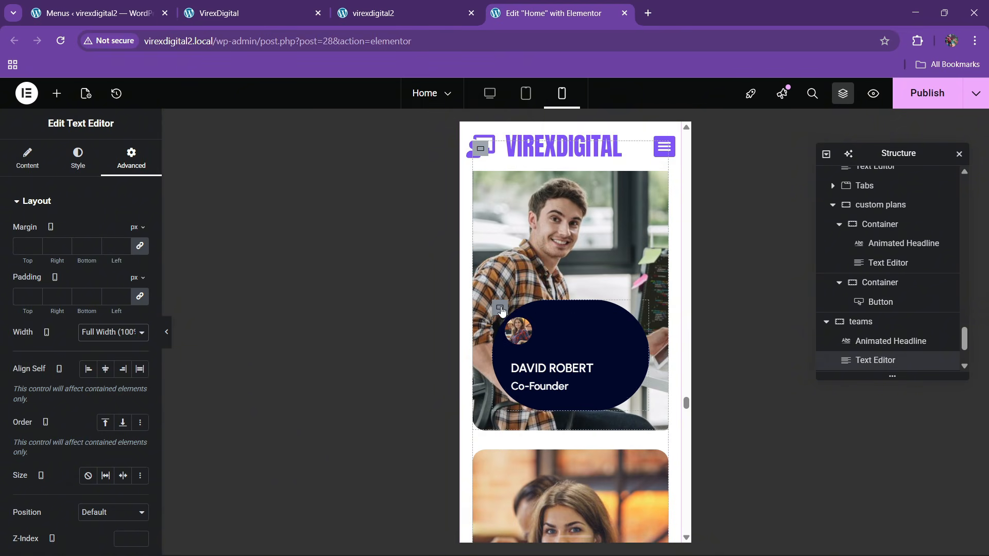
# - Set the first team card's name-and-role box width to 150 px
pyautogui.click(525, 344)
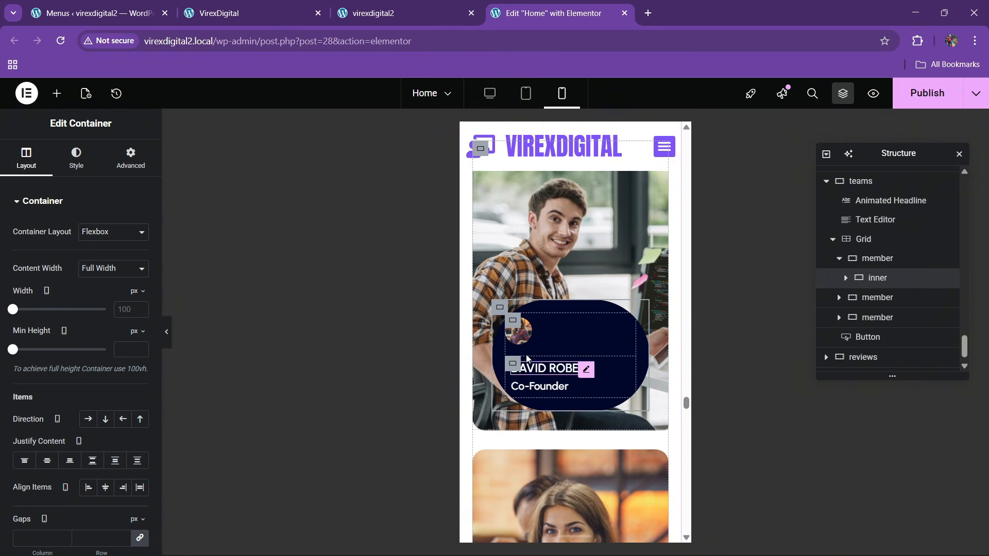
pyautogui.click(512, 323)
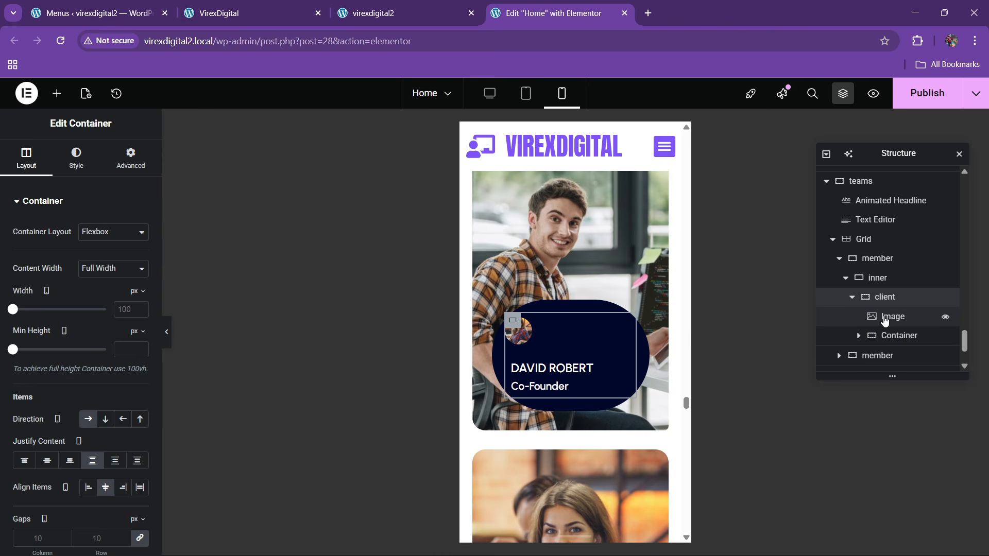
pyautogui.click(891, 336)
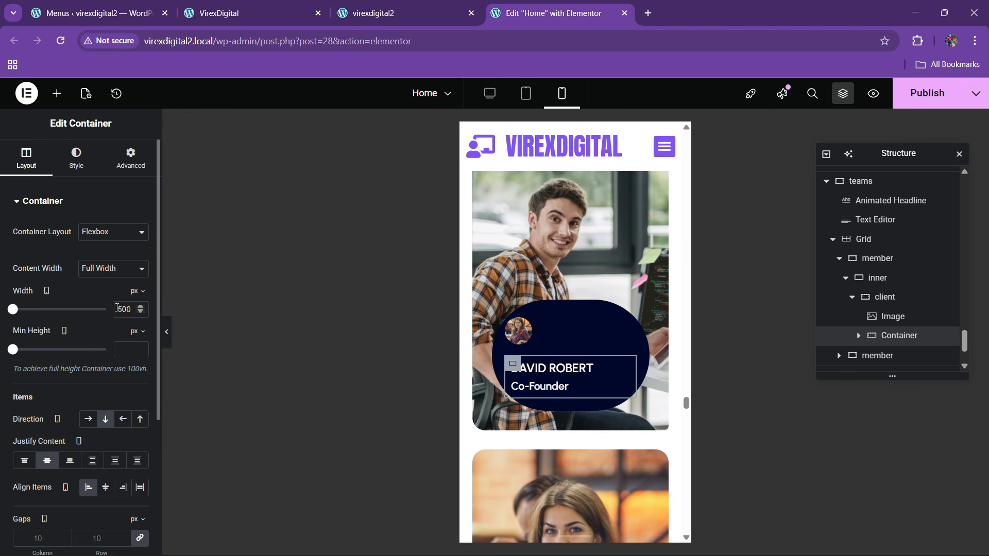
pyautogui.write('100')
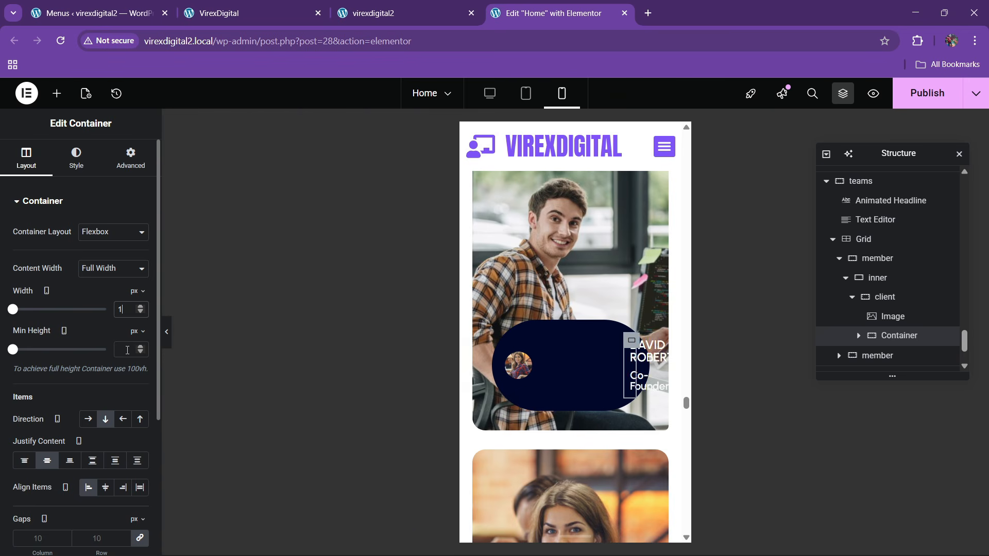
pyautogui.press('BackSpace')
pyautogui.press('BackSpace')
pyautogui.press('BackSpace')
pyautogui.write('150')
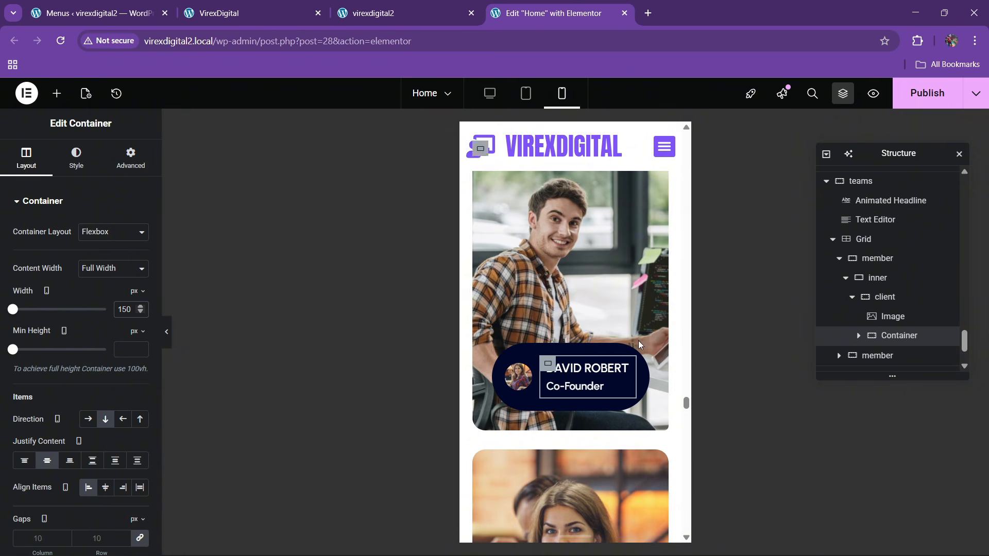
pyautogui.scroll(-1, 562, 337)
# - Copy the restyled name box and paste its style onto the second and third cards
pyautogui.rightClick(552, 303)
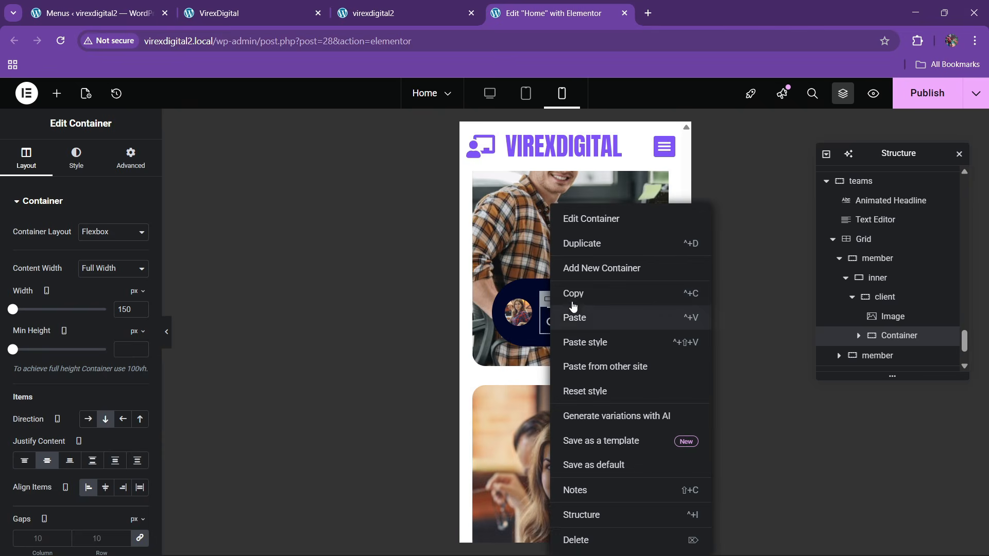
pyautogui.click(572, 295)
pyautogui.scroll(-3, 567, 340)
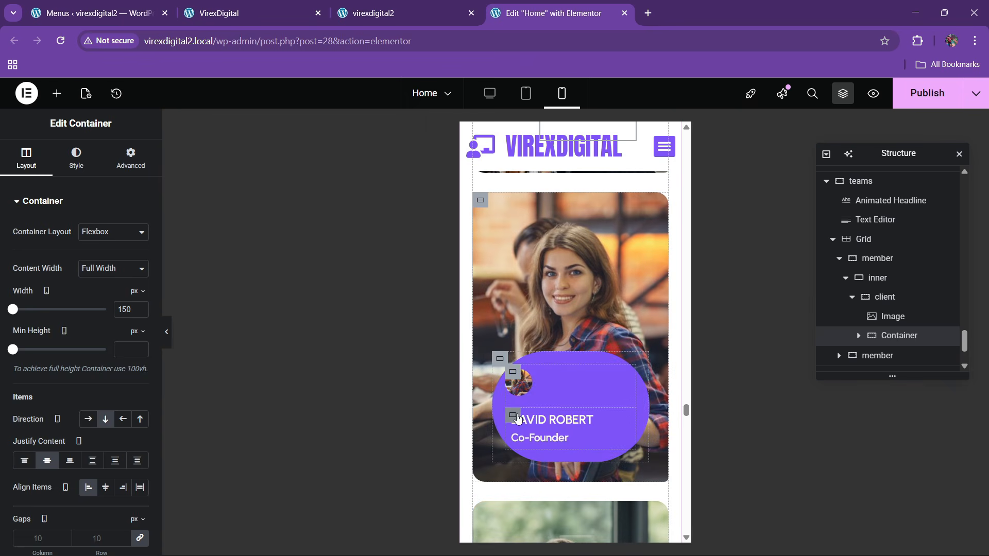
pyautogui.rightClick(518, 420)
pyautogui.click(556, 340)
pyautogui.scroll(-3, 570, 417)
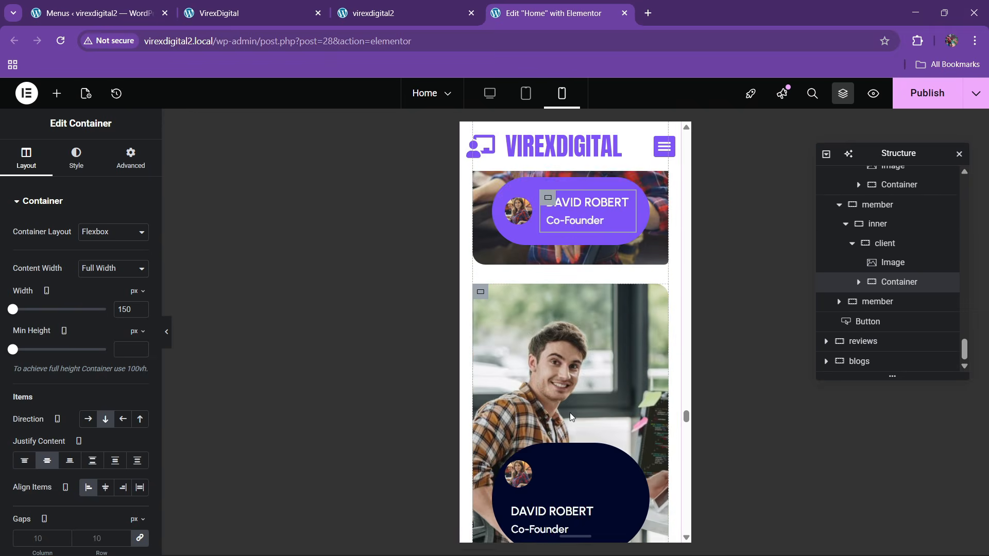
pyautogui.scroll(-2, 571, 417)
pyautogui.rightClick(562, 425)
pyautogui.click(541, 341)
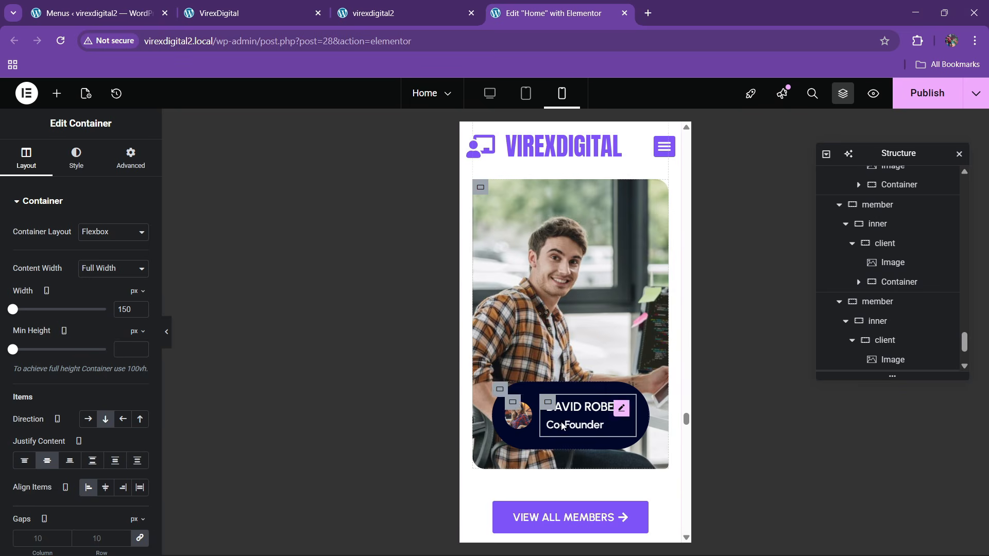
pyautogui.scroll(-5, 566, 375)
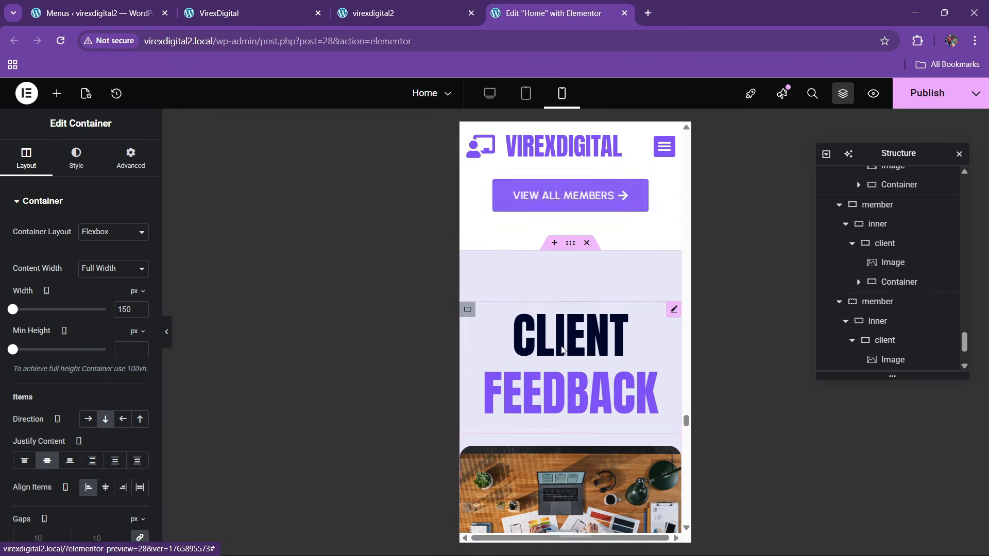
# - Set the CLIENT FEEDBACK section's padding to 60/20/60/20
pyautogui.click(567, 250)
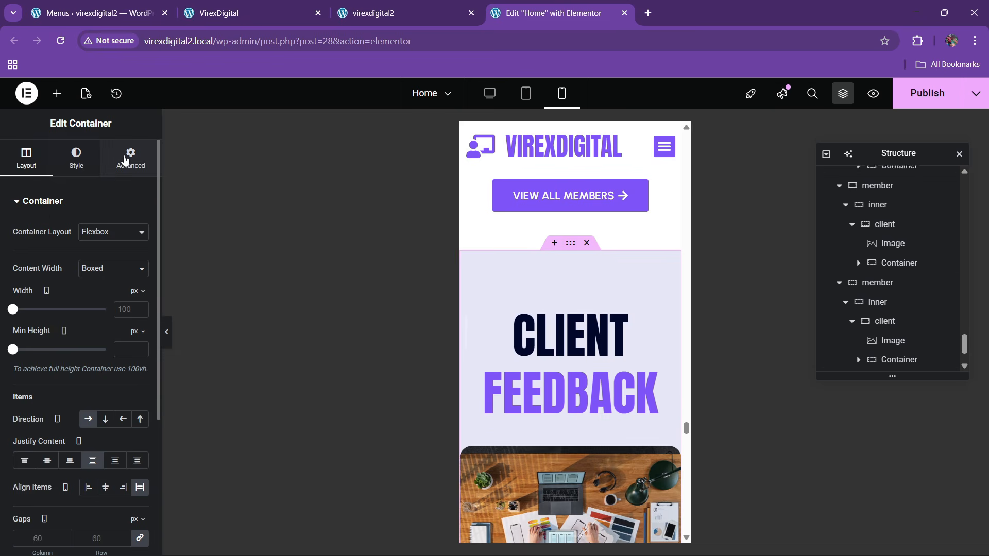
pyautogui.click(131, 158)
pyautogui.click(22, 301)
pyautogui.write('0')
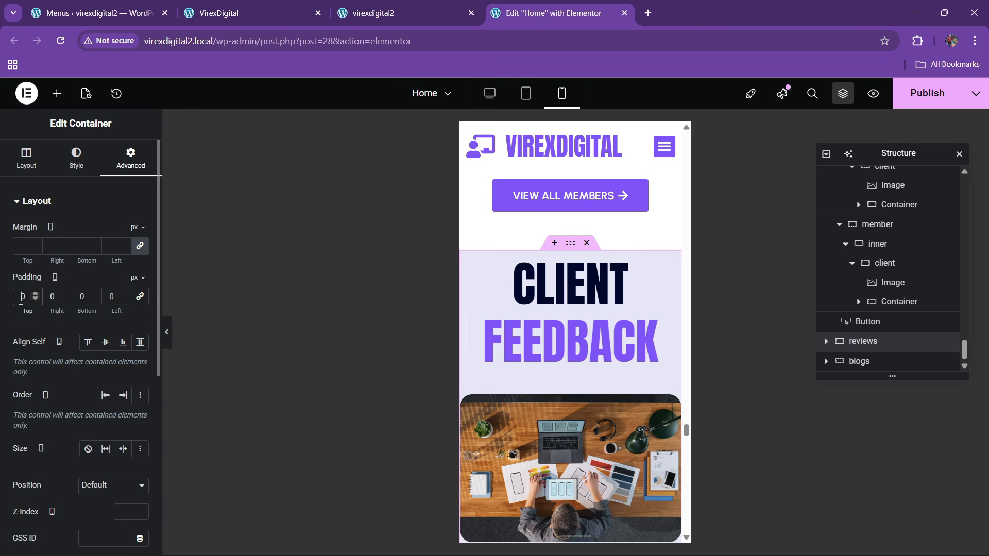
pyautogui.write('6')
pyautogui.write('20')
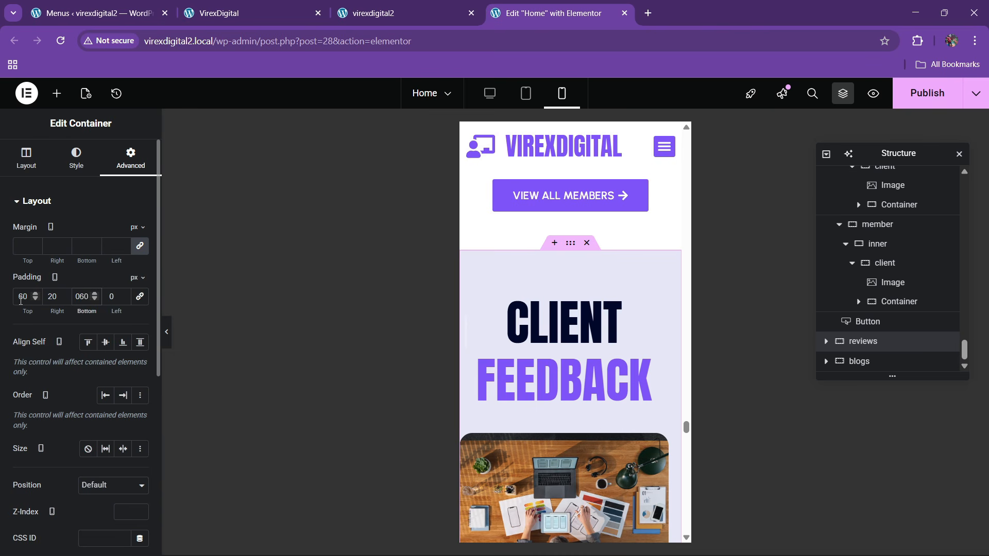
pyautogui.write('20')
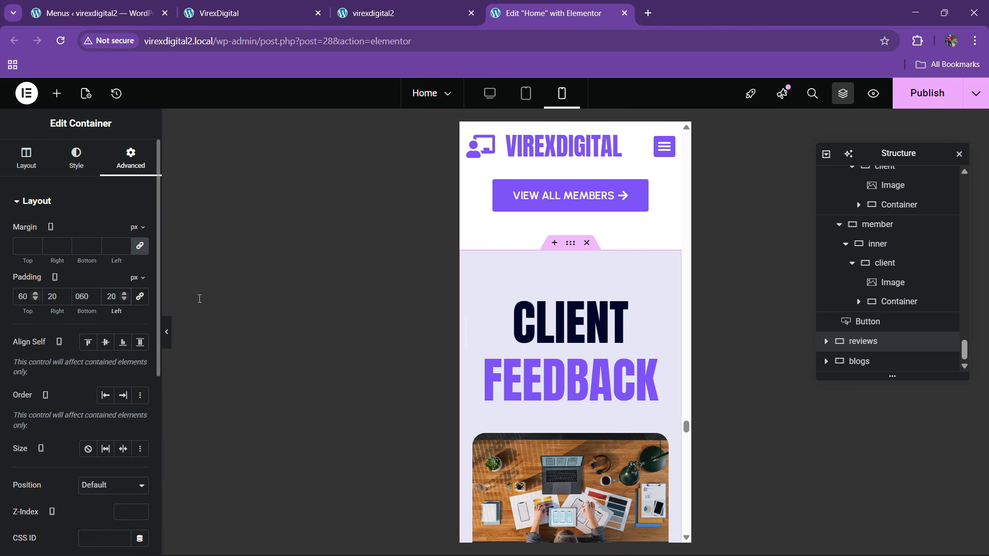
# - Select the CLIENT FEEDBACK headline's typography size value for replacement
pyautogui.click(661, 297)
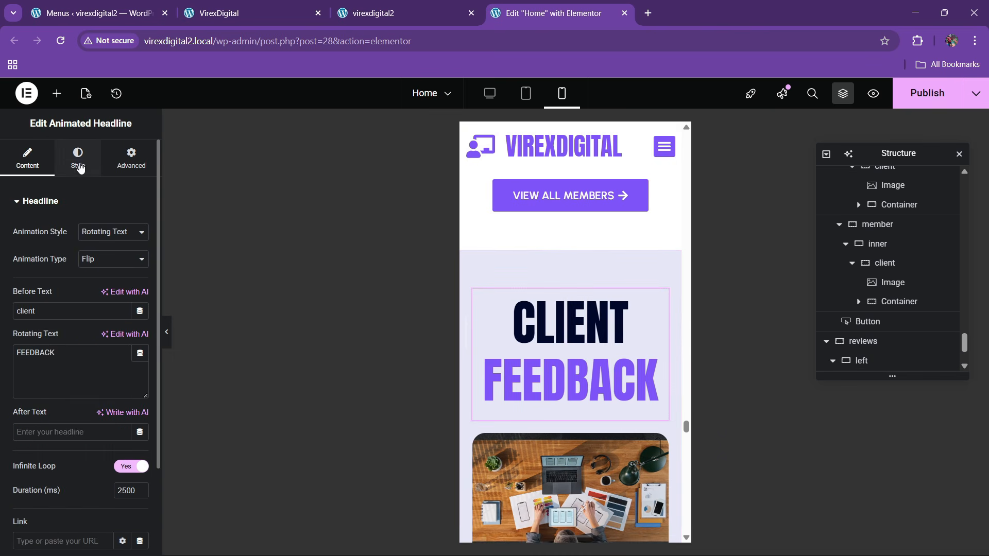
pyautogui.click(77, 158)
pyautogui.click(140, 286)
pyautogui.click(138, 315)
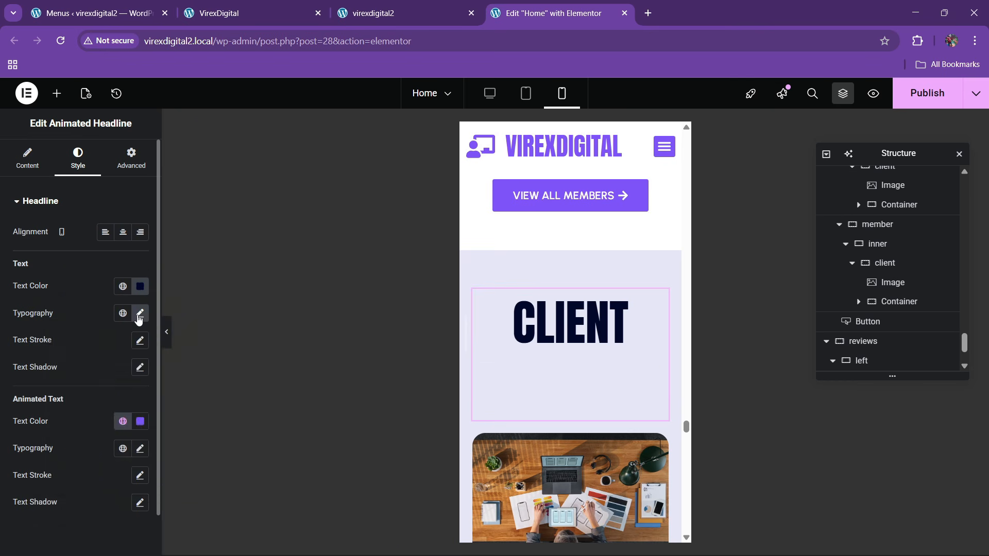
pyautogui.click(140, 313)
pyautogui.doubleClick(120, 412)
# - Set the CLIENT FEEDBACK headline to 45 px and give the first slide container 20 padding
pyautogui.write('45')
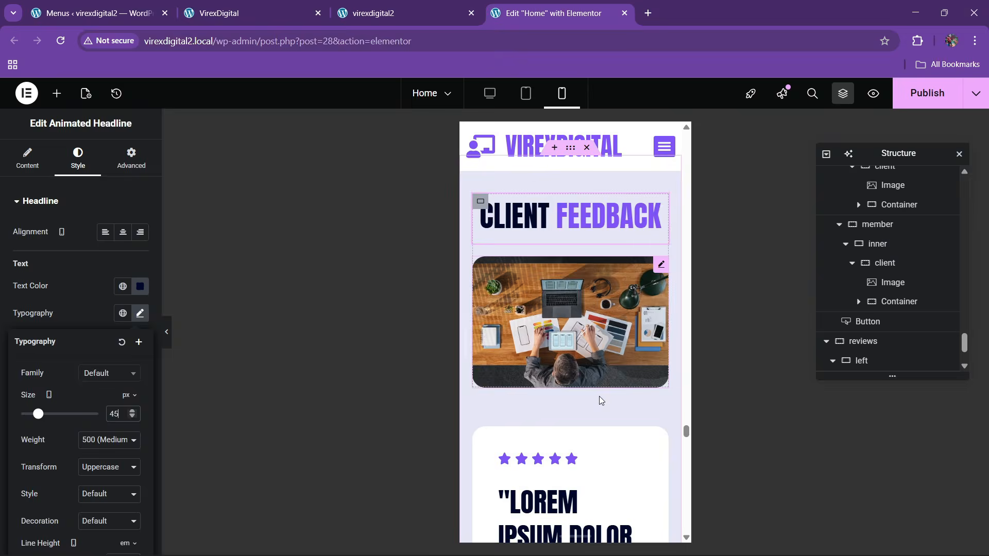
pyautogui.scroll(-5, 601, 401)
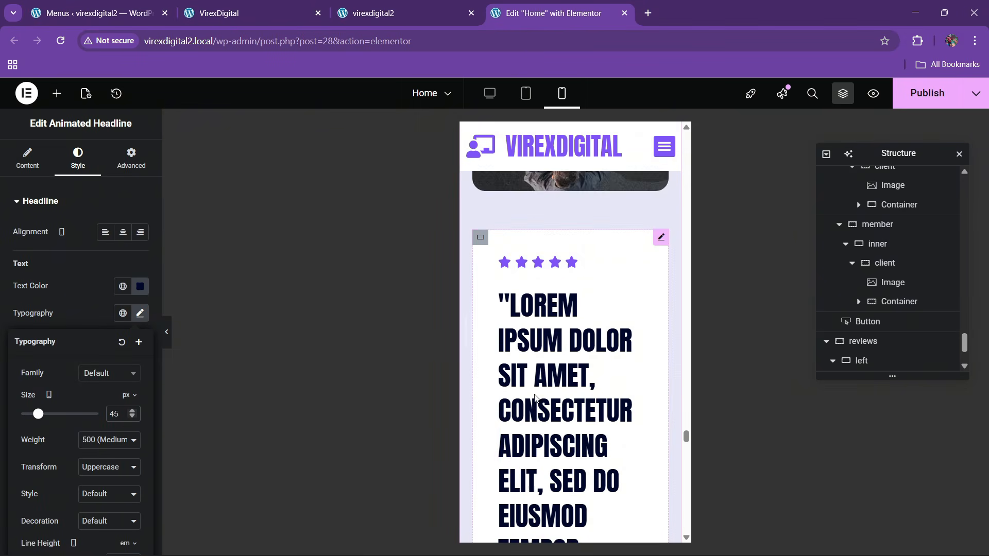
pyautogui.click(480, 208)
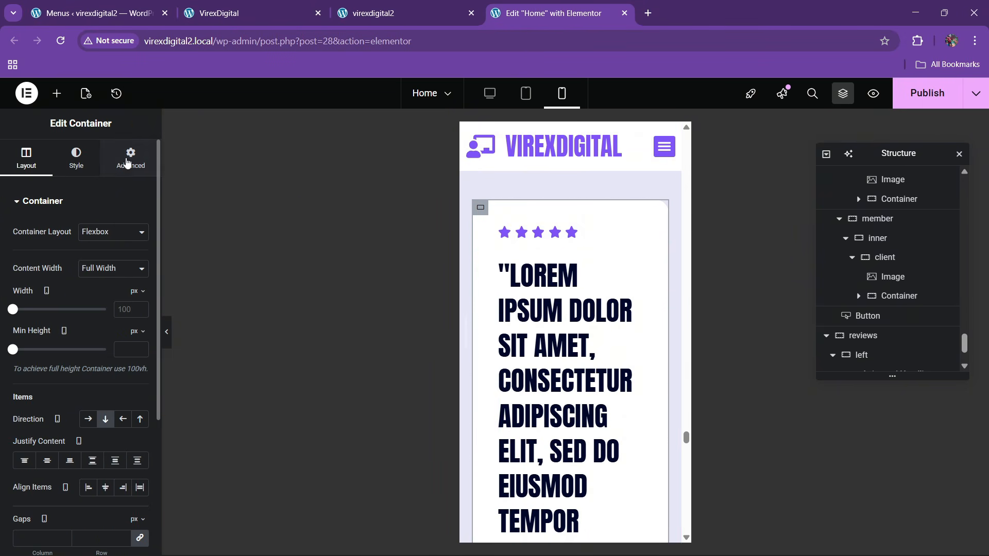
pyautogui.click(131, 158)
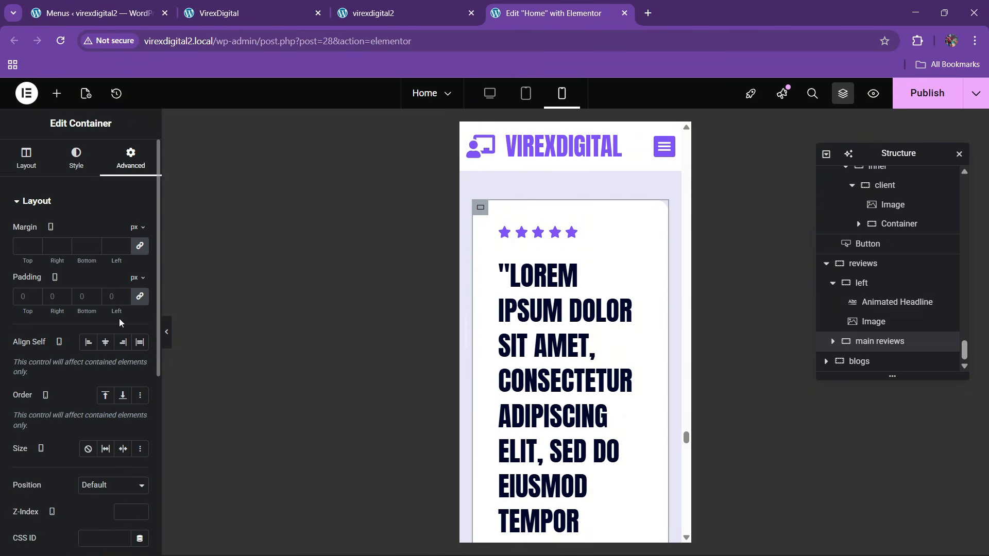
pyautogui.click(833, 342)
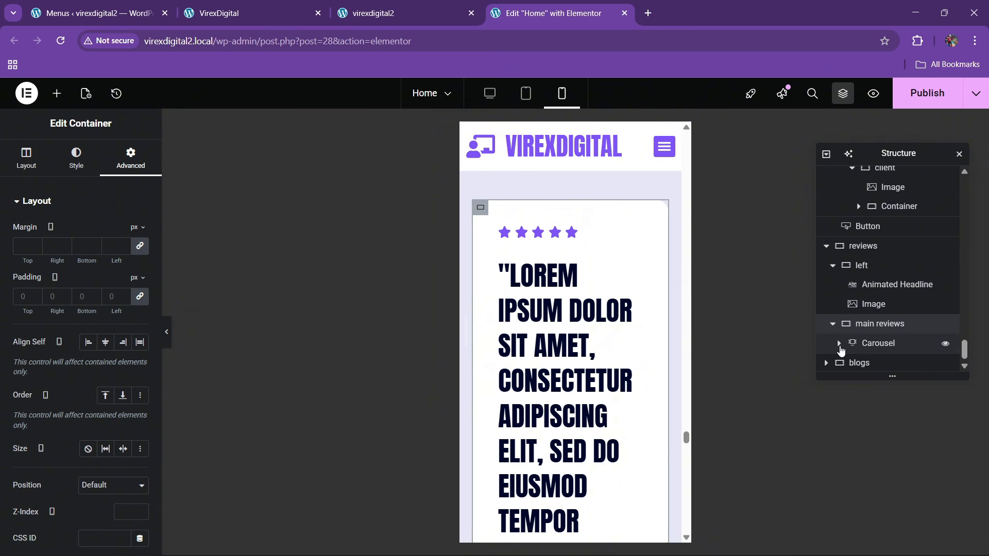
pyautogui.click(838, 343)
pyautogui.click(845, 302)
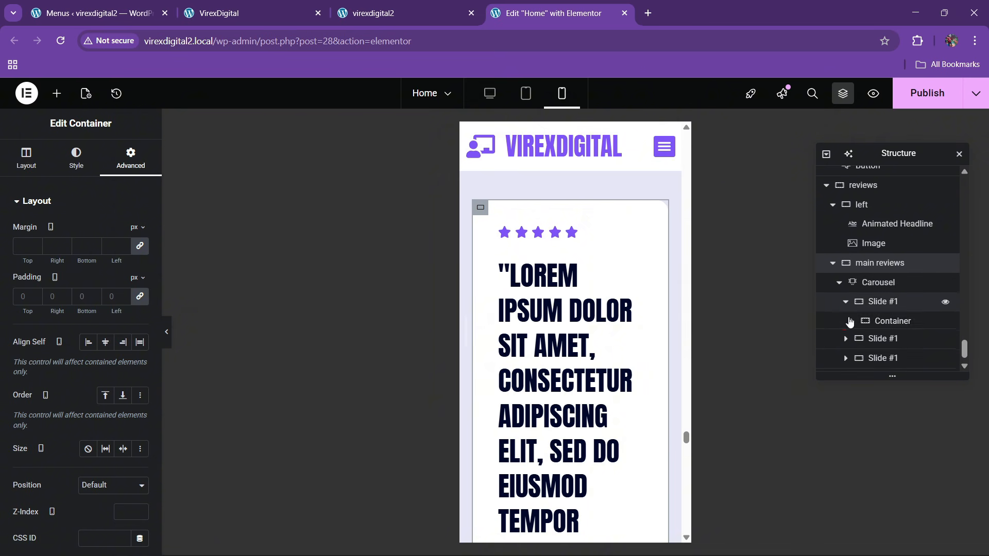
pyautogui.click(849, 321)
pyautogui.click(131, 158)
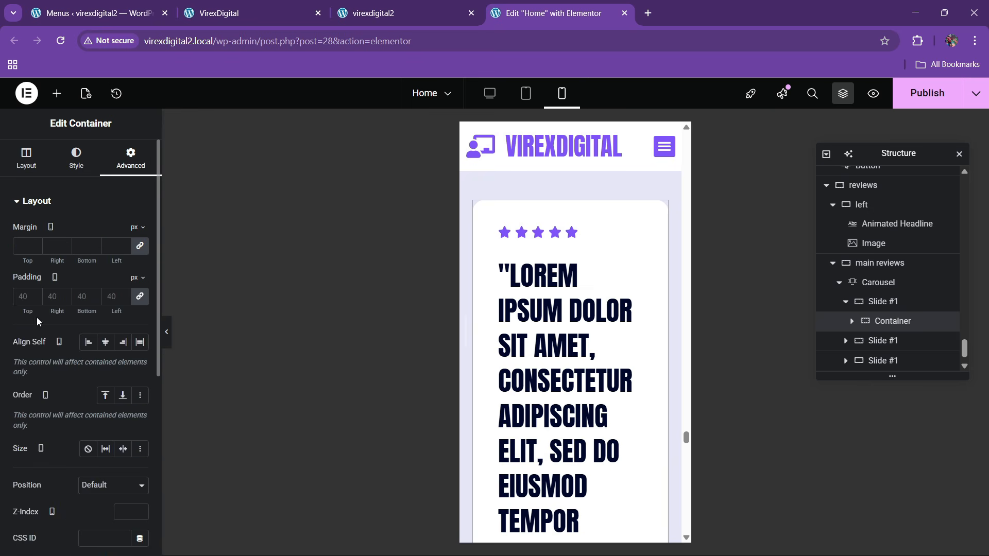
pyautogui.write('20')
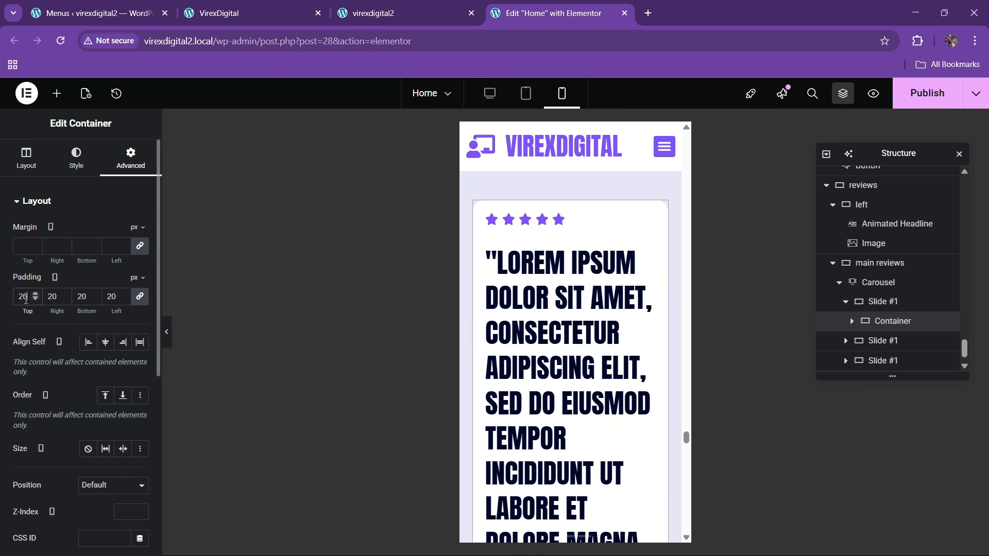
# - Set the review quote heading's font size to 25 px
pyautogui.click(648, 254)
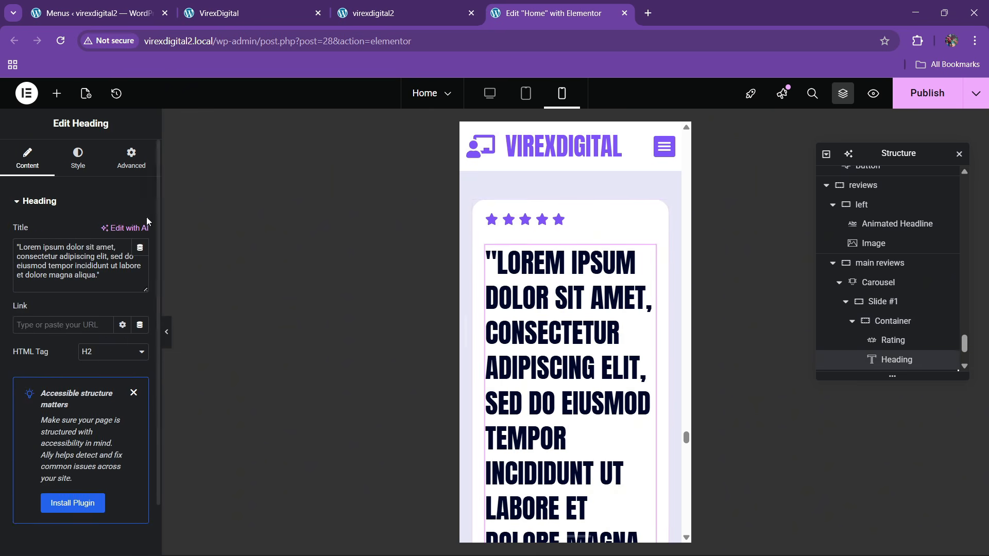
pyautogui.click(78, 159)
pyautogui.click(140, 268)
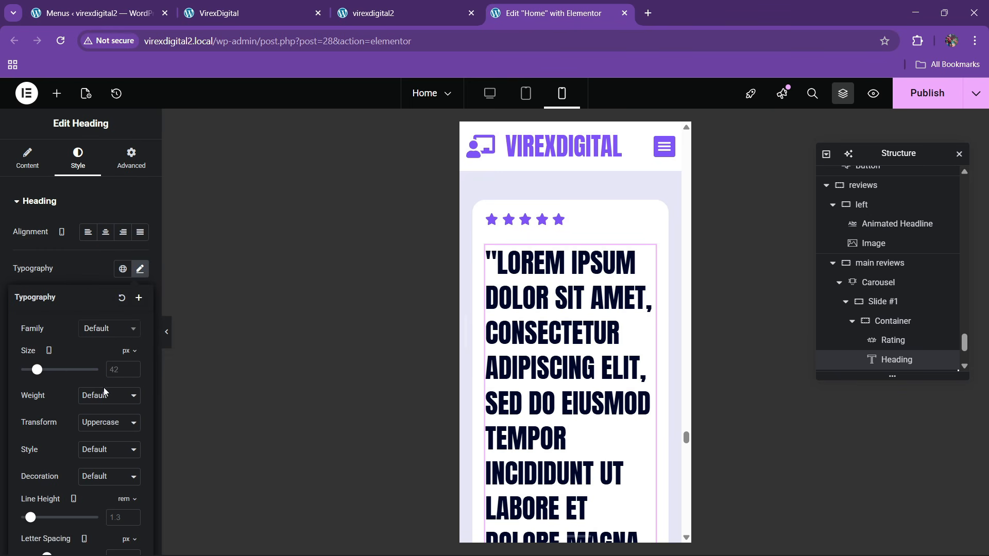
pyautogui.click(132, 368)
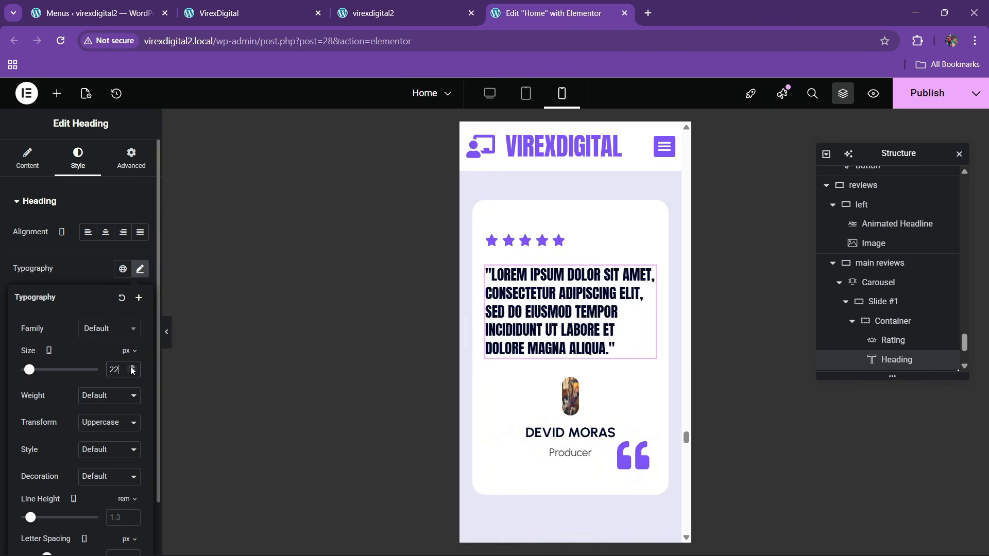
pyautogui.click(132, 368)
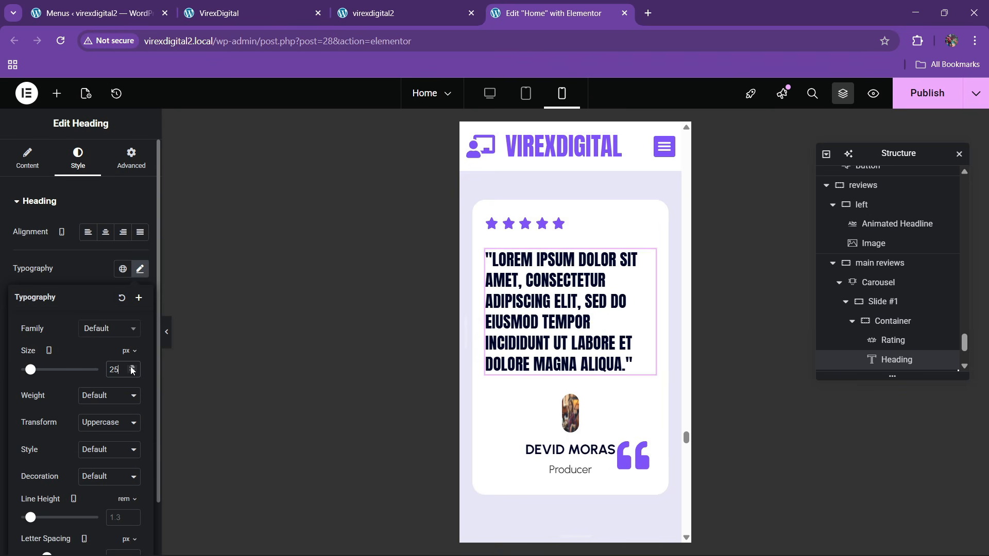
# - Set the reviewer photo's image width to 23%
pyautogui.click(564, 424)
pyautogui.click(78, 157)
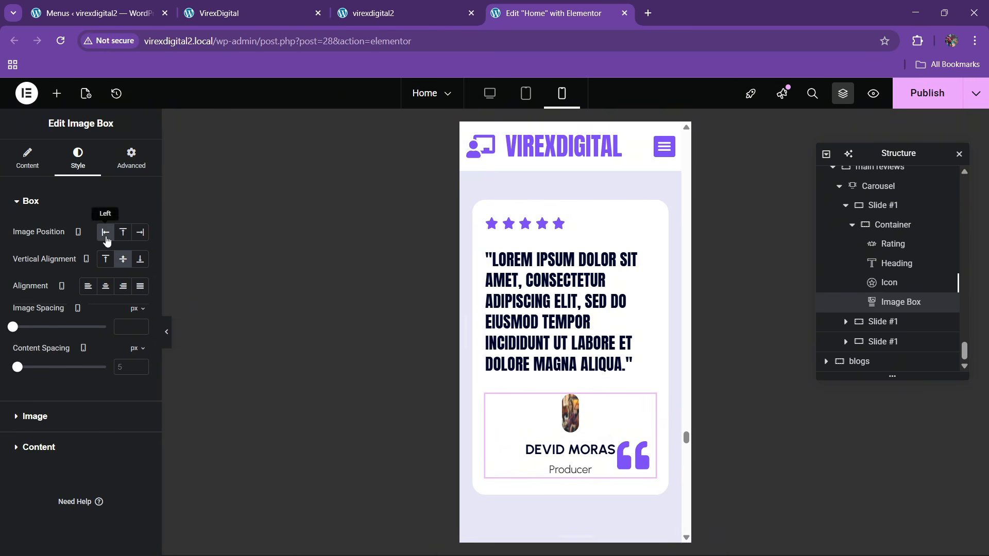
pyautogui.click(35, 416)
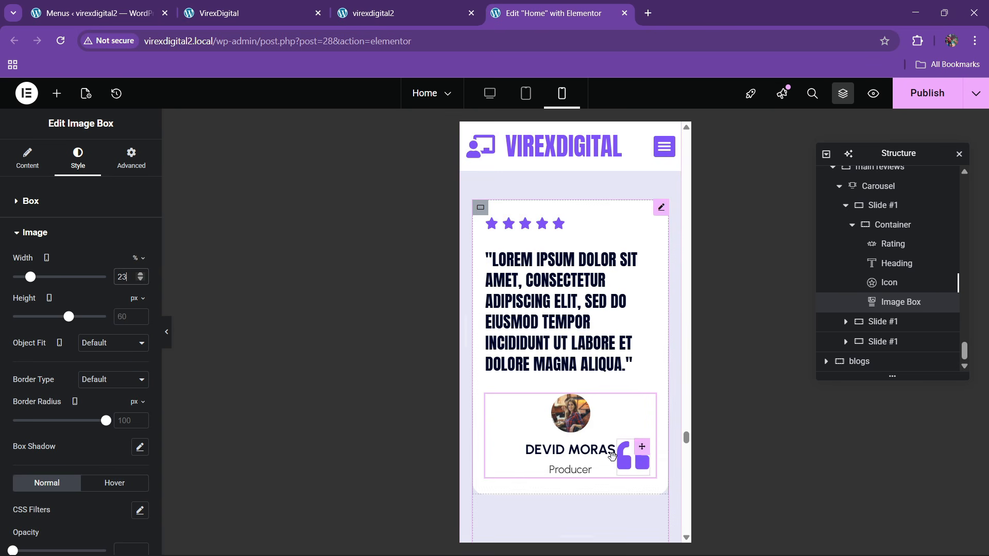
pyautogui.scroll(-5, 546, 361)
pyautogui.scroll(2, 558, 369)
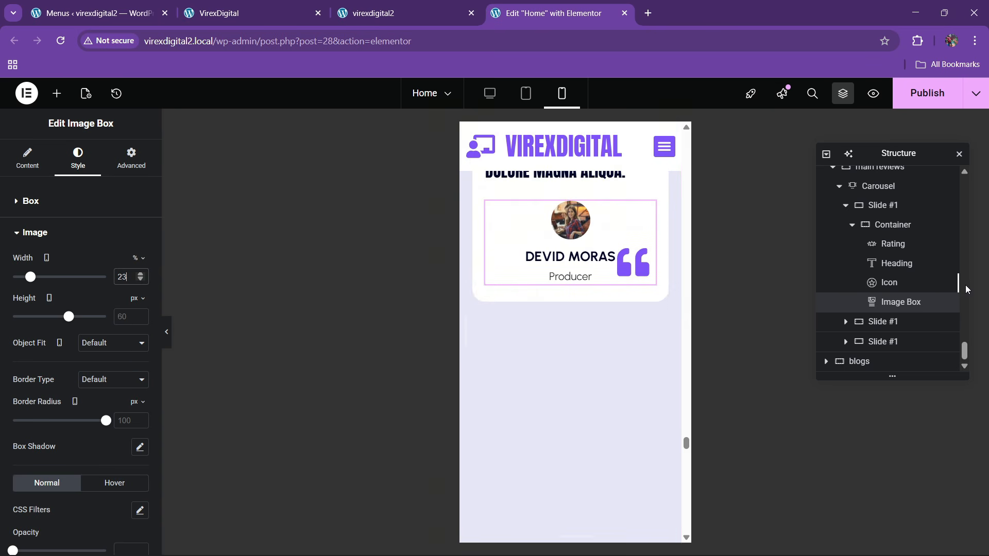
pyautogui.scroll(2, 958, 309)
# - Set the testimonial card container's minimum height to 450 px
pyautogui.click(893, 289)
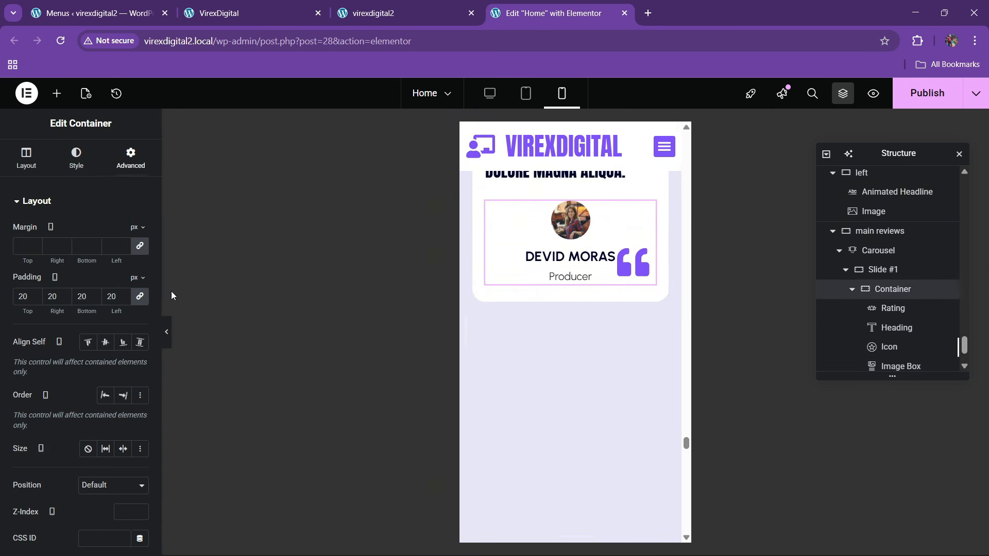
pyautogui.click(25, 158)
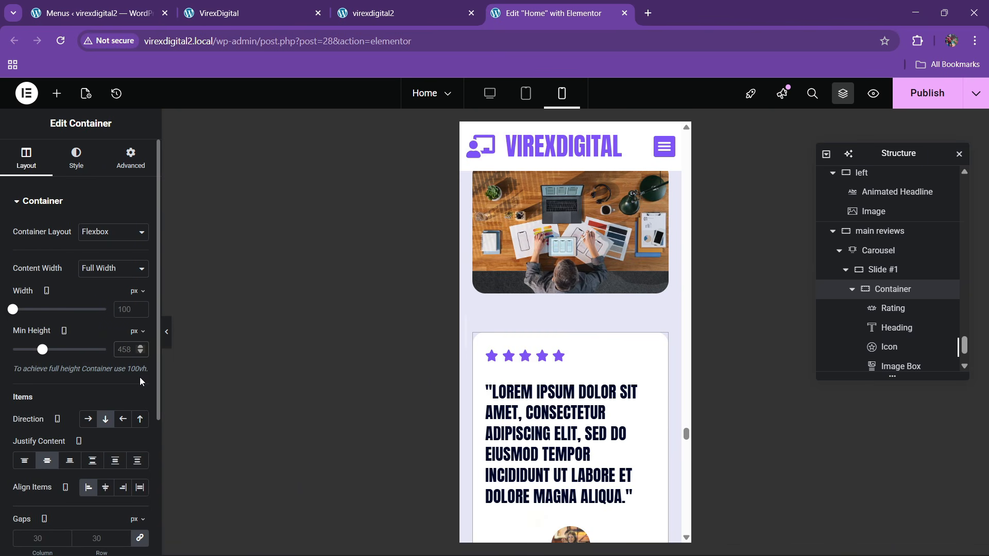
pyautogui.write('300')
pyautogui.scroll(-5, 593, 357)
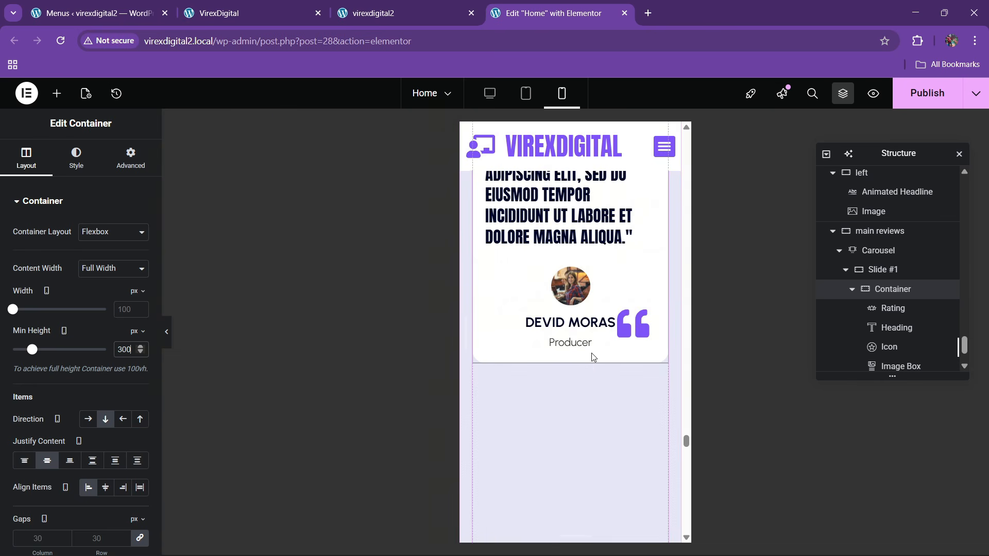
pyautogui.scroll(1, 593, 365)
pyautogui.press('BackSpace')
pyautogui.press('BackSpace')
pyautogui.press('BackSpace')
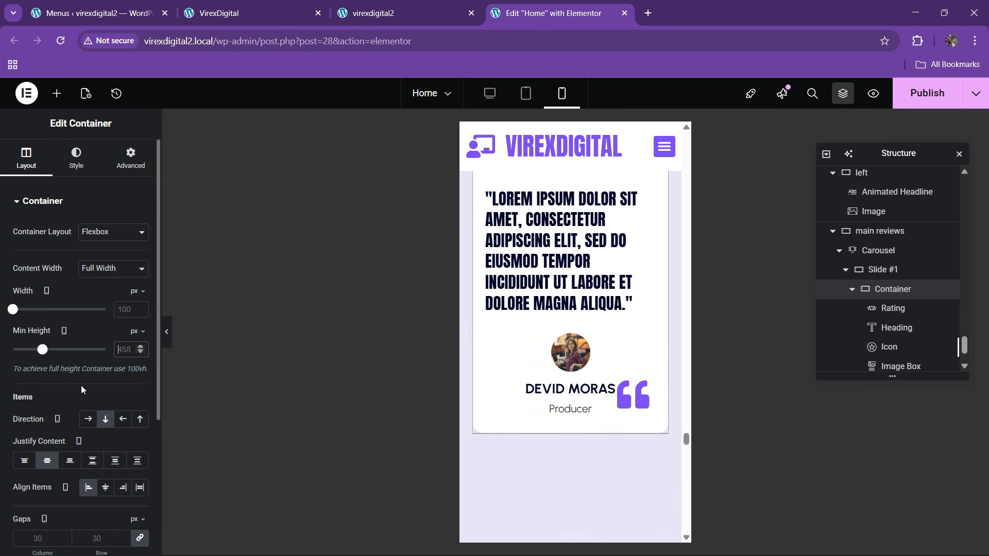
pyautogui.write('450')
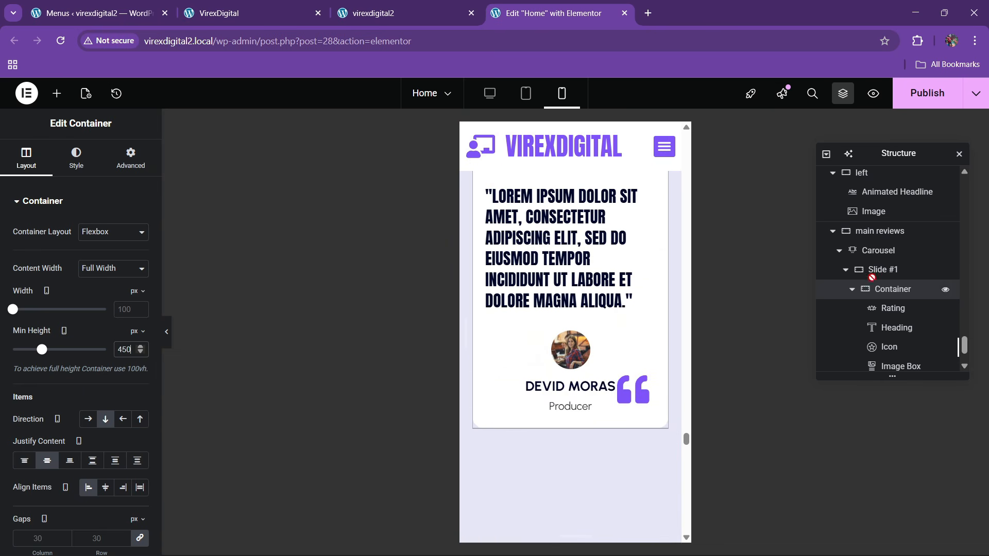
# - Delete the duplicate reviews carousel slides and add items back to three
pyautogui.click(878, 250)
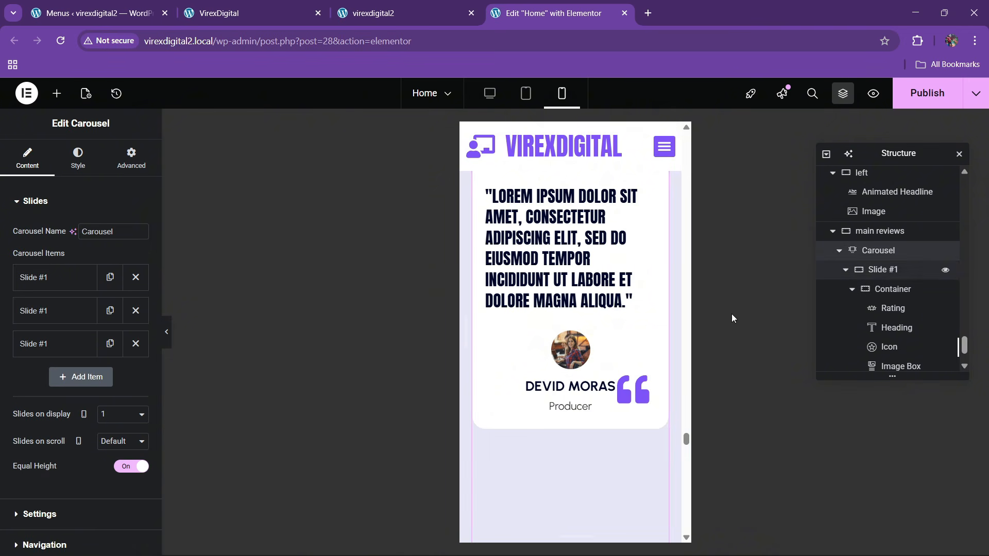
pyautogui.click(135, 311)
pyautogui.click(136, 310)
pyautogui.hotkey('ctrl', 'z')
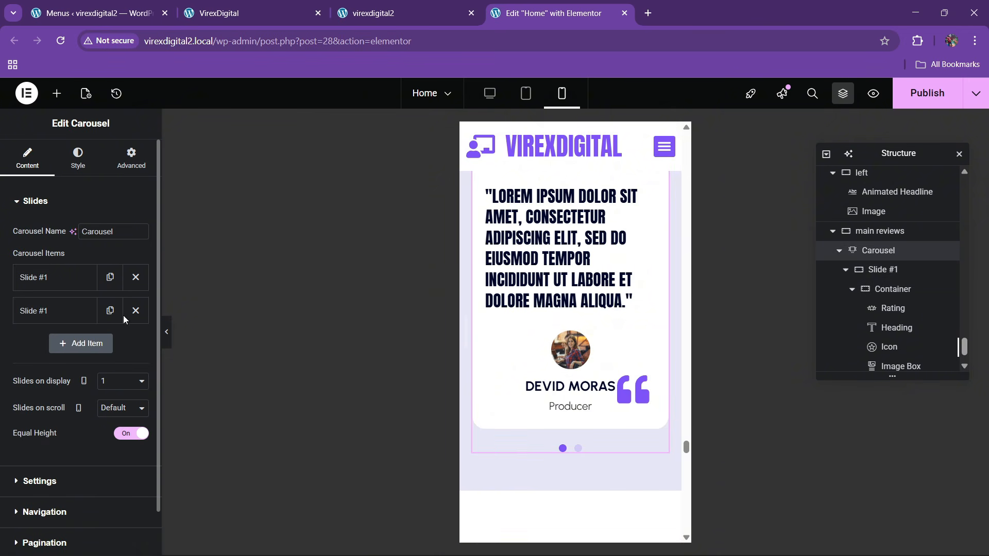
pyautogui.click(109, 339)
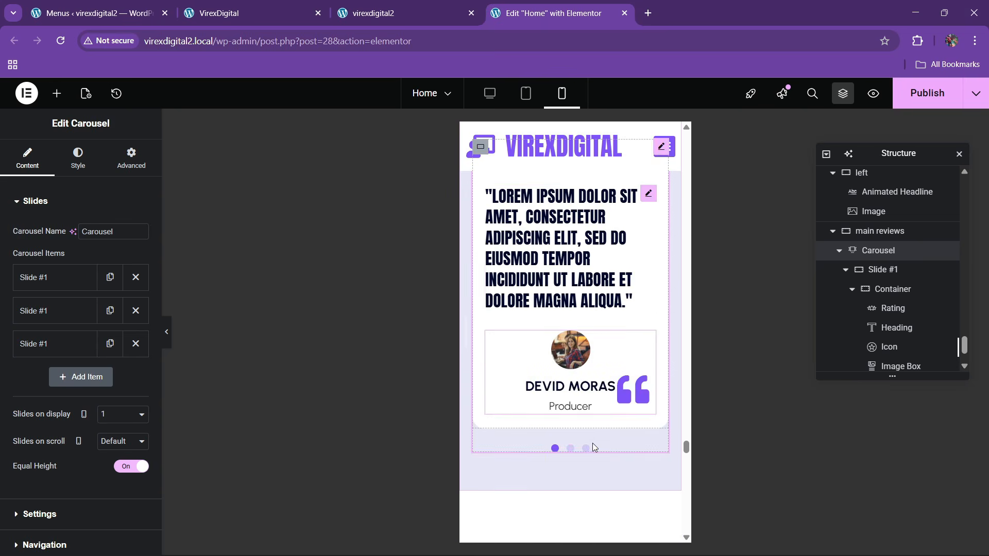
pyautogui.scroll(-5, 592, 447)
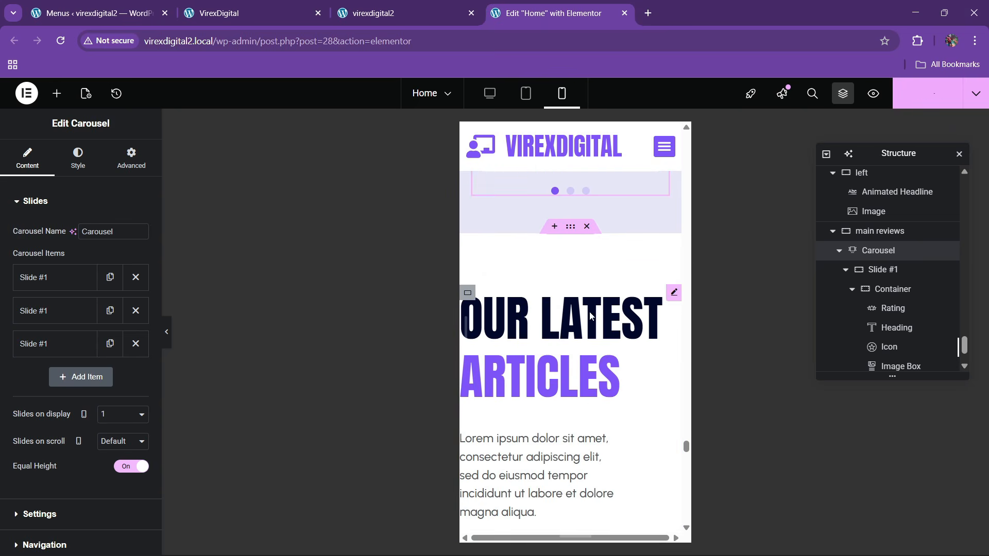
pyautogui.moveTo(607, 555)
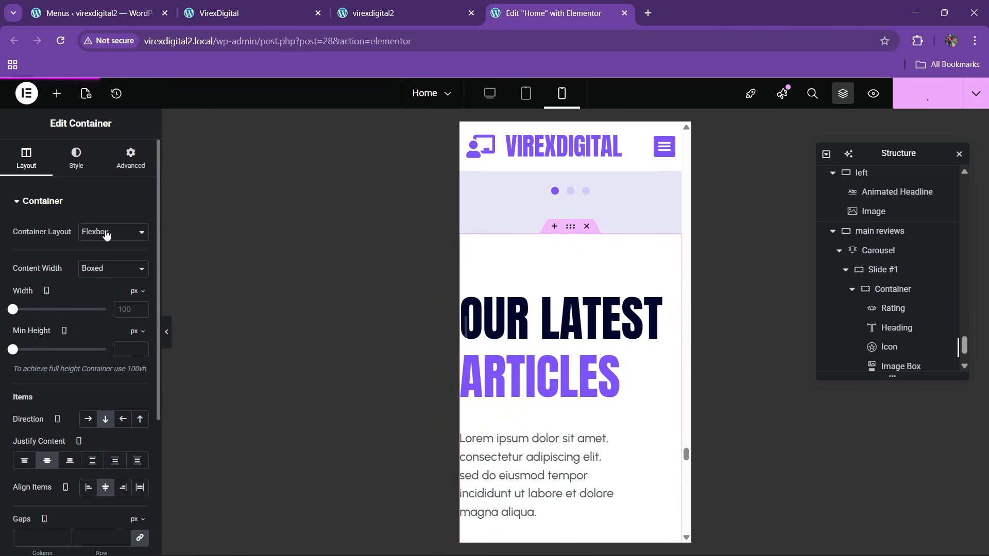
# - Set the blogs container padding to 60/20/60/20 px
pyautogui.click(127, 165)
pyautogui.click(138, 298)
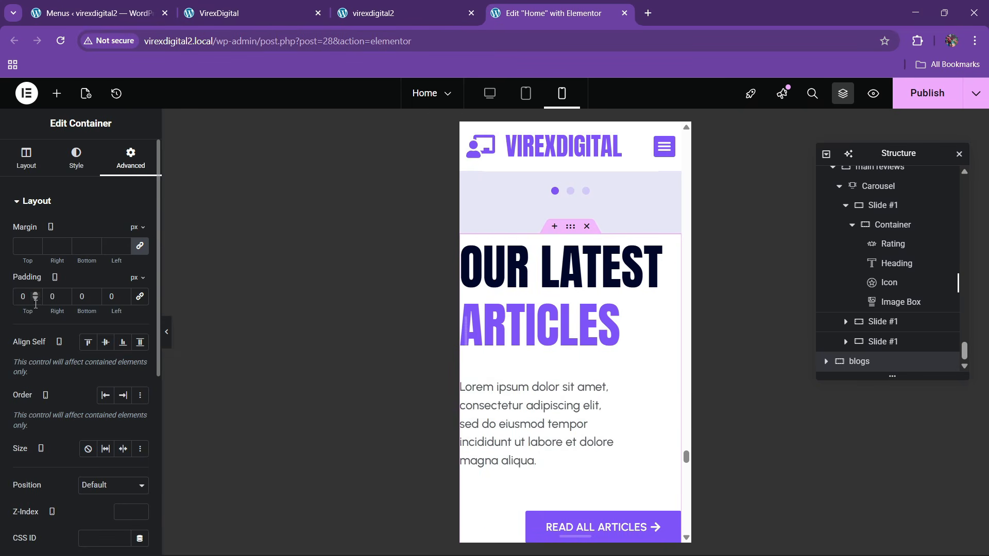
pyautogui.write('6')
pyautogui.press('Tab')
pyautogui.write('20')
pyautogui.press('Tab')
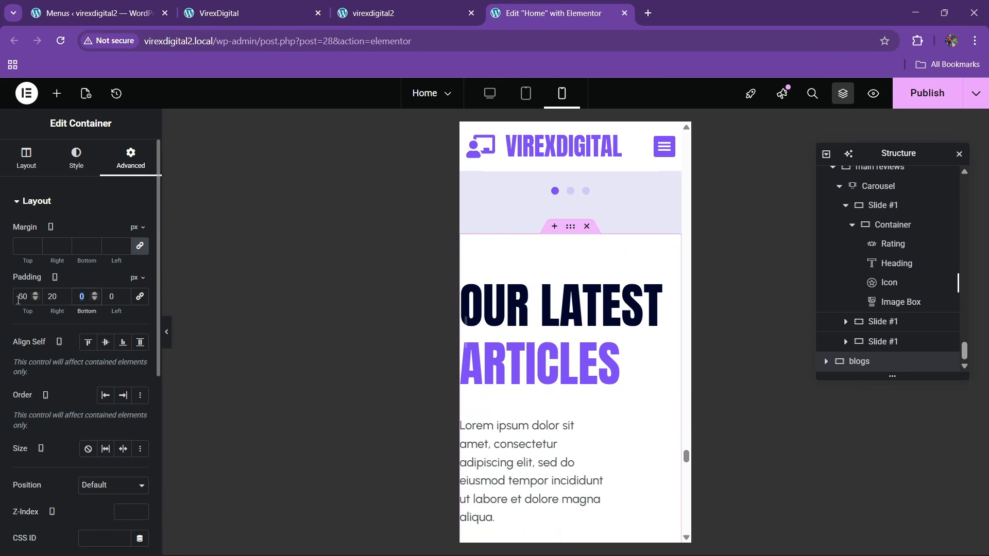
pyautogui.write('20')
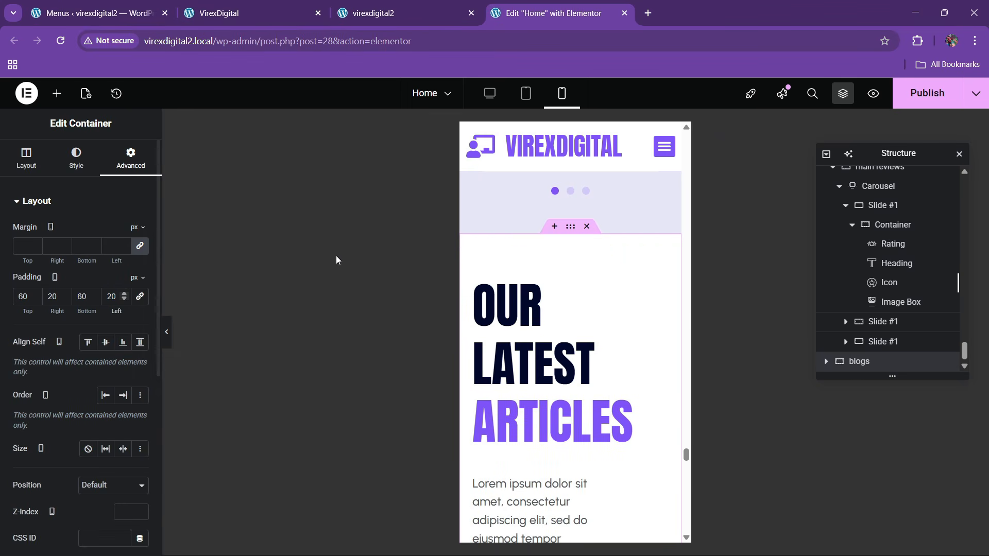
# - Reduce the OUR LATEST ARTICLES headline font size
pyautogui.click(567, 303)
pyautogui.click(78, 157)
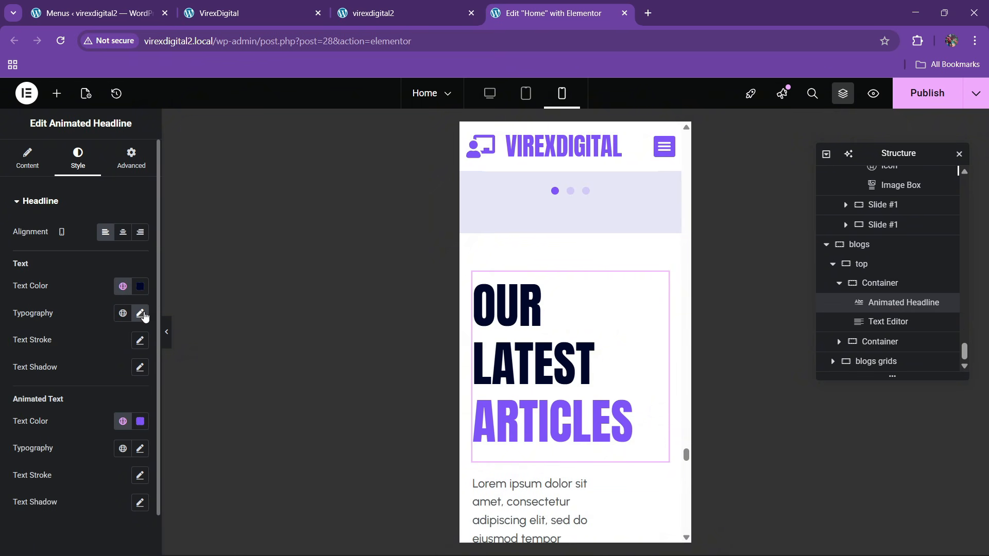
pyautogui.click(140, 313)
pyautogui.moveTo(50, 414)
pyautogui.mouseDown()
pyautogui.moveTo(22, 414)
pyautogui.moveTo(41, 414)
pyautogui.mouseUp()
# - Set the intro paragraph's width to Full Width and review the headline's width options
pyautogui.click(606, 391)
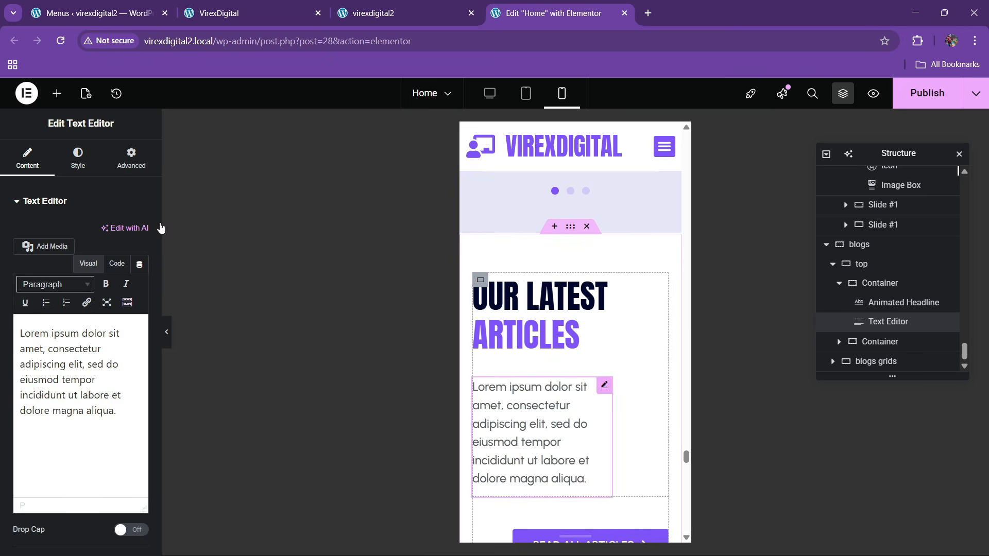
pyautogui.click(131, 157)
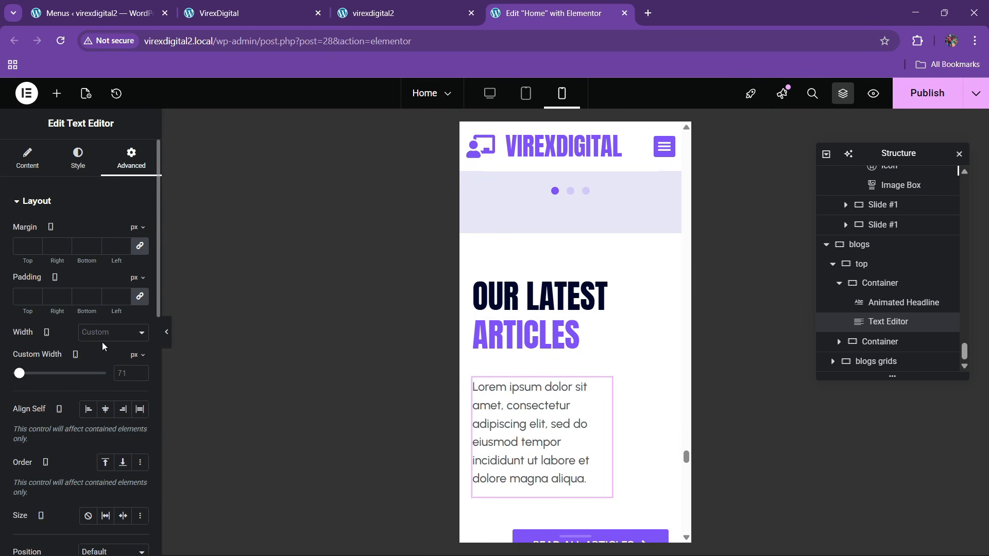
pyautogui.click(107, 333)
pyautogui.click(107, 334)
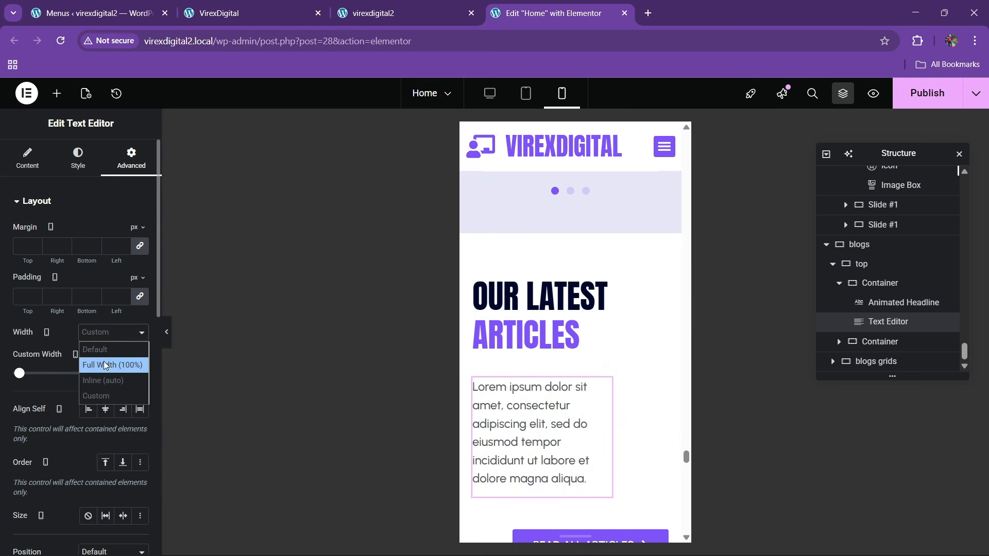
pyautogui.click(104, 366)
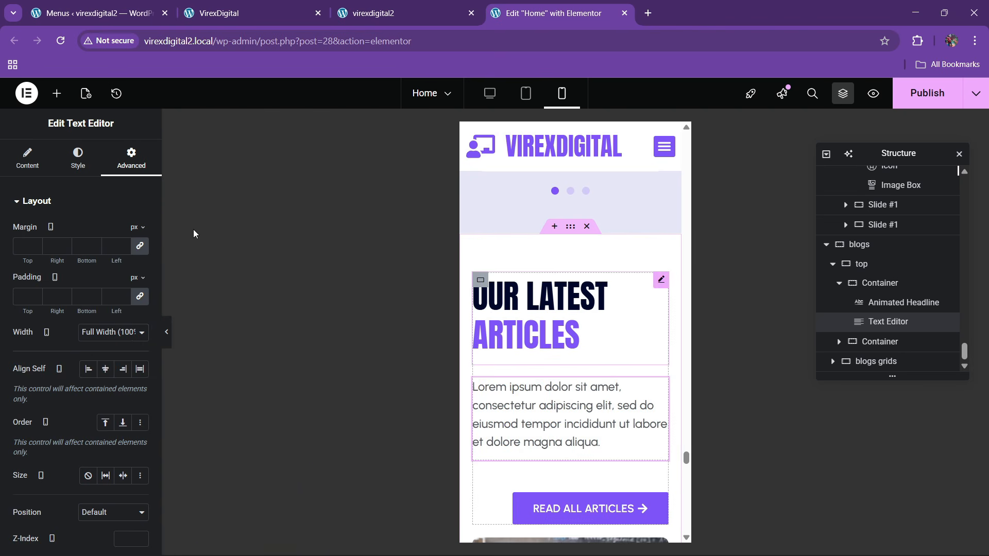
pyautogui.click(133, 168)
pyautogui.click(106, 335)
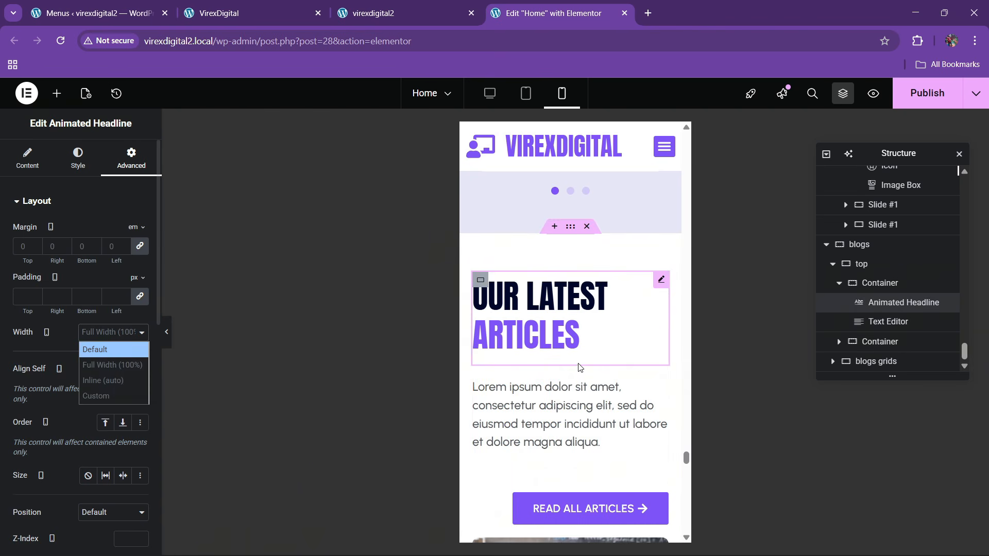
pyautogui.scroll(-5, 579, 366)
pyautogui.scroll(3, 578, 366)
# - Align the READ ALL ARTICLES button to Start (left)
pyautogui.click(574, 375)
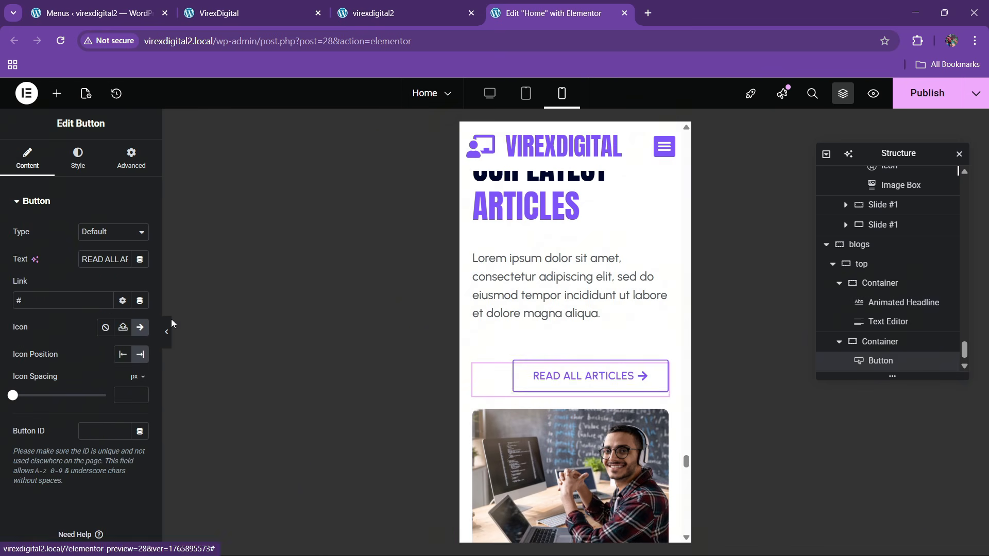
pyautogui.click(132, 158)
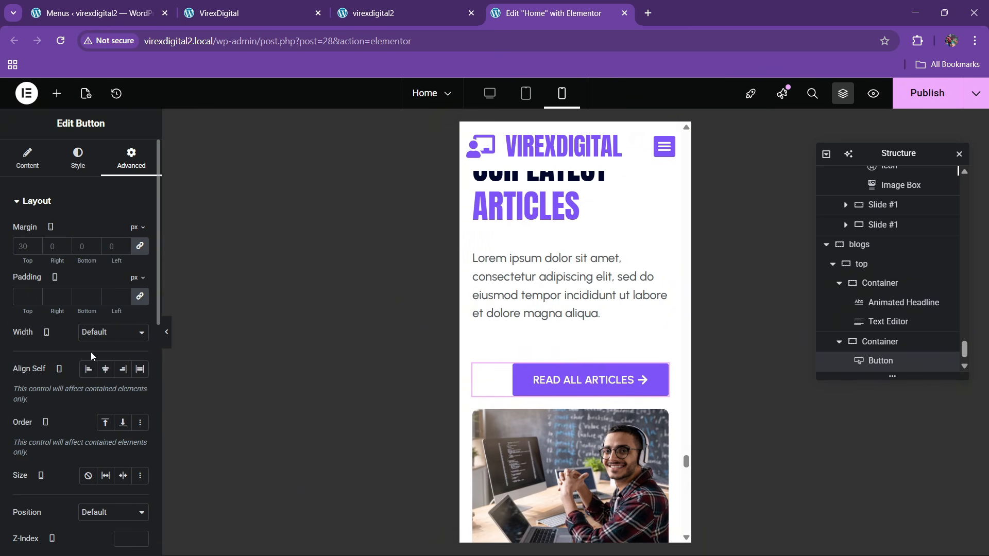
pyautogui.click(88, 369)
pyautogui.scroll(-5, 488, 417)
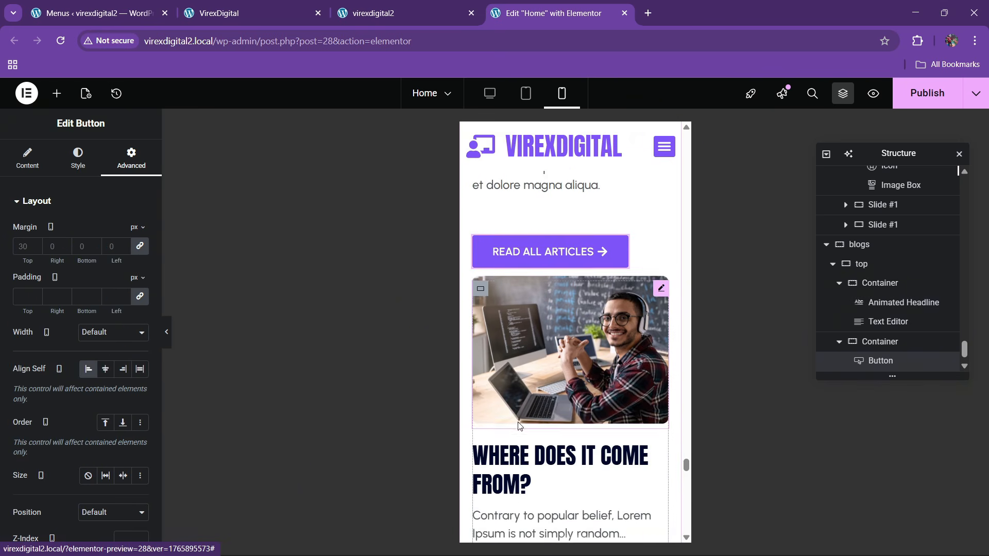
pyautogui.scroll(-6, 543, 376)
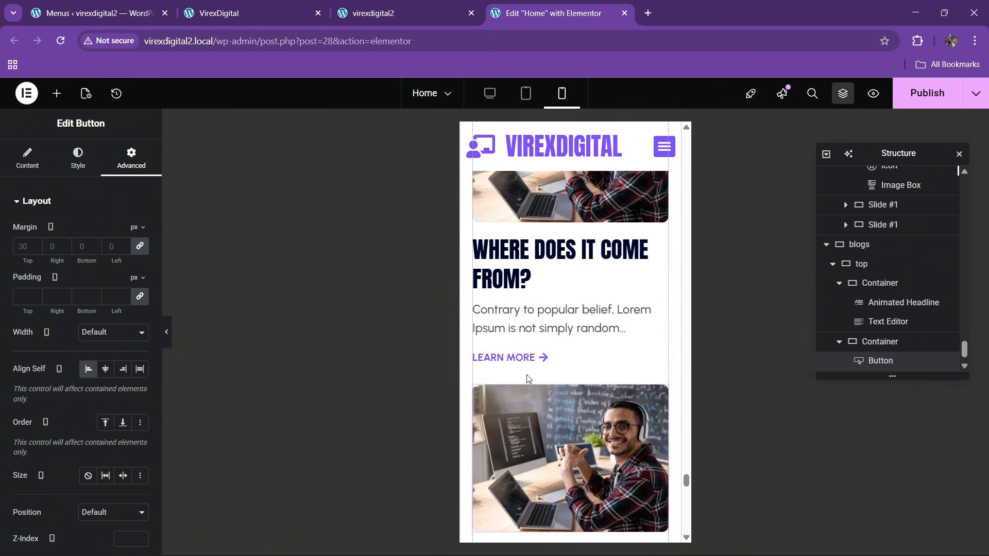
pyautogui.scroll(-5, 528, 374)
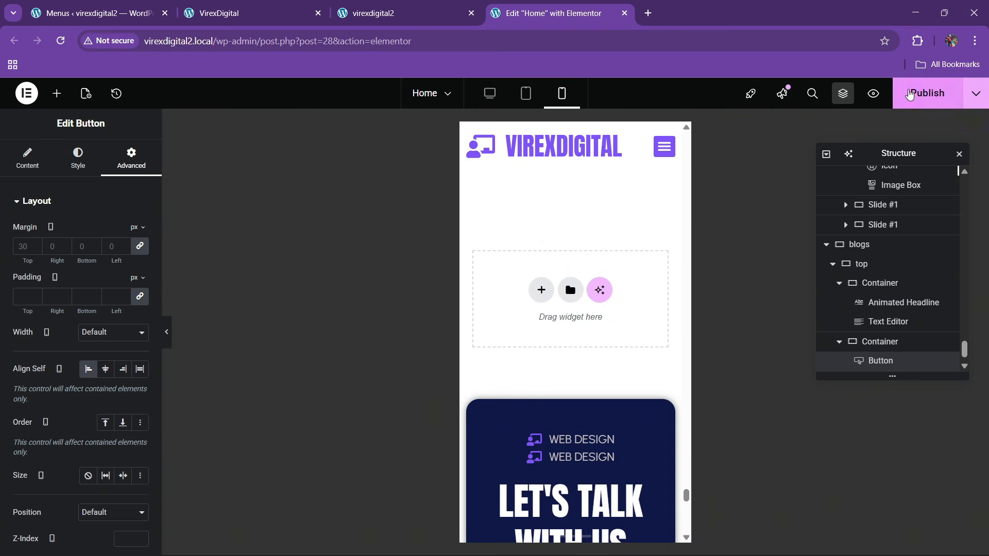
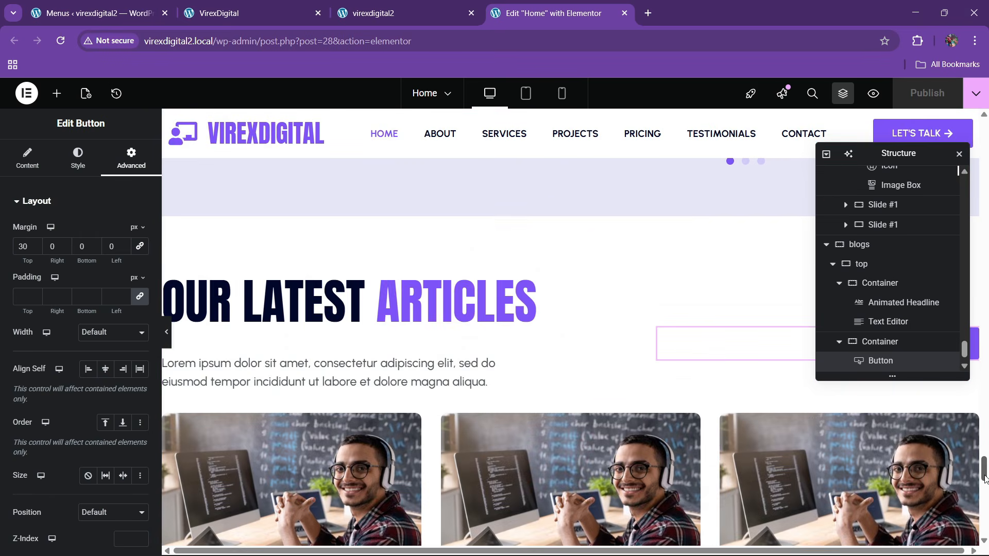
# - Scroll the preview to the top and select the hero's animated headline widget
pyautogui.moveTo(984, 476); pyautogui.dragTo(984, 147)
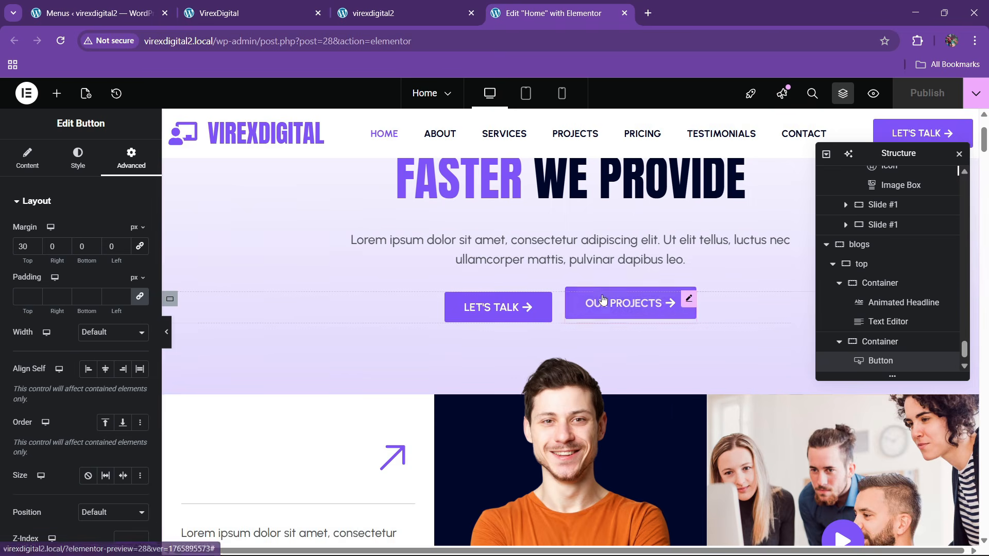
pyautogui.scroll(3, 601, 296)
pyautogui.click(700, 276)
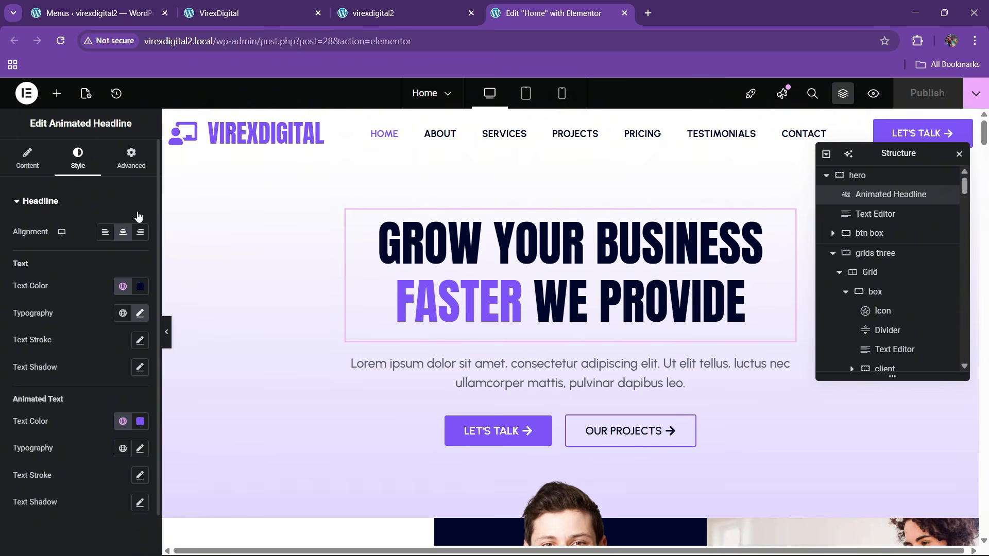
# - Give the headline a Zoom In entrance animation at Fast duration with a 50 ms delay
pyautogui.click(131, 157)
pyautogui.scroll(-8, 49, 330)
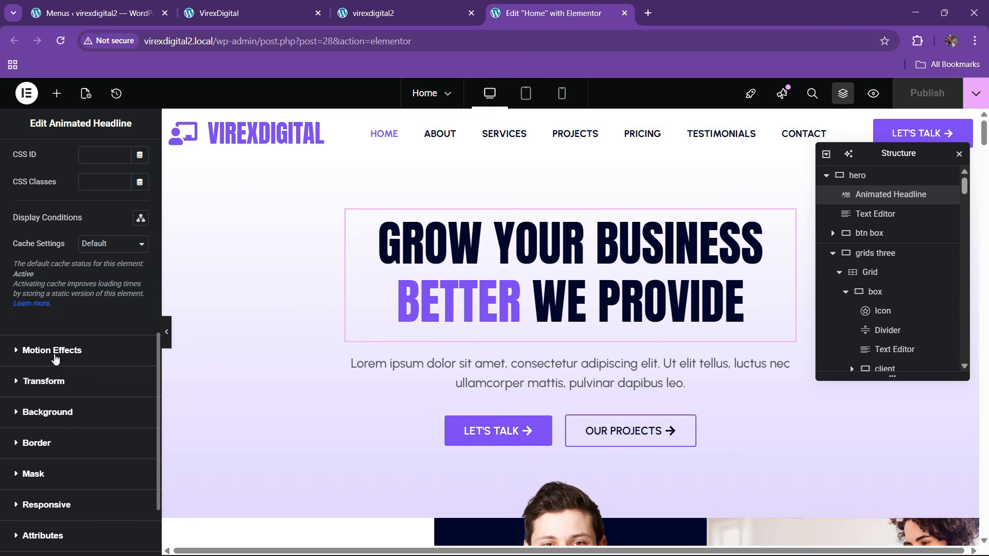
pyautogui.click(55, 351)
pyautogui.scroll(-3, 48, 360)
pyautogui.click(35, 228)
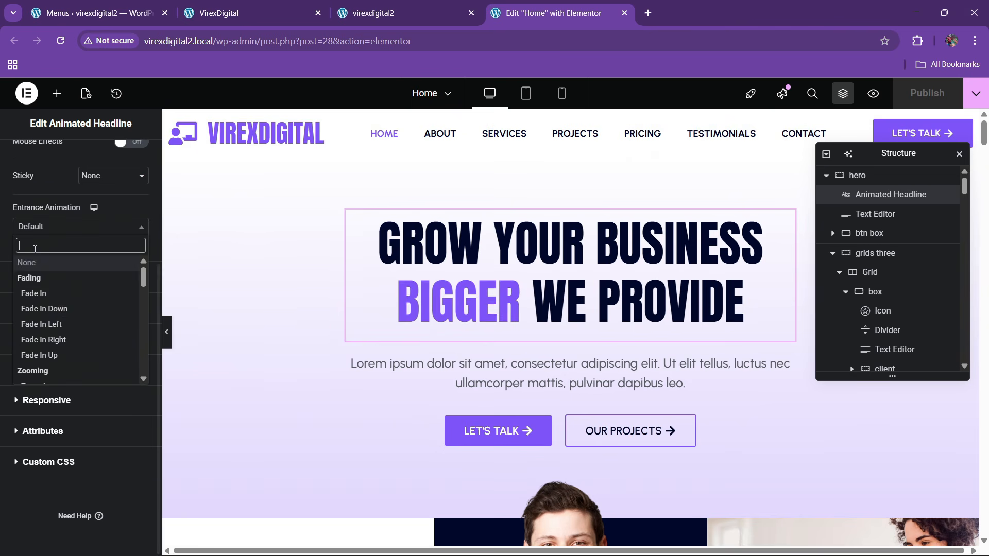
pyautogui.scroll(-3, 44, 309)
pyautogui.scroll(3, 52, 289)
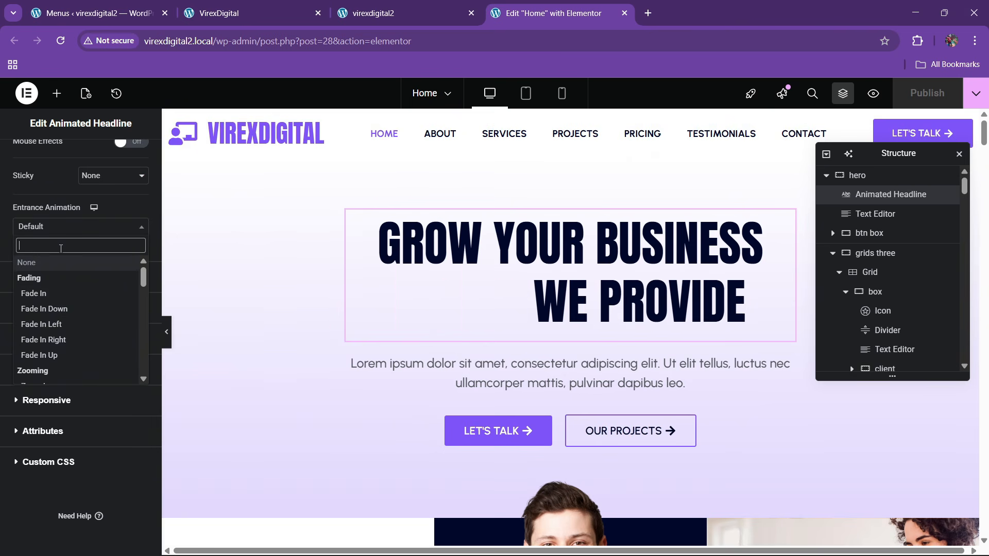
pyautogui.write('zoom')
pyautogui.press('Return')
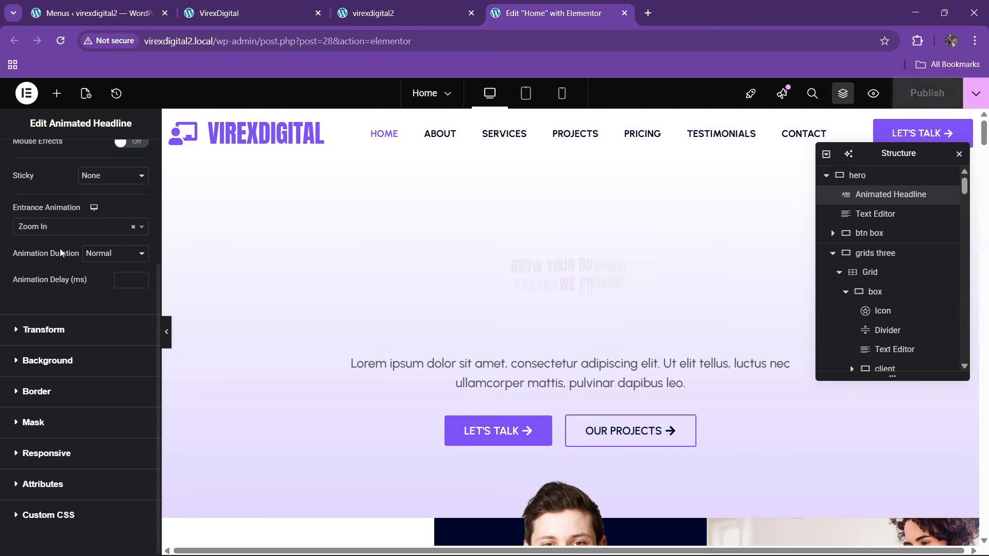
pyautogui.click(98, 252)
pyautogui.click(106, 300)
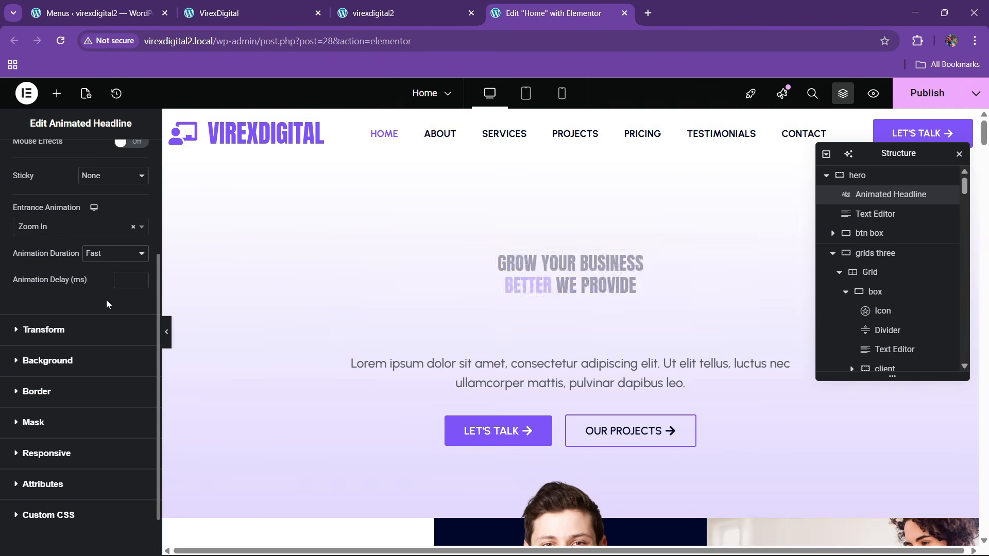
pyautogui.write('50')
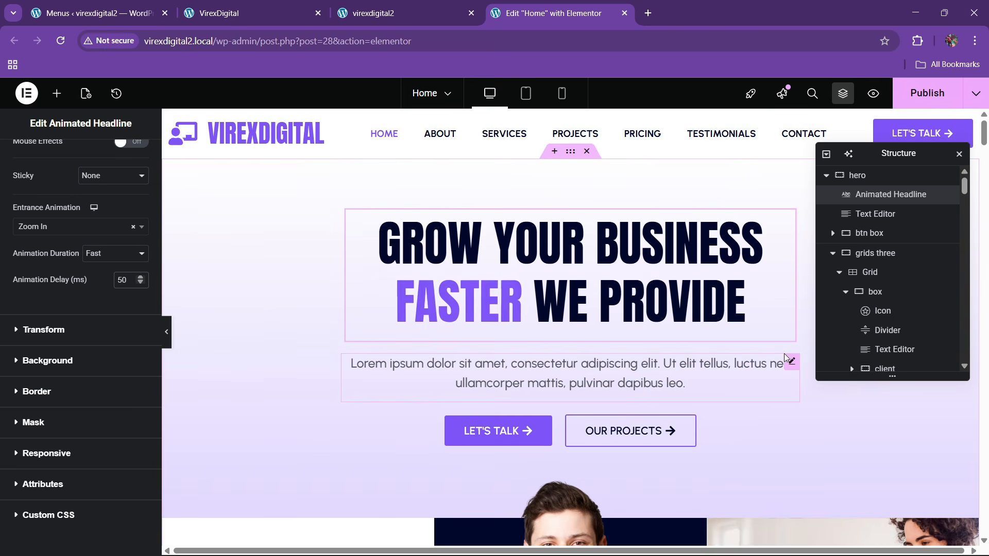
# - Give the hero paragraph a Slide In Up entrance animation at Fast duration
pyautogui.click(798, 363)
pyautogui.scroll(-8, 64, 319)
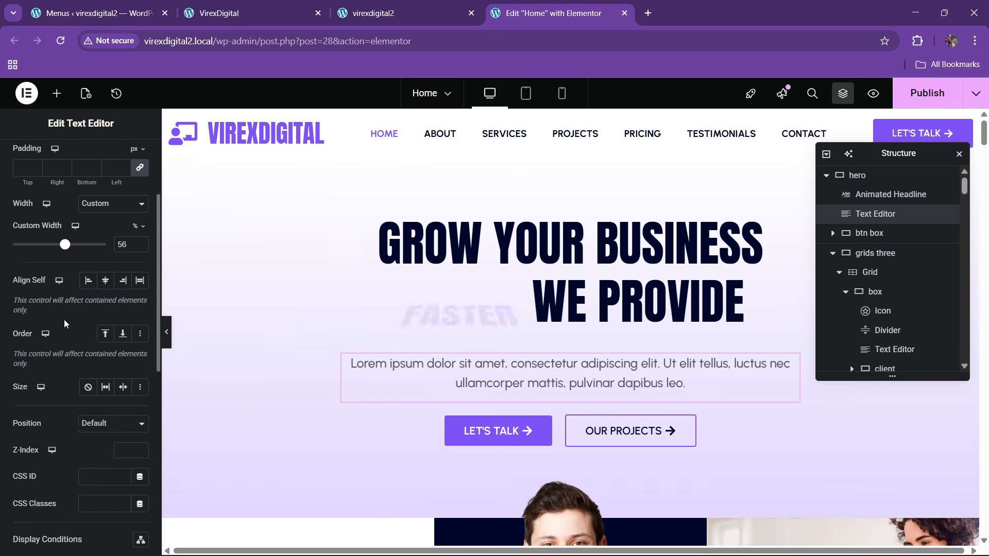
pyautogui.click(42, 408)
pyautogui.click(46, 406)
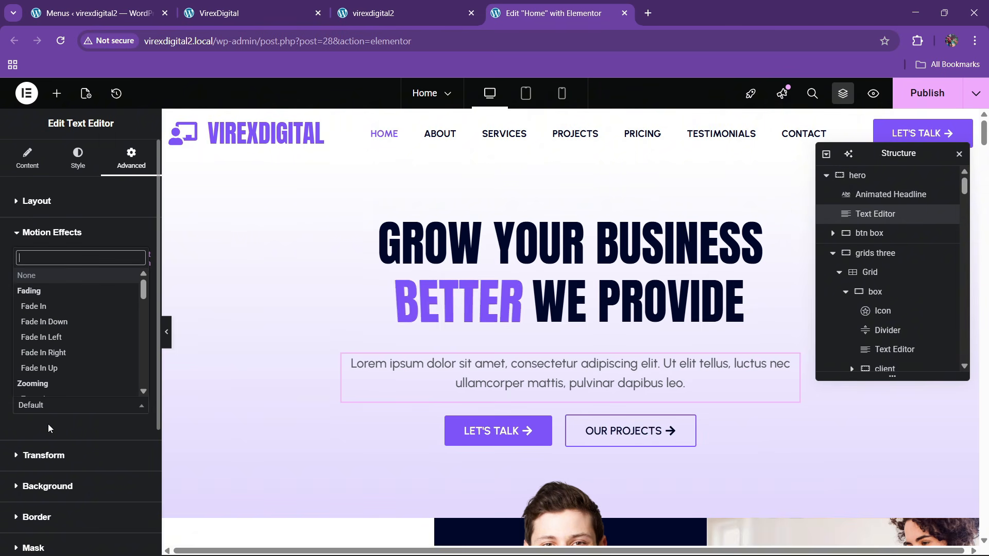
pyautogui.write('slide')
pyautogui.press('Down')
pyautogui.press('Down')
pyautogui.press('Down')
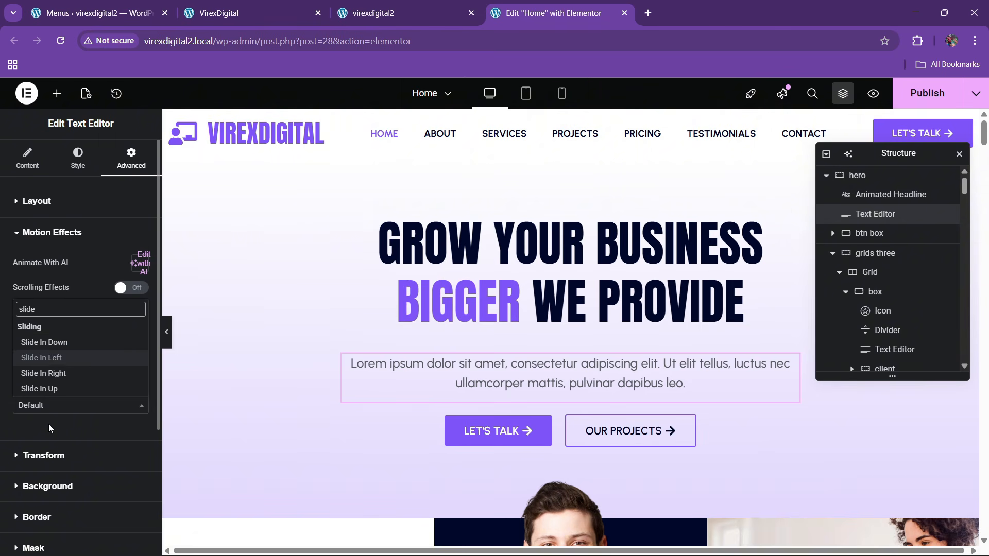
pyautogui.press('Return')
pyautogui.click(114, 431)
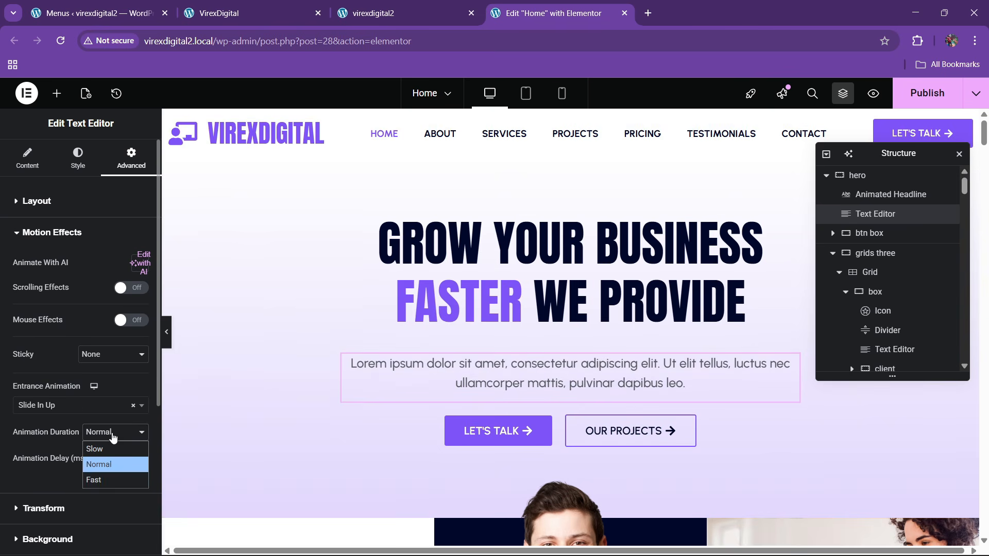
pyautogui.click(104, 481)
pyautogui.click(132, 460)
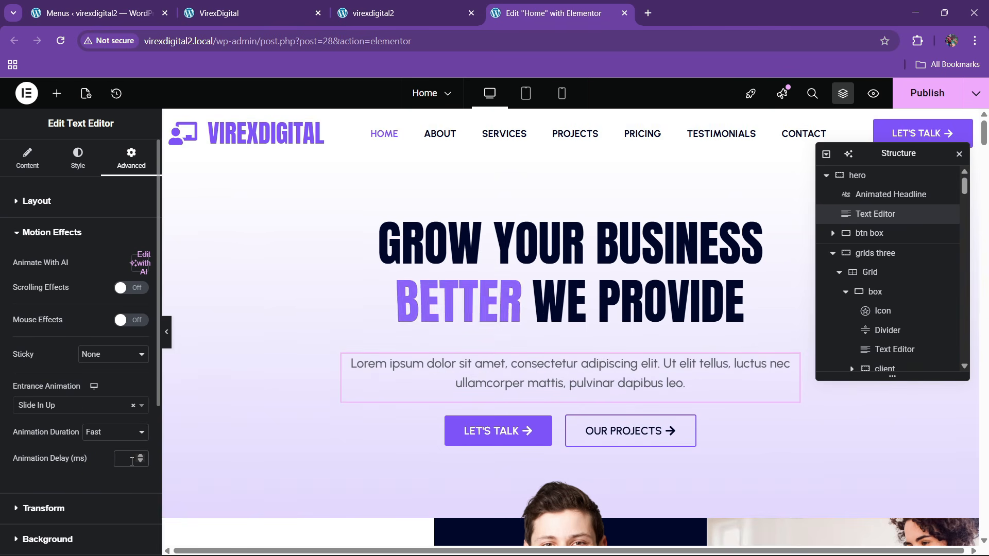
# - Give the btn box container a Slide In Up entrance at Fast duration, 150 ms delay
pyautogui.click(877, 236)
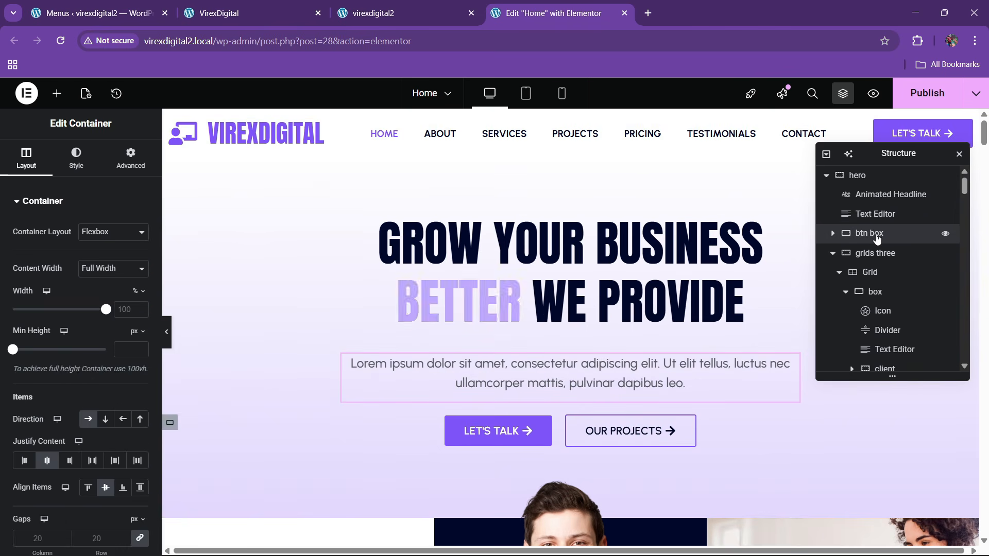
pyautogui.click(152, 166)
pyautogui.scroll(-5, 90, 333)
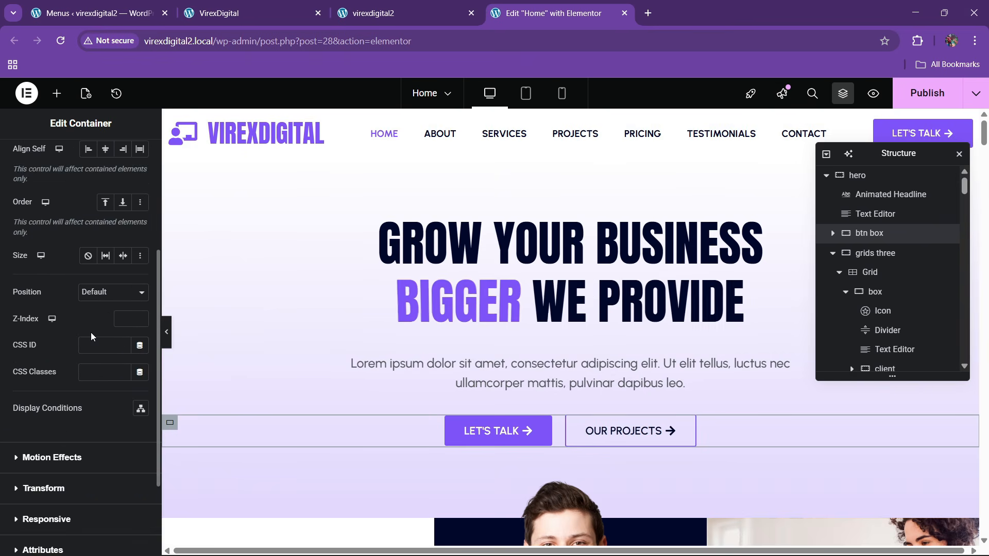
pyautogui.click(86, 337)
pyautogui.click(62, 405)
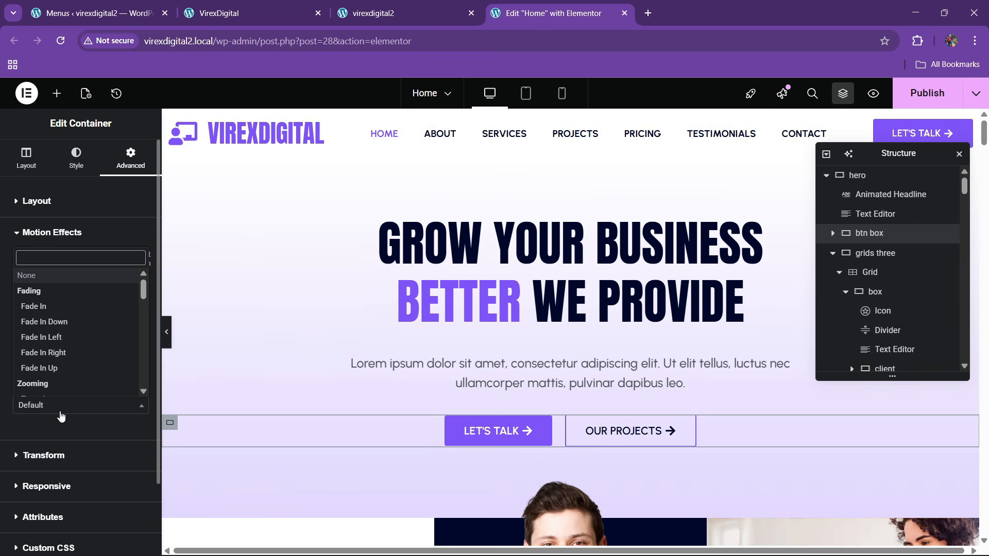
pyautogui.write('slide')
pyautogui.press('Down')
pyautogui.press('Down')
pyautogui.press('Down')
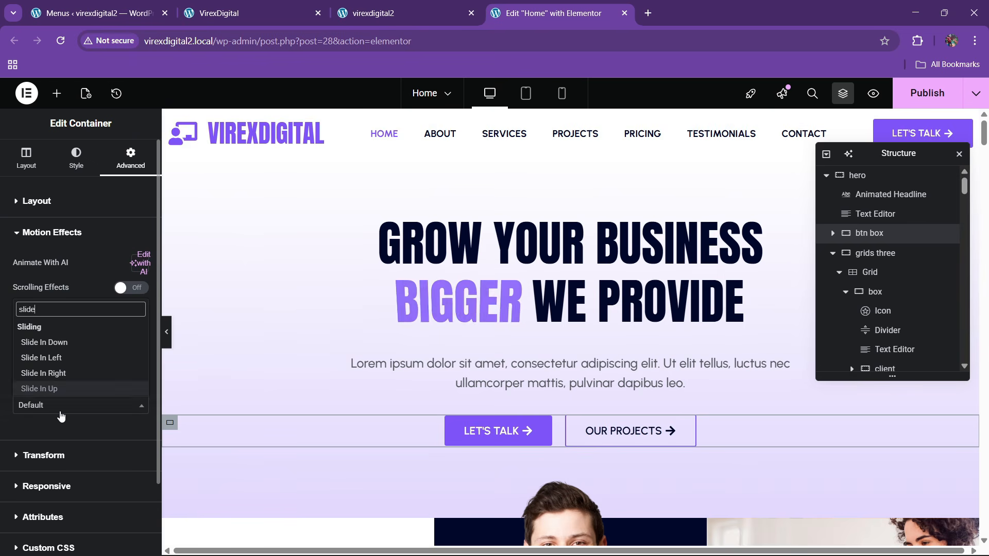
pyautogui.press('Return')
pyautogui.click(100, 432)
pyautogui.click(95, 479)
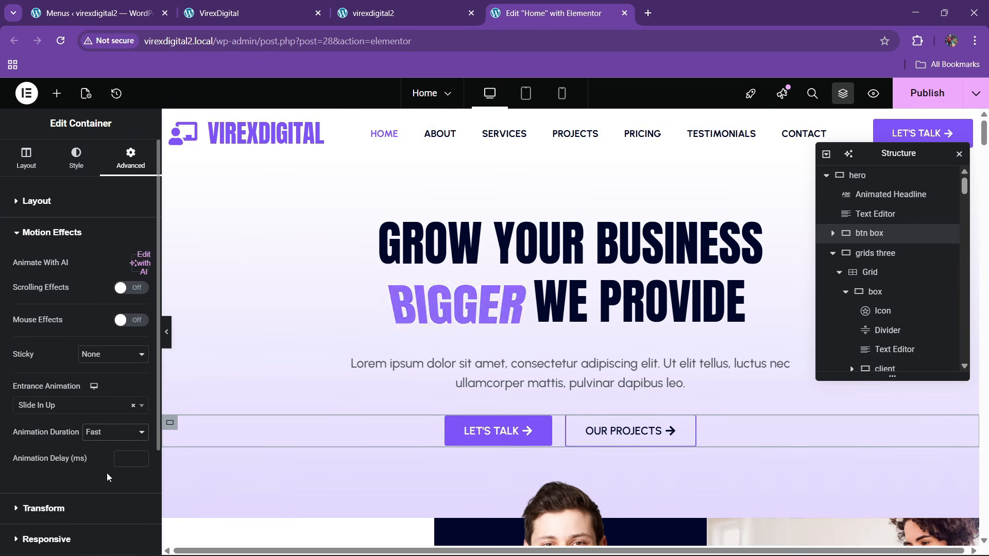
pyautogui.click(124, 457)
pyautogui.write('150')
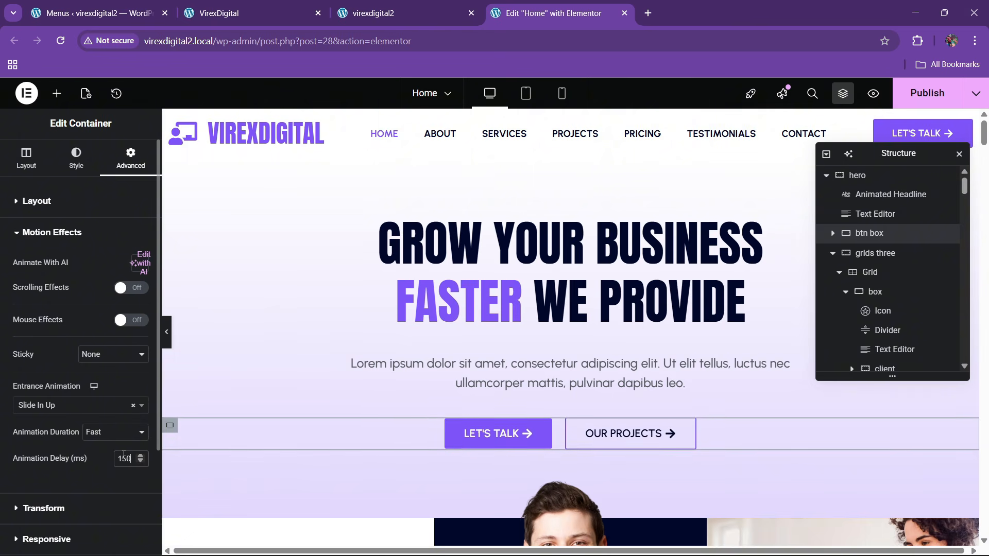
# - Save the page changes with Ctrl+S
pyautogui.scroll(-5, 486, 414)
pyautogui.scroll(4, 520, 398)
pyautogui.scroll(1, 520, 395)
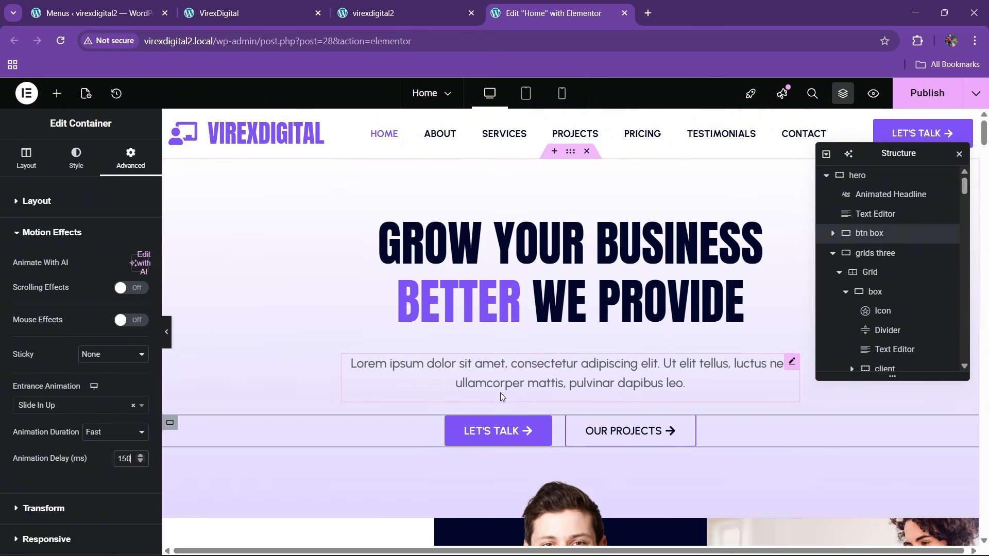
pyautogui.hotkey('ctrl', 's')
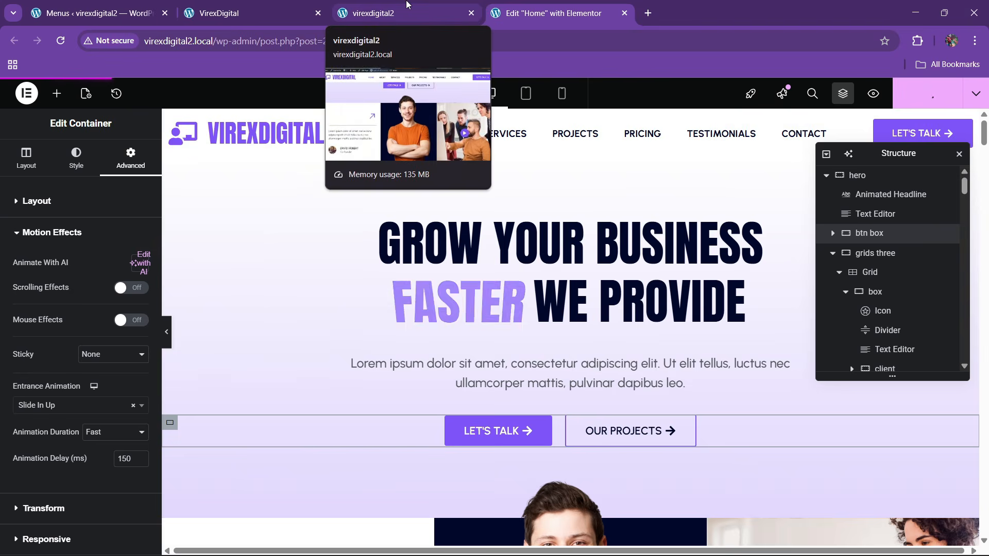
# - Test the ABOUT menu anchor link on the live home page
pyautogui.click(364, 21)
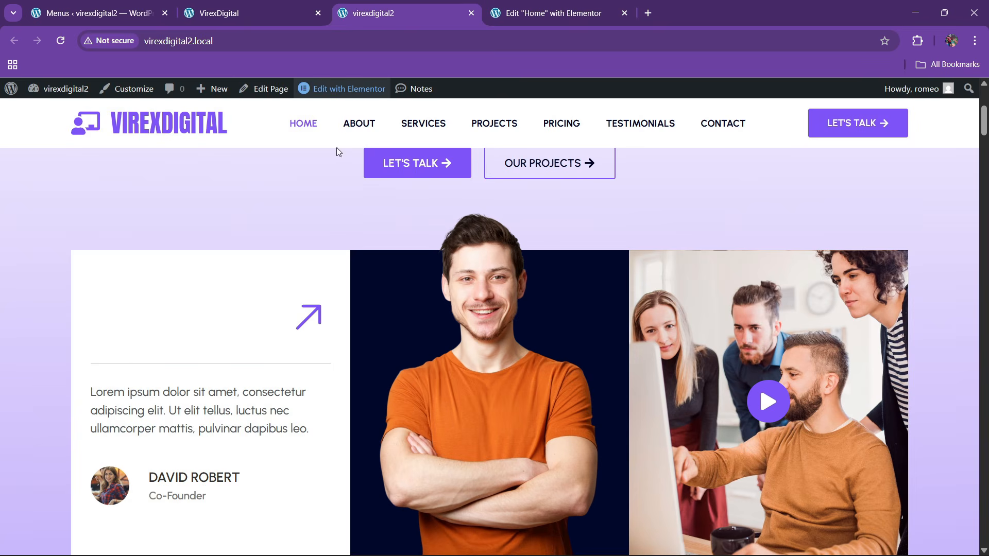
pyautogui.click(351, 131)
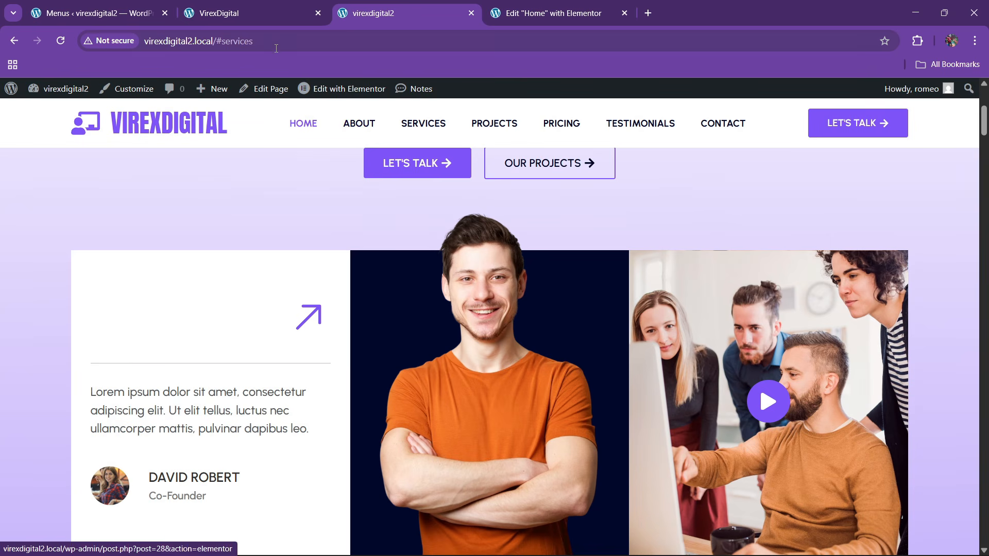
pyautogui.click(520, 13)
# - Give the about section's container the CSS ID about
pyautogui.scroll(-12, 549, 250)
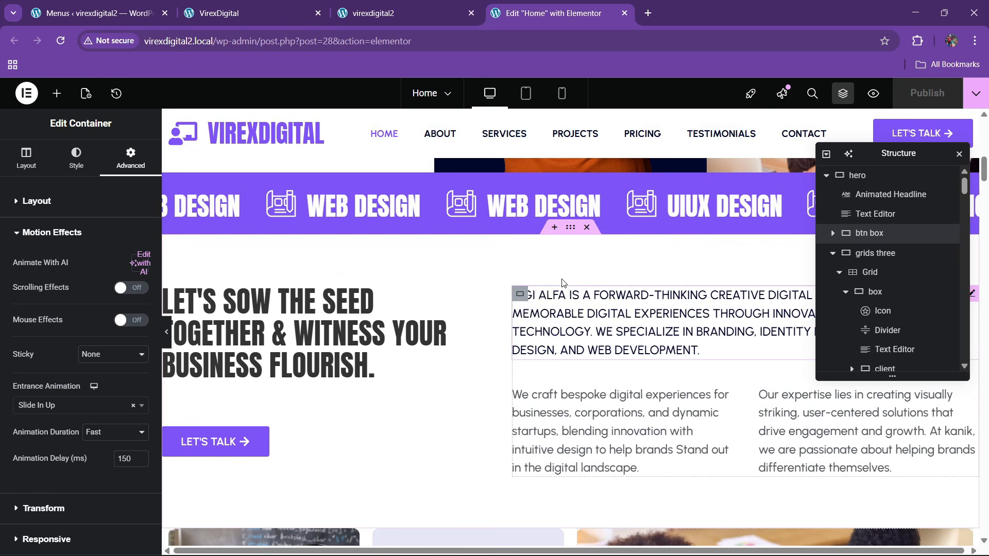
pyautogui.click(570, 227)
pyautogui.scroll(-3, 97, 296)
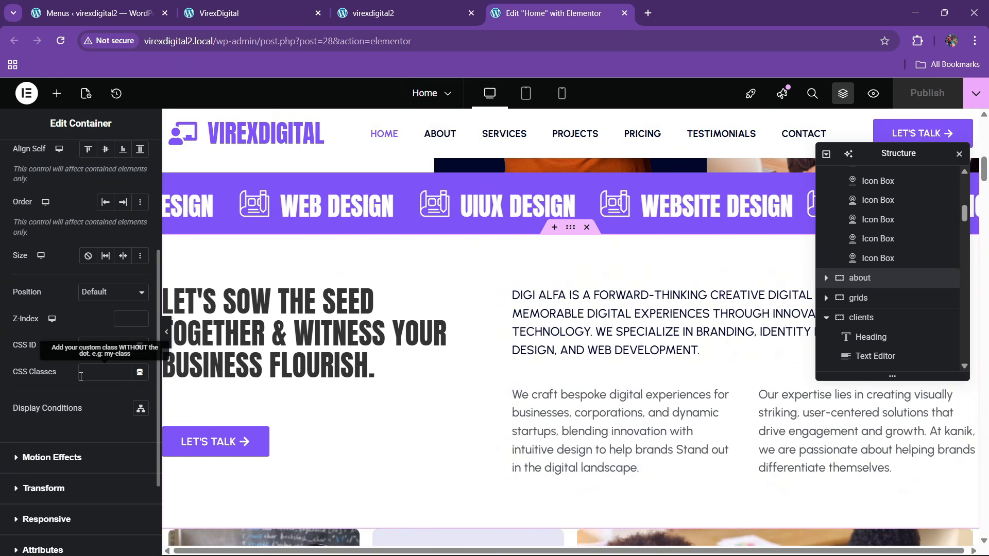
pyautogui.click(109, 345)
pyautogui.write('about')
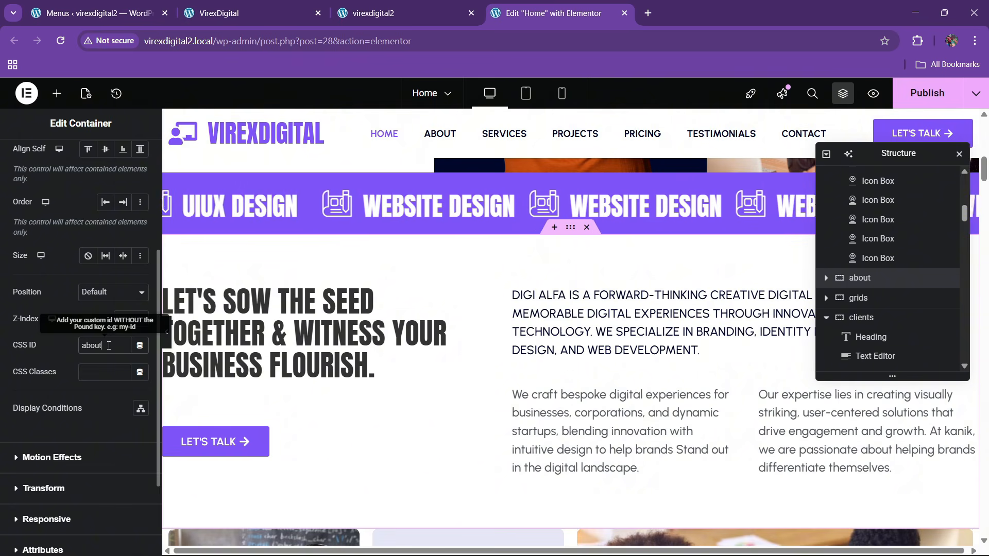
pyautogui.scroll(-1, 532, 309)
pyautogui.scroll(-4, 533, 309)
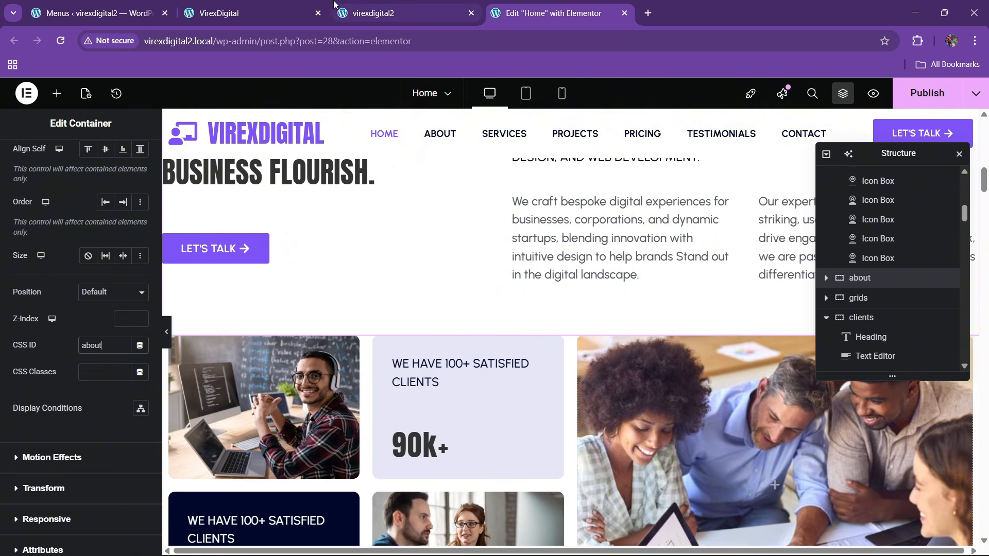
# - Give the services section's container the CSS class services and view the live site
pyautogui.click(373, 13)
pyautogui.click(513, 6)
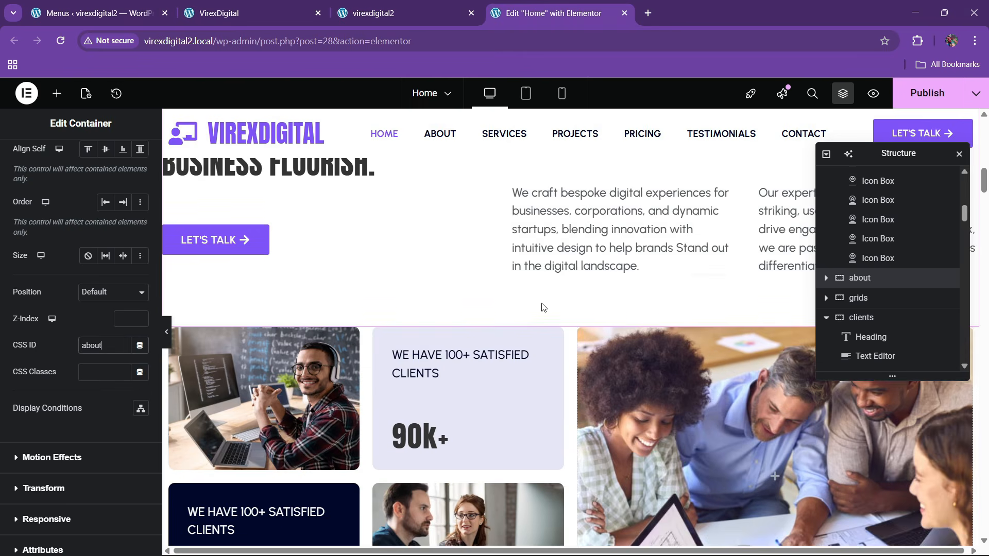
pyautogui.scroll(-10, 542, 380)
pyautogui.scroll(-2, 542, 380)
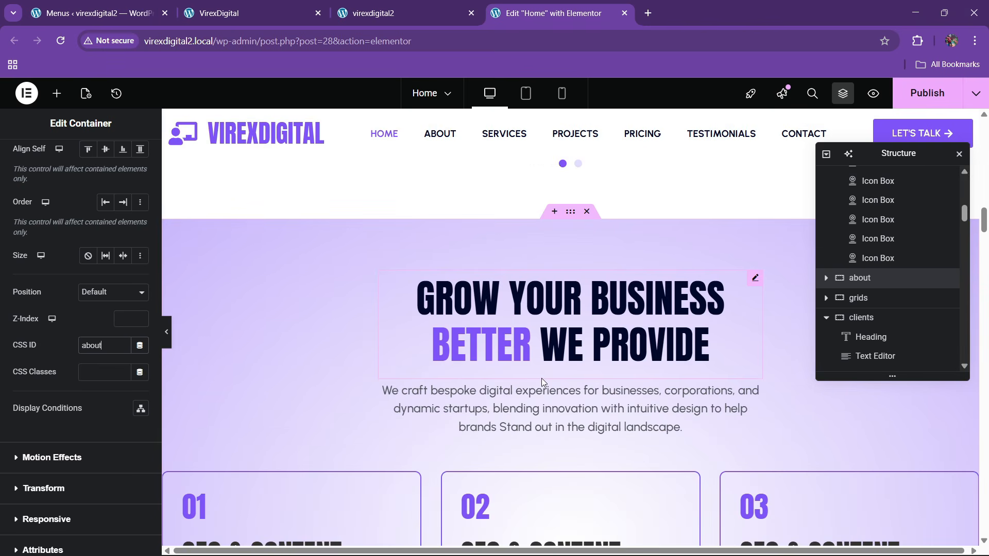
pyautogui.scroll(1, 542, 380)
pyautogui.scroll(-1, 542, 379)
pyautogui.scroll(1, 543, 378)
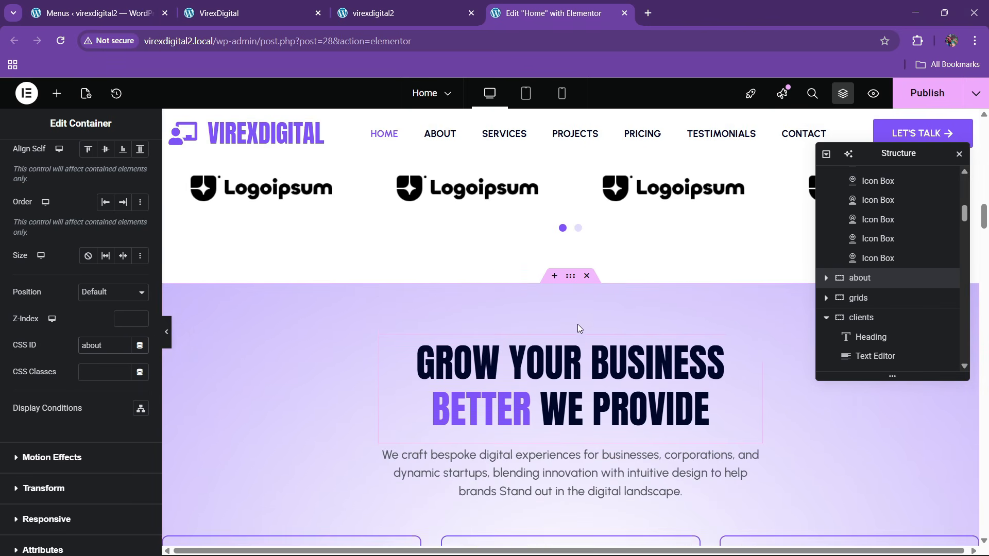
pyautogui.click(570, 278)
pyautogui.scroll(-1, 66, 398)
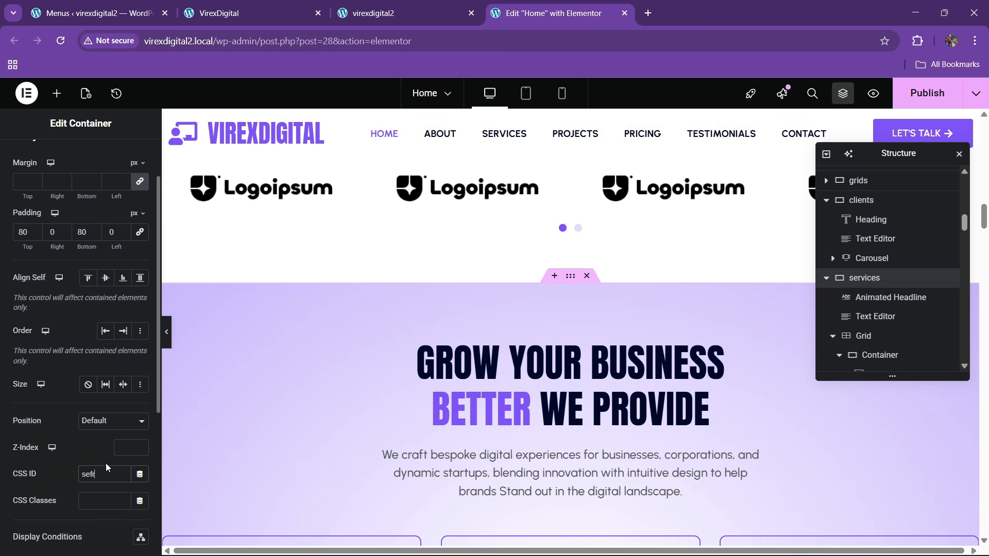
pyautogui.click(113, 500)
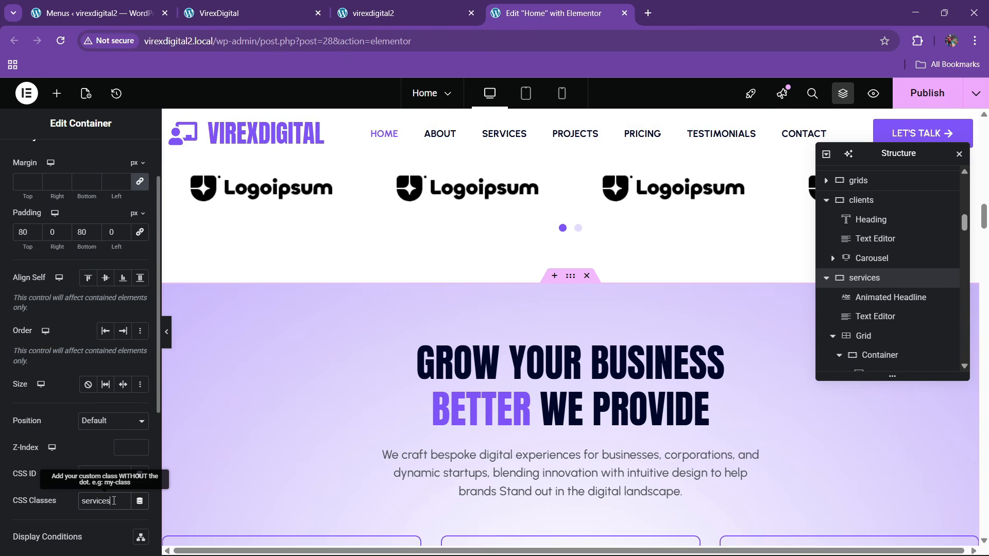
pyautogui.scroll(1, 558, 356)
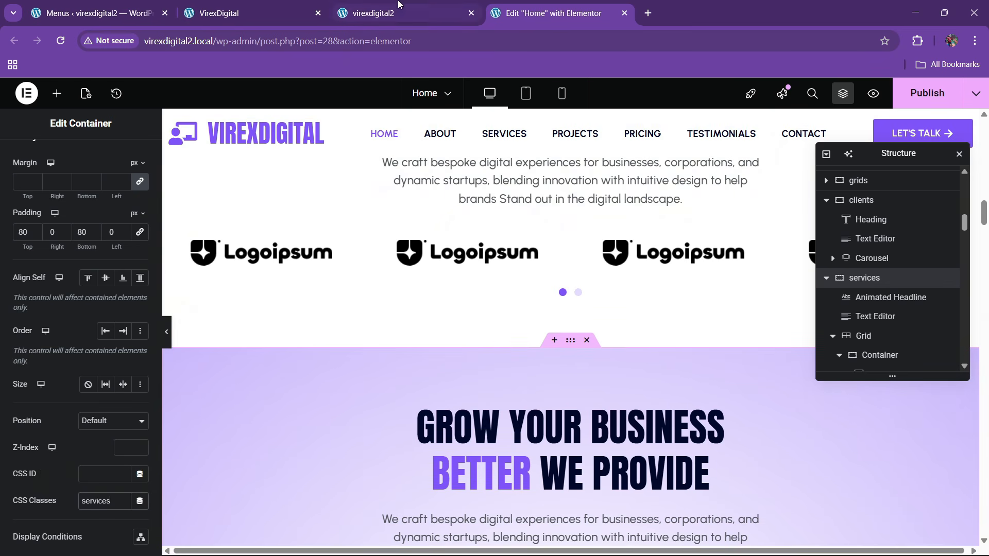
pyautogui.click(398, 4)
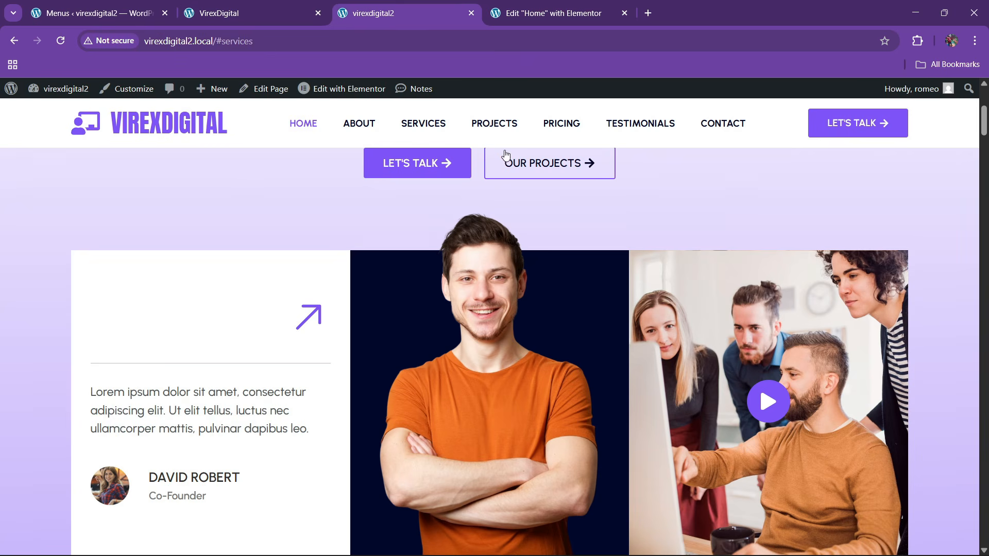
# - Load the live home page without the #pricing anchor
pyautogui.click(553, 13)
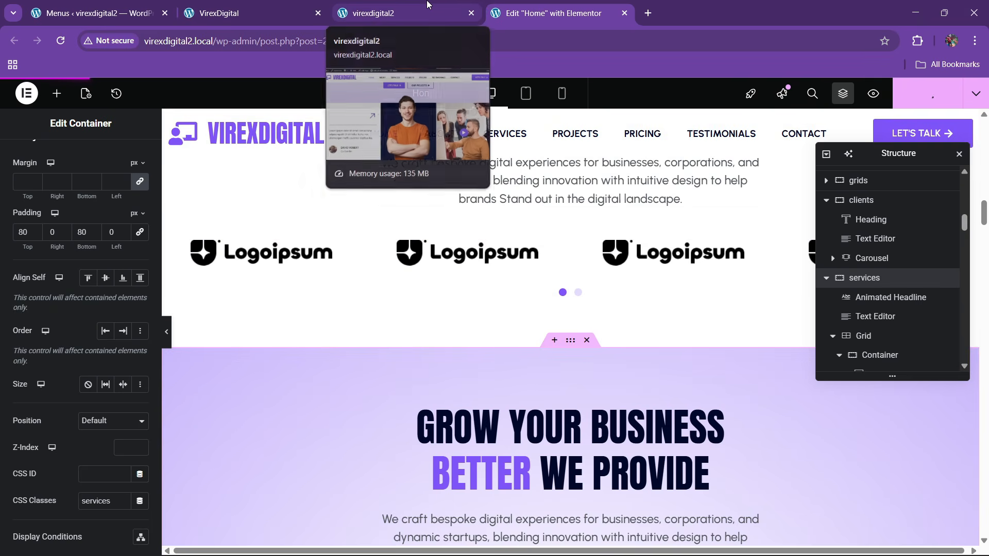
pyautogui.click(426, 4)
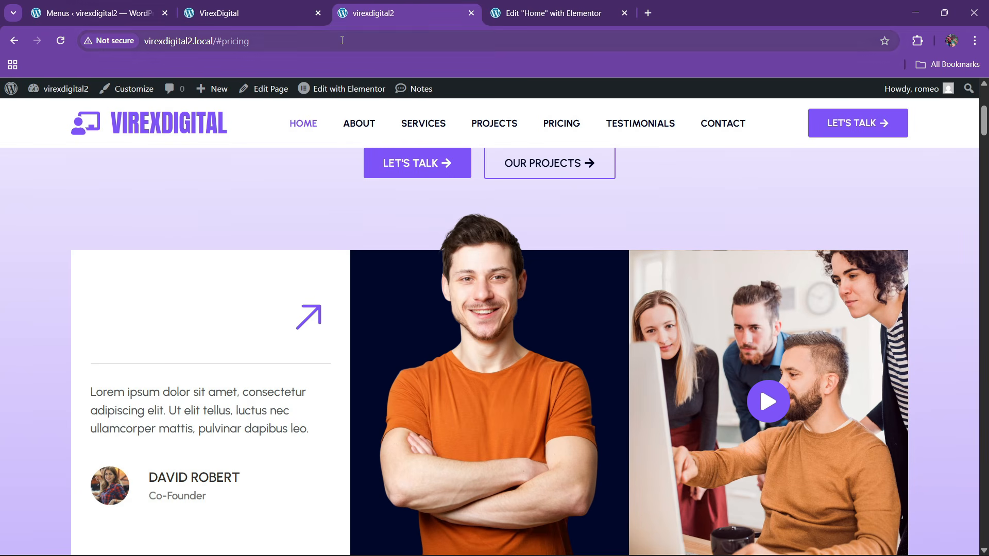
pyautogui.click(342, 40)
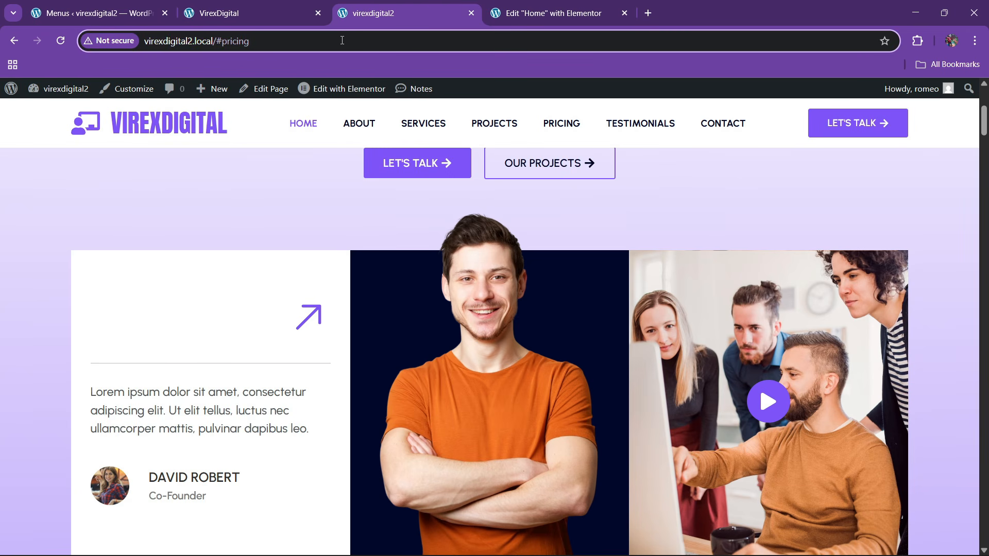
pyautogui.press('BackSpace')
pyautogui.press('BackSpace')
pyautogui.press('BackSpace')
pyautogui.press('BackSpace')
pyautogui.press('BackSpace')
pyautogui.press('BackSpace')
pyautogui.press('BackSpace')
pyautogui.press('BackSpace')
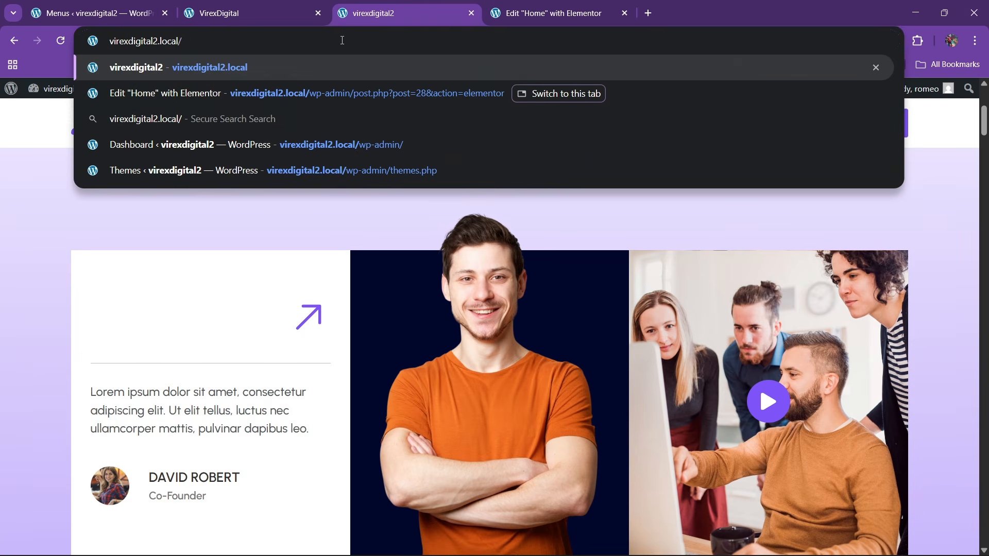
pyautogui.press('Return')
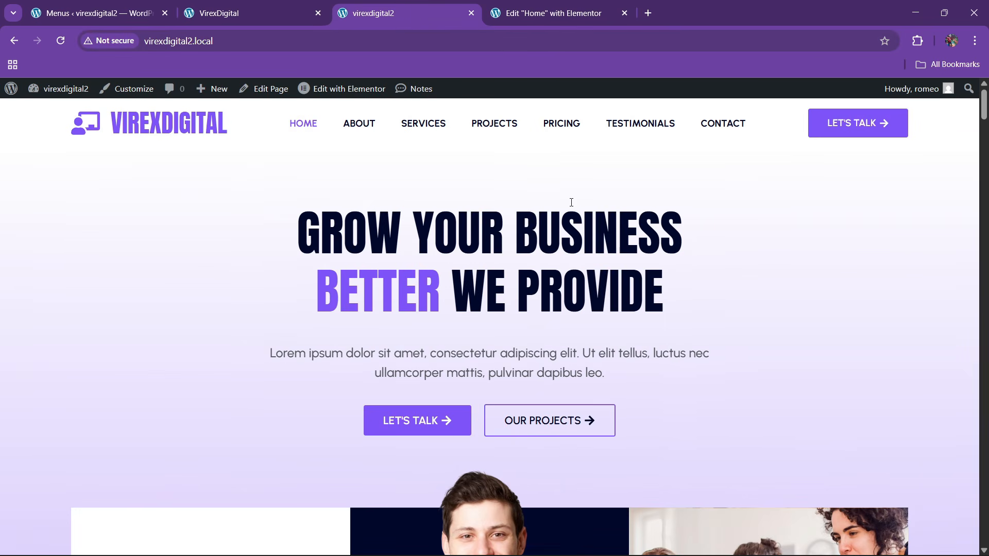
# - Reload and test the About and Services menu links; Services does not jump
pyautogui.click(276, 40)
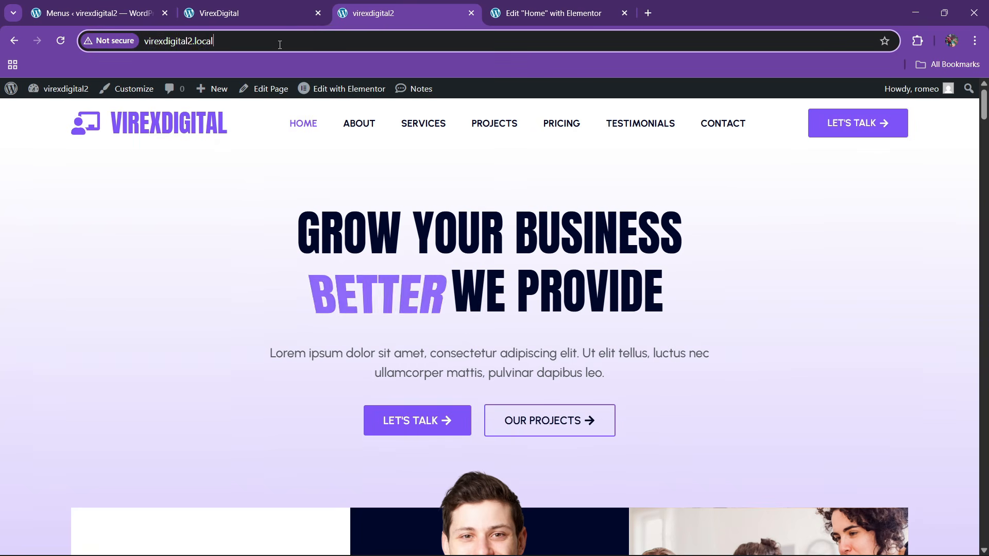
pyautogui.press('Return')
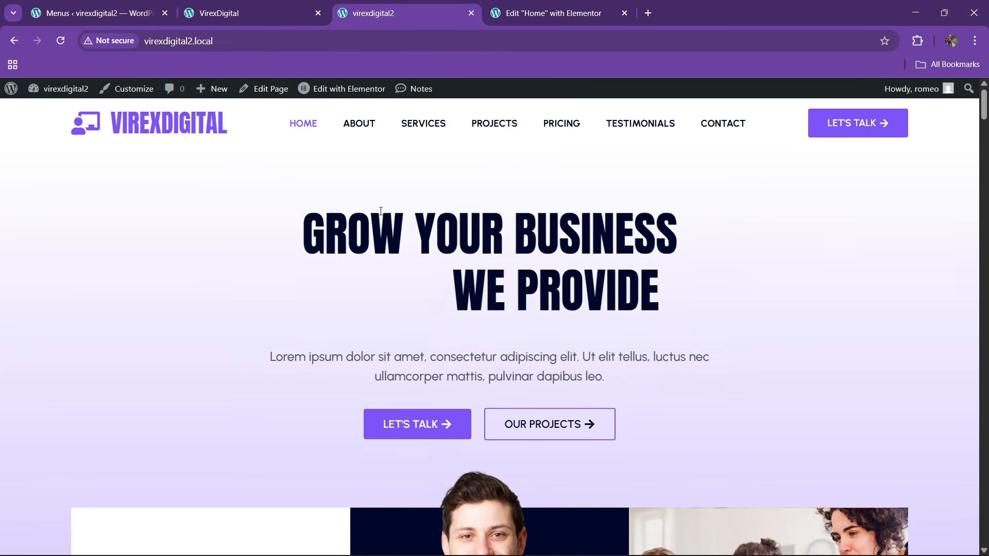
pyautogui.click(363, 122)
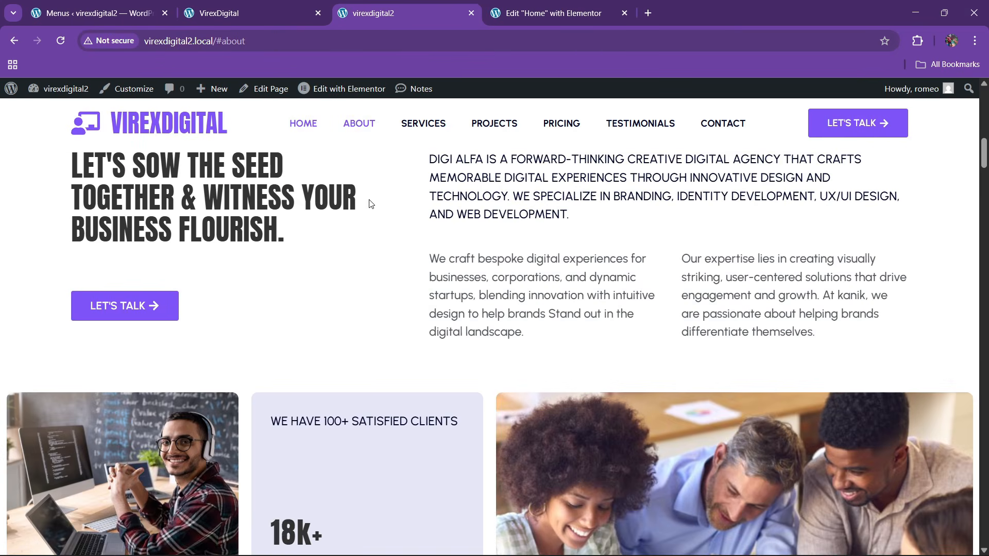
pyautogui.click(420, 124)
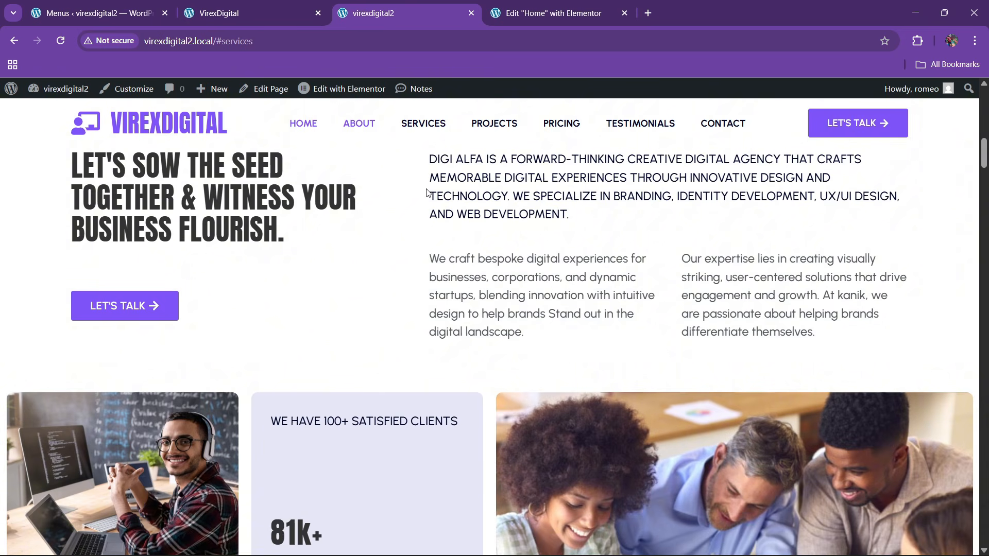
pyautogui.click(539, 5)
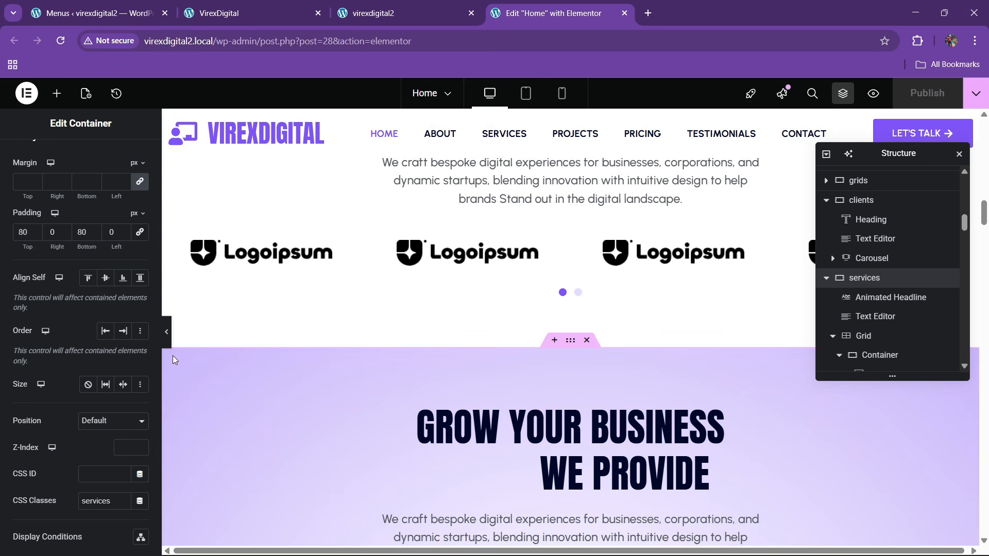
pyautogui.scroll(-4, 66, 398)
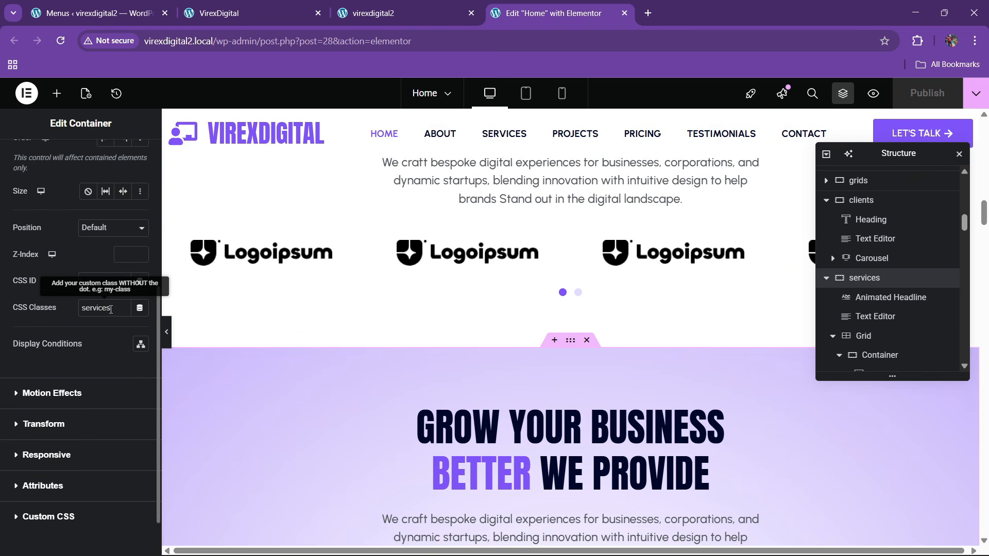
# - Move 'services' from the container's CSS Classes into its CSS ID and publish the Home page
pyautogui.moveTo(113, 315); pyautogui.dragTo(80, 321)
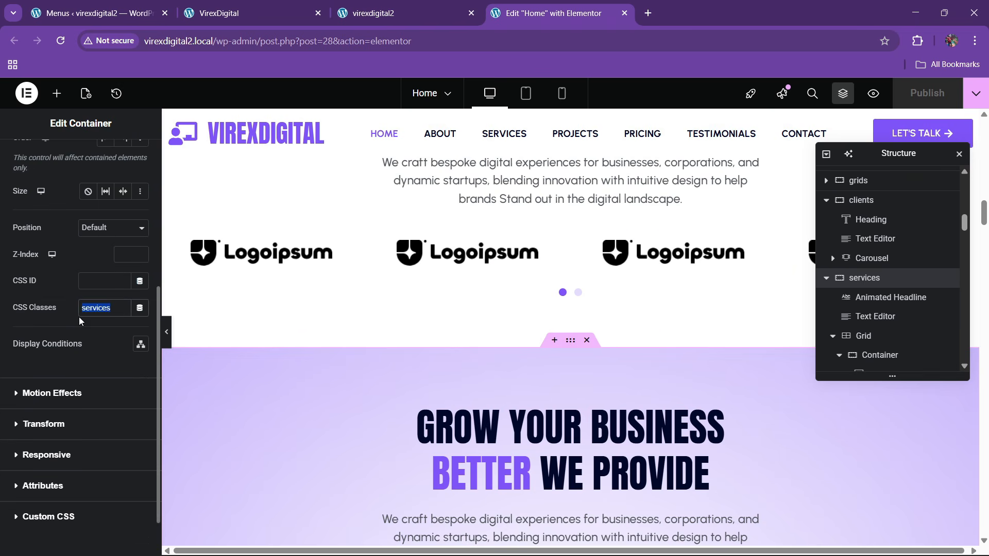
pyautogui.hotkey('ctrl', 'x')
pyautogui.click(99, 283)
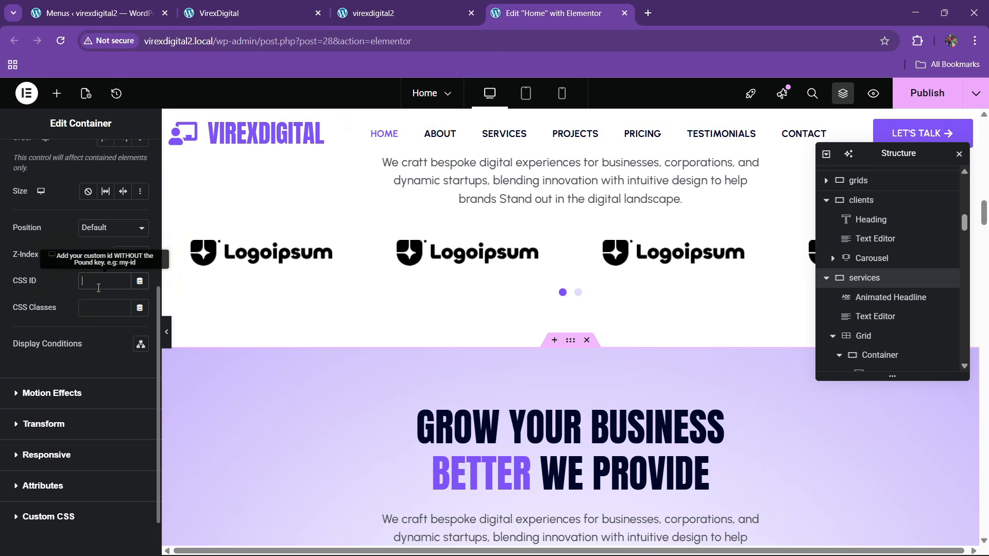
pyautogui.hotkey('ctrl', 'v')
pyautogui.click(919, 94)
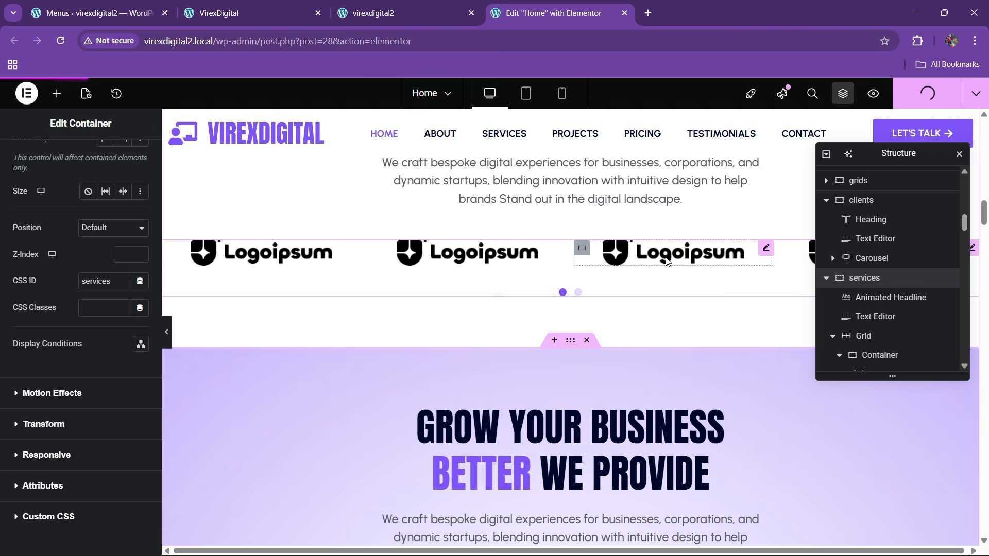
# - Reload the live home page without the #services anchor
pyautogui.click(384, 13)
pyautogui.click(380, 42)
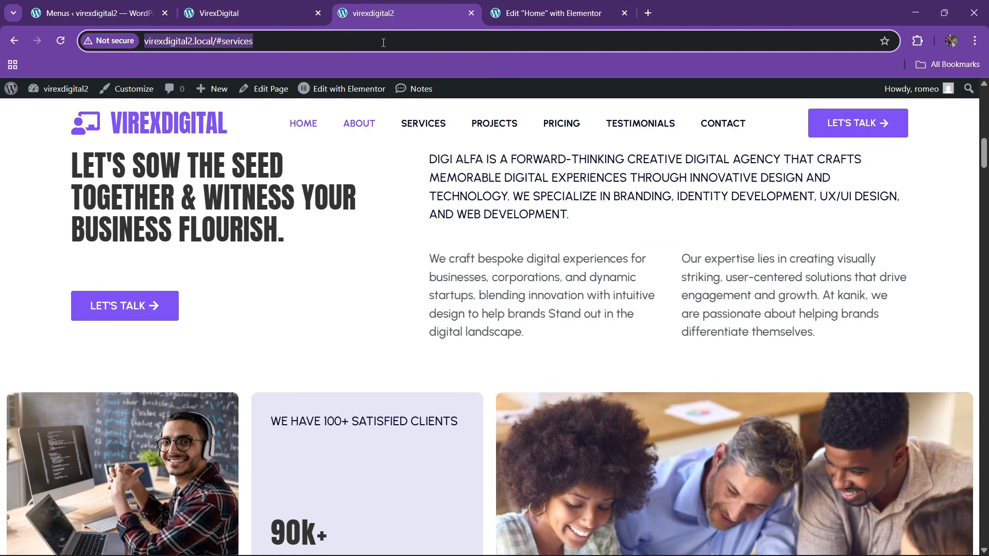
pyautogui.press('Return')
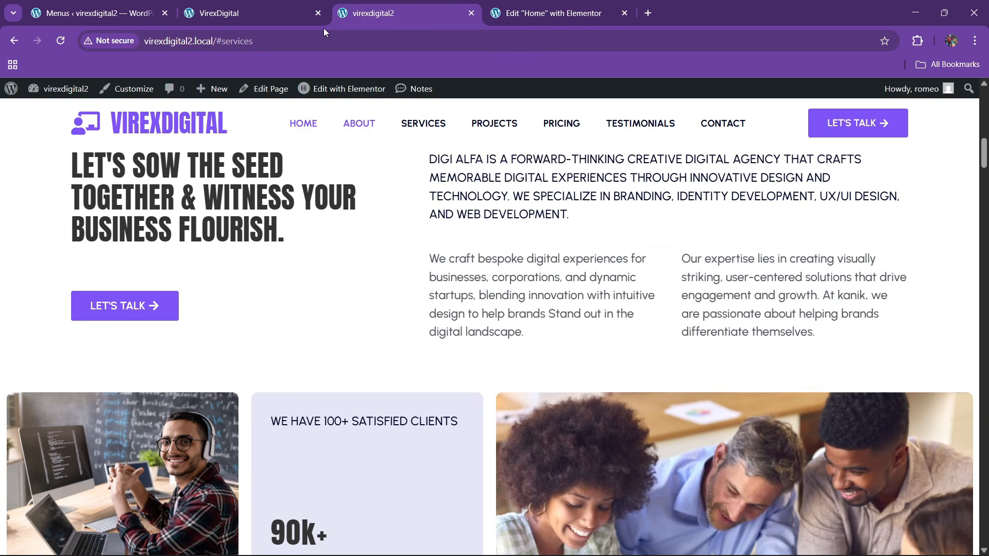
pyautogui.click(335, 47)
pyautogui.press('BackSpace')
pyautogui.press('BackSpace')
pyautogui.press('BackSpace')
pyautogui.press('BackSpace')
pyautogui.press('BackSpace')
pyautogui.press('BackSpace')
pyautogui.press('BackSpace')
pyautogui.press('BackSpace')
pyautogui.press('BackSpace')
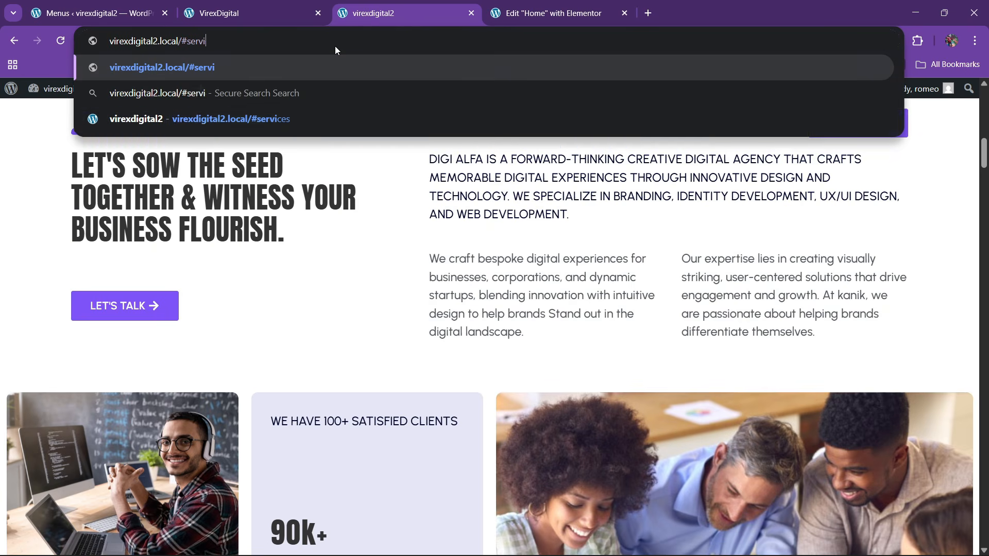
pyautogui.press('Return')
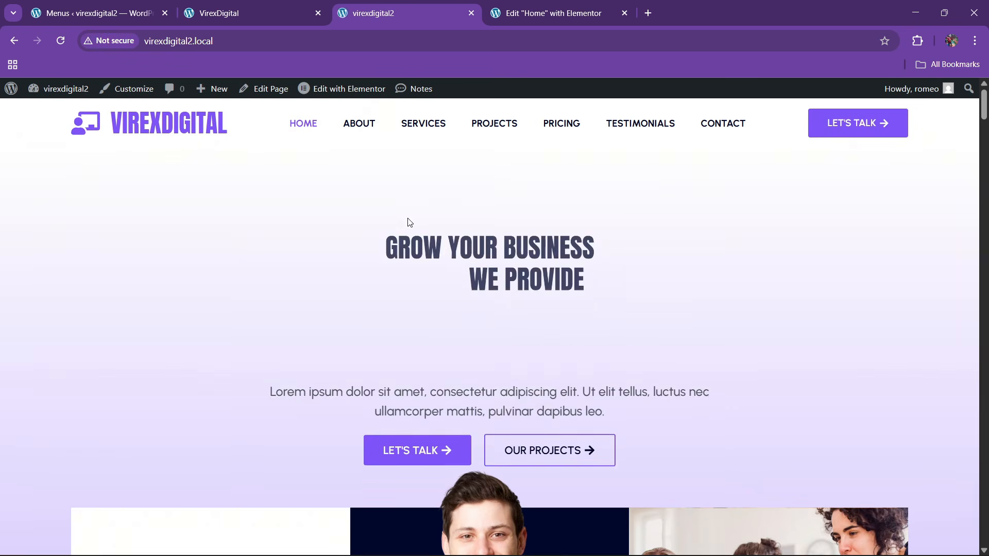
# - Test the Services, Projects, Pricing, Testimonials and Contact menu links
pyautogui.click(432, 132)
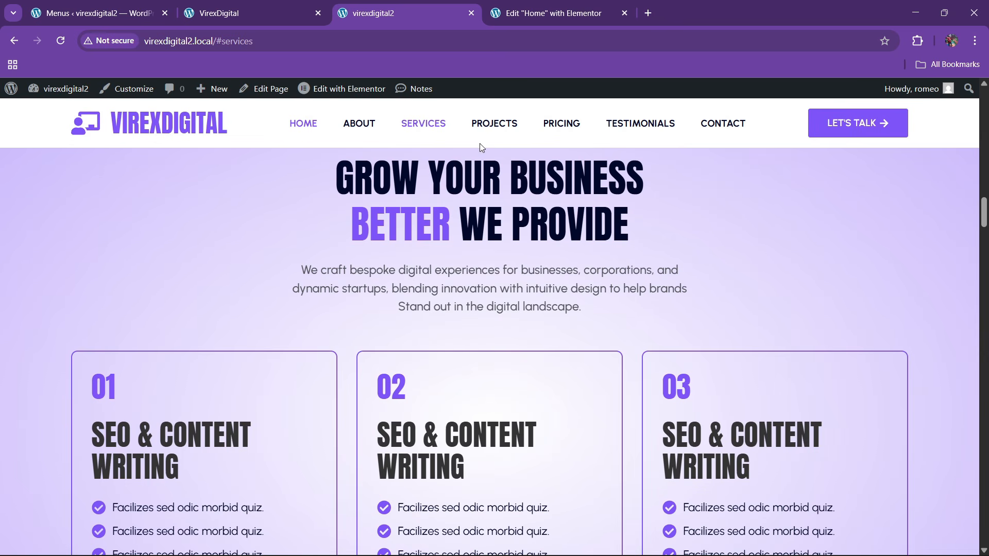
pyautogui.click(492, 129)
pyautogui.click(566, 127)
pyautogui.click(644, 126)
pyautogui.click(729, 125)
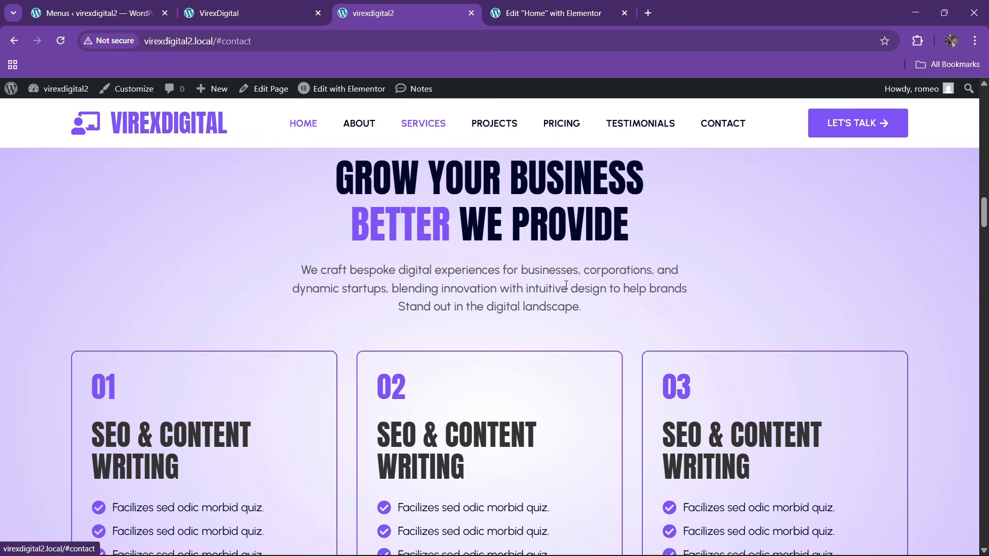
pyautogui.hotkey('ctrl', 'shift', 'Tab')
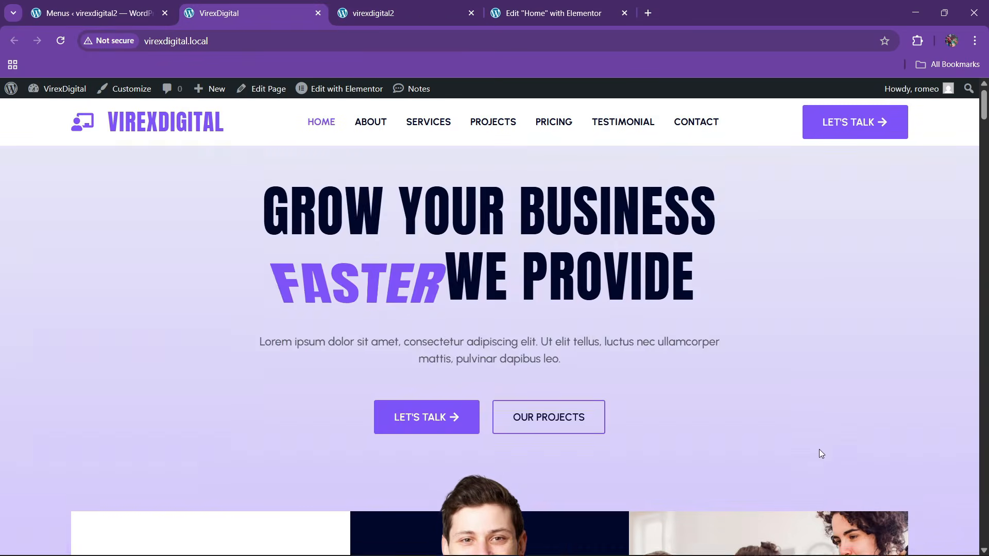
pyautogui.scroll(-7, 820, 453)
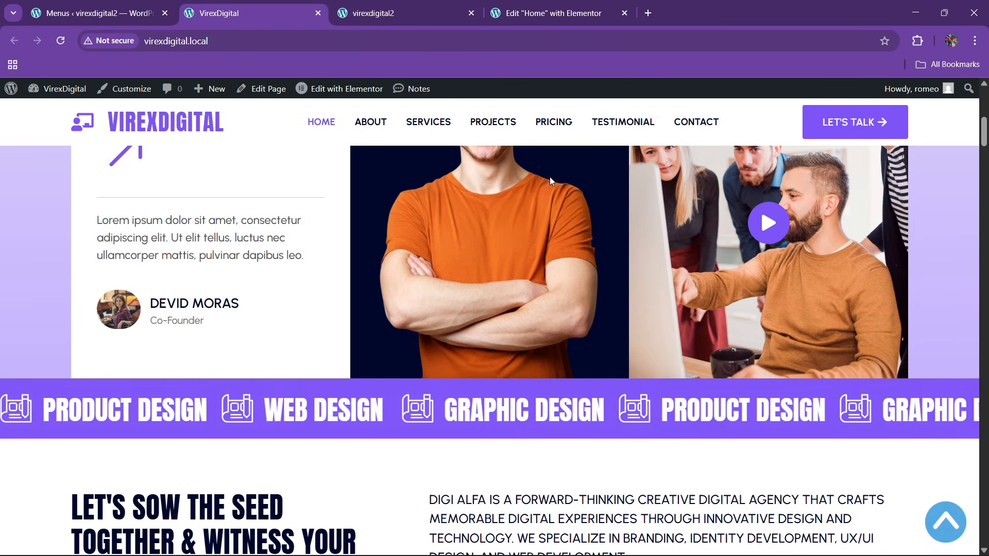
pyautogui.hotkey('ctrl', 'shift', 'Tab')
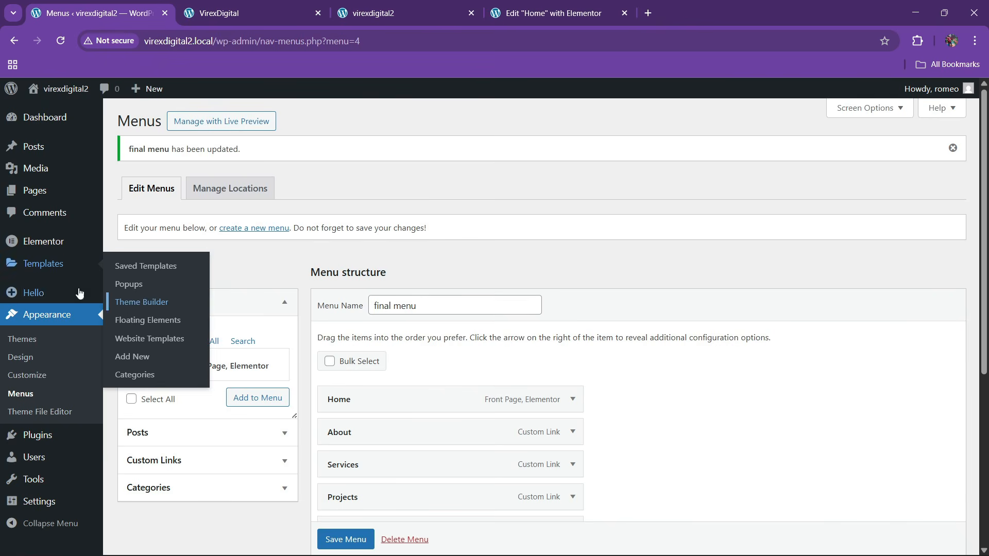
# - Search Add Plugins for wpfront, then install and activate WPFront Scroll Top
pyautogui.moveTo(90, 436)
pyautogui.click(149, 434)
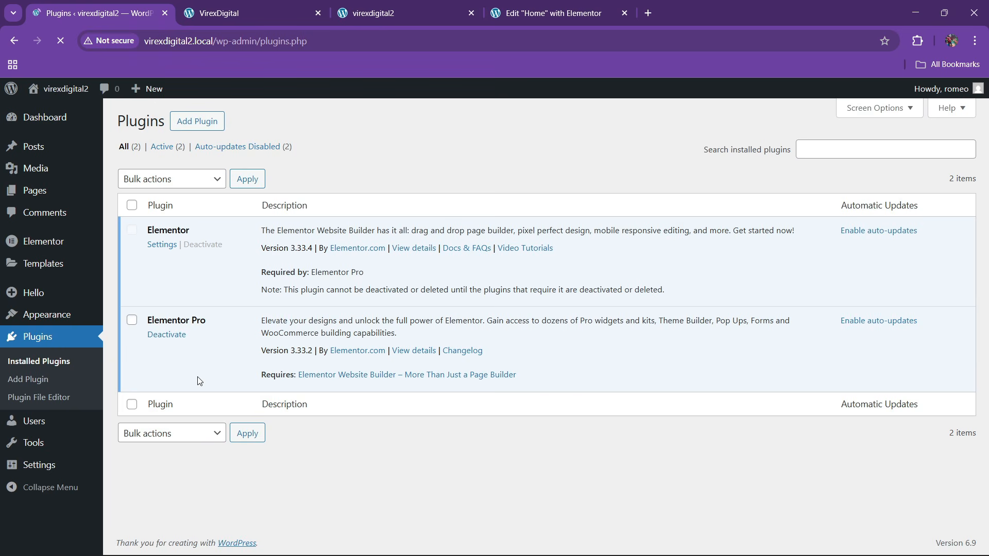
pyautogui.click(194, 126)
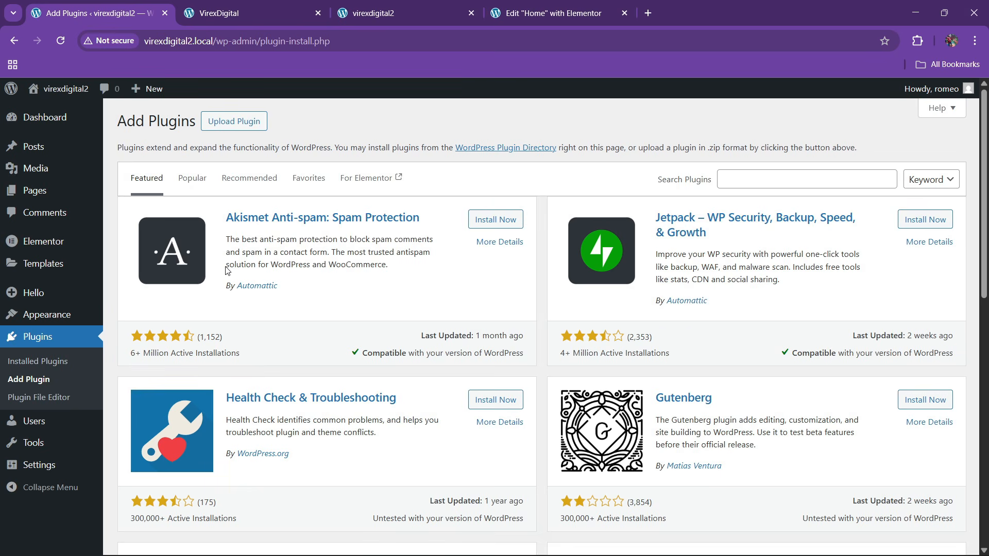
pyautogui.click(718, 183)
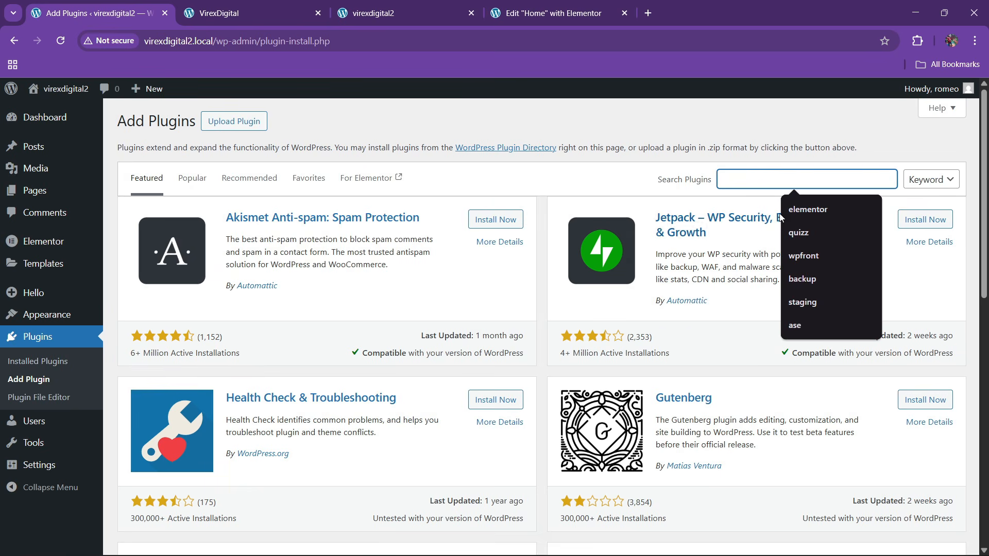
pyautogui.click(860, 255)
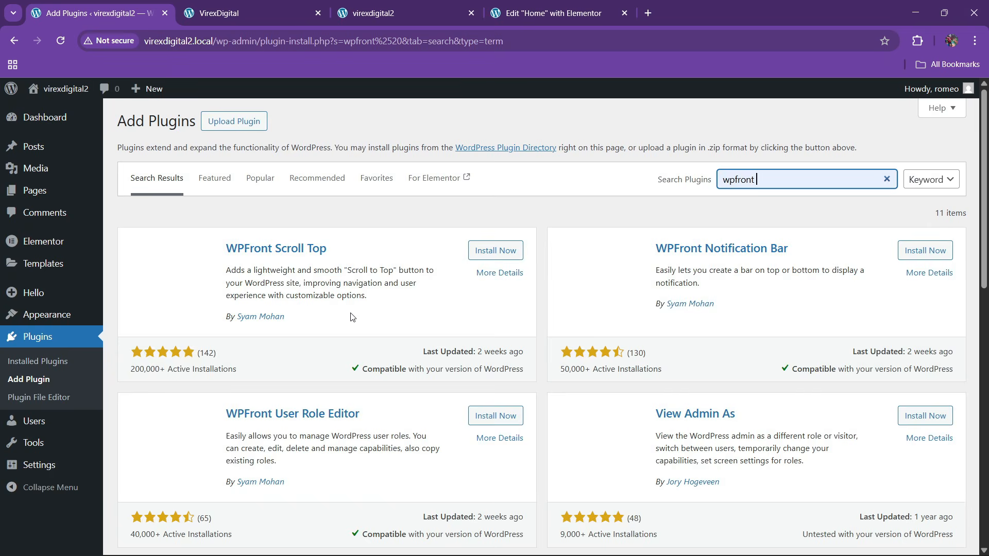
pyautogui.click(478, 250)
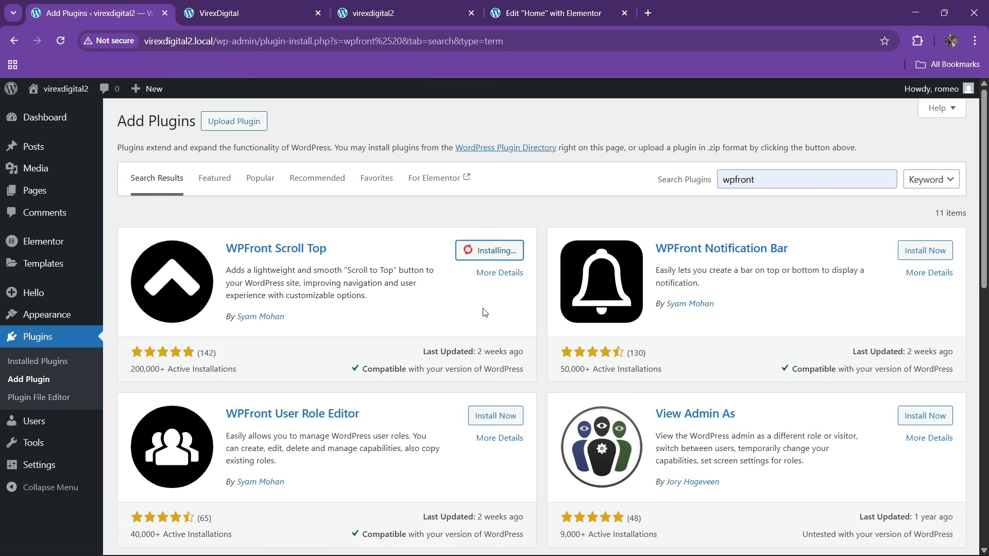
pyautogui.click(498, 252)
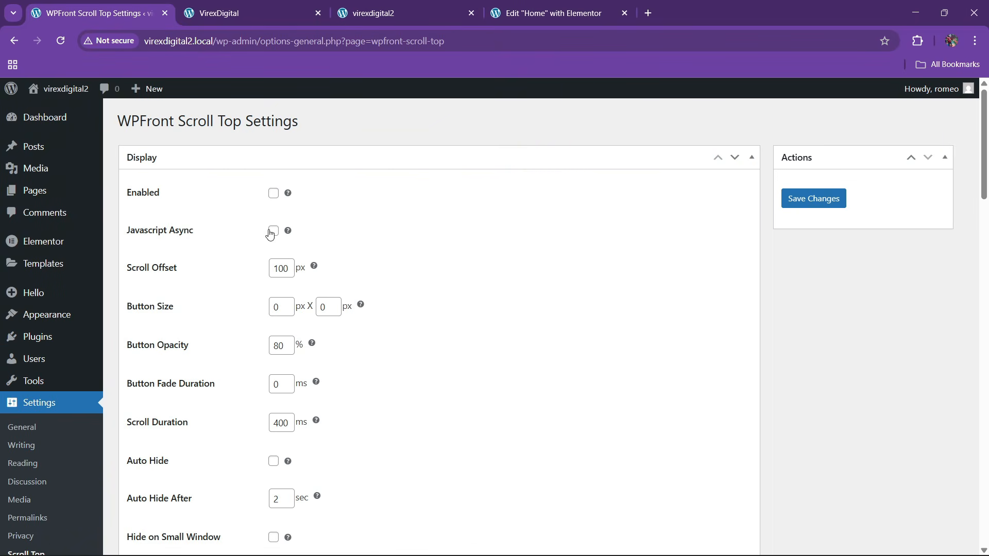
# - Enable the scroll-to-top button with Auto Hide, Hide on WP-ADMIN and the blue round chevron, and save
pyautogui.click(273, 193)
pyautogui.scroll(-3, 192, 358)
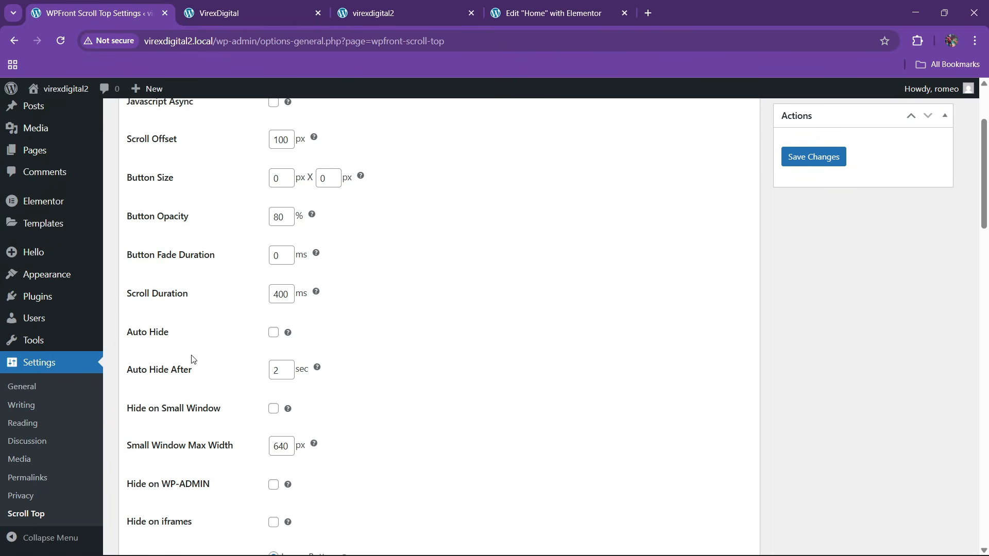
pyautogui.click(273, 332)
pyautogui.scroll(-3, 268, 427)
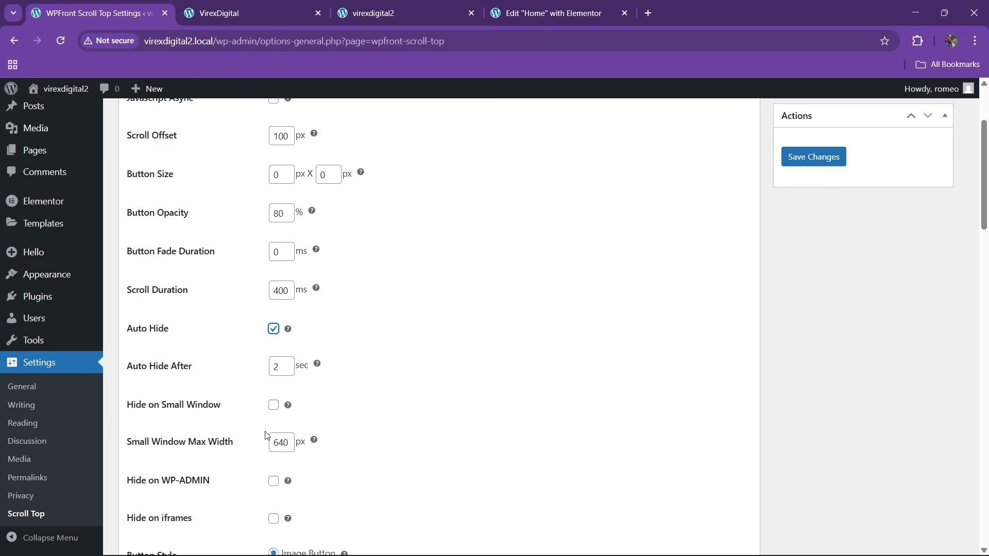
pyautogui.click(274, 357)
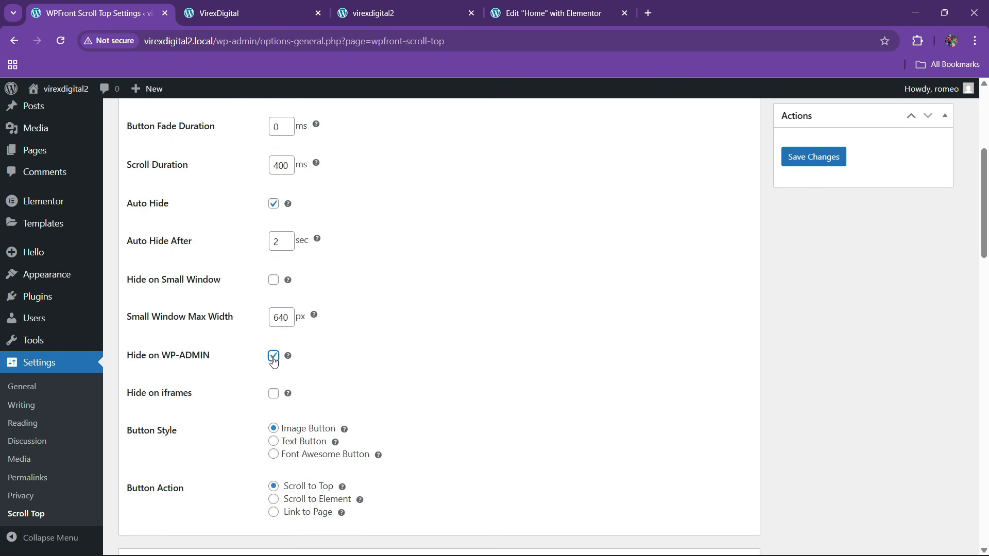
pyautogui.scroll(-13, 428, 412)
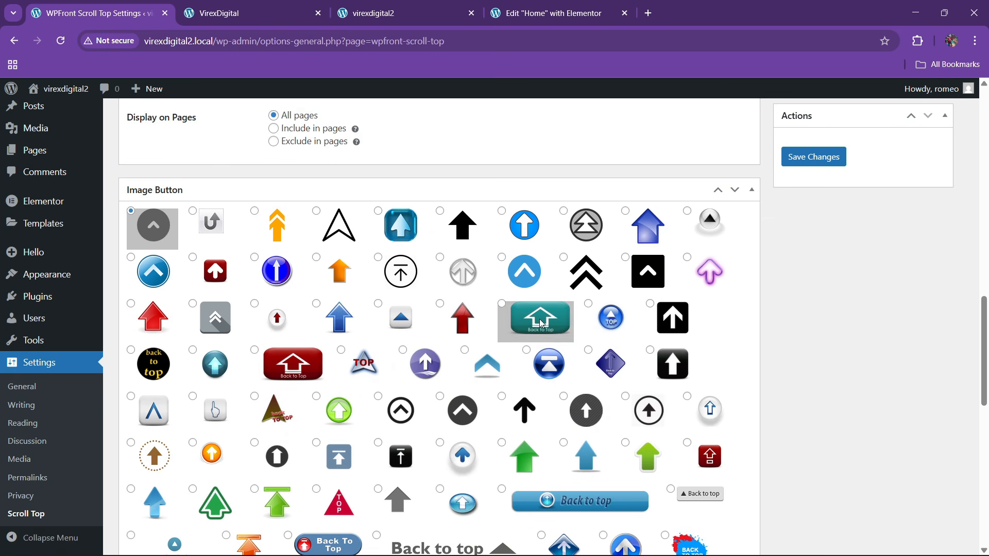
pyautogui.click(524, 271)
pyautogui.click(810, 157)
pyautogui.scroll(-6, 658, 324)
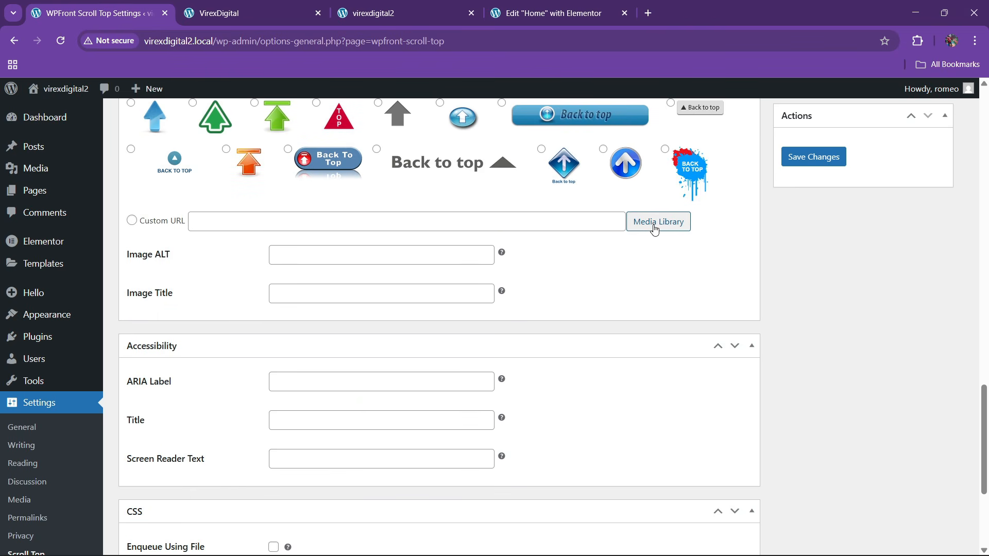
pyautogui.scroll(-4, 432, 365)
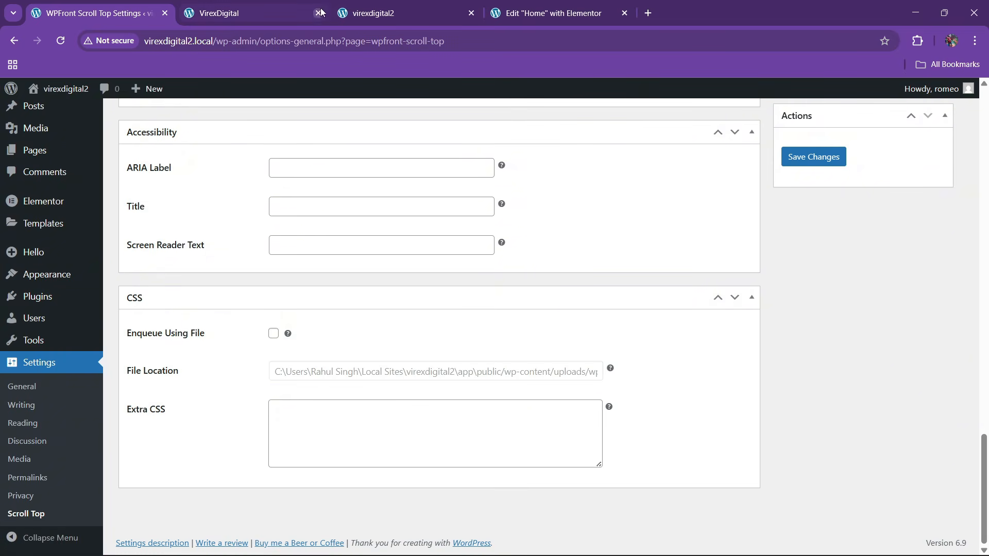
pyautogui.click(355, 12)
pyautogui.click(173, 41)
# - Reload the home page without the #contact anchor
pyautogui.click(195, 41)
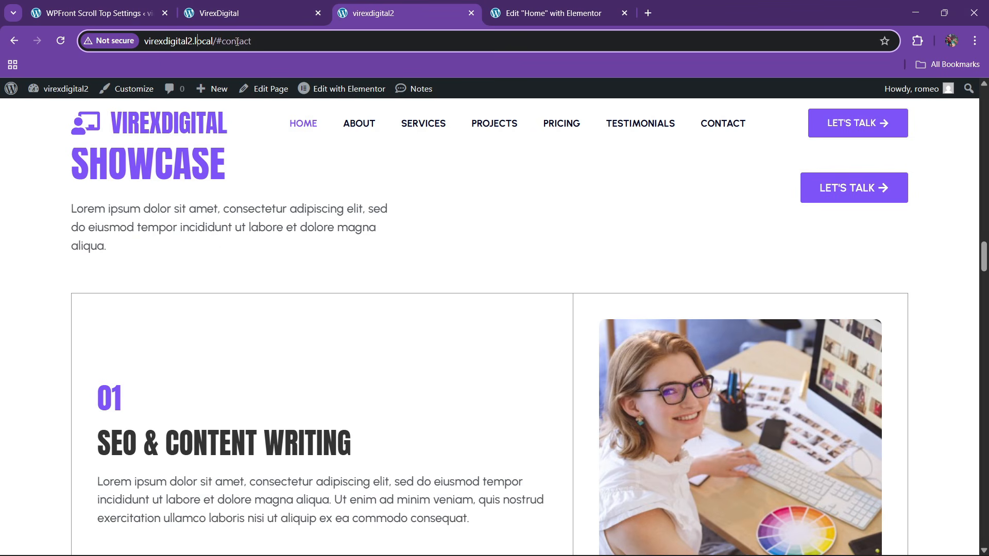
pyautogui.moveTo(217, 42); pyautogui.dragTo(375, 69)
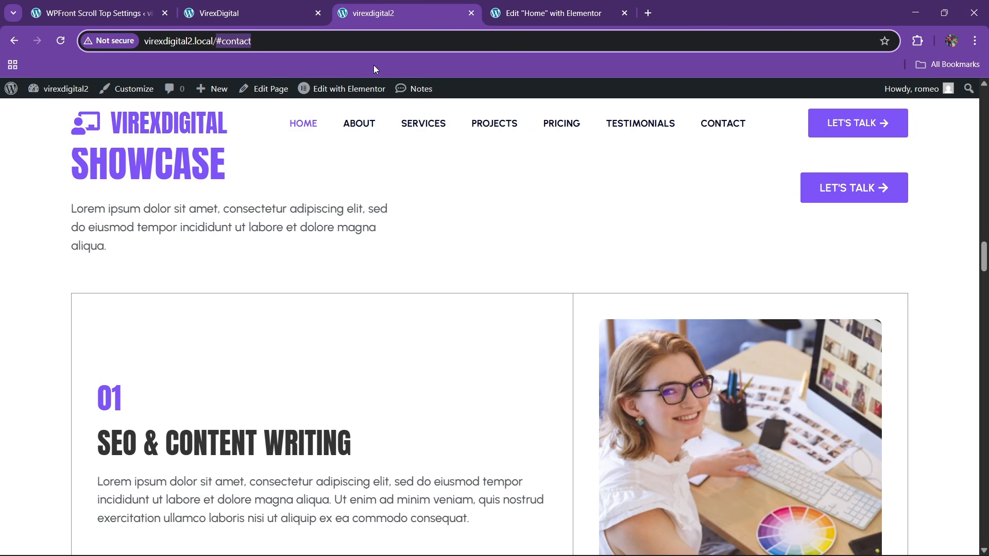
pyautogui.press('BackSpace')
pyautogui.press('Return')
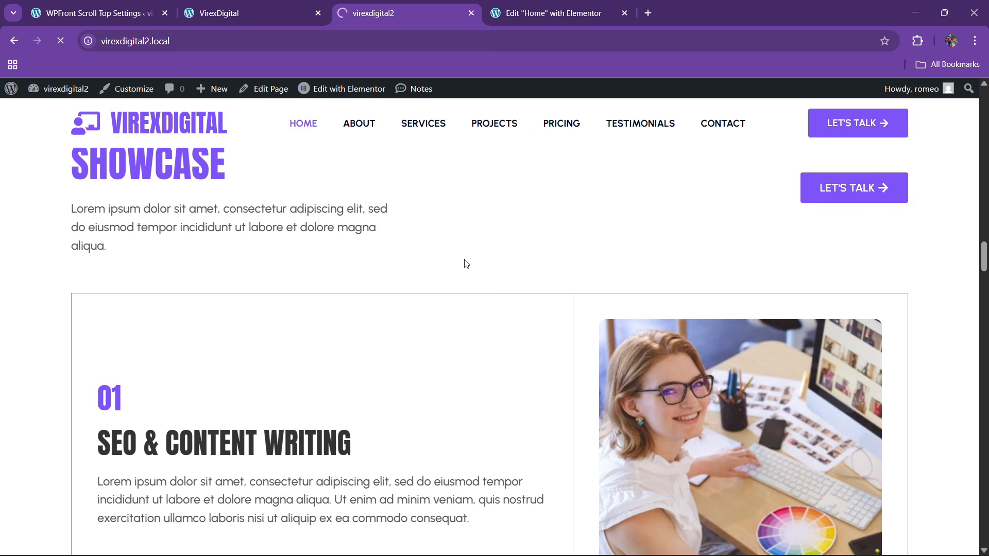
pyautogui.click(304, 8)
pyautogui.click(388, 5)
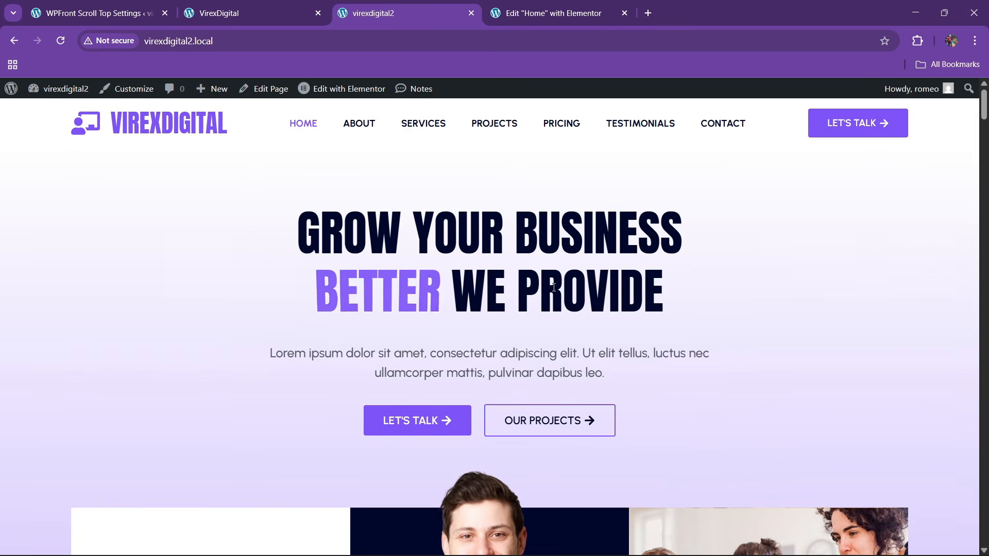
# - Jump to the About section, then use the scroll-to-top button to return to the hero
pyautogui.scroll(-6, 446, 314)
pyautogui.scroll(1, 446, 315)
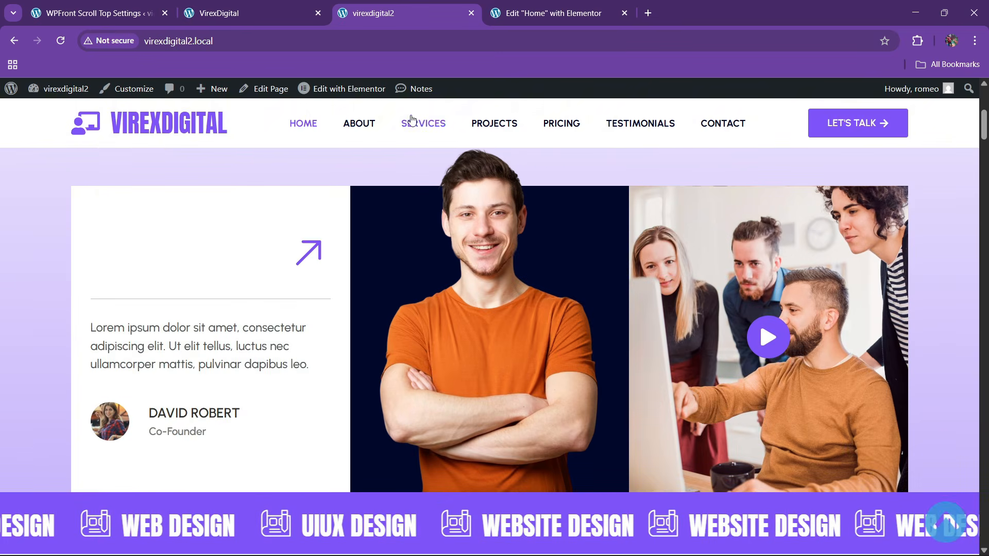
pyautogui.click(359, 124)
pyautogui.scroll(-15, 441, 175)
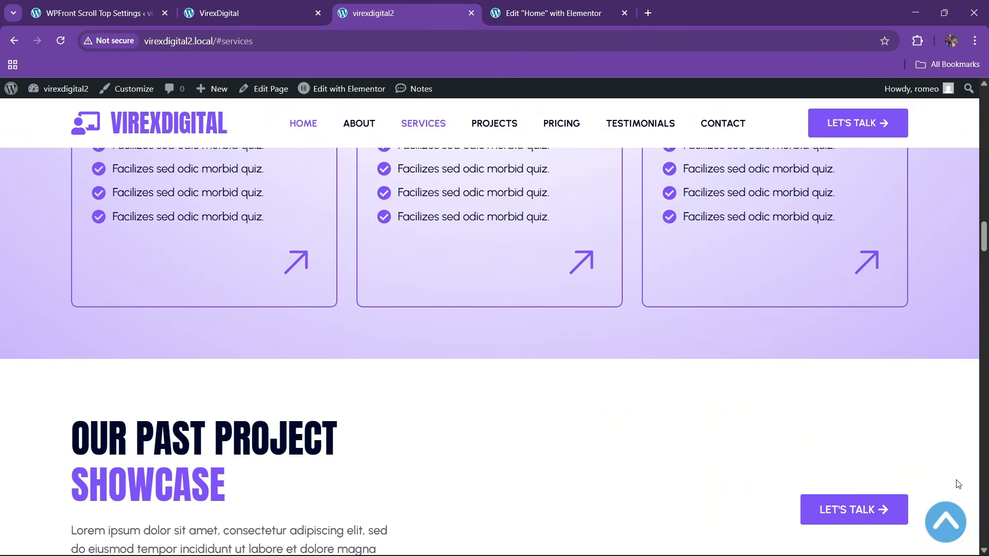
pyautogui.click(946, 521)
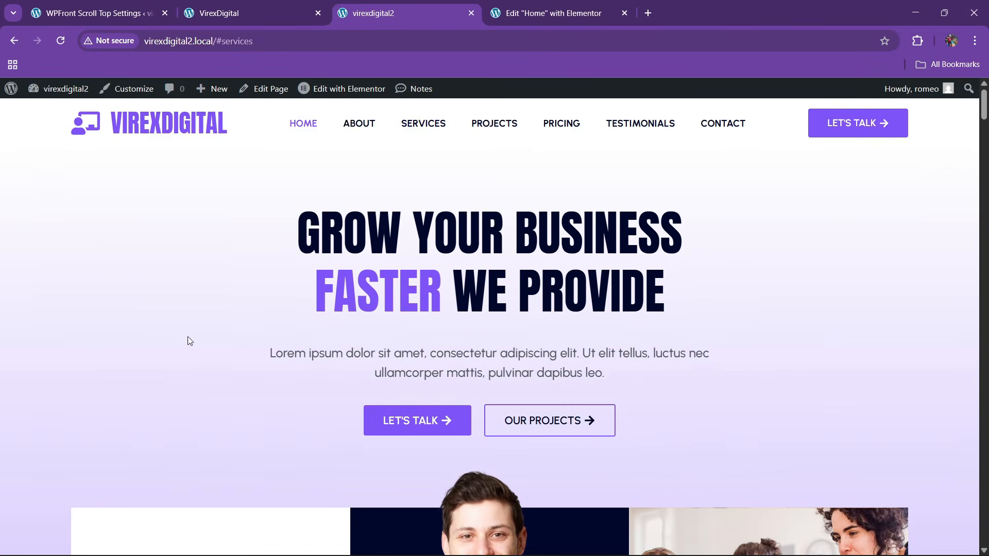
# - Open Chrome DevTools in mobile device preview, docked to the right side
pyautogui.rightClick(147, 322)
pyautogui.click(178, 309)
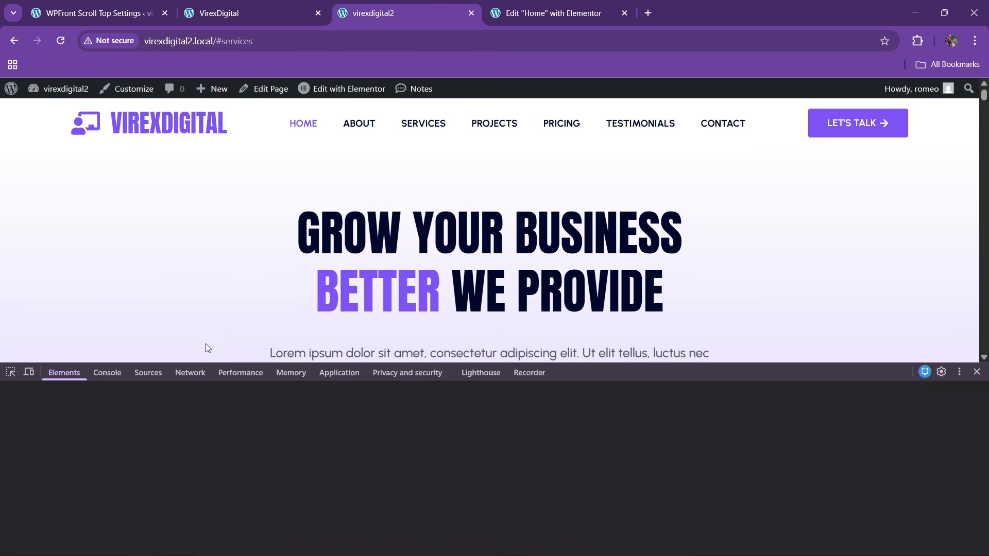
pyautogui.click(30, 373)
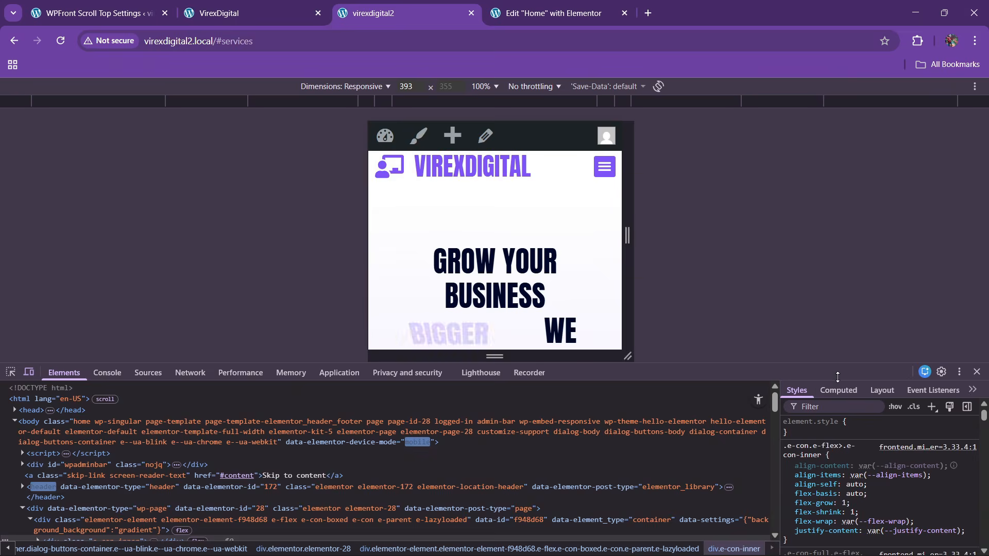
pyautogui.click(959, 371)
pyautogui.click(965, 394)
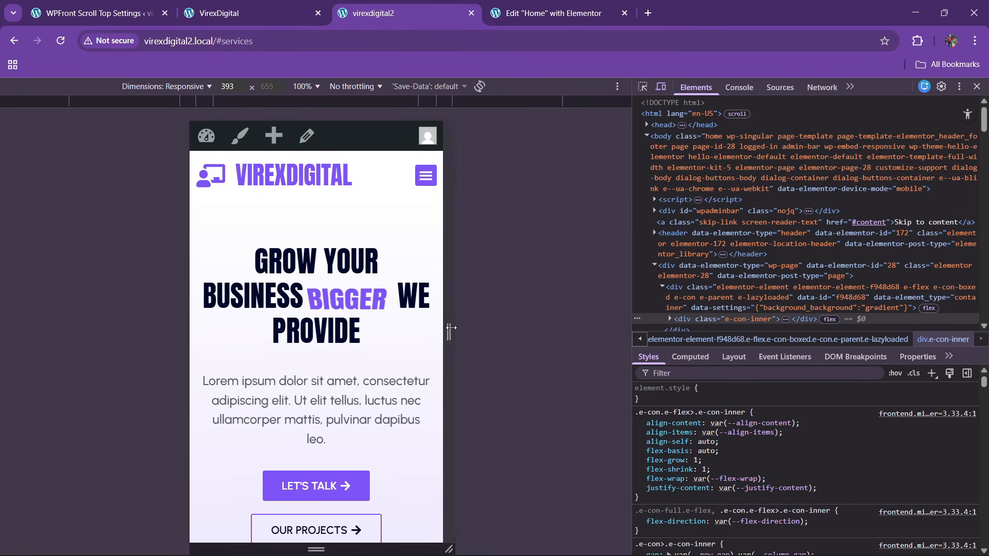
# - Scroll through the mobile-width page to confirm the scroll-to-top button appears
pyautogui.scroll(-10, 293, 348)
pyautogui.scroll(-20, 293, 348)
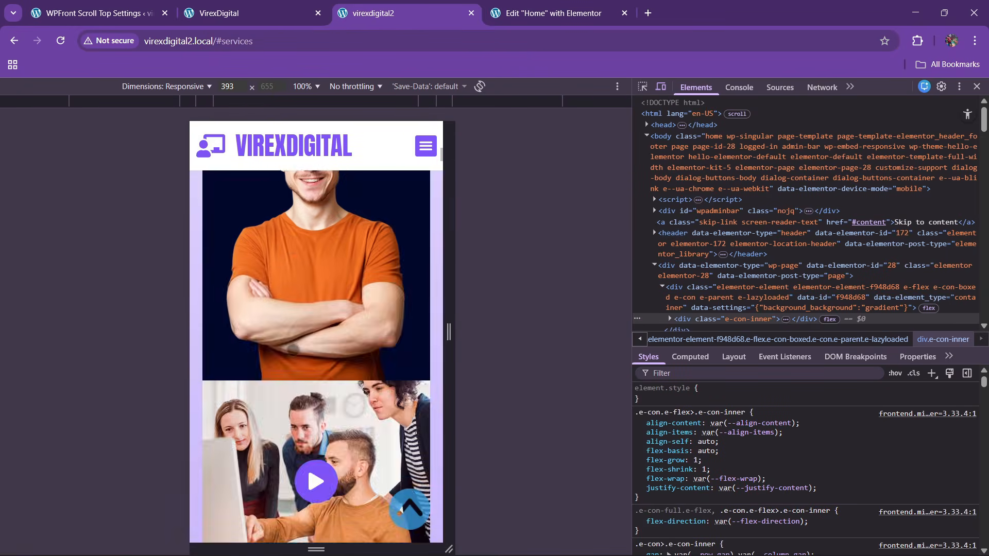
pyautogui.scroll(-20, 292, 353)
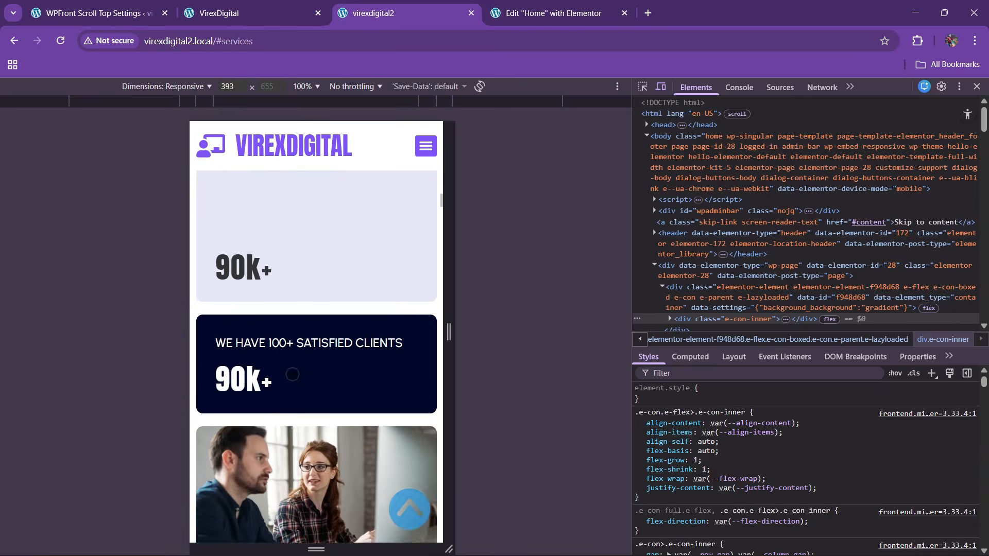
pyautogui.scroll(-12, 293, 379)
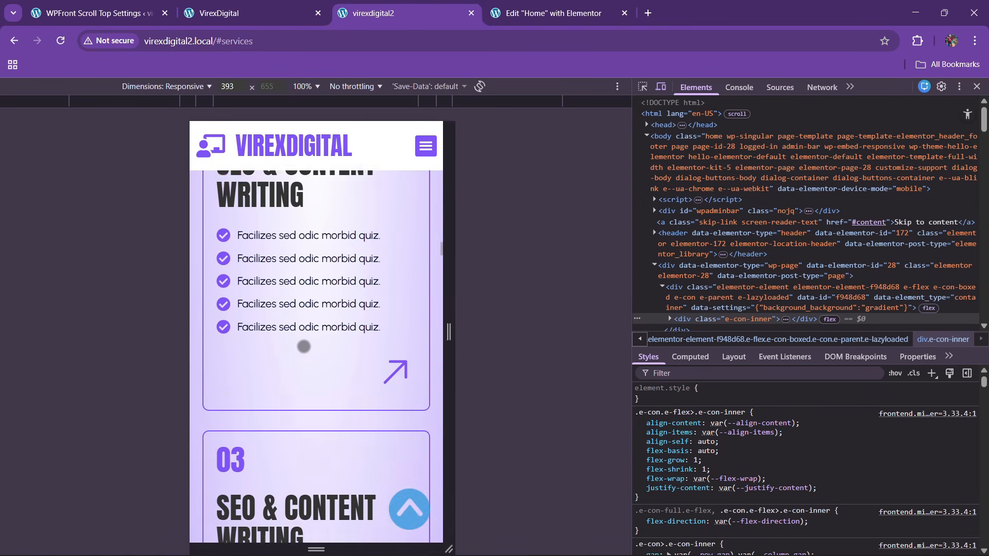
pyautogui.scroll(4, 331, 397)
pyautogui.scroll(-20, 324, 384)
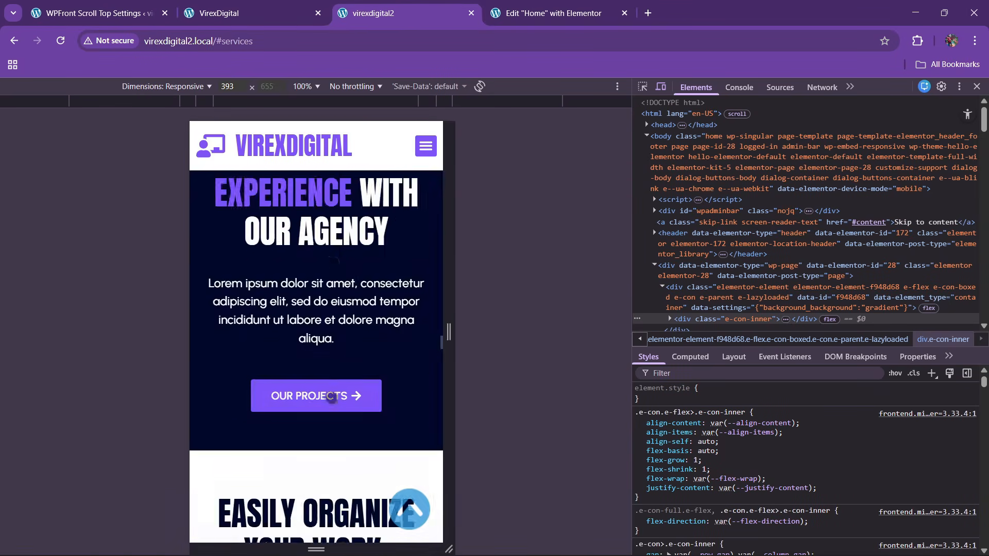
pyautogui.scroll(-10, 324, 394)
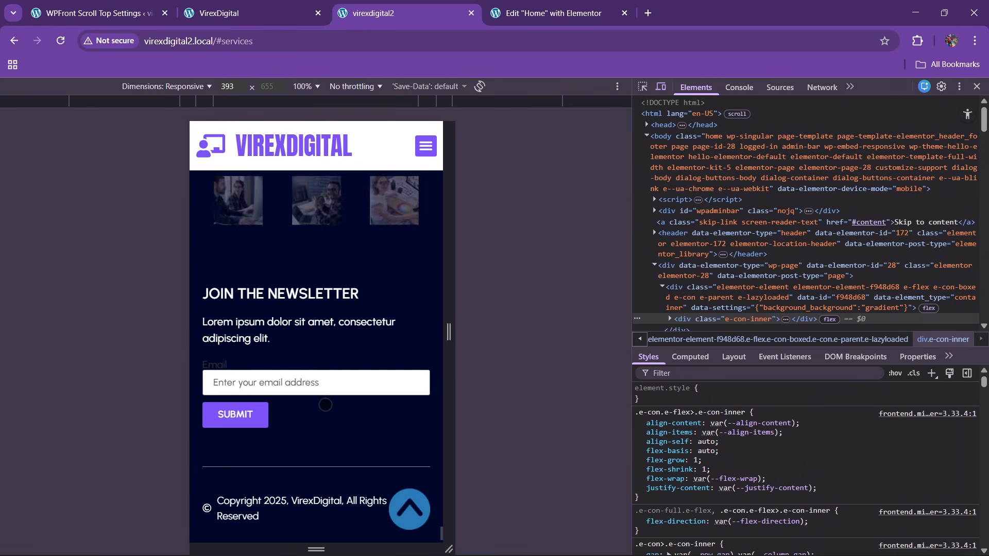
pyautogui.scroll(10, 327, 305)
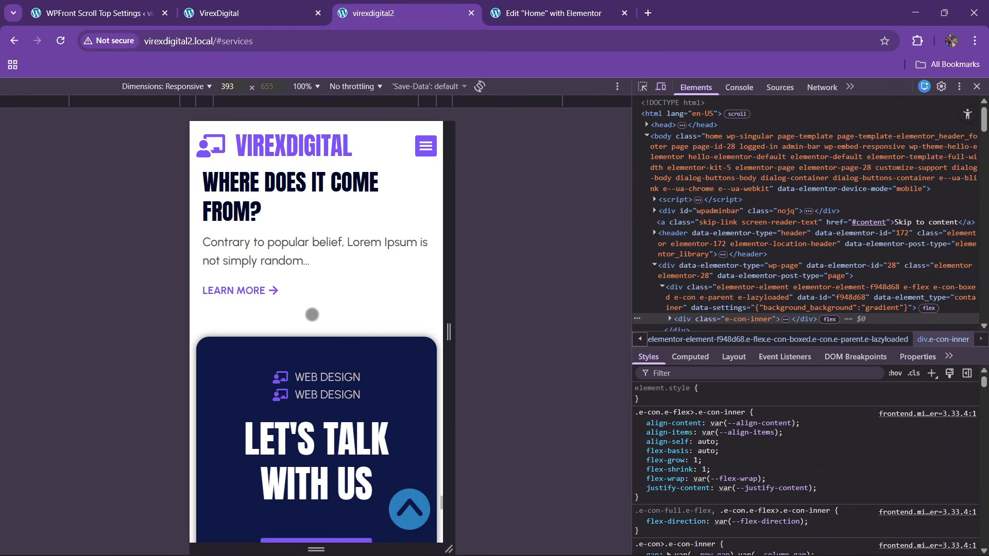
pyautogui.scroll(10, 329, 308)
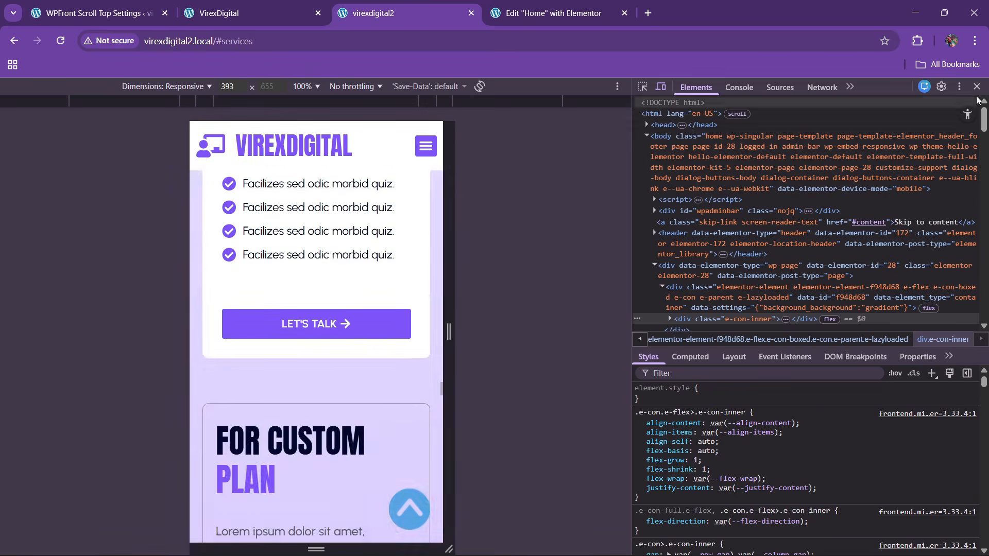
pyautogui.scroll(5, 342, 257)
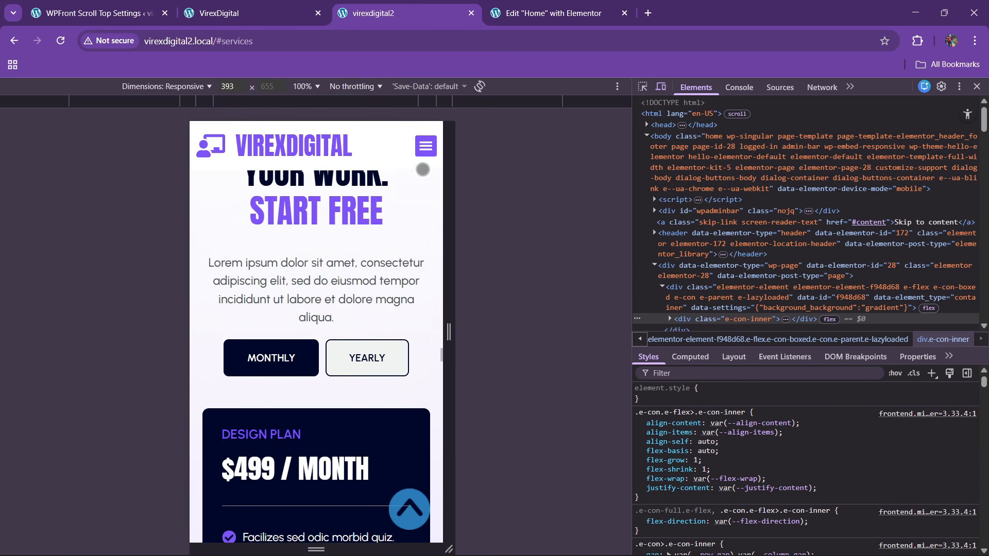
# - Test the hamburger menu's About and Services links, then close DevTools
pyautogui.click(424, 146)
pyautogui.click(327, 206)
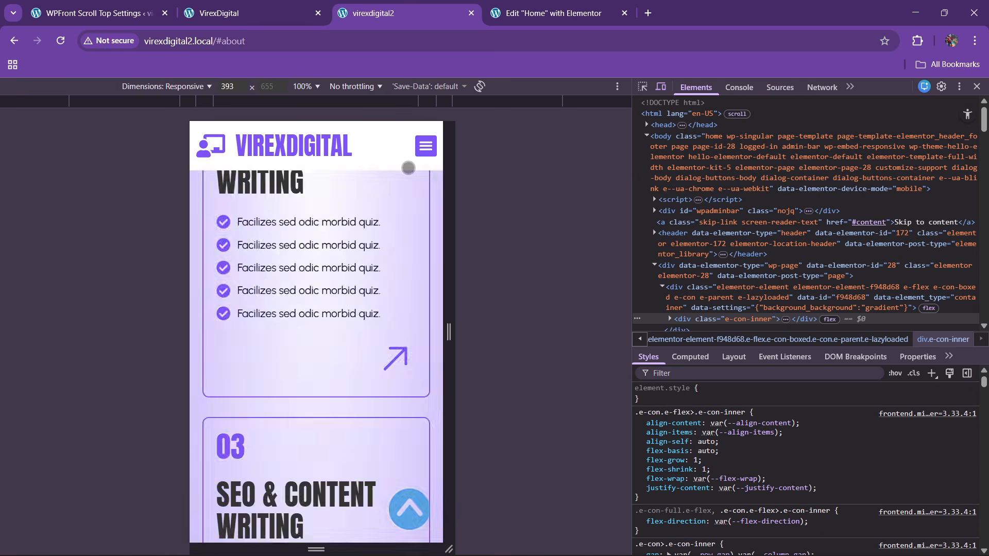
pyautogui.click(425, 147)
pyautogui.click(315, 233)
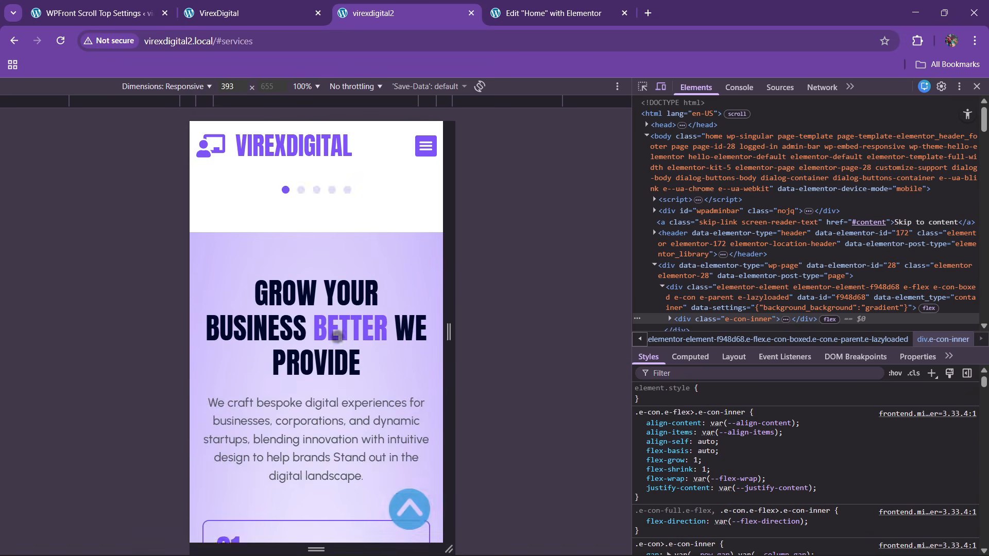
pyautogui.click(976, 86)
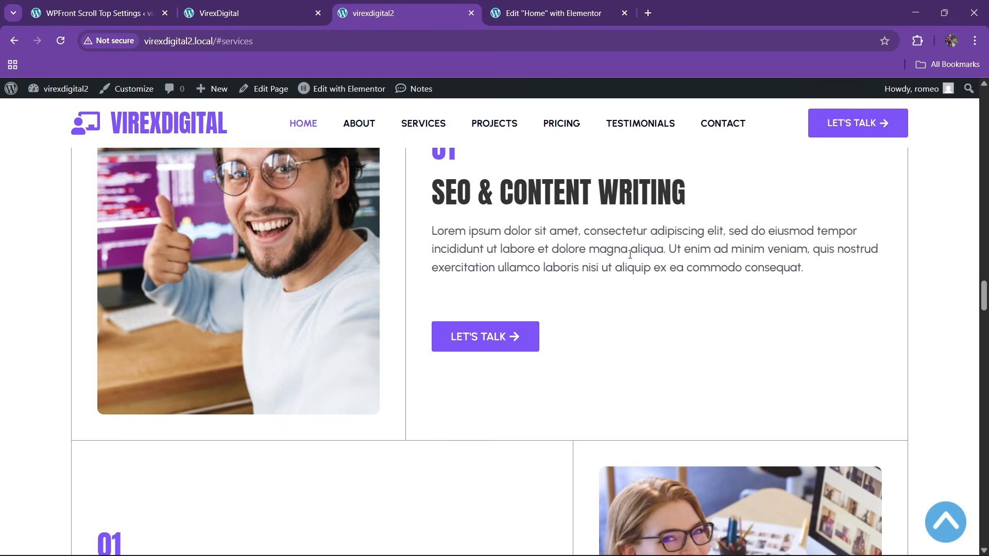